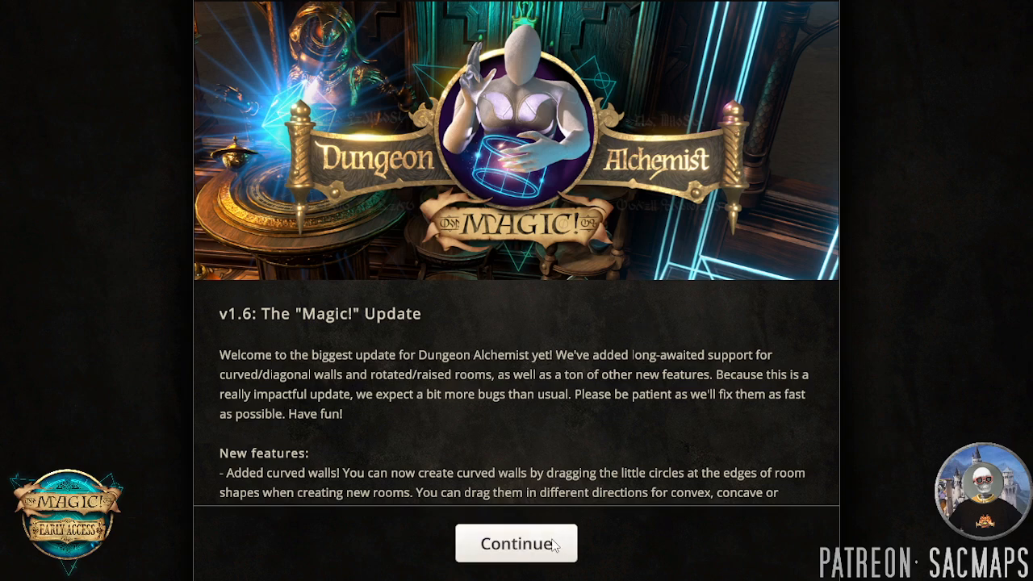
Dismiss the update notes, start a new map and set its terrain to Grasslands.
click(517, 544)
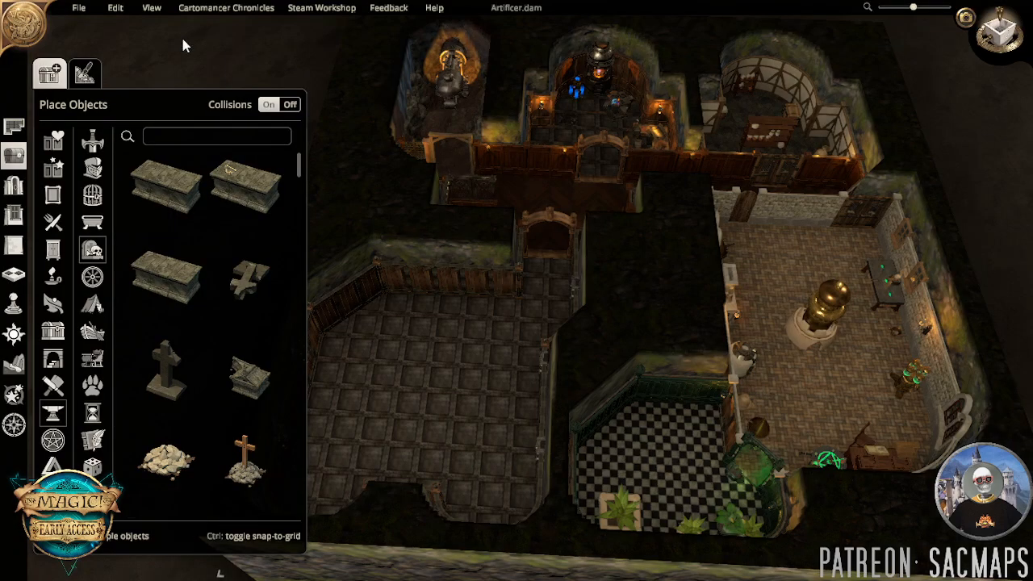
click(78, 7)
click(86, 28)
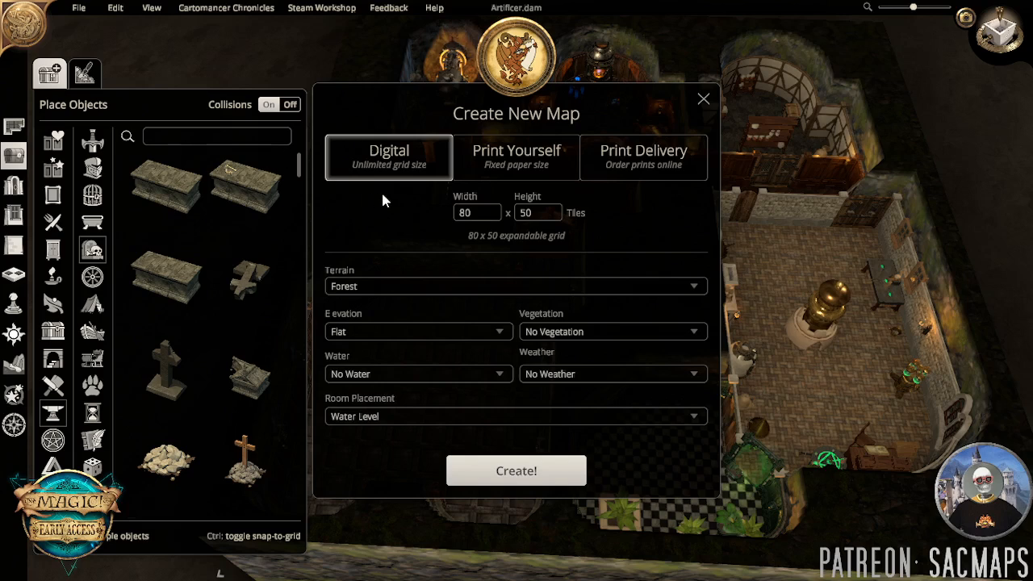
click(382, 287)
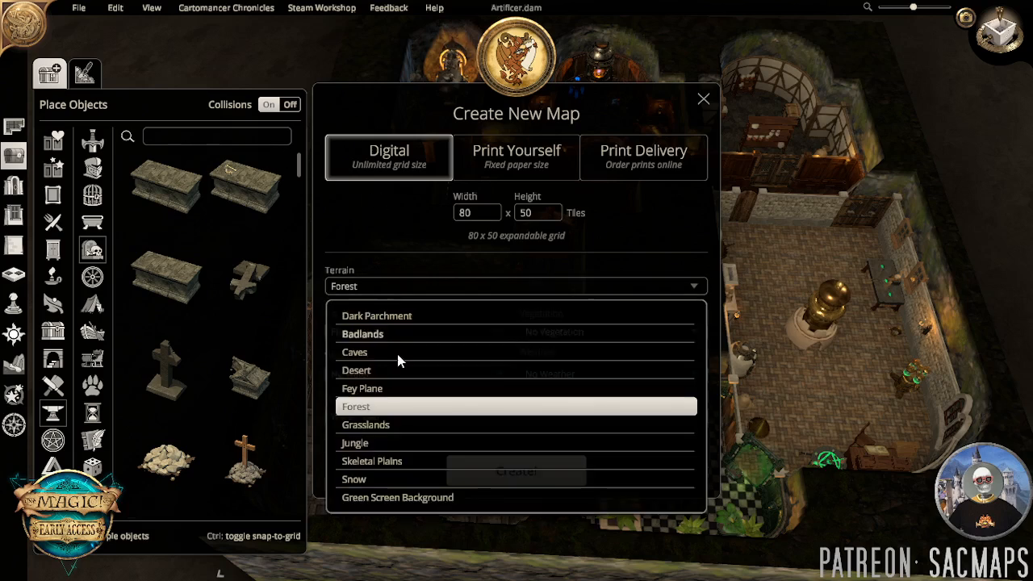
click(402, 425)
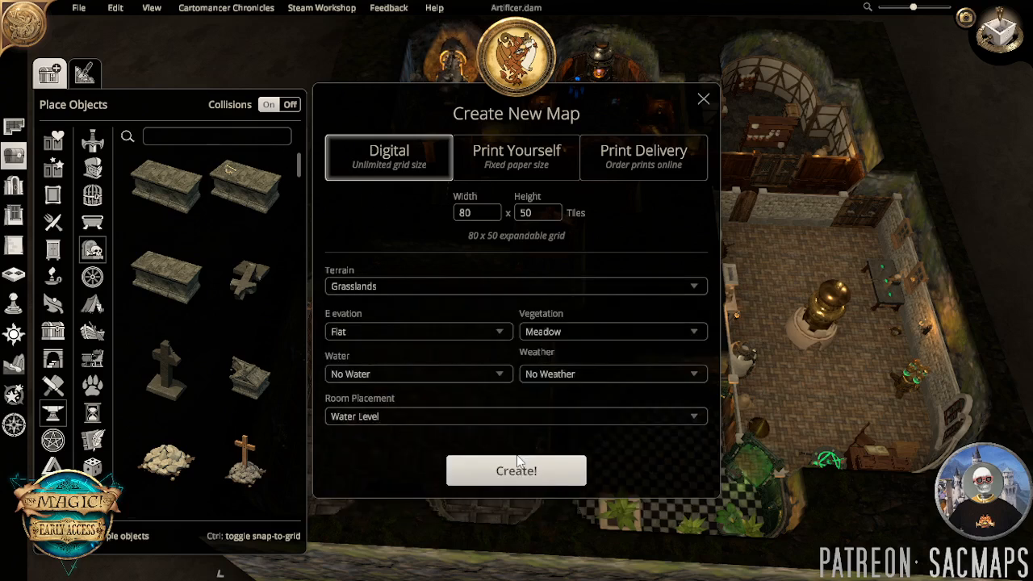
Set the new map's size to 20 x 20 tiles and create it.
click(483, 215)
text(20)
click(540, 215)
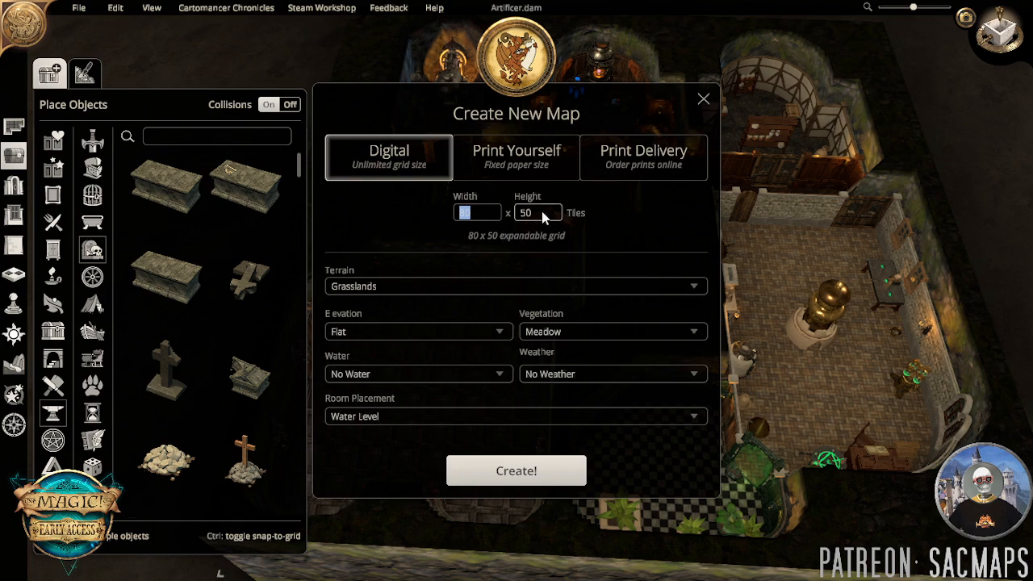
text(20)
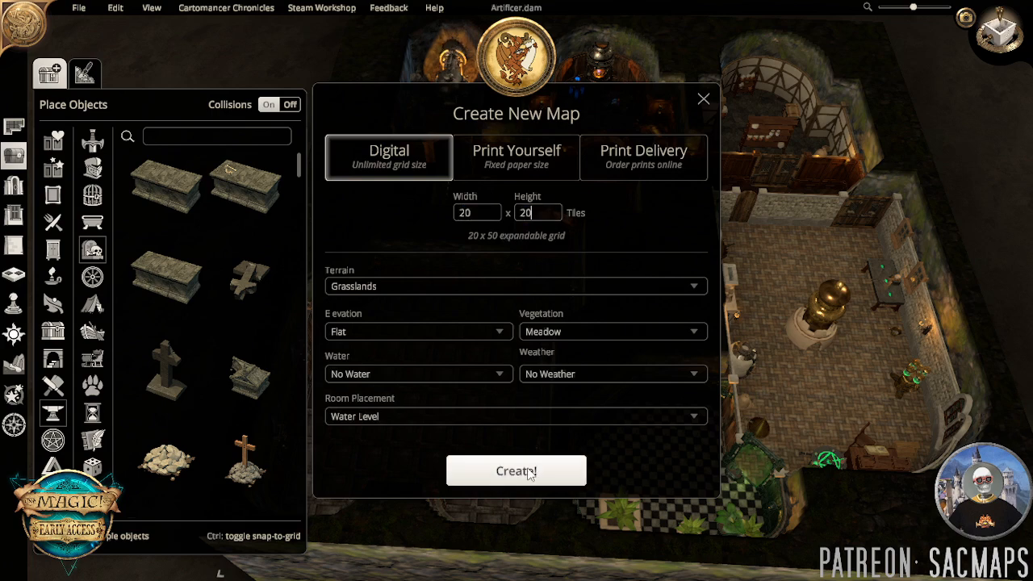
click(529, 471)
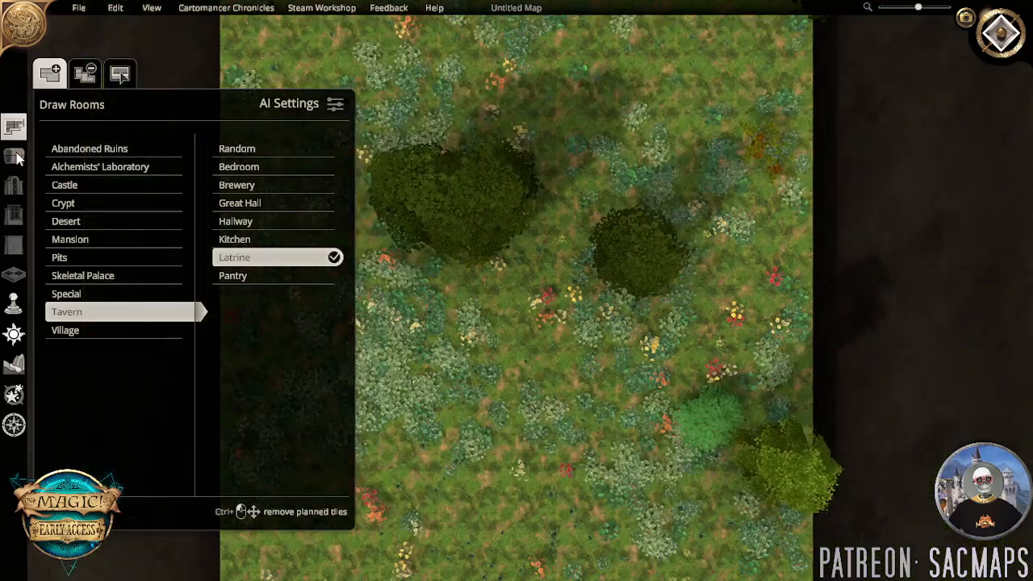
Erase the trees and large bushes from the meadow with the object eraser brush.
click(14, 155)
click(87, 74)
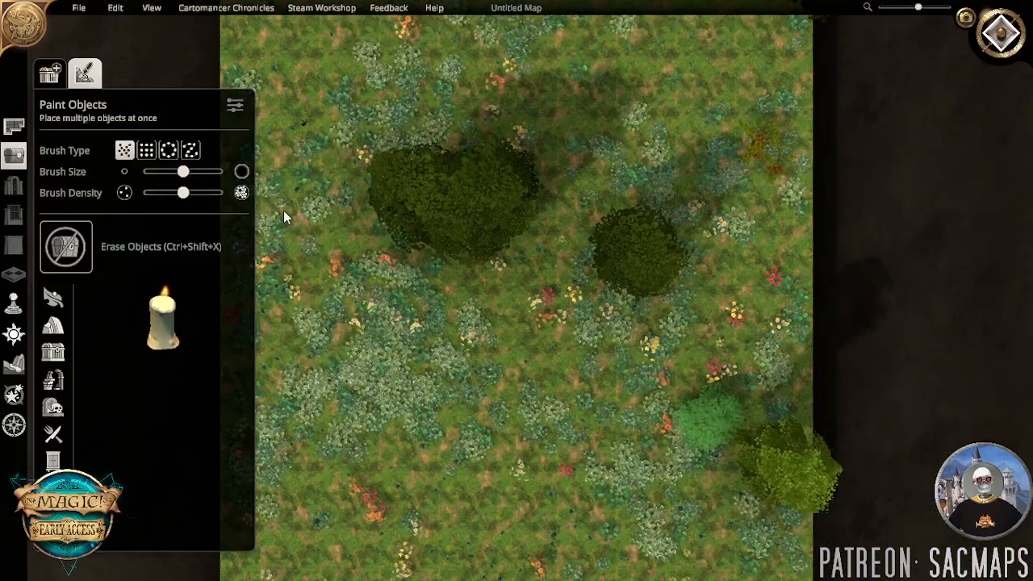
click(66, 246)
click(763, 489)
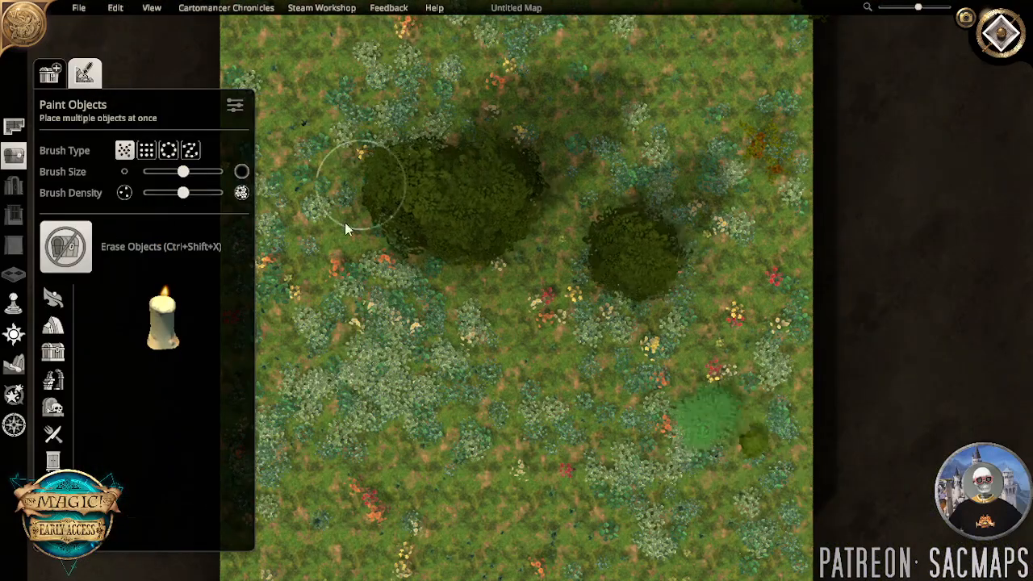
drag(374, 179, 485, 309)
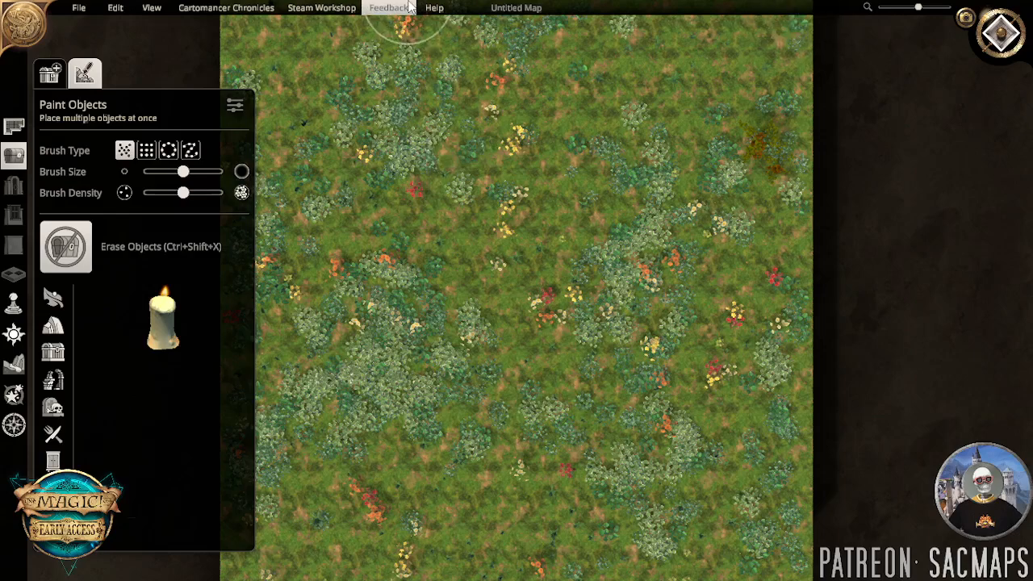
Choose the Village Cathedral room type and plan a long rectangular nave across the middle of the map.
right_drag(439, 122, 444, 177)
right_drag(505, 257, 519, 152)
middle_drag(512, 358, 520, 163)
right_drag(491, 279, 486, 248)
middle_drag(486, 227, 498, 243)
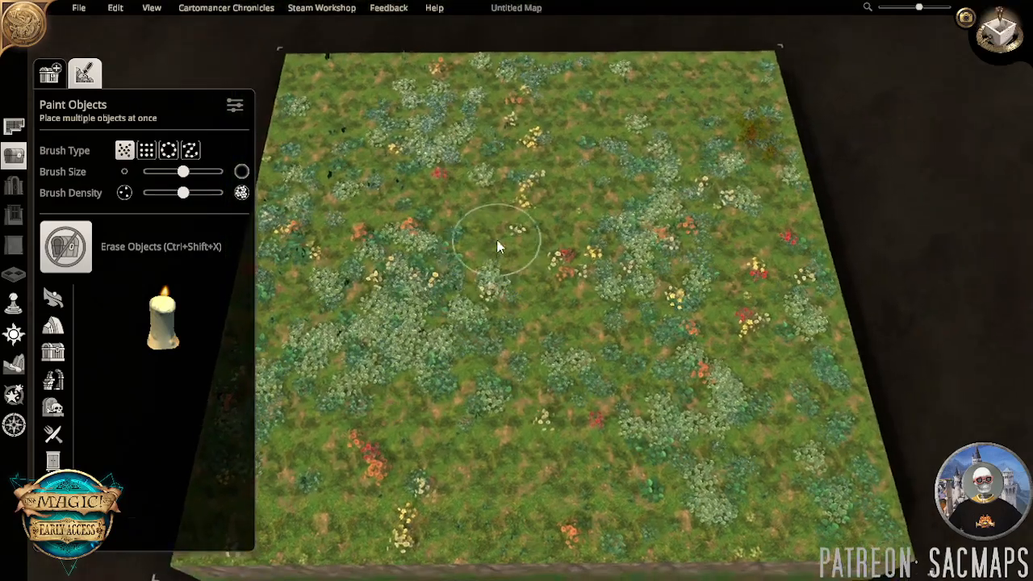
click(15, 126)
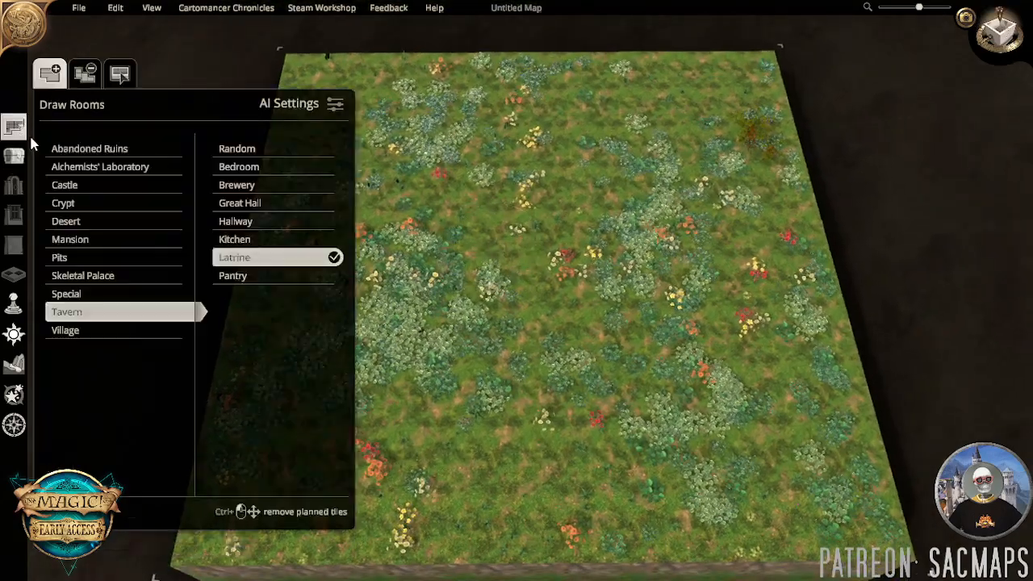
click(141, 330)
click(255, 276)
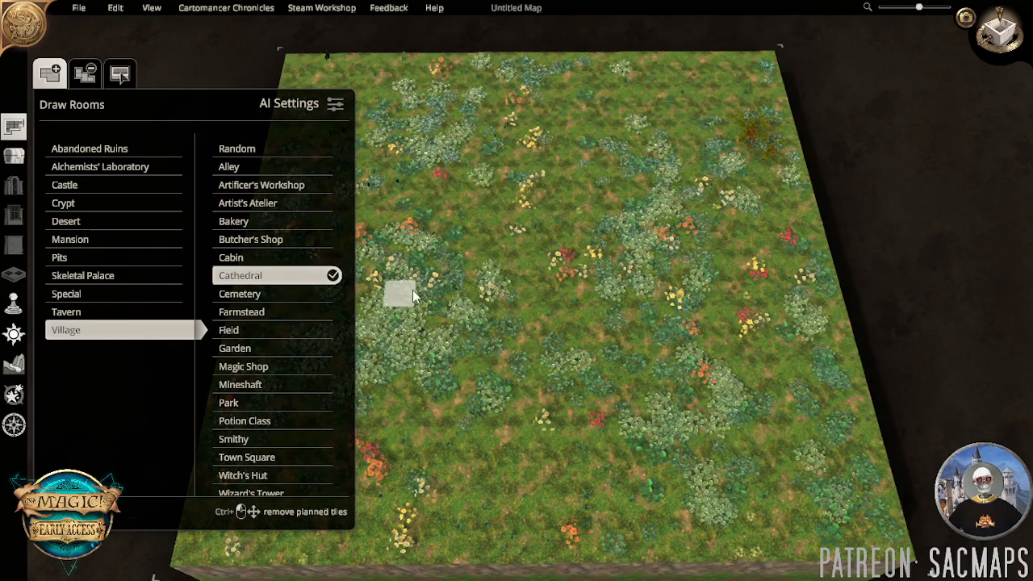
click(335, 106)
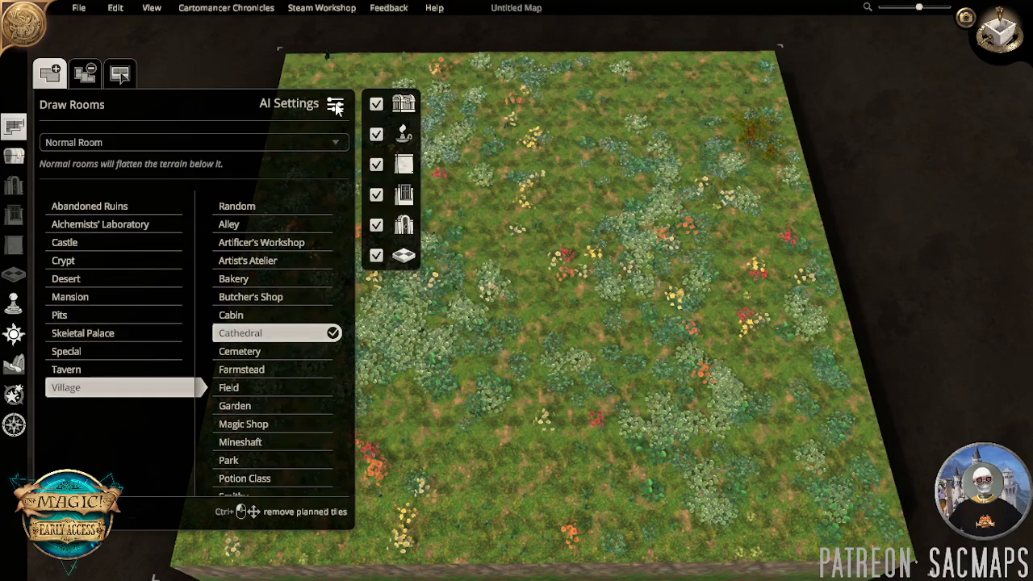
click(336, 106)
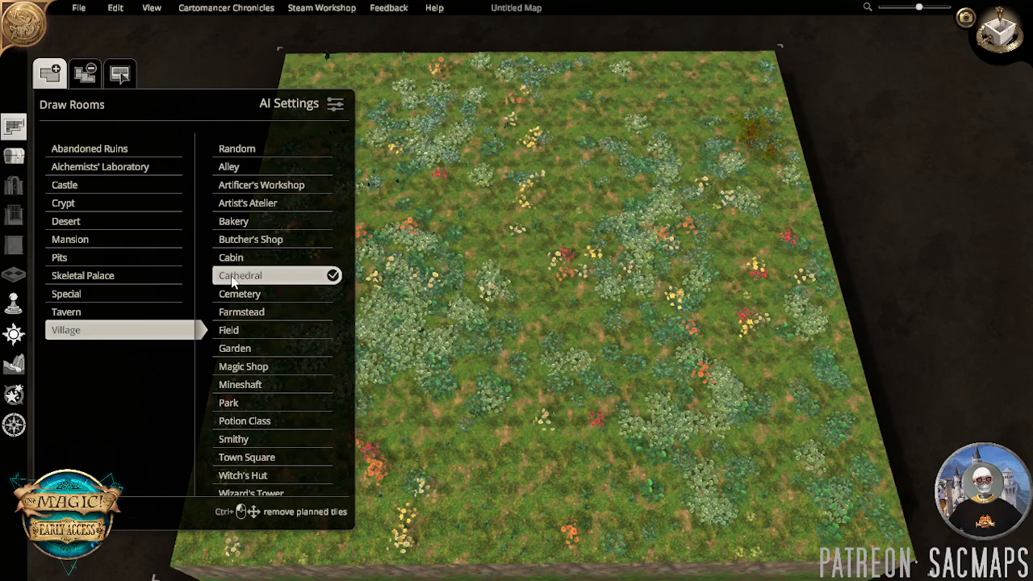
right_drag(519, 261, 527, 266)
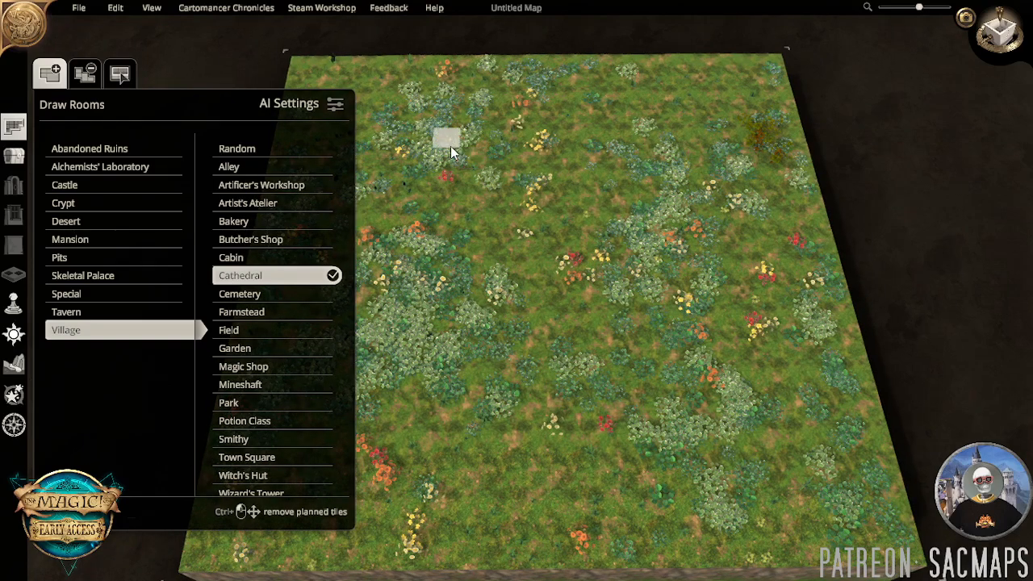
drag(450, 146, 657, 453)
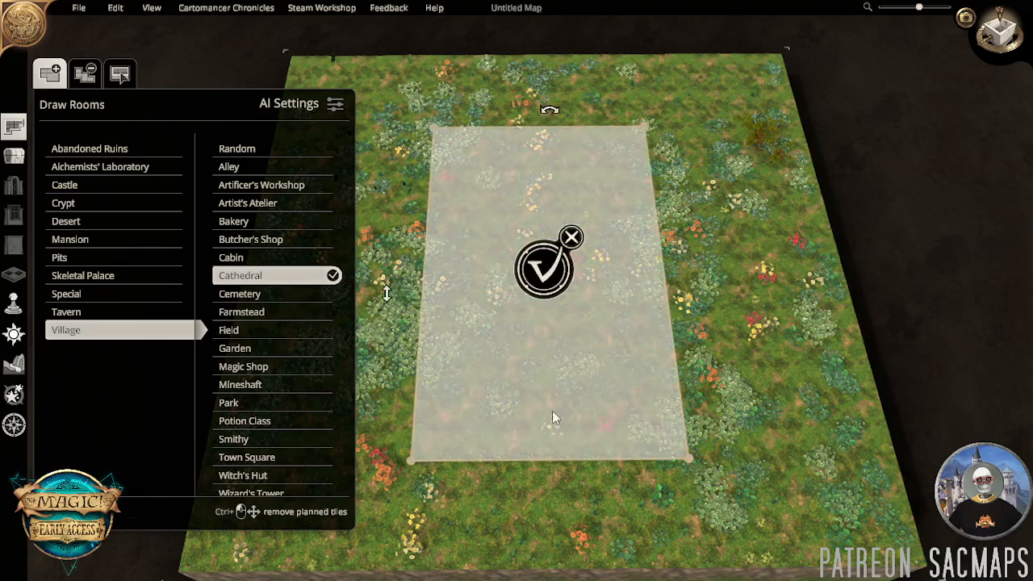
Extend the planned cathedral with a rectangular wing on each side of the nave near its back end.
right_drag(427, 260, 467, 252)
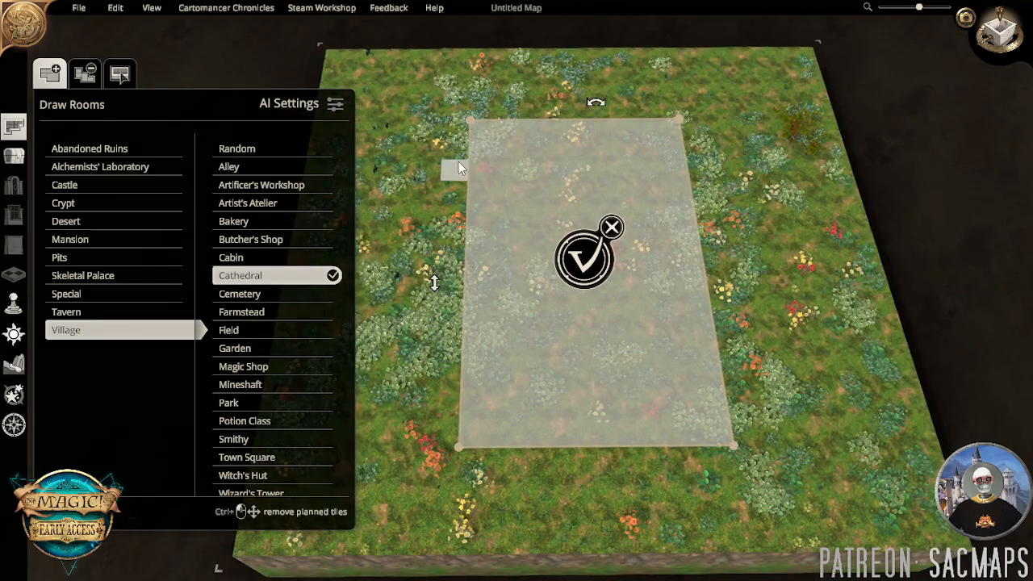
drag(459, 162, 382, 231)
drag(716, 247, 780, 170)
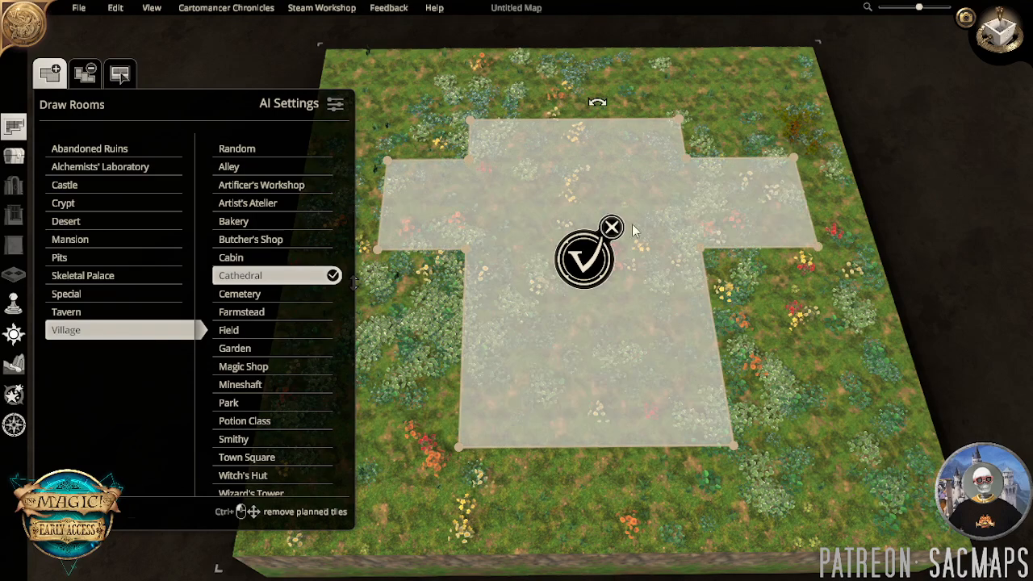
drag(370, 171, 370, 240)
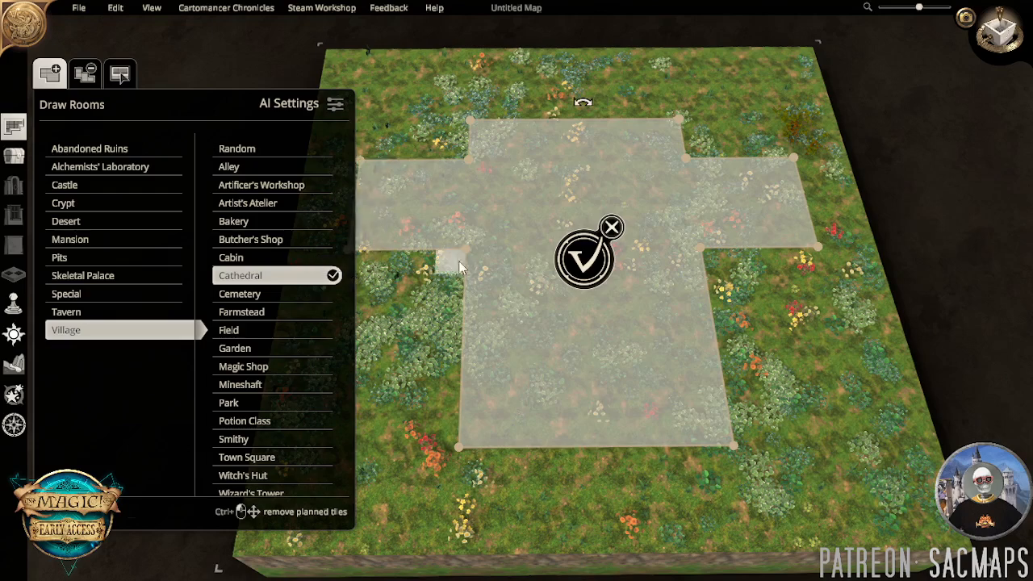
Add a second pair of rectangular side wings to the planned cathedral near the front end of the nave.
right_drag(457, 252, 408, 269)
right_drag(691, 304, 576, 314)
drag(563, 351, 605, 425)
right_drag(521, 413, 704, 350)
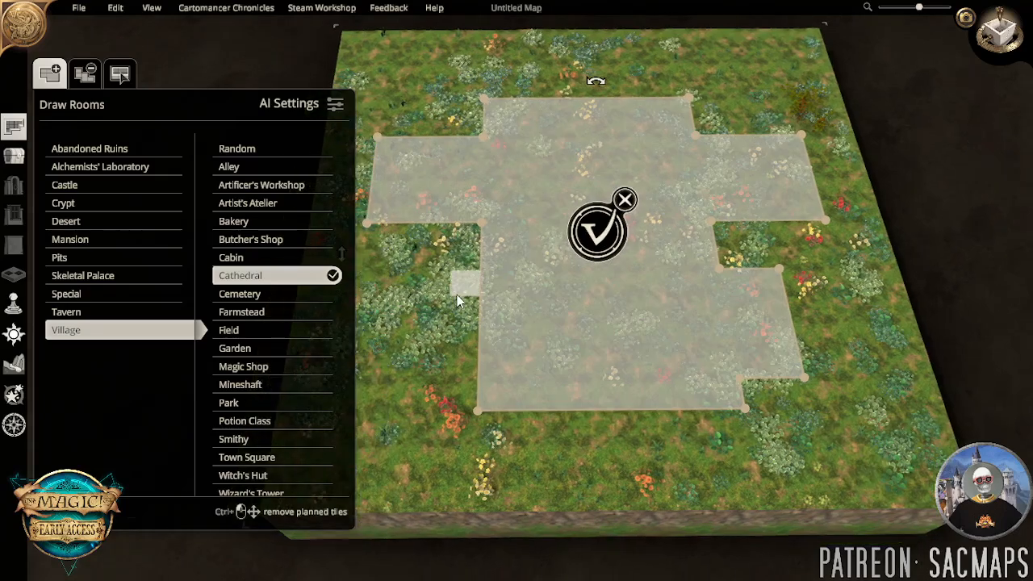
drag(460, 296, 418, 378)
Add a narrower entrance block centred on the front of the planned cathedral and round its two outer corners.
drag(554, 417, 676, 446)
right_drag(667, 430, 633, 428)
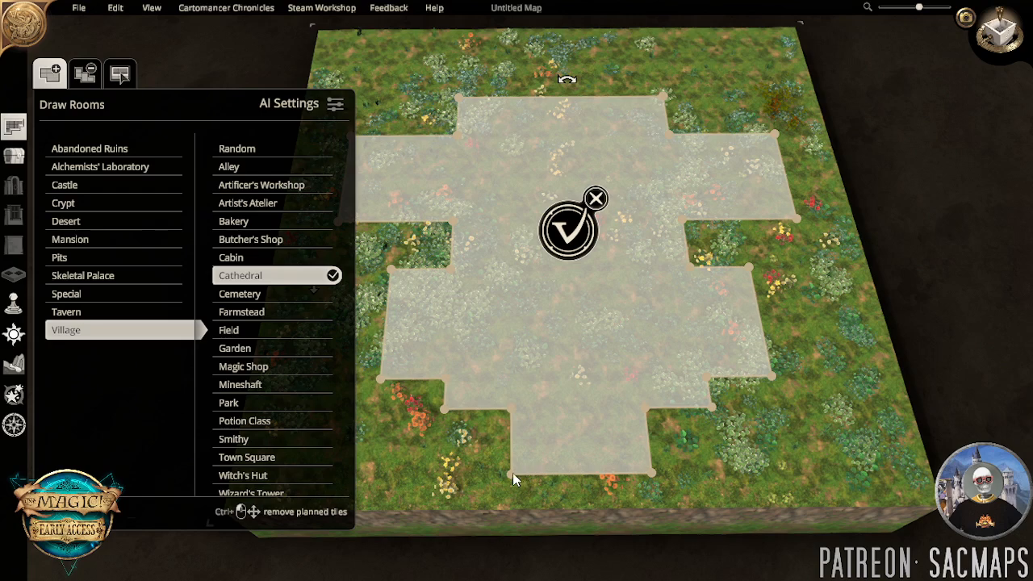
drag(514, 473, 527, 437)
drag(654, 471, 643, 466)
Bevel the nave corners beside the entrance block and round the outer corners of both front wings.
drag(443, 408, 489, 448)
drag(708, 403, 667, 446)
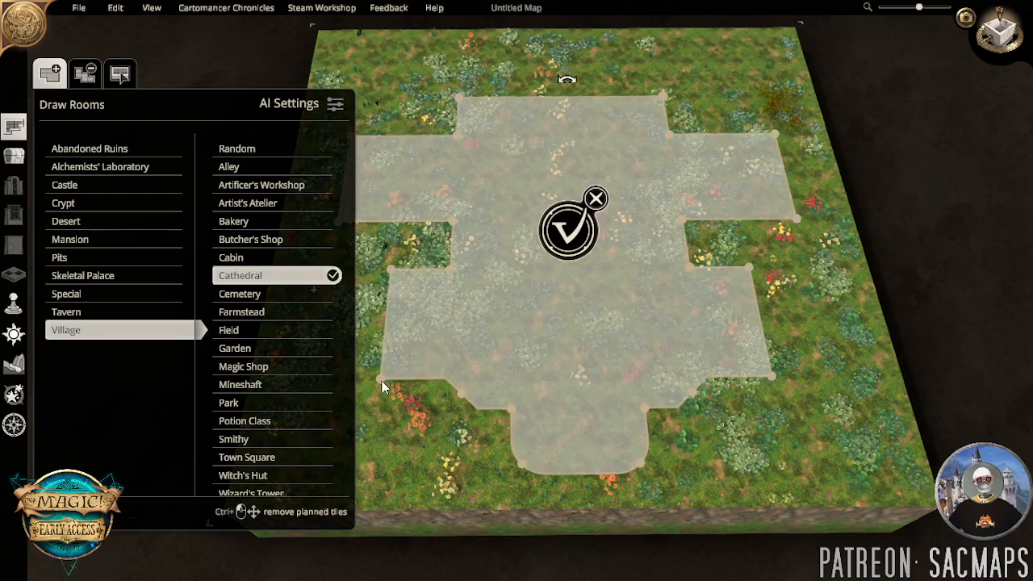
drag(382, 381, 406, 354)
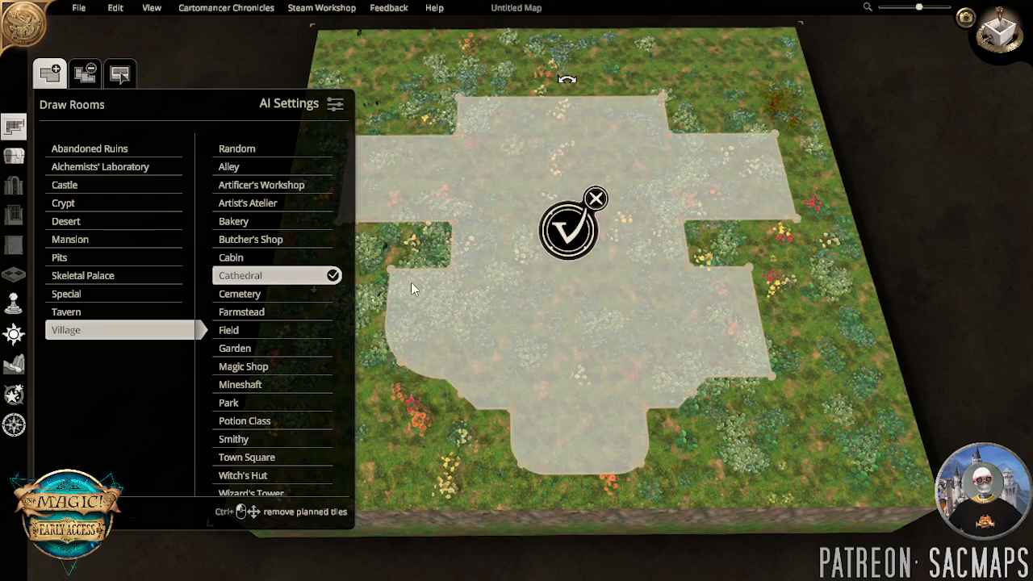
drag(388, 274, 419, 288)
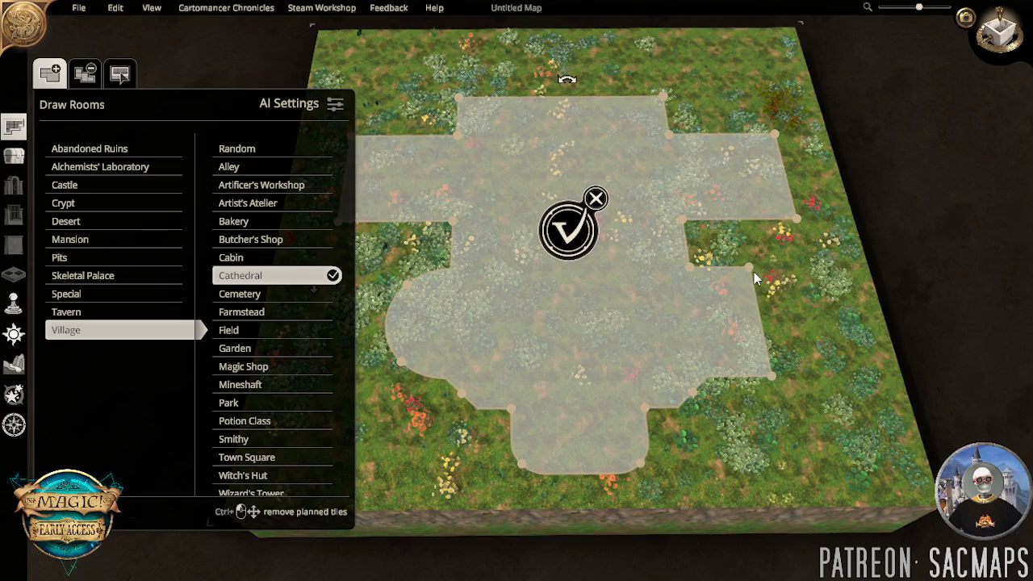
drag(748, 269, 769, 376)
Round the outer corners of both rear wings and the two corners at the back end of the nave.
right_drag(615, 345, 638, 388)
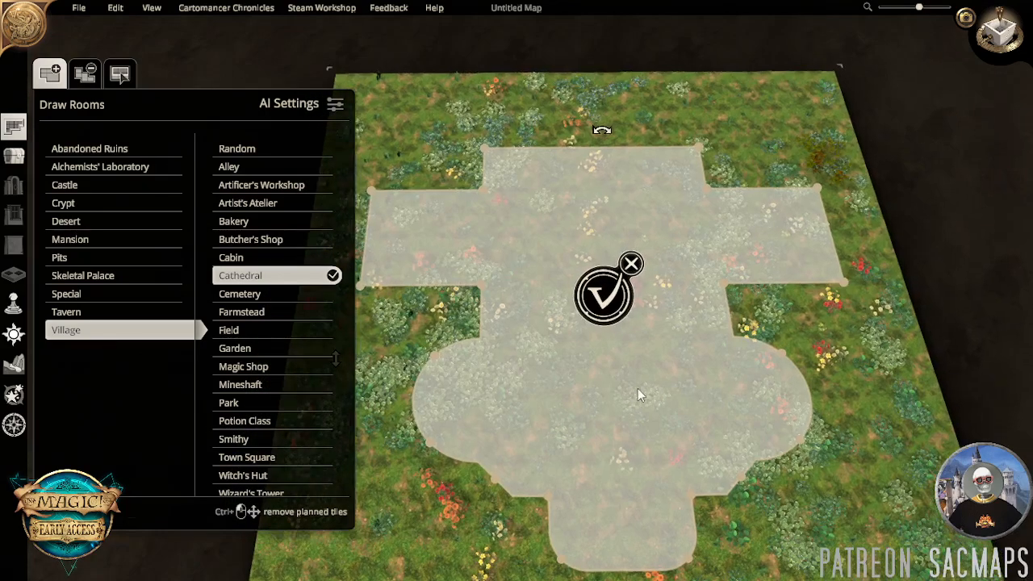
right_drag(443, 344, 578, 478)
drag(491, 412, 510, 392)
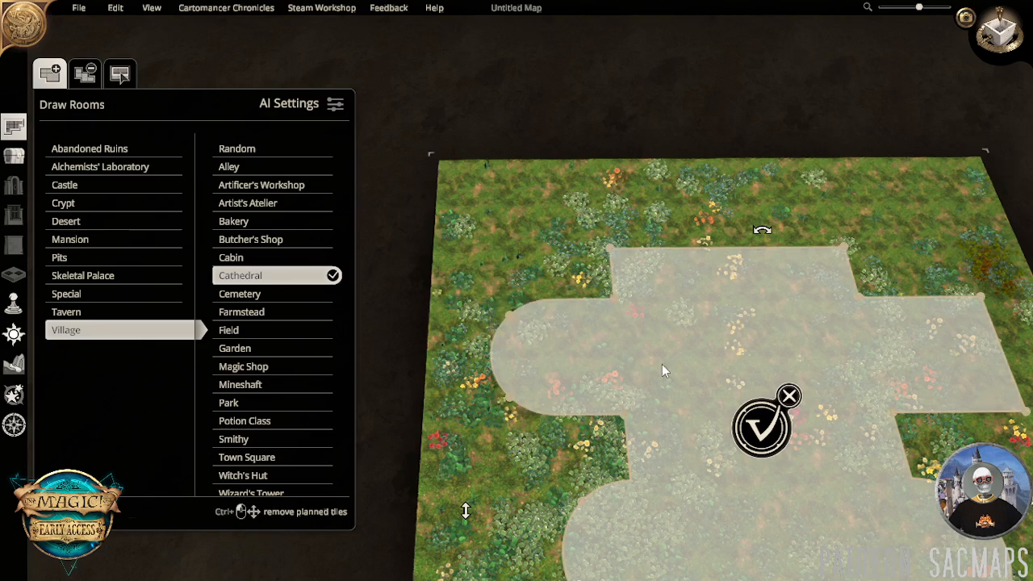
right_drag(662, 364, 475, 372)
drag(678, 308, 661, 328)
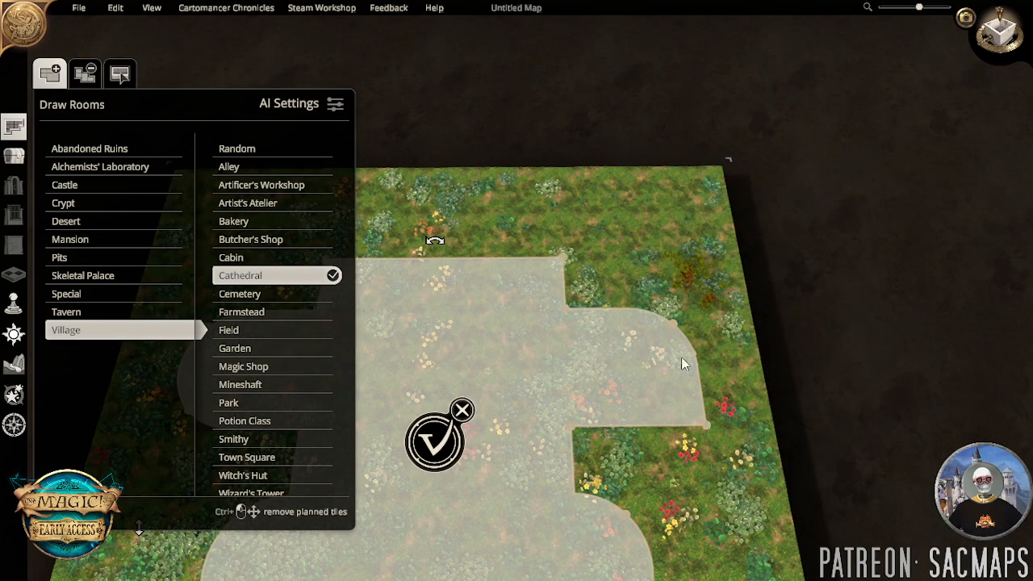
drag(706, 426, 687, 407)
right_drag(550, 390, 711, 463)
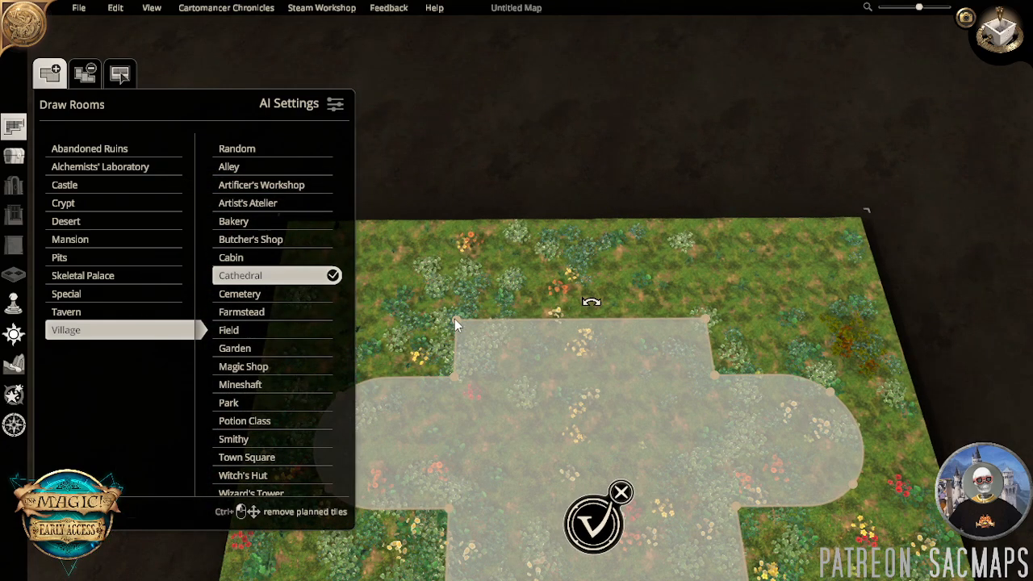
drag(455, 319, 469, 326)
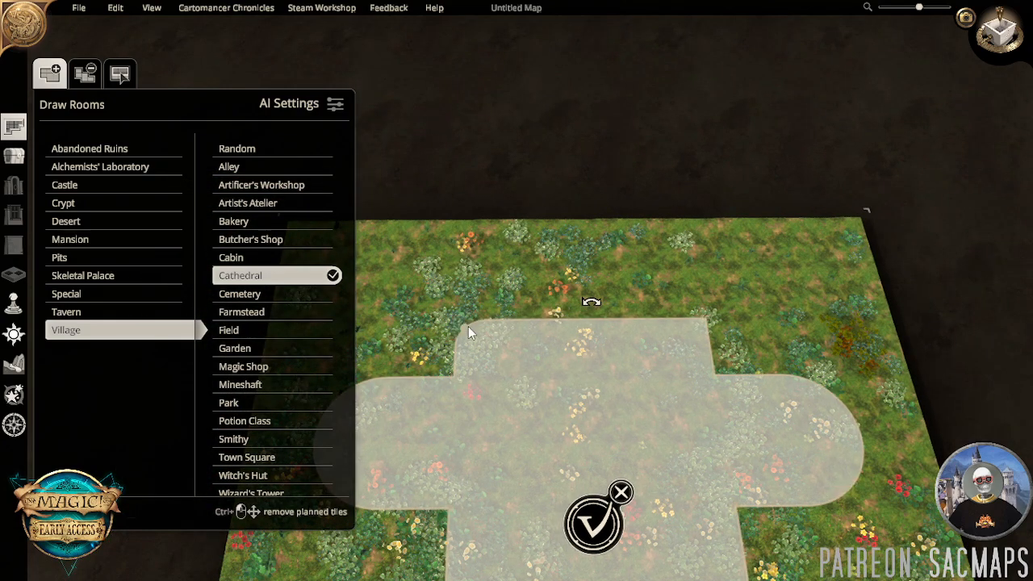
Raise the planned cathedral floor above the surrounding terrain and build the room.
right_drag(590, 394, 517, 198)
right_drag(539, 359, 576, 377)
middle_drag(576, 371, 571, 339)
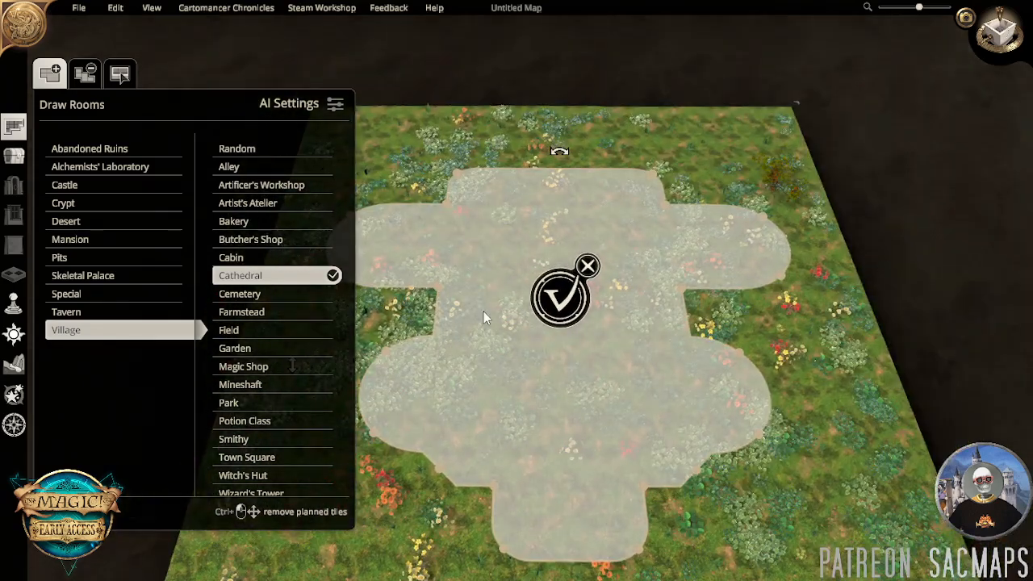
right_drag(485, 312, 558, 314)
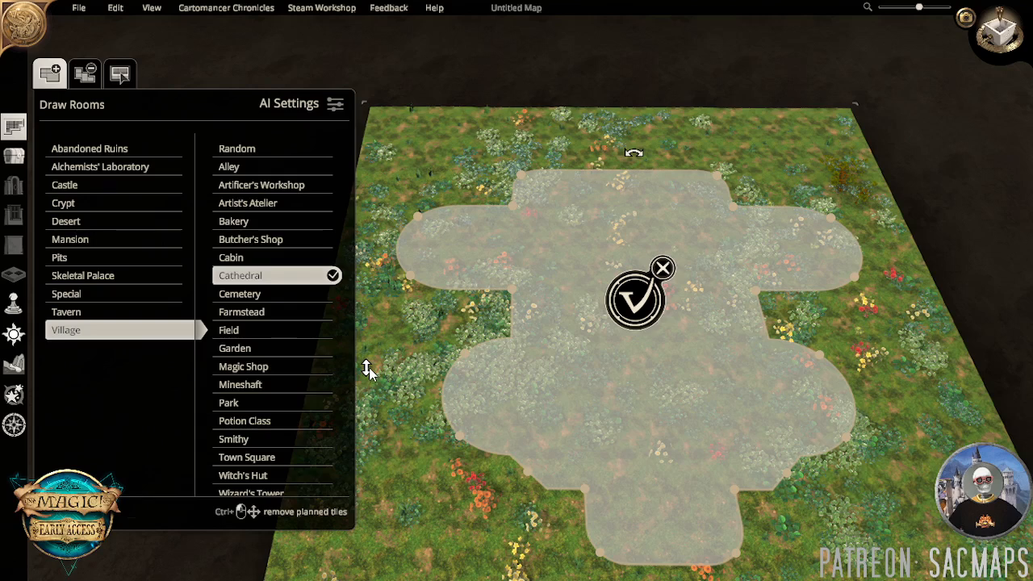
drag(369, 367, 375, 298)
middle_drag(638, 404, 655, 341)
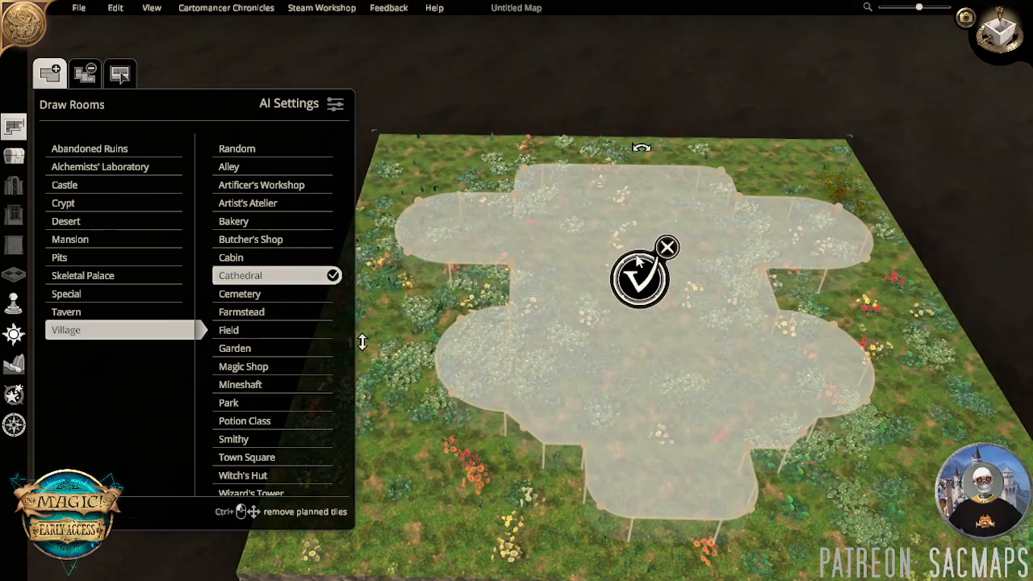
click(646, 294)
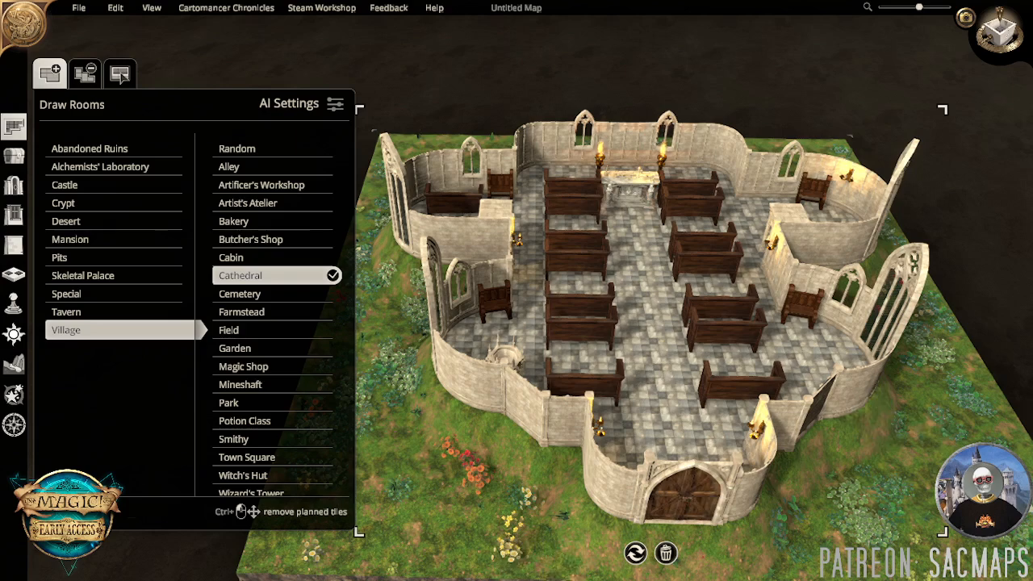
right_drag(620, 409, 503, 411)
middle_drag(503, 412, 496, 513)
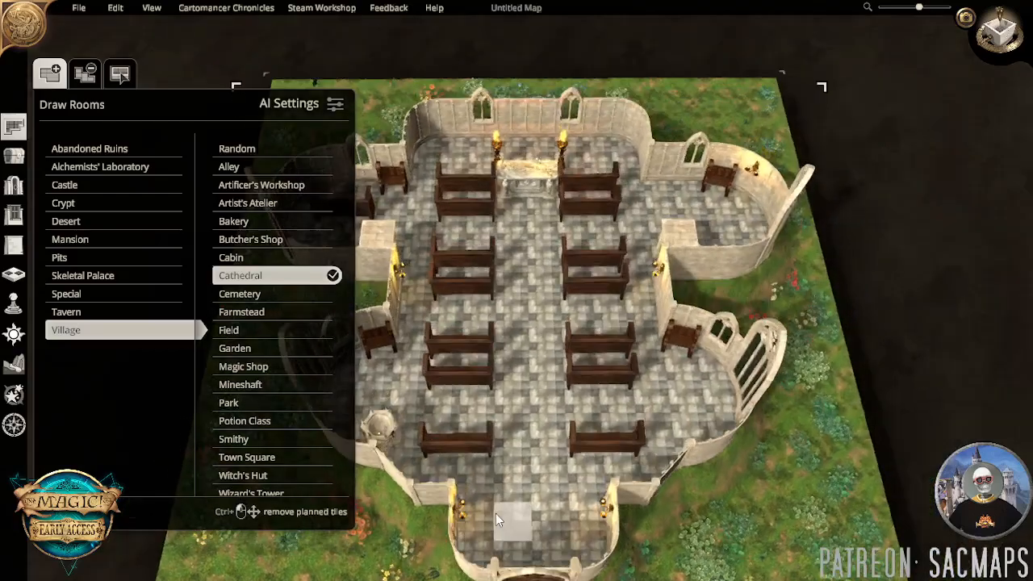
Remove the pews closest to the altar on both sides to clear the floor around it.
middle_drag(510, 399, 573, 351)
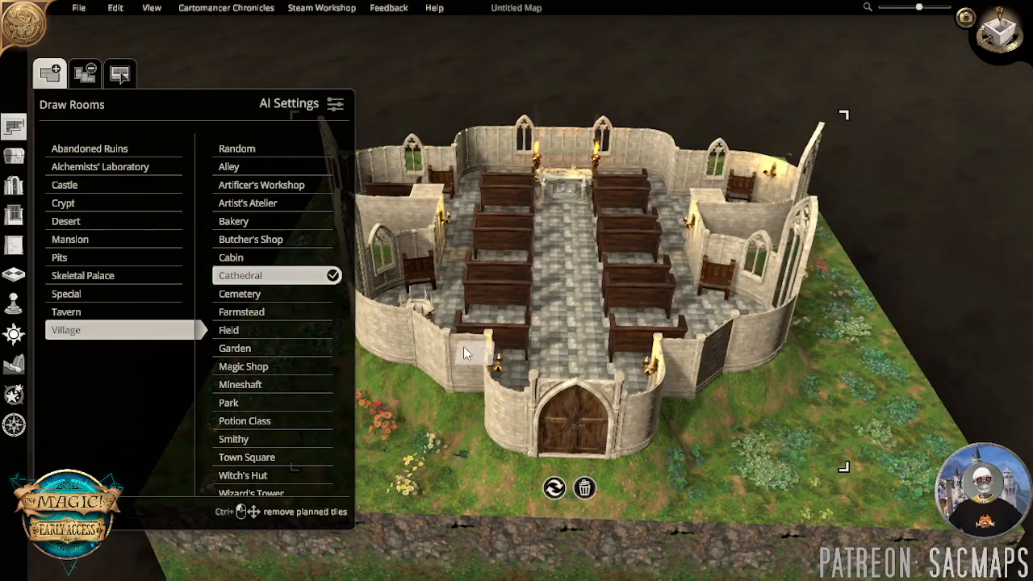
middle_drag(463, 344, 469, 467)
click(13, 155)
mouse_move(452, 339)
middle_down()
mouse_move(516, 319)
mouse_move(530, 360)
mouse_move(494, 314)
mouse_move(405, 374)
mouse_move(609, 321)
mouse_move(644, 325)
mouse_move(532, 386)
mouse_move(632, 371)
mouse_move(574, 377)
mouse_move(582, 511)
mouse_move(542, 437)
mouse_move(566, 402)
mouse_move(542, 545)
middle_up()
scroll(500, 351, up, 3)
scroll(542, 544, up, 8)
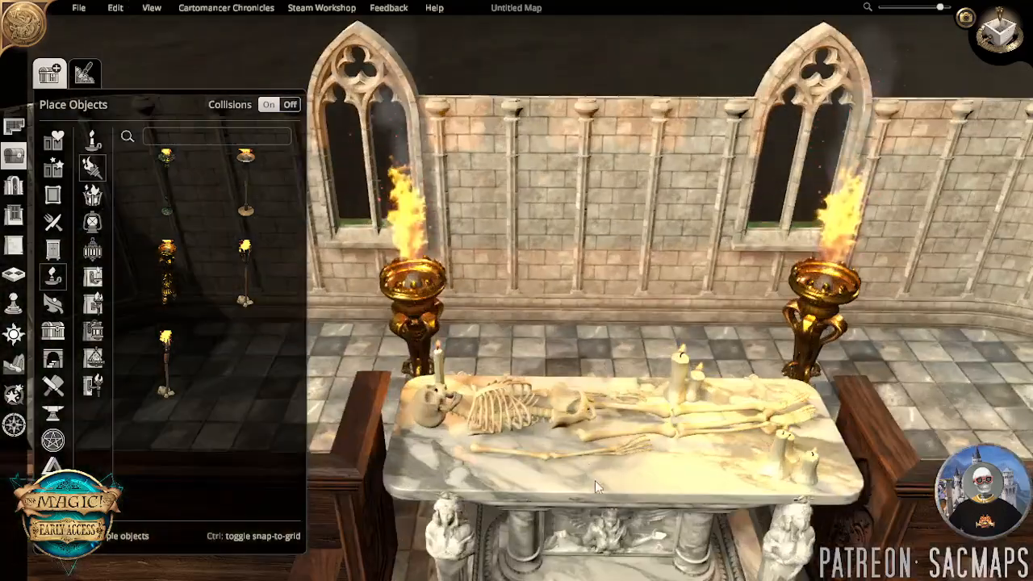
right_drag(595, 481, 620, 332)
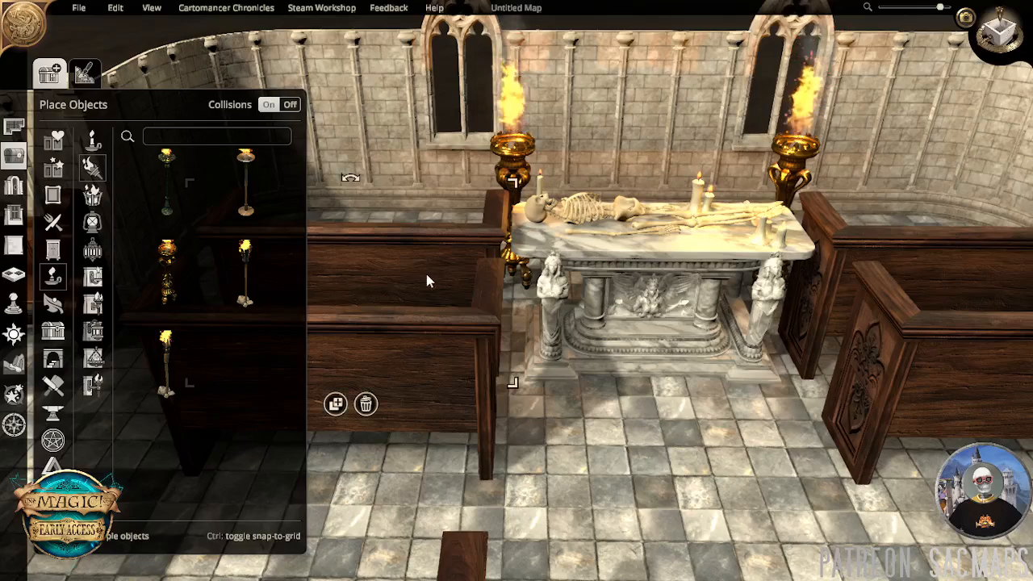
middle_drag(454, 409, 668, 313)
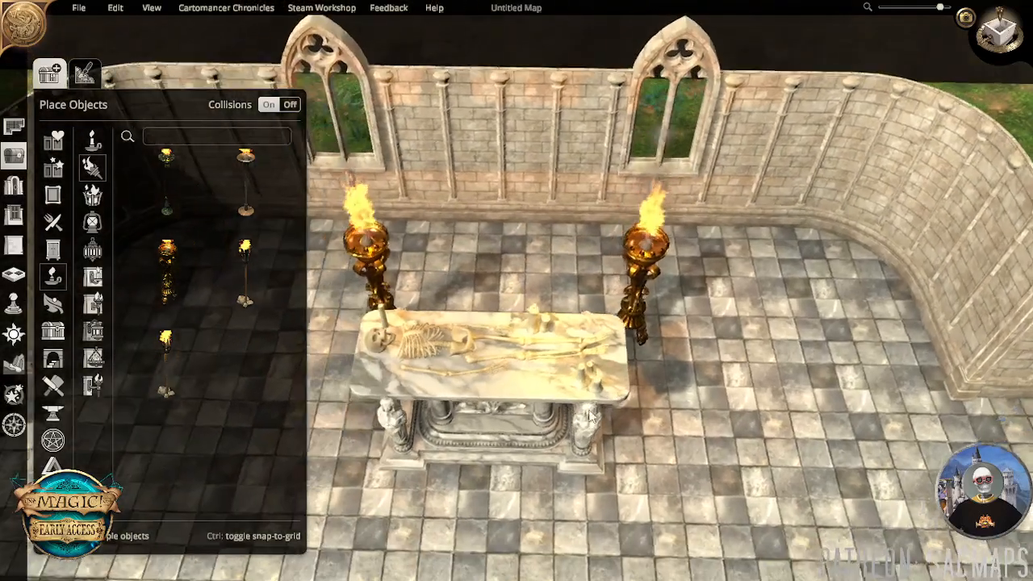
middle_drag(589, 411, 587, 295)
Switch the cathedral's lighting to night and set the light colour to teal.
scroll(553, 345, up, 5)
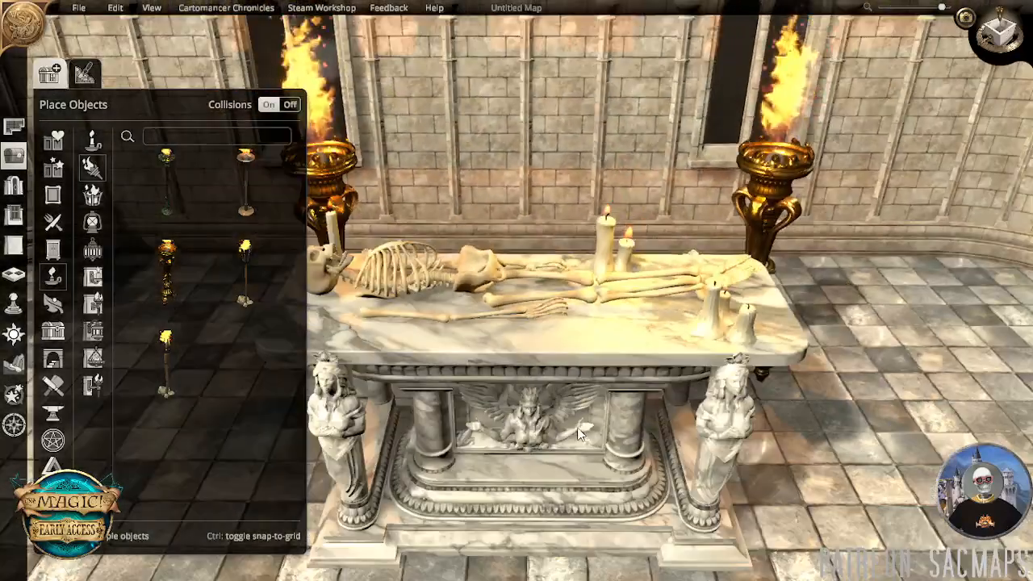
middle_drag(543, 401, 547, 440)
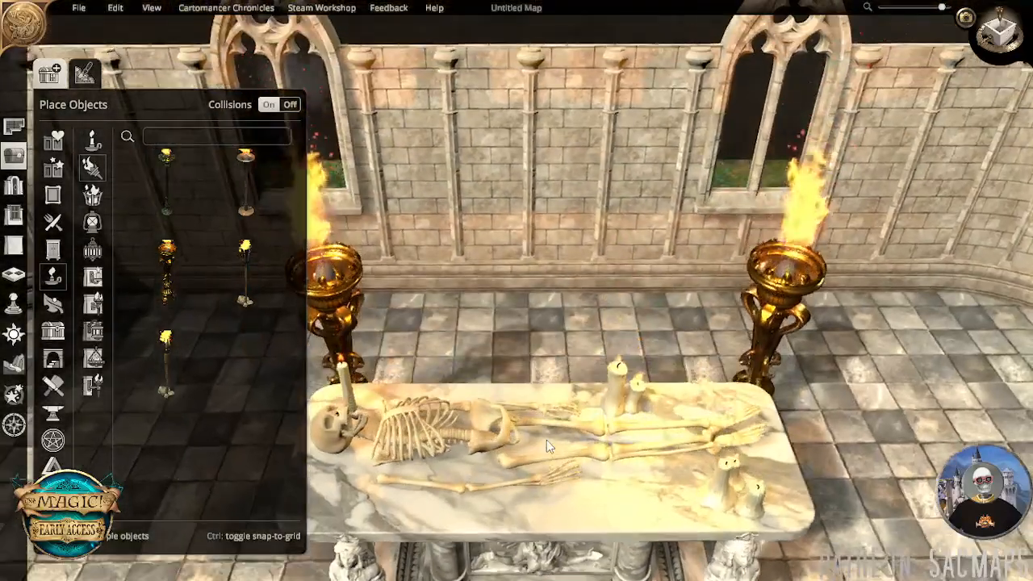
right_drag(535, 464, 560, 330)
middle_drag(561, 329, 580, 410)
scroll(581, 410, down, 3)
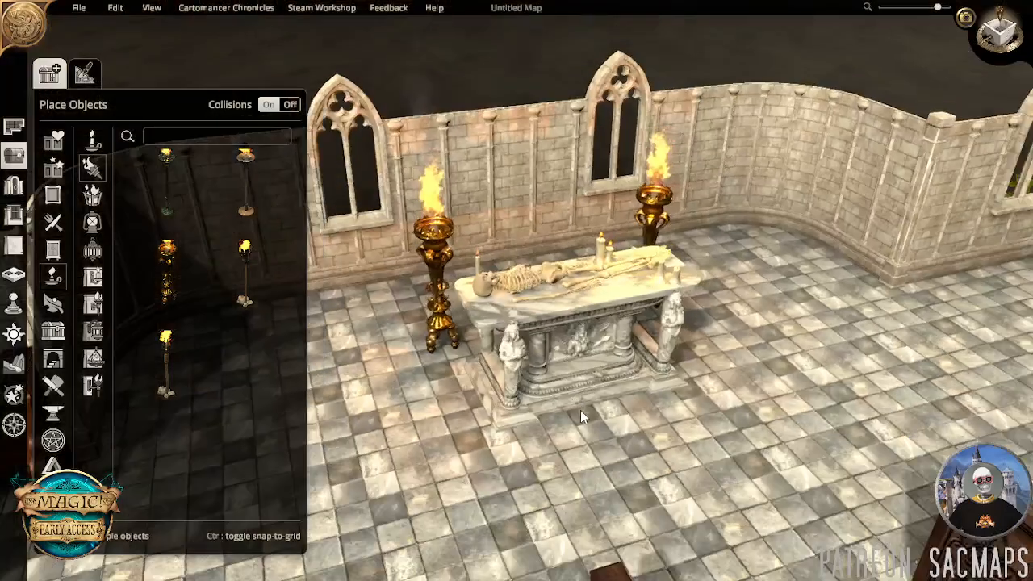
click(13, 333)
click(133, 393)
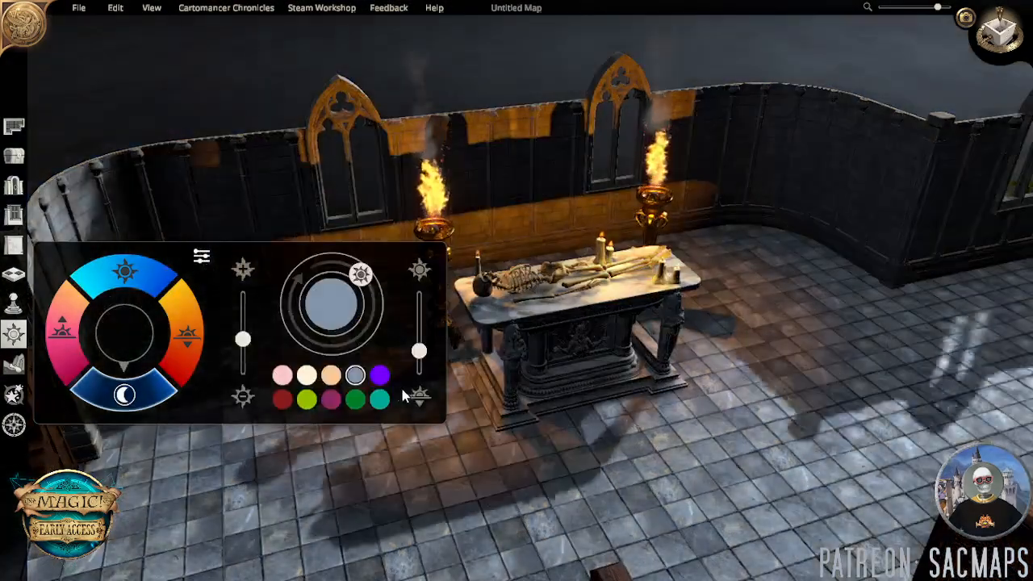
click(379, 398)
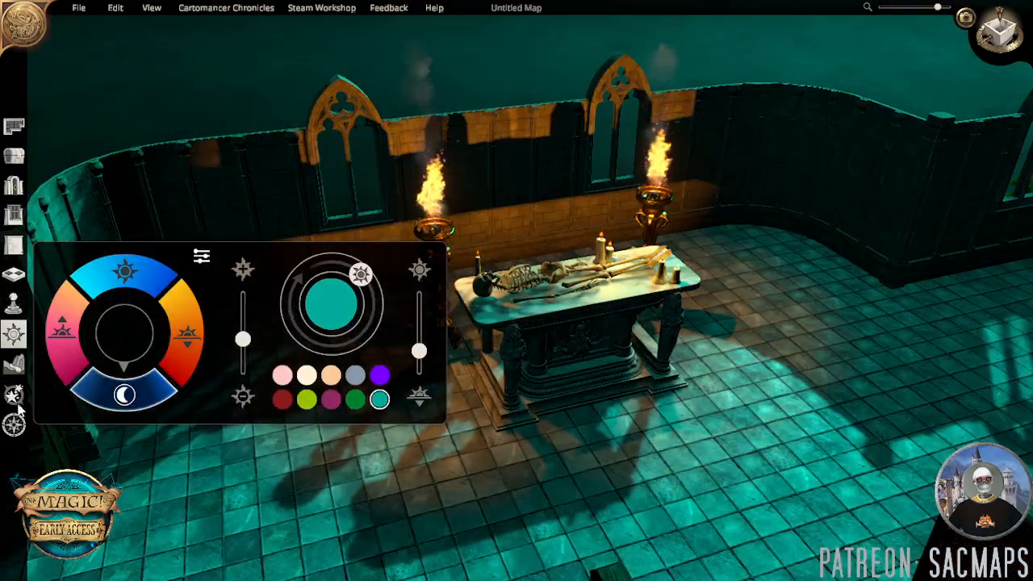
click(590, 406)
Examine the altar, the nave and the cathedral exterior under the teal night lighting.
middle_drag(590, 402, 474, 371)
right_drag(454, 399, 506, 330)
scroll(517, 355, up, 5)
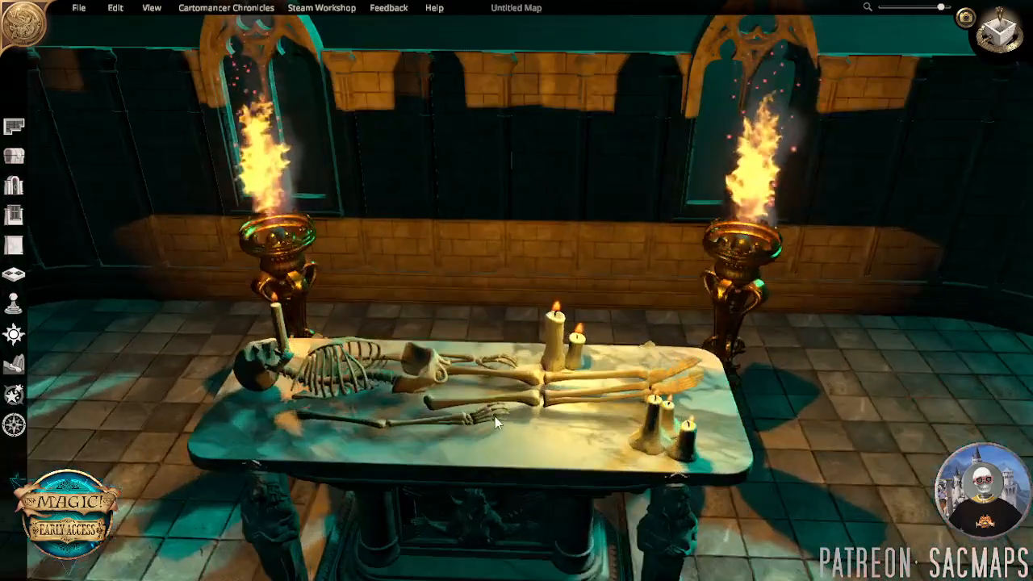
scroll(495, 416, down, 2)
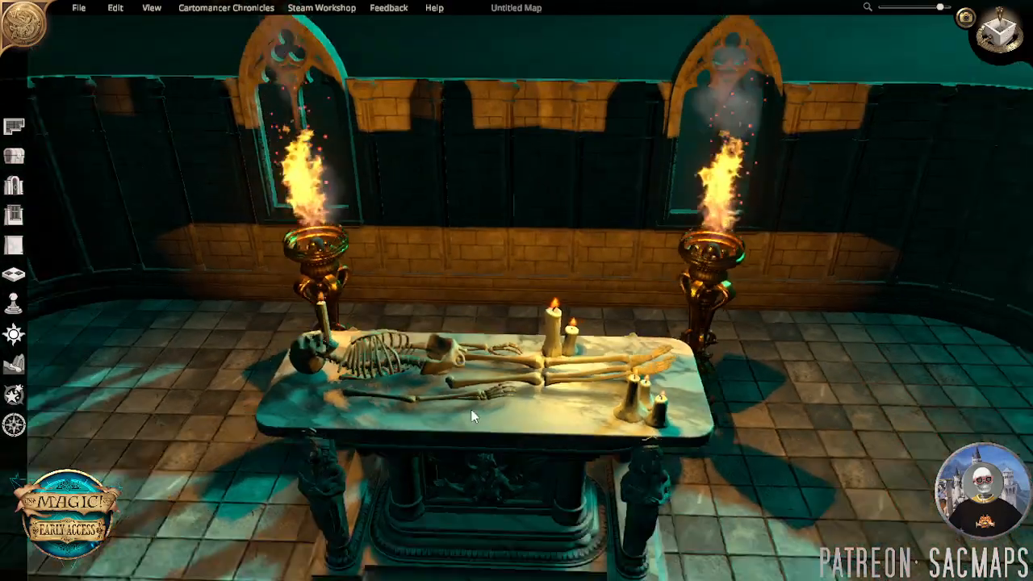
scroll(471, 411, down, 8)
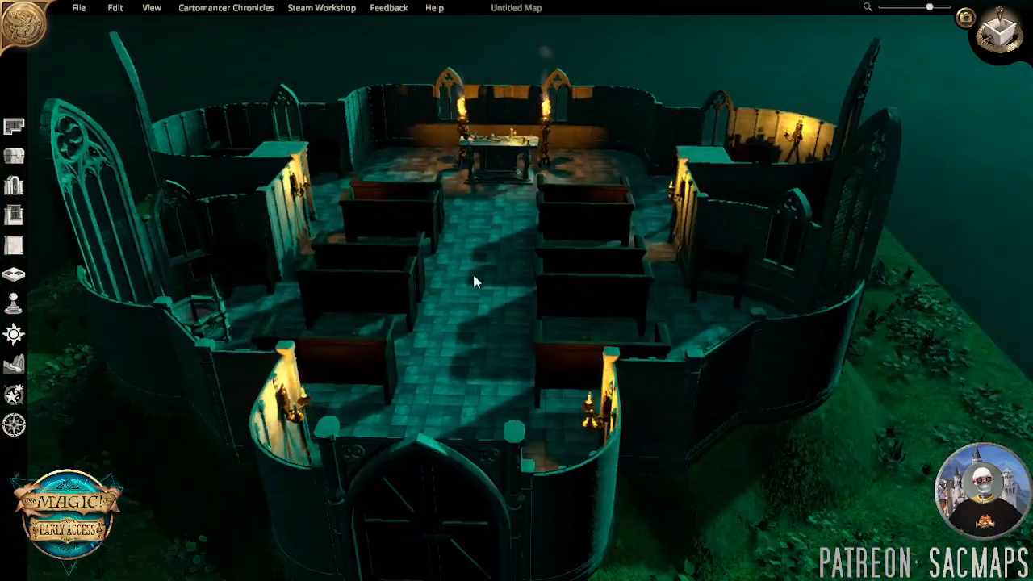
scroll(472, 306, down, 4)
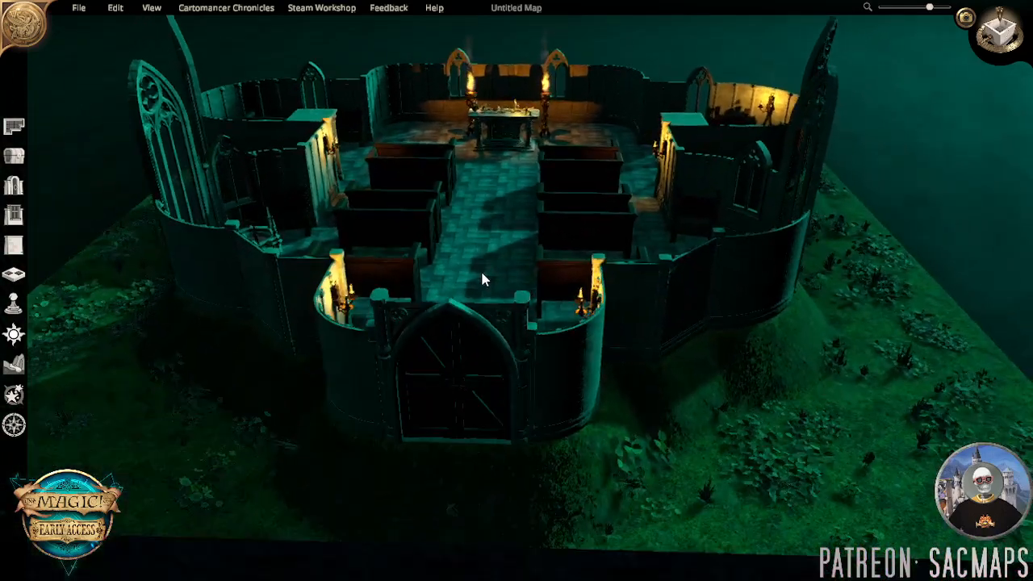
scroll(475, 339, up, 6)
right_drag(466, 351, 428, 443)
right_drag(443, 400, 456, 368)
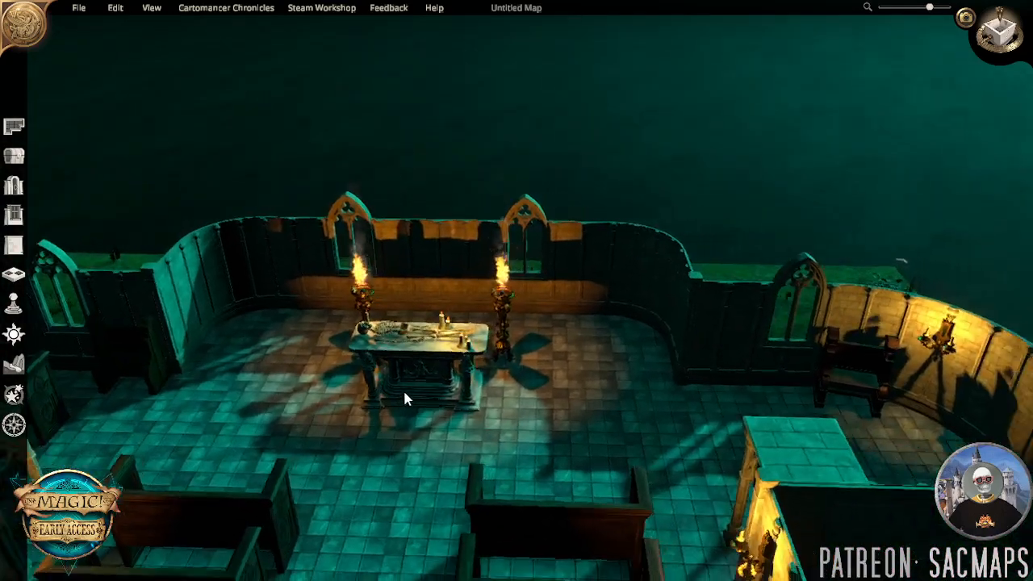
middle_drag(456, 368, 392, 407)
right_drag(392, 407, 336, 401)
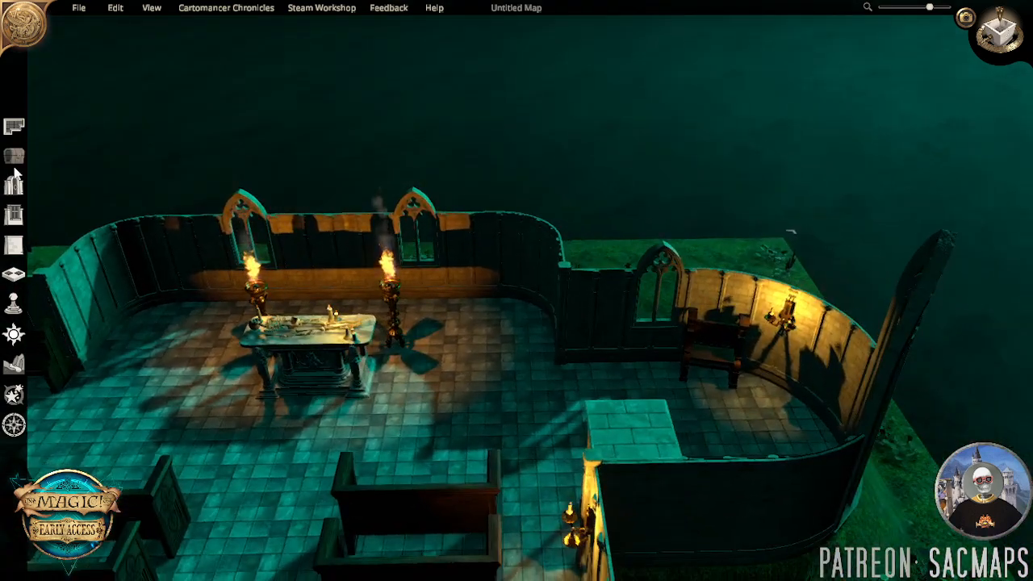
Search the placeable objects for "confe" and pick the dark object from the matches.
click(14, 155)
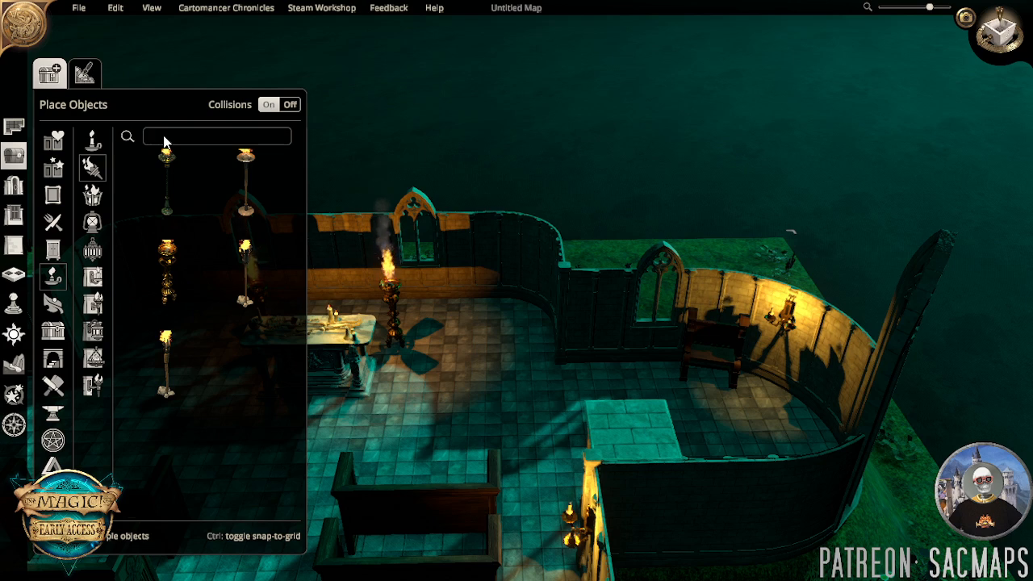
text(confe)
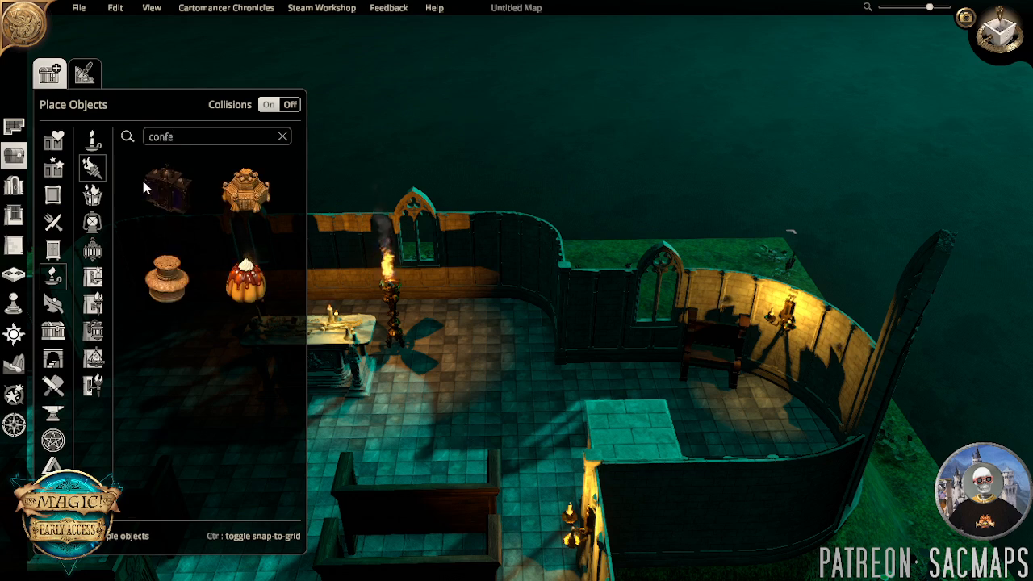
click(168, 193)
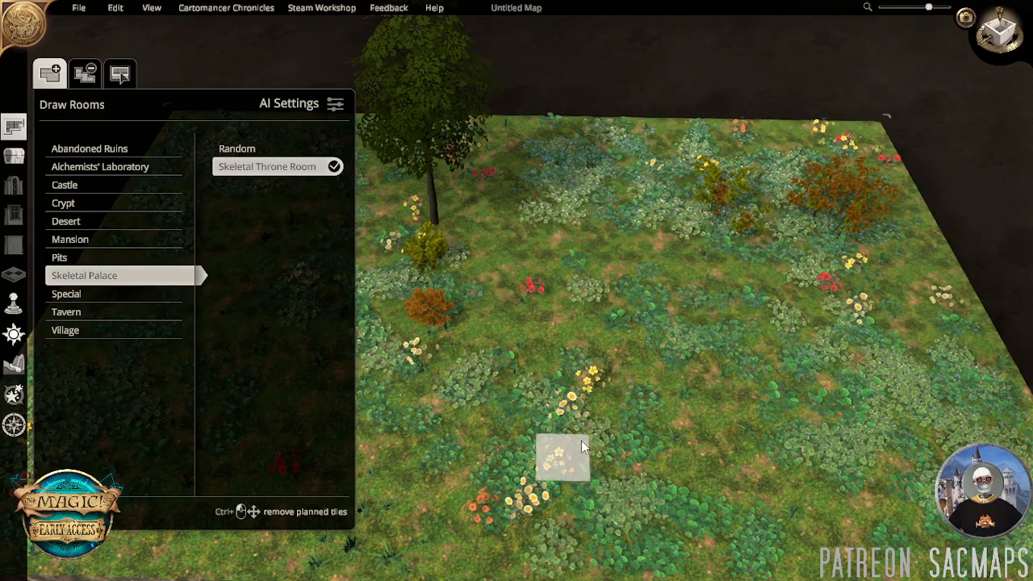
Remove the tree and the yellow and orange bushes beside it from the empty grassland map.
scroll(581, 441, down, 5)
middle_drag(585, 324, 547, 366)
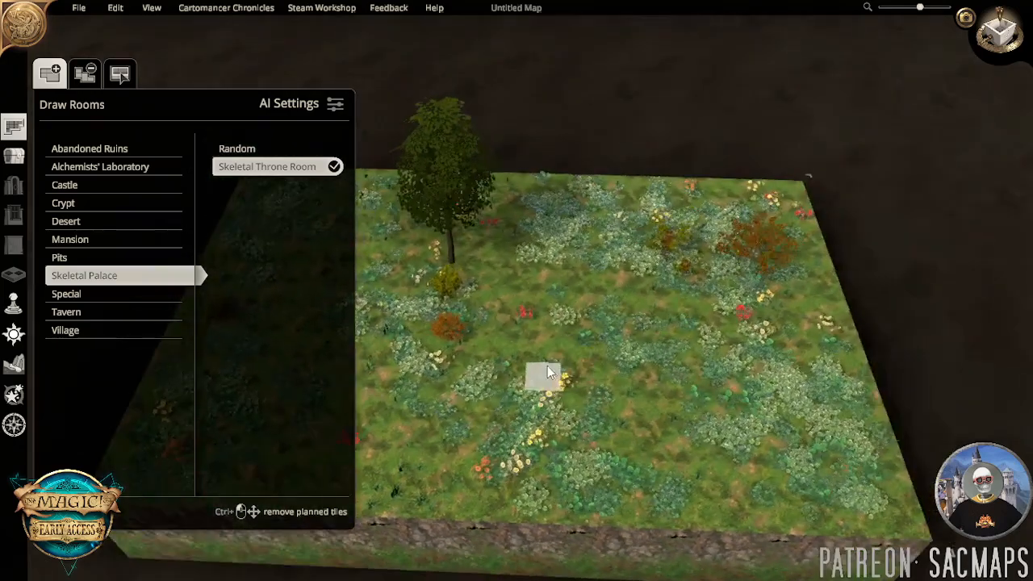
click(14, 155)
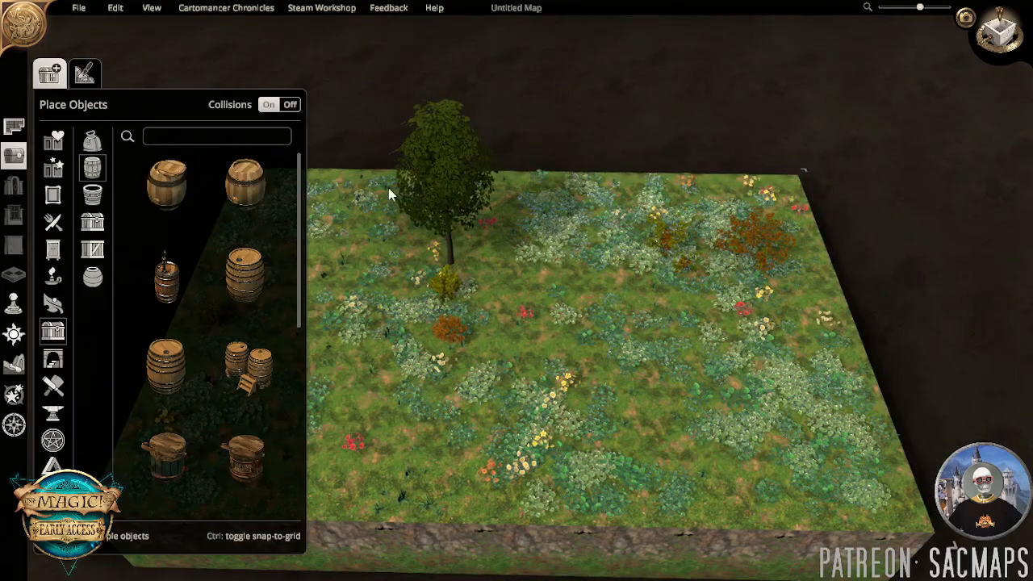
click(440, 201)
click(459, 315)
click(461, 375)
middle_drag(509, 342, 528, 355)
Open the existing map Artificer.dam and view it in perspective.
click(78, 7)
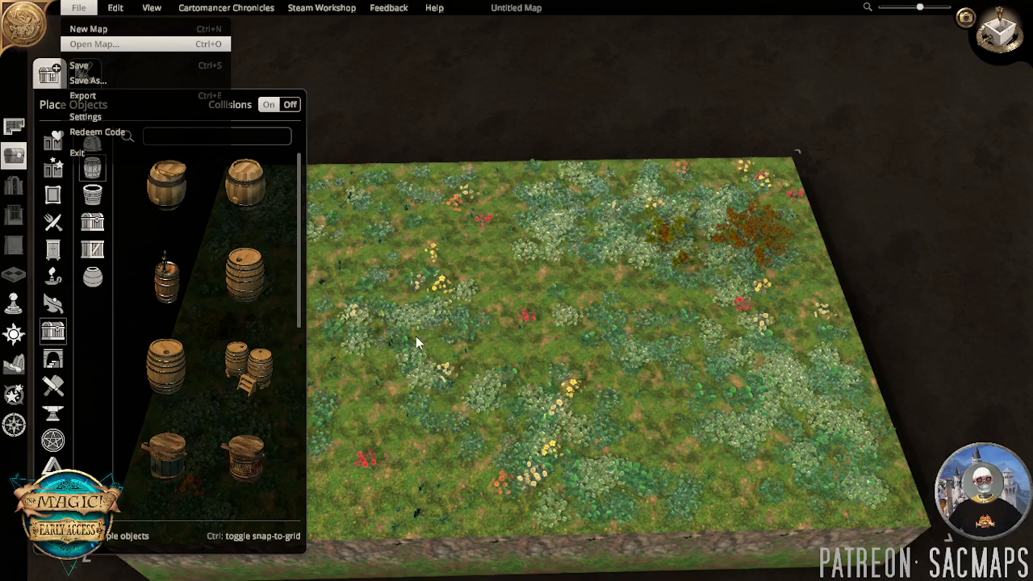
click(323, 305)
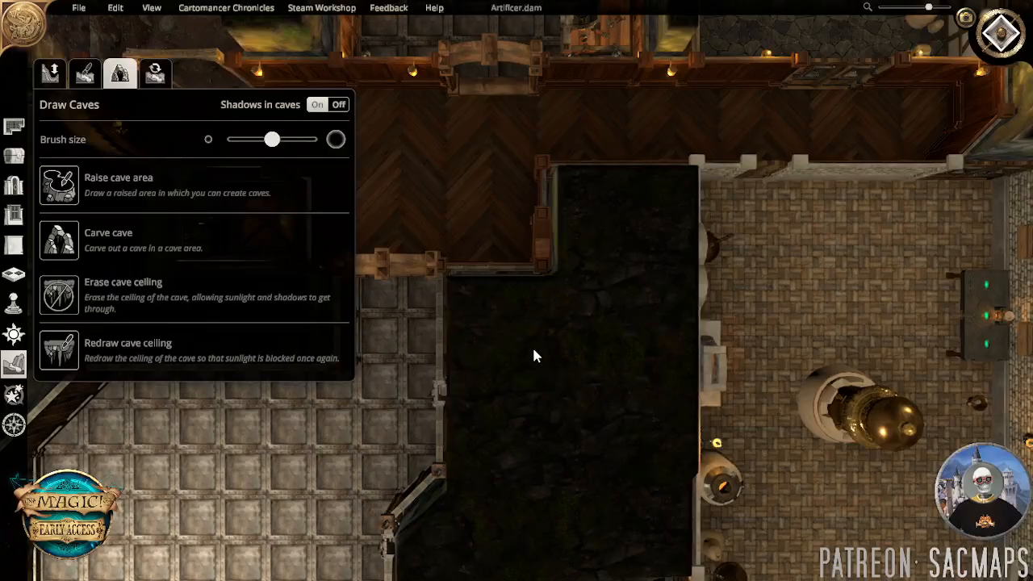
key(w)
scroll(533, 376, up, 3)
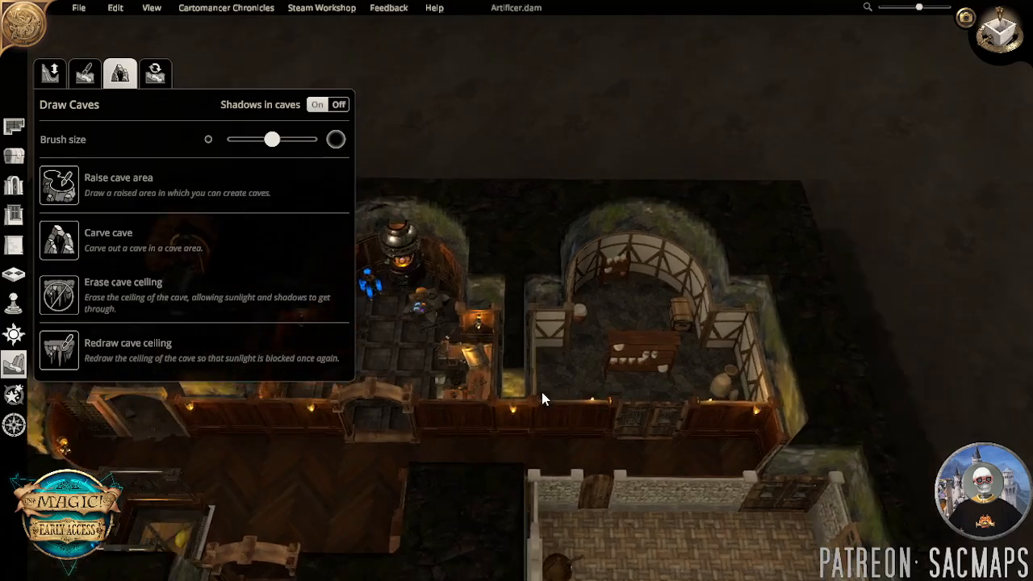
scroll(543, 397, up, 2)
Examine the furnace workshop and the half-timbered storeroom set into the cave, with the cave tools put away.
middle_drag(543, 394, 272, 374)
middle_drag(474, 348, 630, 326)
key(d)
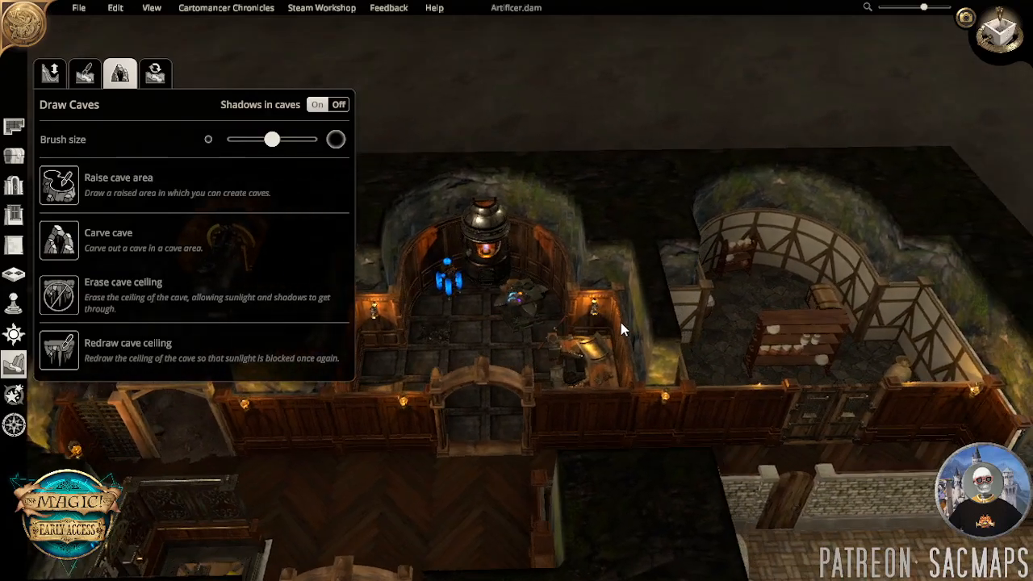
click(14, 364)
key(d)
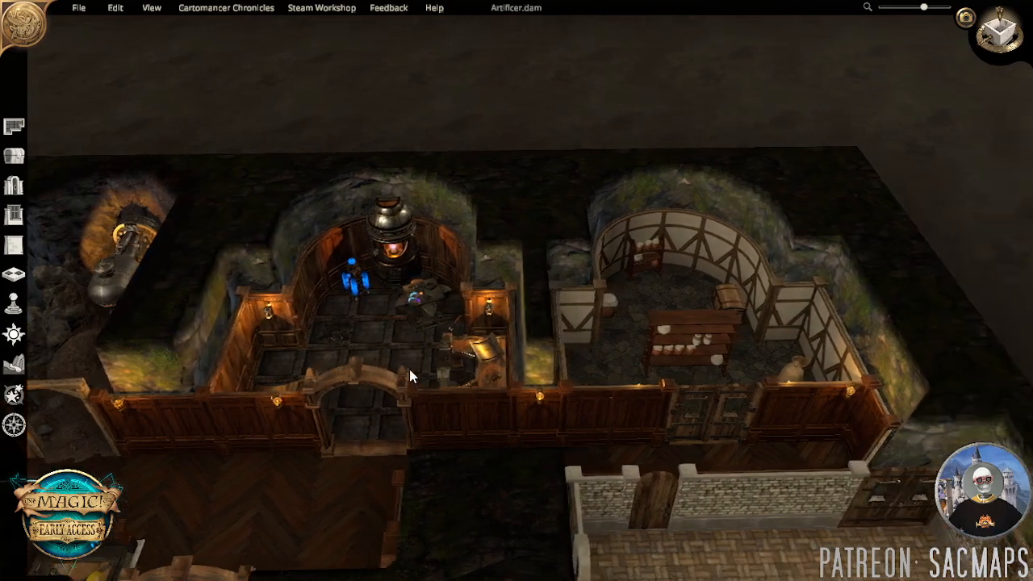
scroll(409, 369, up, 2)
middle_drag(407, 369, 384, 385)
key(a)
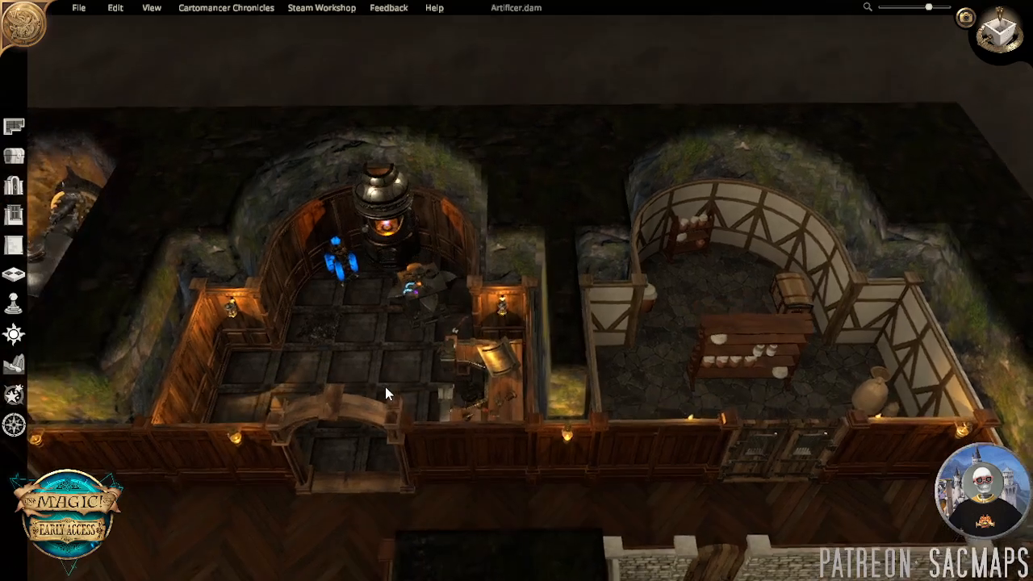
scroll(384, 385, up, 1)
Examine the large tiled hall, the chequered green room and the alchemy room on the near side of the map.
right_drag(453, 362, 361, 175)
scroll(348, 251, down, 3)
right_drag(361, 270, 453, 242)
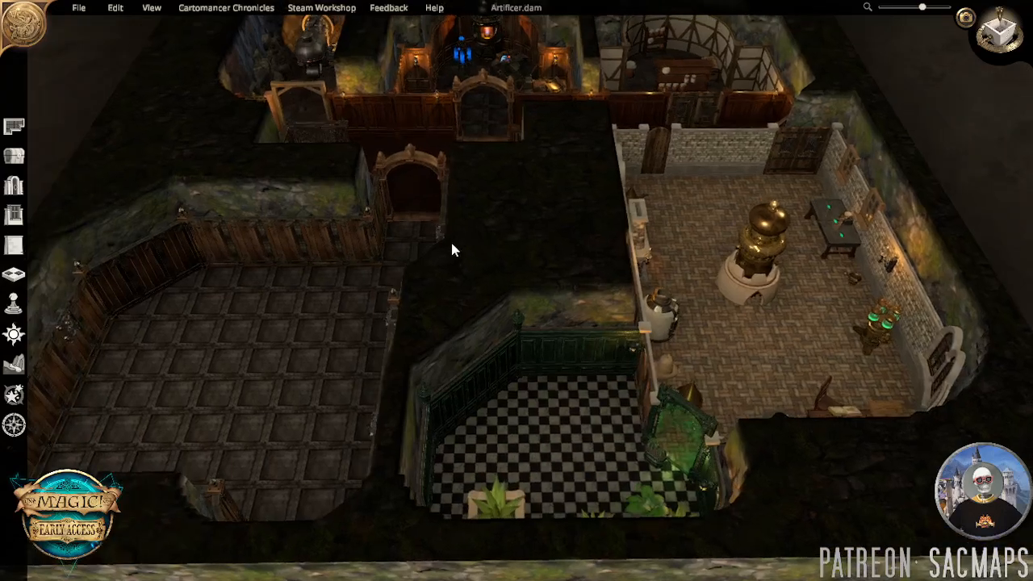
key(a)
key(d)
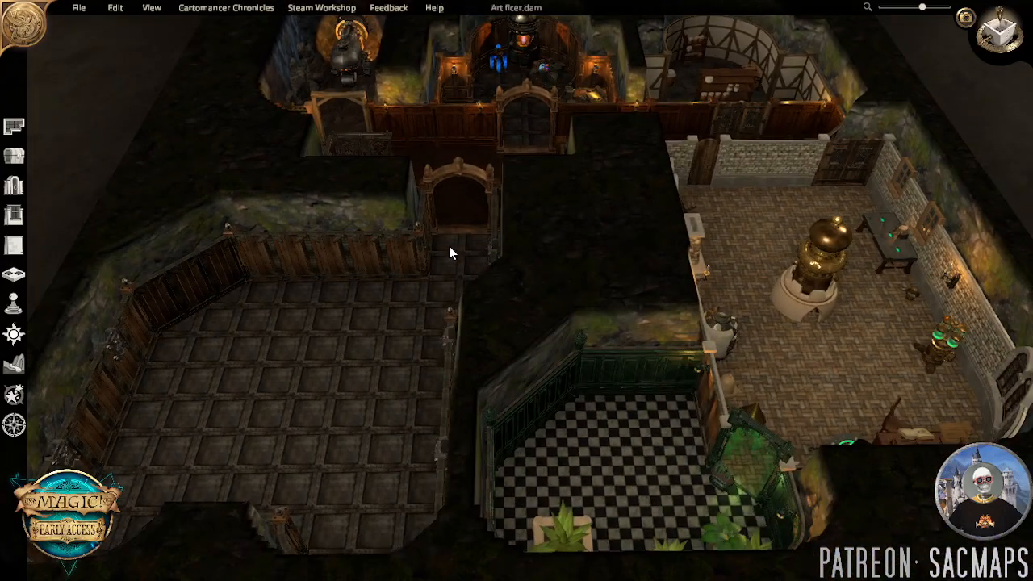
middle_drag(449, 246, 235, 188)
key(d)
key(w)
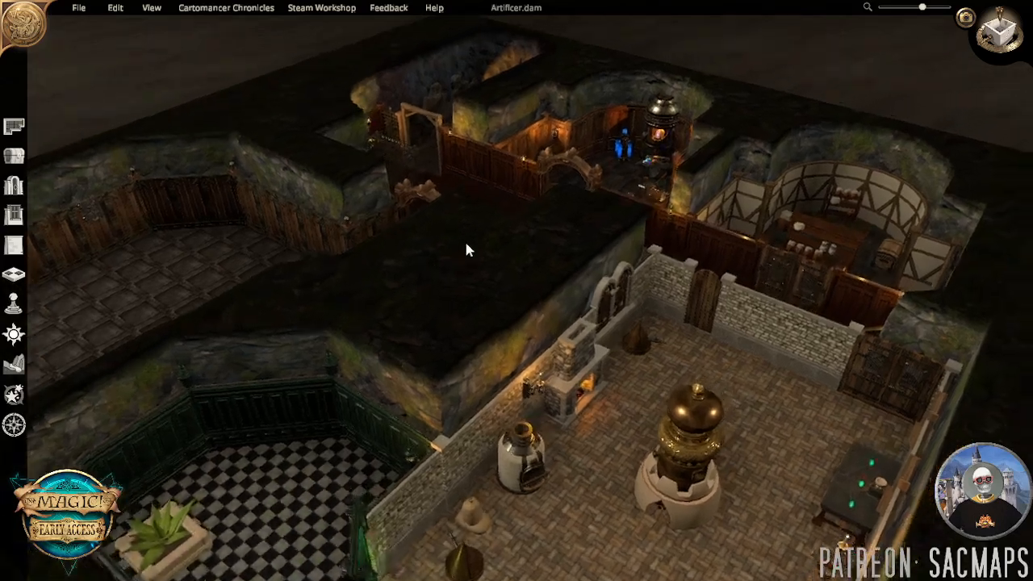
Inspect the machine in the rocky cave tunnel up close, then the neighbouring workshop and storeroom from above.
scroll(549, 288, up, 5)
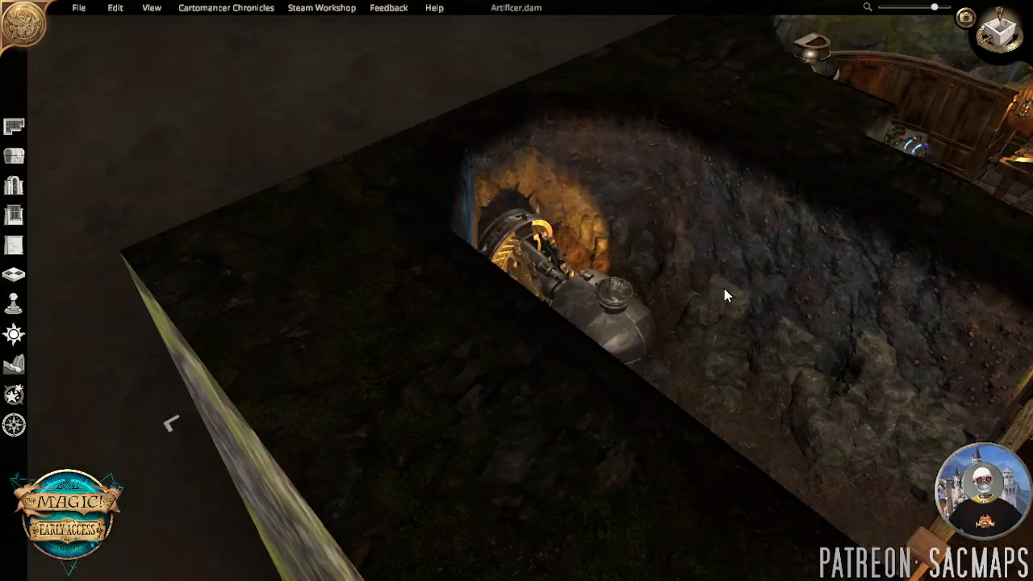
key(d)
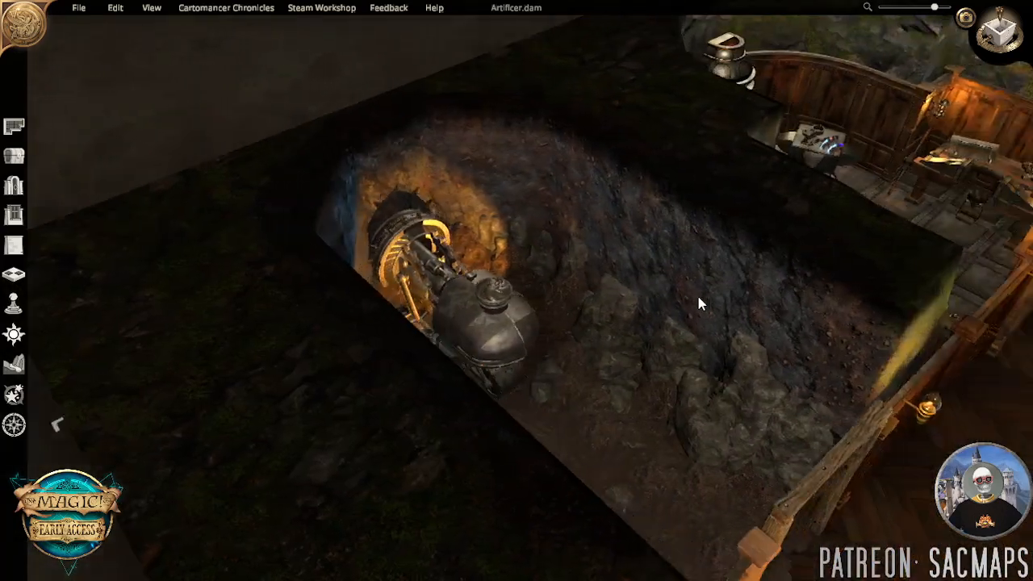
middle_drag(691, 294, 474, 361)
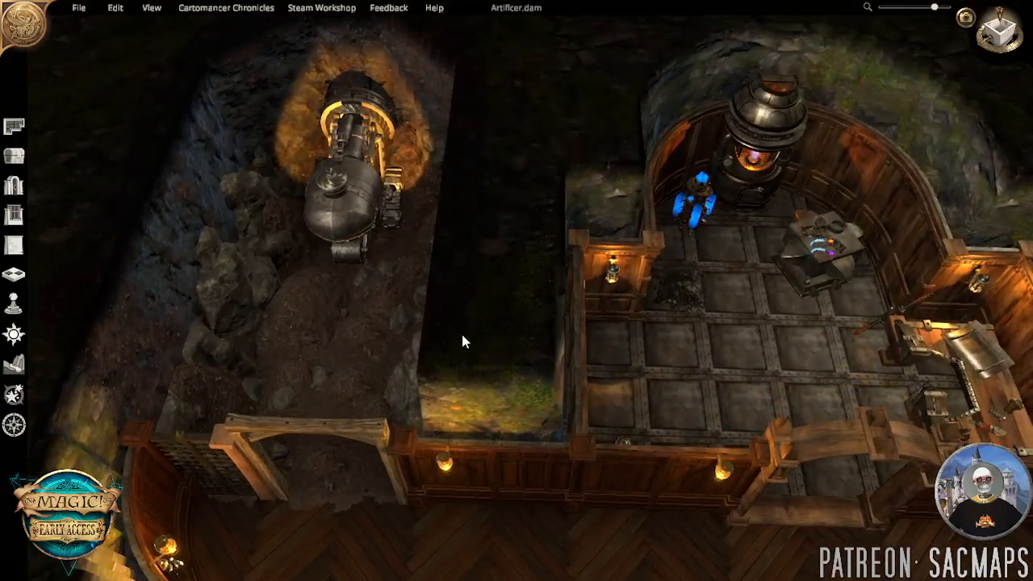
scroll(461, 340, up, 2)
scroll(462, 340, down, 1)
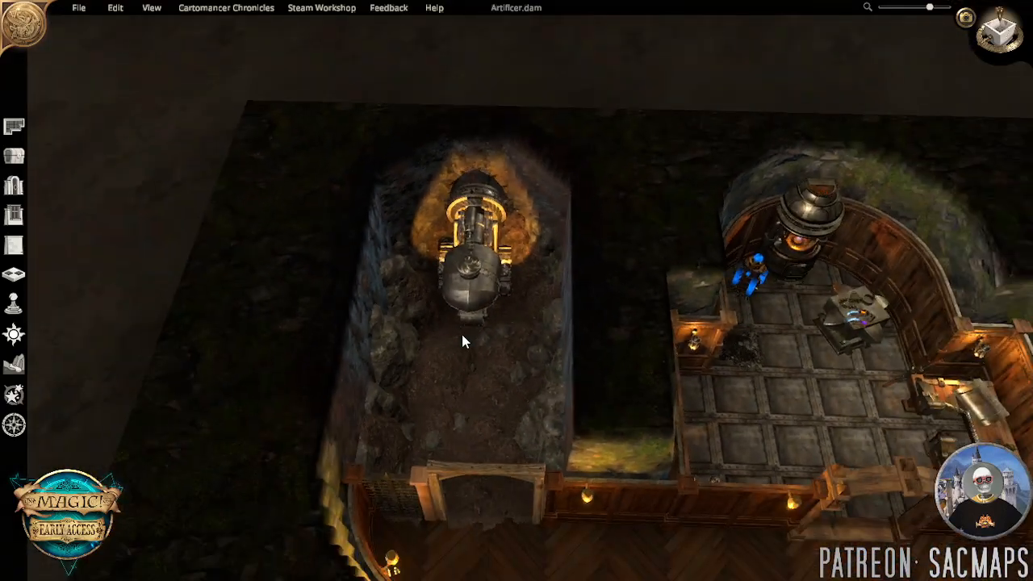
key(s)
key(d)
key(d)
key(w)
key(a)
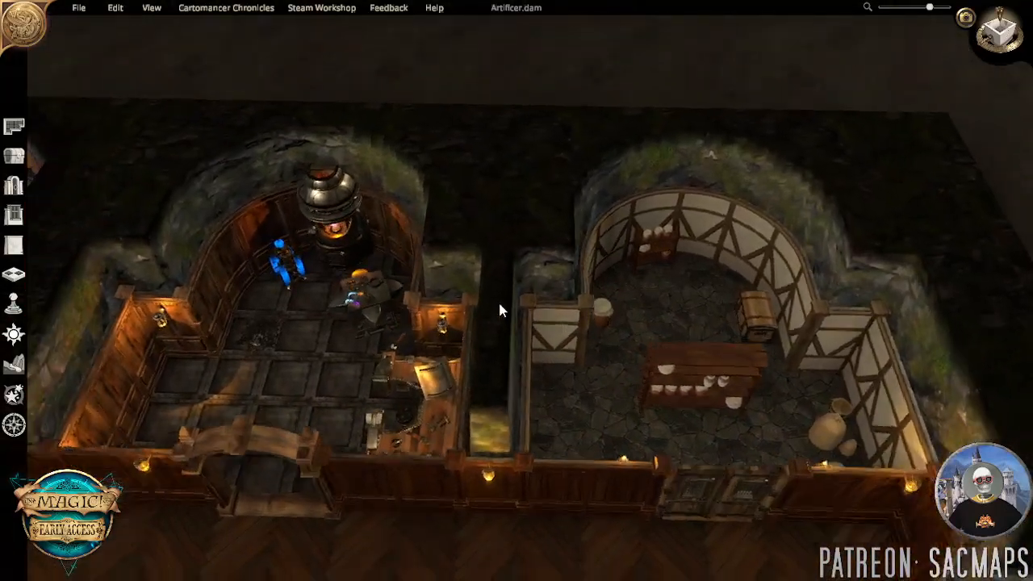
key(s)
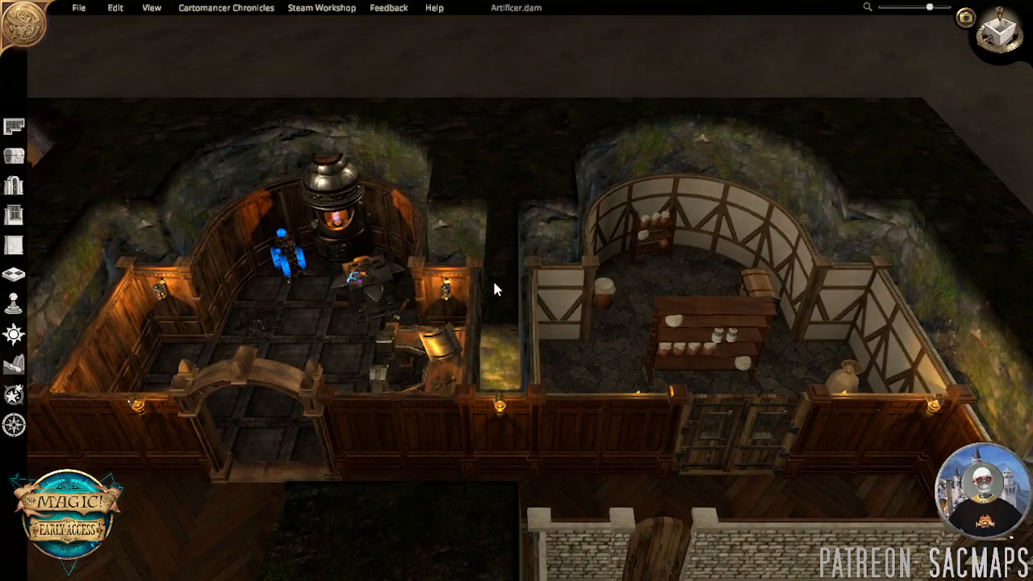
Examine the furnace workshop and the half-timbered storeroom from changing angles, moving on toward the rooms at the near side.
scroll(548, 308, up, 2)
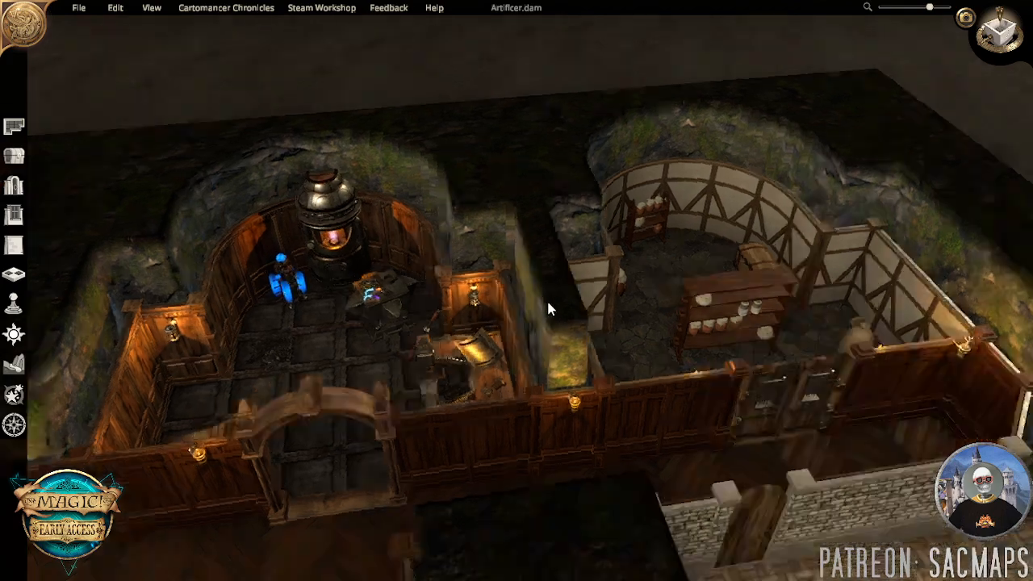
mouse_move(547, 309)
middle_down()
mouse_move(614, 299)
mouse_move(545, 353)
mouse_move(329, 351)
mouse_move(546, 302)
mouse_move(632, 299)
mouse_move(506, 331)
mouse_move(474, 400)
mouse_move(481, 413)
middle_up()
mouse_move(512, 416)
right_down()
mouse_move(521, 339)
mouse_move(501, 226)
right_up()
mouse_move(563, 362)
right_down()
mouse_move(462, 268)
mouse_move(433, 194)
mouse_move(430, 251)
right_up()
middle_drag(430, 256, 430, 318)
scroll(430, 315, down, 3)
right_drag(371, 317, 533, 261)
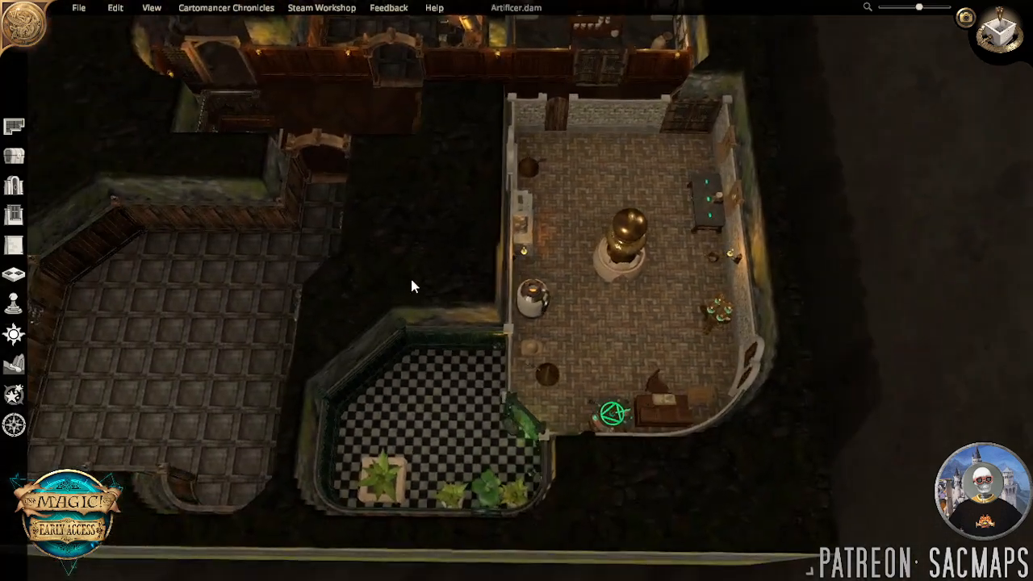
Examine the tiled hall and alchemy room from overhead, and take a close look at the chequered green room.
right_drag(433, 285, 369, 380)
right_drag(422, 212, 371, 341)
right_drag(494, 337, 644, 184)
right_drag(422, 334, 489, 201)
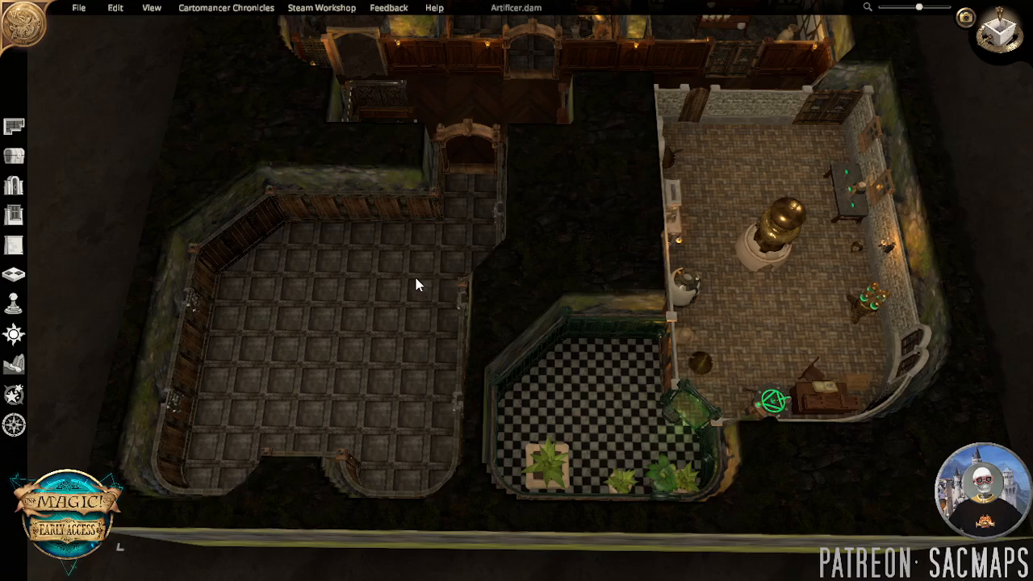
right_drag(458, 297, 440, 243)
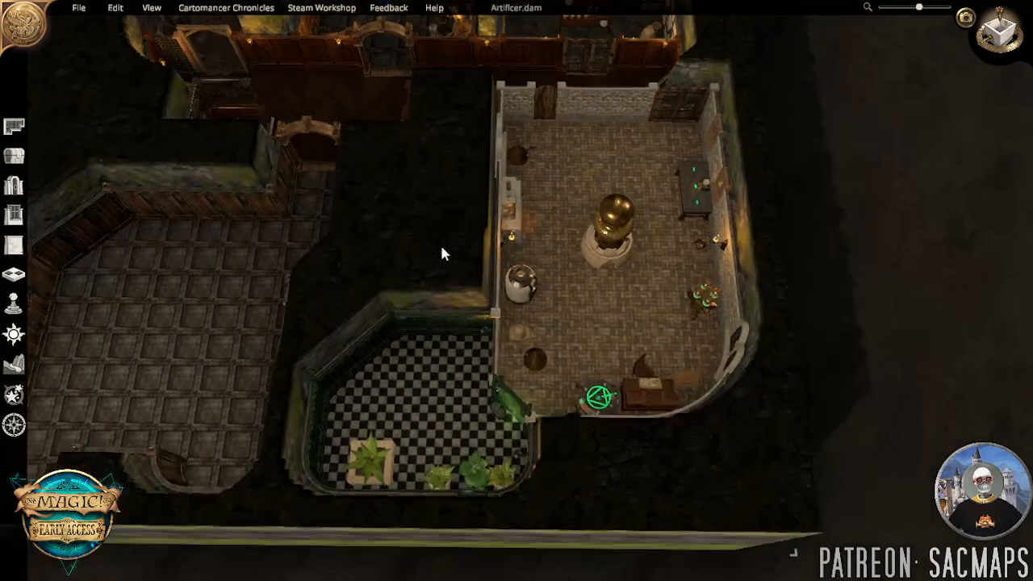
middle_drag(498, 327, 360, 266)
scroll(360, 266, up, 5)
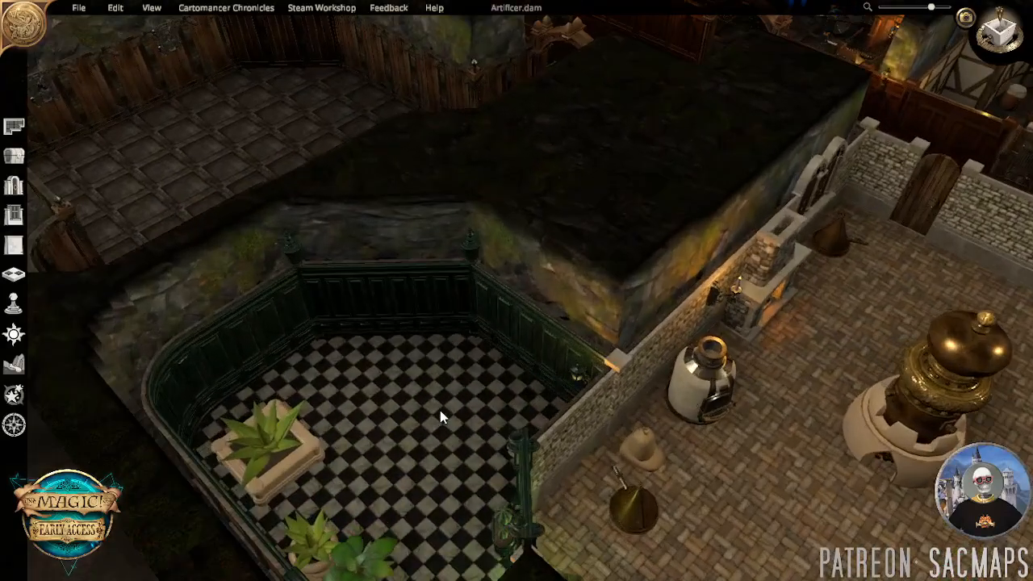
middle_drag(440, 412, 721, 392)
scroll(565, 373, down, 5)
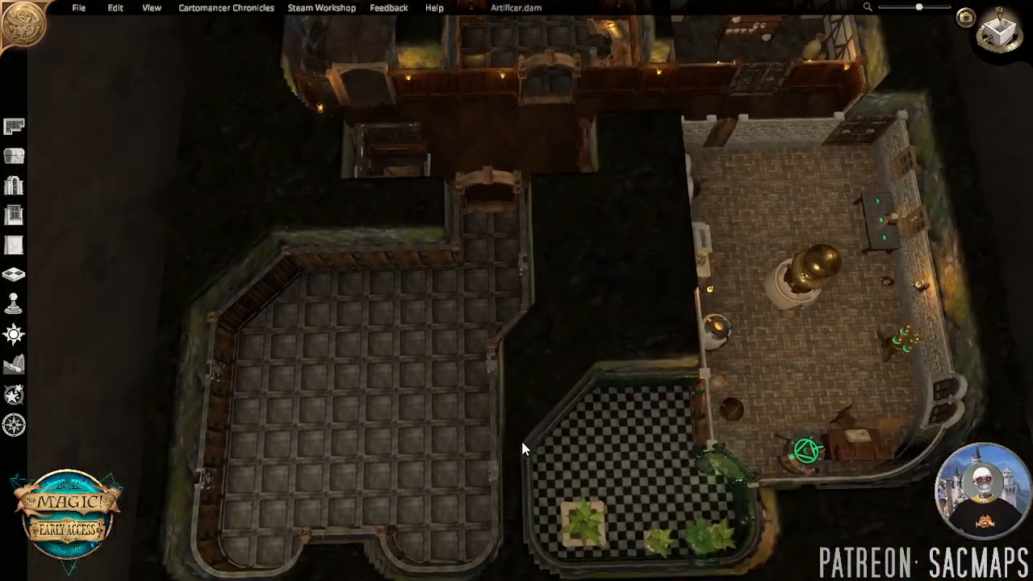
Inspect the metal cage lift beside the herringbone corridor up close, selecting it briefly, and view it from above.
middle_drag(521, 439, 468, 318)
scroll(468, 317, up, 2)
scroll(468, 317, up, 3)
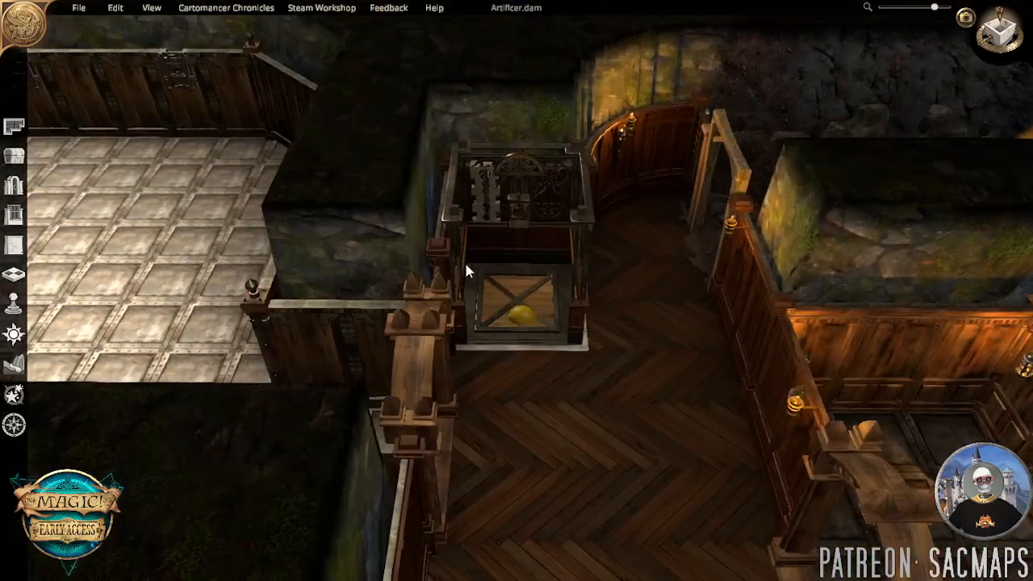
scroll(495, 274, up, 2)
click(472, 105)
scroll(505, 196, up, 3)
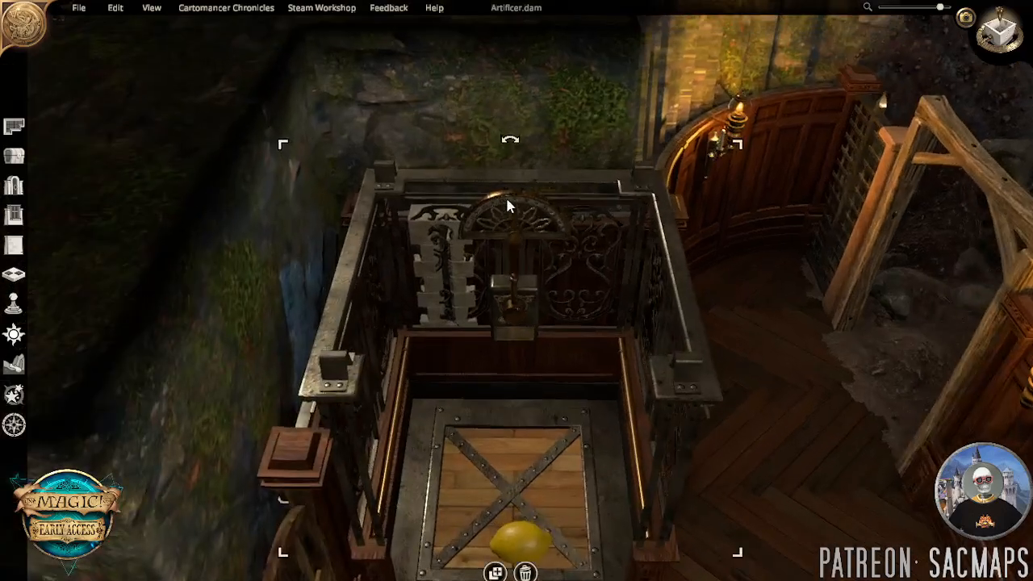
middle_drag(505, 203, 539, 325)
middle_drag(471, 272, 505, 203)
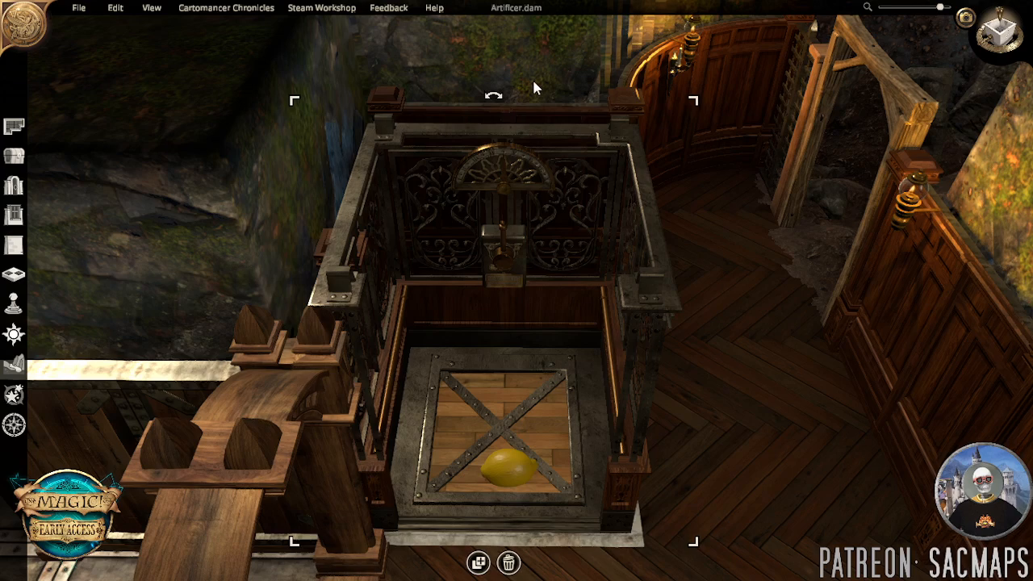
middle_drag(653, 327, 635, 457)
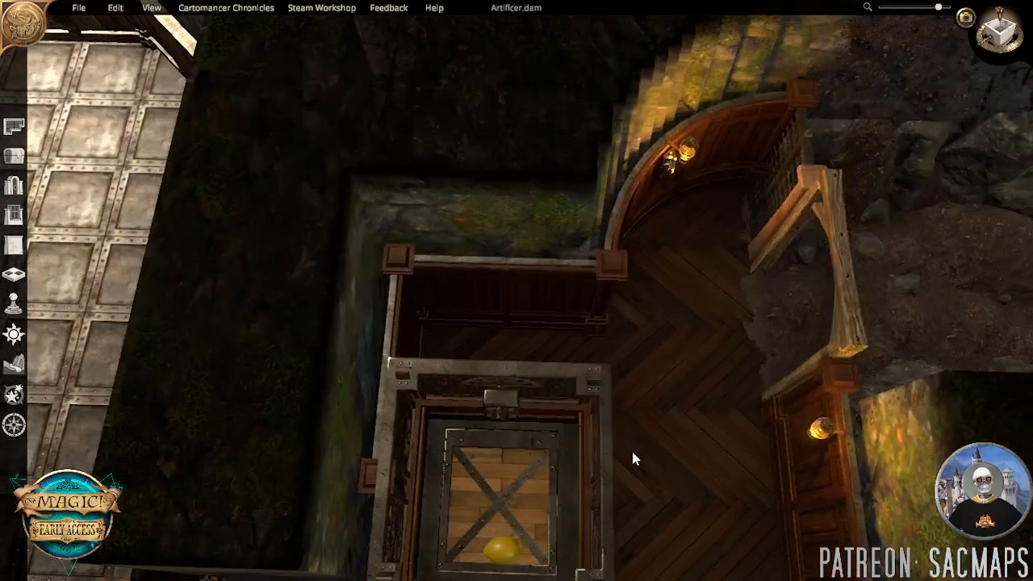
click(701, 425)
Examine the large tiled hall and its plank walls from a low angle, including the arched doorway to the corridor.
middle_drag(701, 425, 660, 295)
scroll(651, 308, down, 5)
middle_drag(565, 296, 875, 235)
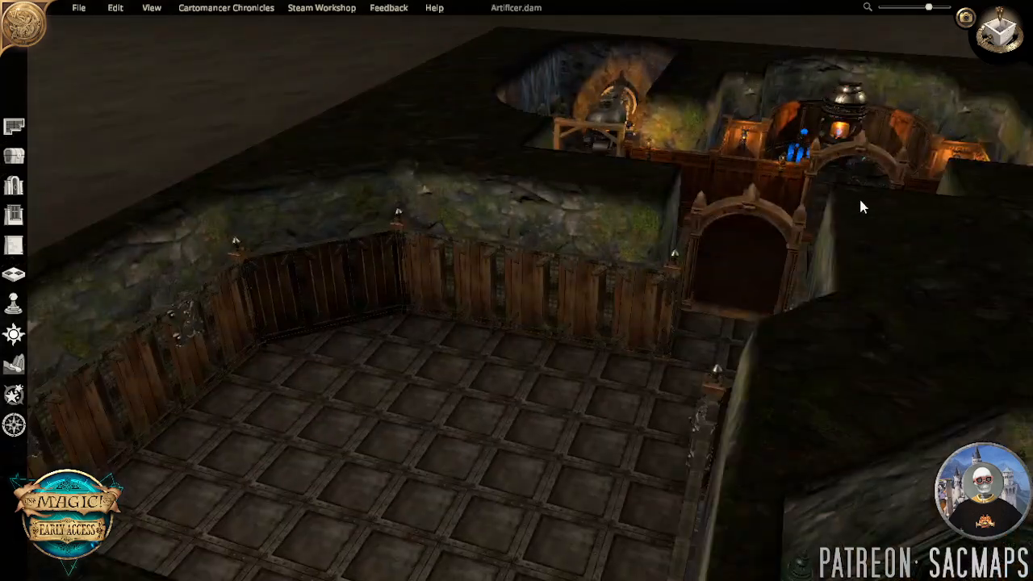
click(1001, 31)
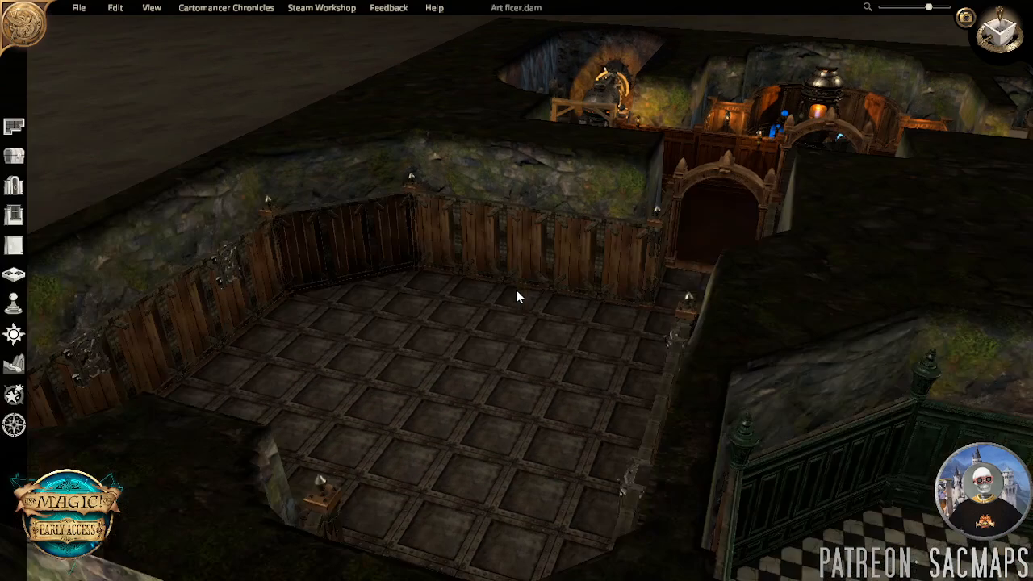
scroll(525, 319, down, 3)
right_drag(537, 358, 490, 364)
middle_drag(490, 363, 574, 417)
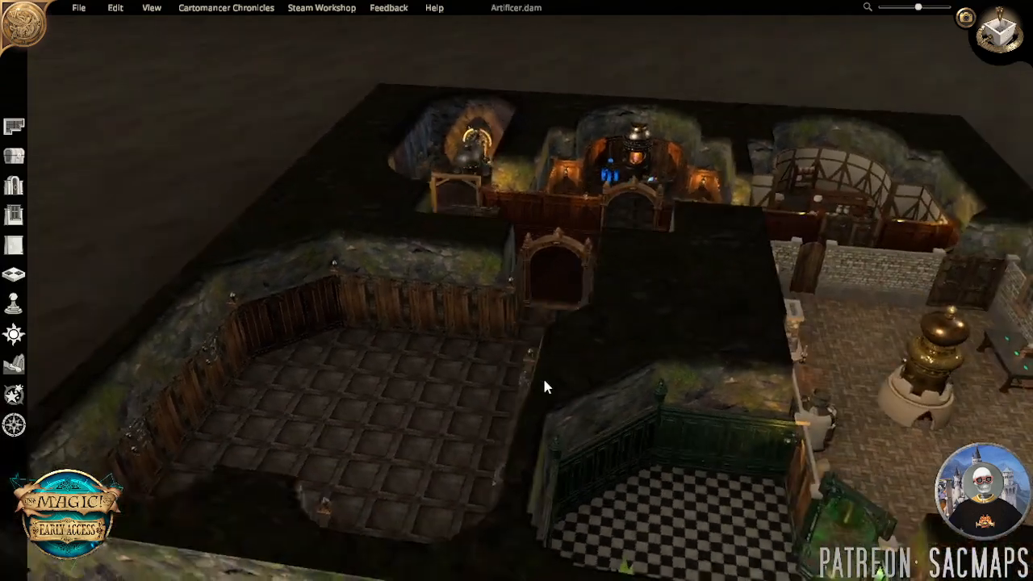
Survey the whole cave complex in perspective, from the near rooms to the three chambers at the far side.
scroll(574, 415, down, 5)
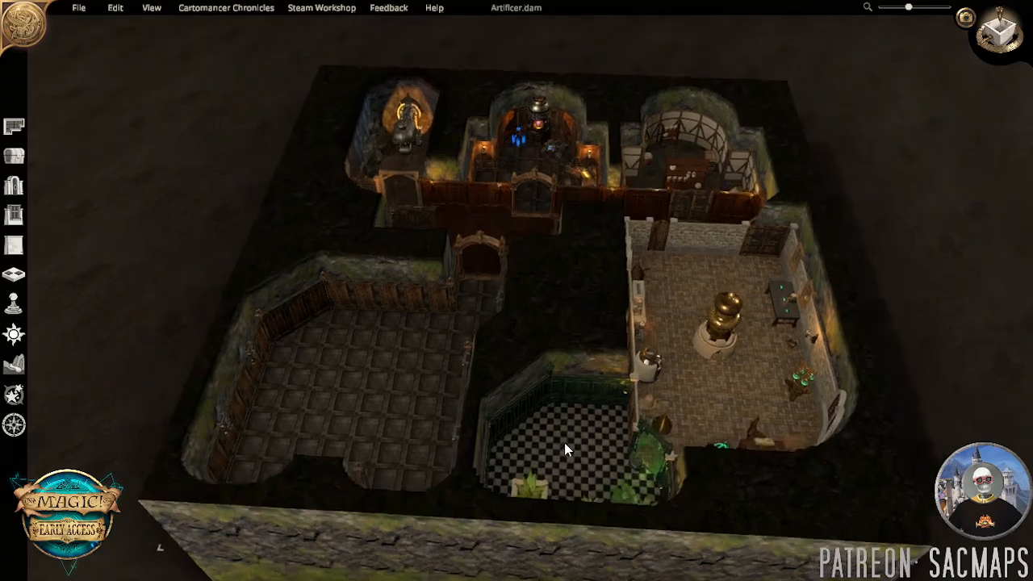
scroll(580, 481, down, 2)
scroll(577, 480, down, 2)
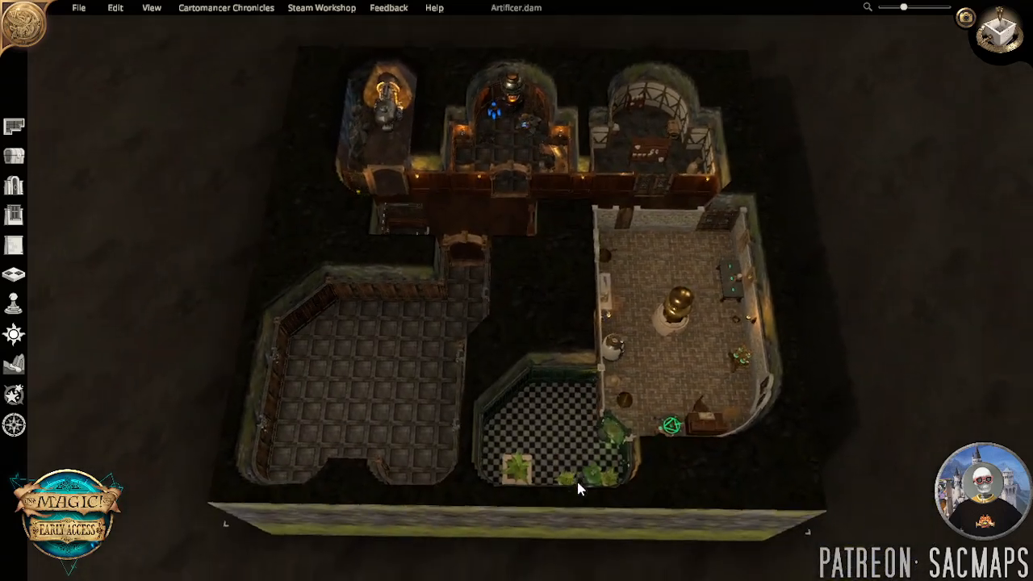
right_drag(571, 476, 570, 484)
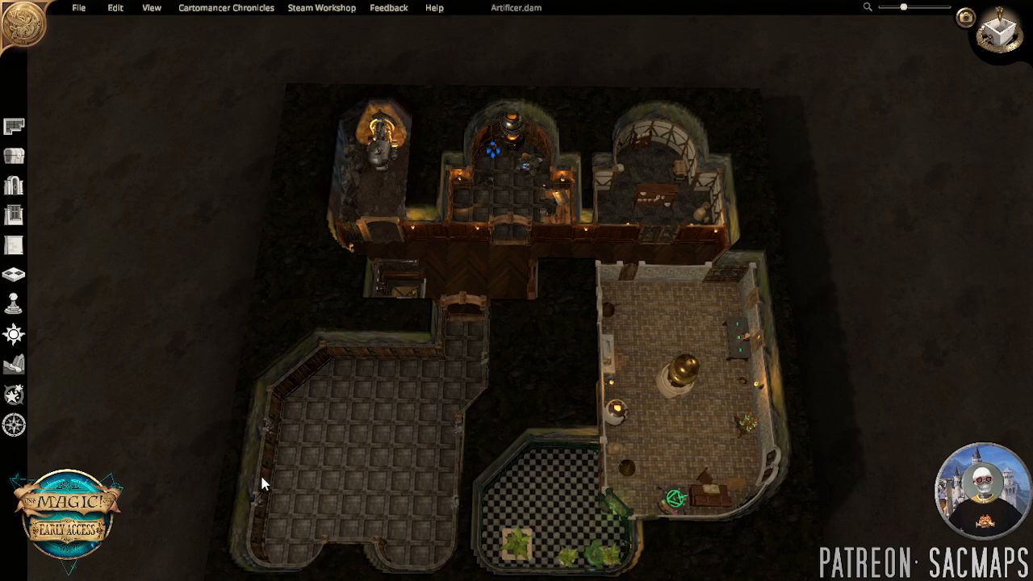
right_drag(512, 427, 498, 424)
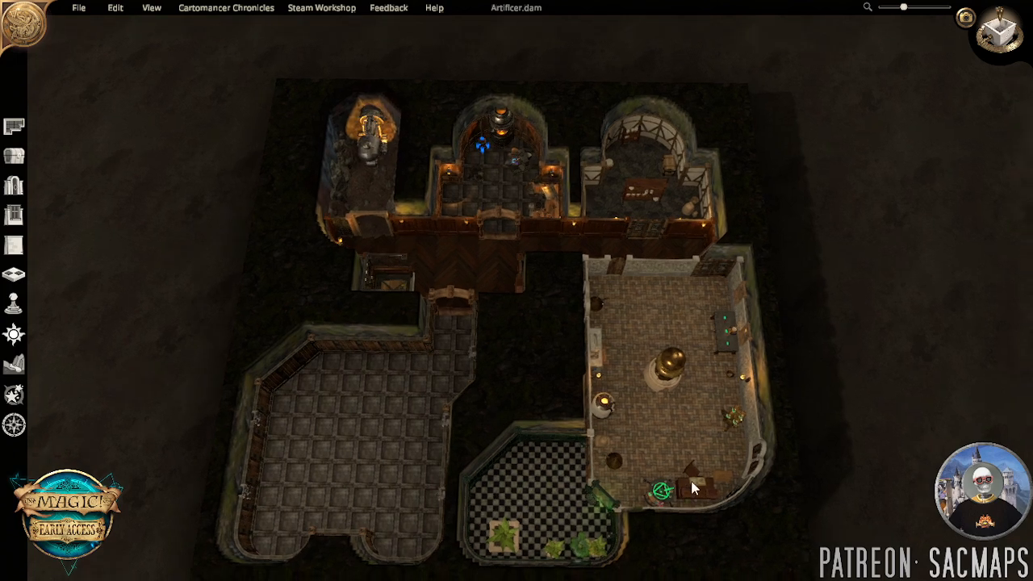
right_drag(683, 482, 688, 422)
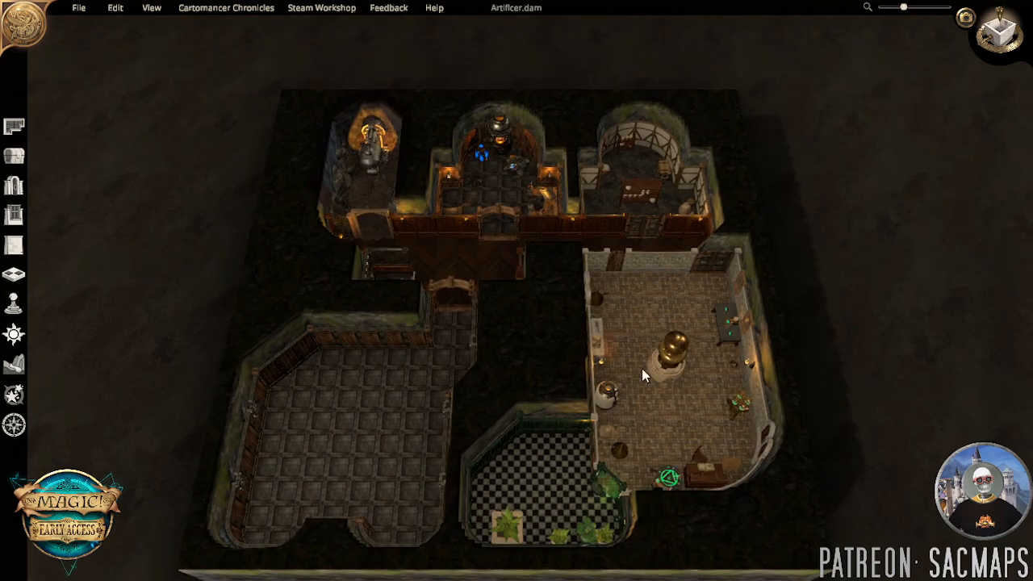
middle_drag(652, 429, 649, 454)
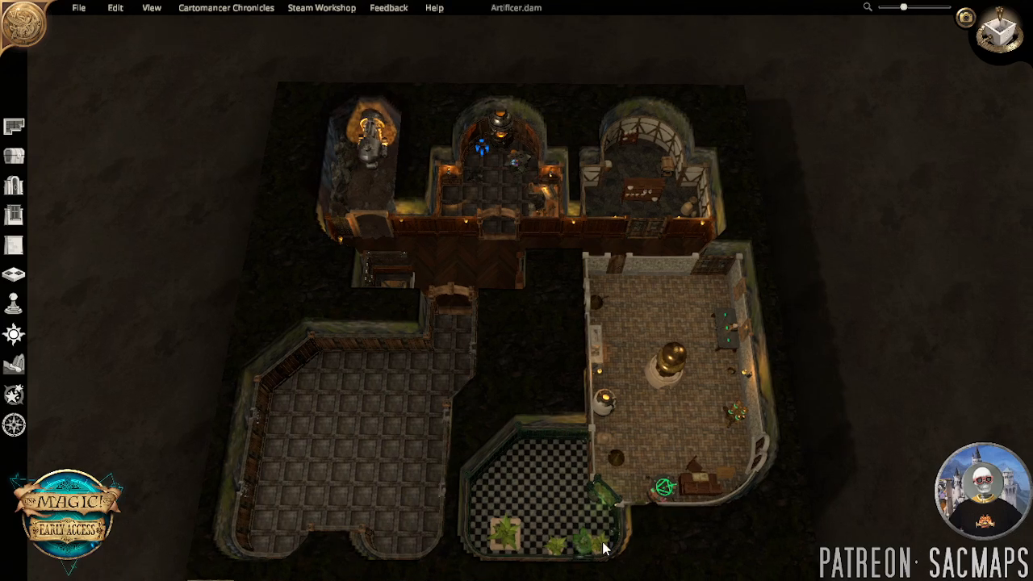
middle_drag(545, 482, 545, 478)
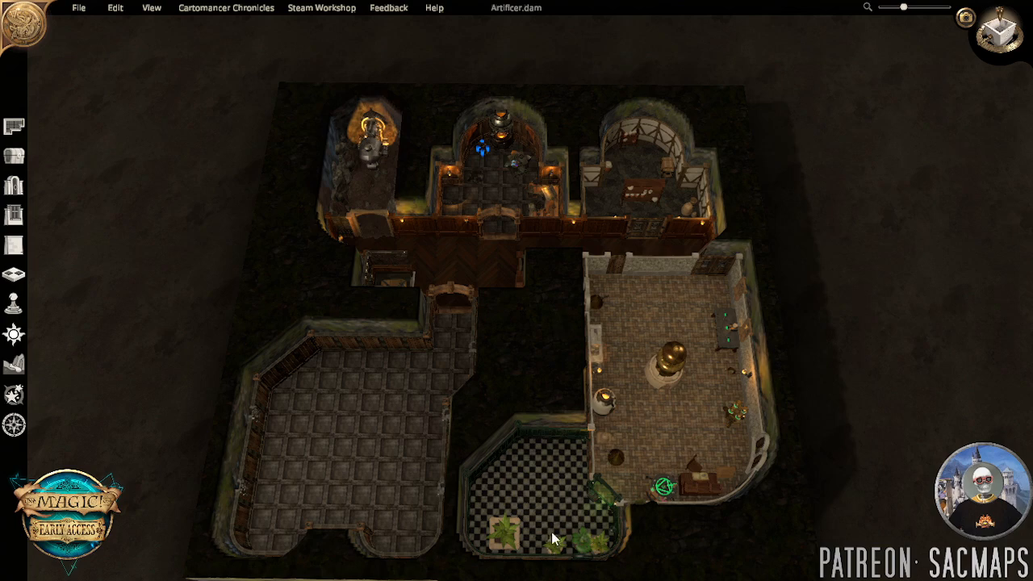
middle_drag(567, 360, 516, 505)
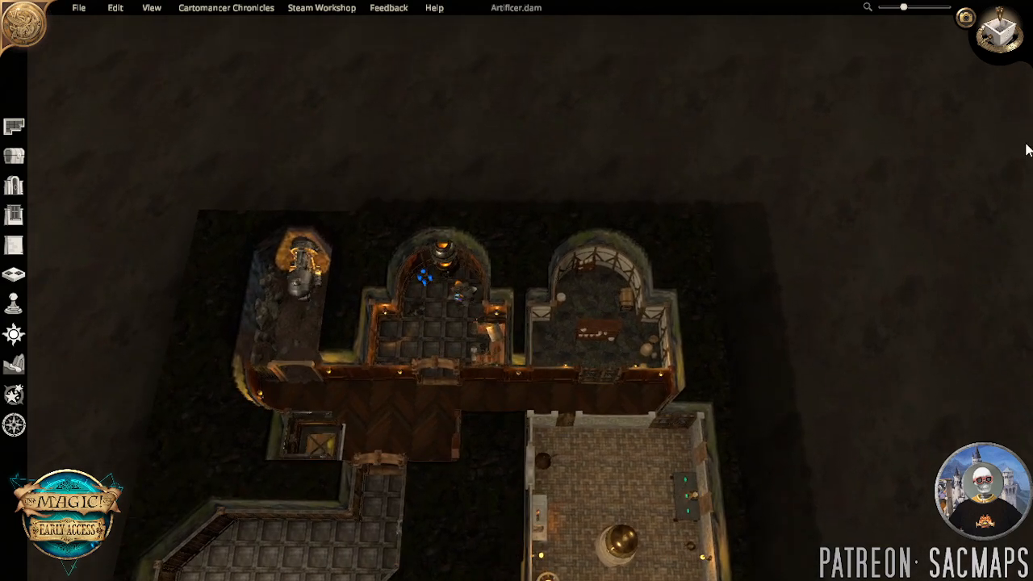
View the complete map from straight above and centre it.
click(1000, 49)
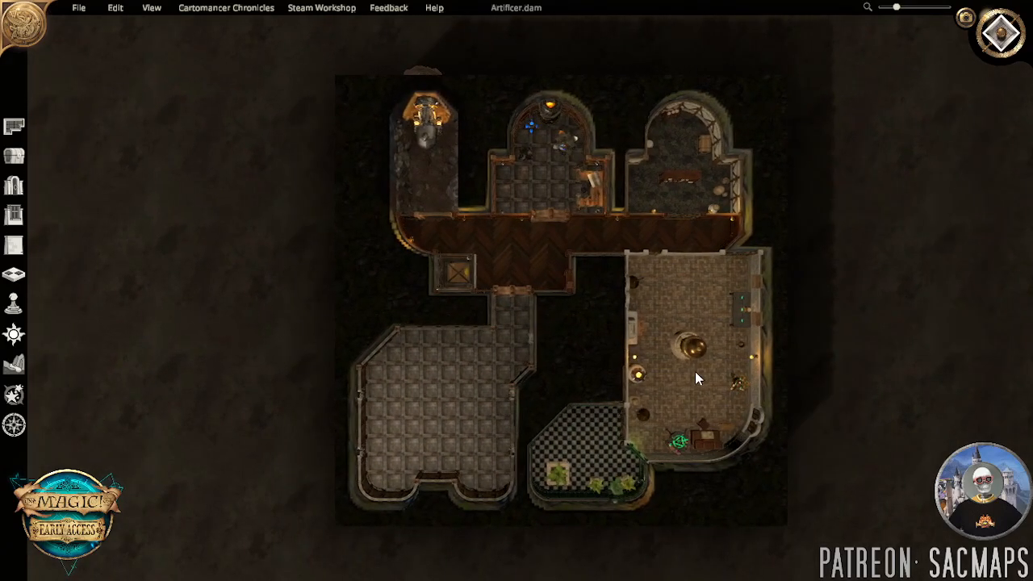
scroll(536, 282, up, 3)
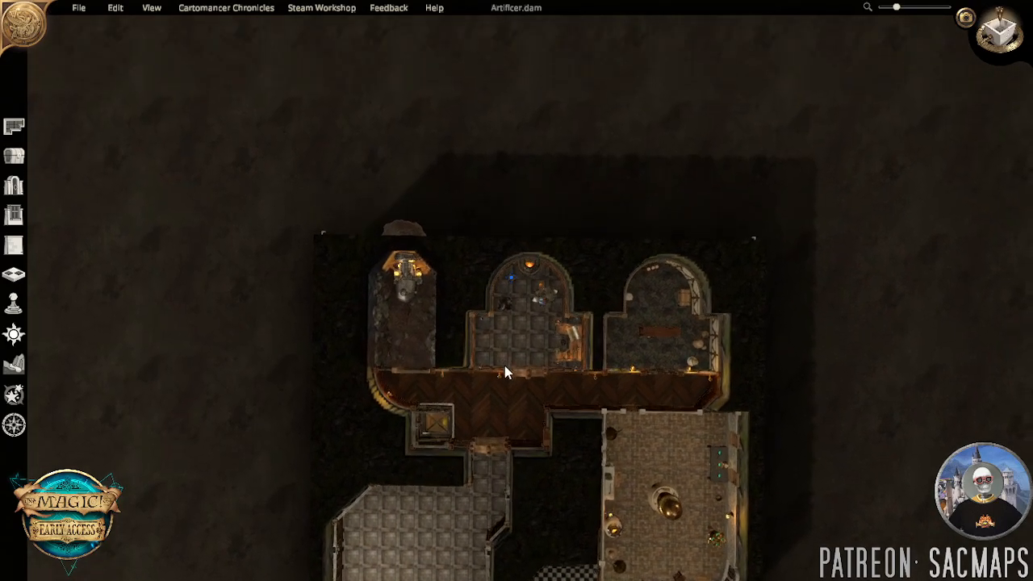
middle_drag(500, 408, 506, 240)
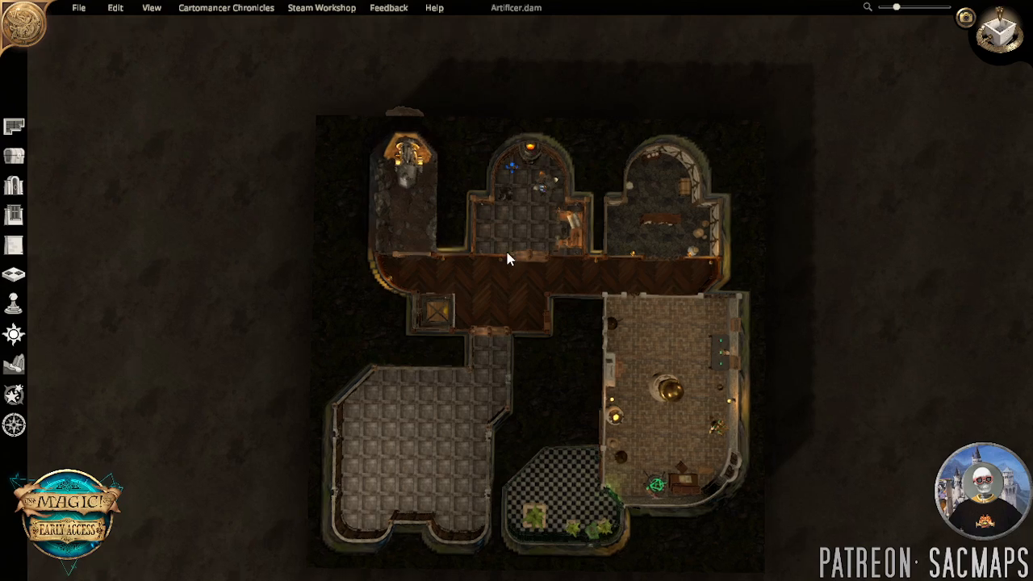
middle_drag(533, 307, 534, 278)
click(1002, 28)
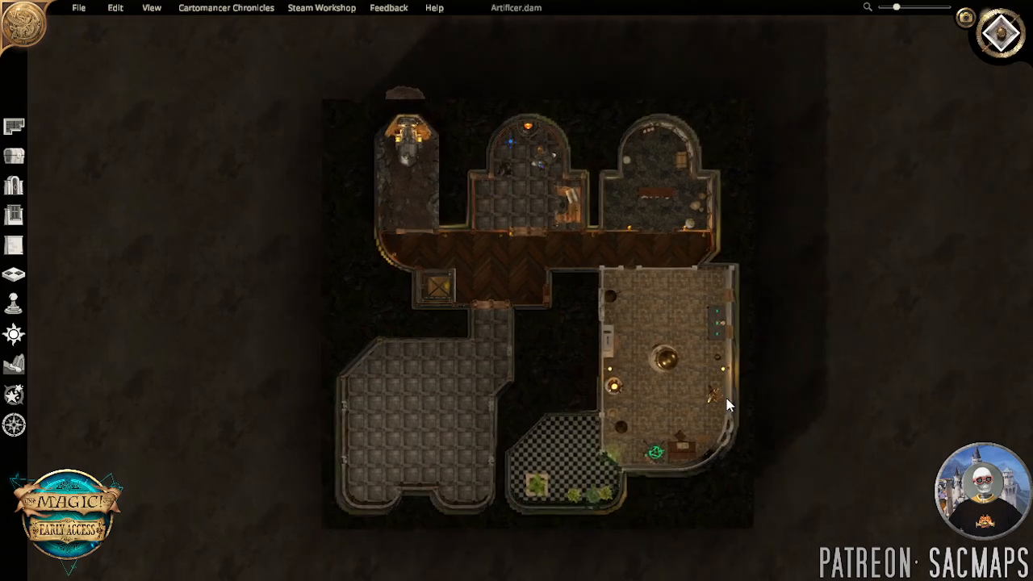
key(d)
key(w)
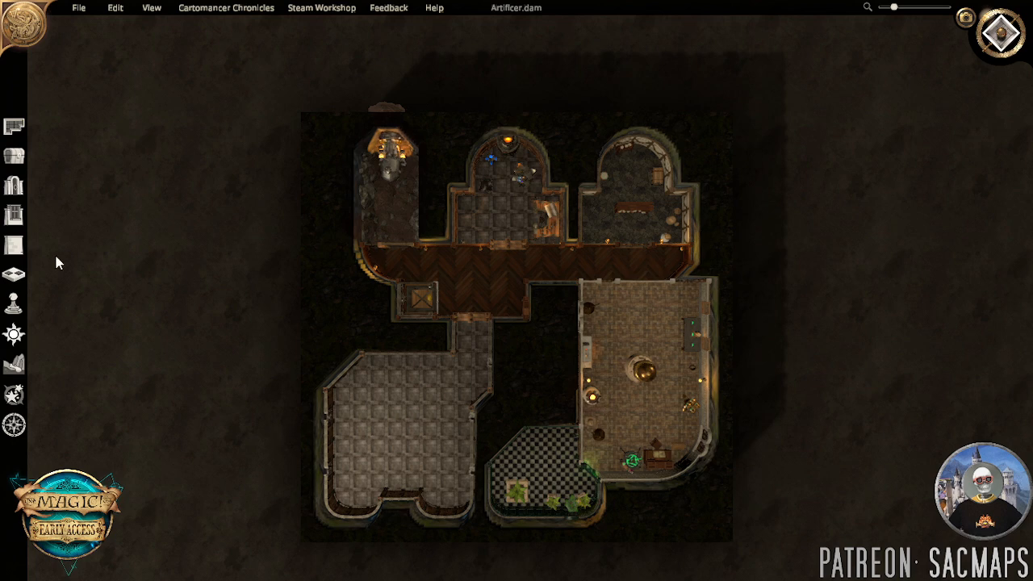
Carve a rounded cave pocket in the solid rock between the tiled hall and the alchemy room, adjoining the green room.
click(15, 157)
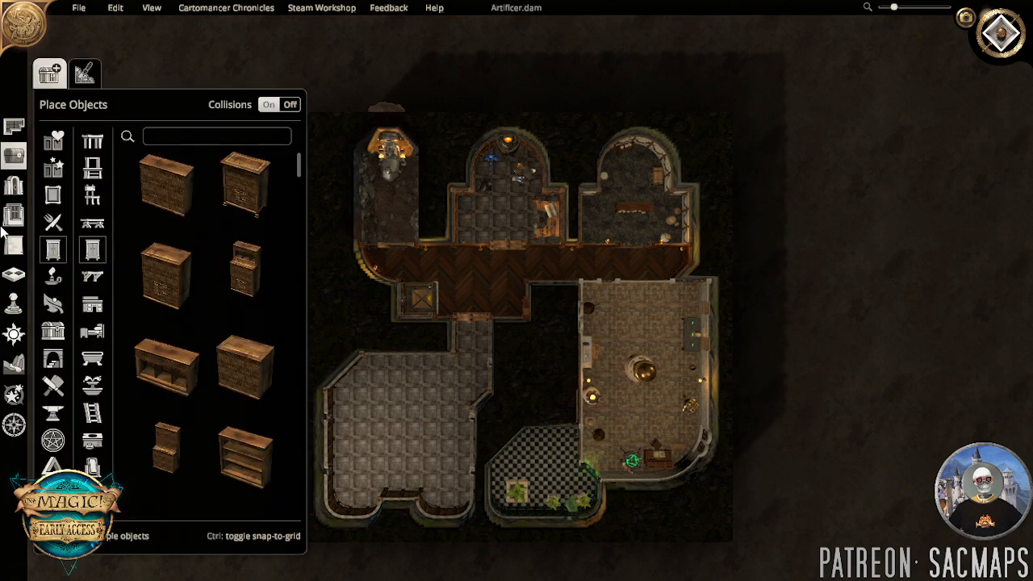
click(13, 365)
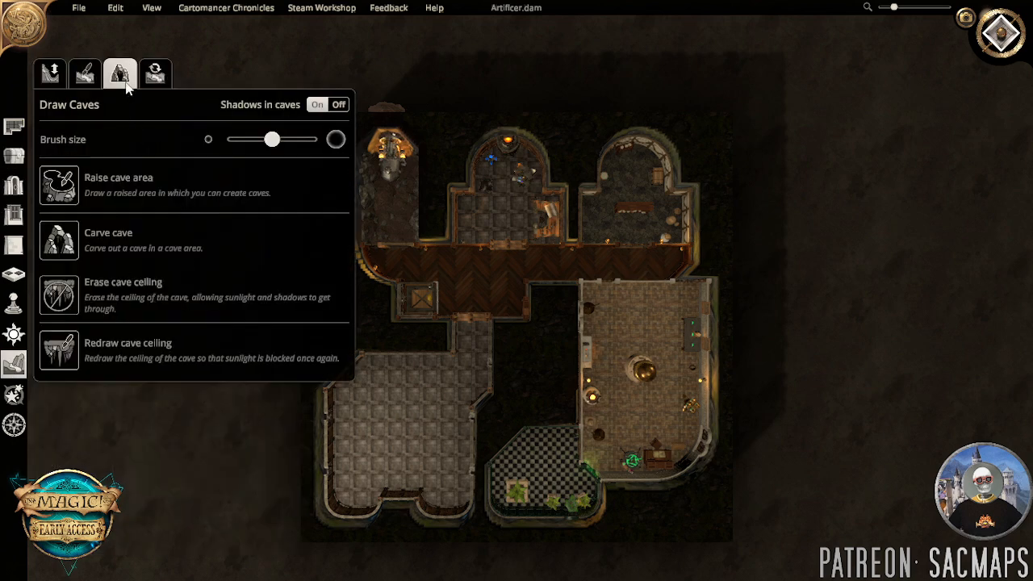
click(66, 247)
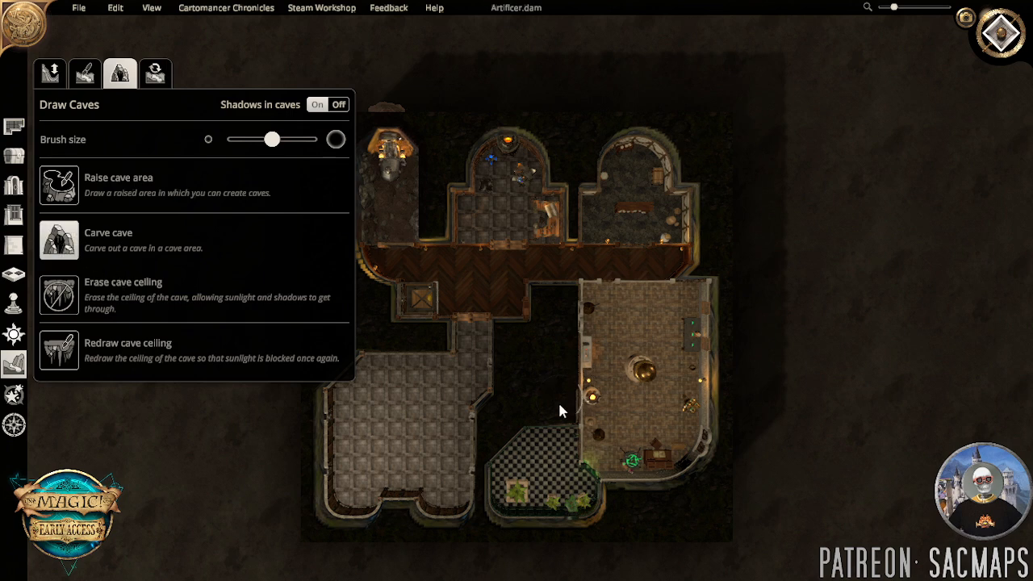
drag(553, 429, 535, 365)
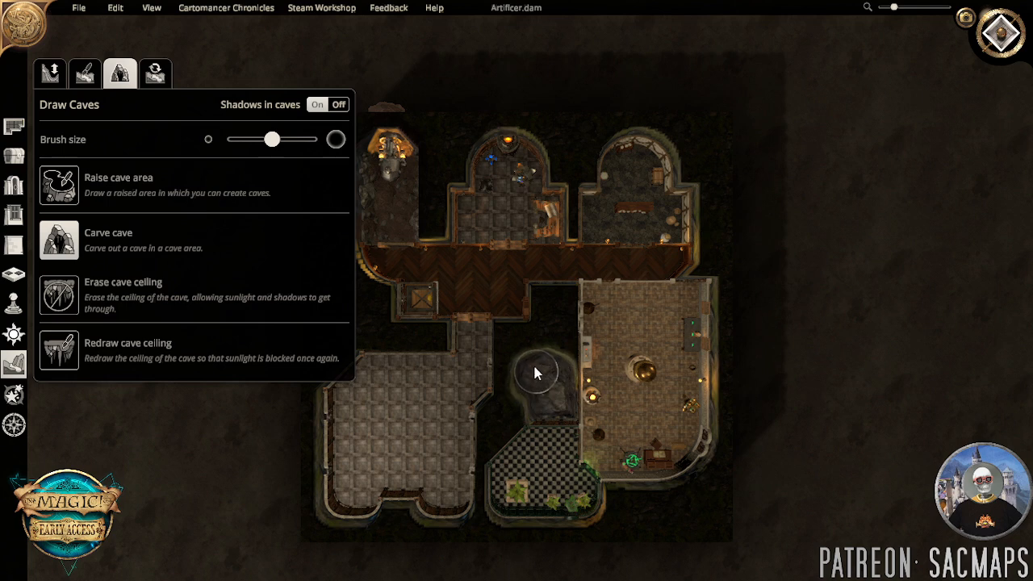
Shrink the carving brush to nearly its smallest size and carve a narrow passage from the pocket, plus small patches beside it and near the map's edge.
drag(272, 139, 230, 139)
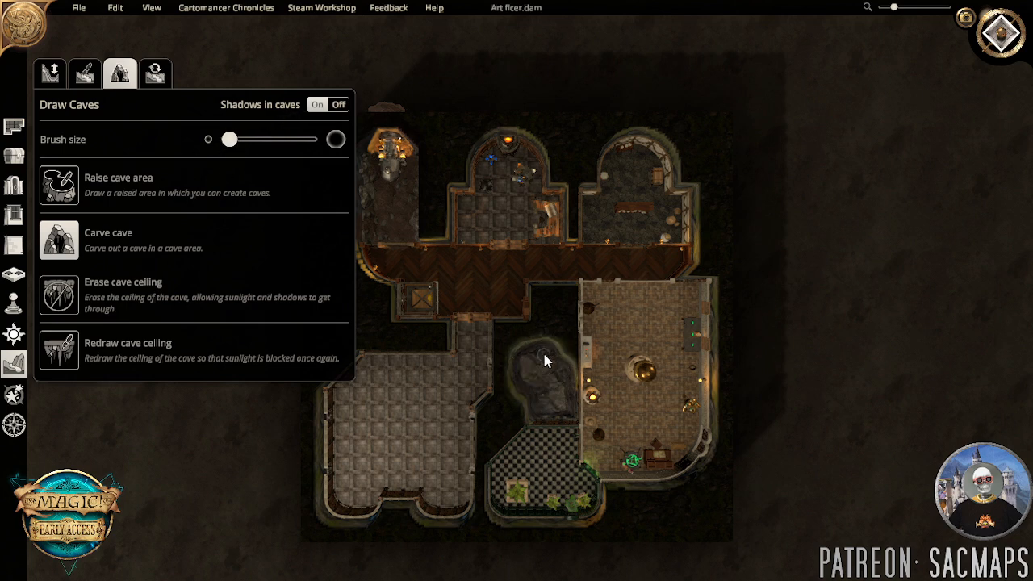
mouse_move(554, 327)
mouse_down()
mouse_move(558, 314)
mouse_move(556, 344)
mouse_up()
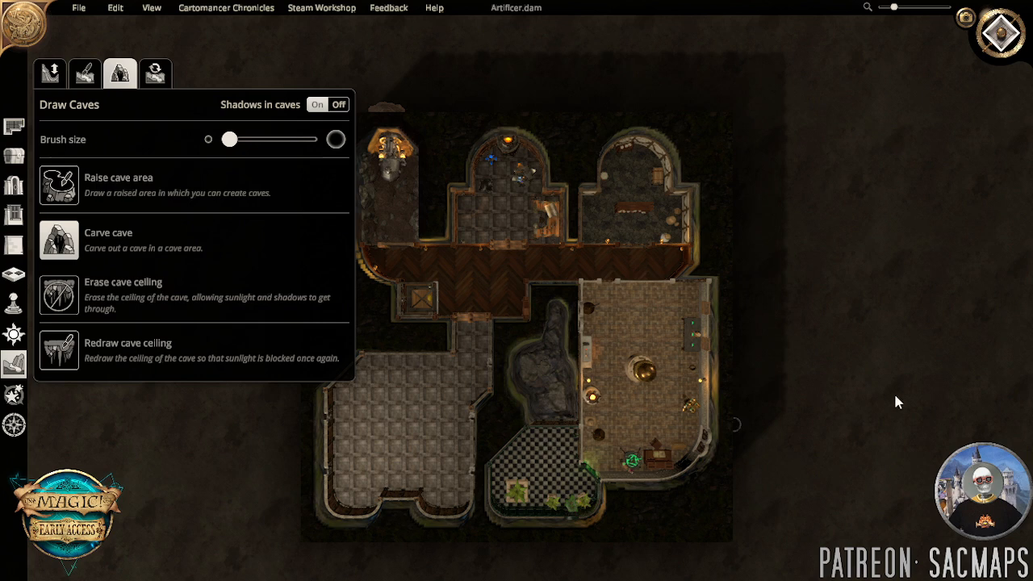
click(518, 346)
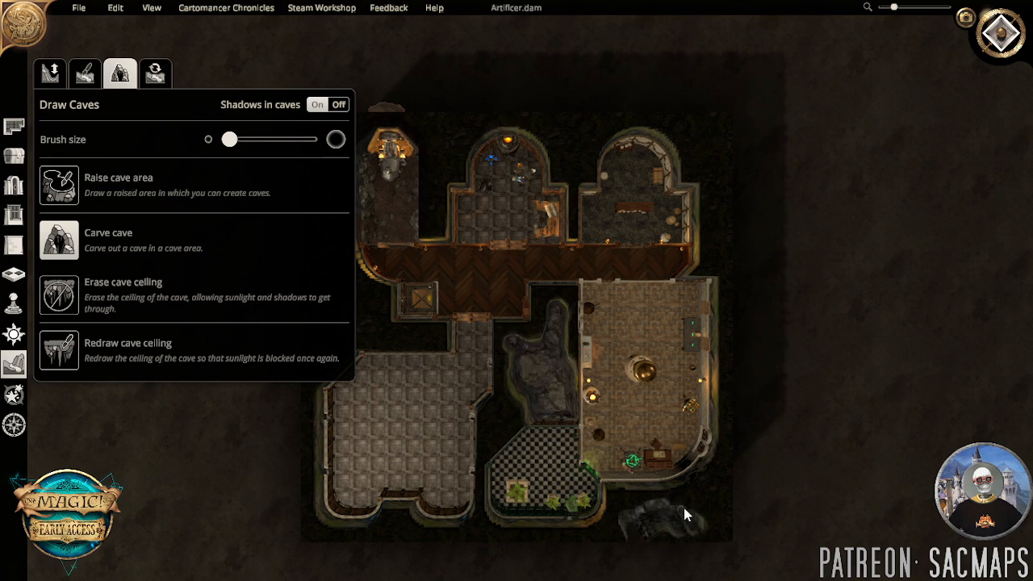
Undo all the newly carved cave sections.
key(ctrl+z)
key(ctrl+z)
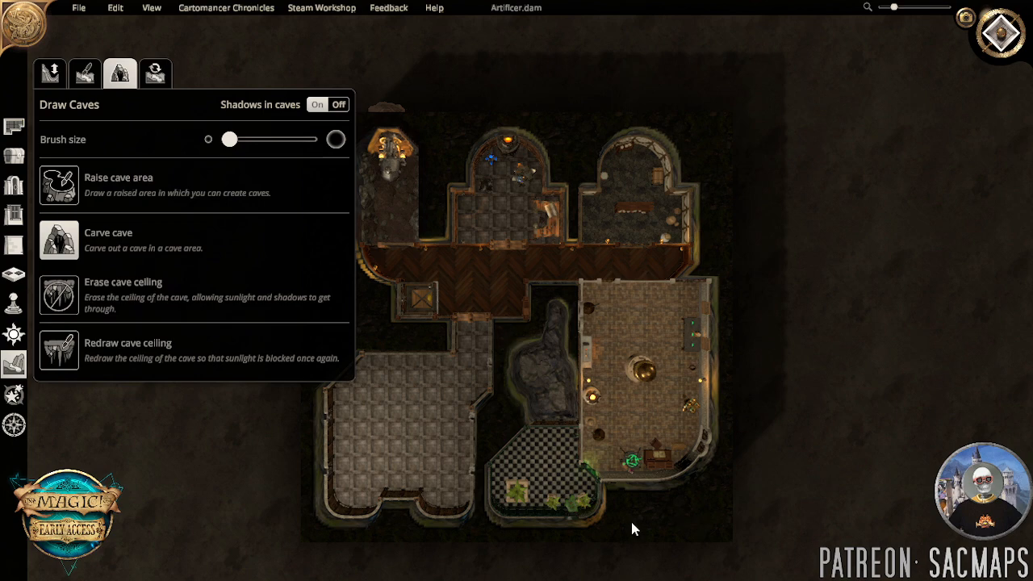
key(ctrl+z)
key(ctrl+z)
Erase all furniture and props from the middle domed workshop and the half-timbered room beside it with the object-erasing brush.
right_drag(504, 394, 543, 319)
click(16, 130)
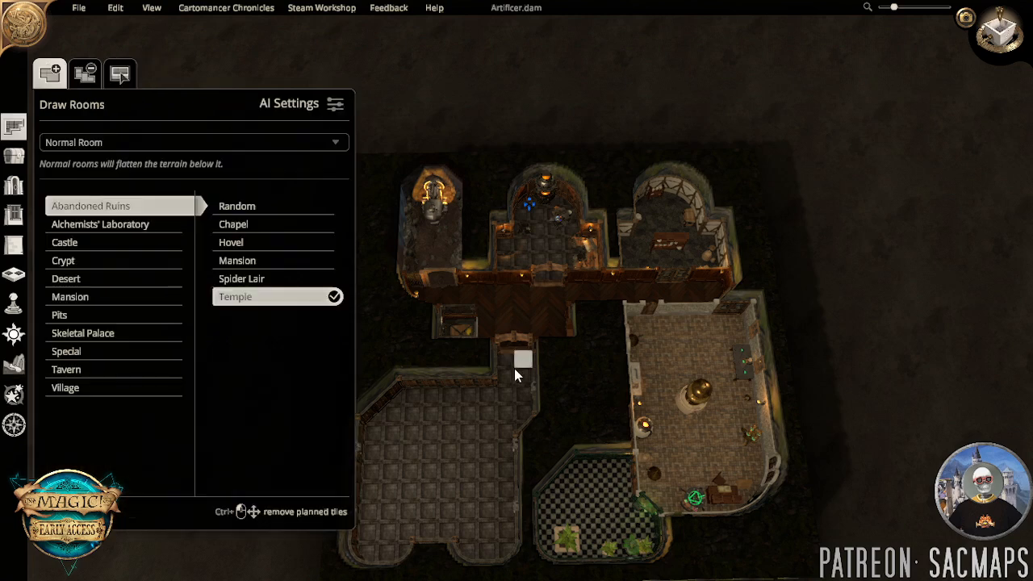
scroll(515, 376, up, 3)
right_drag(576, 304, 569, 363)
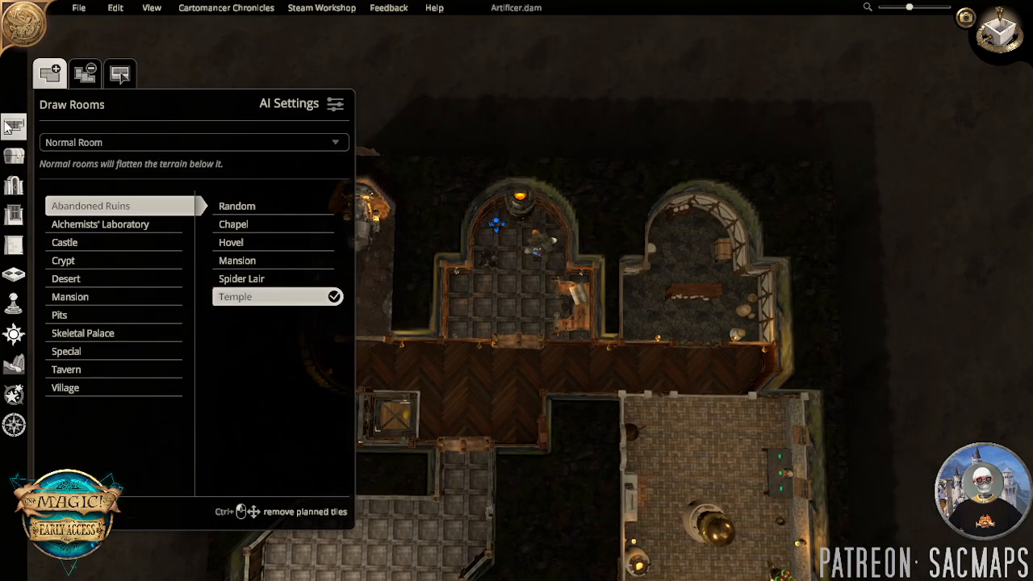
scroll(697, 314, up, 2)
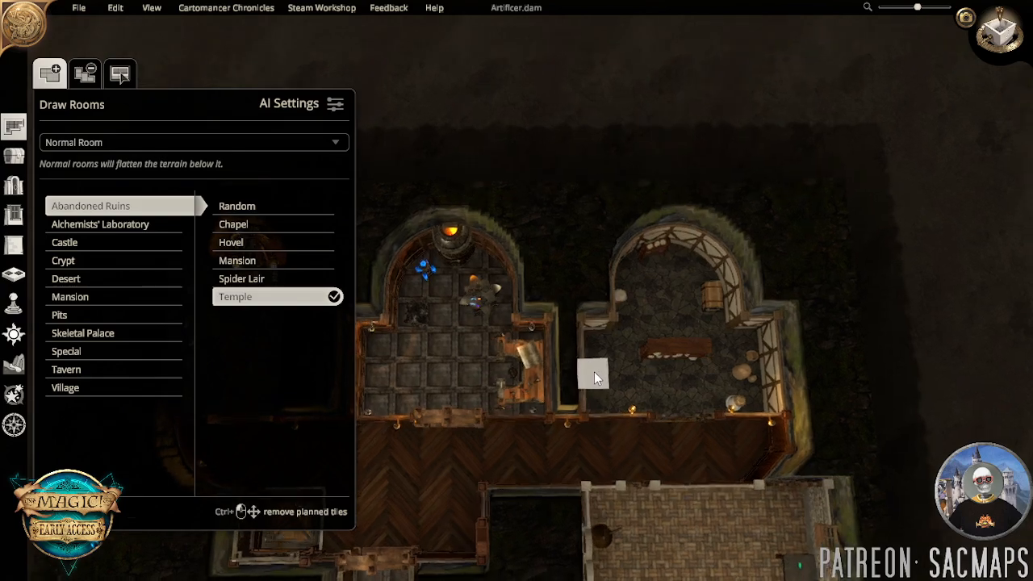
click(14, 155)
scroll(533, 387, up, 2)
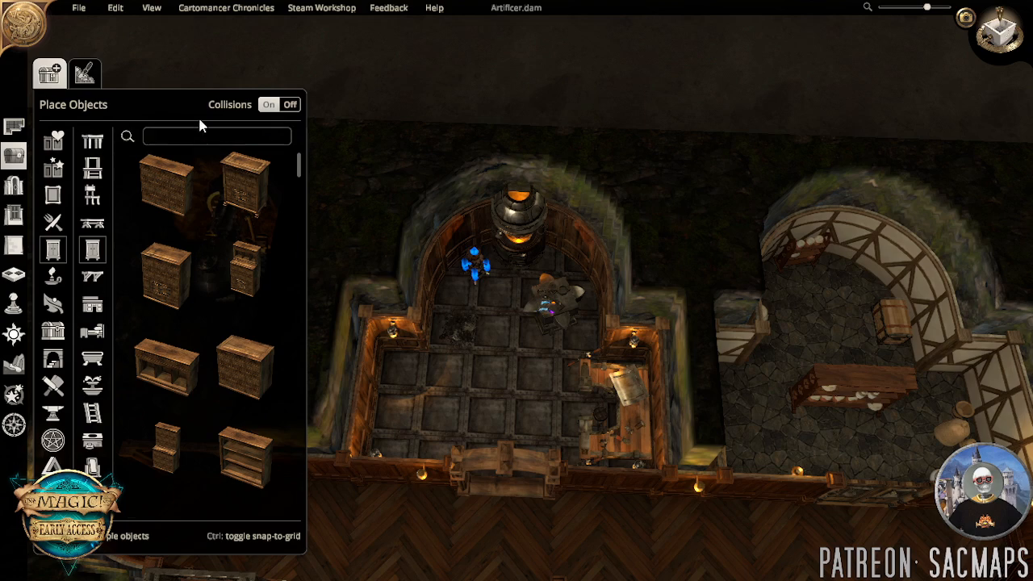
click(84, 74)
click(77, 262)
mouse_move(503, 323)
mouse_down()
mouse_move(481, 395)
mouse_move(477, 384)
mouse_move(577, 403)
mouse_up()
right_drag(577, 403, 385, 407)
mouse_move(598, 396)
mouse_down()
mouse_move(831, 305)
mouse_move(658, 496)
mouse_move(586, 475)
mouse_up()
mouse_move(549, 460)
right_down()
mouse_move(700, 452)
mouse_move(744, 462)
right_up()
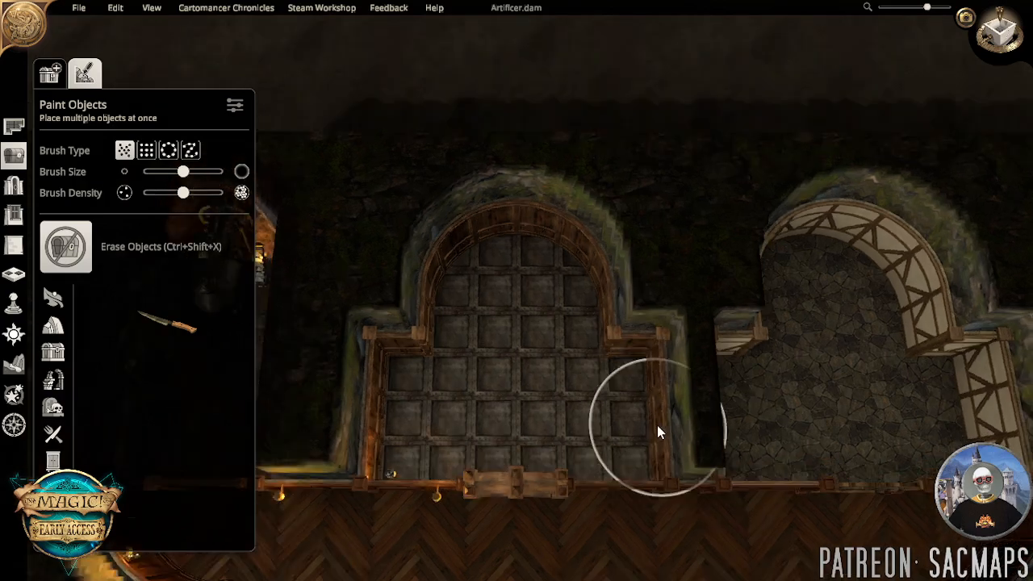
Change the emptied workshop's room theme to Mansion, Bedroom Master.
click(14, 127)
click(119, 74)
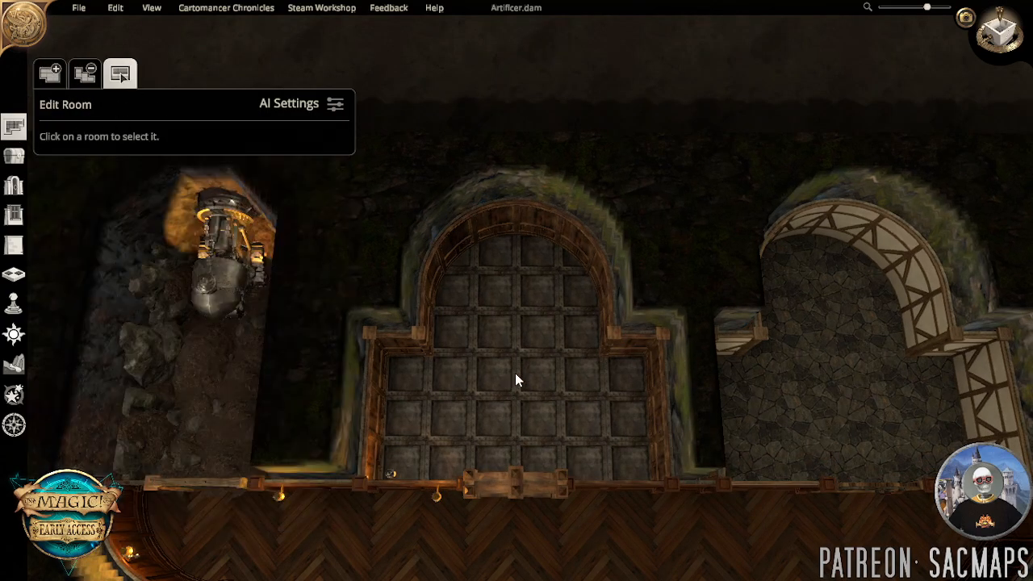
click(515, 373)
click(136, 250)
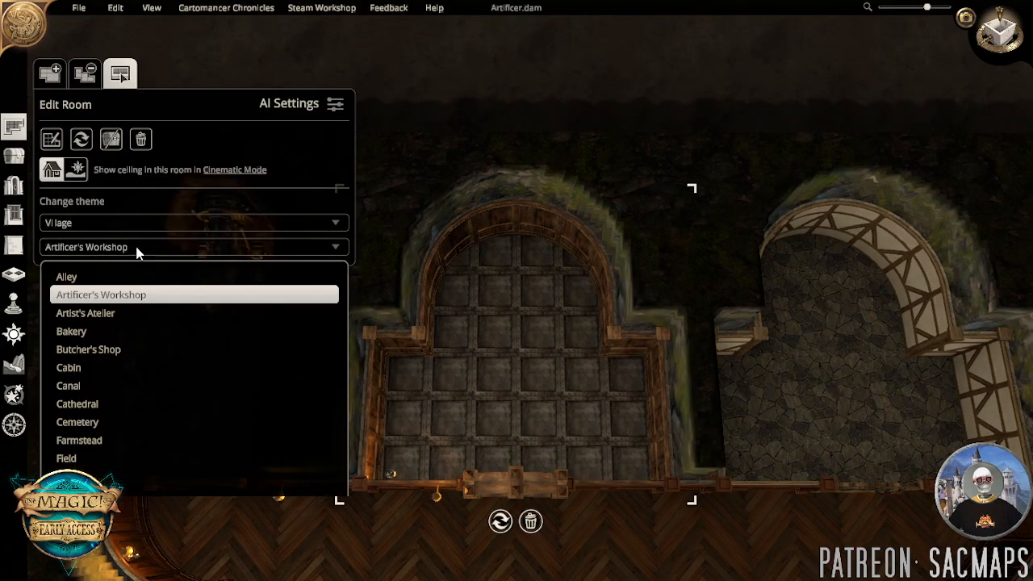
click(135, 224)
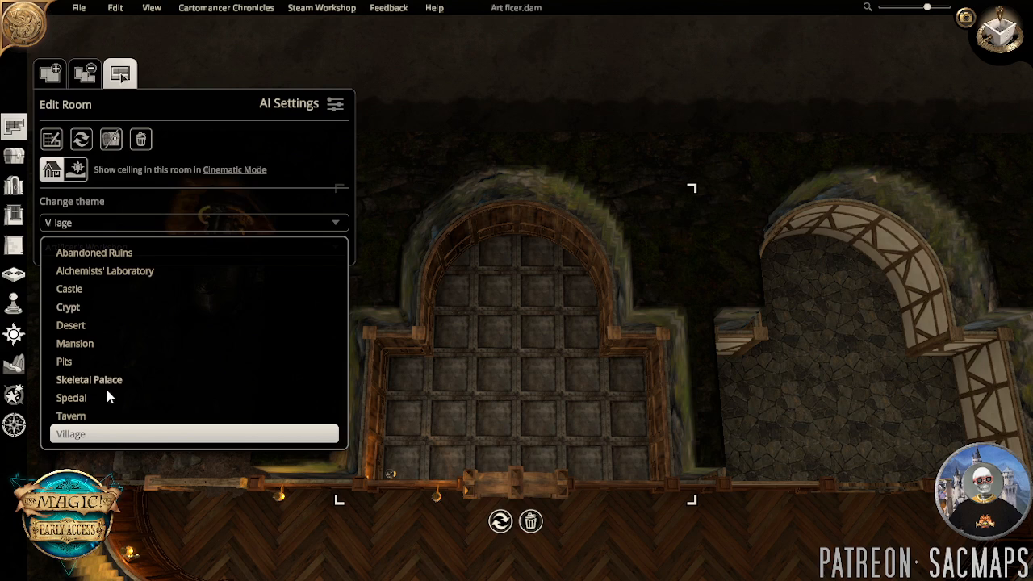
click(106, 341)
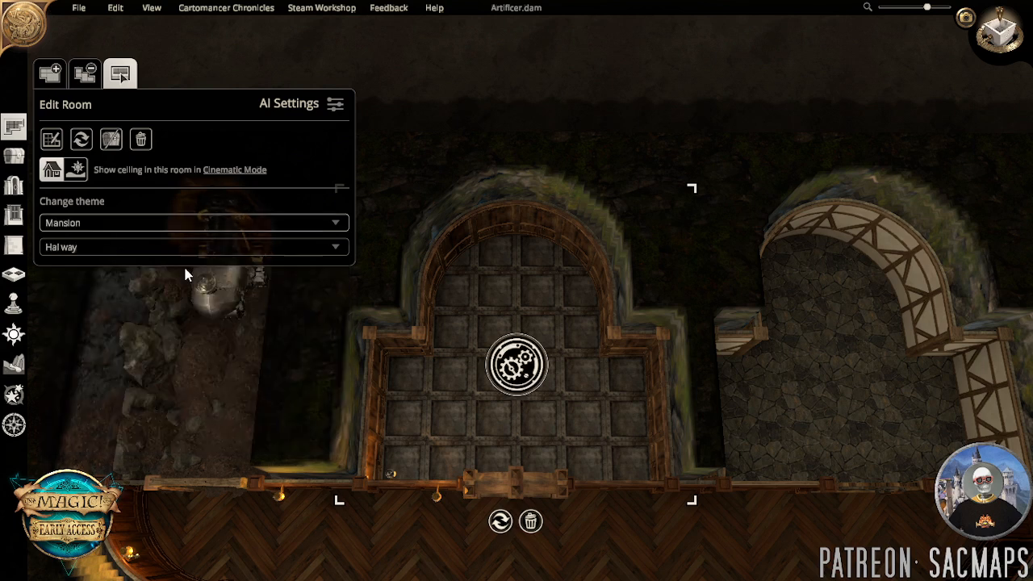
click(130, 248)
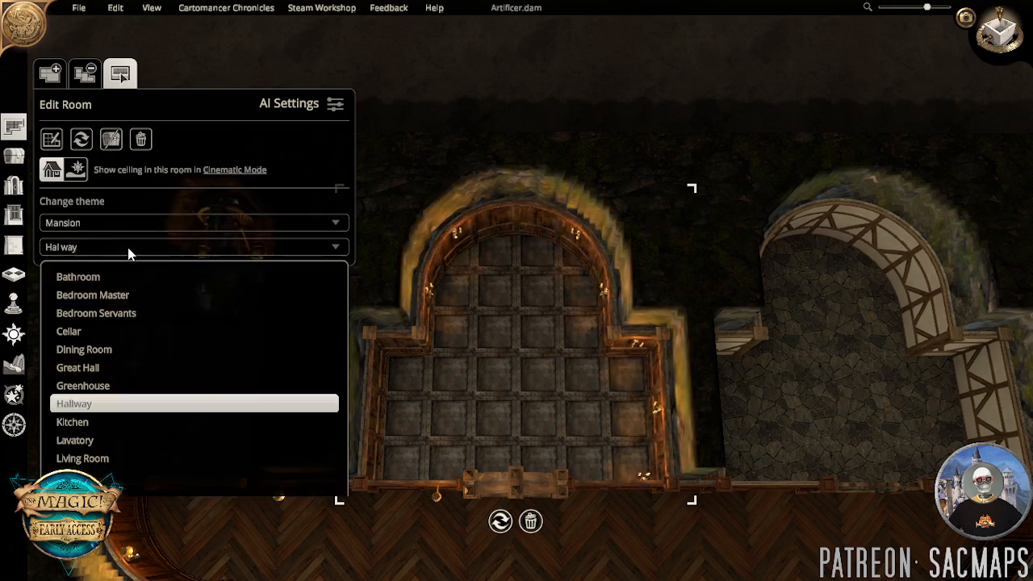
click(95, 295)
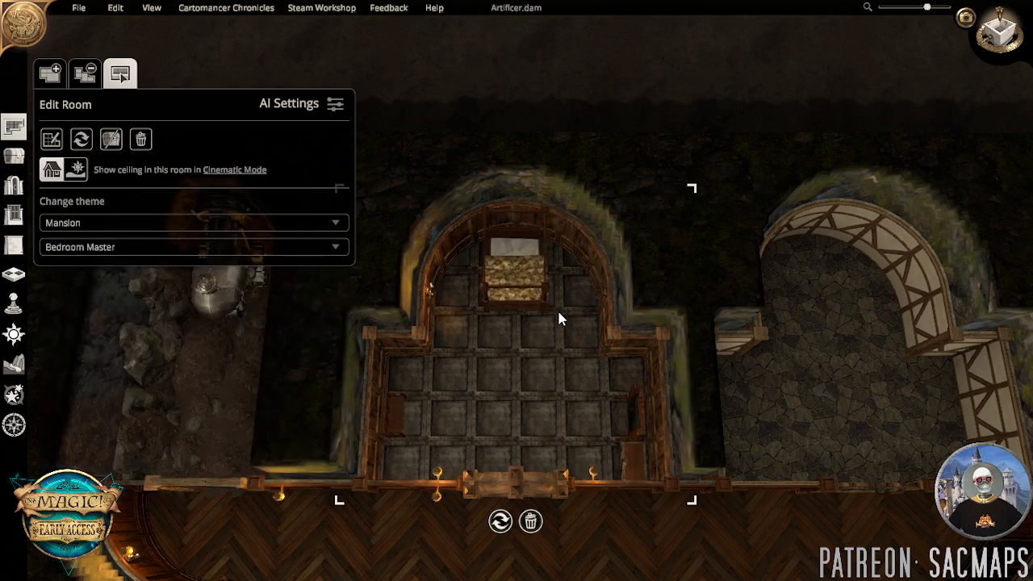
Look around the newly furnished master bedroom up close in Cinematic Mode and return to the map.
middle_drag(566, 403, 753, 326)
right_drag(771, 279, 726, 315)
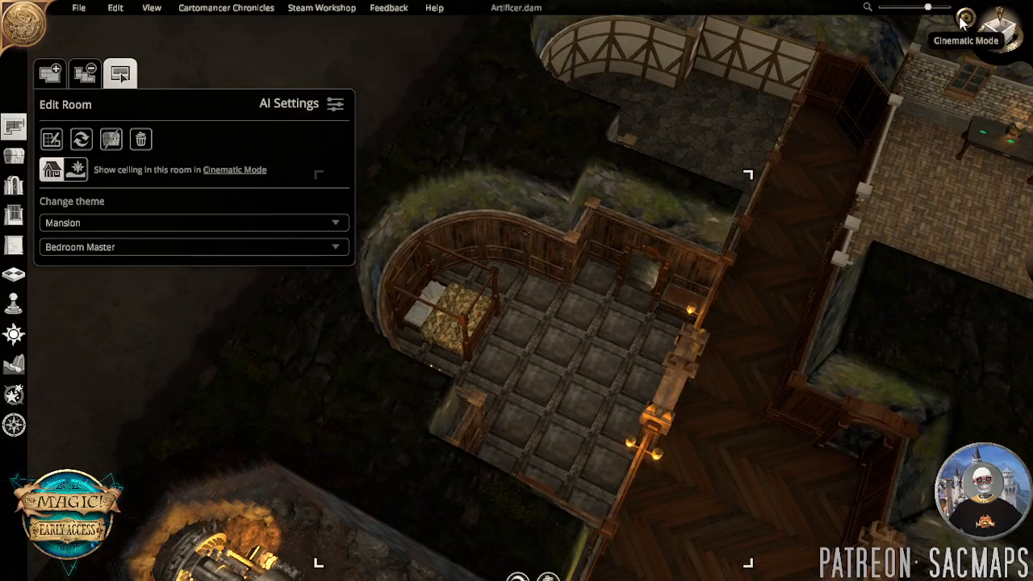
click(966, 19)
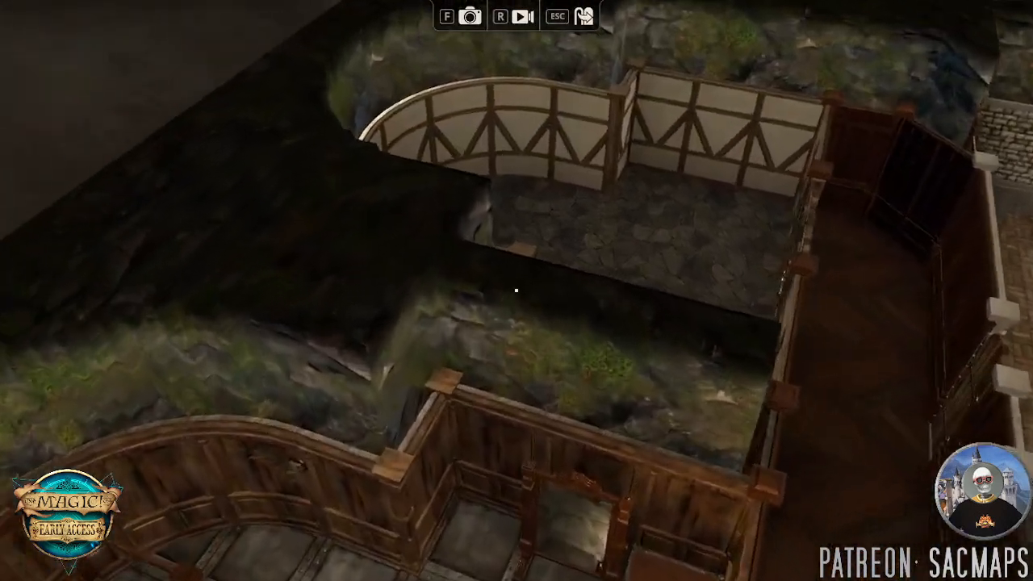
key(w)
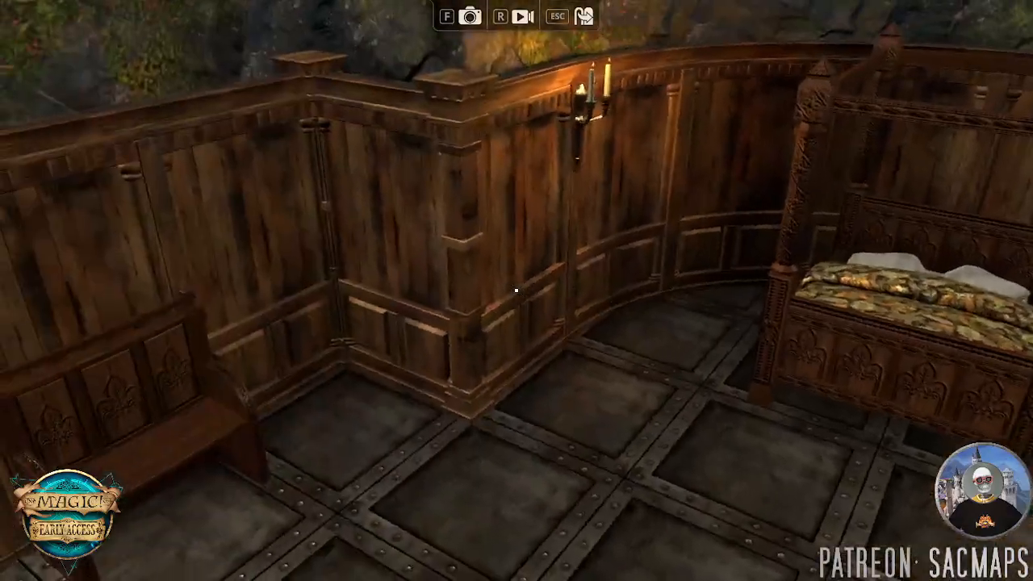
key(Escape)
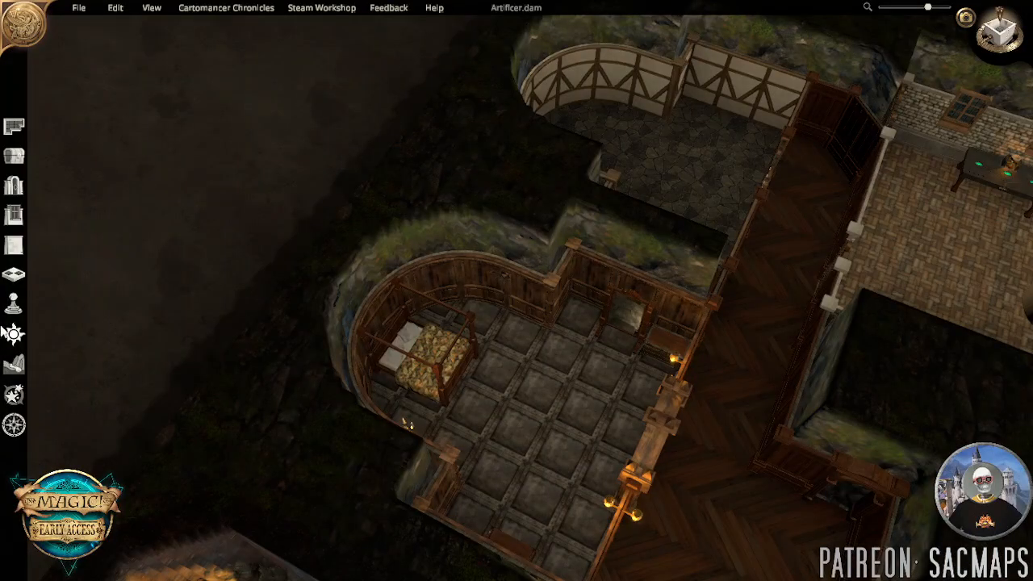
Place a skeleton swordsman miniature from the Bite the Bullet collection on the master bedroom's floor.
click(54, 226)
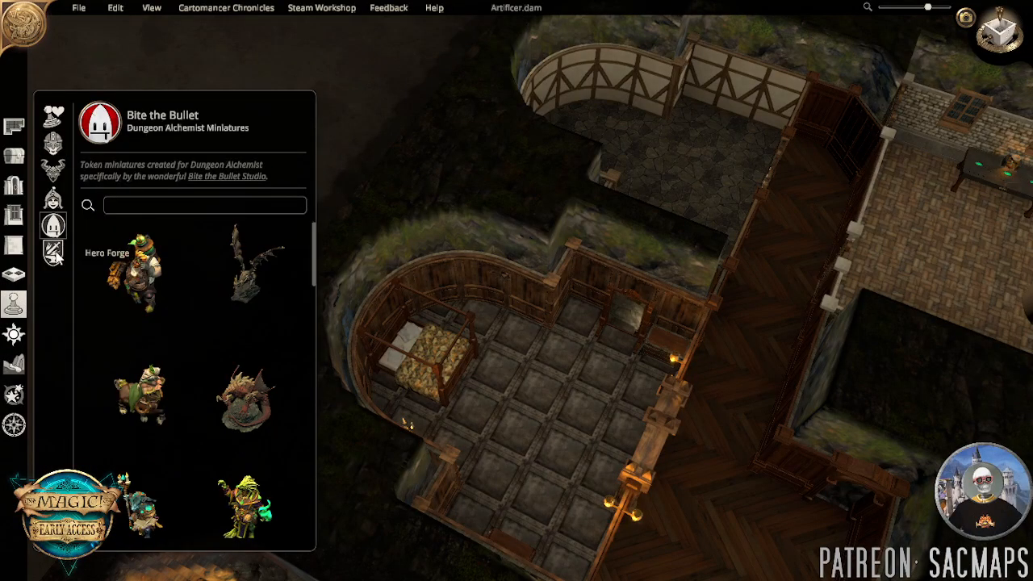
scroll(240, 260, down, 3)
scroll(233, 330, down, 3)
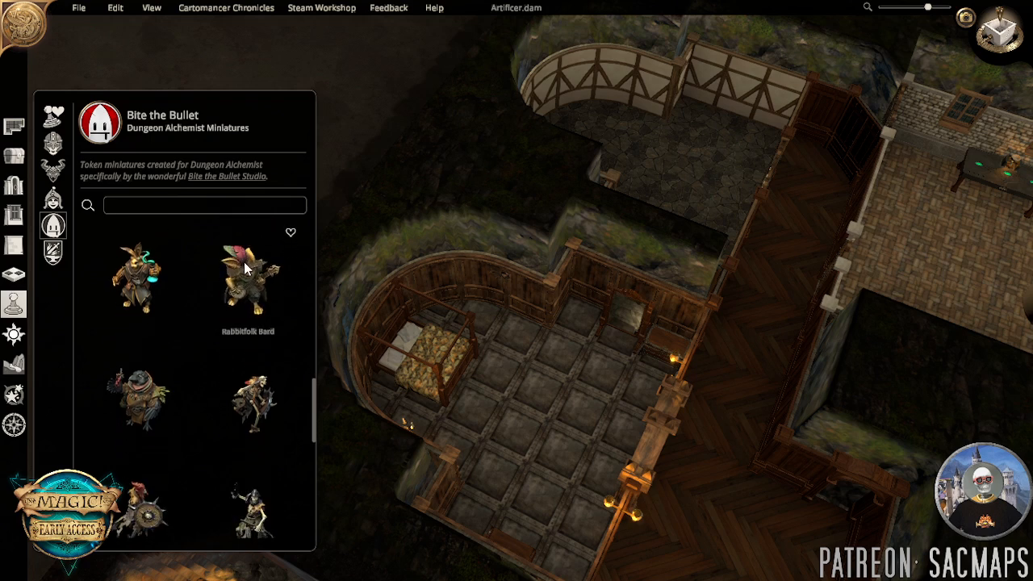
click(546, 428)
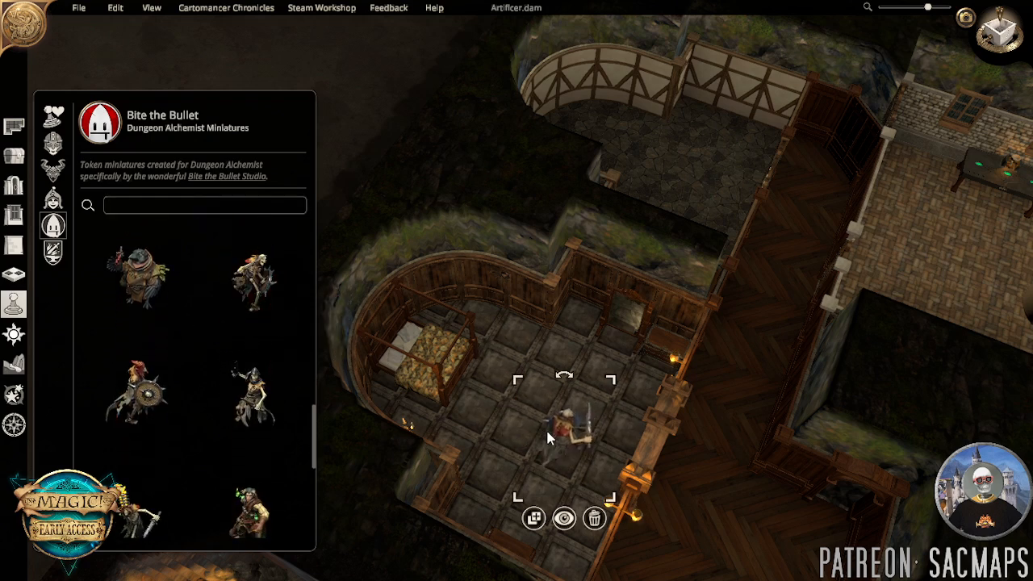
Walk the skeleton miniature up to the bedroom's standing mirror in its first-person view and return to the map.
click(564, 518)
key(w)
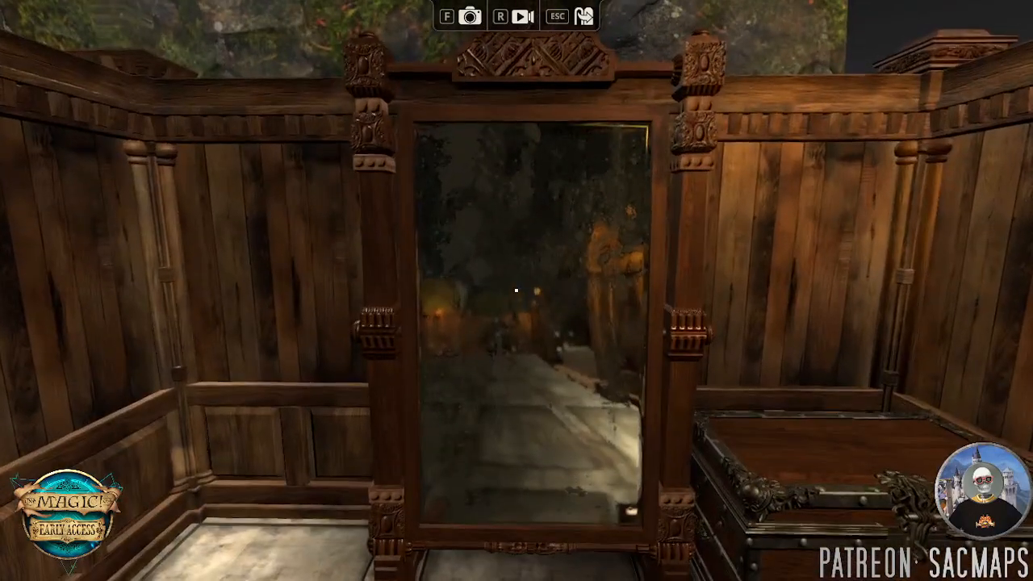
key(Escape)
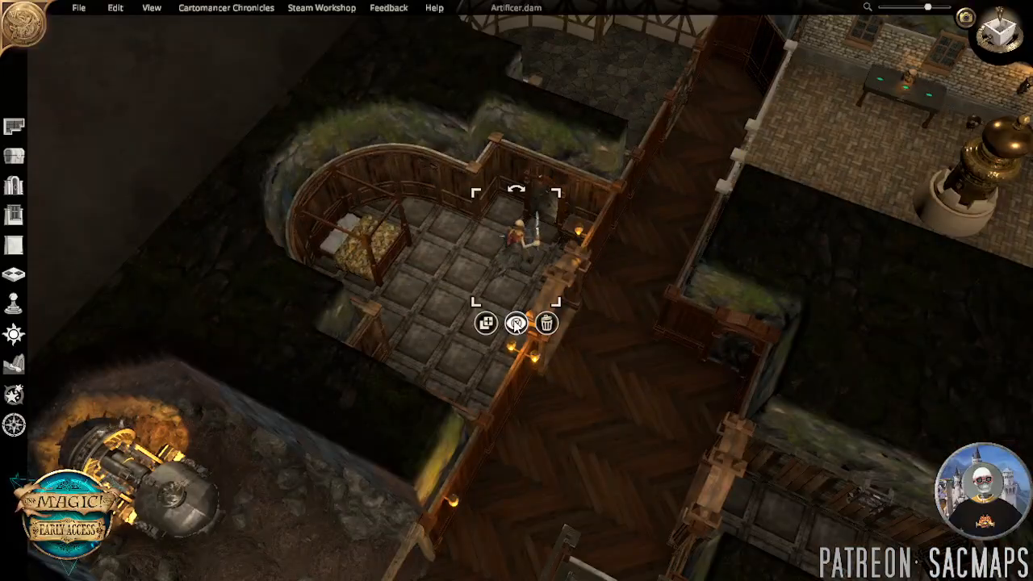
Examine the standing mirror's reflection through the miniature's eyes from several distances and angles.
click(517, 323)
key(w)
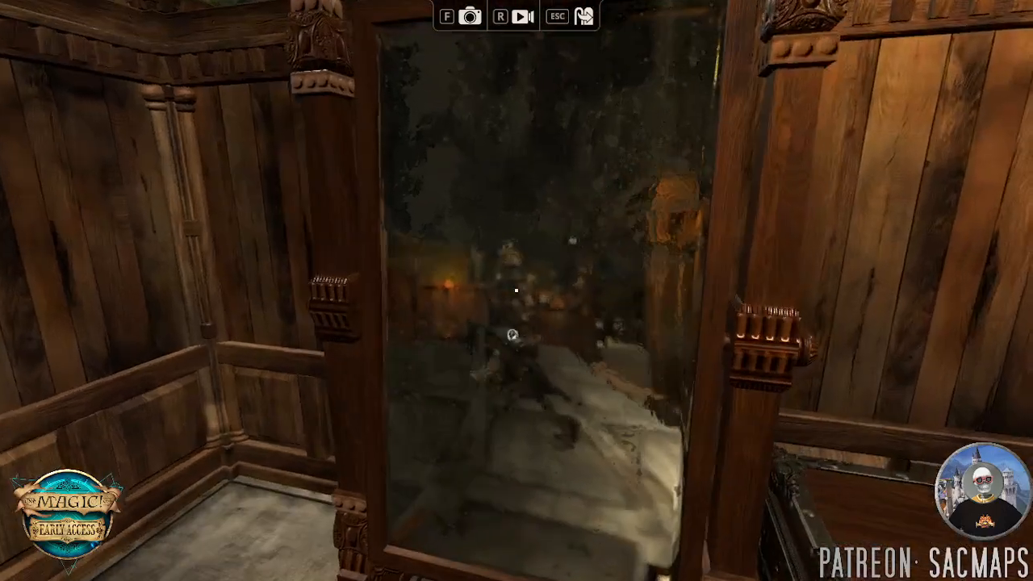
key(s)
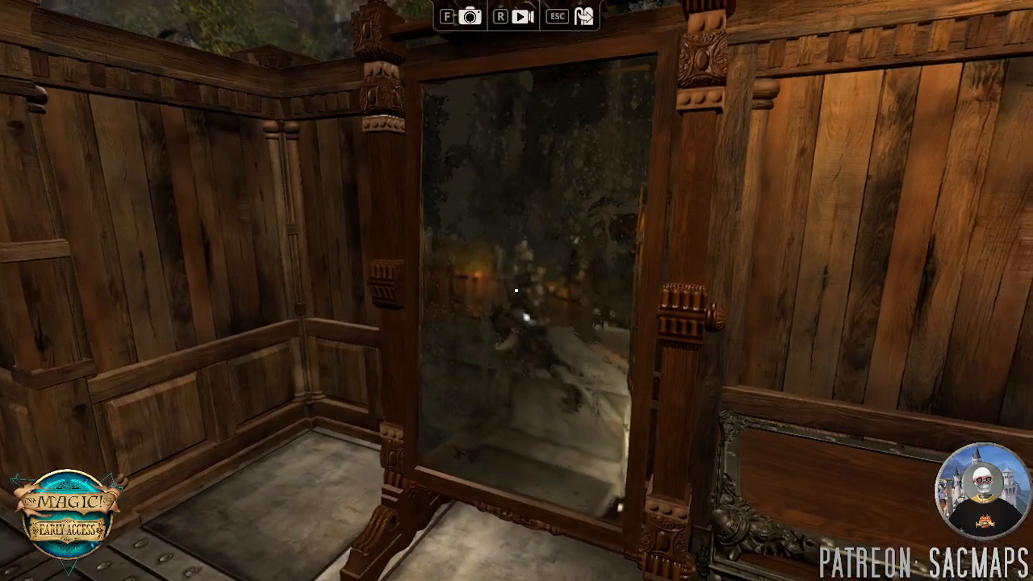
key(s)
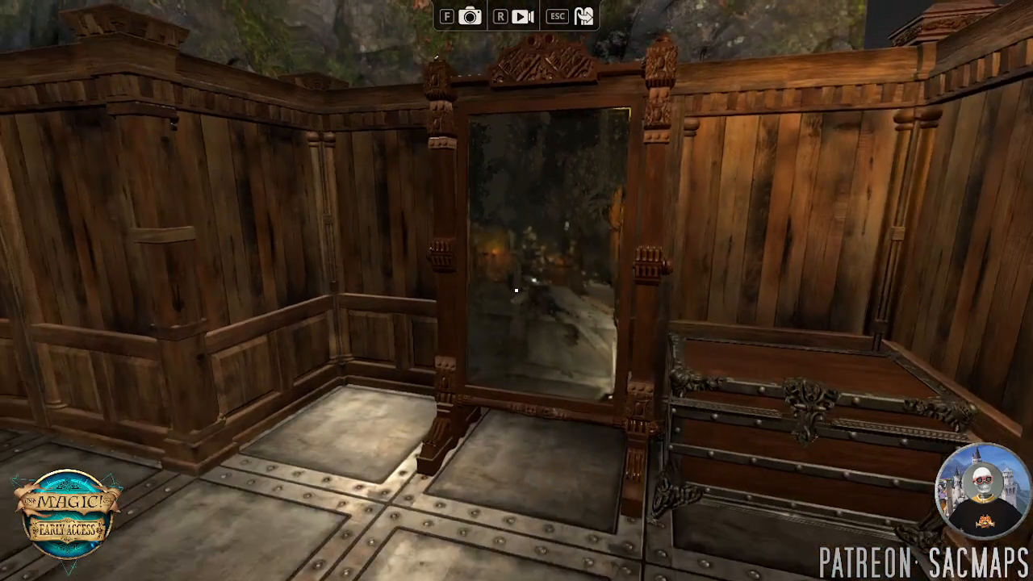
key(w)
key(w)
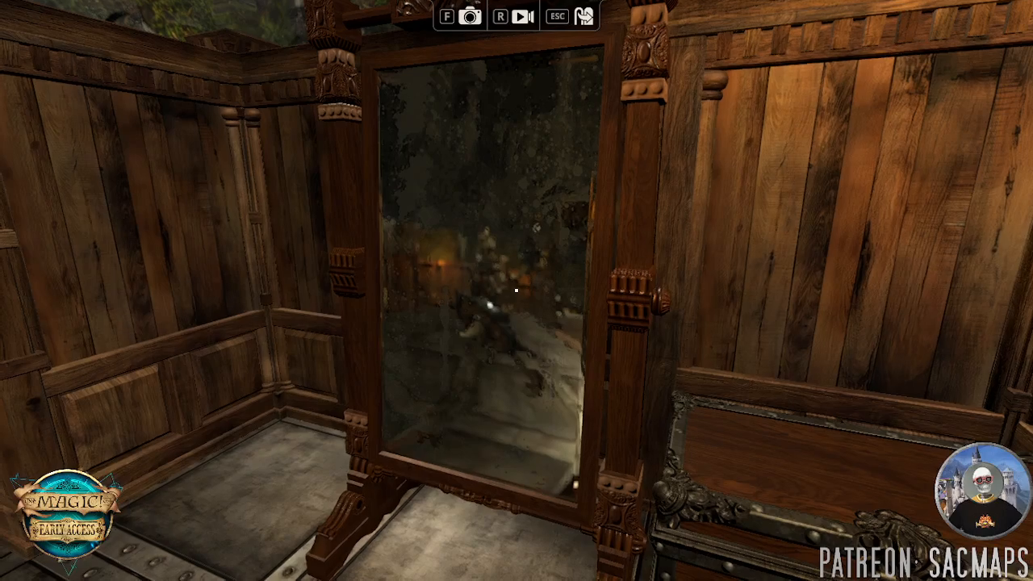
key(d)
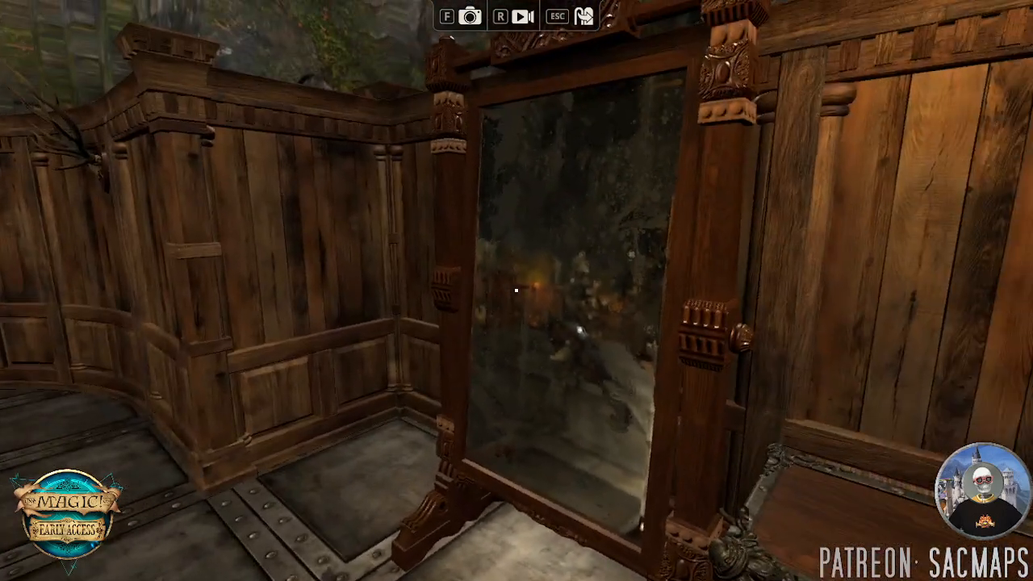
key(w)
key(s)
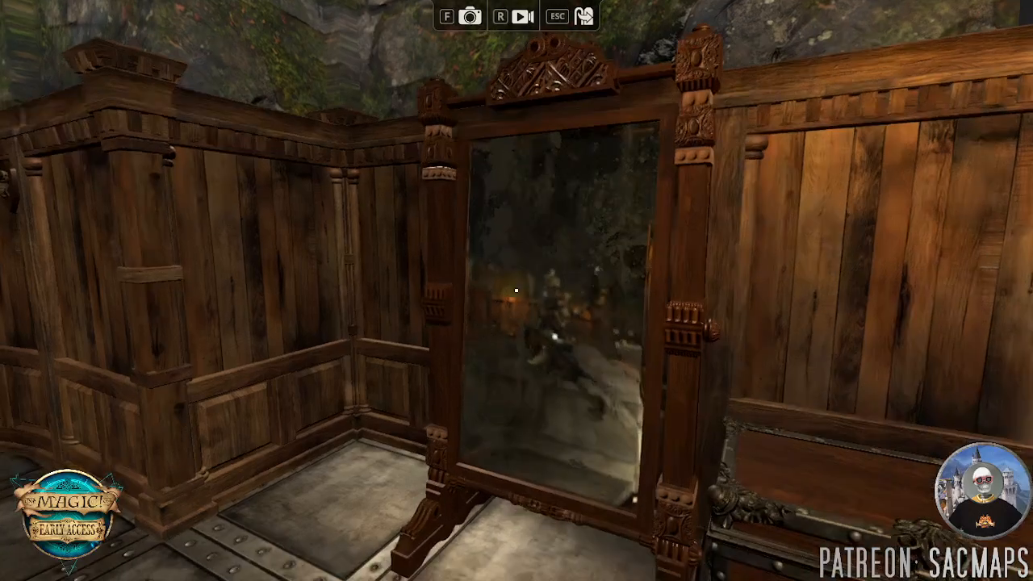
key(w)
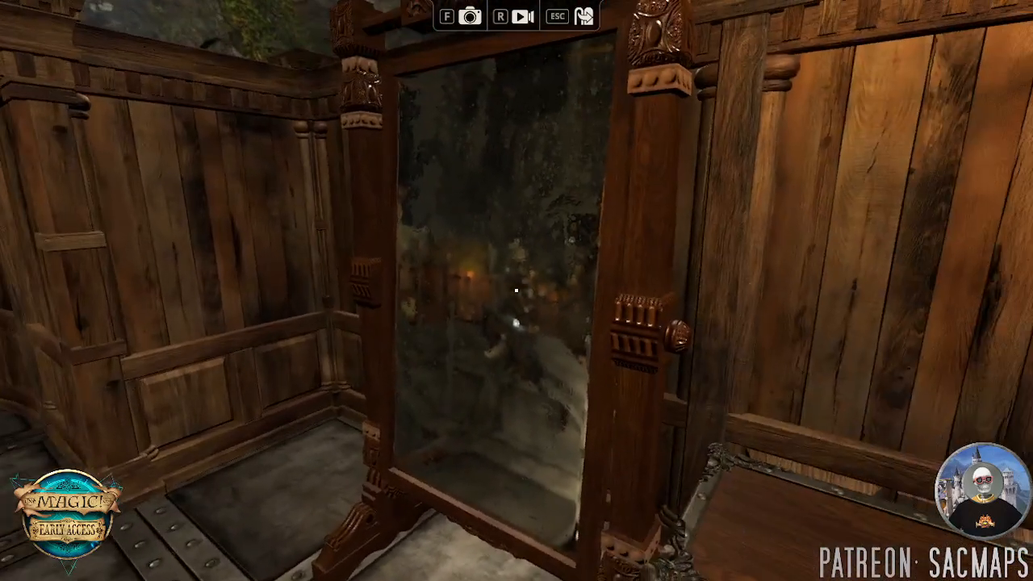
key(w)
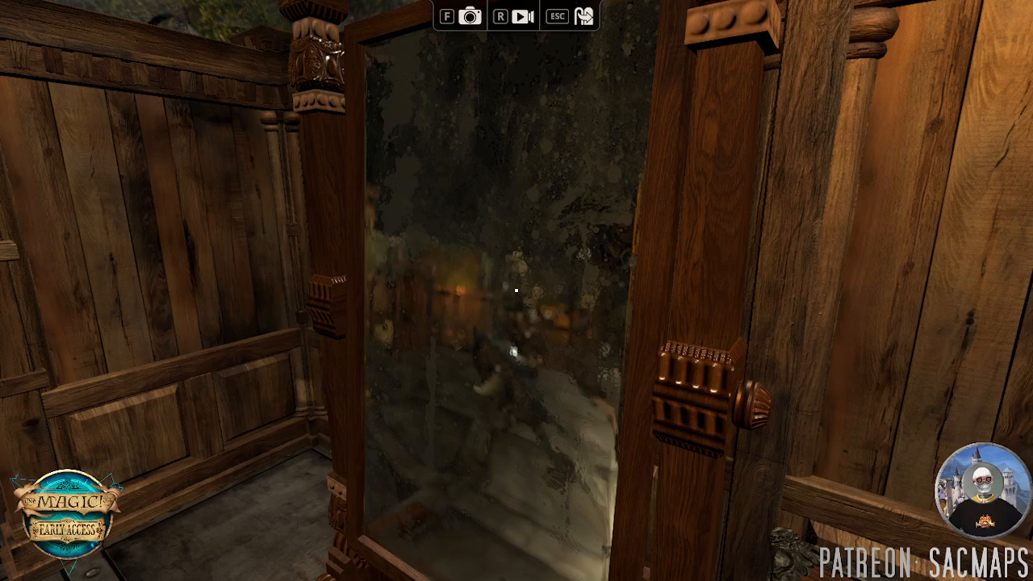
key(s)
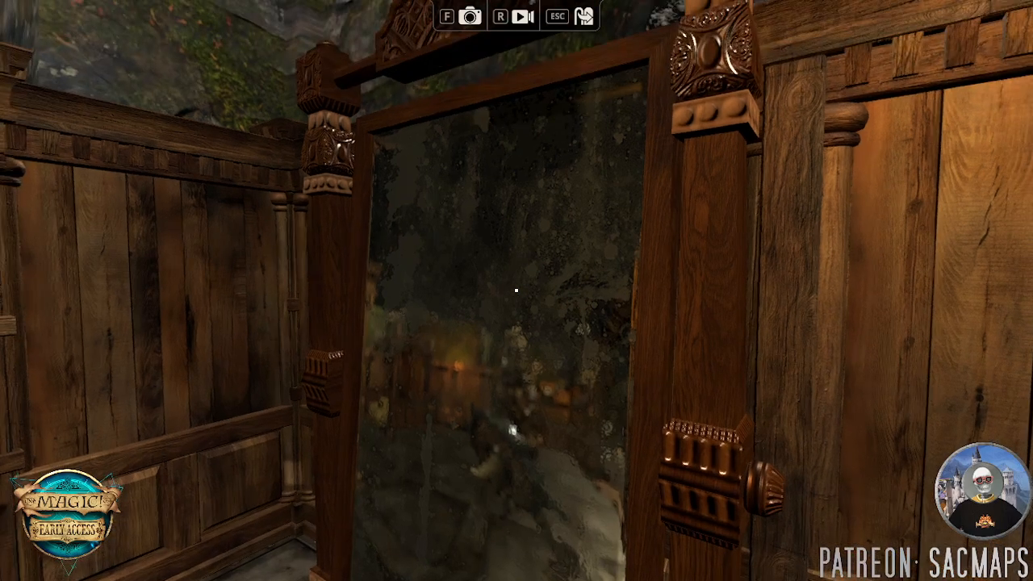
key(w)
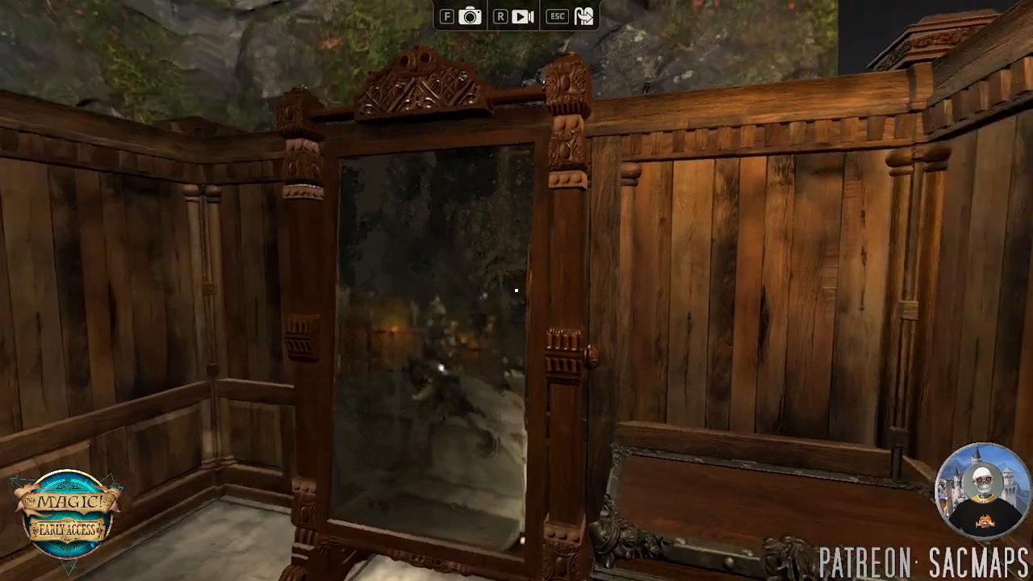
key(s)
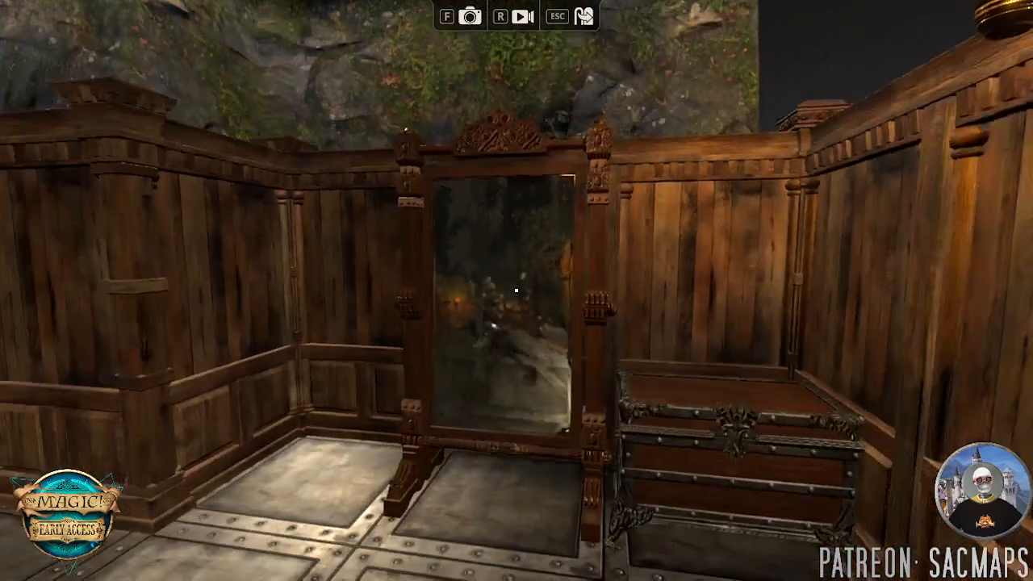
Walk the miniature over to the chest beside the mirror and leave its first-person view.
key(w)
key(w)
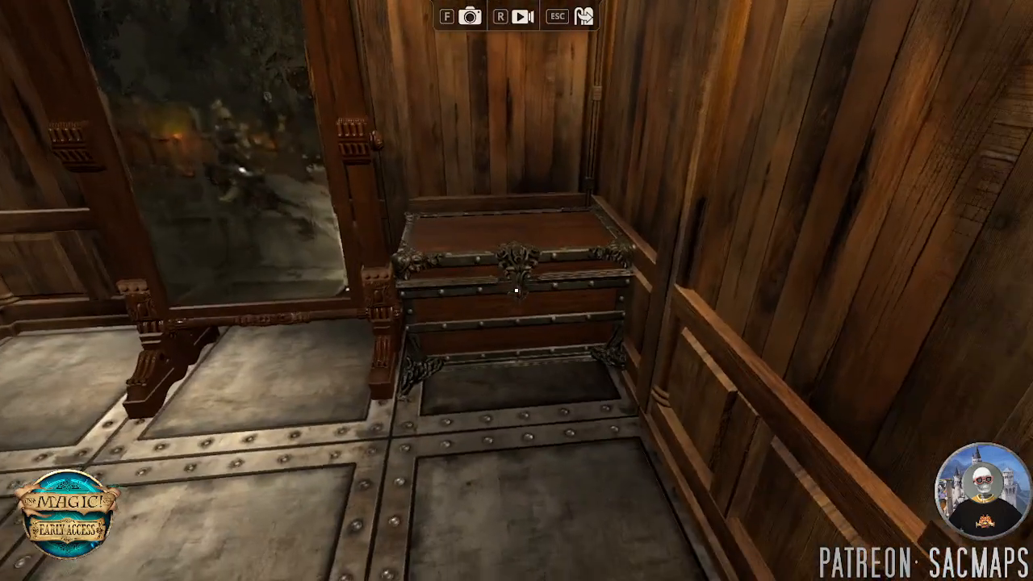
key(Escape)
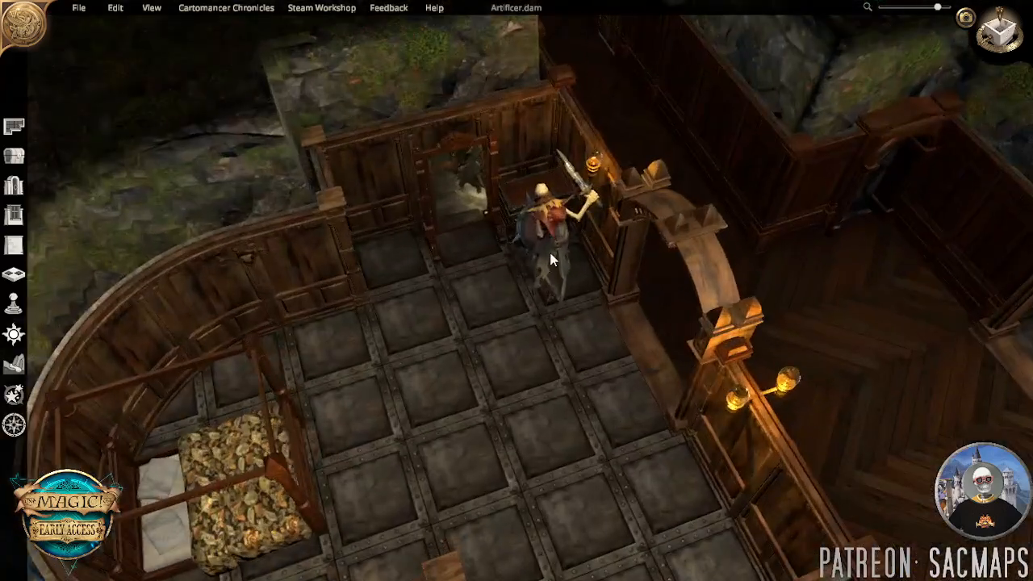
Enter the skeleton miniature's first-person view and walk it out of the bedroom to inspect the inside of the ornate elevator cage.
click(538, 266)
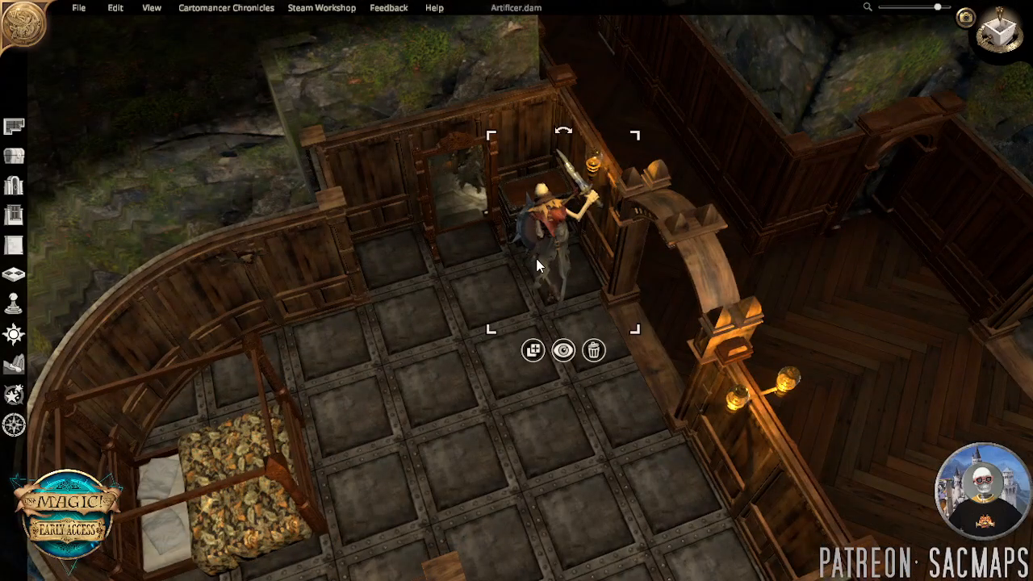
click(564, 350)
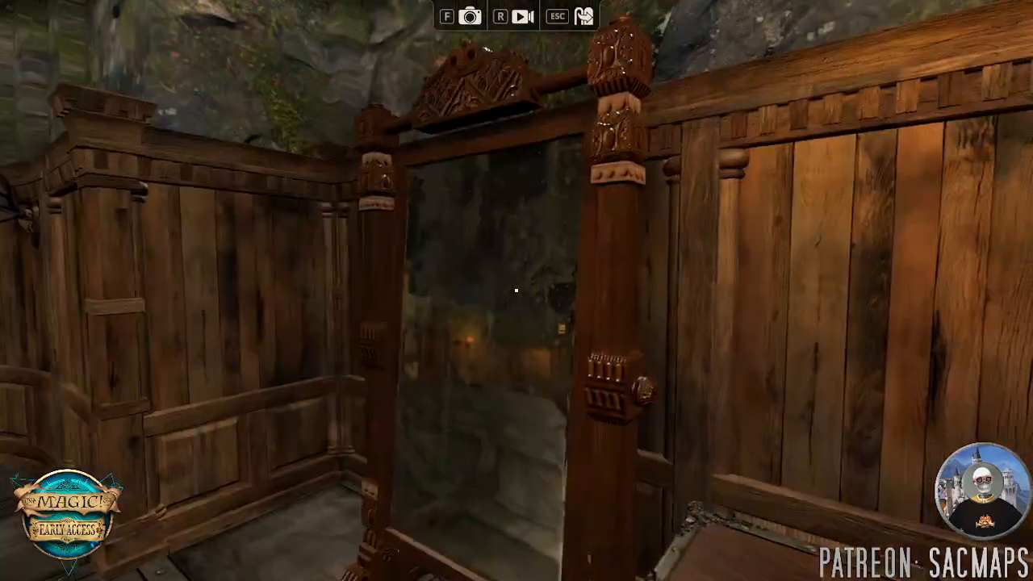
key(w)
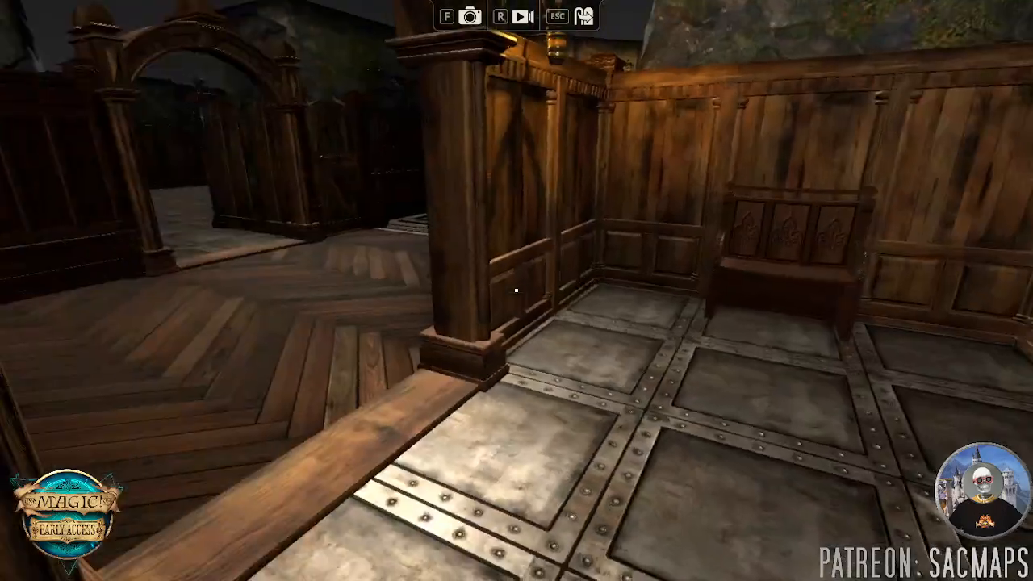
key(w)
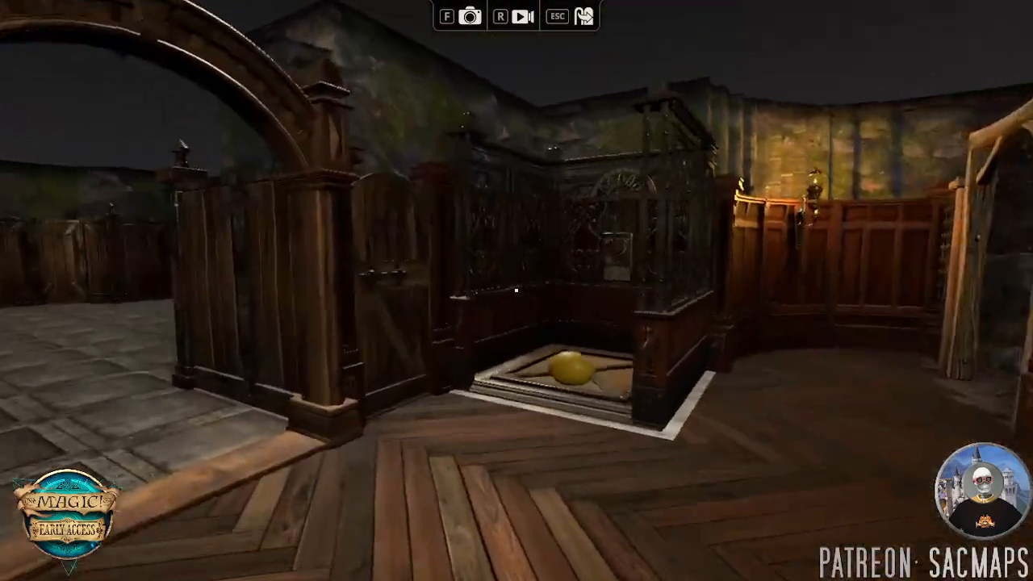
key(w)
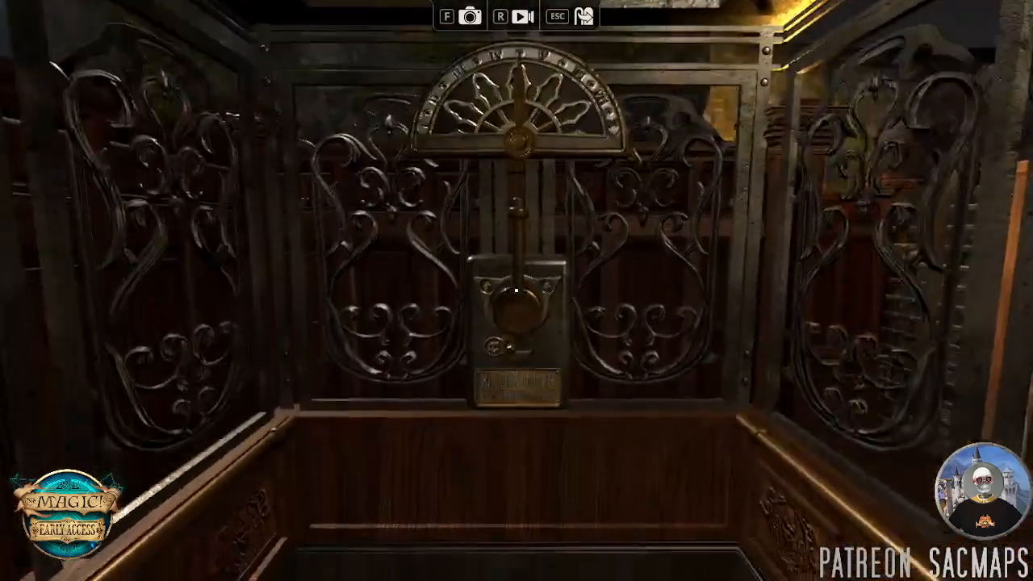
key(s)
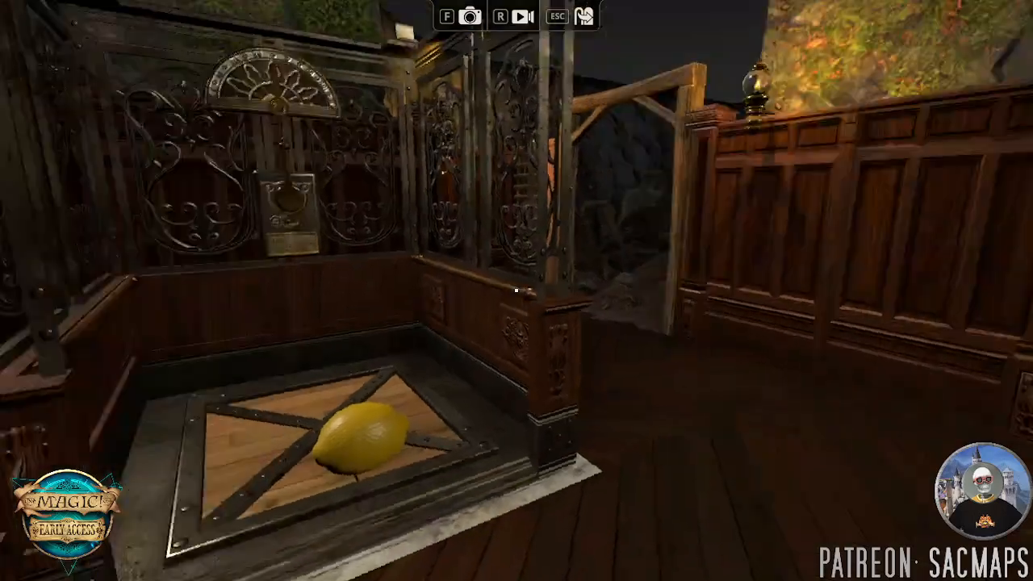
Walk the miniature through the timber-framed opening into the cave and examine the drilling machine from behind and from the side.
key(w)
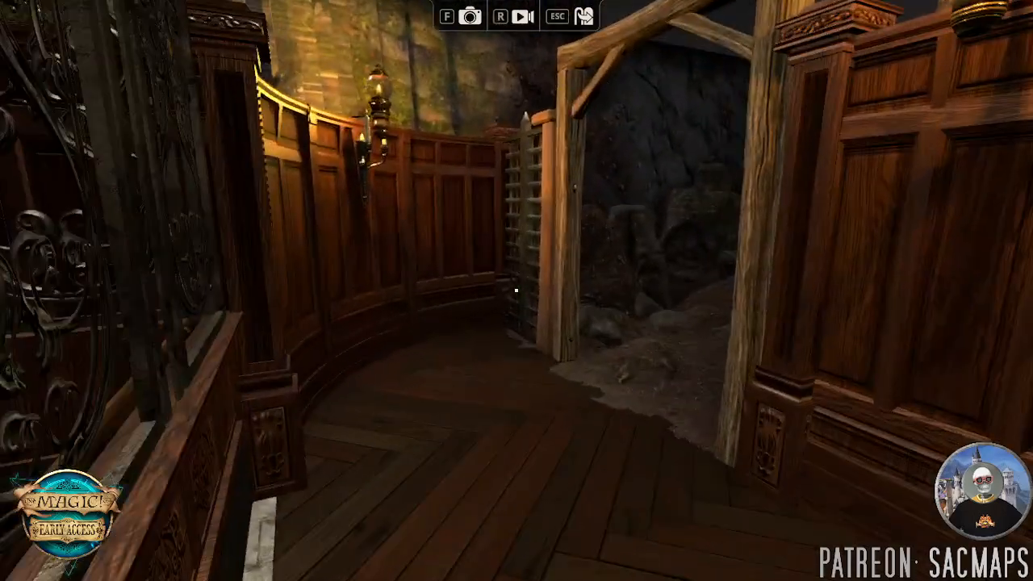
key(w)
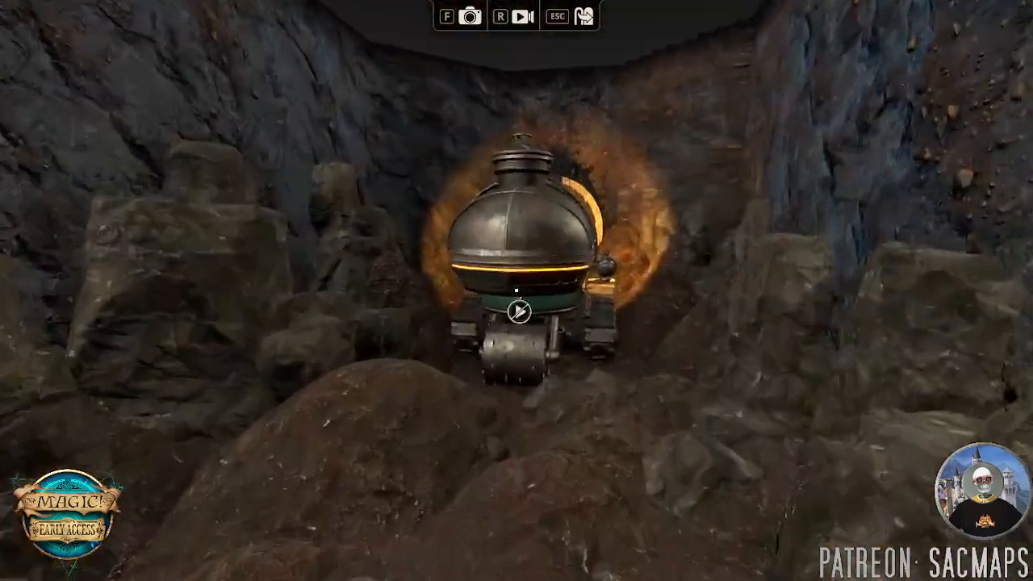
key(w)
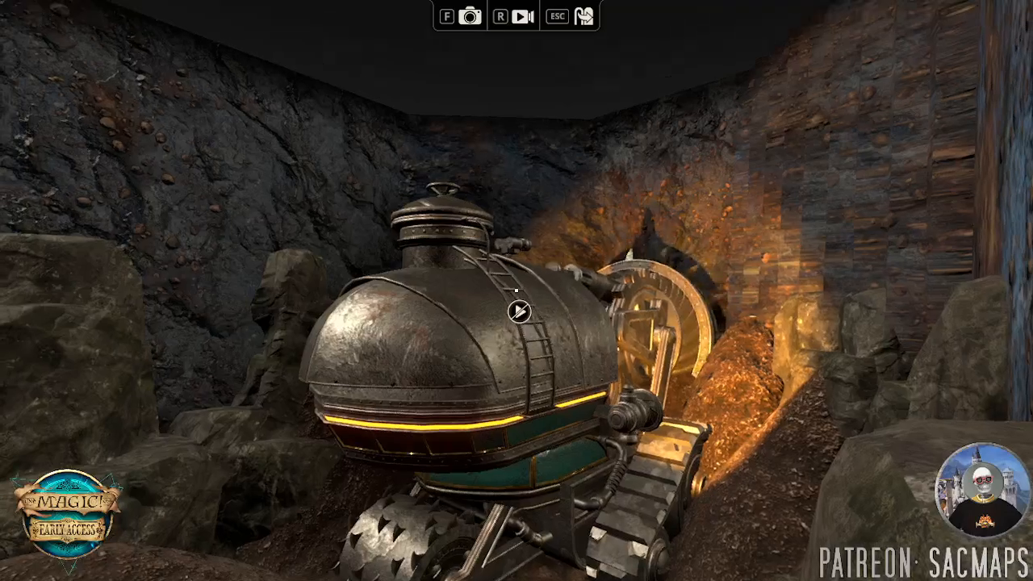
key(a)
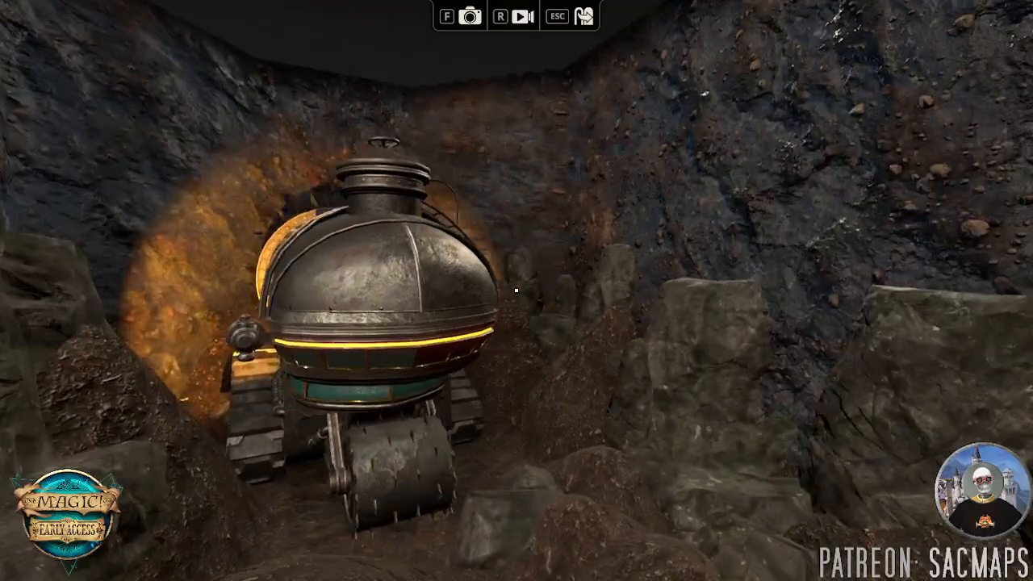
Walk the miniature out of the cave, past the elevator, and examine the arched doorway filled with rock.
key(w)
key(w)
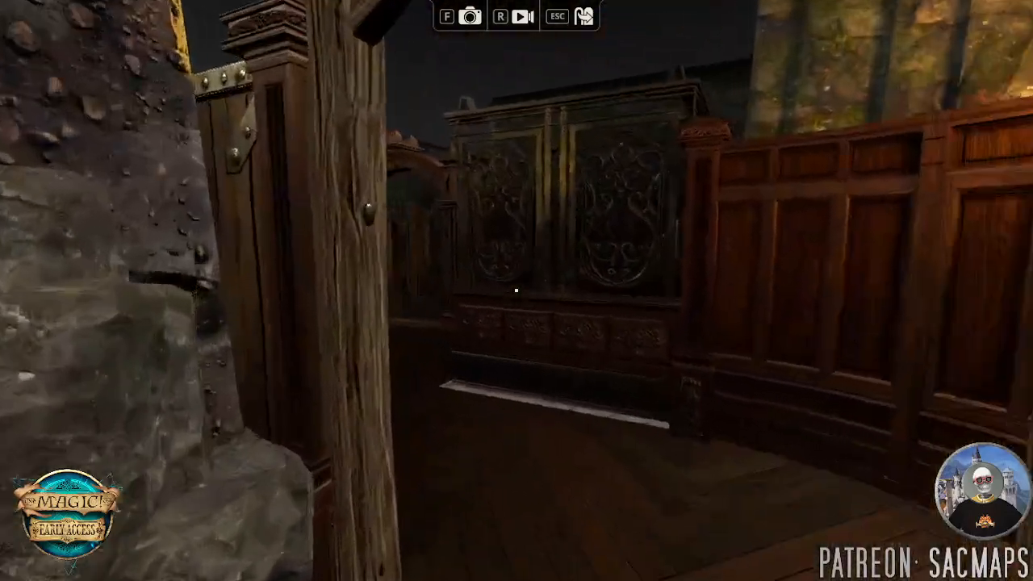
key(w)
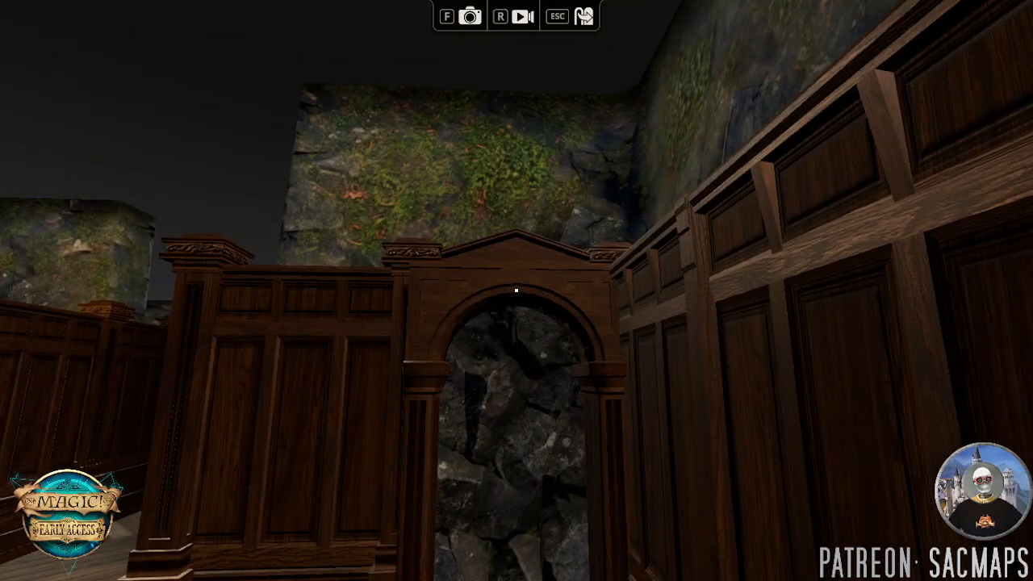
key(s)
key(w)
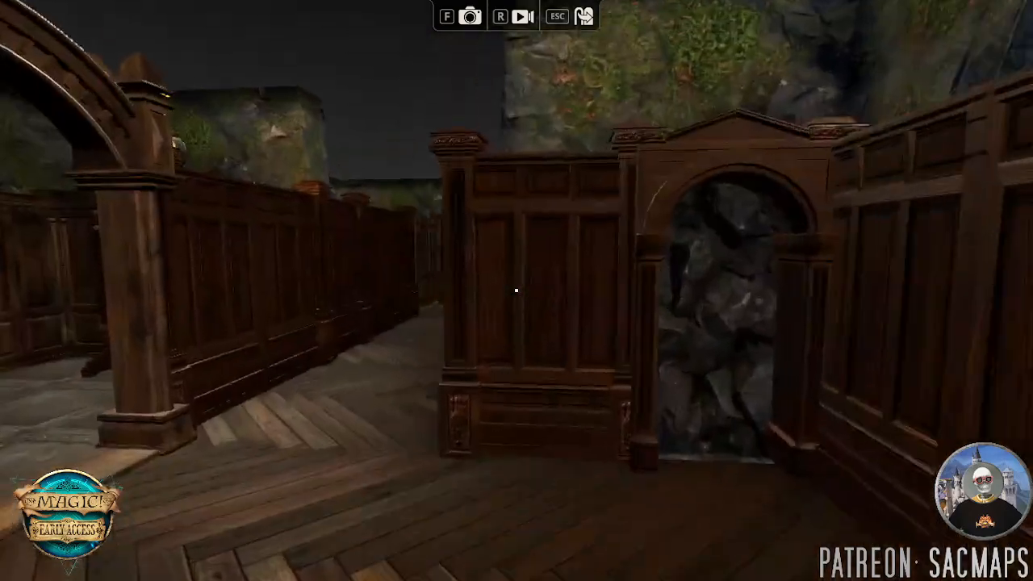
Walk the miniature down the wood-panelled corridor and look around the half-timbered room with the flagstone floor.
key(w)
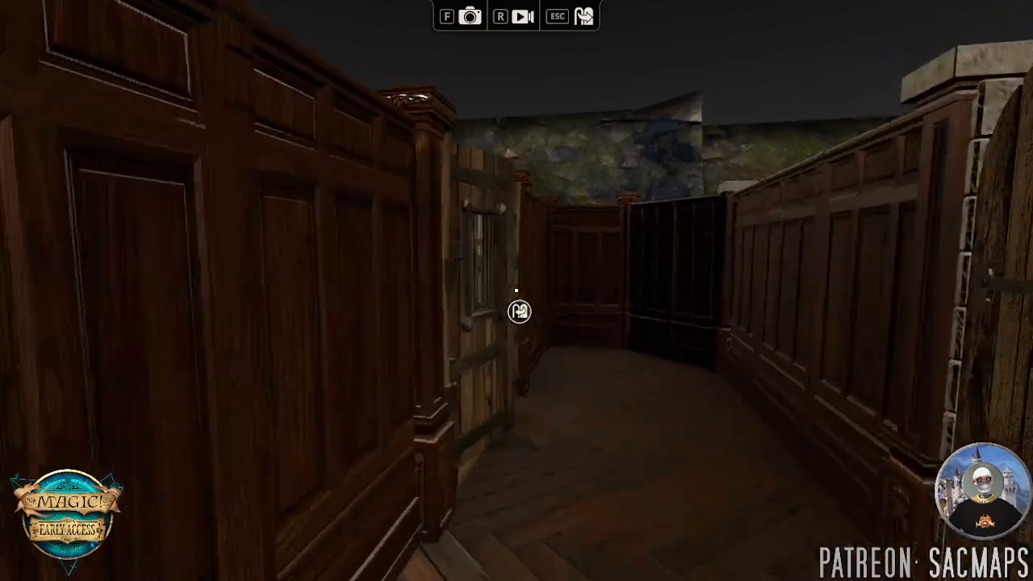
key(w)
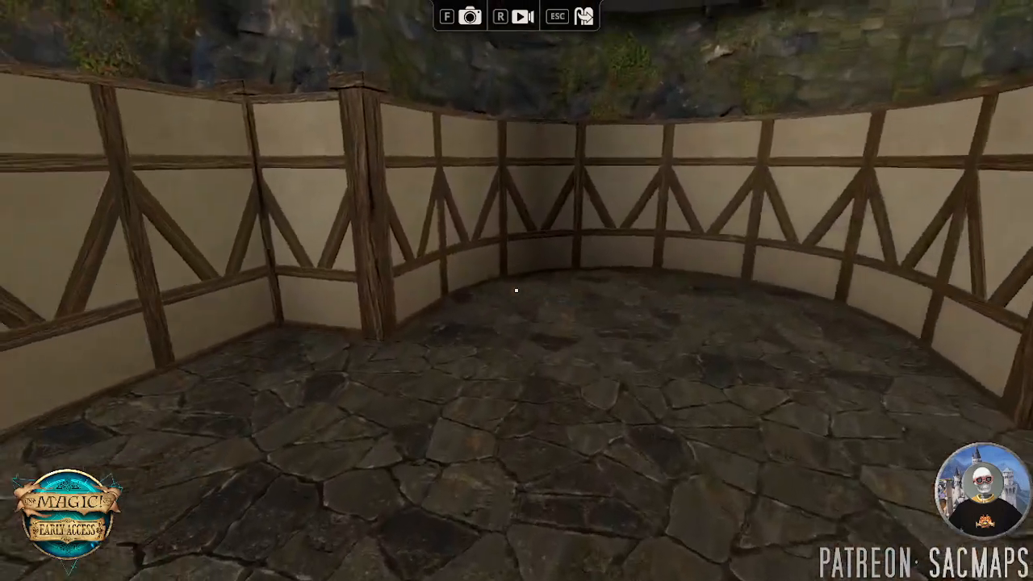
key(w)
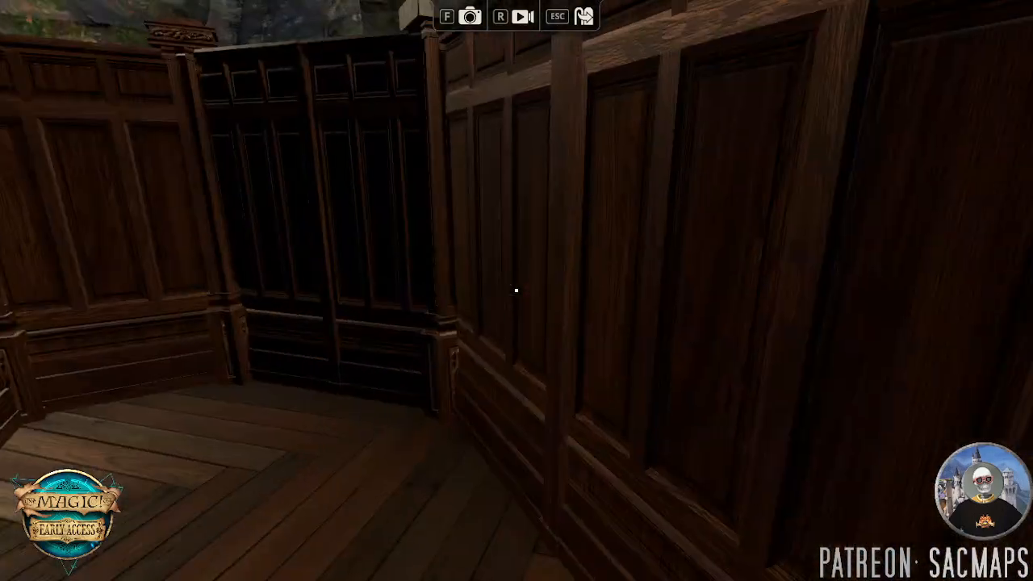
Enter the brick-floored alchemy laboratory from the corridor and tour its furnaces, work table and glowing apparatus.
key(w)
click(517, 290)
key(w)
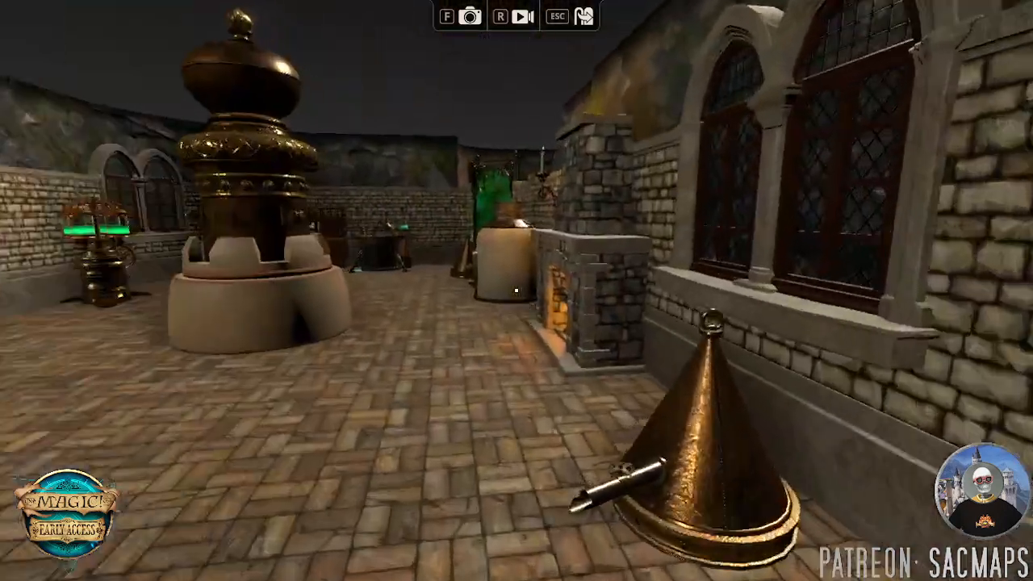
key(w)
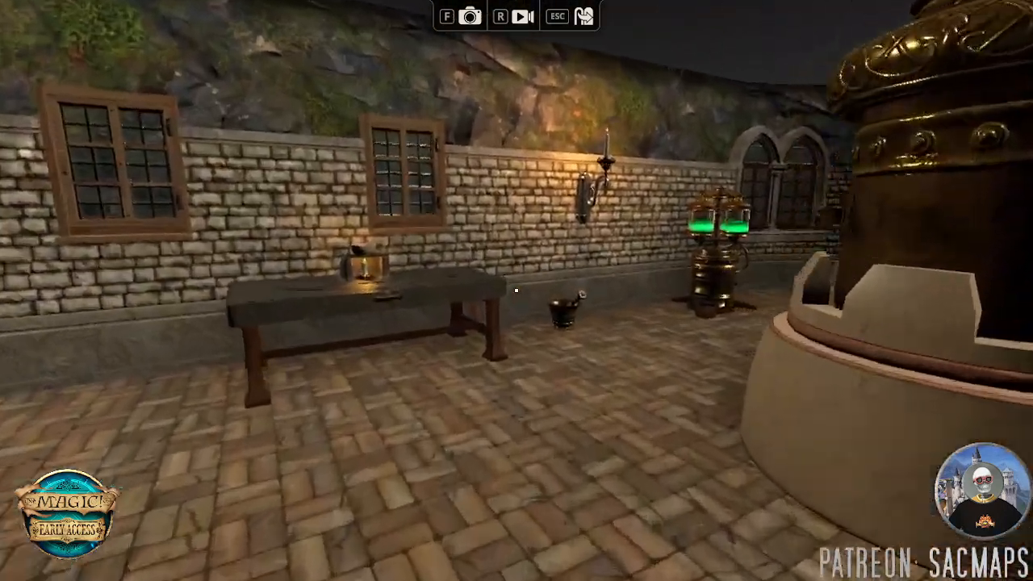
key(w)
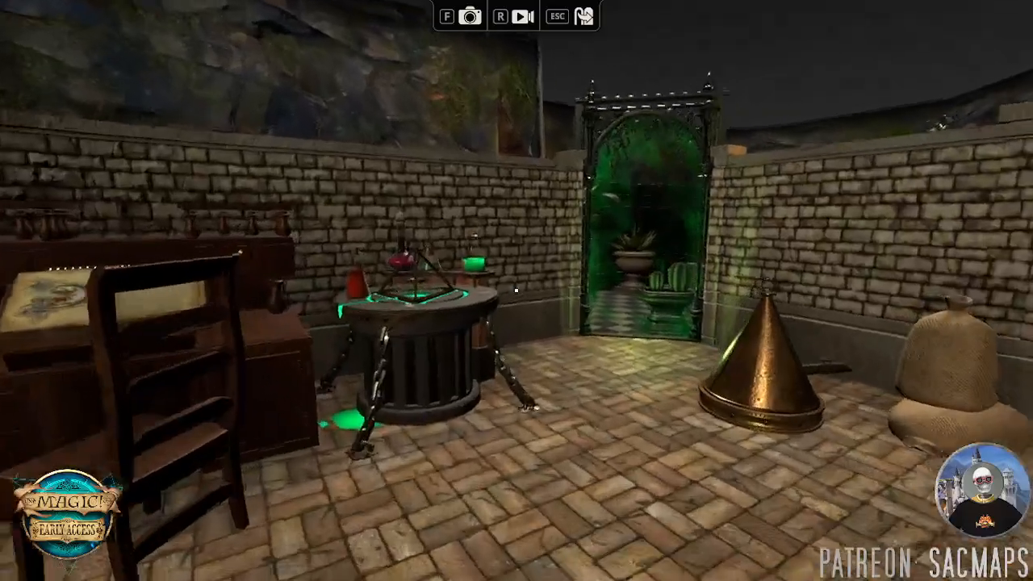
Examine the round alchemy table with the glowing green circle and potion flasks up close from several sides.
key(w)
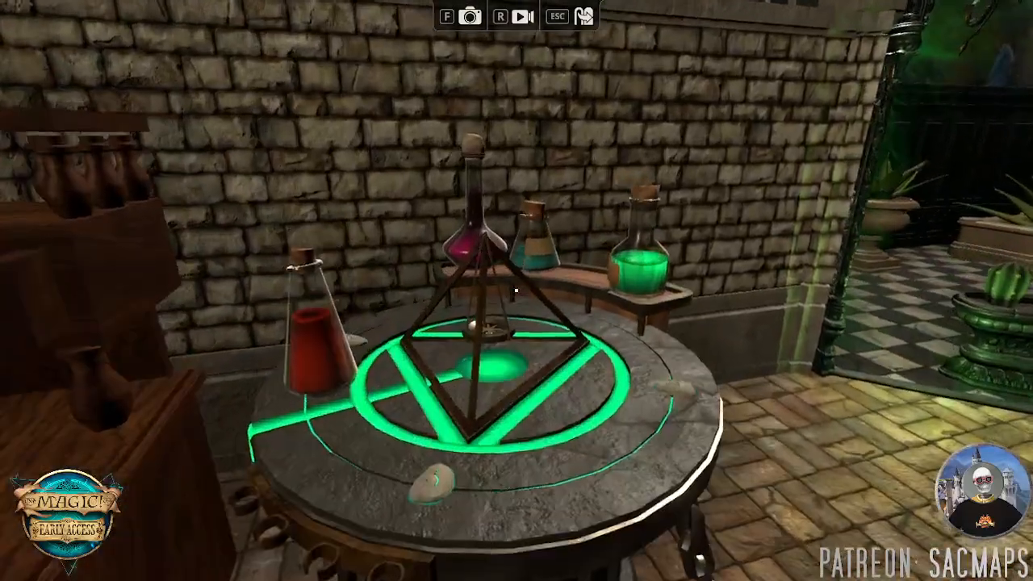
key(w)
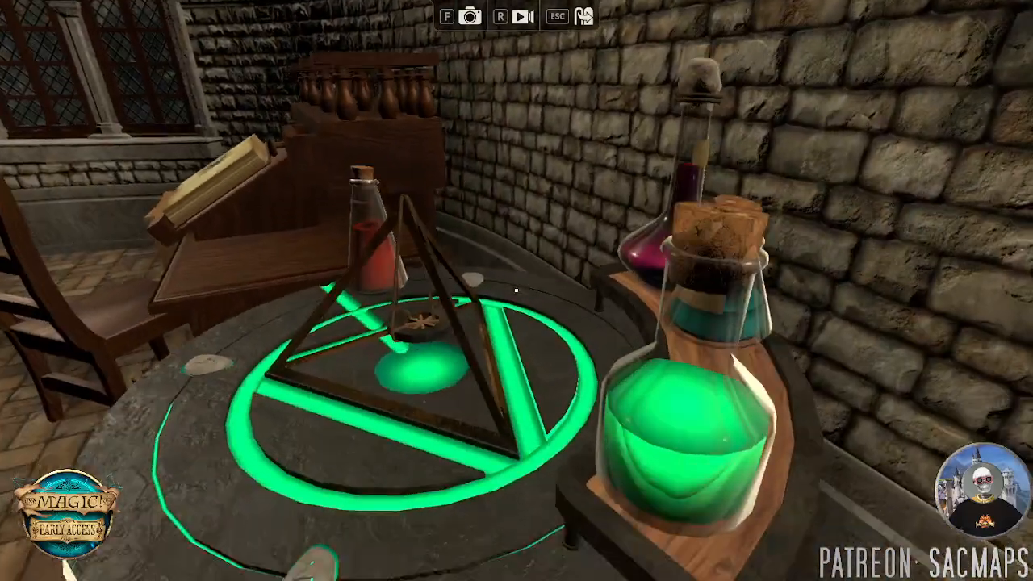
key(w)
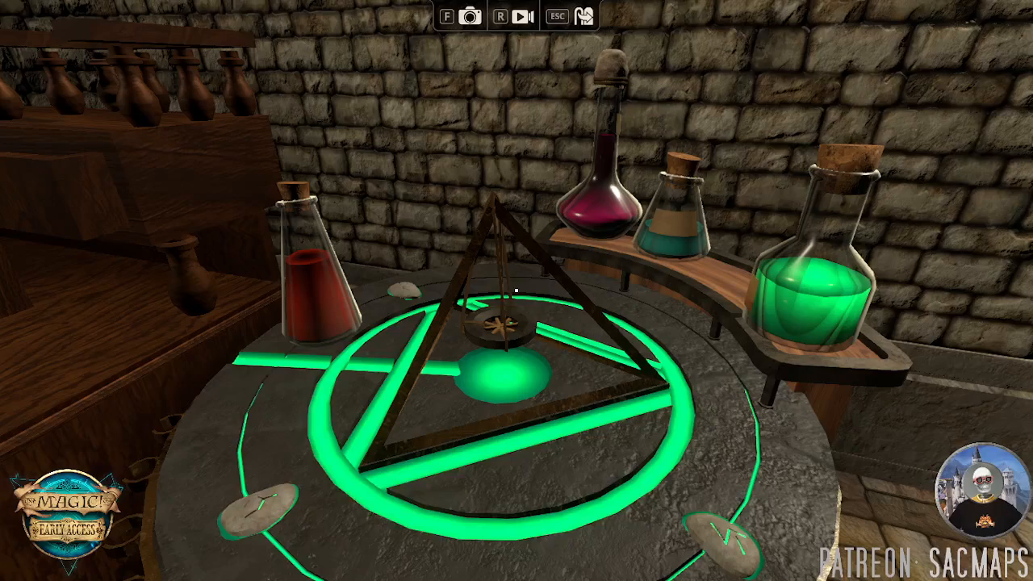
key(a)
key(s)
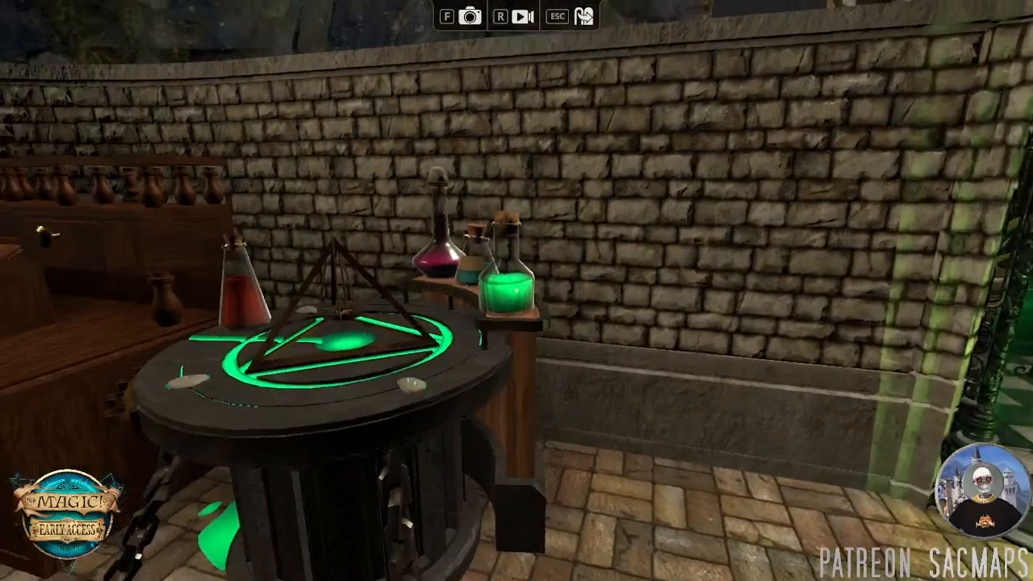
Look around the checker-floored plant room beyond the green-lit doorway, and return through the laboratory to the panelled corridor.
key(w)
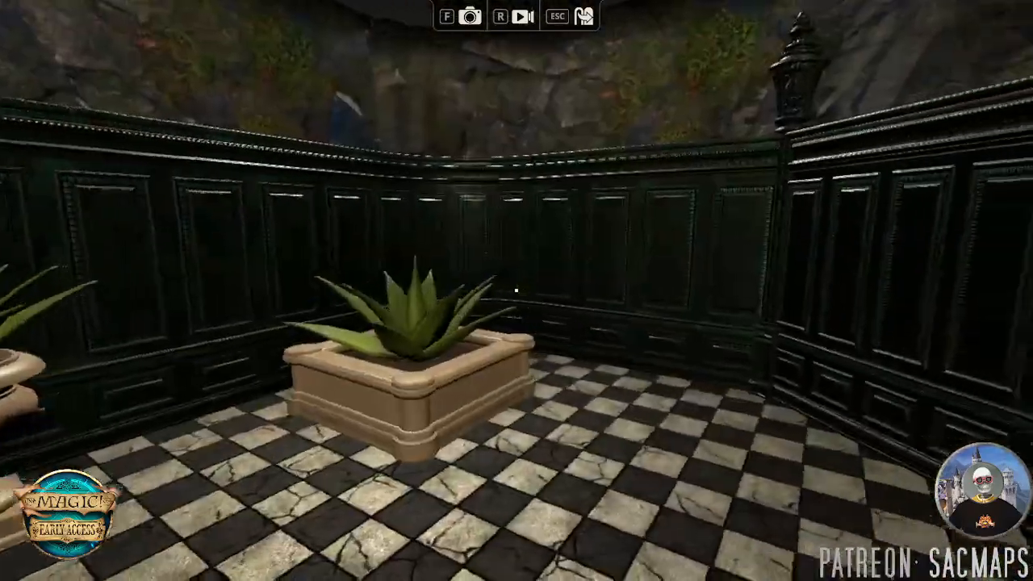
key(w)
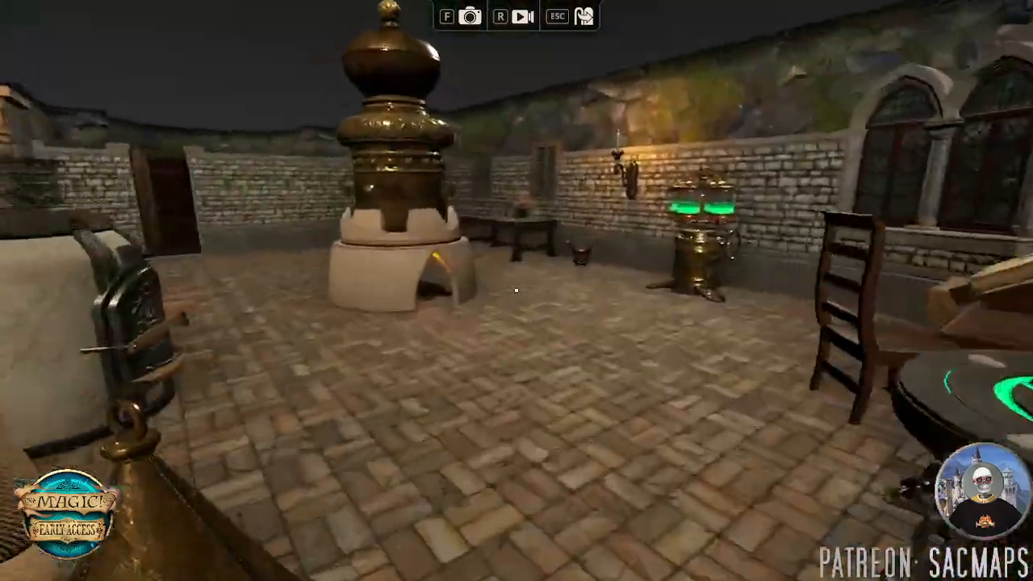
key(w)
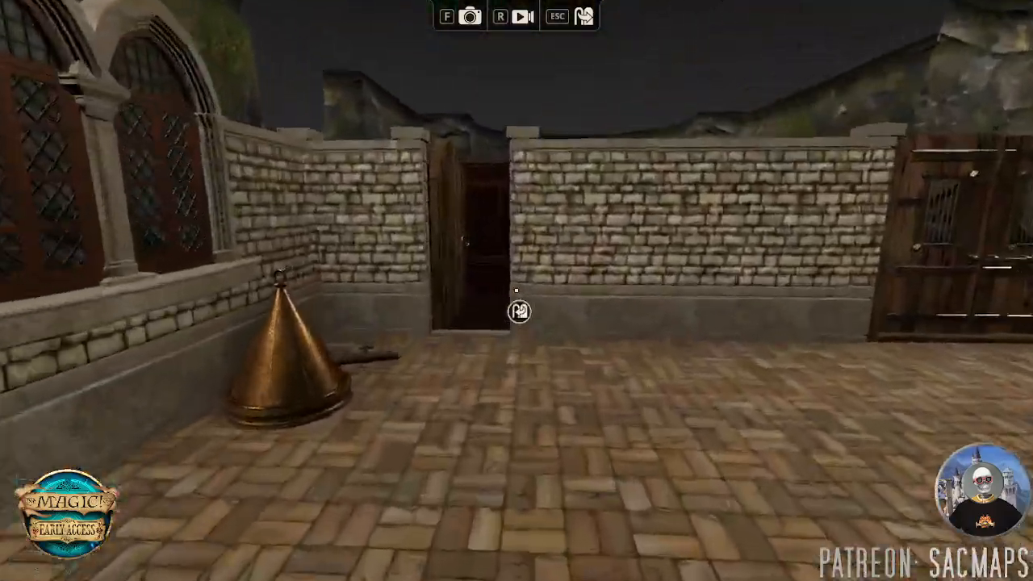
key(w)
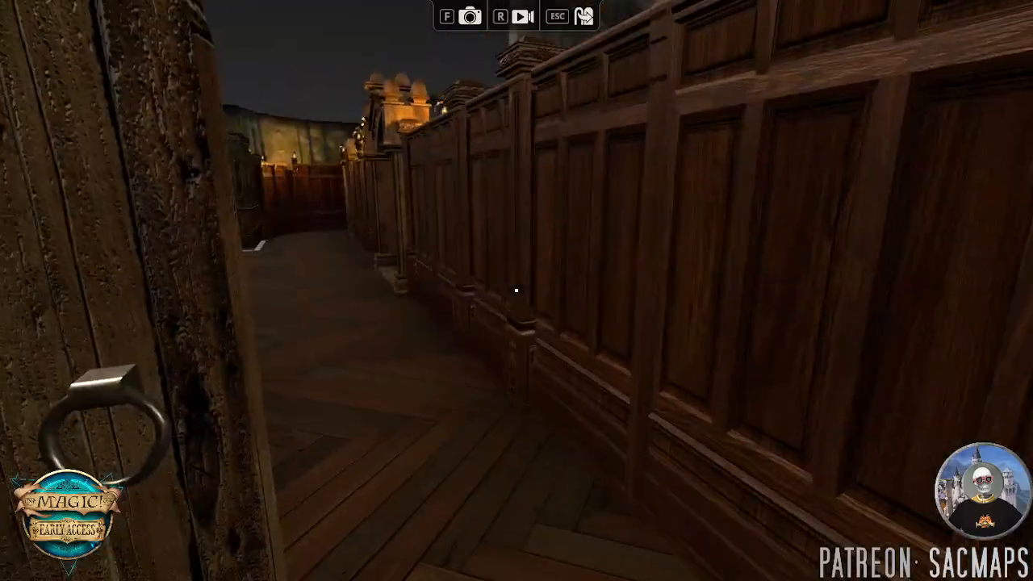
key(w)
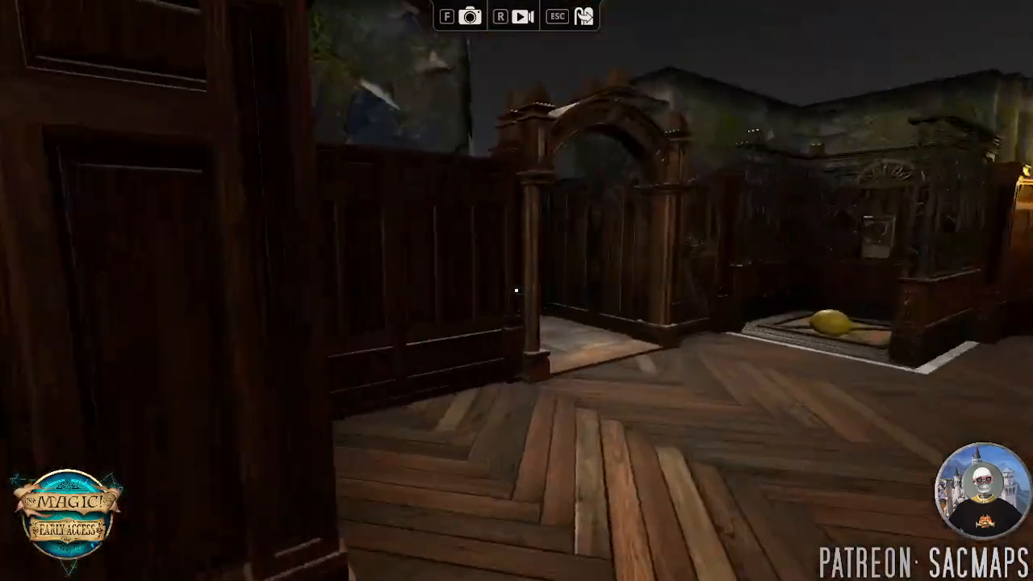
Walk through the large metal-floored room and examine its riveted wooden walls, wall-mounted iron safes and curved alcove.
key(w)
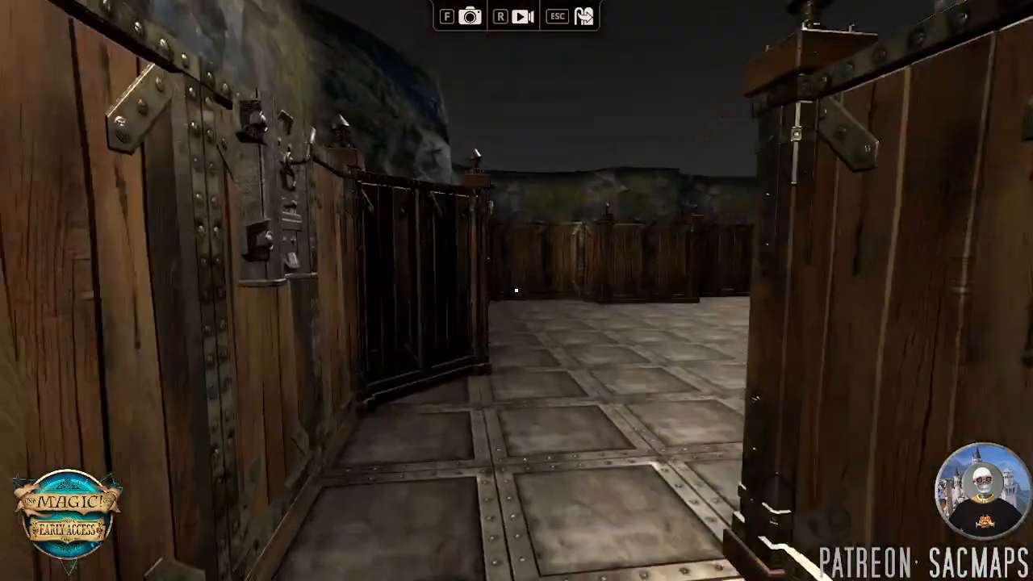
key(w)
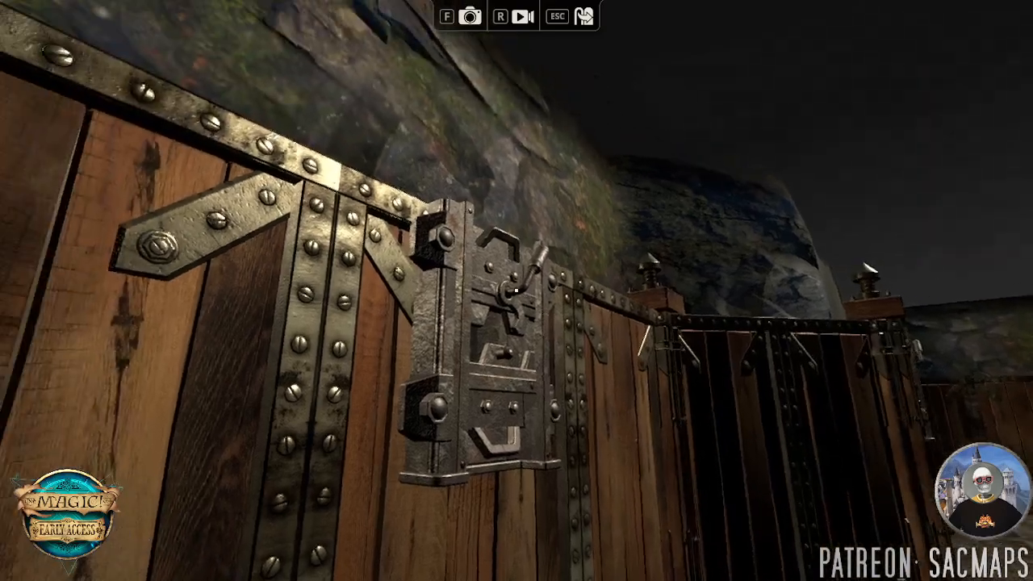
key(w)
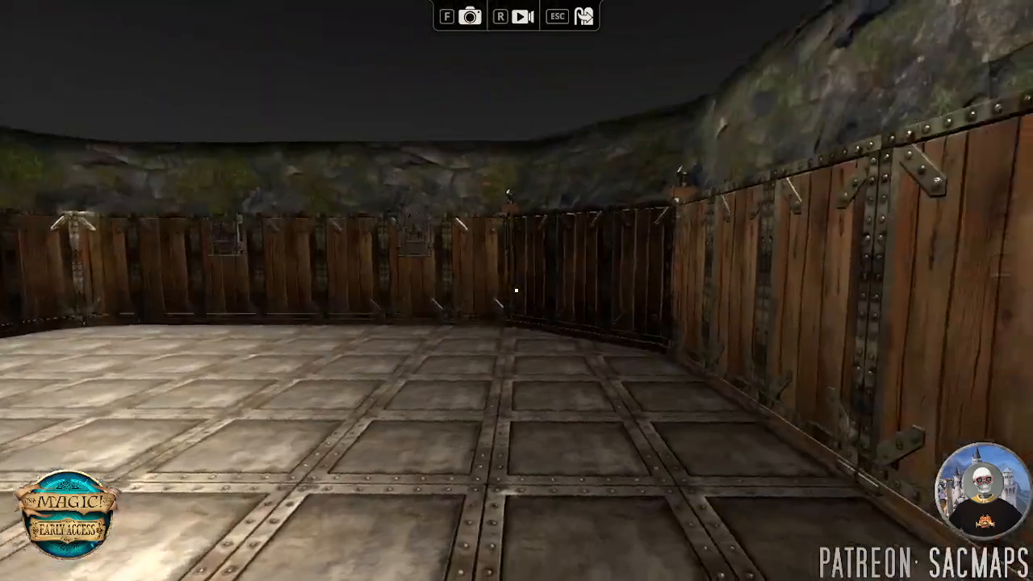
key(w)
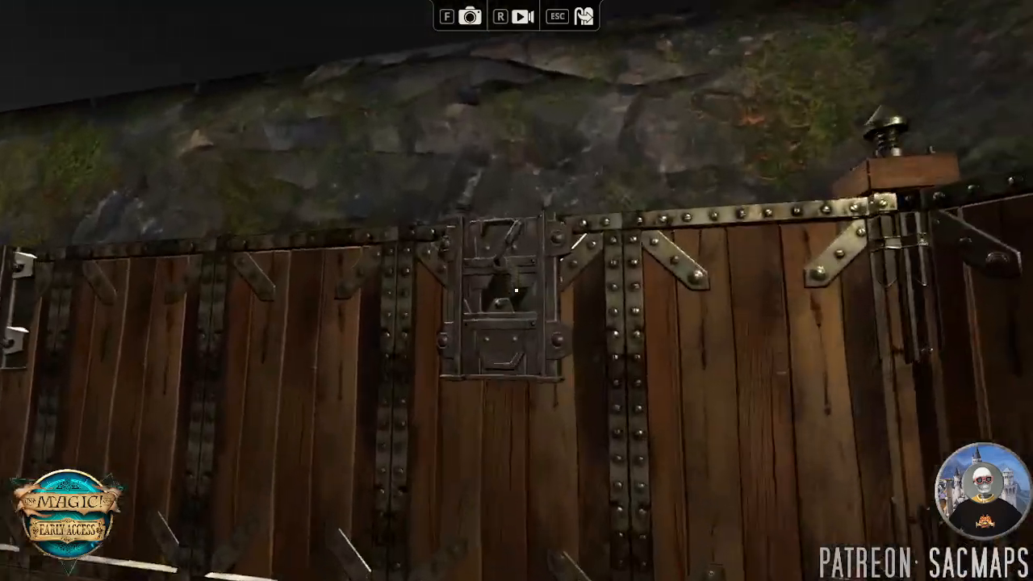
key(w)
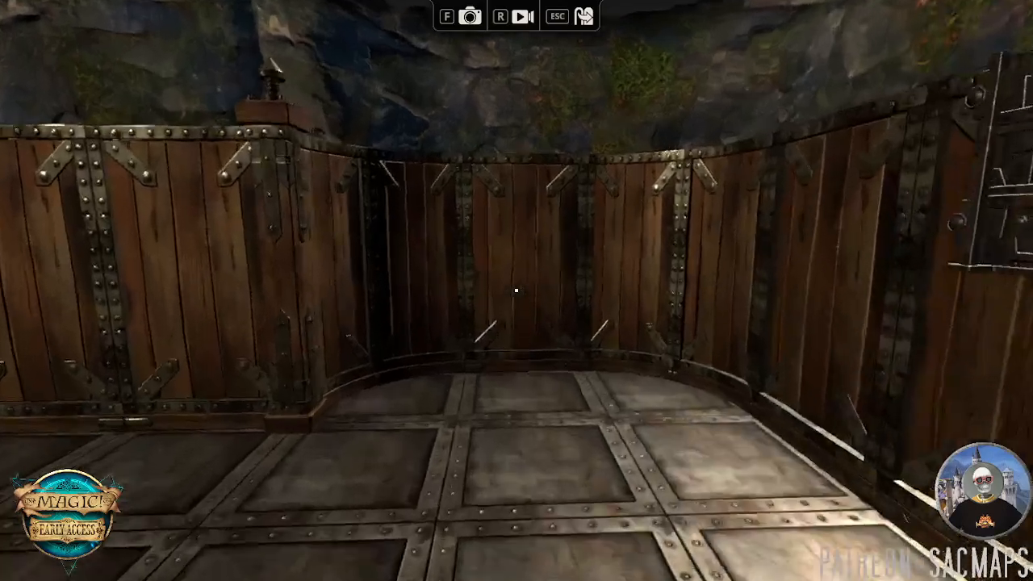
key(w)
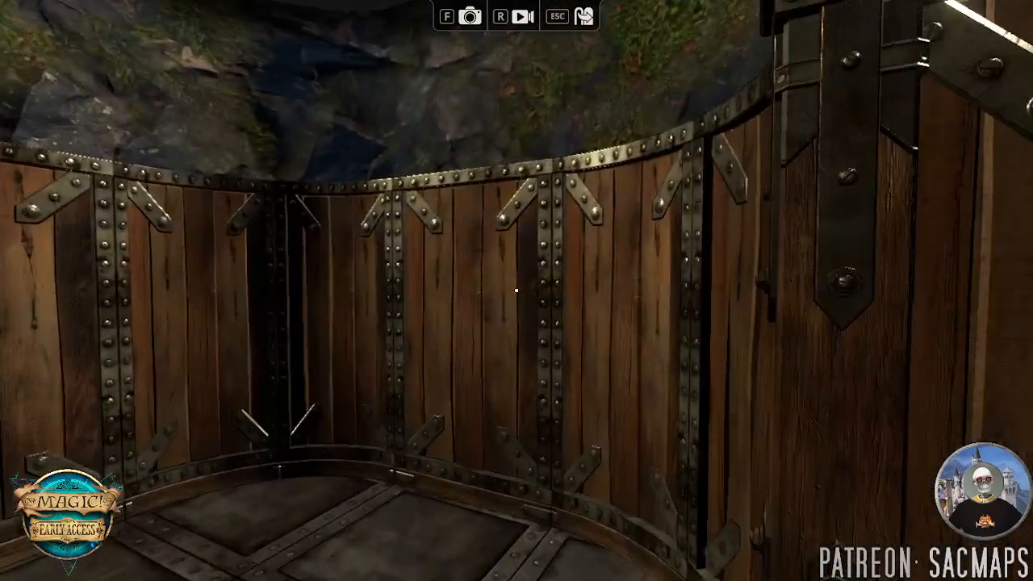
key(s)
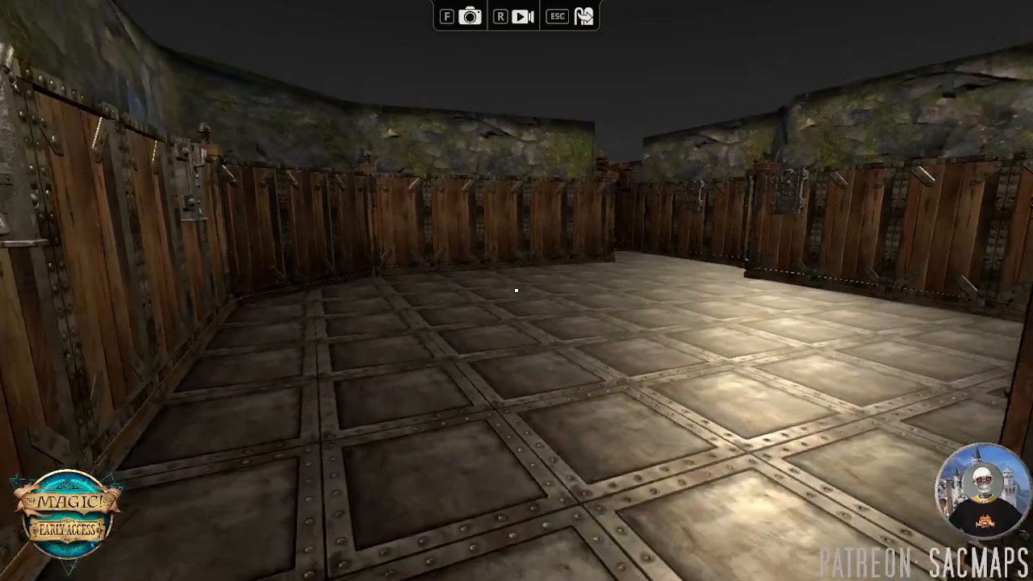
Regenerate the large metal-floored room's furnishings in the Village Artificer's Workshop theme, with windows excluded in the AI settings.
key(Escape)
scroll(444, 438, down, 10)
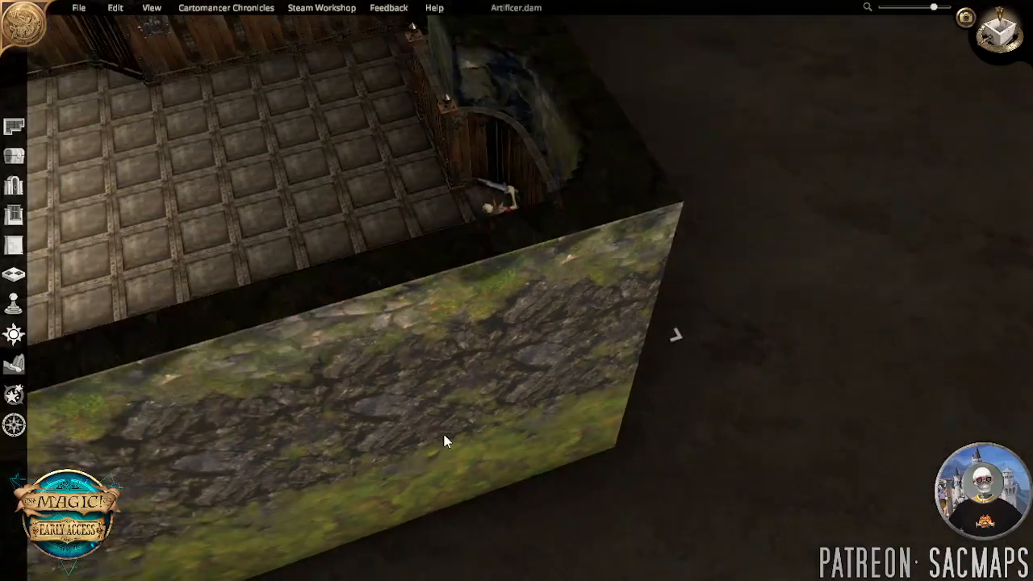
click(14, 128)
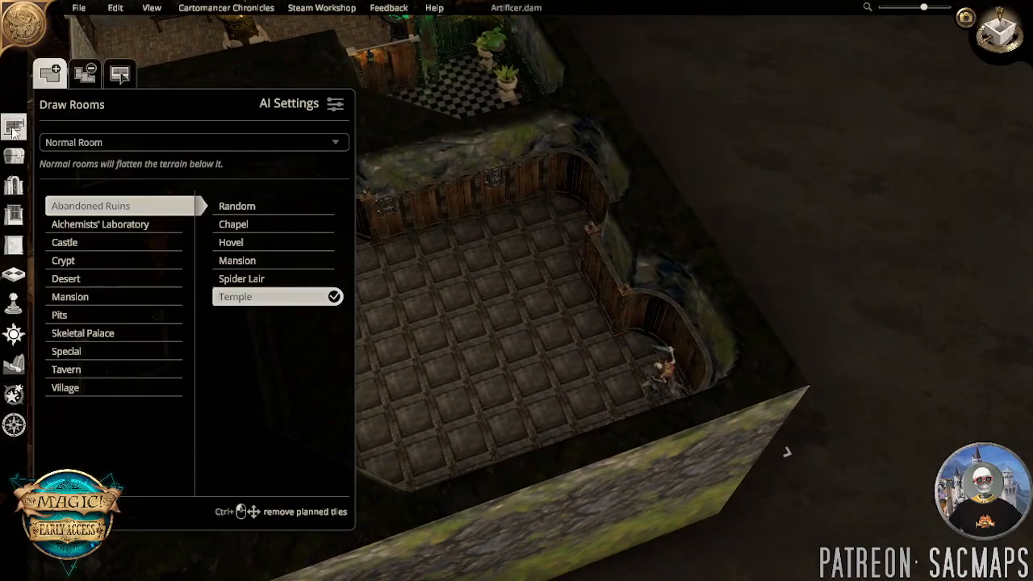
click(119, 74)
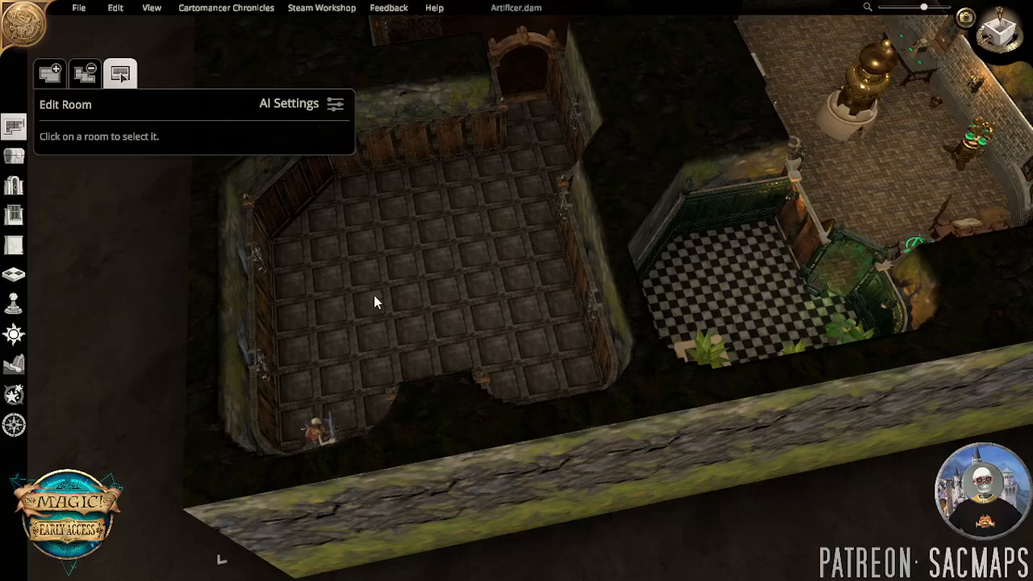
click(374, 300)
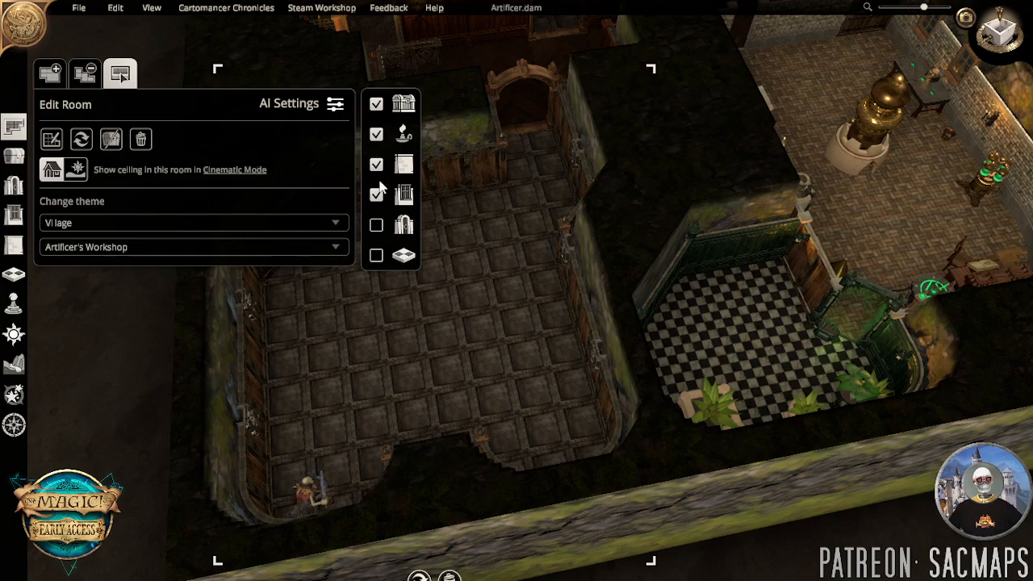
middle_drag(489, 368, 449, 273)
key(s)
key(a)
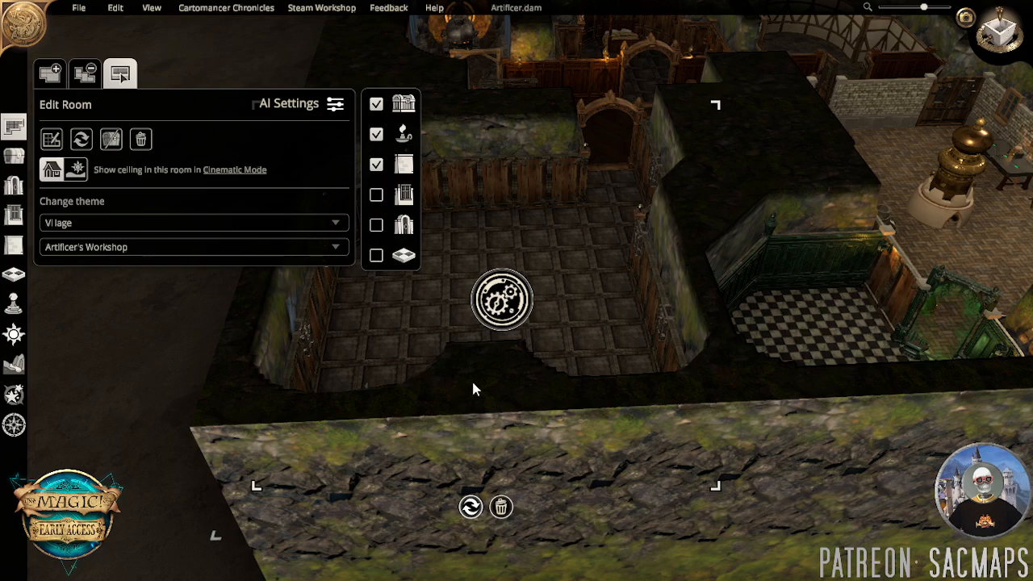
middle_drag(534, 262, 715, 349)
scroll(471, 410, up, 3)
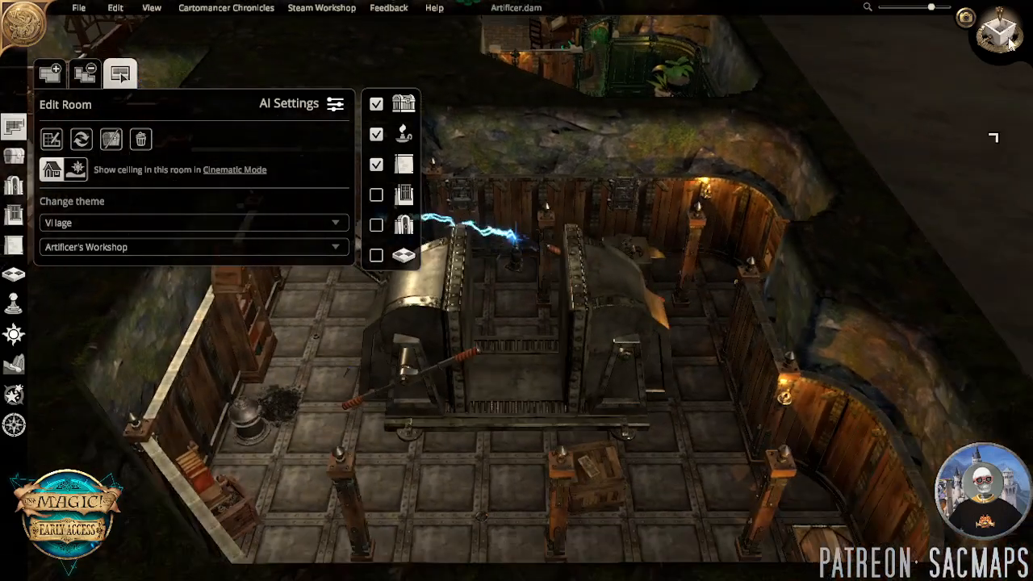
Enter the furnished workshop in first person and examine the large riveted metal machine and the wooden crate beside it.
click(964, 18)
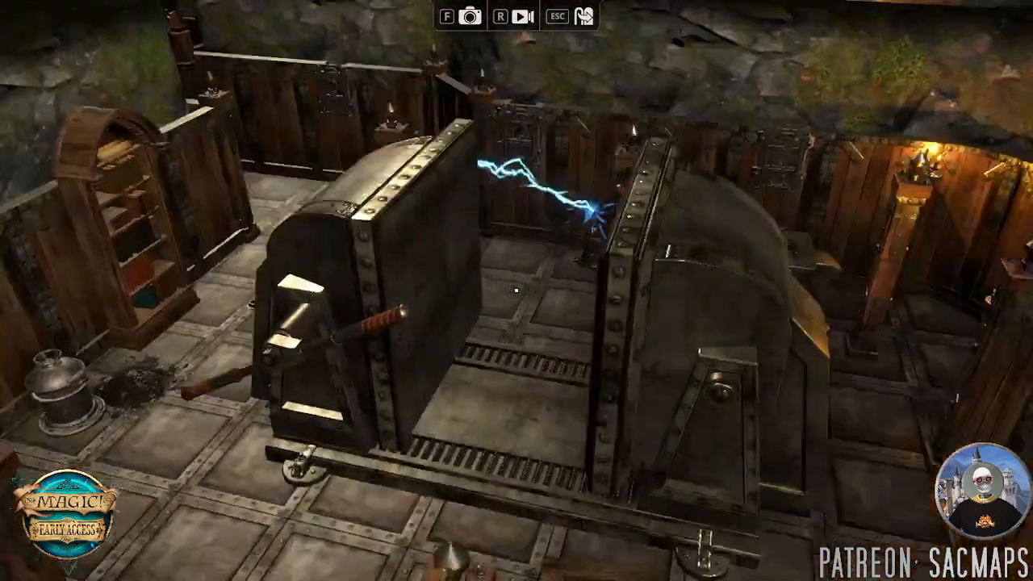
key(w)
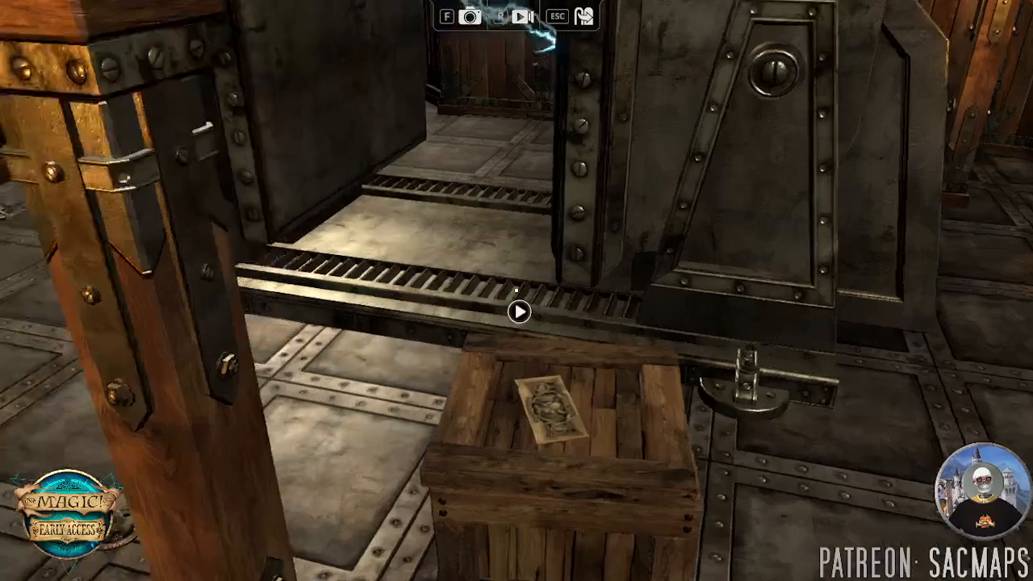
key(d)
key(s)
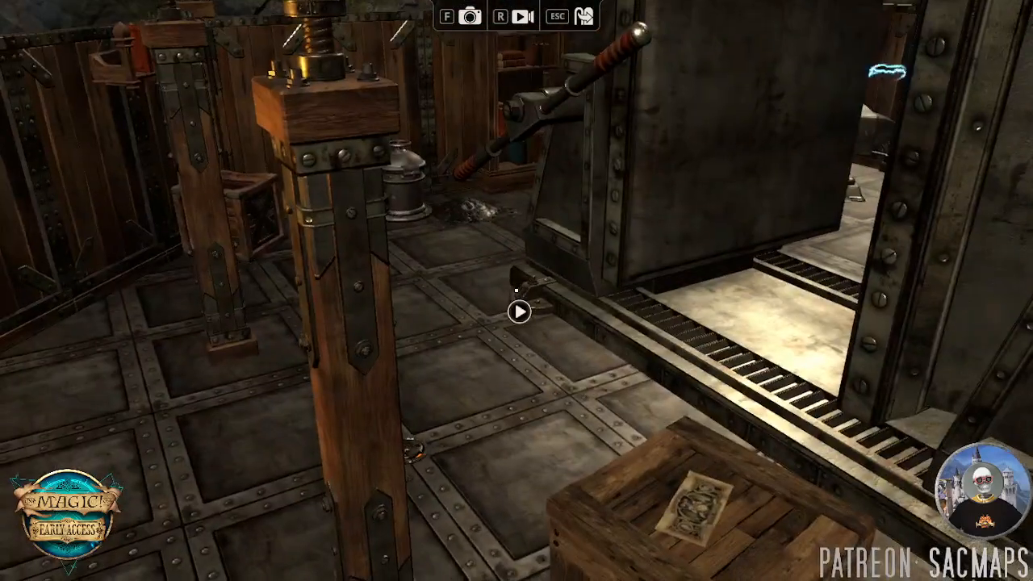
key(w)
key(s)
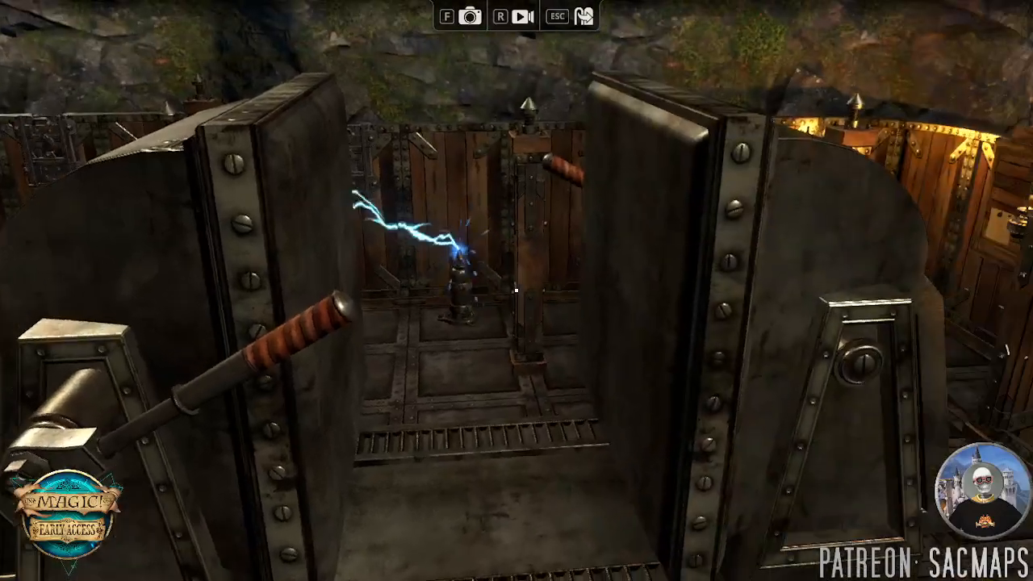
Examine the wall shelf of red books, the crate of gears, and the lidded metal vessel beside the scrap heap up close.
key(w)
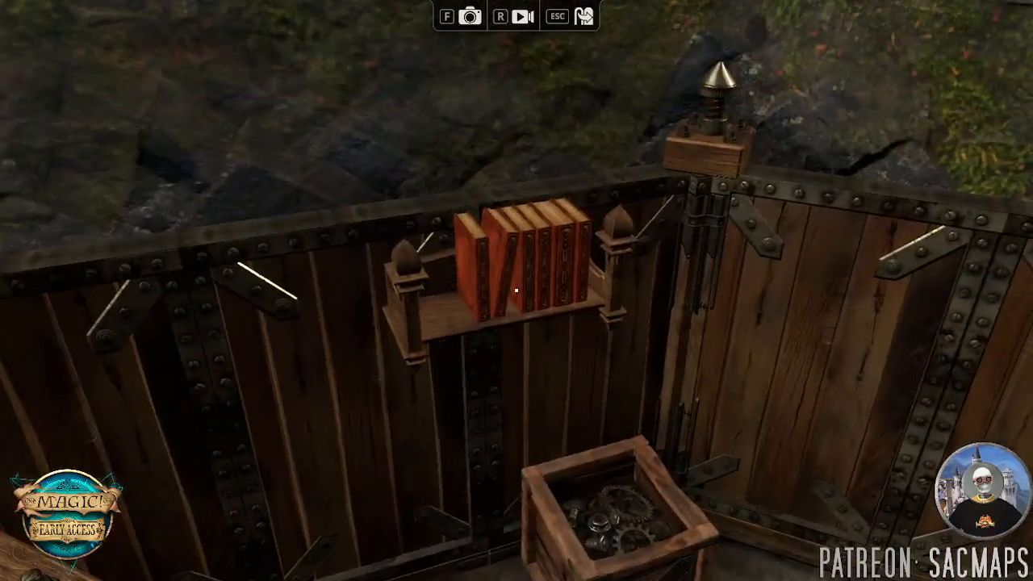
key(w)
key(a)
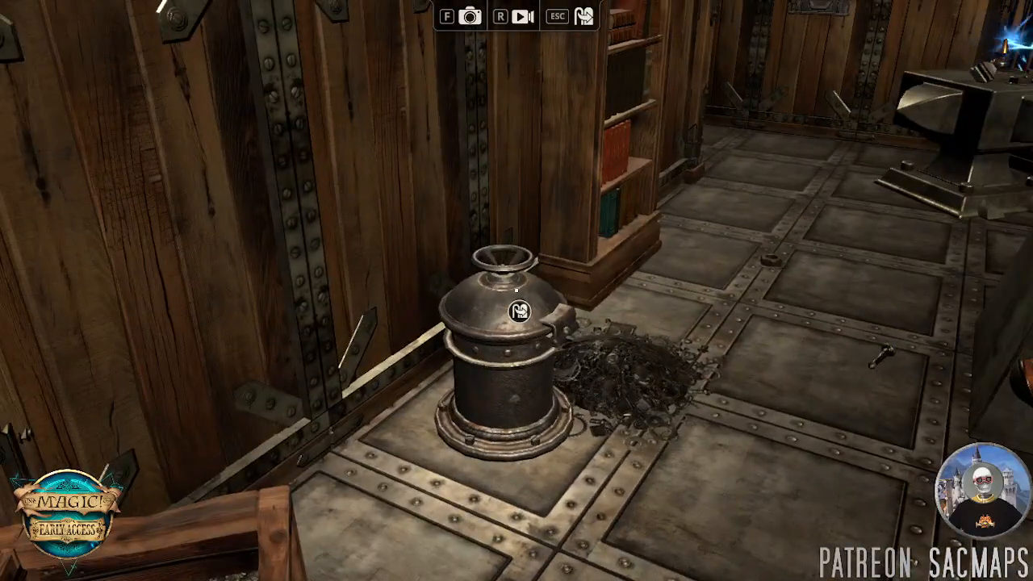
key(w)
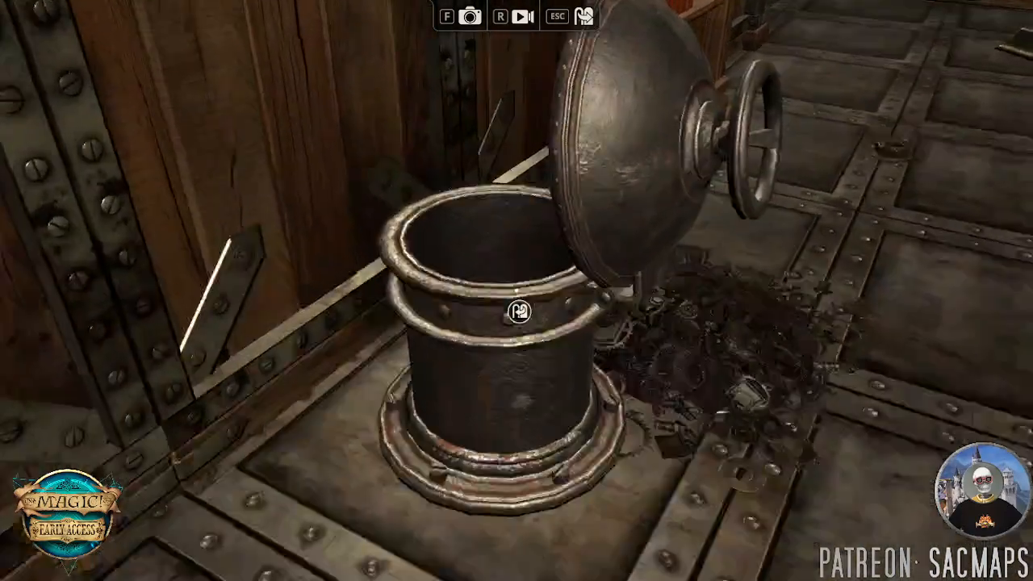
key(d)
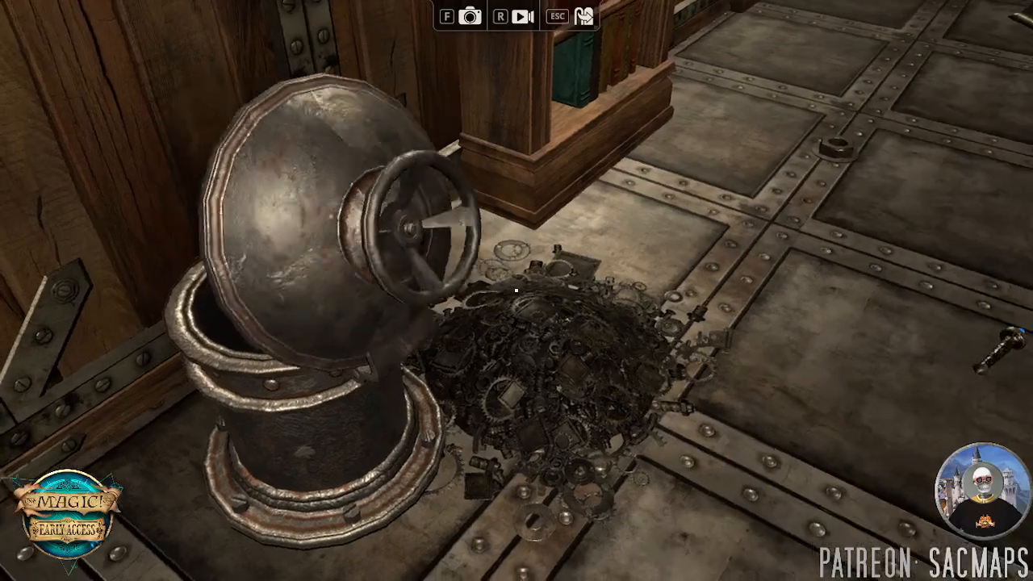
Look over the metal work block with the claw tool, the lamp-lit walls, and the curved alcove holding the long chest.
key(w)
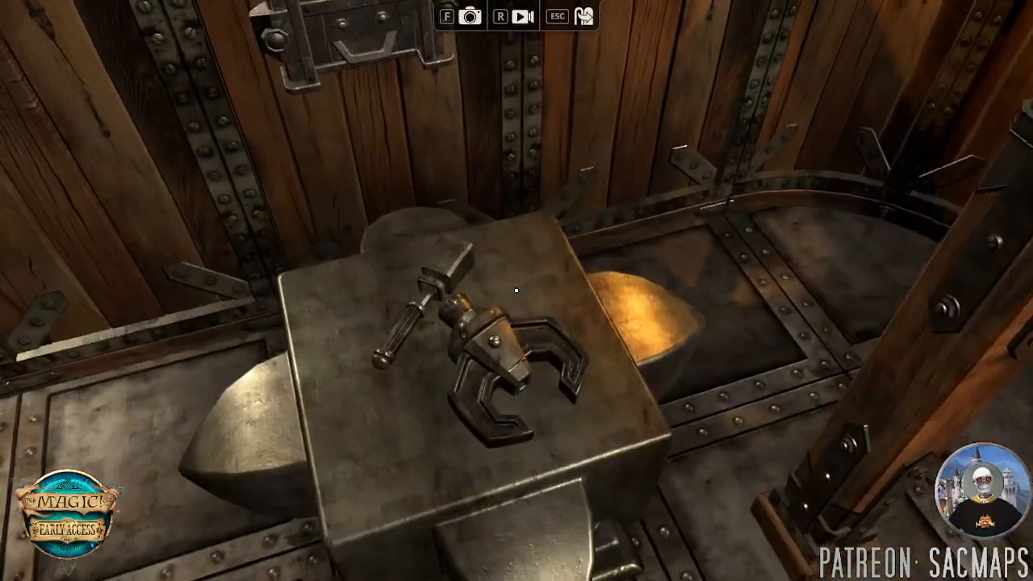
key(s)
key(s)
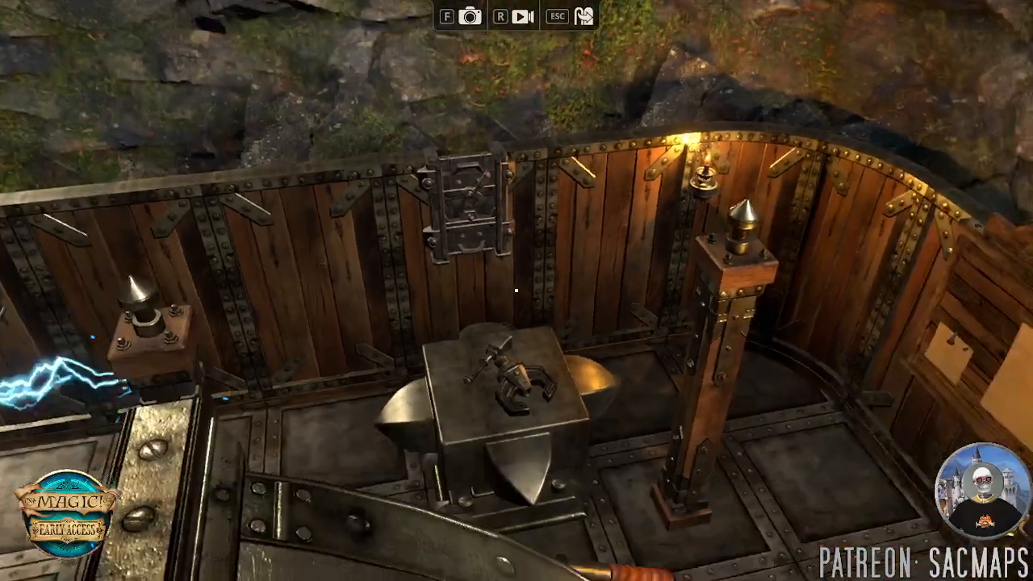
key(s)
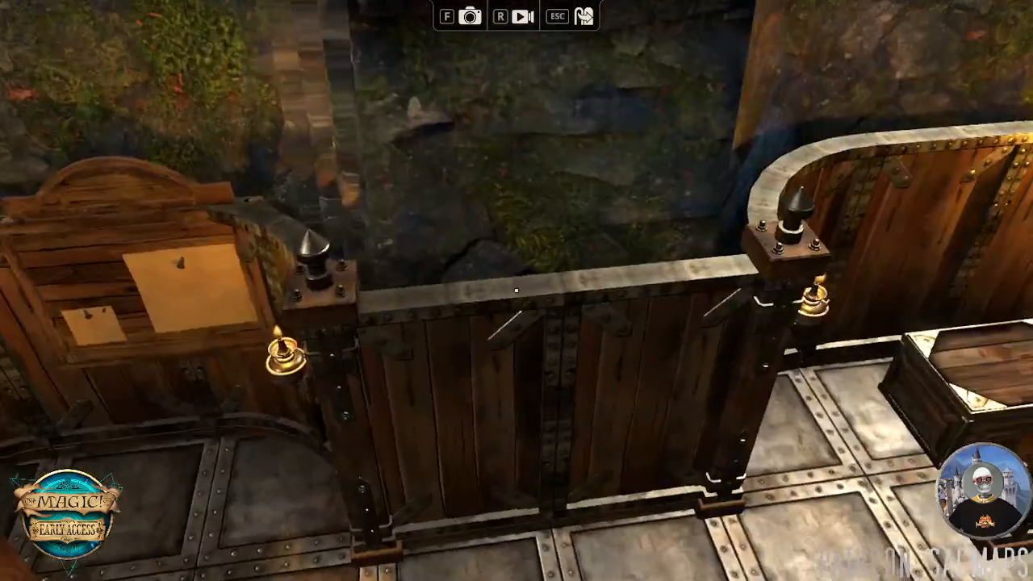
key(w)
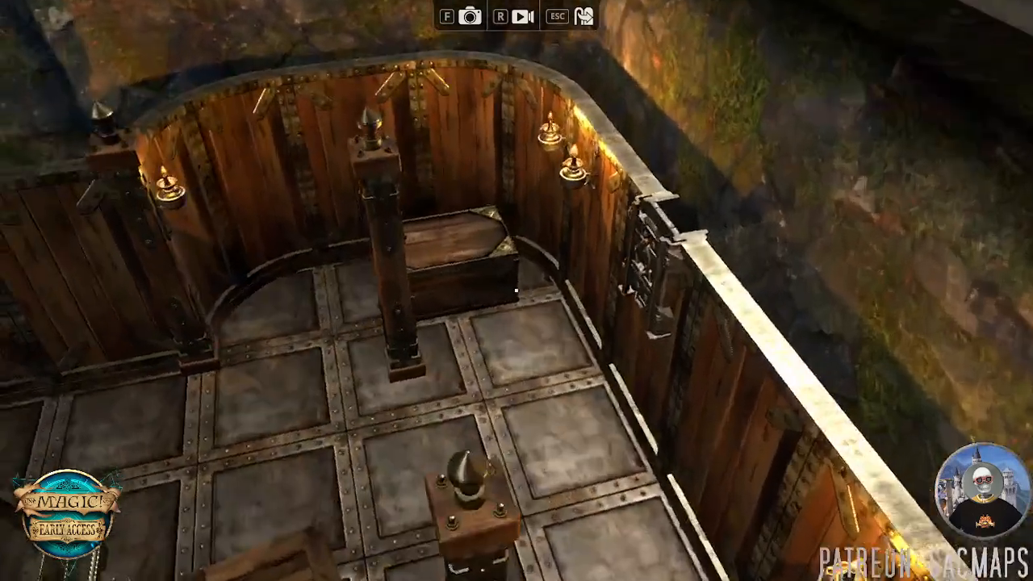
Leave the first-person view and switch the long chest in the workshop's corner alcove to its open state.
key(Escape)
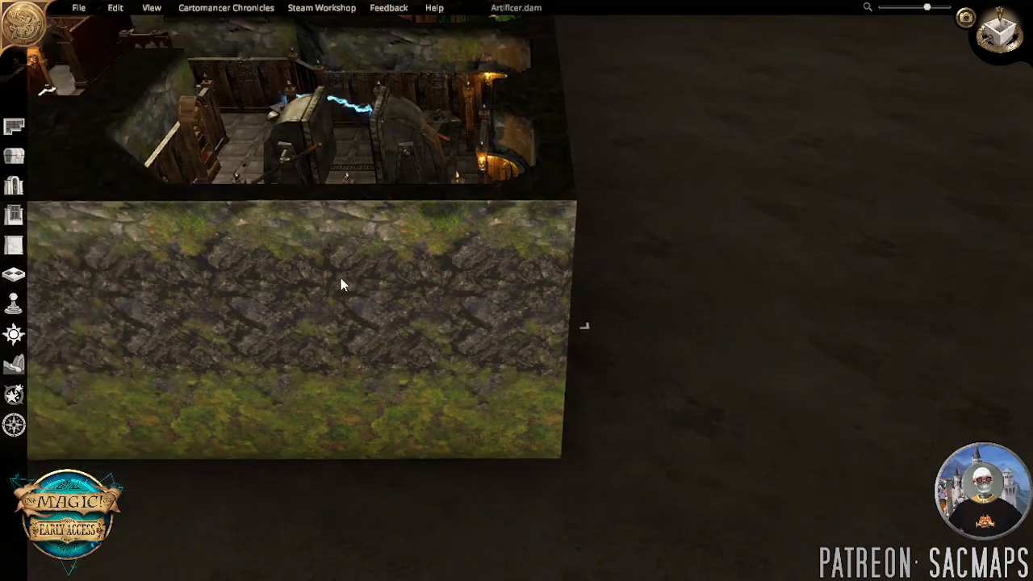
click(490, 279)
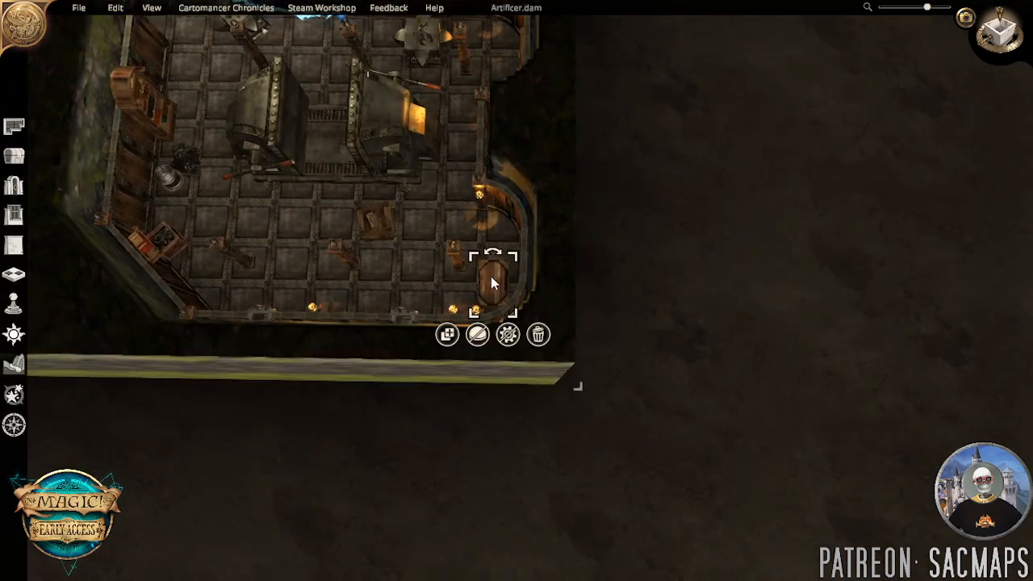
click(478, 334)
Examine the gears and scrap inside the open chest in the corner alcove from several angles.
scroll(414, 406, up, 1)
scroll(414, 398, up, 4)
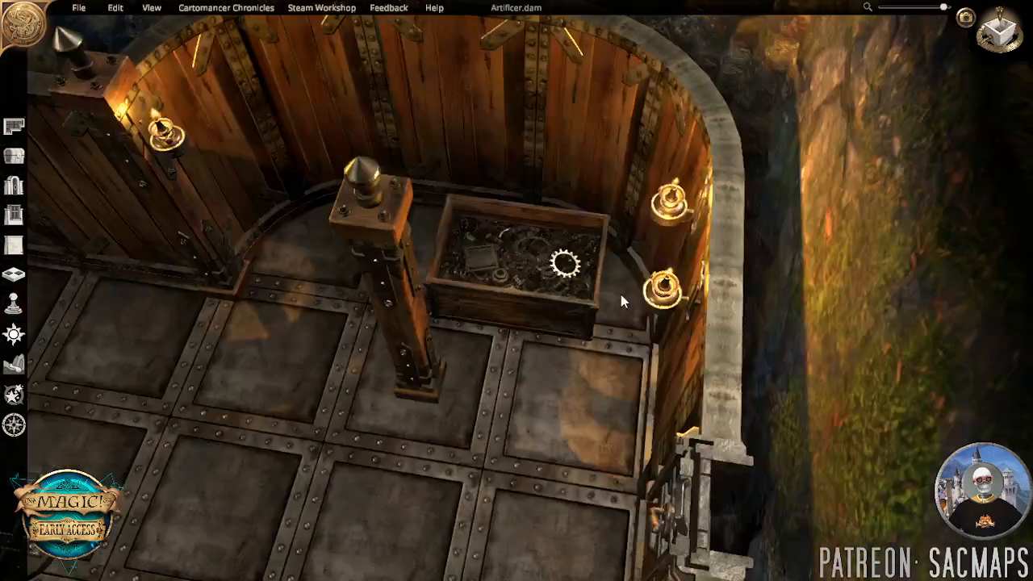
scroll(620, 298, up, 3)
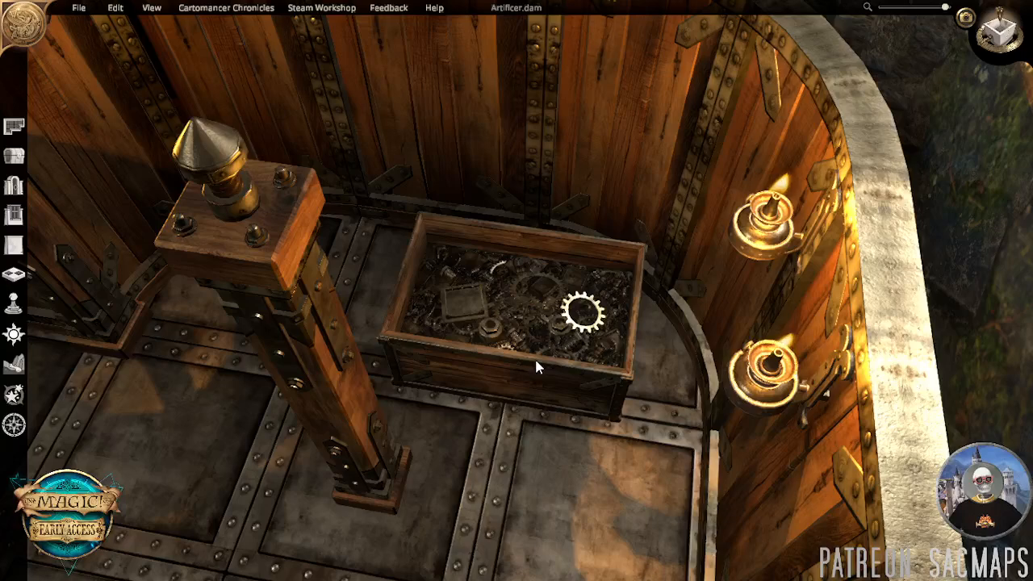
scroll(537, 365, up, 1)
scroll(538, 361, down, 2)
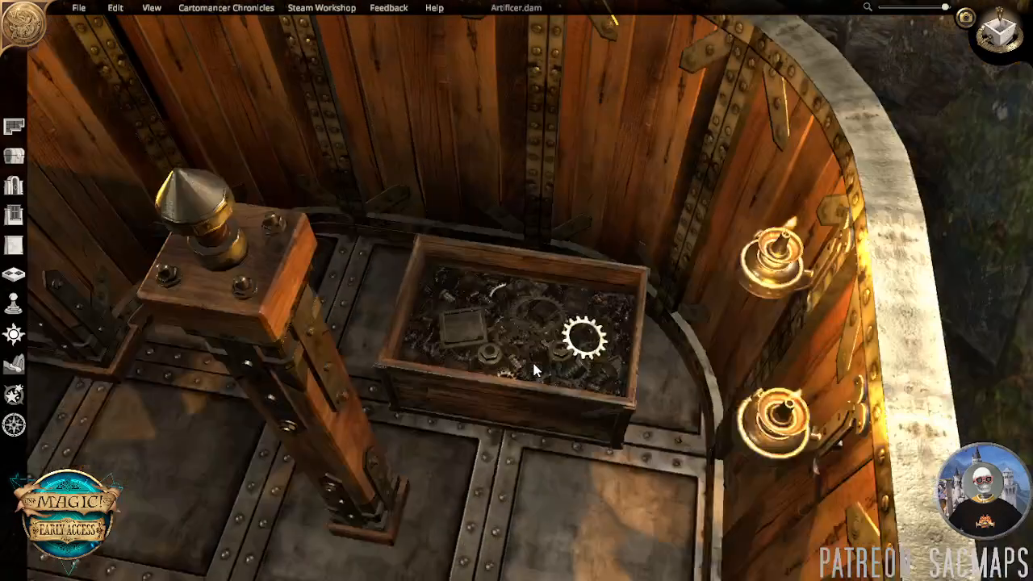
scroll(532, 359, down, 2)
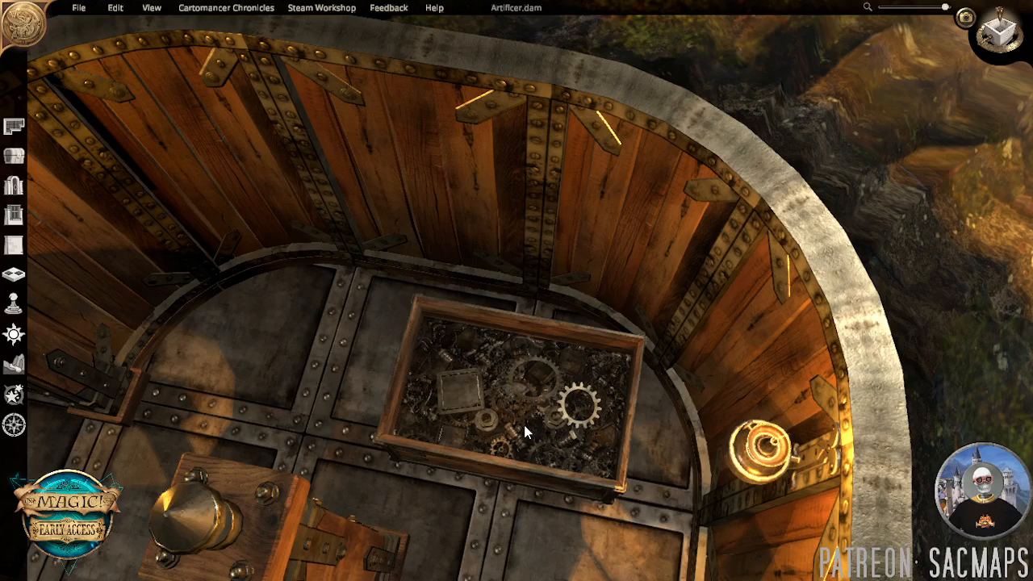
scroll(523, 432, up, 1)
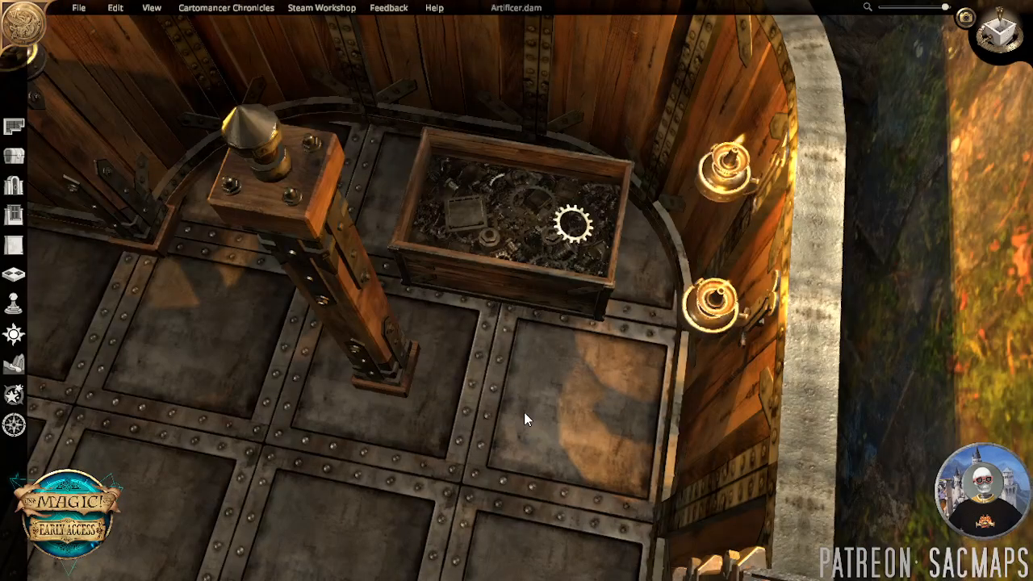
scroll(525, 419, up, 1)
scroll(523, 401, down, 3)
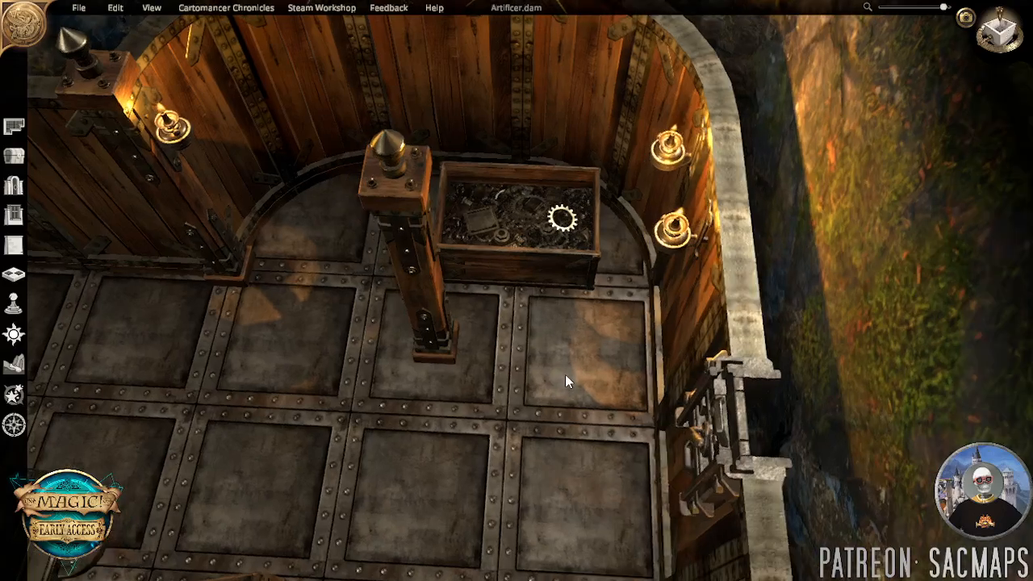
Survey the whole furnished workshop from above, viewing its machine, pillars and electric arc from opposite sides.
scroll(570, 367, down, 1)
scroll(577, 359, down, 2)
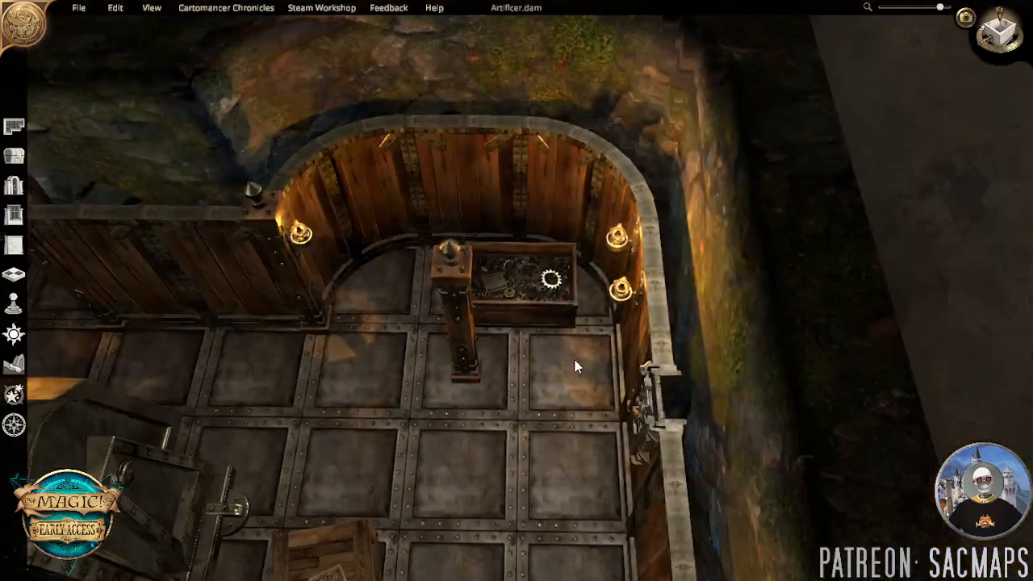
scroll(576, 367, down, 4)
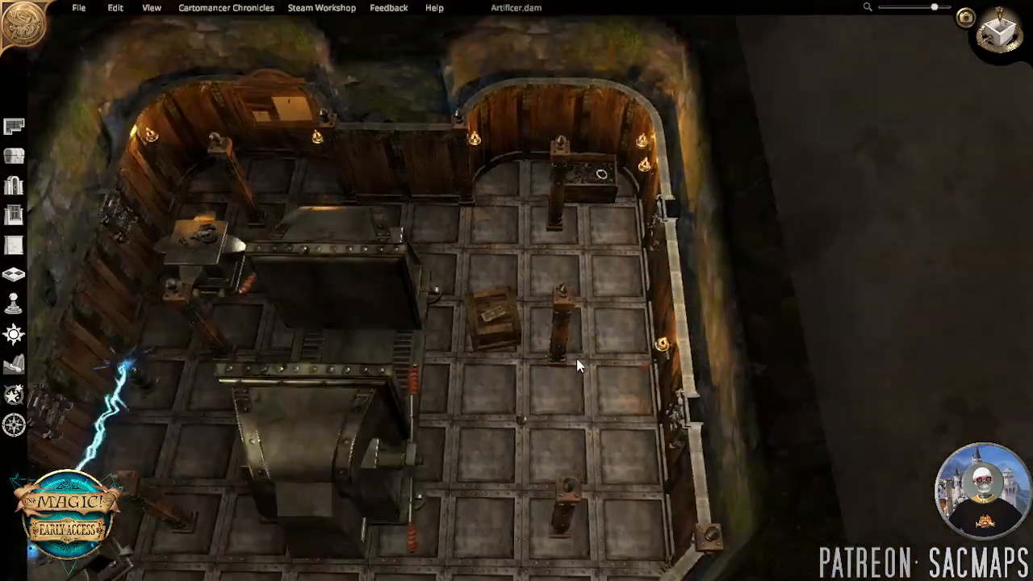
scroll(579, 358, down, 2)
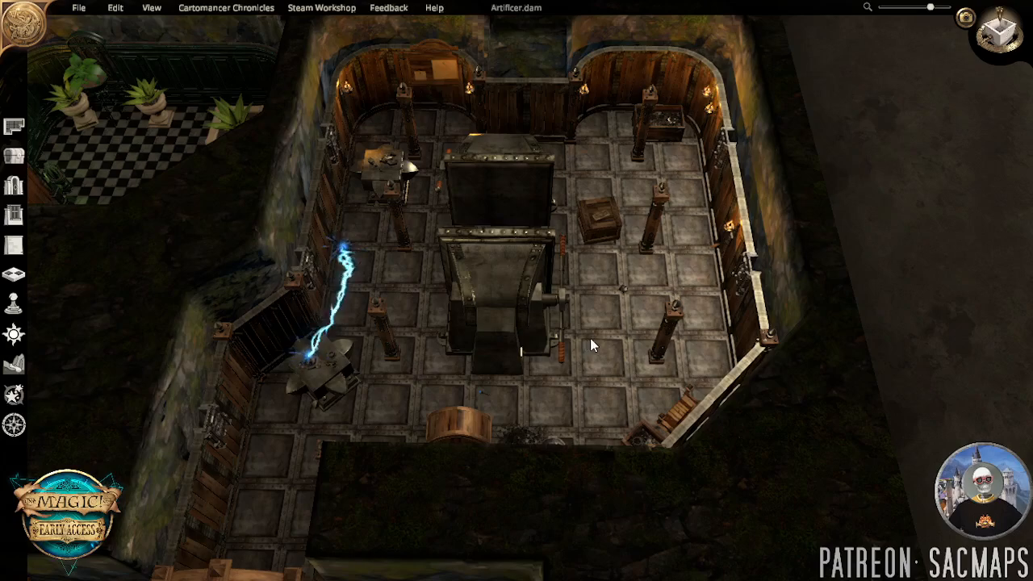
right_drag(590, 338, 105, 346)
scroll(502, 355, down, 2)
right_drag(502, 356, 382, 338)
scroll(383, 338, down, 2)
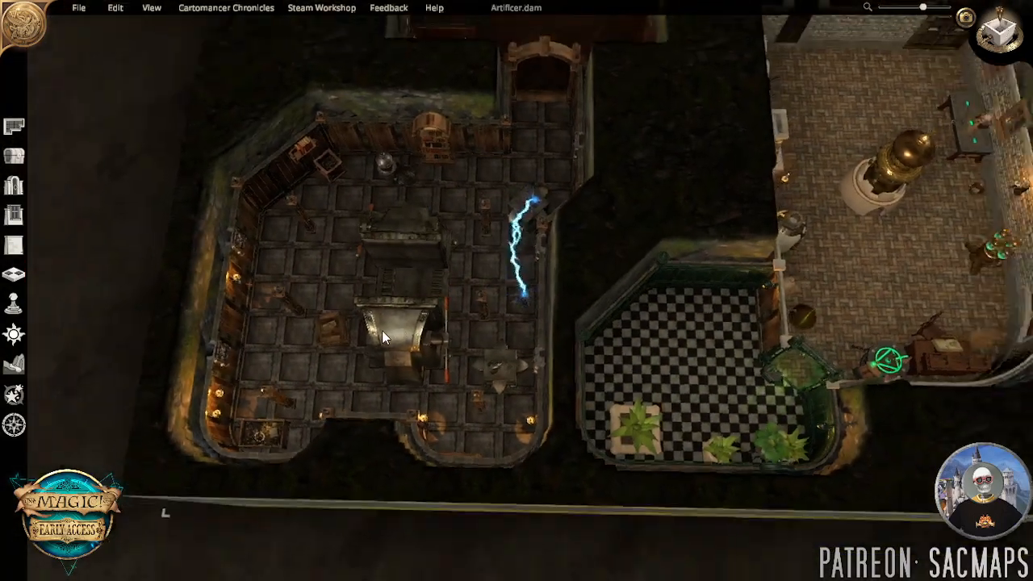
Look over the laboratory, the rocky cave with its engine, the metal-floored bedroom and the half-timbered room from above.
key(w)
key(d)
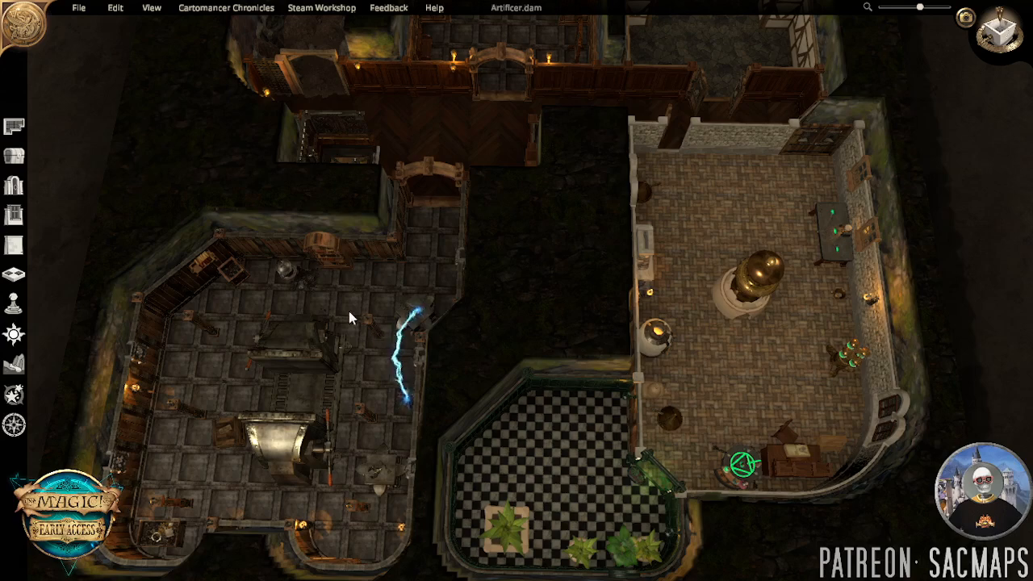
key(w)
key(w)
scroll(533, 358, up, 3)
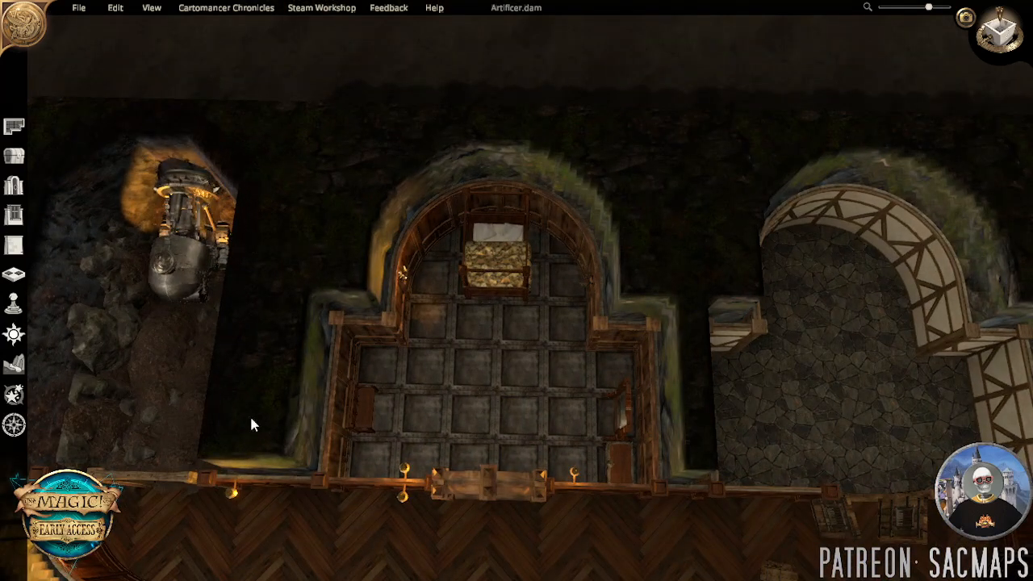
click(14, 127)
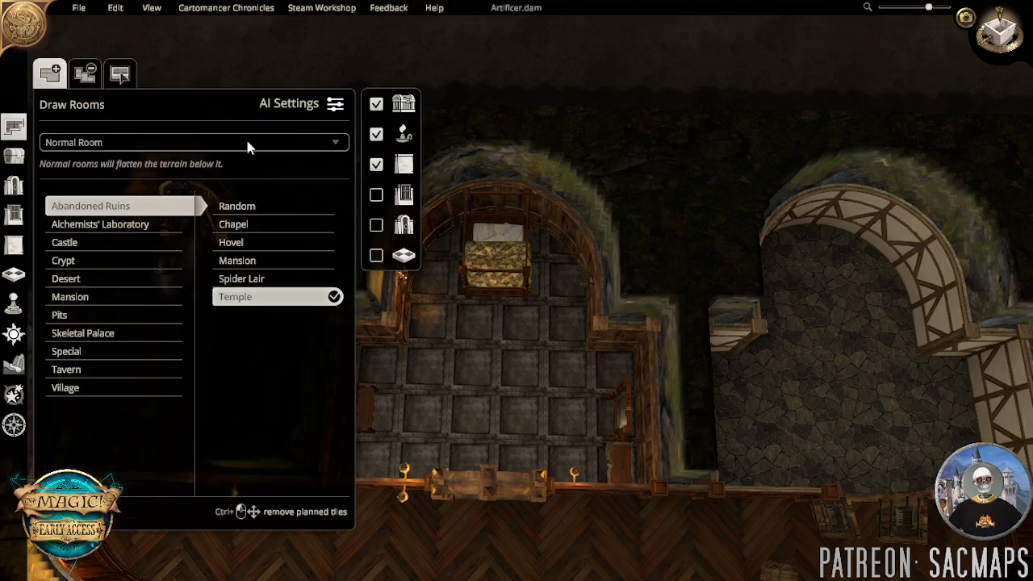
click(11, 127)
middle_drag(527, 392, 530, 293)
scroll(519, 383, down, 3)
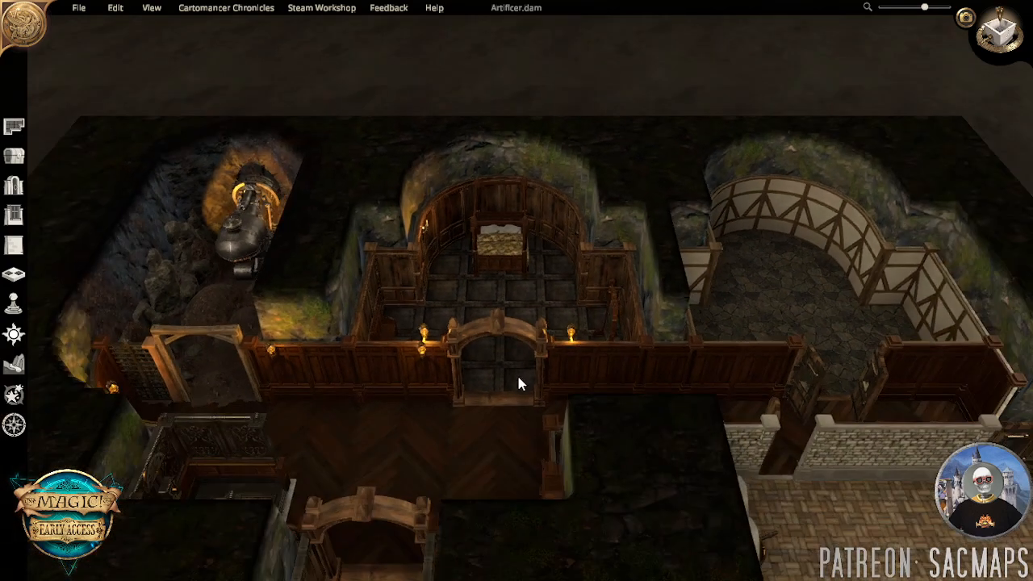
middle_drag(517, 373, 497, 419)
middle_drag(512, 384, 479, 392)
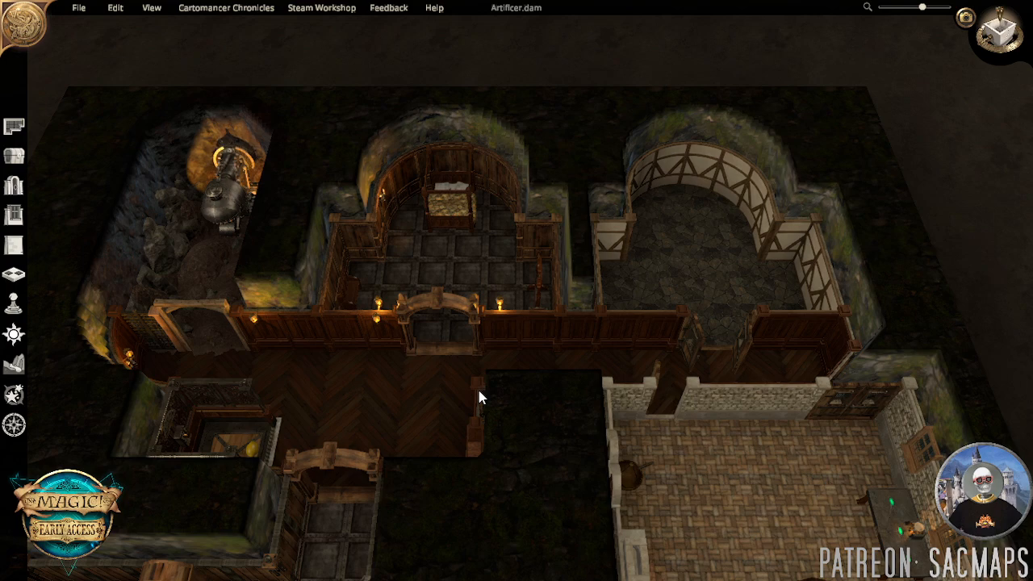
Close the open door in the laboratory's stone wall and the double door of the half-timbered room.
scroll(461, 477, up, 3)
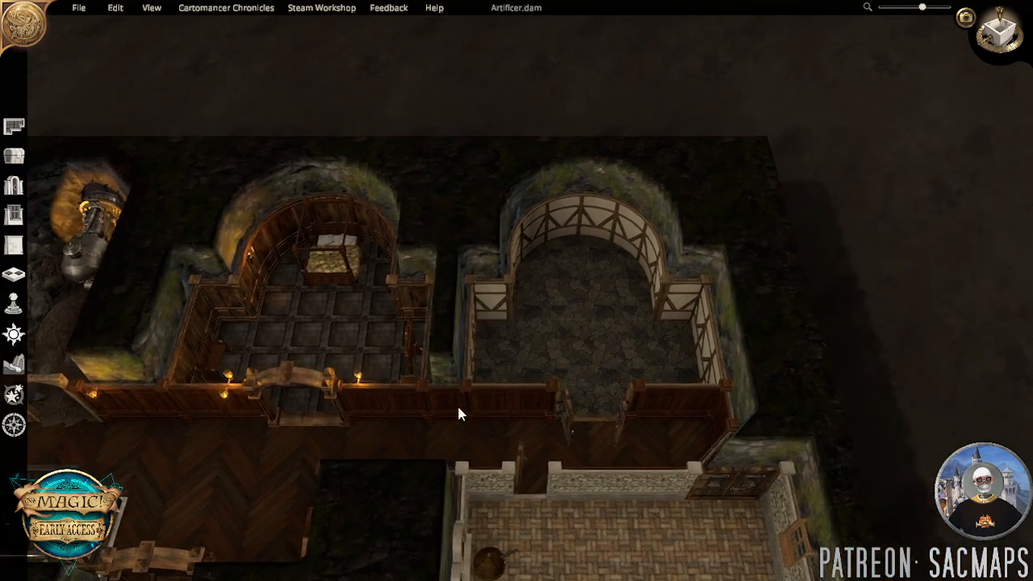
right_drag(477, 414, 459, 430)
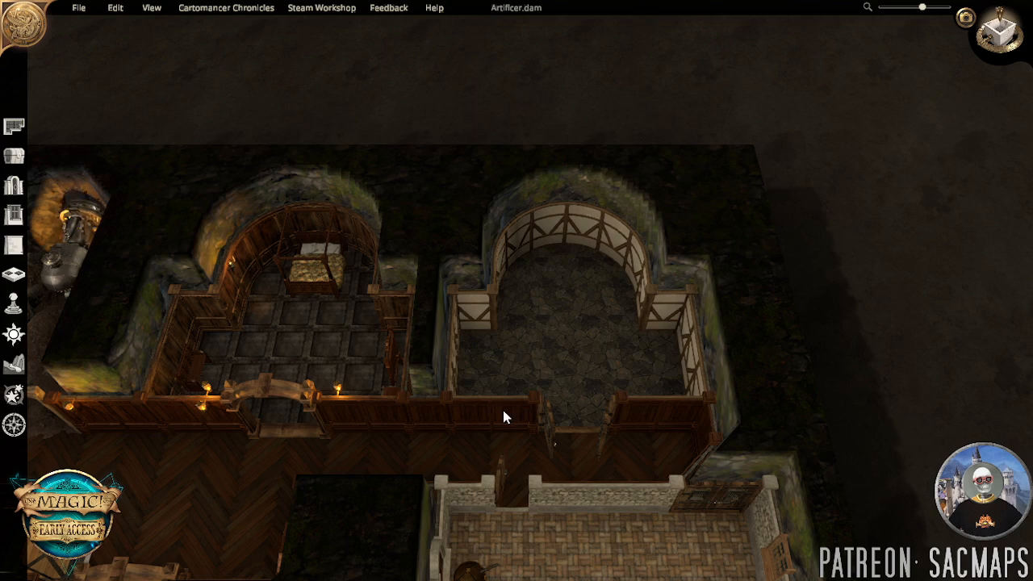
mouse_move(502, 411)
right_down()
mouse_move(507, 493)
mouse_move(500, 400)
right_up()
click(619, 381)
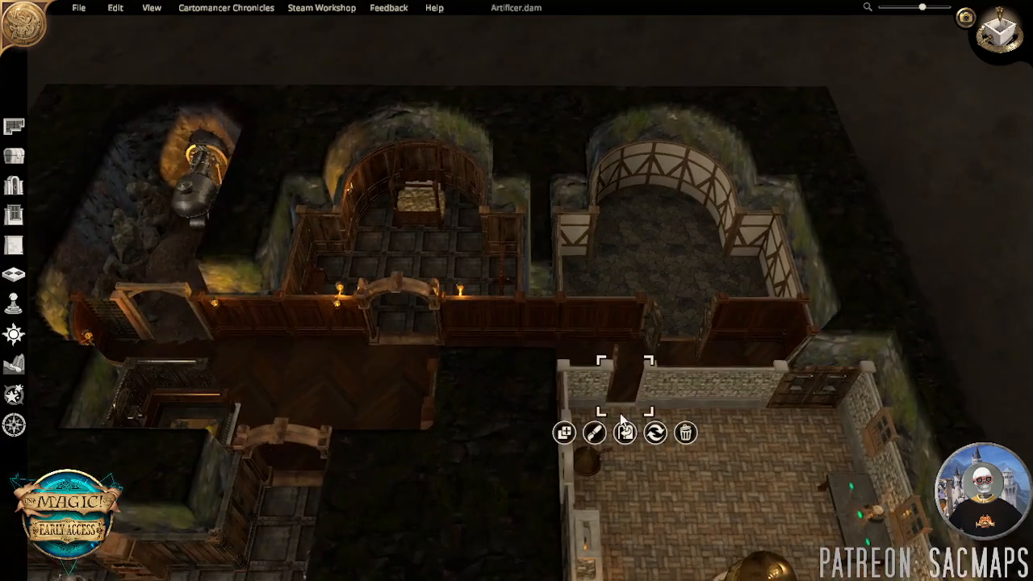
click(683, 335)
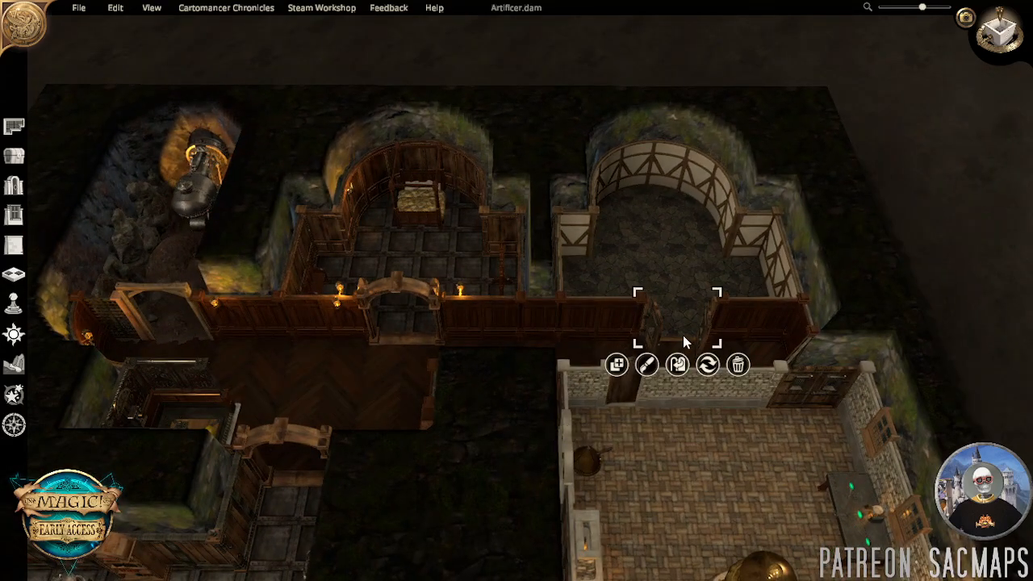
click(683, 463)
right_drag(542, 438, 423, 470)
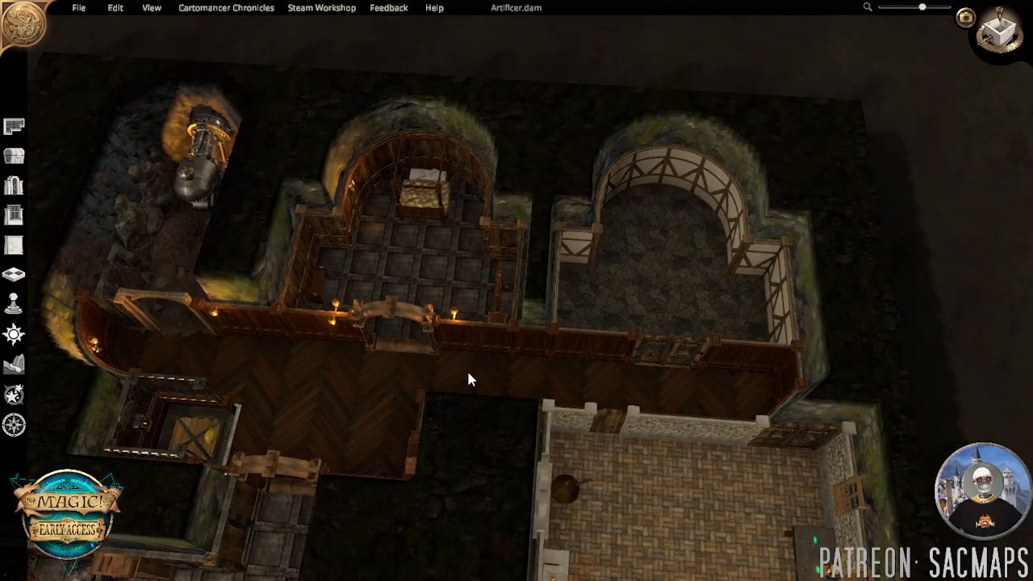
right_drag(471, 377, 516, 329)
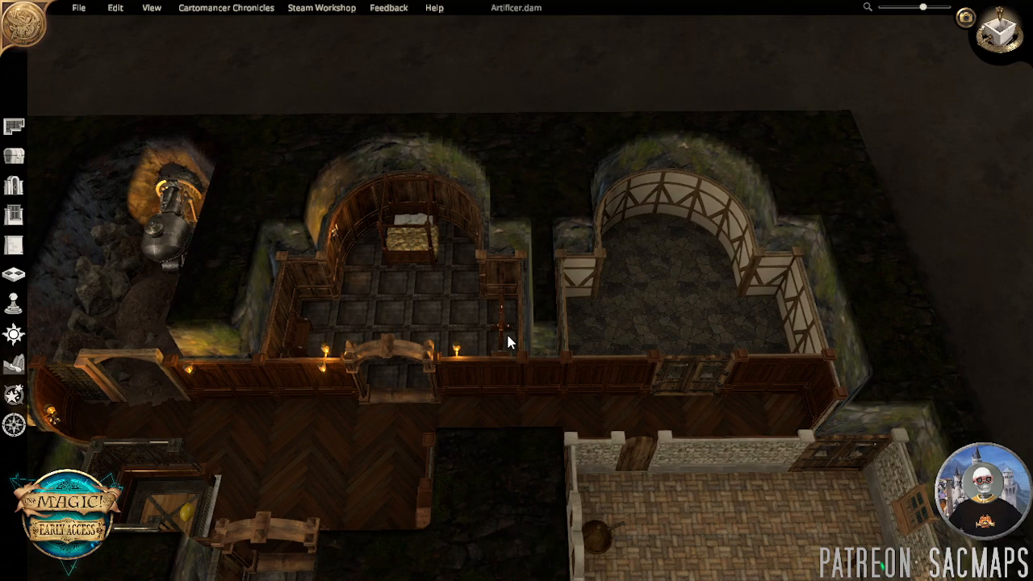
Delete the wooden arch from the entrance of the metal-floored bedroom.
scroll(507, 337, up, 4)
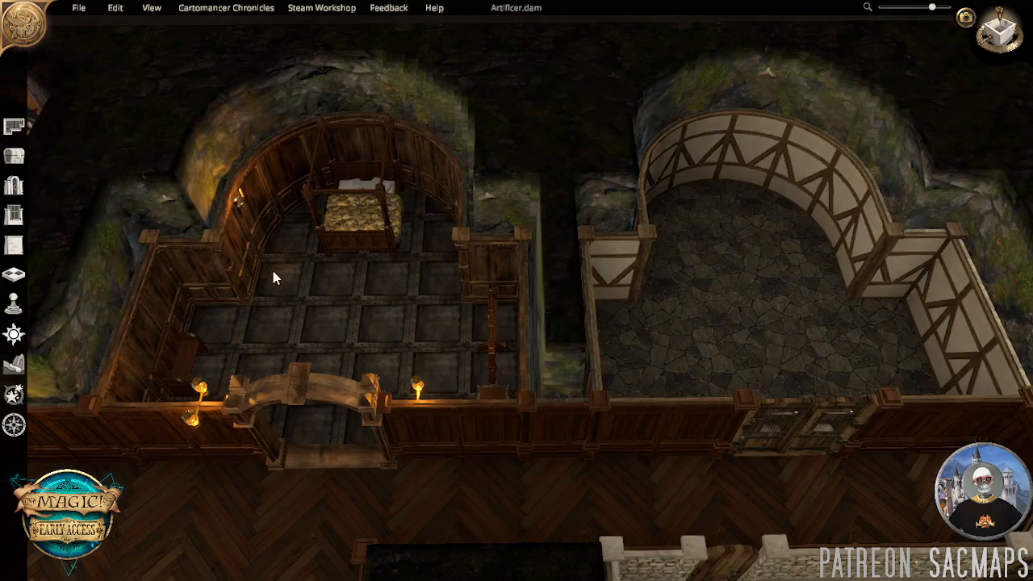
middle_drag(272, 271, 454, 311)
click(391, 407)
click(425, 516)
middle_drag(757, 375, 525, 357)
middle_drag(133, 311, 457, 288)
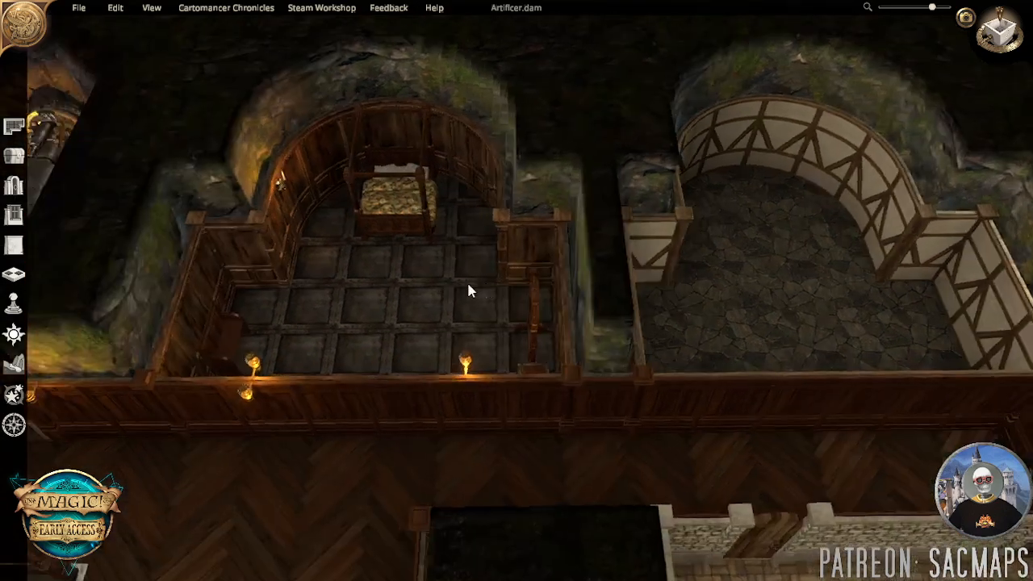
Place a wide wooden Coffered Arch in the bedroom's hallway wall, between the two torches.
click(12, 185)
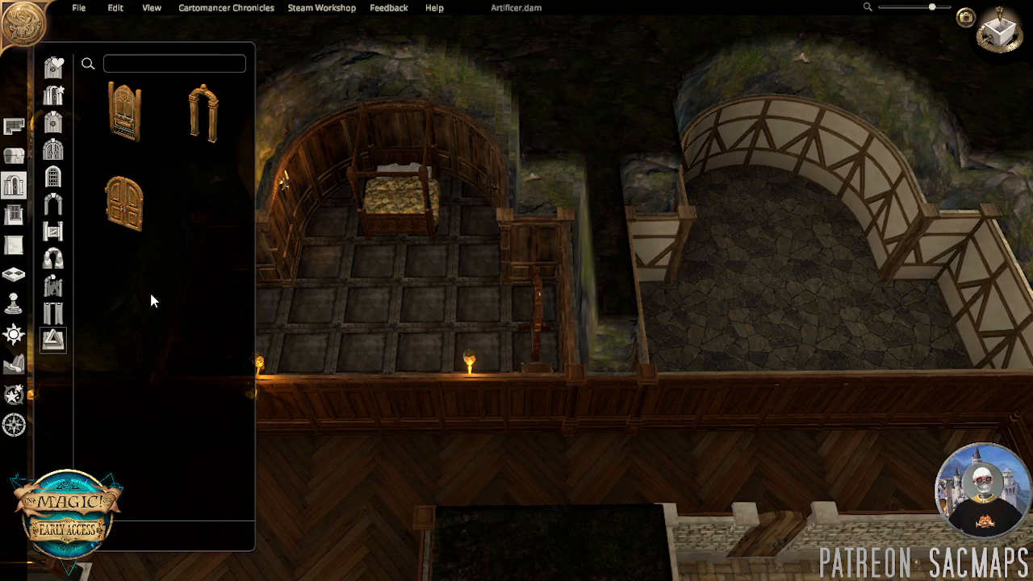
click(51, 95)
right_drag(394, 339, 392, 279)
middle_drag(392, 280, 416, 321)
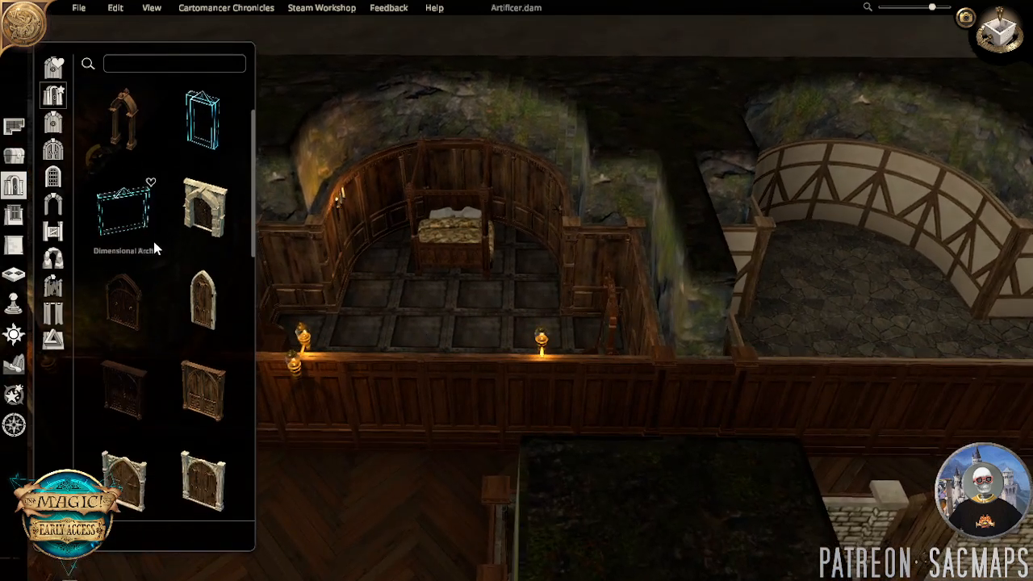
drag(204, 139, 427, 455)
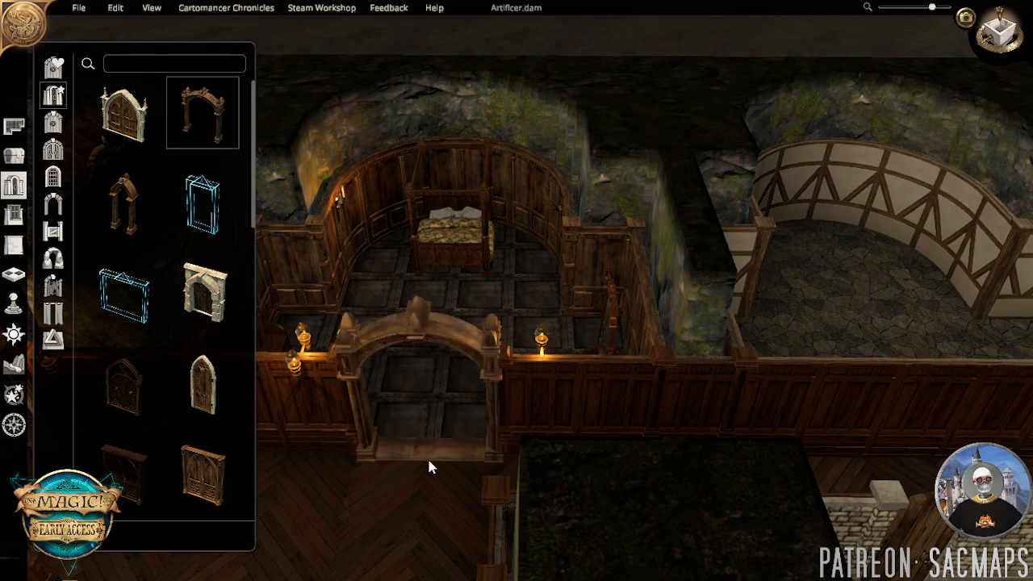
Try the different portal effects on the new arch, including fire, green mist and blue mist, and settle on the grey swirling vortex.
click(430, 365)
click(398, 492)
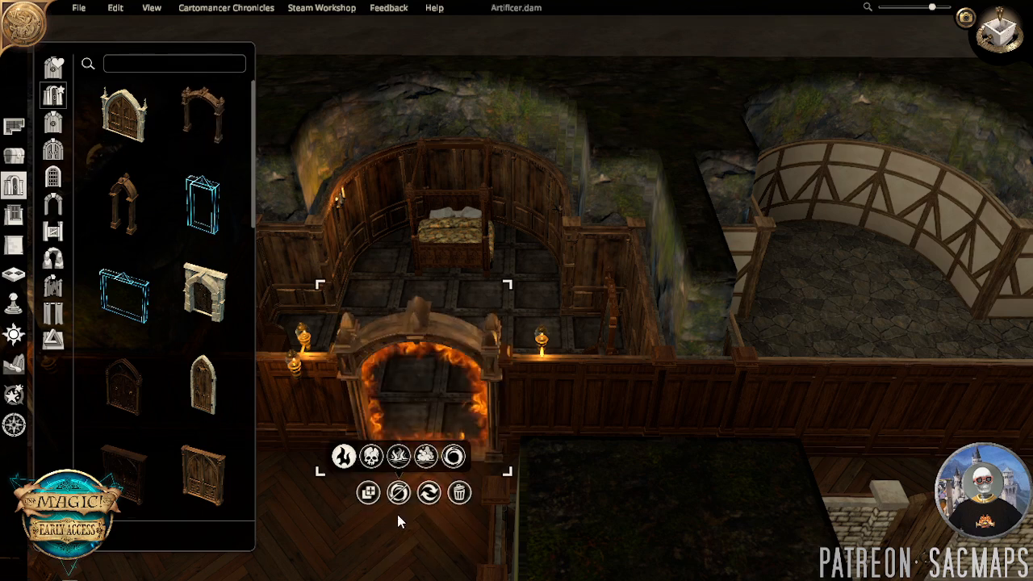
click(372, 456)
middle_drag(626, 475, 695, 412)
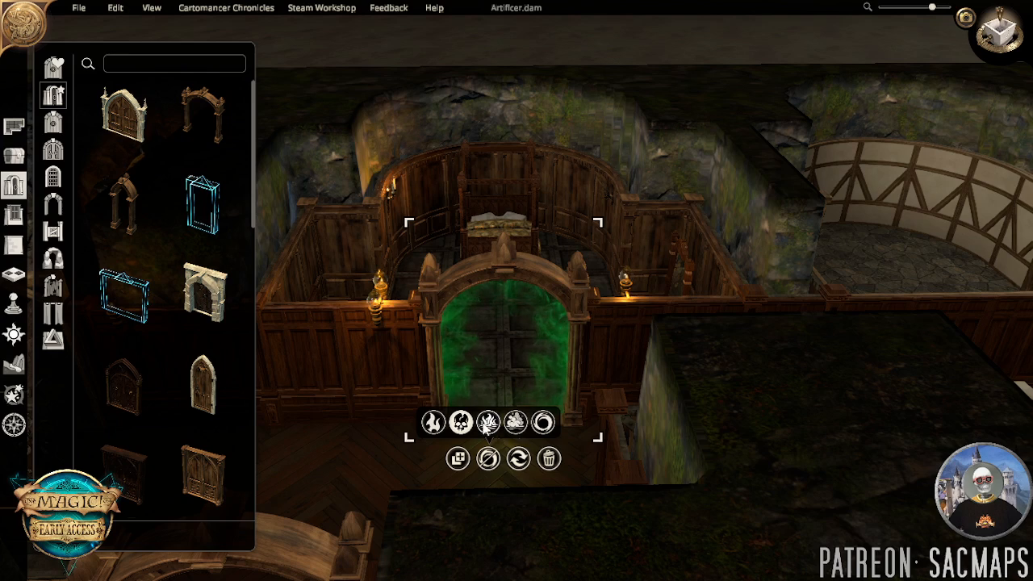
click(488, 422)
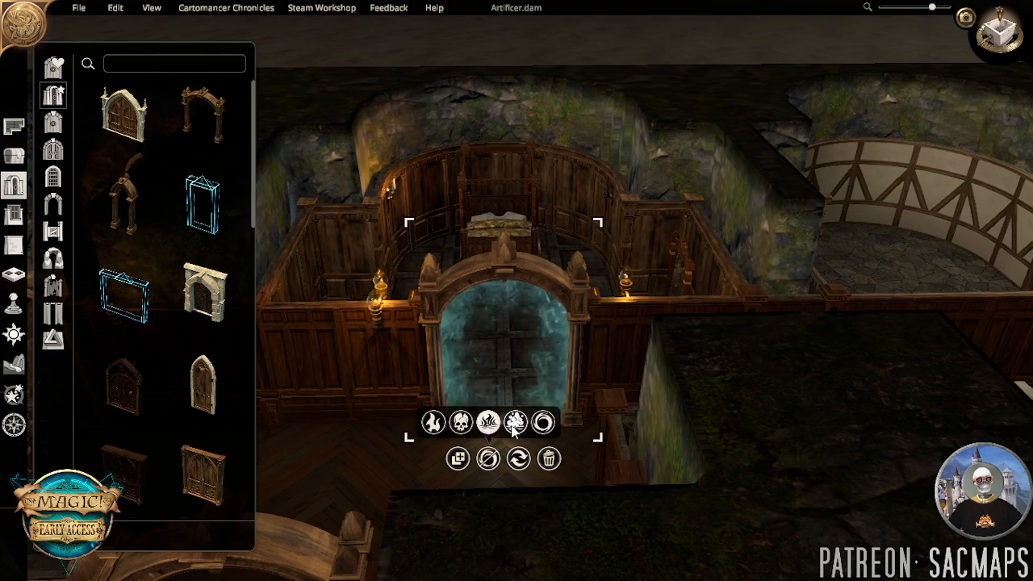
click(514, 426)
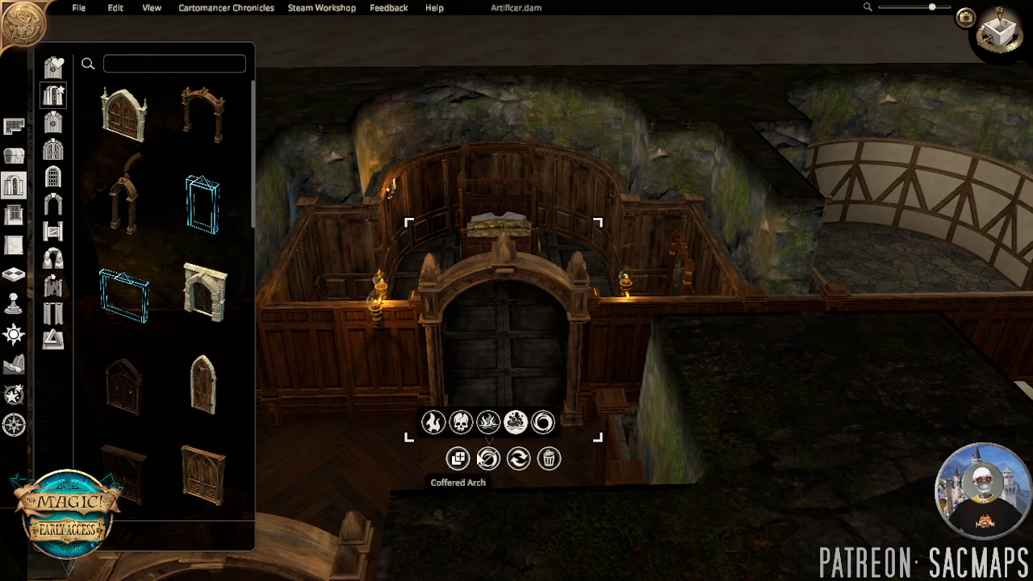
click(543, 422)
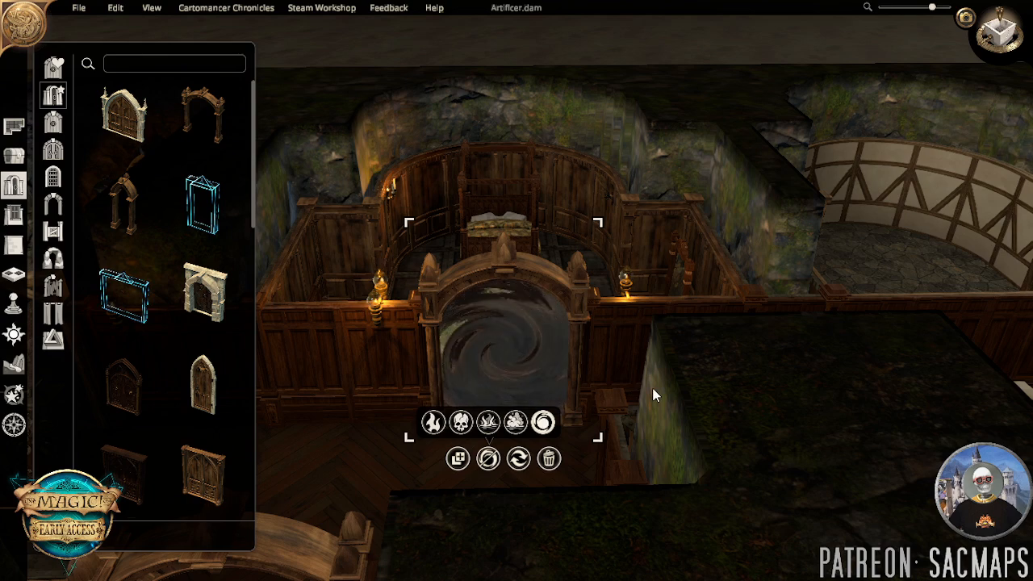
middle_drag(657, 441, 656, 463)
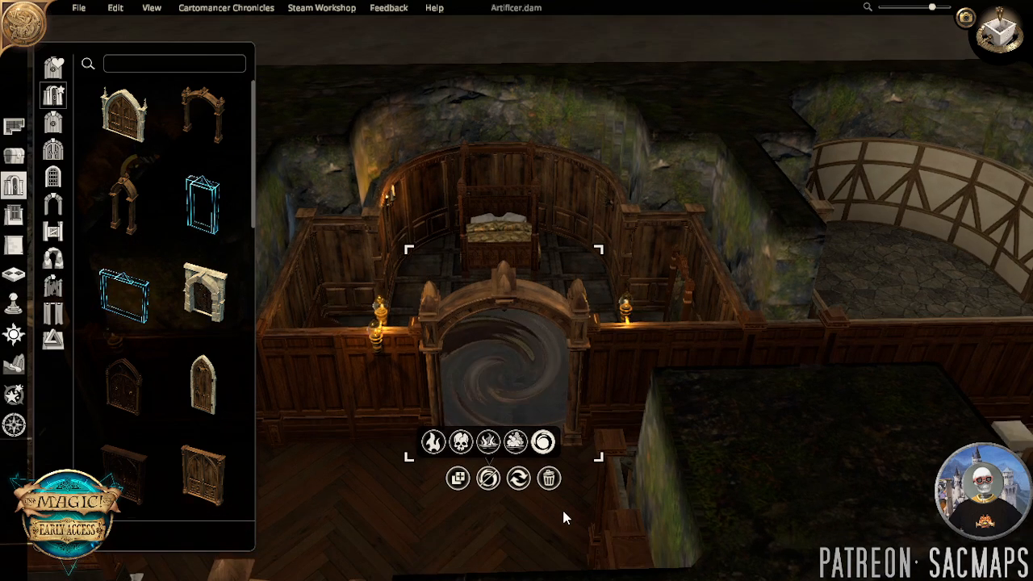
click(606, 456)
Survey the whole artificer map from above, covering the hallway portal, workshop, laboratory and checkered plant room from several angles.
scroll(603, 389, down, 5)
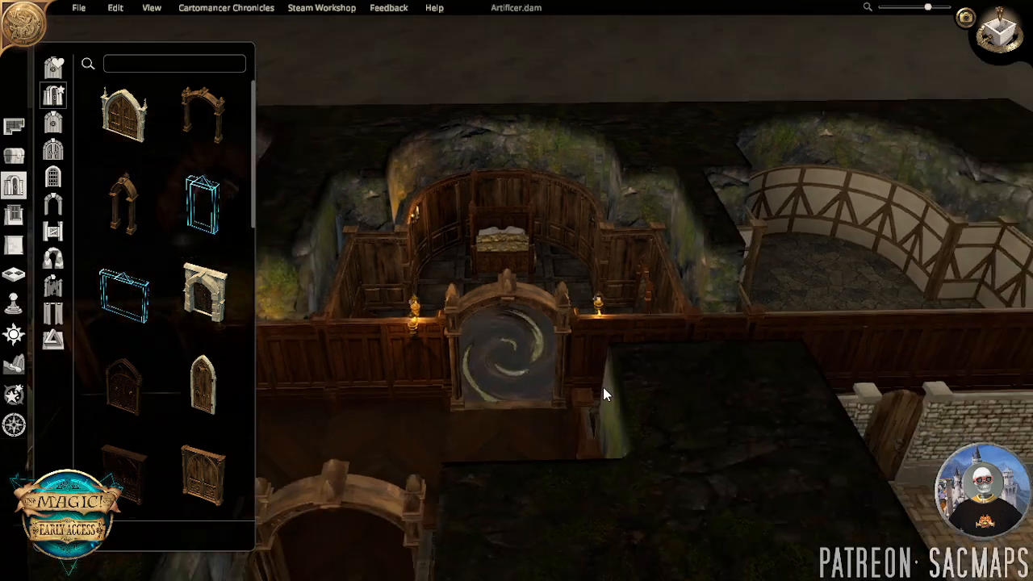
middle_drag(597, 395, 574, 496)
right_drag(574, 495, 680, 339)
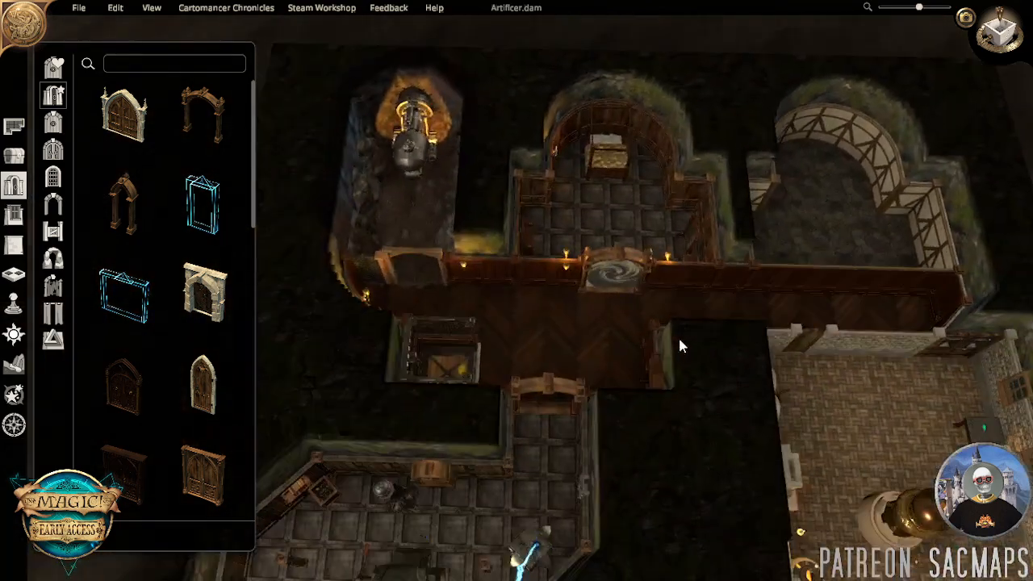
scroll(662, 379, down, 2)
middle_drag(650, 403, 688, 486)
right_drag(683, 480, 623, 427)
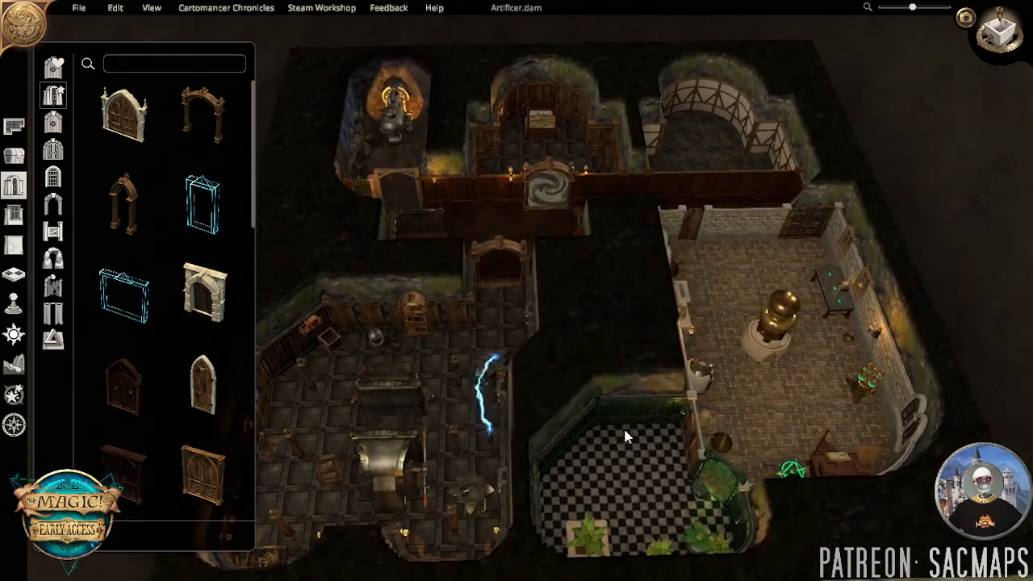
middle_drag(620, 427, 616, 433)
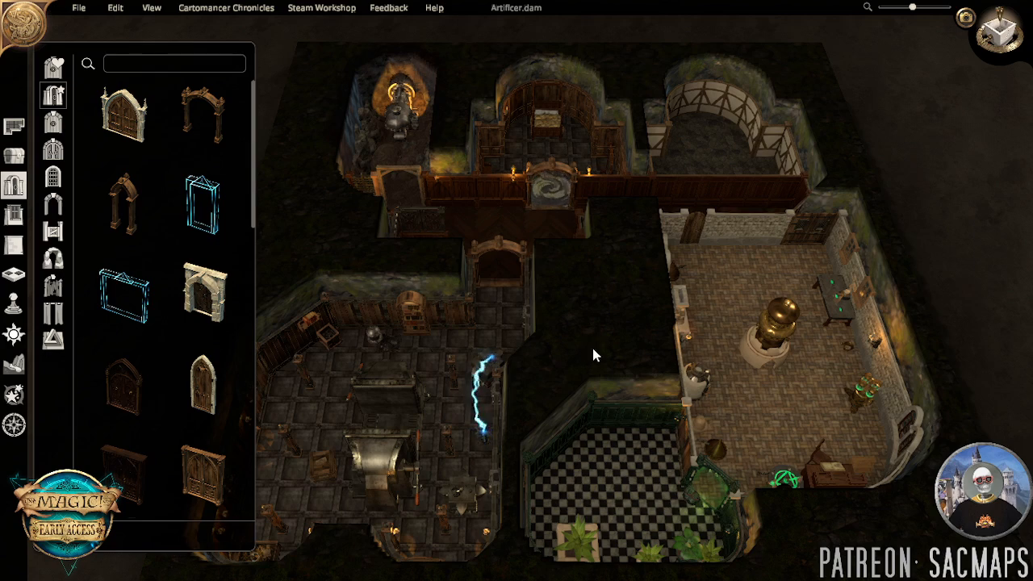
right_drag(608, 369, 494, 325)
middle_drag(498, 327, 503, 414)
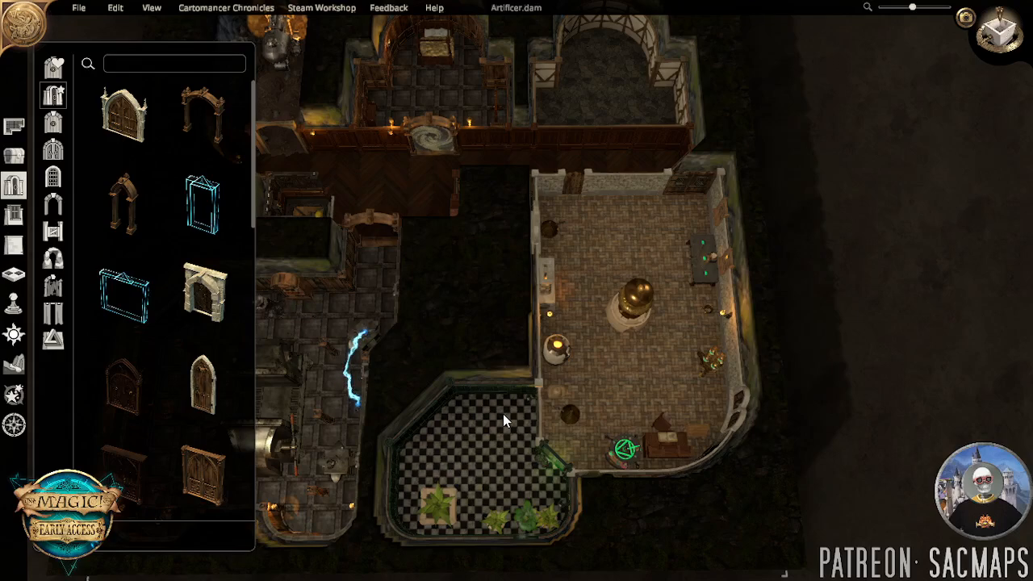
scroll(506, 414, up, 2)
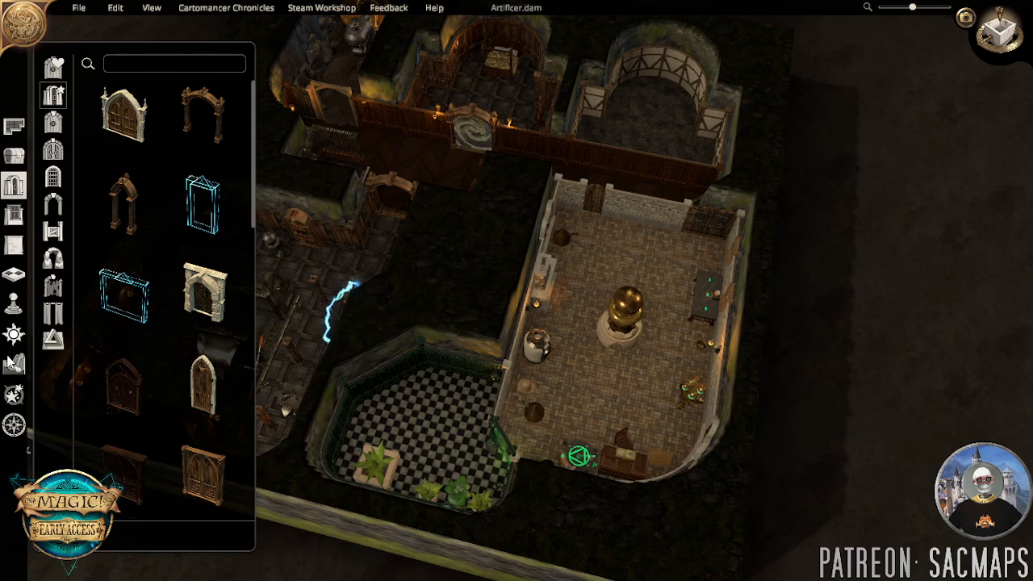
middle_drag(460, 394, 431, 329)
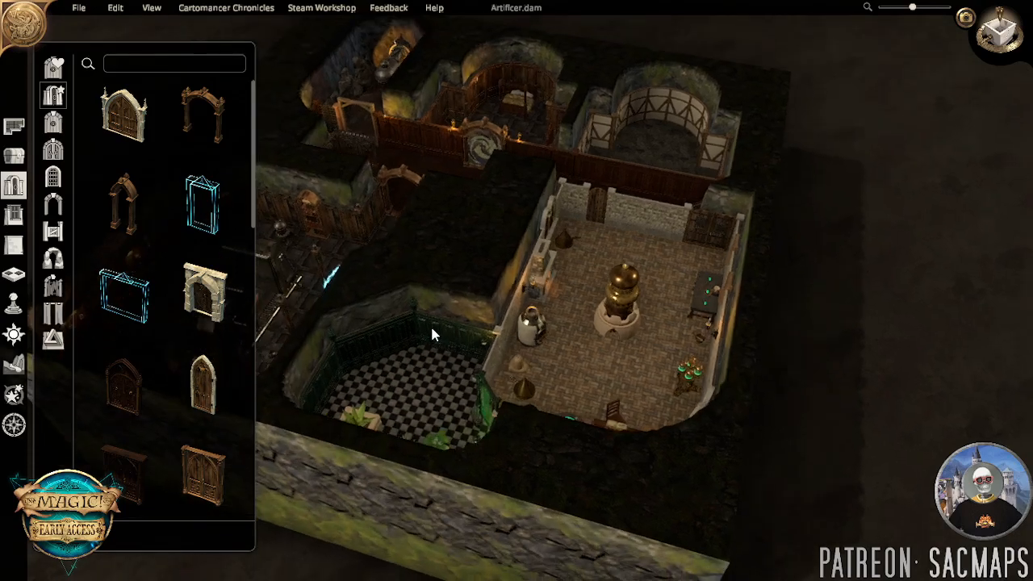
Carve a narrow winding cave tunnel through the rock between the workshop and the laboratory, running from the workshop's wall up towards the hallway.
click(13, 365)
click(69, 243)
middle_drag(536, 278, 609, 423)
right_drag(609, 424, 536, 356)
right_drag(573, 394, 659, 472)
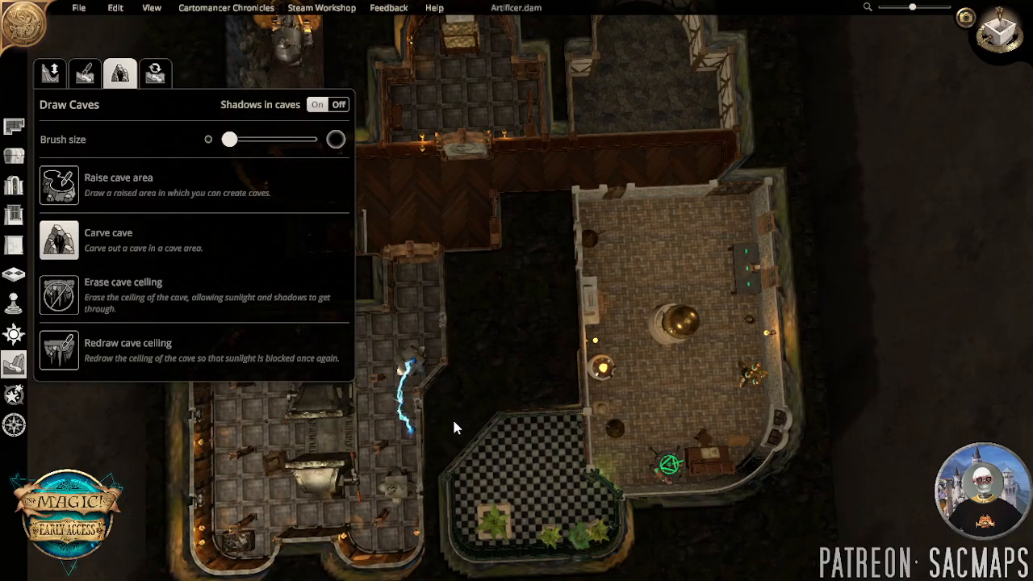
mouse_move(526, 337)
mouse_down()
mouse_move(530, 266)
mouse_move(549, 221)
mouse_up()
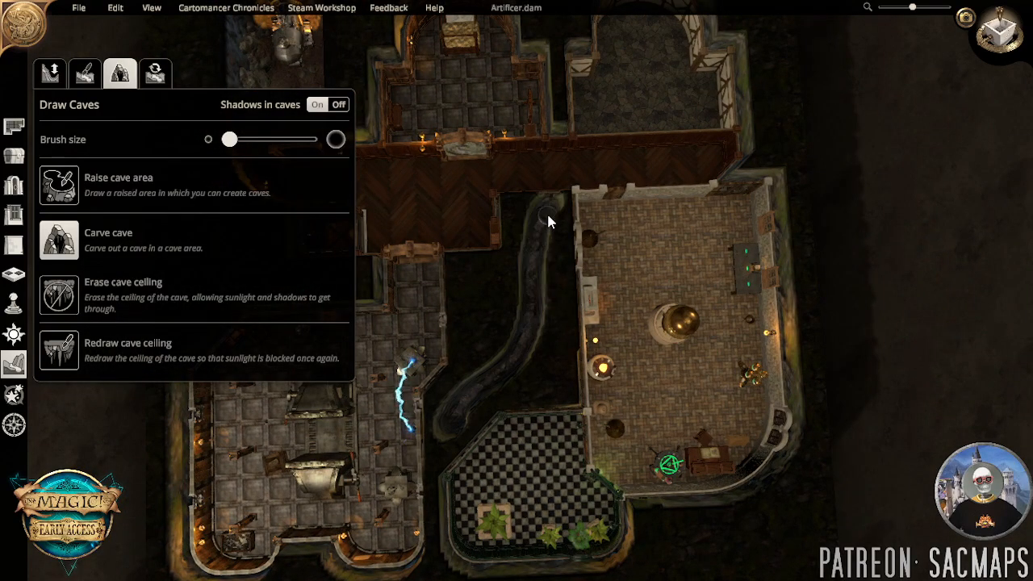
Carve side branches off the middle of the tunnel towards the workshop and along the laboratory wall.
drag(501, 307, 602, 326)
scroll(537, 363, up, 3)
drag(527, 376, 420, 305)
middle_drag(557, 334, 470, 335)
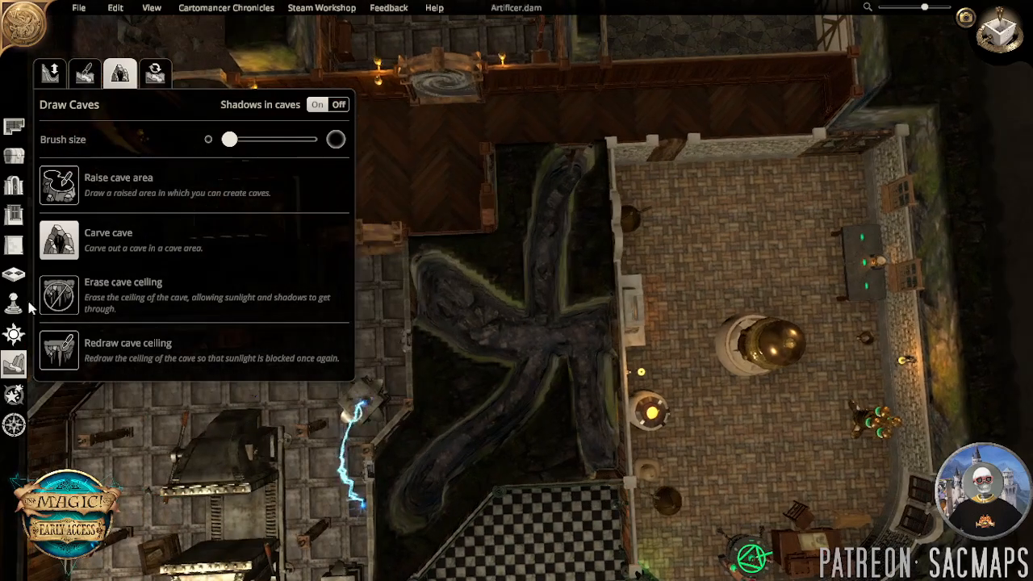
Paint the yellow-brown liquid along the main tunnel using the smallest brush size.
click(84, 72)
click(246, 380)
drag(272, 140, 229, 140)
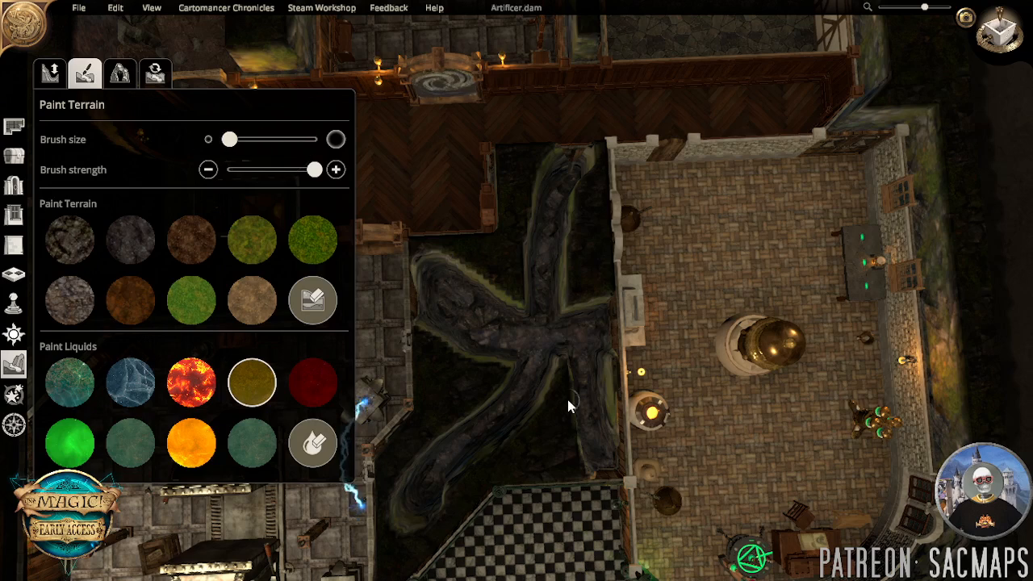
click(508, 410)
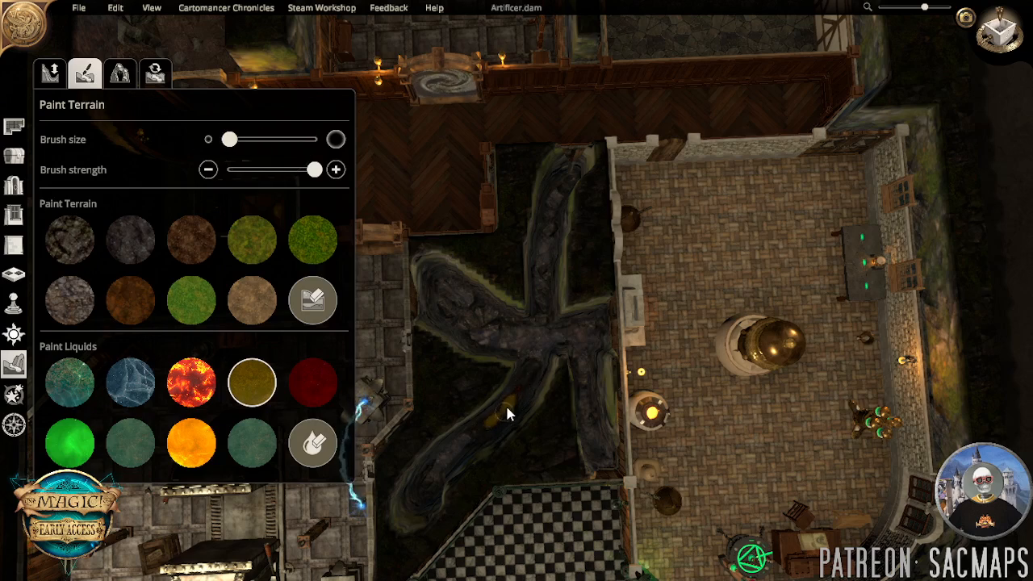
drag(482, 429, 418, 496)
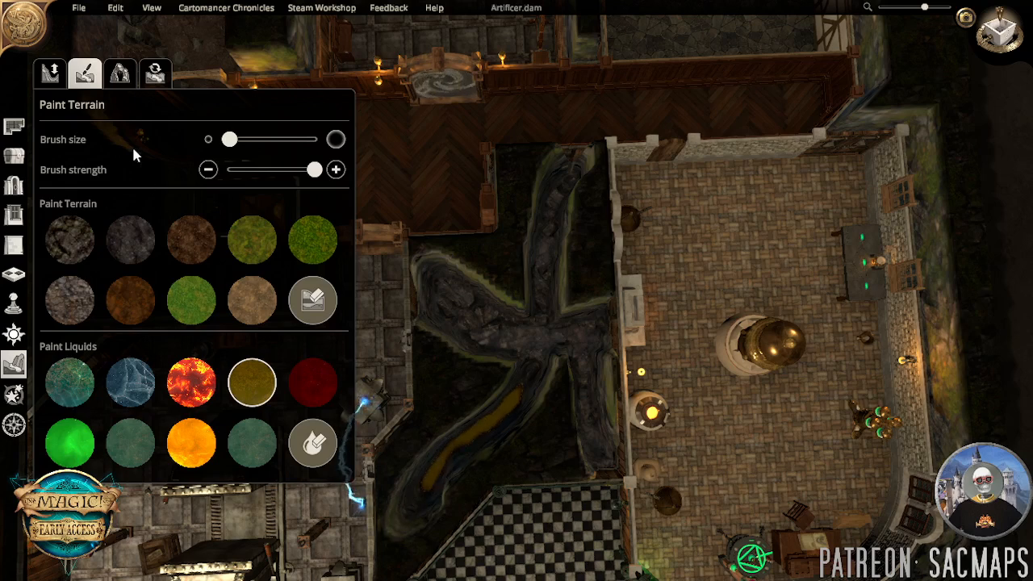
Flatten the floor of the main tunnel along its length with the brush at minimum size and maximum strength.
click(50, 73)
click(60, 274)
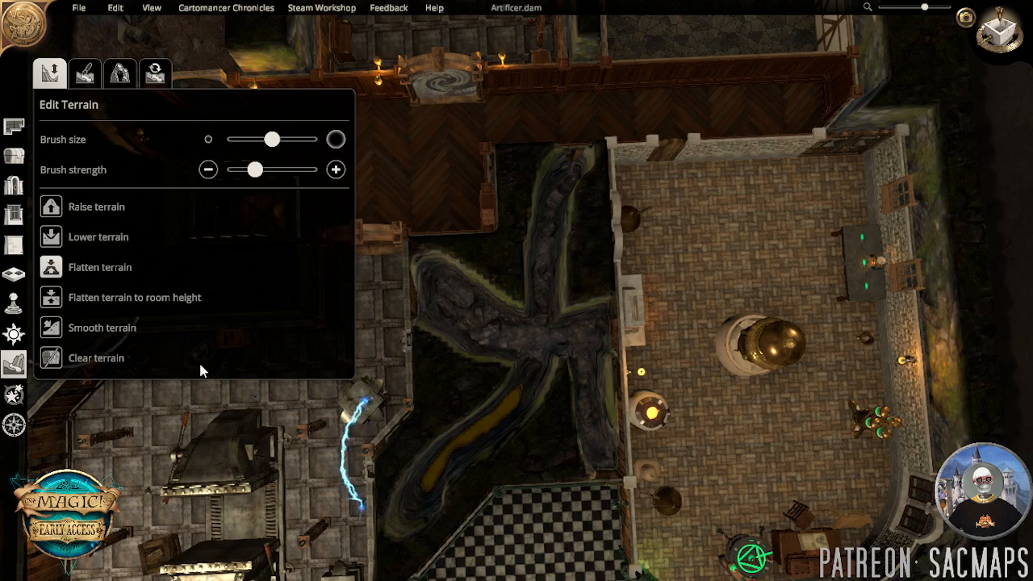
mouse_move(242, 145)
mouse_down()
mouse_move(229, 142)
mouse_move(321, 176)
mouse_up()
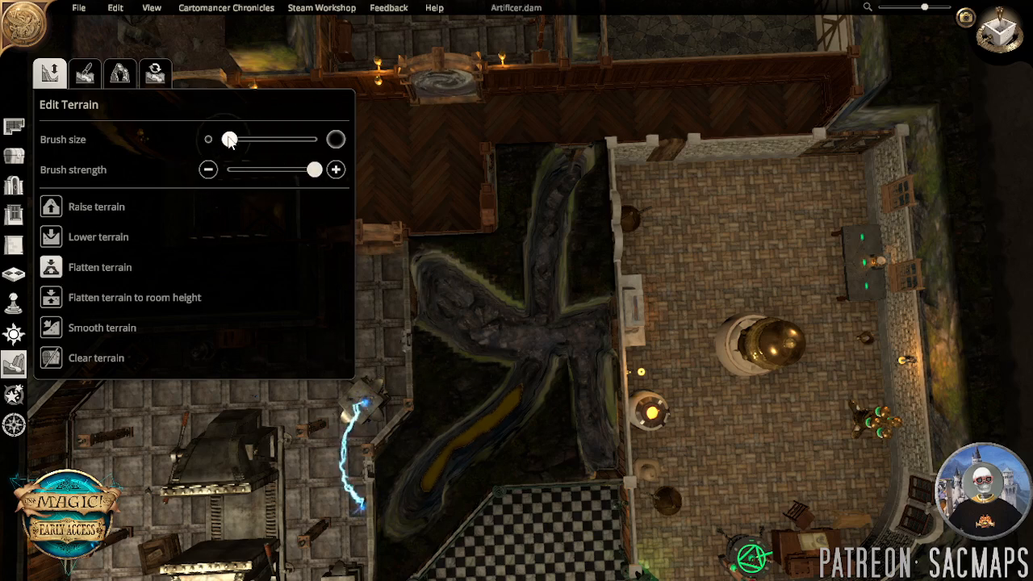
mouse_move(489, 391)
mouse_down()
mouse_move(512, 395)
mouse_move(482, 431)
mouse_move(503, 419)
mouse_move(451, 445)
mouse_move(415, 486)
mouse_move(528, 364)
mouse_move(545, 260)
mouse_move(574, 178)
mouse_up()
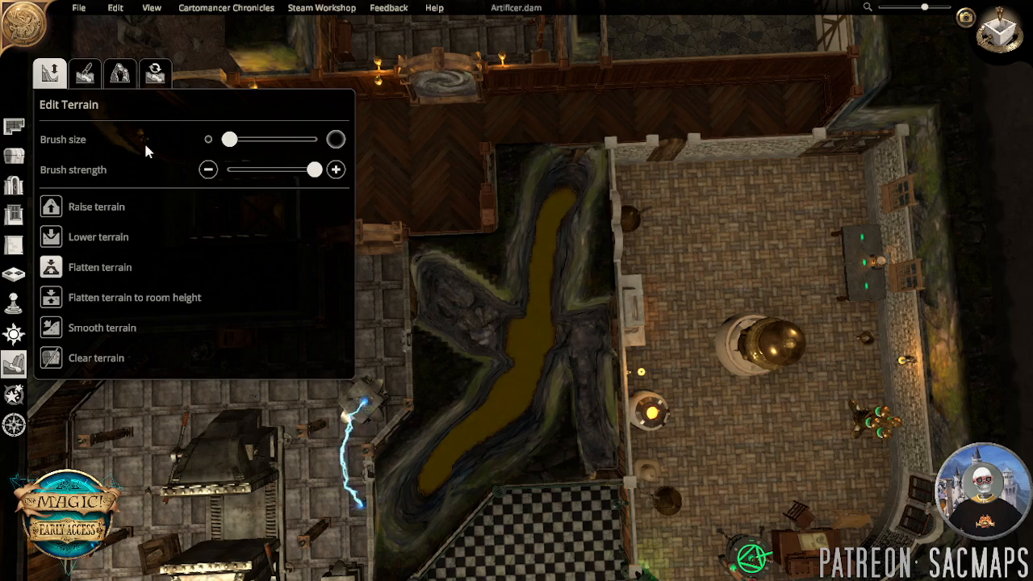
mouse_move(464, 309)
right_down()
mouse_move(512, 326)
mouse_move(517, 360)
mouse_move(505, 336)
right_up()
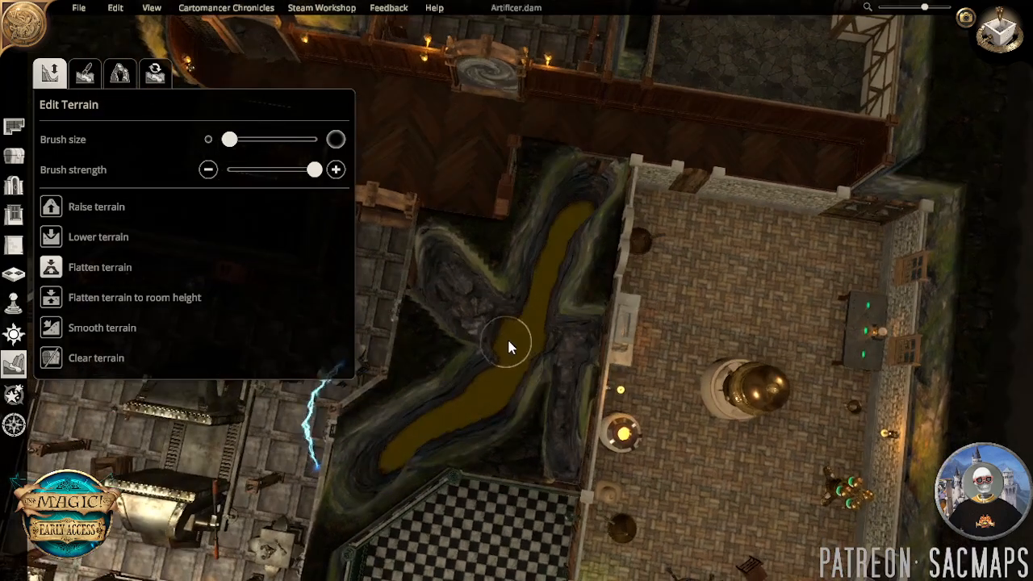
scroll(572, 396, up, 3)
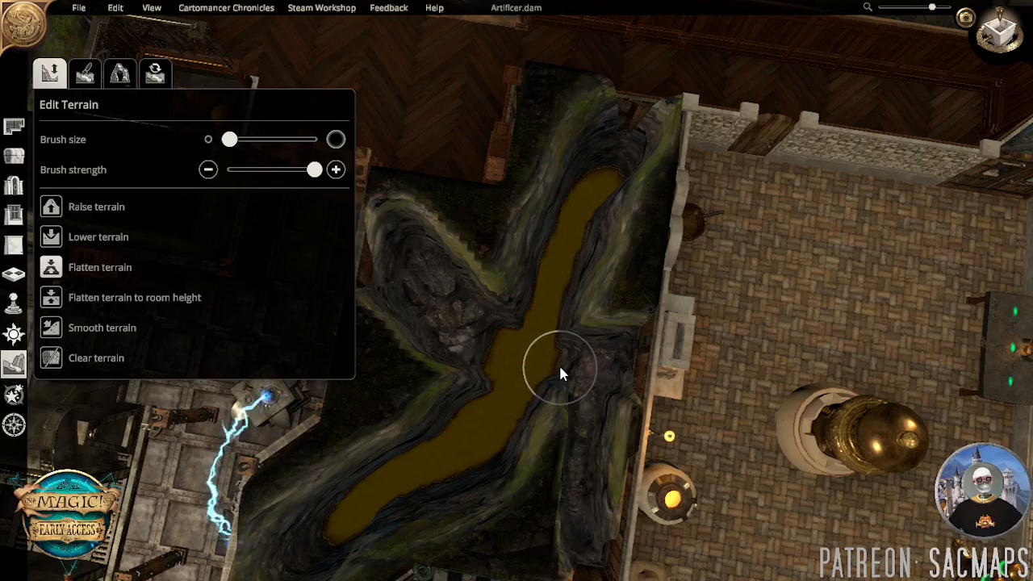
Search the objects for "drain" and, with collisions off, place a large horizontal pipe on the liquid in the middle of the tunnel.
scroll(558, 373, up, 3)
right_drag(520, 322, 564, 350)
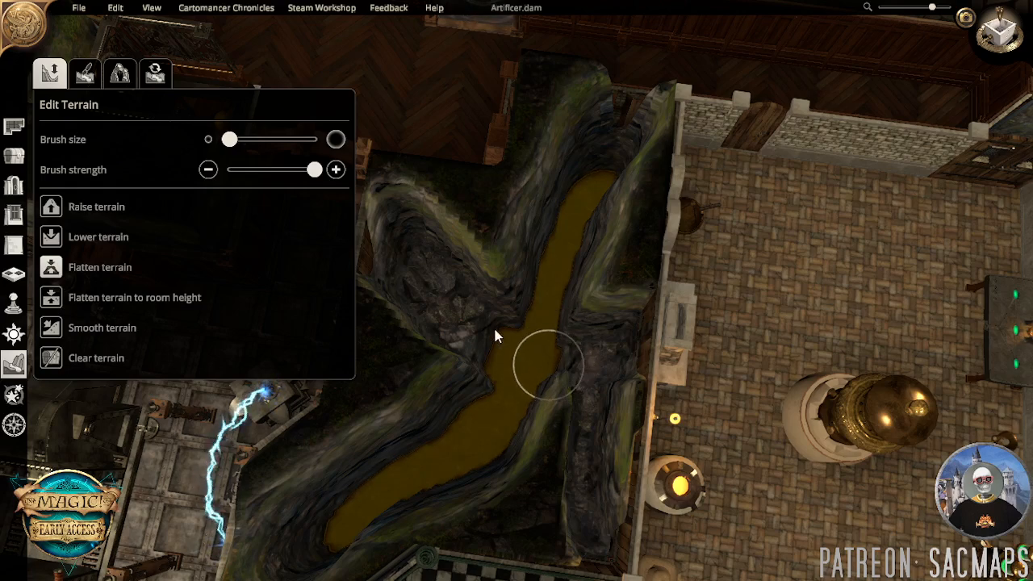
click(14, 155)
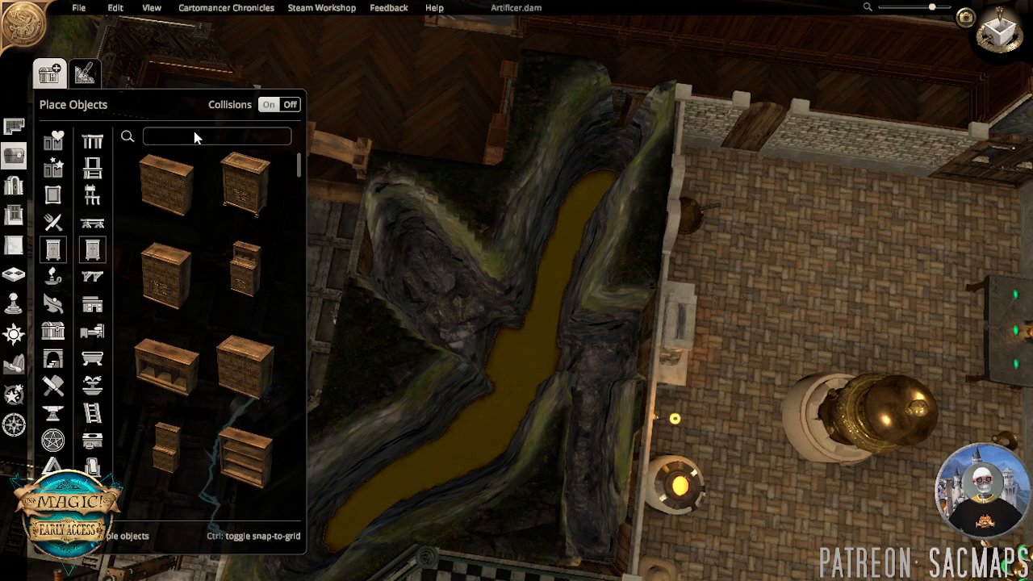
text(drain)
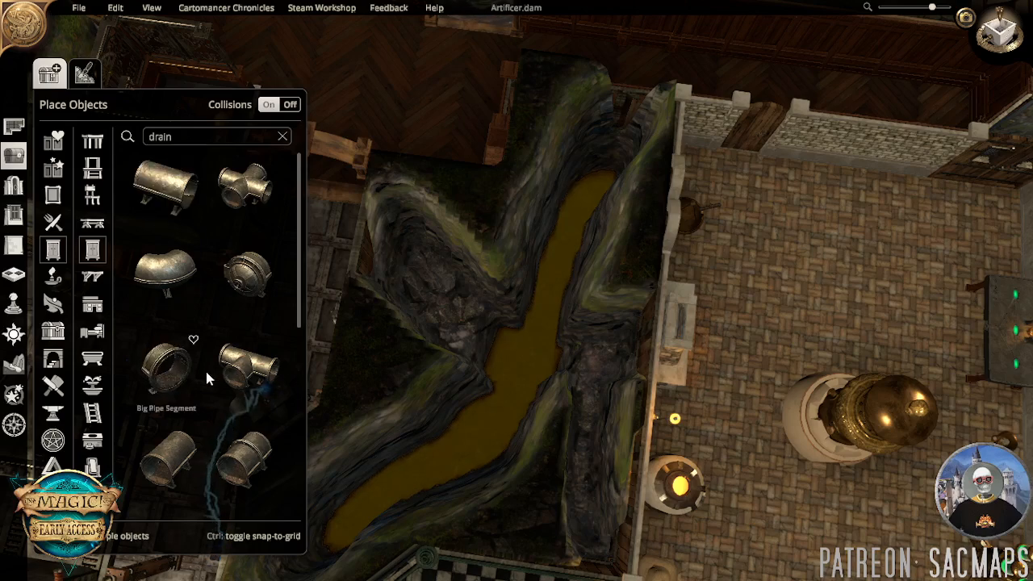
click(244, 456)
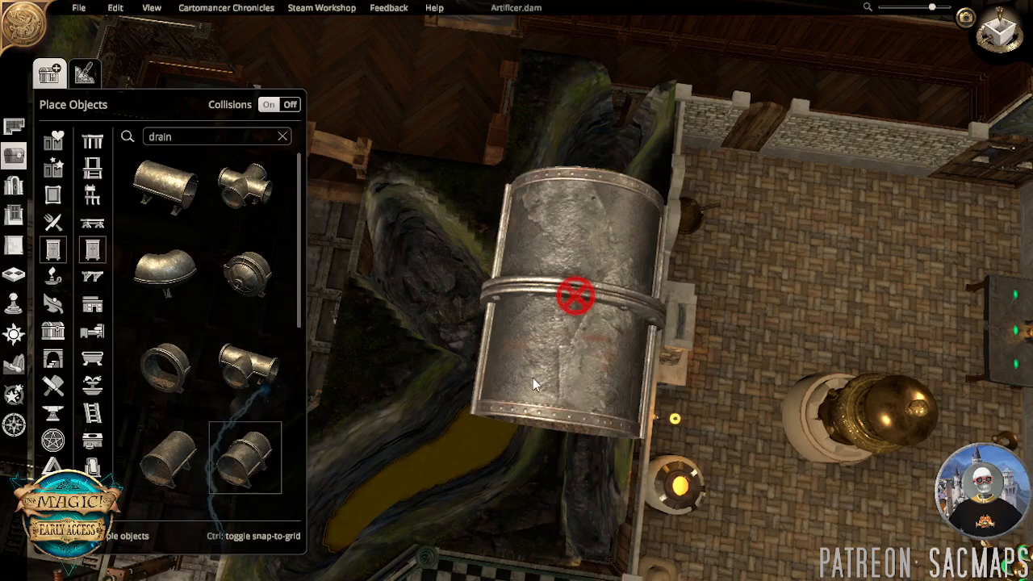
click(287, 105)
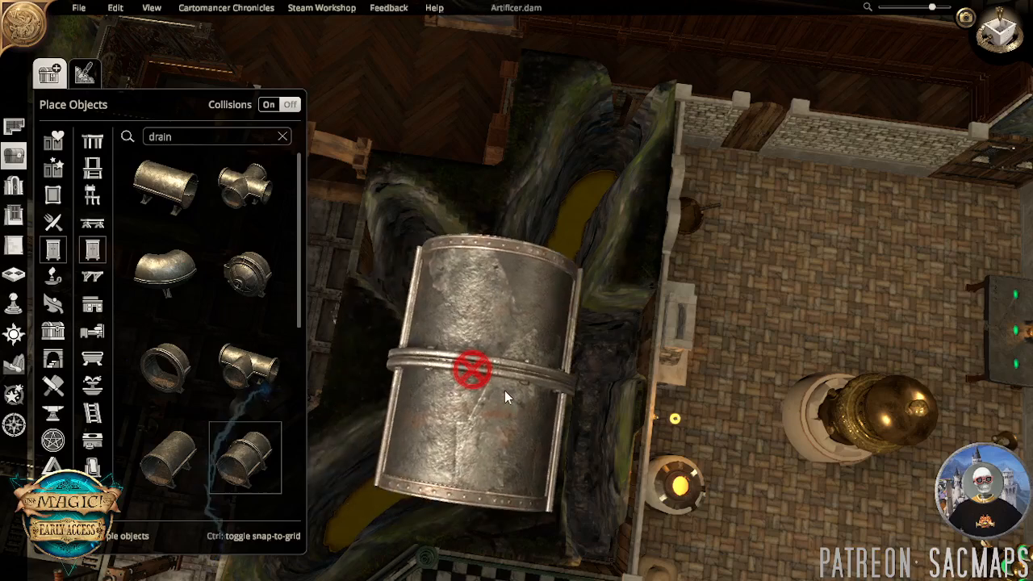
click(522, 373)
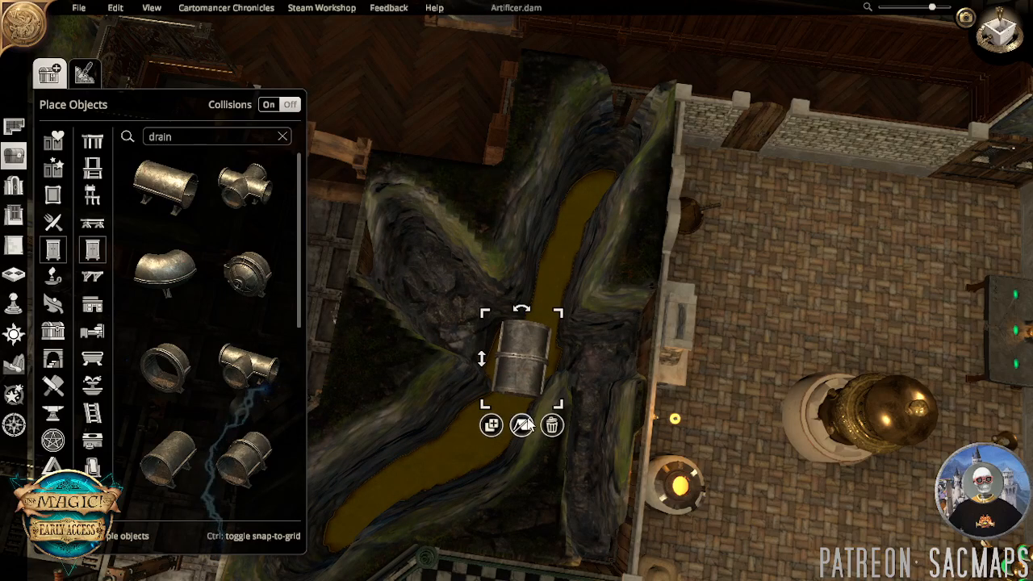
click(733, 438)
Rotate the pipe to follow the direction of the tunnel and lower it to -1.2.
scroll(601, 442, up, 5)
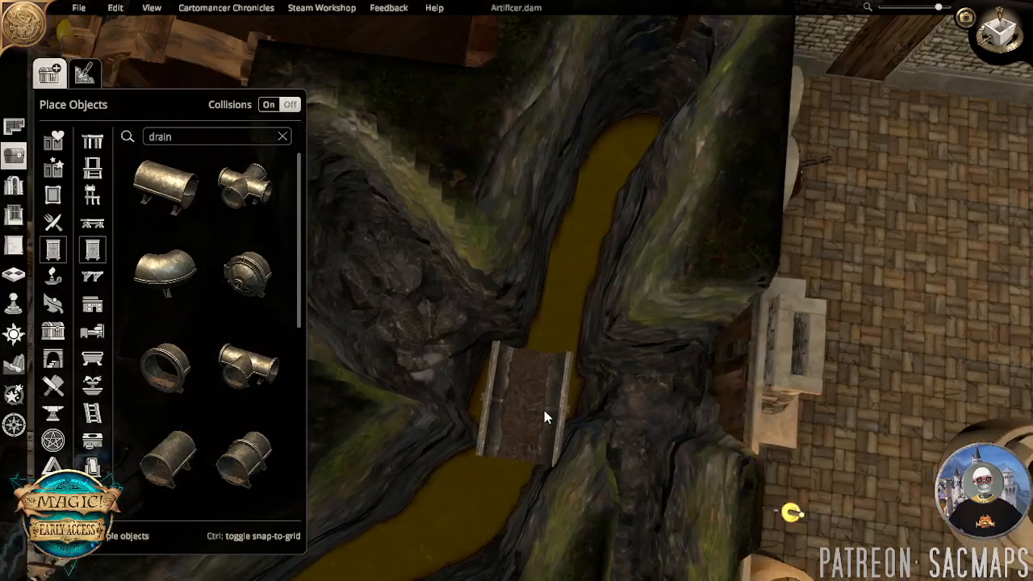
click(545, 418)
drag(526, 330, 545, 319)
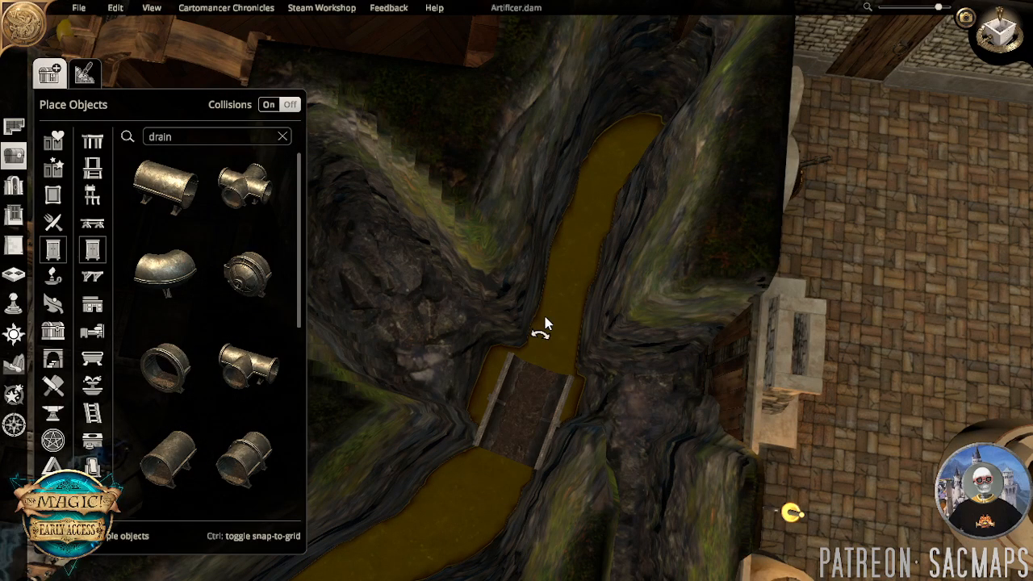
click(531, 418)
drag(470, 410, 468, 433)
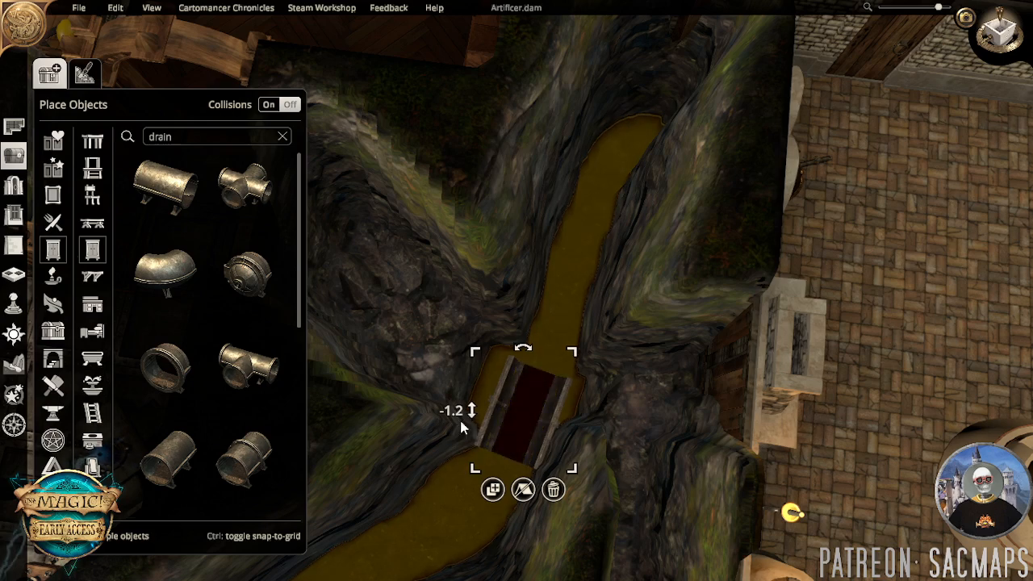
Place a second pipe in line with the first one, farther up the liquid channel.
click(556, 318)
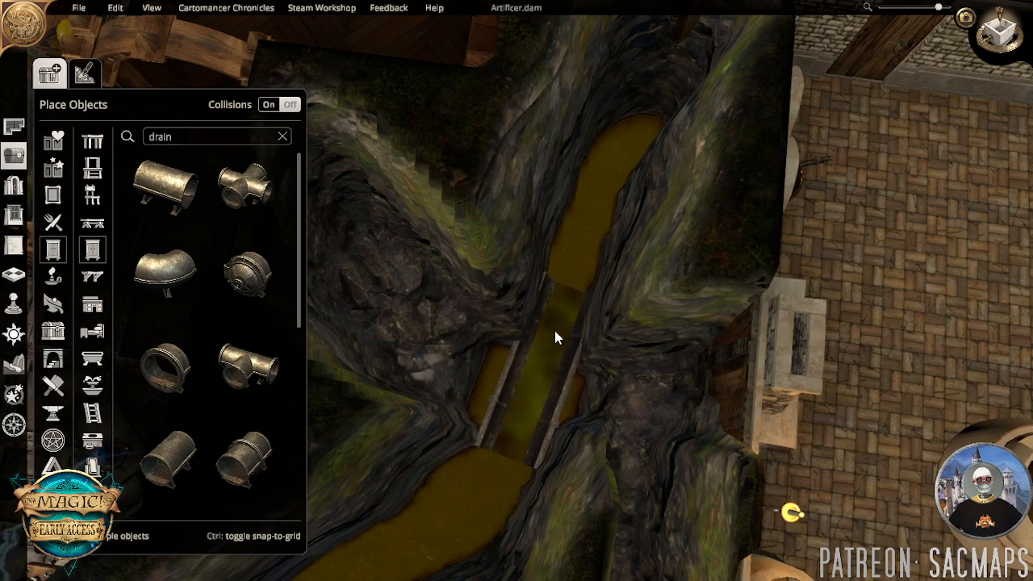
middle_drag(555, 331, 629, 340)
click(570, 339)
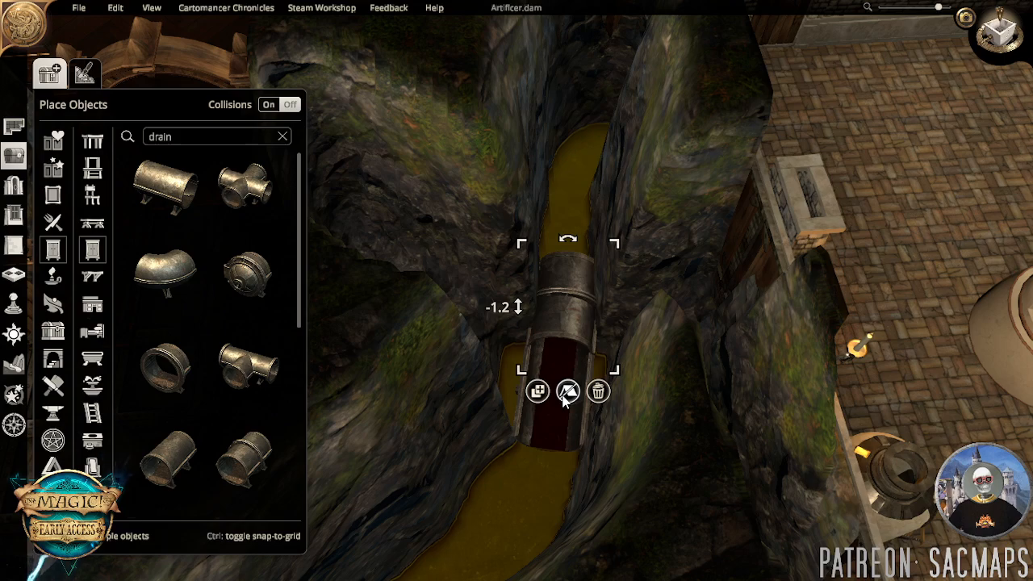
Delete both pipes from the tunnel.
click(565, 397)
click(539, 412)
key(Delete)
click(569, 317)
key(Delete)
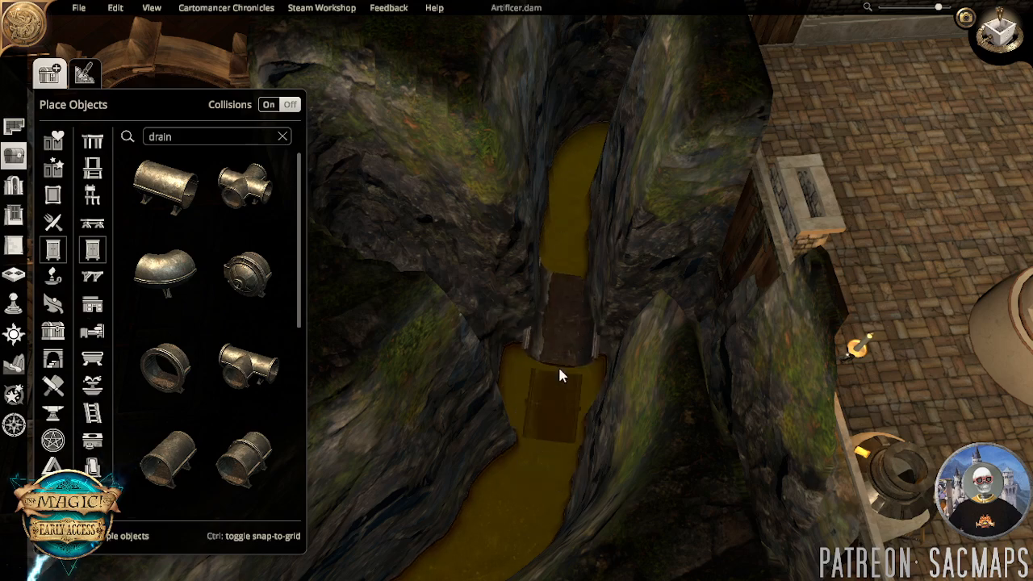
Fill in the tunnel between the workshop and the laboratory by raising the cave area with the largest brush size.
scroll(525, 390, down, 5)
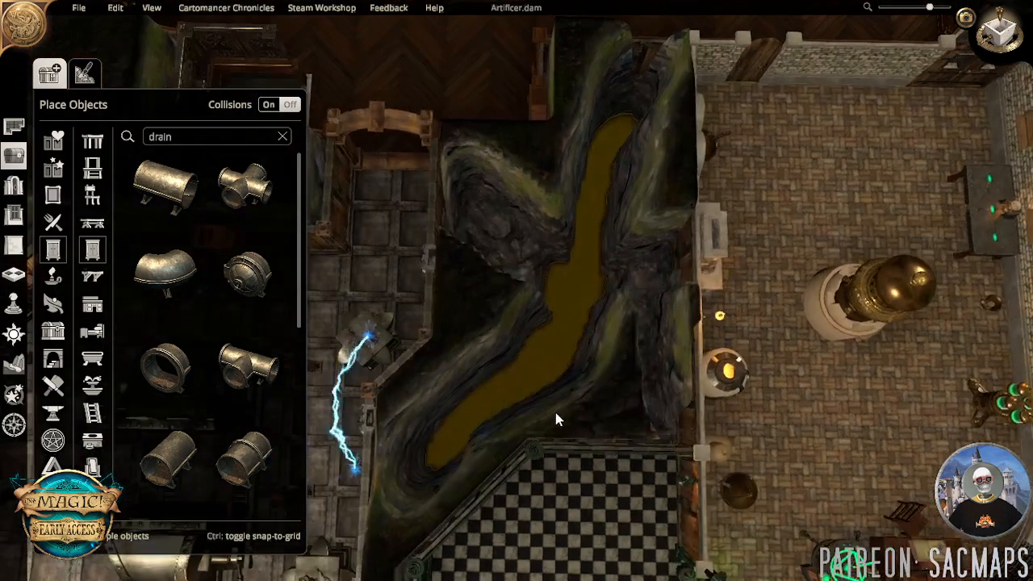
scroll(556, 419, down, 3)
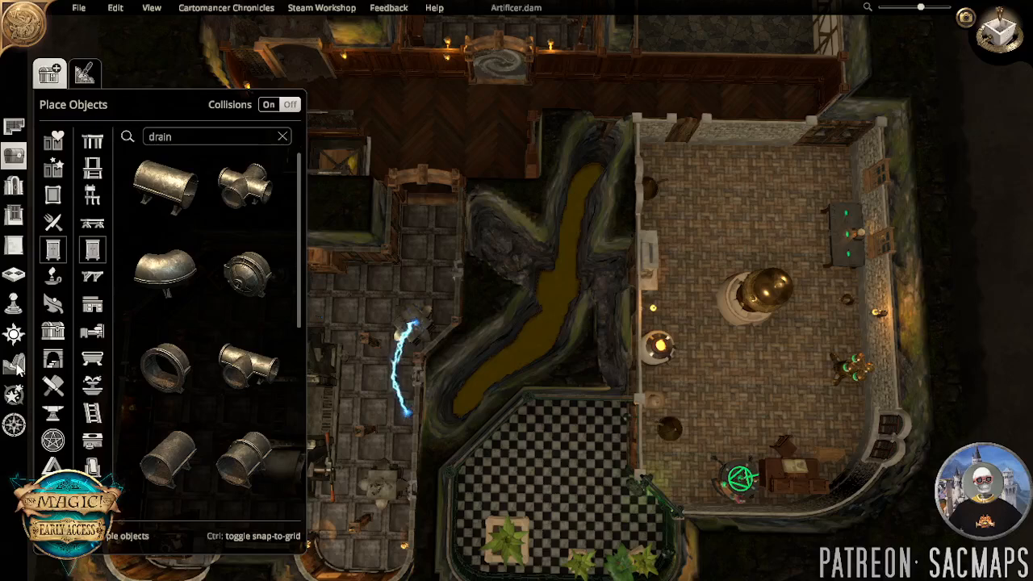
click(14, 365)
click(59, 185)
drag(234, 140, 314, 140)
mouse_move(438, 347)
mouse_down()
mouse_move(518, 246)
mouse_move(498, 325)
mouse_move(598, 272)
mouse_move(602, 164)
mouse_move(590, 272)
mouse_move(604, 360)
mouse_move(606, 251)
mouse_up()
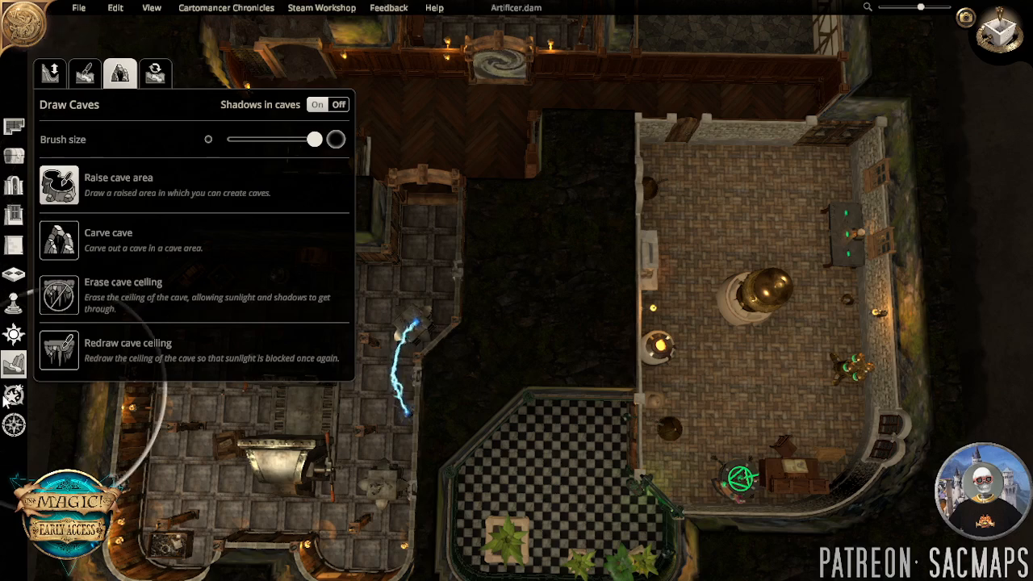
click(18, 367)
Examine the artificer map from the workshop and laboratory up to the hallway portal and the bedroom behind it.
scroll(532, 343, down, 1)
key(s)
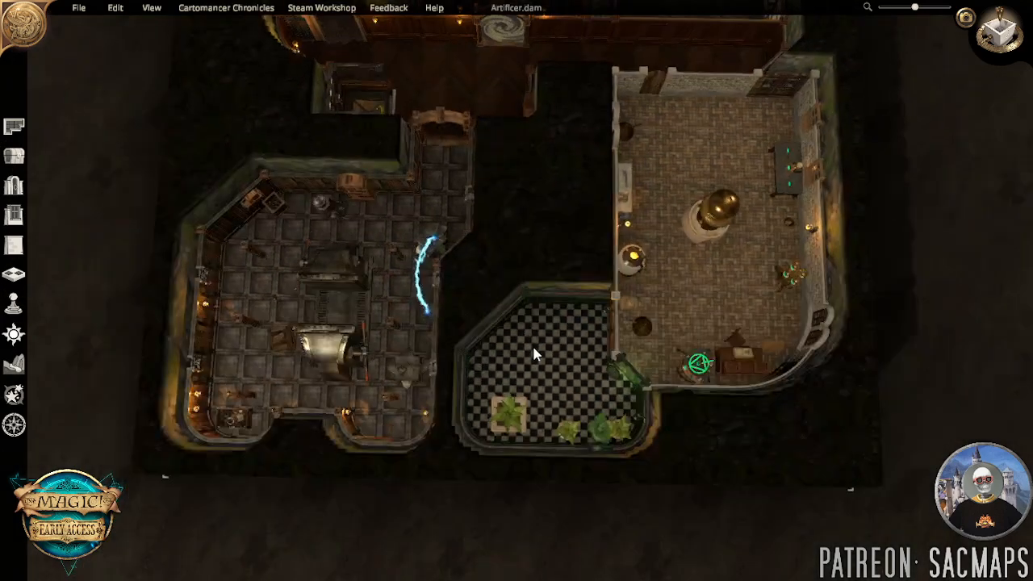
key(w)
middle_drag(532, 346, 541, 203)
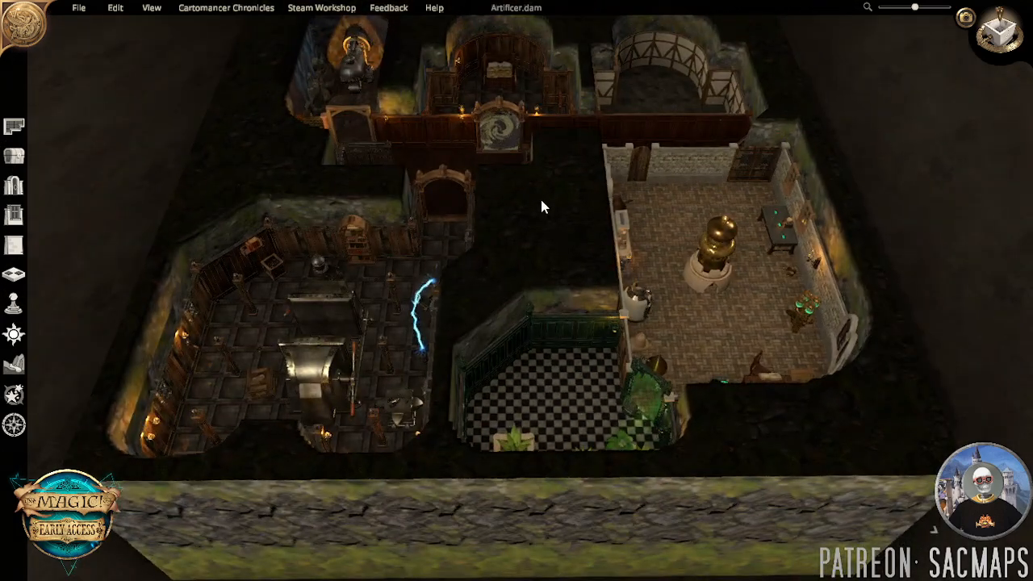
scroll(451, 329, up, 2)
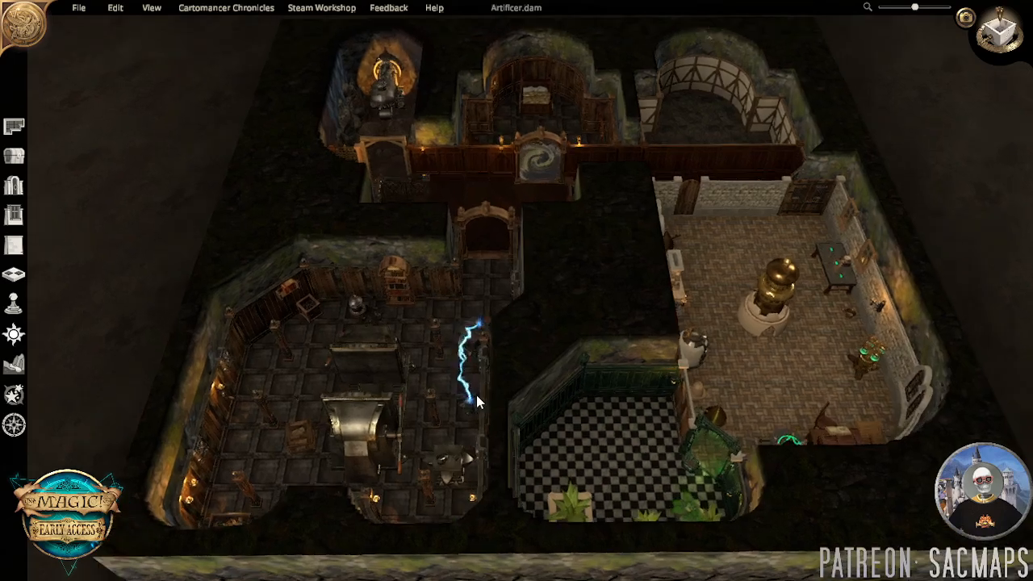
scroll(483, 460, up, 1)
key(w)
key(d)
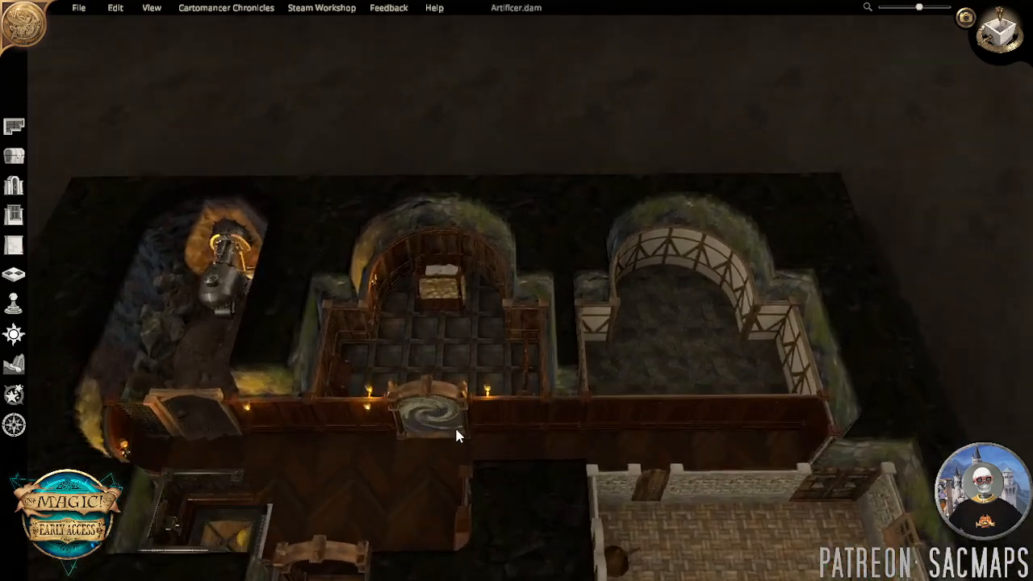
scroll(455, 425, up, 3)
key(s)
key(a)
scroll(476, 404, up, 5)
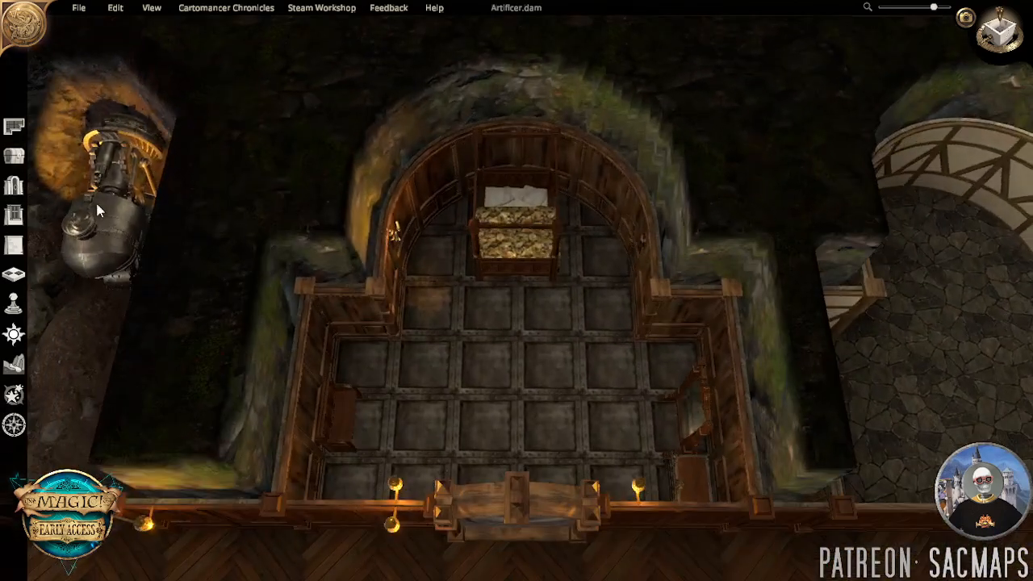
Draw a 3 by 5 tile plan for an Abandoned Ruins Temple room in the rock between the workshop and the laboratory.
click(14, 126)
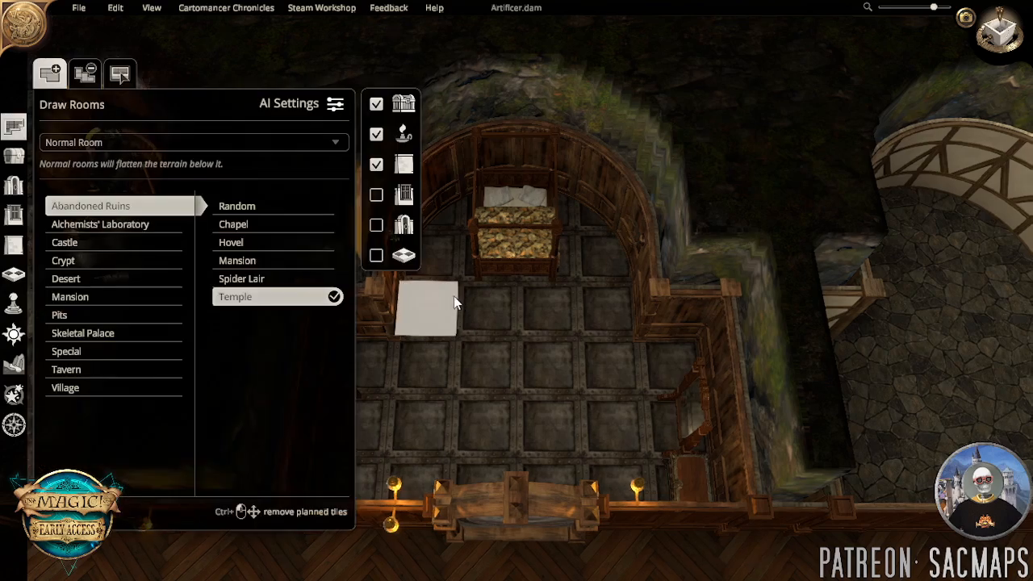
key(d)
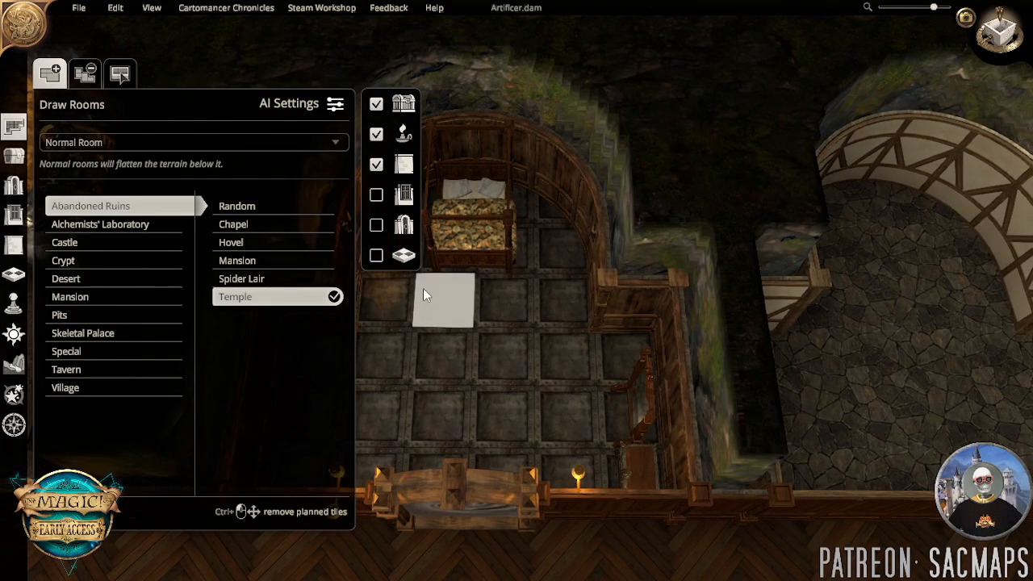
key(s)
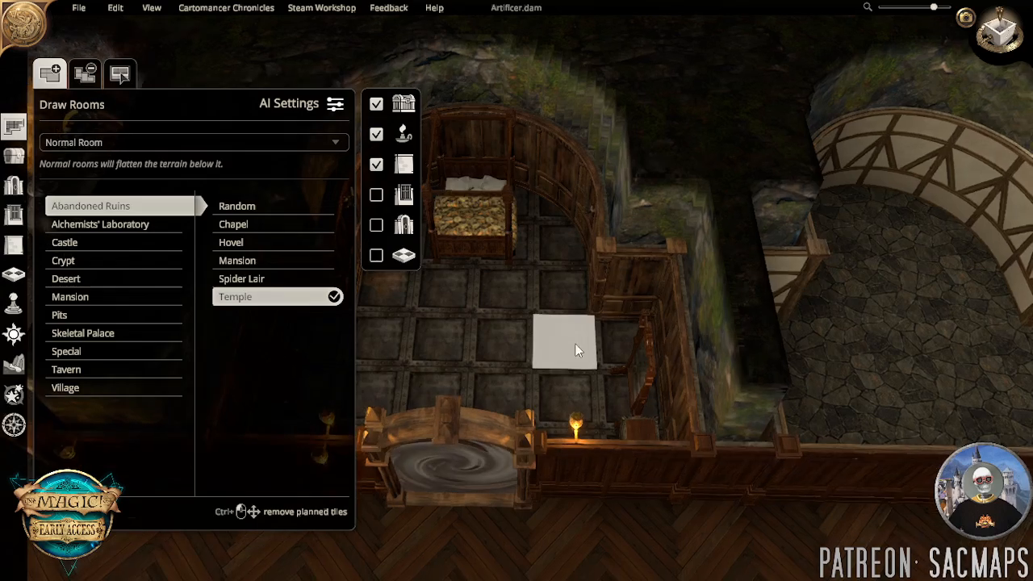
right_drag(559, 334, 345, 402)
right_drag(540, 394, 751, 355)
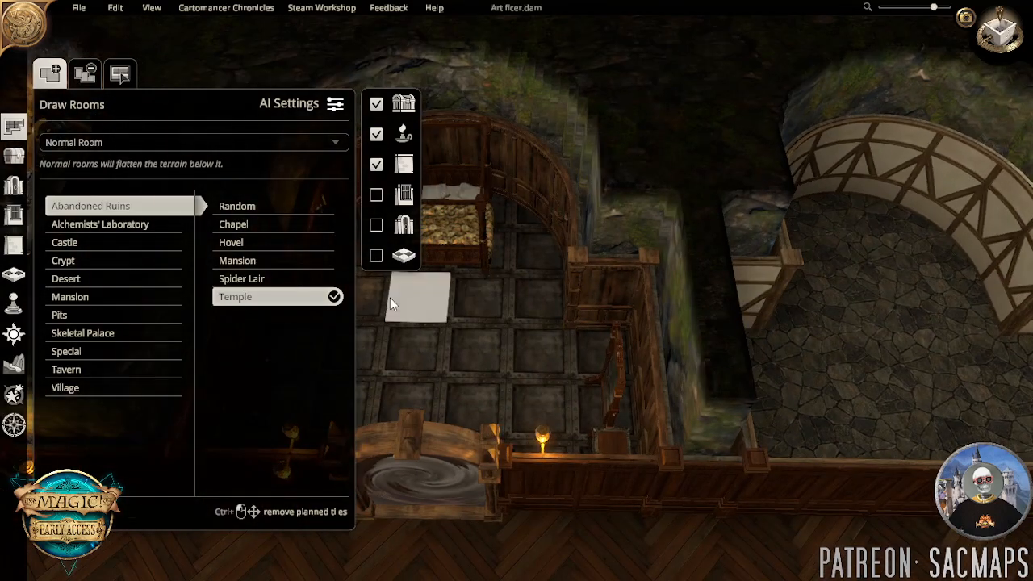
click(11, 155)
click(11, 131)
scroll(556, 363, down, 2)
scroll(557, 368, down, 5)
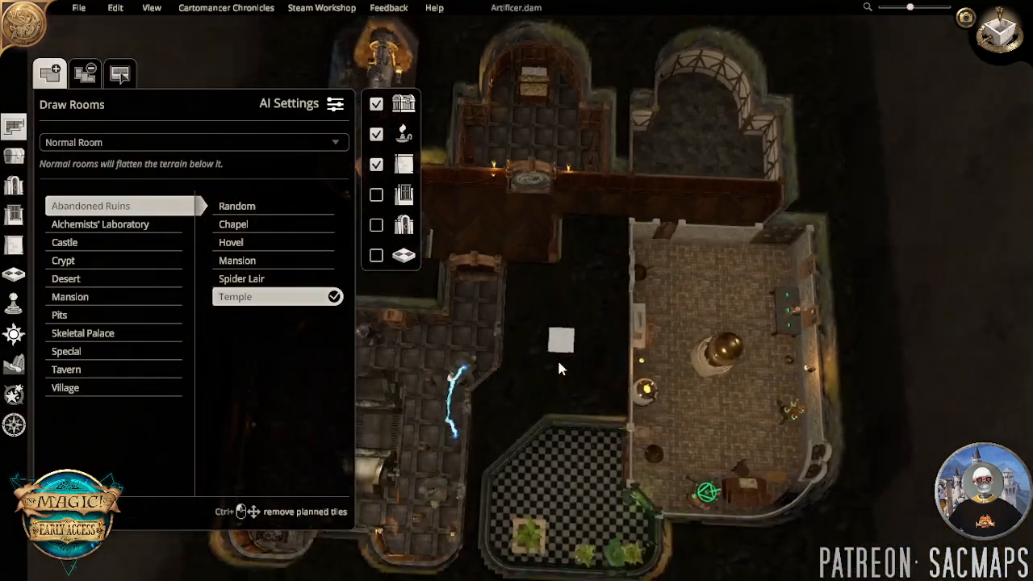
middle_drag(561, 351, 557, 421)
right_drag(514, 323, 467, 323)
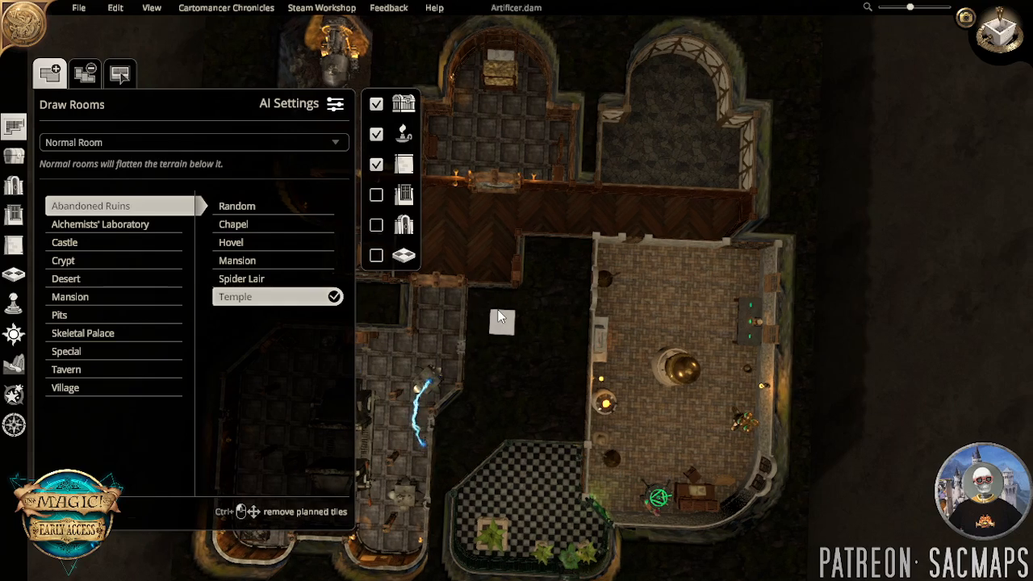
drag(498, 310, 563, 434)
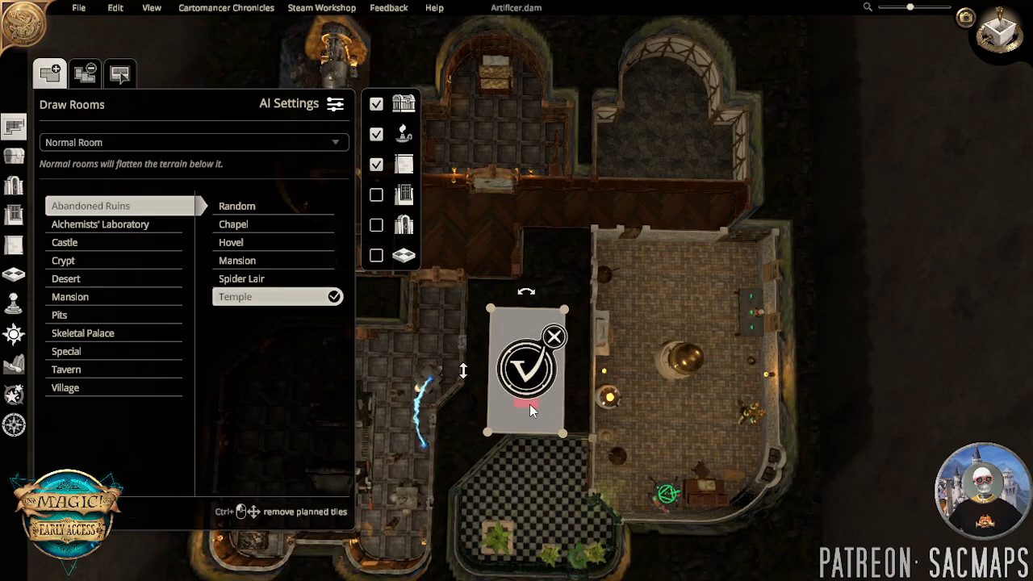
Extend the planned room three tiles into the laboratory, leaving a single-tile hole in its left part and a 1 by 3 hole in its right part.
ctrl+click(526, 320)
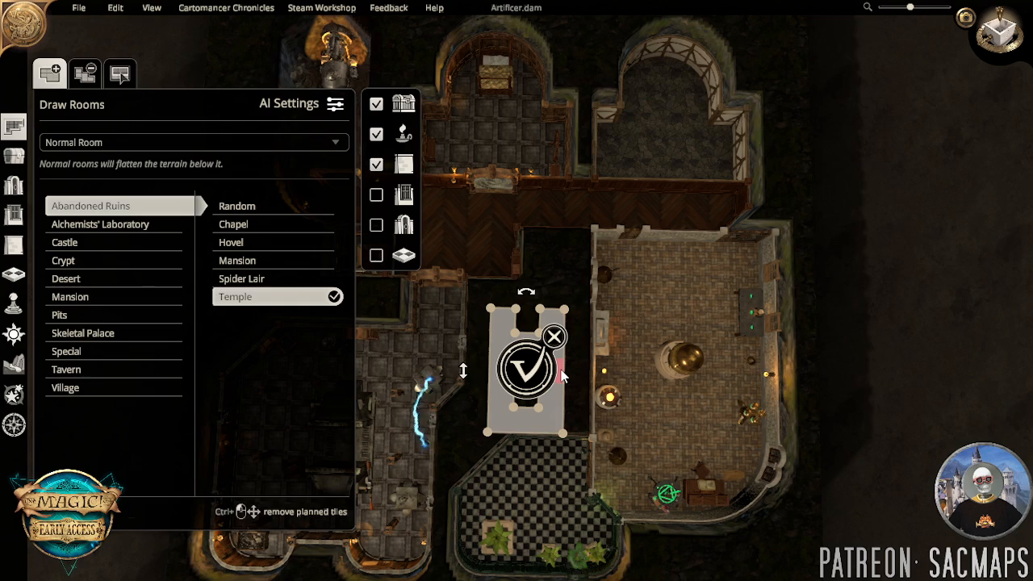
key(ctrl+z)
key(ctrl+z)
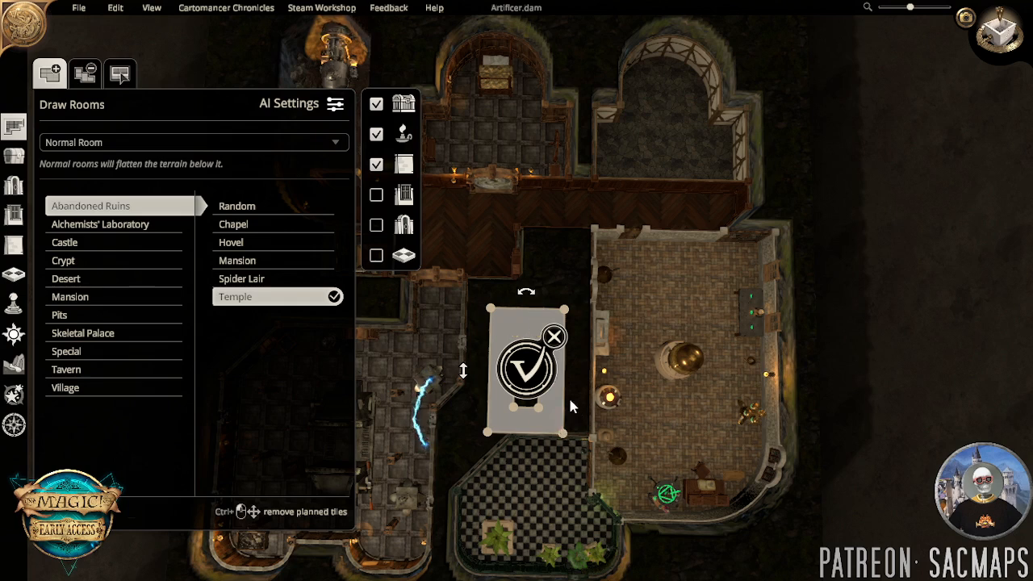
drag(574, 343, 599, 391)
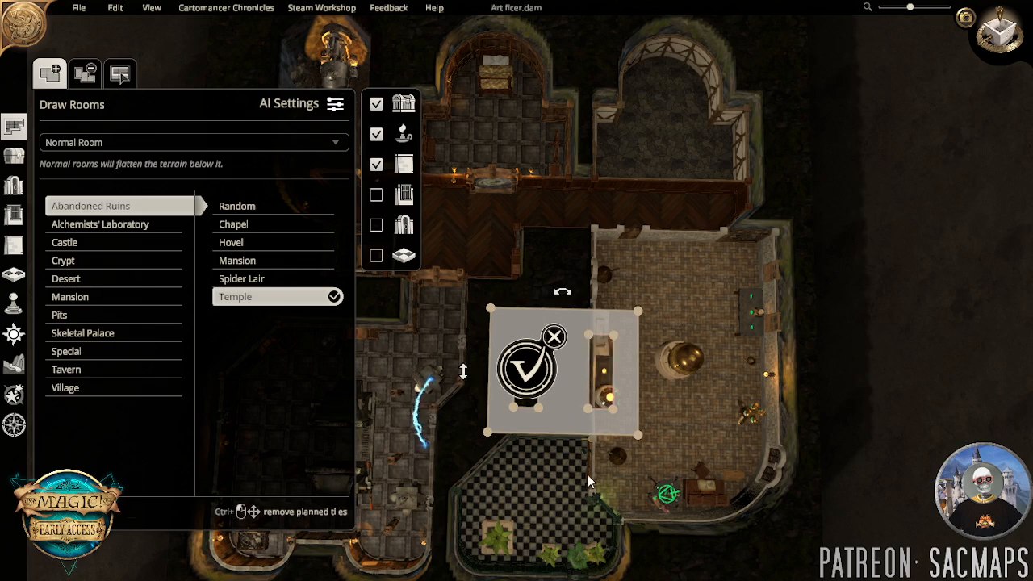
key(ctrl+z)
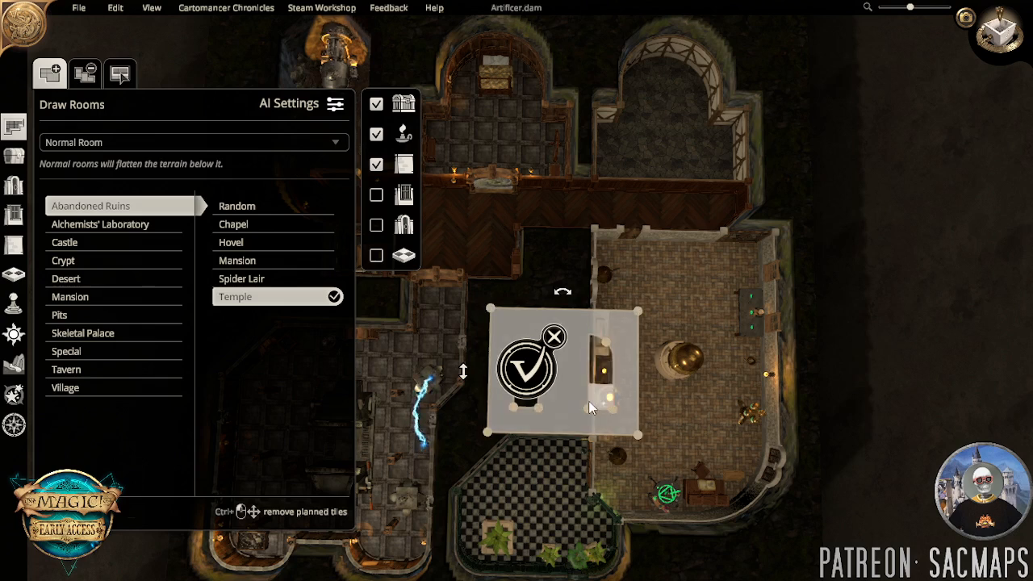
Enlarge the left hole of the room plan, round the corners of both holes and build the temple room.
drag(589, 408, 532, 349)
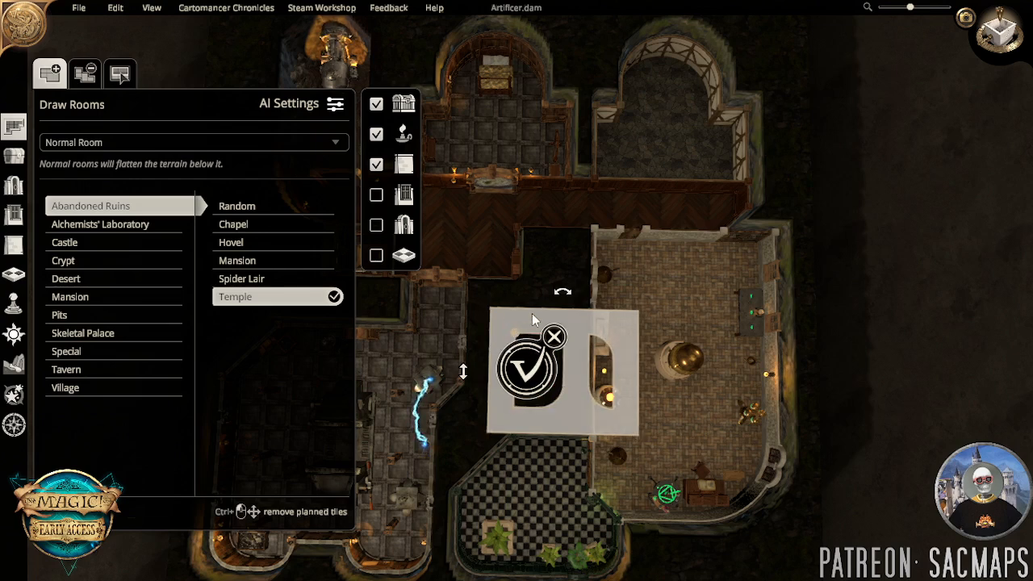
click(534, 362)
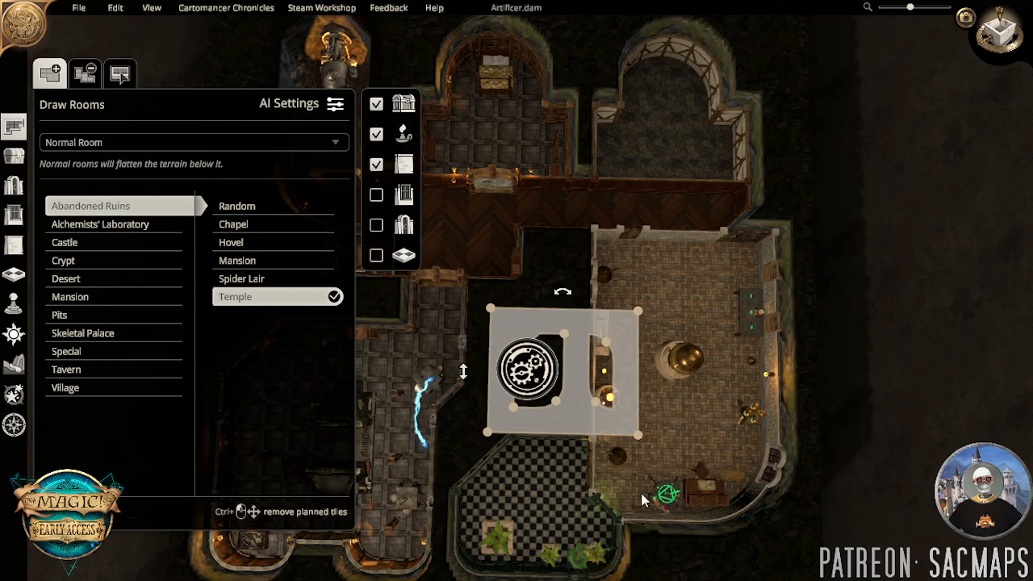
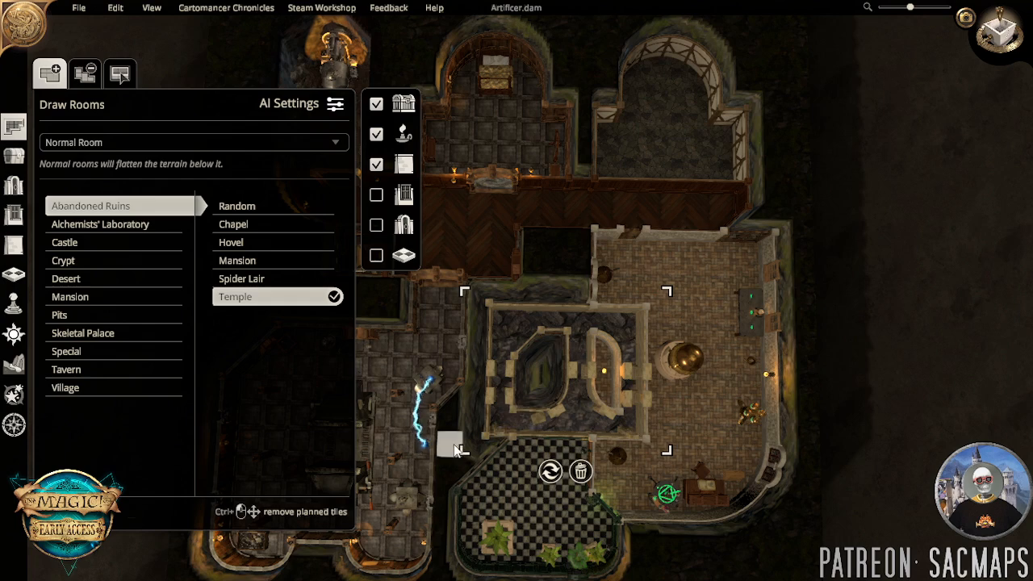
scroll(721, 450, up, 2)
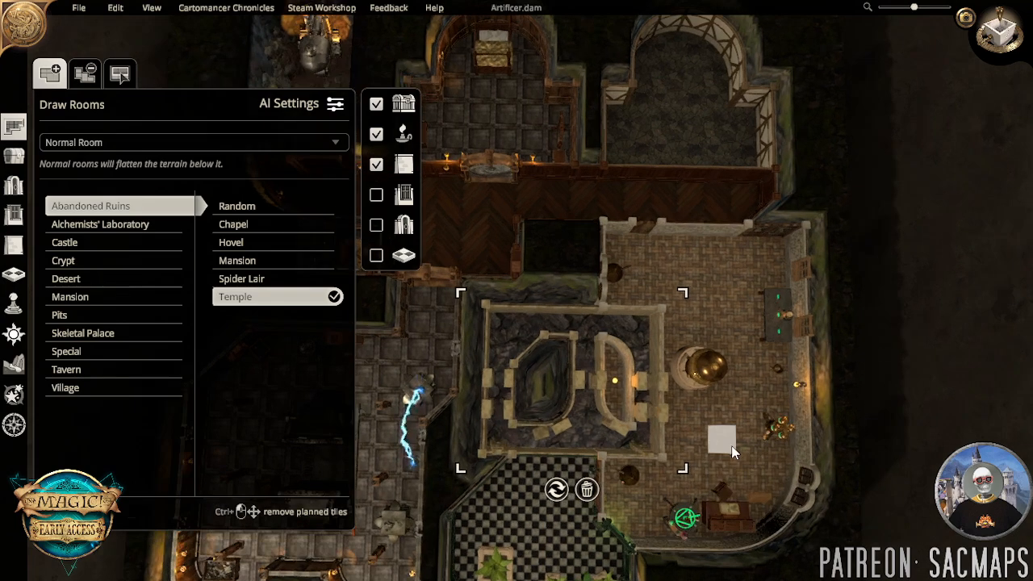
Return the Temple room to its plan, round the four outer corners and build it.
scroll(642, 456, up, 1)
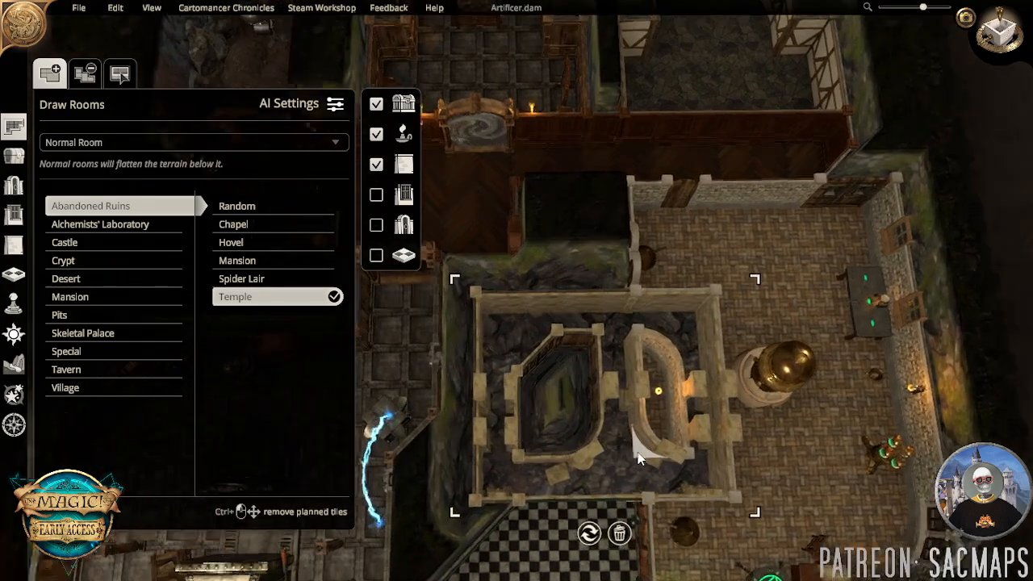
click(638, 456)
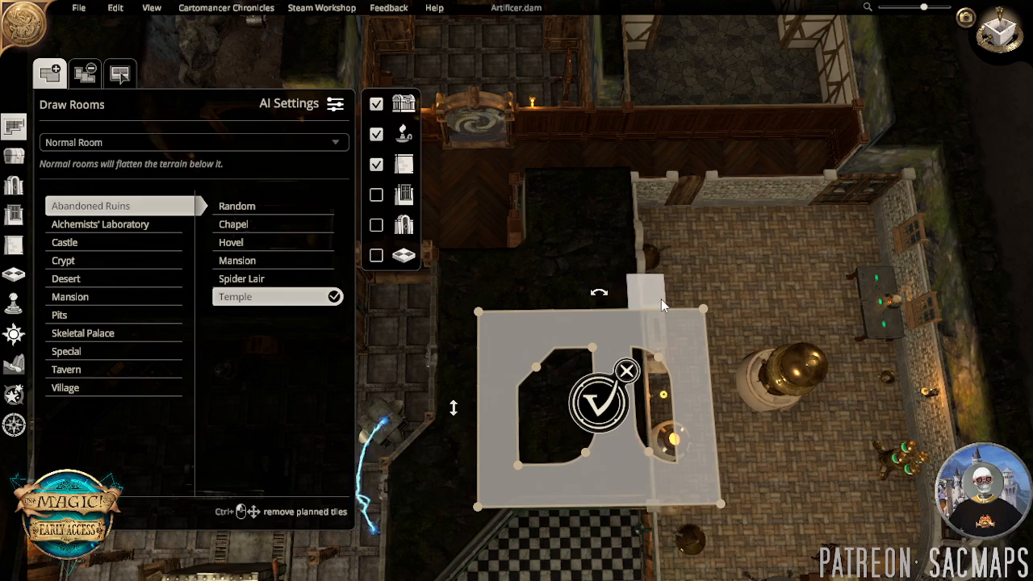
click(629, 371)
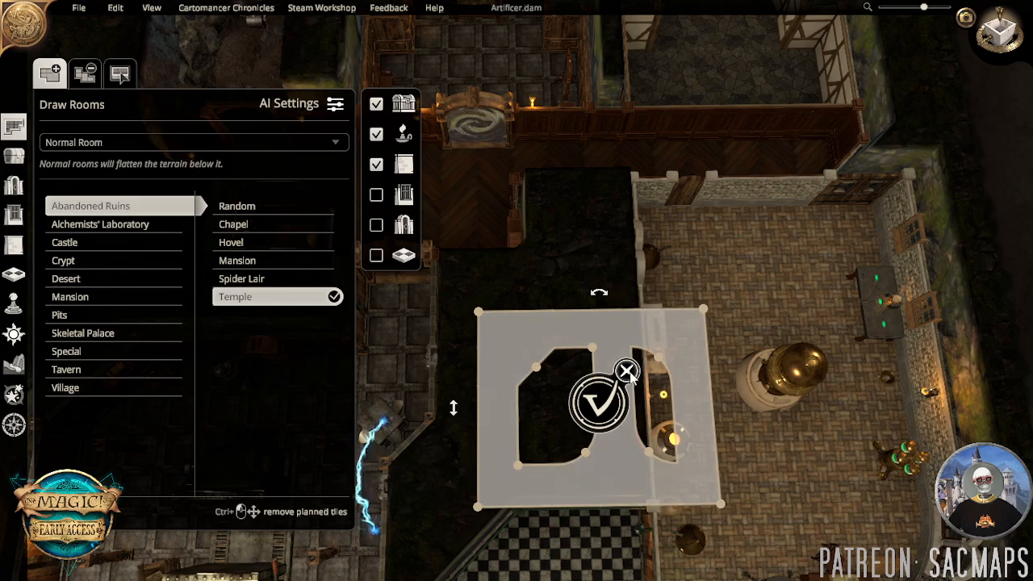
click(630, 371)
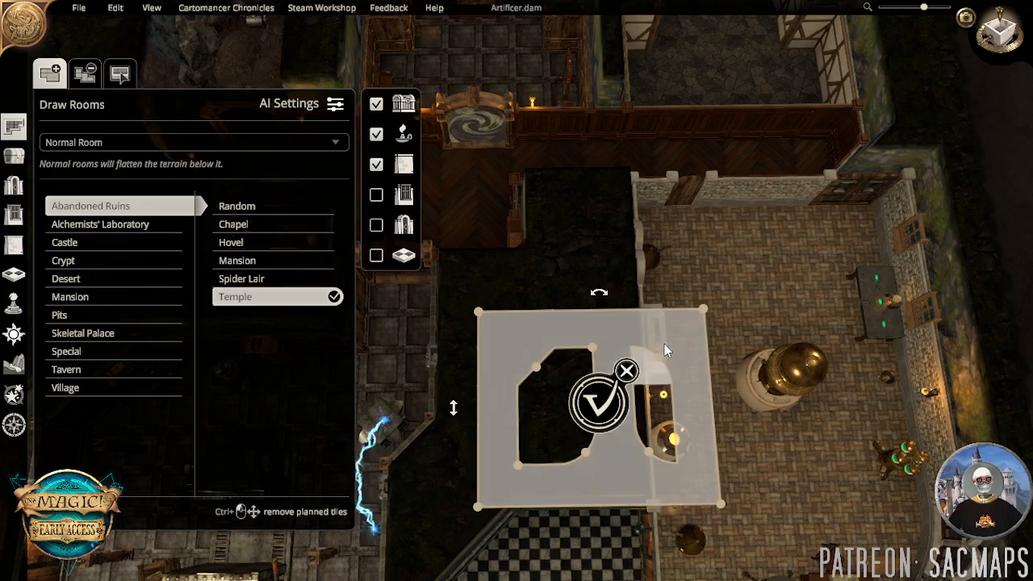
drag(702, 307, 687, 347)
drag(712, 502, 701, 494)
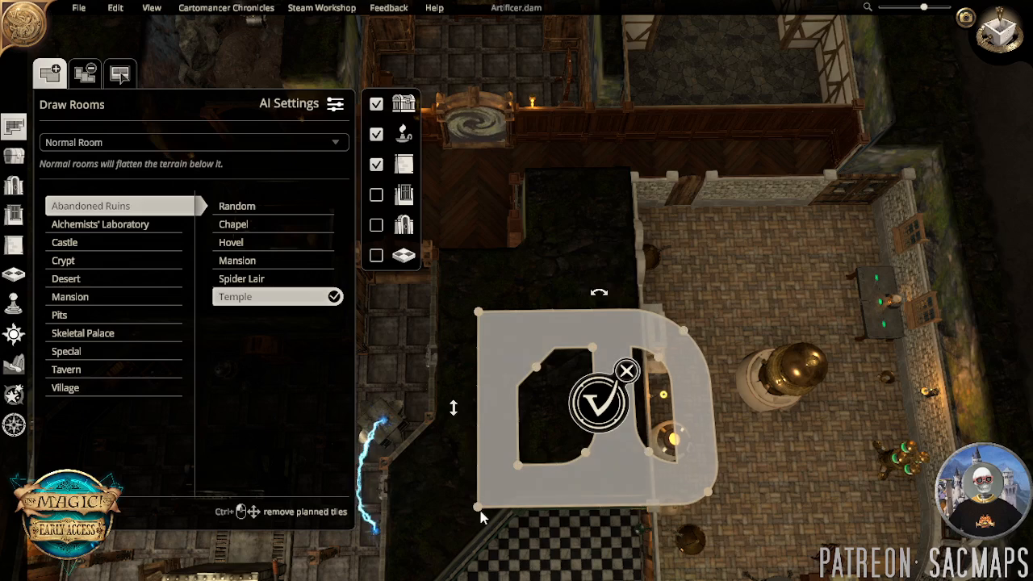
drag(479, 509, 496, 502)
drag(483, 312, 554, 286)
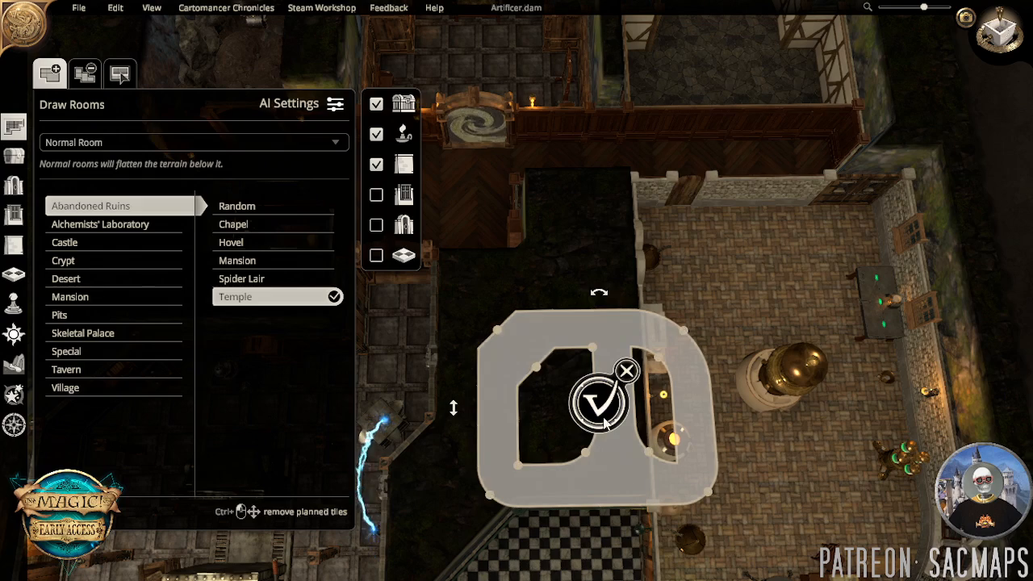
click(642, 445)
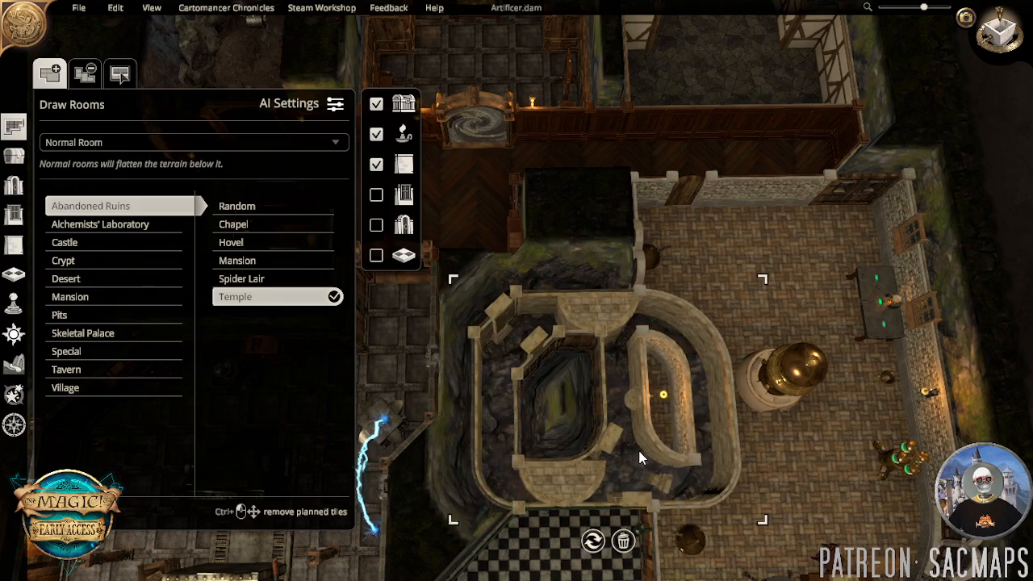
Undo the rounded Temple room's construction and discard its plan.
click(638, 454)
click(628, 372)
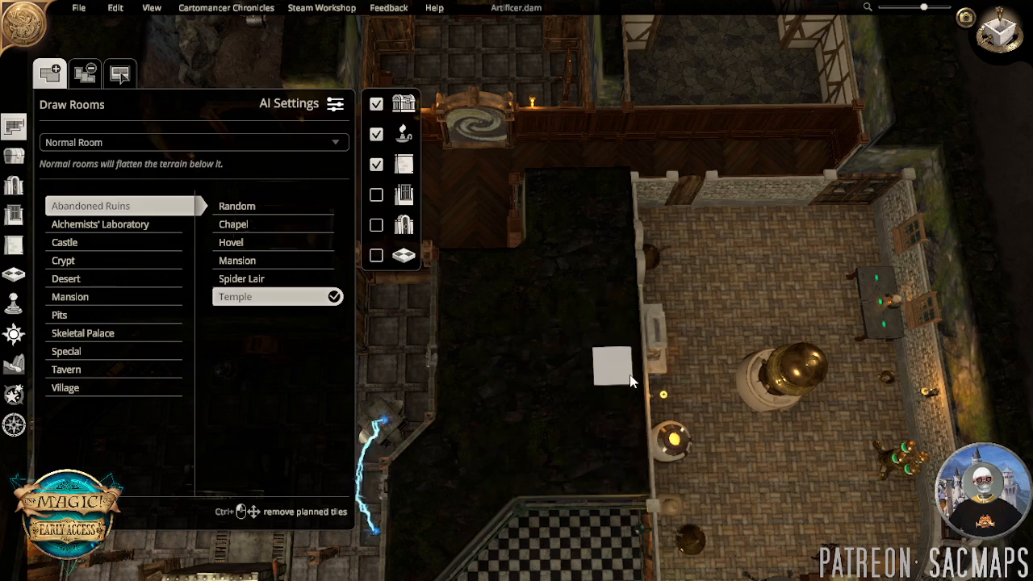
scroll(624, 375, down, 3)
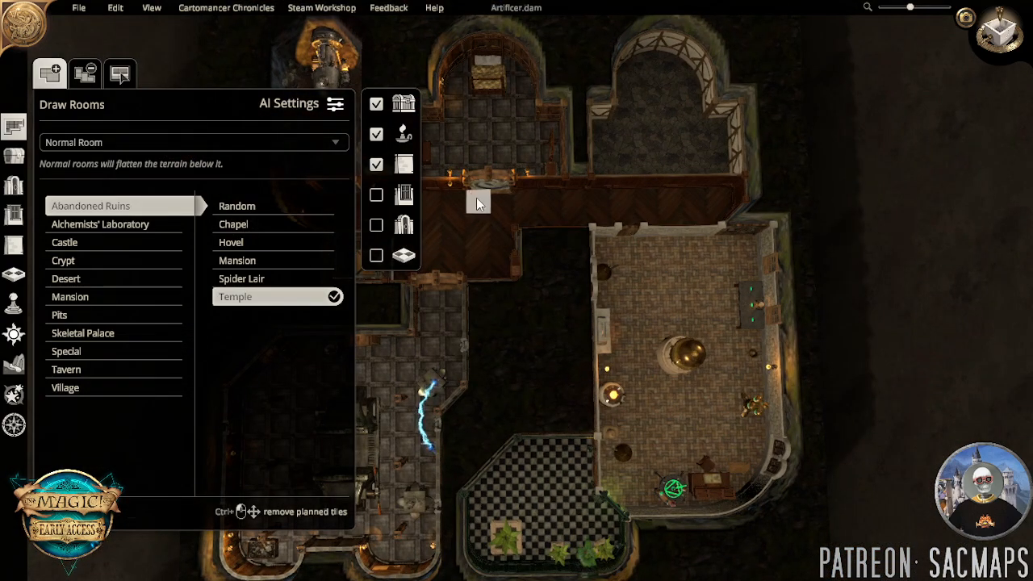
Select the Mansion master bedroom behind the hallway for room editing and regenerate its furnishings repeatedly.
right_drag(465, 209, 494, 404)
click(120, 73)
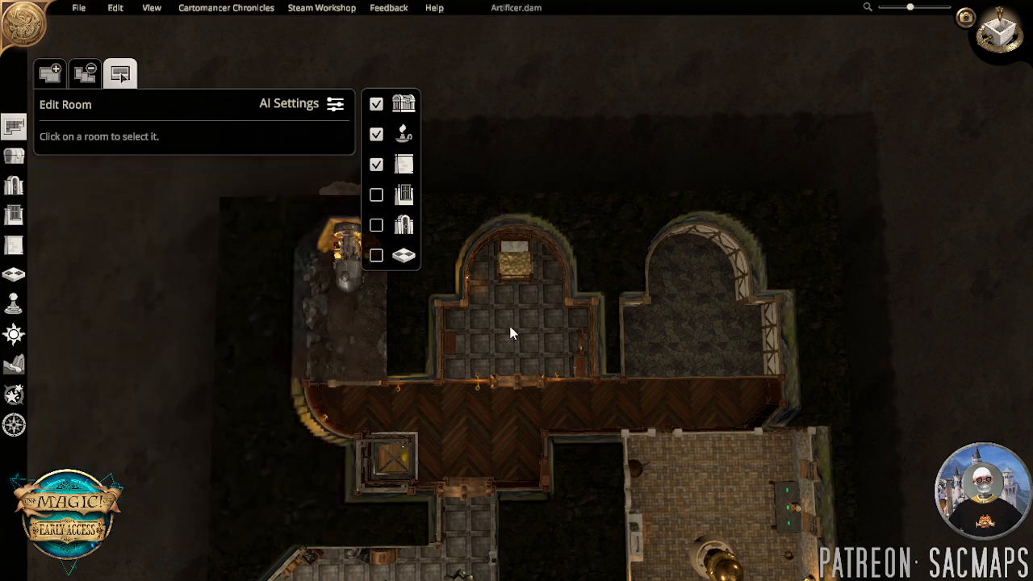
click(515, 354)
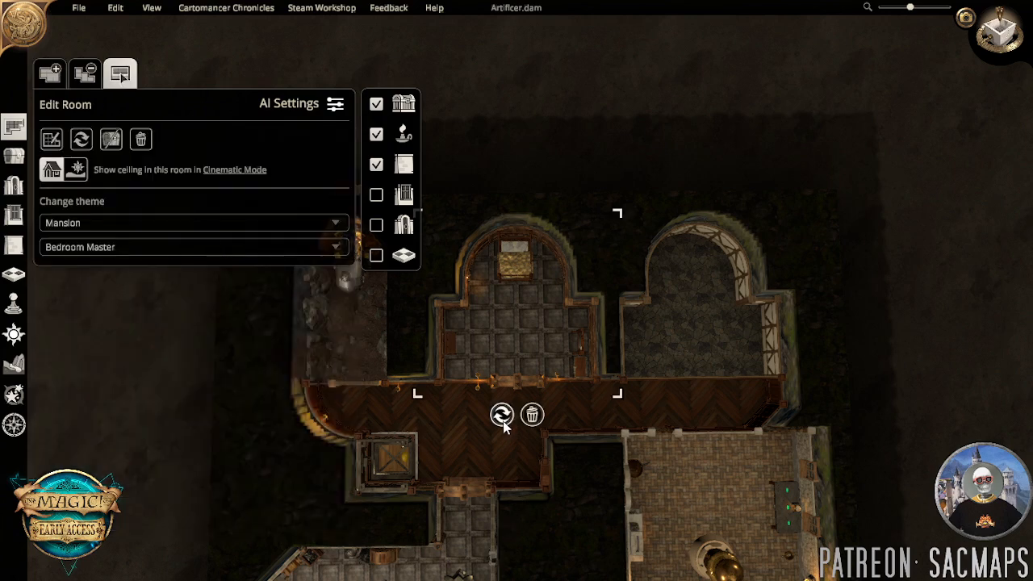
scroll(527, 477, up, 4)
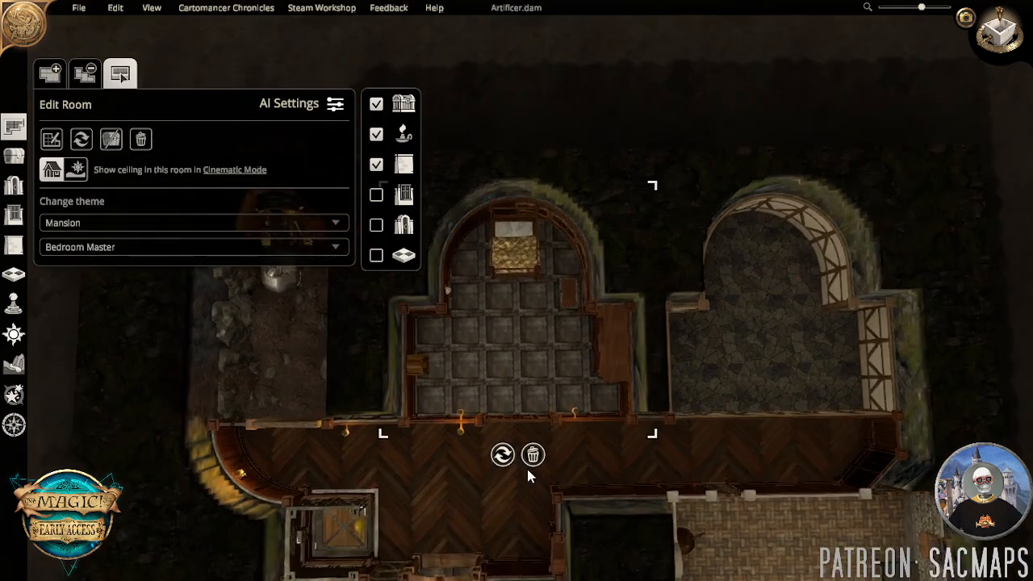
scroll(516, 366, up, 5)
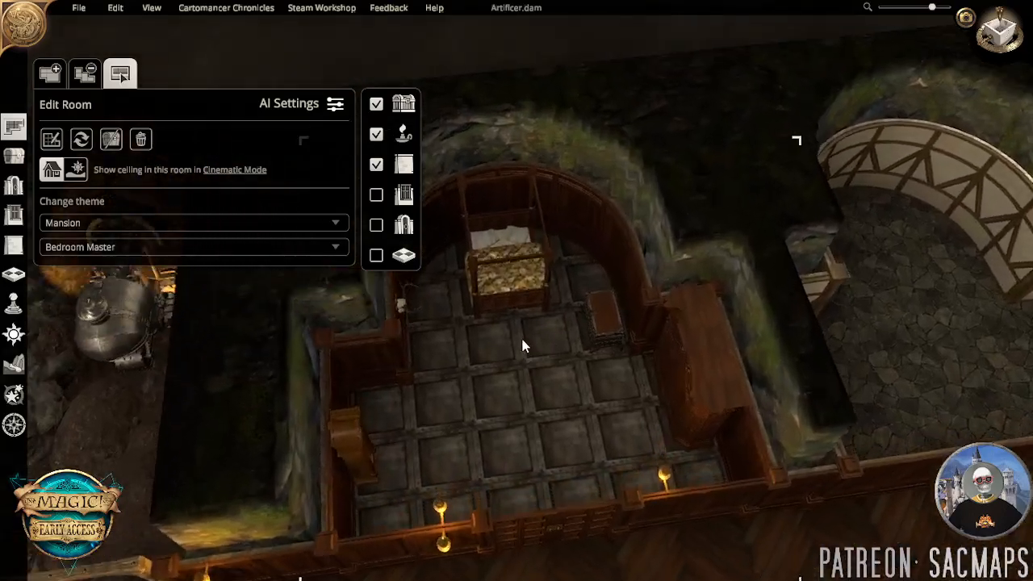
mouse_move(523, 346)
right_down()
mouse_move(467, 327)
mouse_move(477, 349)
mouse_move(494, 325)
mouse_move(493, 341)
mouse_move(611, 326)
mouse_move(638, 281)
mouse_move(629, 353)
mouse_move(553, 501)
mouse_move(510, 547)
right_up()
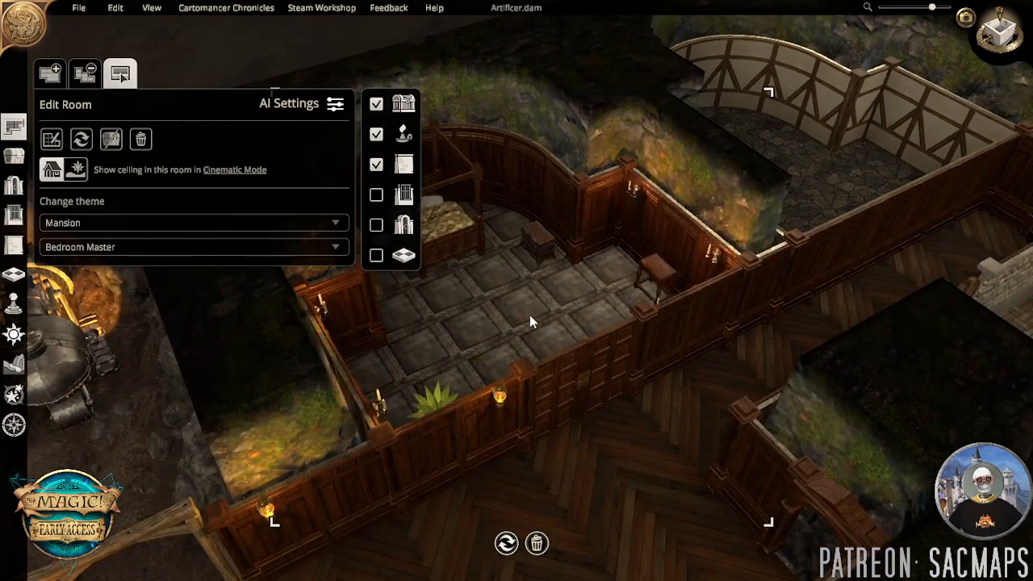
right_drag(530, 314, 387, 390)
click(443, 512)
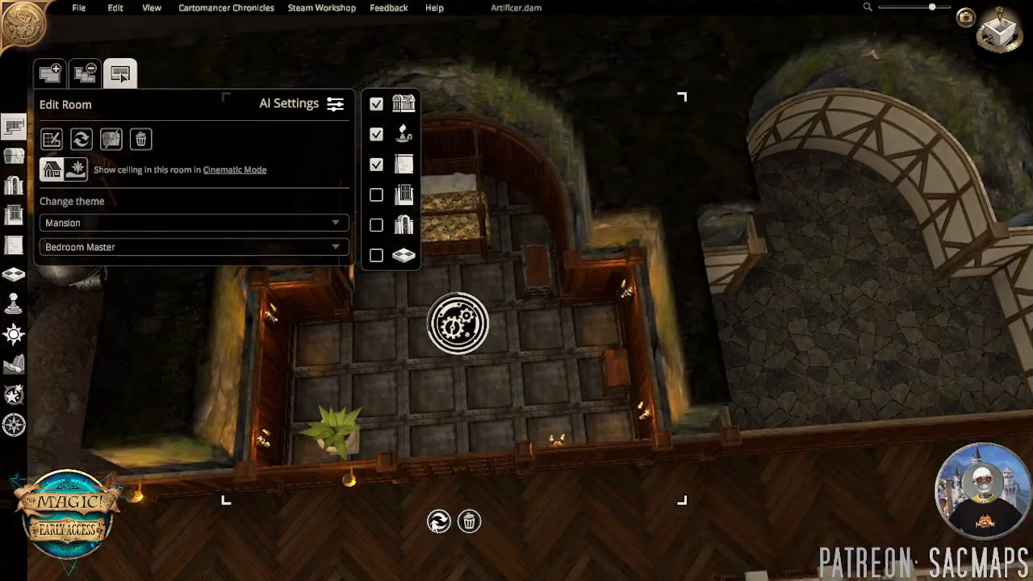
Change the selected bedroom's room type to Bedroom Servants and regenerate its furnishings.
click(107, 248)
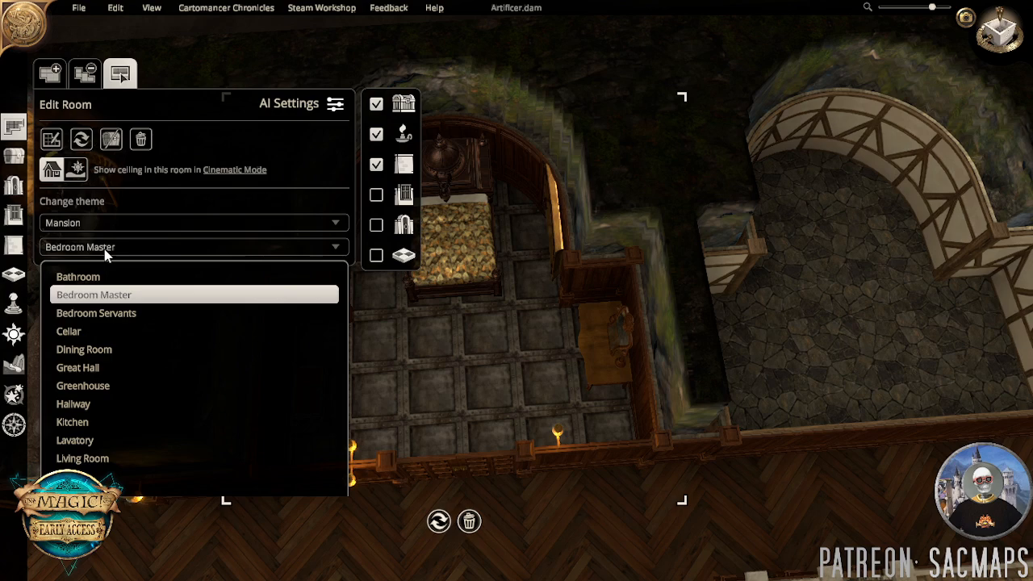
click(134, 315)
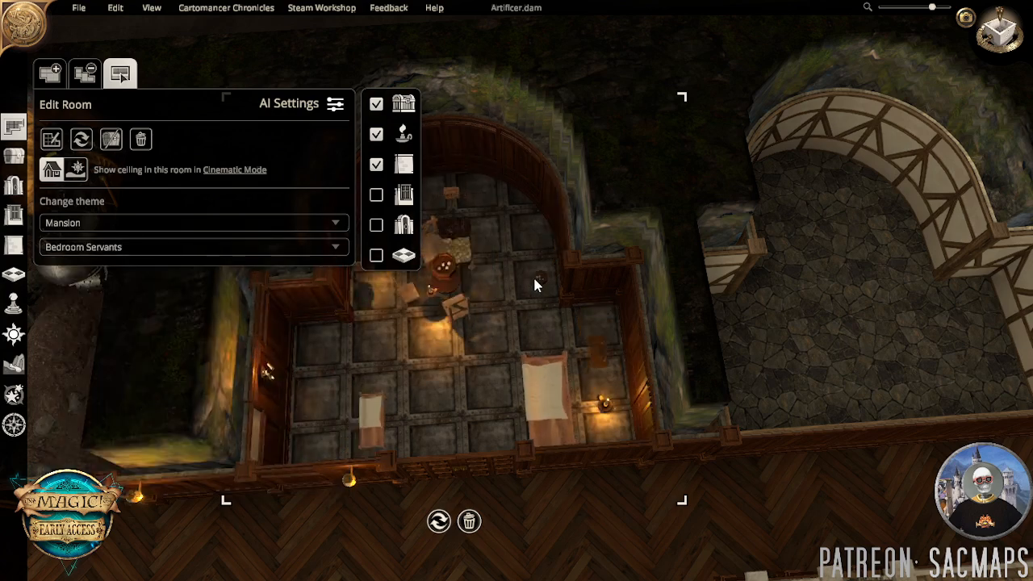
right_drag(535, 281, 596, 334)
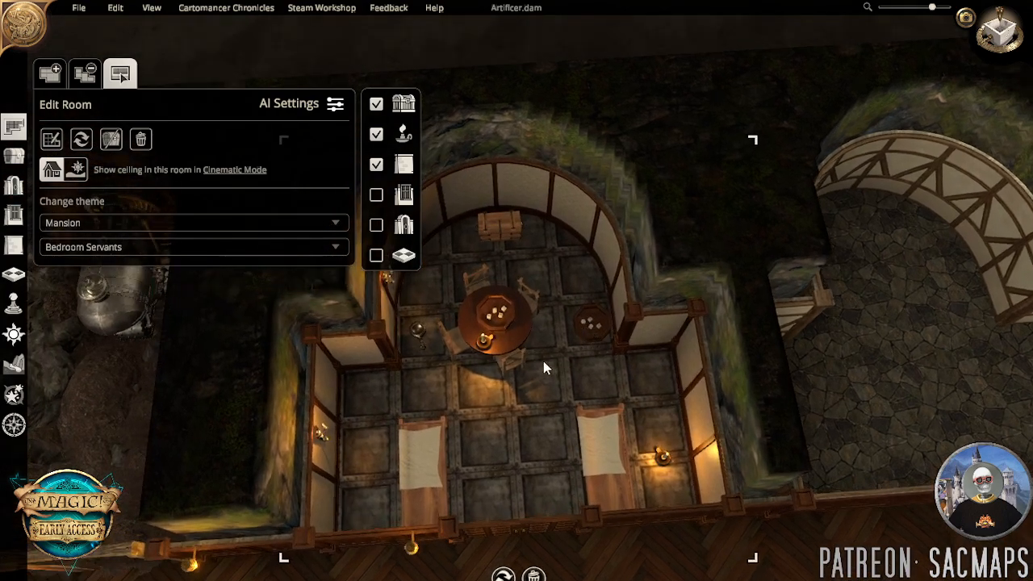
click(503, 576)
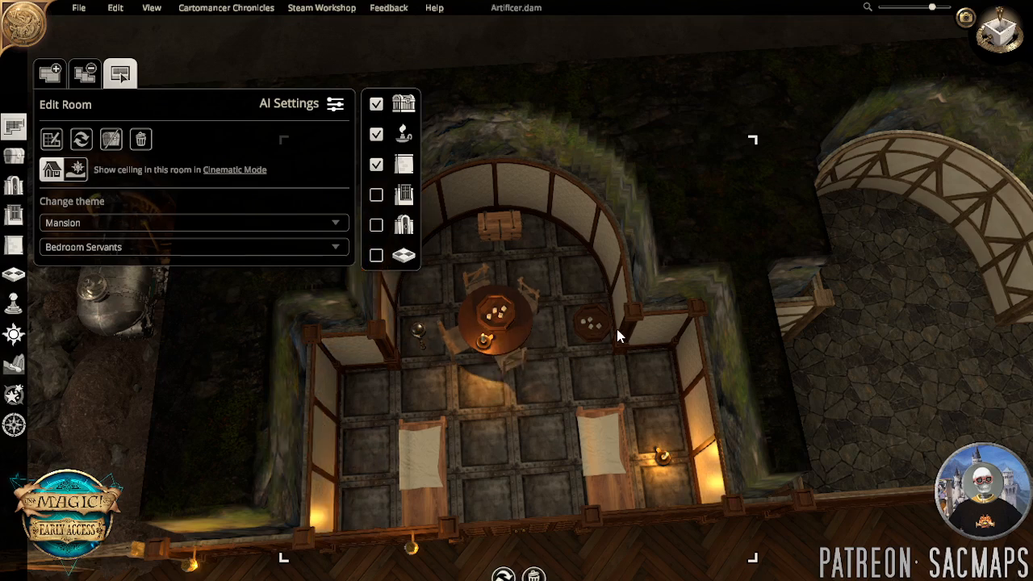
click(512, 573)
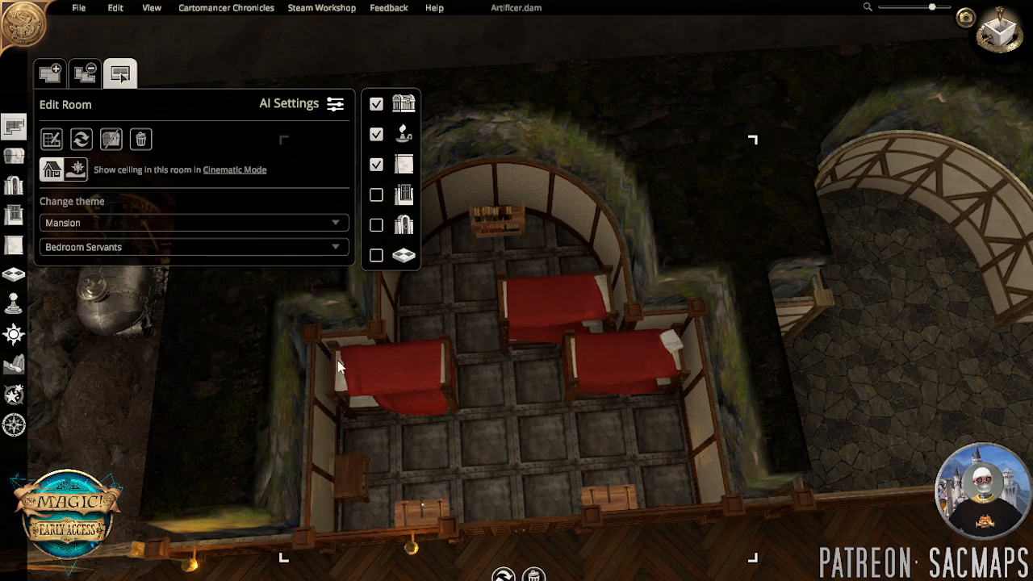
Change the selected room's theme to Tavern with the Bedroom type and regenerate its furnishings.
click(80, 226)
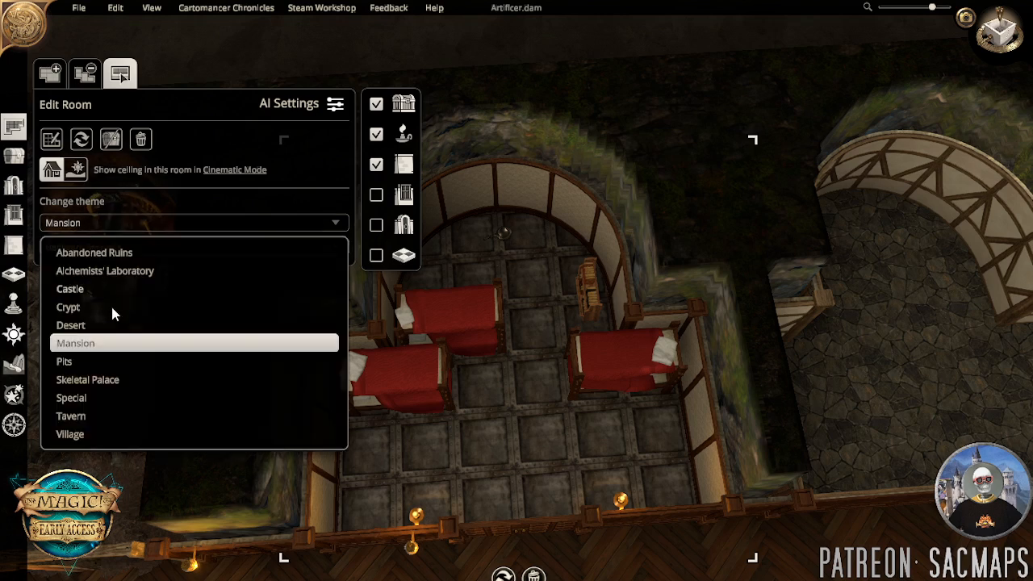
click(136, 418)
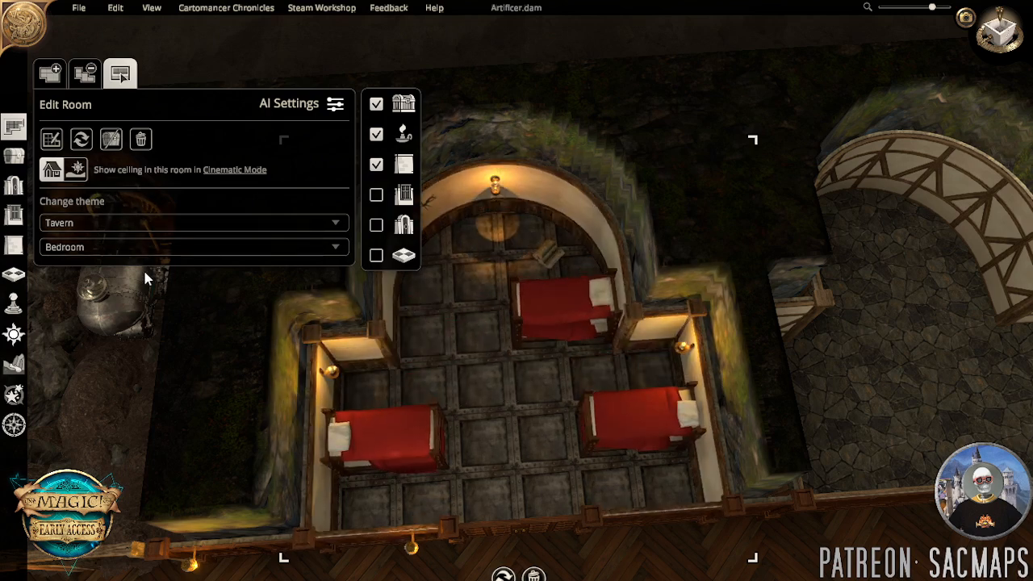
click(166, 247)
click(337, 508)
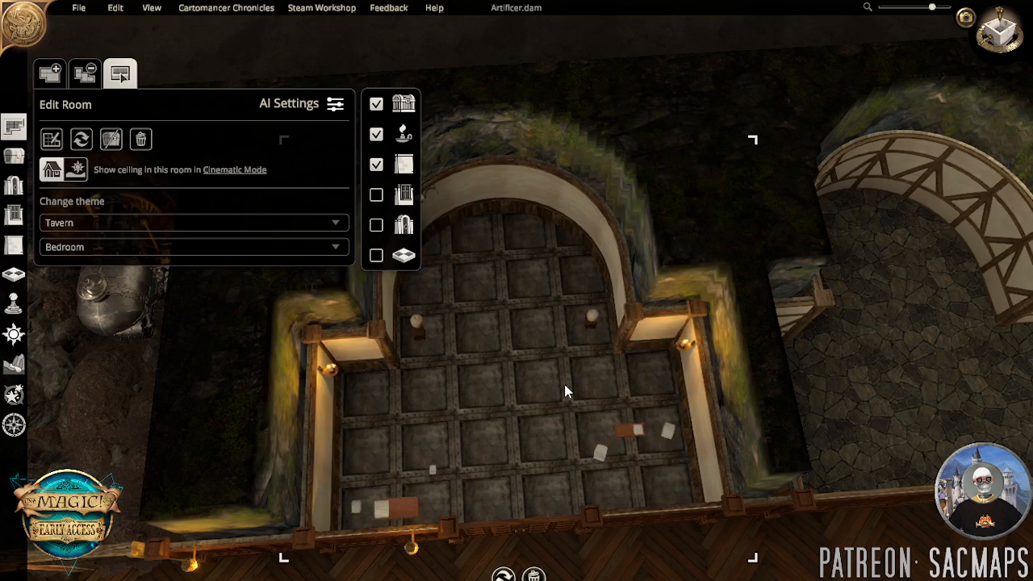
click(502, 576)
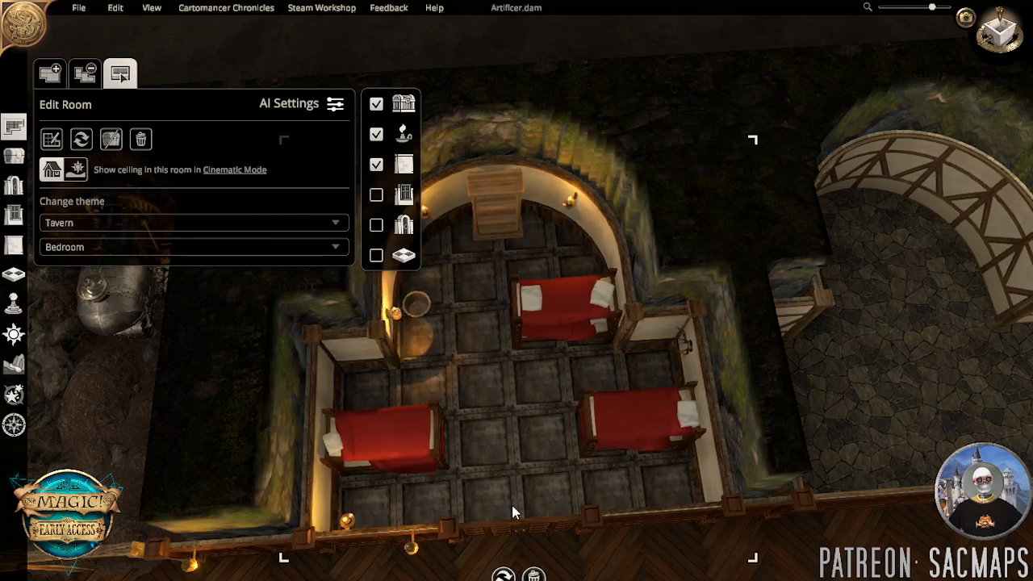
click(502, 576)
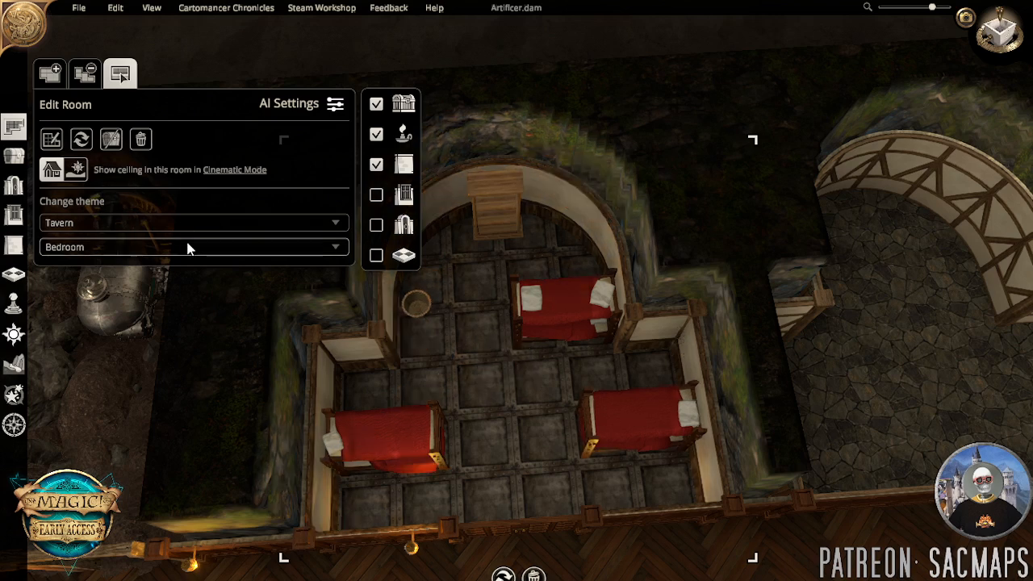
click(173, 255)
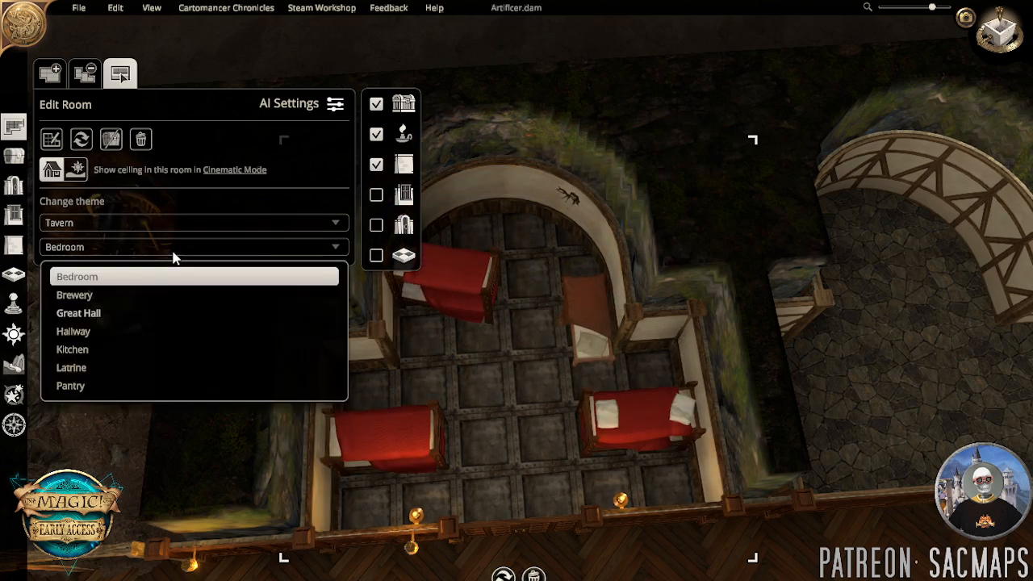
Try the Castle theme with the Bedroom type on the selected room, and undo the change.
click(167, 235)
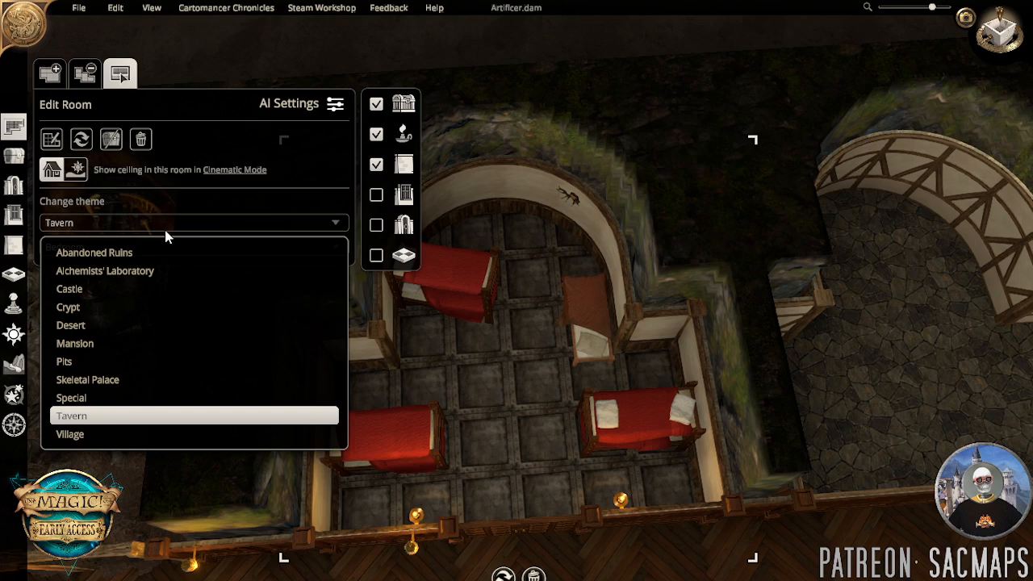
click(90, 289)
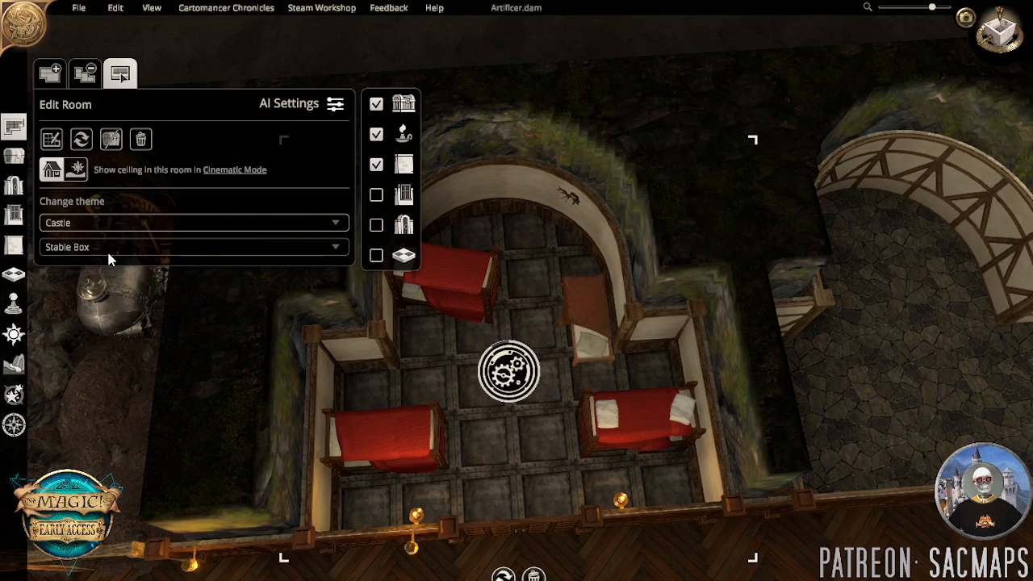
click(107, 249)
click(102, 313)
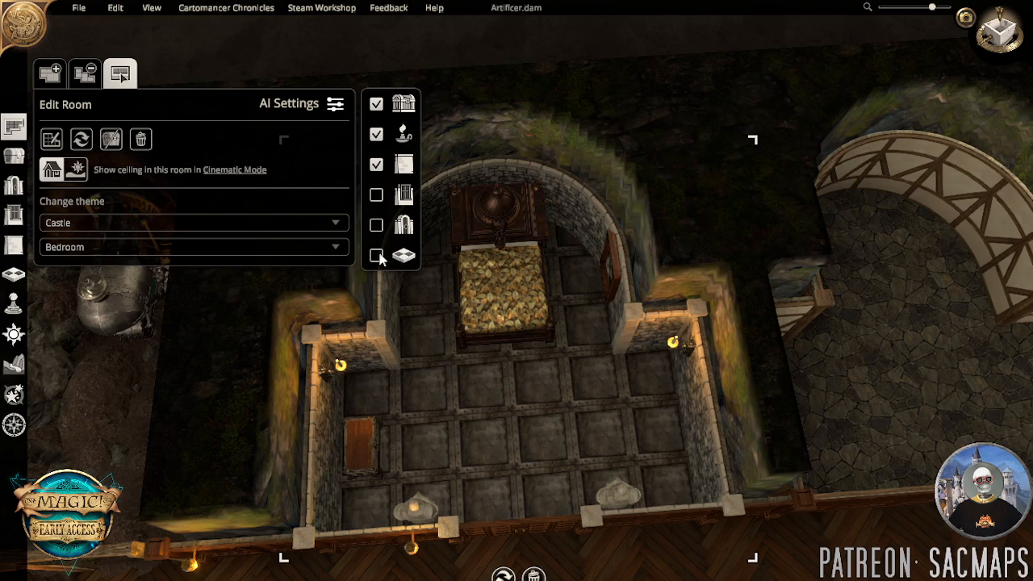
key(ctrl+z)
Exclude walls from the AI generation settings and refurnish the selected room as a Castle Bedroom.
click(379, 165)
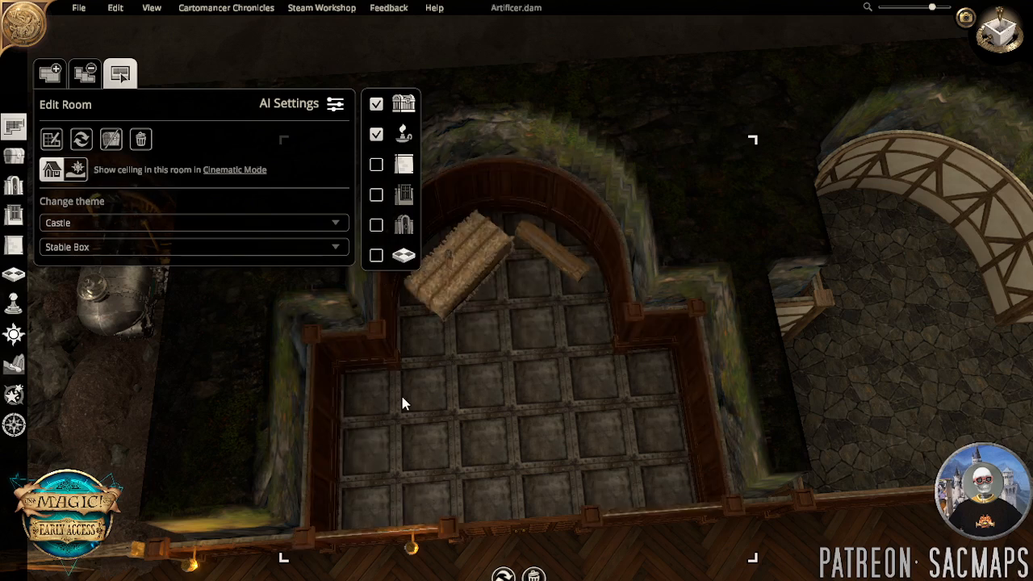
click(131, 250)
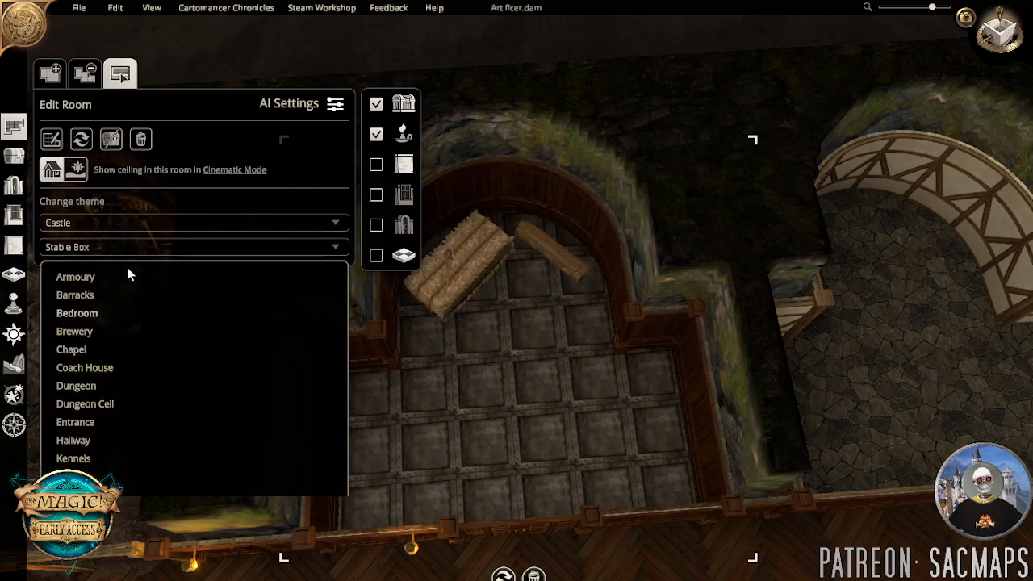
click(120, 313)
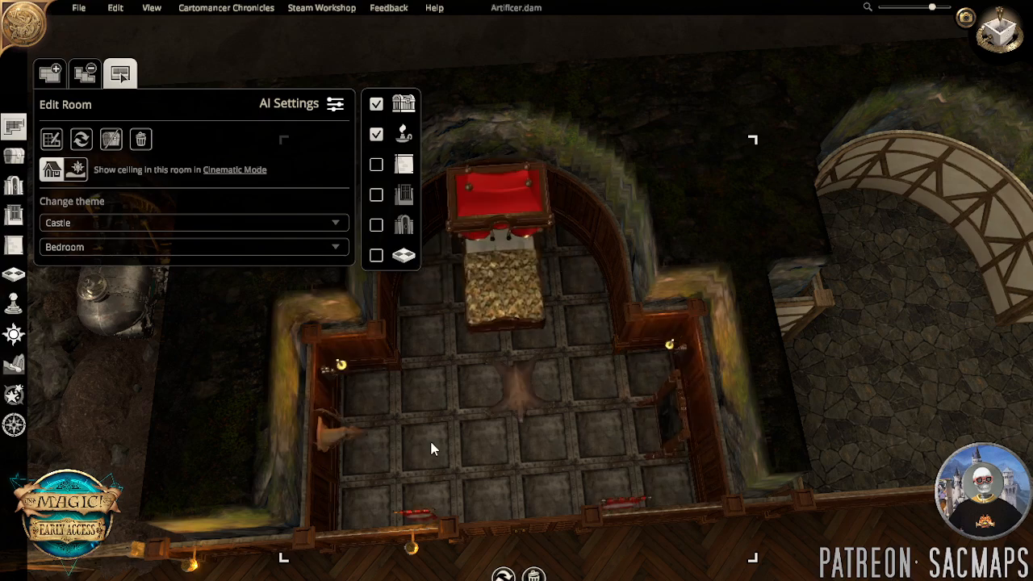
Switch to object placement and delete the red-canopied bed from the alcove of the Castle bedroom.
middle_drag(431, 443, 460, 389)
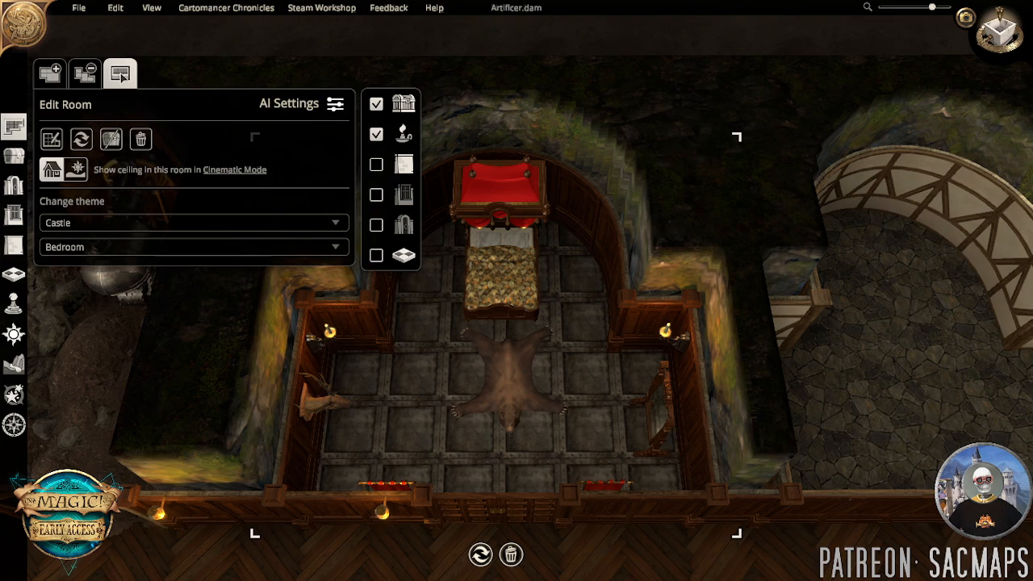
middle_drag(580, 367, 785, 339)
scroll(675, 376, up, 2)
middle_drag(675, 376, 548, 417)
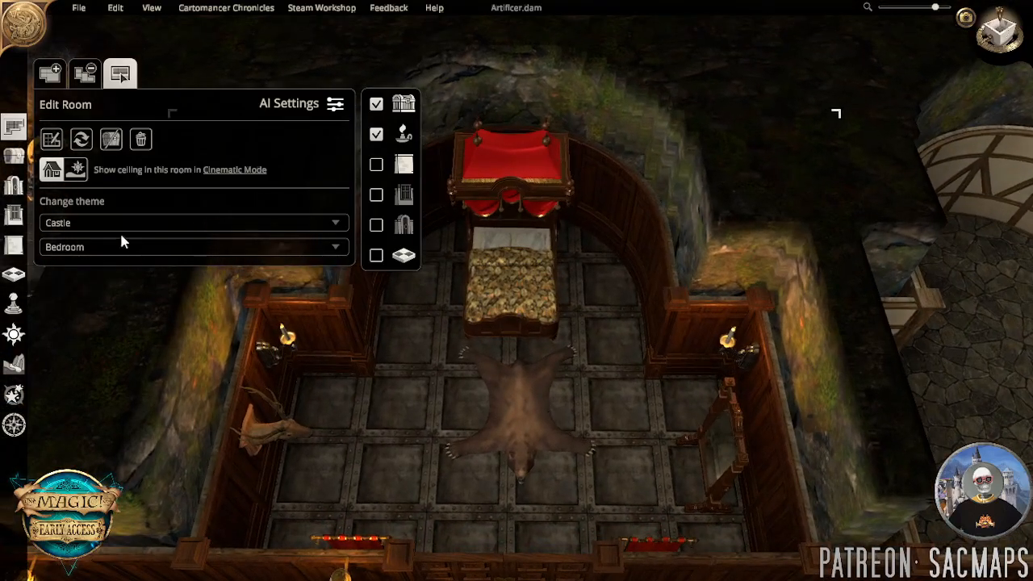
click(14, 155)
click(537, 293)
key(Delete)
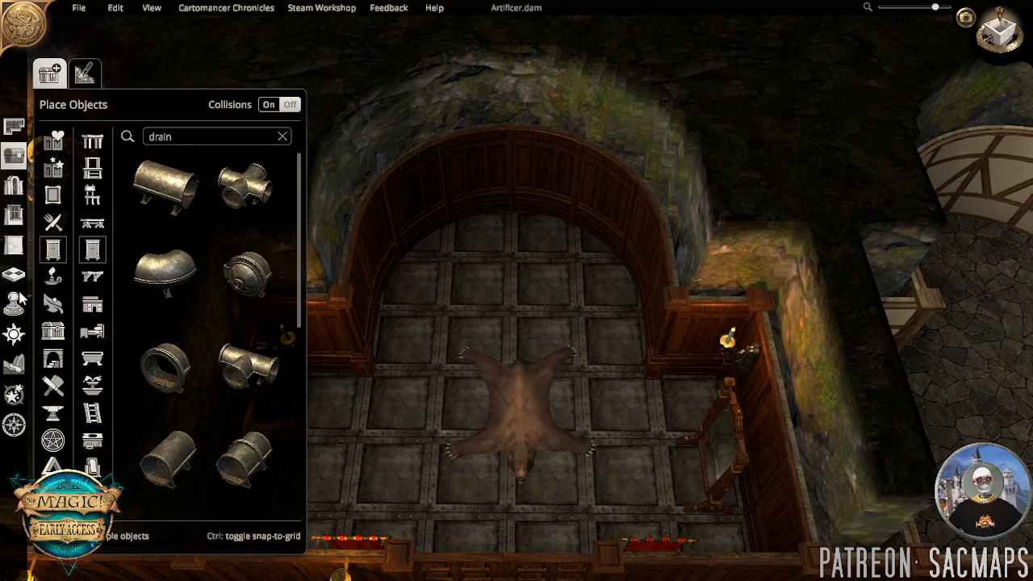
Change all walls in the Castle bedroom to the Reinforced Wood style.
click(14, 245)
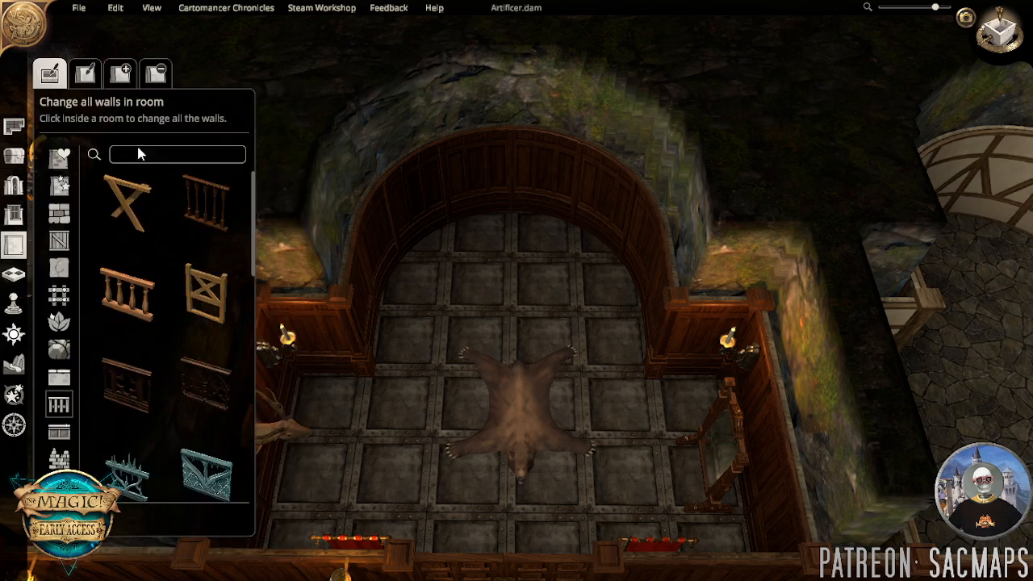
click(59, 241)
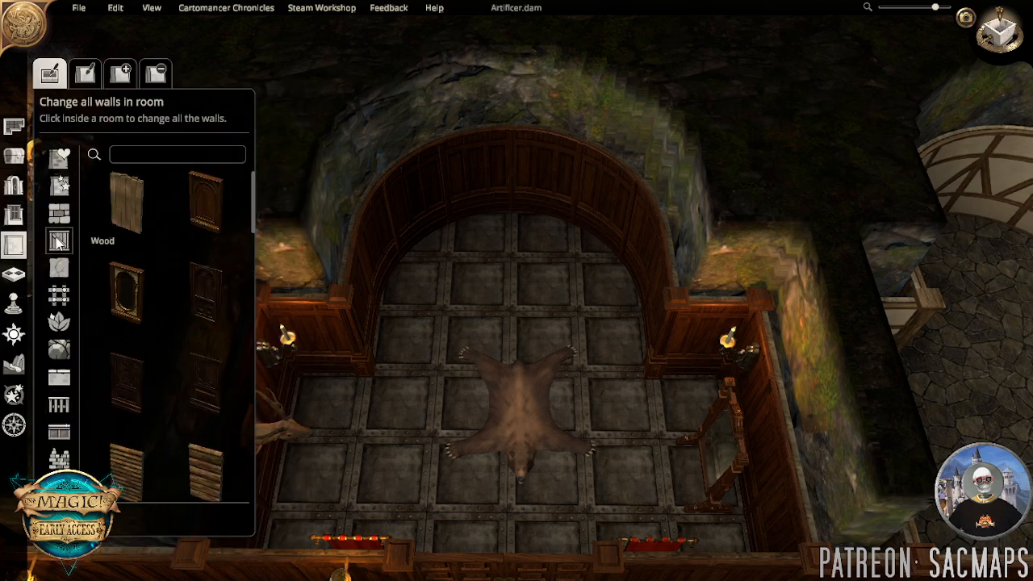
scroll(178, 348, down, 2)
scroll(175, 297, down, 6)
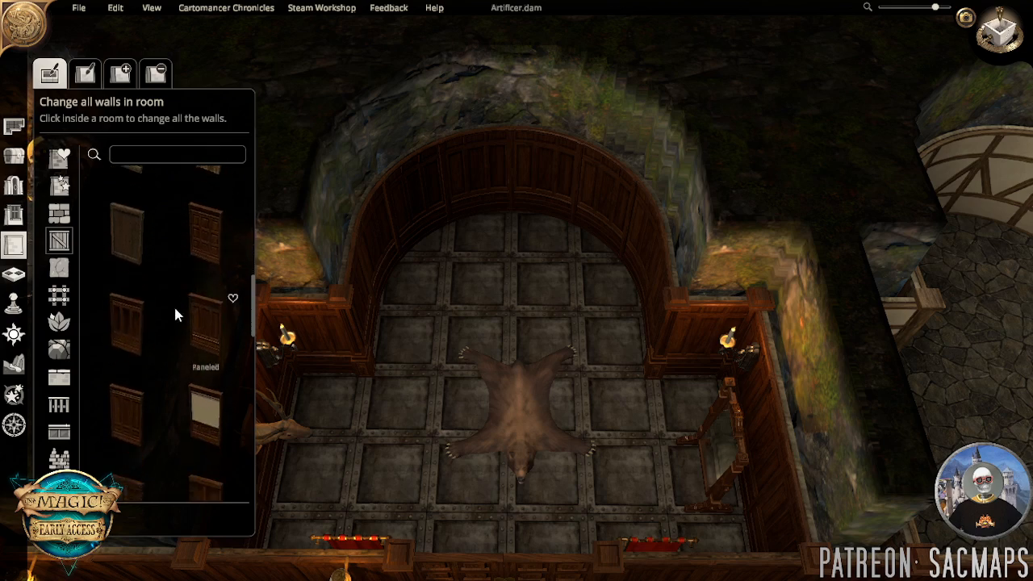
scroll(162, 320, up, 1)
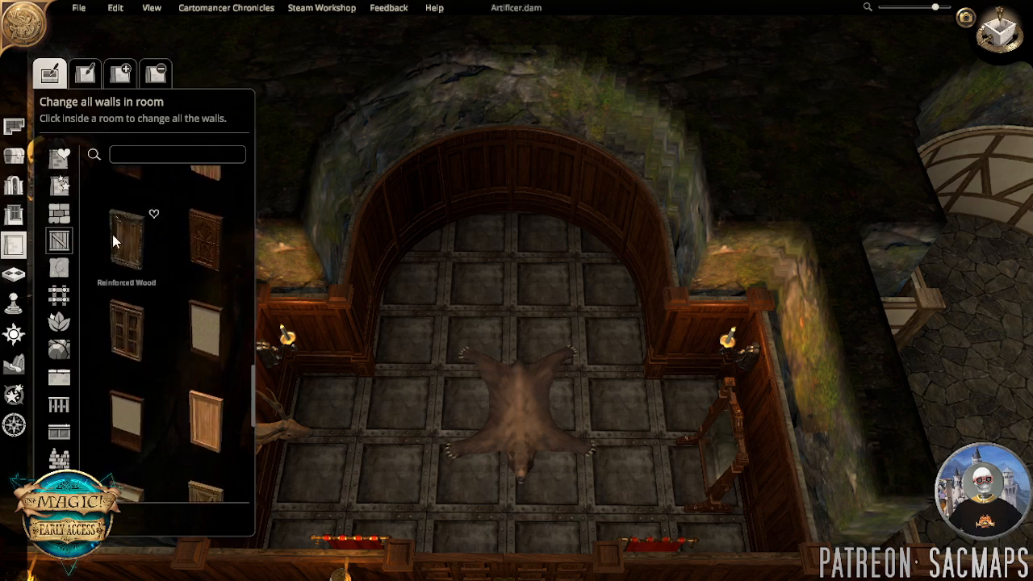
click(113, 237)
click(534, 300)
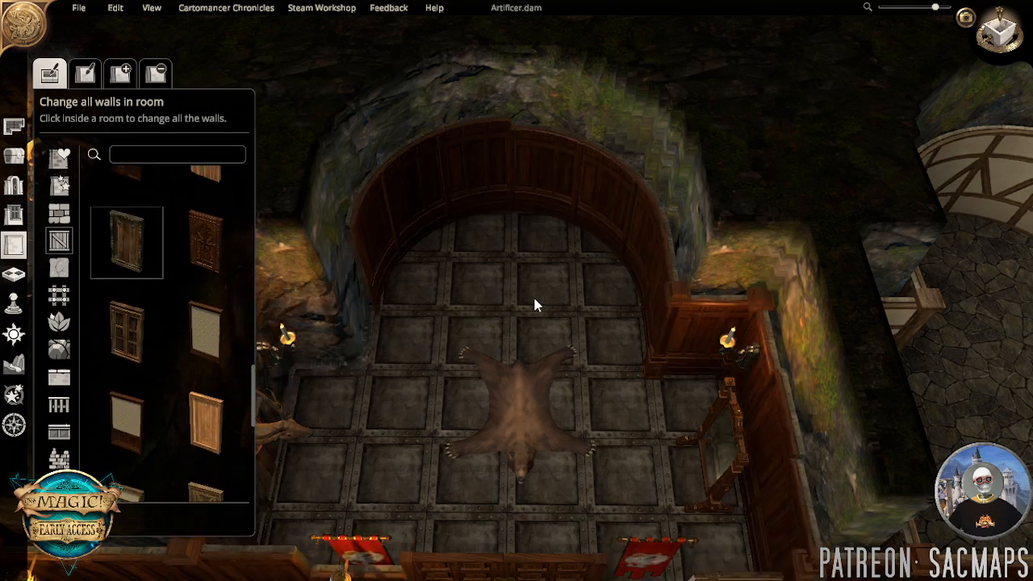
middle_drag(531, 303, 368, 223)
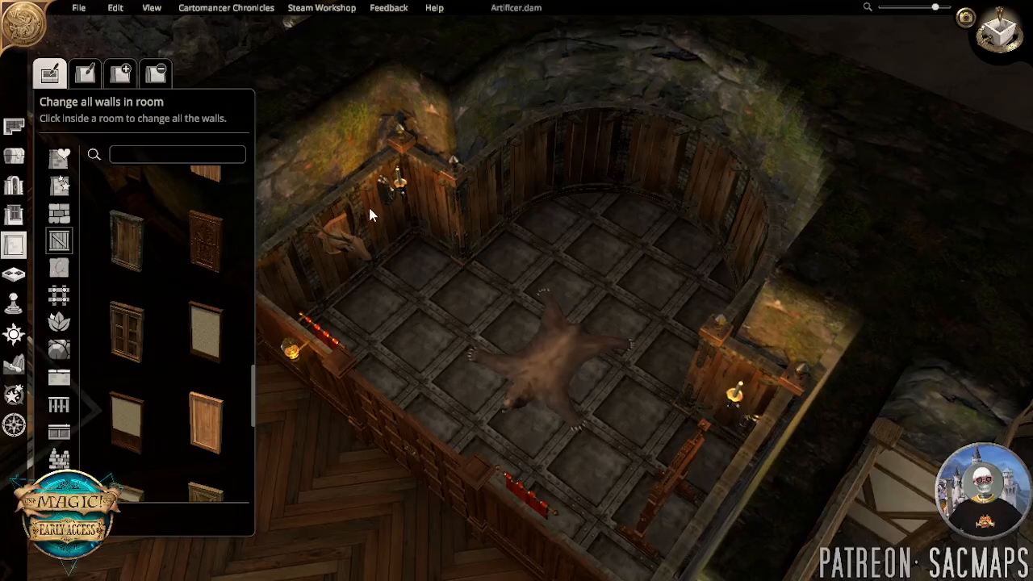
Select the mounted animal head on the side wall and examine the wood walls around the alcove.
click(345, 254)
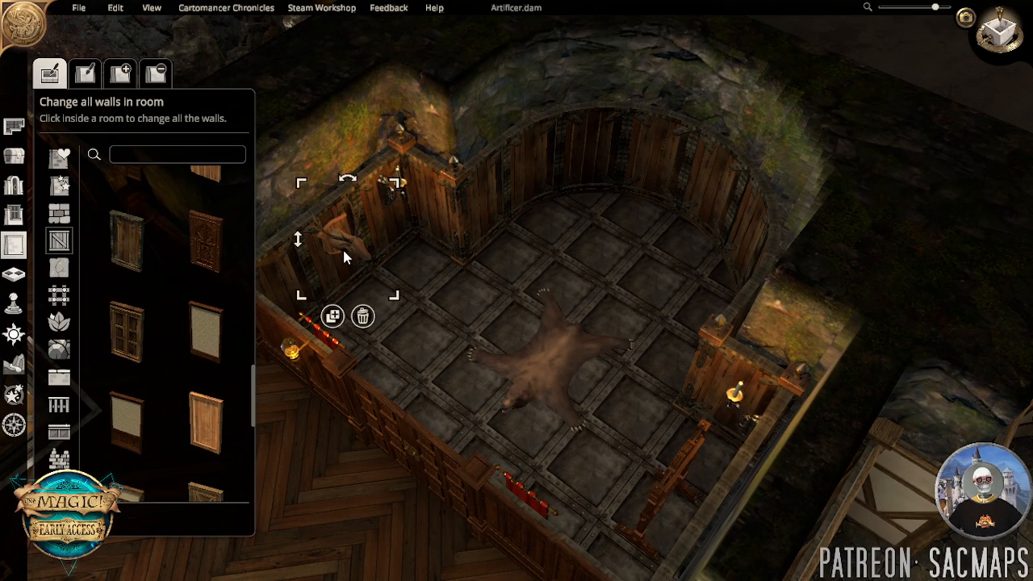
mouse_move(548, 311)
middle_down()
mouse_move(697, 339)
mouse_move(567, 360)
mouse_move(625, 422)
mouse_move(578, 385)
mouse_move(554, 324)
mouse_move(559, 270)
mouse_move(578, 257)
mouse_move(583, 277)
mouse_move(538, 248)
middle_up()
key(a)
key(d)
scroll(582, 276, up, 3)
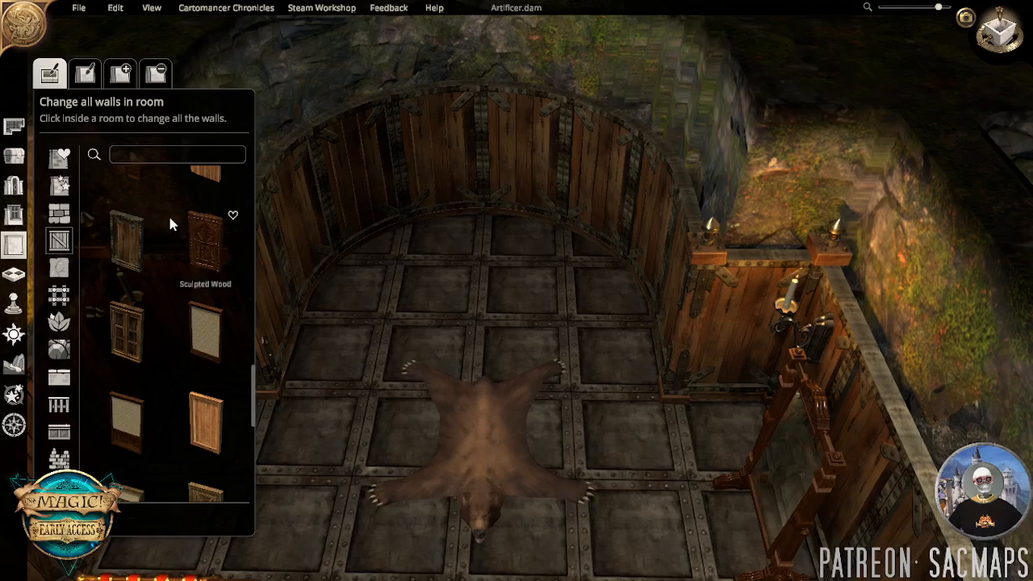
Search the placeable objects for "bed" and browse the favourite objects.
click(14, 156)
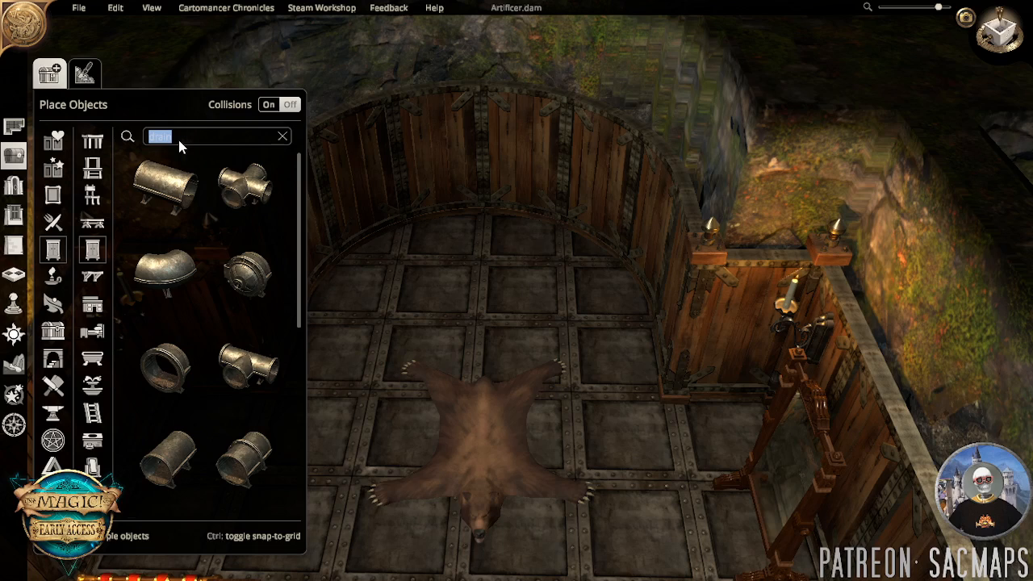
text(bed)
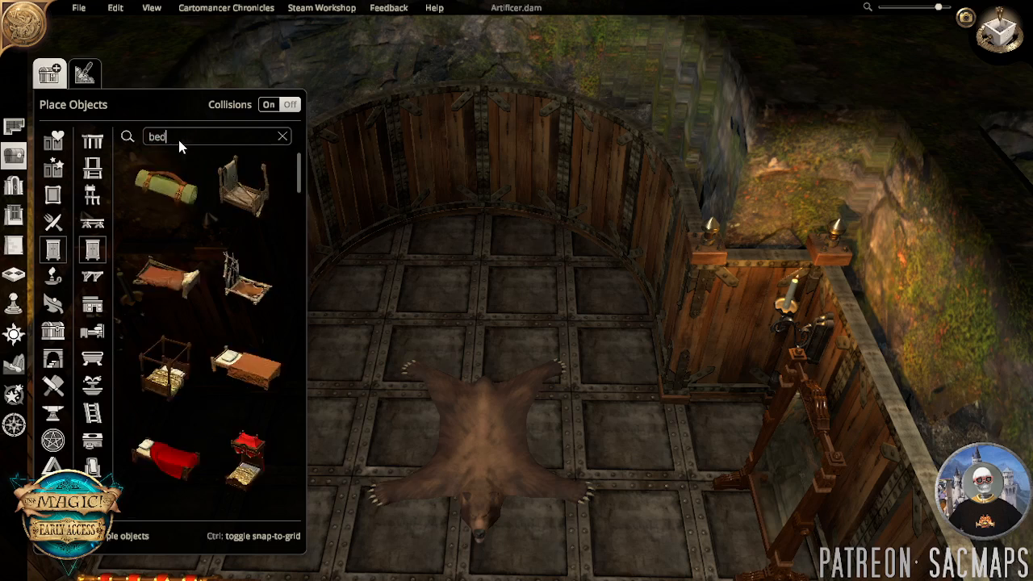
click(57, 145)
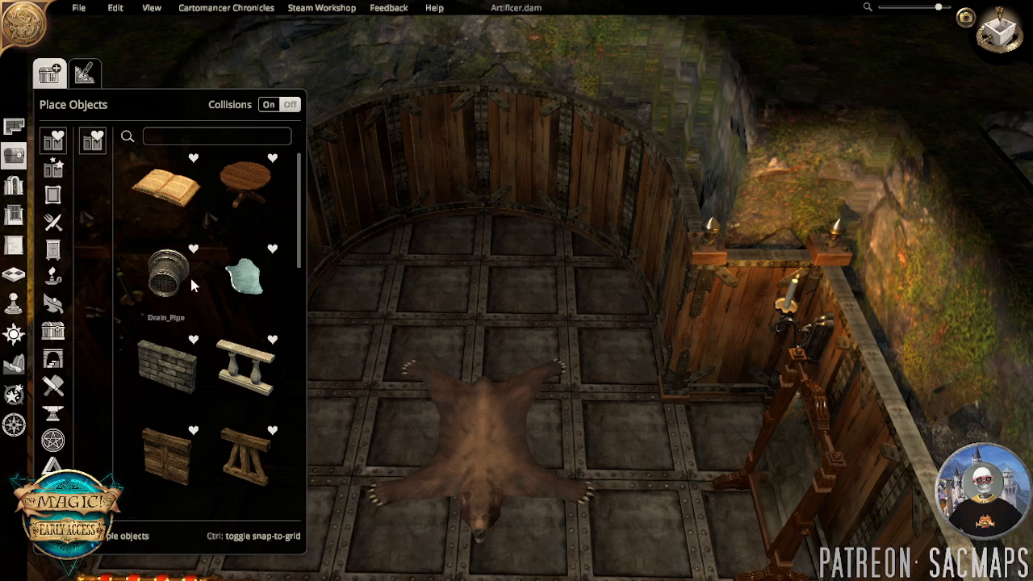
scroll(209, 298, down, 5)
scroll(206, 303, down, 5)
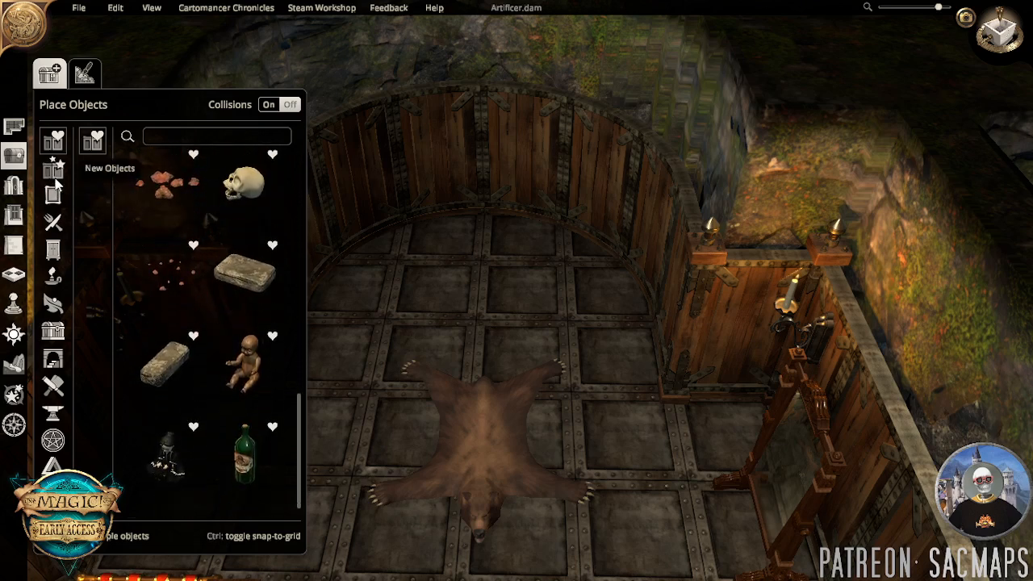
Search the placeable objects for "bed" again and browse the matching beds and pillows.
click(147, 138)
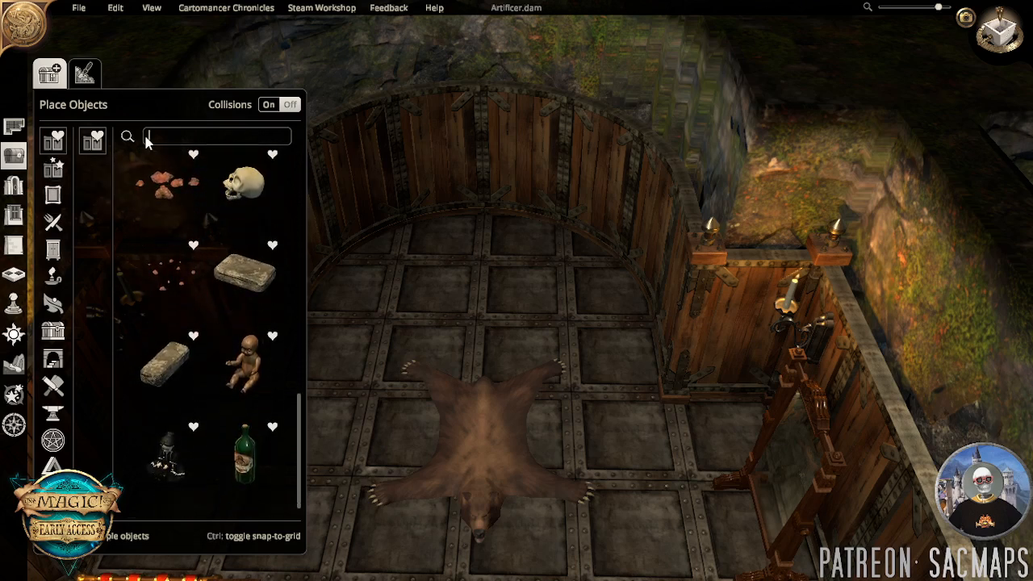
text(bed)
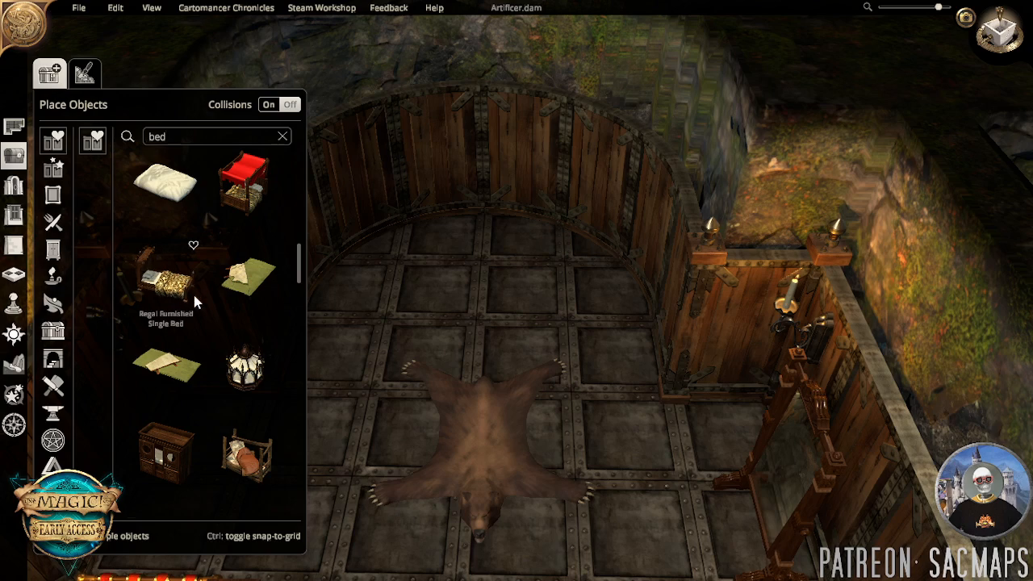
scroll(229, 281, down, 5)
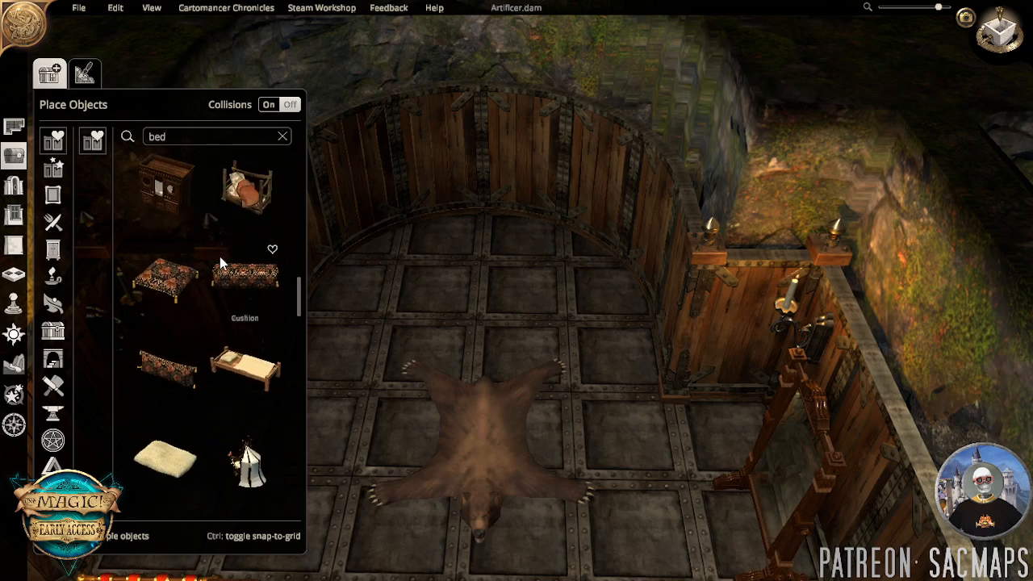
scroll(224, 176, down, 10)
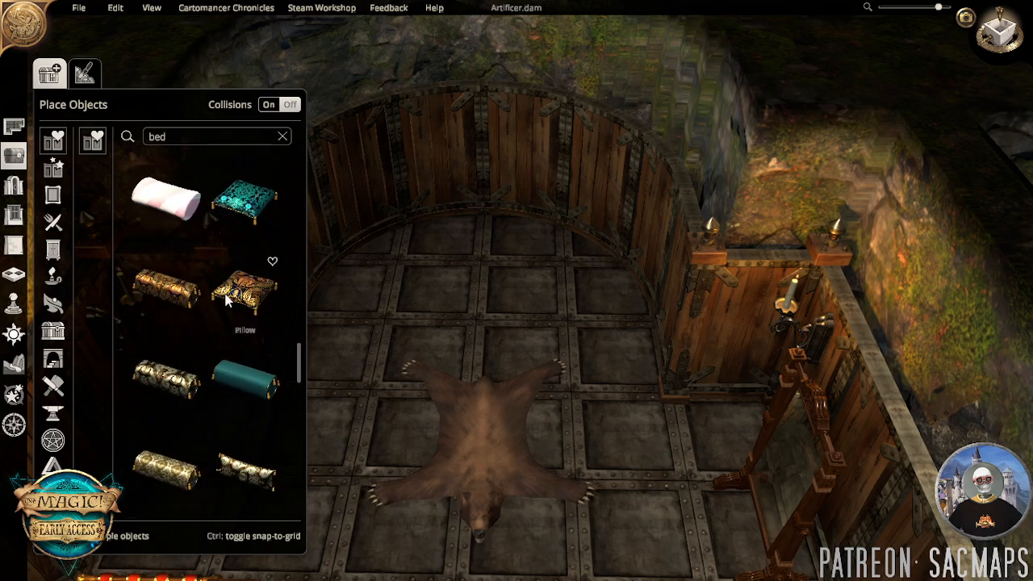
scroll(229, 232, down, 8)
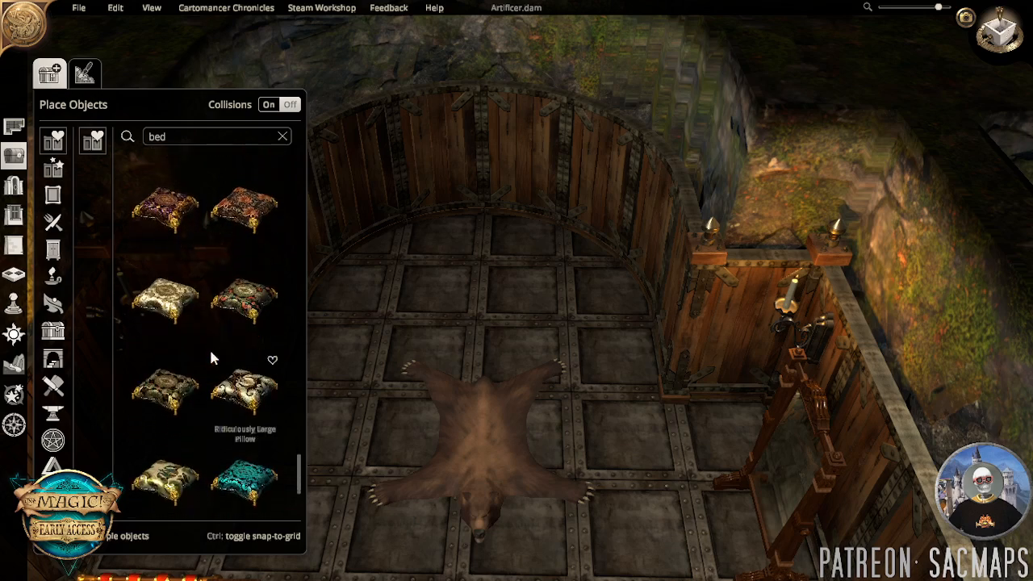
scroll(193, 299, up, 15)
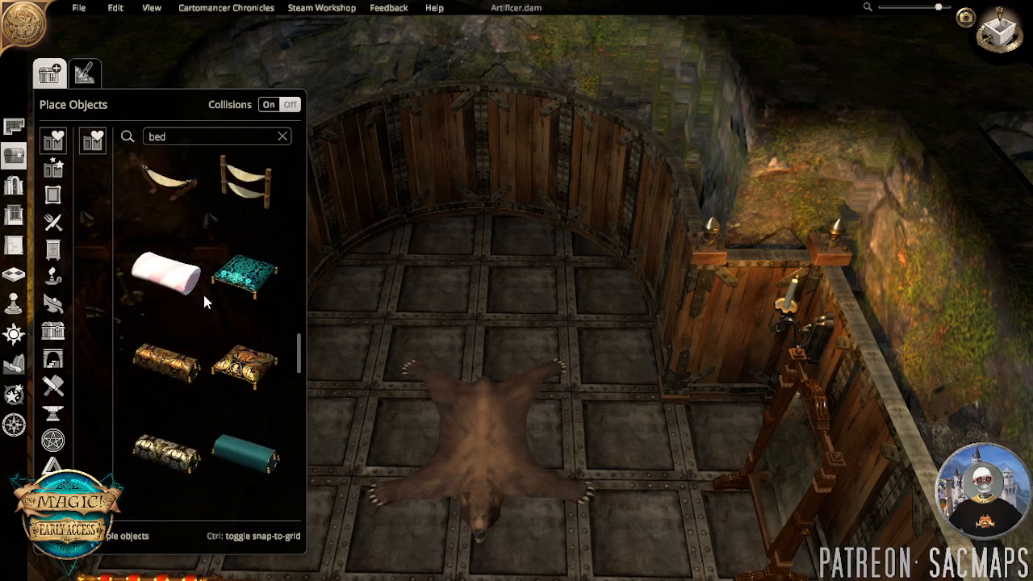
scroll(192, 228, up, 6)
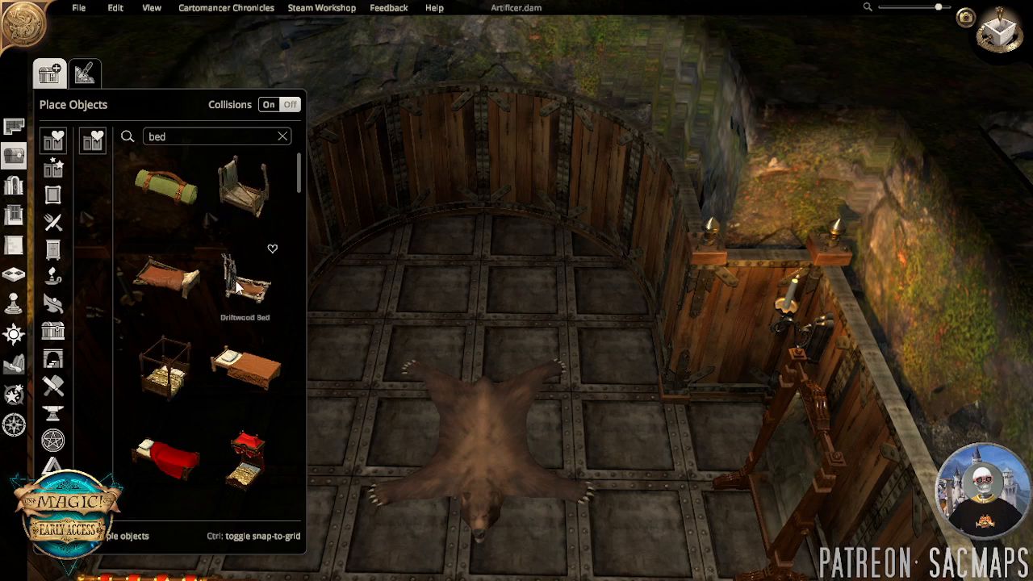
Try out the Ornate Wooden Bed in the rounded alcove.
scroll(234, 290, down, 3)
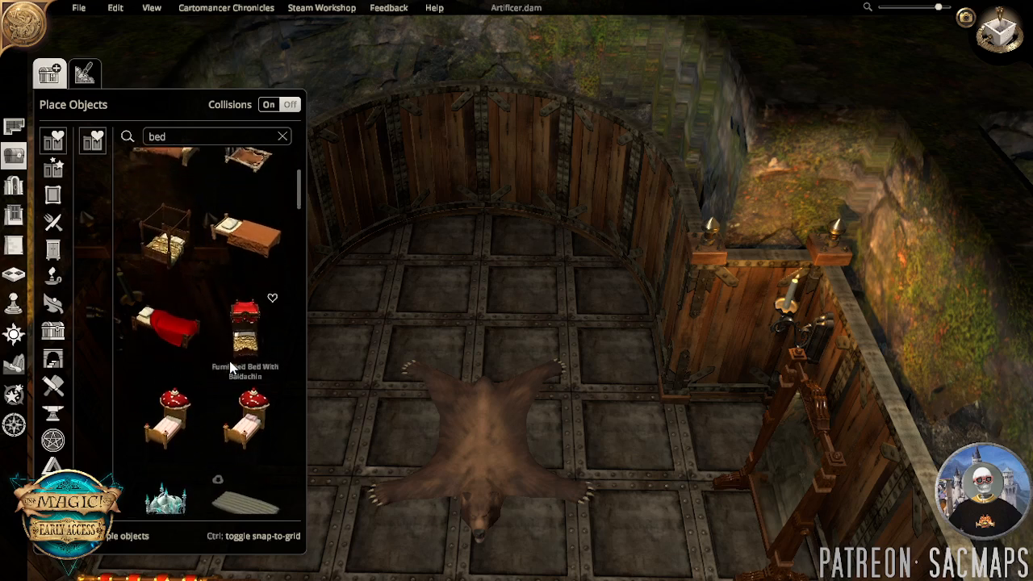
scroll(230, 359, down, 6)
scroll(217, 351, down, 2)
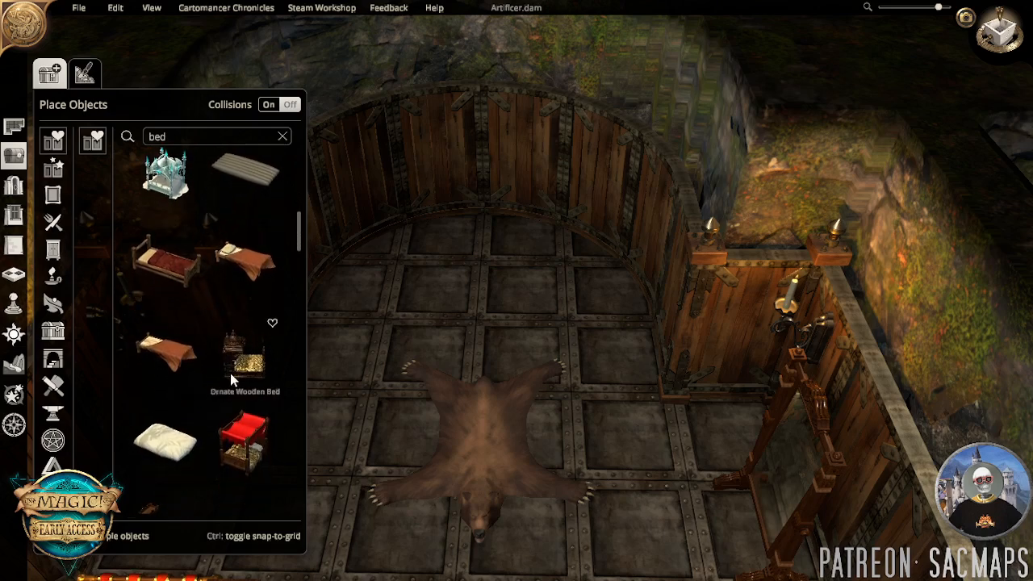
click(231, 362)
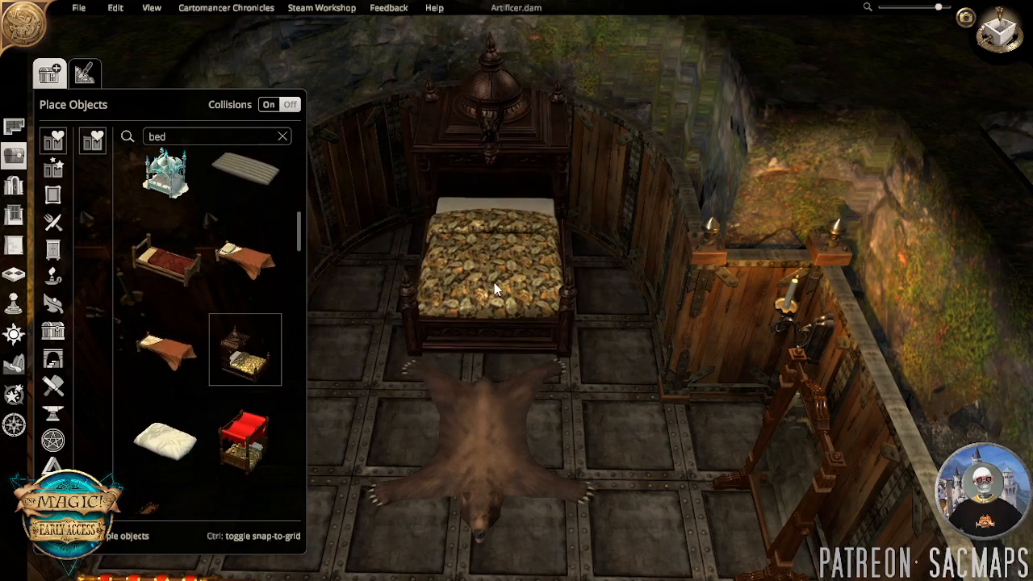
right_click(494, 283)
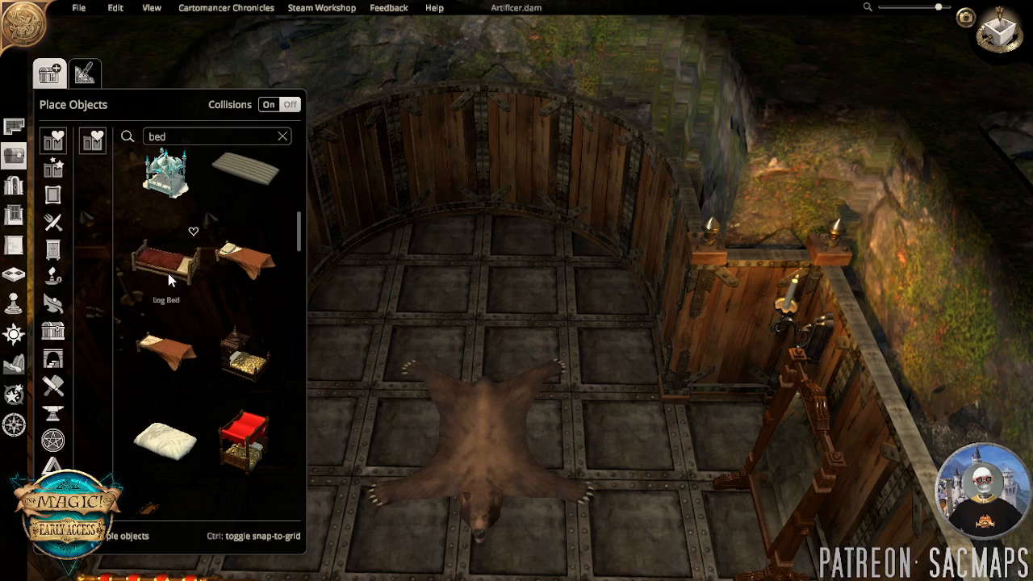
Place two Log Beds side by side in the rounded alcove.
scroll(201, 290, down, 1)
scroll(215, 253, down, 1)
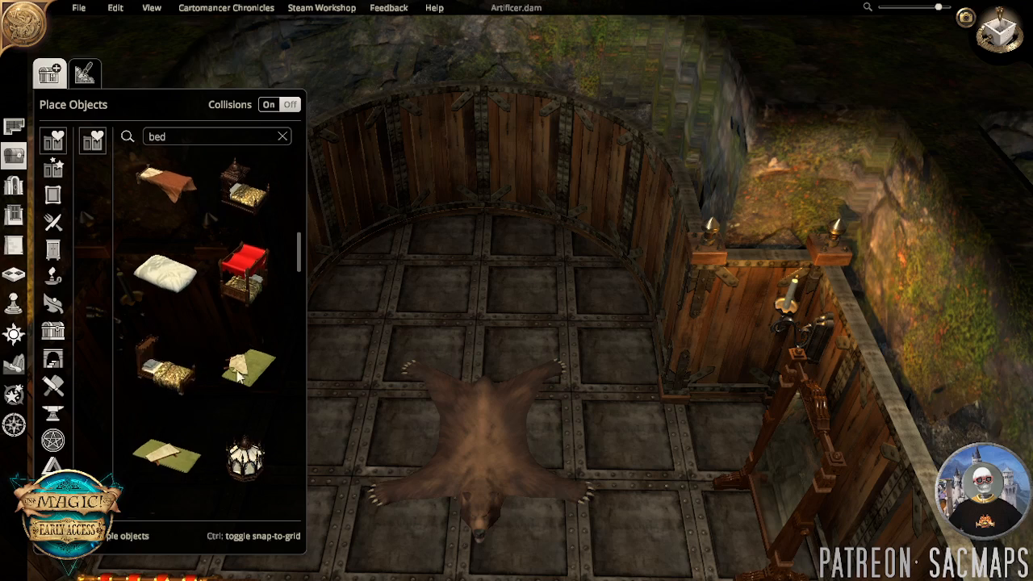
scroll(201, 306, down, 1)
scroll(205, 220, up, 3)
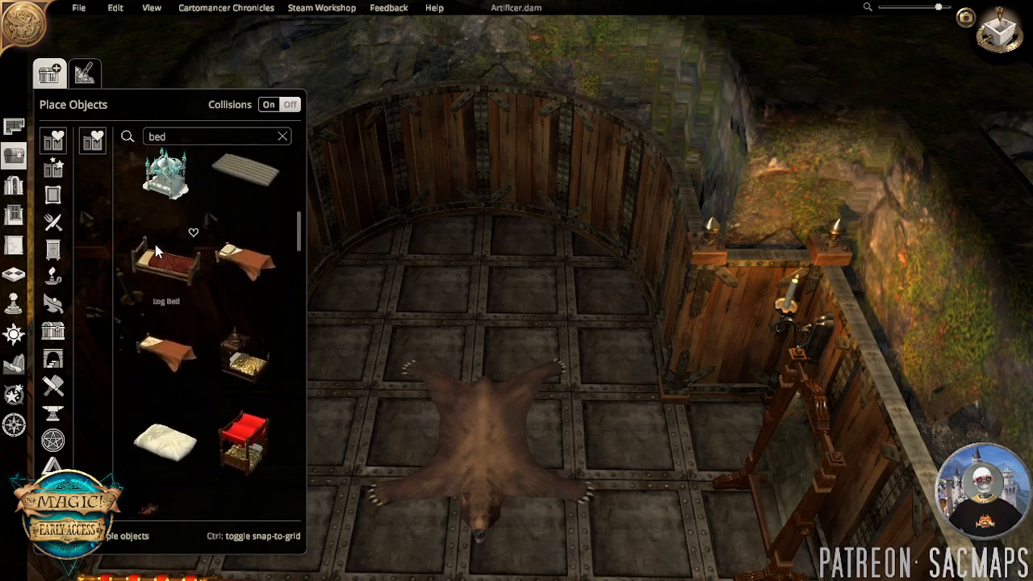
click(153, 289)
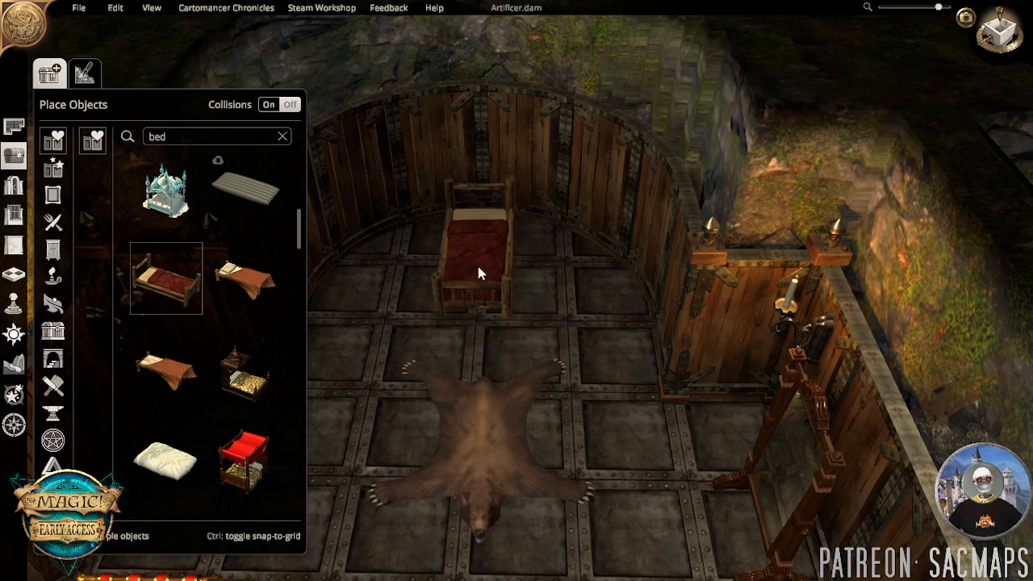
click(453, 252)
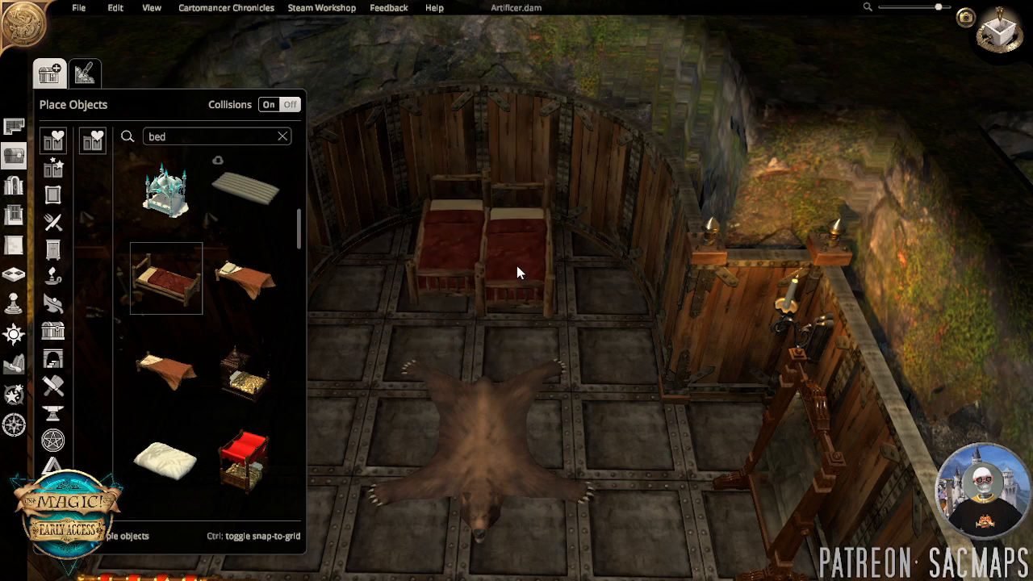
right_drag(516, 266, 529, 401)
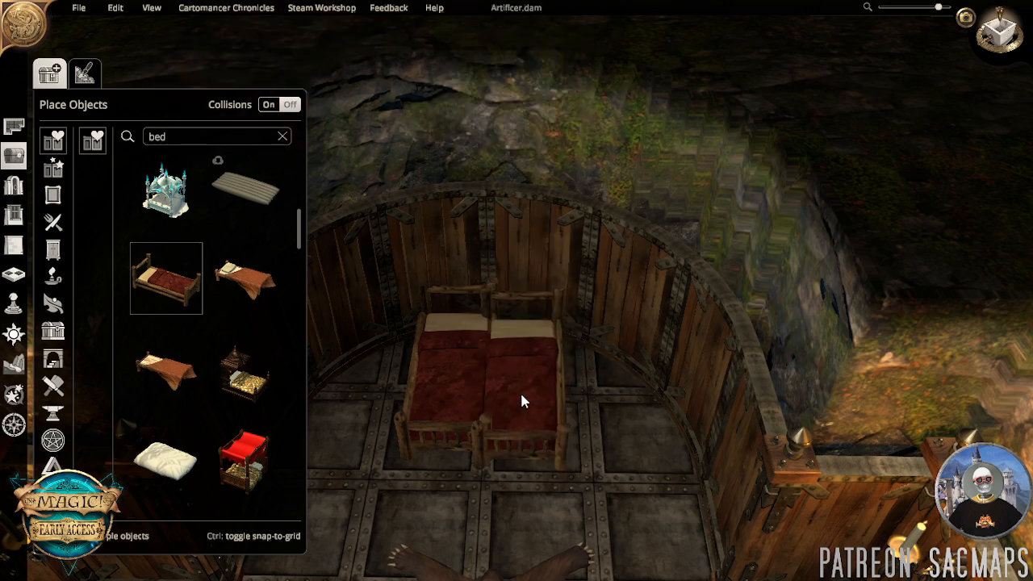
Move the second Log Bed flush against the first one so they form a double bed.
click(520, 391)
drag(463, 382, 461, 383)
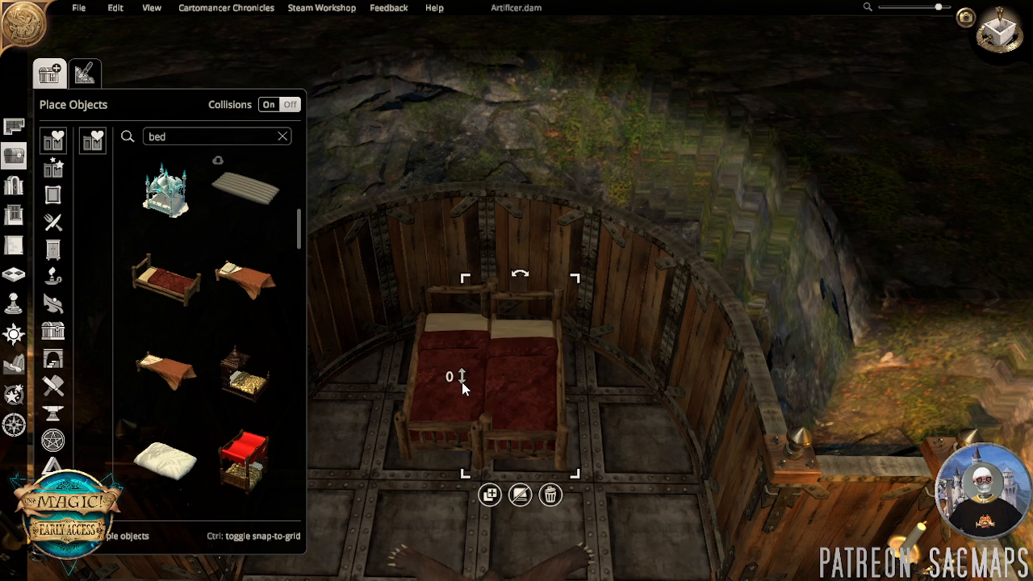
drag(524, 394, 522, 386)
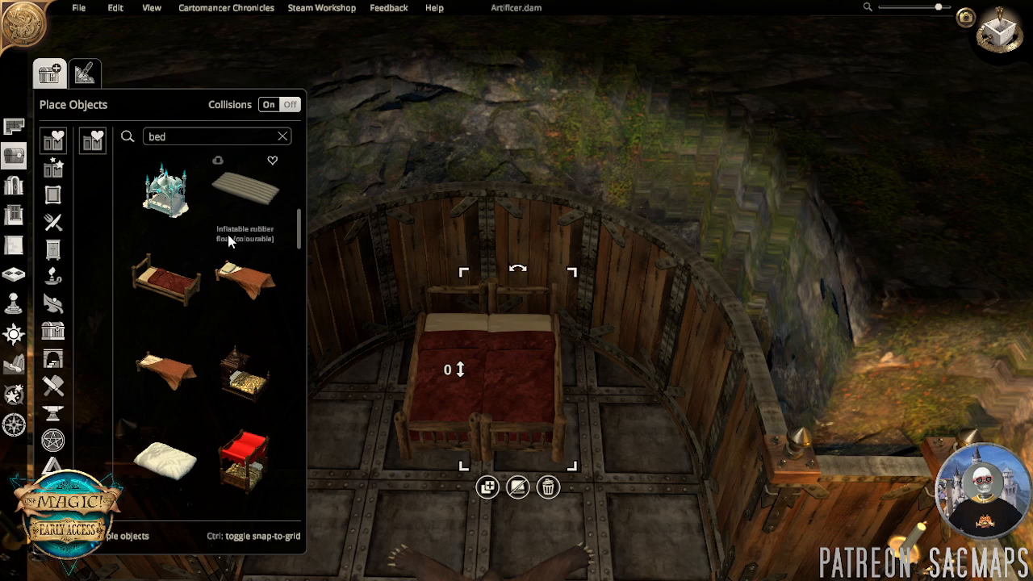
click(516, 489)
click(517, 489)
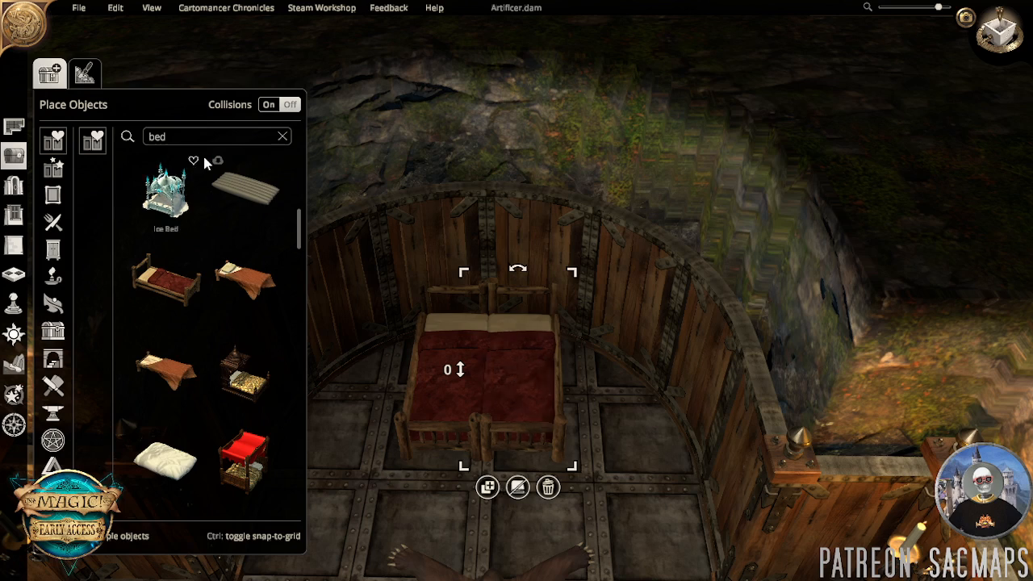
Place two white pillows next to each other at the head of the joined Log Beds.
click(179, 464)
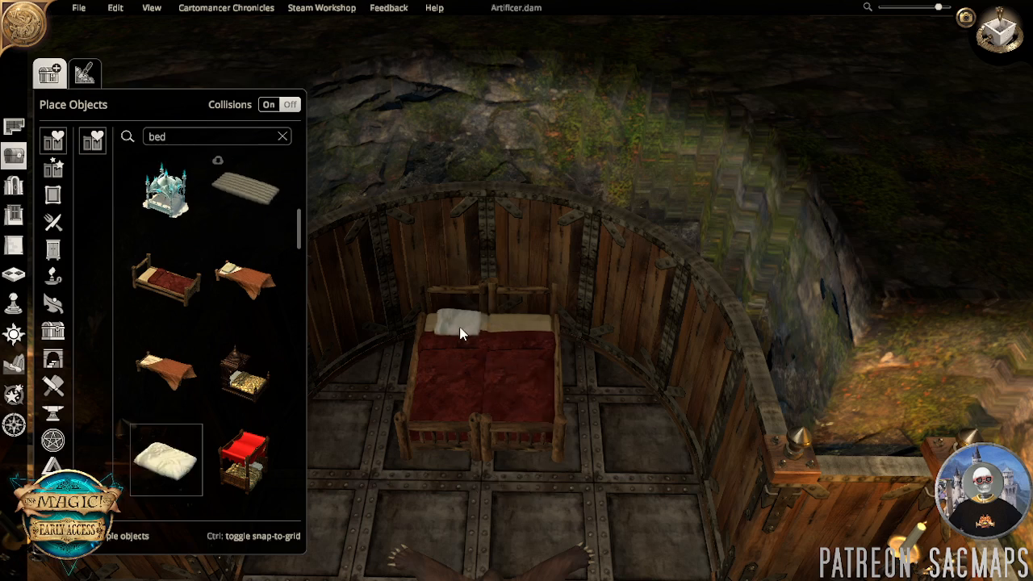
click(474, 323)
click(507, 331)
right_drag(519, 364, 526, 381)
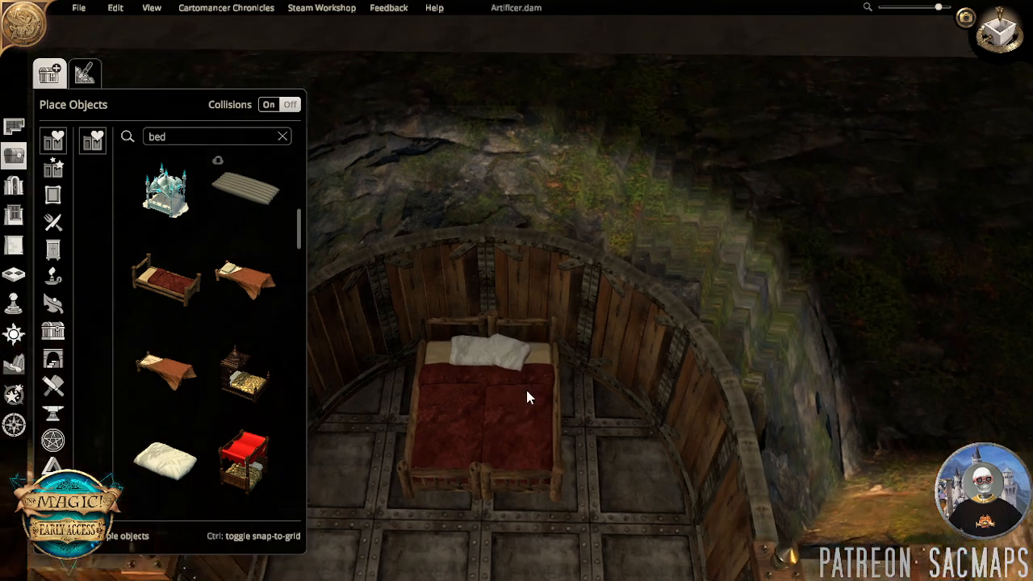
click(500, 357)
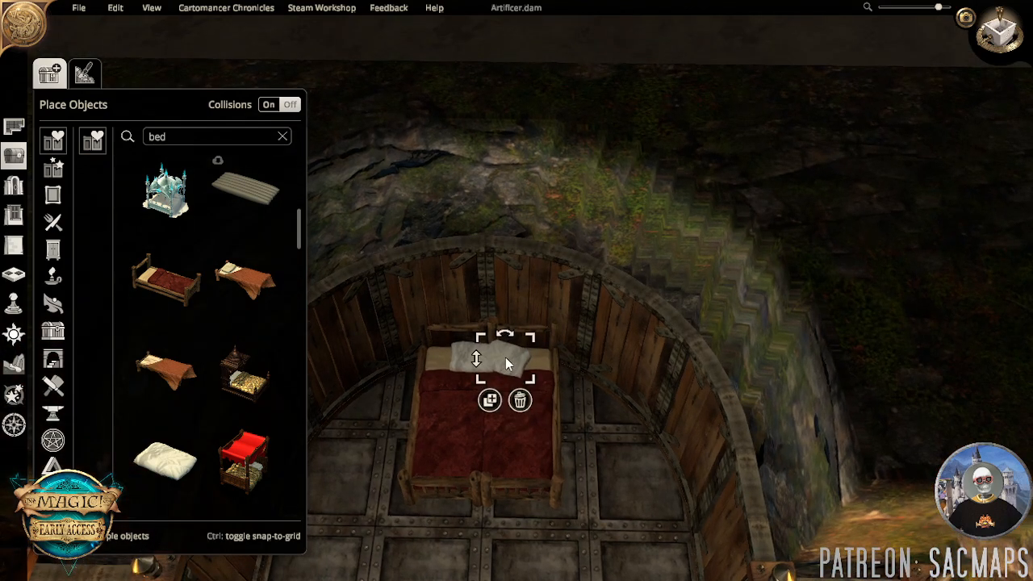
click(565, 428)
right_drag(589, 450, 600, 330)
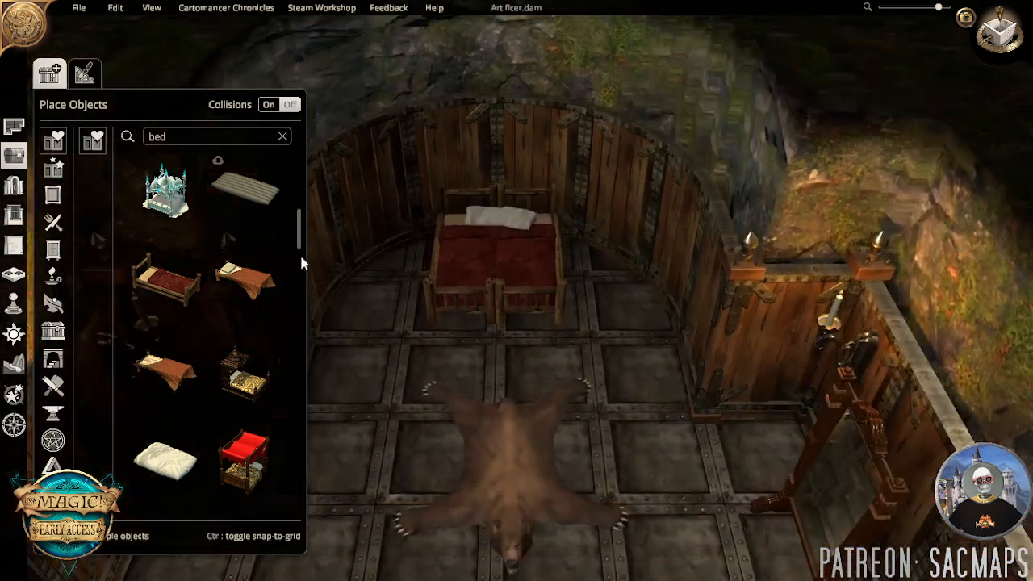
Search the object library for "chest" and browse the matching objects for a storage piece.
click(203, 136)
text(chest)
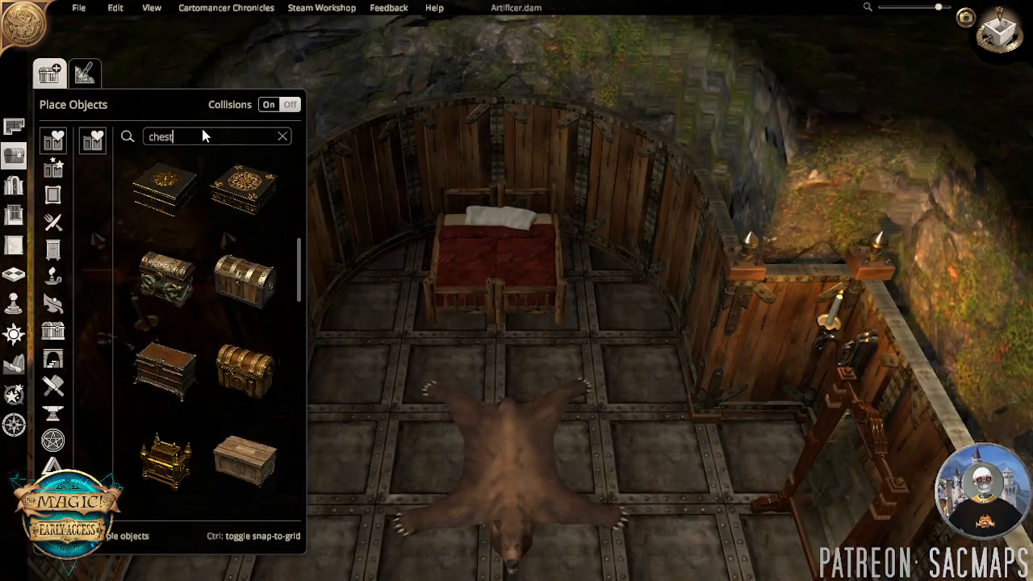
scroll(206, 243, down, 3)
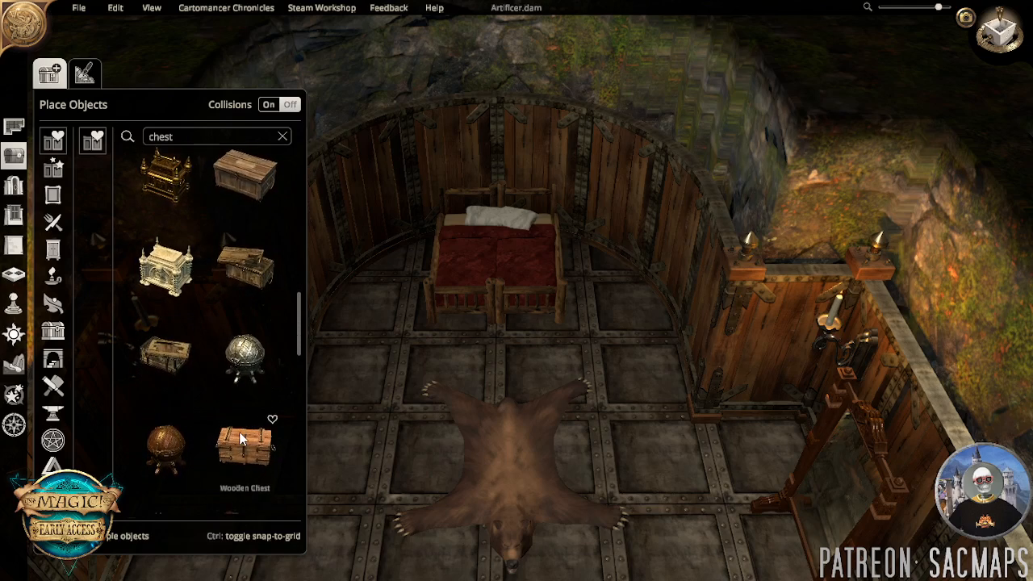
scroll(243, 379, down, 1)
scroll(242, 367, down, 3)
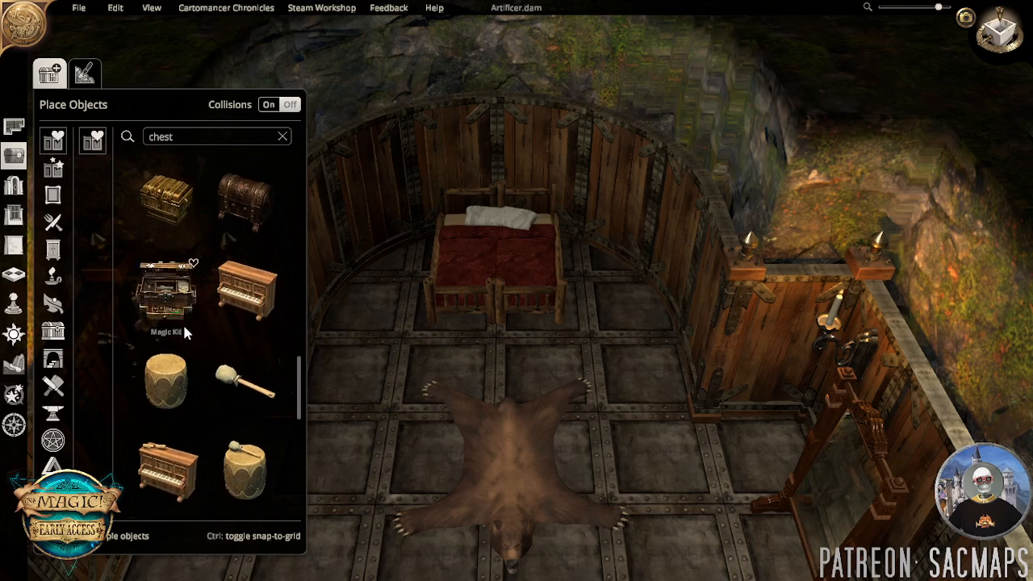
scroll(205, 314, down, 6)
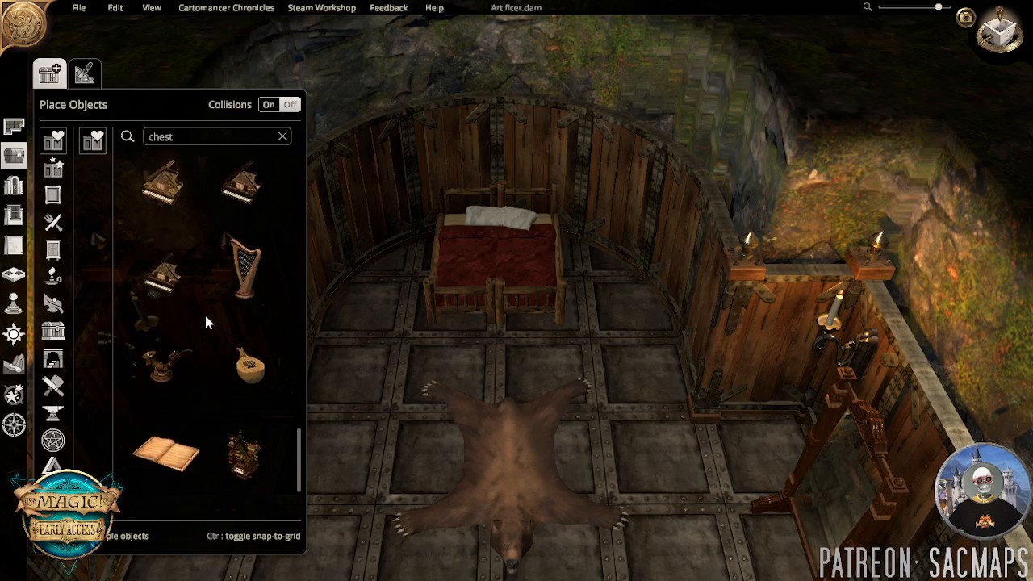
Search for "crate", place the long wooden crate at the foot of the joined Log Beds and scale it down slightly.
double_click(199, 137)
text(crate)
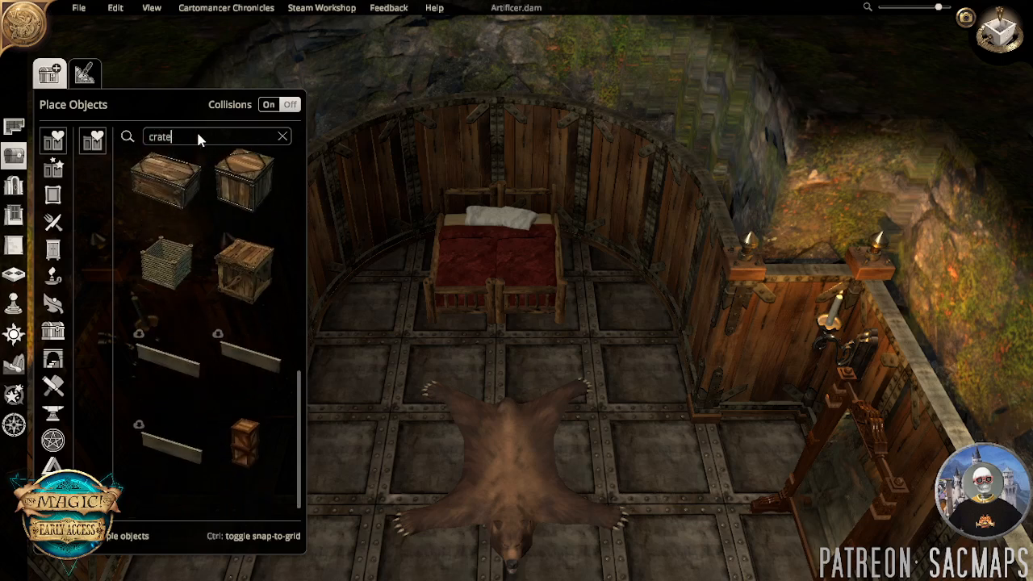
click(191, 196)
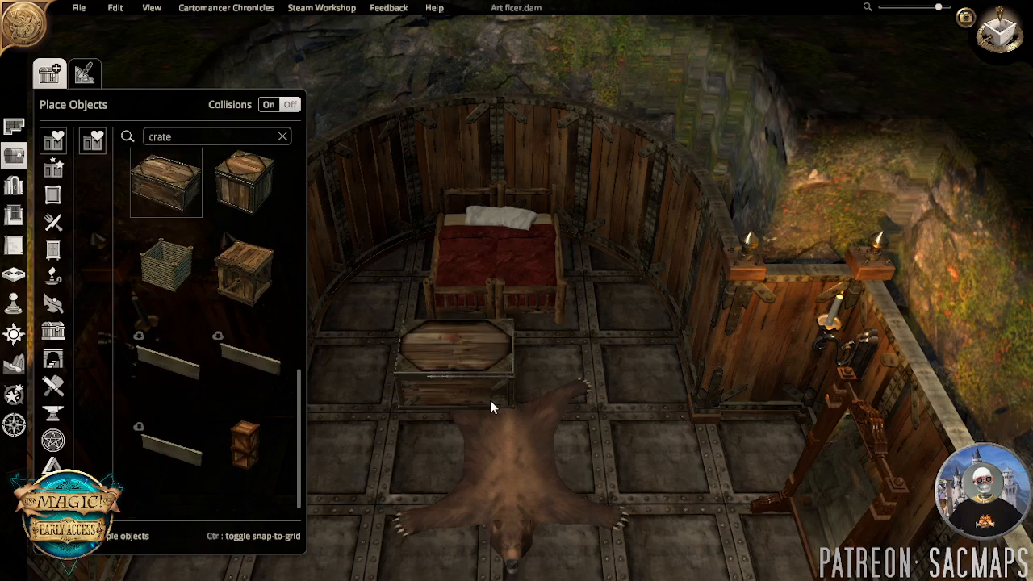
click(495, 356)
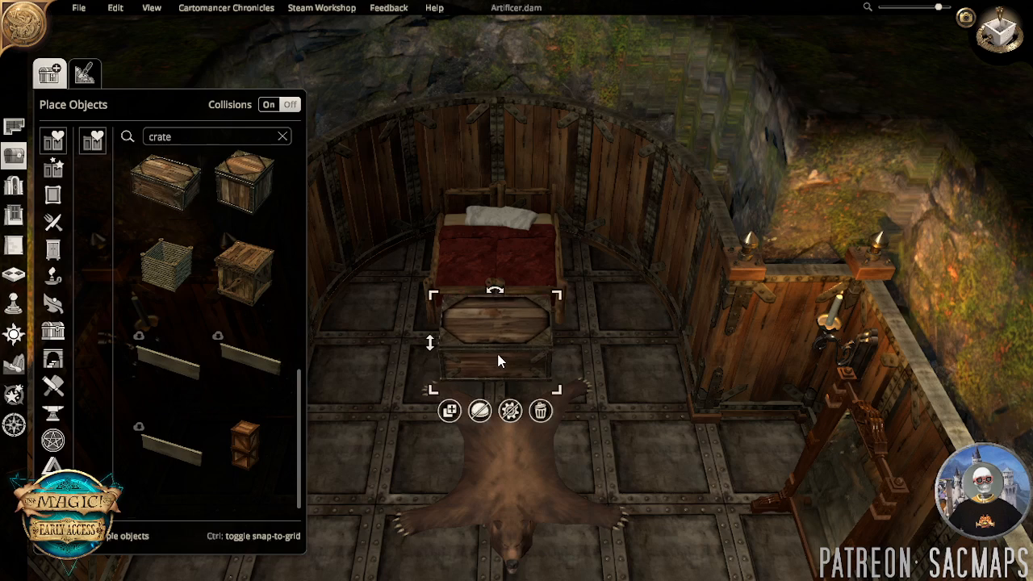
drag(554, 296, 548, 300)
click(609, 349)
Try shifting the second Log Bed slightly outward with its pillow, and move it back against the first one.
scroll(609, 350, up, 1)
scroll(609, 350, up, 2)
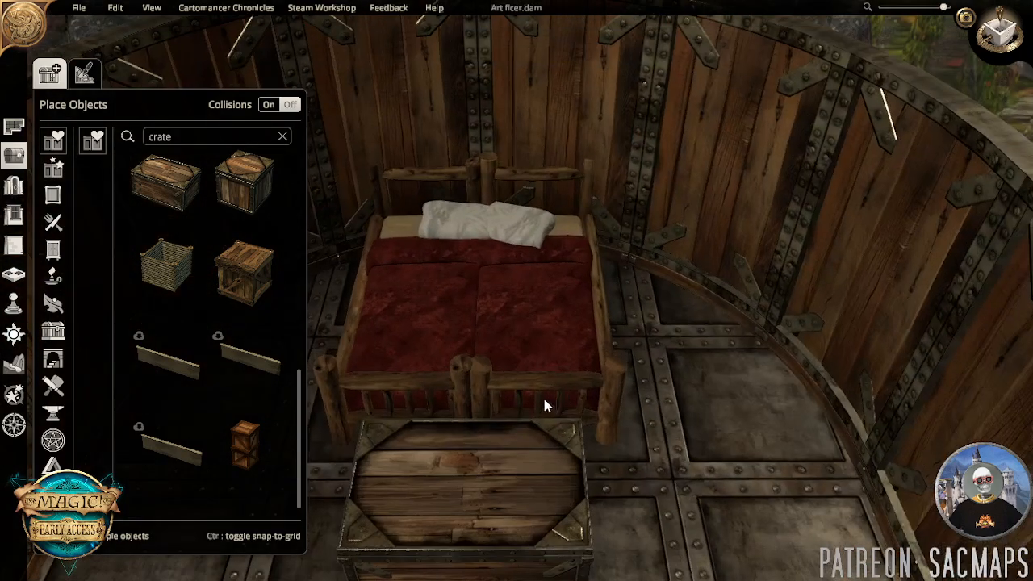
drag(608, 384, 627, 381)
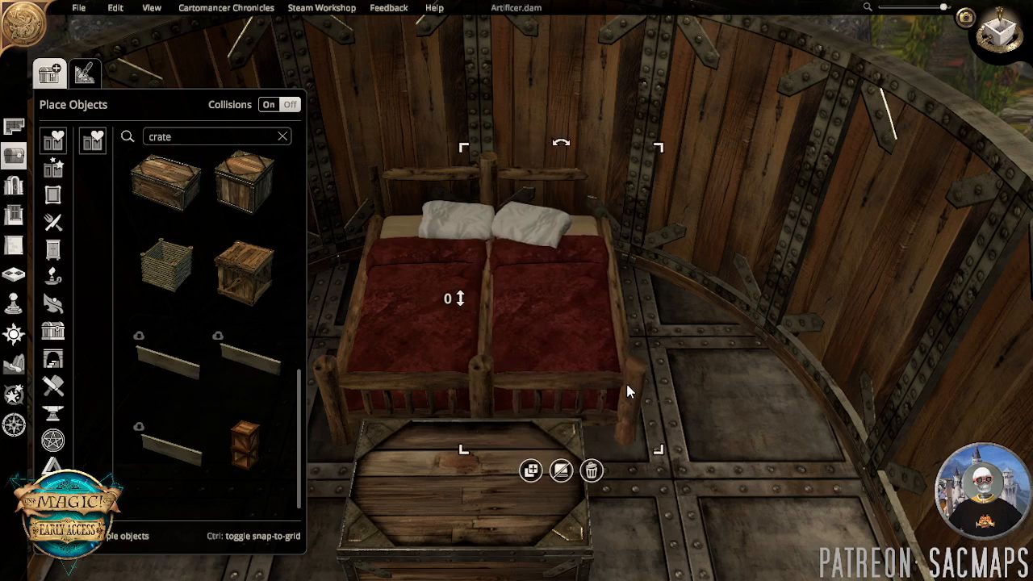
drag(627, 385, 610, 392)
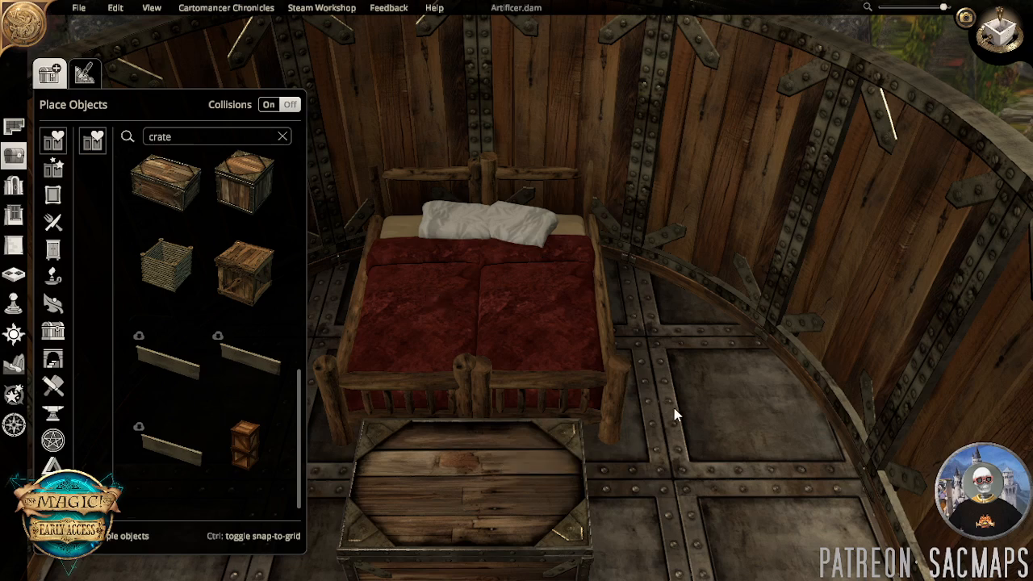
Remove the lid of the crate at the foot of the beds and make the crate slightly smaller.
click(505, 486)
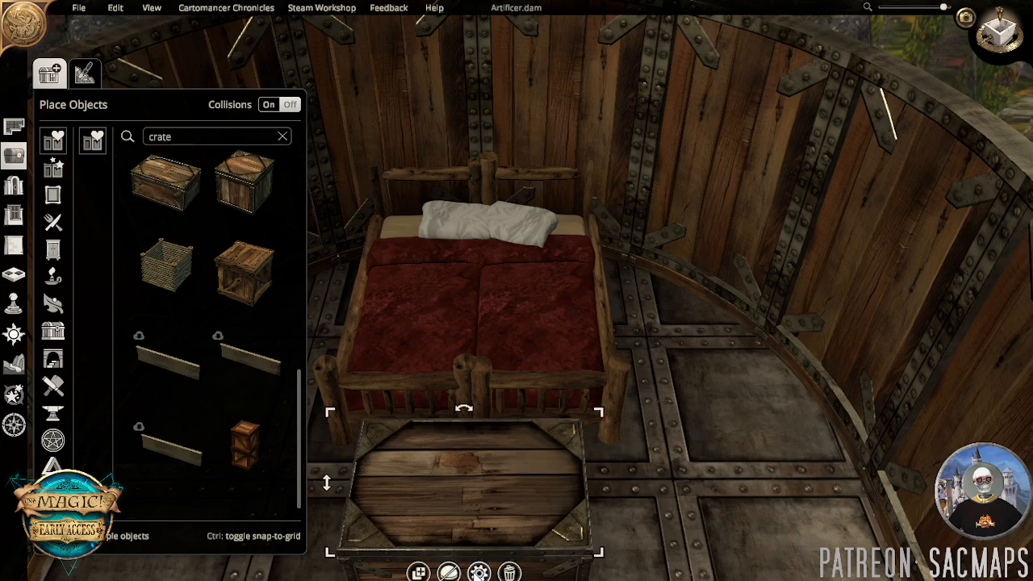
click(457, 572)
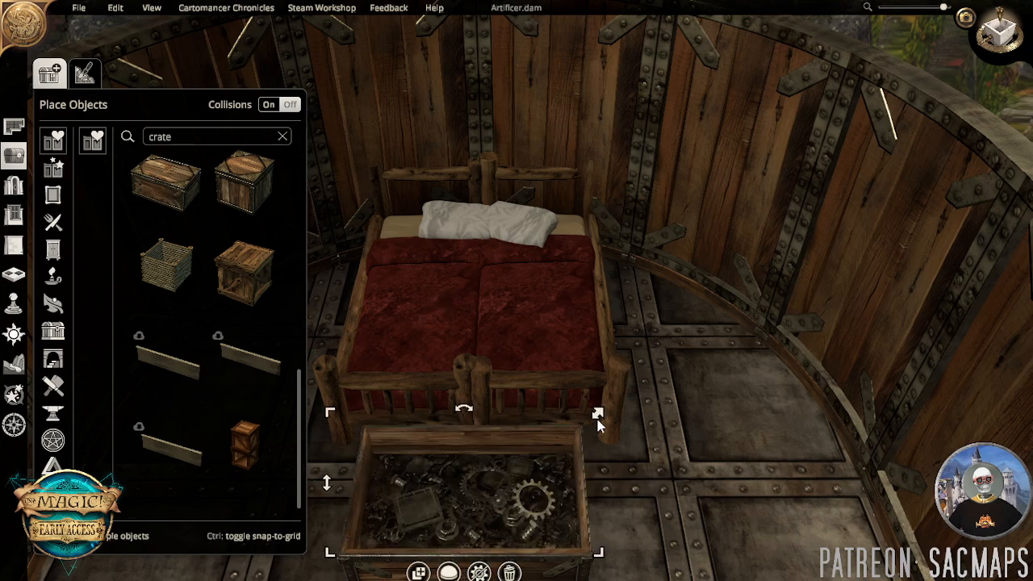
Move the second Log Bed slightly outward so the two beds meet along the middle post.
drag(596, 365, 620, 356)
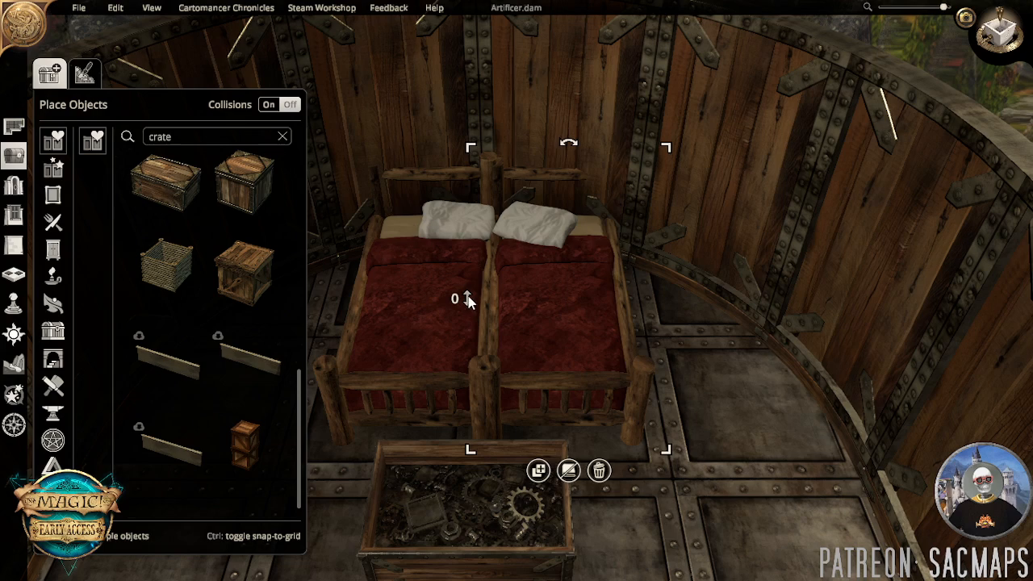
drag(465, 298, 464, 299)
mouse_move(672, 404)
middle_down()
mouse_move(747, 329)
mouse_move(669, 389)
middle_up()
scroll(757, 321, up, 3)
scroll(758, 321, down, 2)
middle_drag(413, 448, 413, 365)
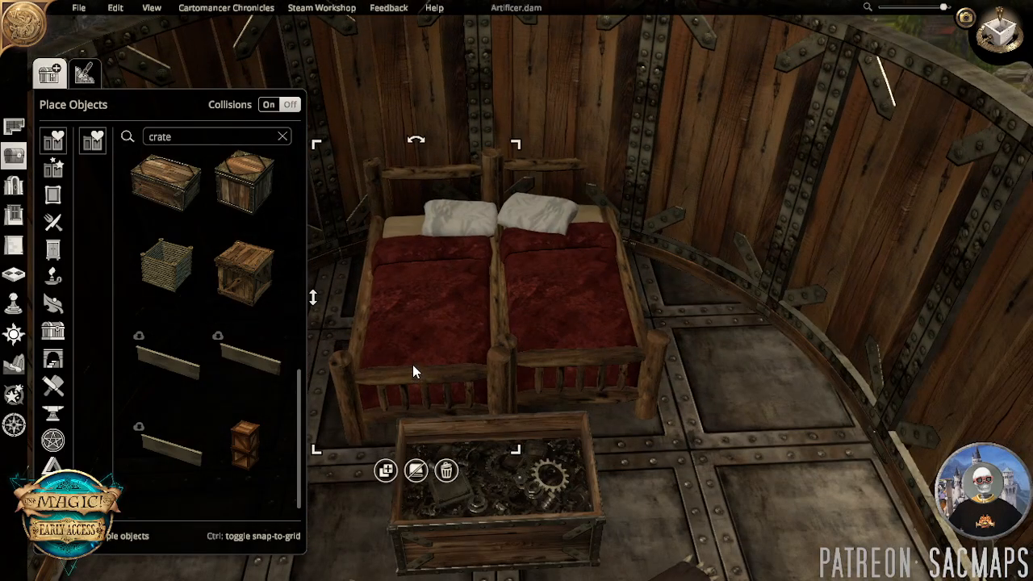
click(563, 371)
mouse_move(703, 391)
middle_down()
mouse_move(699, 489)
mouse_move(693, 374)
middle_up()
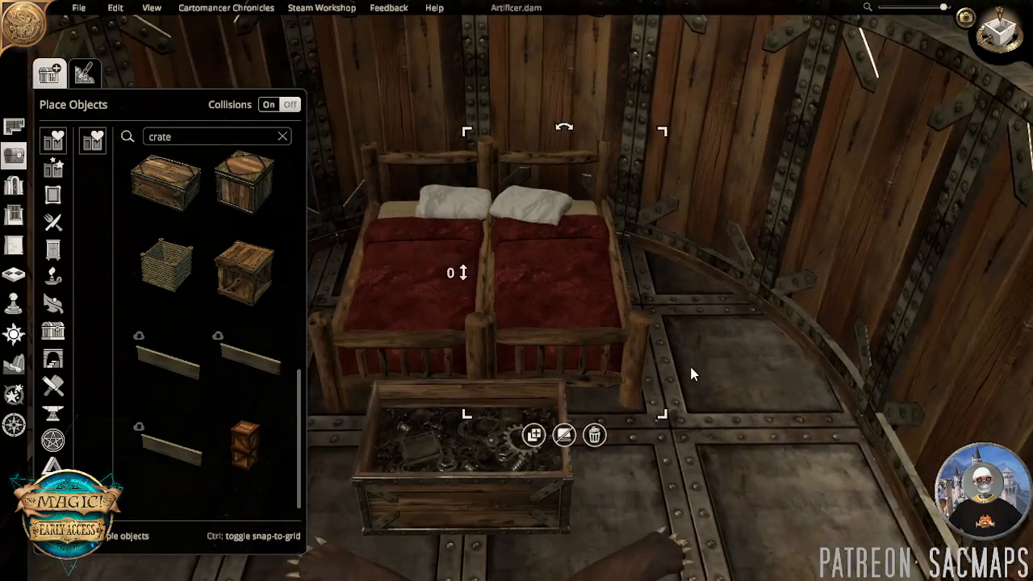
Centre the open crate against the foot of the beds and slide the bear rug up beneath it.
drag(503, 510, 530, 471)
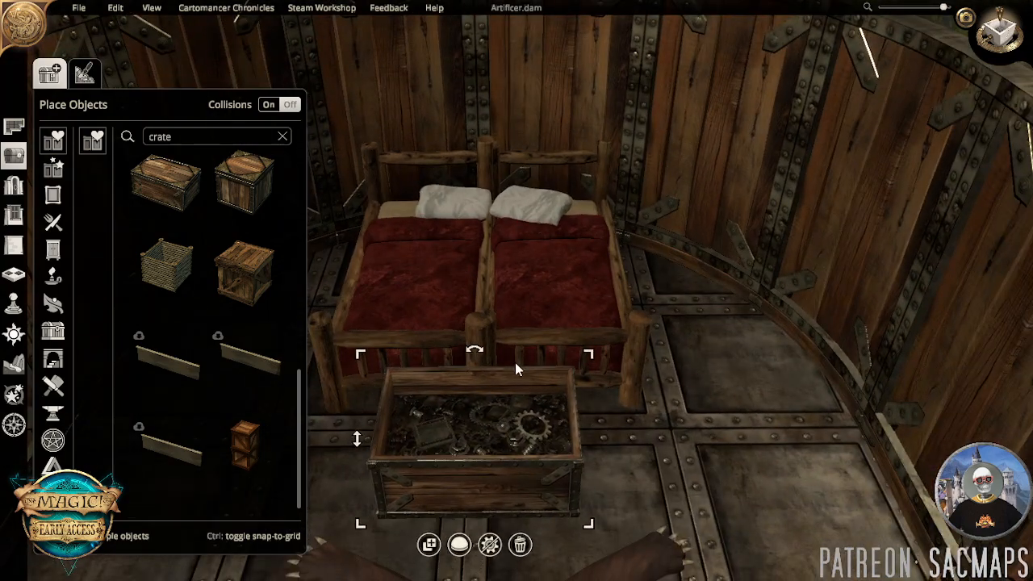
key(s)
drag(549, 400, 537, 277)
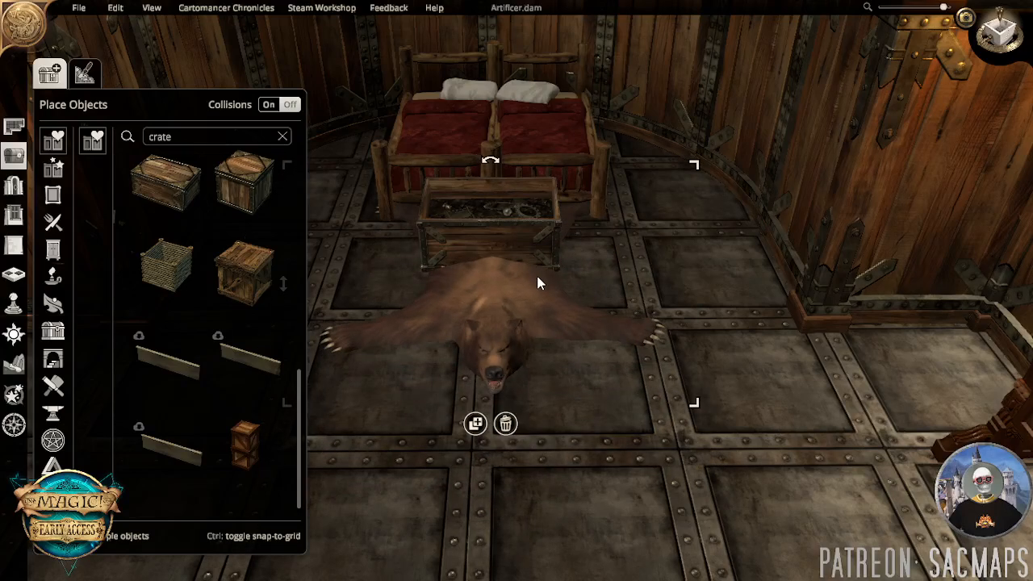
click(497, 233)
drag(500, 224, 517, 222)
click(654, 263)
middle_drag(654, 262, 653, 440)
drag(529, 389, 527, 351)
click(695, 398)
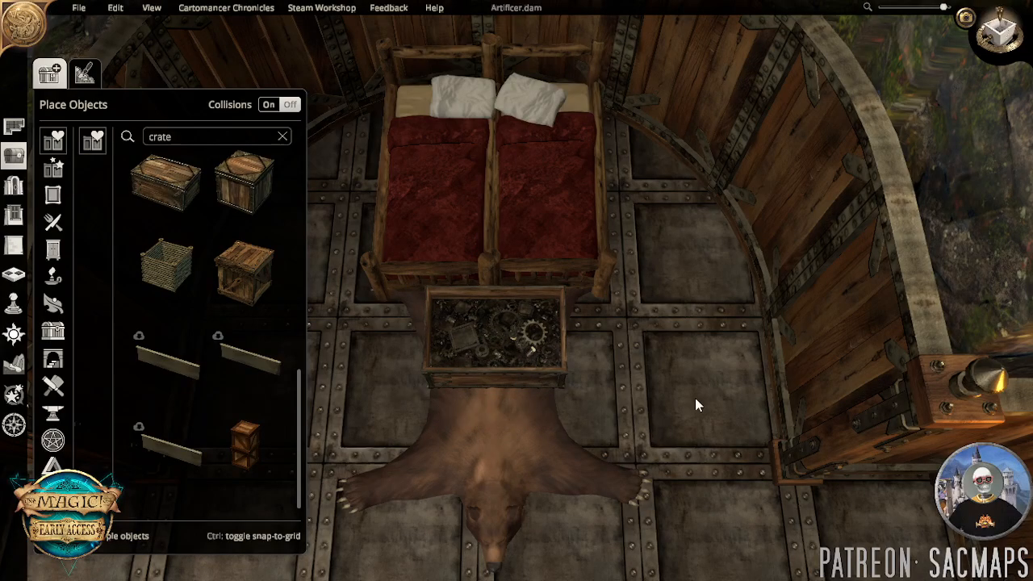
Search the object library for "bedroom" to find more furnishings for the room.
scroll(697, 400, down, 4)
key(s)
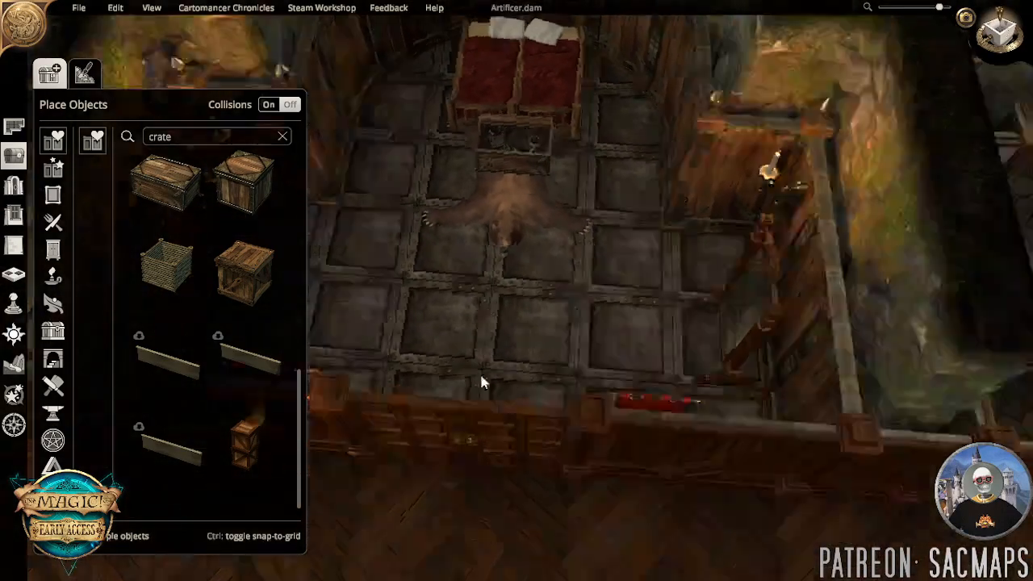
middle_drag(479, 372, 341, 255)
click(204, 139)
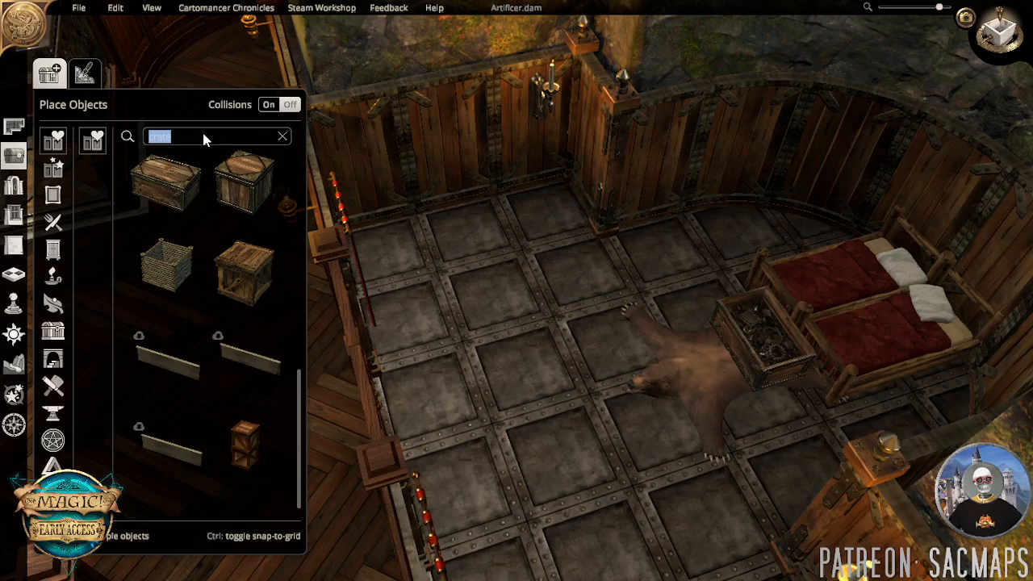
text(bedroom)
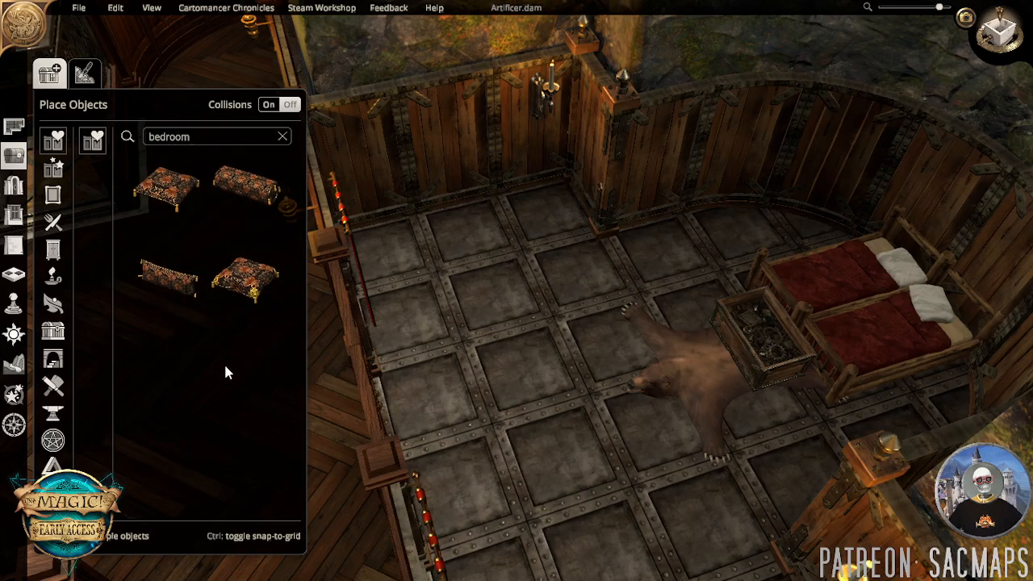
click(215, 137)
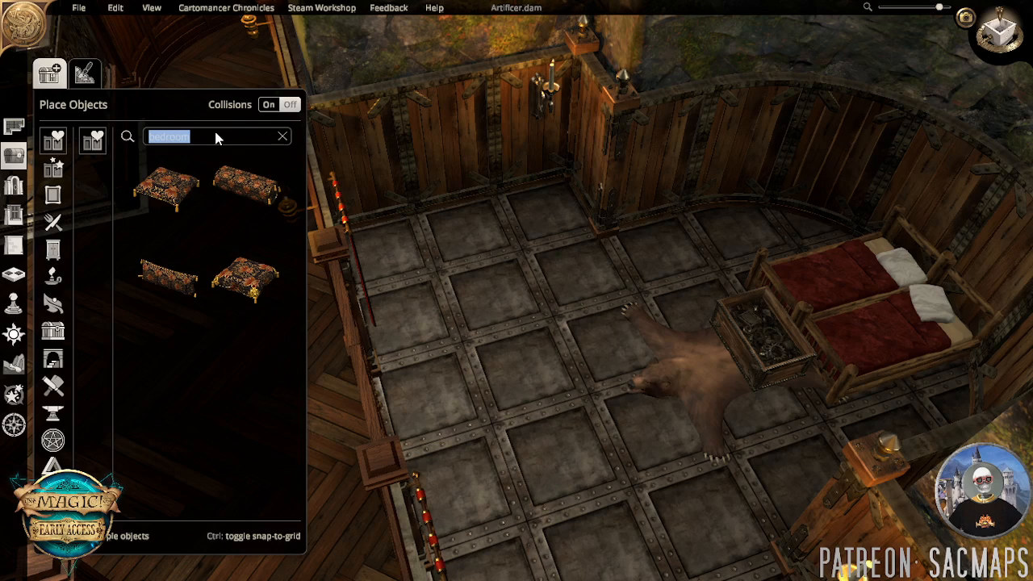
Search the object library for "closet", choose the Closet object, and turn collisions off.
text(closet)
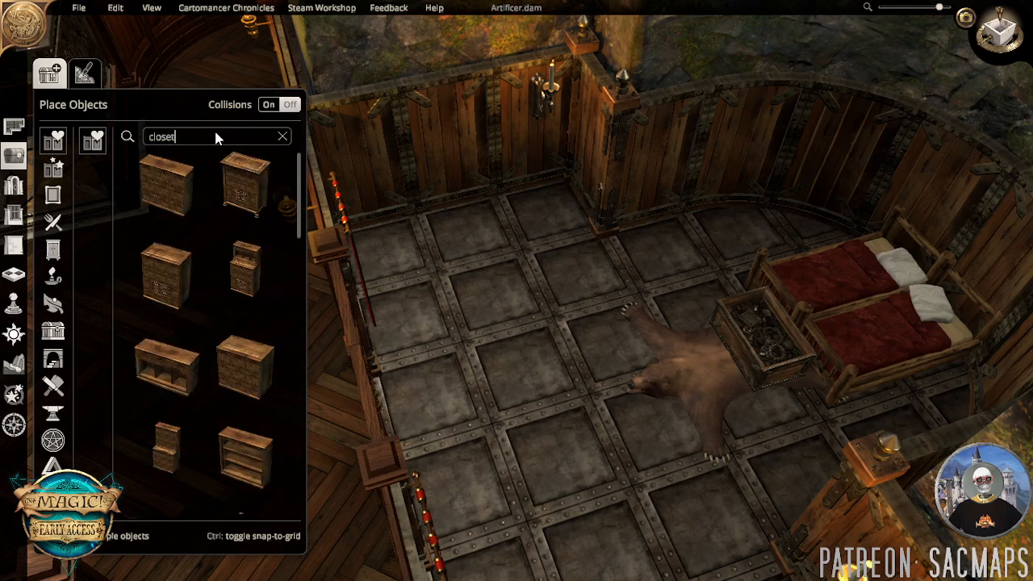
scroll(206, 266, down, 5)
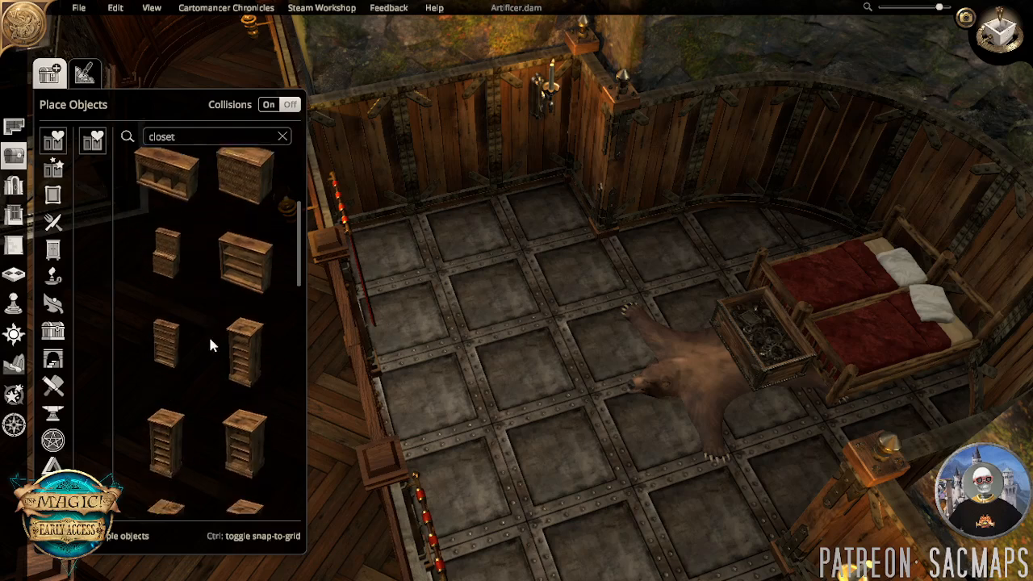
scroll(235, 323, up, 5)
scroll(208, 359, down, 6)
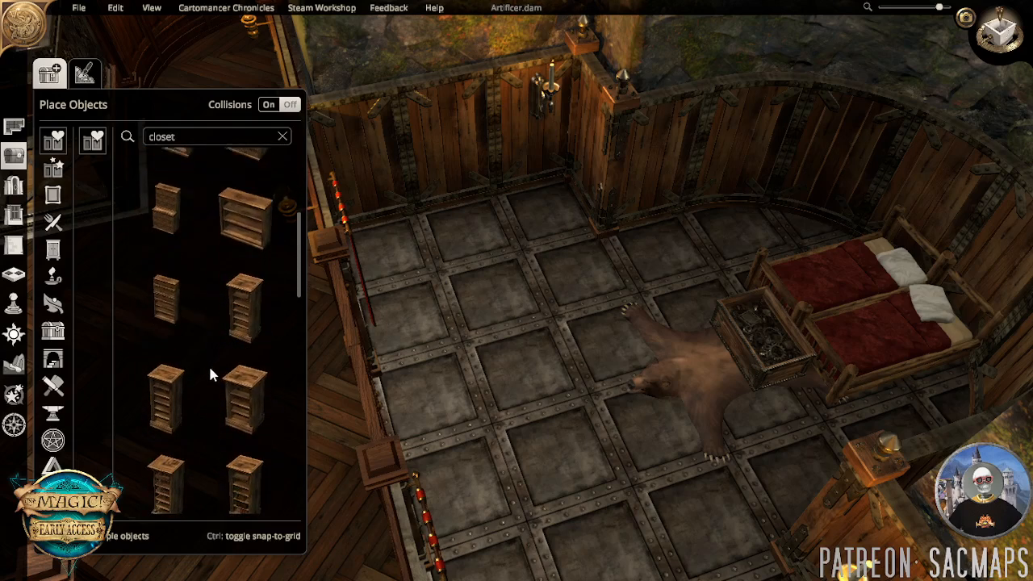
scroll(191, 353, down, 6)
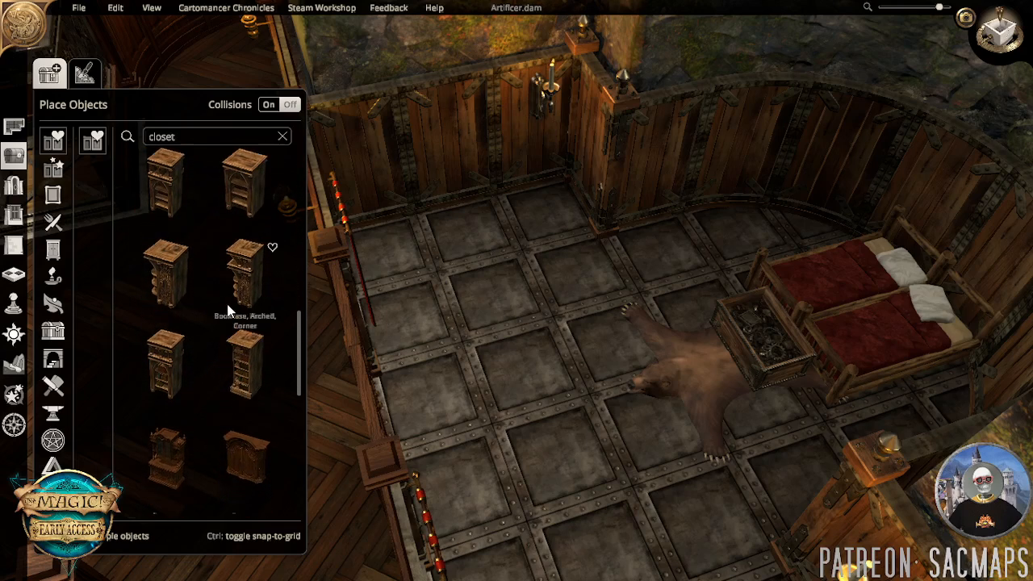
scroll(162, 323, down, 2)
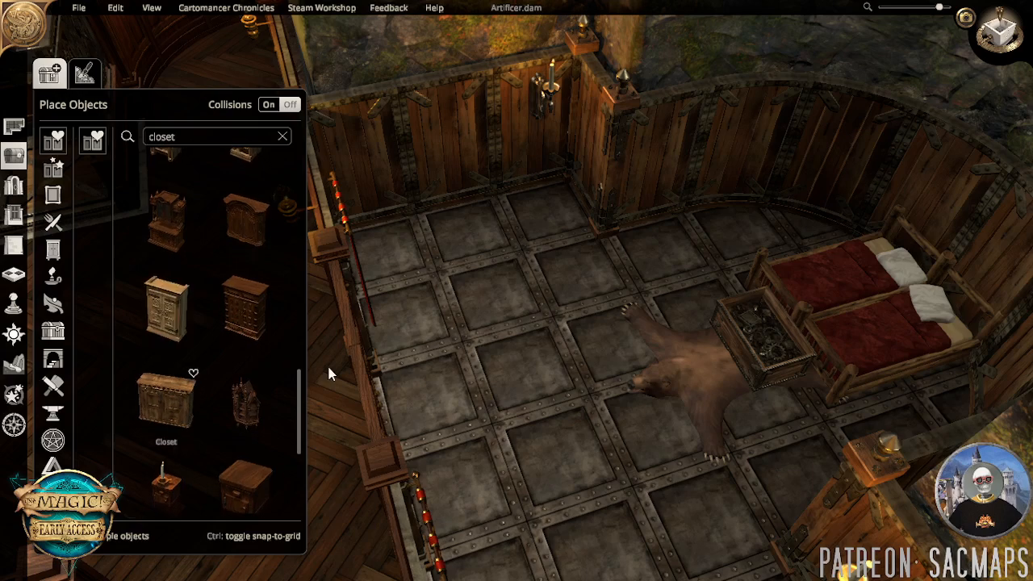
click(164, 397)
click(289, 105)
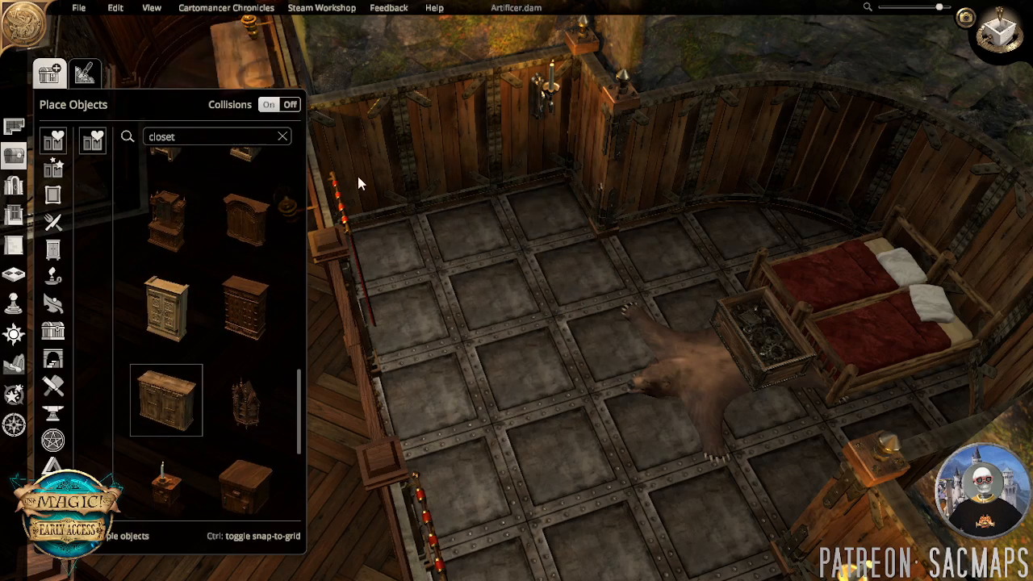
Place the closet against the bedroom wall below the candle sconce, with its doors open.
scroll(460, 283, up, 3)
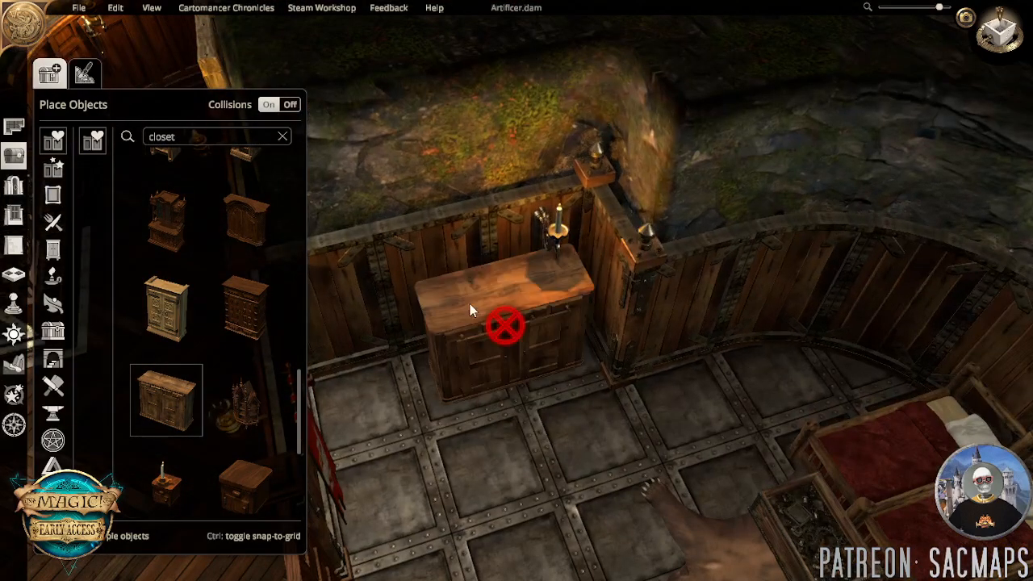
click(434, 340)
click(402, 463)
click(594, 434)
key(s)
middle_drag(575, 395, 523, 359)
key(w)
key(a)
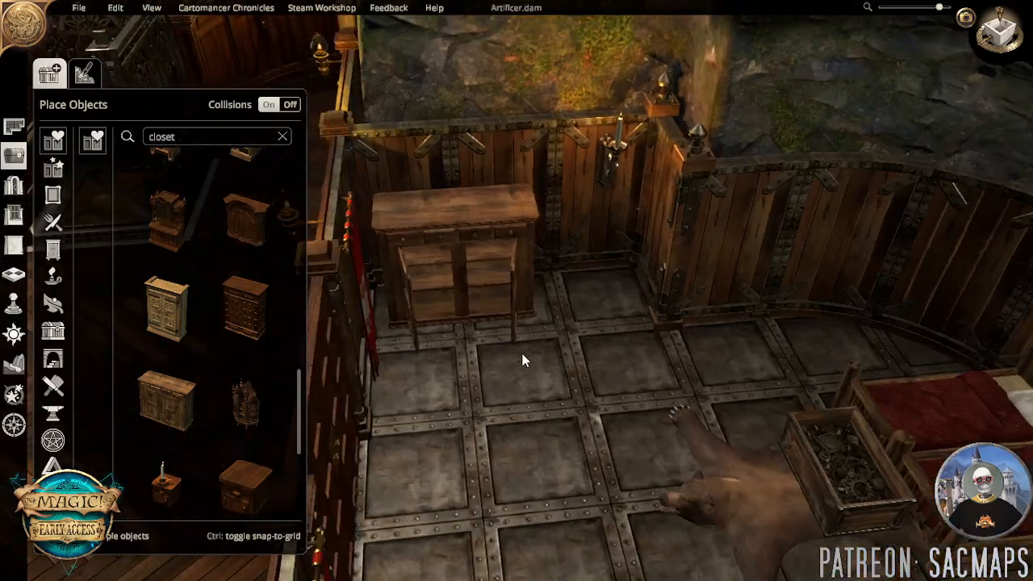
scroll(494, 375, up, 3)
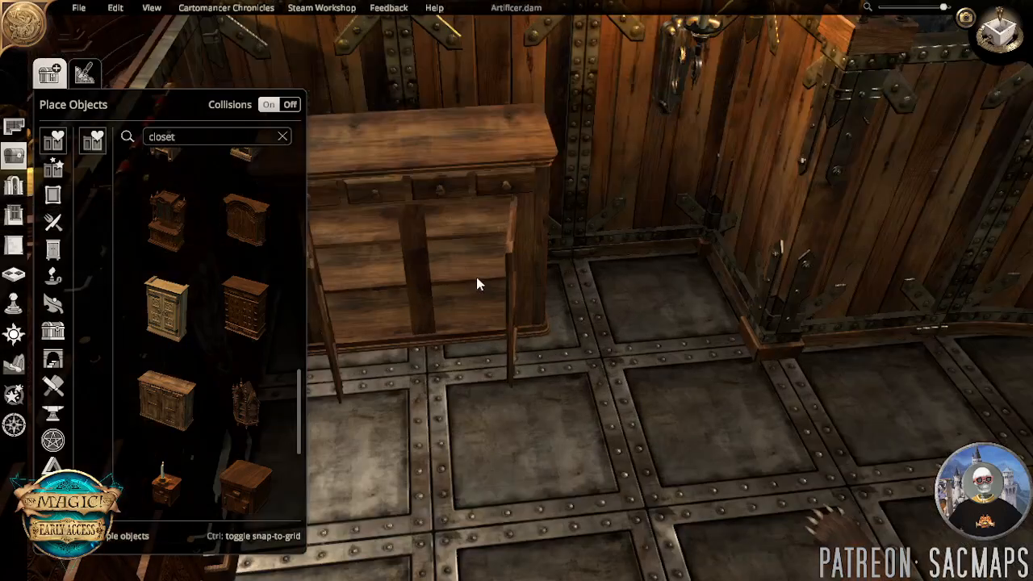
Turn collisions back on and shift the closet along the wall toward the room's corner.
click(285, 106)
drag(464, 321, 555, 294)
click(356, 251)
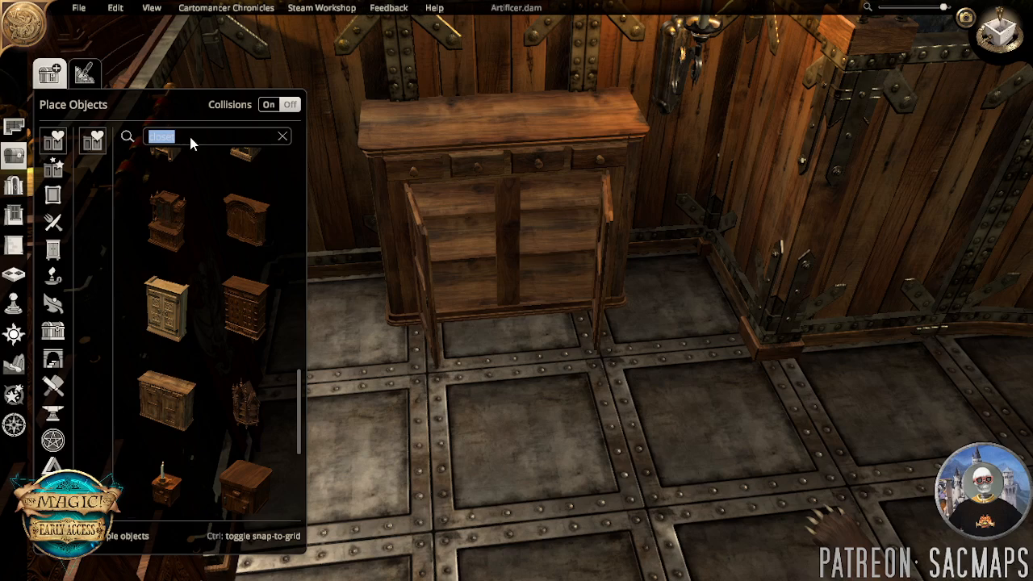
Search for "shoe" and place the Leather Boots on the closet's bottom shelf, beside the right-hand door.
text(shoe)
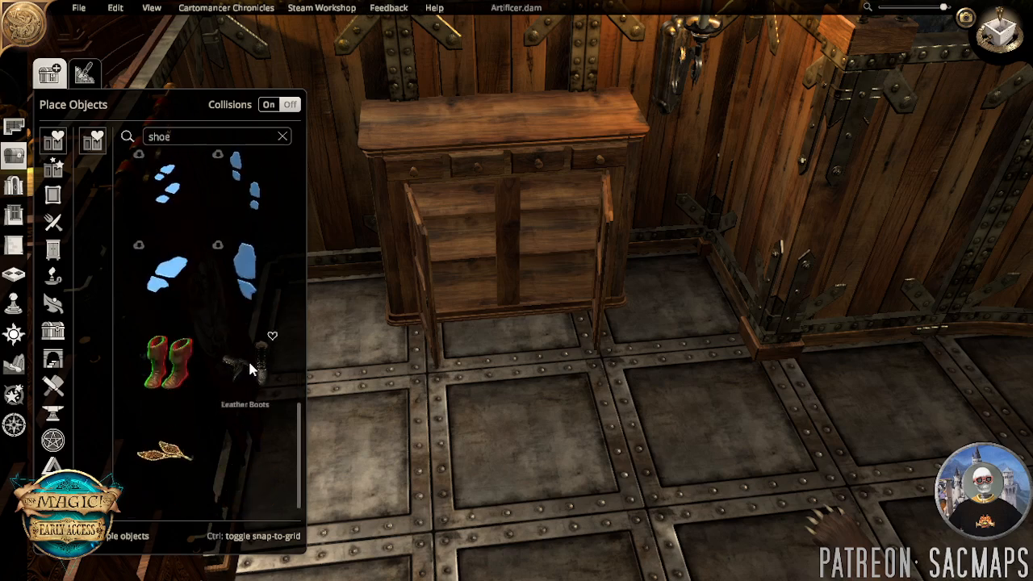
drag(250, 369, 563, 282)
click(536, 397)
middle_drag(536, 397, 510, 294)
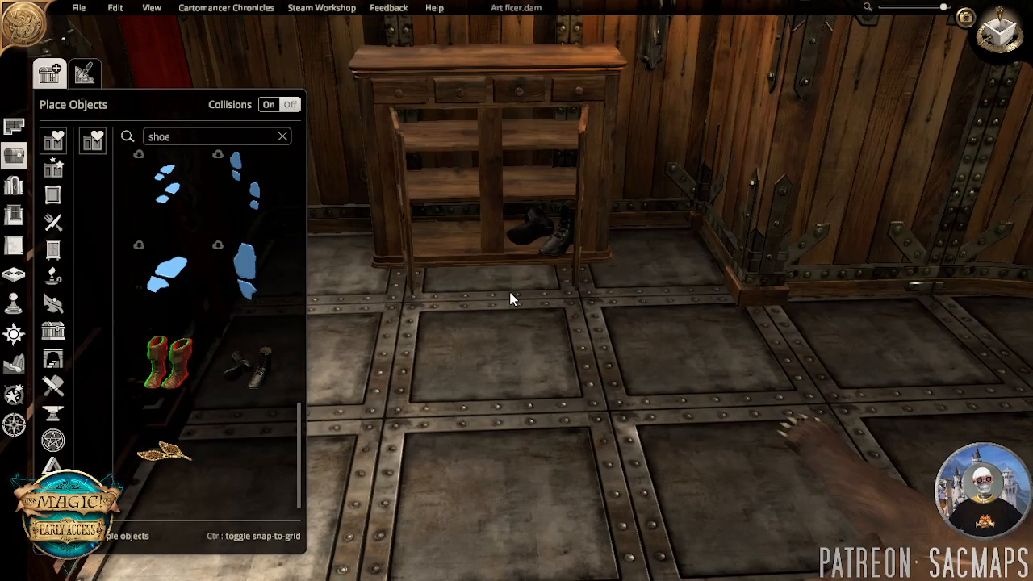
Find the black-dressed doll among the favourite objects and place it on the floor in front of the closet.
click(178, 138)
text(sac)
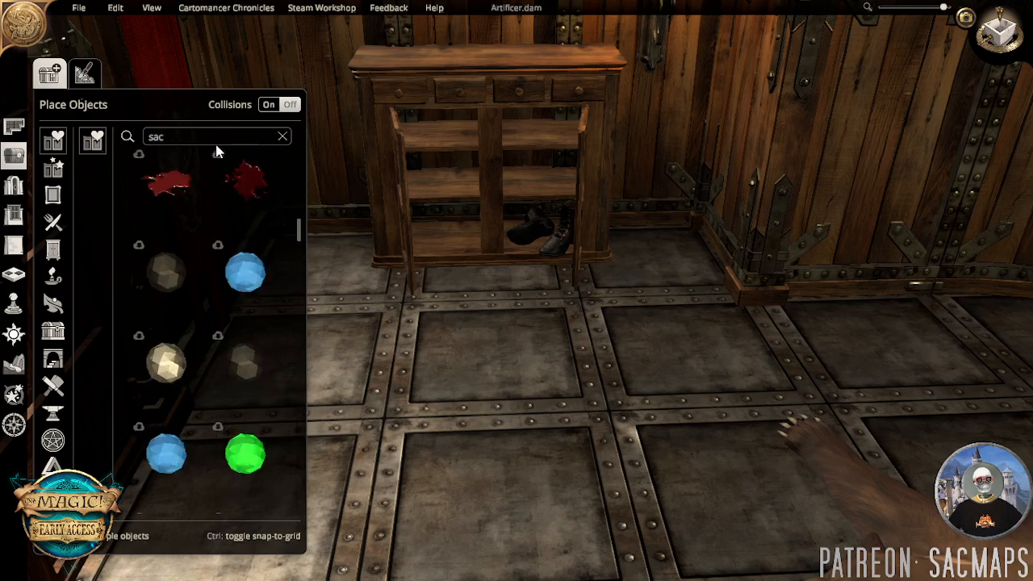
click(99, 141)
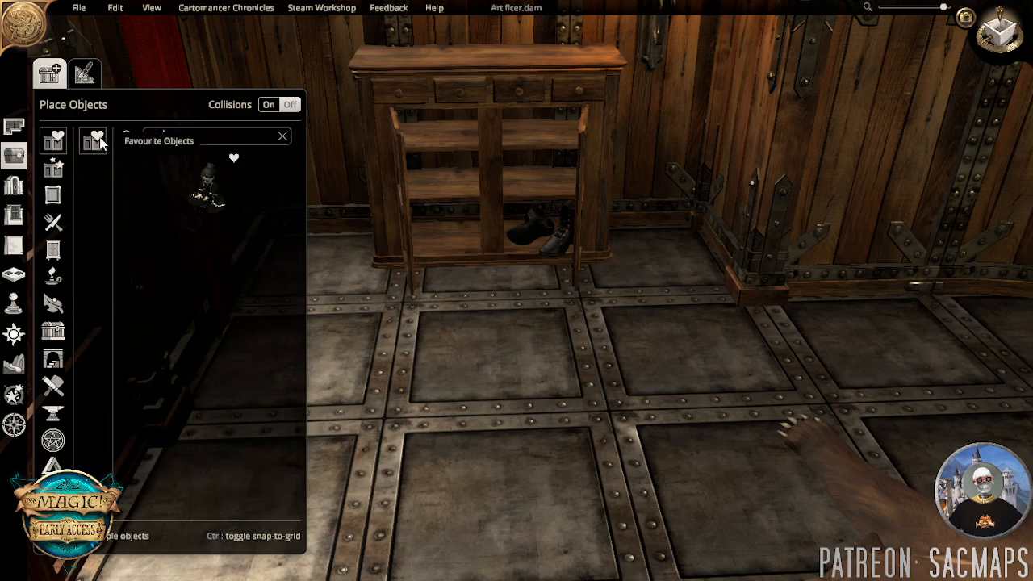
click(208, 187)
click(564, 372)
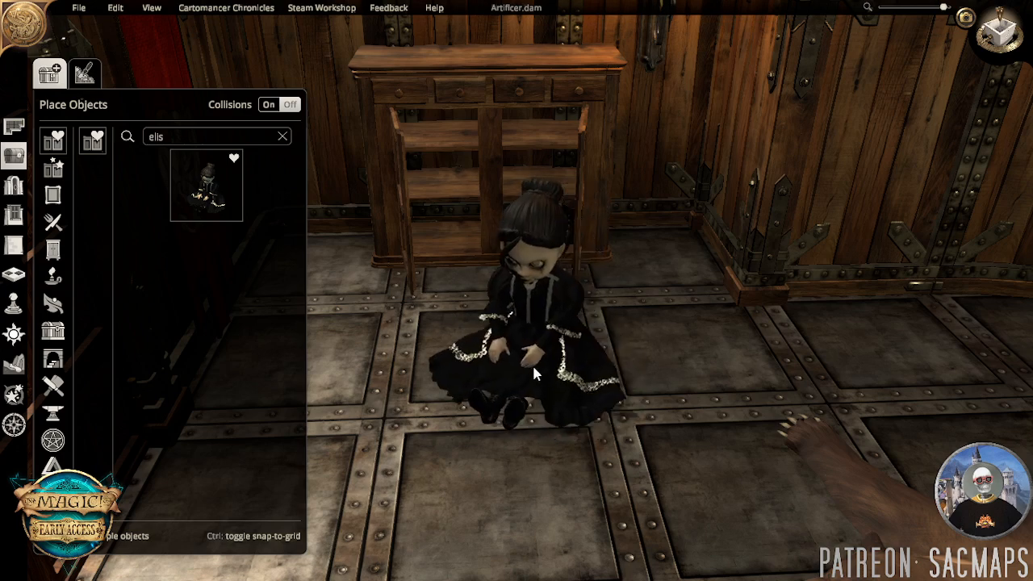
Shrink the doll to a tiny size and hide it behind the boots on the closet's bottom shelf.
drag(661, 438, 549, 315)
scroll(535, 359, up, 5)
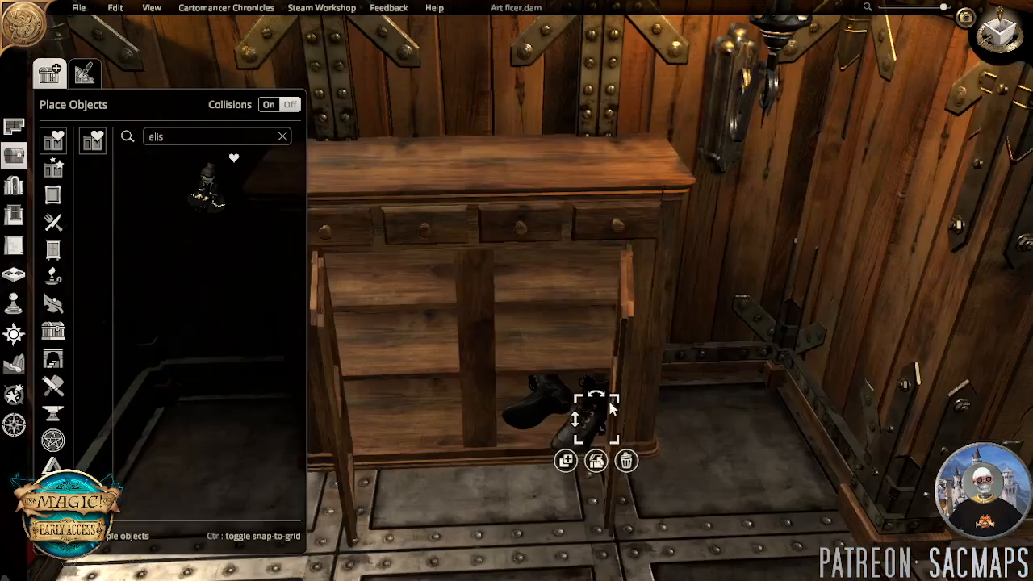
drag(586, 382, 590, 368)
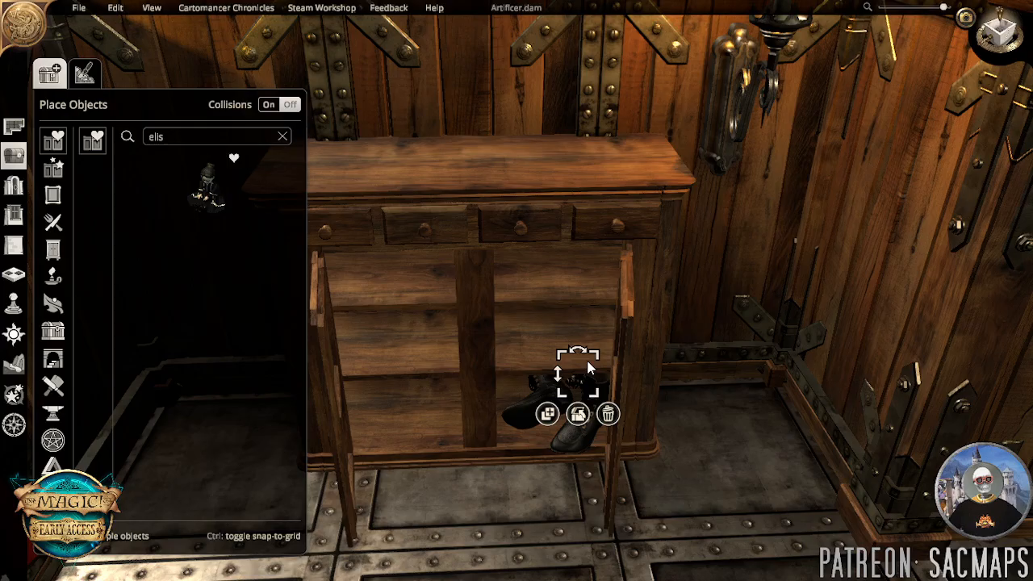
scroll(601, 383, down, 3)
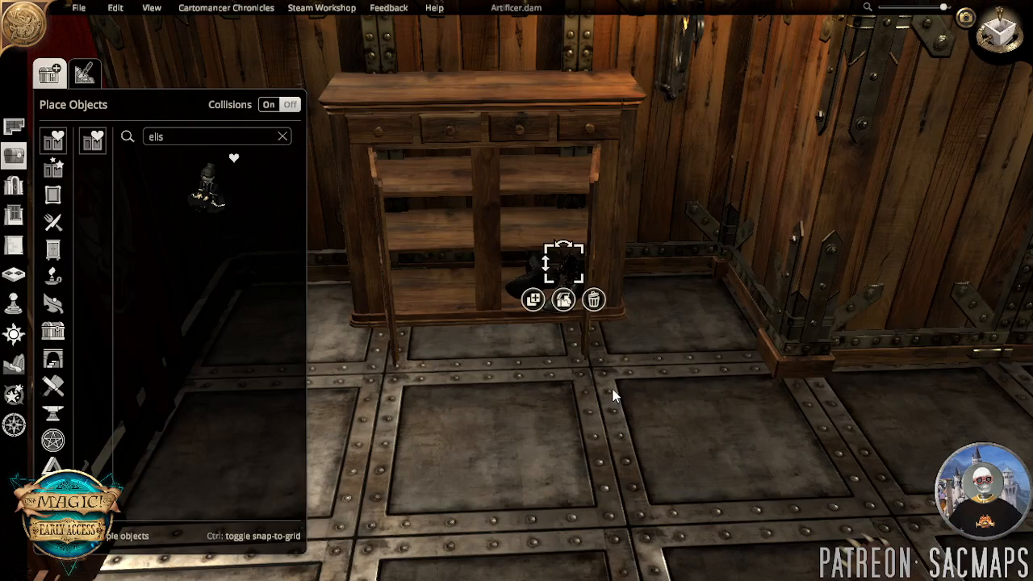
click(615, 396)
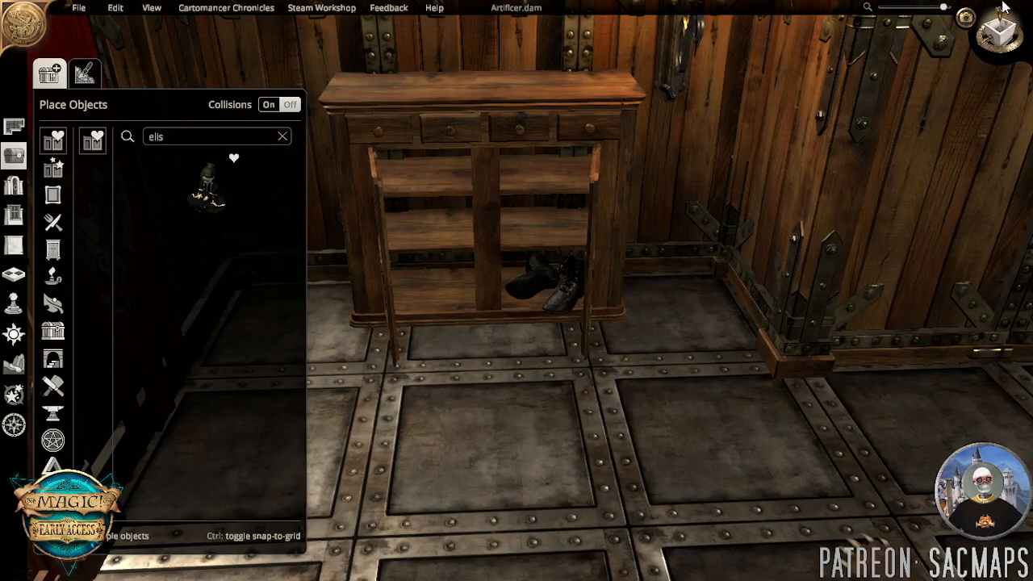
Examine the boots and the hidden doll up close in camera mode.
click(965, 19)
scroll(516, 289, up, 5)
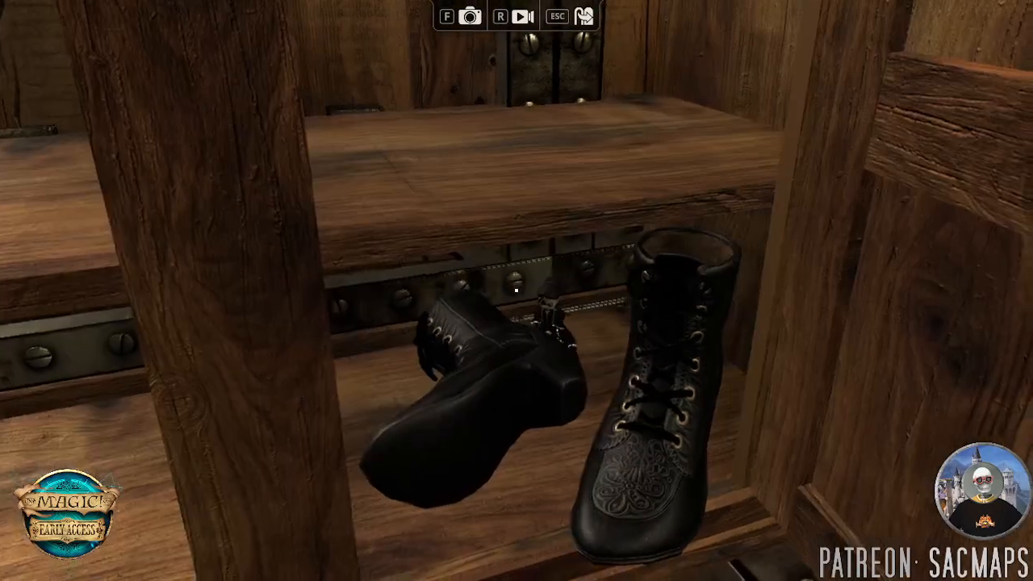
key(Escape)
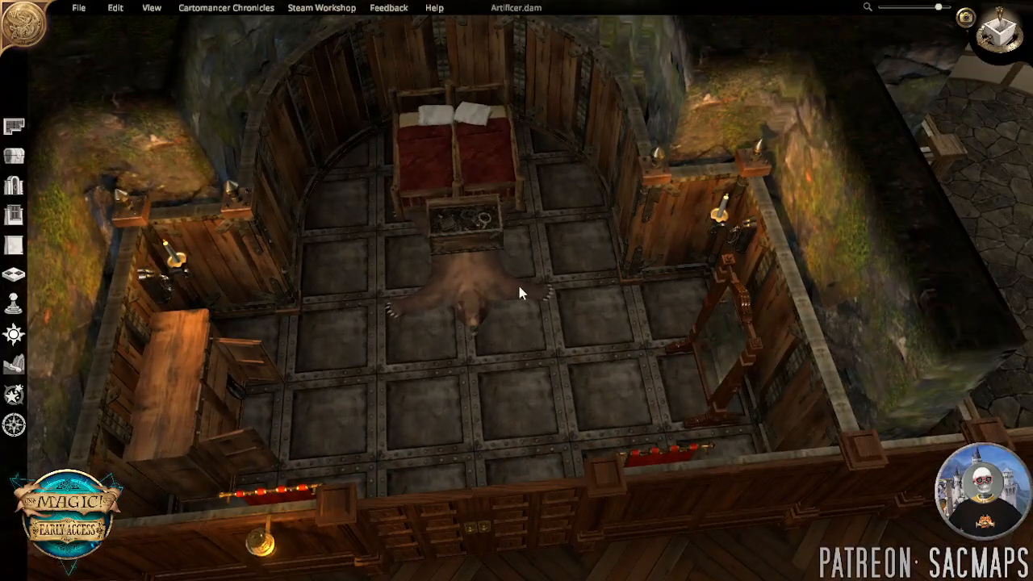
Search the objects for "washing" and place the round wooden tub with the hand pump on the bedroom floor.
click(14, 154)
click(191, 136)
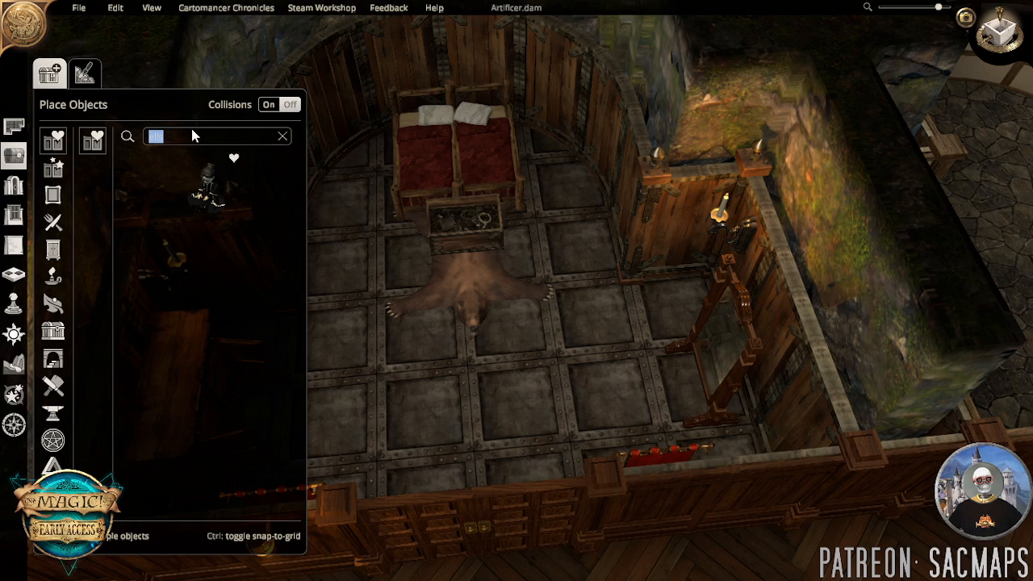
text(washing)
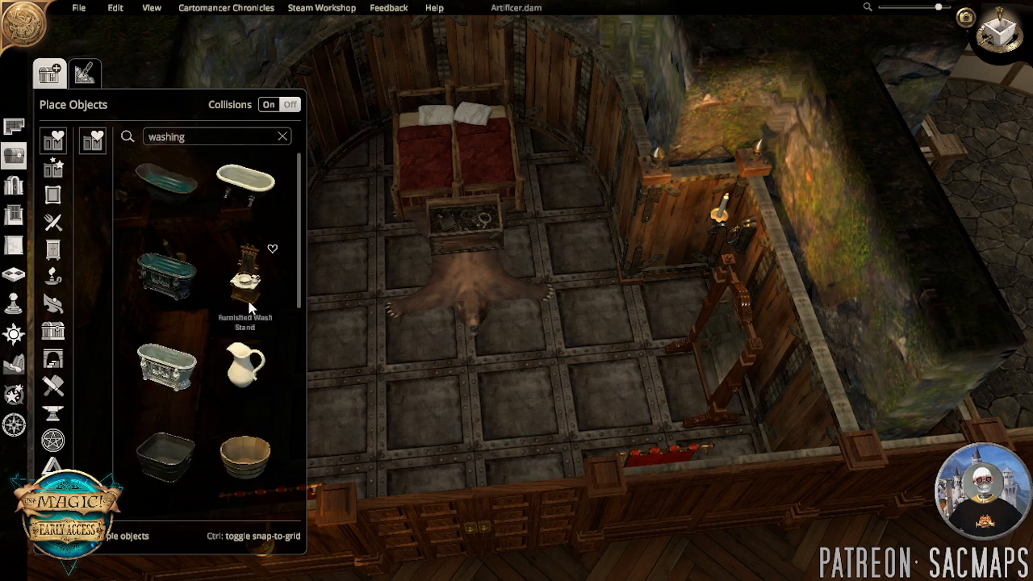
scroll(223, 246, down, 2)
scroll(223, 246, down, 4)
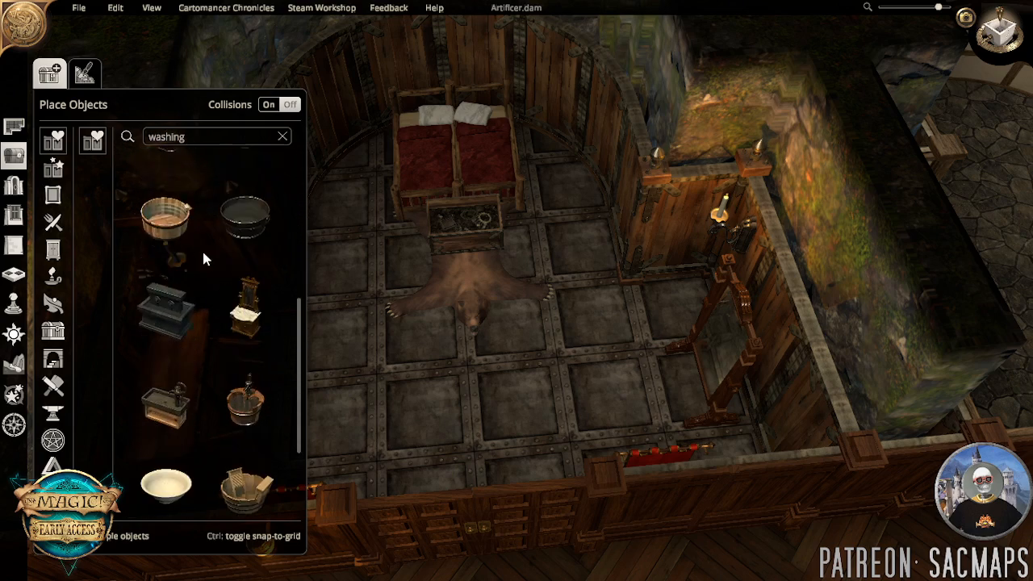
click(242, 303)
middle_drag(408, 368, 293, 358)
middle_drag(460, 388, 934, 438)
right_drag(933, 438, 462, 388)
middle_drag(462, 383, 808, 347)
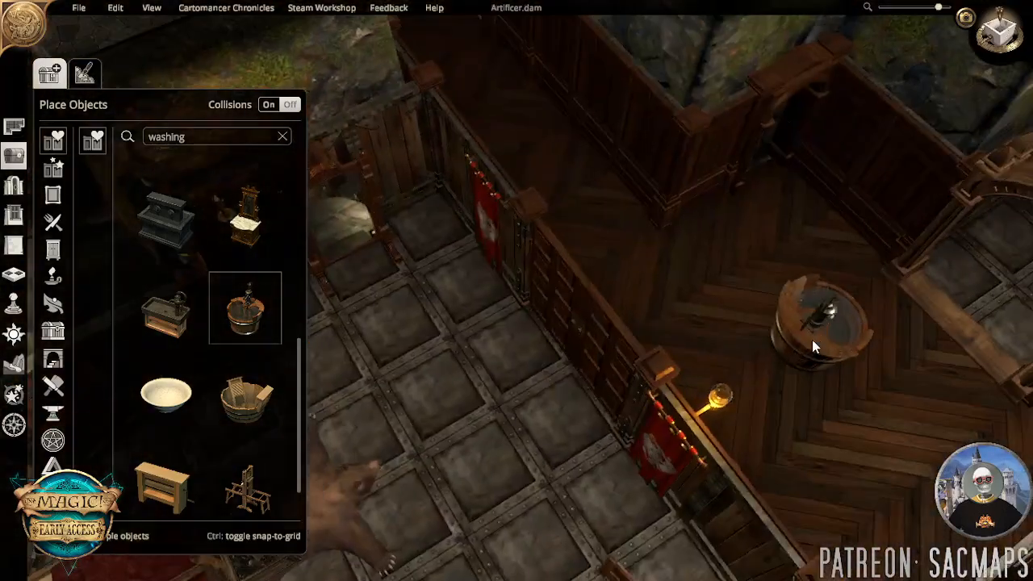
key(a)
click(539, 355)
Move the tub toward the side wall and stand the mirror against the wall directly behind it.
drag(460, 207, 783, 441)
scroll(763, 455, down, 2)
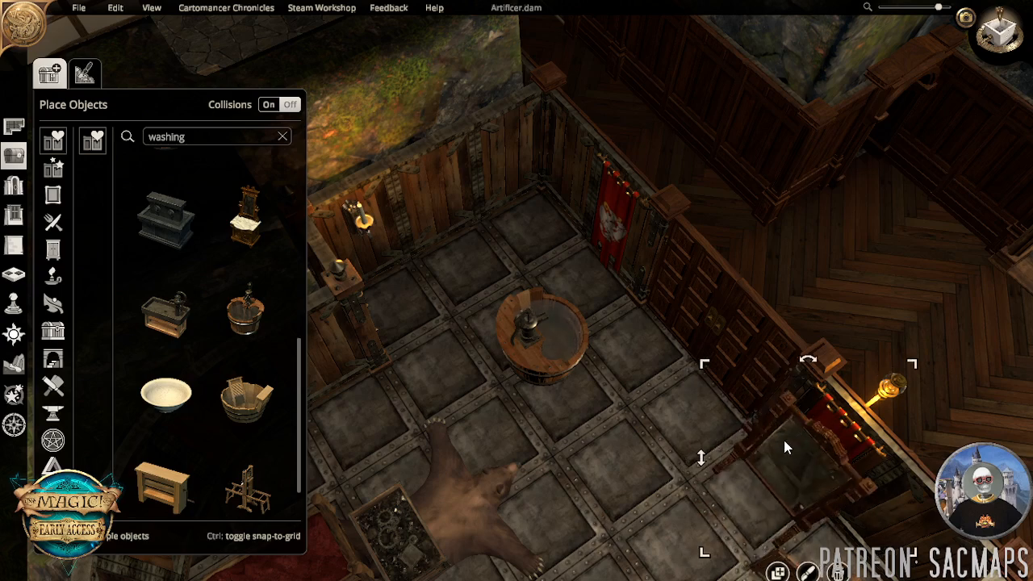
click(592, 410)
key(s)
middle_drag(591, 410, 637, 404)
click(541, 334)
drag(541, 334, 540, 263)
drag(692, 548, 541, 222)
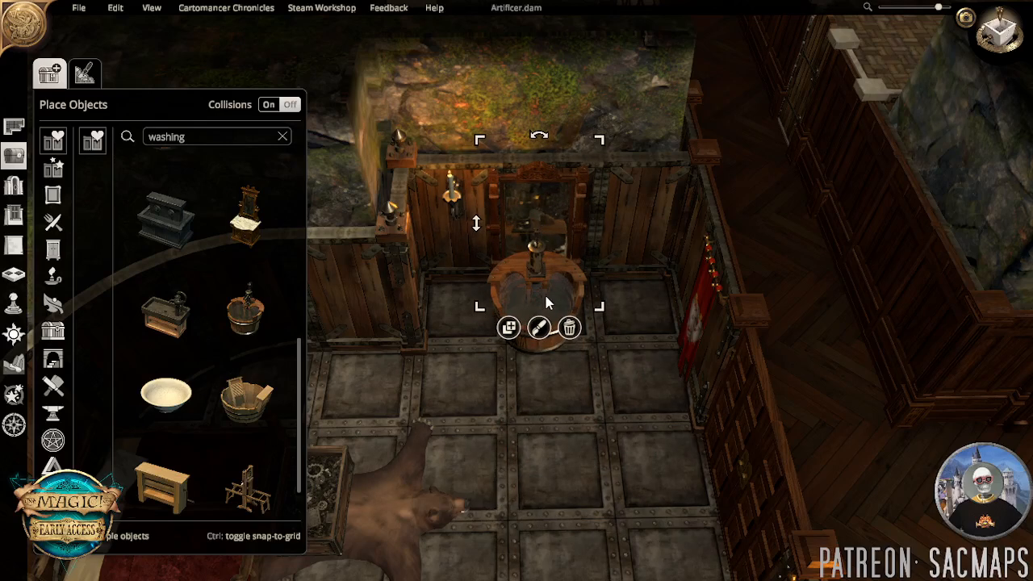
click(560, 271)
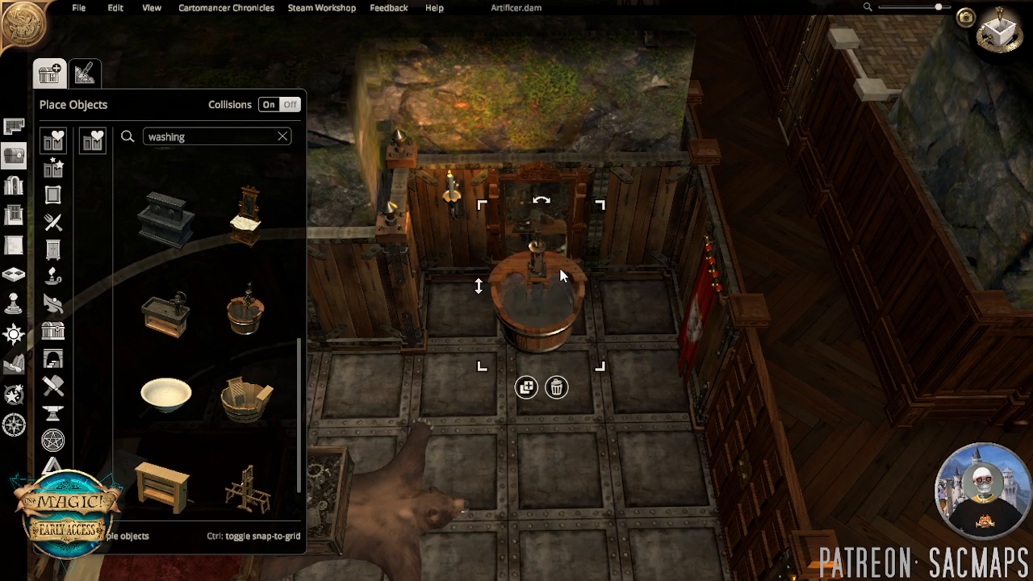
Search for "towel", place the rumpled towel on the tub's rim beside the pump, and scale it down to fit.
double_click(173, 137)
text(towel)
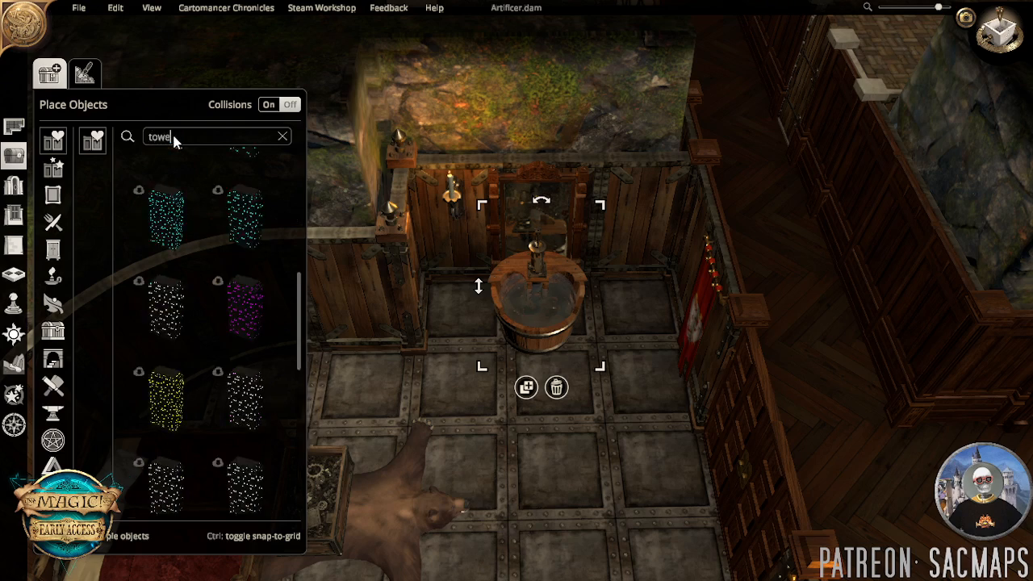
click(245, 365)
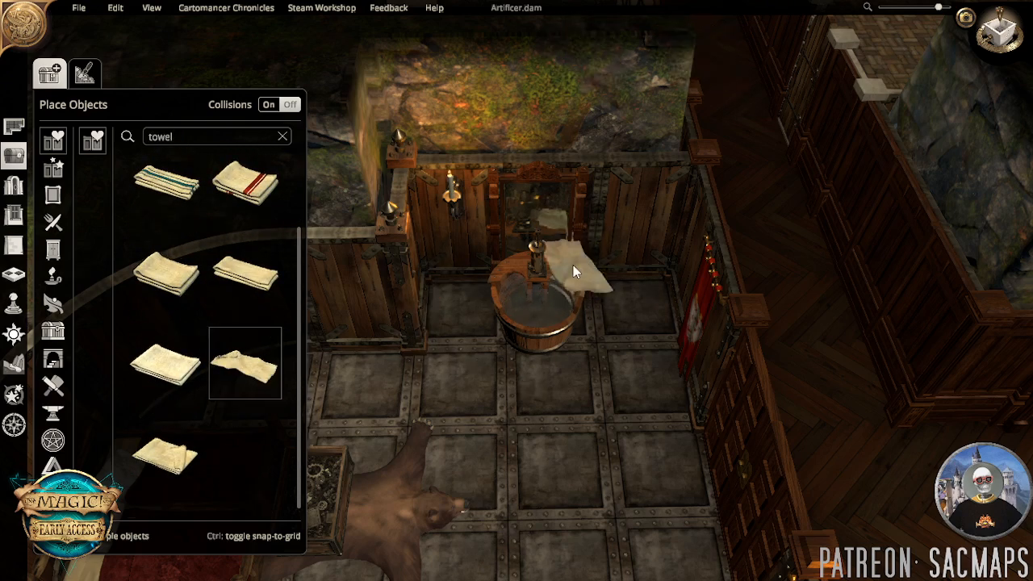
click(605, 281)
drag(604, 300, 568, 266)
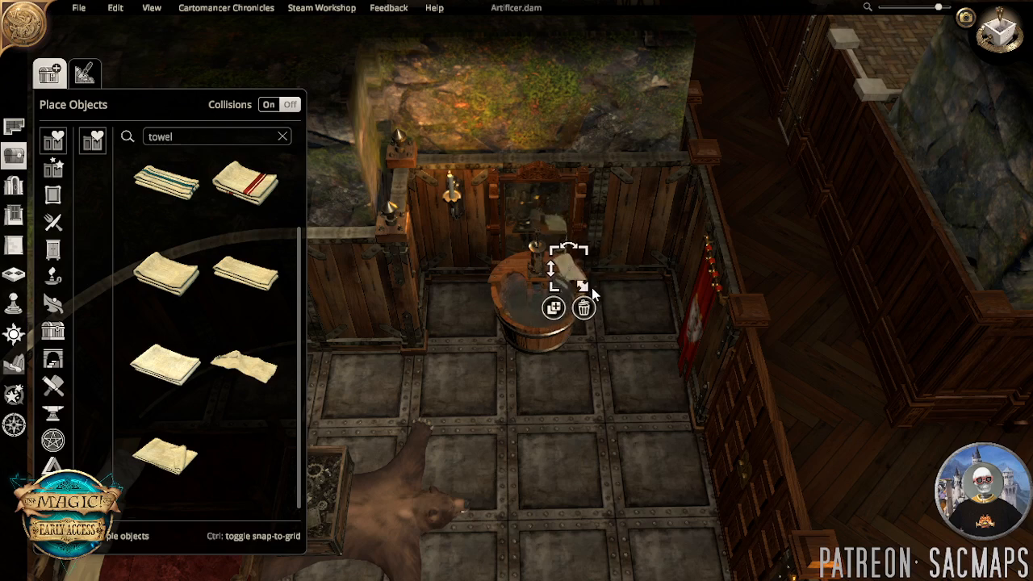
drag(588, 290, 598, 297)
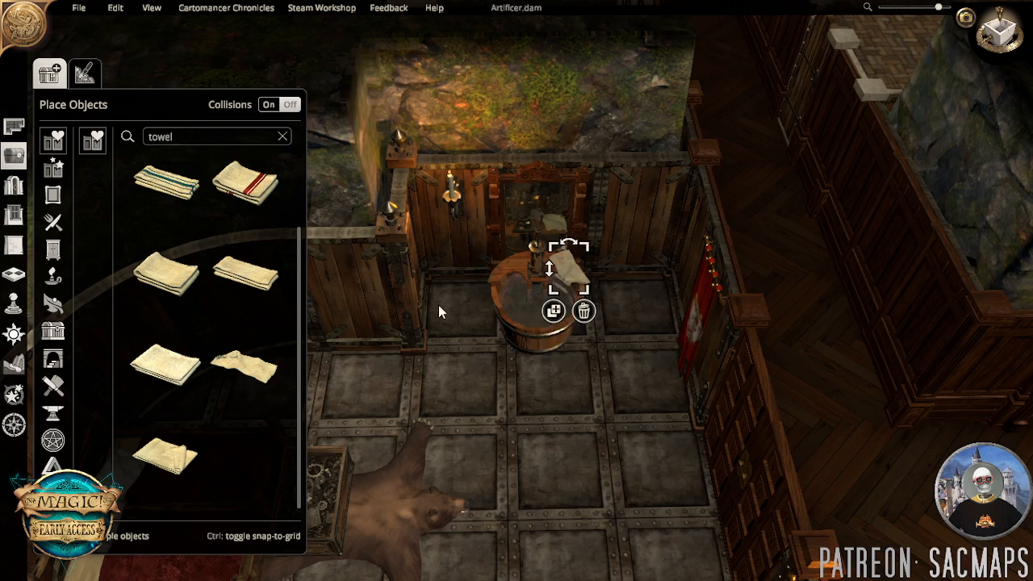
click(205, 129)
click(611, 406)
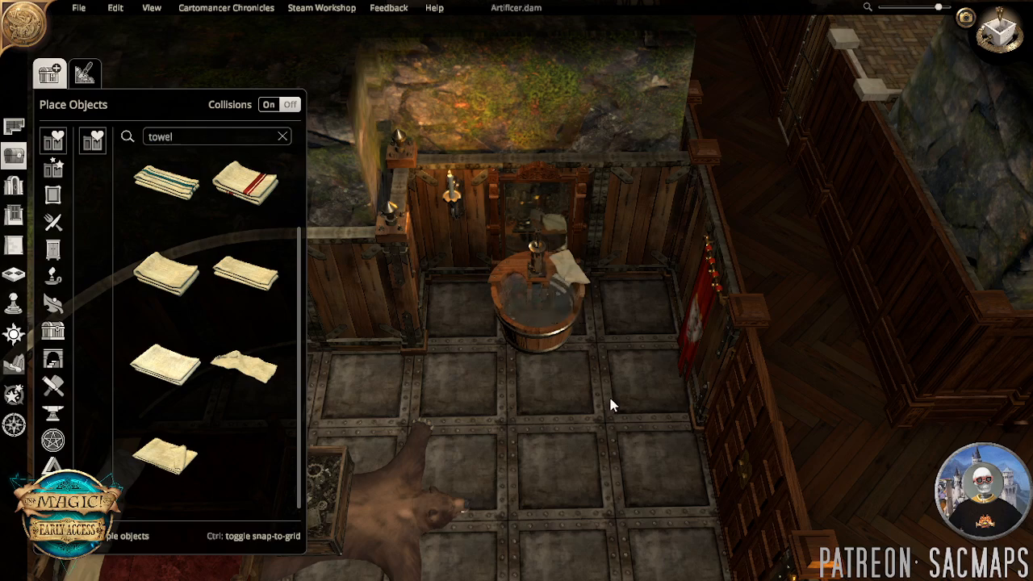
Examine the mirror, washing tub and towel up close in camera mode.
click(967, 17)
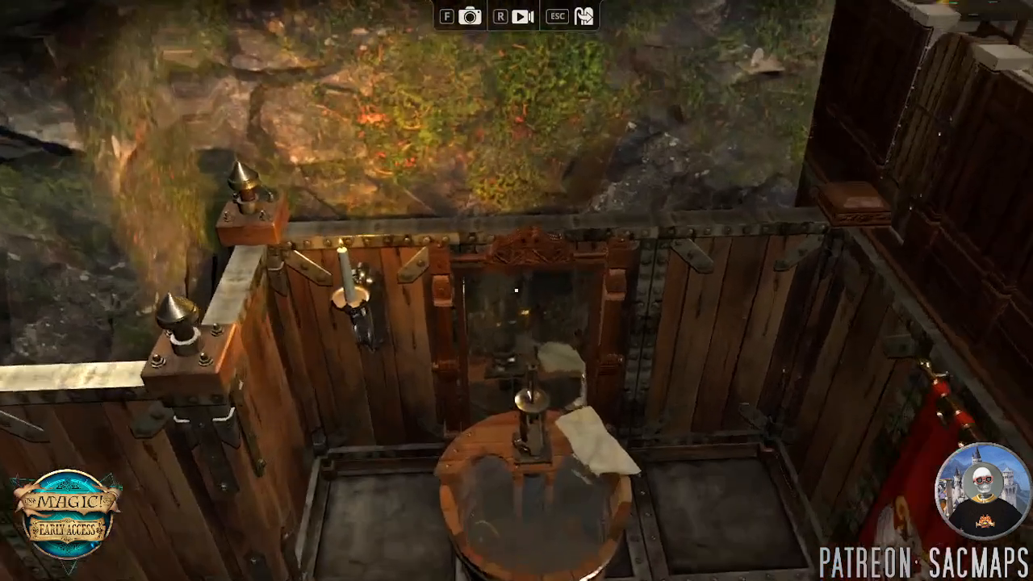
key(w)
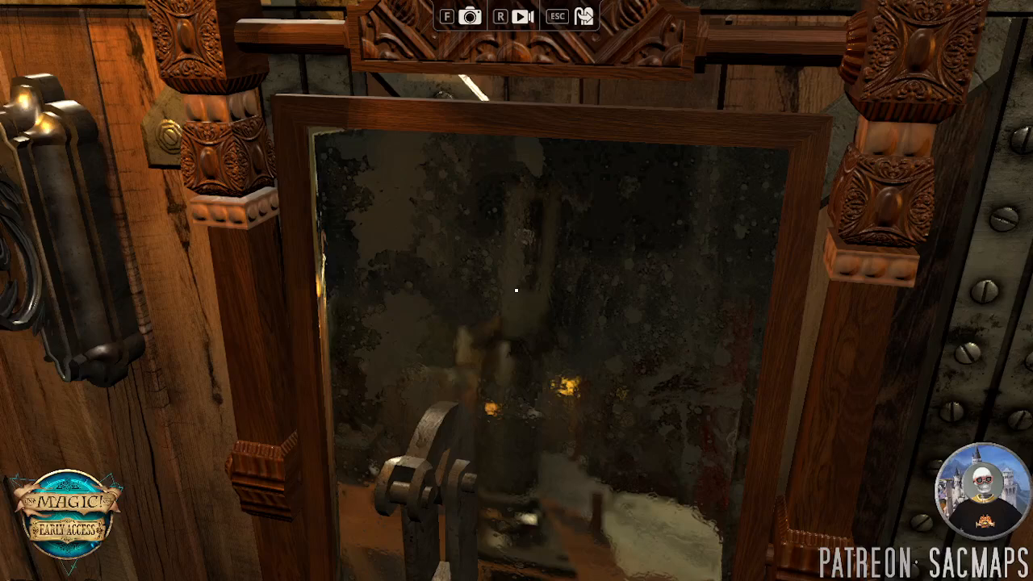
key(d)
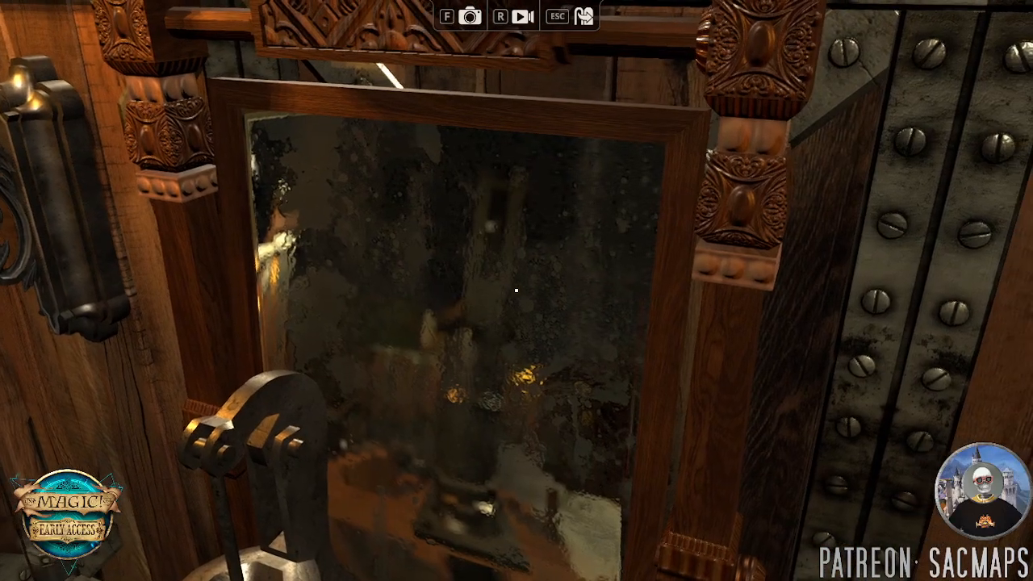
key(w)
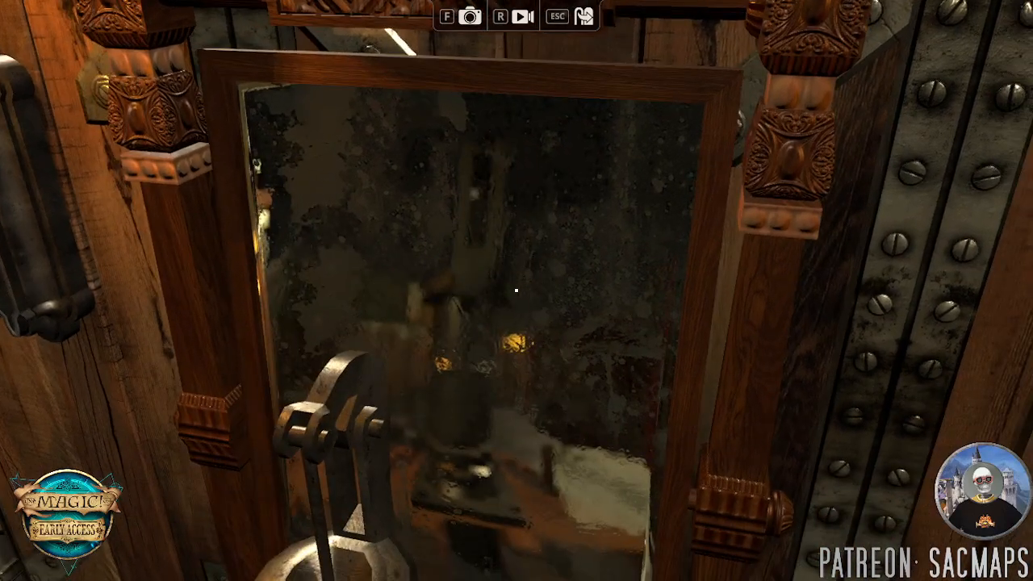
key(a)
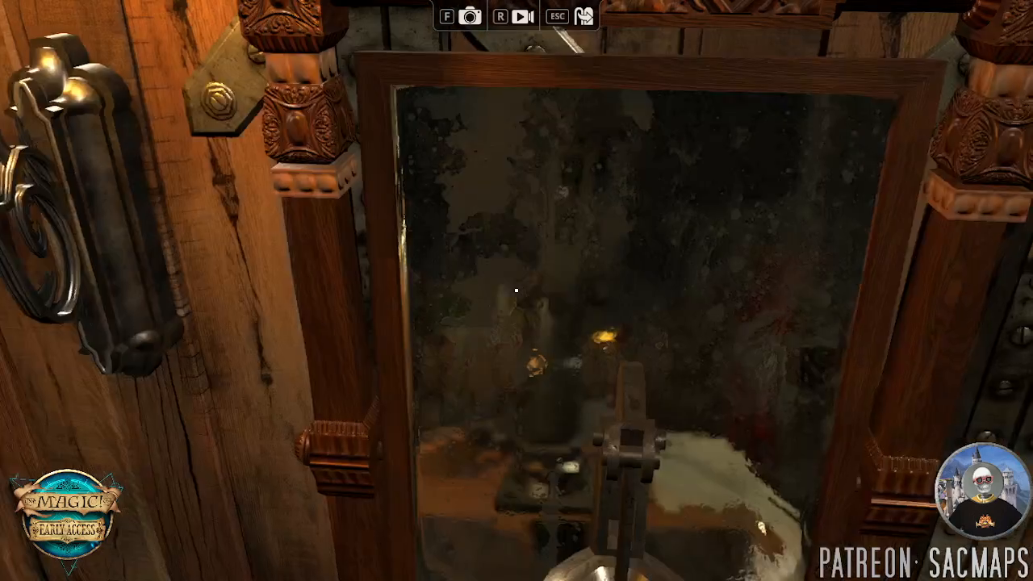
key(s)
key(s)
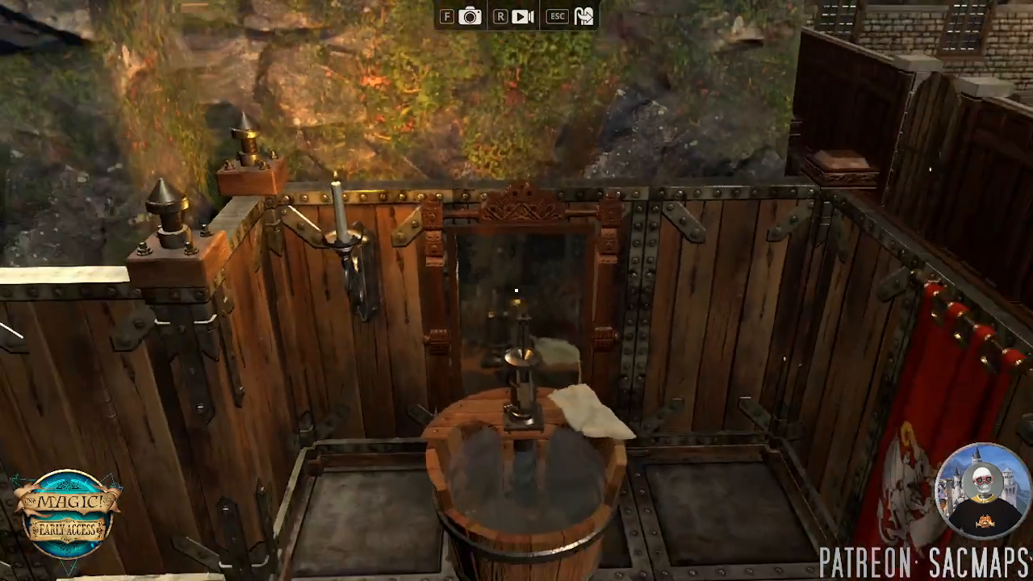
key(s)
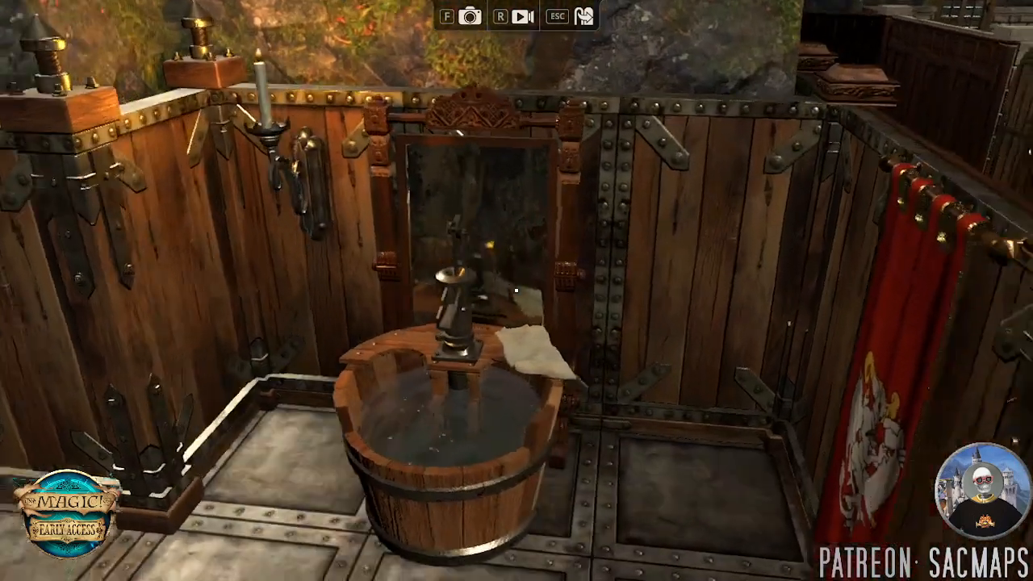
key(Escape)
Search the objects for "apoth" and place the two white lidded apothecary jars on the tub's wooden ledge beside the pump.
click(14, 156)
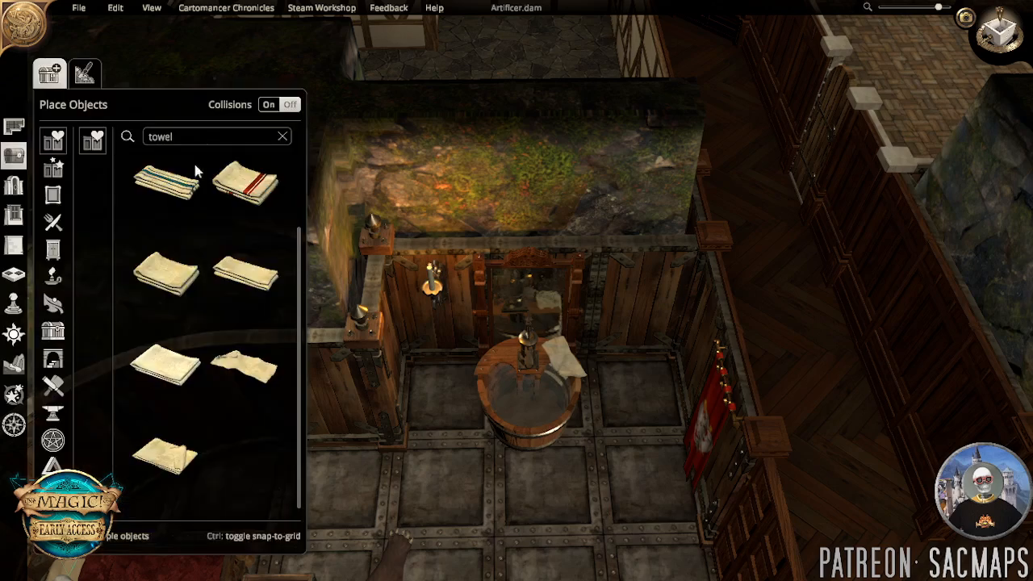
double_click(218, 134)
text(apoth)
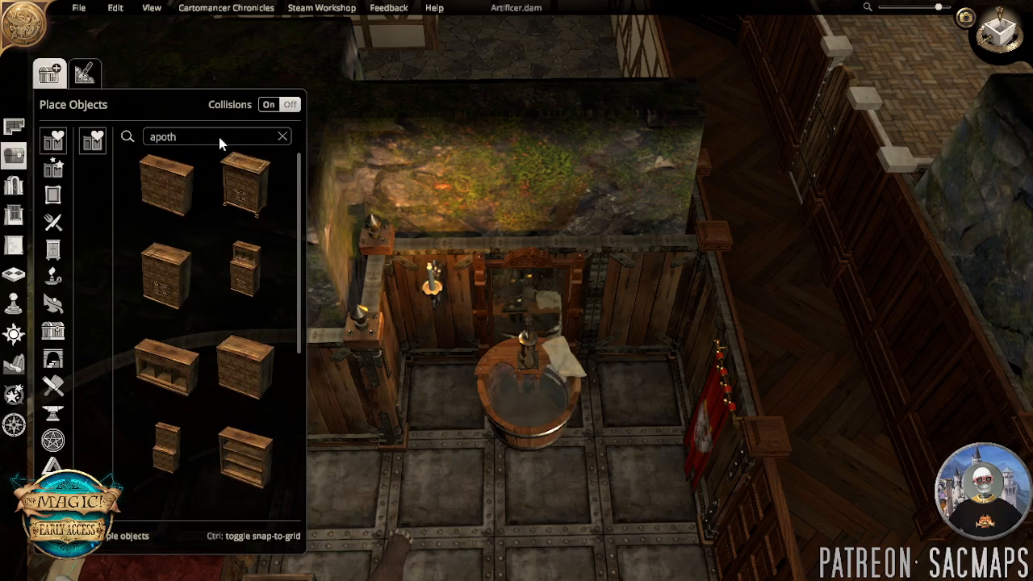
scroll(182, 481, down, 5)
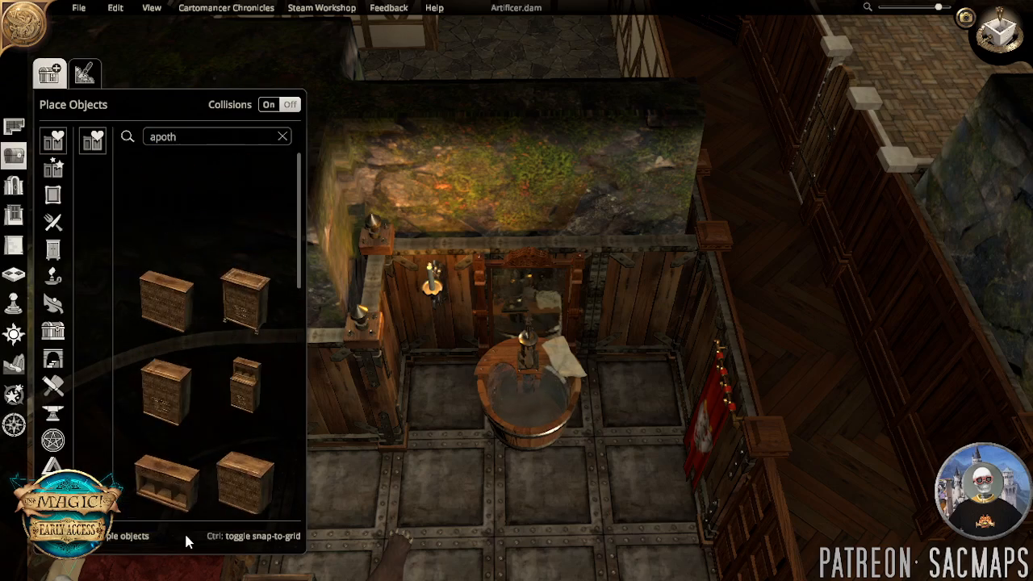
click(247, 472)
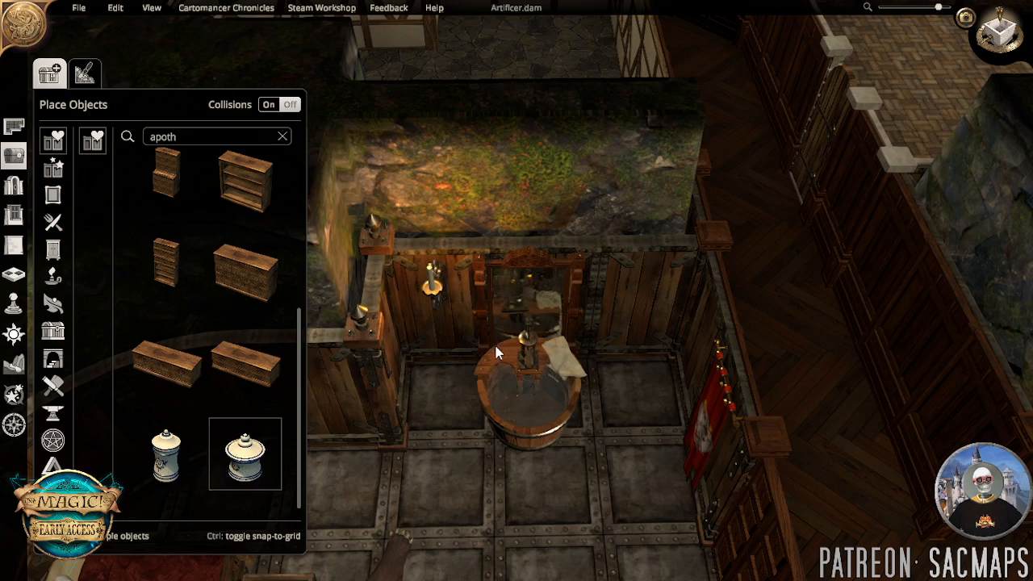
click(505, 351)
click(165, 453)
click(487, 361)
Search the objects for "floe" and place the flat ice floe on the floor in front of the tub.
right_drag(512, 507, 514, 407)
double_click(193, 135)
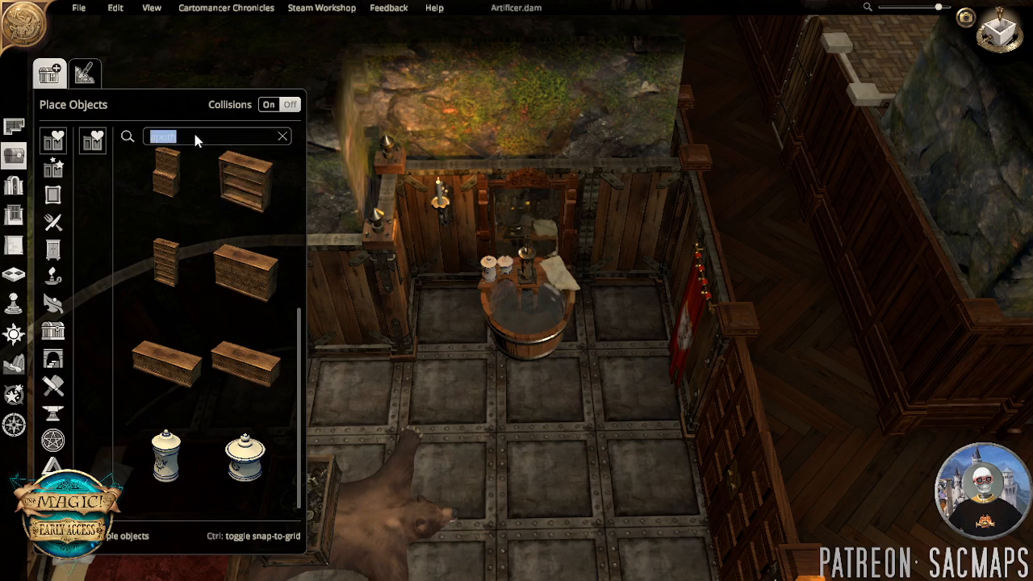
key(BackSpace)
text(floe)
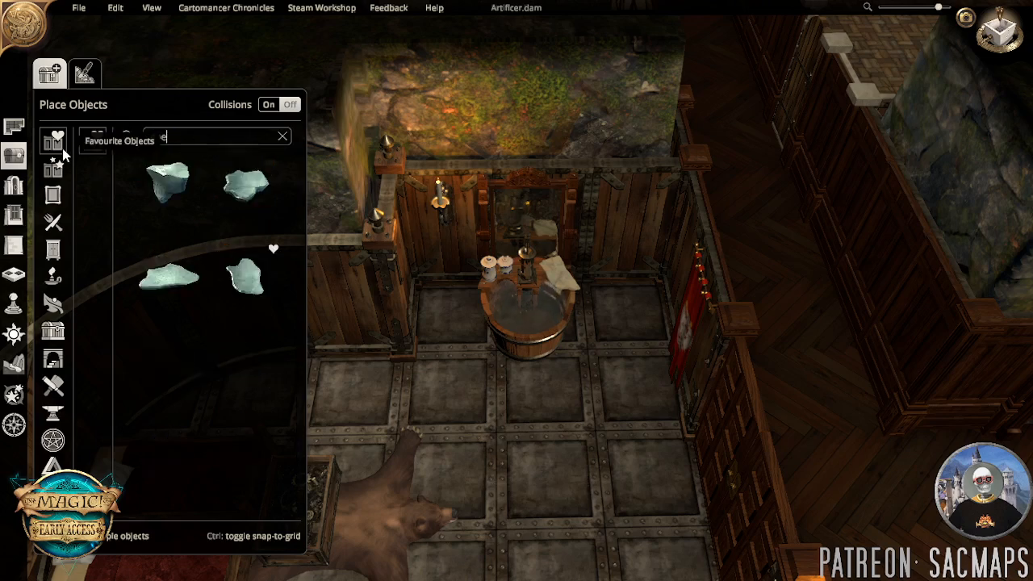
click(171, 275)
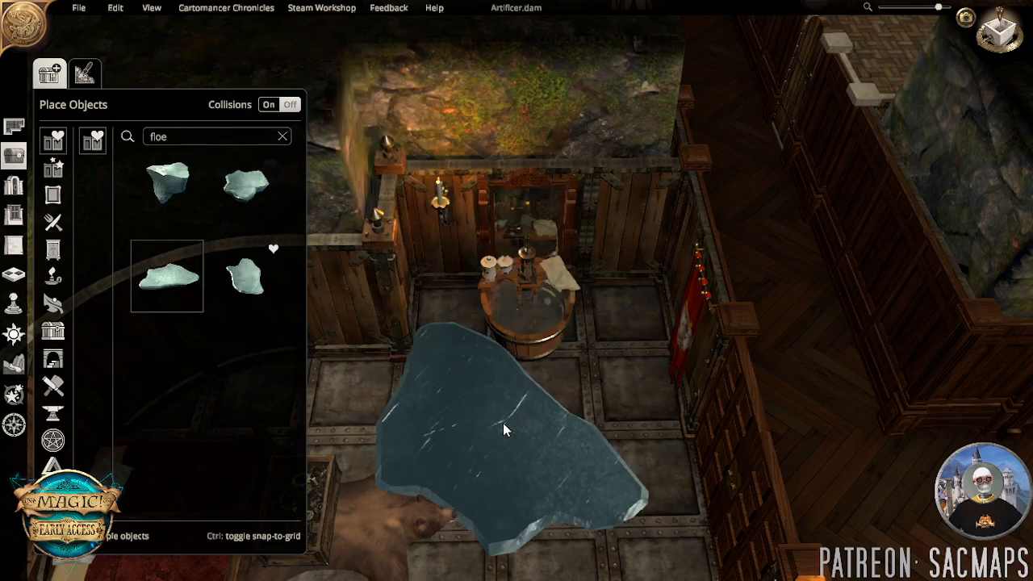
click(503, 423)
Shrink the ice floe to a small puddle and tuck it against the base of the tub.
drag(583, 299, 497, 357)
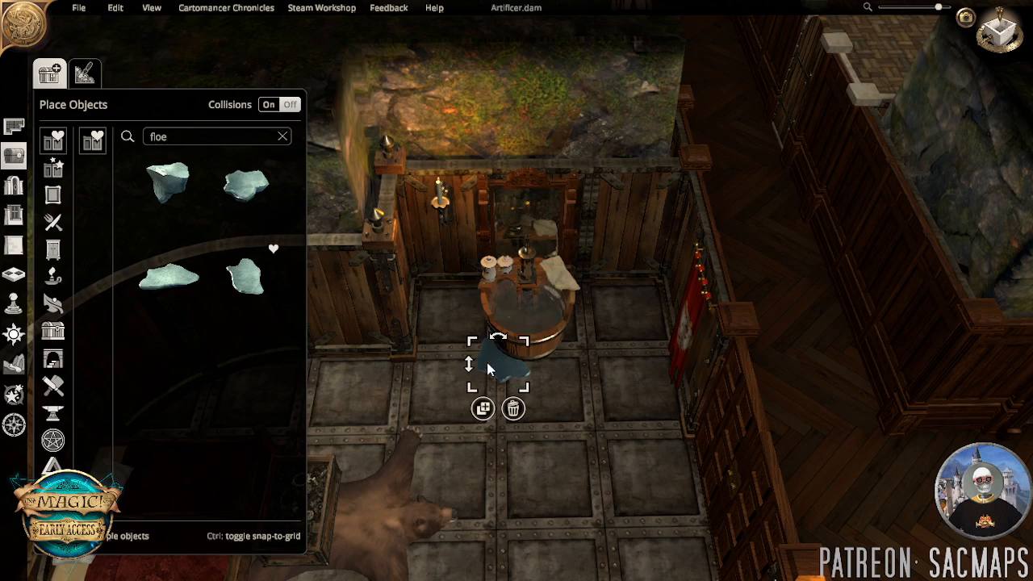
drag(522, 347, 493, 332)
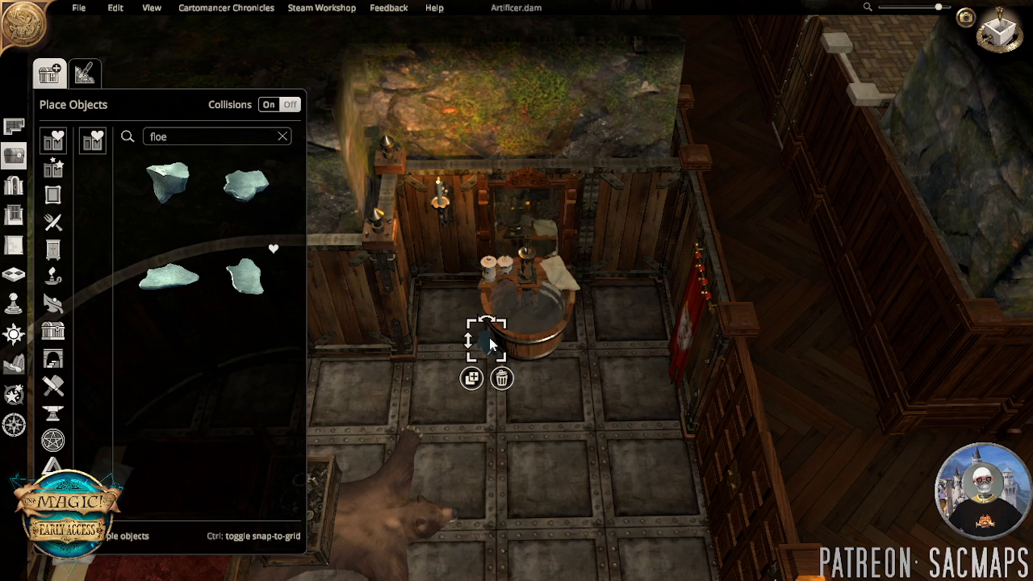
click(488, 340)
click(530, 457)
scroll(529, 457, up, 5)
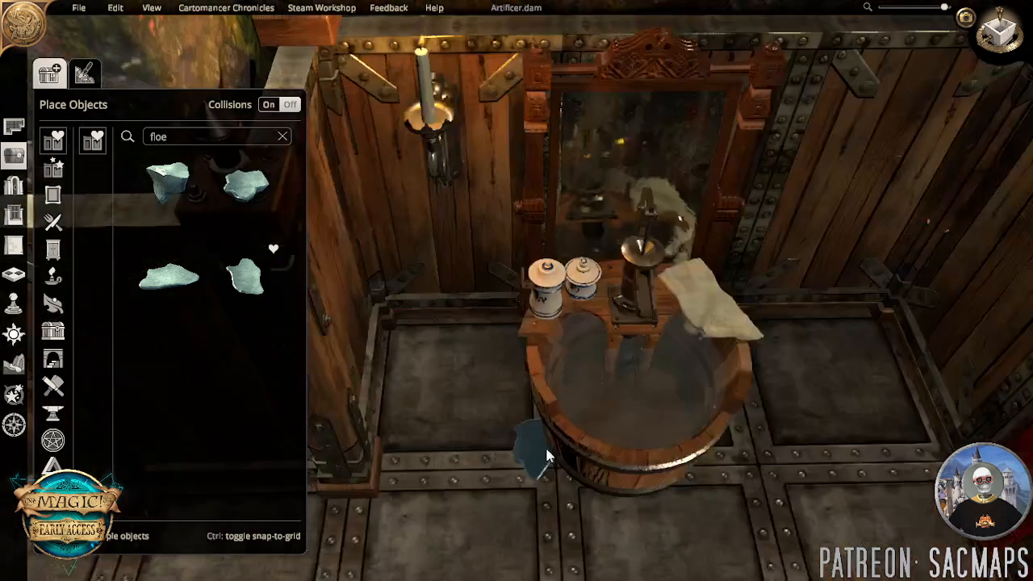
click(604, 406)
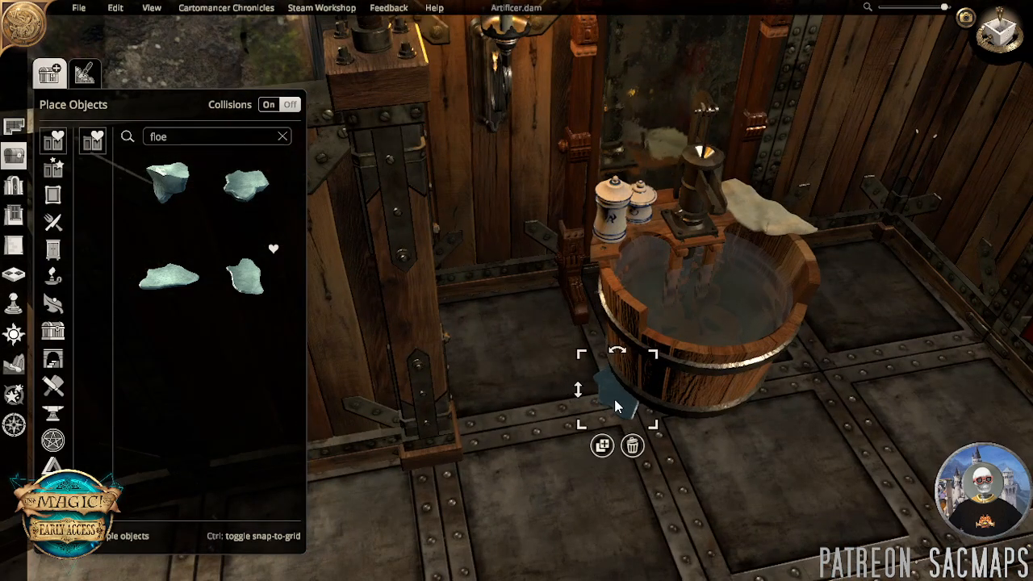
click(721, 460)
Duplicate the candle sconce near the closet, turn collisions off, and place copies on the curved wall on both sides of the bed.
scroll(721, 460, down, 3)
scroll(718, 453, down, 5)
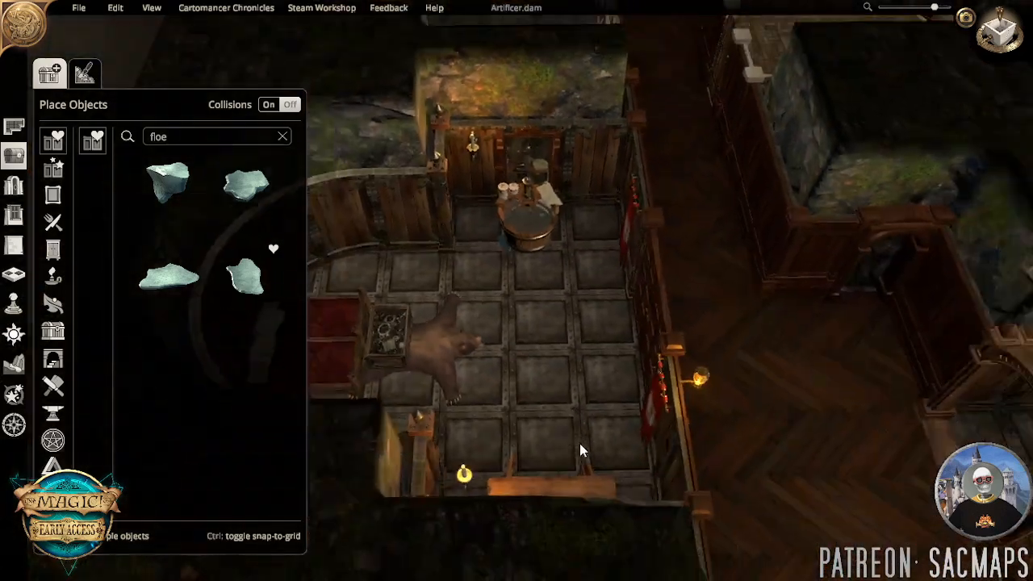
scroll(580, 443, down, 1)
middle_drag(573, 434, 470, 343)
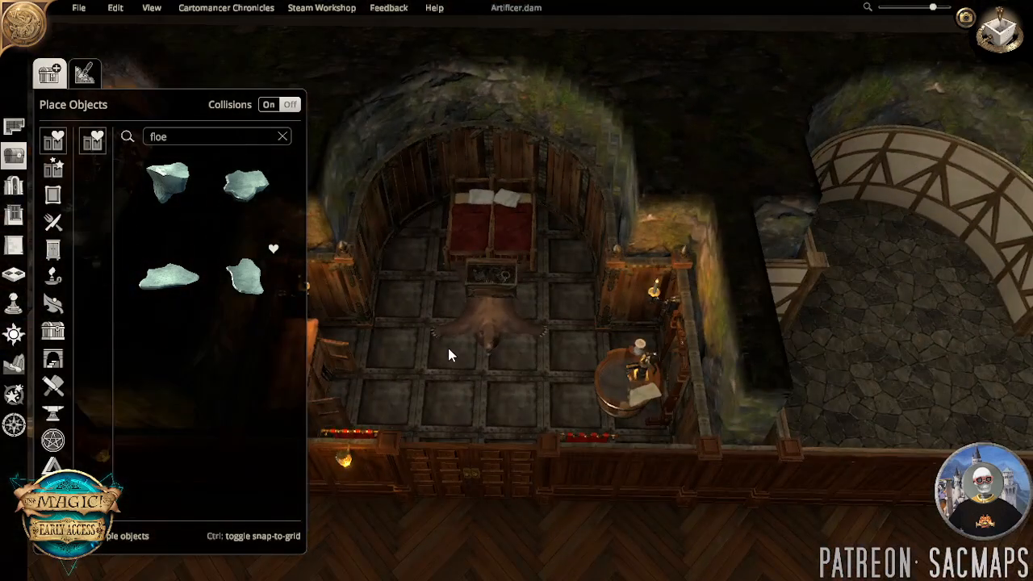
key(a)
click(319, 406)
key(a)
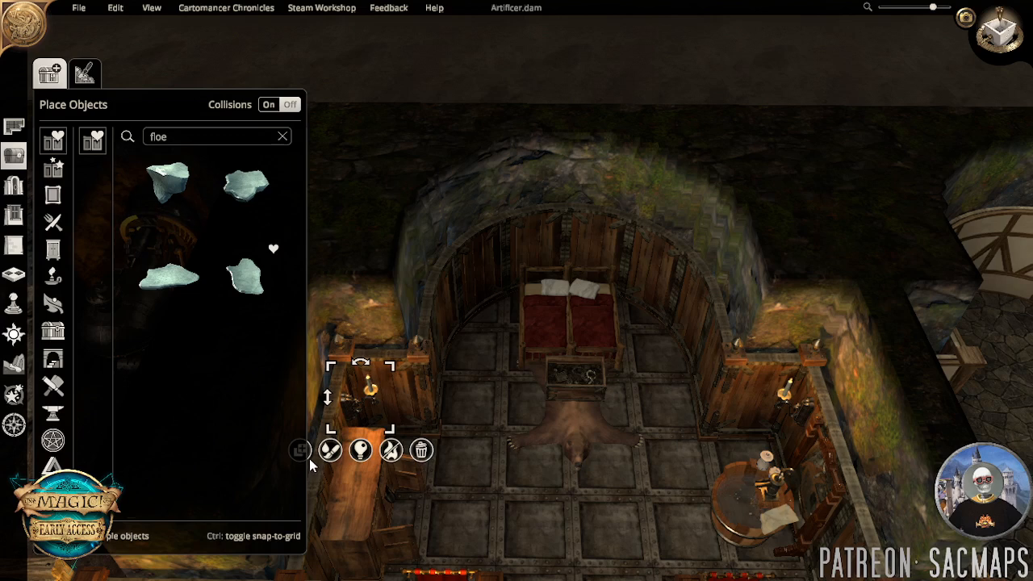
key(a)
click(374, 451)
click(290, 104)
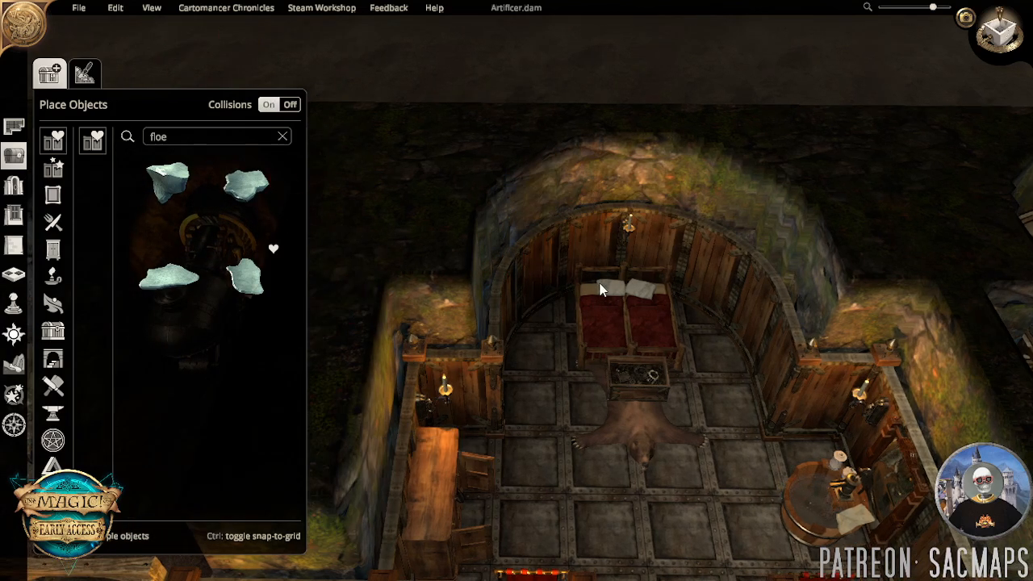
click(559, 297)
click(701, 289)
key(d)
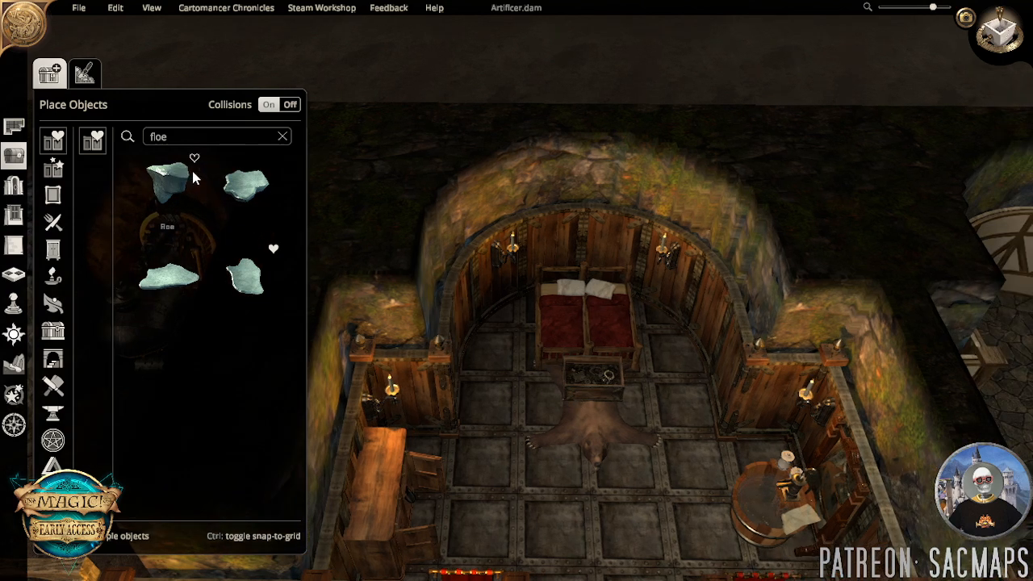
Search the objects for "book" and browse the results to Bookshelf with Books.
double_click(211, 137)
text(bo)
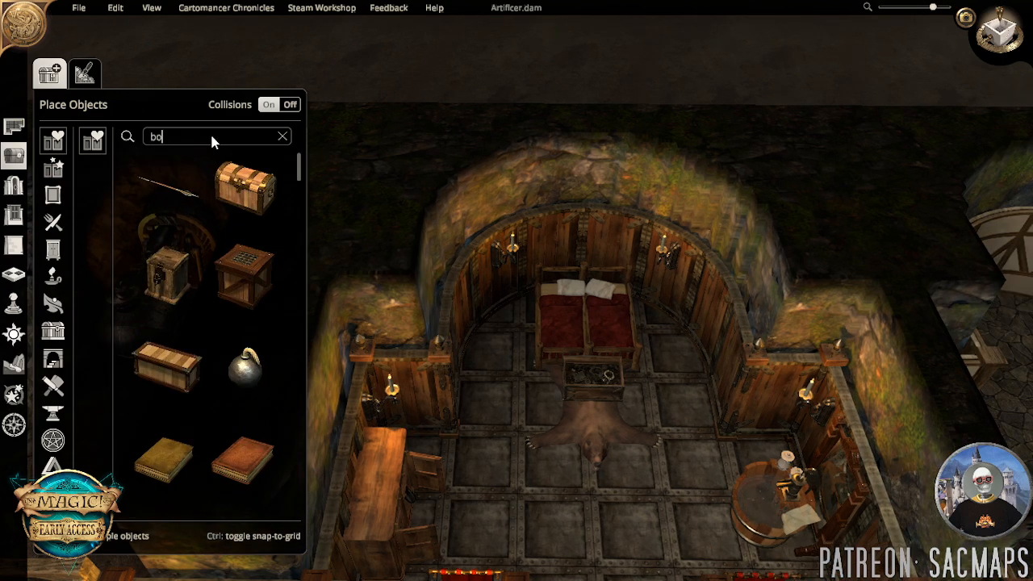
text(ok)
scroll(254, 267, down, 3)
scroll(251, 290, down, 5)
scroll(226, 361, down, 5)
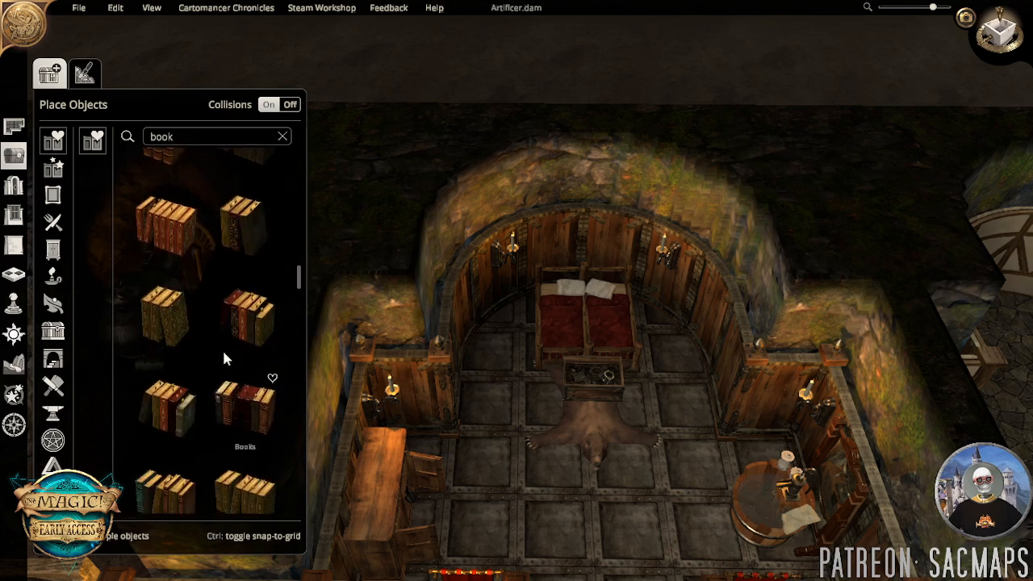
scroll(225, 396, down, 5)
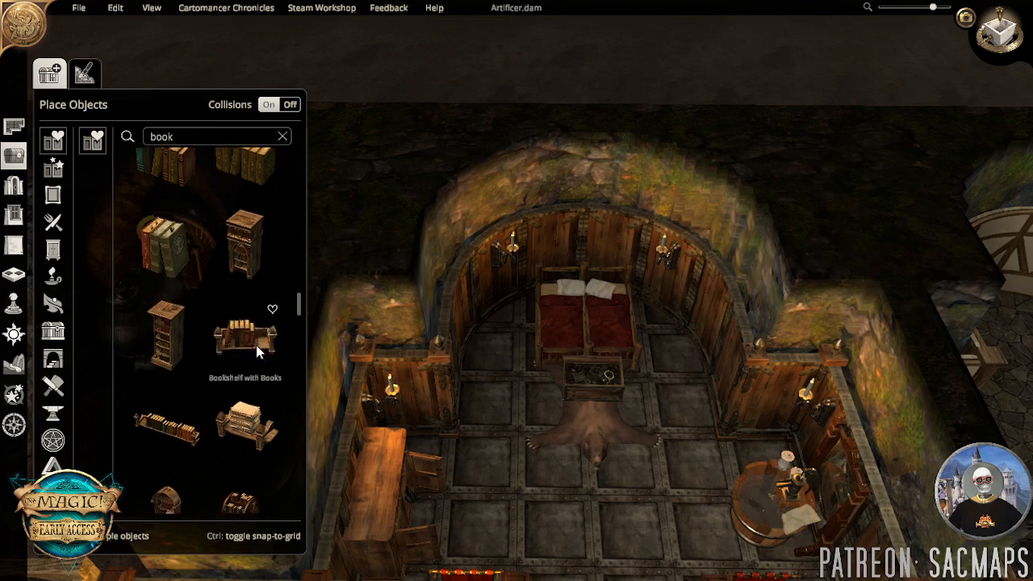
click(252, 336)
middle_drag(610, 442, 408, 269)
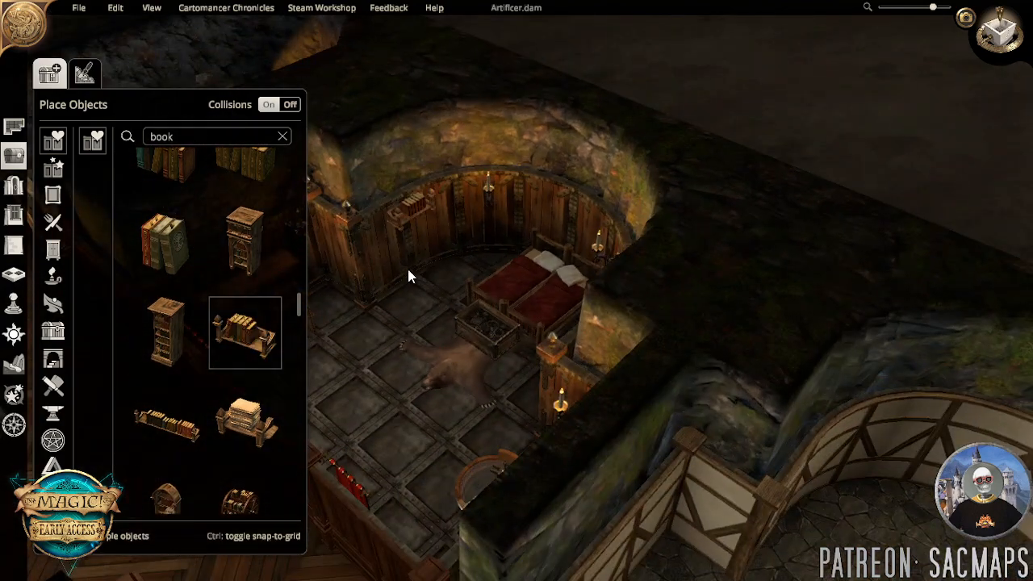
right_drag(407, 270, 495, 380)
right_click(495, 380)
Place a Bookshelf with Books in its paper-stack variant on the wooden wall between the corner post and the bed.
scroll(513, 373, up, 5)
middle_drag(514, 373, 498, 320)
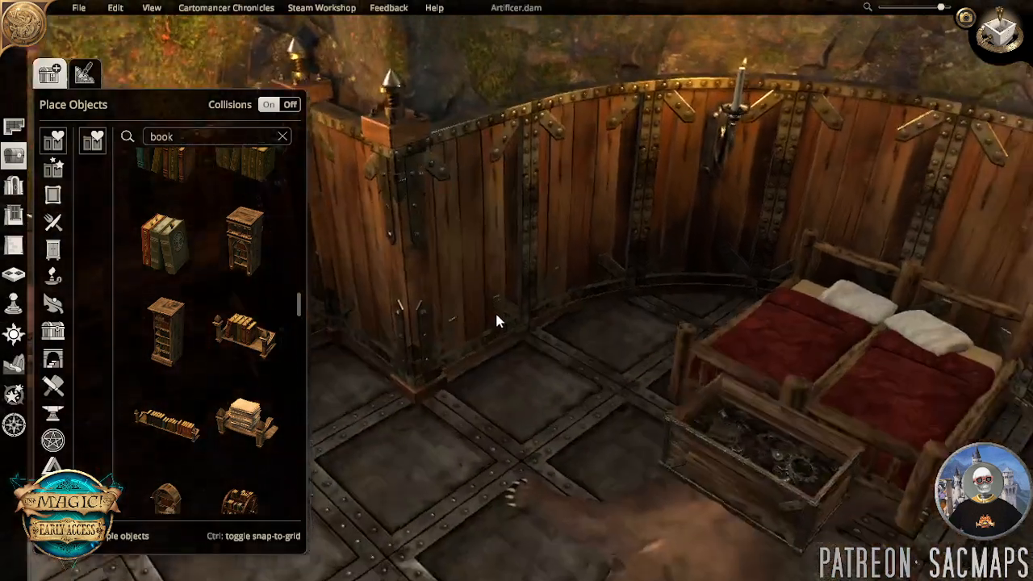
right_drag(498, 321, 469, 376)
middle_drag(537, 426, 530, 408)
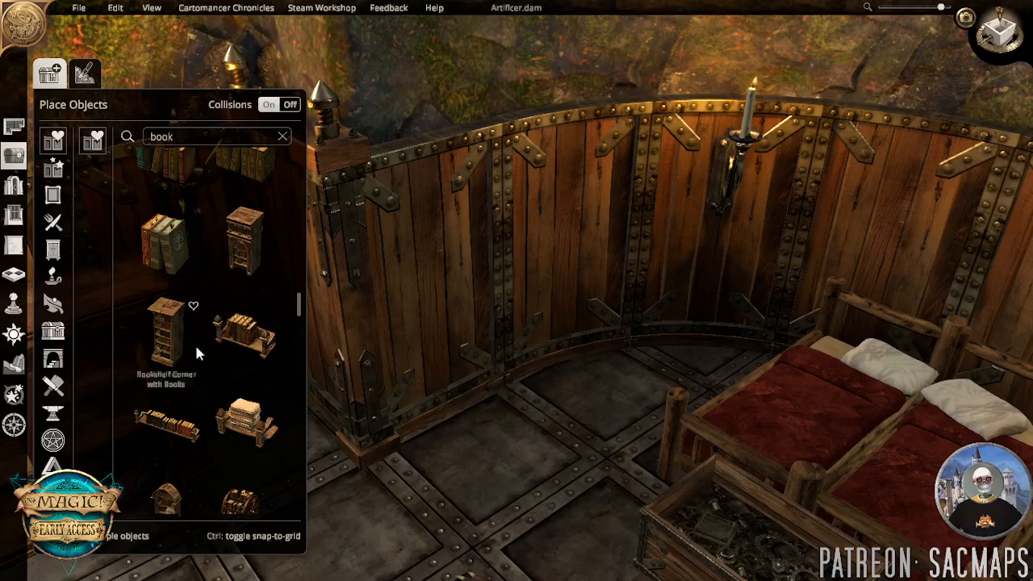
click(246, 333)
key(Tab)
key(Tab)
key(Tab)
key(Tab)
key(Tab)
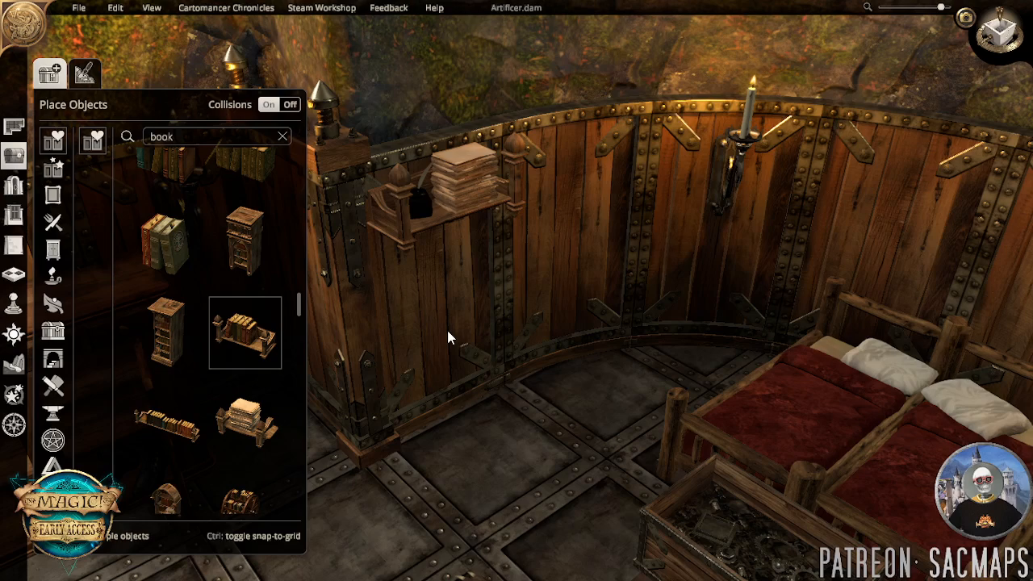
click(448, 337)
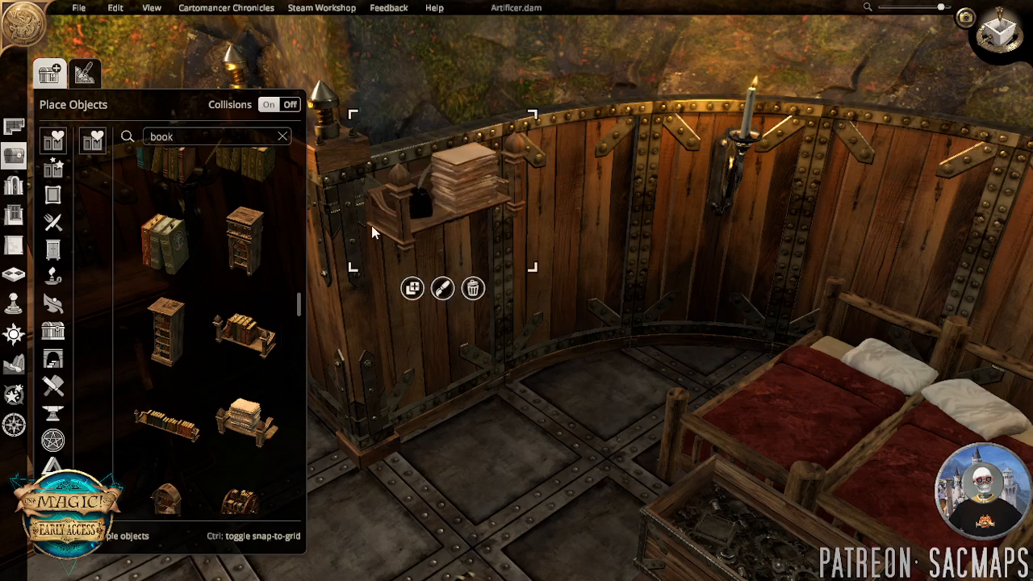
Lower the paper-stack shelf along the wall to just above the floor, leaving collisions off.
key(a)
click(290, 105)
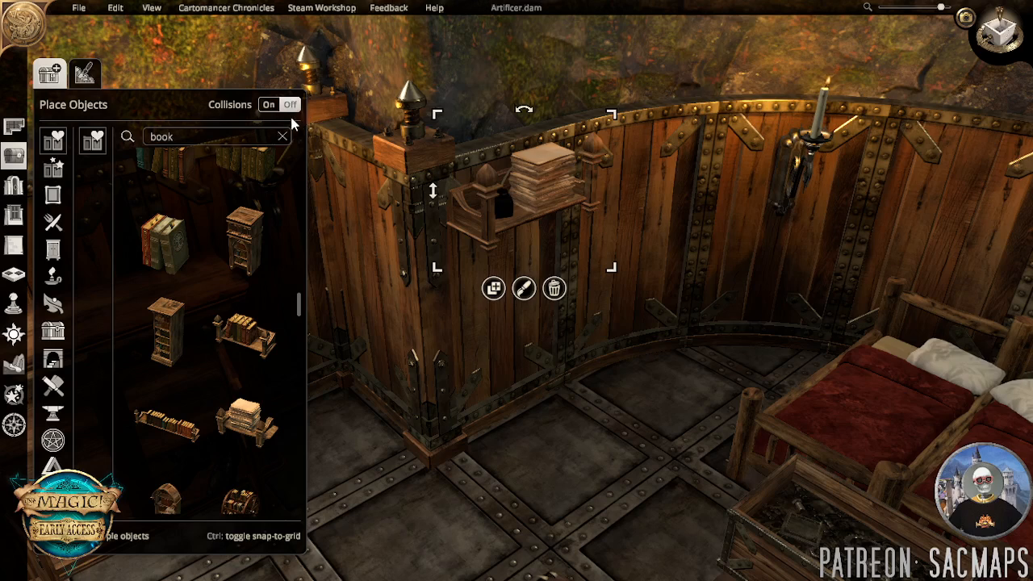
drag(430, 206, 444, 258)
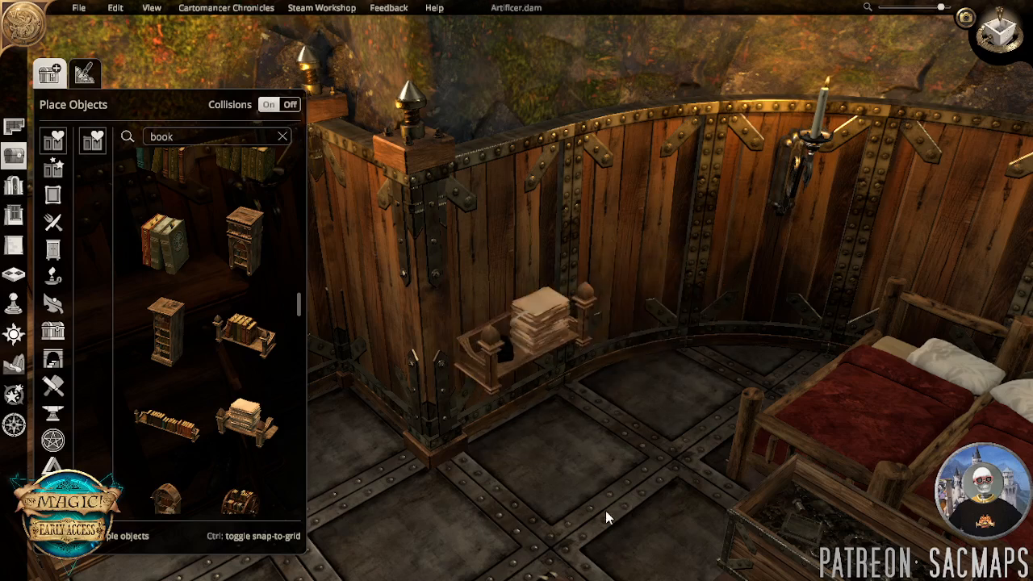
Place a Bookshelf with Books in its mixed-colour upright book variant on the wooden wall directly above the paper-stack shelf.
click(257, 347)
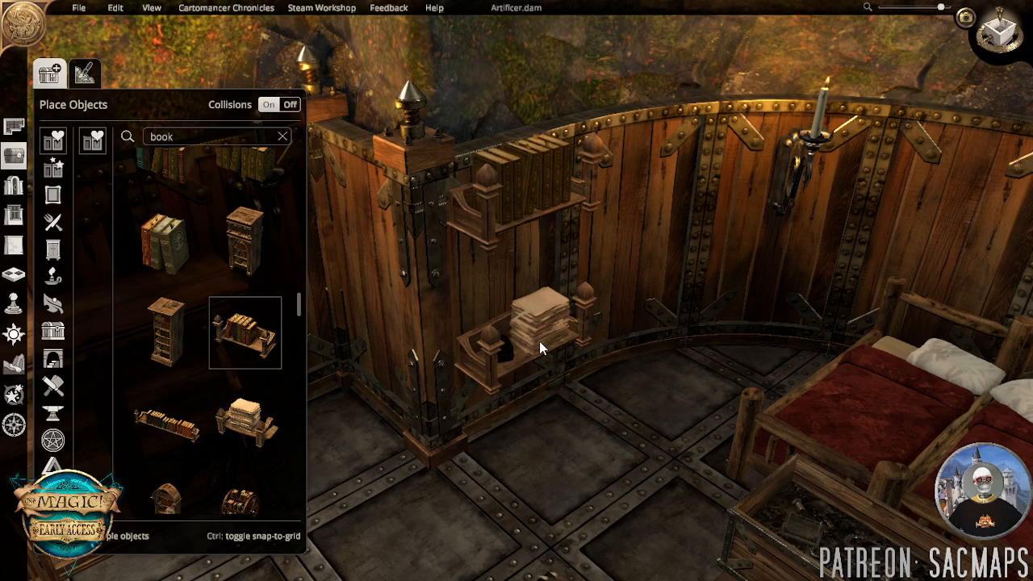
key(Tab)
key(Tab)
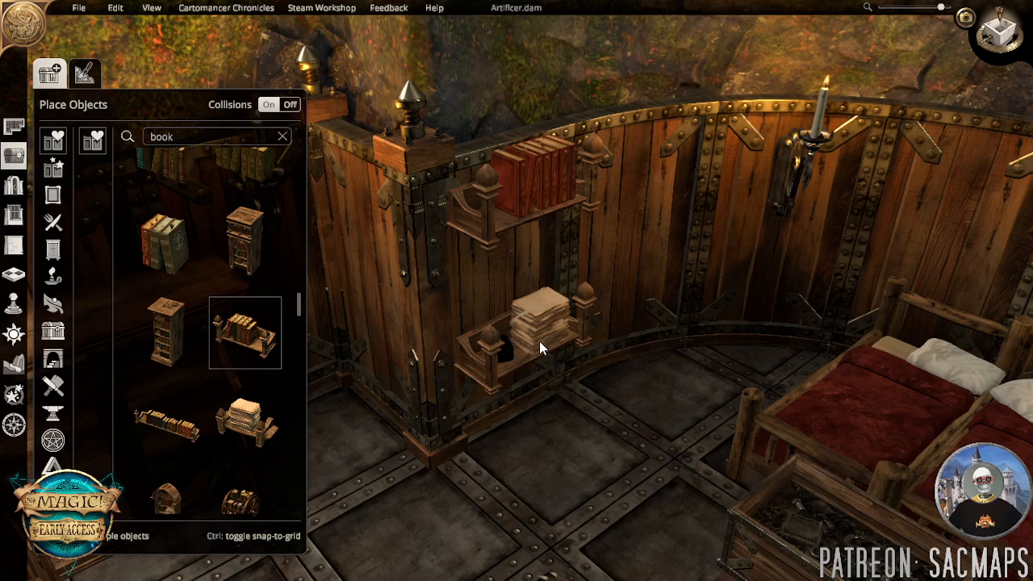
key(Tab)
click(539, 341)
right_drag(742, 410, 568, 416)
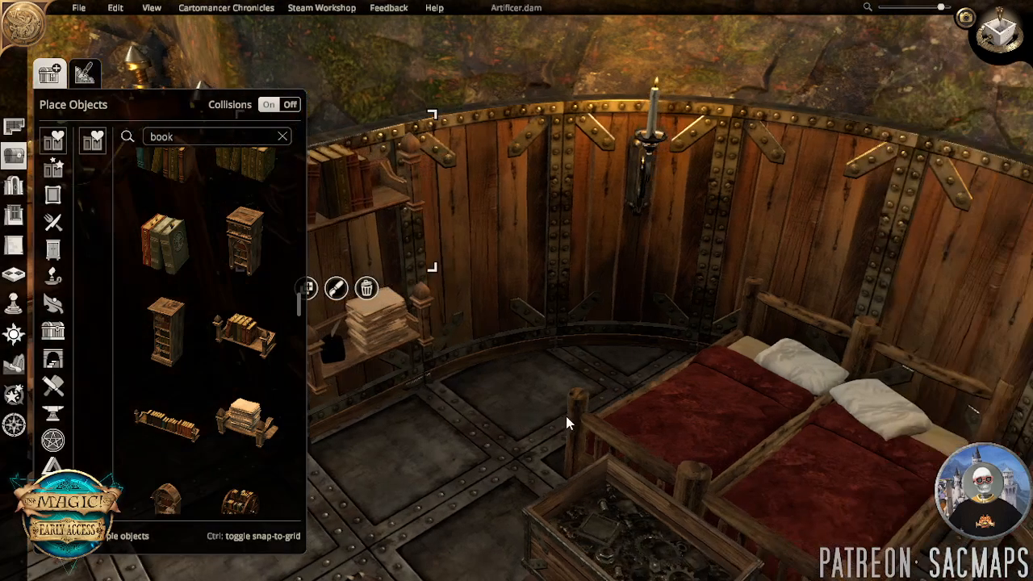
middle_drag(569, 416, 576, 422)
click(245, 420)
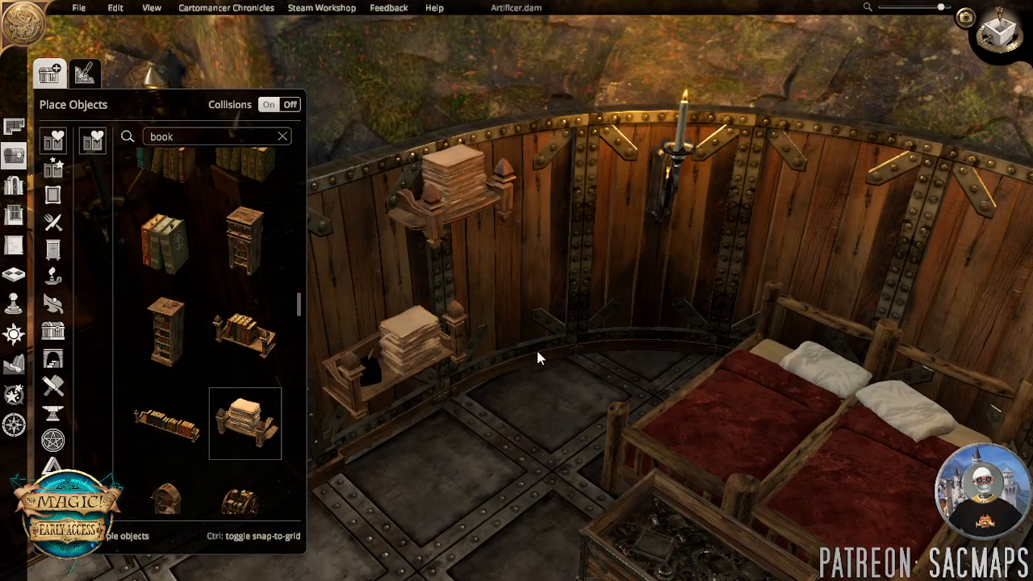
middle_drag(572, 432, 751, 438)
scroll(590, 421, down, 2)
right_drag(753, 442, 612, 363)
middle_drag(613, 363, 822, 388)
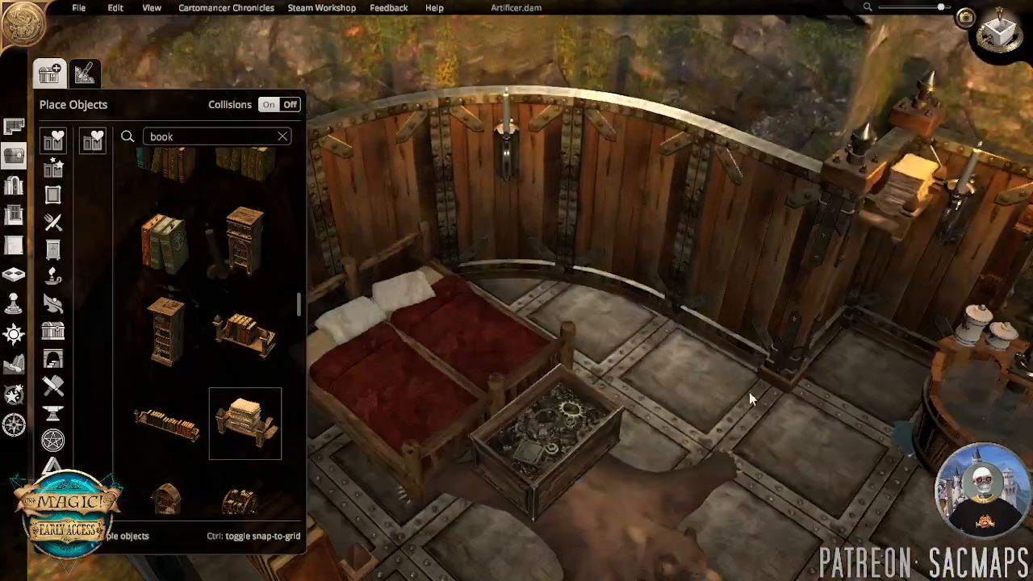
middle_drag(437, 407, 588, 359)
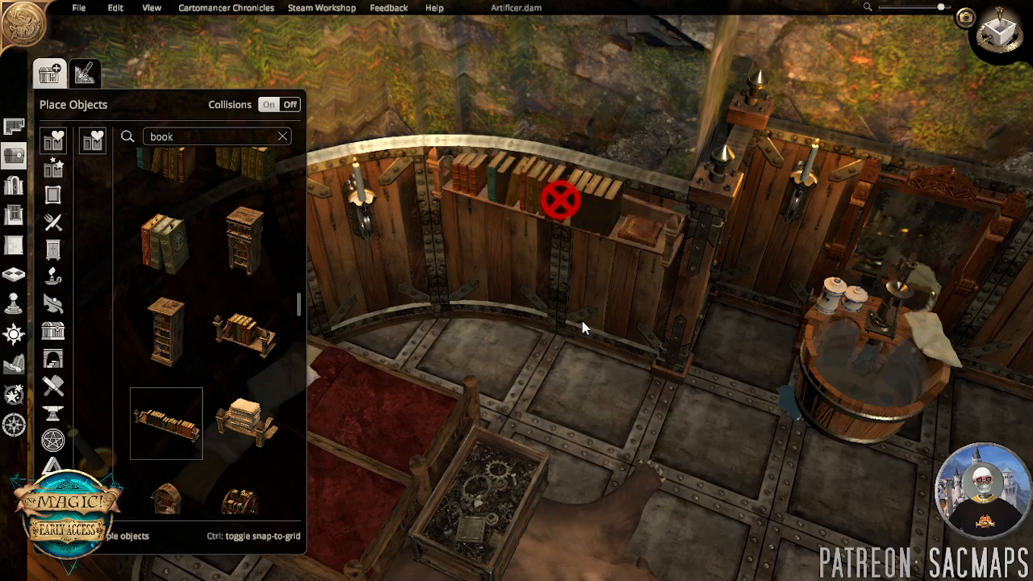
Place a Witches' Shelf in its variant with books, bottles and candles on the curved wall beside the corner post near the washing tub.
scroll(239, 349, down, 3)
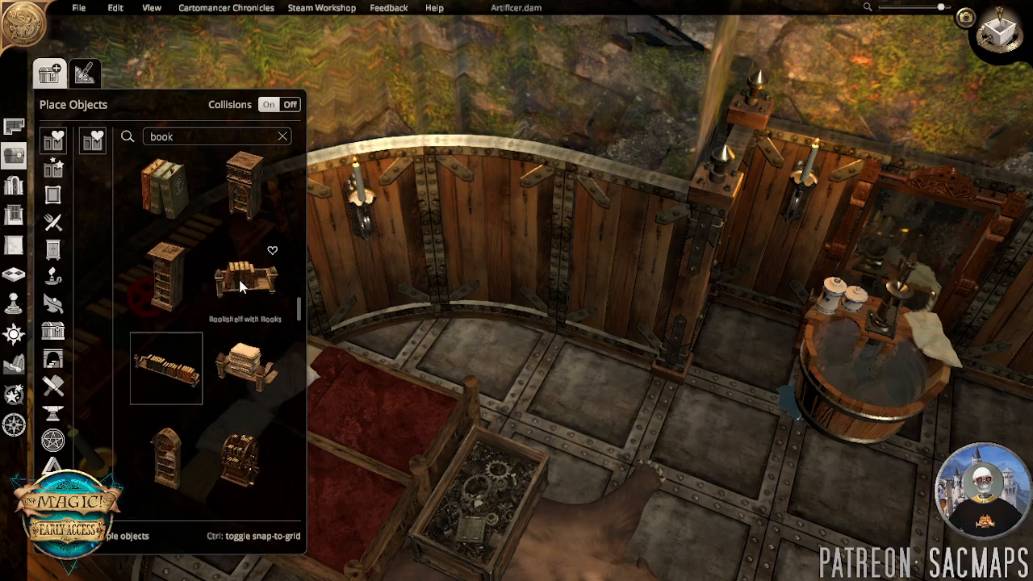
scroll(239, 349, down, 5)
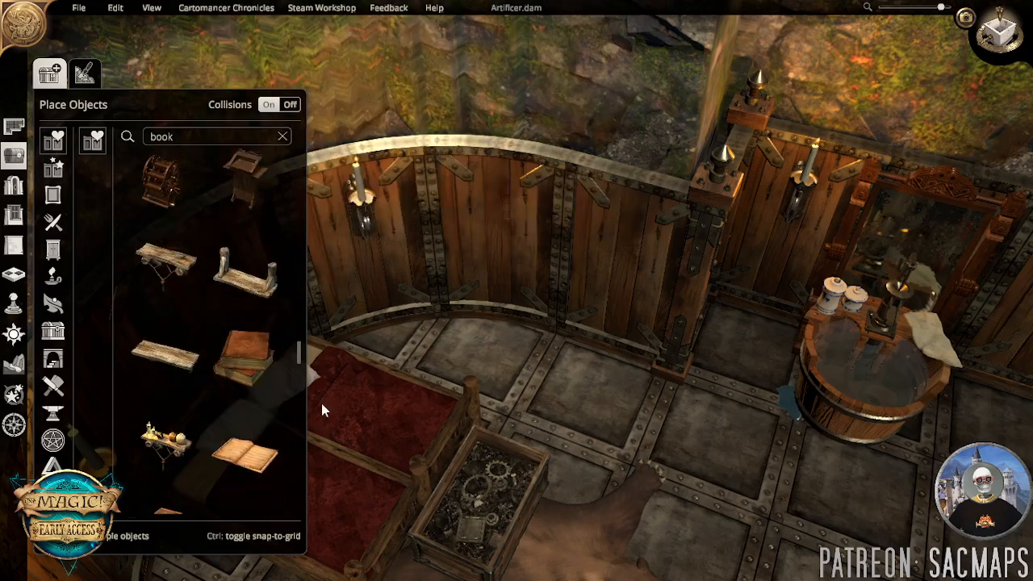
scroll(250, 403, down, 3)
click(172, 214)
right_drag(668, 378, 558, 393)
key(Tab)
scroll(558, 395, up, 2)
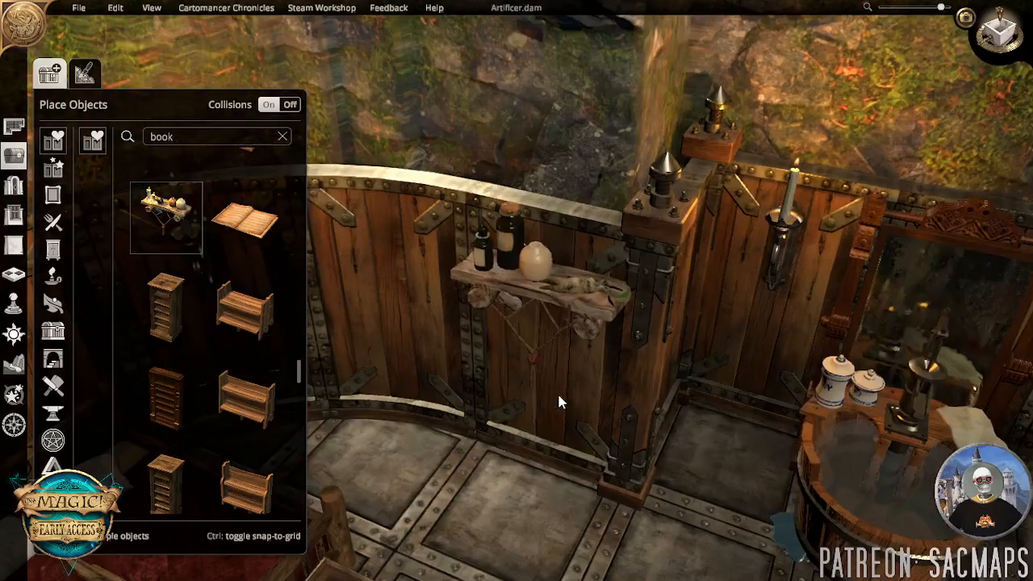
key(Tab)
key(Tab)
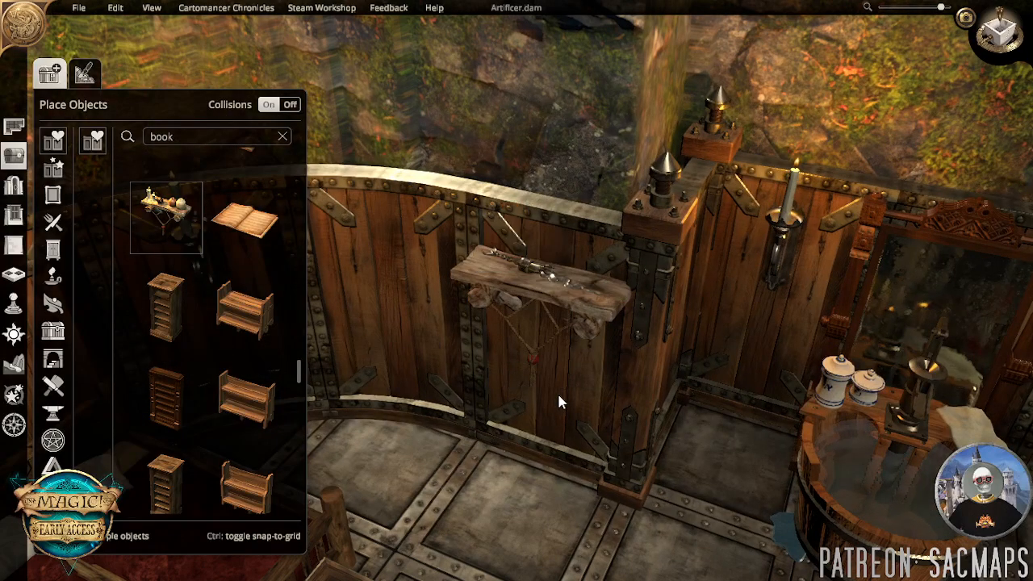
key(Tab)
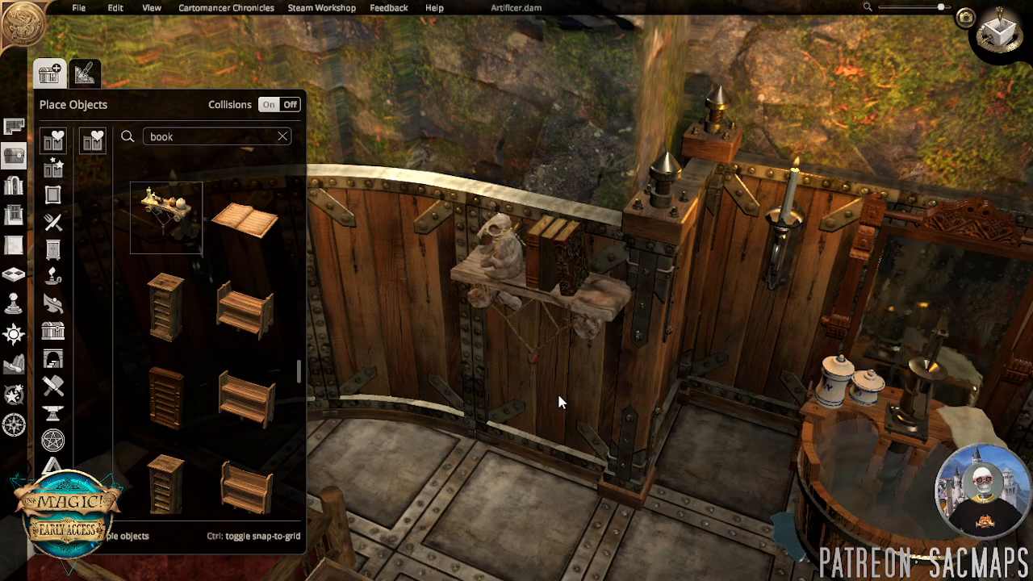
key(Tab)
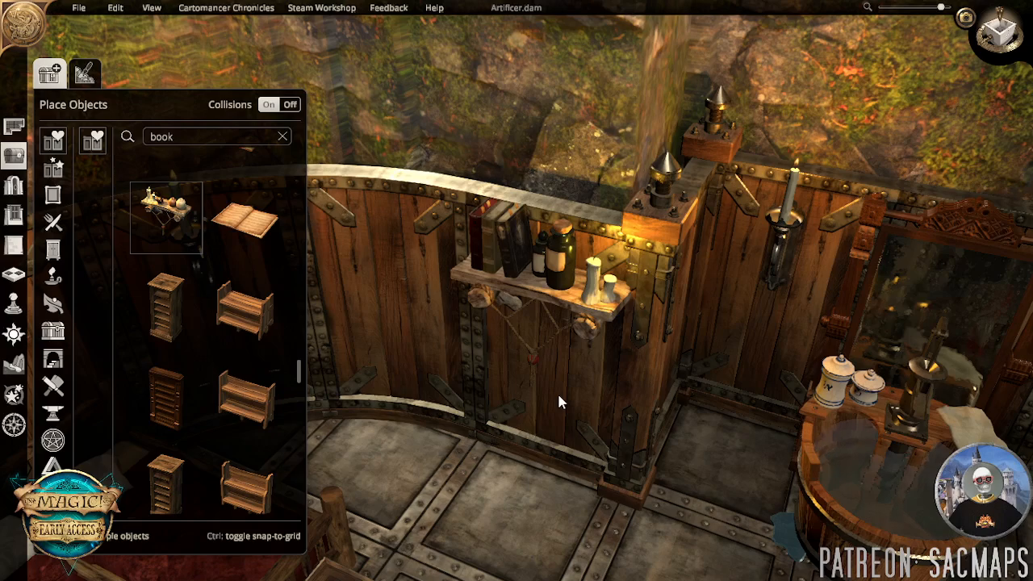
click(557, 391)
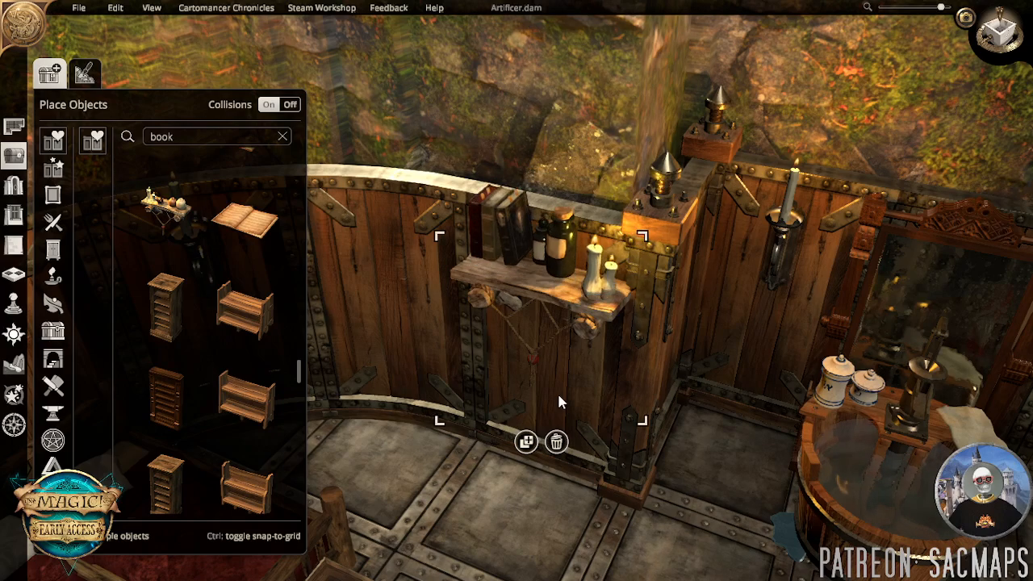
scroll(519, 486, up, 3)
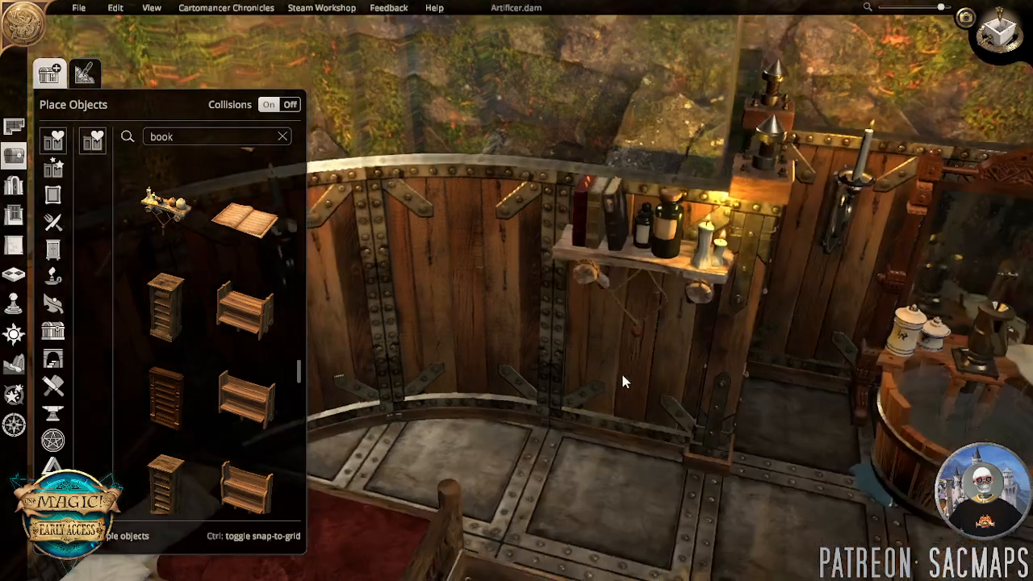
scroll(622, 381, up, 3)
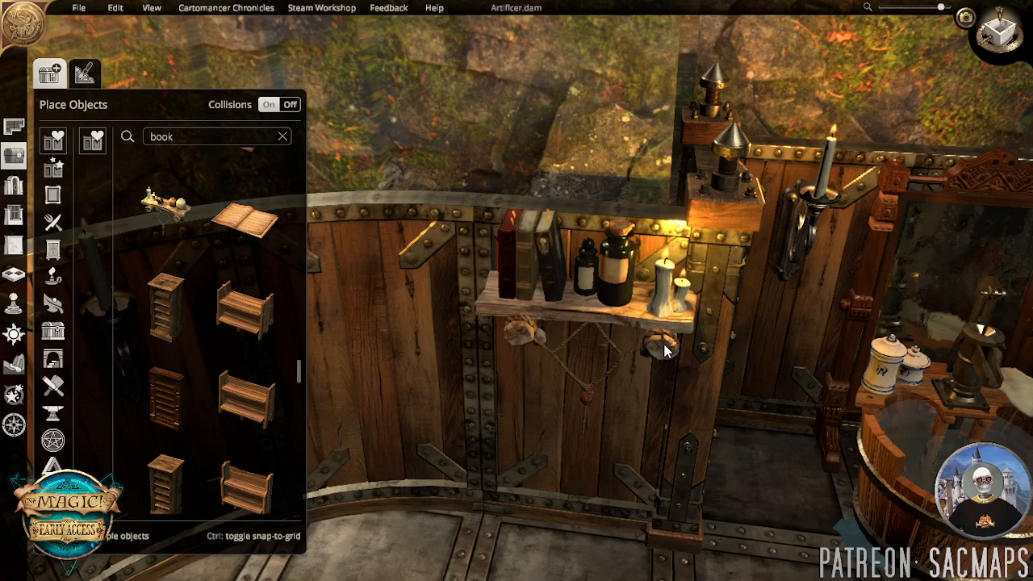
Search the objects for "coat" and place the wooden coat rack parallel to the hallway wall, beside the lantern near the bedroom doors.
scroll(664, 348, down, 5)
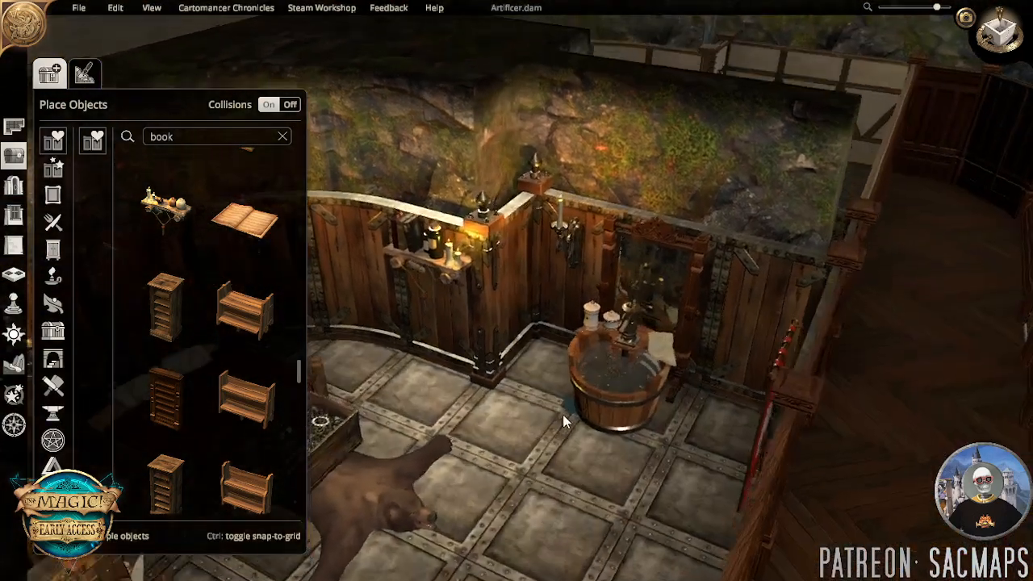
right_drag(562, 414, 548, 333)
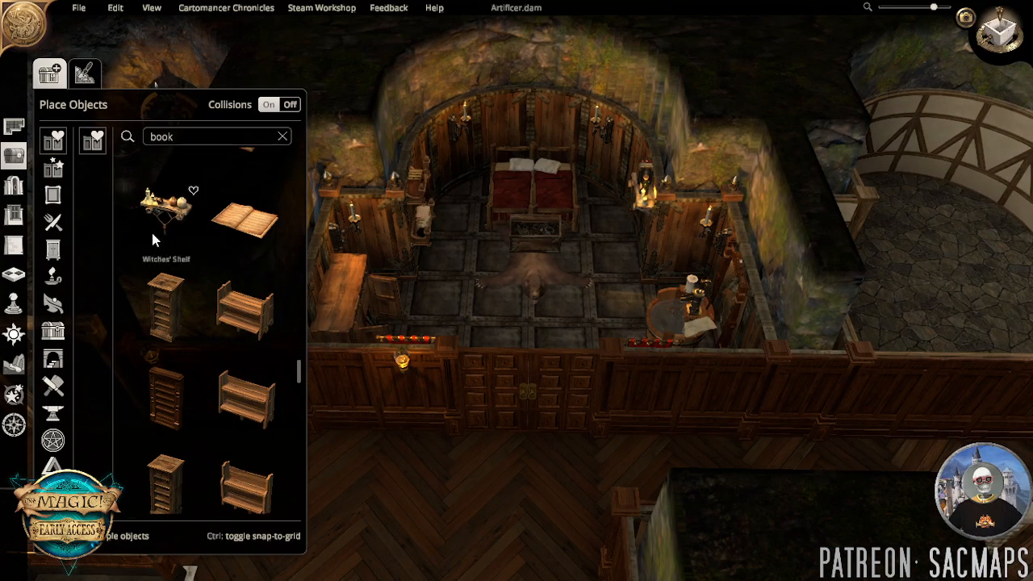
double_click(201, 138)
text(coat)
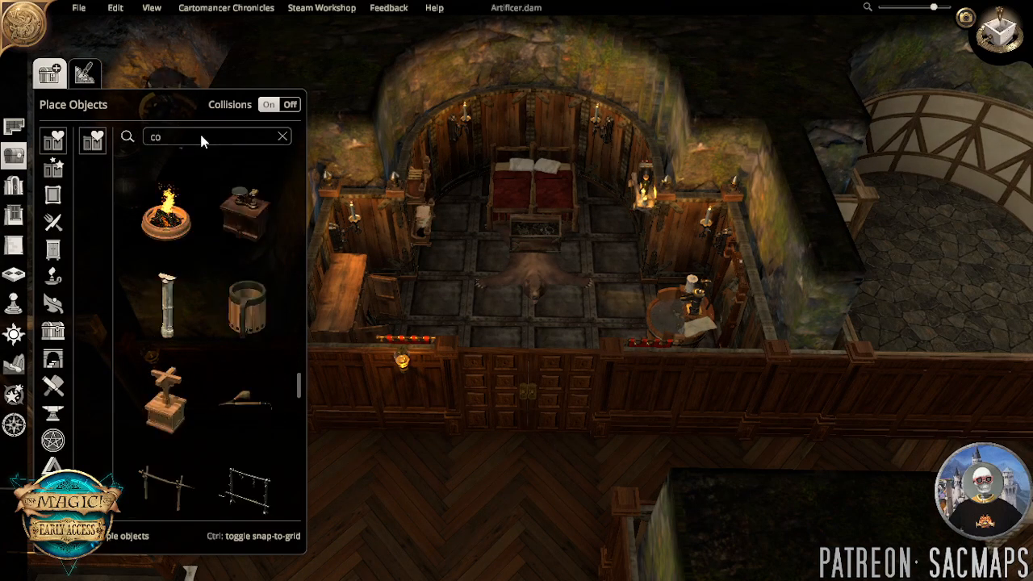
click(167, 190)
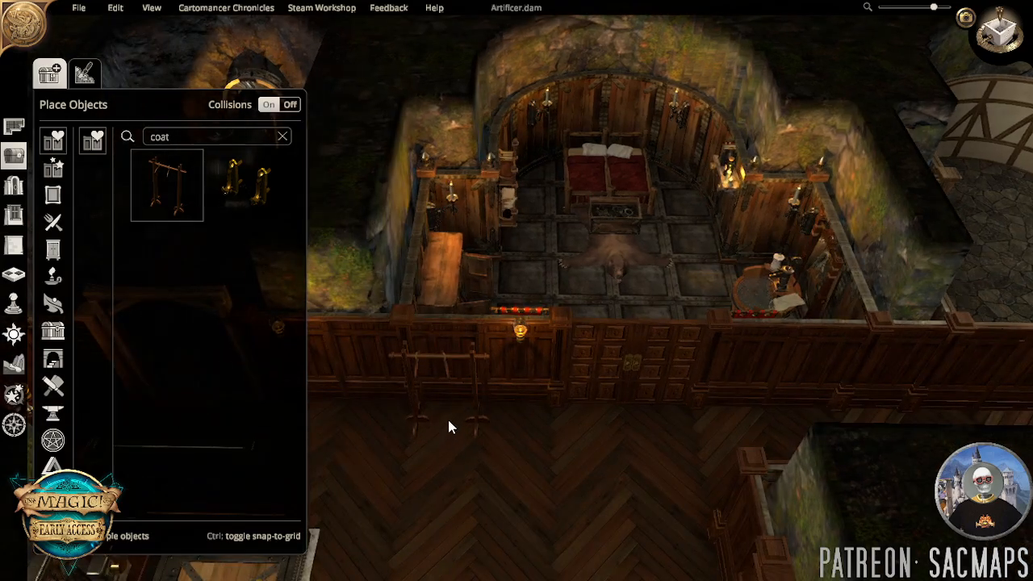
key(s)
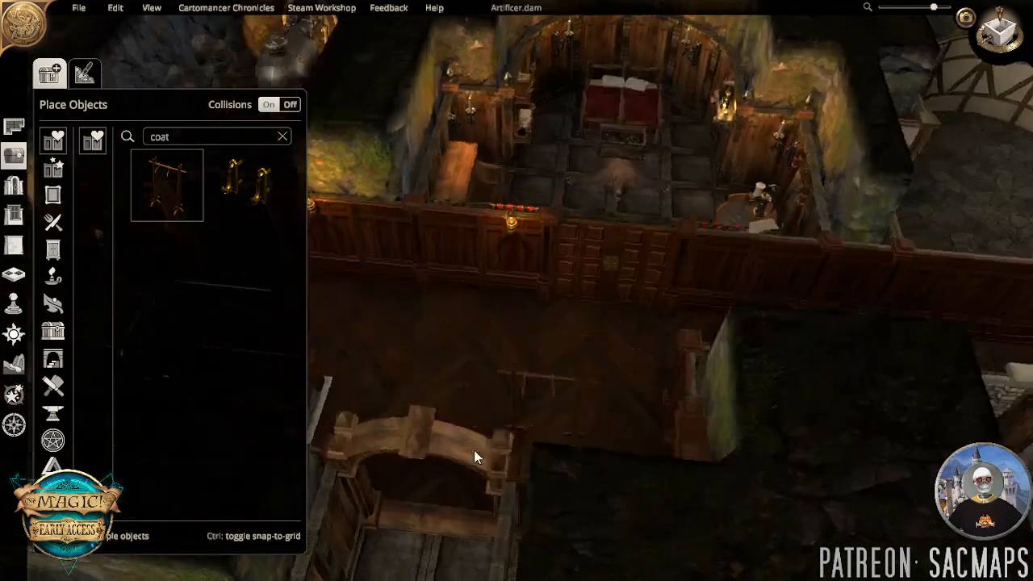
key(q)
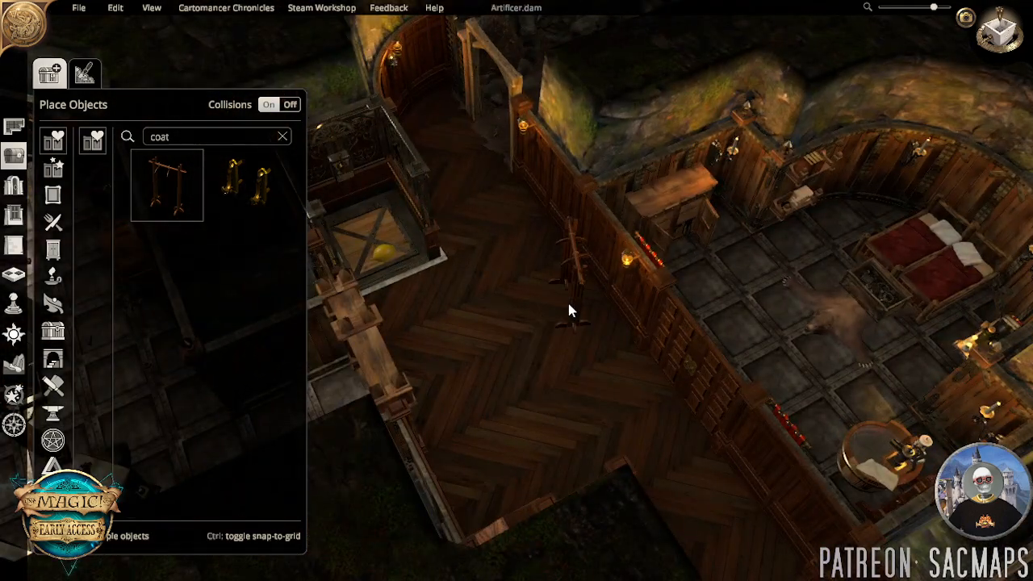
scroll(574, 289, down, 3)
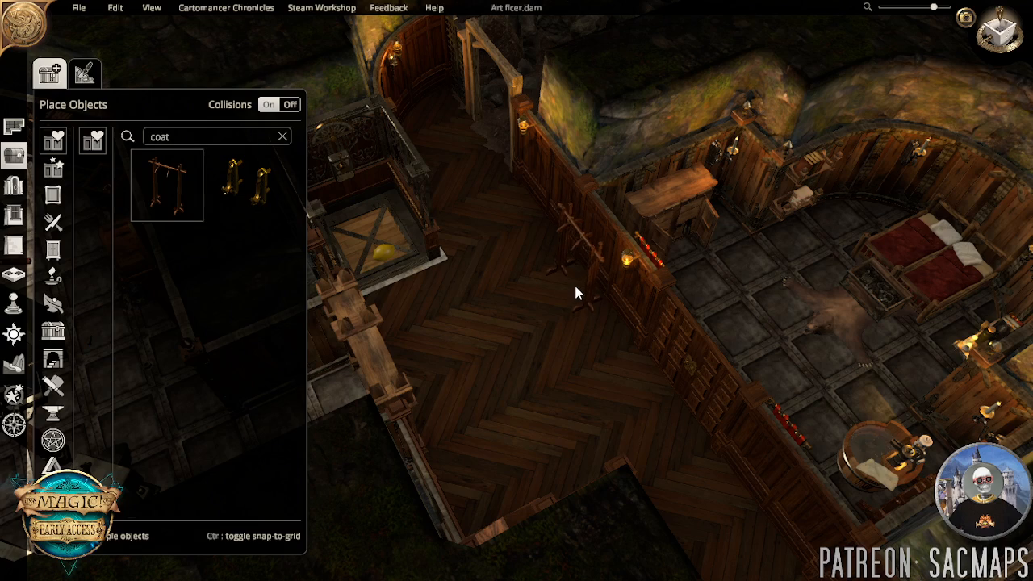
click(575, 288)
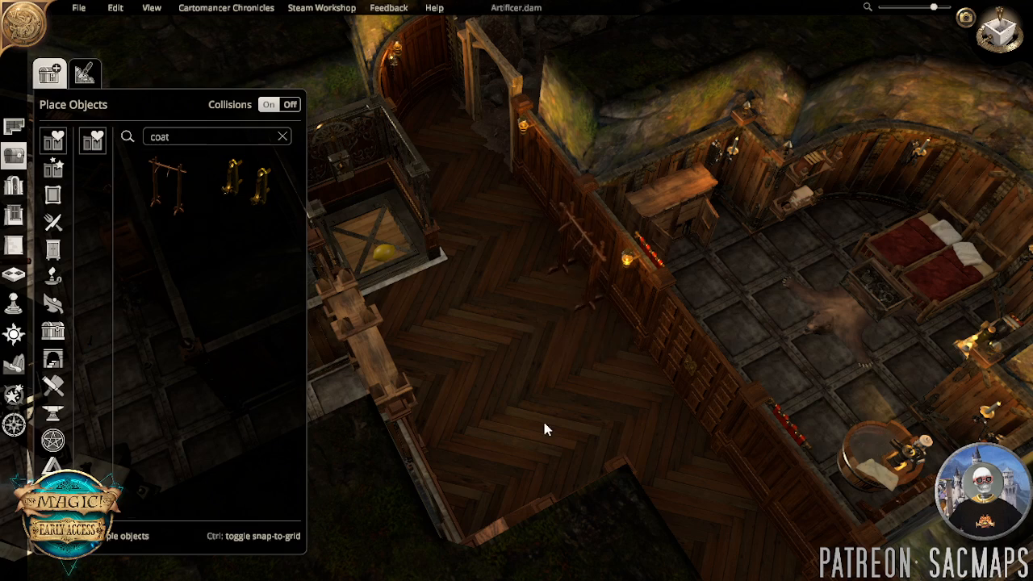
Search the objects for "boots" and place the black pair on the hallway floor beneath the coat rack.
middle_drag(544, 424, 845, 375)
key(d)
key(w)
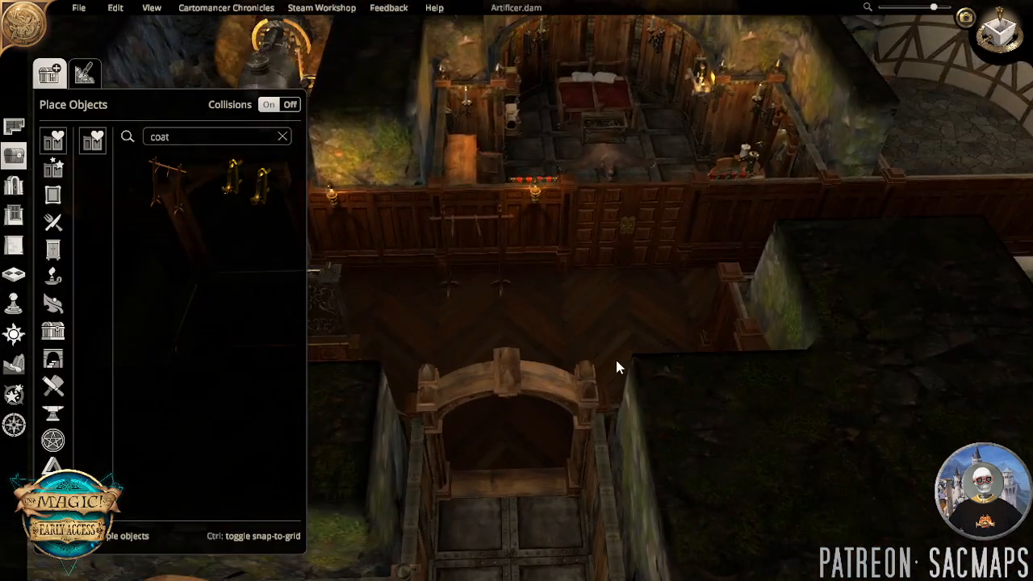
text(wboots)
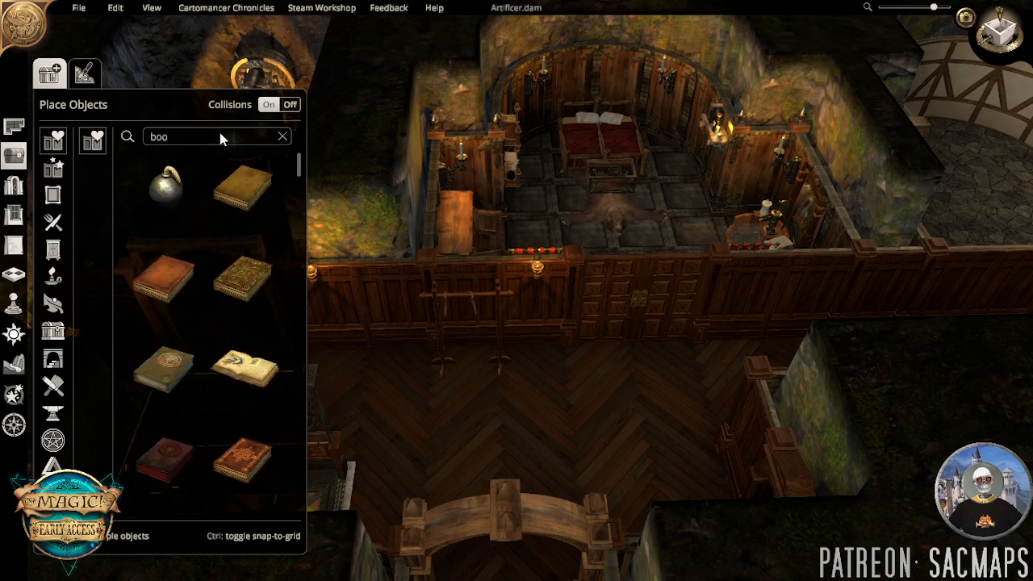
click(246, 184)
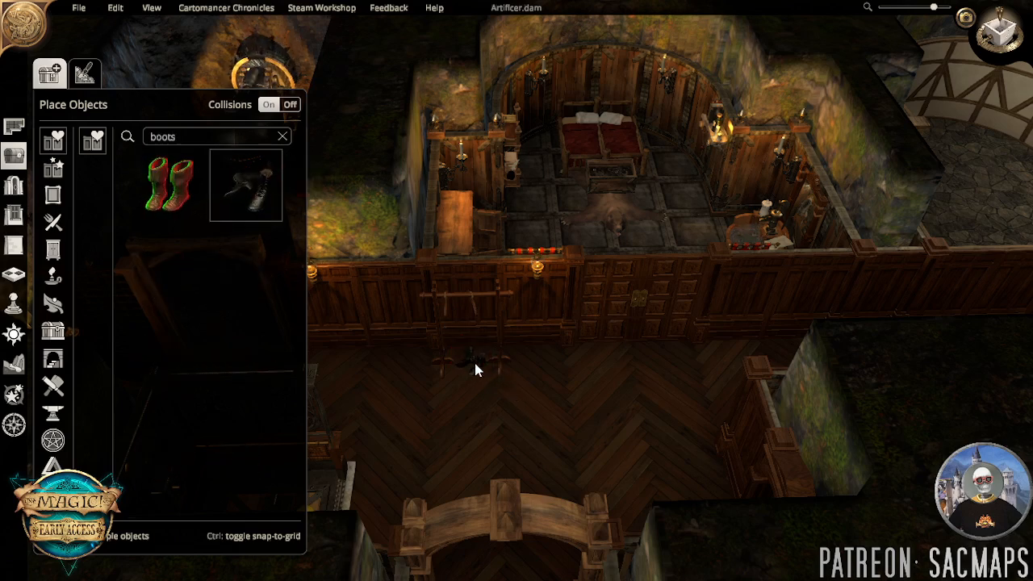
click(475, 361)
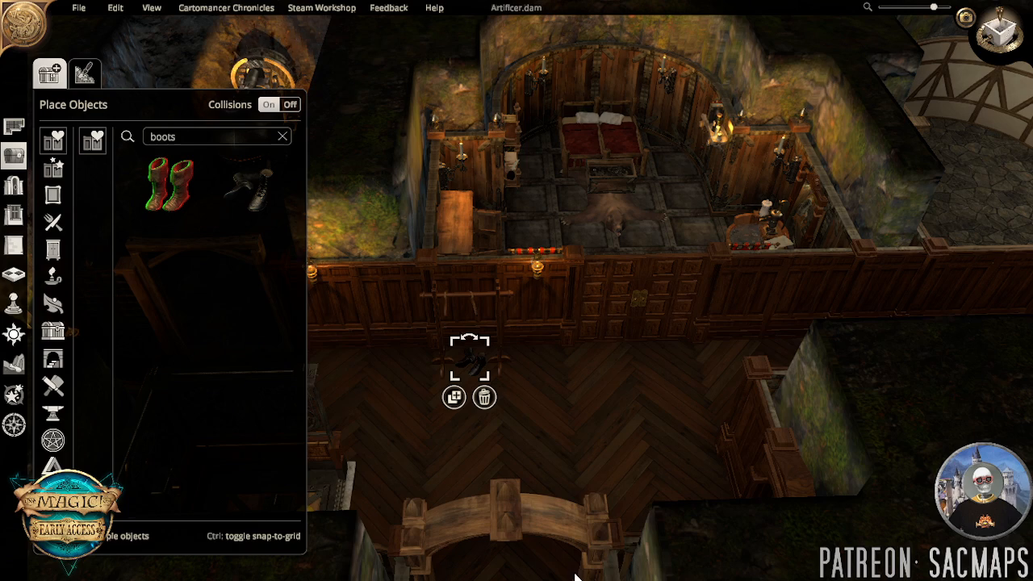
click(601, 423)
Replace the bedroom's carved double doors with the pointed, metal-braced wooden double door.
right_drag(598, 428, 407, 404)
middle_drag(572, 393, 564, 449)
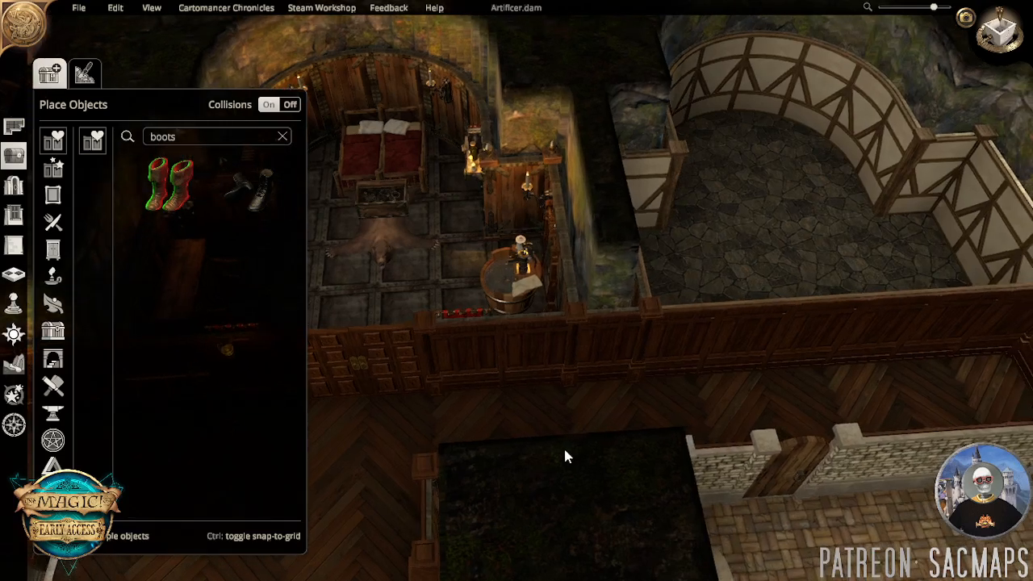
click(6, 190)
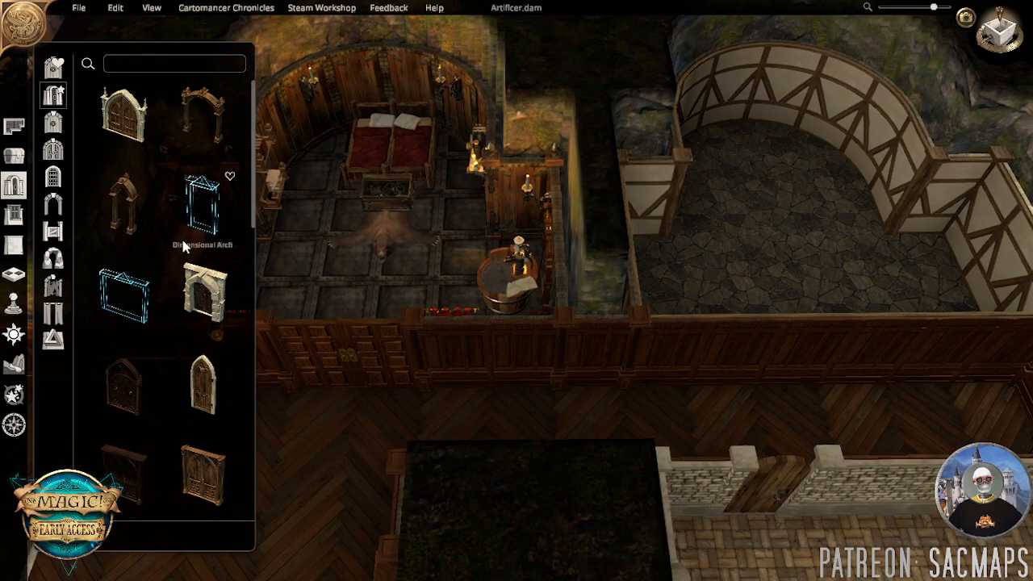
right_drag(391, 454, 582, 465)
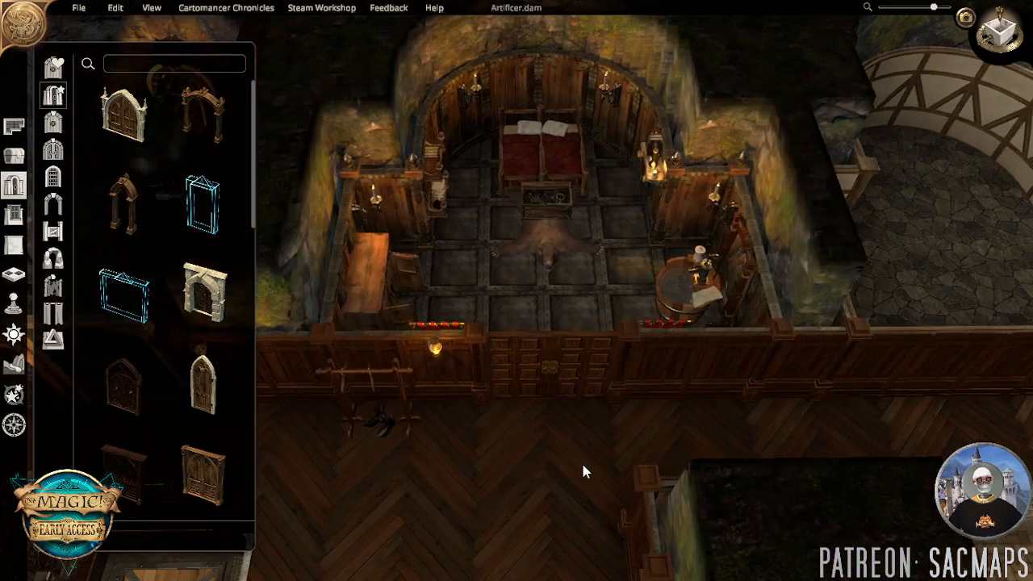
scroll(581, 464, up, 2)
middle_drag(582, 464, 567, 363)
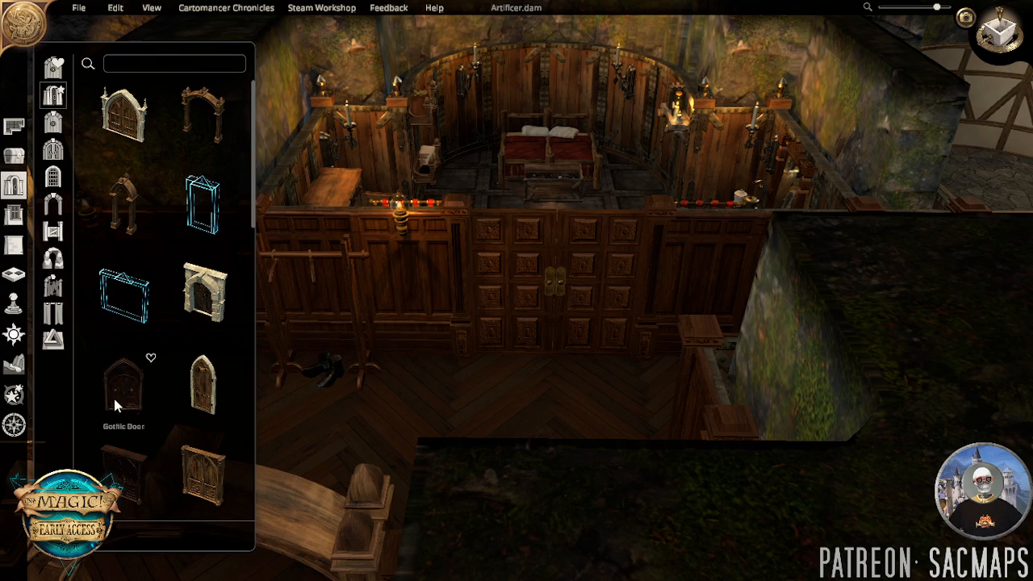
scroll(165, 326, down, 5)
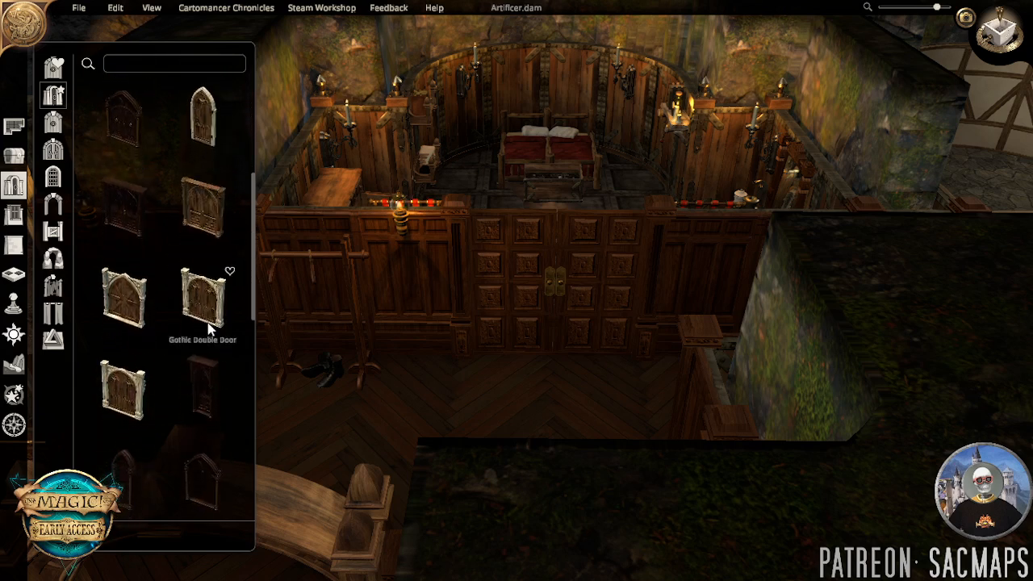
scroll(200, 275, down, 8)
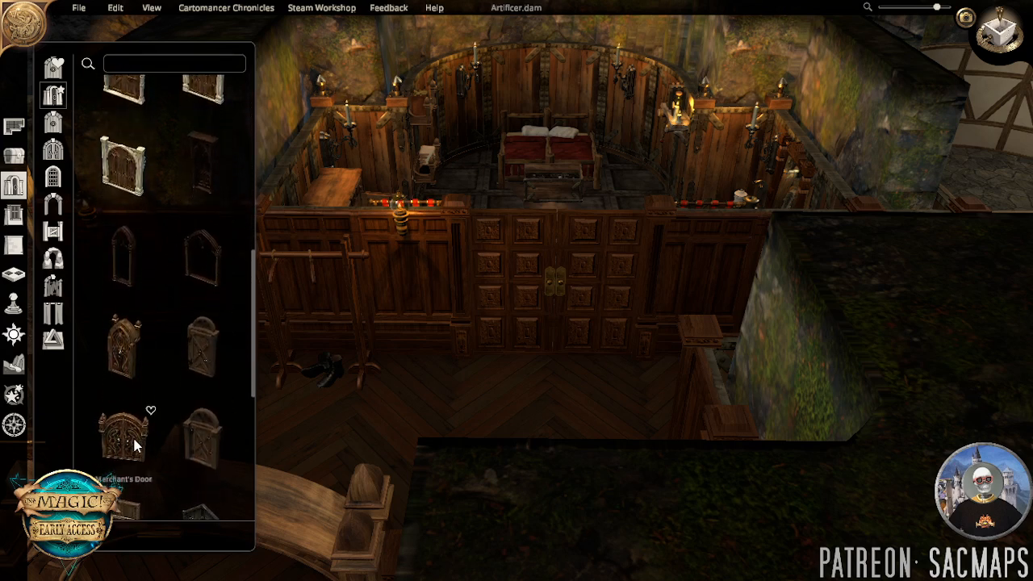
scroll(185, 443, down, 3)
click(219, 410)
click(569, 330)
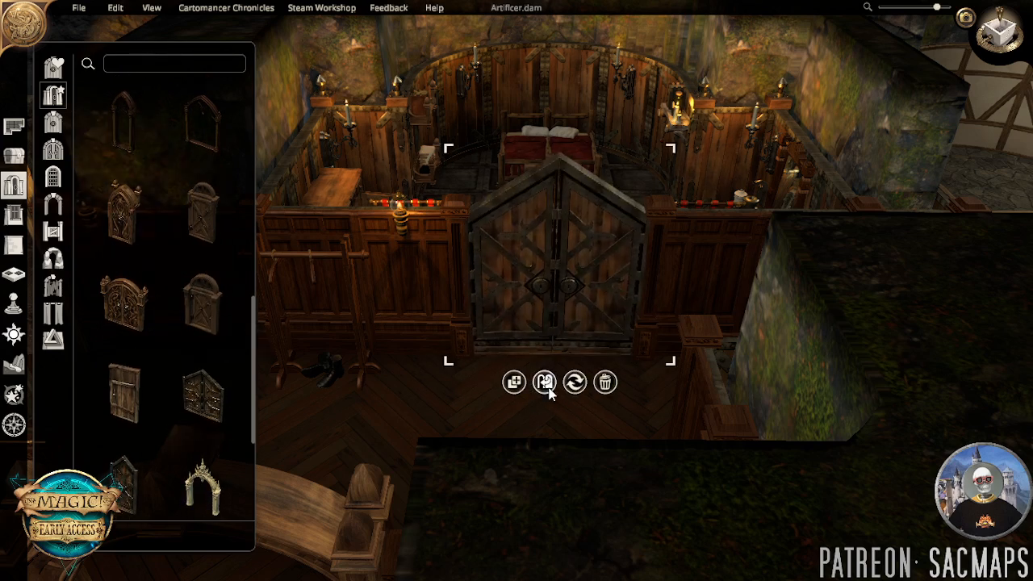
click(544, 382)
right_drag(514, 258, 521, 450)
scroll(533, 451, up, 3)
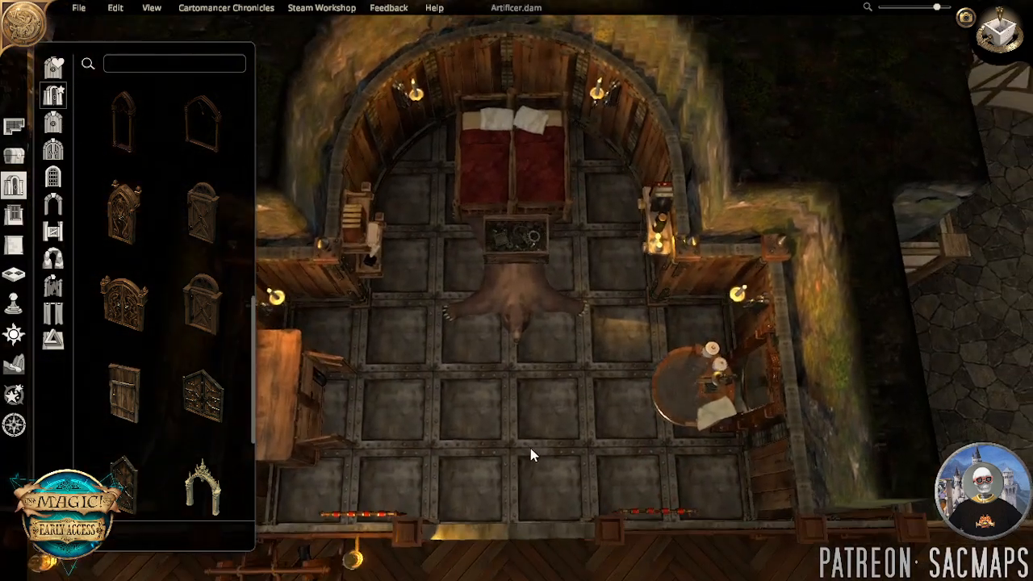
Select the Artificer's Workshop room containing the large machine for room editing.
scroll(530, 450, down, 2)
middle_drag(530, 483, 540, 441)
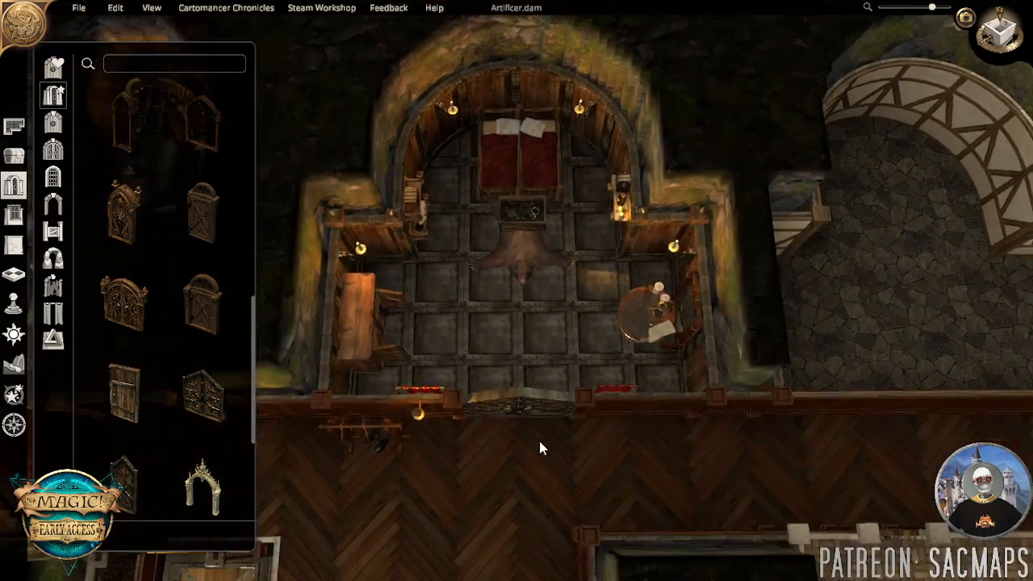
mouse_move(540, 443)
right_down()
mouse_move(570, 411)
mouse_move(563, 360)
mouse_move(557, 406)
mouse_move(536, 434)
right_up()
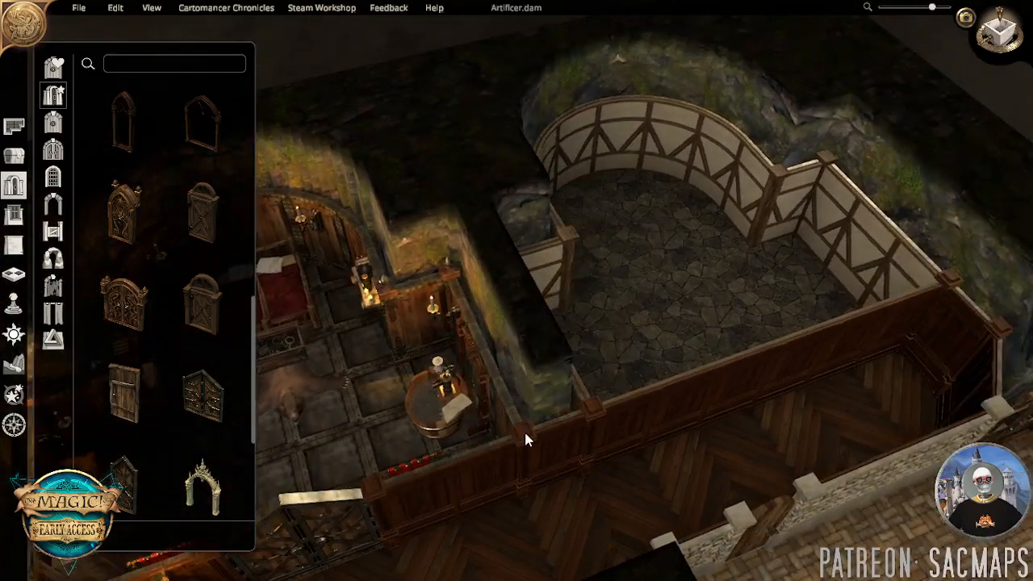
mouse_move(525, 434)
middle_down()
mouse_move(492, 340)
mouse_move(501, 121)
middle_up()
middle_drag(512, 326, 549, 137)
middle_drag(489, 409, 541, 218)
mouse_move(471, 333)
right_down()
mouse_move(611, 369)
mouse_move(554, 323)
mouse_move(618, 299)
mouse_move(644, 277)
mouse_move(669, 411)
mouse_move(666, 449)
right_up()
click(14, 128)
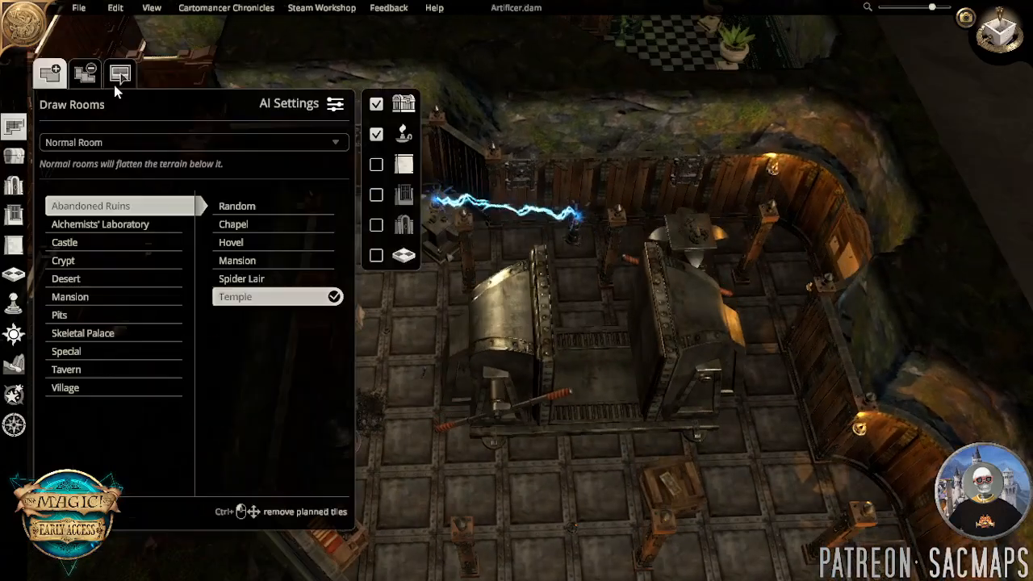
click(118, 77)
click(563, 478)
Regenerate the Artificer's Workshop contents repeatedly until the layout includes the large round portal.
scroll(542, 407, down, 6)
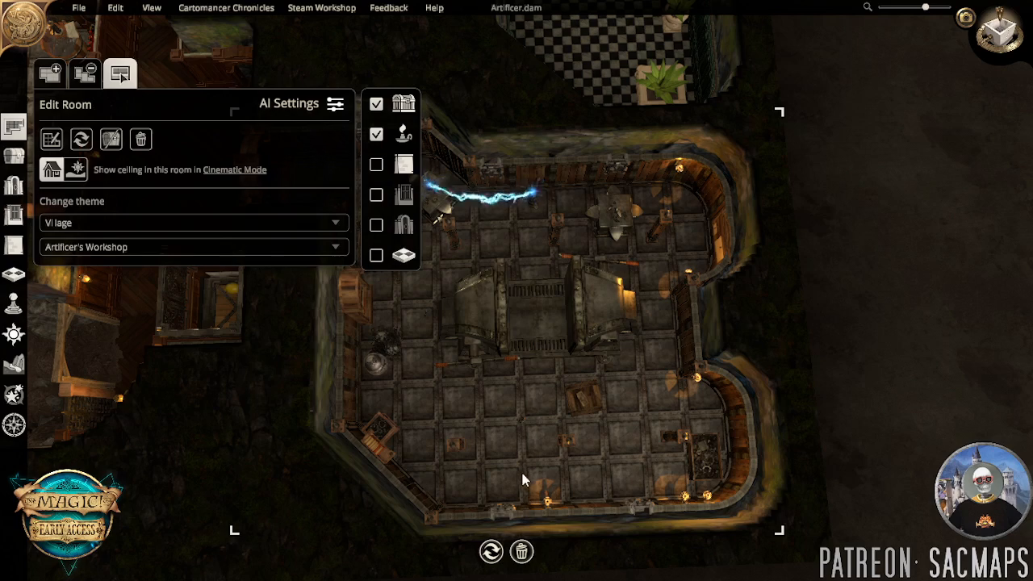
right_drag(522, 473, 532, 414)
key(w)
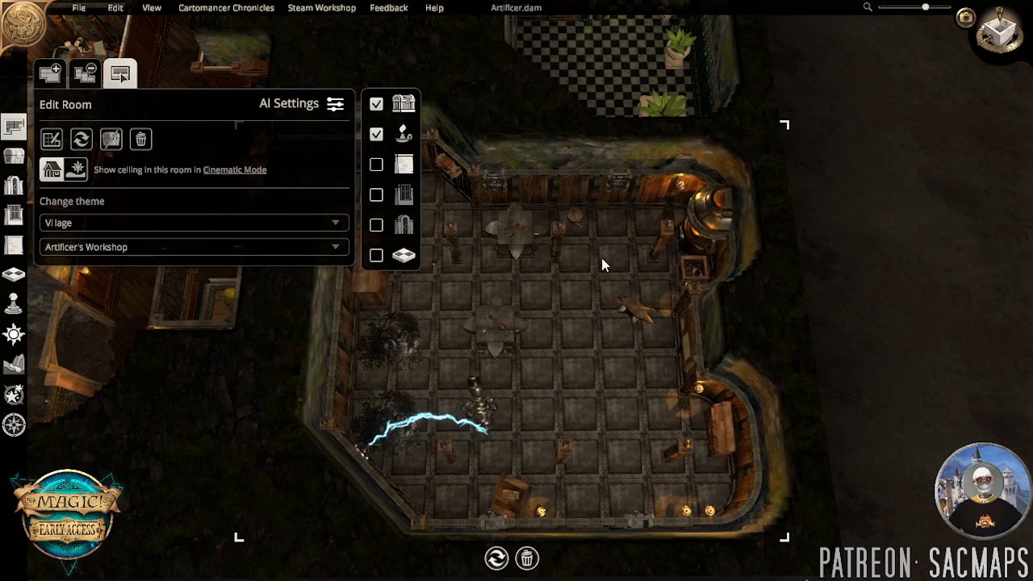
click(506, 562)
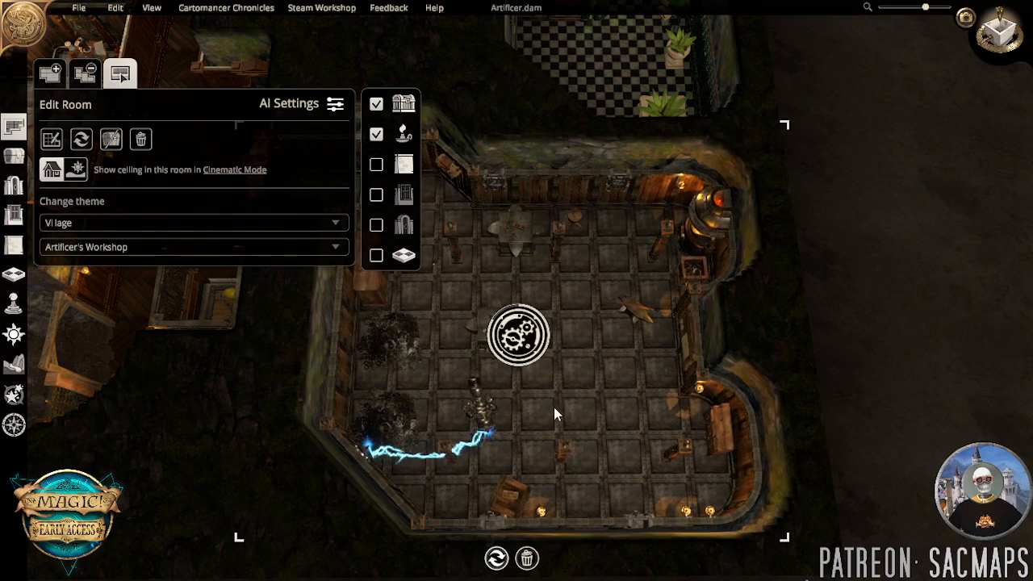
middle_drag(582, 399, 336, 354)
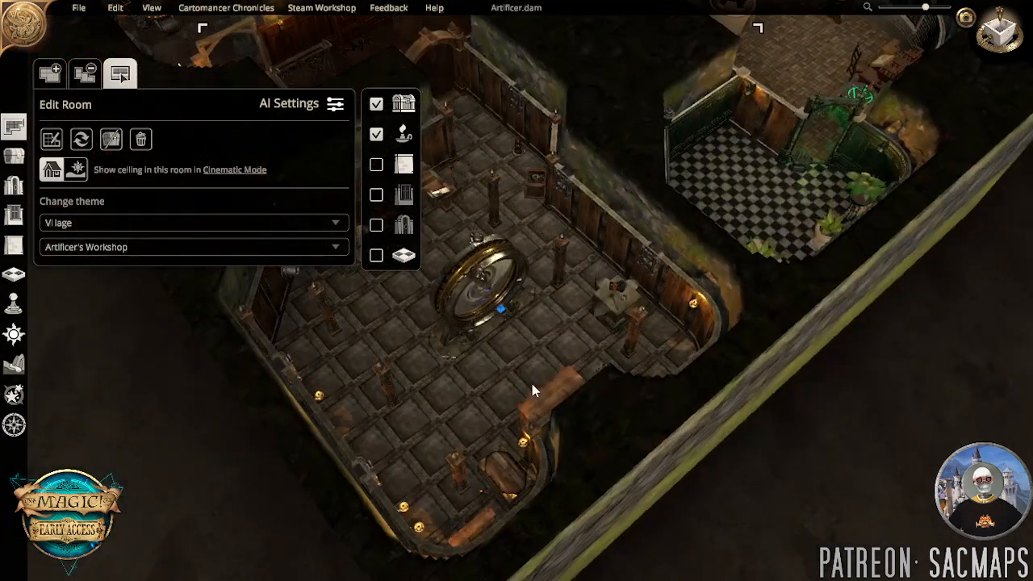
middle_drag(562, 398, 498, 295)
scroll(493, 339, up, 2)
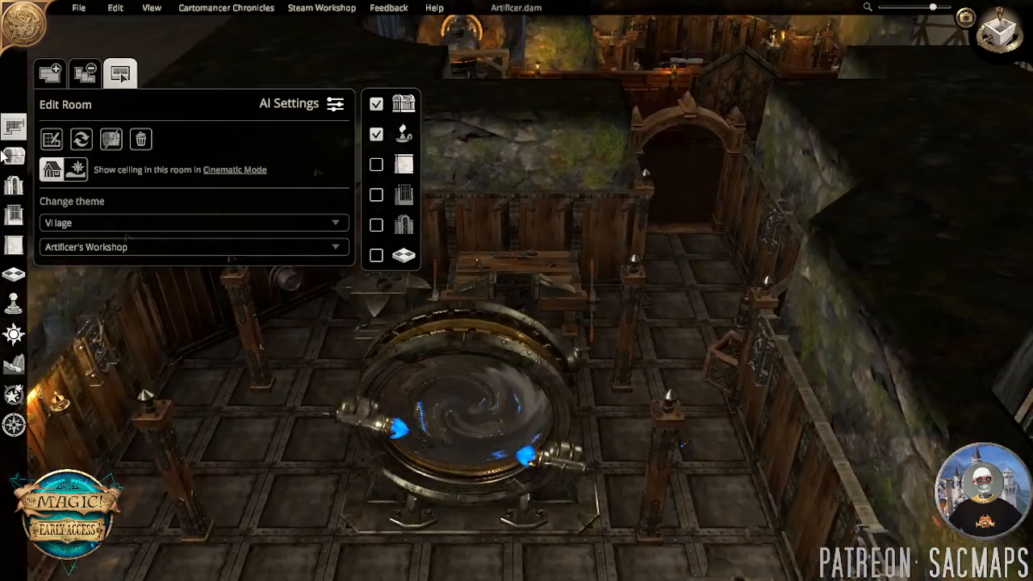
Leave room editing and select the Artificer's Portal in the workshop for object editing.
click(14, 127)
scroll(213, 282, up, 2)
middle_drag(560, 409, 568, 355)
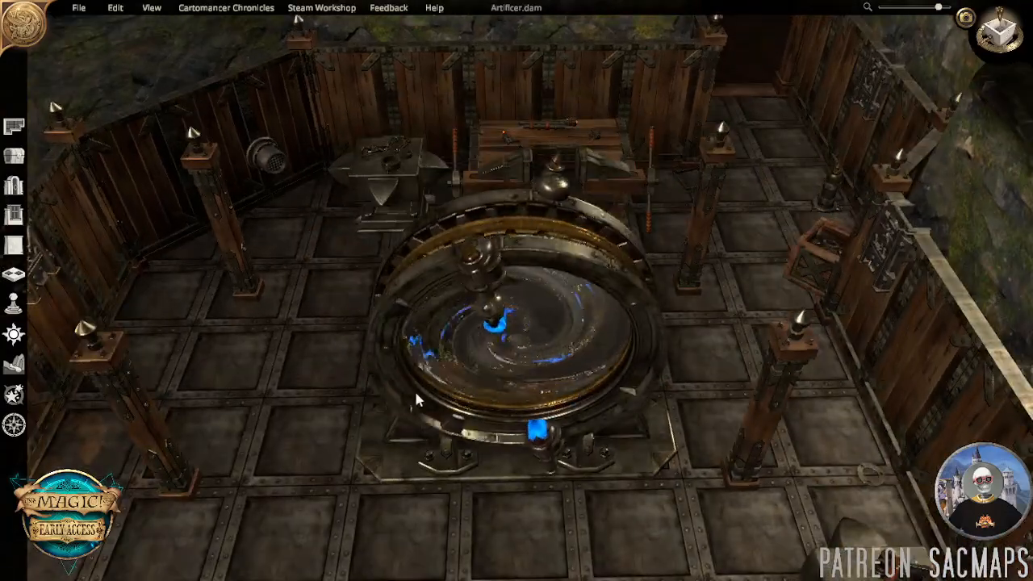
click(13, 158)
key(s)
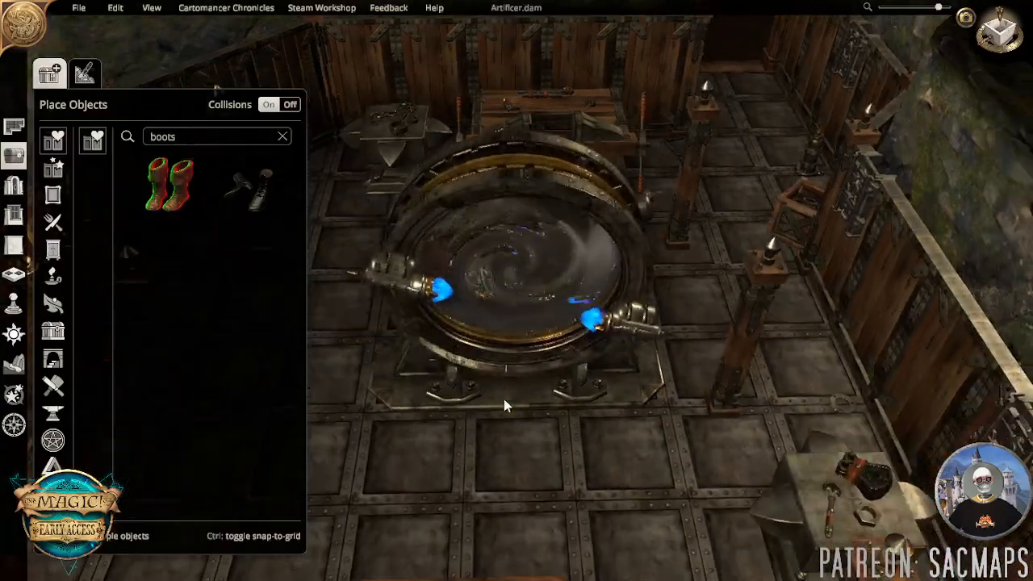
click(491, 294)
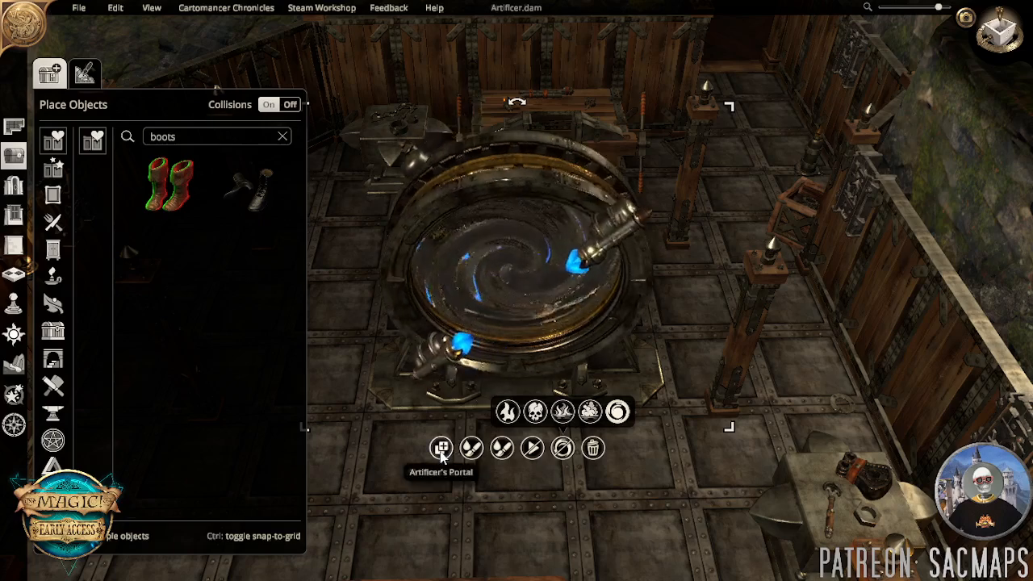
Try the portal's fire, green skull, blue mist and other effects, and return it to the swirling vortex.
click(506, 411)
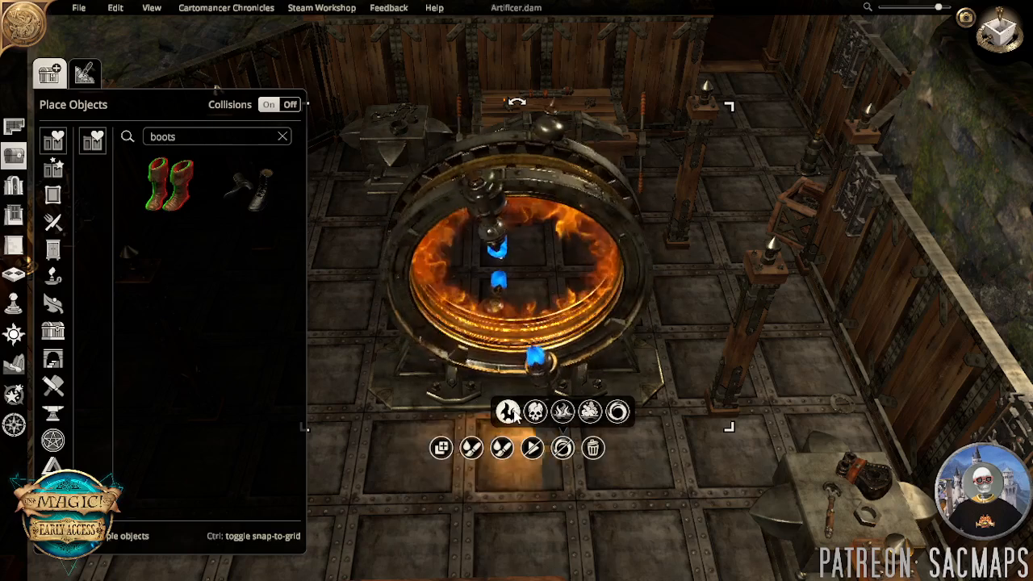
click(535, 411)
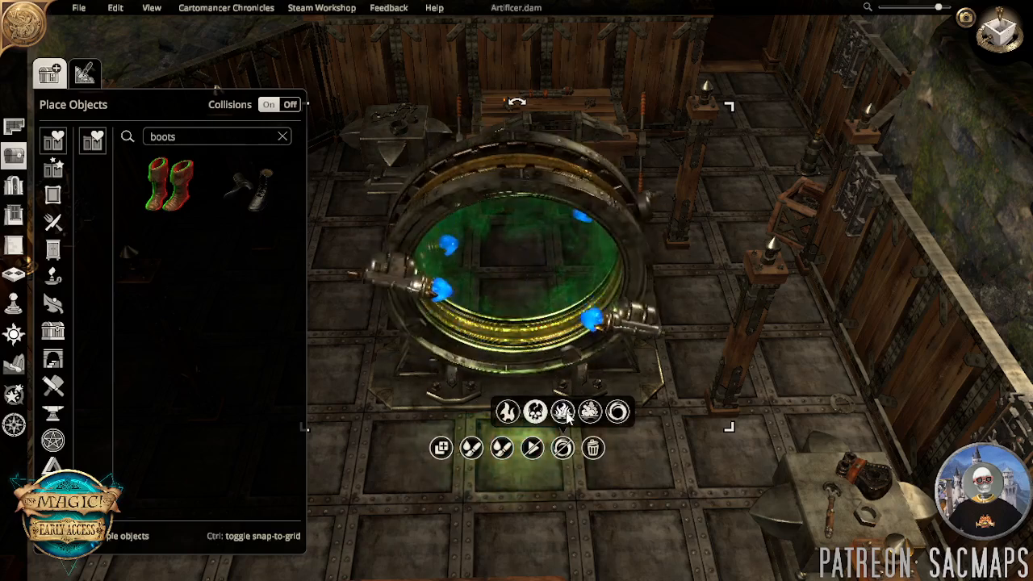
click(564, 412)
click(589, 411)
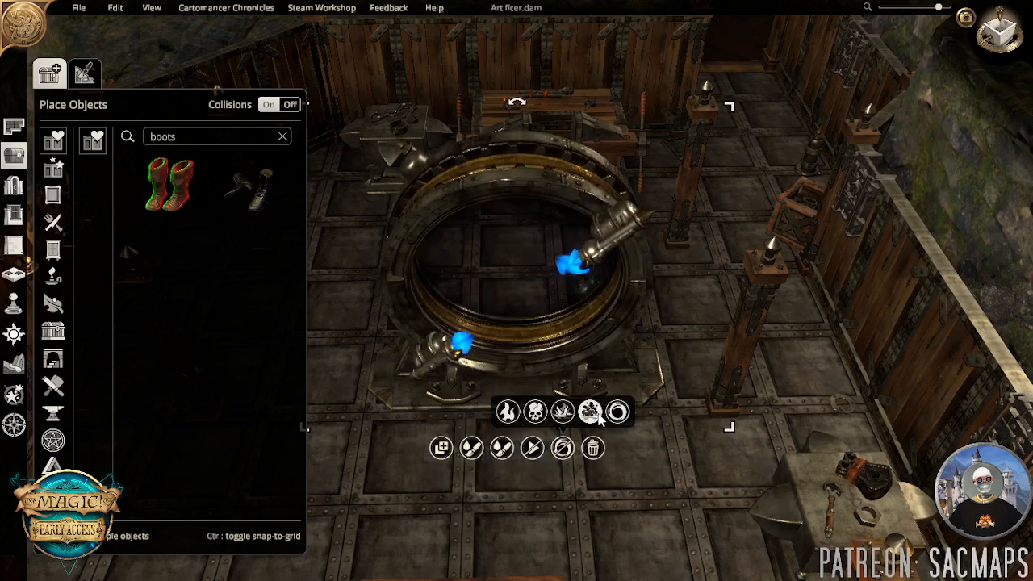
click(617, 411)
click(507, 411)
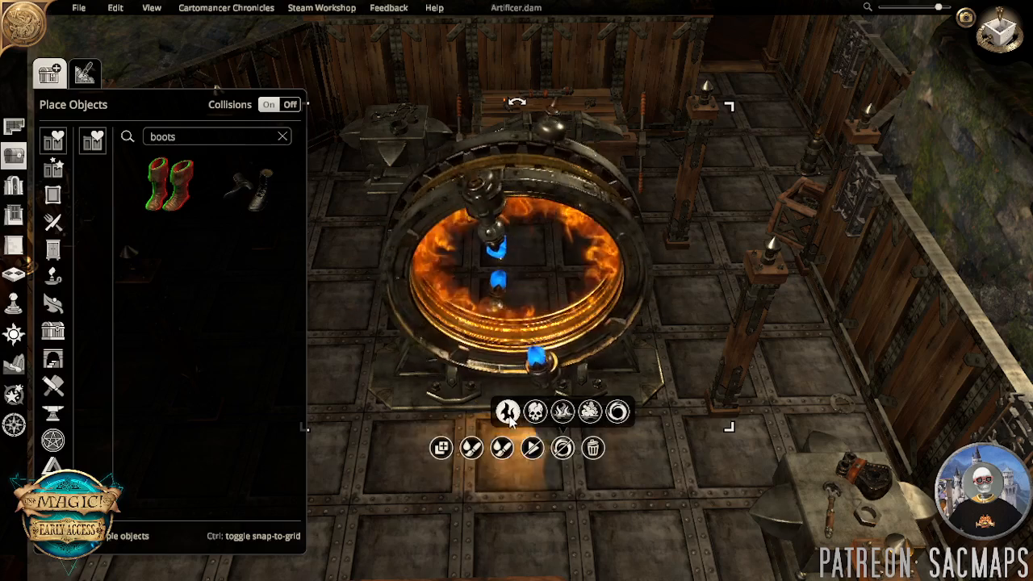
click(537, 412)
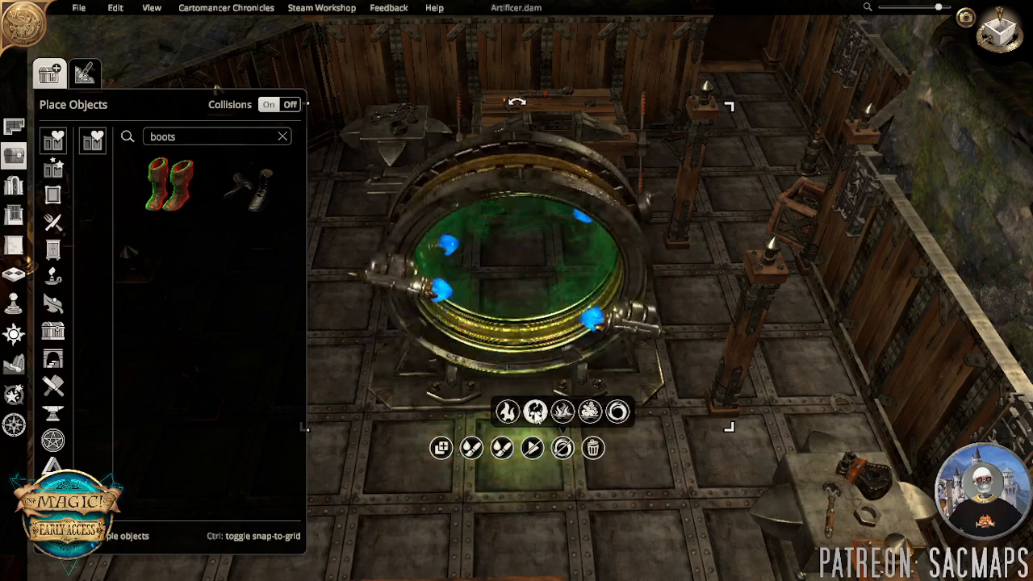
click(562, 413)
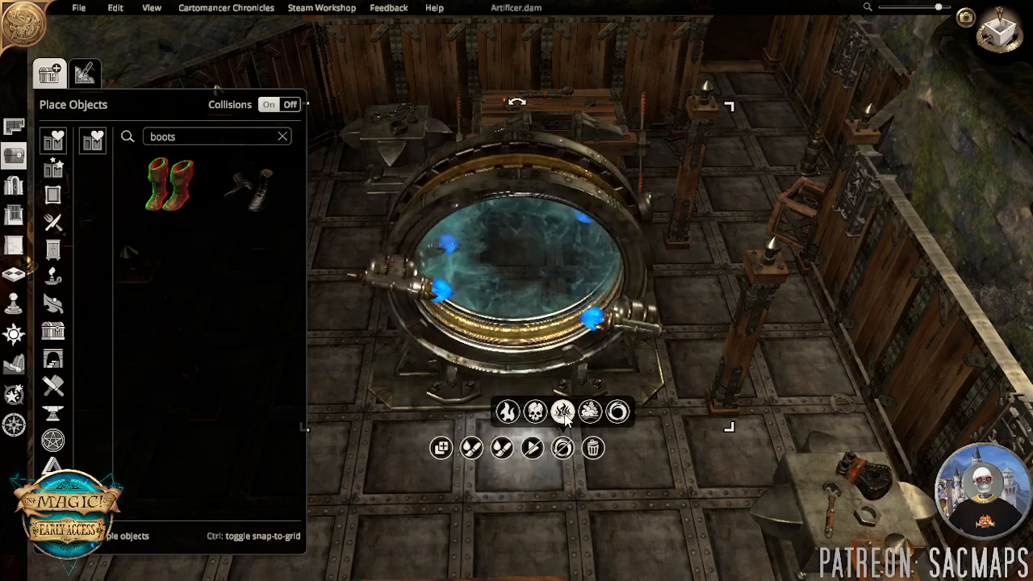
click(590, 412)
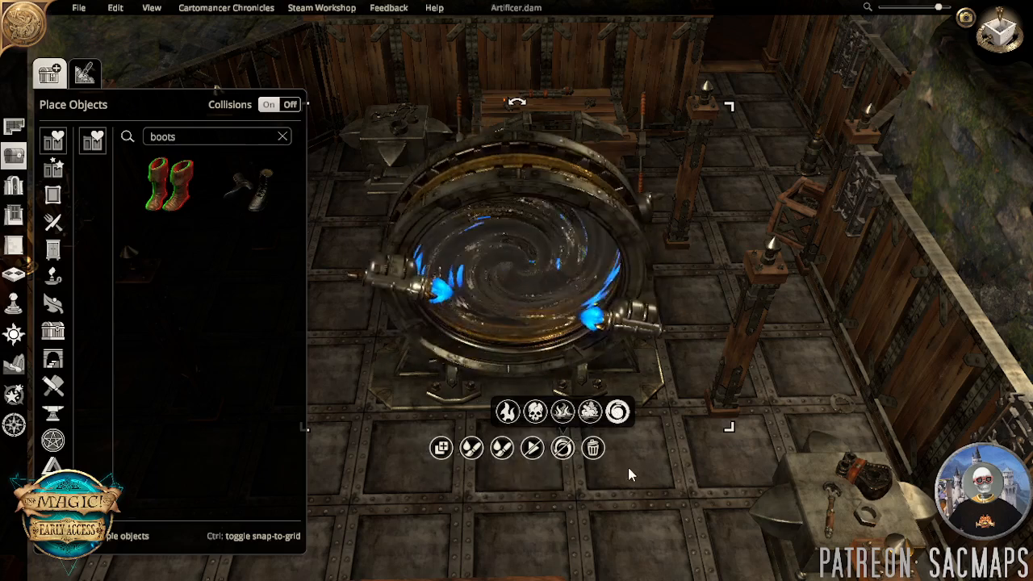
Recolor the Artificer's Portal with purple as its first color and the darkest grey swatch as its second color.
click(475, 450)
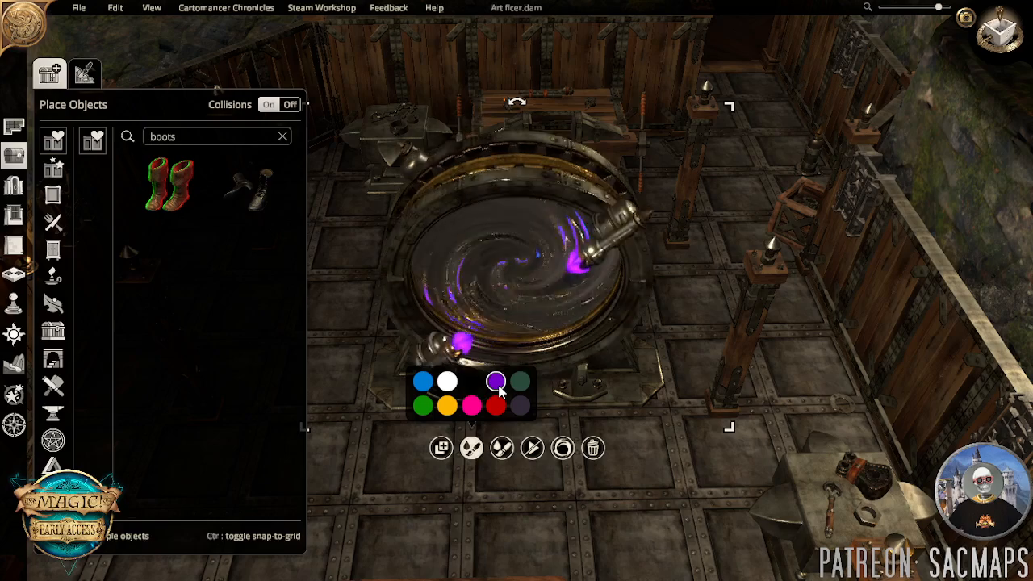
middle_drag(709, 402, 703, 346)
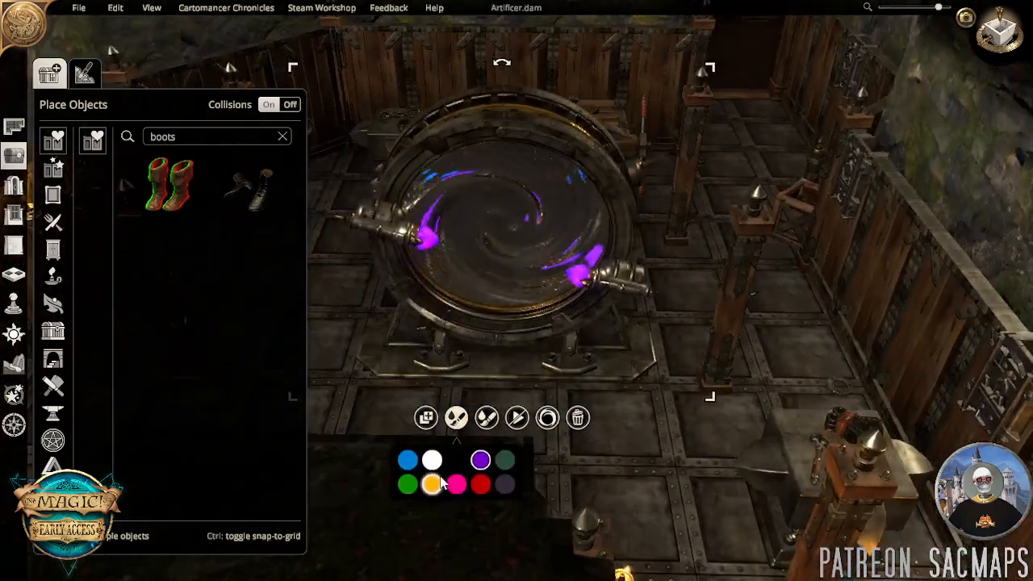
click(485, 426)
middle_drag(464, 400, 749, 351)
right_drag(749, 350, 432, 423)
middle_drag(432, 423, 726, 371)
click(720, 440)
click(650, 418)
right_drag(744, 363, 628, 366)
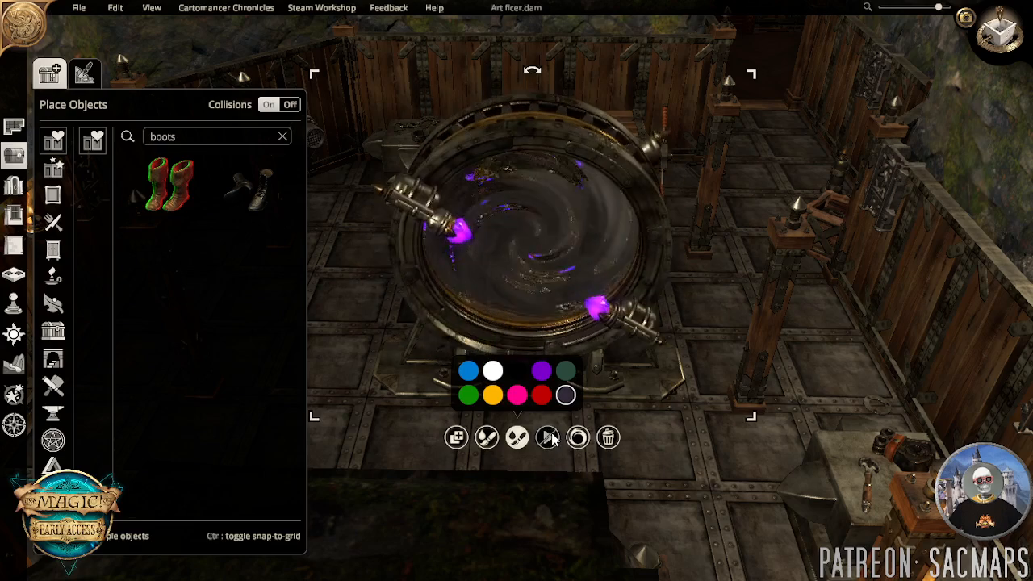
Try the fire and green skull effects with the portal's animation paused, set the blue mist effect and resume the animation.
mouse_move(581, 437)
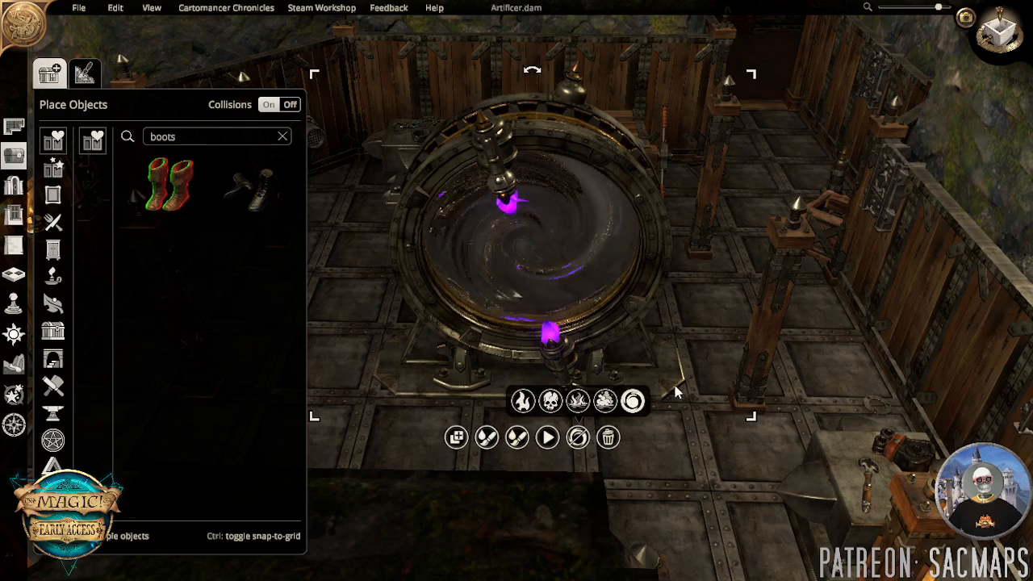
click(521, 404)
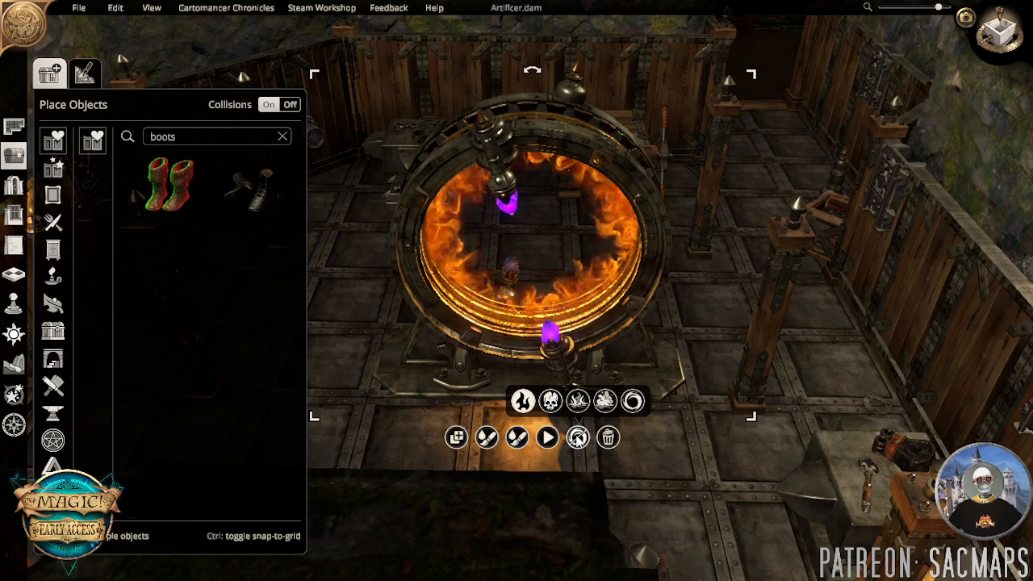
click(555, 403)
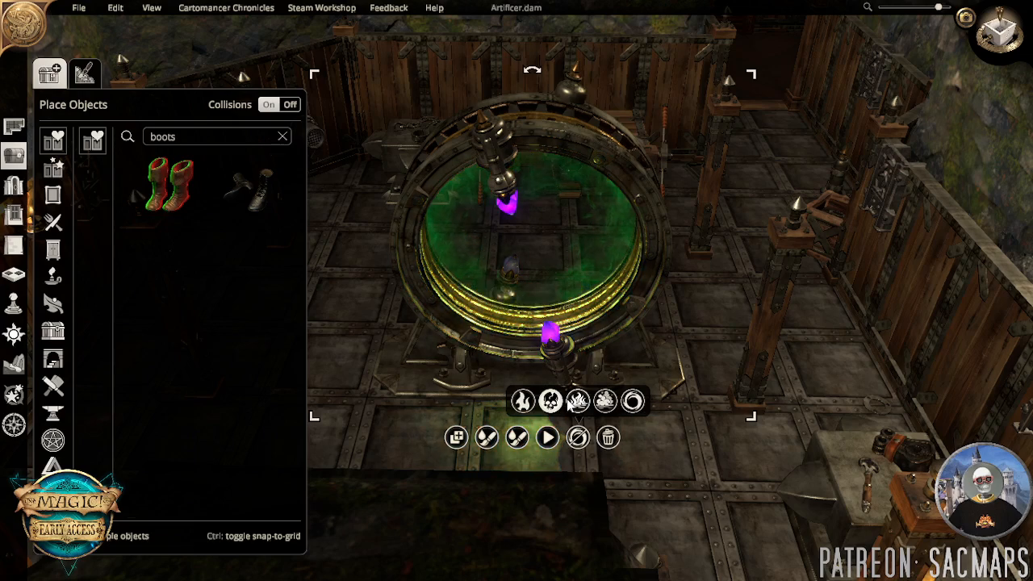
click(577, 403)
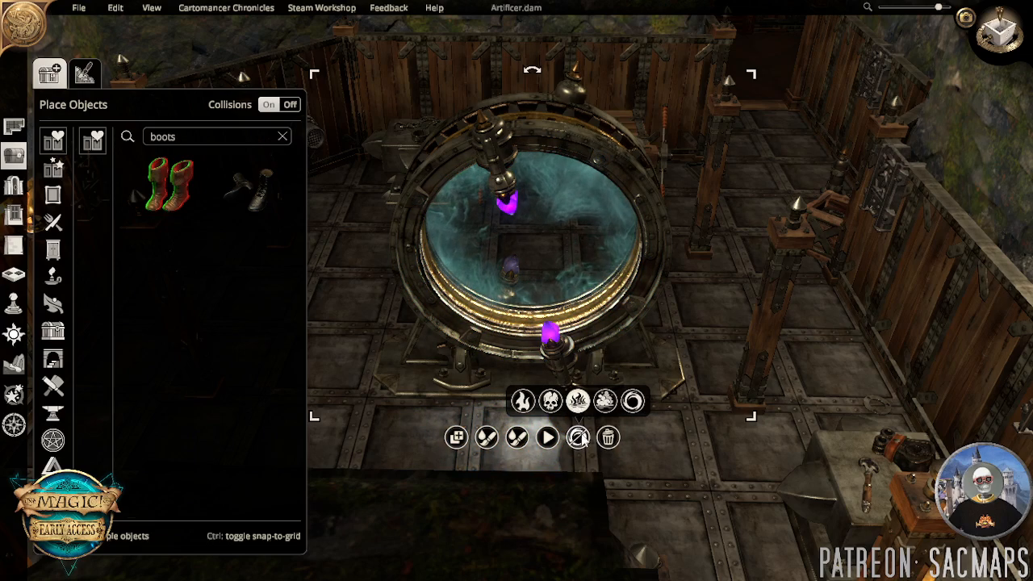
click(604, 403)
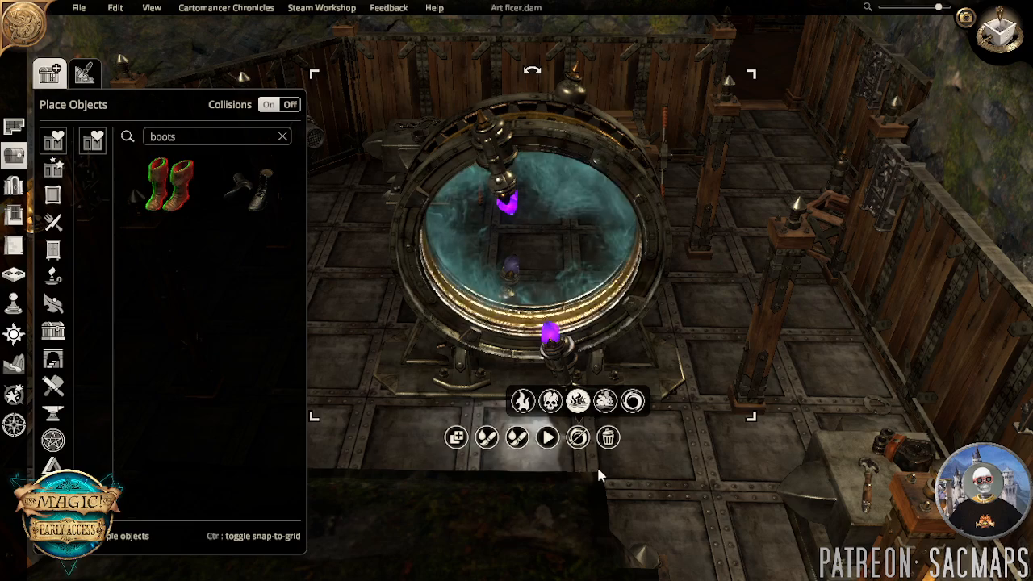
click(560, 300)
click(548, 437)
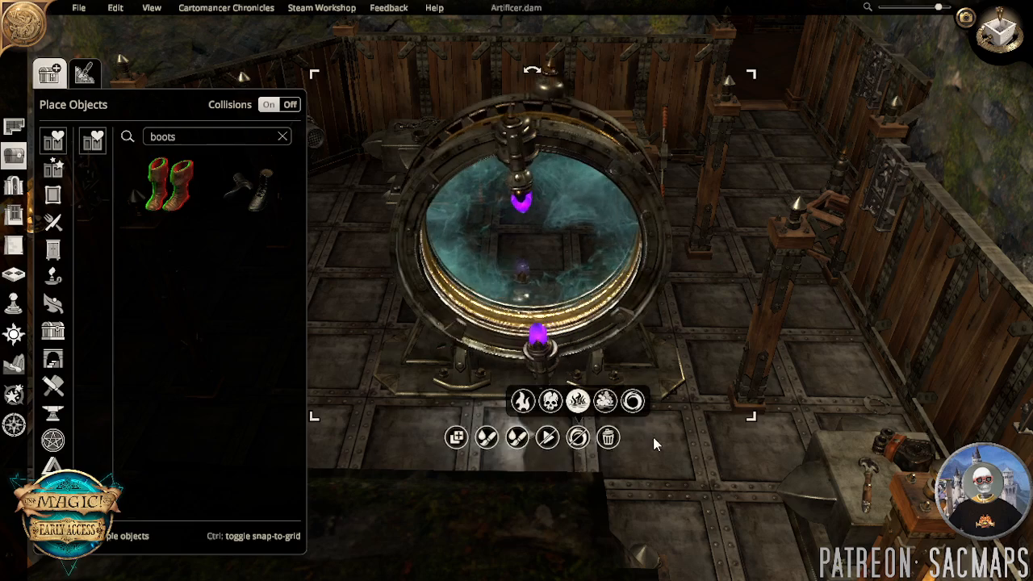
Examine the workbench with its tools and the leather stool in front of it from several angles.
scroll(668, 365, down, 3)
scroll(655, 367, down, 2)
middle_drag(629, 358, 611, 415)
scroll(622, 455, up, 4)
right_drag(610, 412, 659, 452)
middle_drag(659, 452, 430, 387)
scroll(462, 374, up, 1)
scroll(465, 450, up, 5)
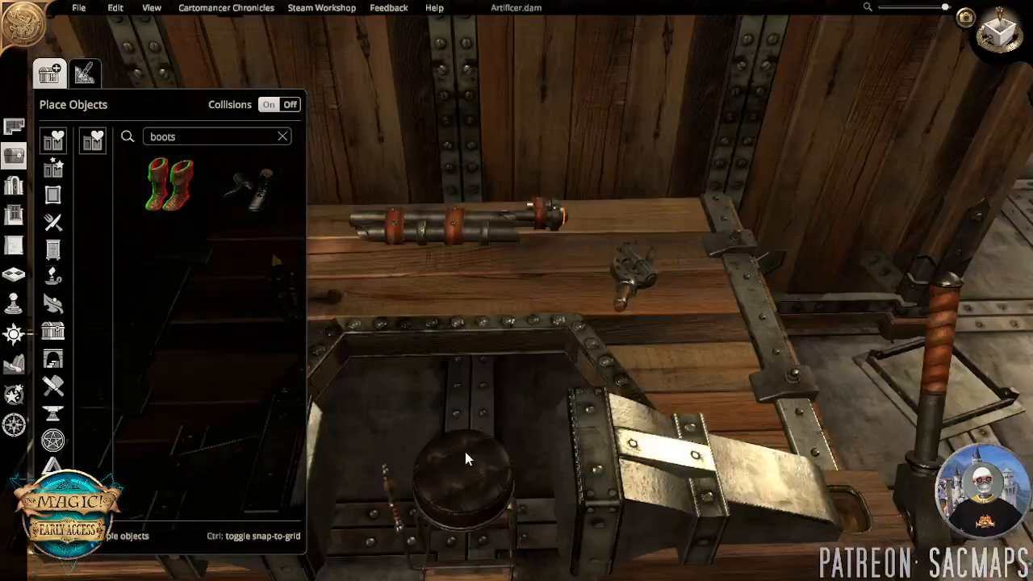
scroll(465, 449, down, 4)
mouse_move(473, 401)
scroll(474, 399, down, 2)
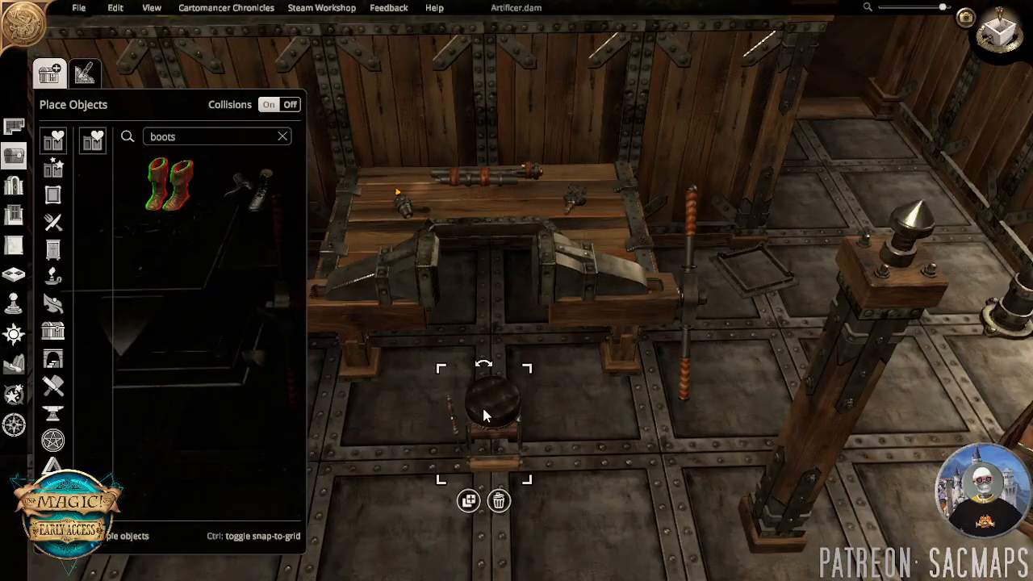
middle_drag(582, 439, 766, 435)
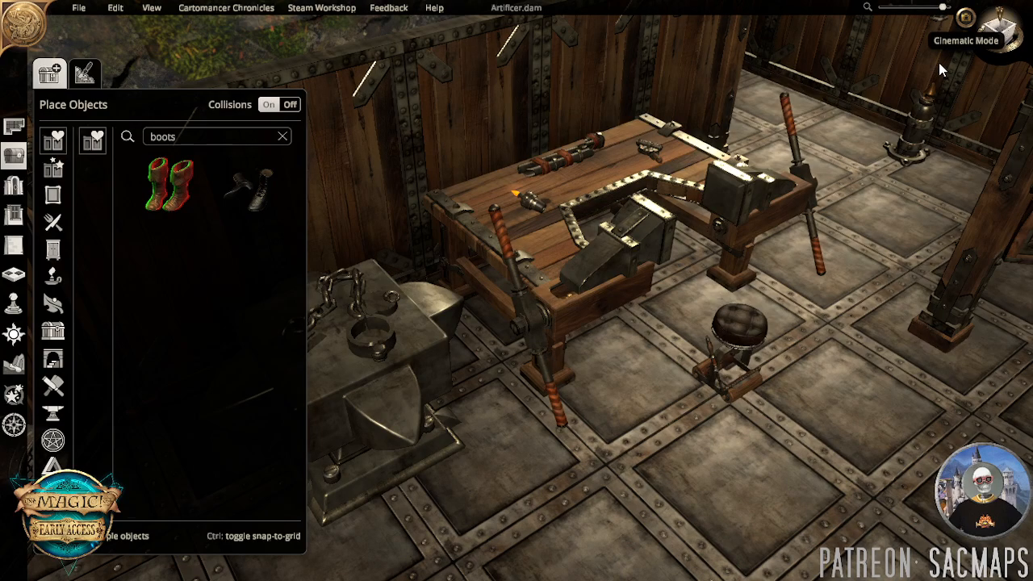
Enter Cinematic Mode and examine the leather stool in front of the workbench up close.
click(999, 24)
key(q)
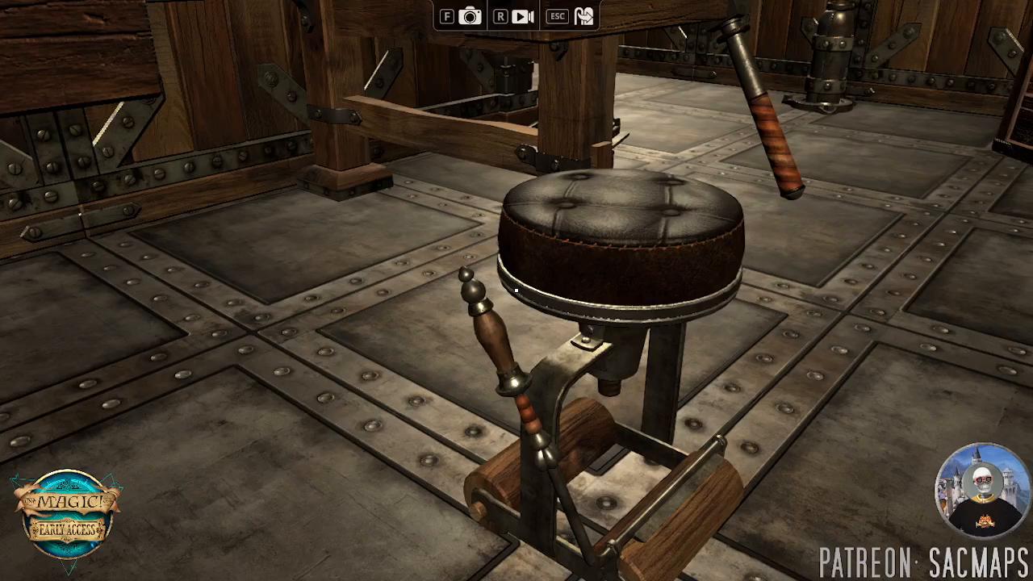
key(s)
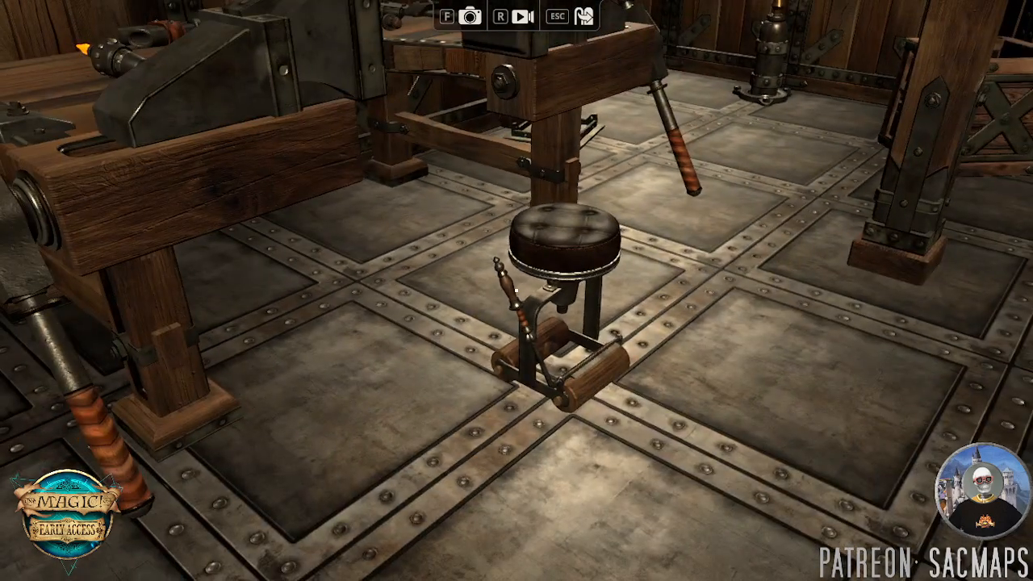
key(d)
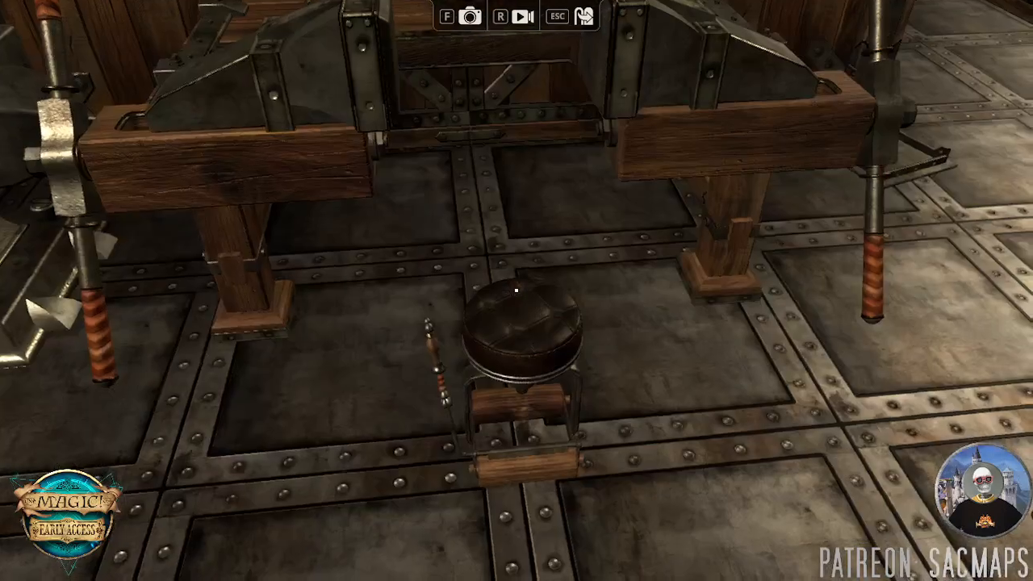
key(w)
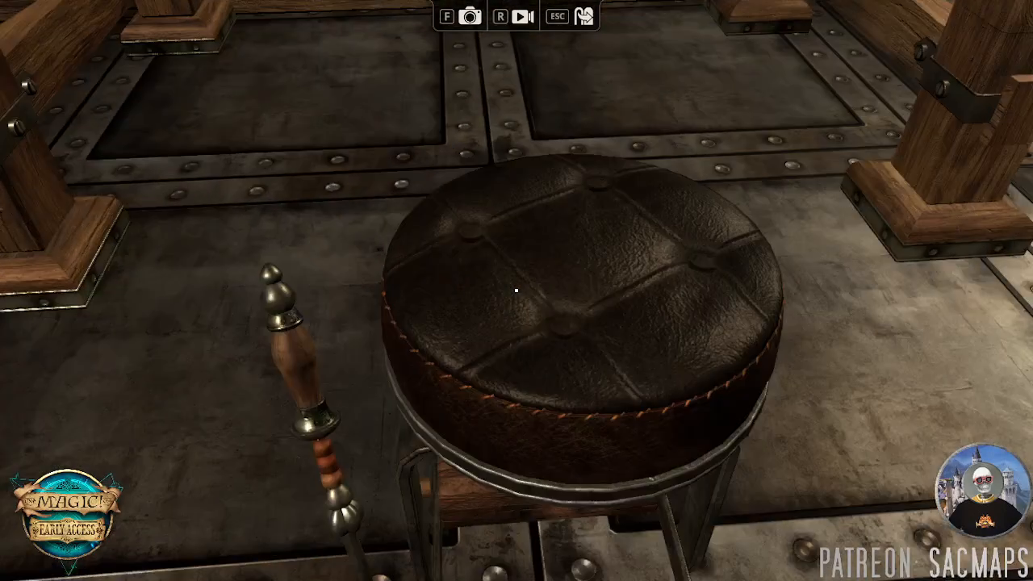
key(s)
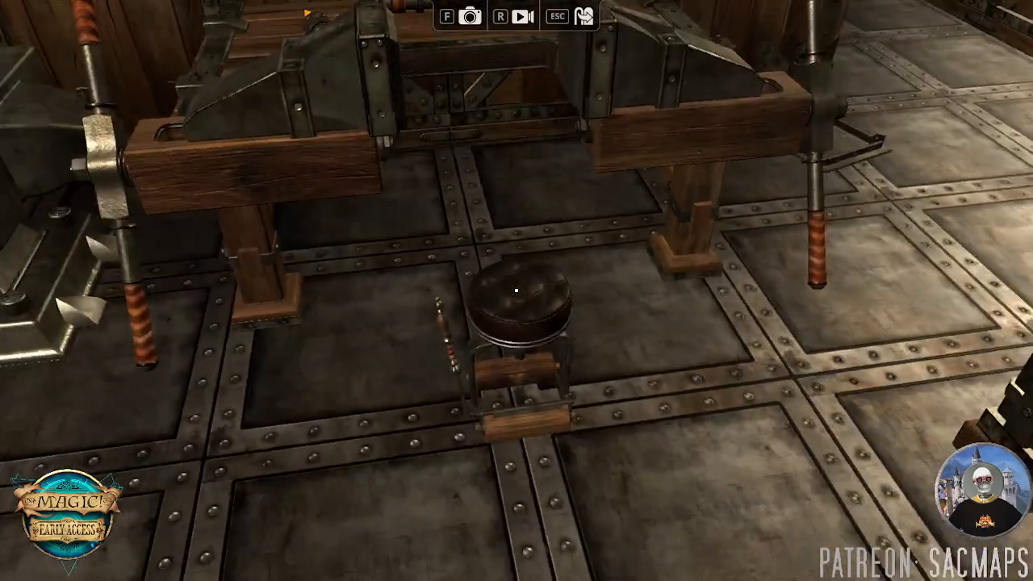
Leave Cinematic Mode and delete the three freestanding wooden pillars in front of the back wall.
key(Escape)
right_drag(306, 310, 438, 295)
drag(494, 282, 511, 155)
scroll(433, 300, up, 5)
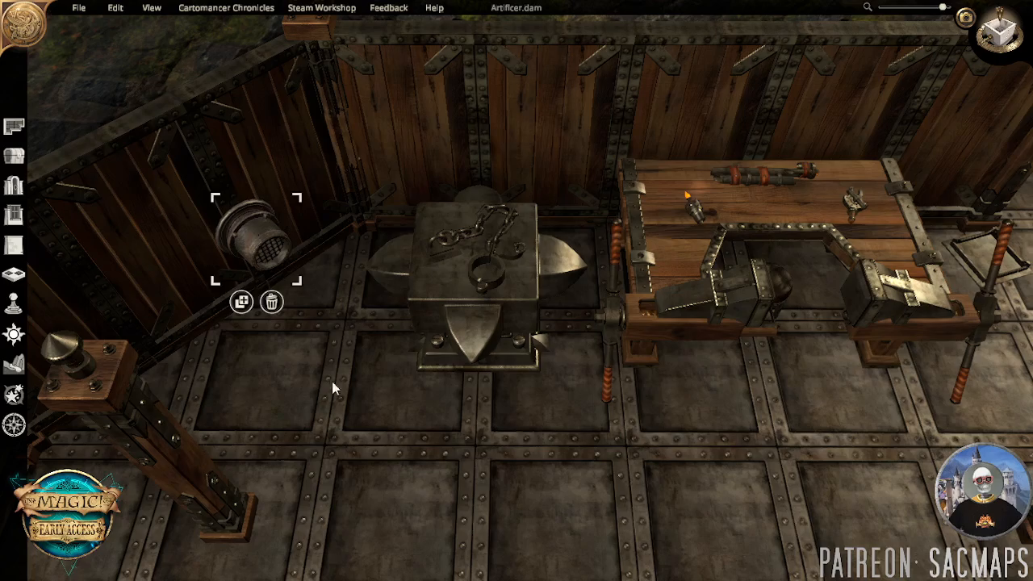
right_drag(390, 416, 320, 384)
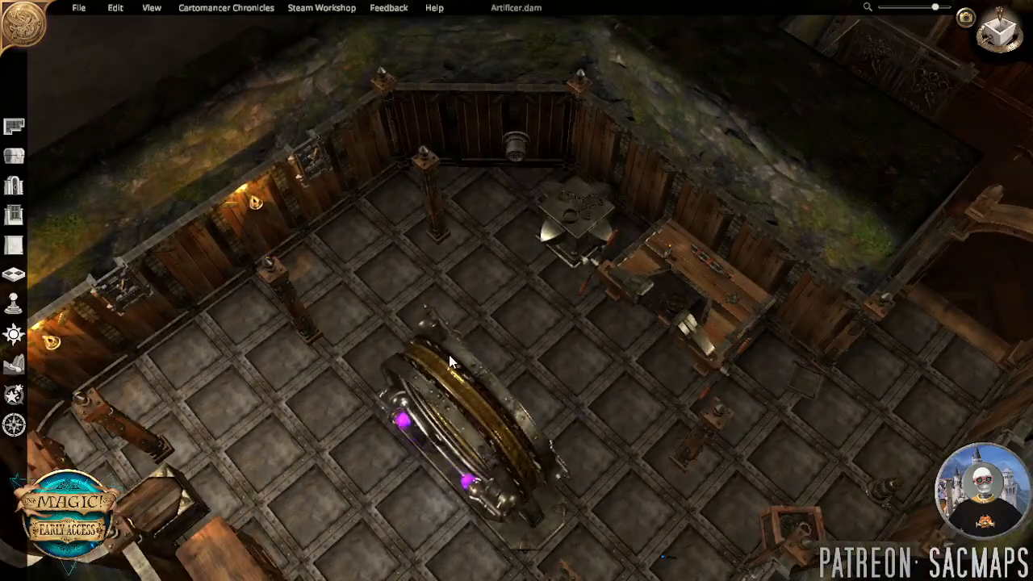
right_drag(449, 354, 171, 321)
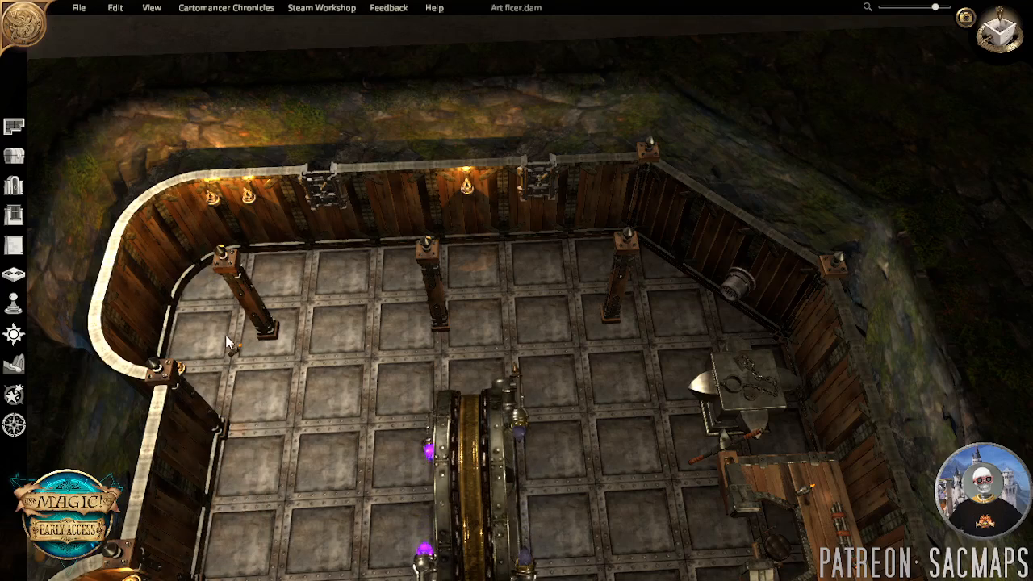
click(434, 291)
key(Delete)
click(241, 291)
key(Delete)
click(616, 293)
key(Delete)
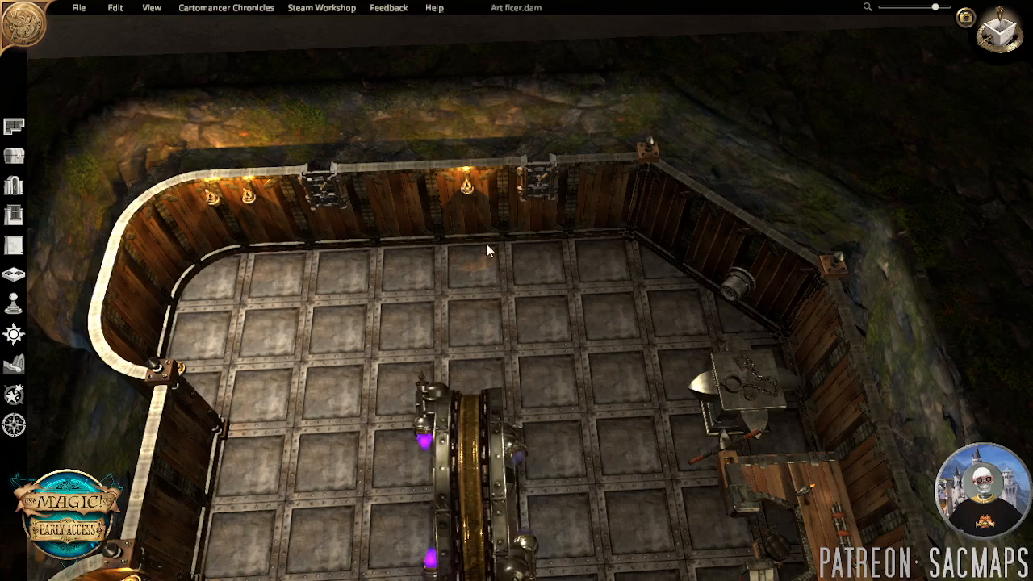
Delete the wall lamps and the metal wall fixtures along the back wall.
right_drag(528, 349, 487, 392)
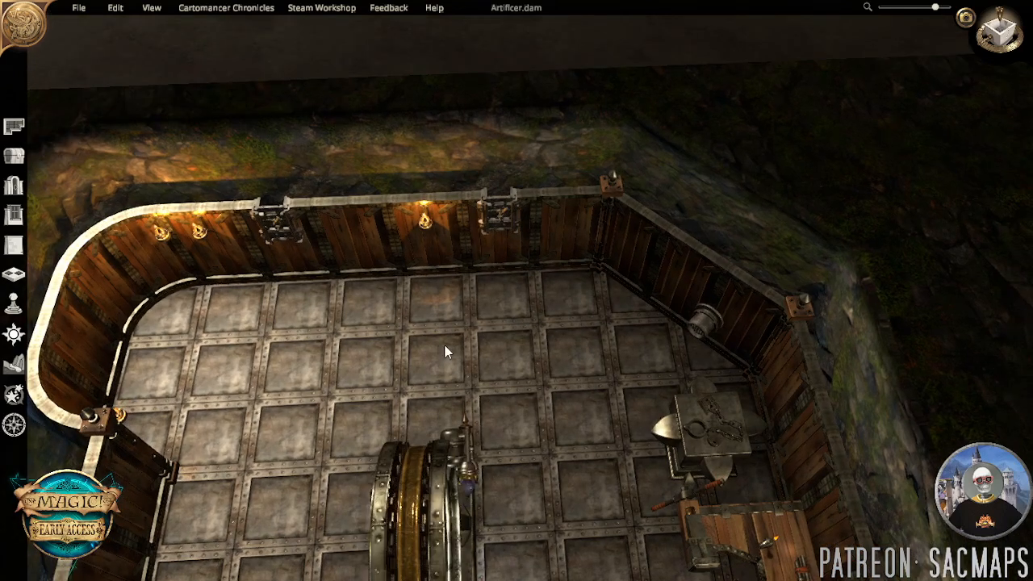
right_drag(445, 352, 439, 301)
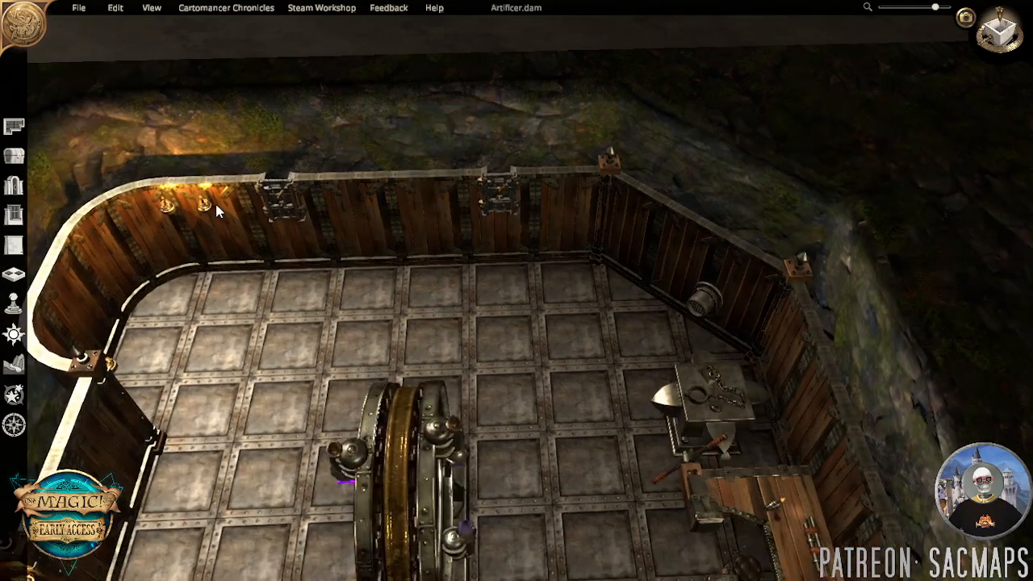
click(204, 202)
key(Delete)
click(166, 202)
key(Delete)
click(498, 202)
key(Delete)
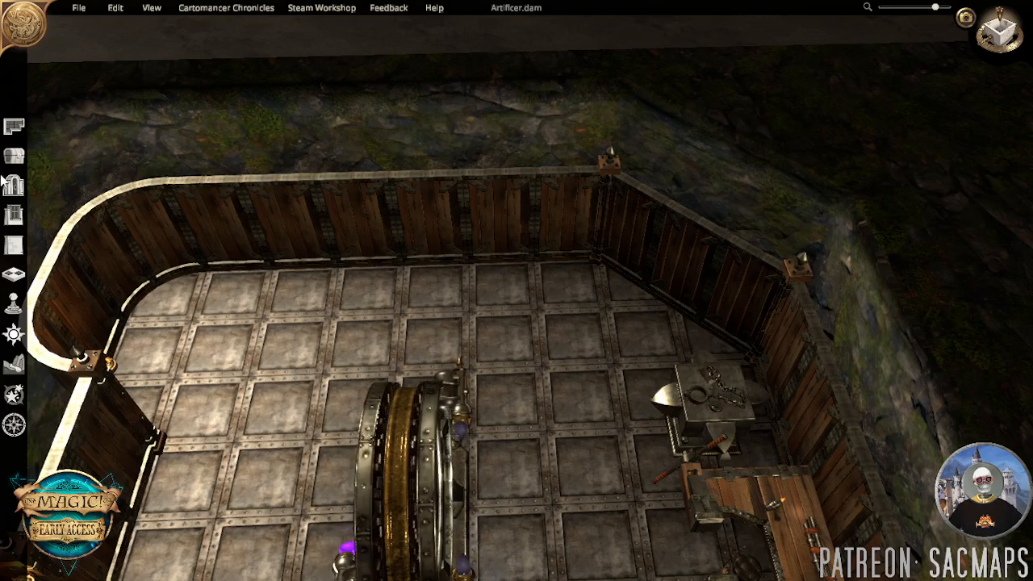
Search the objects for "cupbo" and place apothecary closets side by side against the back wall.
click(14, 155)
click(197, 131)
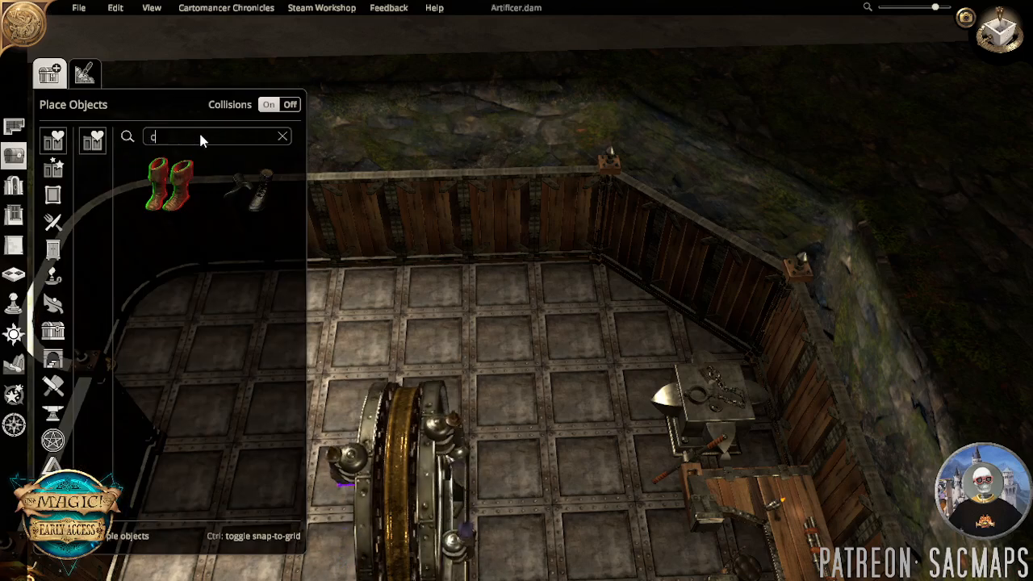
text(cupbo)
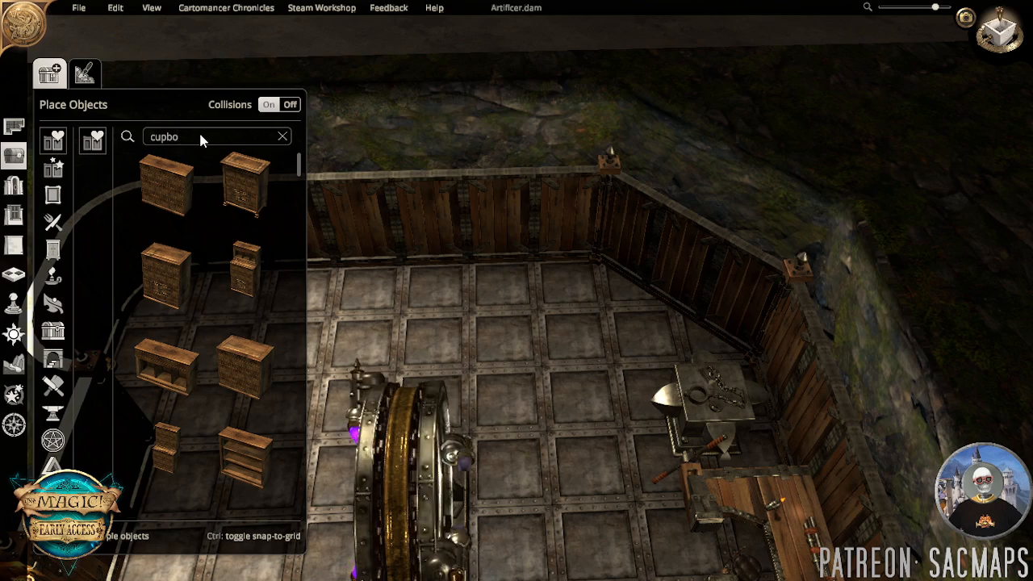
click(173, 199)
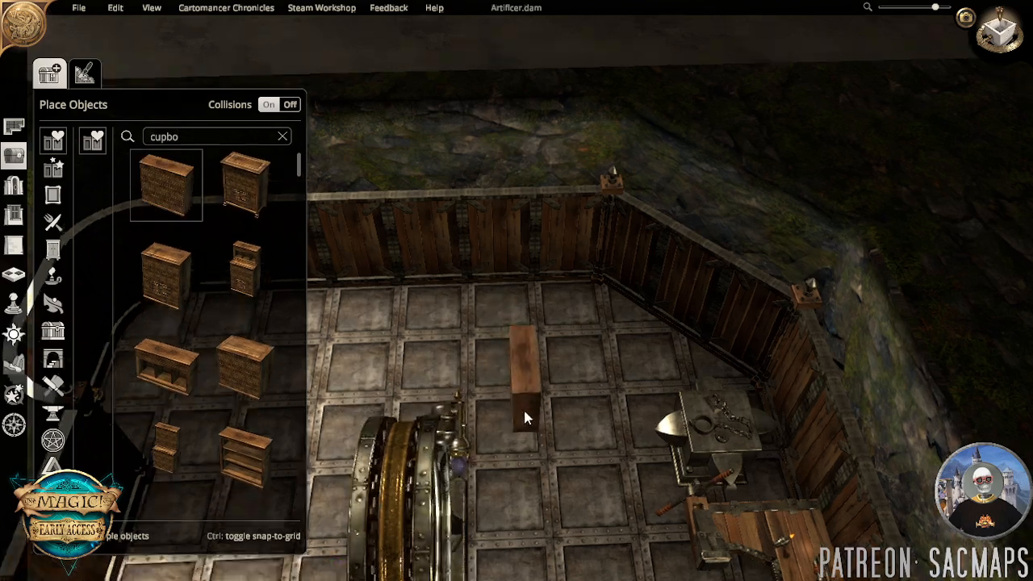
scroll(538, 490, up, 3)
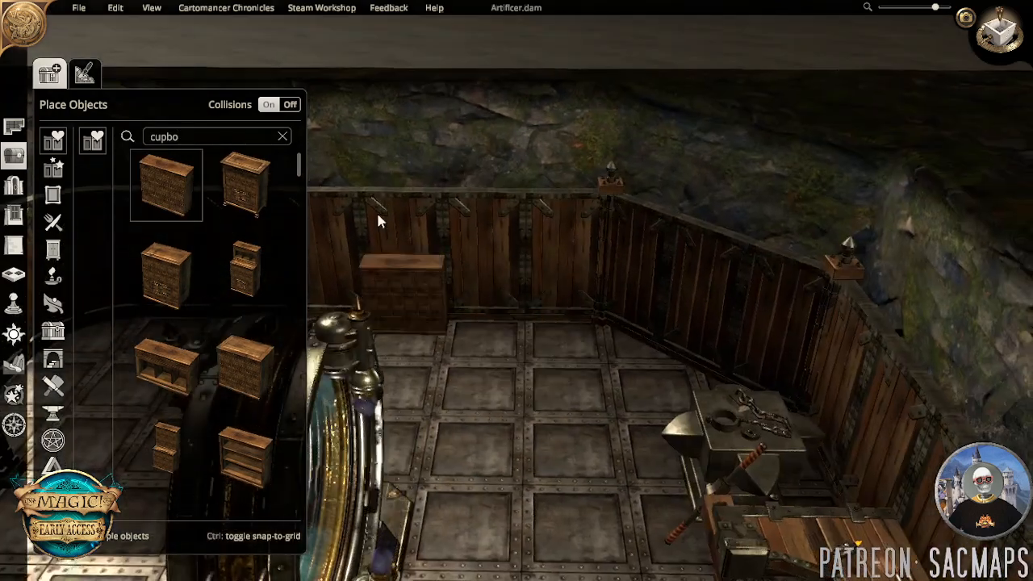
click(535, 309)
scroll(534, 309, up, 5)
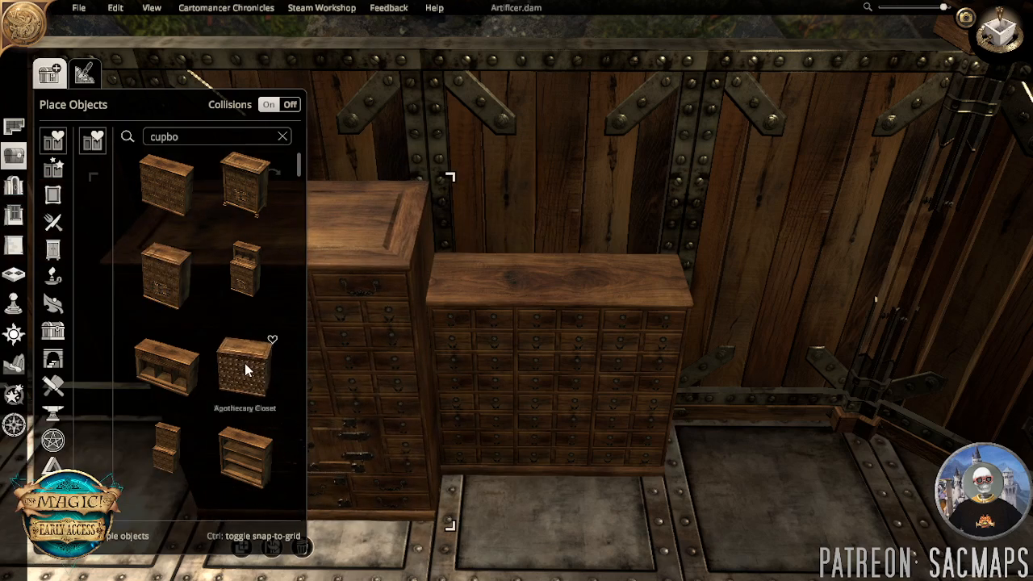
Add a larger apothecary closet and line it up with the small low closet against the angled wall.
click(246, 368)
click(731, 446)
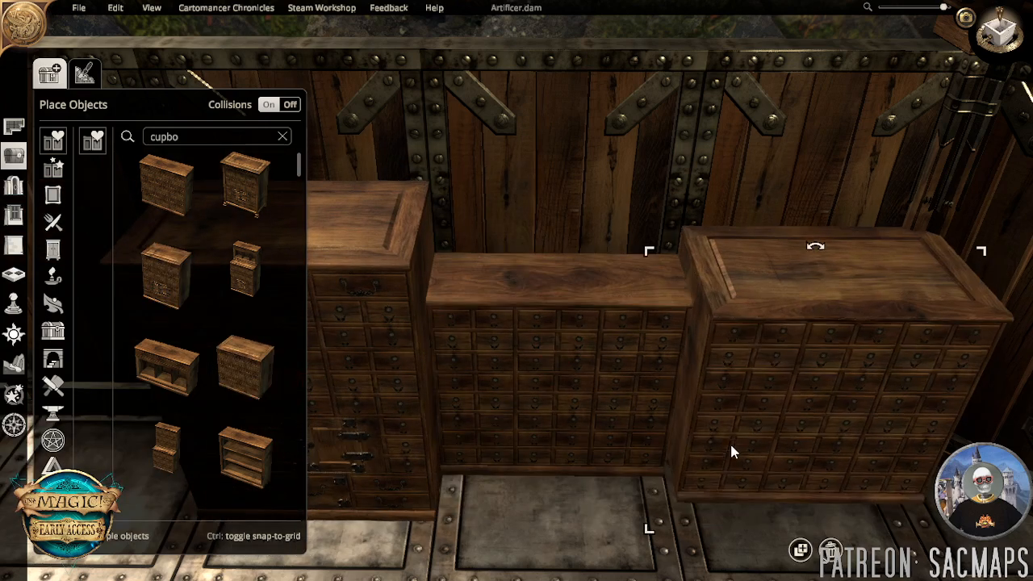
key(e)
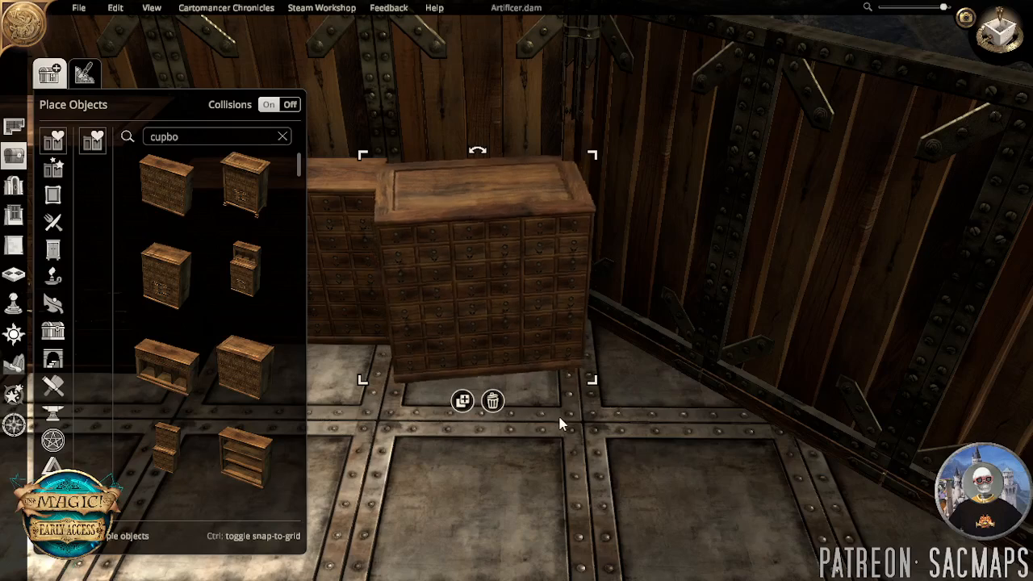
click(602, 473)
middle_drag(604, 475, 529, 357)
drag(528, 357, 592, 340)
drag(414, 379, 743, 397)
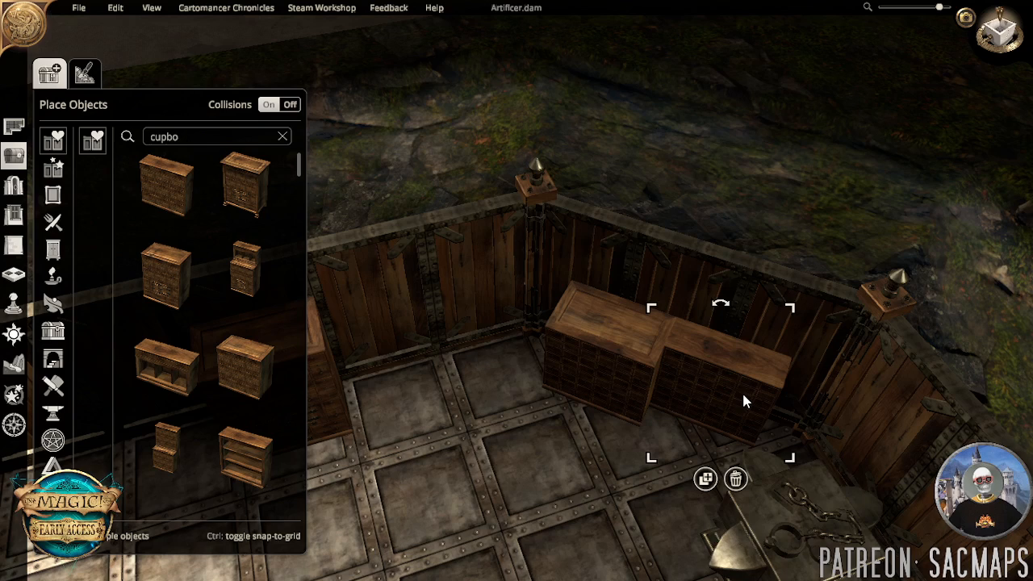
Place the apothecary closet with open compartments on top of the larger closet at the angled wall.
click(633, 395)
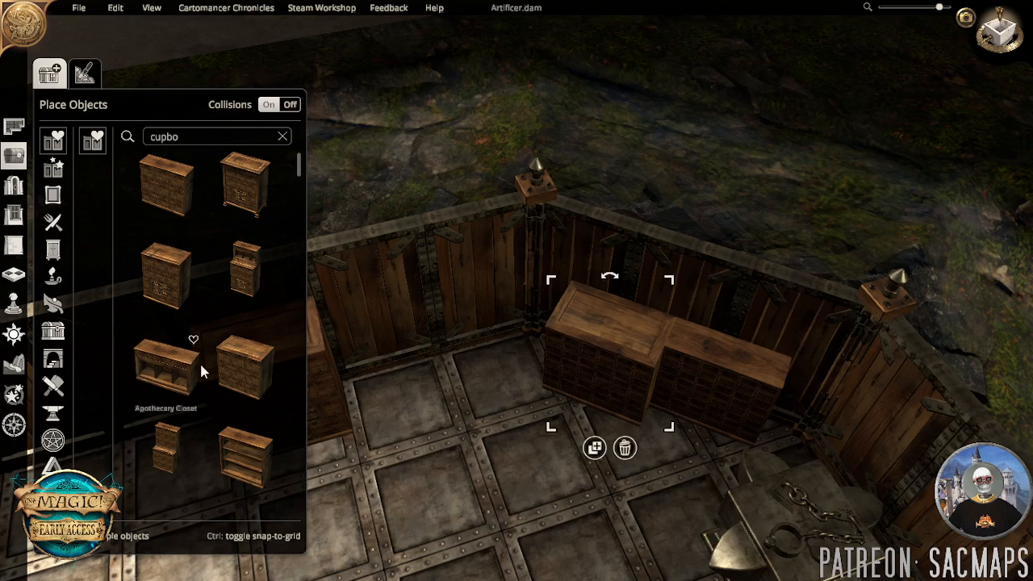
click(162, 397)
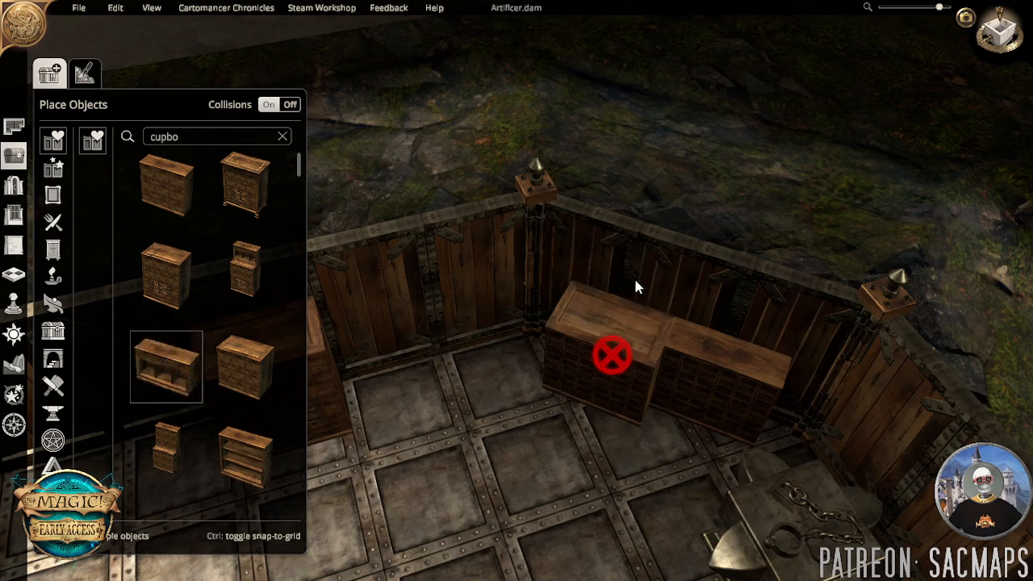
scroll(618, 327, up, 3)
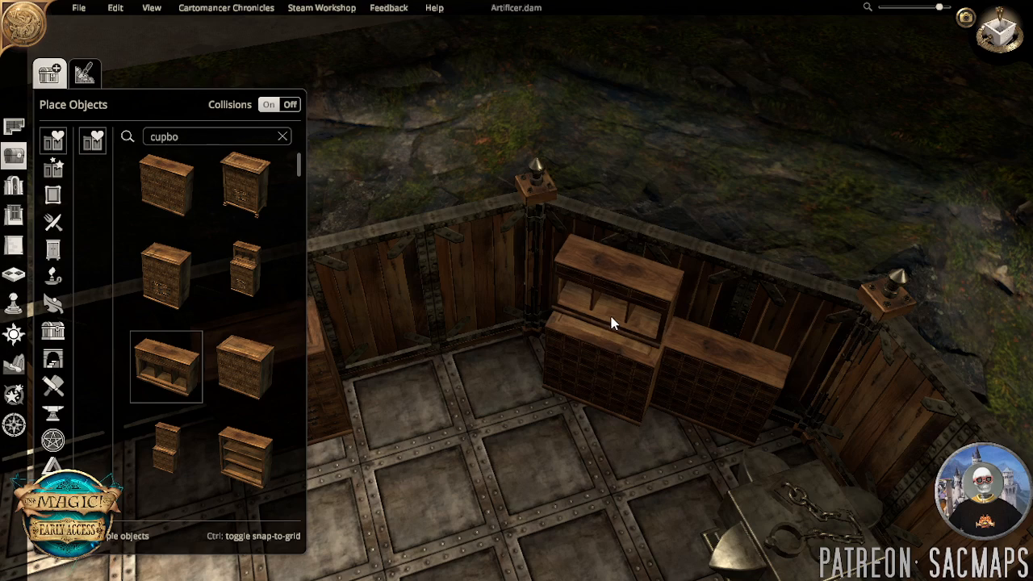
click(617, 325)
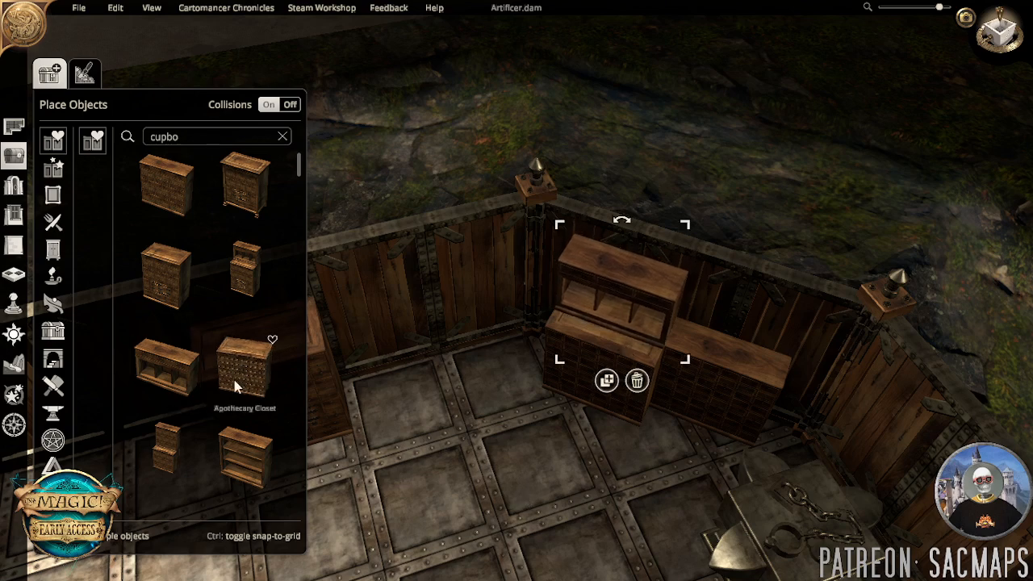
Place a tall apothecary closet with open upper shelves against the back wall, flush beside the closet with doors.
click(159, 456)
right_drag(449, 389, 593, 271)
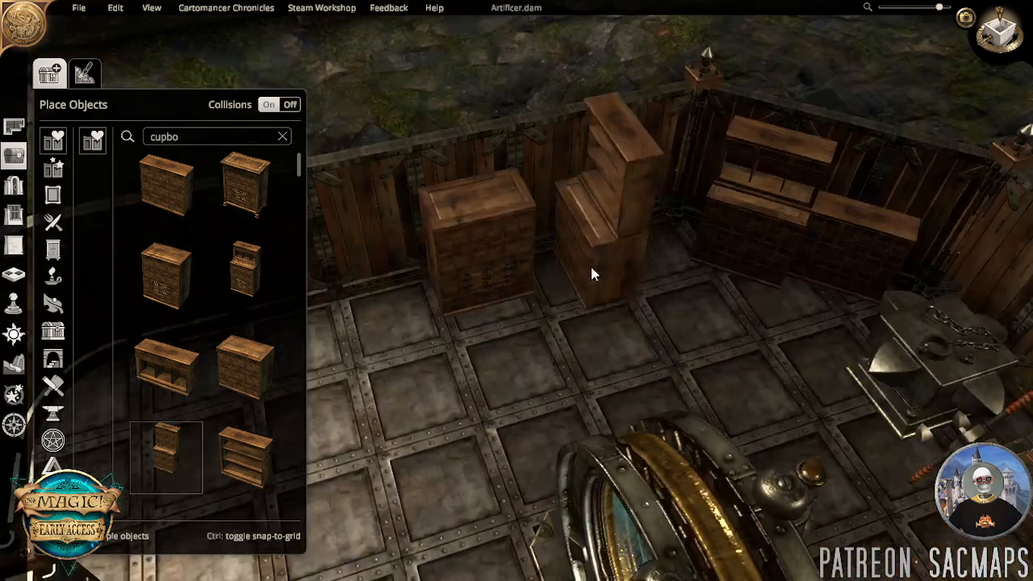
click(583, 234)
right_drag(516, 363, 447, 380)
middle_drag(594, 348, 488, 280)
scroll(491, 343, up, 4)
right_drag(488, 280, 482, 362)
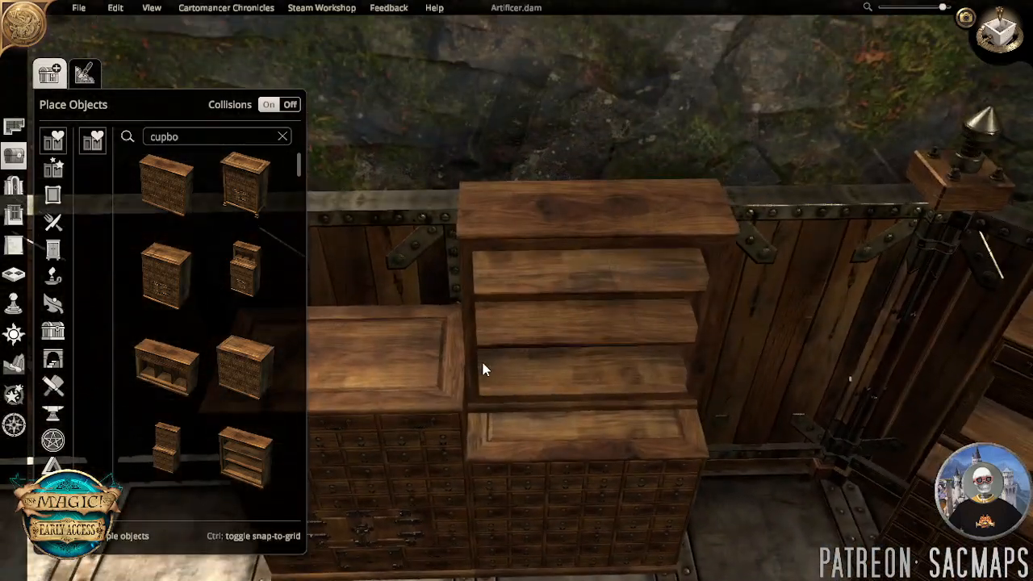
Place two more tall apothecary closets along the back wall, one flush with the closet with doors and one beyond a gap.
scroll(482, 369, down, 6)
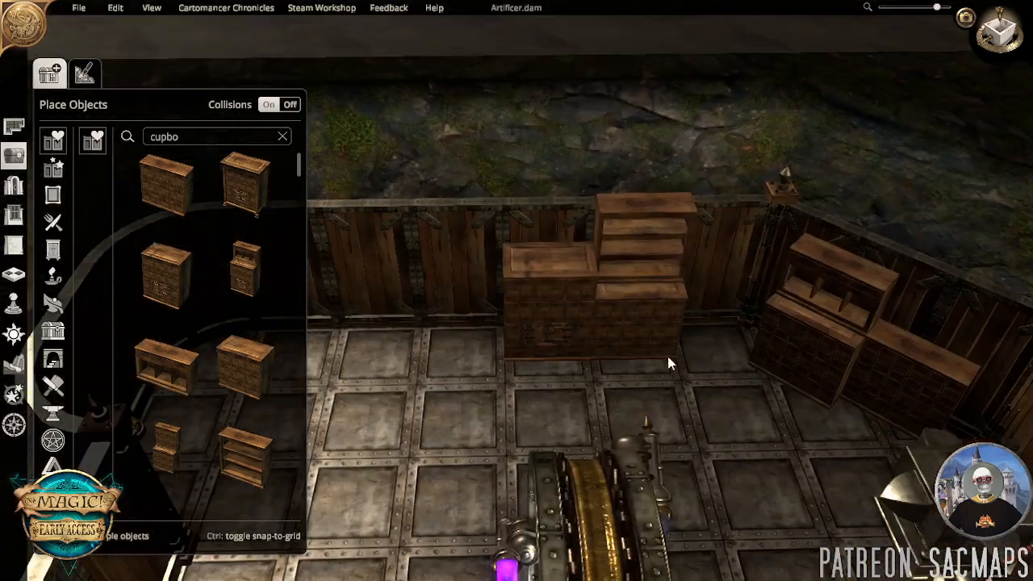
click(667, 356)
click(620, 384)
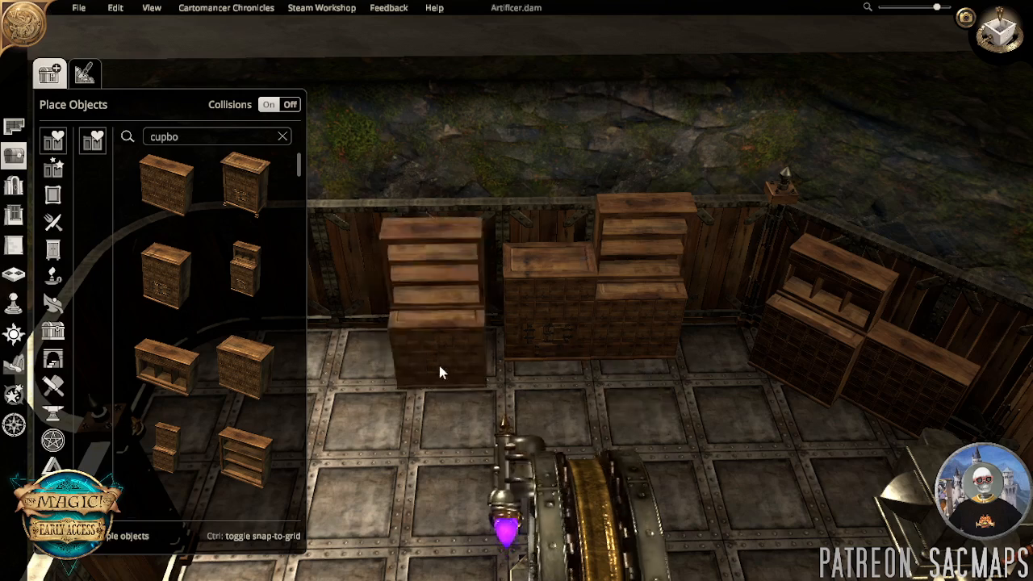
key(a)
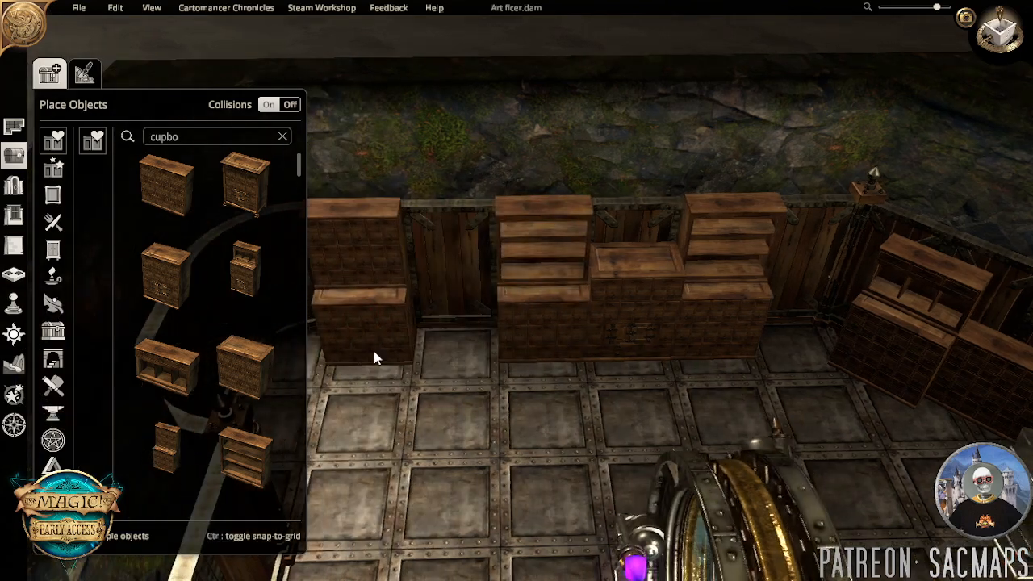
click(377, 339)
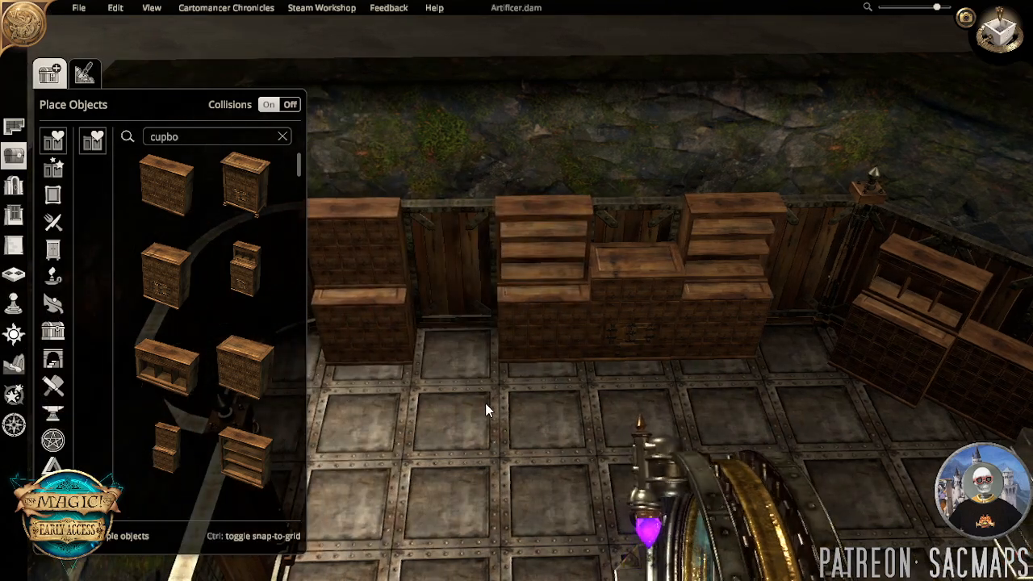
Replace the closed-front tall closet beyond the gap with the variant that has open upper shelves.
click(391, 307)
click(350, 390)
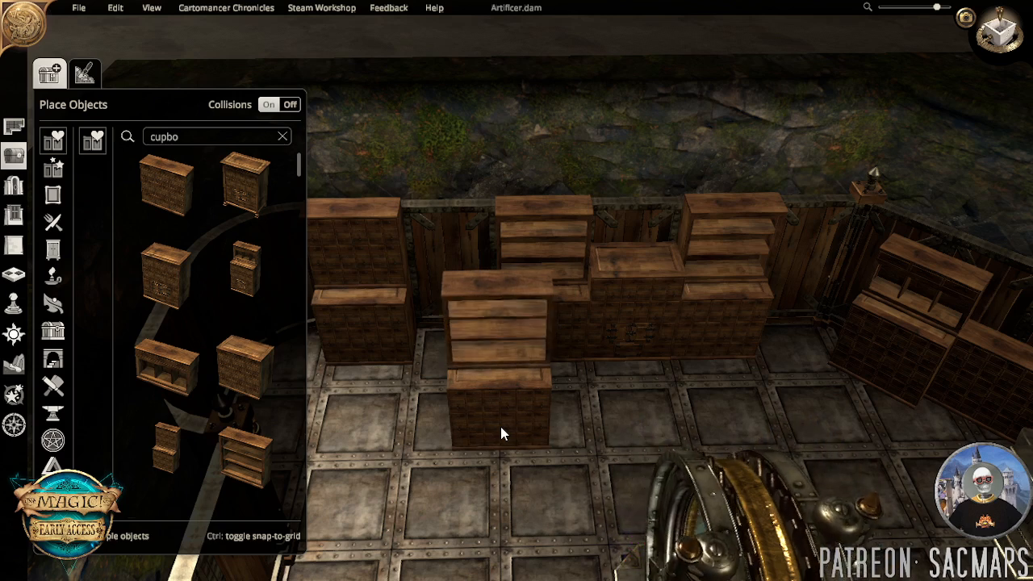
right_drag(500, 427, 498, 395)
key(Tab)
right_click(488, 392)
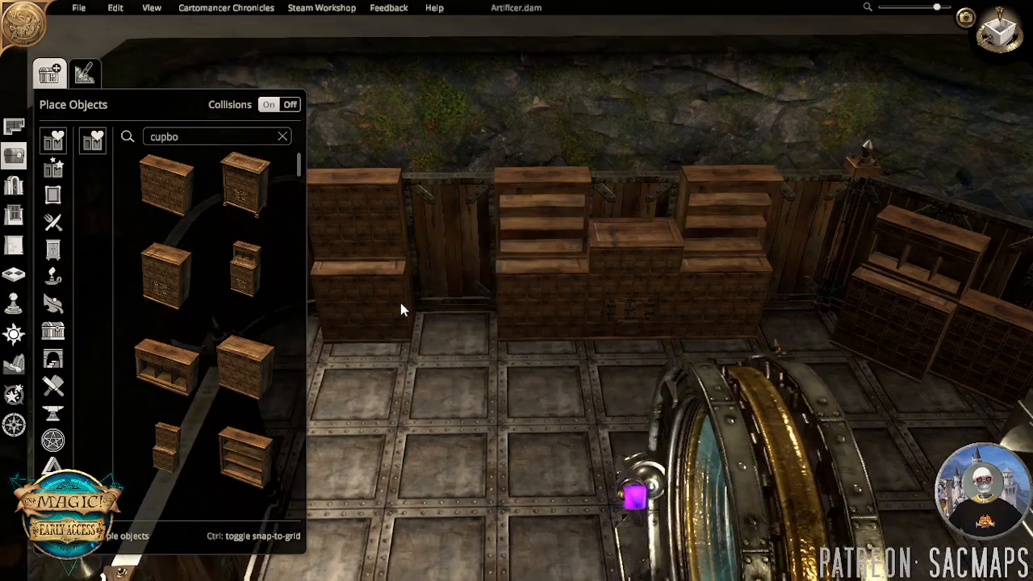
click(542, 323)
drag(531, 388, 492, 406)
key(Tab)
key(Tab)
key(Tab)
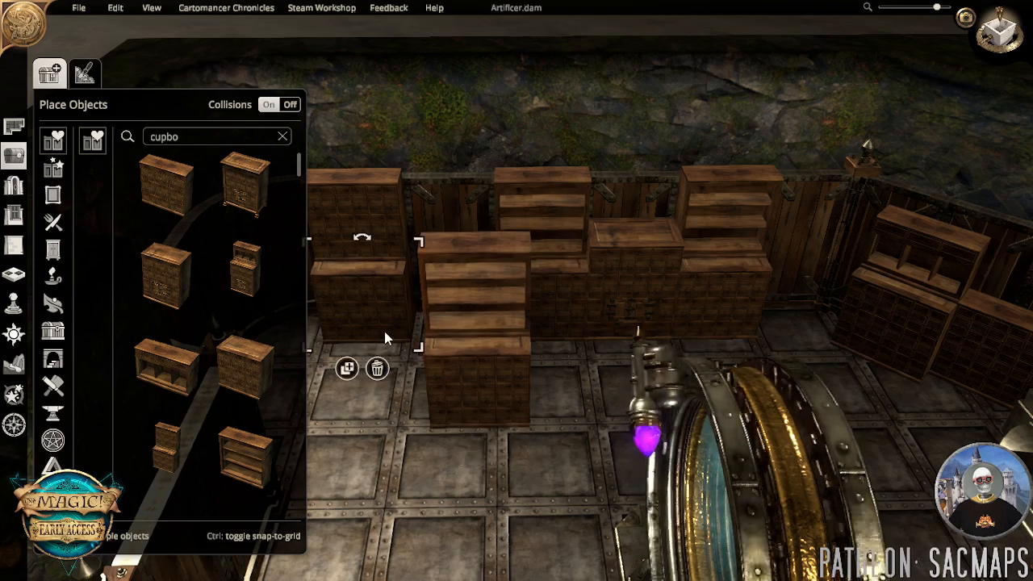
drag(495, 421, 373, 297)
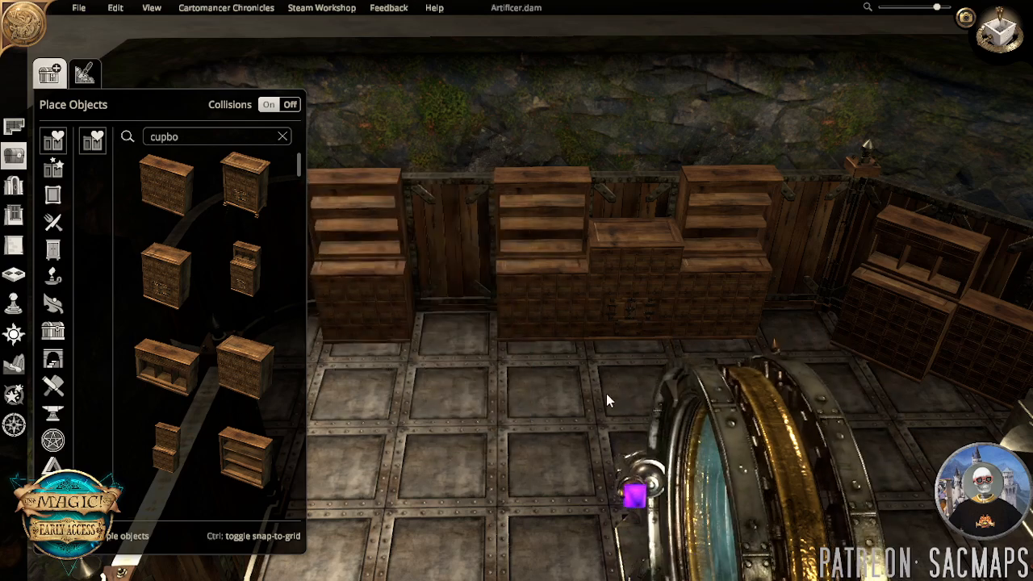
Fill the gap between the tall closets with a lower apothecary closet and add a low drawer section on top.
click(242, 363)
click(475, 297)
scroll(256, 462, down, 3)
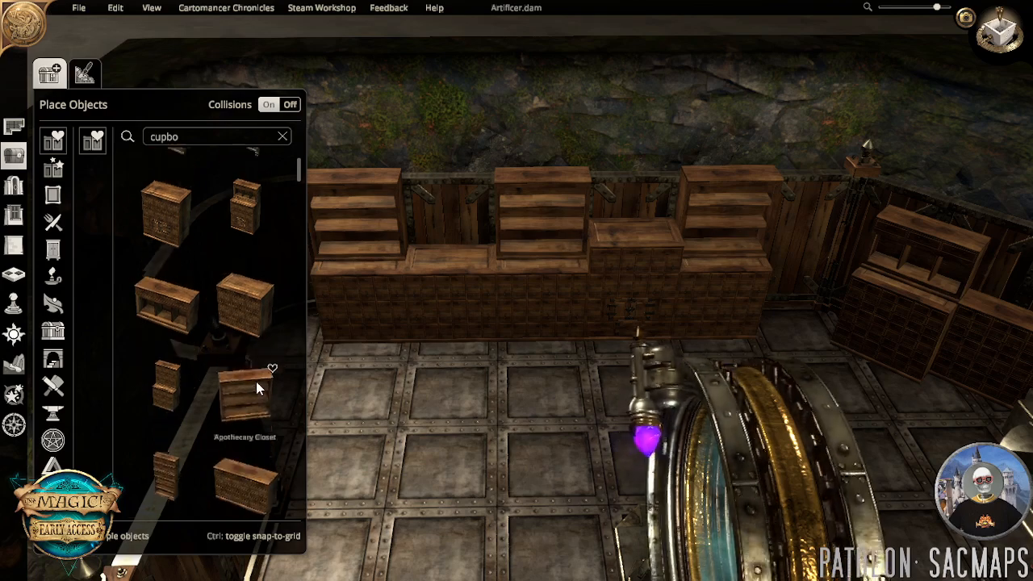
scroll(253, 393, down, 2)
click(176, 407)
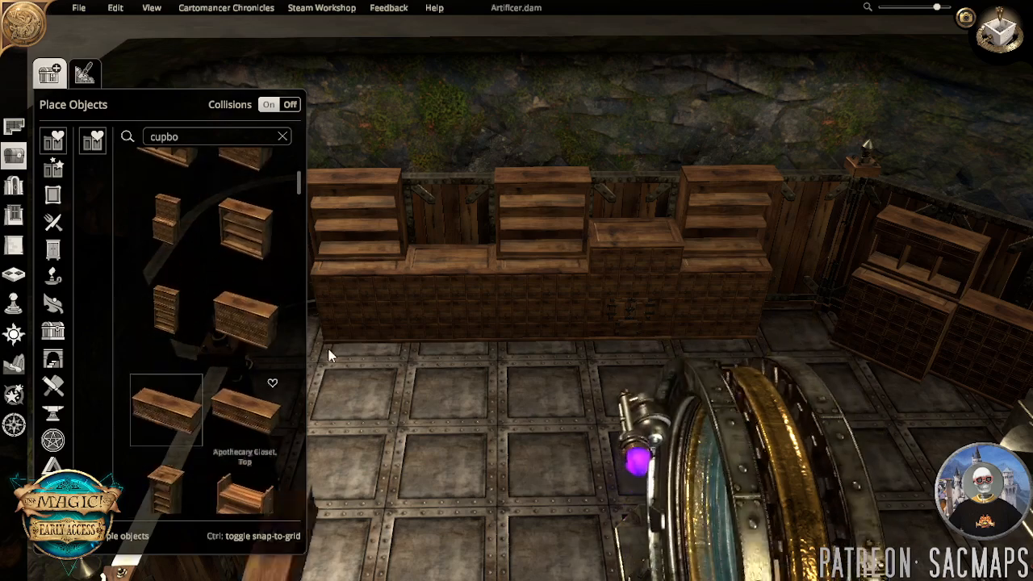
click(454, 250)
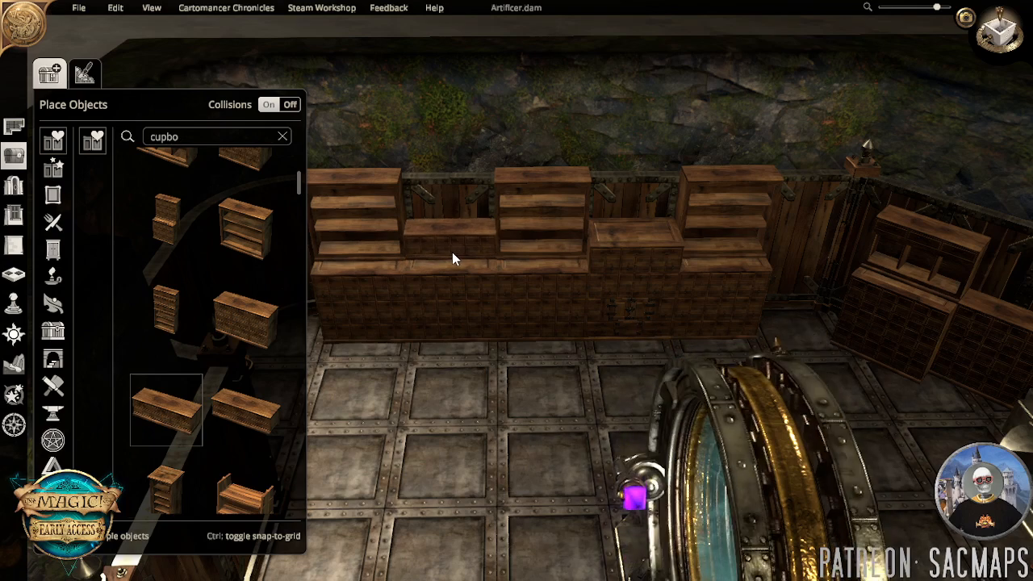
click(452, 252)
click(475, 404)
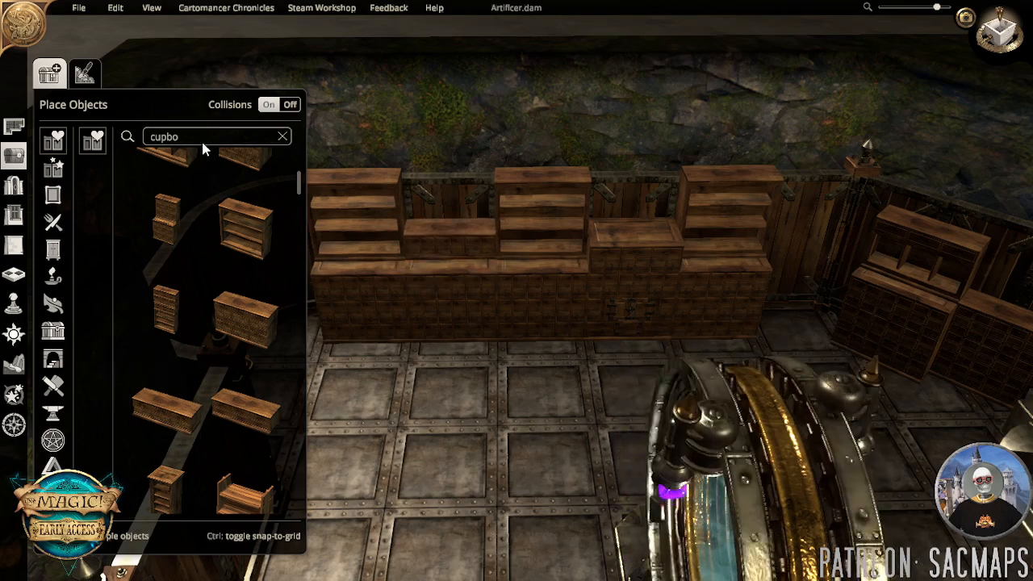
Search the objects for "tool" and line up a wrench, a mechanical tool, an Artificer's Runescrape and a curved blade on the tall closet's middle shelf.
text(tool)
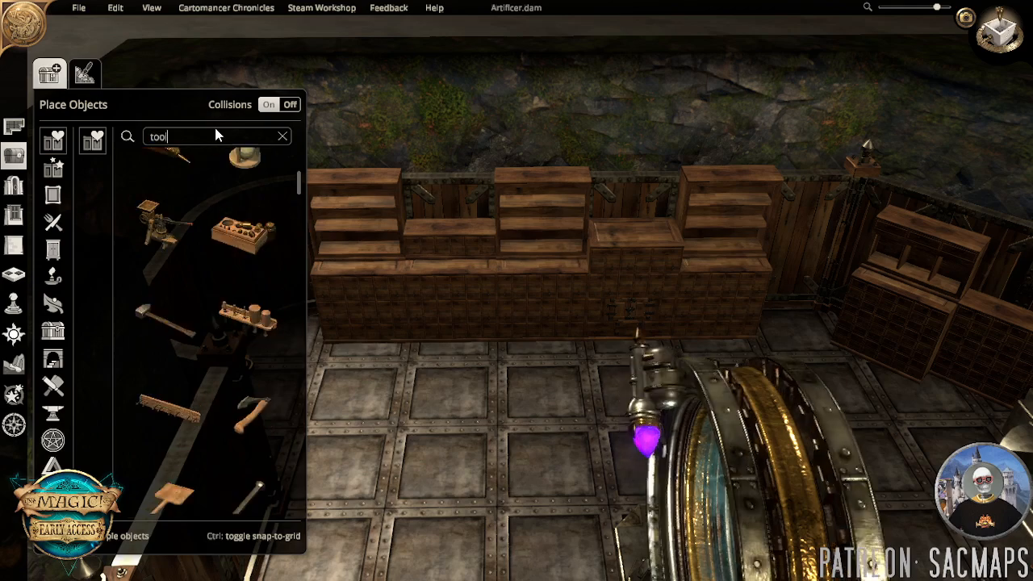
scroll(245, 242, down, 1)
scroll(244, 339, up, 3)
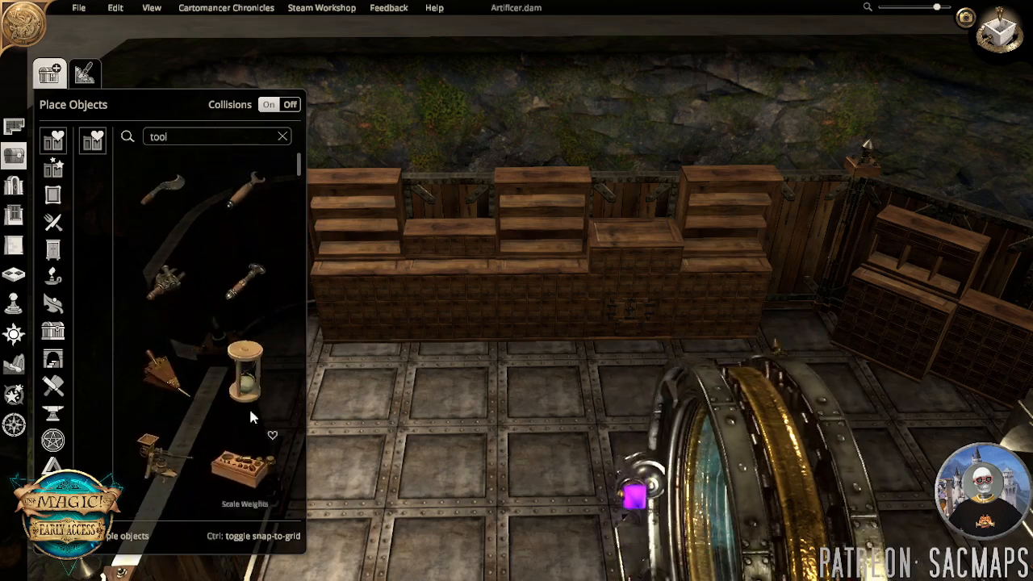
scroll(484, 475, up, 5)
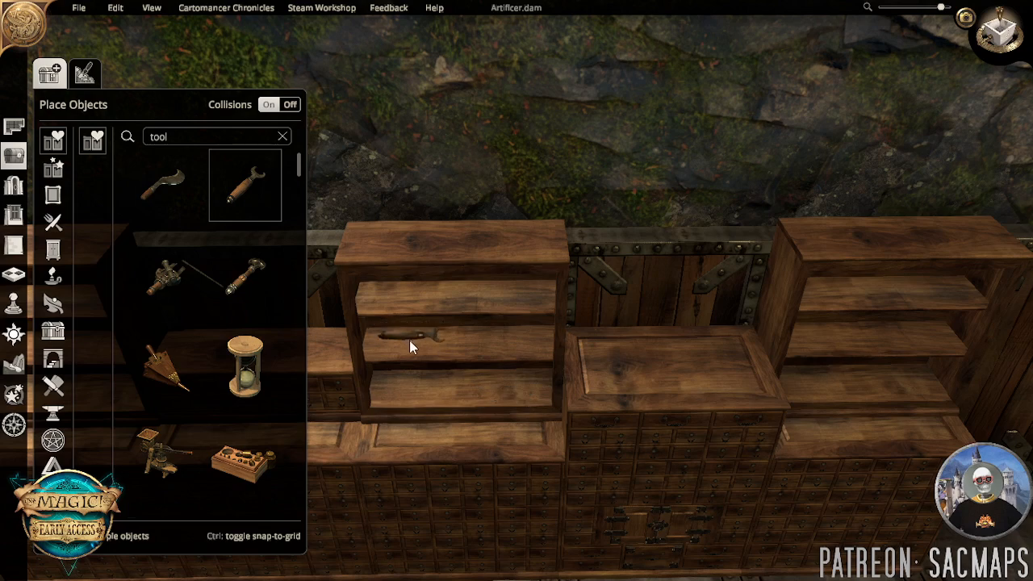
click(391, 344)
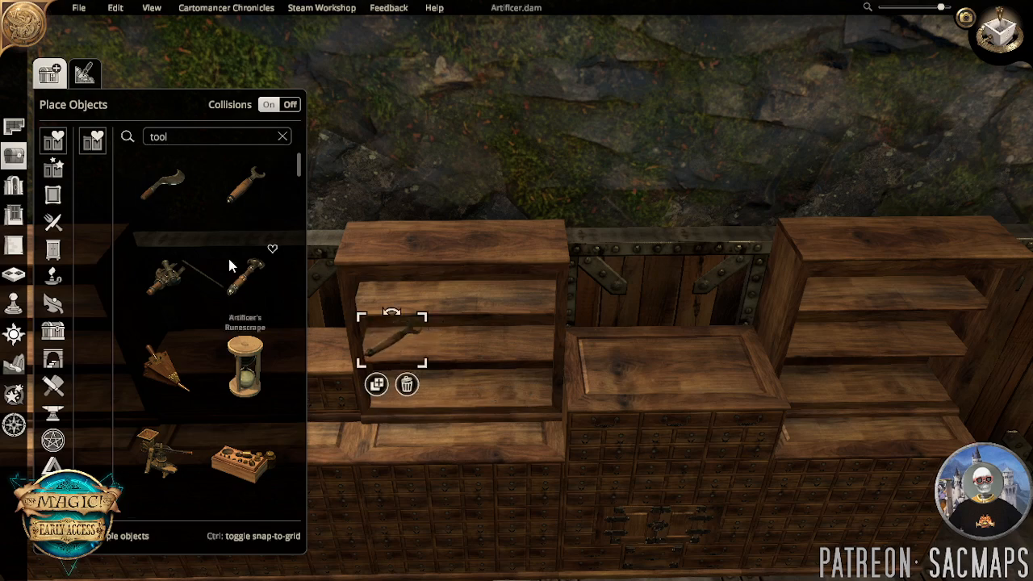
click(158, 272)
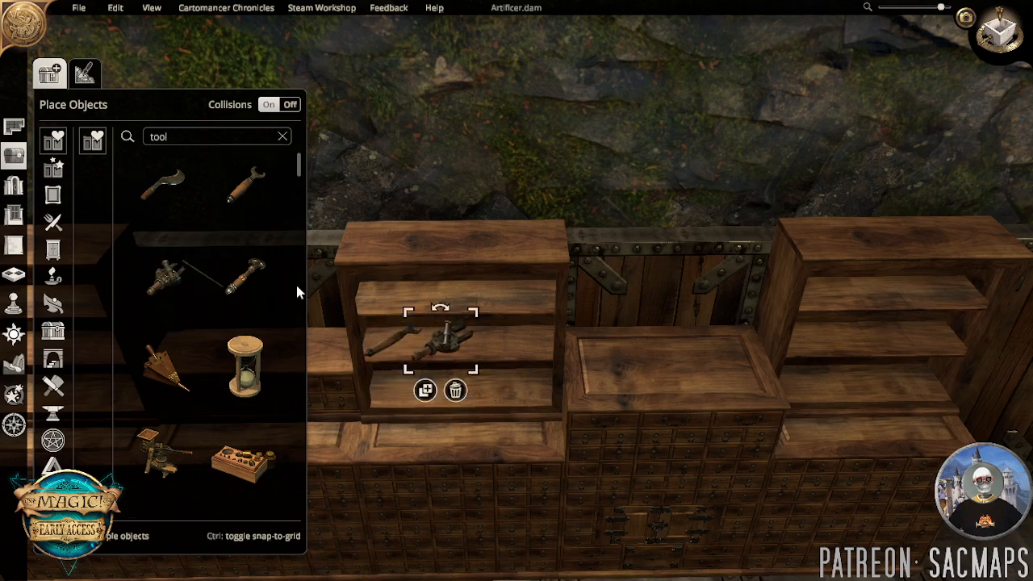
click(247, 284)
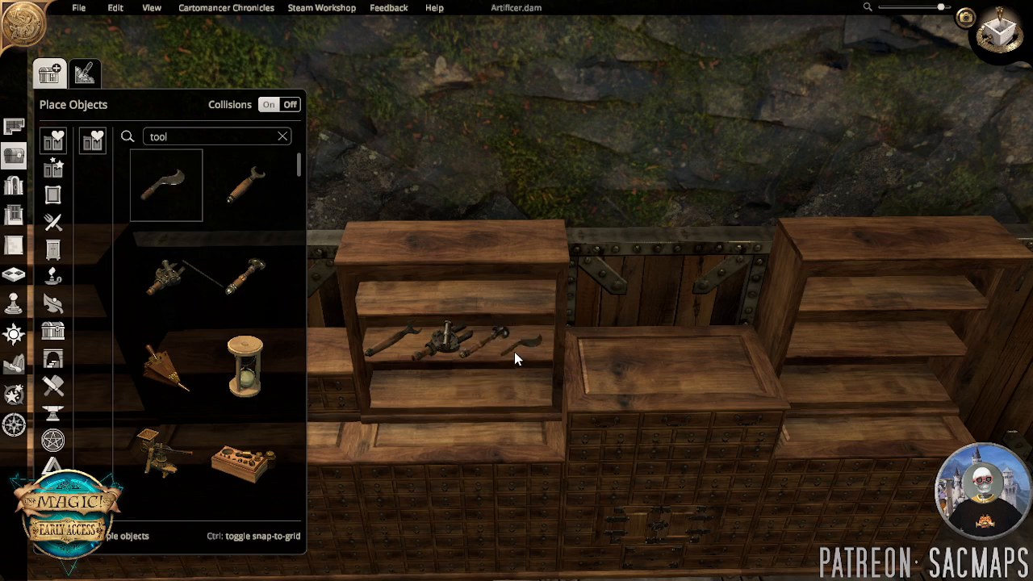
click(514, 352)
Search the objects for "artific" and place a Crate o' Parts on the raised drawer section between the tall closets.
double_click(189, 138)
text(artific)
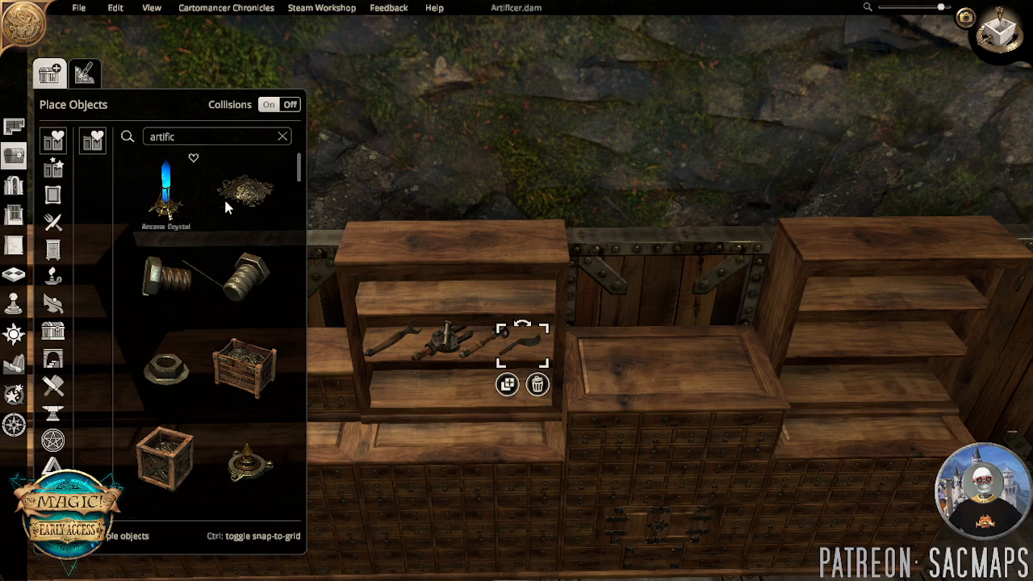
click(240, 369)
scroll(614, 394, down, 4)
middle_drag(616, 395, 546, 487)
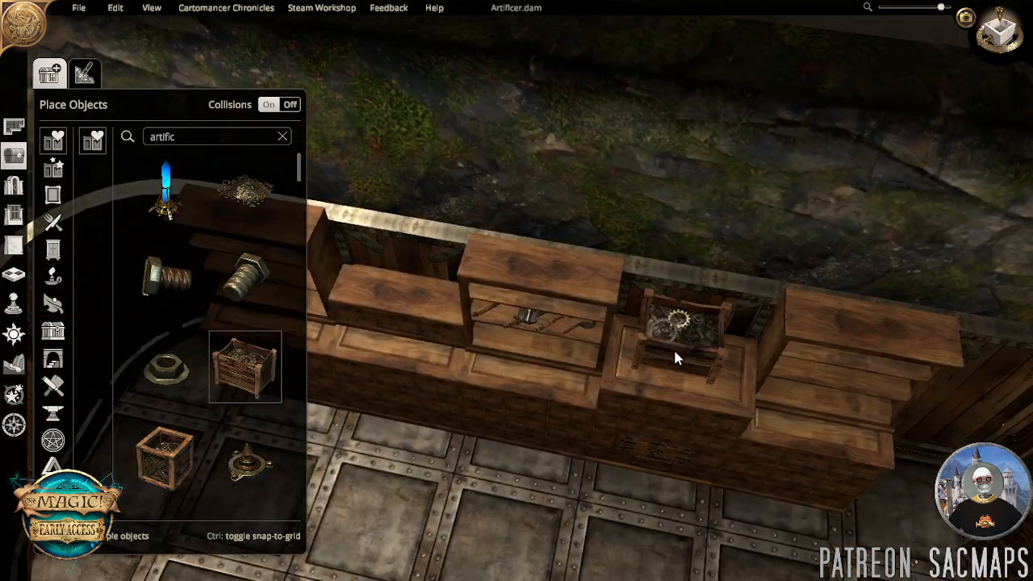
click(676, 347)
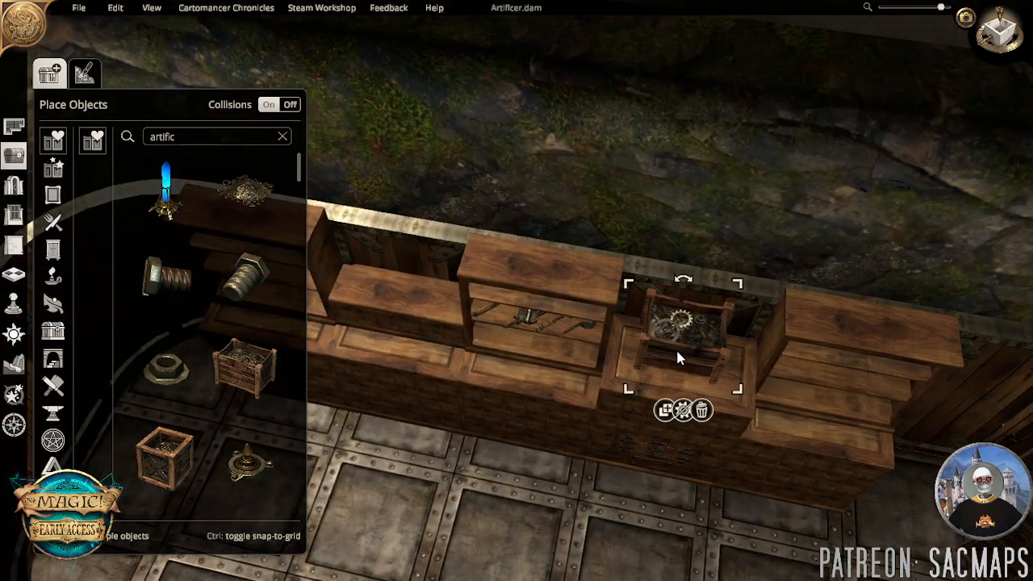
Try a wall-mounted electrical connector on the wooden wall between the two metal wall fixtures.
click(255, 473)
middle_drag(323, 412, 410, 366)
scroll(240, 309, down, 3)
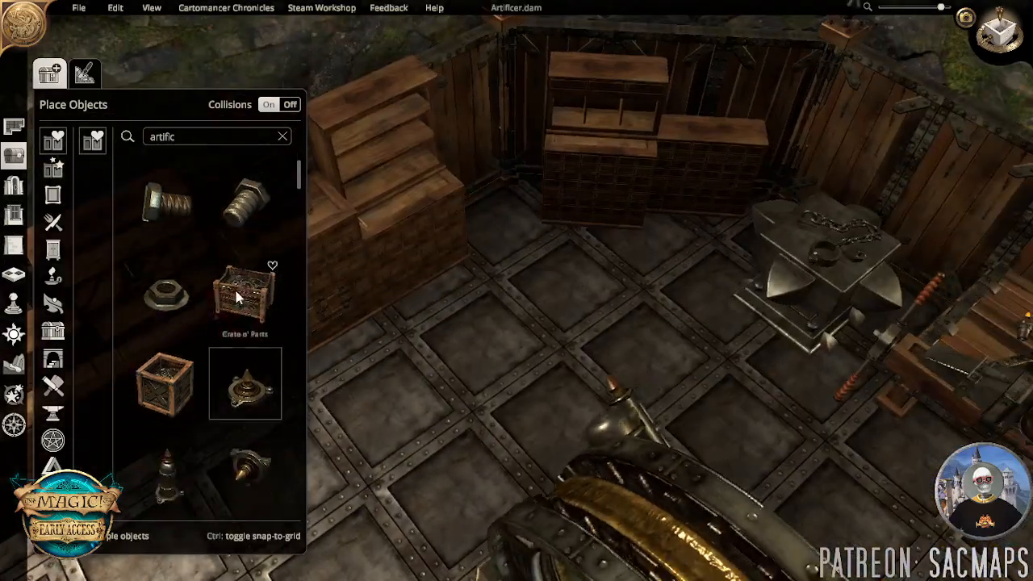
middle_drag(558, 346, 620, 347)
middle_drag(714, 332, 564, 441)
key(d)
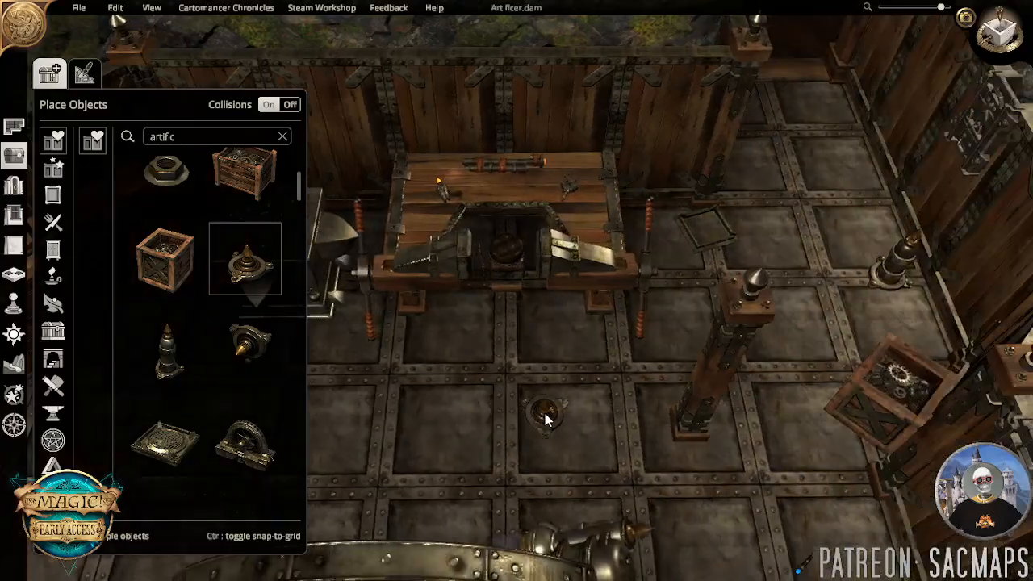
click(253, 350)
key(d)
mouse_move(438, 365)
middle_down()
mouse_move(721, 365)
mouse_move(450, 350)
middle_up()
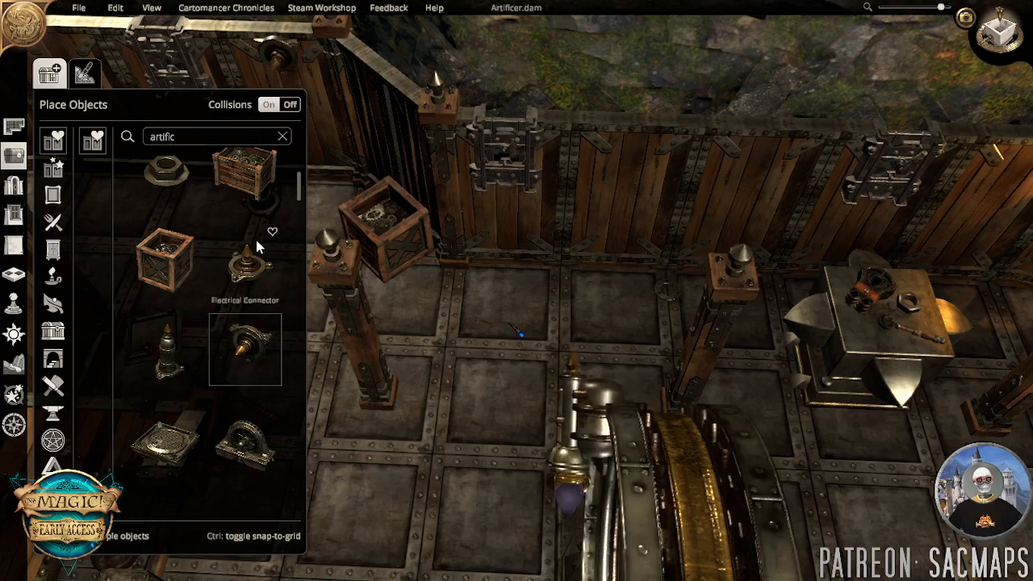
key(d)
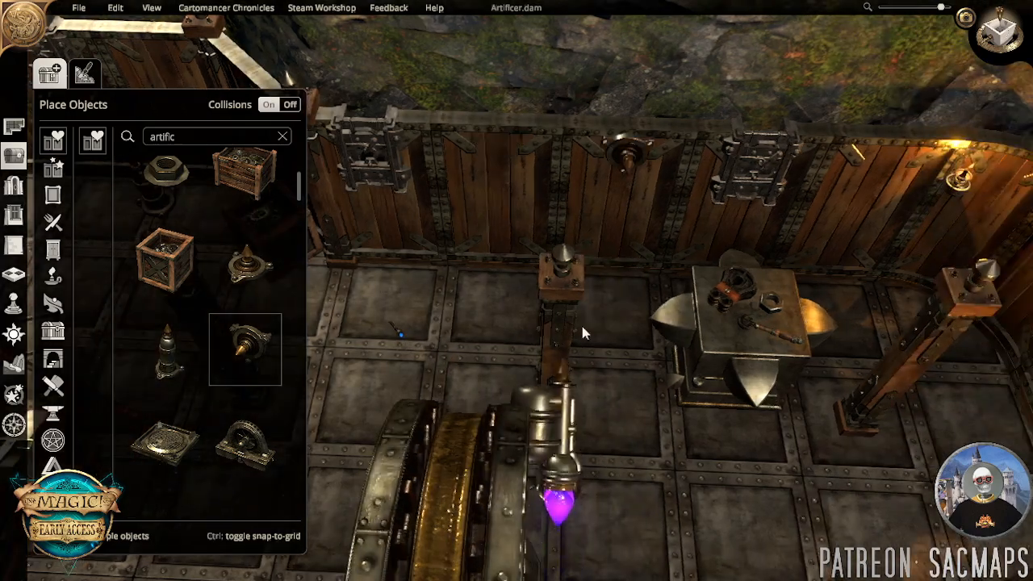
click(506, 236)
key(a)
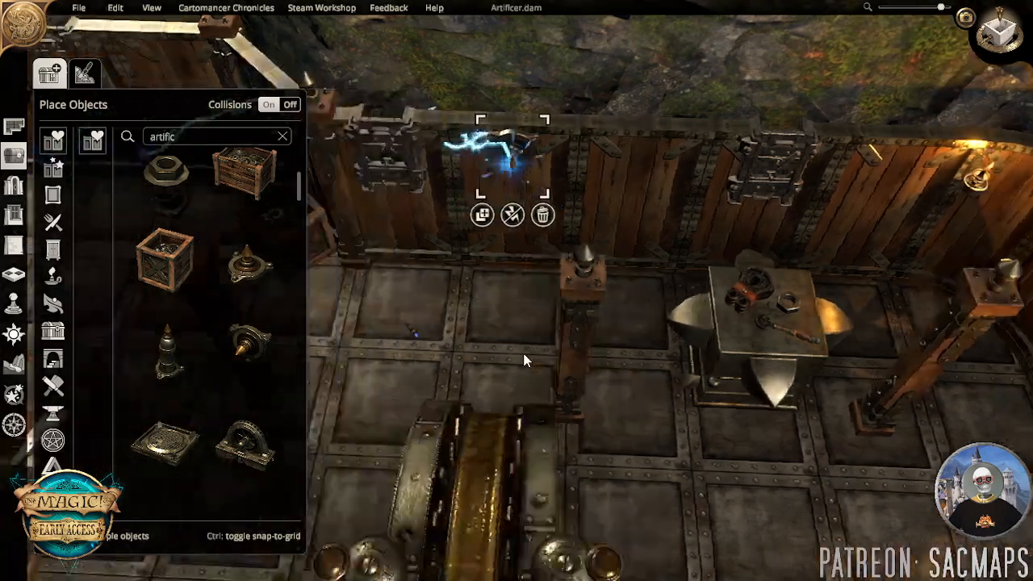
Try an upright electrical connector on the floor between the pillar and the anvil table.
key(w)
key(s)
key(d)
drag(460, 248, 494, 238)
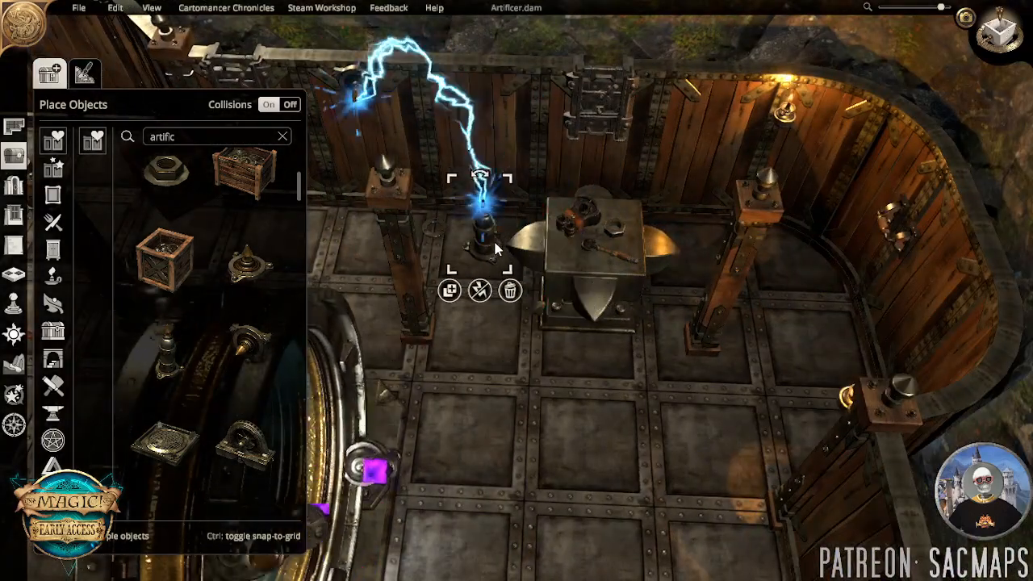
Try a low Electrical Connector on the floor near the open crate and check its arcs across the room.
click(251, 261)
key(a)
key(w)
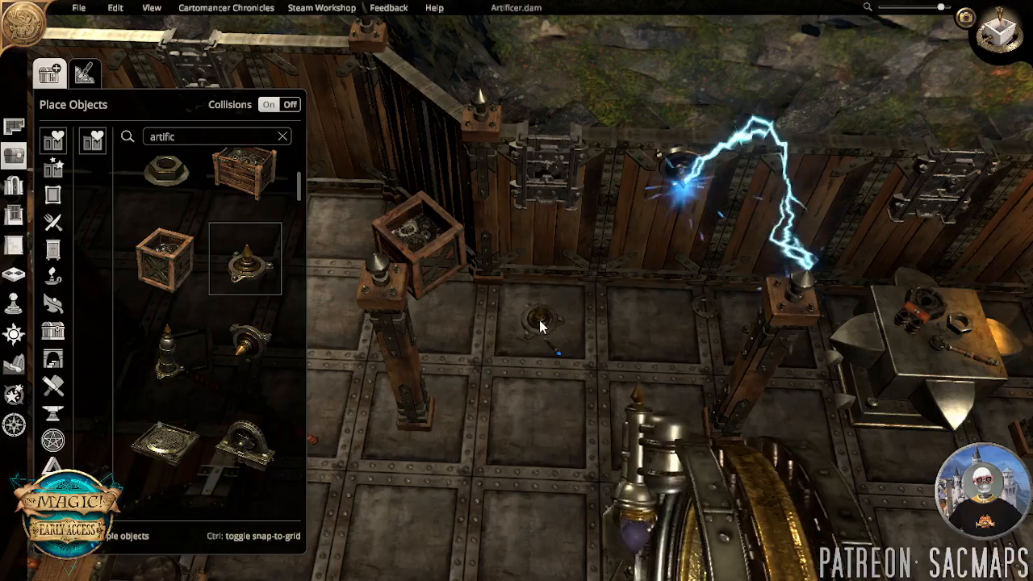
click(542, 327)
middle_drag(546, 406, 768, 455)
key(s)
key(d)
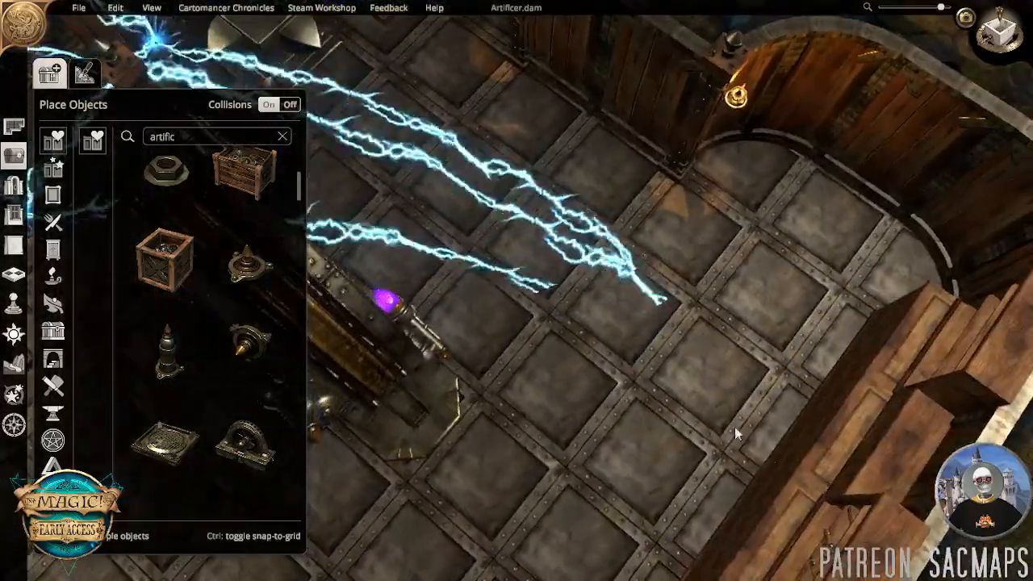
middle_drag(634, 289, 711, 347)
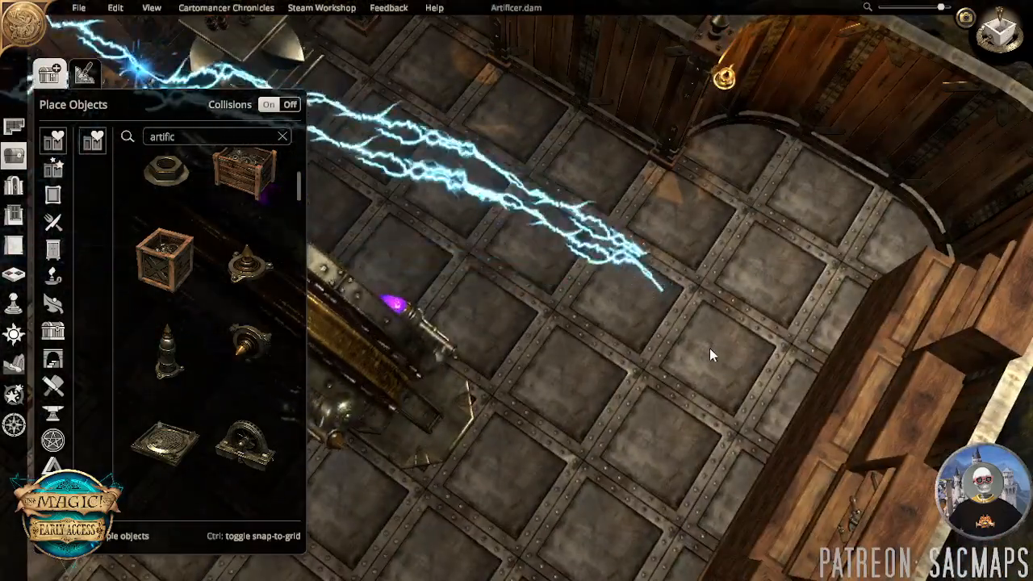
middle_drag(715, 346, 306, 347)
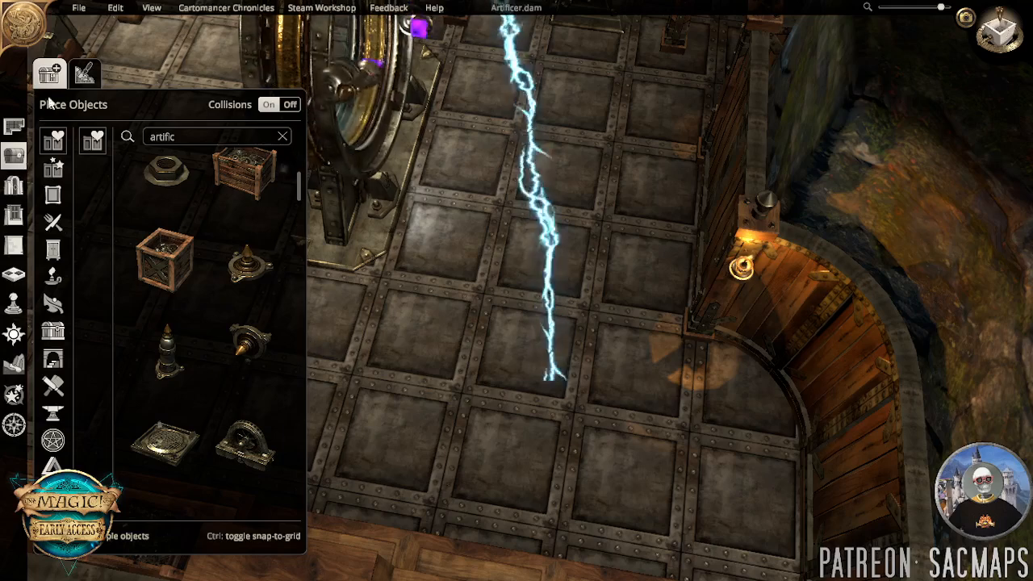
click(81, 75)
click(75, 267)
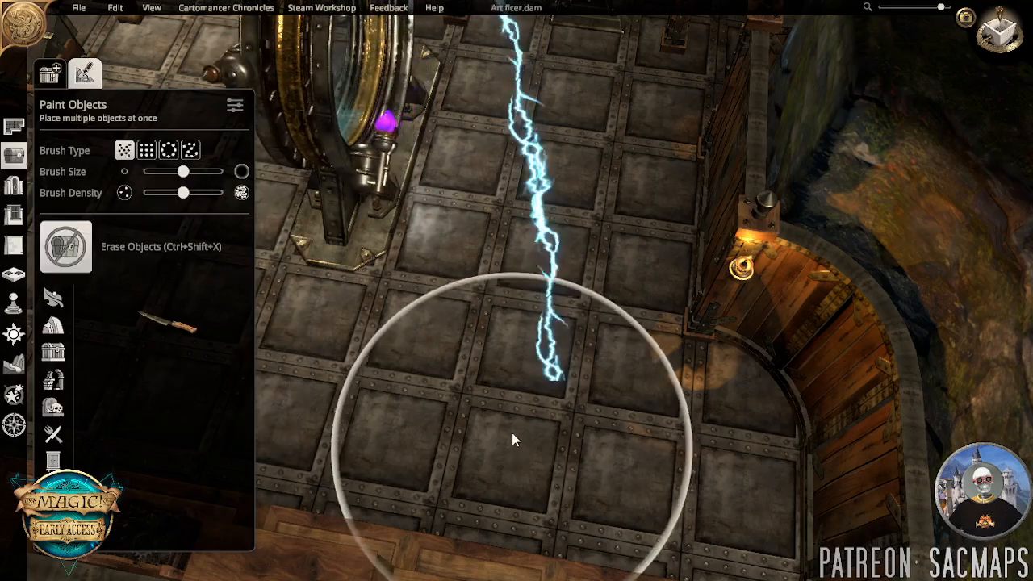
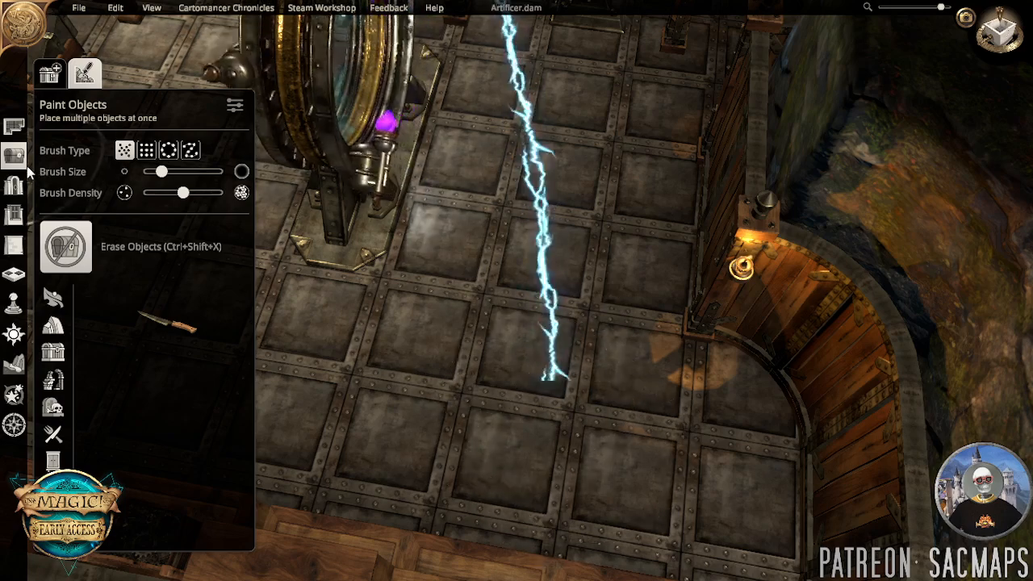
key(Escape)
Remove the newly added electrical connectors so that no lightning arcs cross the room.
scroll(637, 358, down, 5)
mouse_move(632, 415)
right_down()
mouse_move(498, 198)
mouse_move(373, 297)
mouse_move(323, 484)
mouse_move(427, 489)
mouse_move(477, 461)
mouse_move(878, 341)
mouse_move(554, 251)
right_up()
click(339, 246)
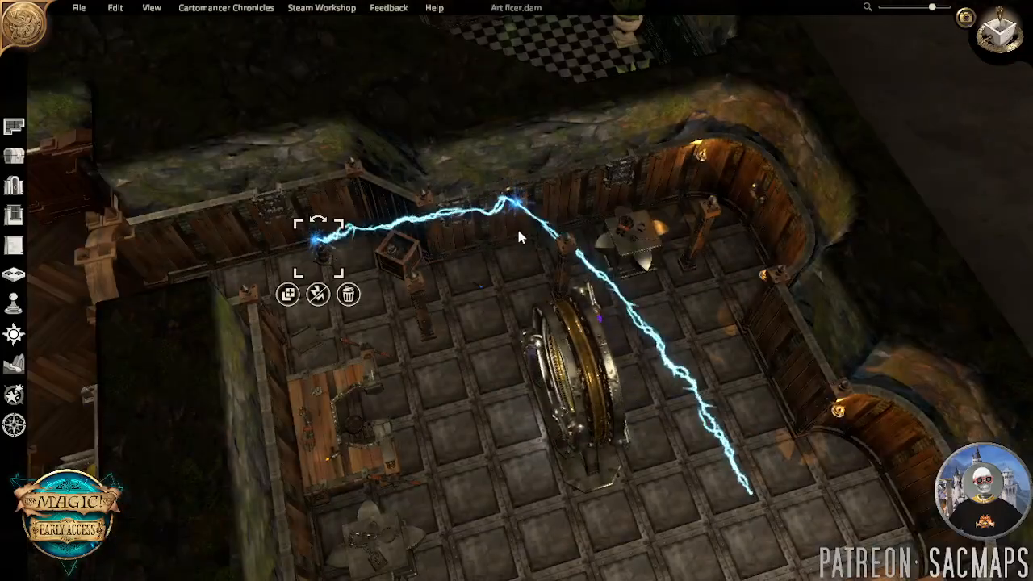
key(Delete)
Move the small blue-tipped tool from the floor near the open crate onto the wooden workbench.
scroll(498, 295, up, 3)
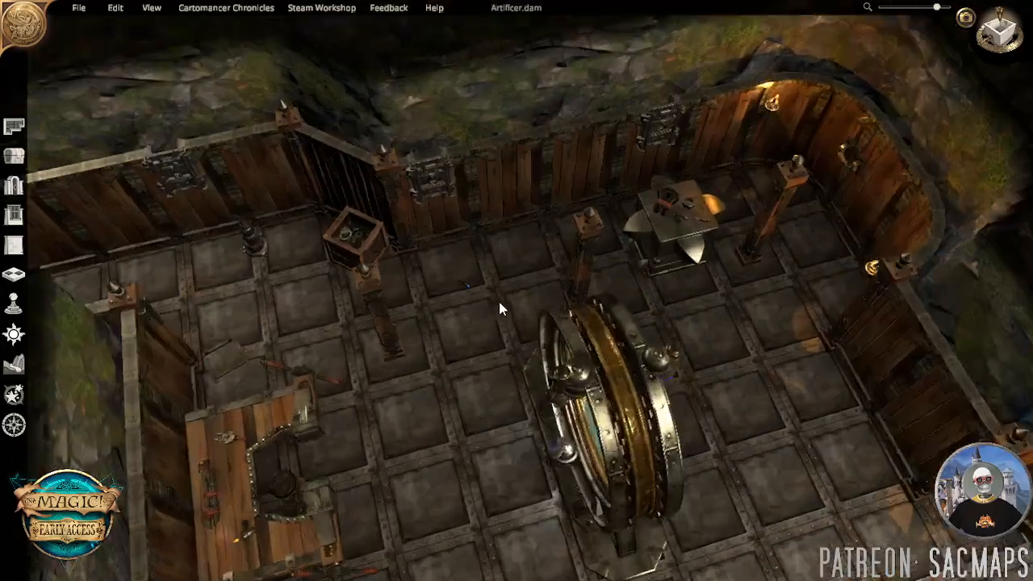
scroll(500, 302, up, 2)
middle_drag(371, 313, 150, 239)
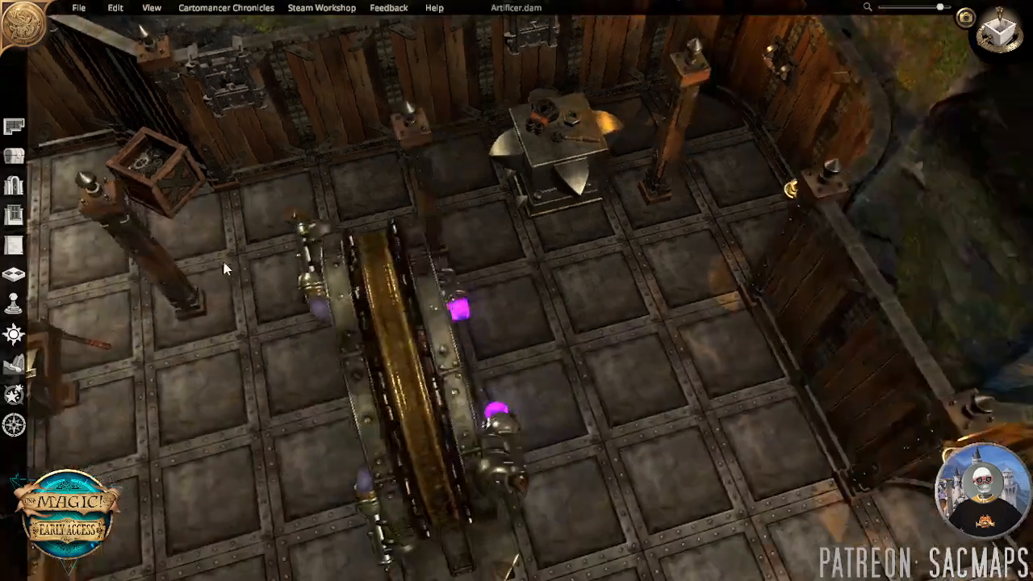
key(s)
right_drag(491, 339, 396, 380)
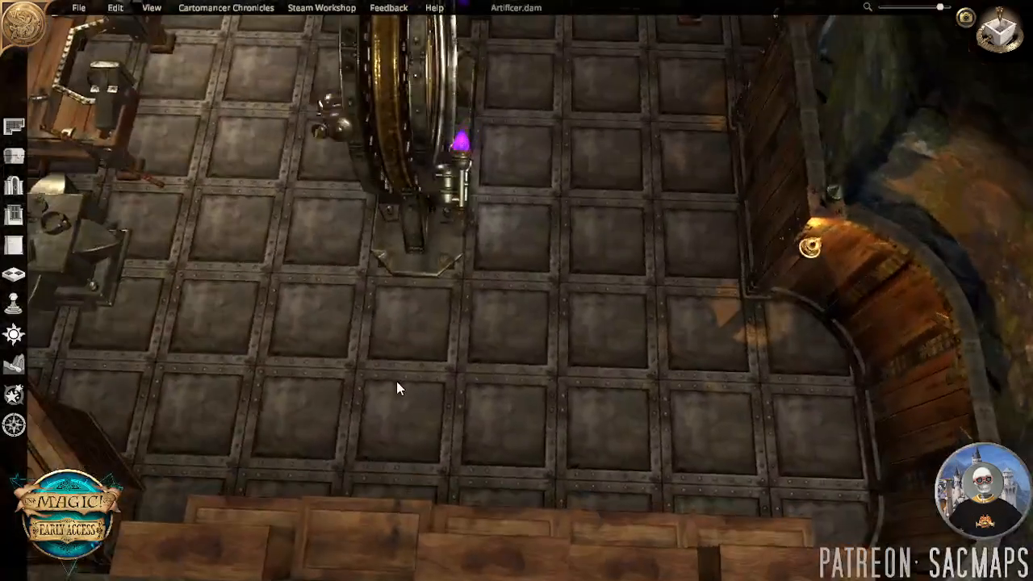
key(w)
key(a)
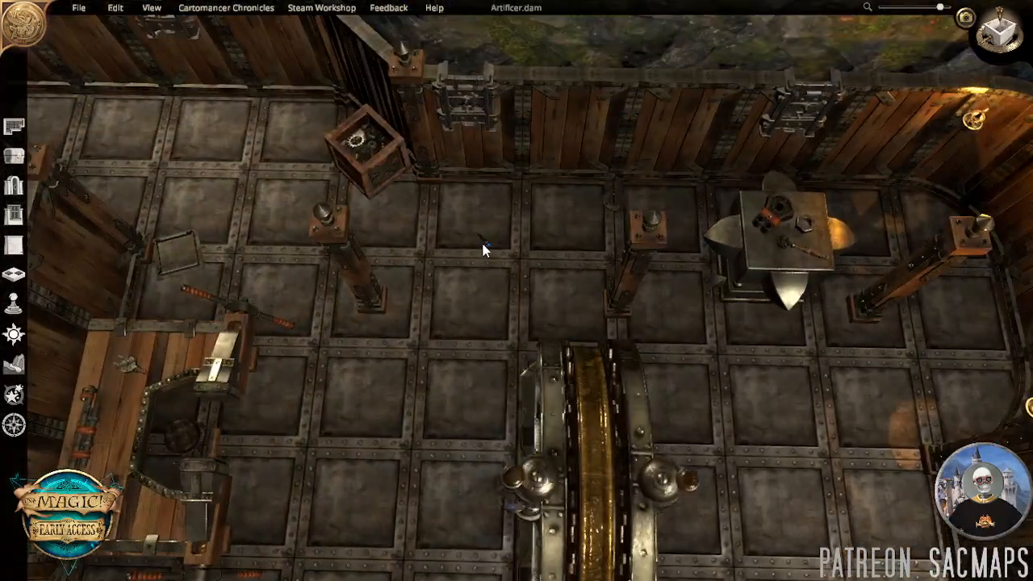
drag(481, 242, 89, 448)
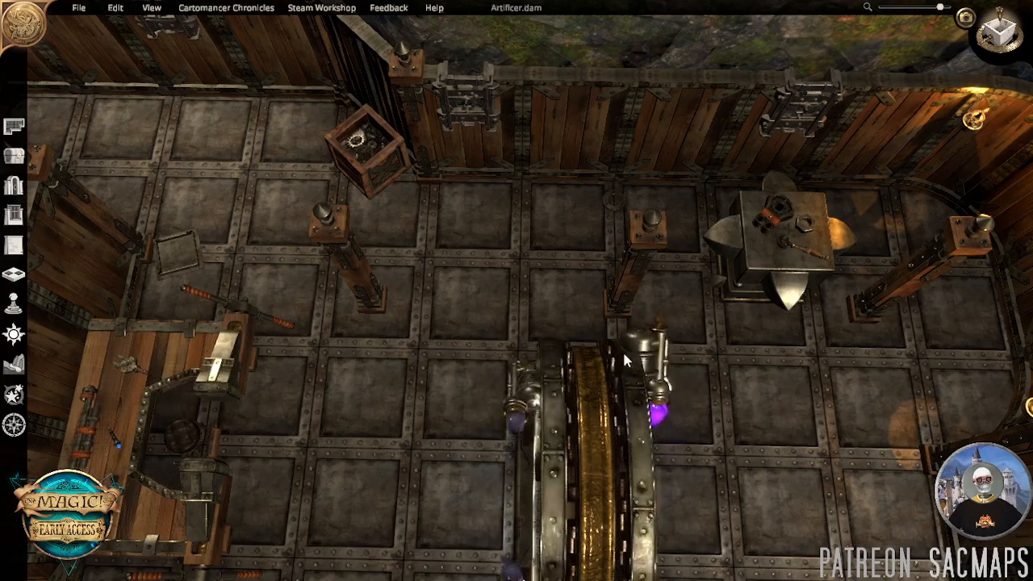
Look through the artificer objects for a large prop to fill the empty rounded alcove.
key(d)
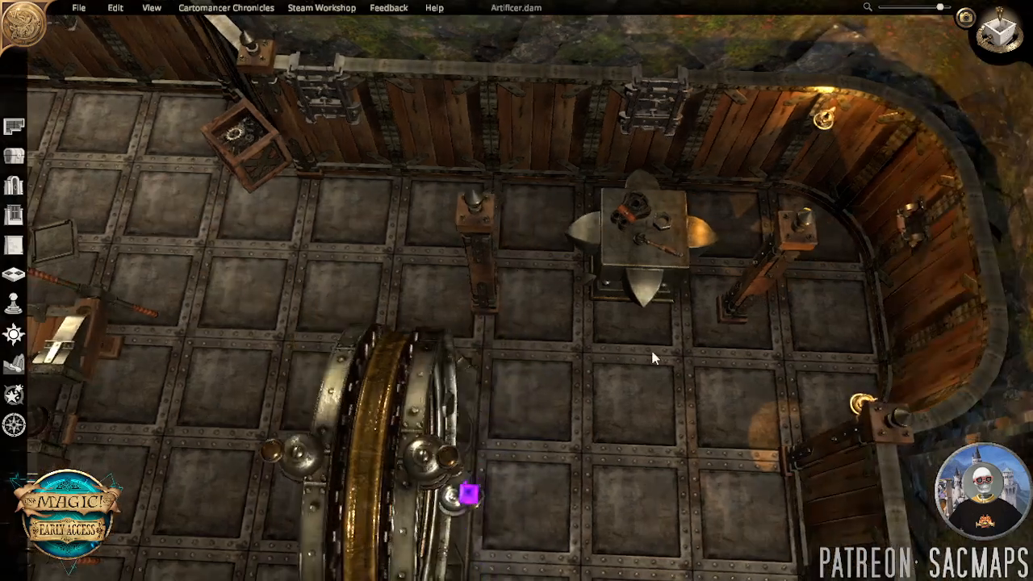
key(d)
key(s)
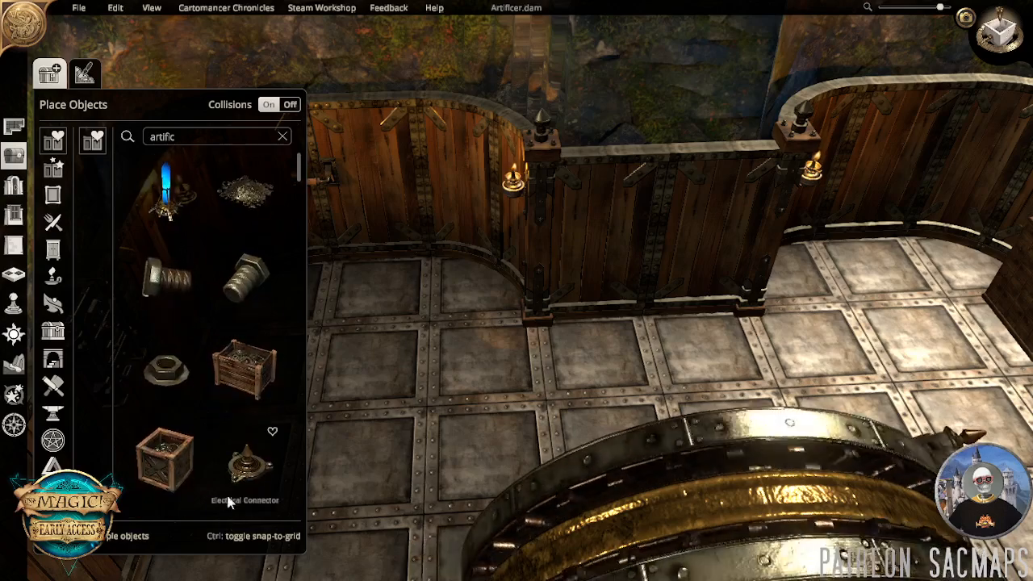
scroll(247, 292, down, 5)
scroll(250, 393, down, 6)
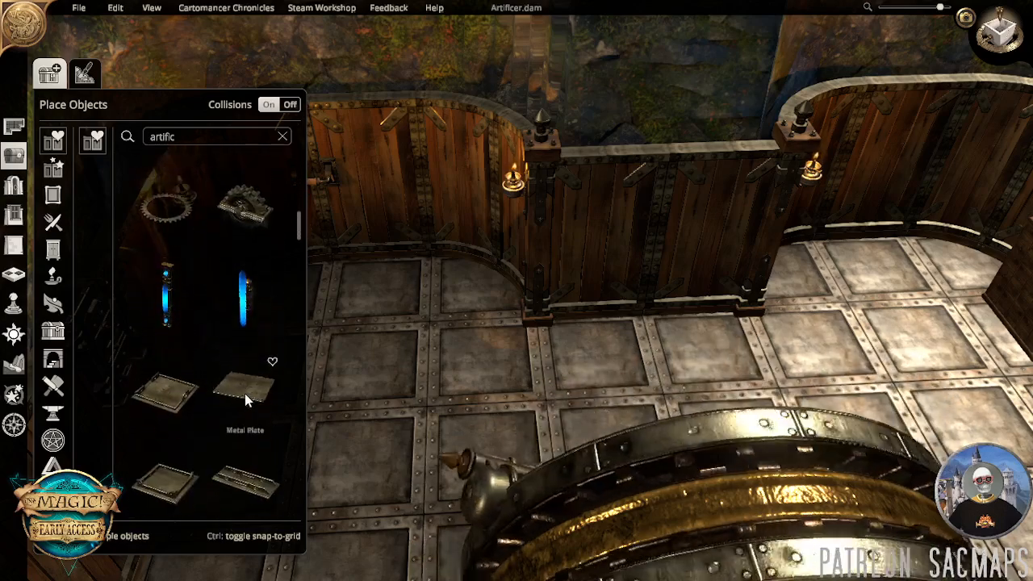
scroll(242, 278, down, 8)
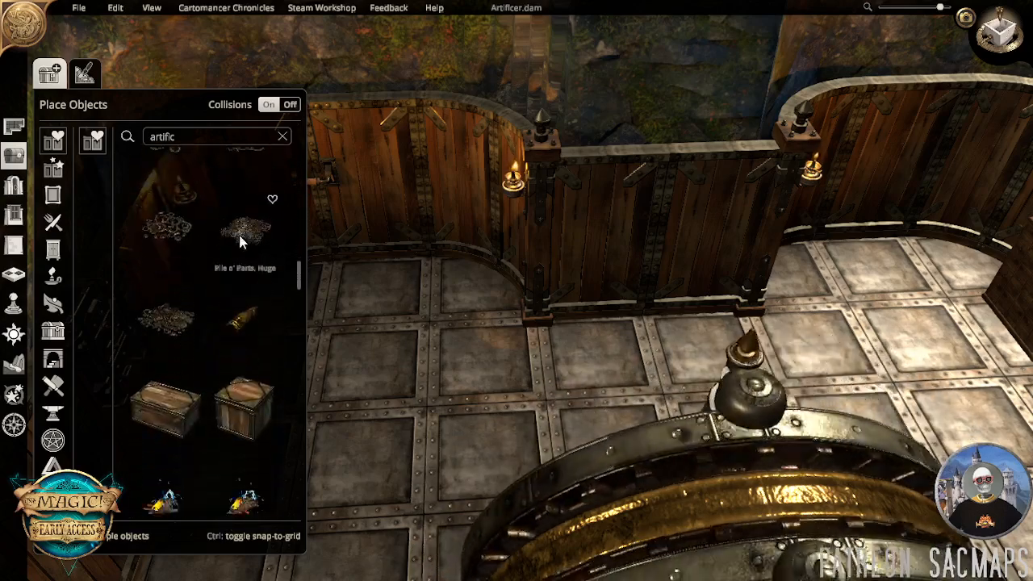
scroll(236, 291, down, 4)
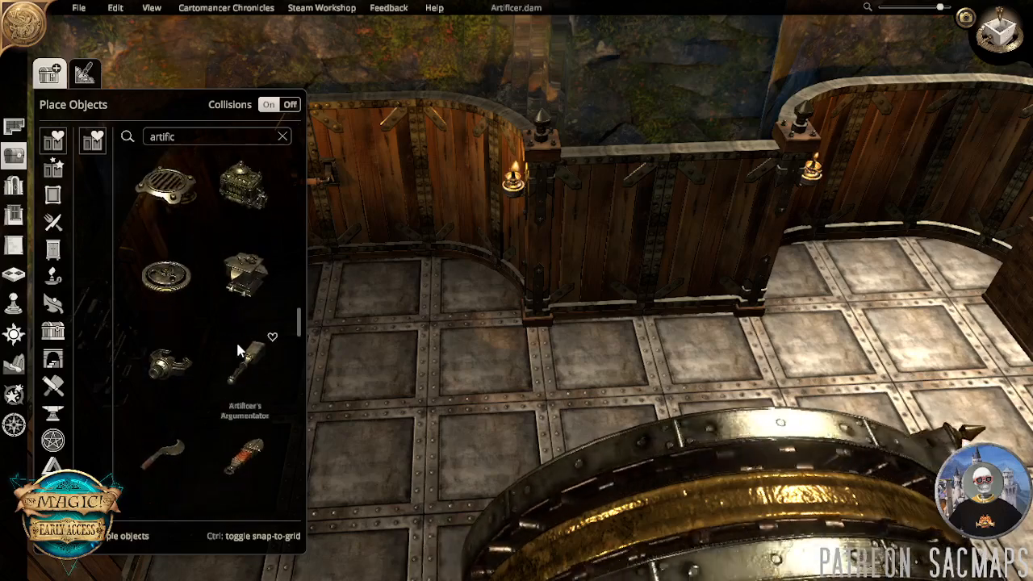
scroll(239, 321, up, 3)
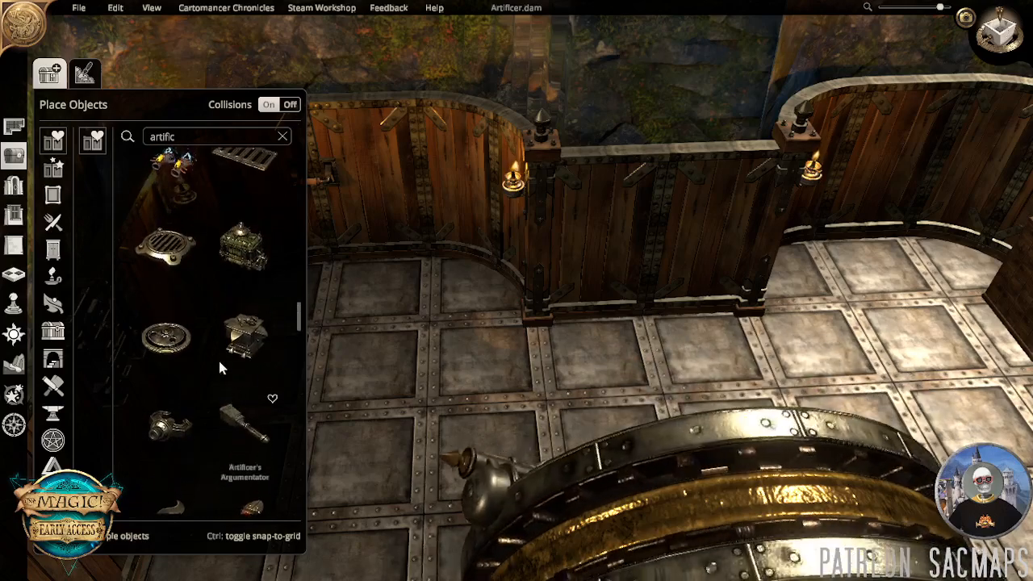
click(166, 261)
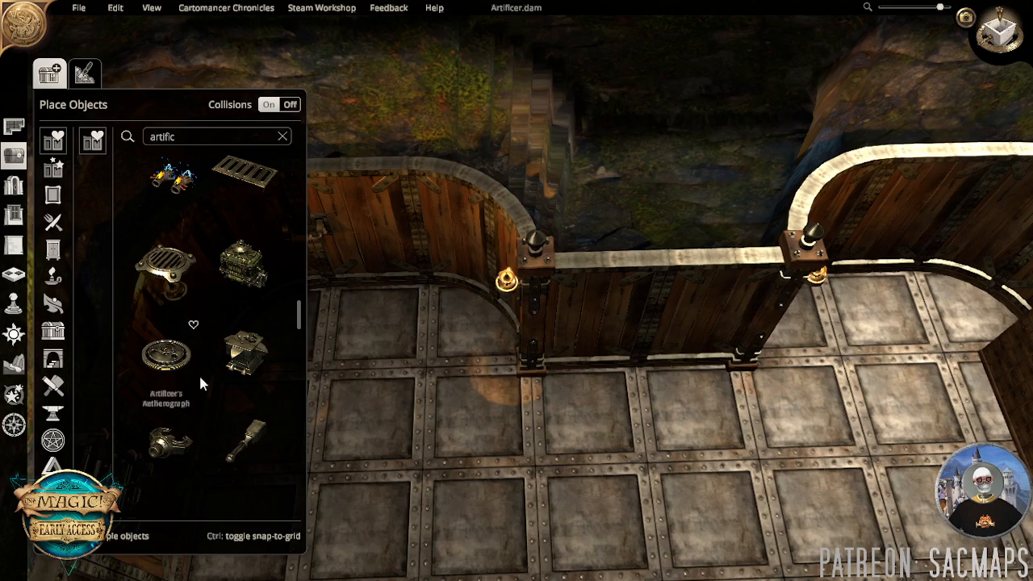
scroll(252, 323, up, 8)
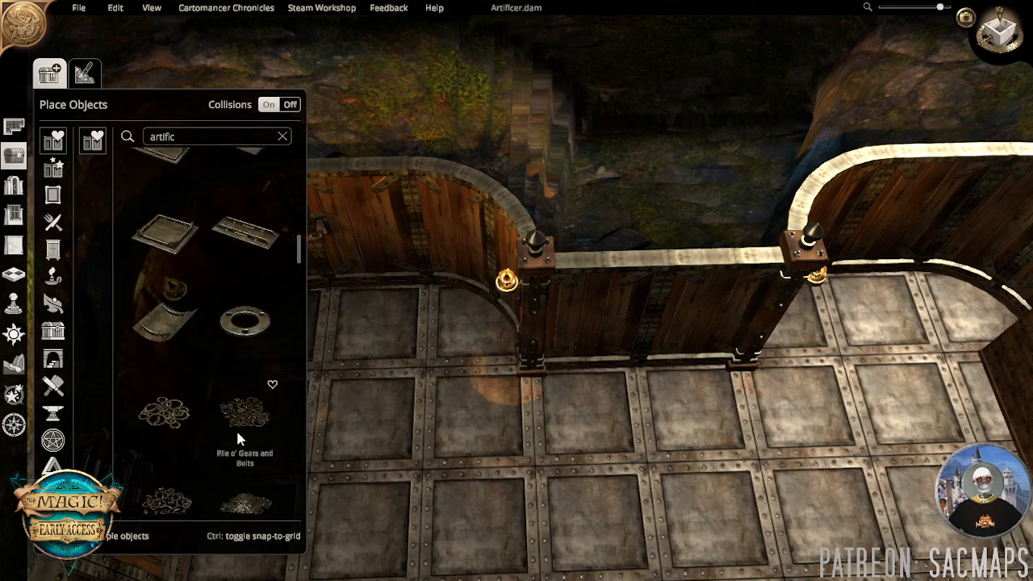
scroll(195, 424, up, 6)
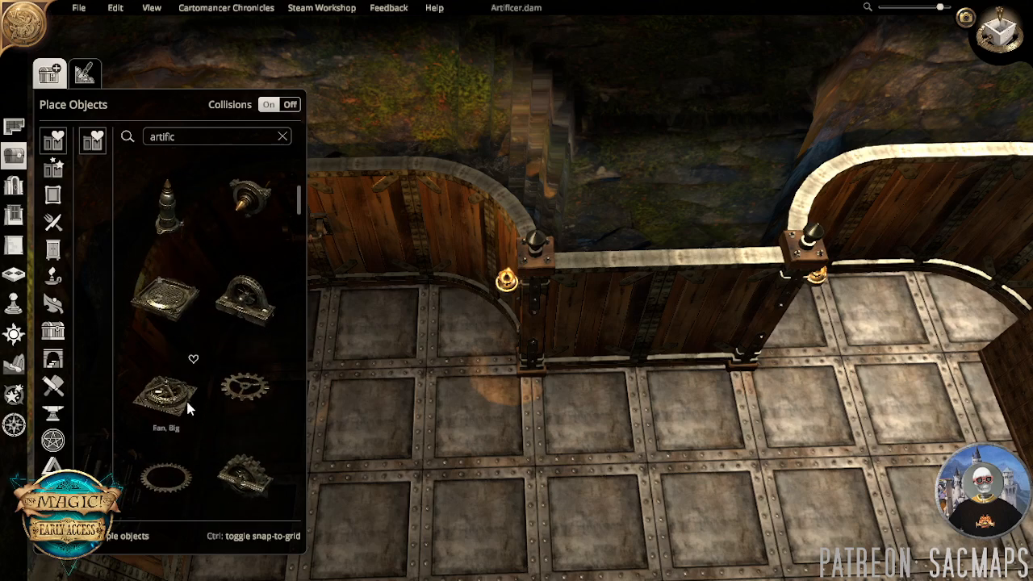
Compare the fan models and place the flat Fan with the round grille on the floor of the rounded alcove.
click(160, 323)
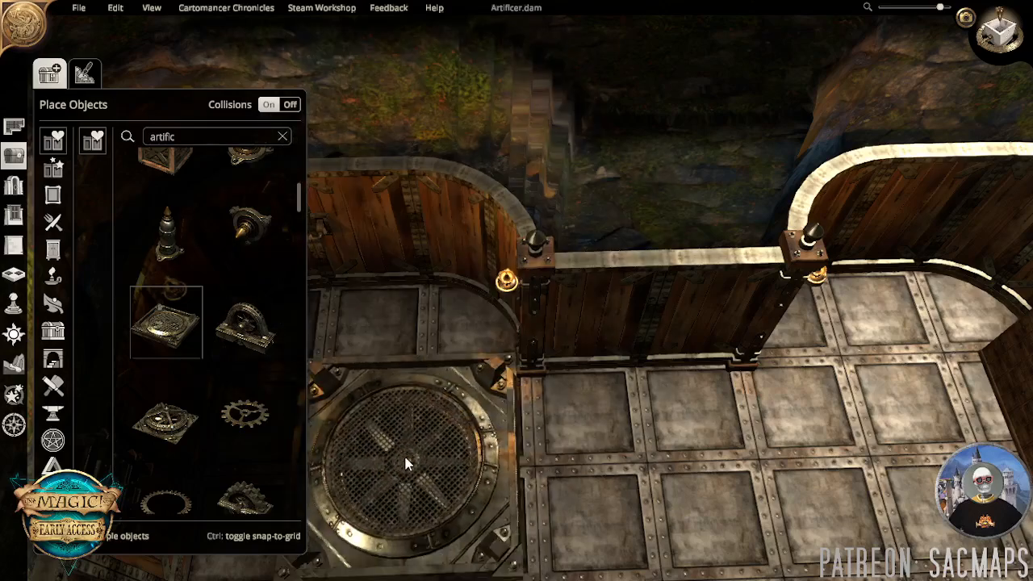
key(a)
key(d)
key(a)
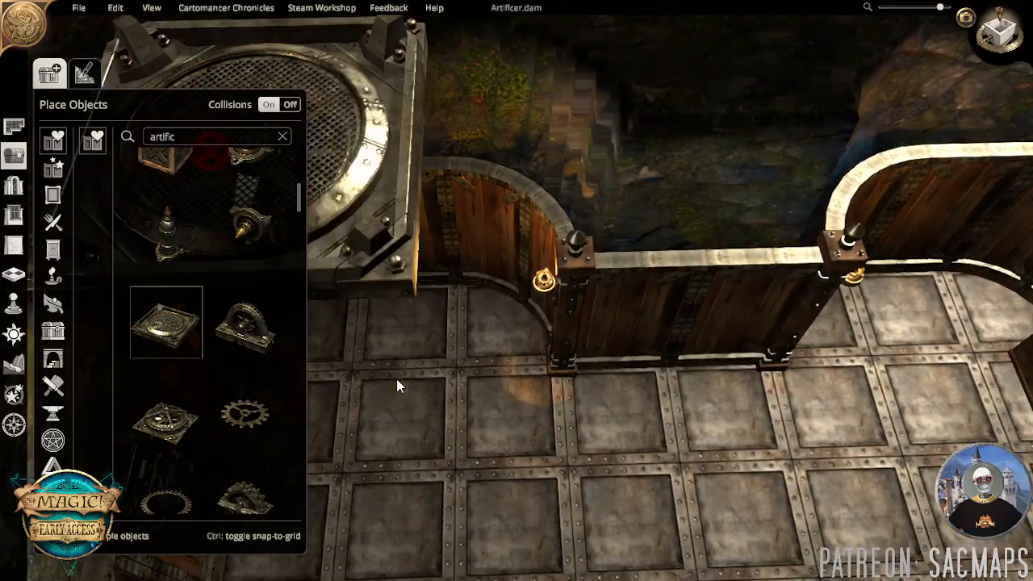
click(253, 347)
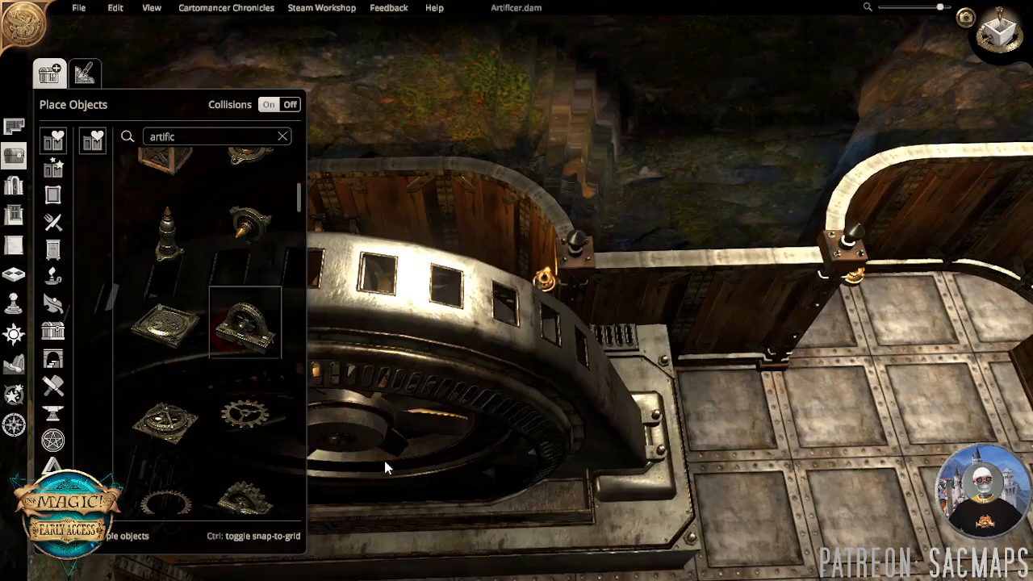
click(172, 428)
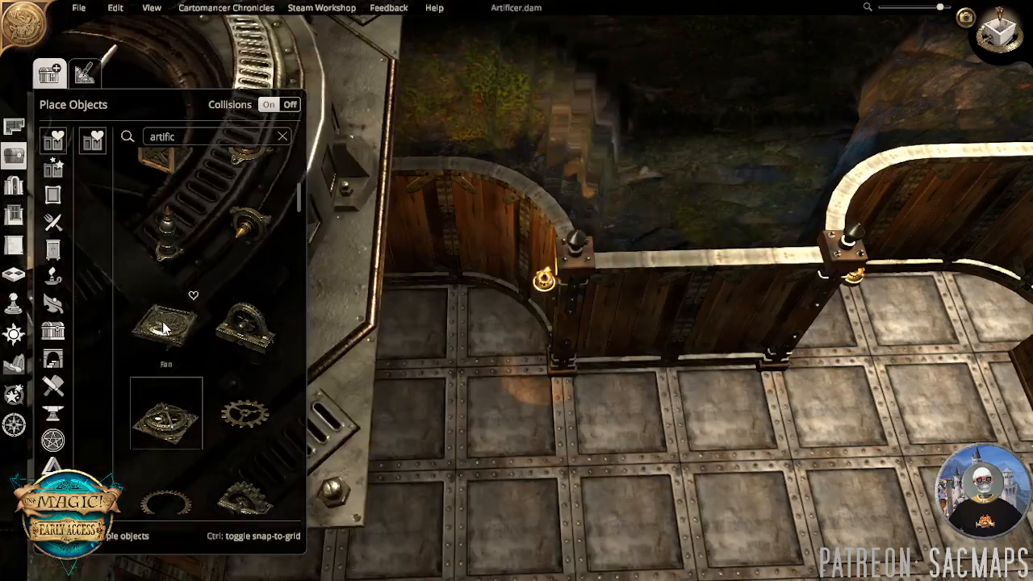
click(174, 335)
key(a)
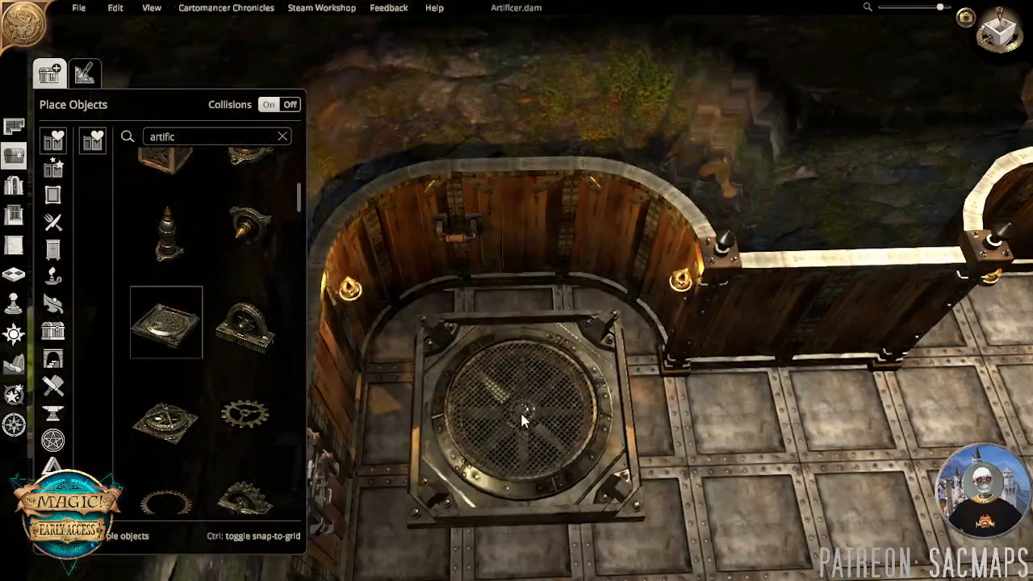
click(522, 406)
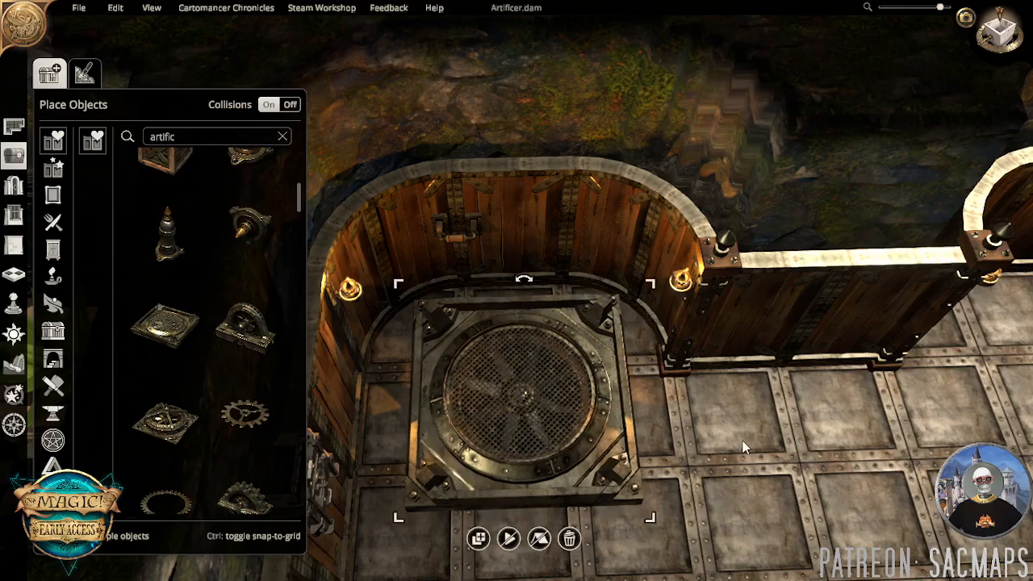
click(736, 444)
Search the objects for "cloud" and try a scaled-down cloud above the fan in the alcove.
key(s)
middle_drag(724, 415, 545, 333)
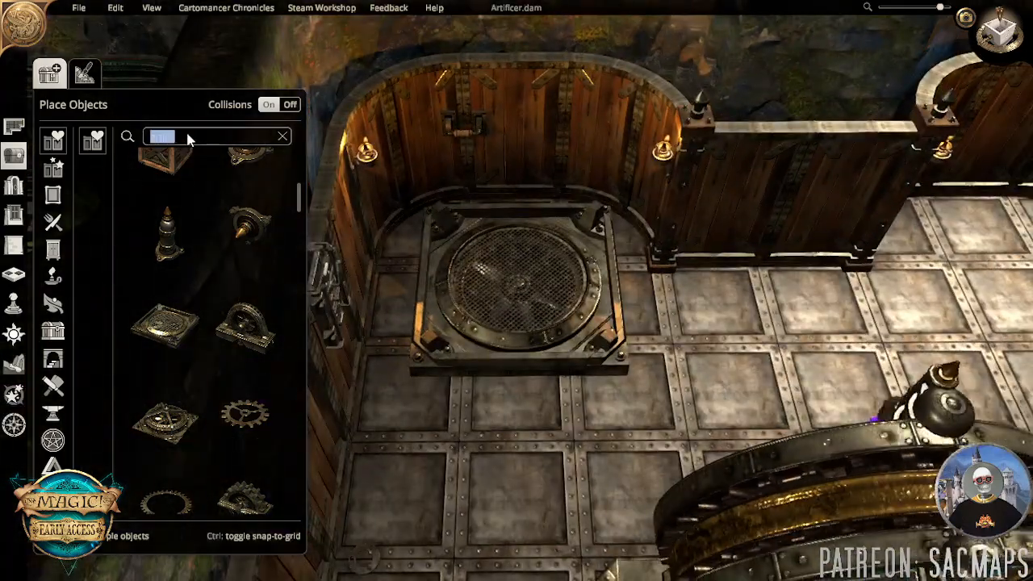
text(cloud)
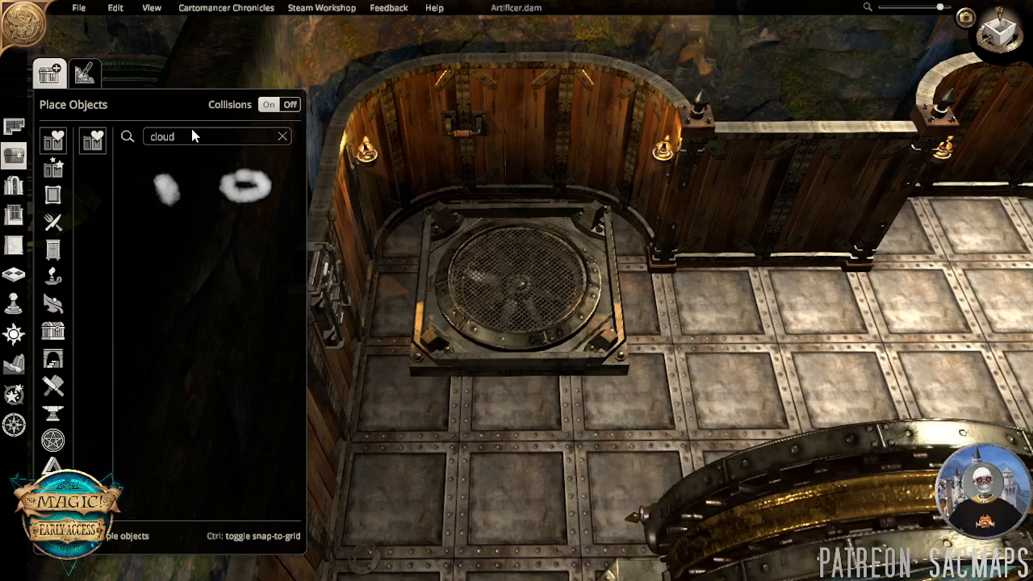
click(165, 188)
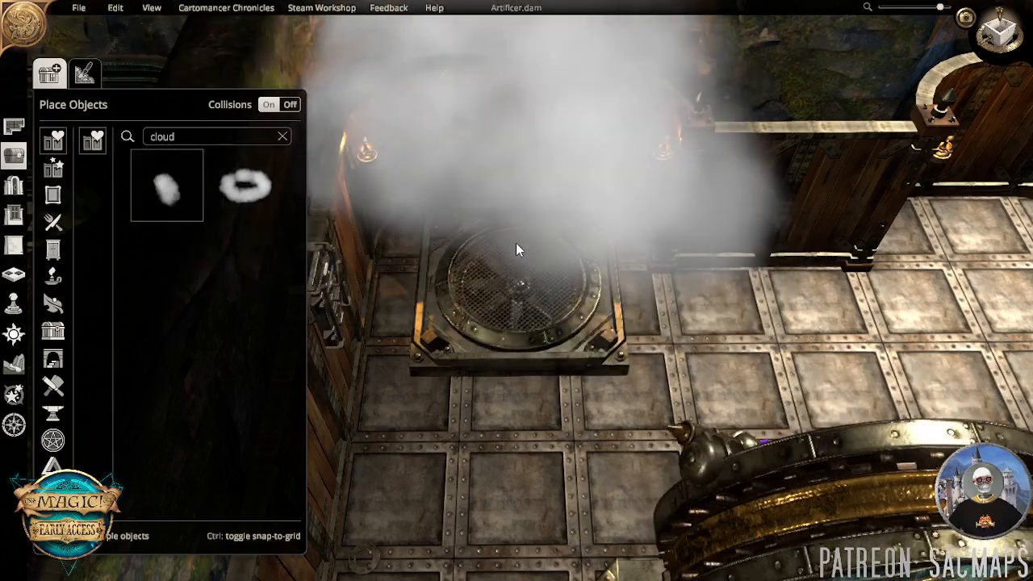
click(516, 243)
drag(967, 297, 679, 177)
drag(508, 102, 452, 111)
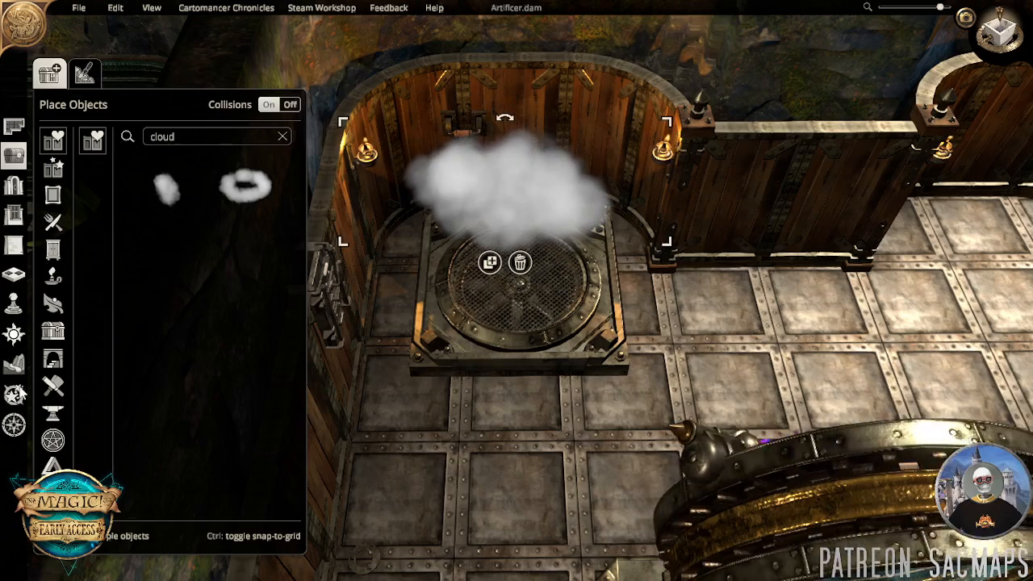
Paint a Black Smoke special effect over the centre of the fan with the smallest brush size.
click(16, 393)
click(100, 295)
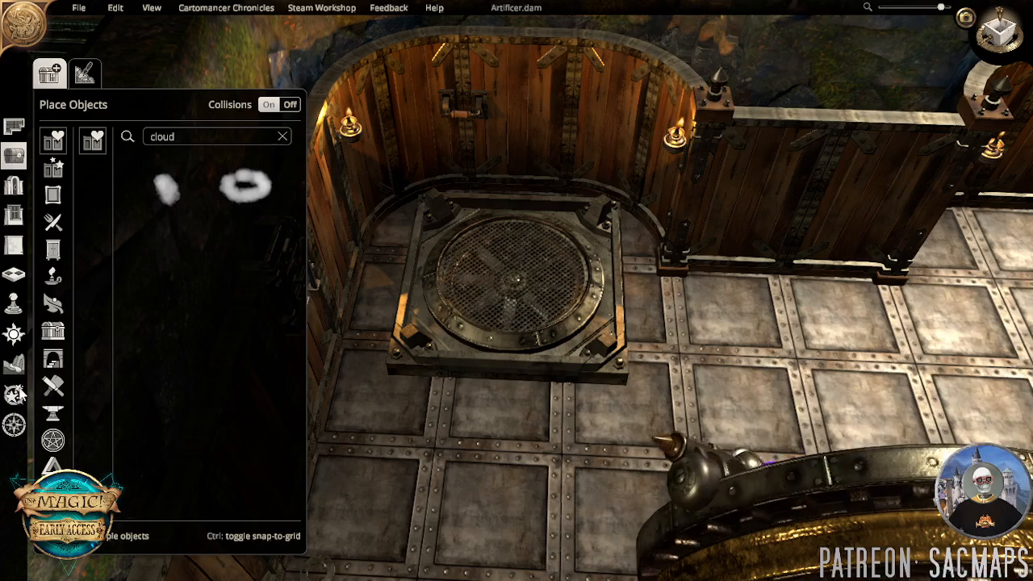
click(15, 394)
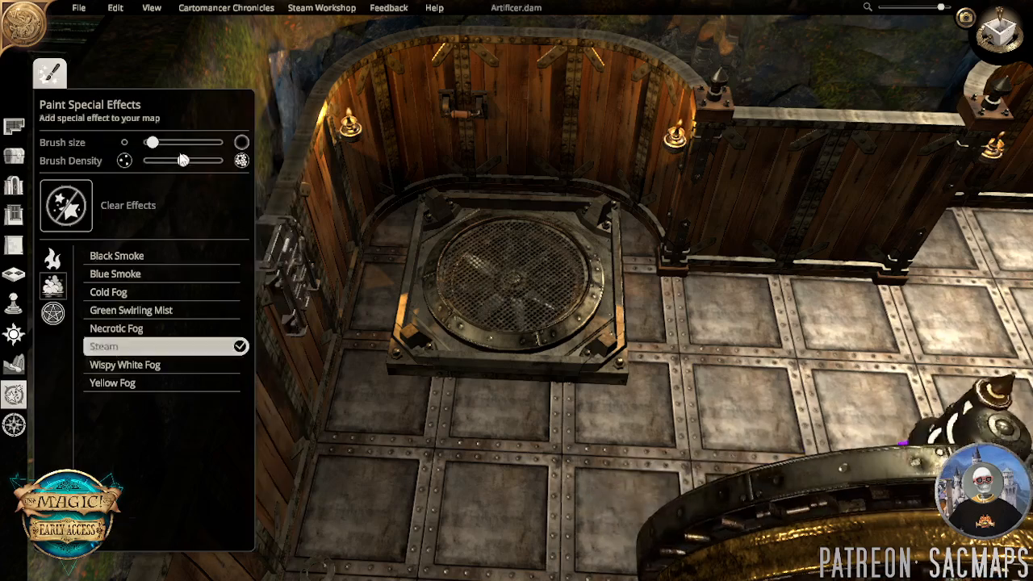
click(515, 306)
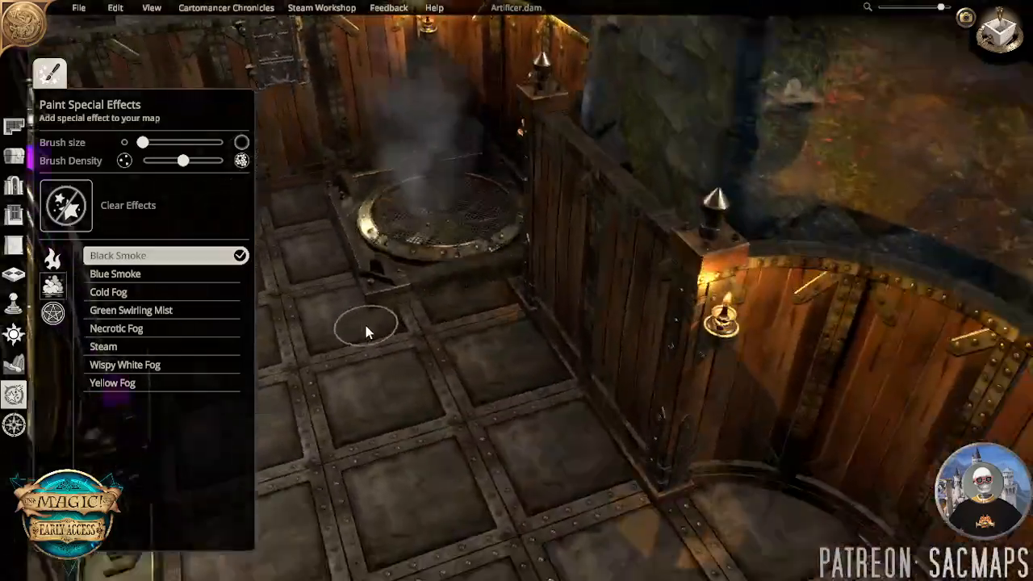
Examine the smoke rising from the fan from several angles and against the rest of the room.
middle_drag(366, 326, 382, 283)
scroll(412, 303, down, 2)
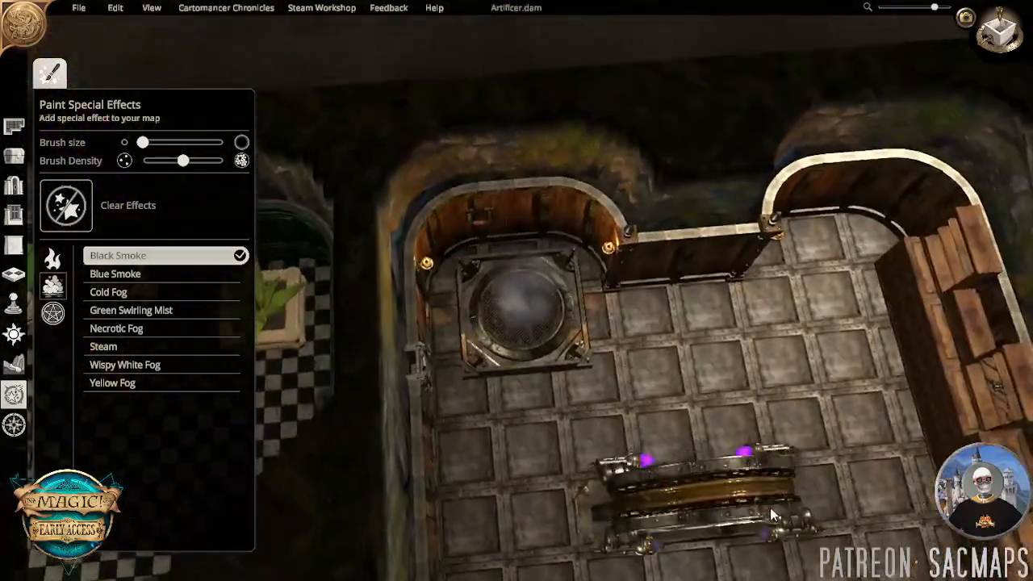
middle_drag(773, 515, 720, 468)
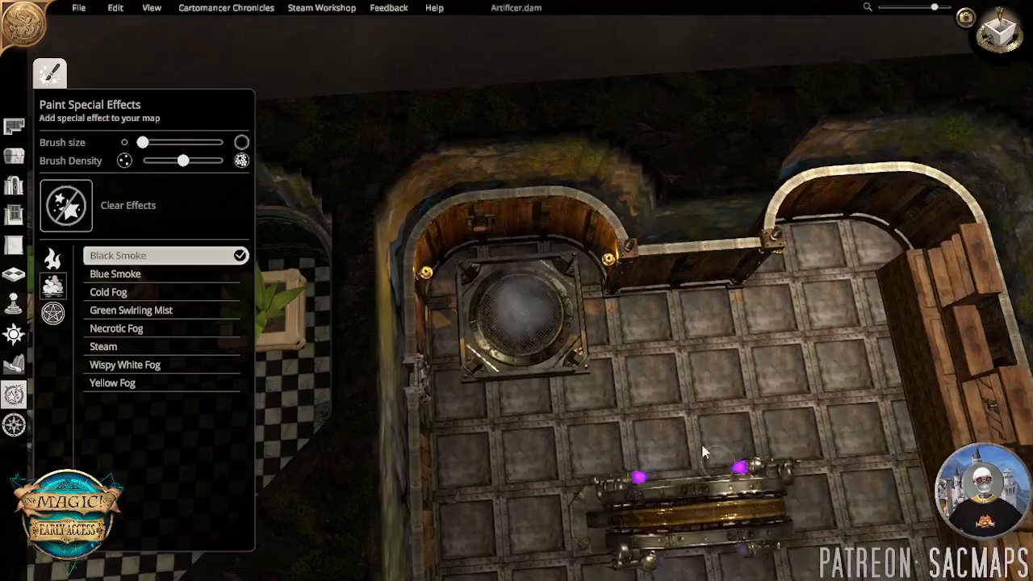
click(12, 159)
scroll(501, 364, up, 4)
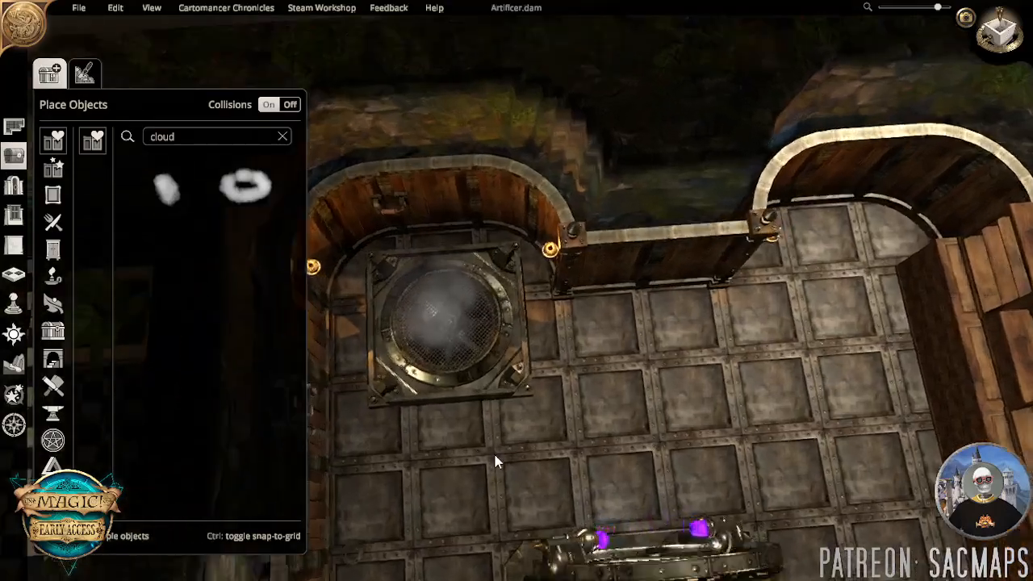
scroll(484, 299, down, 4)
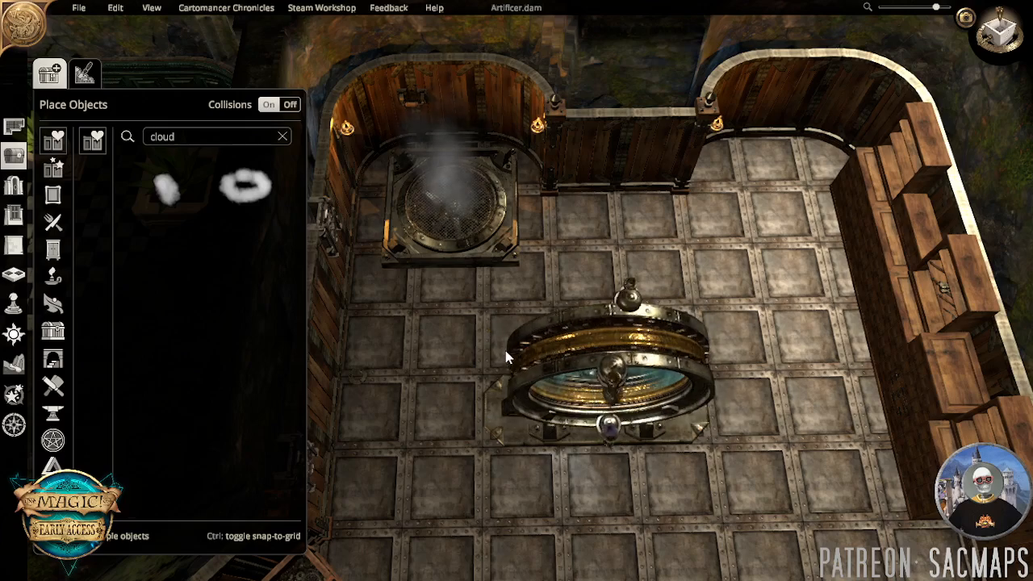
key(w)
key(a)
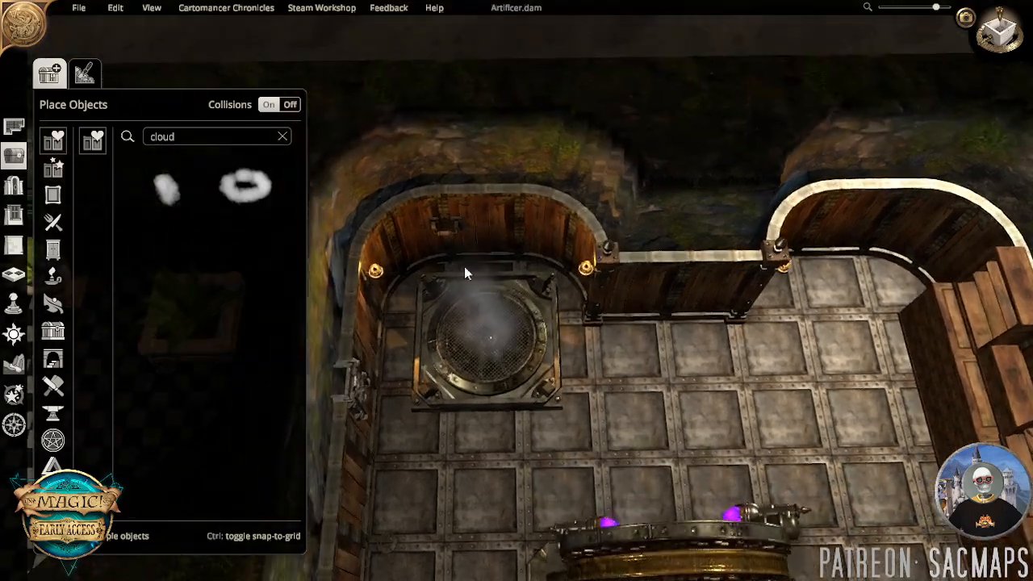
mouse_move(446, 228)
middle_drag(614, 420, 606, 297)
middle_drag(603, 378, 610, 444)
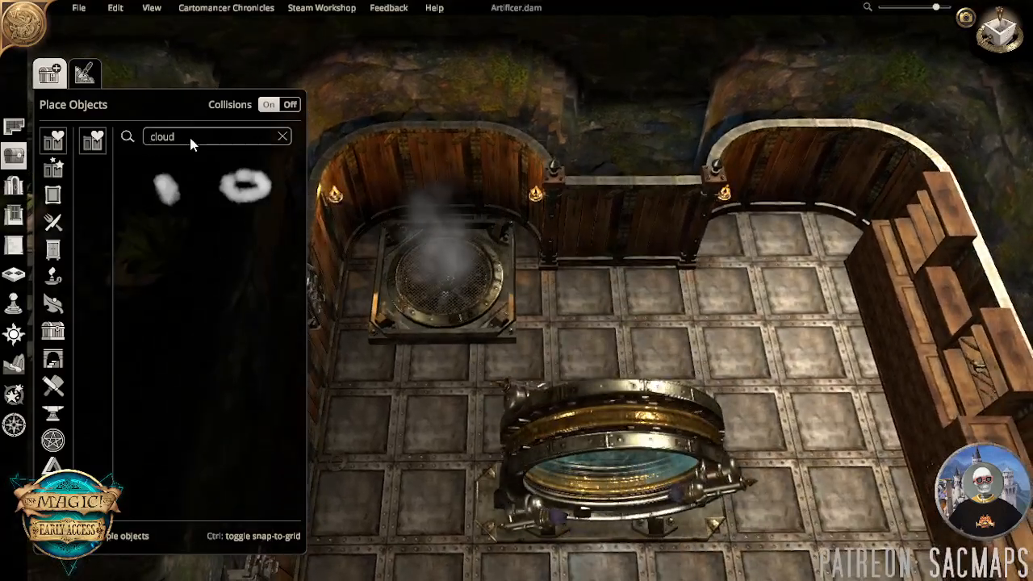
Search the objects for "cage" and place the round domed cage with chains on top of the fan.
double_click(190, 139)
text(cage)
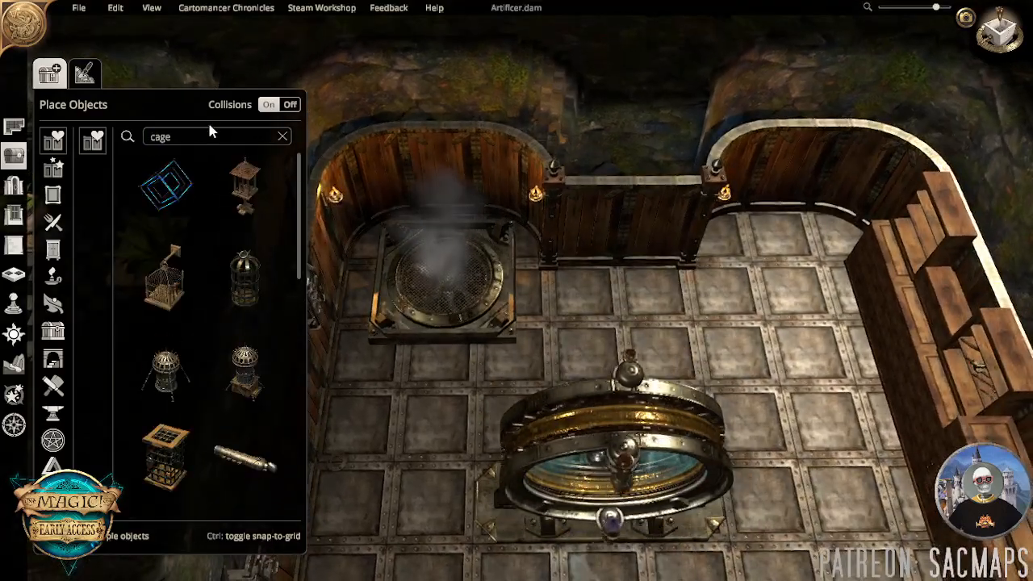
scroll(225, 306, down, 5)
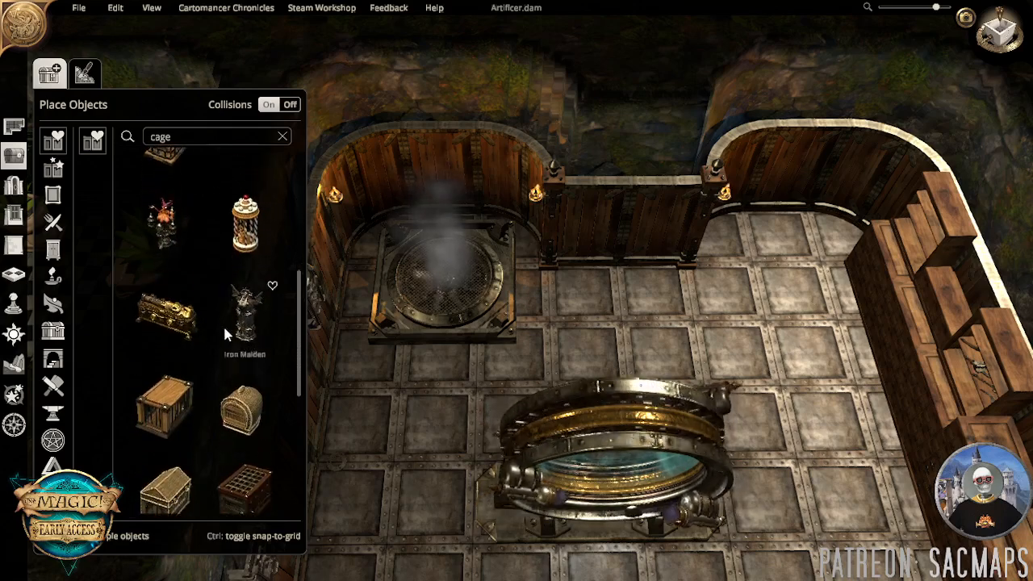
scroll(225, 323, down, 6)
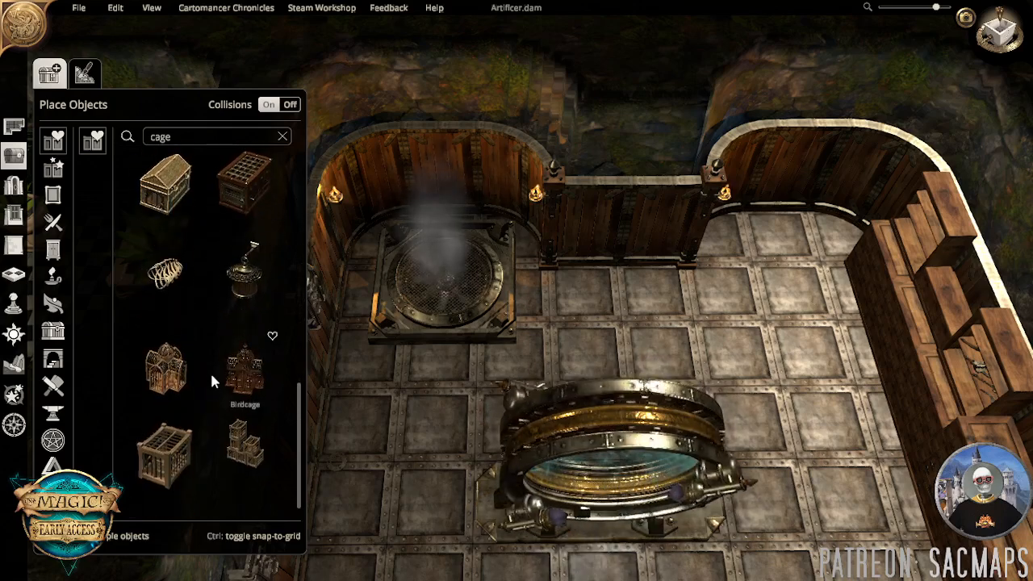
scroll(226, 267, up, 10)
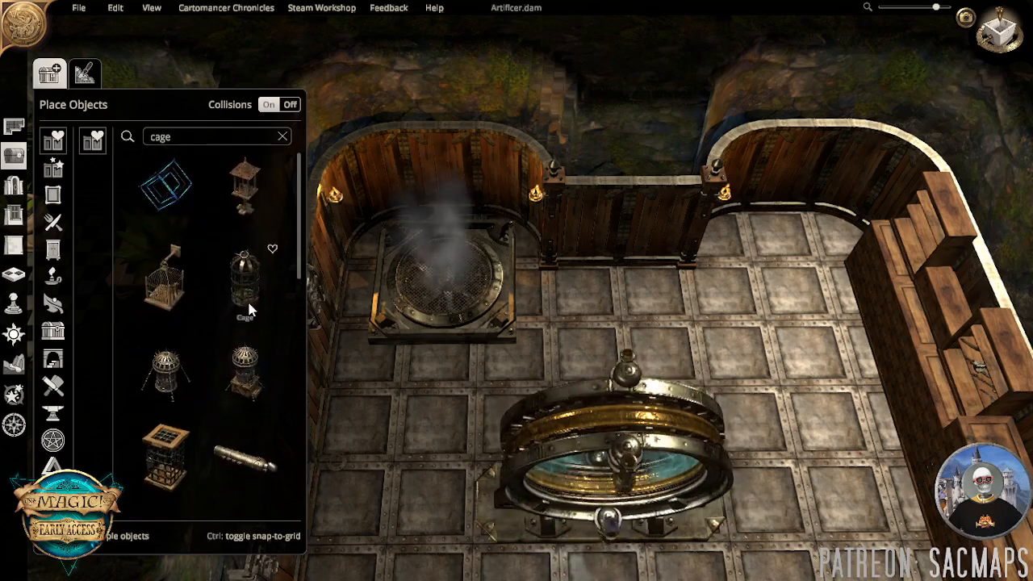
click(166, 369)
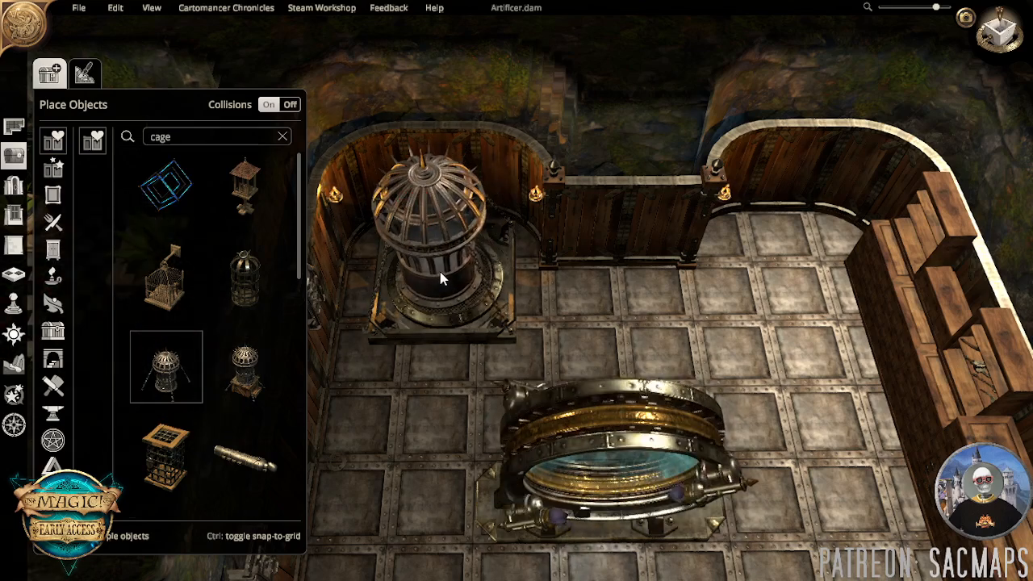
click(443, 278)
Adjust the domed cage on the fan so that its open door faces the room.
scroll(504, 365, up, 3)
middle_drag(504, 366, 525, 354)
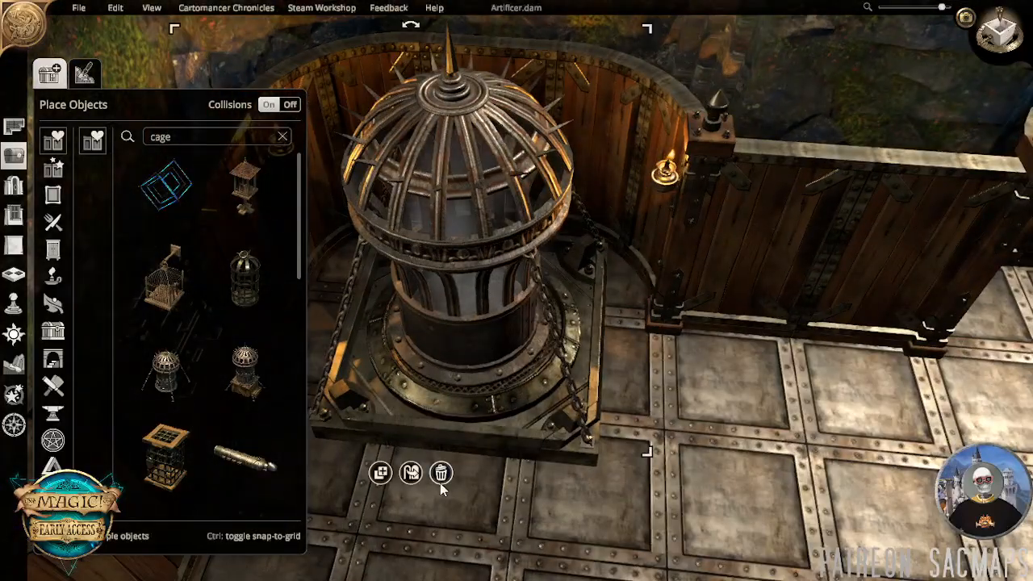
middle_drag(587, 379, 461, 246)
click(454, 190)
middle_drag(455, 190, 428, 230)
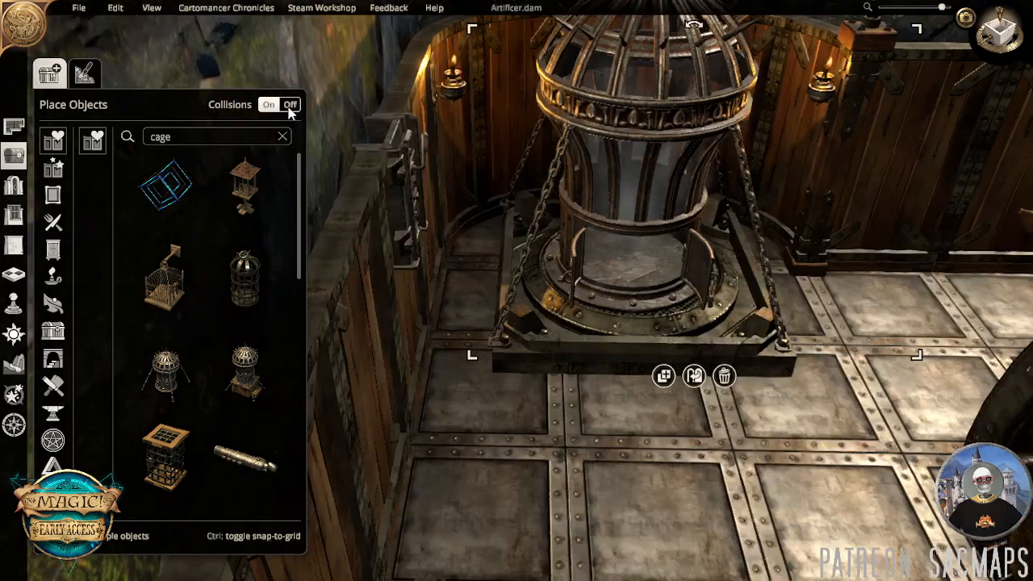
Lower the domed cage to height 0, then find "crysta" in the objects and place the blue crystal on its spiked stand in front.
drag(468, 194, 473, 214)
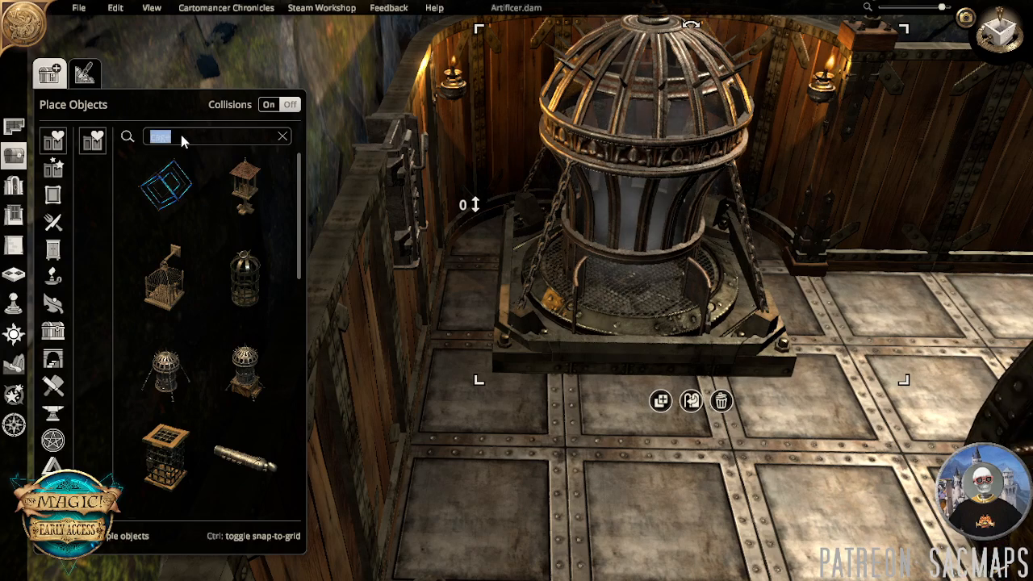
text(crysta)
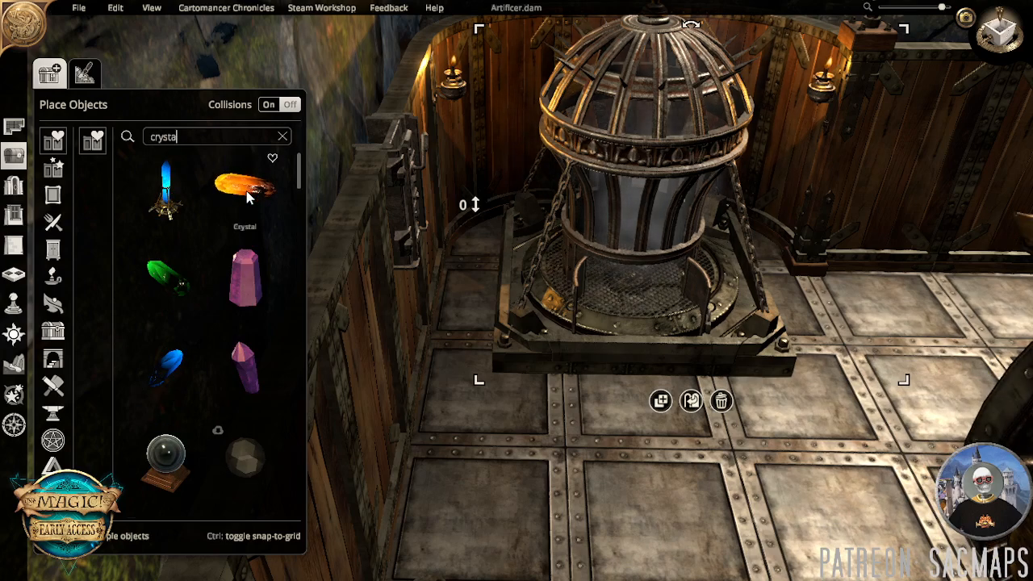
click(164, 198)
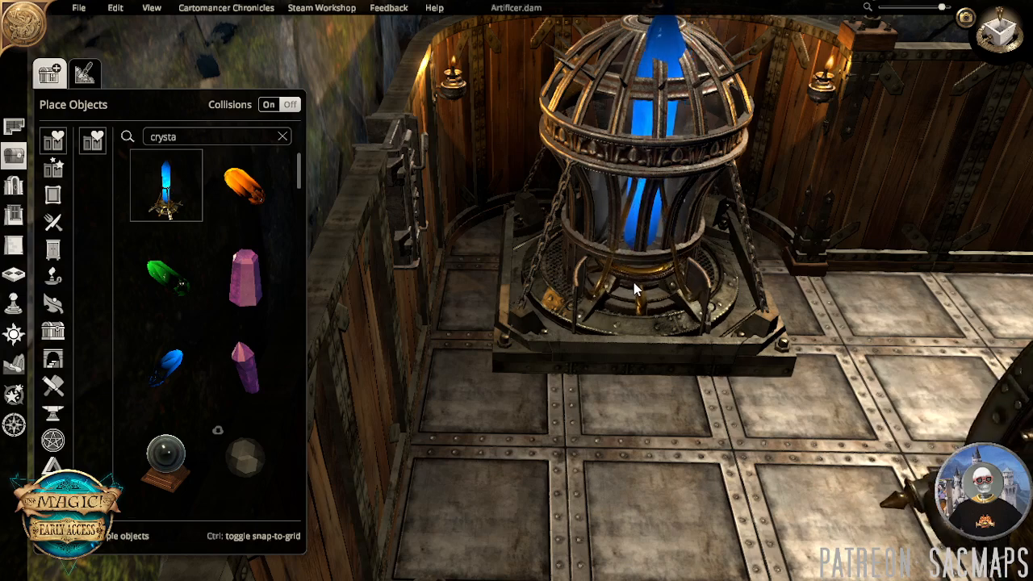
click(581, 474)
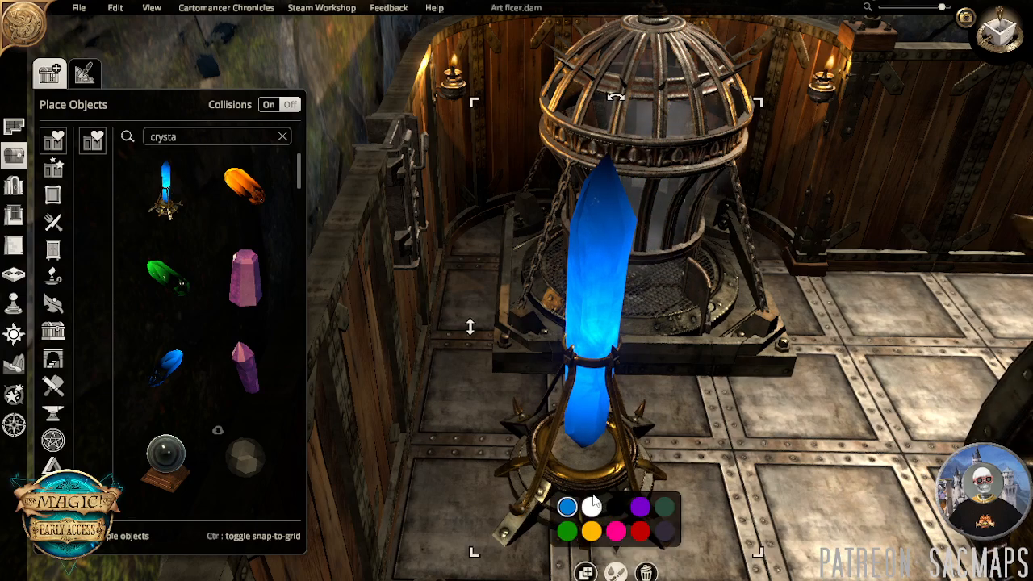
Recolour the crystal green, shrink it, and move it inside the domed cage.
click(567, 530)
drag(749, 540, 663, 452)
drag(596, 372, 638, 206)
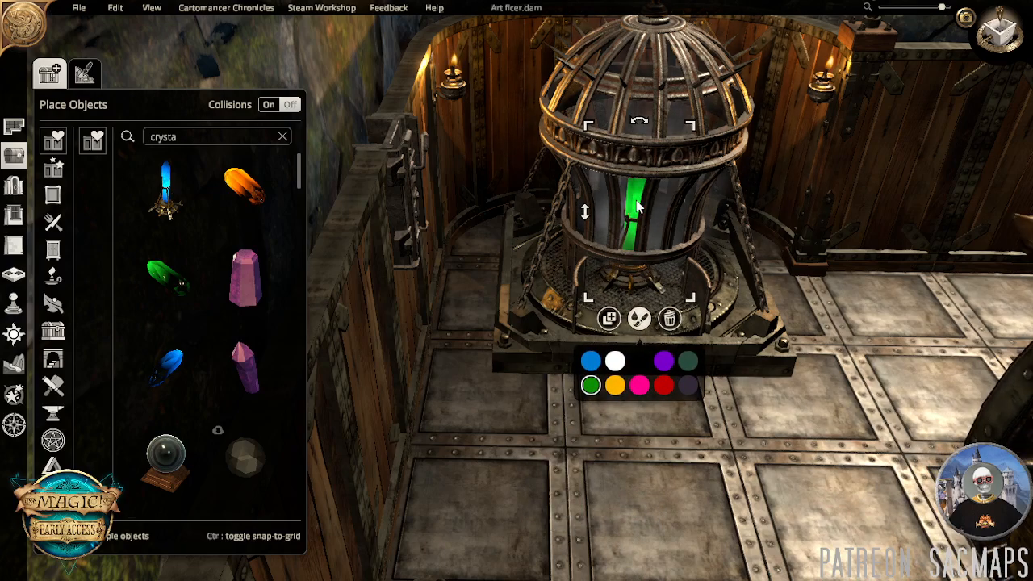
click(668, 488)
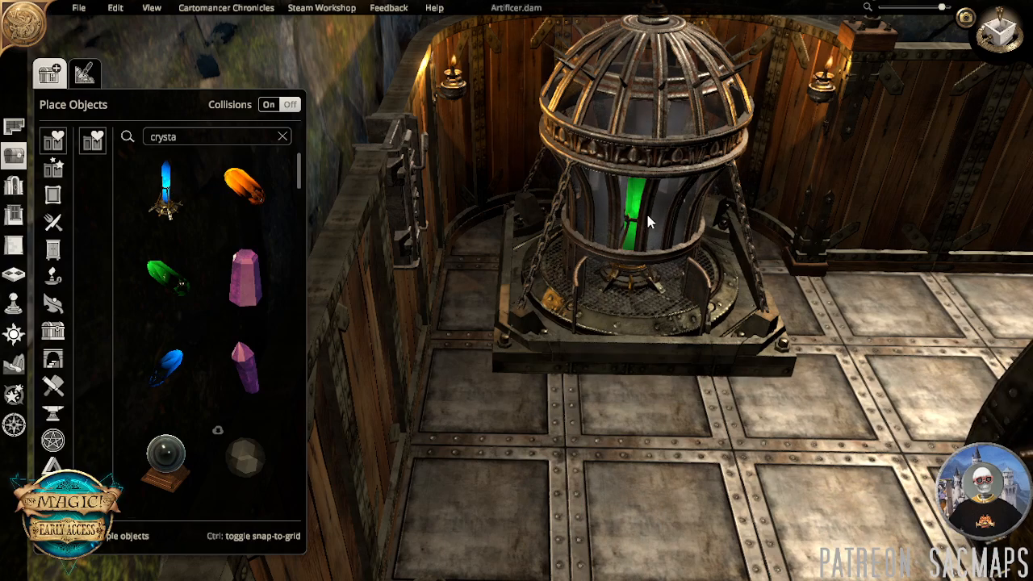
Close the doors of the domed cage.
right_drag(710, 466, 573, 464)
scroll(573, 464, down, 2)
right_drag(571, 376, 572, 466)
middle_drag(572, 473, 582, 386)
click(521, 254)
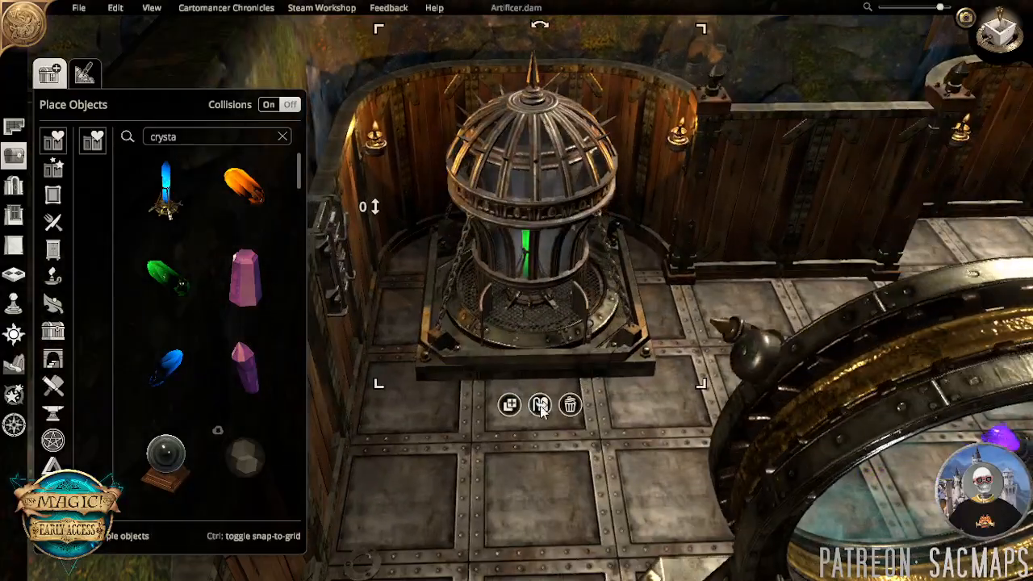
click(532, 472)
middle_drag(557, 403, 566, 263)
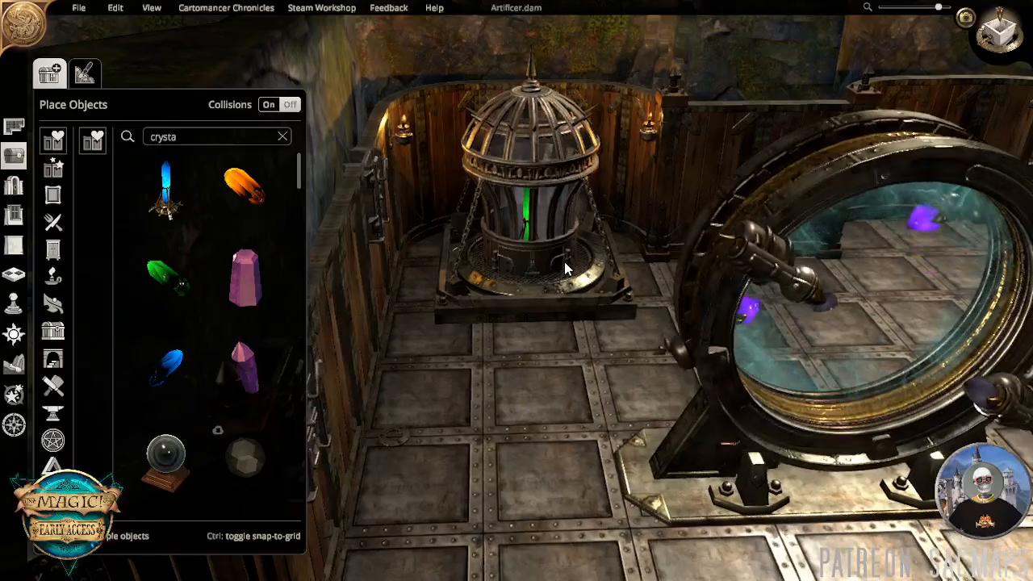
click(14, 395)
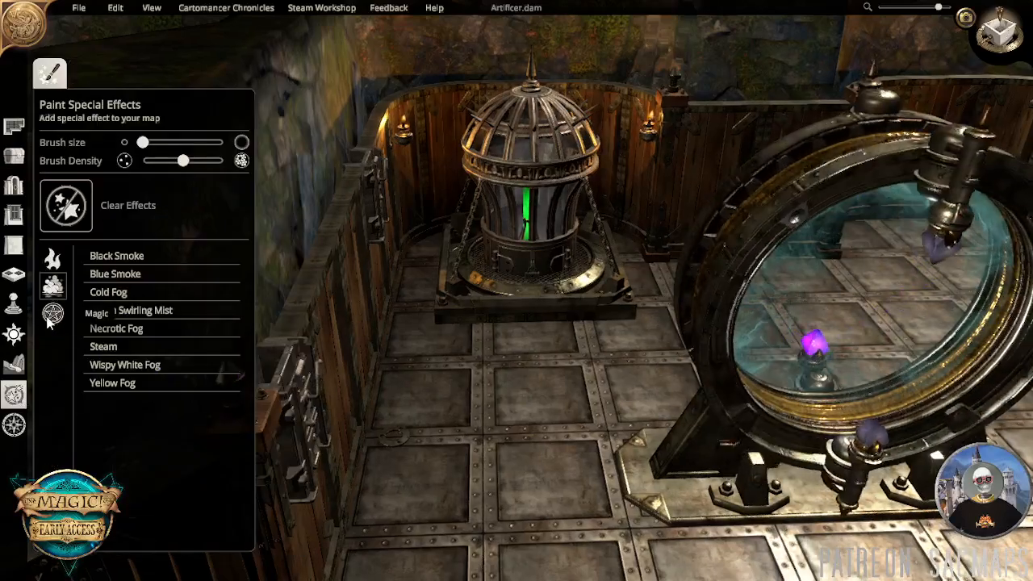
click(52, 263)
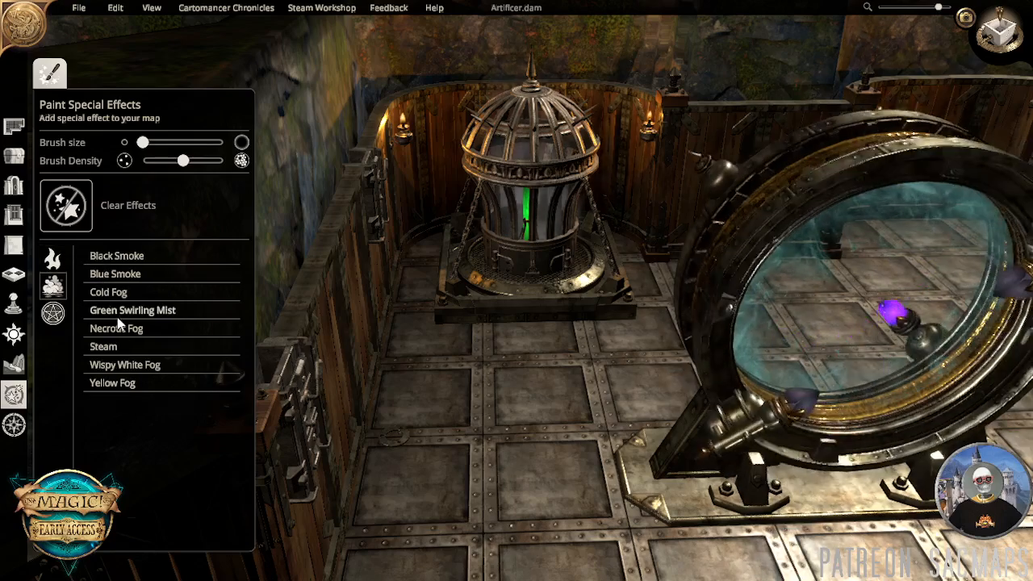
click(121, 310)
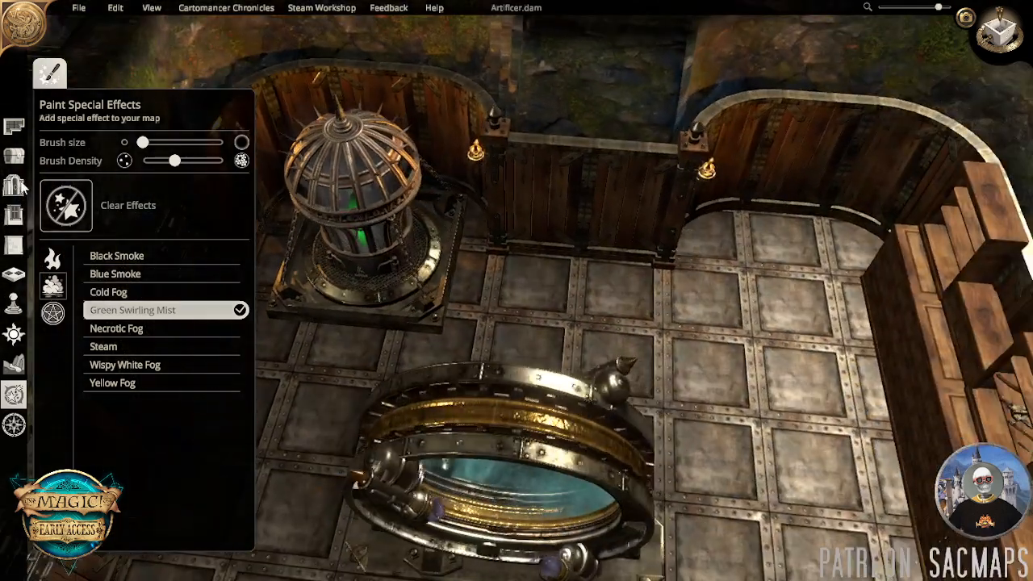
Place a flat green disc shape on the open floor between the portal and the empty rounded alcove.
click(14, 156)
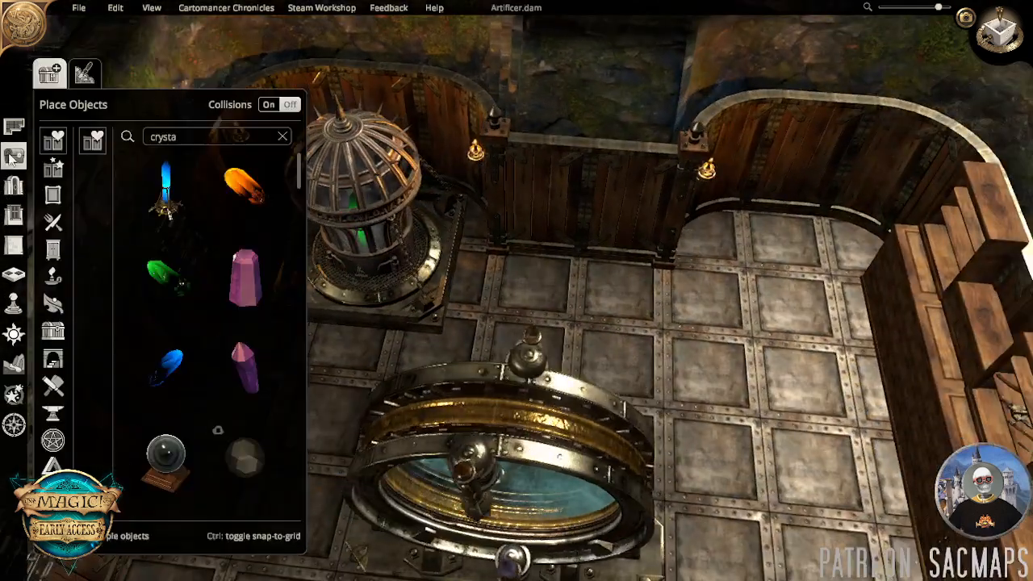
click(52, 466)
click(166, 276)
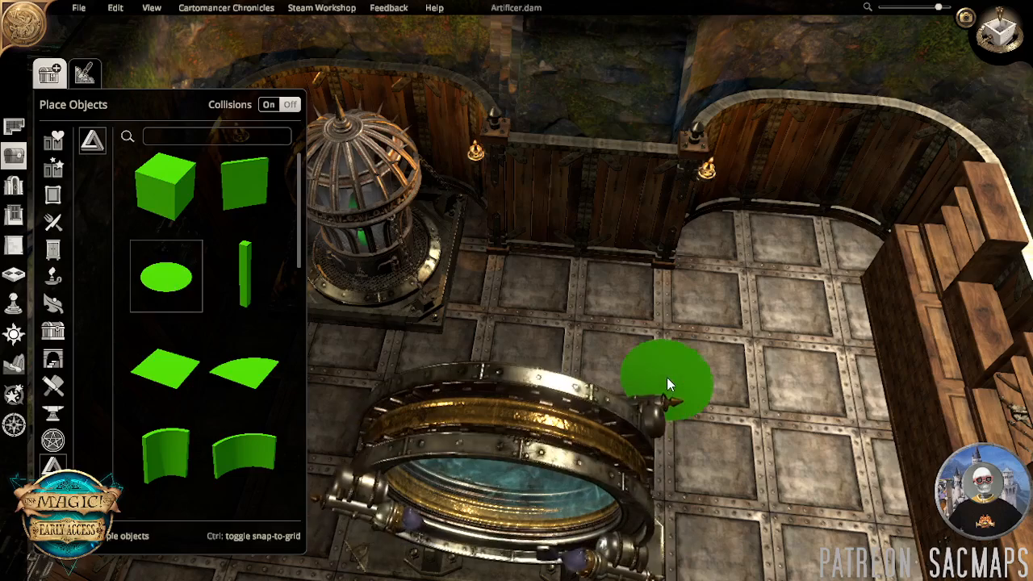
click(707, 315)
Paint a Green Swirling Mist special effect over the green disc.
click(13, 394)
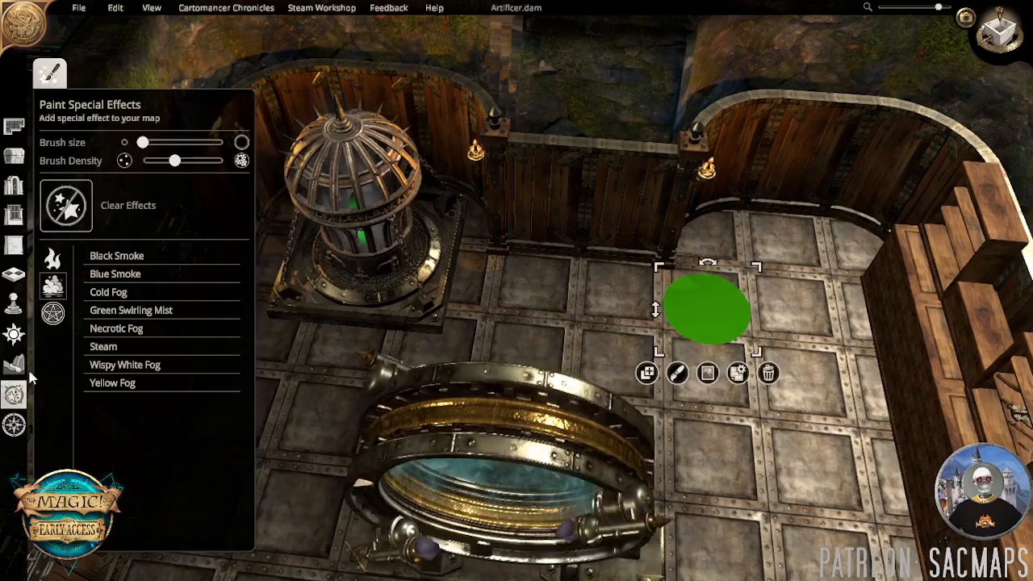
click(129, 310)
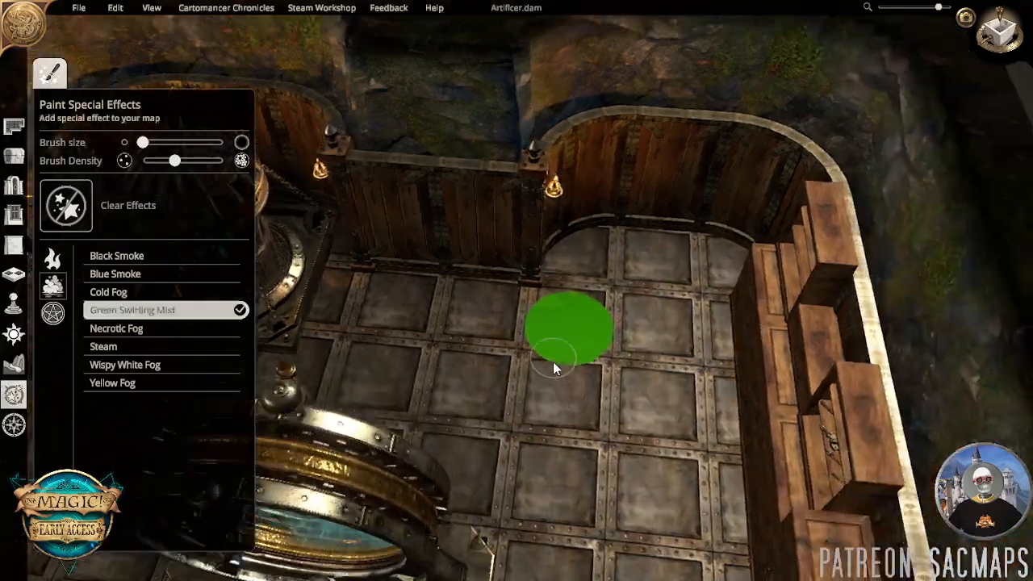
click(570, 355)
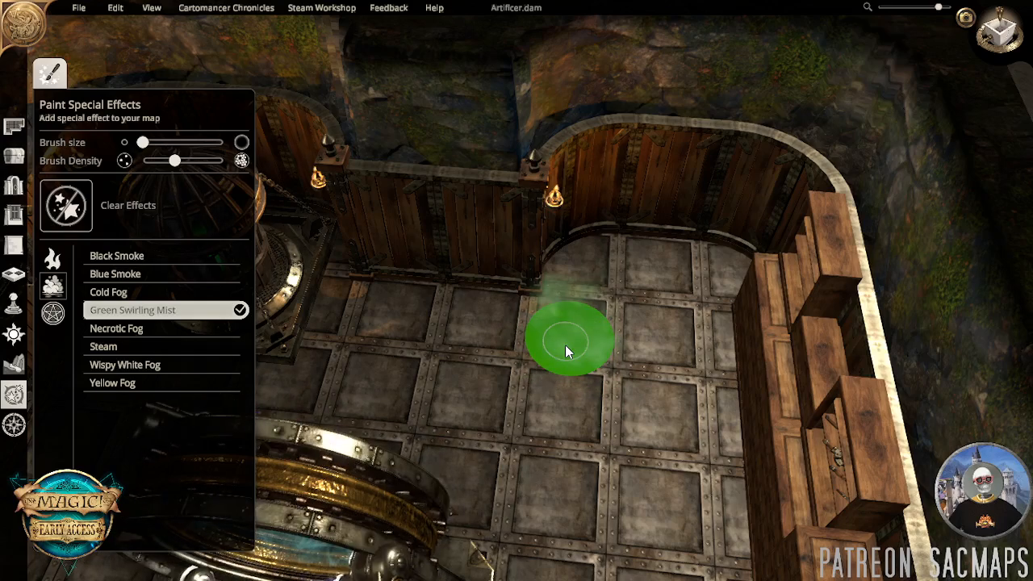
key(Escape)
Shrink the green disc that carries the mist and move it inside the domed cage beneath the crystal.
click(582, 358)
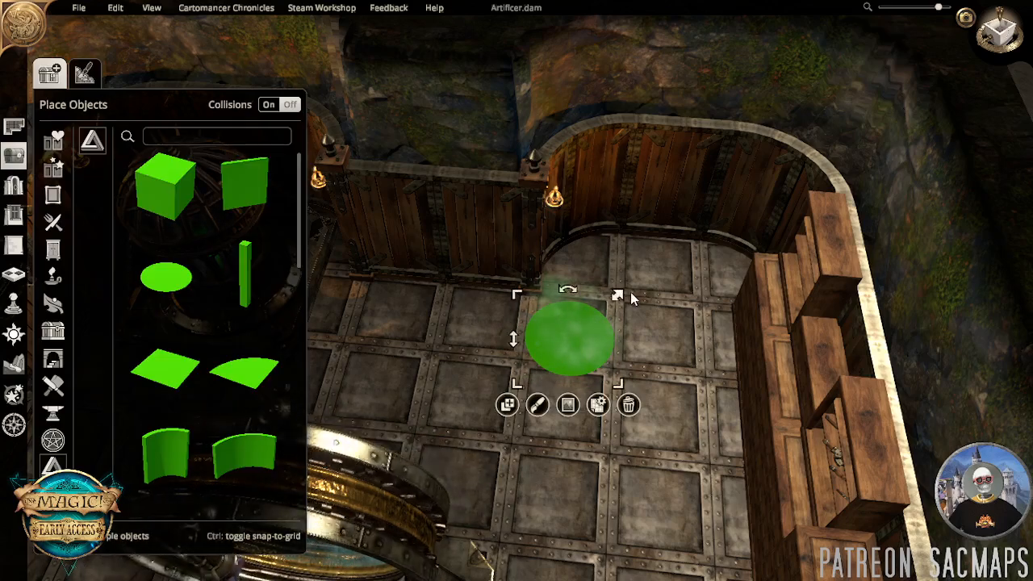
drag(610, 306, 600, 316)
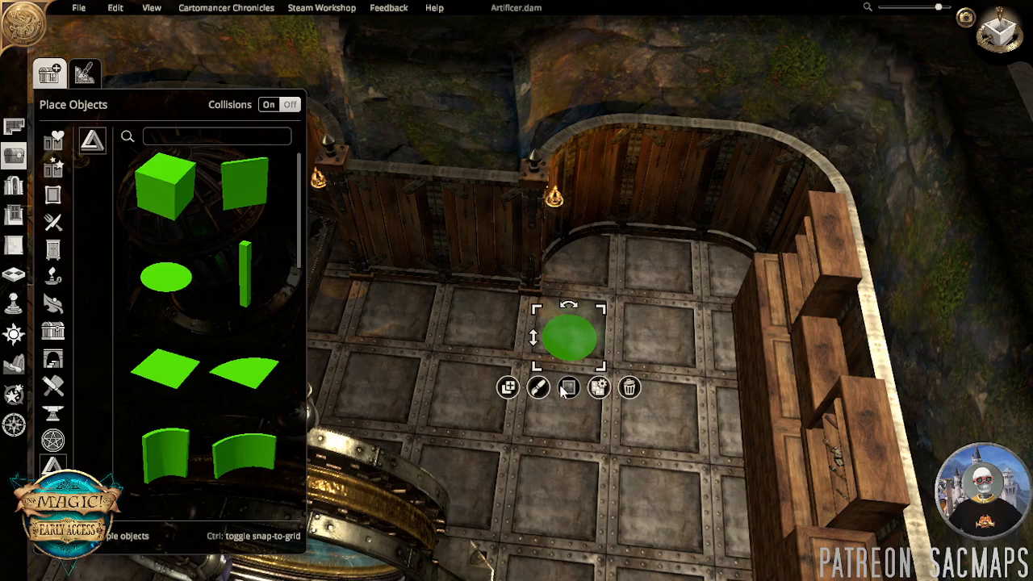
key(a)
drag(574, 341, 529, 273)
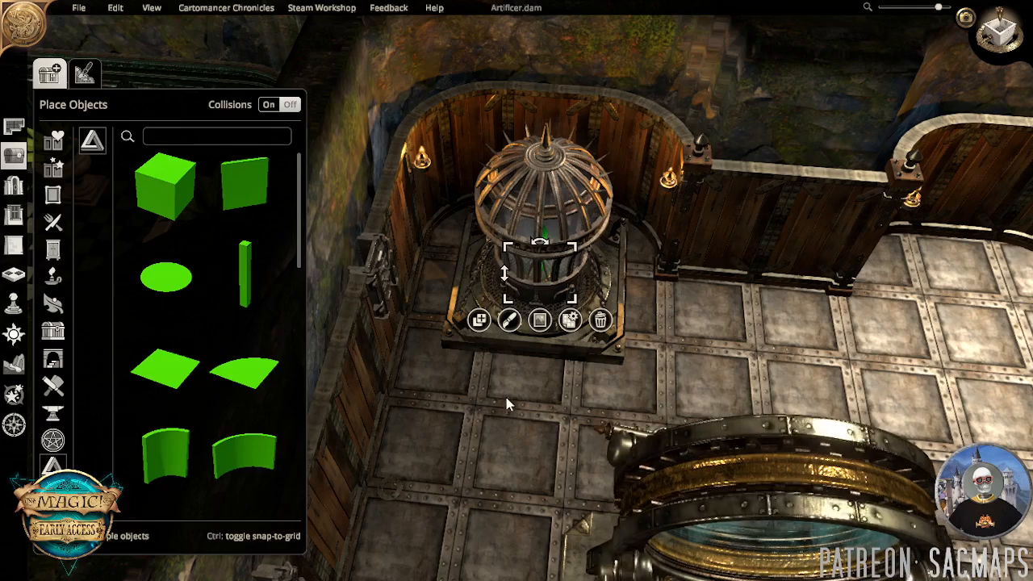
click(510, 410)
Open the doors of the domed cage to expose the crystal stand inside.
scroll(510, 410, up, 5)
scroll(515, 434, up, 5)
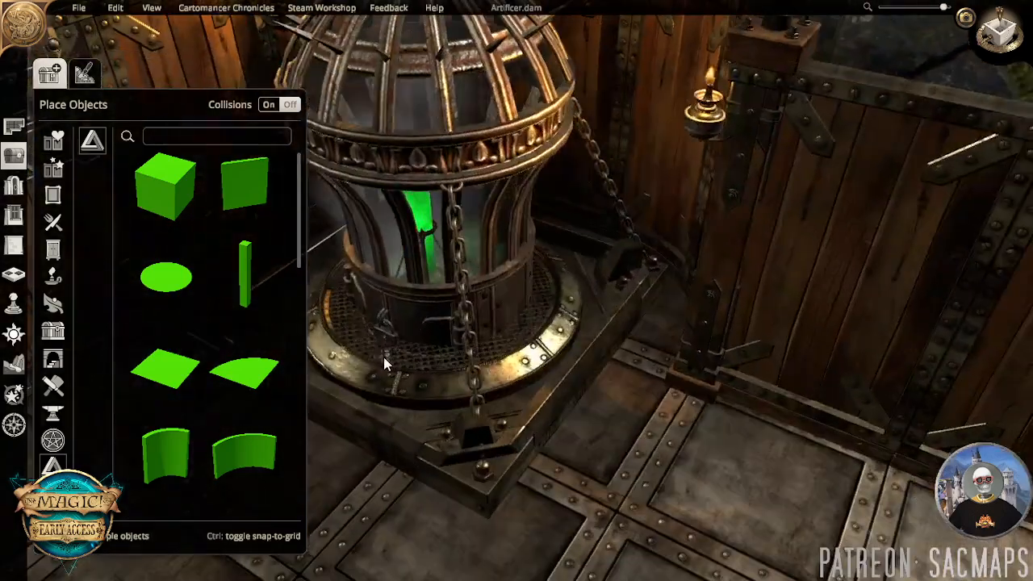
scroll(431, 325, up, 5)
scroll(431, 325, down, 3)
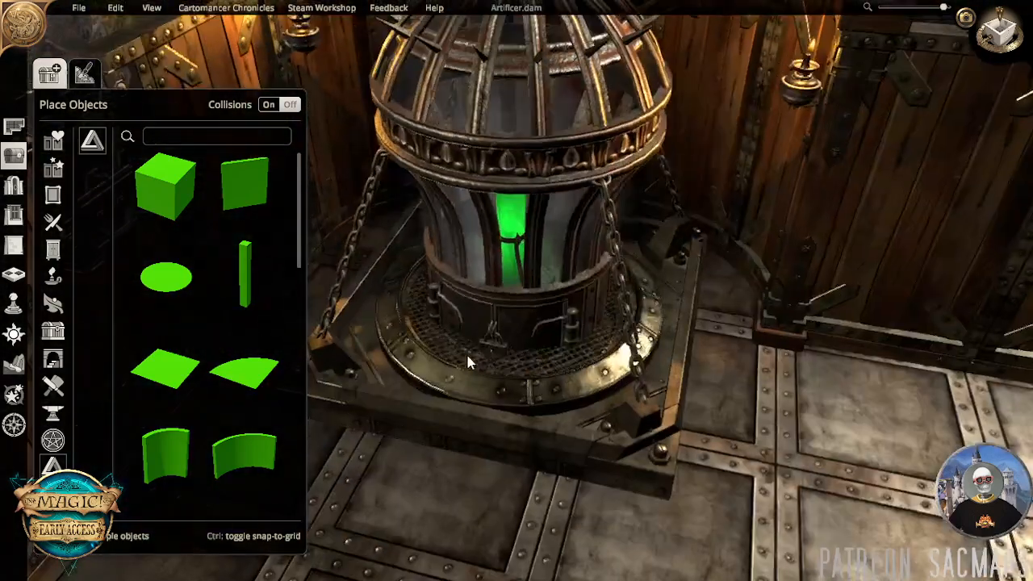
click(495, 317)
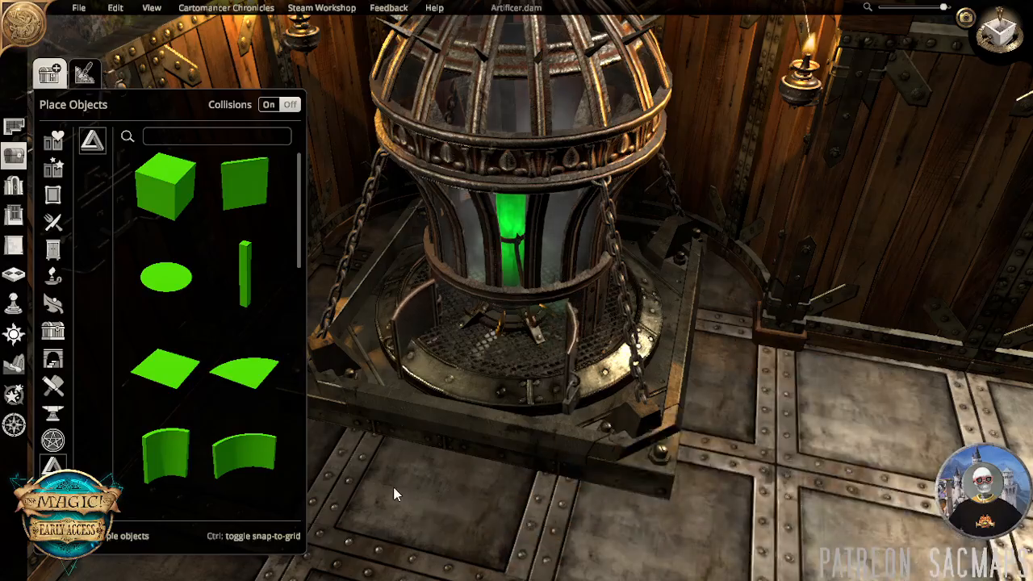
click(501, 407)
Examine the green crystal and mist inside the cage, and view the room from different angles.
scroll(501, 407, up, 3)
scroll(487, 399, up, 5)
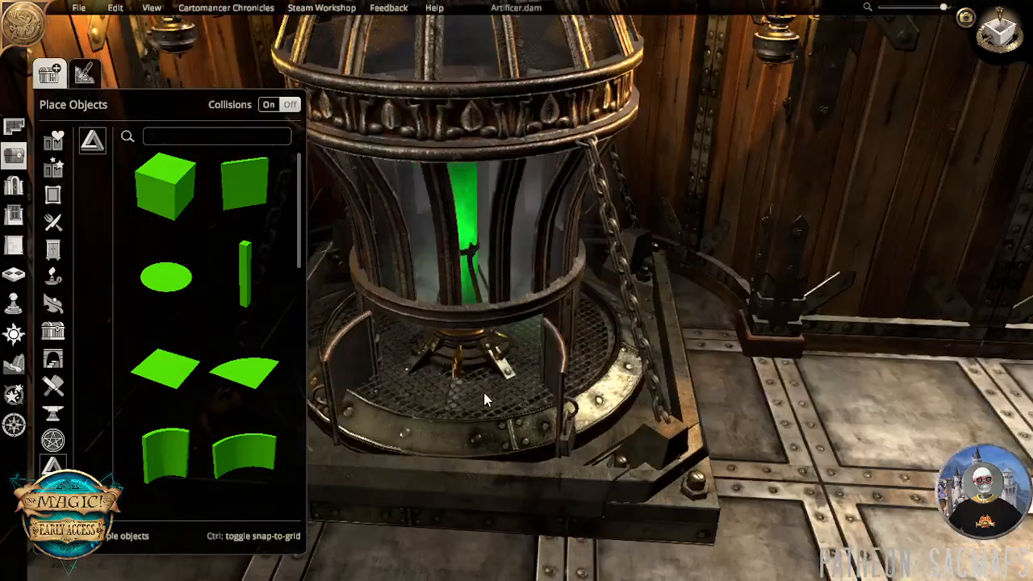
scroll(513, 365, down, 4)
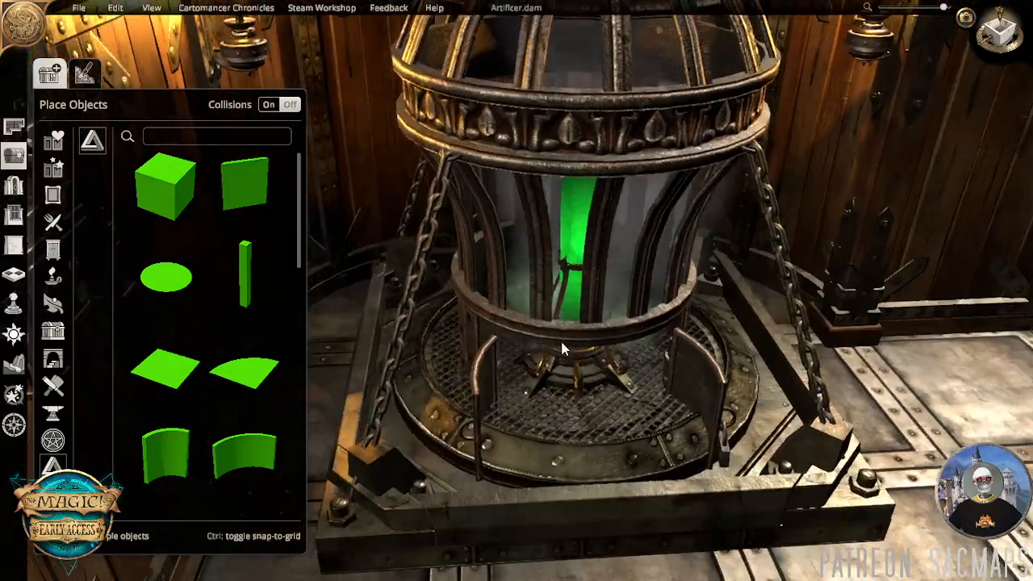
scroll(537, 325, down, 5)
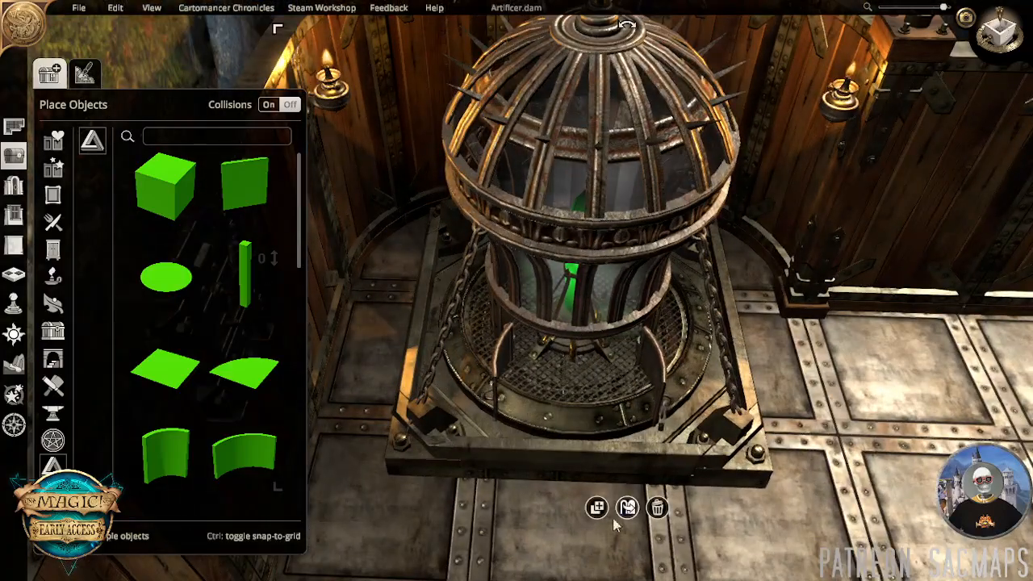
scroll(624, 440, down, 8)
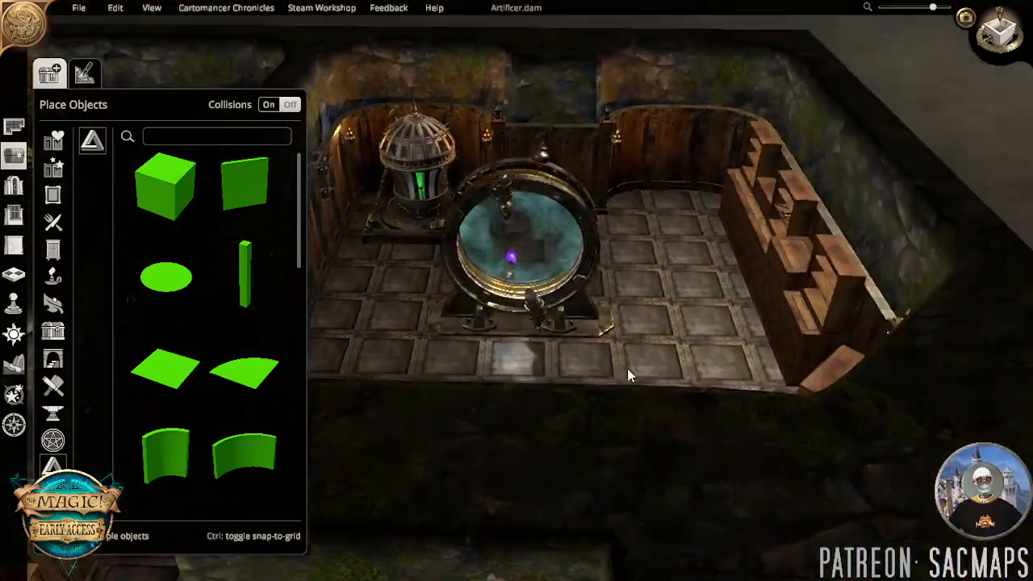
middle_drag(627, 368, 944, 410)
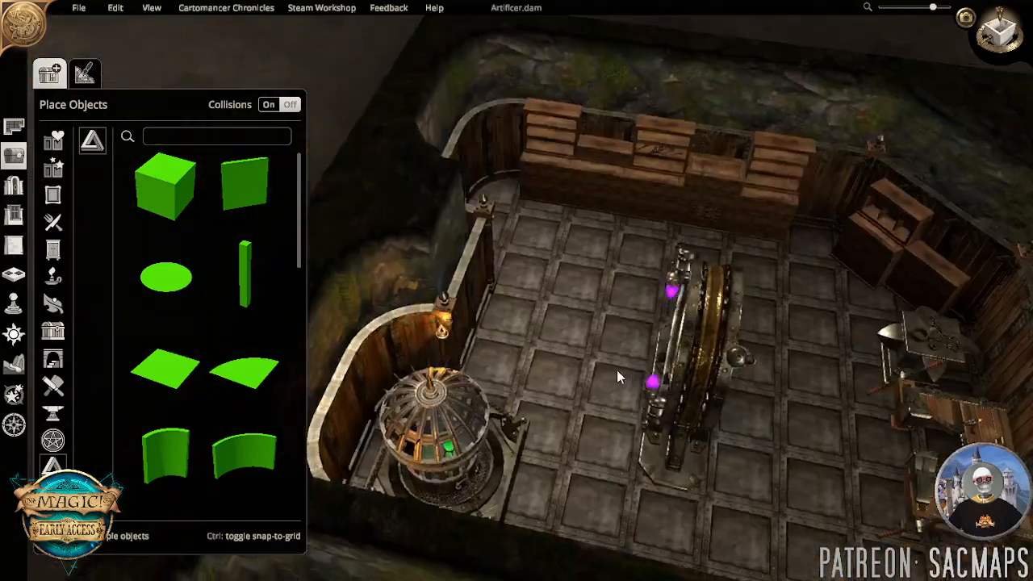
middle_drag(632, 370, 348, 358)
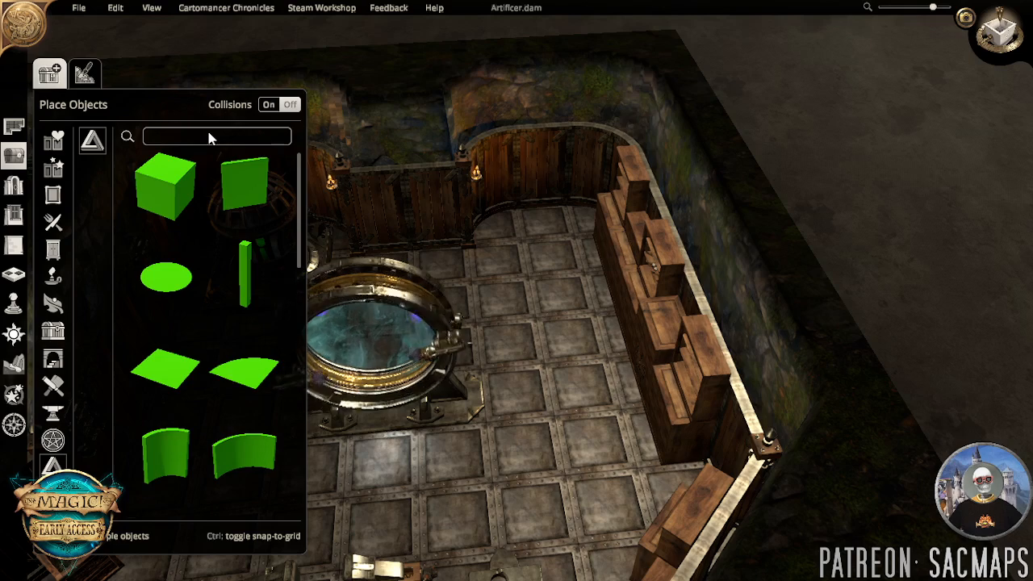
Search the objects for "curved" and place the medium curved wooden bookcase at the empty rounded alcove.
text(curved)
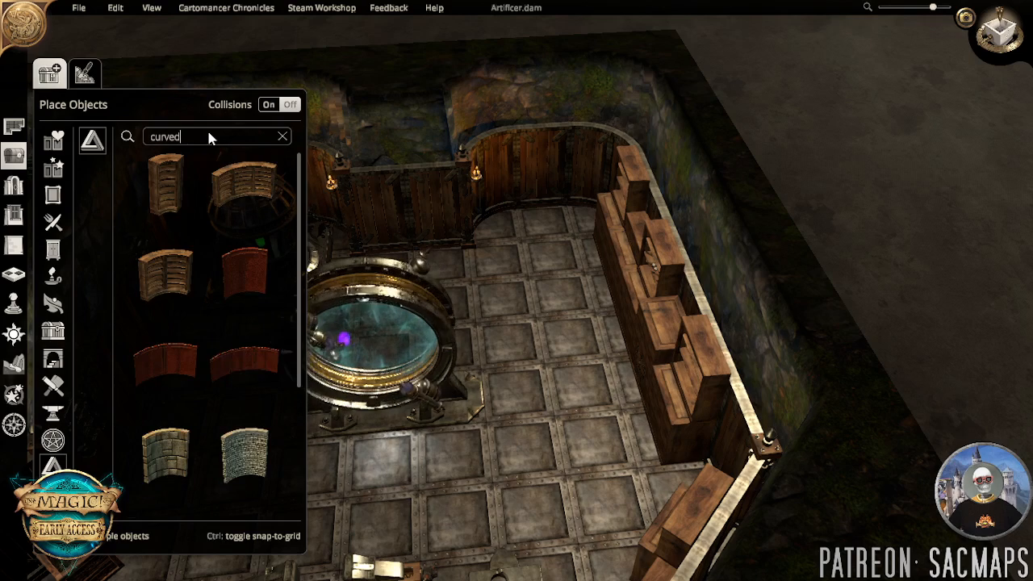
click(176, 271)
key(w)
scroll(541, 377, down, 5)
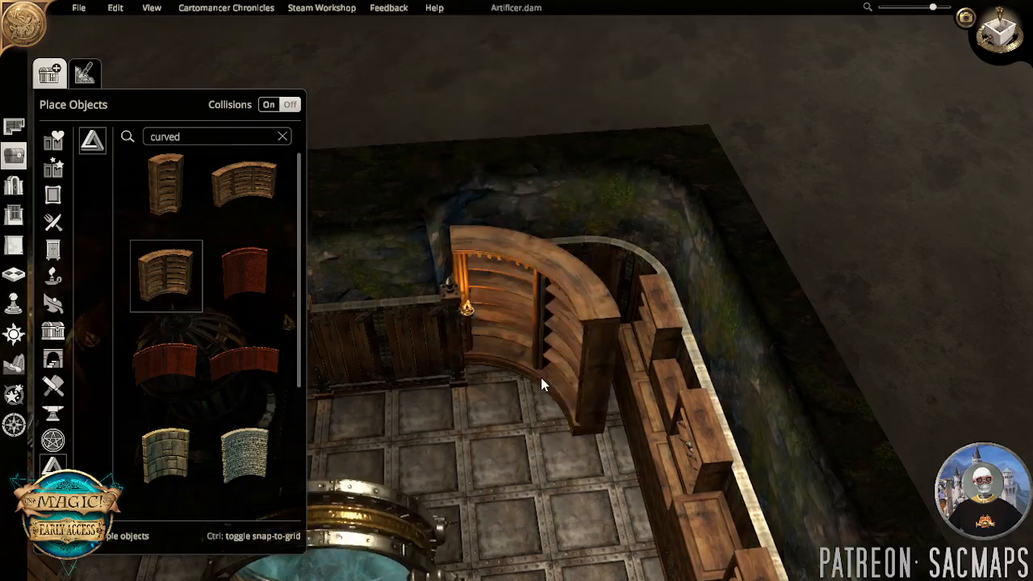
click(545, 376)
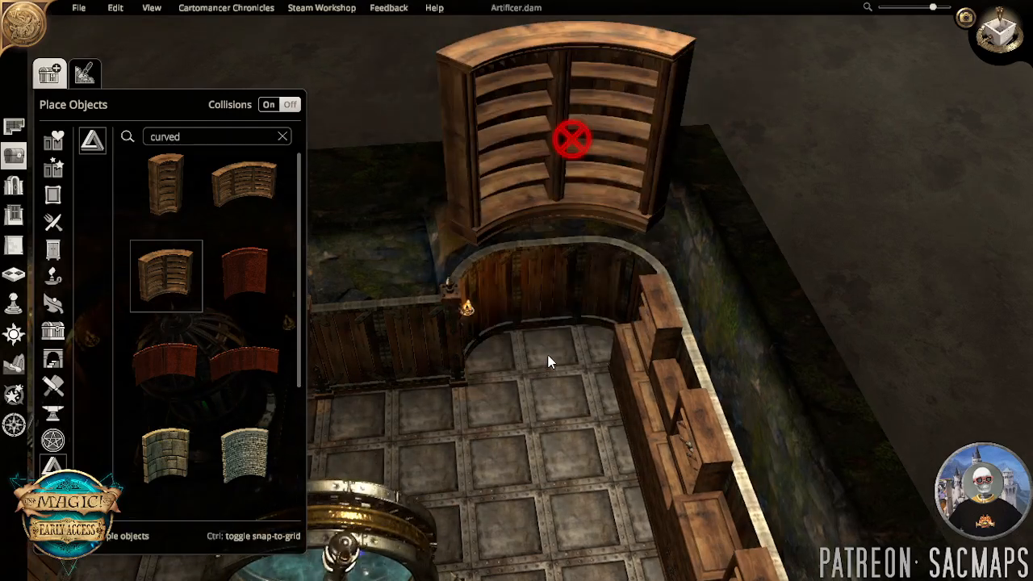
middle_drag(547, 357, 545, 389)
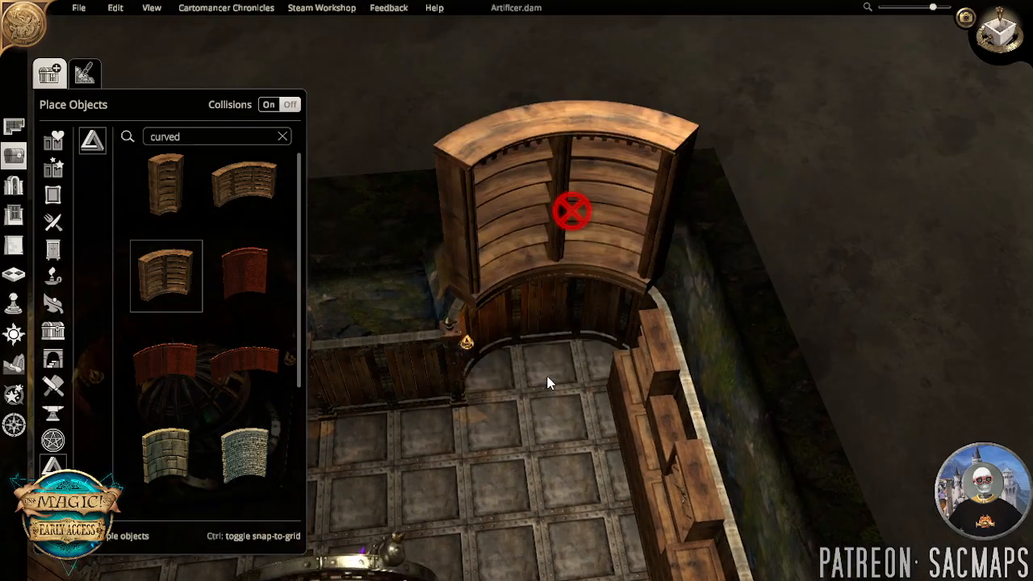
click(547, 377)
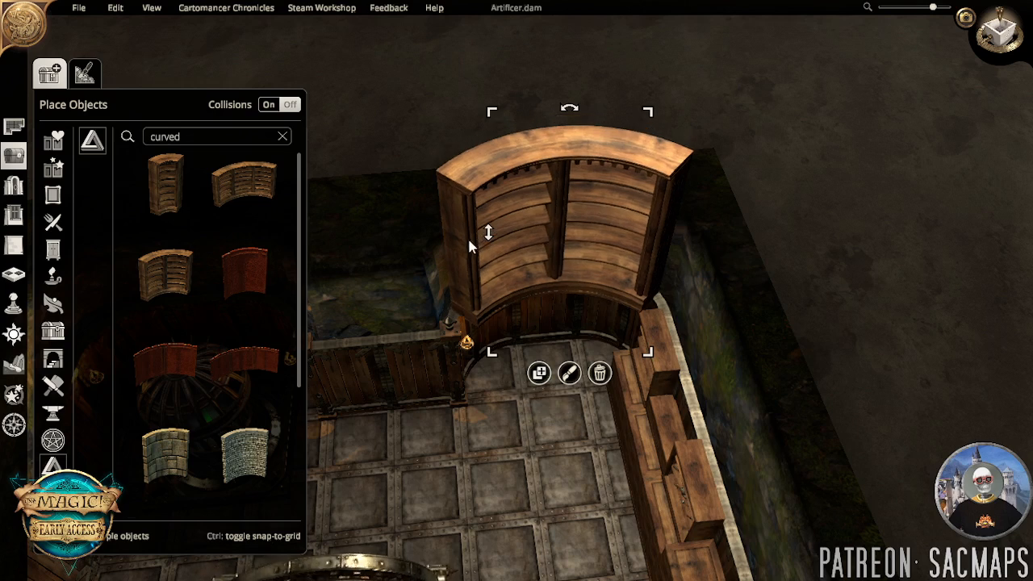
Lower the curved bookcase to a height of -0.1 and move it back against the alcove wall.
drag(489, 234, 501, 388)
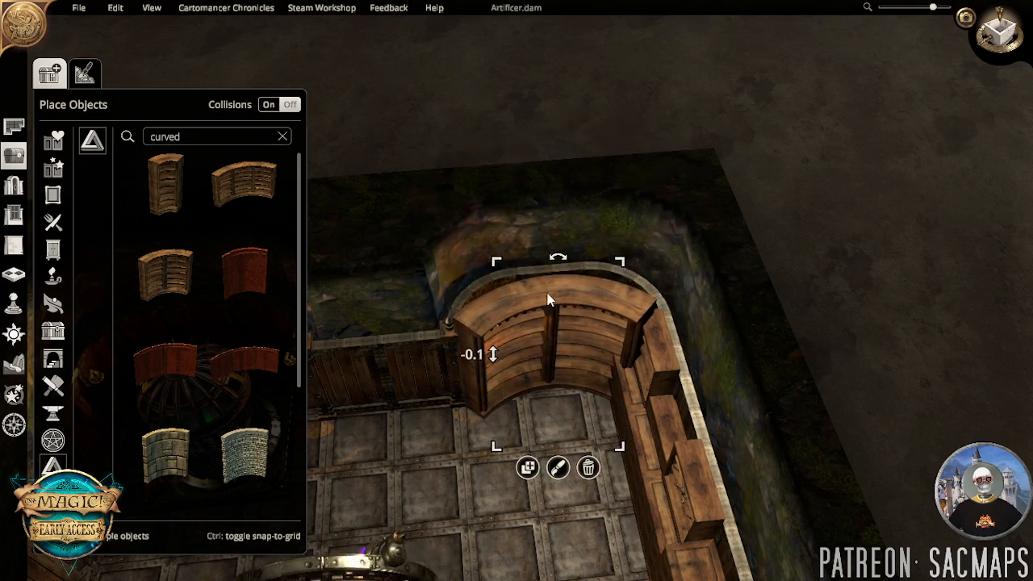
drag(552, 292, 549, 275)
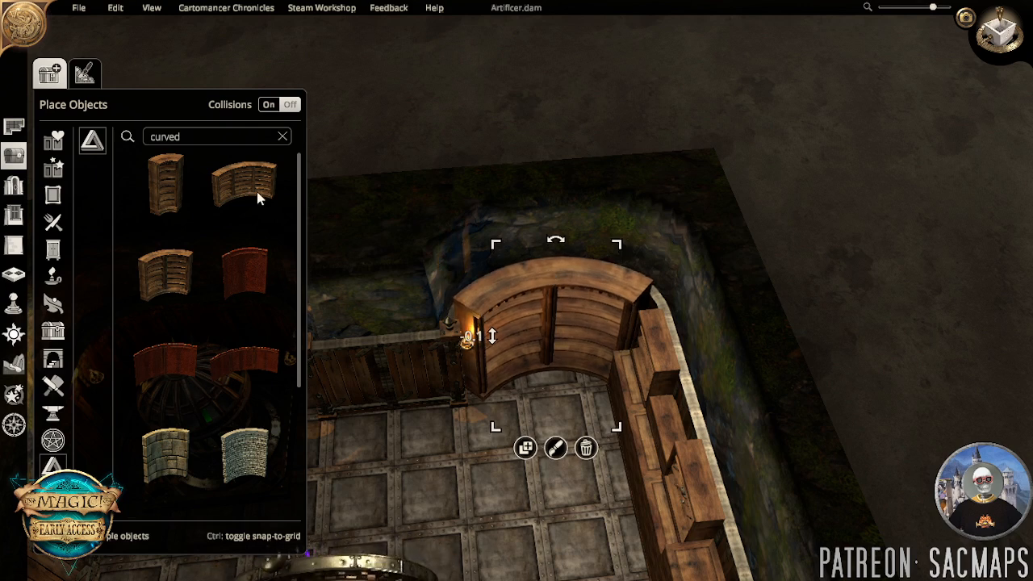
Replace the medium curved bookcase with the narrow curved one, set at height 0 against the left side of the rounded alcove.
click(137, 188)
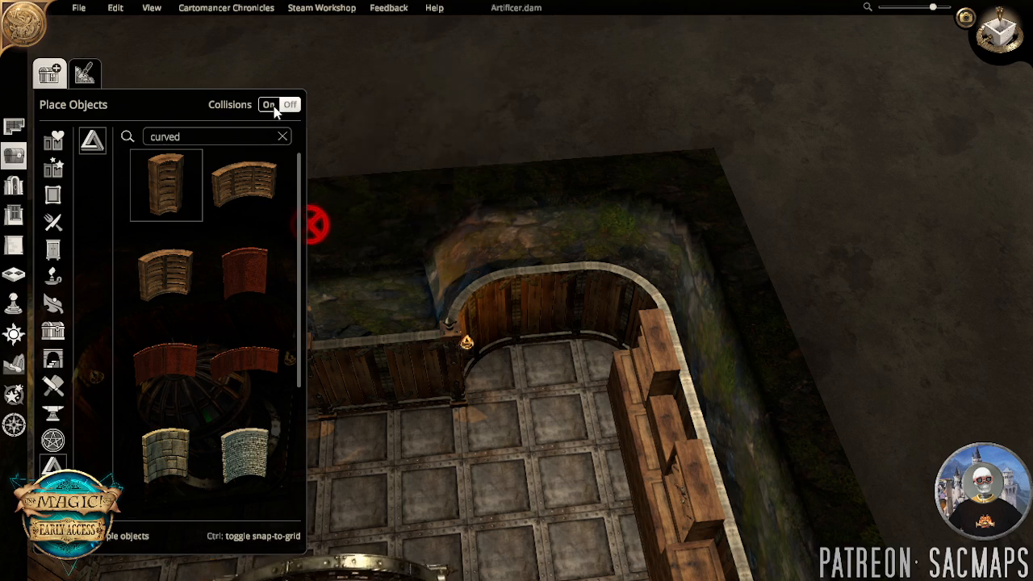
click(511, 413)
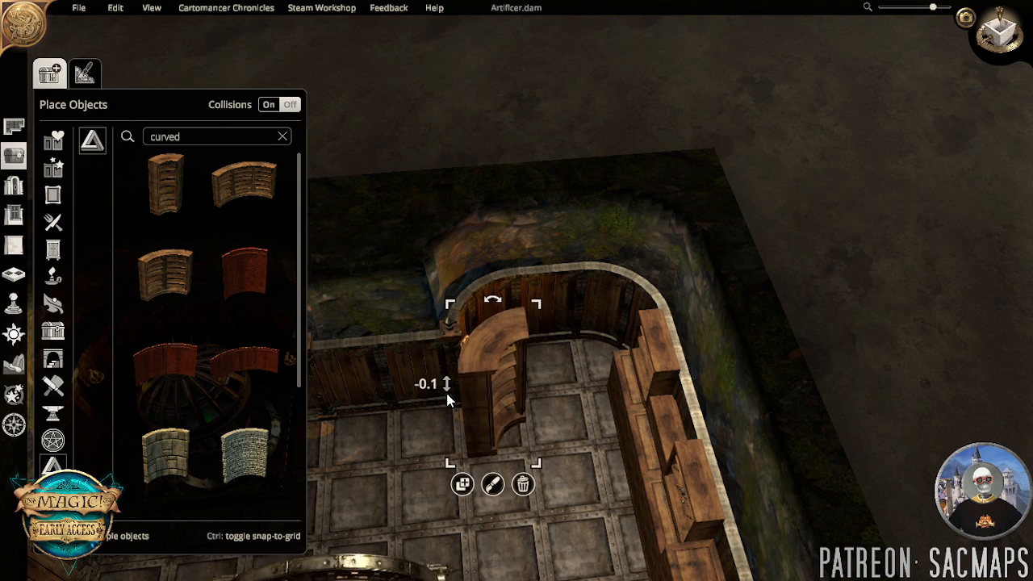
drag(446, 394, 487, 330)
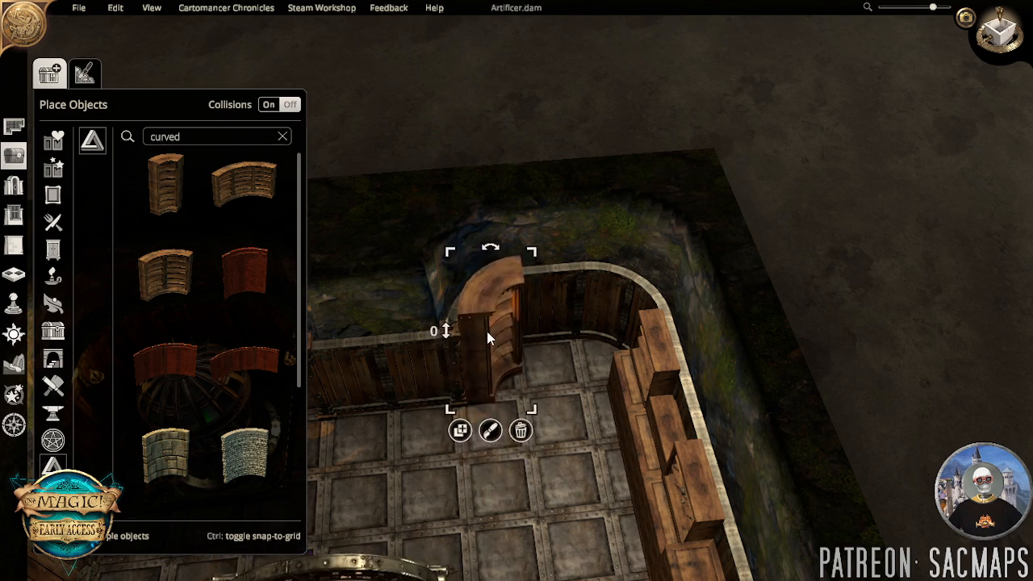
Duplicate the narrow curved bookcase and place the copy, turned to mirror it, against the right side of the alcove.
click(461, 431)
scroll(607, 363, down, 5)
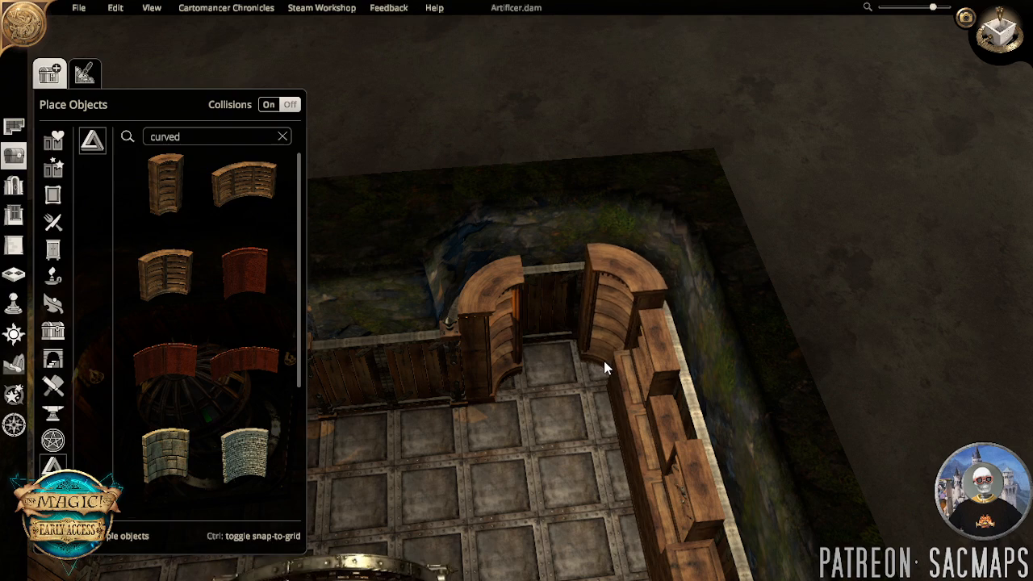
click(603, 368)
right_drag(554, 454, 503, 391)
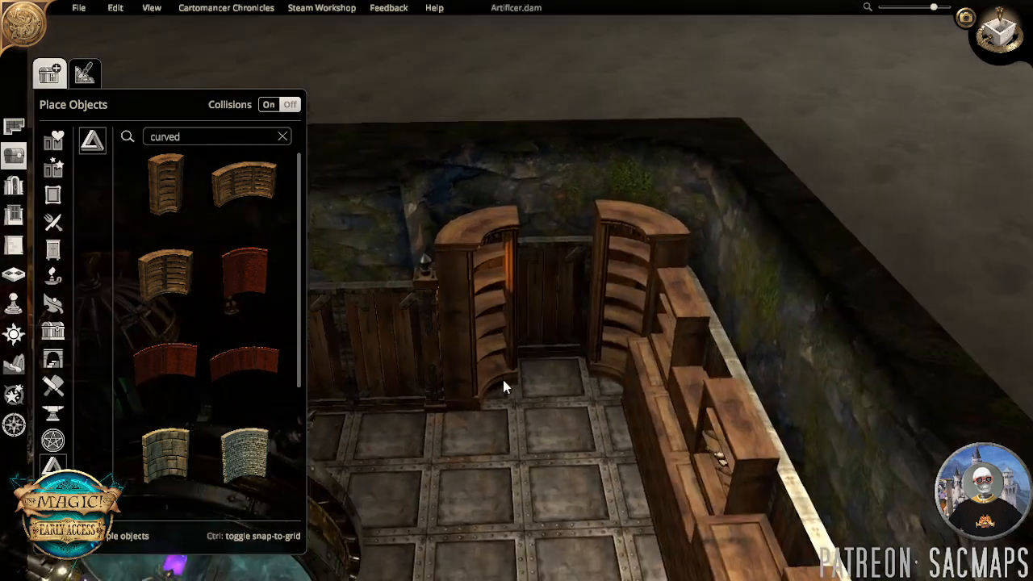
click(502, 376)
right_drag(539, 439, 549, 475)
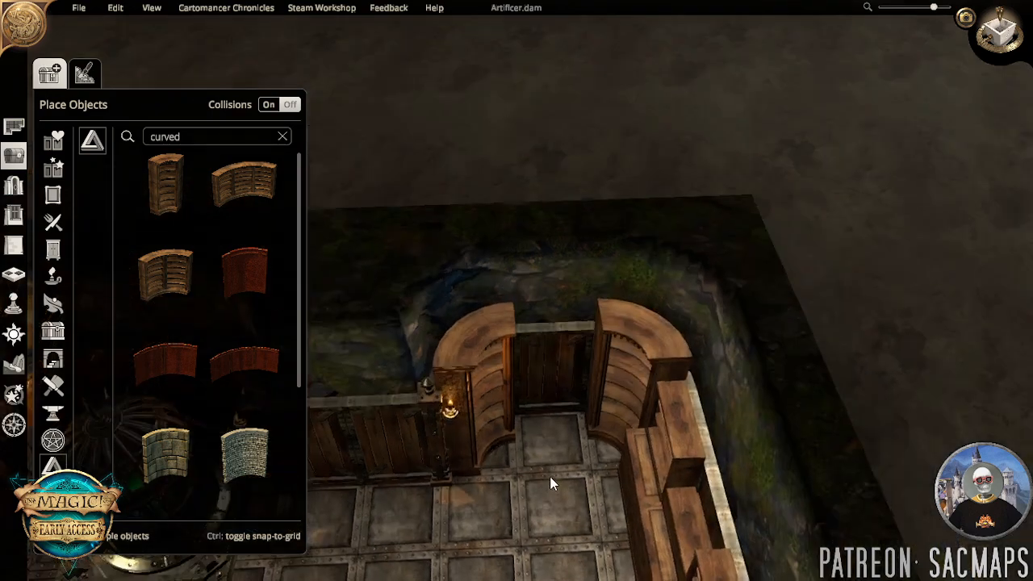
Search the objects for "bookcase" and browse the models for one that fits between the two curved bookcases.
click(187, 136)
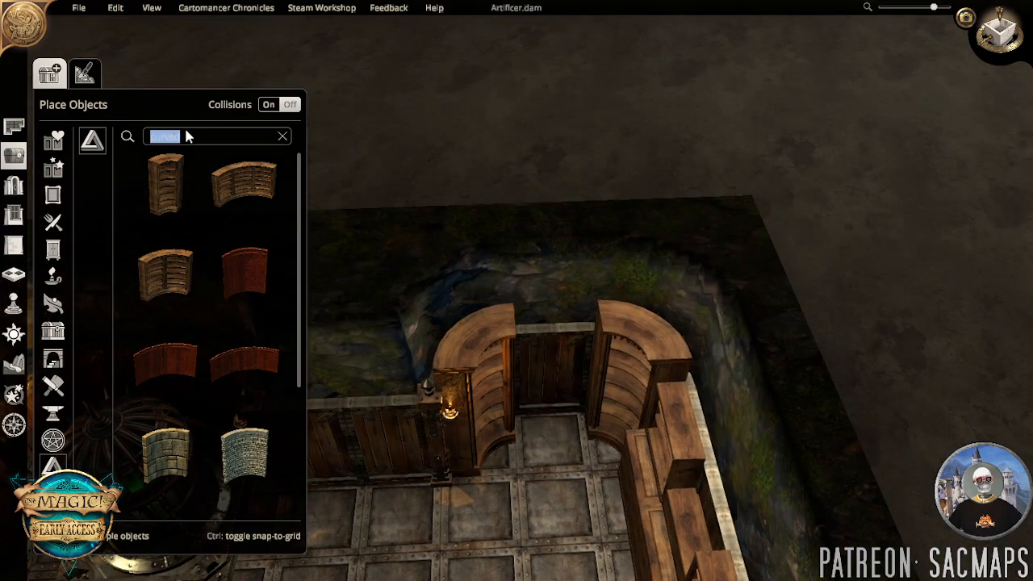
text(bookcase)
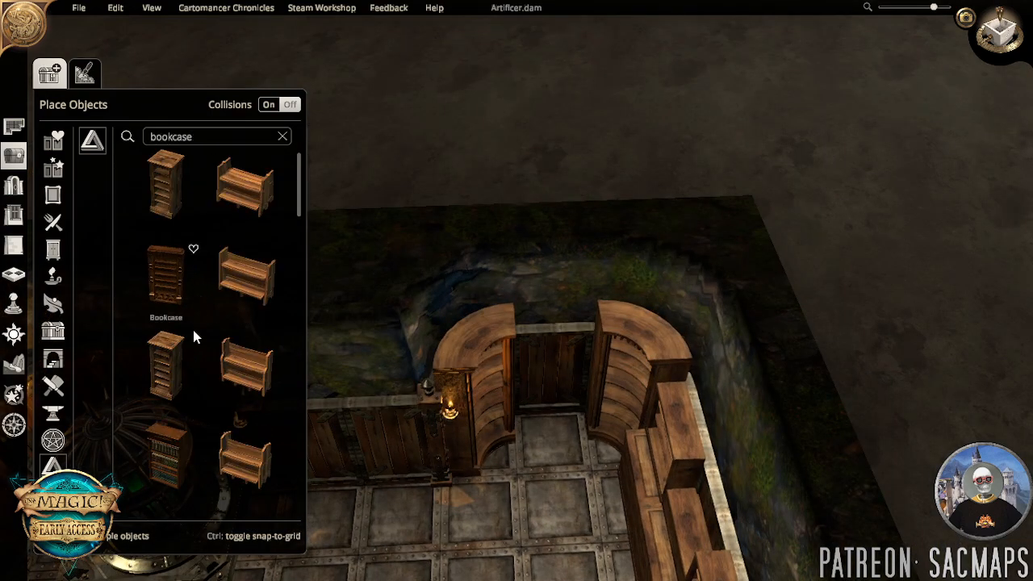
scroll(192, 326, down, 5)
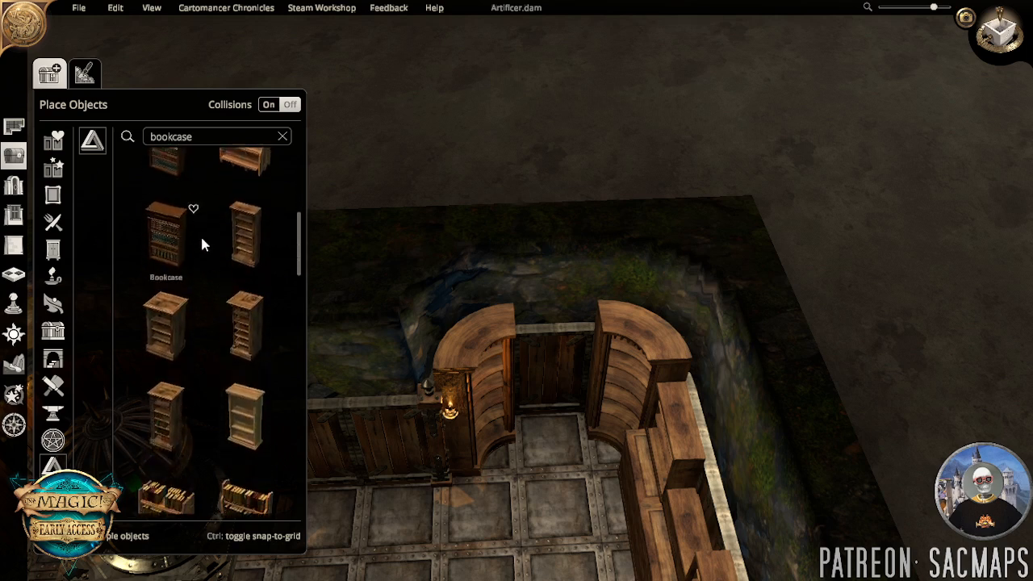
scroll(237, 355, down, 6)
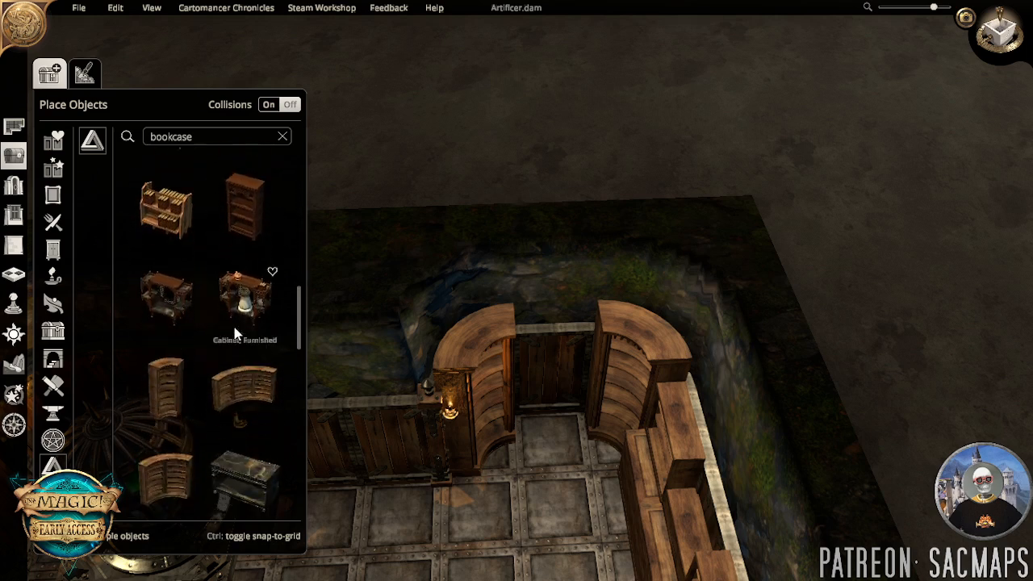
scroll(234, 243, down, 6)
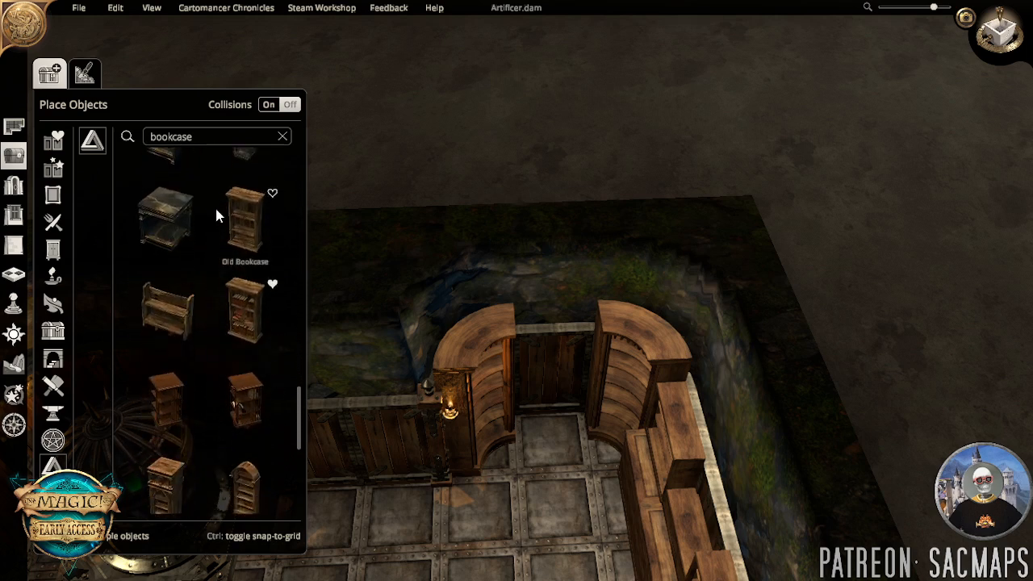
scroll(243, 394, down, 4)
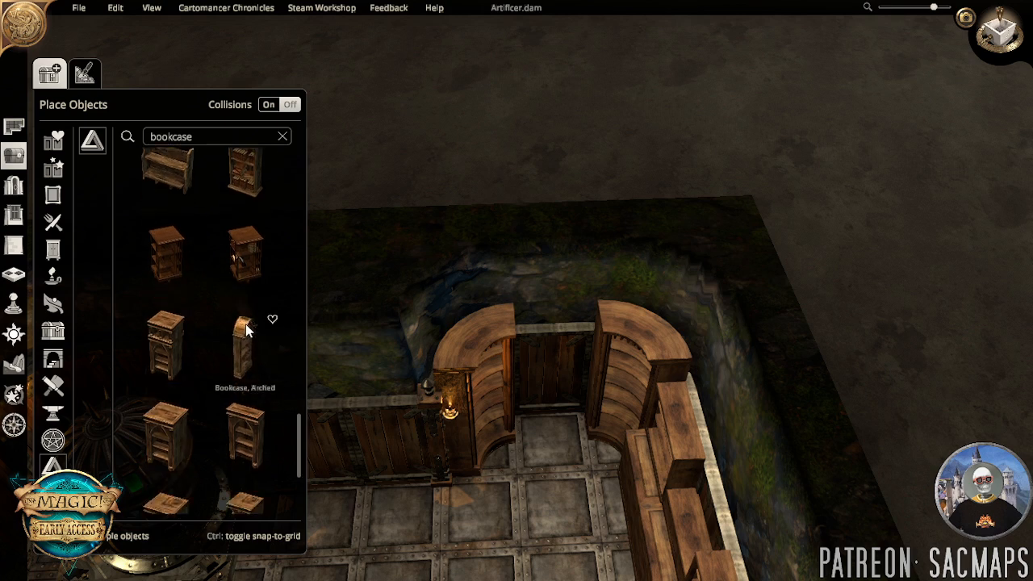
scroll(207, 387, up, 3)
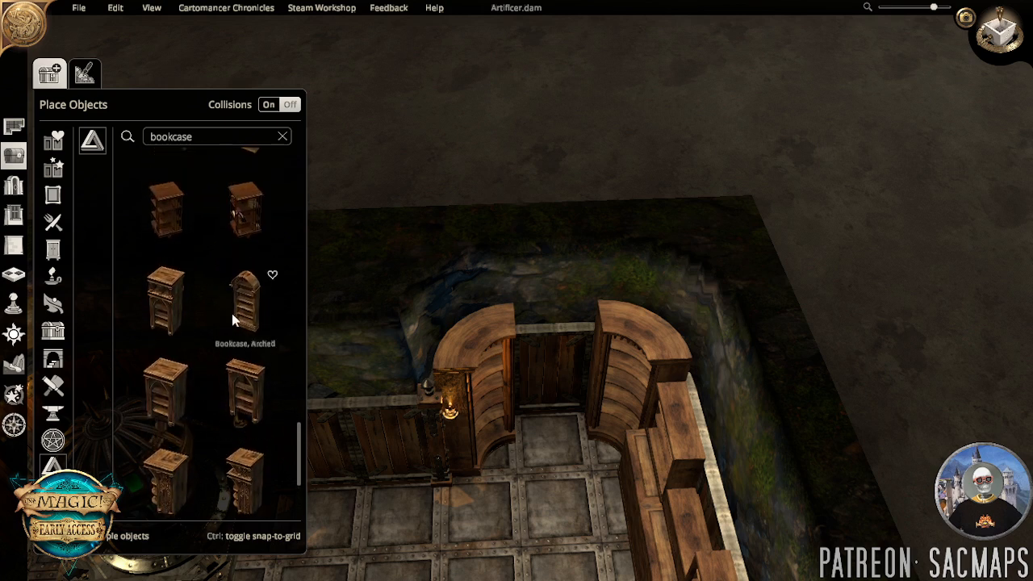
click(242, 313)
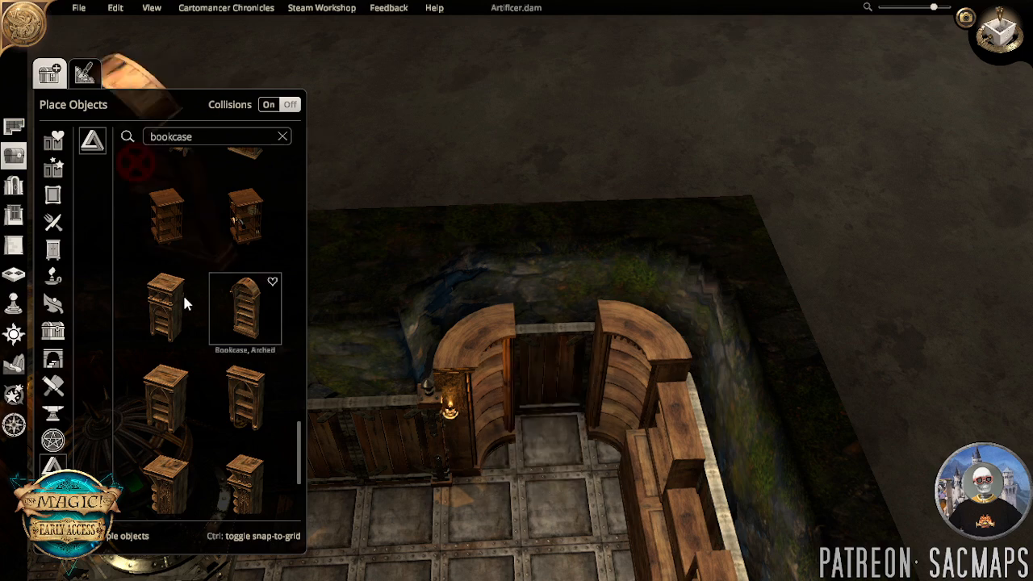
scroll(214, 372, up, 5)
scroll(516, 452, up, 5)
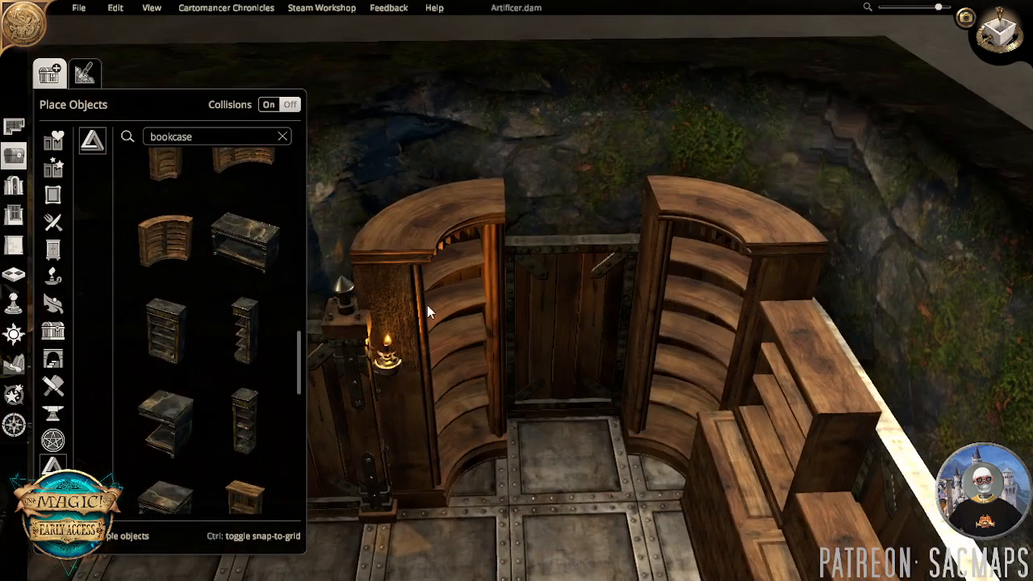
scroll(252, 258, up, 5)
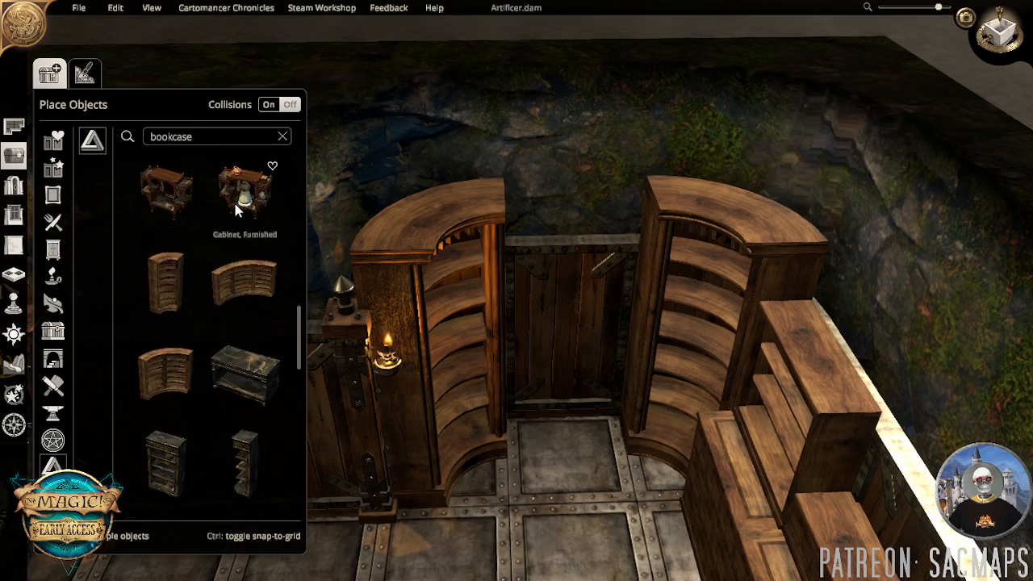
scroll(243, 323, up, 6)
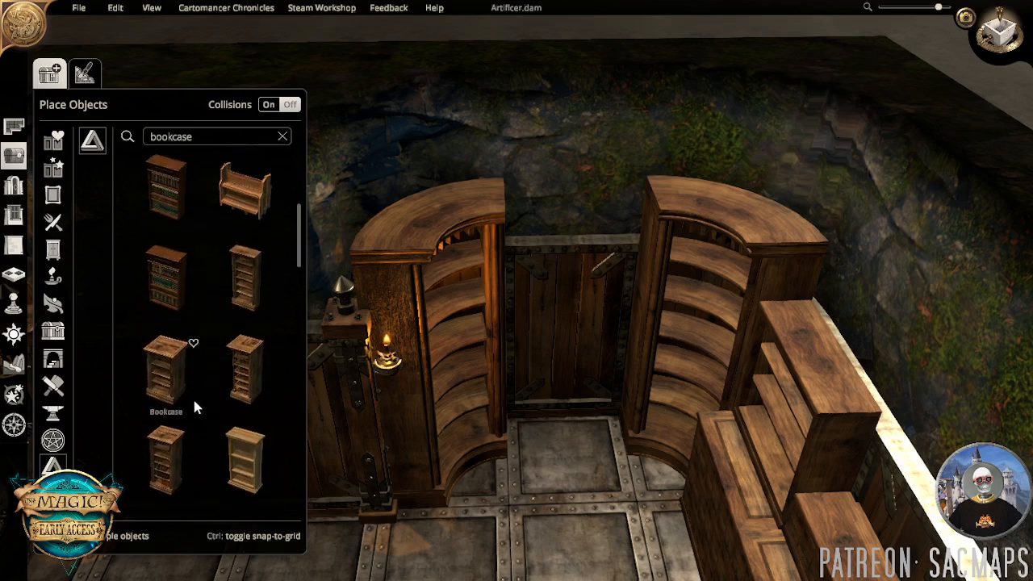
scroll(224, 315, up, 3)
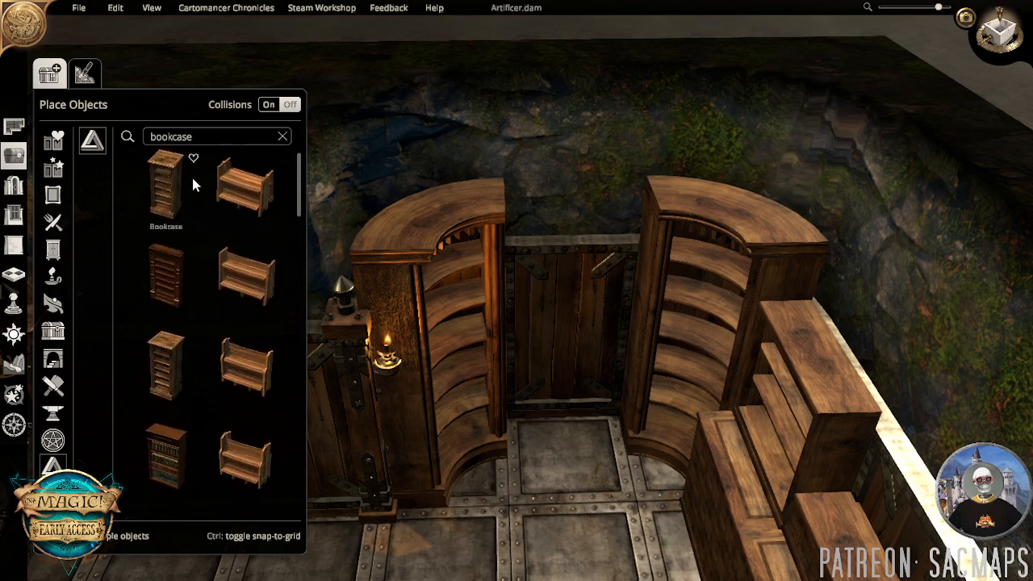
scroll(226, 249, down, 5)
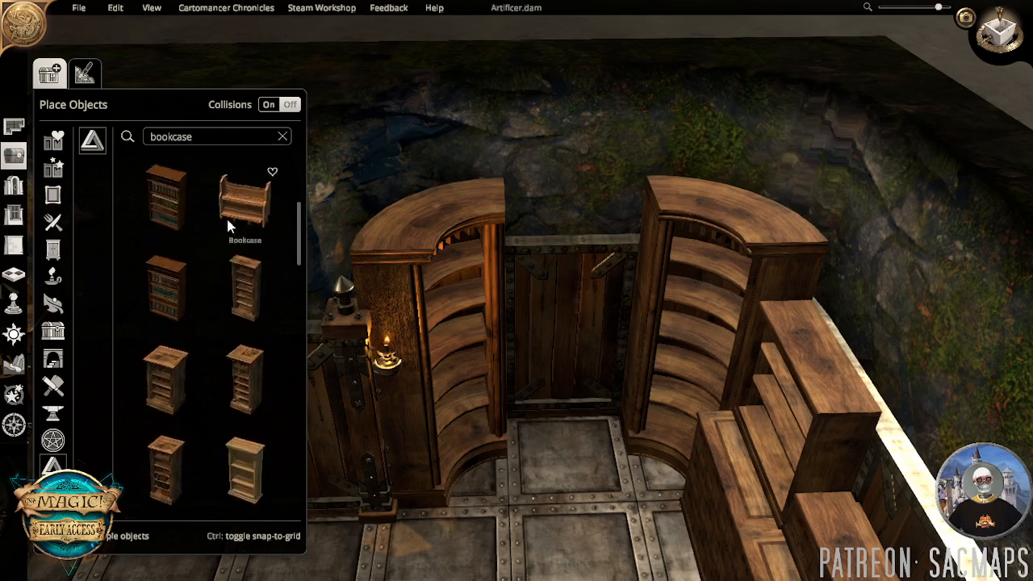
Search the objects for "arched book" and pick the arched wooden bookcase.
double_click(245, 135)
text(arched book)
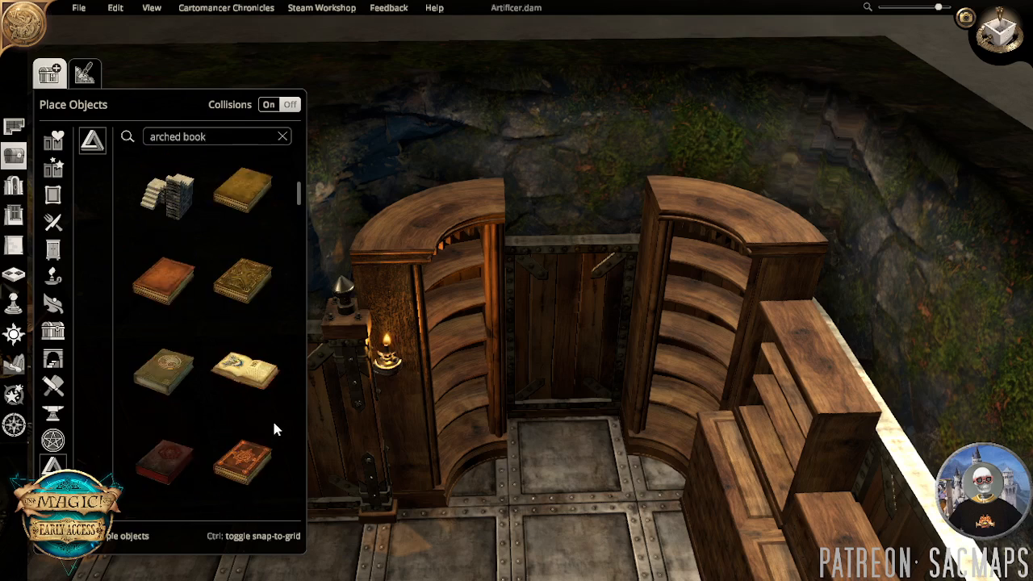
scroll(259, 403, down, 10)
scroll(232, 373, down, 10)
scroll(230, 246, down, 5)
scroll(243, 348, down, 5)
click(244, 371)
scroll(578, 465, down, 5)
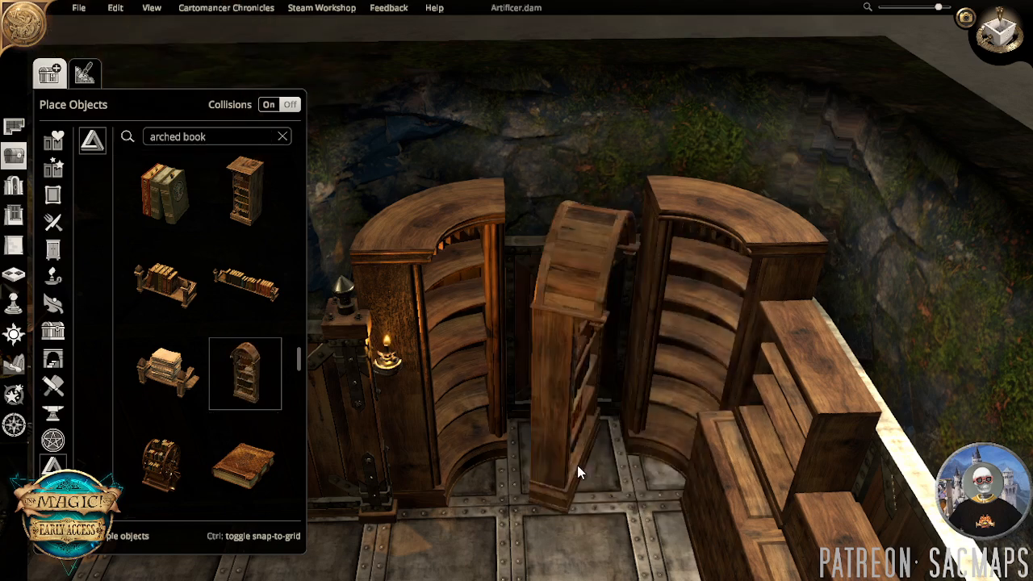
Place the book-filled arched bookcase between the two curved bookcases, facing into the room.
click(254, 381)
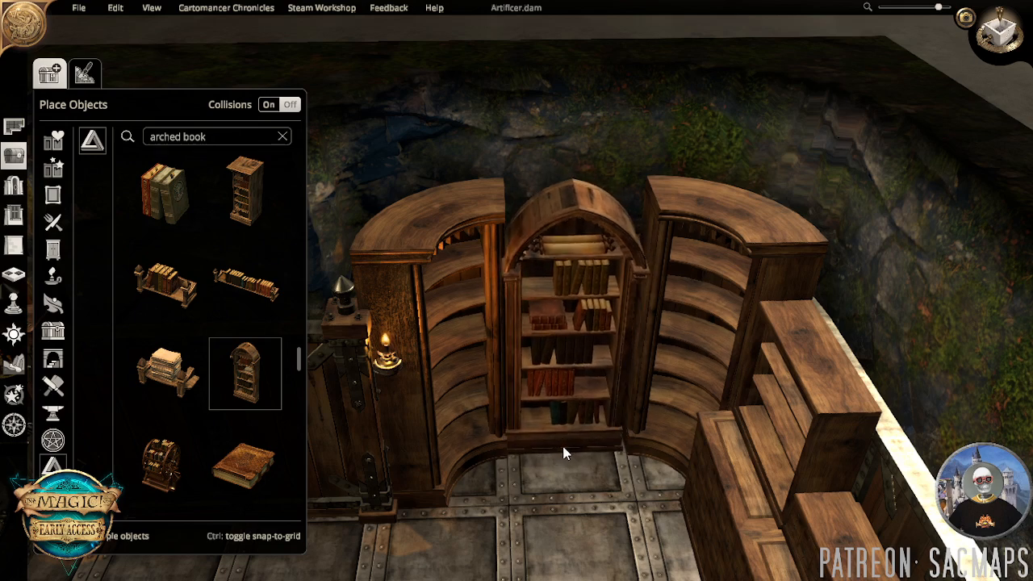
click(563, 448)
right_click(554, 549)
middle_drag(581, 363, 768, 330)
middle_drag(661, 357, 485, 365)
key(a)
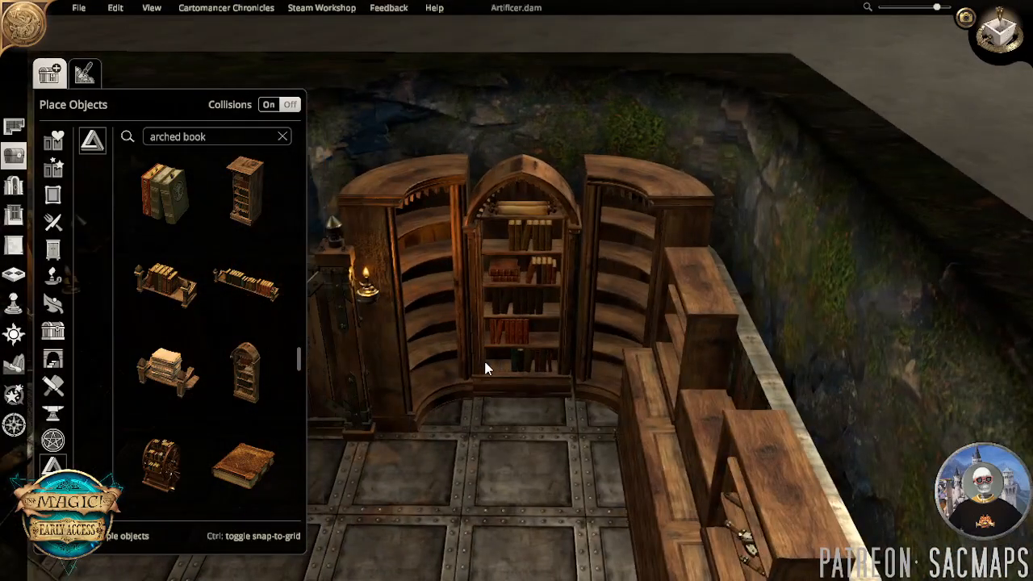
mouse_move(485, 362)
middle_down()
mouse_move(463, 363)
mouse_move(491, 439)
mouse_move(489, 468)
mouse_move(482, 362)
middle_up()
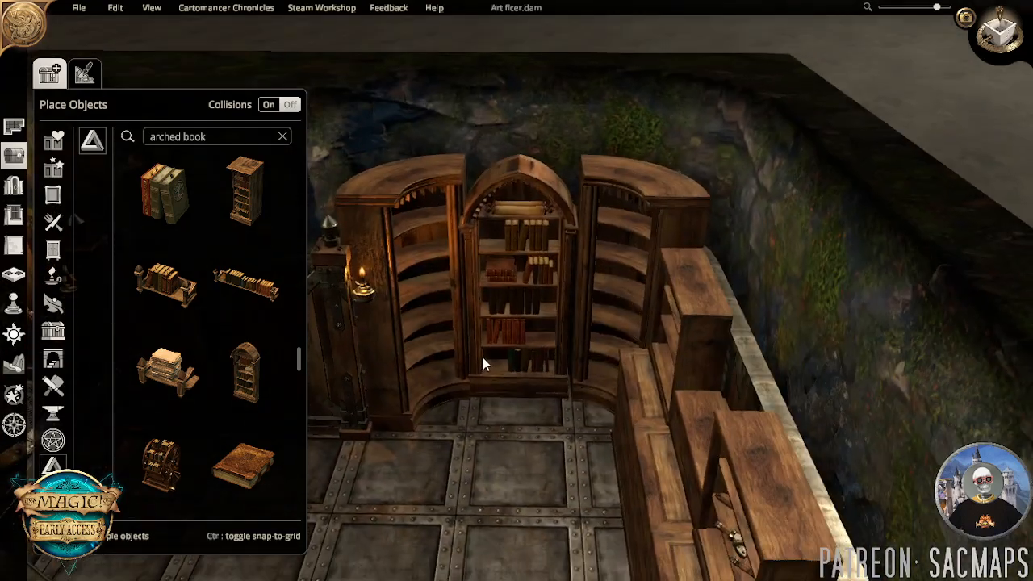
Lower the left curved bookcase to a height of -0.5 and lower the right curved bookcase as well.
click(408, 190)
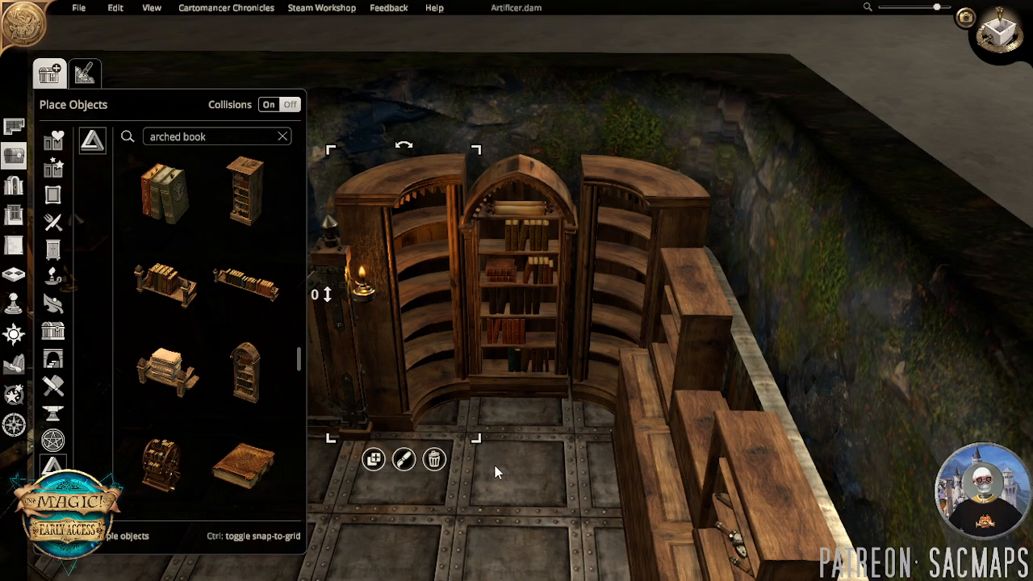
middle_drag(496, 473, 448, 371)
drag(362, 295, 369, 333)
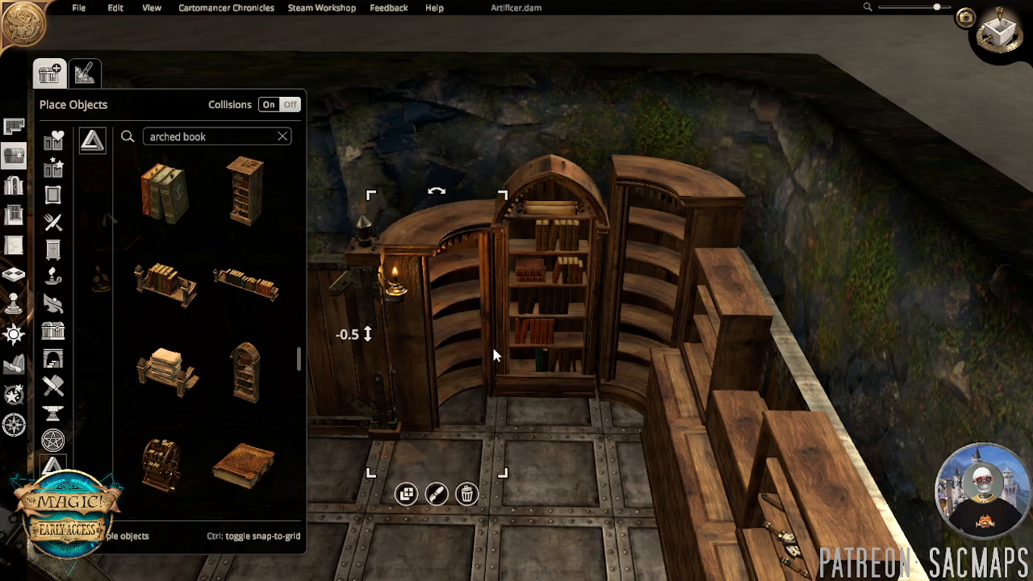
click(647, 306)
click(694, 278)
scroll(561, 343, up, 2)
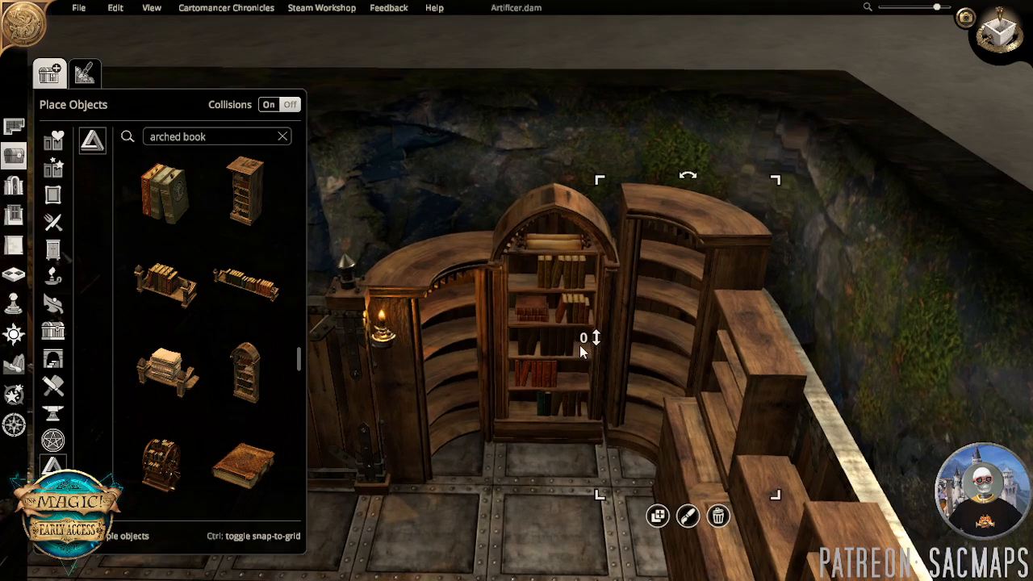
drag(599, 351, 600, 372)
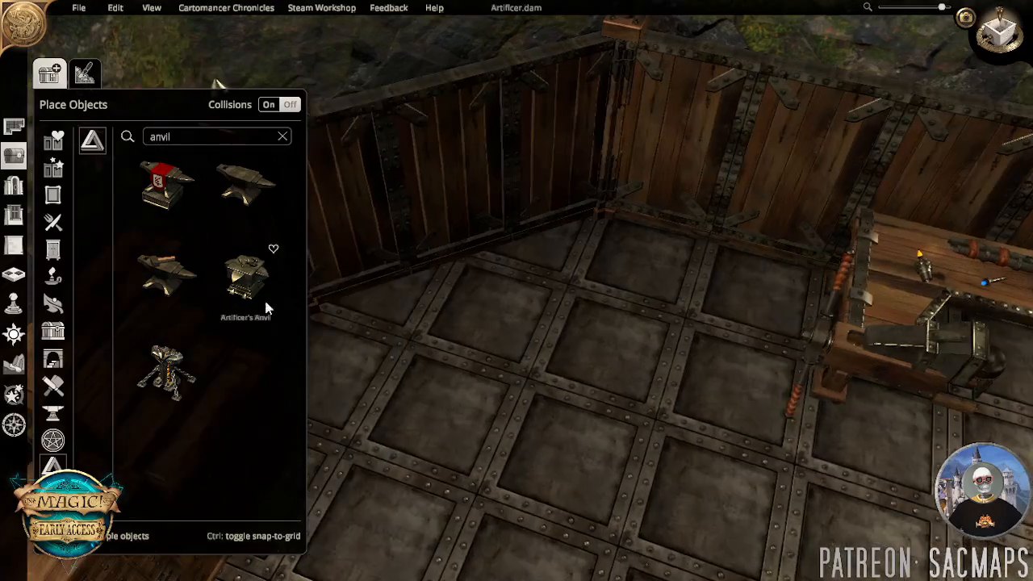
Cycle through the Artificer's Anvil variants and place the one with a curved metal plate and hammer on the floor near the wall corner.
click(258, 295)
key(Tab)
key(Tab)
key(Tab)
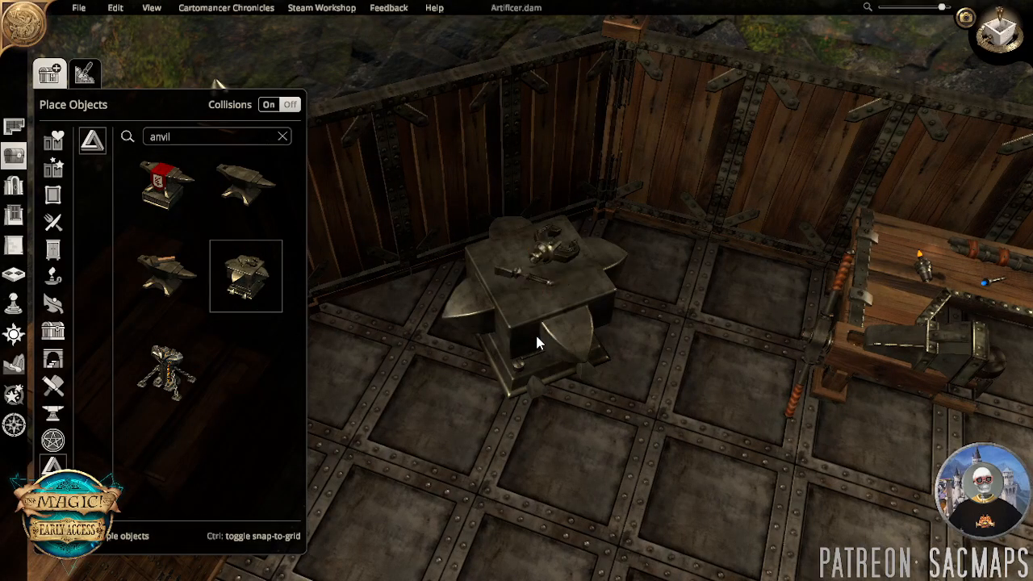
key(Tab)
key(Tab)
key(Tab)
key(Tab)
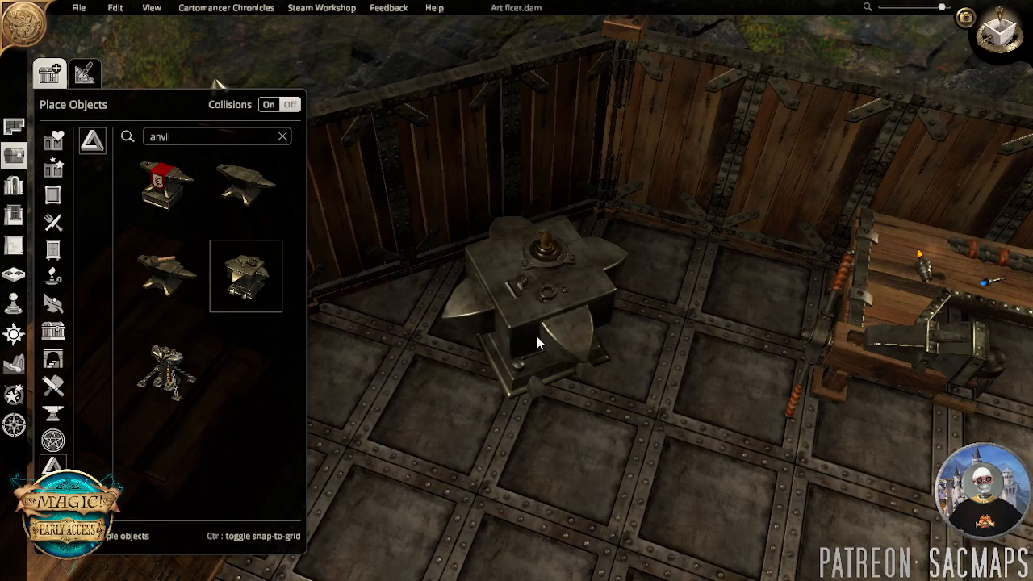
key(Tab)
key(Tab)
key(Tab)
key(Tab)
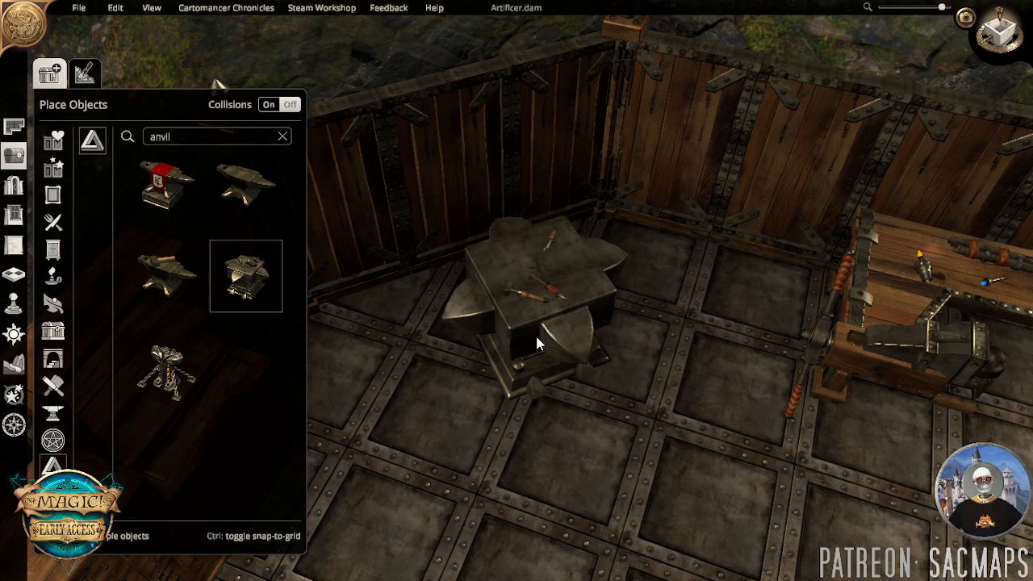
key(Tab)
key(Tab)
key(Tab)
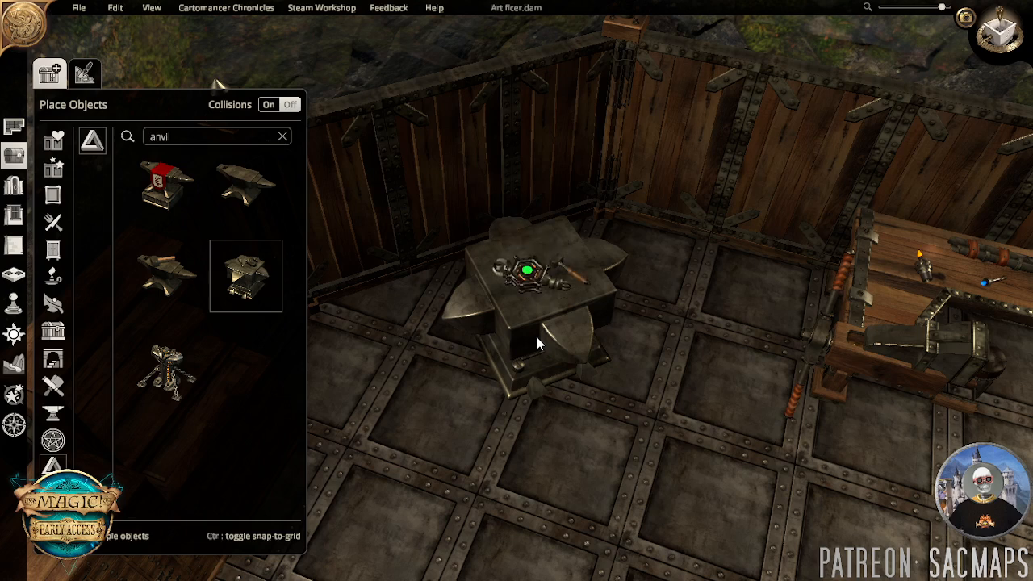
key(Tab)
key(Tab)
key(Tab)
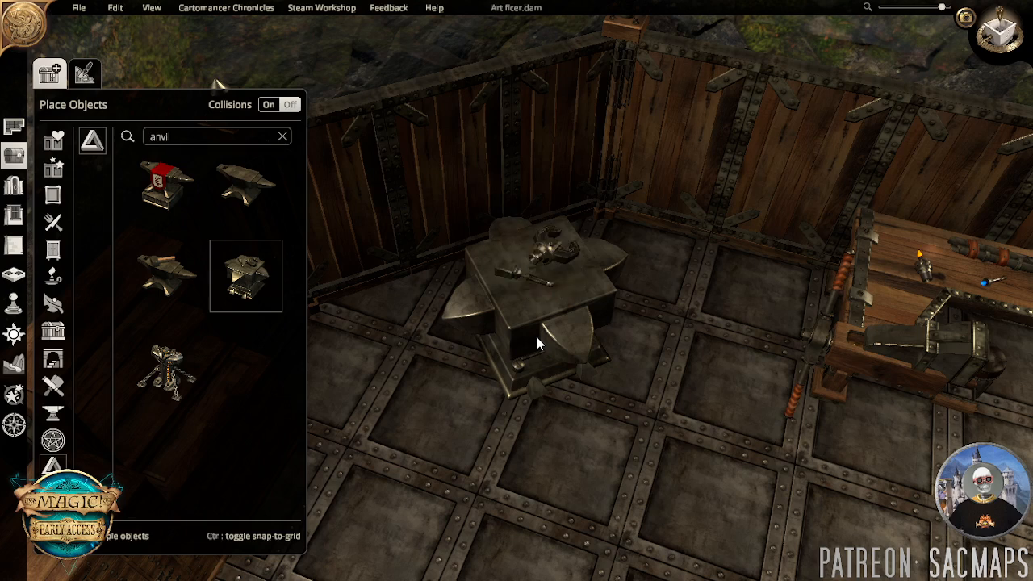
key(Tab)
key(Tab)
key(Tab)
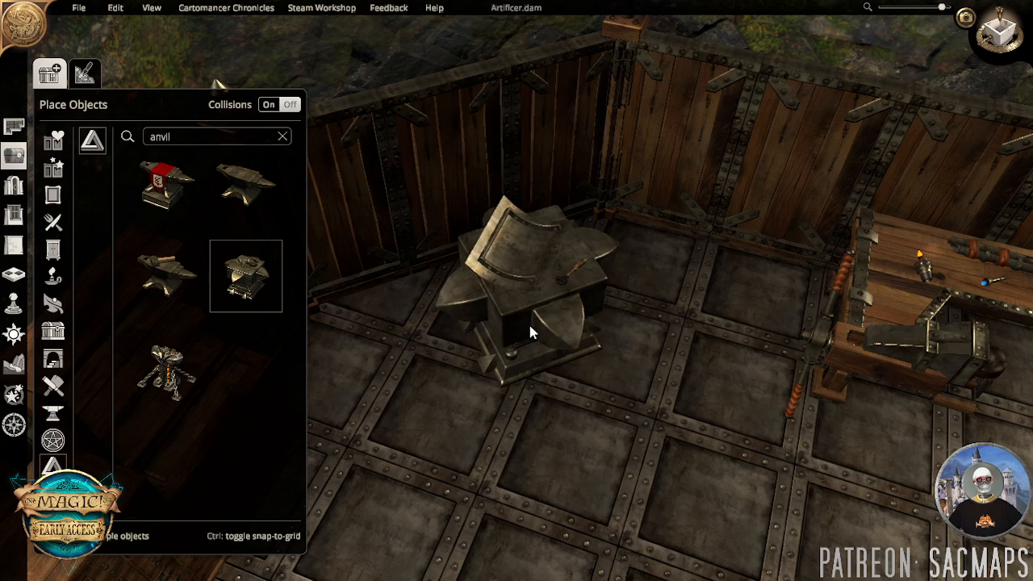
click(521, 329)
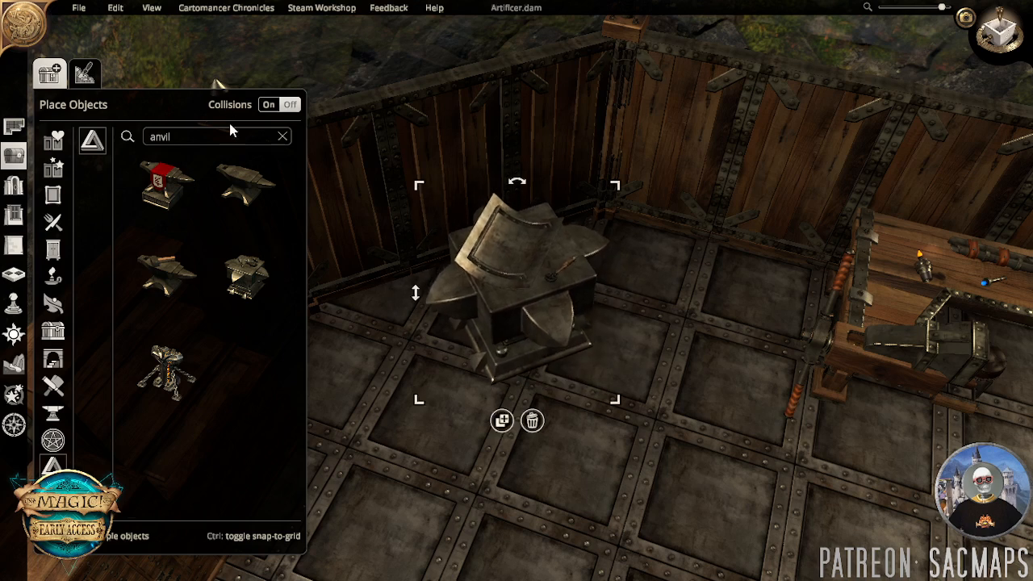
Search the objects for "mac" and place the large hammer on the anvil's curved metal plate.
text(mac)
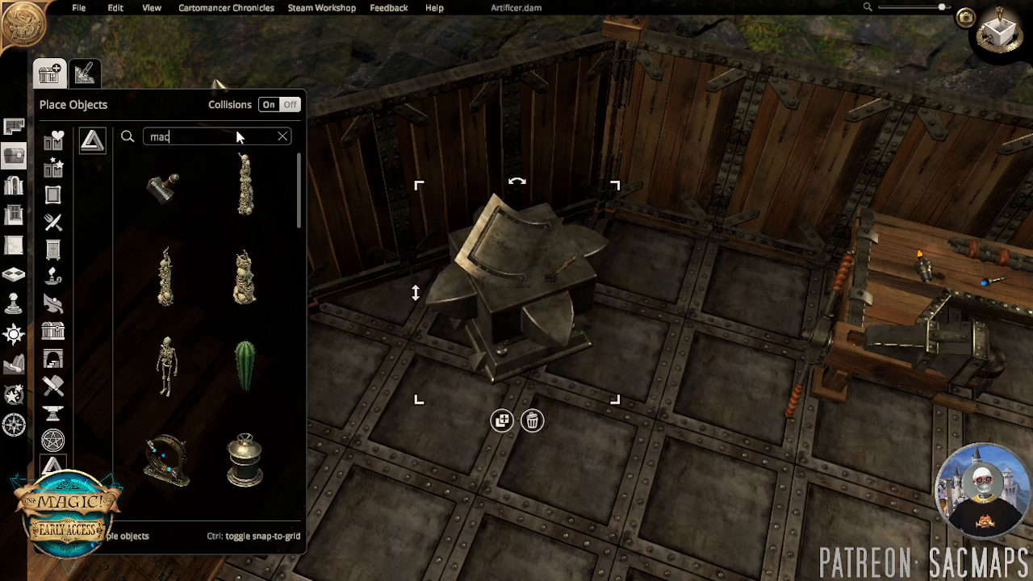
click(165, 186)
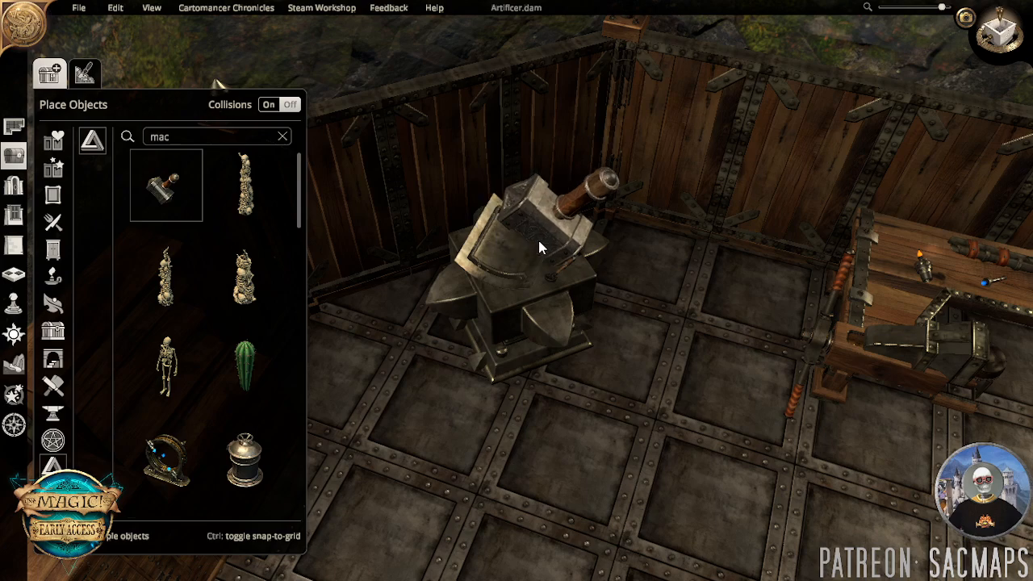
click(517, 233)
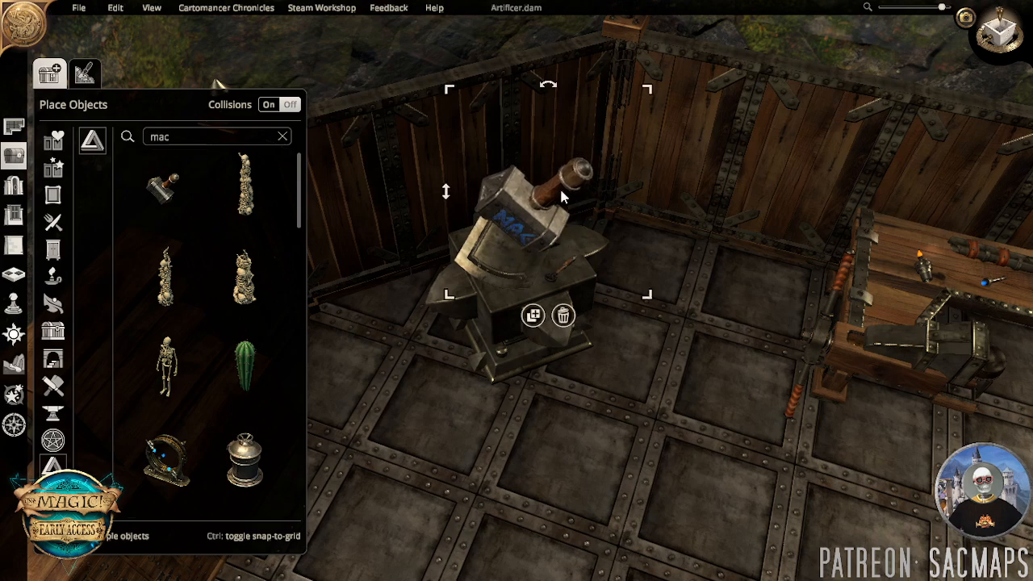
Search the objects for "pile" and place a metal scrap pile in the wall corner beside the anvil.
middle_drag(676, 449, 583, 337)
middle_drag(574, 385, 446, 273)
click(179, 136)
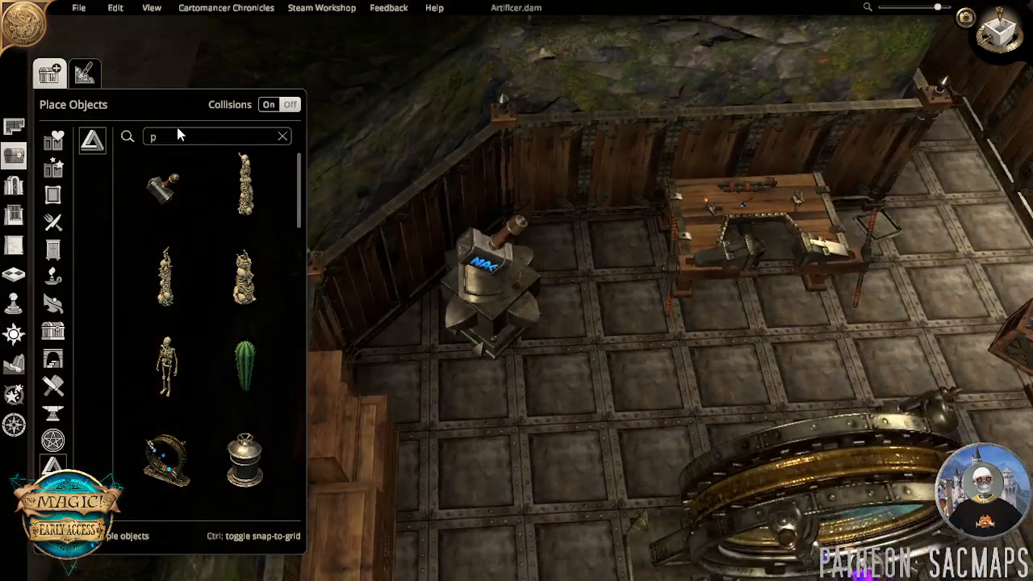
text(pile)
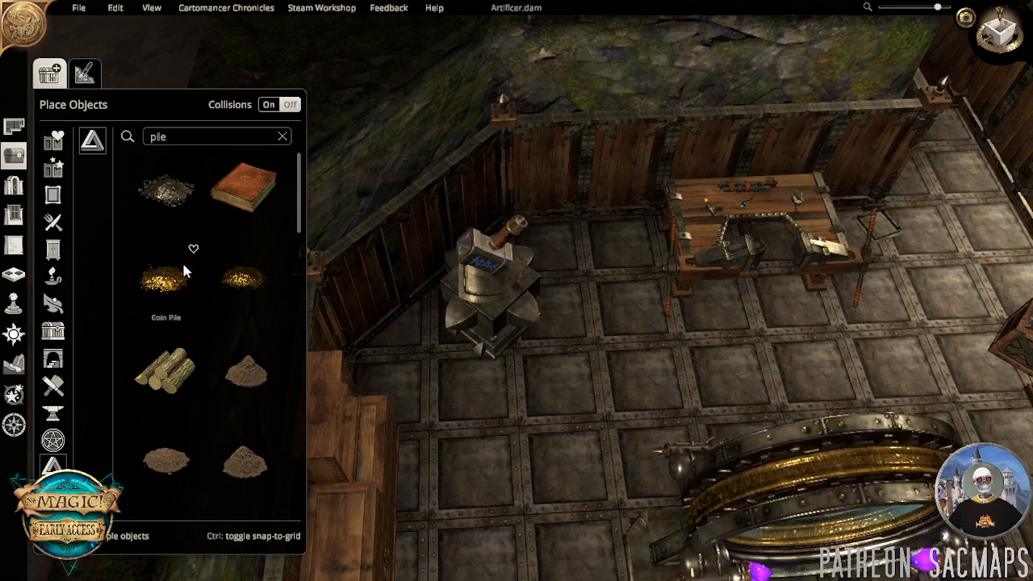
click(166, 194)
middle_drag(535, 374, 546, 258)
click(525, 252)
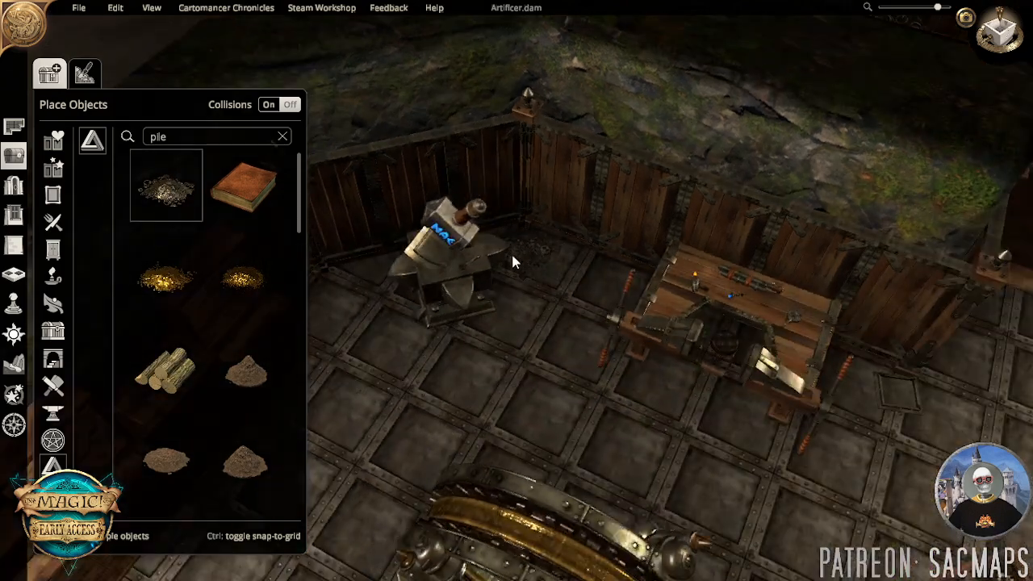
Place a Pile o' Gears and a Pile o' Gears and Bolts on the floor between the anvil and the workbench.
scroll(228, 367, down, 3)
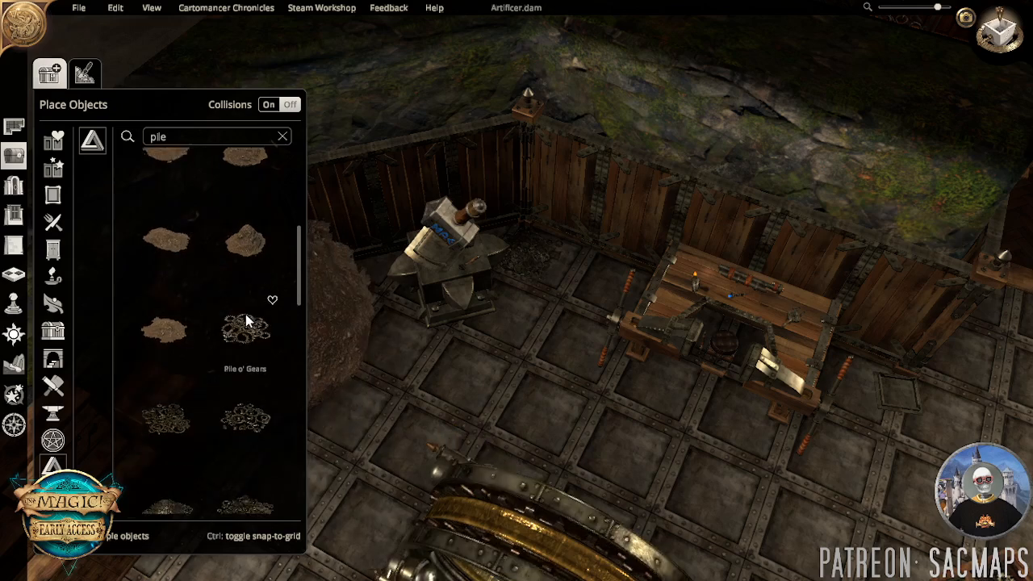
click(245, 323)
click(516, 289)
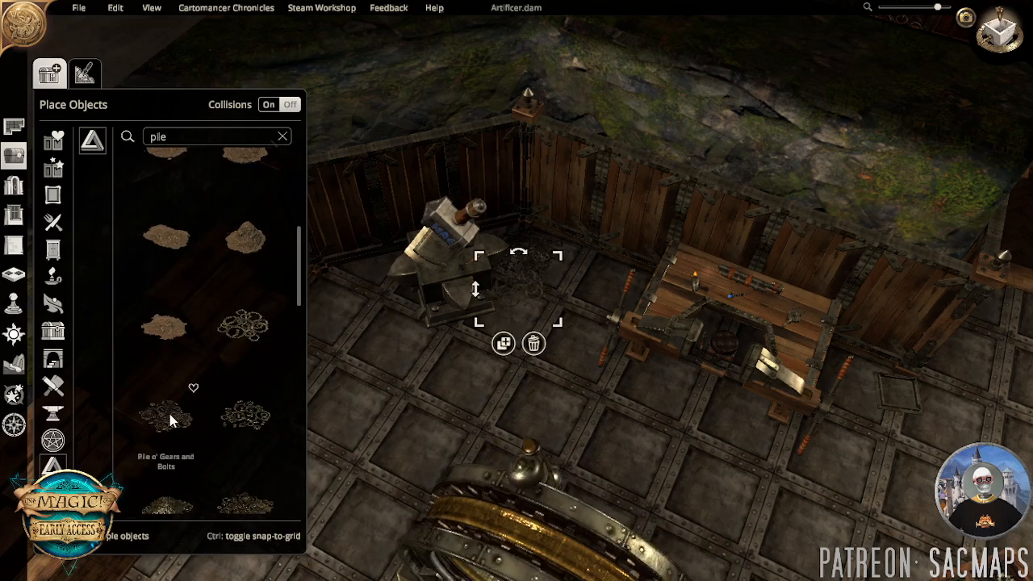
click(563, 419)
scroll(562, 419, up, 3)
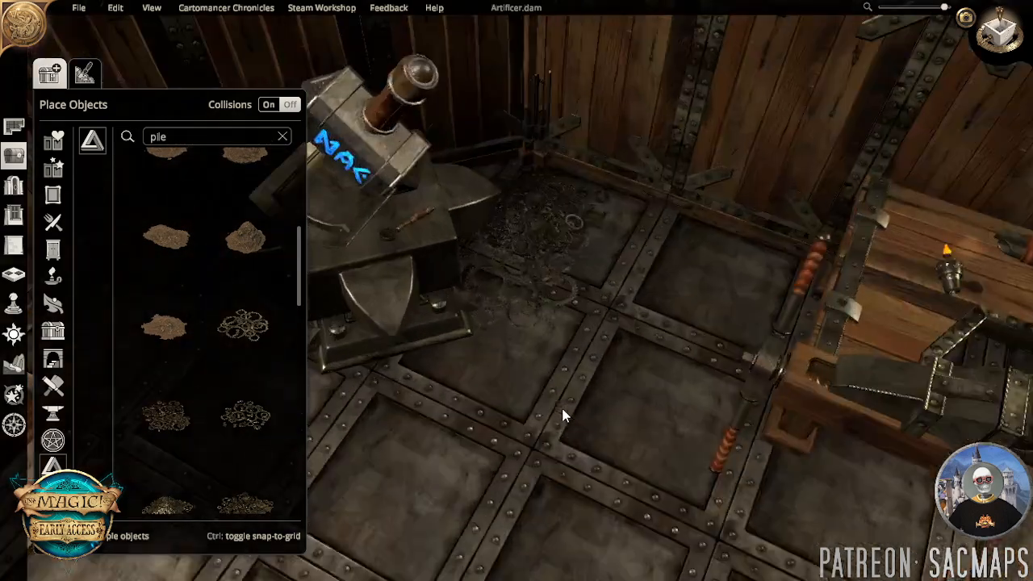
click(605, 258)
Place the tall scrap heap against the wall beside the workbench and a flatter scrap pile in front of it.
click(179, 507)
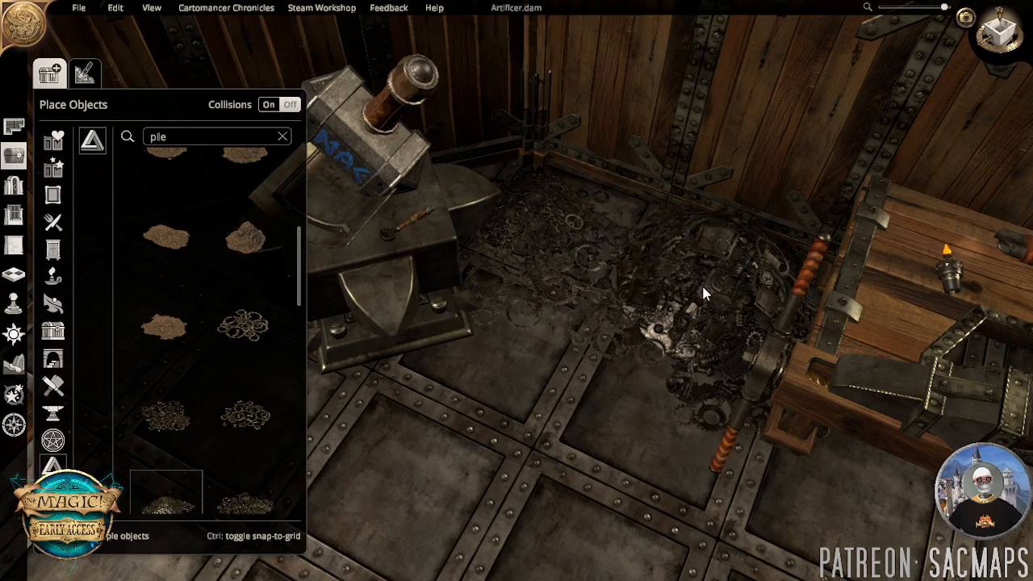
click(708, 257)
click(247, 488)
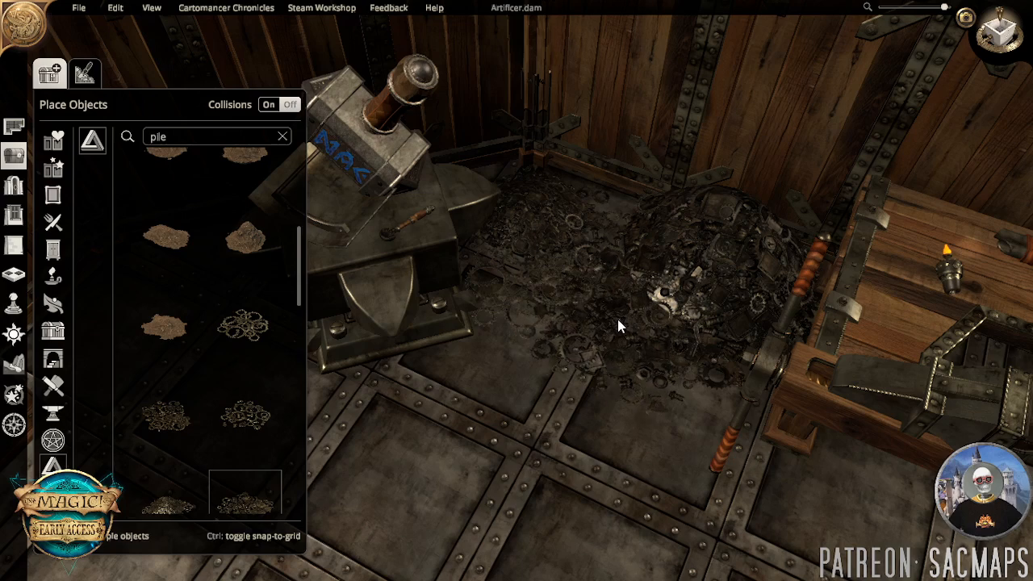
key(a)
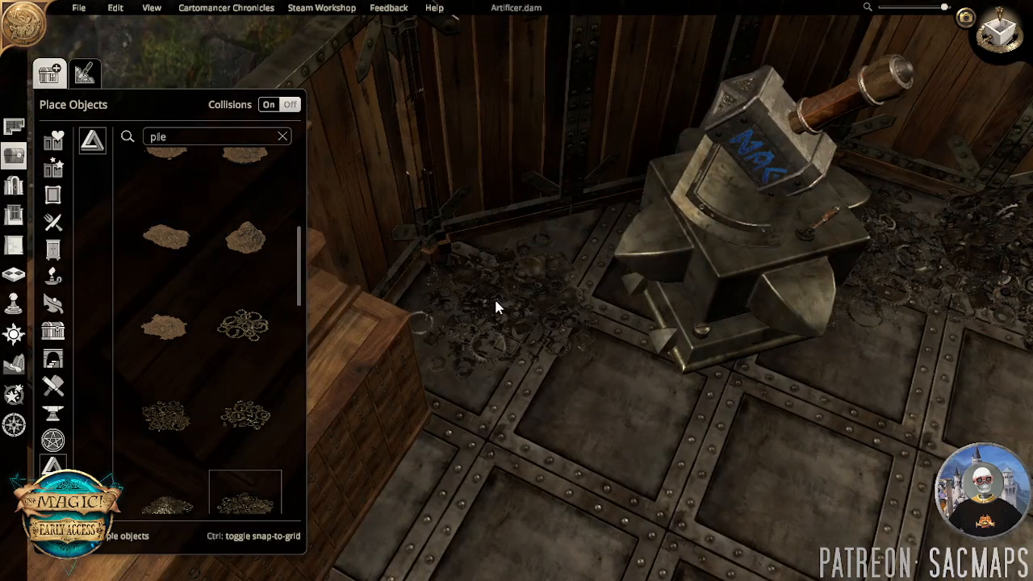
key(d)
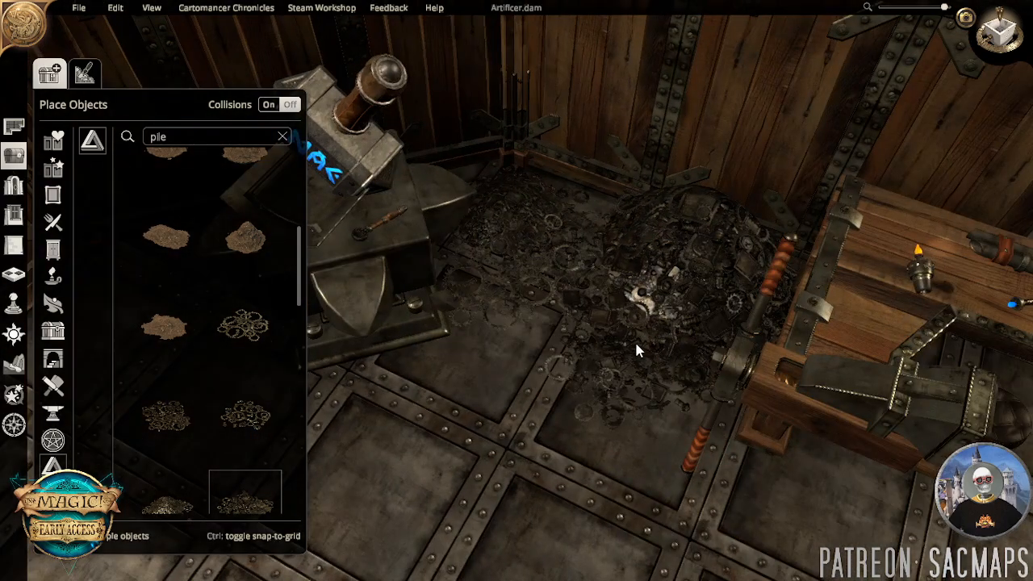
click(652, 340)
Fill the wall corner behind the anvil with another pile of gears, next to the tall scrap heap.
middle_drag(544, 448, 652, 476)
scroll(644, 365, down, 3)
key(w)
scroll(231, 250, down, 2)
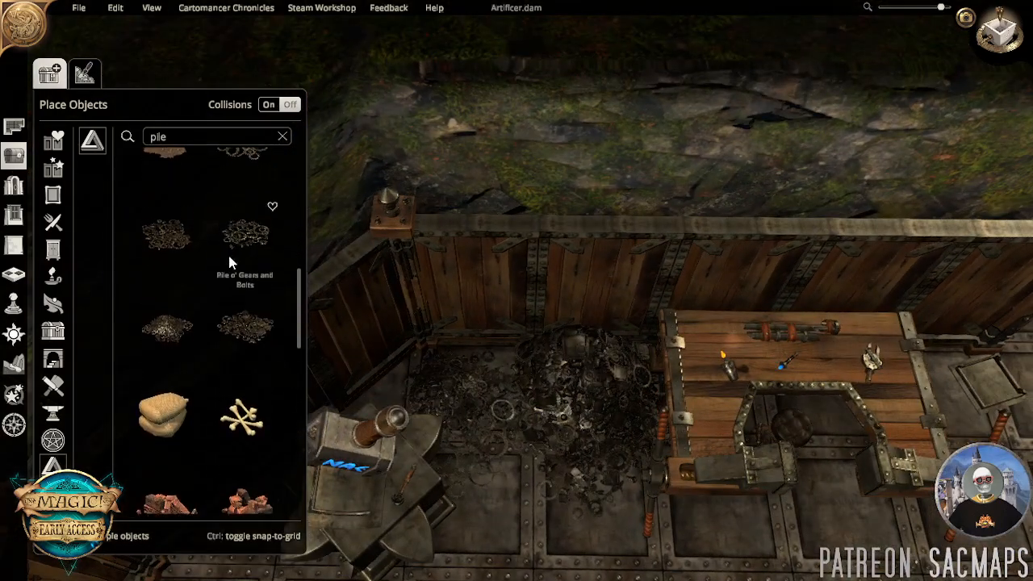
click(166, 316)
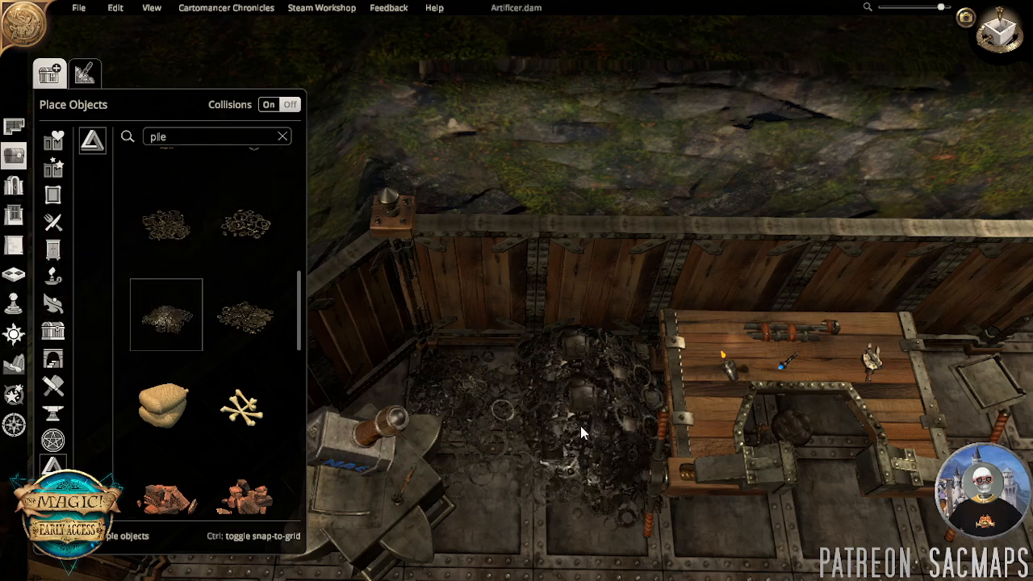
right_click(498, 397)
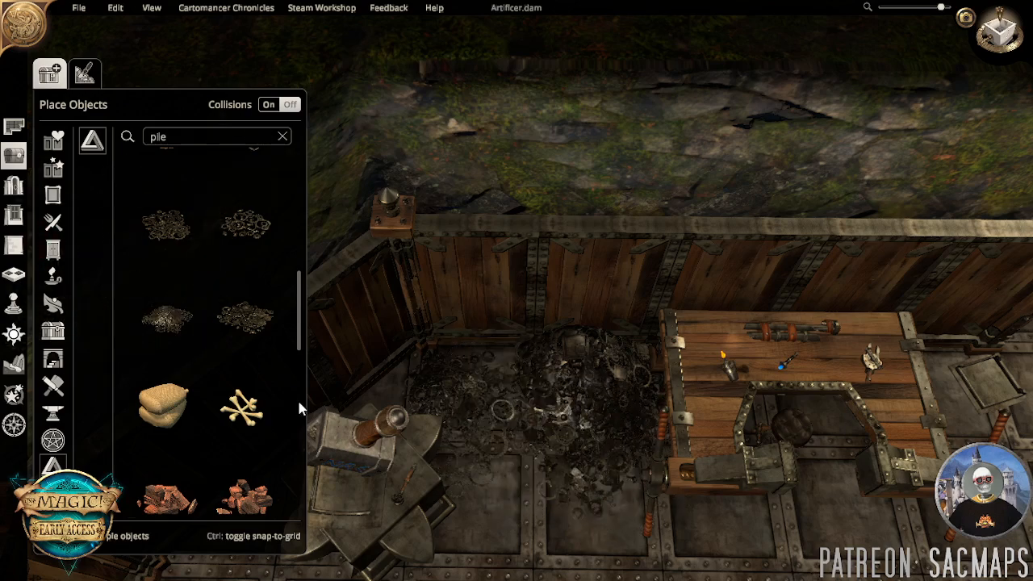
click(493, 366)
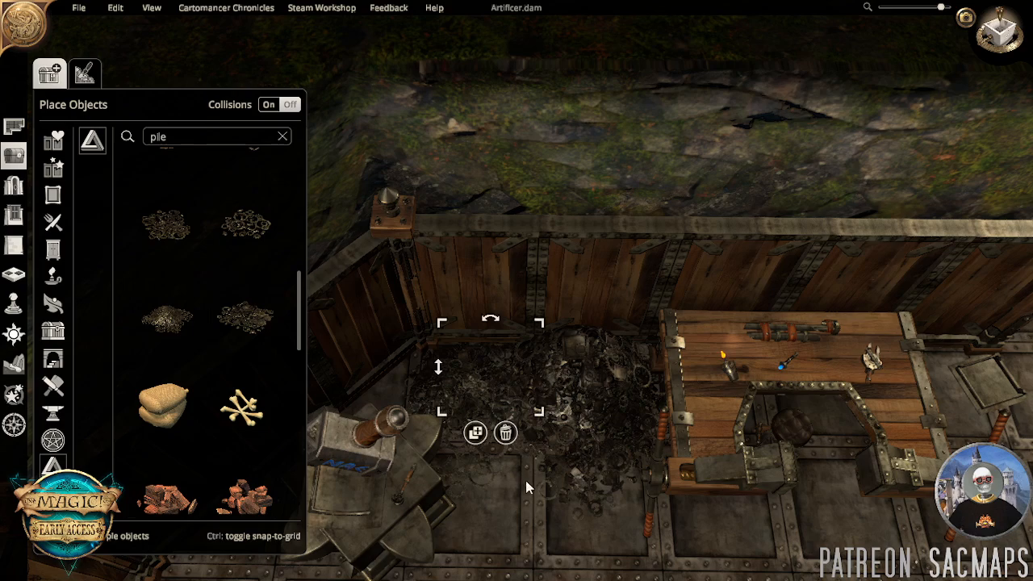
Search the objects for "sledg" and place the ornate metal-headed sledgehammer on the floor in front of the workbench.
right_drag(549, 542, 509, 452)
middle_drag(509, 452, 418, 486)
middle_drag(533, 424, 651, 286)
scroll(565, 363, down, 3)
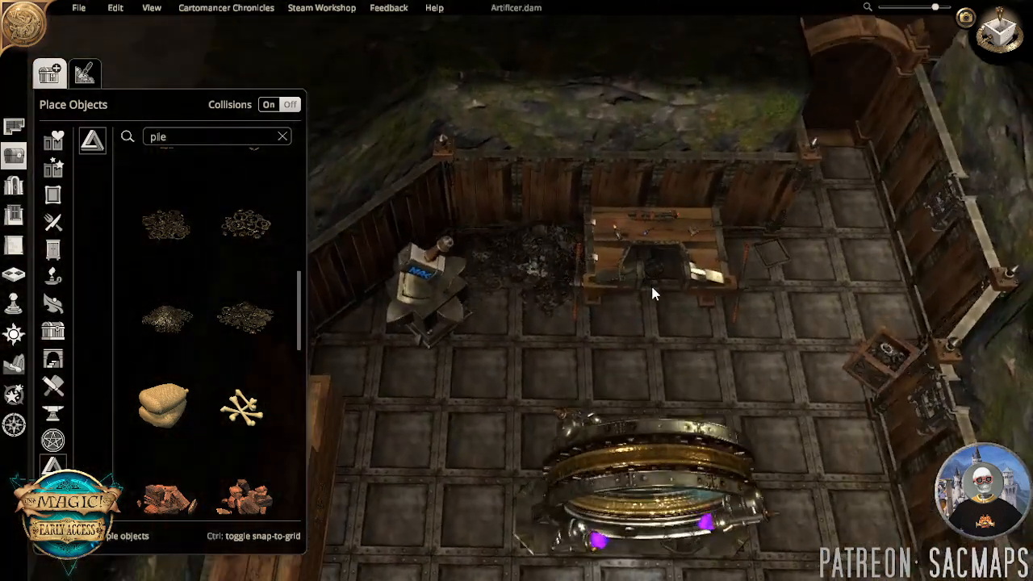
right_drag(767, 310, 642, 369)
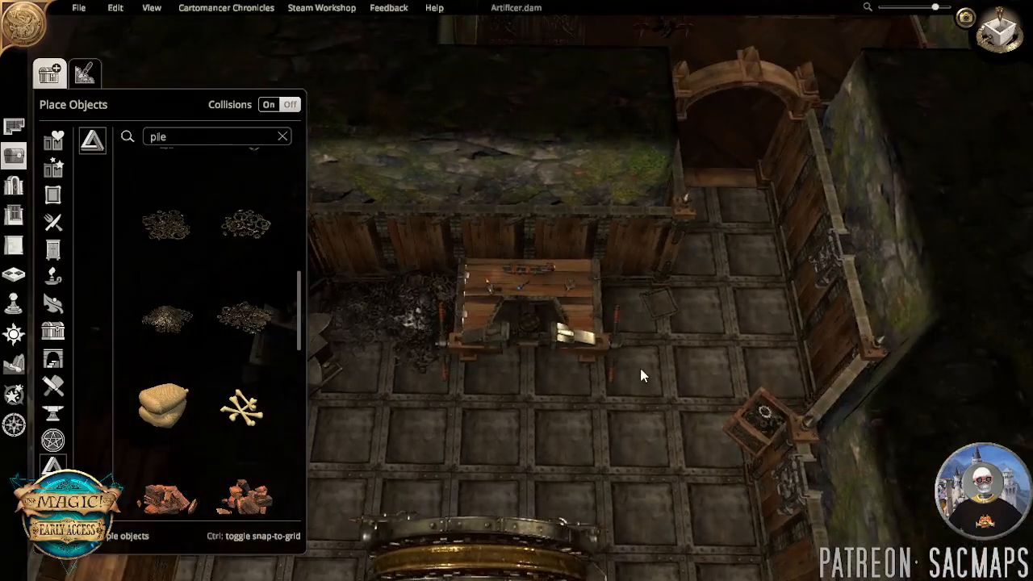
click(196, 135)
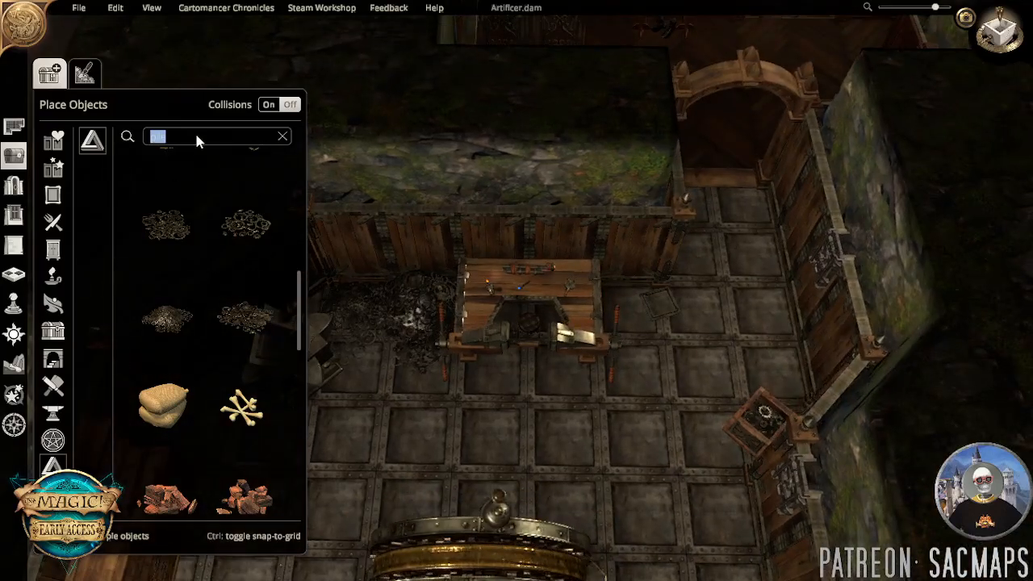
text(sledg)
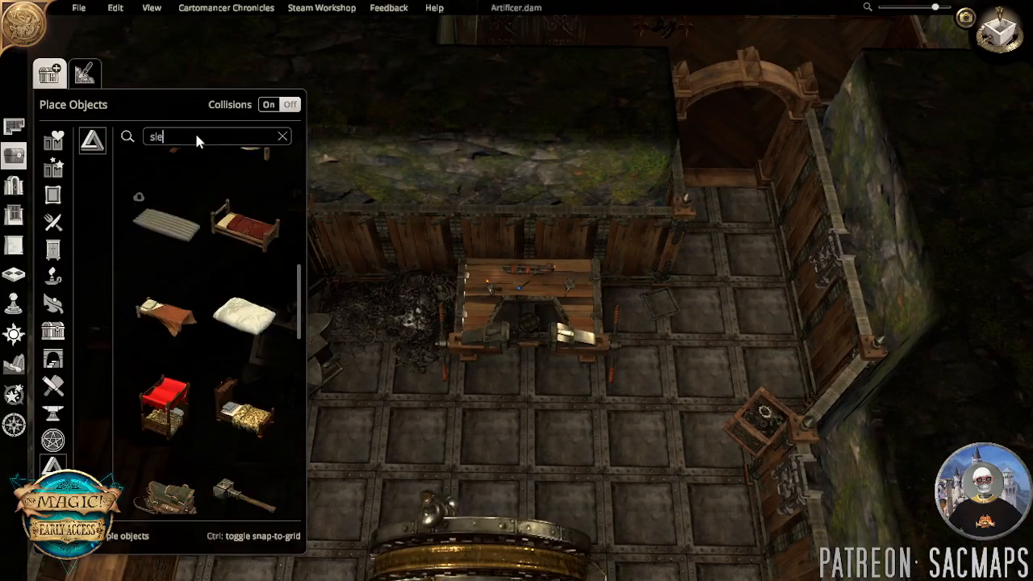
click(159, 192)
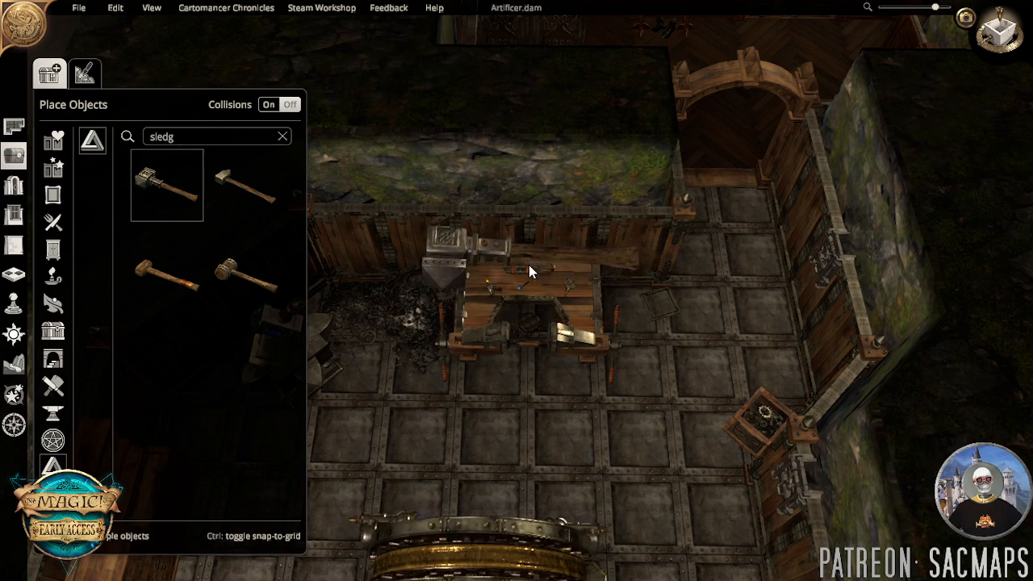
click(511, 438)
Search the objects for "hook" and "hang", and place two wooden hook racks side by side on the wall behind the workbench.
double_click(185, 133)
text(hook)
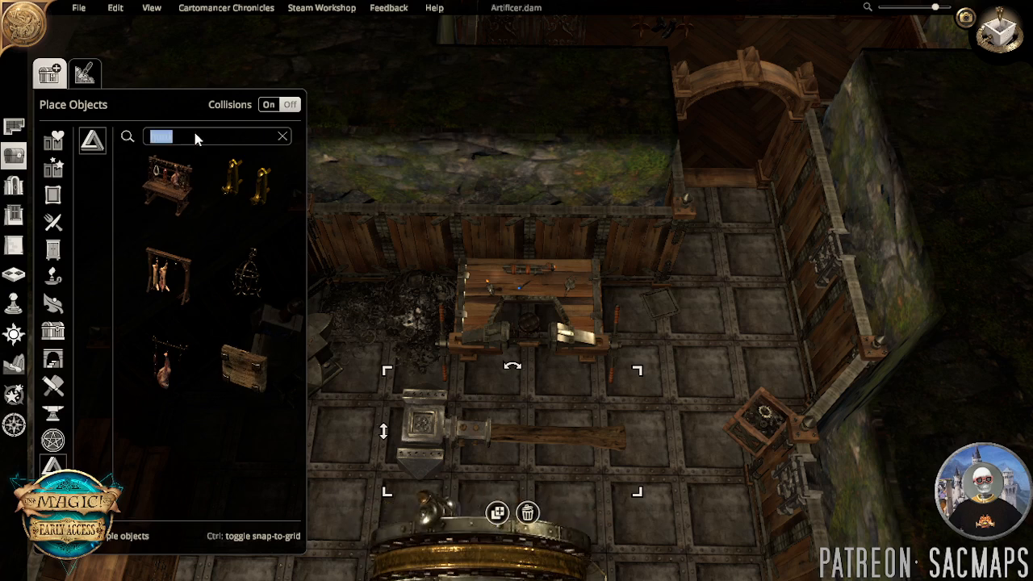
text(hang)
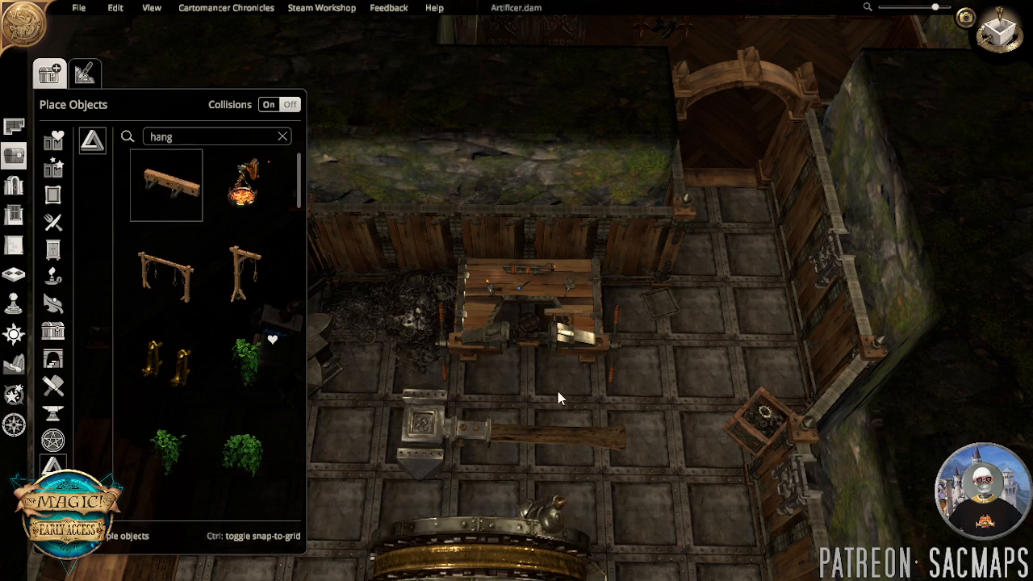
click(511, 324)
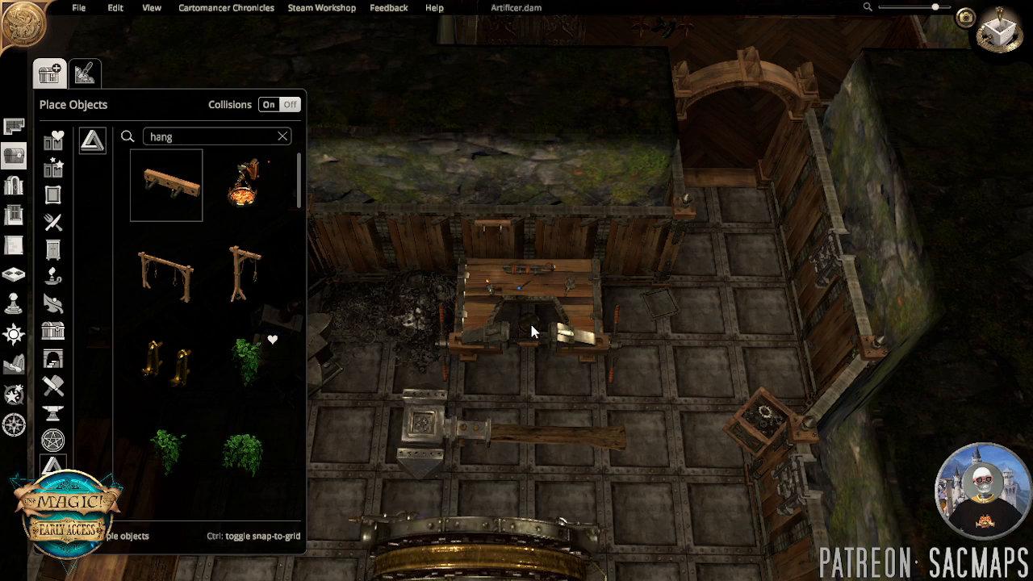
click(571, 327)
right_click(623, 373)
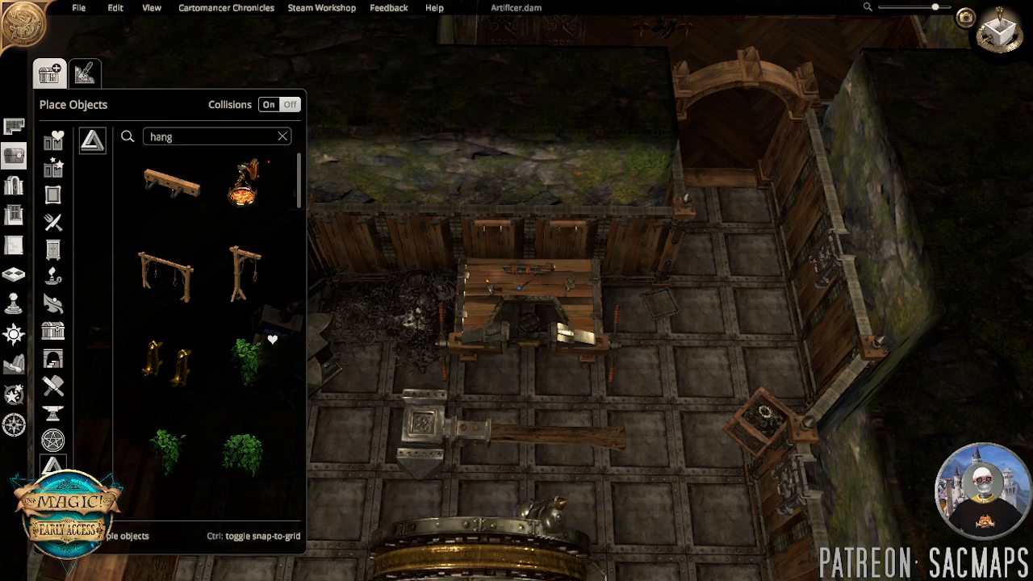
Shrink the sledgehammer and move it onto the workbench.
click(517, 434)
drag(629, 476, 565, 452)
drag(529, 434, 544, 273)
Shrink the sledgehammer further and raise it to a height of 1.6 near the left hook rack.
right_drag(593, 436, 594, 461)
scroll(594, 459, up, 5)
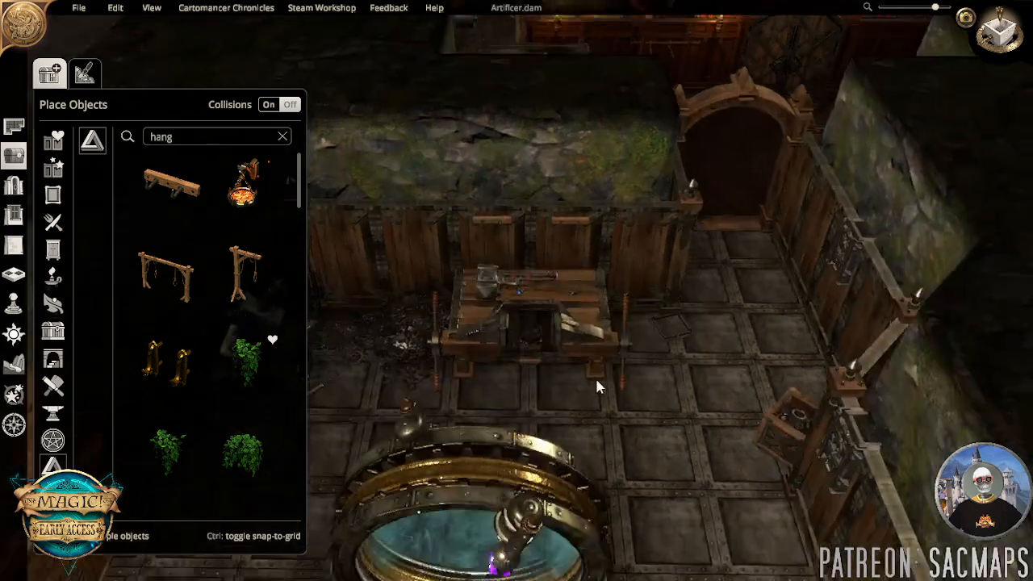
scroll(584, 456, up, 4)
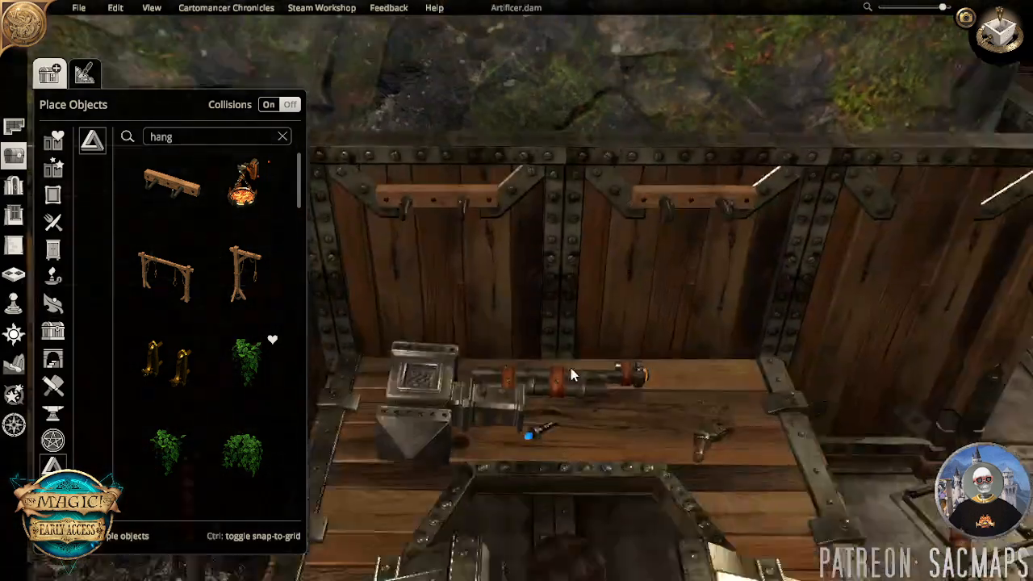
drag(784, 386, 682, 332)
drag(523, 322, 371, 317)
right_drag(372, 313, 533, 423)
drag(442, 397, 425, 338)
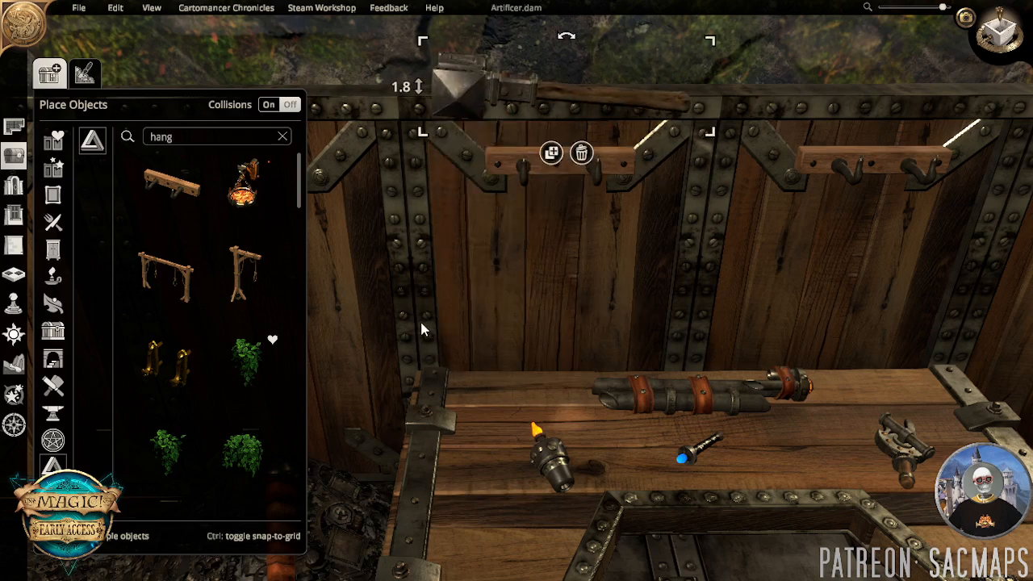
right_drag(576, 408, 513, 455)
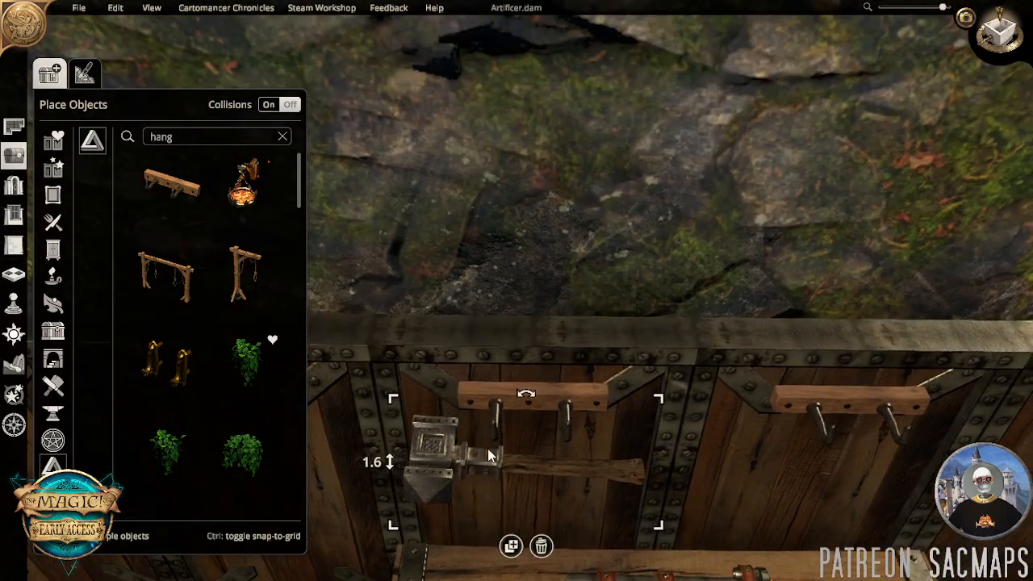
Position the sledgehammer against the left hook rack so its handle rests across the hooks.
drag(446, 451, 447, 389)
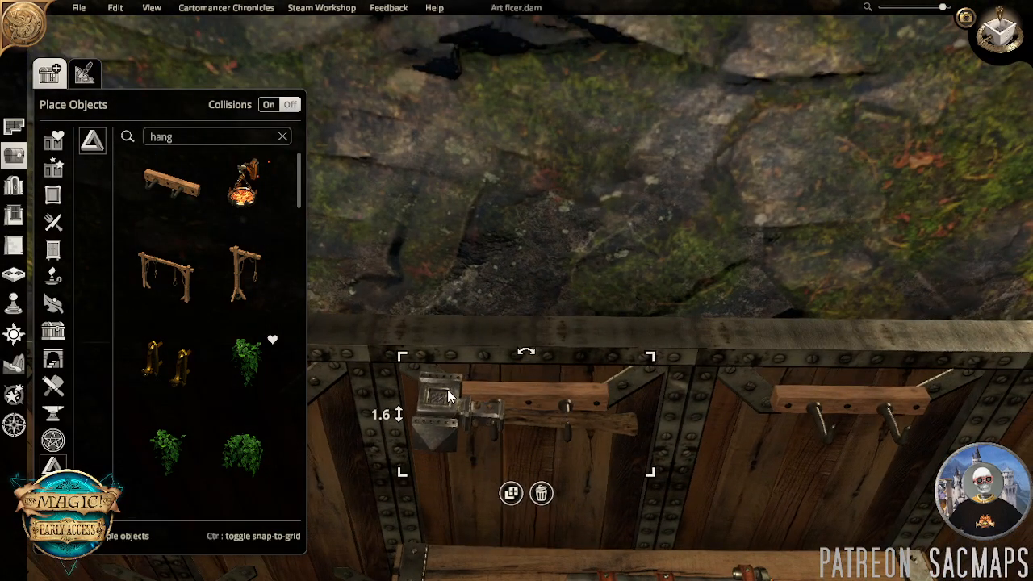
right_drag(447, 389, 594, 271)
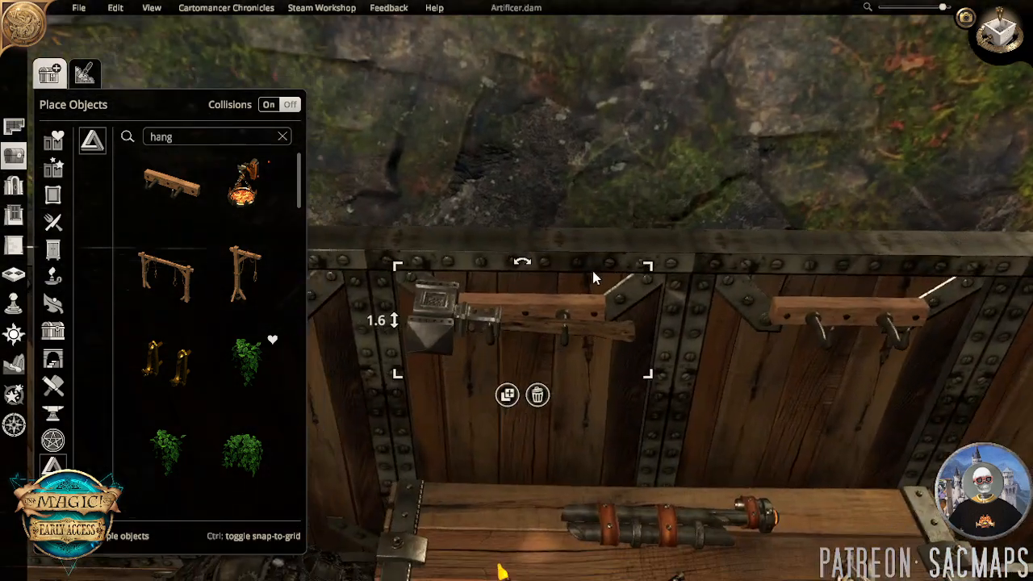
drag(450, 320, 473, 321)
click(522, 175)
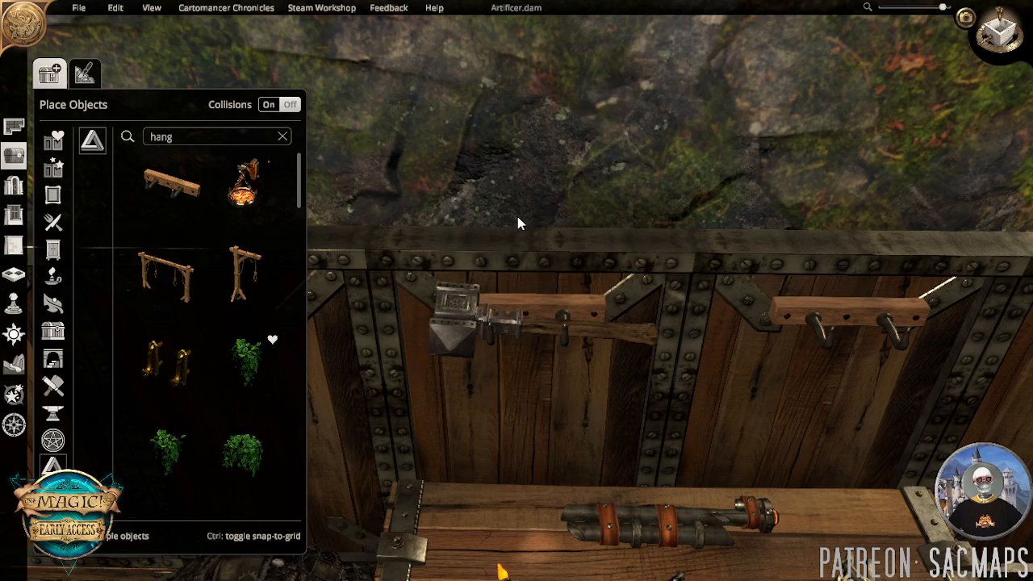
Search the objects for "rod", place the wooden rod on the workbench and shrink it.
key(s)
key(d)
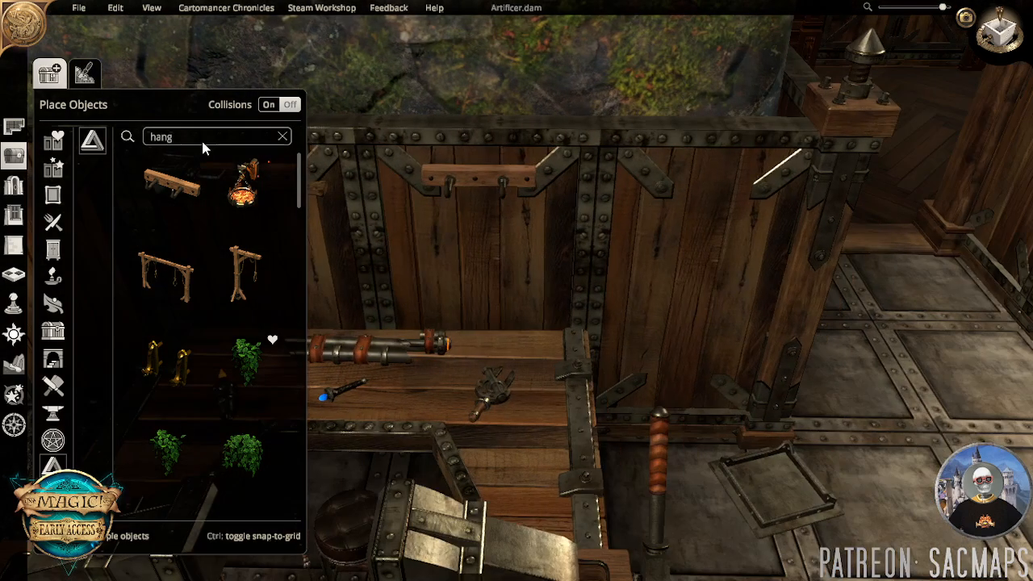
double_click(201, 139)
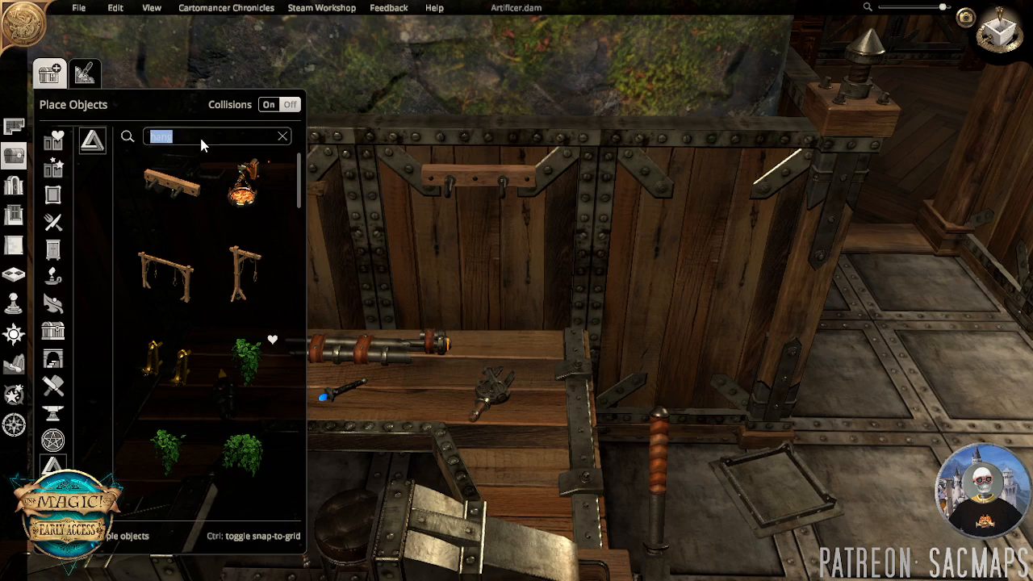
text(rod)
drag(186, 277, 488, 426)
drag(741, 449, 591, 379)
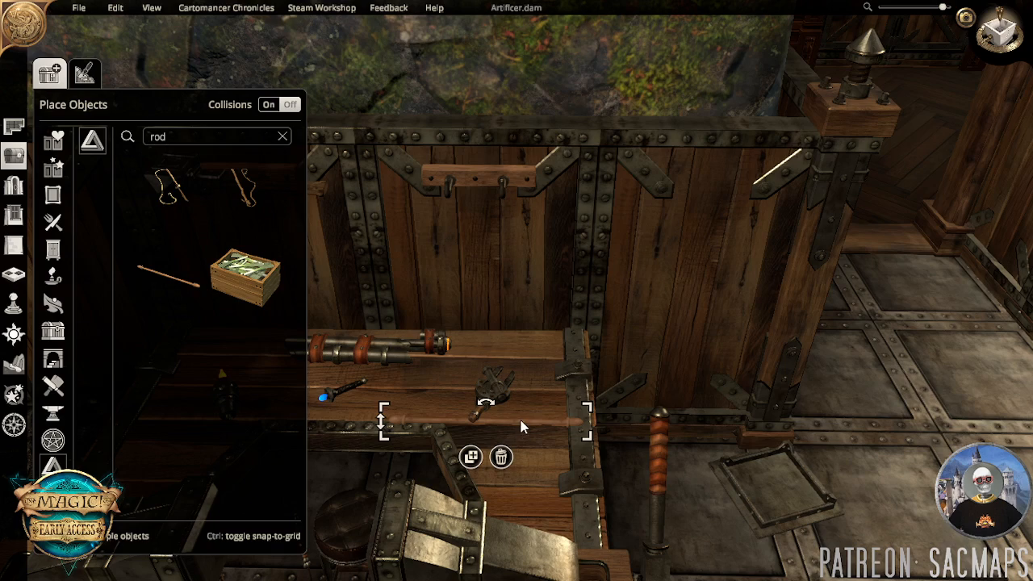
Move the rod to the wall behind the workbench and rest it across the right hook rack's hooks at a height of 1.6.
drag(522, 427, 553, 337)
drag(414, 349, 403, 290)
scroll(585, 359, up, 3)
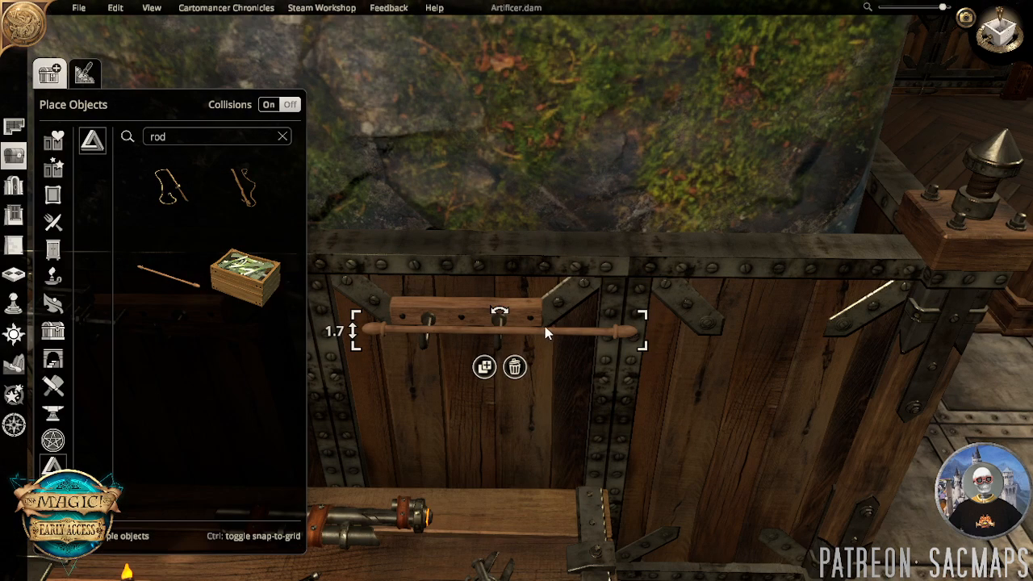
drag(548, 332, 528, 321)
drag(338, 317, 346, 329)
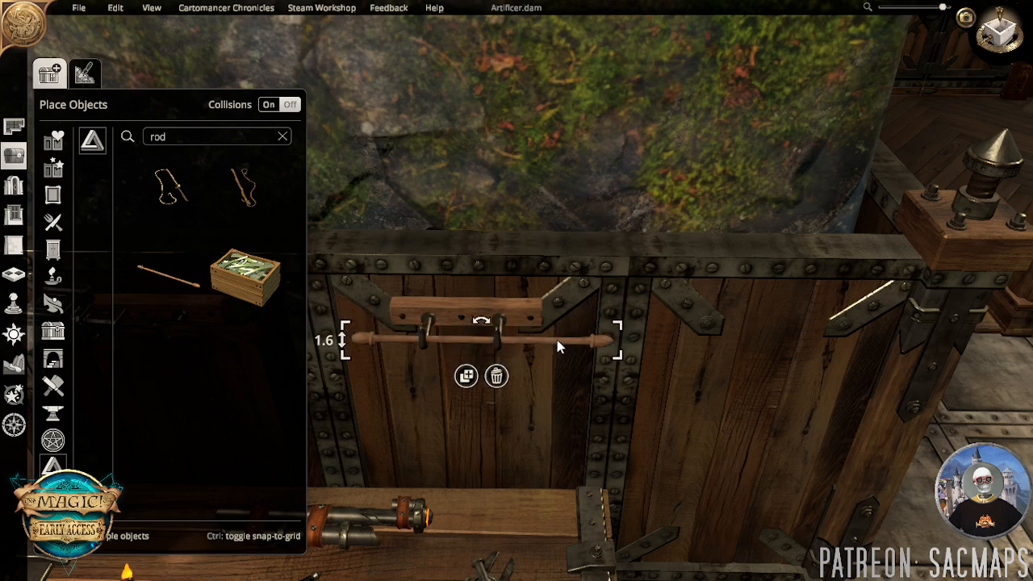
drag(553, 340, 551, 334)
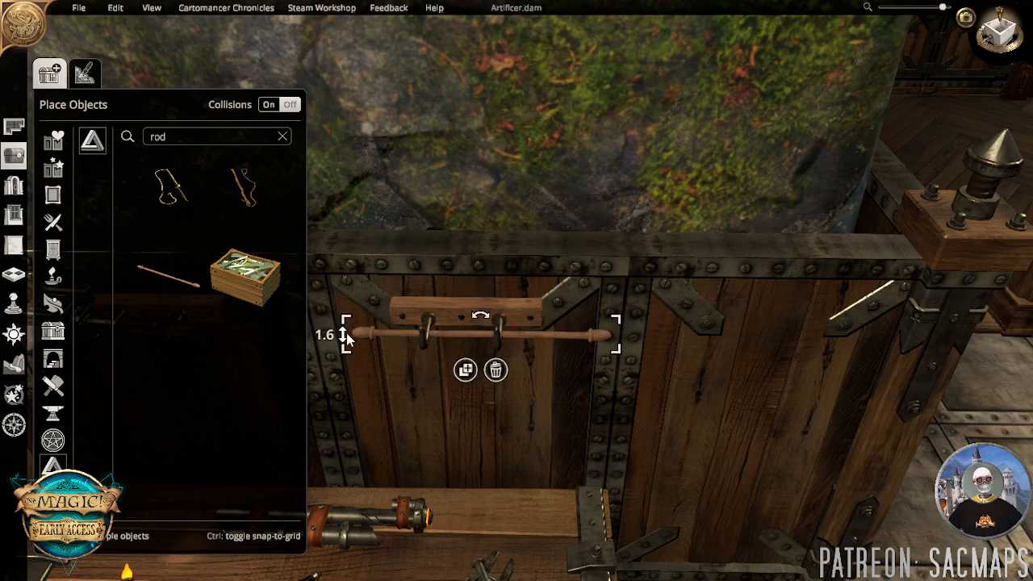
drag(342, 335, 341, 331)
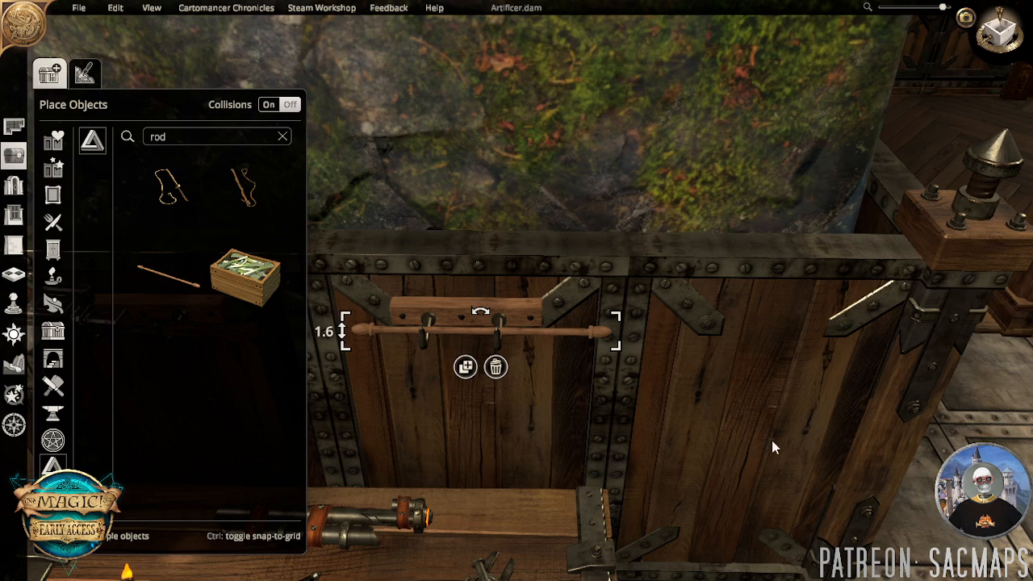
Search the objects for "bag", place the leather backpack on the workbench and shrink it.
key(s)
click(233, 137)
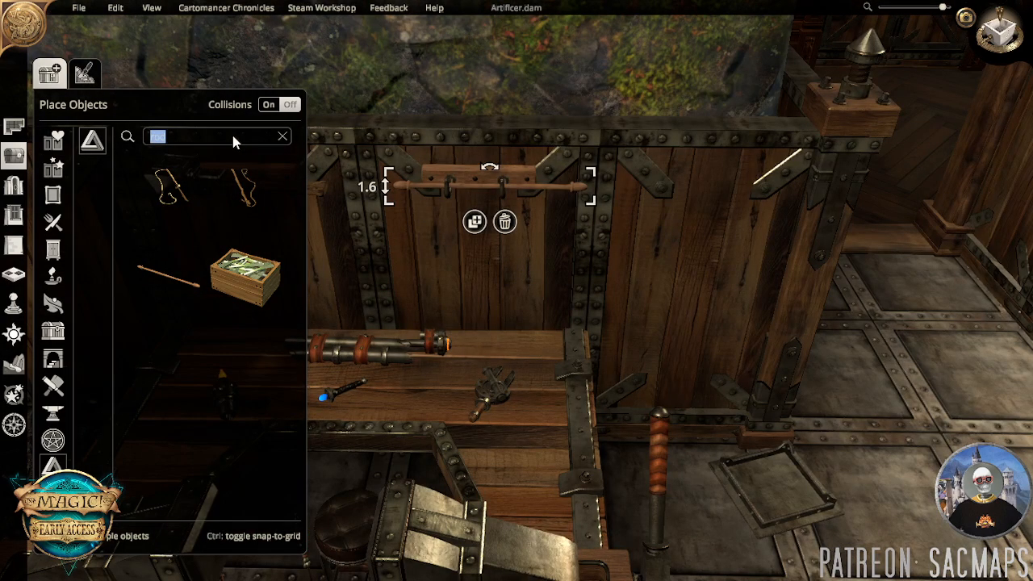
text(bag)
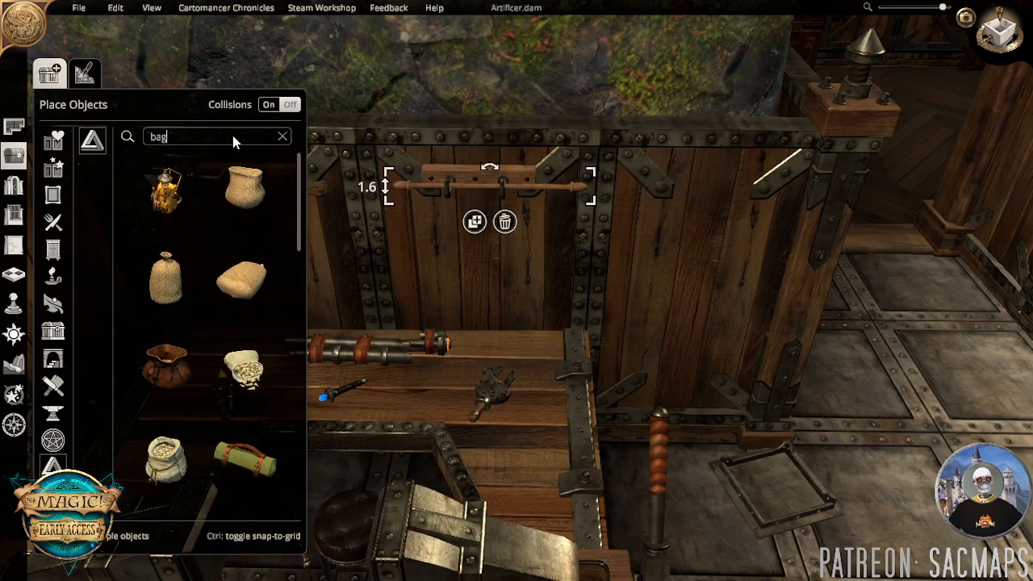
scroll(262, 267, down, 8)
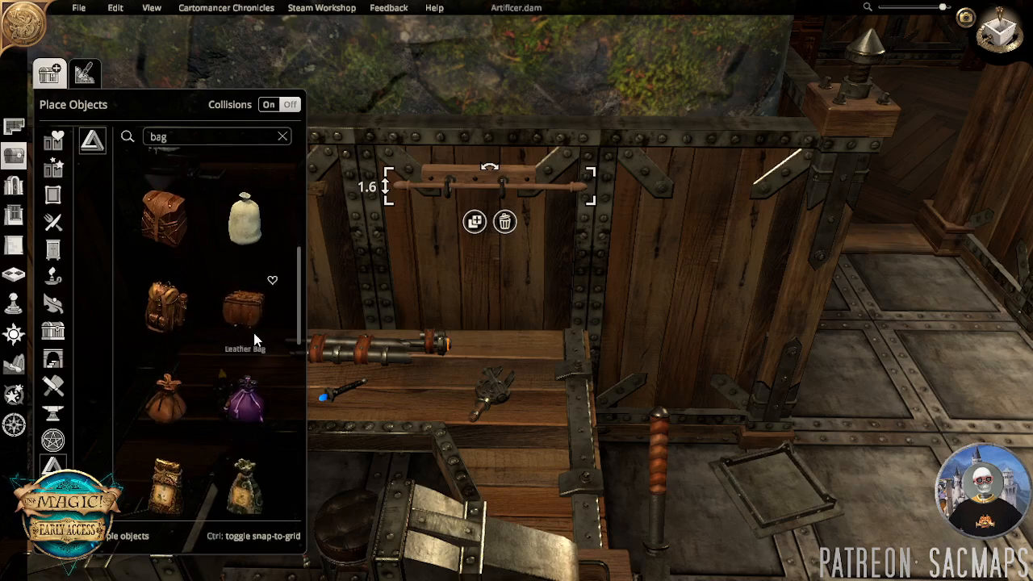
click(186, 327)
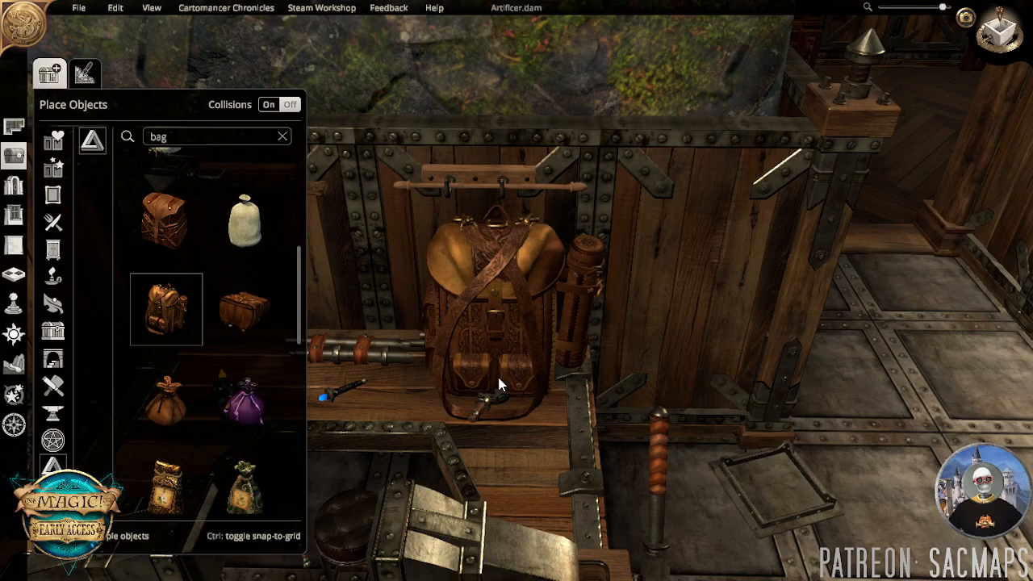
drag(625, 420, 598, 388)
Try hanging the backpack below the hook rack that holds the rod, at a height of 1.
right_drag(502, 311, 510, 480)
drag(510, 485, 520, 401)
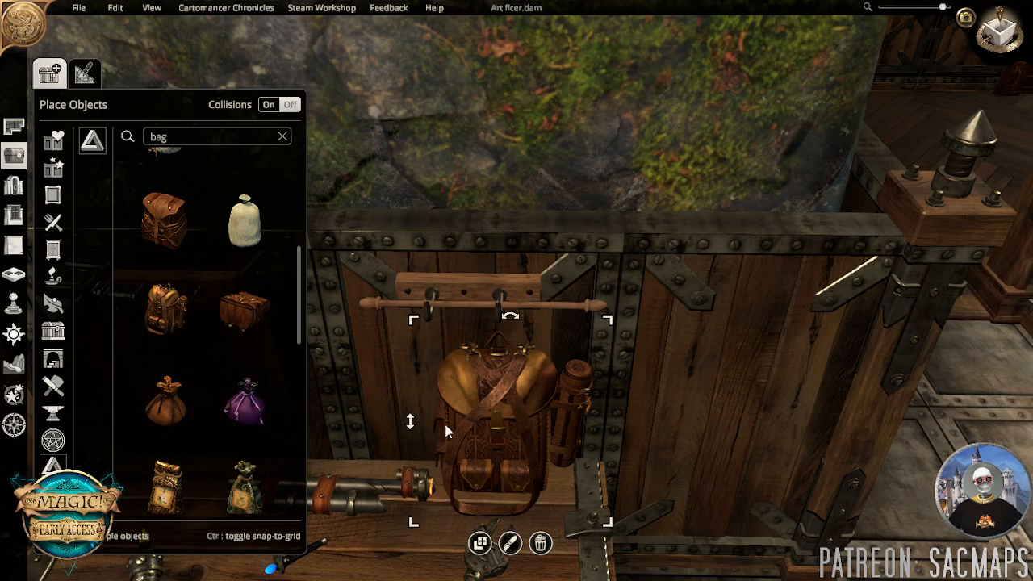
drag(412, 424, 415, 398)
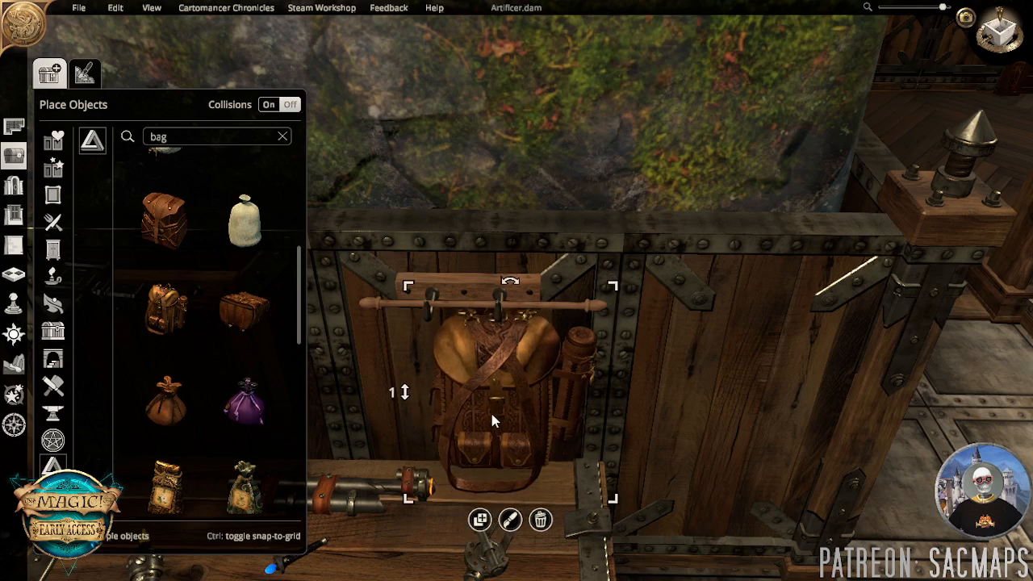
drag(491, 424, 493, 430)
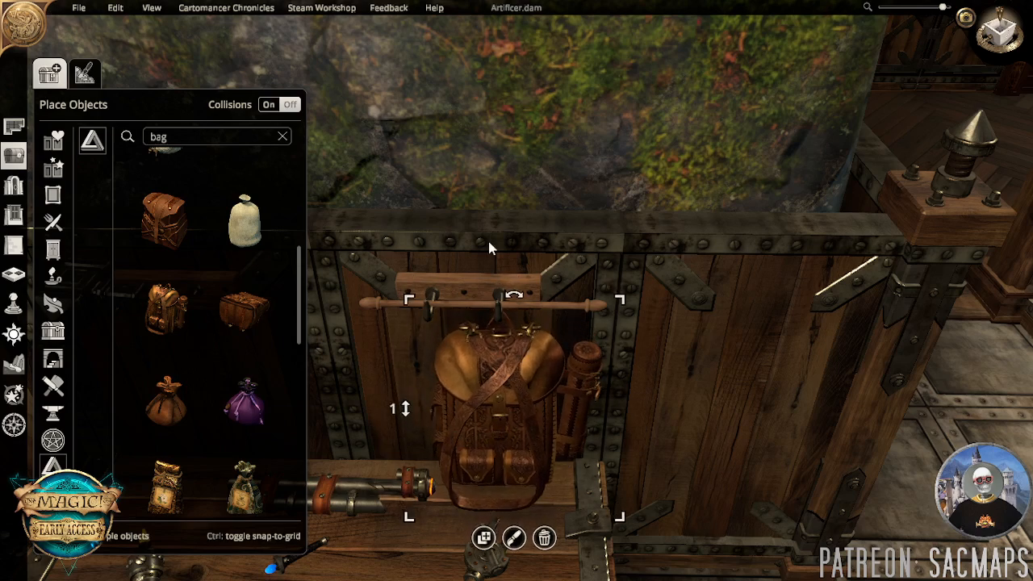
Place a third hook rack on the wall panel beside the workbench and lower it to a height of -0.3.
scroll(484, 234, down, 2)
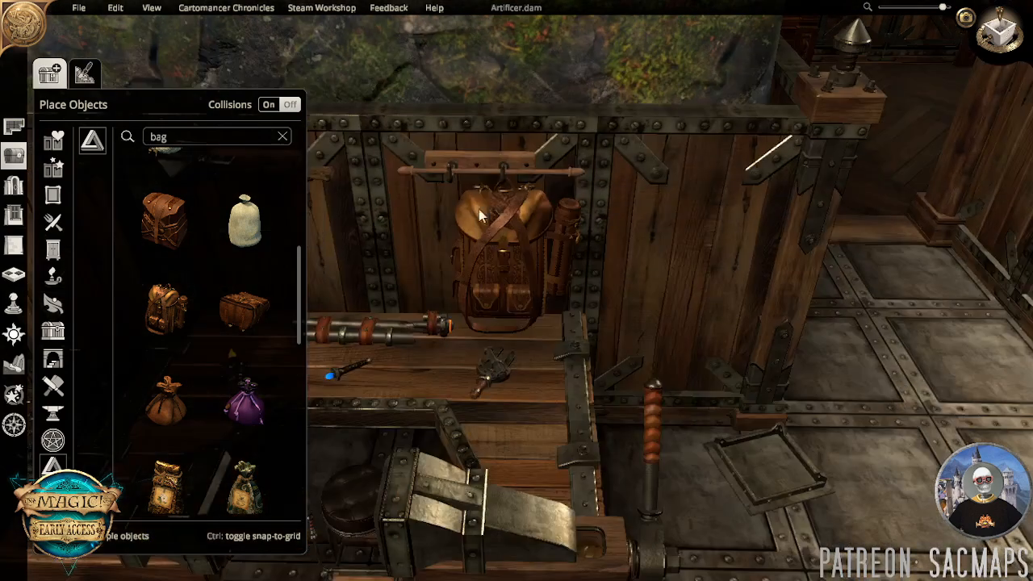
key(d)
key(ctrl+v)
click(508, 166)
drag(431, 171, 434, 246)
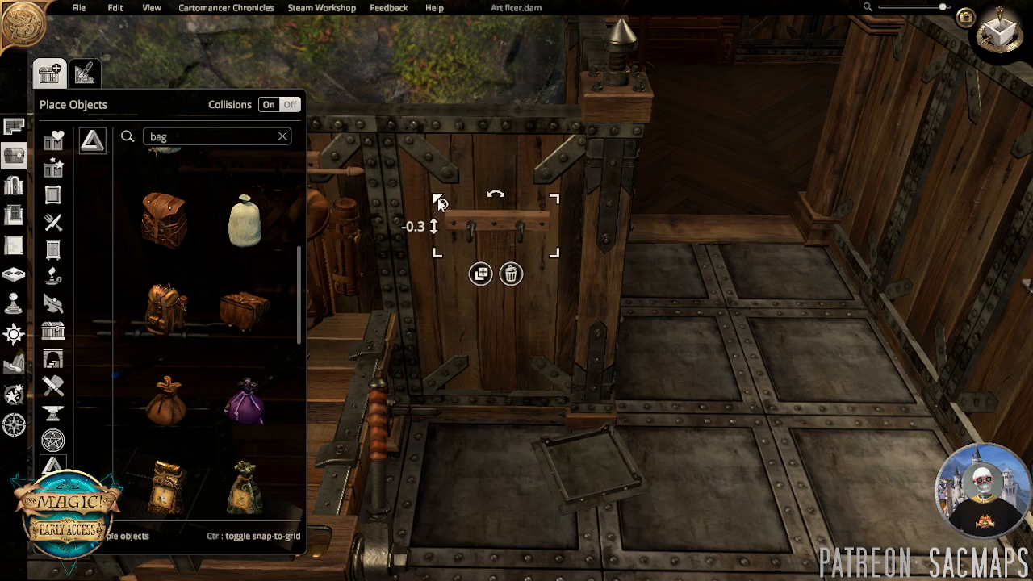
Move the backpack to the third hook rack and lower it to a height of 0.8.
key(a)
click(554, 316)
key(d)
drag(553, 316, 508, 419)
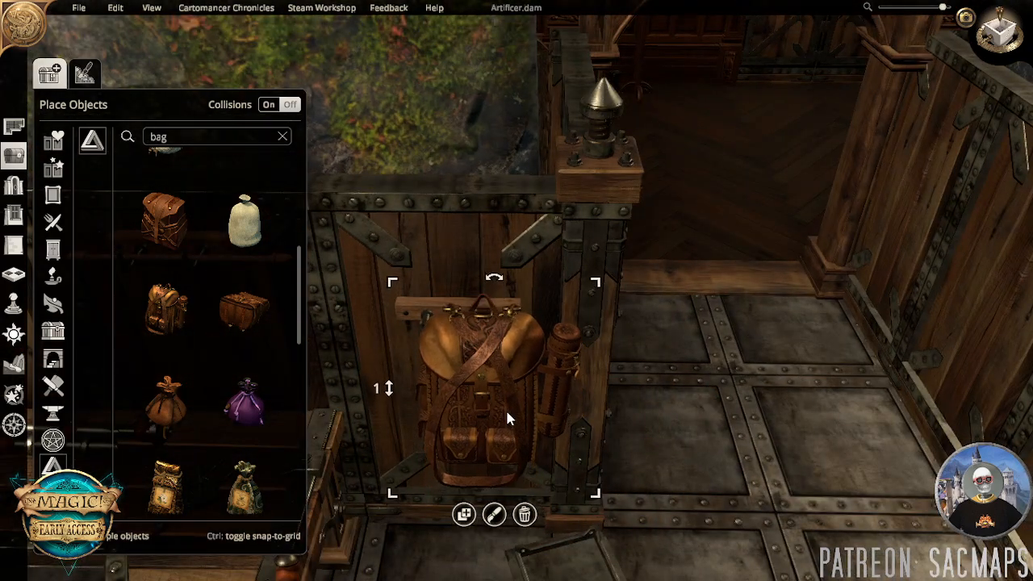
drag(390, 391, 396, 416)
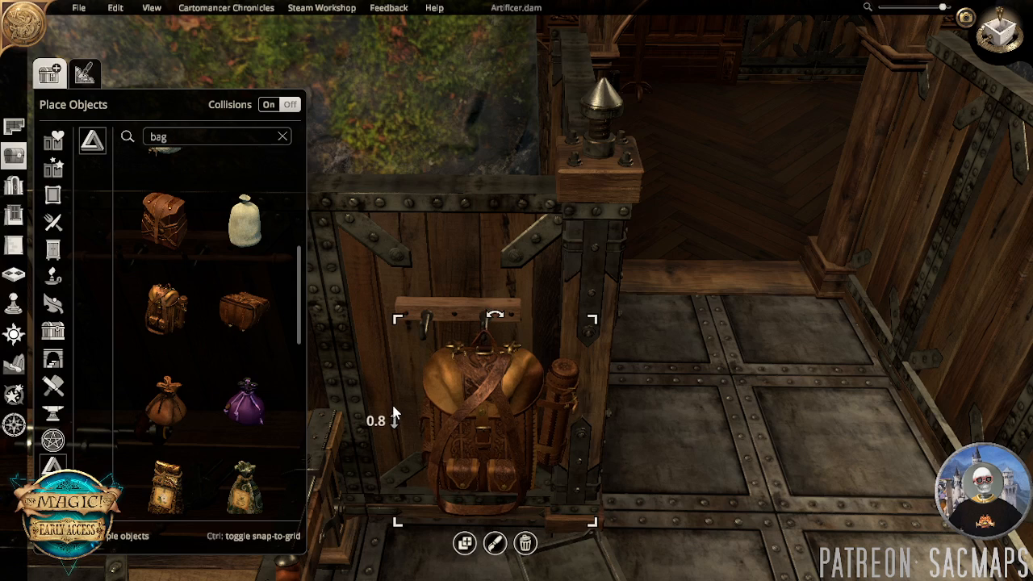
Lower the backpack to a height of 0.7, turn it slightly and align it below the rack's right hook.
drag(494, 413, 492, 358)
drag(399, 390, 403, 406)
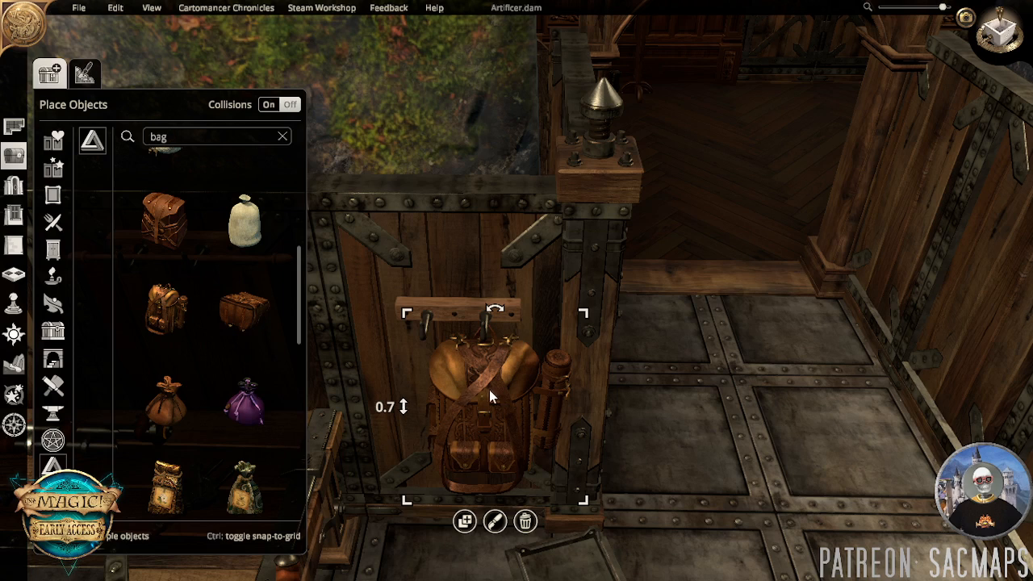
drag(402, 416, 399, 413)
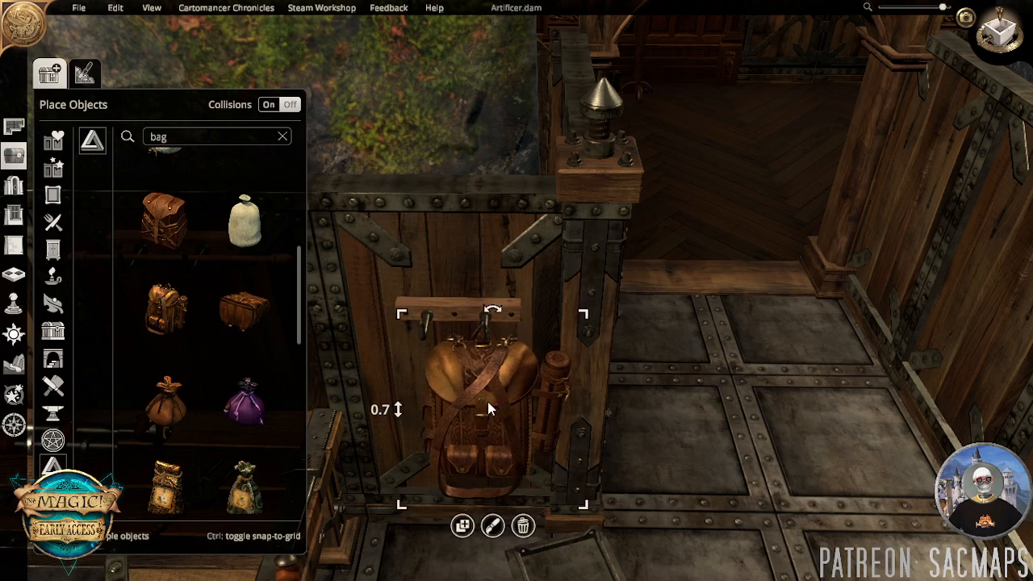
drag(484, 319, 478, 307)
drag(505, 395, 517, 393)
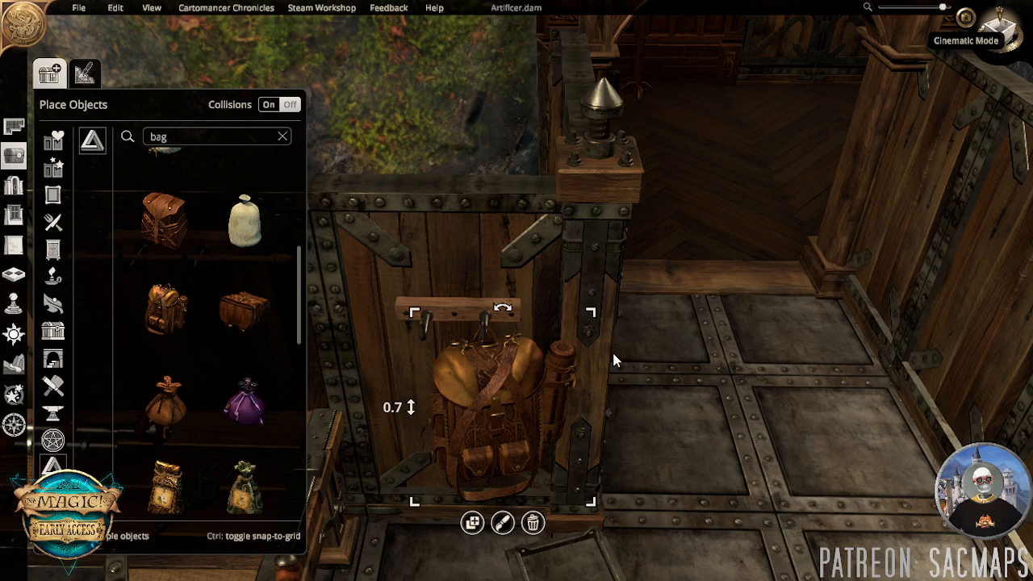
Examine the hanging backpack and the tools above the workbench up close in Cinematic Mode.
click(966, 17)
key(w)
key(a)
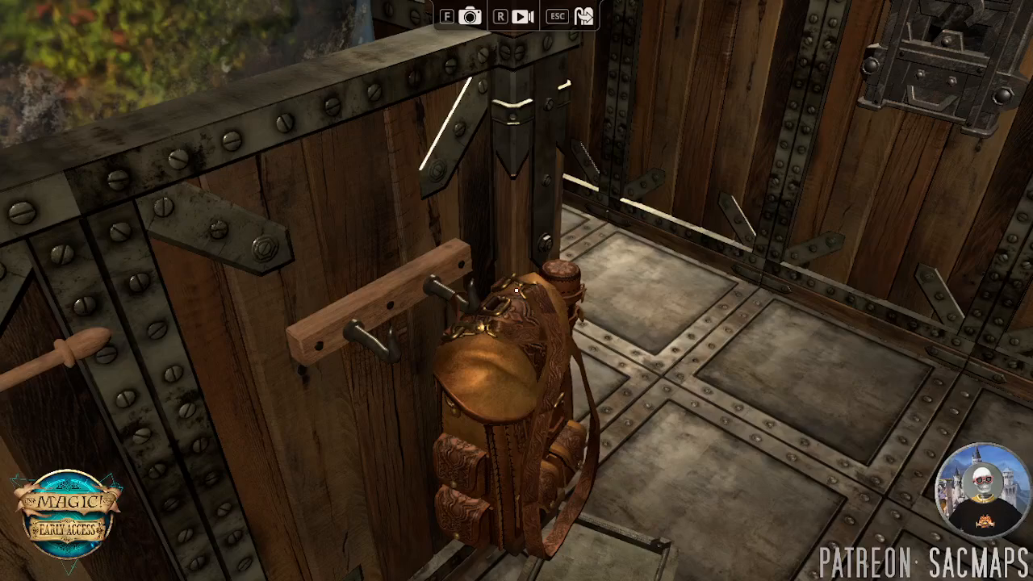
key(s)
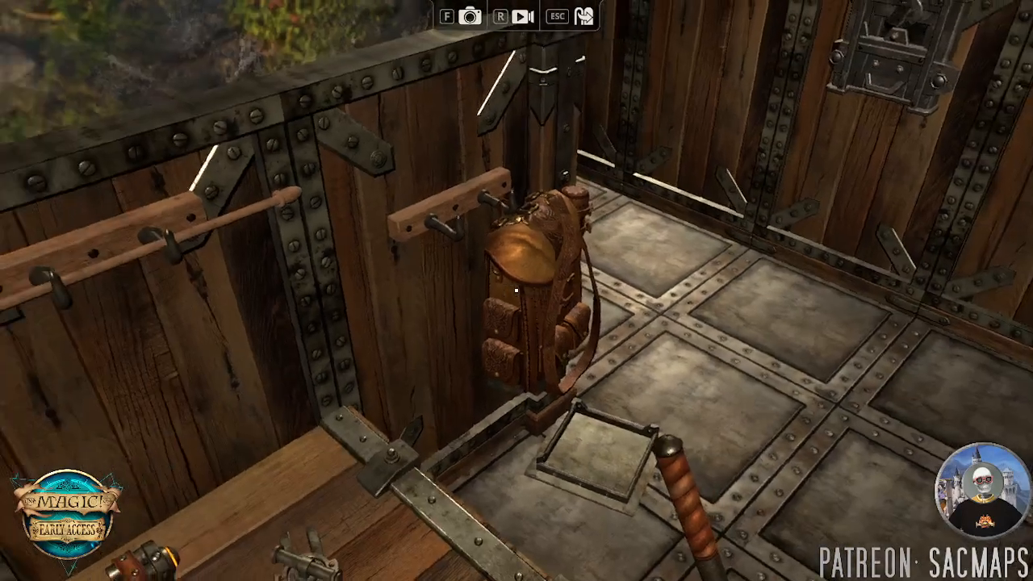
key(d)
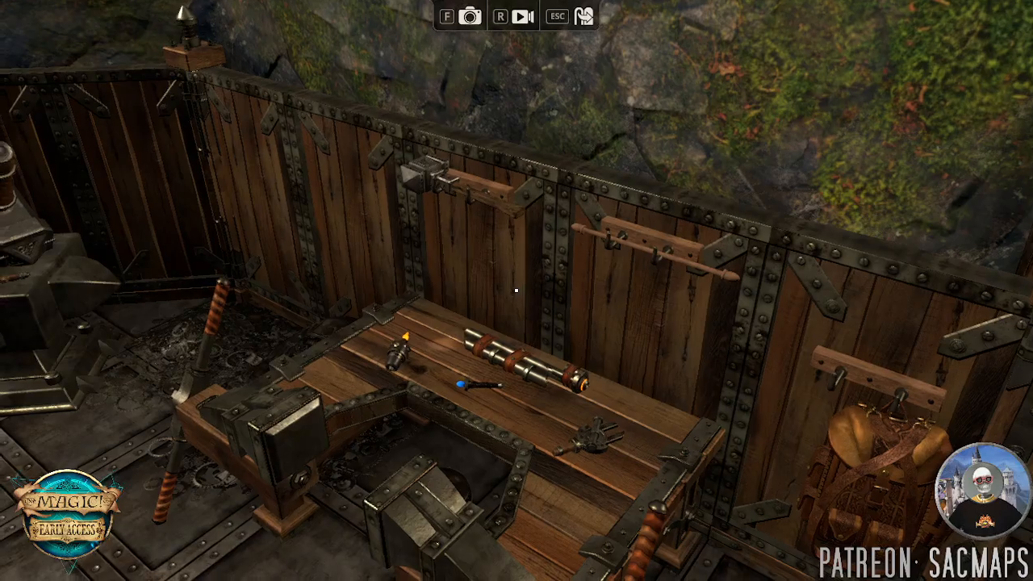
key(s)
key(Escape)
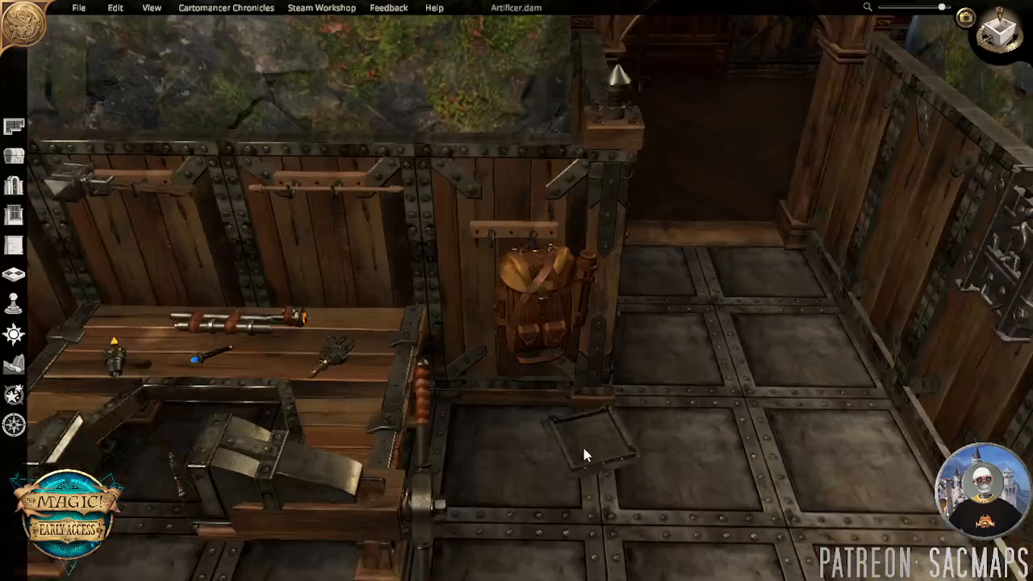
Search the objects for "metal plate" and place the narrow riveted plate on the workbench's left end.
click(581, 454)
click(13, 155)
click(206, 137)
text(metal plate)
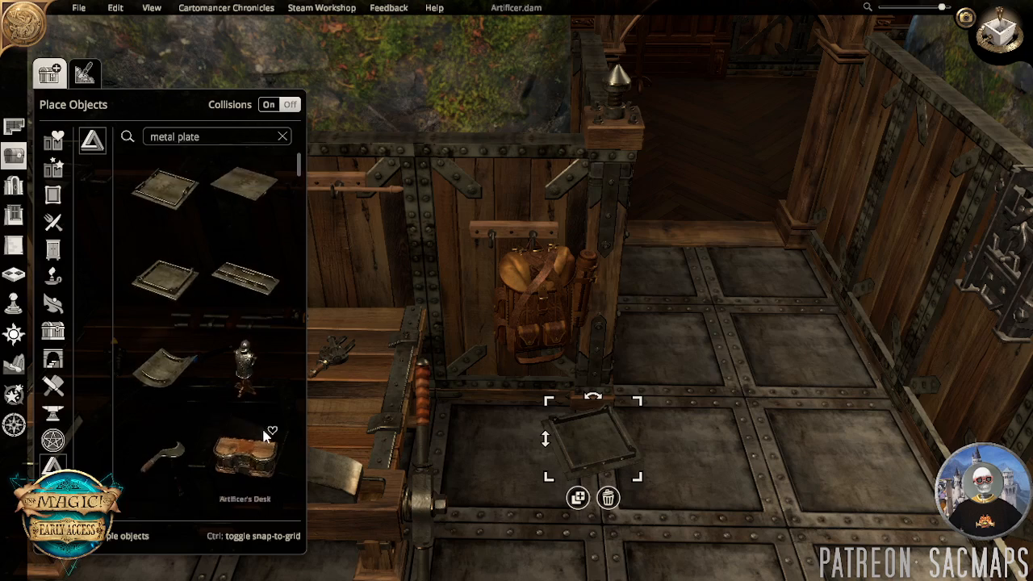
click(245, 275)
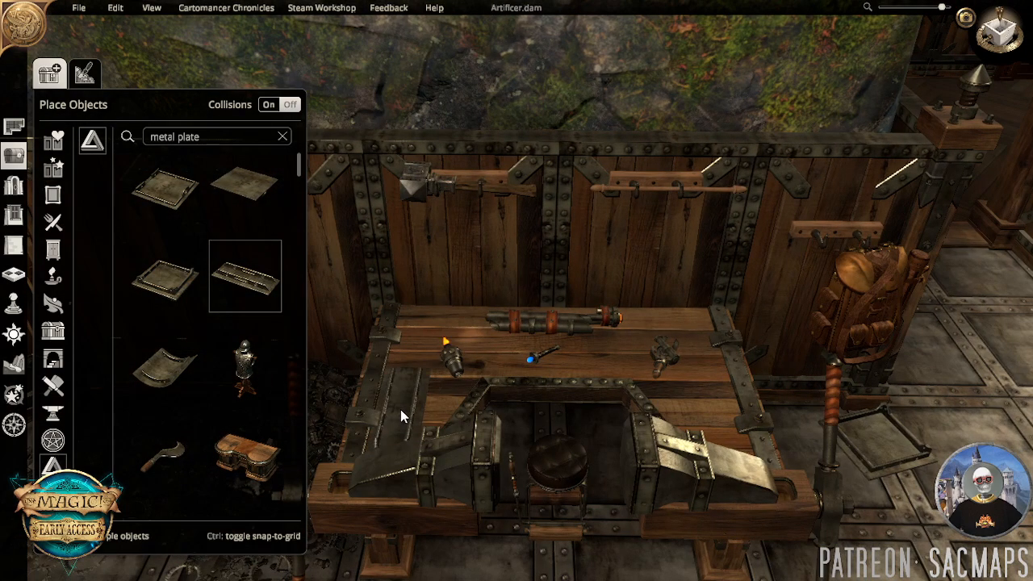
click(402, 361)
Place a framed metal plate and a curved metal plate on the floor to the right of the workbench.
click(166, 276)
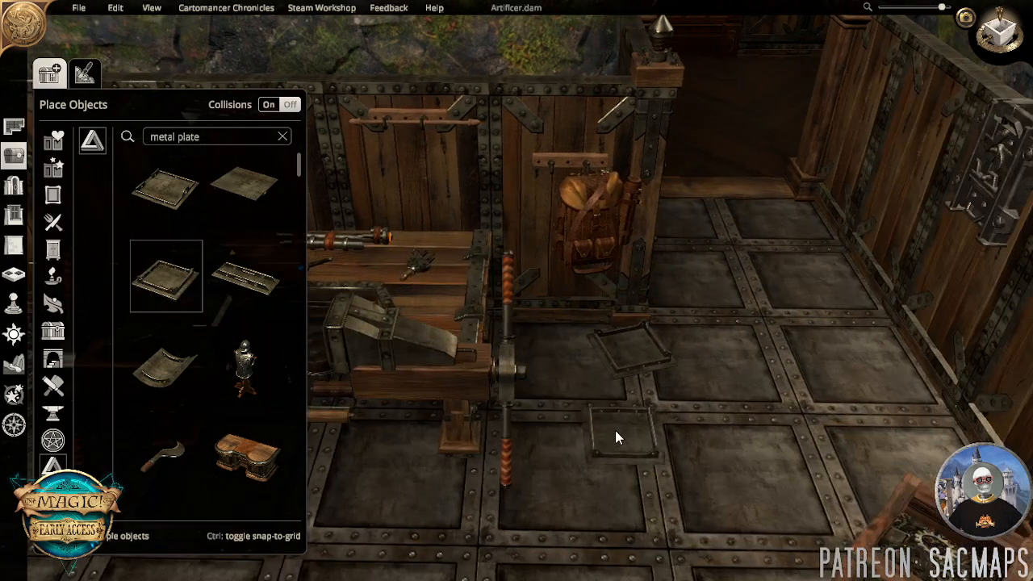
click(568, 438)
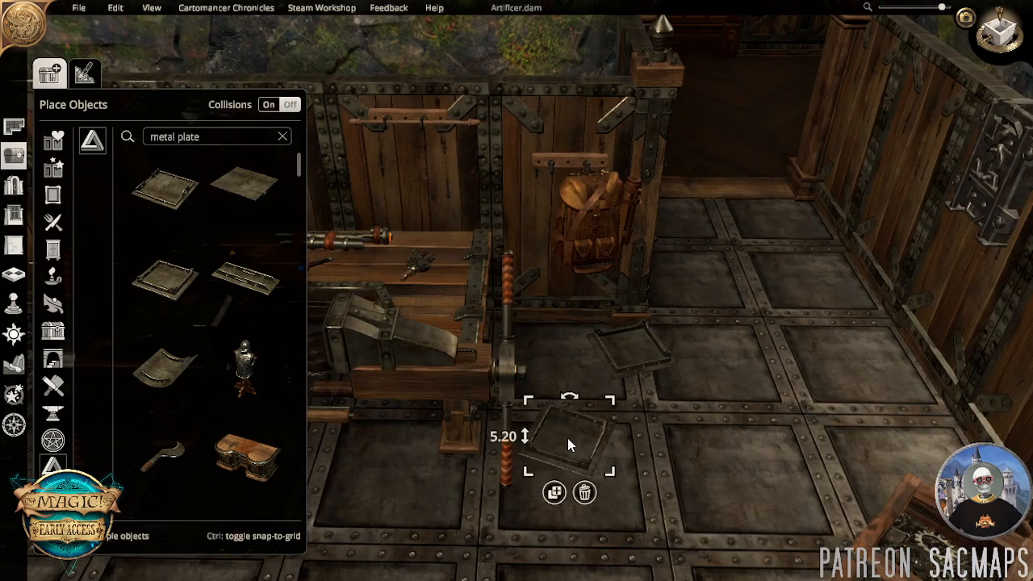
click(161, 363)
click(559, 355)
Lay a large flat metal sheet on the floor beside the anvil and add a narrow riveted plate at the same spot.
click(251, 186)
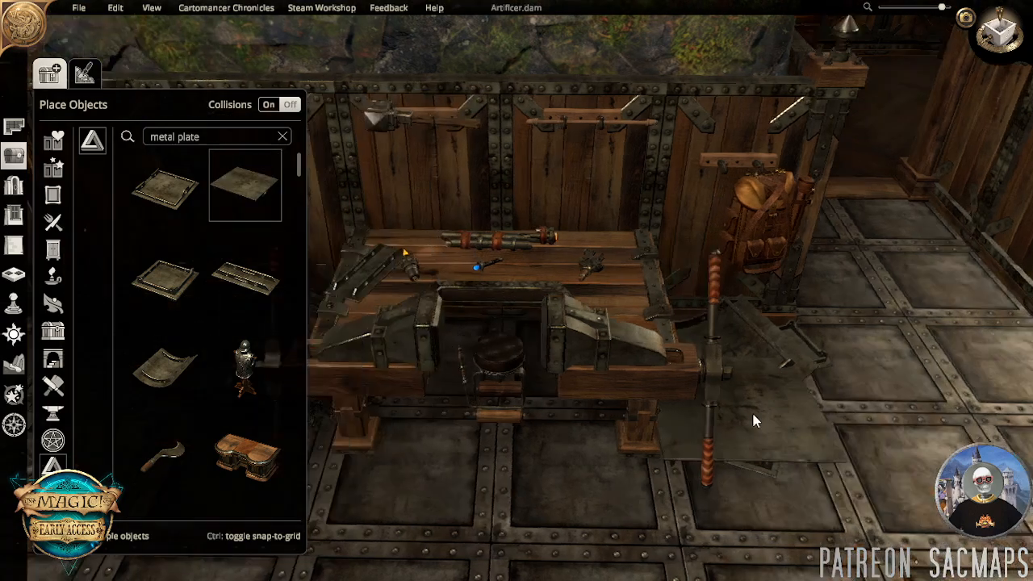
key(a)
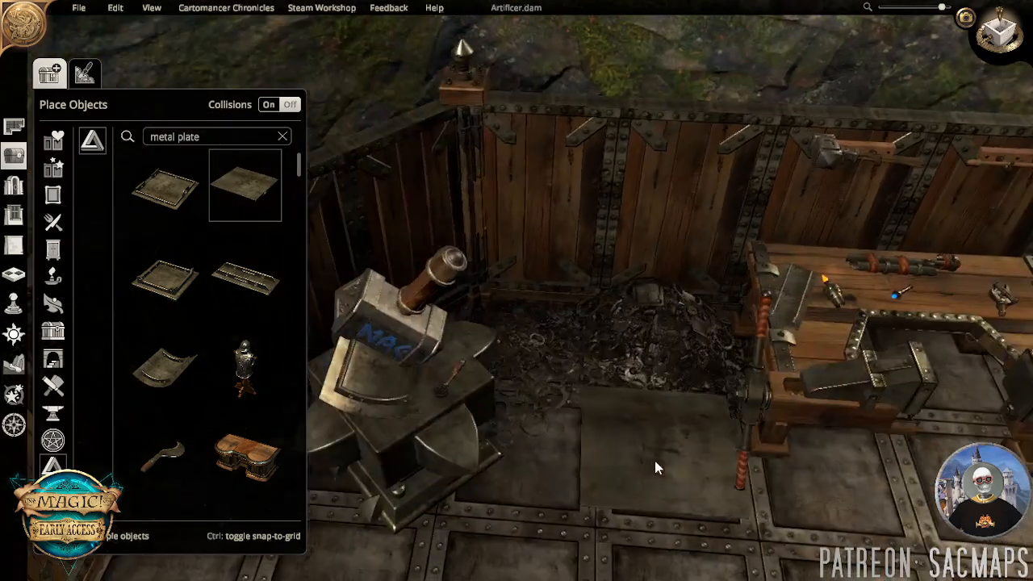
key(a)
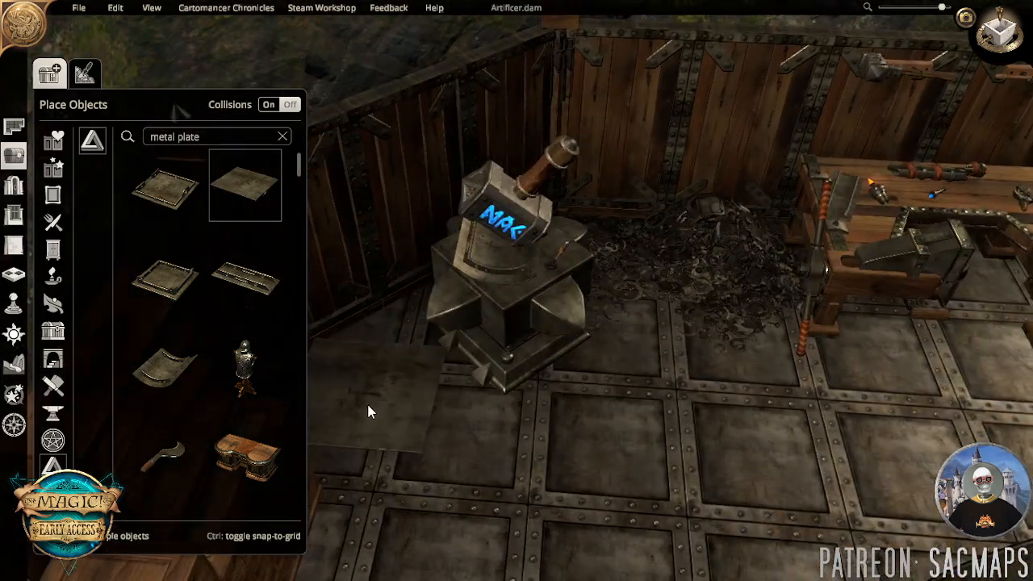
click(380, 408)
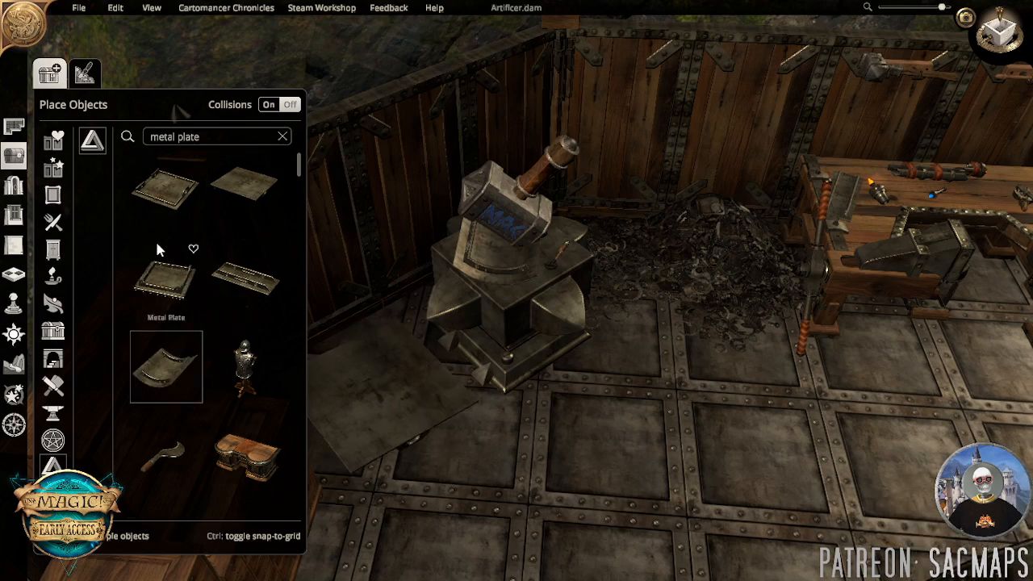
click(256, 188)
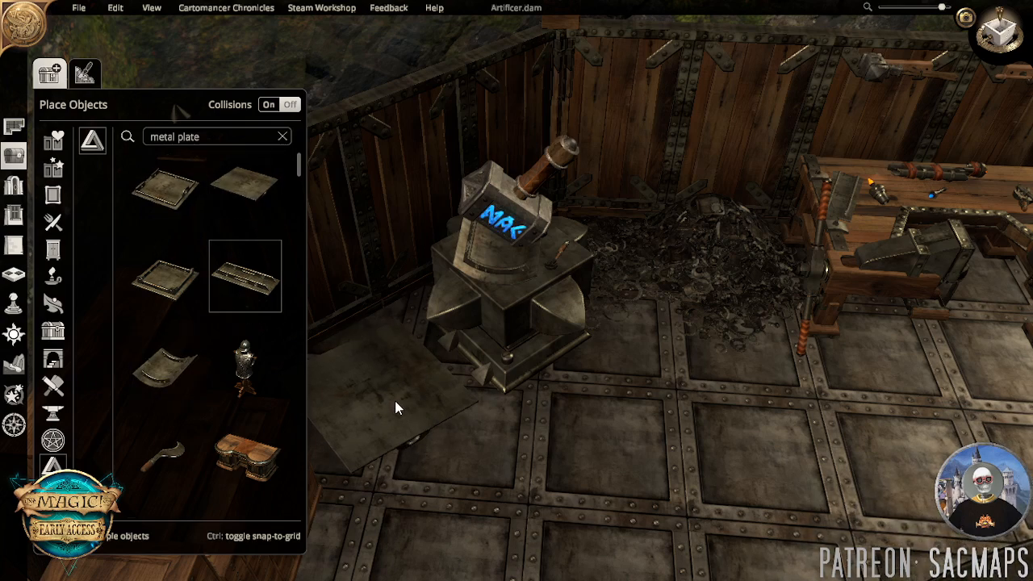
click(395, 400)
key(a)
drag(430, 404, 411, 379)
click(713, 500)
middle_drag(660, 482, 551, 426)
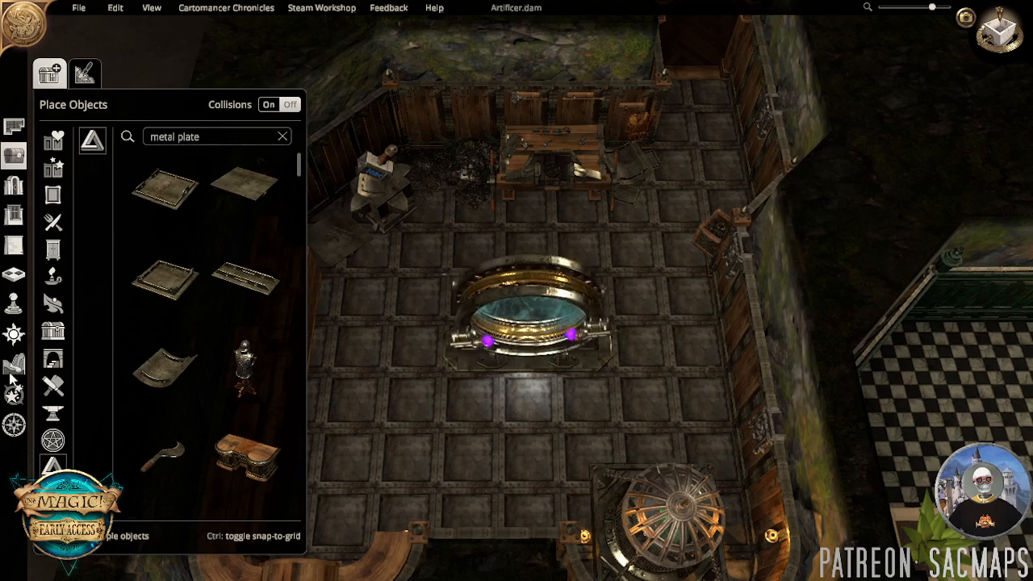
Cover the metal-plate floor of the artificer's workshop with the metal grate floor tile.
click(20, 275)
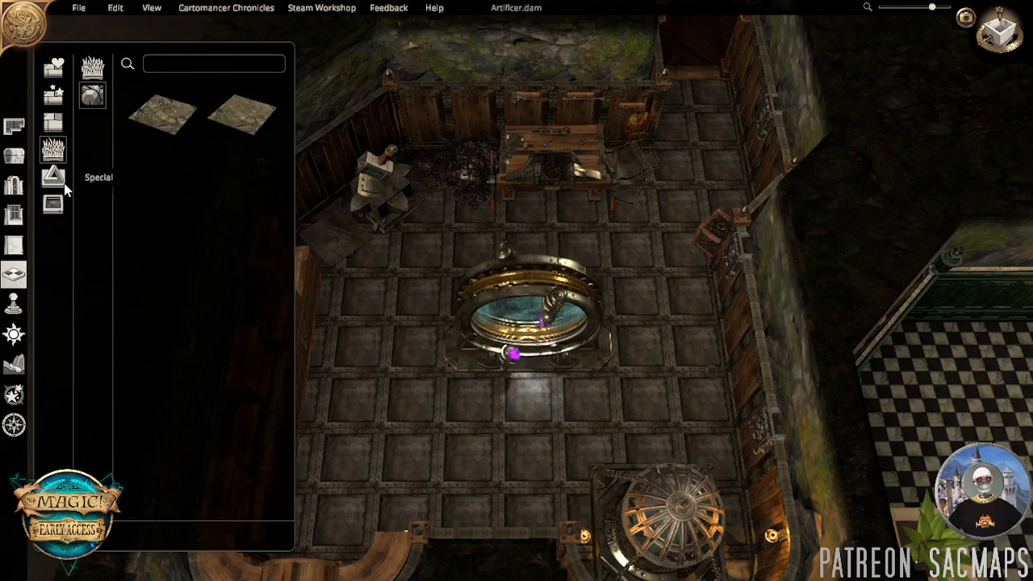
click(53, 205)
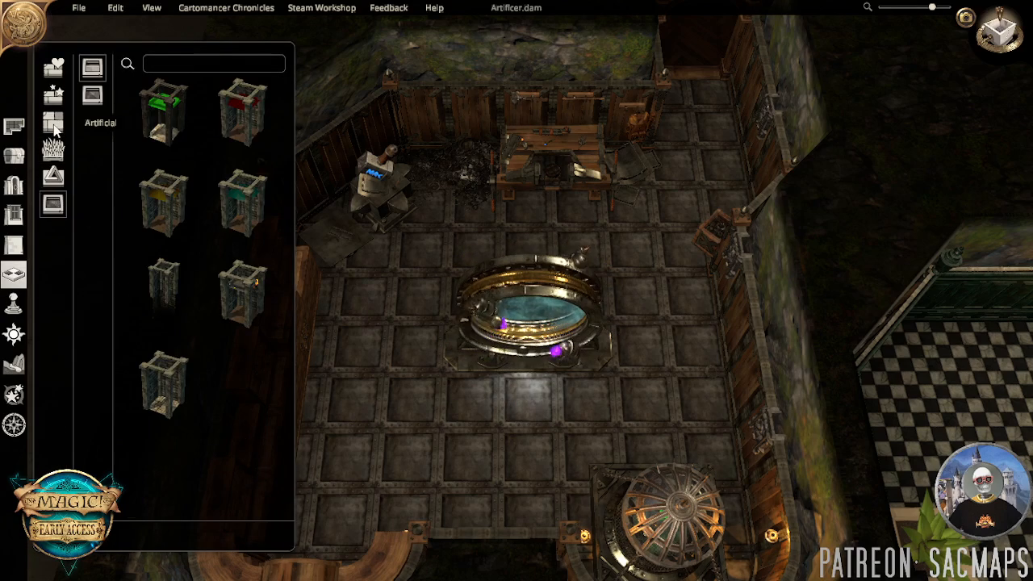
click(54, 177)
click(54, 99)
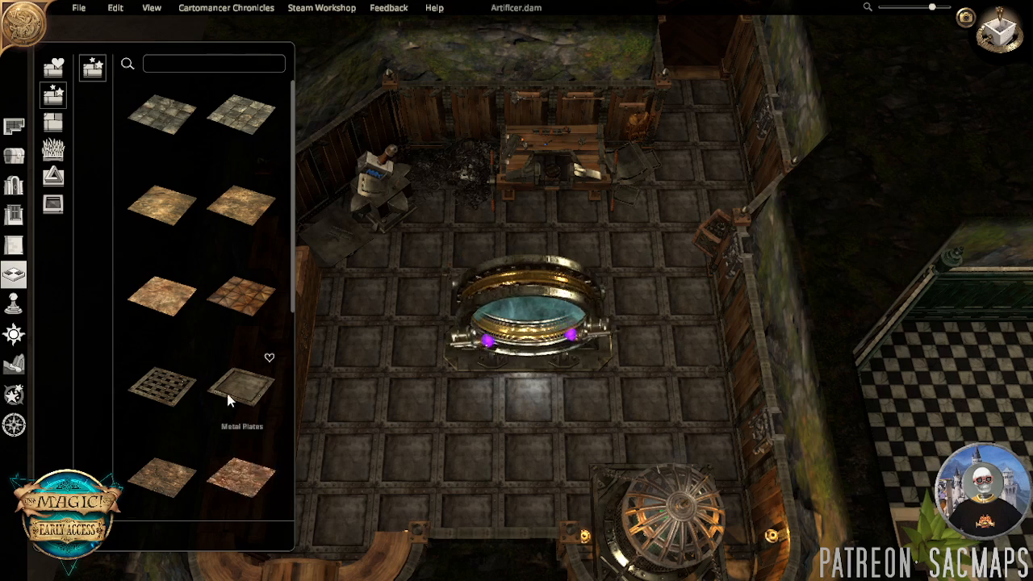
click(171, 395)
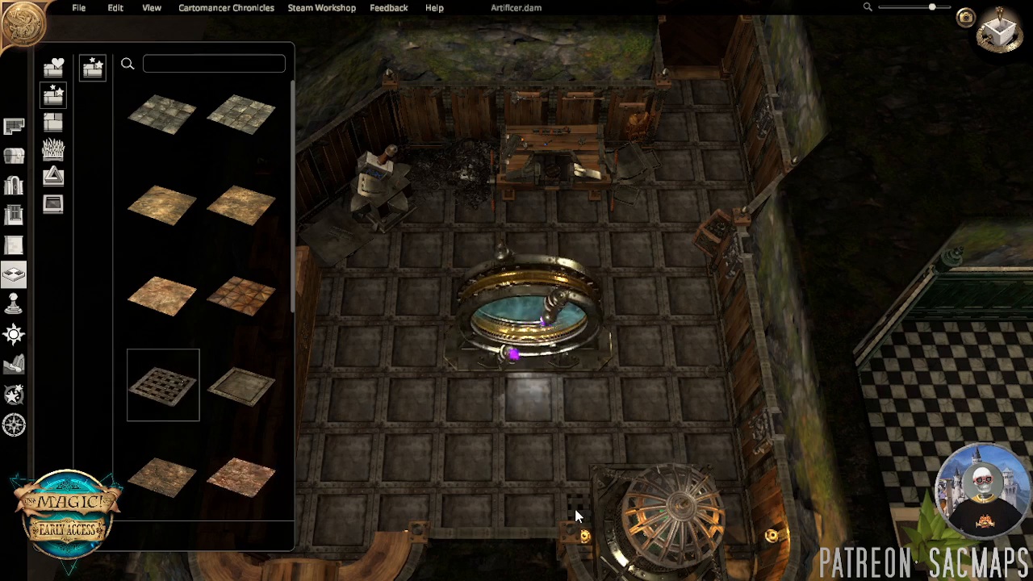
click(555, 454)
click(241, 385)
click(166, 365)
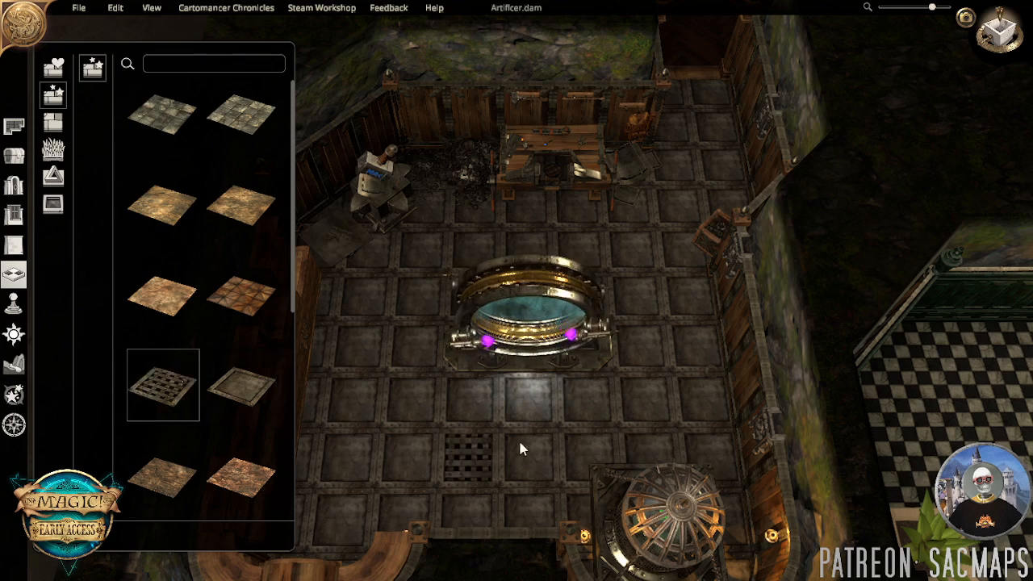
right_drag(560, 407, 468, 454)
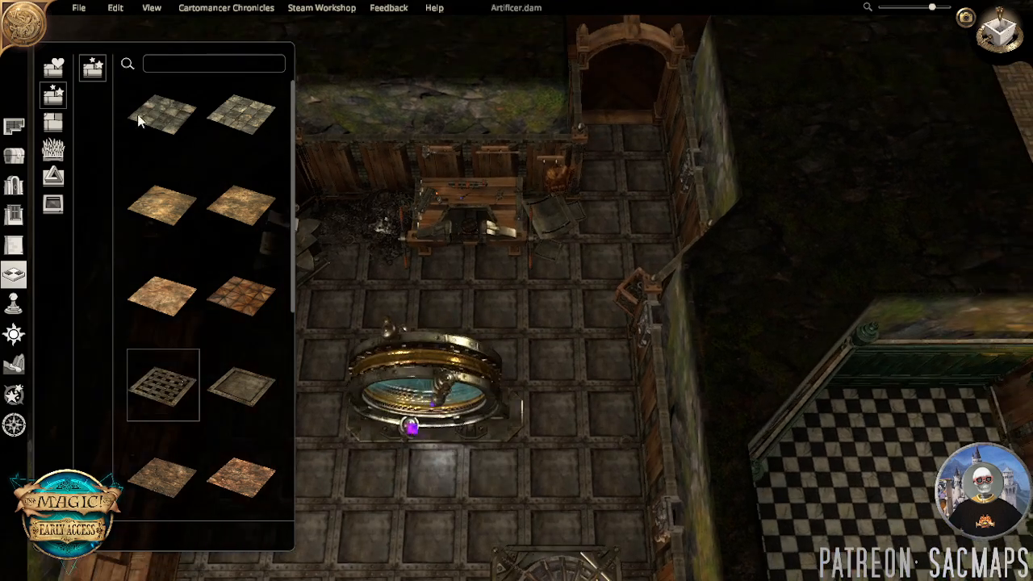
right_drag(643, 253, 631, 371)
drag(624, 264, 341, 562)
key(d)
right_drag(569, 368, 547, 397)
key(a)
scroll(546, 397, up, 1)
Fill the floor of the arched bedroom with the dark stone plank tile.
scroll(249, 270, down, 5)
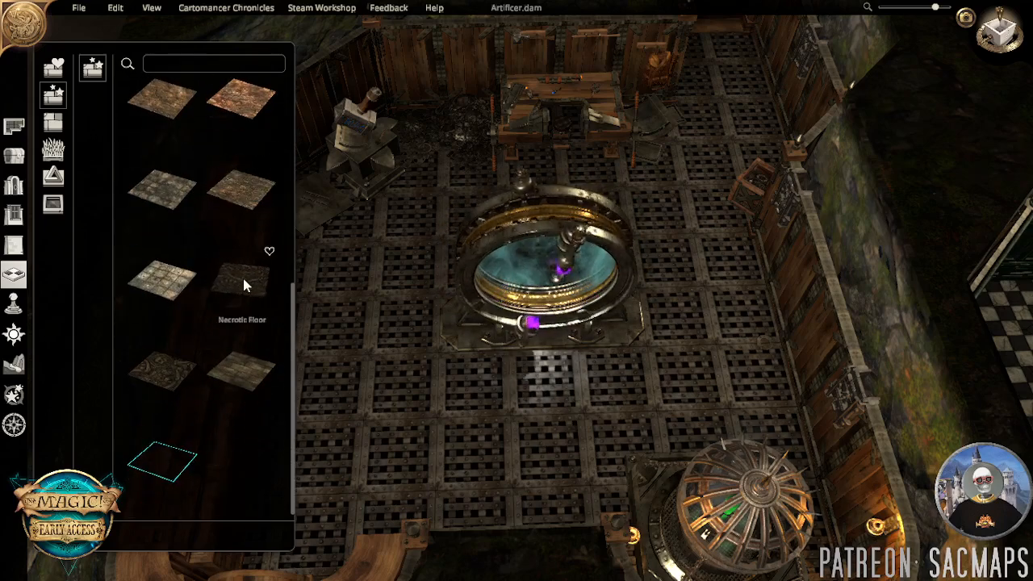
click(243, 381)
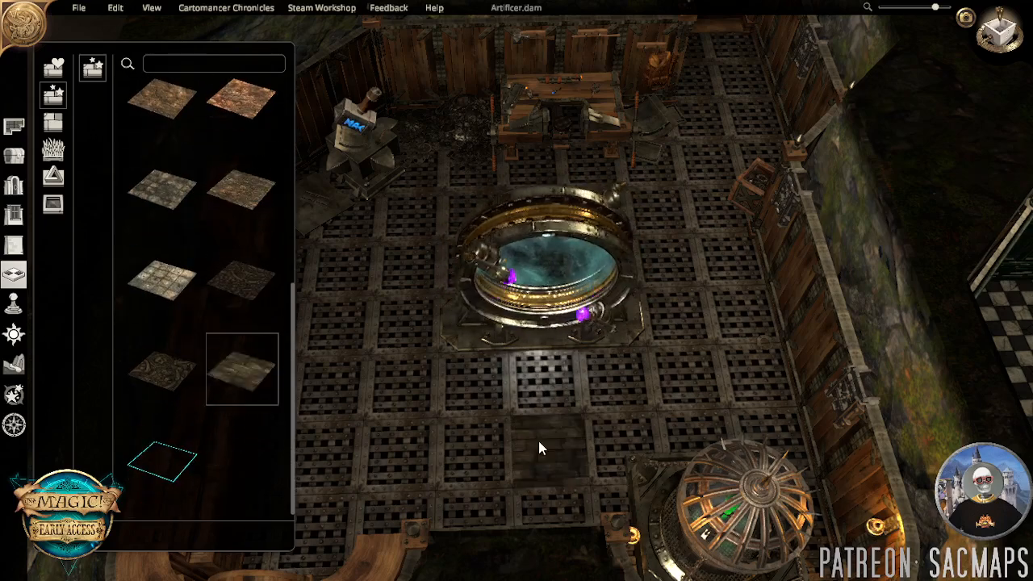
key(w)
key(d)
key(w)
key(d)
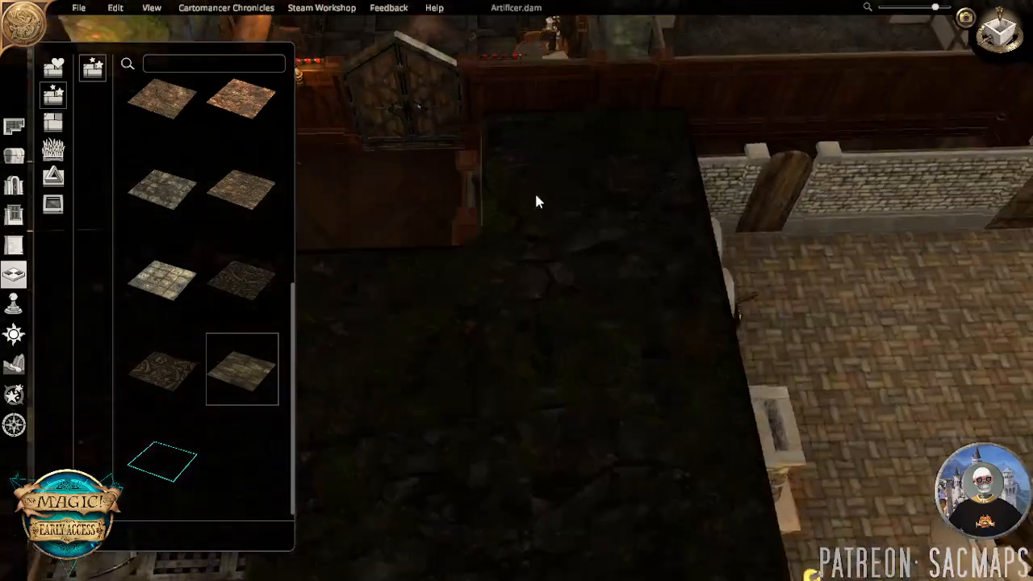
scroll(557, 339, down, 5)
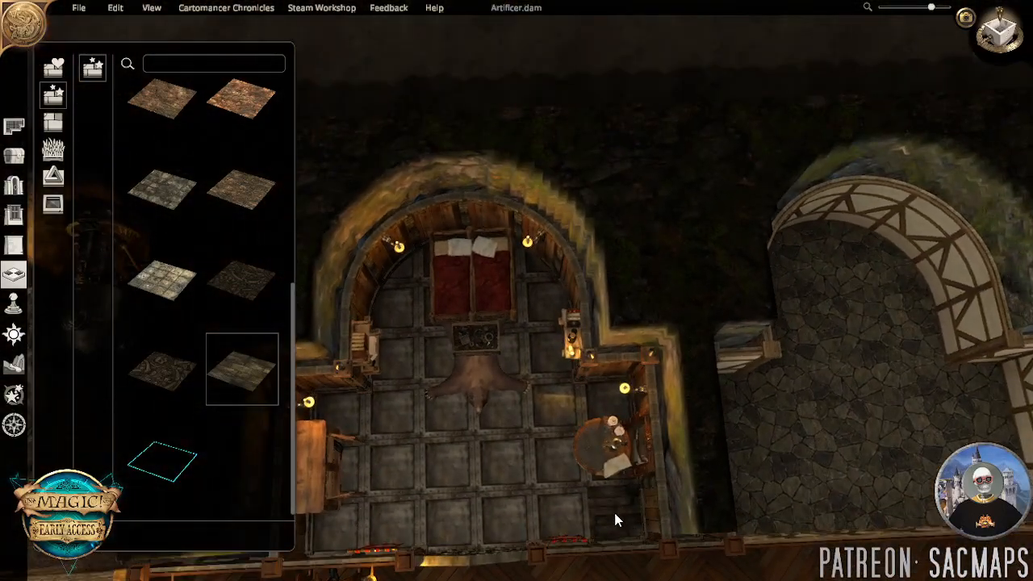
key(a)
drag(615, 514, 424, 214)
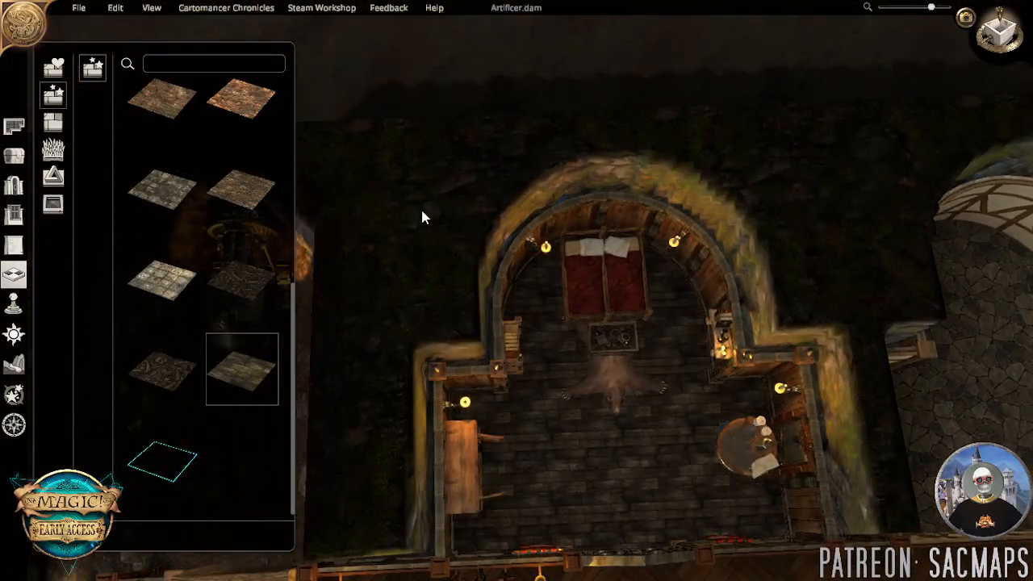
scroll(597, 387, up, 5)
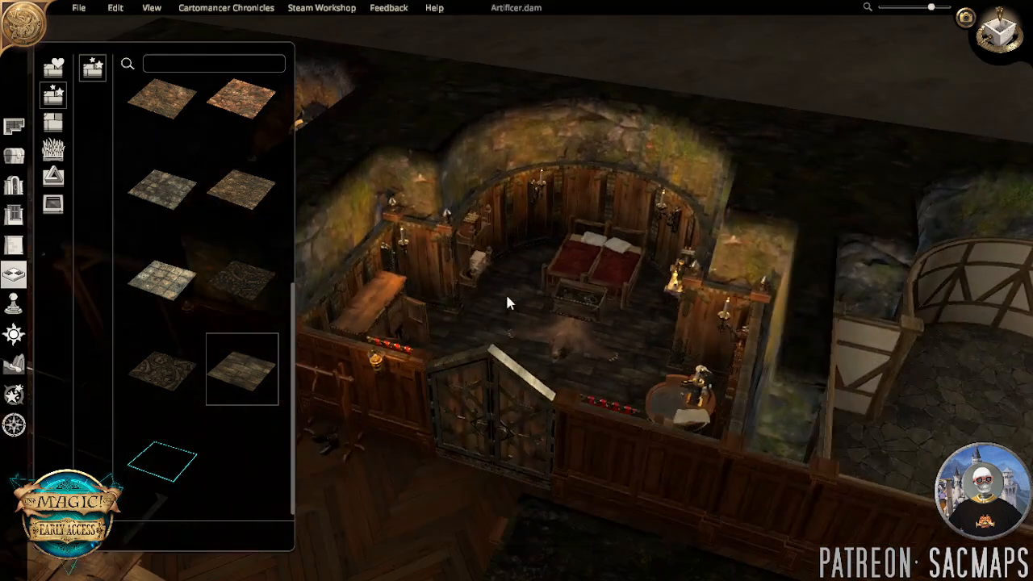
scroll(624, 398, down, 4)
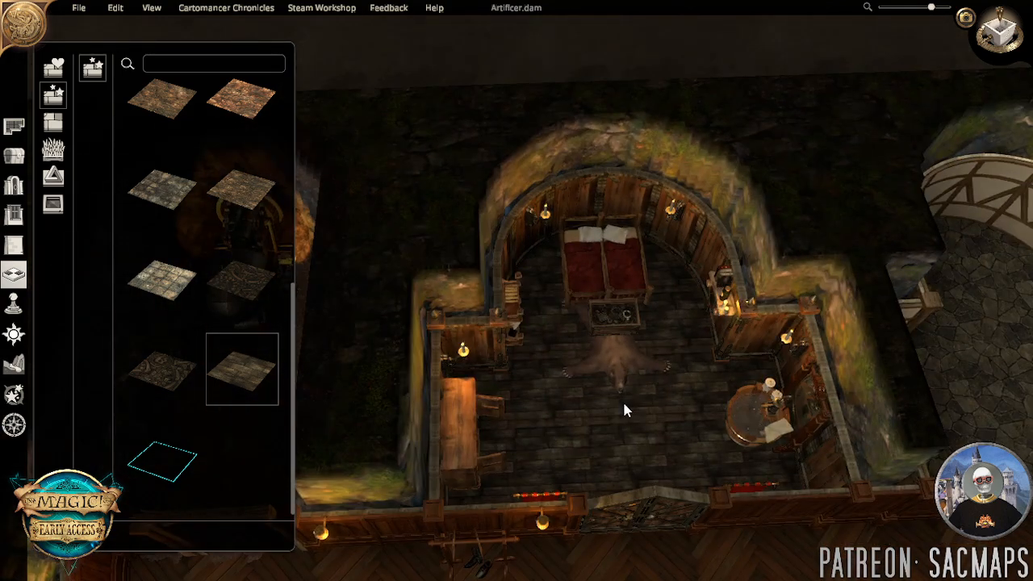
Try the reddish-brown square floor tile in the hallway outside the bedroom, and undo it.
key(s)
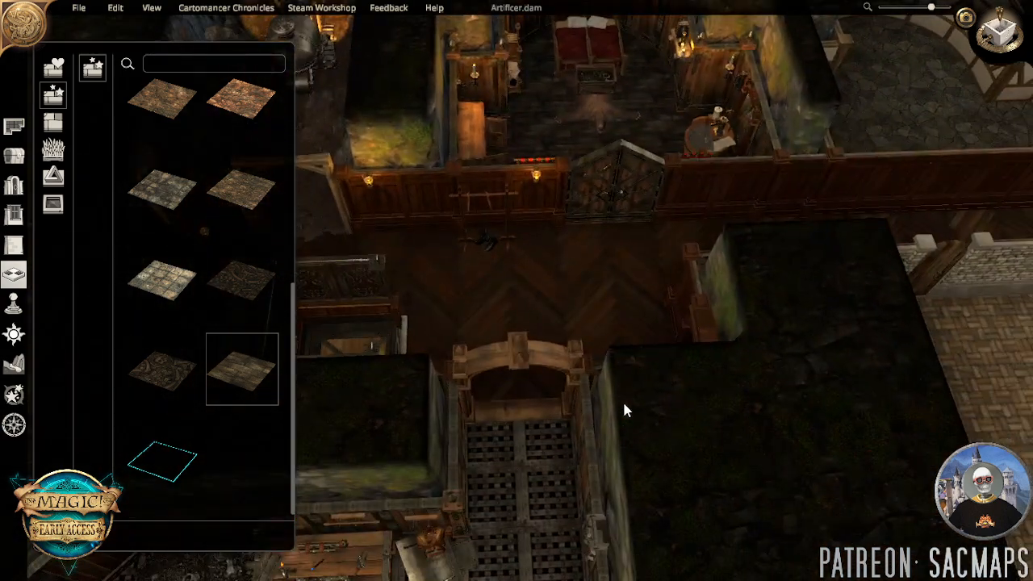
right_click(624, 402)
key(w)
middle_drag(624, 403, 769, 424)
scroll(571, 388, up, 2)
key(a)
scroll(593, 400, down, 1)
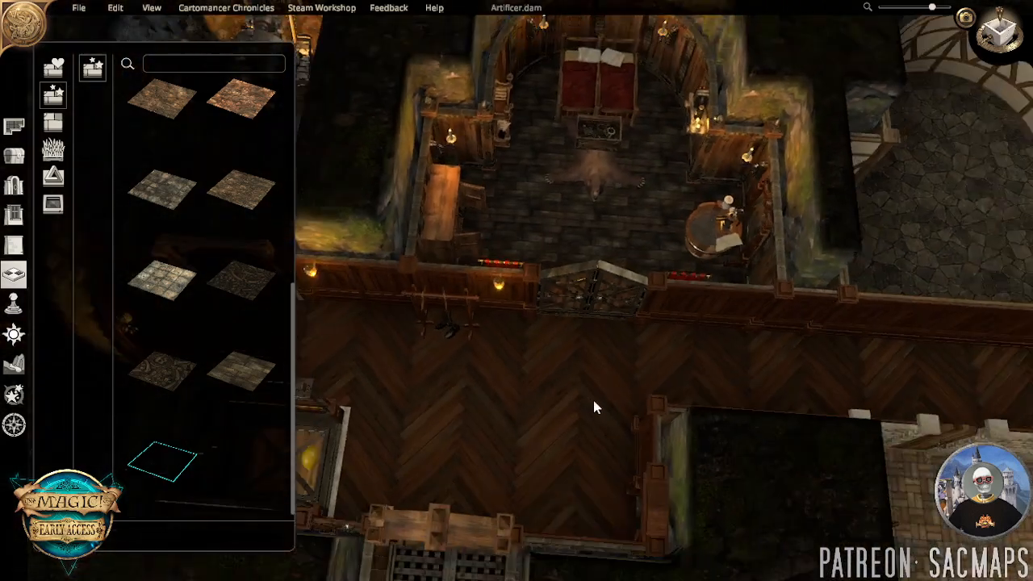
scroll(587, 391, down, 1)
scroll(229, 420, up, 2)
scroll(228, 420, up, 6)
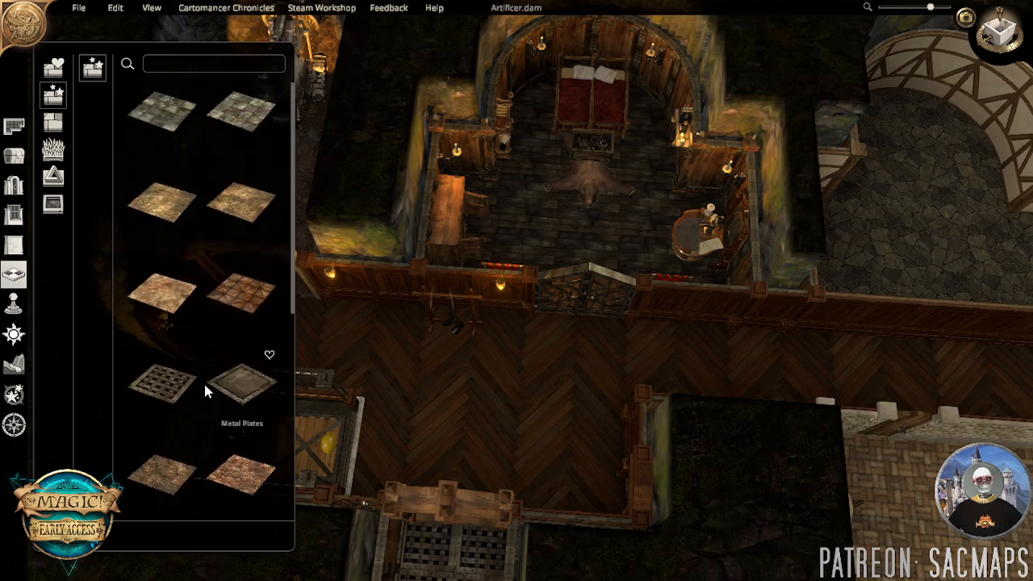
click(242, 296)
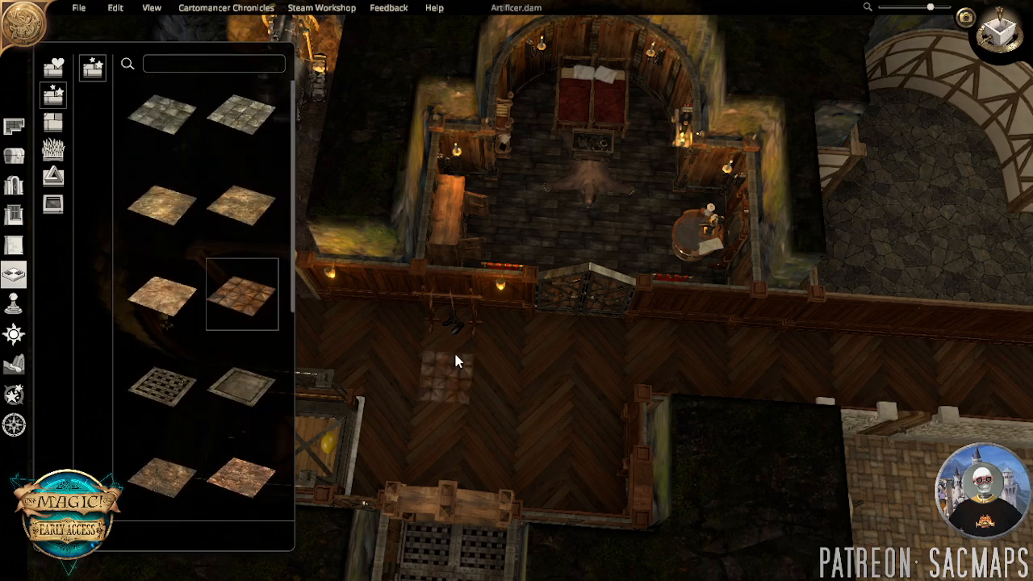
mouse_move(598, 488)
mouse_down()
mouse_move(431, 396)
mouse_move(312, 311)
mouse_up()
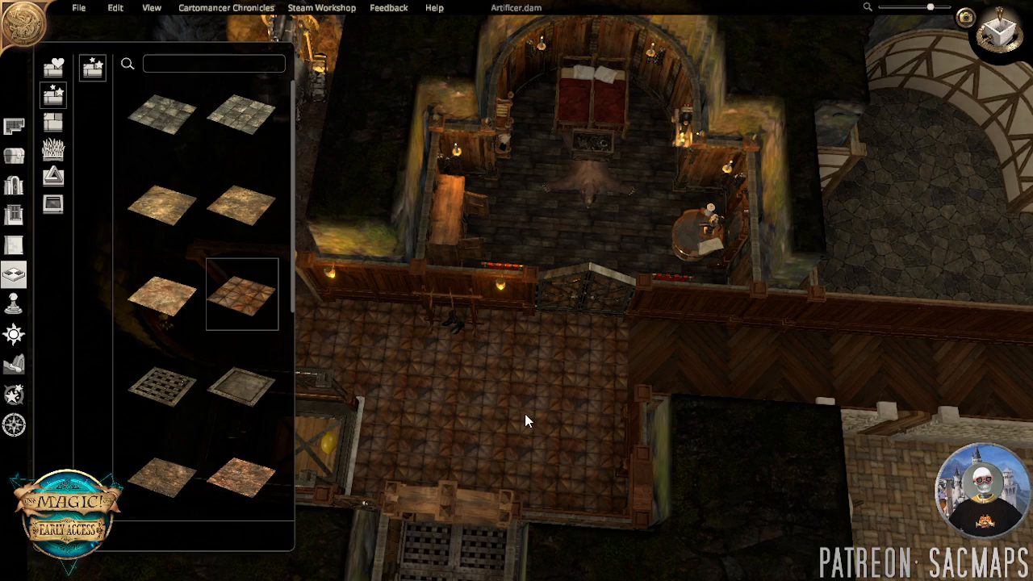
key(ctrl+z)
Cover the herringbone hallway floor, including its corridor to the far end, with the dark stone plank tile.
scroll(264, 186, down, 5)
click(240, 348)
key(a)
drag(608, 501, 378, 309)
key(d)
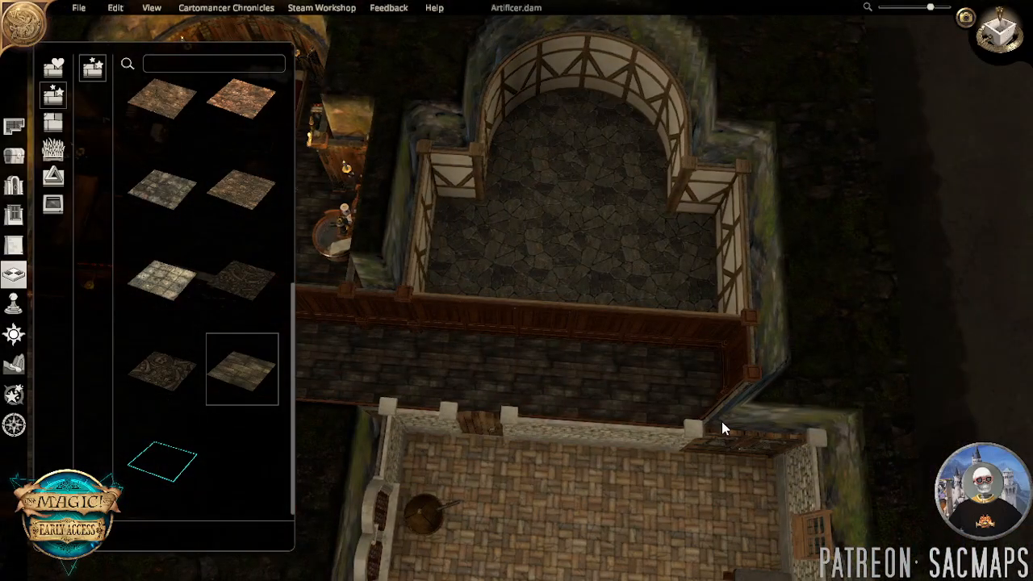
key(s)
key(a)
scroll(501, 414, up, 5)
scroll(622, 206, down, 5)
key(w)
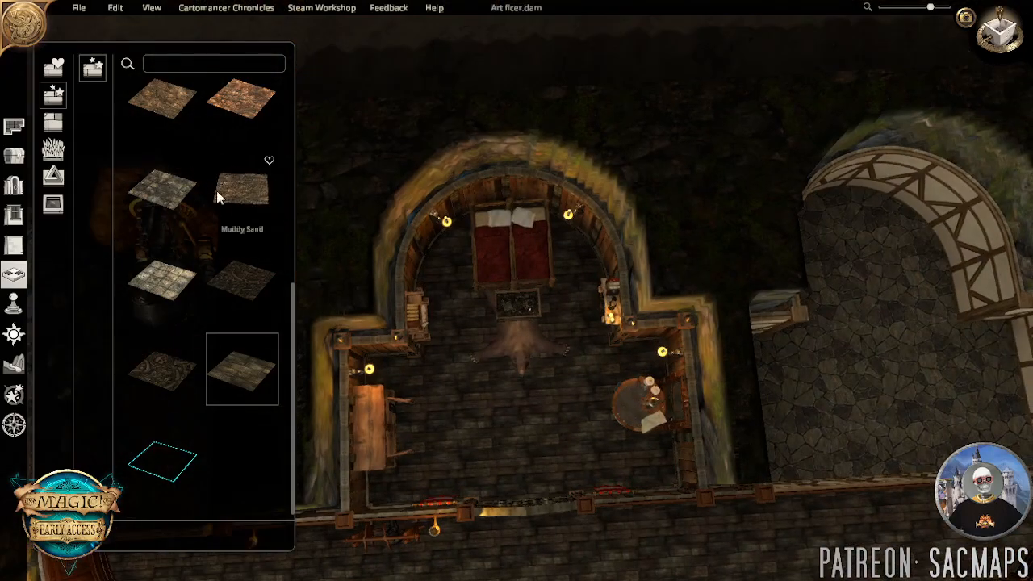
Browse the artificial floor tiles and refloor the arched bedroom with worn wooden planks.
click(52, 122)
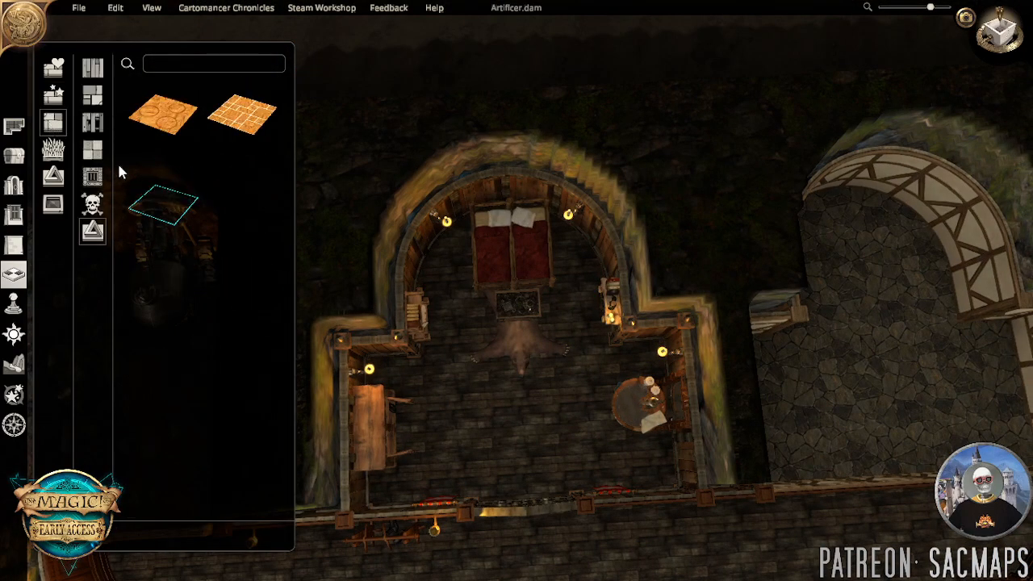
click(94, 153)
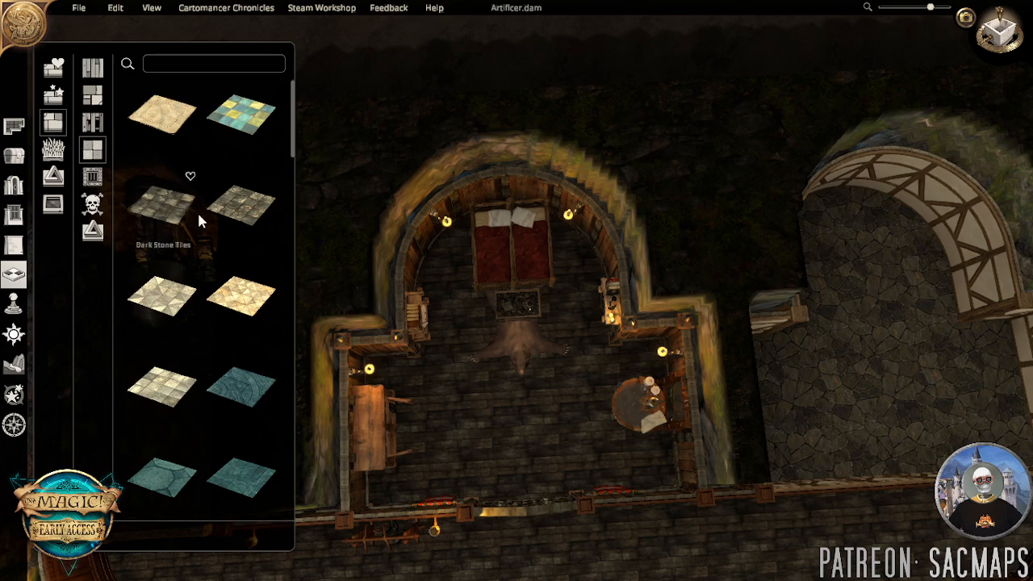
scroll(230, 334, down, 10)
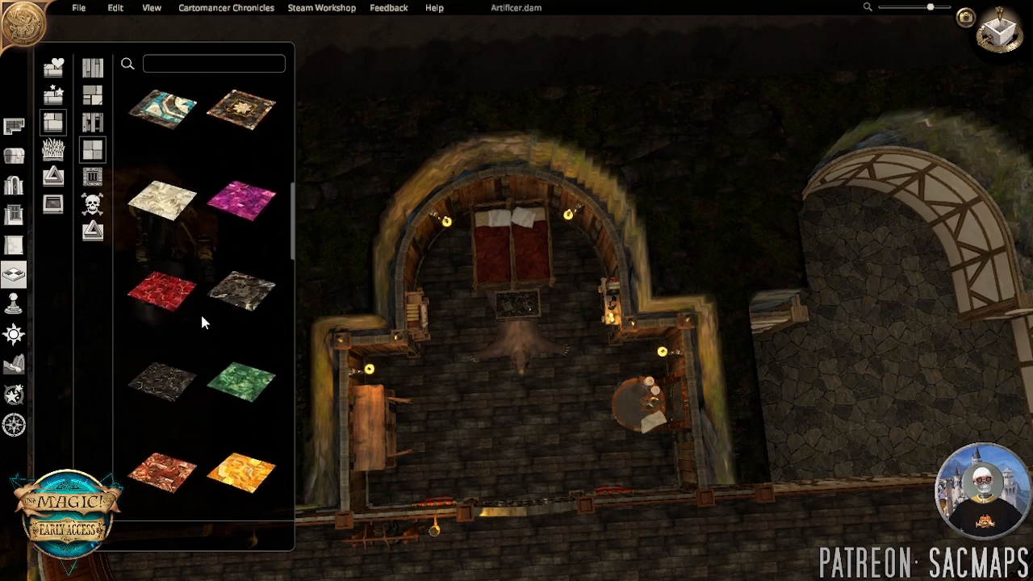
scroll(214, 179, down, 8)
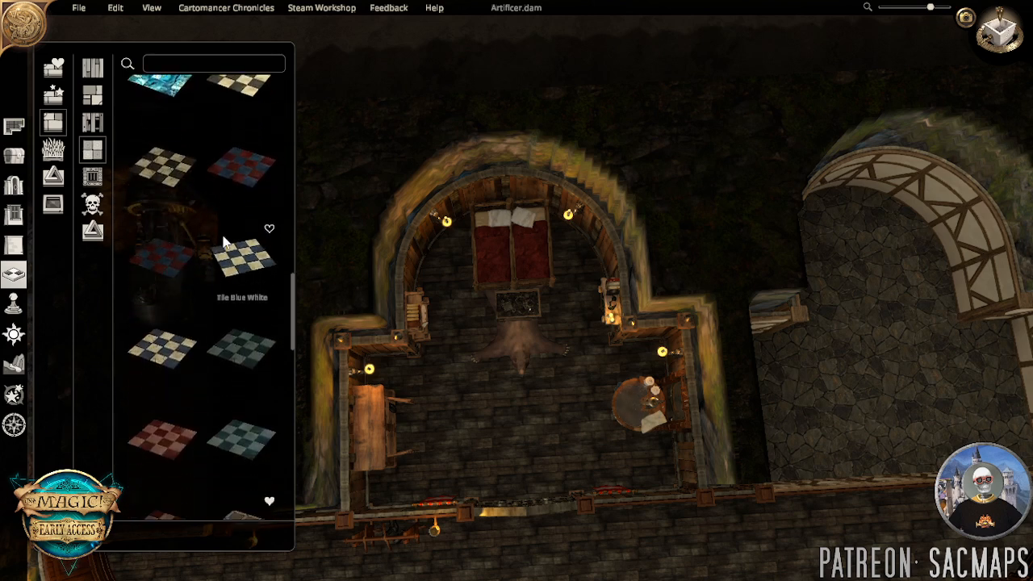
scroll(223, 382, down, 4)
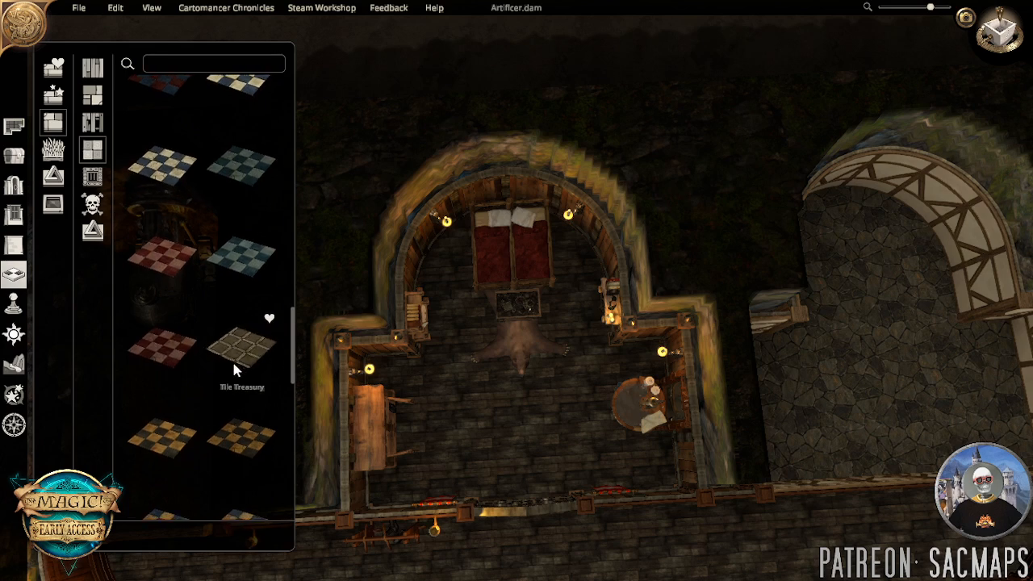
scroll(232, 234, down, 6)
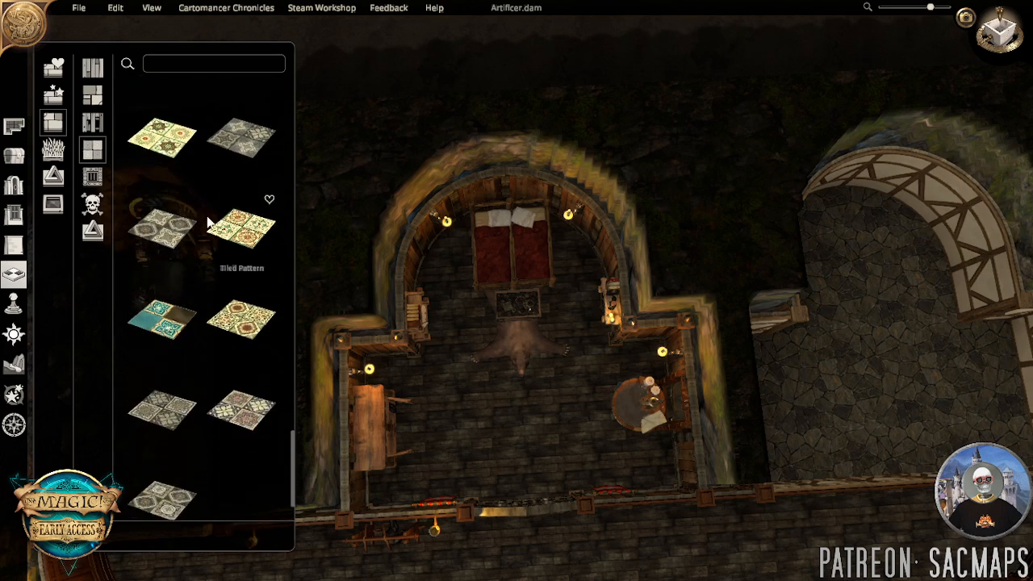
click(93, 121)
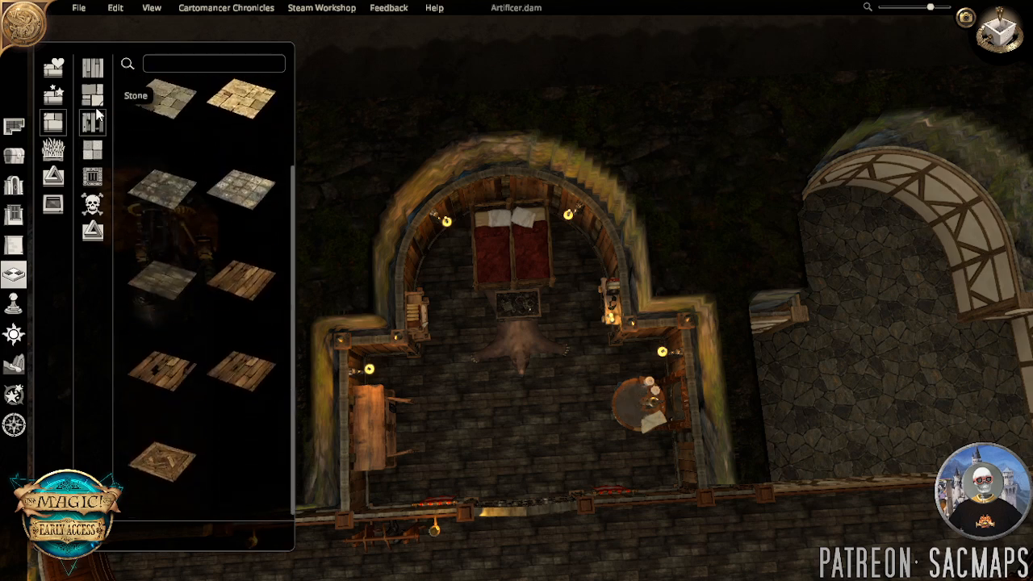
click(234, 365)
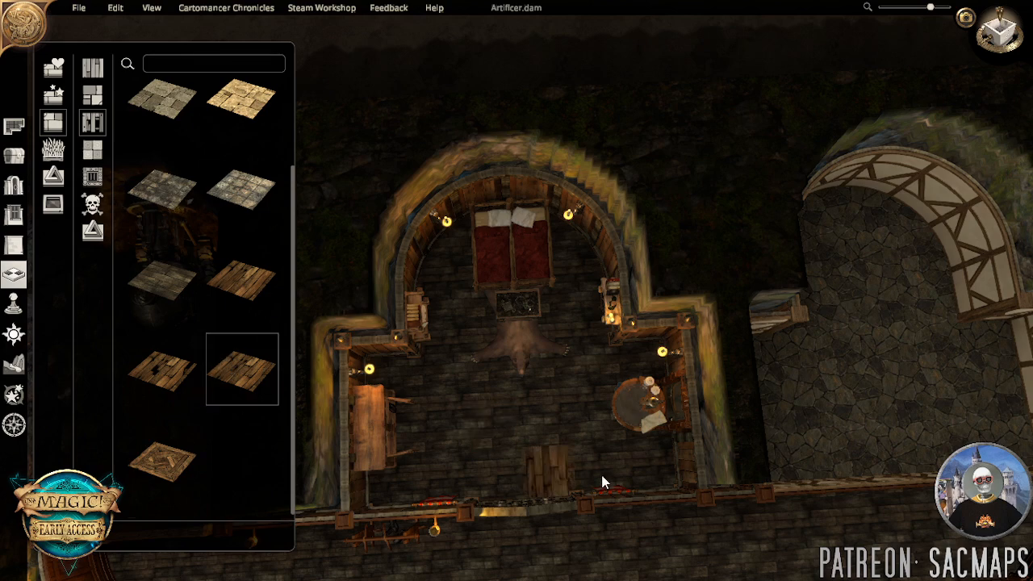
click(656, 488)
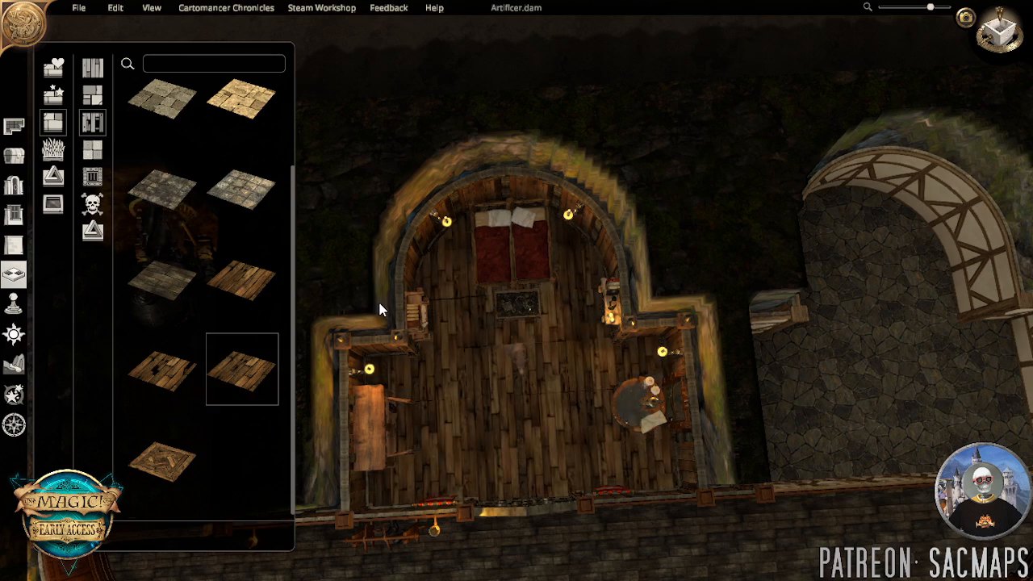
Add a broken wooden plank tile with a hole to the bedroom floor, next to the bookshelf beside the bed.
click(179, 361)
key(s)
right_click(426, 436)
scroll(426, 436, up, 4)
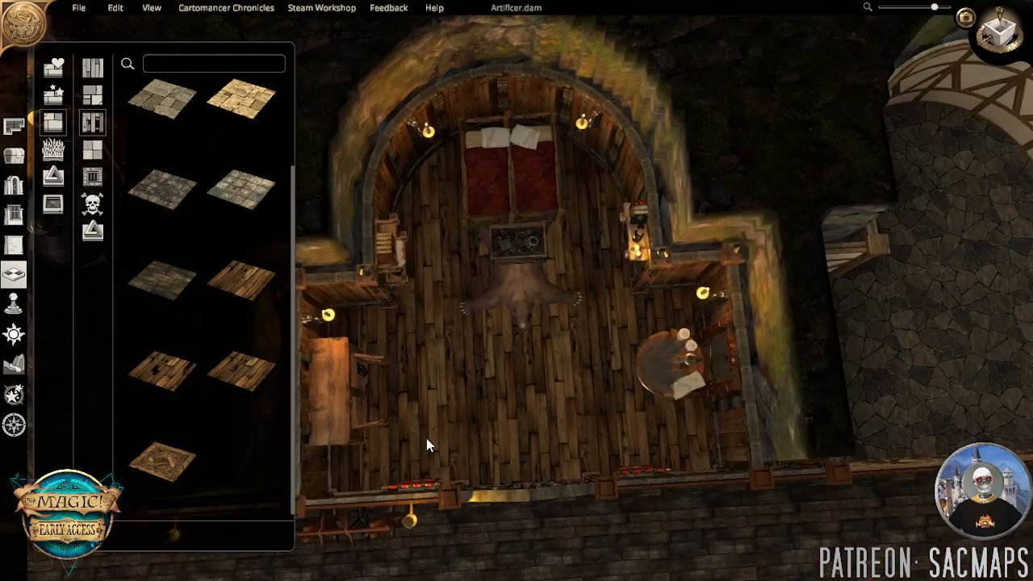
click(170, 370)
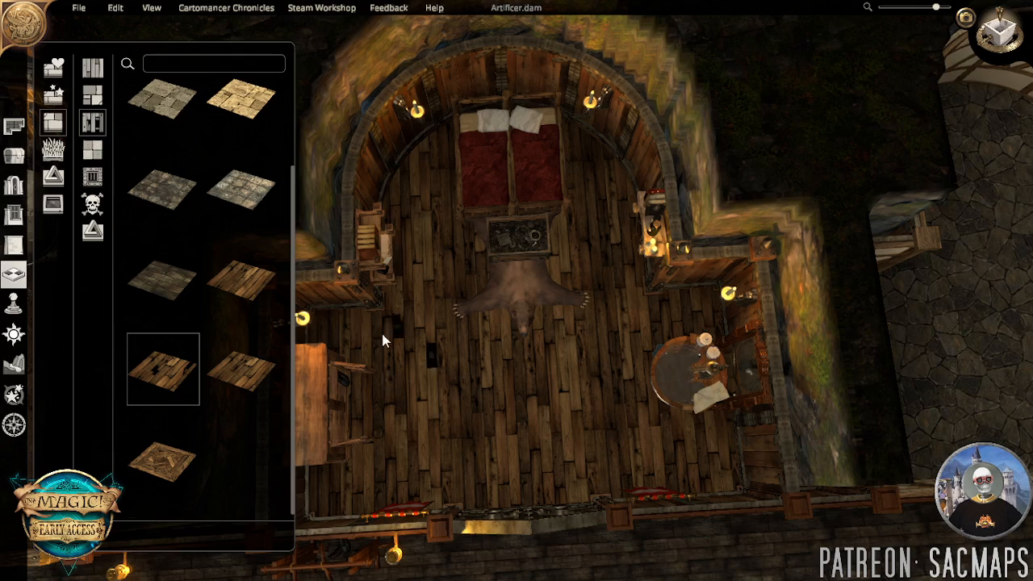
click(234, 284)
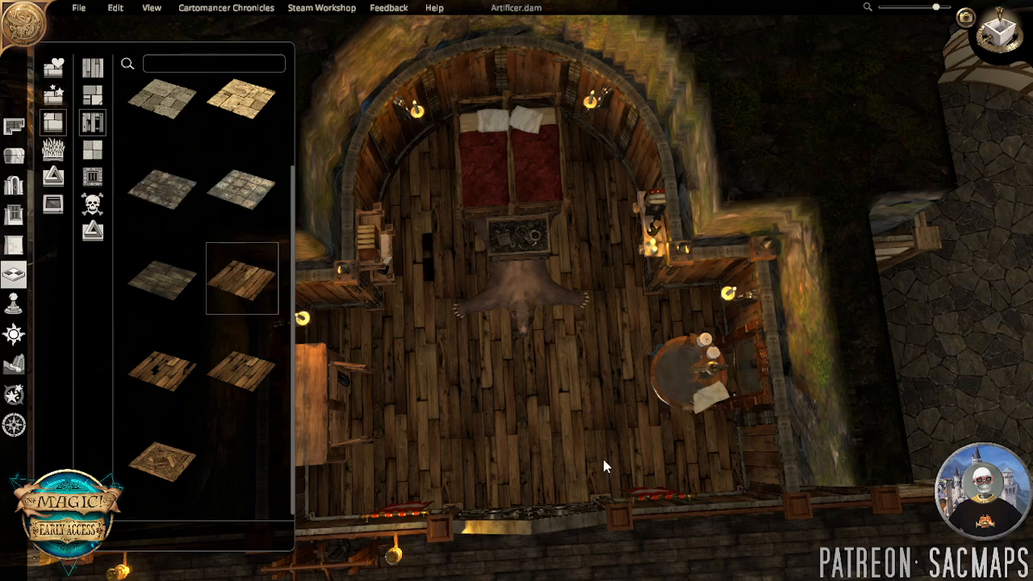
right_click(584, 386)
middle_drag(583, 386, 590, 229)
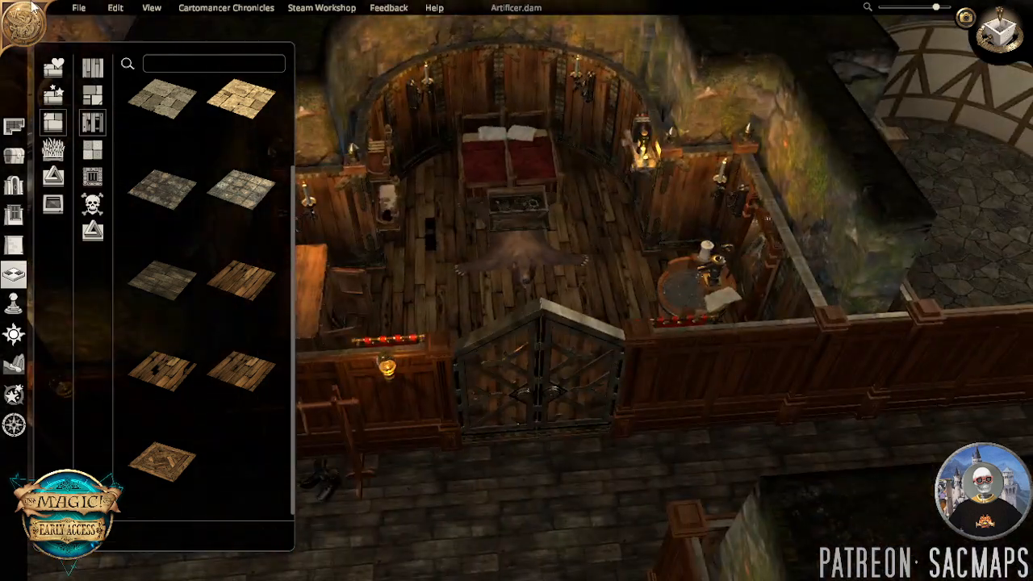
Set the autosave interval to 5 minutes in the settings and save the changes.
click(78, 8)
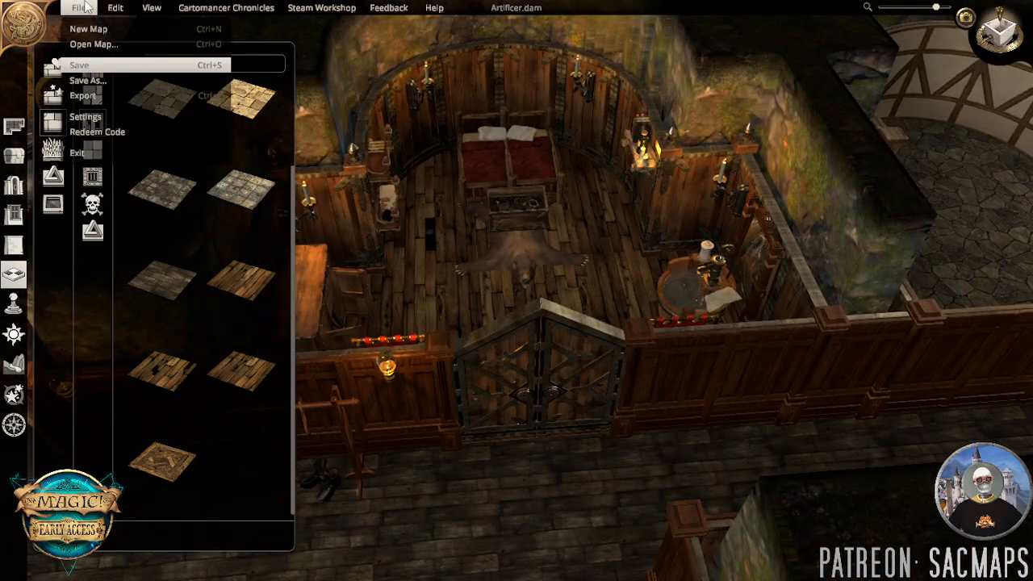
click(84, 8)
click(85, 7)
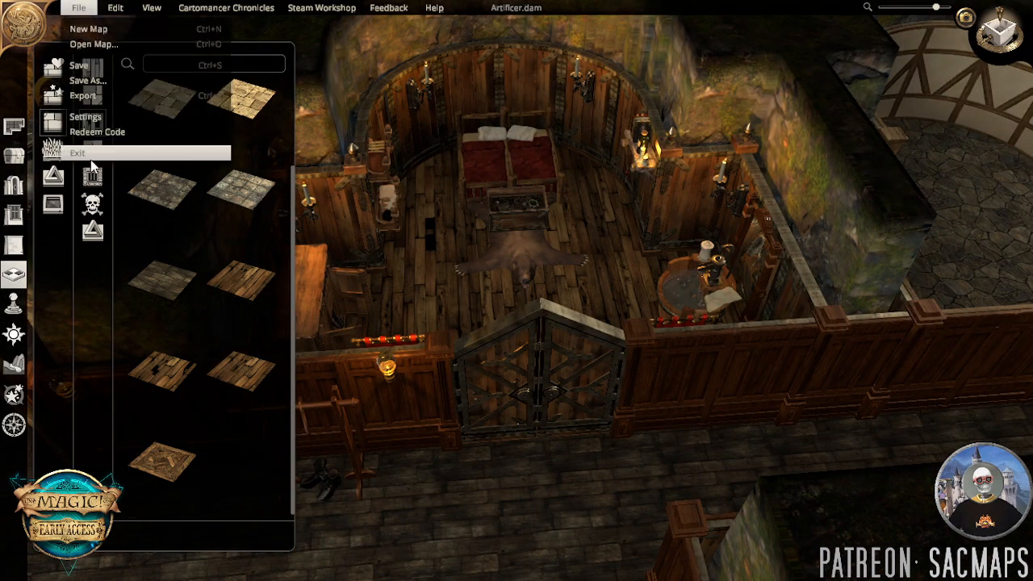
click(105, 111)
click(572, 200)
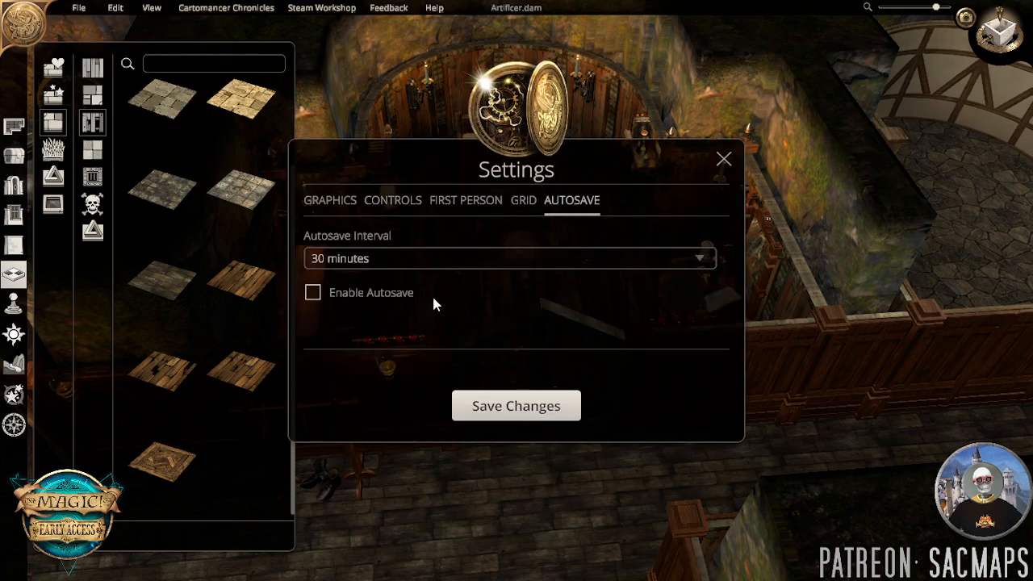
click(379, 259)
click(367, 319)
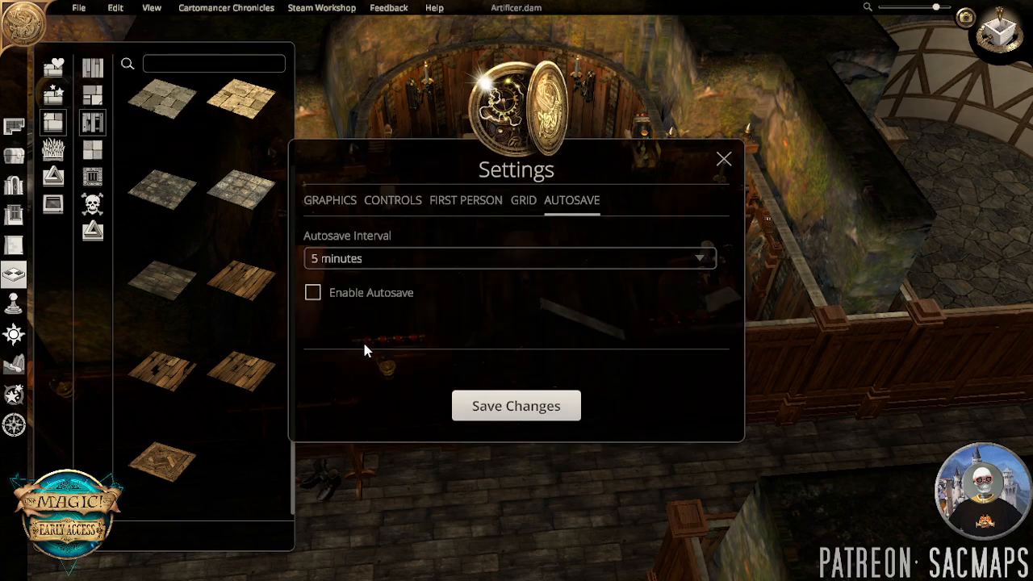
click(527, 411)
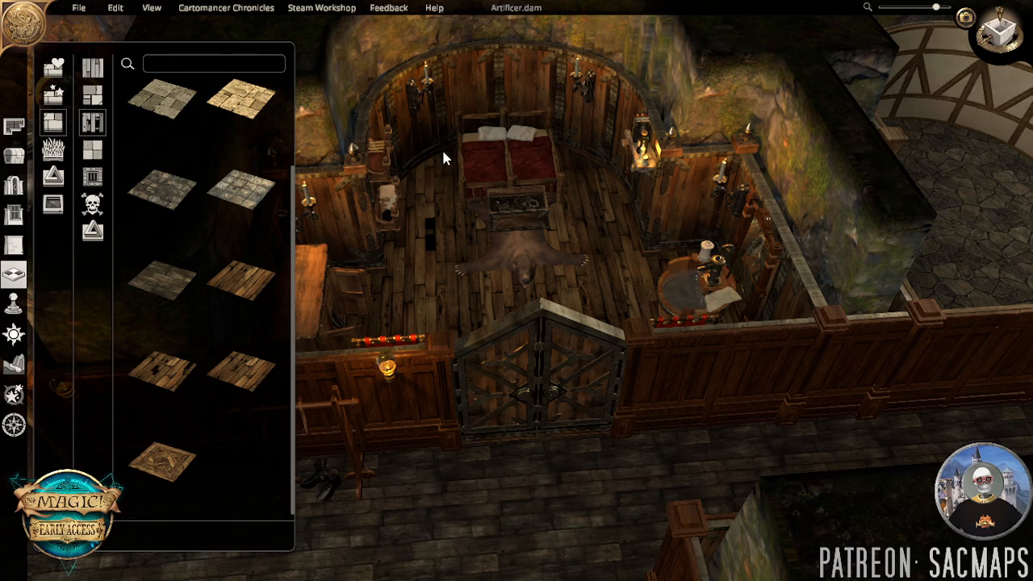
Examine the workshop with the metal grate floor and the upright golden portal ring from several sides.
scroll(521, 368, down, 4)
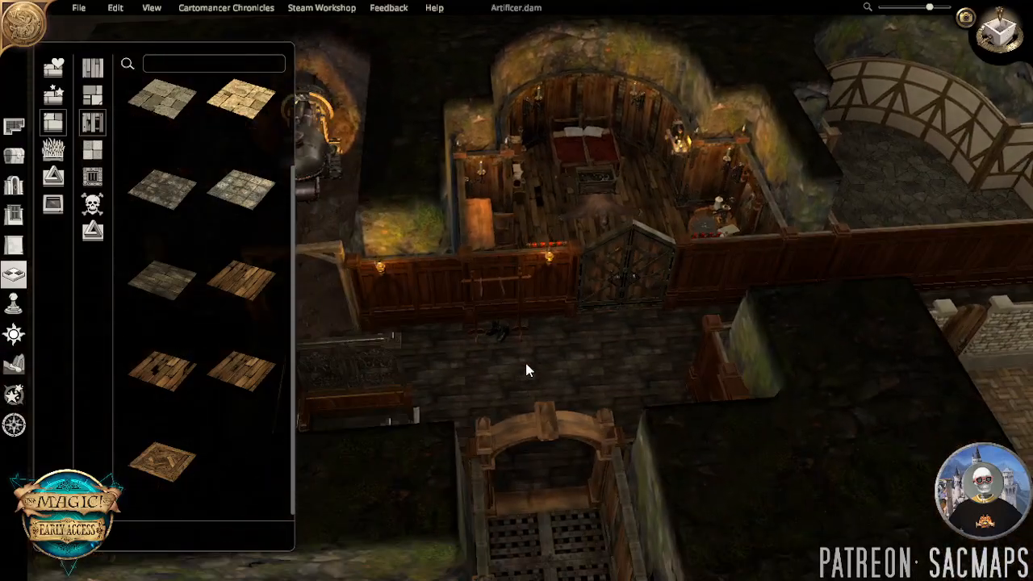
middle_drag(525, 363, 522, 416)
right_drag(698, 359, 305, 450)
right_drag(500, 321, 634, 261)
middle_drag(634, 261, 547, 395)
right_drag(547, 395, 440, 385)
middle_drag(440, 386, 534, 381)
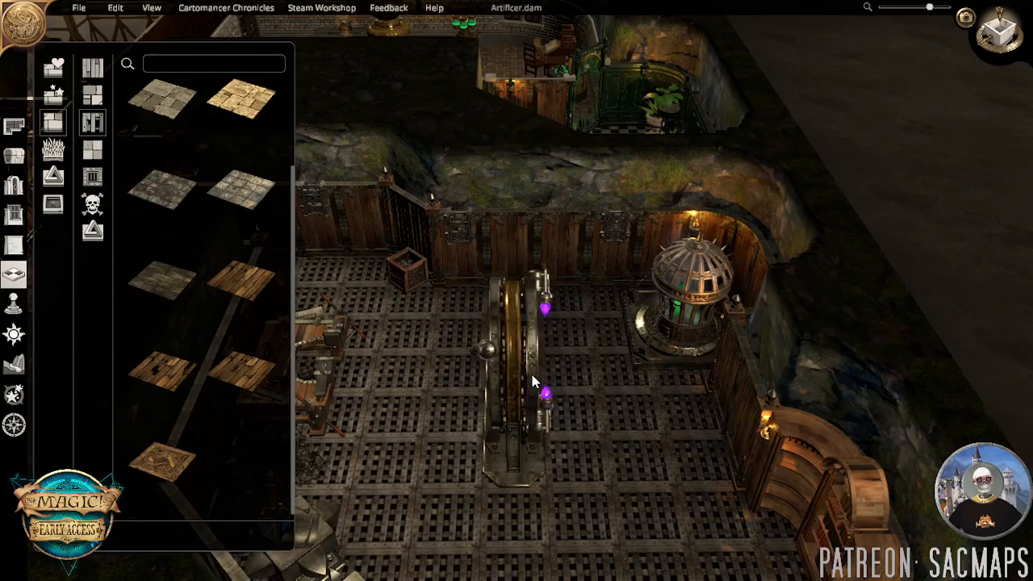
right_drag(533, 444, 531, 396)
middle_drag(531, 396, 459, 450)
right_drag(460, 448, 591, 407)
middle_drag(591, 407, 577, 333)
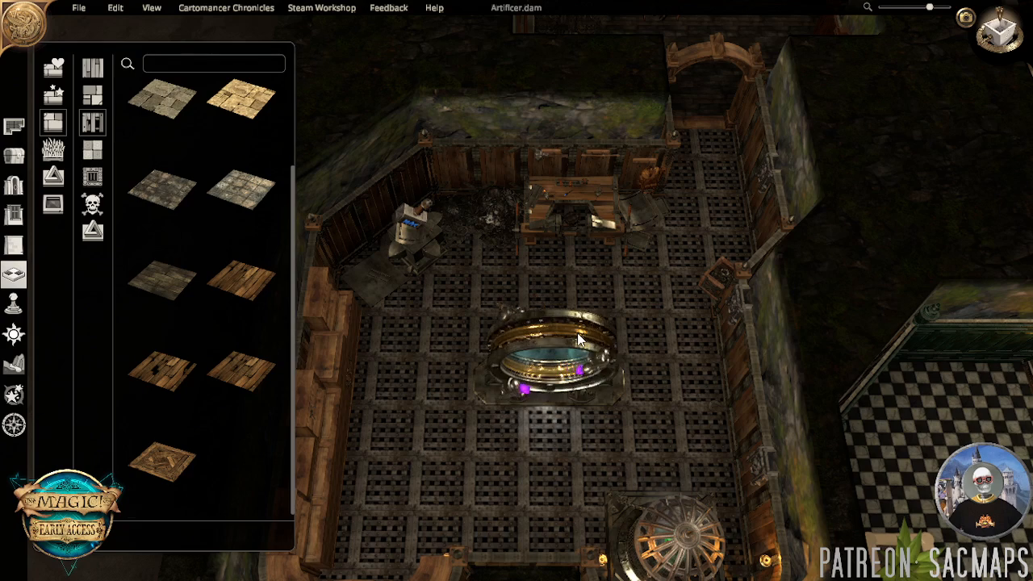
Delete the golden portal ring from the middle of the workshop floor.
click(14, 156)
click(523, 346)
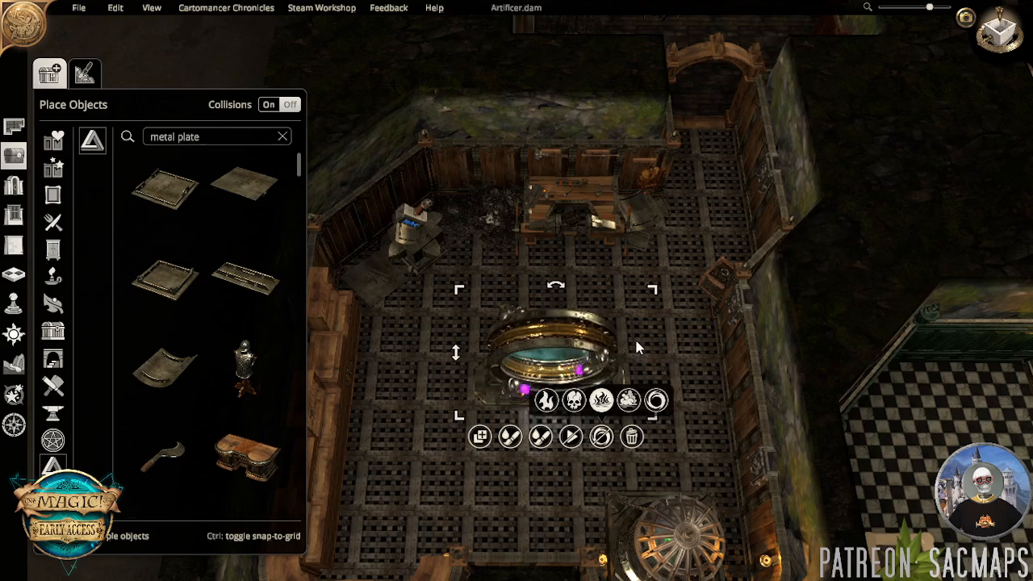
click(657, 337)
middle_drag(657, 336, 708, 364)
click(1000, 32)
click(1001, 32)
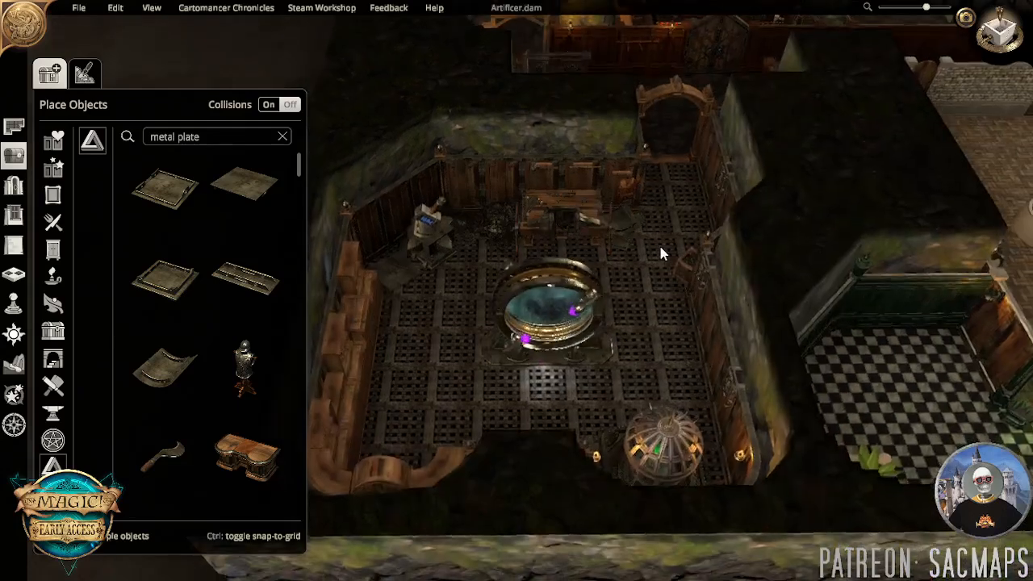
click(534, 270)
click(507, 279)
key(Delete)
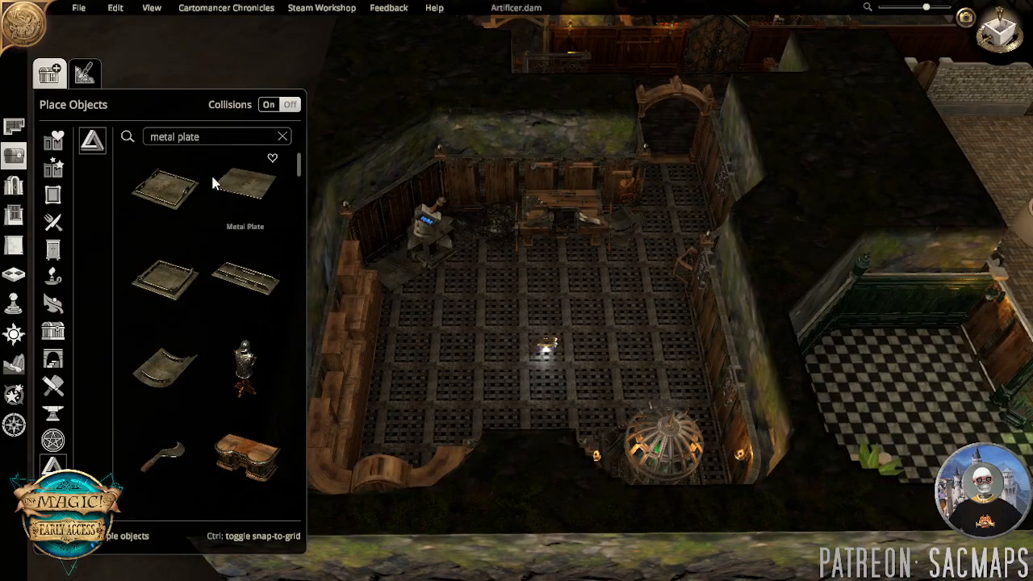
Browse the "metal plate" results, then search the object library for "artificer desk".
click(206, 137)
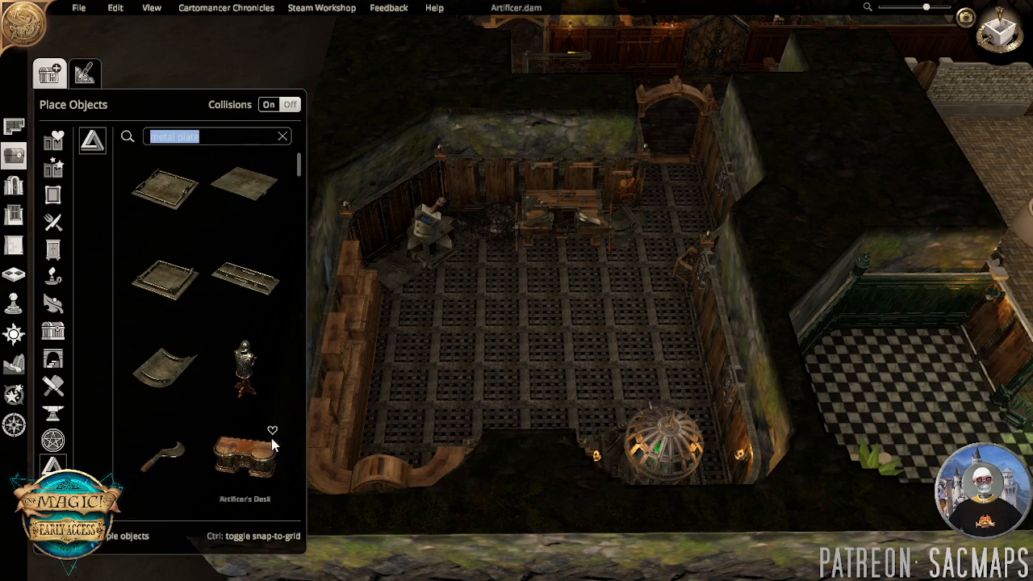
scroll(260, 396, down, 4)
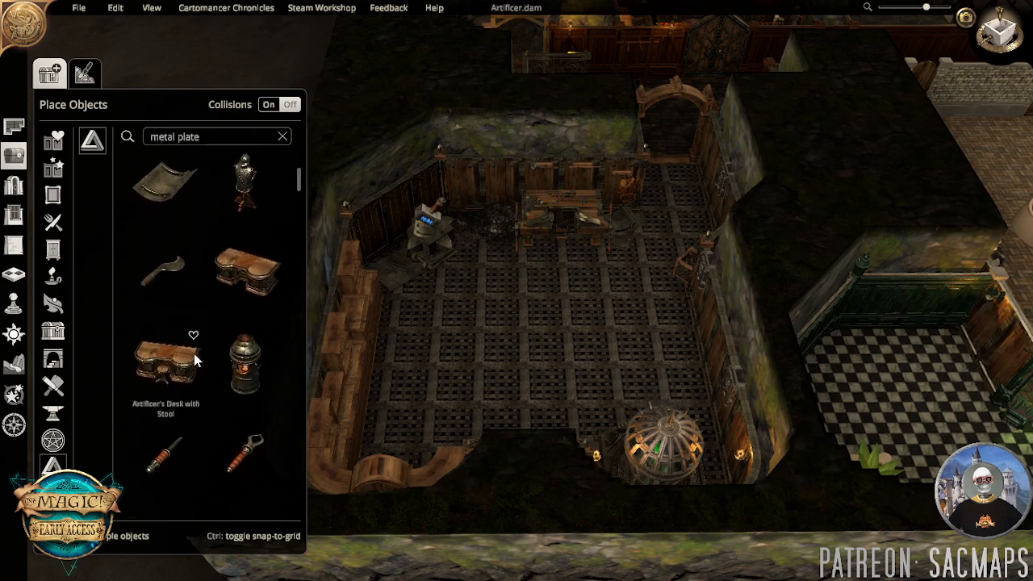
scroll(233, 315, down, 10)
scroll(253, 300, down, 10)
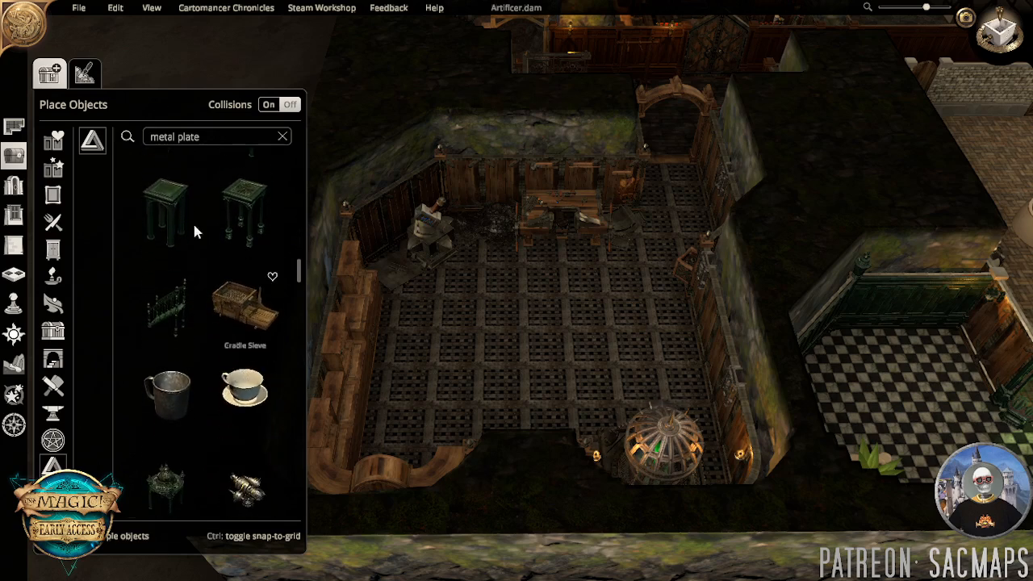
click(190, 137)
text(arteficer)
key(BackSpace)
key(BackSpace)
key(BackSpace)
key(BackSpace)
key(BackSpace)
key(BackSpace)
text(ifi)
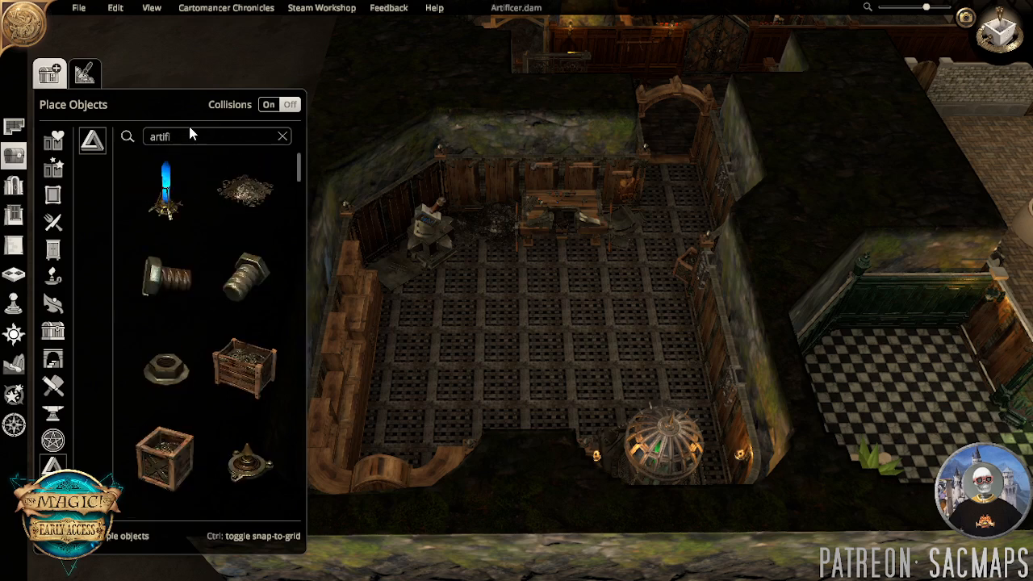
text(cer desk)
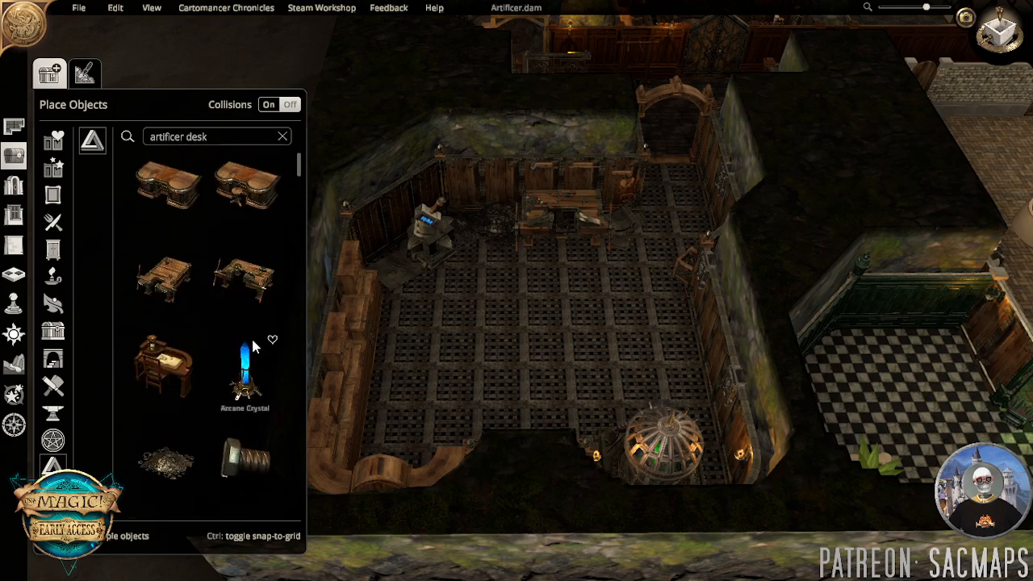
Find the Artificer's Furnace with the built-in desk in the object library and place it against the workshop's wooden wall.
scroll(252, 347, down, 3)
scroll(240, 278, down, 3)
scroll(247, 259, down, 5)
scroll(245, 253, down, 8)
scroll(226, 419, down, 10)
scroll(240, 295, down, 10)
scroll(252, 329, down, 3)
click(243, 289)
middle_drag(549, 384, 867, 428)
click(251, 282)
middle_drag(602, 339, 579, 458)
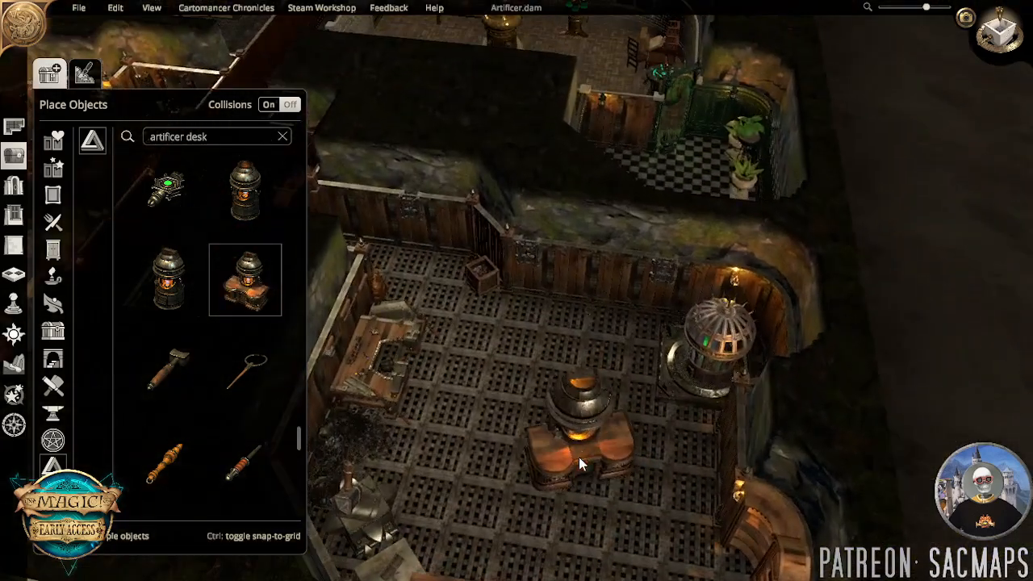
click(569, 325)
Move the furnace desk onto the open workshop floor, duplicate it, and join both copies back to back as a double furnace.
right_click(629, 430)
scroll(633, 433, up, 5)
right_drag(632, 430, 631, 310)
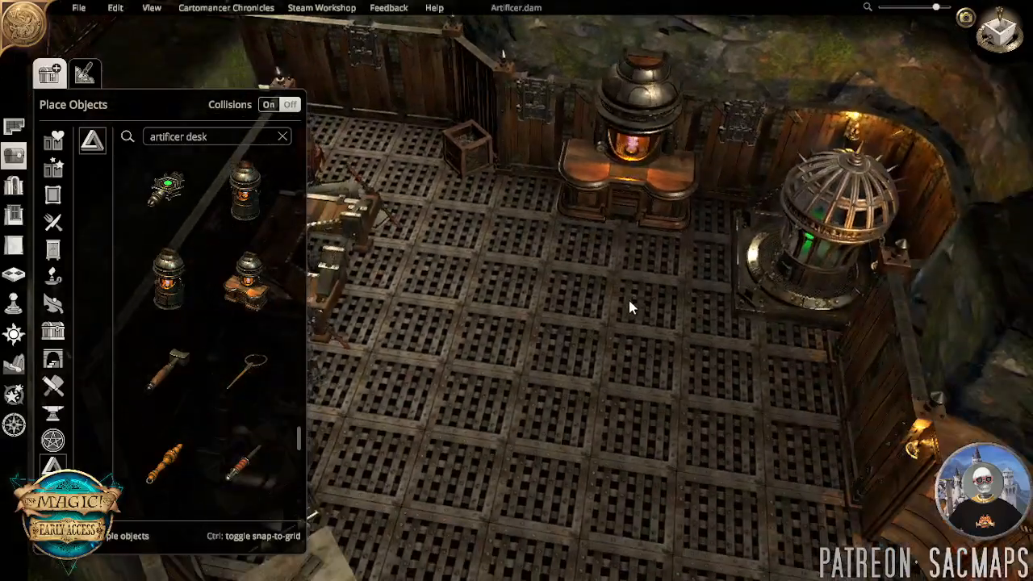
drag(583, 197, 514, 397)
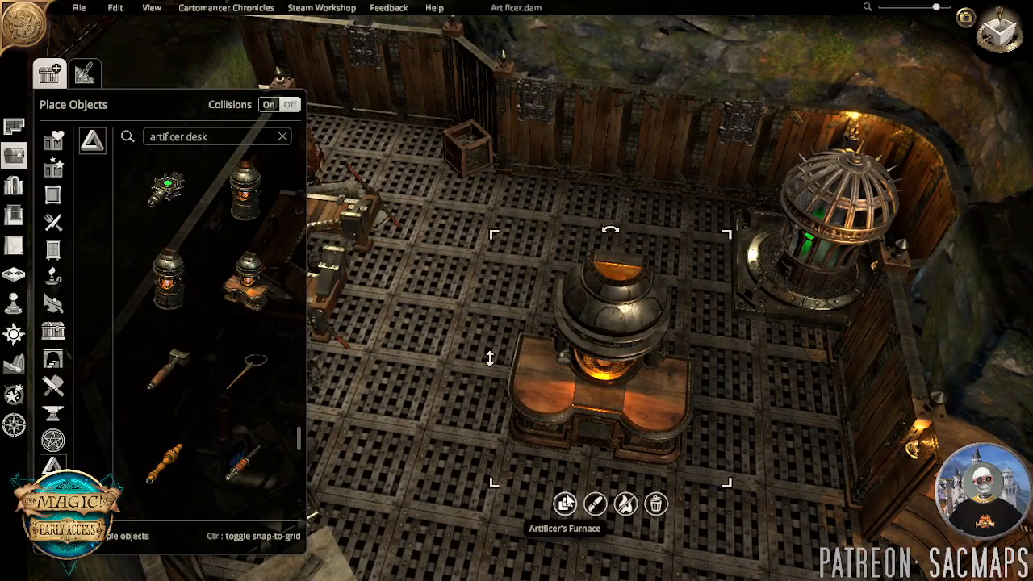
click(565, 504)
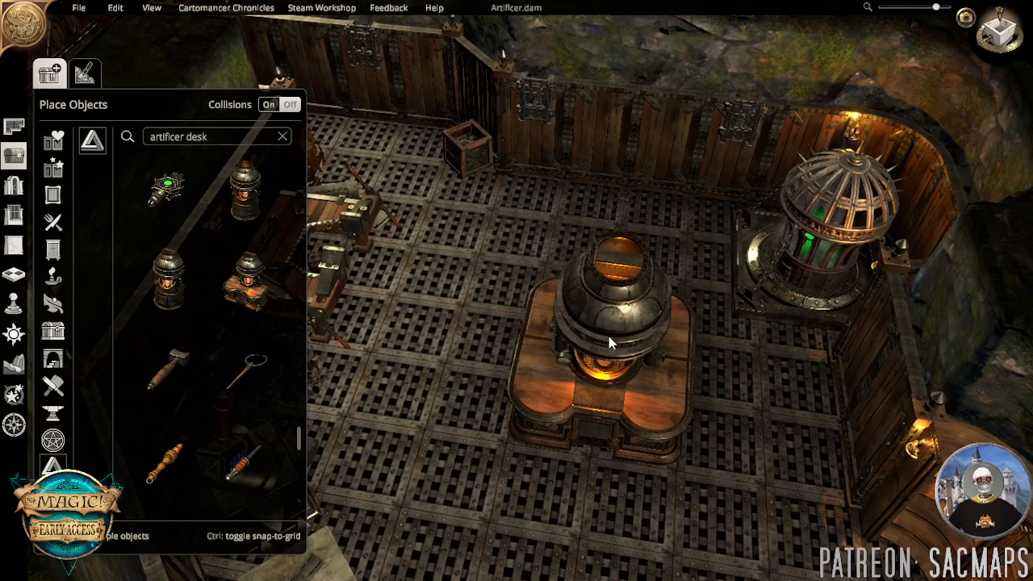
right_click(586, 373)
middle_drag(745, 480, 459, 398)
drag(458, 398, 536, 364)
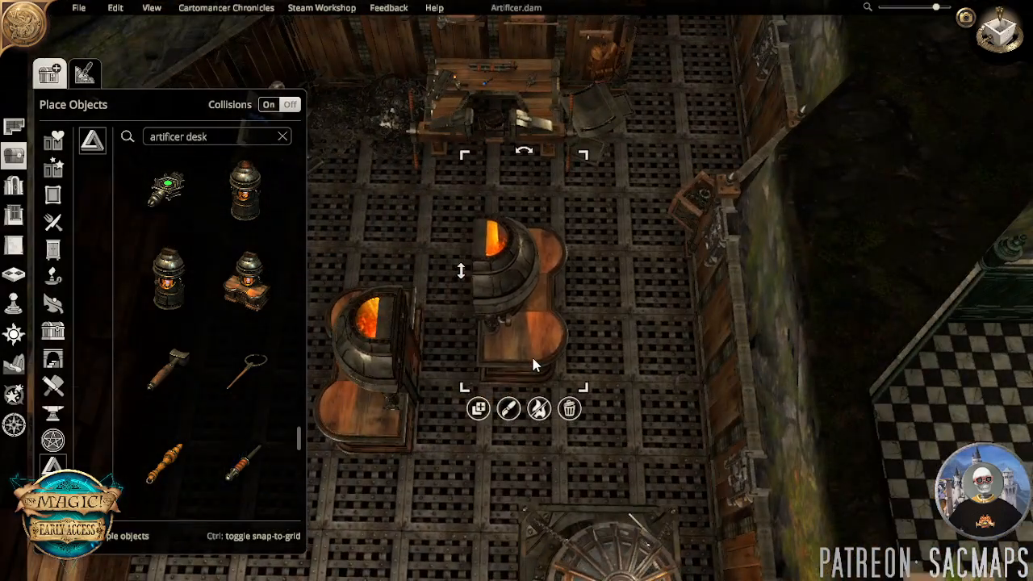
drag(423, 422, 478, 346)
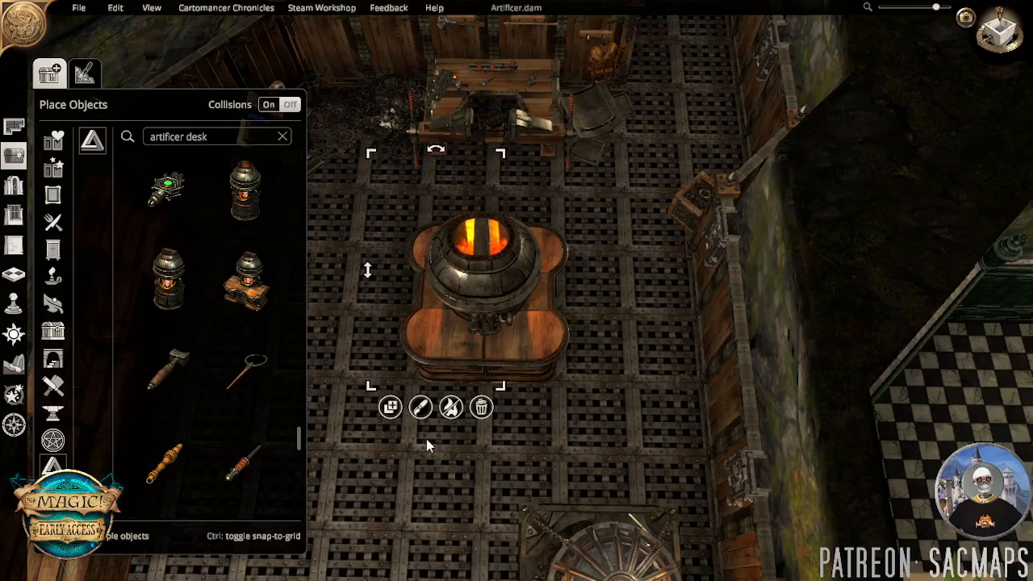
Shift both halves of the double furnace together to a more central spot on the workshop floor.
middle_drag(394, 452, 705, 499)
key(d)
key(s)
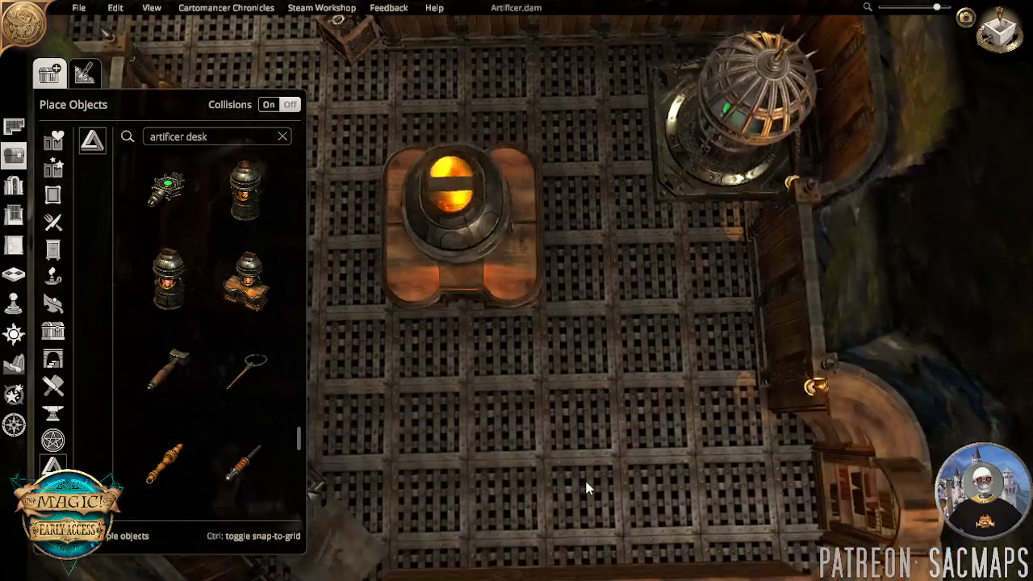
scroll(582, 410, down, 3)
scroll(581, 405, down, 2)
drag(519, 280, 566, 331)
drag(522, 224, 573, 269)
click(623, 355)
Search the object library for "stool" and place a Piano Stool and the tufted stool with armrests beside the double furnace.
middle_drag(629, 394, 739, 288)
middle_drag(502, 395, 618, 383)
scroll(565, 363, up, 3)
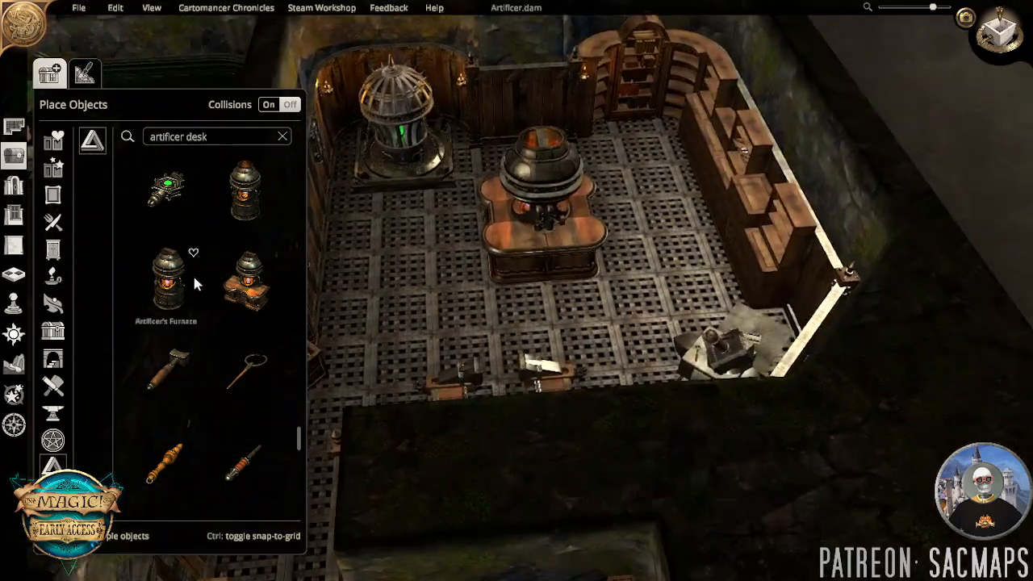
click(194, 142)
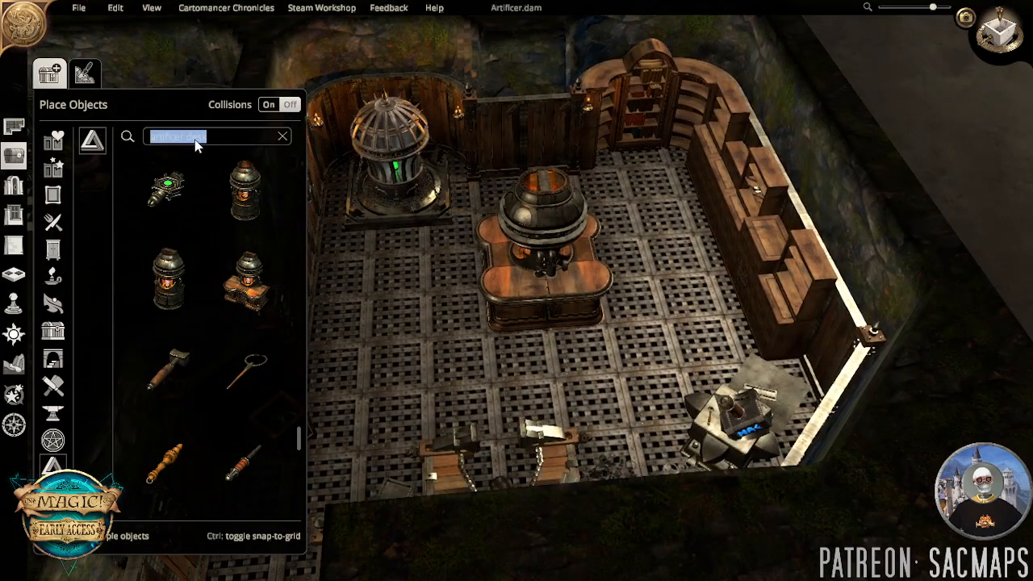
text(stool)
scroll(214, 380, up, 4)
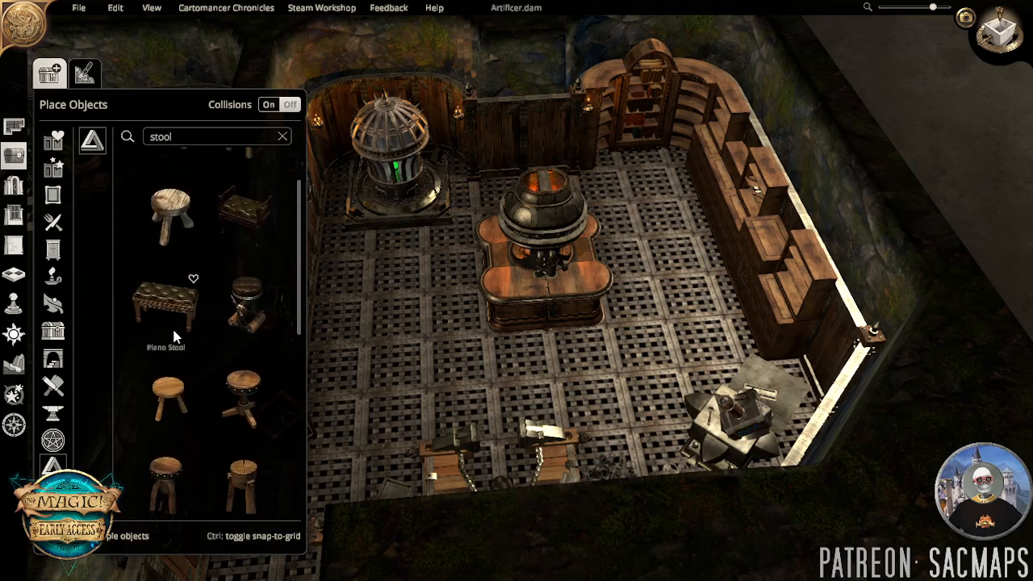
click(435, 341)
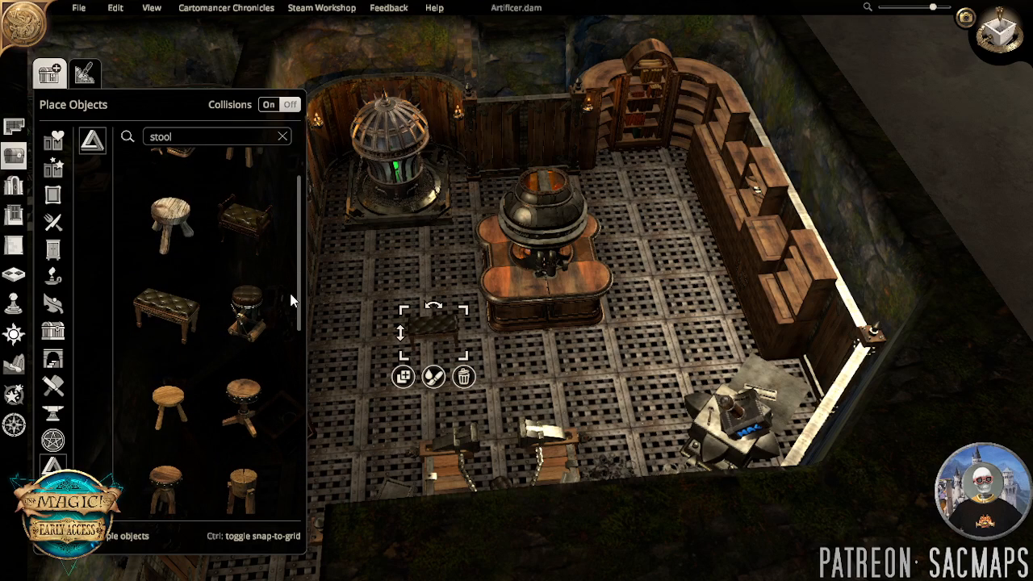
click(258, 230)
click(500, 363)
scroll(595, 423, up, 5)
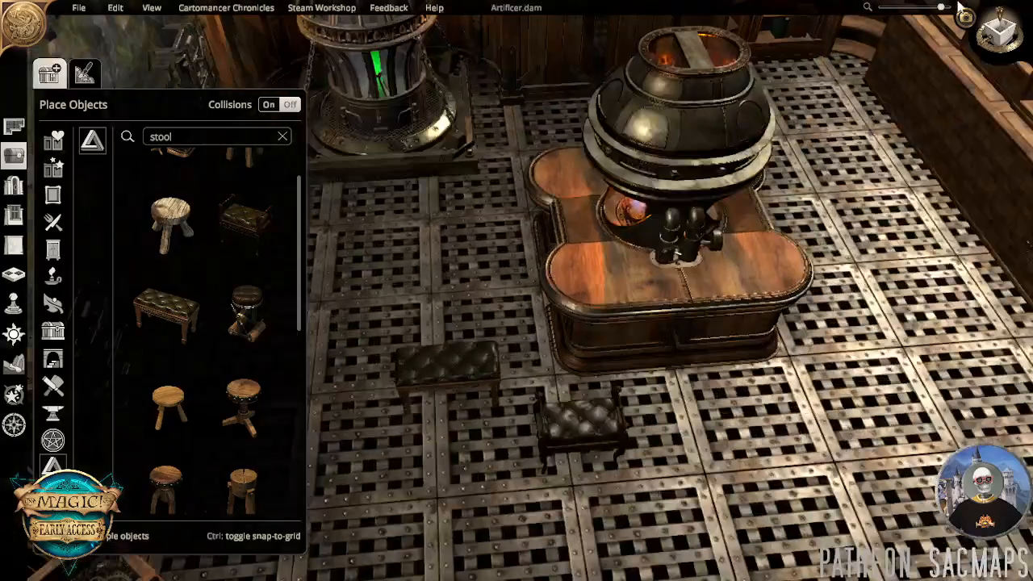
Examine the two tufted stools beside the furnace up close in the first-person view.
click(968, 24)
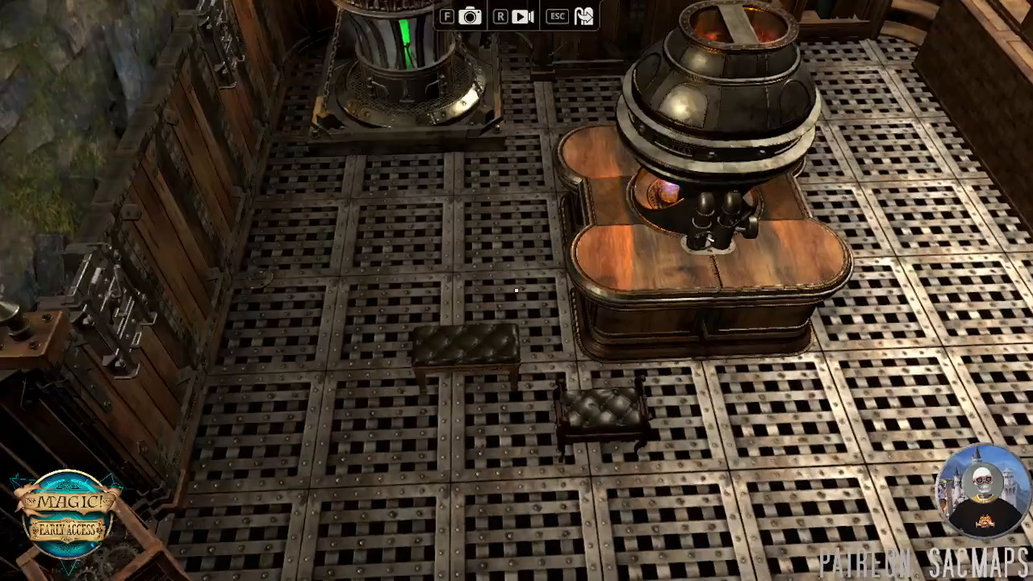
key(w)
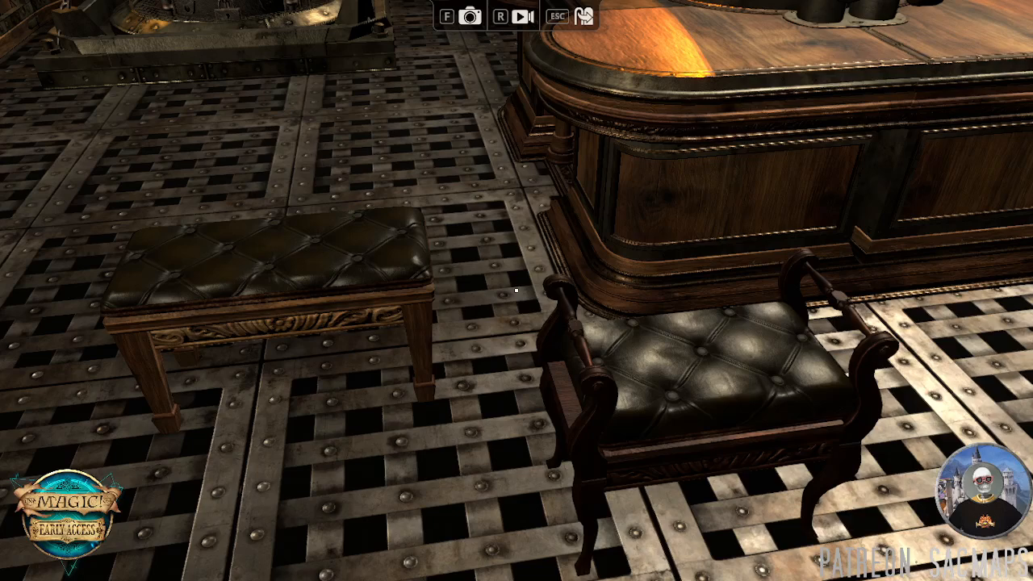
key(Escape)
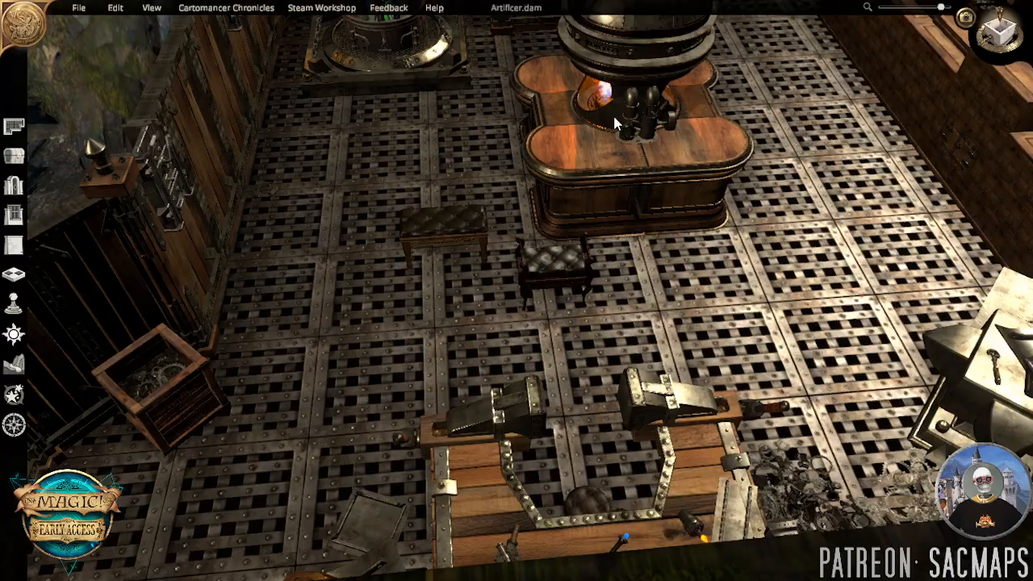
Place three different round wooden stools side by side in front of the double furnace.
click(24, 158)
click(240, 397)
middle_drag(640, 308, 350, 330)
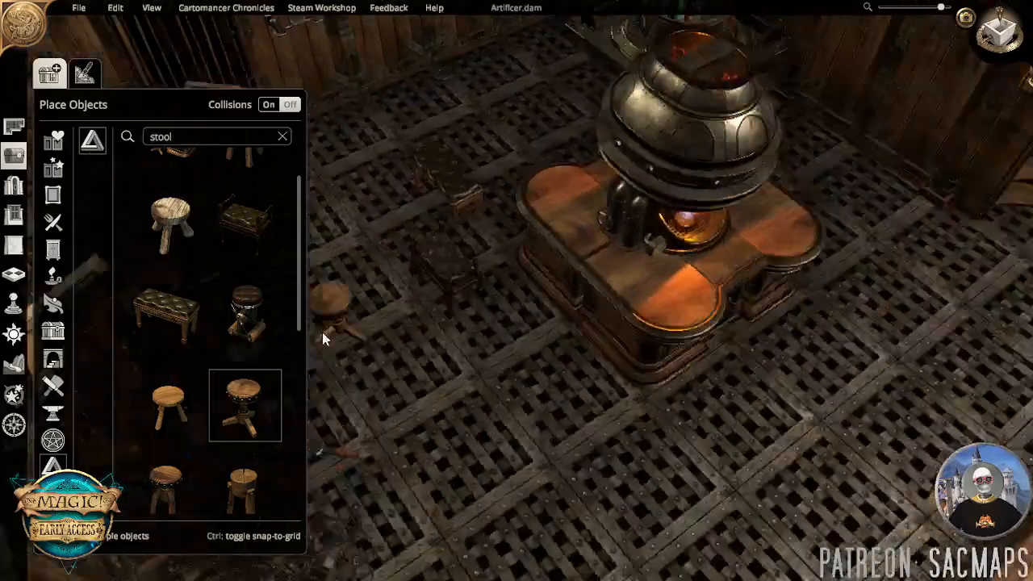
click(687, 428)
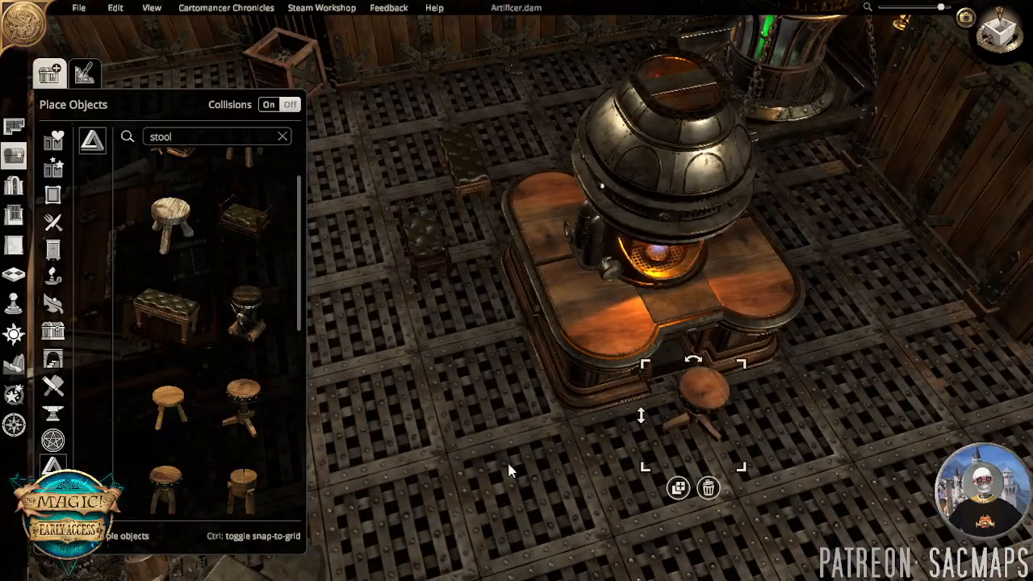
click(165, 498)
click(602, 451)
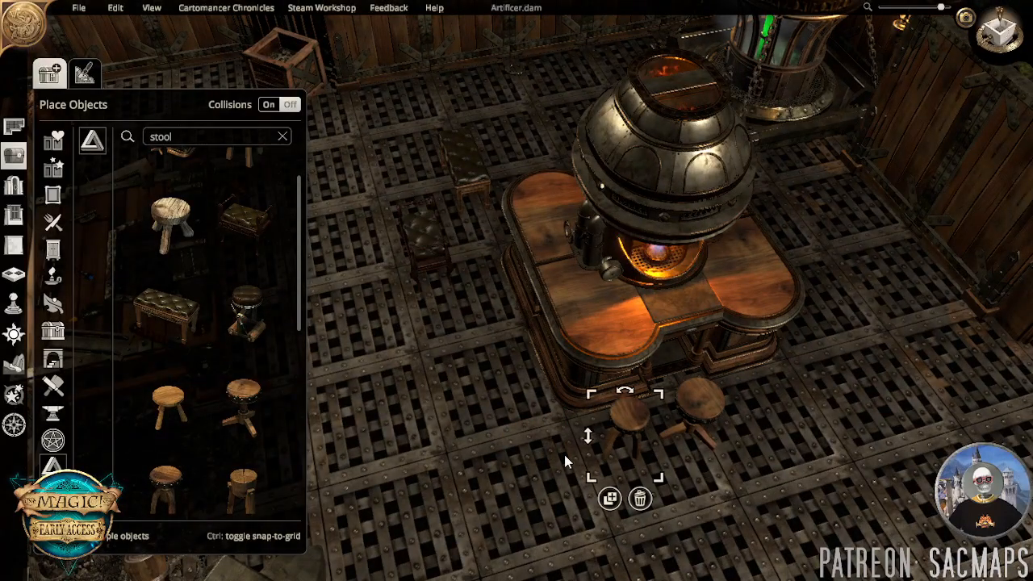
click(251, 499)
click(757, 443)
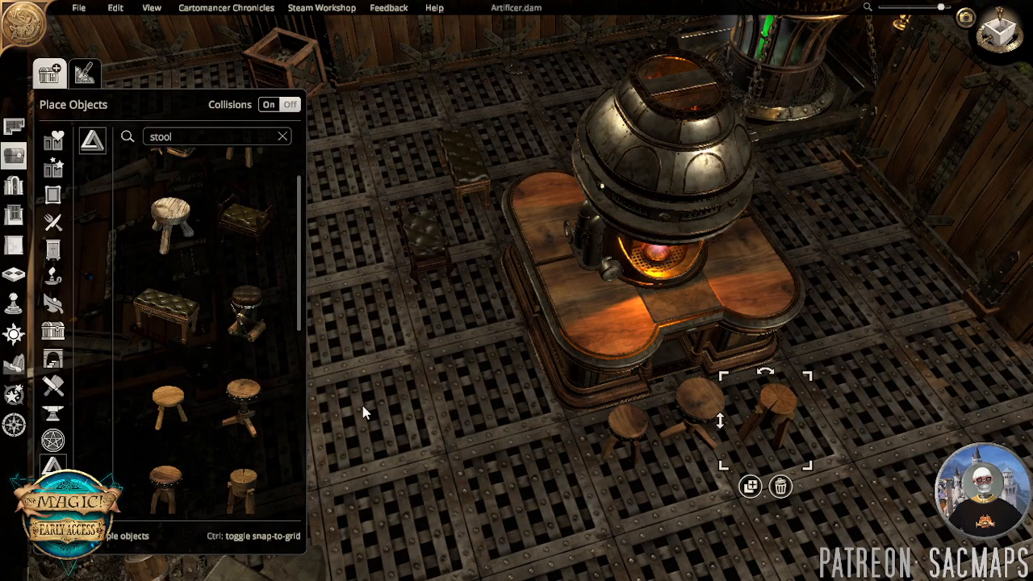
Place the round leather-topped stool in front of the wooden stools by the double furnace.
click(244, 310)
click(601, 442)
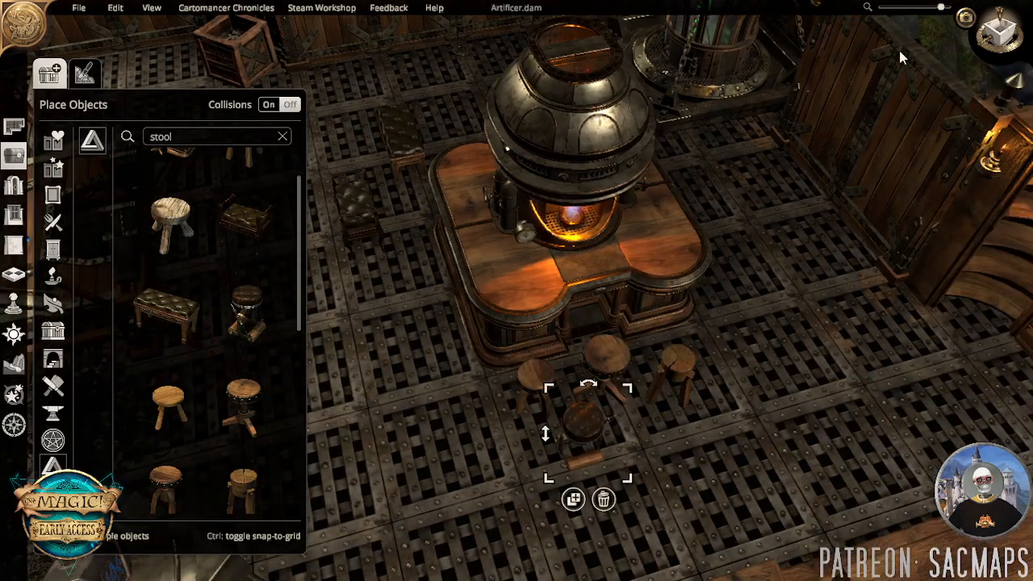
Compare the leather-topped and wooden stools in front of the furnace up close in the first-person view.
click(1000, 32)
key(w)
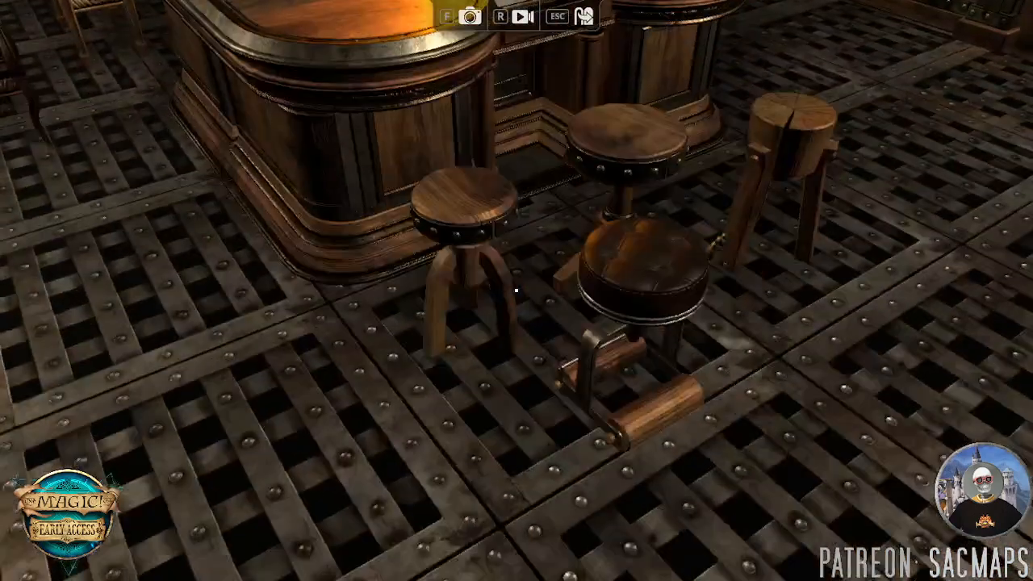
key(d)
key(w)
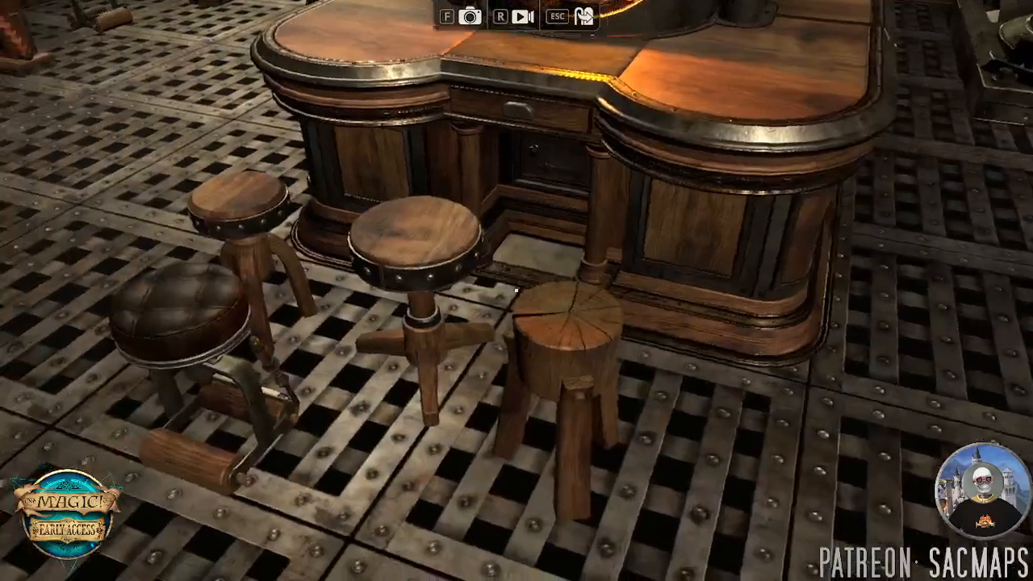
key(d)
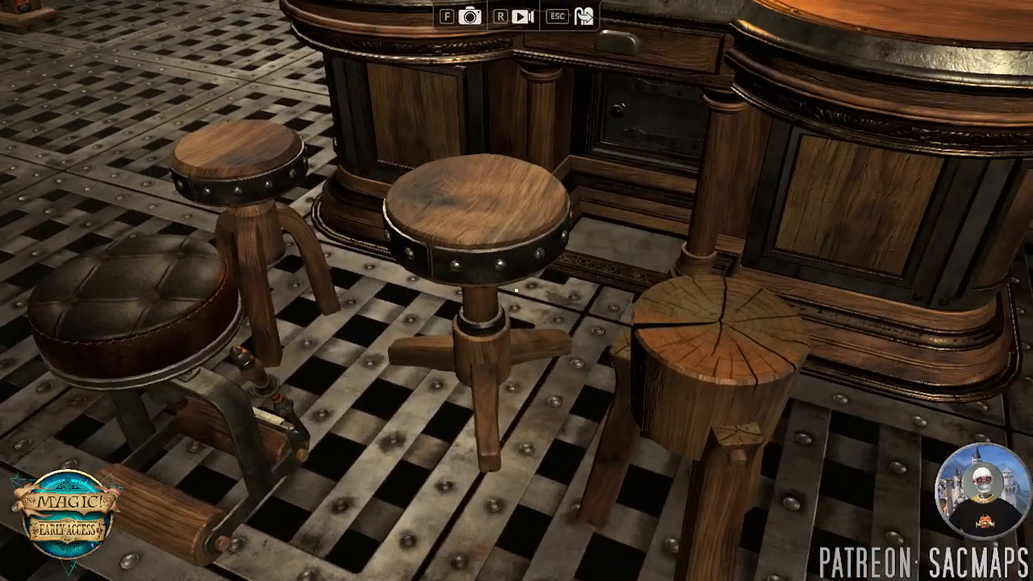
key(s)
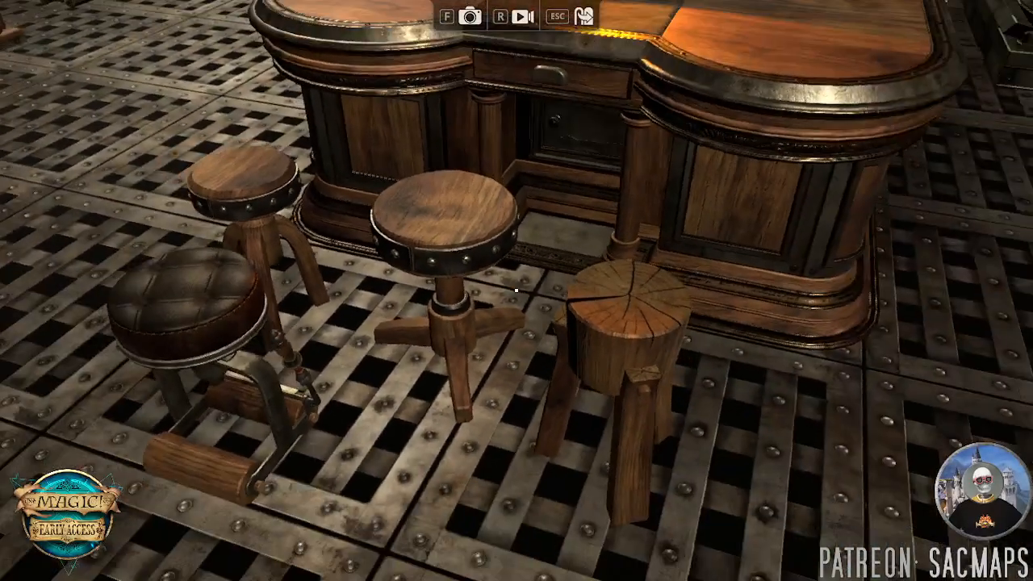
key(a)
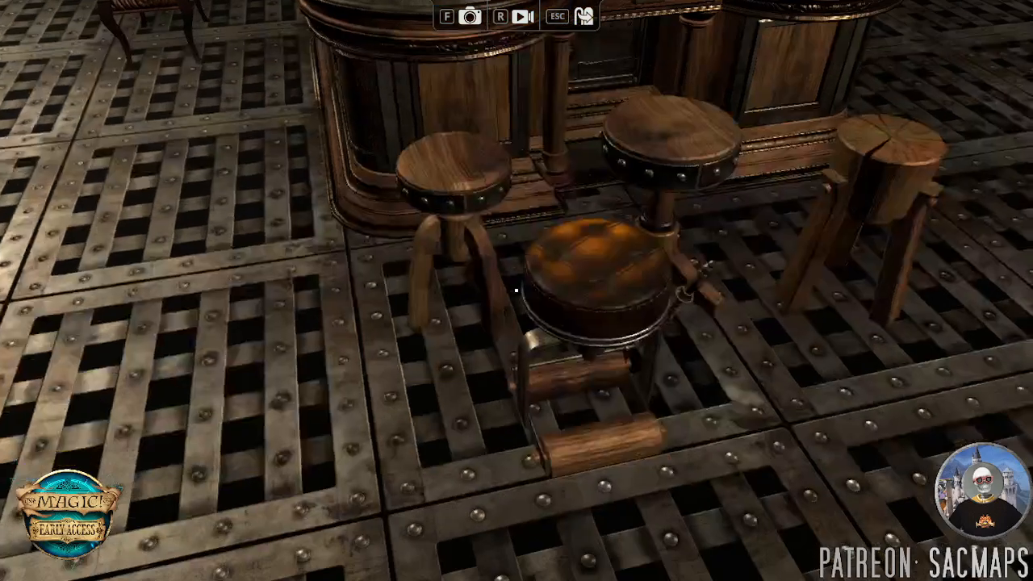
key(Escape)
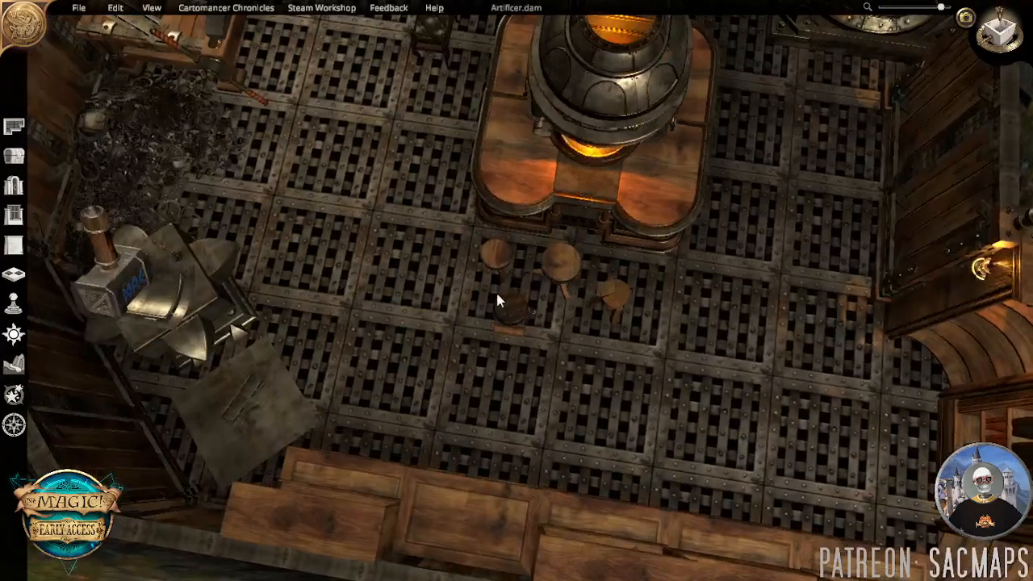
Tuck the round wooden swivel stool against the furnace's front recess and move the leather-topped stool to the matching recess on the opposite side.
middle_drag(514, 300, 537, 339)
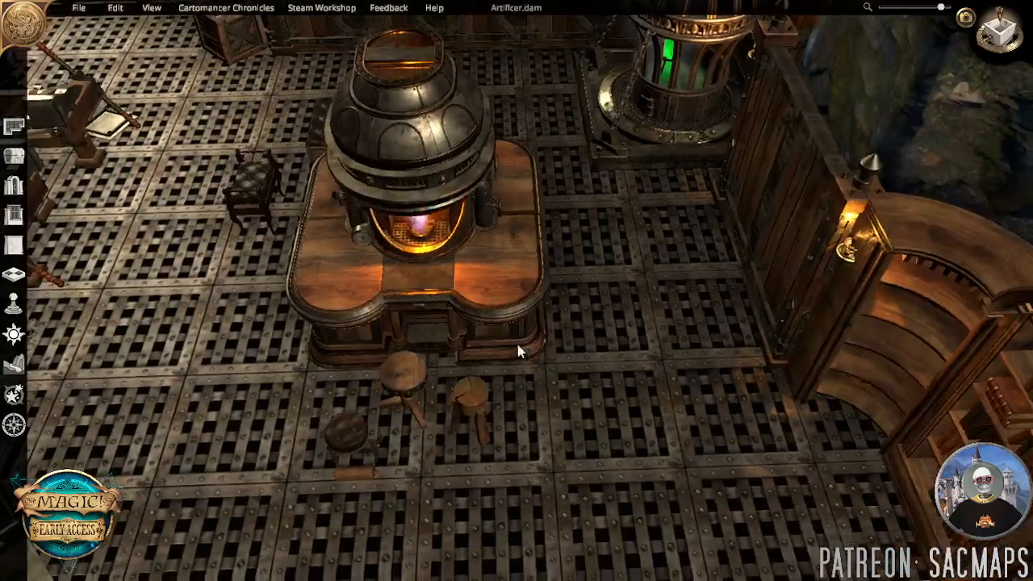
drag(409, 384, 435, 352)
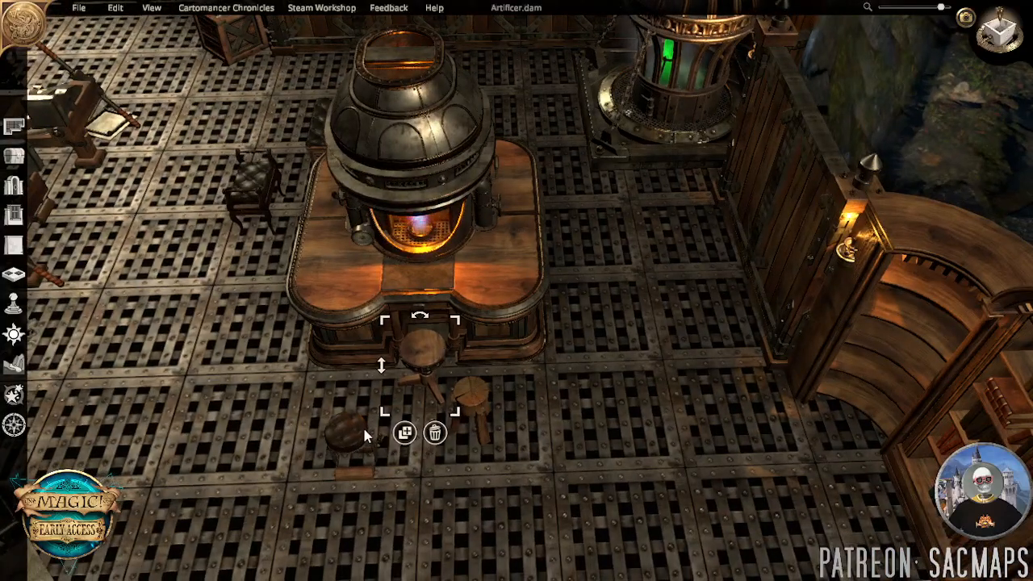
drag(347, 452, 299, 85)
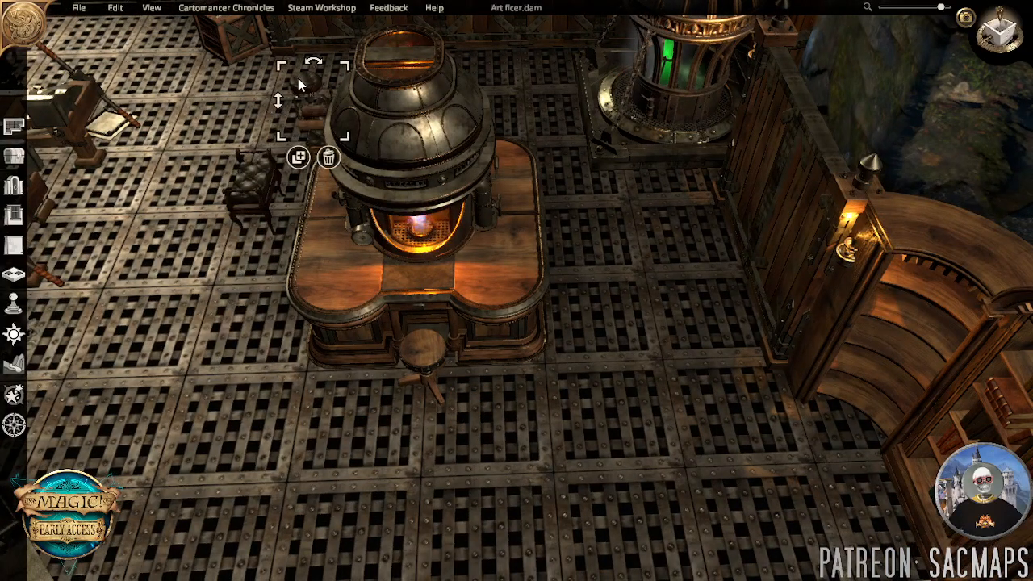
middle_drag(206, 209, 511, 353)
drag(441, 412, 507, 278)
Delete the two tufted rectangular stools standing beside the double furnace.
click(434, 413)
key(Delete)
click(568, 435)
key(Delete)
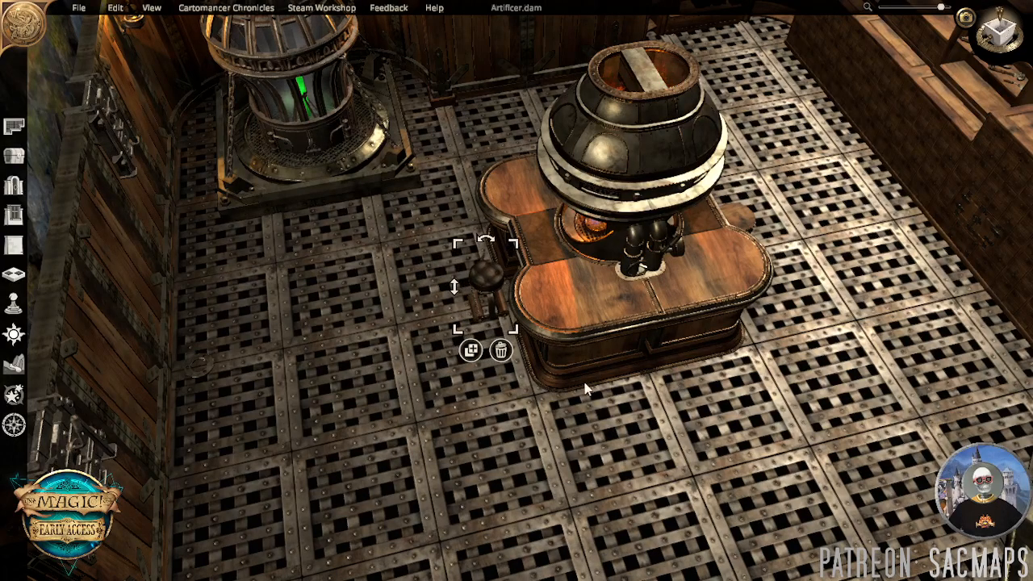
click(13, 156)
click(83, 73)
scroll(53, 395, down, 4)
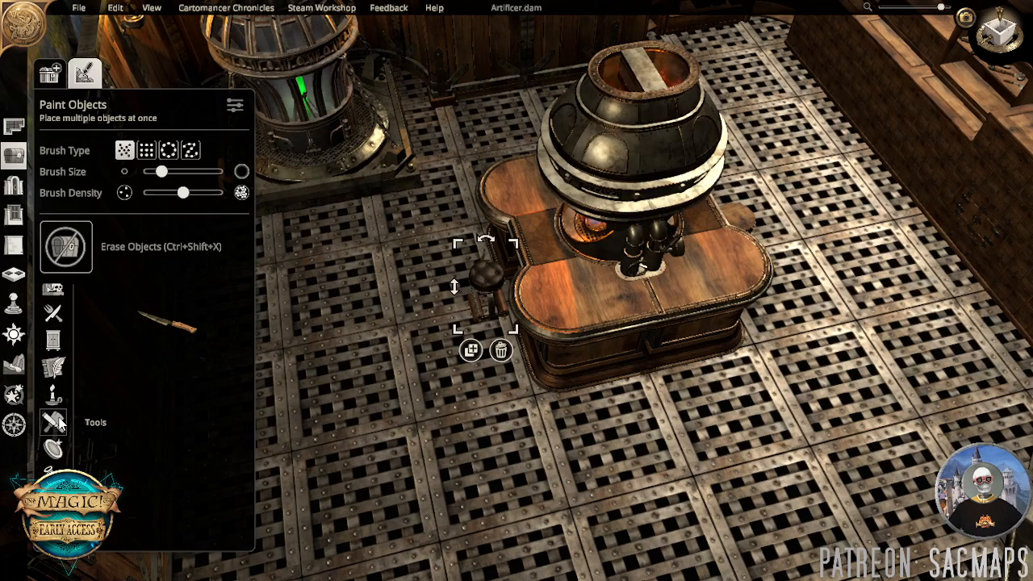
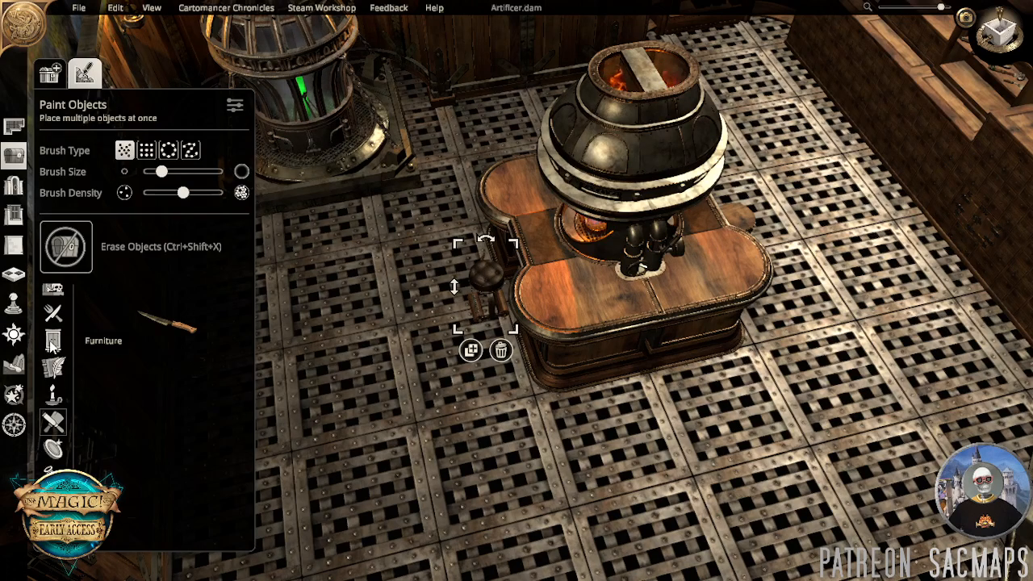
scroll(54, 327, up, 5)
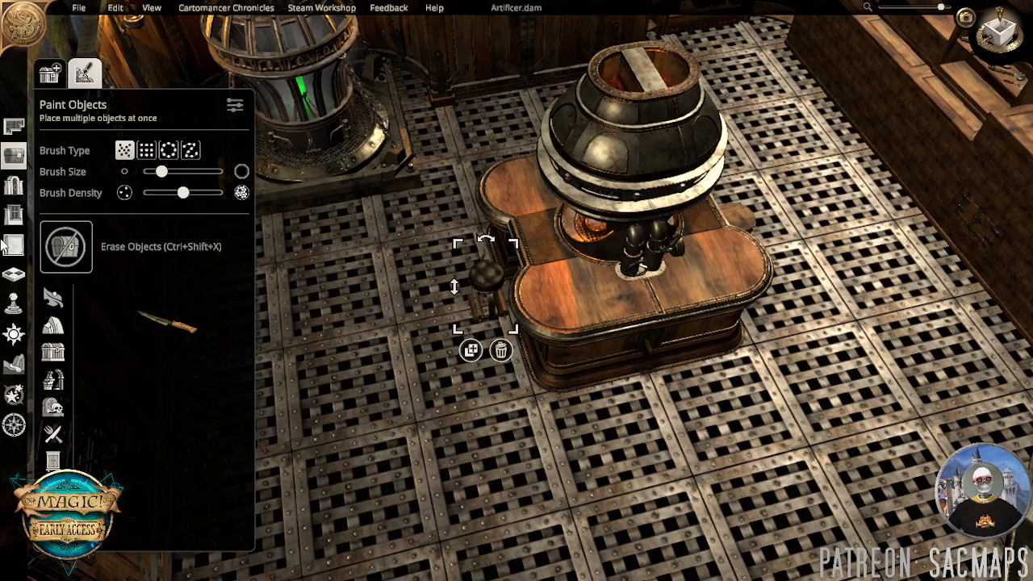
Search the object library for "artifi" and scatter a few bolts and a nut on the furnace's wooden top.
click(15, 156)
click(14, 157)
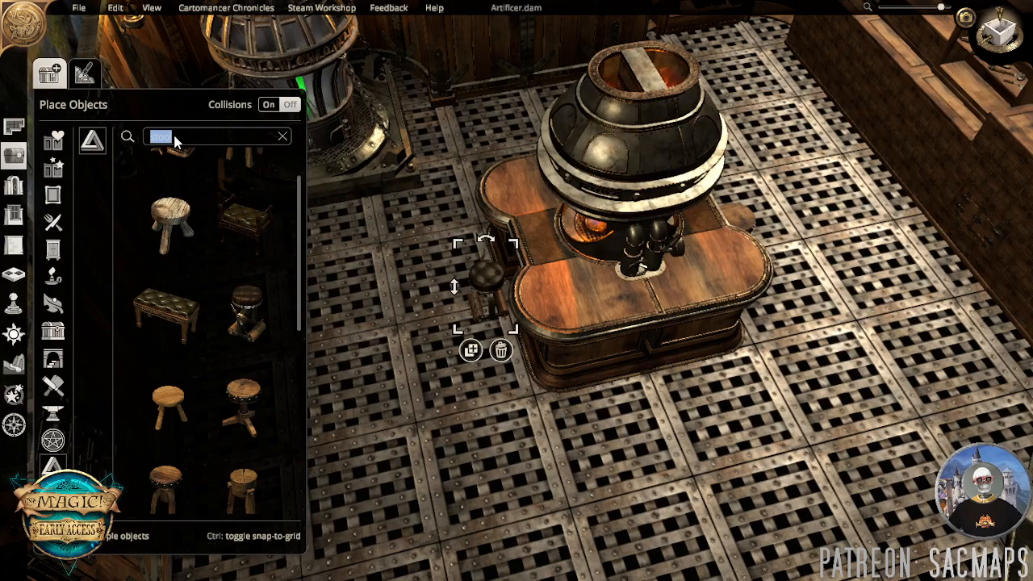
text(artefi)
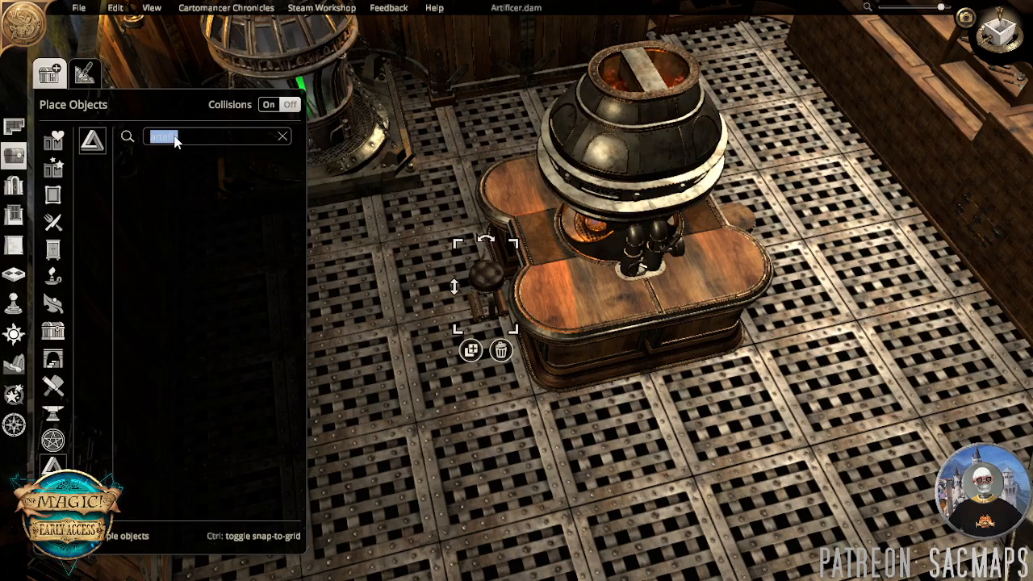
text(art)
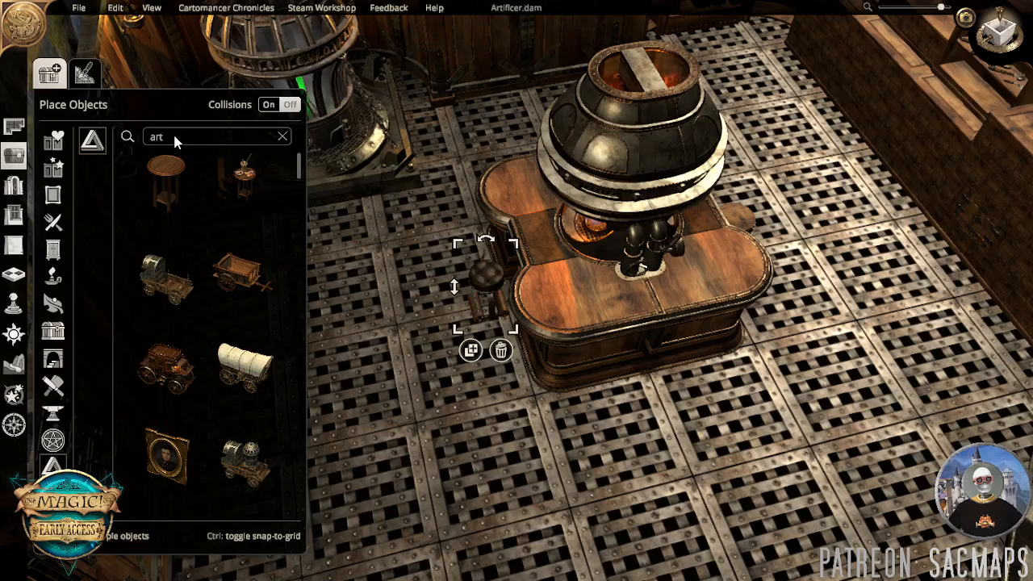
text(ifi)
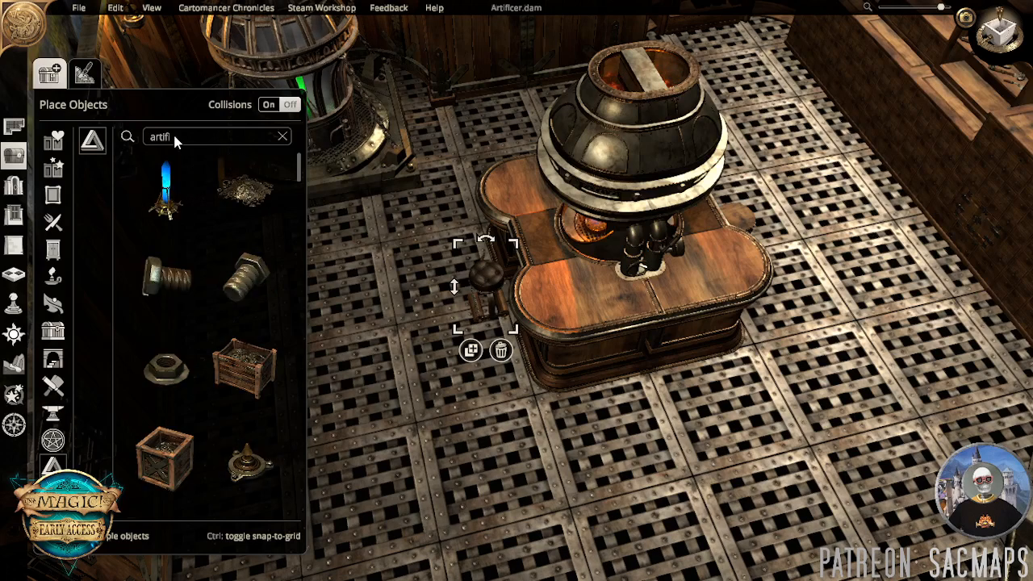
click(197, 307)
click(544, 286)
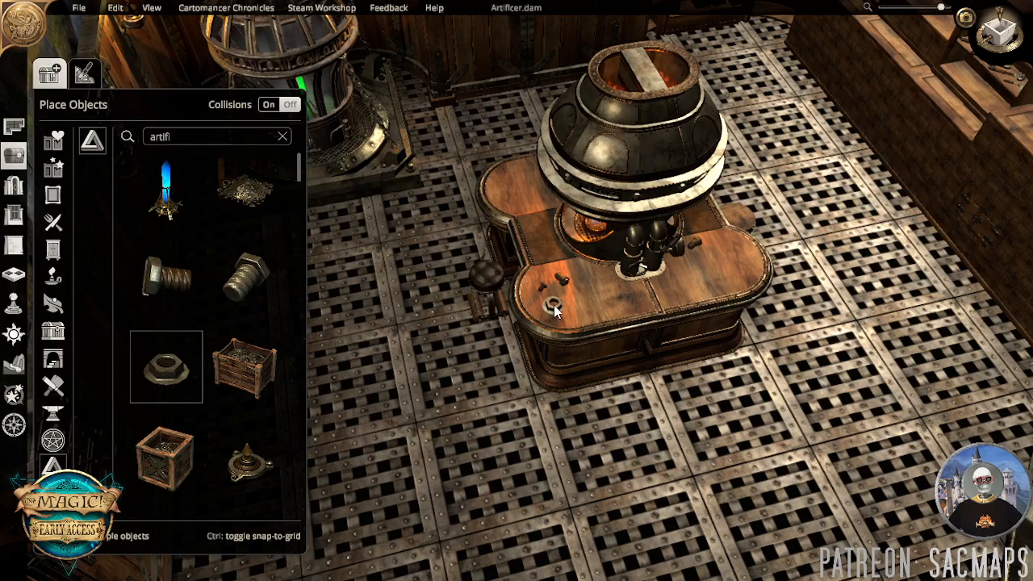
Place the low box of parts and a Crate o' Parts against opposite sides of the double furnace.
scroll(251, 360, down, 2)
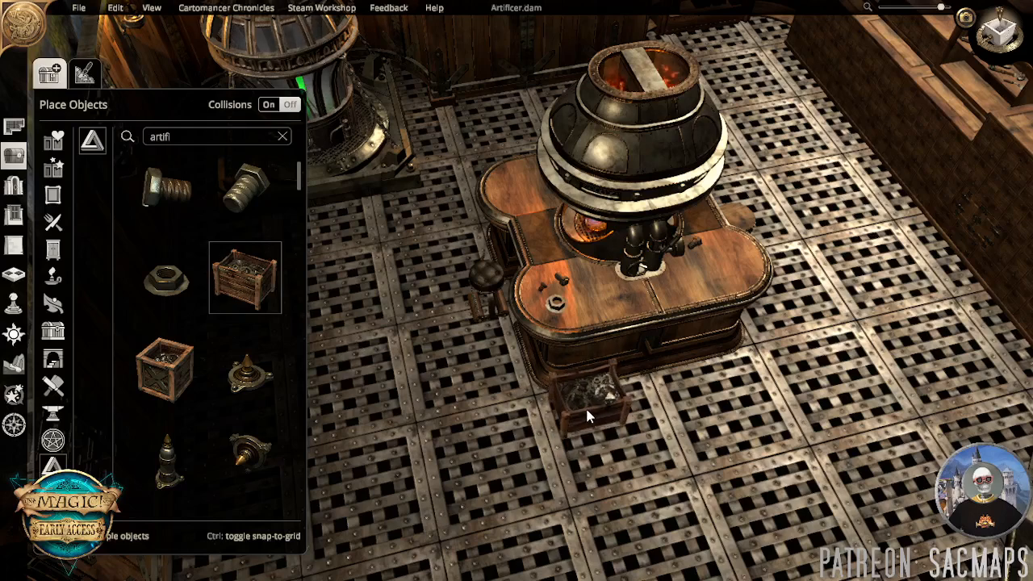
click(165, 378)
key(e)
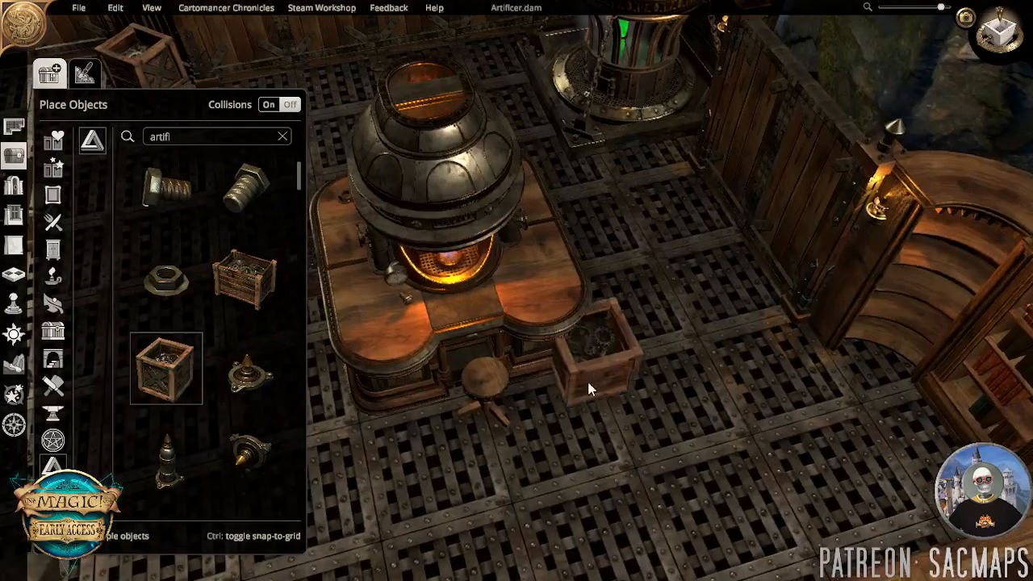
click(607, 325)
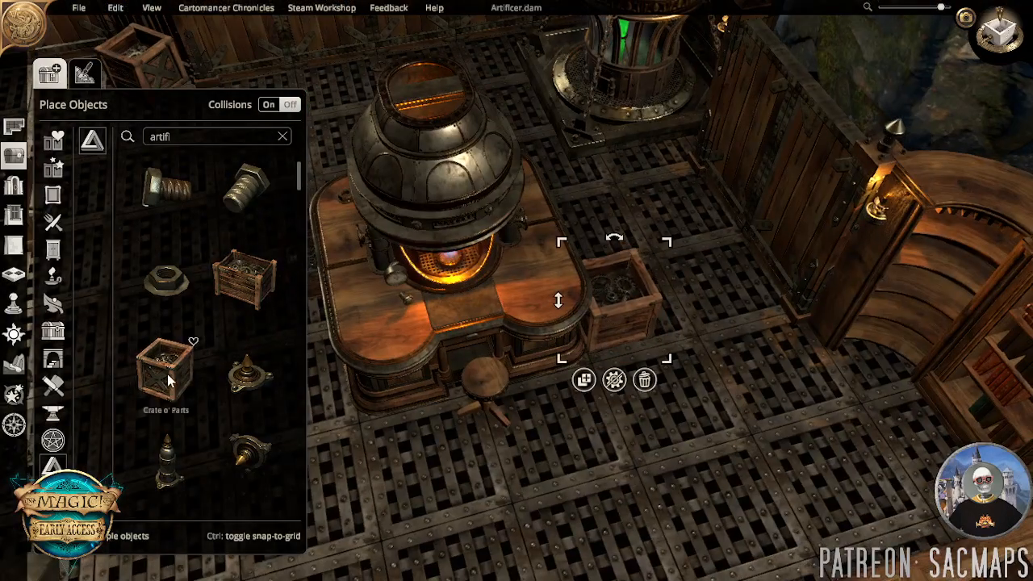
Place an Electrical Connector on the furnace's wooden top, duplicate it, and shift the copy onto the floor beside the parts crate.
scroll(194, 348, down, 1)
scroll(225, 266, down, 3)
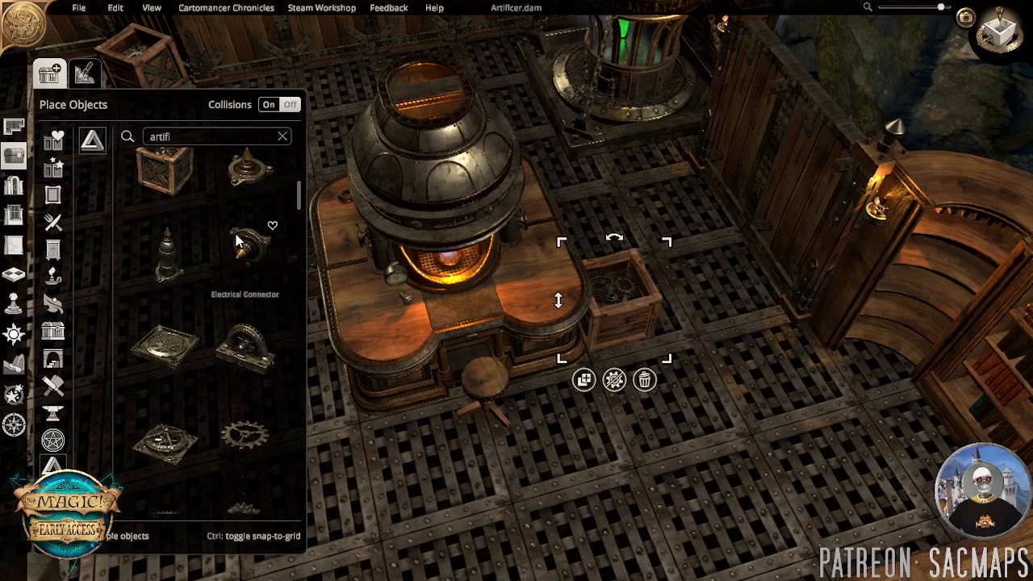
click(388, 332)
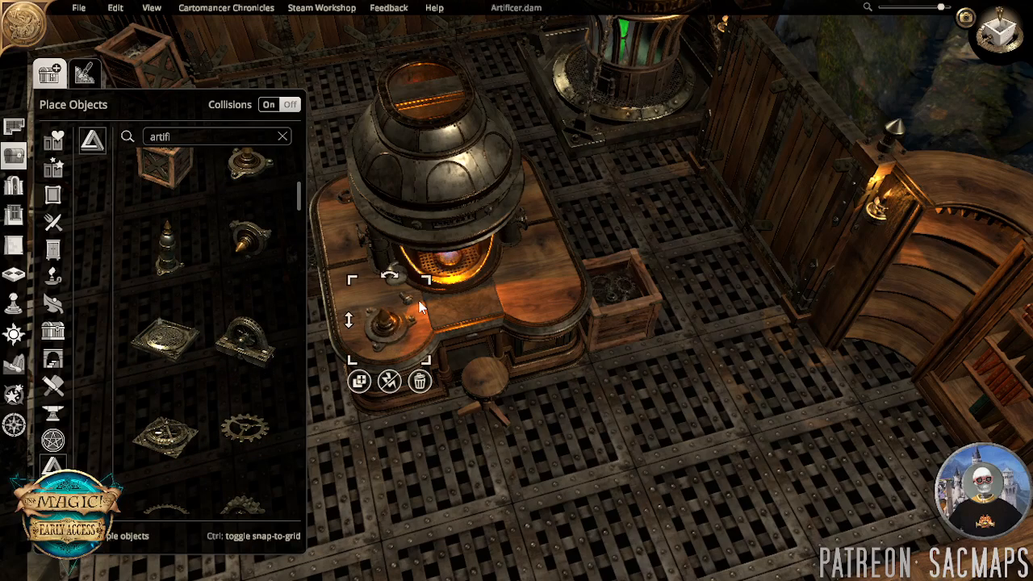
click(359, 368)
click(537, 299)
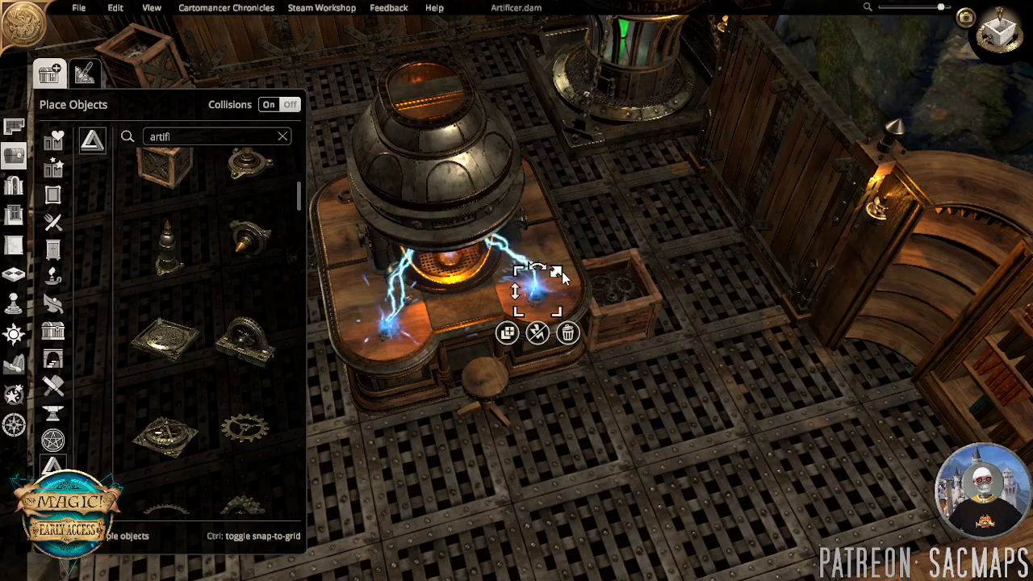
drag(544, 290, 604, 356)
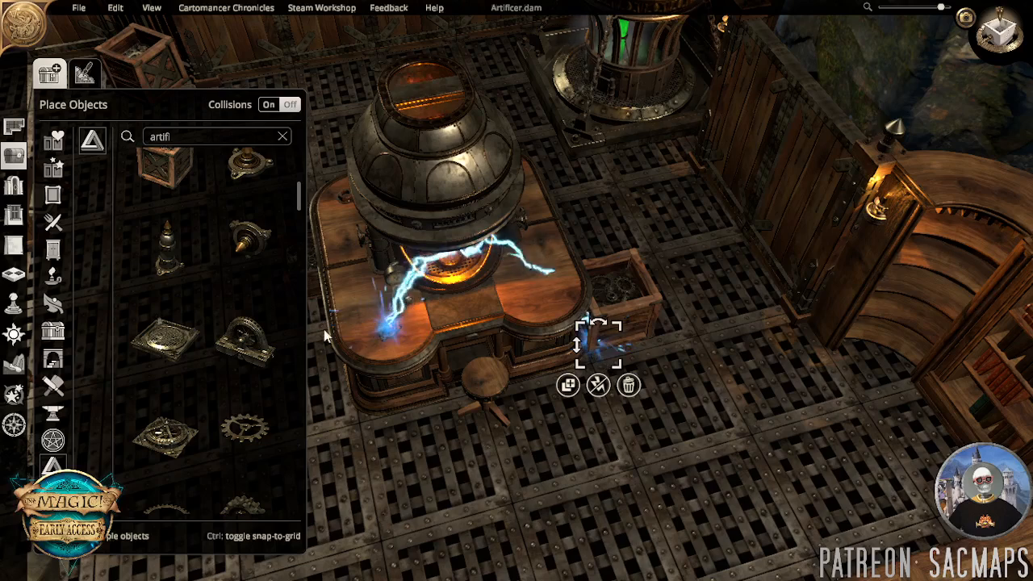
With collisions on, mount an Electrical Connector on the wooden wall and position its counterpart on the furnace top's side nearest that wall.
click(254, 238)
right_drag(703, 309, 582, 393)
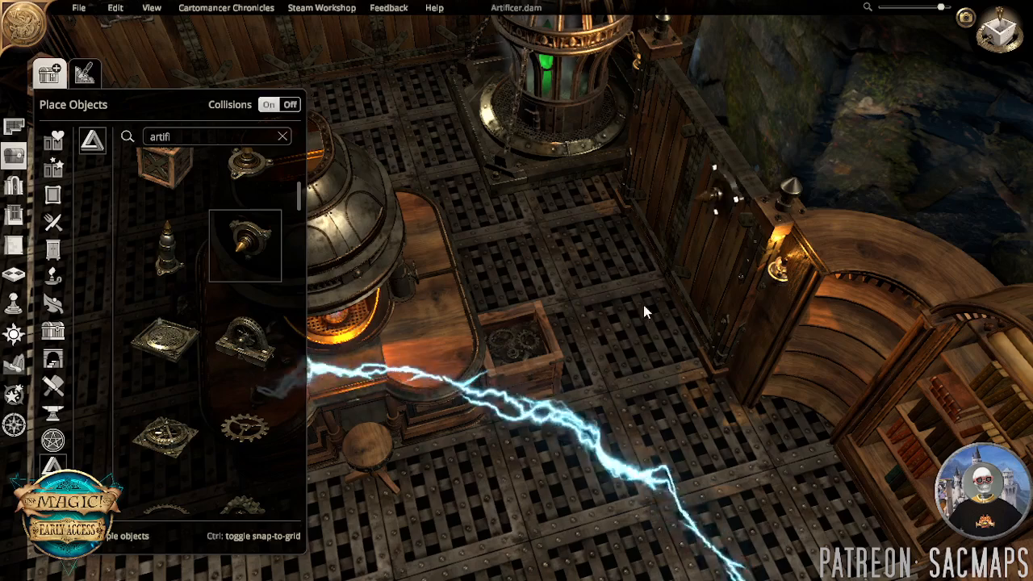
click(667, 324)
right_drag(671, 345, 426, 396)
drag(426, 396, 597, 332)
middle_drag(741, 470, 645, 482)
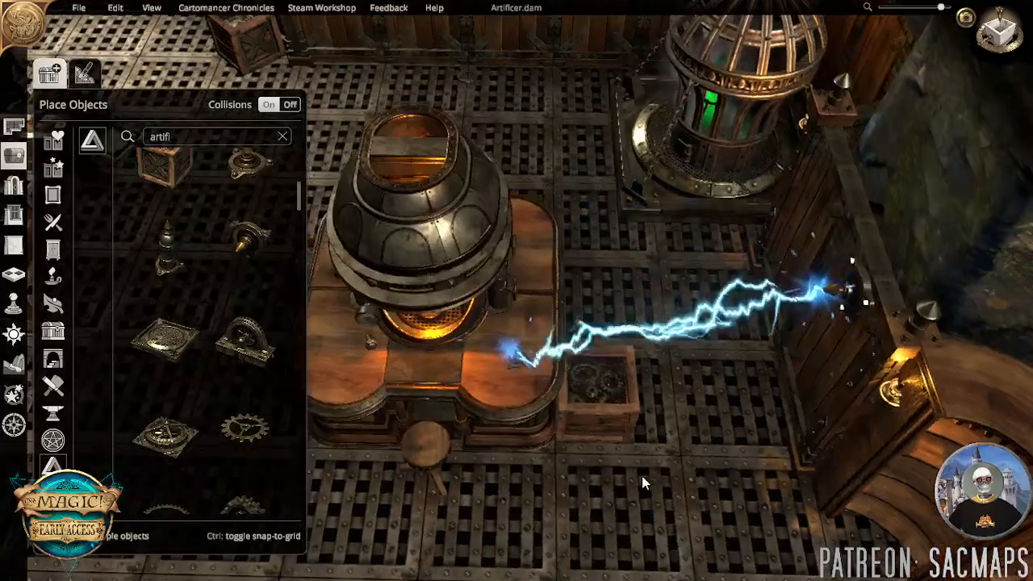
Lay a spoked gear wheel on the furnace's wooden top, on the front lobe opposite the Electrical Connector.
click(256, 430)
key(a)
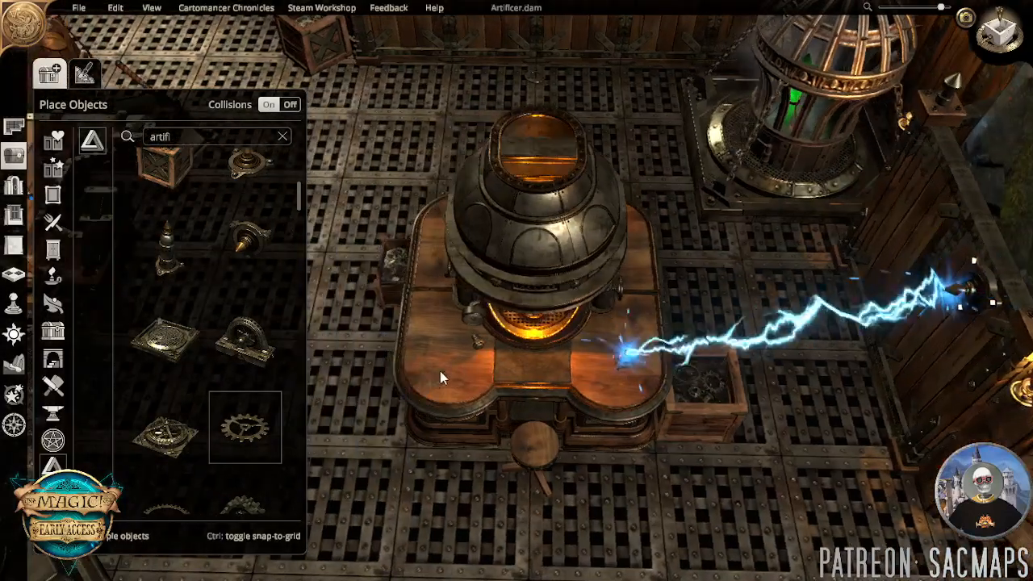
click(452, 374)
Turn collisions off and place the large mounted half-gear mechanism against the back wall beside the caged machine.
click(239, 502)
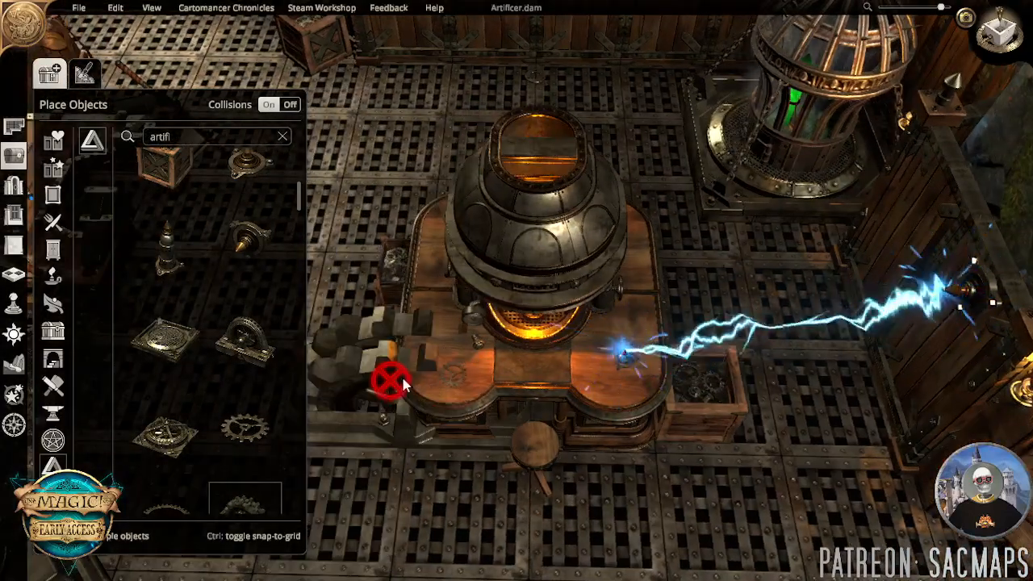
scroll(199, 410, down, 4)
key(a)
right_click(486, 290)
key(w)
key(d)
right_click(502, 307)
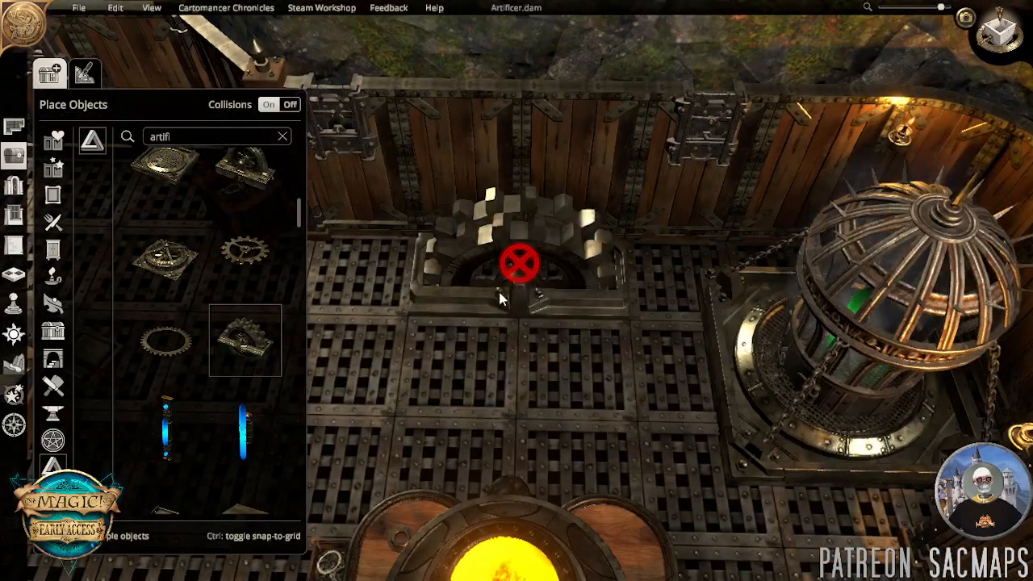
click(269, 104)
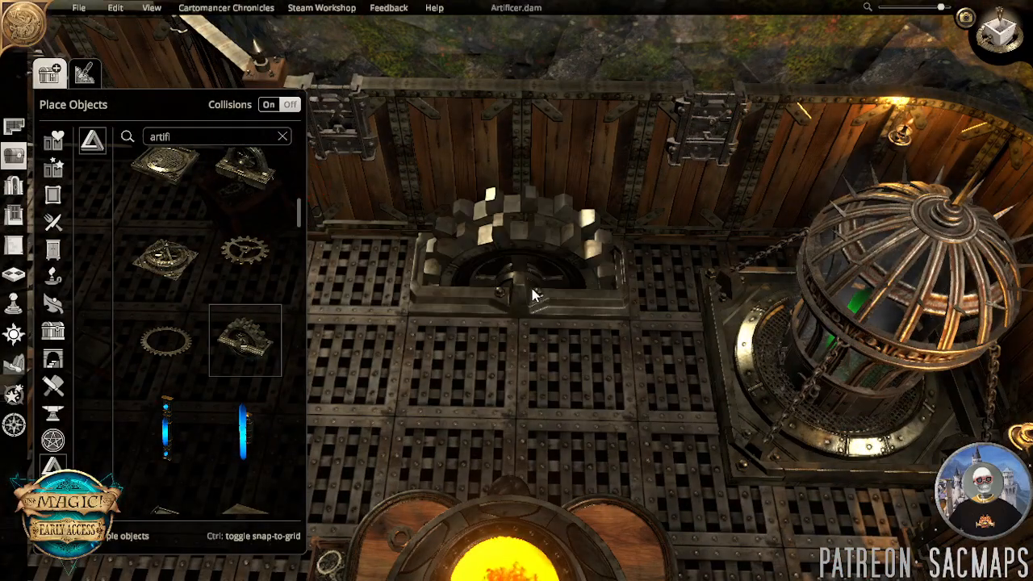
click(531, 298)
Search the object library for "gear" and "cog", and clear the search.
middle_drag(356, 300, 452, 323)
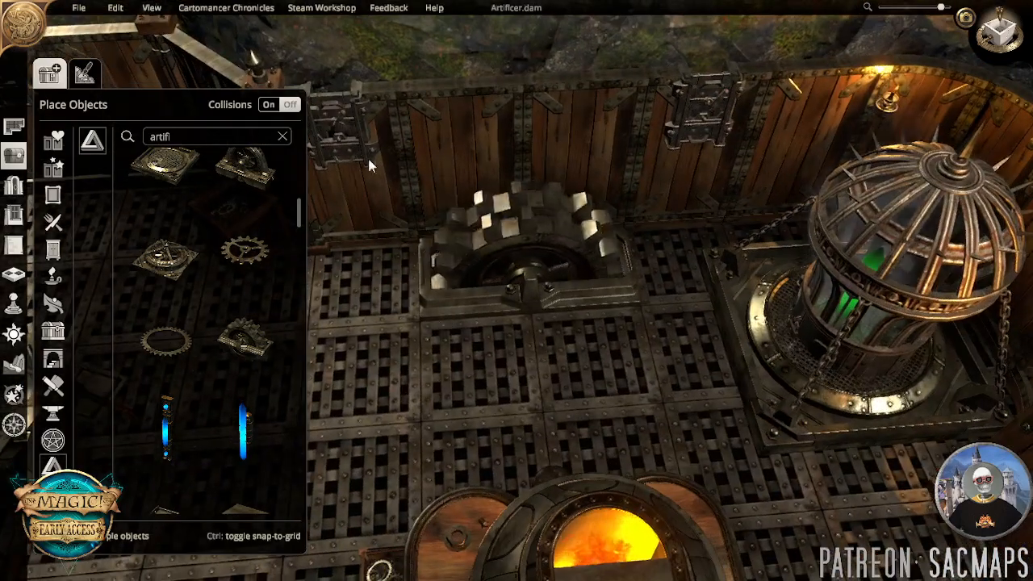
mouse_move(352, 139)
middle_drag(351, 130, 398, 345)
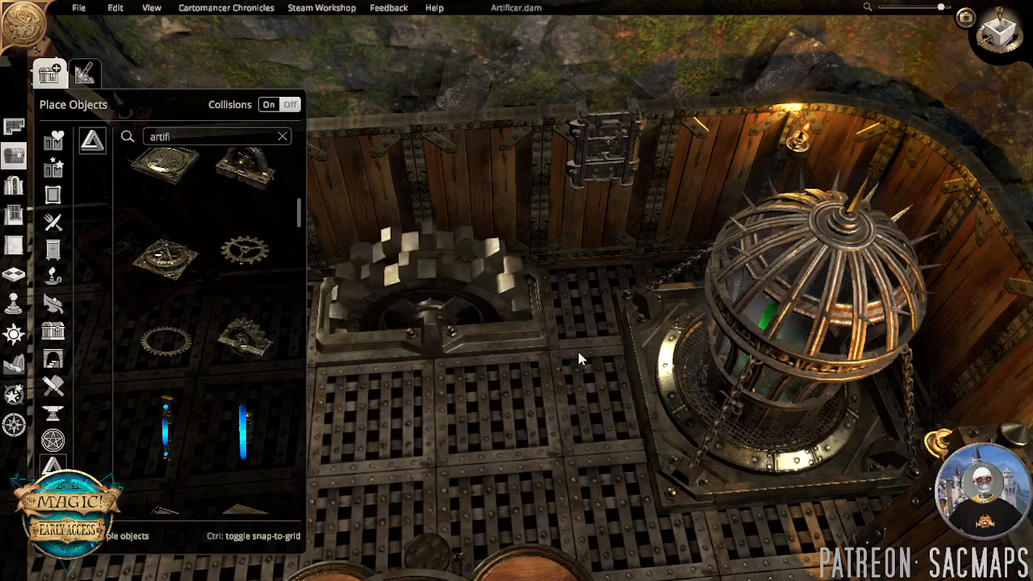
double_click(188, 138)
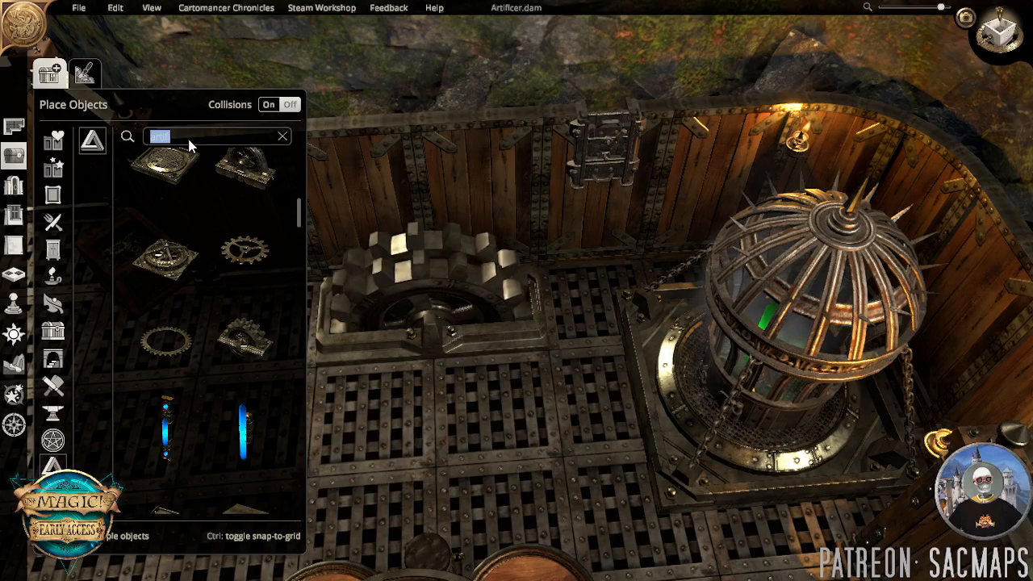
text(gear)
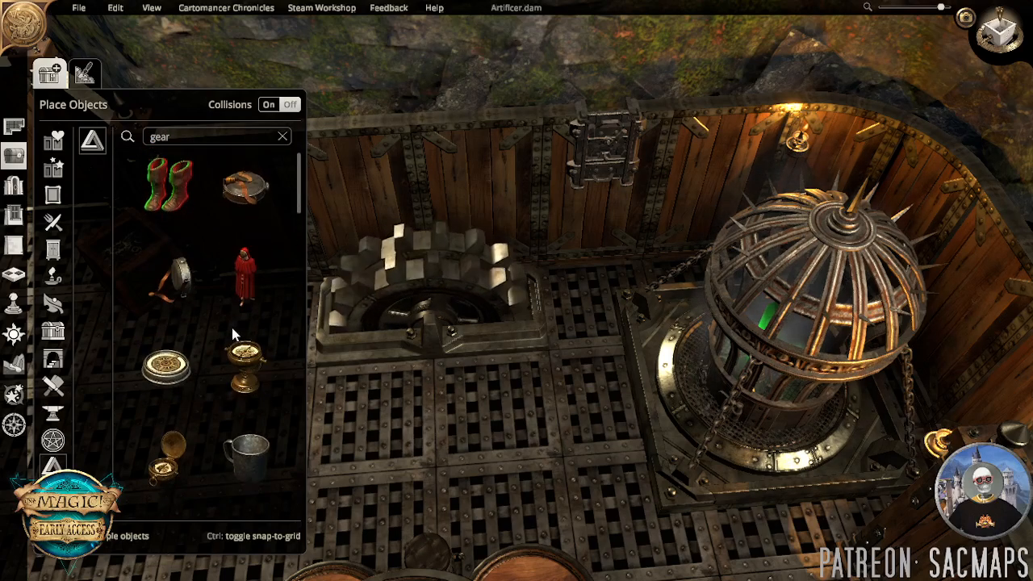
text(cog)
double_click(197, 137)
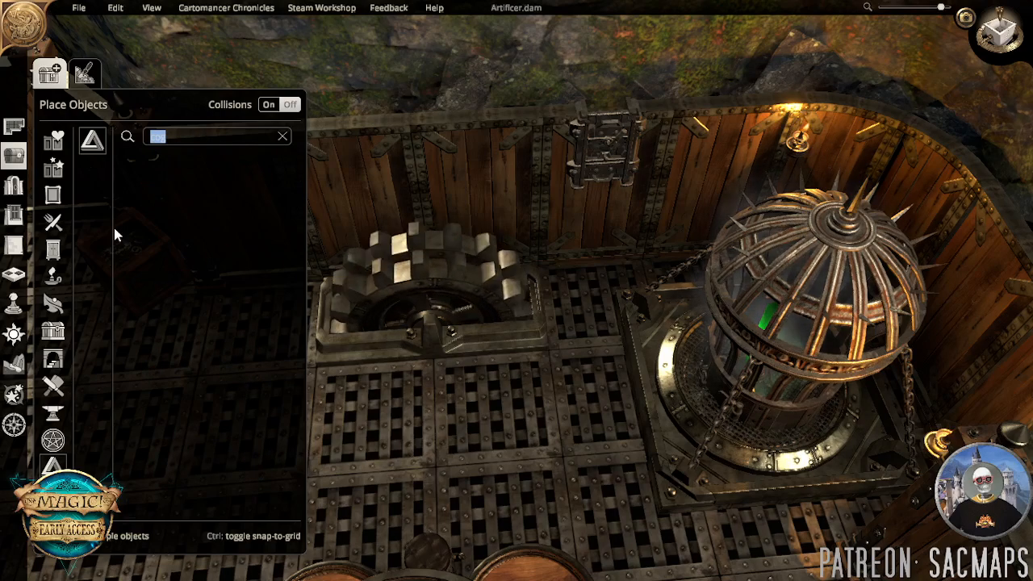
key(BackSpace)
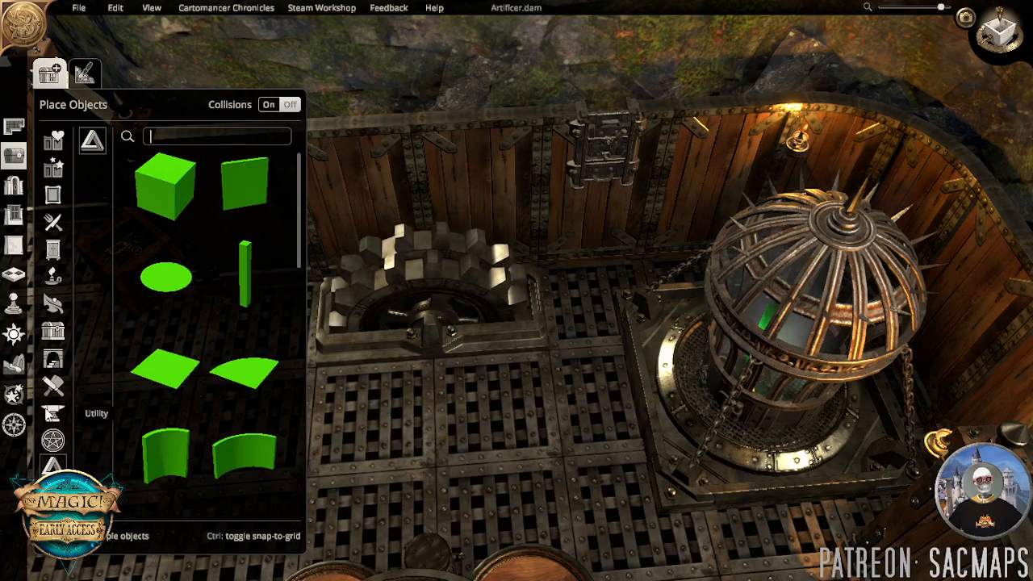
Browse the artificer tools and parts category of the object library for further machinery pieces.
click(53, 413)
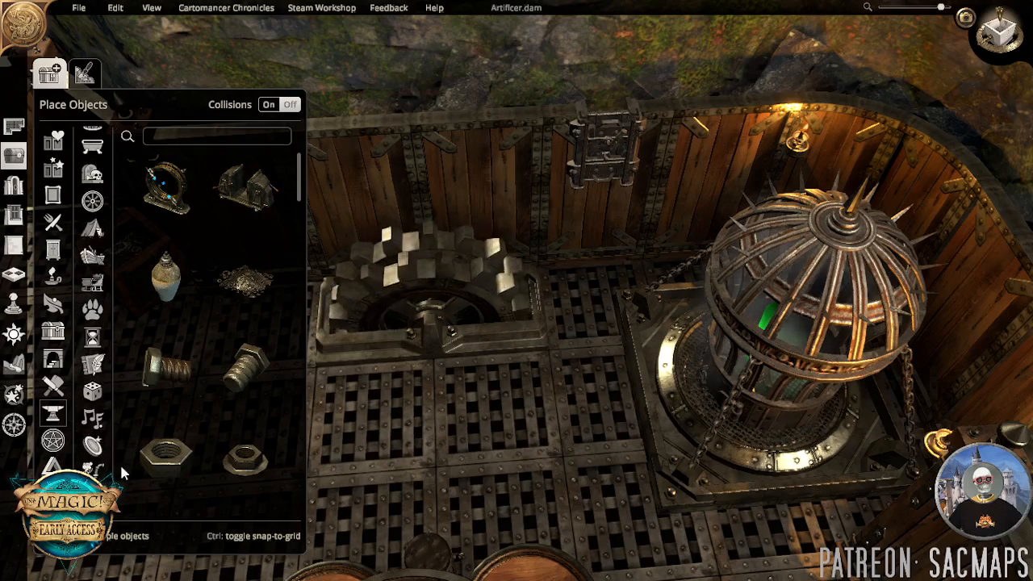
click(92, 498)
scroll(256, 234, down, 10)
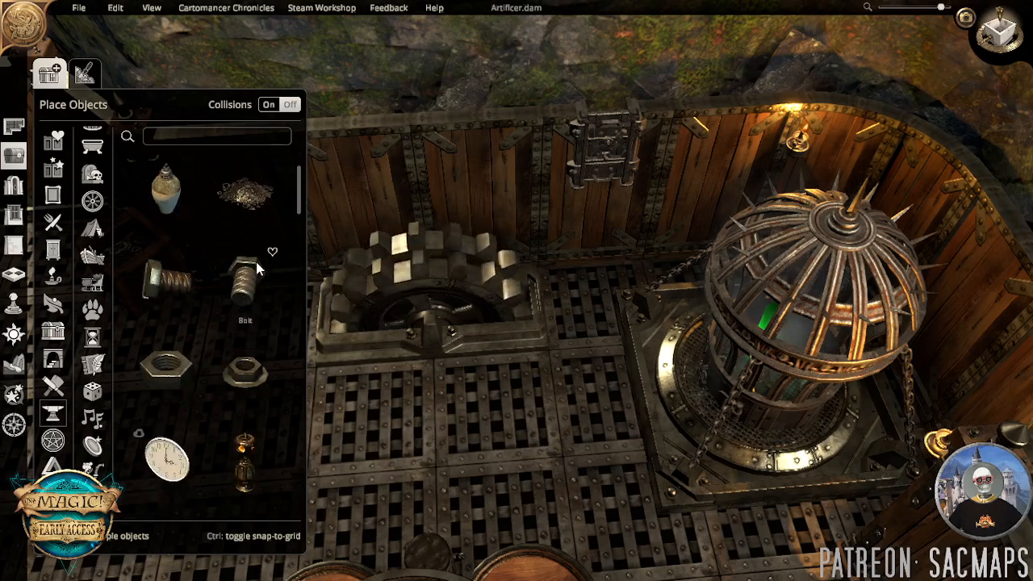
scroll(215, 412, down, 10)
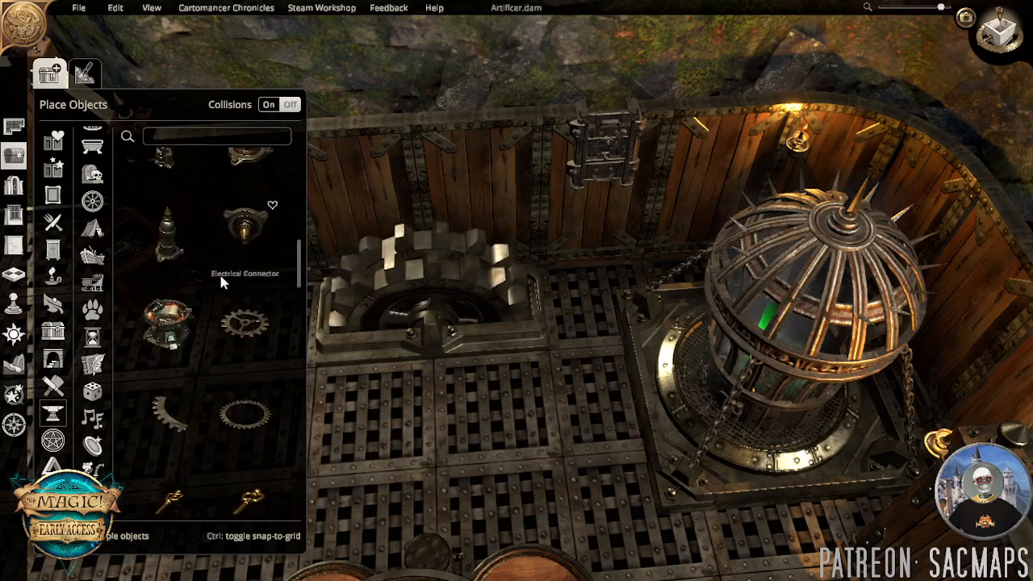
scroll(202, 250, down, 10)
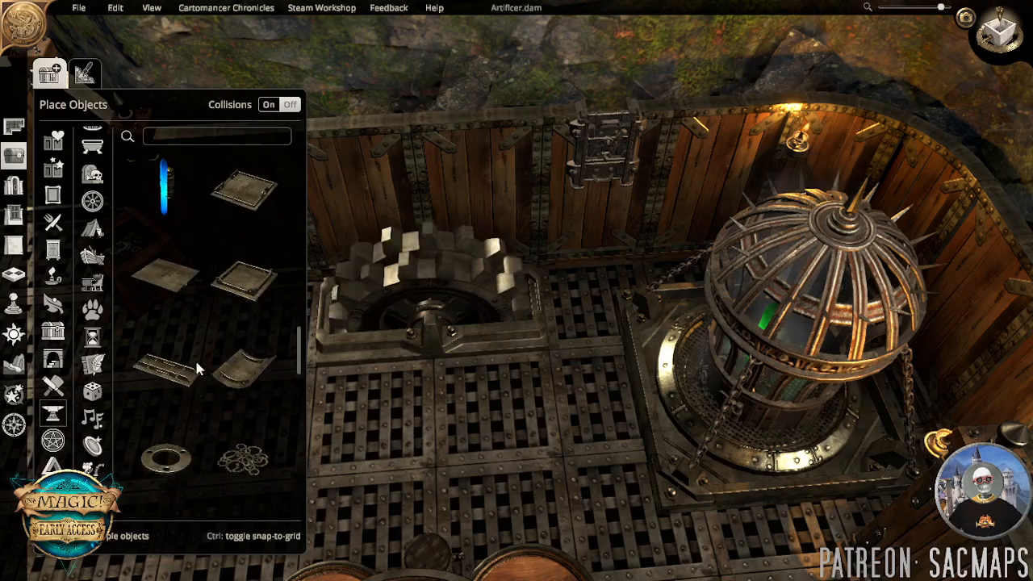
scroll(224, 283, down, 10)
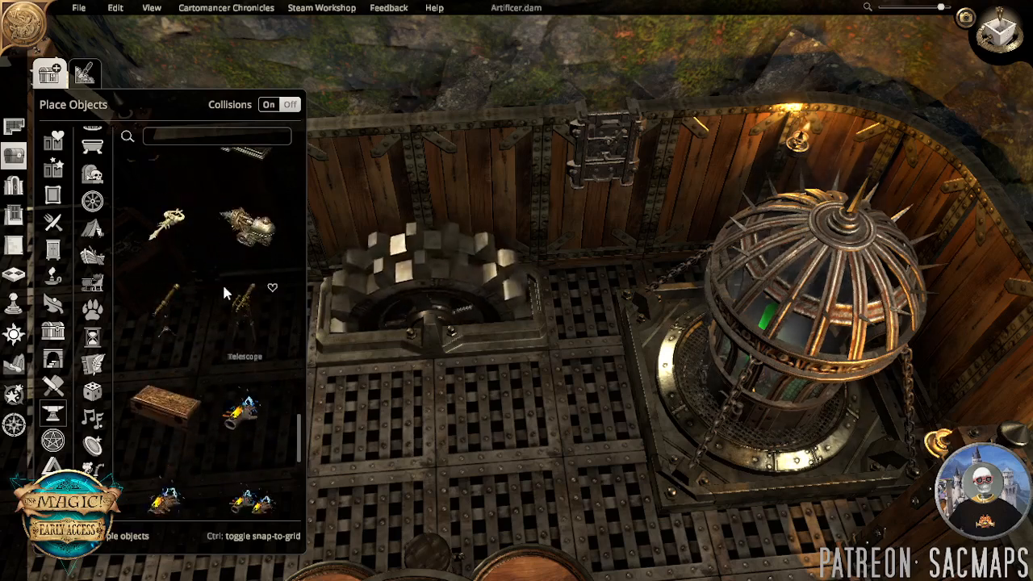
scroll(206, 381, up, 10)
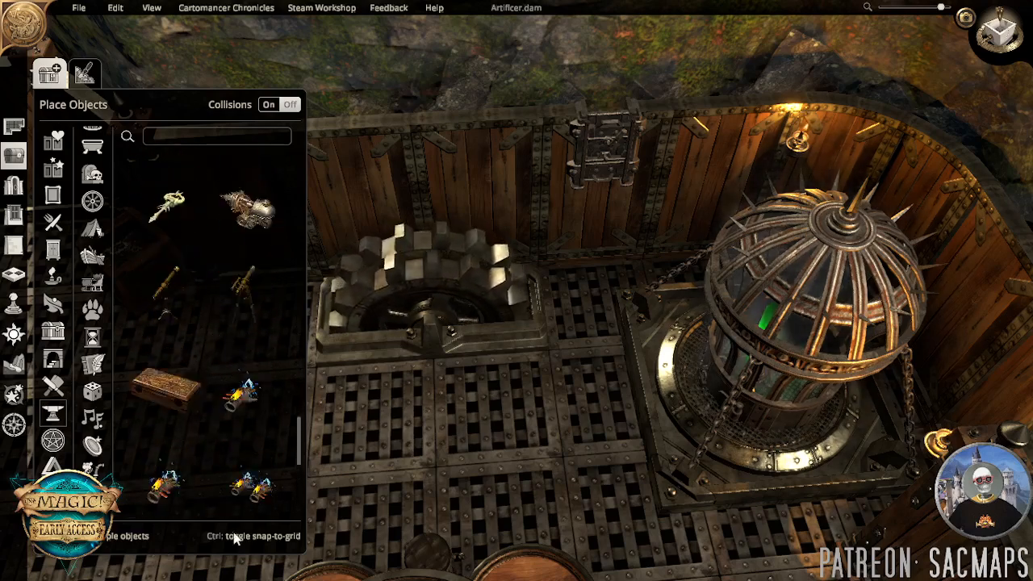
scroll(198, 399, up, 10)
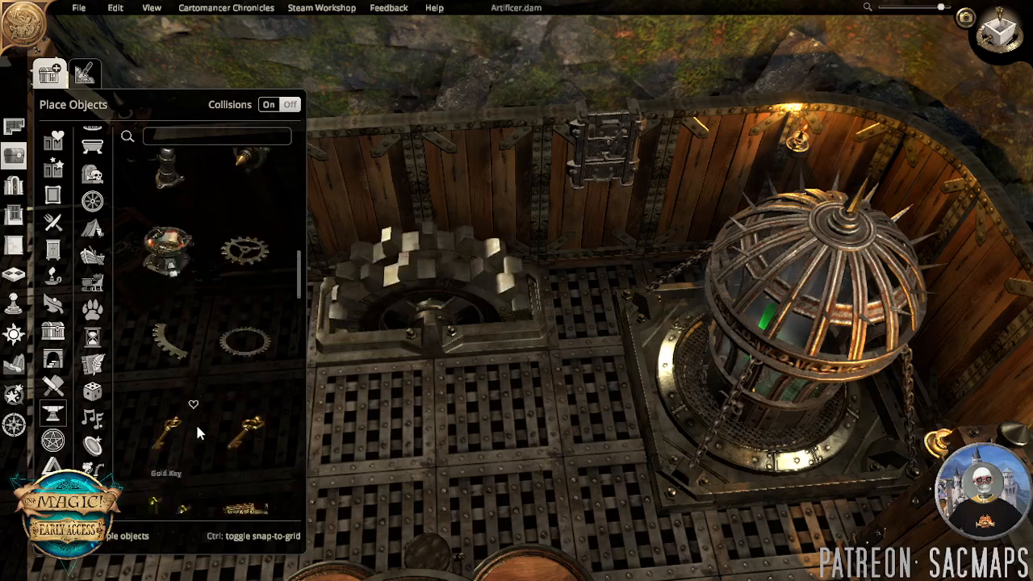
scroll(207, 444, up, 10)
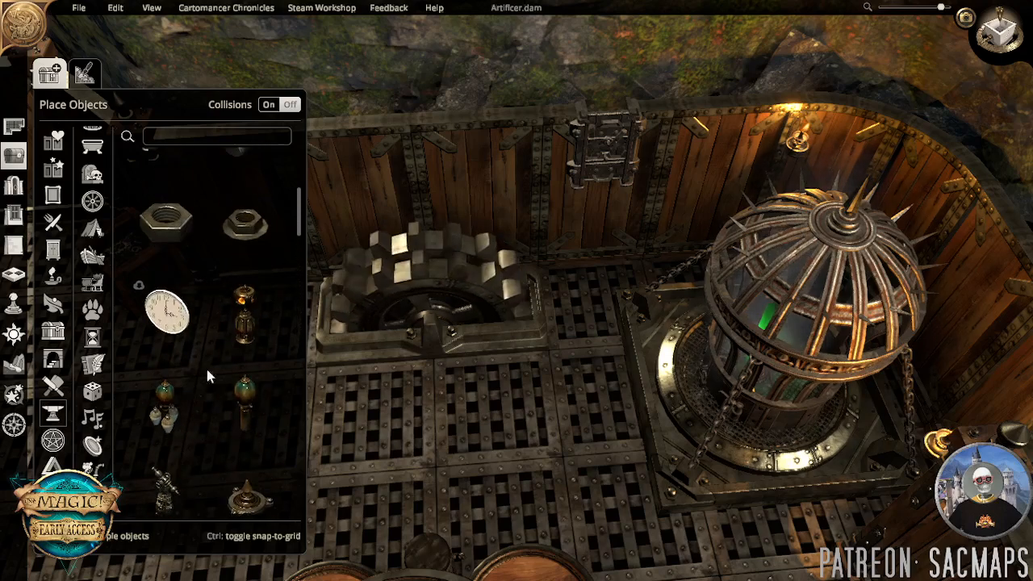
Search the category for "wheel" and look through the offered models.
click(181, 137)
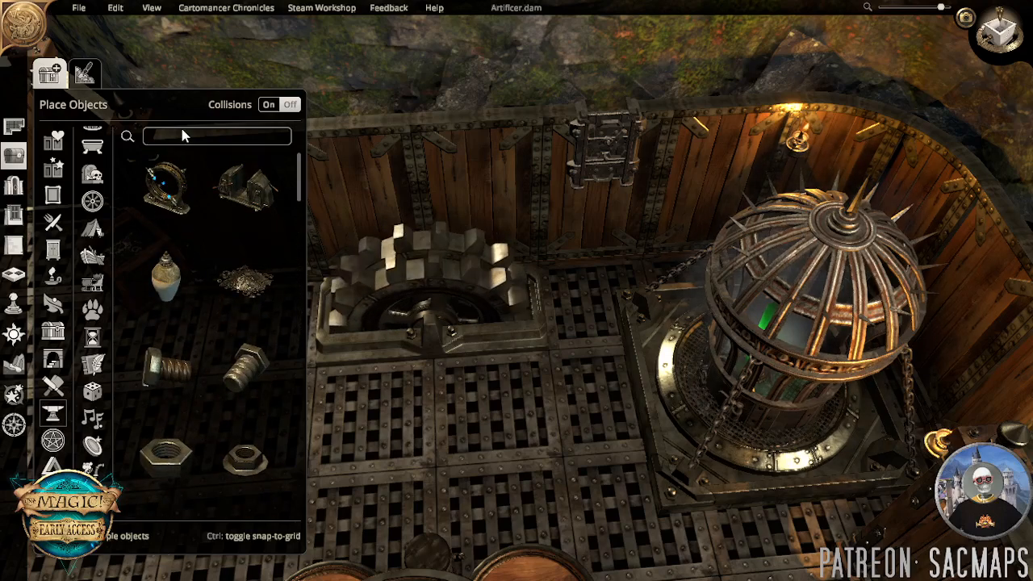
text(whee)
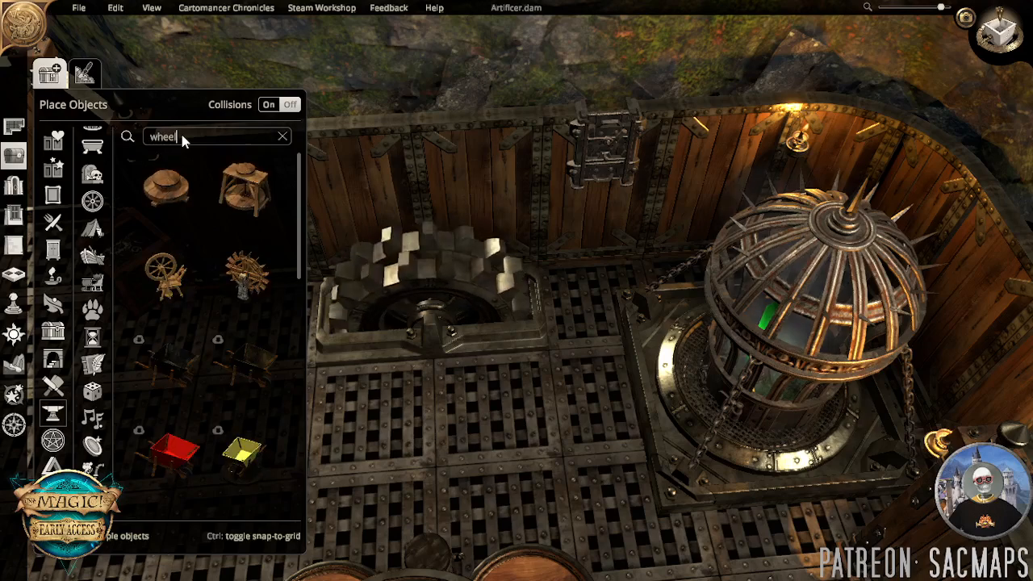
text(l)
scroll(218, 206, down, 5)
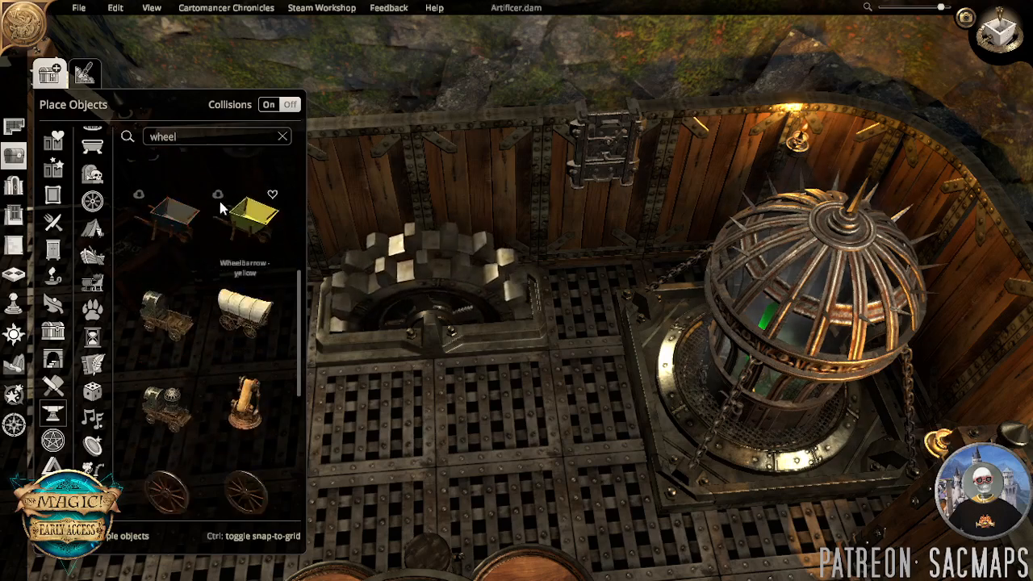
scroll(211, 365, up, 5)
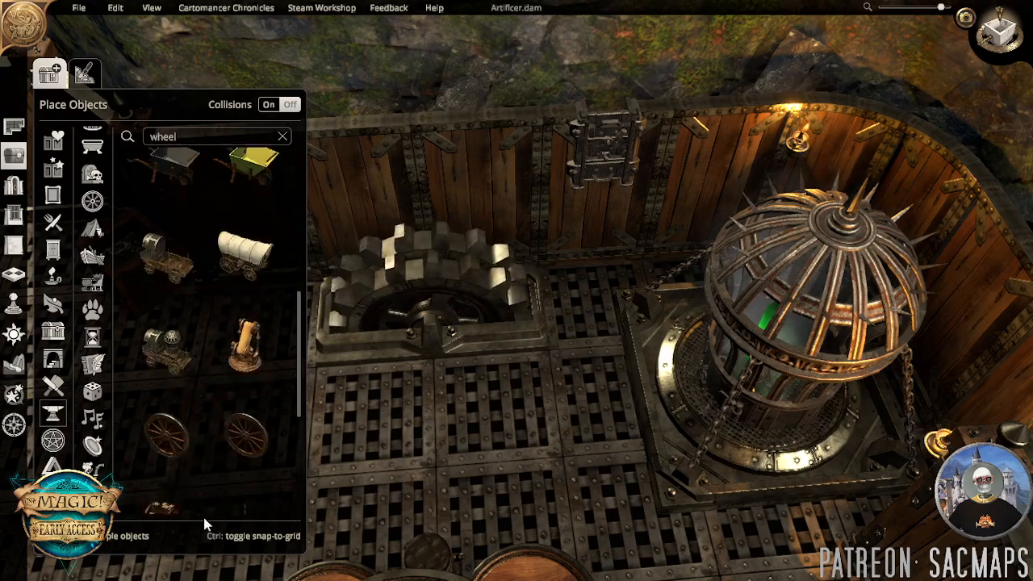
Search the object library for "gear" and look through it down to the geared machines.
double_click(187, 134)
text(gear)
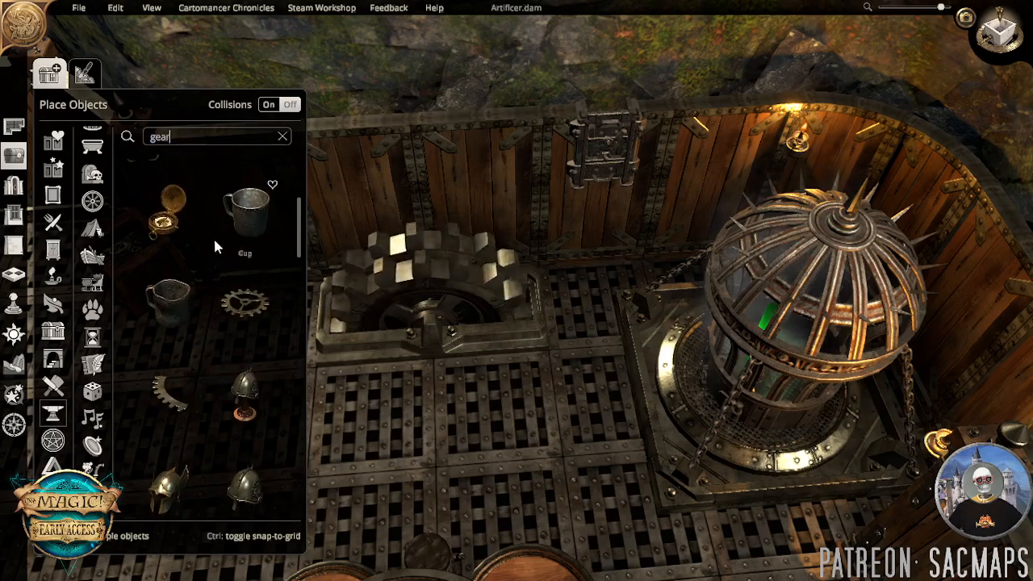
scroll(230, 363, up, 3)
scroll(242, 352, down, 4)
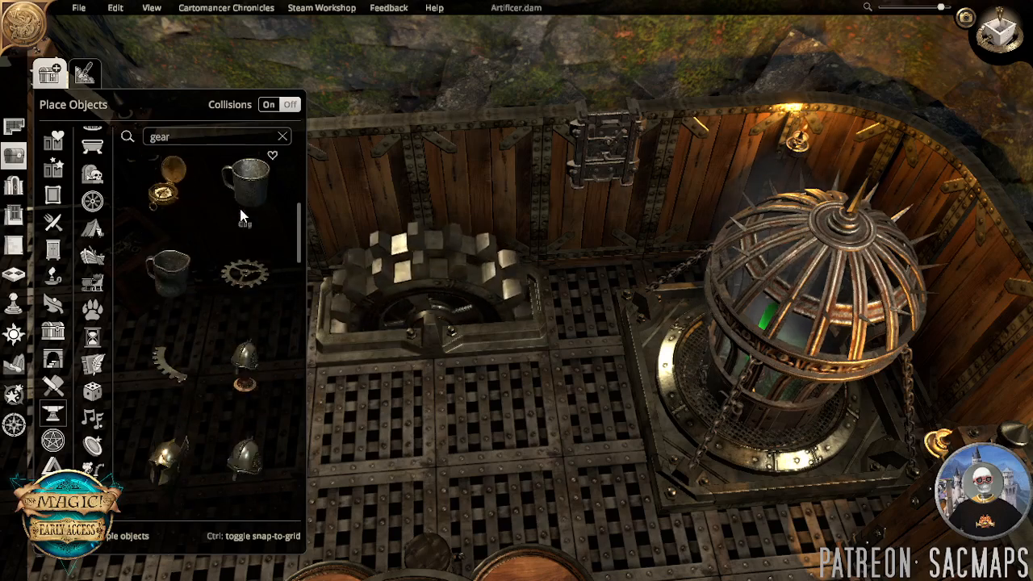
scroll(236, 341, down, 8)
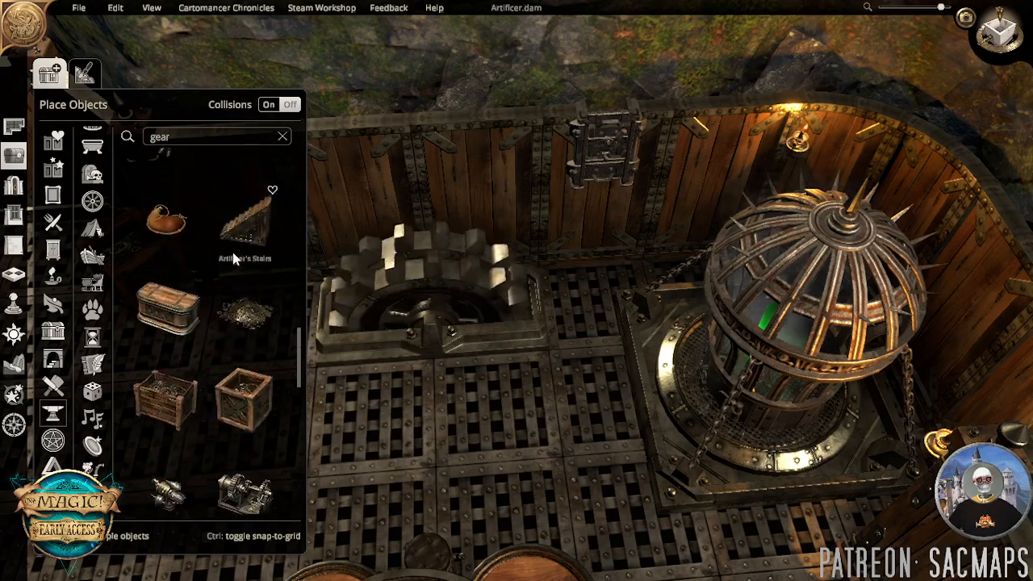
scroll(227, 413, down, 3)
Place the large geared drum machine on the floor between the half-gear mechanism and the furnace.
click(245, 242)
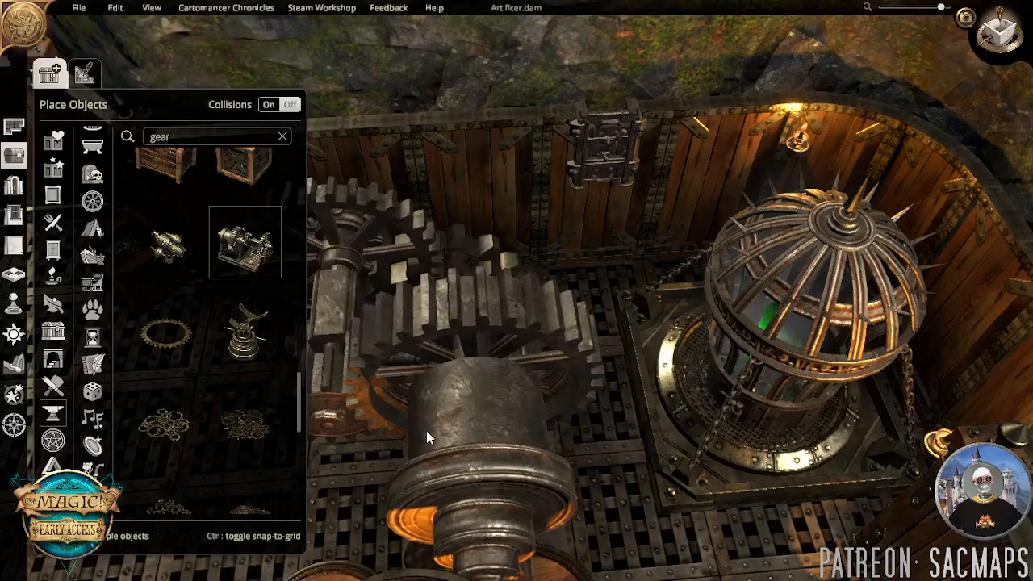
key(a)
key(a)
middle_drag(670, 363, 501, 386)
click(468, 319)
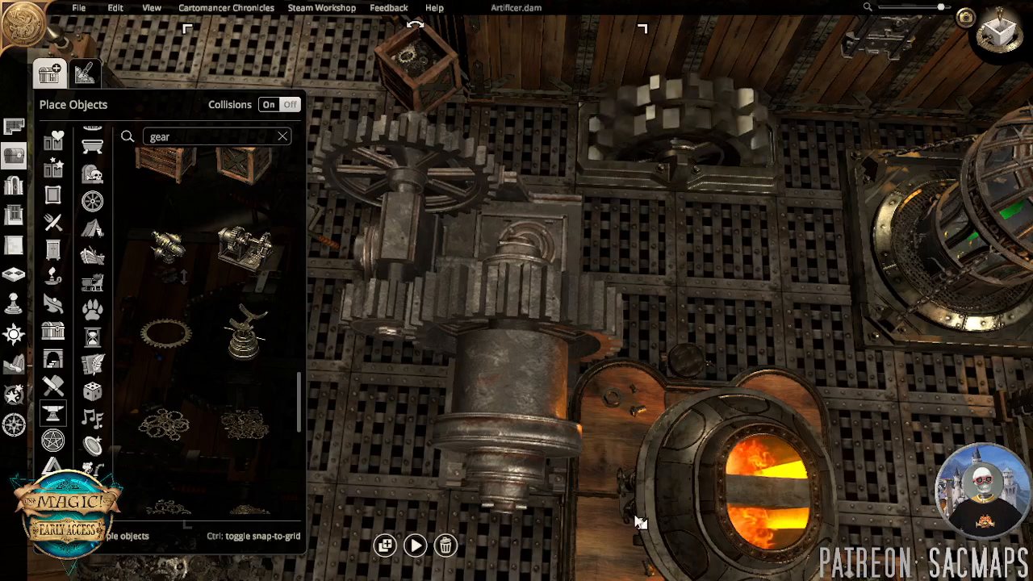
Shrink the geared drum machine and line it up against the front of the half-gear mechanism.
drag(604, 444, 571, 291)
key(w)
key(d)
key(a)
key(s)
key(d)
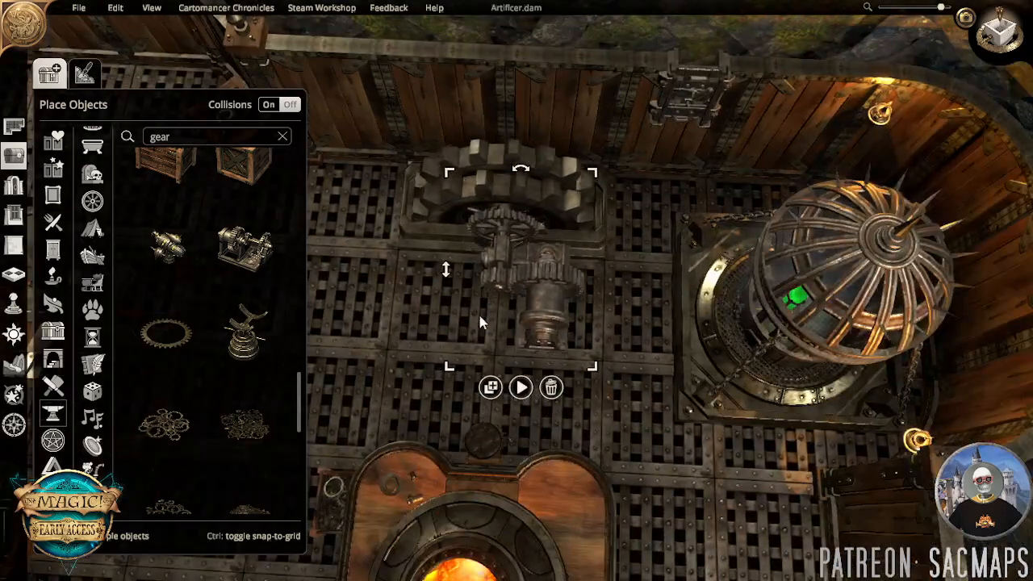
click(437, 426)
key(w)
middle_drag(435, 426, 546, 343)
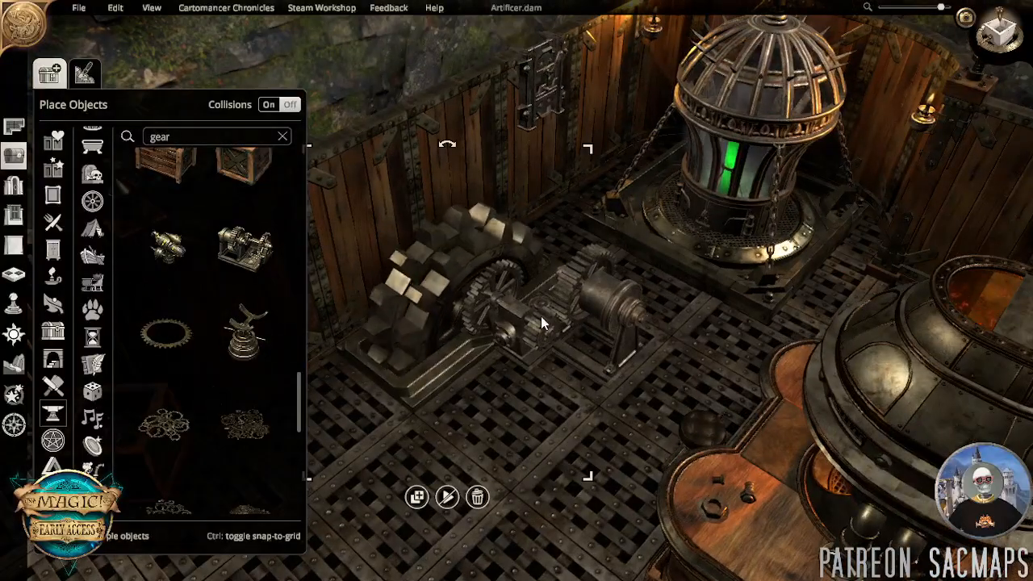
Enlarge the geared drum machine slightly, shifting it away from the wall and setting its height offset to -0.1.
click(582, 323)
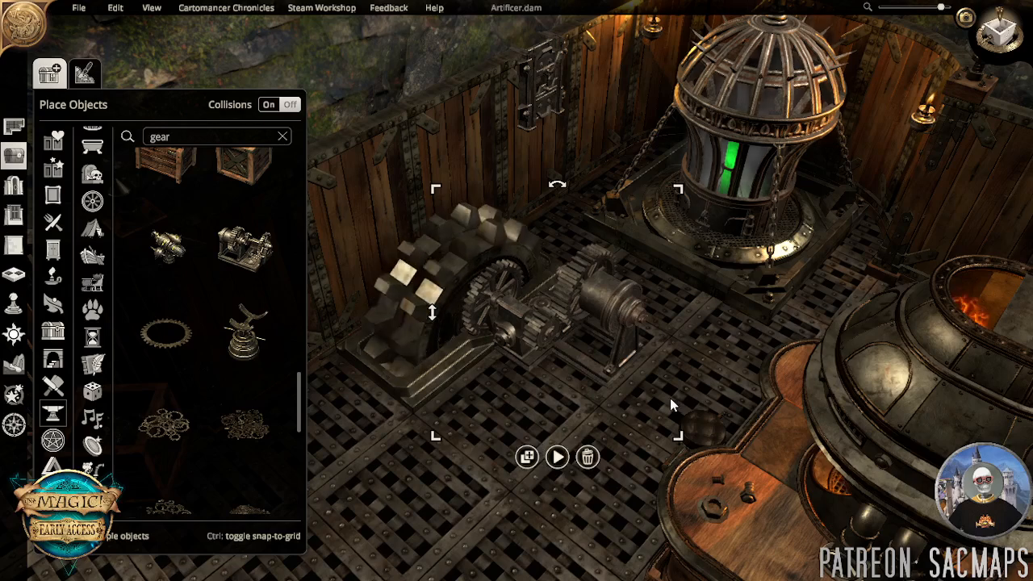
drag(676, 437, 708, 479)
drag(527, 303, 548, 332)
drag(424, 311, 432, 333)
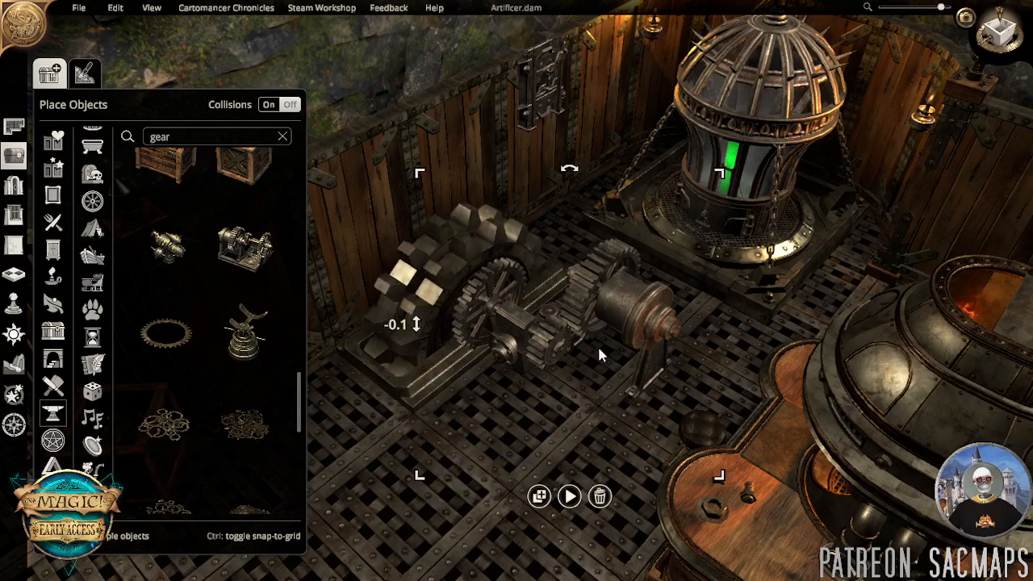
Try the geared drum machine with its animation playing at height offsets of -0.4 and -0.1, and delete it.
click(575, 501)
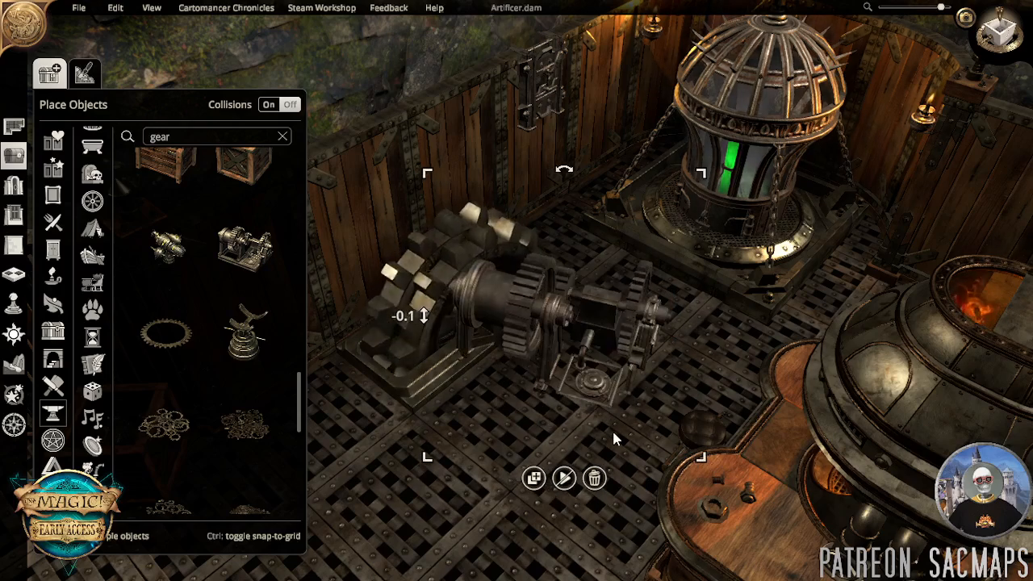
drag(414, 317, 421, 339)
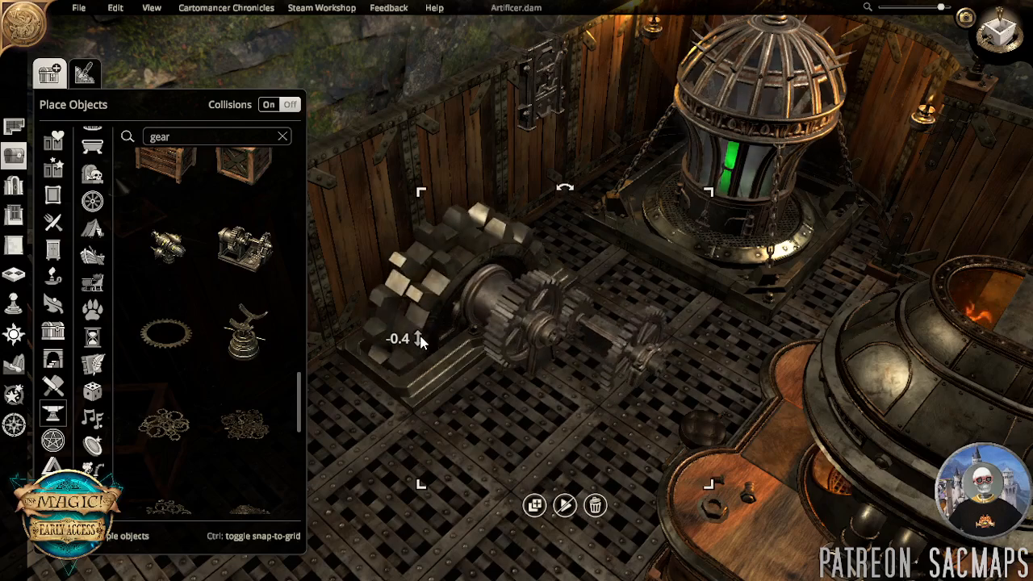
middle_drag(464, 338, 658, 307)
drag(422, 323, 436, 305)
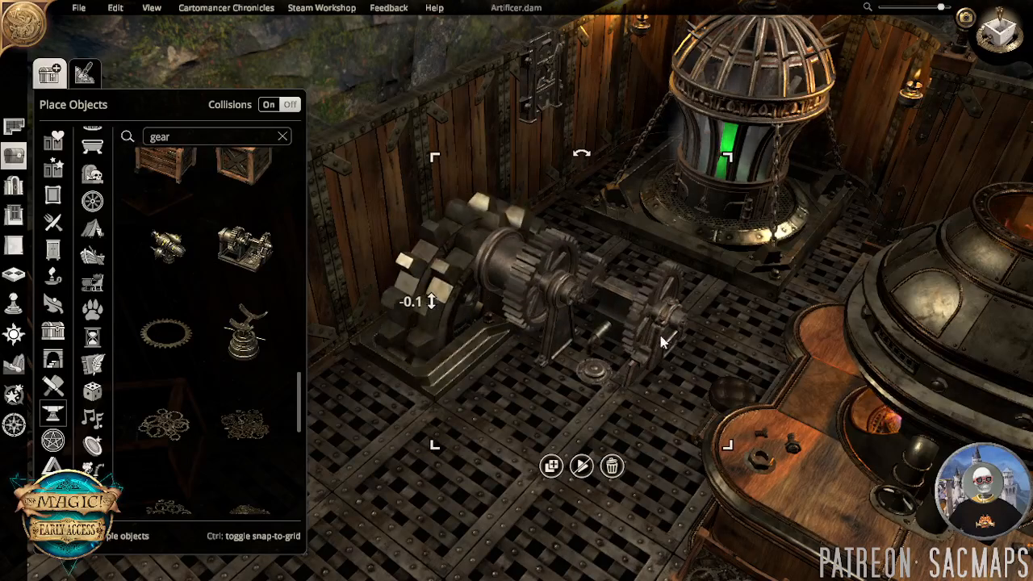
key(Delete)
scroll(686, 310, down, 5)
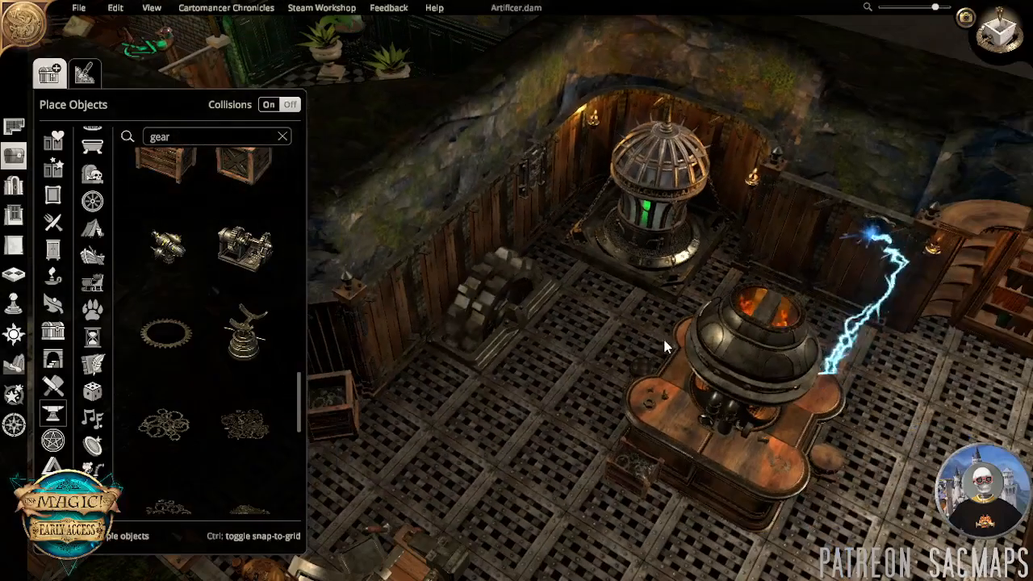
middle_drag(662, 335, 351, 340)
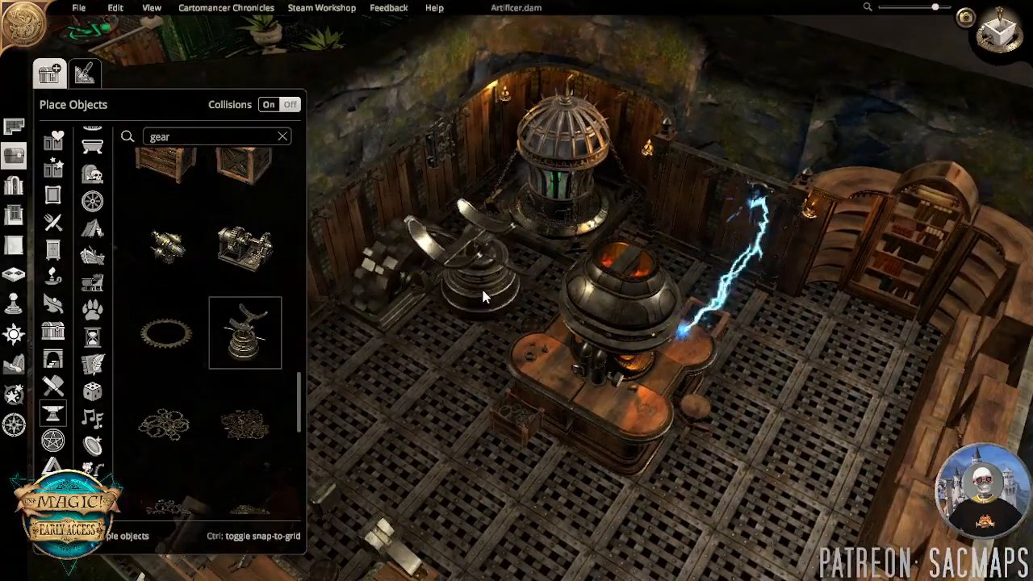
right_click(506, 301)
middle_drag(703, 389, 374, 438)
right_drag(415, 372, 473, 426)
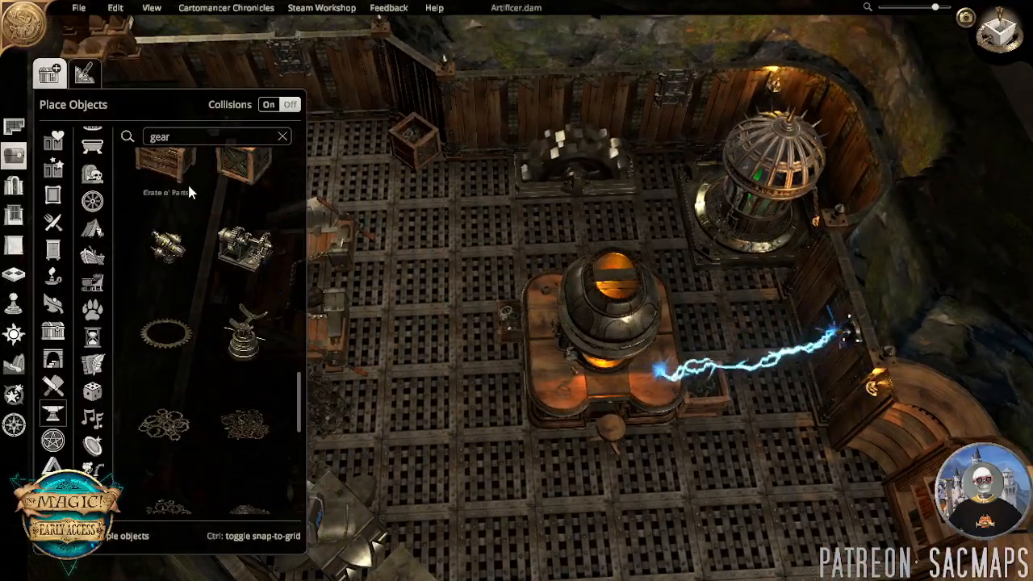
Place the lidded wooden chest against the wall between the caged machine and the corner bookcase.
scroll(203, 220, up, 3)
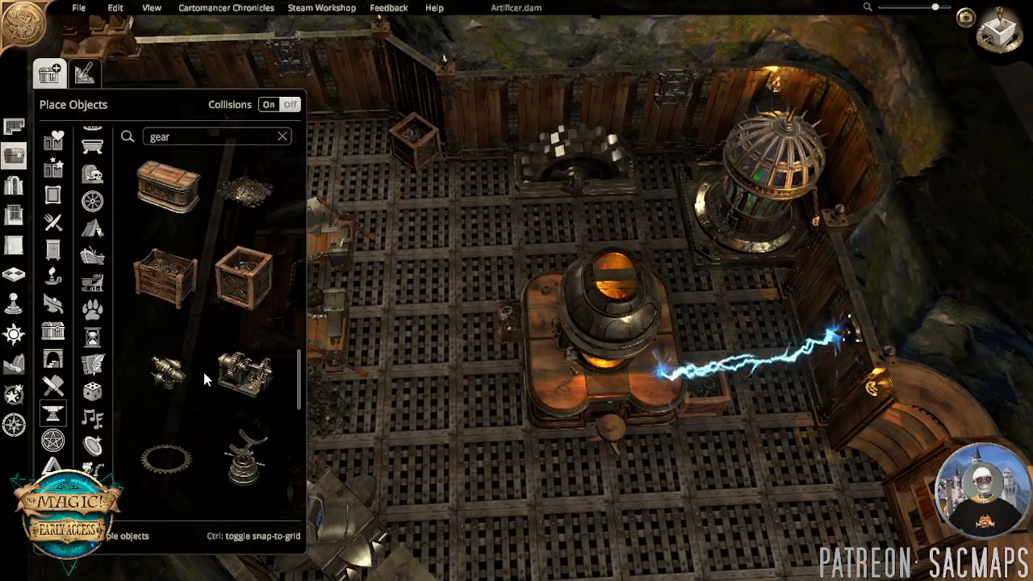
click(193, 226)
key(a)
key(s)
key(d)
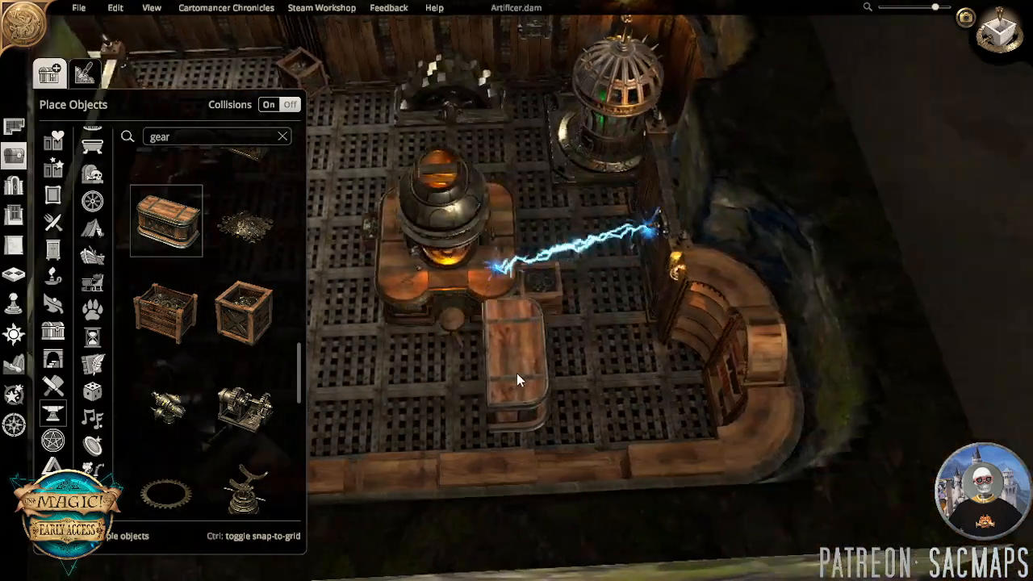
key(e)
key(w)
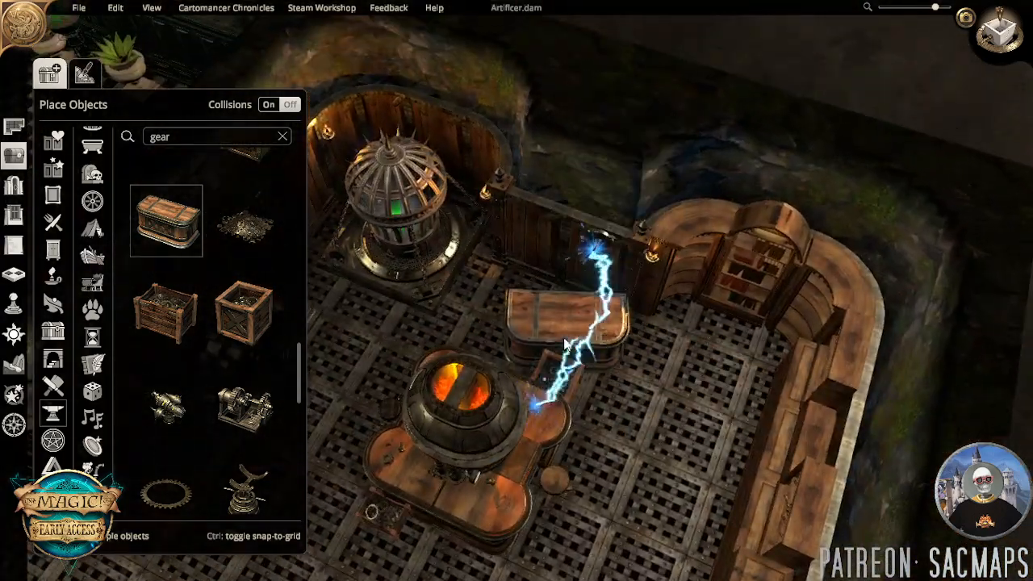
click(564, 309)
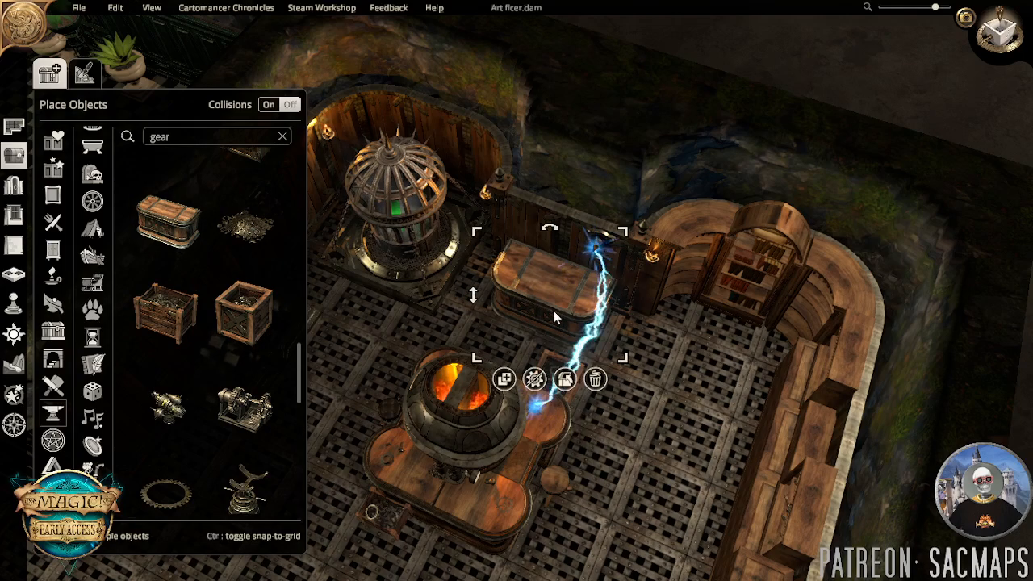
Open the chest so its parts show and shrink it slightly along the wall.
scroll(644, 381, up, 5)
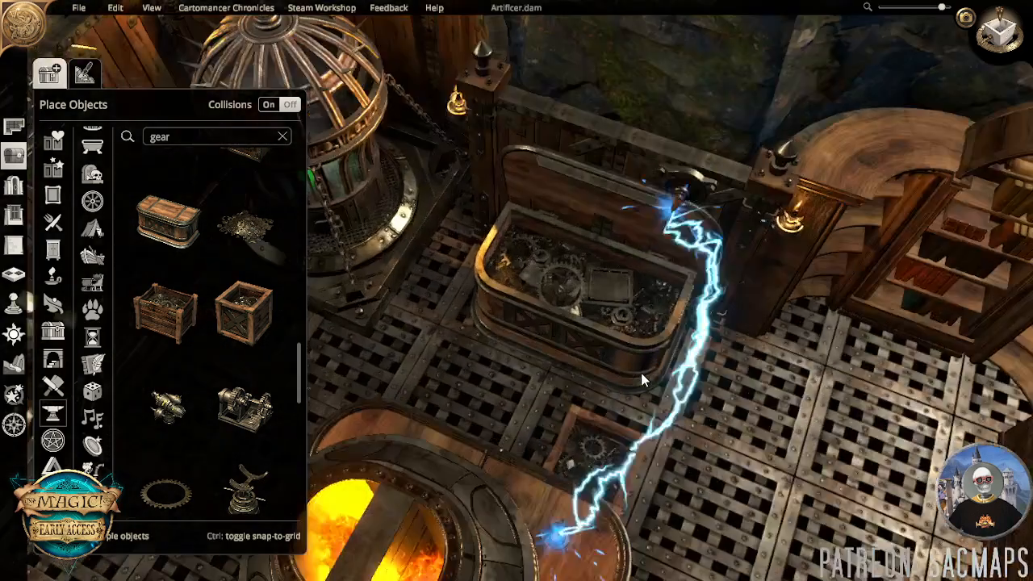
scroll(644, 380, down, 4)
middle_drag(642, 374, 711, 328)
click(578, 275)
drag(642, 220, 626, 231)
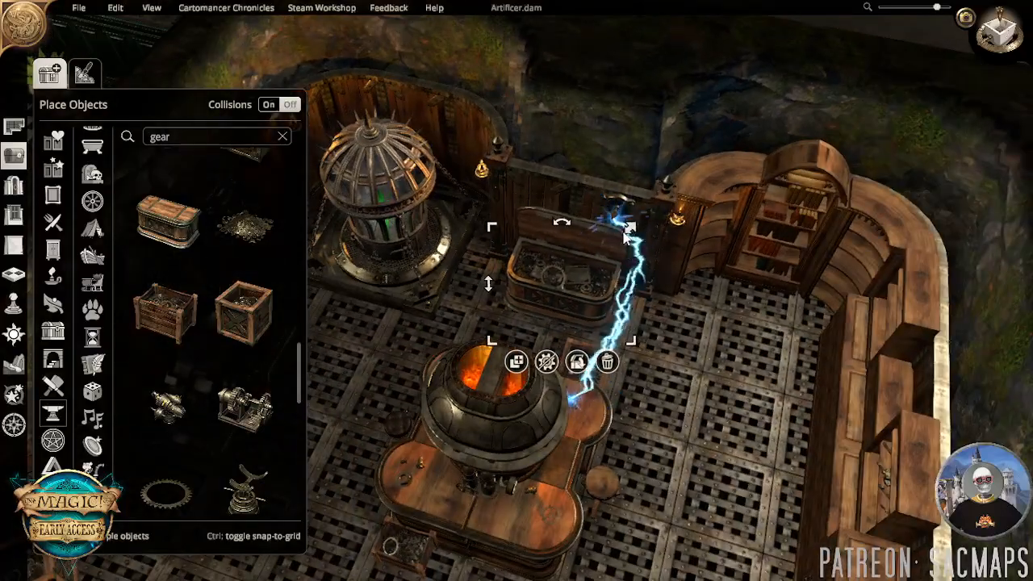
Search the object library for "artific" and scatter a pile of loose gears on the furnace's wooden table.
middle_drag(699, 361, 730, 284)
key(s)
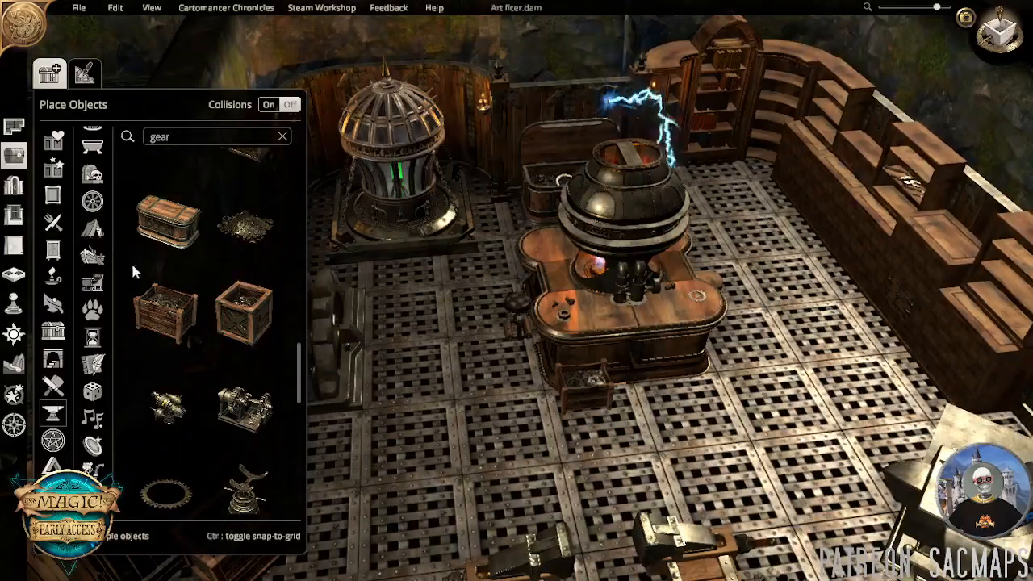
scroll(226, 347, down, 10)
double_click(170, 134)
text(artific)
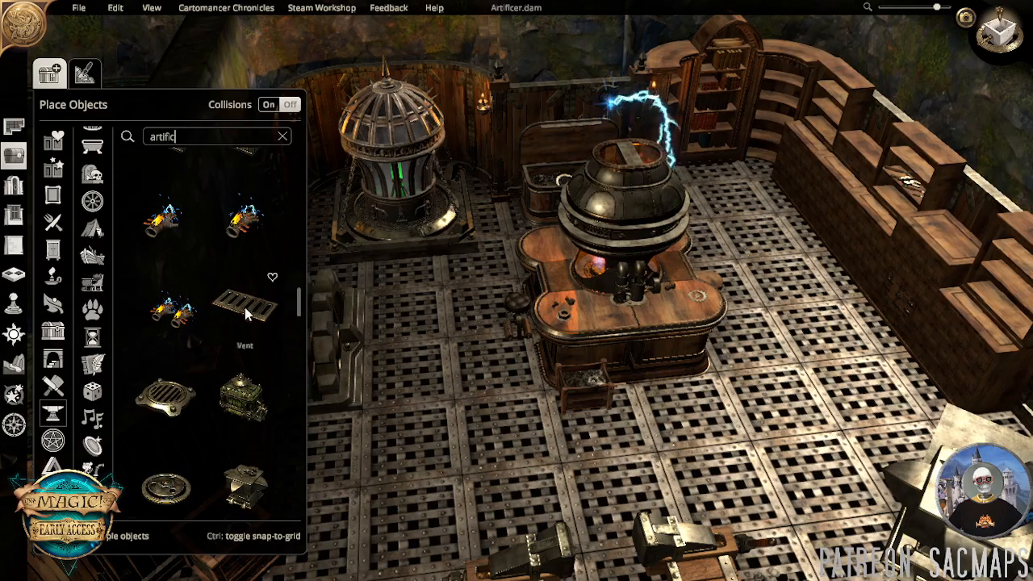
scroll(220, 323, down, 1)
scroll(217, 355, up, 4)
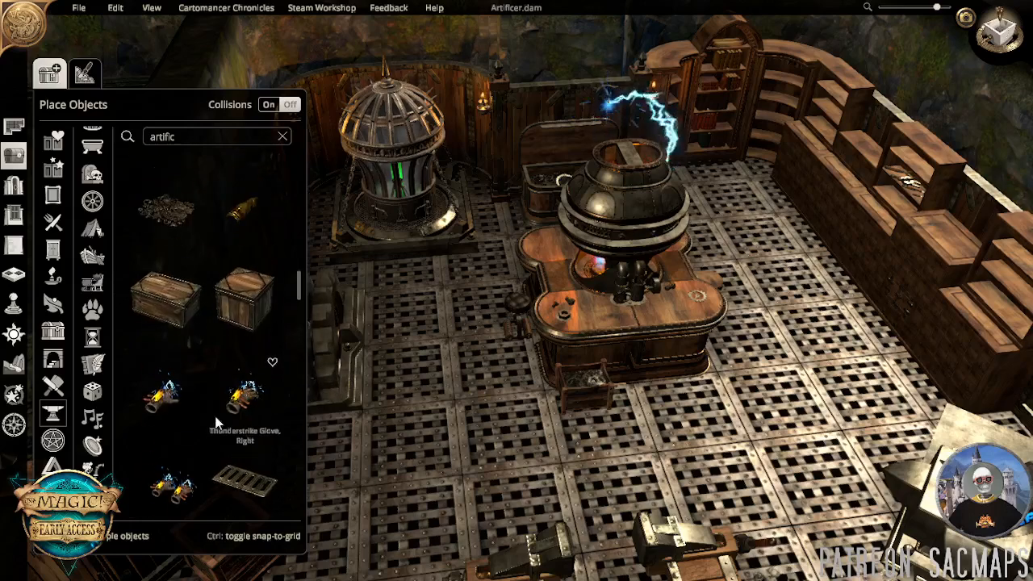
click(250, 300)
click(589, 316)
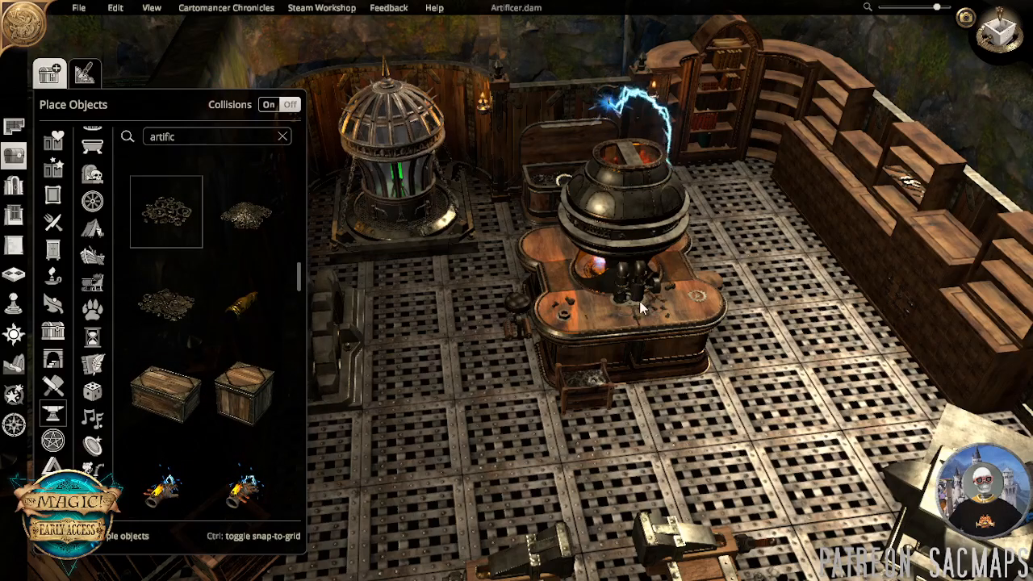
middle_drag(706, 287, 245, 397)
click(409, 238)
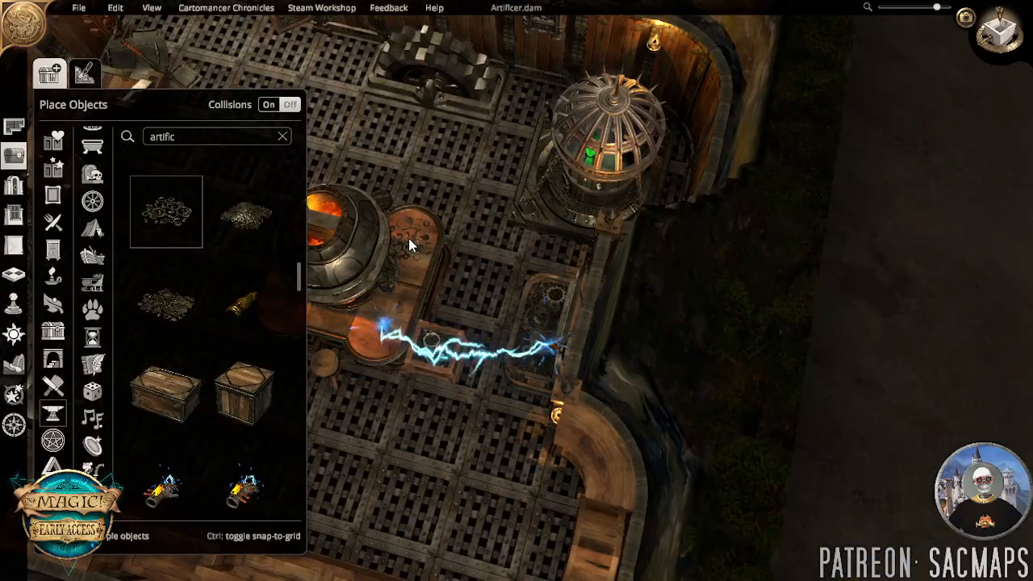
Place one metal plate on the furnace's table and another on the floor beside it.
scroll(219, 409, up, 3)
scroll(217, 401, up, 1)
click(174, 373)
middle_drag(366, 396, 747, 252)
middle_drag(457, 373, 503, 362)
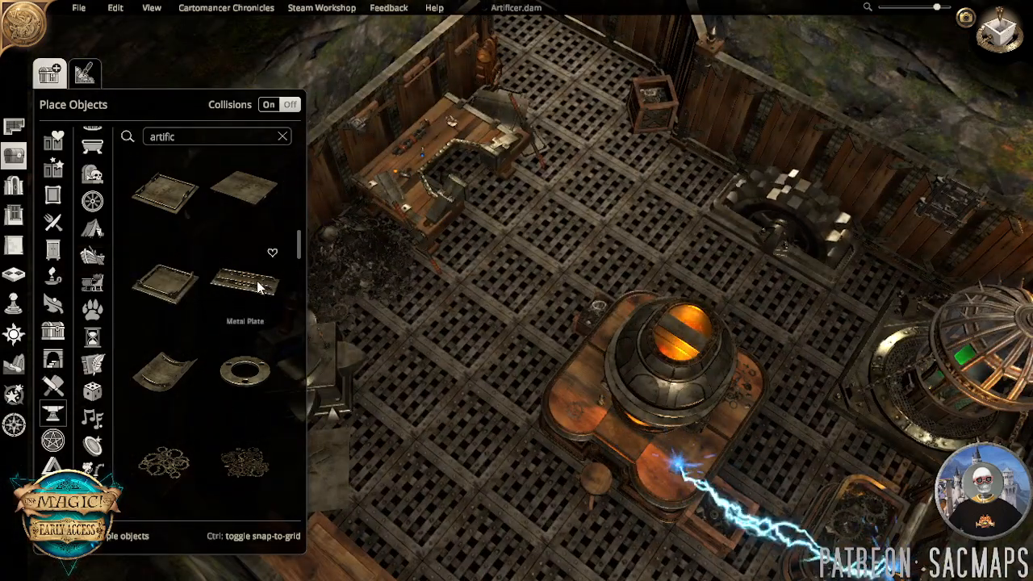
click(583, 372)
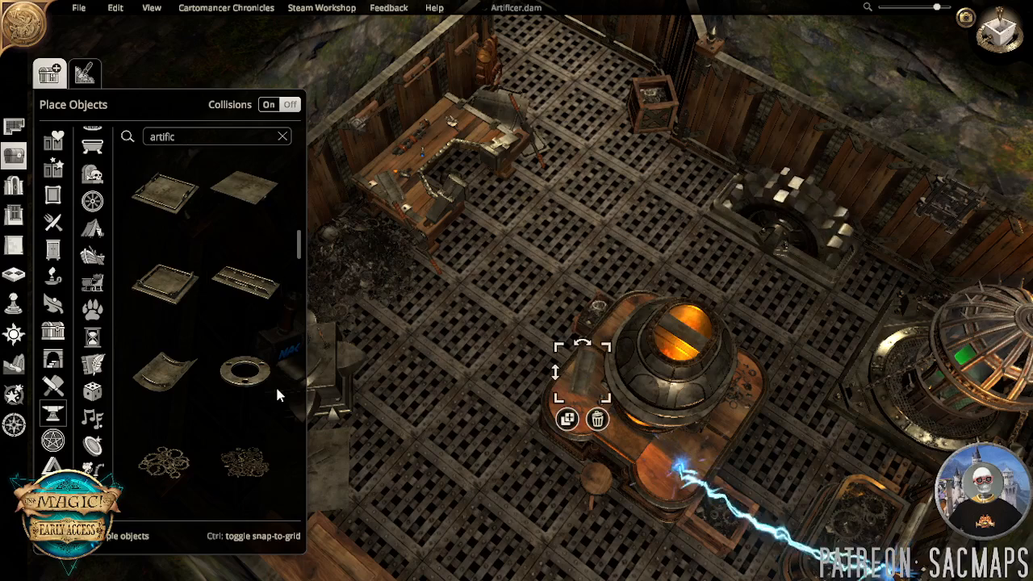
scroll(218, 350, up, 2)
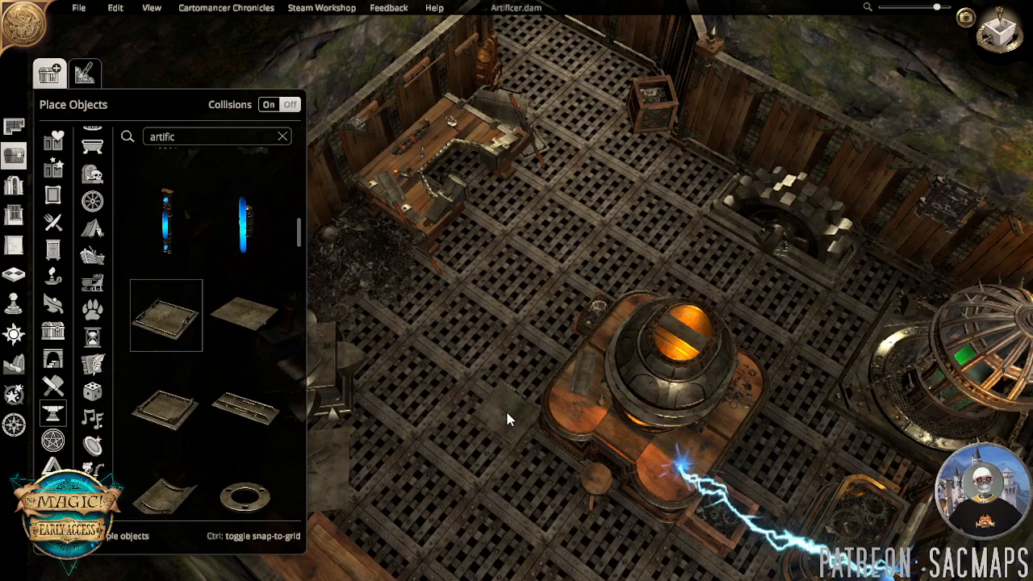
click(242, 299)
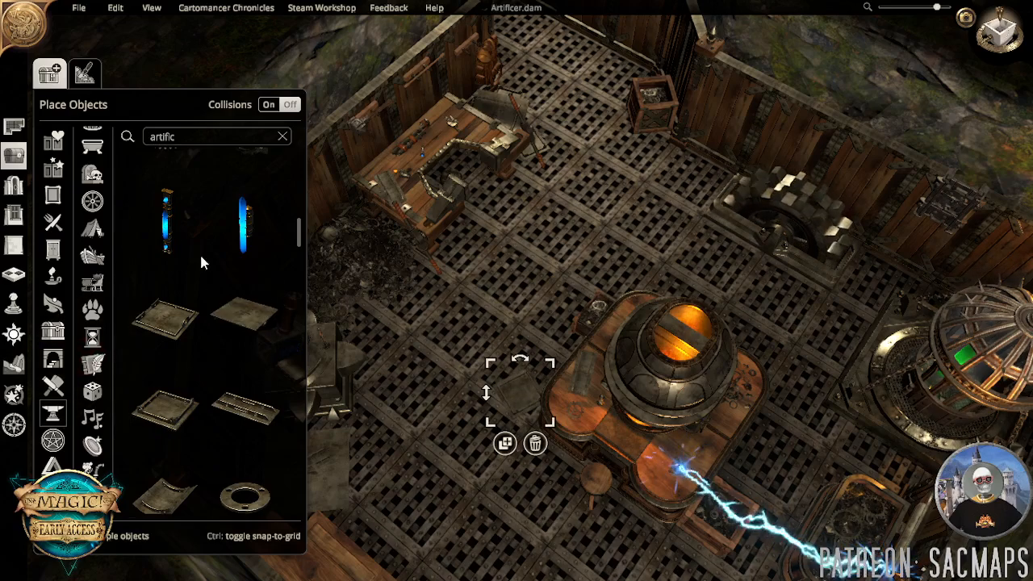
Mount a glowing crystal on the wall beside the caged machine and colour it green.
click(239, 247)
key(q)
scroll(484, 404, up, 3)
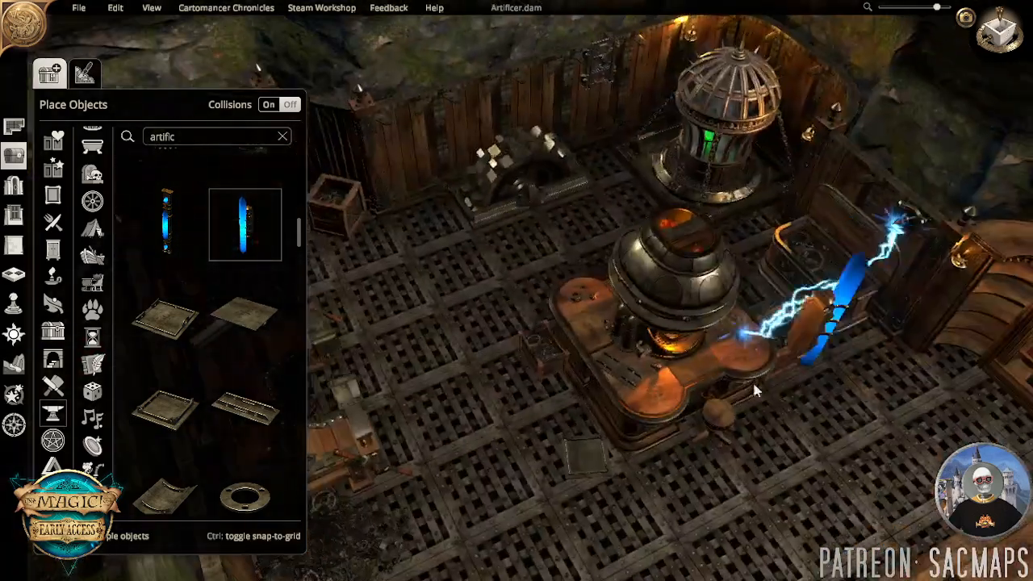
key(q)
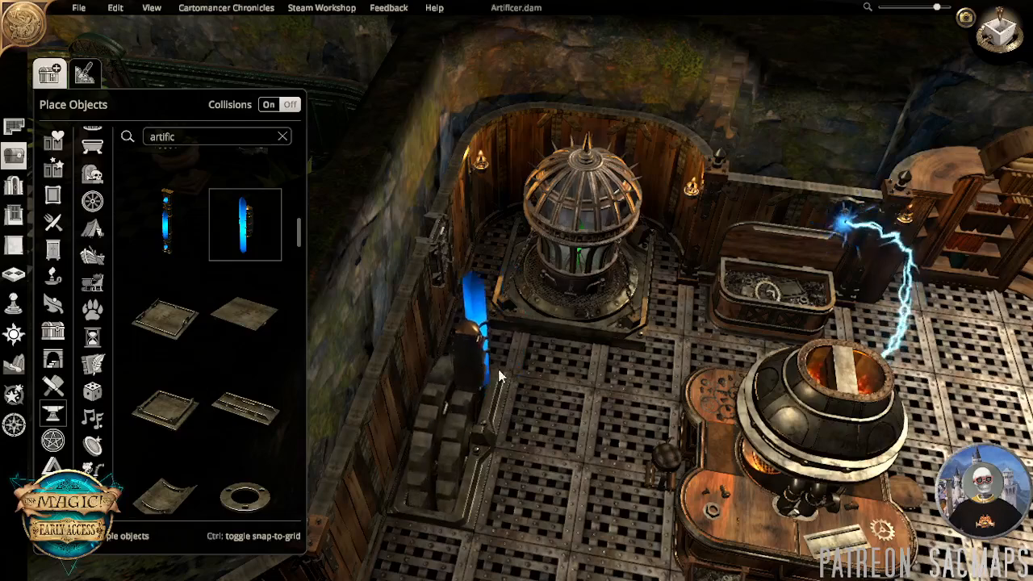
key(e)
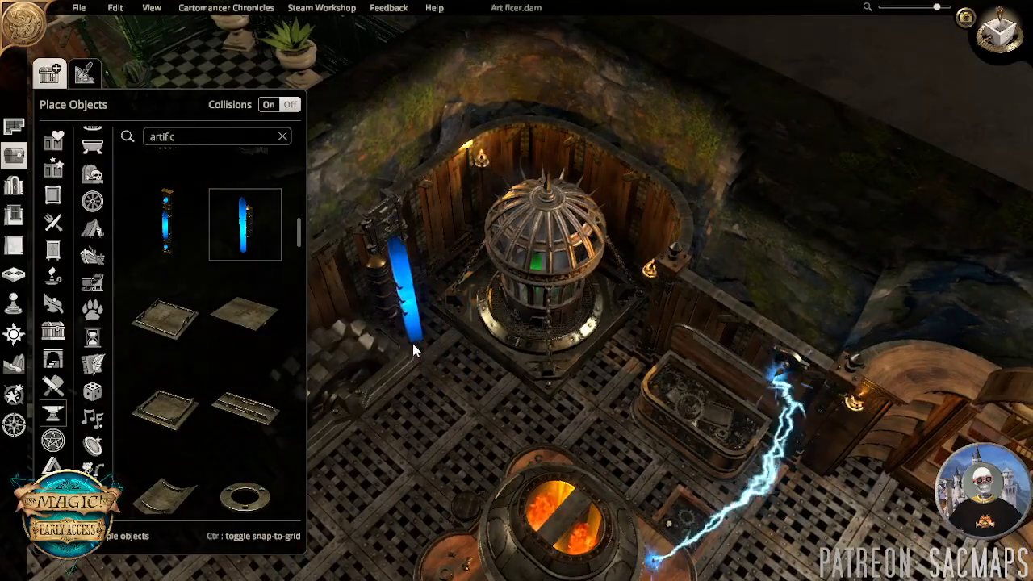
click(415, 339)
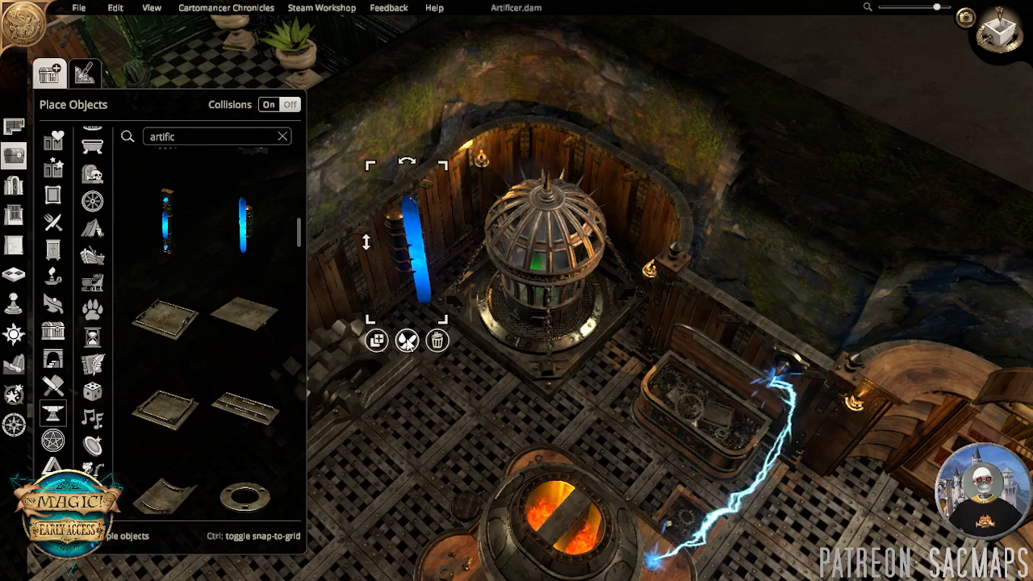
click(406, 340)
click(358, 408)
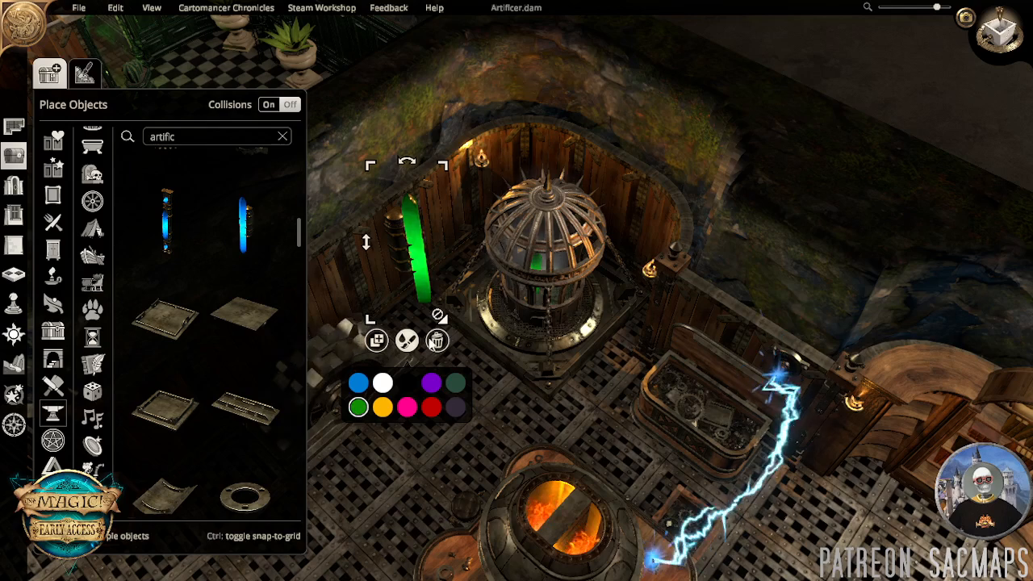
Place four copies of the green crystal along the curved wall around the caged machine.
click(377, 342)
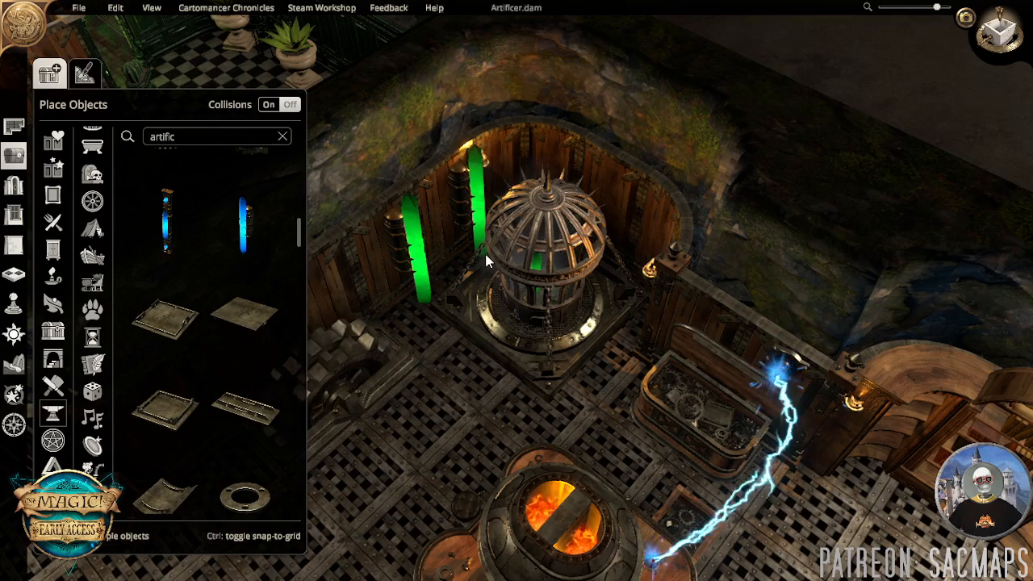
click(488, 256)
click(543, 264)
click(604, 302)
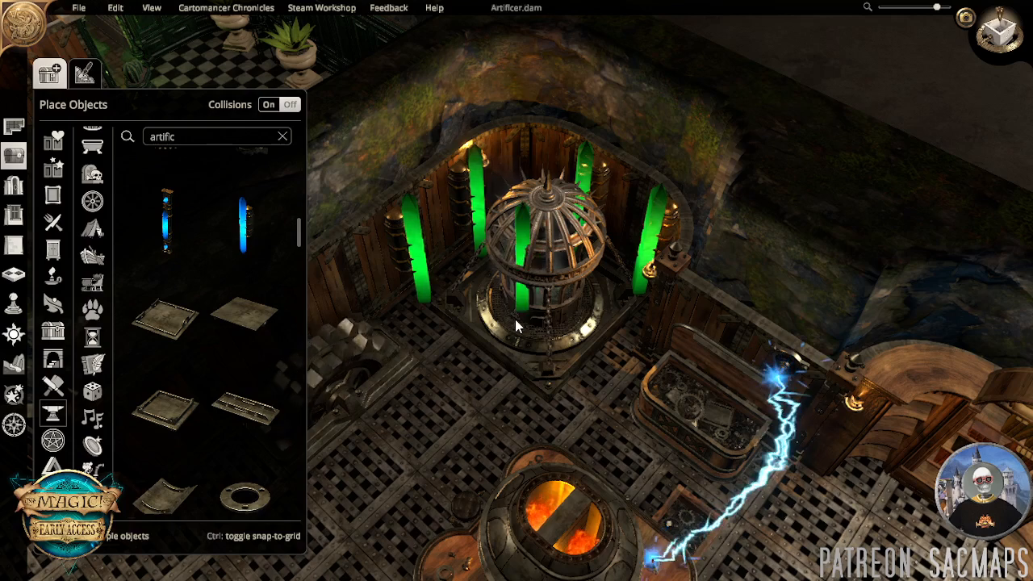
middle_drag(531, 314, 651, 428)
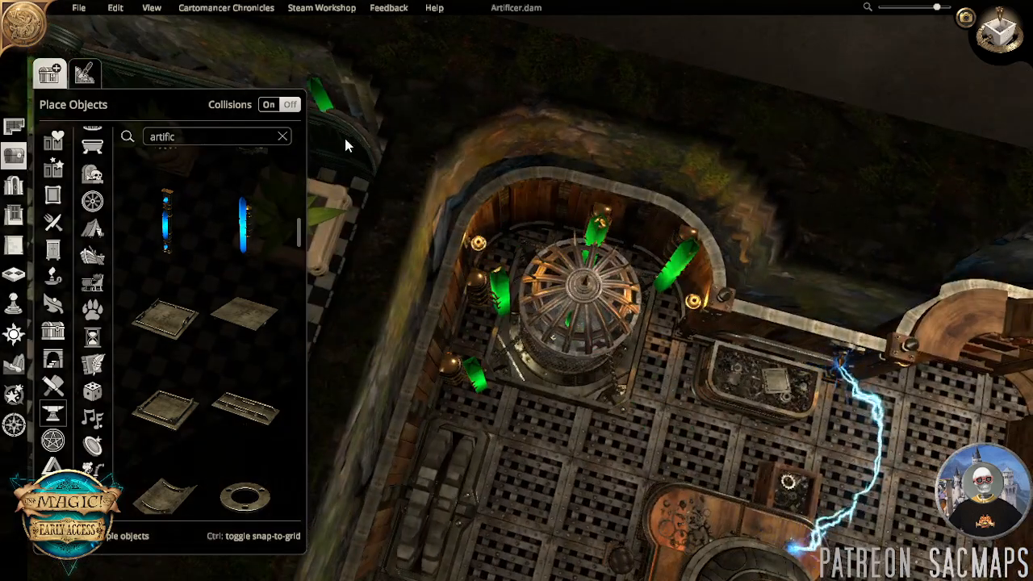
click(288, 105)
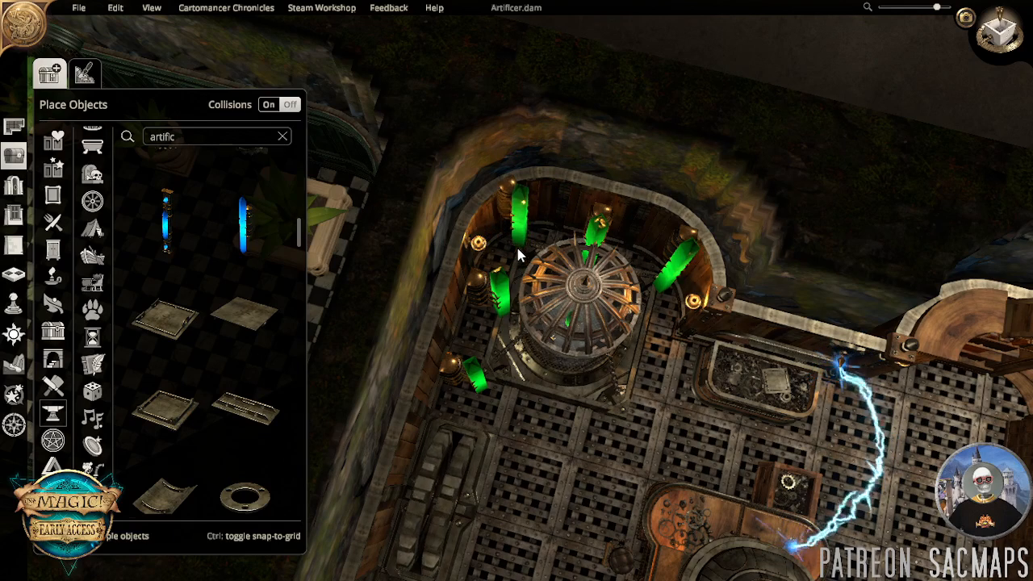
click(514, 239)
Delete the surplus green crystals around the caged machine, leaving three along the wall.
scroll(572, 284, up, 3)
middle_drag(571, 285, 528, 320)
click(585, 322)
key(Delete)
key(ctrl+z)
click(525, 173)
key(Delete)
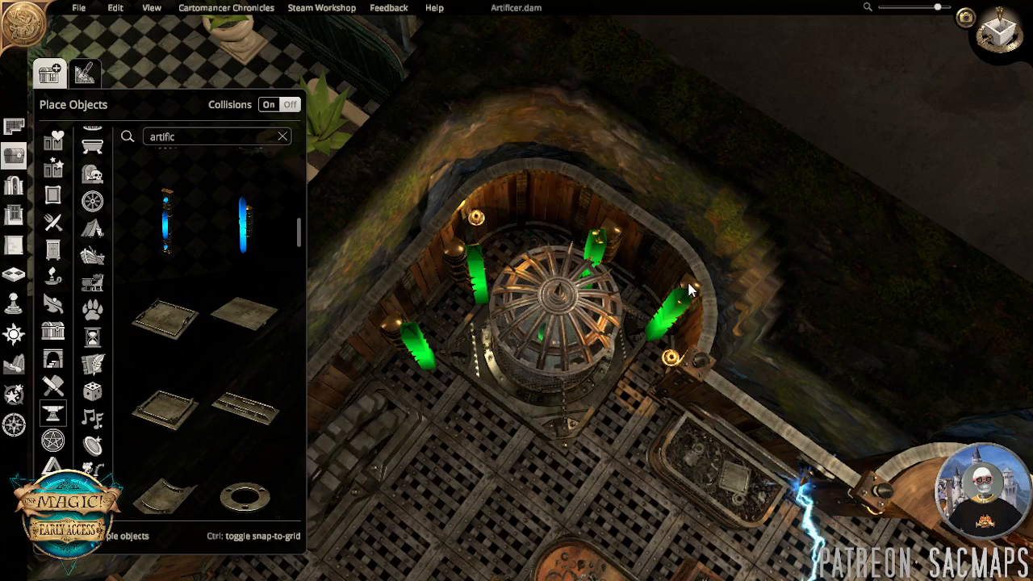
click(677, 310)
key(Delete)
Turn collisions off and push two of the green crystals closer against the curved wall.
click(615, 253)
key(Escape)
middle_drag(615, 252, 589, 319)
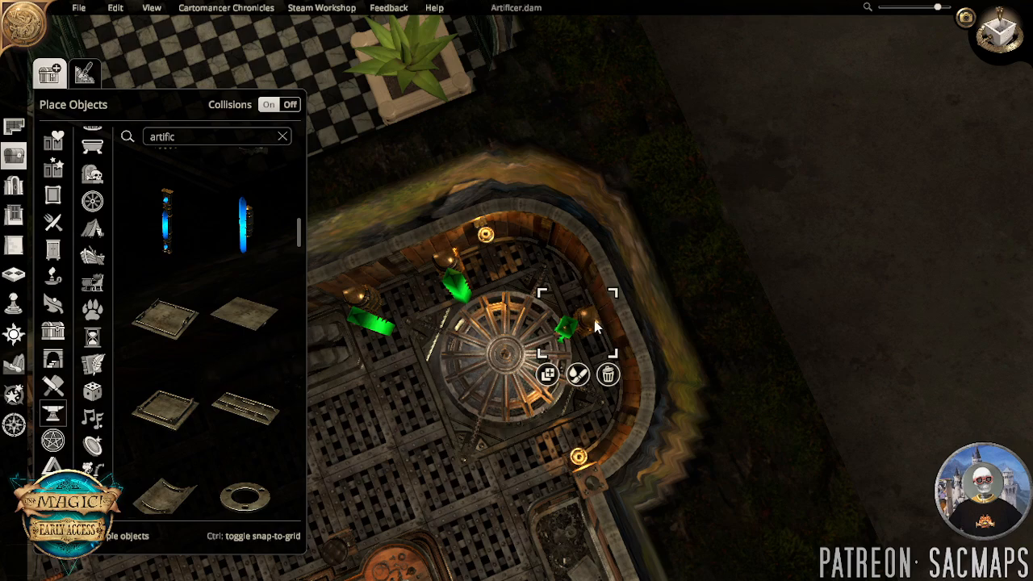
drag(454, 273, 450, 262)
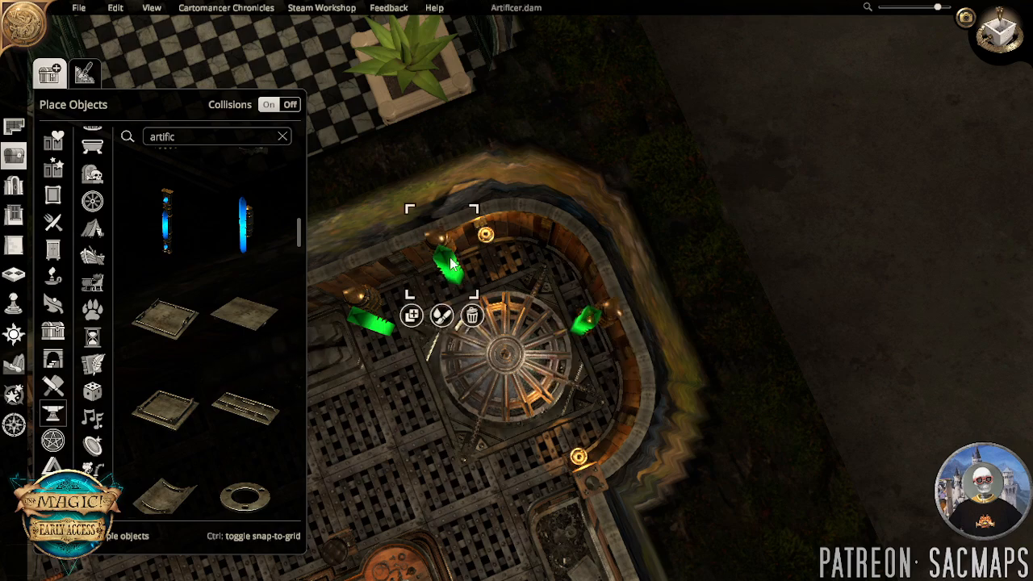
Delete the two wall lanterns from the curved alcove behind the caged machine.
middle_drag(425, 408, 549, 467)
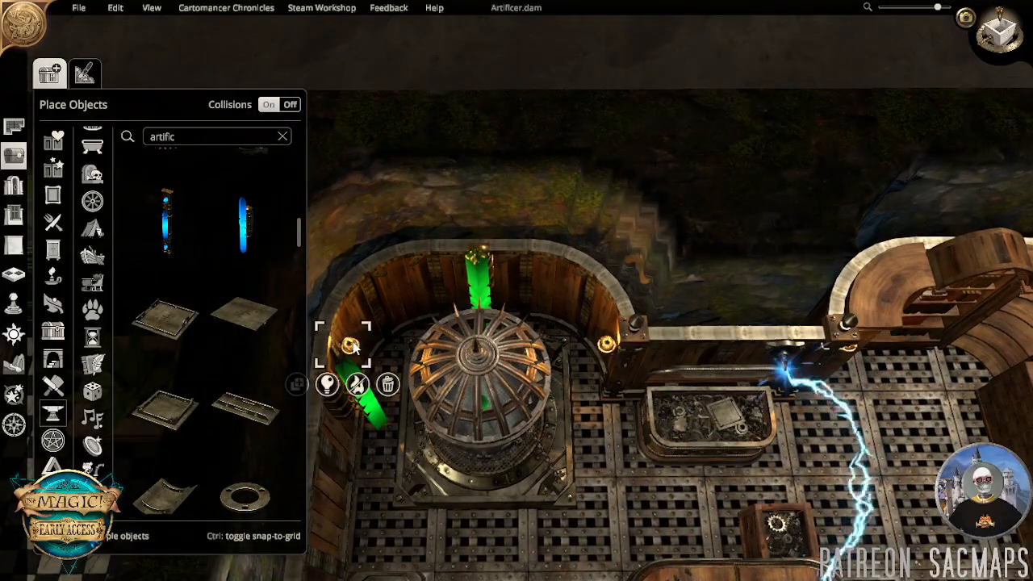
key(Delete)
middle_drag(592, 452, 564, 486)
key(Delete)
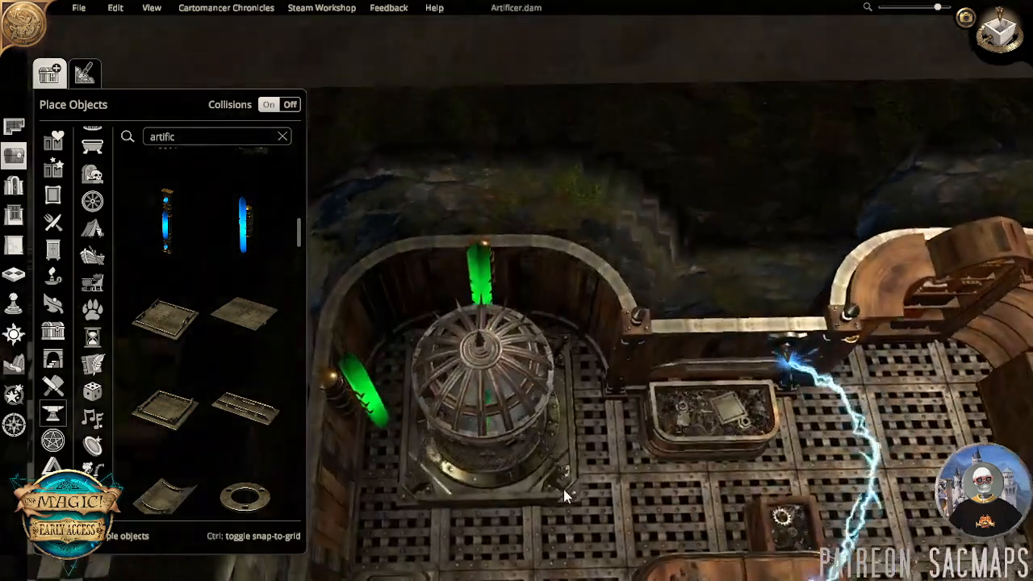
Place a green crystal beside the alcove's end post and shift the opposite crystal further back along the wall.
click(449, 365)
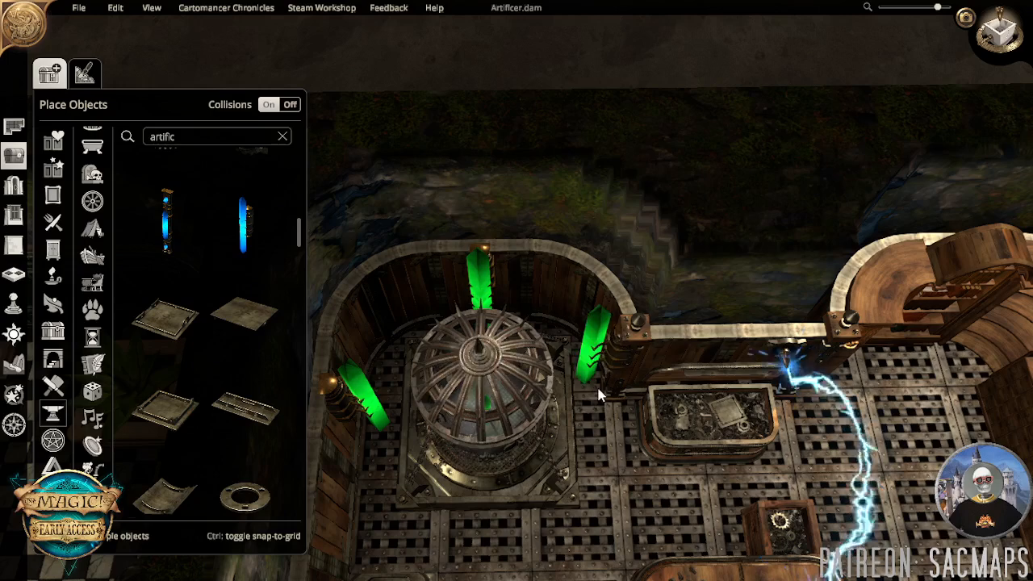
click(590, 395)
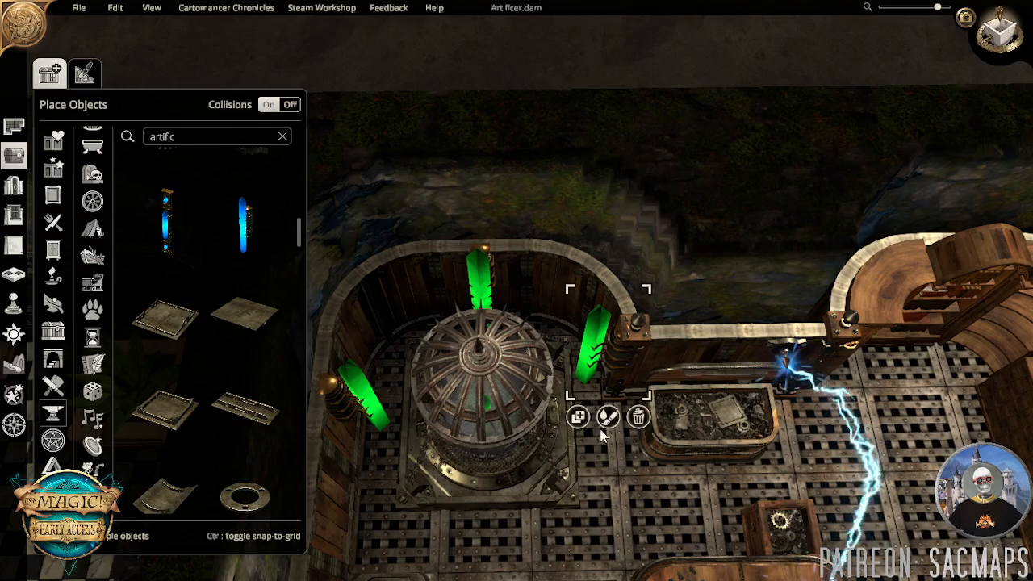
drag(349, 398, 347, 364)
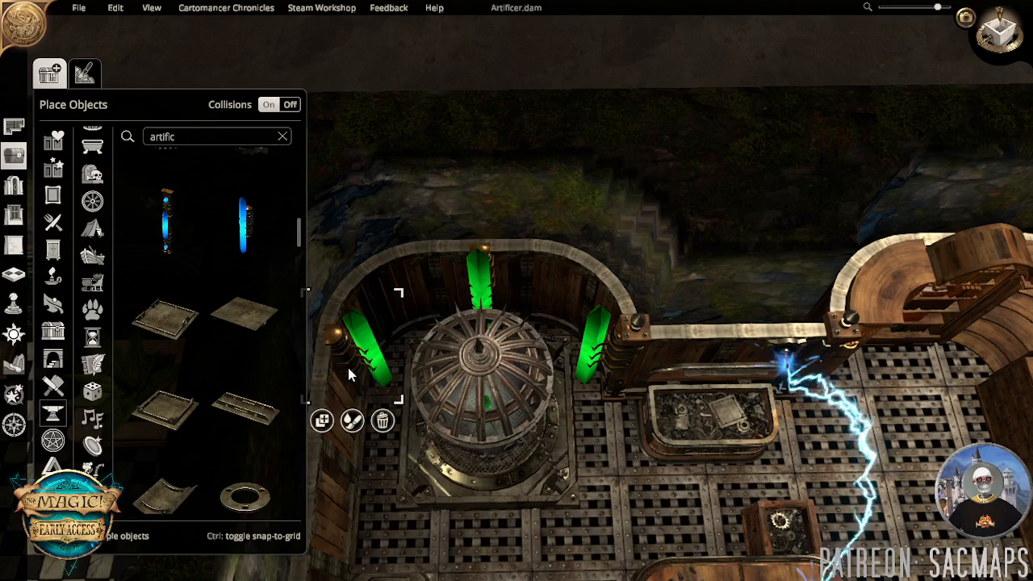
click(628, 462)
Examine the crystals around the caged machine, then the workshop's bookshelves, furnace table, workbench and entry corridor.
mouse_move(611, 434)
middle_down()
mouse_move(617, 304)
mouse_move(614, 429)
middle_up()
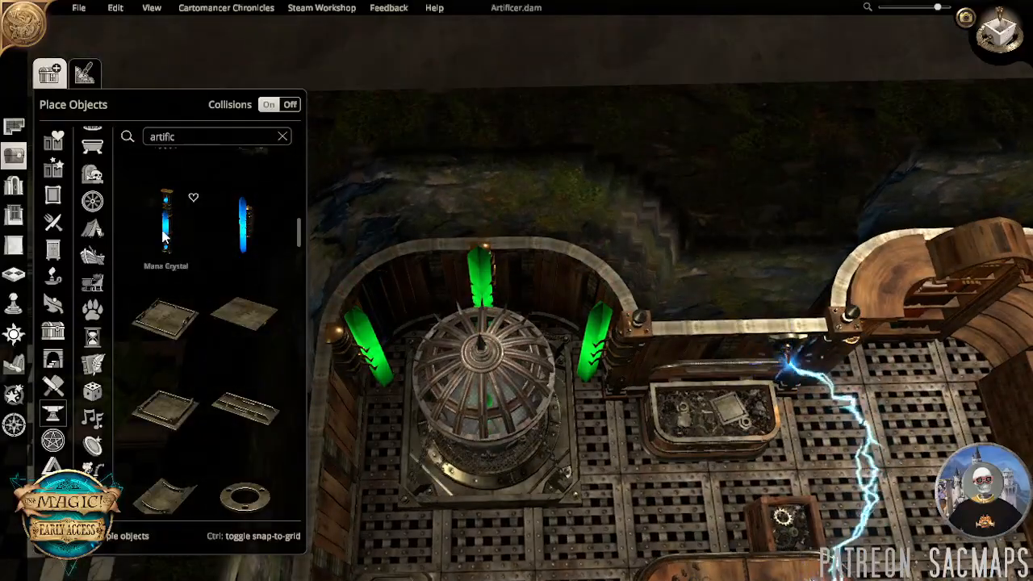
middle_drag(570, 375, 566, 255)
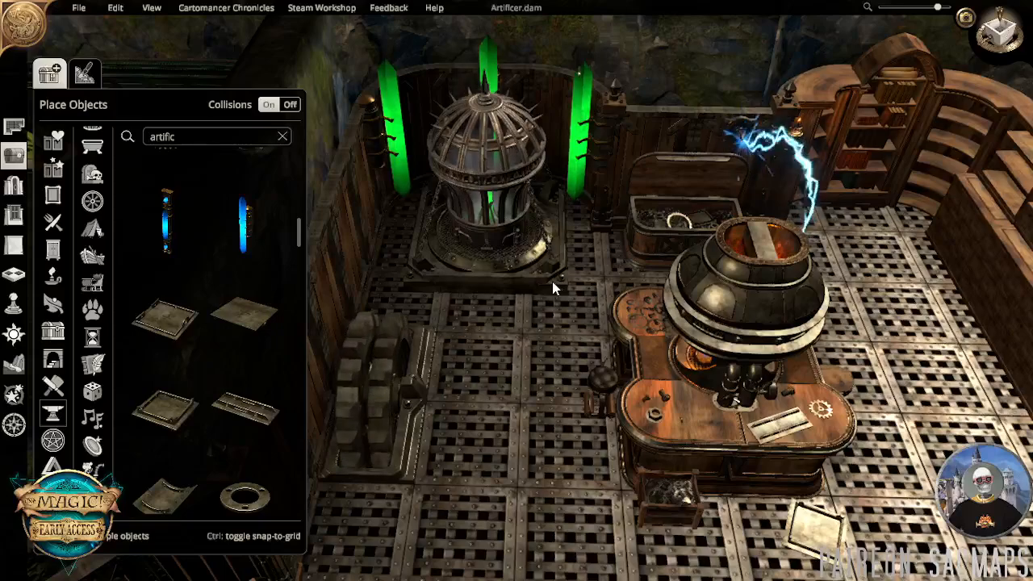
scroll(554, 288, up, 3)
click(364, 234)
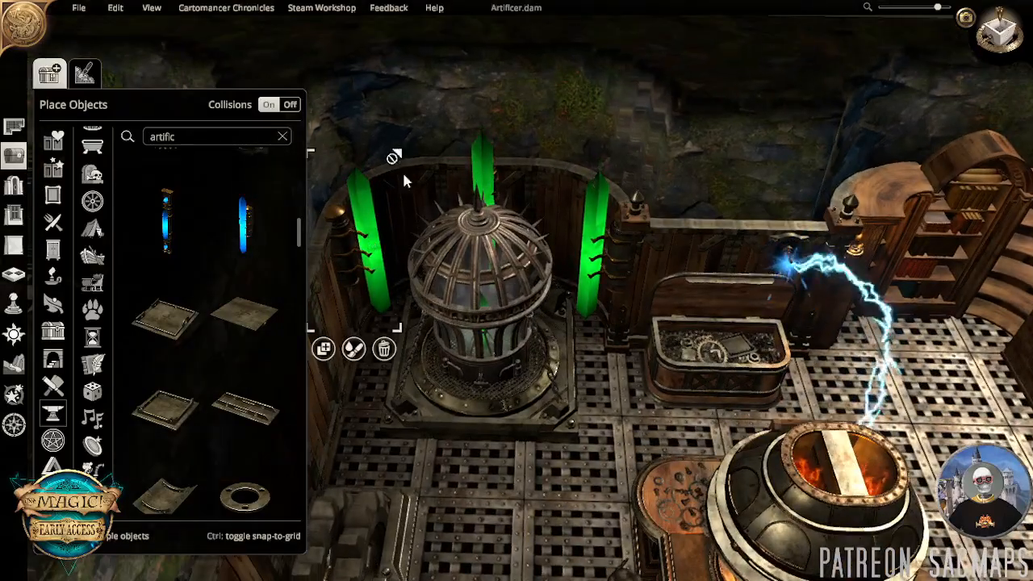
scroll(568, 402, down, 5)
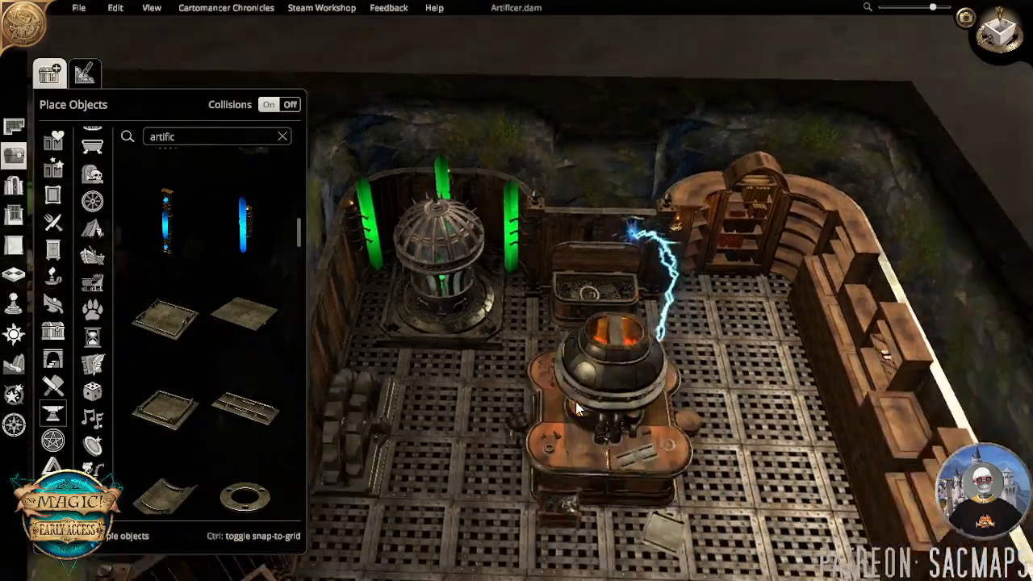
key(d)
key(d)
key(a)
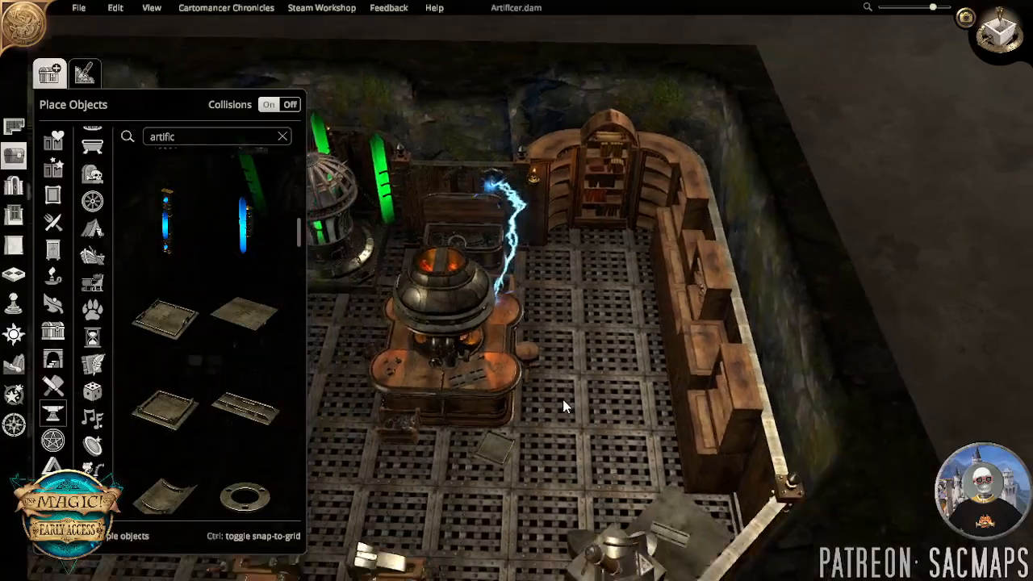
key(a)
key(s)
middle_drag(563, 406, 722, 456)
key(d)
middle_drag(625, 441, 771, 430)
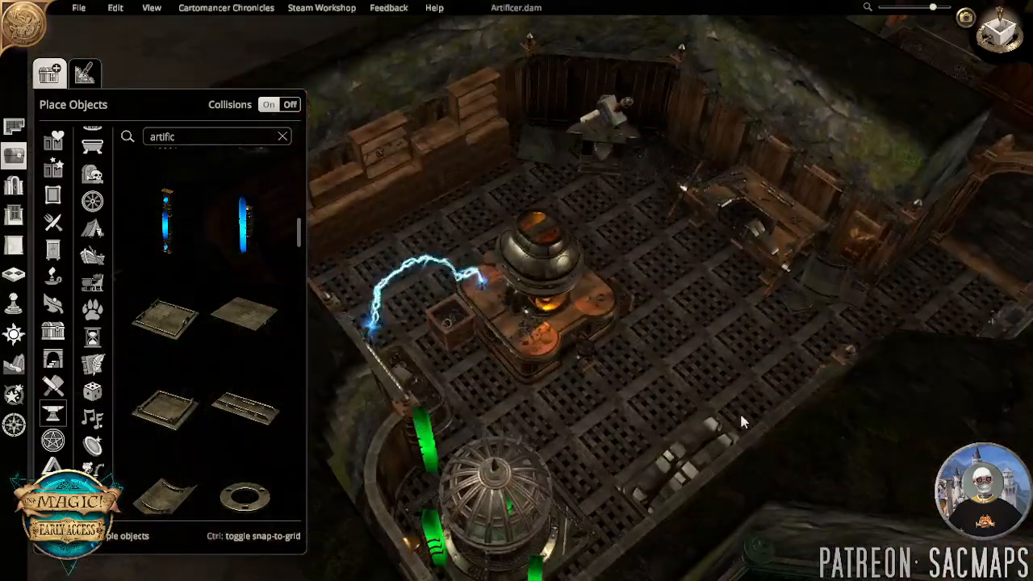
key(w)
key(d)
middle_drag(661, 408, 681, 483)
key(d)
key(s)
key(w)
key(d)
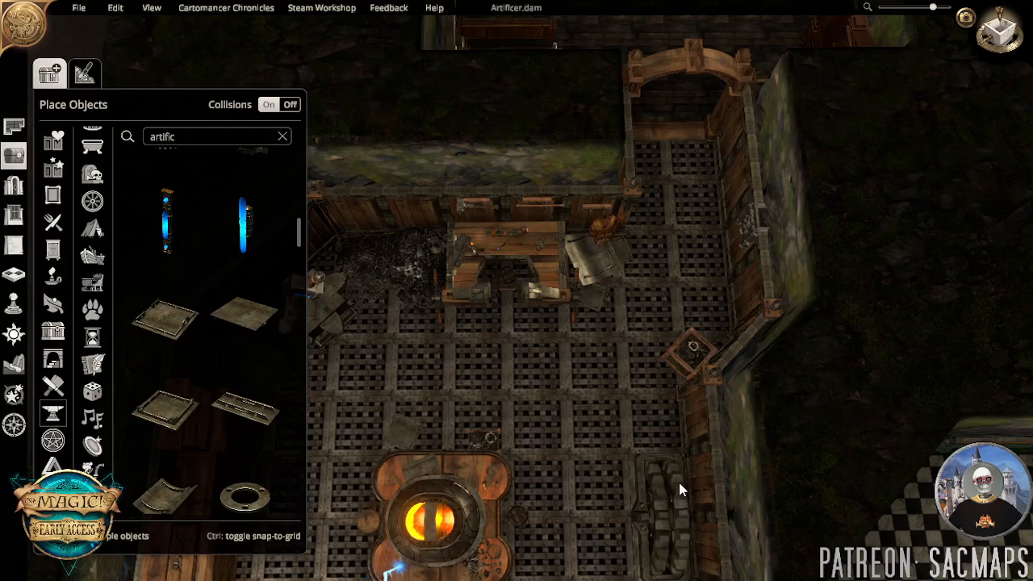
text(sa)
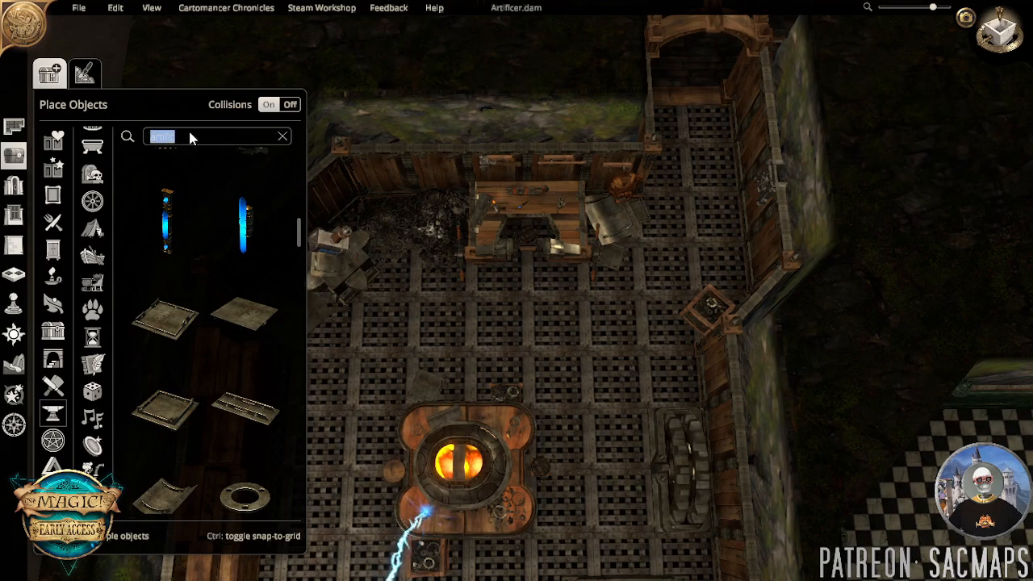
Search the placeable objects for "hat" and try out the braced wooden hatch on the workshop floor.
text(hat)
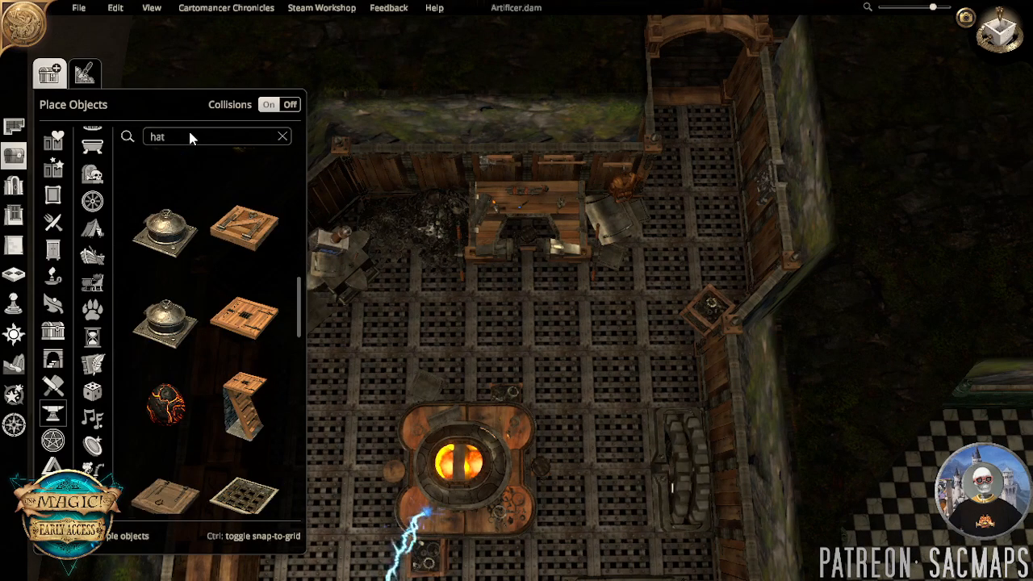
click(240, 223)
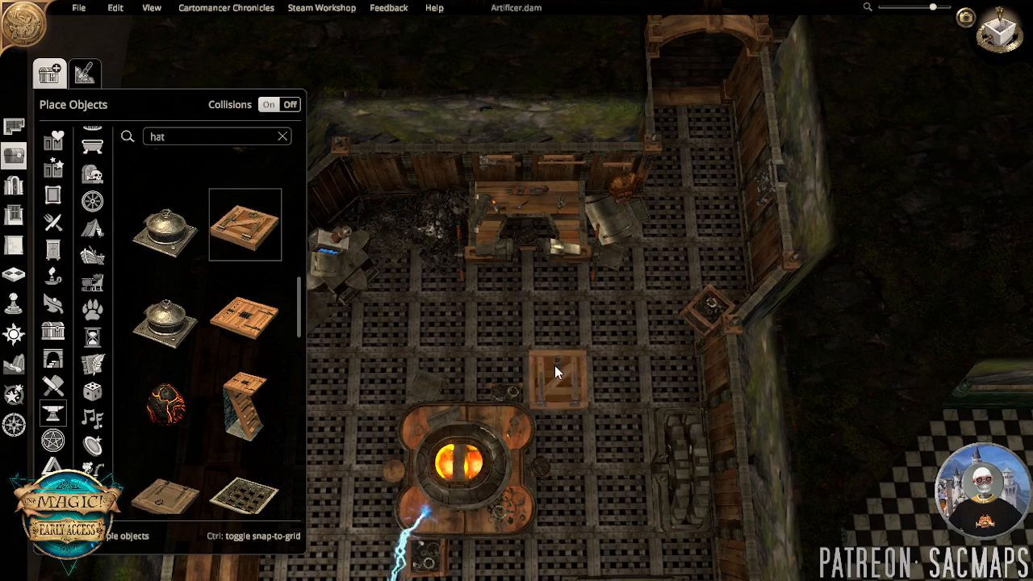
scroll(220, 322, up, 3)
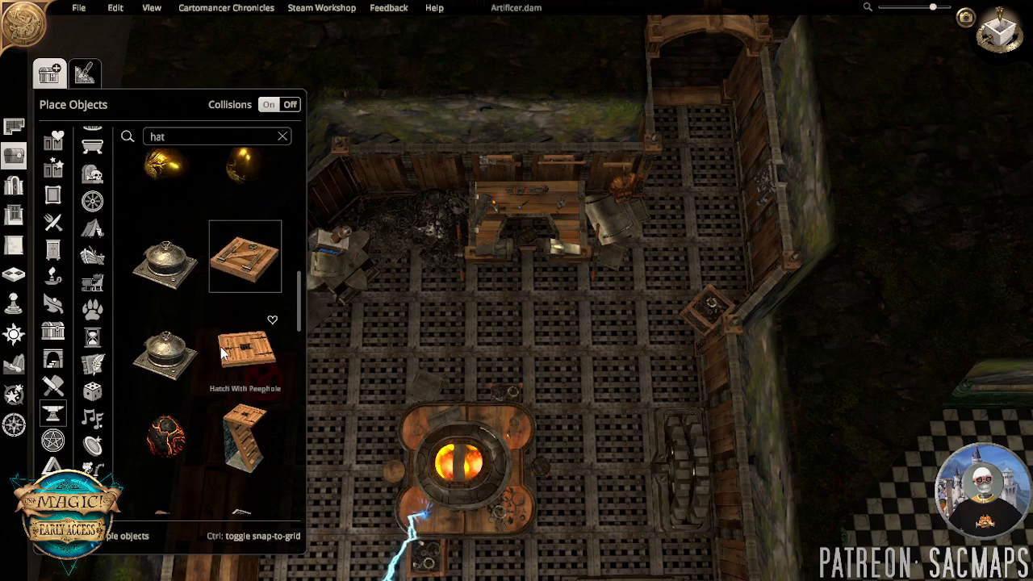
click(161, 295)
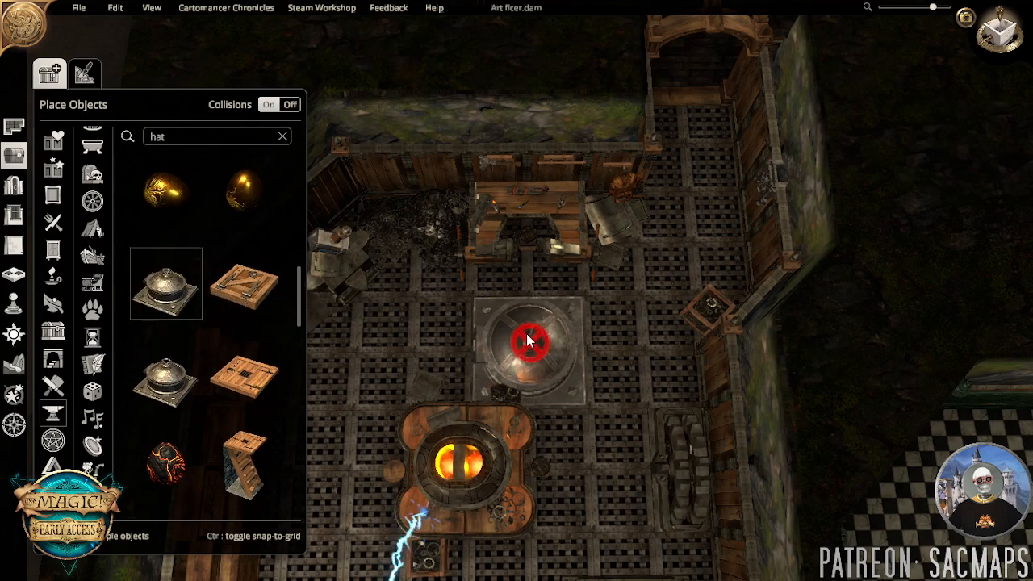
click(165, 373)
key(s)
mouse_move(558, 351)
middle_down()
mouse_move(606, 293)
mouse_move(652, 318)
middle_up()
key(a)
key(w)
key(d)
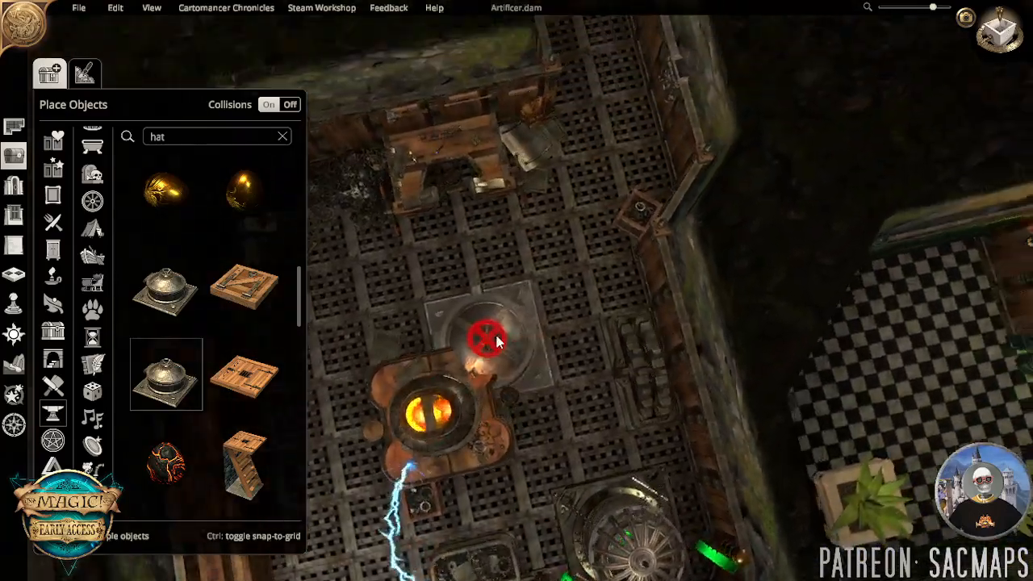
key(w)
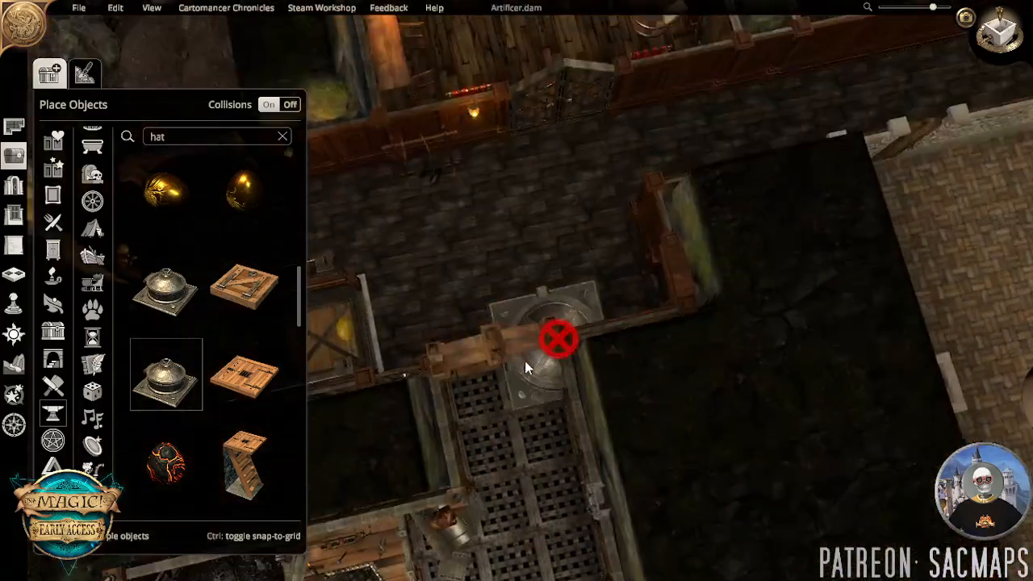
key(s)
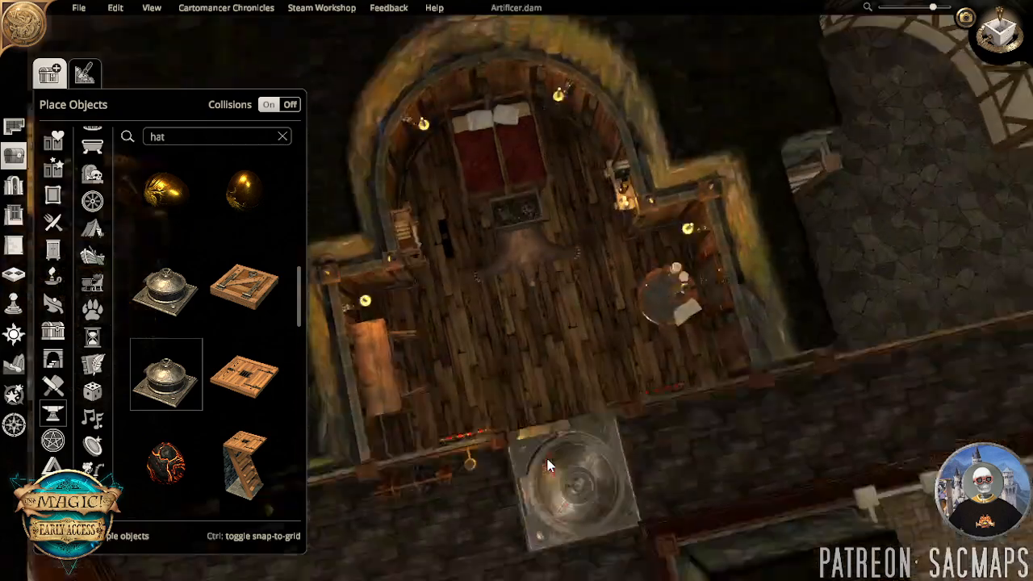
key(a)
scroll(224, 436, up, 5)
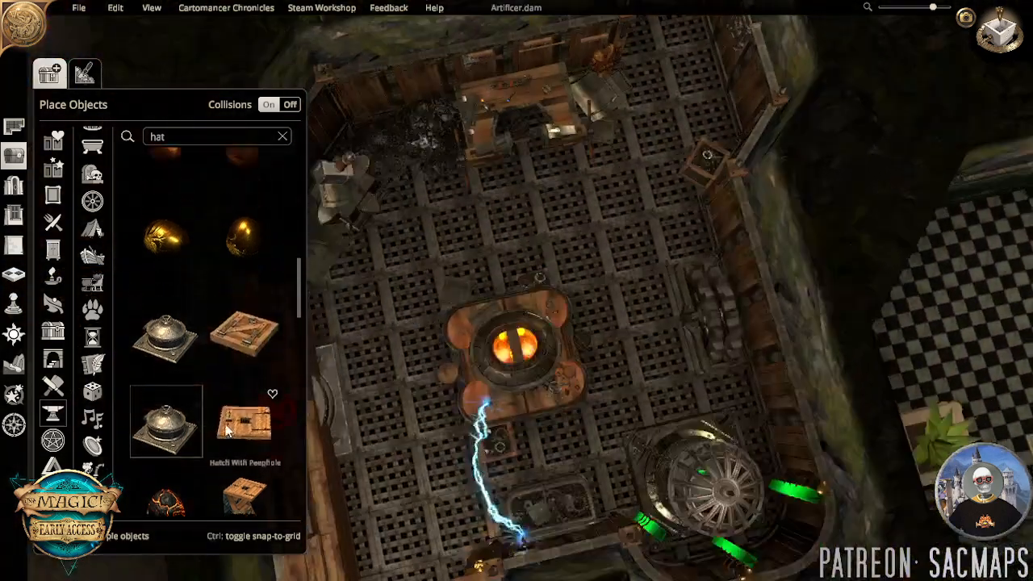
right_click(415, 311)
scroll(178, 472, up, 2)
scroll(192, 458, down, 3)
scroll(195, 328, down, 2)
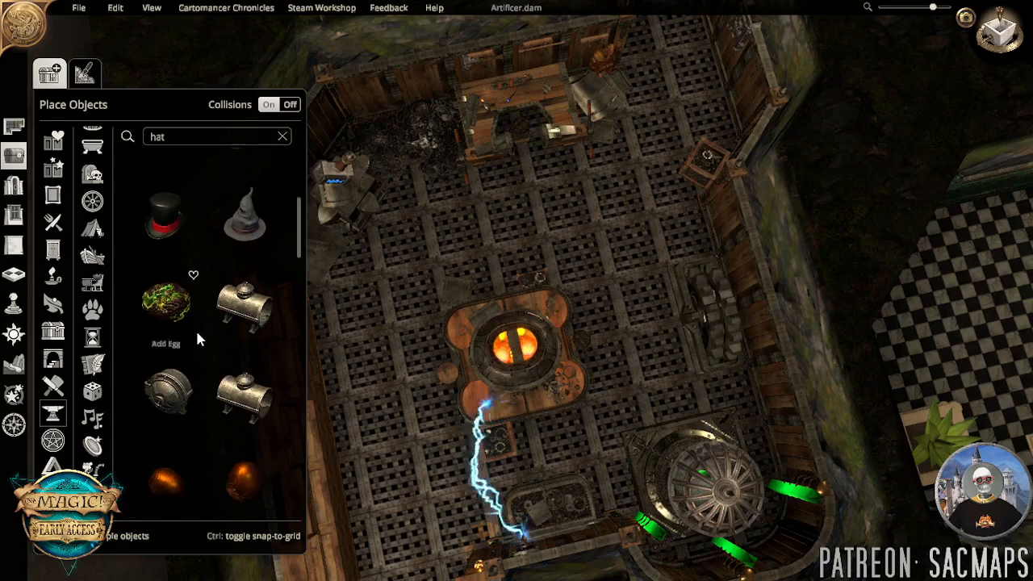
click(242, 256)
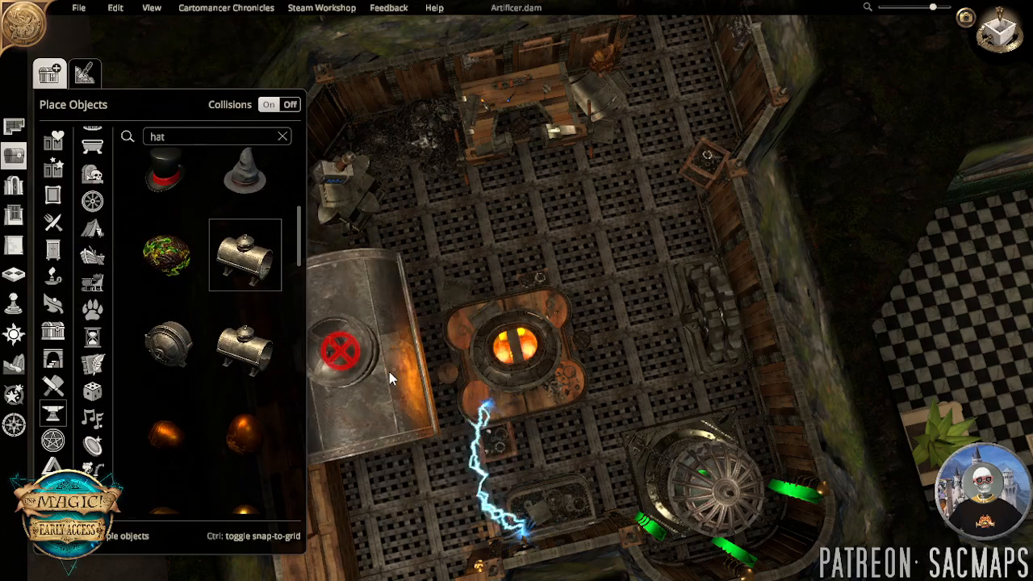
right_drag(214, 363, 267, 318)
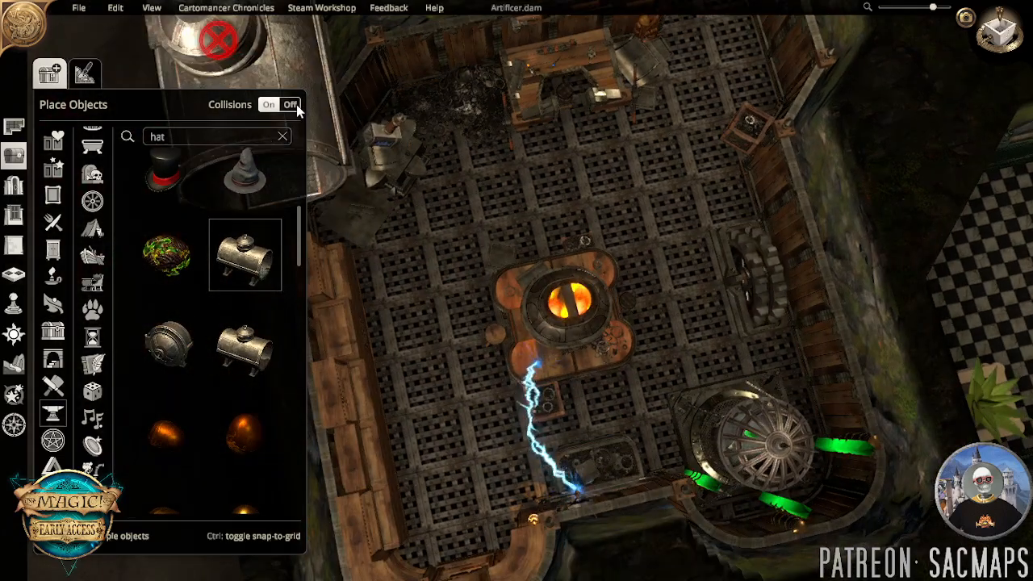
right_click(422, 296)
With collisions off, place the braced wooden hatch on the floor between the wall shelves and the central furnace table.
scroll(226, 320, down, 3)
scroll(226, 321, down, 5)
scroll(182, 241, down, 6)
scroll(236, 256, up, 5)
scroll(222, 339, up, 7)
scroll(205, 270, down, 1)
click(245, 321)
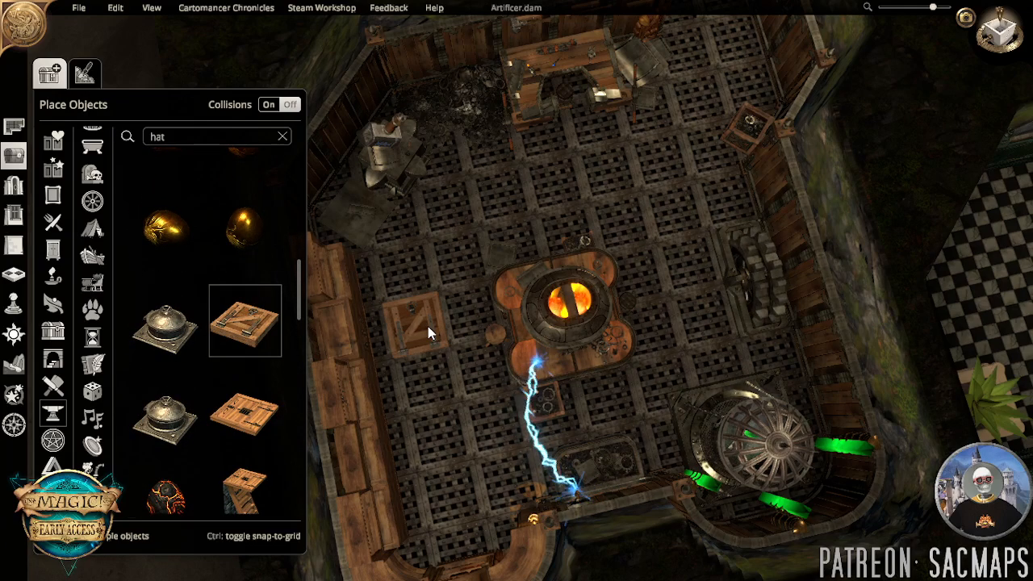
click(428, 326)
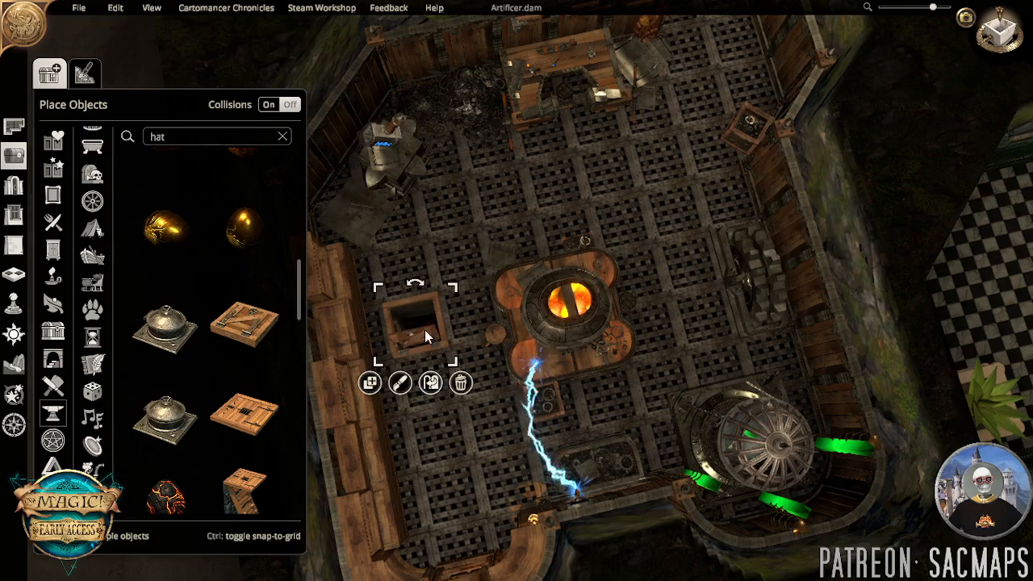
Move the wooden hatch to the mouth of the entry corridor, beside the angled parts crate.
key(w)
key(d)
mouse_move(425, 327)
mouse_down()
mouse_move(493, 322)
mouse_move(496, 313)
mouse_move(497, 323)
mouse_move(475, 331)
mouse_move(527, 254)
mouse_move(526, 272)
mouse_up()
key(s)
key(a)
key(w)
key(d)
click(418, 410)
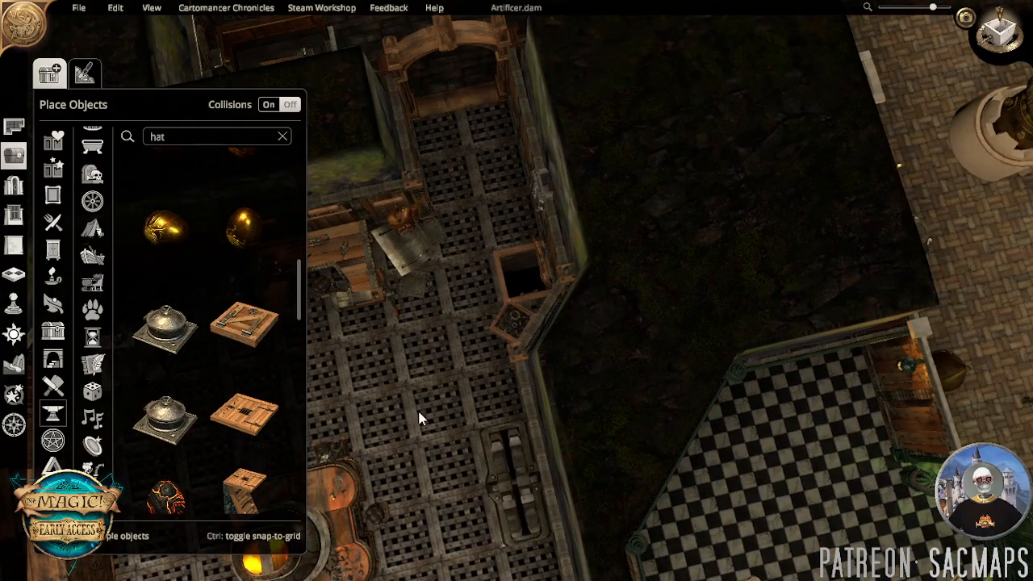
Examine the hatch's surroundings, the scrap corner beside the workbench and the open floor near the arched bookcase.
middle_drag(418, 409, 798, 263)
middle_drag(587, 347, 603, 450)
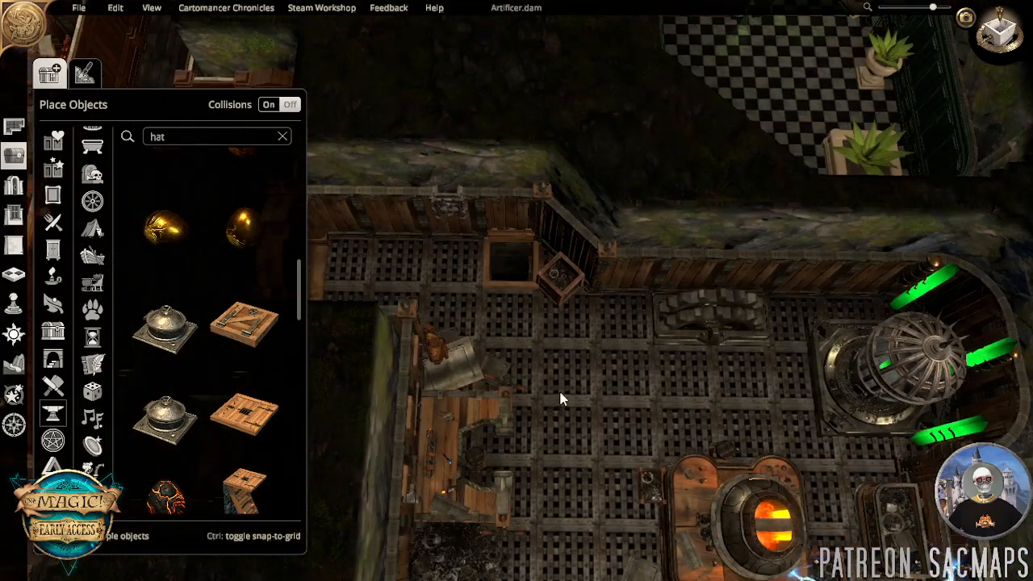
scroll(560, 393, up, 3)
key(s)
middle_drag(604, 326, 495, 329)
key(a)
key(a)
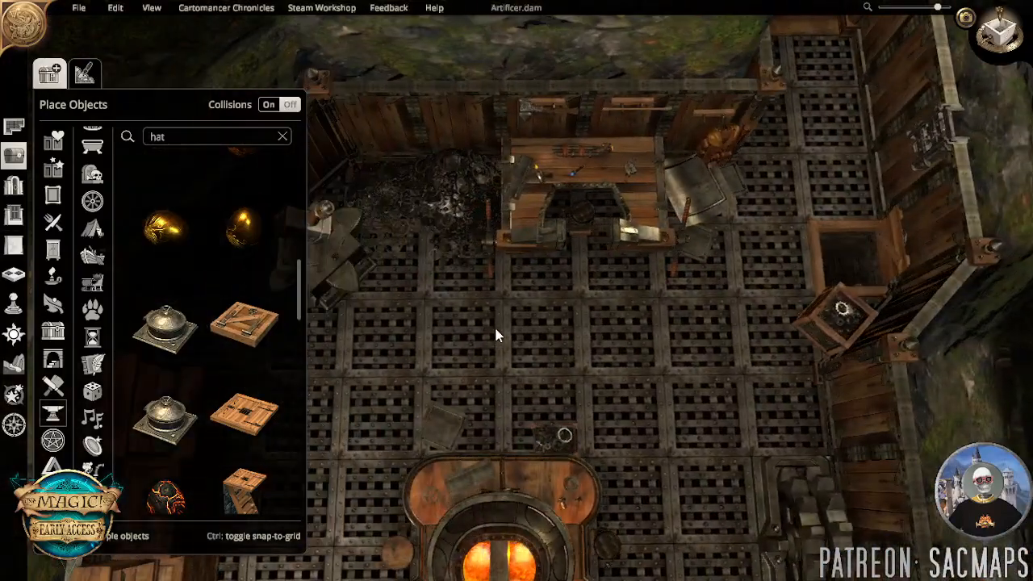
key(a)
key(a)
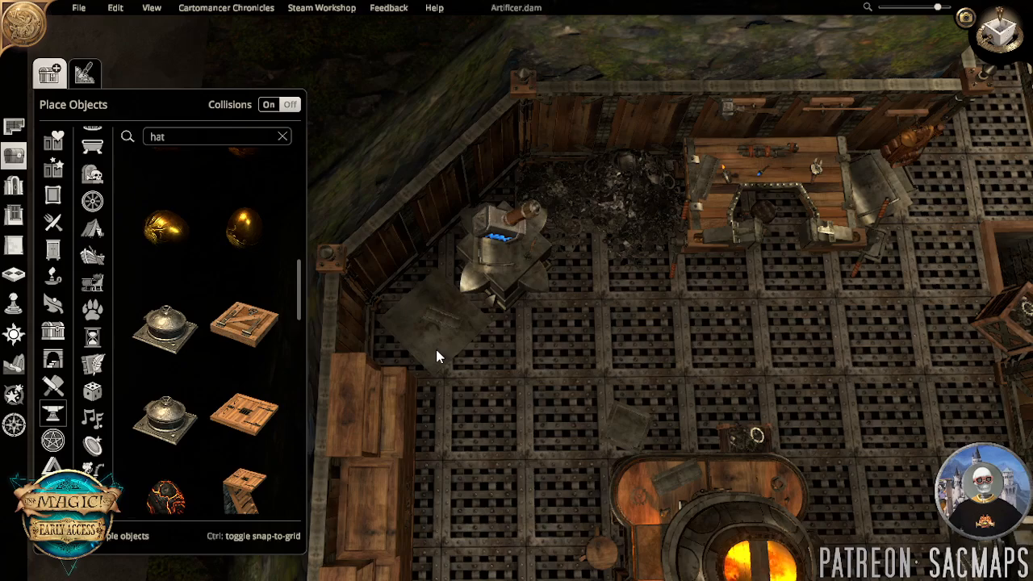
middle_drag(568, 371, 178, 392)
key(s)
key(a)
middle_drag(530, 334, 104, 283)
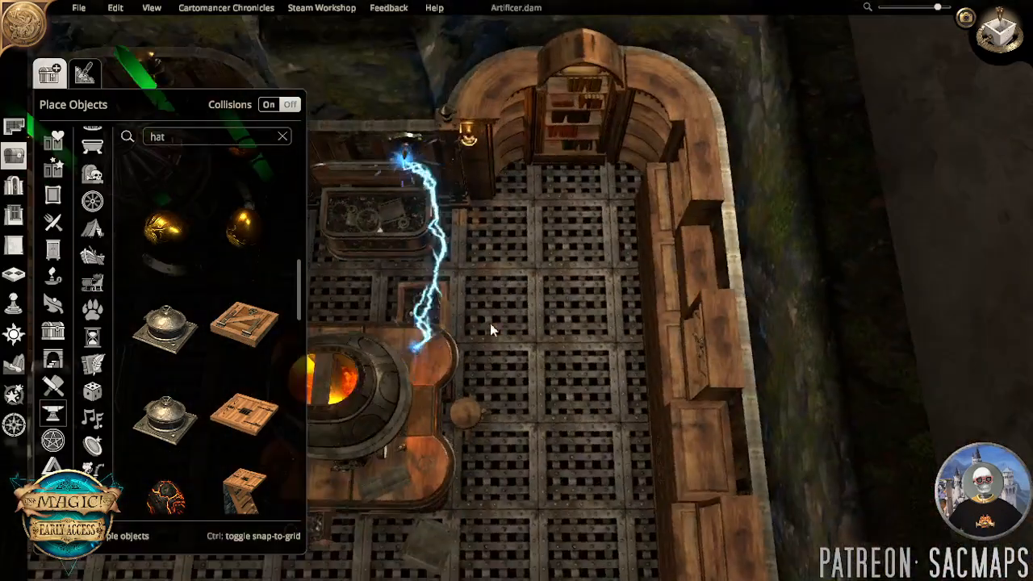
key(d)
key(a)
key(s)
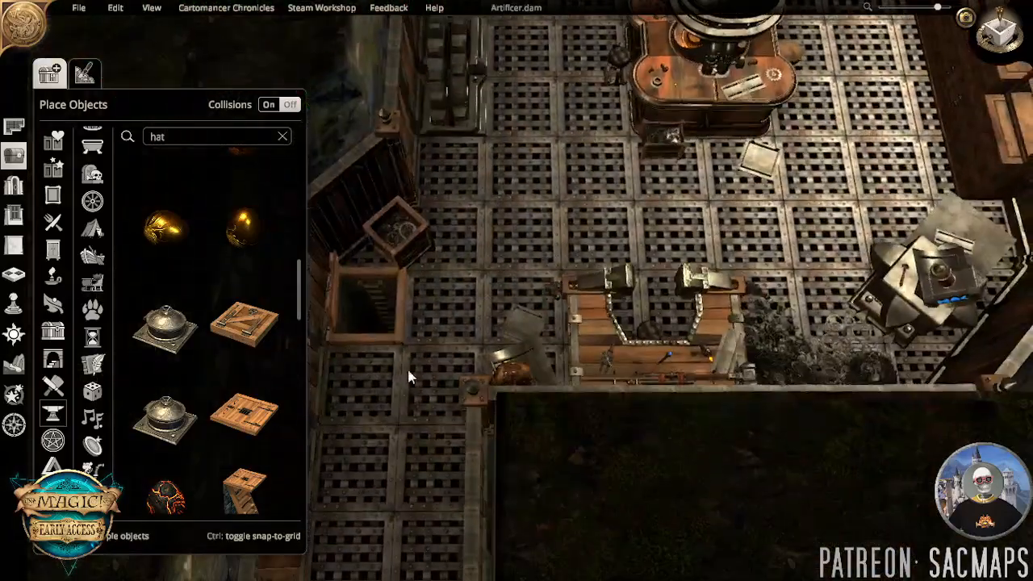
Move the wooden hatch from the corridor onto the floor in front of the arched bookcase.
key(d)
key(w)
drag(384, 331, 621, 290)
click(588, 402)
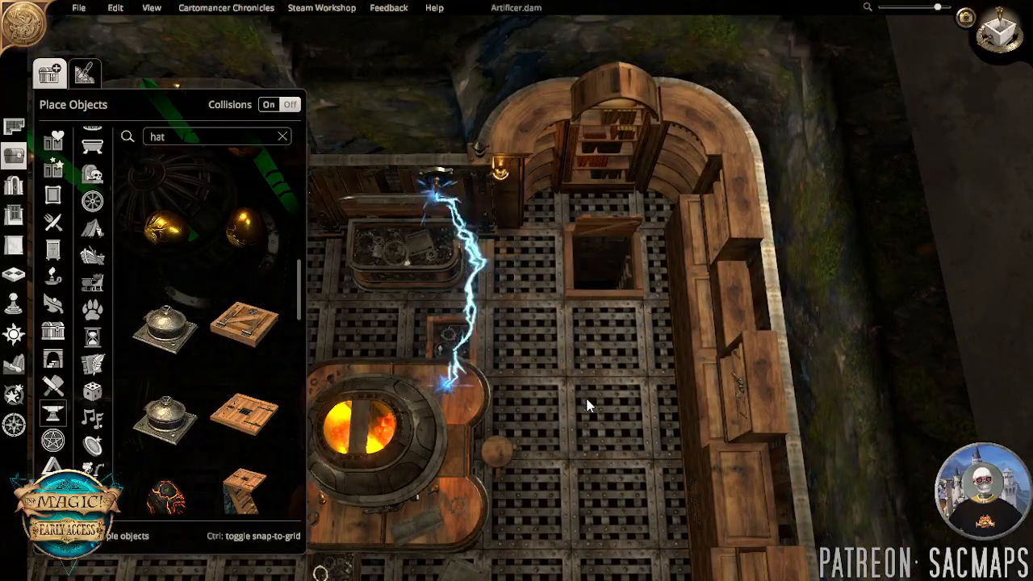
Change the state of the hatch in front of the bookcase from open to closed.
scroll(587, 406, up, 2)
key(d)
key(w)
mouse_move(587, 406)
middle_down()
mouse_move(607, 264)
mouse_move(576, 311)
mouse_move(589, 424)
middle_up()
click(533, 366)
click(517, 442)
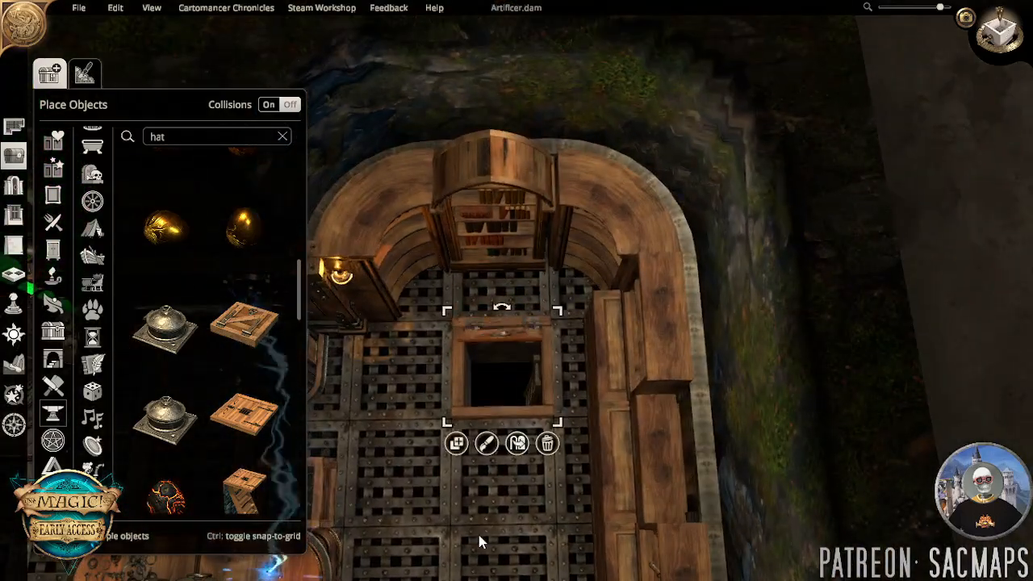
click(481, 532)
Examine the layout around the furnace table, gear machinery, angled parts crate and workbench.
mouse_move(489, 467)
middle_down()
mouse_move(498, 305)
mouse_move(501, 430)
mouse_move(490, 447)
middle_up()
key(a)
key(s)
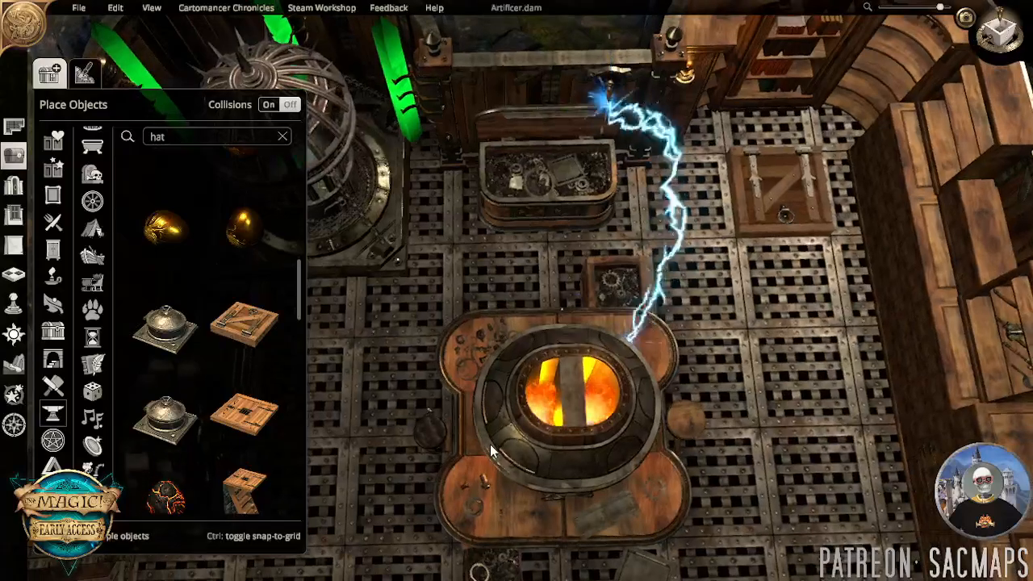
key(a)
key(s)
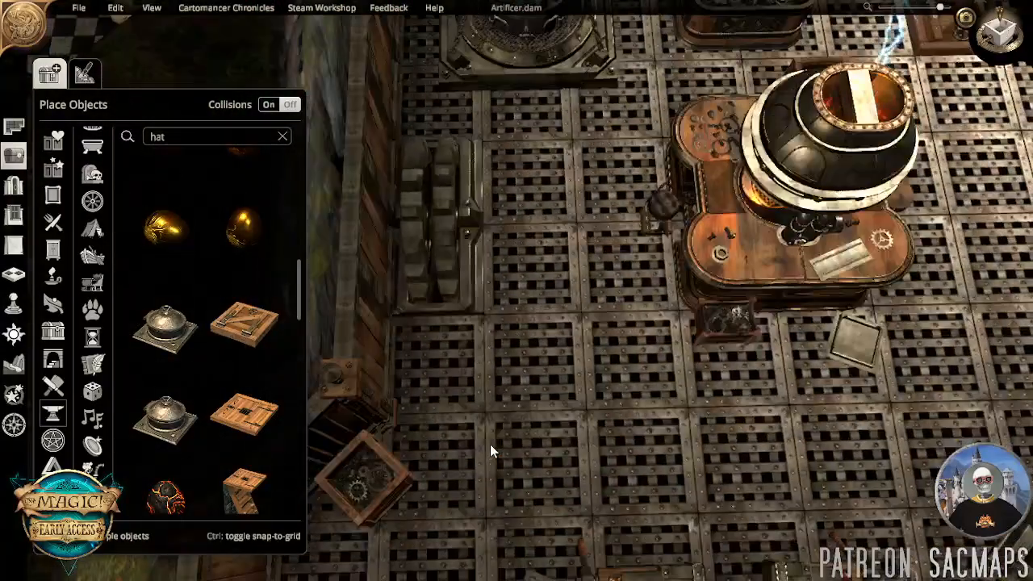
key(s)
key(a)
key(s)
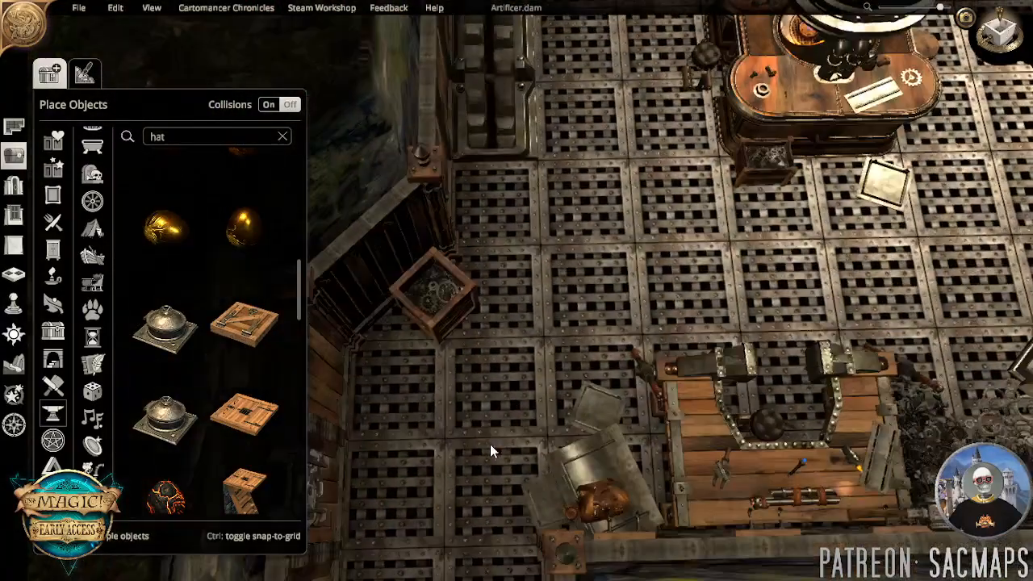
Move the large metal sheet from the corner by the wall shelves to the scrap heap beside the workbench.
key(d)
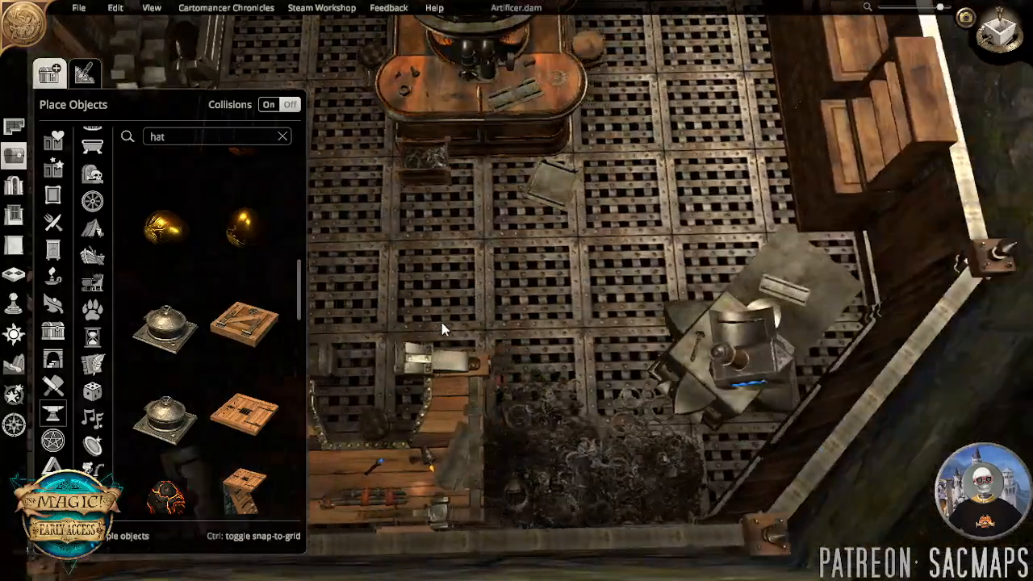
key(w)
key(d)
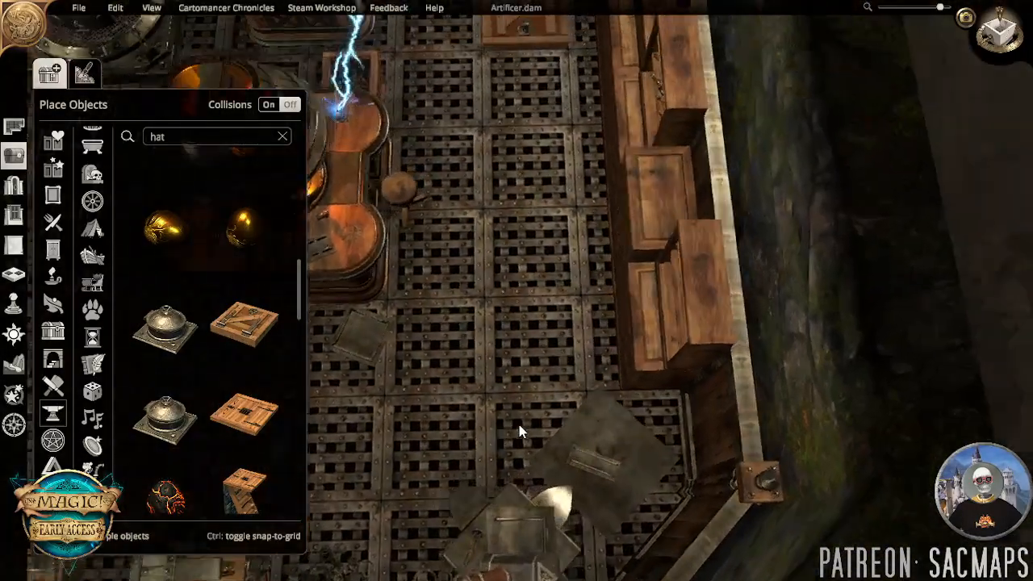
drag(564, 428, 501, 354)
key(s)
key(a)
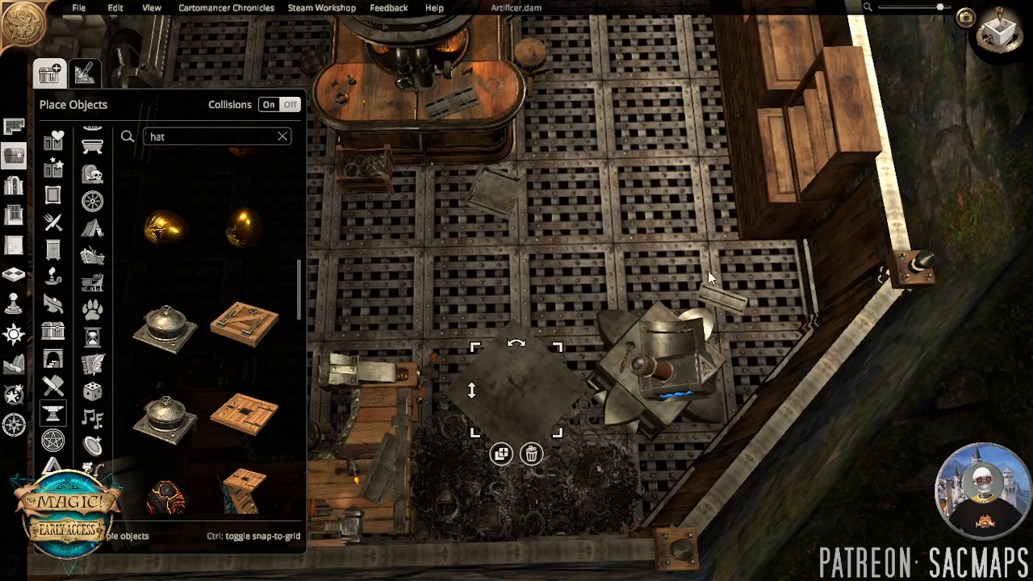
Move the wooden hatch into the wall corner at the end of the shelves, turn it to line up, and change its state to open.
click(529, 320)
key(w)
key(d)
middle_drag(491, 303, 751, 269)
key(d)
mouse_move(527, 299)
mouse_down()
mouse_move(600, 342)
mouse_move(629, 270)
mouse_up()
key(r)
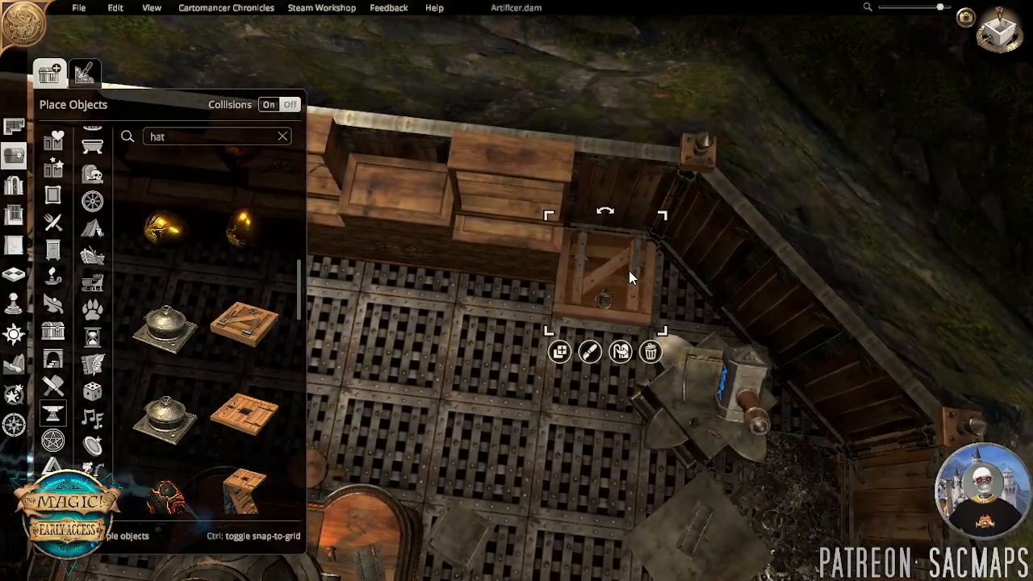
click(622, 352)
Examine the workshop from several angles, from the open hatch and machinery to the furnace table.
middle_drag(590, 433, 639, 241)
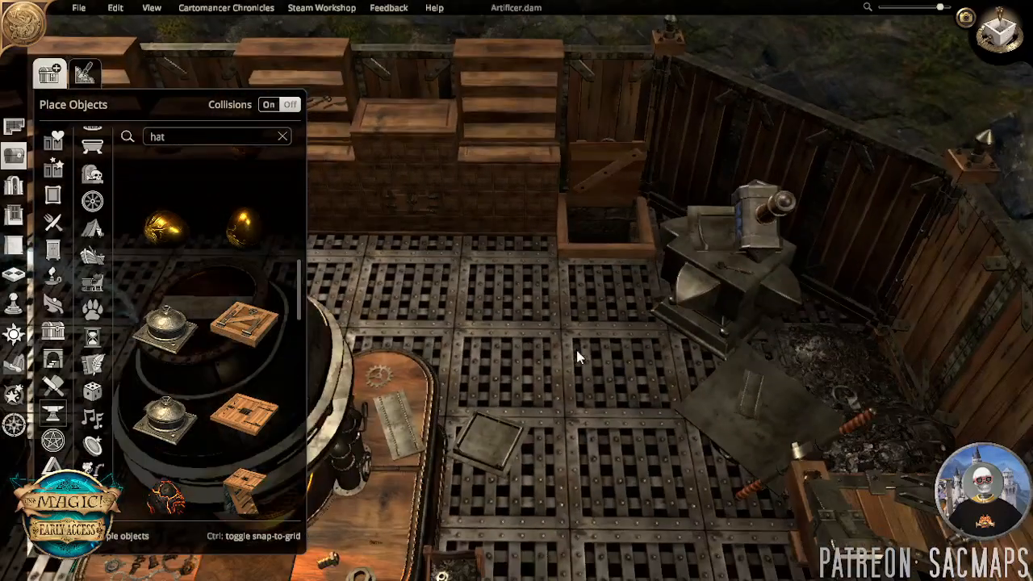
scroll(570, 355, down, 2)
middle_drag(570, 352, 539, 449)
middle_drag(562, 378, 757, 320)
middle_drag(590, 406, 677, 357)
scroll(656, 360, down, 8)
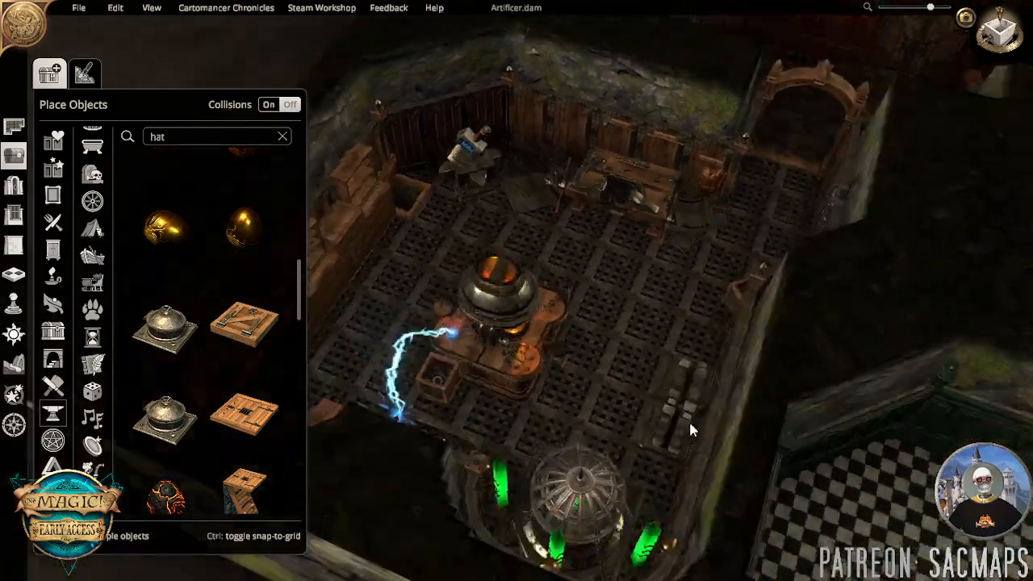
middle_drag(690, 424, 783, 470)
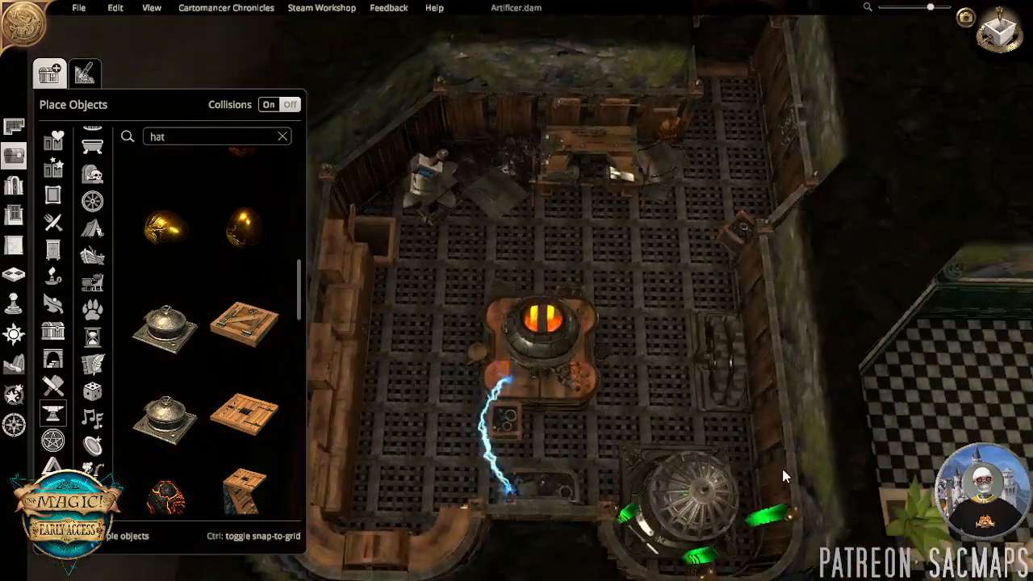
scroll(565, 459, up, 3)
middle_drag(540, 457, 744, 292)
scroll(582, 392, up, 5)
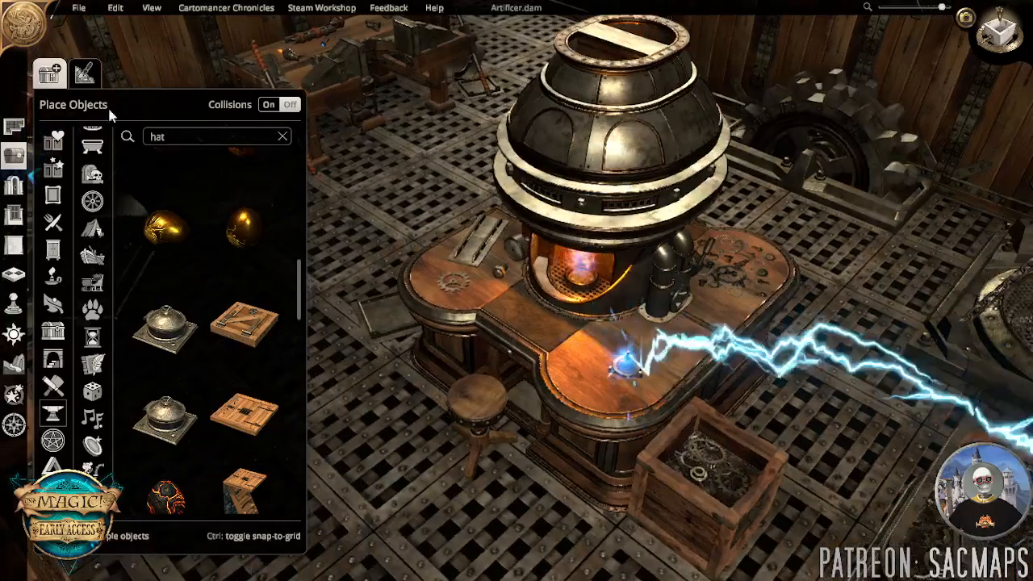
Find objects matching "artifi" and place the huge gear flat on the furnace table around the blue spark emitter.
double_click(179, 136)
text(artifi)
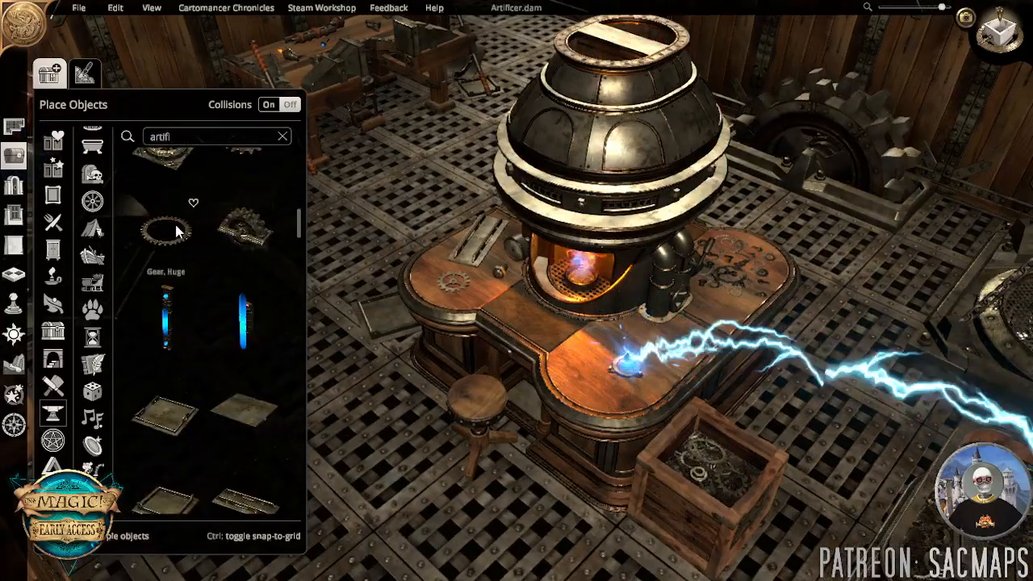
drag(179, 232, 622, 363)
Place a mallet in front of the furnace opening and a curved blade beside the loose gears on the furnace table.
scroll(235, 242, down, 10)
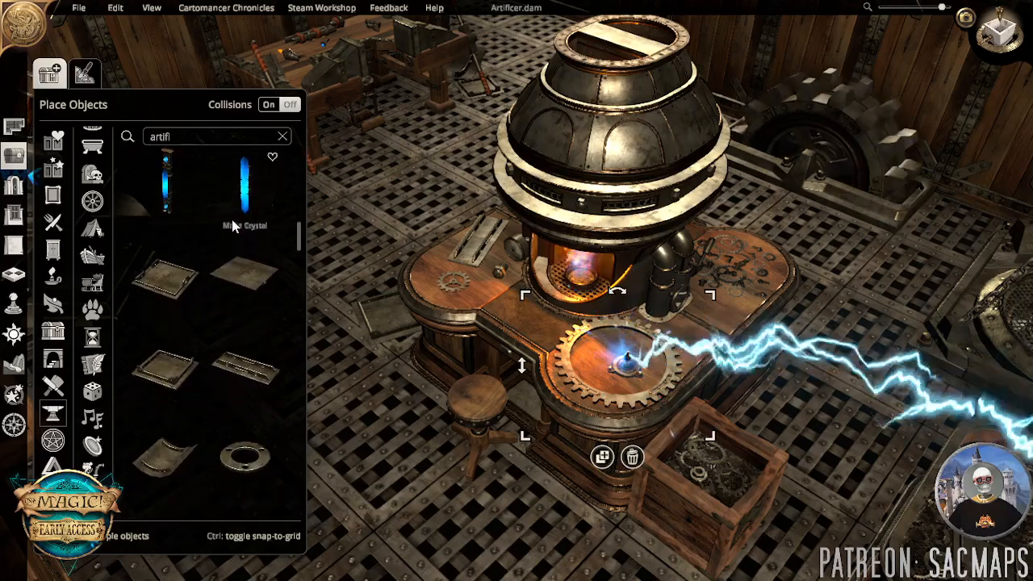
scroll(245, 214, down, 10)
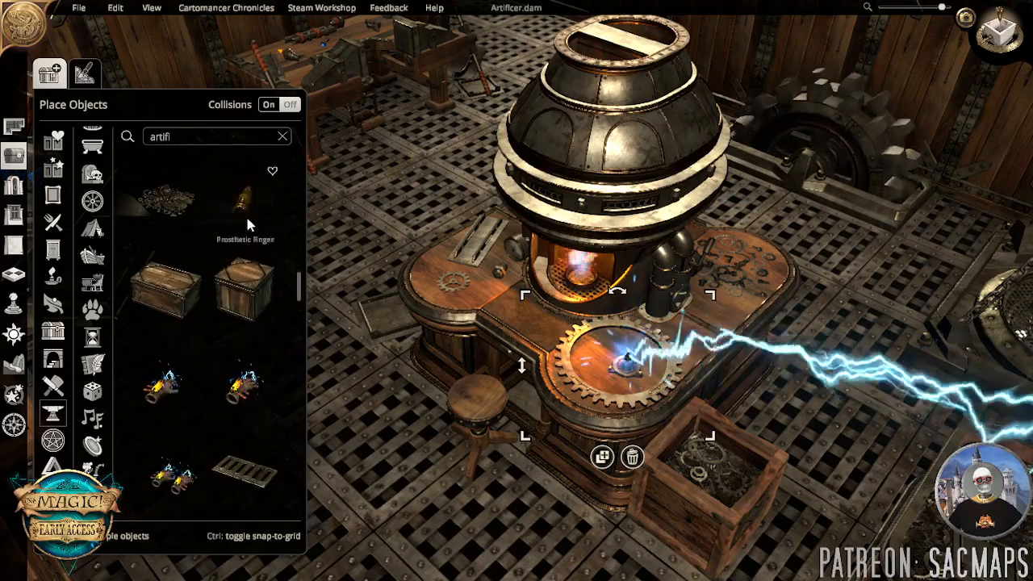
scroll(226, 254, down, 5)
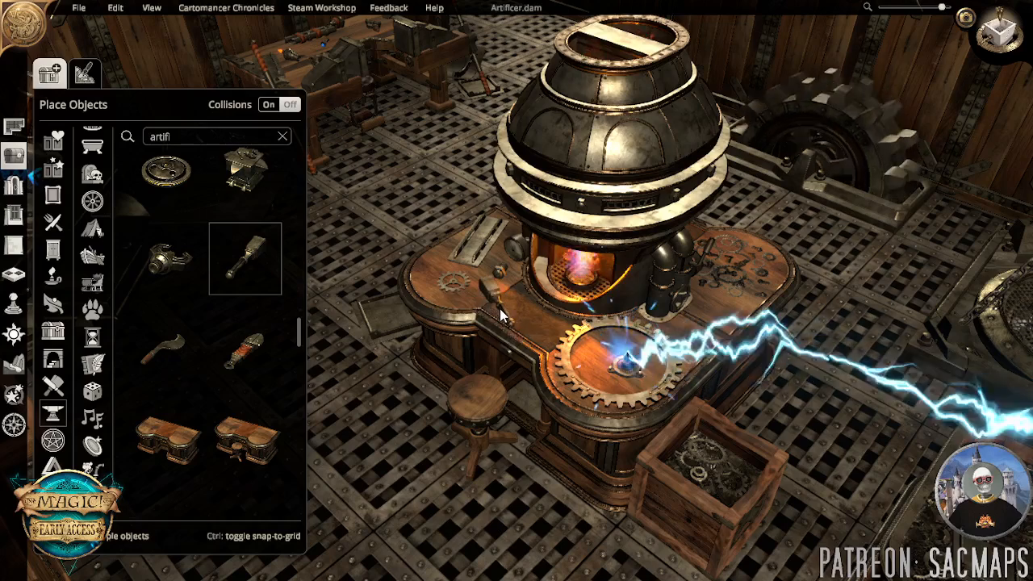
click(500, 308)
click(166, 347)
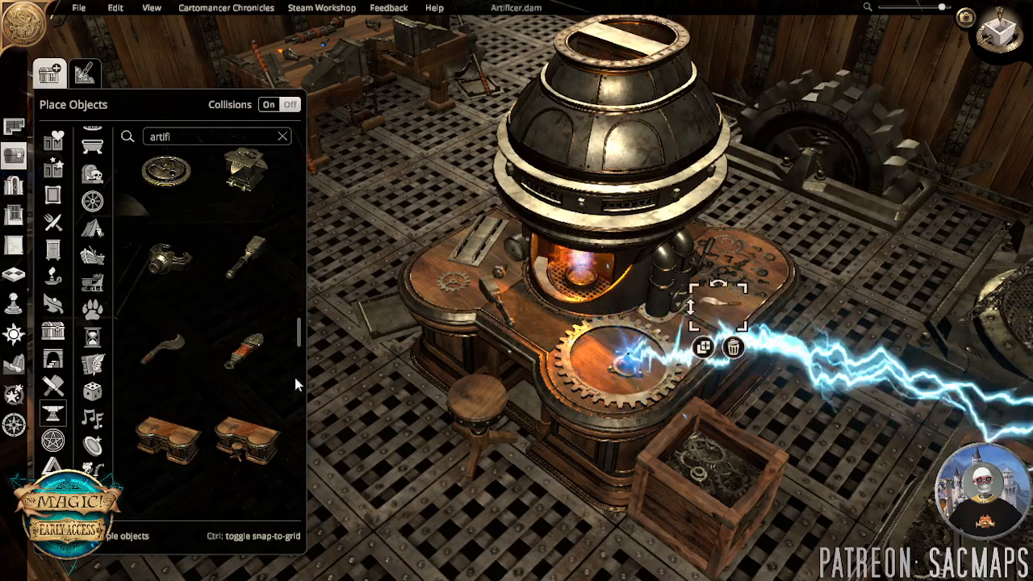
Place a red-handled cutting tool beside the mallet and a pointed spiral-handled tool at the table edge next to the huge gear.
click(245, 349)
click(527, 322)
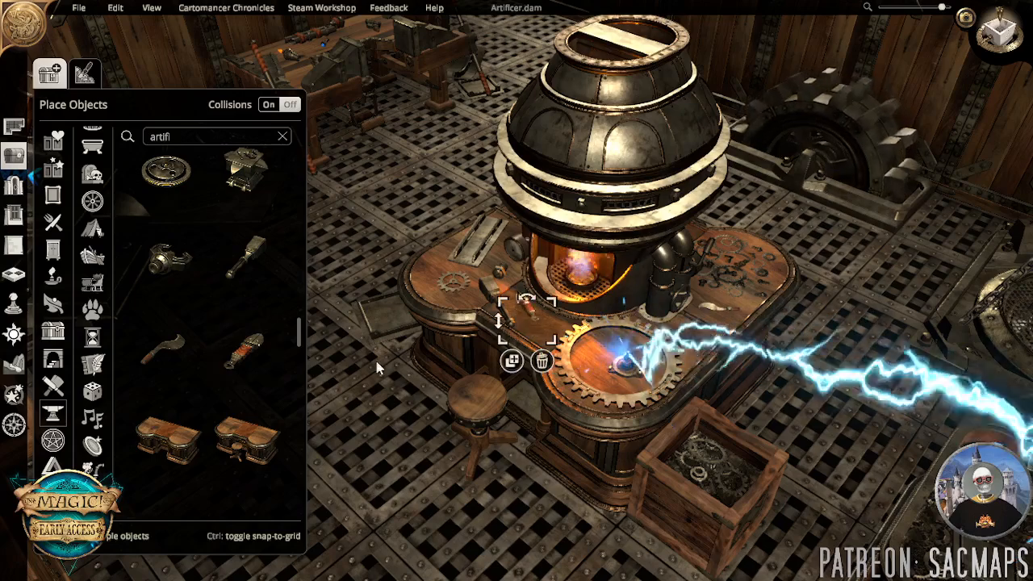
scroll(174, 309, down, 5)
click(164, 317)
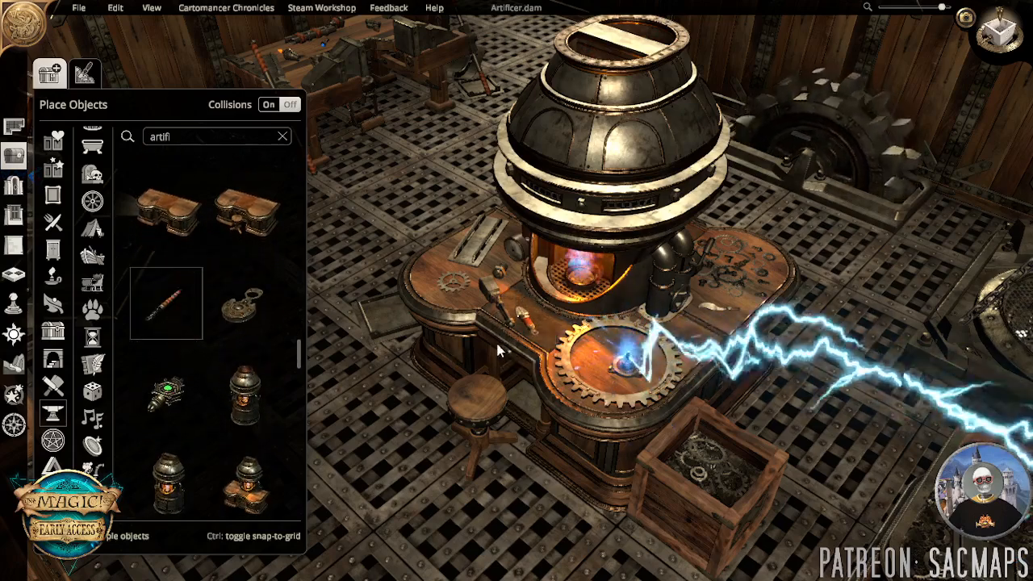
click(543, 345)
scroll(529, 501, up, 3)
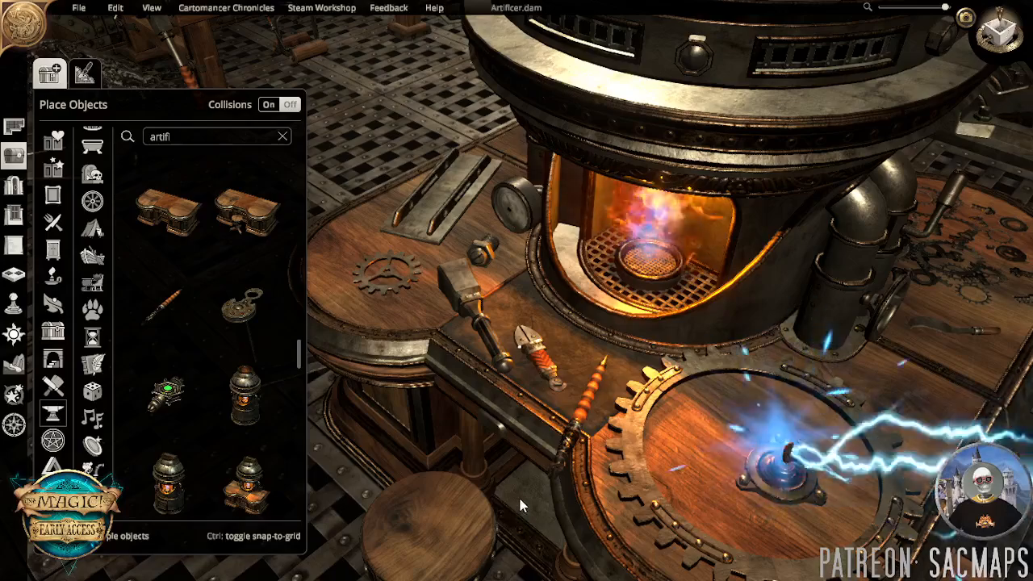
Place the green-gem device at the table's front middle and a wooden-handled hammer beside the pile of loose gears.
click(167, 393)
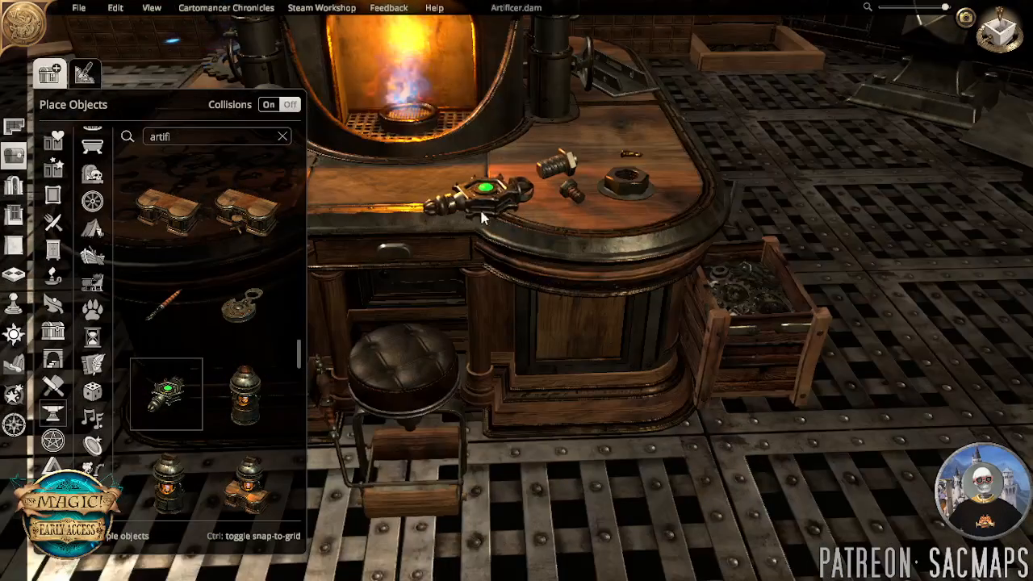
click(473, 176)
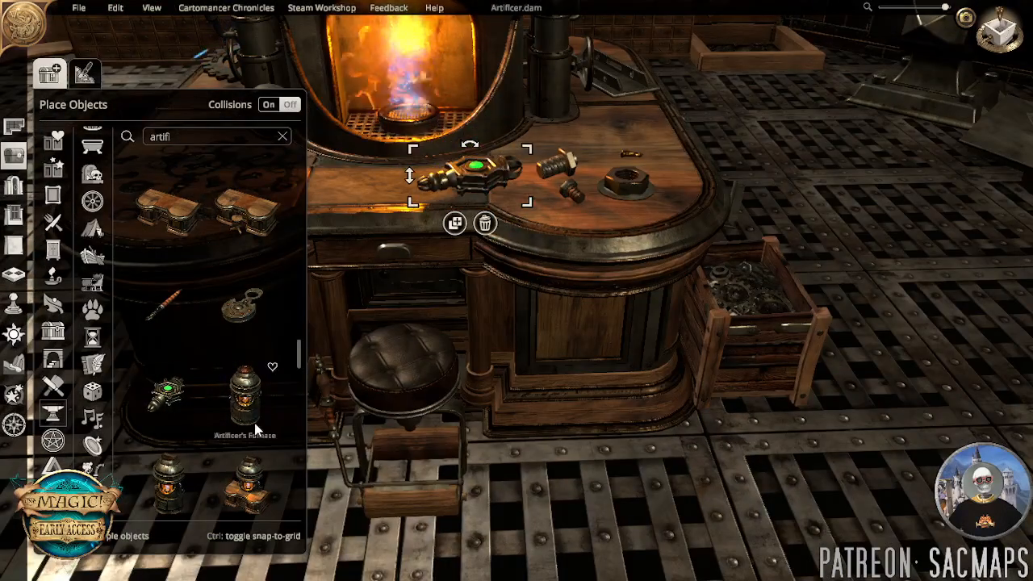
scroll(242, 323, down, 4)
click(165, 261)
middle_drag(435, 205, 523, 348)
mouse_move(509, 360)
mouse_down()
mouse_move(512, 372)
mouse_move(505, 365)
mouse_up()
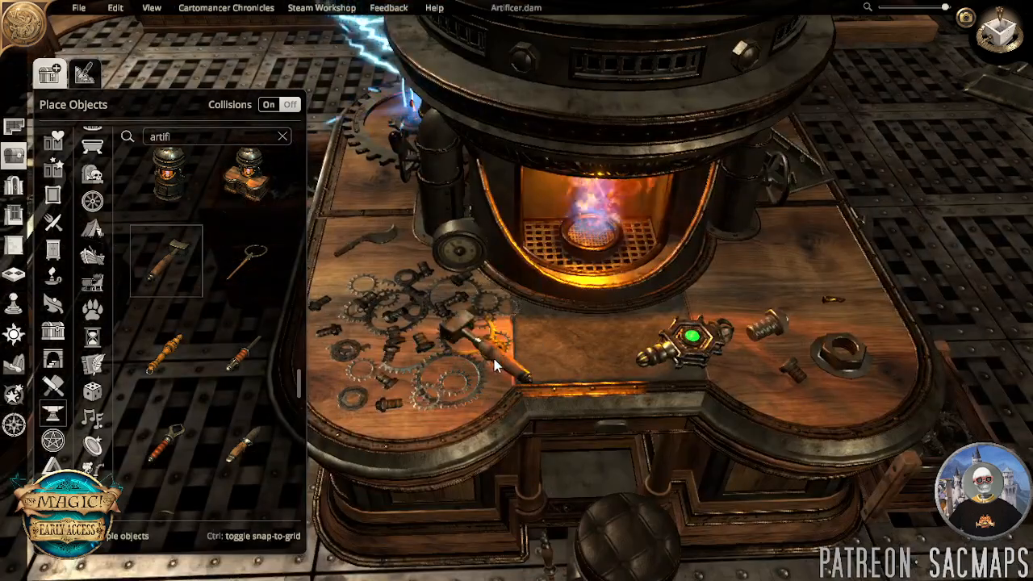
click(506, 365)
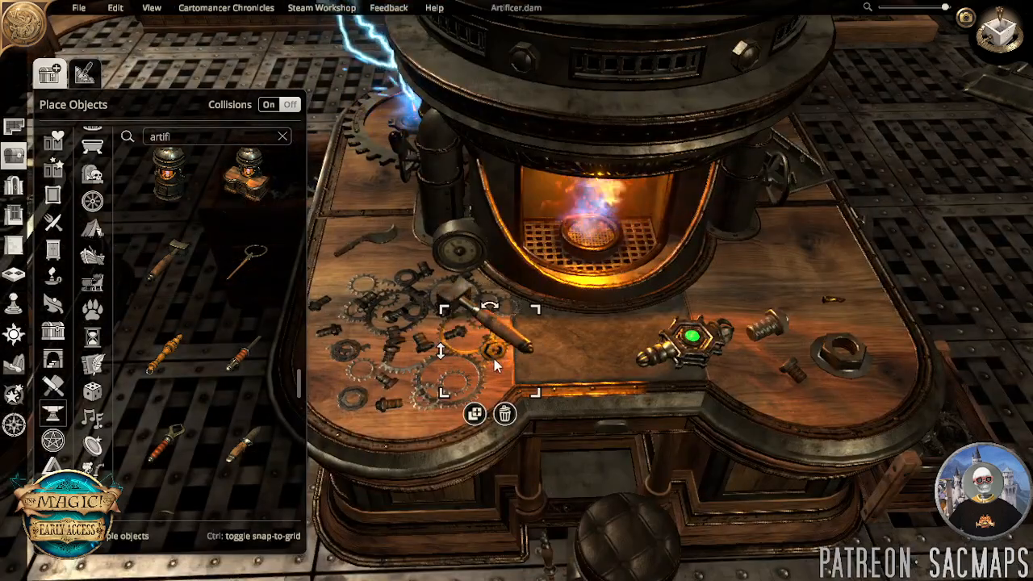
Place a turned wooden rod, a red-handled screwdriver and a red-handled claw tool around the bolts and large nut on the furnace table.
click(175, 344)
click(615, 345)
key(d)
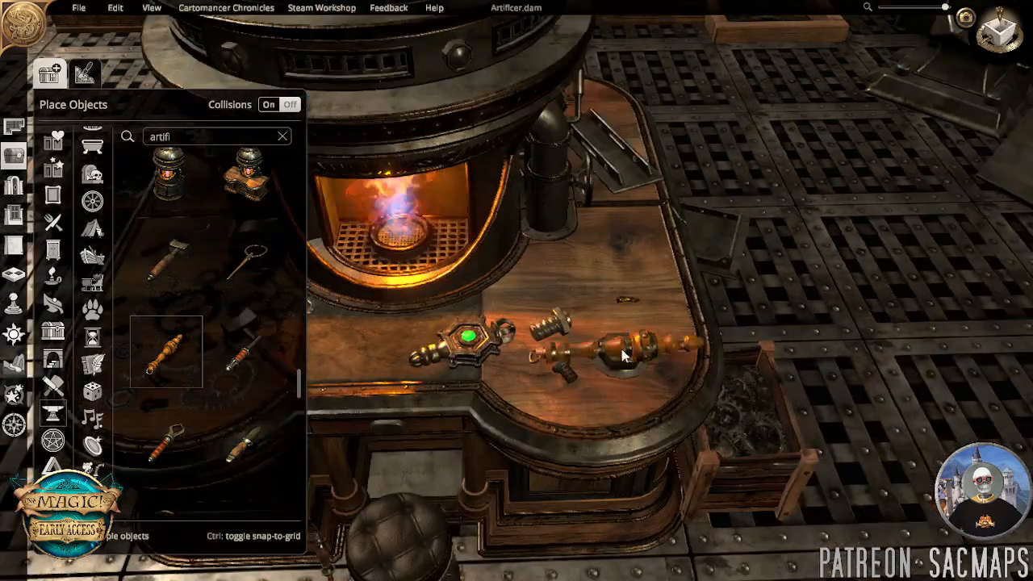
click(611, 271)
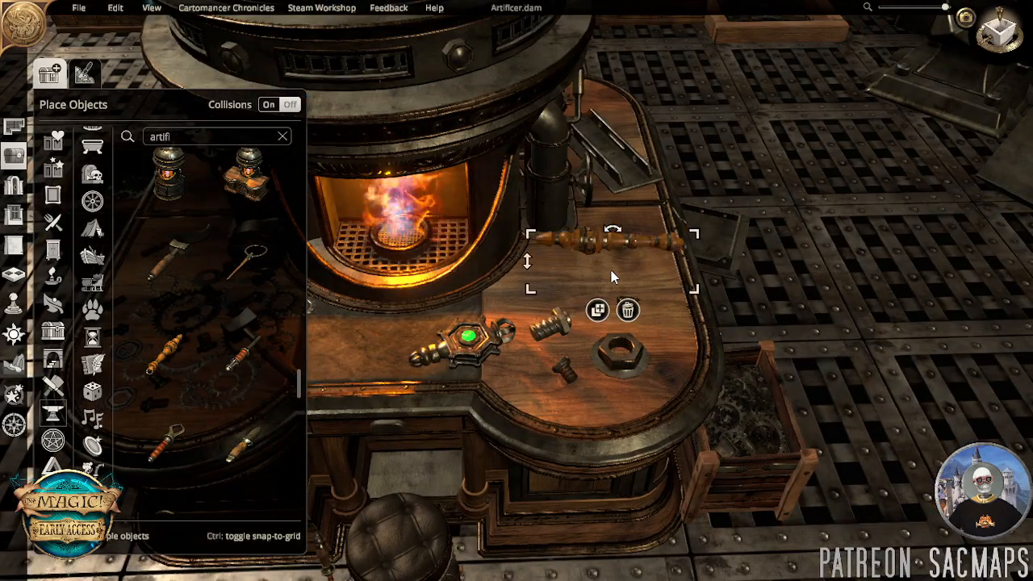
click(243, 353)
click(631, 323)
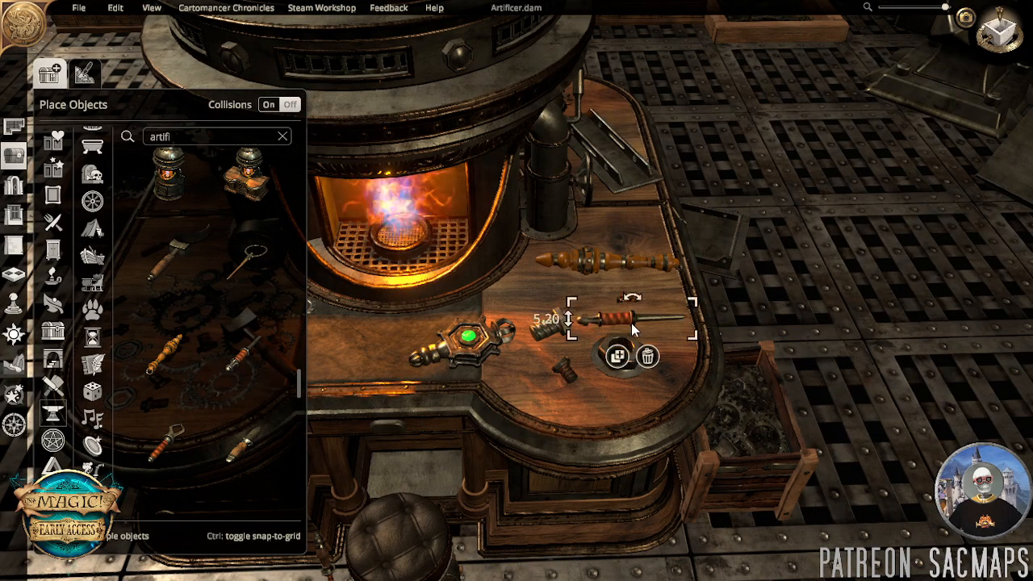
click(166, 442)
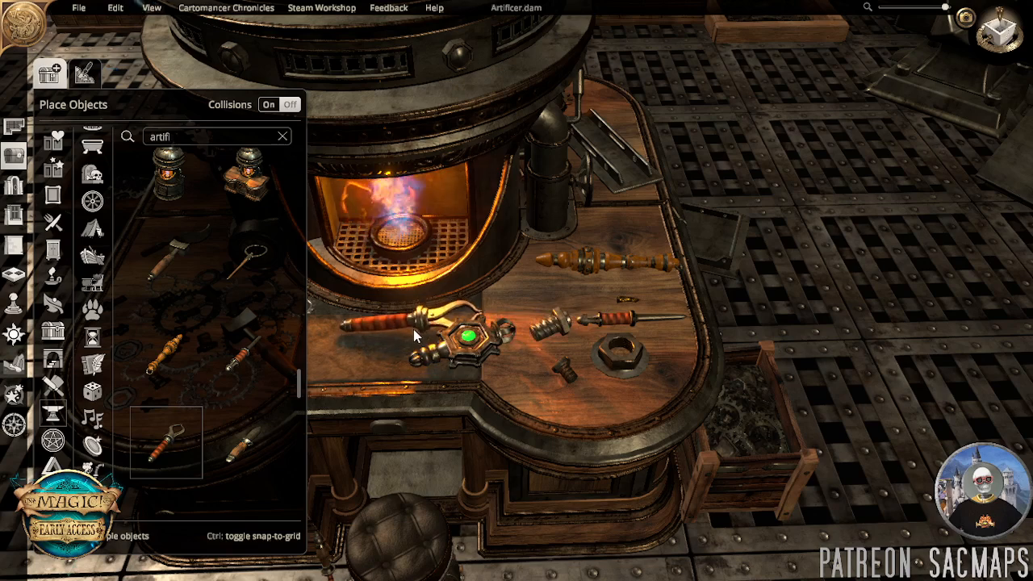
click(655, 374)
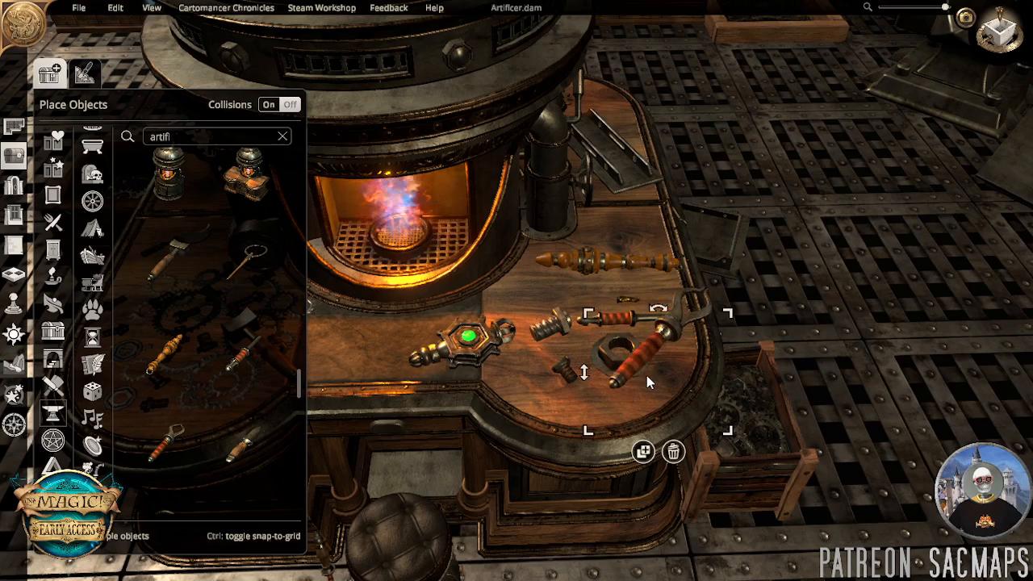
Find objects matching "parch" and place a partly rolled parchment beside the green-gem device, scaled down to fit the table.
text(parch)
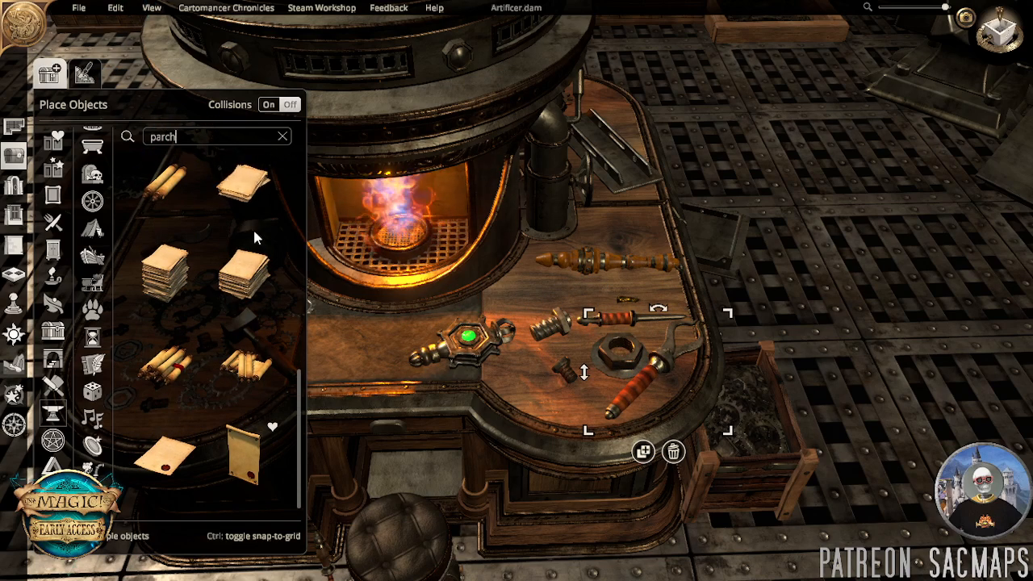
scroll(256, 307, up, 5)
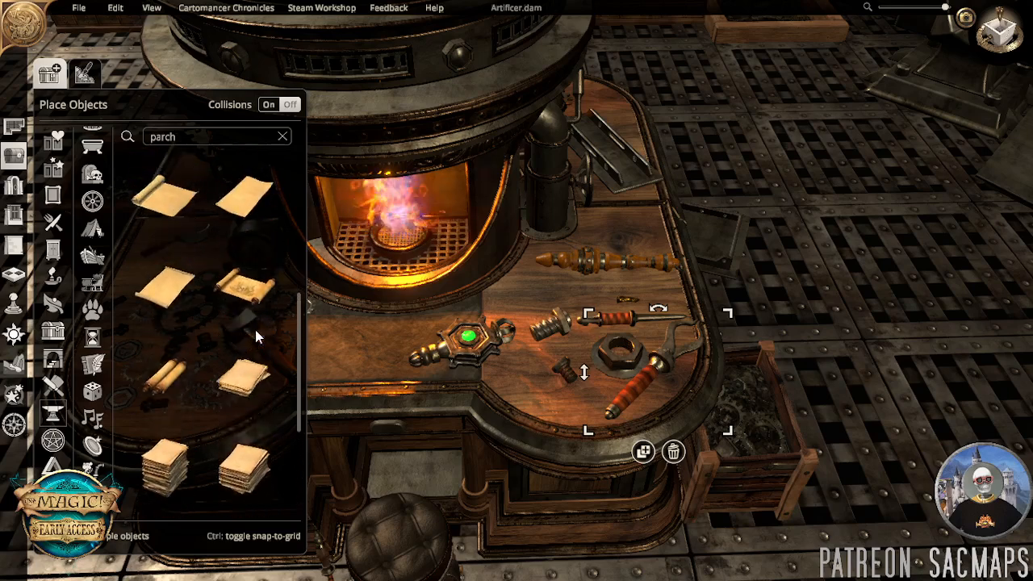
click(167, 298)
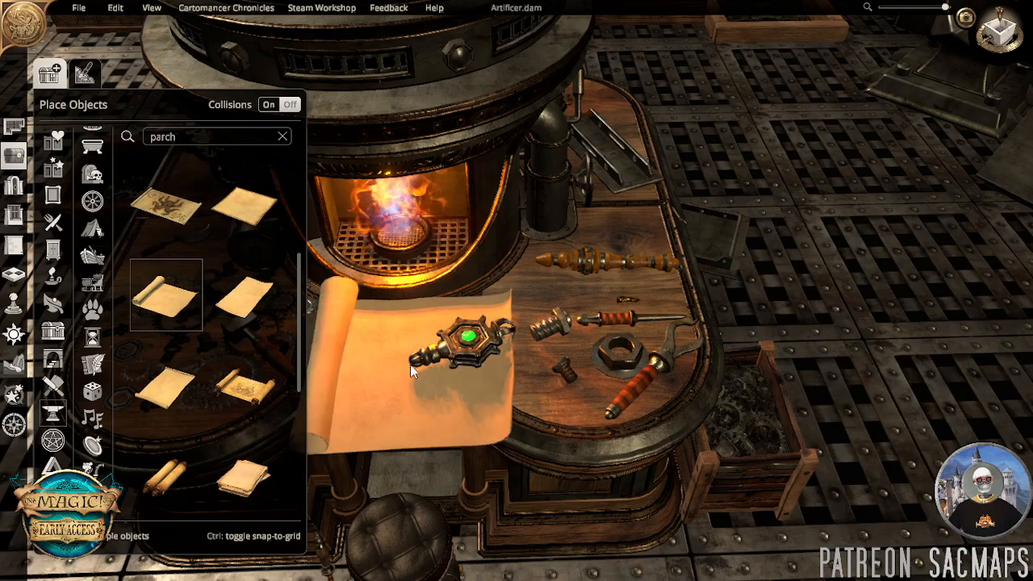
click(408, 366)
drag(441, 310, 313, 332)
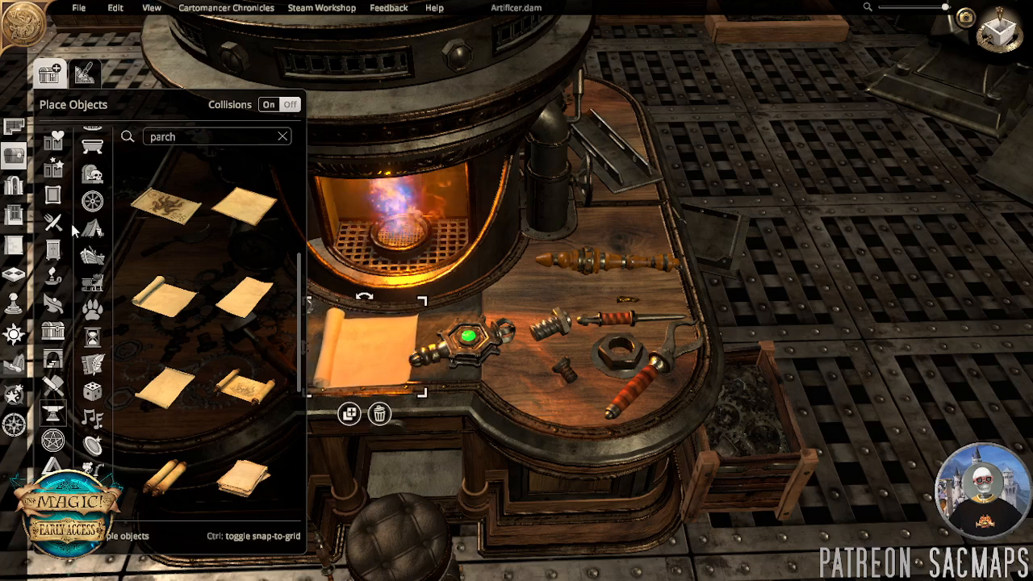
Place the favourite quill and inkwell on the furnace table between the turned rod and the bolts.
click(53, 139)
click(244, 335)
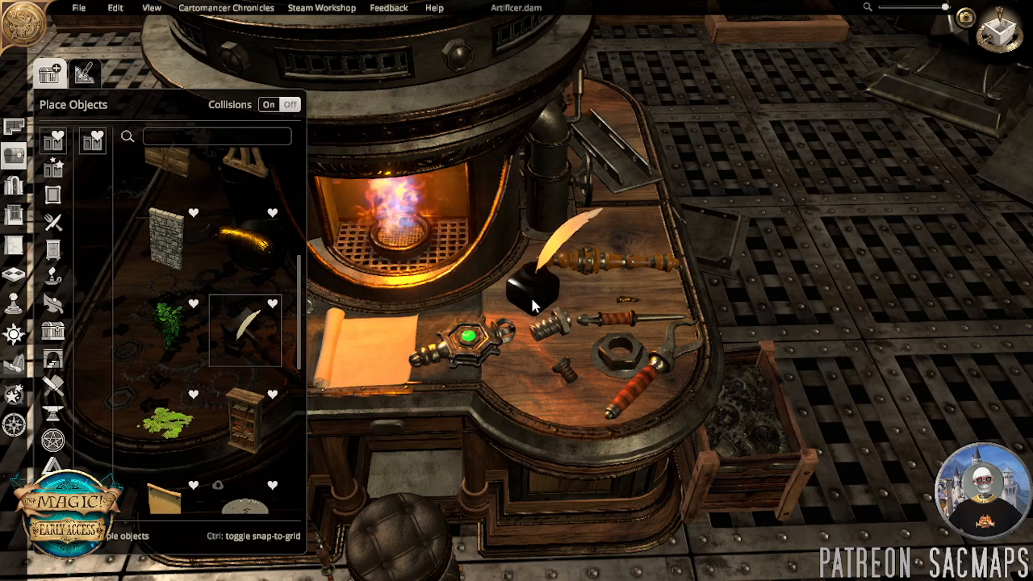
click(530, 295)
Make an ink stain beside the inkwell from the favourite moss patch, tinted black and scaled down to a small spot.
click(188, 427)
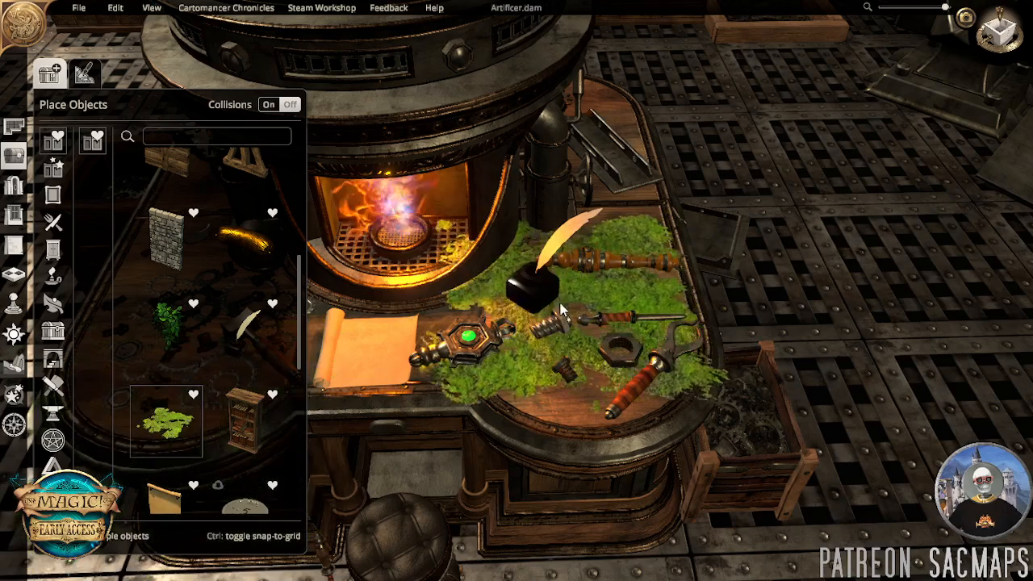
click(559, 307)
click(574, 472)
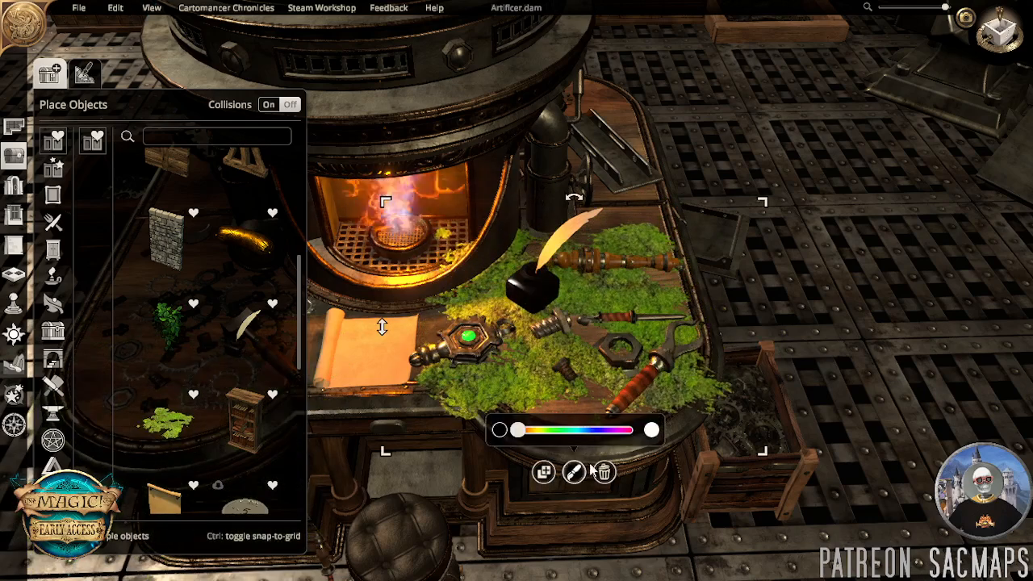
click(499, 430)
drag(759, 449, 634, 354)
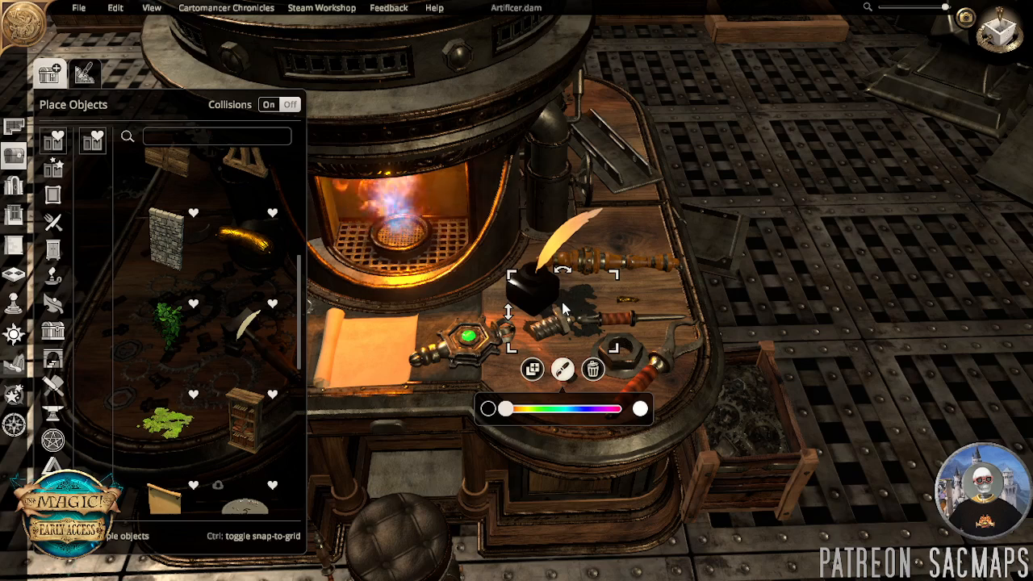
drag(565, 309, 531, 319)
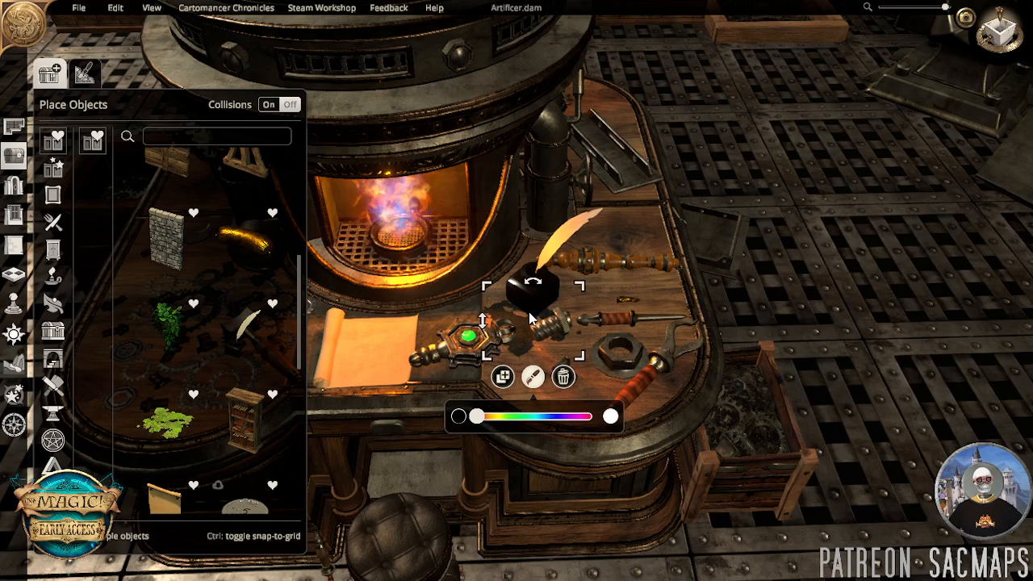
drag(523, 326, 521, 319)
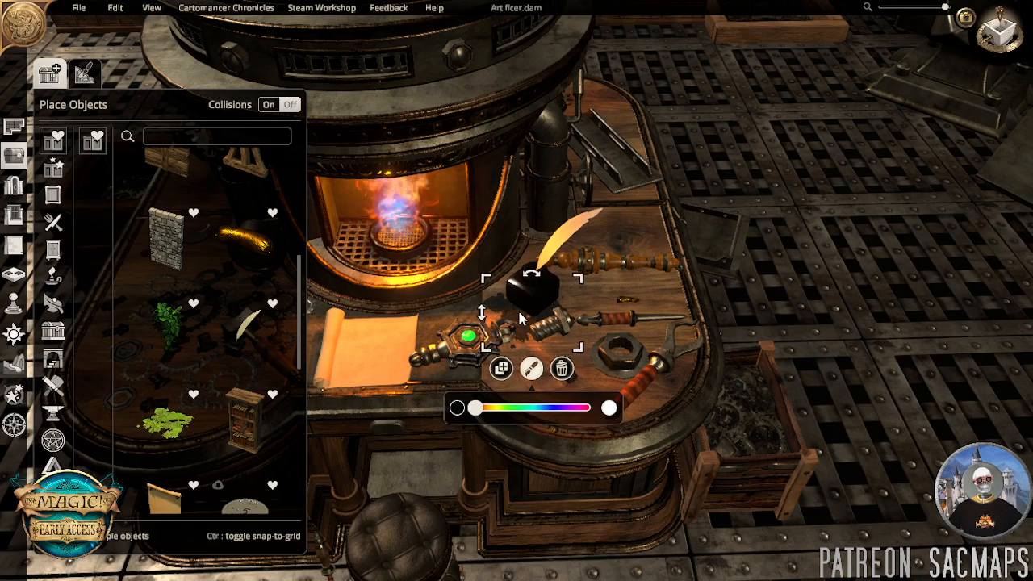
Rearrange the table's front middle so the parchment lies nearer the inkwell and the green-gem device sits between it and the hammer.
click(374, 357)
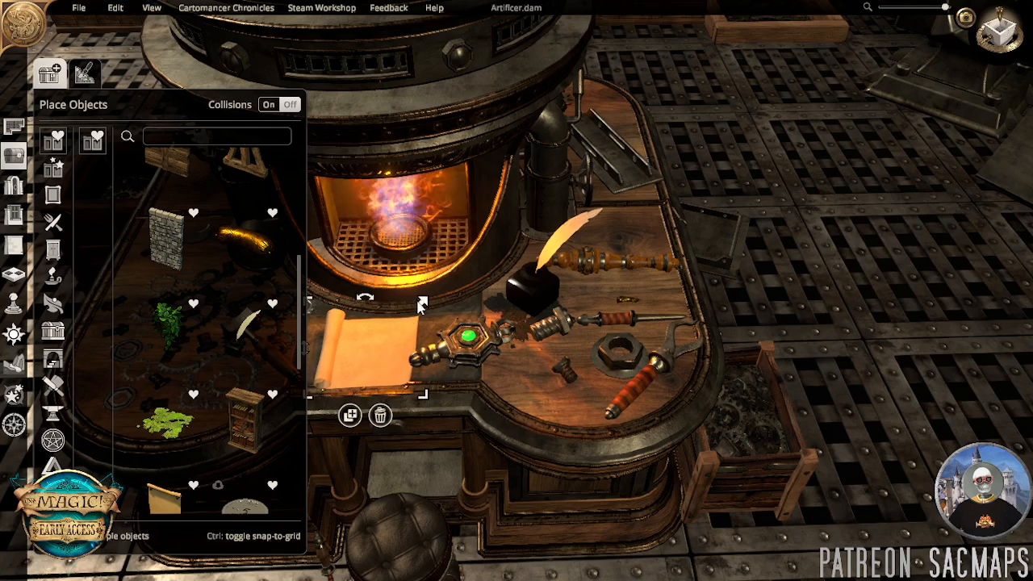
drag(391, 342, 391, 338)
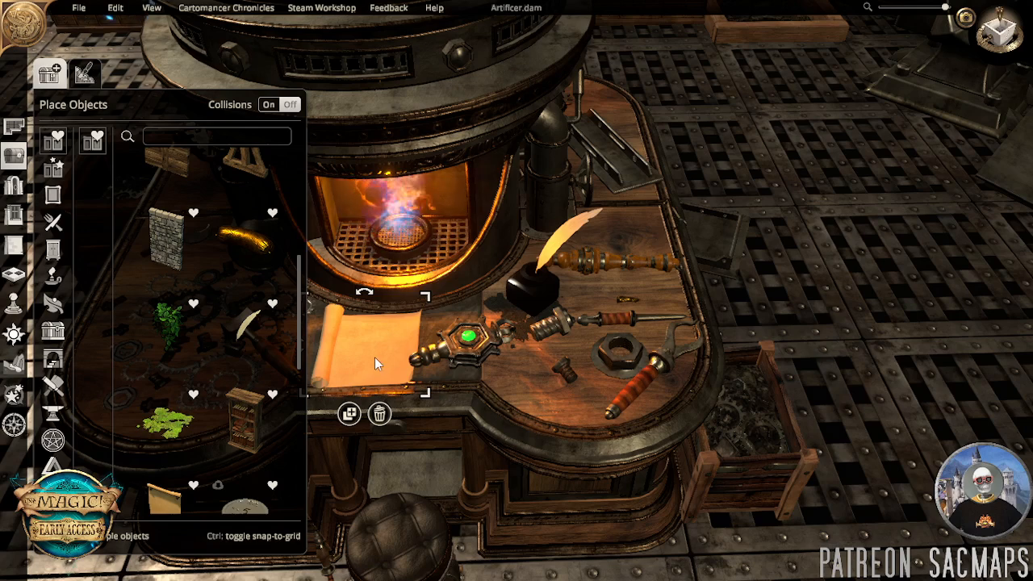
drag(475, 353, 708, 314)
drag(462, 361, 514, 350)
key(a)
drag(636, 289, 542, 351)
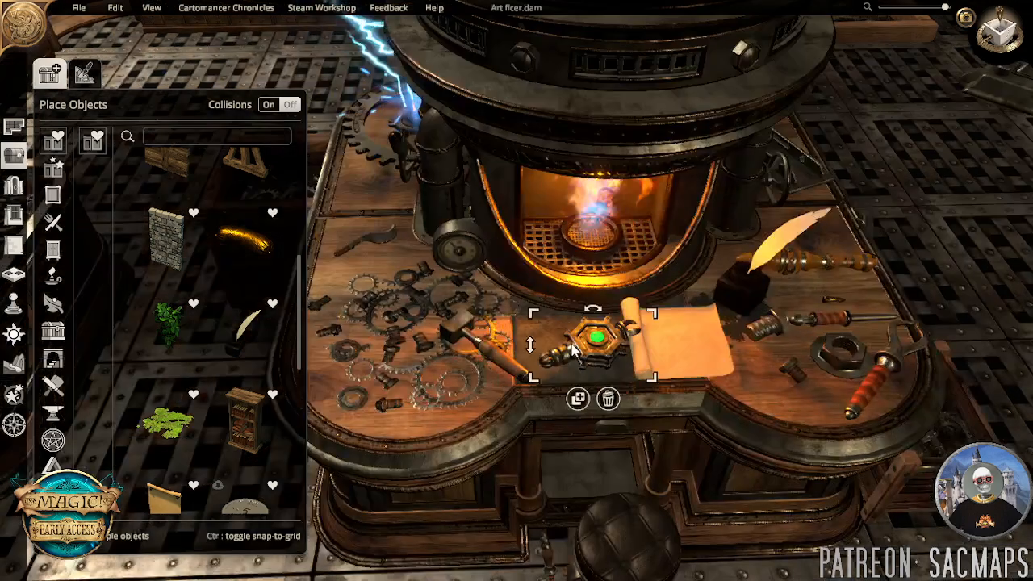
Rotate the green-gem device beside the hammer so its nozzle points towards the table's front edge.
key(r)
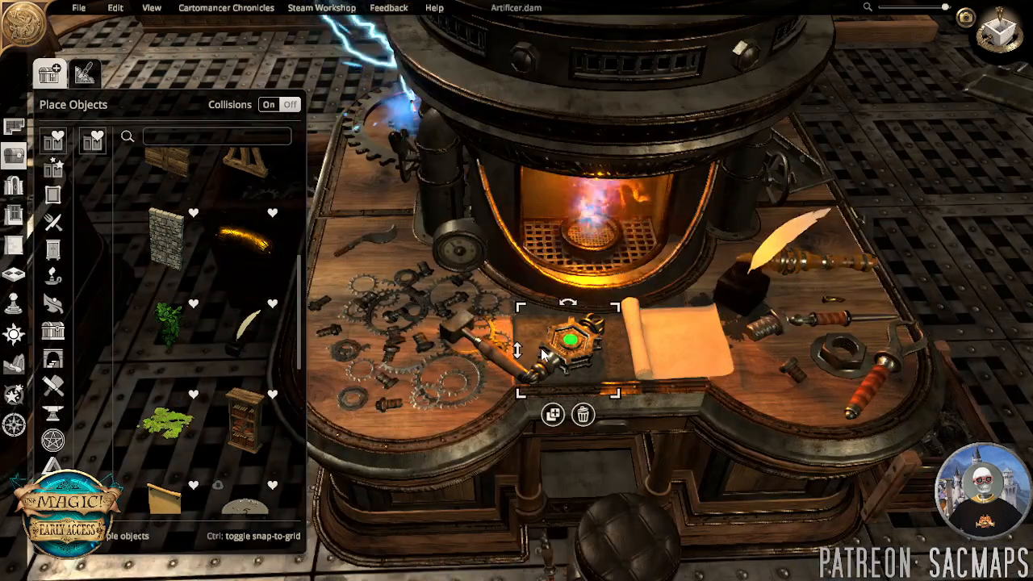
key(r)
key(r)
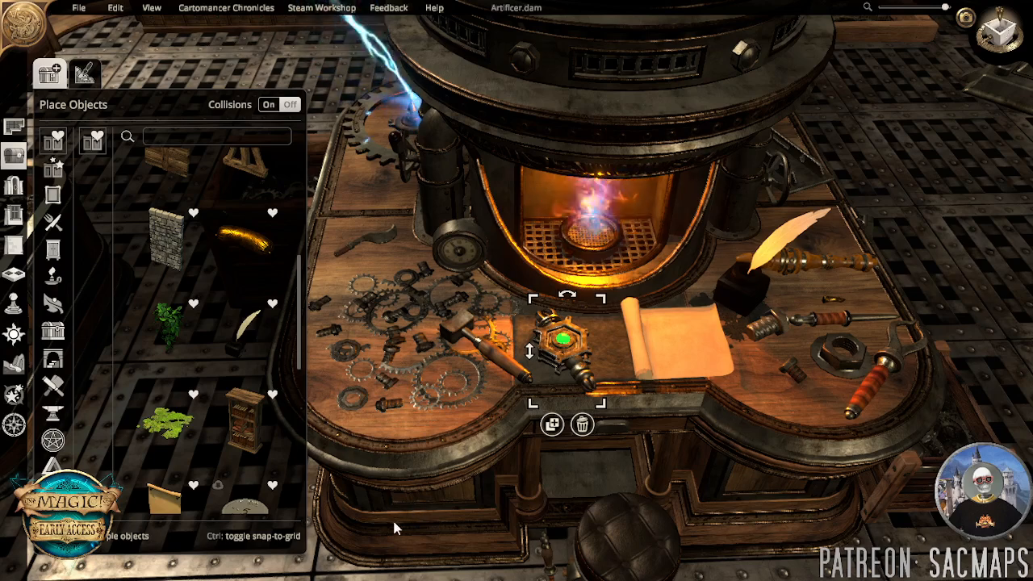
Find objects matching "mug" and place the dark metal cup on the furnace table beside the inkwell, in front of the turned rod.
click(168, 131)
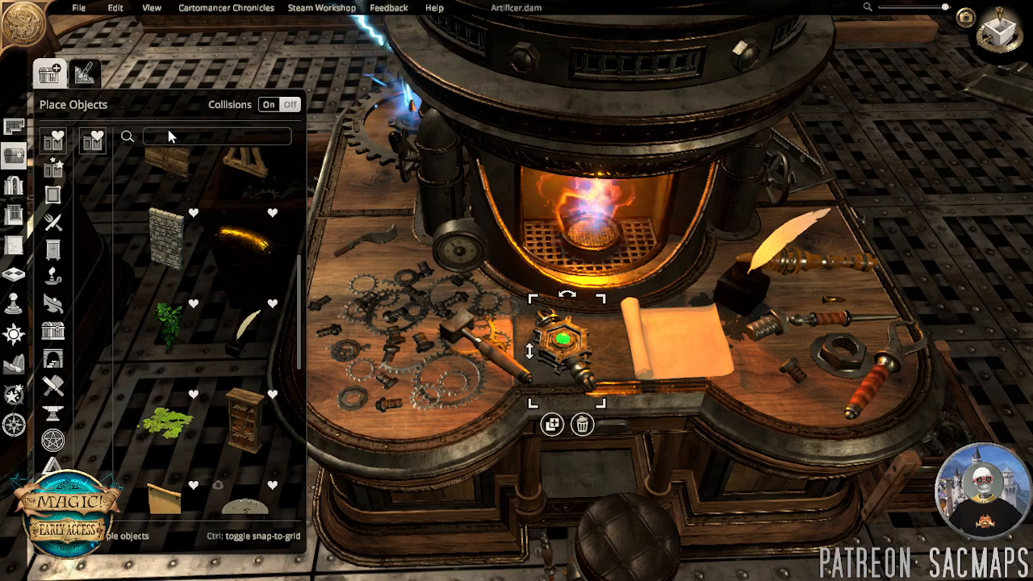
text(mug)
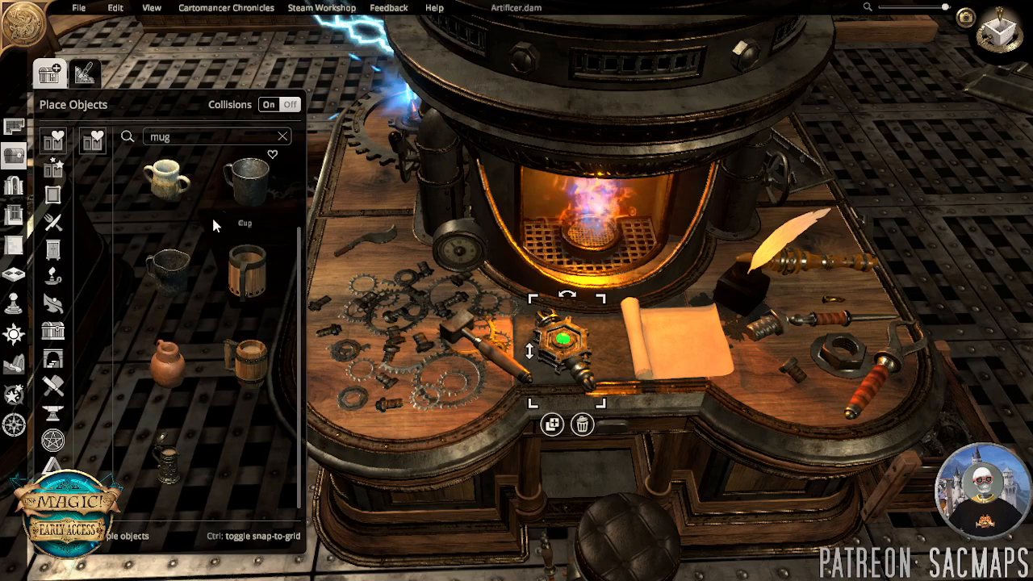
click(277, 196)
key(d)
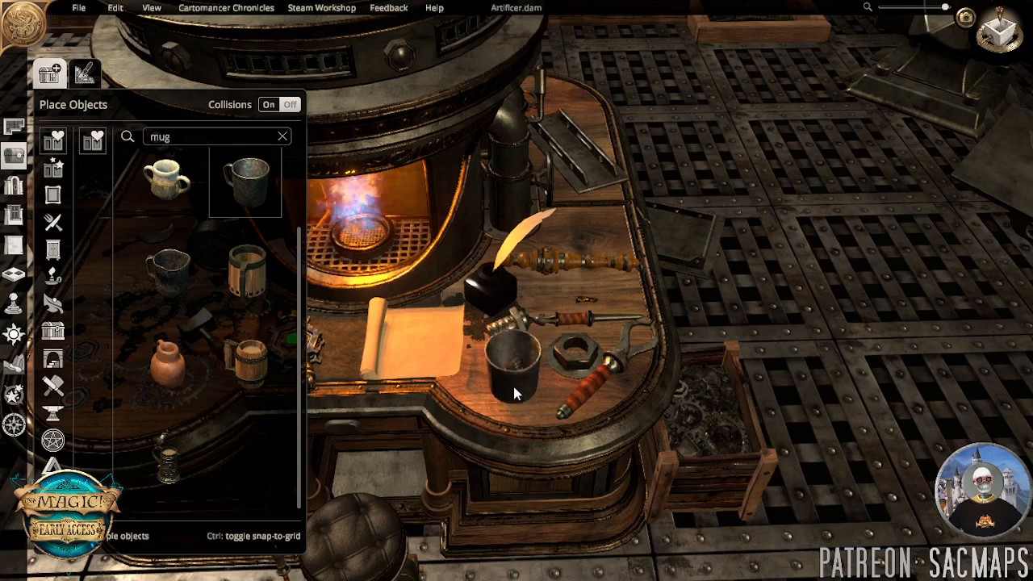
key(a)
key(d)
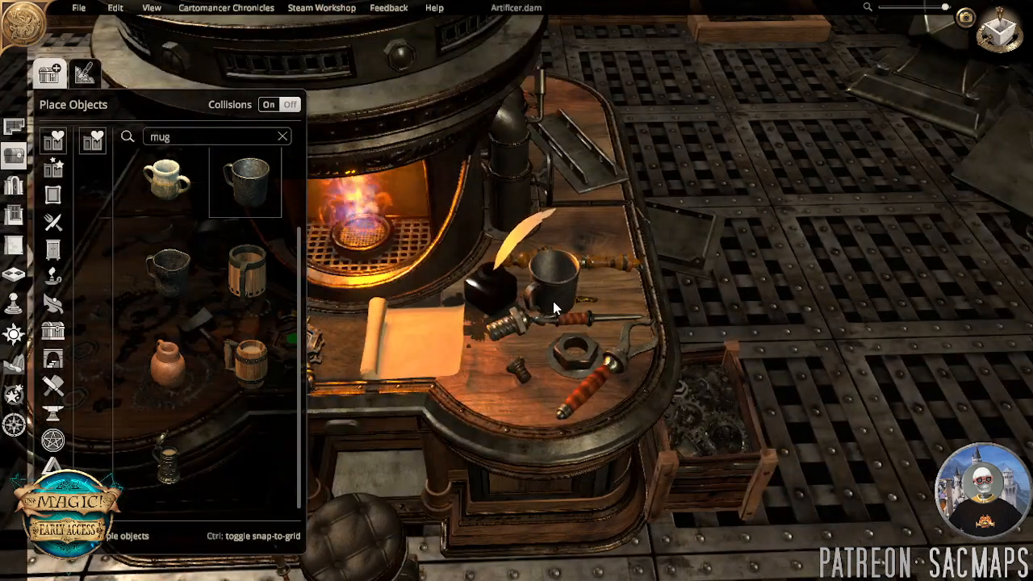
click(552, 298)
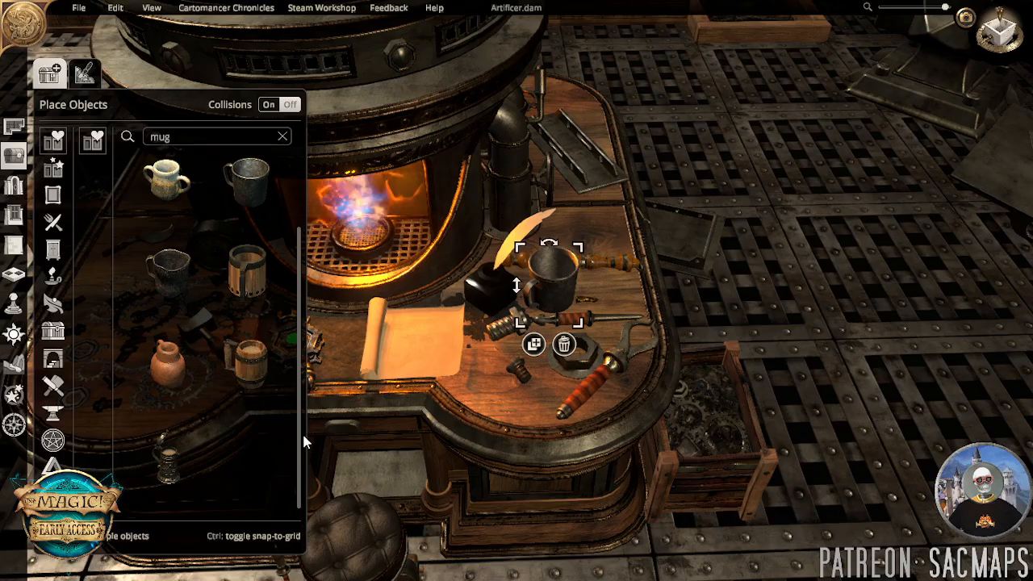
click(644, 530)
Place the wooden handled mug on the wall workbench beside the clamp-like tool and try a yellow-green tint on it.
scroll(639, 489, down, 2)
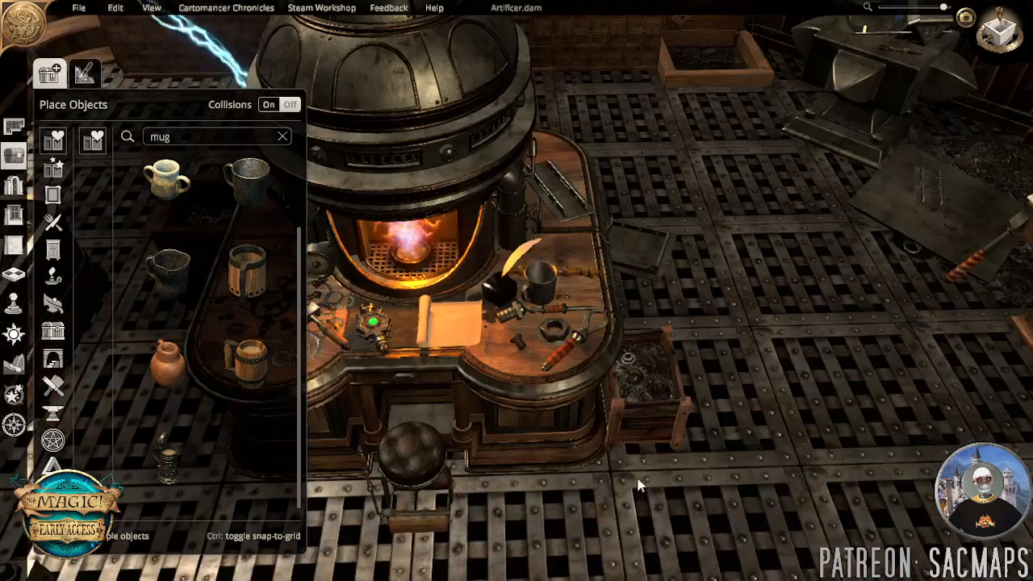
key(d)
middle_drag(527, 471, 763, 460)
middle_drag(513, 441, 571, 440)
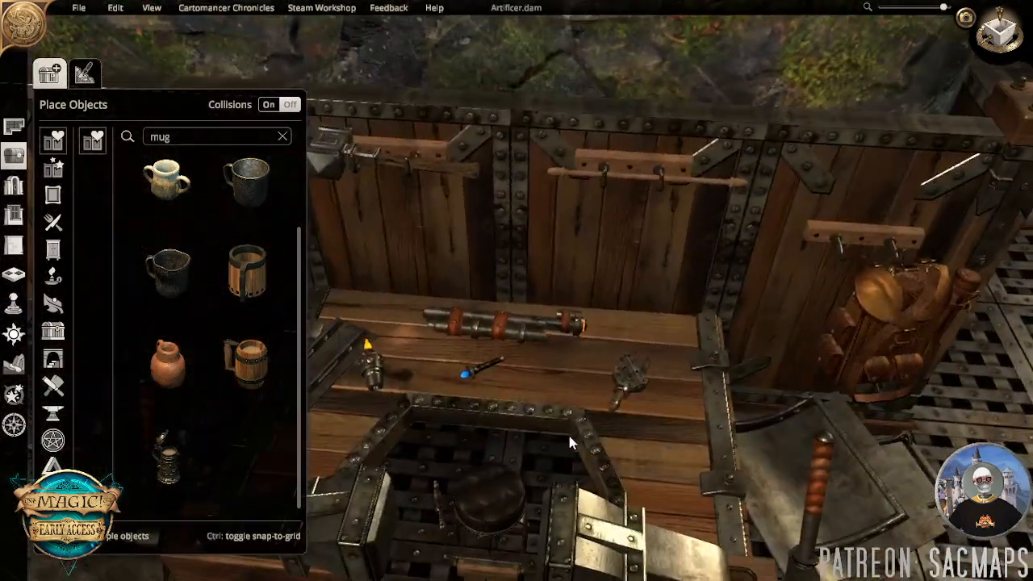
click(250, 373)
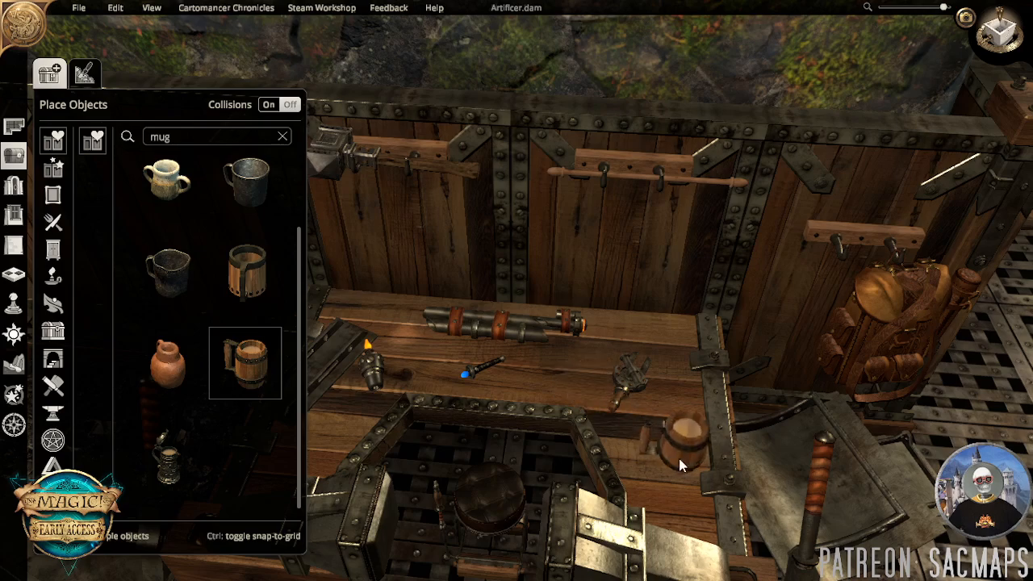
click(663, 442)
scroll(638, 452, down, 3)
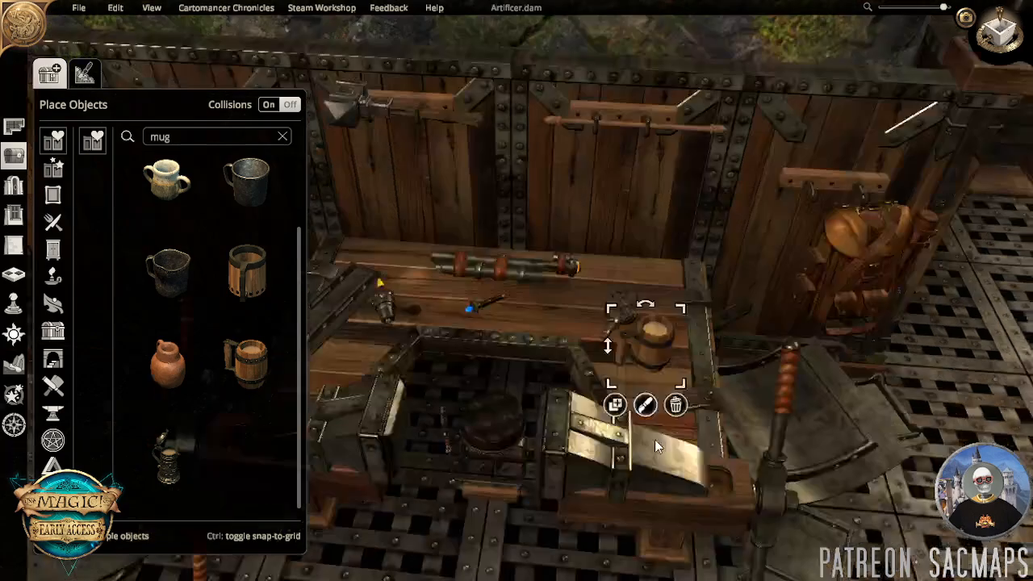
click(561, 490)
middle_drag(599, 422, 578, 492)
click(611, 345)
click(601, 385)
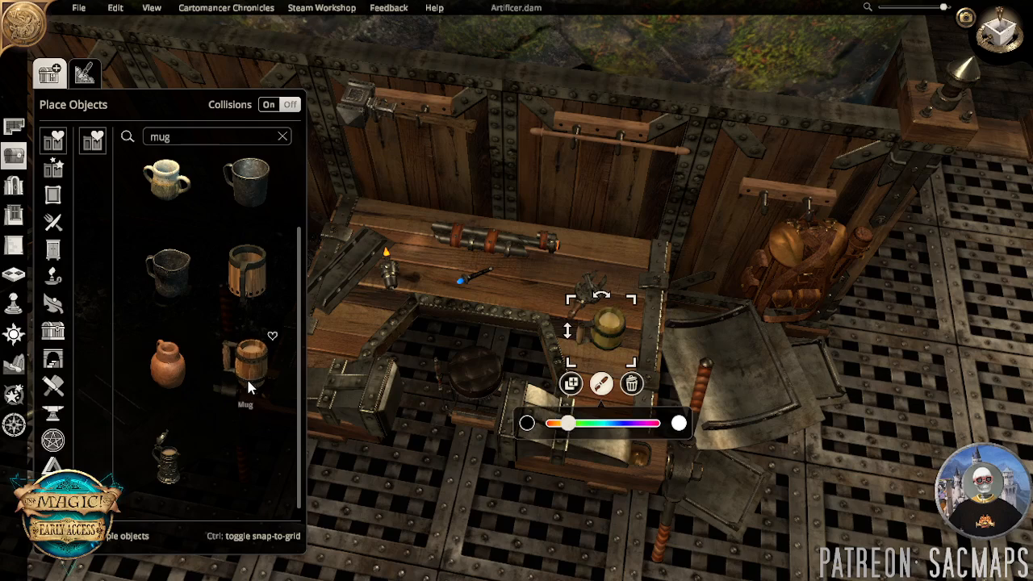
click(246, 270)
click(535, 292)
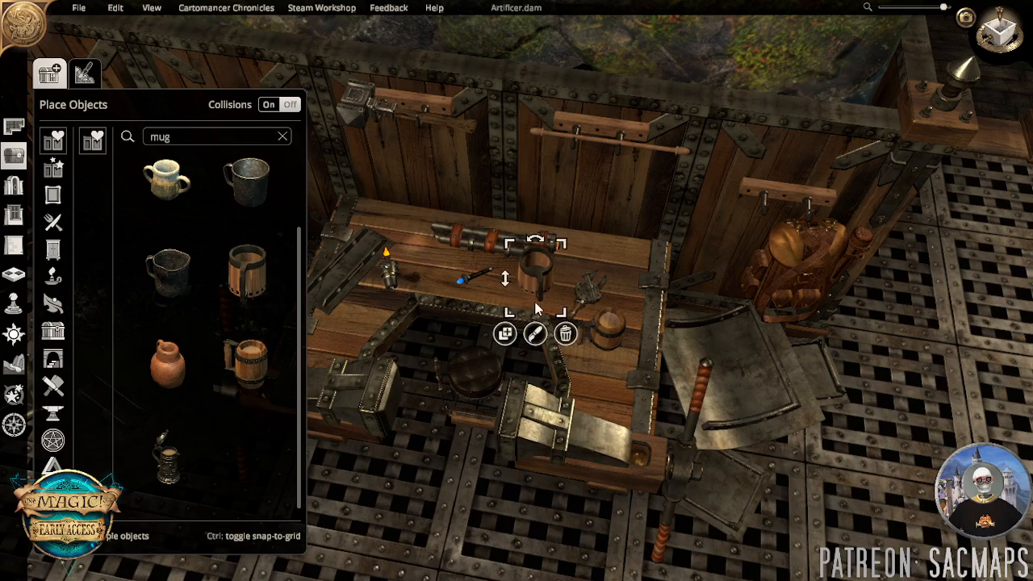
click(535, 333)
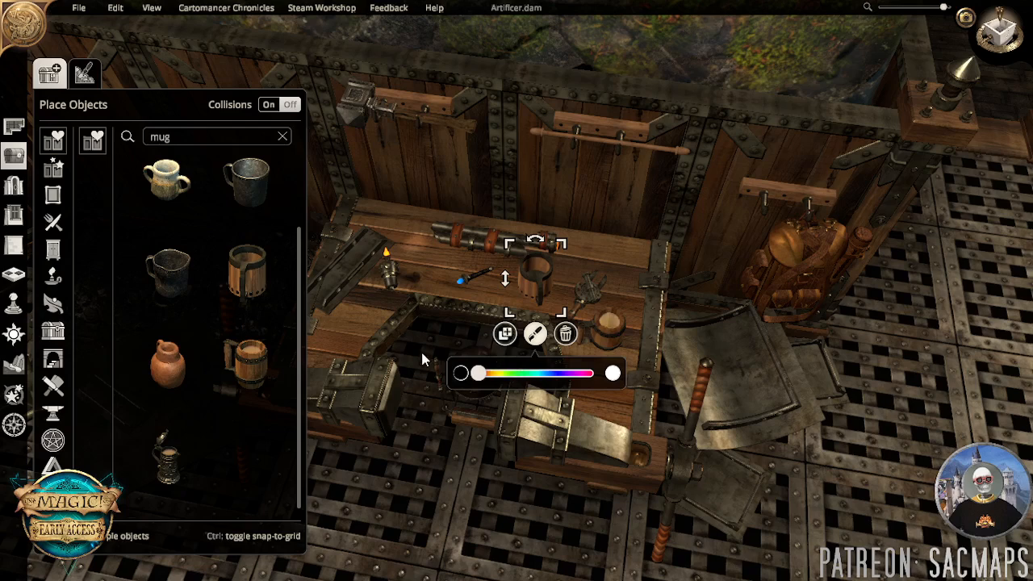
key(Delete)
Place the wooden mug of green liquid on the workbench between the blue-tipped wand and the clamp-like tool, and check its liquid colours.
scroll(245, 379, up, 2)
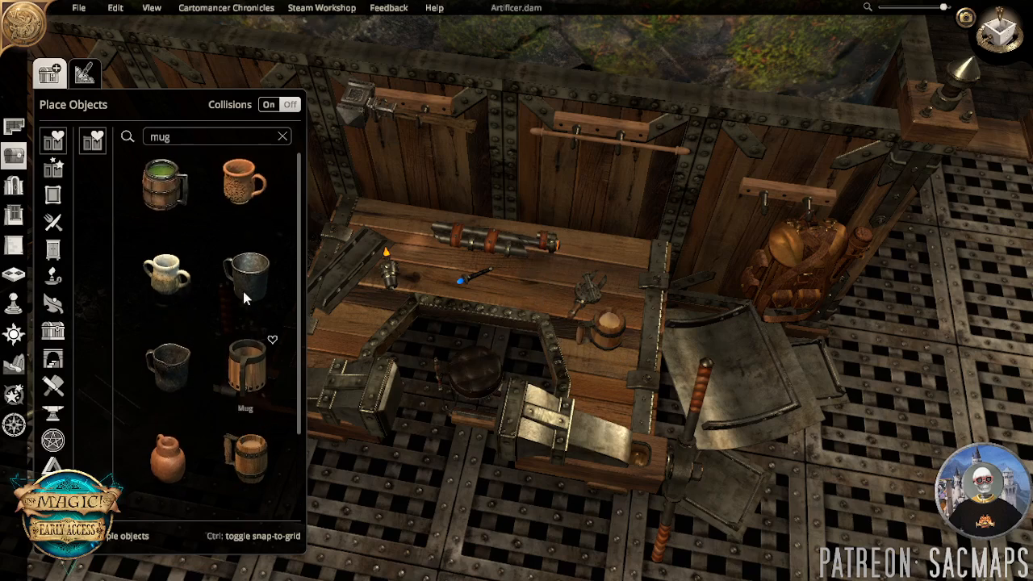
click(184, 202)
click(535, 286)
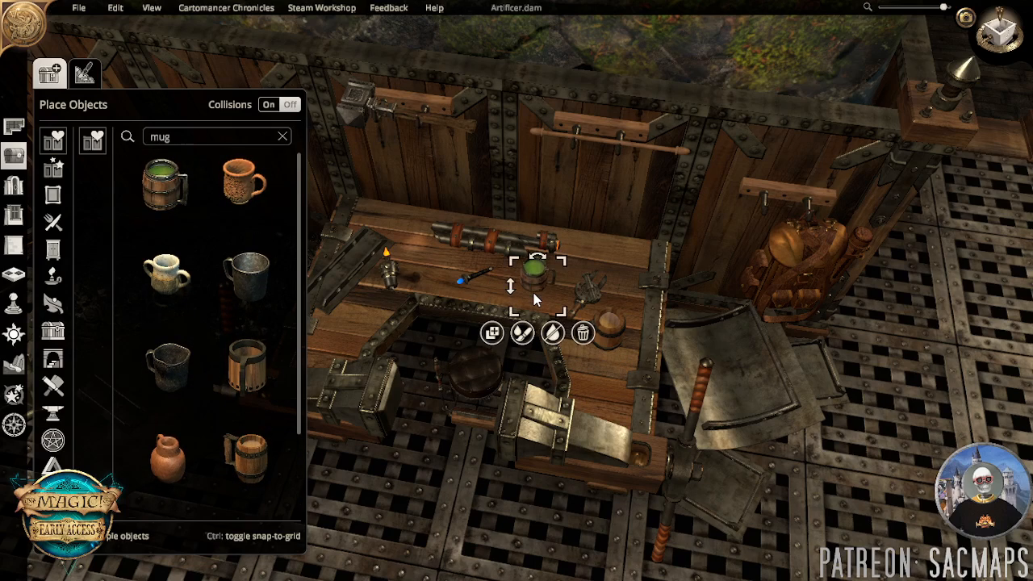
click(523, 333)
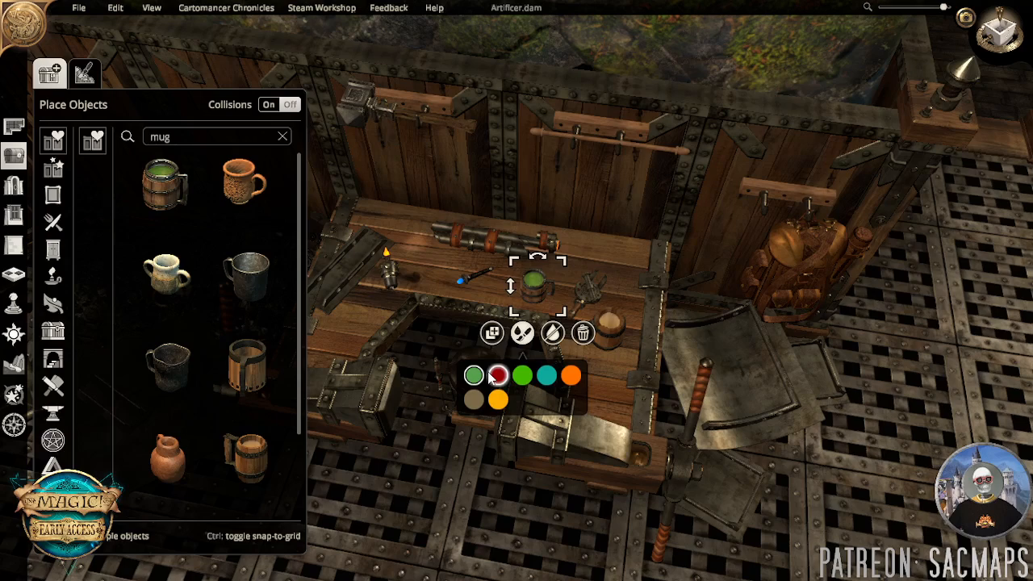
click(509, 536)
Inspect the mugs and tools on the wall workbench up close in the first-person view.
scroll(593, 277, up, 2)
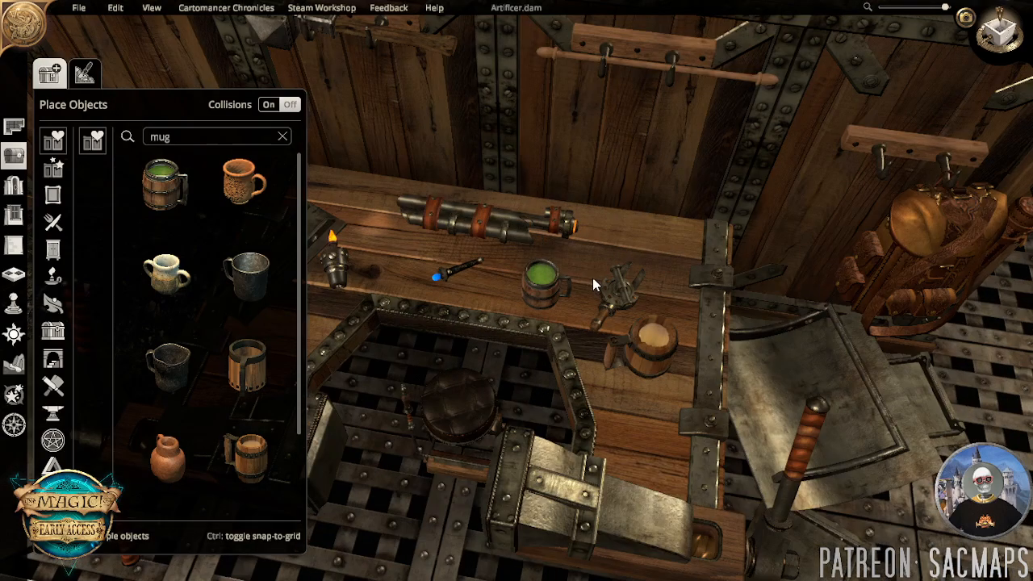
click(968, 51)
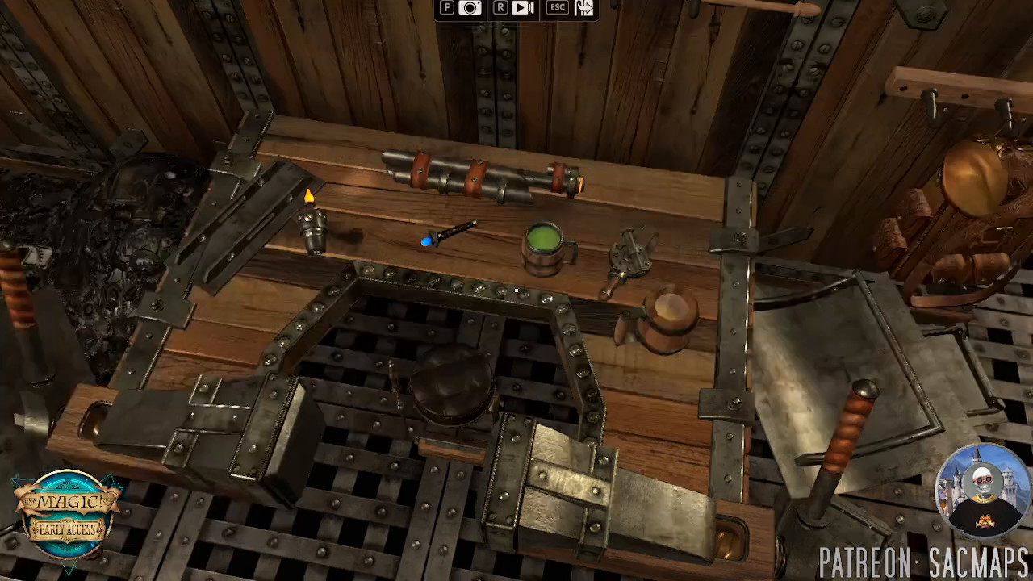
key(s)
key(Escape)
Recolour the green liquid in the workbench mug to amber yellow.
key(w)
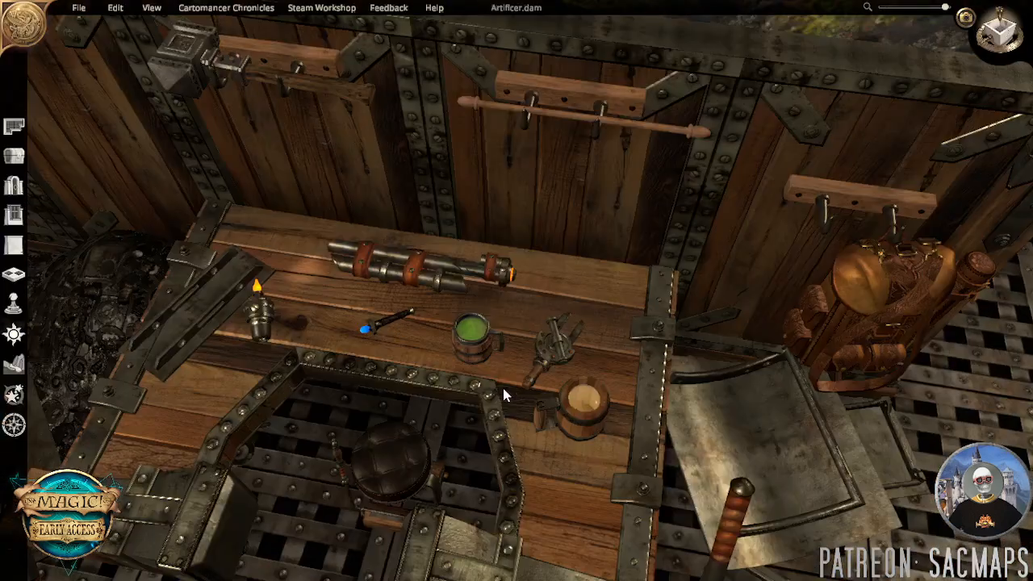
click(487, 342)
click(463, 396)
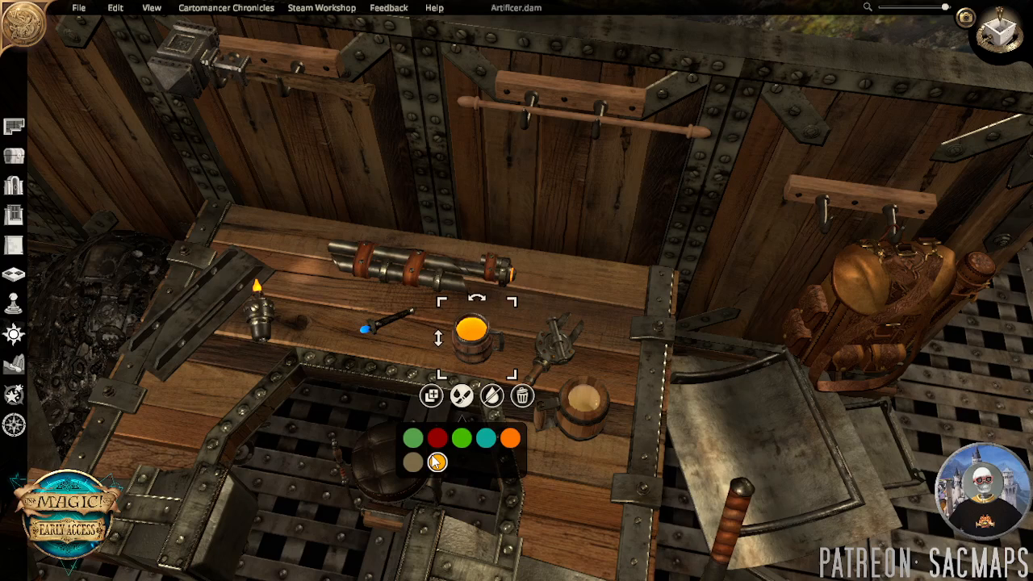
click(436, 462)
Find objects matching "parch" and choose the favourite pinned parchment with the red wax seal.
scroll(491, 388, down, 5)
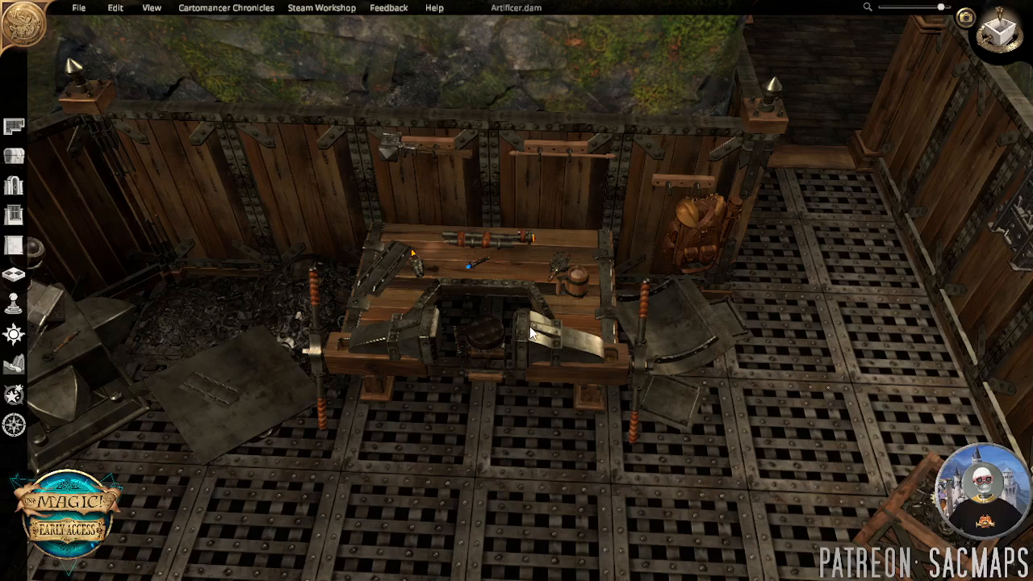
click(17, 155)
click(190, 139)
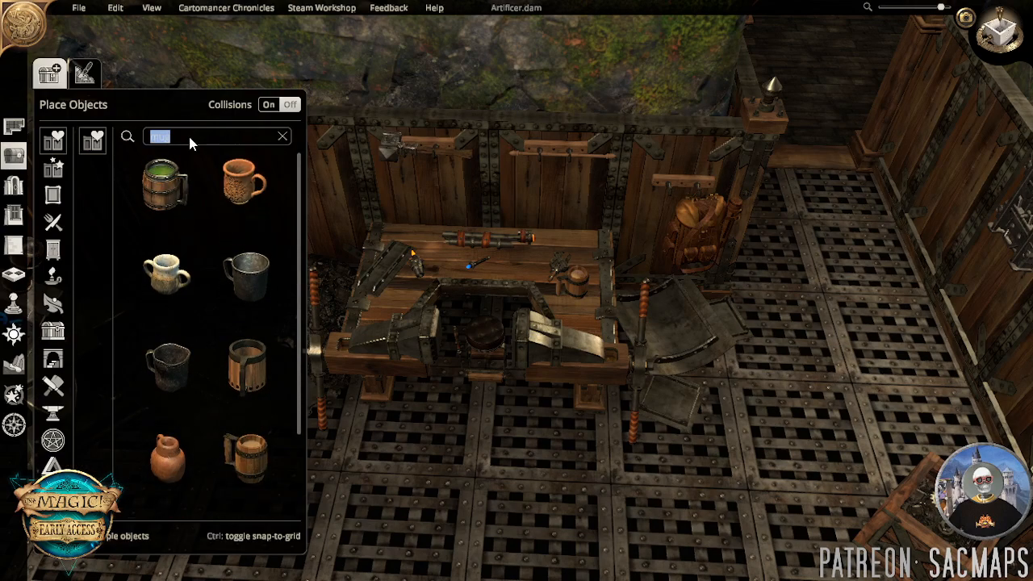
text(parch)
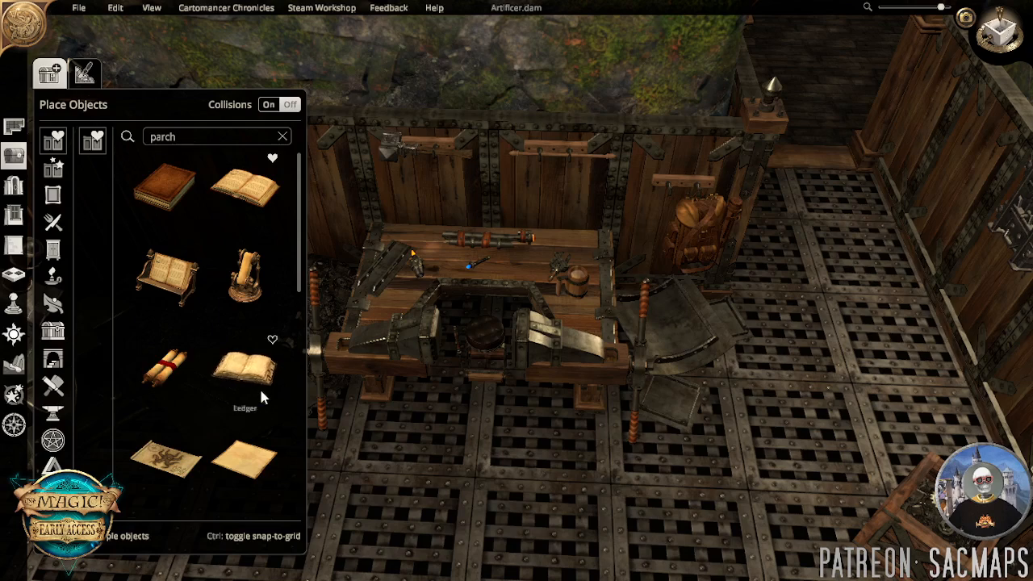
scroll(257, 339, down, 4)
scroll(244, 408, down, 1)
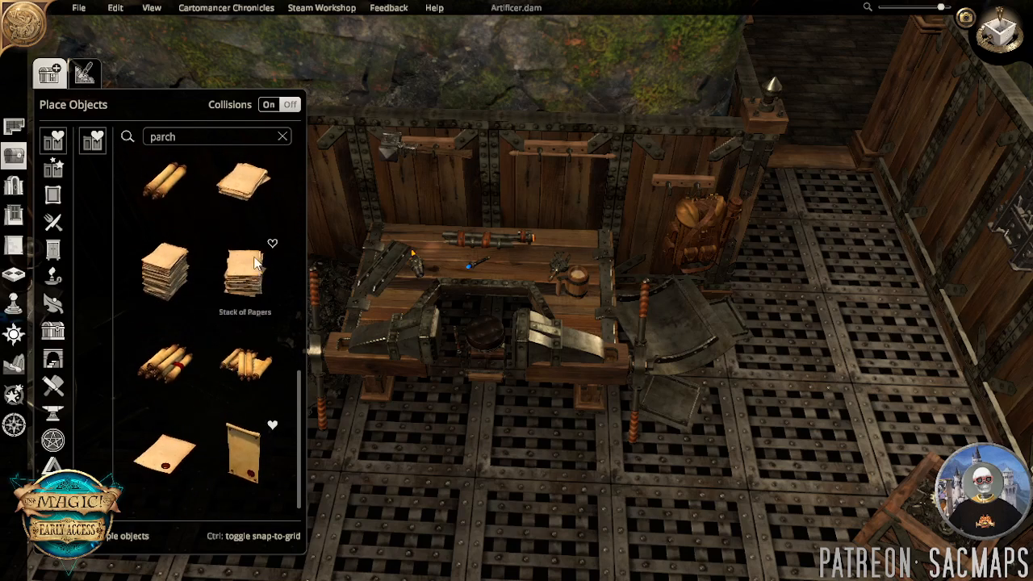
click(266, 464)
Try to hang the sealed parchment on the wooden wall between the workbench and the backpack.
key(d)
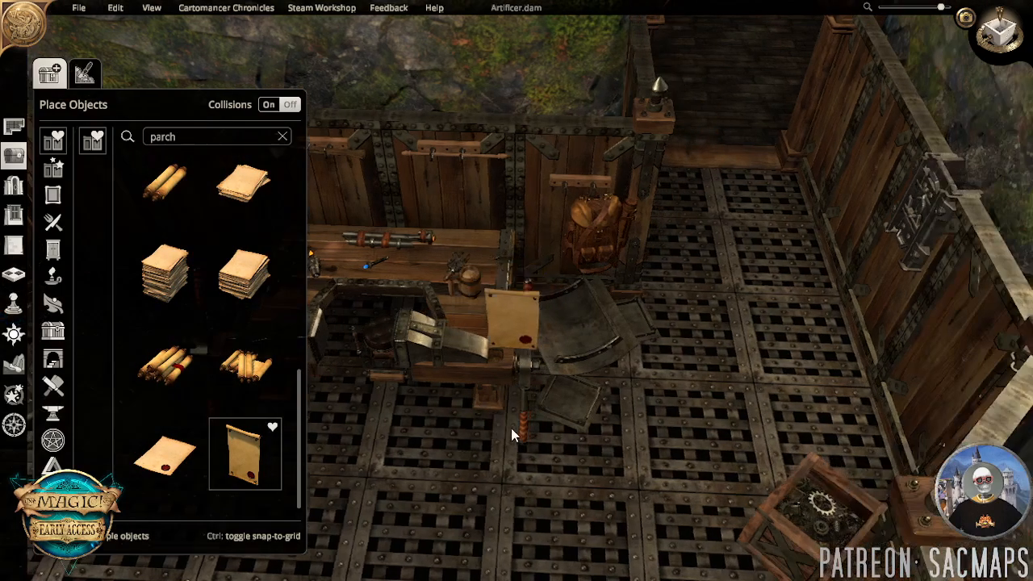
key(w)
click(266, 107)
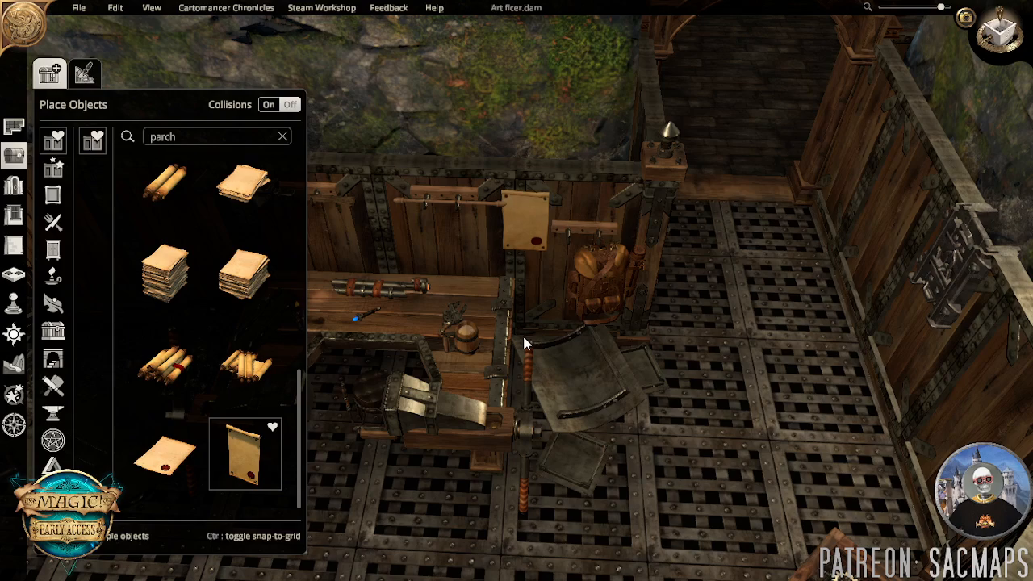
click(524, 337)
Turn collisions off, hang the sealed parchment on the wall beside the metal rack, and give it a written-document image.
key(d)
key(e)
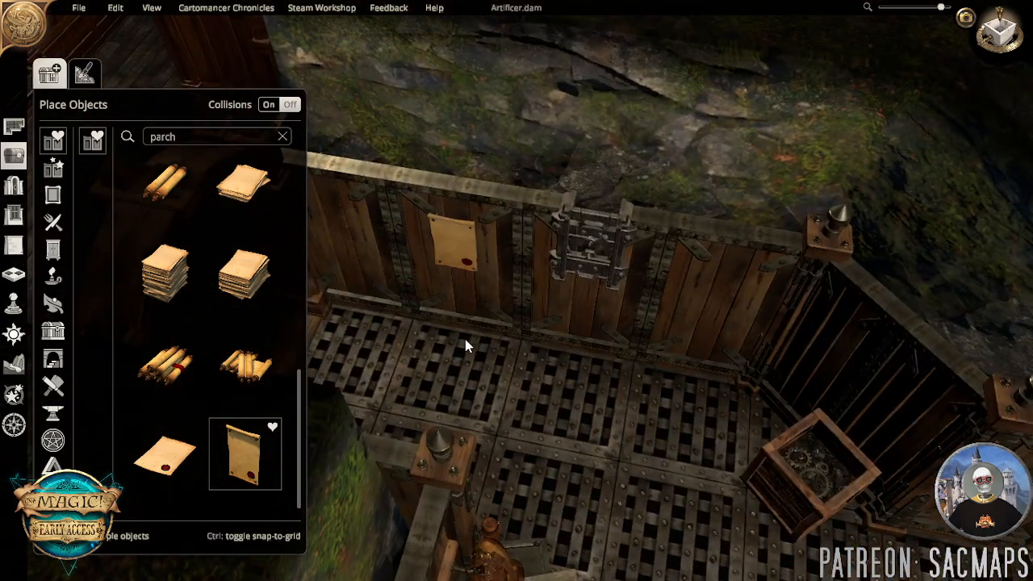
click(465, 339)
click(290, 104)
click(449, 318)
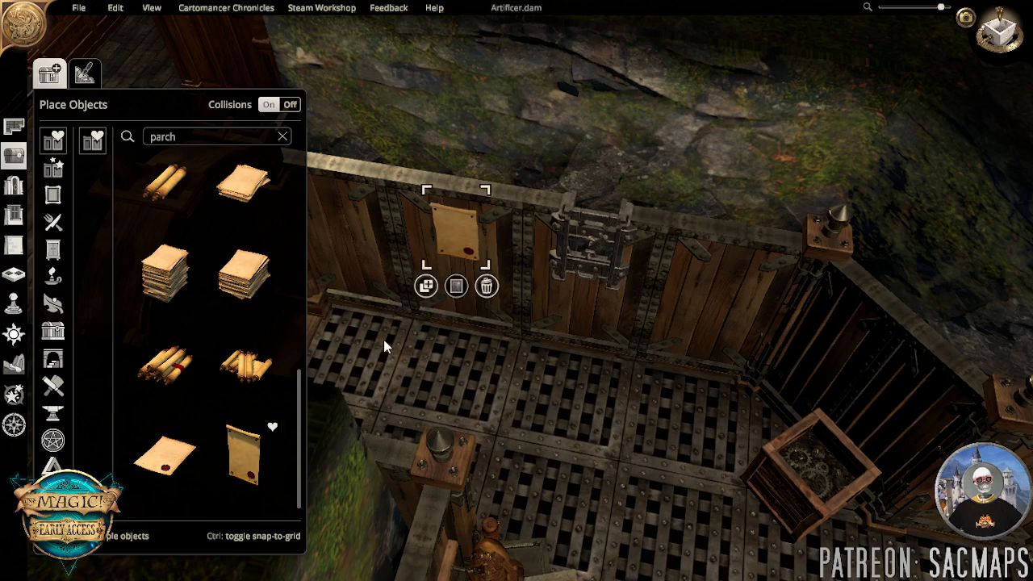
click(542, 402)
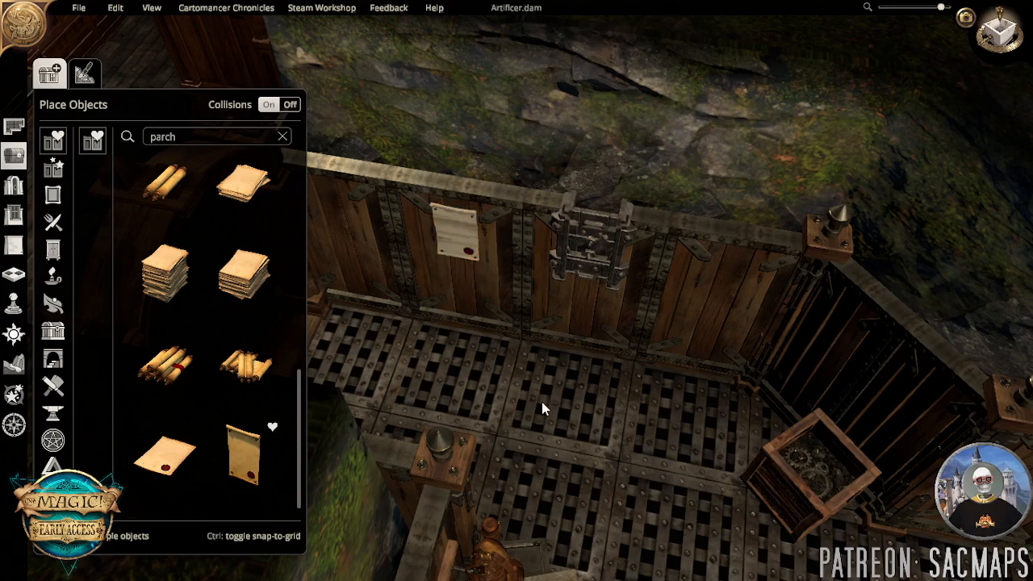
Examine the lettering and seal of the hung parchment up close in the first-person view.
click(975, 21)
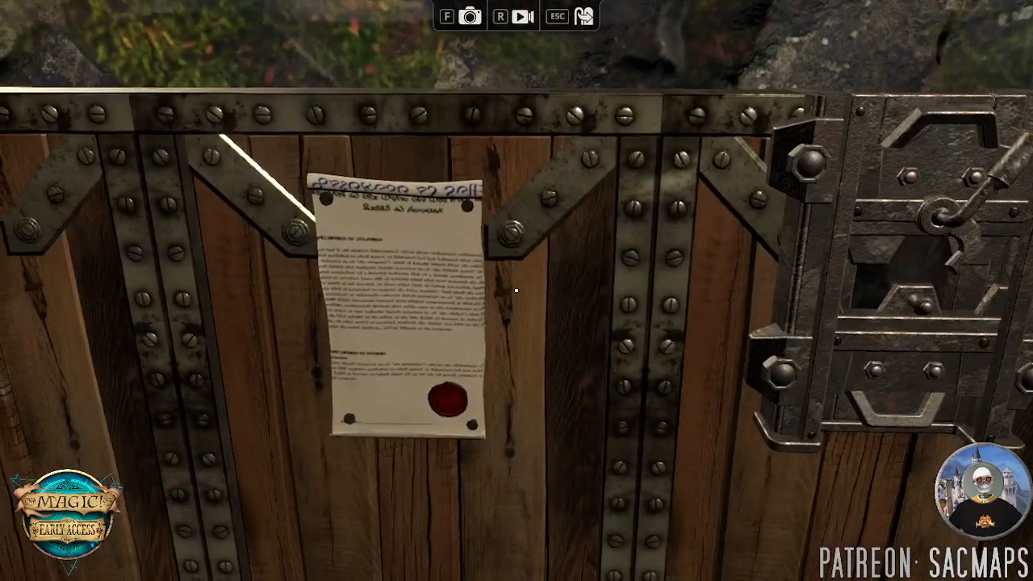
key(w)
key(a)
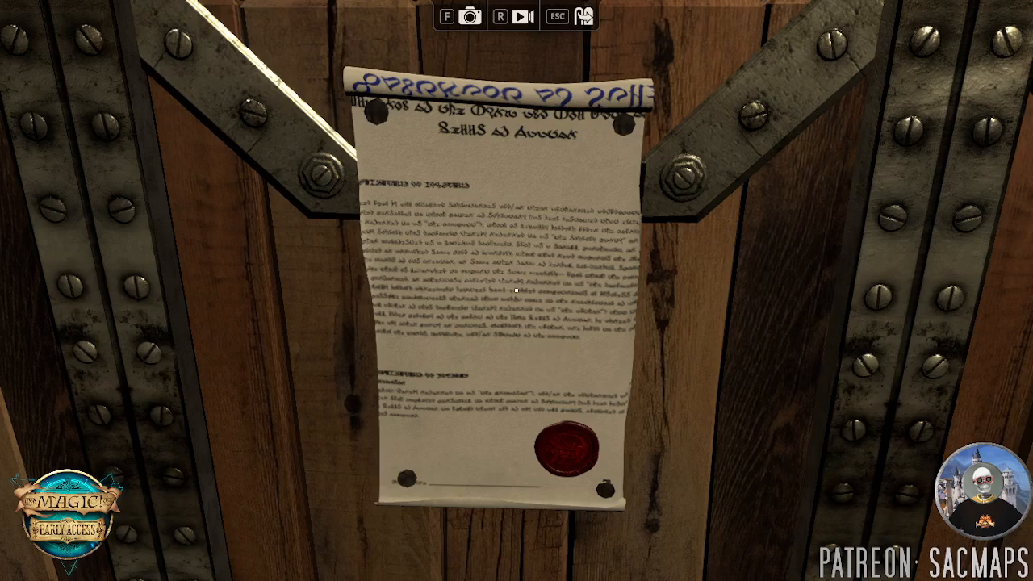
key(Escape)
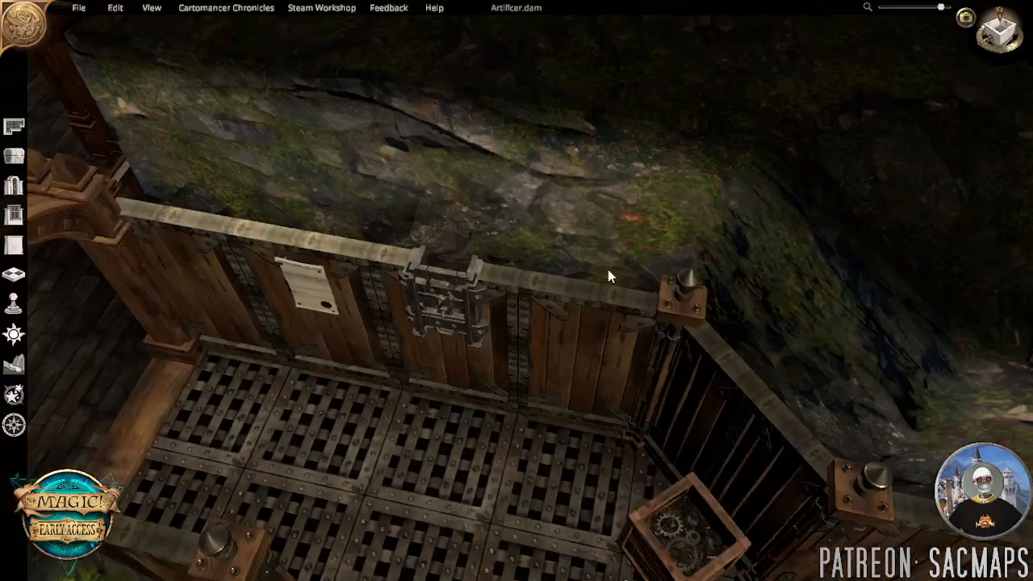
Survey the workshop from above and examine the wooden shelves and counters along the wall of the neighbouring area.
scroll(632, 251, down, 5)
right_drag(550, 369, 494, 254)
middle_drag(494, 255, 285, 352)
right_drag(286, 351, 425, 338)
middle_drag(425, 337, 279, 334)
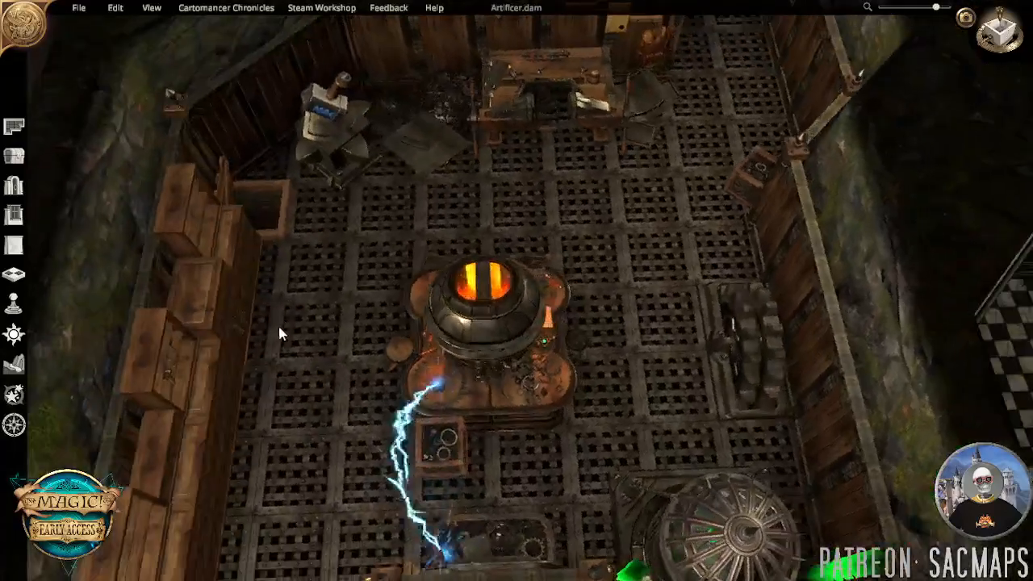
scroll(412, 293, down, 5)
scroll(410, 293, down, 2)
right_drag(568, 119, 404, 305)
right_drag(515, 146, 448, 218)
right_drag(424, 391, 580, 135)
middle_drag(461, 325, 522, 277)
scroll(523, 307, up, 5)
scroll(525, 323, up, 5)
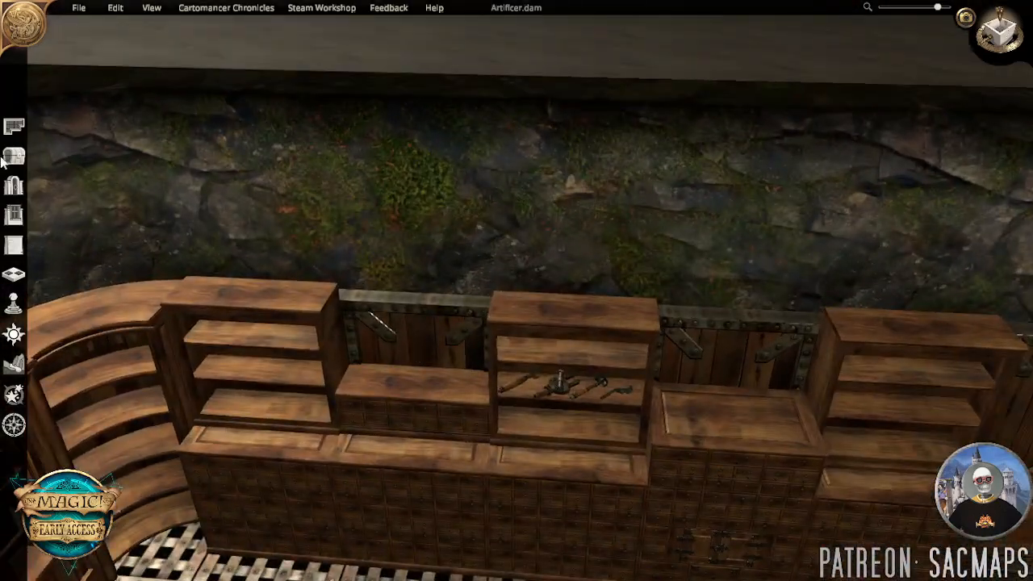
Place two stacks of papers on the shelf unit beside the curved corner shelves and a pair of scrolls on the curved shelf.
click(6, 157)
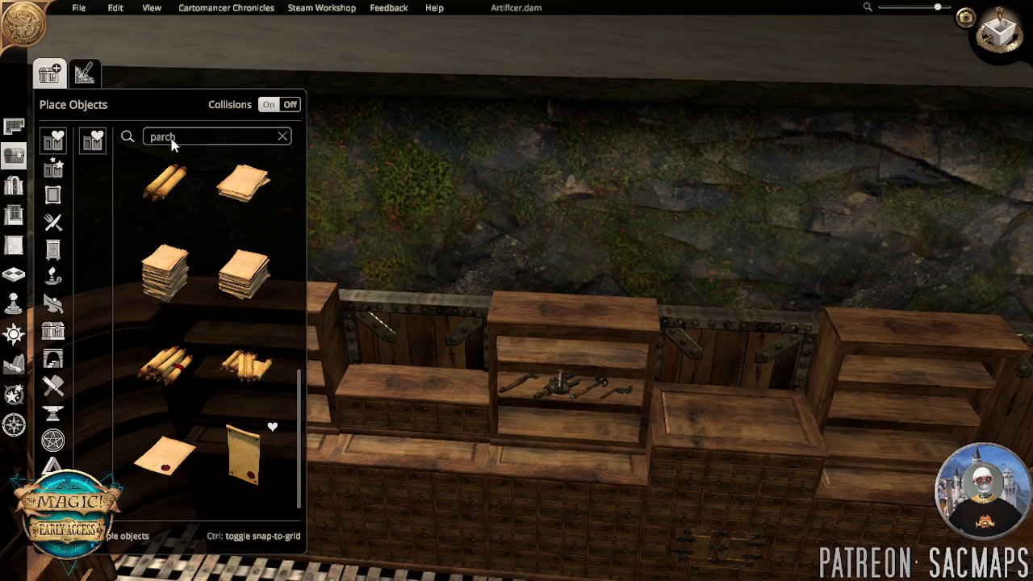
click(230, 275)
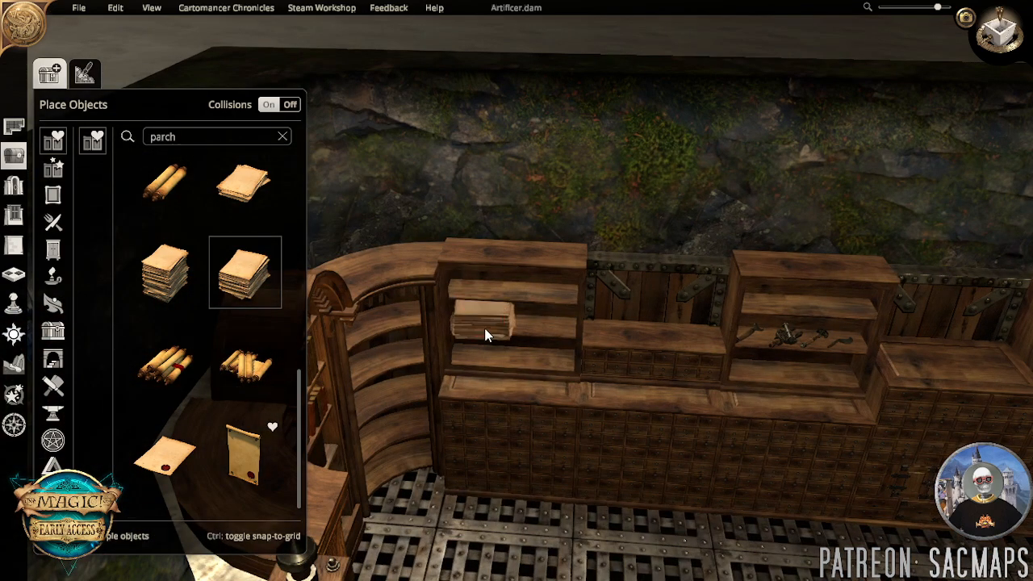
click(484, 331)
click(244, 184)
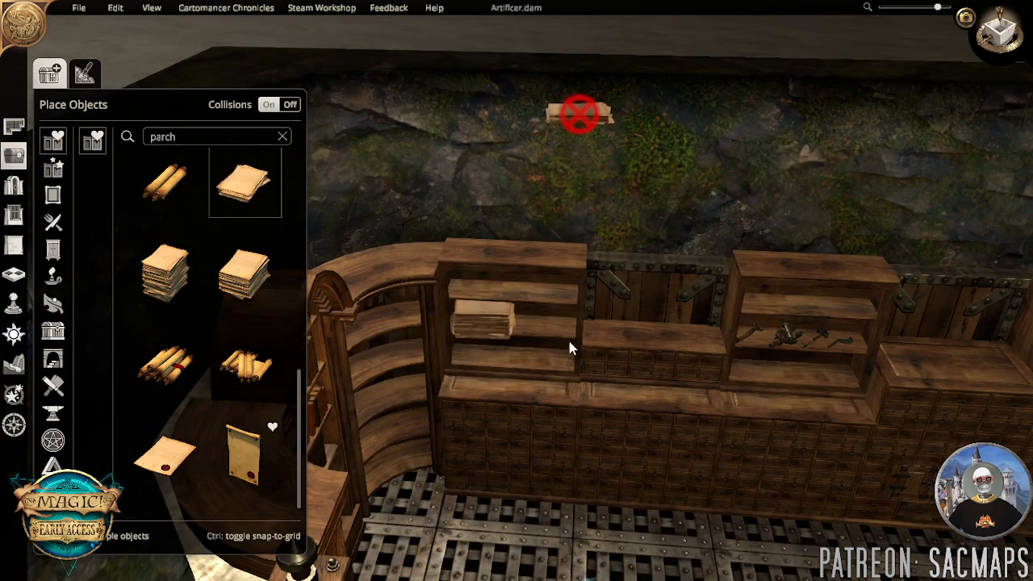
click(544, 294)
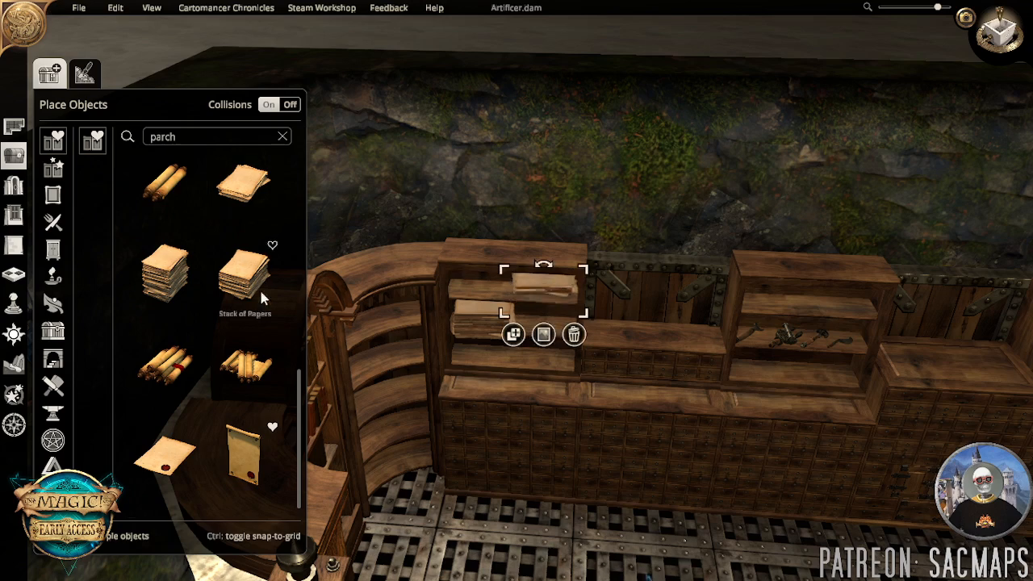
click(223, 218)
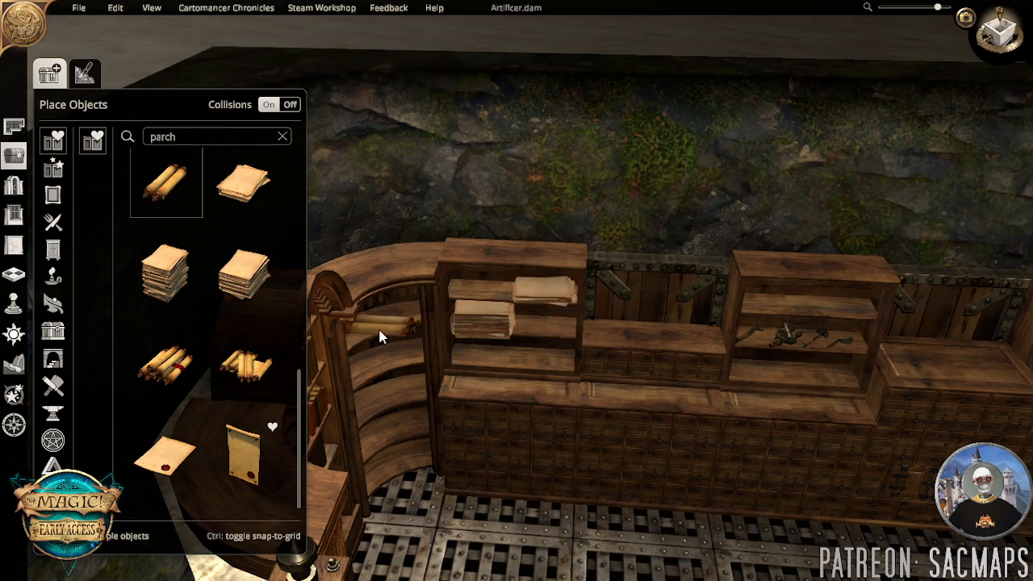
Turn collisions off and place a pile of rolled scrolls on the shelf beneath the metal tools, with the scroll ends facing outward.
click(166, 364)
key(d)
key(d)
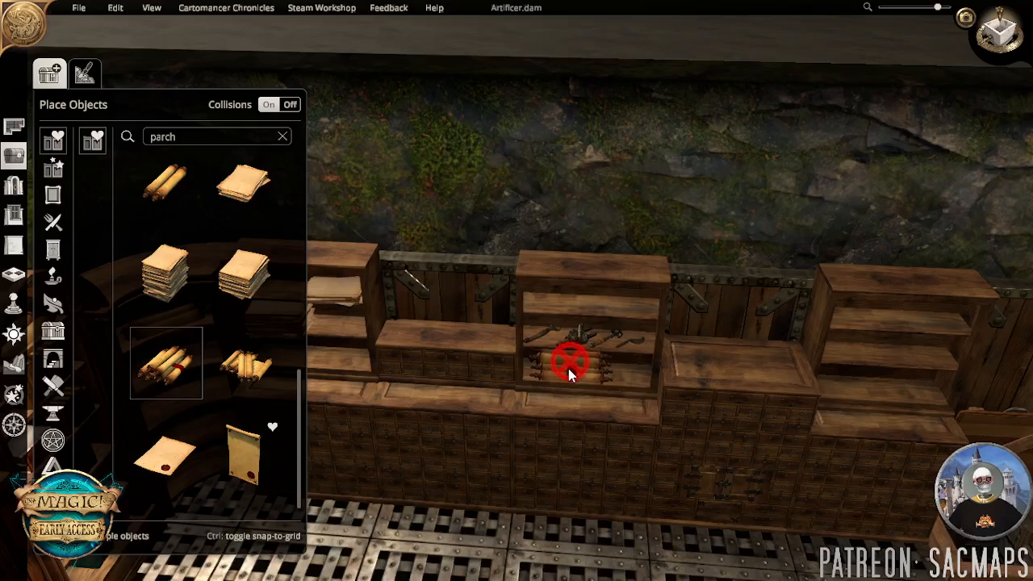
click(289, 105)
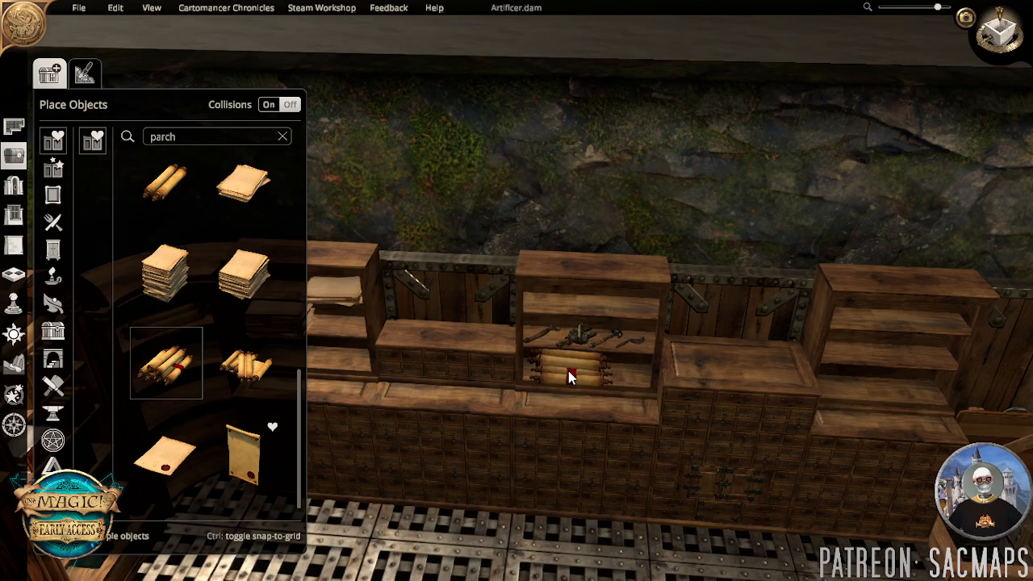
click(558, 376)
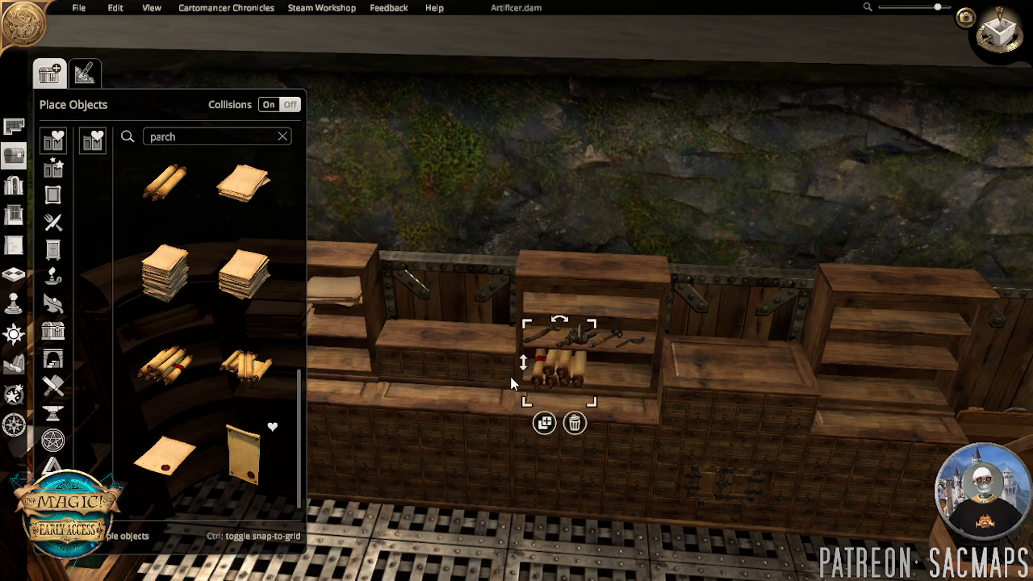
Place the loose pile of scrolls on the lower shelf of the unit nearest the trapdoor, scaled down to fit.
click(251, 365)
key(d)
scroll(623, 385, down, 6)
scroll(628, 388, down, 2)
click(628, 396)
drag(686, 331, 671, 351)
drag(646, 391, 566, 370)
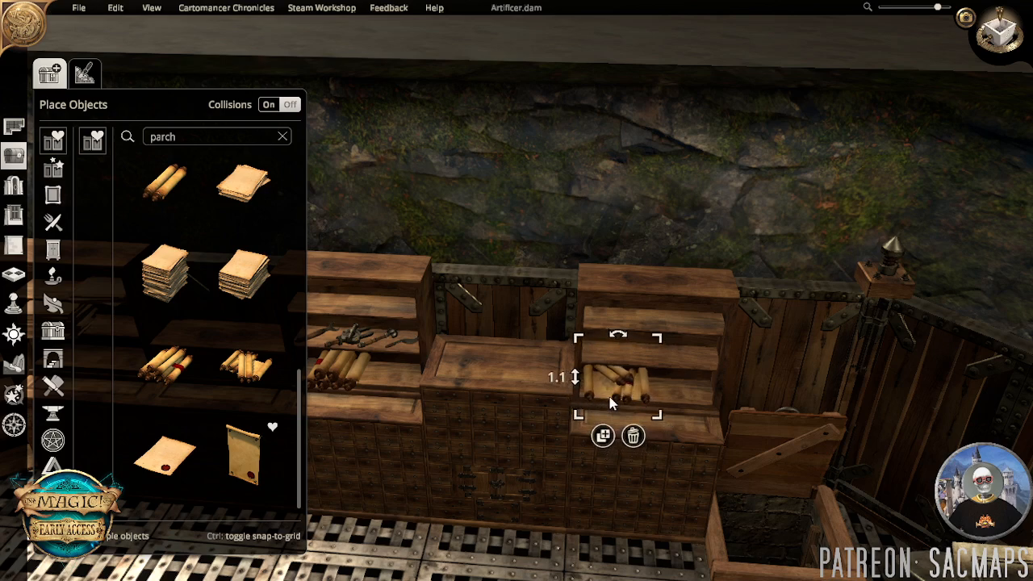
Place a tall stack of papers on the raised cabinet and an open book on a stand between the two shelf units nearest the curved shelves.
click(172, 281)
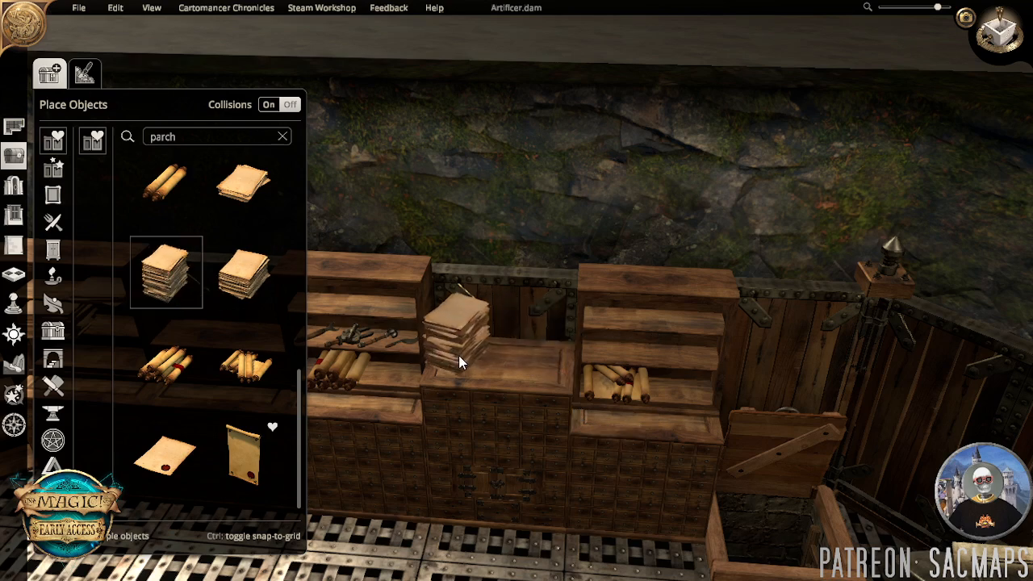
click(457, 357)
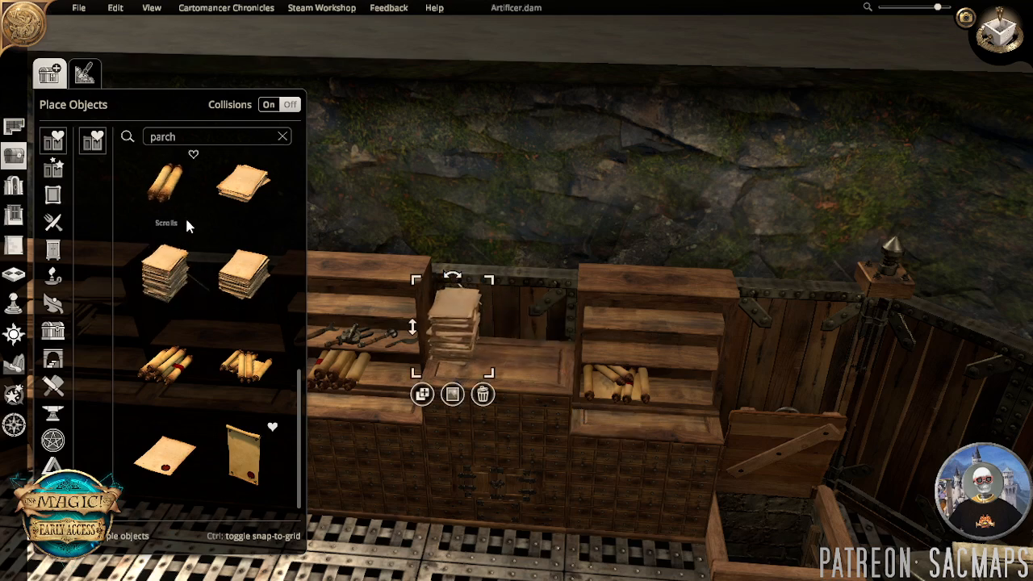
scroll(187, 226, up, 8)
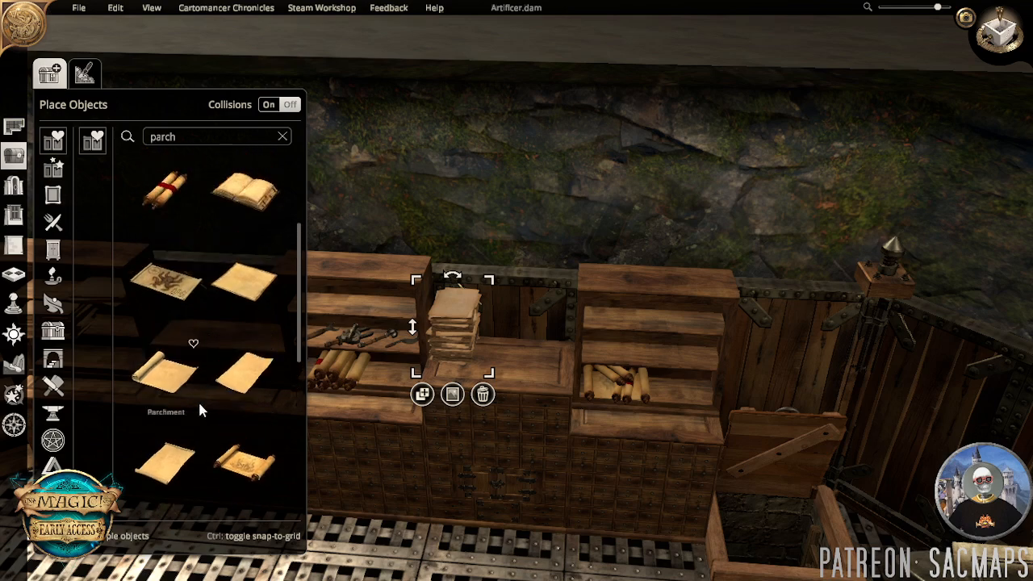
scroll(213, 349, up, 2)
click(169, 266)
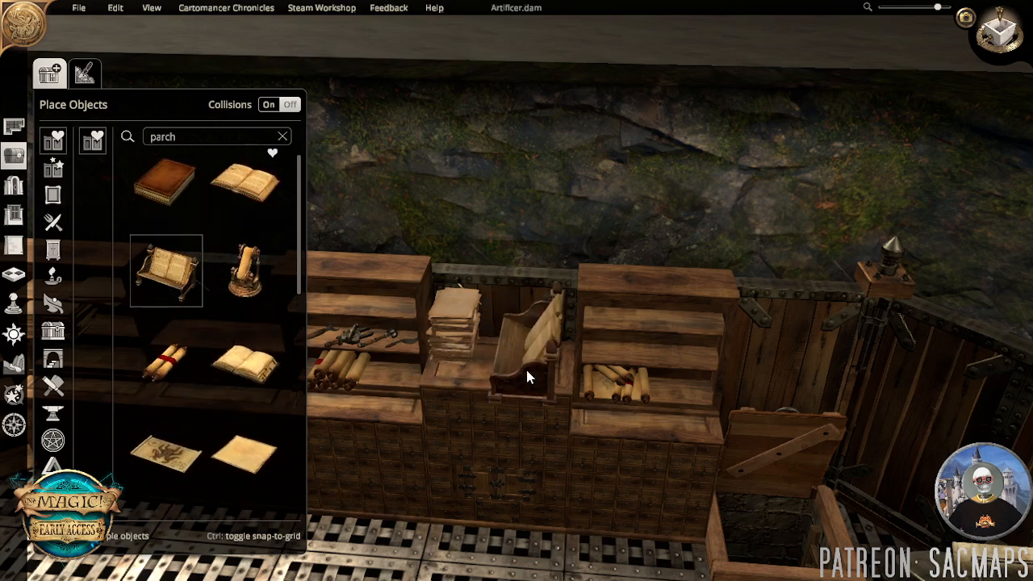
key(a)
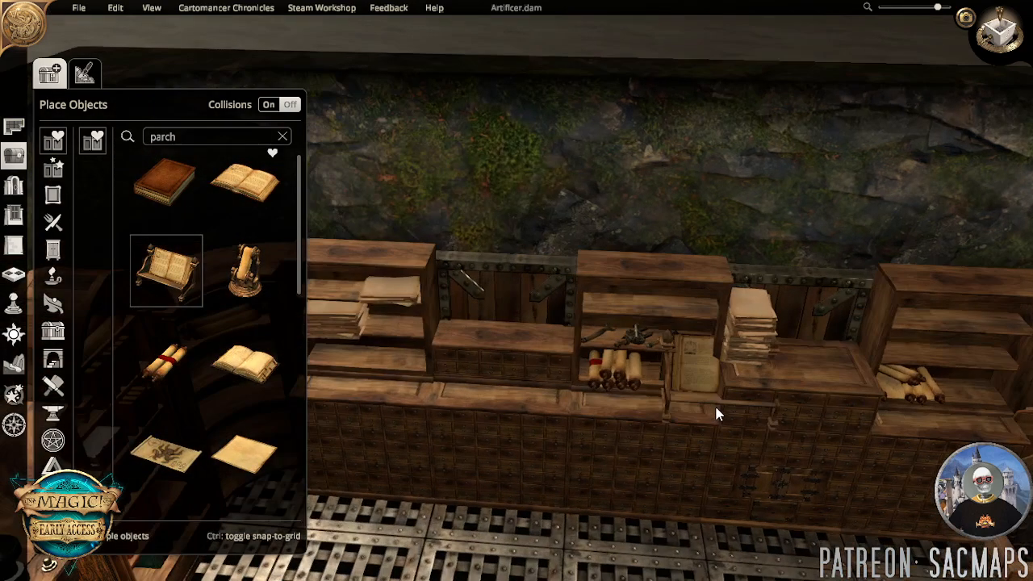
key(d)
key(a)
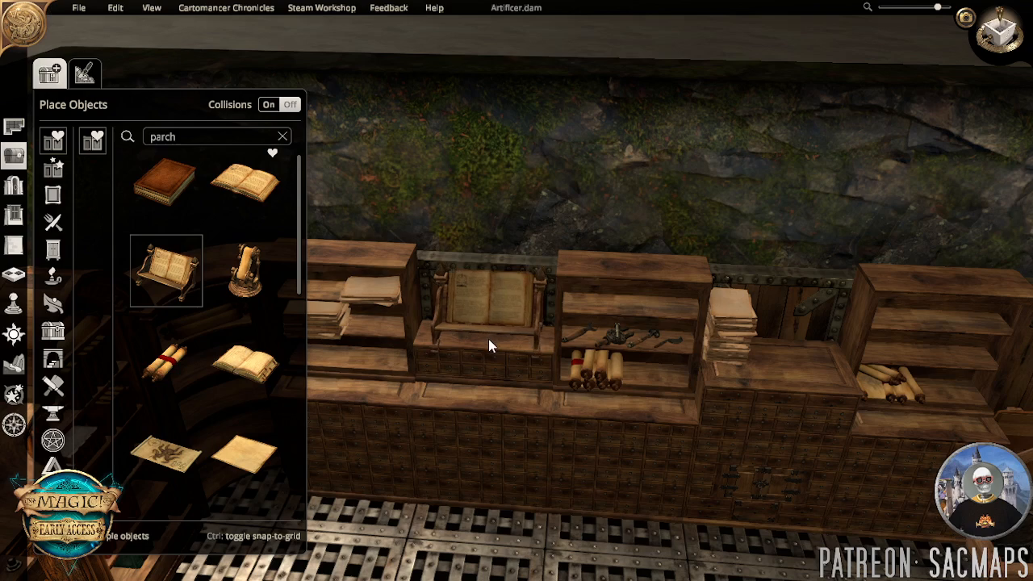
click(484, 343)
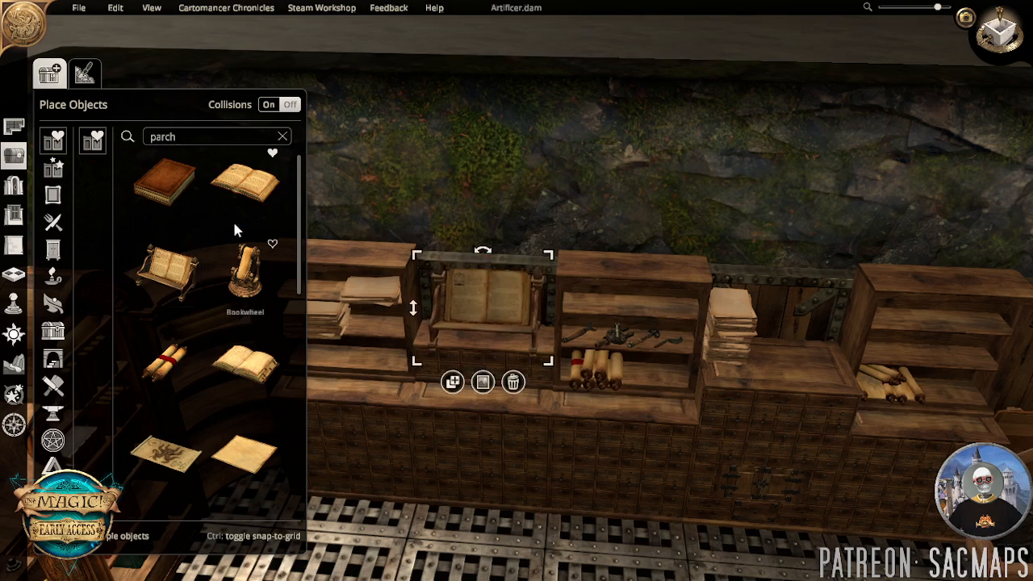
Place an open book on the raised cabinet beside the tall paper stack, scaled down and turned to fit the top.
click(272, 194)
key(d)
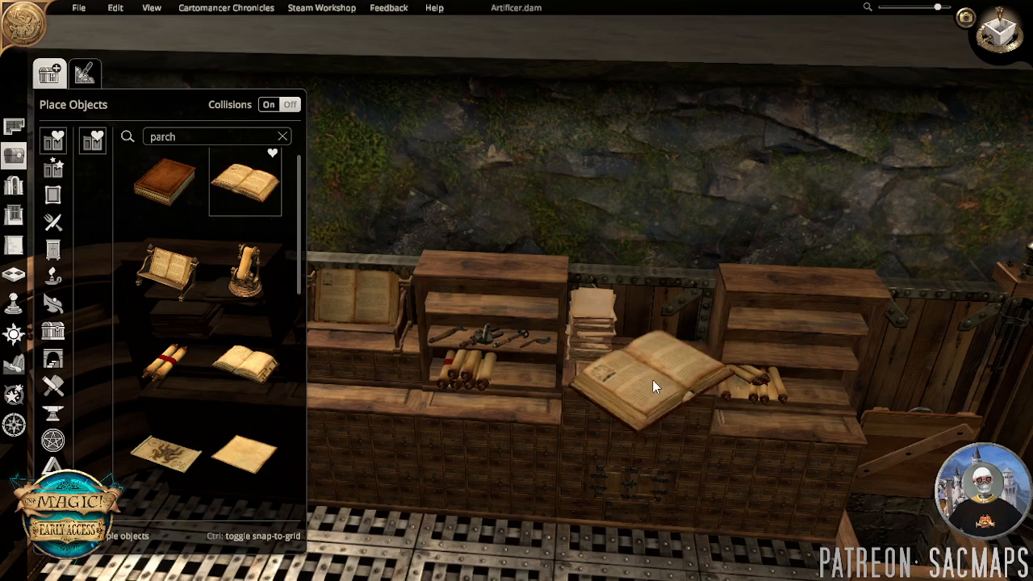
click(653, 380)
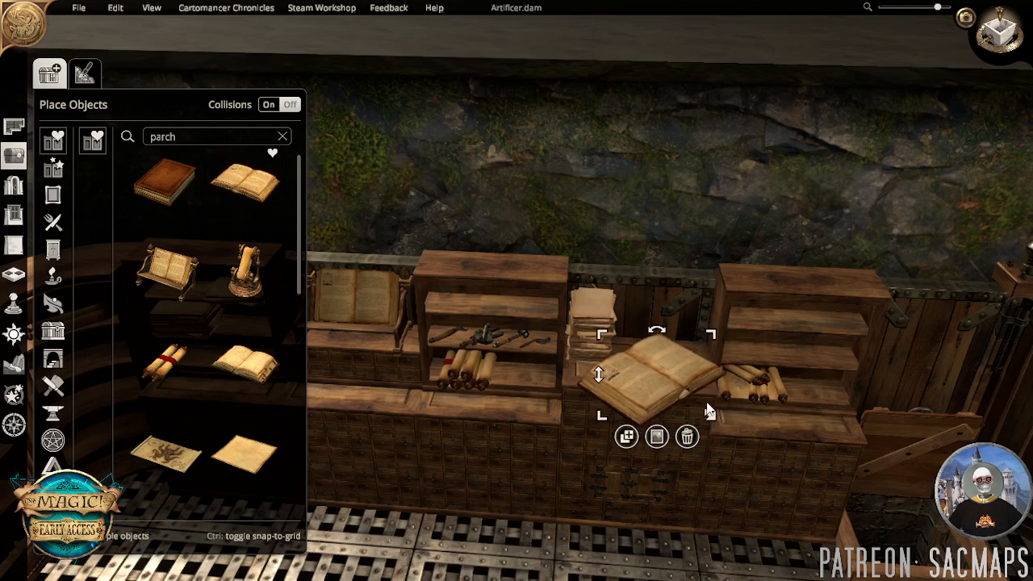
drag(704, 402, 666, 366)
drag(711, 334, 668, 363)
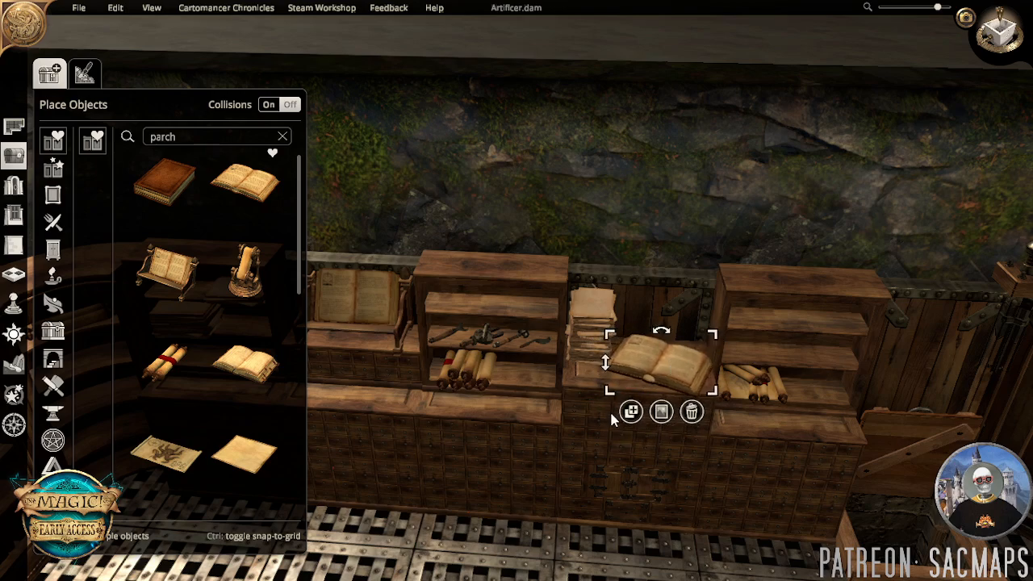
Place a Bookwheel on the workbench beneath the parchment hanging on the wooden wall.
click(255, 295)
scroll(466, 364, down, 5)
middle_drag(549, 408, 780, 406)
right_drag(780, 406, 565, 413)
middle_drag(565, 413, 684, 436)
right_drag(684, 435, 563, 386)
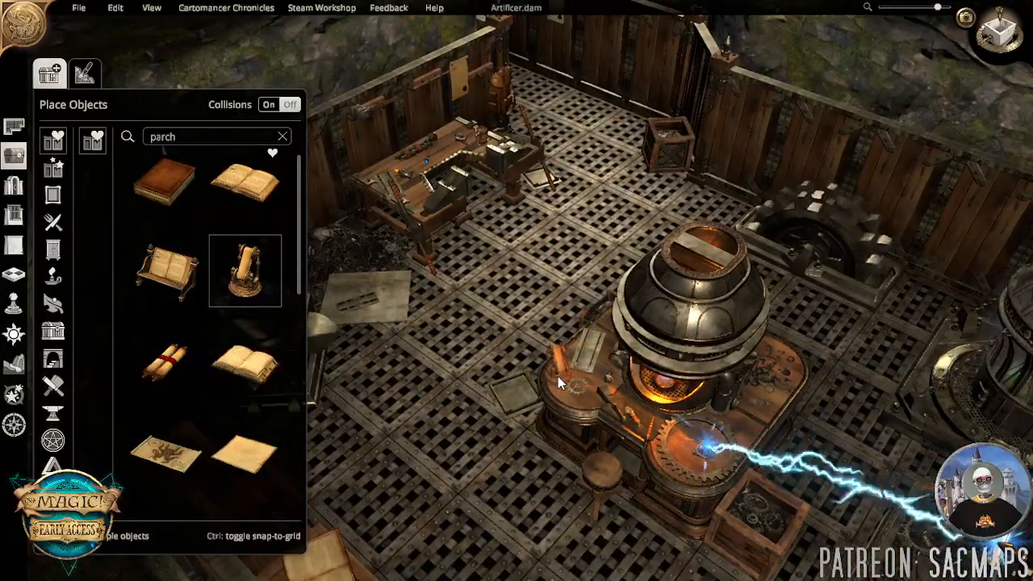
key(w)
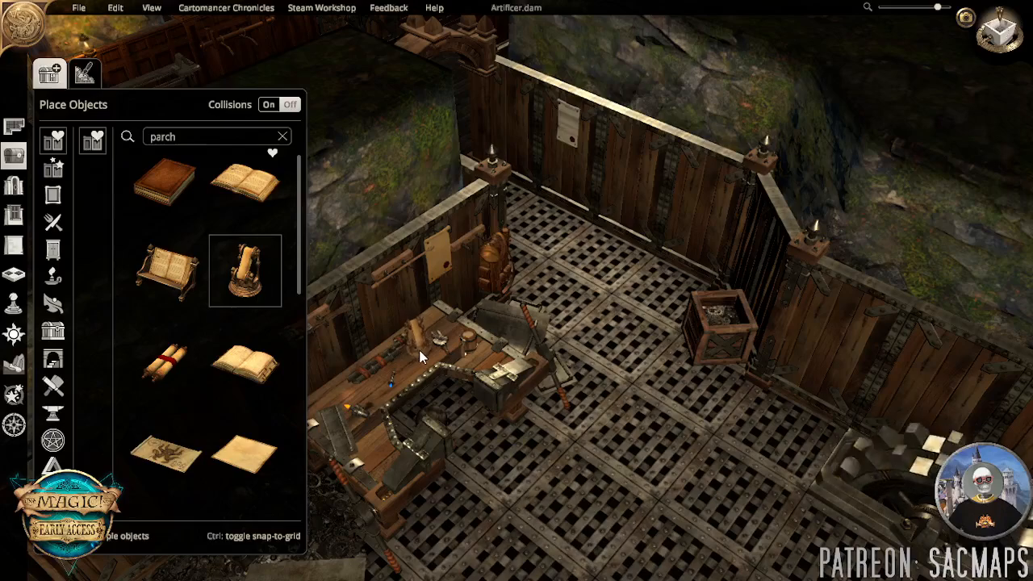
click(420, 360)
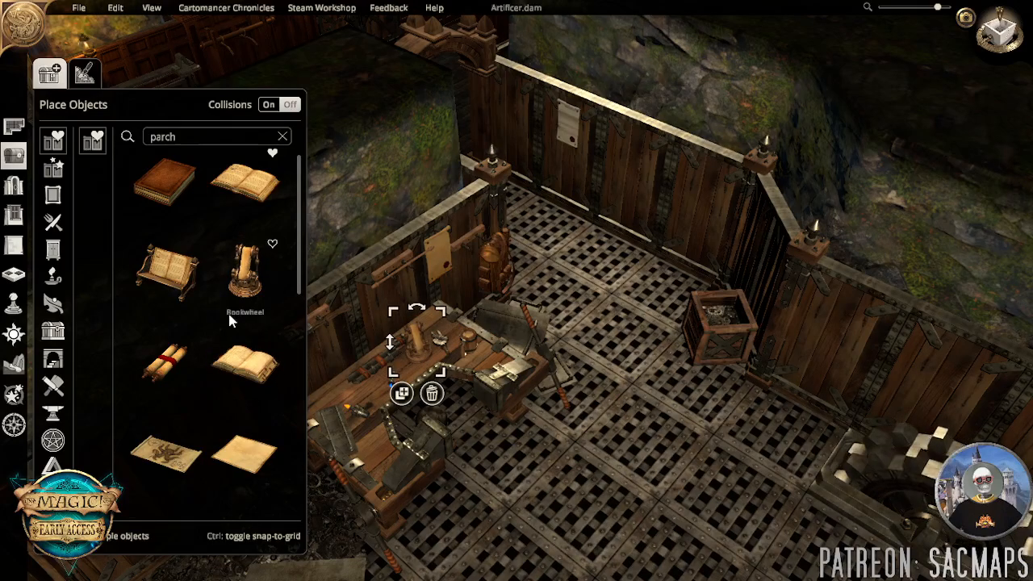
Place the plain brown closed book on the curved corner shelf below the scrolls.
key(s)
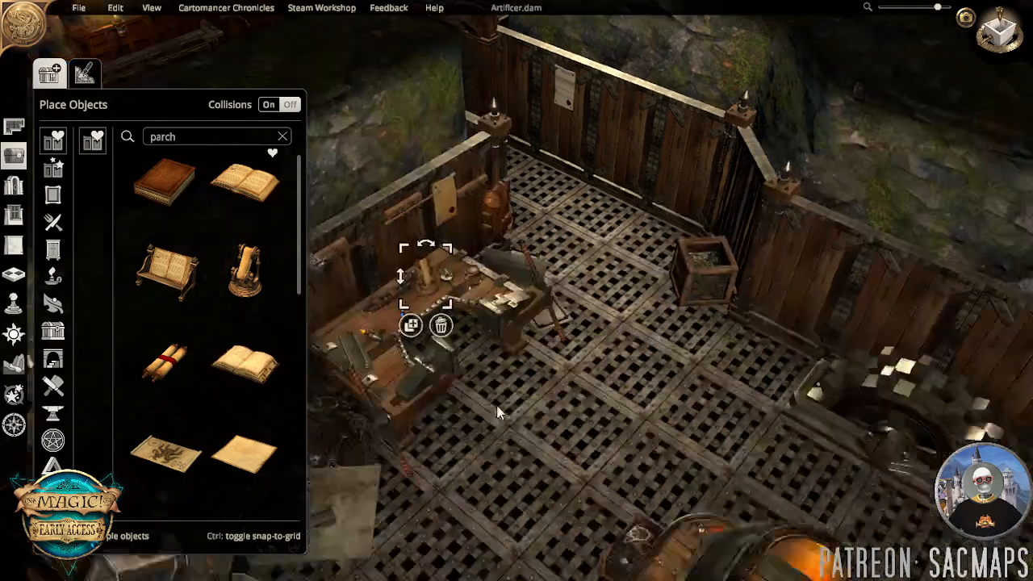
key(s)
key(q)
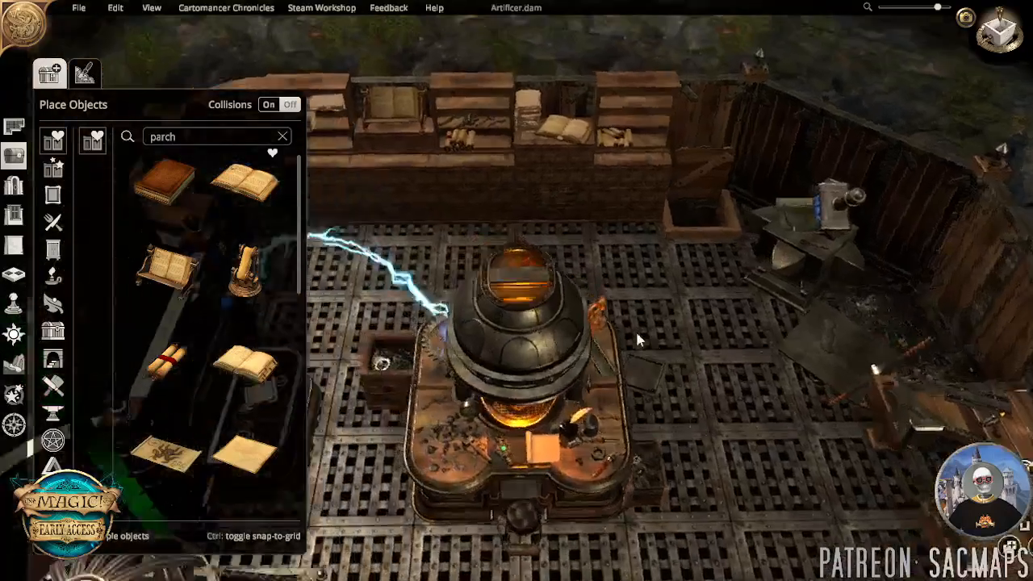
key(q)
key(w)
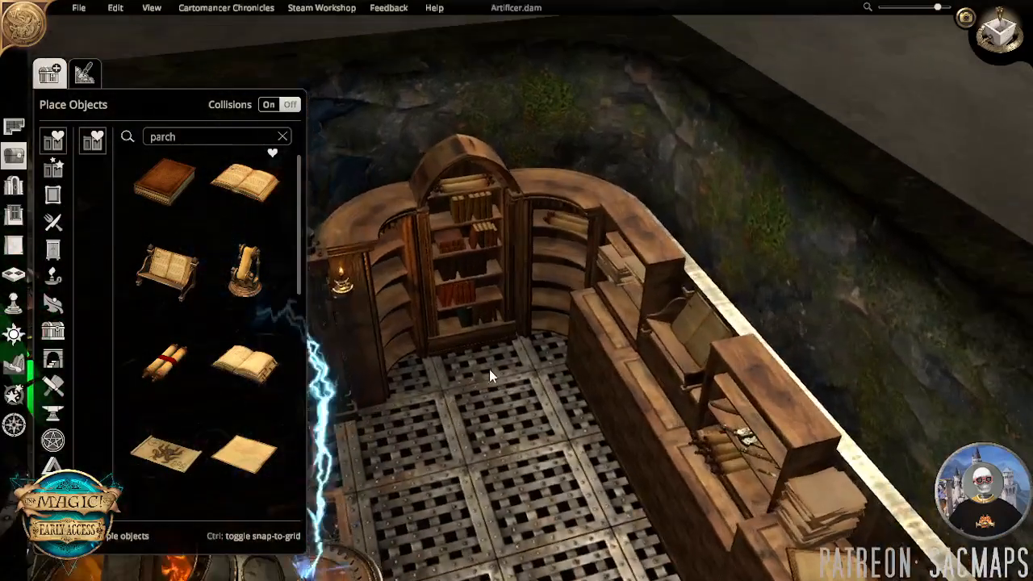
click(168, 186)
key(w)
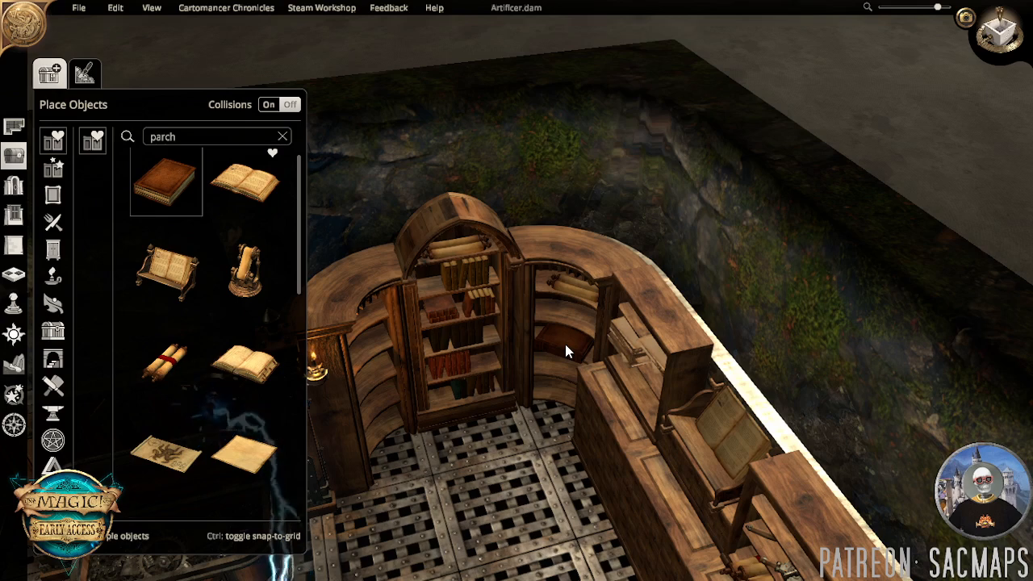
click(565, 344)
Search the objects for "book" and place an ornate red book and a dark closed book side by side on the curved shelf.
scroll(204, 247, down, 5)
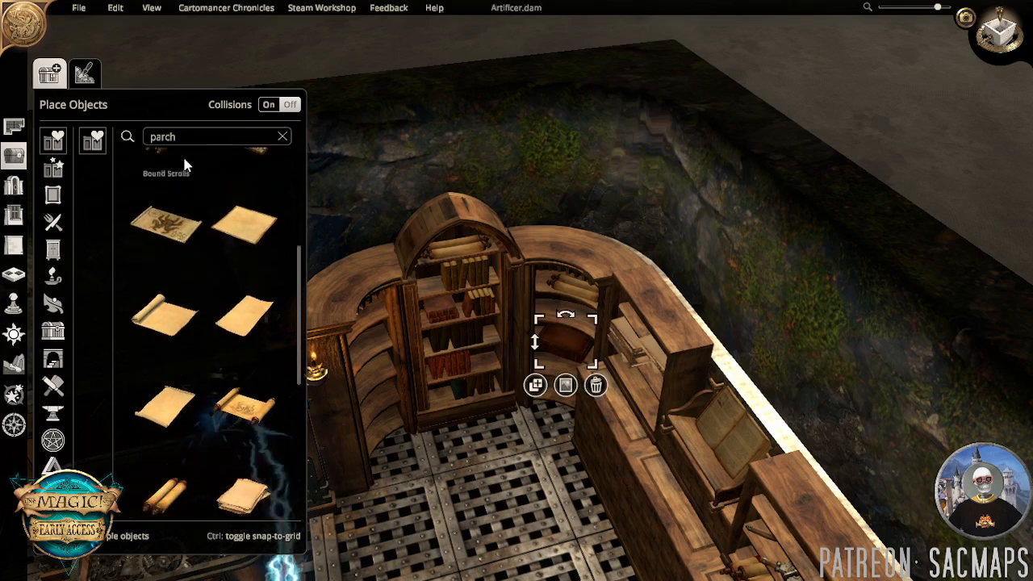
double_click(179, 135)
text(book)
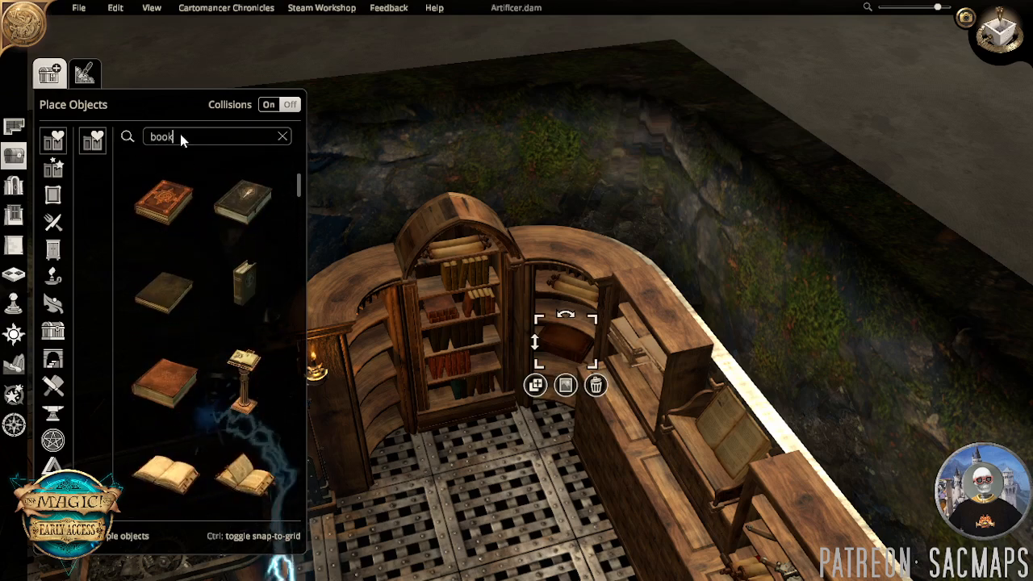
click(176, 211)
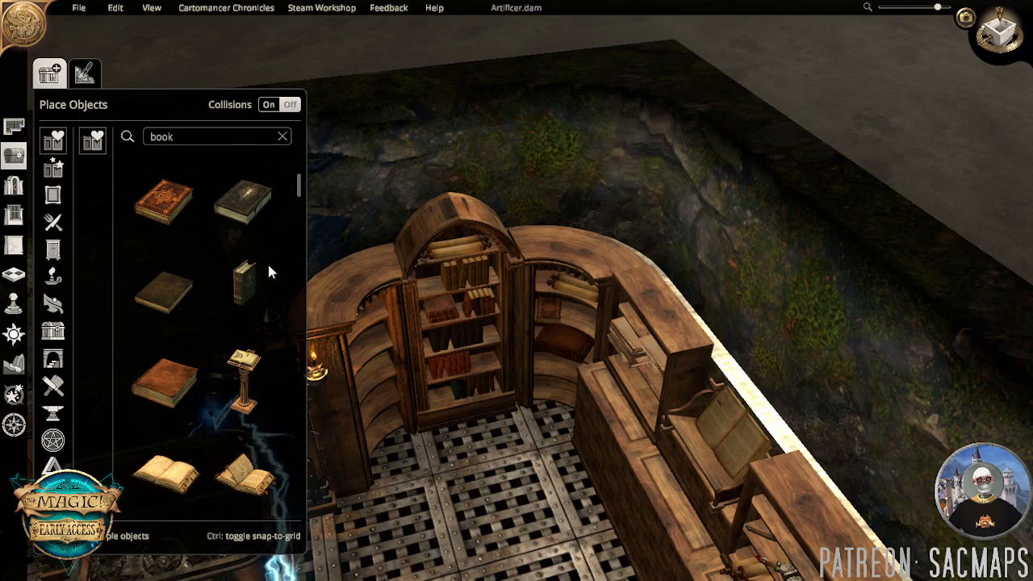
scroll(463, 467, up, 8)
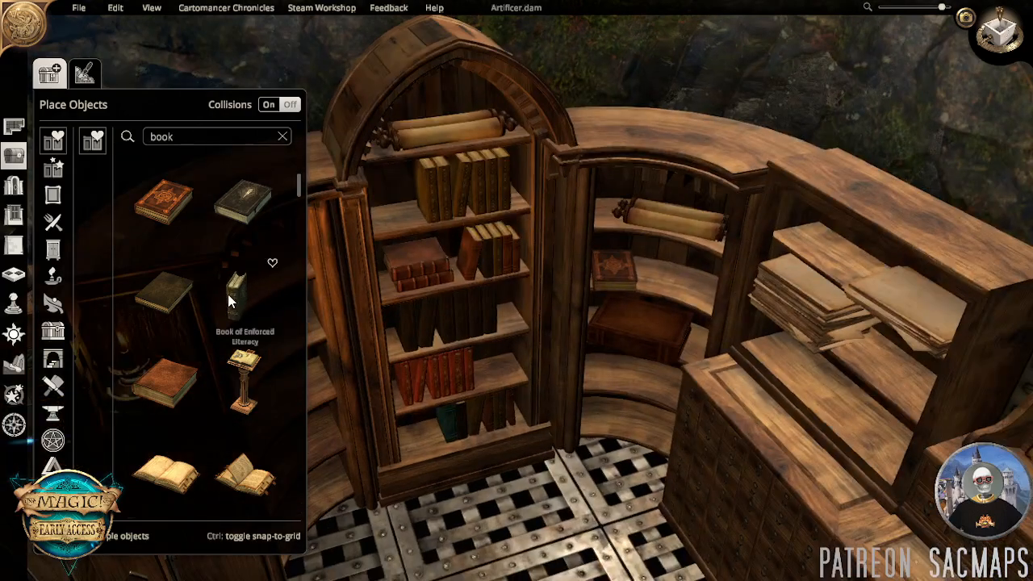
click(165, 292)
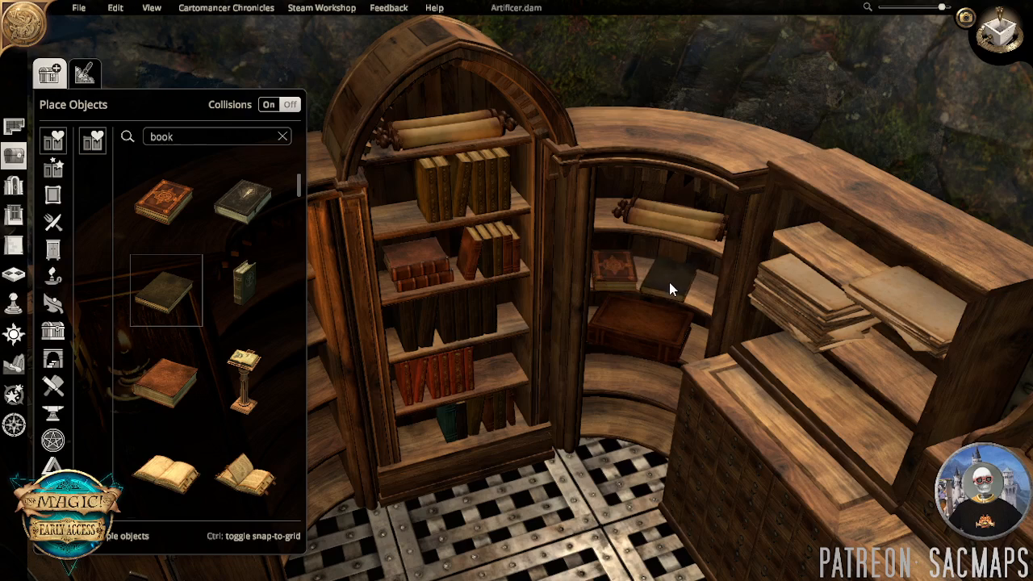
click(669, 282)
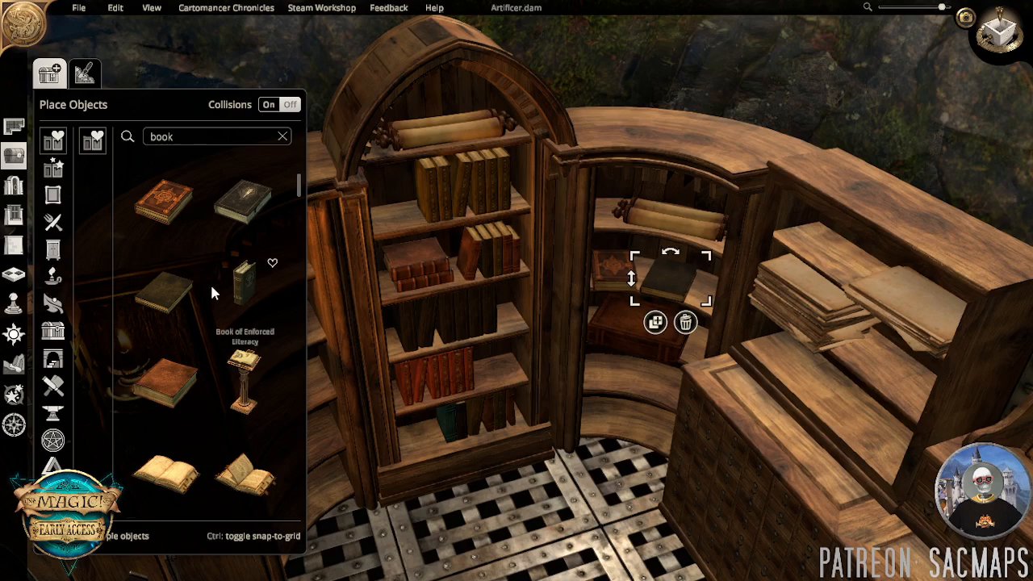
Place another open book on the long counter at the end next to the curved shelves, below the paper stacks.
scroll(162, 395, down, 2)
click(165, 408)
scroll(572, 407, down, 4)
middle_drag(709, 433, 807, 449)
right_drag(806, 449, 566, 418)
middle_drag(566, 418, 647, 406)
key(s)
key(d)
middle_drag(616, 403, 657, 434)
key(a)
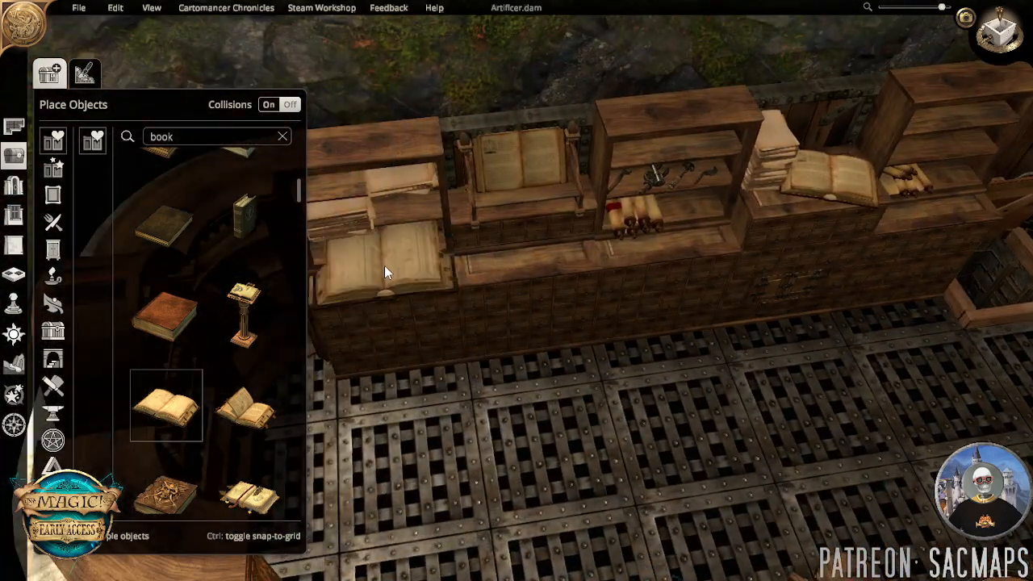
click(384, 266)
Scale down the newly placed open book and shift it to sit on the counter in front of the shelf unit.
drag(457, 206, 436, 228)
key(a)
drag(417, 267, 396, 252)
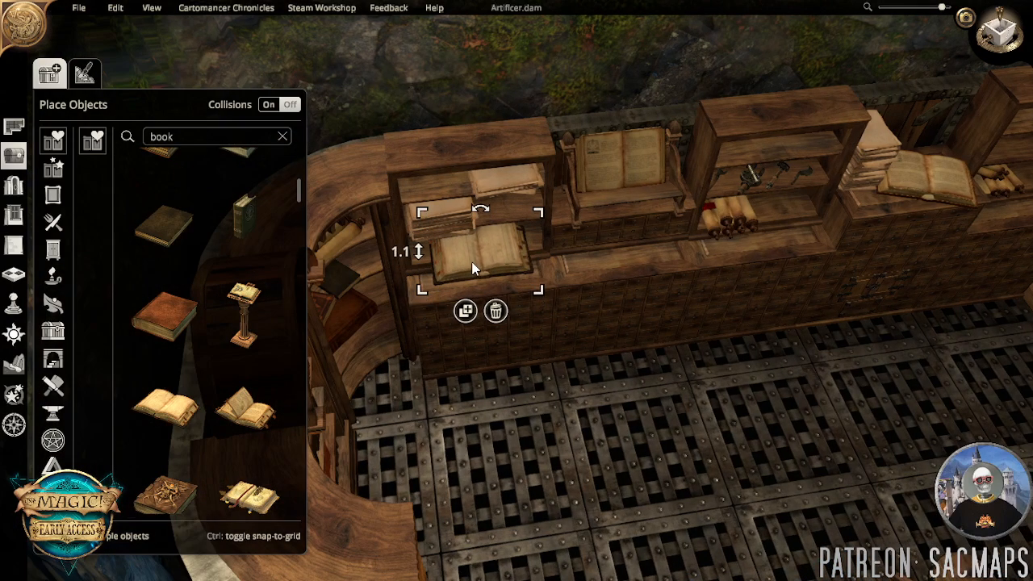
click(591, 423)
middle_drag(592, 423, 491, 369)
right_drag(491, 369, 572, 369)
middle_drag(572, 369, 448, 375)
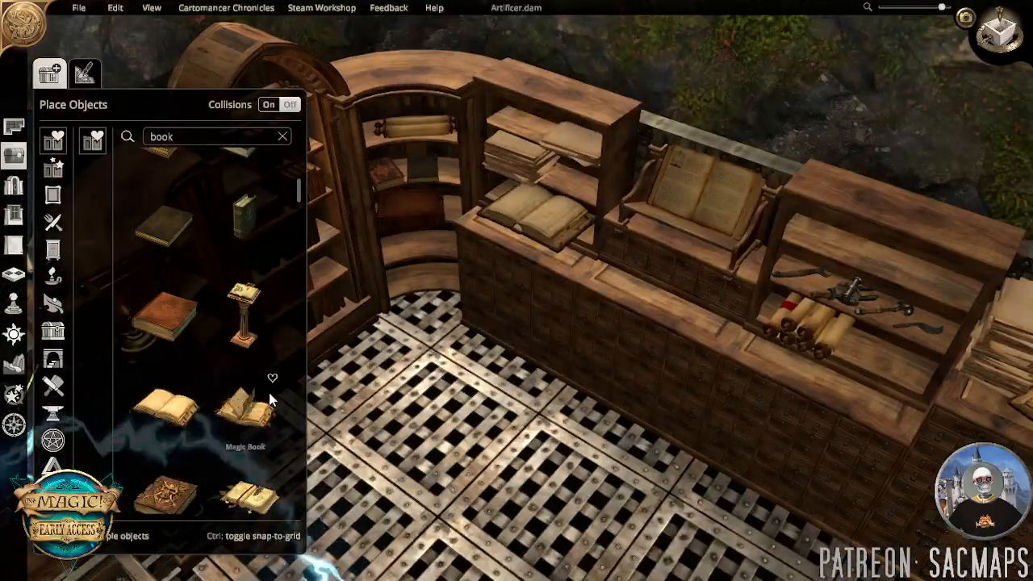
Place the dark closed book with the ornate gold-patterned cover on top of the large brown book on the curved corner shelf.
scroll(270, 398, down, 5)
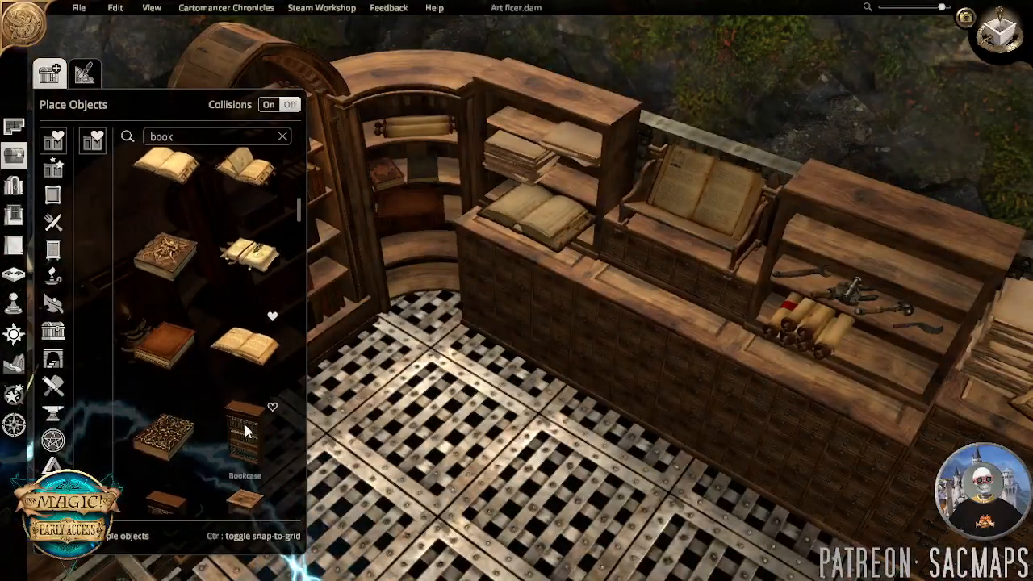
click(177, 436)
right_drag(318, 378, 528, 427)
middle_drag(598, 418, 557, 410)
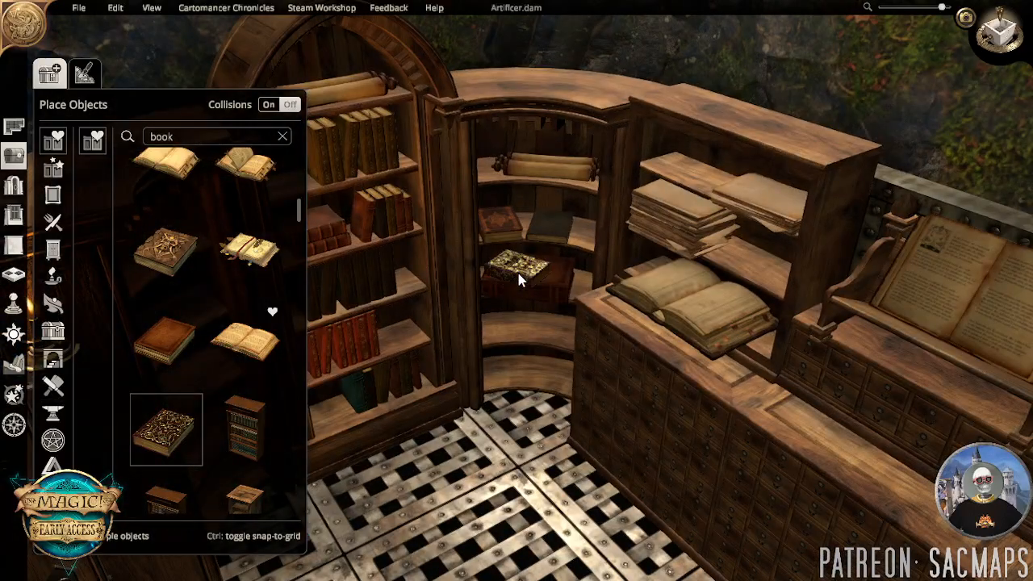
click(521, 277)
Search the objects for "scro" and lay two different brown scroll cases on the two lowest levels of the curved shelf.
double_click(208, 137)
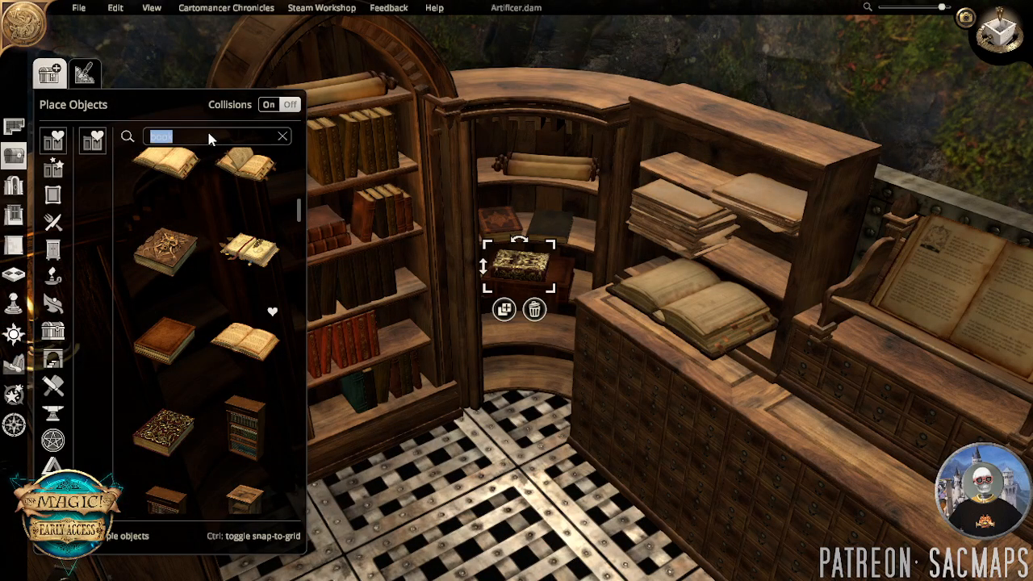
text(scro)
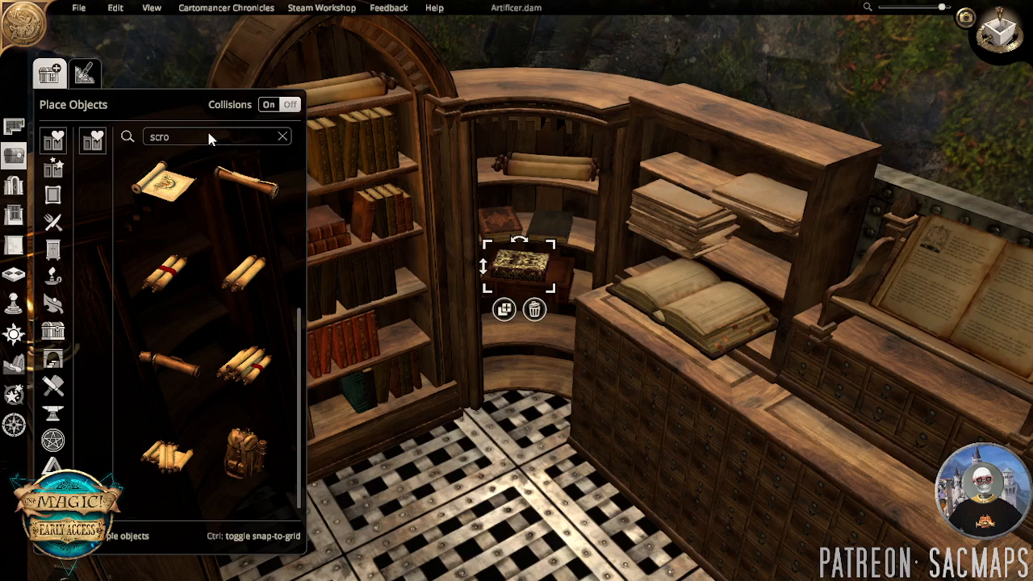
click(244, 176)
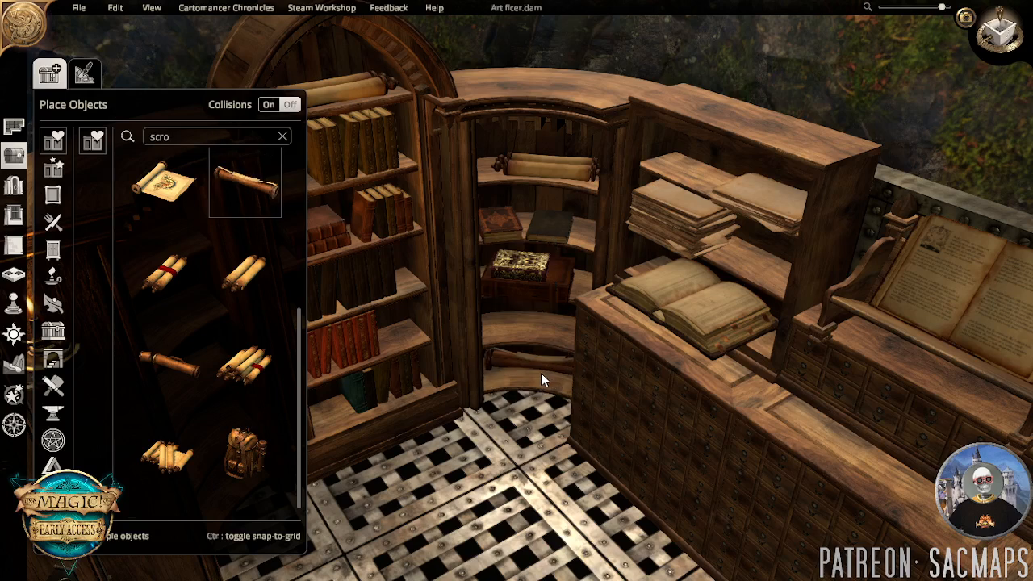
click(541, 373)
click(176, 363)
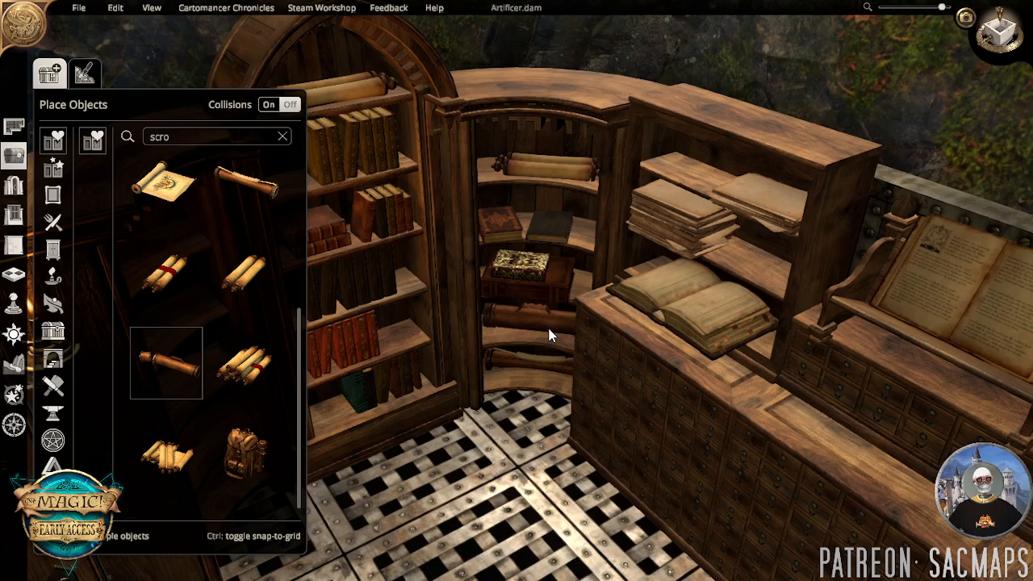
click(552, 336)
Add a wax-sealed parchment scroll to the lowest curved shelf and try out a tied parchment scroll around the shelves and counter.
scroll(242, 233, up, 5)
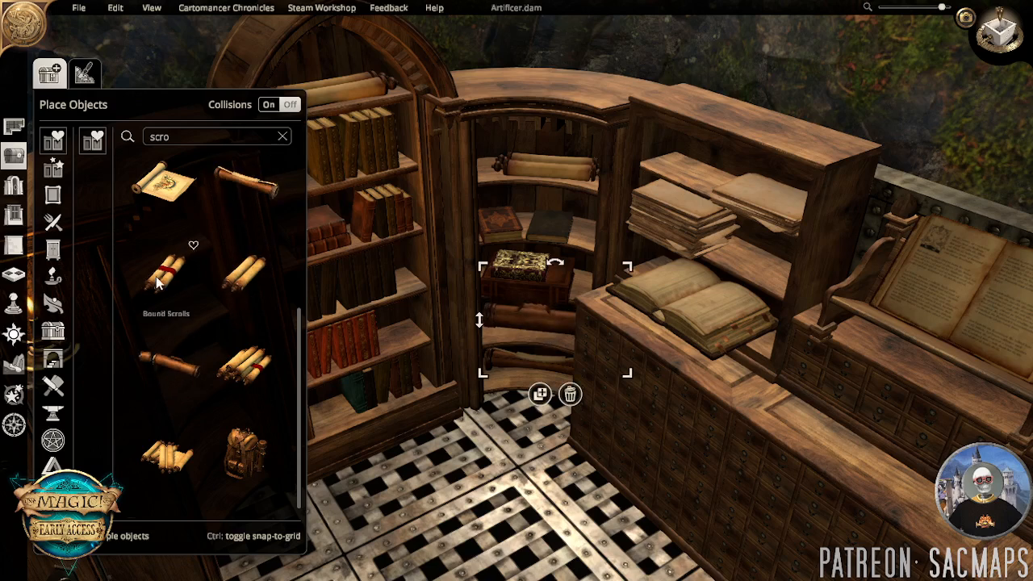
click(165, 367)
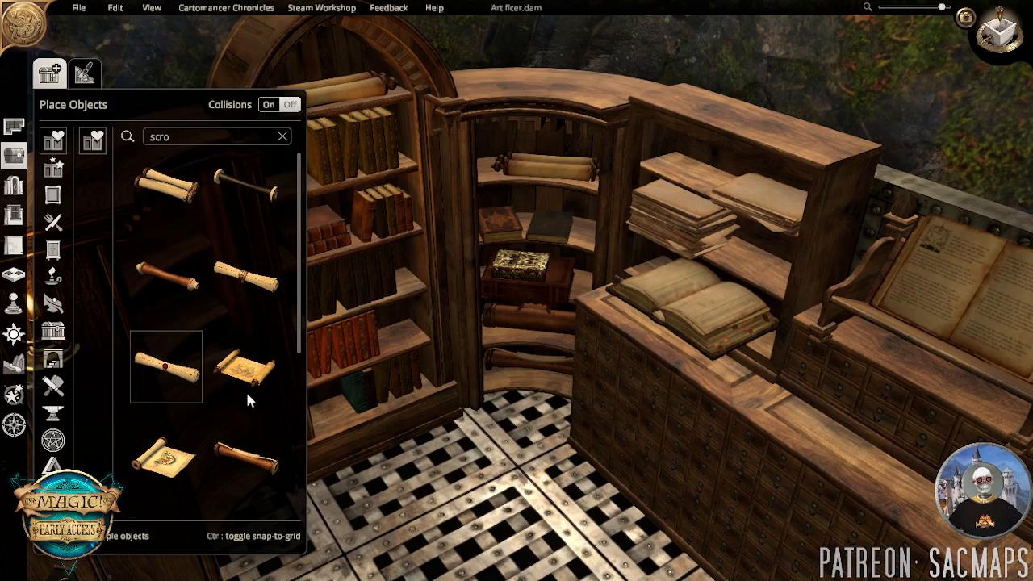
click(538, 380)
click(261, 292)
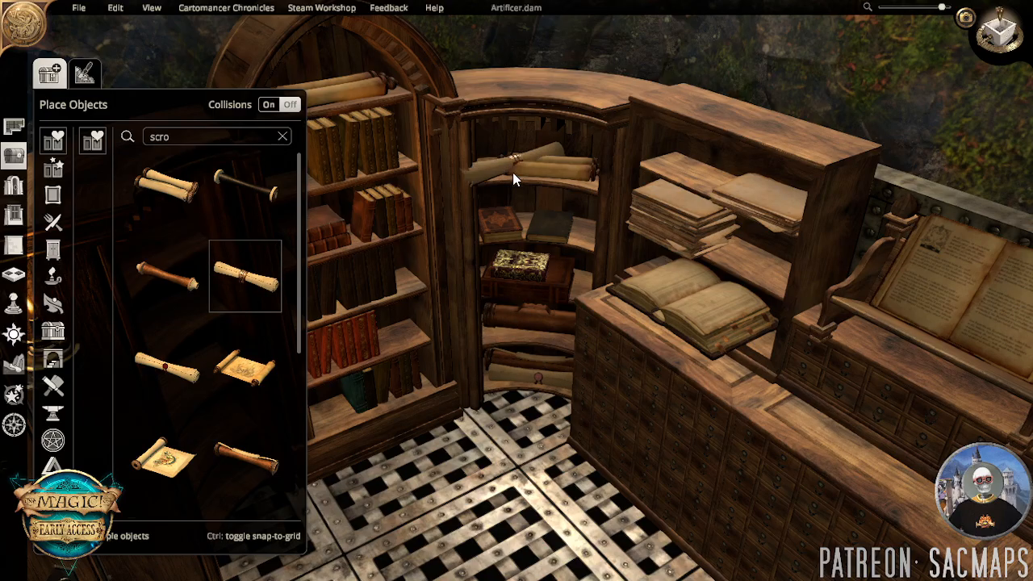
middle_drag(668, 315, 527, 396)
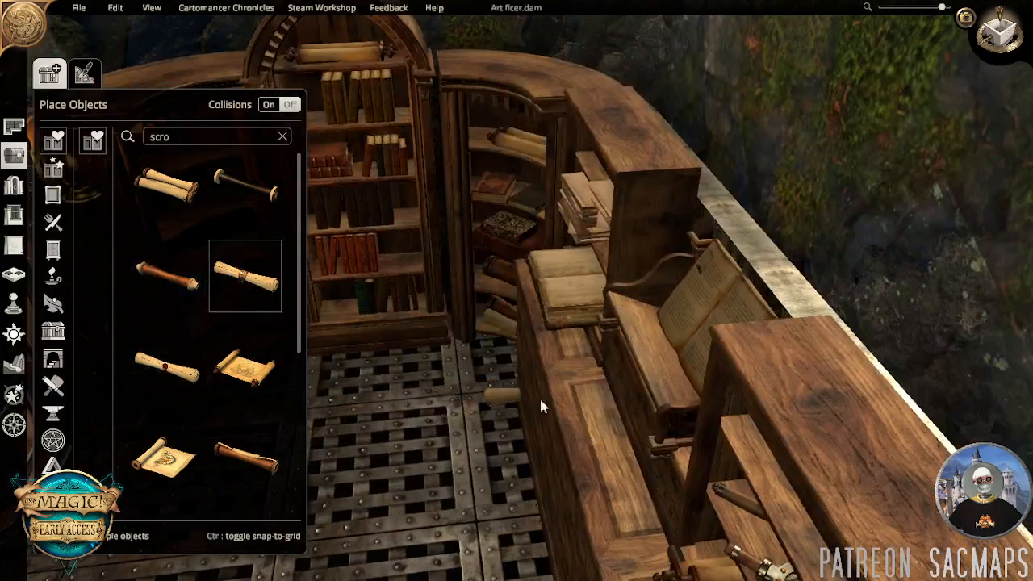
click(588, 419)
Search the objects for "potion" and browse the flasks and bottles for the empty curved shelf beside the bookcase.
middle_drag(579, 418, 451, 413)
scroll(451, 412, up, 3)
click(192, 139)
text(ion)
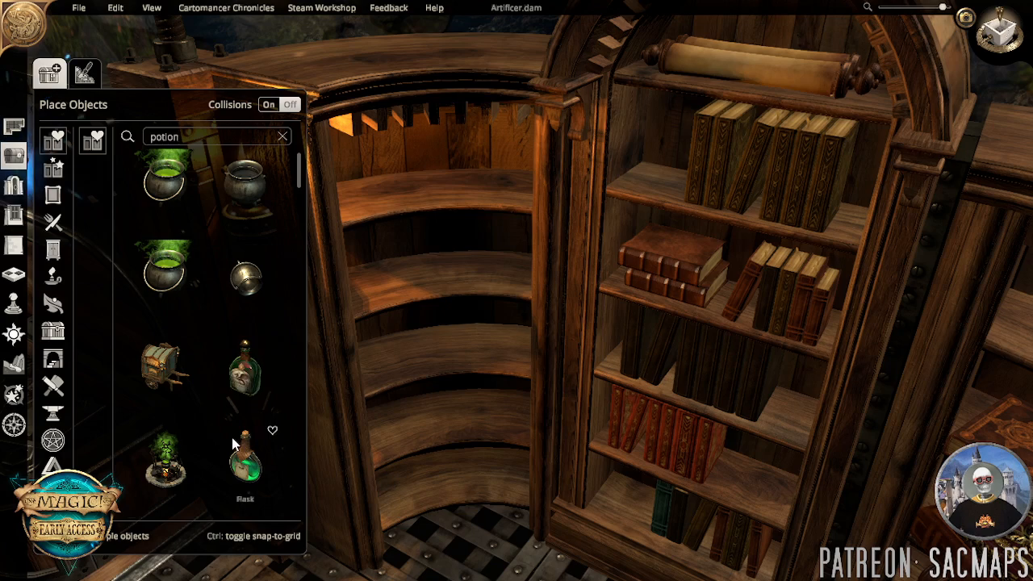
scroll(230, 396, down, 4)
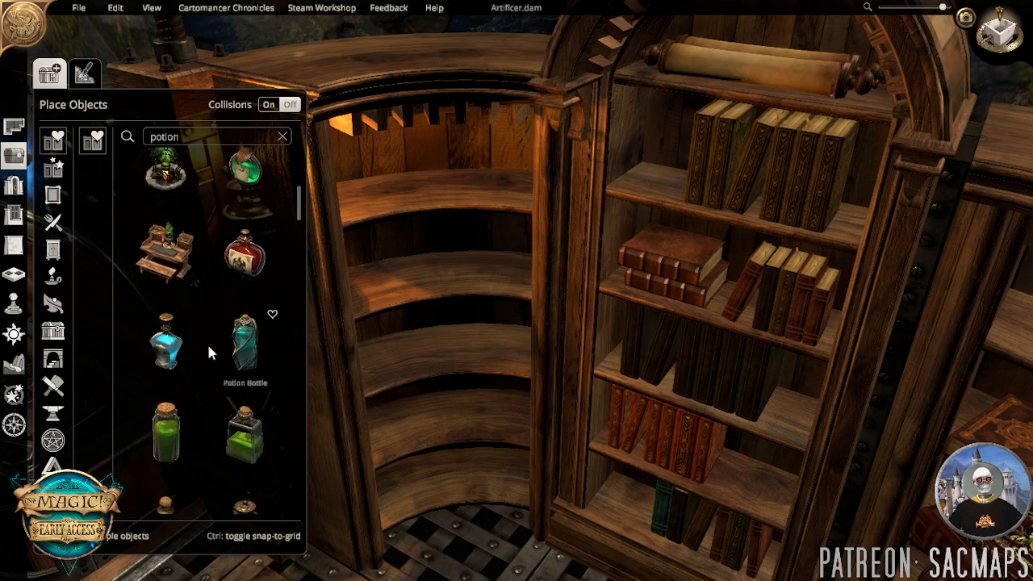
Search the objects for "explo" and place a tied dynamite bundle on the second level of the empty curved shelf.
click(179, 137)
text(e)
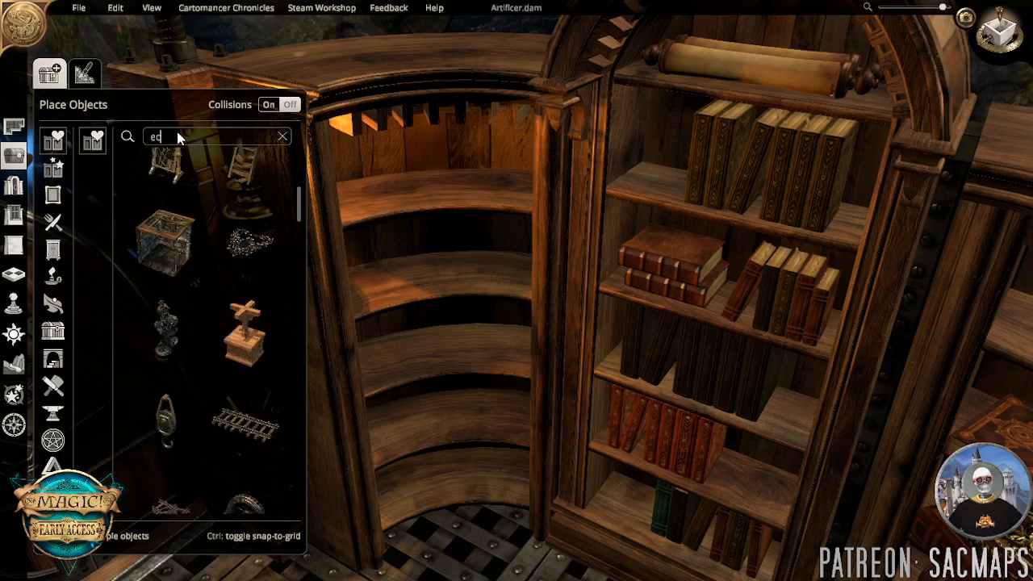
text(xplo)
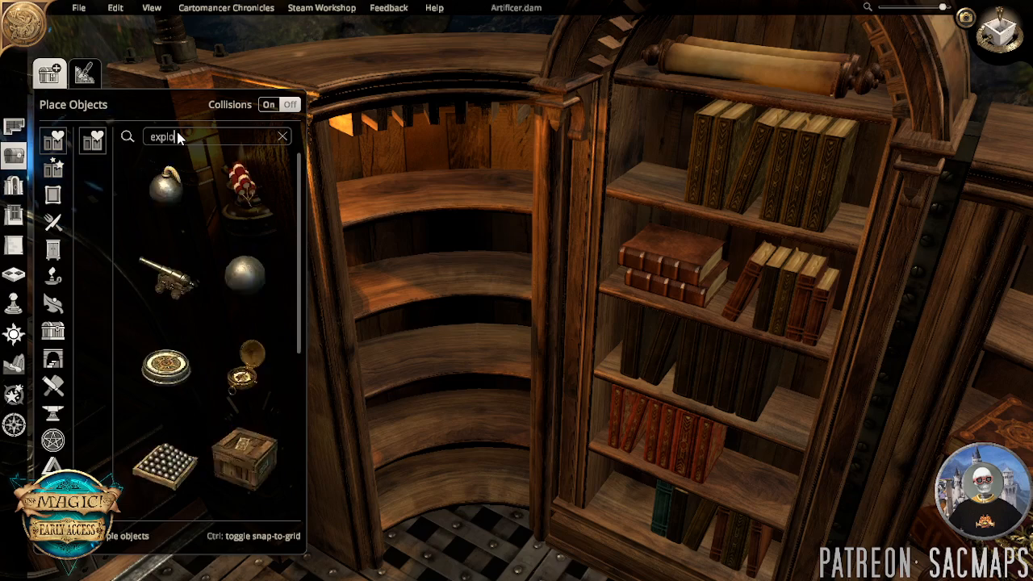
click(230, 197)
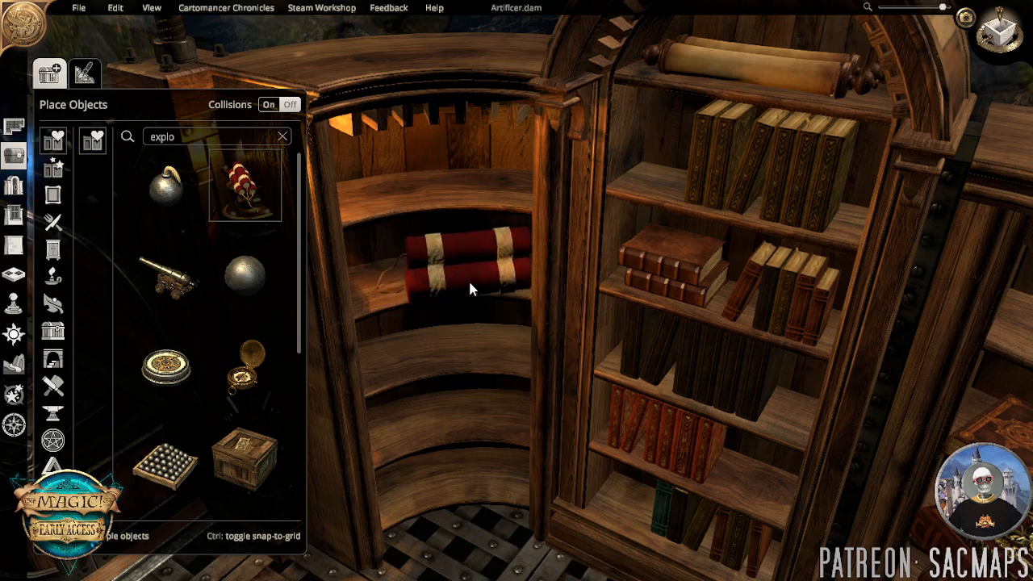
click(466, 278)
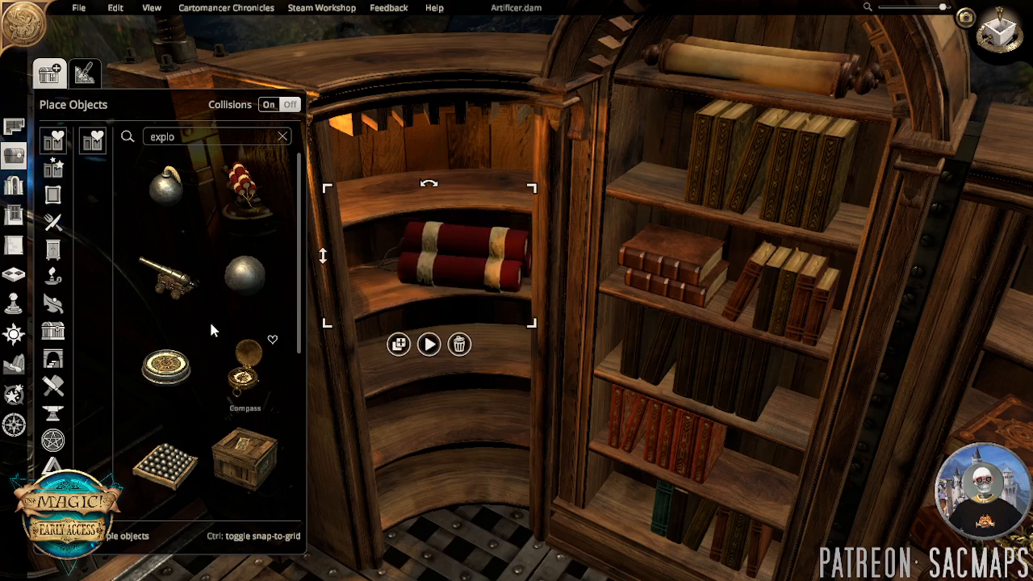
Place two single dynamite sticks on the top level of the curved shelf and a third stick on the third level, fuse pointing outward.
scroll(221, 415, down, 4)
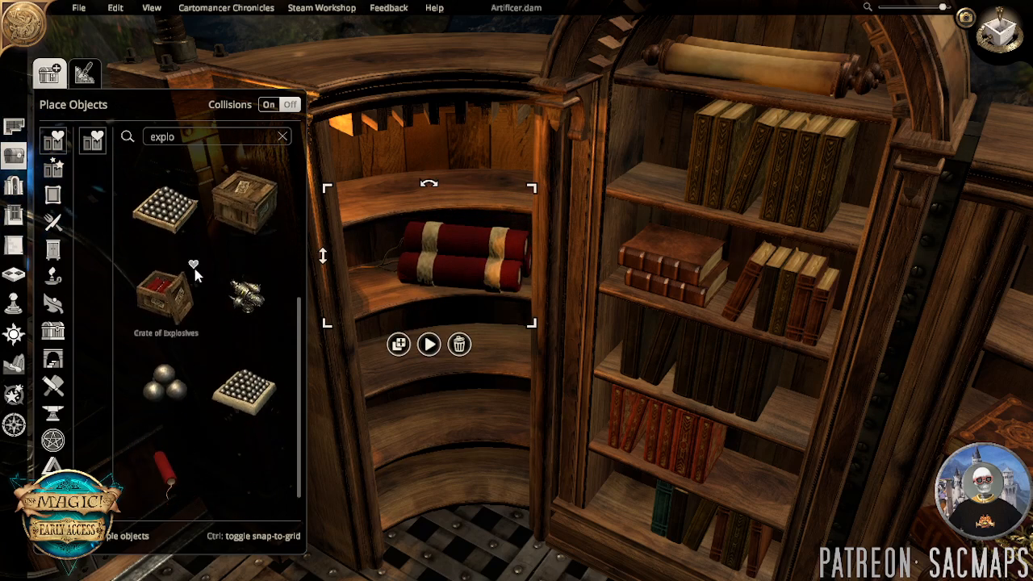
click(171, 437)
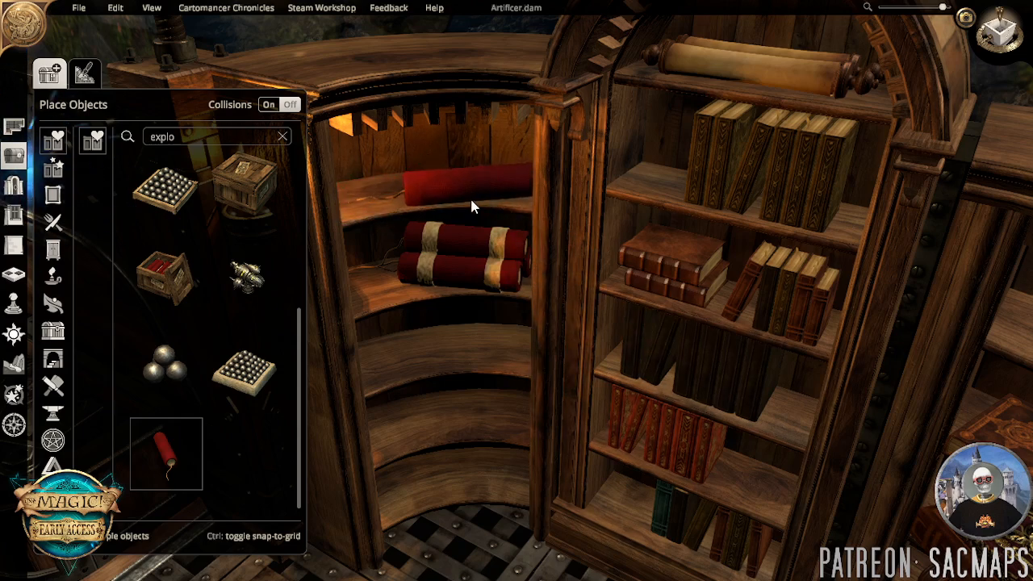
click(468, 204)
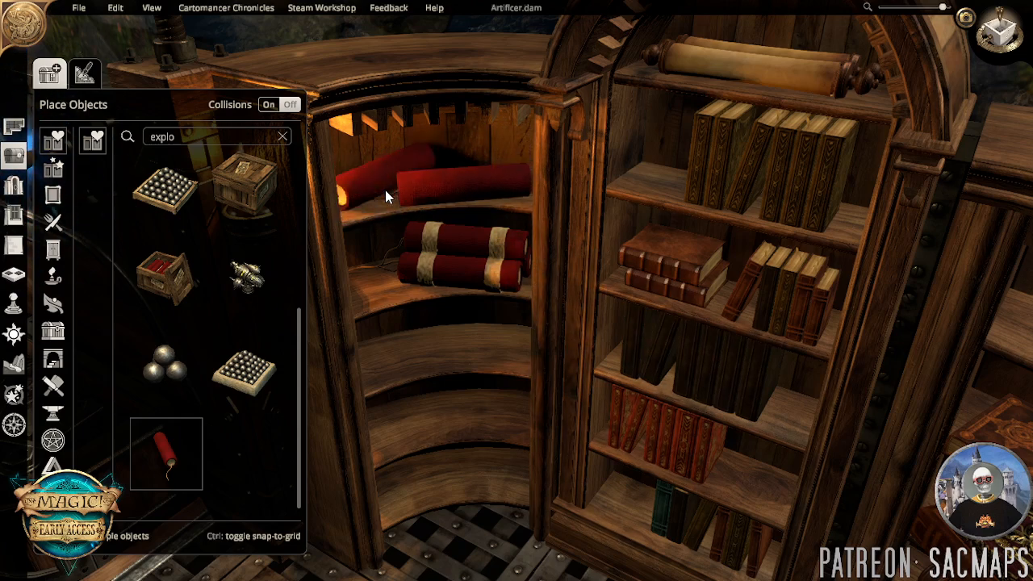
click(389, 194)
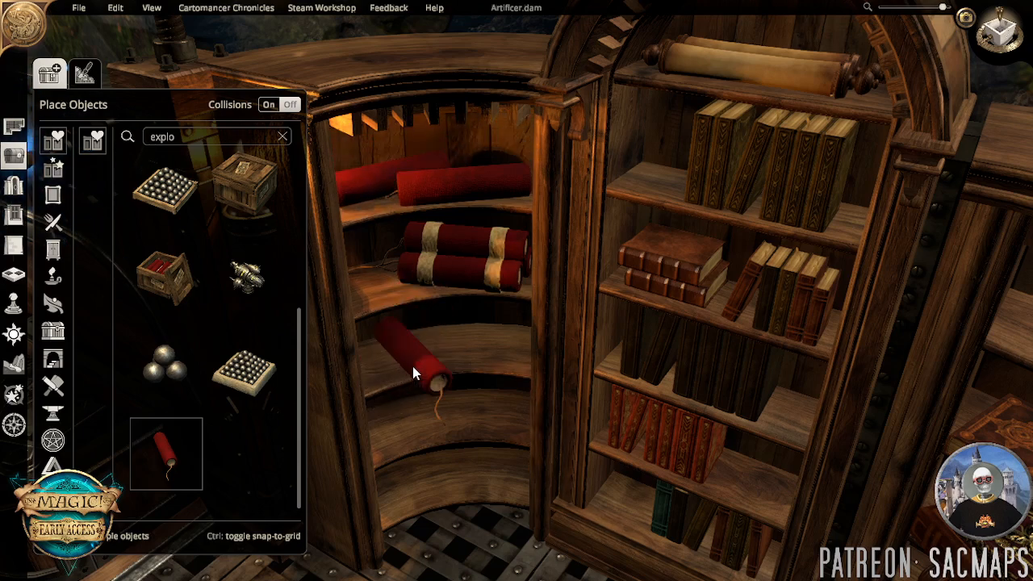
shift+click(385, 374)
right_click(412, 369)
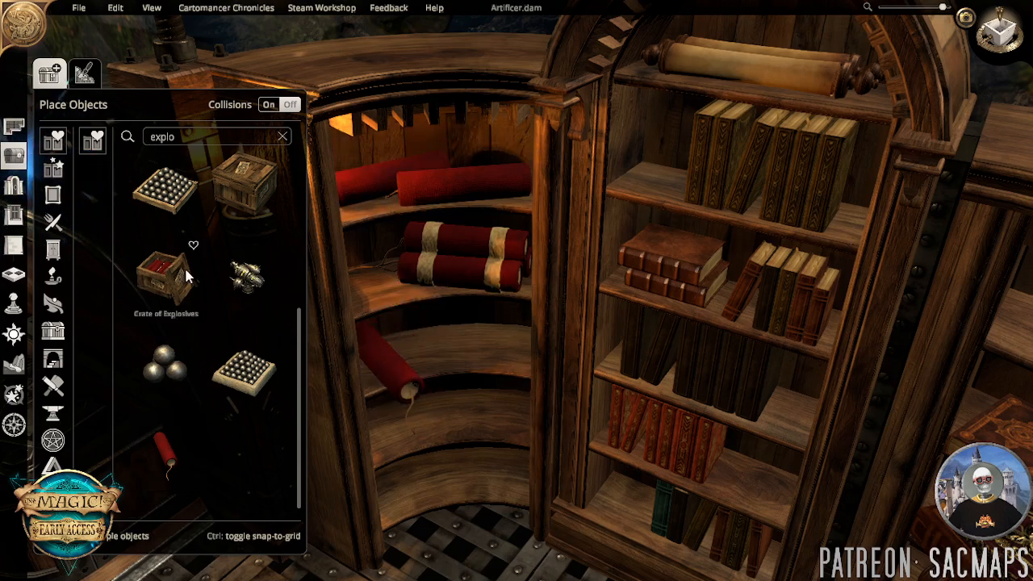
Search the objects for "ash" and look through the matching models.
double_click(173, 139)
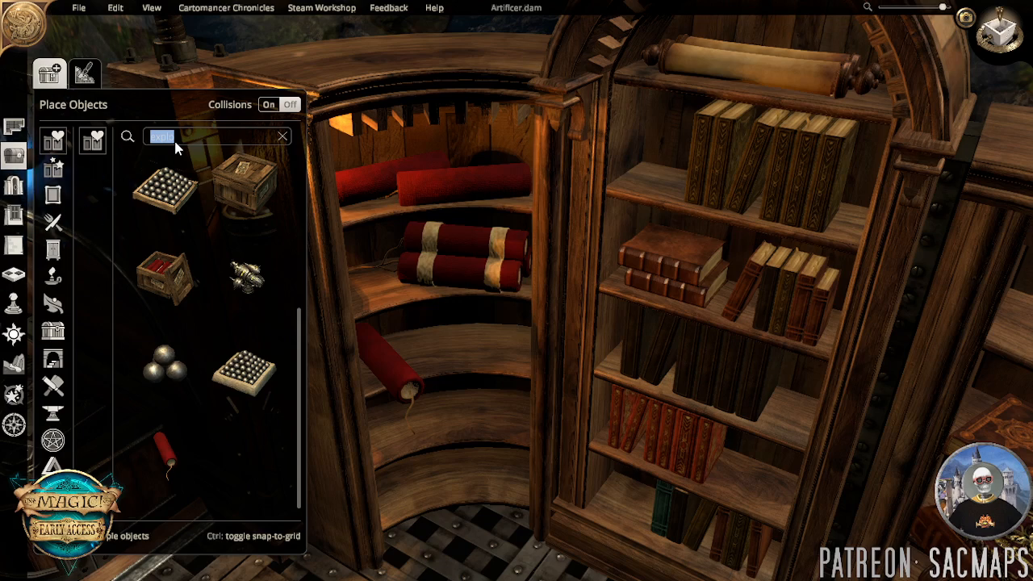
text(ash)
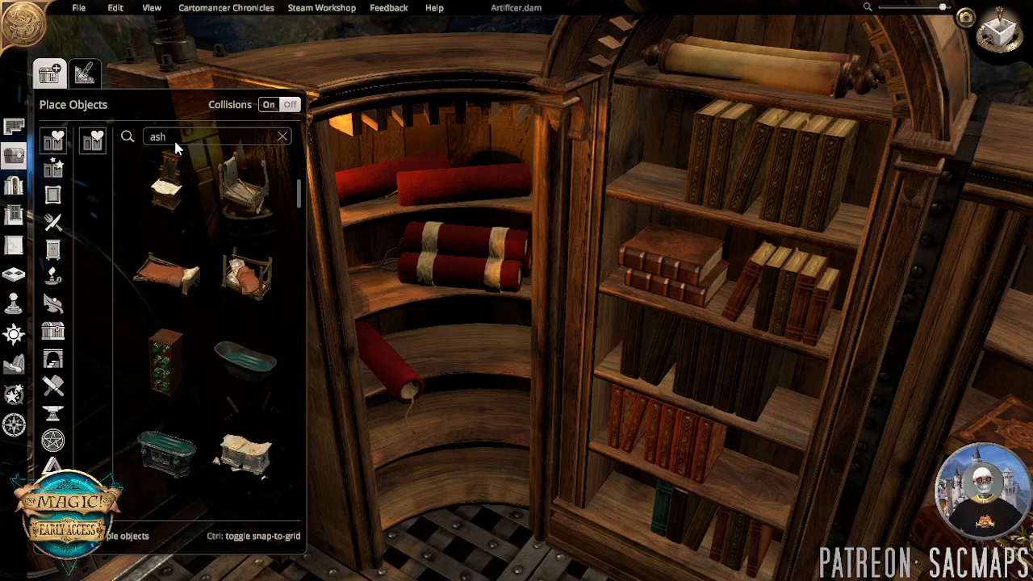
double_click(173, 136)
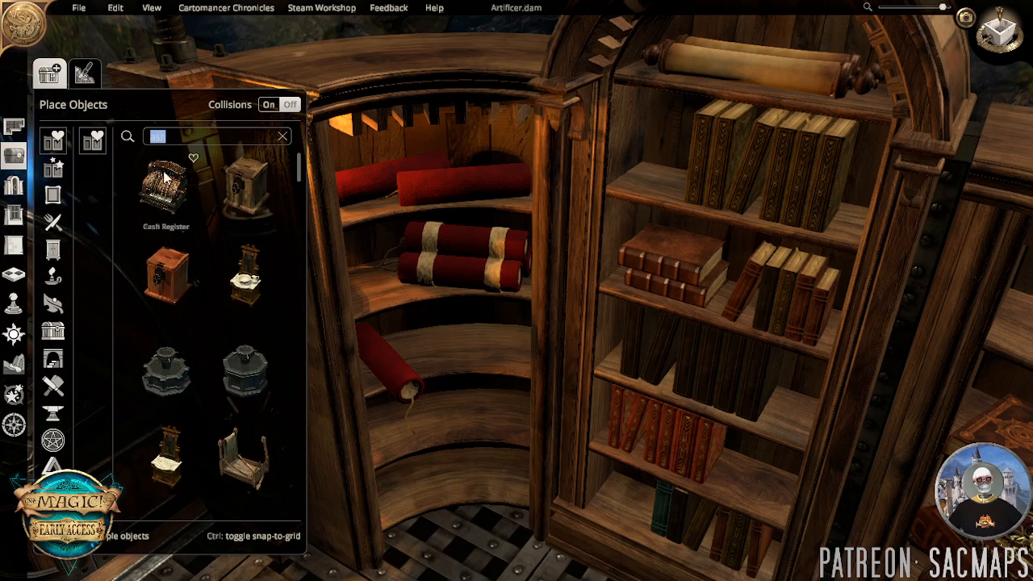
Place the green foliage patch from the favourite objects on the third curved shelf, scale it down and move it beside the dynamite stick.
click(56, 143)
click(57, 167)
click(54, 142)
scroll(225, 271, down, 5)
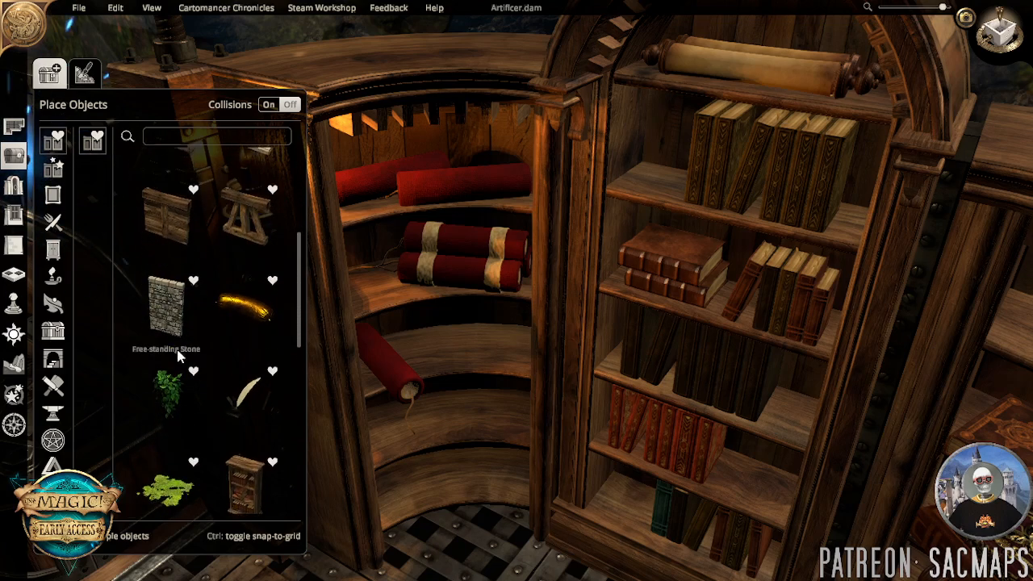
click(167, 428)
click(457, 366)
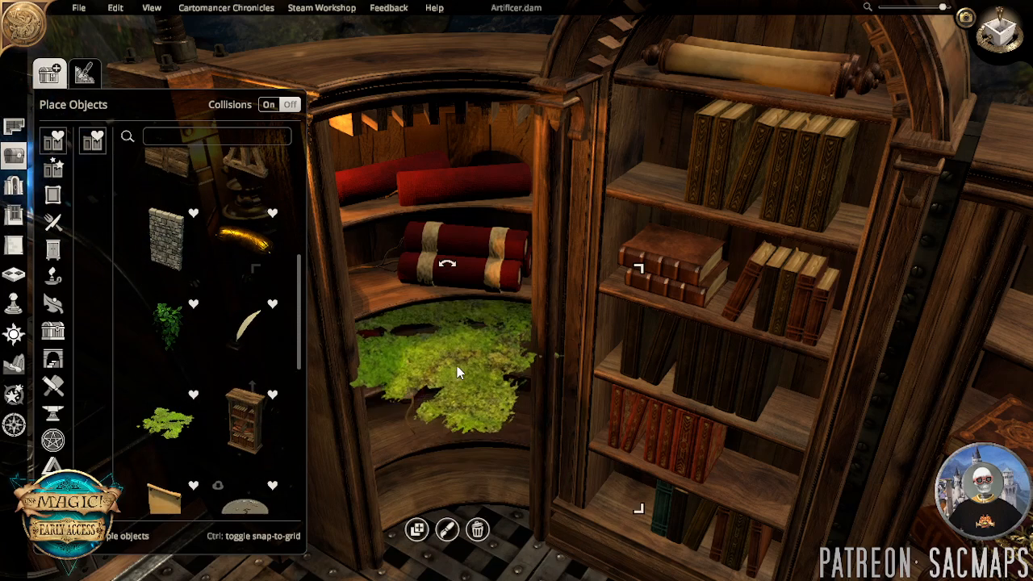
drag(645, 507, 536, 418)
drag(446, 366, 390, 353)
Recolour the foliage patch black and spread copies of it over the second, third and fourth levels of the curved shelf.
click(415, 415)
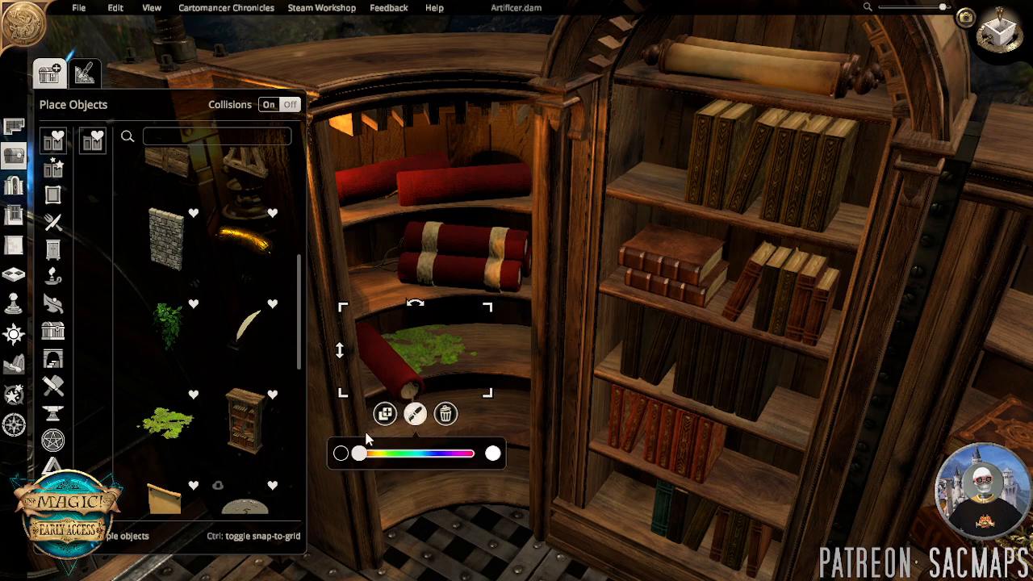
click(342, 454)
click(377, 366)
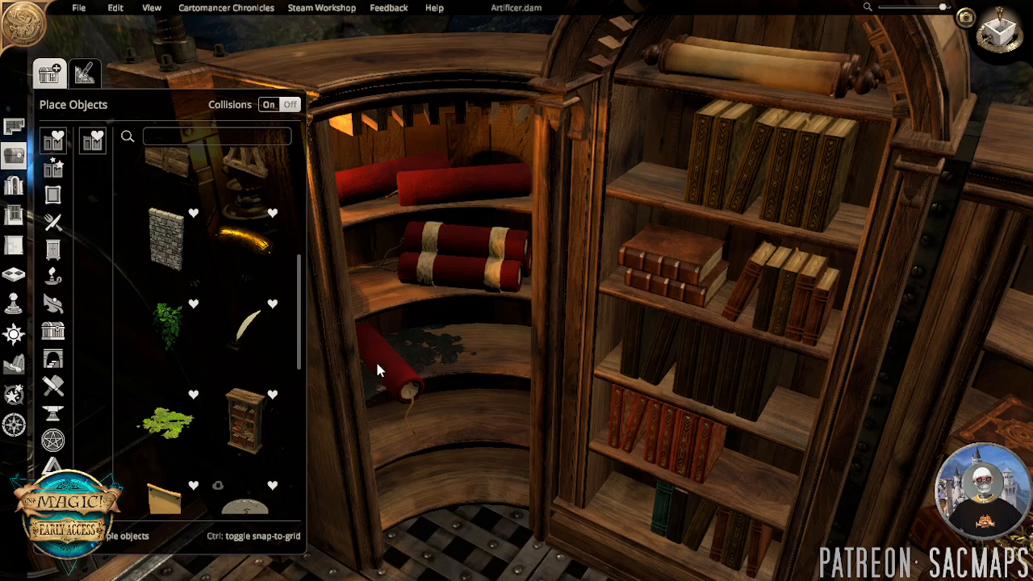
drag(423, 347, 493, 343)
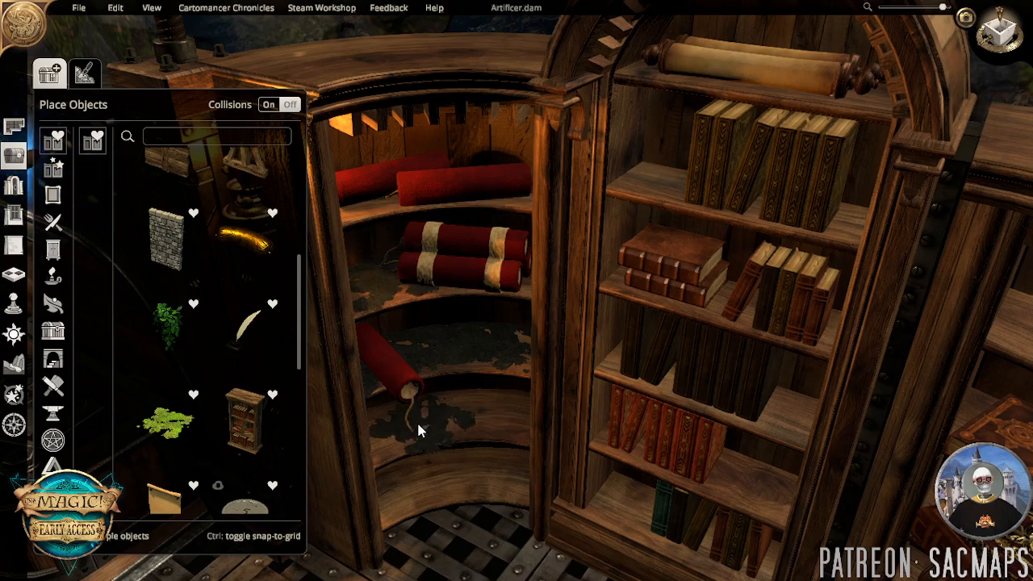
drag(386, 418, 493, 413)
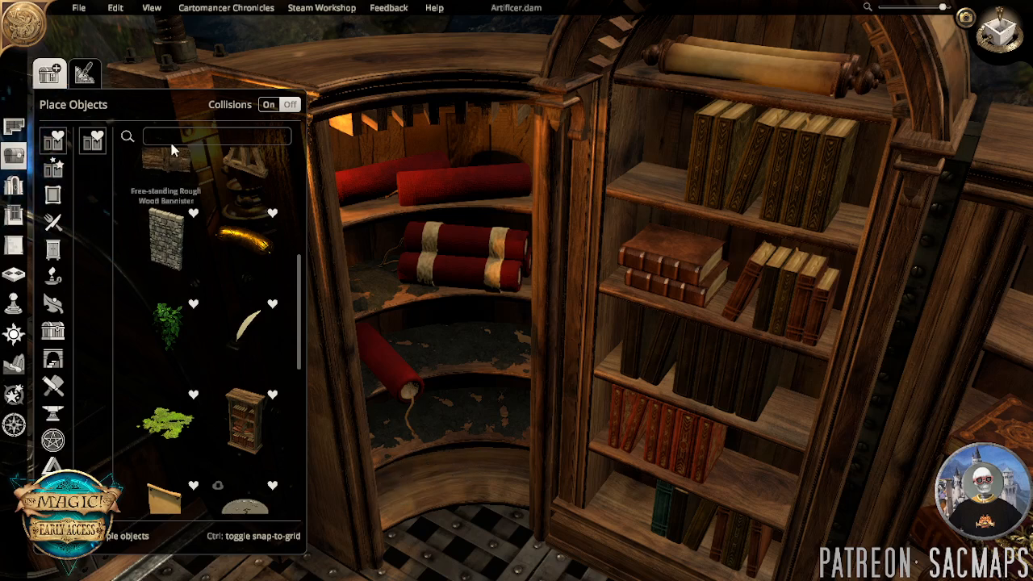
Copy the dynamite bundle onto the third curved shelf, rotated lengthwise, and place another copy on the level below.
click(430, 265)
click(399, 342)
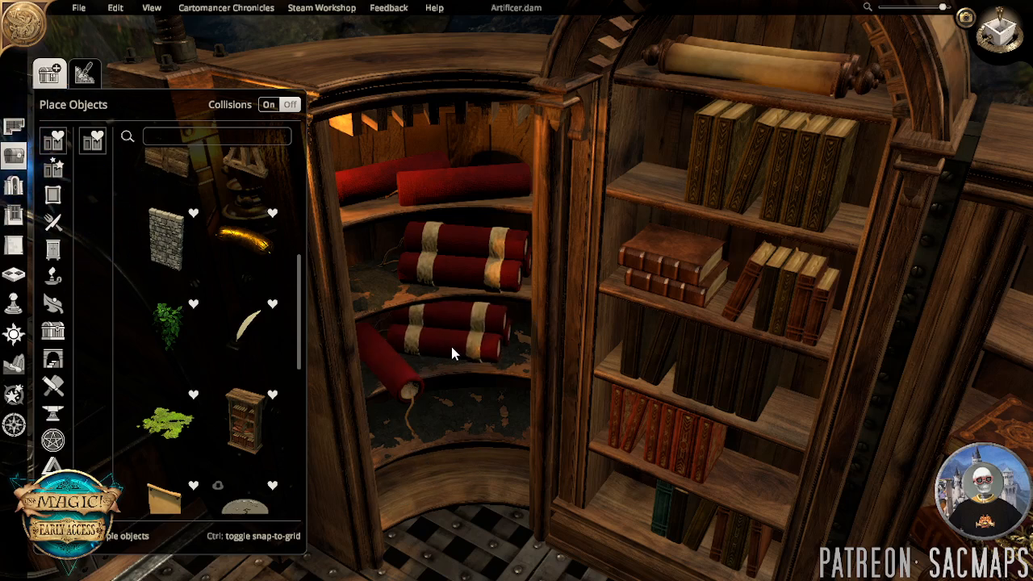
scroll(458, 357, down, 5)
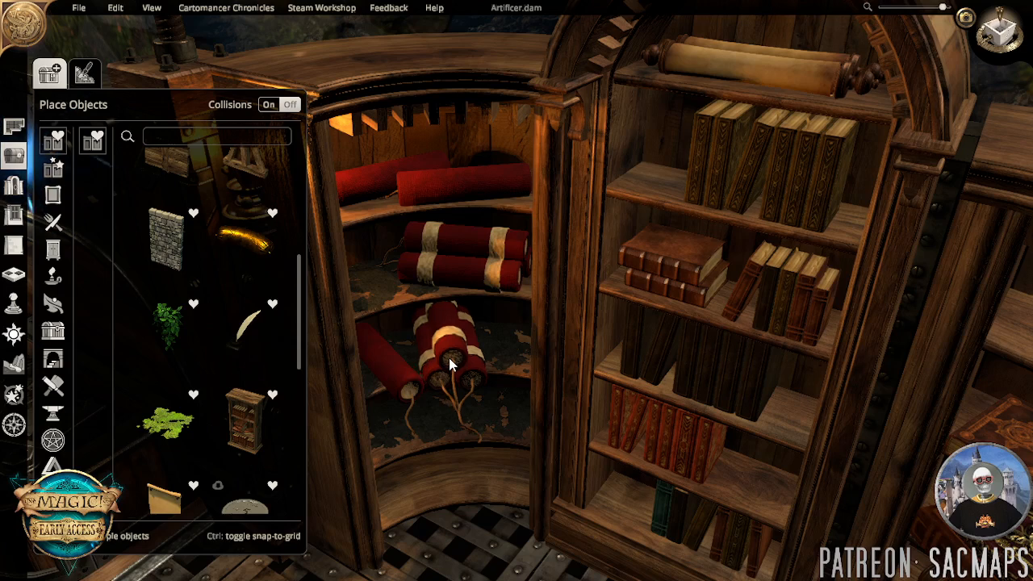
scroll(444, 353, down, 6)
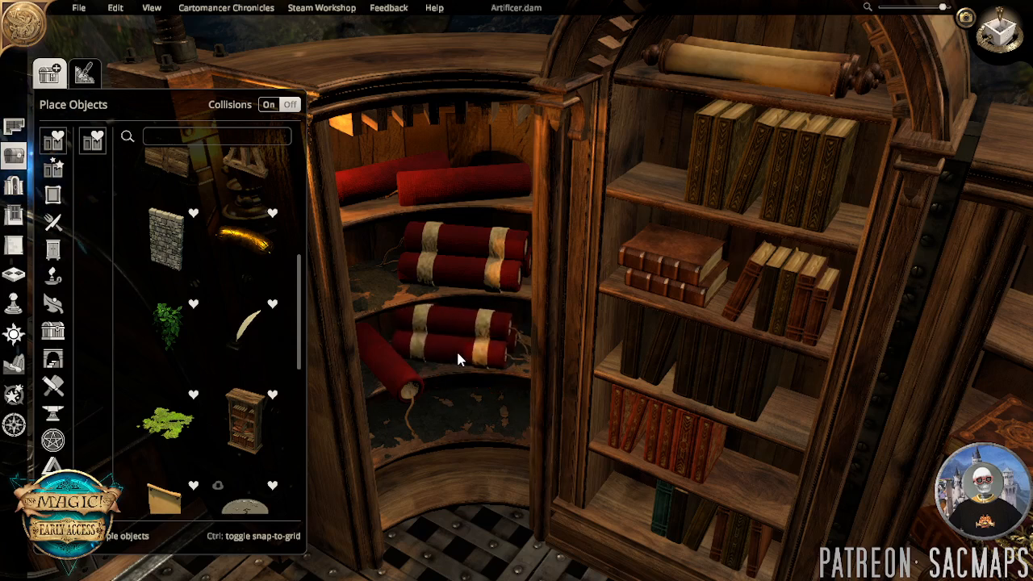
click(462, 371)
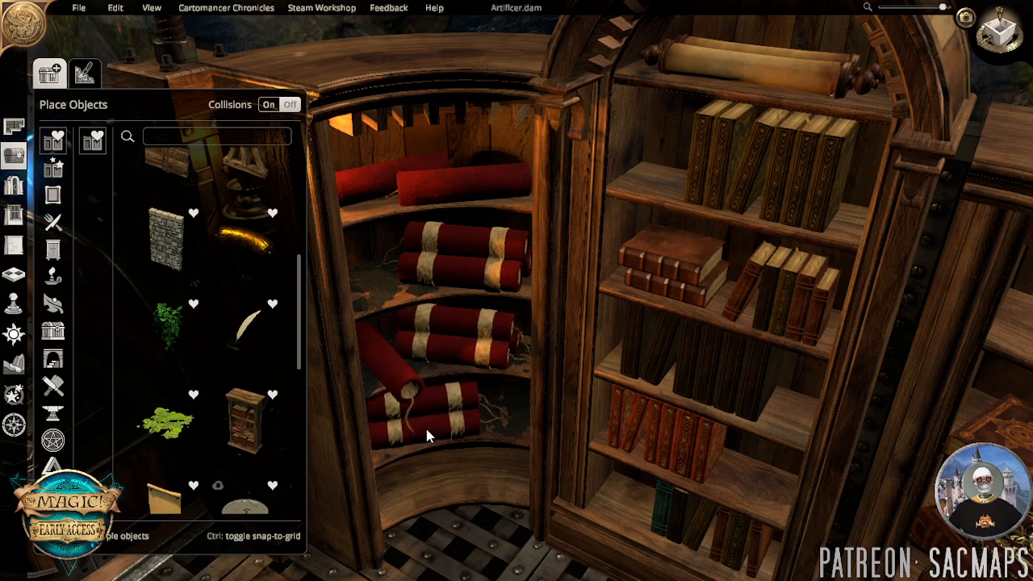
click(408, 388)
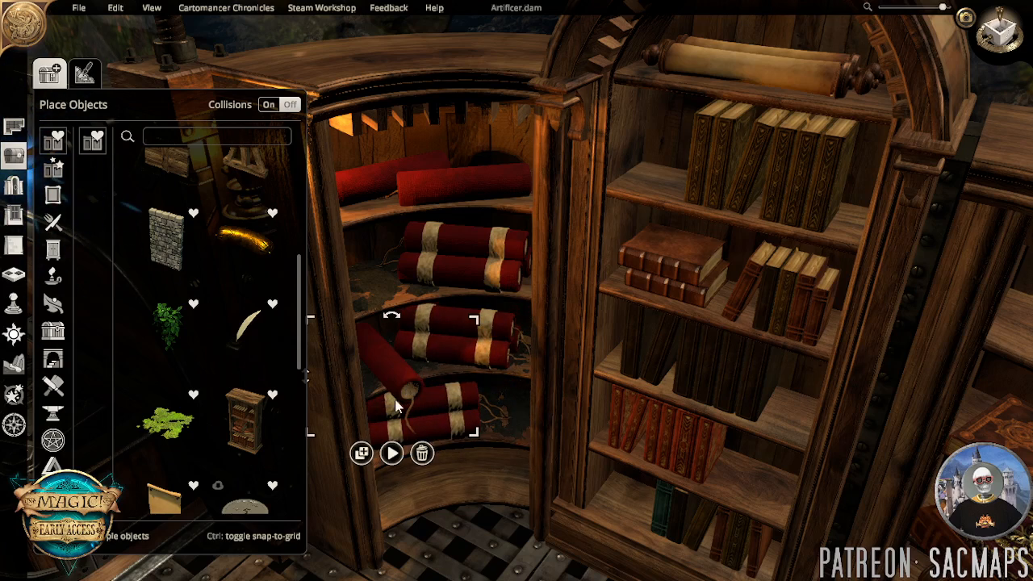
Place a single dynamite stick on the lowest filled level of the curved shelf and search the objects for "potion".
click(511, 417)
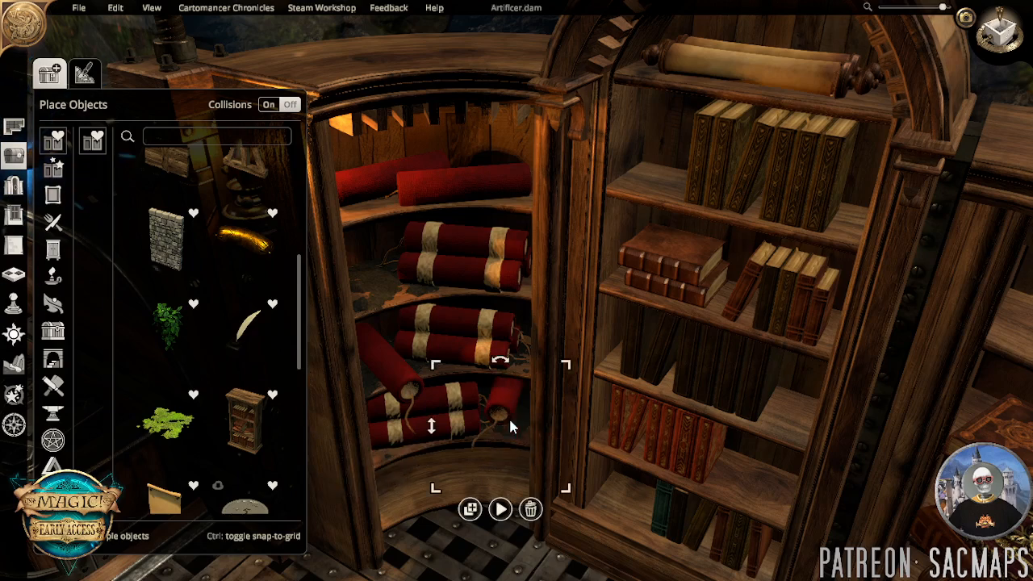
click(185, 136)
text(potion)
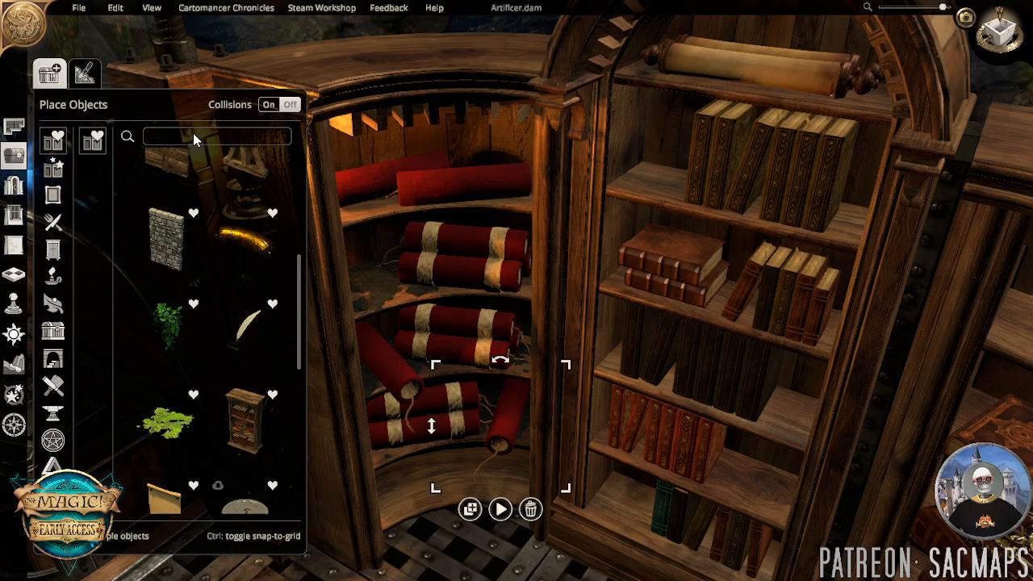
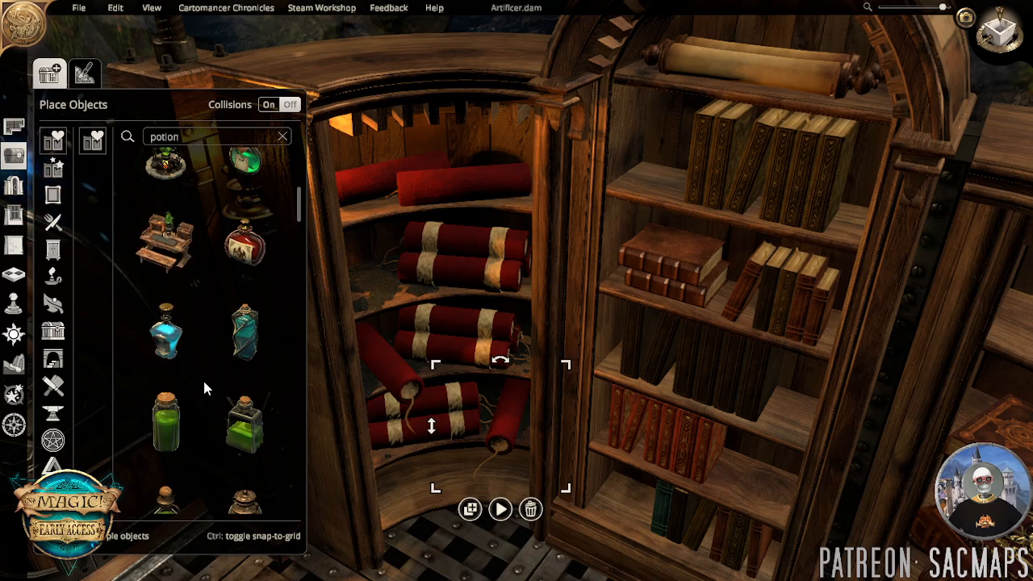
Place the twisted teal potion bottle, scaled down, at the curved shelf's base and the red flask beside the bookcase's red books.
click(239, 355)
click(407, 484)
drag(436, 378, 420, 424)
drag(397, 491, 396, 506)
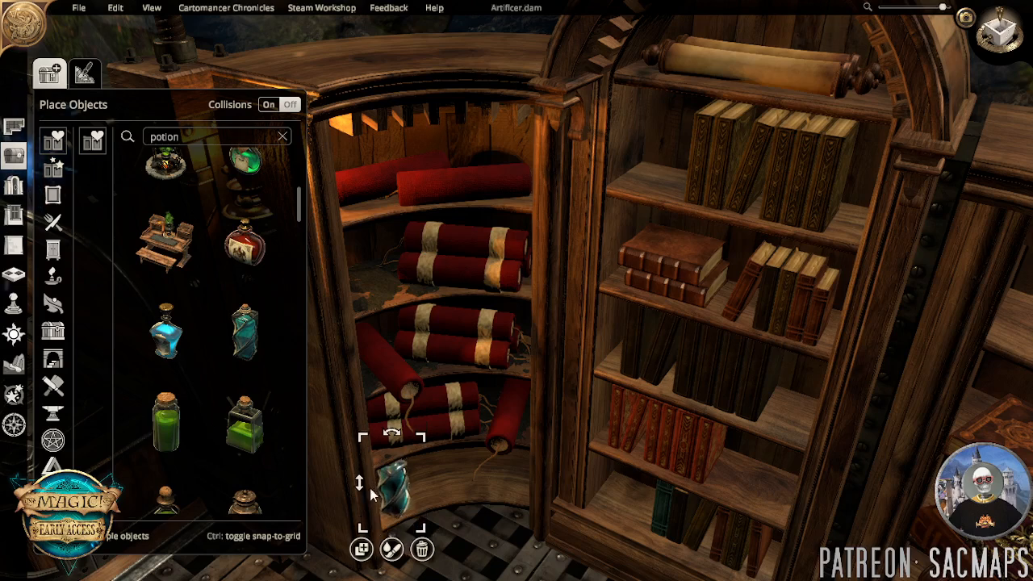
click(244, 240)
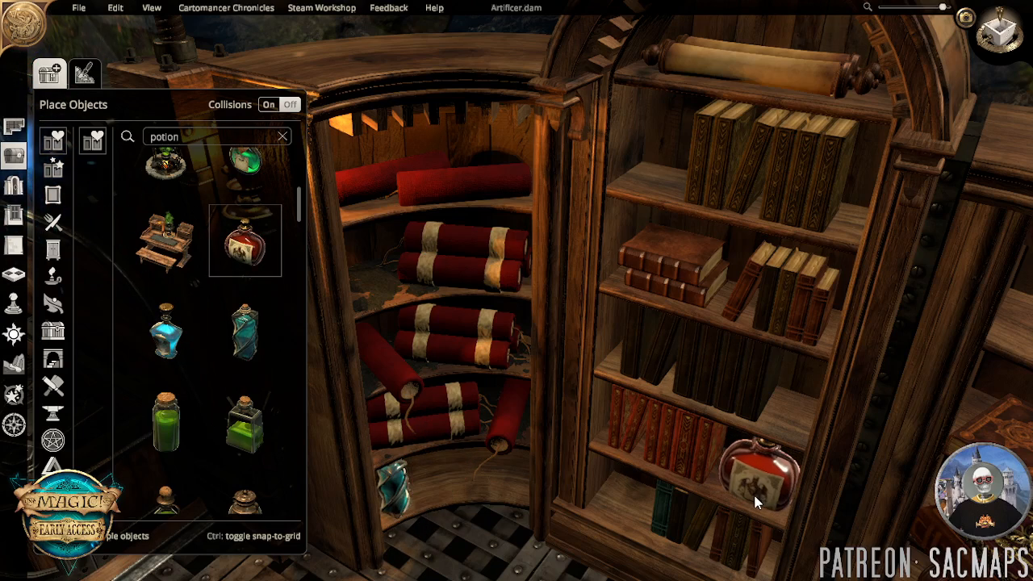
click(756, 502)
Place the grey potion jar on the curved shelf's base and the slim amber bottle beside the upper dynamite bundle.
scroll(192, 387, down, 2)
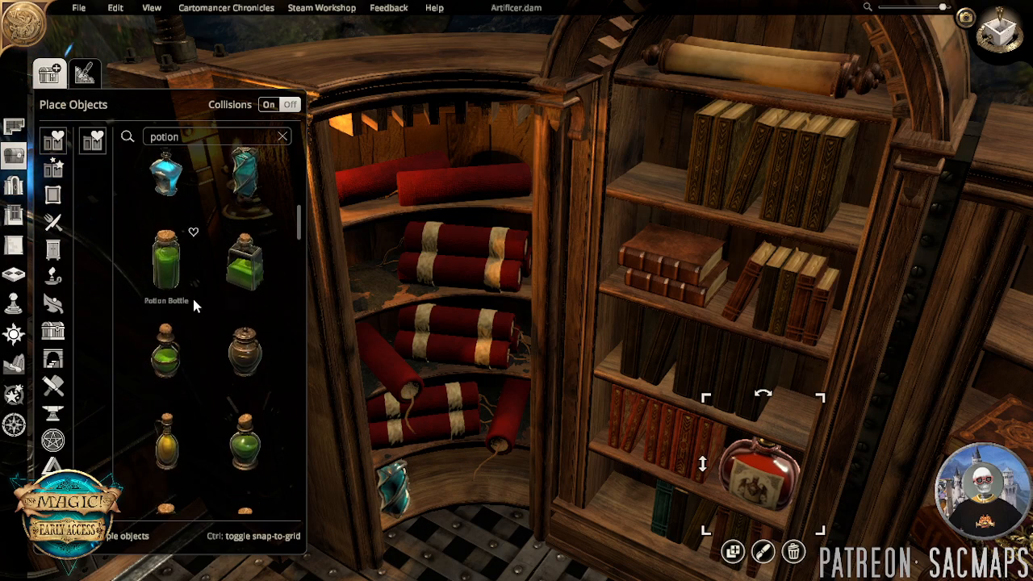
click(231, 333)
click(444, 484)
mouse_move(473, 418)
mouse_down()
mouse_move(481, 391)
mouse_move(474, 416)
mouse_up()
click(174, 439)
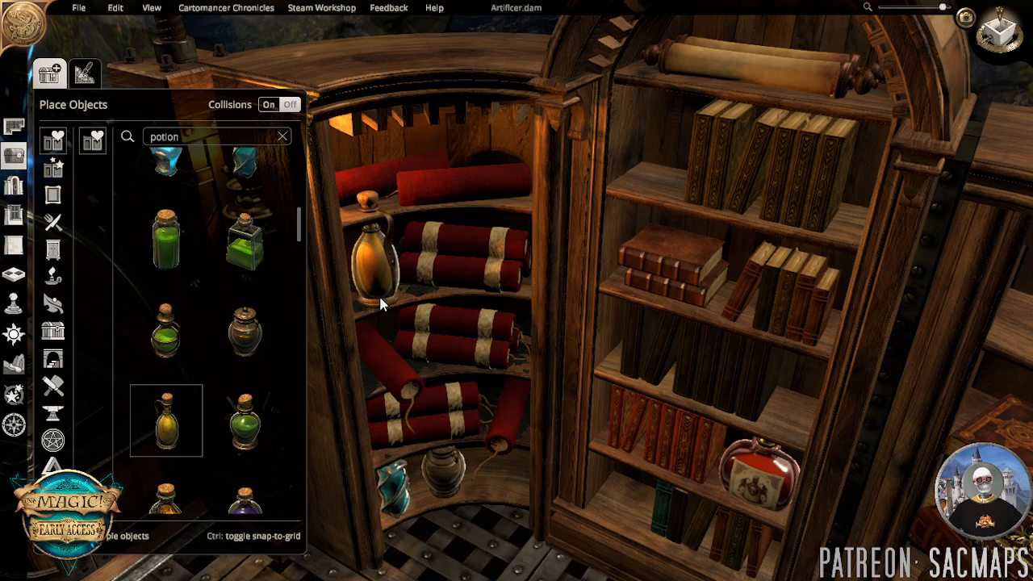
click(370, 266)
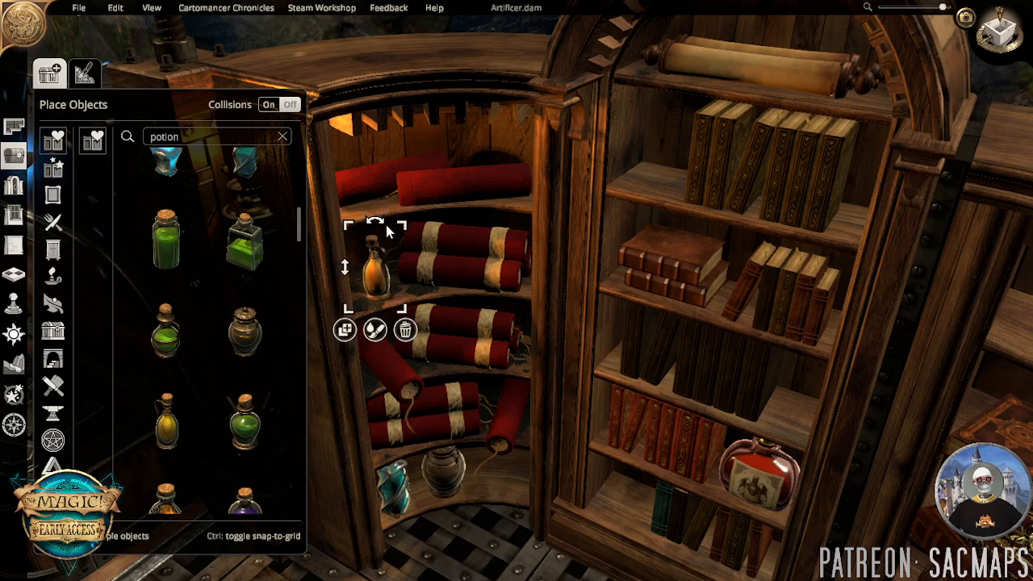
Place the netted round orange potion beside the books on the bookcase's bottom shelf and scale it down slightly.
scroll(260, 257, down, 2)
scroll(260, 257, down, 1)
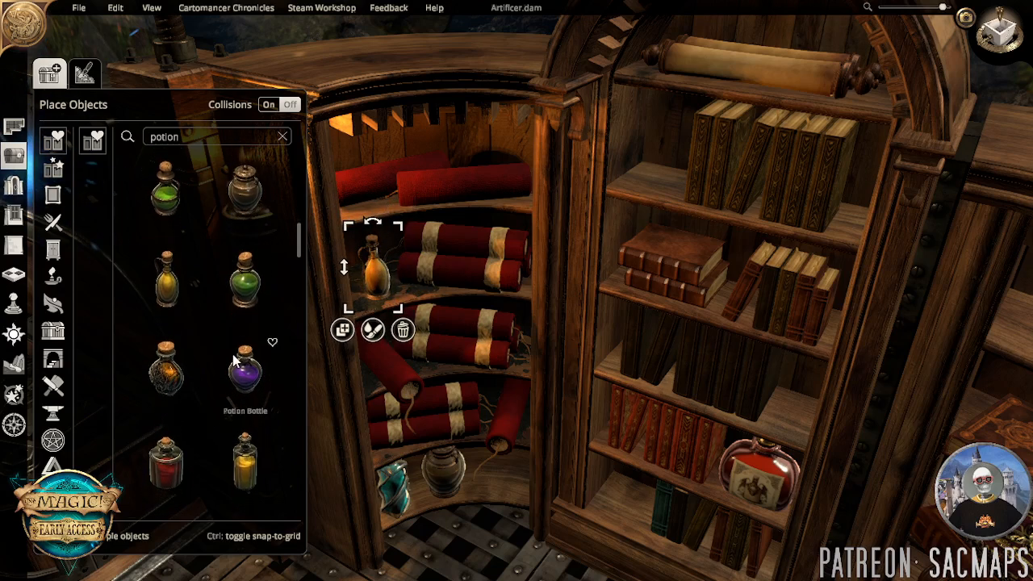
click(168, 371)
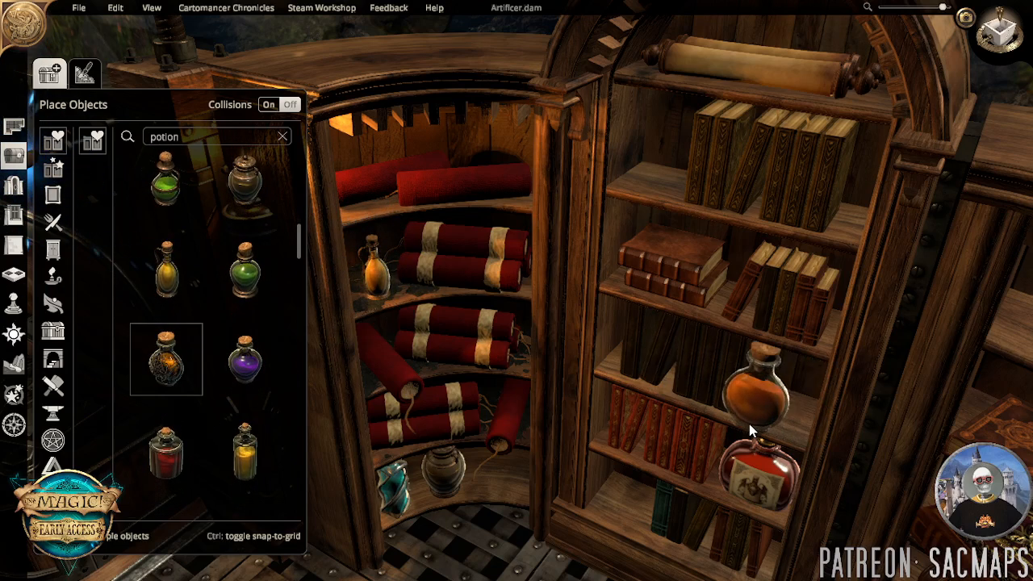
key(r)
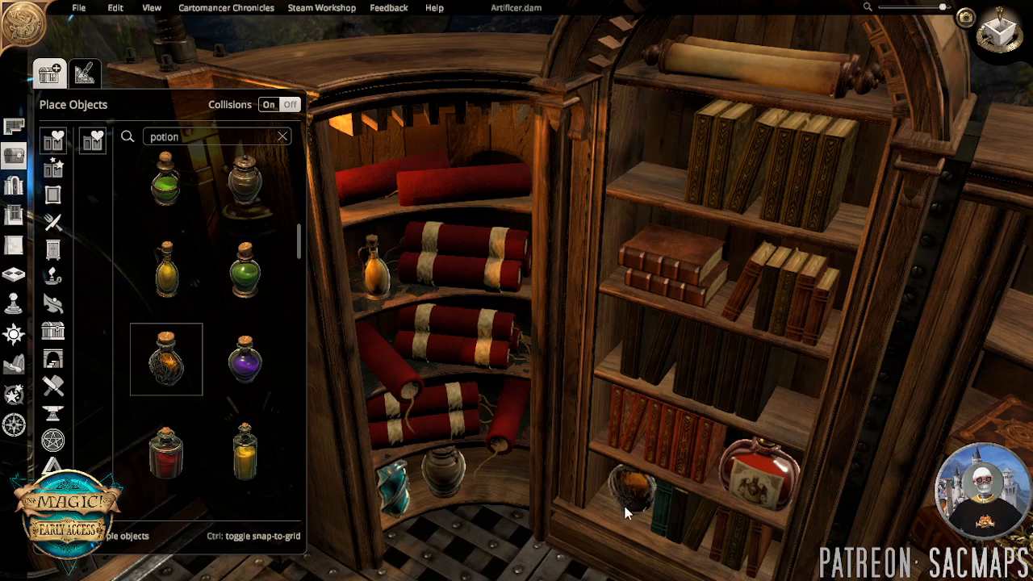
click(623, 511)
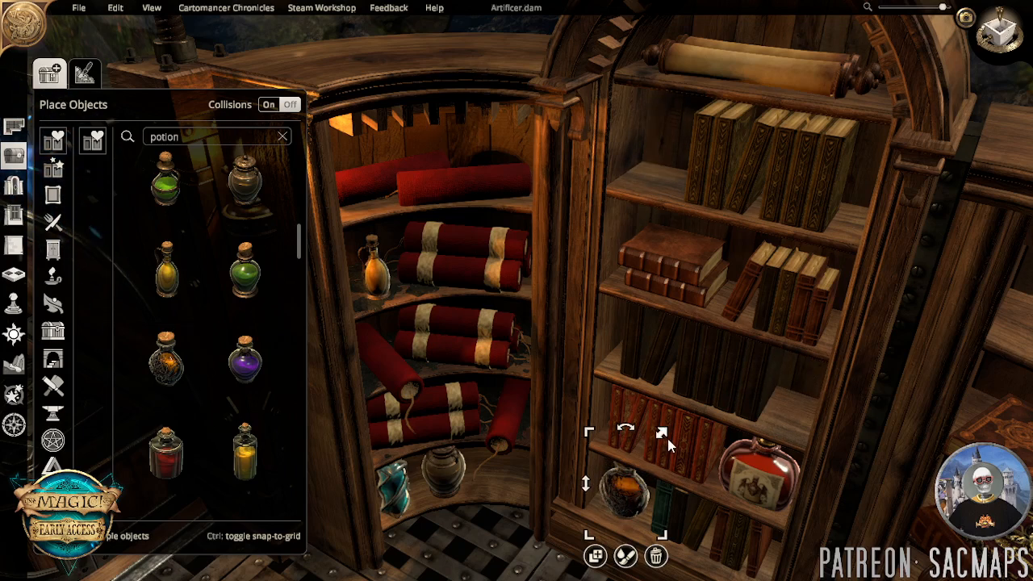
drag(664, 438, 658, 443)
click(474, 536)
Rotate the wall candle and reposition it on the wooden side panel next to the curved dynamite shelf.
scroll(531, 490, down, 3)
middle_drag(530, 489, 574, 444)
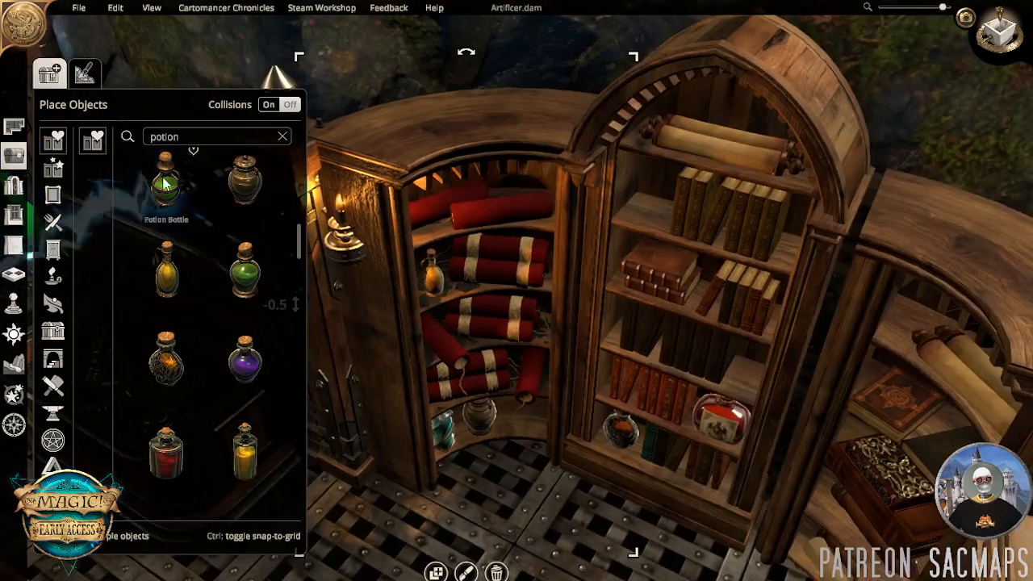
middle_drag(437, 365, 466, 374)
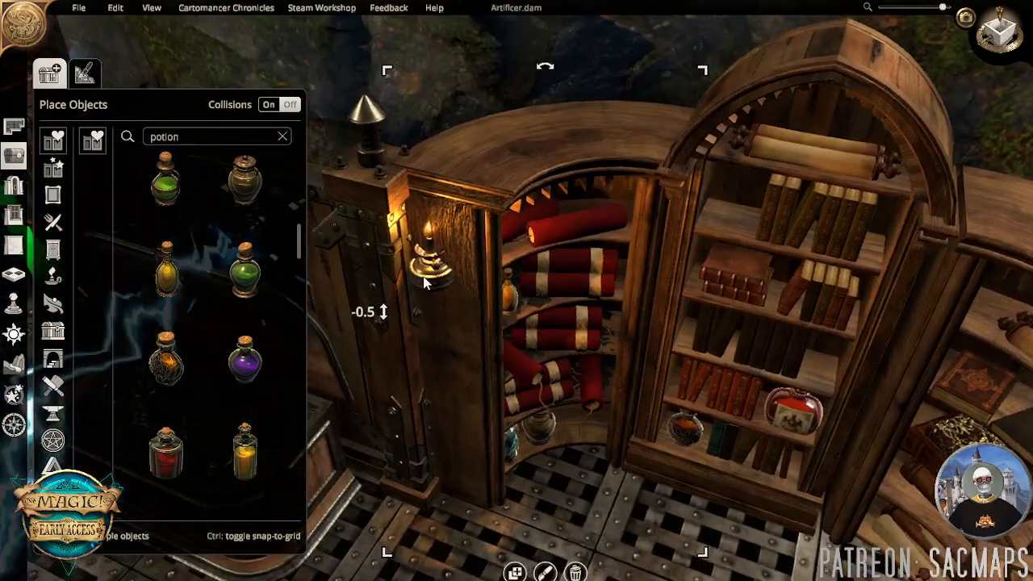
click(426, 281)
drag(426, 278, 417, 333)
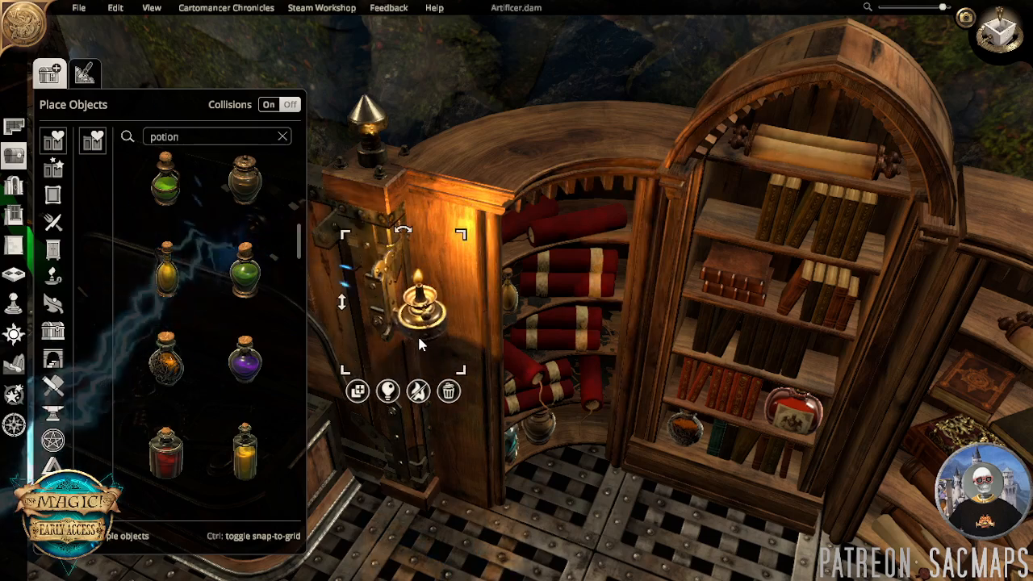
key(r)
key(r)
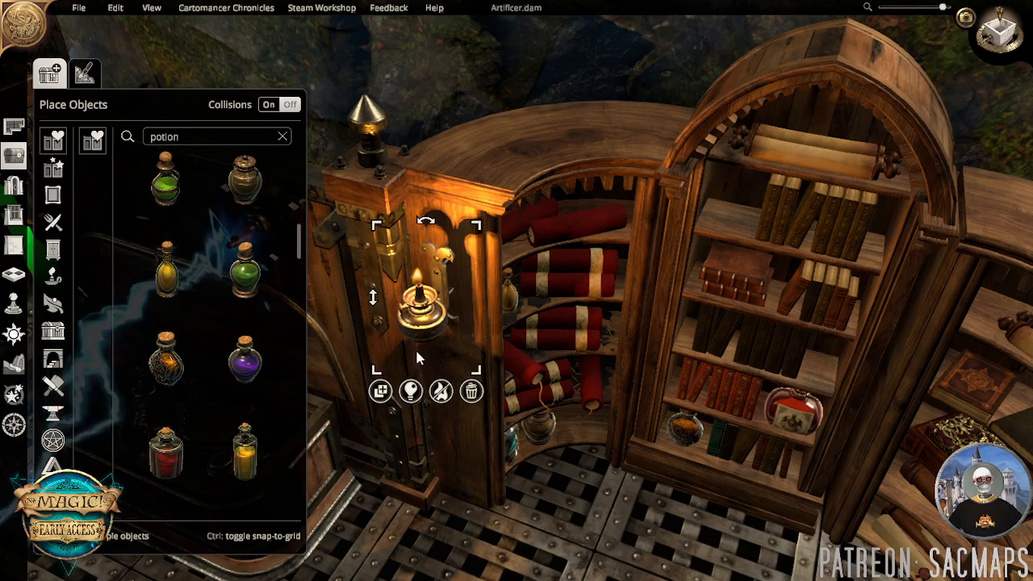
drag(420, 329, 429, 309)
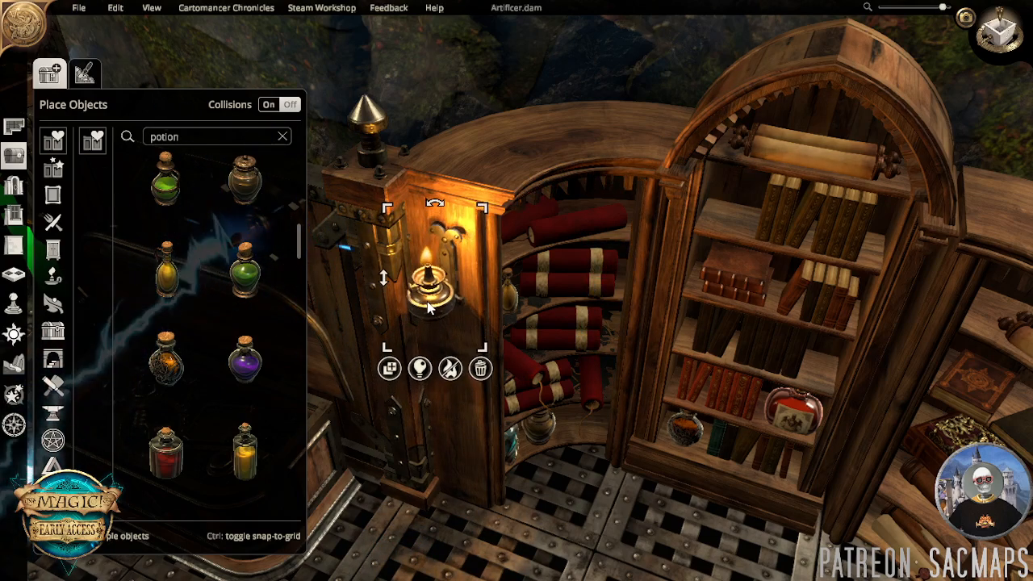
click(561, 499)
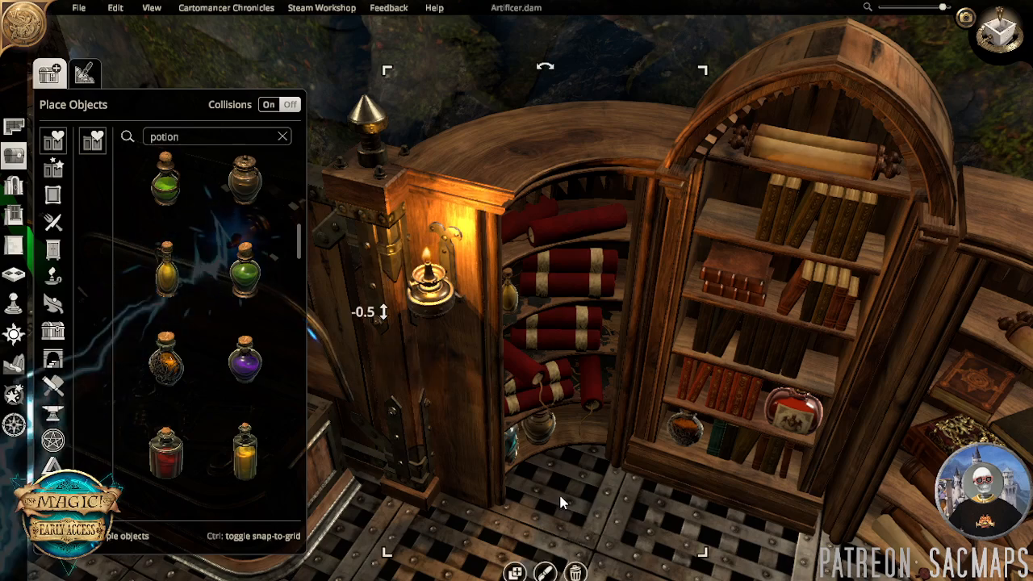
Place the yellow potion bottle beside the dark books on the bookcase and adjust its size to fit the shelf.
click(468, 67)
middle_drag(537, 307, 545, 270)
middle_drag(582, 301, 474, 342)
middle_drag(555, 342, 519, 338)
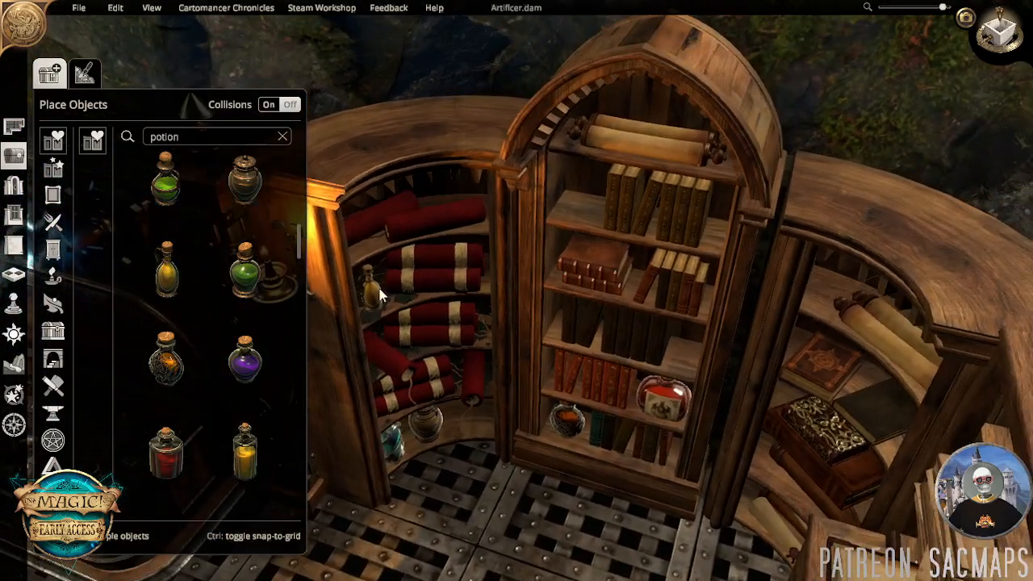
scroll(239, 252, down, 1)
scroll(240, 252, down, 1)
middle_drag(614, 385, 594, 364)
click(631, 281)
drag(678, 310, 649, 276)
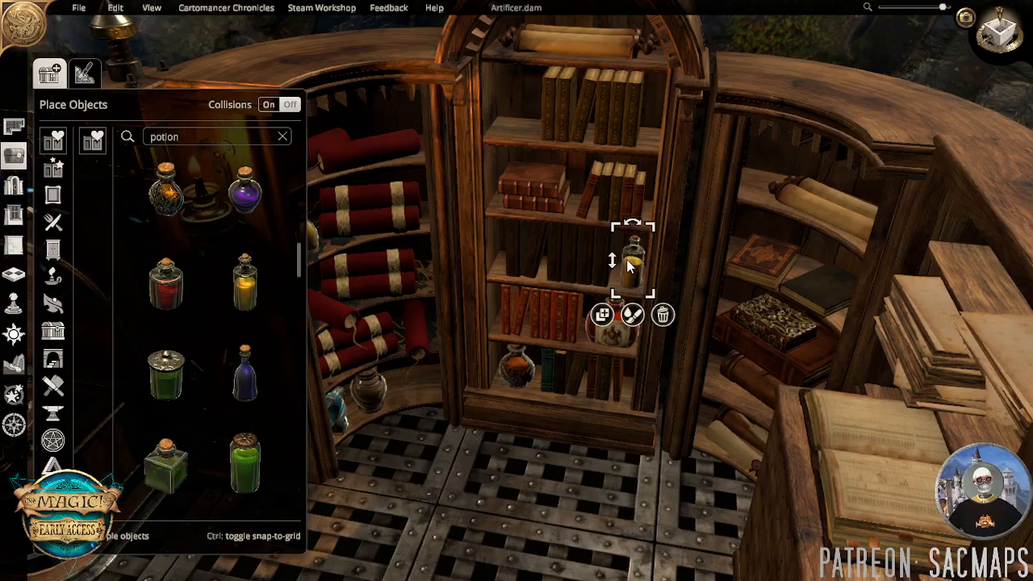
Place the slender dark blue potion bottle on the drawer counter, in front of the small shelf holding tools and scrolls.
click(244, 373)
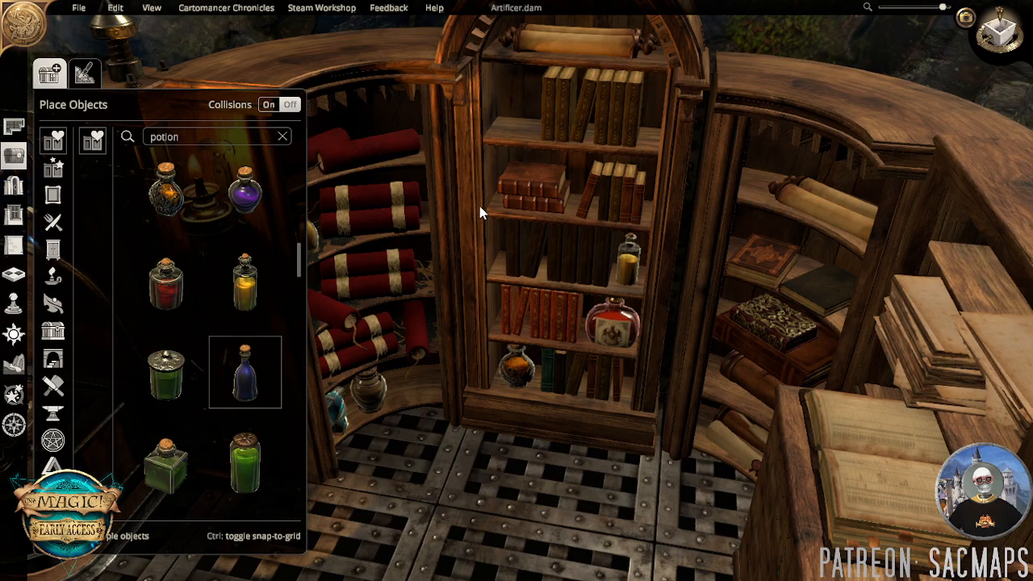
key(a)
key(s)
middle_drag(752, 459, 658, 452)
key(w)
key(d)
middle_drag(549, 377, 601, 355)
click(525, 255)
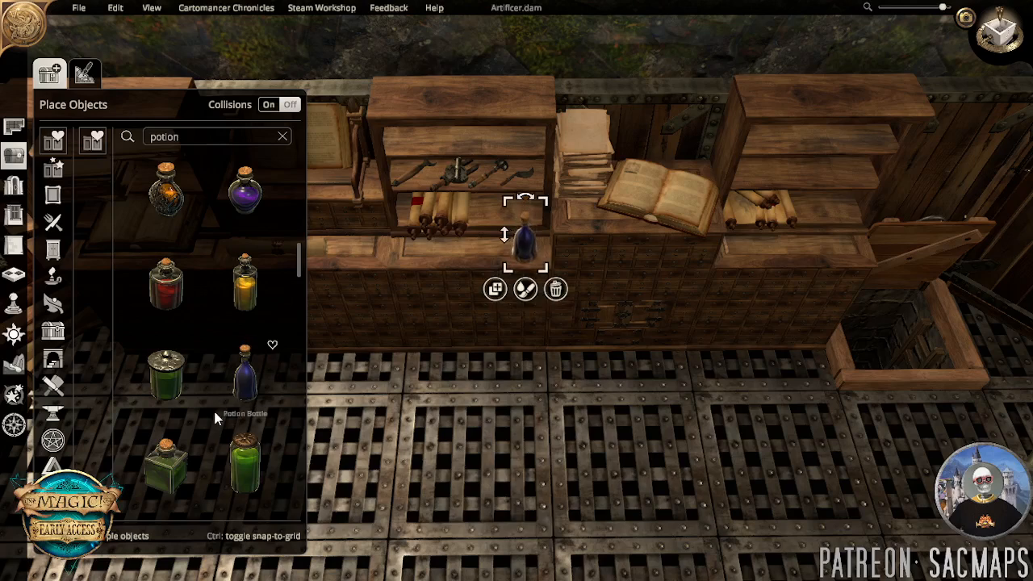
Line up five square green potion bottles on the top level of the counter's tool shelf and recolour the last one white.
scroll(221, 401, down, 1)
click(184, 363)
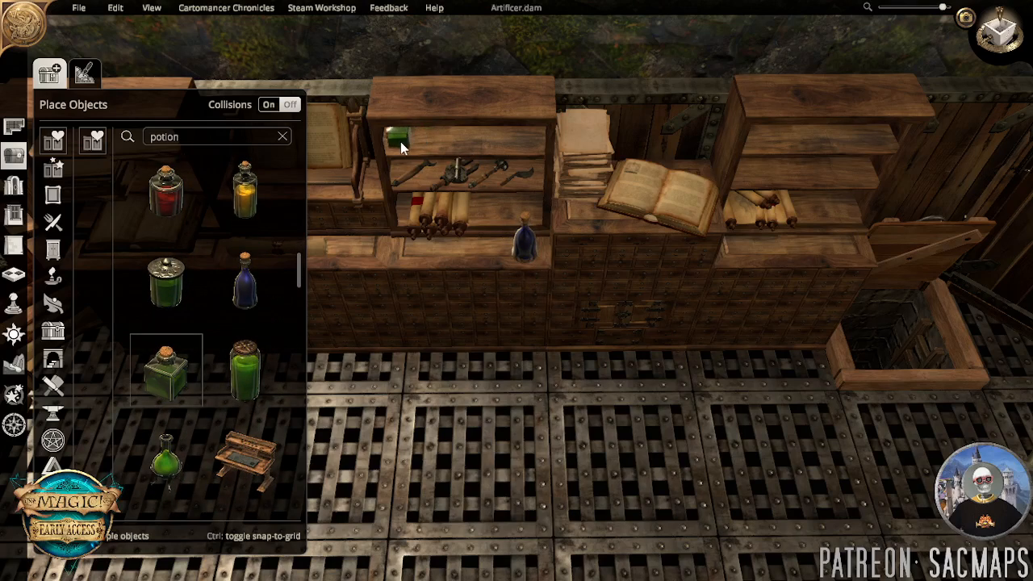
click(399, 142)
click(427, 133)
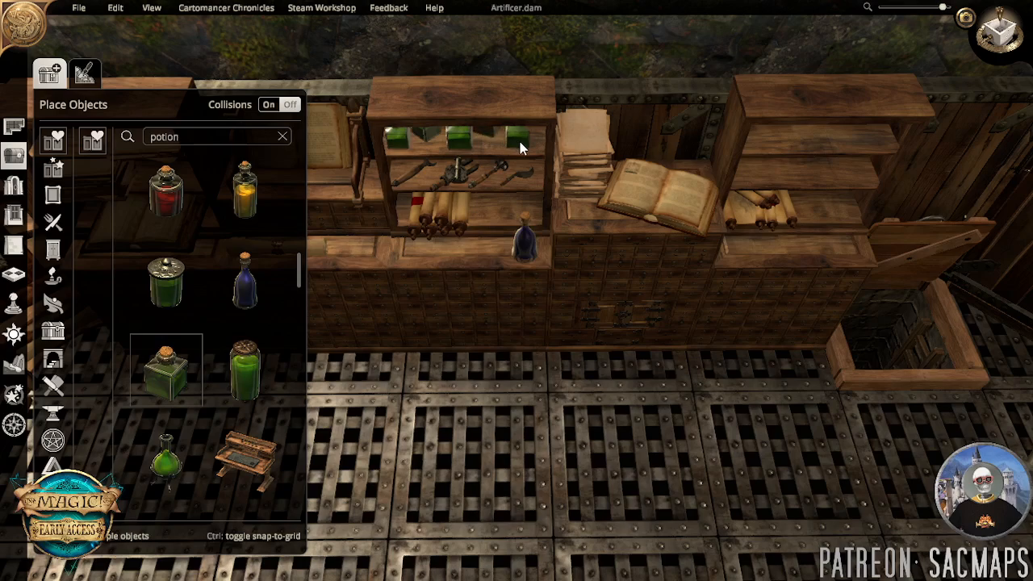
click(517, 140)
click(519, 175)
click(517, 208)
click(574, 415)
Recolour the middle square potion bottle on the top level dark red and the second one pink.
key(w)
middle_drag(563, 421, 563, 321)
key(a)
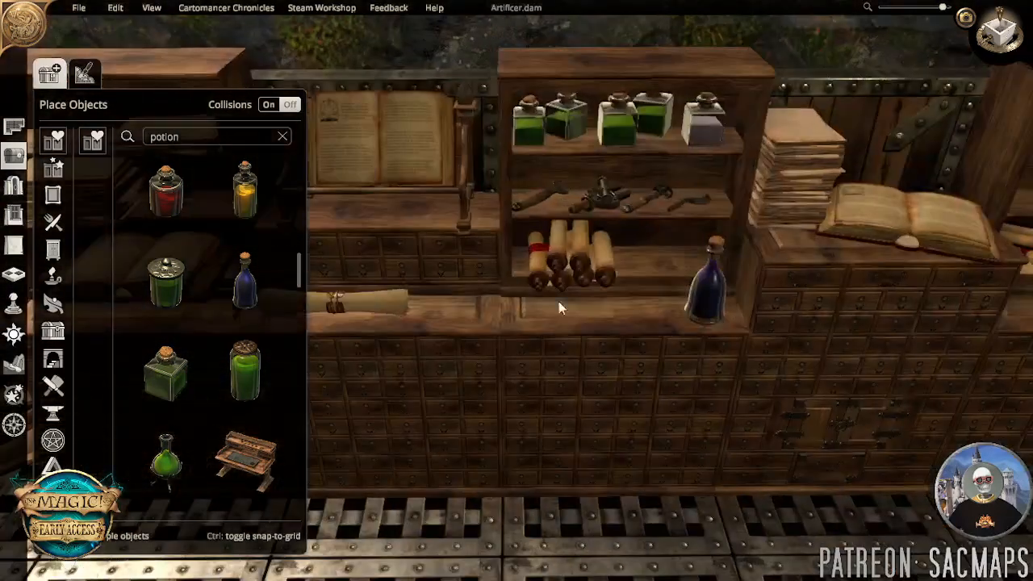
click(508, 207)
click(511, 255)
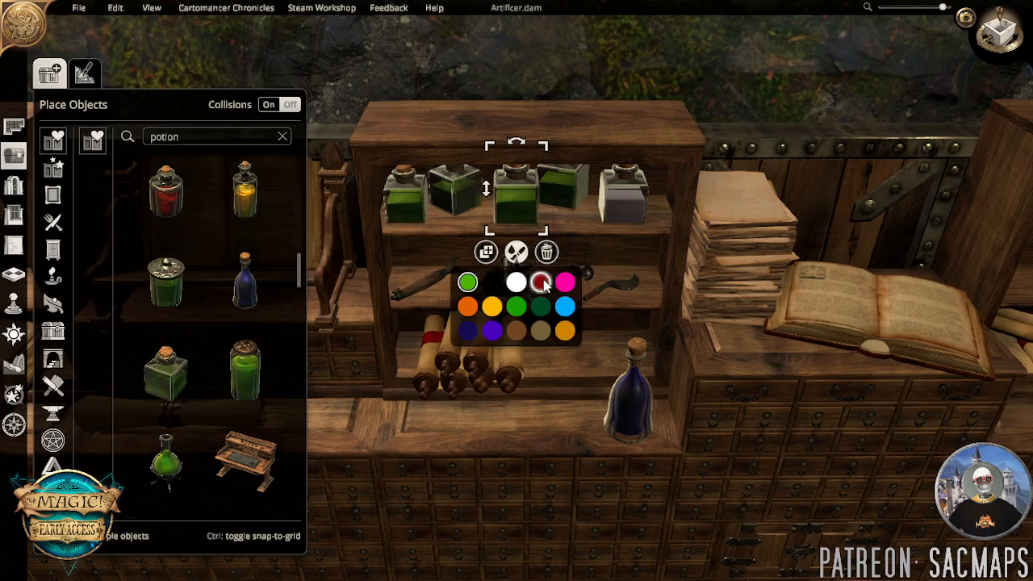
click(540, 279)
click(454, 192)
click(455, 237)
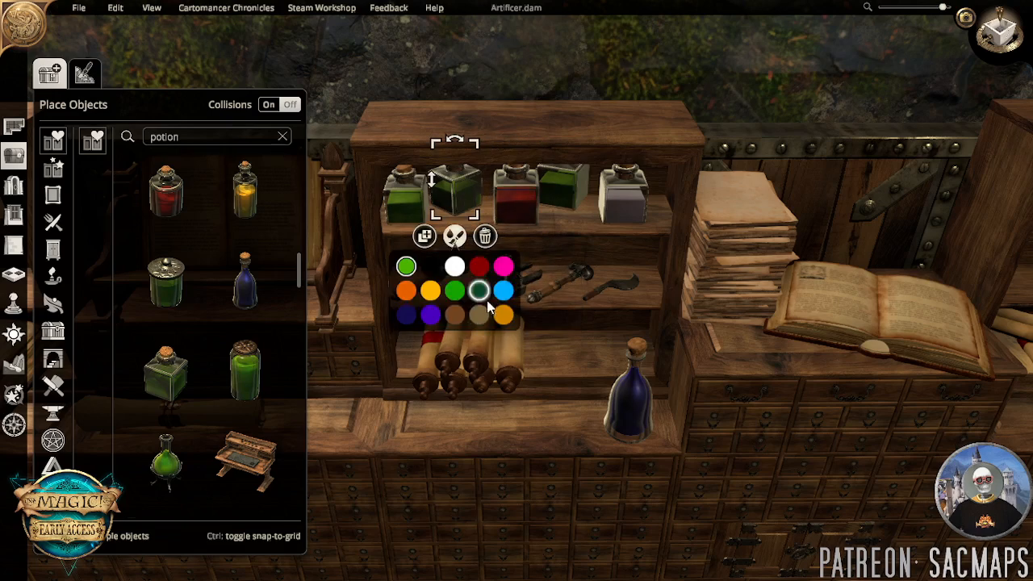
key(d)
Recolour the fourth square potion bottle dark blue and select the white bottle at the end of the row.
click(400, 185)
click(399, 234)
click(351, 313)
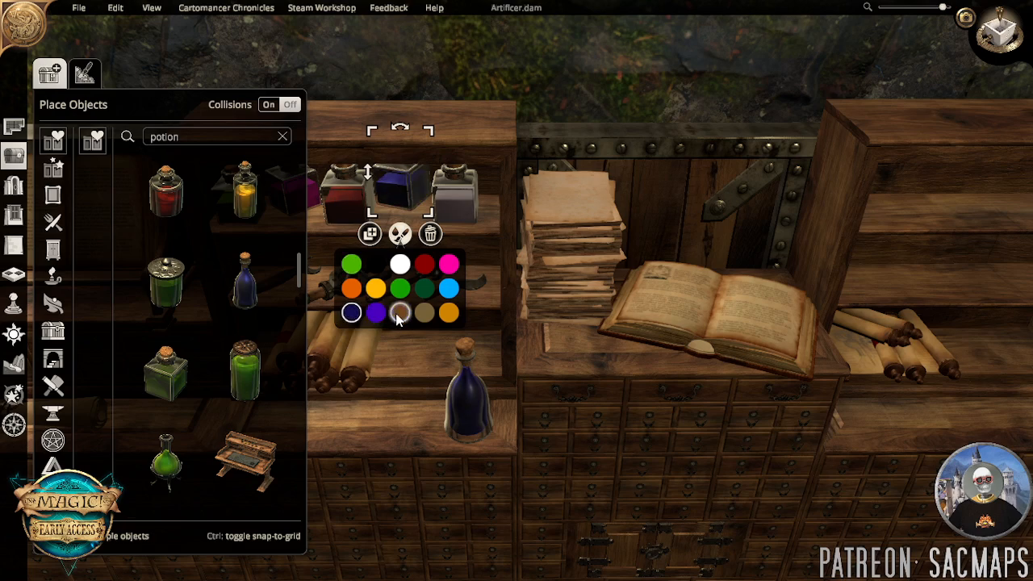
click(448, 204)
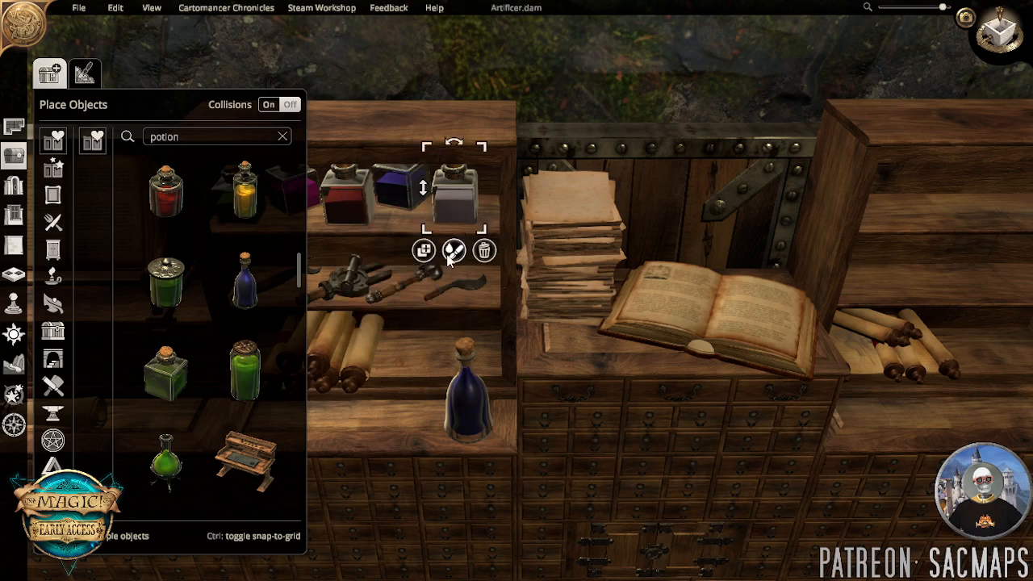
Recolour the grey square ink bottle at the end of the shelf's row of coloured bottles black.
click(452, 251)
click(431, 276)
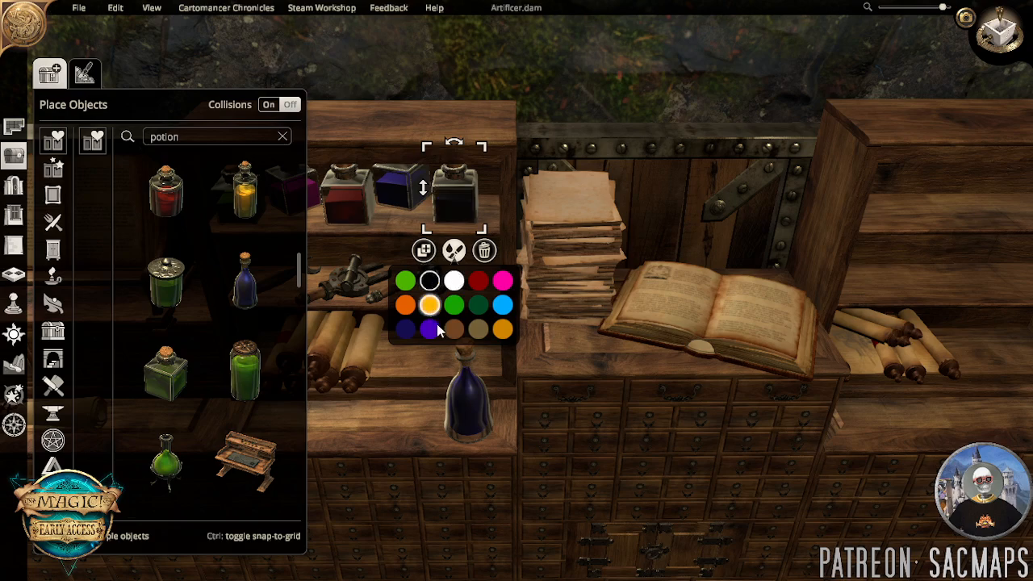
key(a)
key(s)
click(500, 487)
scroll(504, 468, down, 3)
key(d)
scroll(504, 454, up, 2)
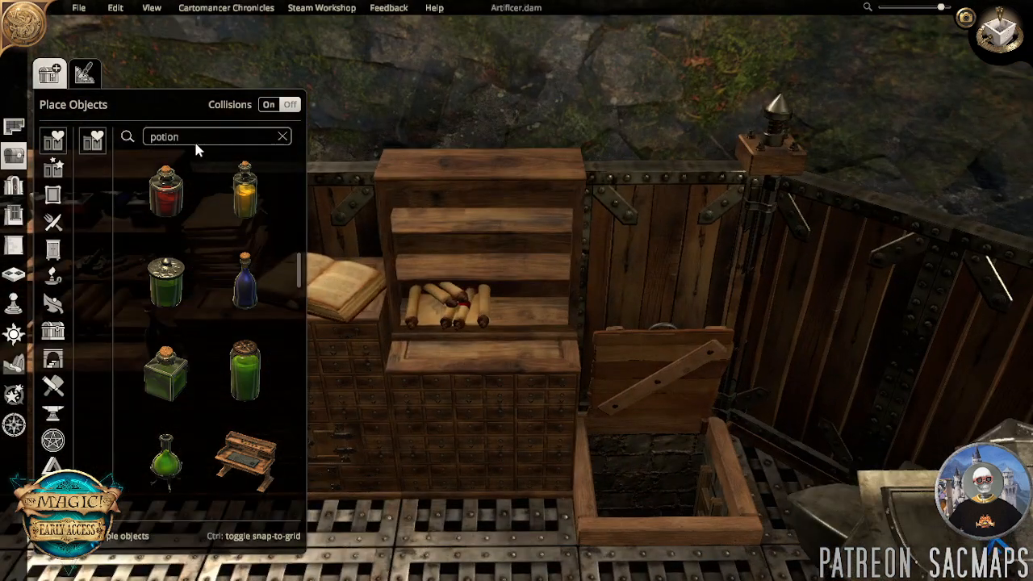
scroll(219, 258, down, 3)
scroll(219, 226, down, 3)
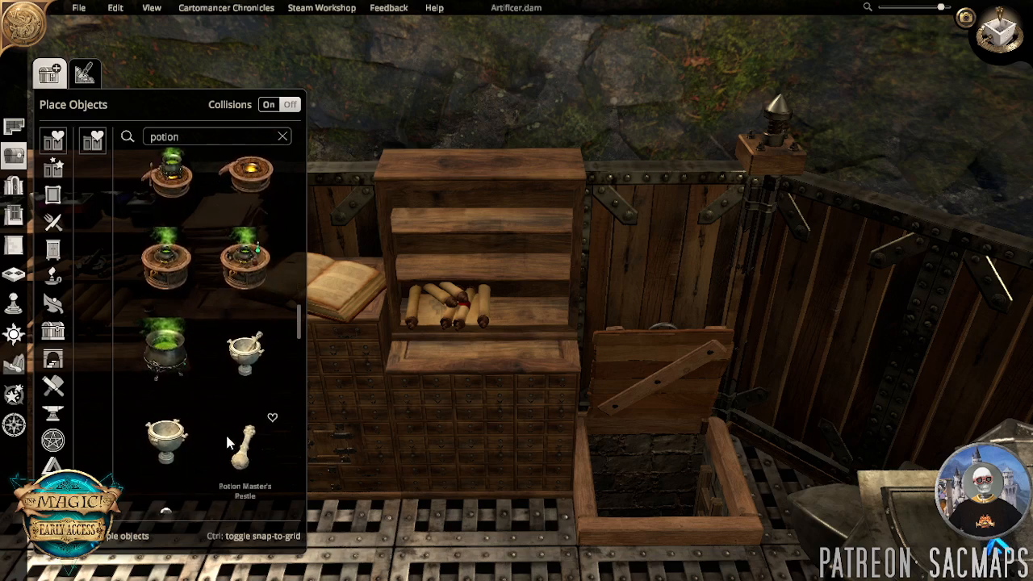
scroll(247, 257, down, 4)
click(246, 256)
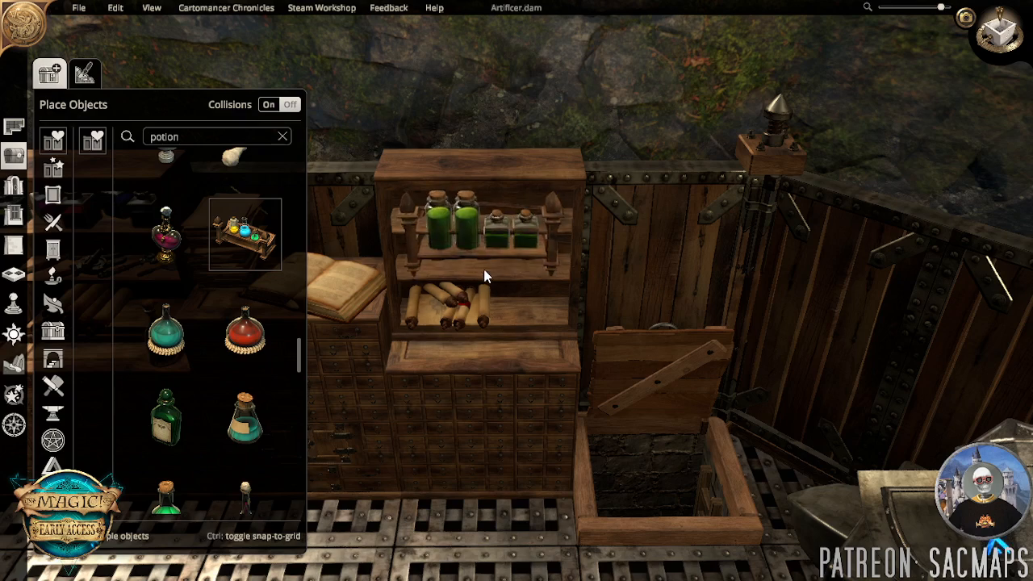
click(485, 276)
mouse_move(392, 219)
mouse_down()
mouse_move(376, 206)
mouse_move(386, 222)
mouse_up()
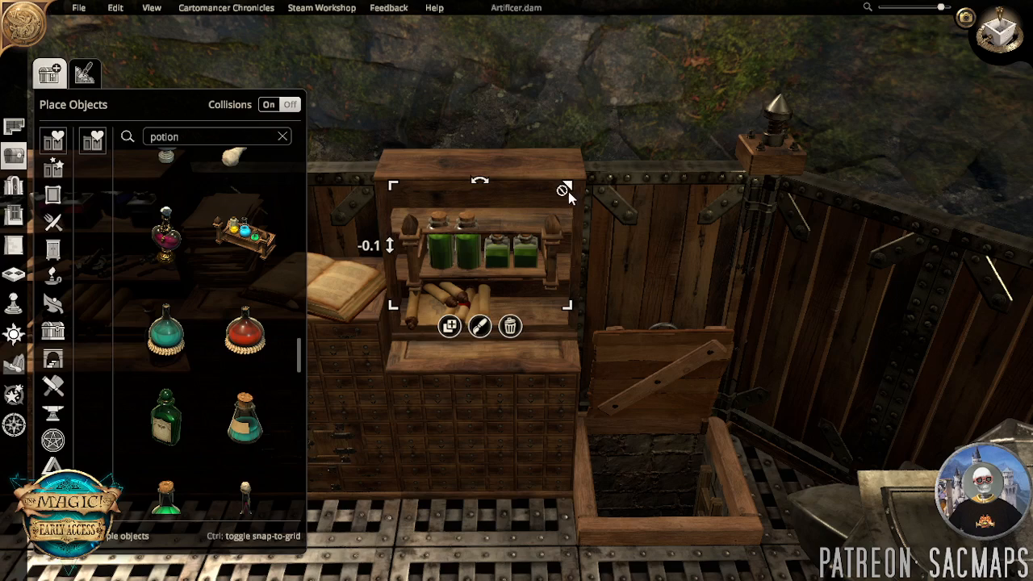
key(Delete)
Place a teal and a red round-bottom flask side by side on the bookcase shelf above the scrolls, scaled down to fit.
click(167, 327)
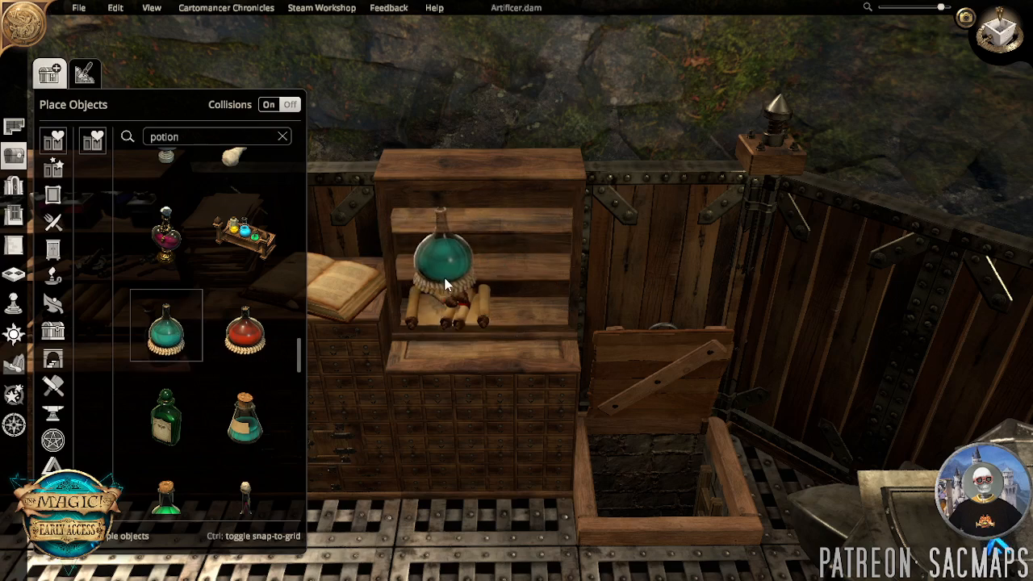
click(433, 265)
drag(457, 185, 438, 199)
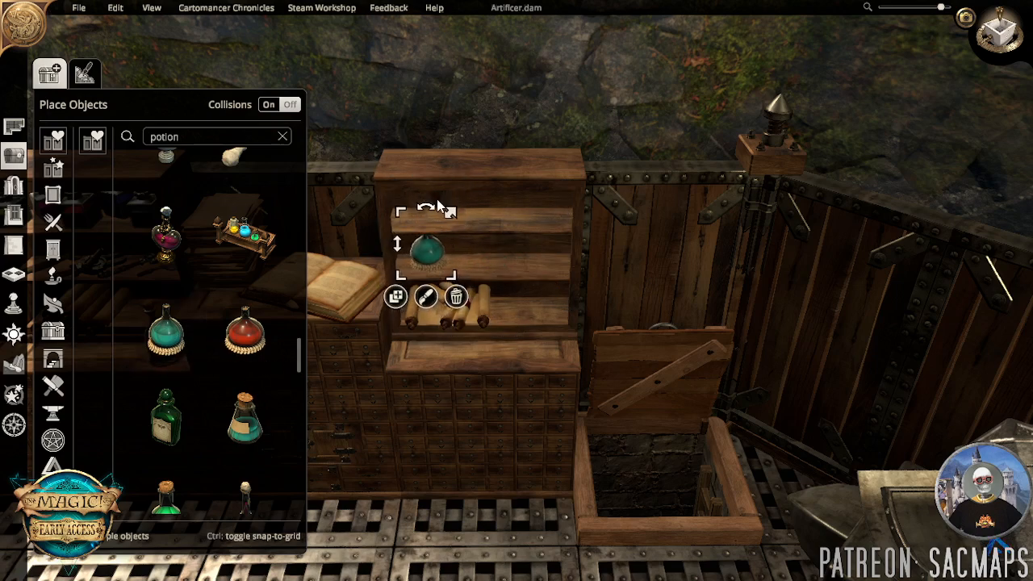
click(244, 327)
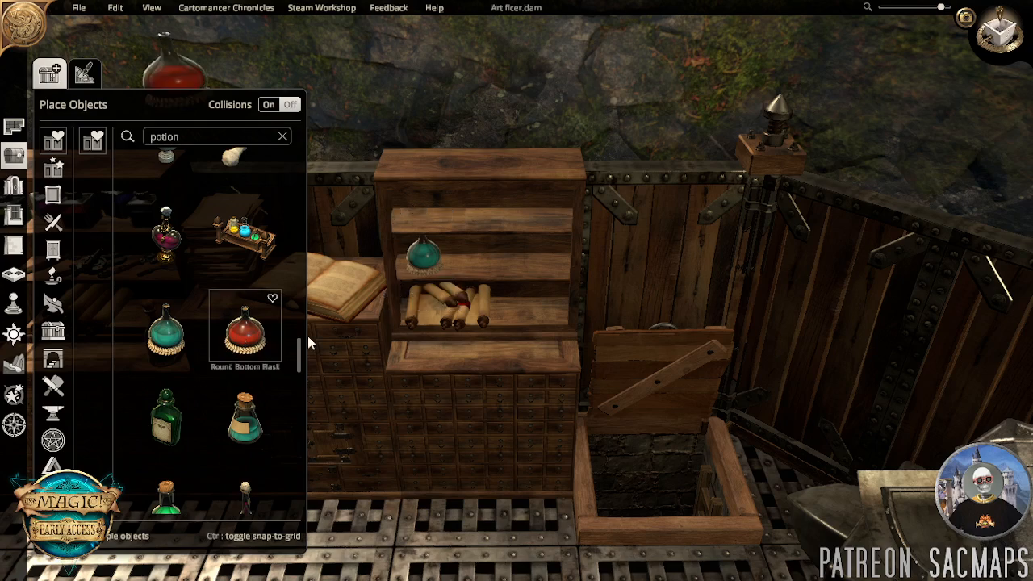
click(478, 261)
mouse_move(503, 225)
mouse_down()
mouse_move(512, 194)
mouse_move(498, 219)
mouse_up()
drag(479, 261, 469, 262)
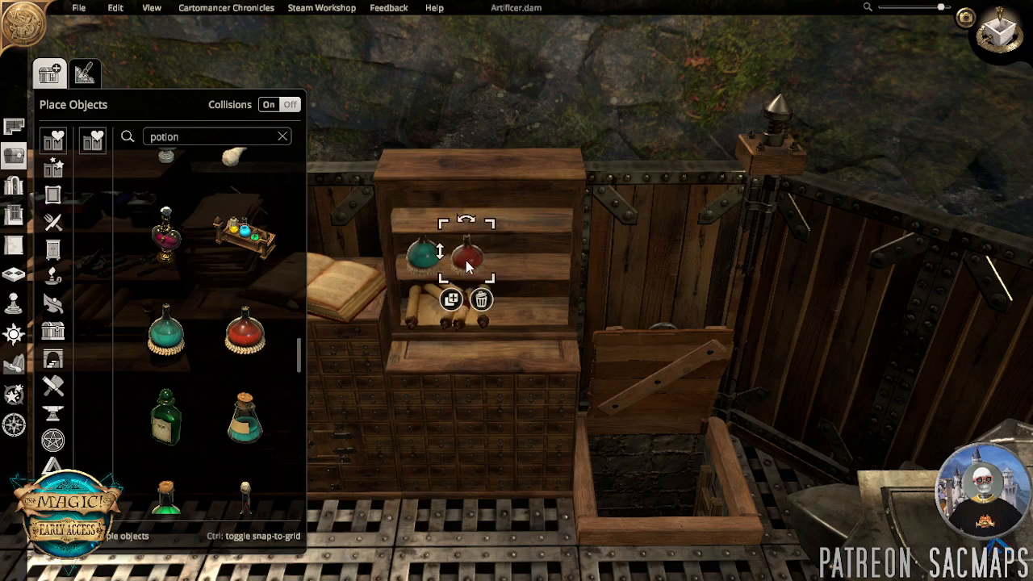
Add the labelled teal conical flask and the labelled green bottle beside the red flask on the same shelf.
click(257, 403)
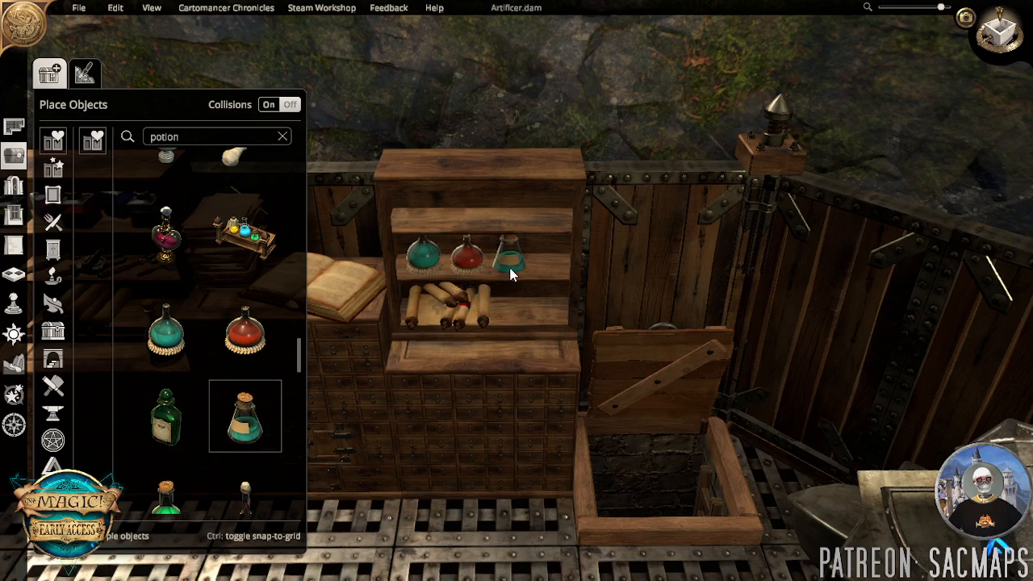
click(510, 274)
click(176, 434)
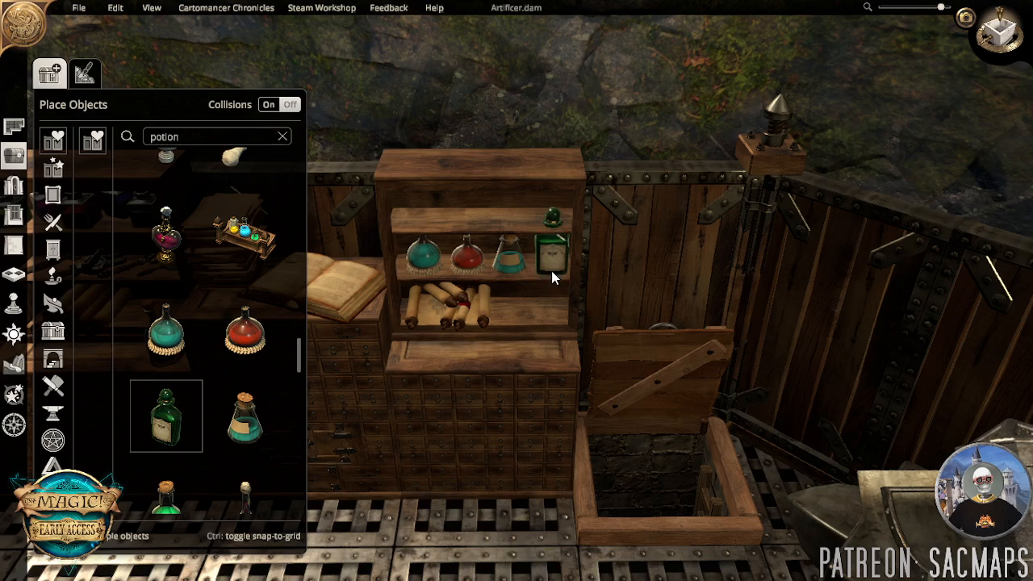
click(551, 270)
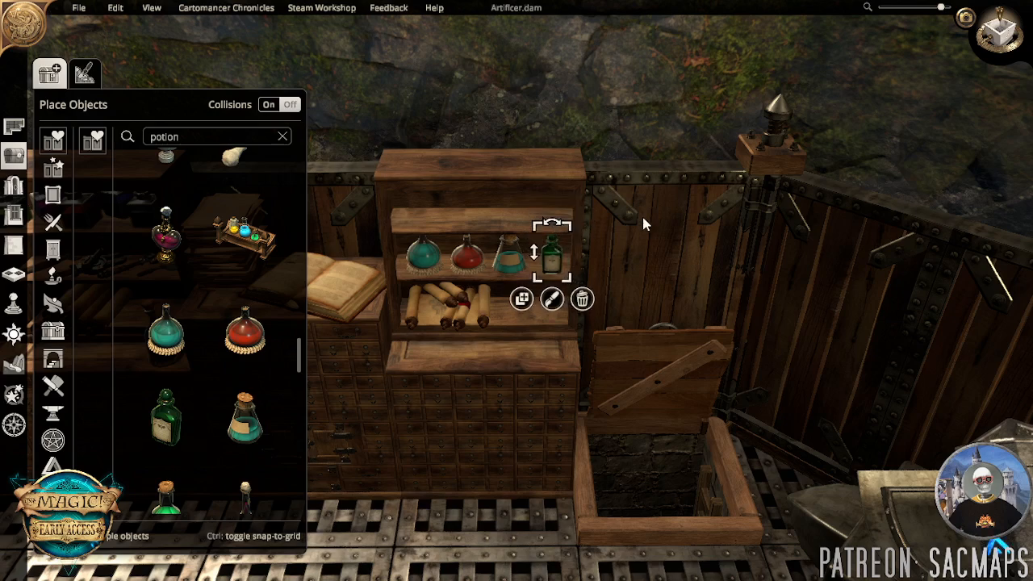
Place the labelled glowing green vial and the red conical flask at opposite ends of the bookcase's upper shelf.
scroll(298, 334, down, 3)
scroll(223, 339, up, 2)
scroll(223, 403, down, 2)
click(193, 419)
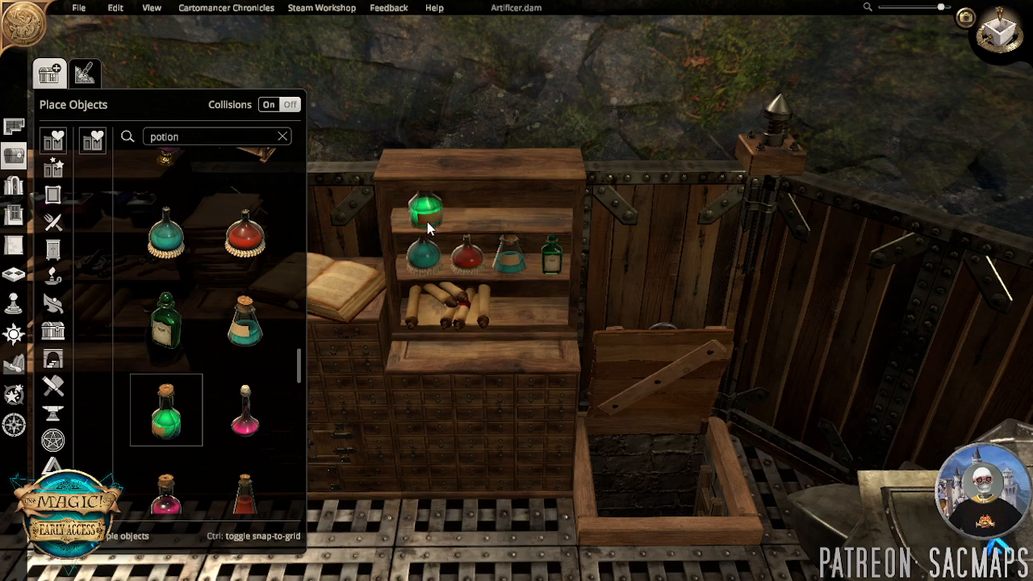
click(427, 222)
scroll(214, 357, down, 3)
click(244, 428)
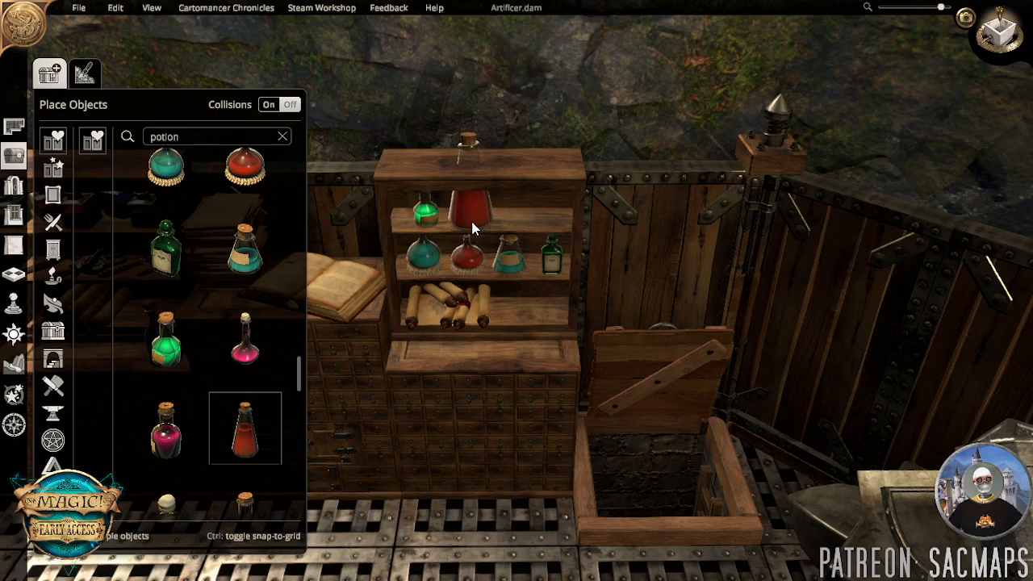
click(514, 226)
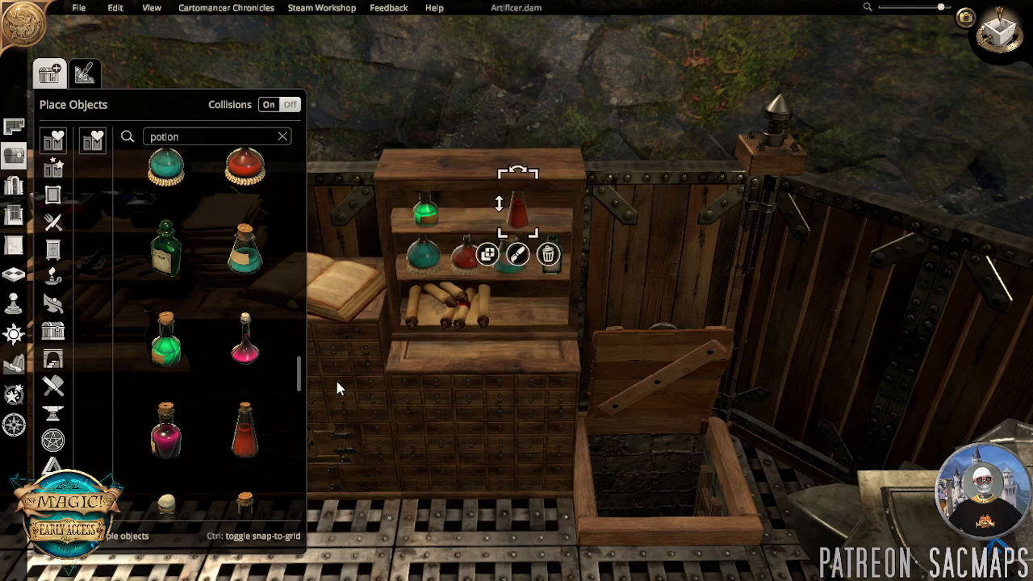
Place the small stoppered green potion between the two upper-shelf bottles and recolour its liquid magenta.
scroll(186, 331, down, 5)
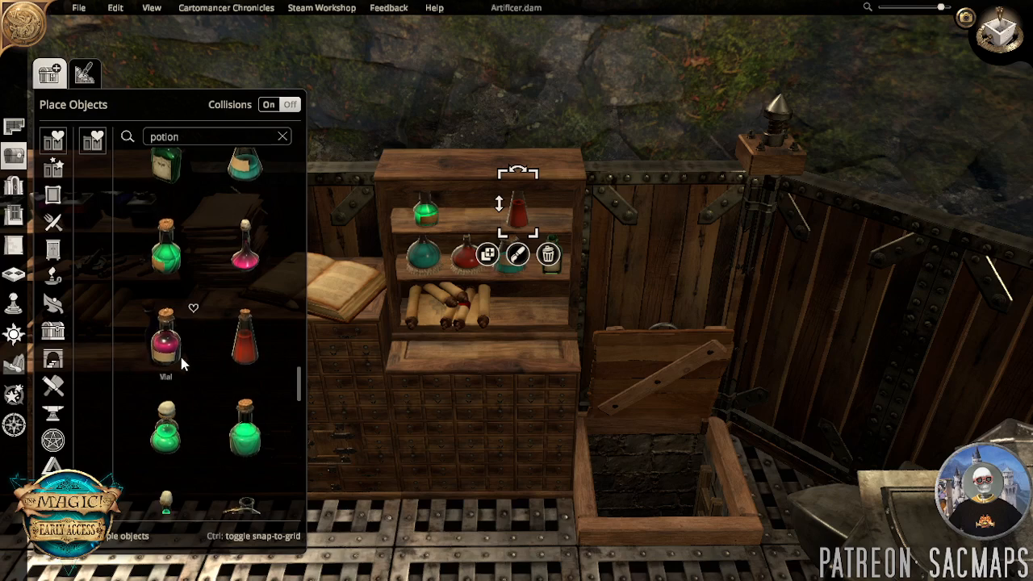
click(245, 475)
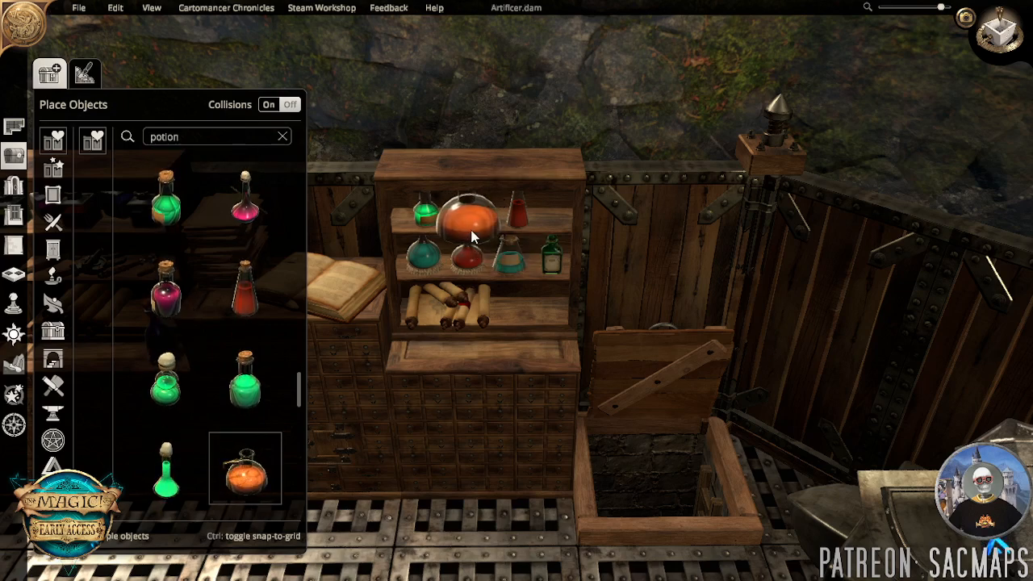
click(165, 379)
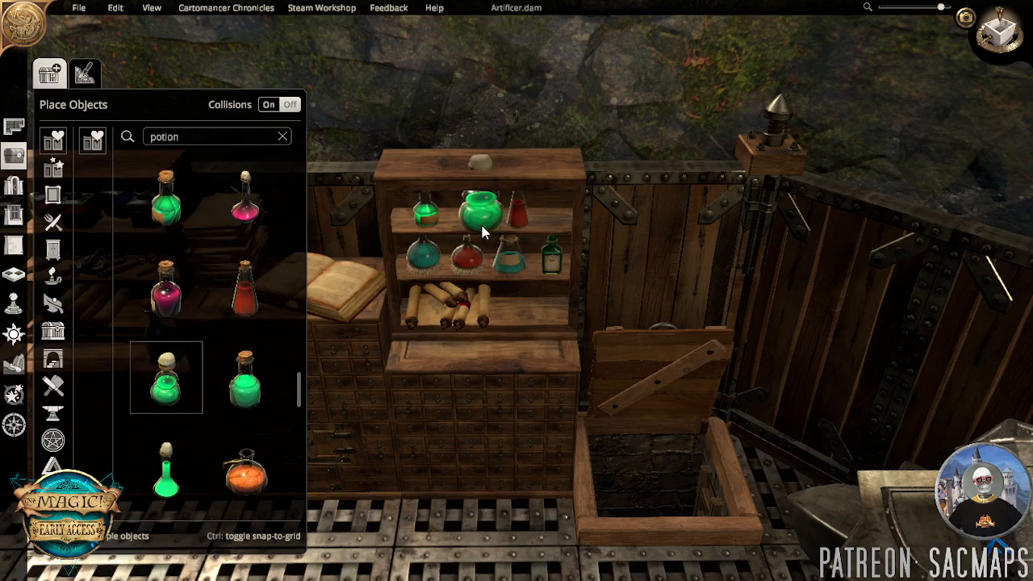
click(475, 221)
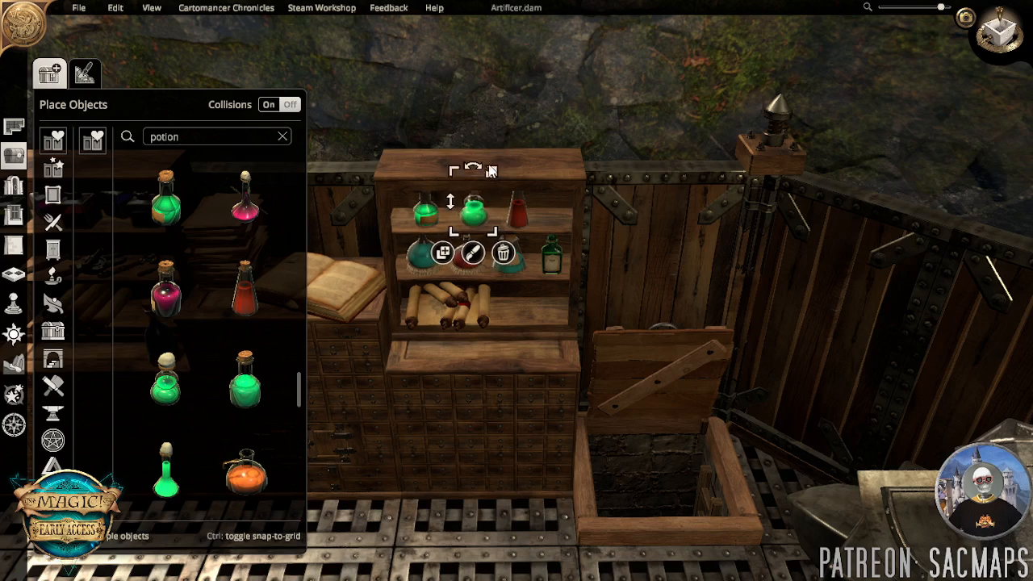
click(474, 251)
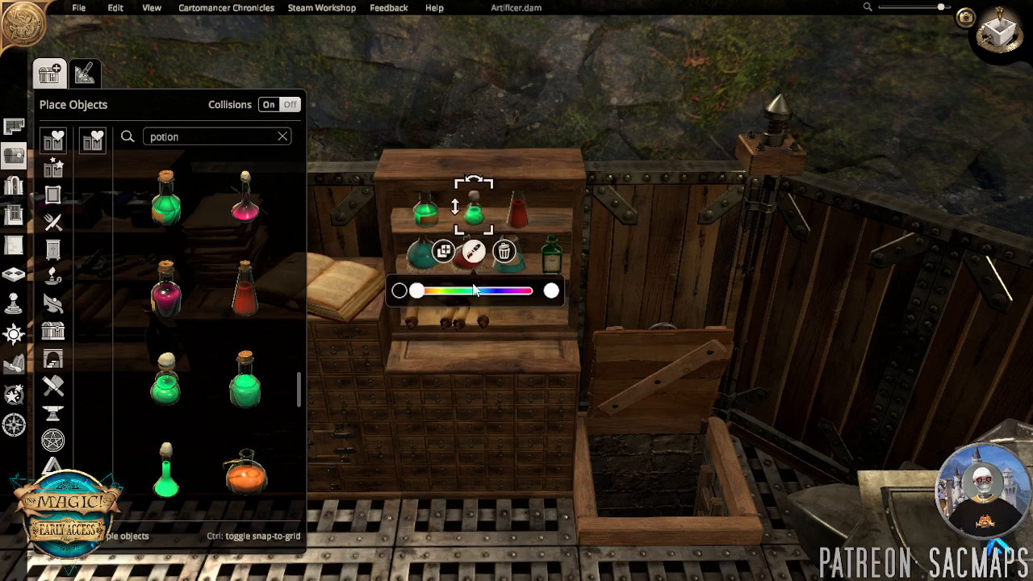
click(477, 292)
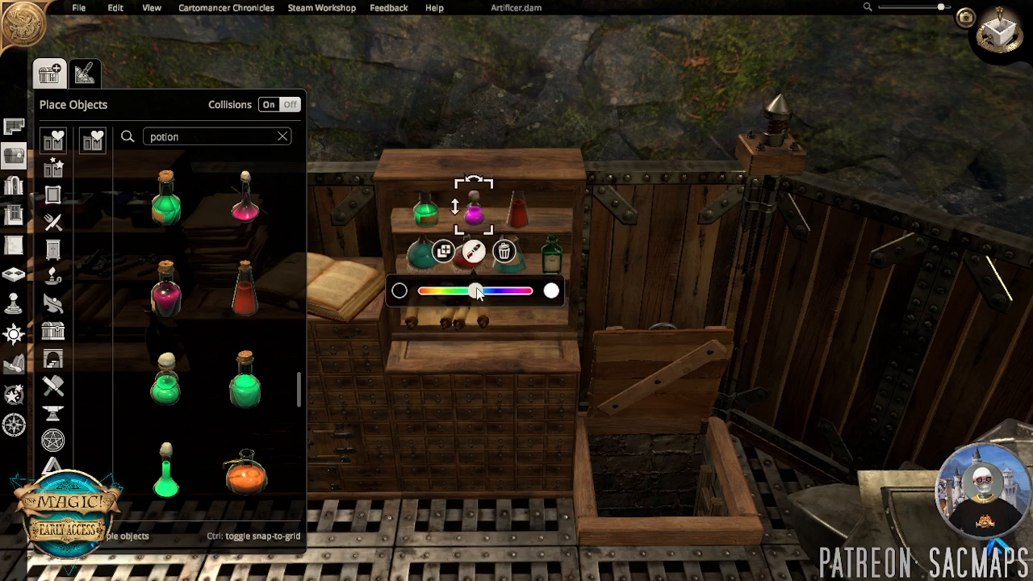
Enter the first-person camera view and examine the potion bottles on the bookcase and the workshop around them.
click(957, 29)
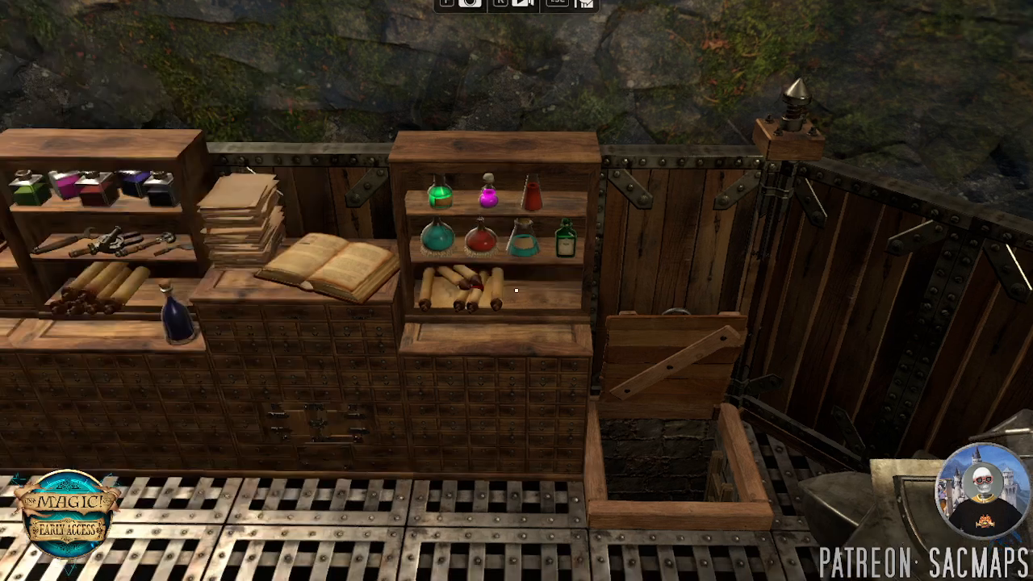
key(w)
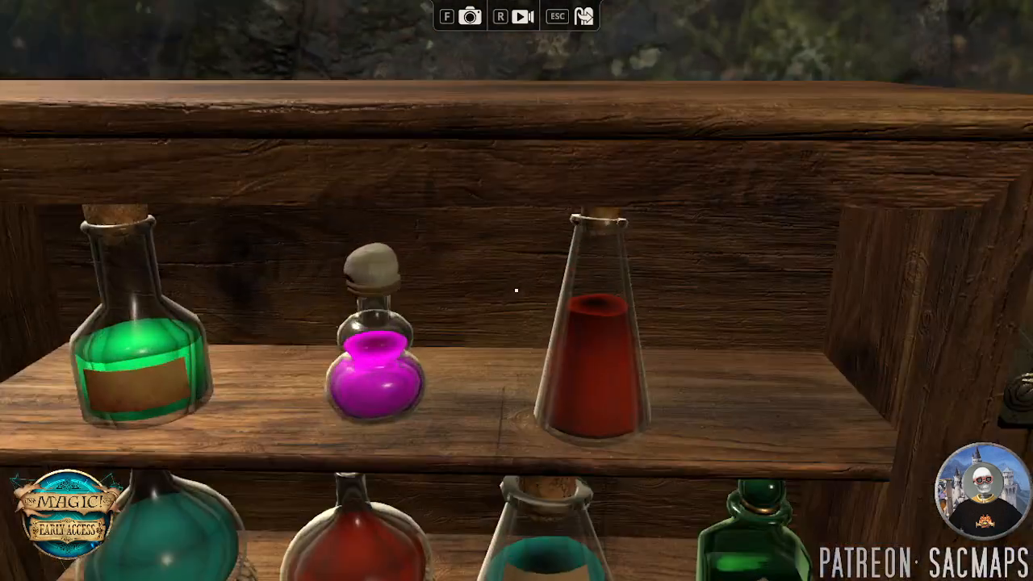
key(s)
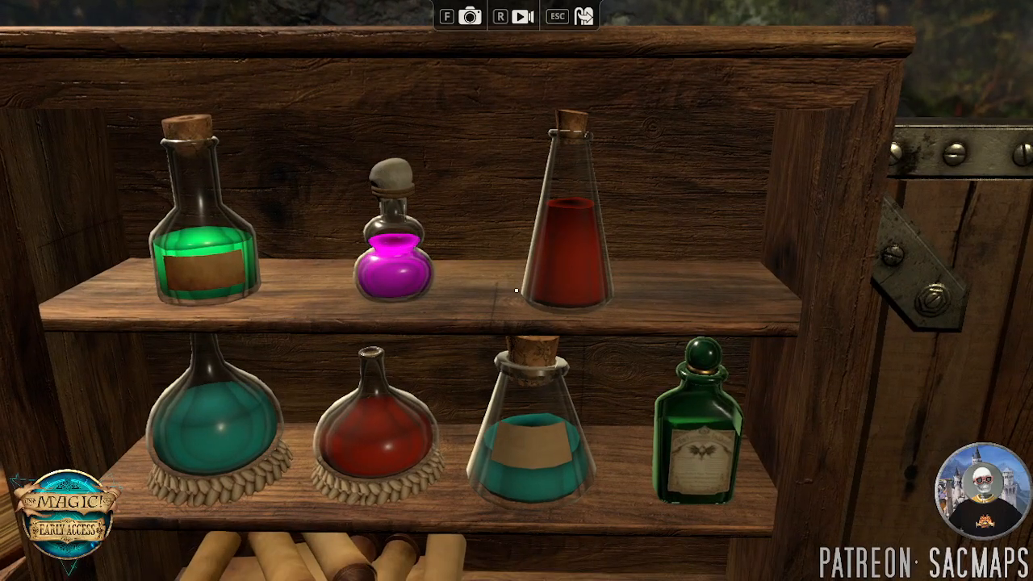
key(s)
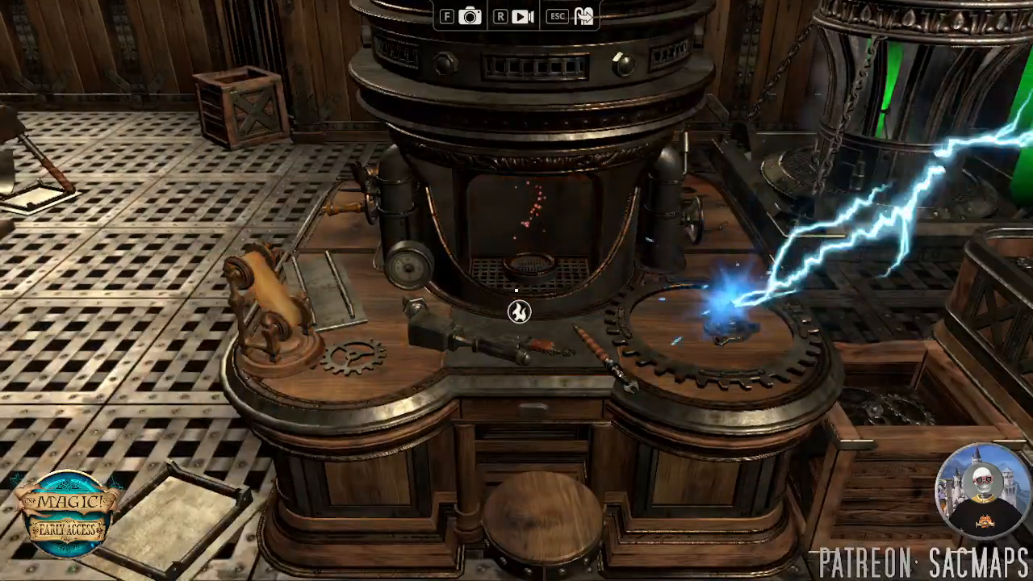
Light the furnace on the central workbench, look over the workshop, and leave the camera view.
click(517, 290)
key(a)
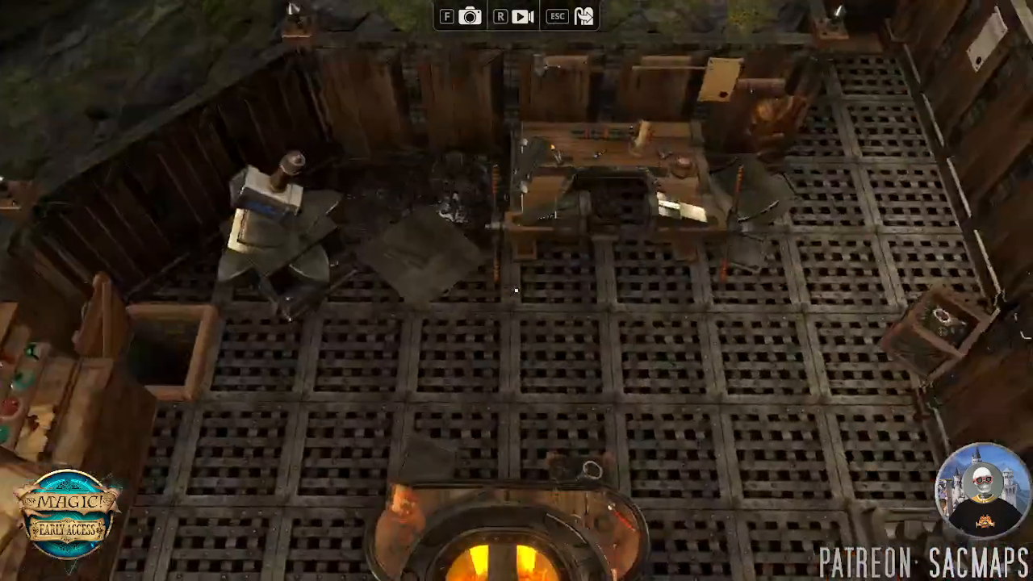
key(Escape)
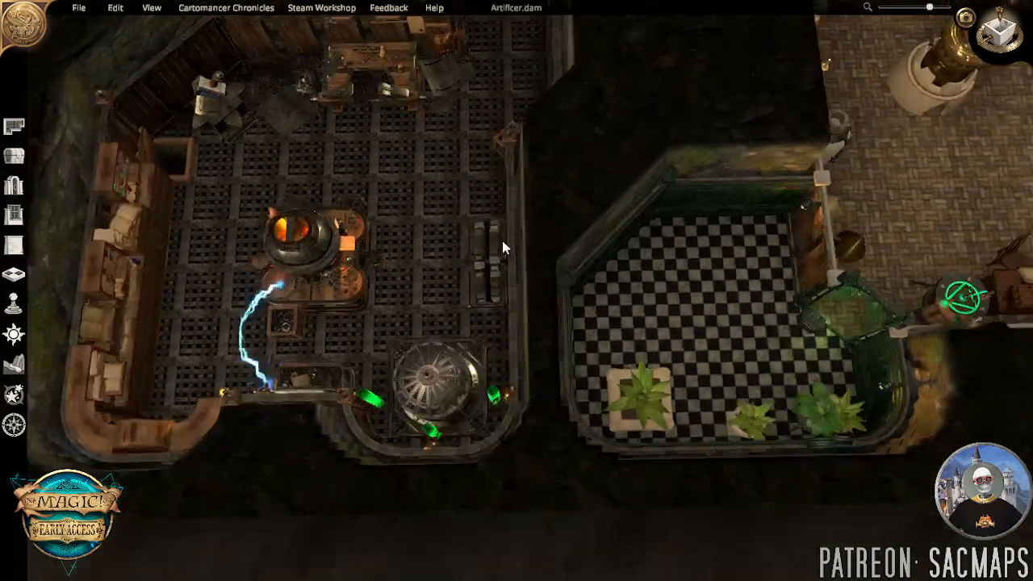
Preview the plain plank door in the half-timbered room's front wall and look through the other new door models.
right_drag(502, 240, 347, 508)
right_drag(549, 161, 355, 460)
right_drag(492, 222, 426, 395)
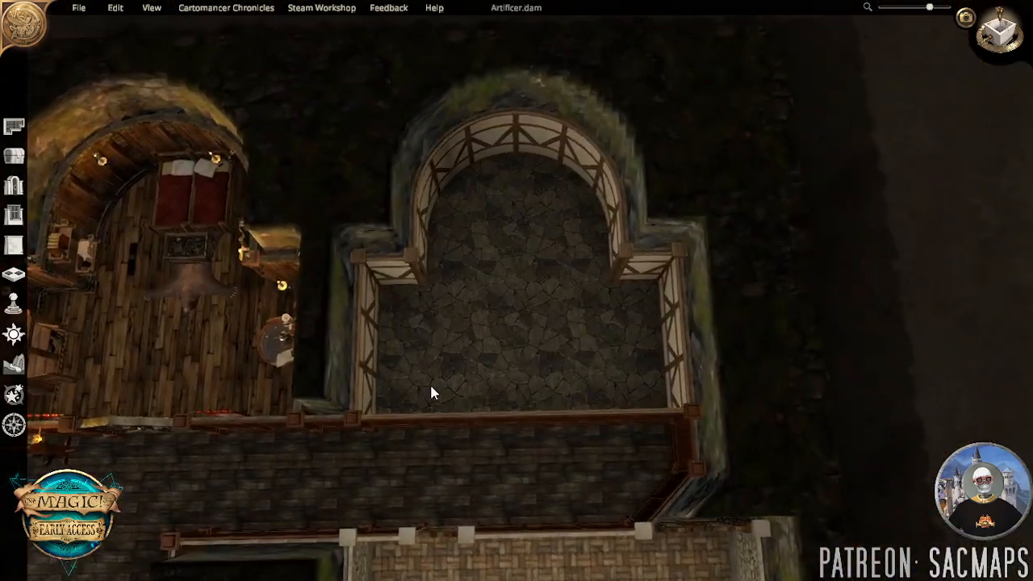
key(f)
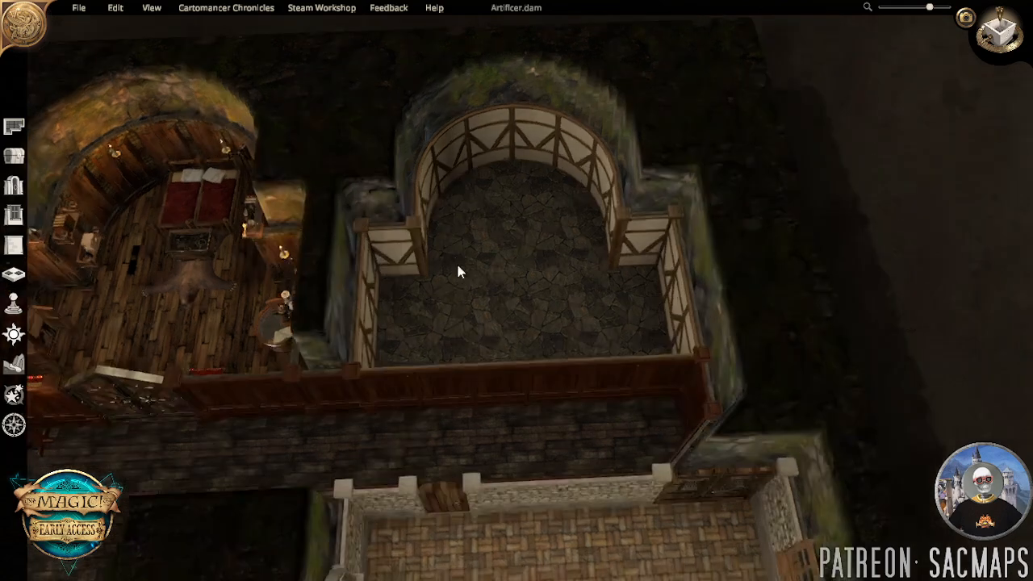
click(6, 183)
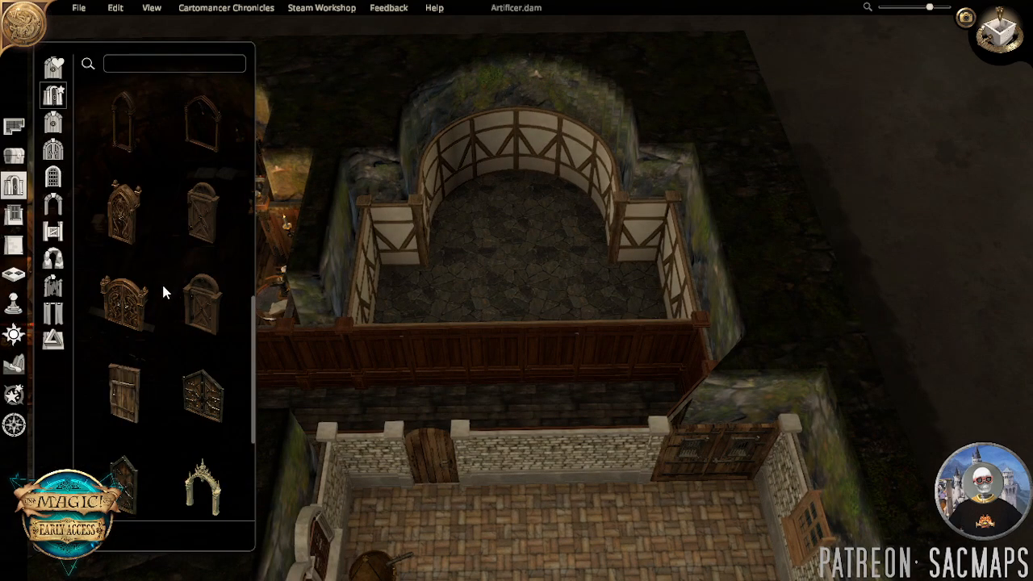
click(131, 401)
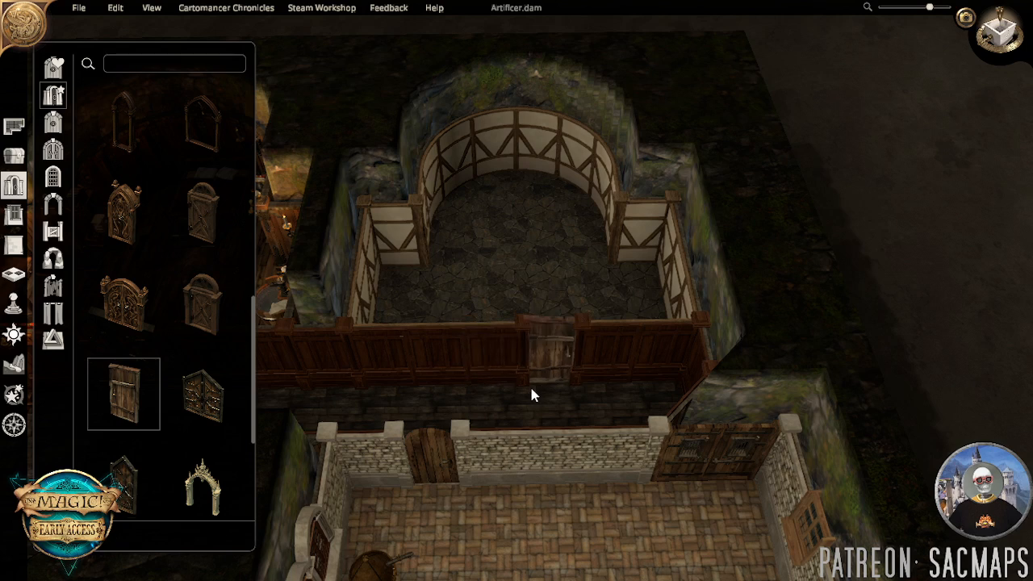
scroll(168, 387, down, 1)
scroll(167, 319, up, 1)
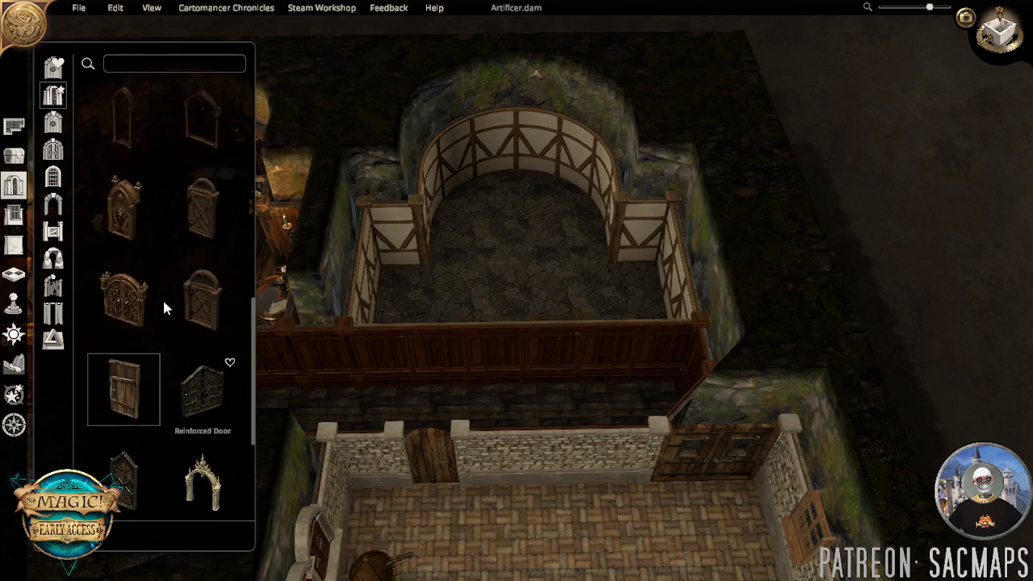
scroll(163, 307, up, 3)
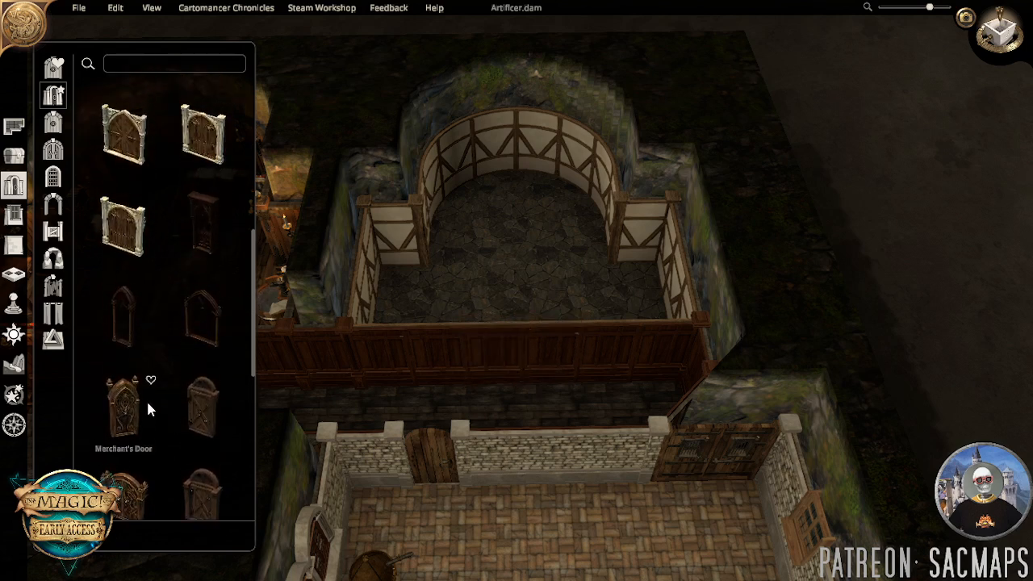
scroll(163, 283, down, 3)
scroll(173, 190, down, 5)
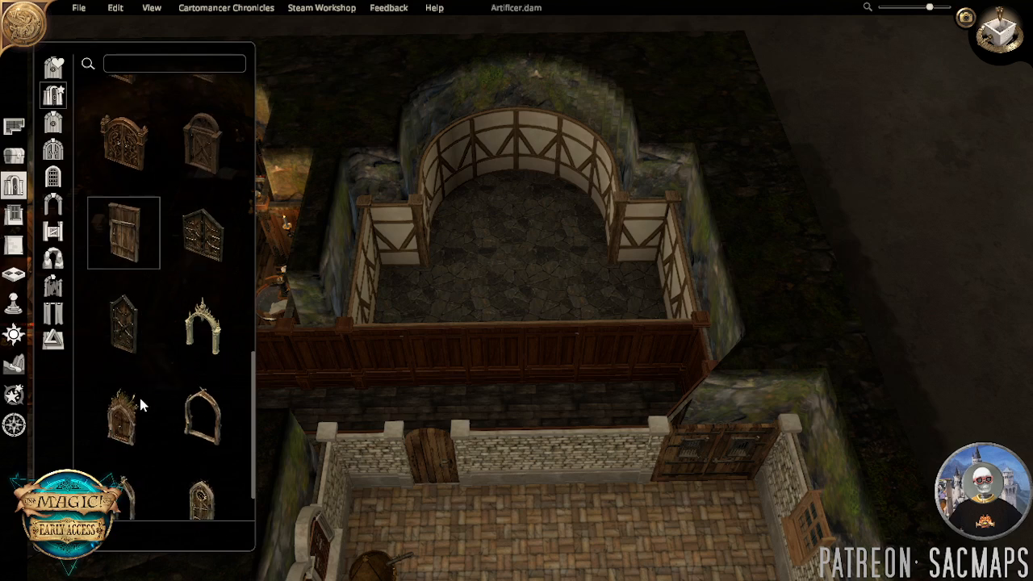
scroll(161, 246, up, 15)
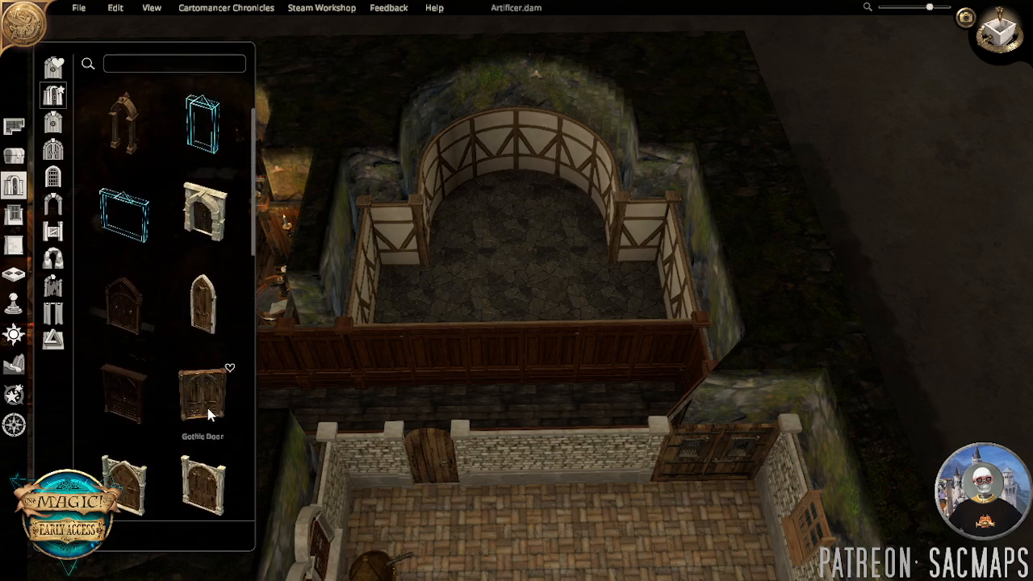
Try the light and dark Gothic Door models as candidates for the room's front wall.
click(206, 403)
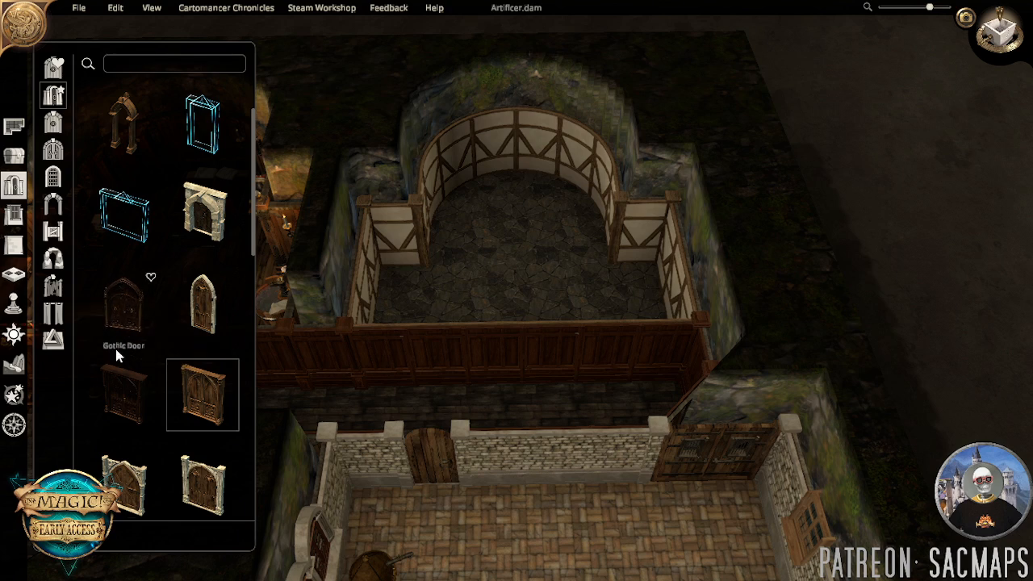
scroll(194, 258, up, 2)
scroll(166, 327, down, 4)
scroll(161, 281, down, 1)
click(128, 305)
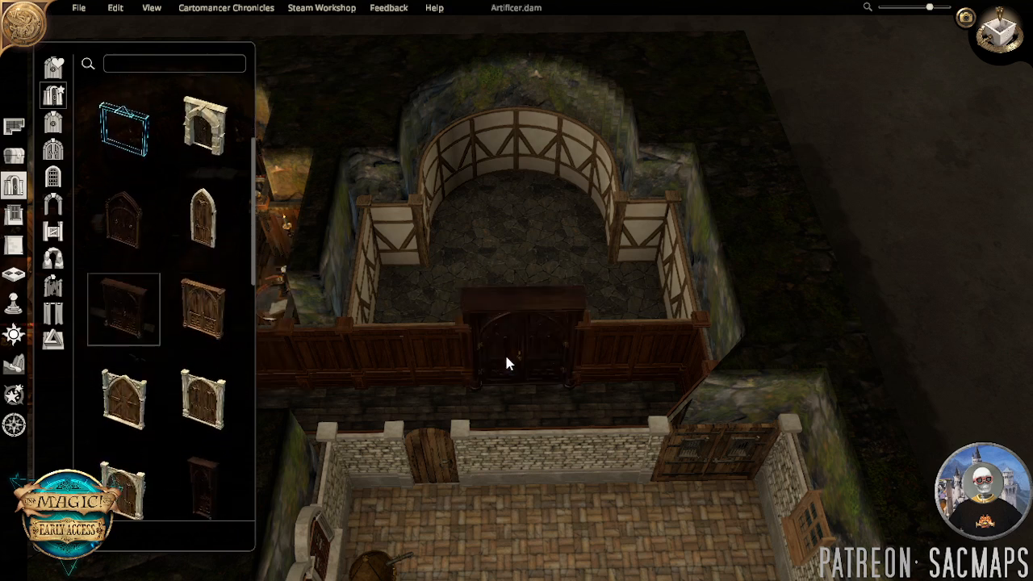
click(145, 231)
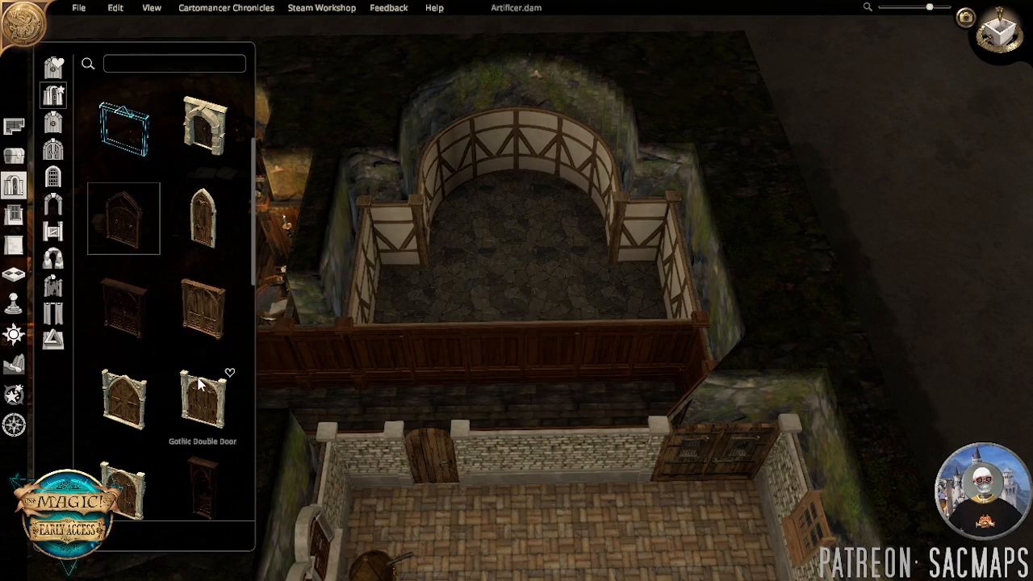
Find the Sturdy double door among the double doors and place it in the panelled wall between the corridor and the half-timbered room.
scroll(202, 388, down, 3)
scroll(199, 278, down, 5)
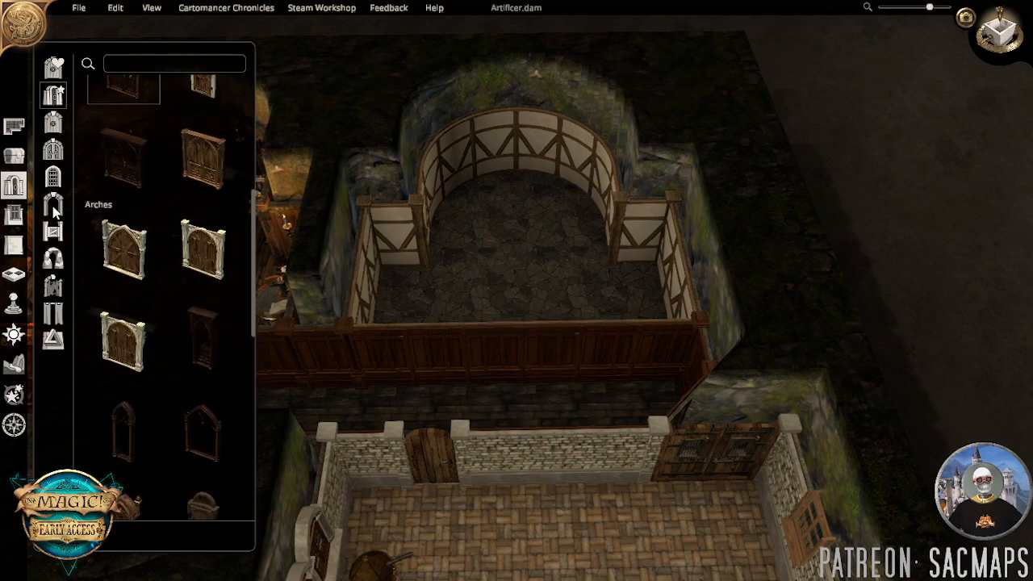
scroll(168, 286, down, 3)
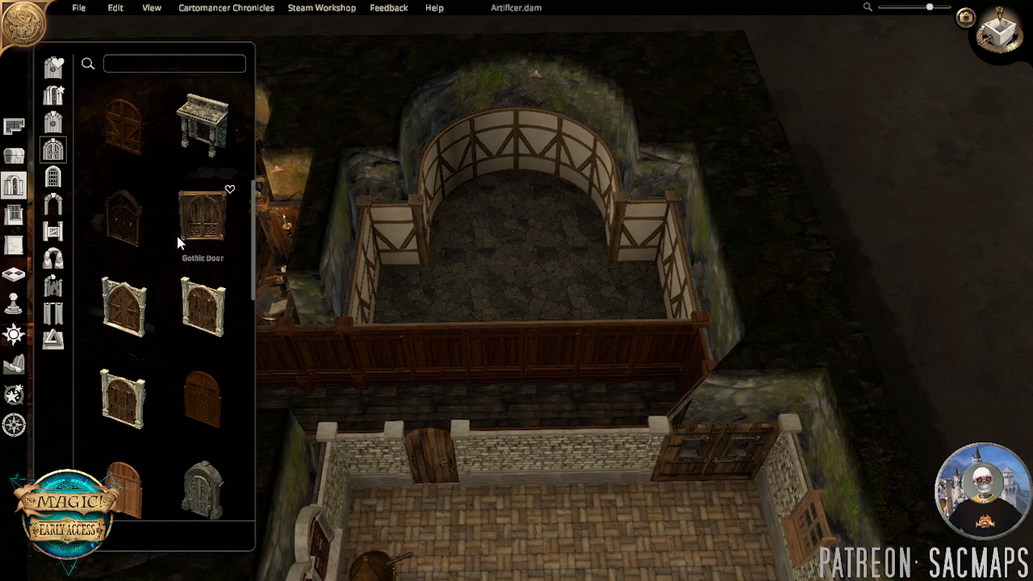
scroll(151, 299, down, 5)
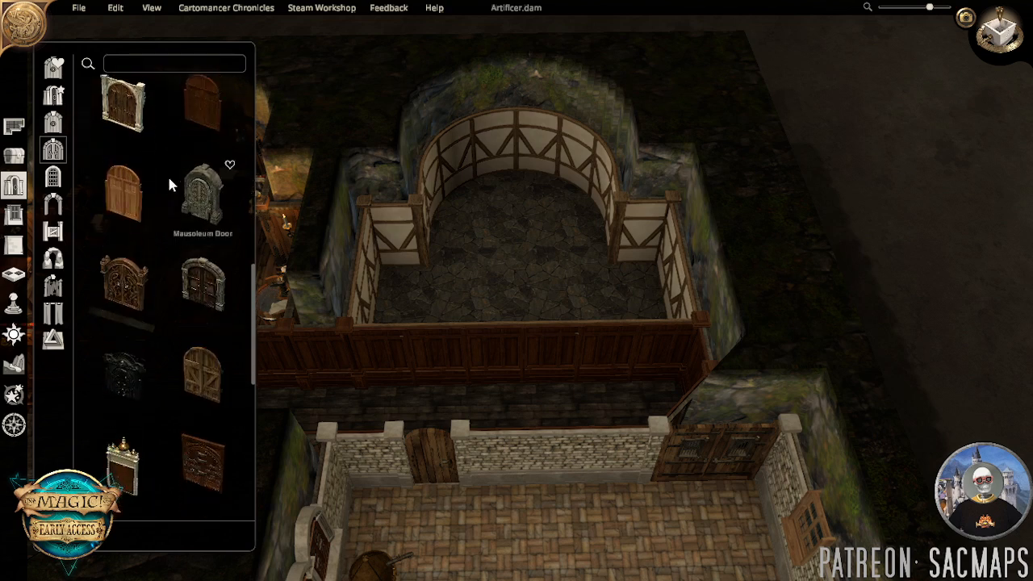
scroll(202, 276, down, 4)
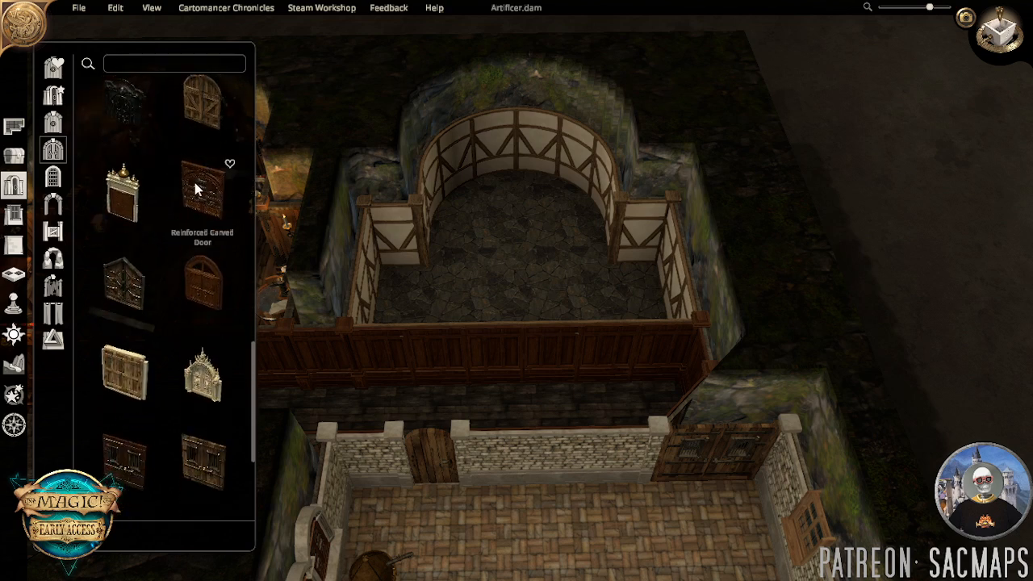
click(215, 369)
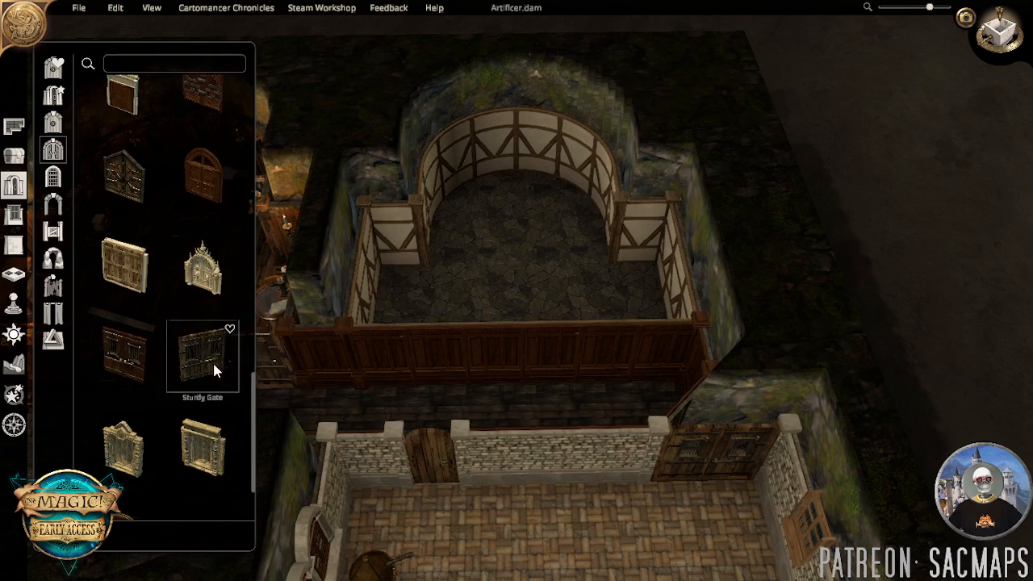
click(124, 352)
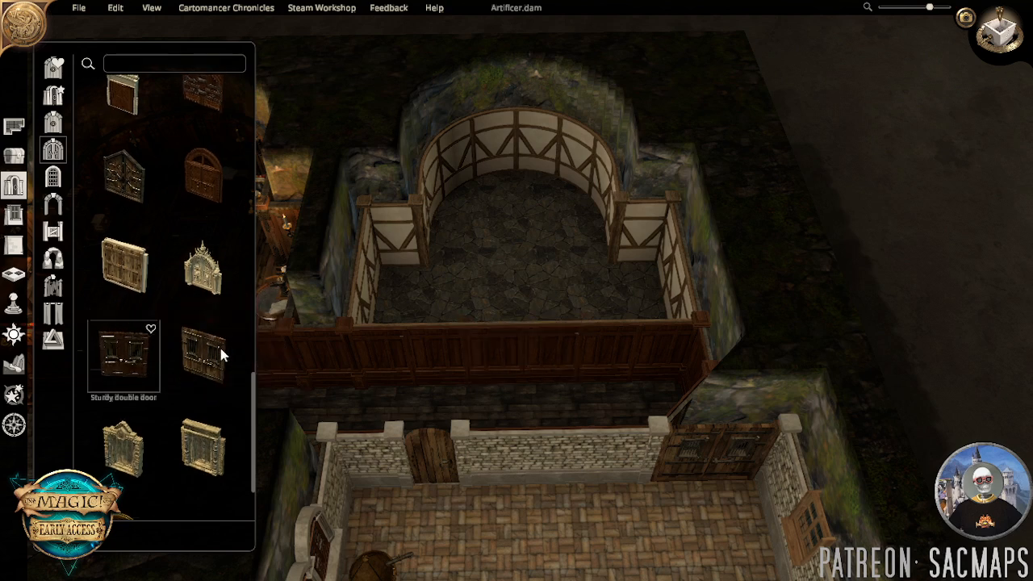
click(547, 347)
Test the new double door by opening it and closing it again.
click(523, 409)
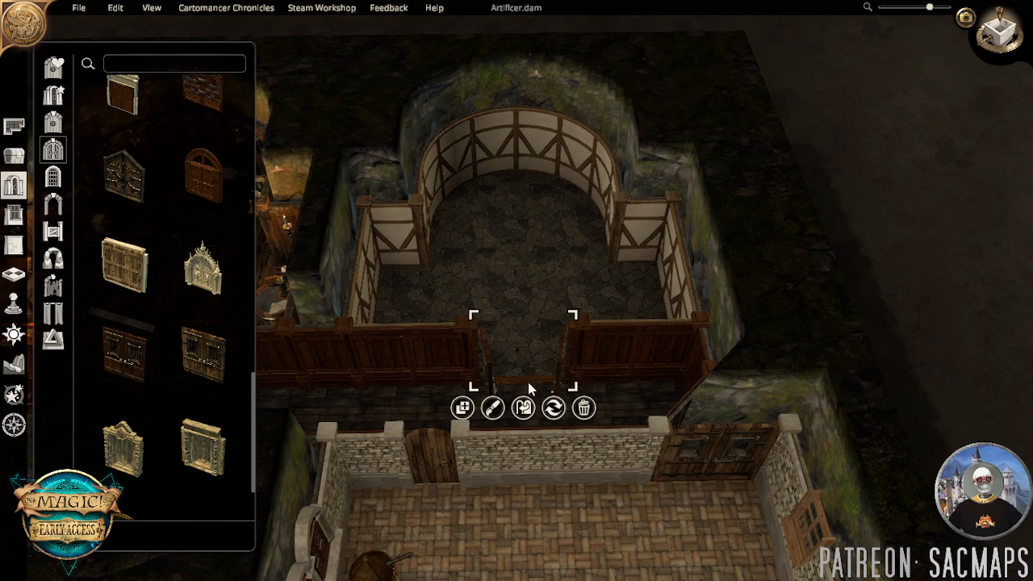
click(525, 410)
click(522, 403)
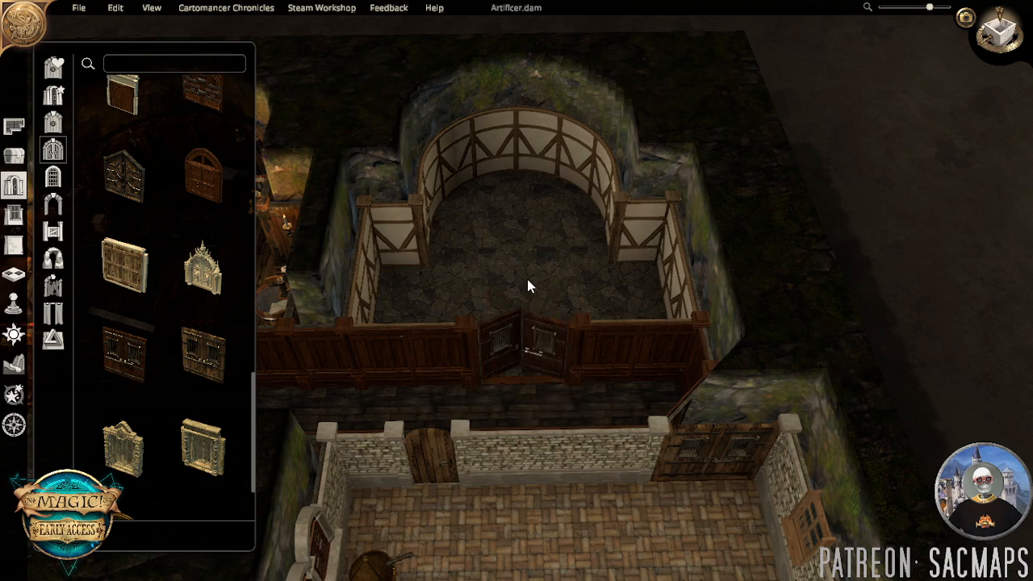
middle_drag(526, 279, 505, 330)
middle_drag(432, 419, 449, 339)
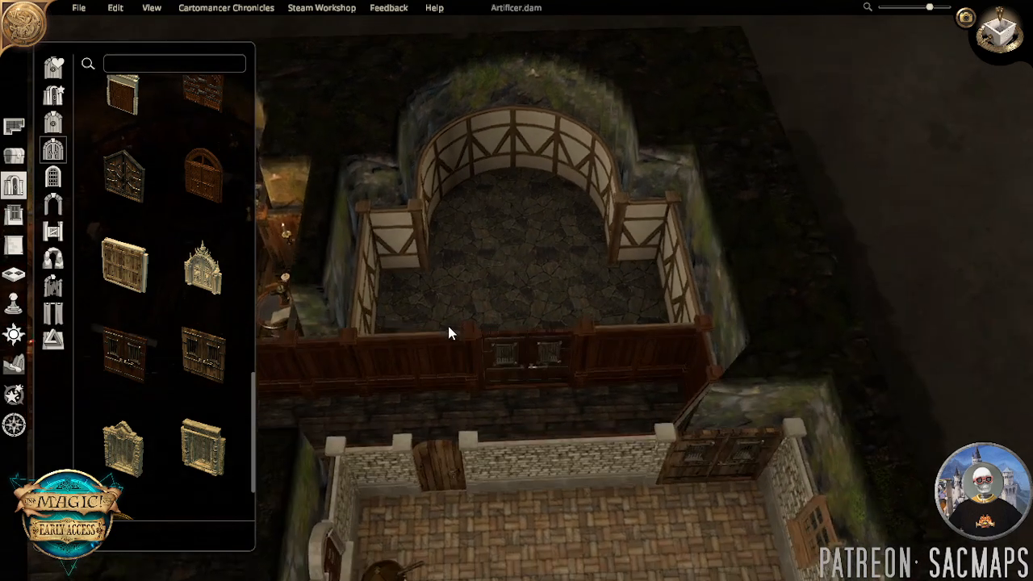
Replace the half-timbered room's stone floor with brown wooden planks and compare the other plank and parquet textures.
click(18, 275)
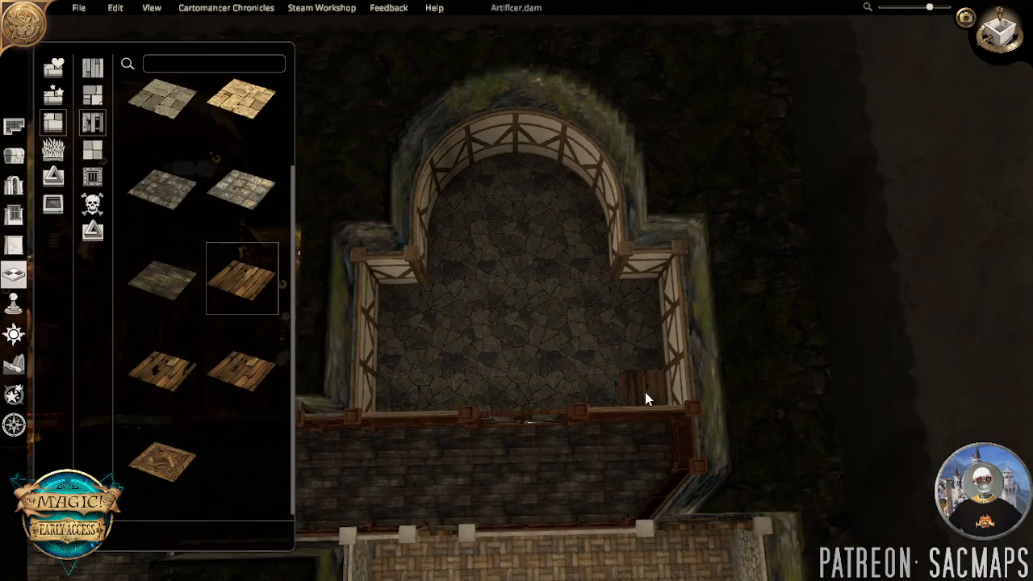
click(645, 392)
click(242, 367)
click(163, 368)
click(230, 387)
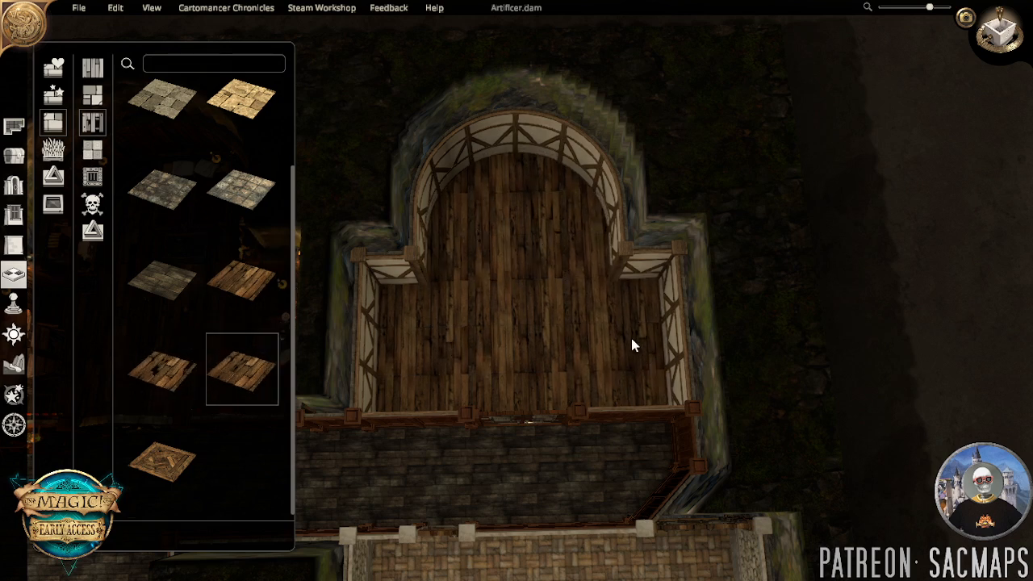
click(189, 456)
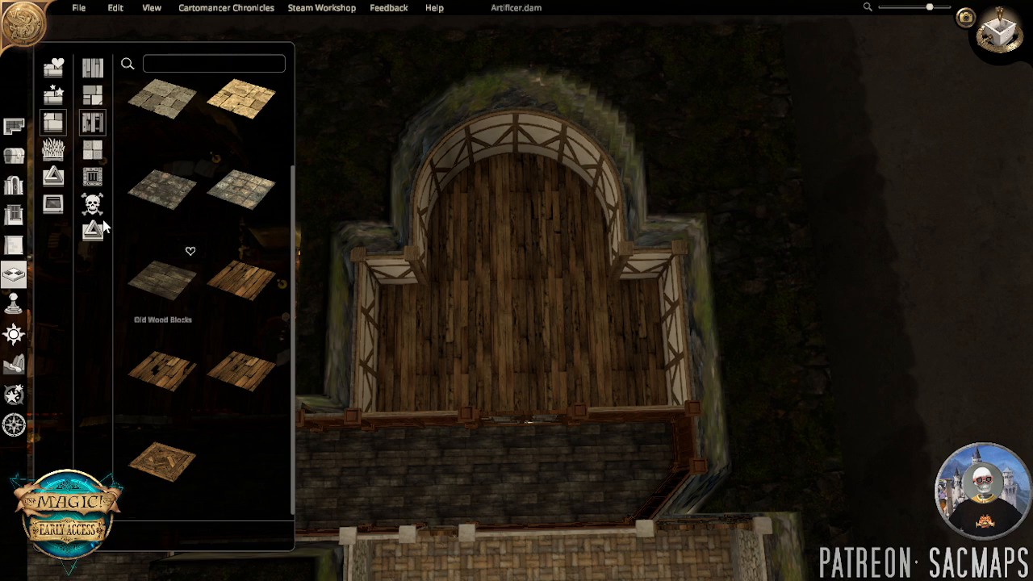
Change all the walls in the room from half-timbering to the brown wood style with framed rectangular panes.
click(14, 245)
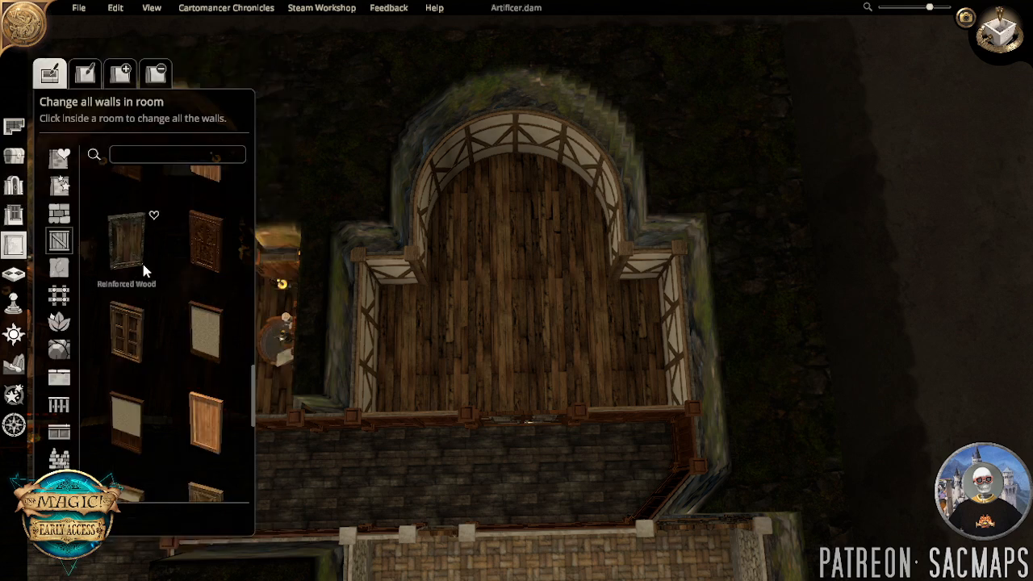
click(138, 323)
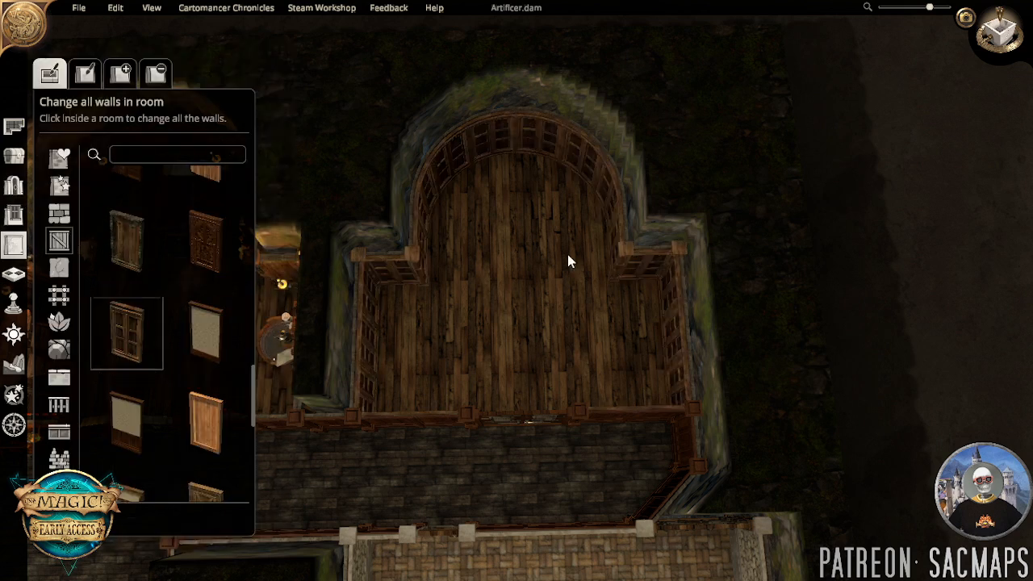
click(567, 254)
Search the placeable objects for "bed" and browse the results for a suitable single bed.
middle_drag(520, 297, 472, 377)
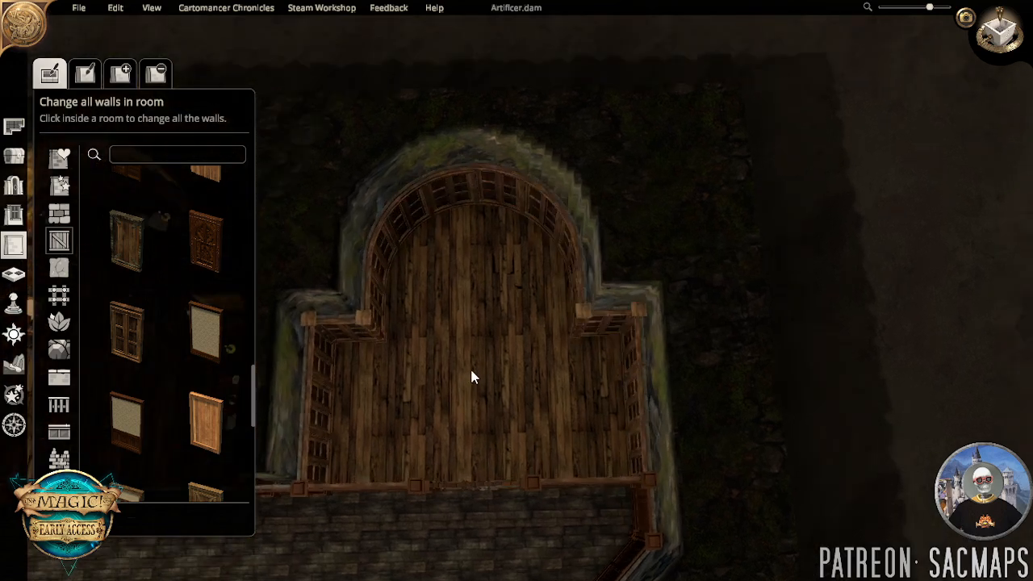
scroll(465, 268, up, 5)
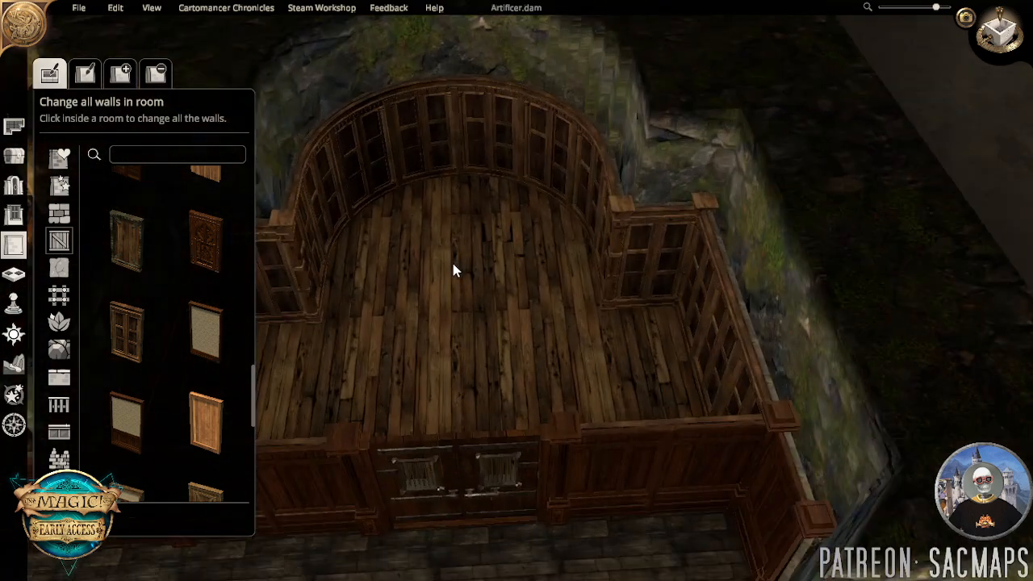
middle_drag(453, 264, 494, 316)
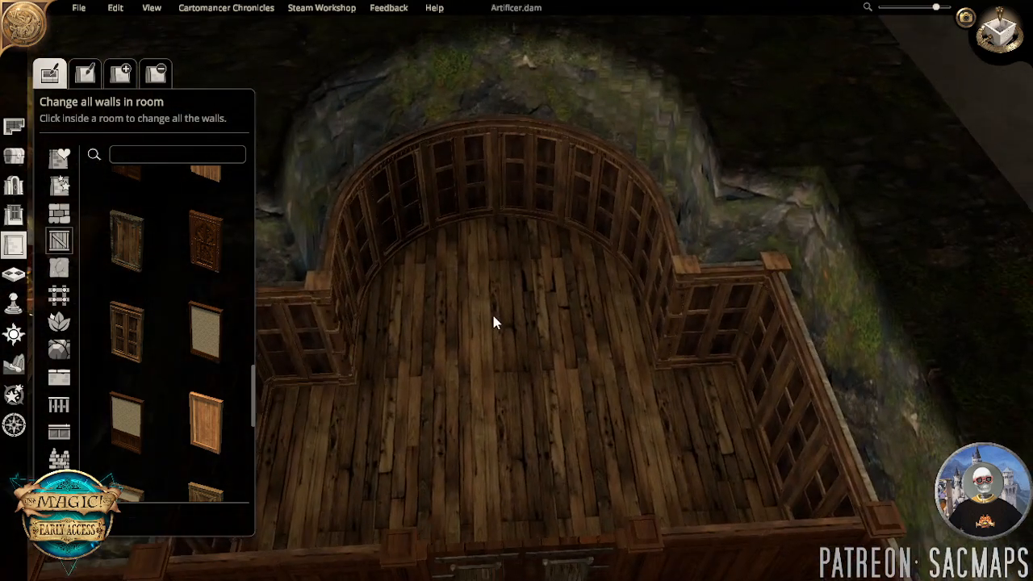
click(14, 156)
click(172, 137)
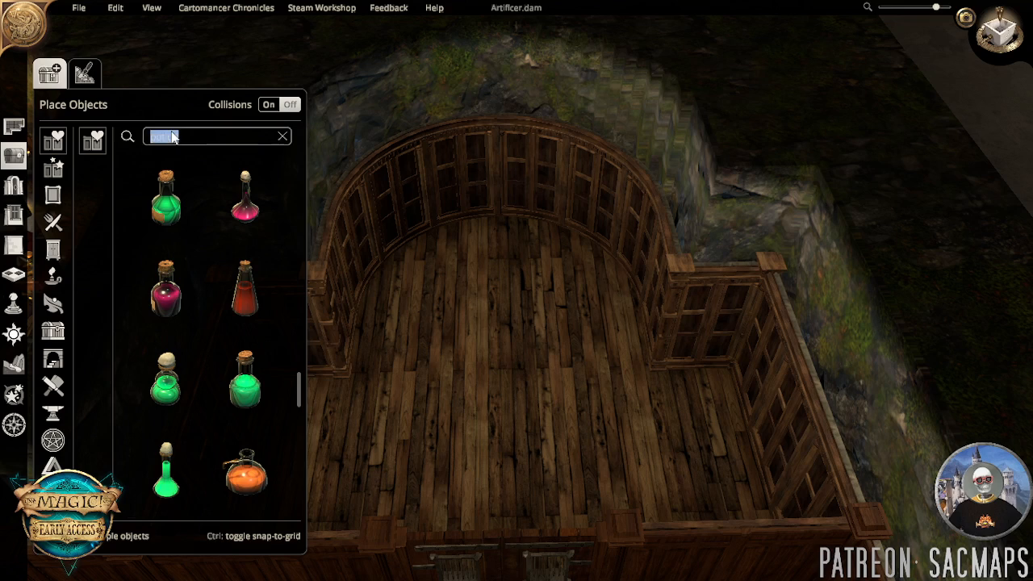
text(bed)
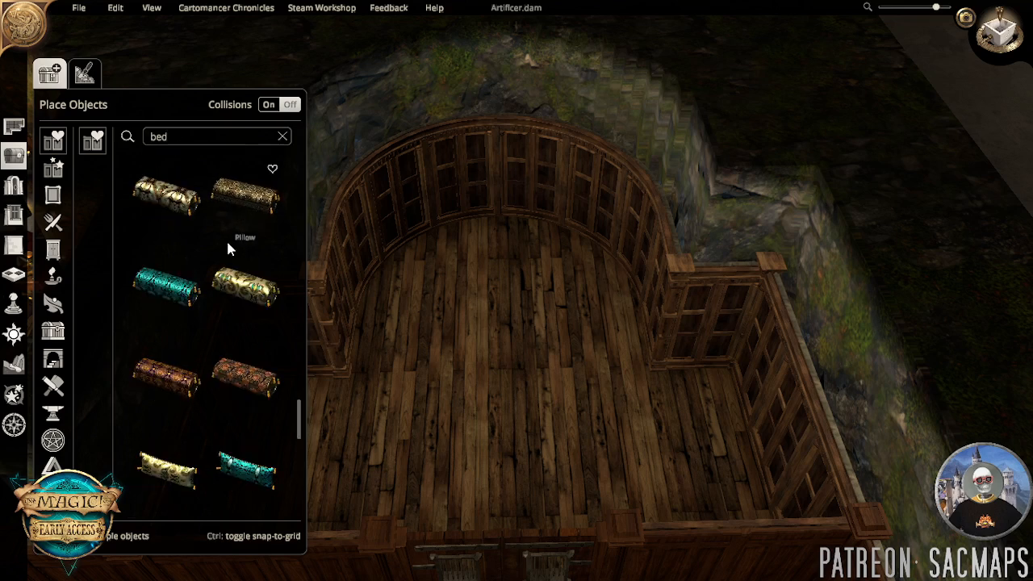
scroll(225, 242, up, 3)
scroll(216, 259, up, 6)
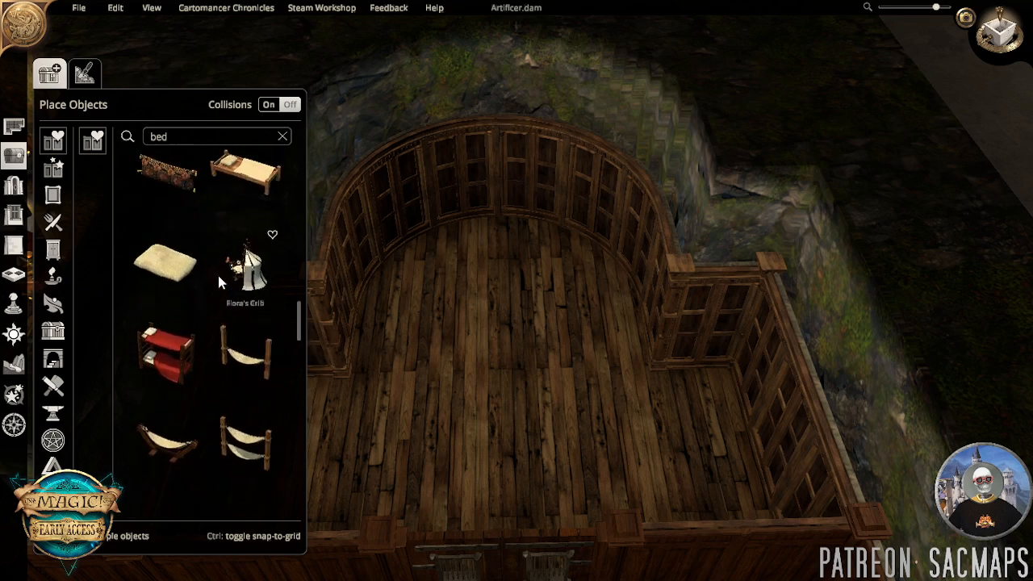
scroll(191, 452, up, 6)
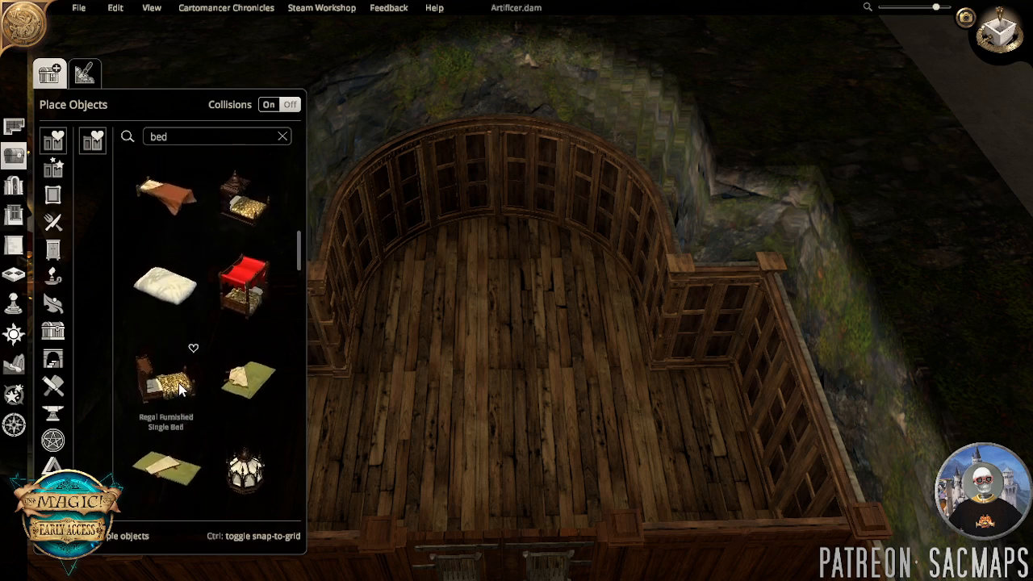
scroll(206, 298, up, 3)
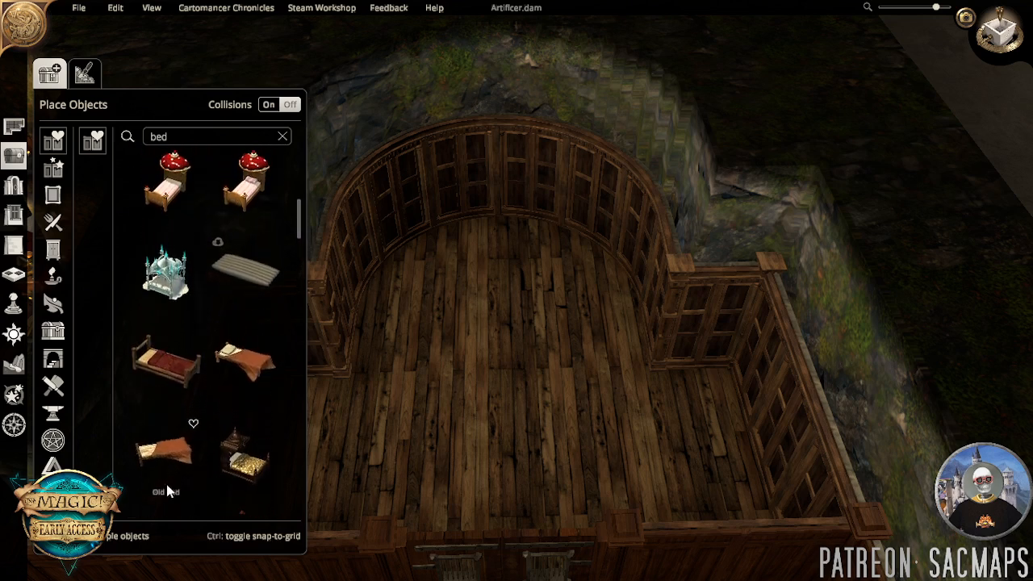
Compare the Old Bed with the wooden bed with the orange blanket and place the latter headboard-first against the curved wall.
click(186, 458)
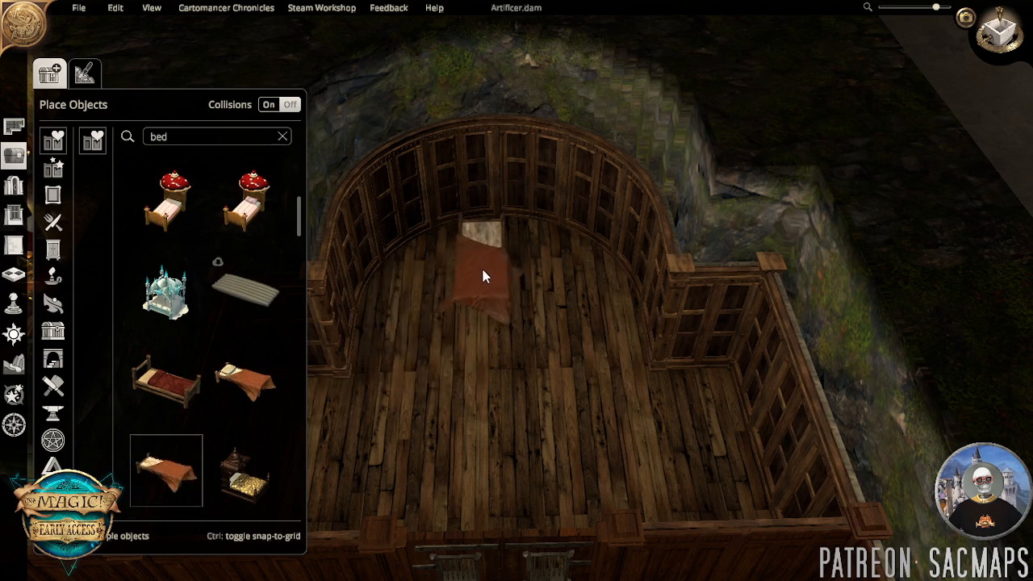
scroll(212, 407, up, 1)
scroll(211, 411, up, 2)
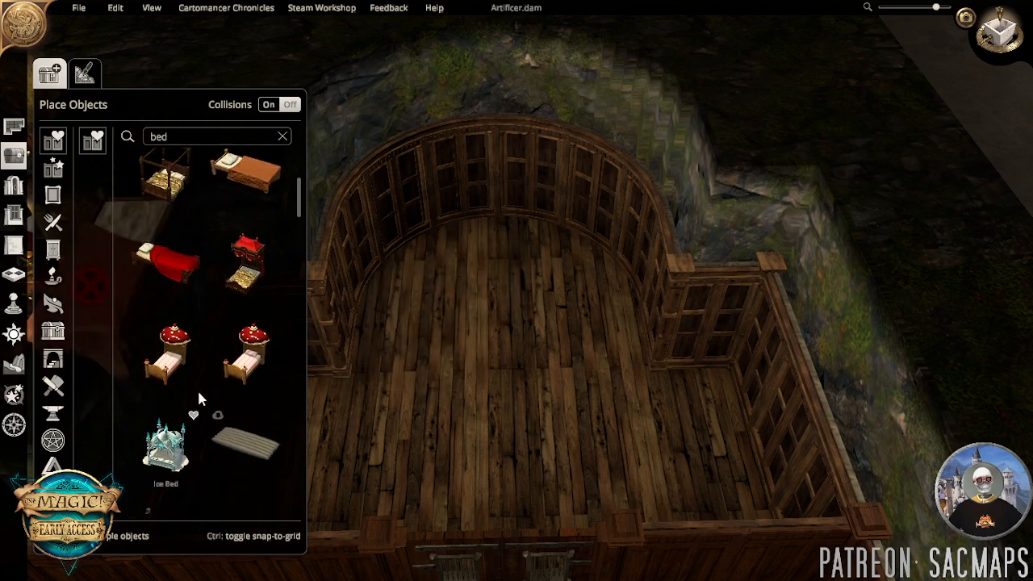
click(185, 310)
click(272, 208)
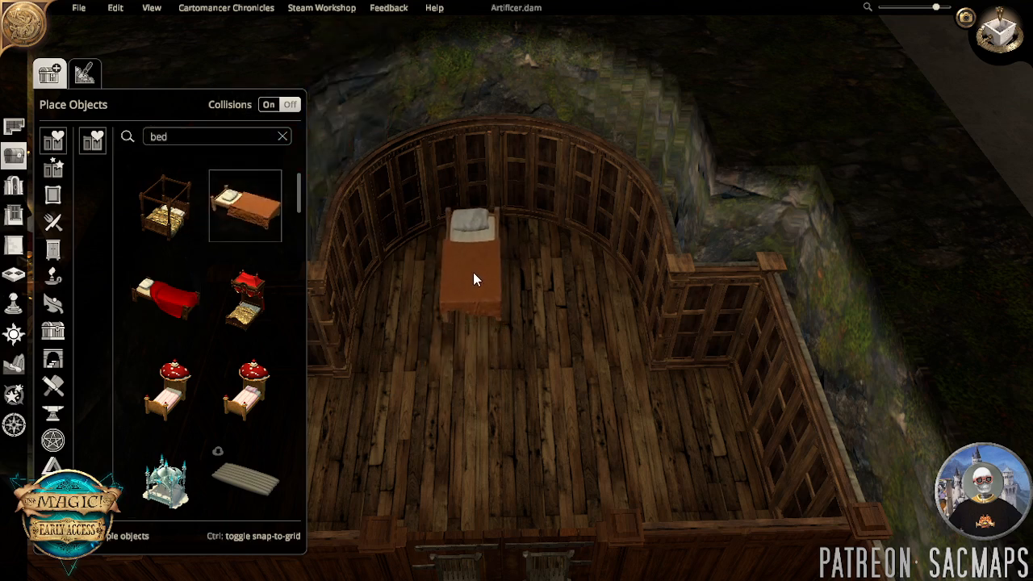
click(474, 269)
scroll(503, 453, up, 3)
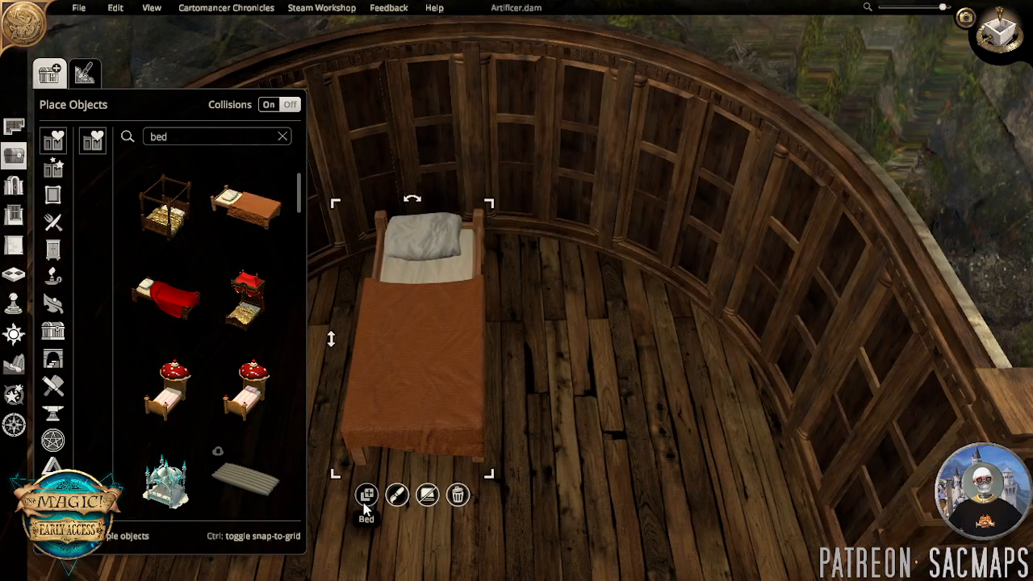
Duplicate the bed and place the copy flush beside the first one to form a double bed.
click(365, 498)
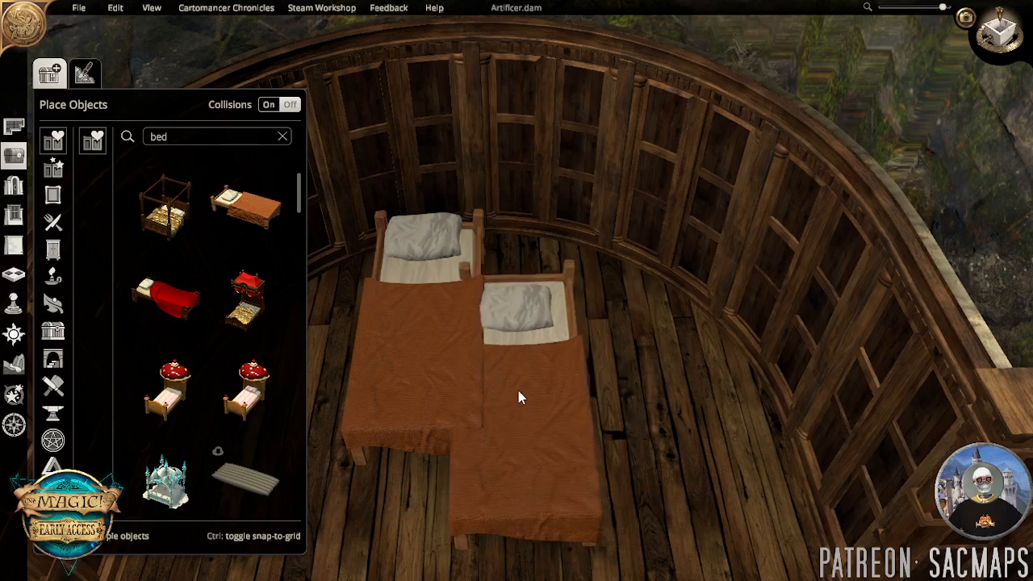
click(530, 349)
scroll(607, 355, down, 2)
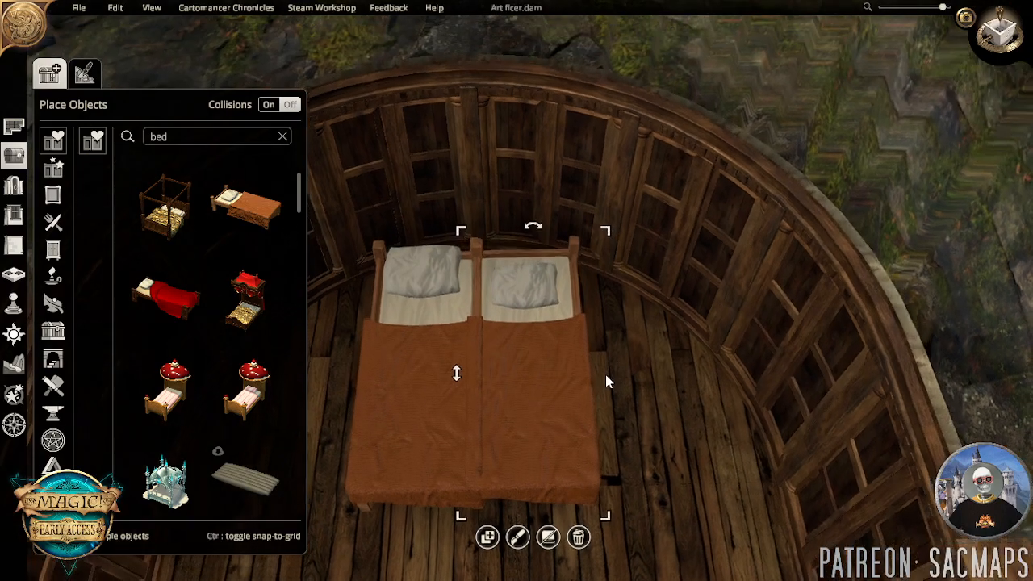
Recolour the blankets of both beds from orange to a matching purple.
click(441, 276)
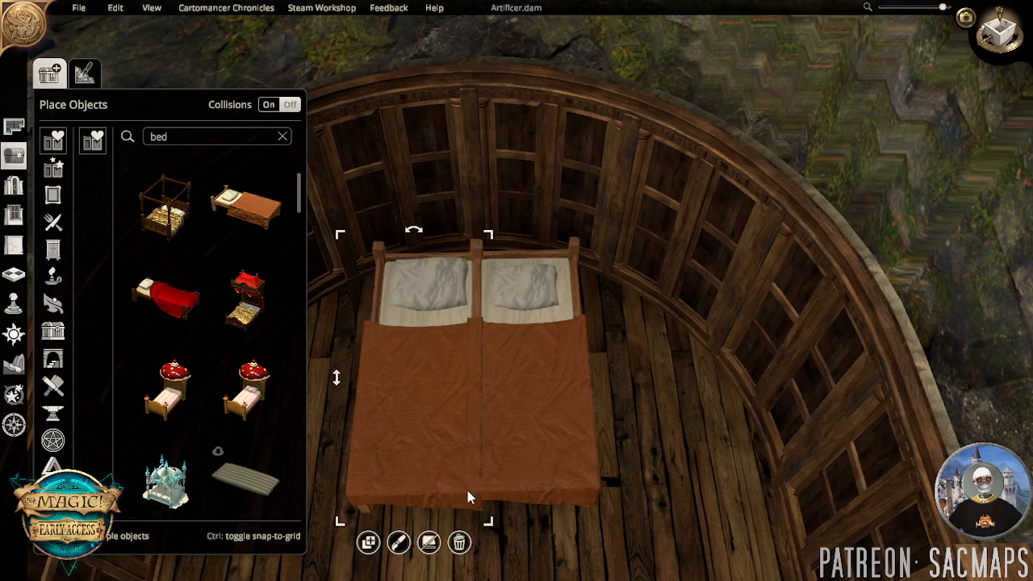
click(400, 542)
click(324, 501)
drag(344, 500, 414, 502)
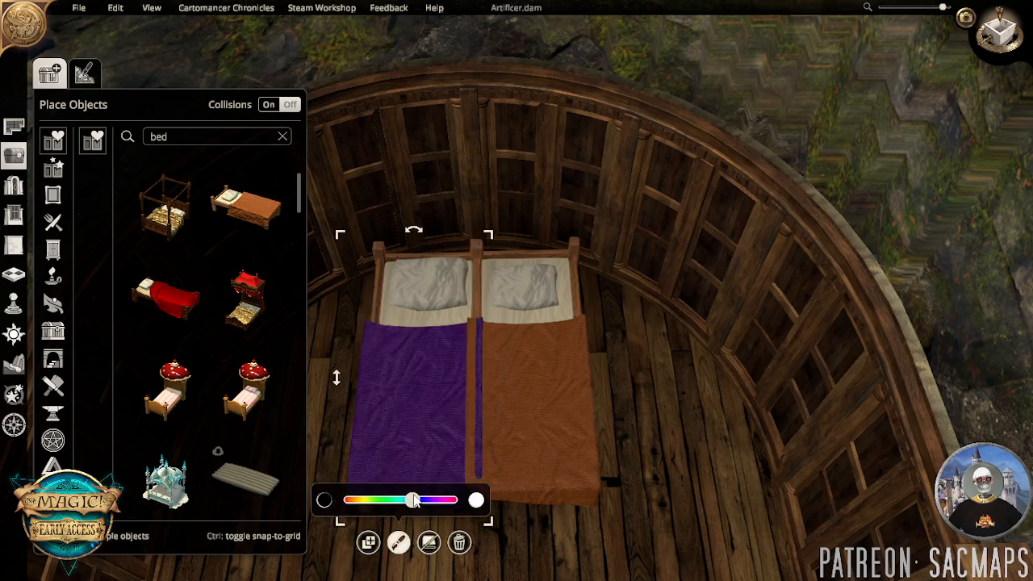
click(530, 398)
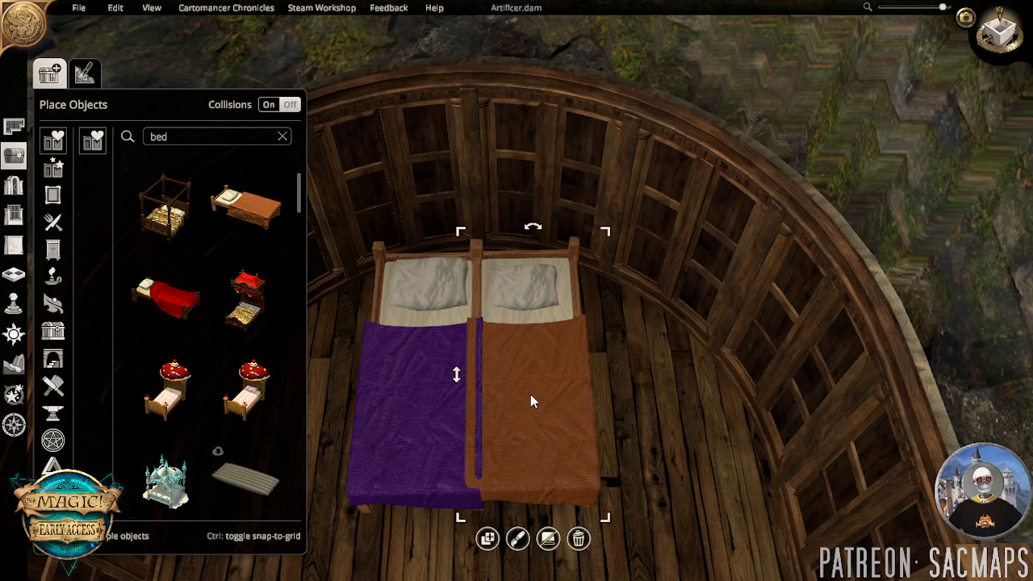
click(517, 539)
mouse_move(521, 499)
mouse_down()
mouse_move(473, 498)
mouse_move(532, 496)
mouse_up()
click(665, 410)
Replace the plank floor in front of the double bed with damaged planks that have missing boards.
right_drag(658, 411, 619, 323)
middle_drag(620, 322, 611, 390)
scroll(609, 391, down, 3)
middle_drag(598, 352, 602, 279)
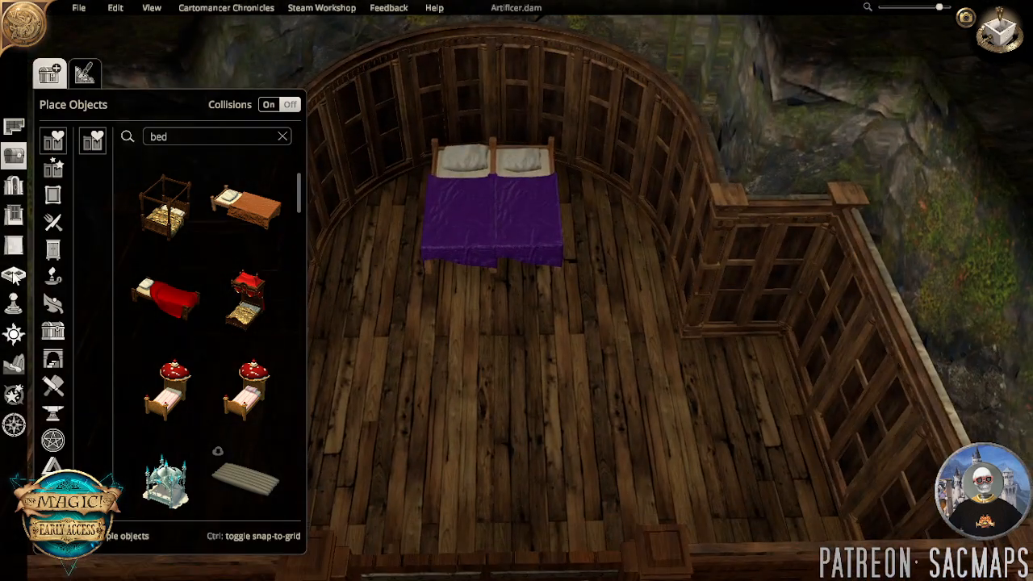
click(13, 274)
click(186, 347)
click(465, 337)
right_click(510, 420)
scroll(506, 435, up, 3)
right_drag(502, 440, 525, 390)
Place the green leafy foliage from the favourite objects beside the floor hole in front of the bed and shrink it.
click(13, 155)
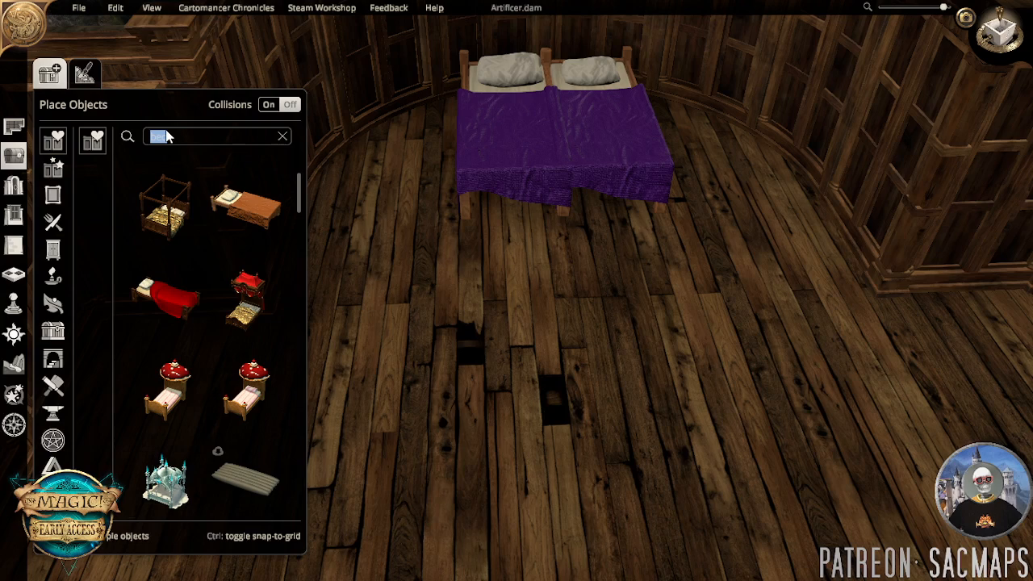
click(57, 141)
scroll(181, 286, down, 3)
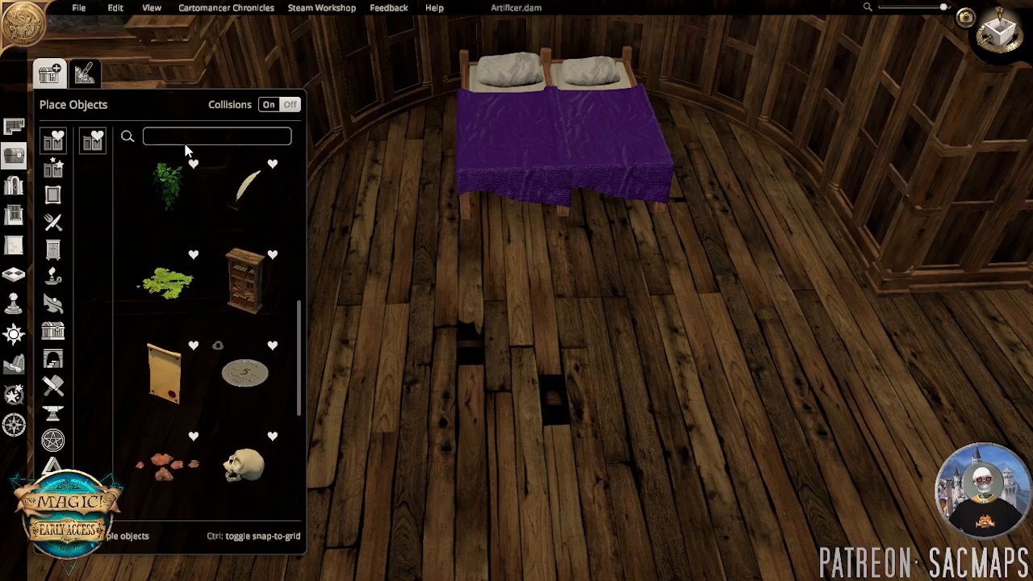
click(167, 275)
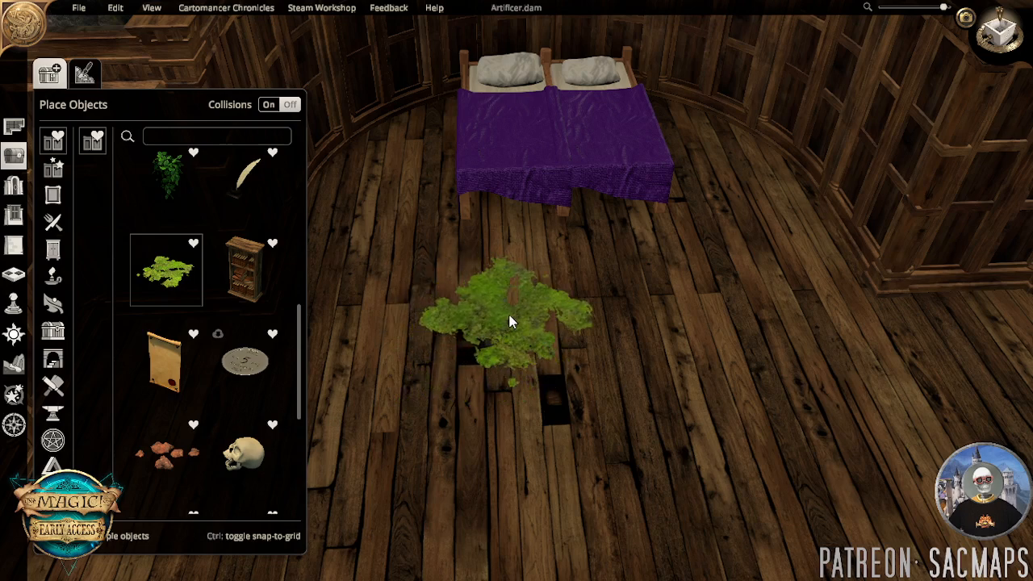
click(523, 315)
drag(584, 361, 416, 303)
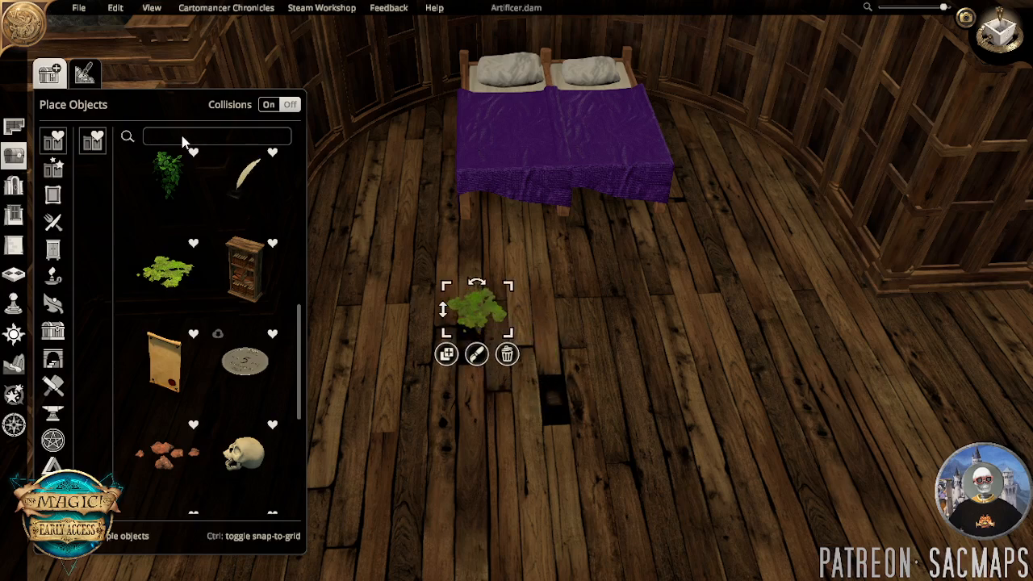
Search the objects for "cauldr", place the tipped metal cauldron beside the foliage and scale it down.
text(cauldr)
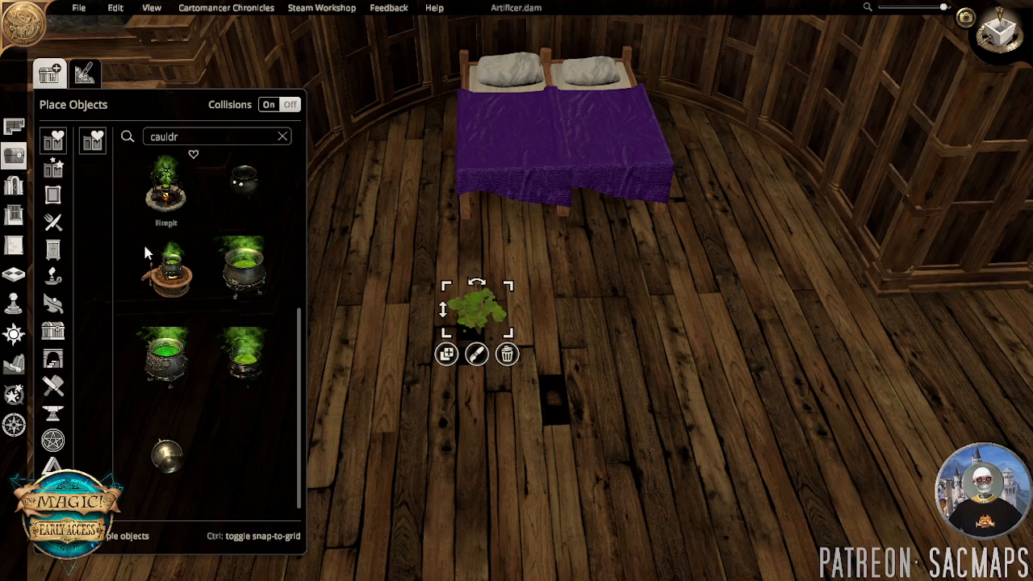
click(166, 456)
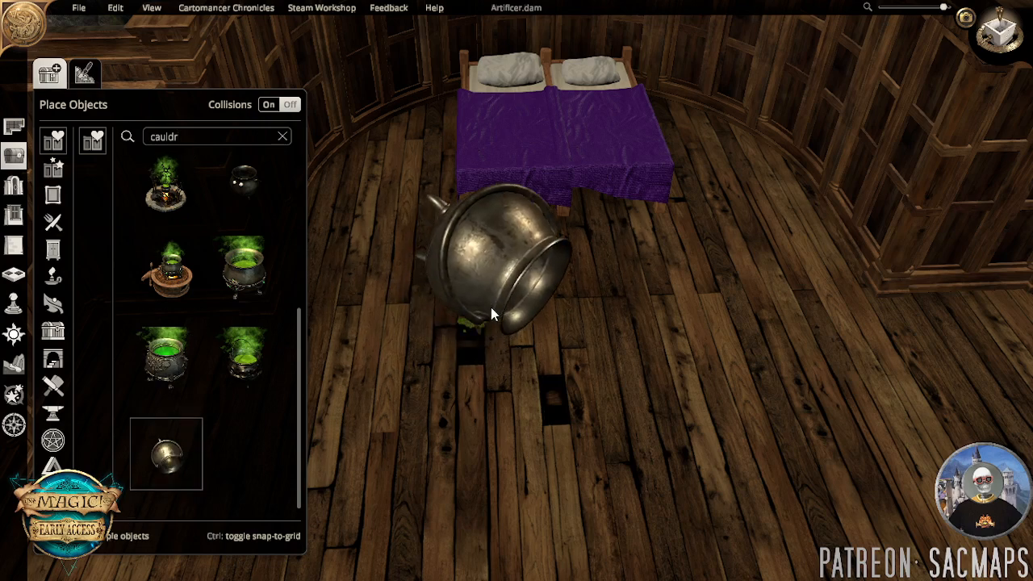
click(547, 294)
drag(610, 337, 488, 307)
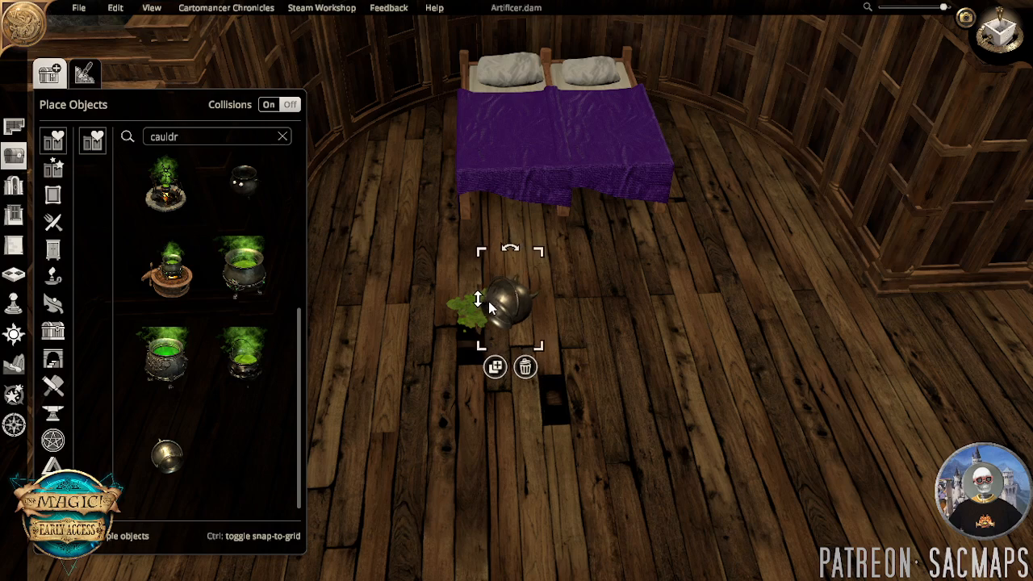
Arrange the foliage as a spill in front of the cauldron's opening and set the cauldron's height to 0.
click(595, 334)
scroll(539, 380, up, 2)
right_drag(535, 372, 597, 391)
drag(411, 387, 445, 419)
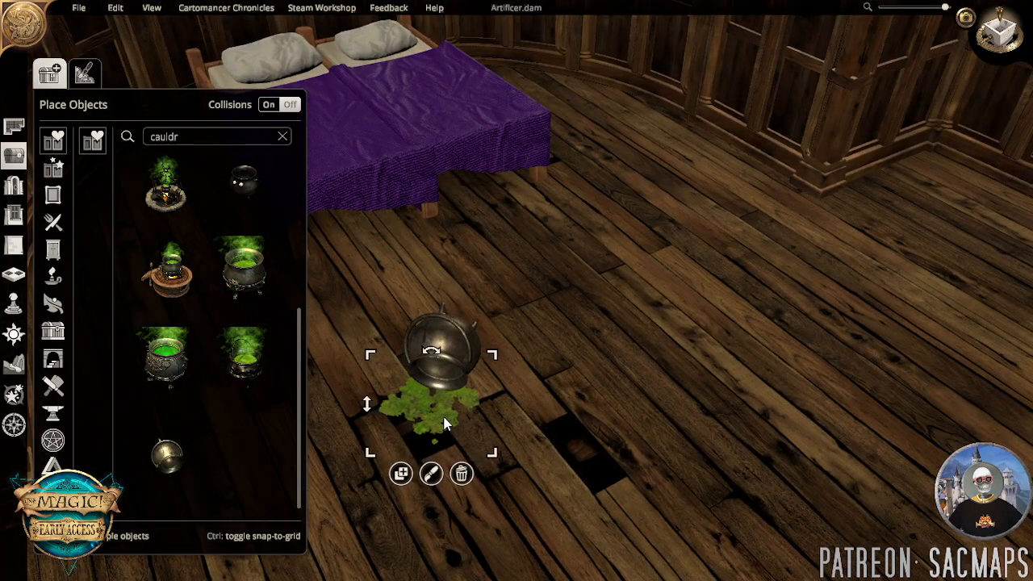
click(450, 372)
drag(385, 355, 389, 362)
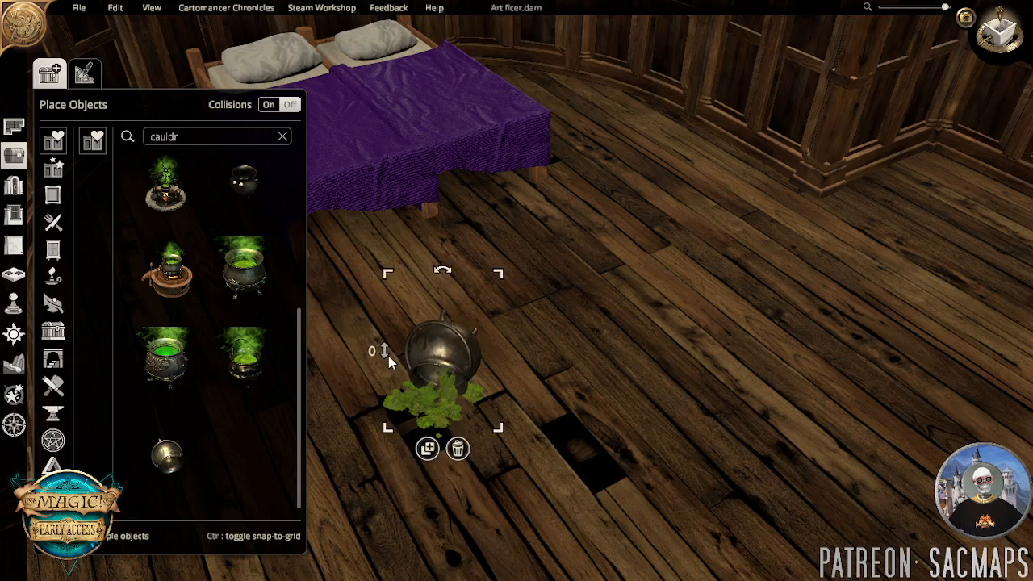
click(620, 388)
Recolour the foliage at the cauldron's mouth purple and scale it down to a smaller spill.
mouse_move(619, 387)
right_down()
mouse_move(662, 299)
mouse_move(661, 323)
mouse_move(595, 360)
right_up()
click(508, 381)
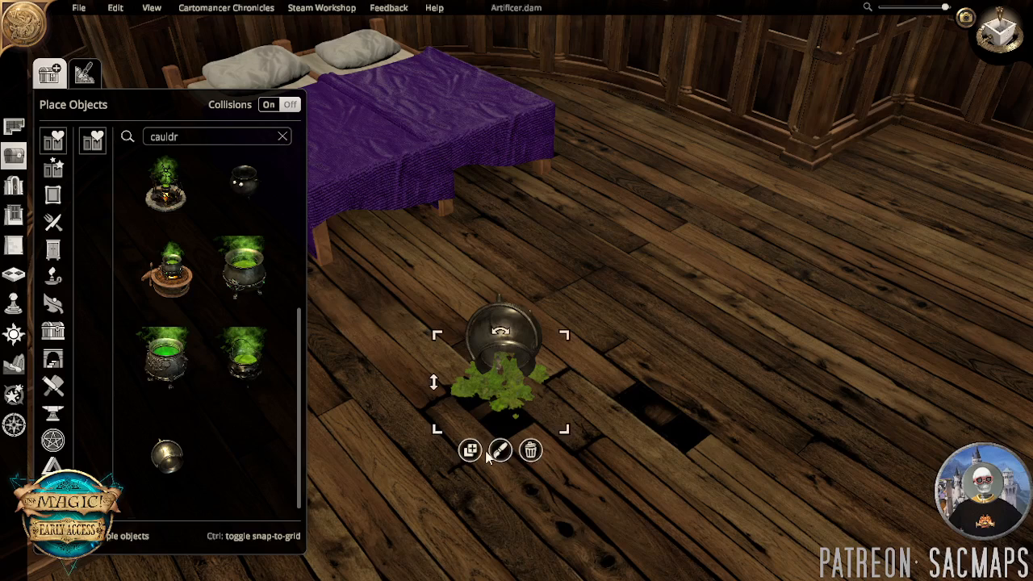
click(500, 451)
drag(479, 410, 499, 411)
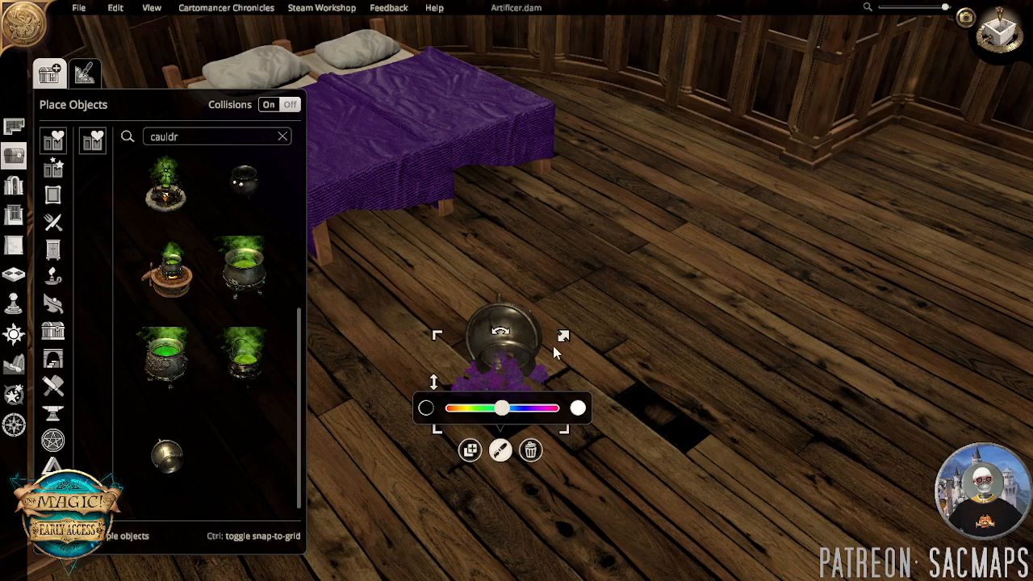
click(607, 351)
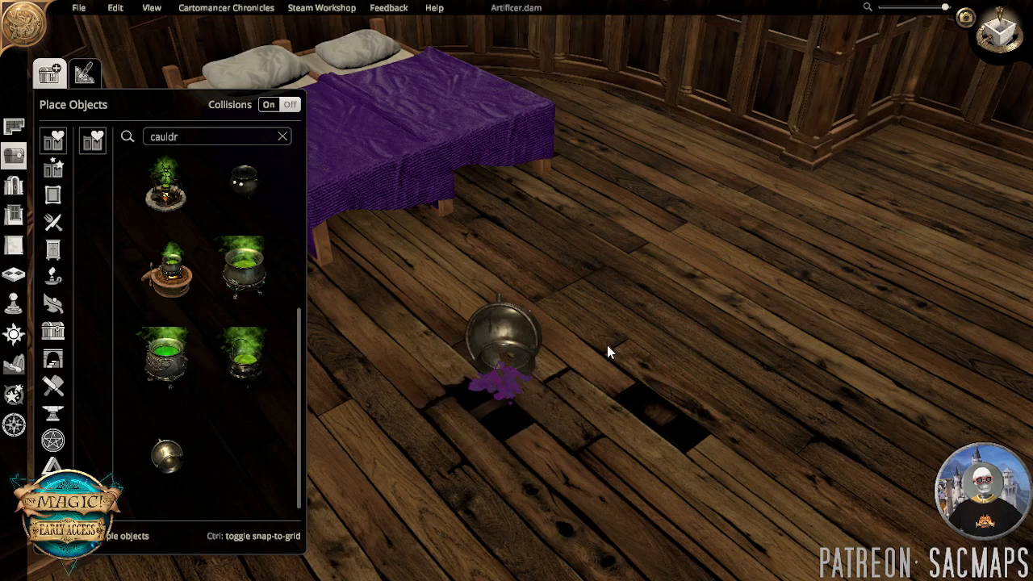
click(507, 388)
click(594, 342)
right_drag(594, 341, 554, 357)
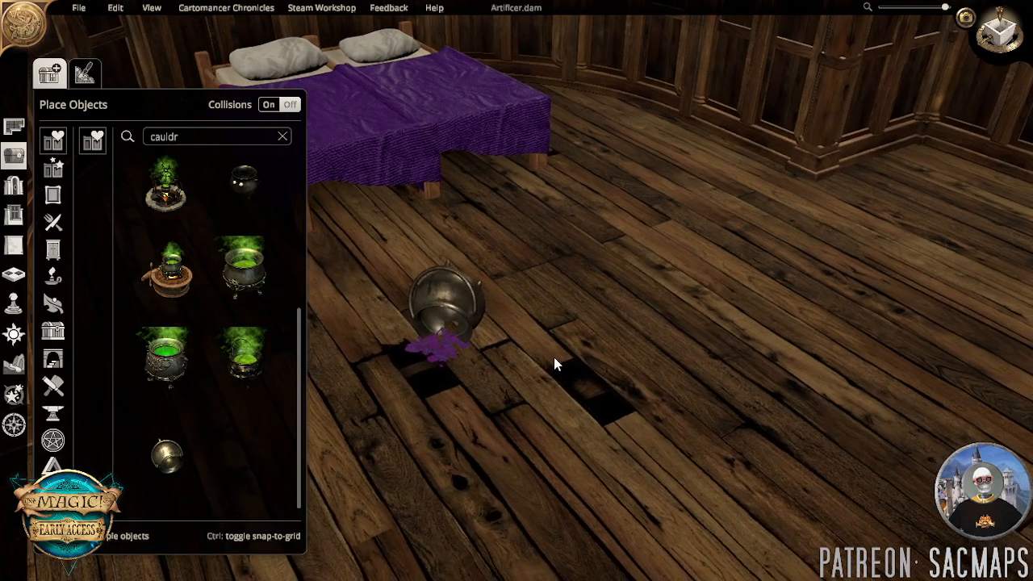
Search the objects for "cube", place the green gelatinous cube near the purple spill and shrink it to a tiny block.
text(gelat)
double_click(177, 138)
text(cube)
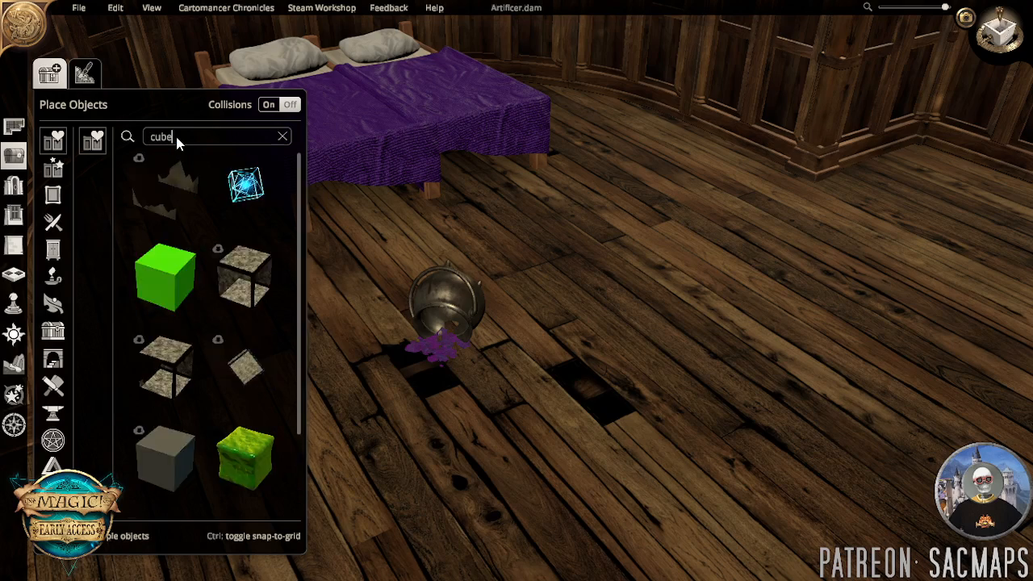
drag(246, 476, 520, 384)
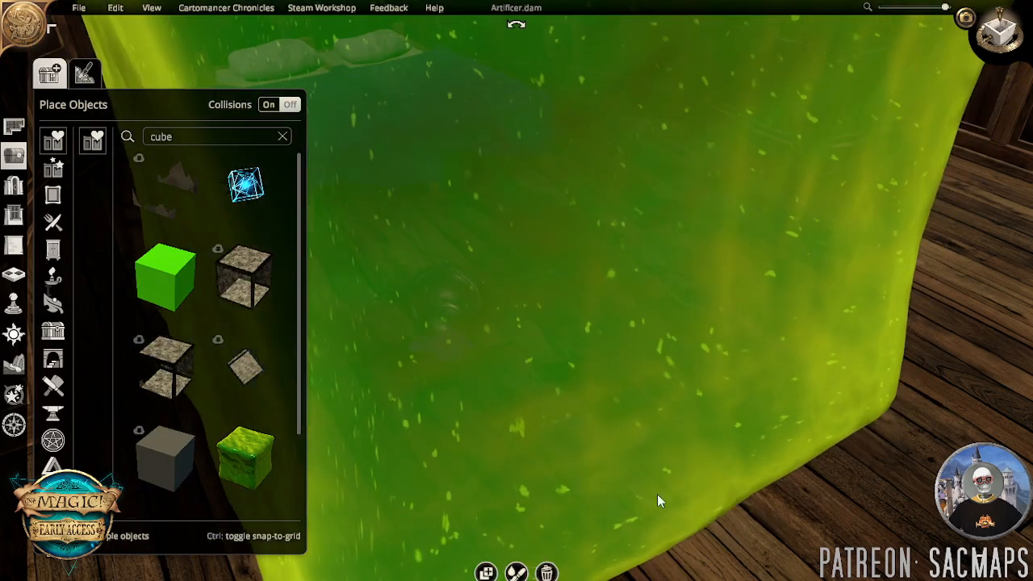
scroll(794, 428, down, 5)
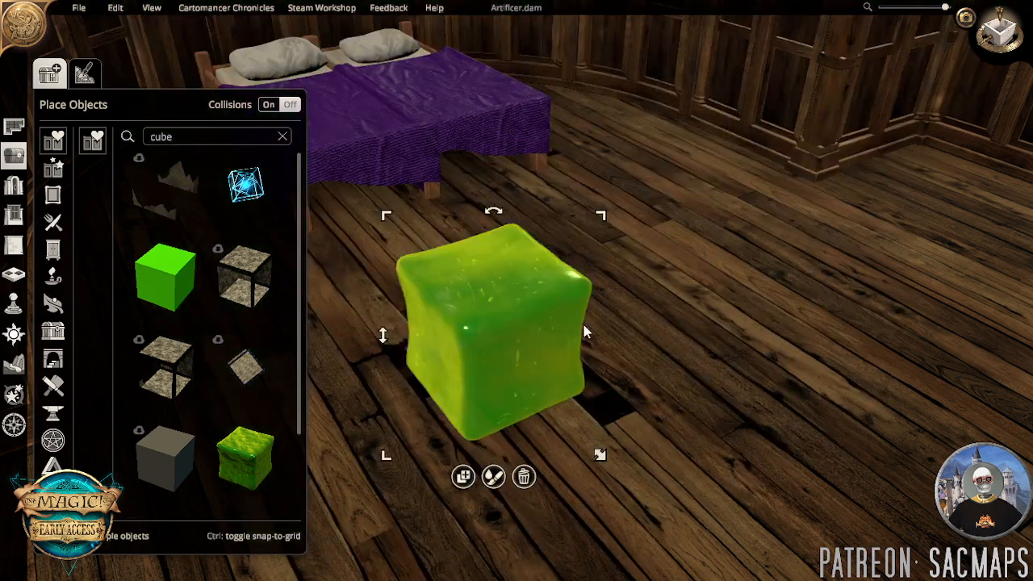
scroll(586, 331, down, 6)
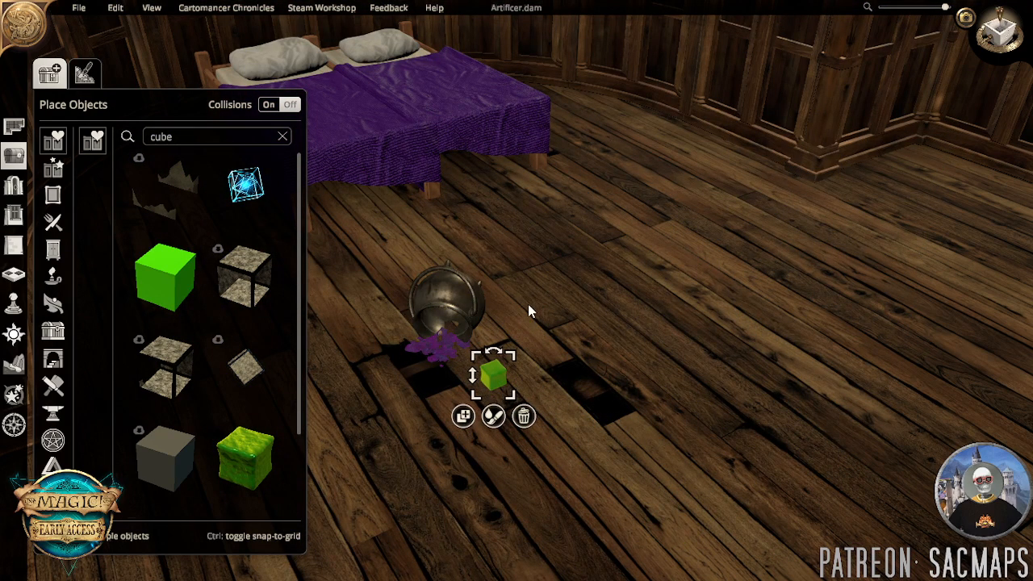
Recolour the tiny gelatinous cube purple, set it in the tipped cauldron's mouth and check the result up close.
drag(499, 383, 468, 343)
click(490, 416)
drag(412, 385, 438, 347)
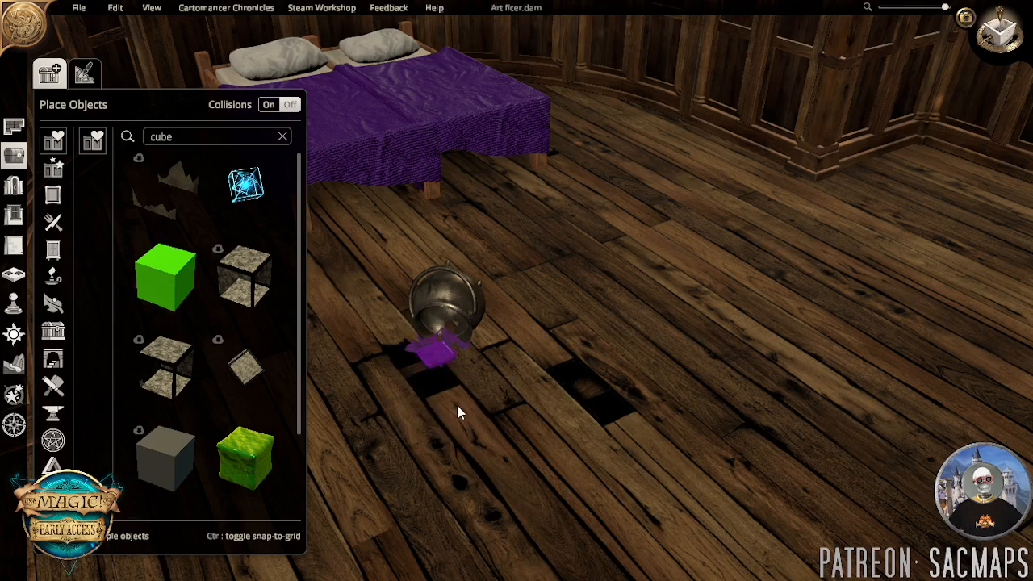
drag(438, 347, 449, 332)
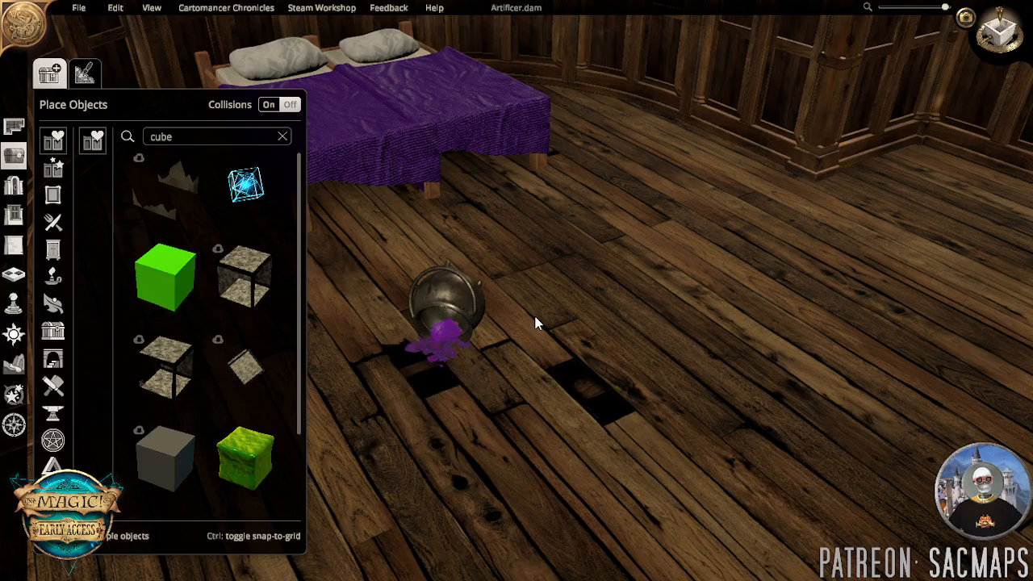
click(941, 37)
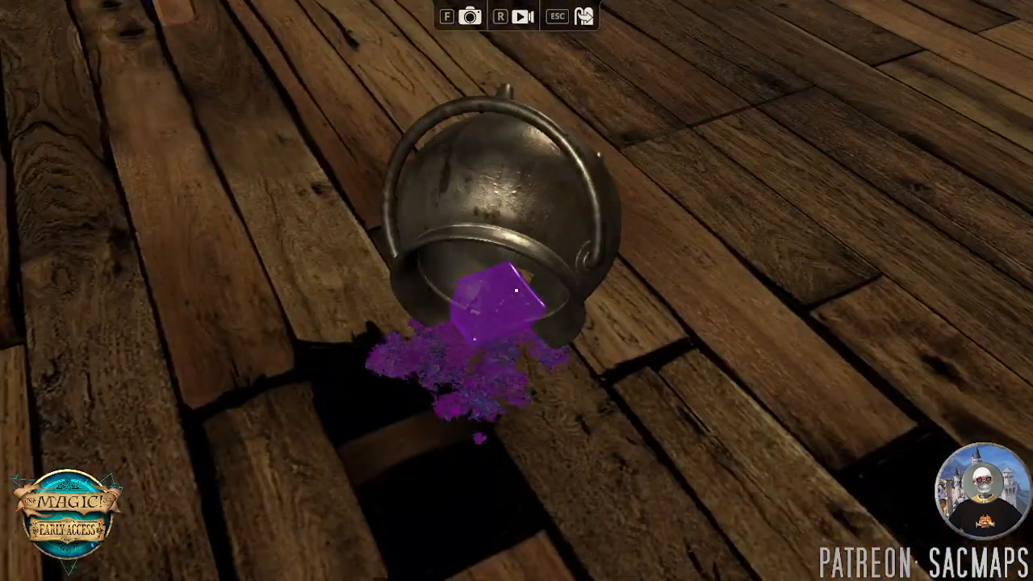
key(Escape)
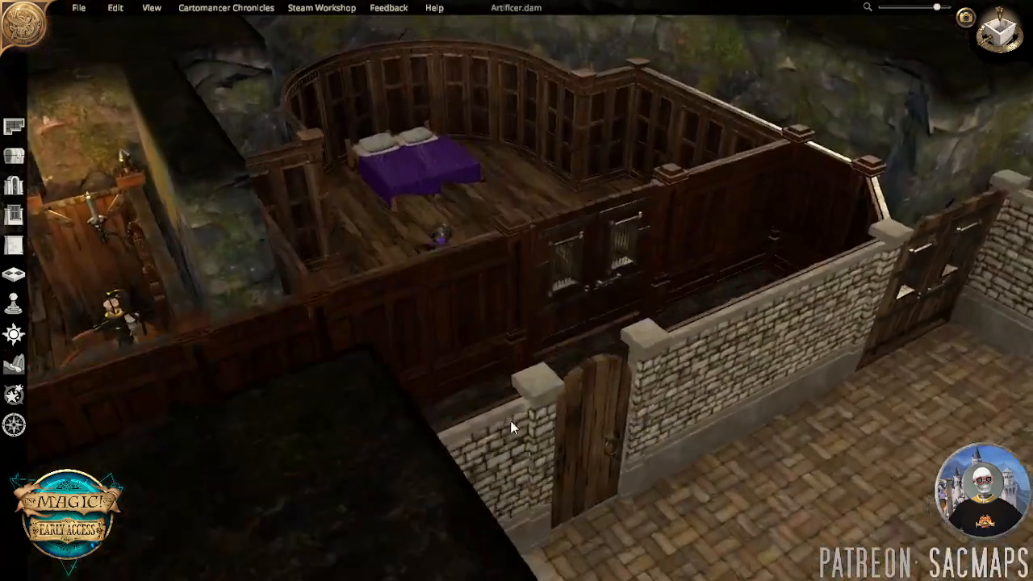
Place the flat green disc from the basic shapes on the floor beside the cauldron and enlarge it.
middle_drag(510, 428, 433, 462)
scroll(407, 414, up, 5)
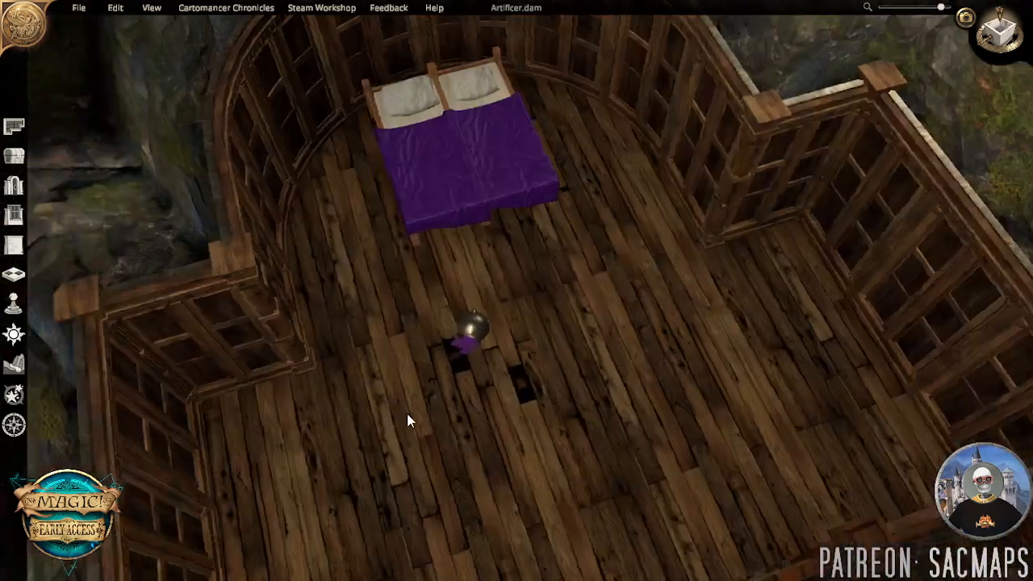
click(14, 157)
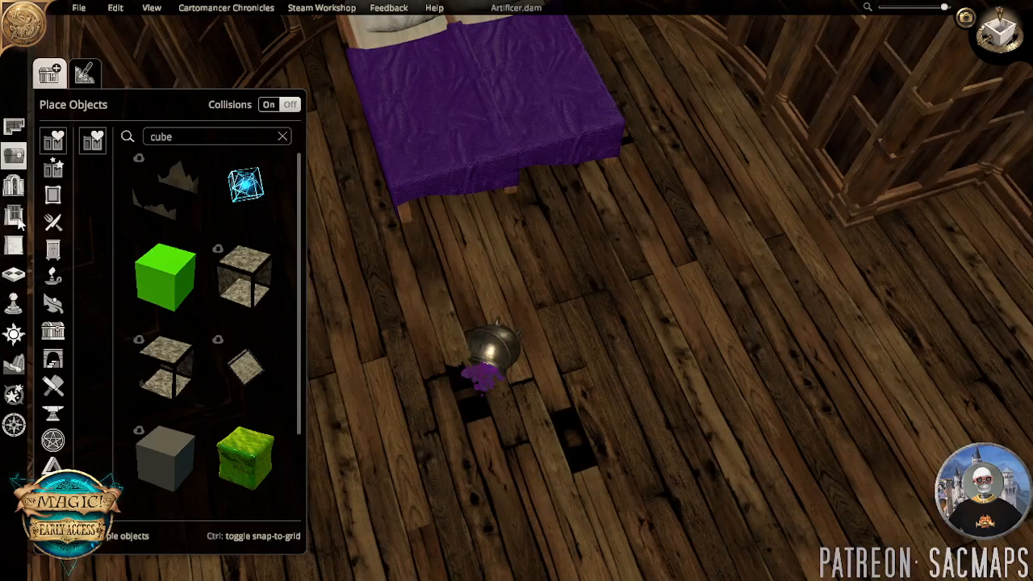
click(51, 465)
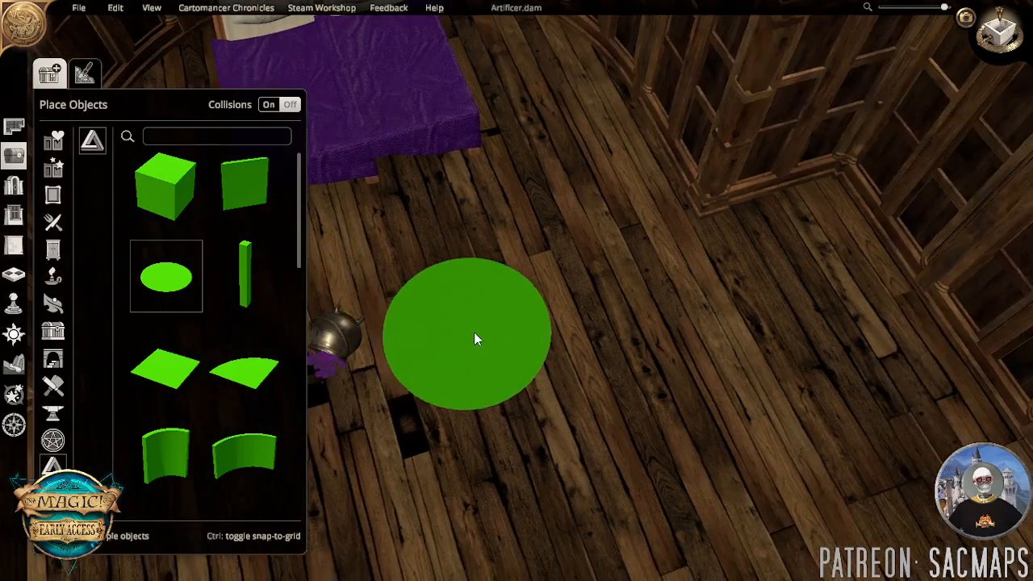
click(480, 334)
drag(596, 242, 611, 175)
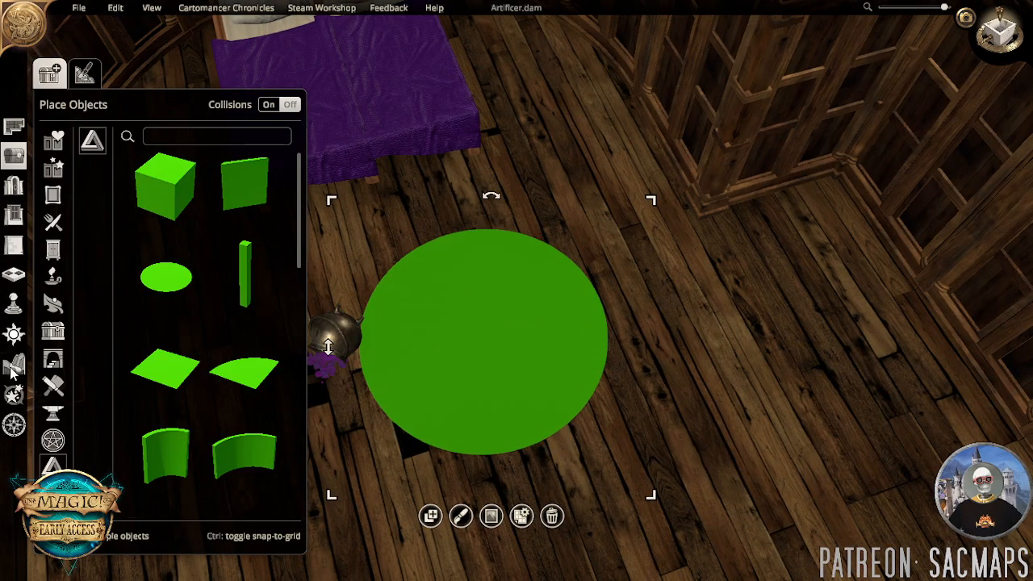
Paint the Steam, Black Smoke and Green Swirling Mist effects onto the green disc.
click(12, 395)
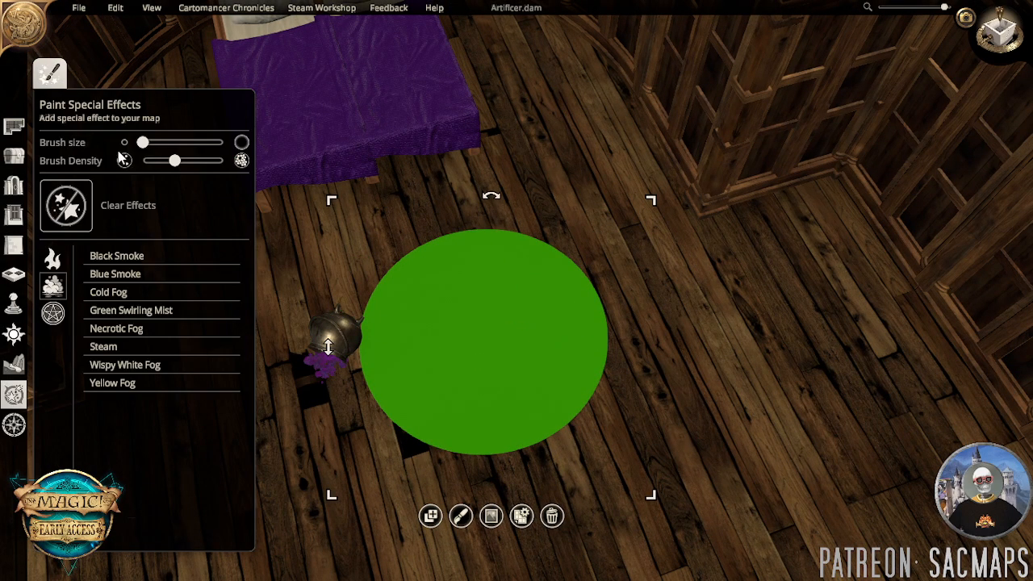
click(105, 347)
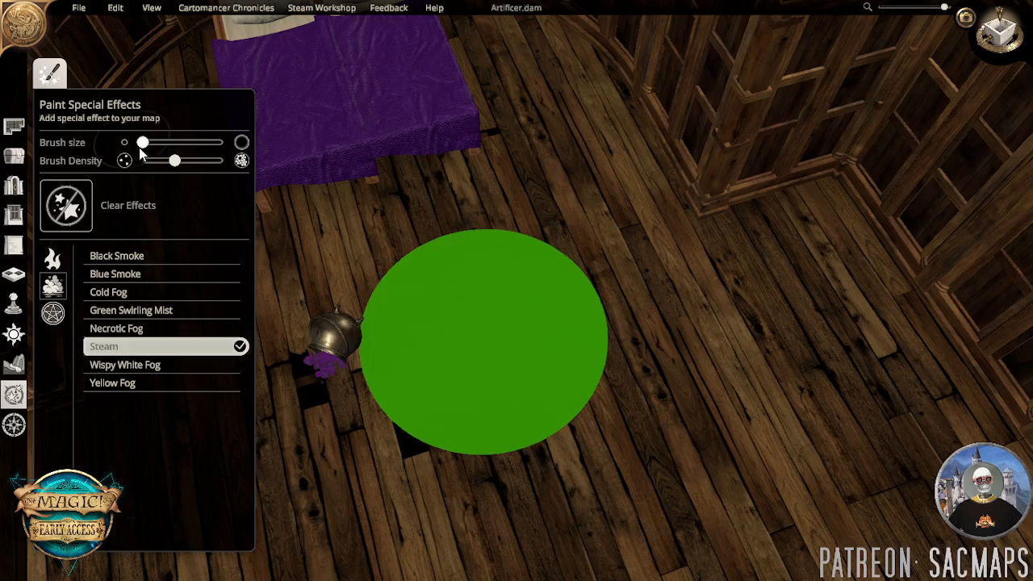
click(485, 350)
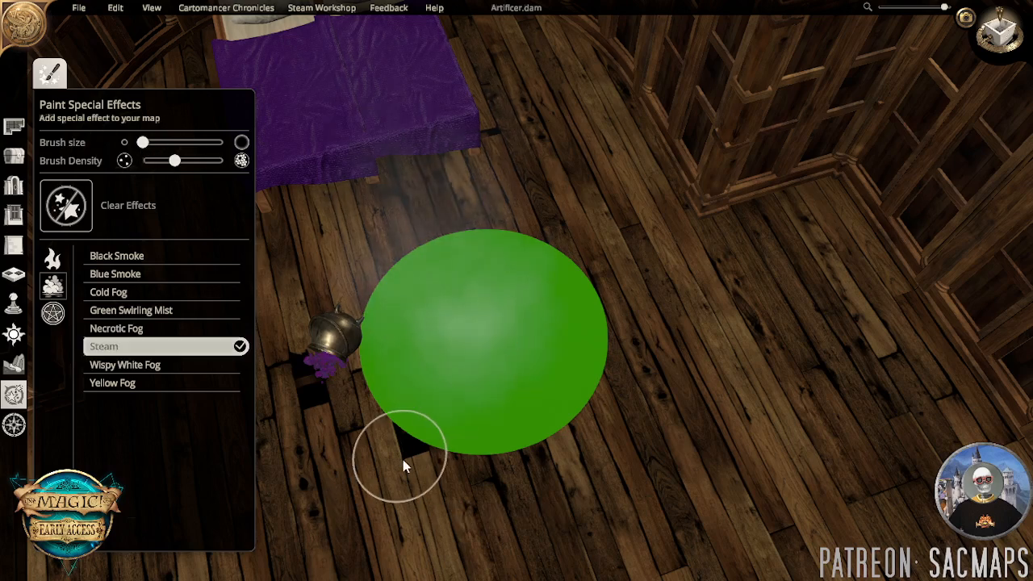
click(115, 256)
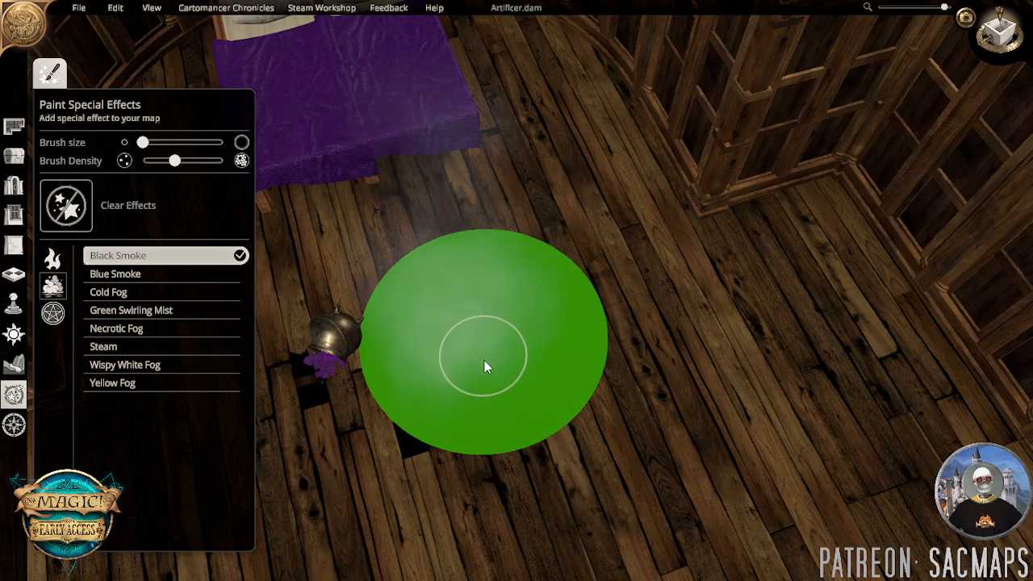
click(484, 364)
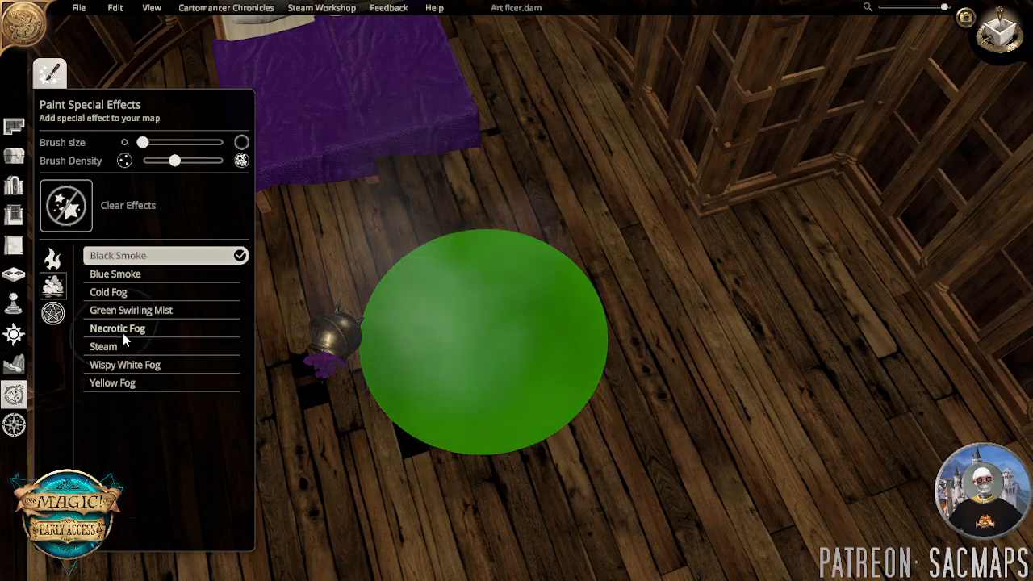
click(129, 309)
click(476, 356)
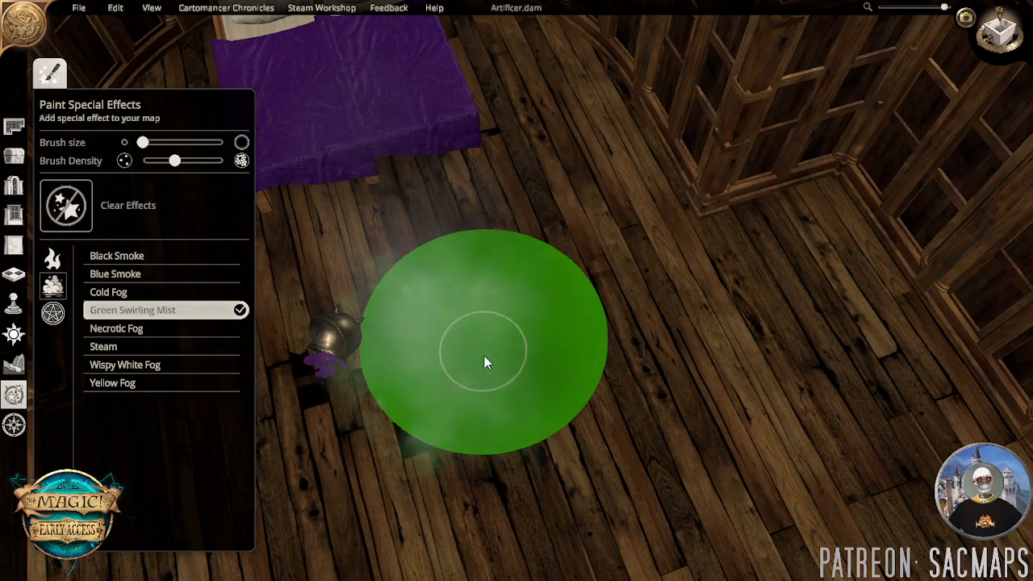
Shrink the disc carrying the smoke effects and move it onto the purple spill at the cauldron's mouth.
click(14, 156)
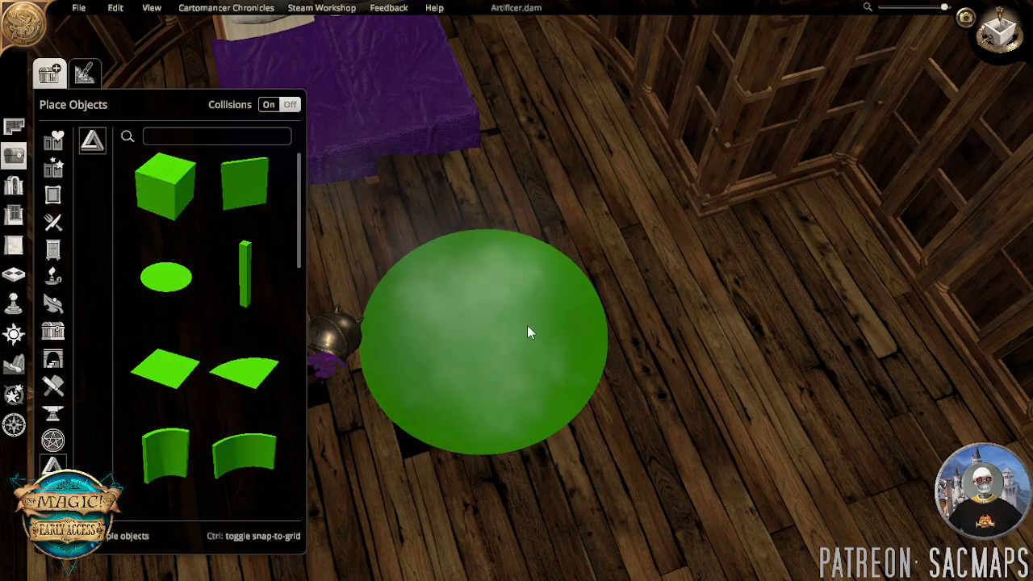
click(527, 326)
drag(655, 502, 515, 362)
click(577, 325)
middle_drag(577, 325, 631, 336)
click(652, 317)
drag(652, 317, 407, 348)
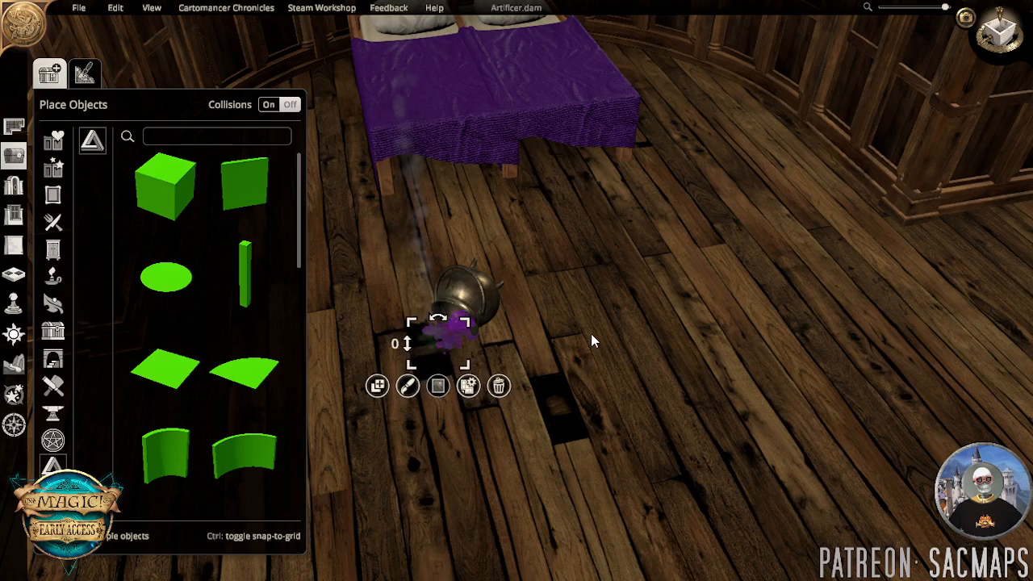
click(663, 351)
Examine the smoking cauldron, the purple spill and the whole bedroom in the first-person camera view.
middle_drag(535, 389, 658, 389)
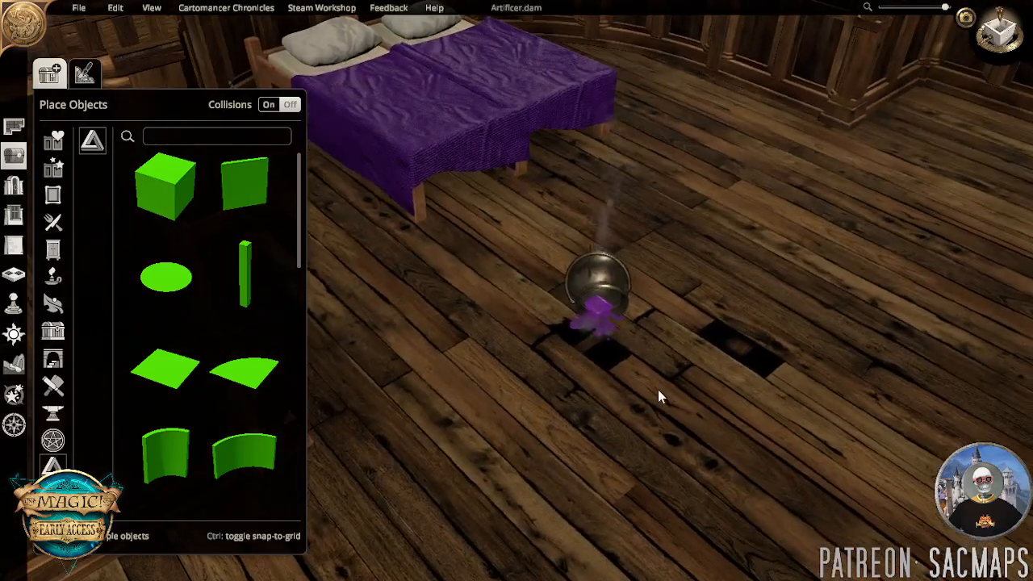
click(961, 21)
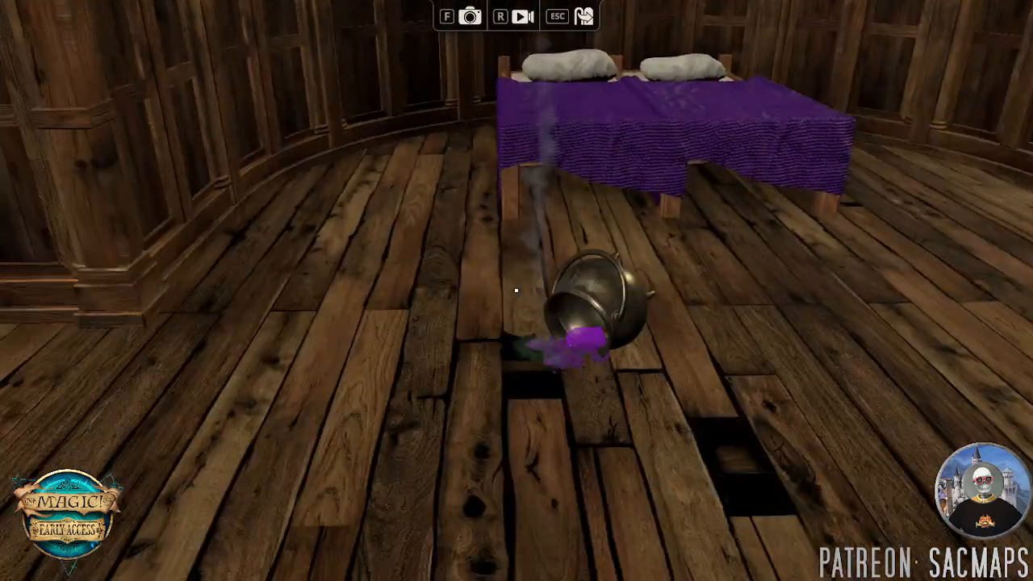
key(w)
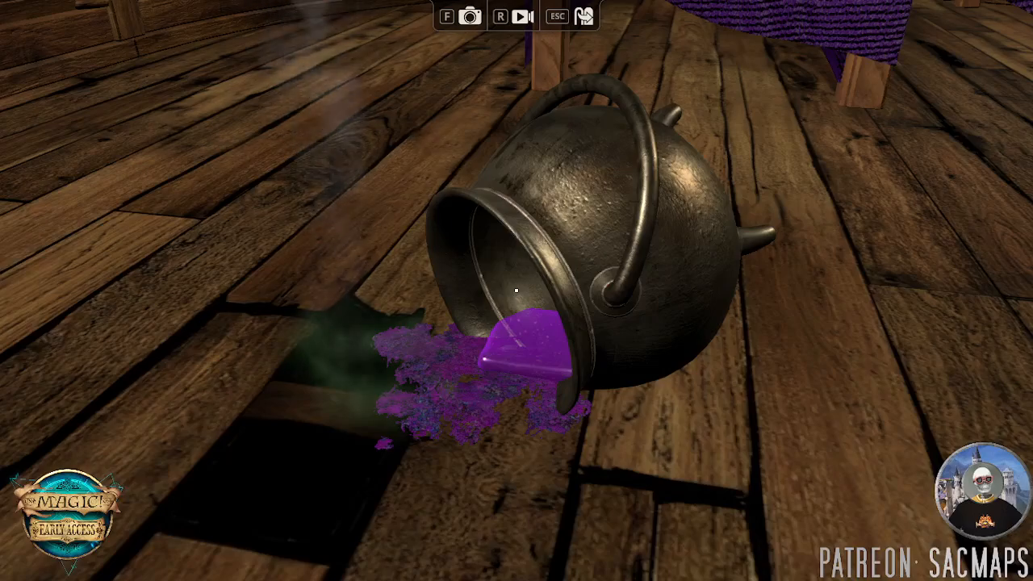
key(a)
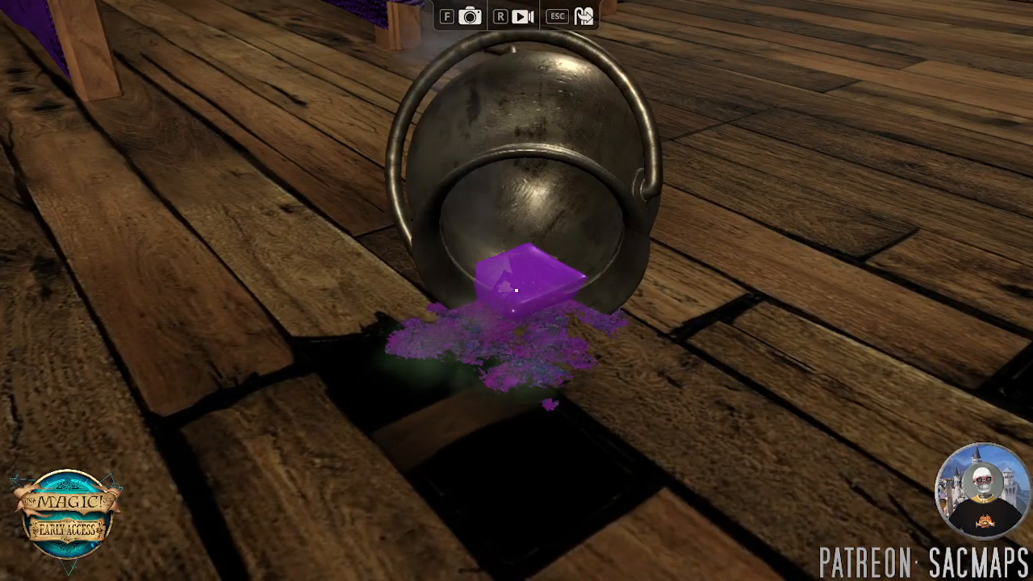
key(s)
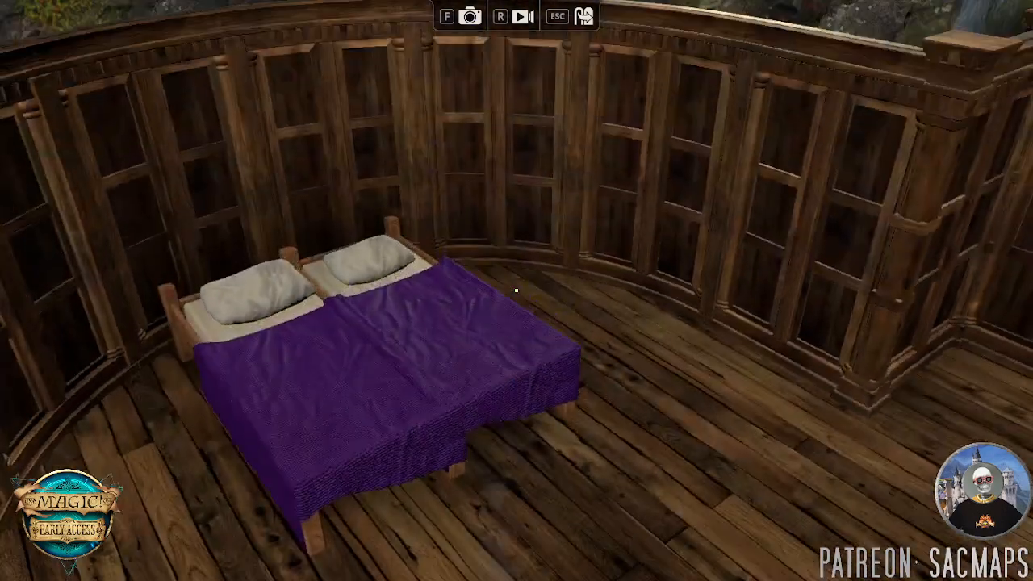
key(s)
key(d)
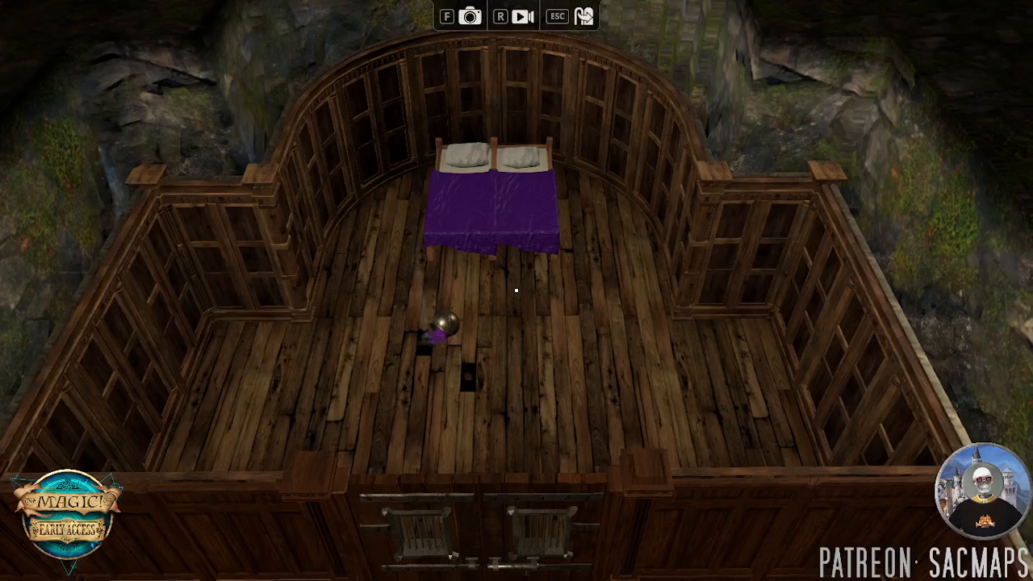
key(Escape)
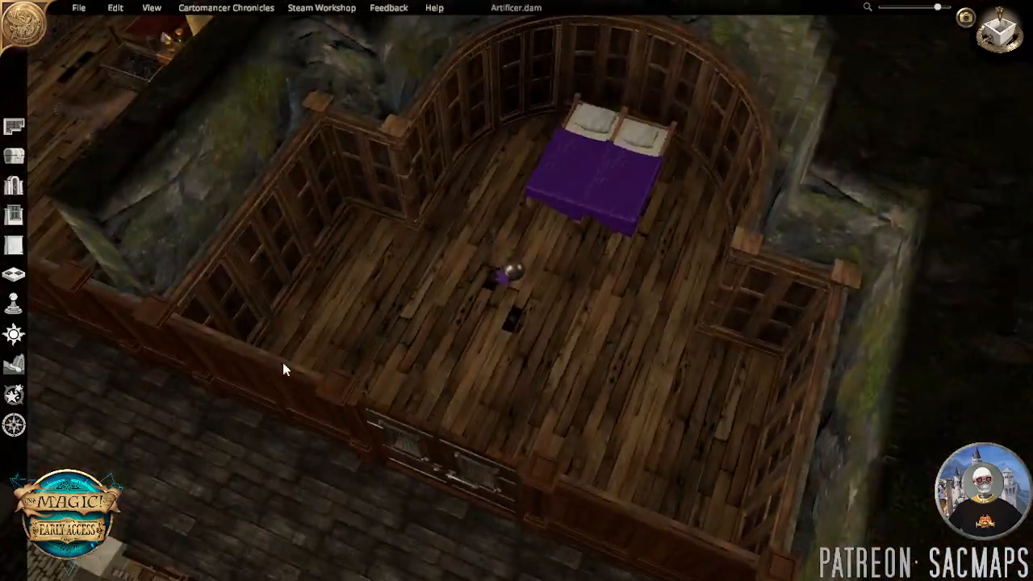
Search the objects for "closet", try out the closet models in the bedroom and turn collisions off.
key(q)
click(10, 156)
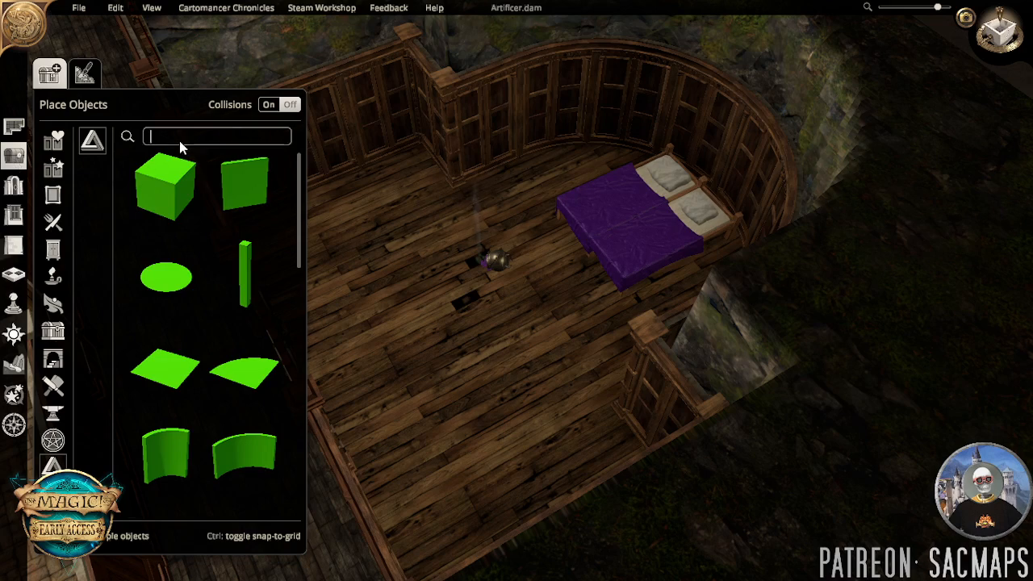
text(closet)
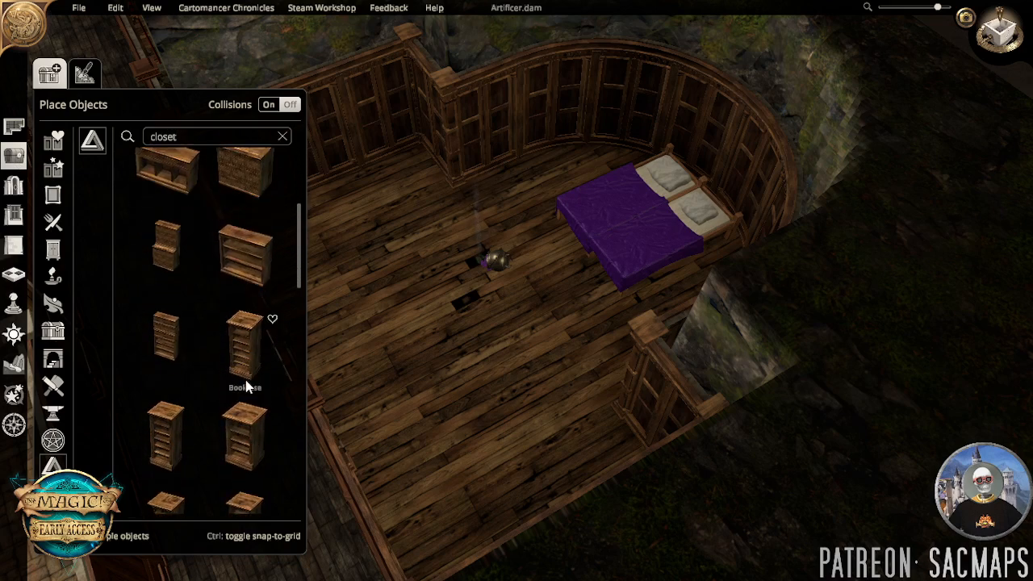
scroll(243, 311, down, 10)
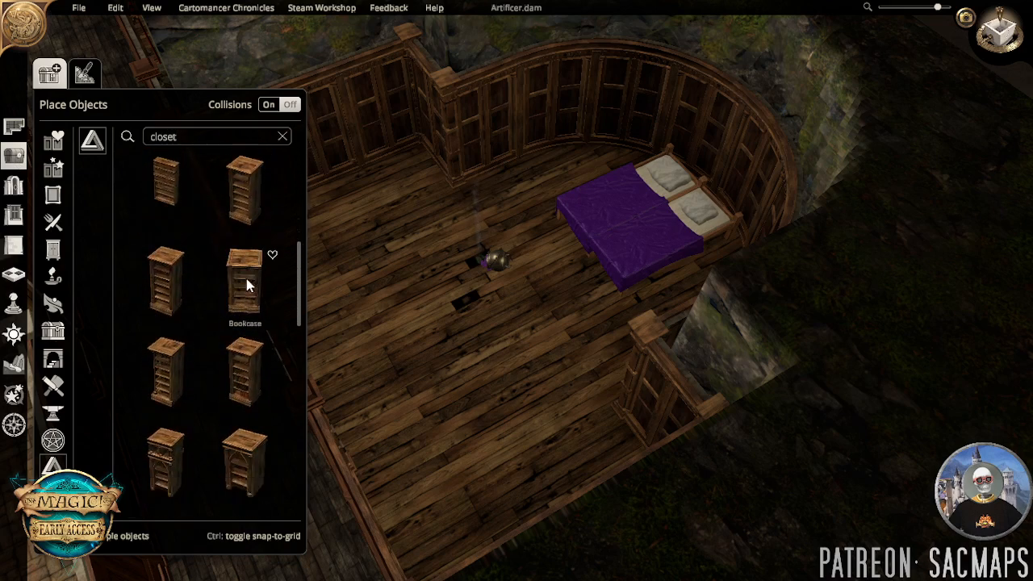
click(245, 347)
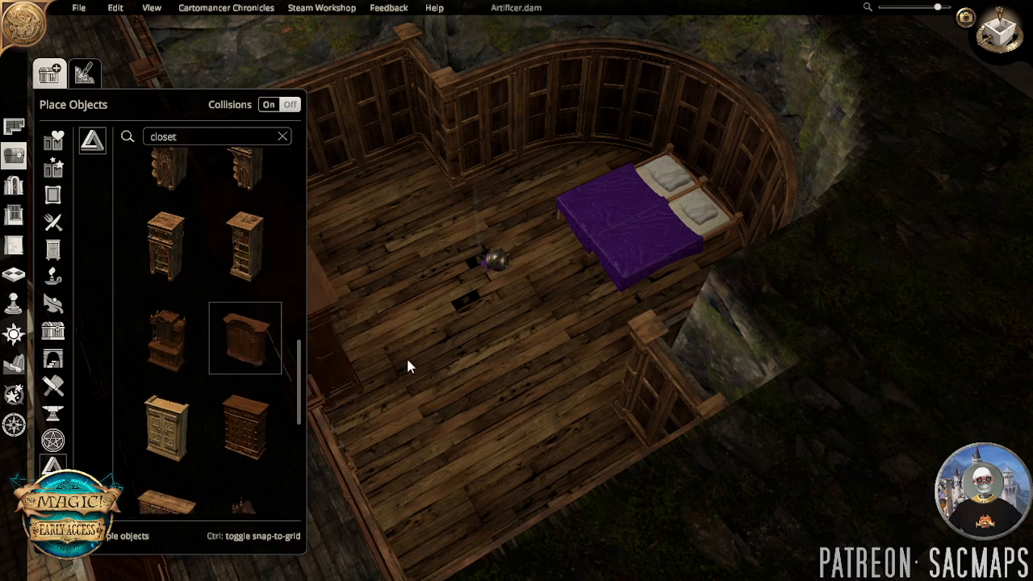
scroll(218, 420, down, 2)
scroll(216, 315, down, 2)
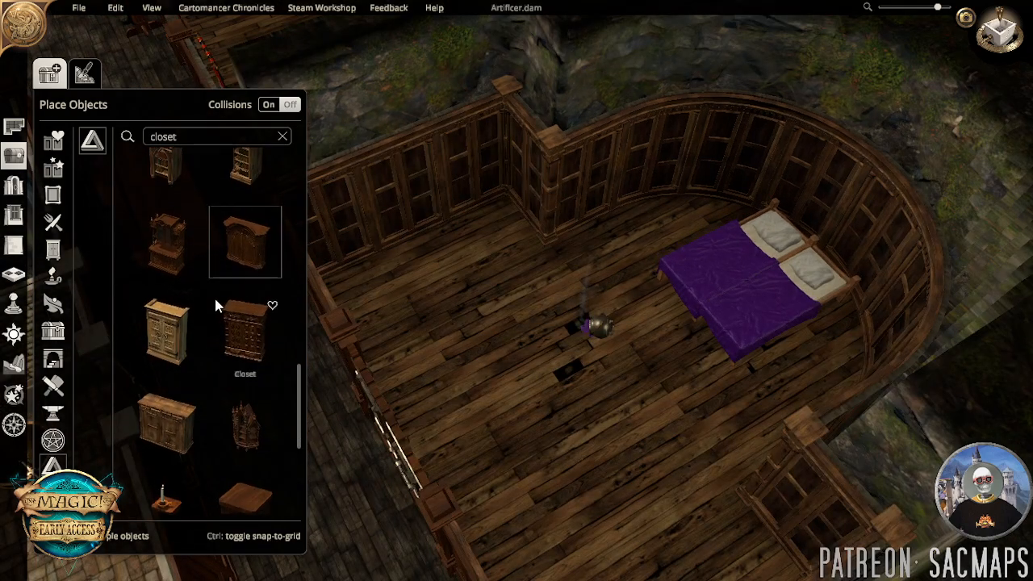
click(252, 340)
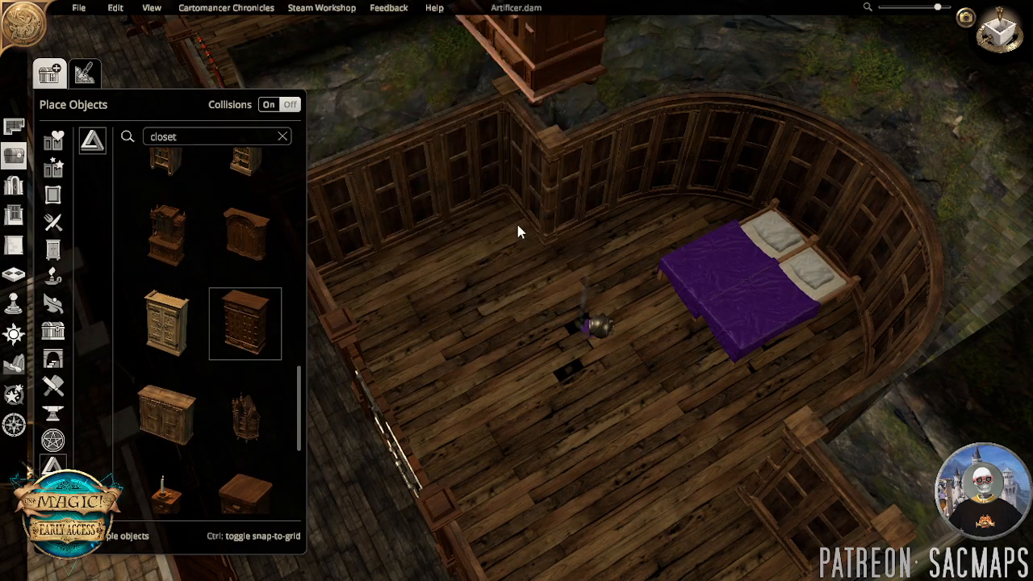
click(290, 104)
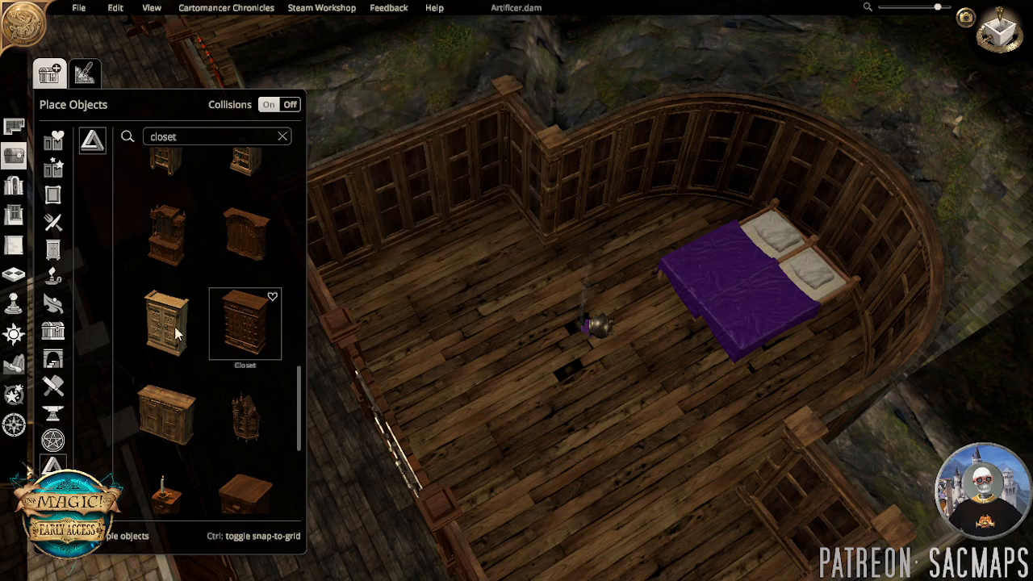
click(246, 245)
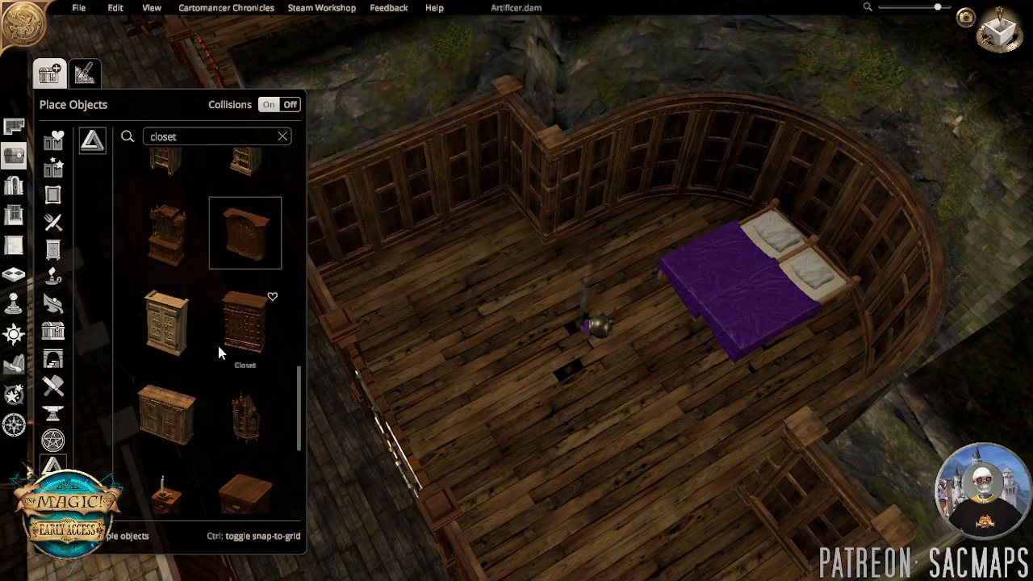
scroll(194, 322, down, 3)
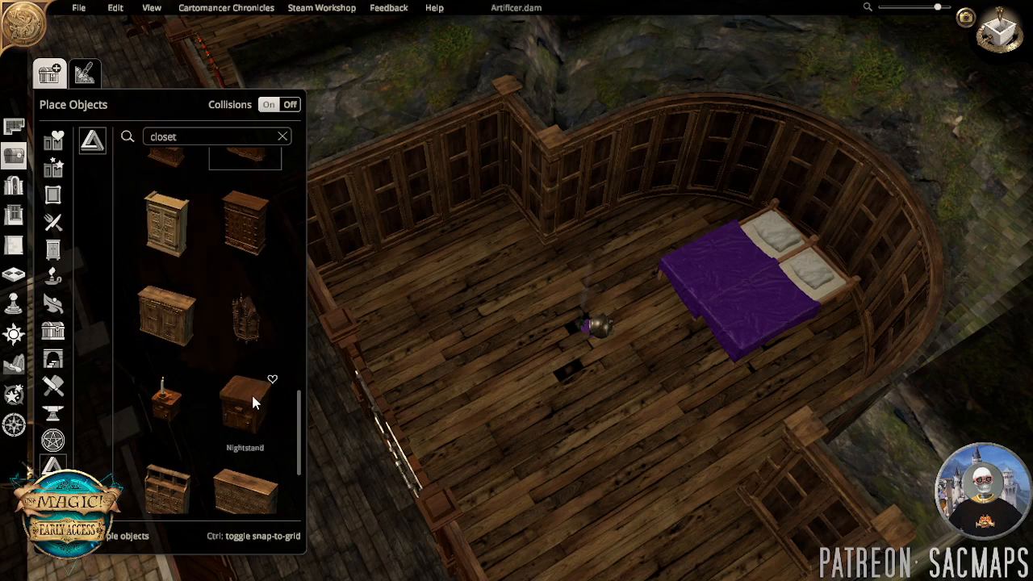
Place a nightstand with a candlestick against the curved wall to the right of the purple bed.
click(253, 391)
key(d)
key(e)
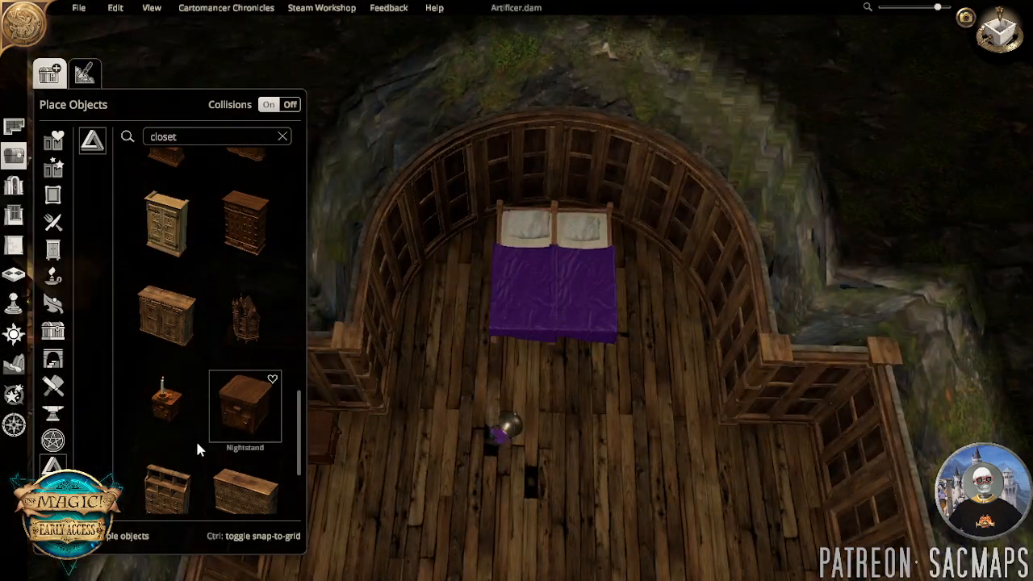
scroll(210, 252, down, 3)
click(170, 274)
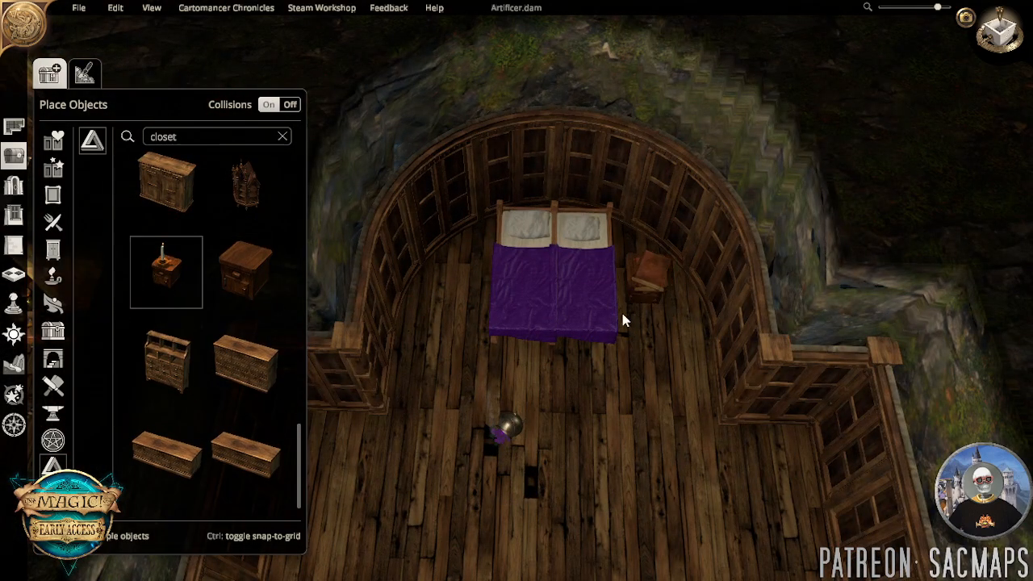
key(d)
key(Tab)
key(Tab)
key(Tab)
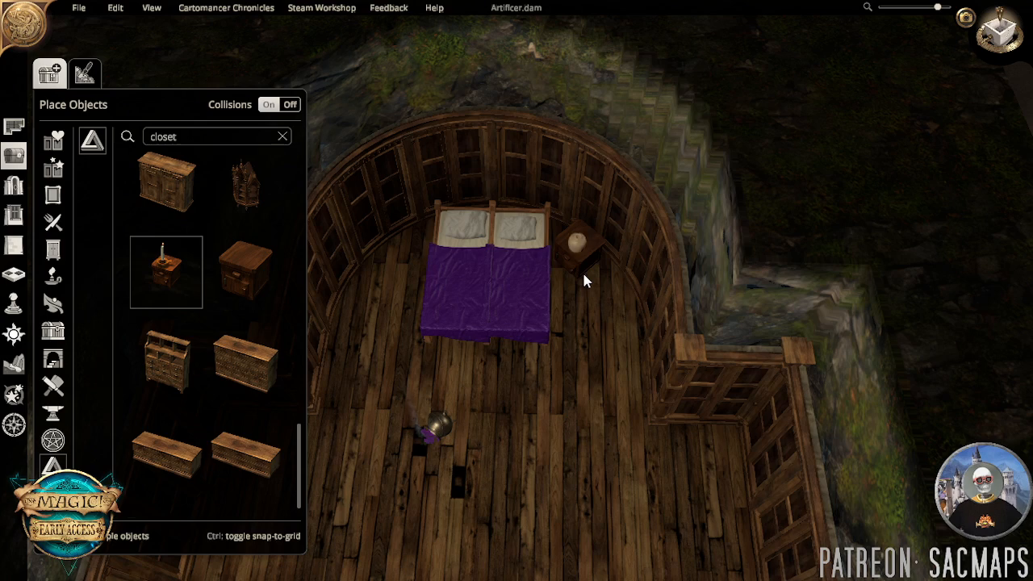
click(584, 275)
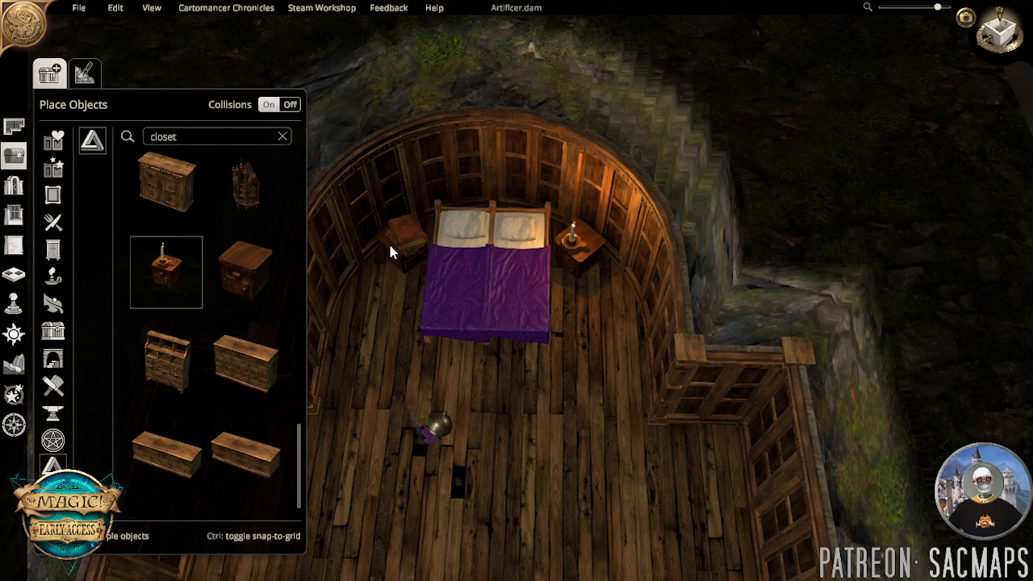
Place the book-topped variant of the nightstand against the curved wall on the other side of the bed.
key(Tab)
key(Tab)
key(Tab)
click(388, 242)
click(542, 385)
middle_drag(542, 384, 554, 277)
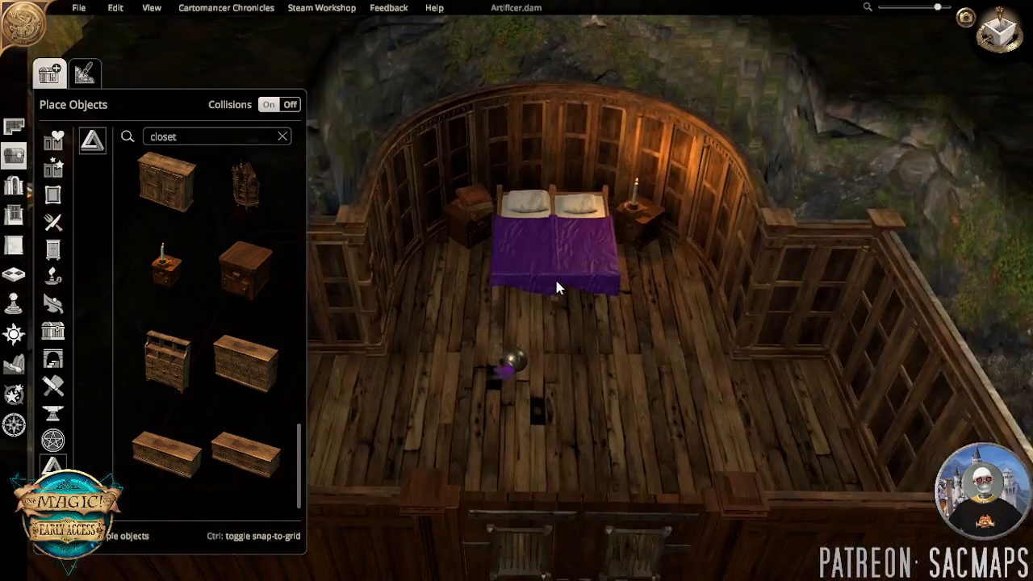
scroll(545, 314, up, 5)
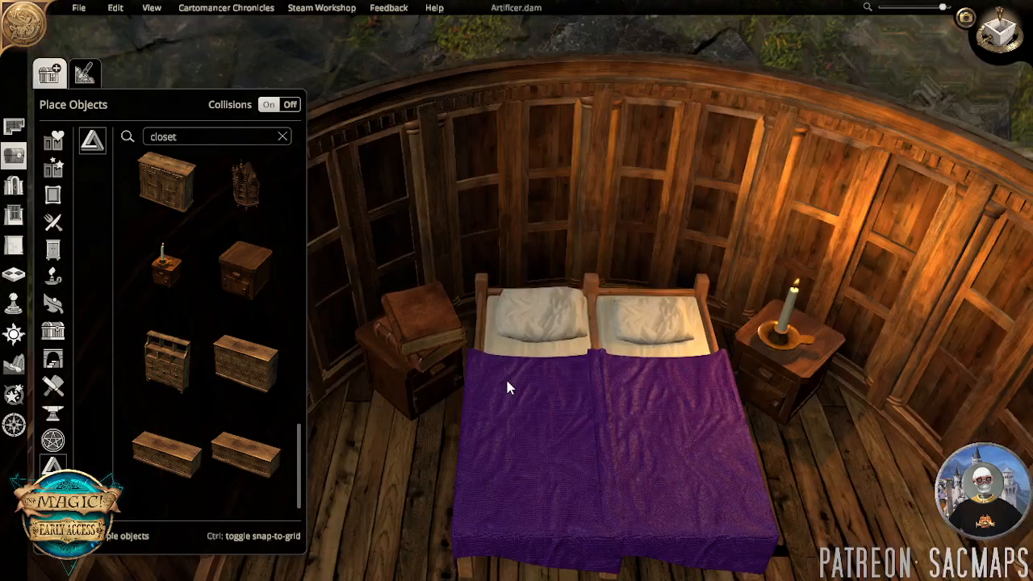
Open the lower compartment of the candle nightstand beside the bed.
right_drag(761, 446, 633, 347)
middle_drag(633, 347, 732, 345)
right_drag(732, 344, 621, 381)
scroll(622, 381, up, 3)
click(486, 374)
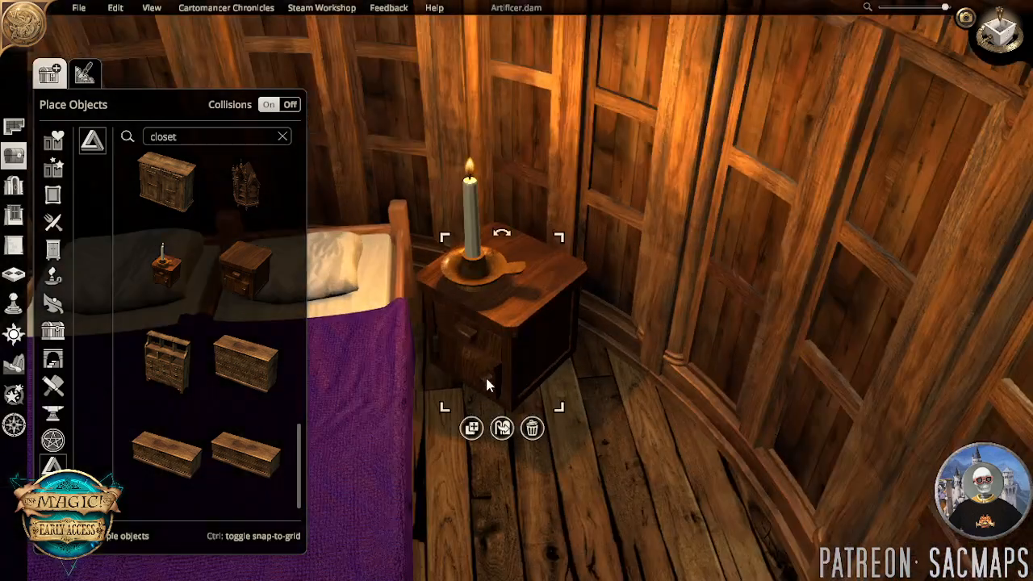
click(594, 485)
Search the objects for "gingerb" and place the gingerbread man inside the open nightstand compartment.
click(192, 137)
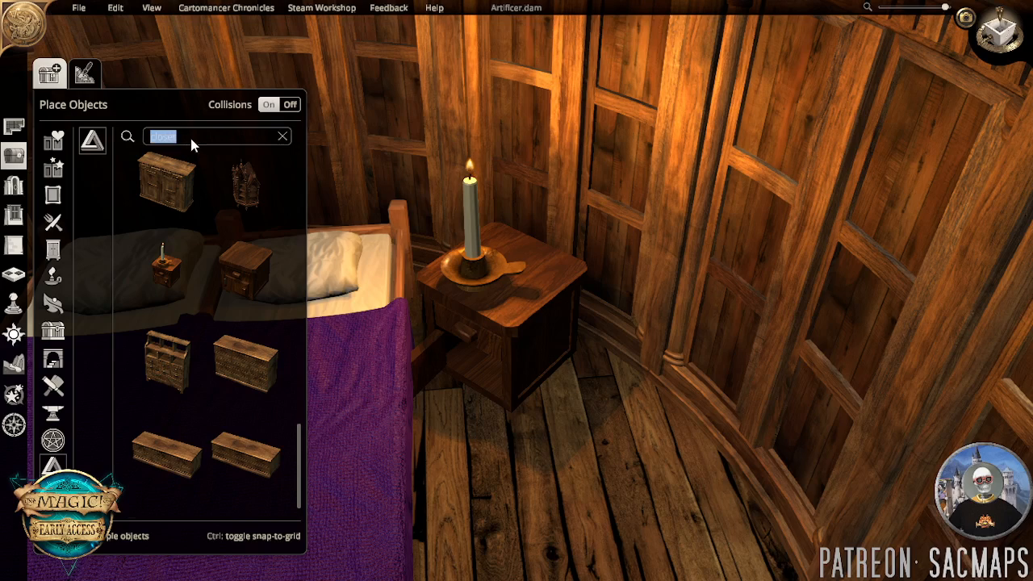
text(gingerb)
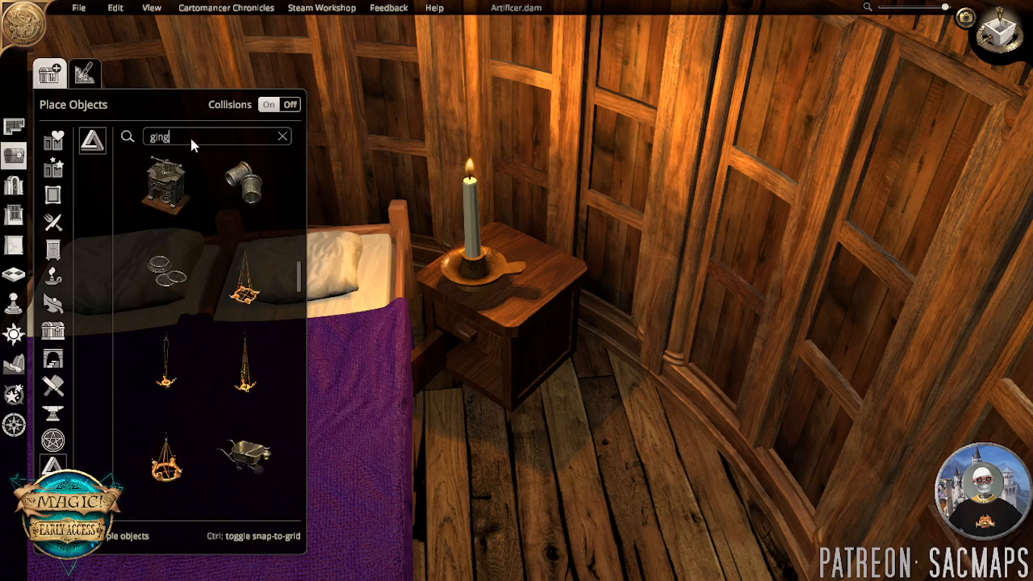
scroll(240, 323, up, 5)
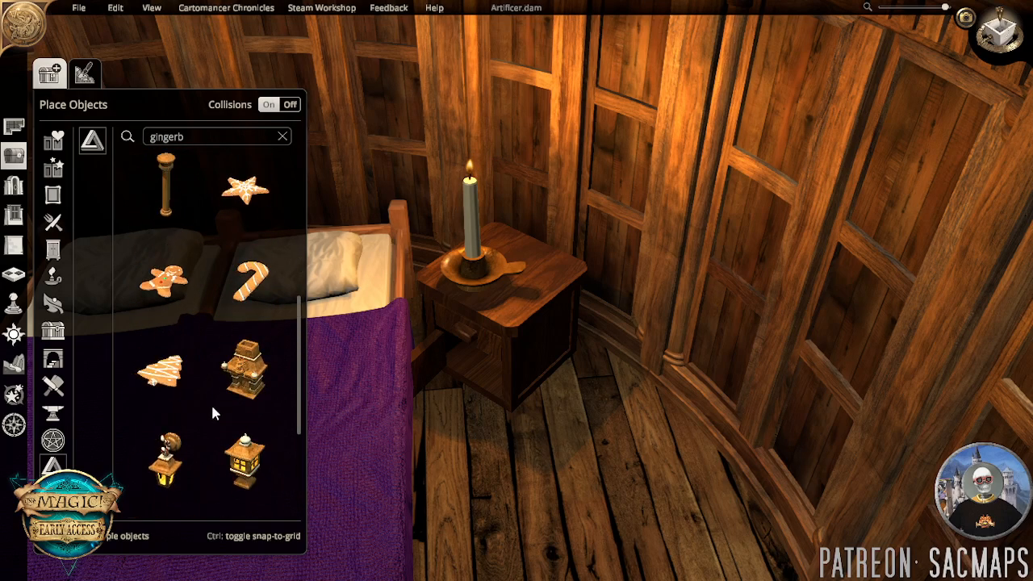
click(176, 316)
click(472, 357)
click(550, 449)
Search for "stones" and "pebble", place the small scattered pebbles in front of the nightstand and shrink them.
click(194, 138)
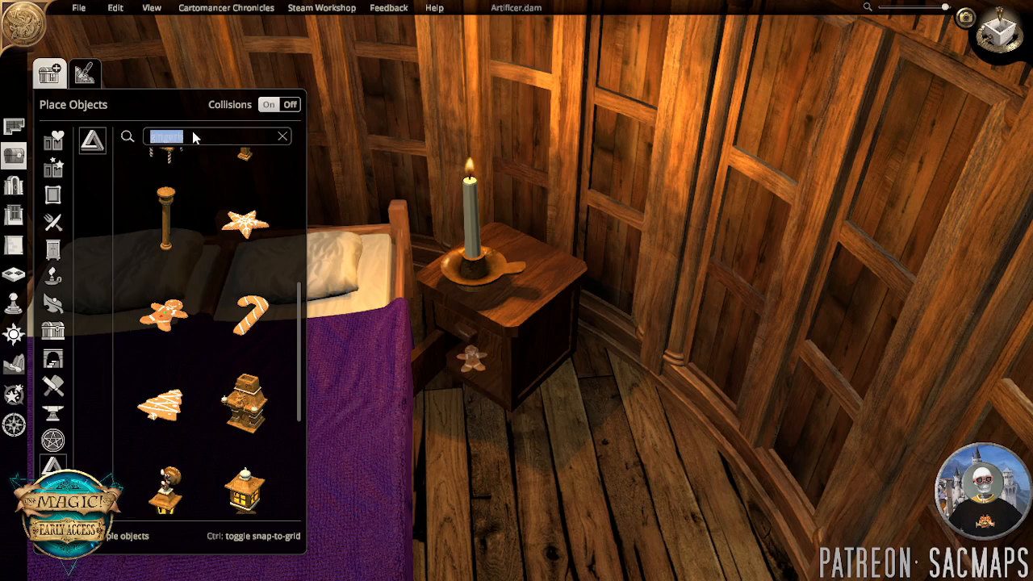
text(stones)
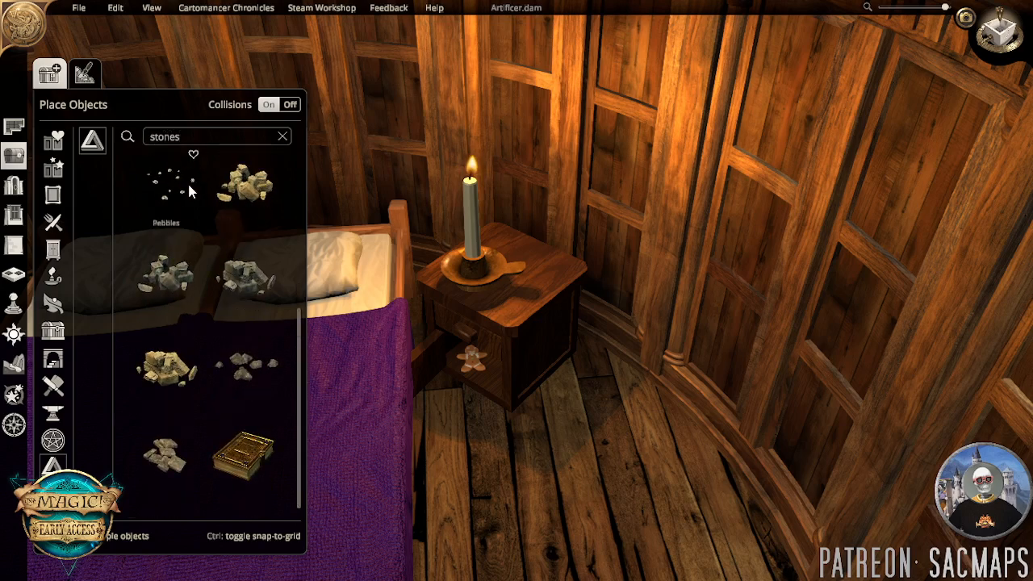
scroll(191, 272, up, 4)
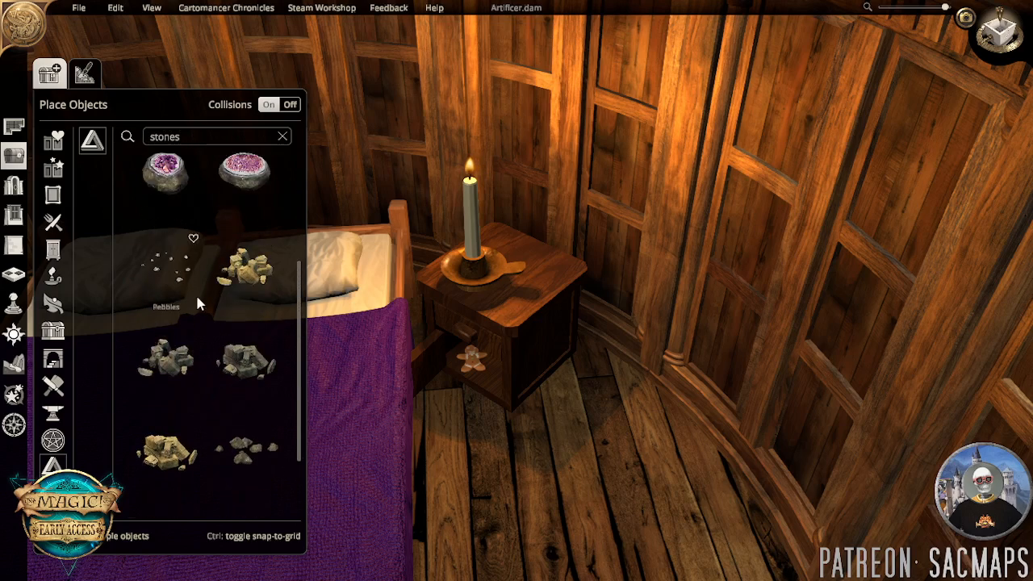
click(211, 135)
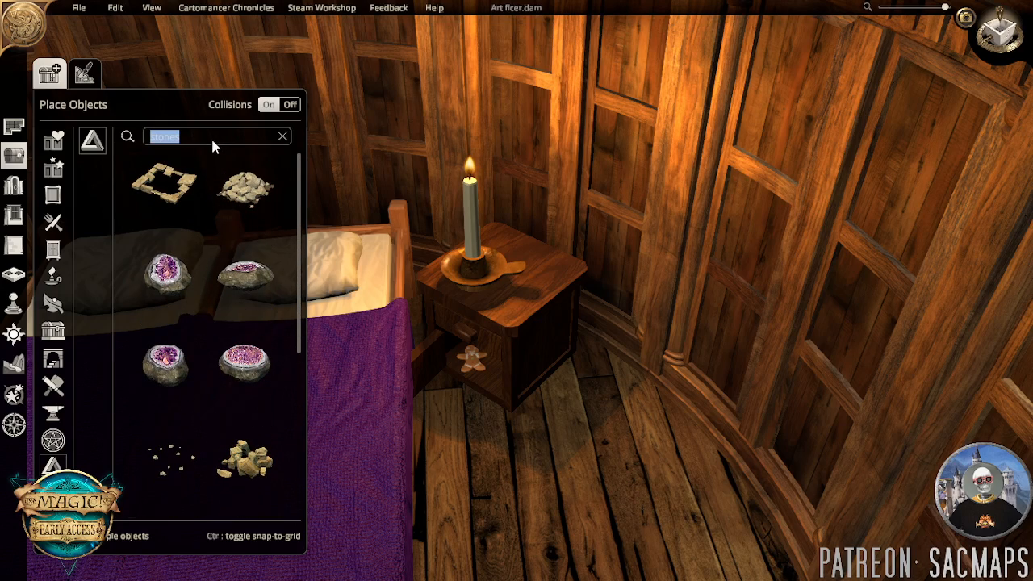
text(pebble)
click(245, 276)
click(538, 459)
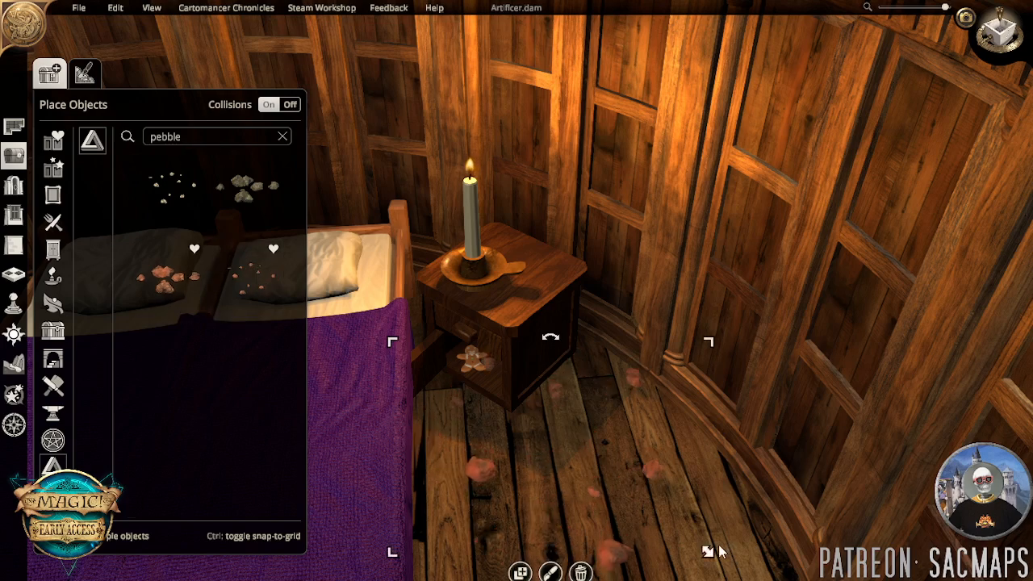
drag(716, 551, 613, 445)
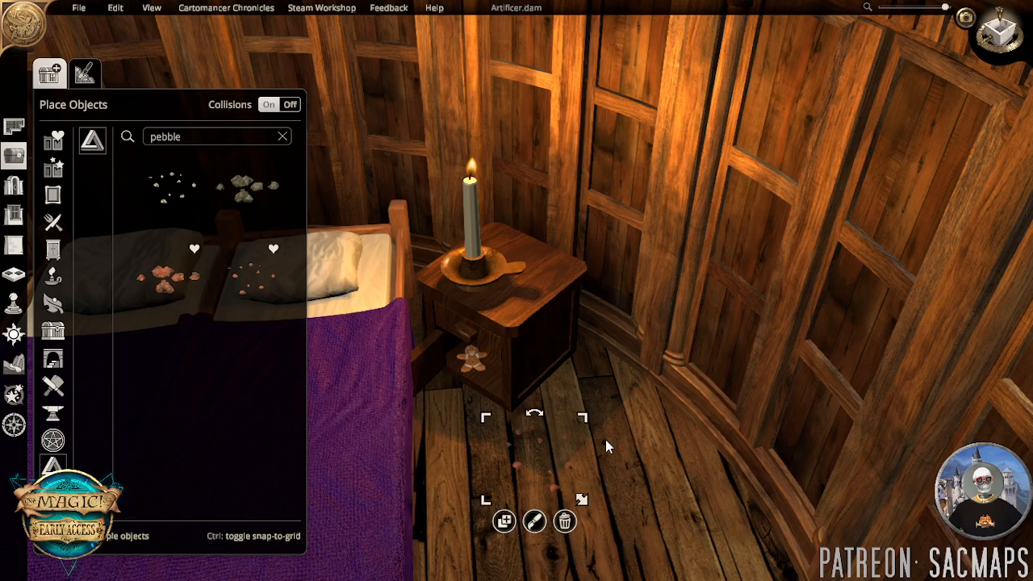
Tint the pebbles yellow-orange and move them to the open nightstand below the gingerbread man.
click(535, 530)
scroll(516, 460, down, 2)
drag(474, 403, 495, 412)
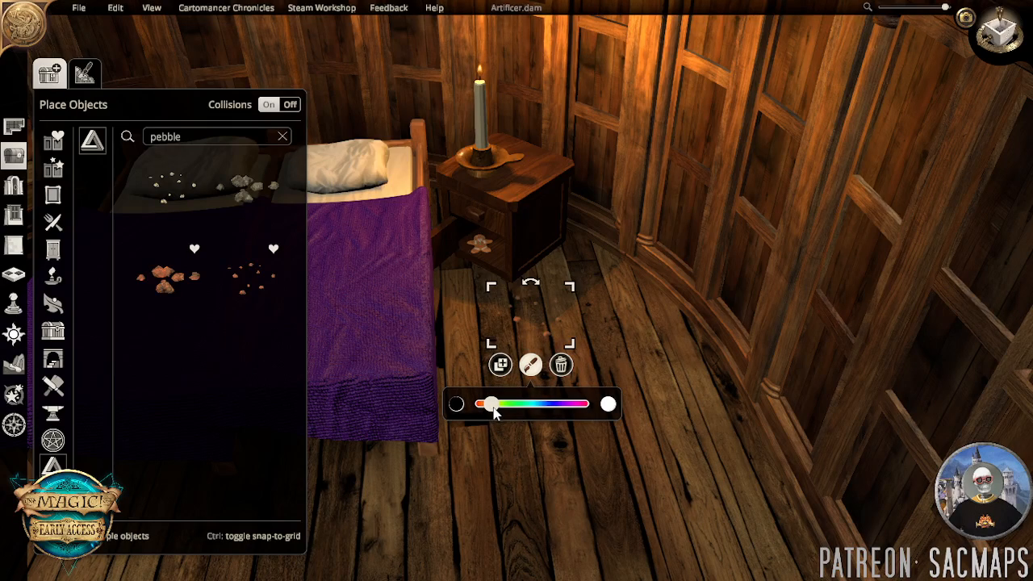
scroll(533, 484, up, 2)
scroll(557, 484, down, 1)
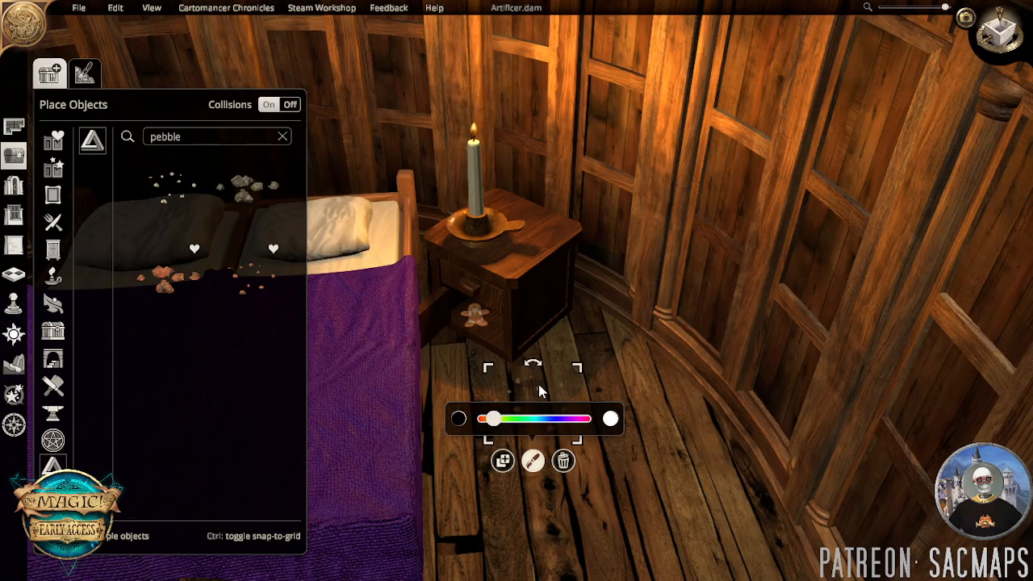
drag(541, 391, 444, 316)
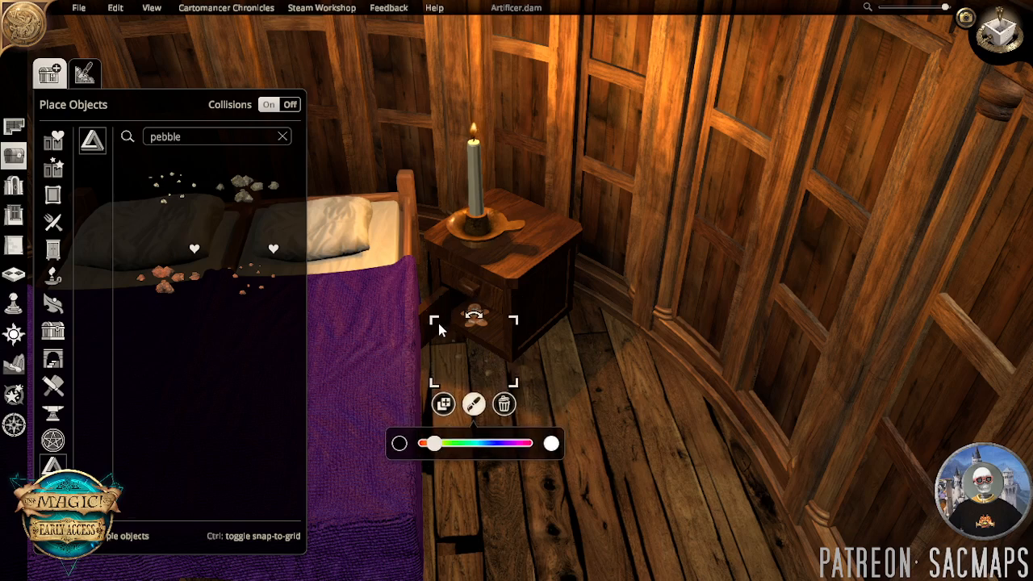
click(439, 367)
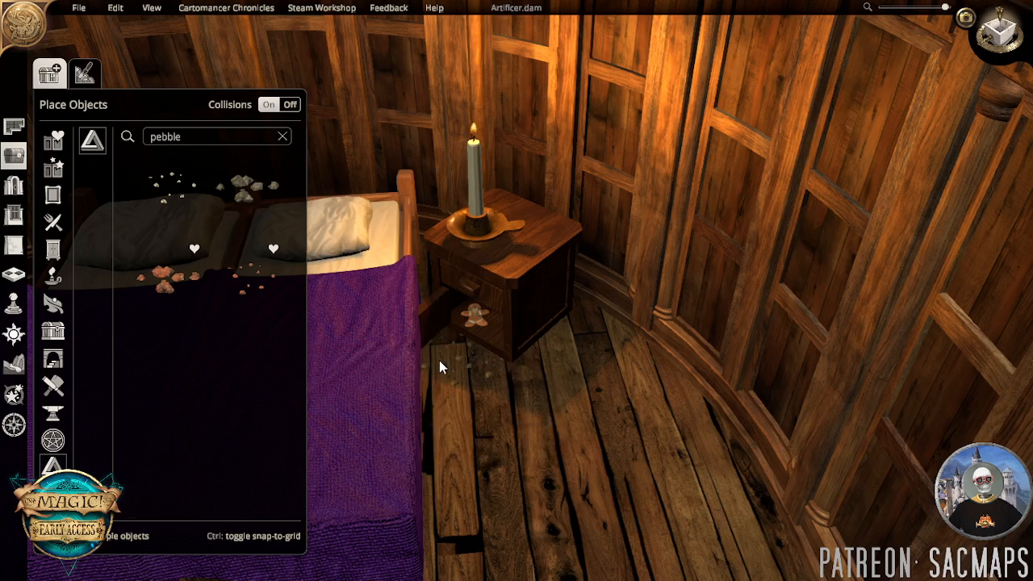
Position the pebbles around the gingerbread man, turn collisions on and shrink them further as crumbs.
click(483, 326)
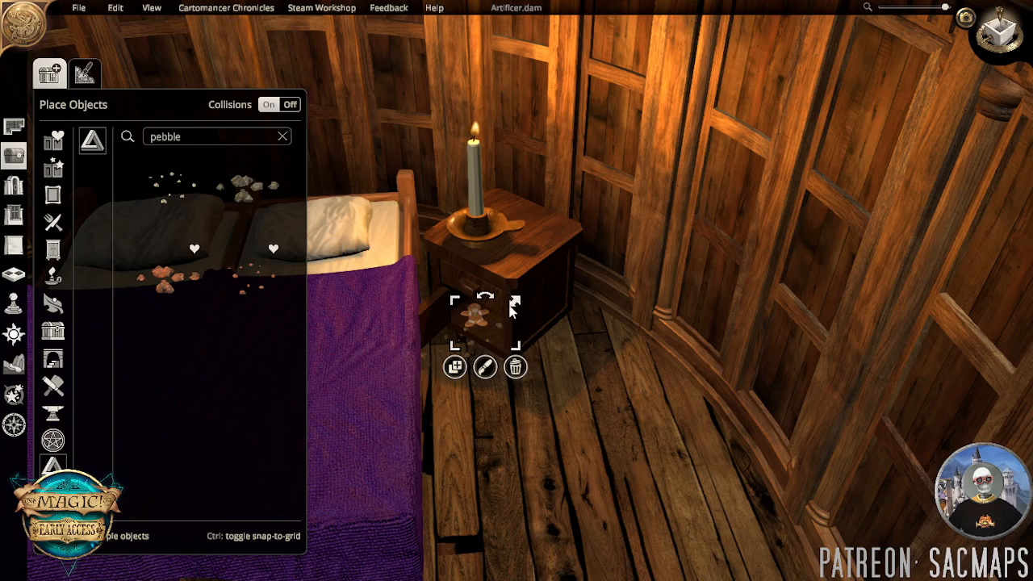
click(281, 105)
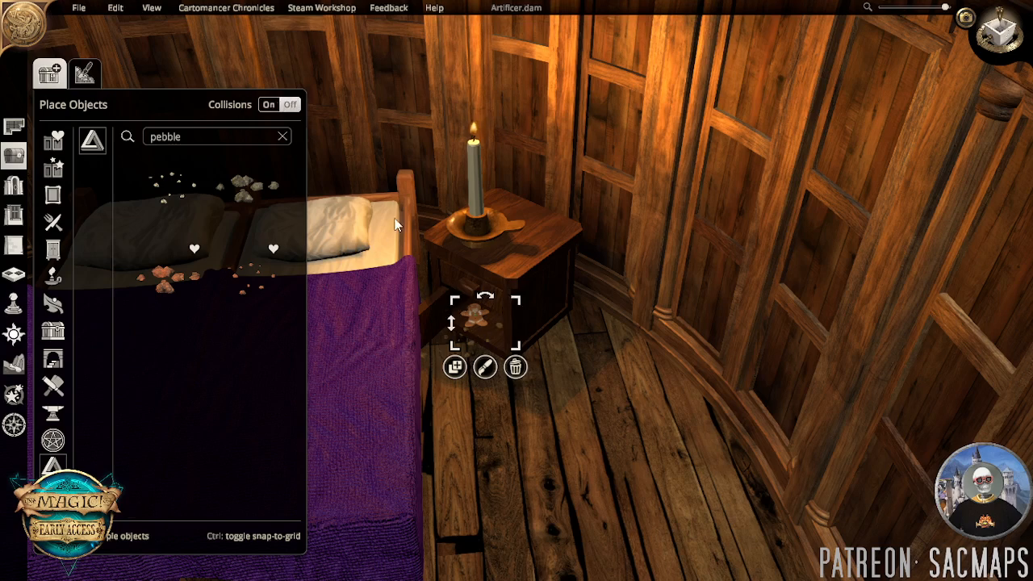
drag(455, 301, 474, 321)
click(551, 412)
Search the objects for "close" and pick the wide closet with carved doors for the bedroom.
middle_drag(551, 413, 154, 207)
scroll(493, 444, down, 3)
scroll(498, 424, down, 3)
double_click(204, 137)
text(close)
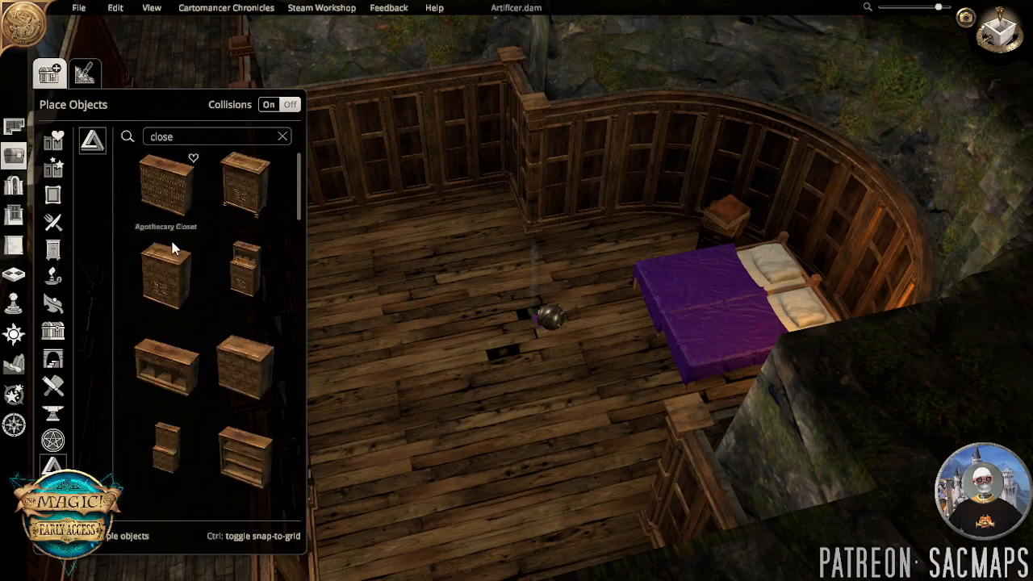
scroll(171, 249, down, 5)
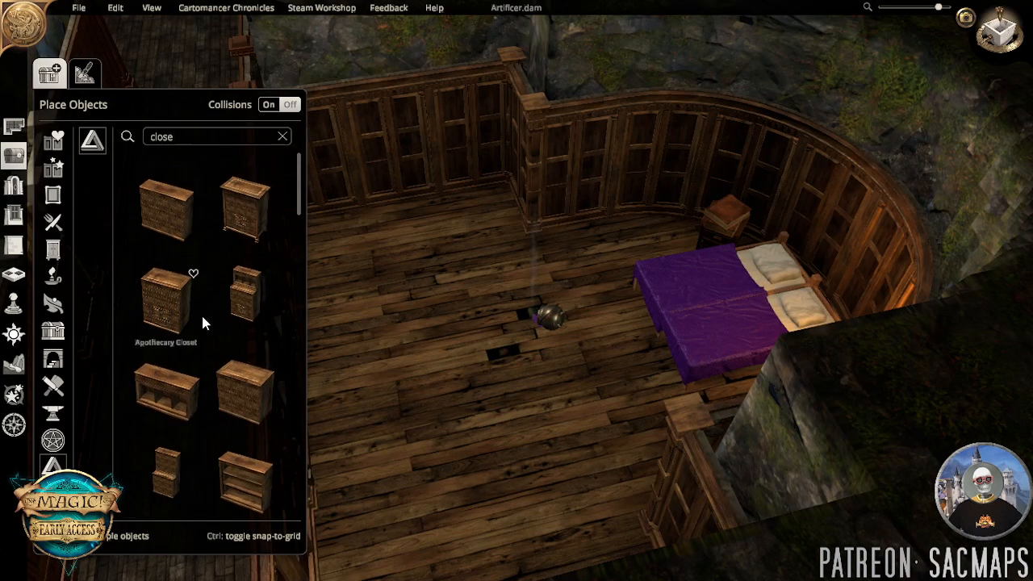
scroll(226, 387, down, 8)
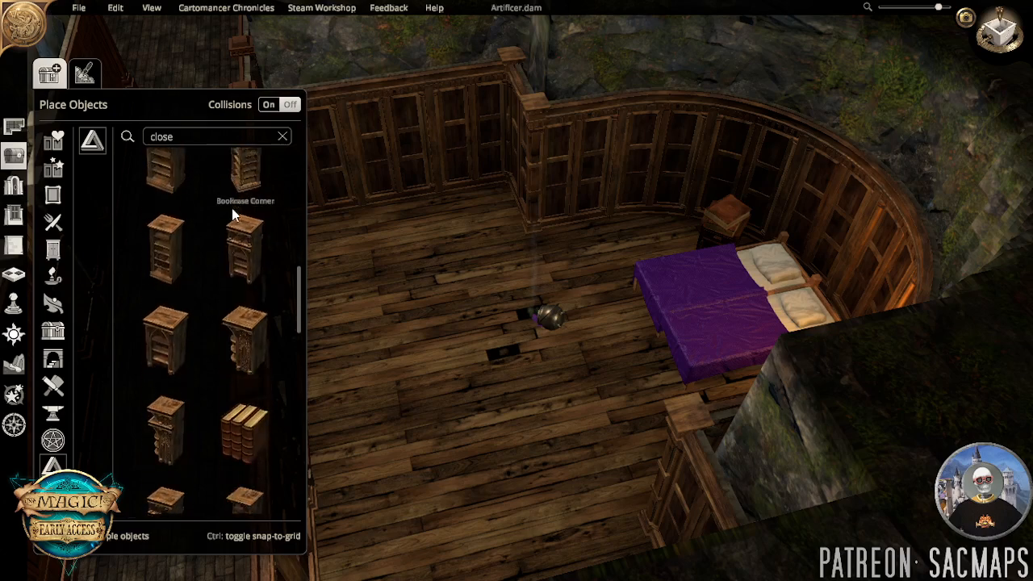
scroll(228, 273, down, 3)
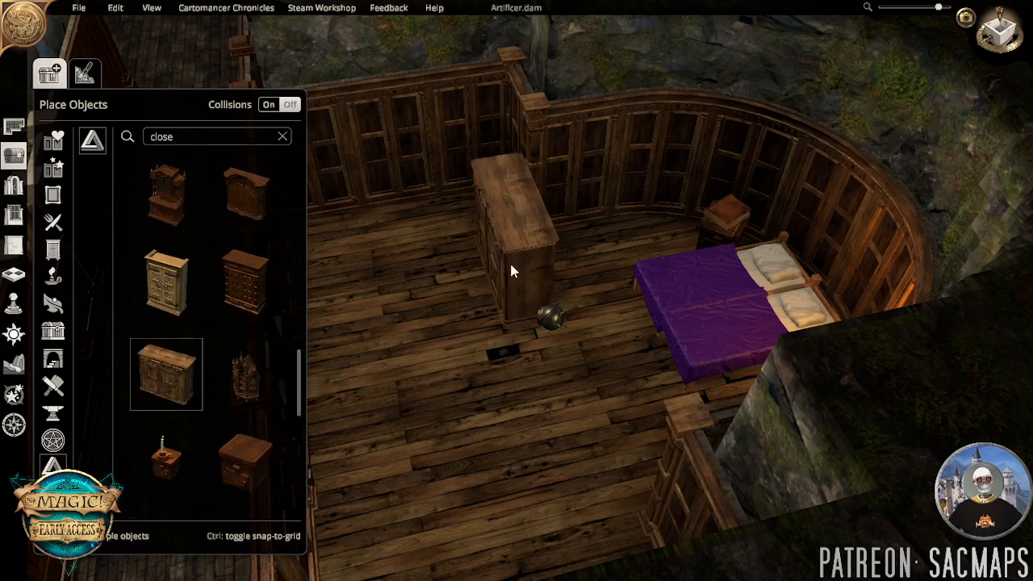
Turn collisions off and place the wide closet against the wall in the room's corner, away from the bed.
click(279, 106)
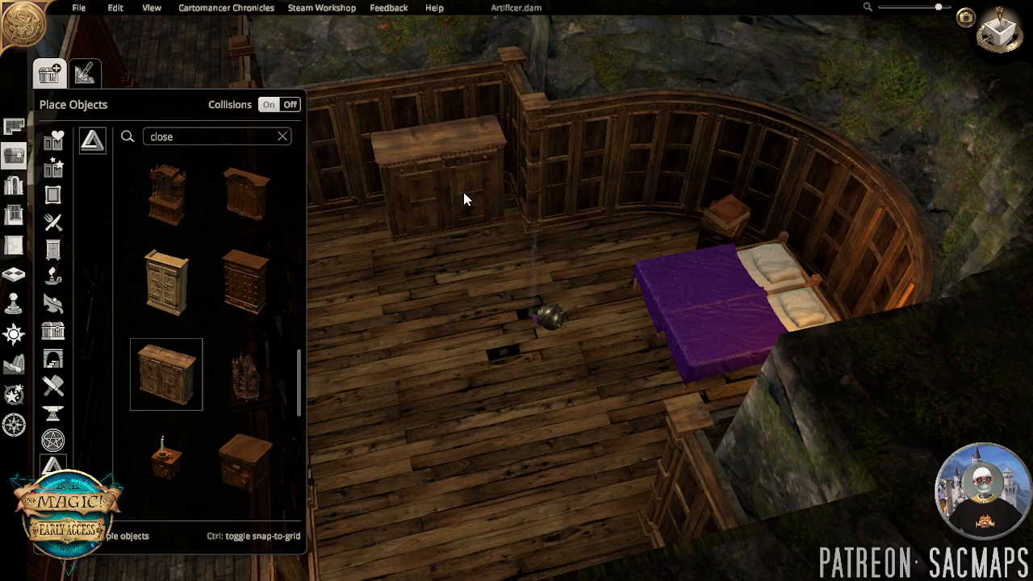
middle_drag(535, 222, 240, 268)
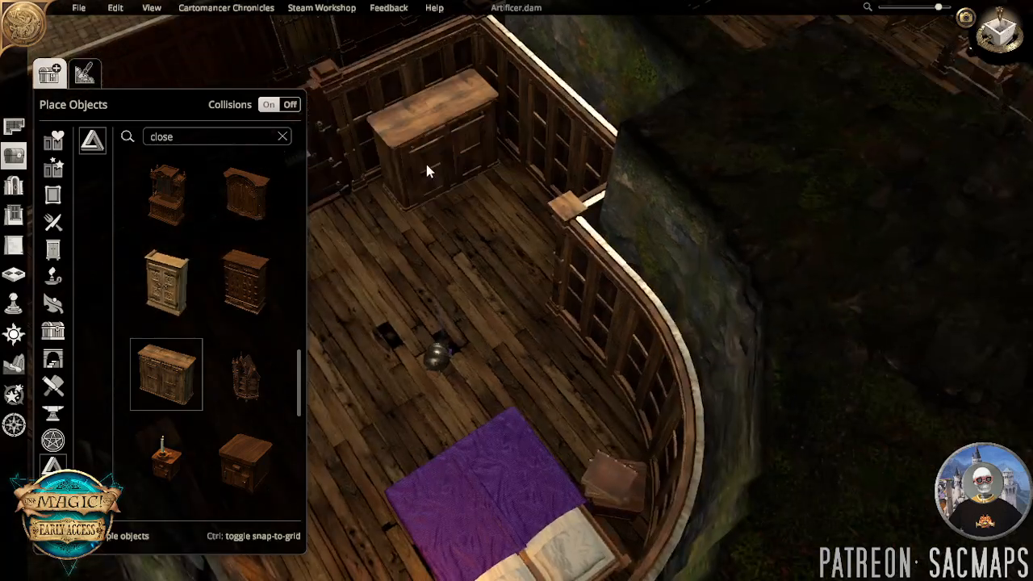
click(426, 165)
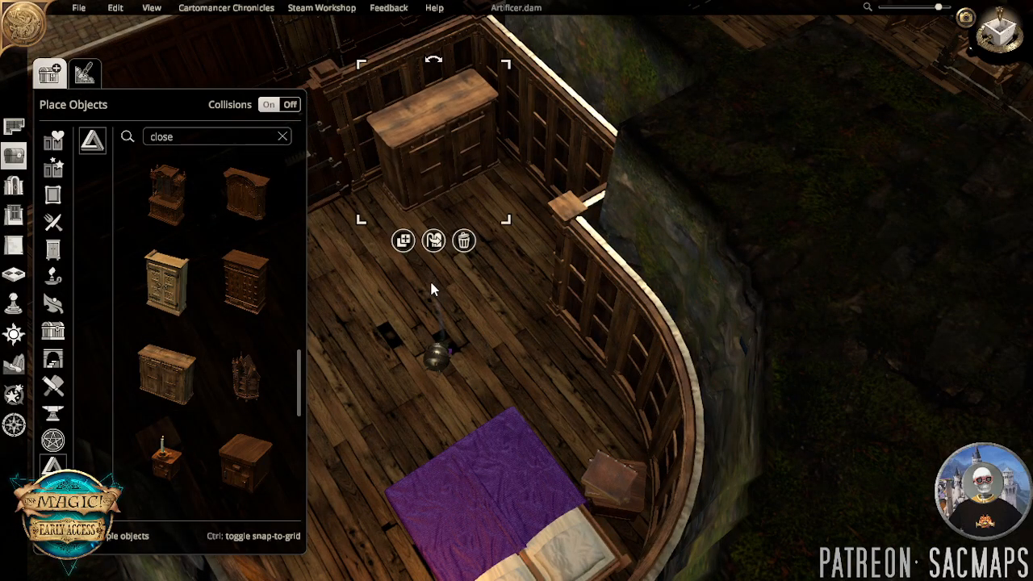
click(379, 329)
Switch to the top-down view, move the closet to the right side wall and rotate it to face the room.
click(999, 42)
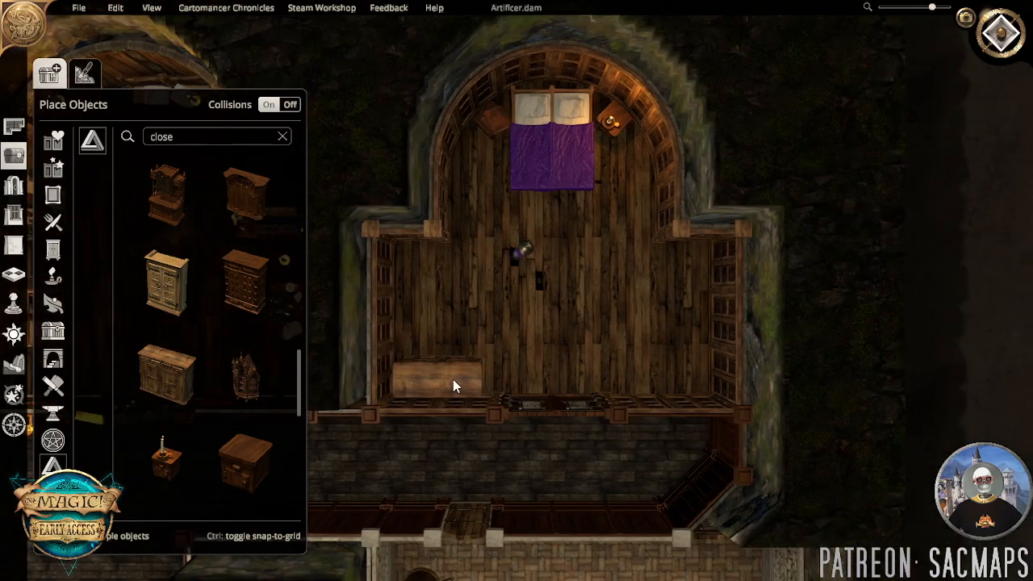
drag(453, 380, 734, 295)
key(r)
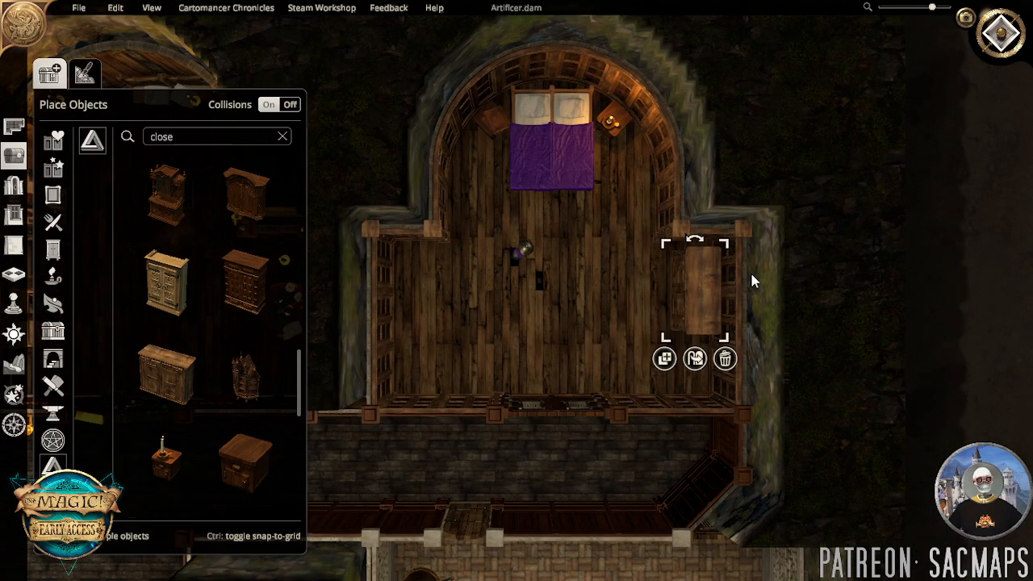
click(587, 337)
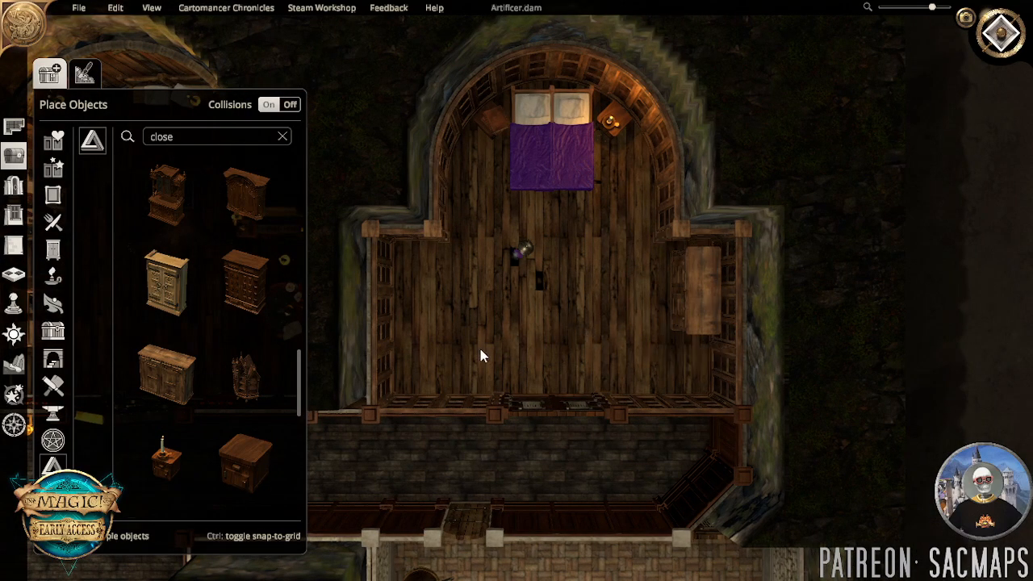
Place a copy of the round table in the bedroom's upper-left corner and rotate it.
click(194, 135)
right_drag(458, 363, 550, 317)
click(533, 274)
click(524, 335)
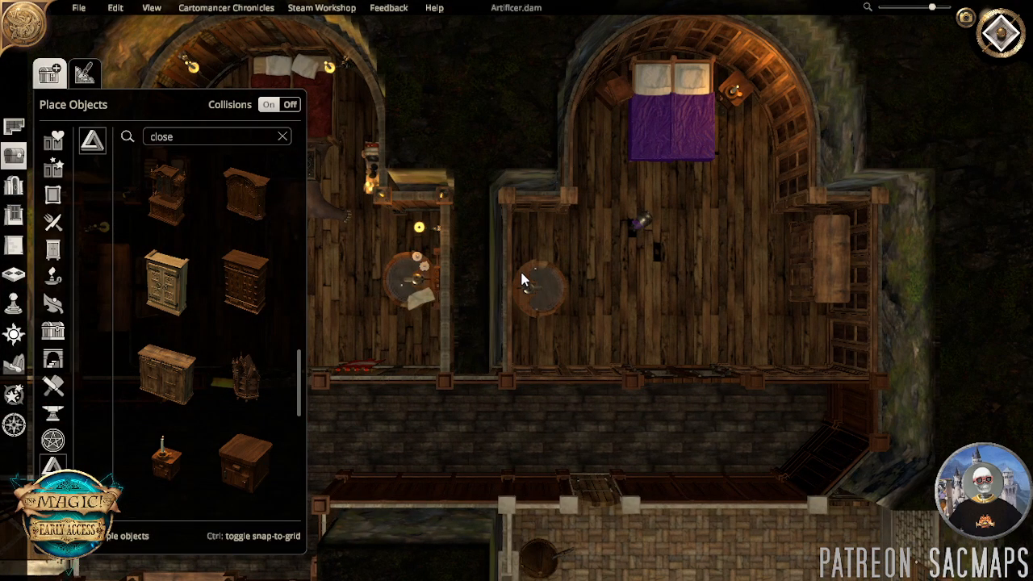
click(523, 231)
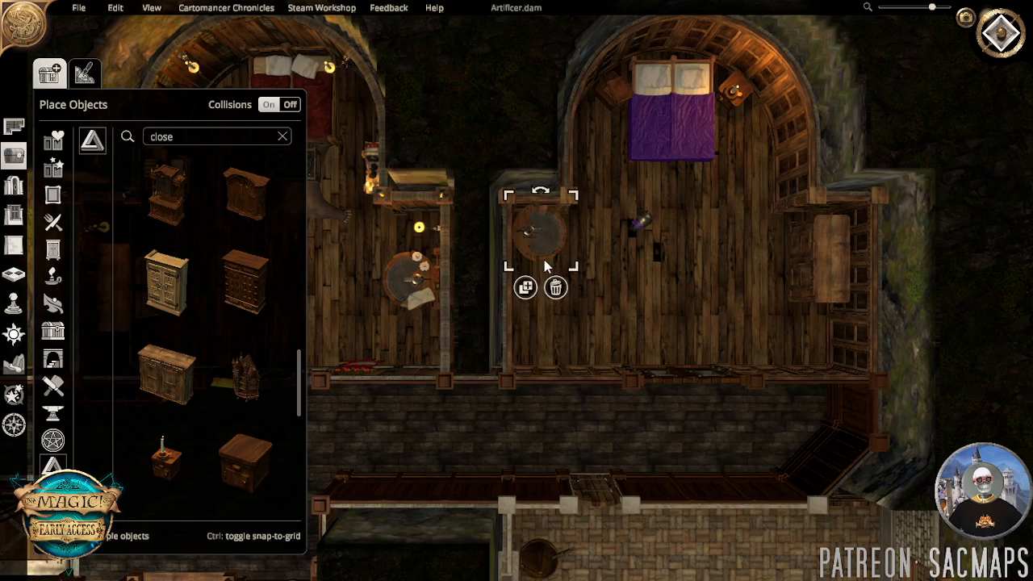
key(r)
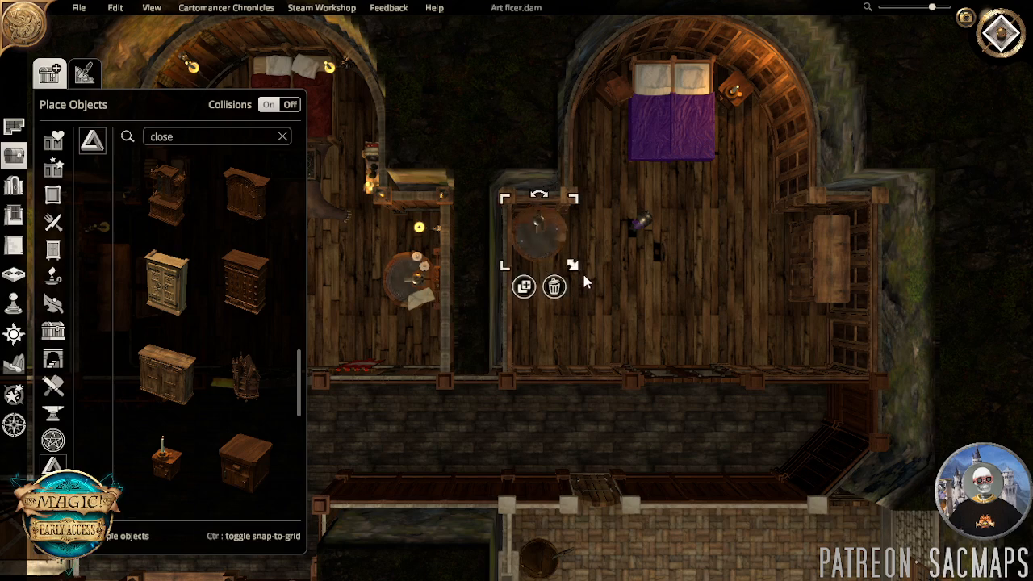
Search the objects for "mirro" and hang the oval mirror on the wall behind the round wooden tub.
click(597, 293)
middle_drag(598, 293, 523, 193)
scroll(522, 194, up, 3)
scroll(517, 329, up, 2)
click(194, 138)
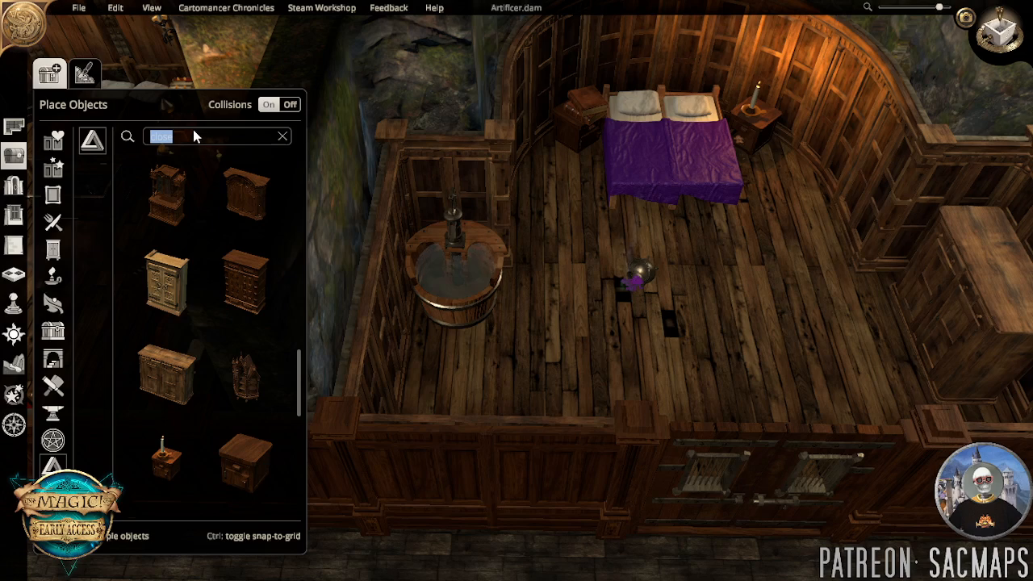
text(mirro)
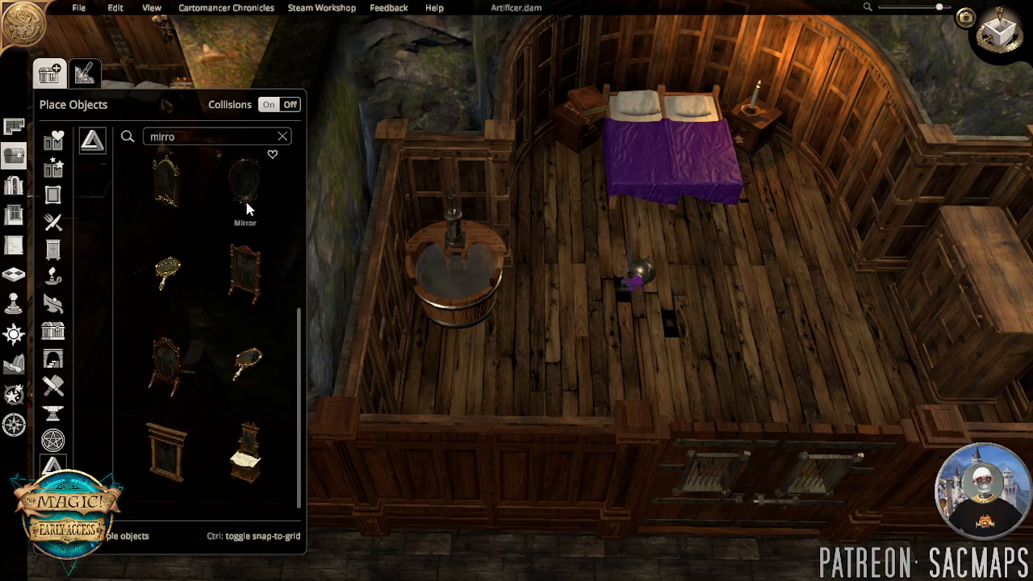
scroll(216, 380, up, 3)
scroll(213, 412, up, 4)
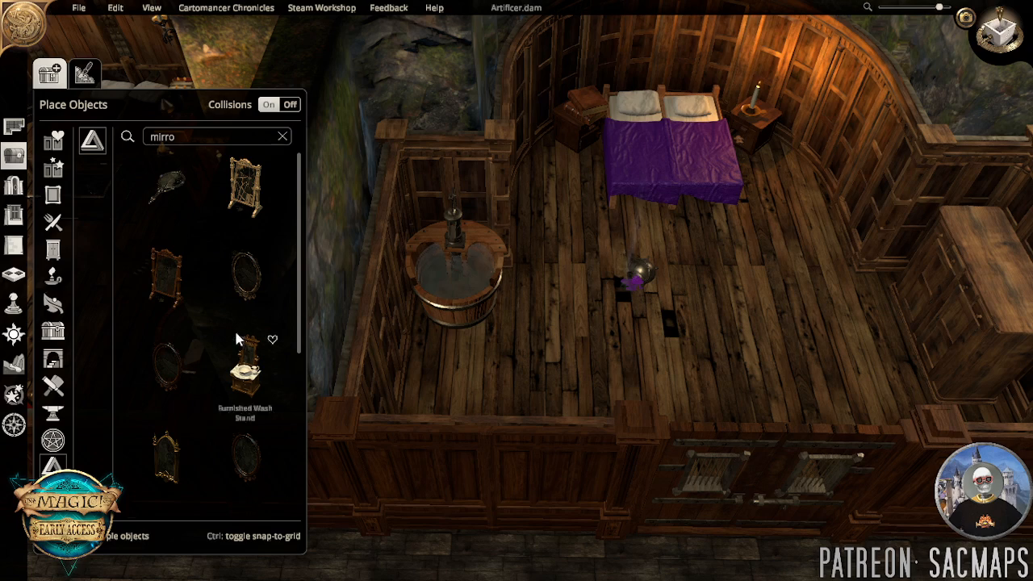
click(245, 287)
click(463, 216)
Copy the used towel from the neighbouring room's tub and place it beside the round tub in the purple-bed bedroom.
key(a)
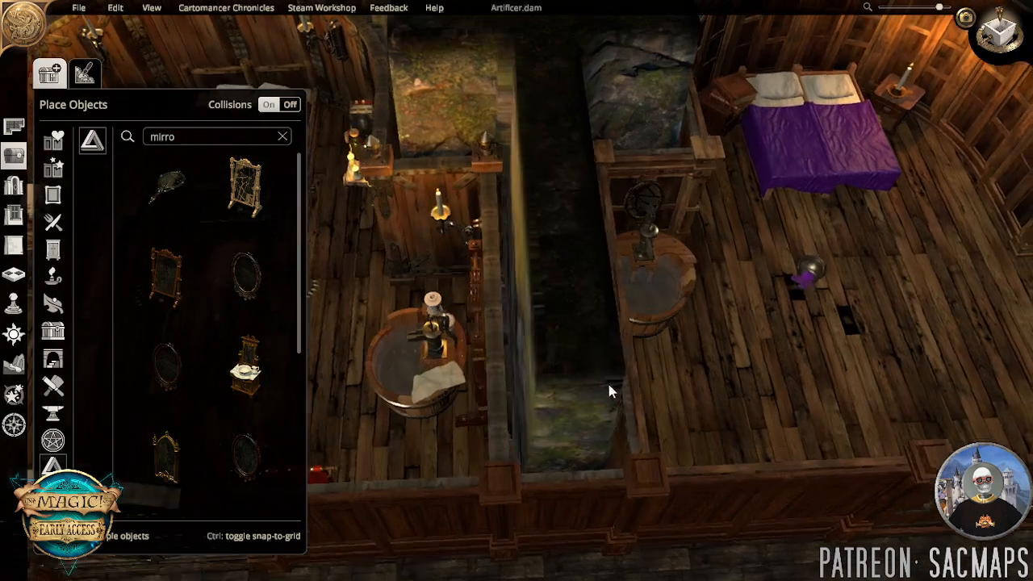
click(445, 396)
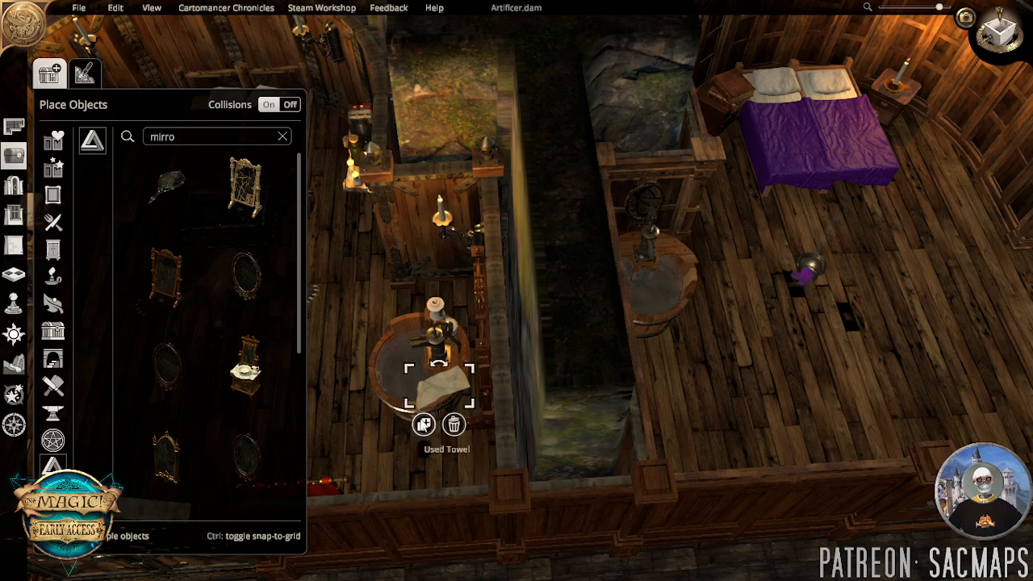
click(424, 424)
key(d)
key(w)
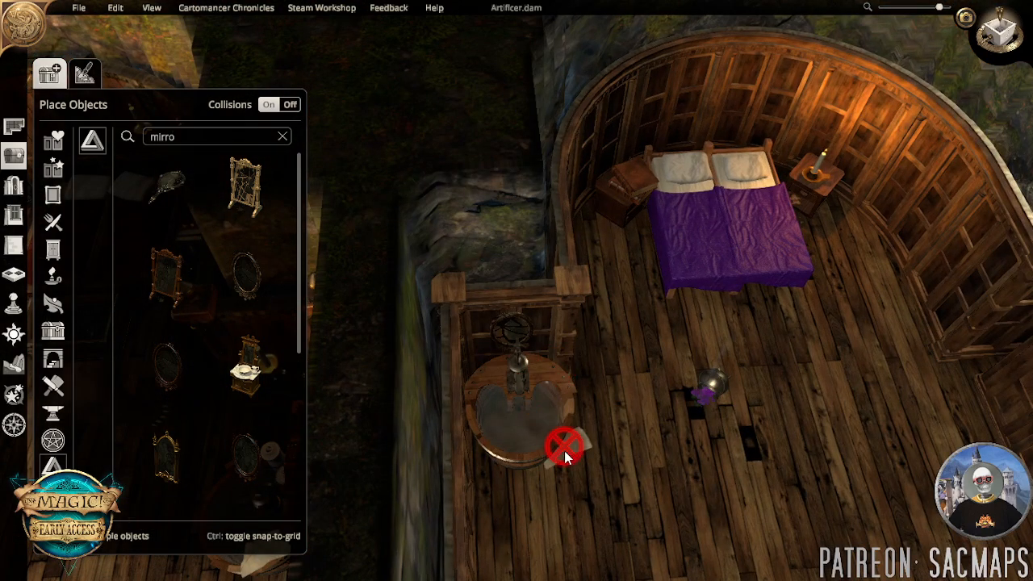
click(564, 458)
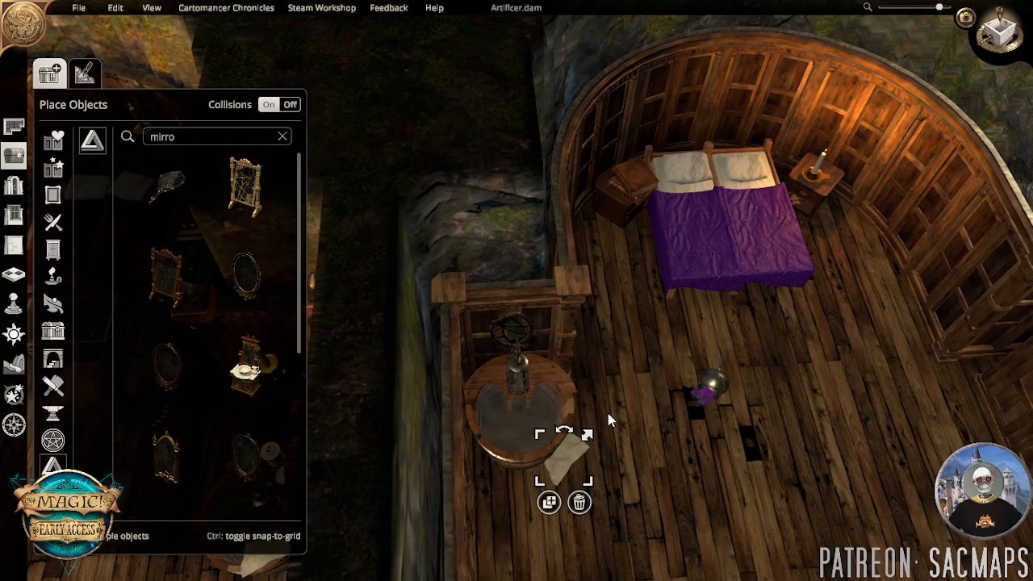
Toggle the collisions setting and enlarge the copied towel beside the round tub.
click(289, 107)
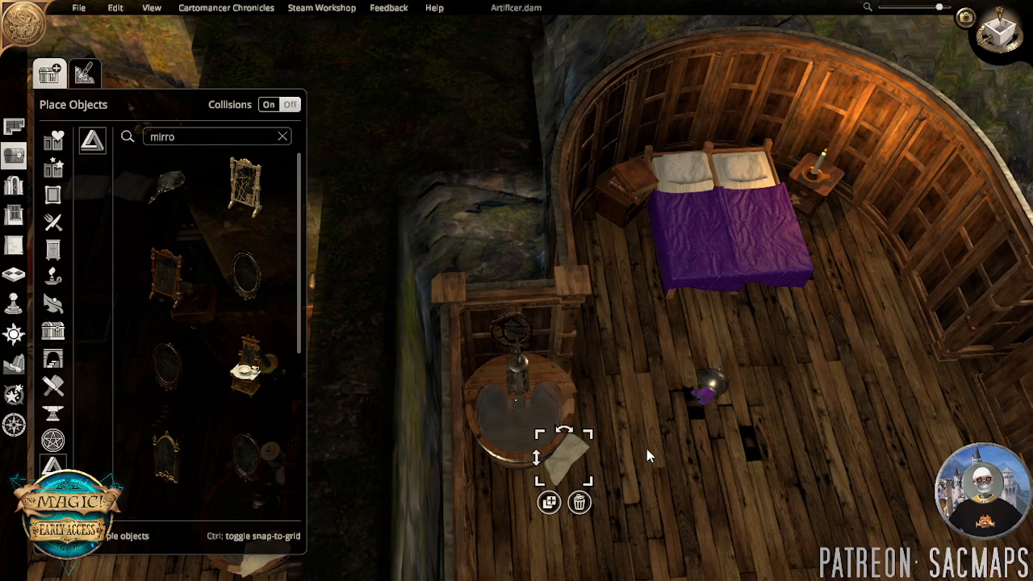
drag(591, 436, 607, 424)
click(647, 373)
middle_drag(648, 373, 603, 321)
Search the objects for "comb" and pick the jewelled hair comb.
click(209, 137)
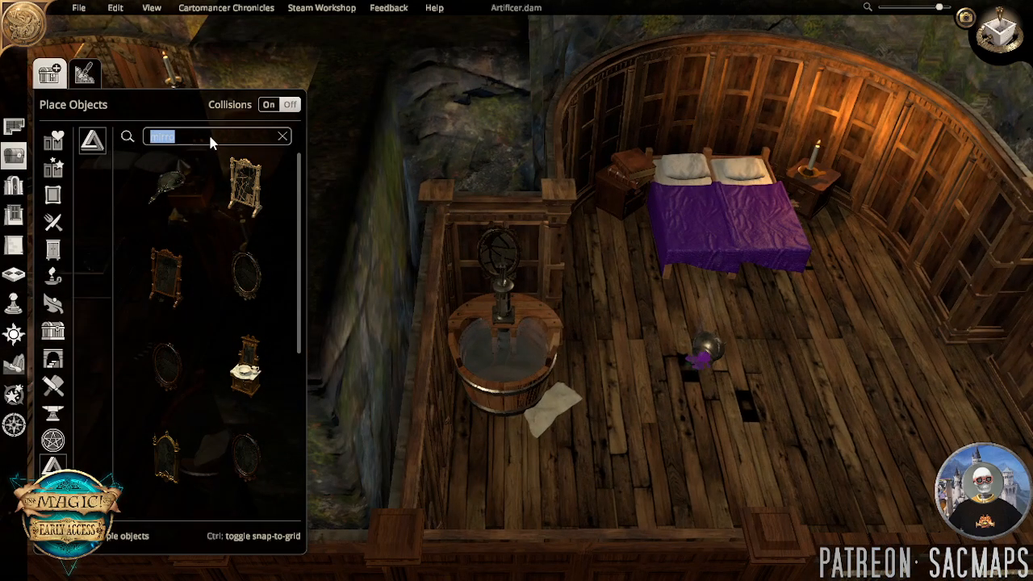
text(comb)
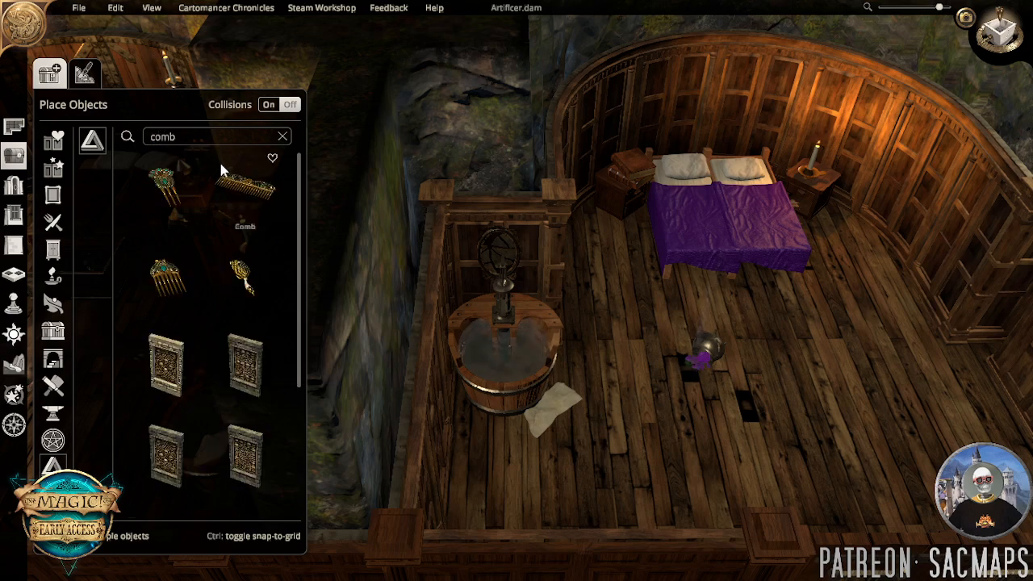
click(165, 184)
Delete the round wooden tub, the mirror behind it and the used towel from the bedroom.
click(500, 388)
key(Delete)
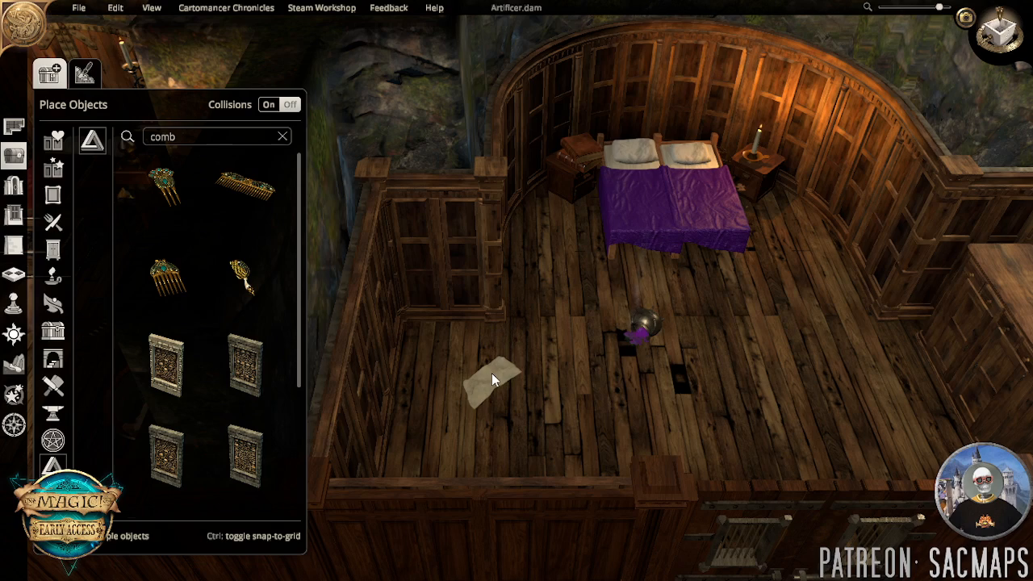
drag(492, 374, 569, 274)
key(Delete)
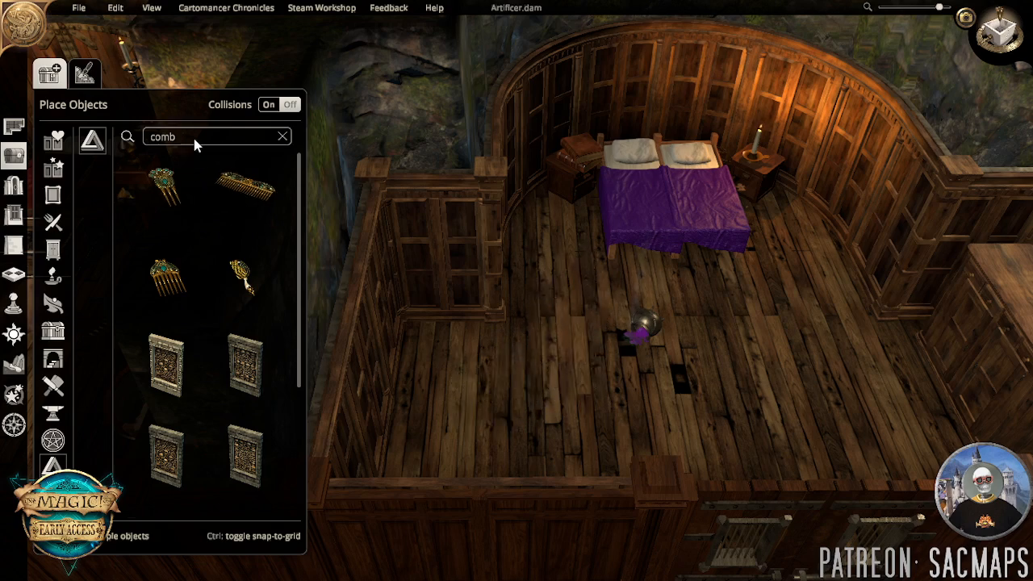
Search the objects for a room divider using "divi" and "room d".
double_click(194, 137)
text(dw)
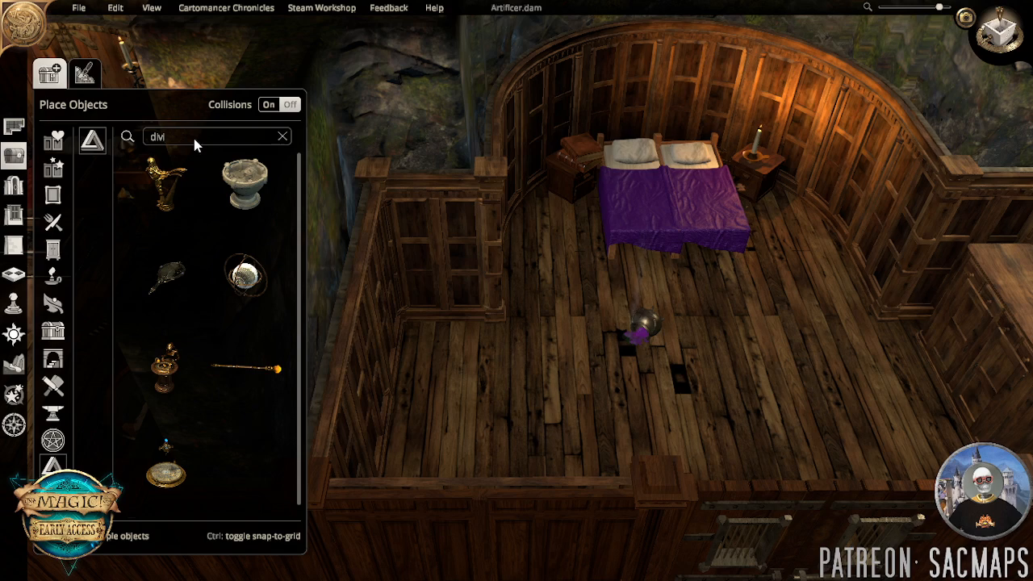
text(d)
key(BackSpace)
key(ctrl+a)
text(room d)
Search the objects for "screen" and place the cream-panelled folding screen, rotated to partition the bedroom's side alcove from the bed area.
key(ctrl+a)
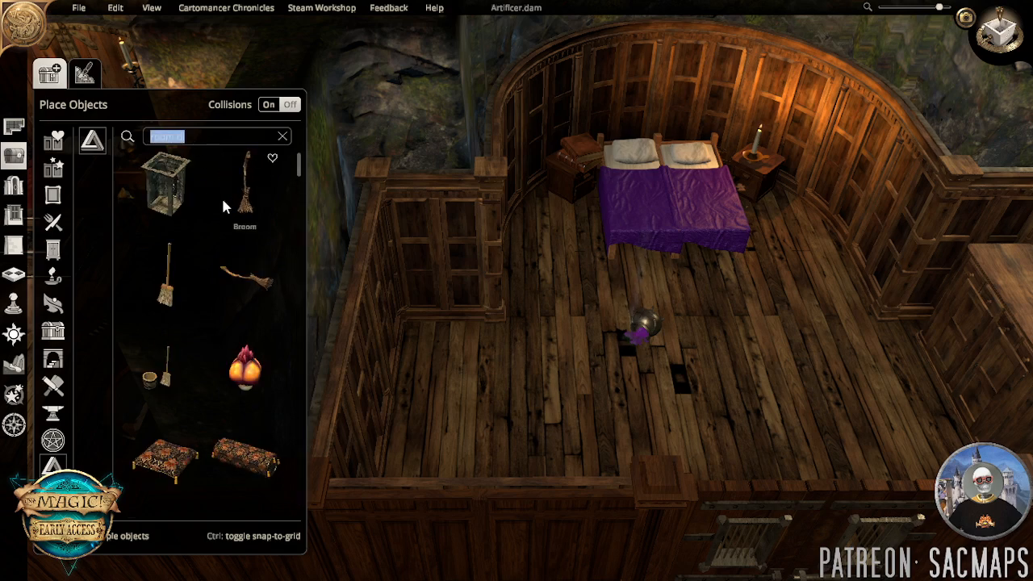
text(screen)
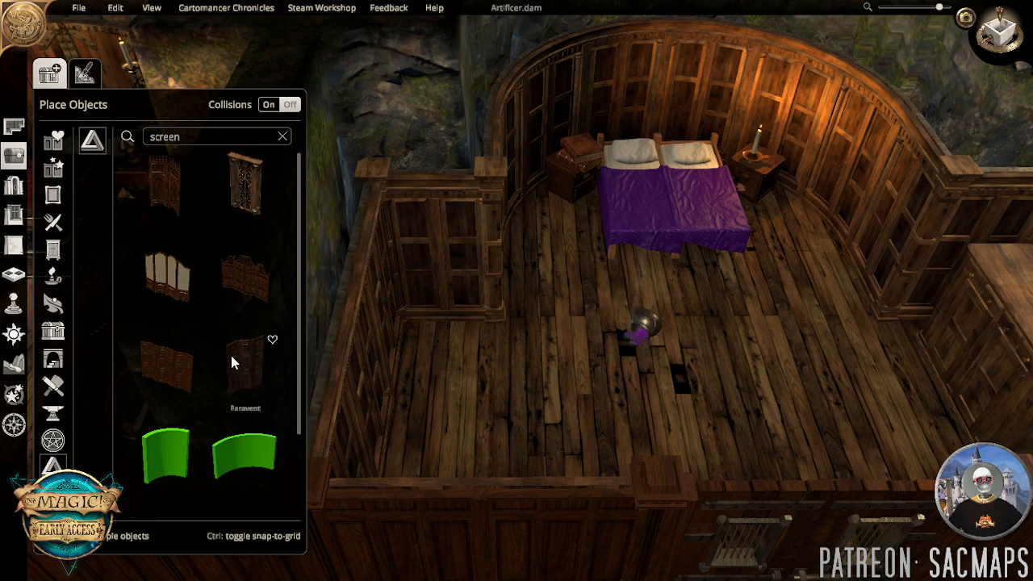
click(166, 290)
middle_drag(534, 411, 512, 470)
key(s)
scroll(529, 381, down, 8)
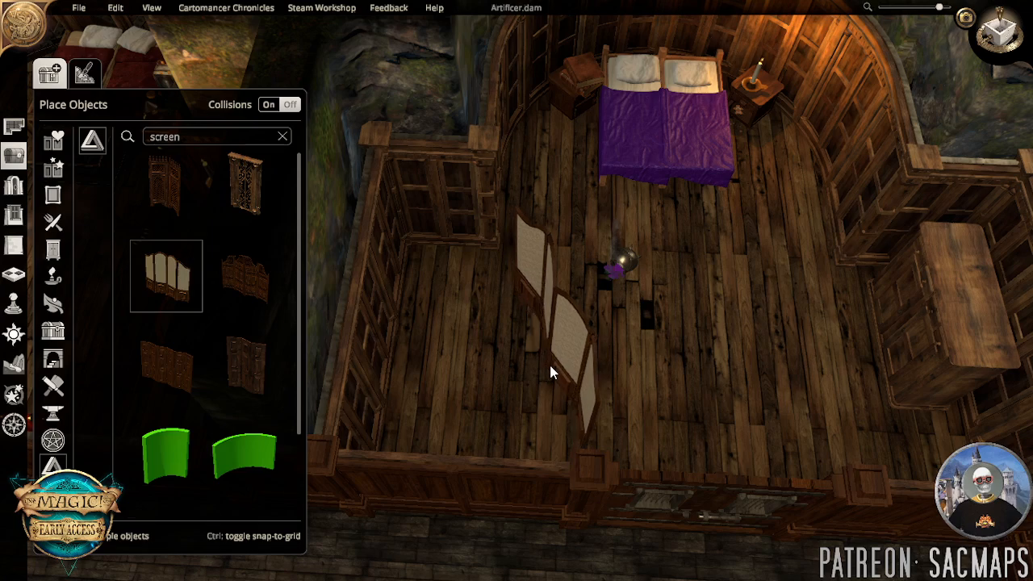
click(560, 361)
click(707, 397)
middle_drag(708, 397, 670, 399)
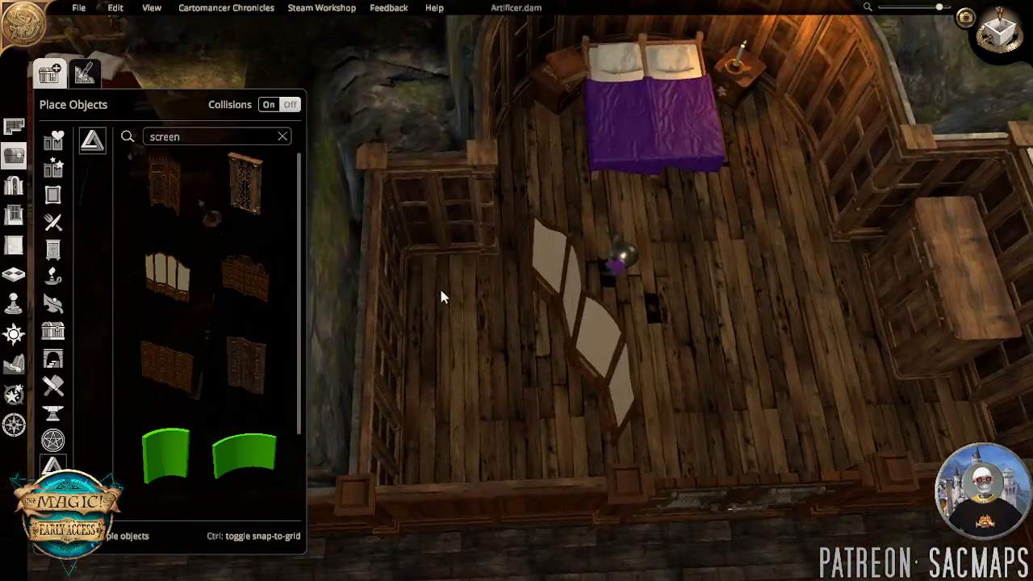
Search the objects for "bath" and place the teal-water bathtub behind the folding screen, rotated lengthwise along the side wall.
click(183, 137)
text(bath)
scroll(212, 301, down, 6)
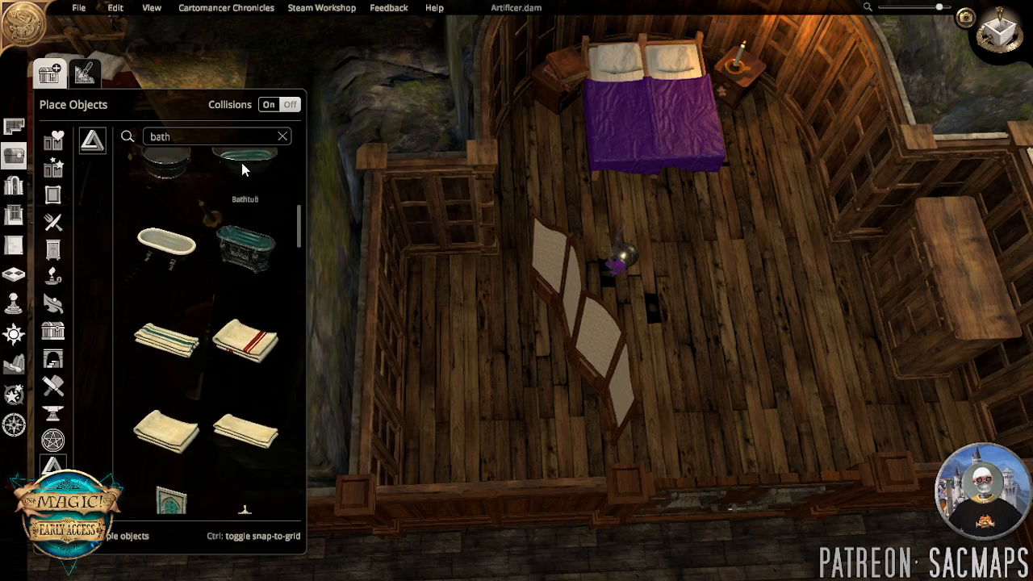
scroll(242, 176, up, 1)
click(244, 179)
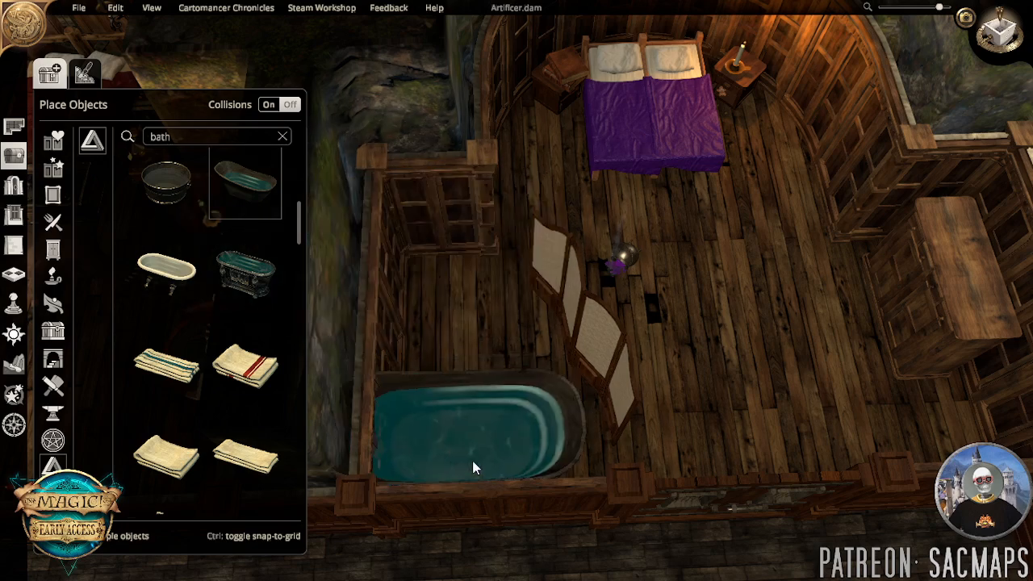
scroll(519, 432, down, 2)
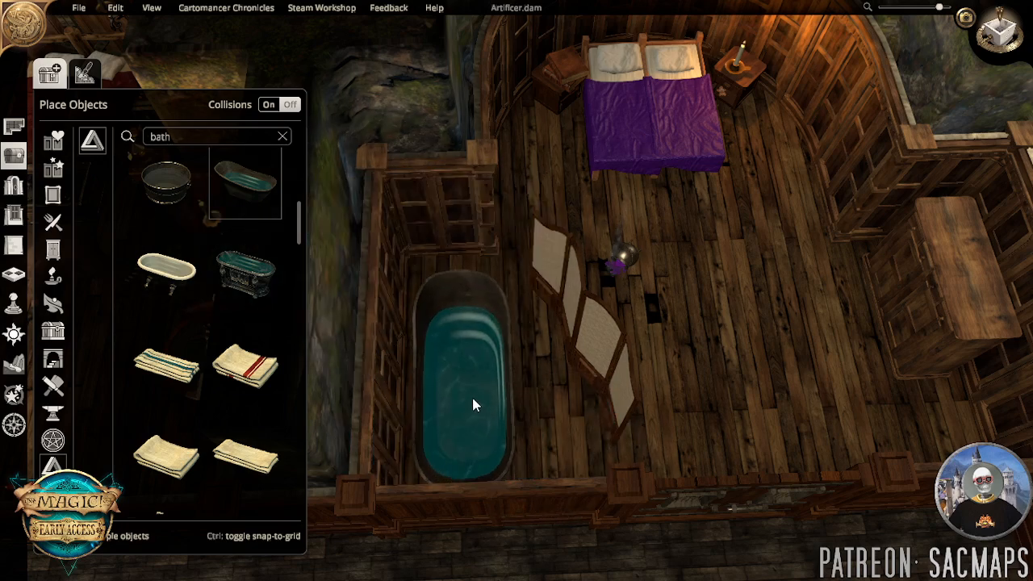
click(474, 404)
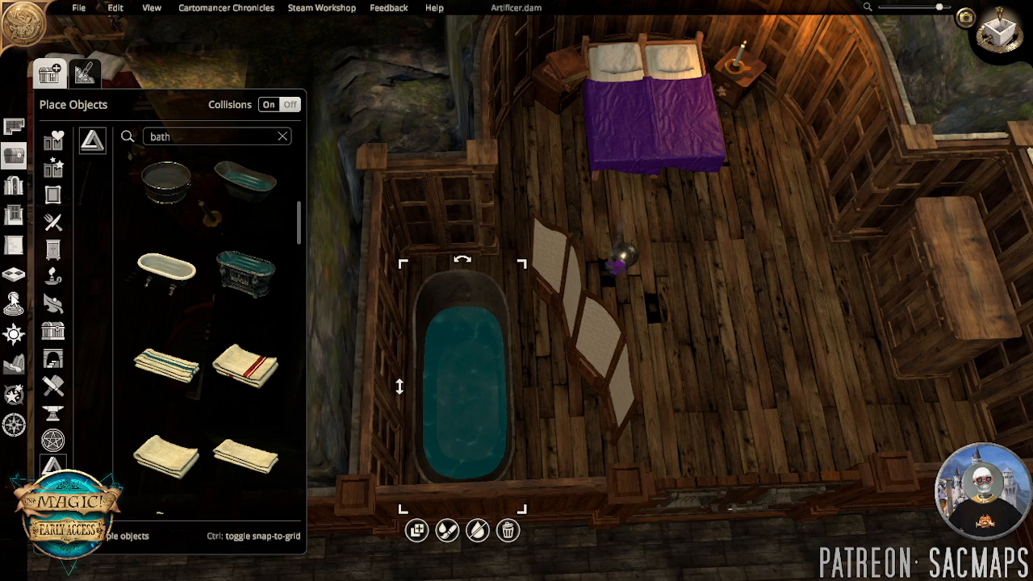
Choose the long dark patterned carpet from the rugs and lay it lengthwise under the bathtub.
click(53, 194)
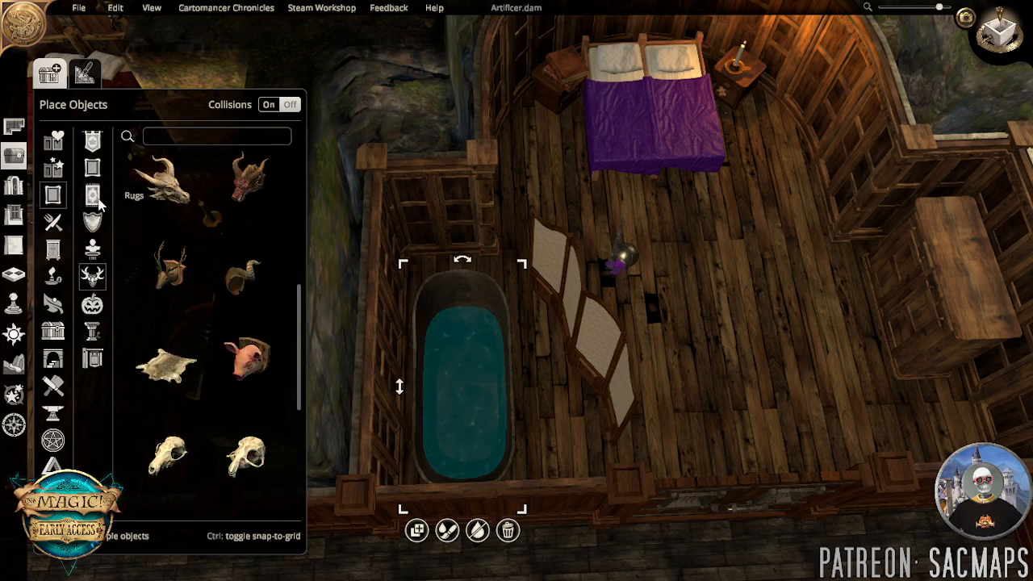
click(93, 195)
scroll(205, 308, up, 10)
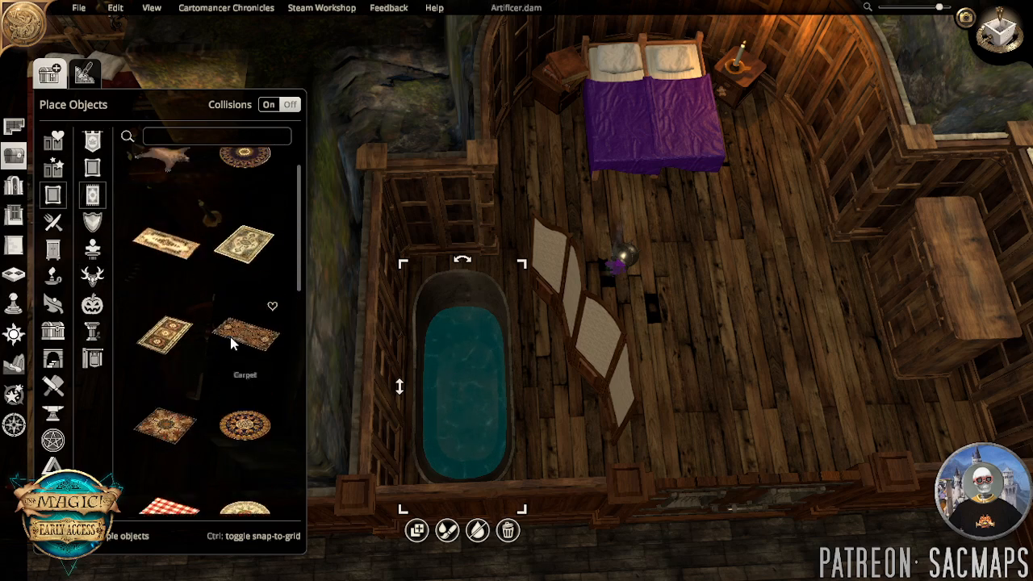
click(247, 367)
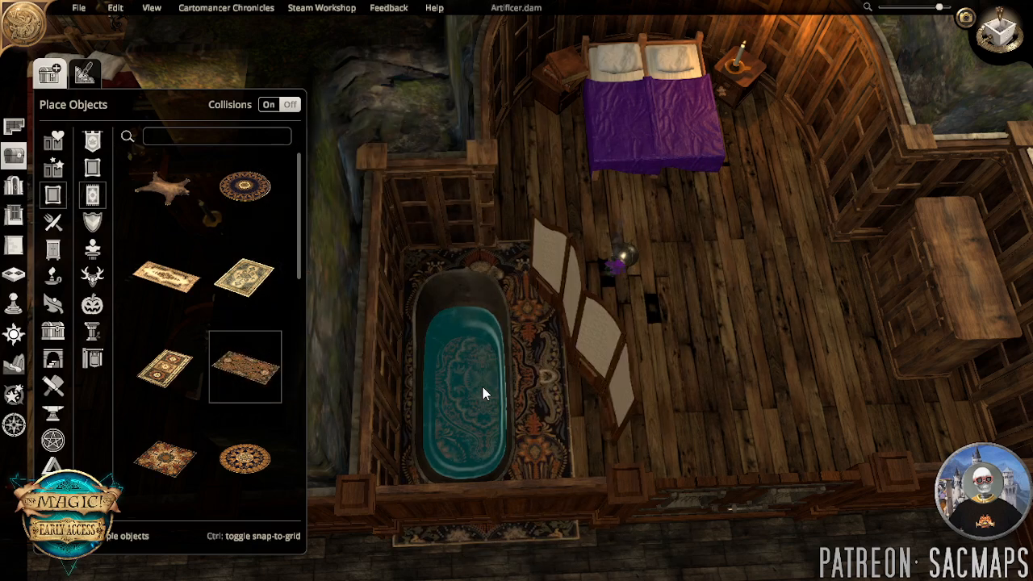
click(477, 374)
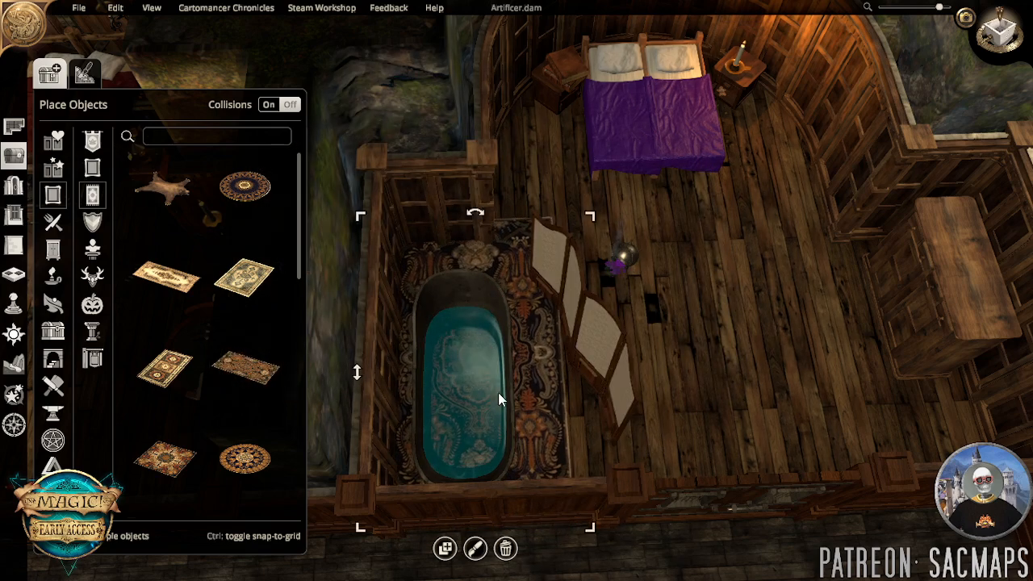
Scale the carpet down to fit the alcove and shift it and the bathtub closer to the side wall.
drag(587, 465, 563, 487)
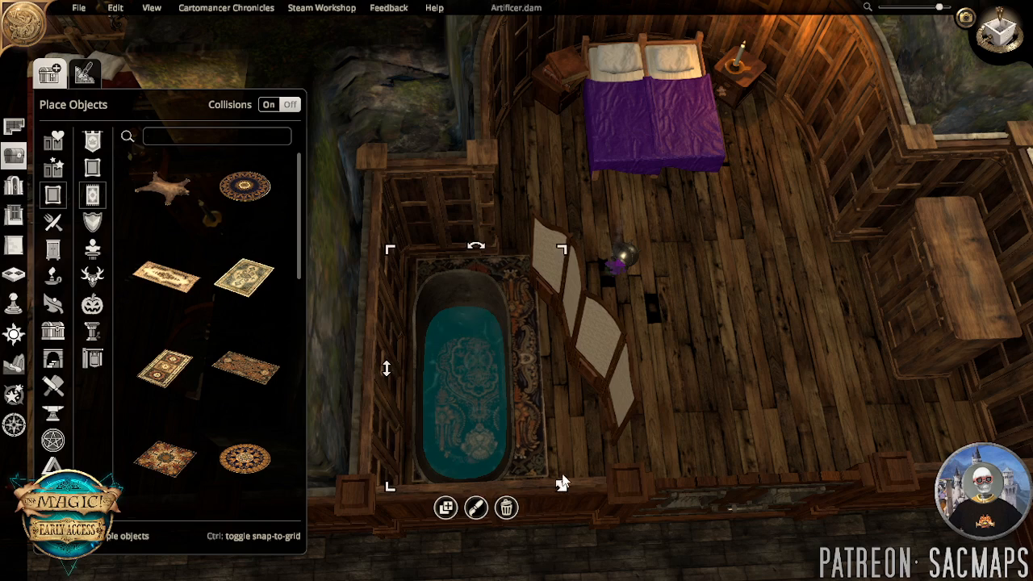
drag(531, 375, 527, 375)
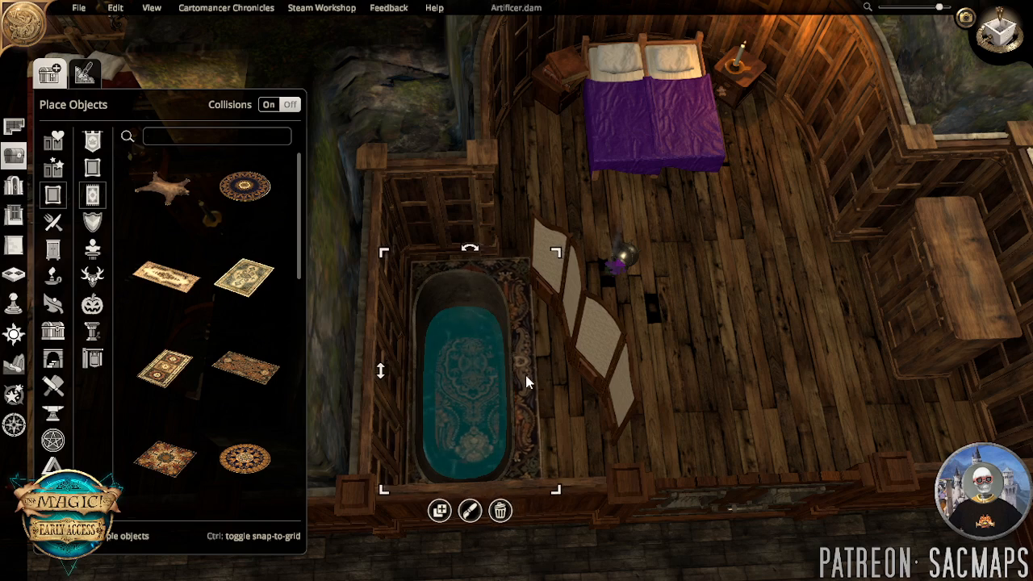
drag(479, 302, 481, 273)
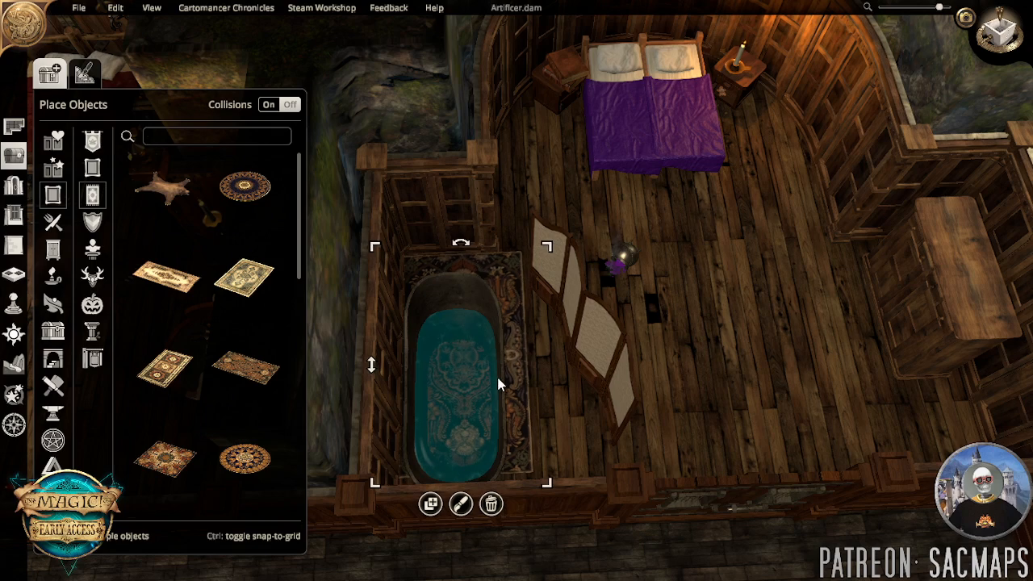
click(455, 408)
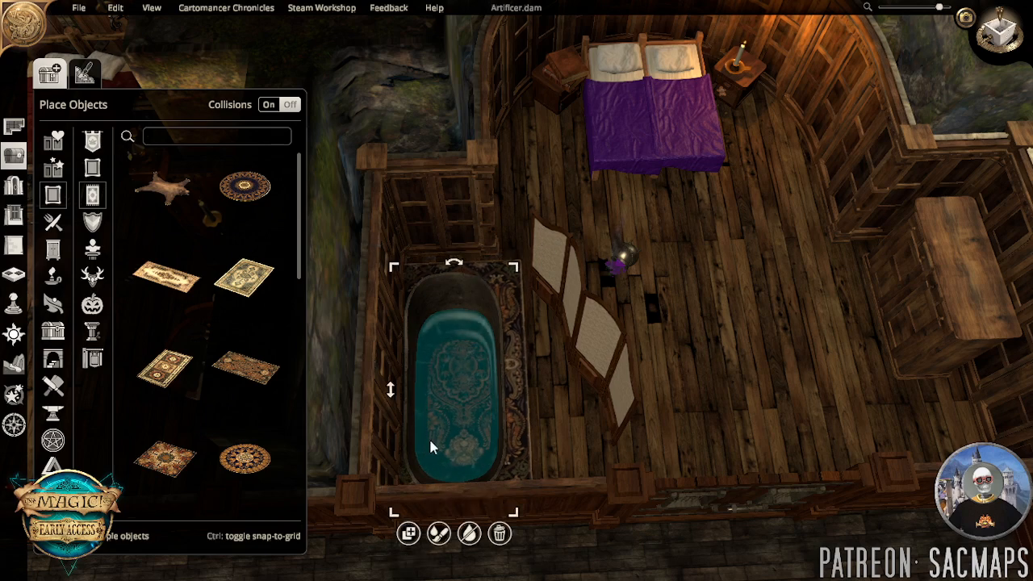
drag(454, 298, 438, 477)
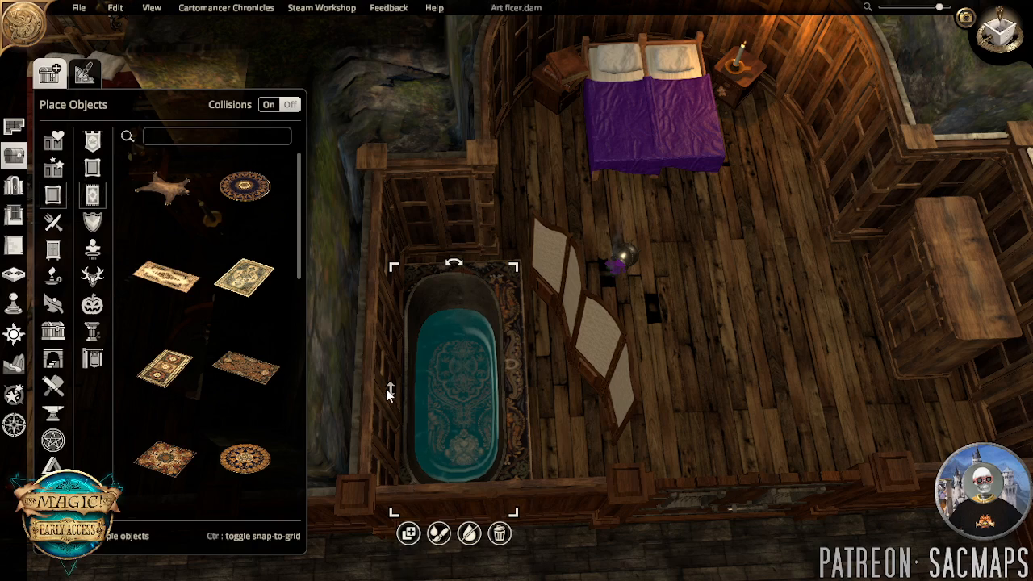
drag(390, 392, 393, 385)
click(435, 496)
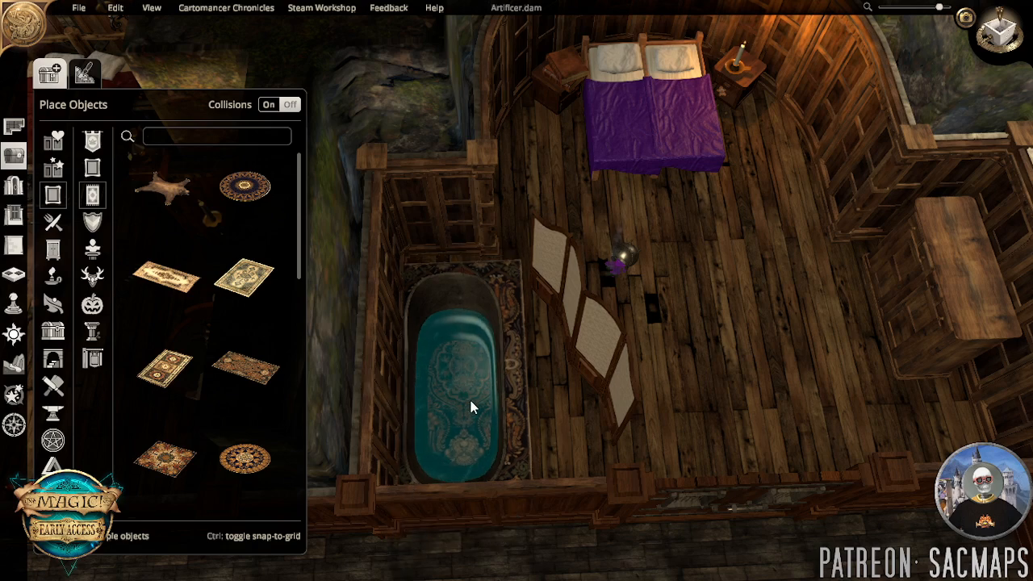
Move the bathtub and carpet out of the alcove, lay the carpet back behind the screen and set the bathtub on it.
drag(511, 389, 767, 351)
drag(508, 363, 646, 192)
drag(730, 384, 476, 420)
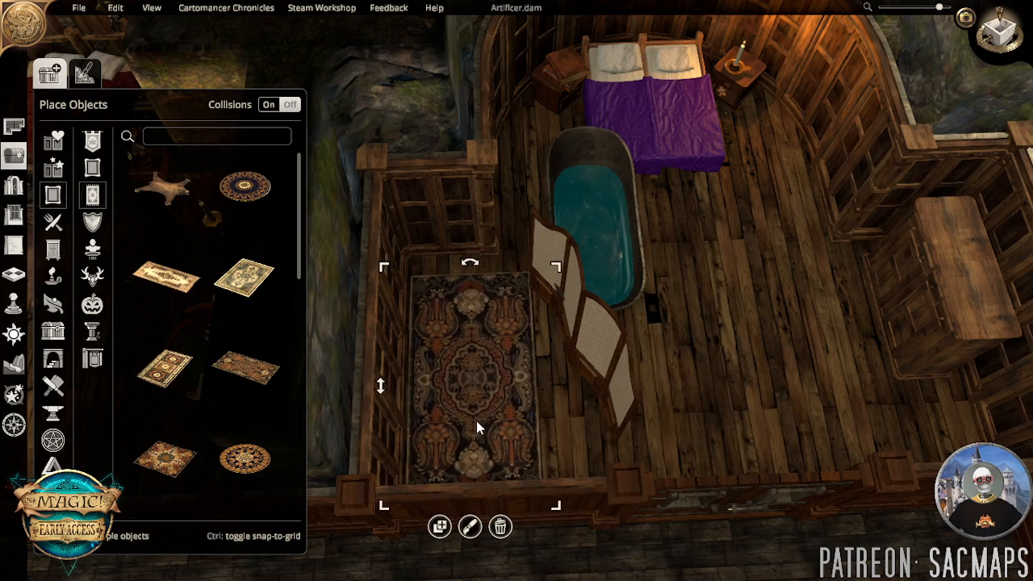
click(633, 293)
drag(633, 285, 498, 460)
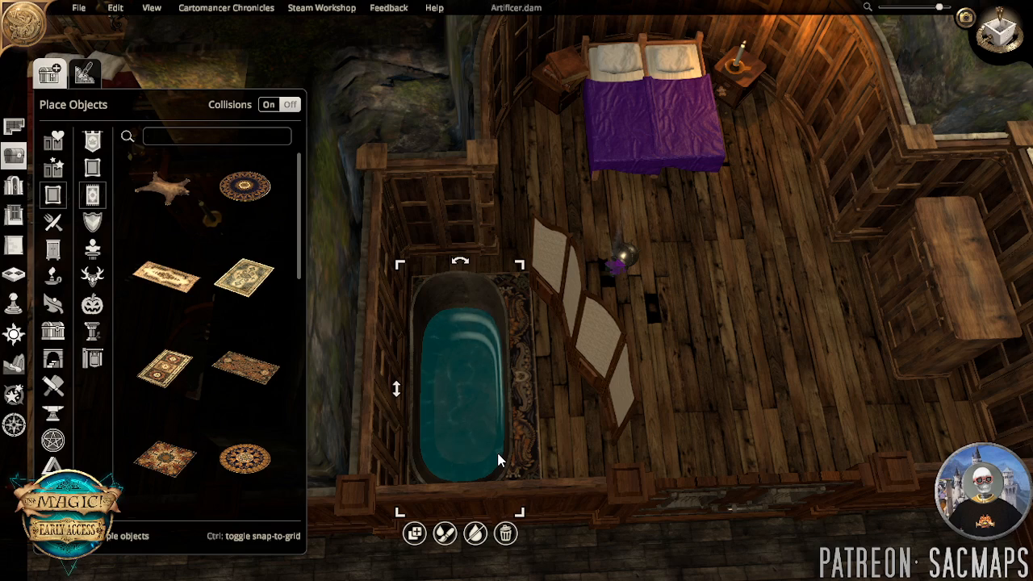
Rotate the bathtub and fine-tune its position on the carpet.
key(r)
key(r)
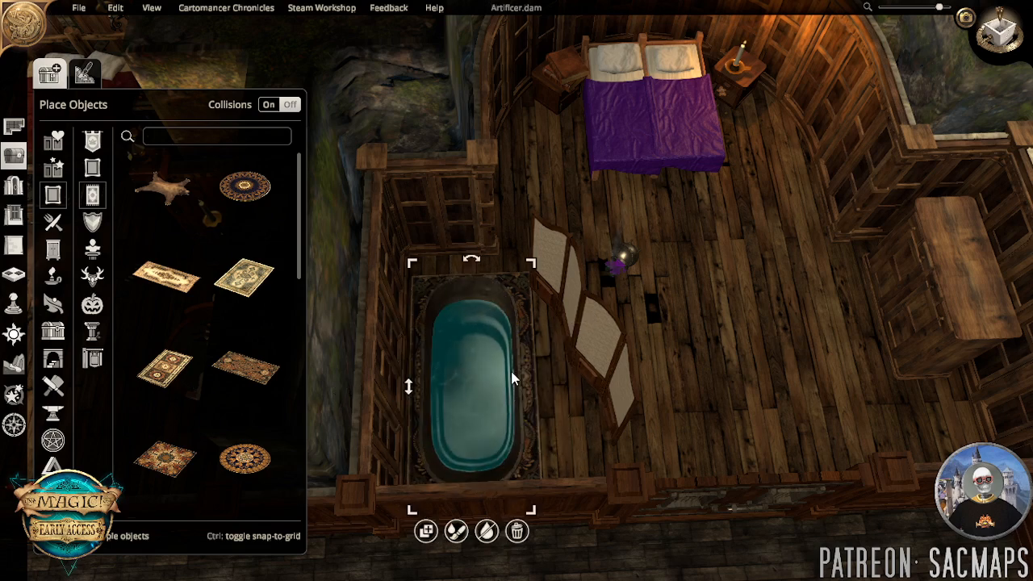
drag(513, 387, 508, 396)
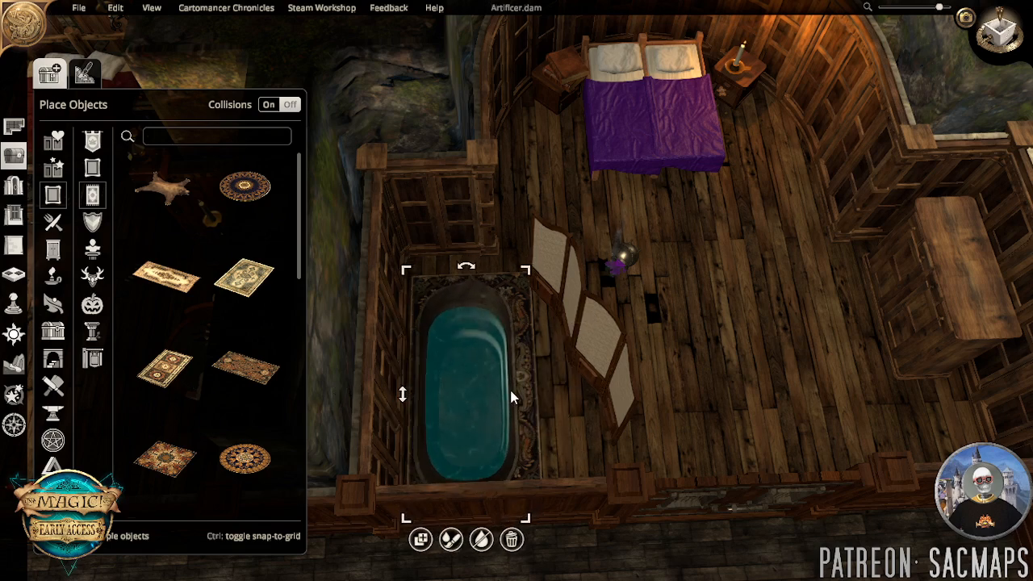
Search the objects for "she" and try the Bottle Shelf on the wall beside the bathtub.
click(734, 373)
middle_drag(662, 376, 606, 412)
text(she)
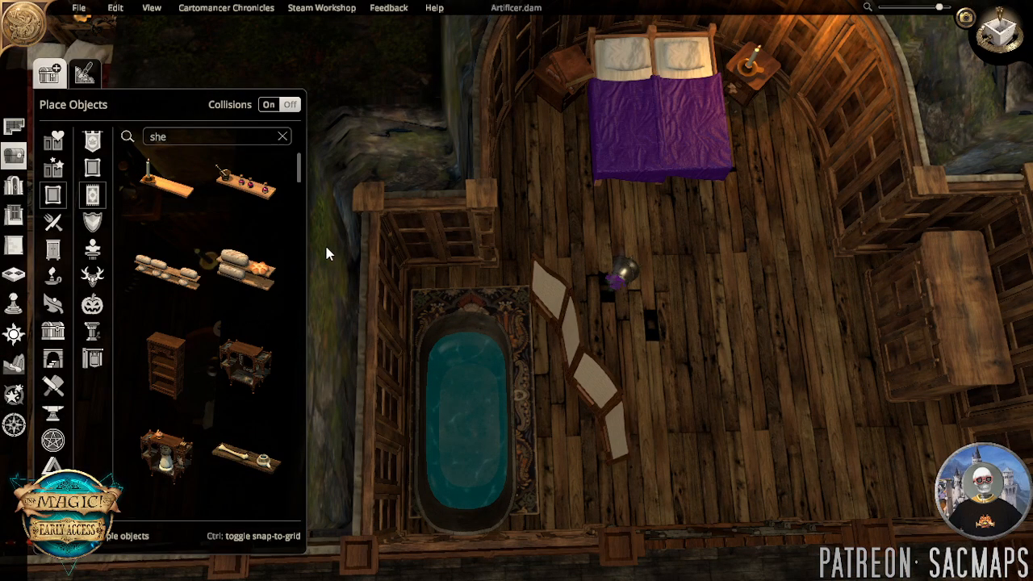
click(260, 160)
key(s)
middle_drag(500, 323, 414, 329)
scroll(480, 327, down, 6)
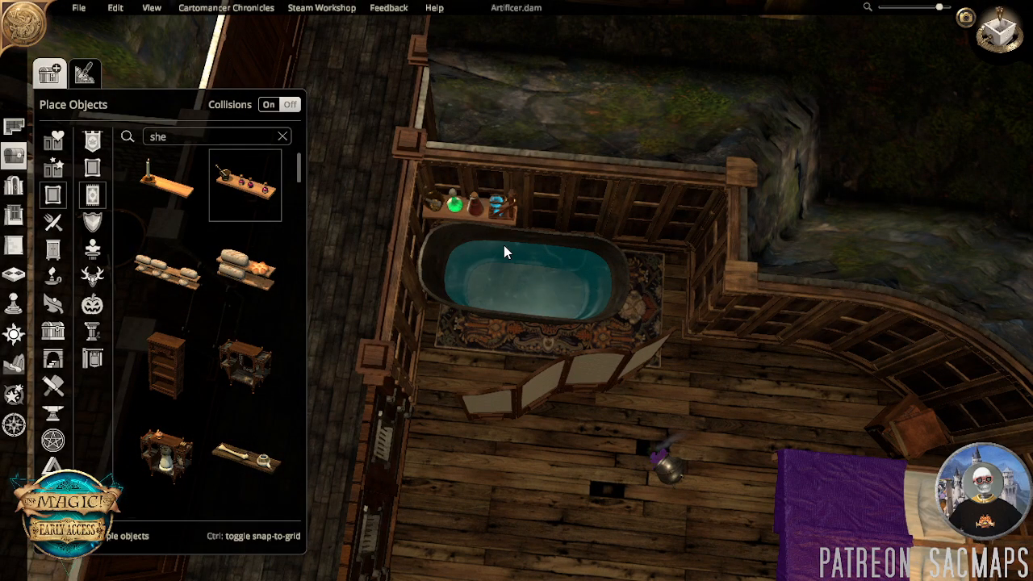
Shift the bathtub and the long patterned carpet within the alcove behind the screen.
click(503, 246)
scroll(504, 246, up, 3)
click(489, 361)
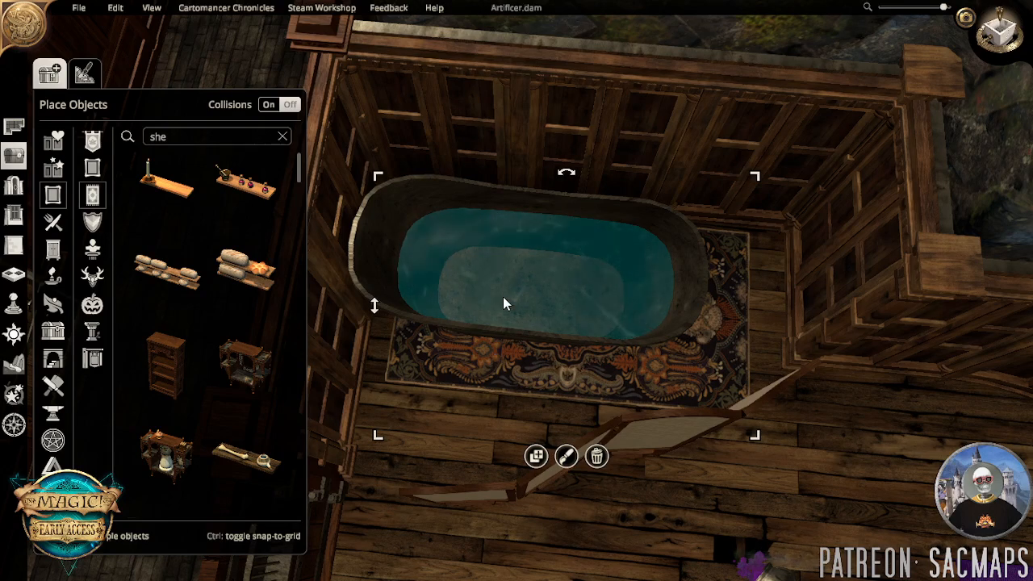
drag(464, 378, 440, 411)
drag(506, 317, 540, 284)
Undo the last three bathtub and carpet changes and redo them.
key(ctrl+z)
key(ctrl+z)
key(ctrl+z)
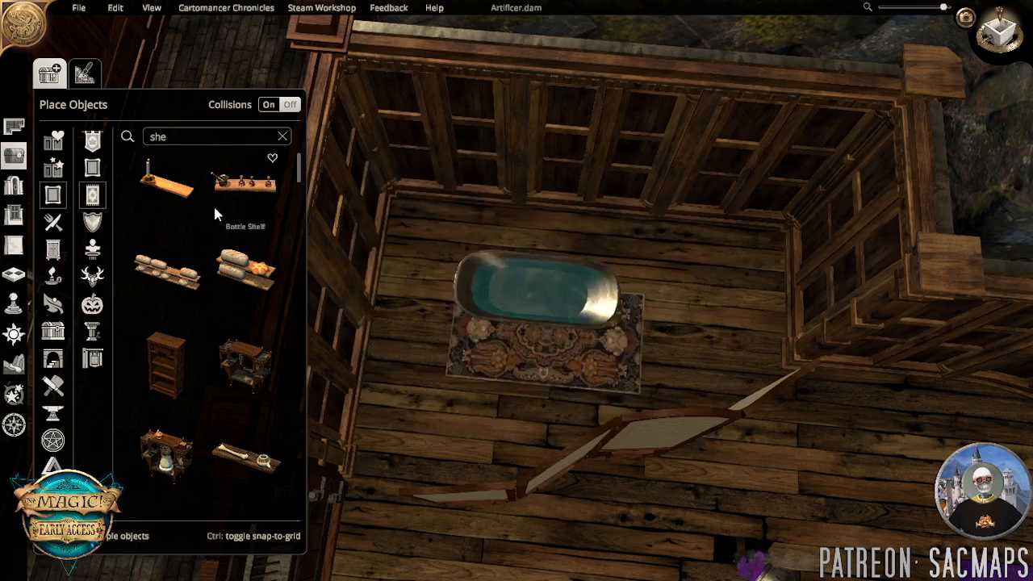
key(ctrl+y)
key(ctrl+y)
key(ctrl+y)
Move the bathtub out of the alcove through the side wall and delete the long patterned carpet.
key(a)
drag(516, 301, 409, 234)
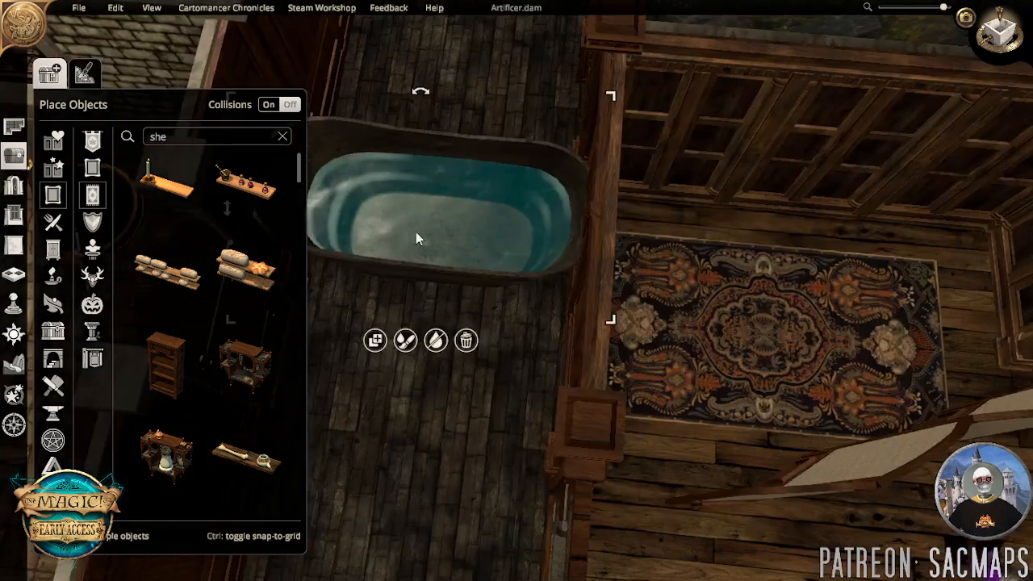
key(d)
key(Delete)
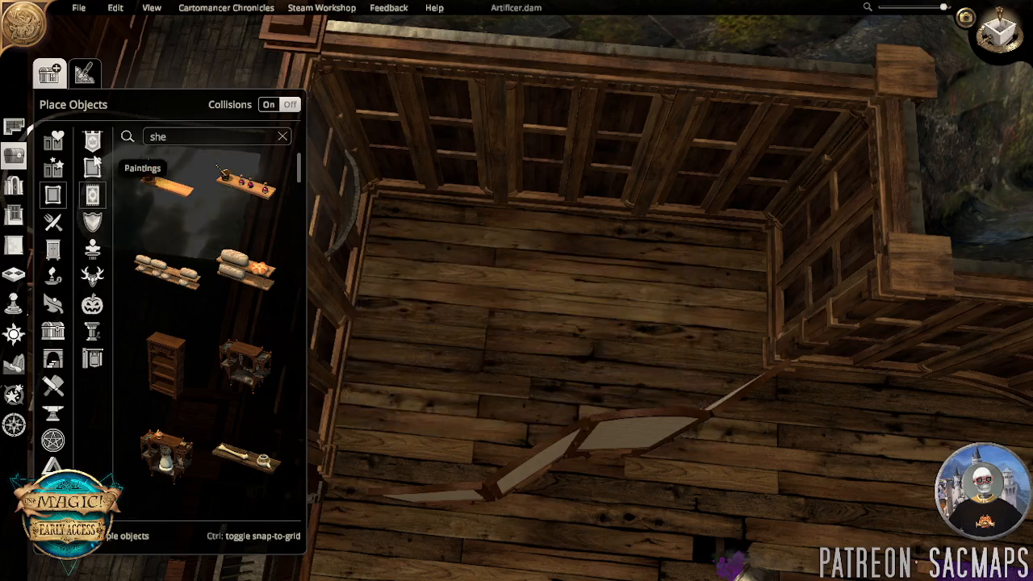
Clear the object search and place the last round carpet in the rug list in the corner behind the screen.
click(282, 137)
scroll(214, 339, down, 5)
scroll(246, 353, down, 10)
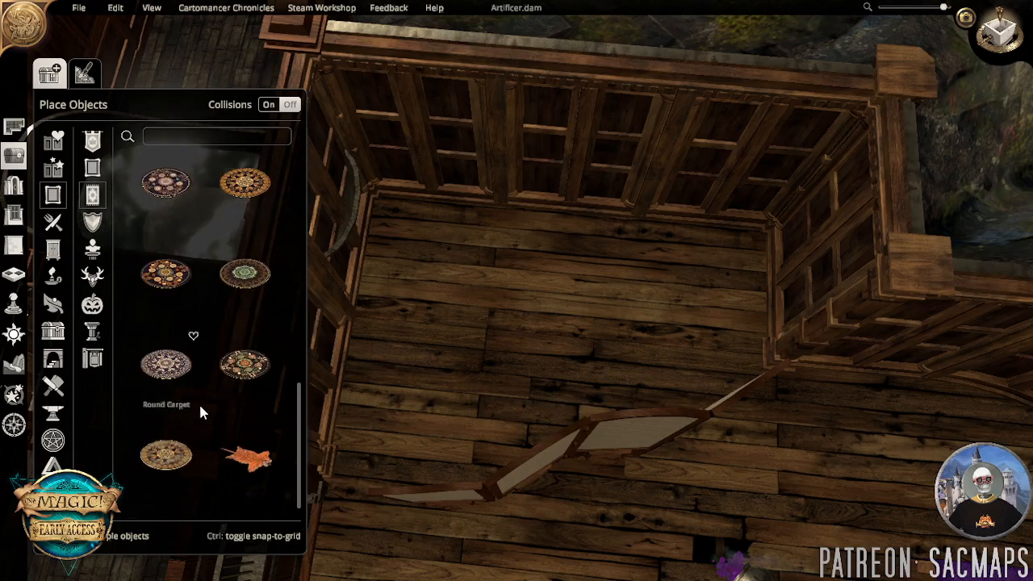
click(166, 456)
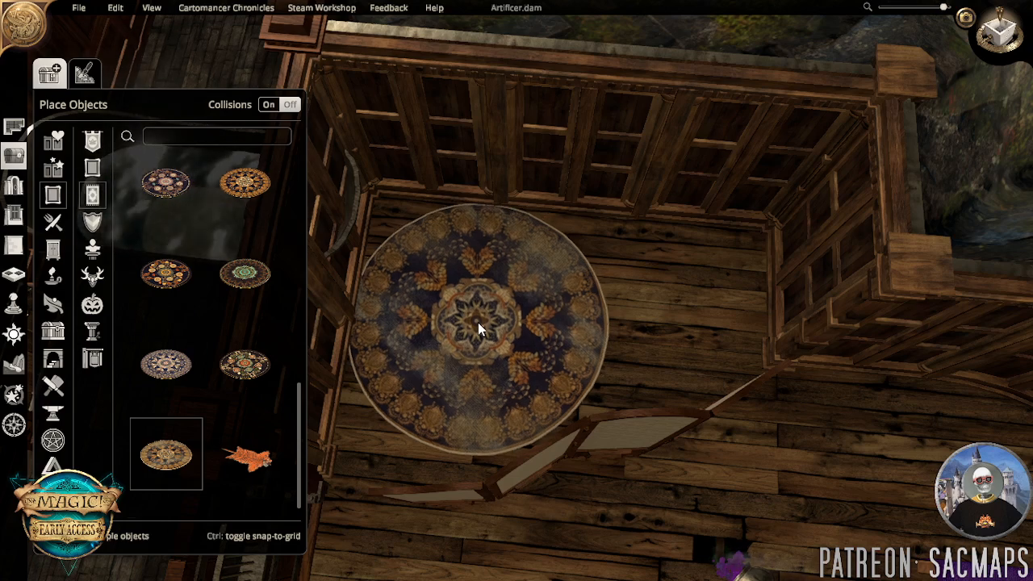
click(484, 329)
Try the bathtub on the round carpet, adjust it slightly and delete it.
key(a)
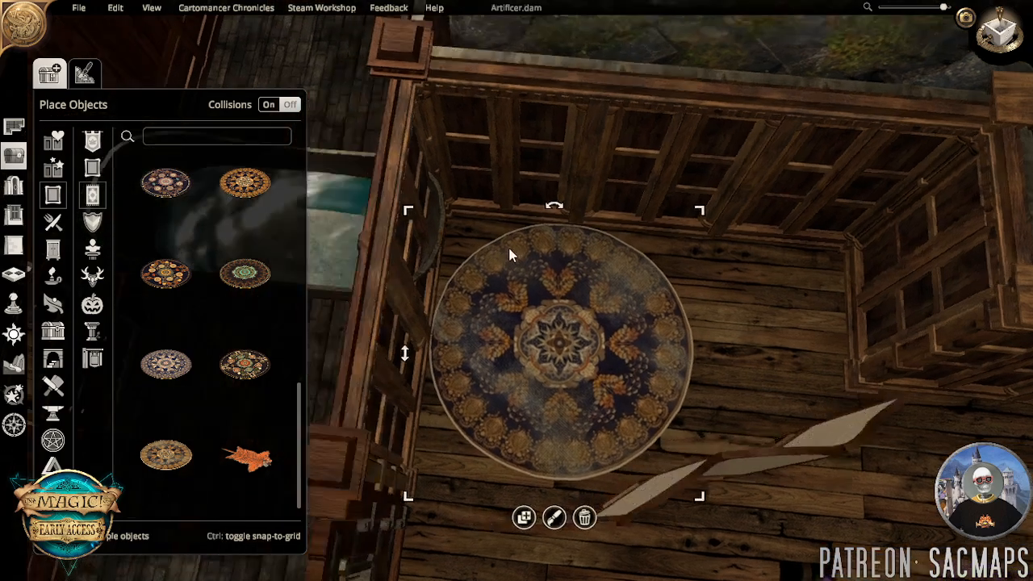
drag(452, 261, 537, 347)
scroll(740, 344, up, 2)
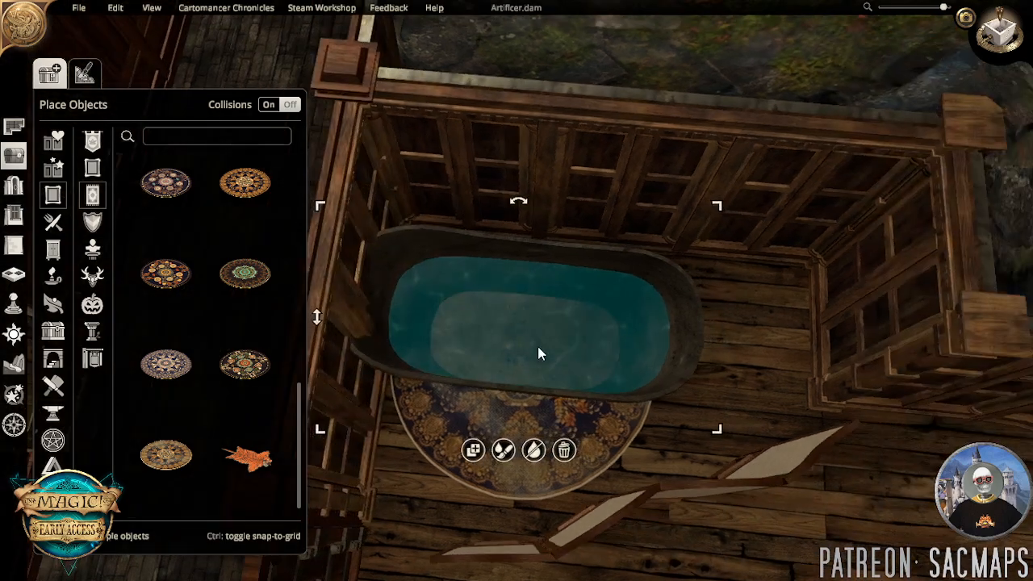
key(Delete)
Search the objects for "bath" and place the round wooden tub on the round carpet, its side tray towards the wall corner.
click(175, 137)
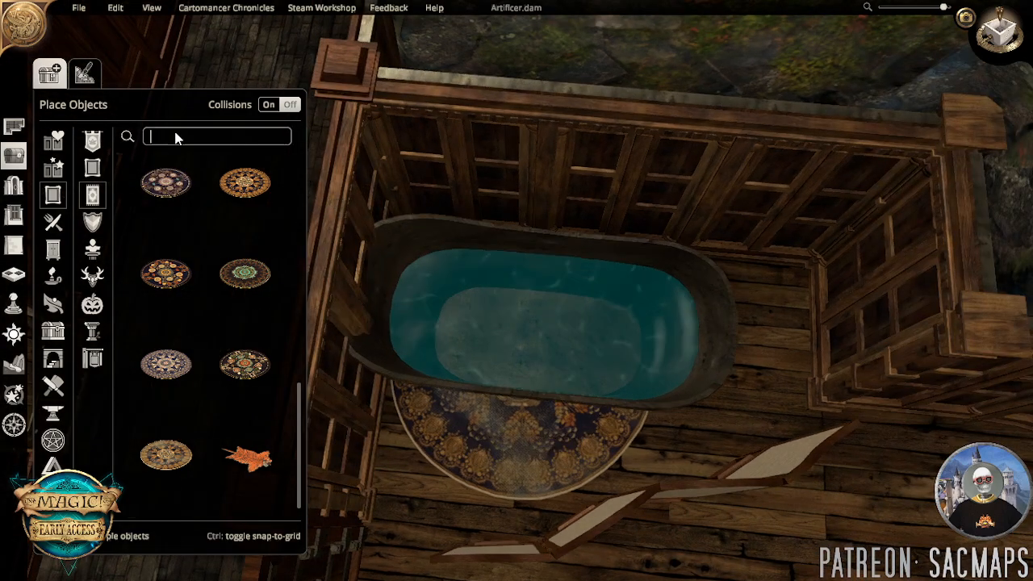
text(bath)
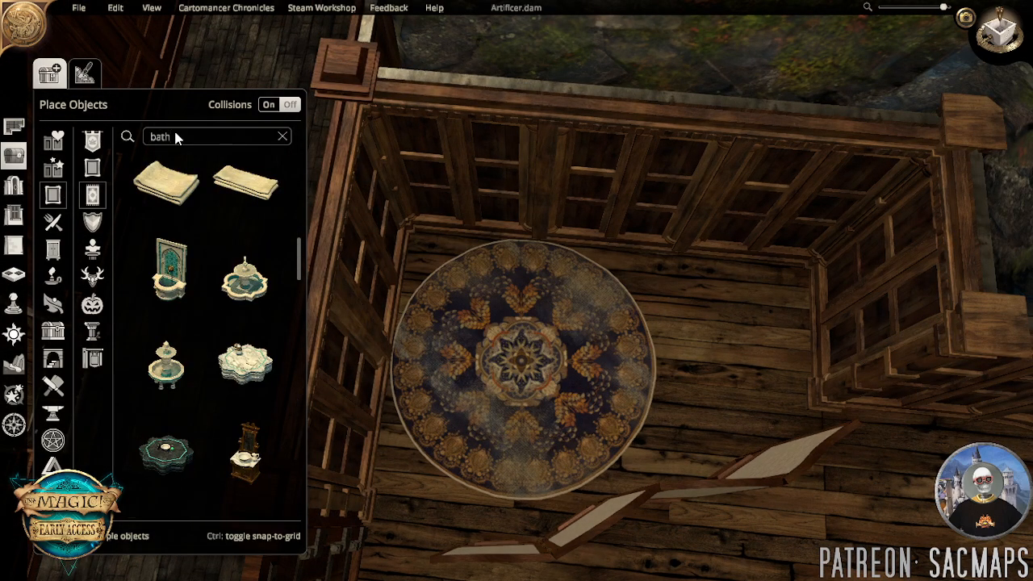
scroll(224, 436, up, 5)
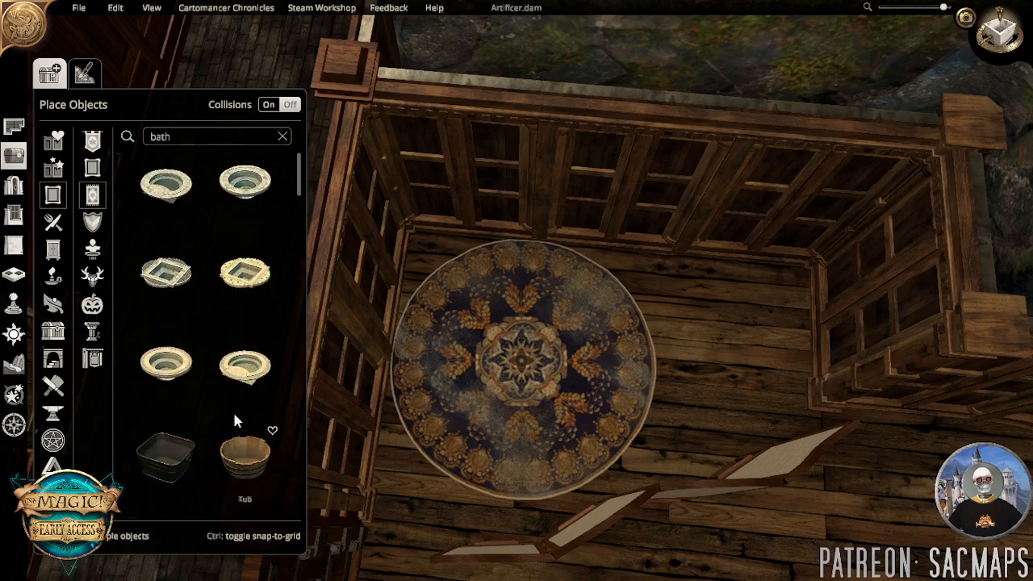
scroll(226, 279, down, 5)
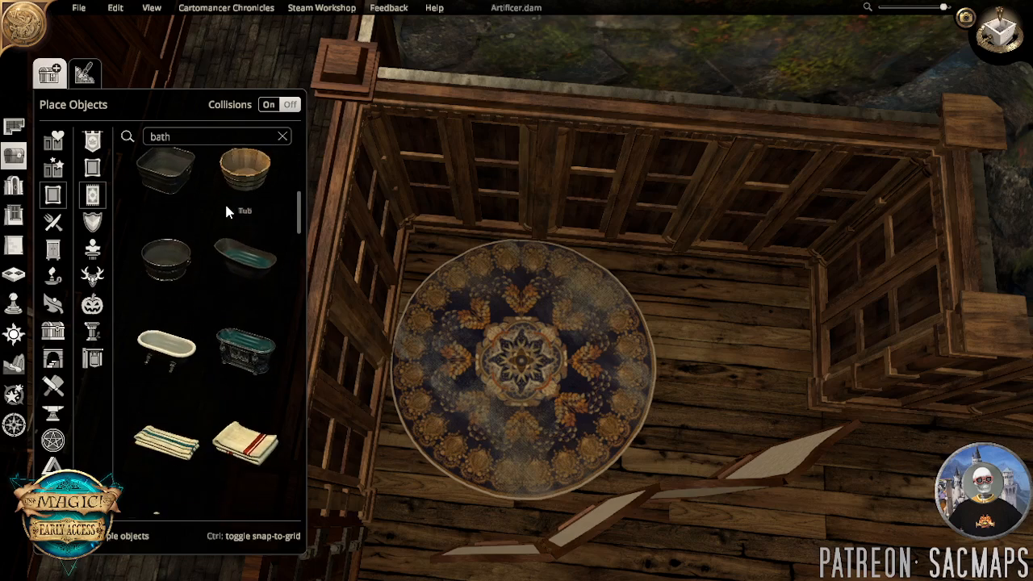
scroll(242, 361, down, 6)
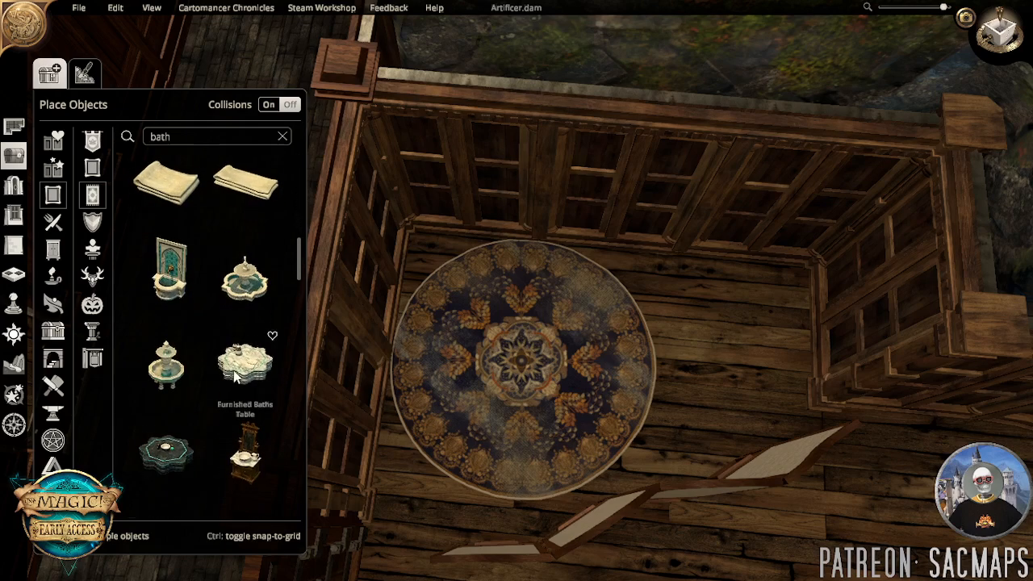
click(249, 407)
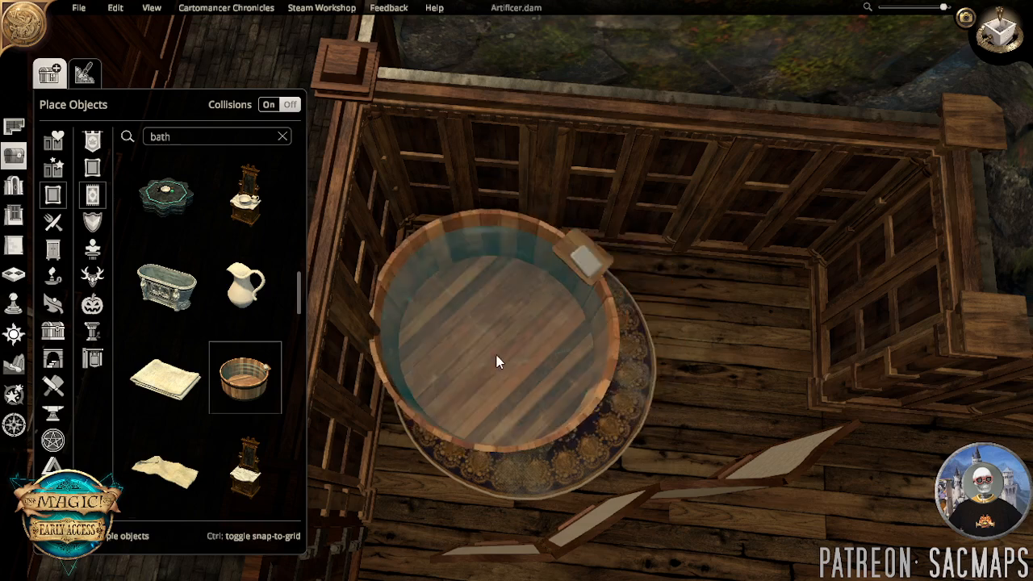
scroll(532, 352, down, 1)
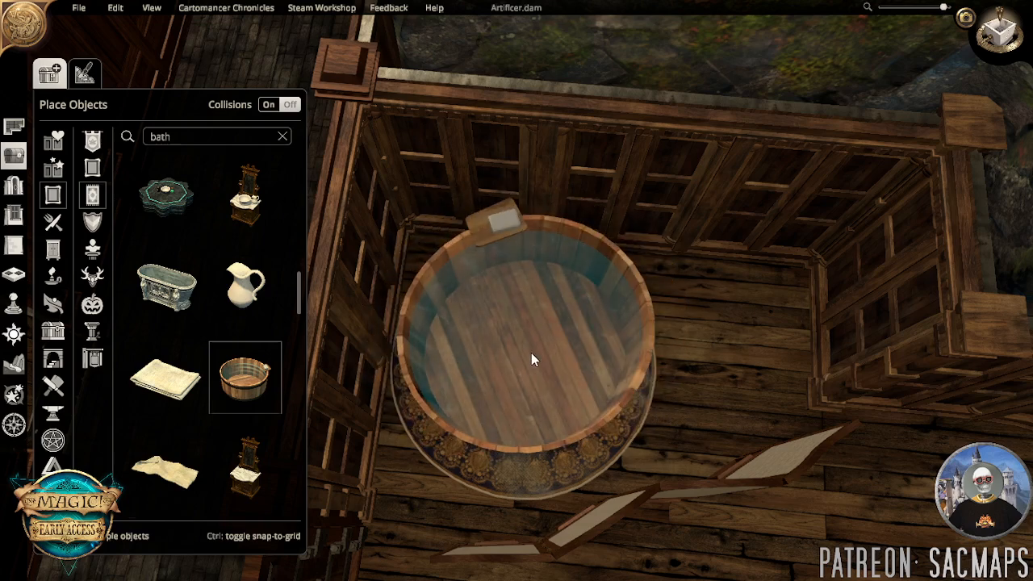
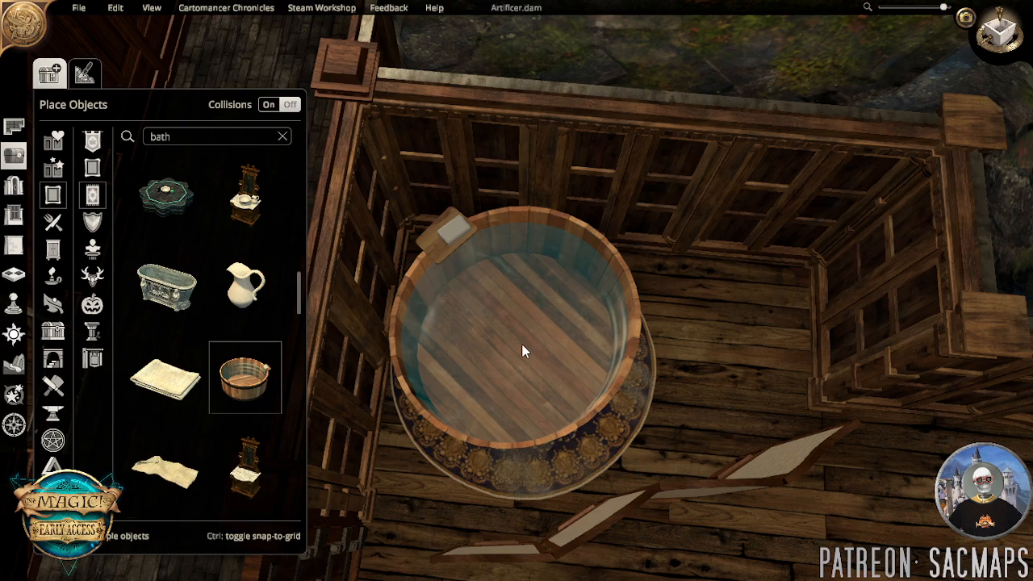
scroll(522, 345, up, 1)
click(531, 367)
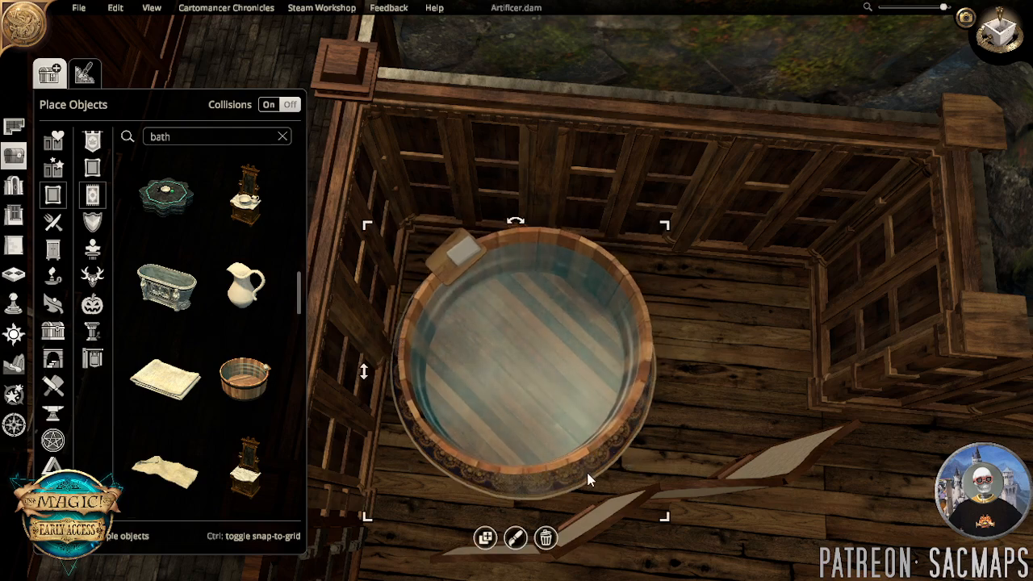
Search the objects for "cupbo" and look through the cabinets and bookcases for a piece to furnish the bathing corner.
right_drag(580, 450, 578, 347)
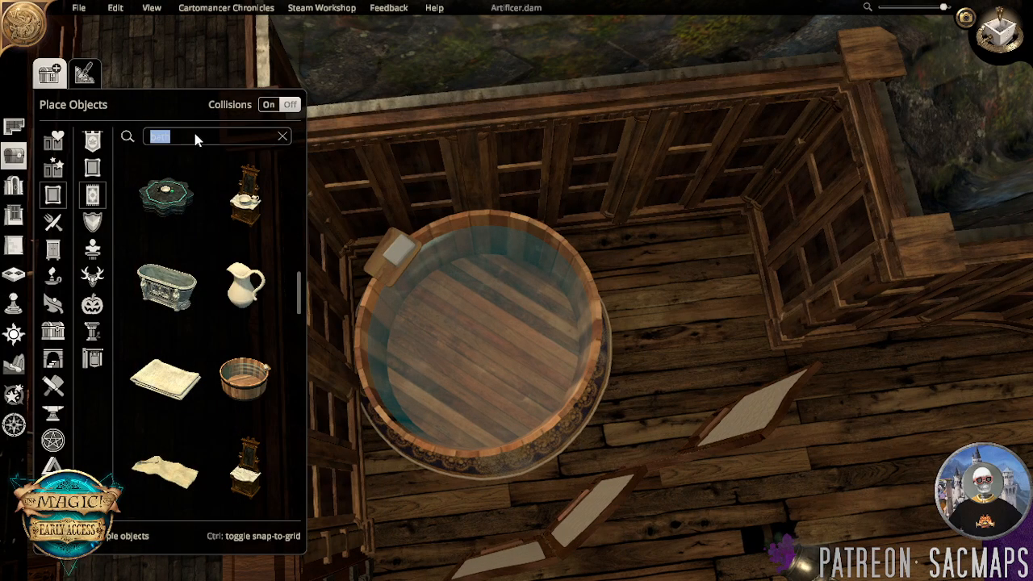
text(c)
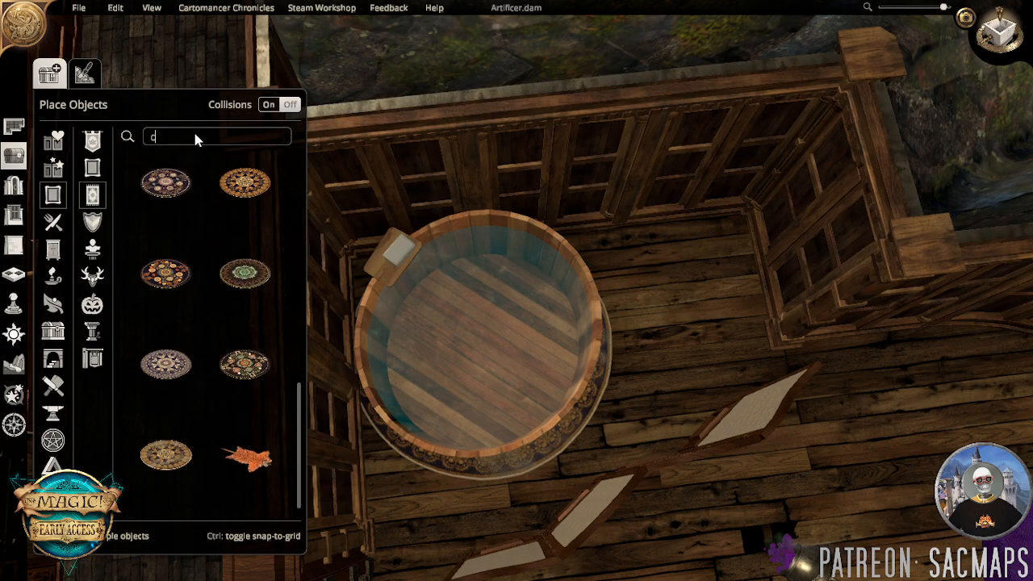
text(upbo)
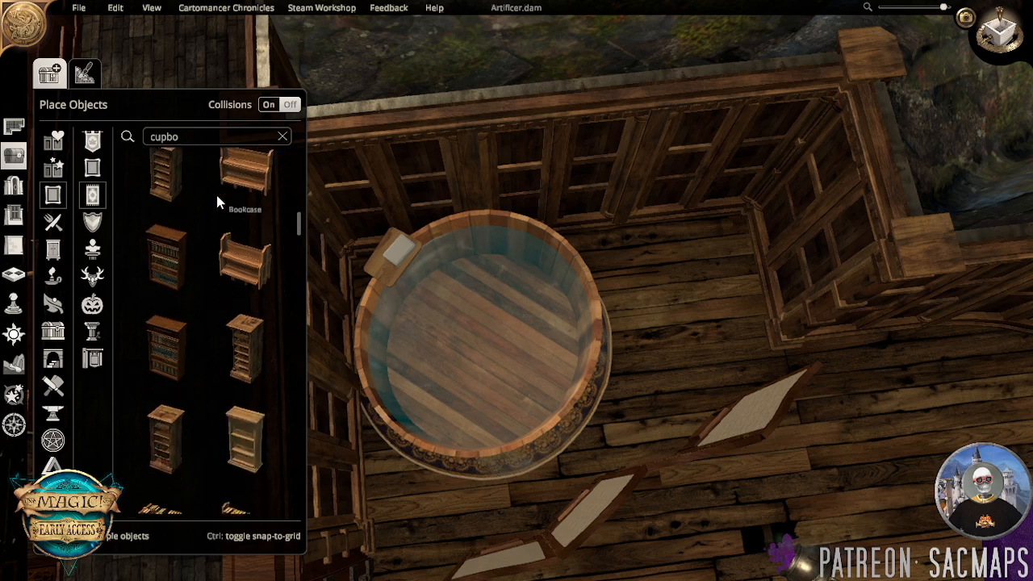
scroll(222, 343, down, 5)
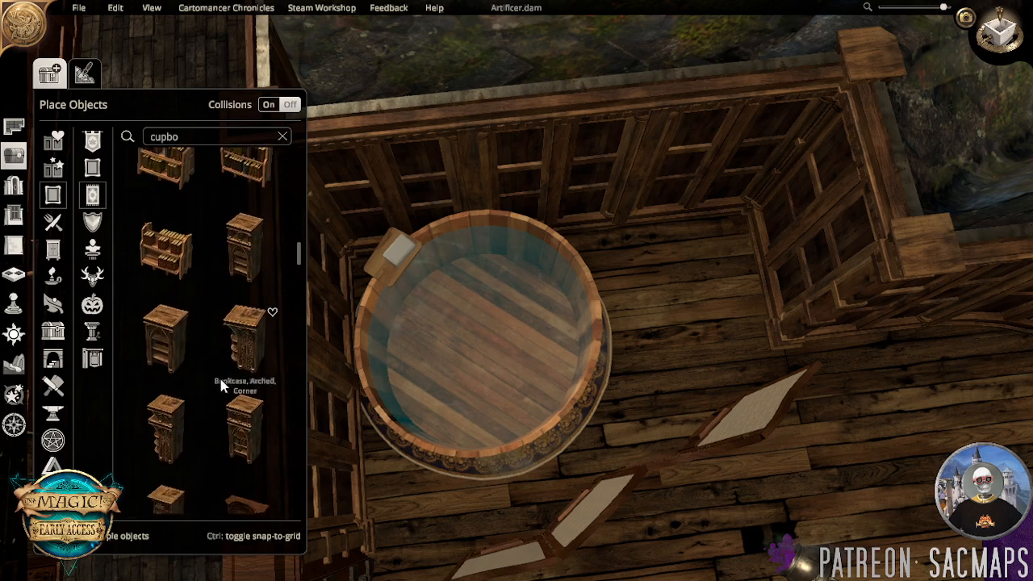
scroll(213, 365, down, 5)
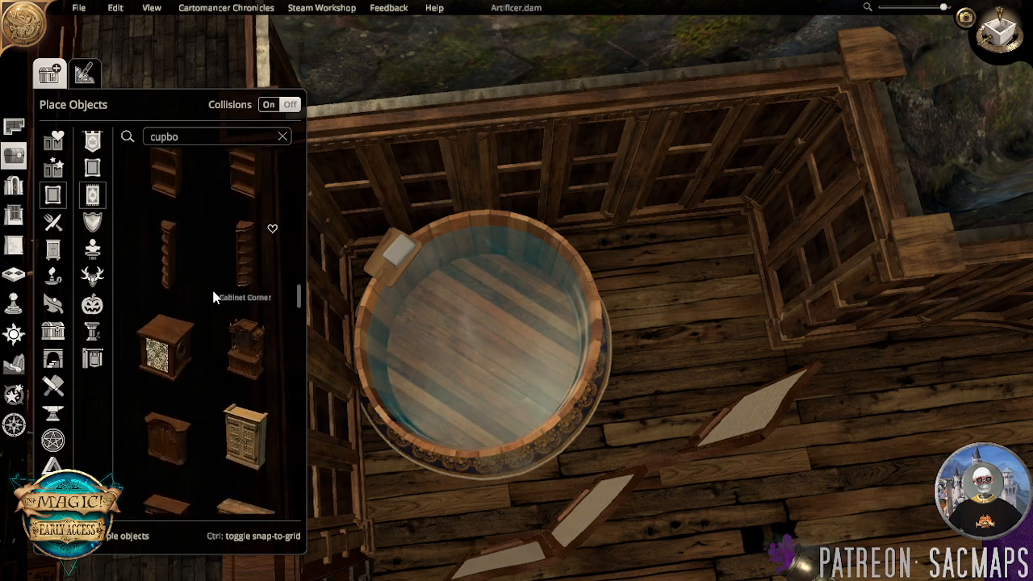
scroll(230, 370, down, 5)
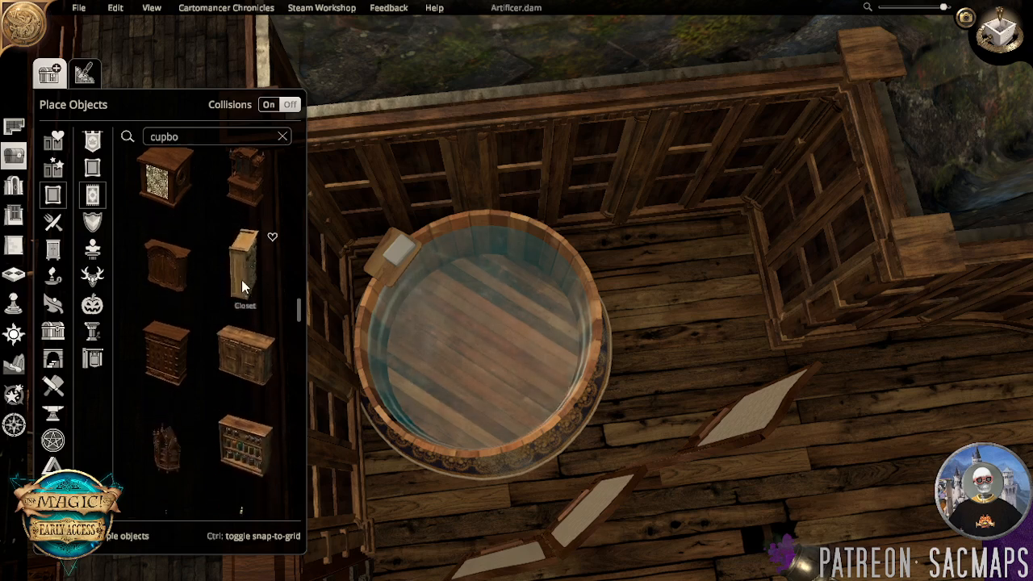
scroll(232, 332, down, 5)
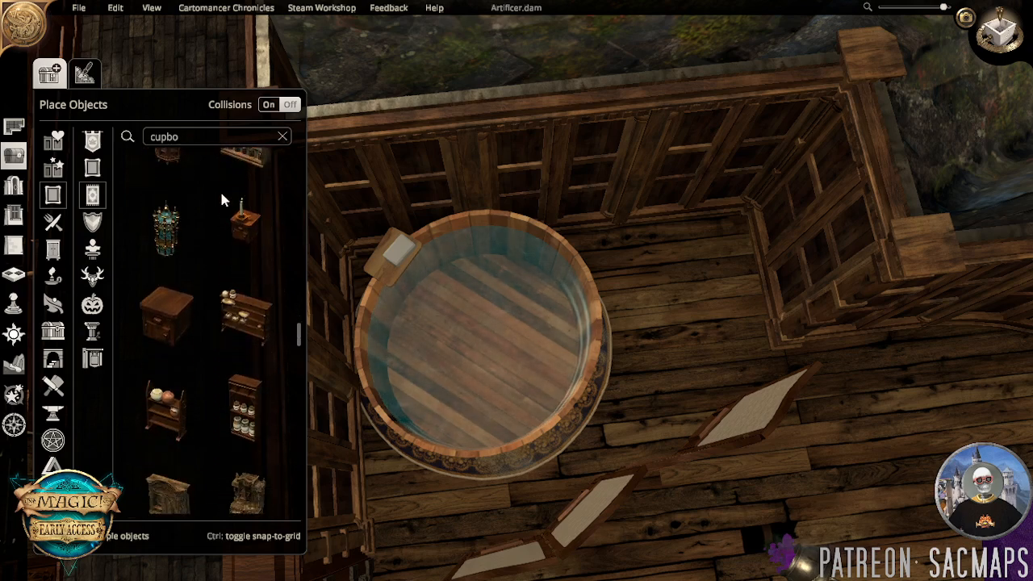
scroll(198, 282, down, 8)
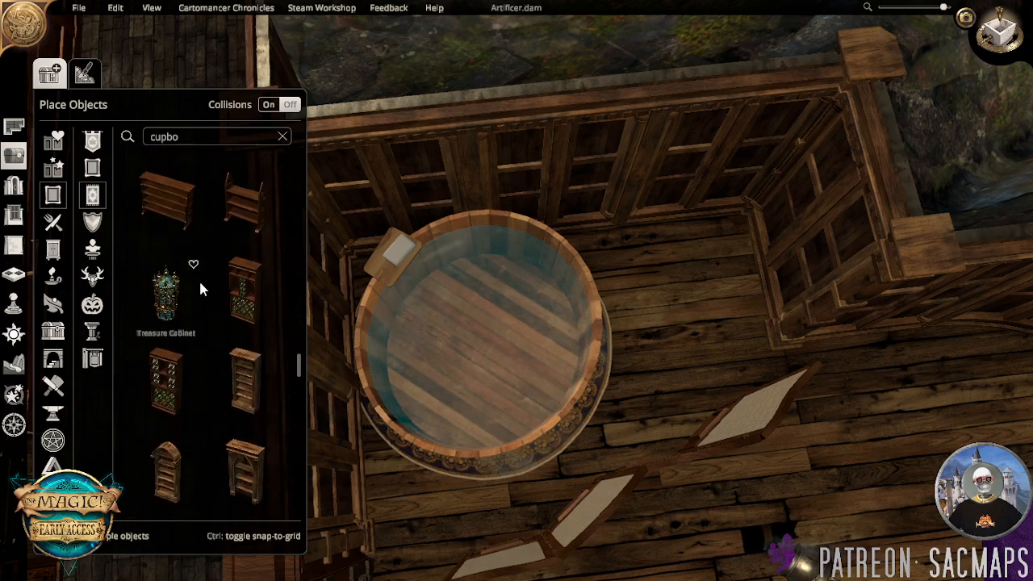
scroll(201, 290, down, 5)
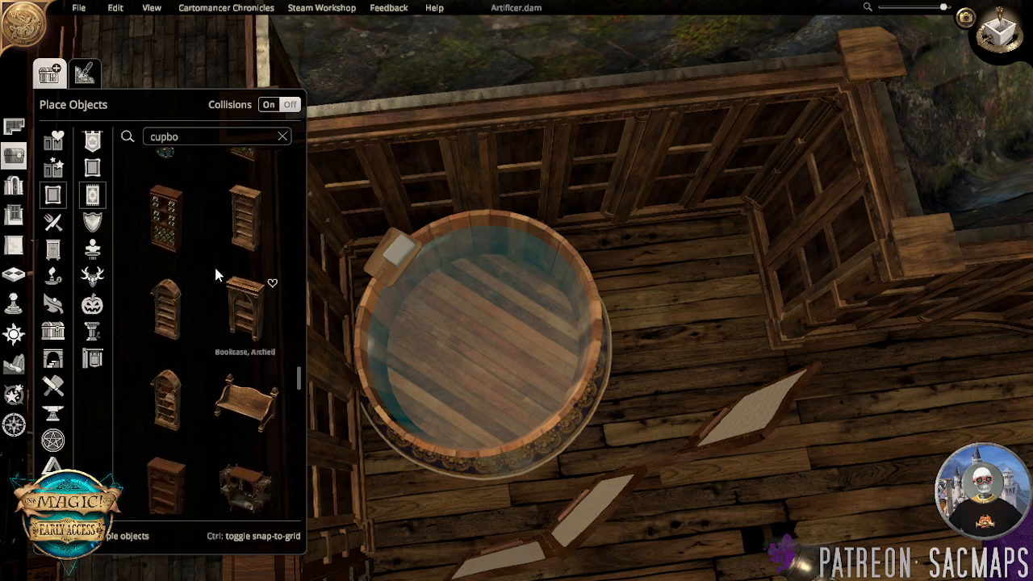
scroll(201, 388, up, 2)
scroll(218, 244, down, 3)
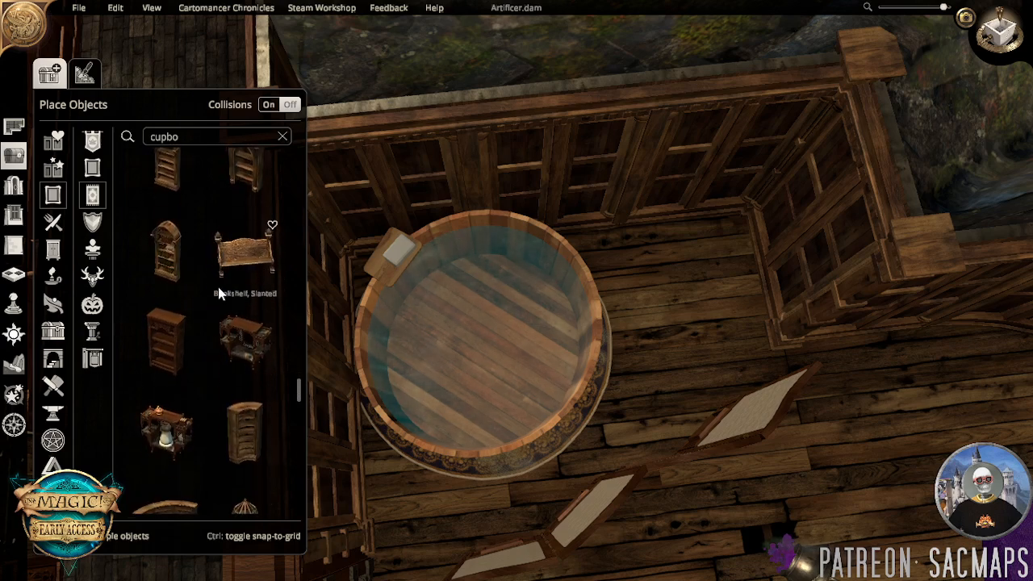
Try the tall wooden bookcase at the end of the alcove opposite the tub.
scroll(254, 240, up, 3)
click(243, 202)
scroll(560, 400, up, 3)
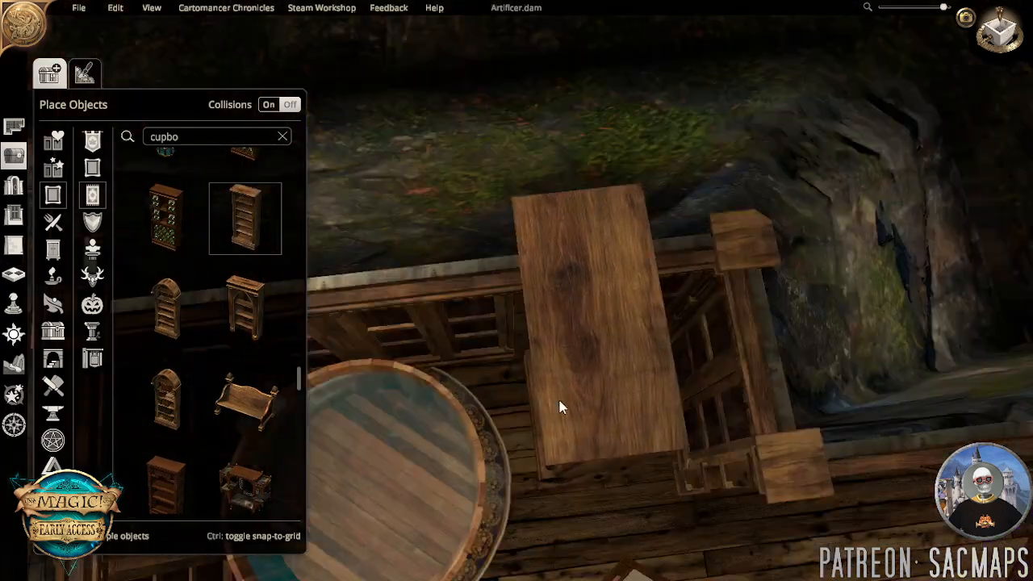
right_click(560, 406)
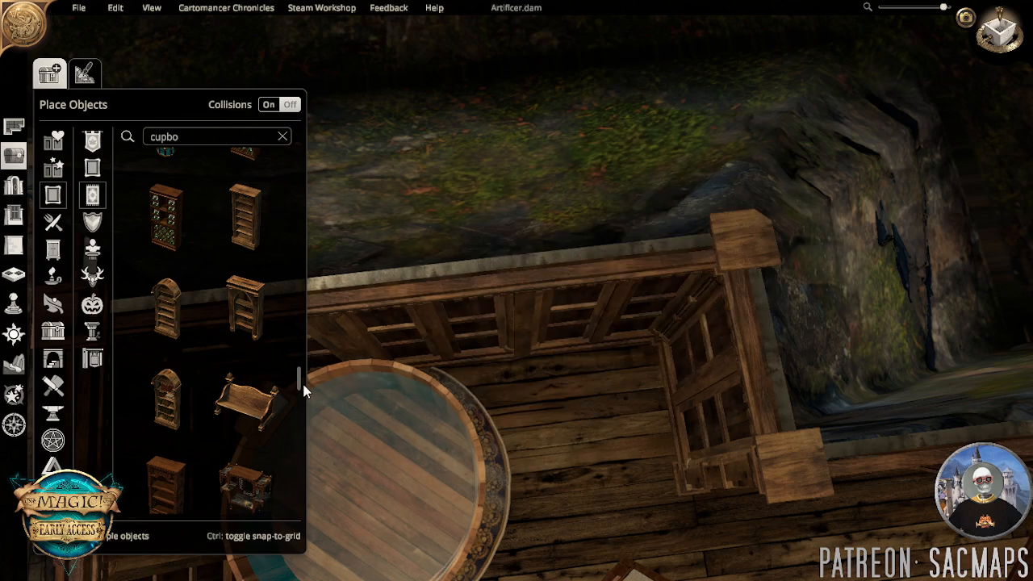
Place the light wooden two-door cupboard against the wall at the end of the bathing alcove and open its doors.
scroll(258, 323, down, 6)
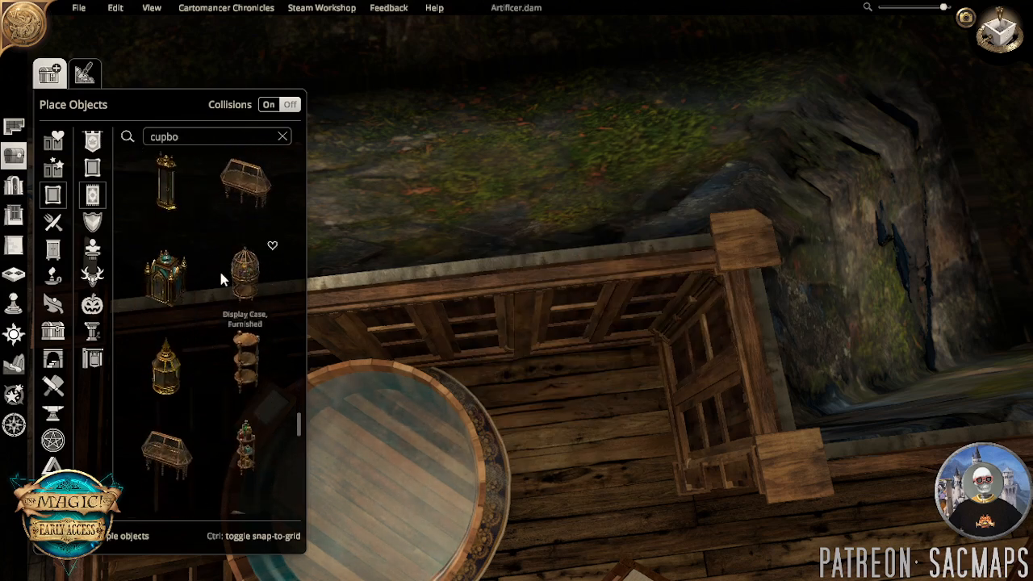
scroll(218, 274, down, 6)
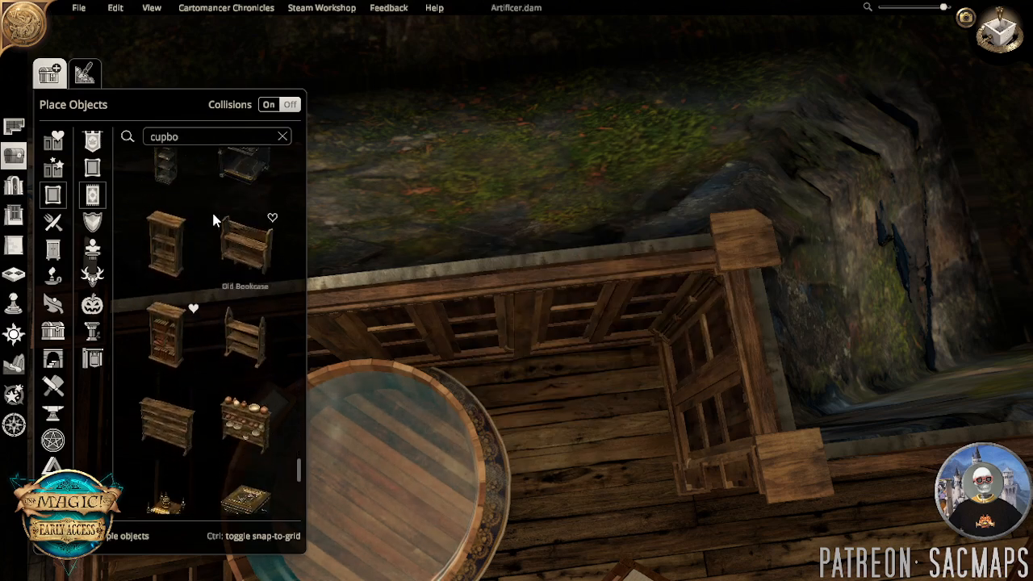
scroll(200, 229, down, 4)
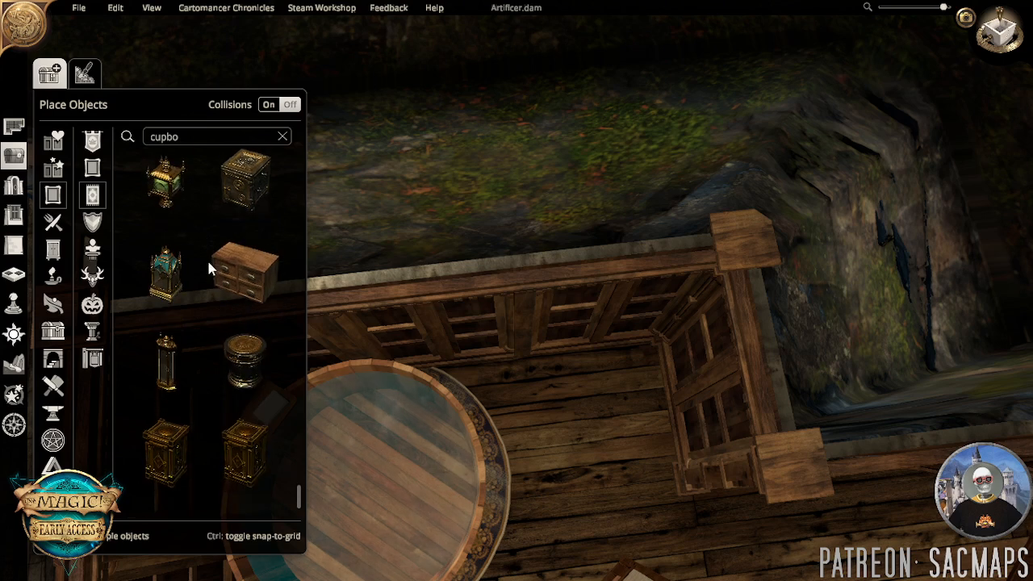
scroll(218, 242, up, 10)
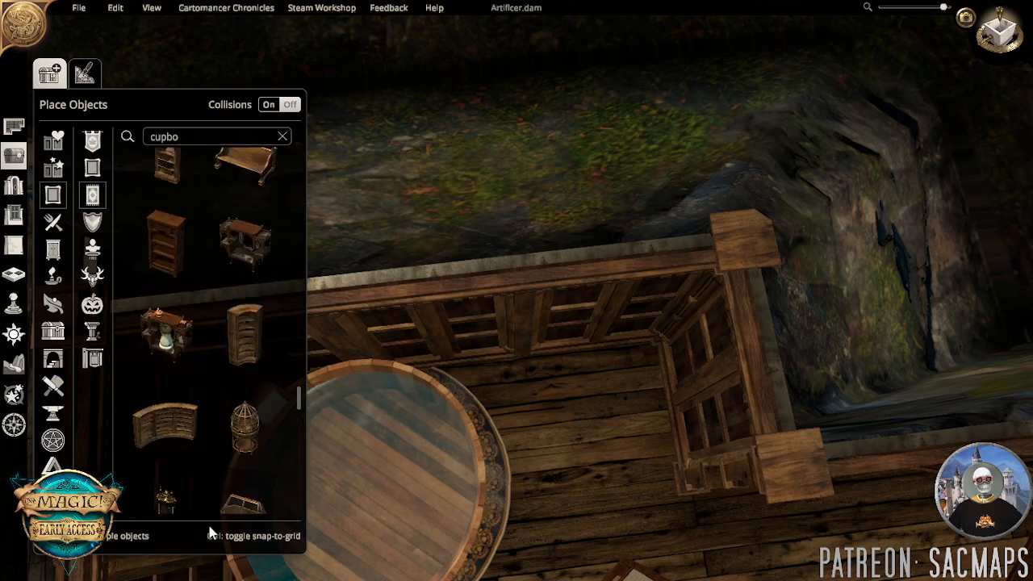
scroll(206, 492, up, 6)
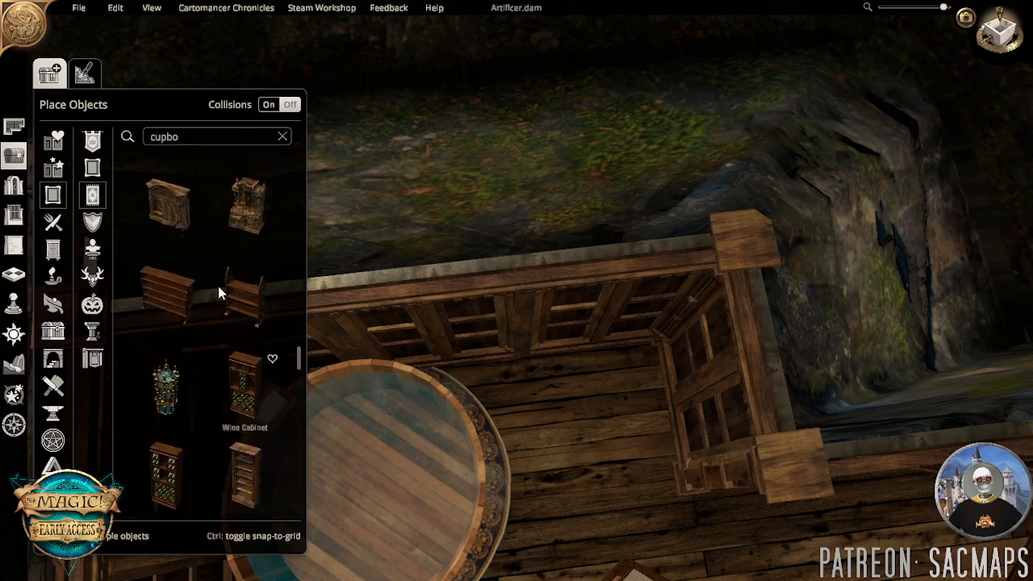
scroll(214, 436, up, 6)
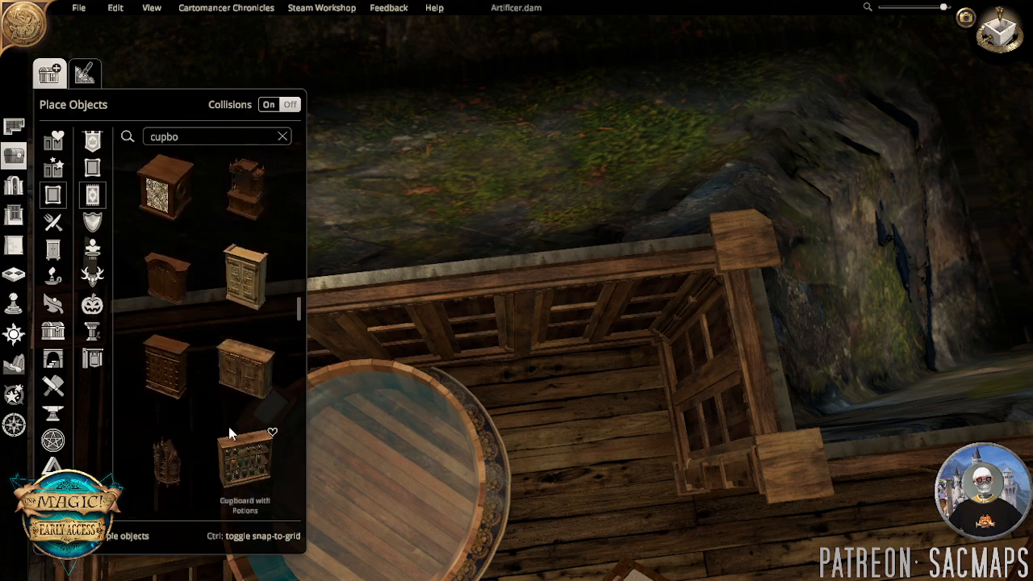
click(238, 394)
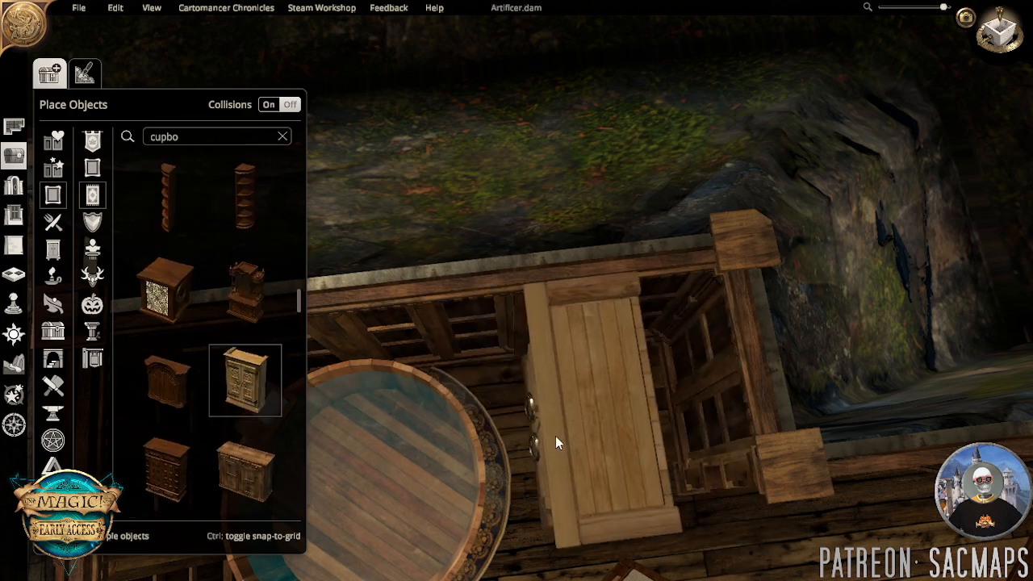
click(571, 412)
right_click(591, 439)
middle_drag(591, 439, 584, 215)
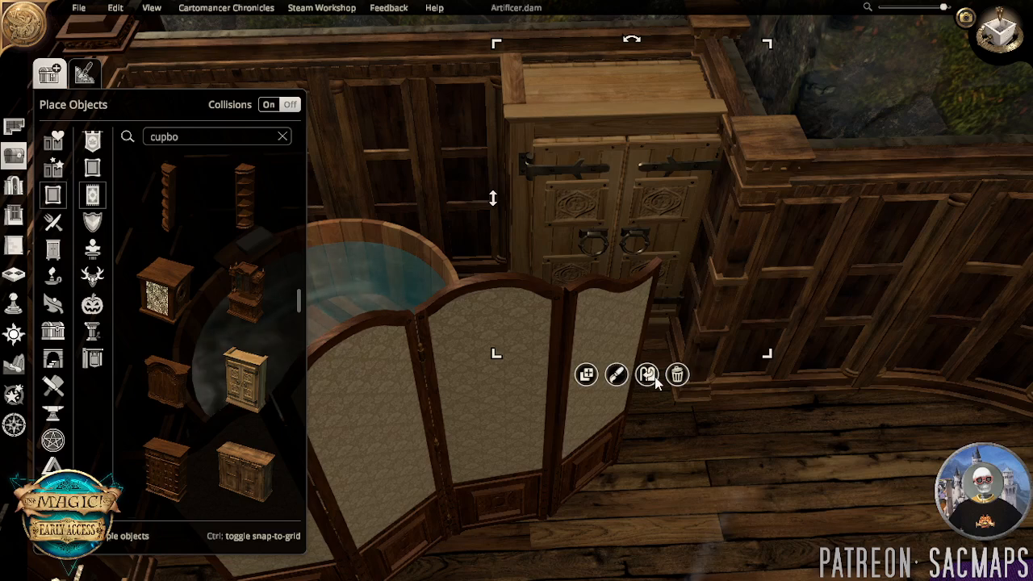
click(655, 379)
middle_drag(698, 313, 696, 378)
Search the objects for "towel" and place a red-striped folded towel on the cupboard's upper shelf and blue-striped towels on the lower shelf.
click(205, 137)
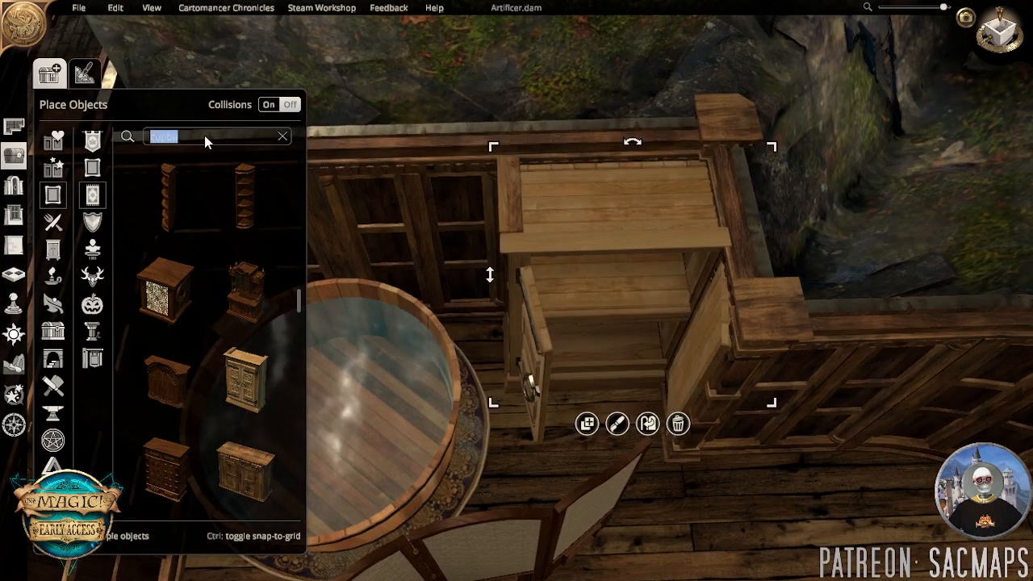
text(towel)
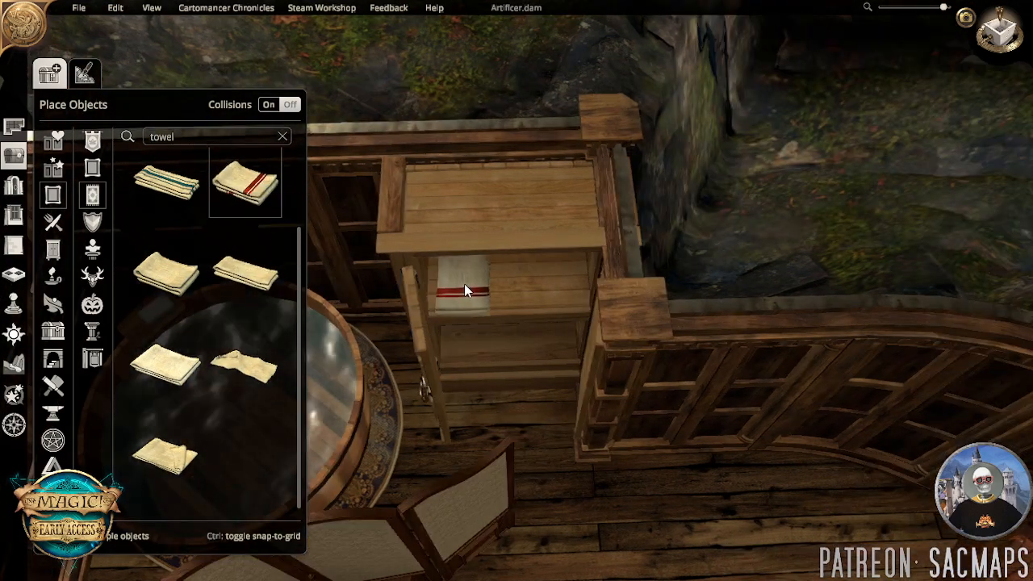
click(464, 283)
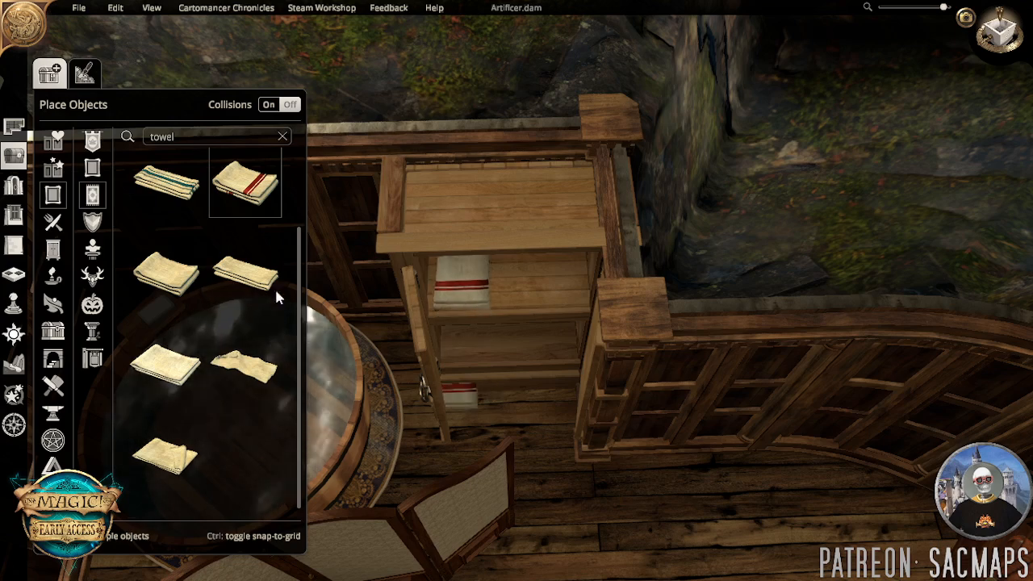
click(166, 181)
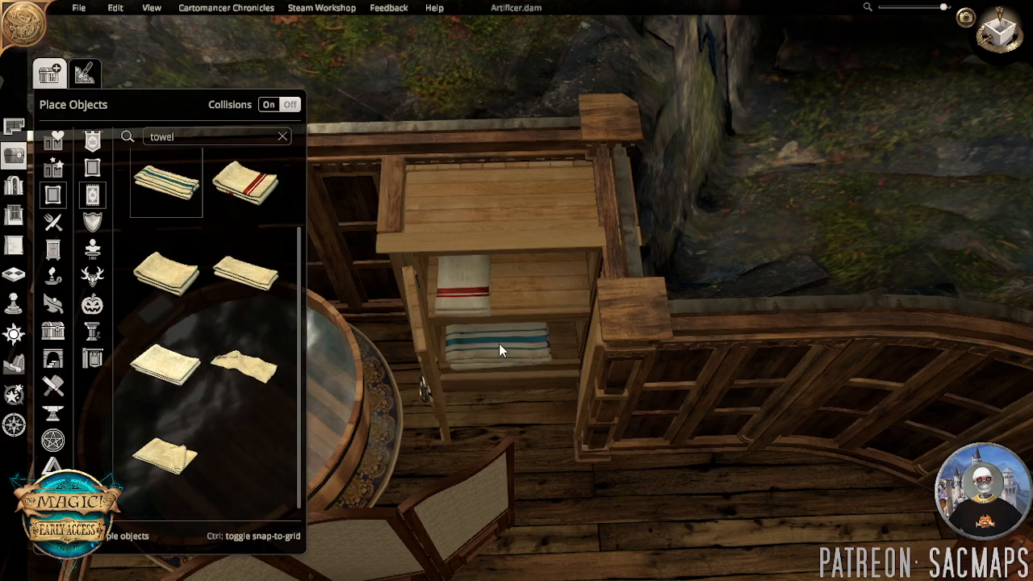
click(499, 347)
Add a blue-striped folded towel beside the red-striped one on the upper shelf and lay a wide plain towel over both.
scroll(247, 372, up, 1)
scroll(246, 372, up, 2)
click(247, 184)
middle_drag(552, 326, 561, 354)
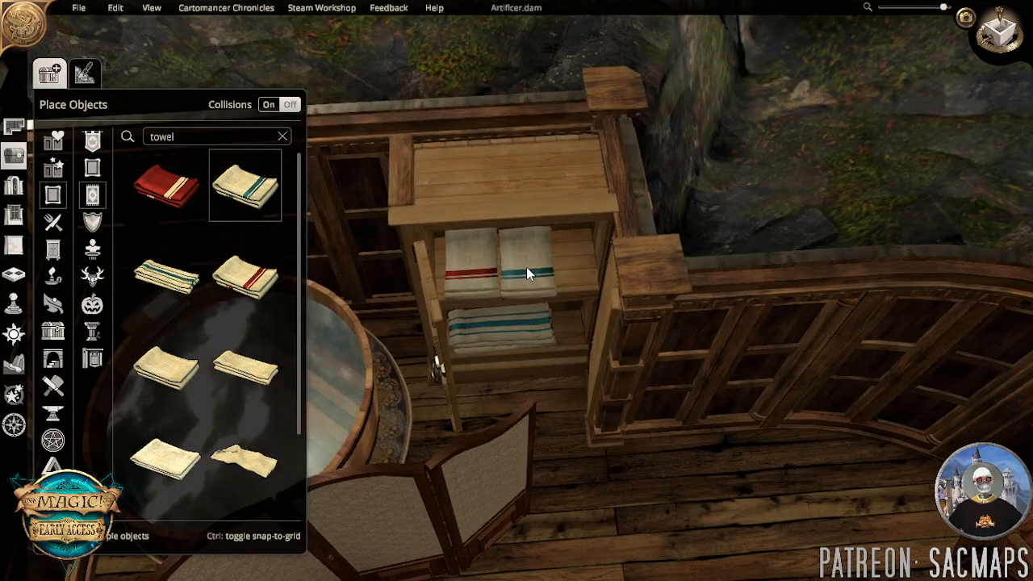
click(526, 269)
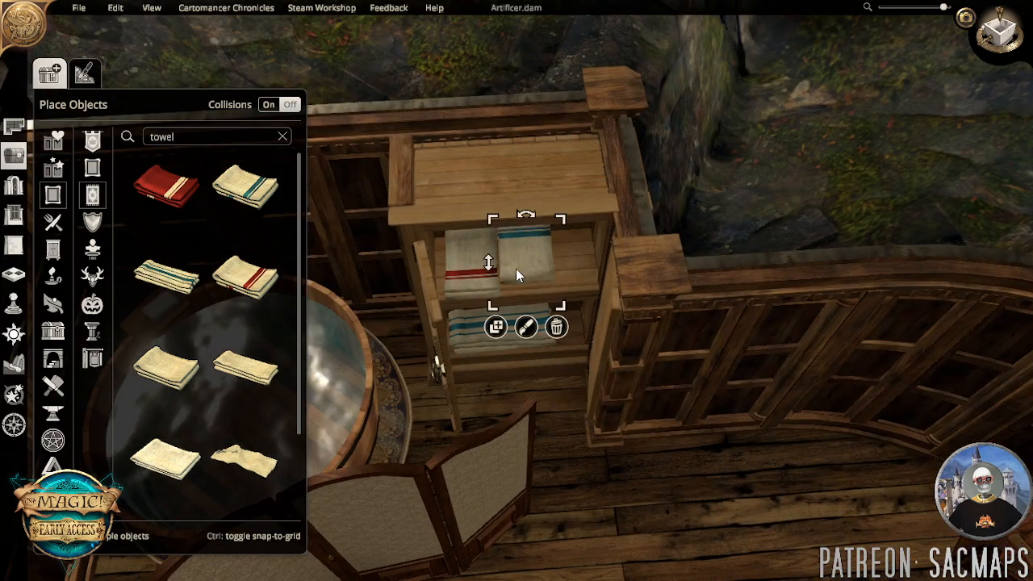
drag(531, 264, 534, 262)
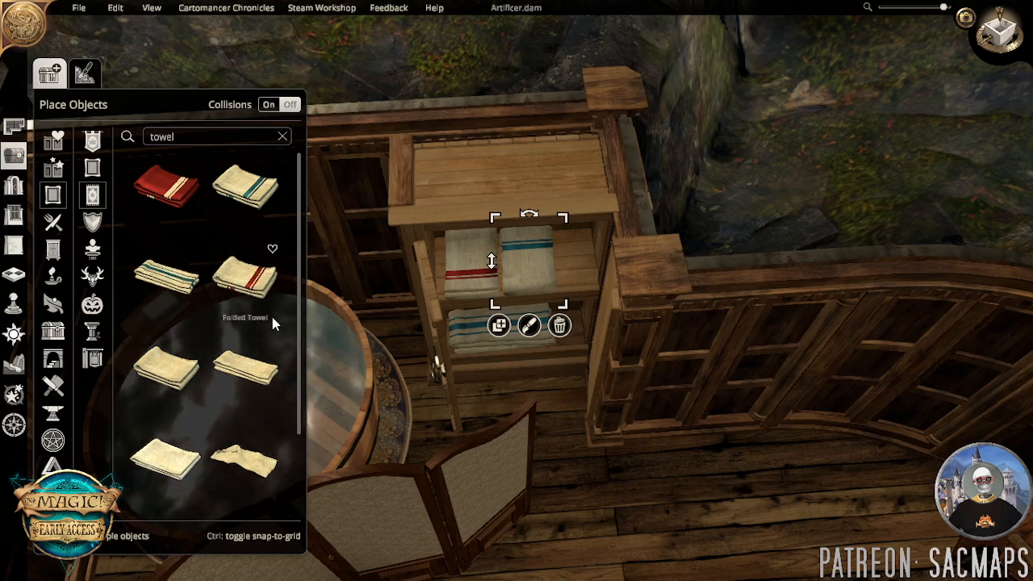
click(244, 368)
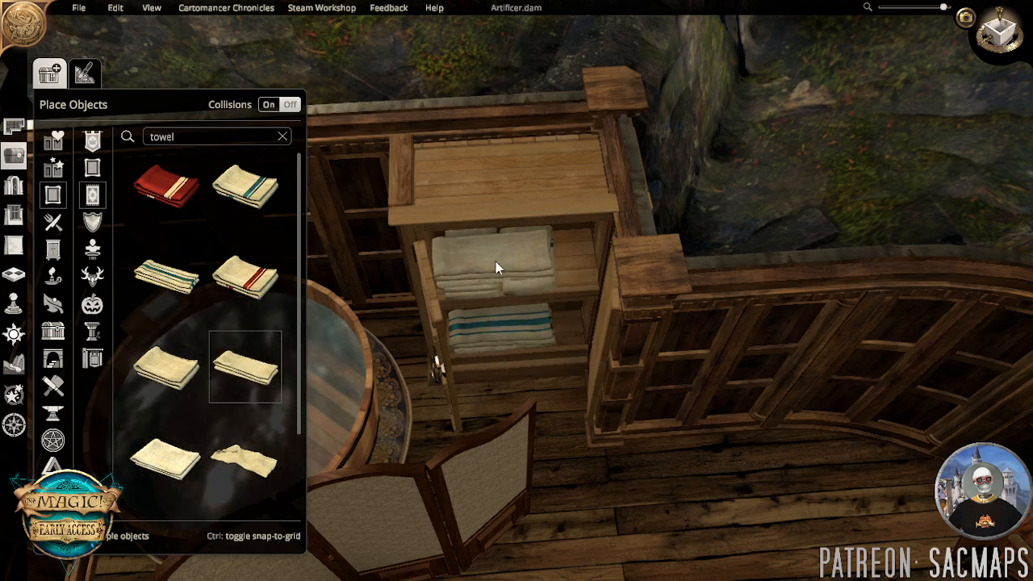
click(496, 262)
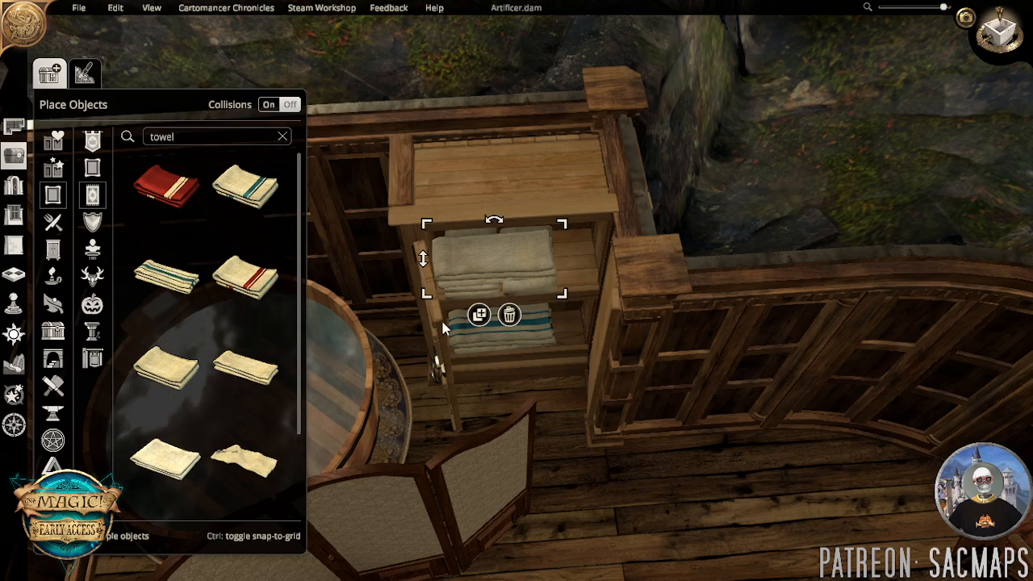
Place a plain folded towel beside the blue-striped towels on the lower shelf, rotate it straight and shift it towards the cupboard's side.
click(177, 455)
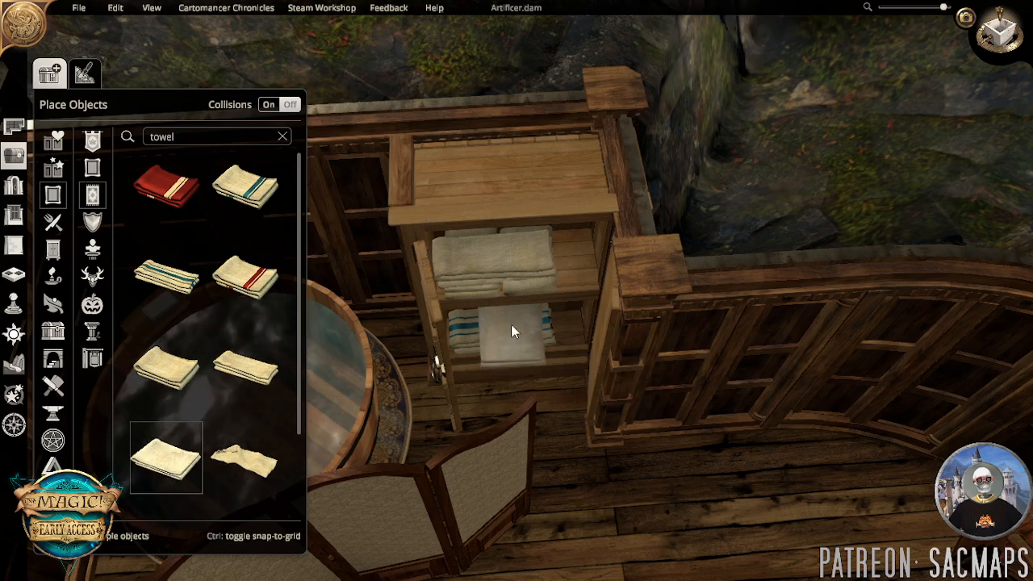
scroll(511, 323, down, 3)
mouse_move(511, 324)
middle_down()
mouse_move(517, 275)
mouse_move(516, 307)
middle_up()
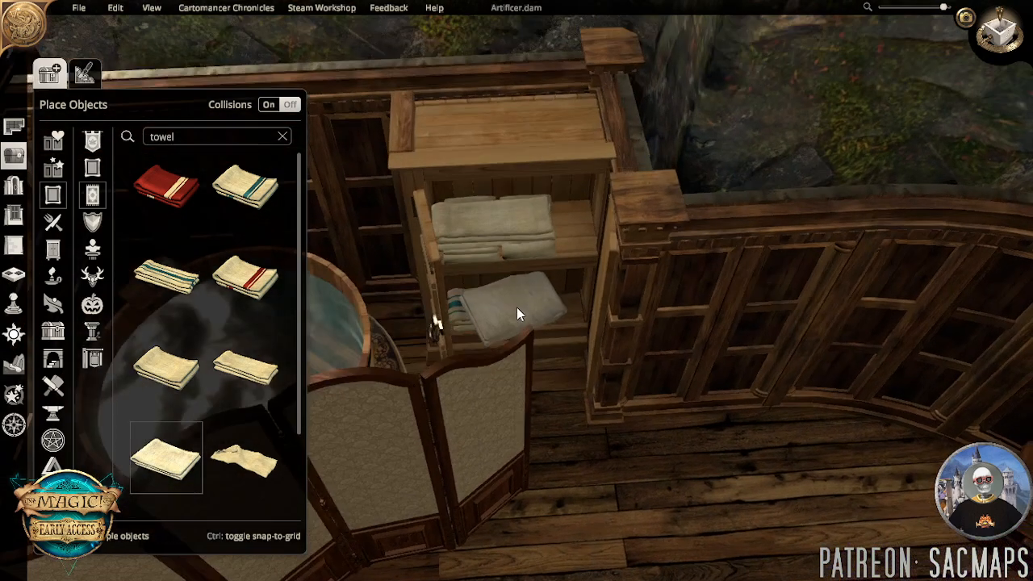
scroll(517, 308, down, 2)
click(530, 314)
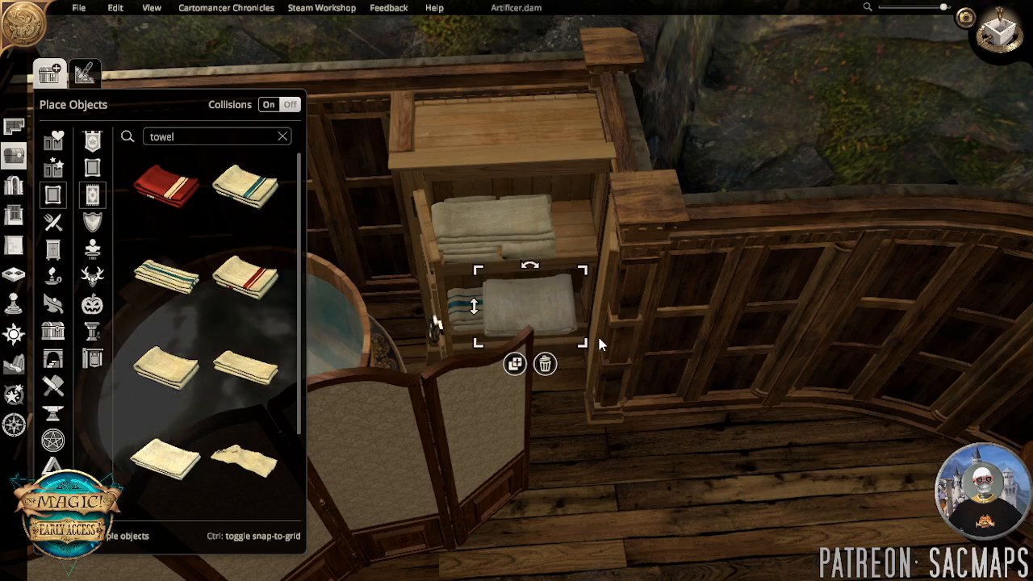
key(r)
key(r)
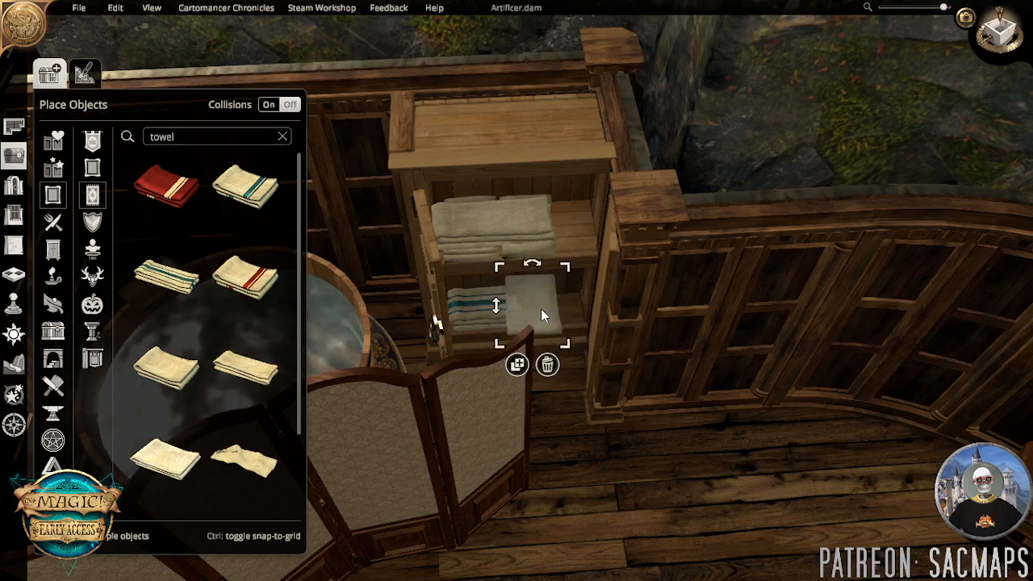
drag(541, 309, 552, 309)
middle_drag(558, 297, 560, 318)
click(547, 334)
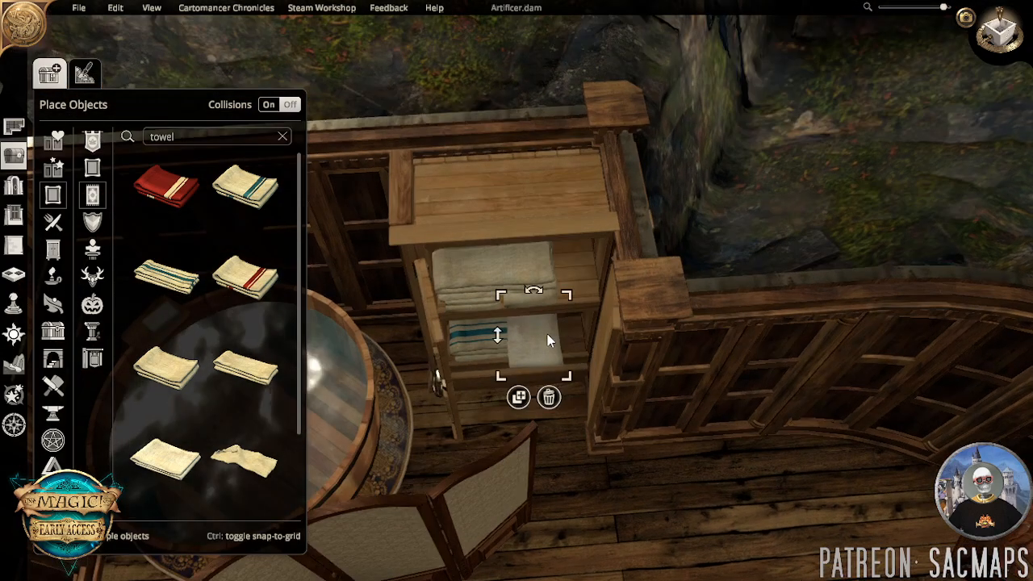
drag(565, 333, 570, 334)
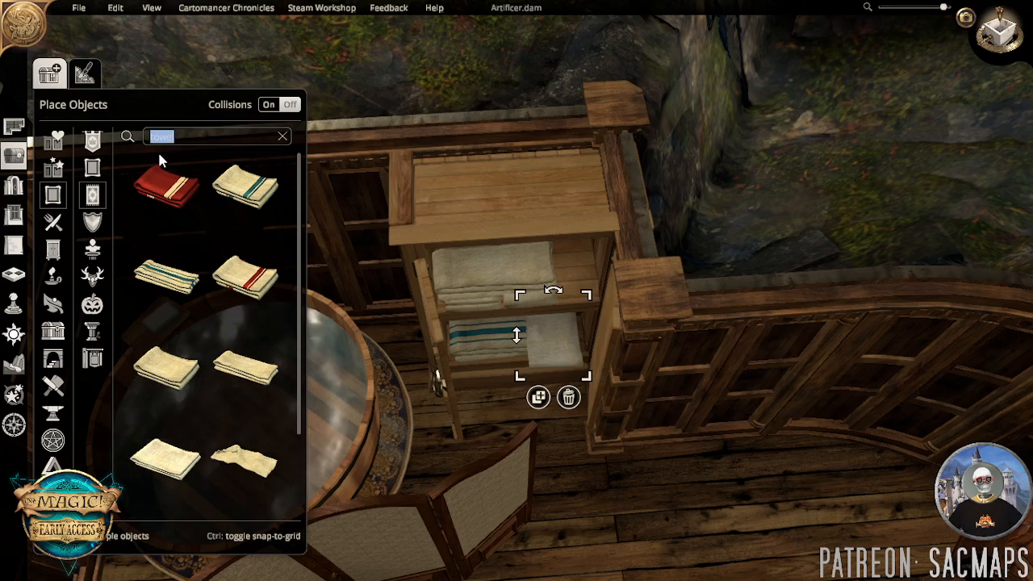
Look over the map from the furnished bedroom across the corridor and neighbouring rooms to the grated-floor workshop.
click(51, 279)
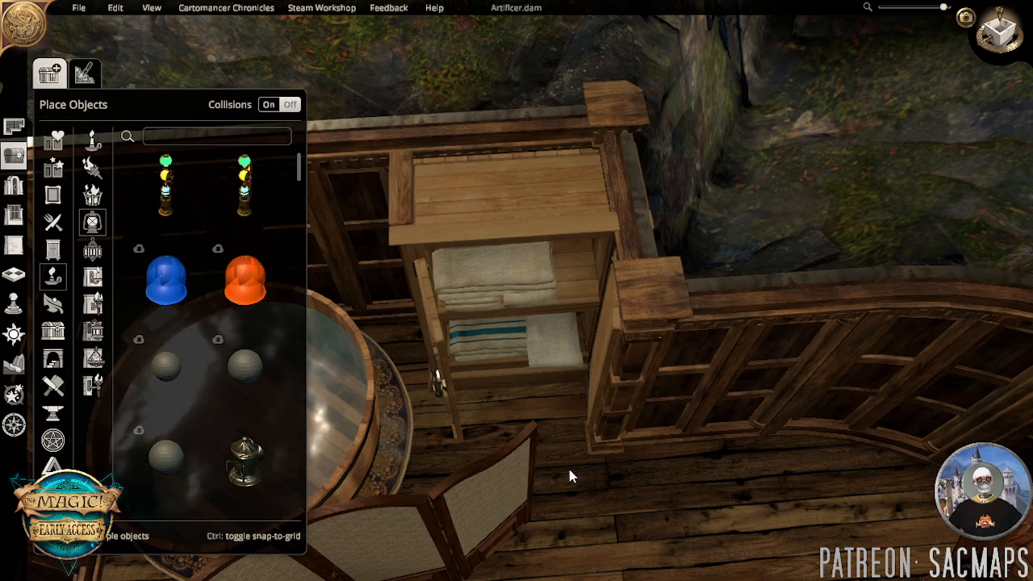
scroll(579, 482, down, 10)
scroll(479, 391, down, 2)
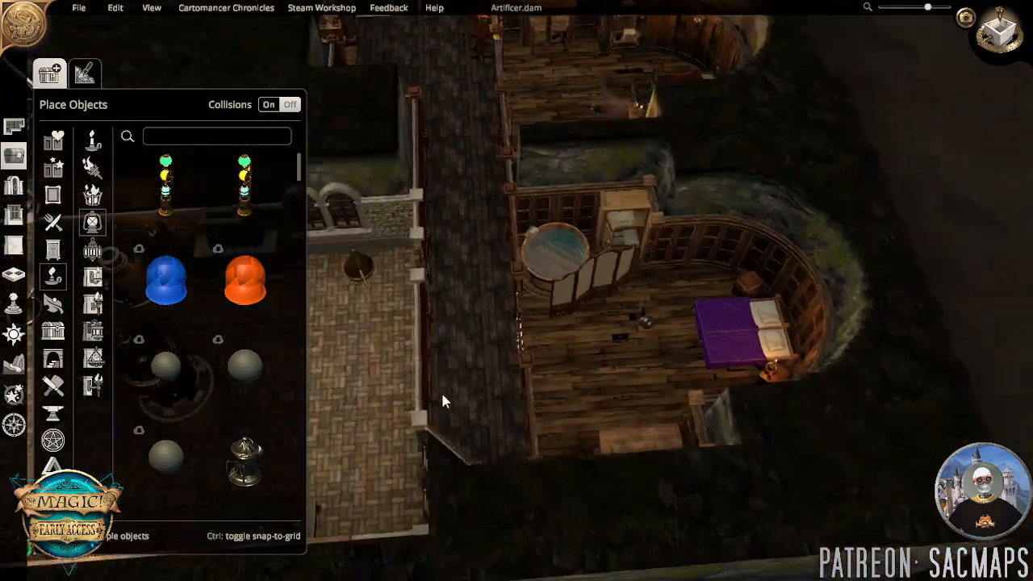
middle_drag(440, 391, 739, 385)
scroll(615, 396, down, 2)
scroll(615, 396, down, 2)
key(a)
middle_drag(611, 390, 590, 439)
key(s)
key(a)
key(s)
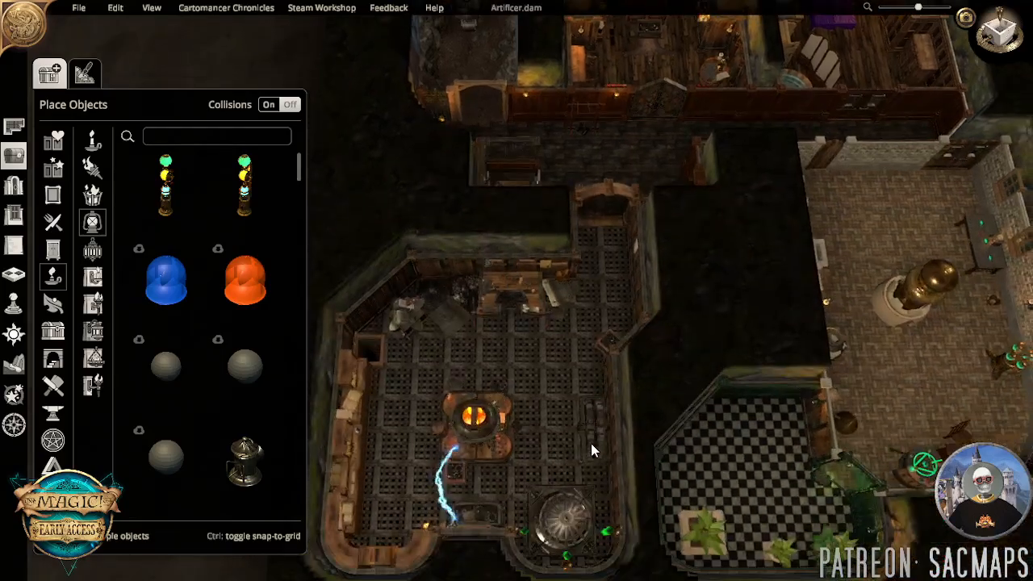
key(a)
click(78, 8)
middle_drag(482, 368, 631, 350)
scroll(631, 350, up, 1)
key(d)
middle_drag(548, 356, 431, 439)
scroll(438, 422, up, 3)
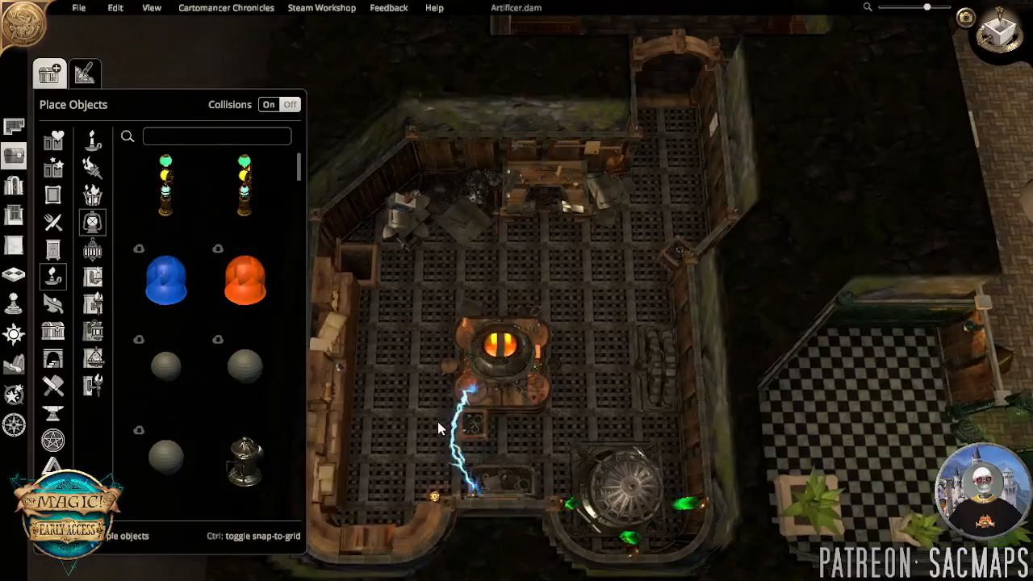
Examine the workshop's central furnace table, the lightning arc and the domed cage machine from several angles and up close.
right_drag(438, 421, 475, 357)
middle_drag(476, 357, 645, 307)
scroll(761, 334, up, 1)
right_drag(614, 298, 561, 292)
scroll(565, 294, up, 1)
middle_drag(576, 295, 420, 268)
middle_drag(621, 264, 339, 212)
right_drag(436, 242, 488, 248)
middle_drag(565, 293, 521, 318)
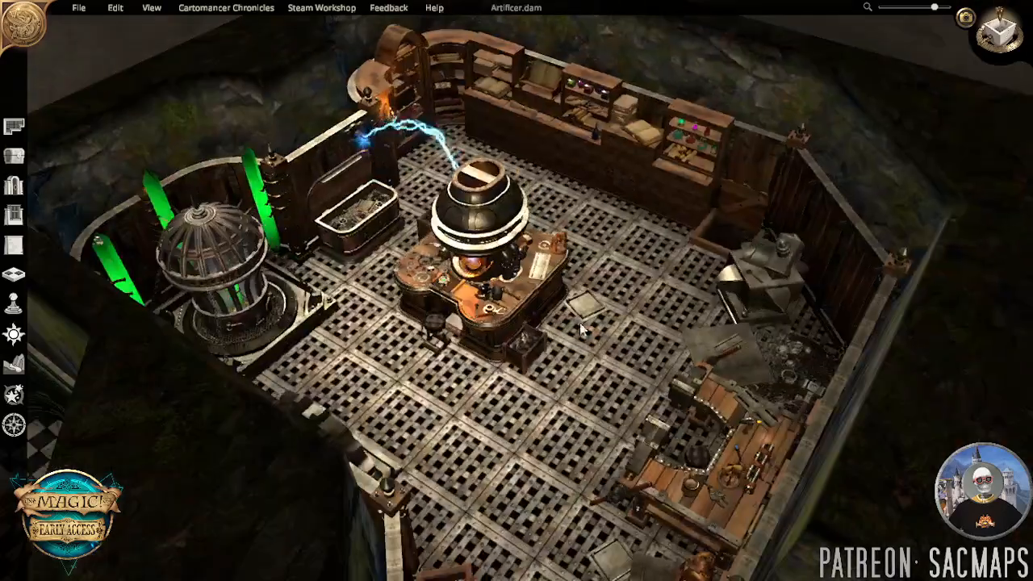
scroll(594, 323, up, 3)
middle_drag(696, 339, 459, 320)
key(w)
key(w)
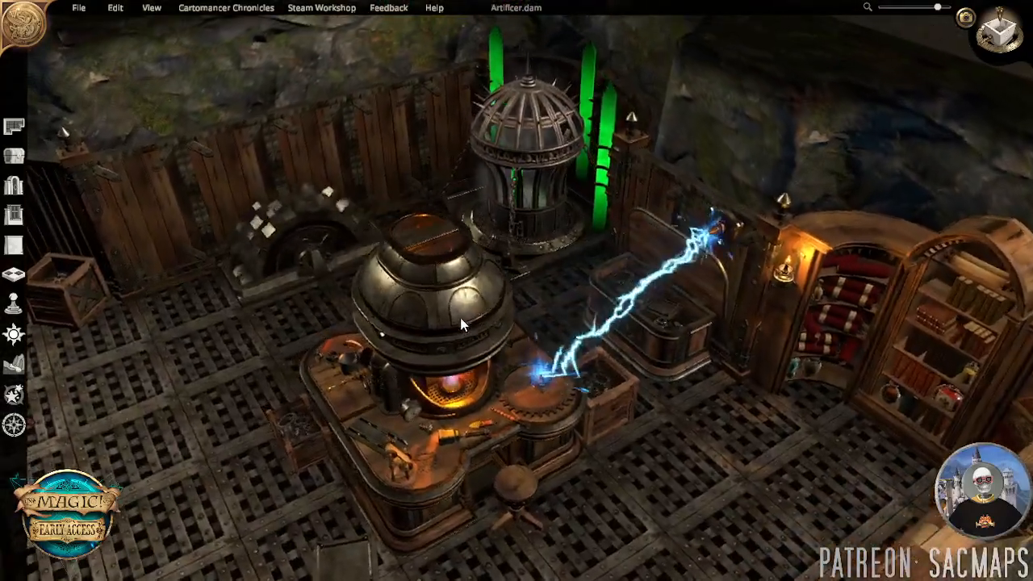
key(s)
scroll(461, 332, up, 3)
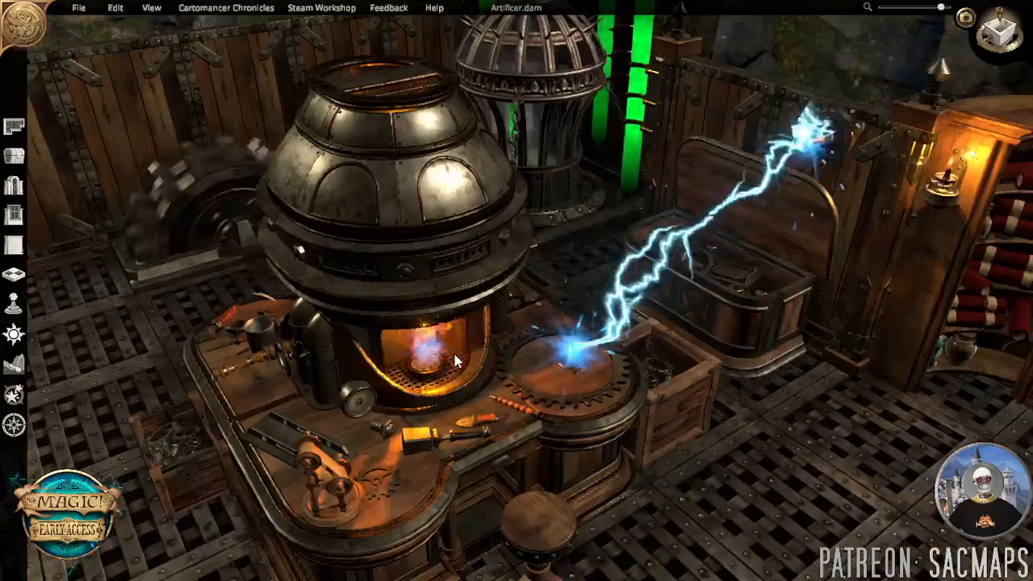
Examine the workshop's bookcases, shelved counters and storage along the walls around the furnace.
key(s)
middle_drag(471, 329, 588, 339)
key(d)
key(d)
key(s)
key(d)
key(s)
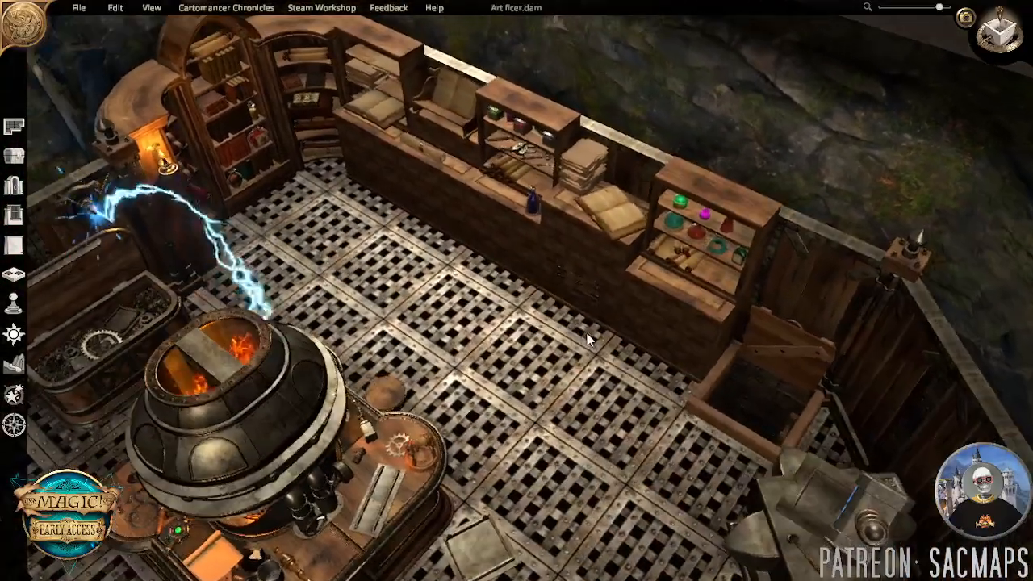
scroll(559, 402, down, 6)
key(s)
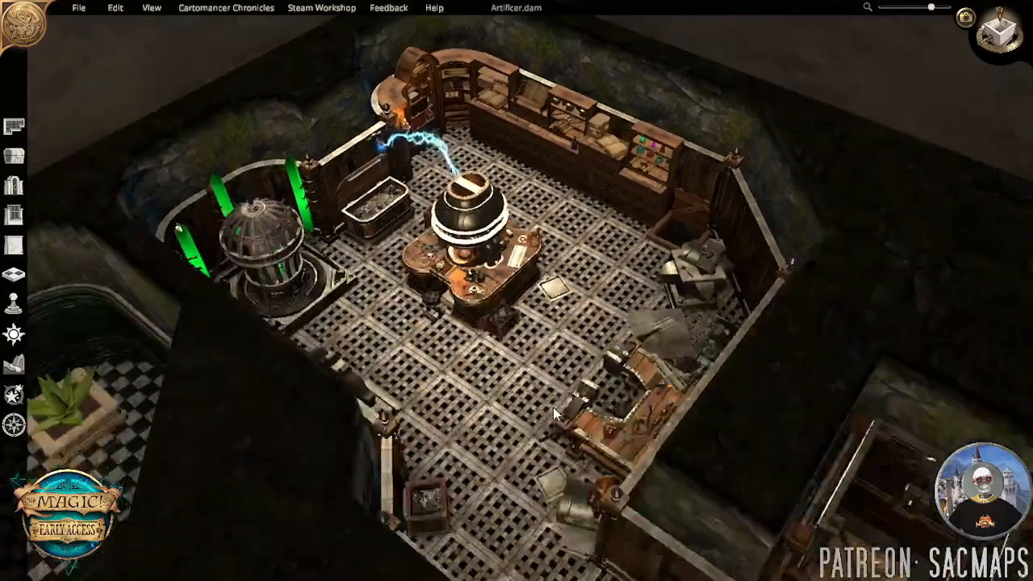
Review the bedroom with the bearskin rug and the purple-bed bedroom with its screened bathing corner.
middle_drag(555, 407, 699, 407)
right_drag(699, 410, 427, 309)
right_drag(556, 357, 242, 313)
right_drag(409, 340, 322, 230)
scroll(400, 303, up, 5)
middle_drag(398, 345, 480, 381)
scroll(508, 359, up, 6)
scroll(409, 389, down, 10)
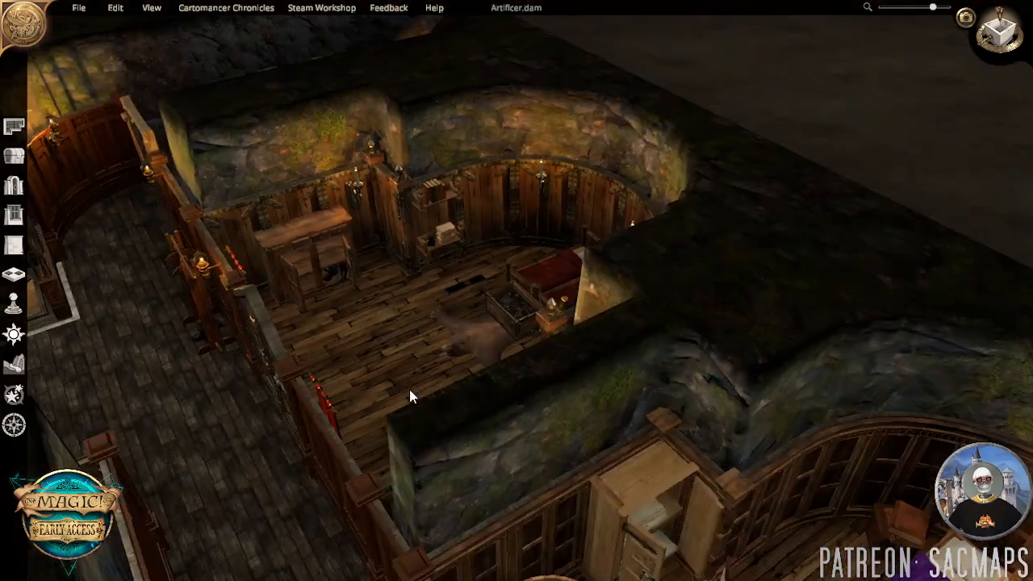
middle_drag(409, 389, 286, 379)
scroll(477, 379, up, 3)
middle_drag(433, 391, 457, 437)
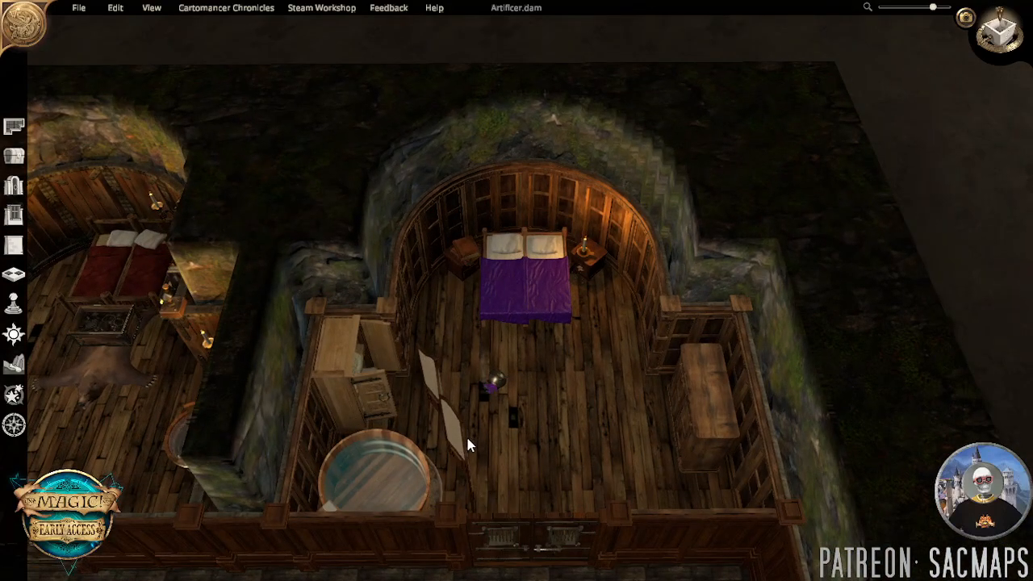
scroll(466, 448, up, 2)
scroll(627, 438, down, 3)
scroll(525, 444, up, 3)
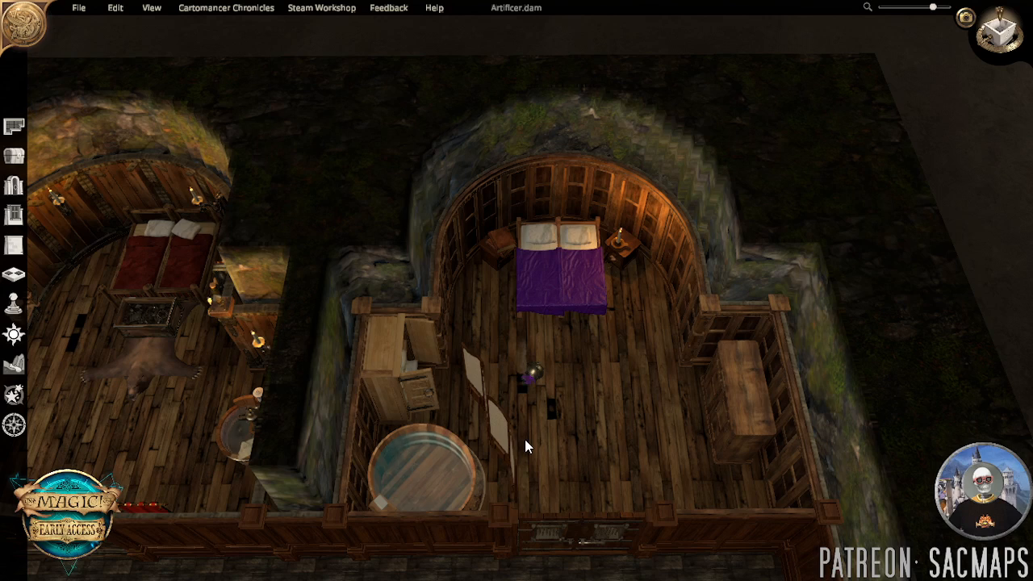
Look over the purple-bed bedroom and follow the map across the corridor to the grated-floor workshop.
middle_drag(524, 446, 520, 454)
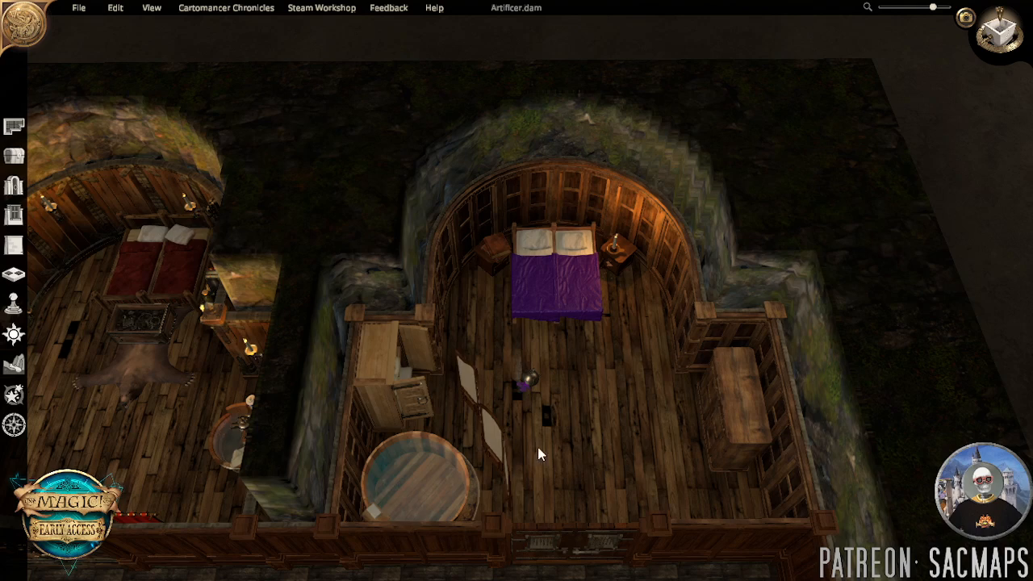
key(d)
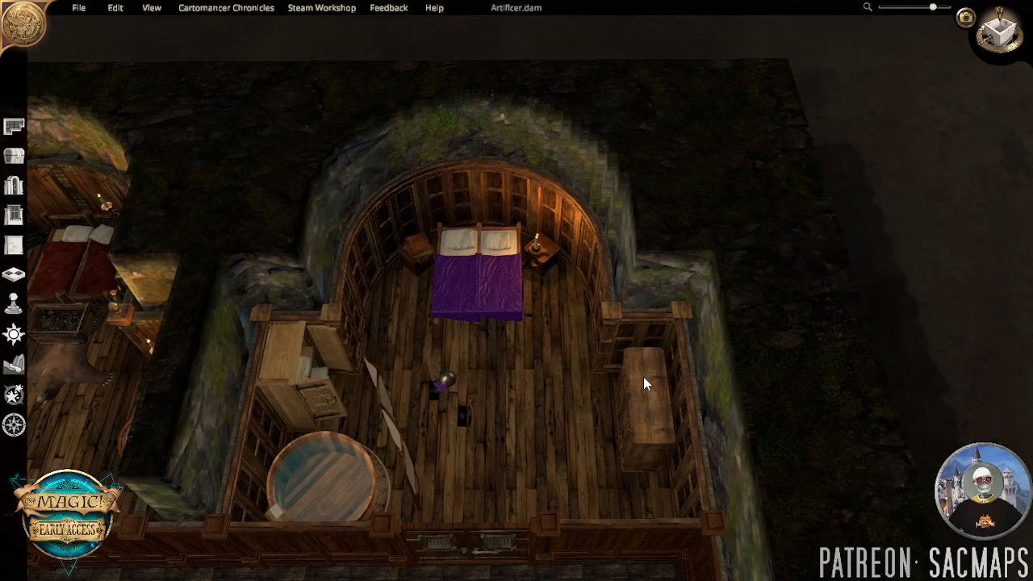
middle_drag(595, 445, 683, 325)
key(s)
scroll(485, 416, up, 5)
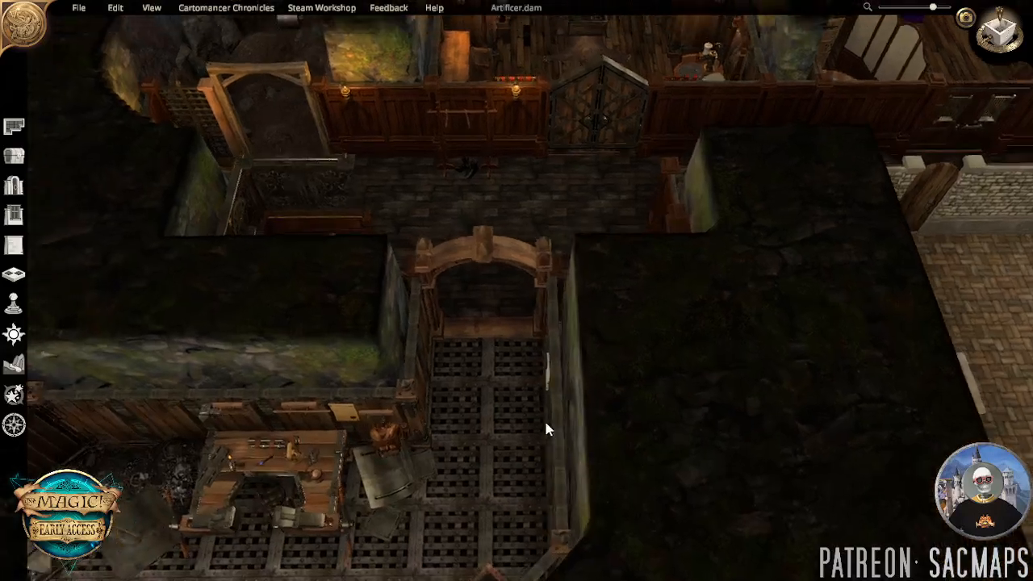
scroll(477, 403, up, 2)
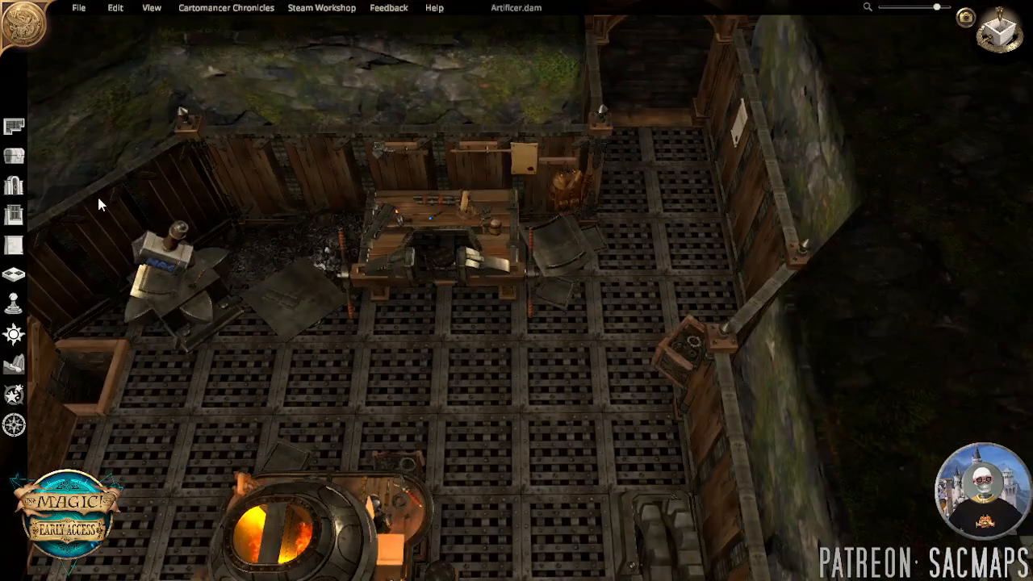
Search the objects for "elec" and place a low and a tall Electrical Connector on the purple-bed bedroom's floor.
click(7, 158)
click(148, 137)
text(electr)
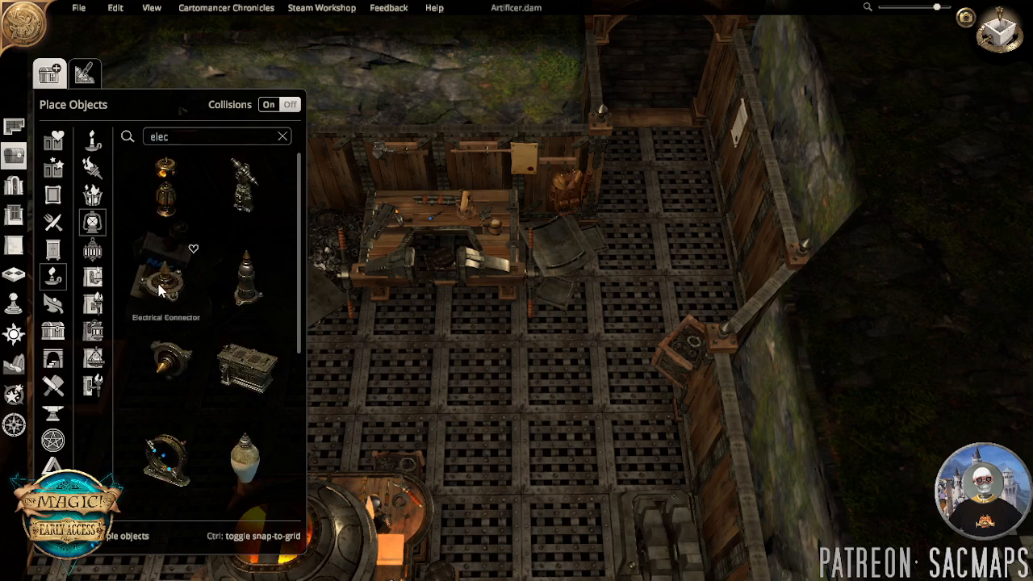
key(w)
key(d)
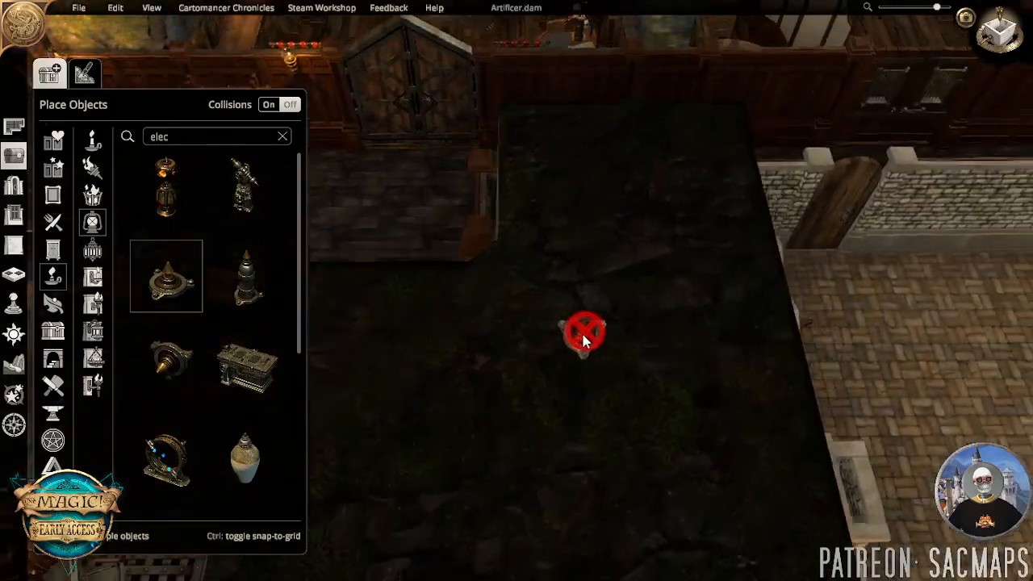
key(w)
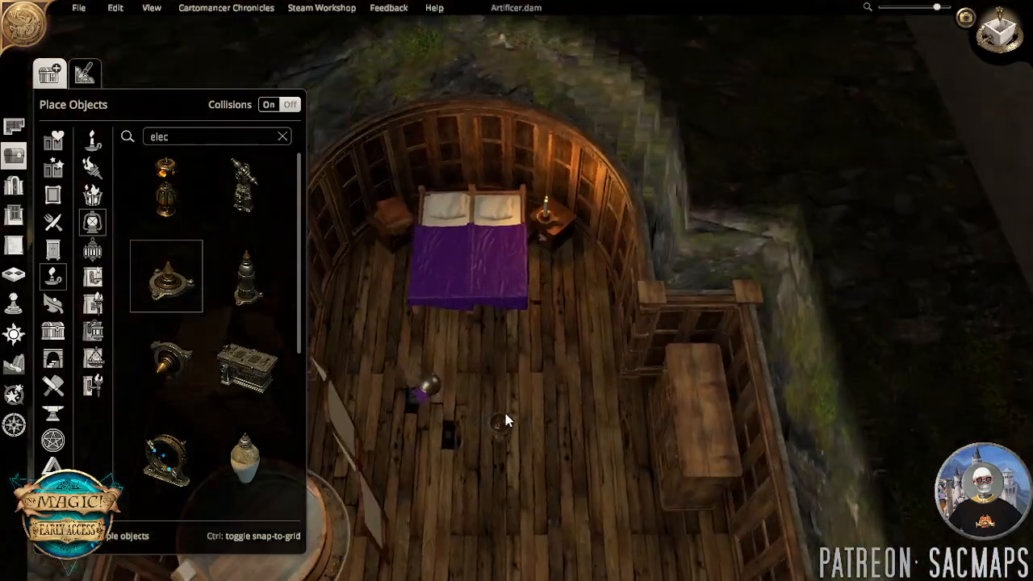
scroll(520, 514, up, 5)
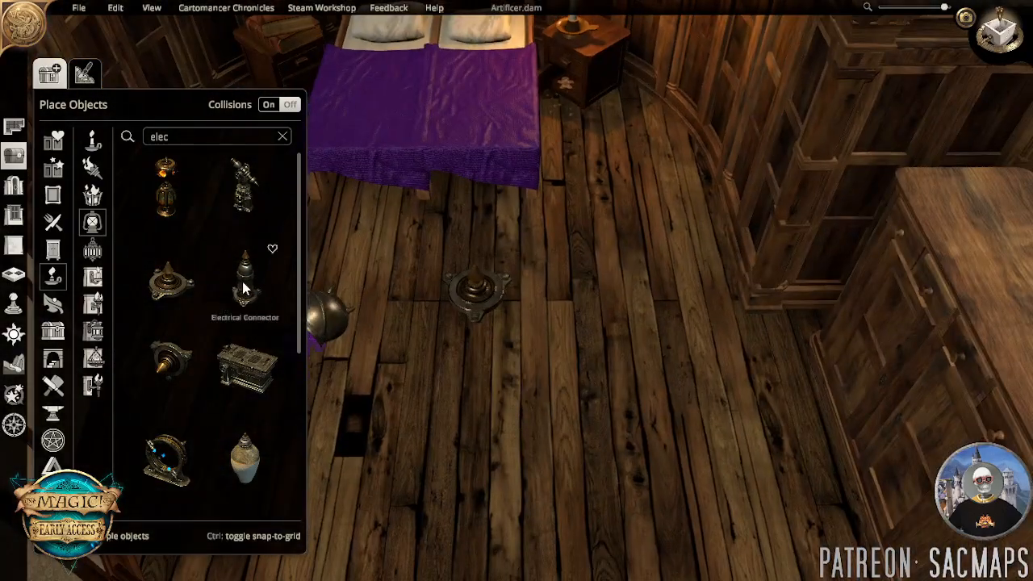
click(245, 282)
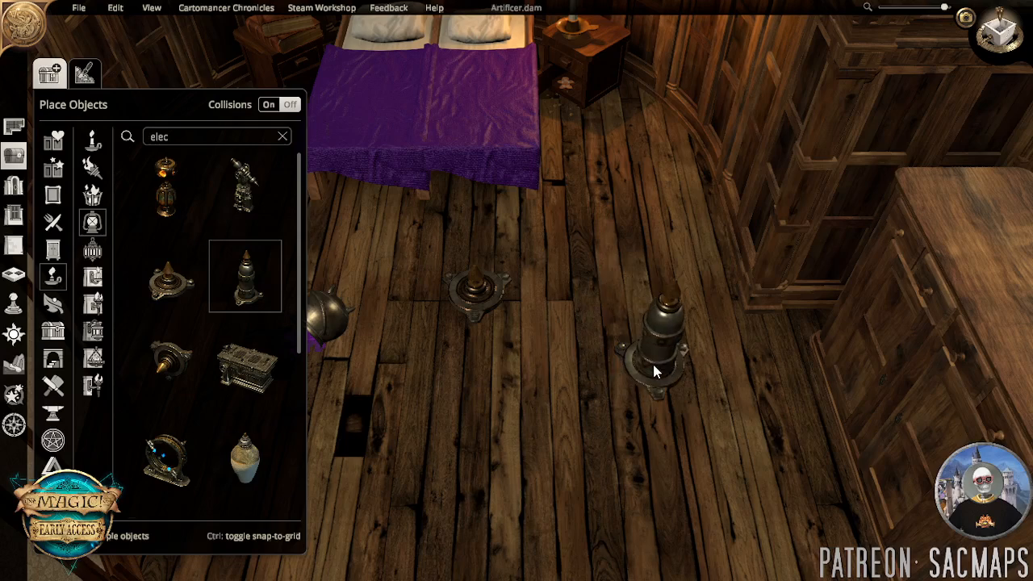
click(652, 361)
Place a wall-mounted Electrical Connector in the bedroom beside the long wooden cabinet.
click(182, 364)
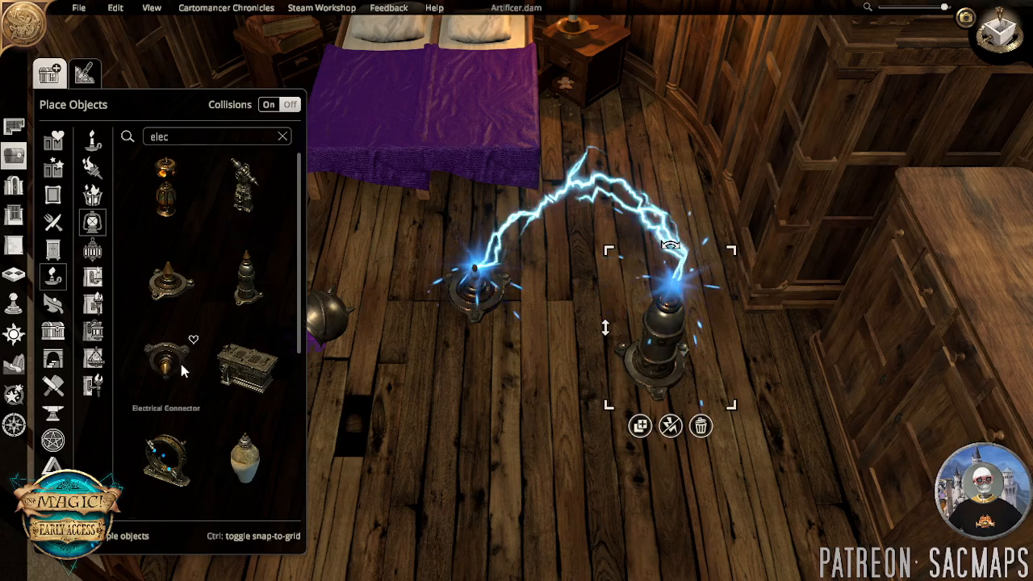
key(d)
middle_drag(564, 383, 504, 411)
key(d)
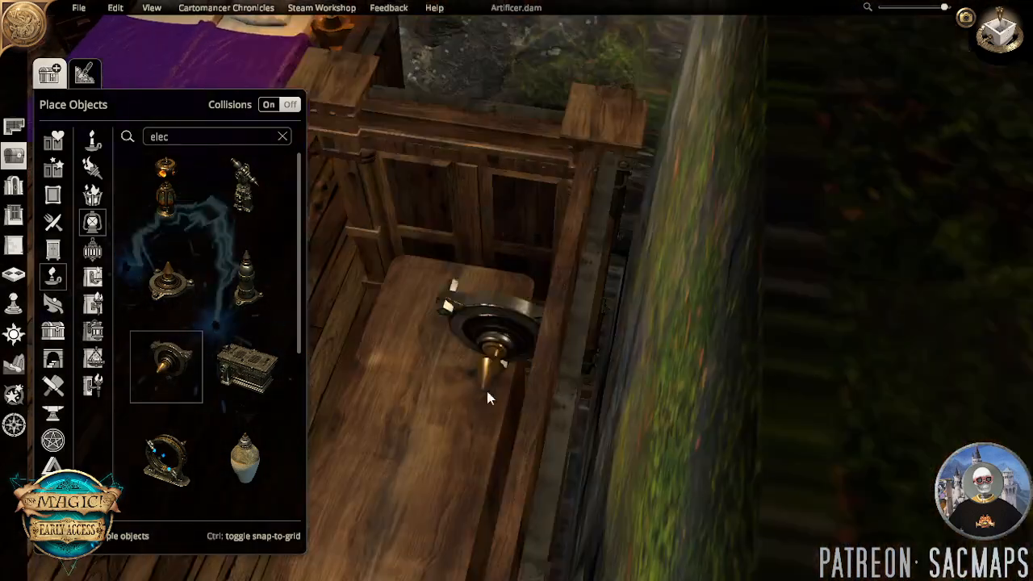
click(412, 296)
key(a)
click(426, 483)
middle_drag(485, 455, 741, 386)
scroll(533, 399, down, 1)
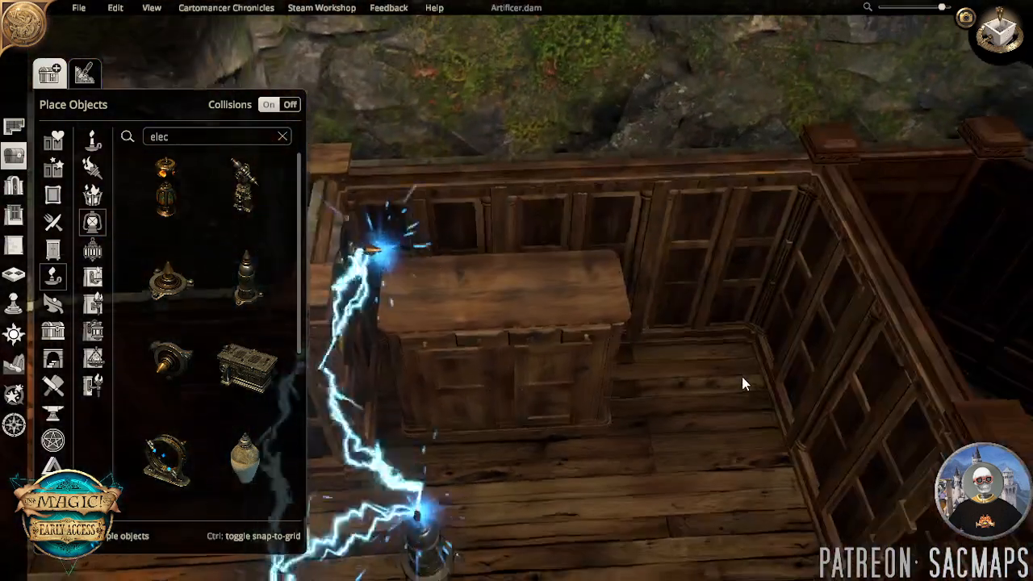
Remove the tall and the low electrical connectors from the bedroom floor.
click(368, 259)
key(s)
click(437, 458)
click(554, 419)
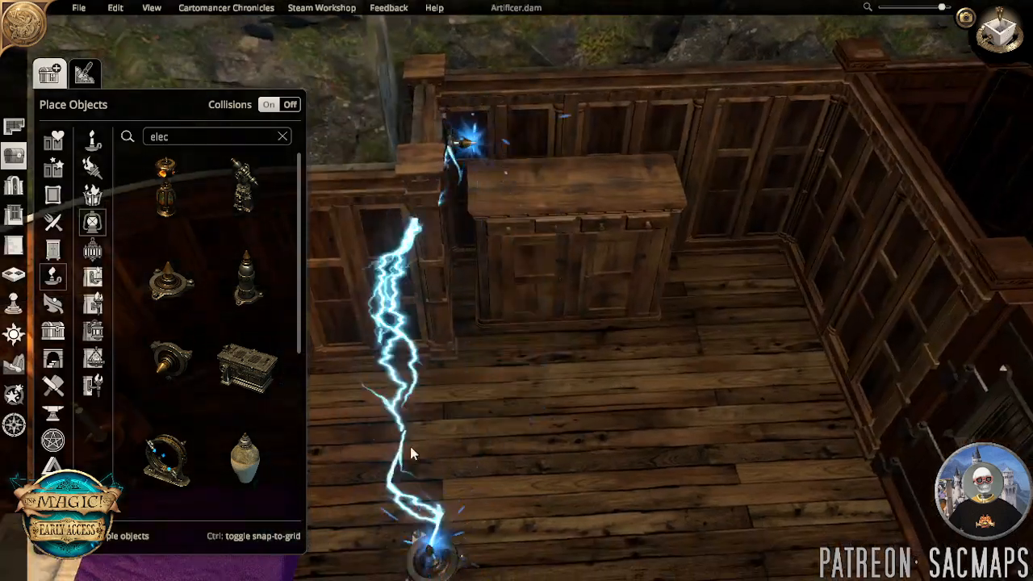
click(419, 559)
Move the wall-mounted electrical connector to the bedroom wall beside the double doors.
click(489, 169)
drag(539, 283, 533, 256)
key(d)
key(s)
key(a)
key(w)
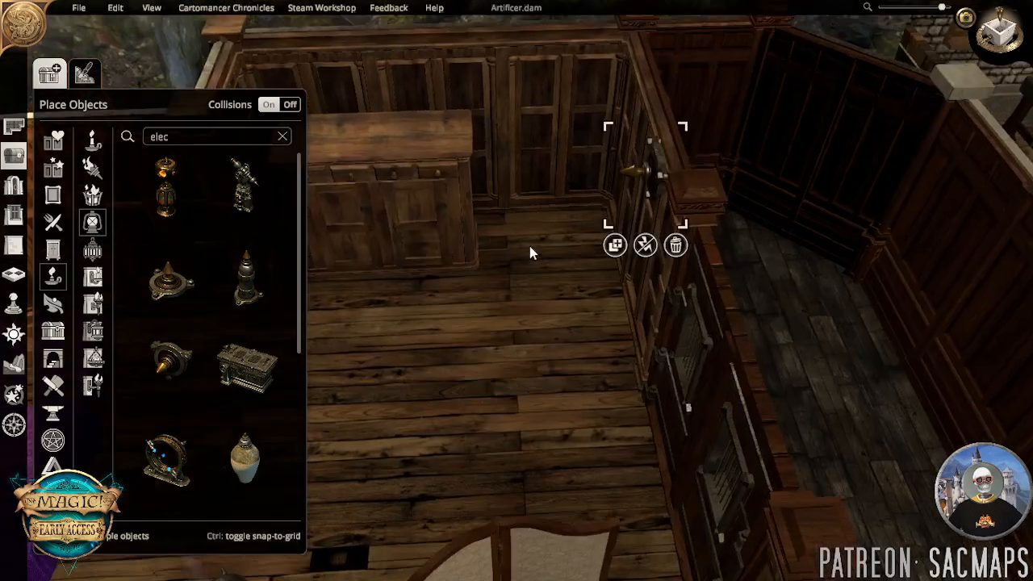
Set up wall-mounted electrical connectors in the corner by the cabinet and on both walls around the bathtub.
click(504, 373)
right_drag(461, 401, 734, 420)
key(d)
right_drag(545, 398, 565, 435)
key(a)
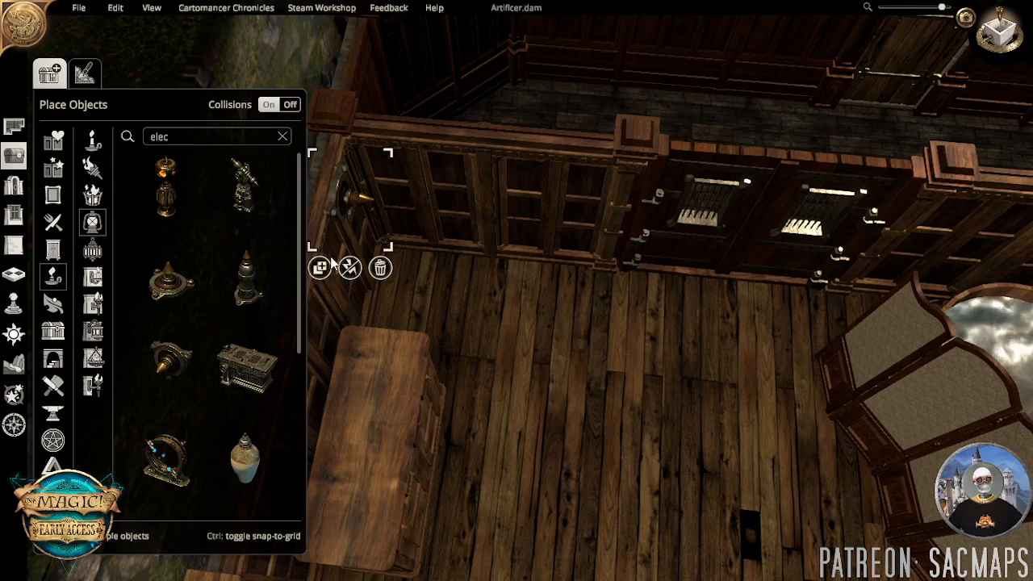
key(d)
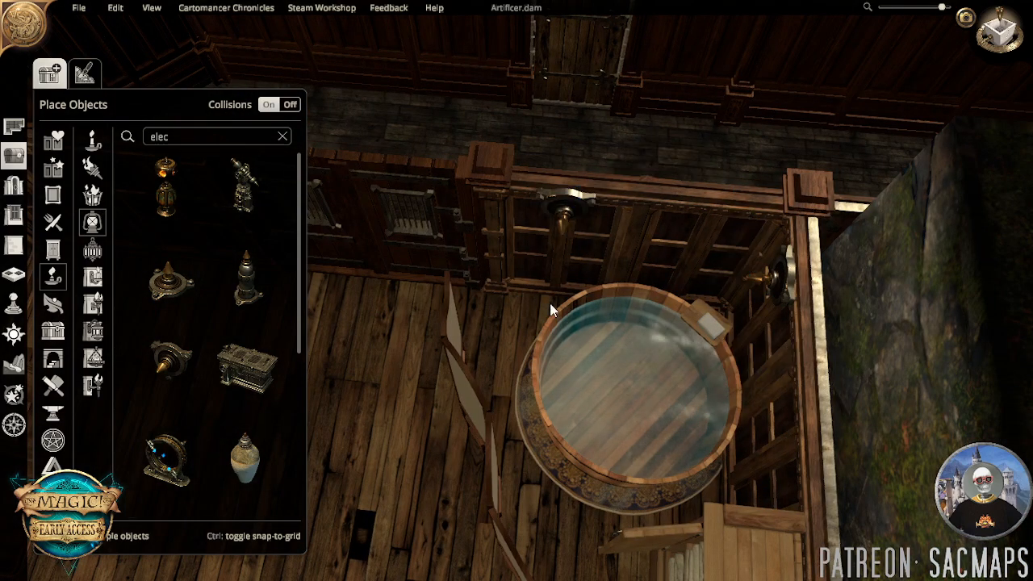
right_drag(635, 318, 432, 255)
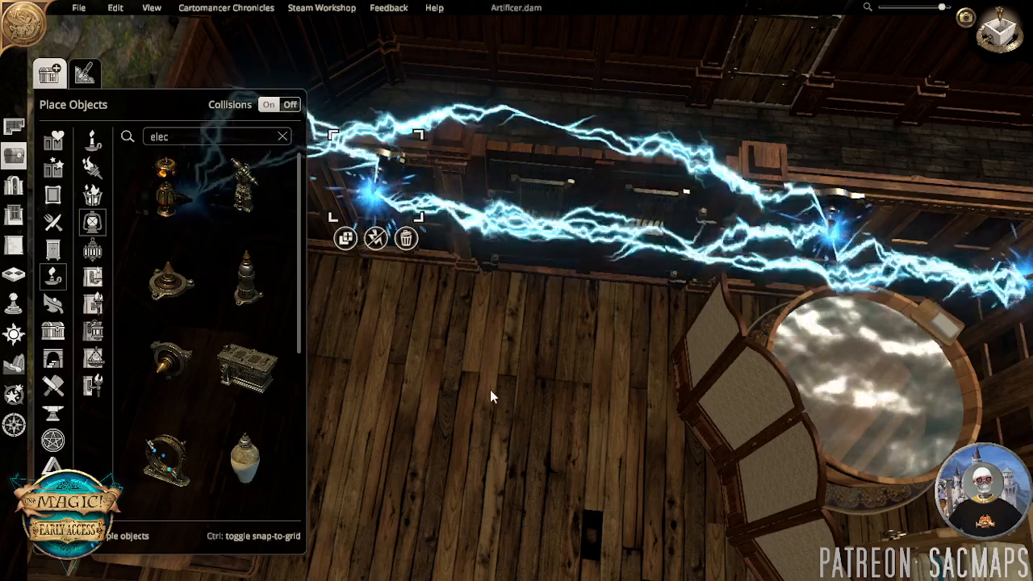
Lower the door-wall connector on the cabinet side to -0.7 and the one above the bathtub to -0.8.
right_drag(525, 377, 551, 261)
scroll(531, 289, down, 2)
key(w)
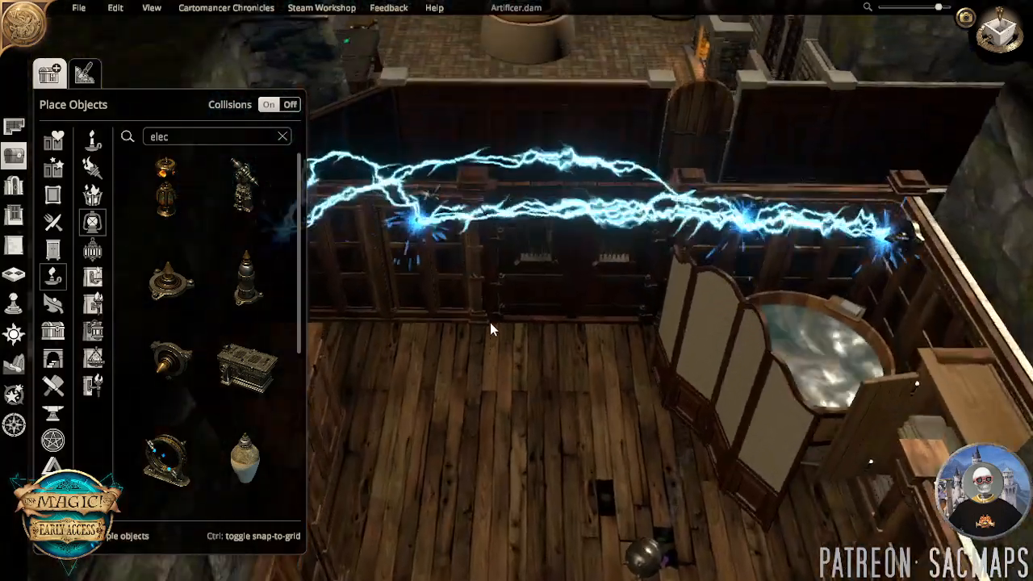
click(411, 256)
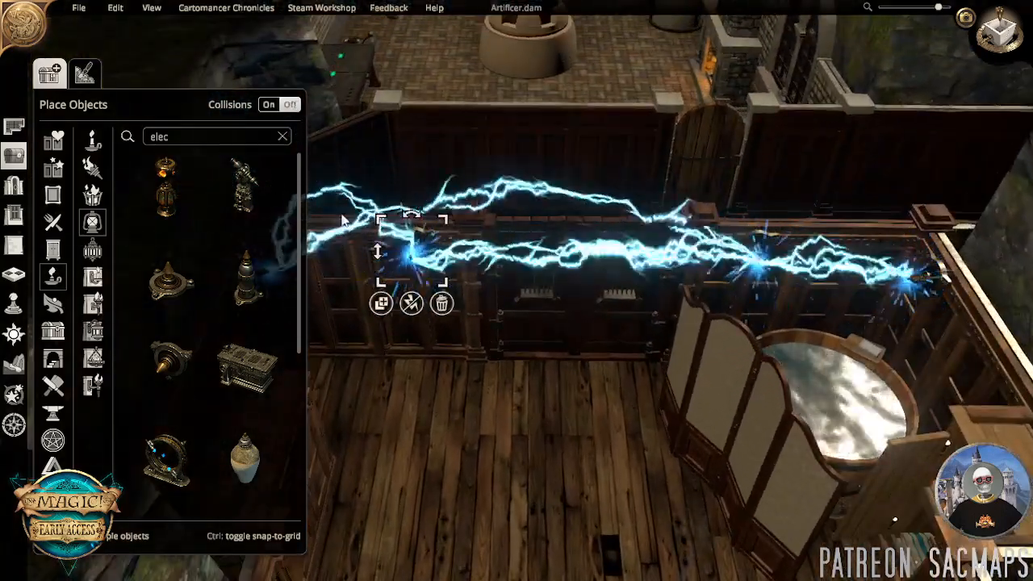
drag(380, 243, 387, 310)
key(d)
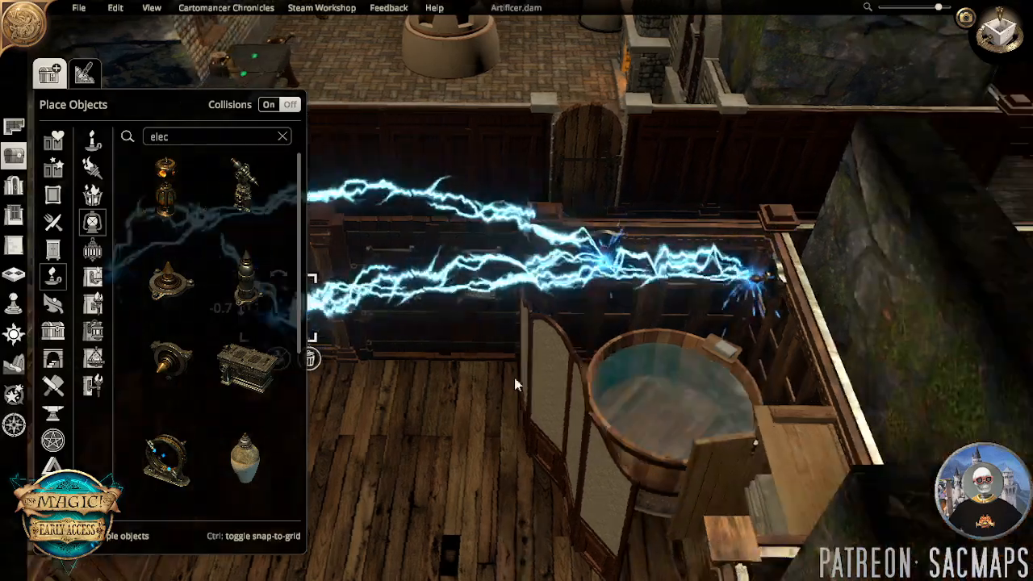
click(610, 270)
drag(569, 255, 565, 321)
Lower the side-wall connector near the cabinet and set the side-wall one by the bathtub to -0.9.
key(a)
middle_drag(530, 388, 513, 373)
key(a)
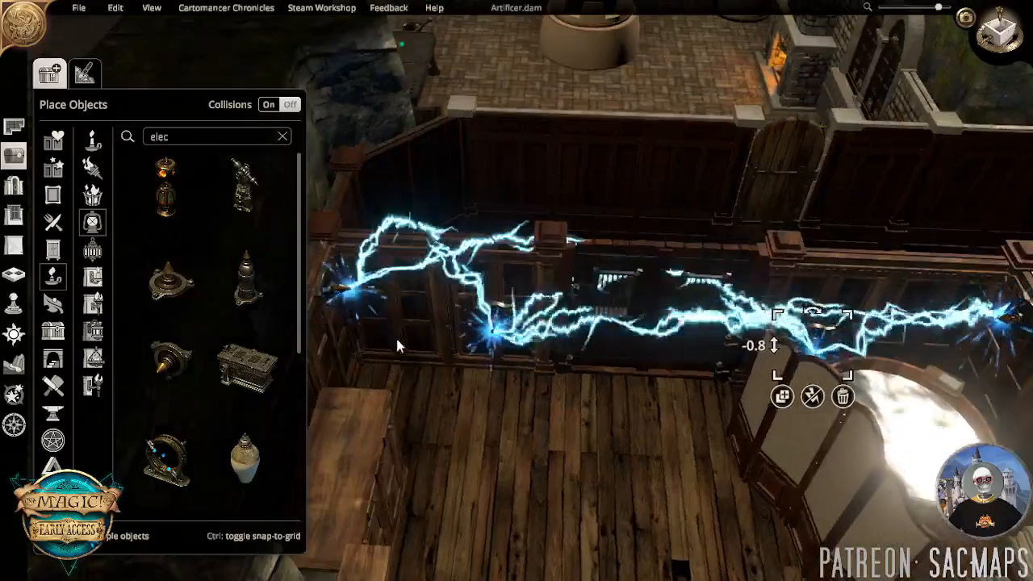
click(331, 293)
key(a)
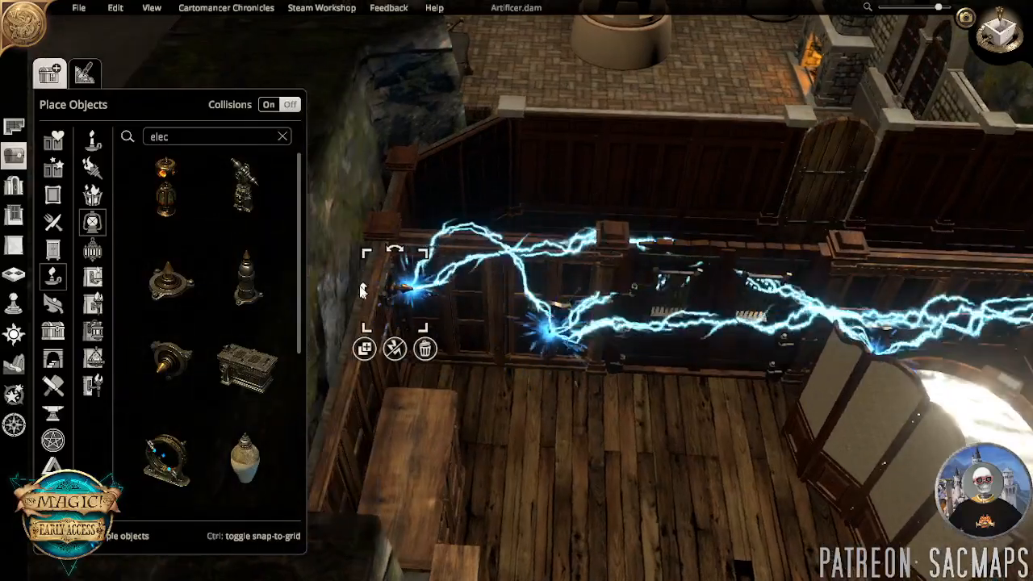
drag(363, 291, 369, 315)
key(d)
click(570, 320)
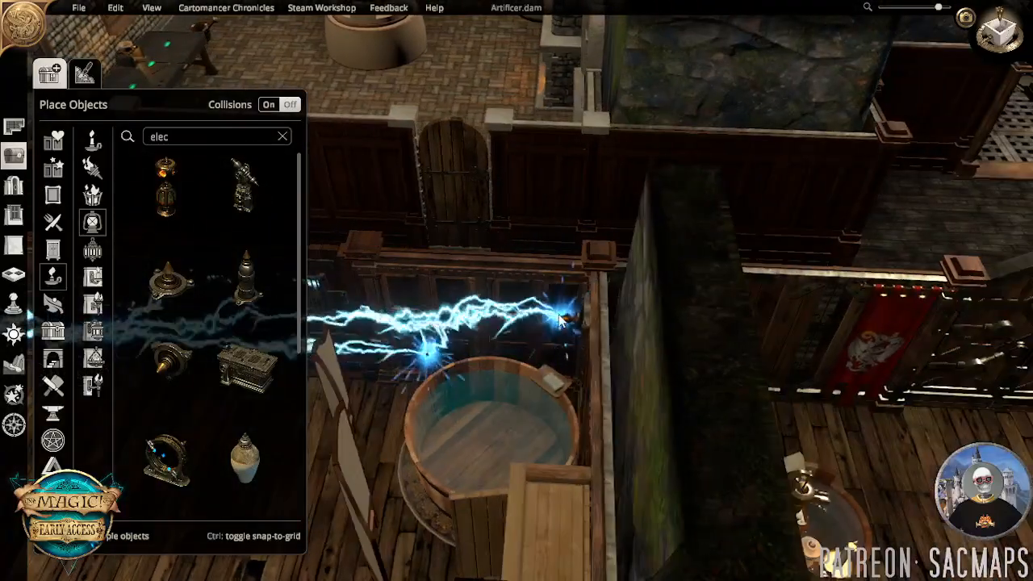
drag(548, 333, 547, 379)
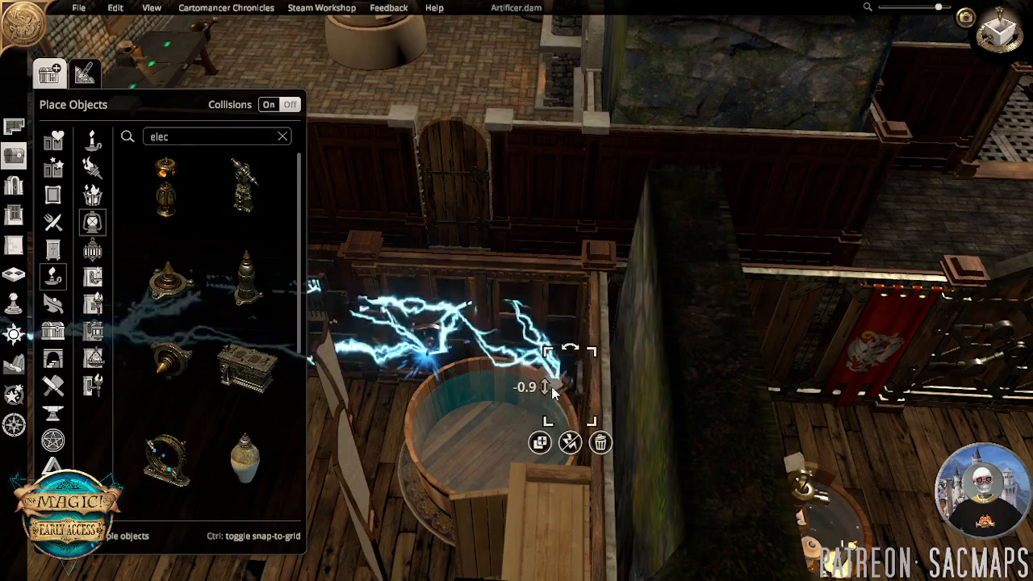
Check the linked lightning arcs along the door wall and delete the wall-mounted electrical connectors.
key(a)
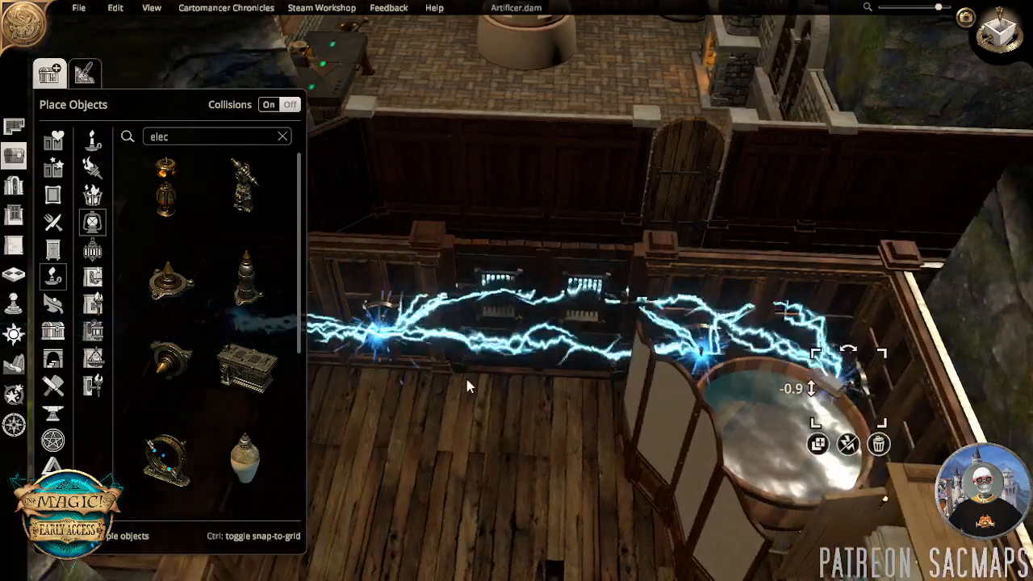
click(486, 368)
middle_drag(488, 365, 495, 299)
click(440, 391)
middle_drag(524, 343, 440, 432)
click(787, 508)
key(Delete)
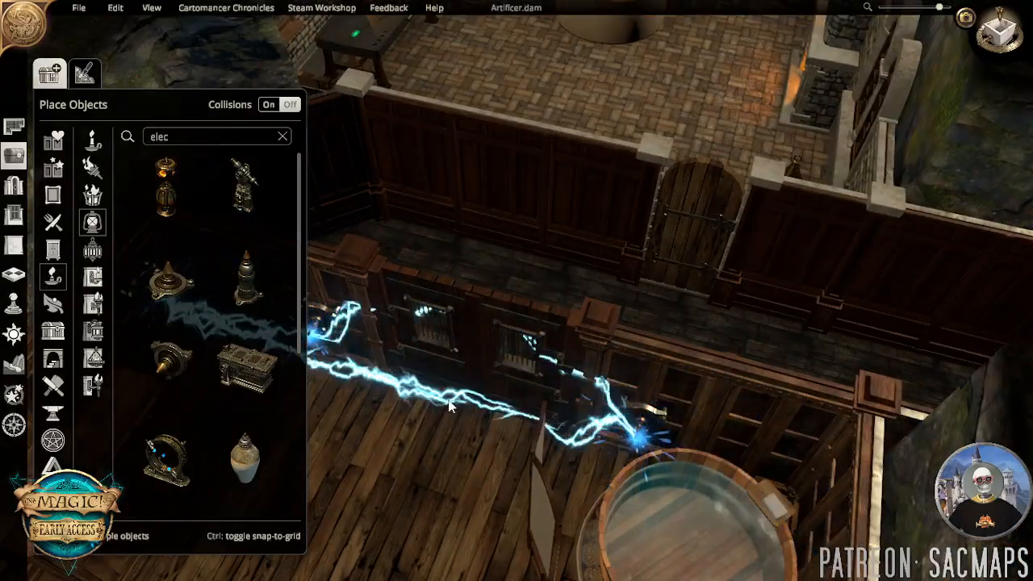
click(644, 413)
key(Delete)
right_drag(450, 411, 408, 339)
key(Delete)
Examine the workshop's central furnace table and its lightning arc from several angles.
right_drag(912, 267, 337, 436)
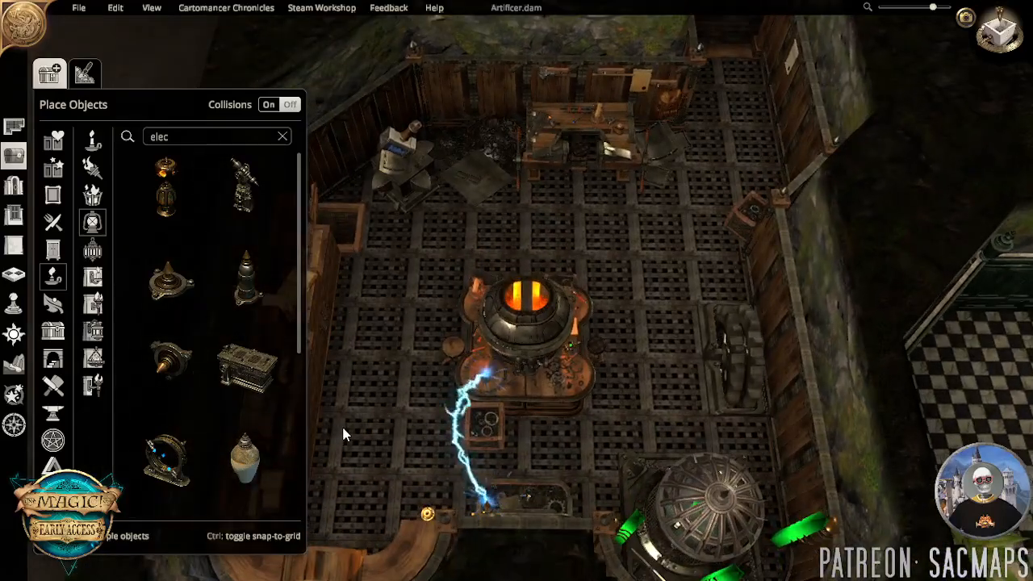
right_drag(513, 436, 520, 406)
scroll(517, 348, up, 2)
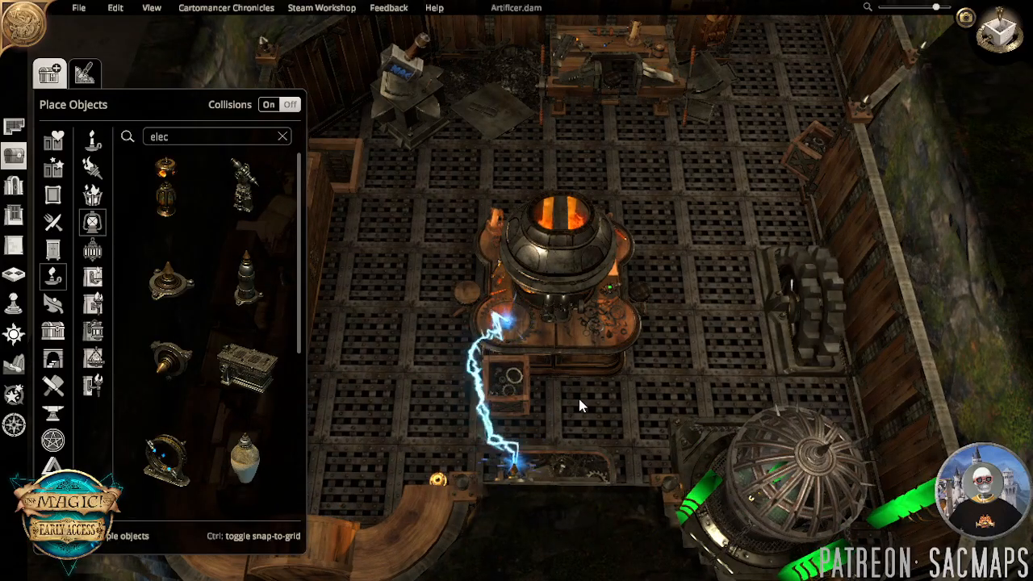
right_drag(571, 393, 429, 363)
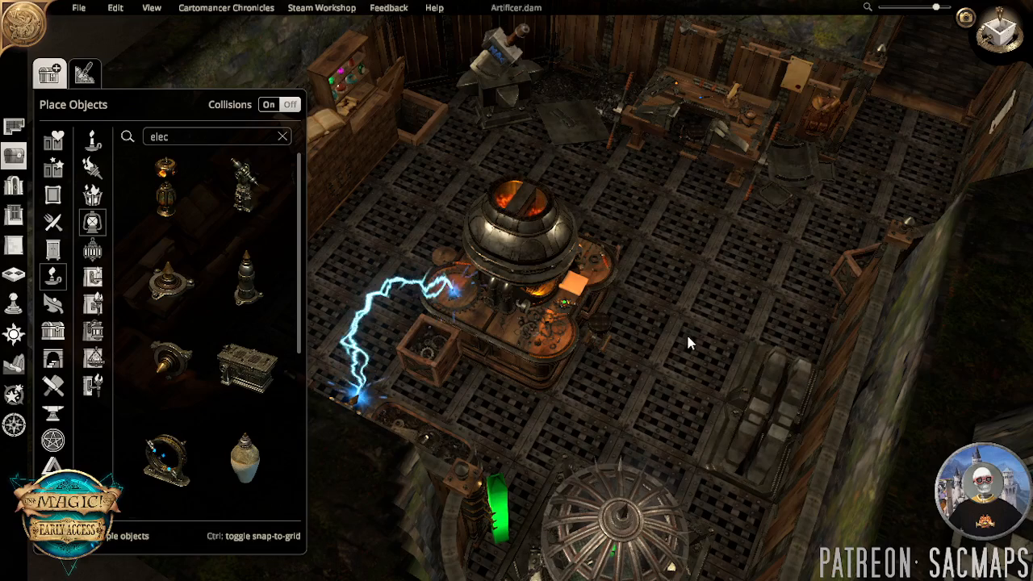
right_drag(685, 266, 550, 305)
scroll(550, 305, up, 2)
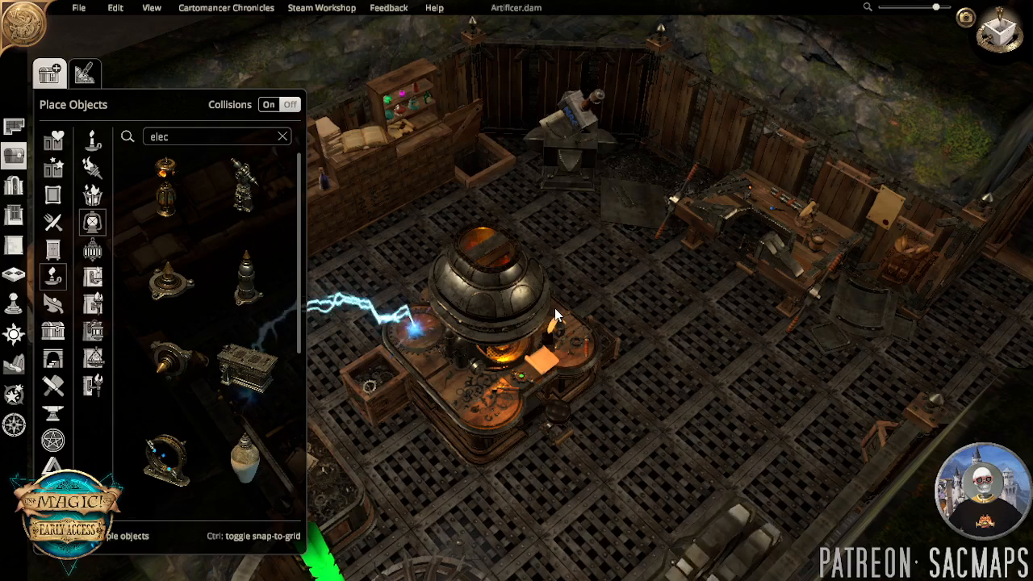
Examine the workshop's anvil corner, scrap heap and the tools on the metal-edged workbench up close.
key(w)
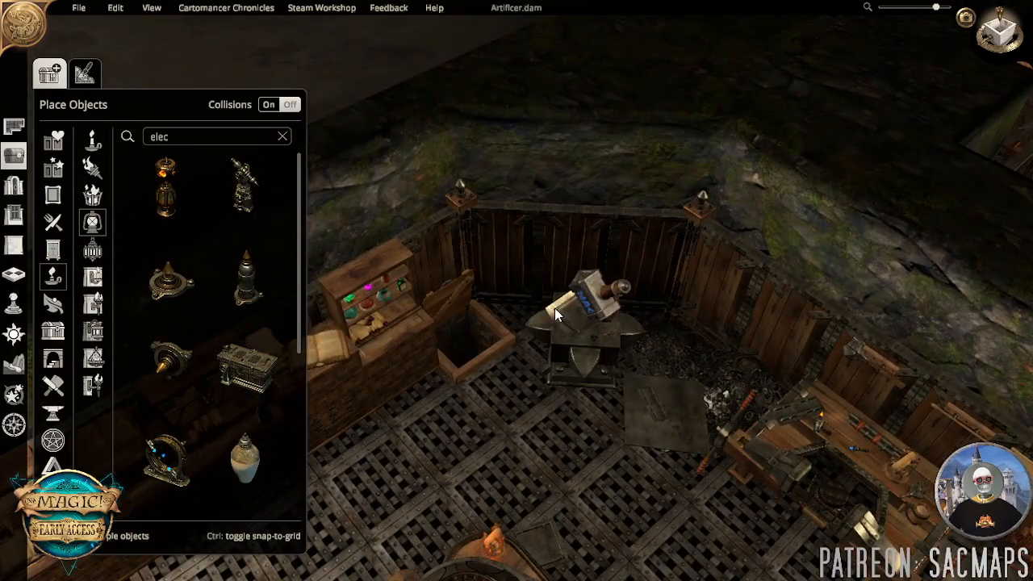
key(s)
key(d)
right_drag(555, 308, 619, 381)
scroll(619, 381, up, 1)
scroll(619, 380, up, 1)
right_drag(549, 404, 683, 336)
scroll(577, 373, up, 1)
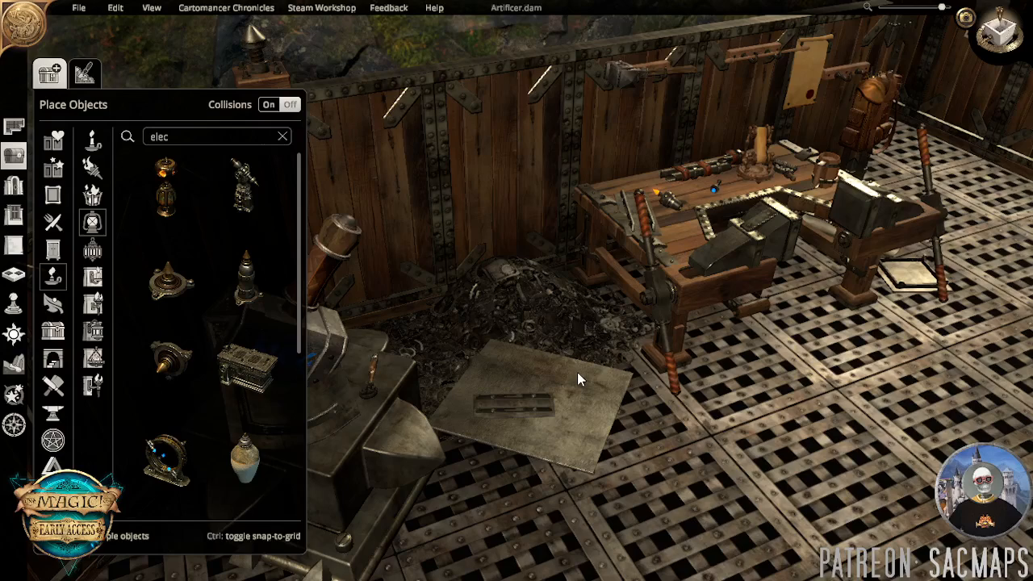
right_drag(647, 377, 489, 547)
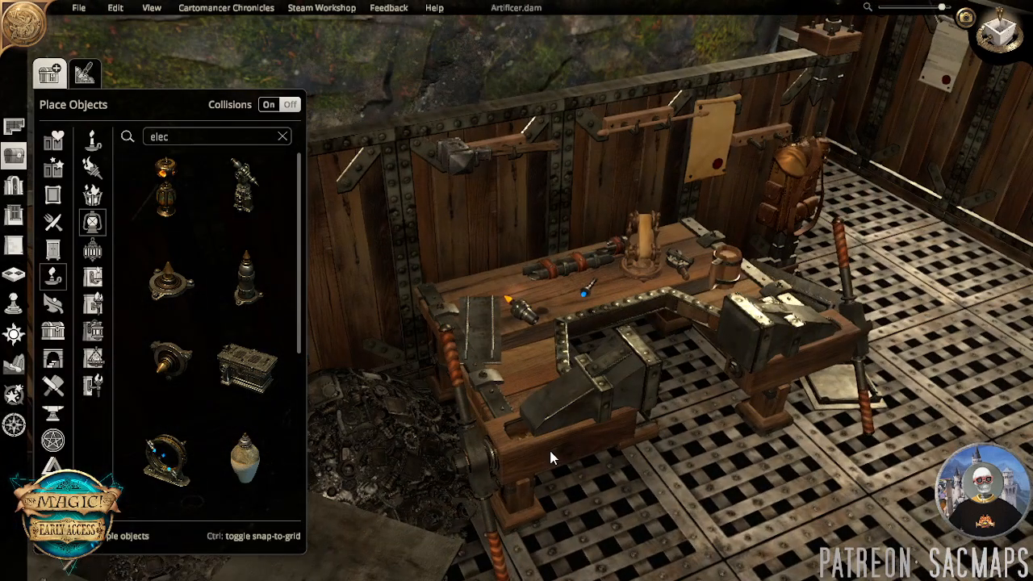
right_drag(551, 456, 509, 505)
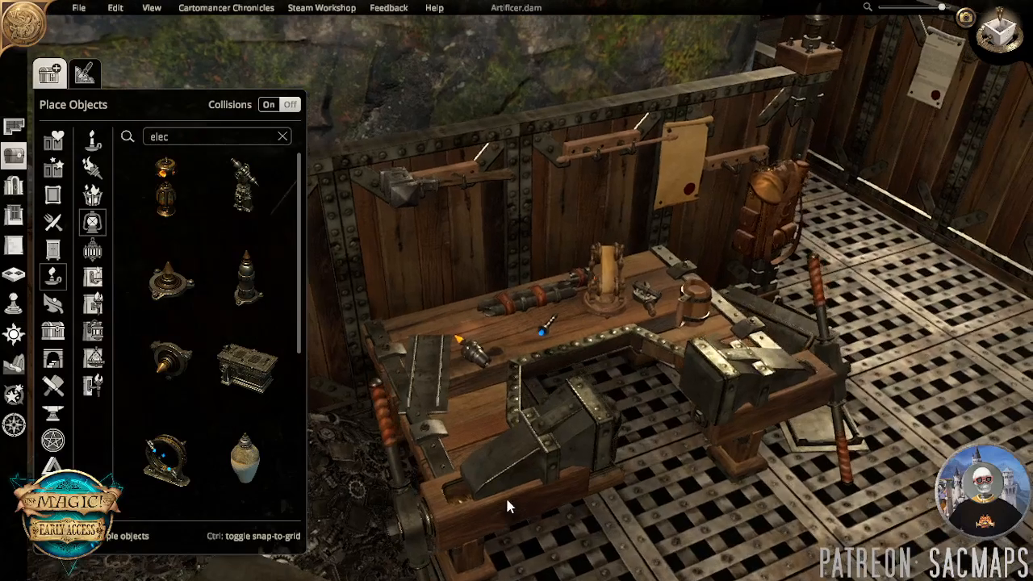
scroll(504, 455, up, 2)
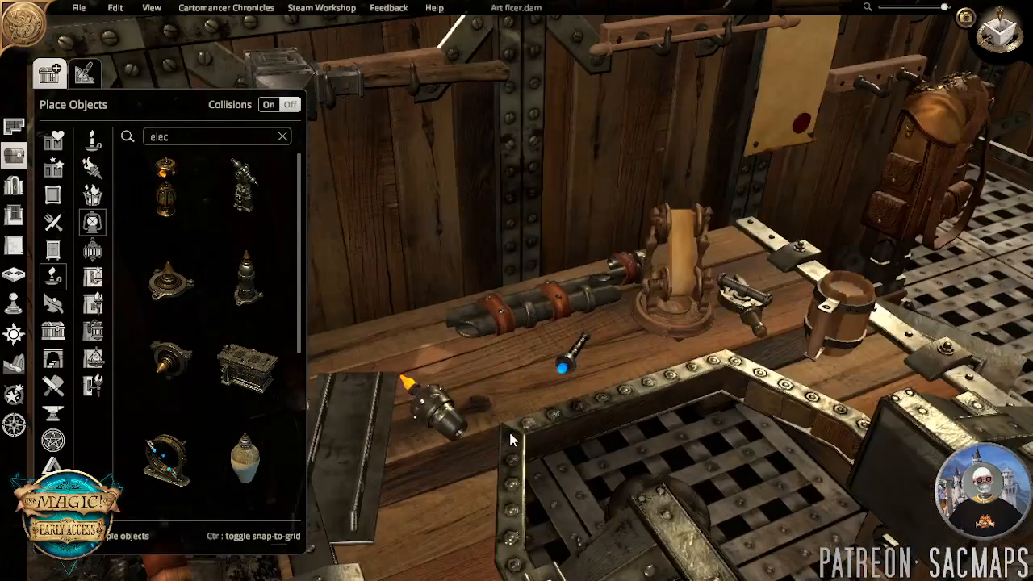
Examine the workbench with its wall tools and the furnace table's gears, hammer and scroll from several angles.
middle_drag(510, 439, 617, 357)
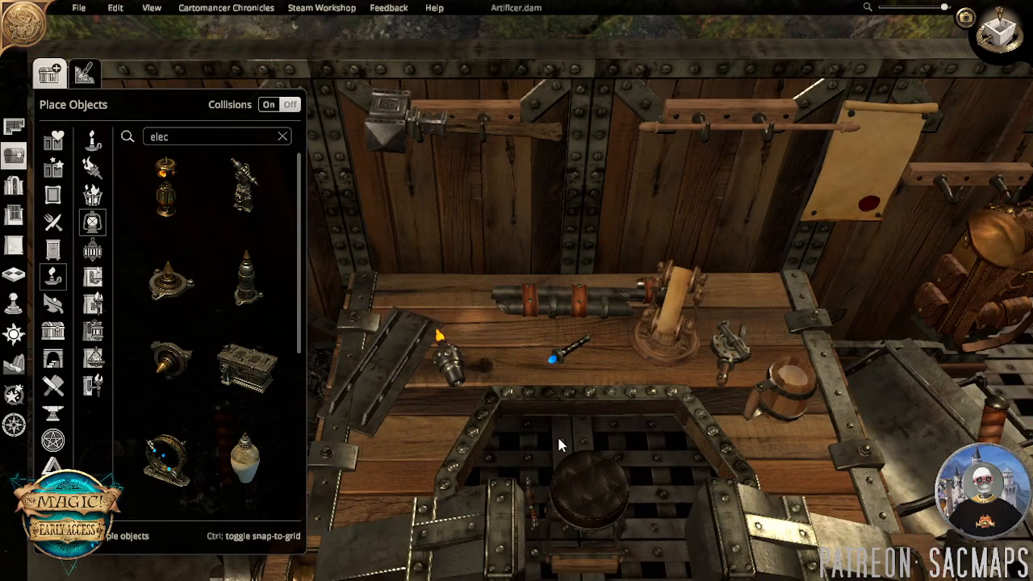
scroll(559, 444, down, 3)
key(s)
key(a)
key(w)
middle_drag(558, 443, 436, 444)
scroll(549, 339, up, 5)
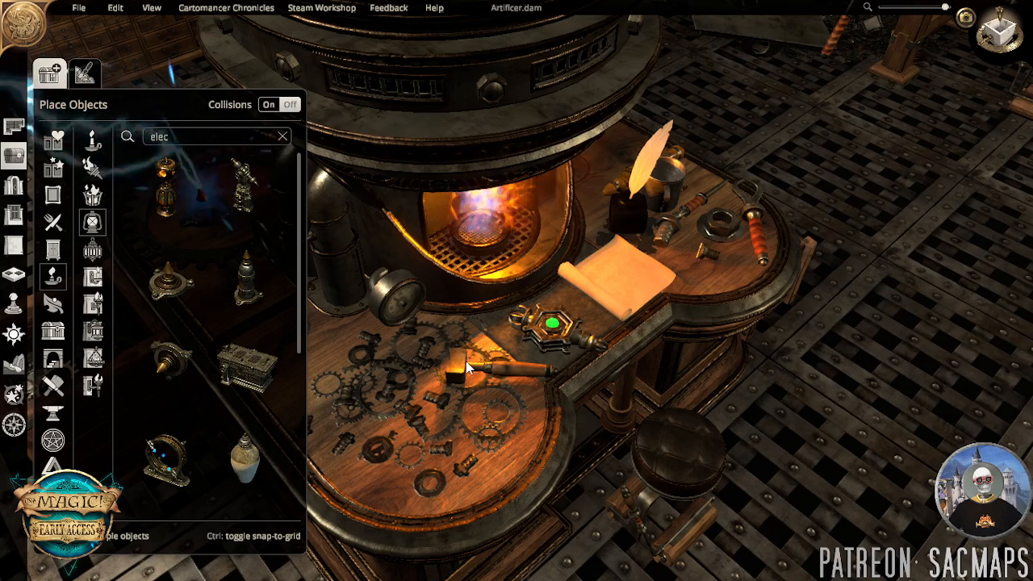
scroll(659, 325, down, 3)
right_drag(646, 329, 610, 420)
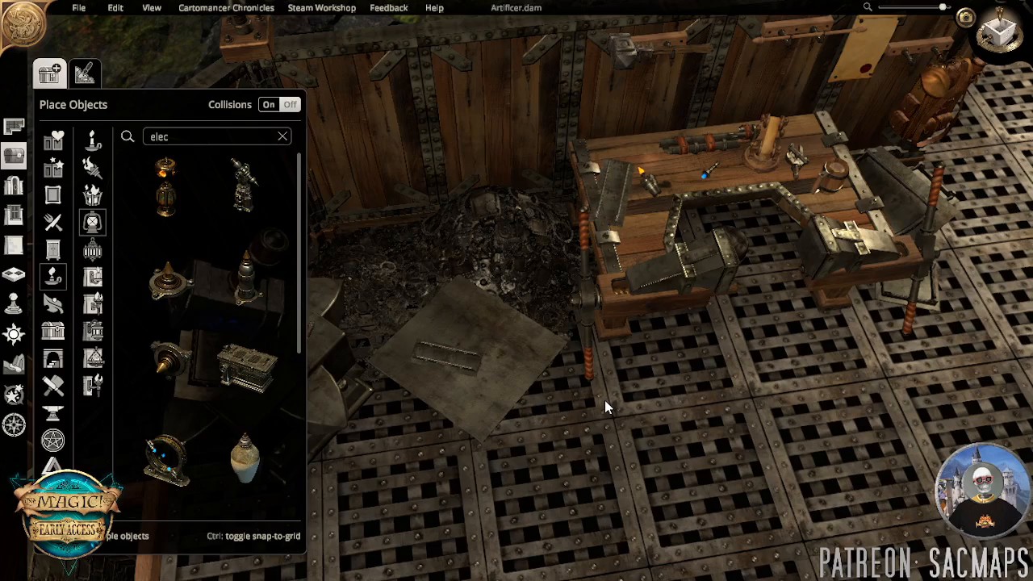
Save the artificer's map.
scroll(604, 401, down, 3)
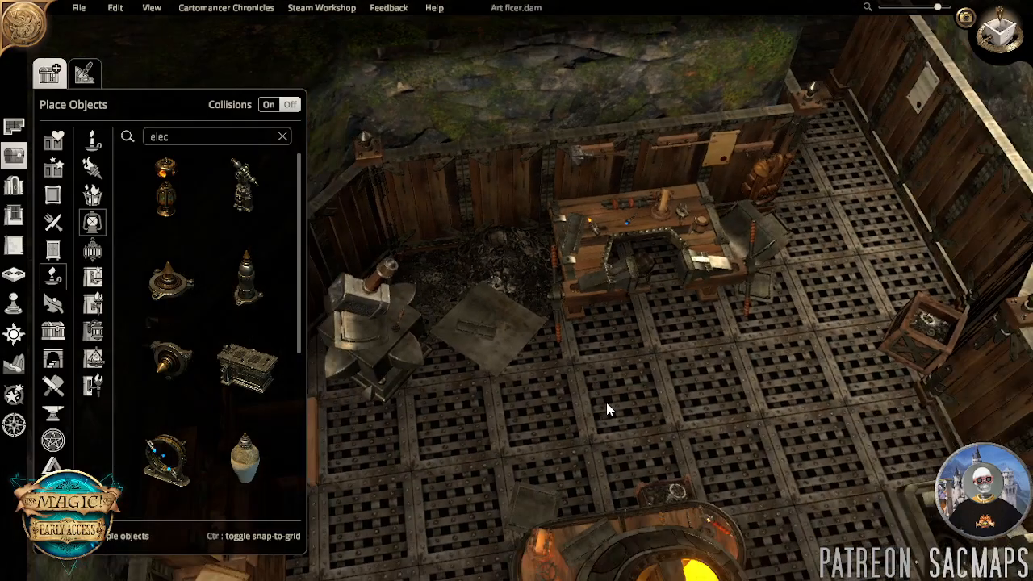
right_drag(606, 402, 565, 258)
click(78, 7)
click(103, 65)
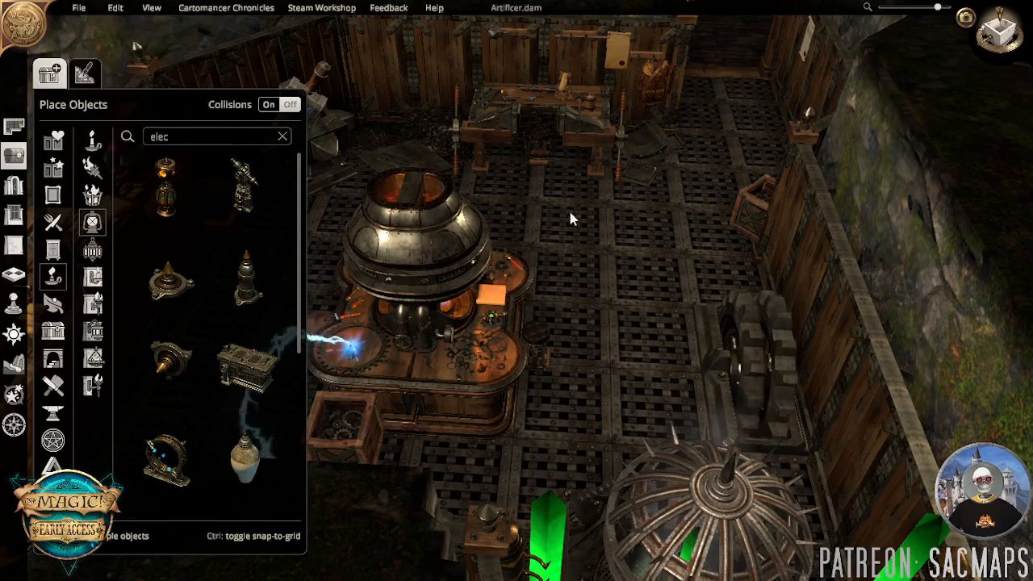
Review the whole workshop from above, continuing past the red-bed bedroom to the purple-bed bedroom.
right_drag(560, 215, 566, 323)
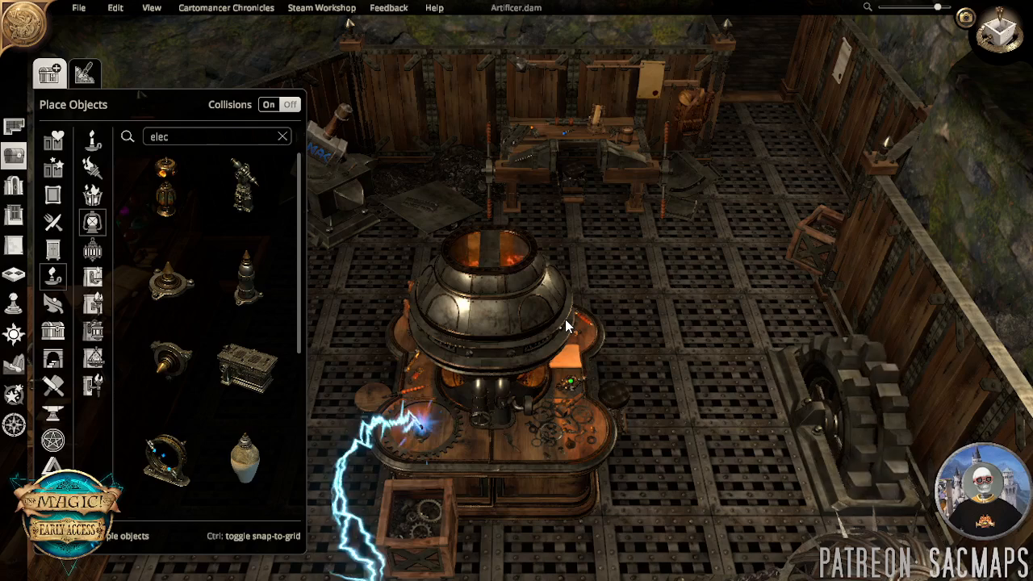
middle_drag(678, 380, 568, 365)
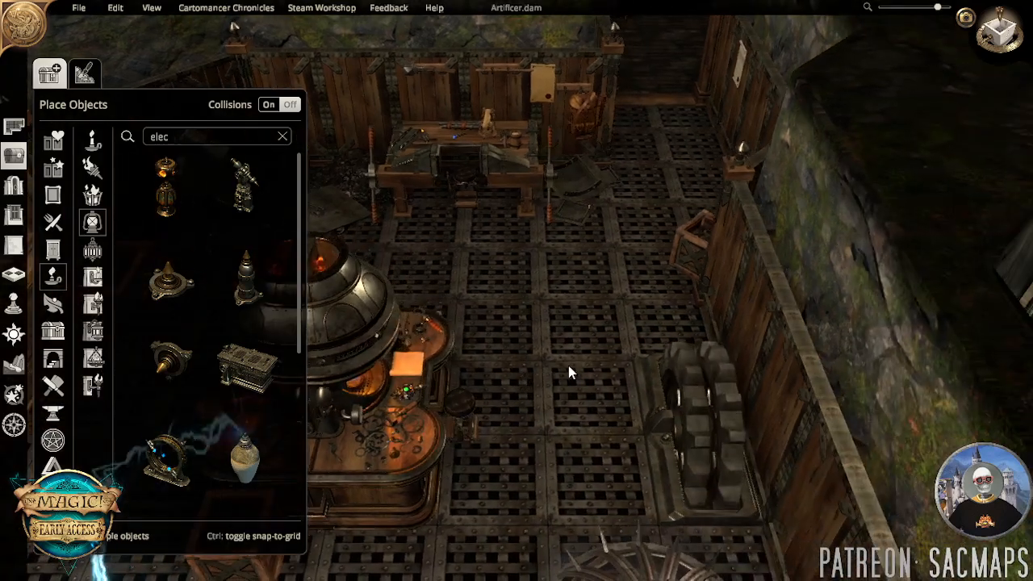
middle_drag(569, 278, 499, 501)
middle_drag(686, 242, 559, 444)
middle_drag(454, 325, 555, 506)
scroll(573, 406, down, 2)
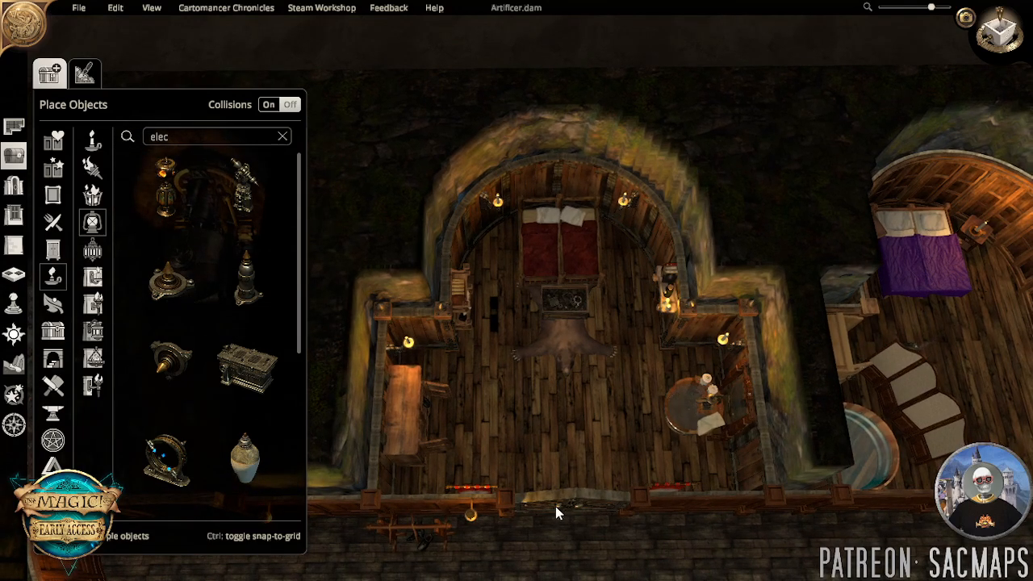
middle_drag(548, 501, 485, 472)
middle_drag(621, 434, 562, 468)
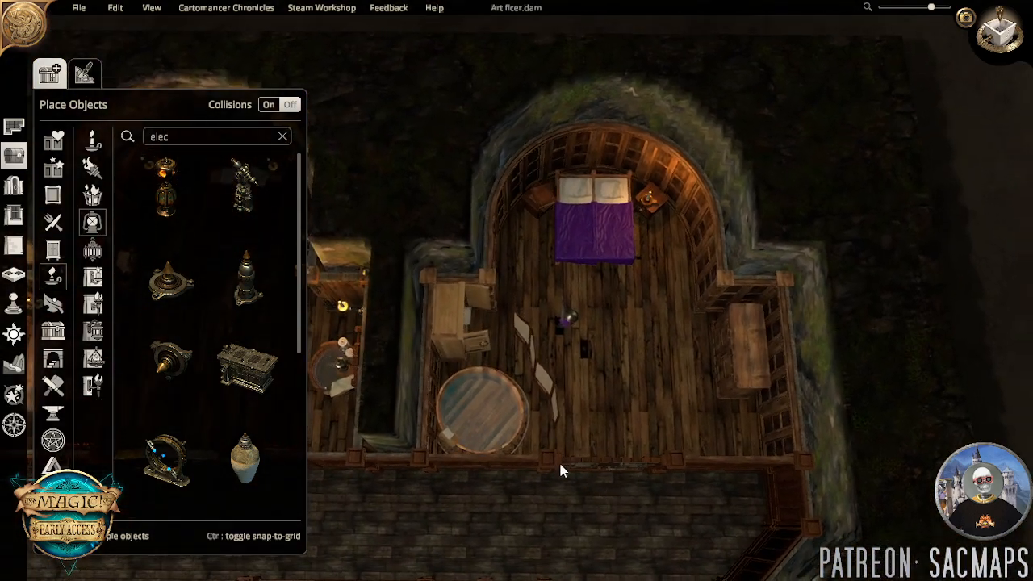
Search the objects for "bookcase" and delete the wooden cabinet standing against the purple-bed bedroom's end wall.
middle_drag(669, 392, 654, 376)
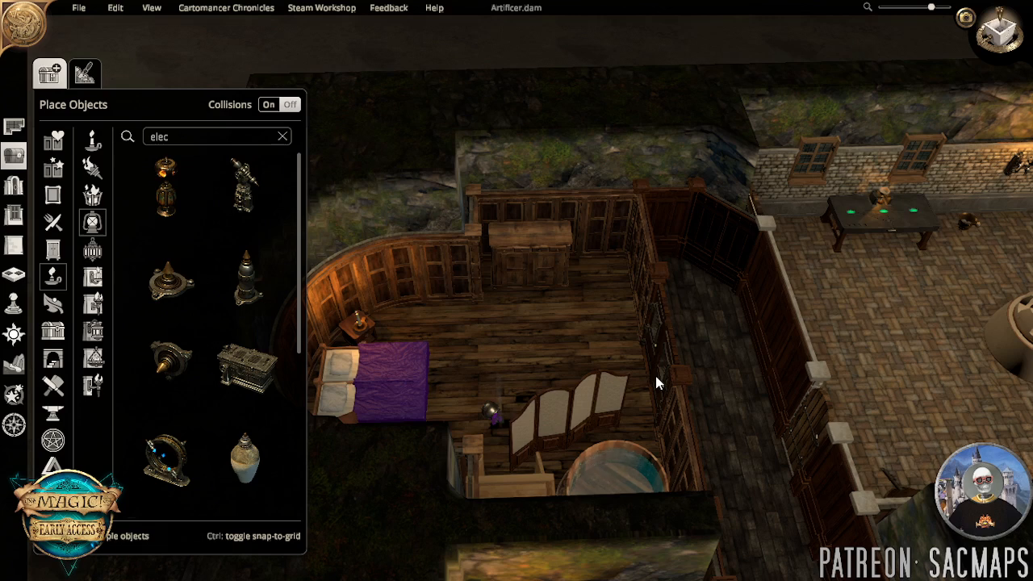
text(bo)
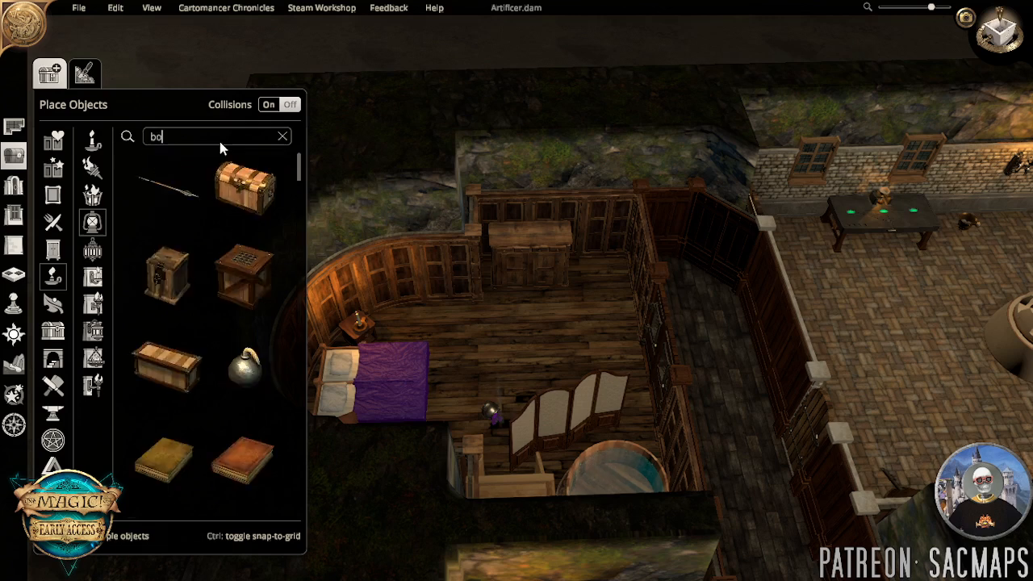
text(okcase)
scroll(230, 266, down, 5)
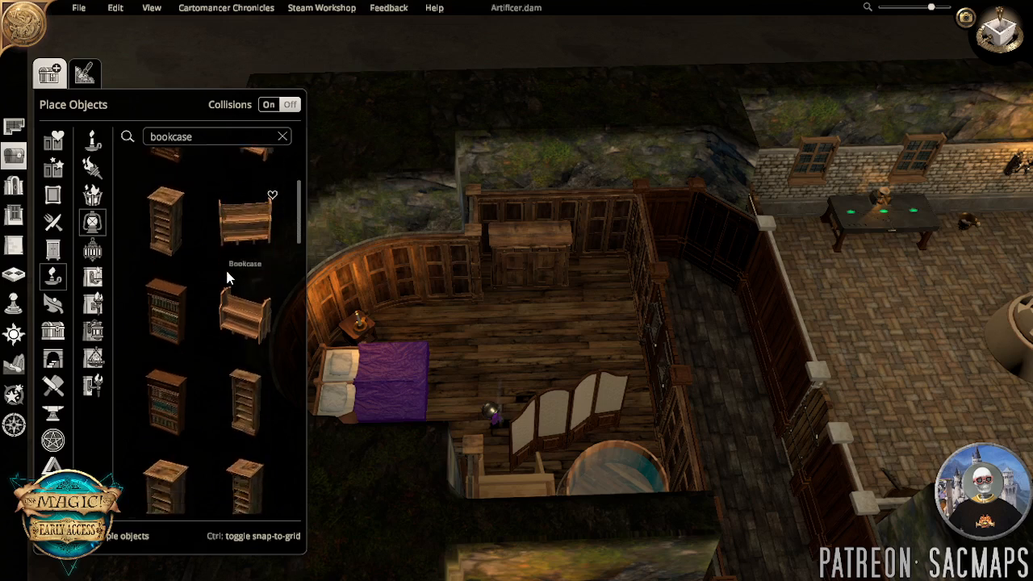
scroll(242, 393, down, 4)
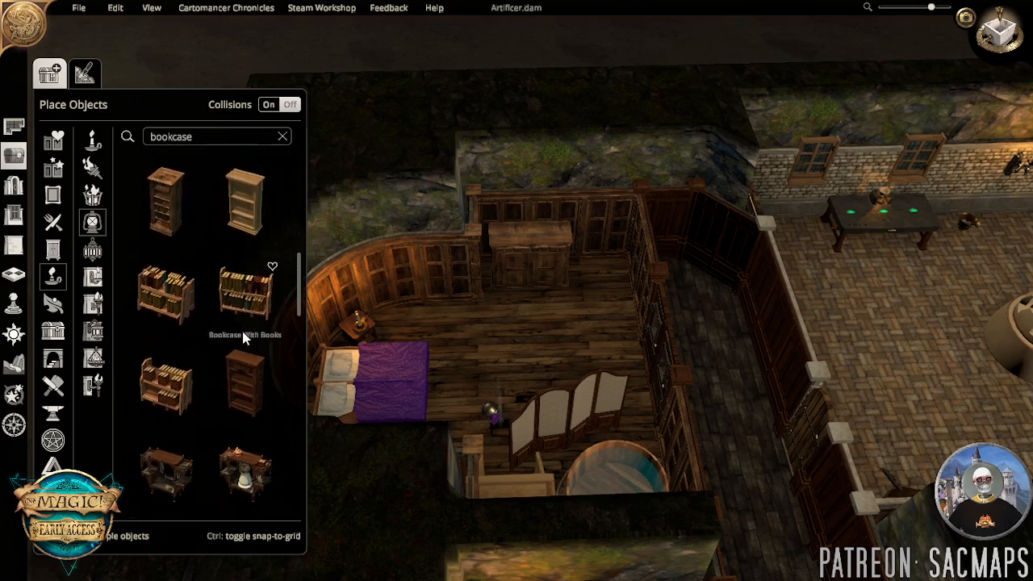
click(541, 273)
key(Delete)
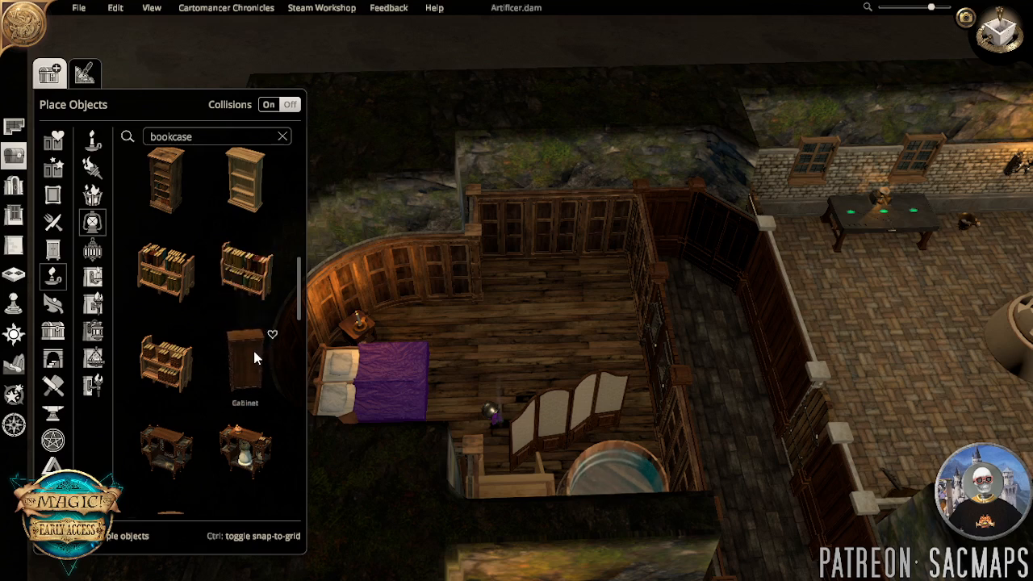
scroll(246, 311, down, 6)
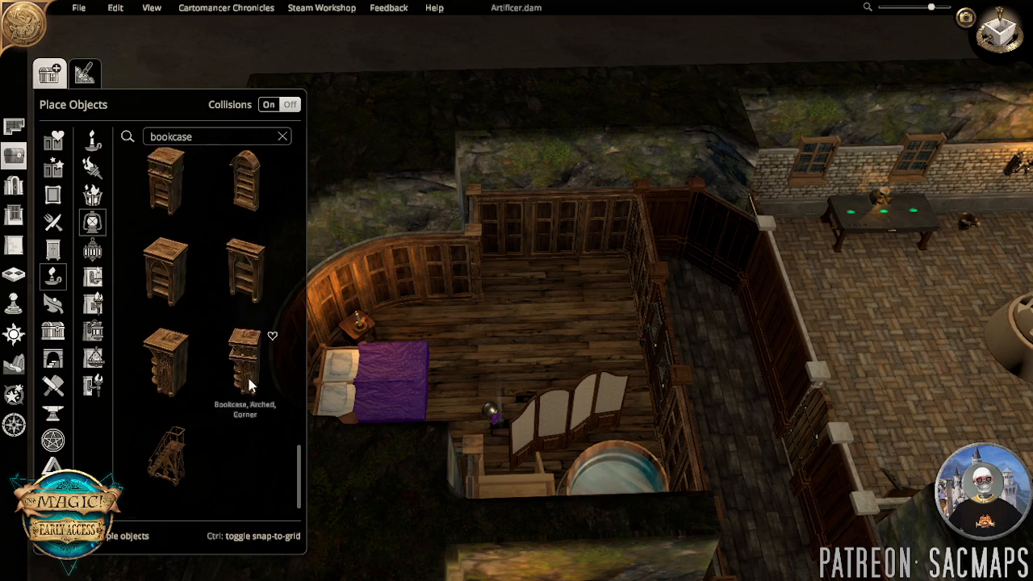
click(202, 472)
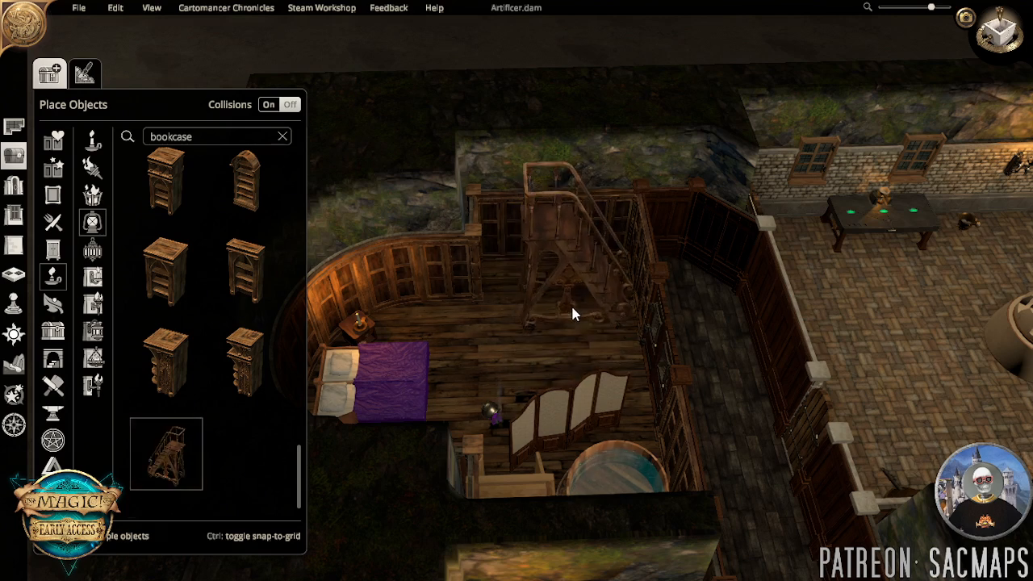
right_click(577, 292)
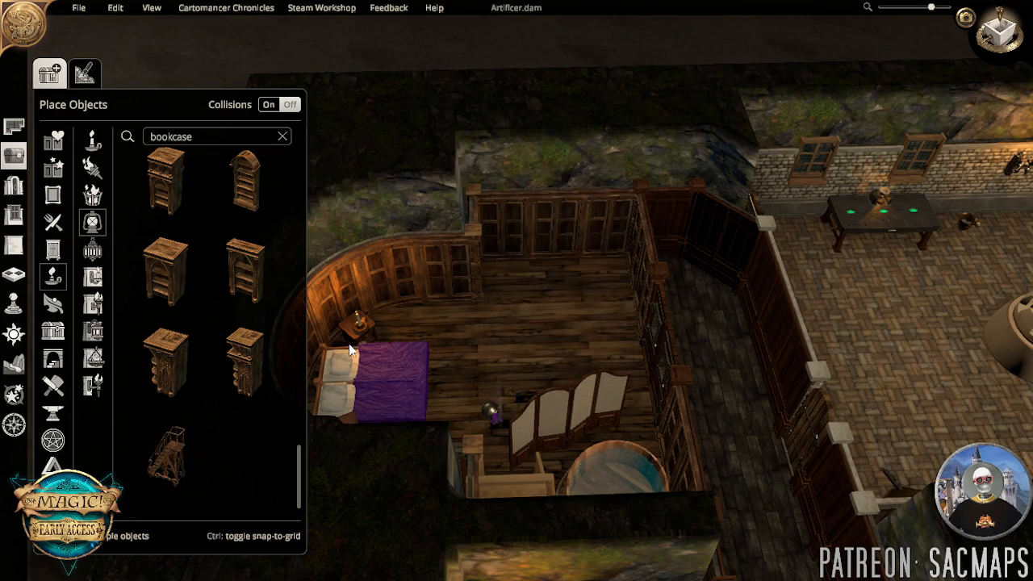
Search the objects for "book she" and browse the results for a filled bookshelf.
click(210, 139)
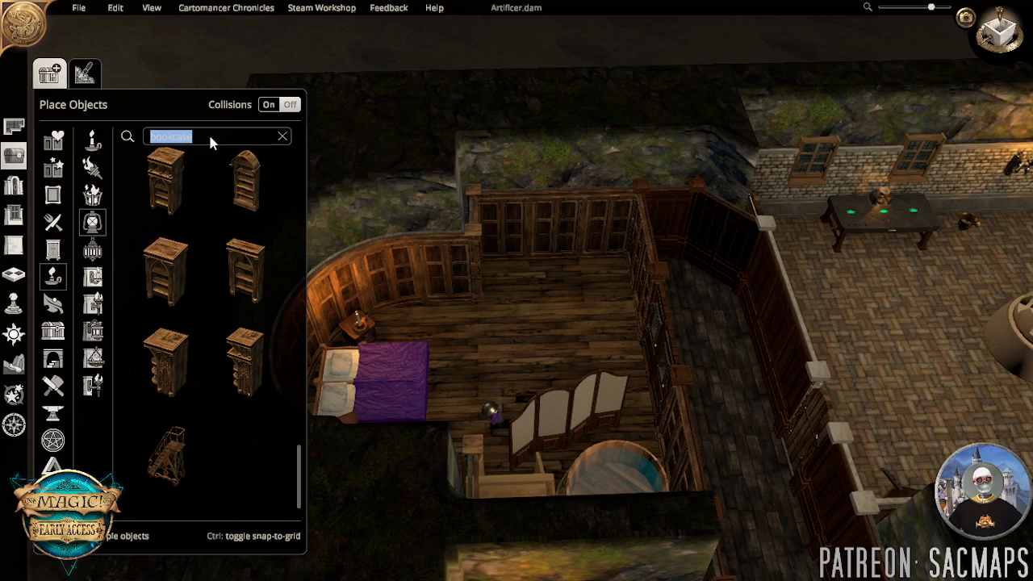
text(book she)
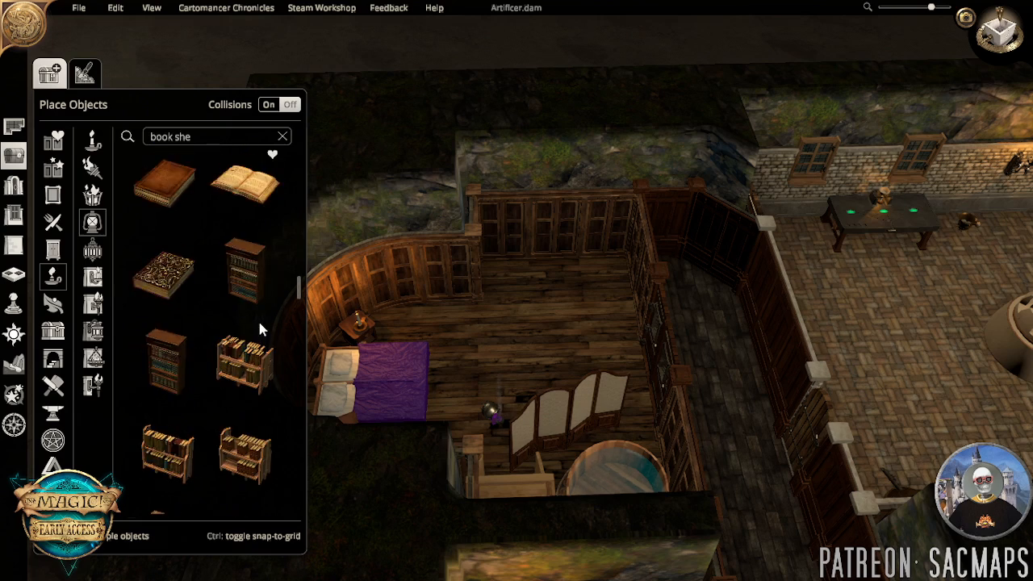
scroll(267, 202, down, 5)
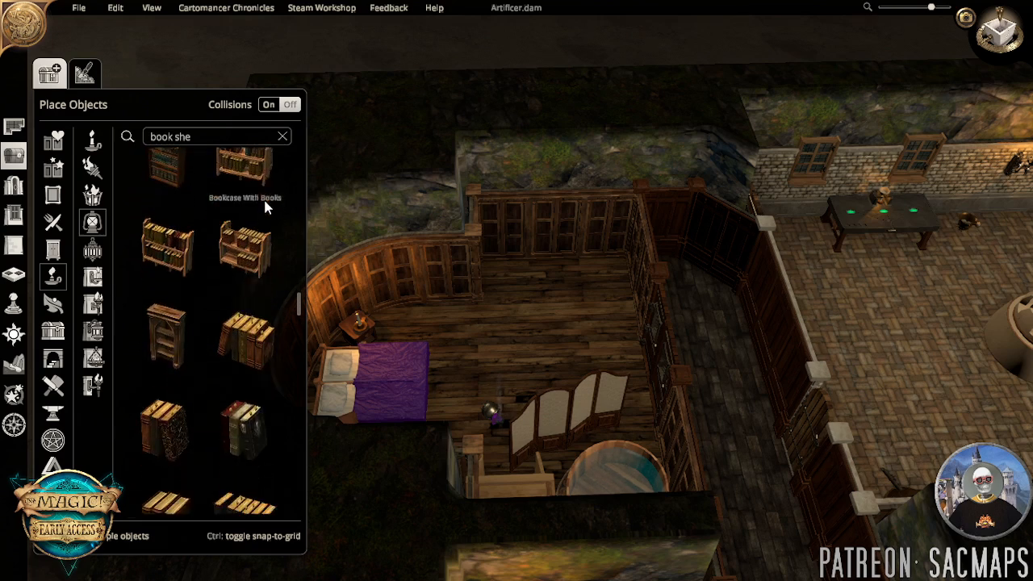
scroll(255, 348, down, 6)
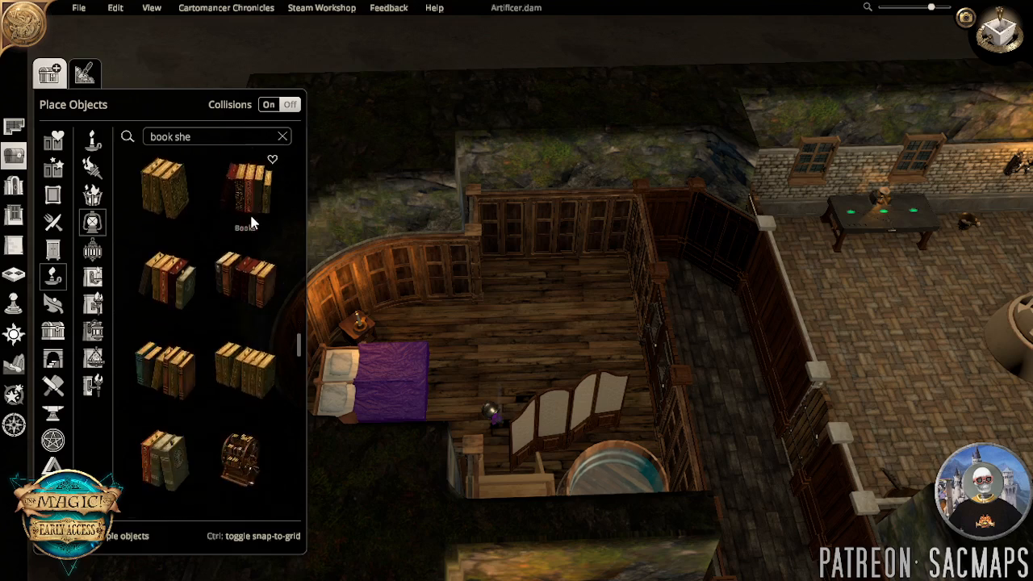
scroll(250, 225, down, 8)
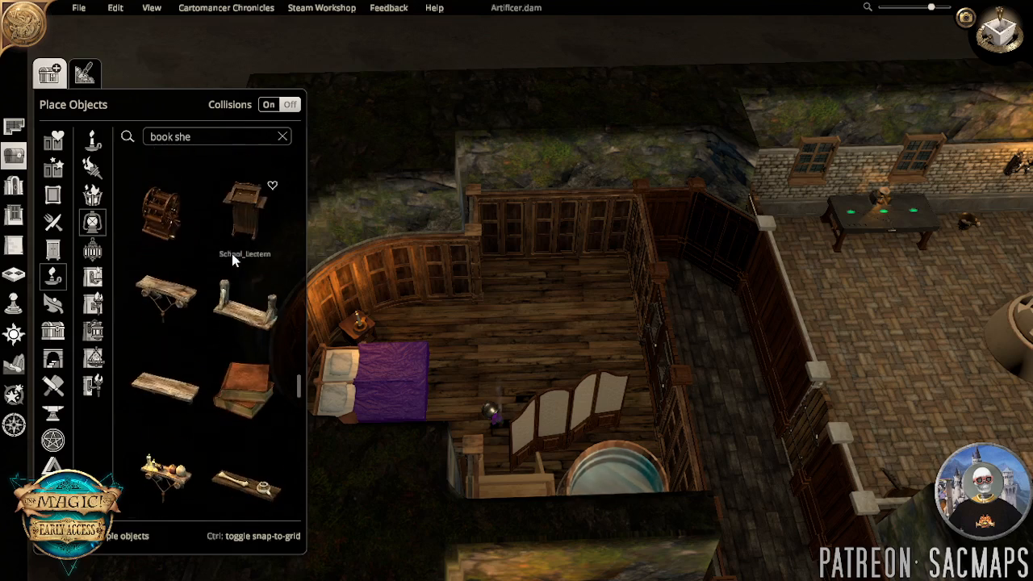
scroll(236, 374, down, 8)
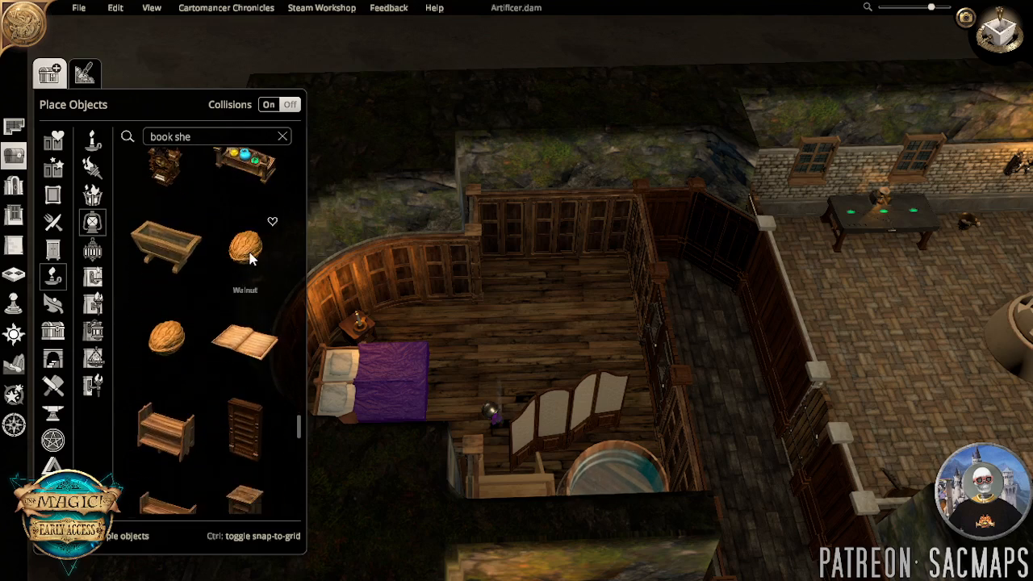
scroll(250, 331, down, 8)
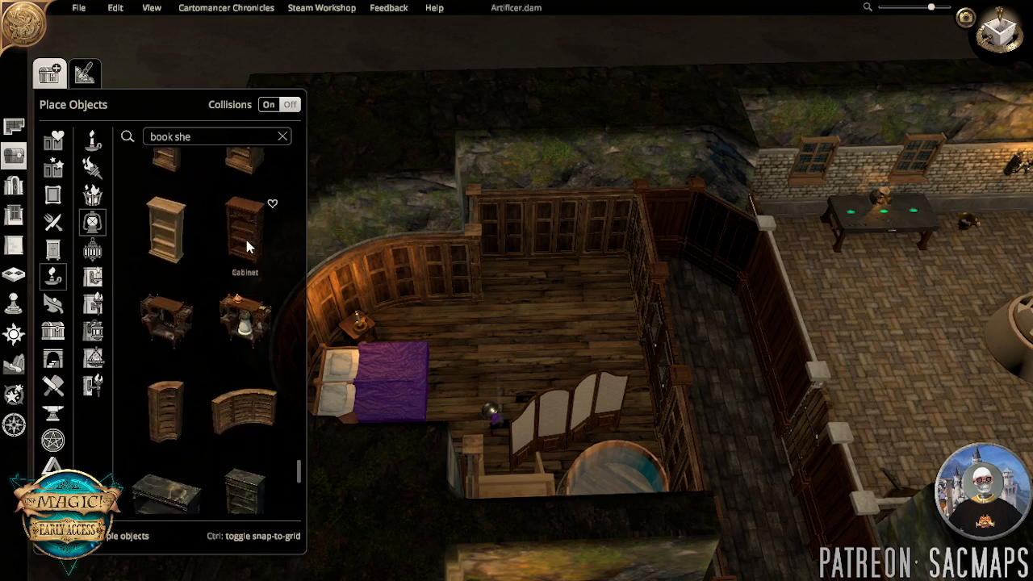
Search for "bookshe" and, with collisions off, place two arched Bookshelf with Books objects against the purple-bed bedroom's end wall.
click(184, 137)
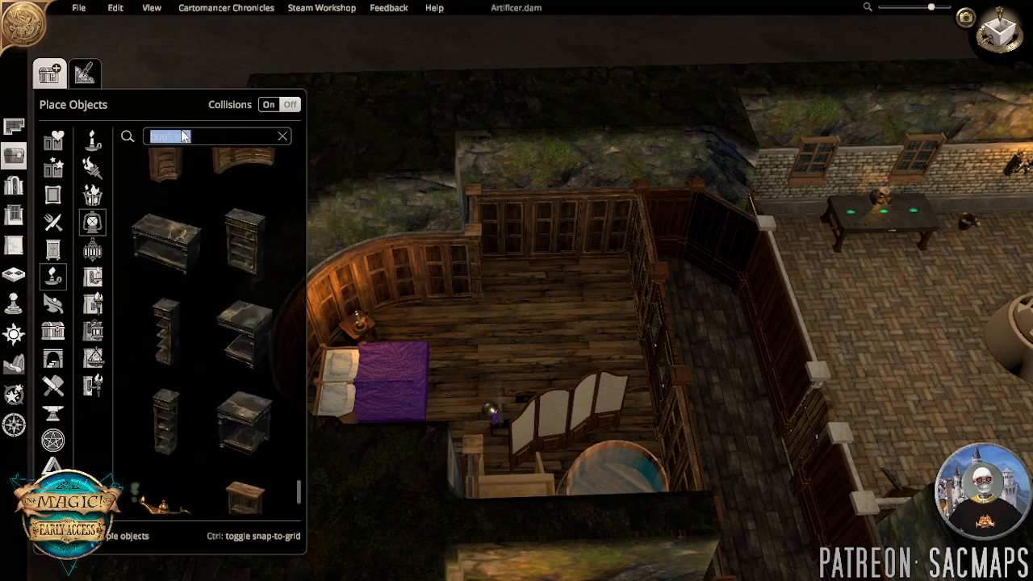
text(bookshe)
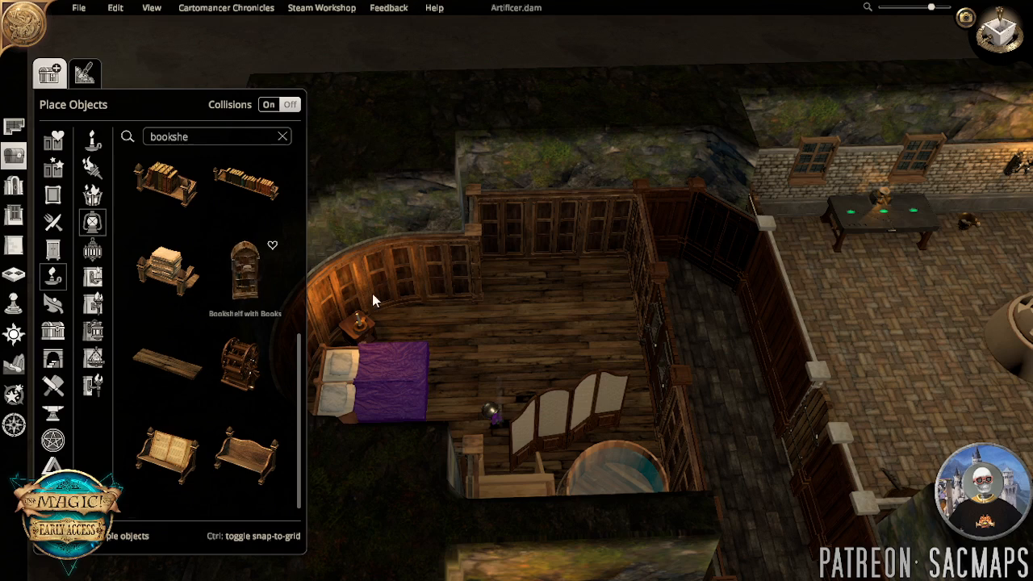
click(257, 284)
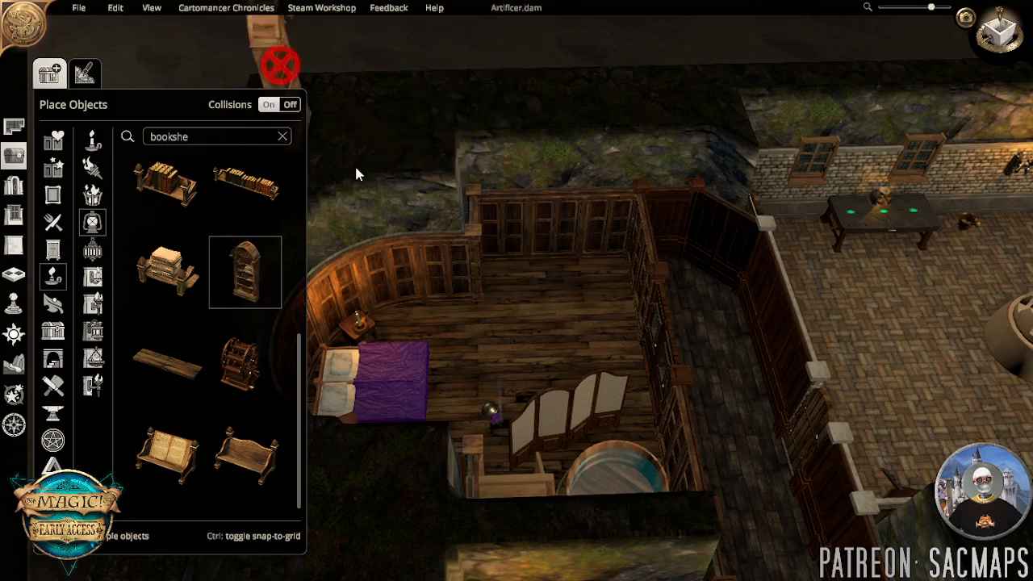
click(501, 245)
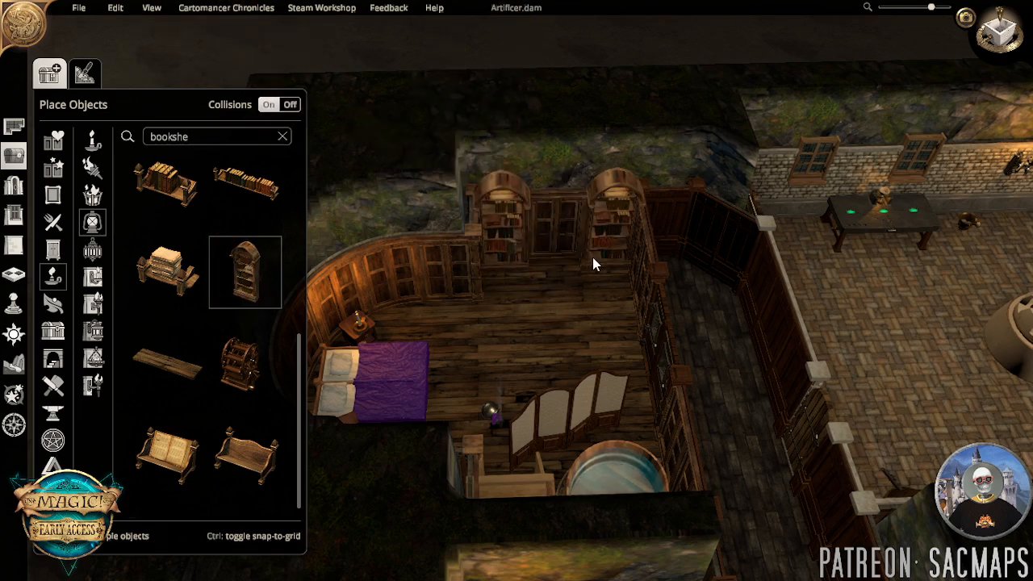
click(593, 257)
click(533, 333)
Duplicate the grey-green book on one of the arched bookshelves and place the copy beside the red books on the shelf below.
scroll(530, 339, up, 8)
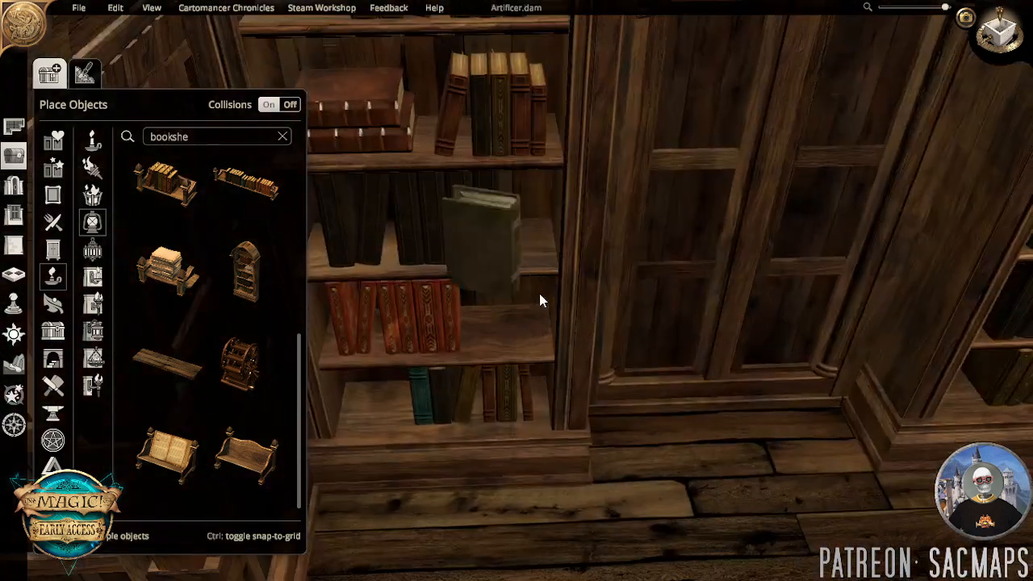
click(519, 220)
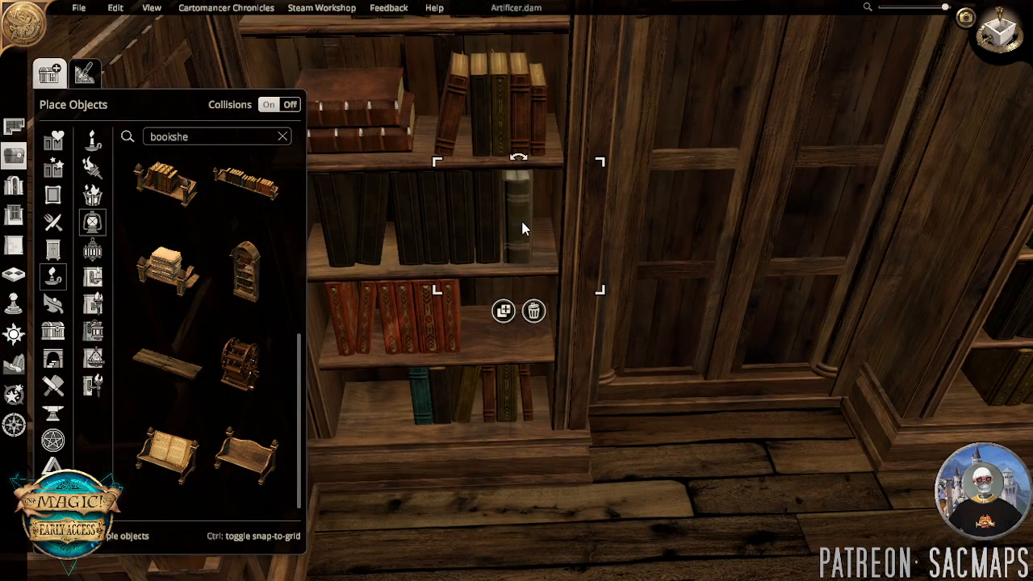
click(508, 307)
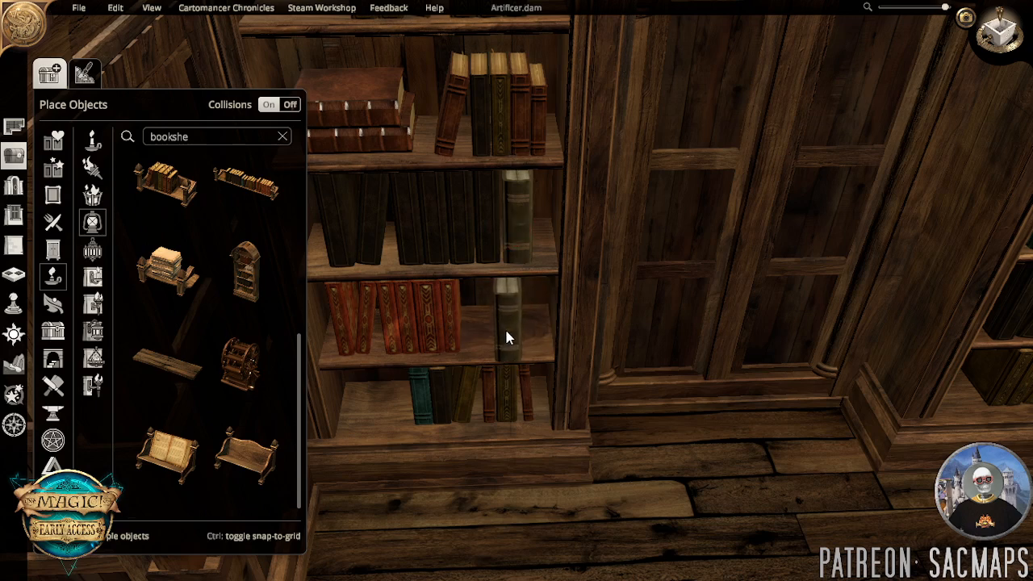
click(491, 324)
click(630, 531)
scroll(655, 406, down, 3)
right_drag(656, 406, 651, 356)
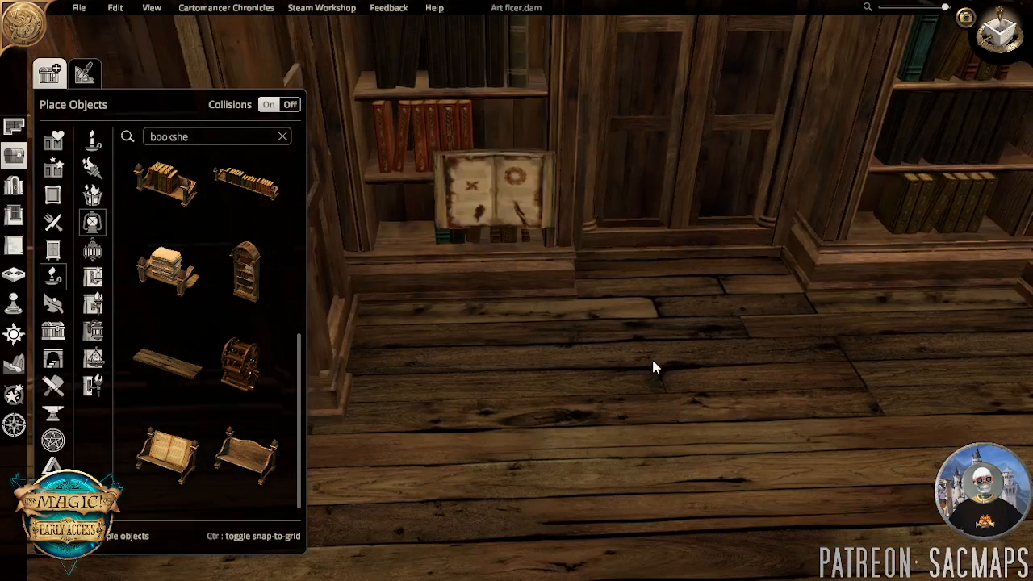
scroll(624, 374, up, 2)
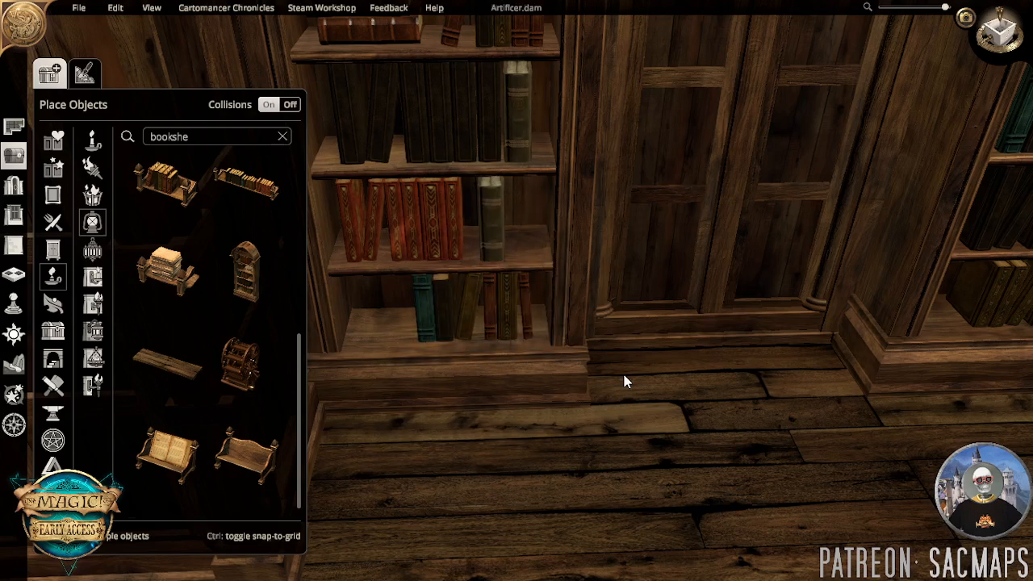
scroll(517, 242, down, 5)
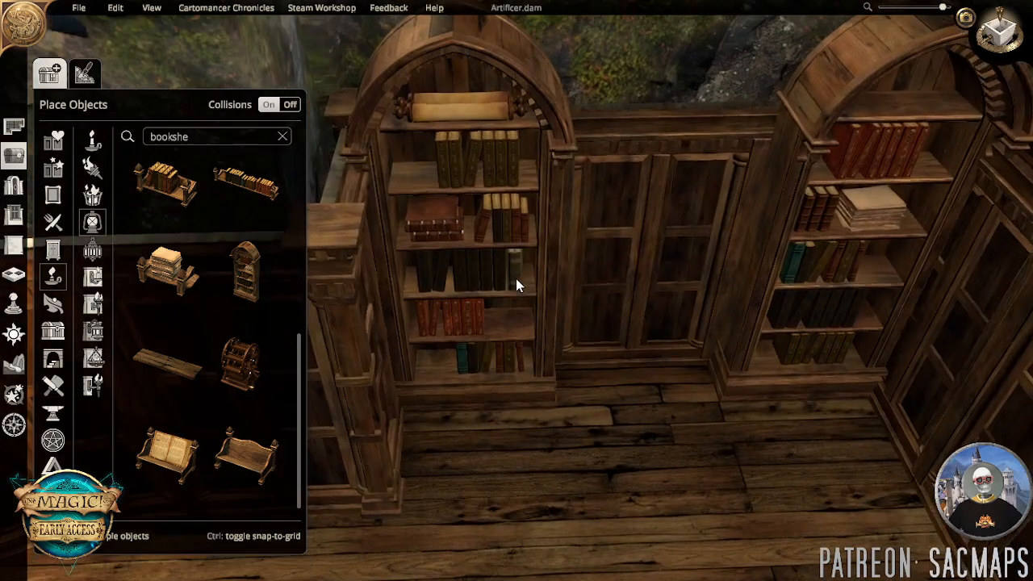
middle_drag(516, 279, 516, 304)
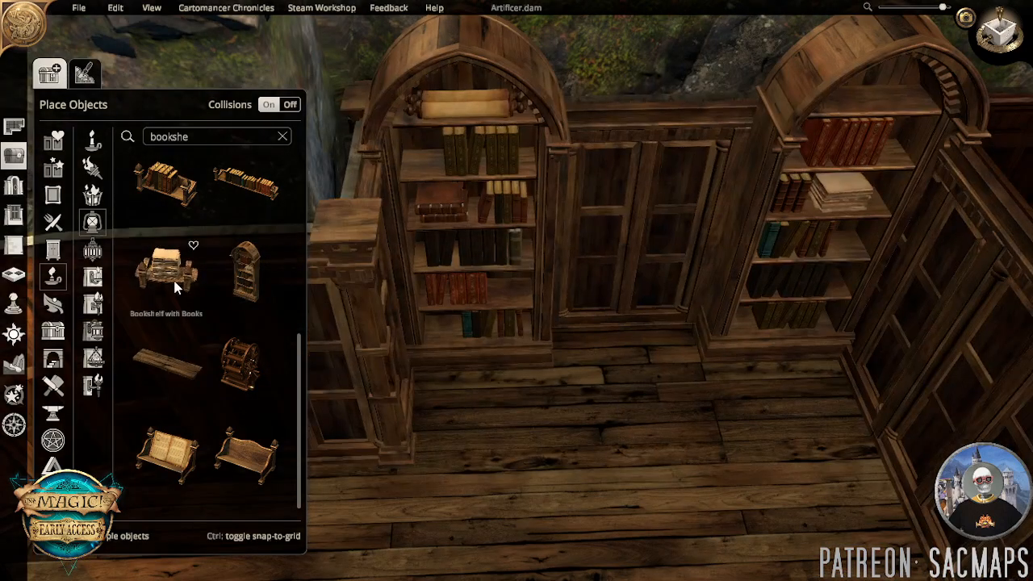
Mount two small shelves filled with books on the wall between the arched bookshelves, one lowered beneath the other.
click(165, 270)
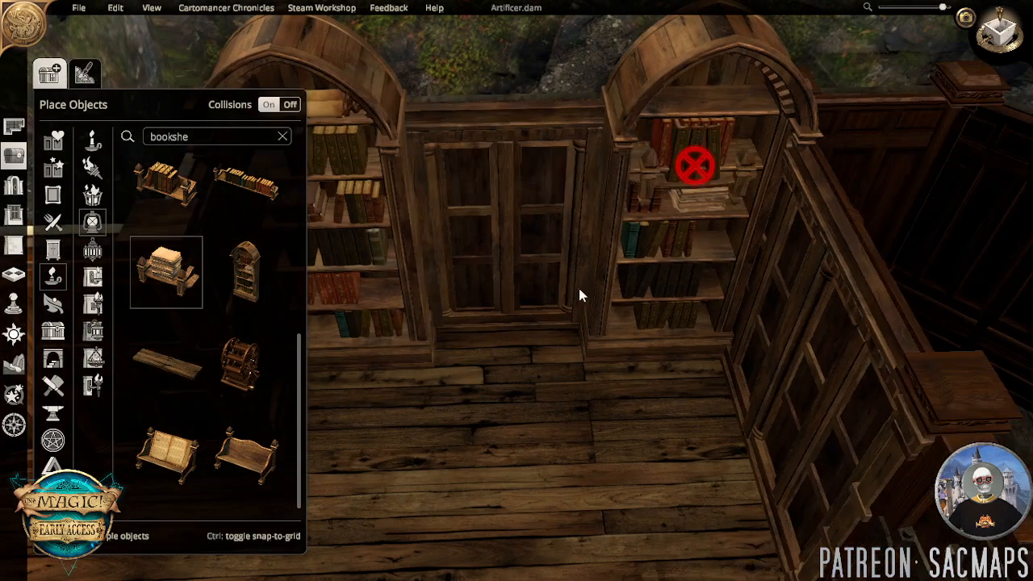
click(512, 251)
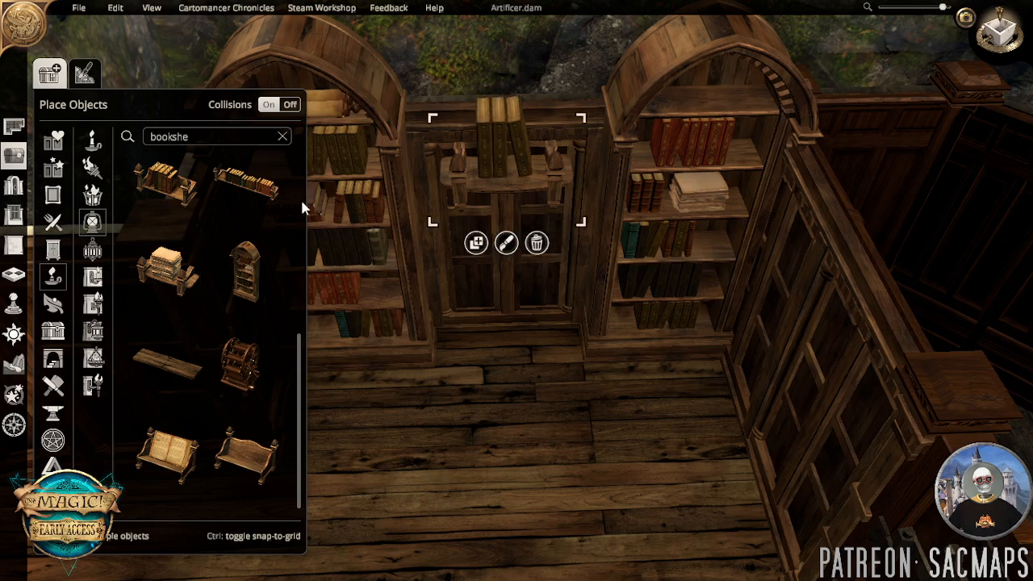
click(166, 182)
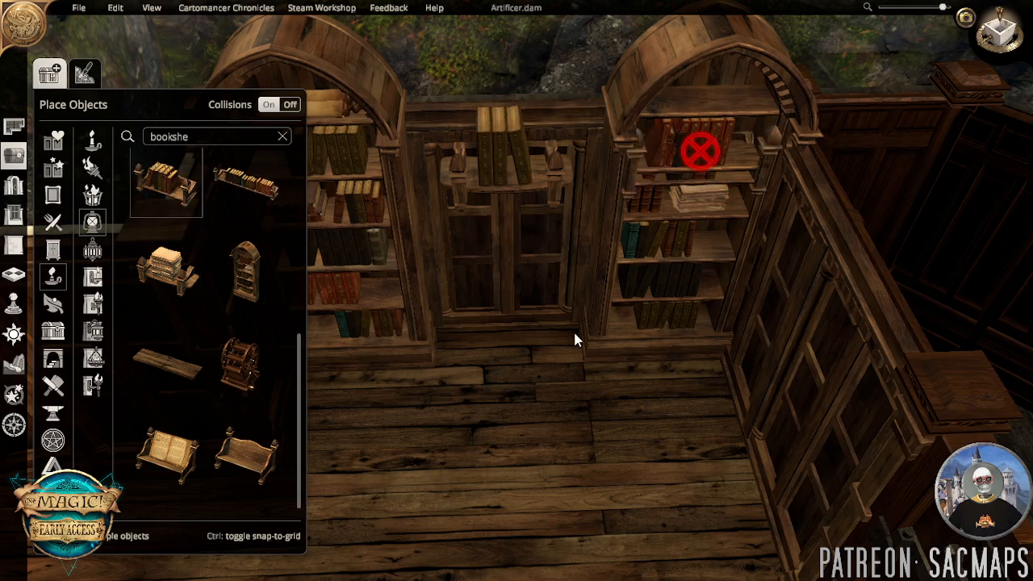
click(500, 292)
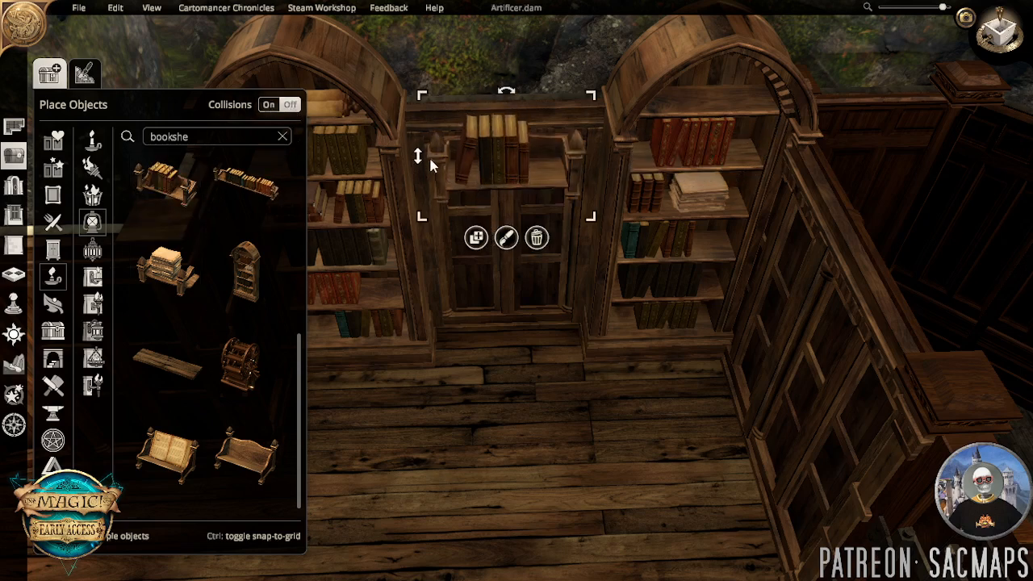
drag(419, 159, 433, 219)
click(174, 279)
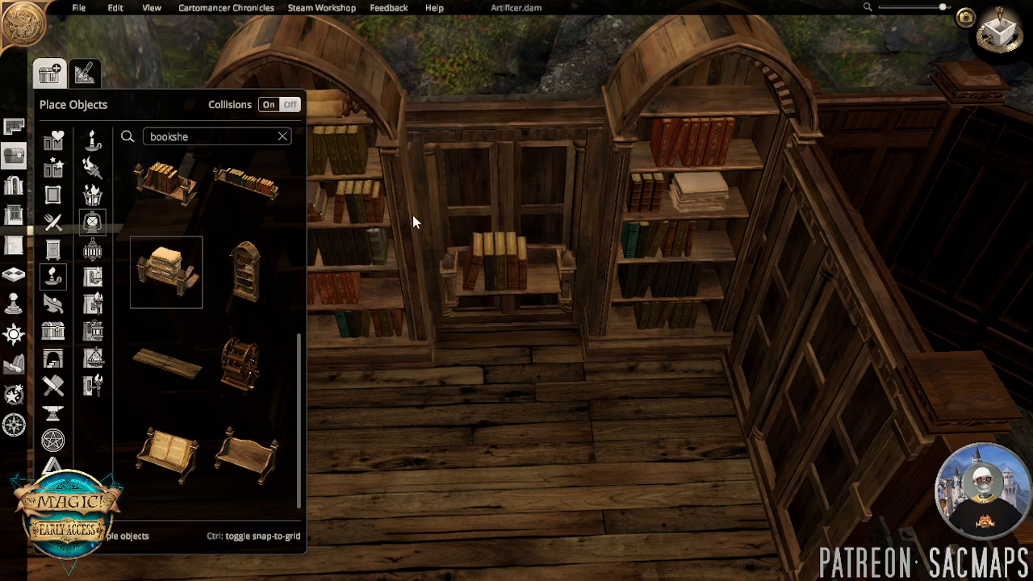
click(528, 201)
Browse the rugs and lay a rectangular blue-and-cream carpet on the floor in front of the bookshelves.
right_drag(532, 332, 543, 294)
scroll(531, 296, up, 3)
middle_drag(529, 262, 579, 358)
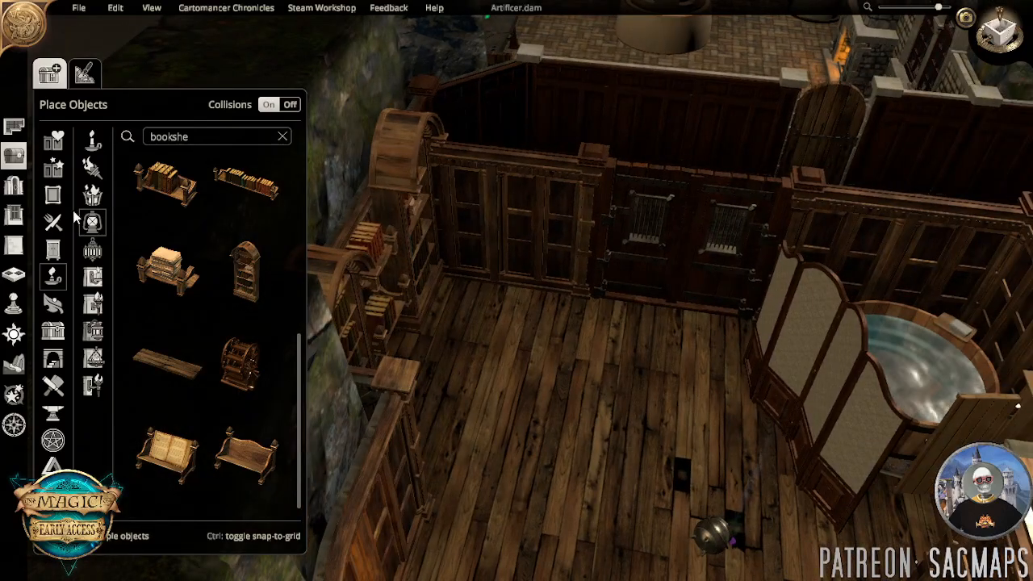
click(55, 197)
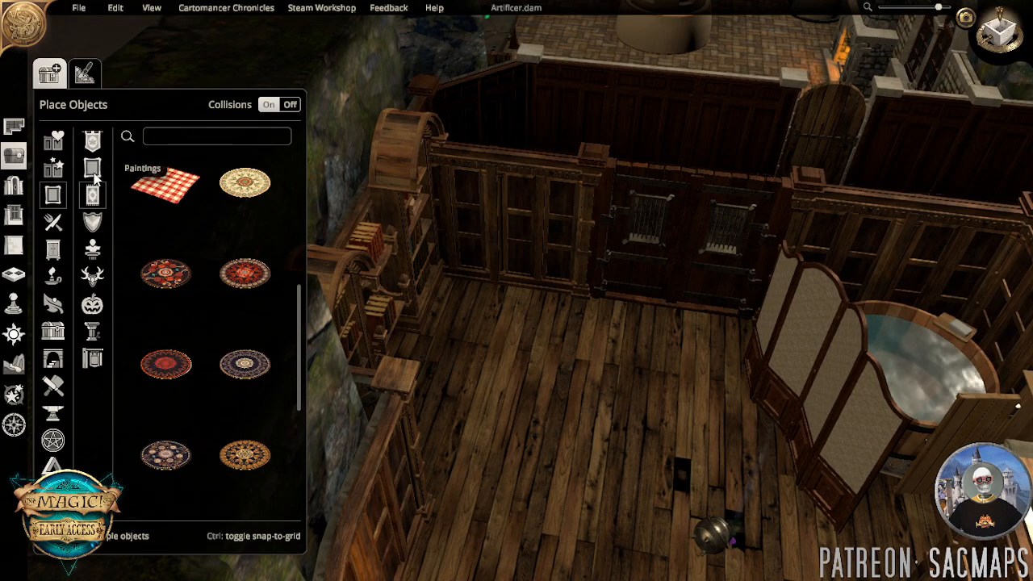
scroll(218, 196, down, 2)
scroll(217, 339, up, 5)
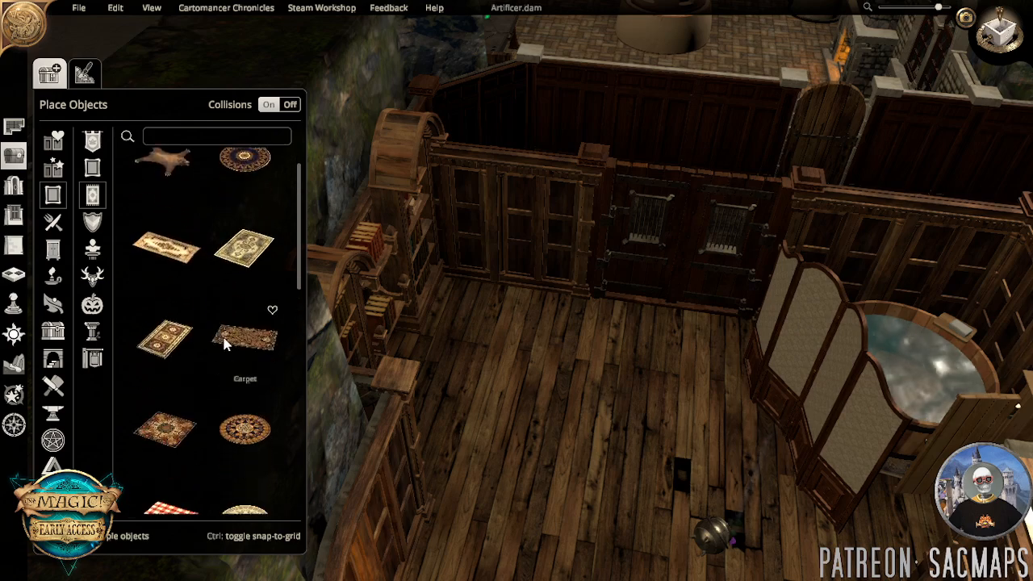
click(242, 339)
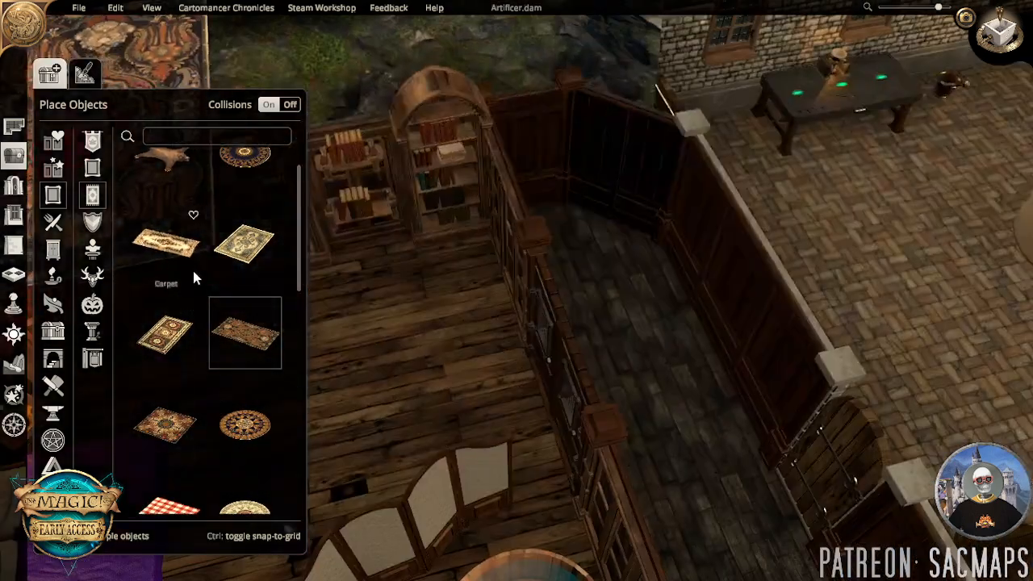
click(251, 255)
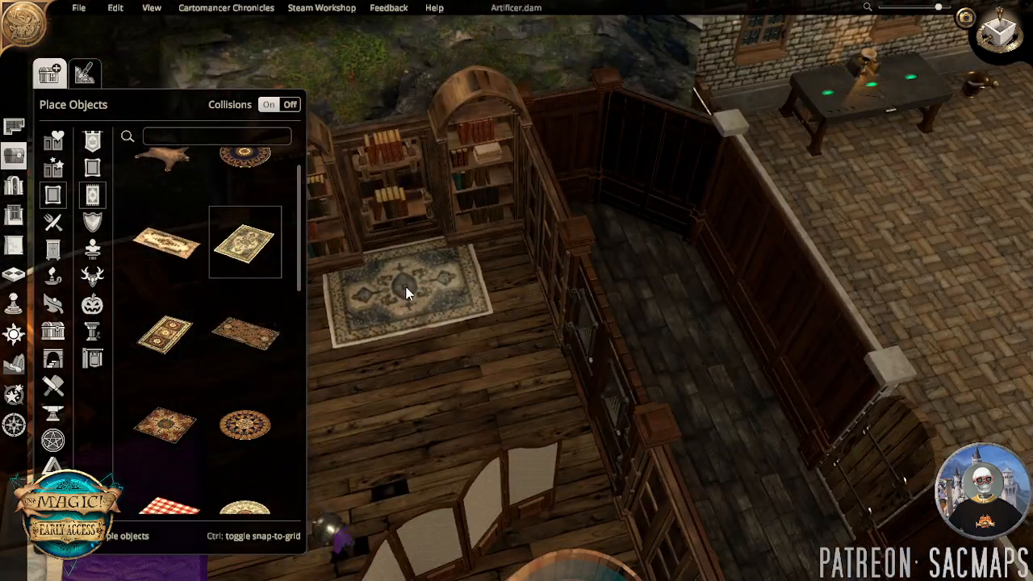
click(412, 285)
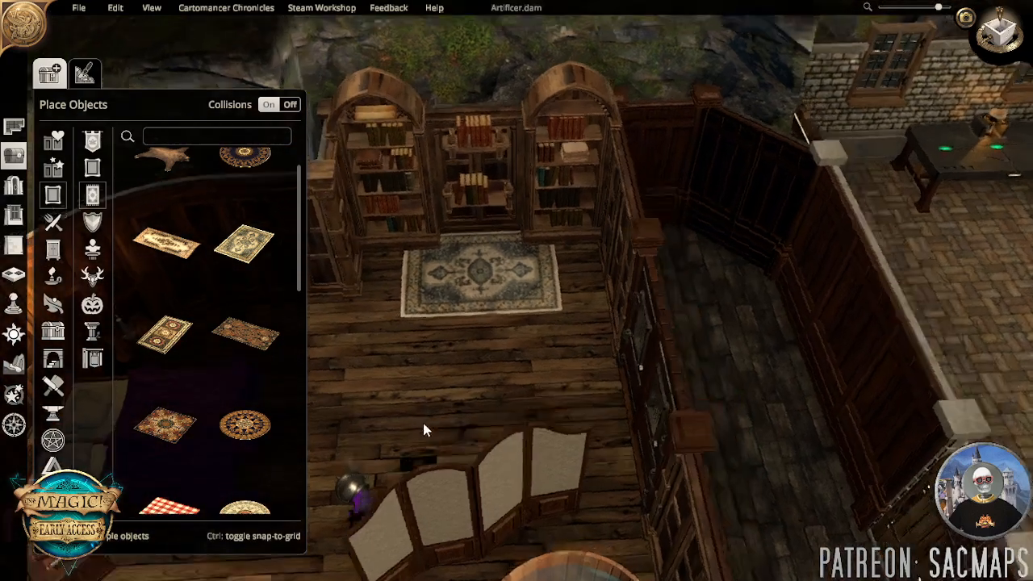
Examine the bookshelf wall and the carpet up close, and check how they sit in the purple-bed bedroom.
key(w)
mouse_move(475, 339)
middle_down()
mouse_move(476, 287)
mouse_move(472, 382)
mouse_move(464, 337)
mouse_move(463, 351)
middle_up()
scroll(471, 382, up, 2)
key(a)
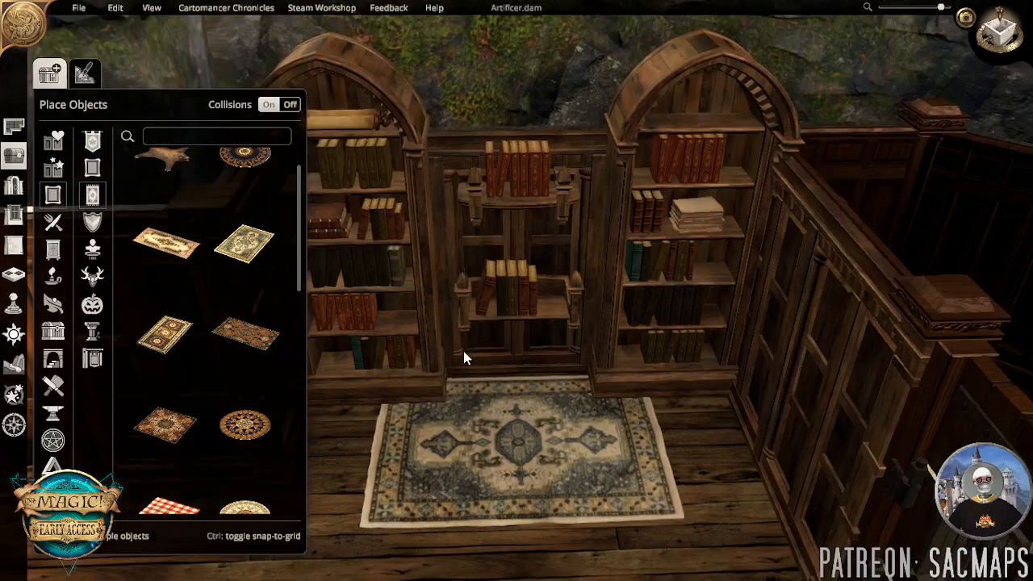
scroll(442, 425, down, 3)
key(s)
middle_drag(484, 425, 563, 423)
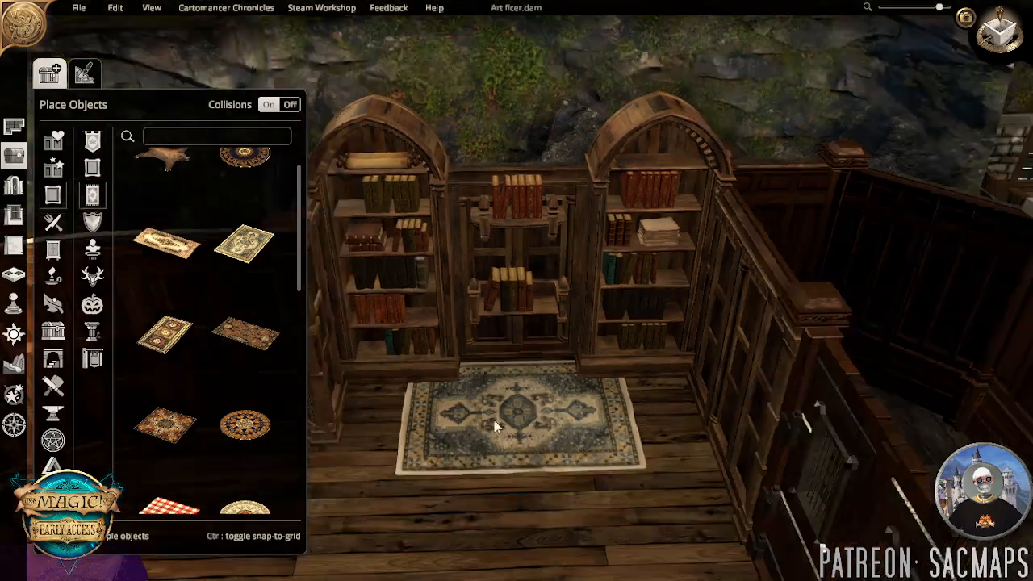
key(a)
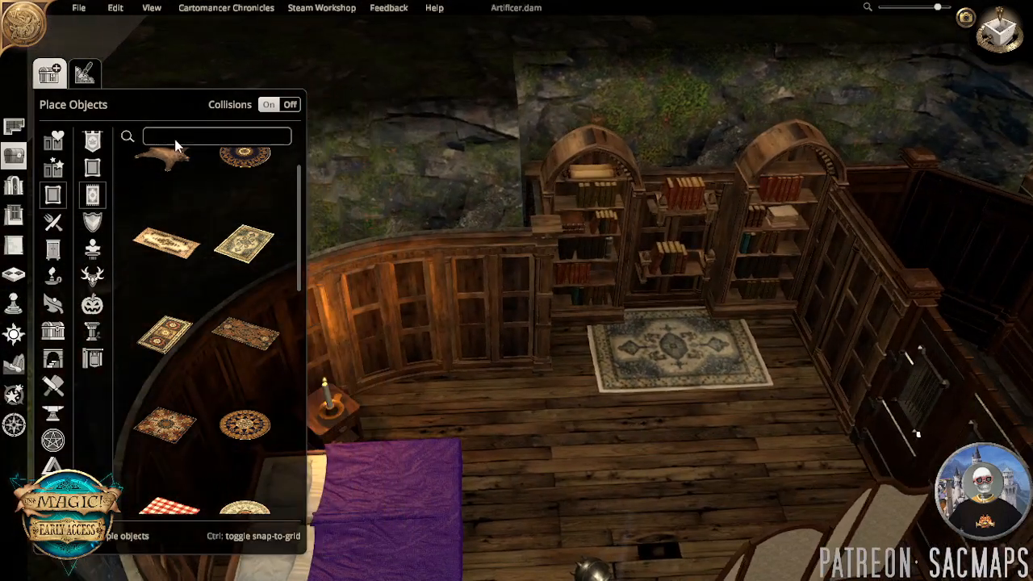
Search the objects for "potio" and mount a Potion Shelf low on the curved panelled wall beside the bookshelves.
text(potio)
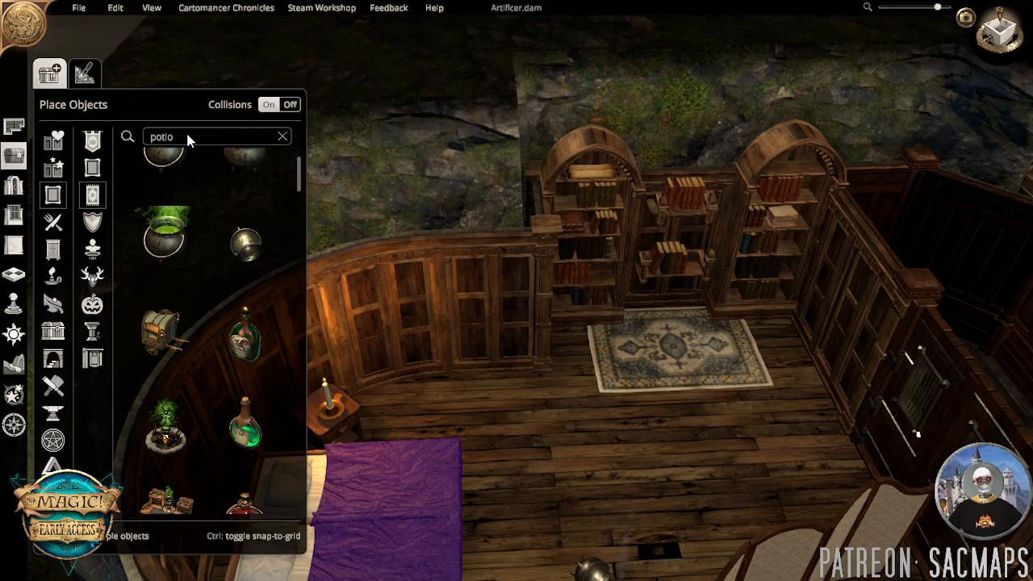
scroll(250, 363, up, 1)
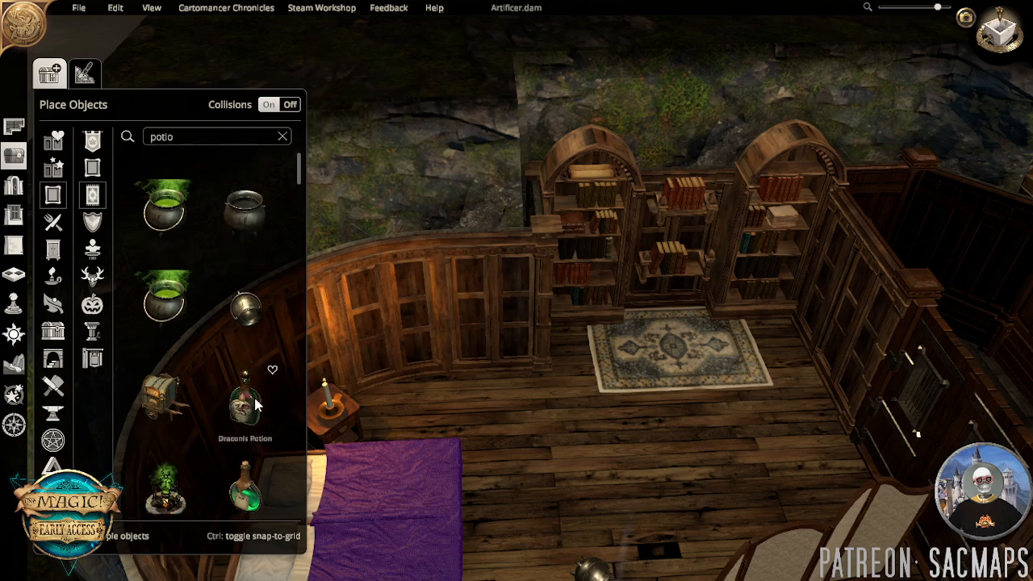
scroll(242, 401, down, 10)
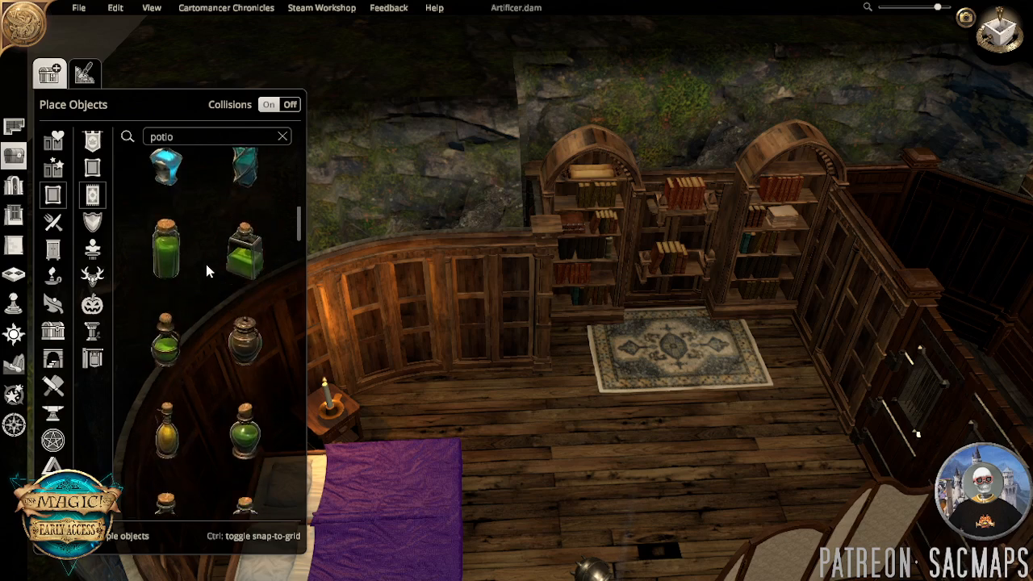
scroll(215, 458, down, 6)
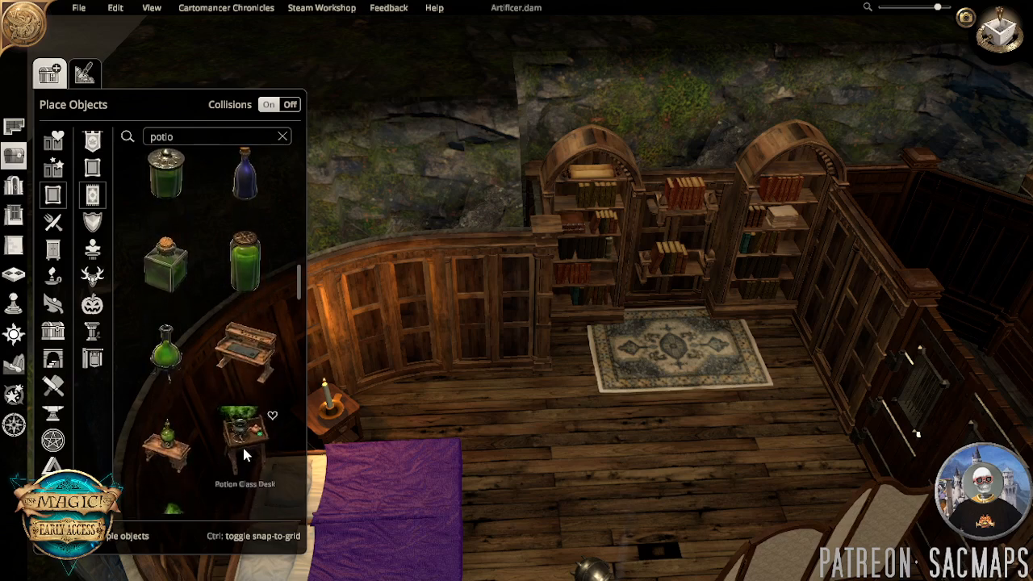
scroll(234, 379, down, 4)
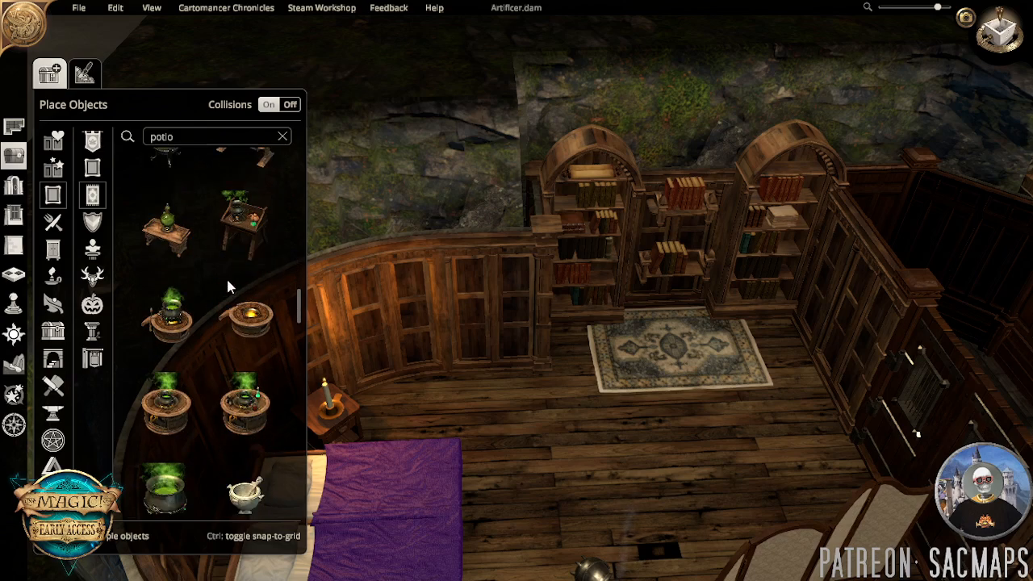
scroll(231, 355, down, 4)
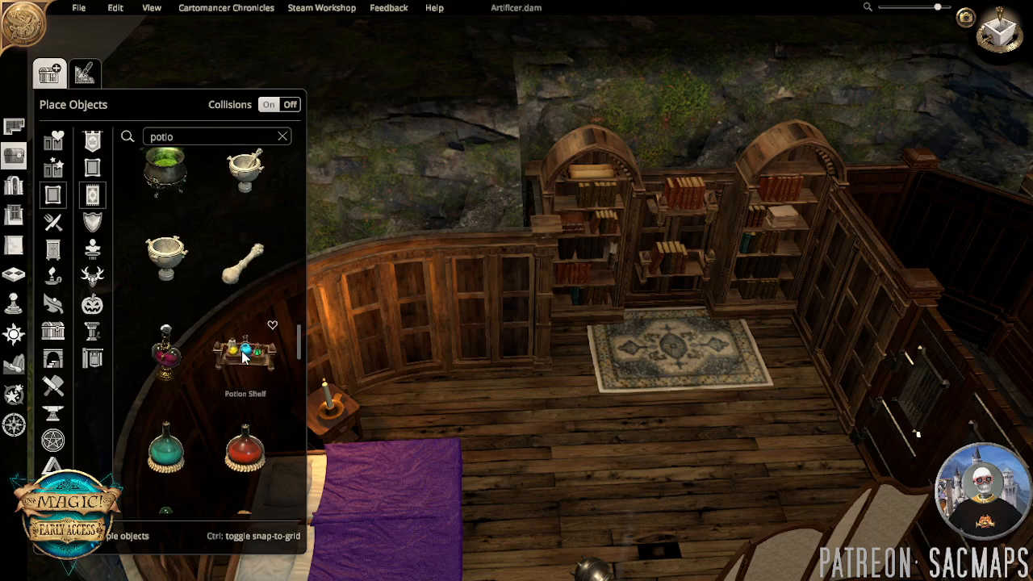
click(244, 352)
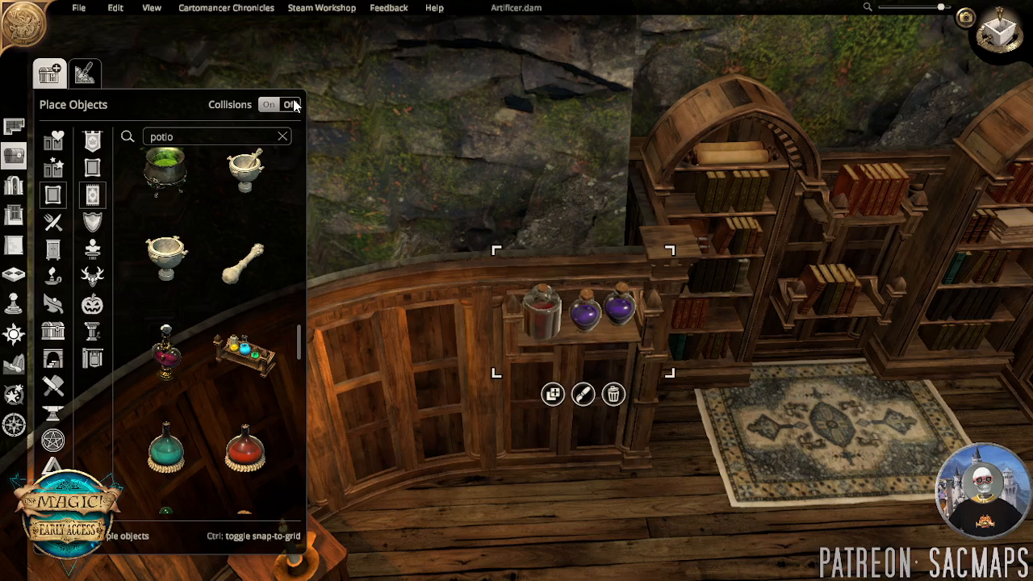
drag(496, 326, 488, 371)
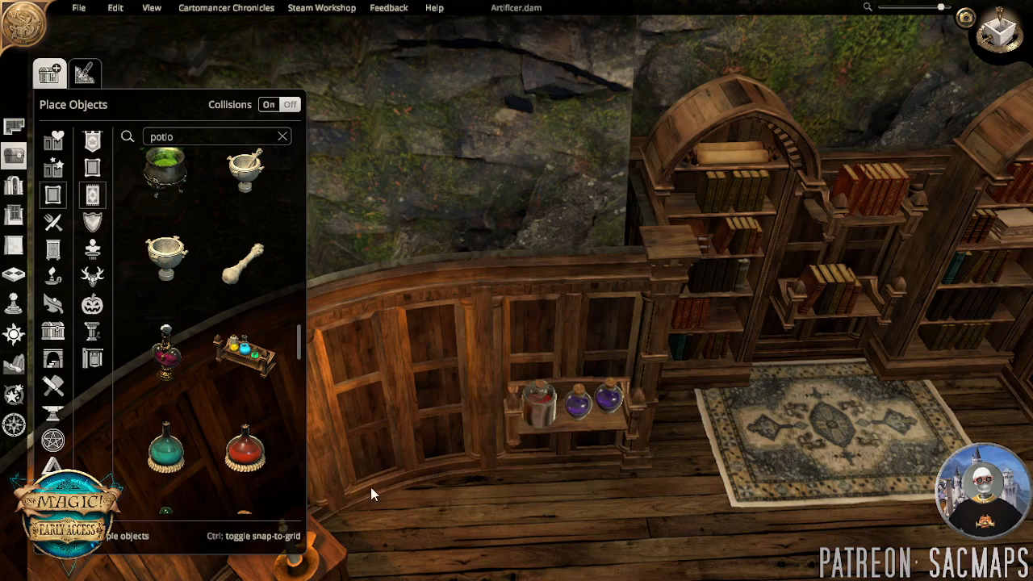
With collisions on, mount a Potion Shelf on the panelled wall between the bookshelves and the barred double doors.
click(268, 102)
key(s)
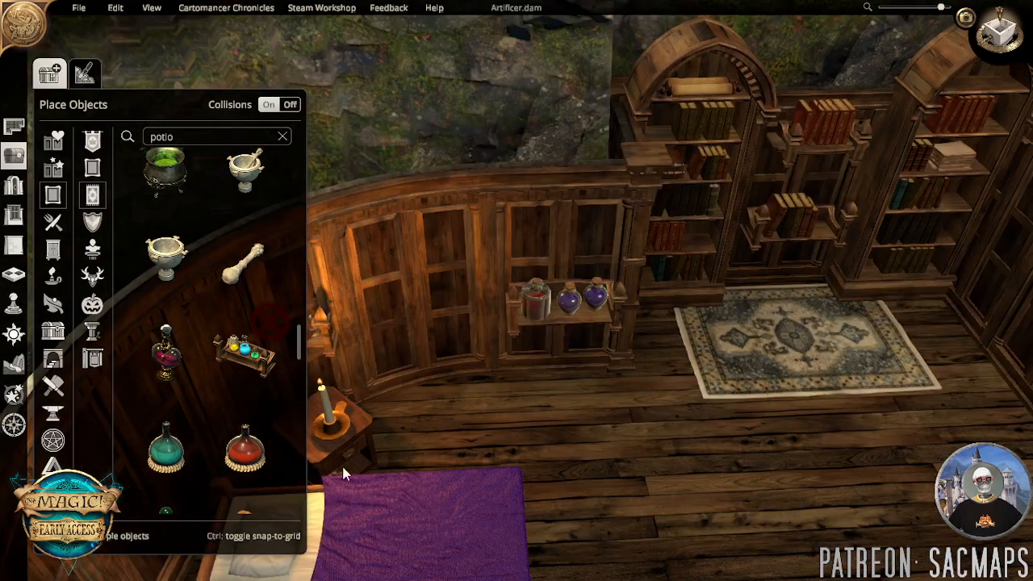
key(d)
key(s)
middle_drag(695, 478, 389, 329)
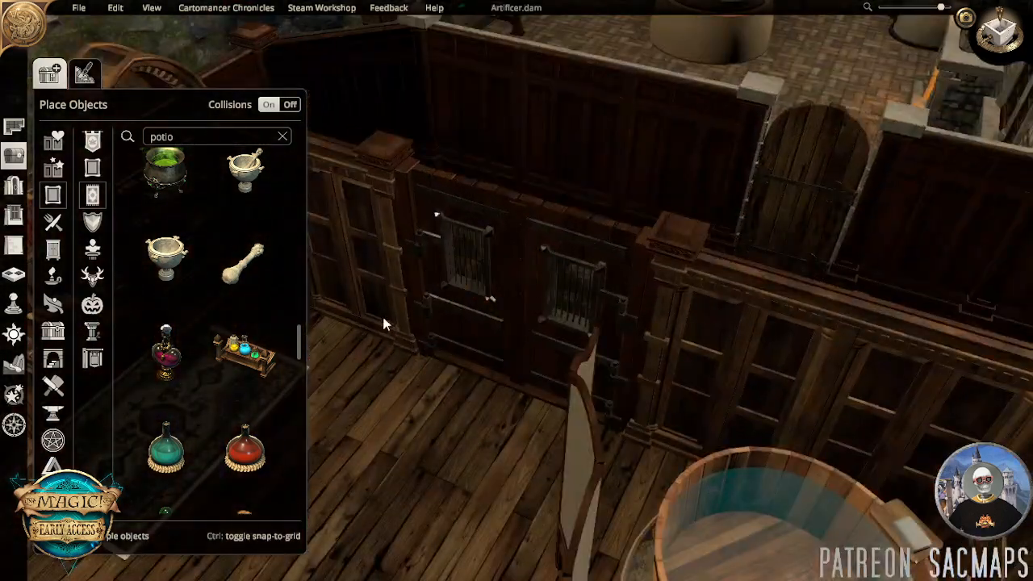
key(a)
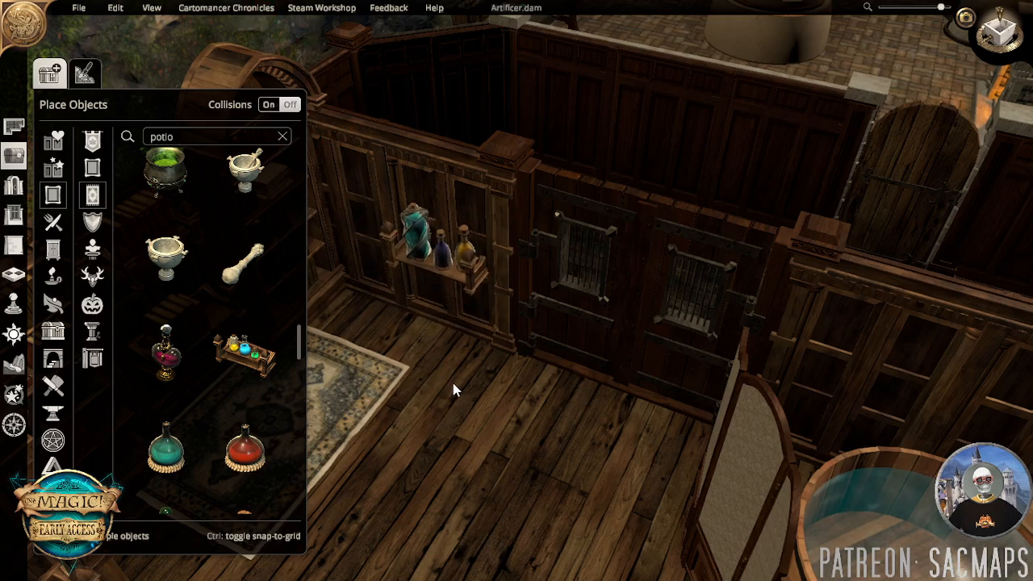
key(s)
click(270, 355)
key(w)
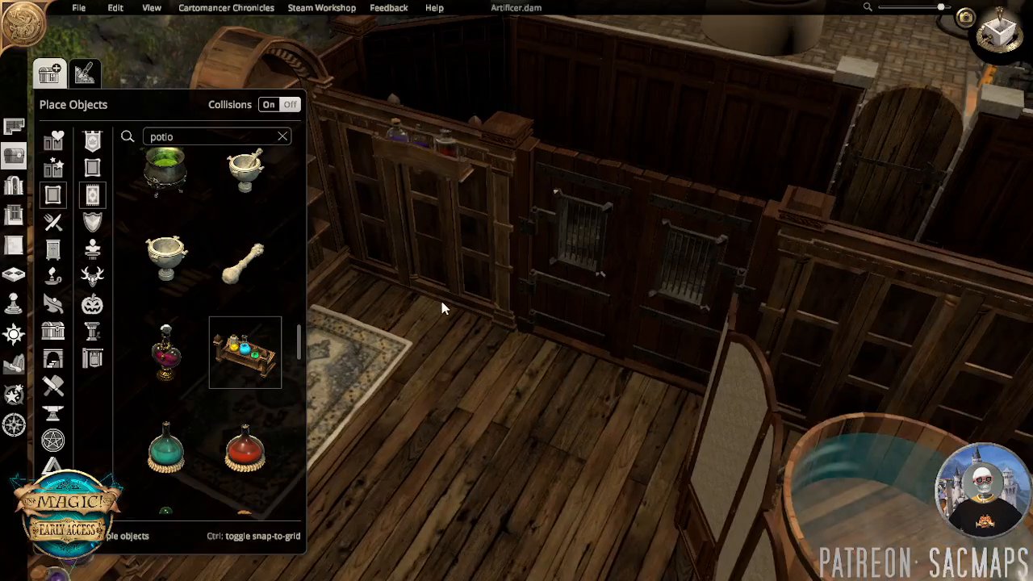
click(265, 107)
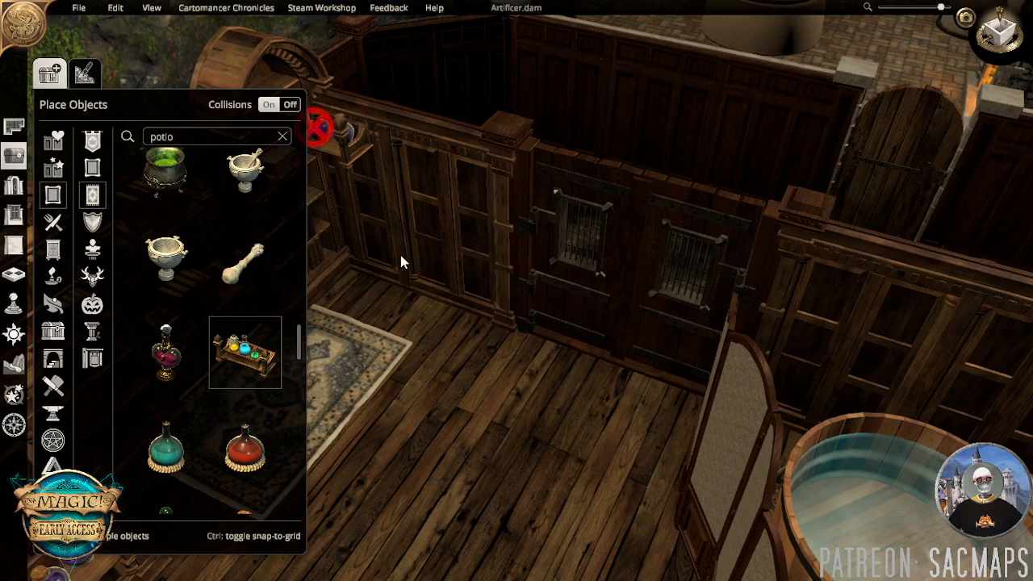
click(440, 296)
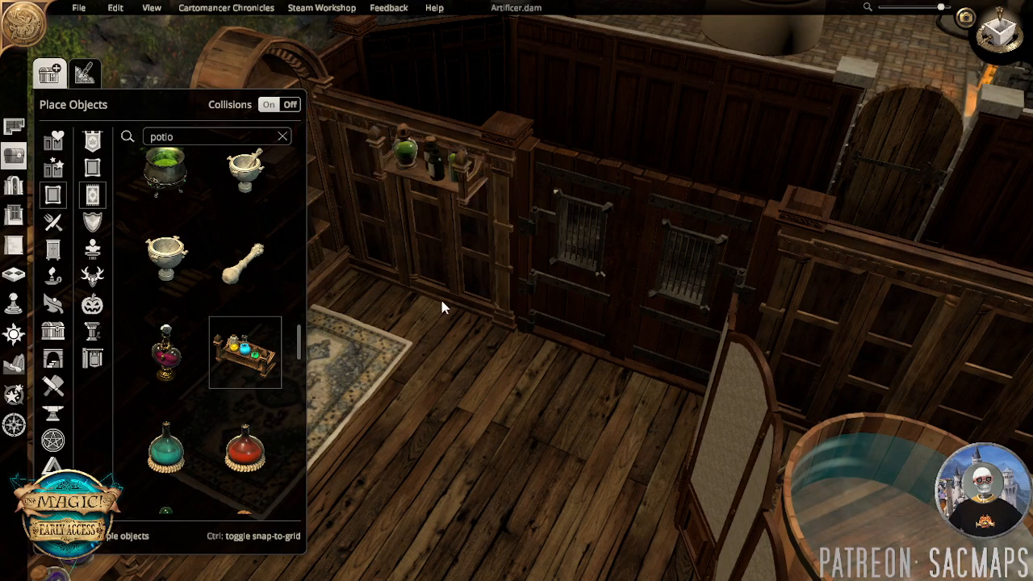
click(442, 301)
Mount another Potion Shelf on the wall behind the wooden bathtub and lower it by 0.4.
key(d)
key(s)
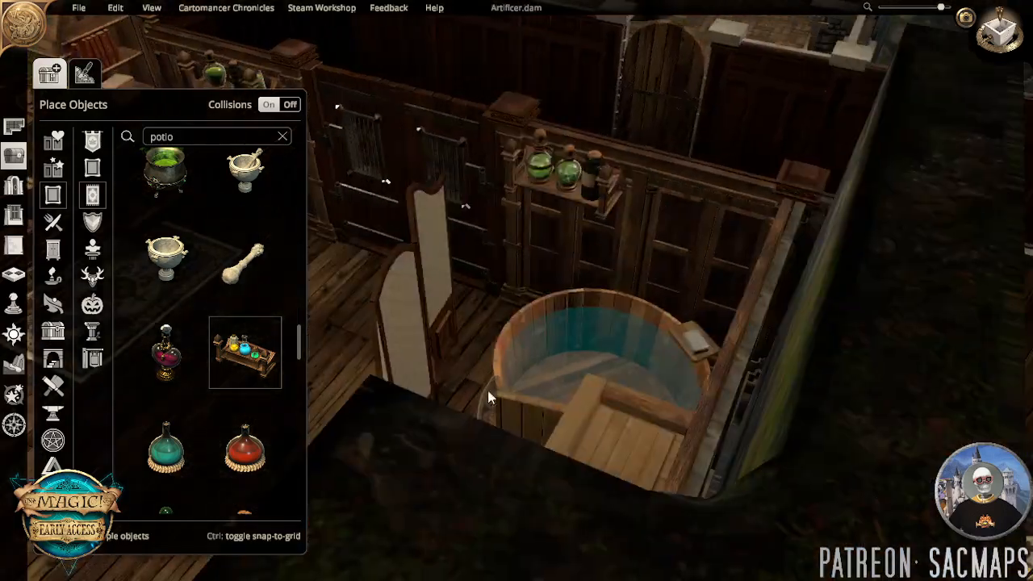
middle_drag(648, 424, 936, 443)
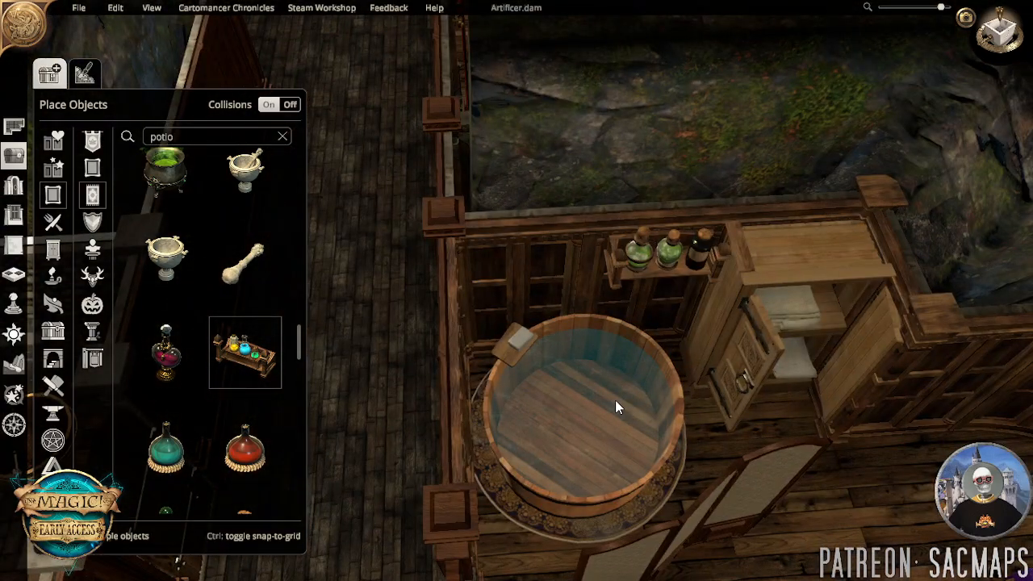
click(475, 304)
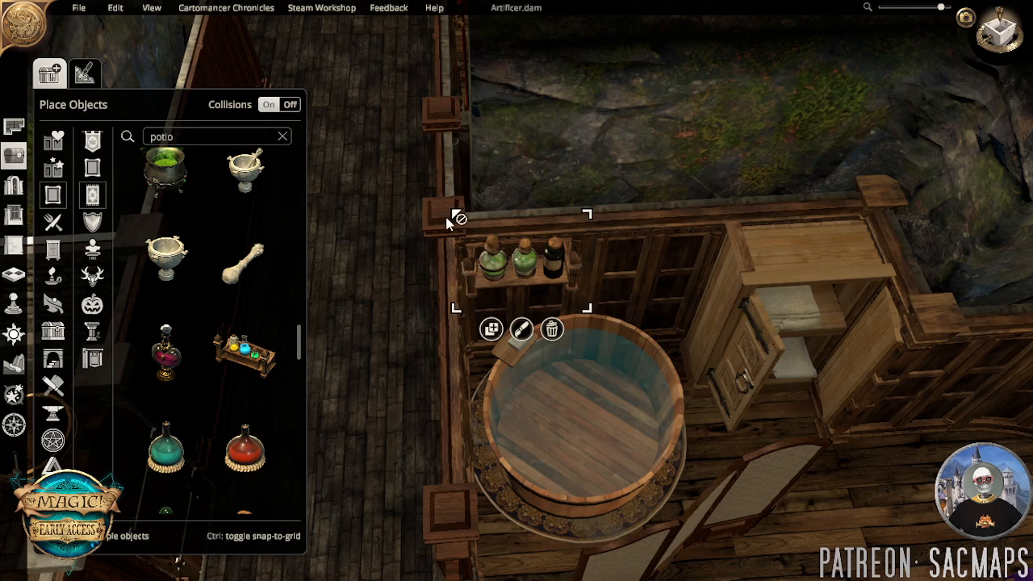
drag(450, 269, 453, 300)
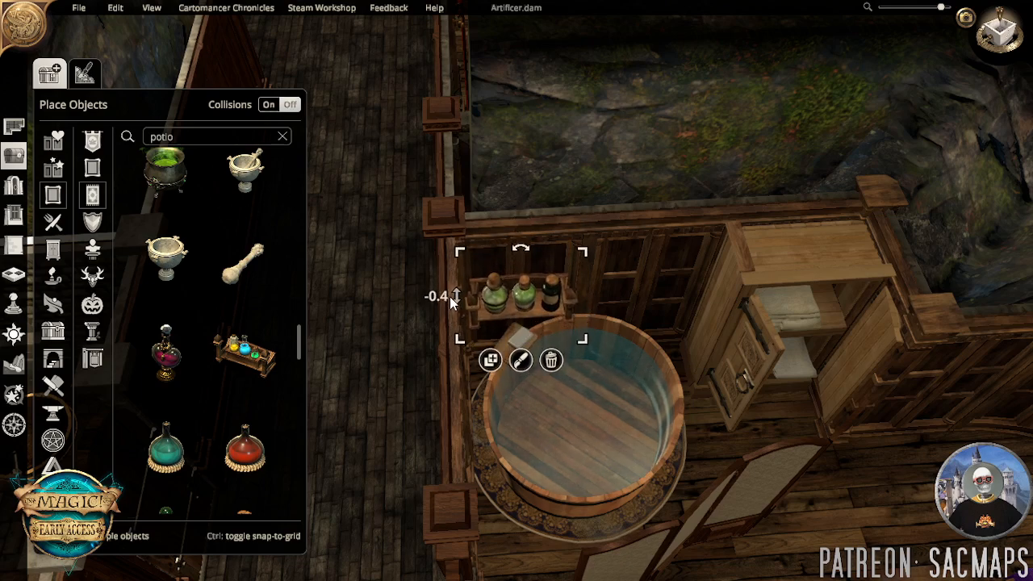
Add a Potion Shelf to the adjoining side wall of the bathtub corner, next to the existing one.
middle_drag(618, 451, 513, 431)
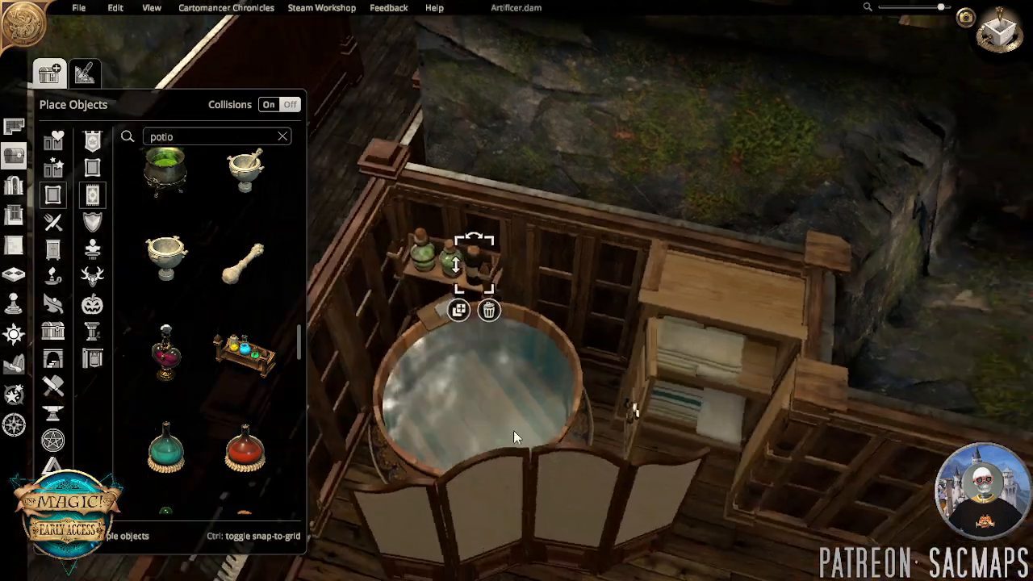
click(426, 281)
click(414, 332)
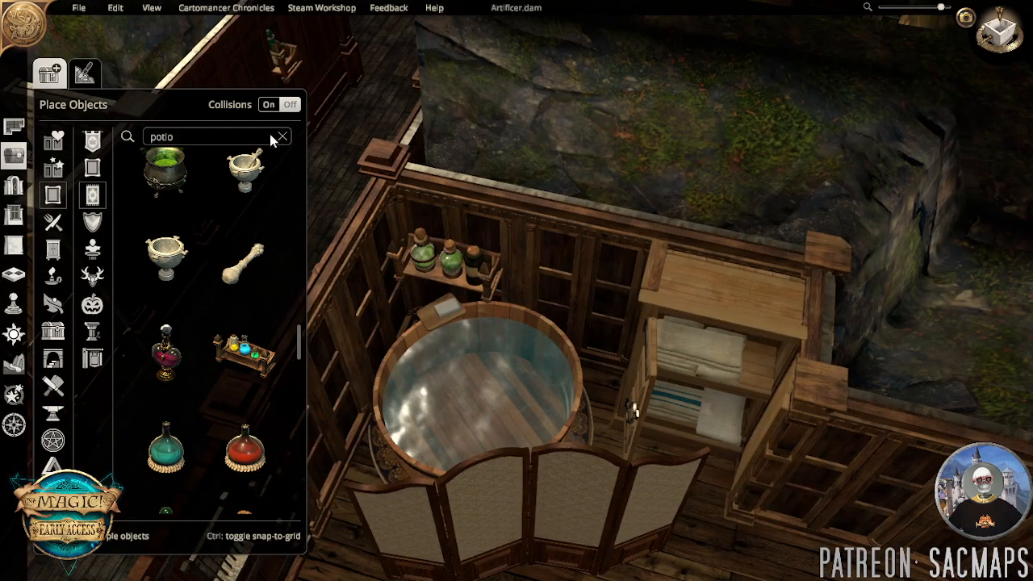
click(273, 104)
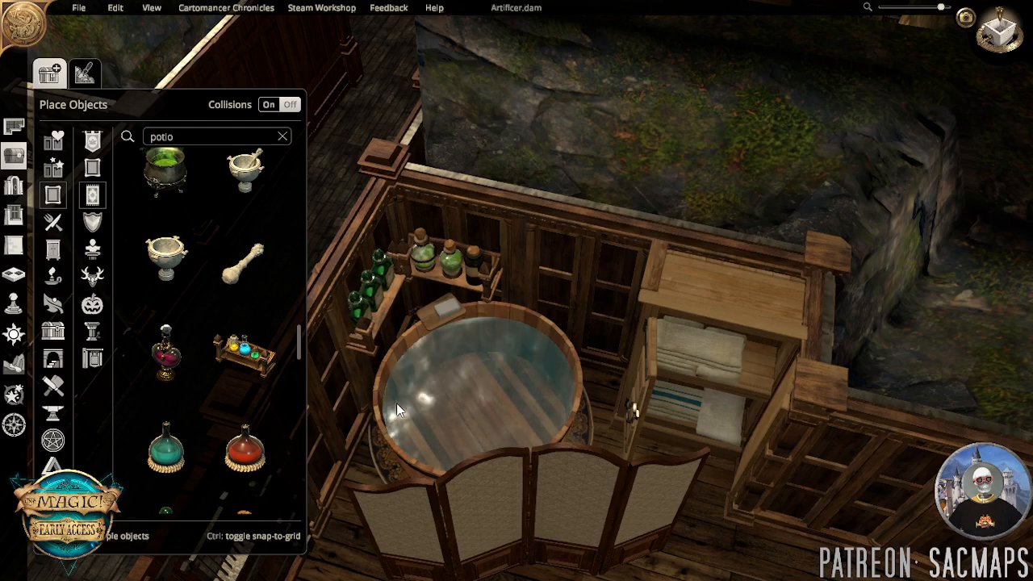
Open the colour setting of the green bottles on the side-wall potion shelf, and check the options of the bottles on the adjacent shelf.
click(396, 403)
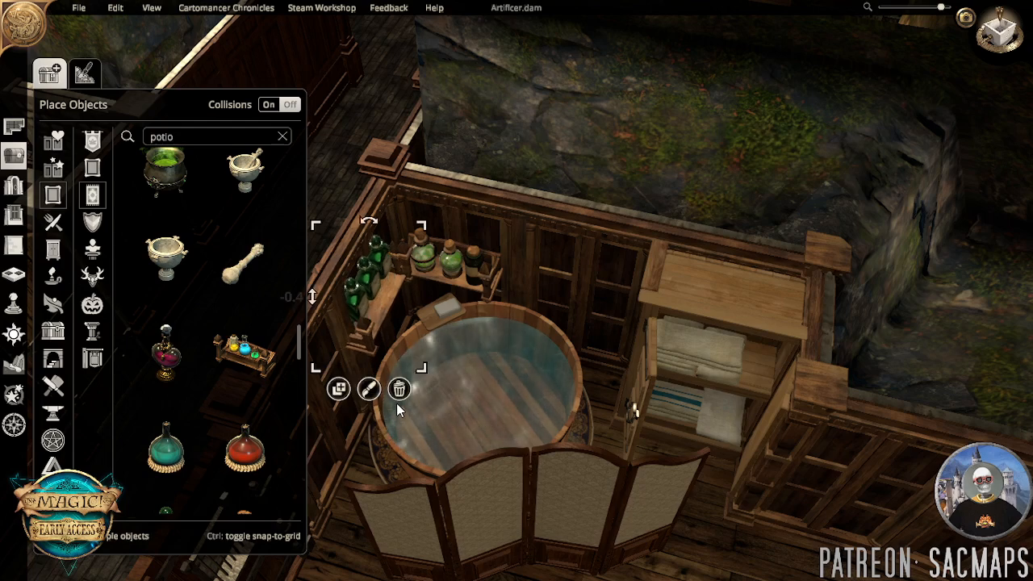
click(369, 340)
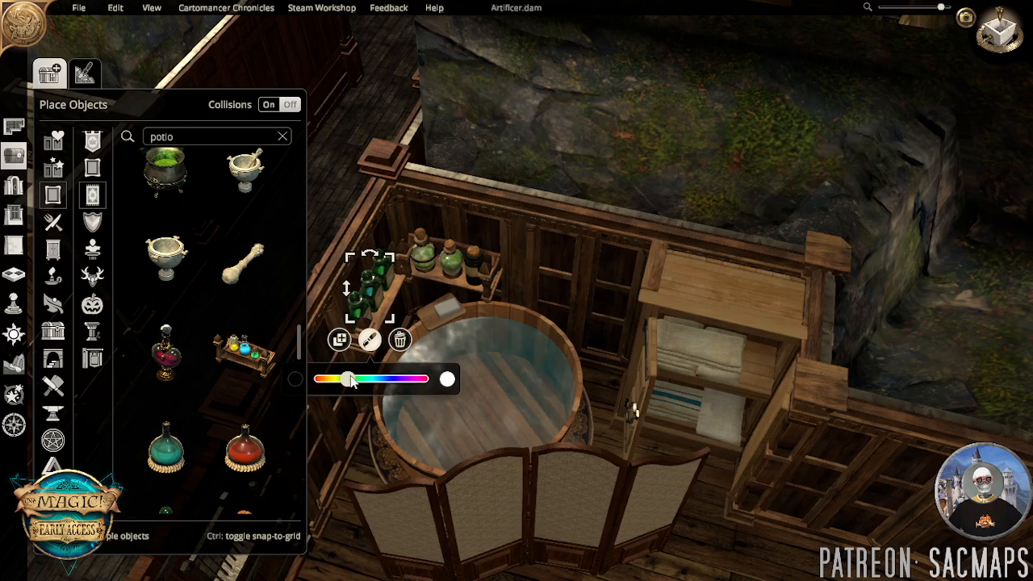
click(436, 276)
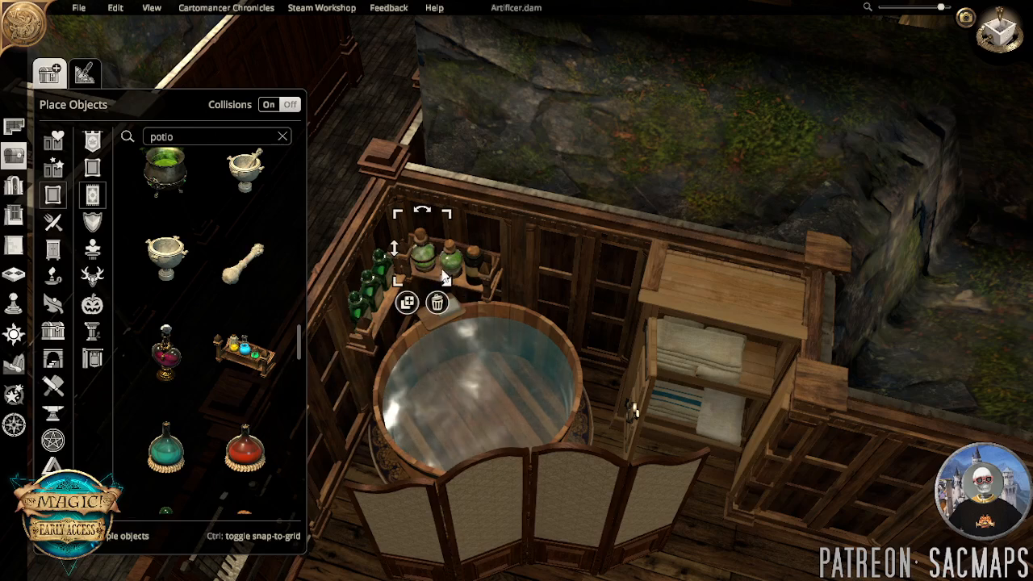
click(486, 222)
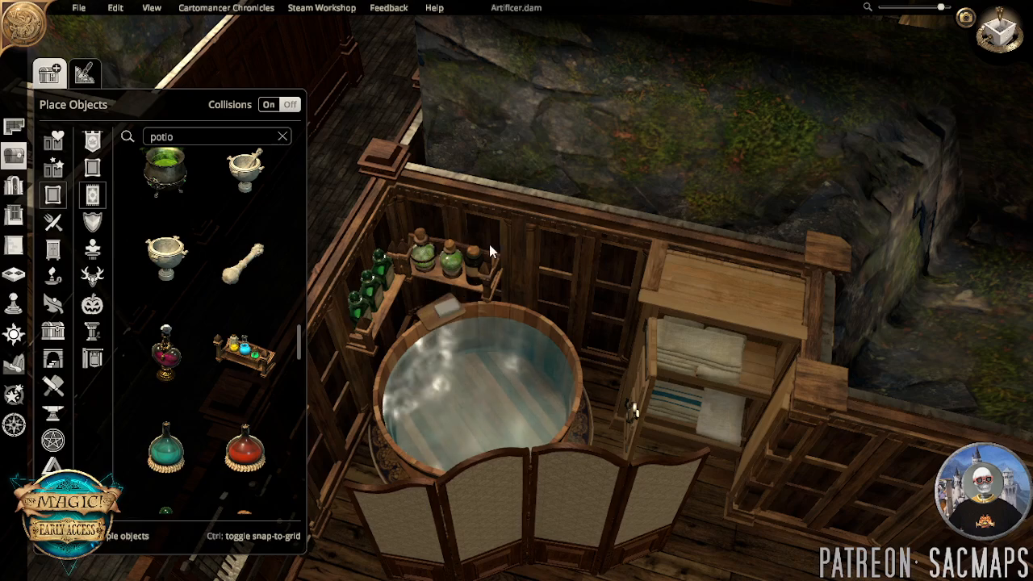
Inspect the potion bottles on the shelf behind the wooden bathtub up close in Cinematic Mode.
scroll(487, 222, up, 6)
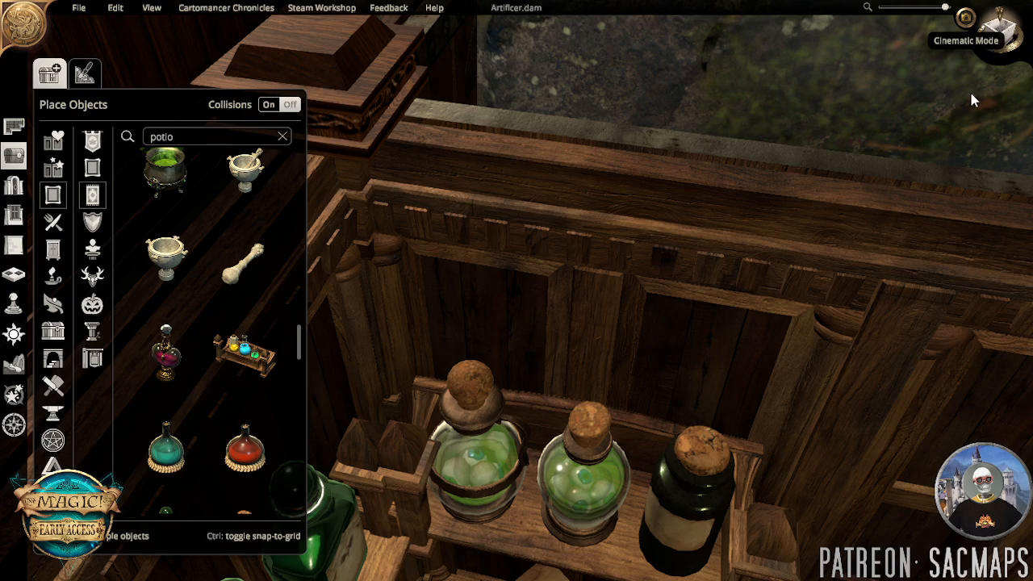
click(966, 18)
key(w)
key(q)
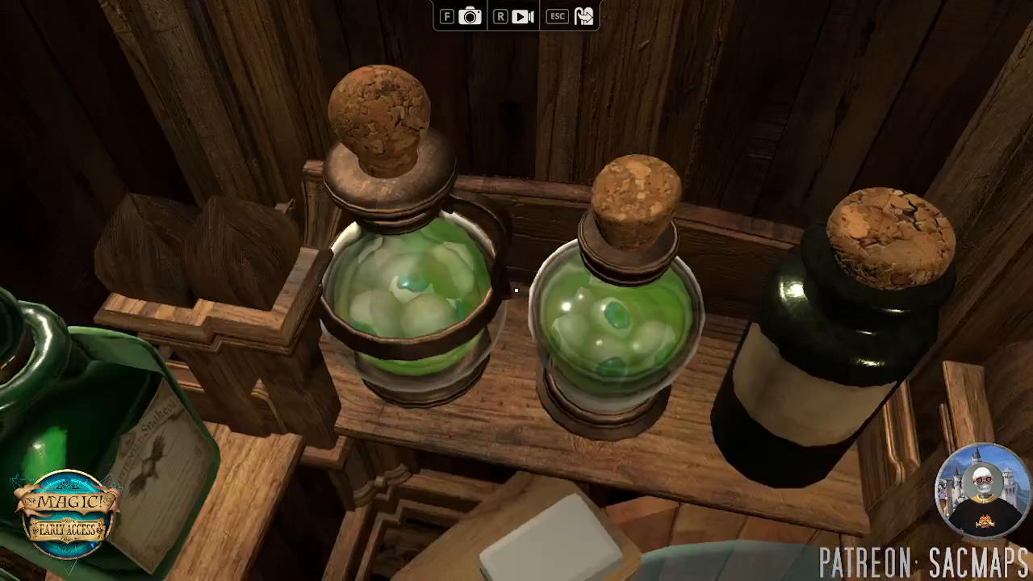
key(w)
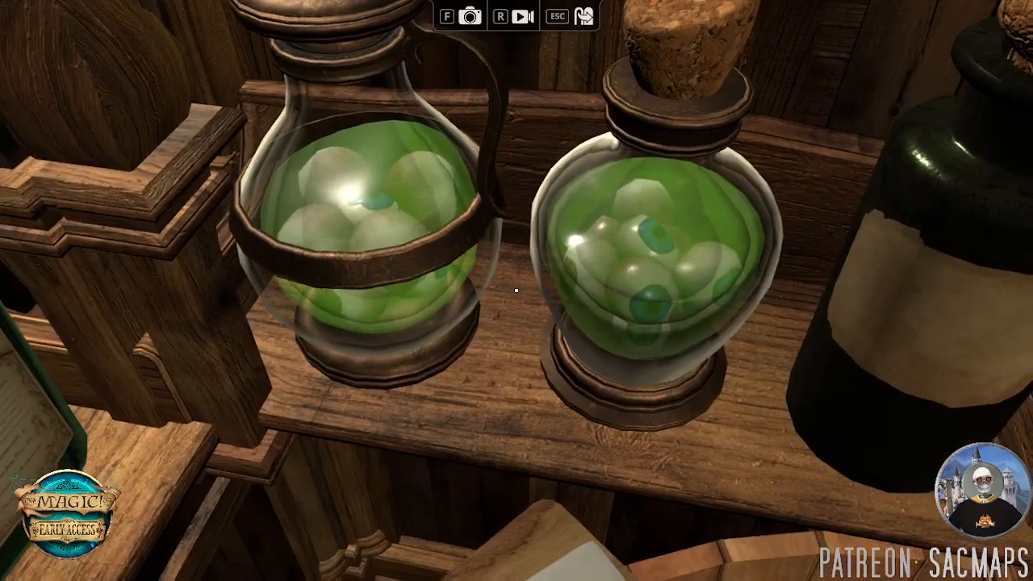
key(e)
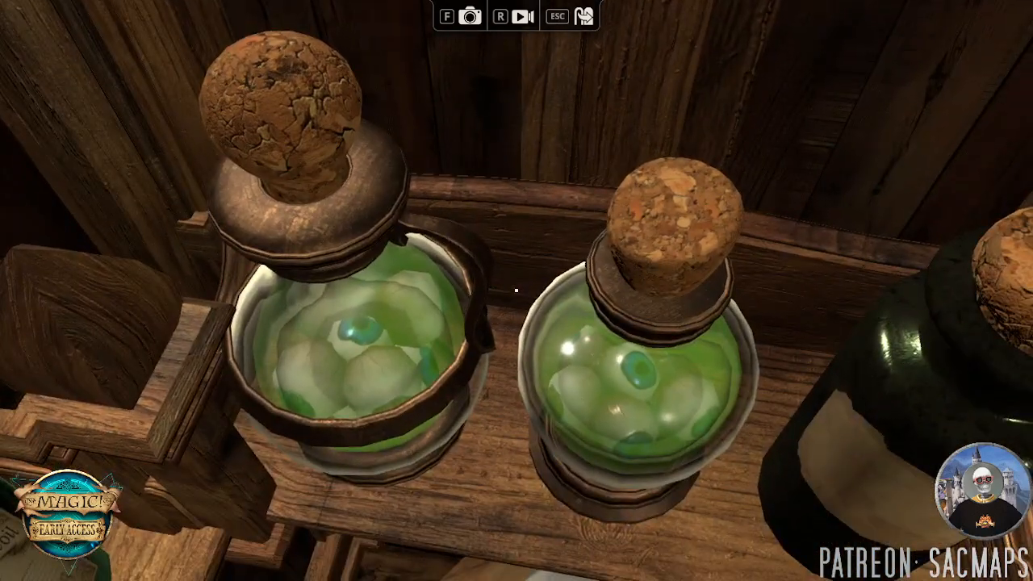
key(s)
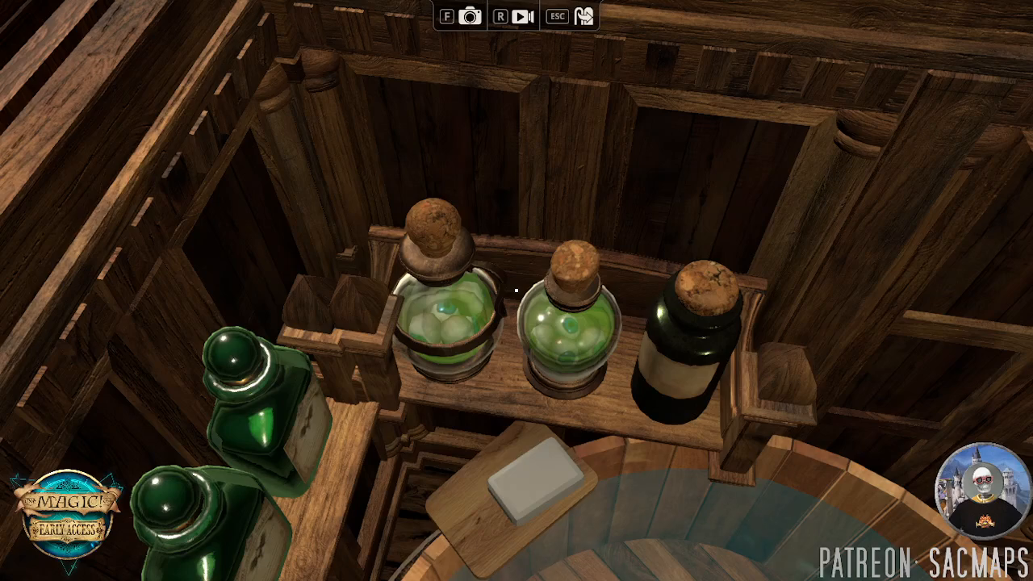
Leave the close-up camera view and move a round green potion and a green bottle from the corner shelves onto the towel cabinet's upper shelf.
key(Escape)
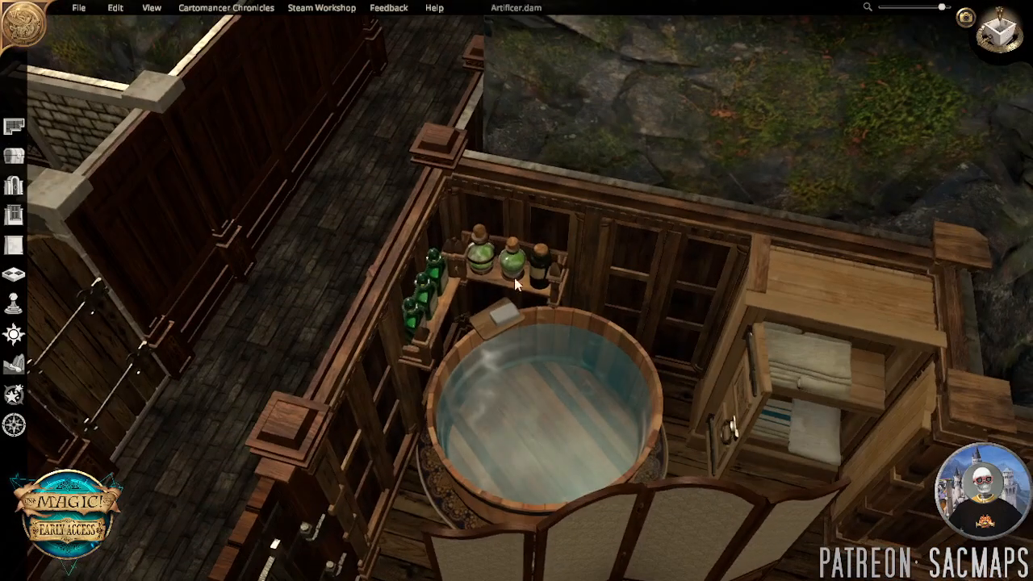
click(515, 276)
drag(510, 279, 689, 310)
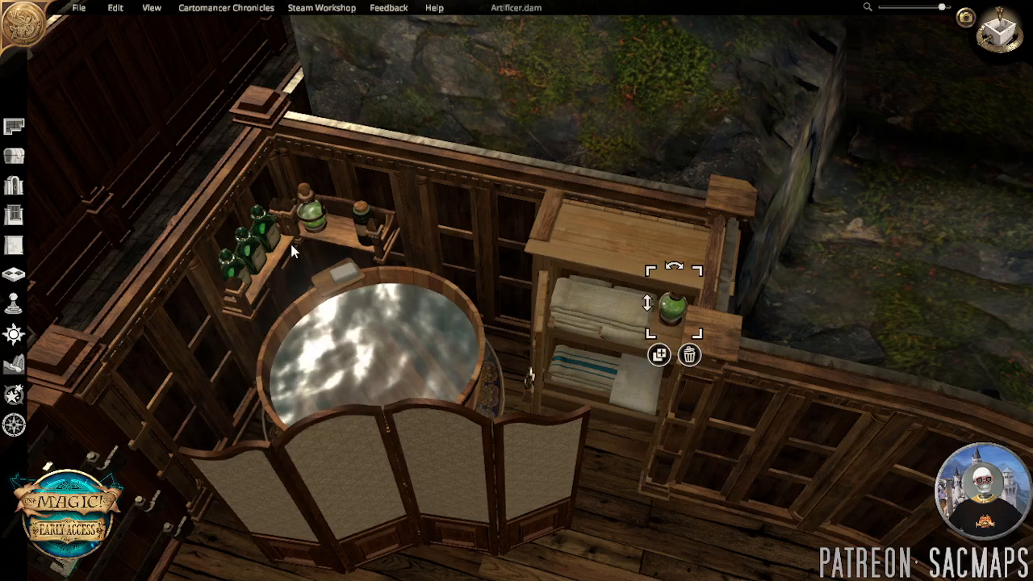
drag(253, 247, 730, 341)
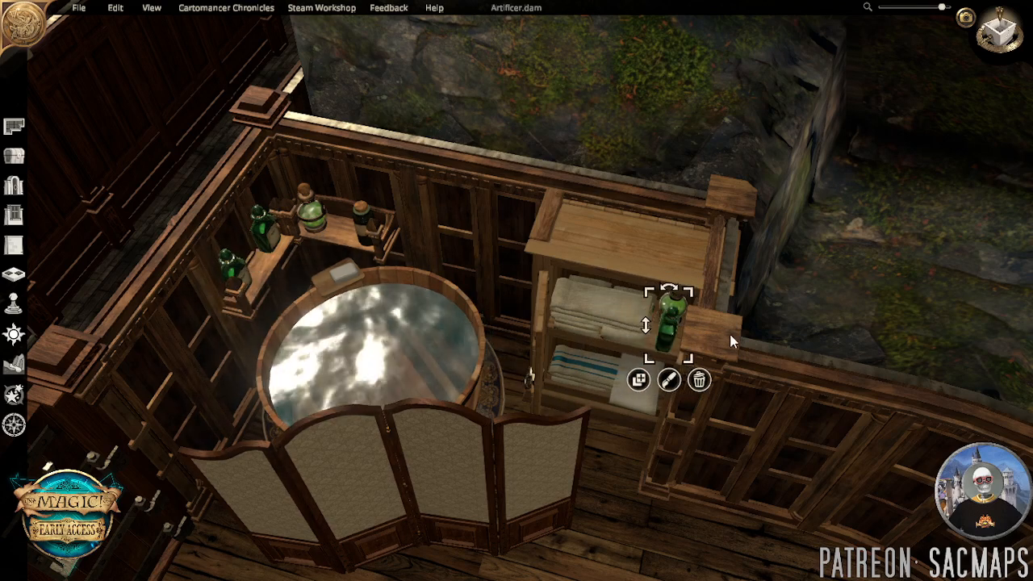
Place the heart-shaped magenta potion bottle in the gap between the two remaining bottles on the wall shelf behind the bathtub.
click(13, 157)
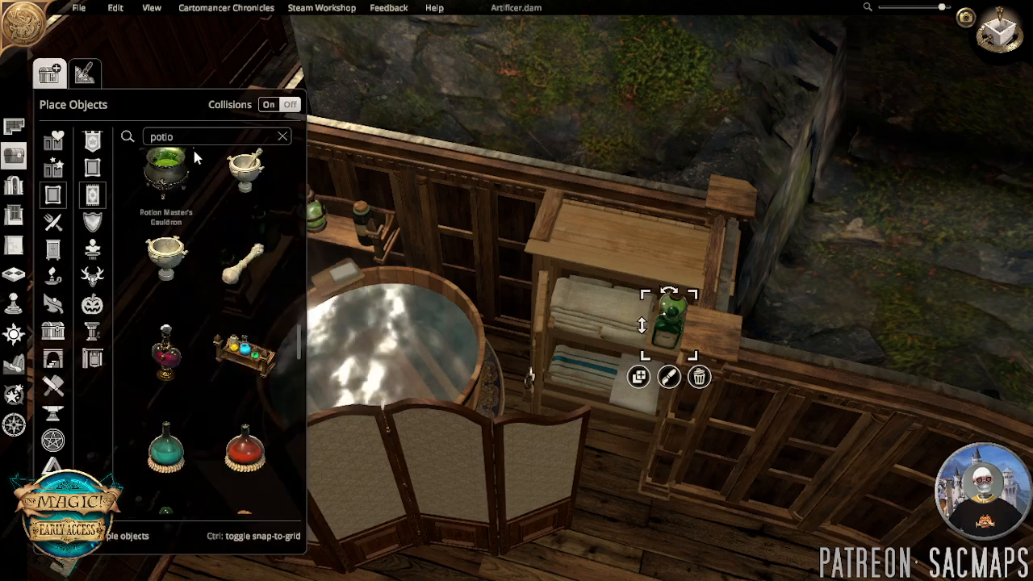
click(167, 355)
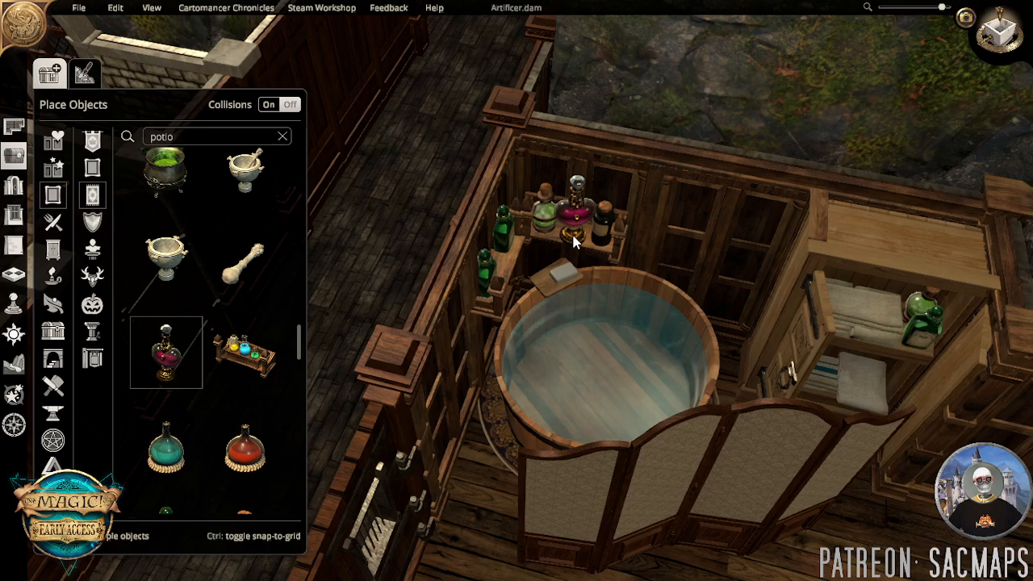
click(575, 243)
scroll(570, 320, up, 5)
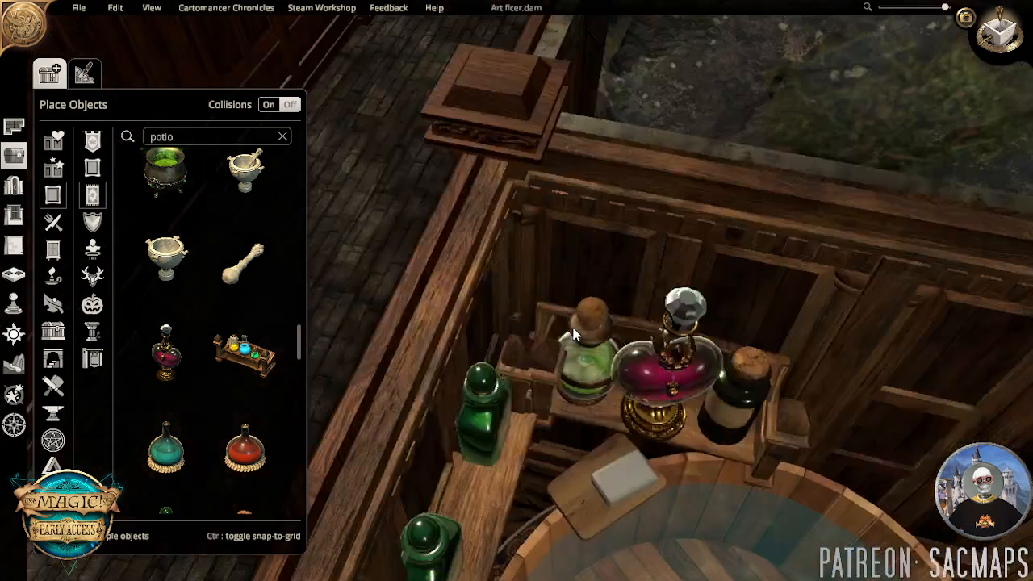
scroll(573, 333, up, 5)
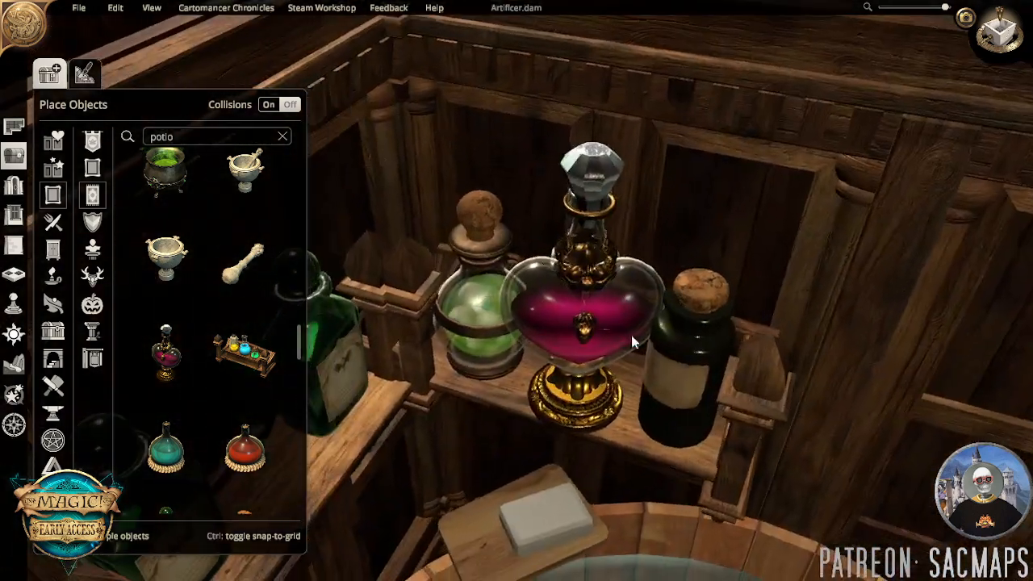
Delete the dark corked bottle, one green bottle and the round green potion from the bath shelves, and reposition the heart-shaped potion.
click(669, 337)
key(Delete)
right_drag(462, 338, 427, 257)
key(Delete)
drag(627, 234, 660, 245)
scroll(679, 248, down, 1)
scroll(661, 246, down, 1)
drag(541, 216, 557, 226)
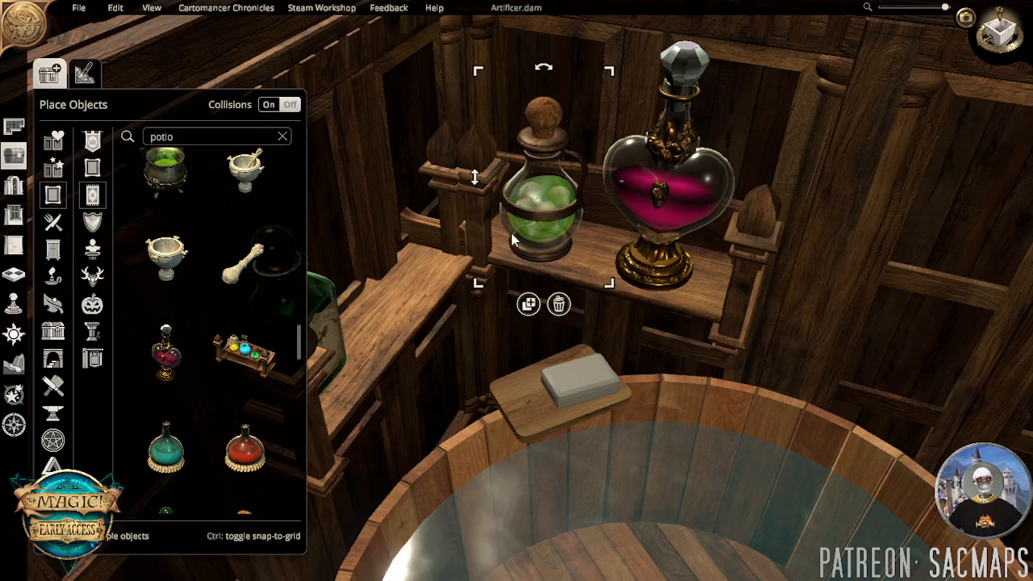
key(Delete)
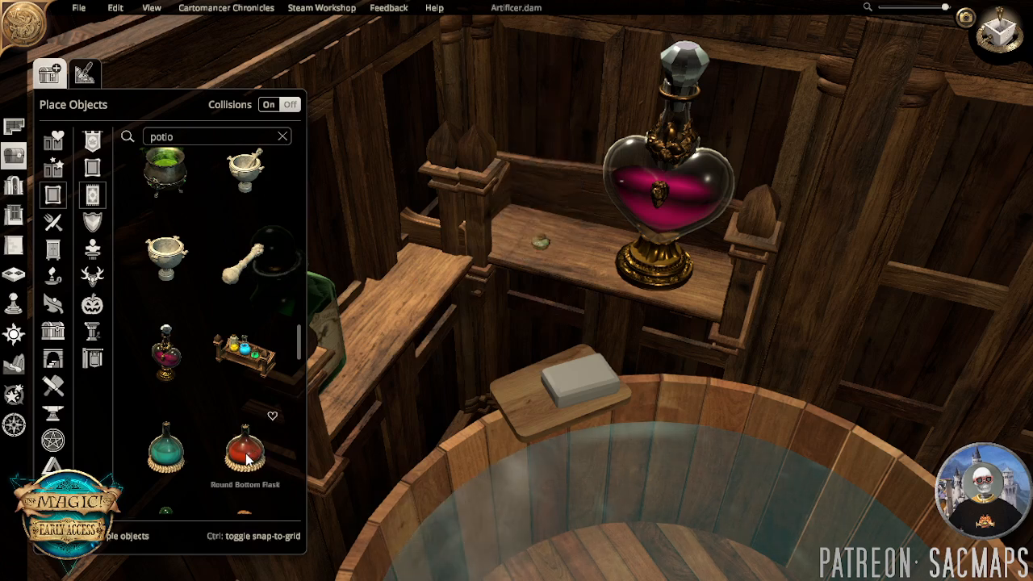
Place the red Round Bottom Flask on the side shelf by the bathtub, shrink it and settle it on the shelf.
click(251, 444)
click(405, 282)
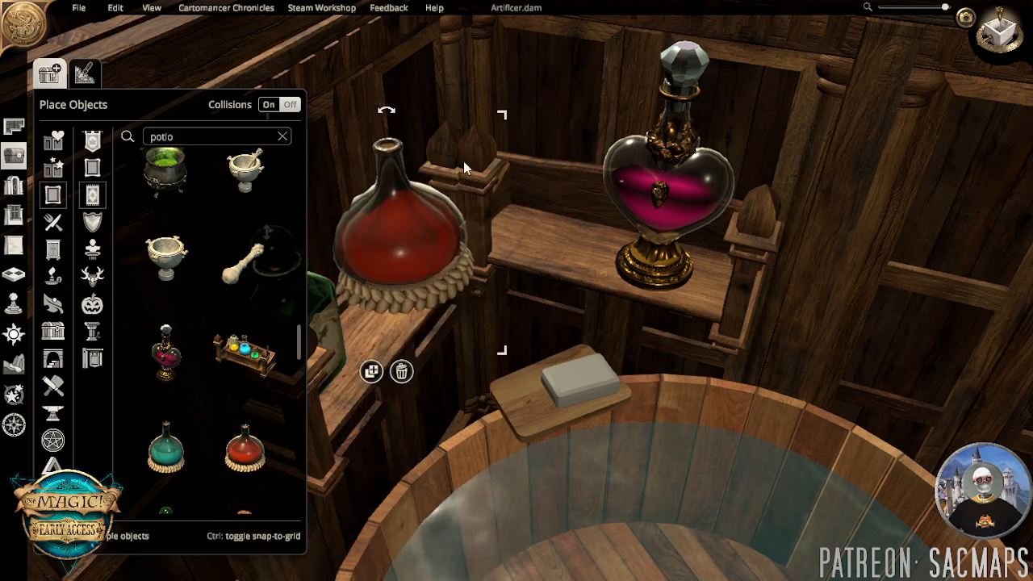
drag(502, 121, 452, 158)
drag(388, 278, 425, 277)
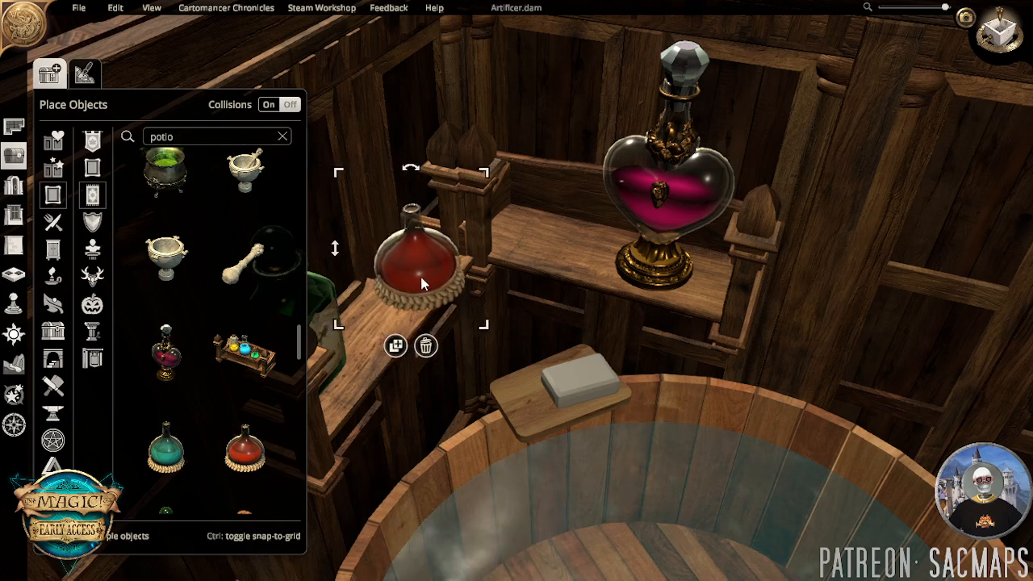
Find the Big Ladle among the potion objects, place it across the bathtub and raise it to a height of 0.7.
scroll(228, 237, down, 2)
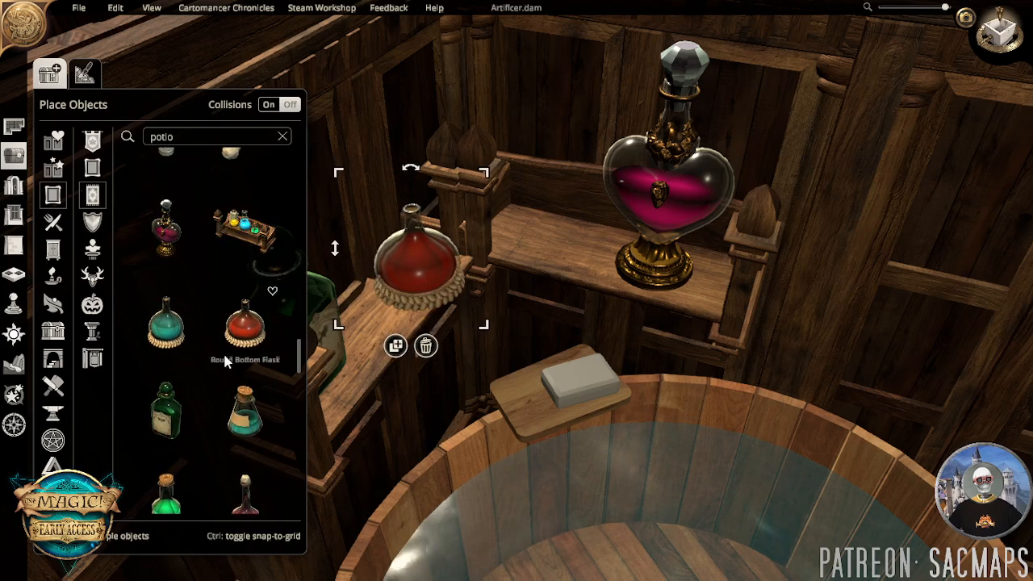
scroll(229, 347, down, 3)
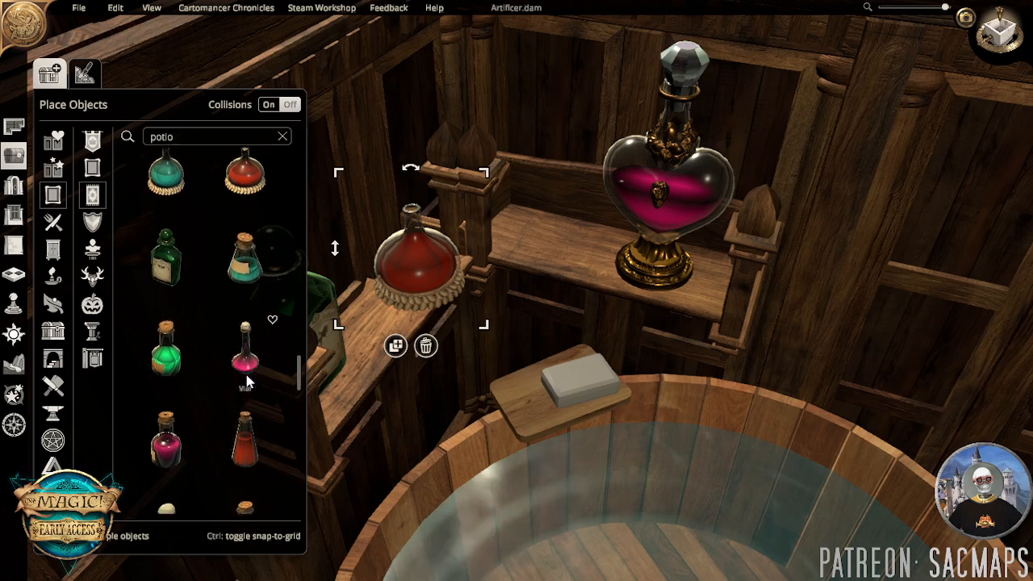
click(246, 436)
scroll(234, 404, down, 3)
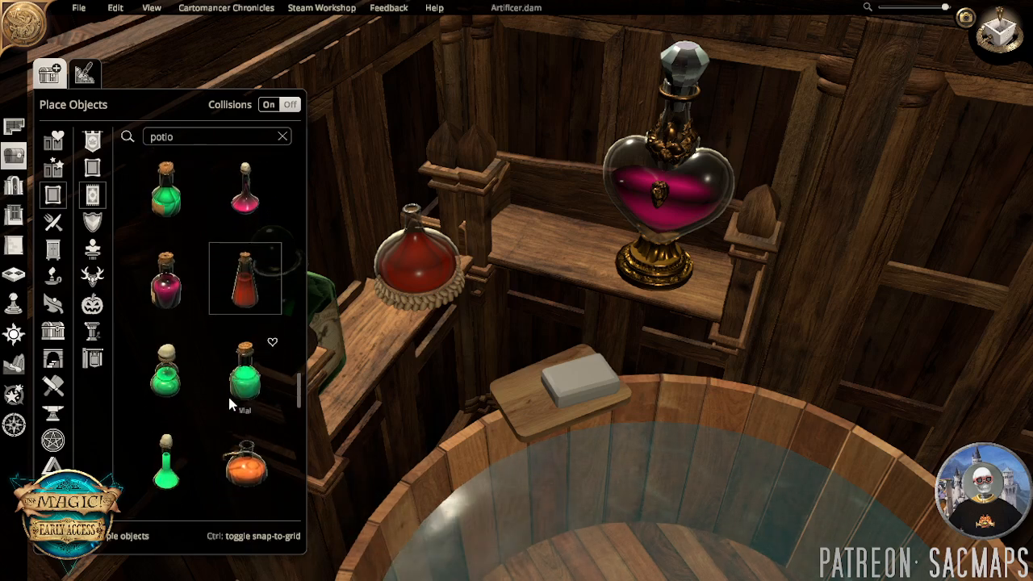
scroll(231, 448, down, 3)
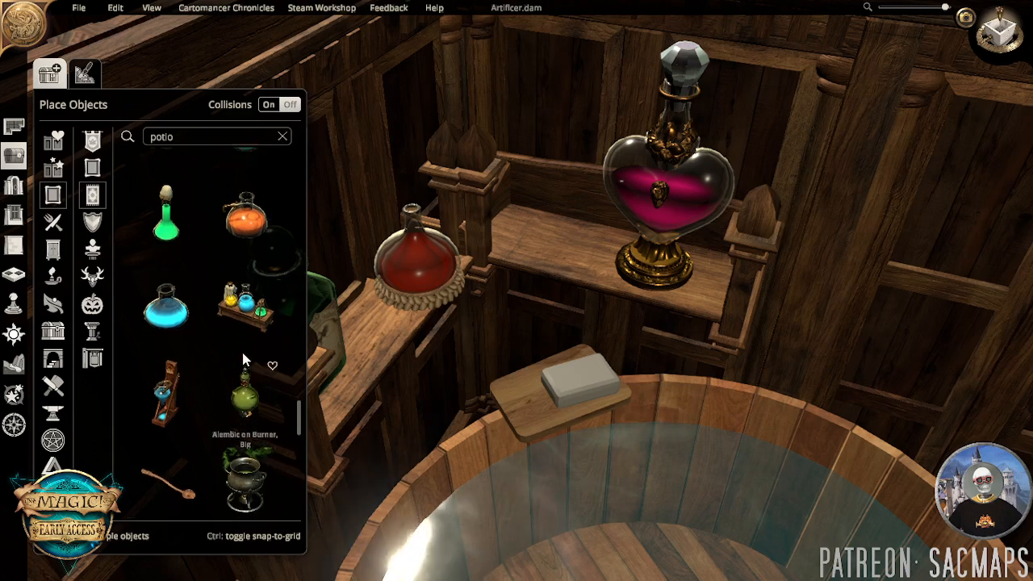
scroll(246, 323, down, 2)
scroll(210, 323, down, 1)
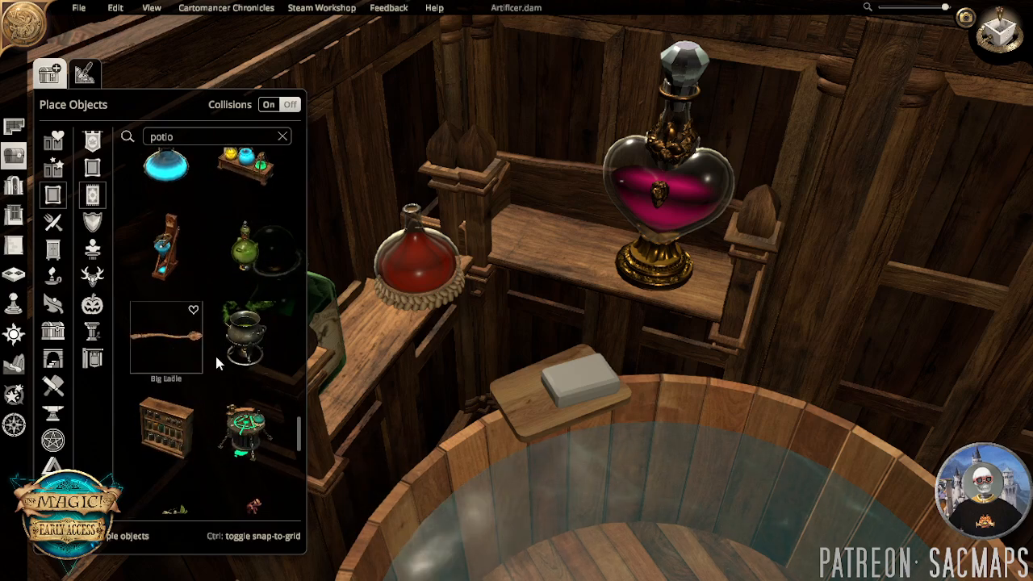
scroll(627, 452, down, 5)
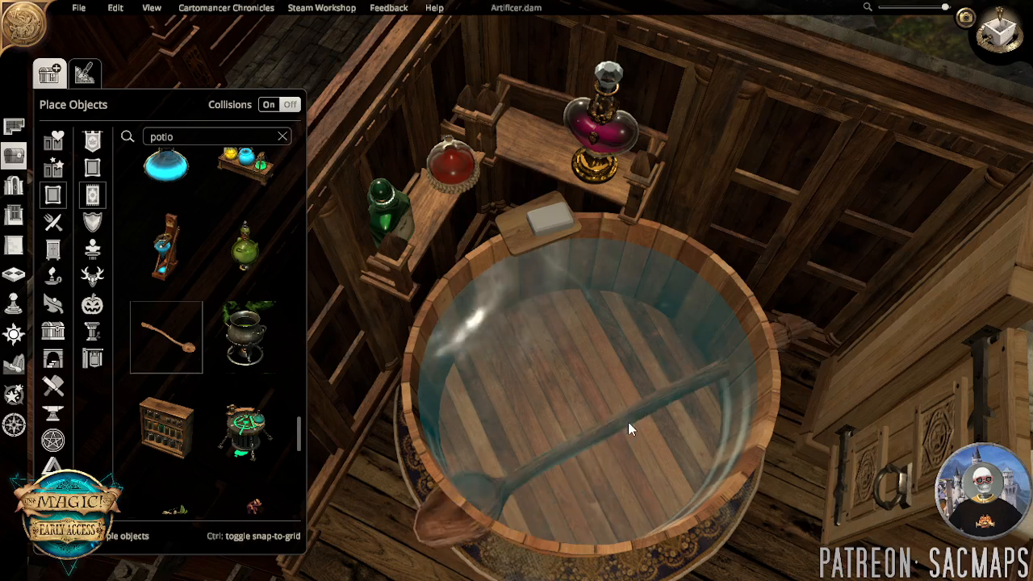
click(620, 421)
drag(416, 375, 387, 331)
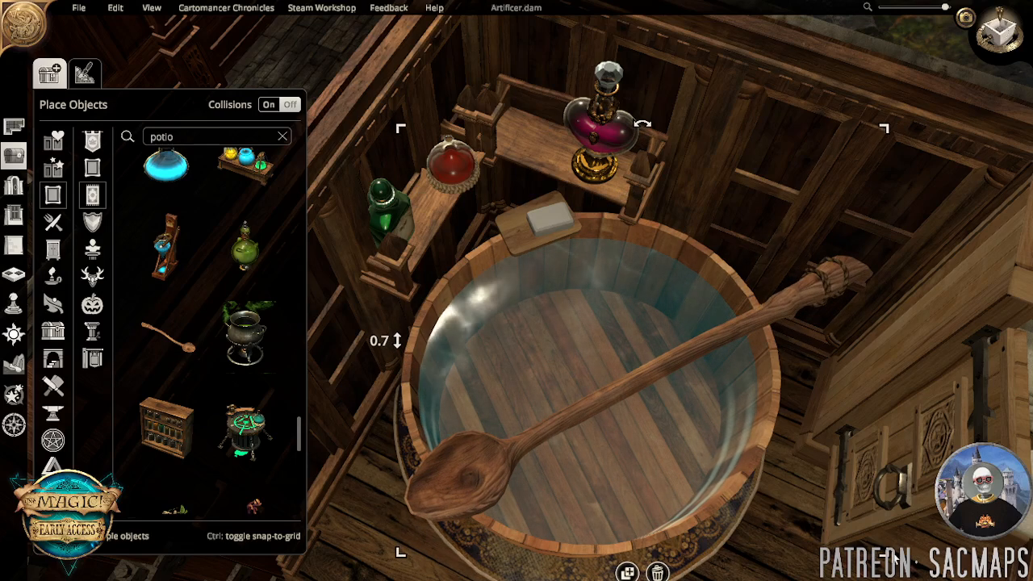
Shrink the ladle, lower it to a height of 0.6 and rest it along the bathtub's rim on the cabinet side.
drag(844, 513, 792, 444)
drag(724, 346, 725, 469)
middle_drag(751, 516, 878, 436)
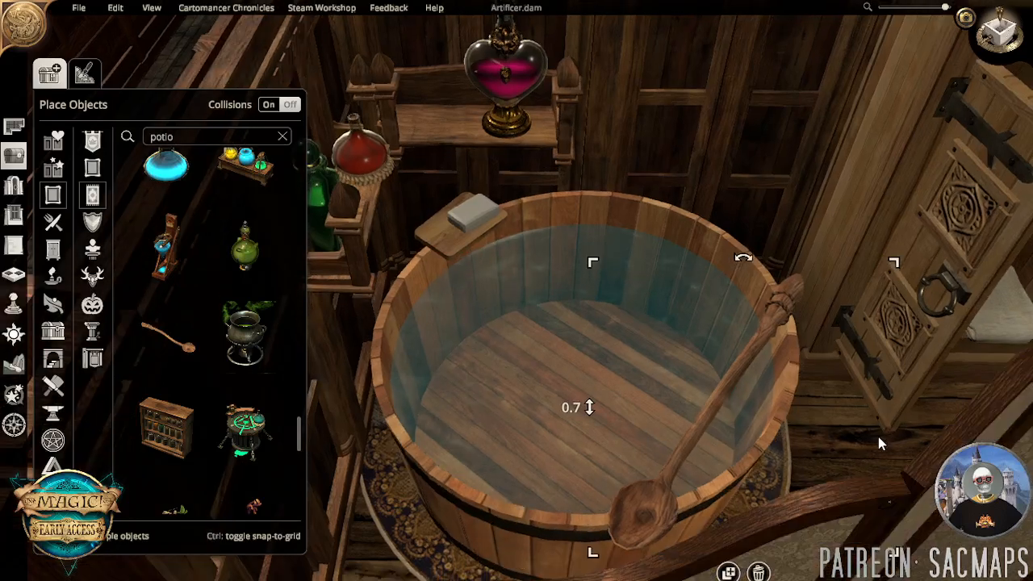
drag(594, 404, 589, 411)
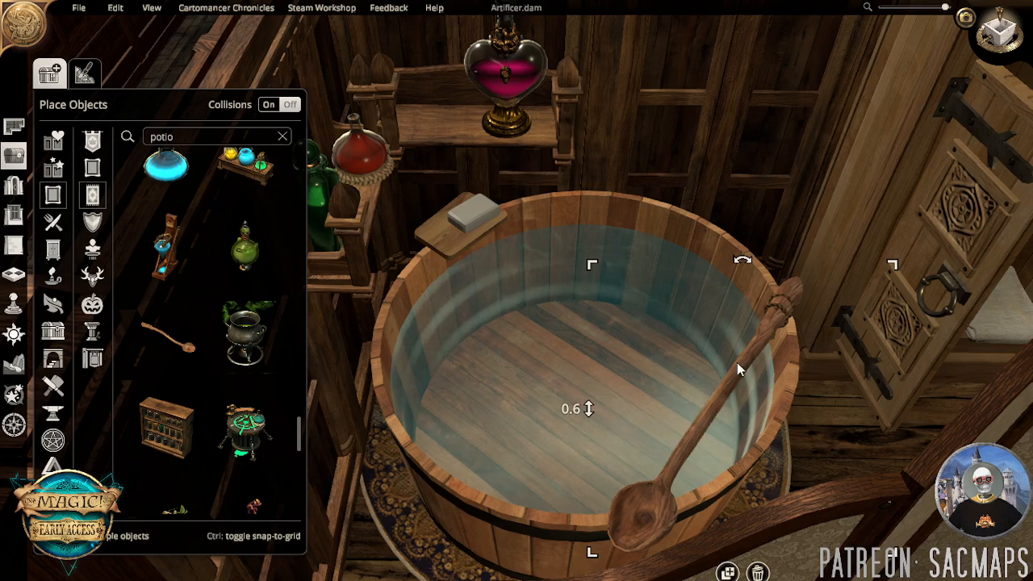
drag(752, 349, 783, 339)
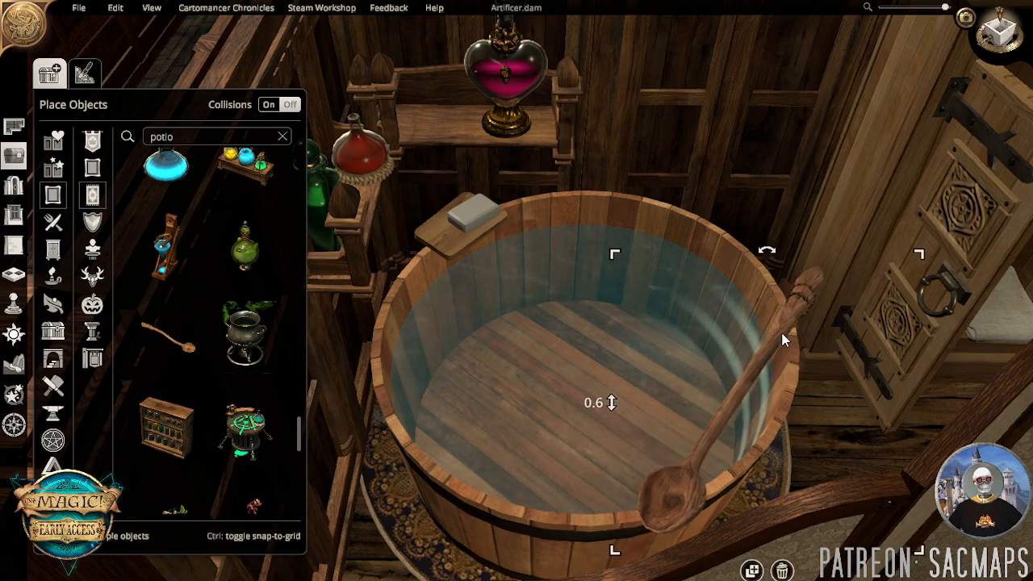
key(s)
key(d)
click(593, 419)
scroll(593, 392, down, 1)
middle_drag(592, 391, 795, 462)
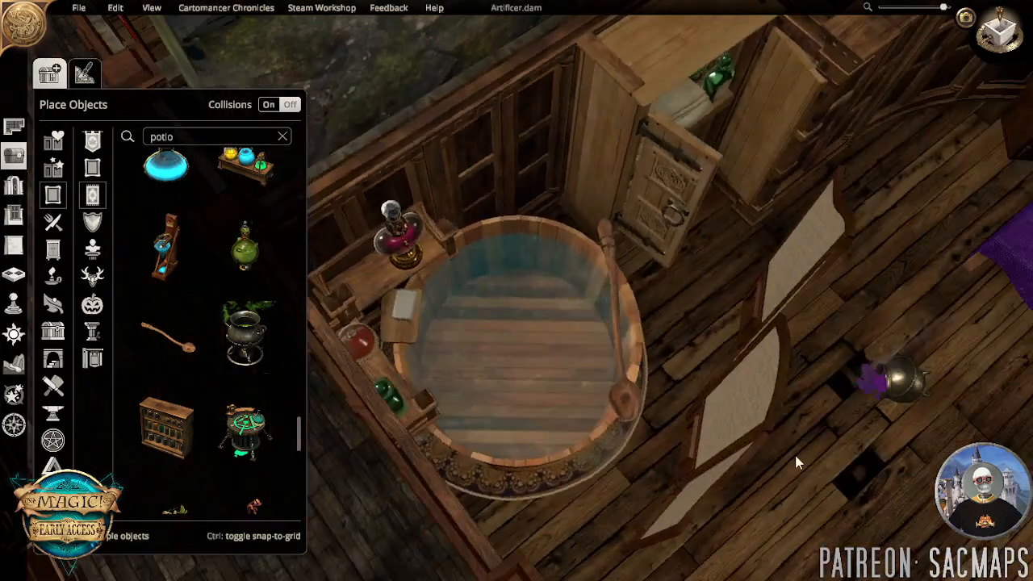
Paint the Steam special effect over the water in the bathtub.
click(13, 393)
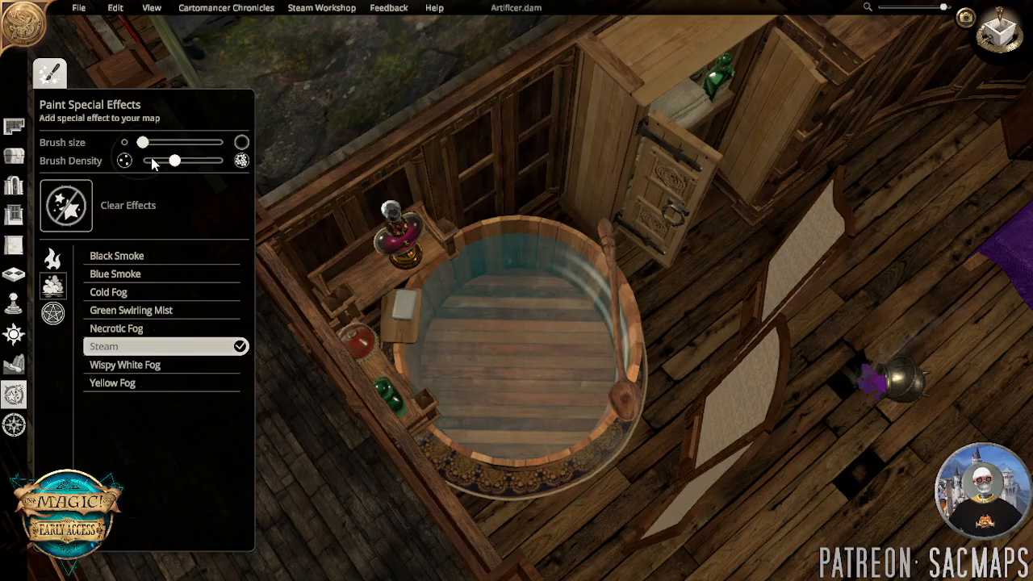
drag(506, 370, 566, 415)
mouse_move(566, 415)
middle_down()
mouse_move(332, 354)
mouse_move(297, 436)
middle_up()
middle_drag(404, 341, 626, 378)
Search the placeable objects for "chest" and browse the available models to furnish the bed area.
scroll(624, 378, down, 3)
key(d)
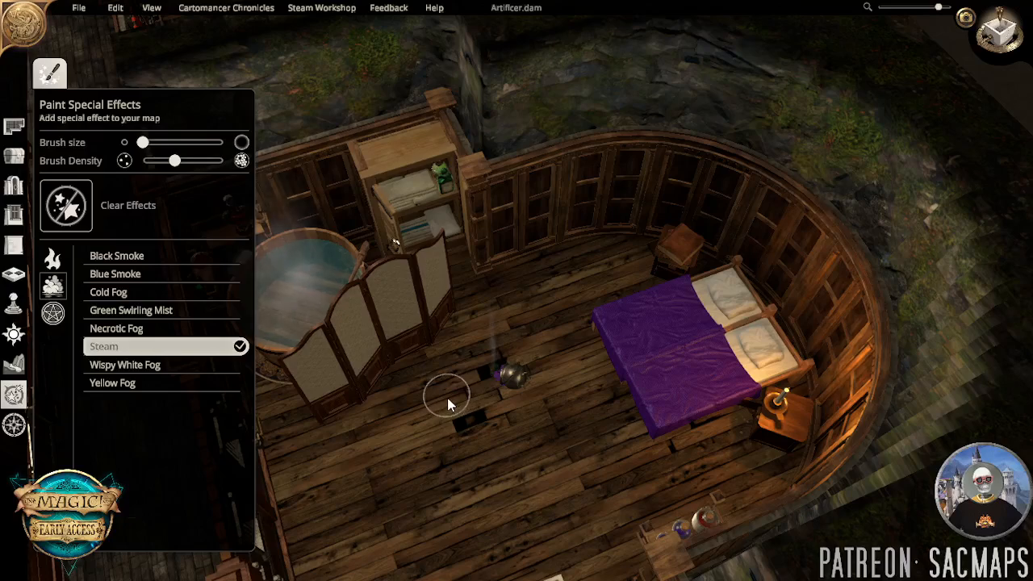
key(s)
middle_drag(457, 406, 604, 352)
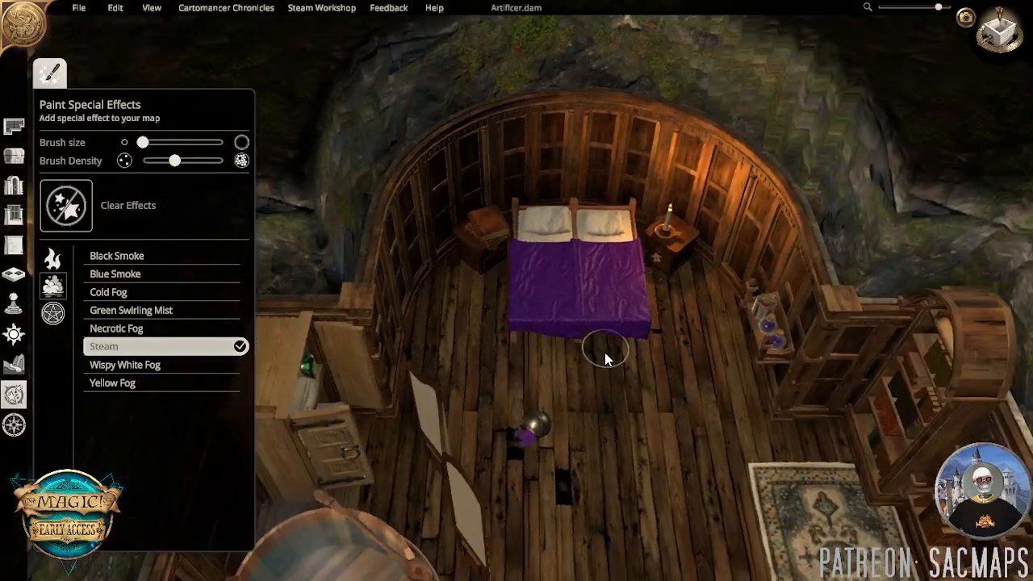
click(17, 155)
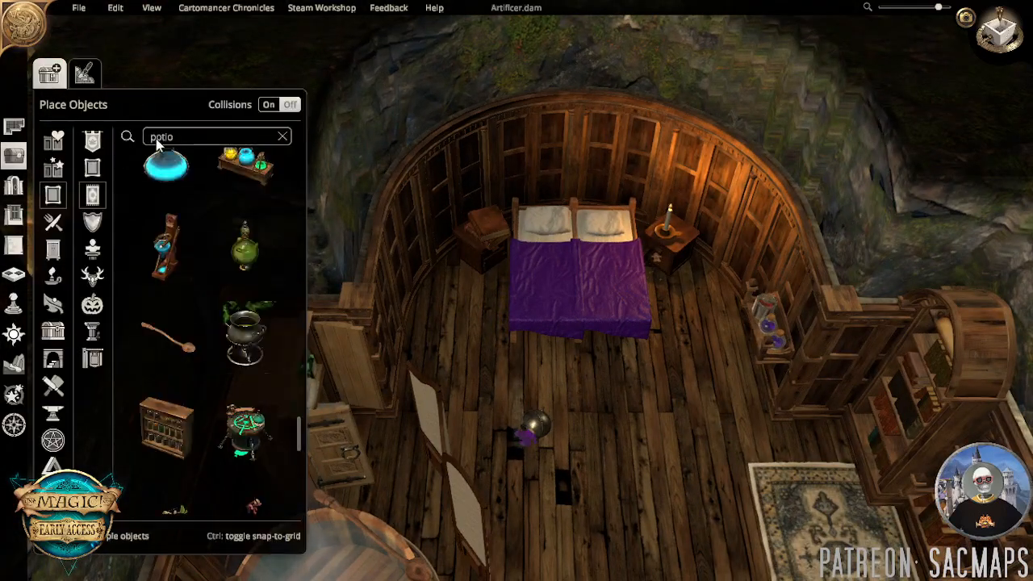
text(chest)
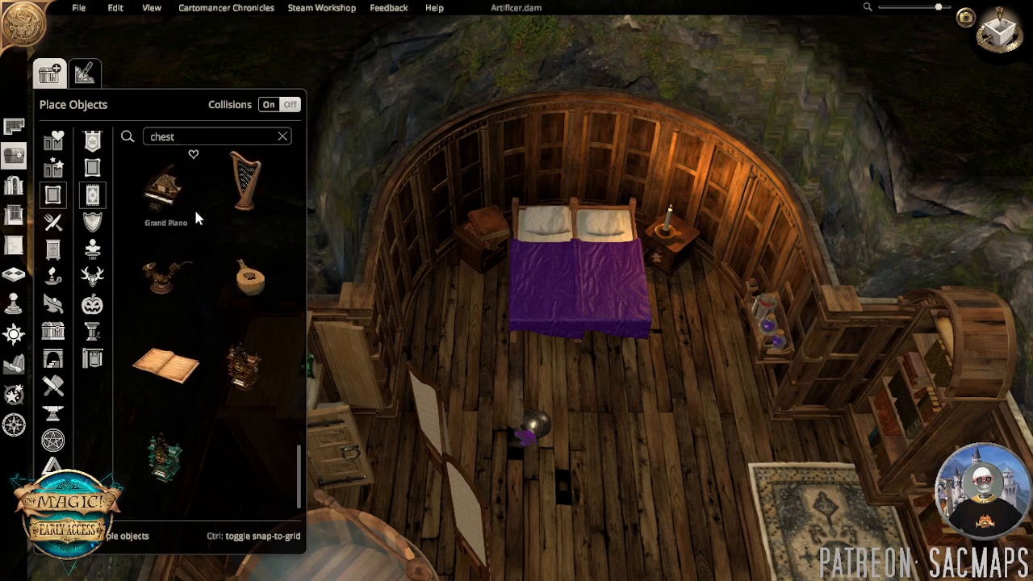
scroll(275, 358, down, 3)
scroll(242, 339, up, 3)
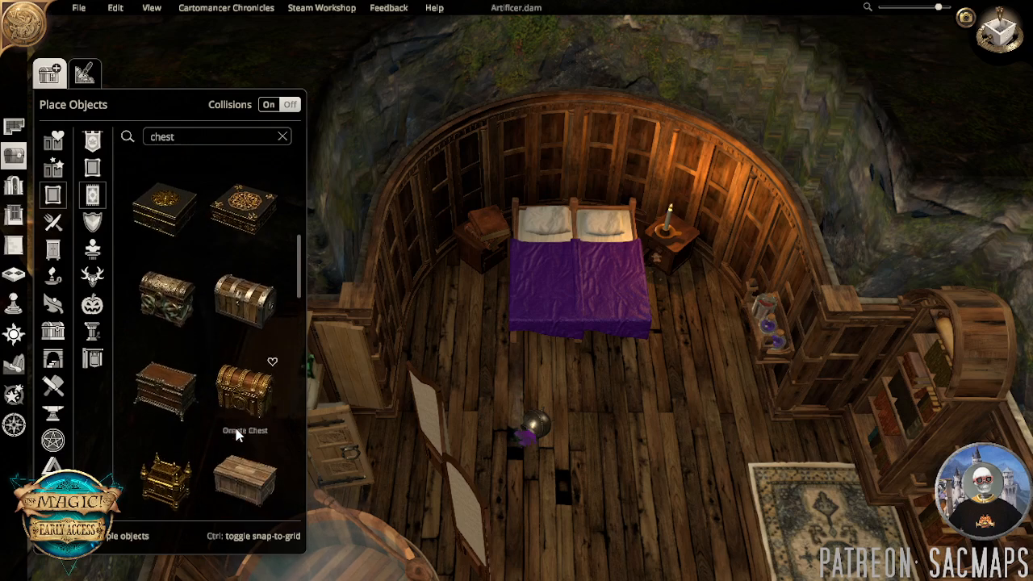
scroll(251, 323, up, 4)
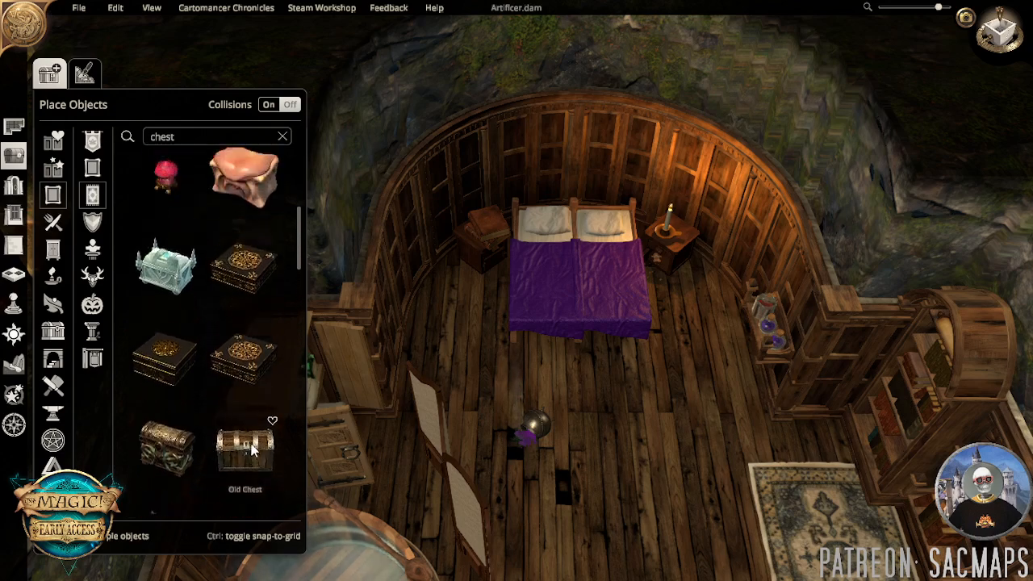
scroll(247, 358, up, 1)
Place the fleshy pink chest on the floor beside the foot of the bed and open its lid.
click(247, 354)
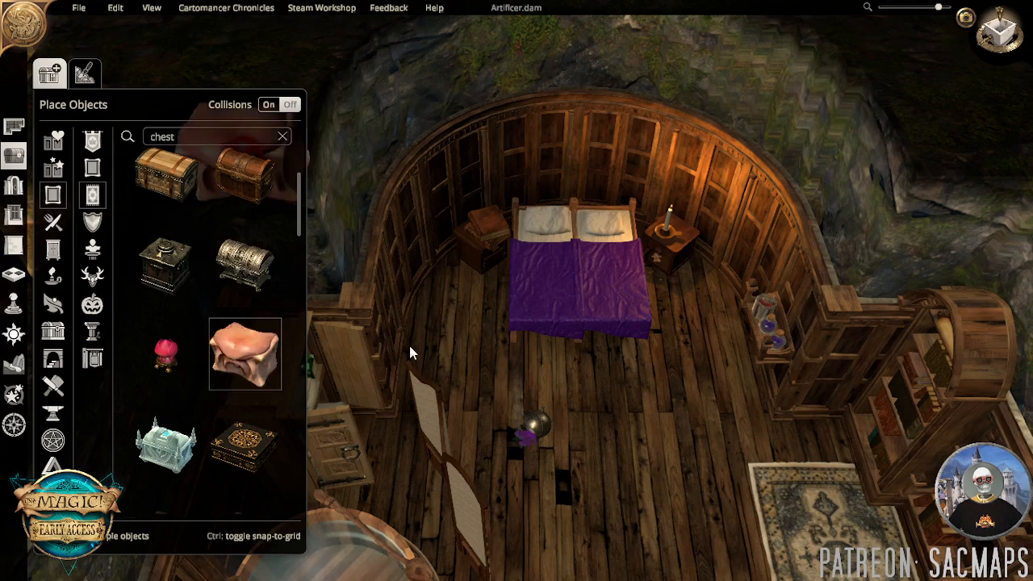
click(468, 356)
scroll(436, 437, up, 5)
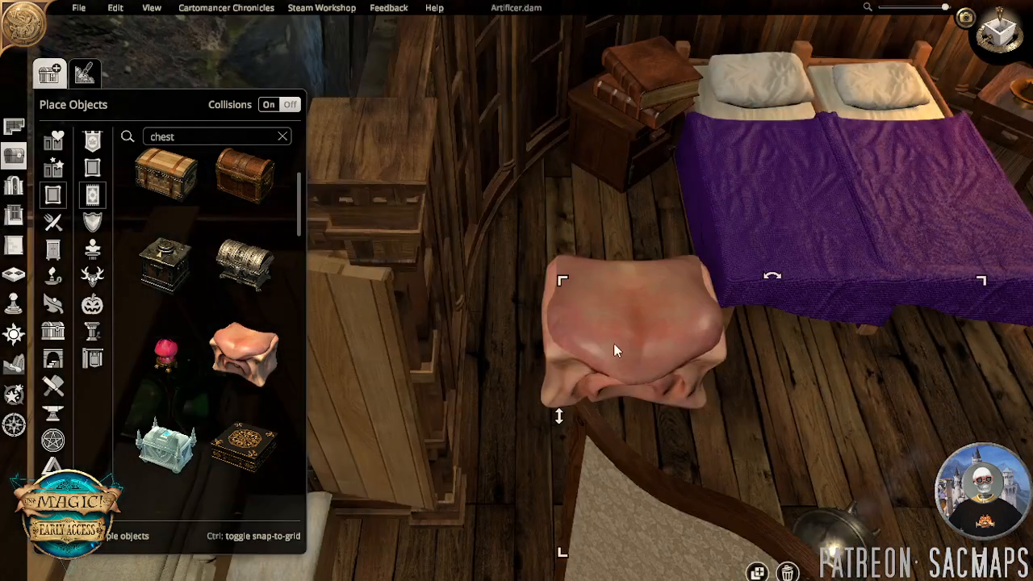
key(d)
key(w)
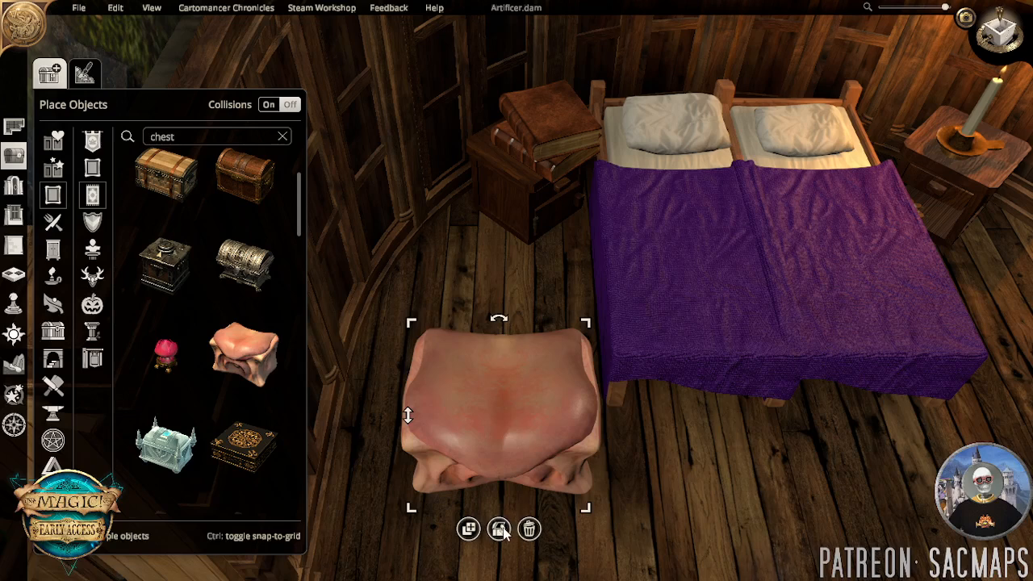
click(499, 530)
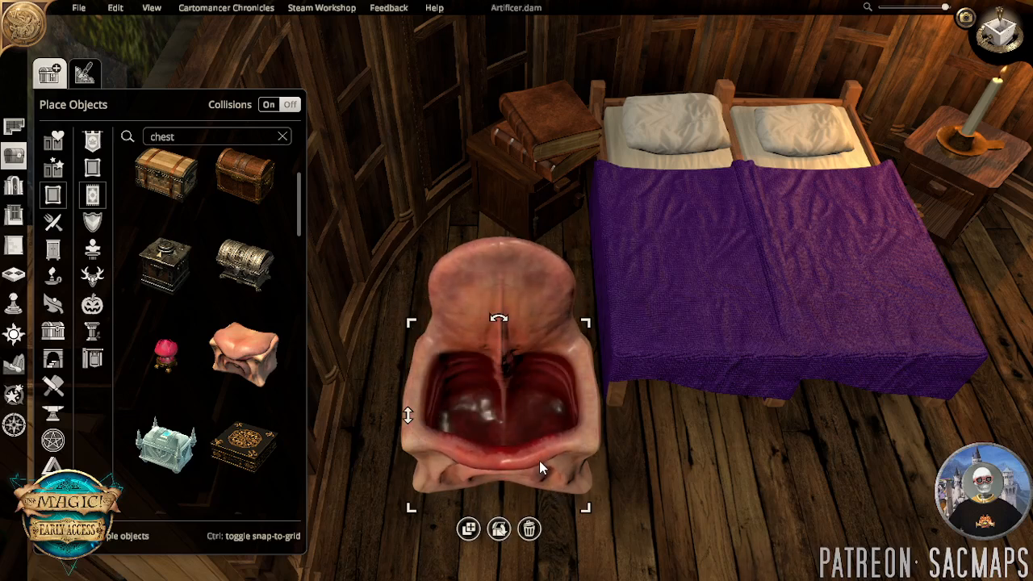
Replace the fleshy chest beside the bed with the pink flower-bud chest and toggle its opening.
click(166, 351)
click(442, 404)
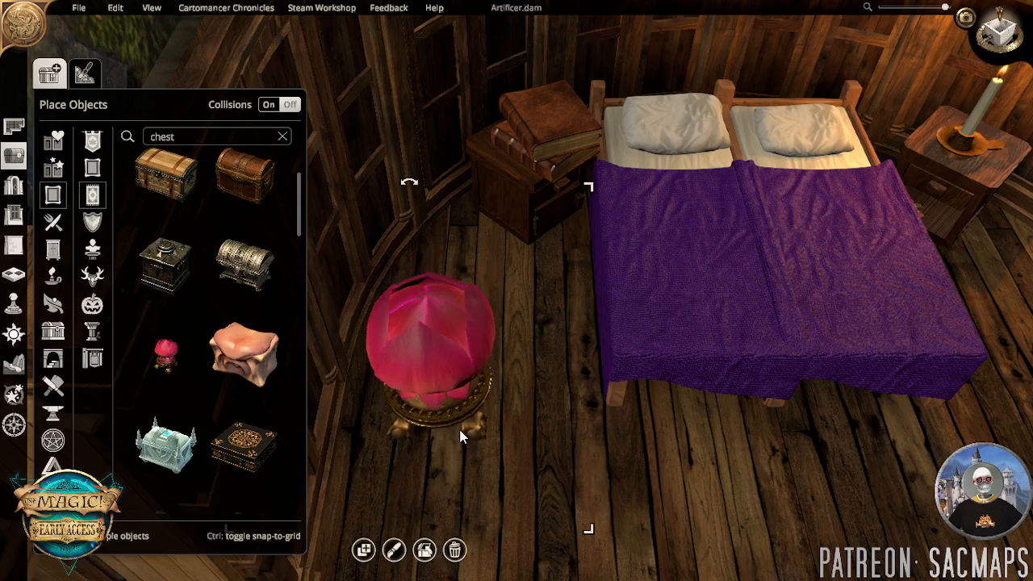
click(425, 553)
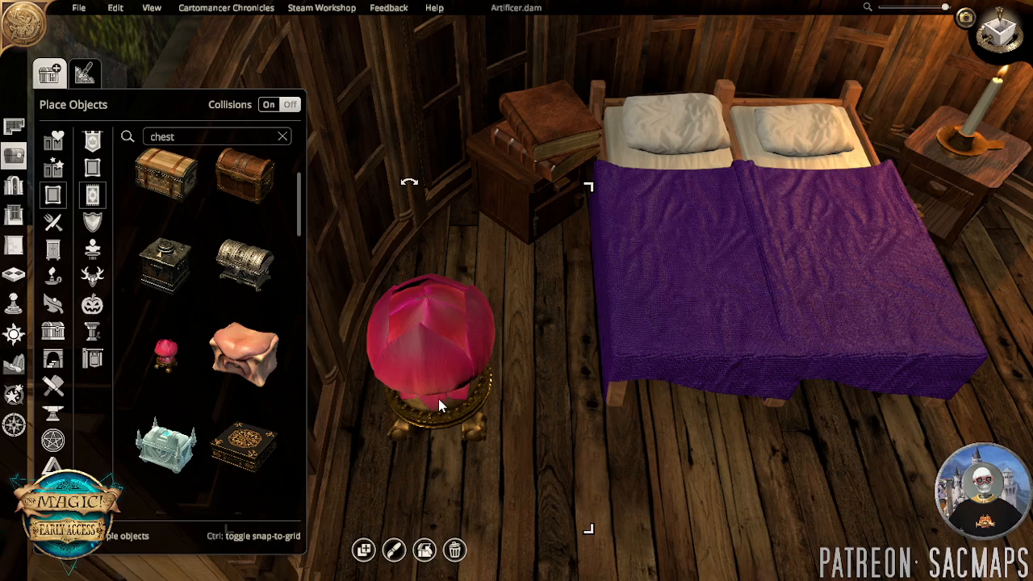
Replace the flower-bud chest with the leather-strapped wooden chest, placed lengthwise against the foot of the bed.
click(166, 262)
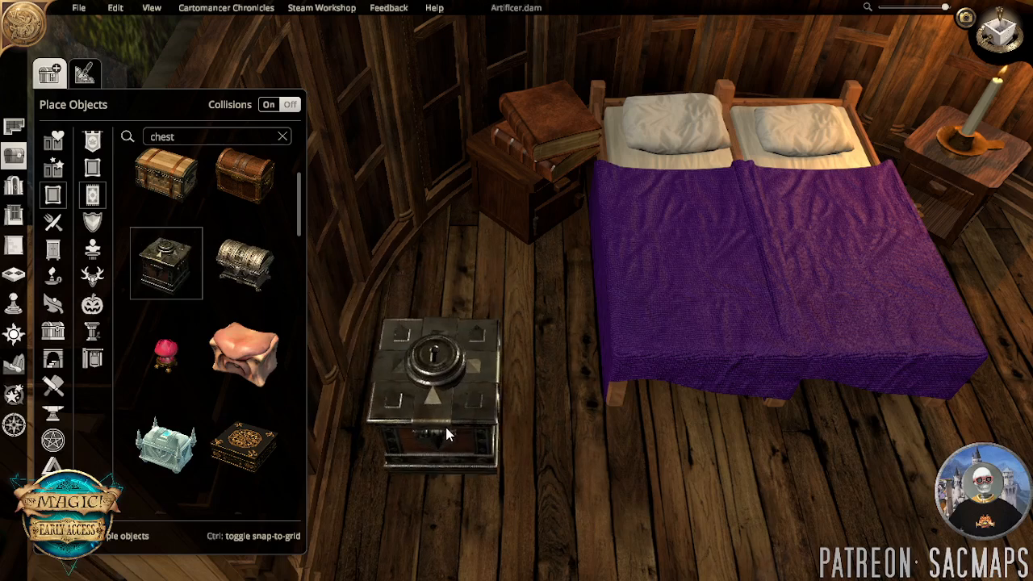
right_click(448, 431)
scroll(182, 294, up, 1)
scroll(182, 299, up, 2)
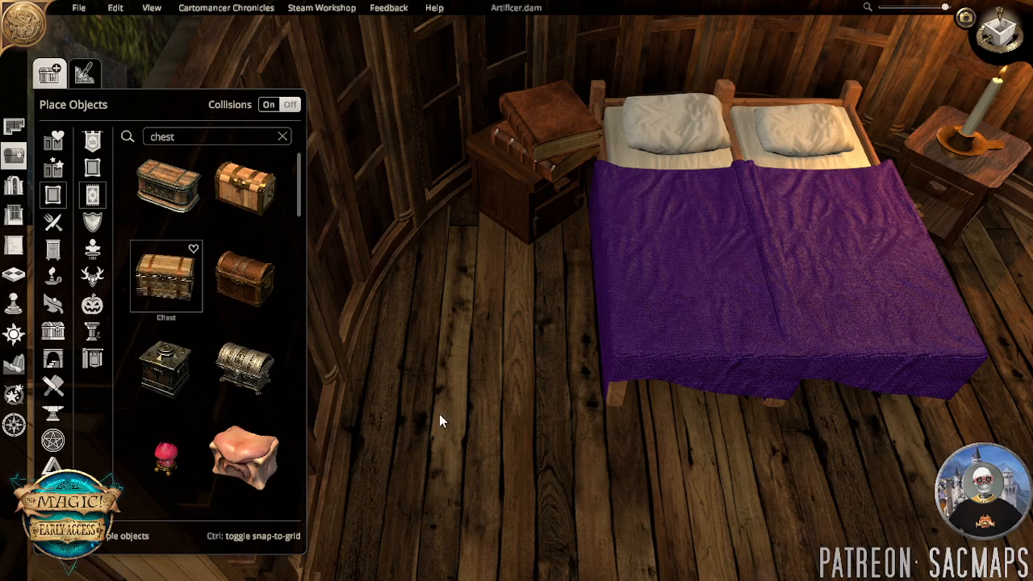
click(167, 276)
scroll(461, 466, down, 6)
key(d)
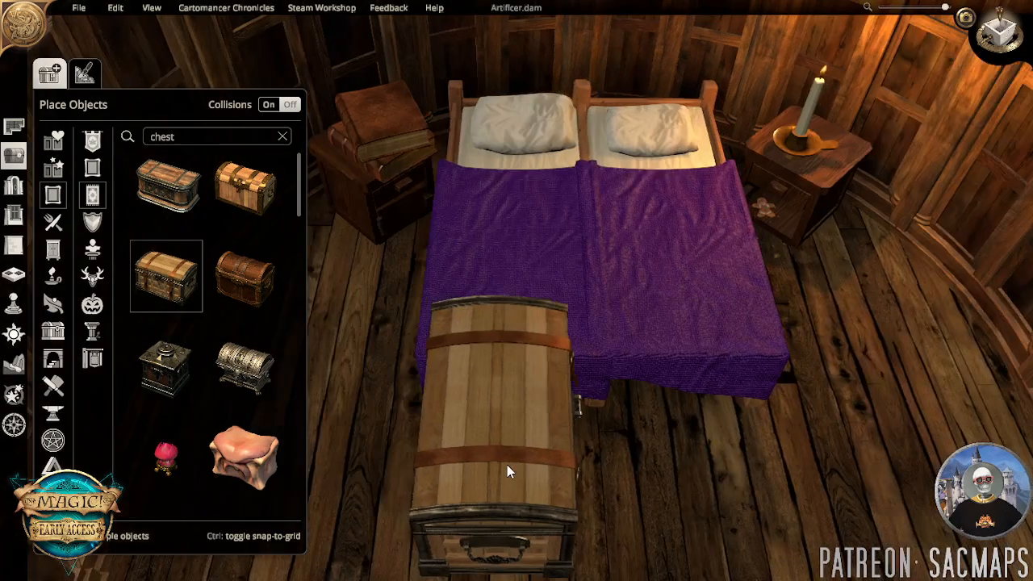
scroll(508, 465, down, 6)
key(s)
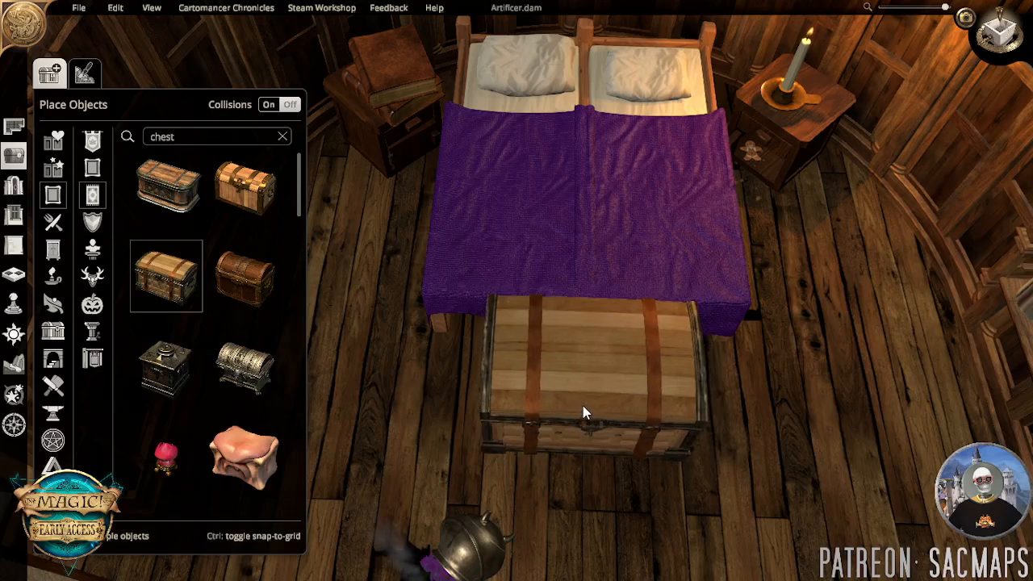
click(586, 416)
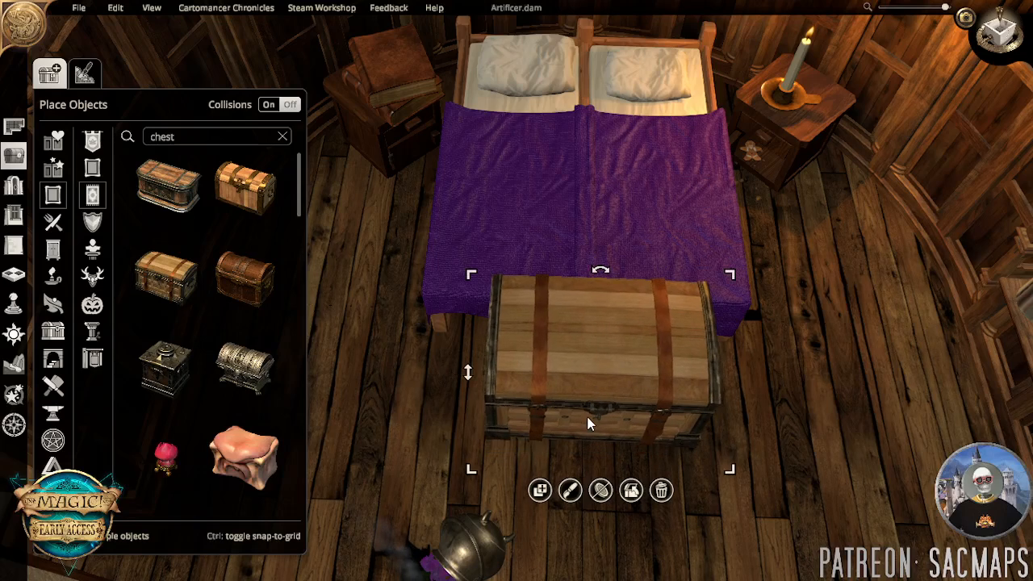
Open the lid of the wooden chest and scale the chest down slightly at the foot of the bed.
click(630, 492)
click(598, 492)
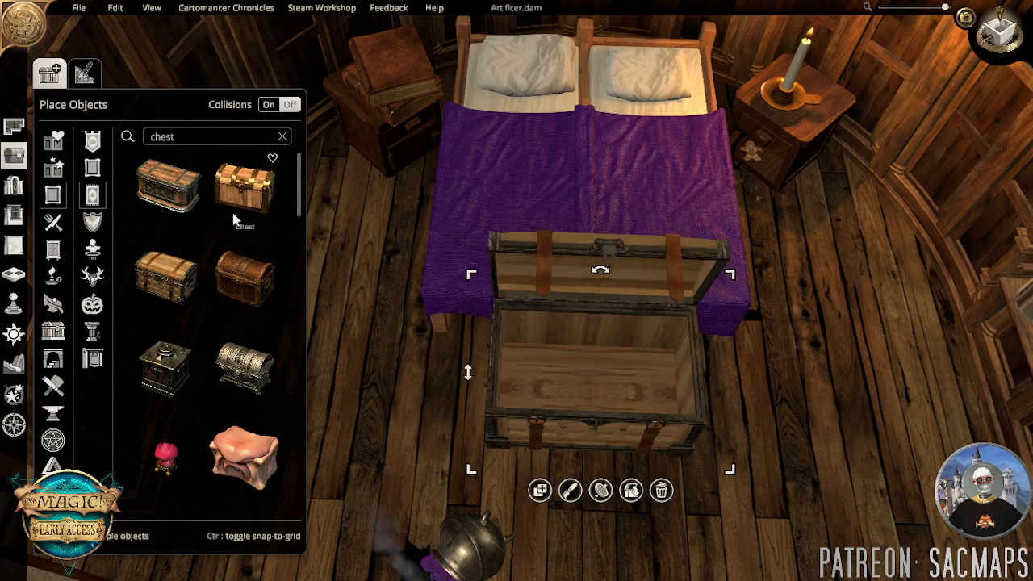
drag(733, 279, 706, 308)
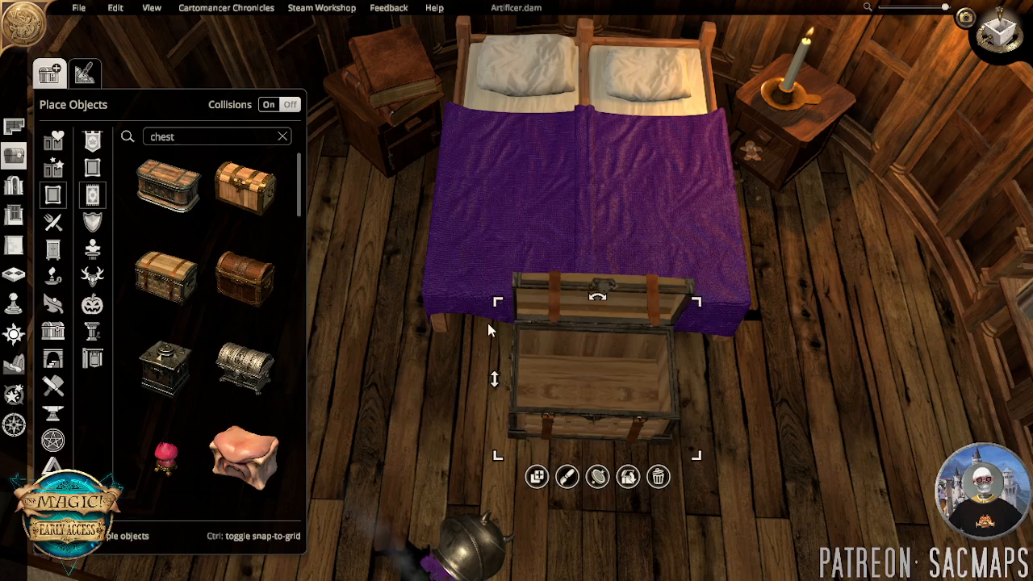
Search the placeable objects for "towel" and line the inside of the open chest with folded cream towels.
click(204, 137)
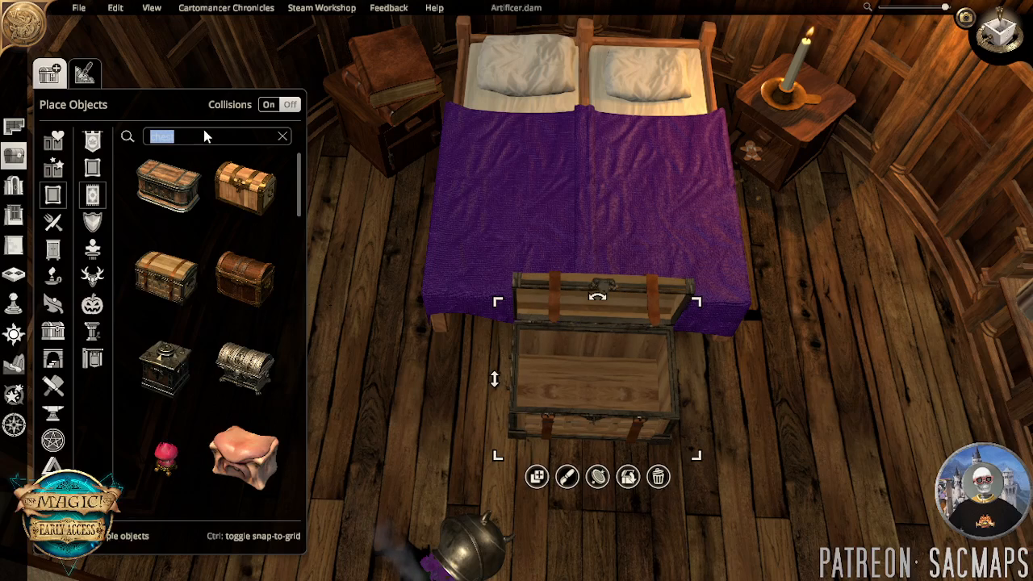
text(towel)
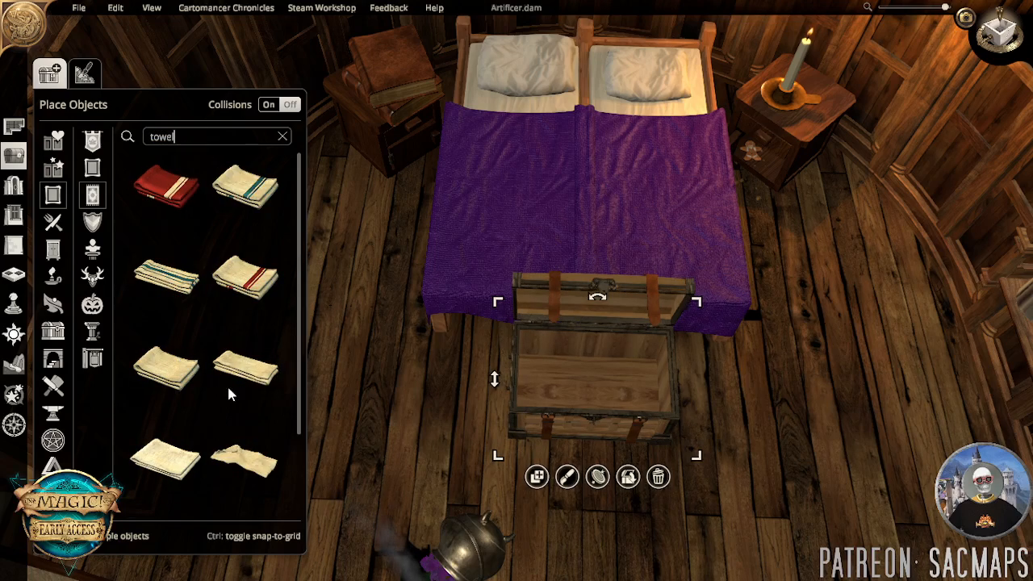
click(179, 464)
click(586, 391)
drag(516, 377, 555, 374)
click(570, 443)
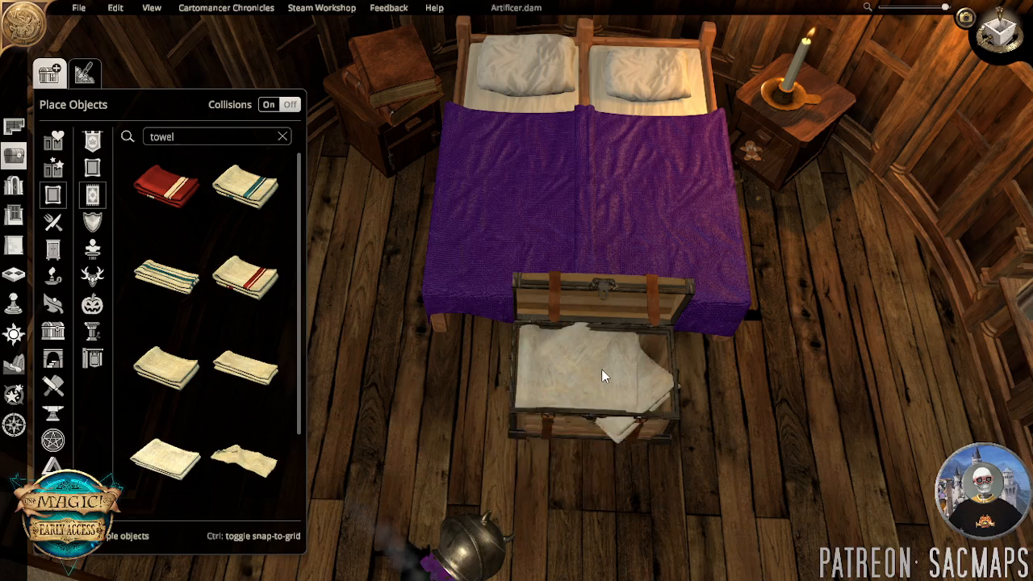
click(610, 377)
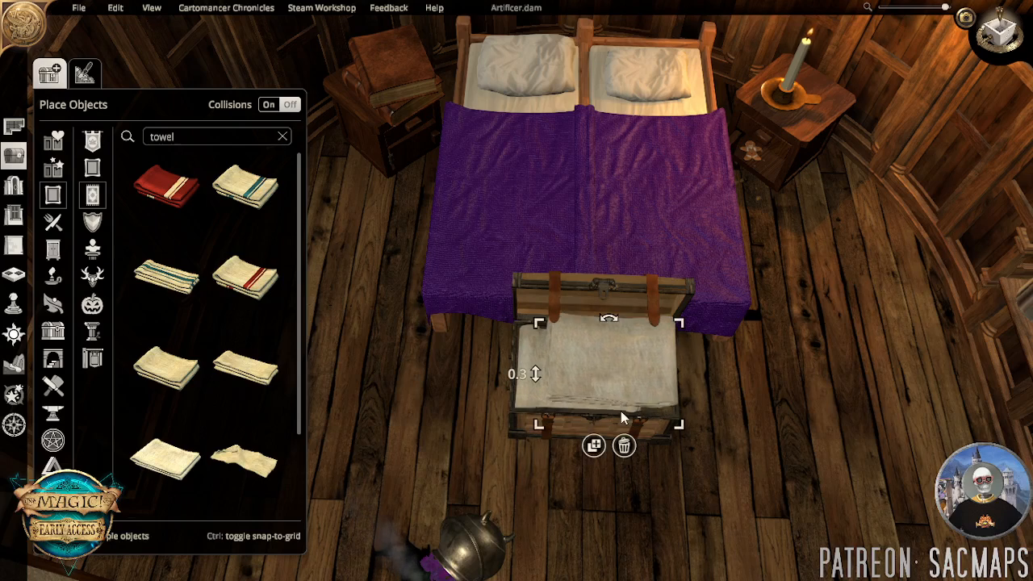
Search the placeable objects for "book" and place the dark red book at an angle on the towels in the chest.
click(192, 138)
text(book)
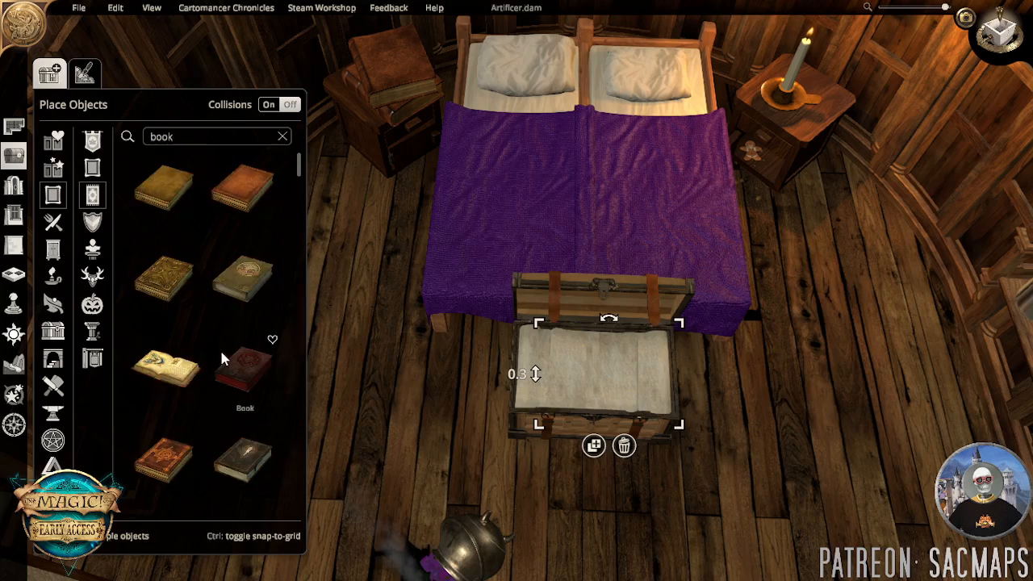
drag(223, 359, 215, 224)
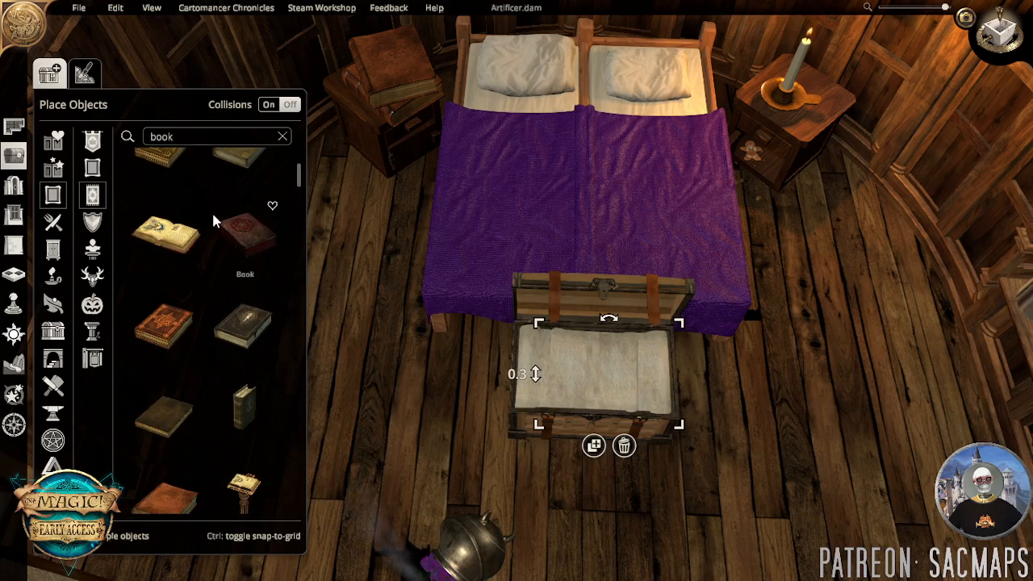
click(223, 221)
scroll(556, 367, down, 2)
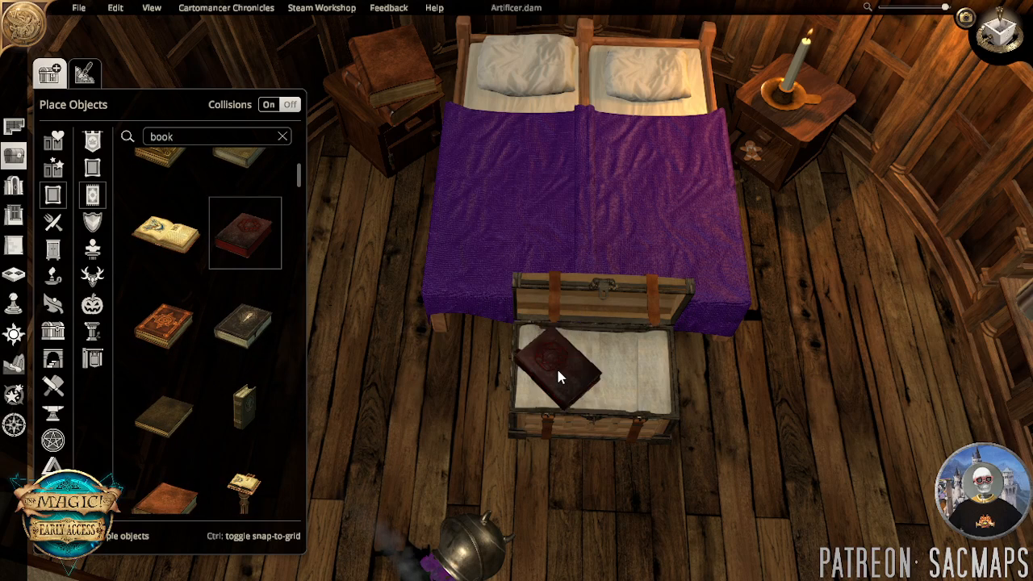
click(556, 366)
Search the placeable objects for coins and place the SAC Coin on the towels beside the book.
click(174, 137)
text(col)
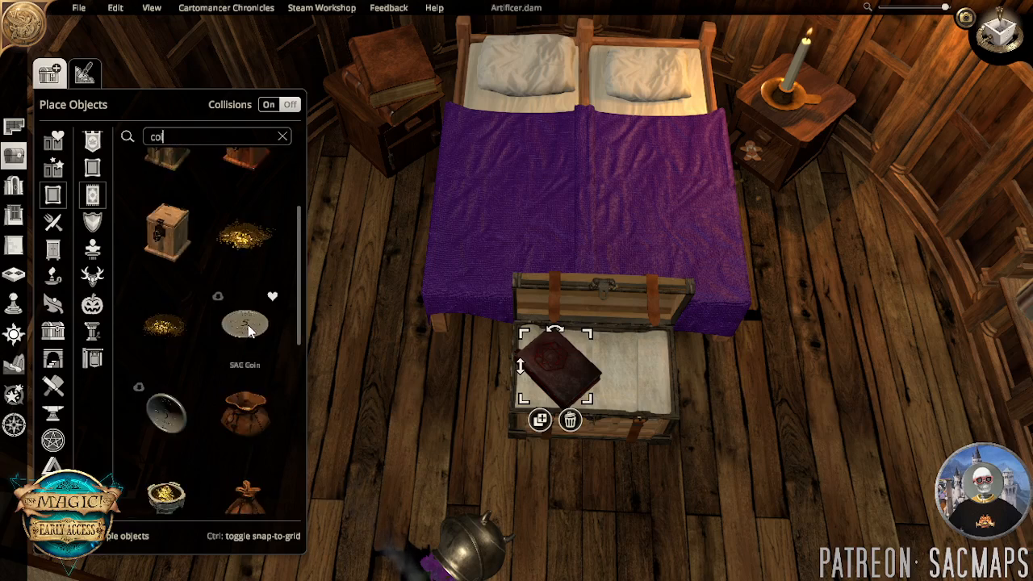
click(244, 323)
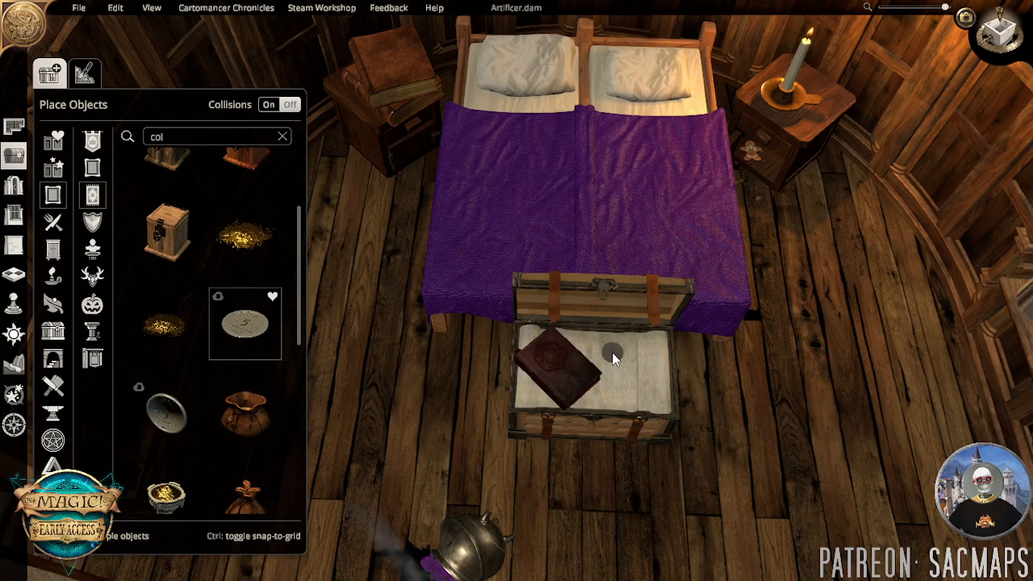
click(614, 355)
Place two gold coins in the chest, one on the towels and one on the dark red book.
scroll(258, 290, down, 5)
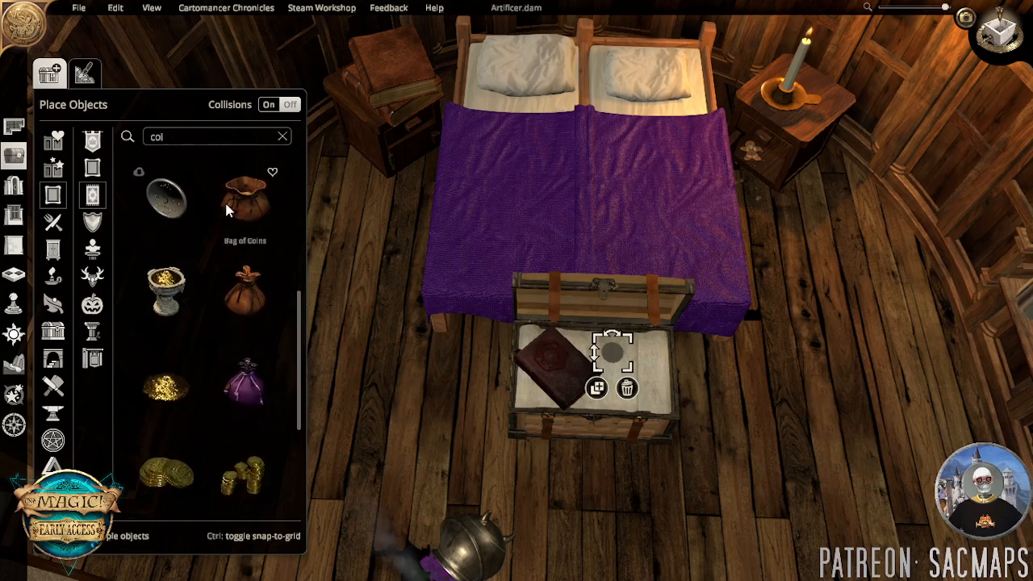
scroll(207, 371, down, 3)
scroll(204, 349, up, 10)
click(226, 187)
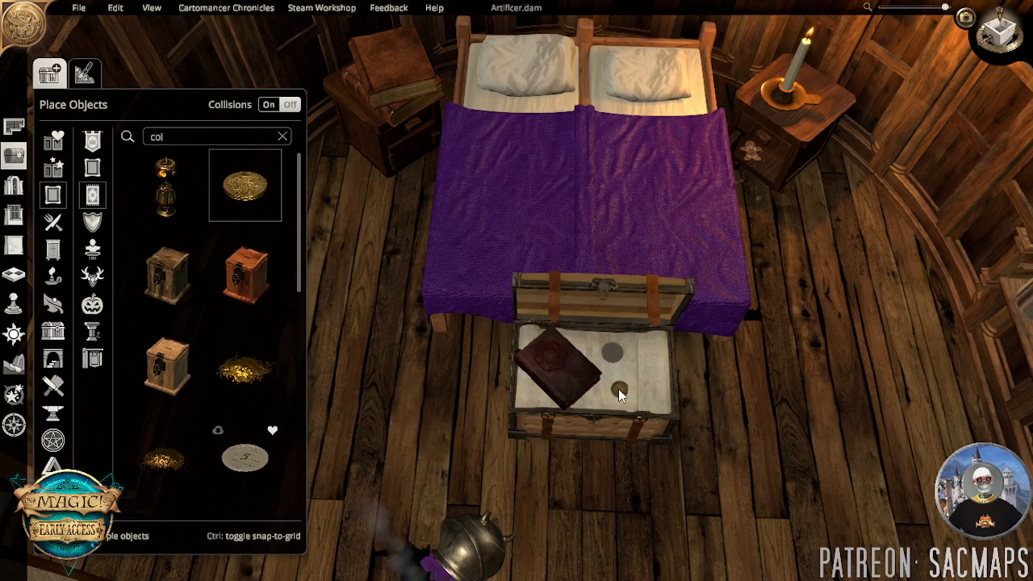
shift+click(610, 389)
shift+click(577, 372)
key(Escape)
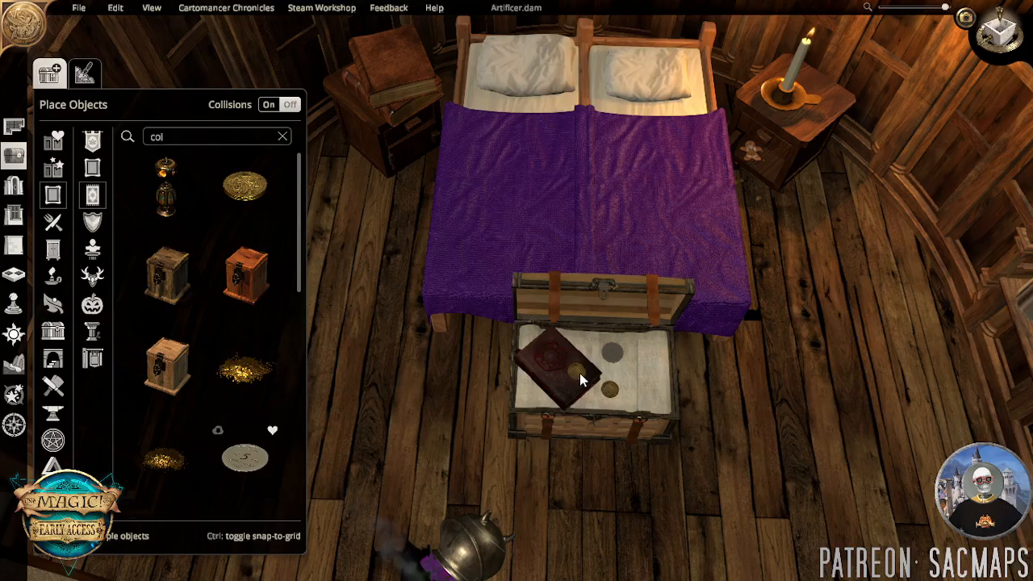
Inspect the SAC Coin up close and the furnished bed area in the camera view, and return to editing.
click(958, 44)
scroll(519, 307, up, 10)
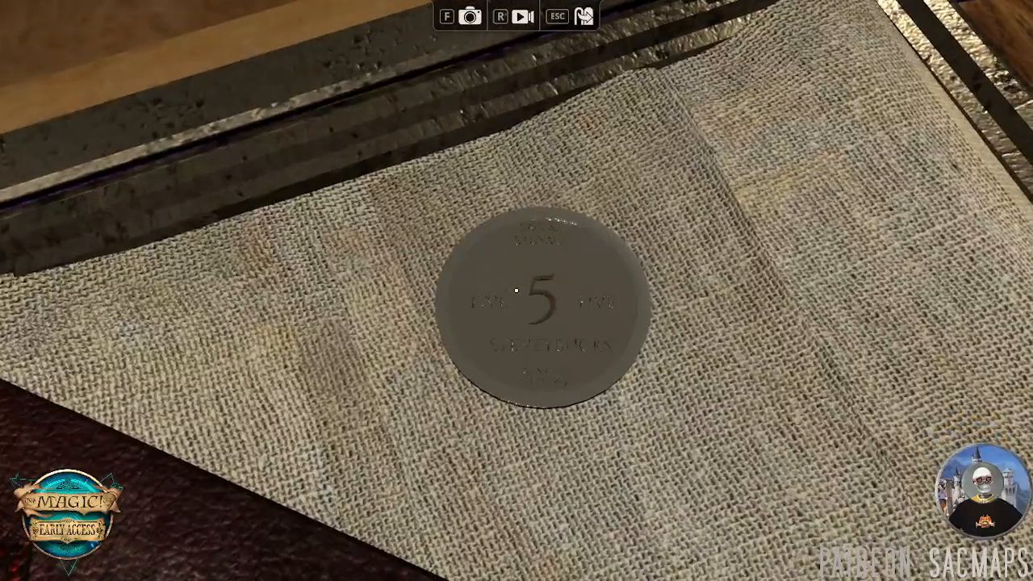
scroll(516, 290, up, 5)
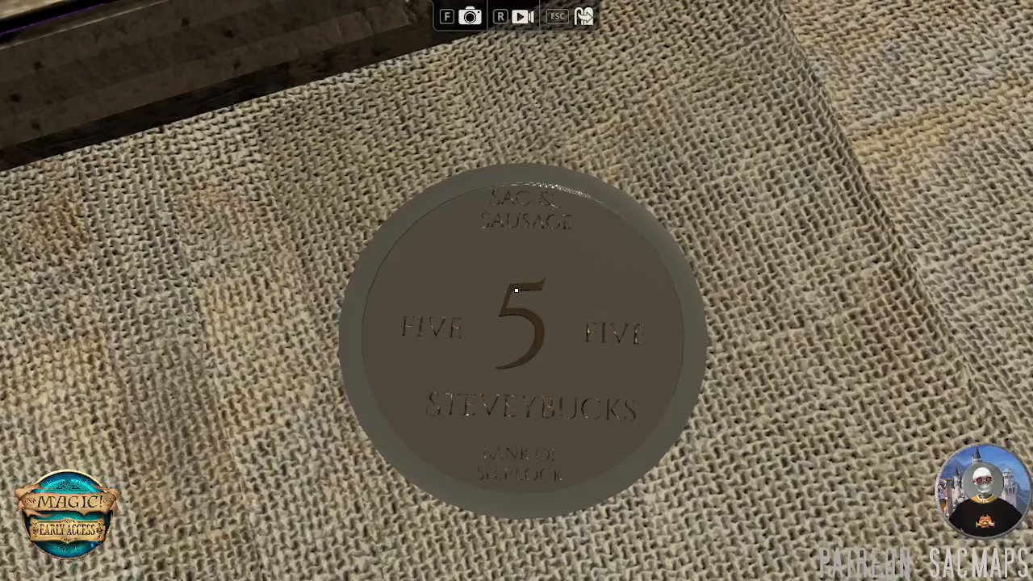
scroll(517, 291, down, 5)
scroll(517, 290, down, 10)
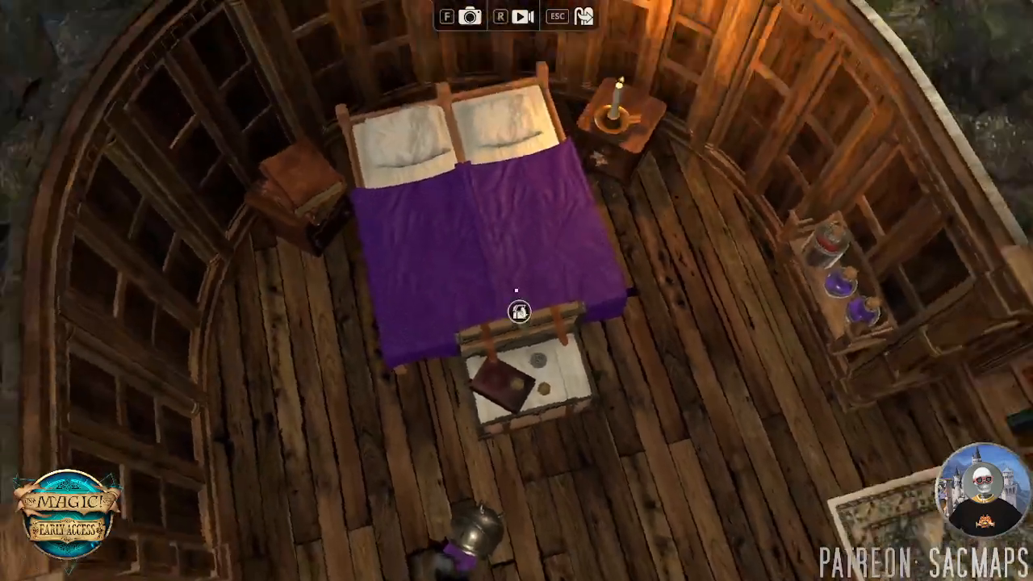
scroll(516, 291, up, 5)
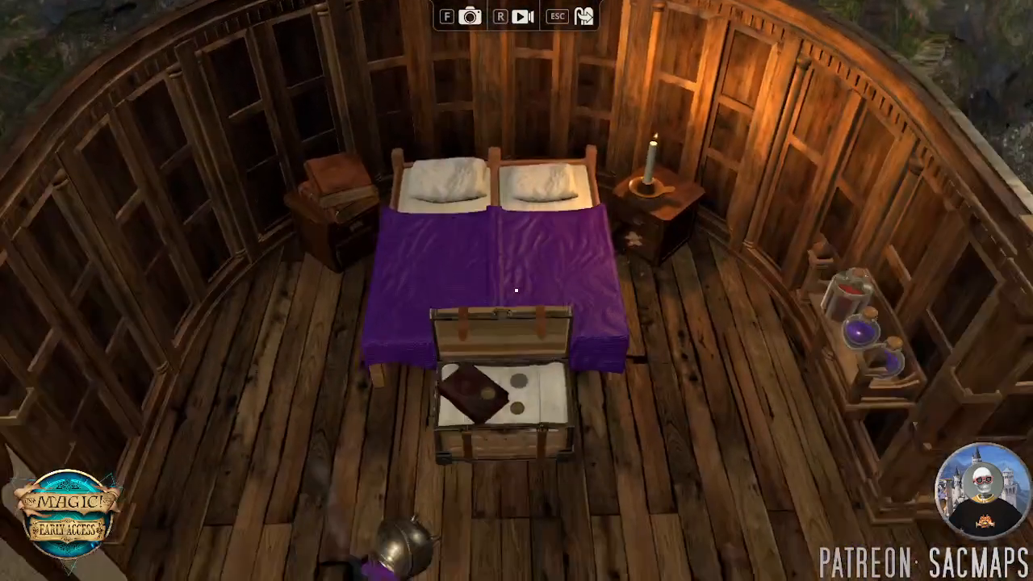
scroll(517, 291, up, 2)
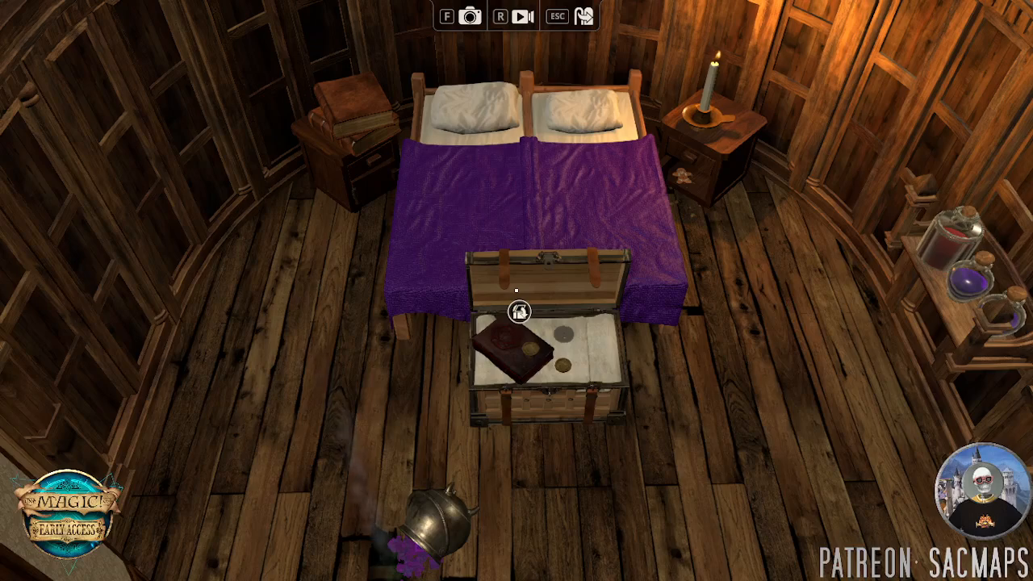
key(Escape)
click(78, 8)
click(494, 245)
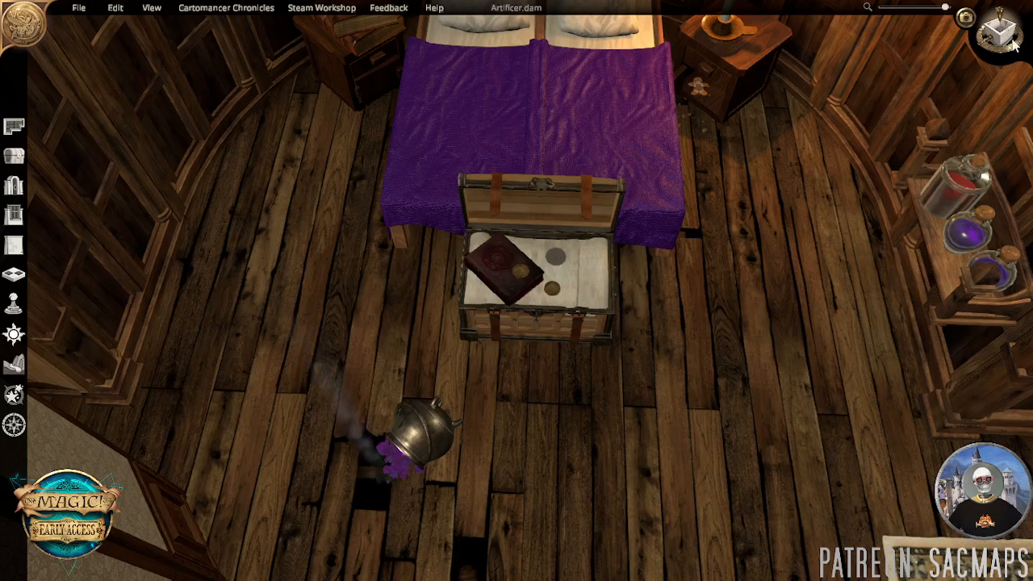
Place the Santa-costumed skeleton miniature from the Hero Forge collection on the floor in front of the chest.
click(14, 304)
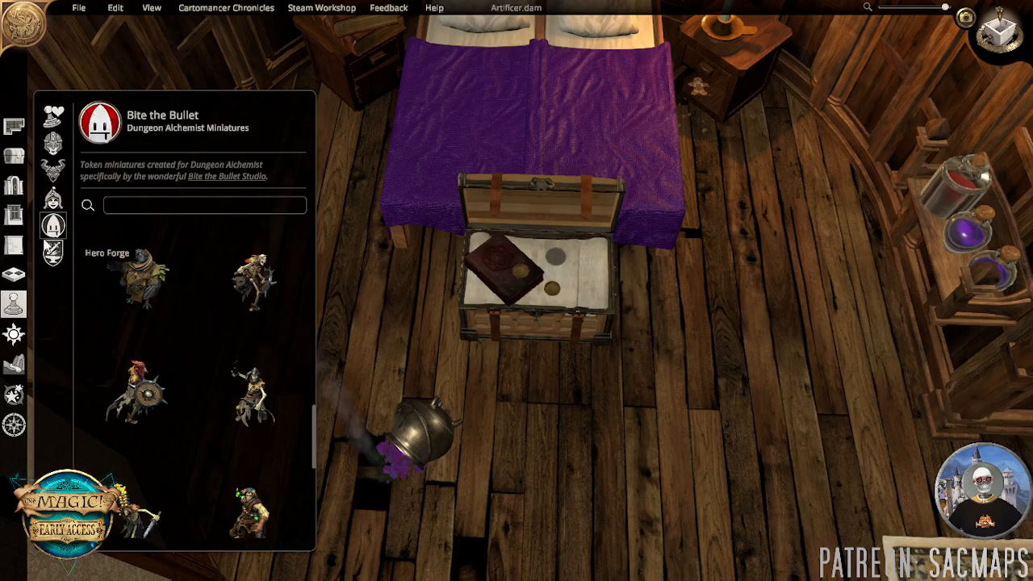
click(53, 253)
drag(143, 231, 476, 393)
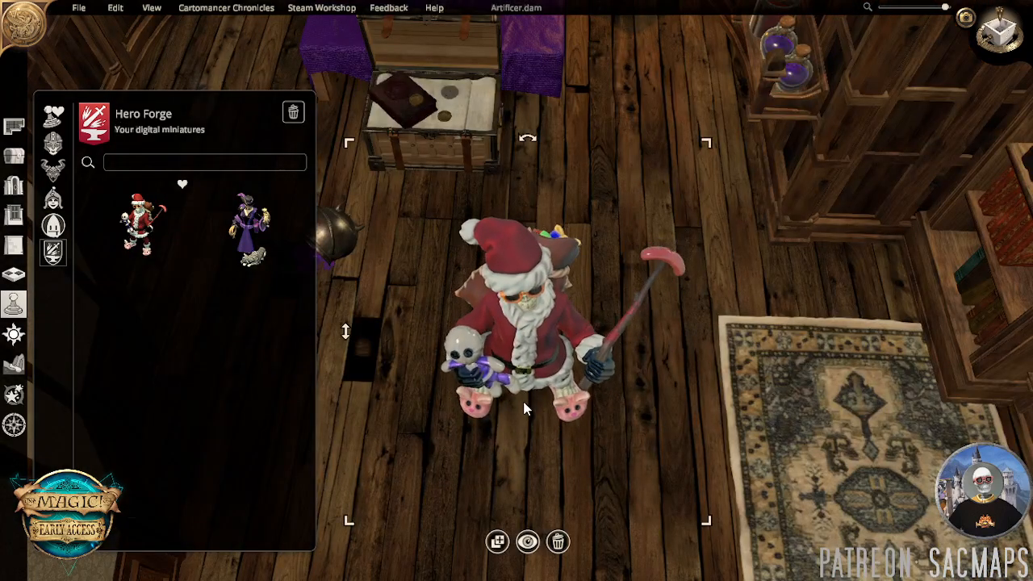
middle_drag(672, 401, 720, 162)
scroll(658, 311, up, 3)
scroll(638, 288, up, 2)
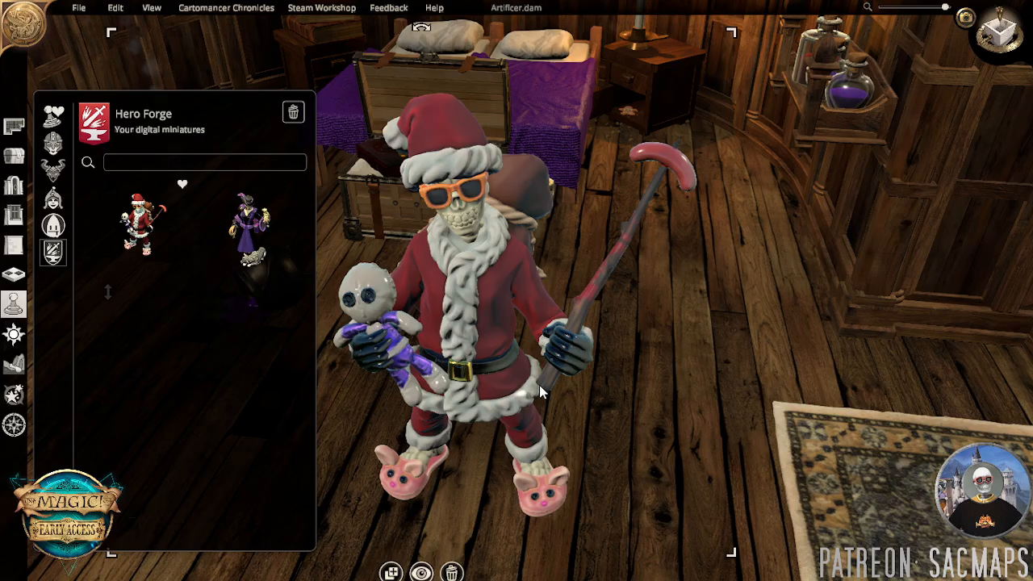
middle_drag(493, 317, 514, 329)
Place the purple-robed Hero Forge miniature with the grey animal on the floor beside the Santa skeleton.
click(250, 230)
drag(525, 323, 557, 370)
middle_drag(557, 369, 589, 406)
drag(443, 343, 490, 400)
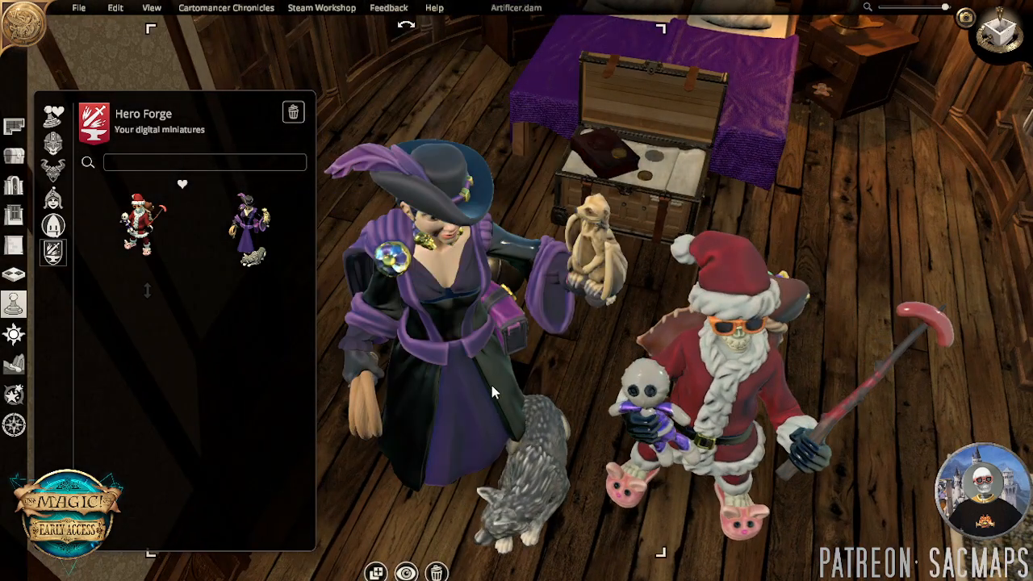
middle_drag(492, 383, 465, 339)
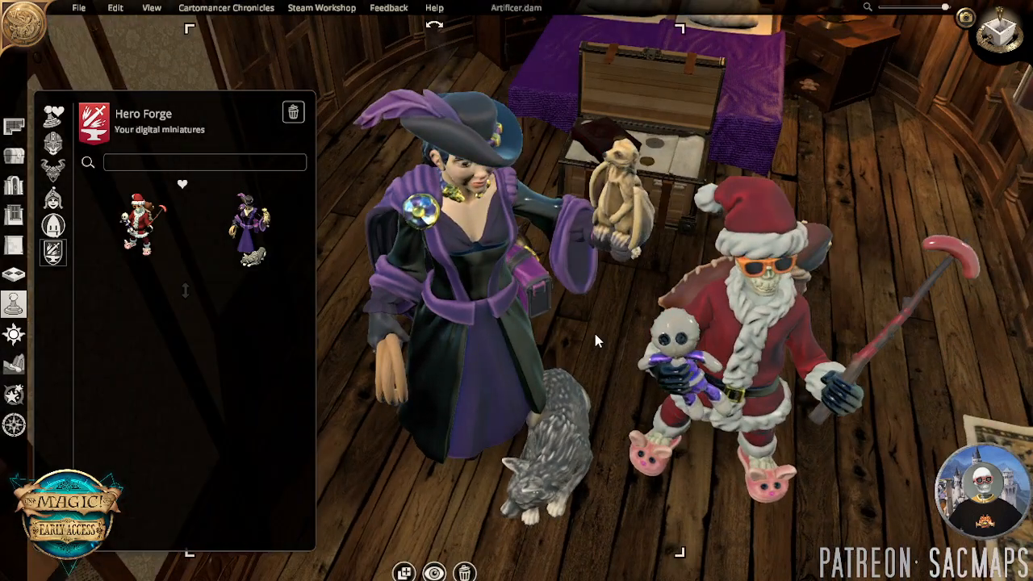
Examine the two Hero Forge miniatures in front of the bed from several angles.
middle_drag(611, 394, 501, 420)
click(795, 347)
scroll(674, 353, down, 2)
middle_drag(674, 348, 773, 319)
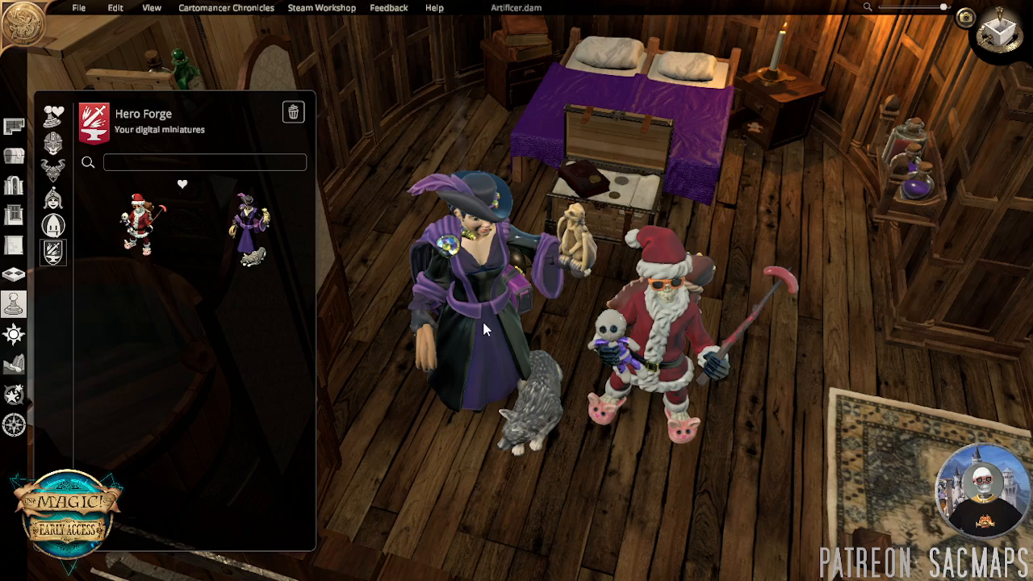
middle_drag(512, 364, 513, 291)
key(w)
scroll(505, 265, down, 1)
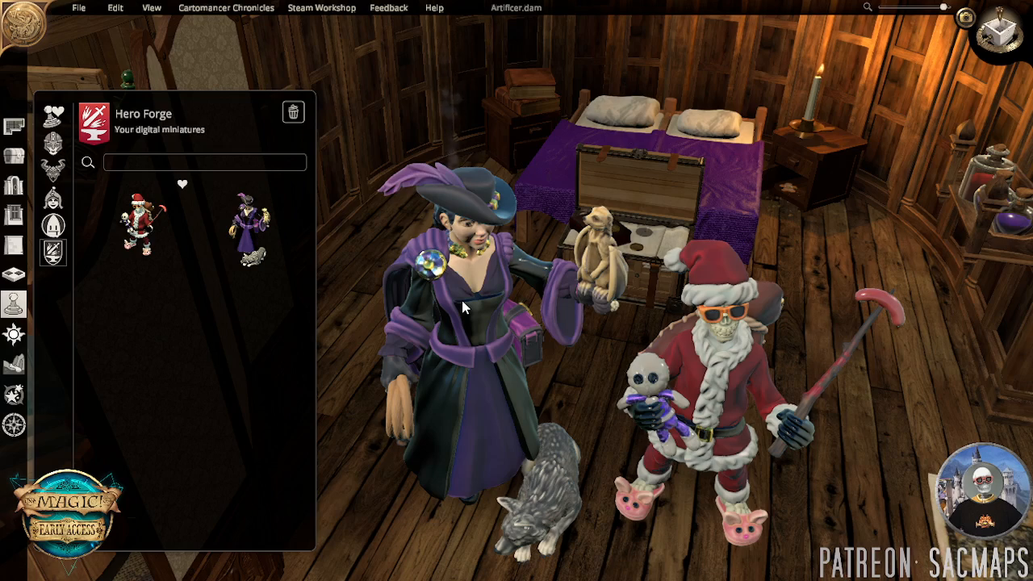
middle_drag(504, 315, 543, 351)
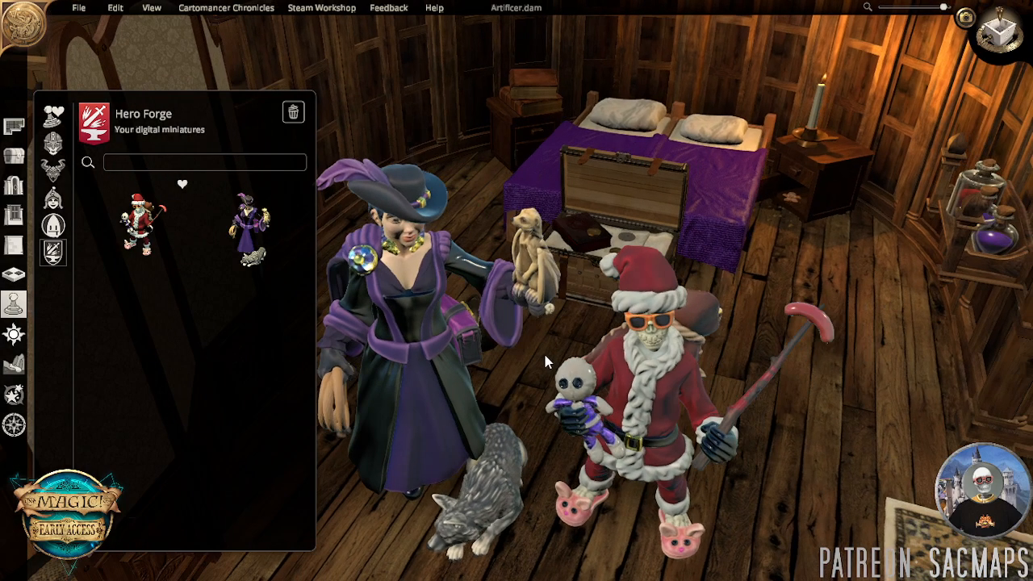
click(620, 402)
click(423, 321)
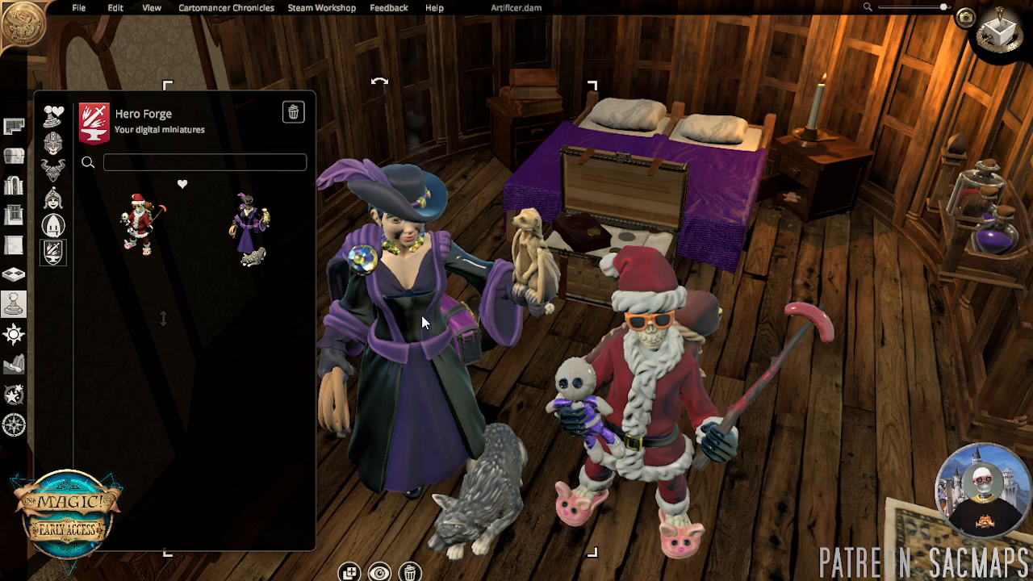
middle_drag(534, 346, 560, 357)
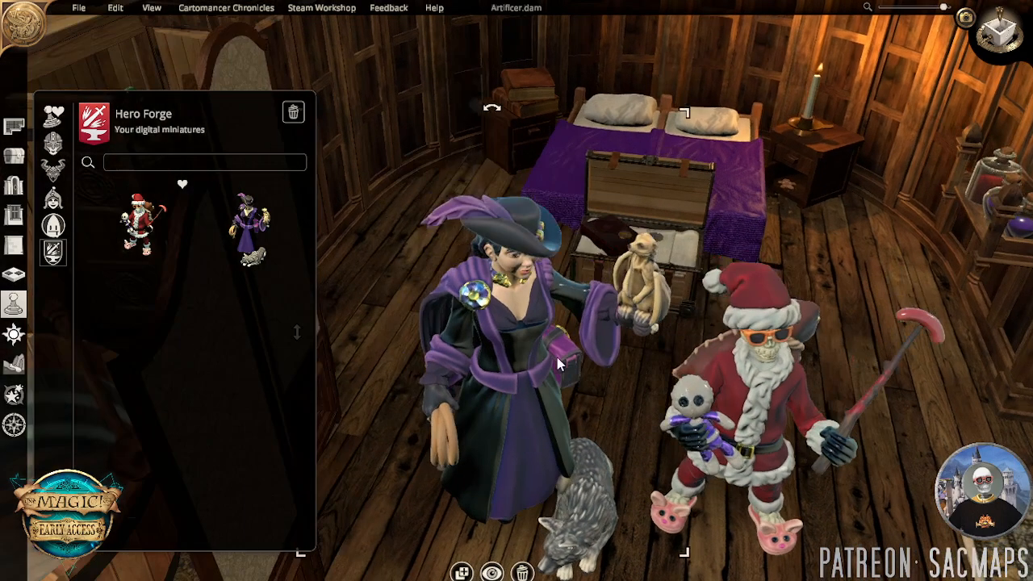
Delete both Hero Forge miniatures from the floor in front of the bed.
middle_drag(730, 327, 633, 344)
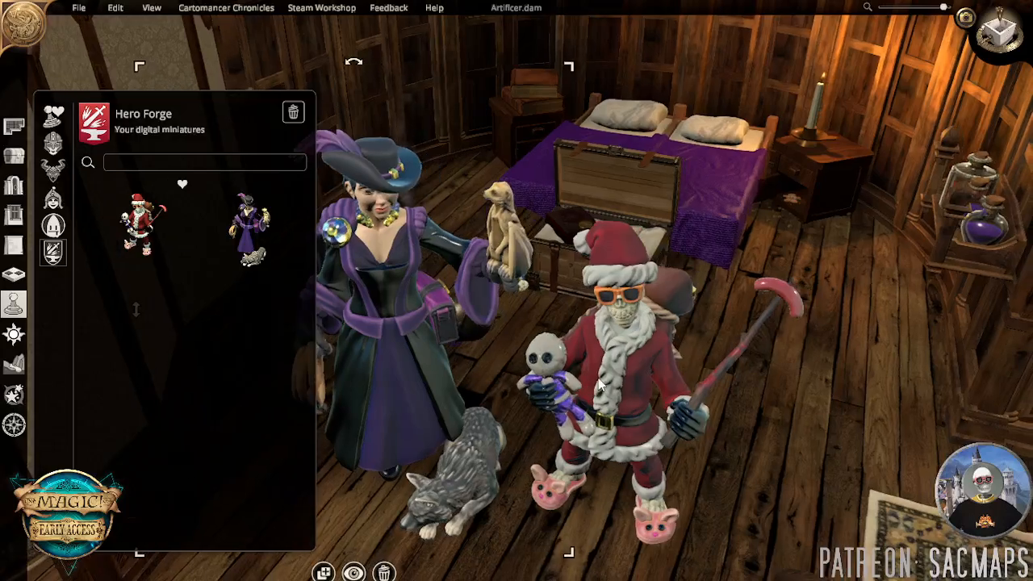
click(594, 352)
click(393, 342)
key(Delete)
scroll(413, 355, down, 5)
middle_drag(414, 341, 423, 369)
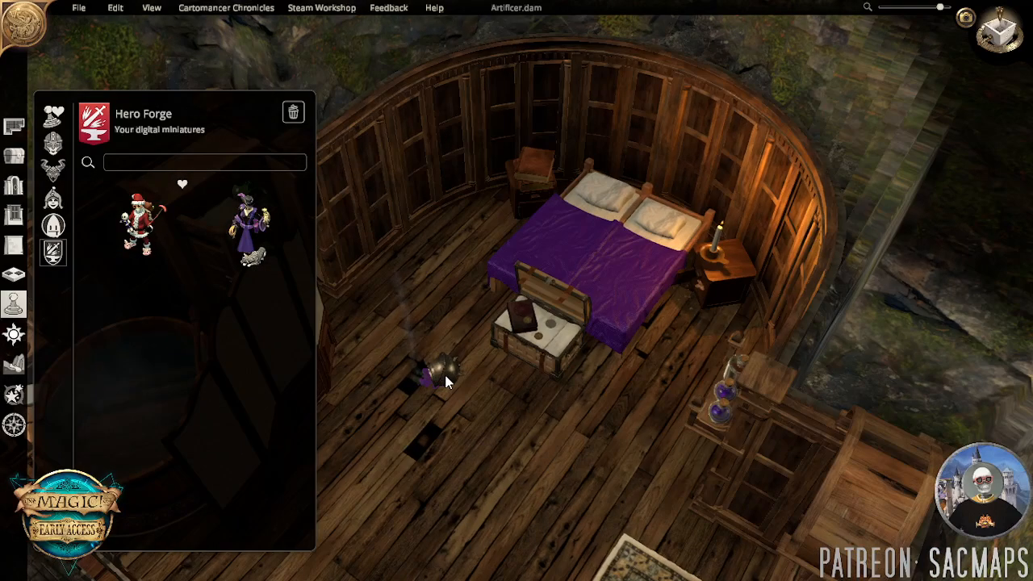
Search the placeable objects for "coat" and settle on "cloak" as the search term.
click(15, 156)
click(212, 135)
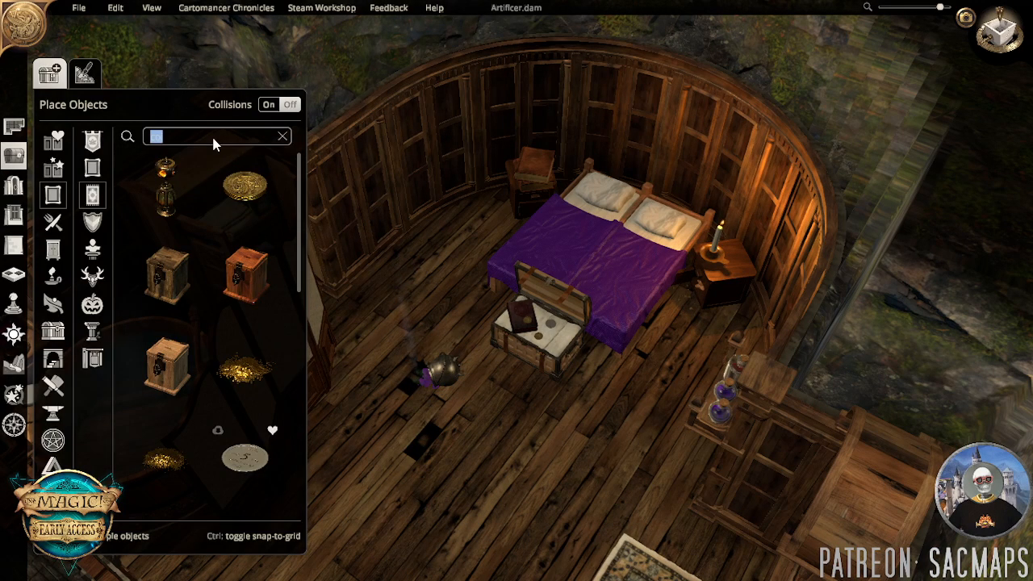
text(coat)
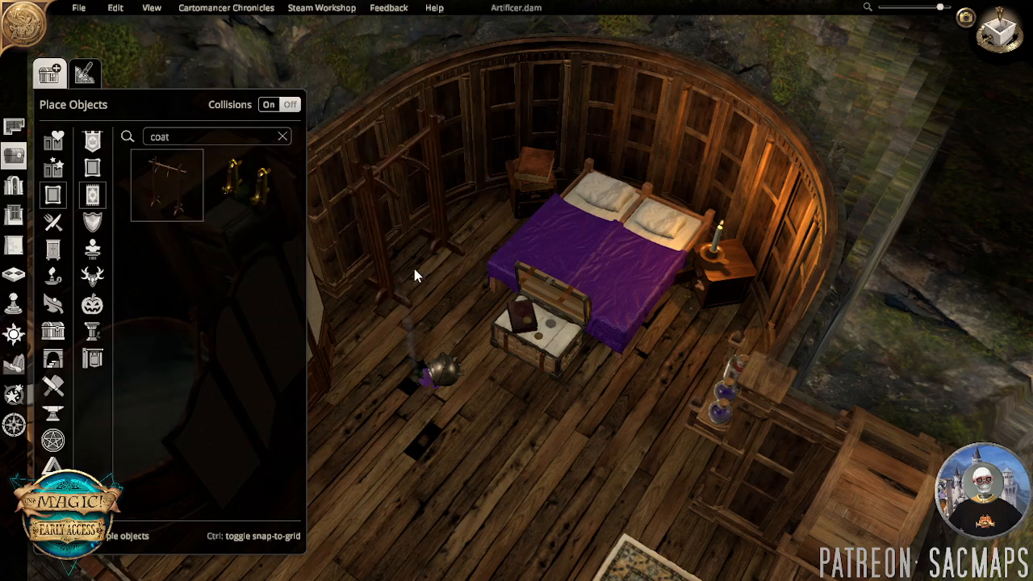
click(192, 140)
text(cloak)
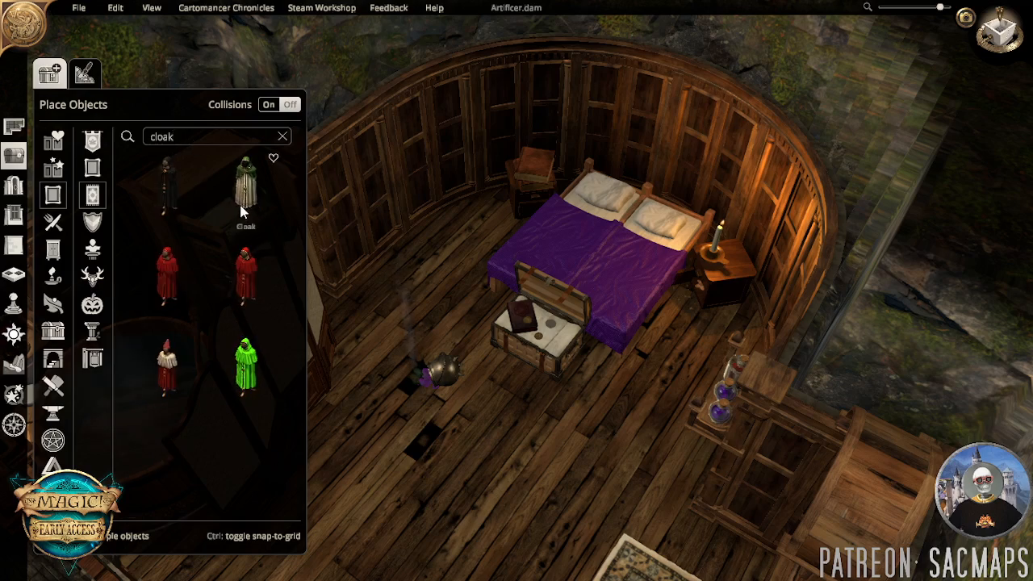
text(a)
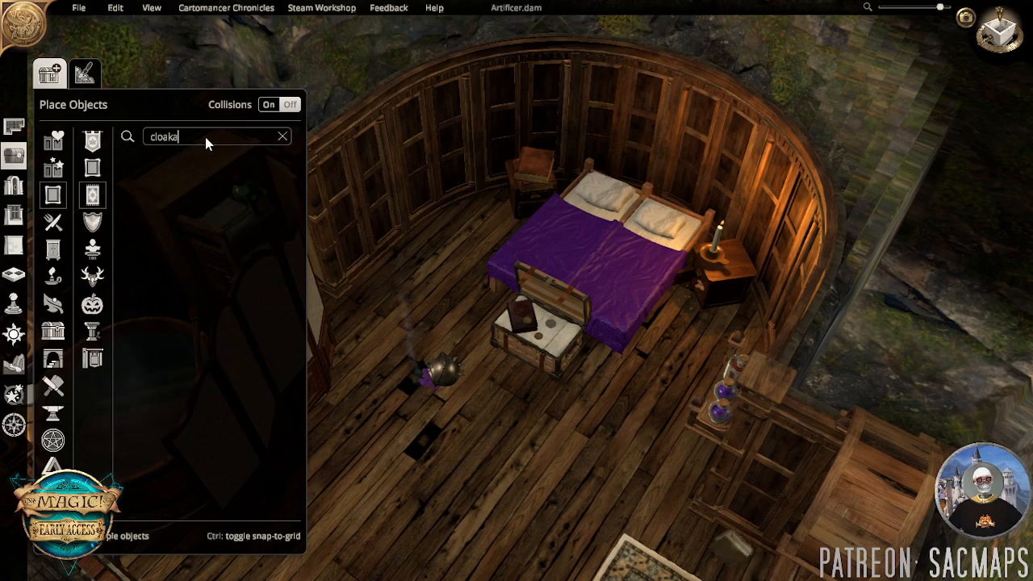
key(BackSpace)
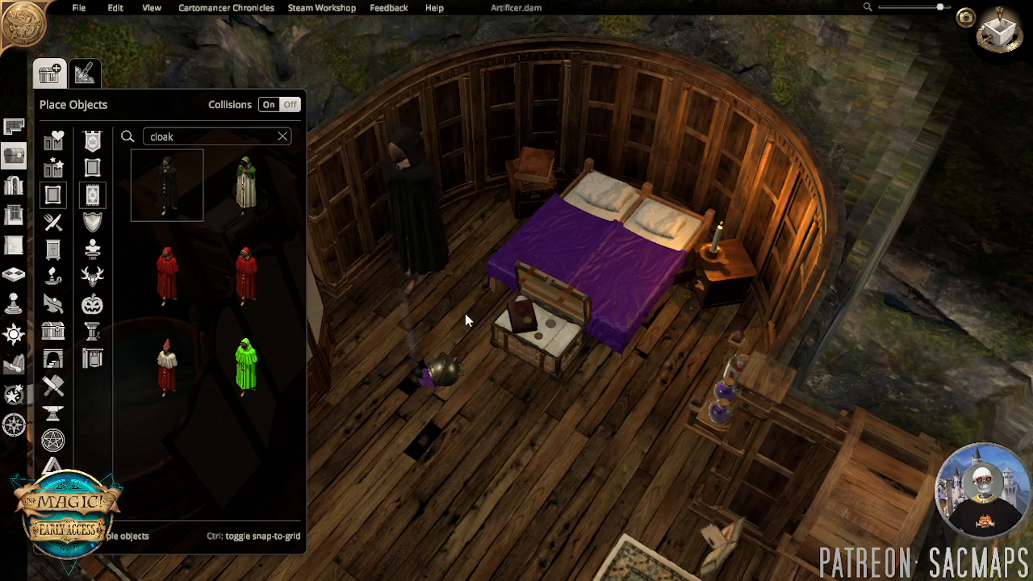
Place the black hooded cloak and the green-and-white cloak on the floor between the curved wall and the bed.
click(393, 298)
click(245, 185)
click(443, 271)
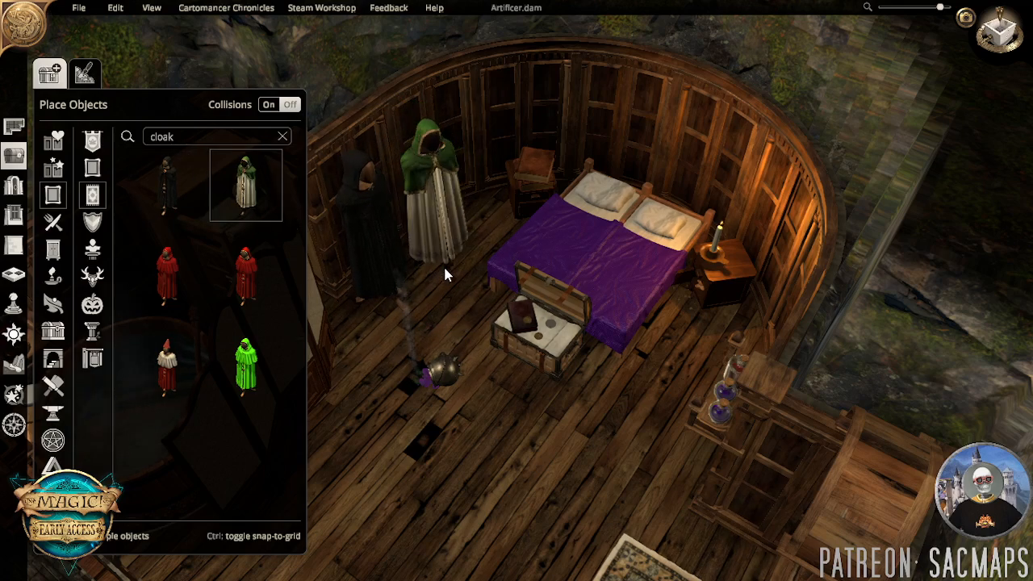
Place the red cloak with the white cape in front of the chest, using the black top hat variant.
click(167, 365)
middle_drag(591, 395, 580, 432)
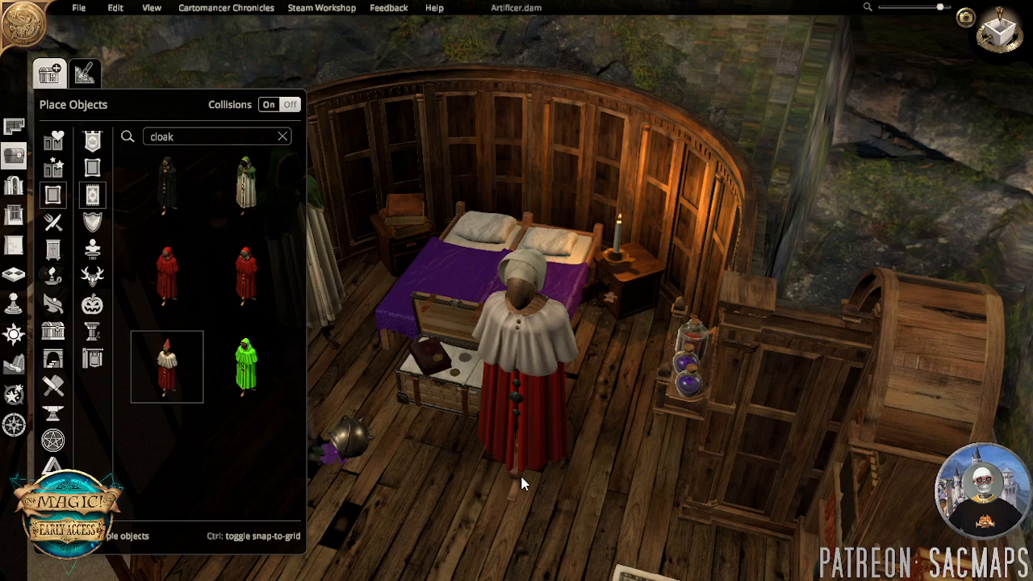
key(Tab)
key(Tab)
key(Tab)
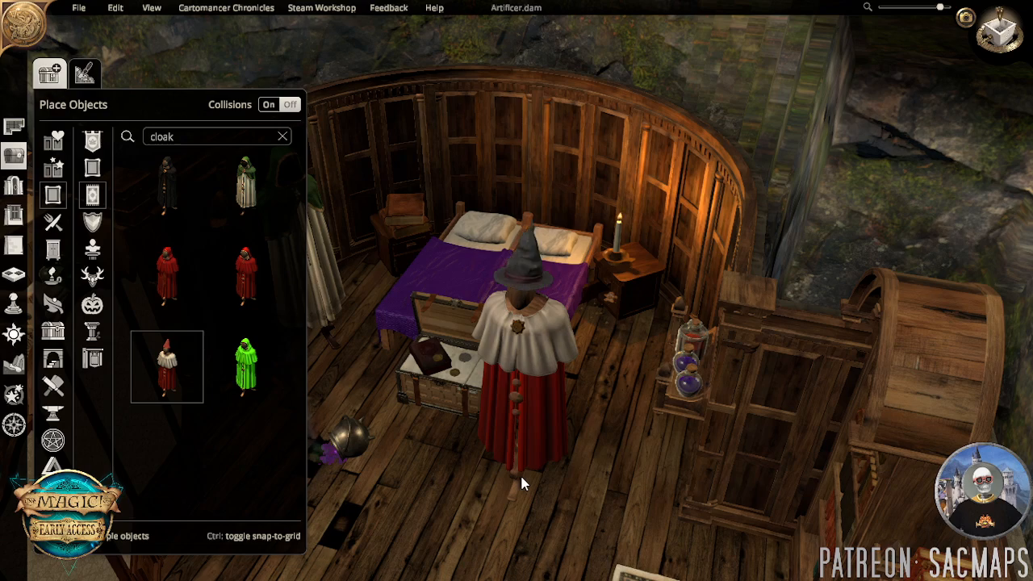
click(521, 476)
middle_drag(619, 467, 702, 395)
scroll(611, 450, up, 4)
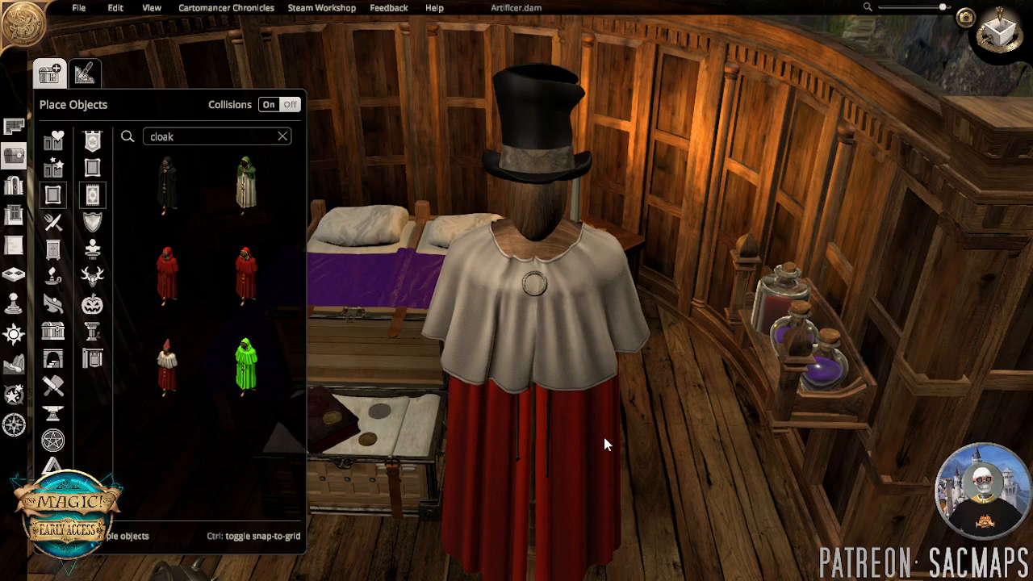
Examine the top-hatted red and white cloak up close from several angles.
scroll(603, 435, down, 4)
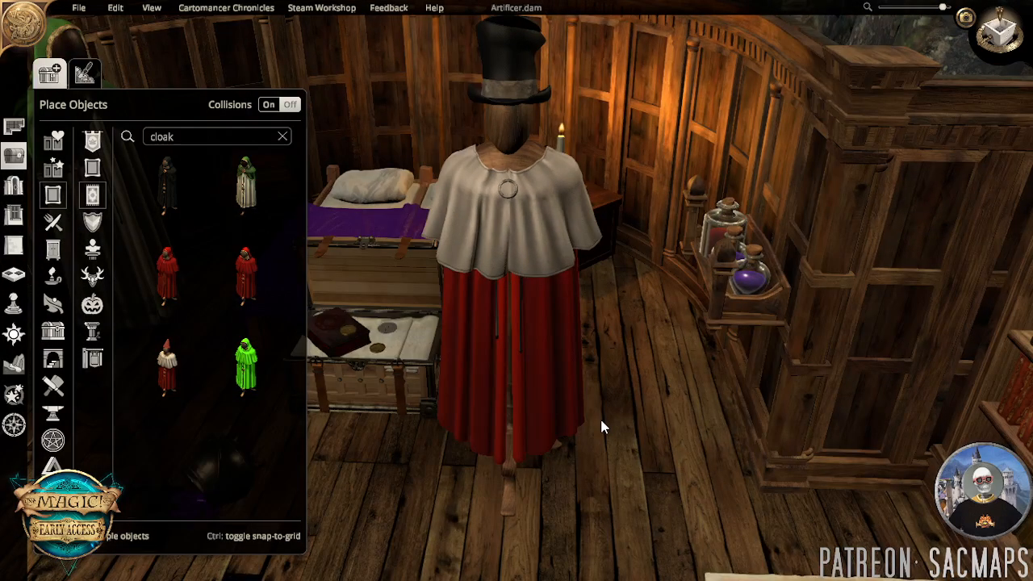
middle_drag(601, 421, 609, 420)
key(d)
key(a)
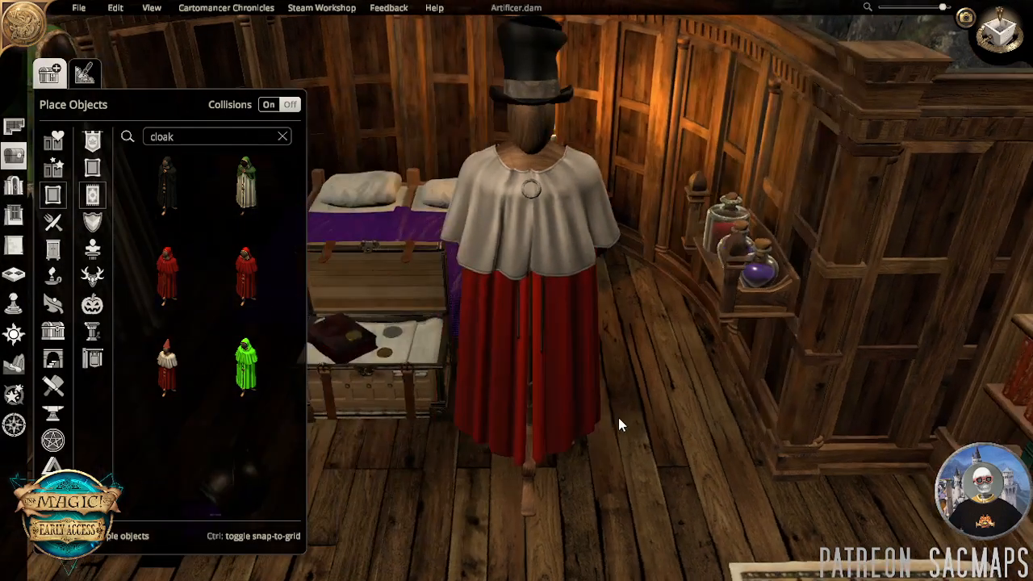
scroll(618, 412, up, 4)
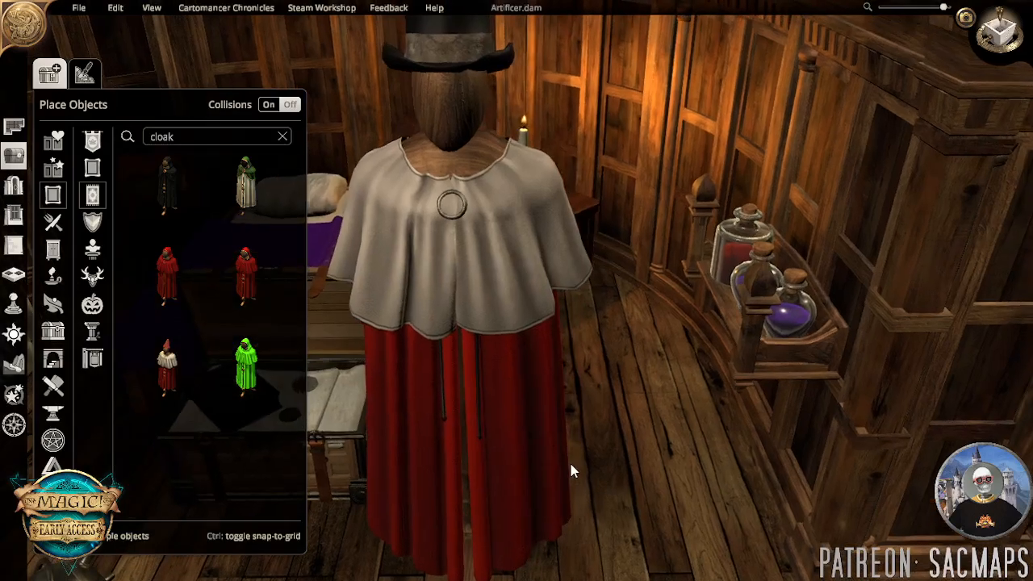
scroll(571, 465, down, 3)
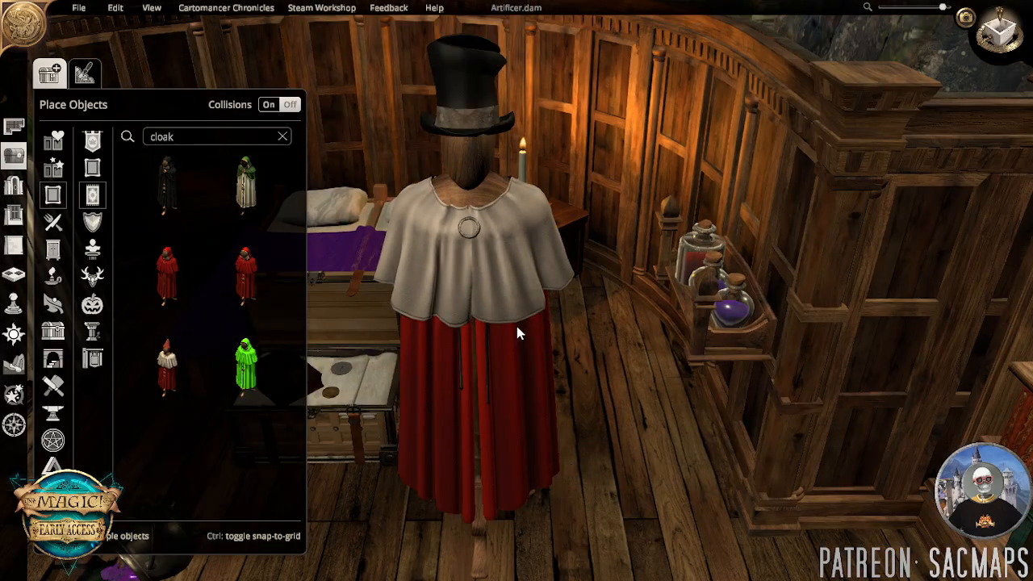
click(470, 278)
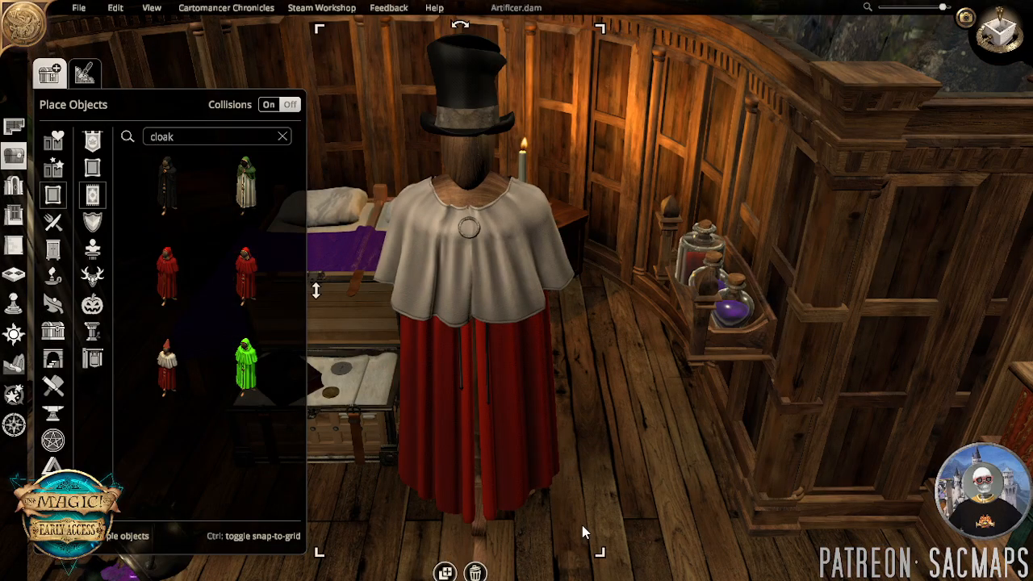
click(624, 473)
scroll(598, 371, down, 3)
middle_drag(597, 371, 503, 412)
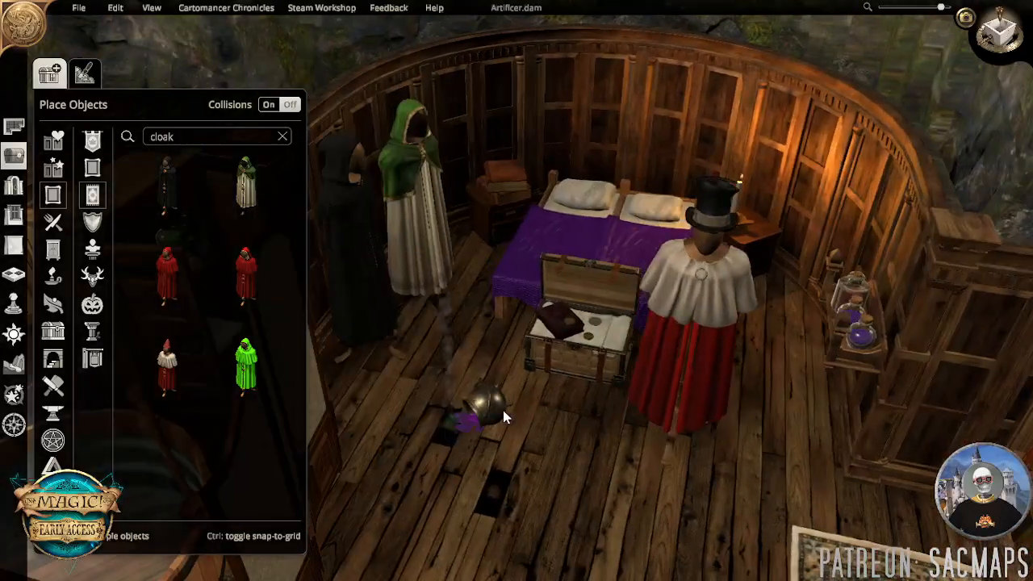
Delete the black hooded cloak and the green-and-white cloak.
click(369, 262)
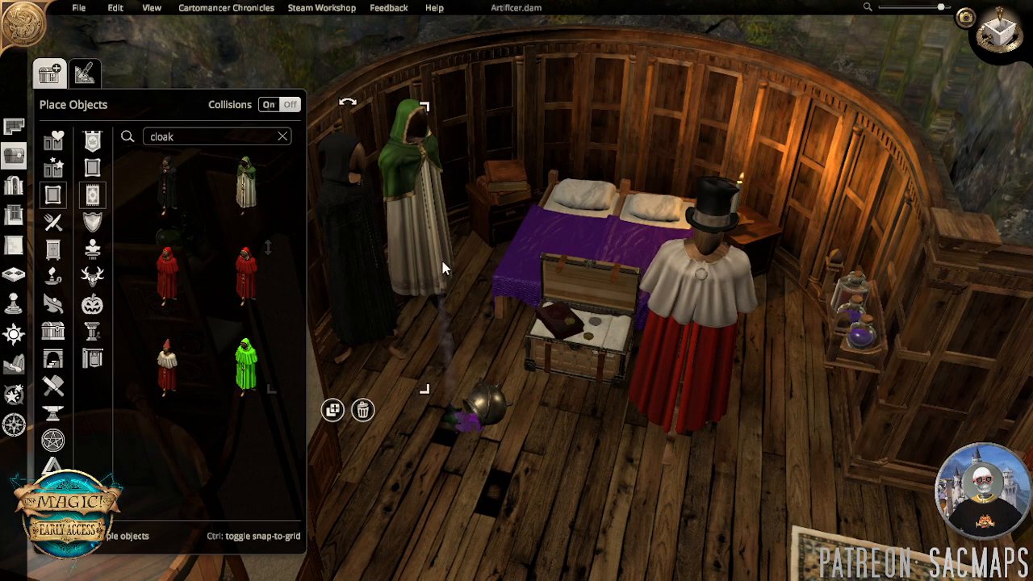
key(Delete)
click(406, 249)
key(Delete)
Place the bright green cloak beside the top-hatted one, apply custom images to its parts and turn it to show its back.
click(249, 375)
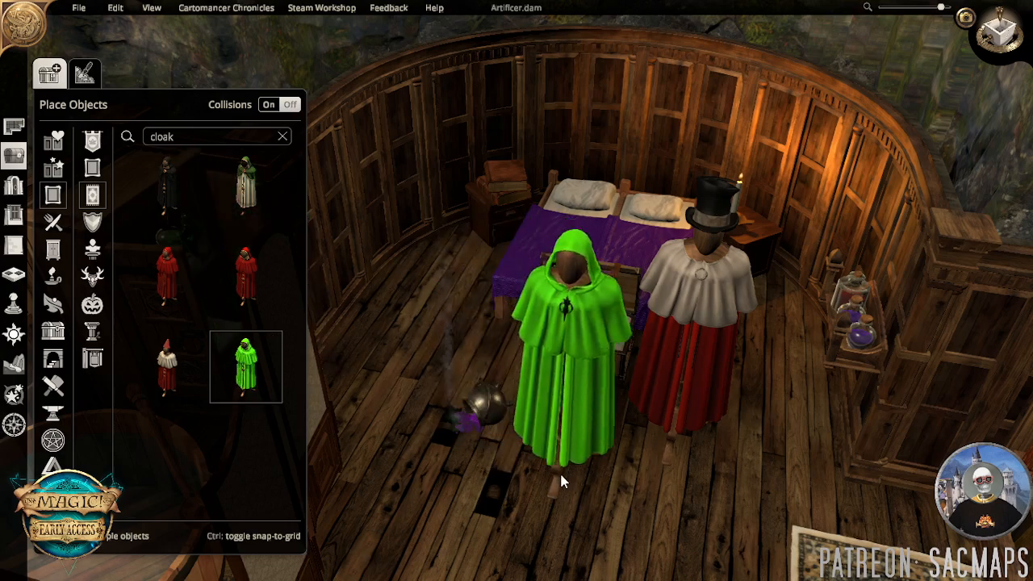
click(564, 489)
scroll(644, 453, up, 5)
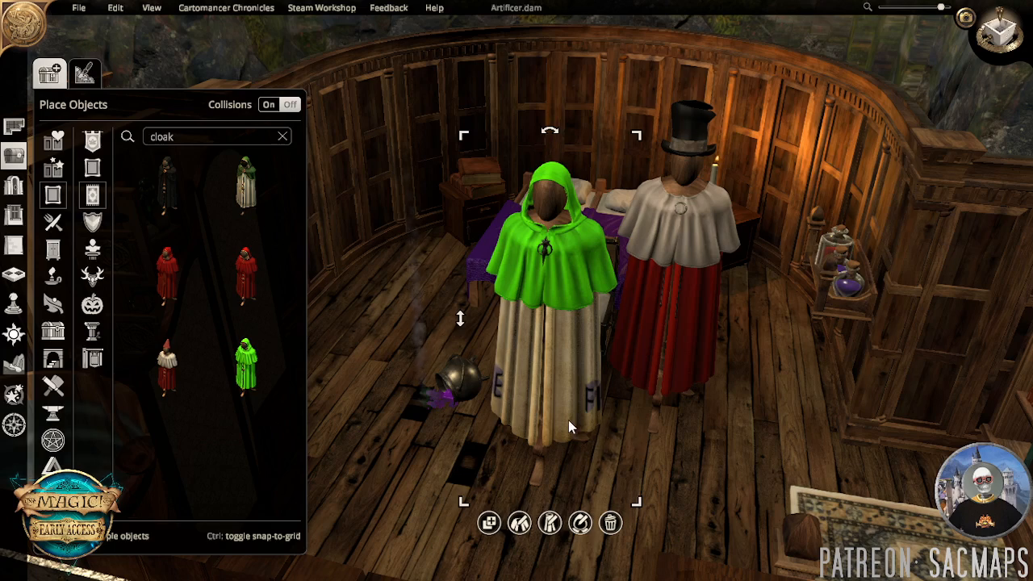
scroll(568, 420, down, 4)
scroll(568, 420, down, 4)
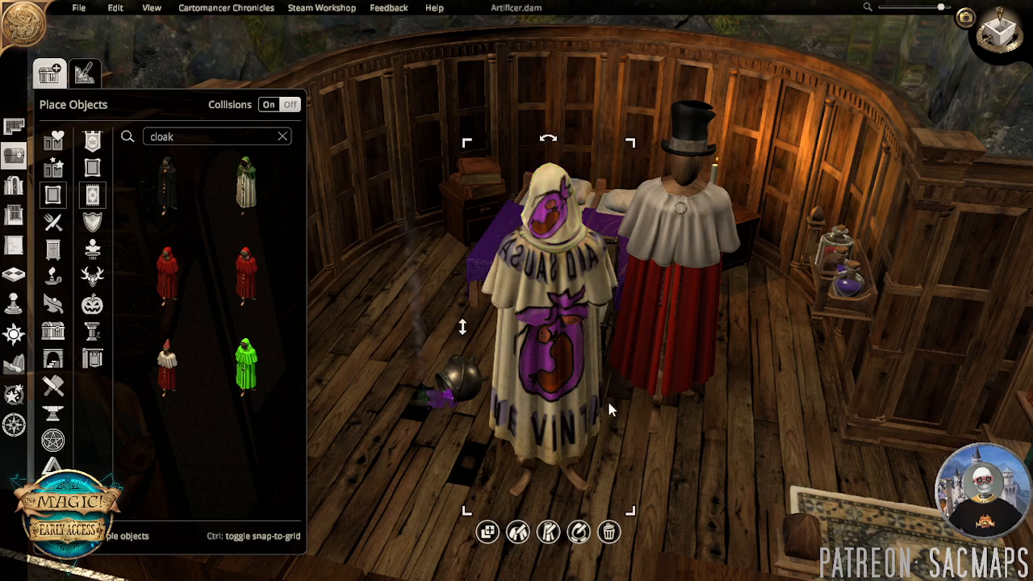
scroll(589, 413, down, 2)
scroll(585, 415, down, 2)
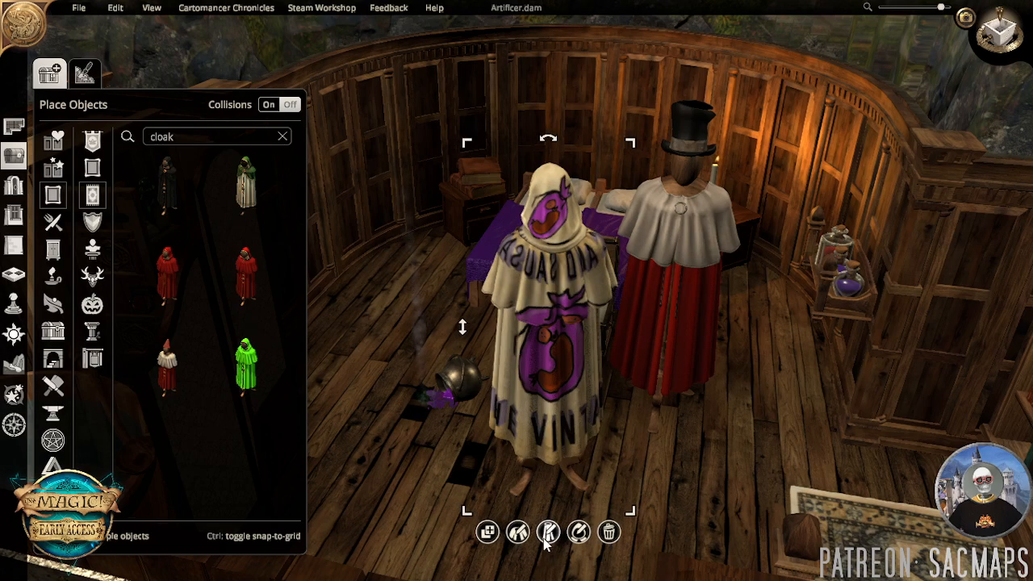
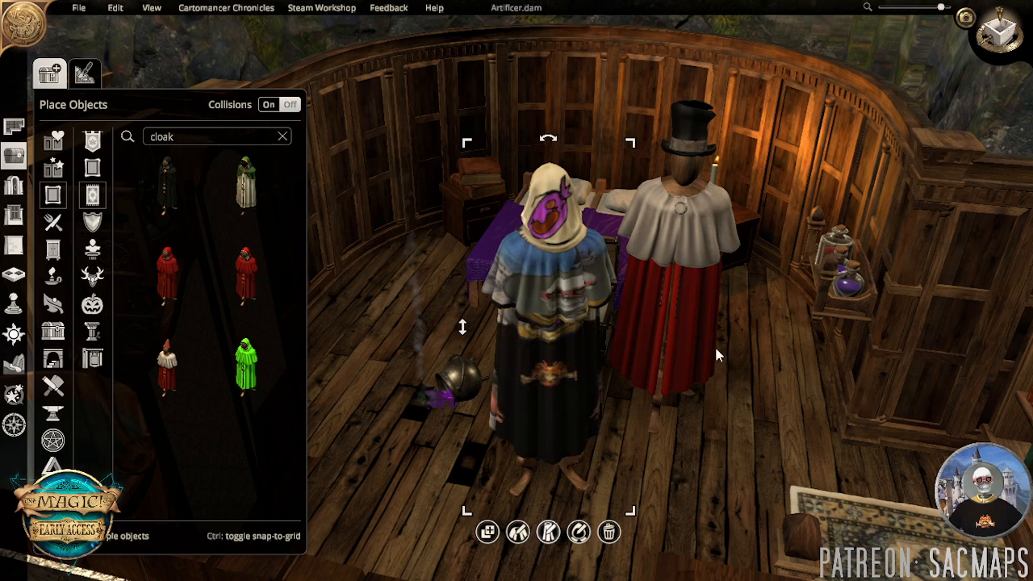
Rotate the custom-textured cloak so that its front faces the room.
middle_drag(659, 403, 671, 353)
key(r)
key(r)
key(r)
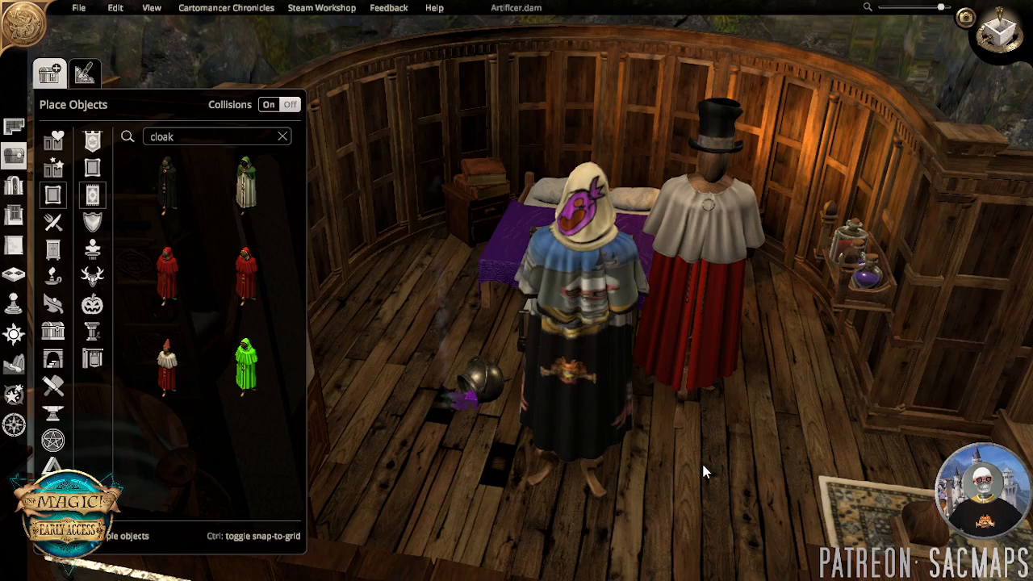
key(r)
key(r)
key(r)
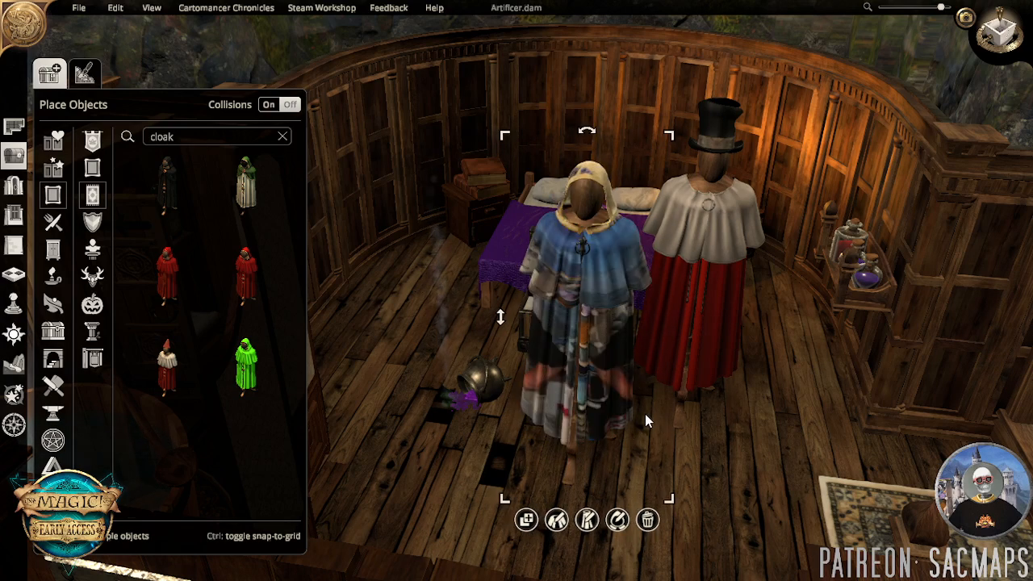
key(r)
key(r)
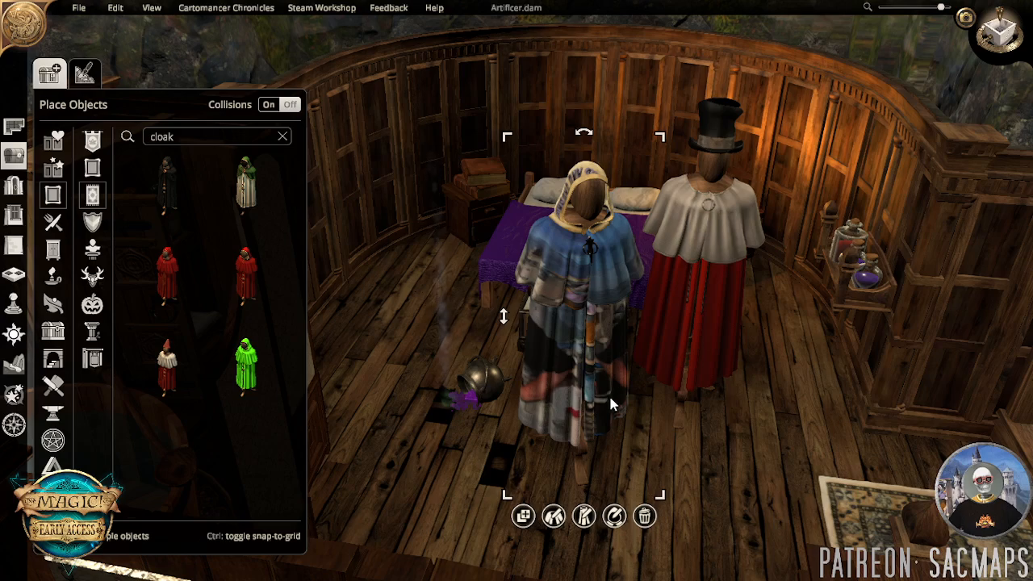
Delete the top-hatted red and white cloak.
mouse_move(646, 390)
middle_down()
mouse_move(604, 407)
mouse_move(622, 375)
mouse_move(649, 401)
middle_up()
scroll(617, 378, down, 2)
click(649, 401)
key(Delete)
Move the custom-textured cloak against the wall between the folding screen and the book-topped nightstand.
middle_drag(549, 428, 486, 448)
drag(485, 444, 463, 244)
middle_drag(462, 245, 569, 323)
drag(569, 323, 531, 313)
click(467, 96)
middle_drag(516, 319, 350, 266)
scroll(607, 365, up, 5)
scroll(607, 360, down, 5)
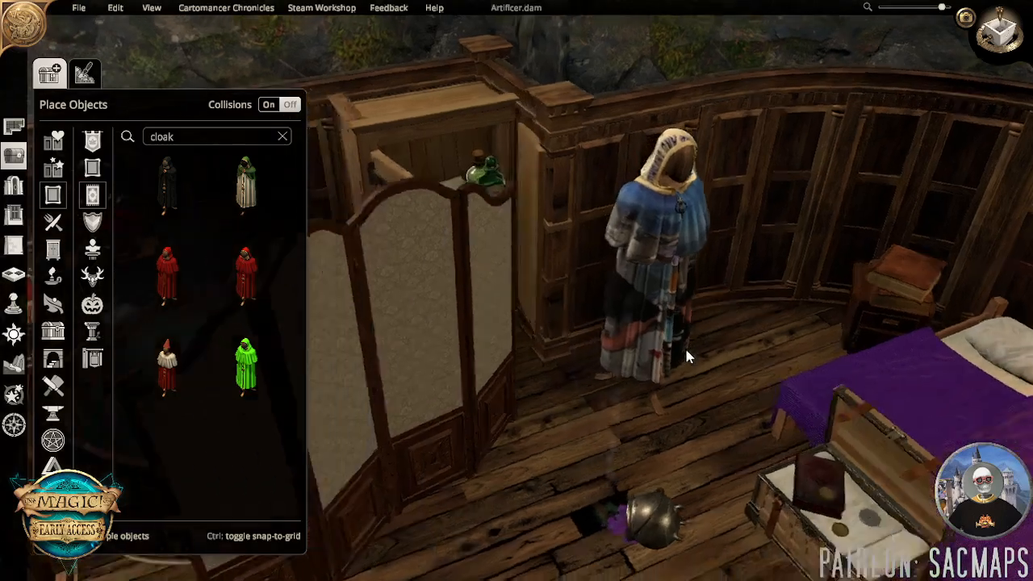
middle_drag(686, 350, 607, 381)
click(594, 382)
mouse_move(594, 383)
mouse_down()
mouse_move(571, 371)
mouse_move(587, 387)
mouse_up()
click(712, 424)
Duplicate the lit candle sconce above the round table in the neighbouring bedroom and bring the copy into the purple bedroom.
scroll(712, 423, down, 5)
middle_drag(620, 365, 908, 424)
right_drag(795, 485, 695, 424)
middle_drag(695, 425, 657, 316)
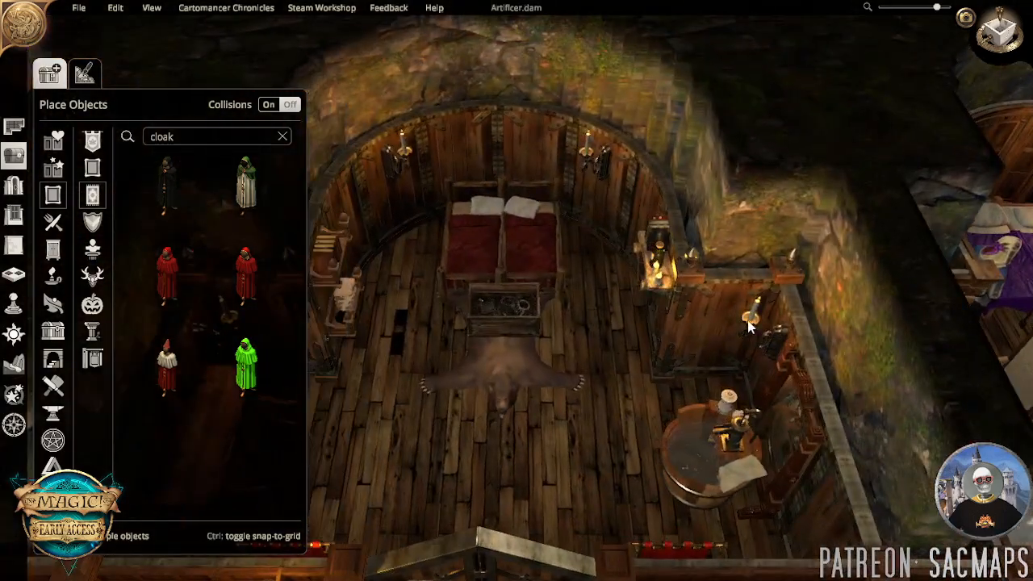
click(749, 351)
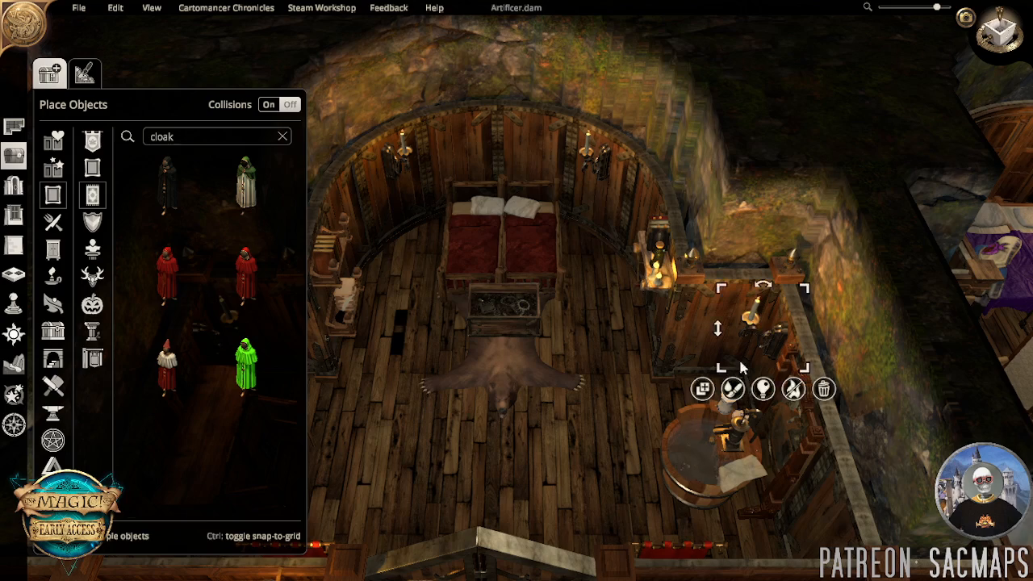
click(703, 390)
key(d)
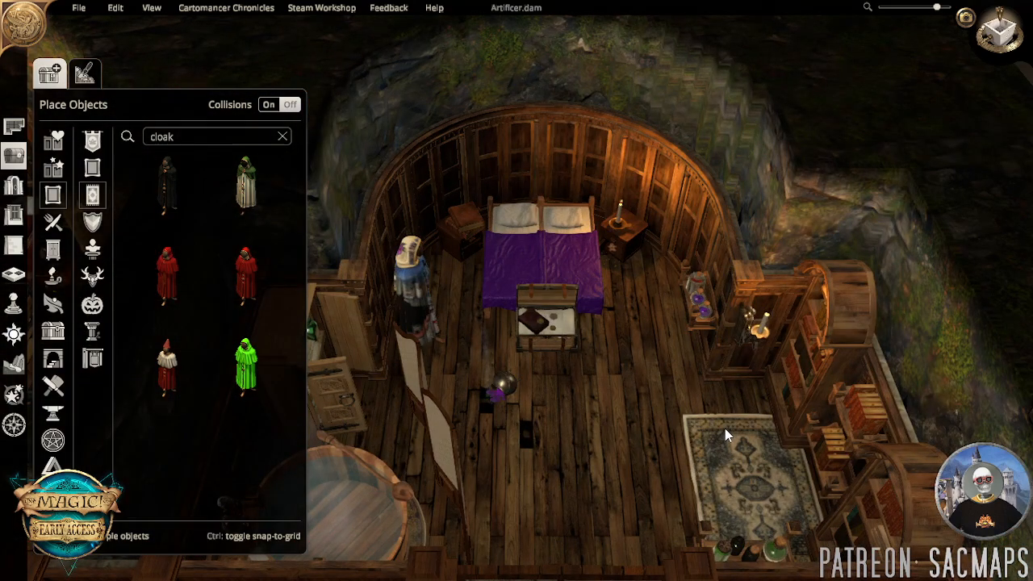
Turn collisions off and place candle sconce copies on the curved wall on both sides of the purple bed.
click(266, 104)
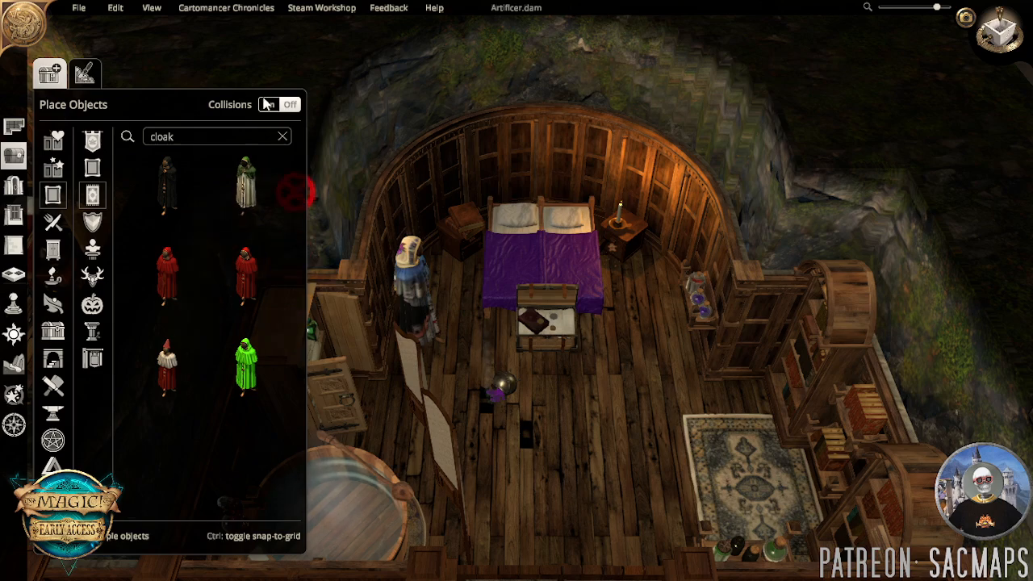
click(265, 104)
shift+click(475, 237)
click(603, 234)
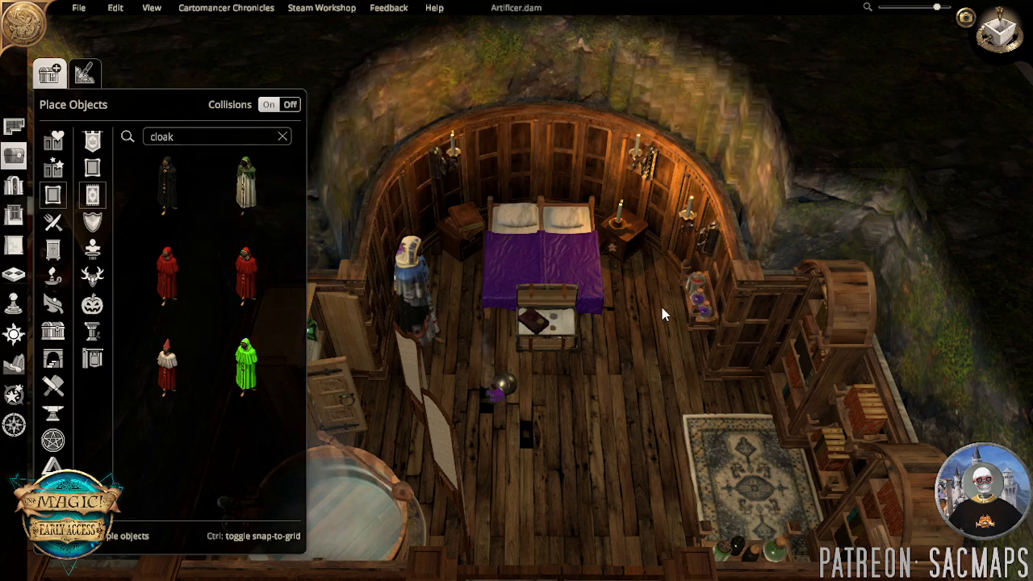
Place another candle sconce copy on the wall beside the steaming bathtub.
right_drag(662, 476, 649, 335)
middle_drag(650, 335, 451, 378)
right_drag(451, 378, 698, 363)
middle_drag(698, 363, 361, 370)
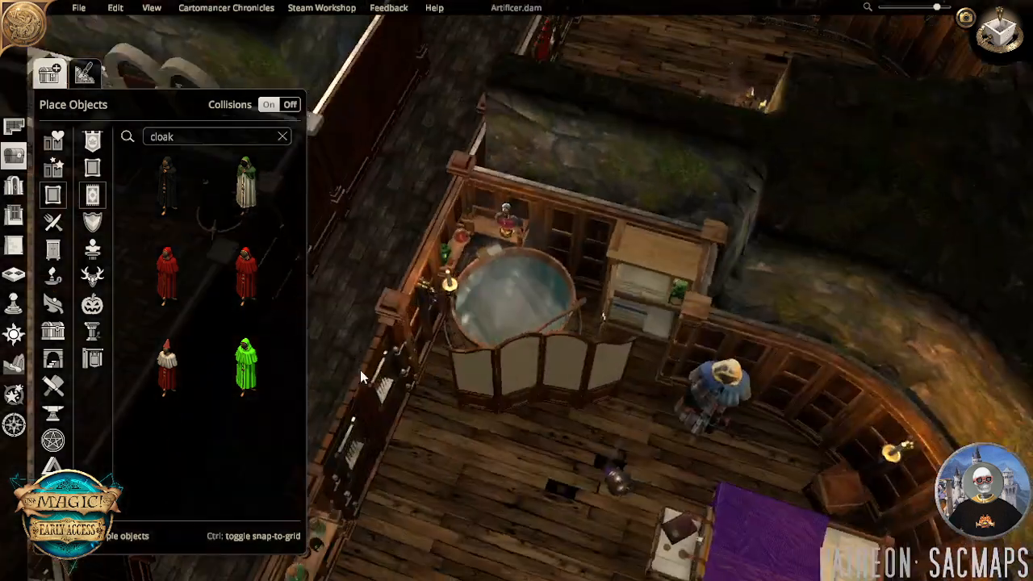
click(567, 234)
Add a candle sconce copy by the arched bookcase, then turn collisions on and move it along the wall beside the green potion shelf.
right_drag(593, 488, 581, 347)
middle_drag(581, 347, 234, 354)
right_drag(450, 325, 565, 444)
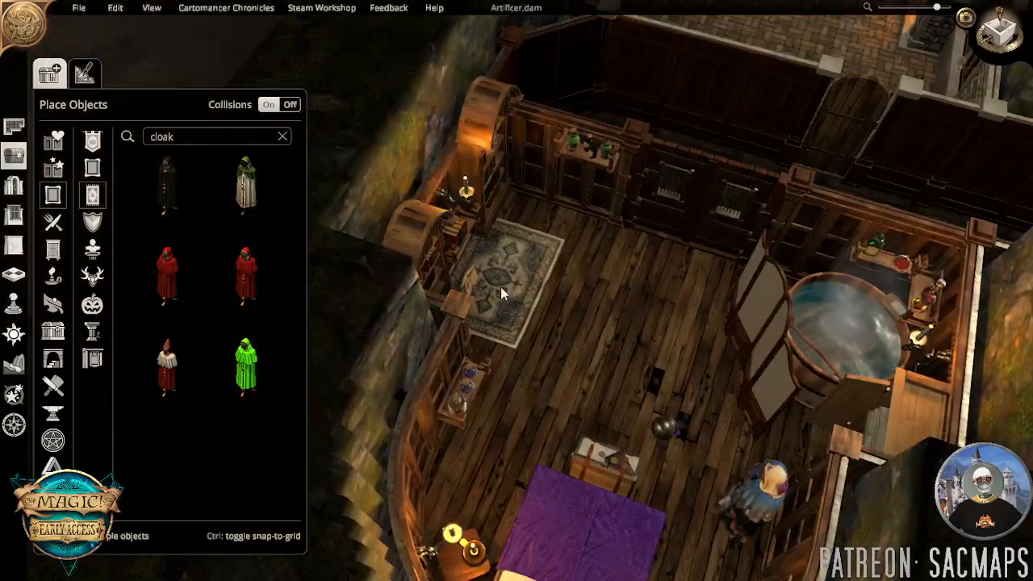
click(531, 203)
click(585, 297)
scroll(534, 222, up, 3)
right_drag(535, 222, 536, 380)
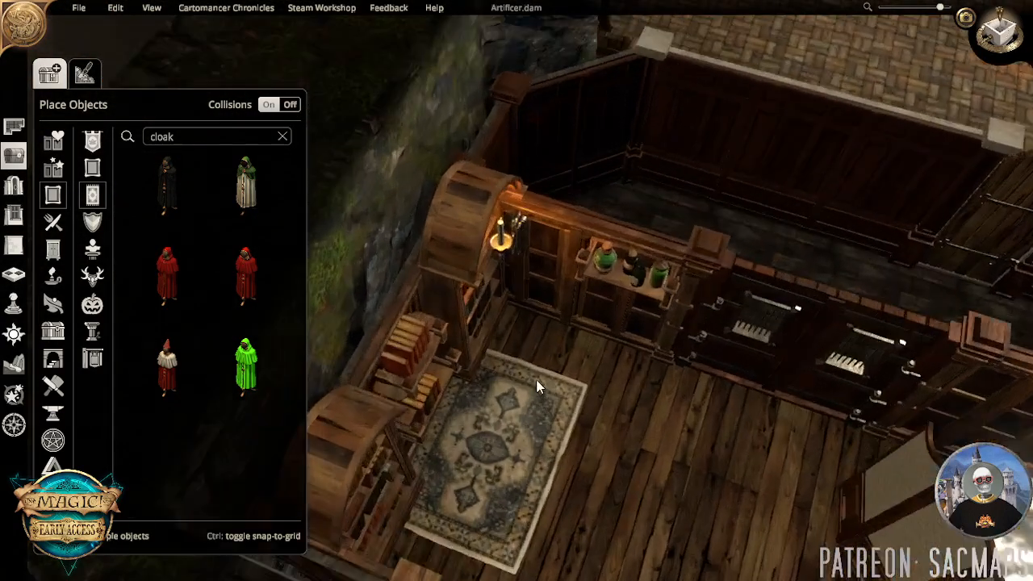
scroll(539, 387, up, 2)
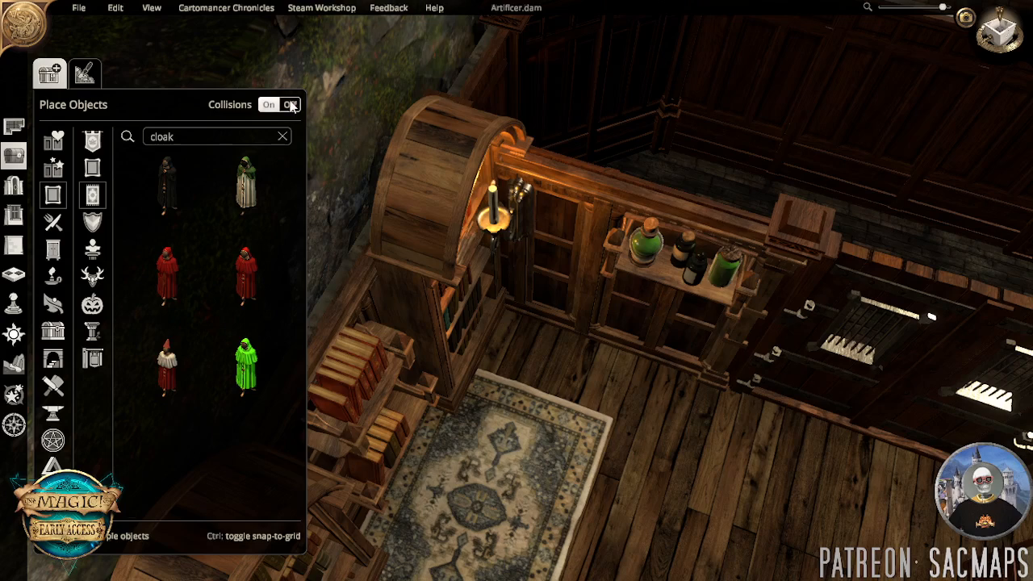
click(523, 211)
drag(519, 212, 591, 234)
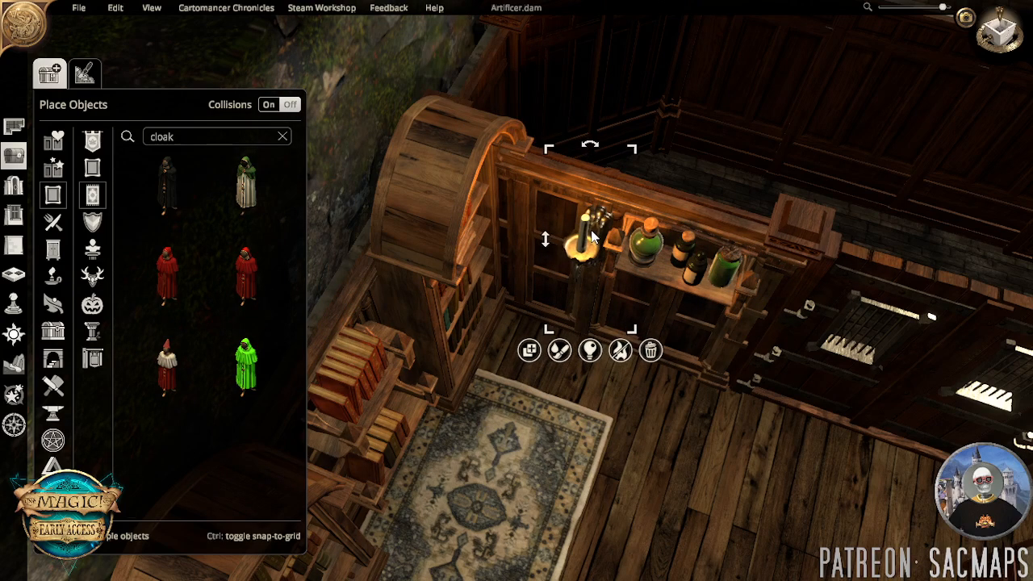
click(530, 351)
key(s)
middle_drag(552, 367, 311, 356)
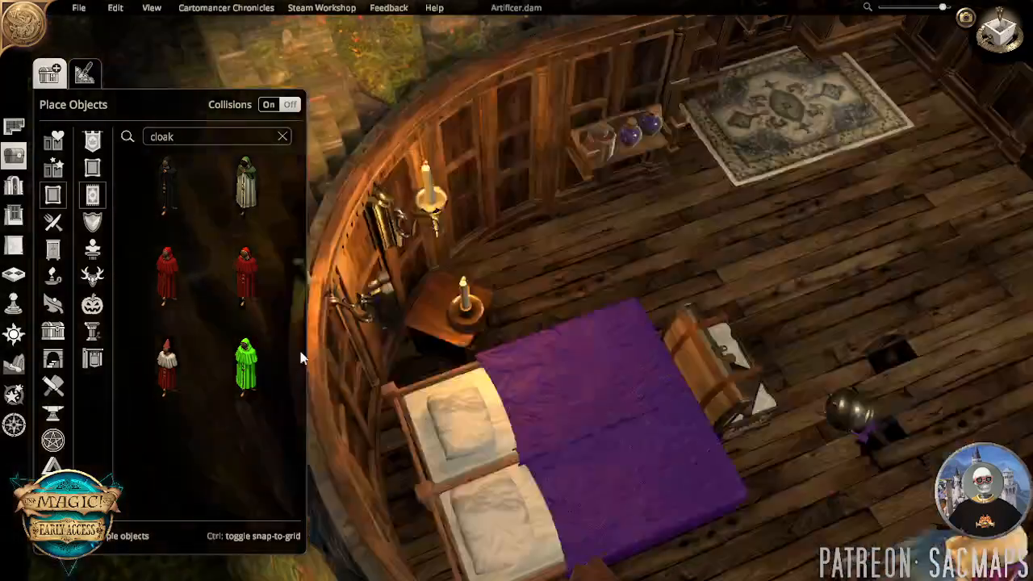
middle_drag(625, 352, 440, 331)
key(d)
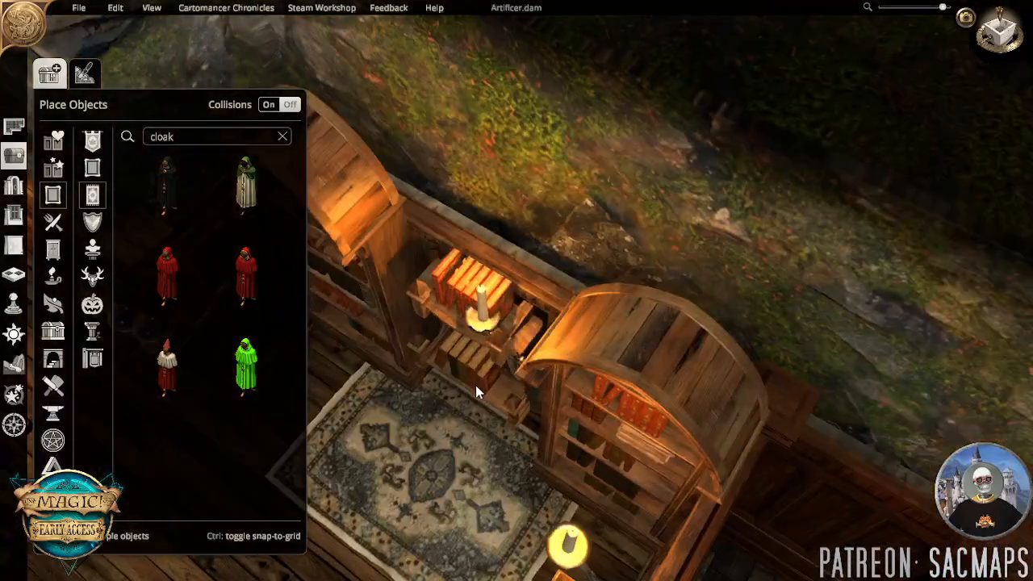
key(a)
Look over the brick-floored workshop and the ornate green-lit gate leading into the checkerboard greenhouse.
scroll(579, 396, down, 5)
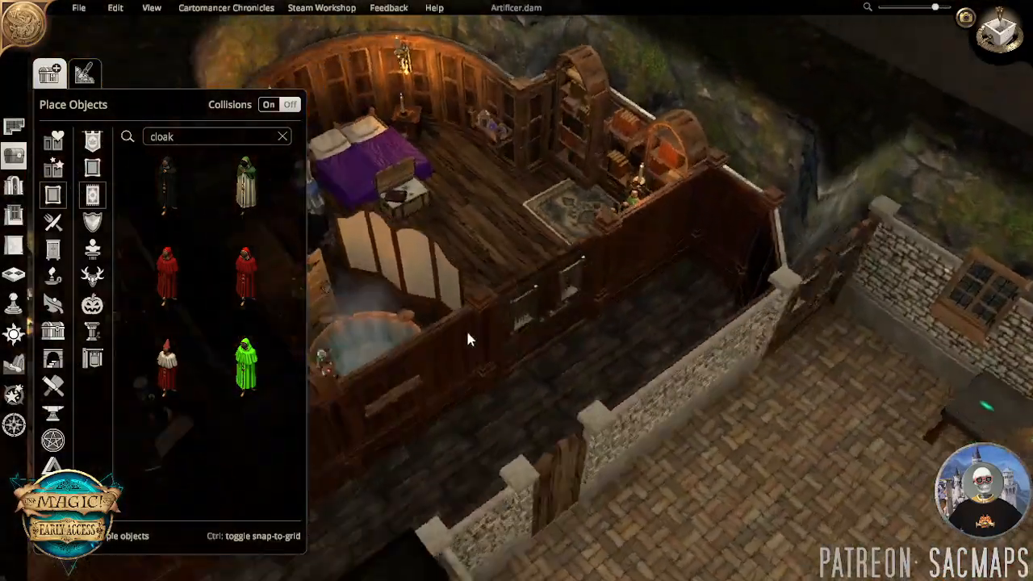
middle_drag(467, 333, 363, 329)
key(a)
scroll(616, 375, down, 2)
middle_drag(616, 375, 328, 370)
key(a)
key(a)
scroll(573, 412, down, 2)
key(s)
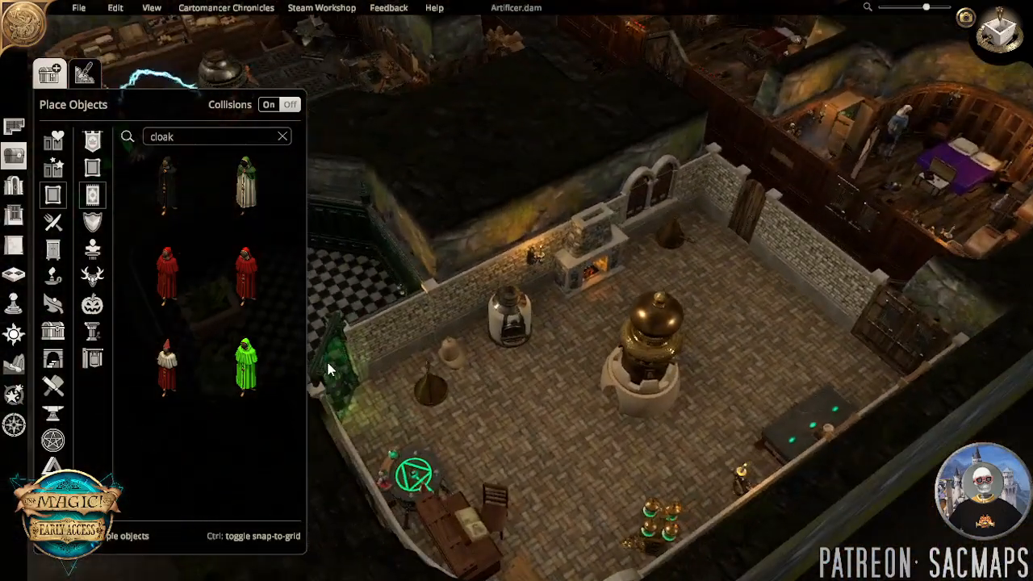
drag(329, 368, 403, 367)
key(a)
middle_drag(403, 367, 461, 450)
key(w)
key(a)
scroll(422, 426, up, 1)
scroll(461, 450, up, 2)
mouse_move(500, 363)
middle_down()
mouse_move(516, 343)
mouse_move(489, 376)
middle_up()
key(a)
middle_drag(580, 396, 496, 281)
scroll(543, 218, up, 2)
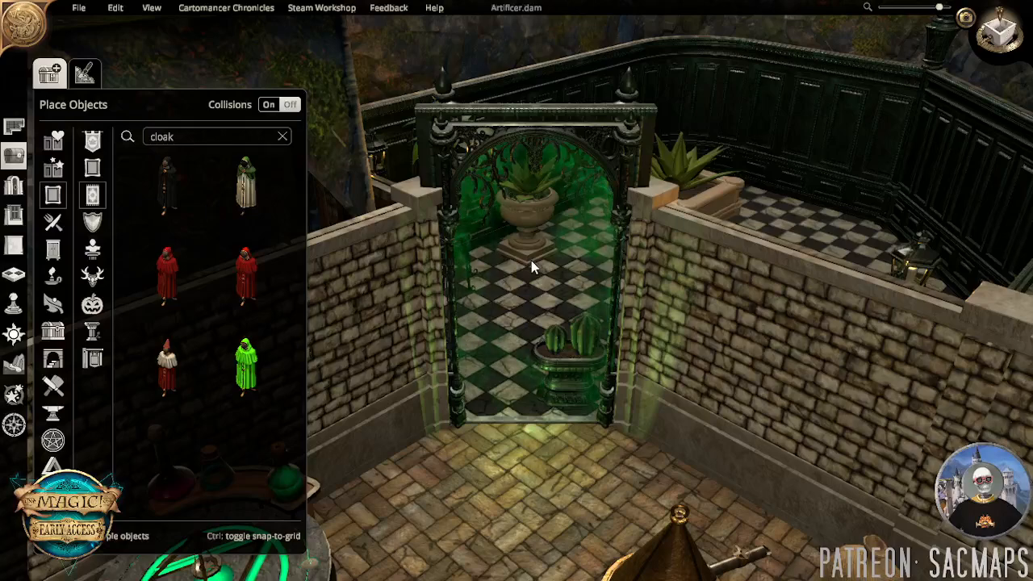
Regenerate the Mansion Greenhouse room's objects and lights repeatedly, keeping the layout with two sculpted pedestal planters and candle sconces.
click(582, 351)
middle_drag(590, 307, 609, 422)
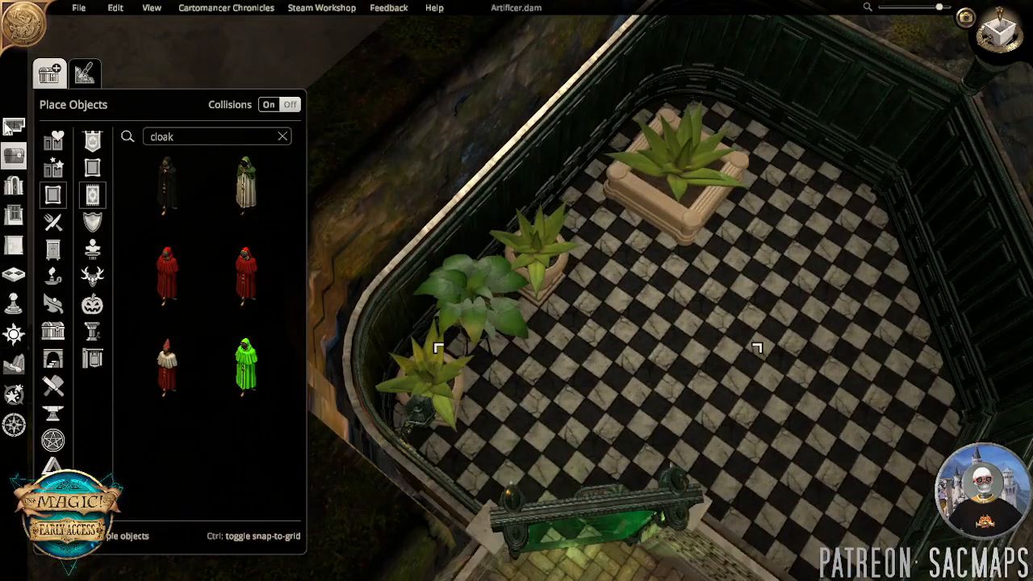
click(14, 127)
click(120, 73)
click(633, 319)
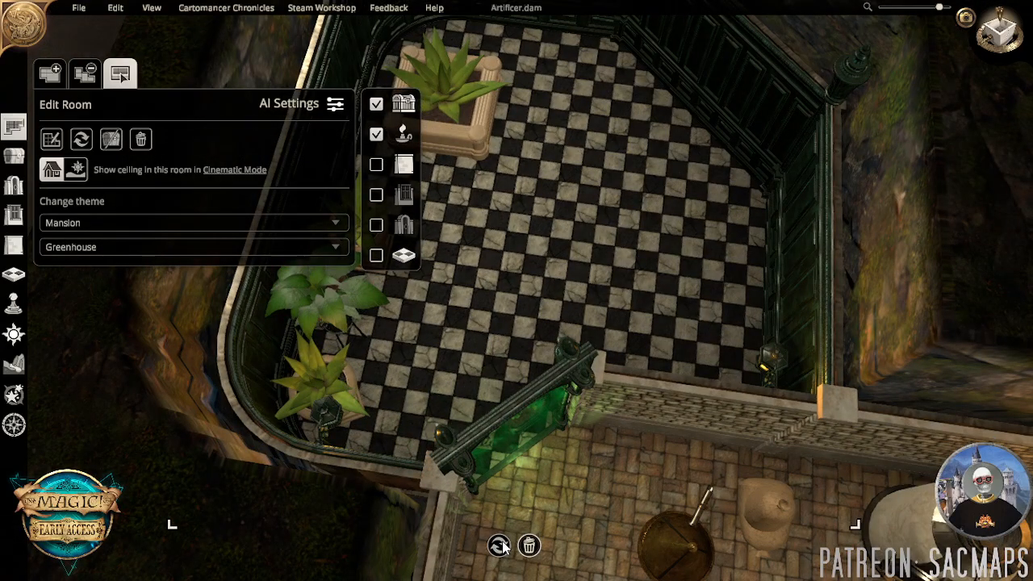
middle_drag(464, 258, 487, 318)
key(s)
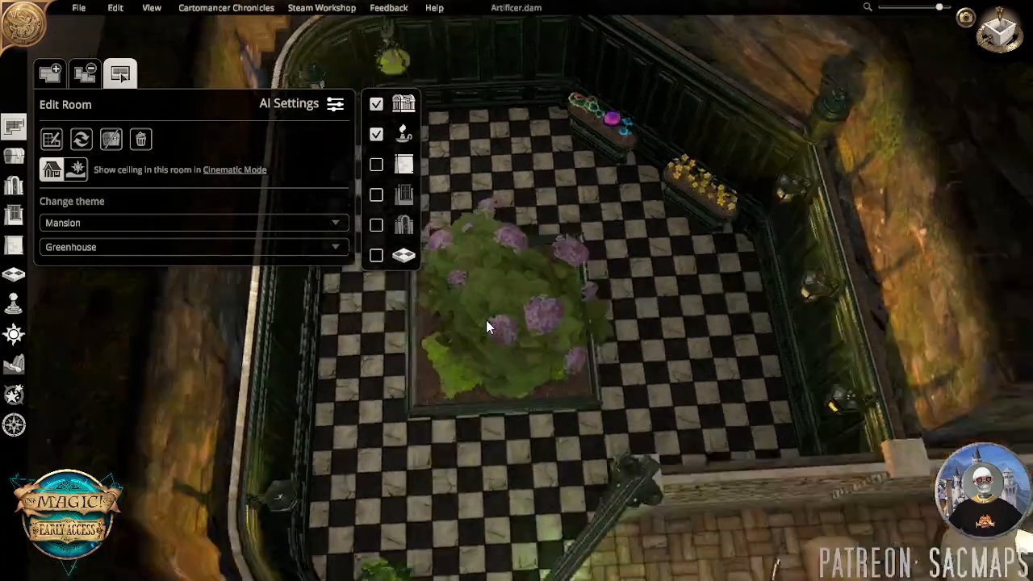
scroll(533, 361, down, 1)
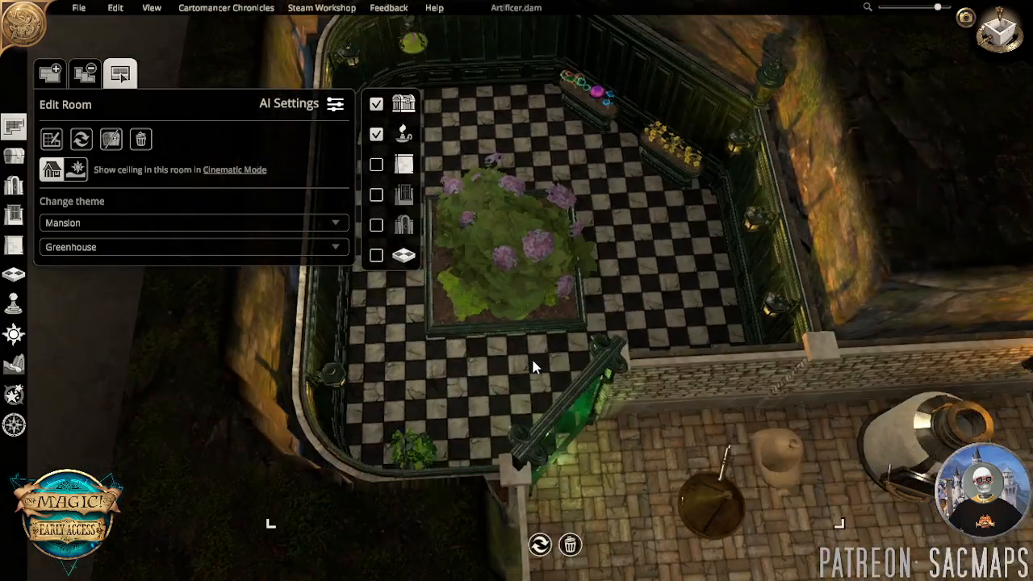
scroll(533, 367, down, 2)
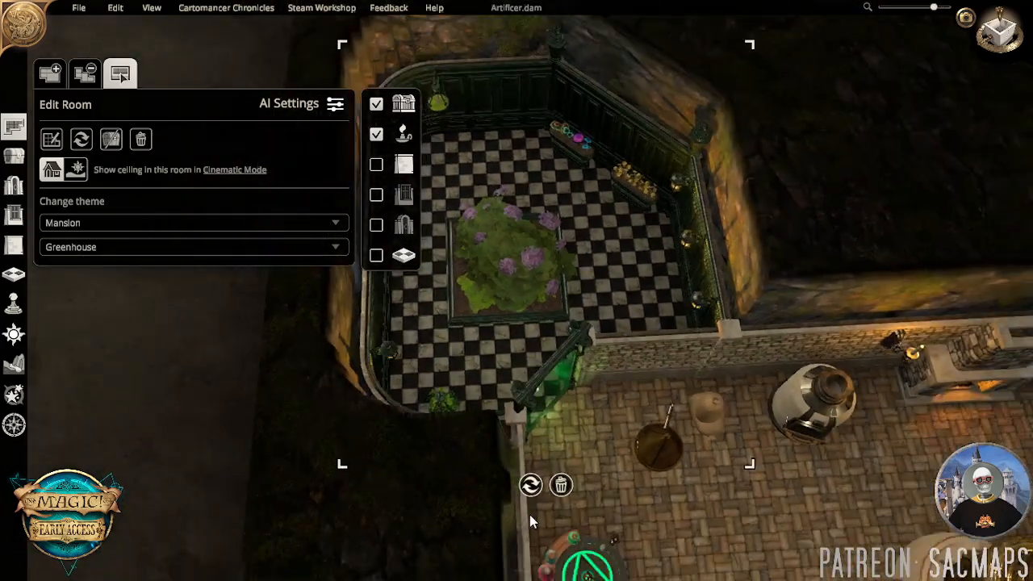
click(531, 494)
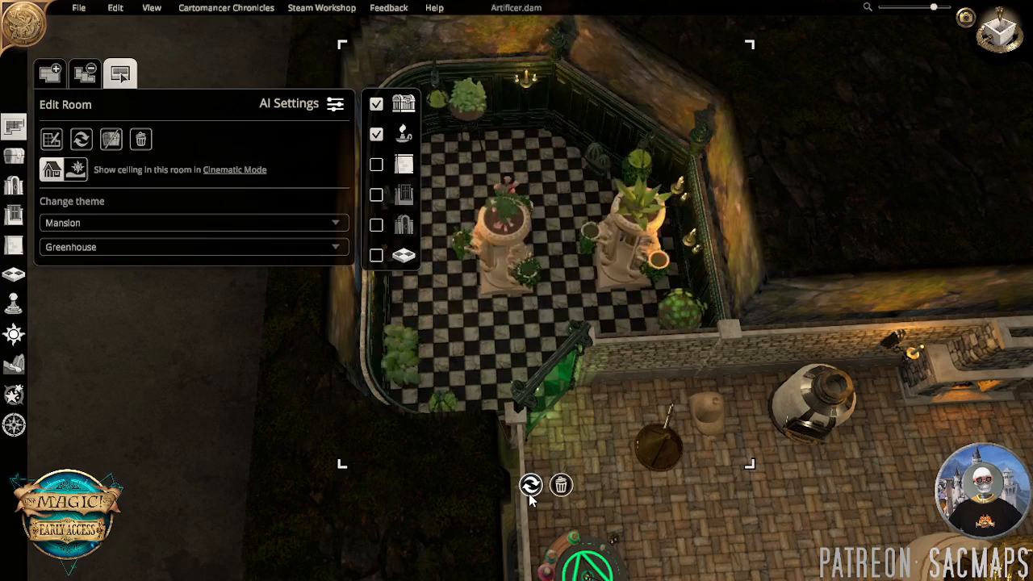
Browse the floor tile categories and bring up the Stone tiles for the greenhouse floor.
key(w)
middle_drag(494, 445, 432, 362)
scroll(525, 362, up, 3)
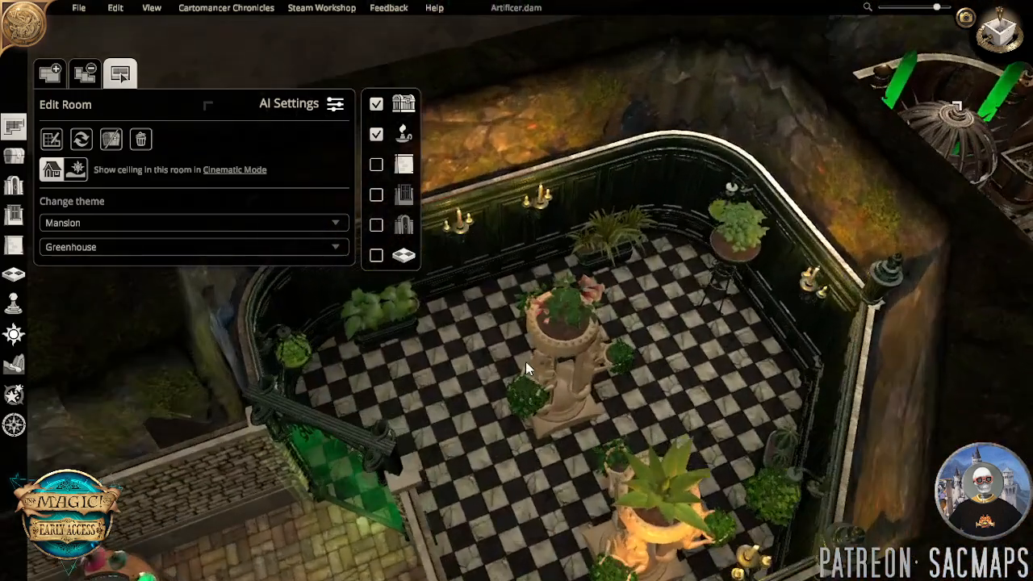
middle_drag(525, 358, 698, 431)
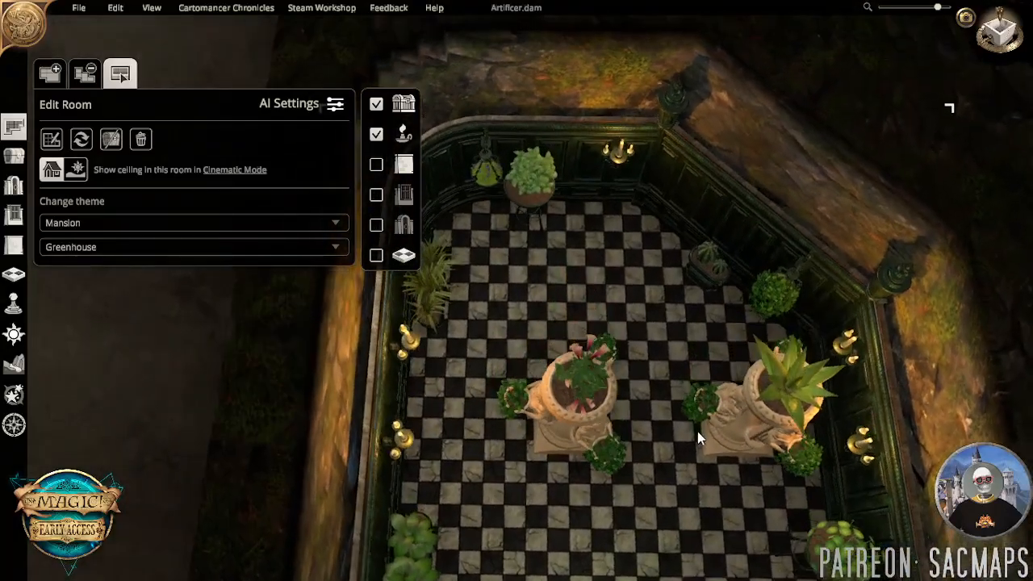
click(13, 304)
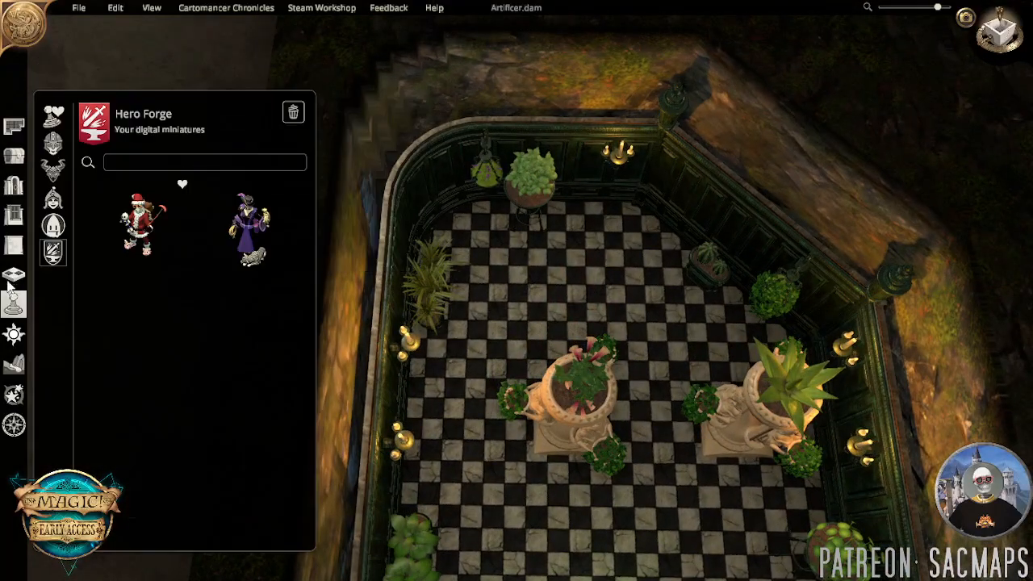
click(14, 274)
click(91, 178)
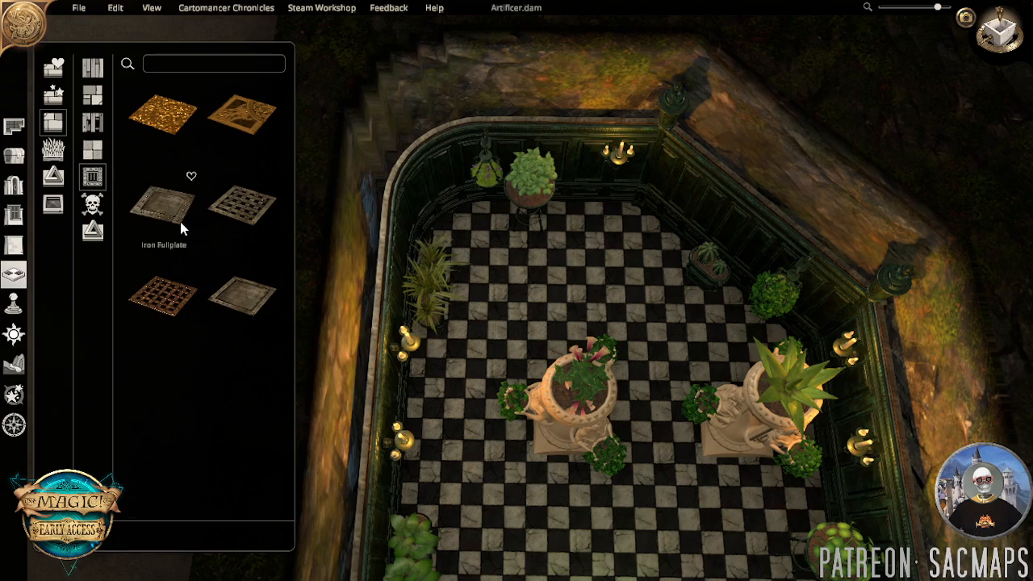
click(92, 149)
click(91, 119)
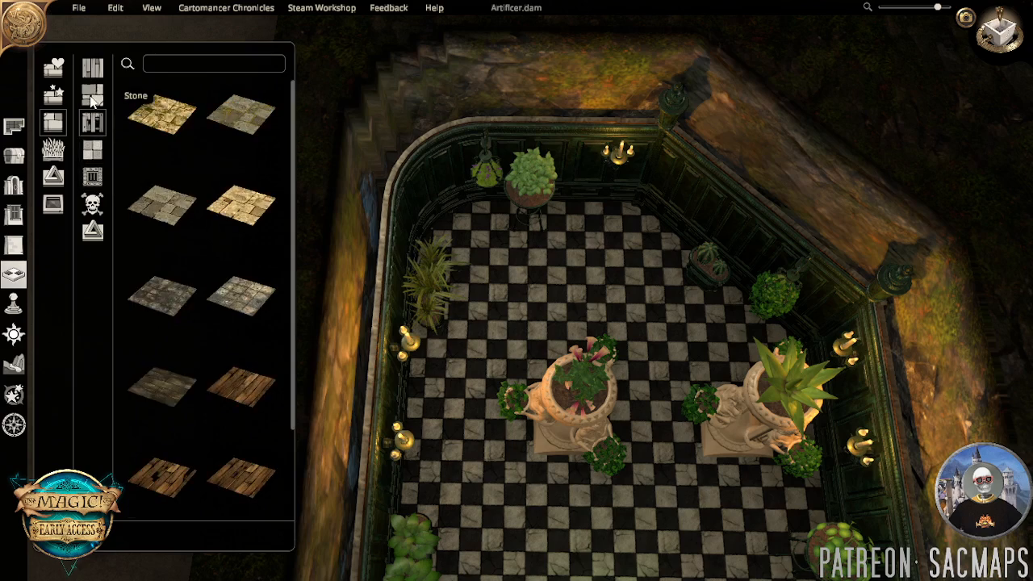
click(92, 150)
click(94, 102)
scroll(197, 259, down, 1)
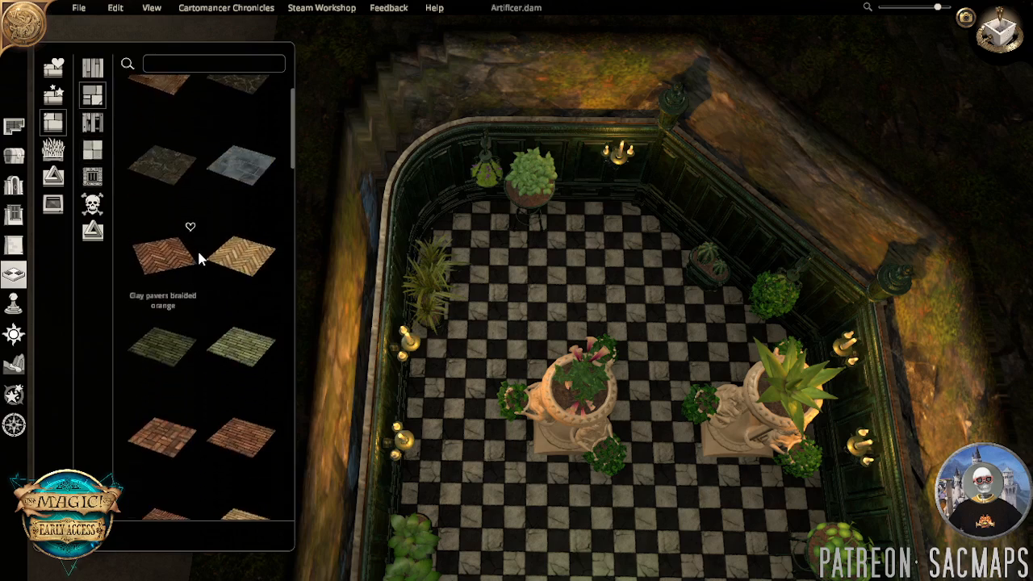
Try the lighter green brick tile across the greenhouse's checkerboard floor.
click(247, 319)
key(s)
drag(450, 236, 453, 384)
key(d)
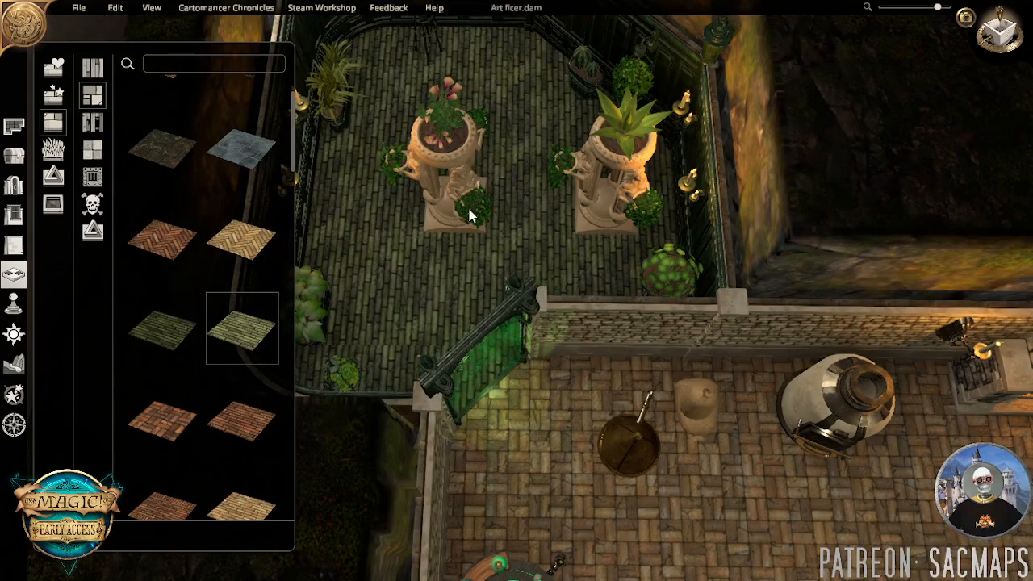
Cover the whole greenhouse floor with the darker green brick tile.
right_drag(472, 217, 335, 292)
click(179, 337)
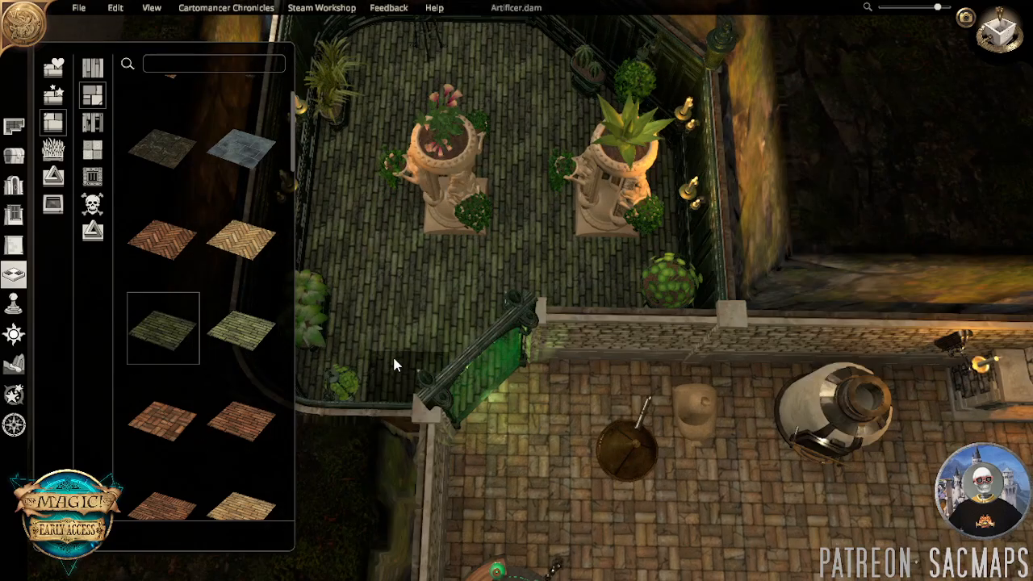
right_drag(393, 362, 432, 144)
drag(431, 126, 743, 285)
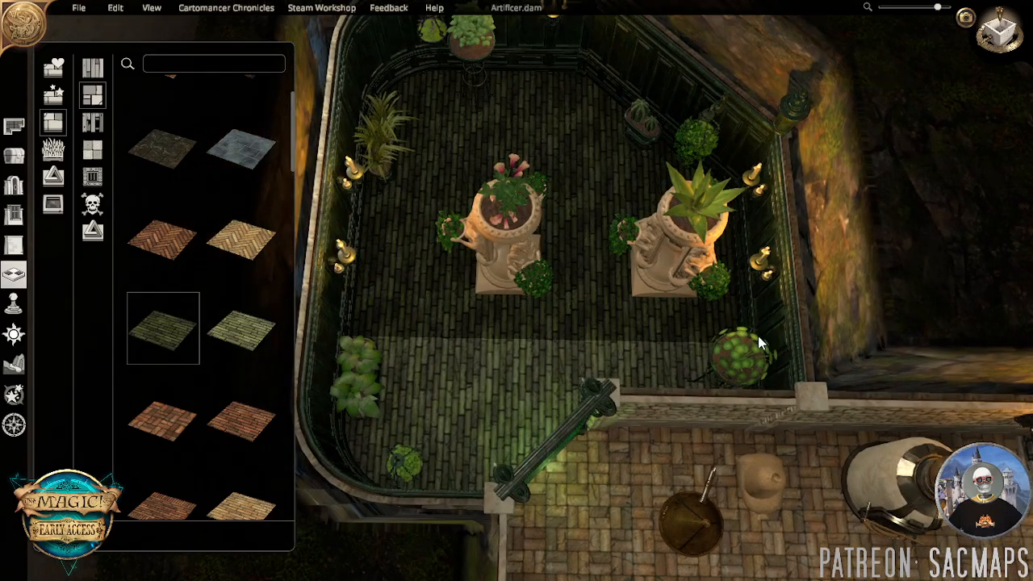
drag(759, 335, 758, 348)
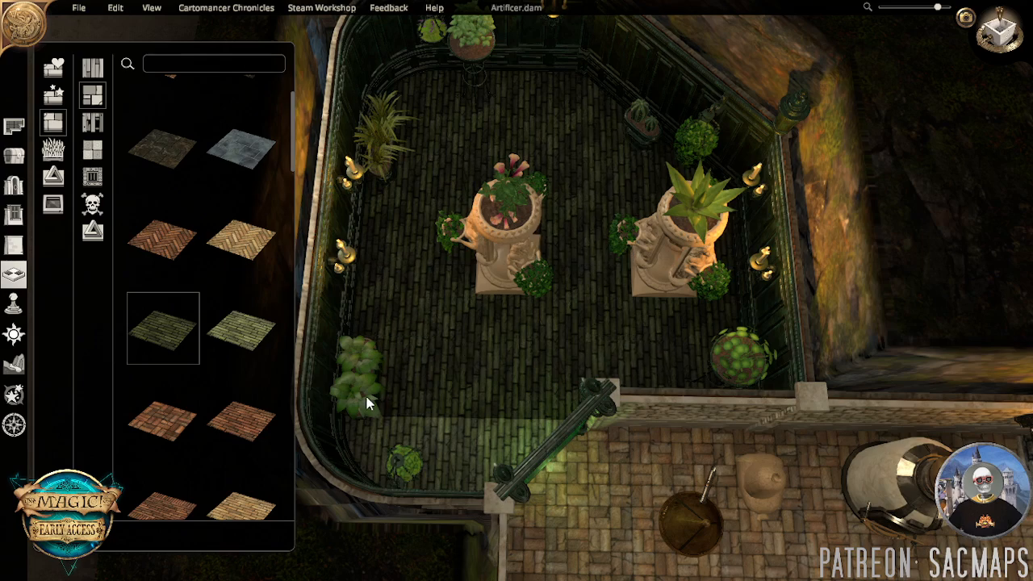
drag(380, 434, 519, 438)
Change the light colour of the greenhouse candle sconce nearest the broad-leaved planter to turquoise.
right_click(533, 367)
mouse_move(533, 365)
right_down()
mouse_move(542, 310)
mouse_move(413, 296)
mouse_move(520, 188)
right_up()
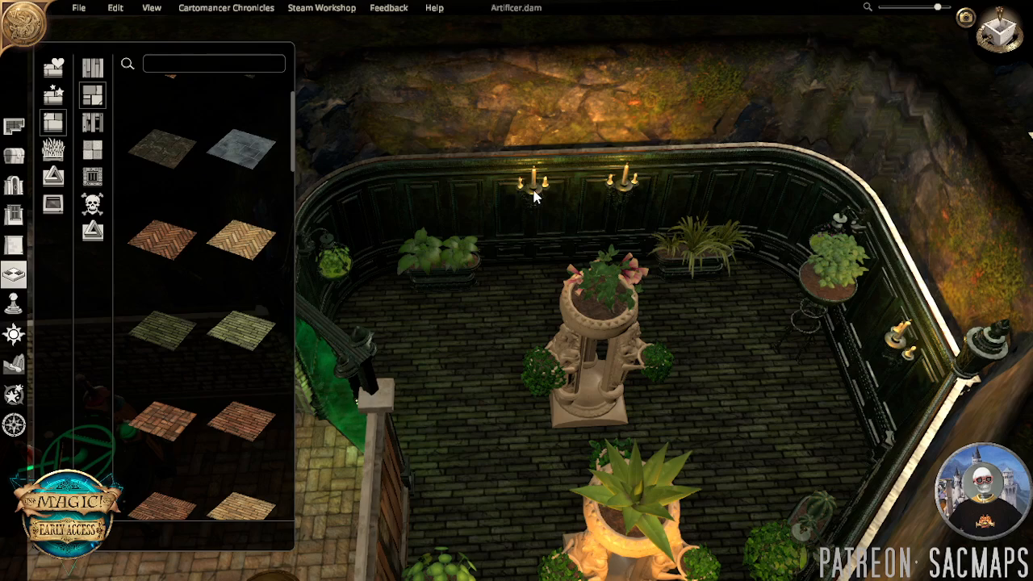
click(14, 156)
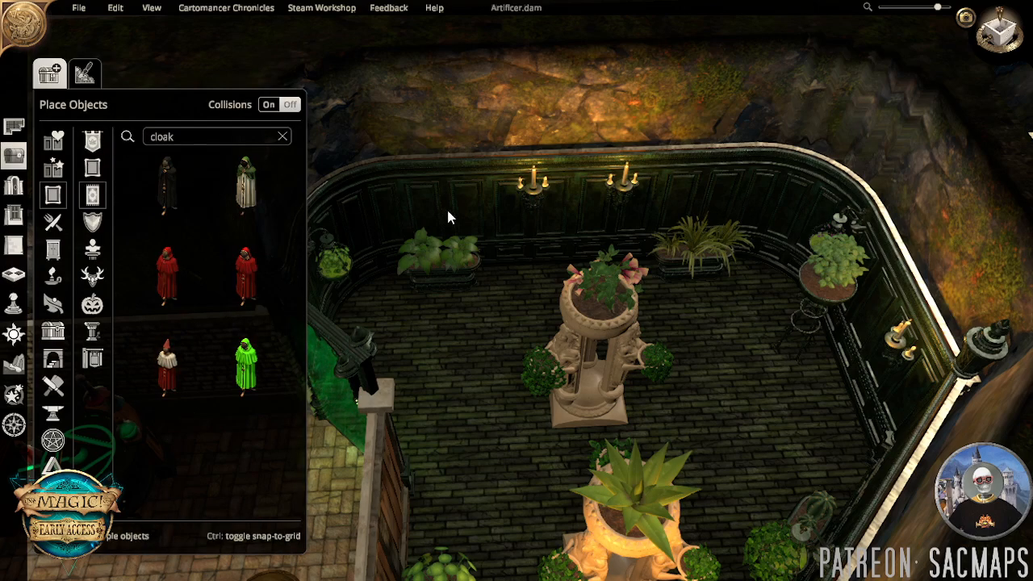
click(531, 196)
key(d)
right_drag(389, 381, 462, 356)
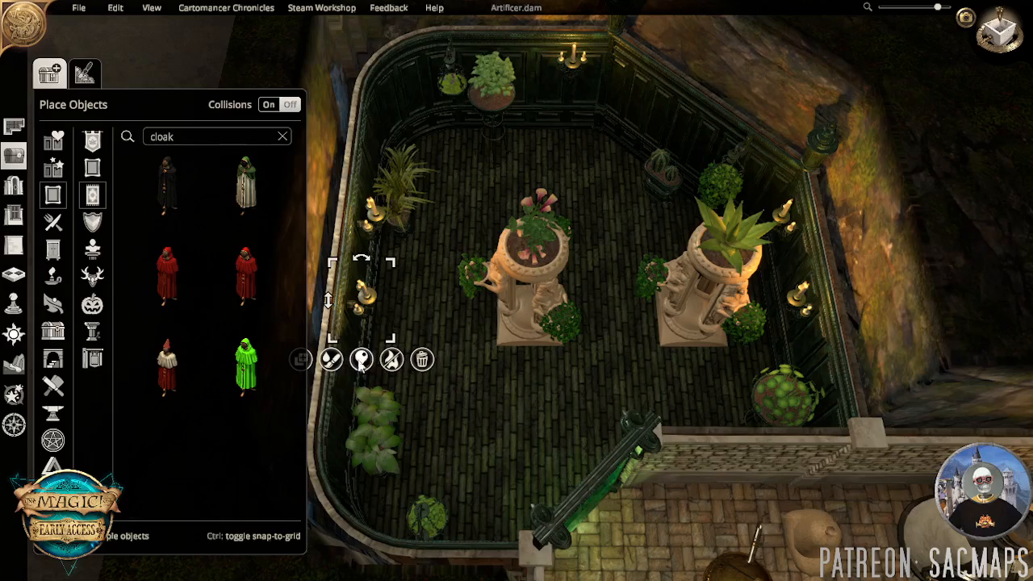
click(362, 360)
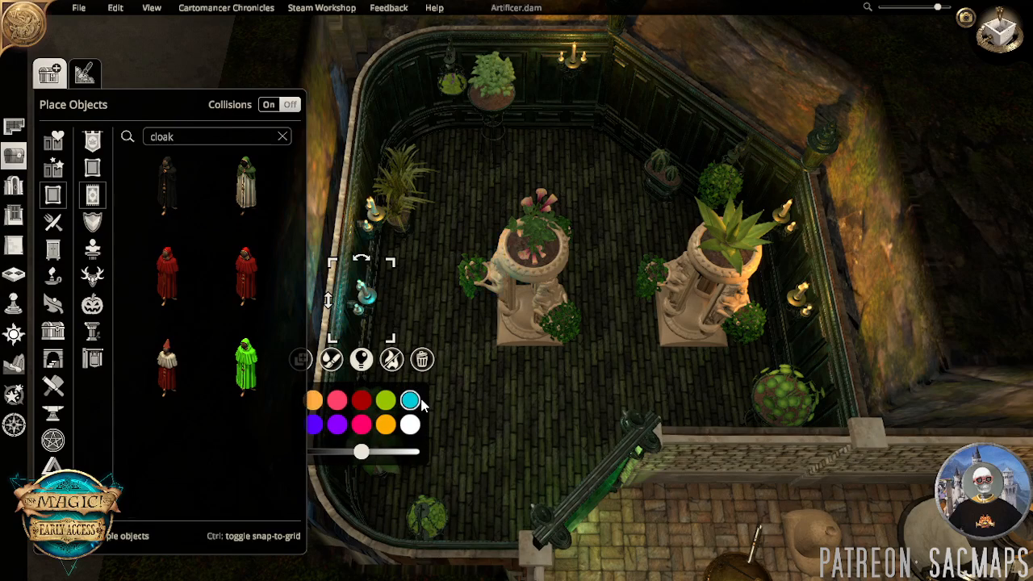
key(a)
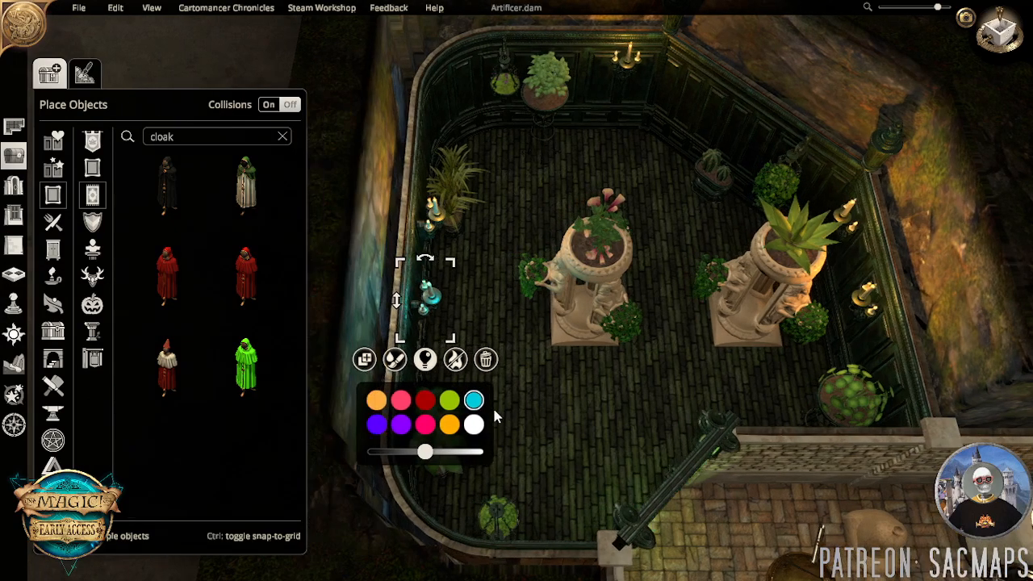
click(365, 361)
key(d)
key(w)
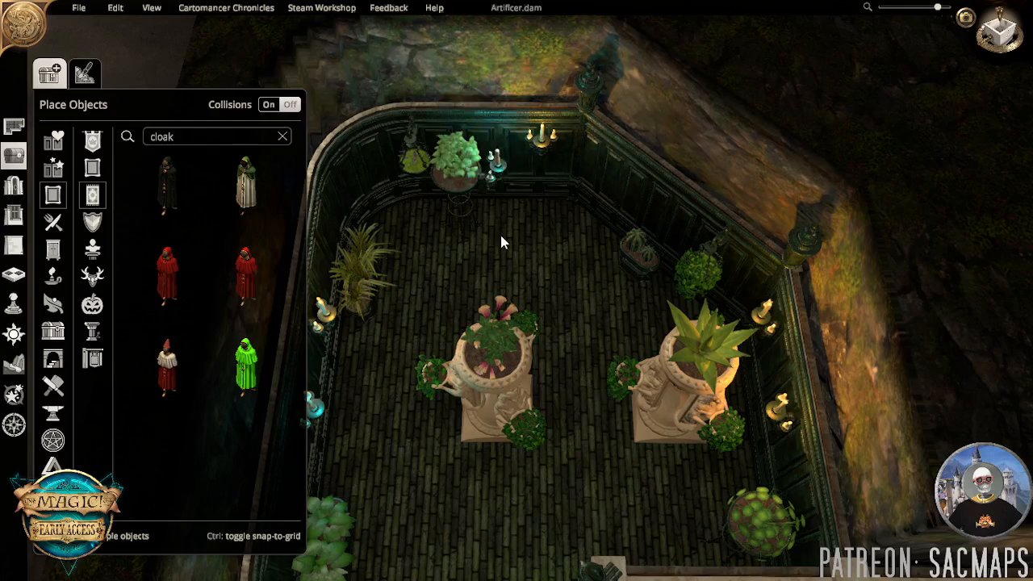
right_click(501, 229)
Copy the turquoise sconce's light colour and apply it to all the other wall sconces throughout the greenhouse.
click(542, 139)
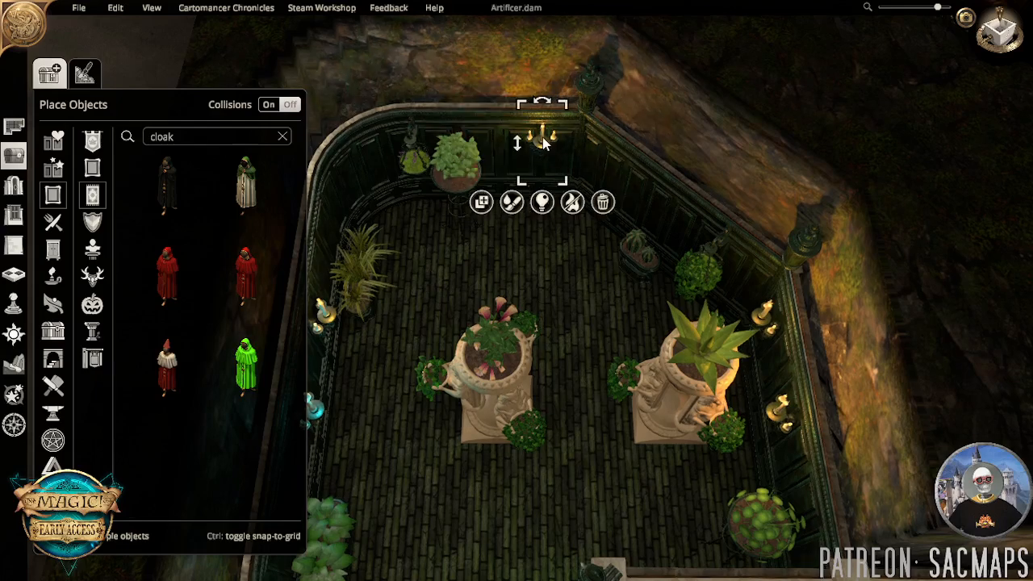
click(323, 415)
key(s)
key(ctrl+c)
key(a)
middle_drag(439, 208, 443, 265)
drag(344, 148, 687, 353)
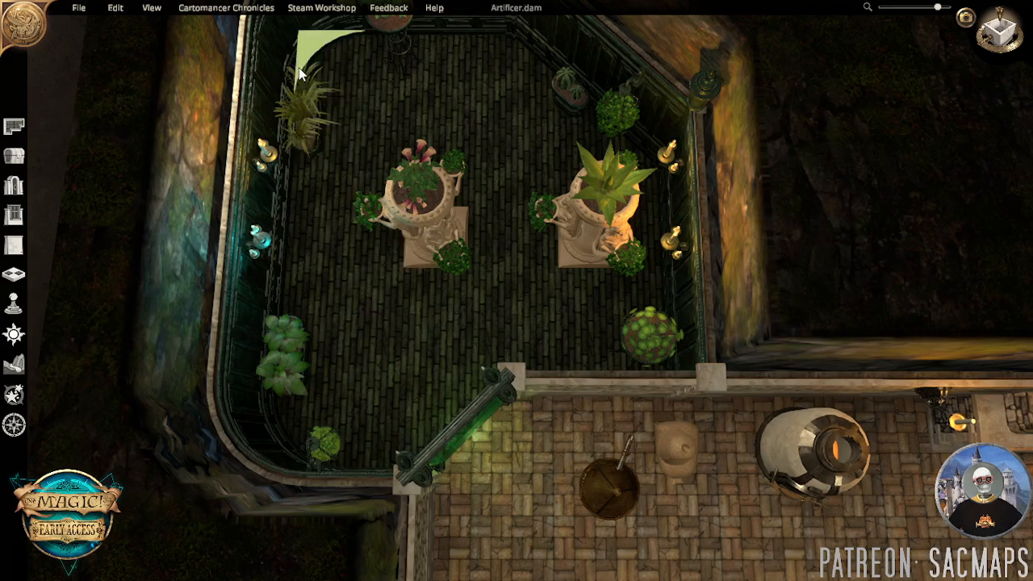
drag(344, 125, 648, 415)
scroll(633, 407, up, 5)
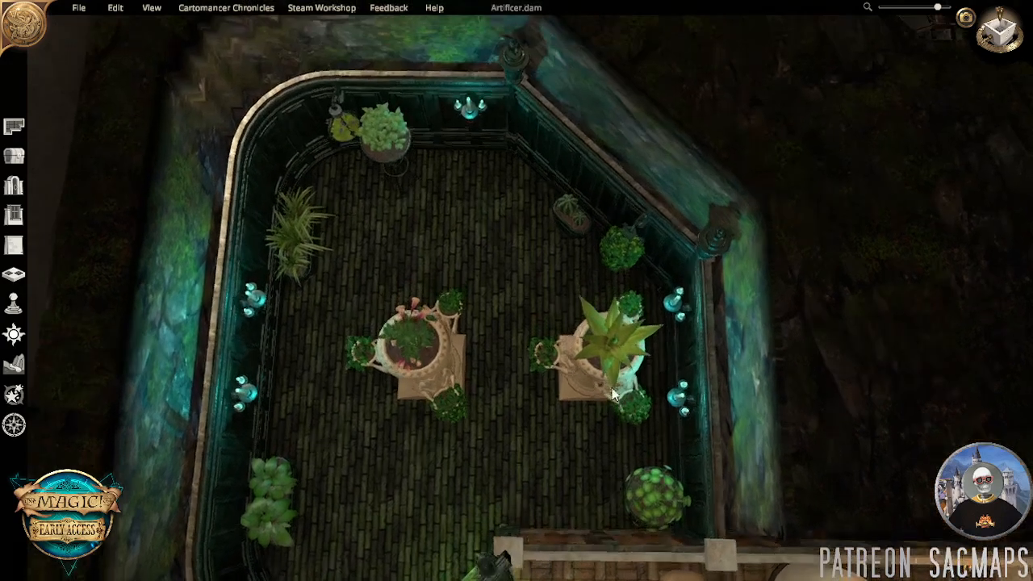
scroll(595, 255, down, 3)
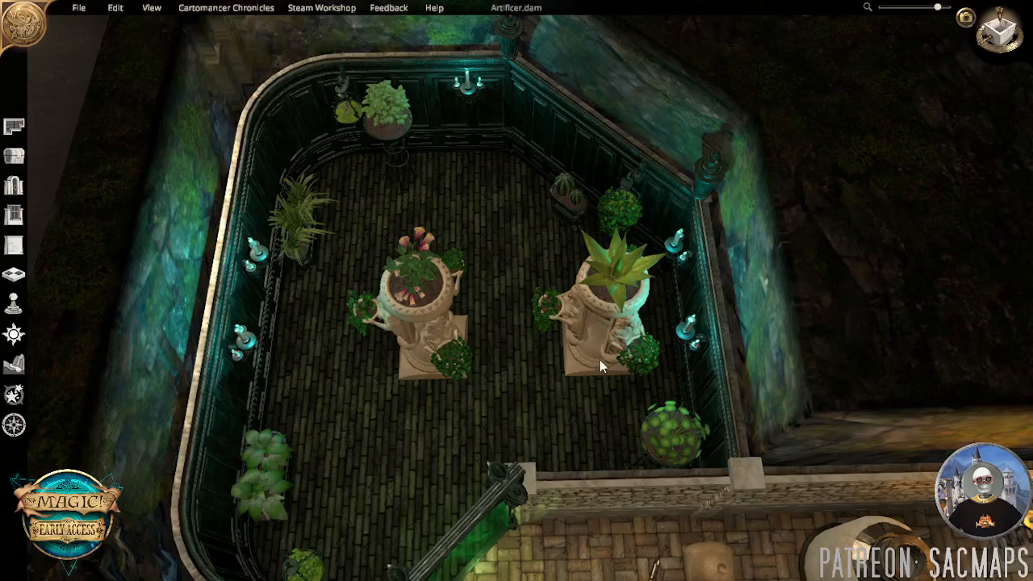
Try the blue-grey stone tile across the greenhouse floor.
key(a)
middle_drag(598, 357, 588, 413)
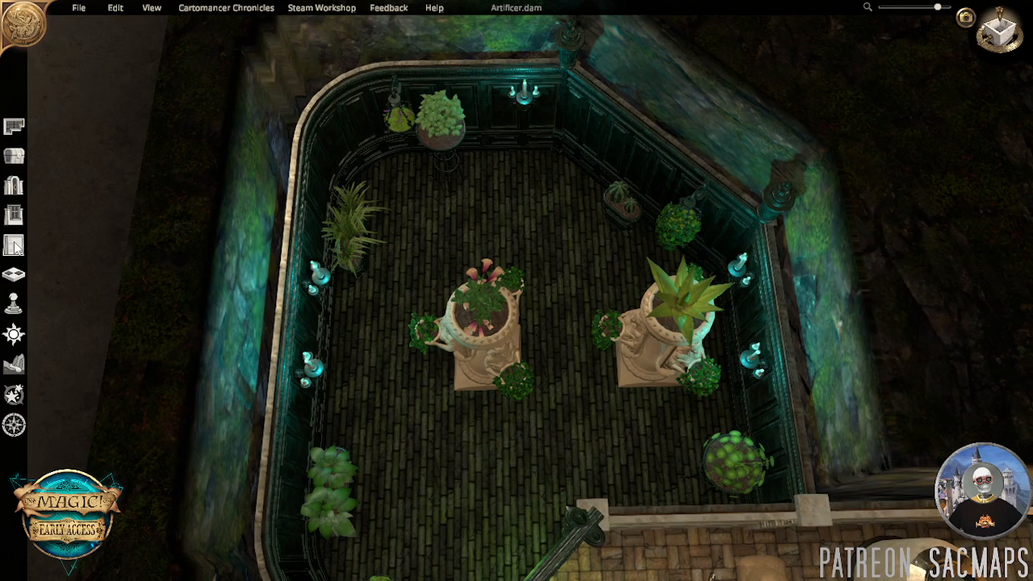
click(16, 276)
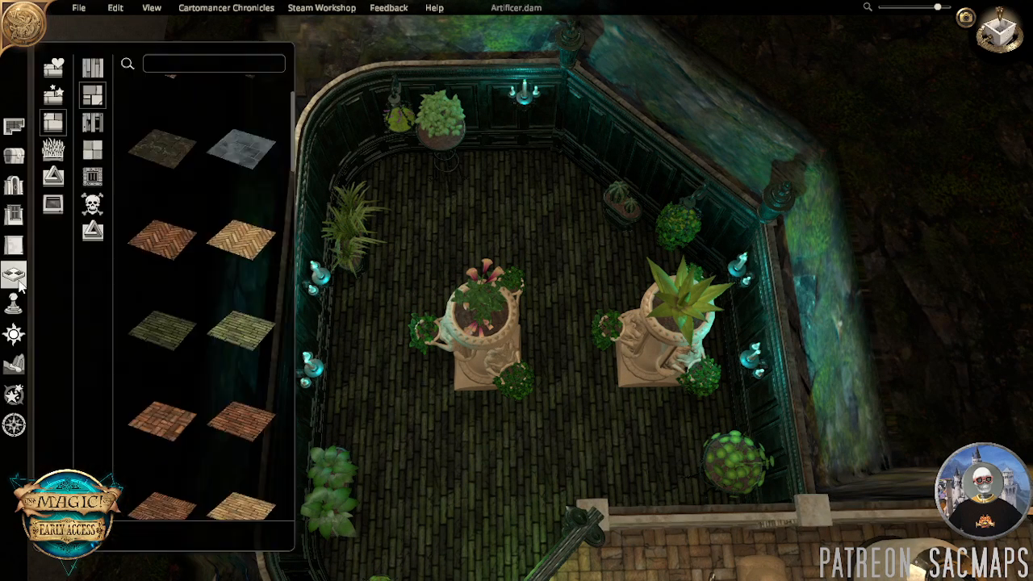
click(248, 141)
mouse_move(383, 188)
mouse_down()
mouse_move(508, 361)
mouse_move(733, 494)
mouse_up()
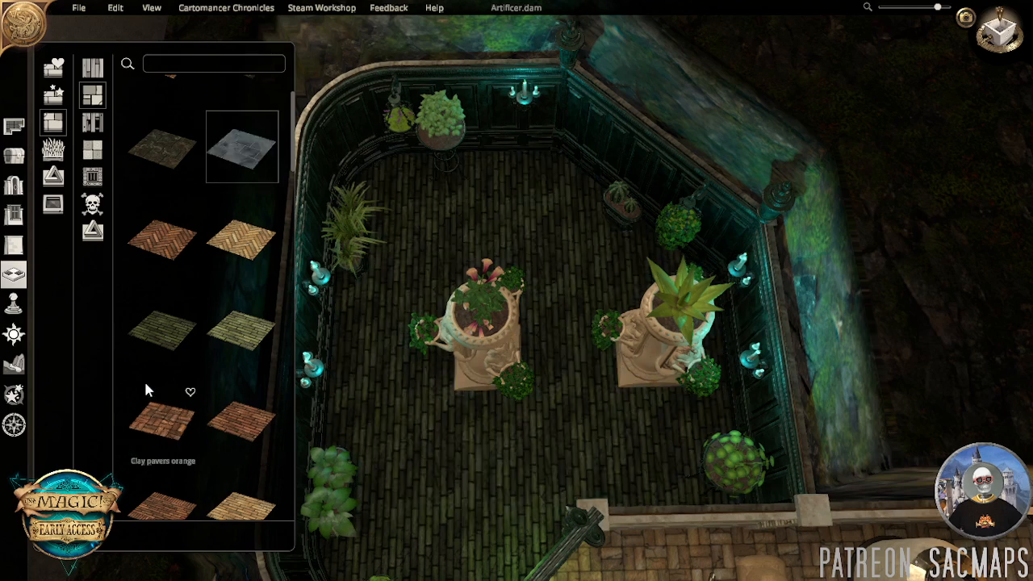
Cover the whole greenhouse floor with the green marble tile.
click(92, 175)
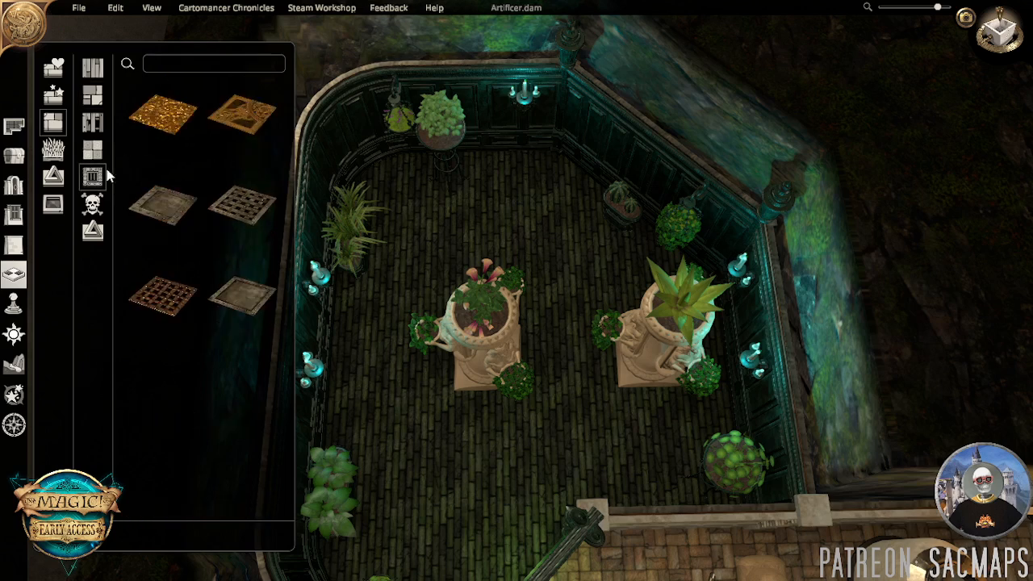
click(93, 150)
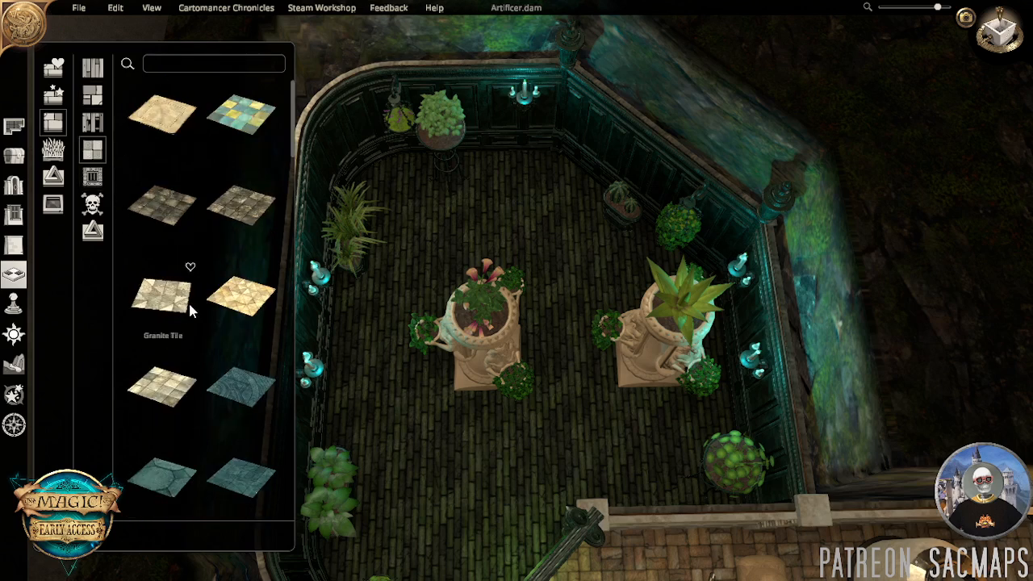
scroll(190, 310, down, 5)
scroll(205, 315, down, 3)
click(253, 347)
mouse_move(366, 198)
mouse_down()
mouse_move(682, 445)
mouse_move(725, 464)
mouse_up()
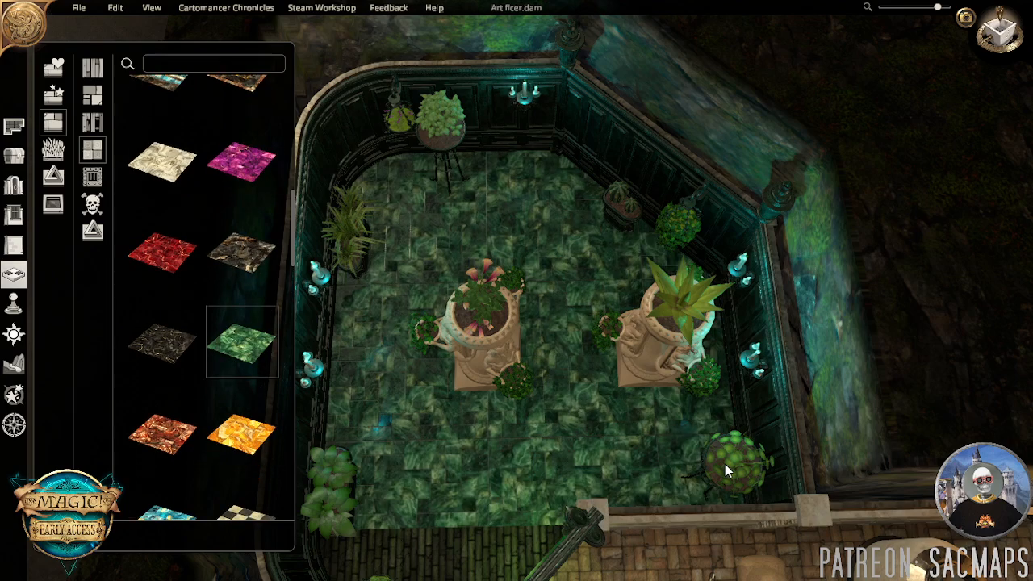
key(s)
drag(371, 457, 531, 449)
key(Escape)
mouse_move(479, 366)
middle_down()
mouse_move(489, 459)
mouse_move(482, 334)
mouse_move(479, 444)
middle_up()
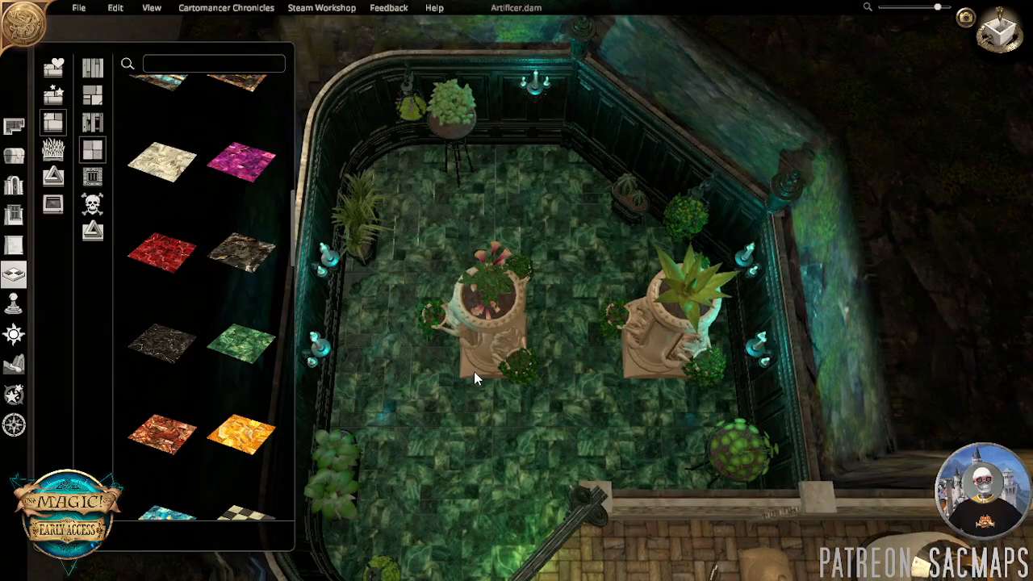
middle_drag(474, 372, 543, 361)
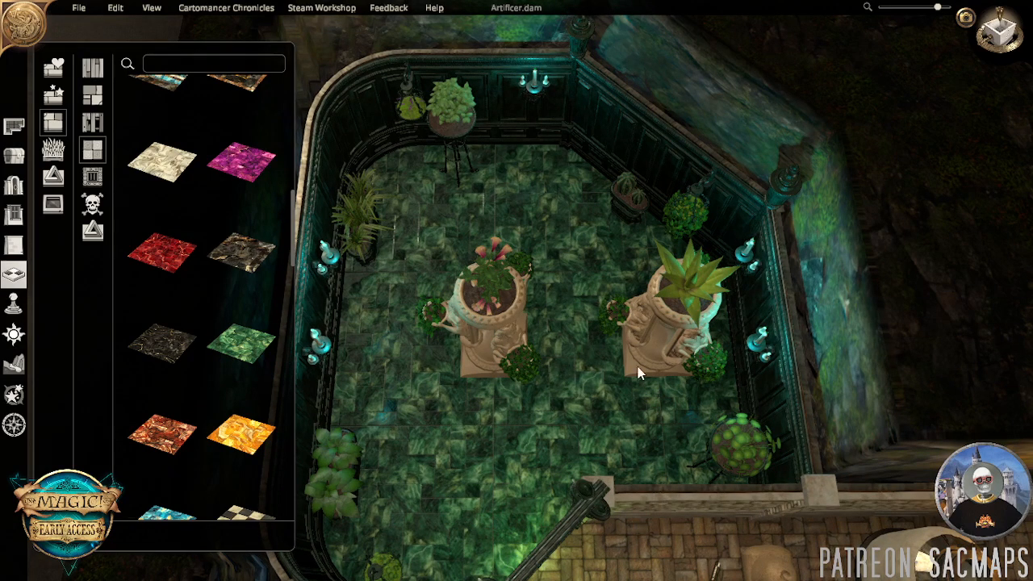
Delete the pedestal planter holding the broad-leaved plant and move the lily pedestal planter into its place.
click(14, 155)
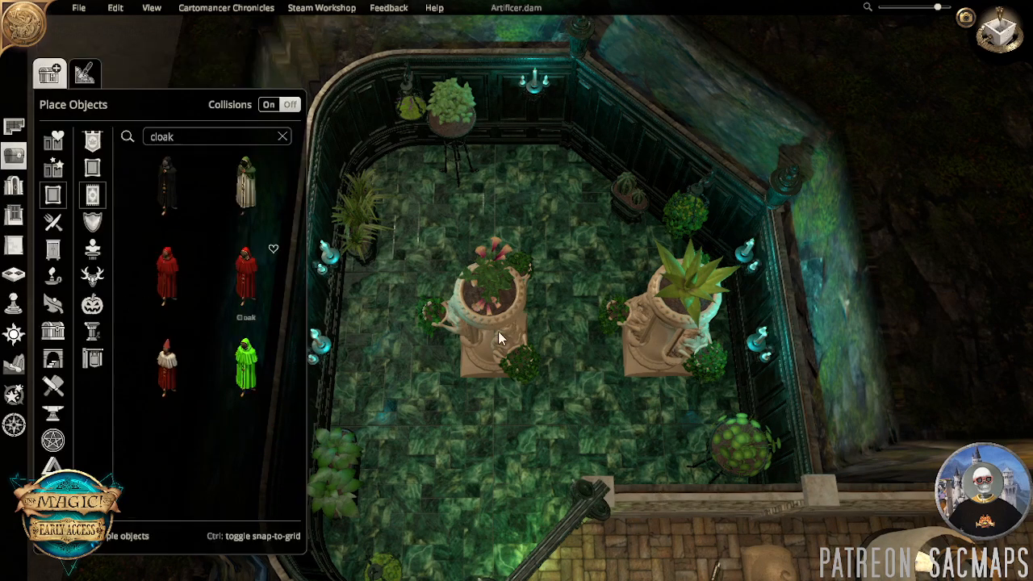
click(660, 355)
key(Delete)
drag(471, 360, 662, 357)
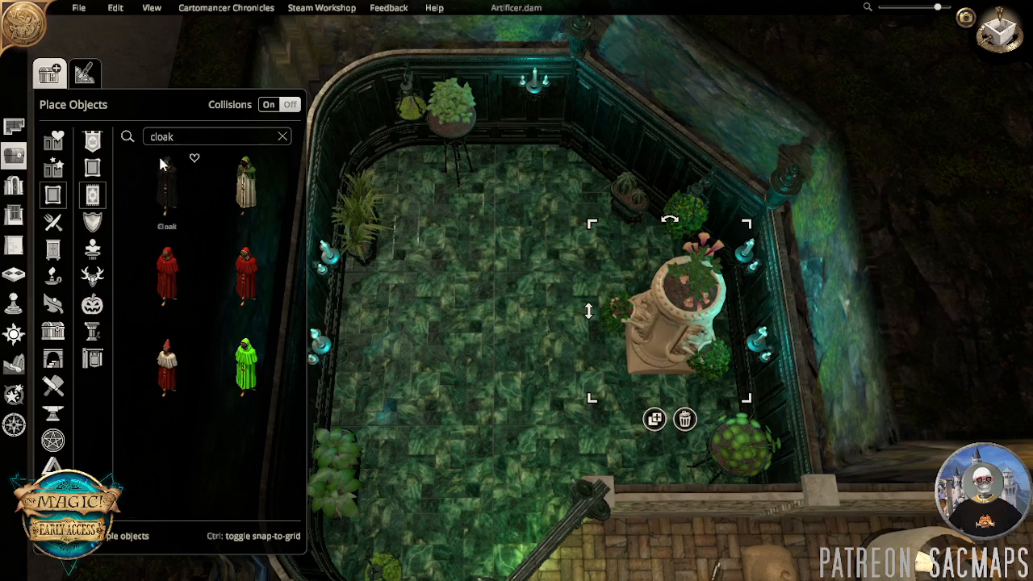
Search the objects for "statue" and place the archer statue in the greenhouse's curved corner beside the tall grassy plant.
text(statue)
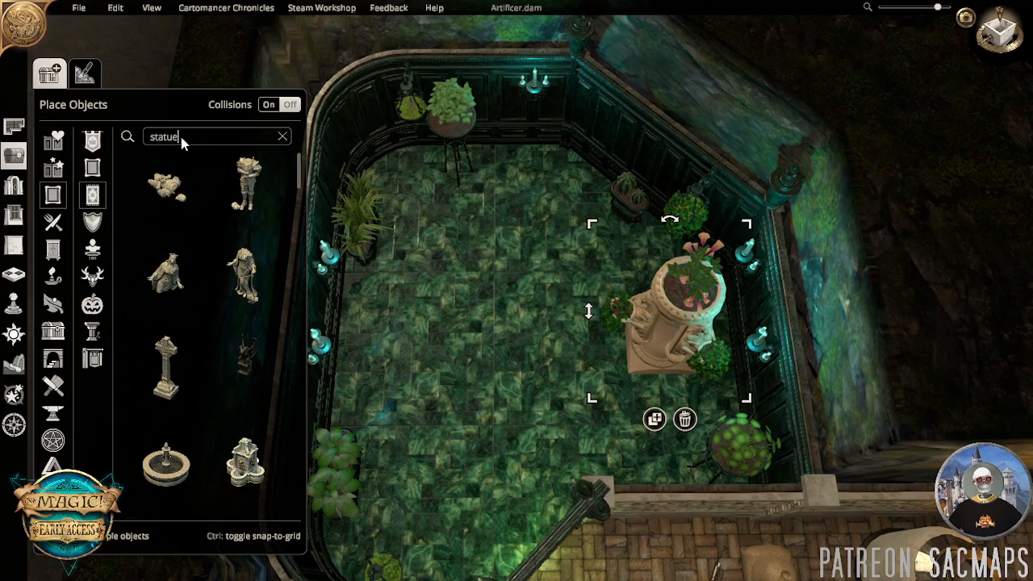
scroll(231, 181, down, 10)
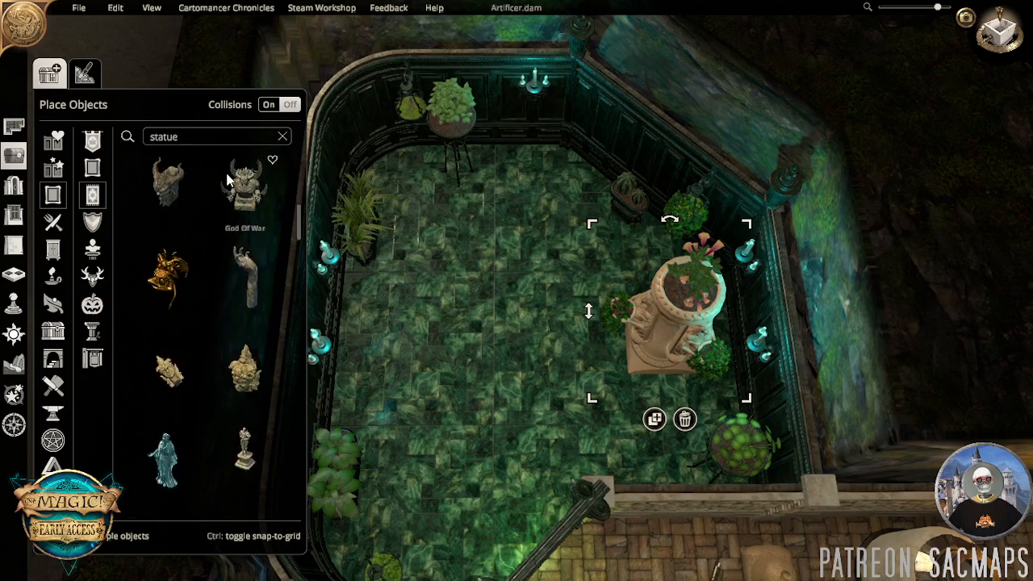
scroll(211, 340, down, 8)
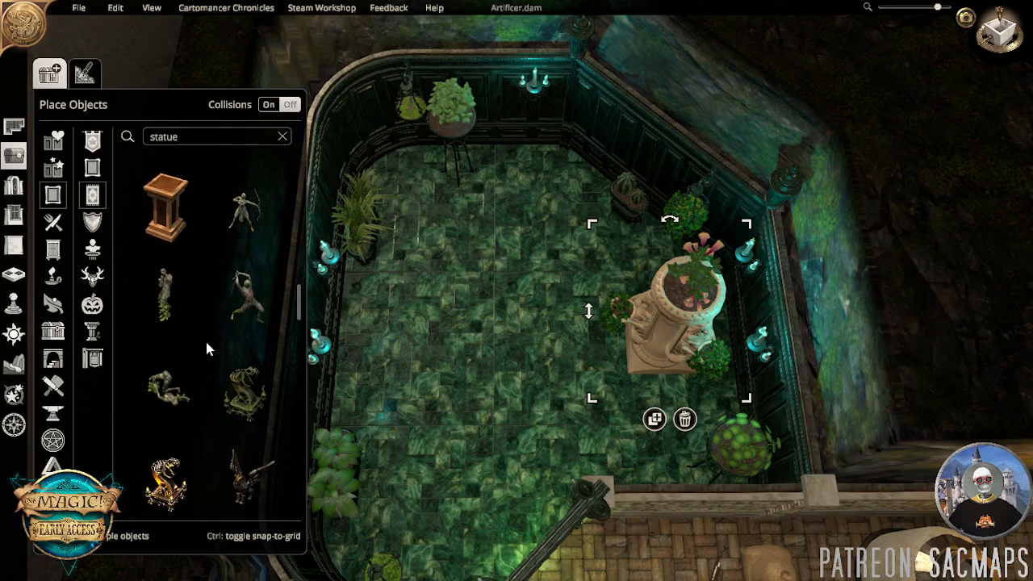
click(159, 315)
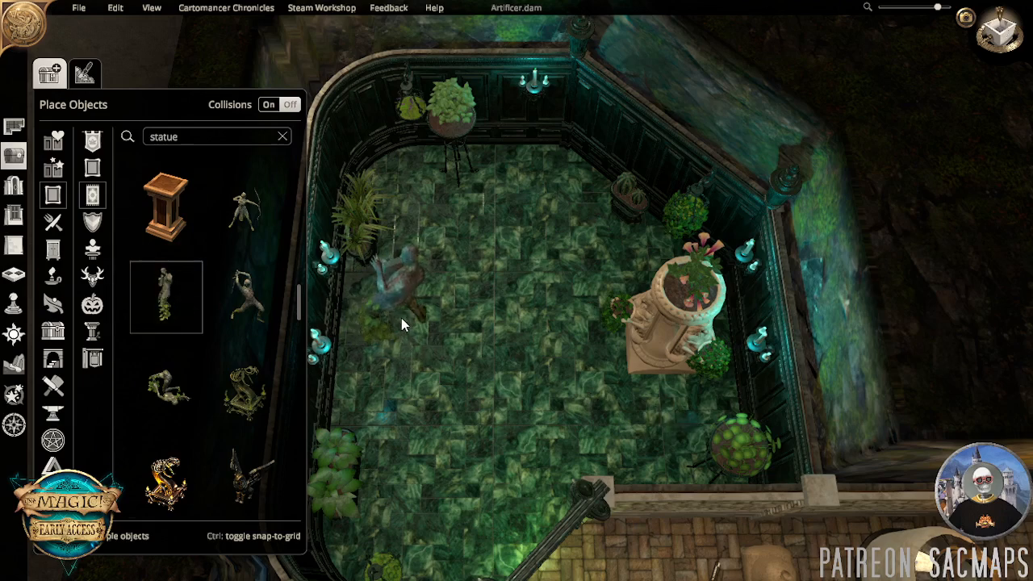
click(244, 206)
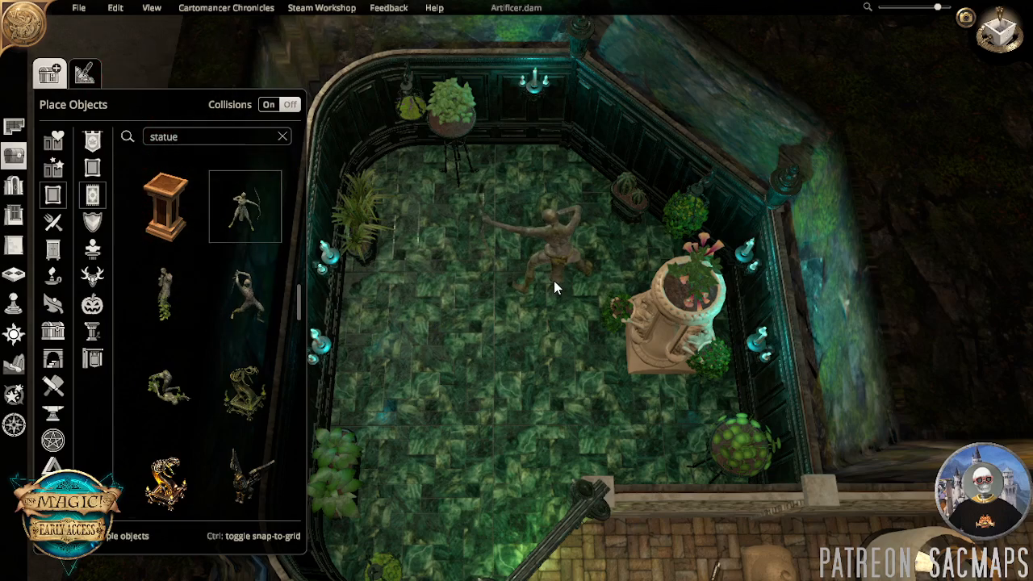
middle_drag(504, 299, 505, 253)
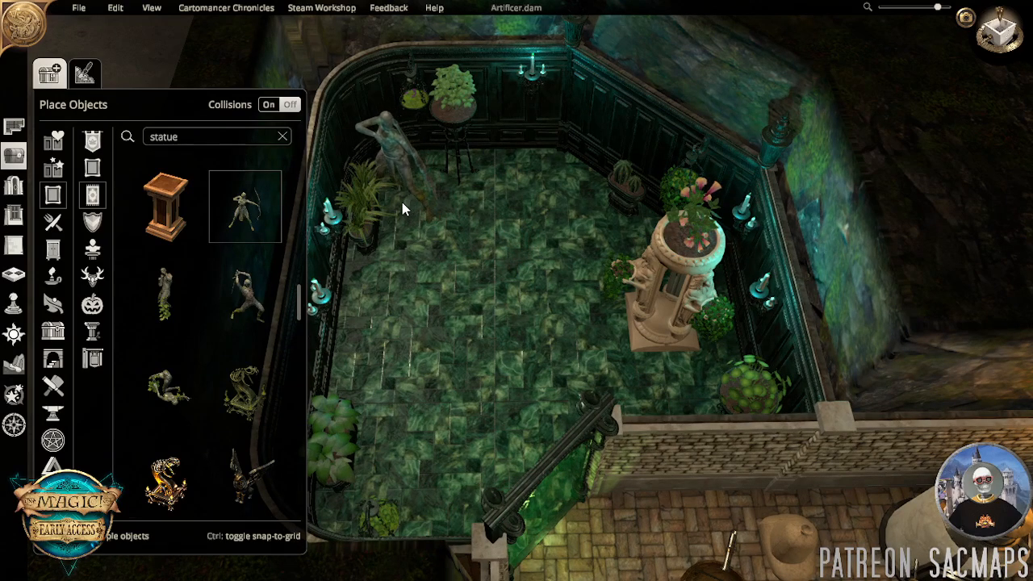
click(402, 201)
middle_drag(502, 310, 502, 276)
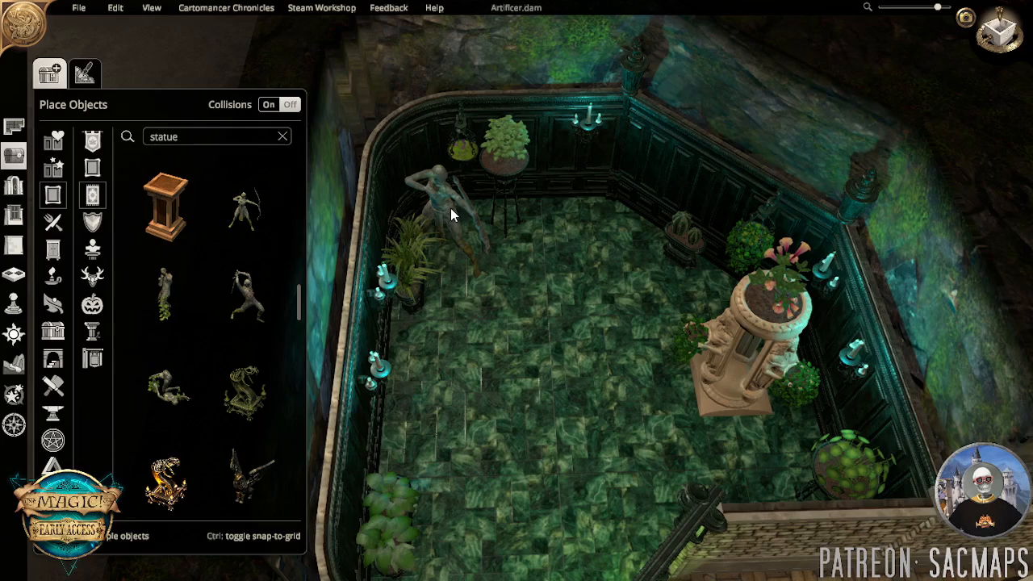
drag(450, 209, 503, 213)
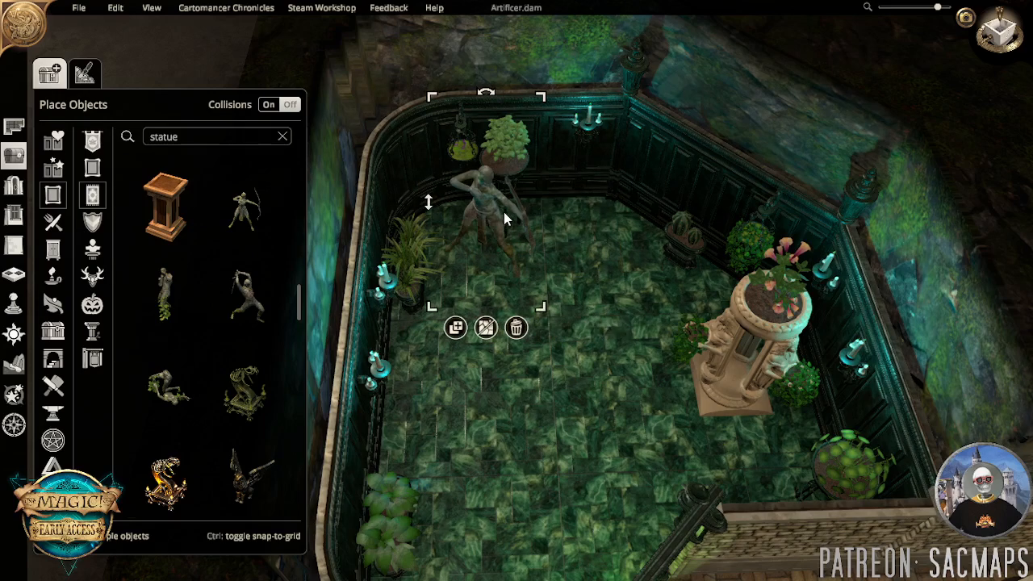
key(ctrl+z)
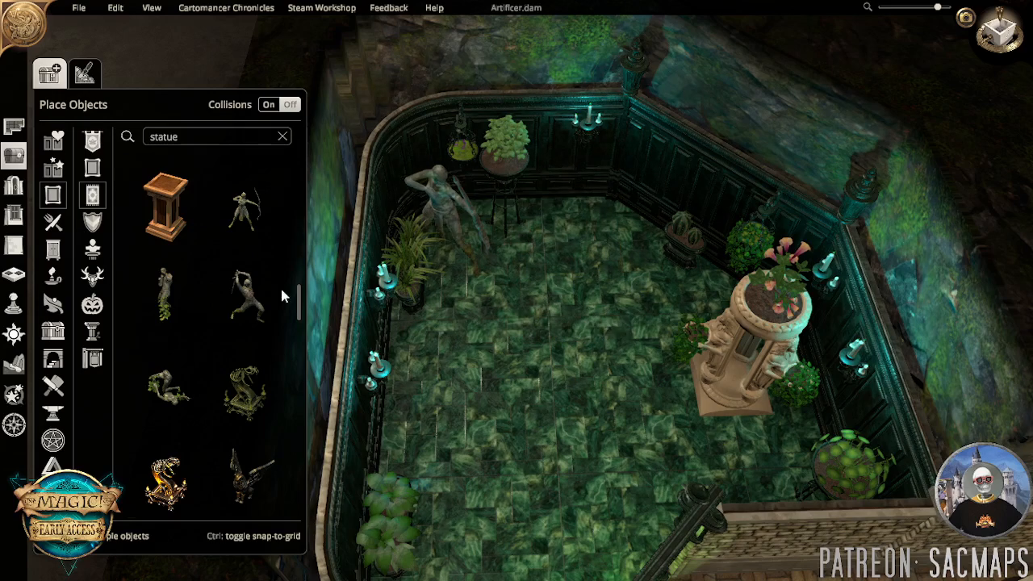
Replace the greenhouse's green marble floor with the mossy grey tile from the ruined floor tiles.
click(14, 276)
click(100, 97)
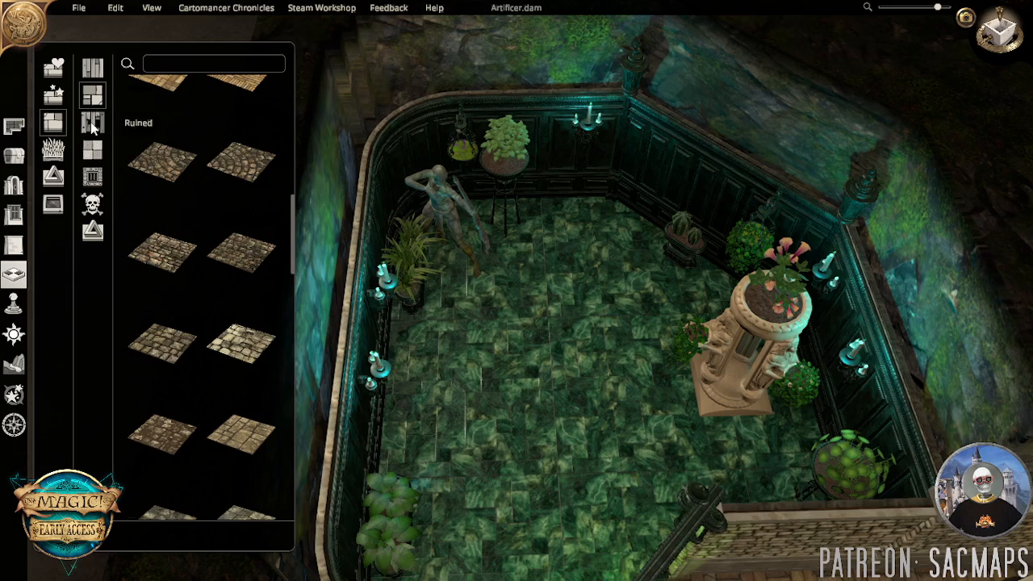
click(92, 125)
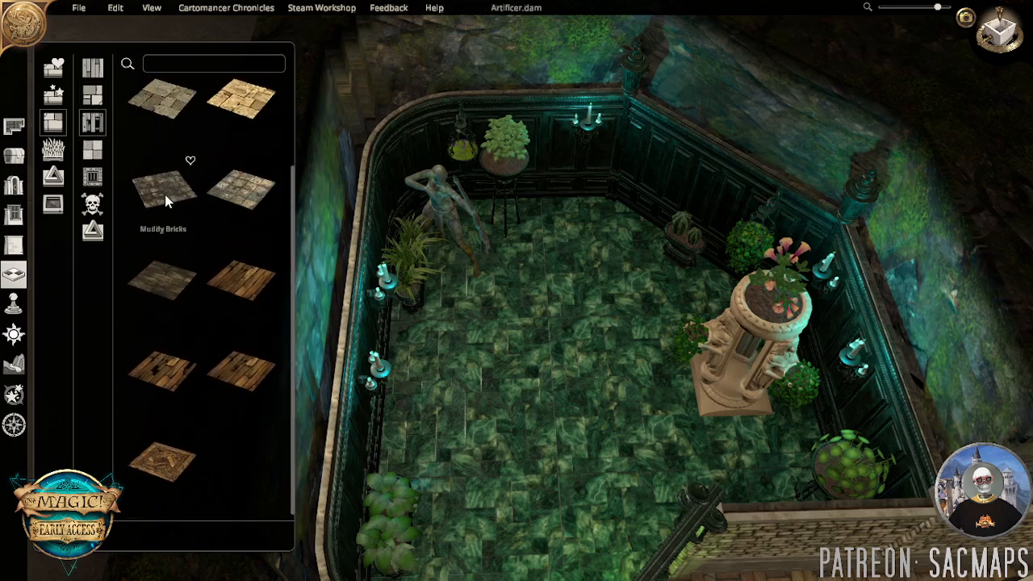
scroll(166, 201, up, 3)
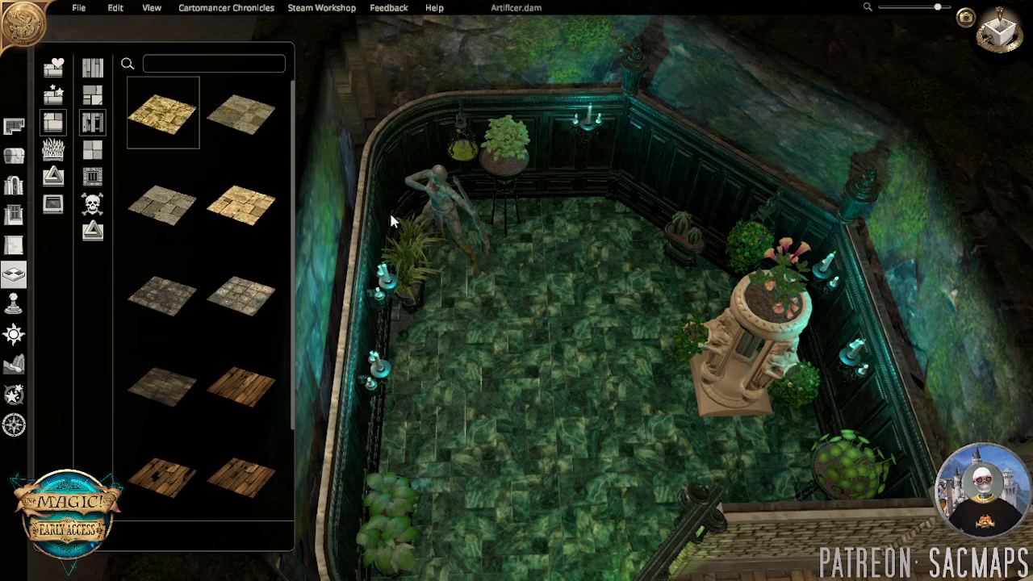
click(236, 111)
click(450, 241)
drag(711, 389, 719, 398)
Cover the leftover green marble patch beside the greenhouse's diagonal doorway with the same mossy stone tile.
right_drag(492, 401, 571, 278)
middle_drag(571, 278, 514, 398)
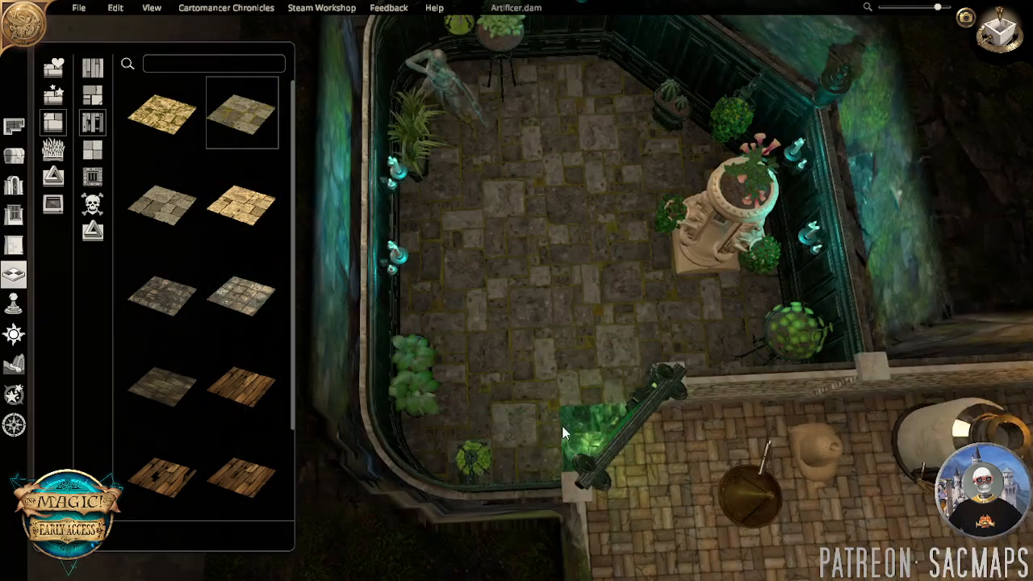
right_drag(552, 401, 542, 419)
middle_drag(541, 418, 542, 318)
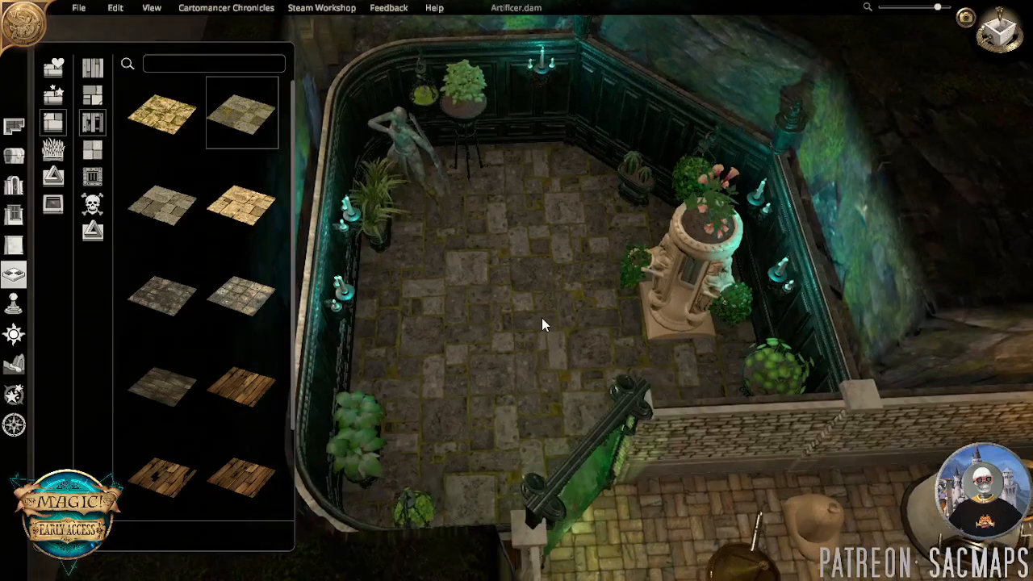
middle_drag(523, 377, 501, 388)
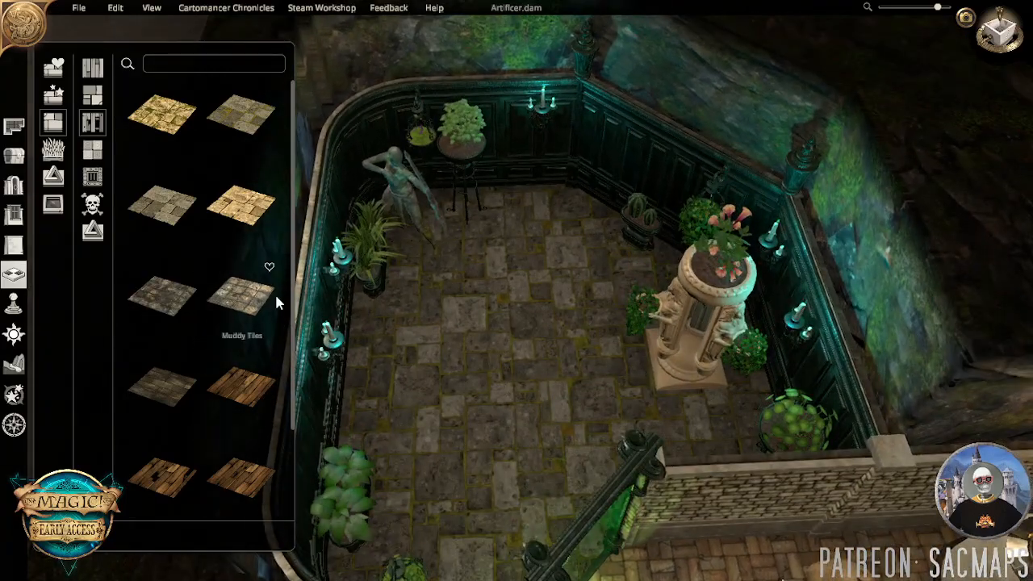
Try the Muddy Bricks tile across the greenhouse floor and undo it.
click(240, 303)
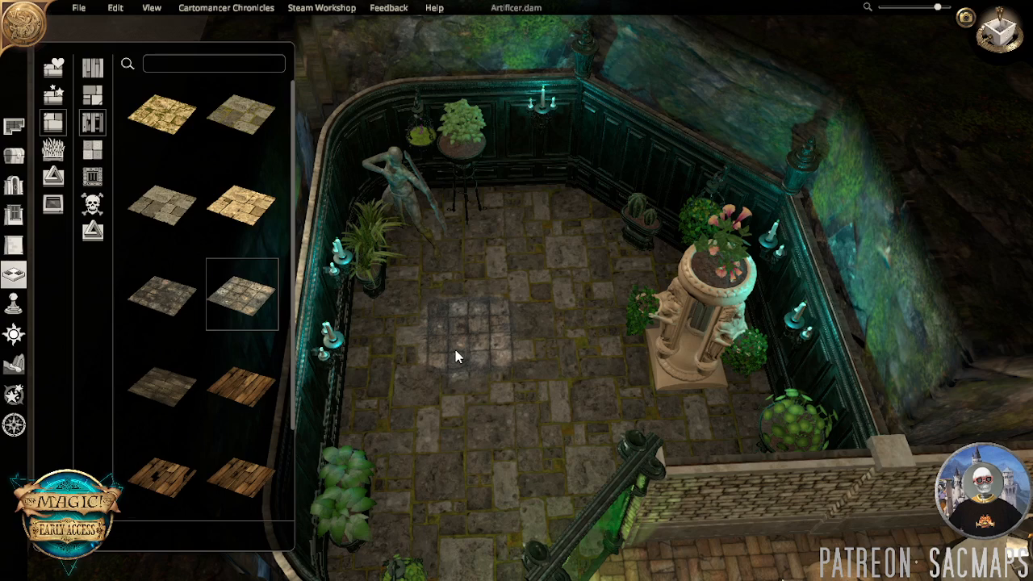
scroll(166, 181, down, 3)
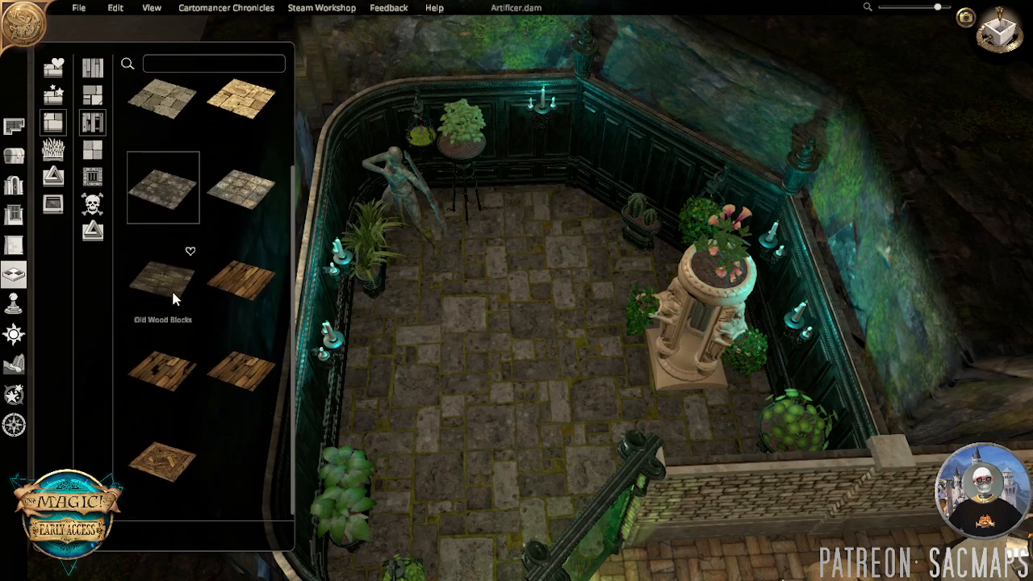
click(401, 230)
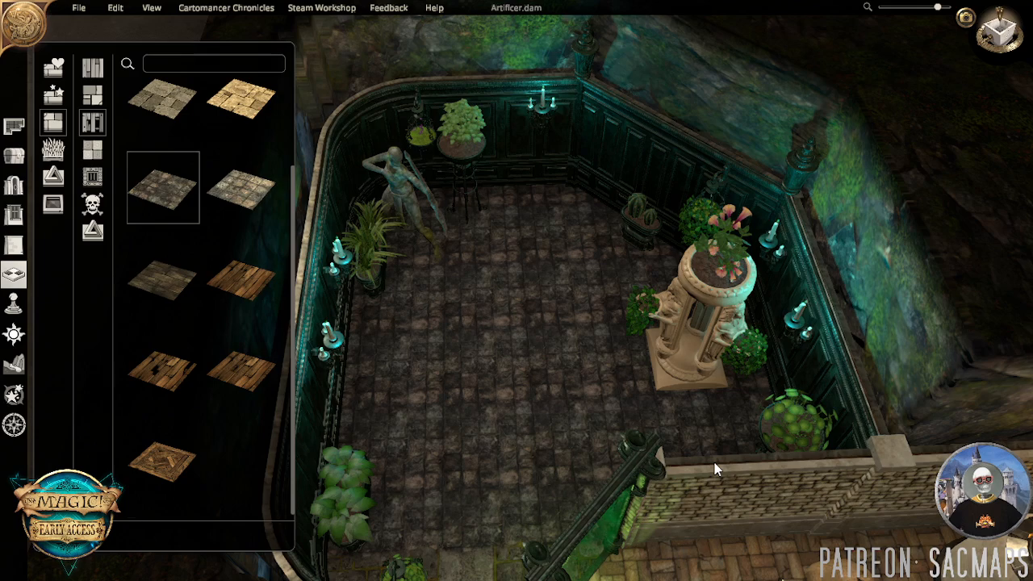
key(ctrl+z)
right_click(494, 429)
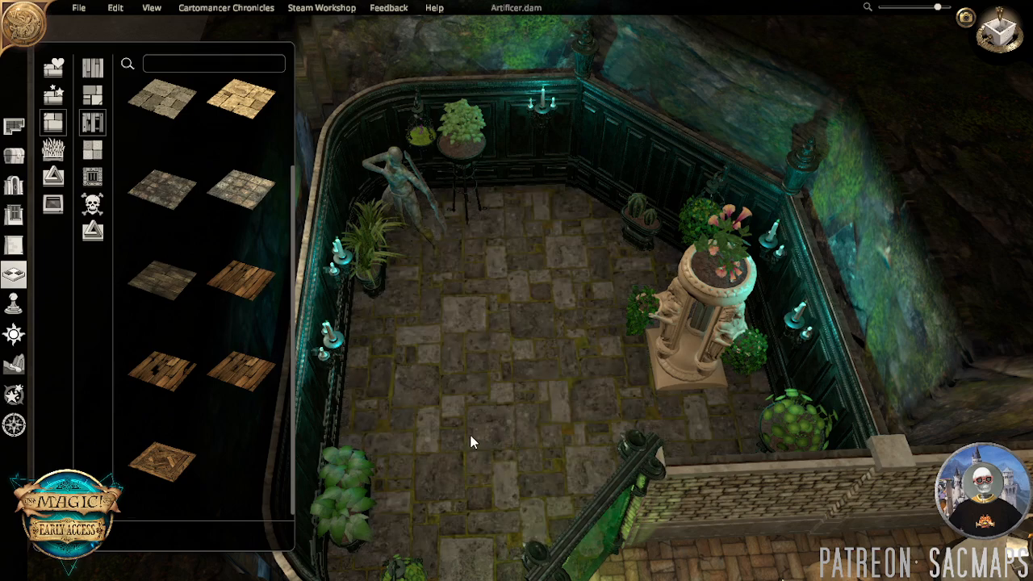
Search the placeable objects for "planter".
scroll(470, 434, up, 3)
scroll(470, 434, down, 2)
mouse_move(430, 428)
middle_down()
mouse_move(429, 395)
mouse_move(428, 435)
middle_up()
click(16, 157)
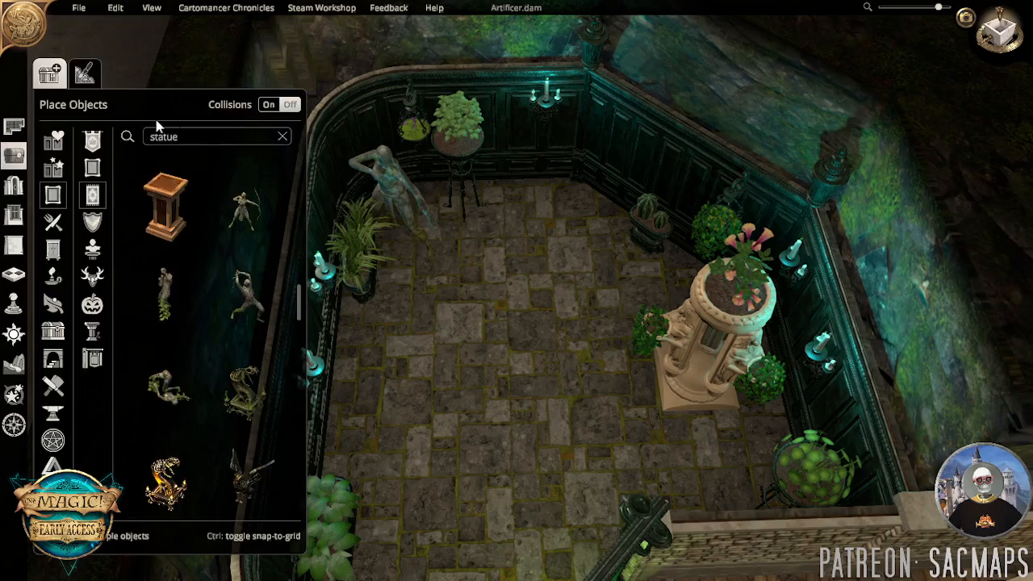
text(planter)
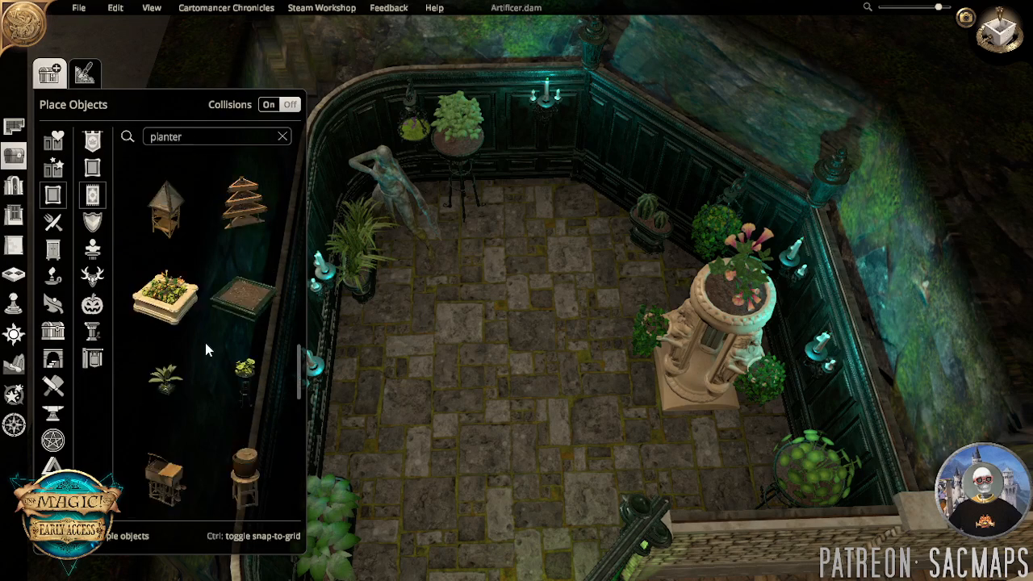
scroll(213, 242, down, 4)
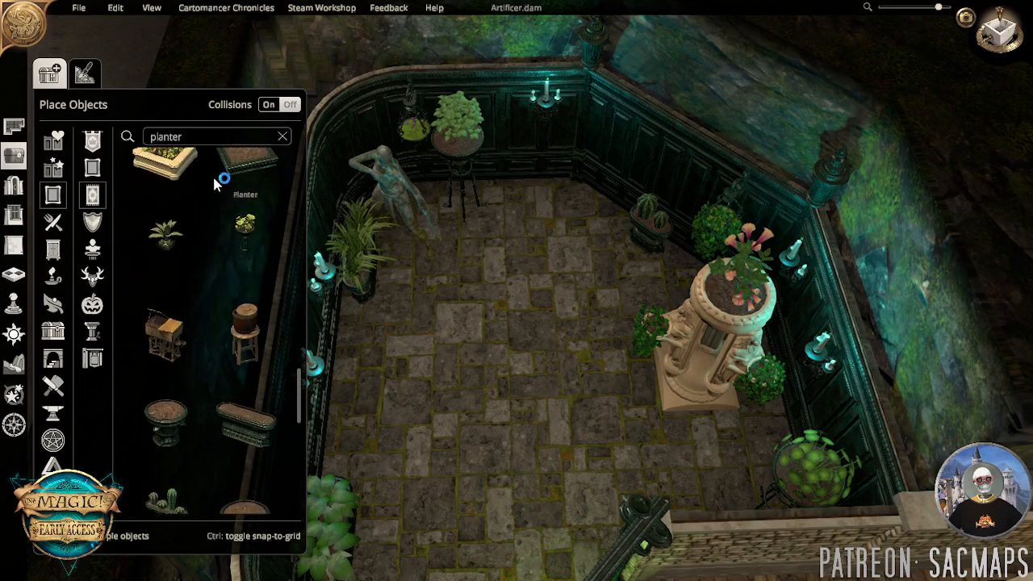
Try the small square planter and the round soil planter on the greenhouse's central floor.
scroll(212, 312, up, 3)
click(246, 266)
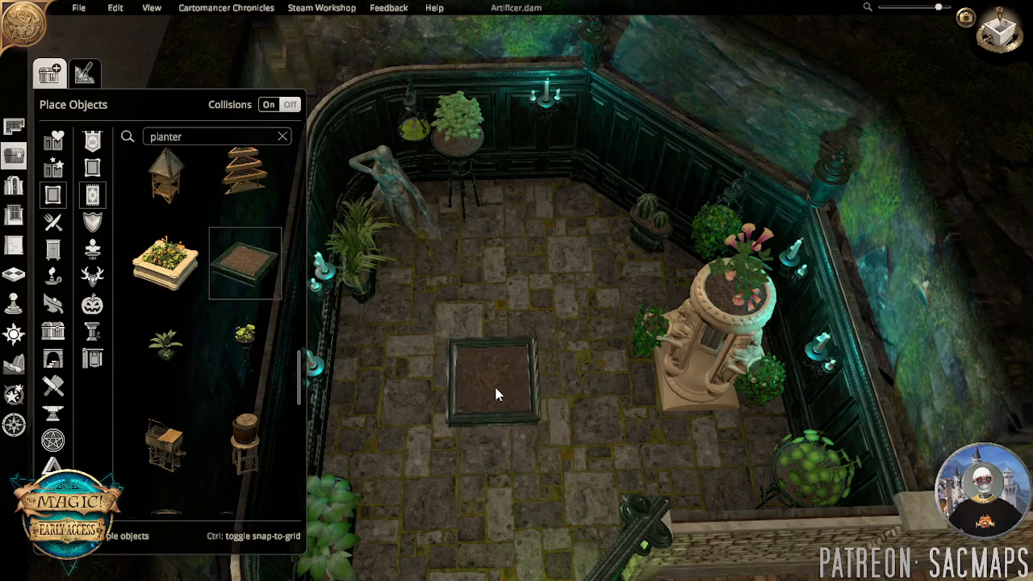
scroll(206, 370, down, 5)
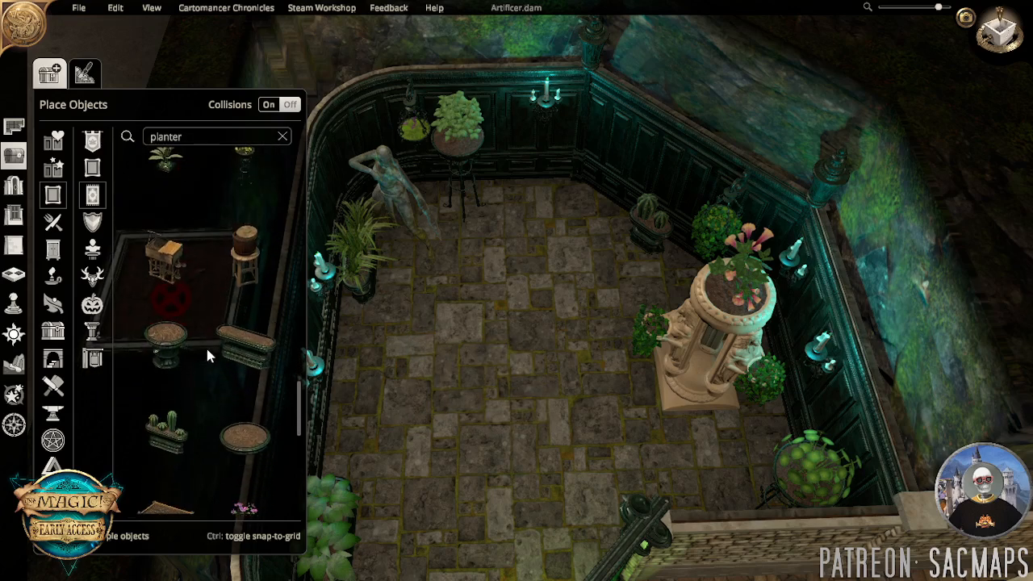
scroll(205, 306, down, 2)
click(246, 230)
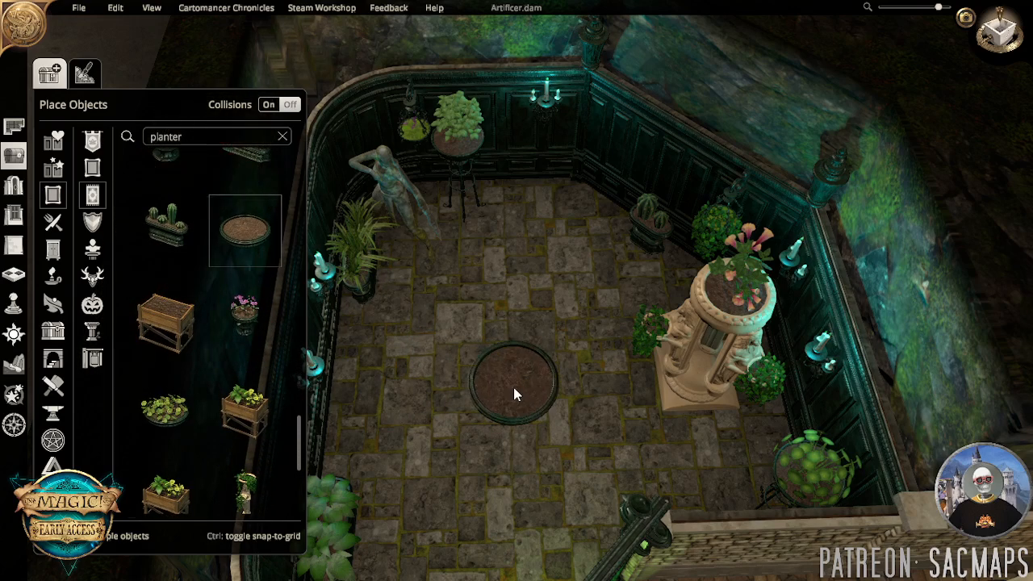
Place the large square soil planter in the middle of the greenhouse floor.
scroll(179, 273, up, 5)
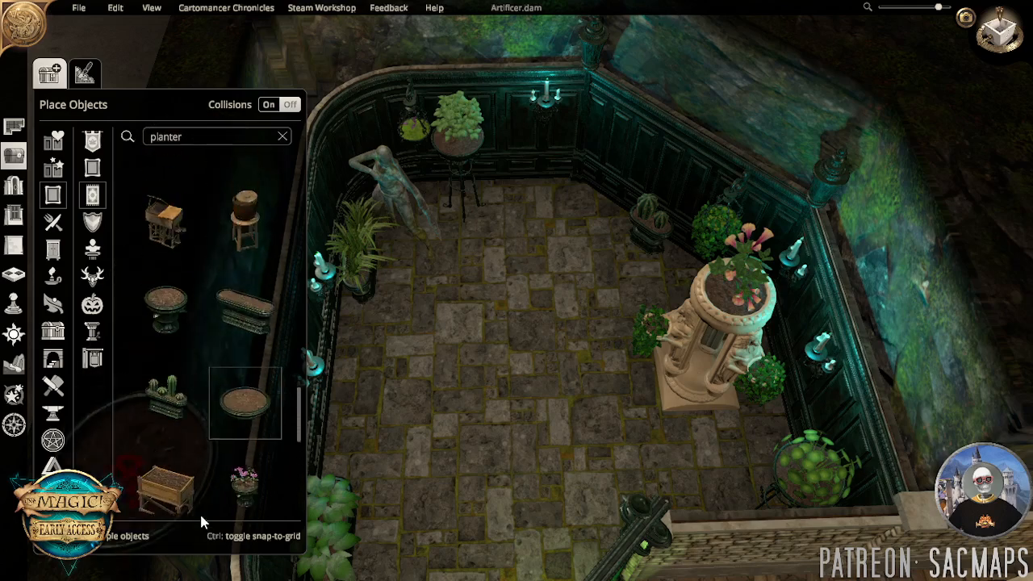
scroll(215, 450, up, 5)
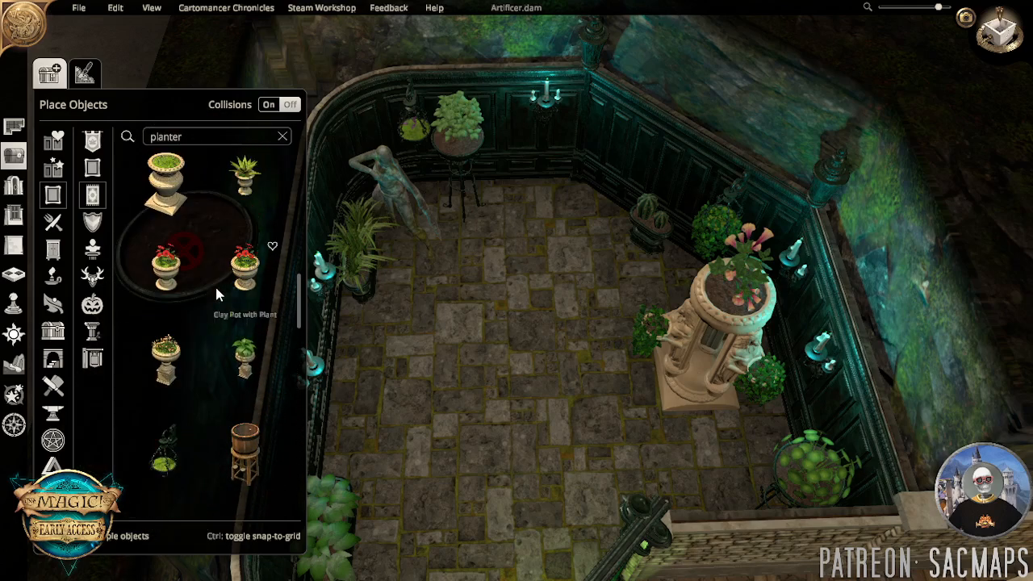
scroll(208, 304, up, 5)
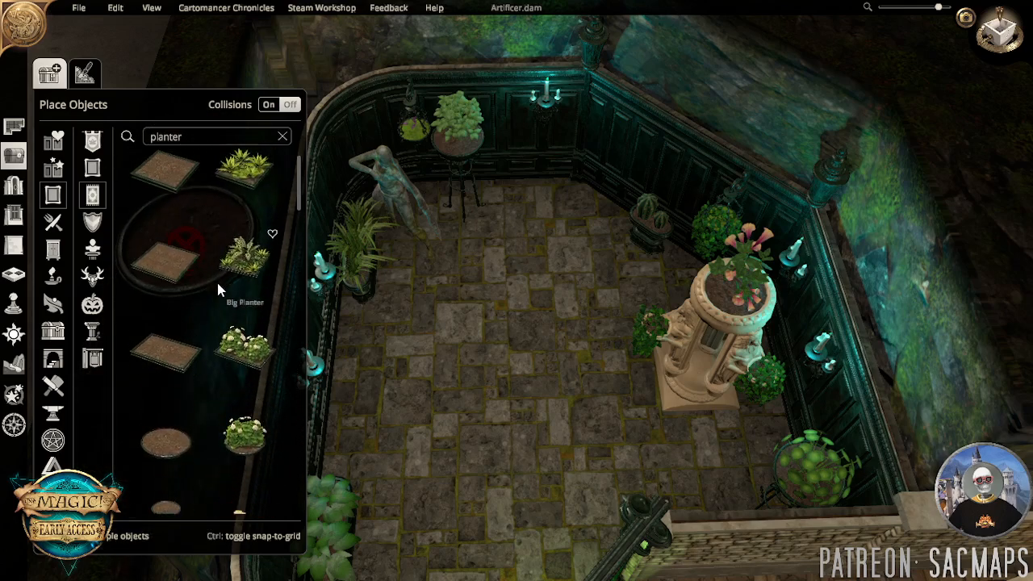
scroll(185, 323, down, 1)
click(158, 185)
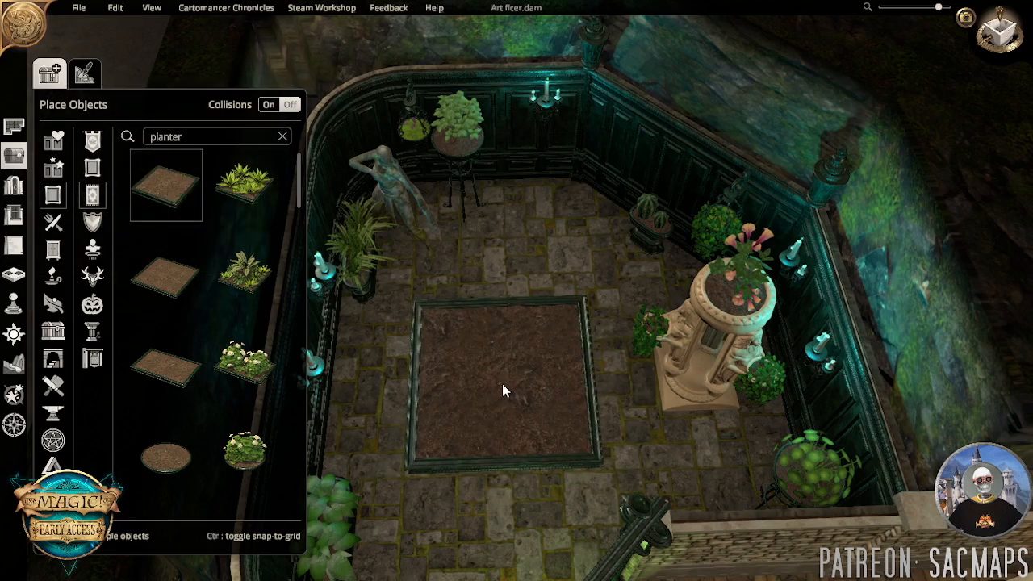
click(502, 385)
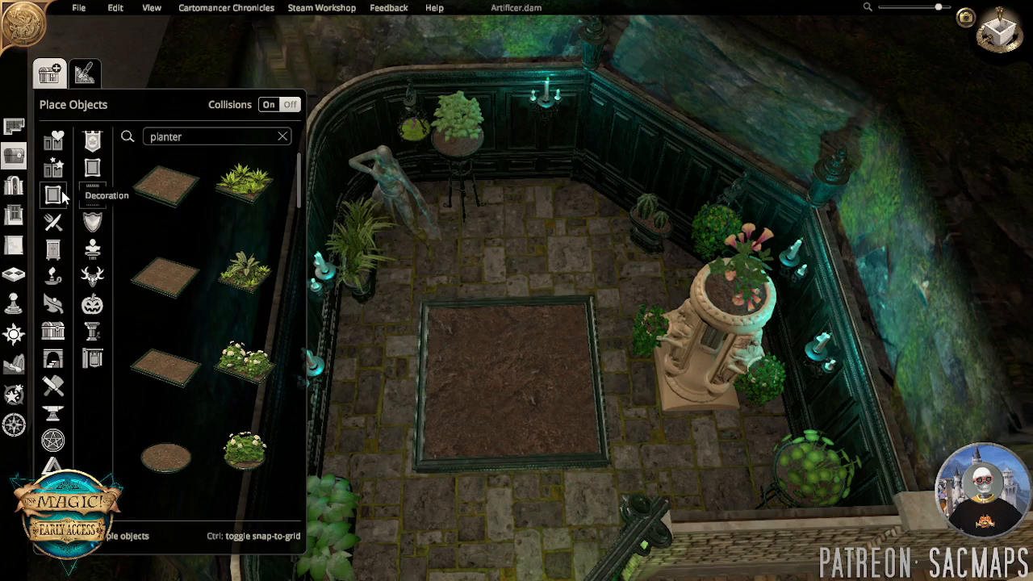
Search the placeable objects for "fey plant" and browse to the purple spiral plants.
text(fey)
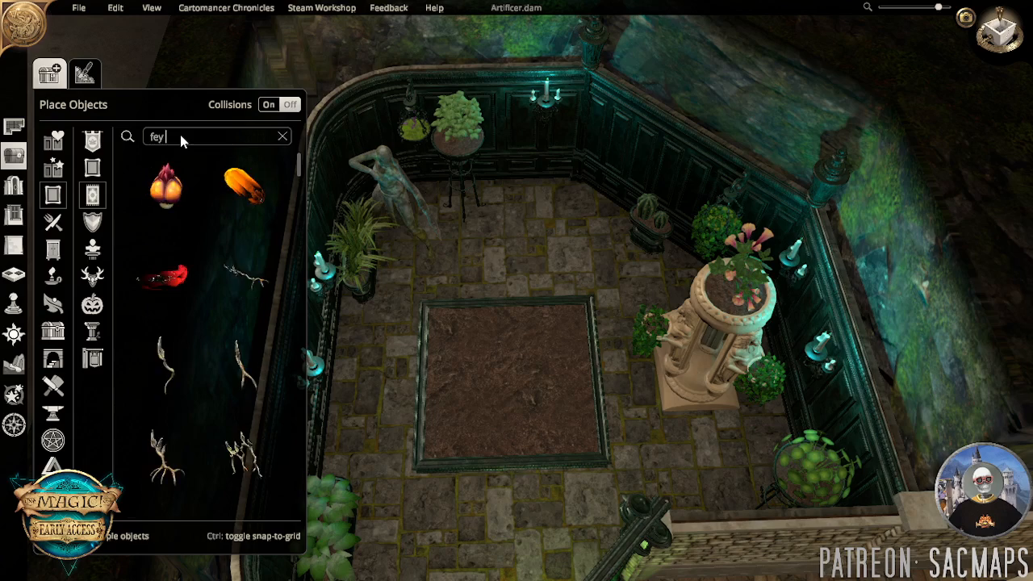
text( plant)
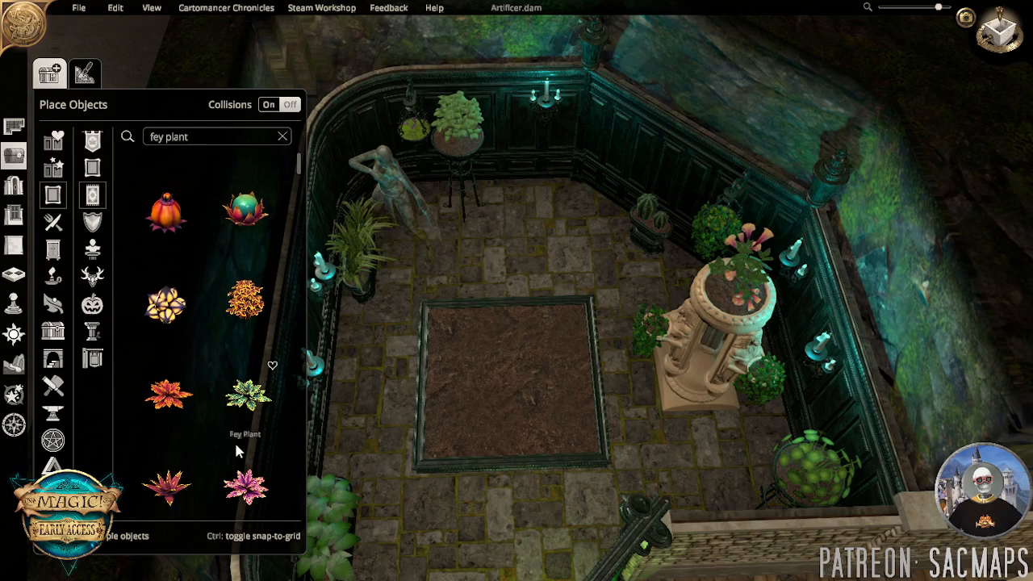
scroll(240, 381, down, 4)
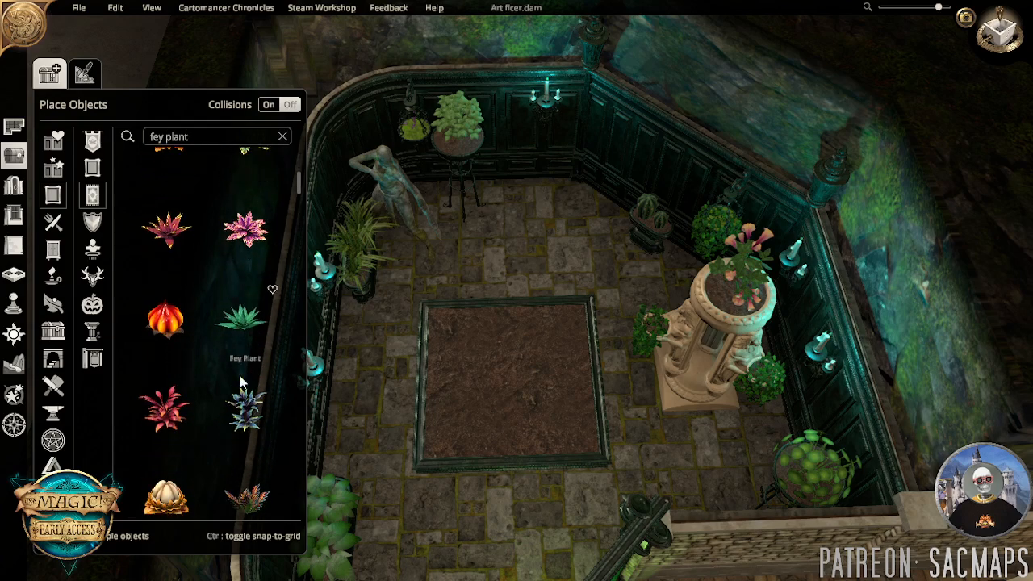
scroll(239, 381, down, 5)
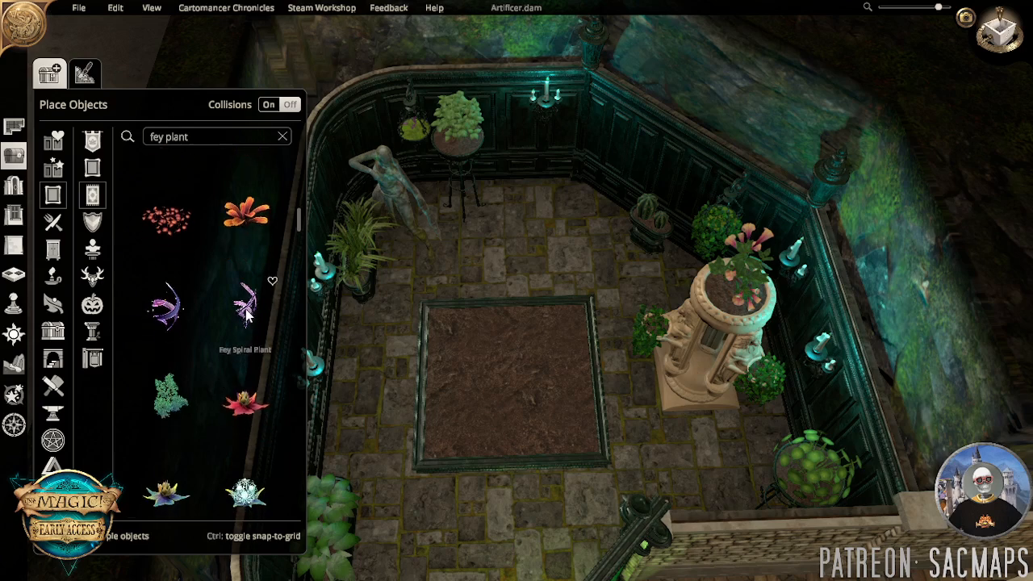
Place the purple fey spiral with the surrounding sparkles floating over the centre of the soil planter.
click(166, 301)
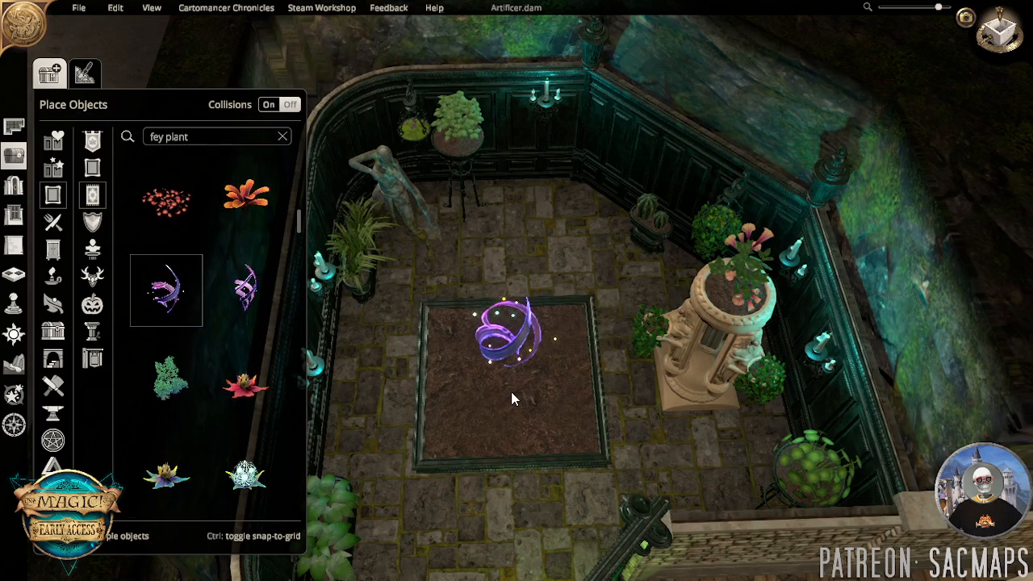
middle_drag(515, 394, 520, 499)
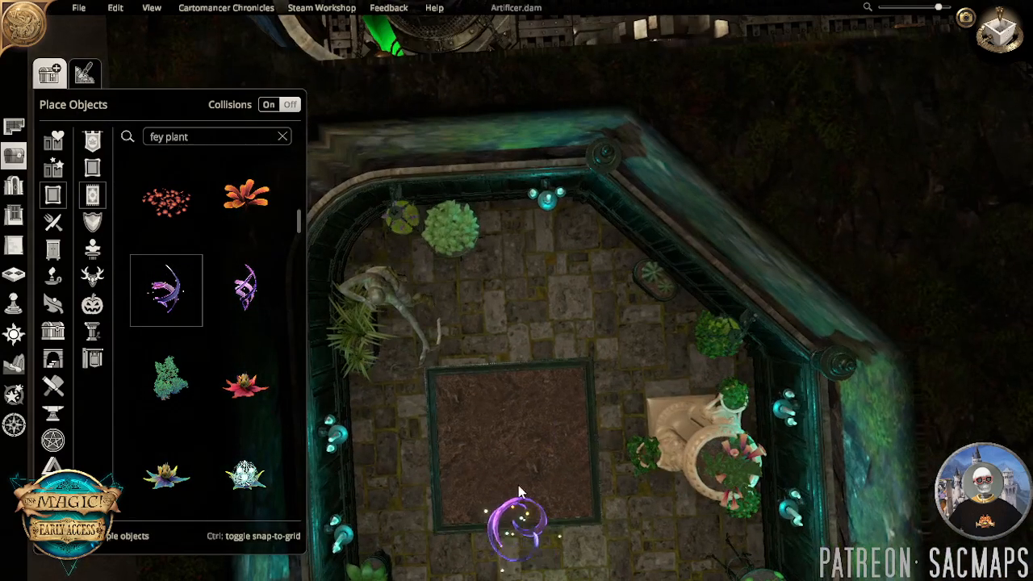
middle_drag(514, 460, 515, 386)
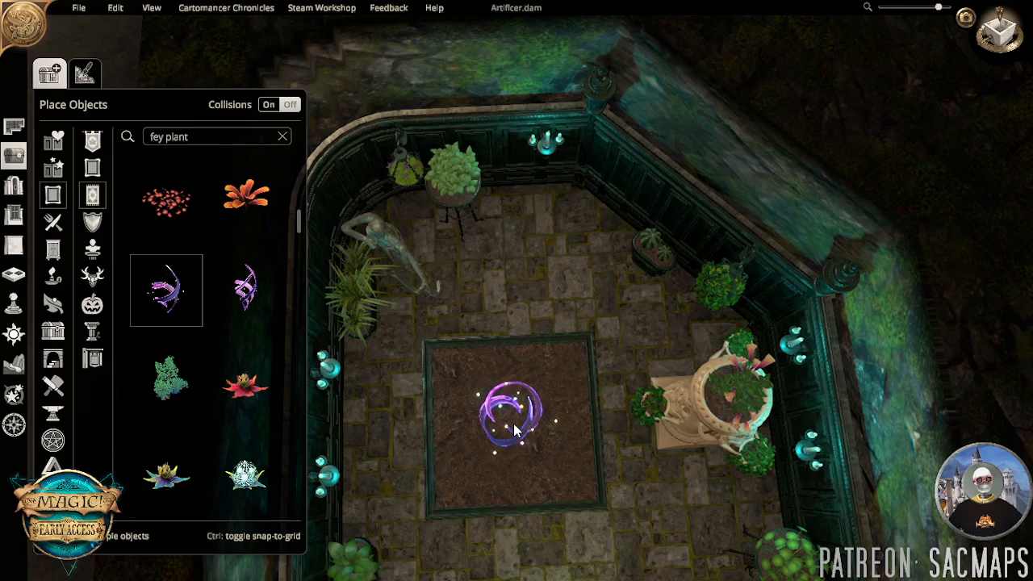
middle_drag(663, 526, 556, 323)
scroll(603, 341, up, 1)
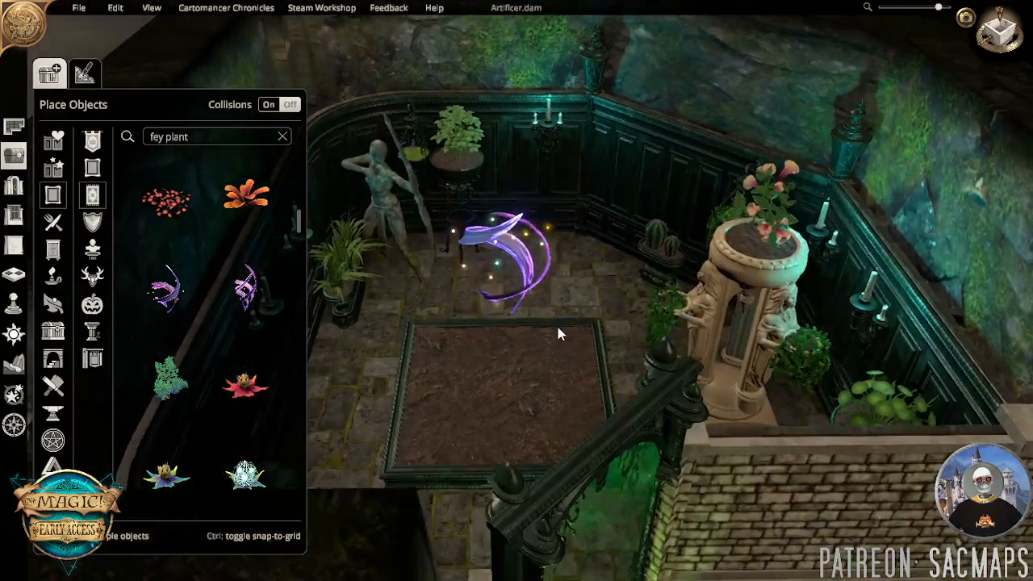
click(499, 255)
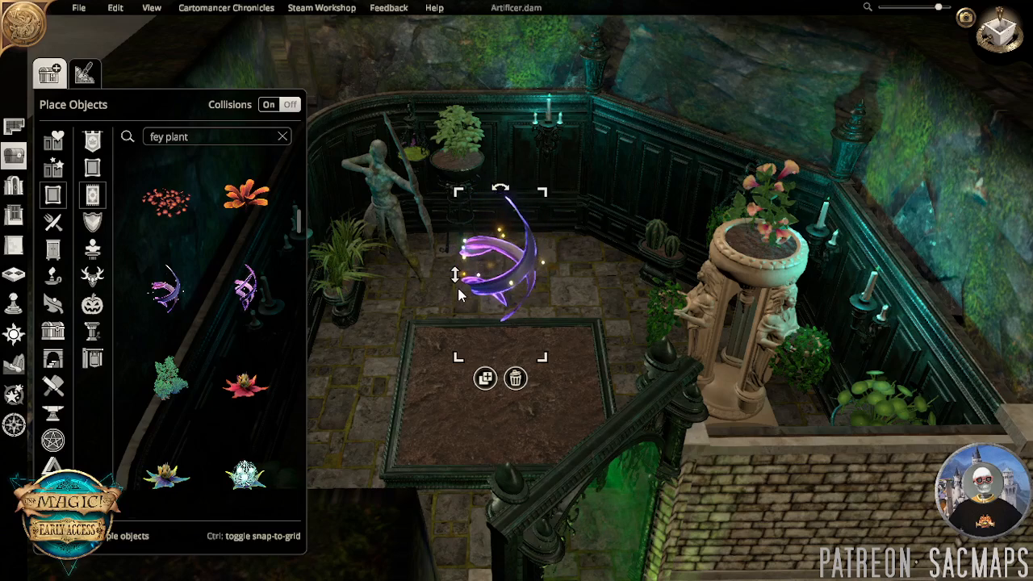
middle_drag(644, 273, 621, 292)
click(599, 298)
click(166, 291)
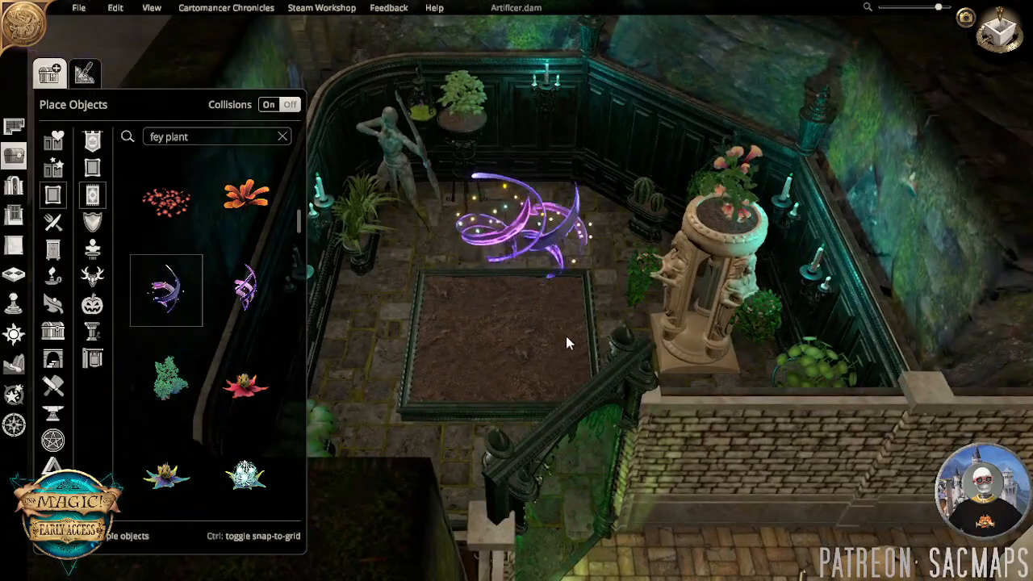
right_click(519, 340)
Place the narrower purple Fey Spiral Plant in the planter beneath the first spiral and adjust its height so the two connect.
click(247, 293)
middle_drag(394, 308, 396, 388)
click(504, 391)
drag(473, 406, 478, 448)
middle_drag(658, 499, 578, 380)
click(489, 380)
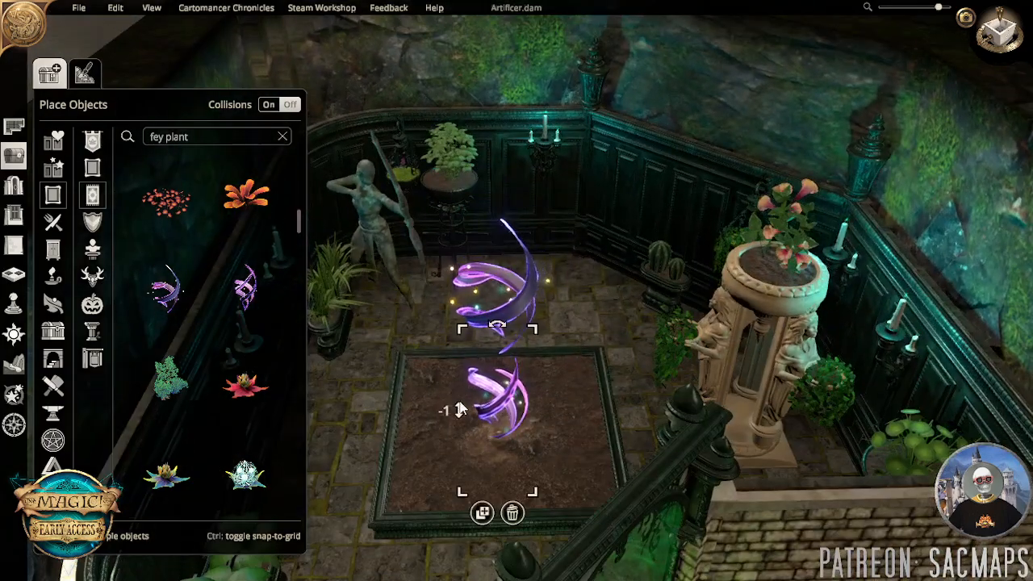
drag(460, 404, 458, 391)
mouse_move(630, 380)
middle_down()
mouse_move(636, 344)
mouse_move(637, 364)
middle_up()
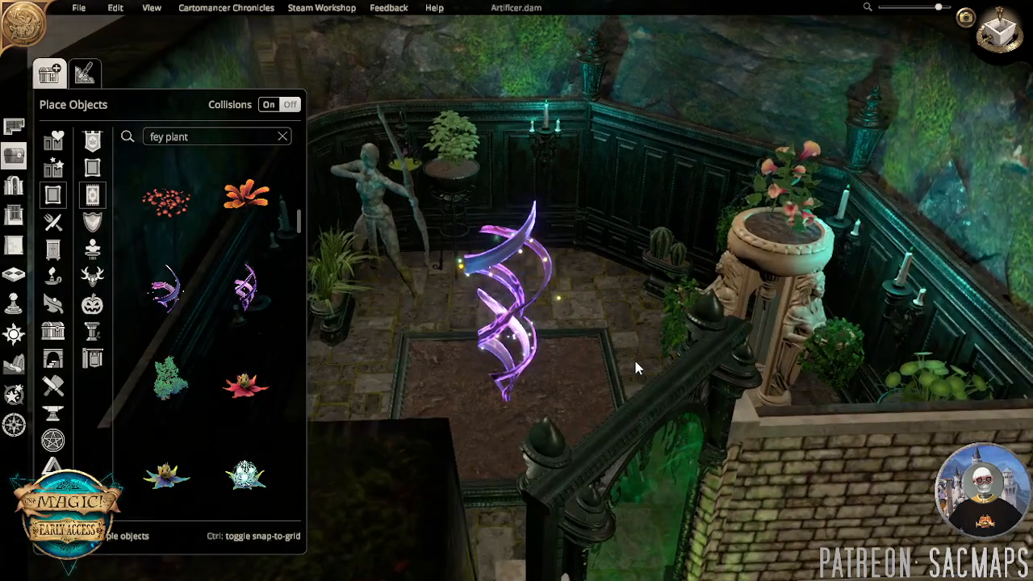
middle_drag(626, 348, 623, 373)
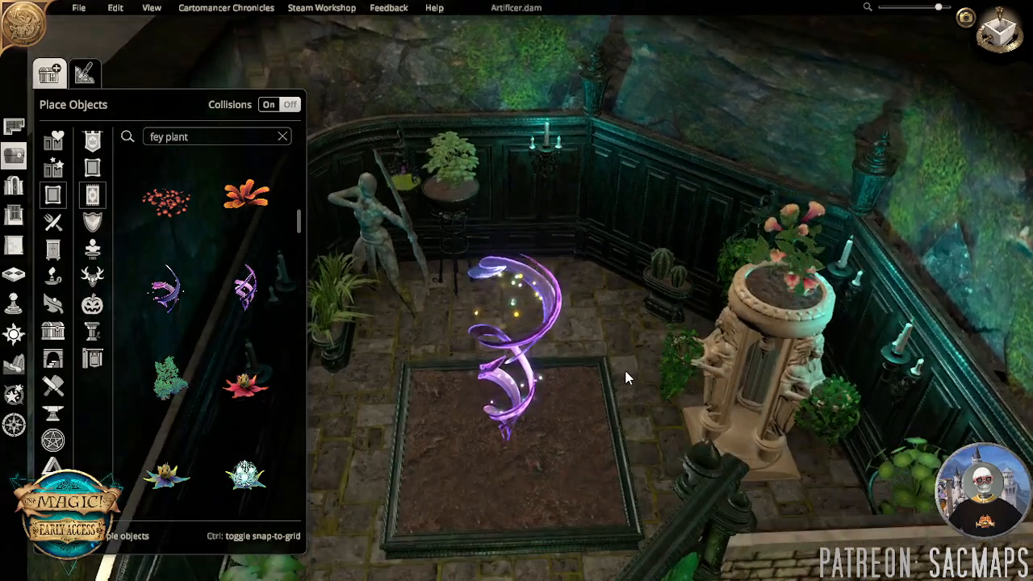
Place two wide arched iron windows side by side on the greenhouse's diagonal wall behind the potted cactus.
click(14, 214)
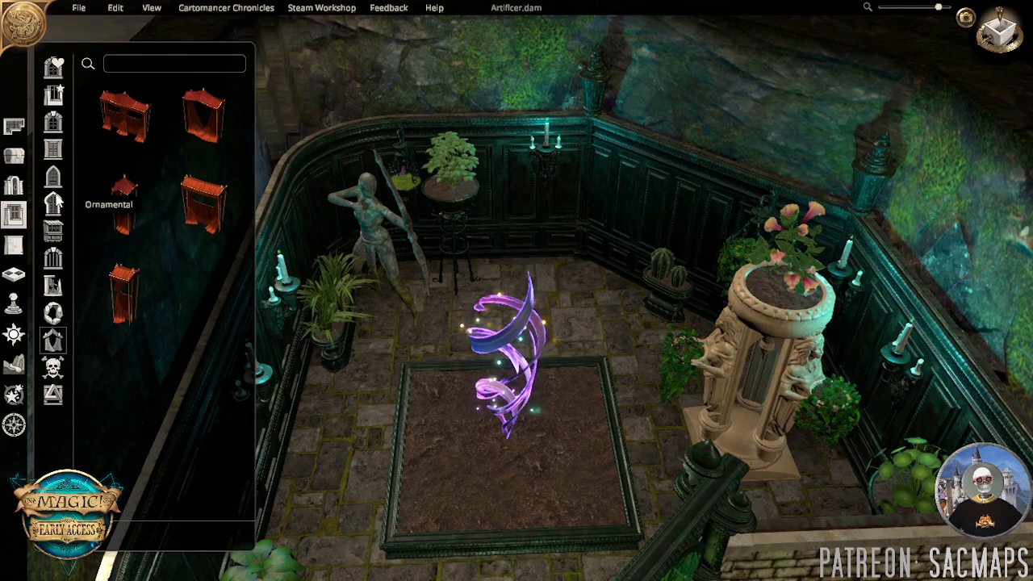
click(53, 265)
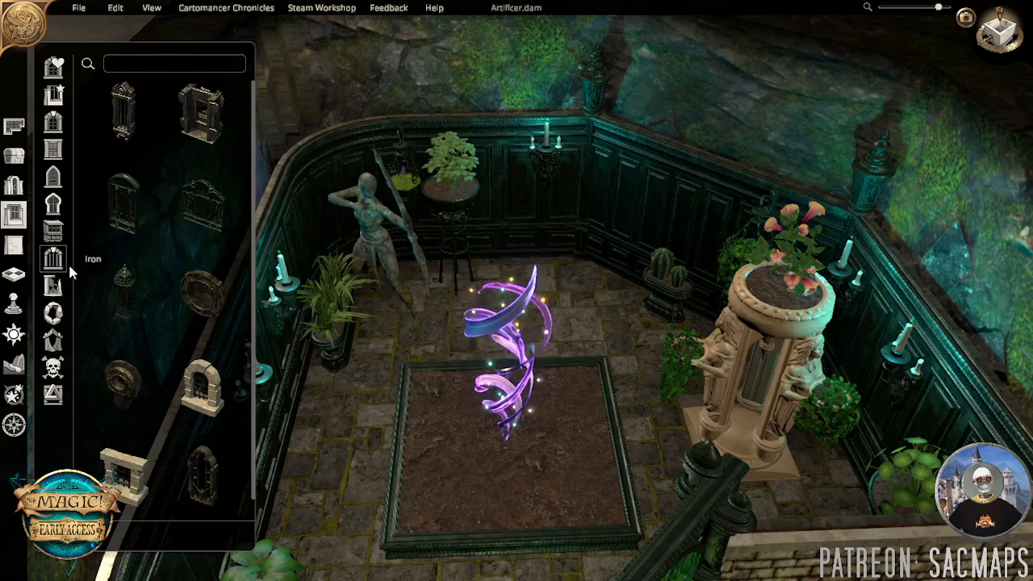
click(193, 214)
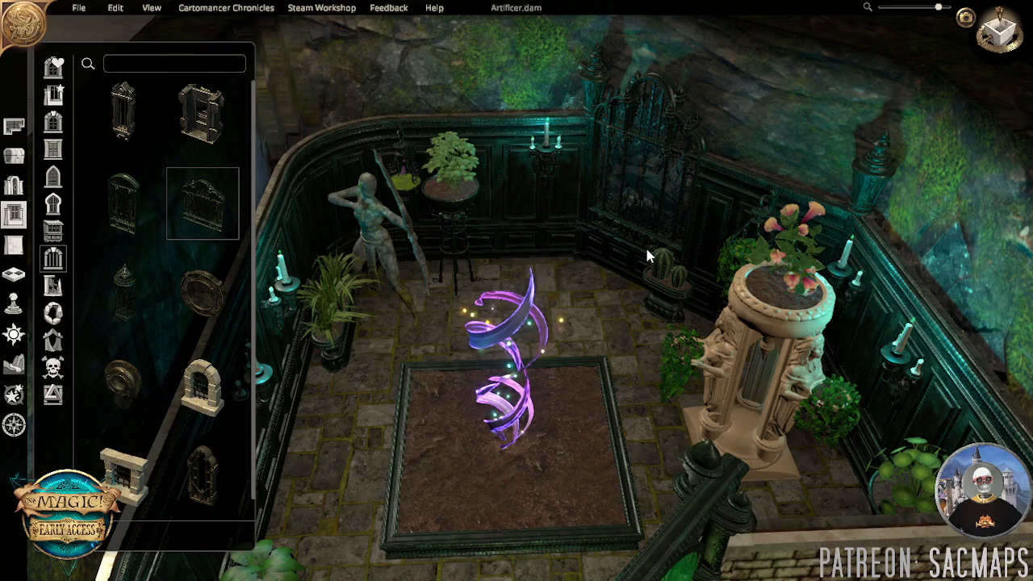
right_drag(586, 359, 507, 392)
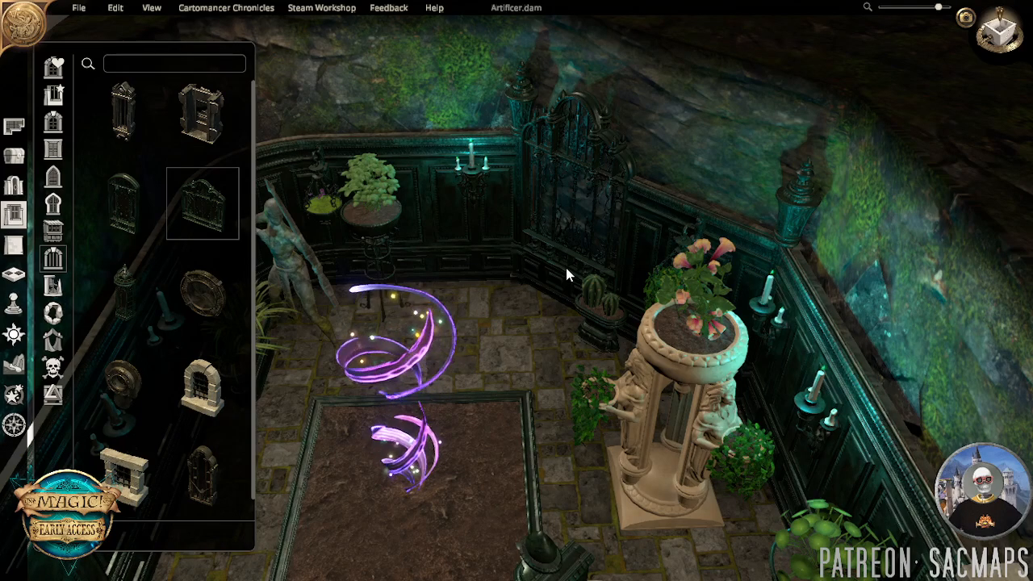
click(642, 313)
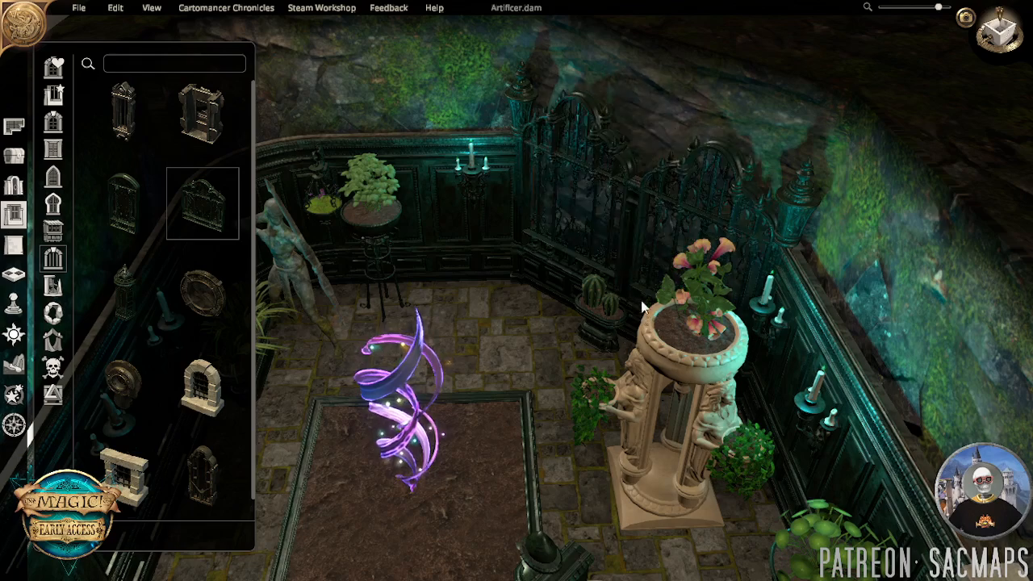
middle_drag(583, 361, 716, 347)
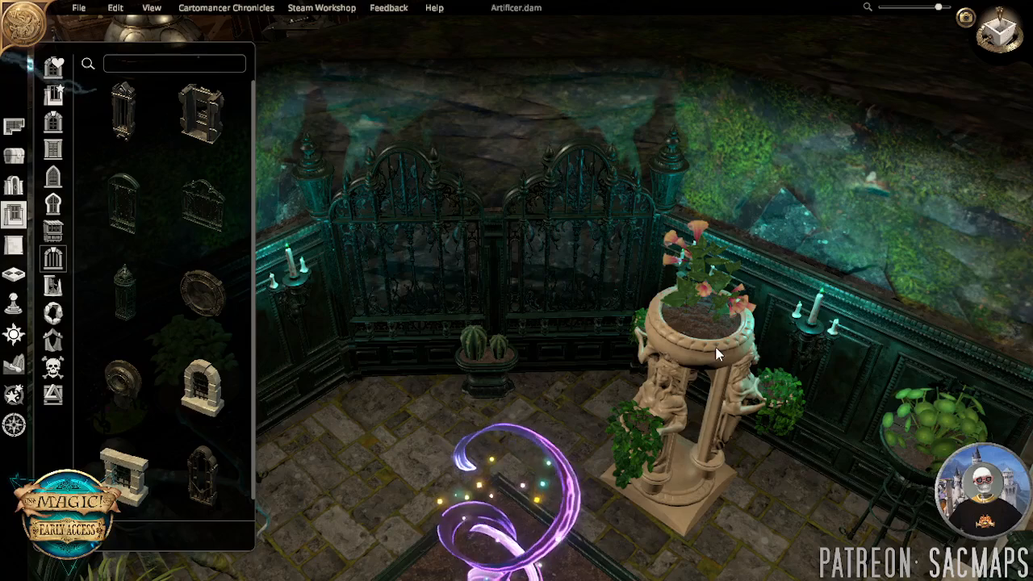
Try the wide arched iron window on the short wall between the greenhouse's corner and its diagonal doorway.
click(180, 212)
middle_drag(322, 270, 563, 470)
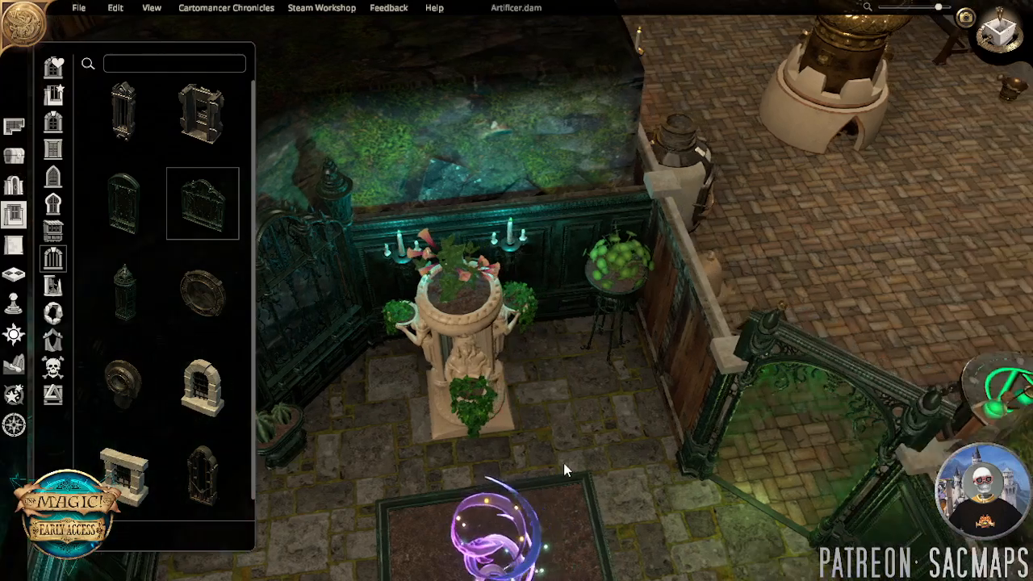
click(618, 401)
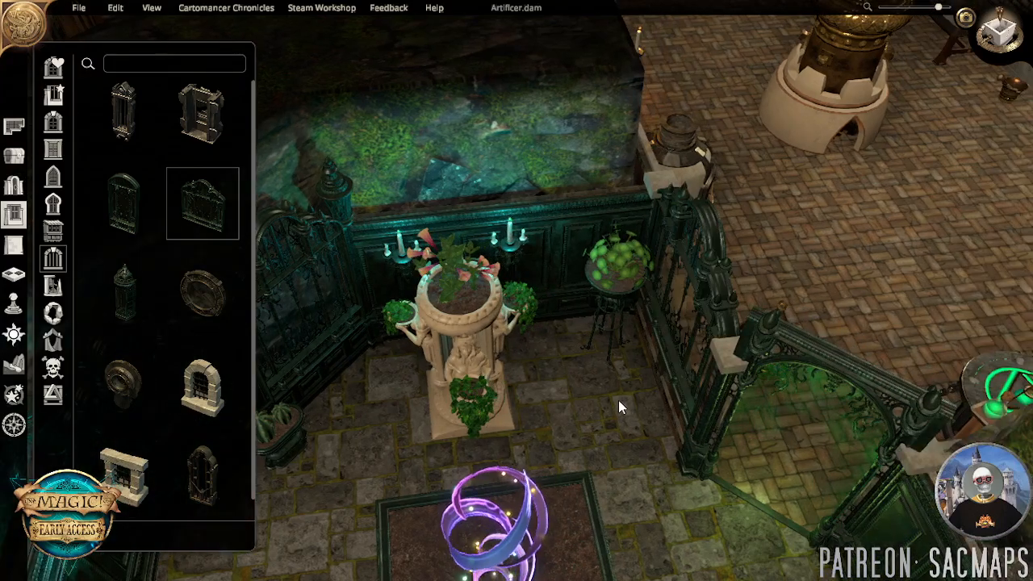
middle_drag(669, 411, 777, 386)
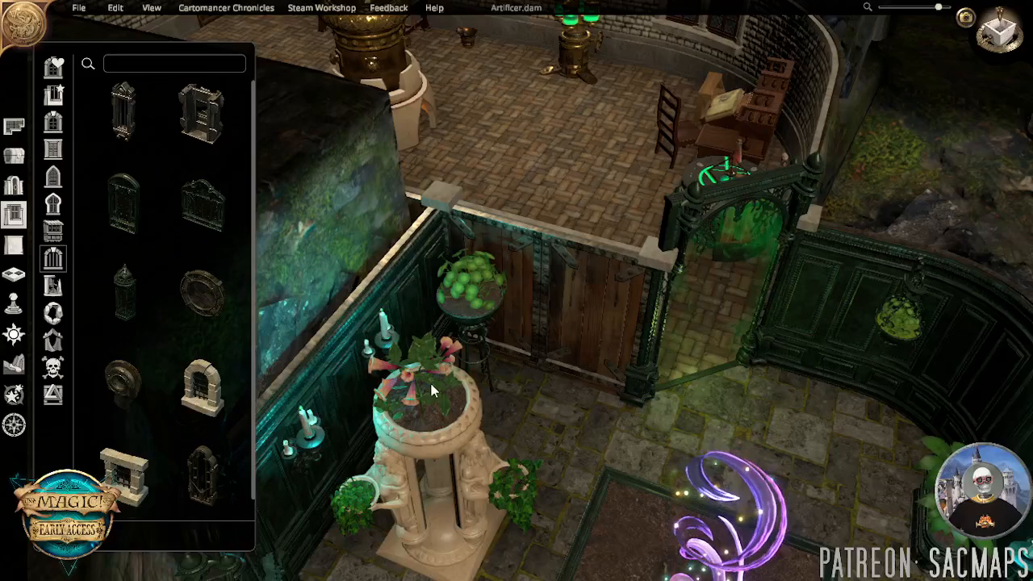
Place two domed Castiron Windows side by side in the wall between the greenhouse and the workshop.
middle_drag(431, 391, 528, 433)
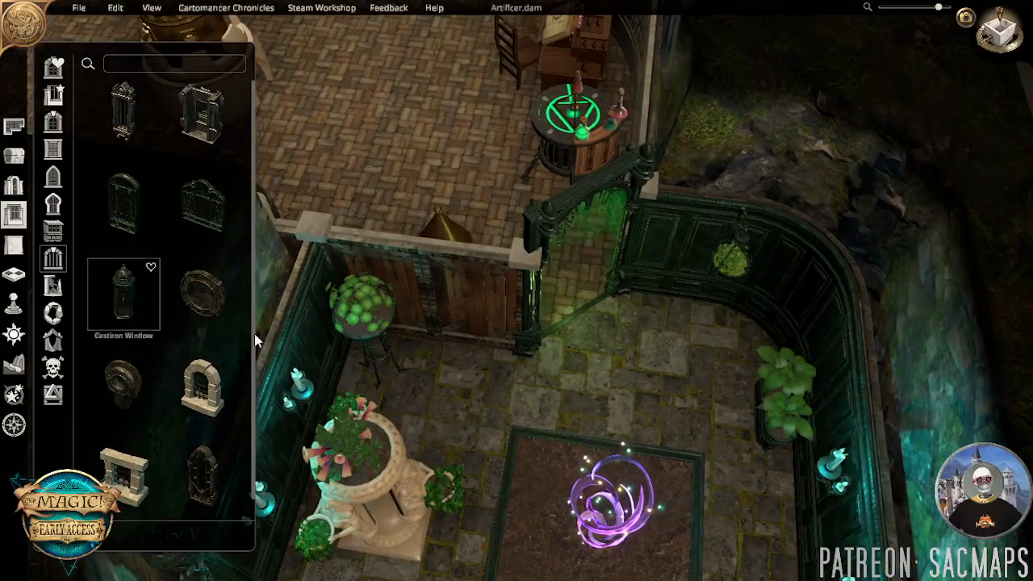
drag(154, 315, 465, 354)
mouse_move(541, 302)
middle_down()
mouse_move(350, 358)
mouse_move(243, 273)
mouse_move(537, 294)
middle_up()
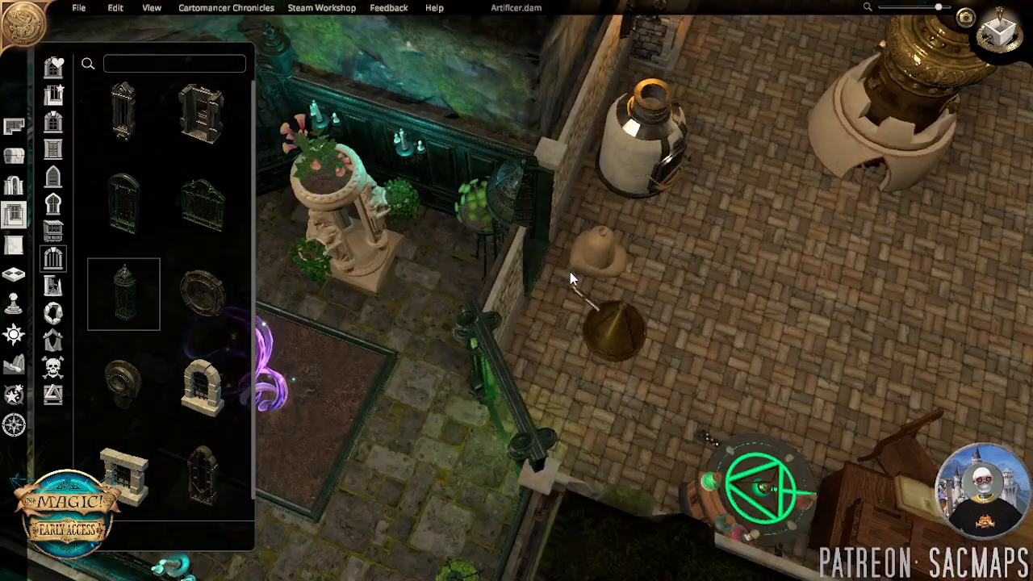
drag(520, 331, 574, 363)
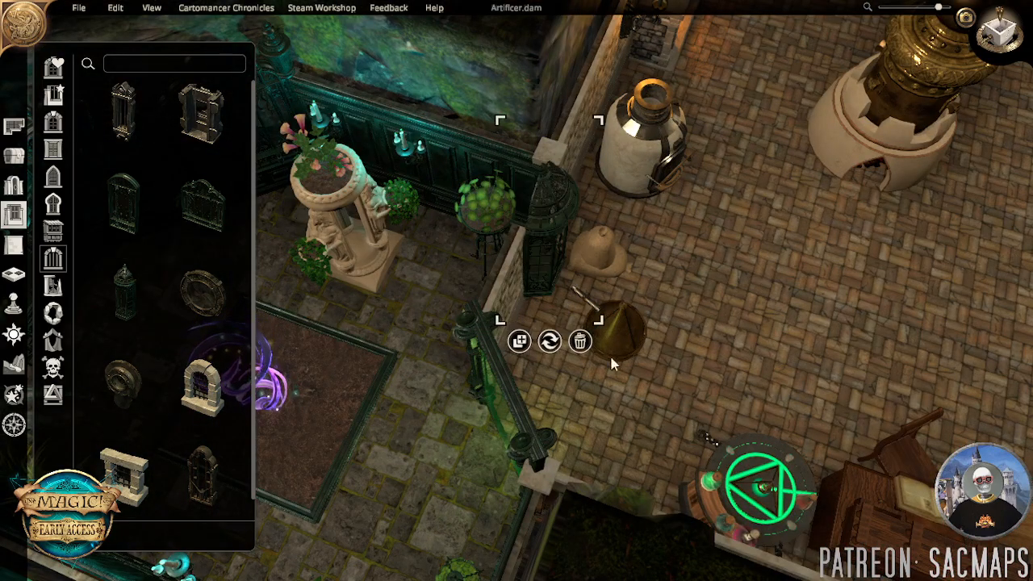
middle_drag(713, 351, 513, 217)
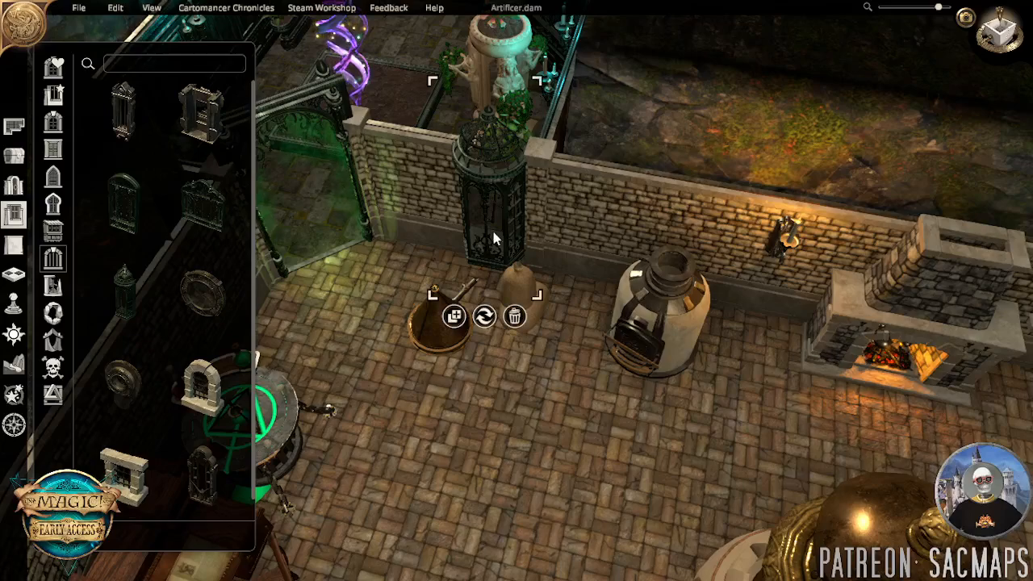
middle_drag(519, 353, 799, 393)
Move the candle sconce off the greenhouse's back wall and place two wide arched iron windows along that wall.
drag(485, 195, 424, 446)
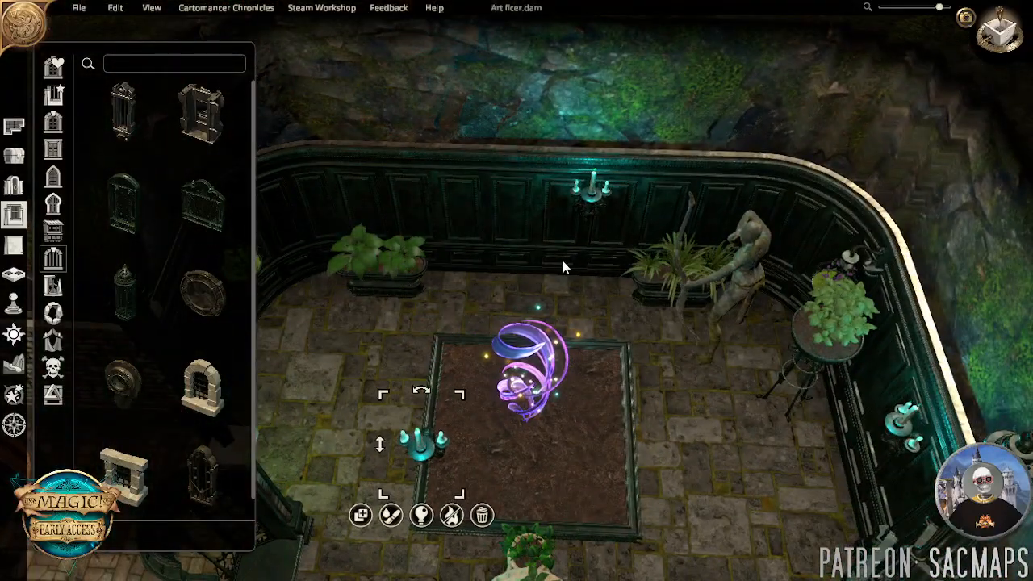
click(207, 207)
click(614, 280)
right_click(604, 356)
key(a)
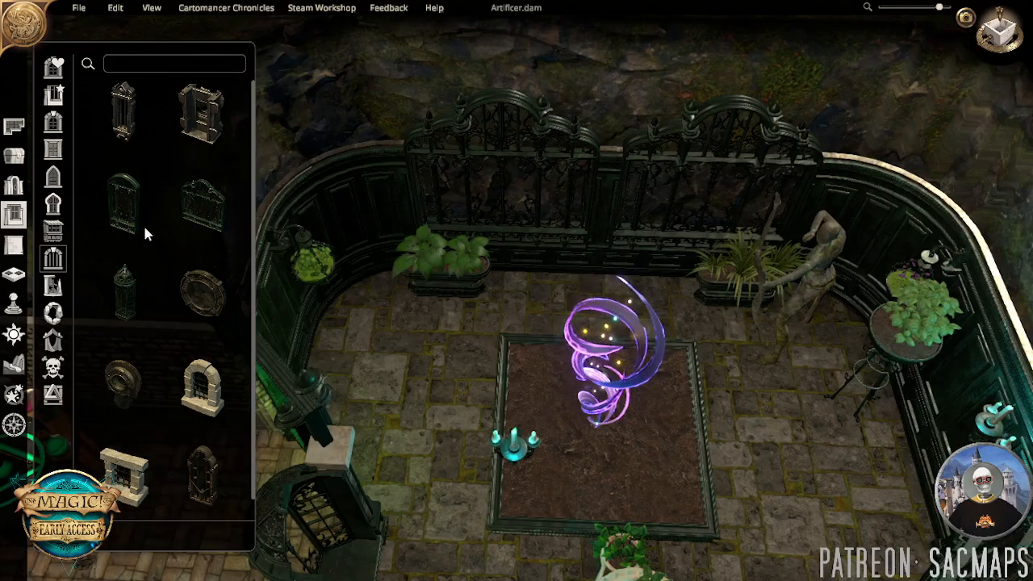
Place a narrow arched iron window in the curved corner beside the back wall's wide windows, near the hanging plant.
click(121, 293)
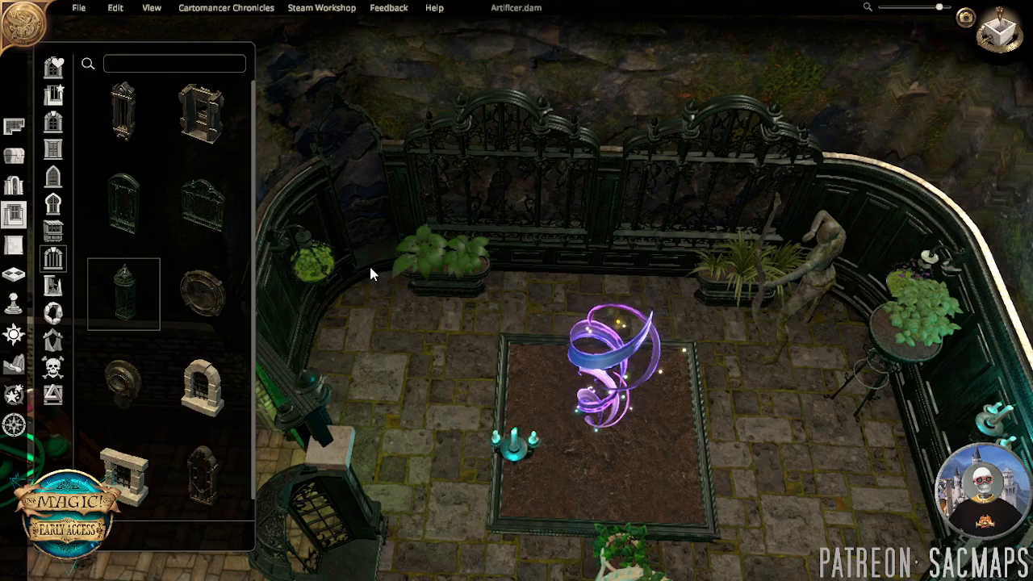
right_click(371, 274)
click(129, 216)
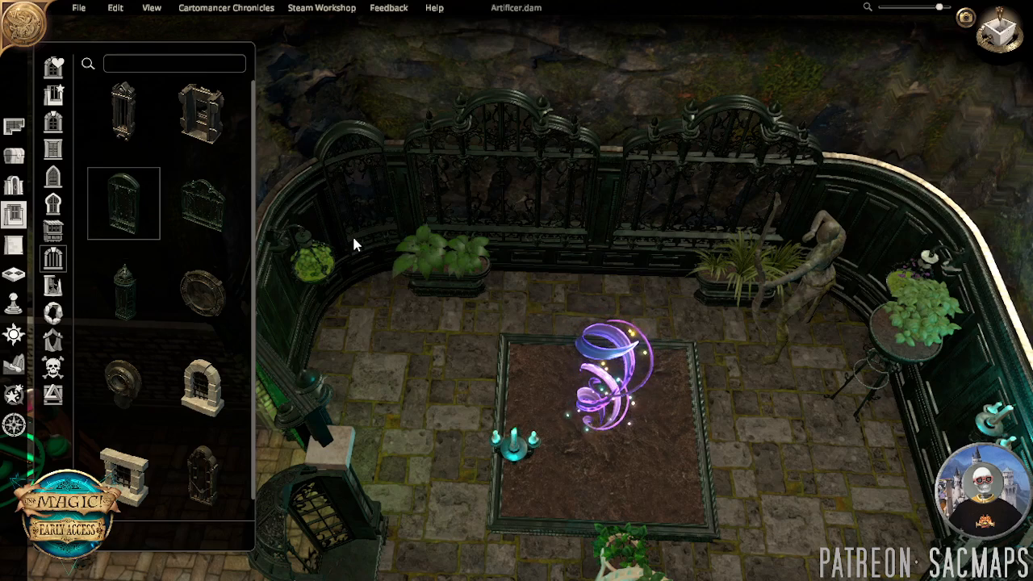
middle_drag(353, 239, 610, 255)
click(610, 255)
right_click(484, 466)
Place a wide arched iron window behind the potted plant on the tall stand and narrow ones around the curved corner by the statue.
middle_drag(553, 426, 584, 398)
click(694, 290)
click(698, 423)
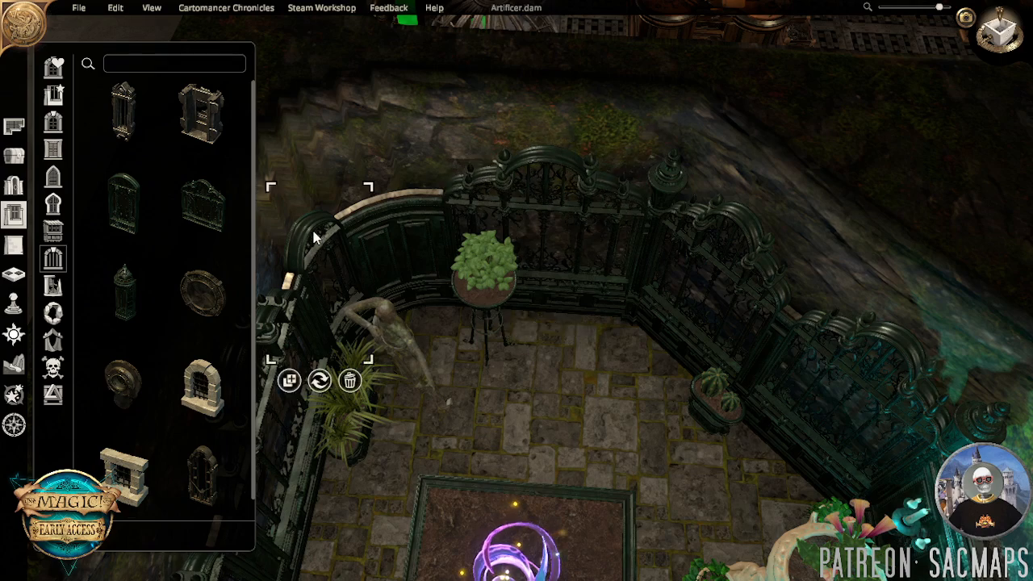
click(398, 289)
click(398, 289)
scroll(498, 328, down, 3)
middle_drag(498, 327, 81, 343)
scroll(717, 288, up, 2)
click(724, 283)
key(a)
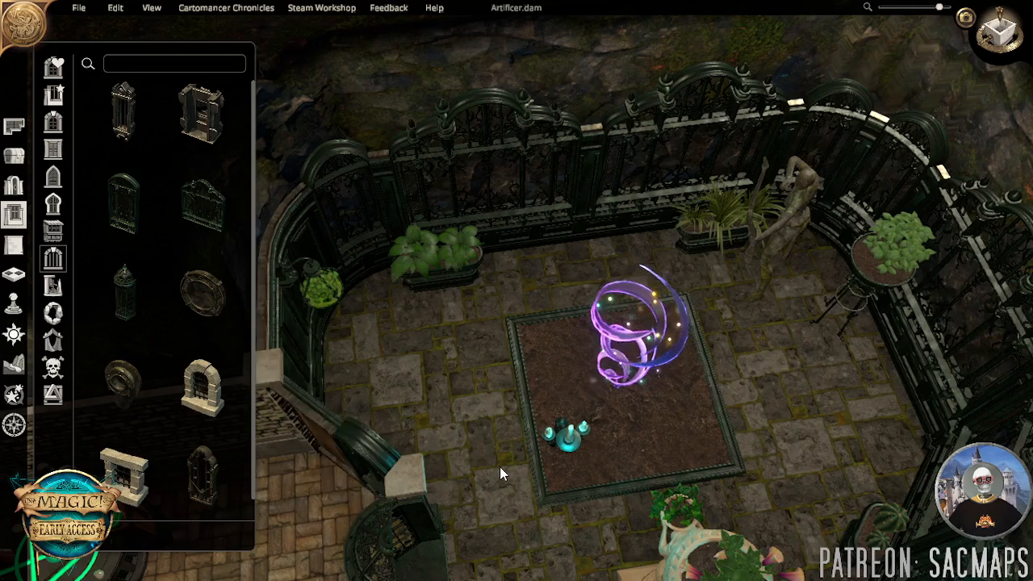
Place a narrow arched iron window in the wall between the greenhouse's diagonal doorway and the hanging plant.
middle_drag(500, 371, 125, 378)
key(a)
key(w)
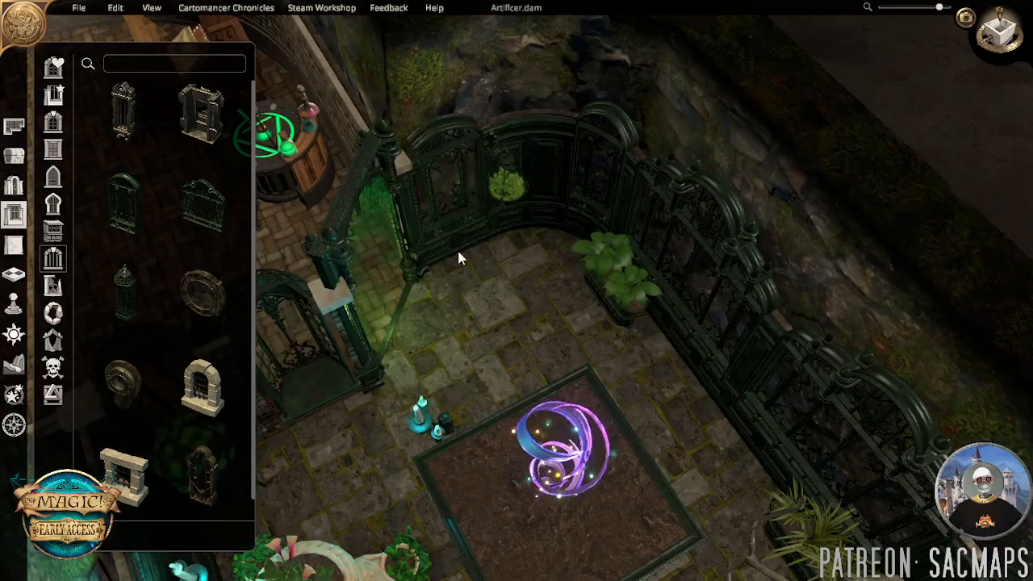
click(456, 247)
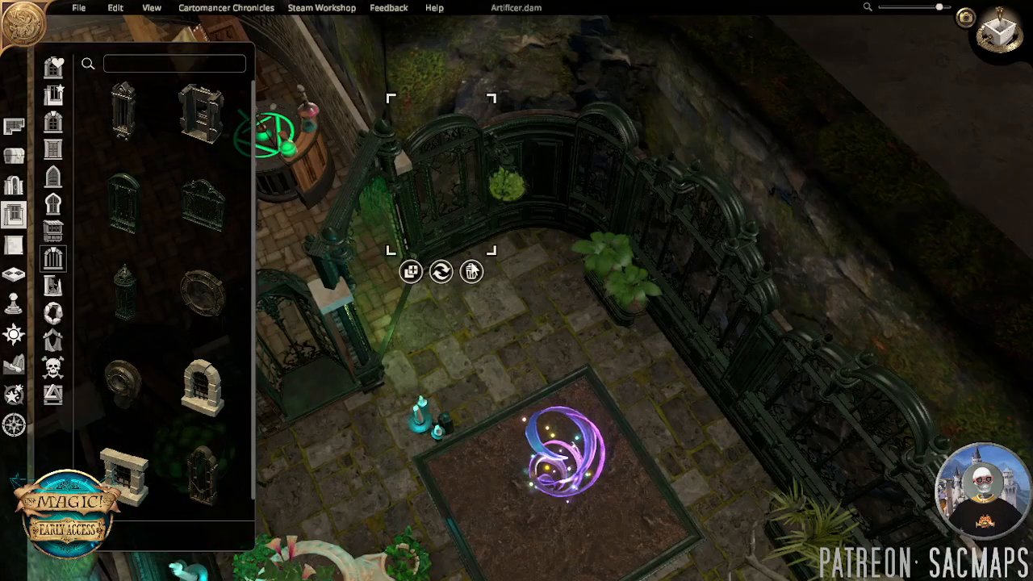
click(416, 269)
right_click(537, 229)
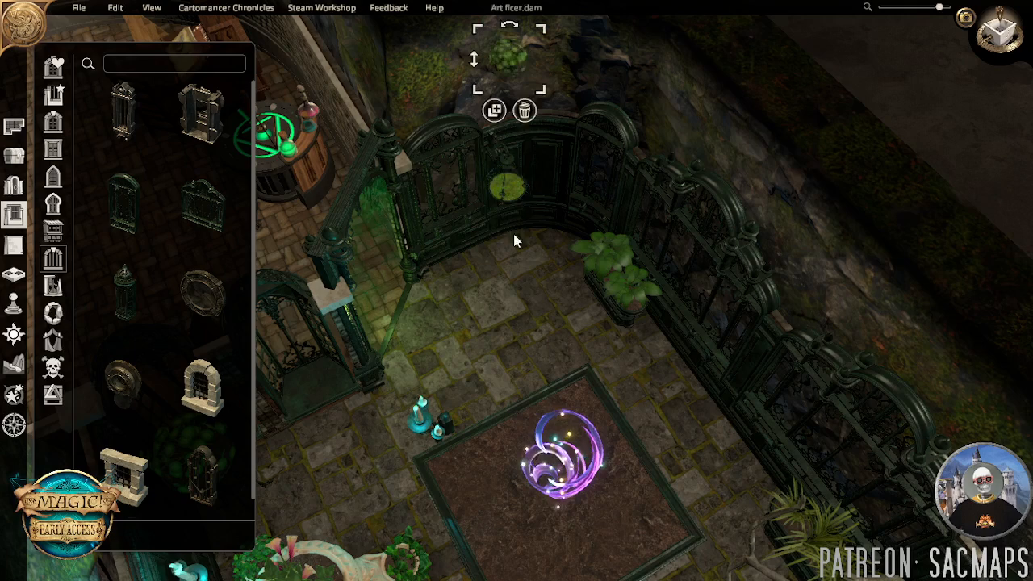
Add a copy of the narrow arched window to the curved wall, moving the hanging plant out of the way and back.
drag(511, 190, 496, 287)
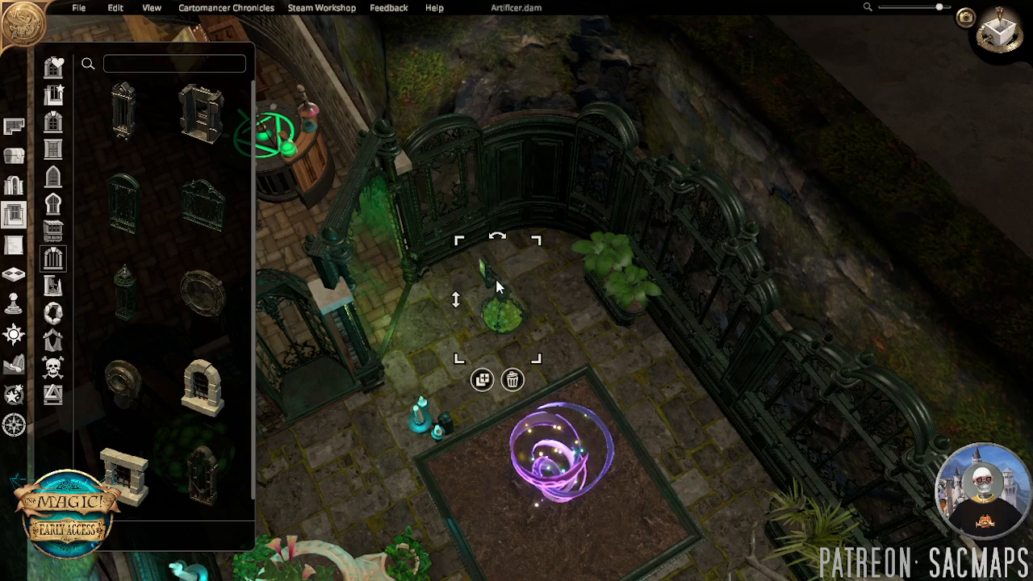
click(434, 186)
click(410, 273)
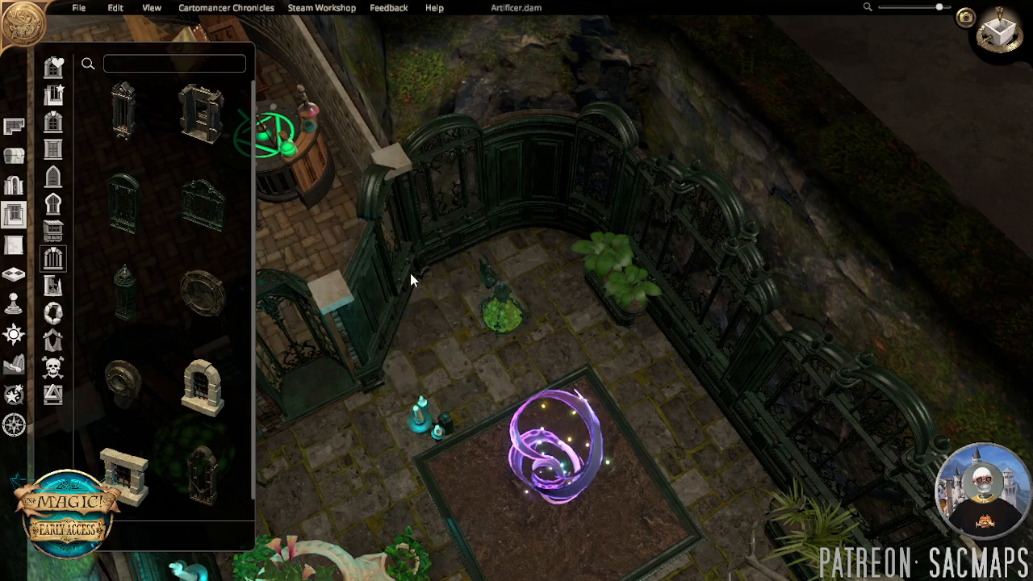
click(529, 225)
drag(494, 295, 497, 148)
click(512, 305)
Hang the loose candle sconce on the back wall panel between the two wide arched windows.
middle_drag(512, 305, 538, 418)
click(463, 397)
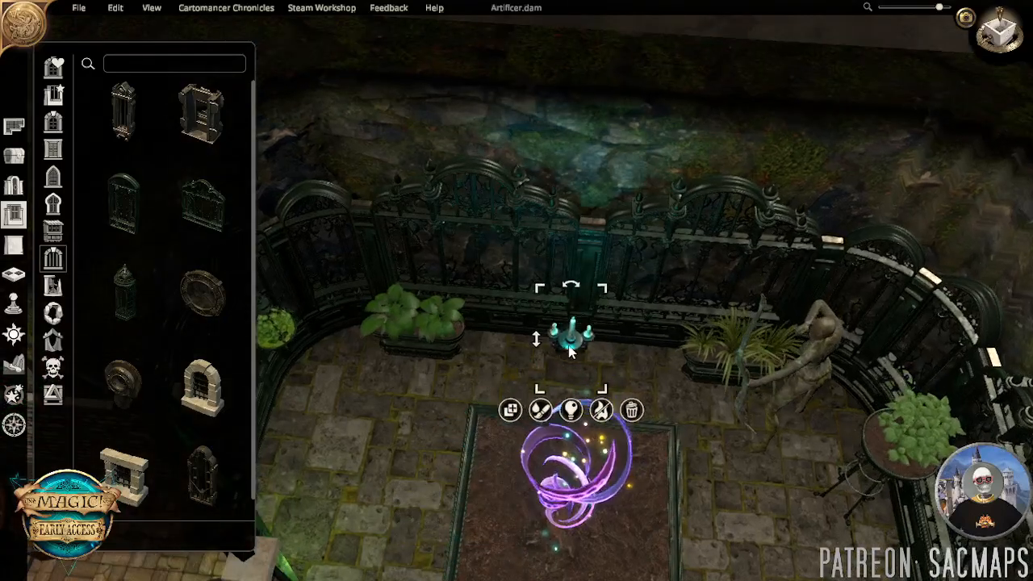
drag(569, 347, 574, 281)
middle_drag(488, 313, 467, 401)
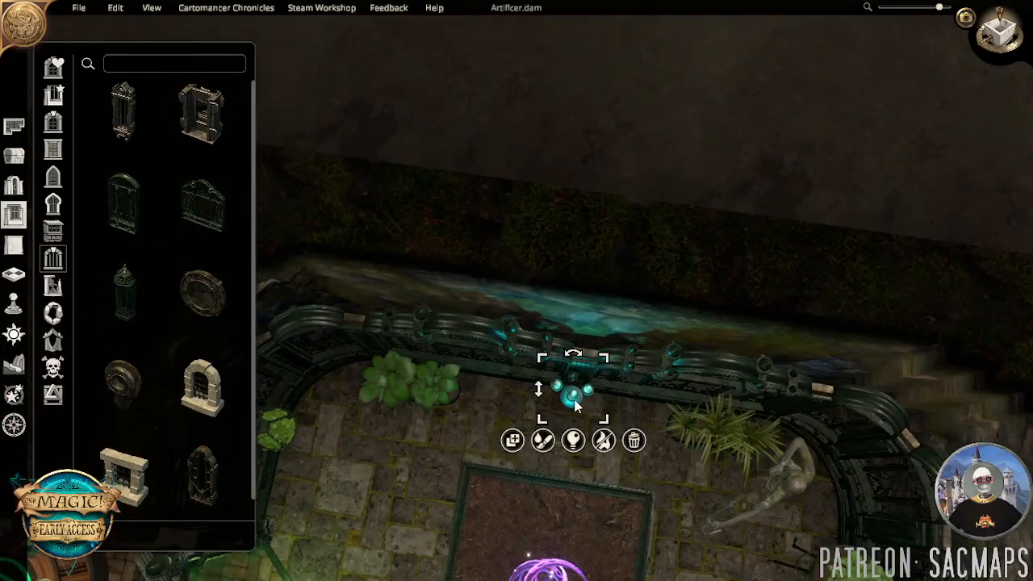
scroll(544, 463, up, 5)
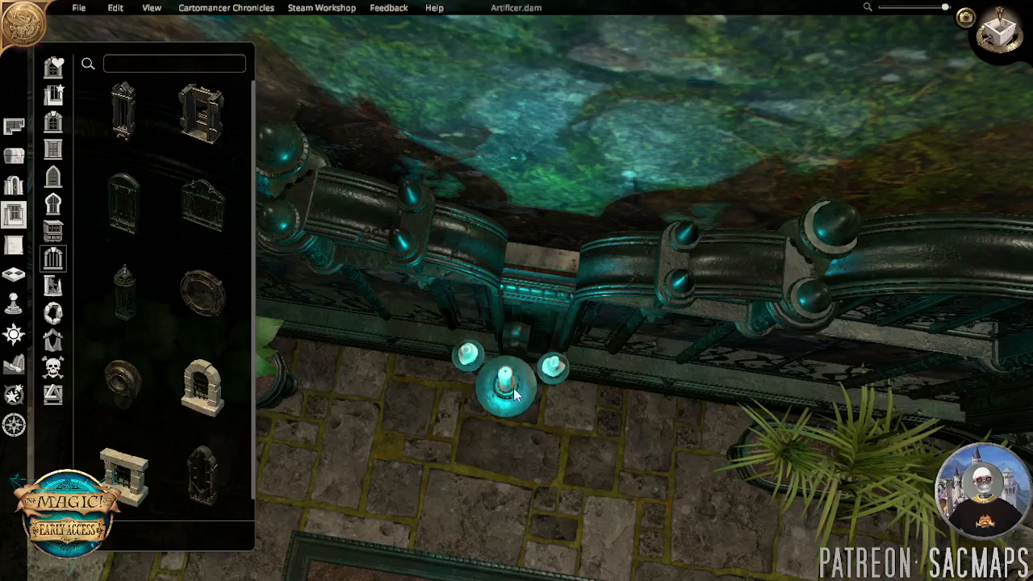
drag(531, 410, 539, 381)
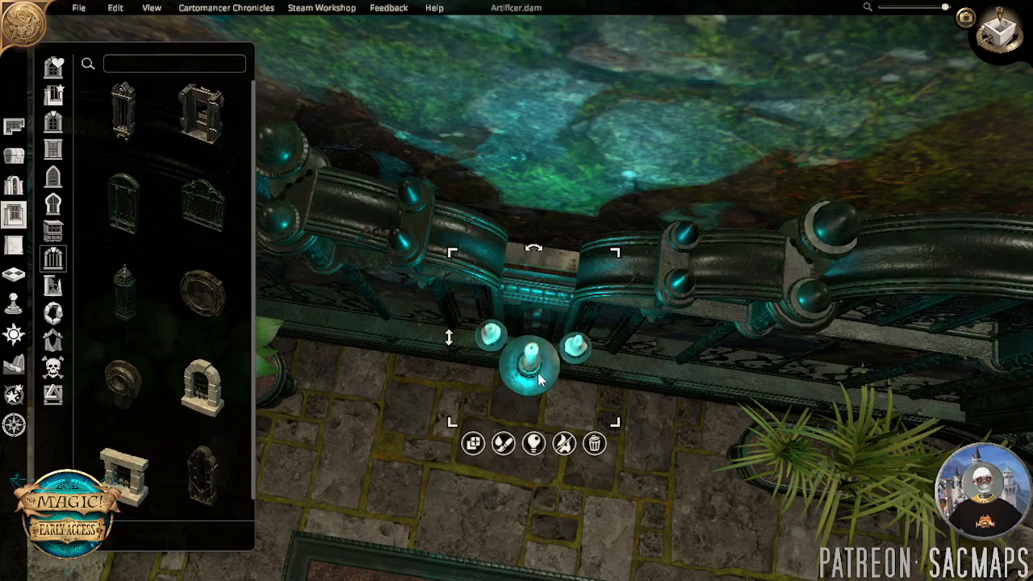
Duplicate the sconce onto the curved corner between the two narrow windows behind the statue and rotate it to face inward.
click(476, 444)
key(s)
key(d)
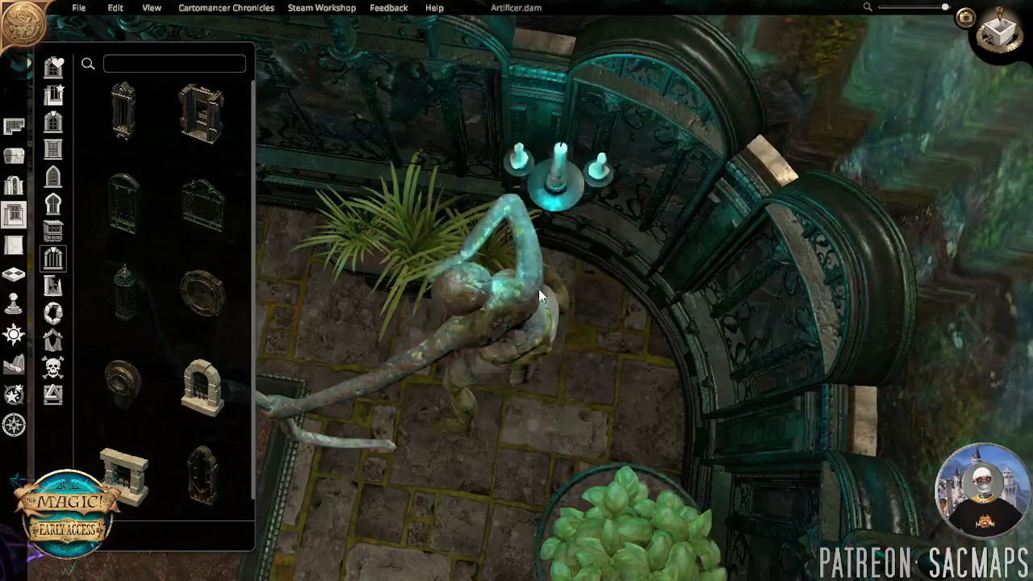
middle_drag(529, 282, 582, 392)
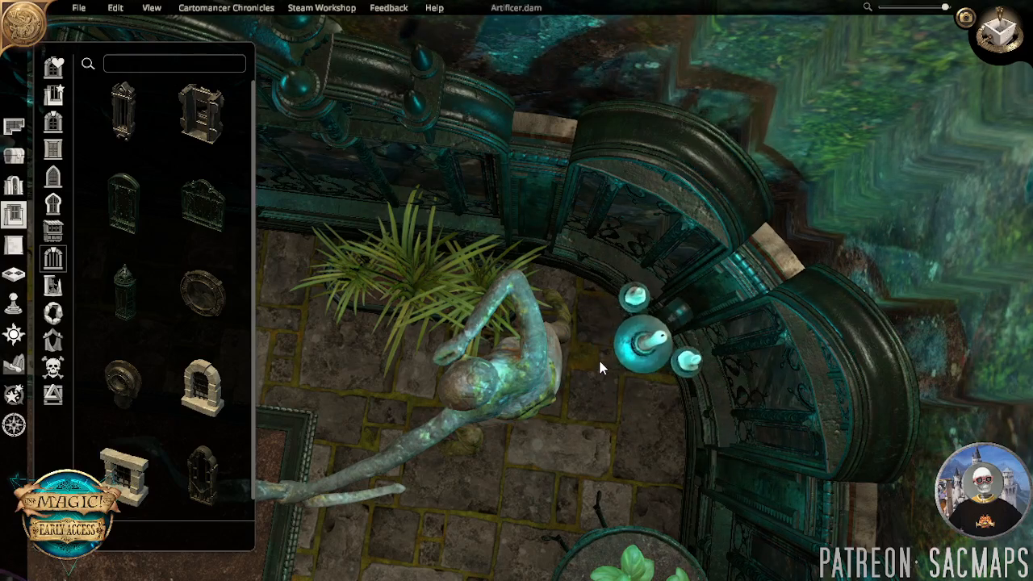
click(618, 347)
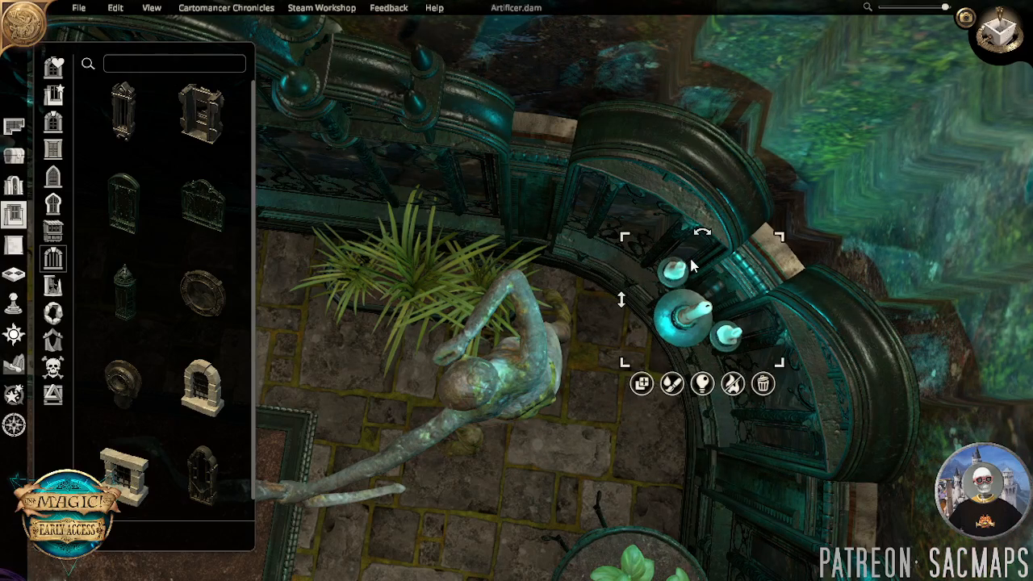
drag(707, 234, 721, 231)
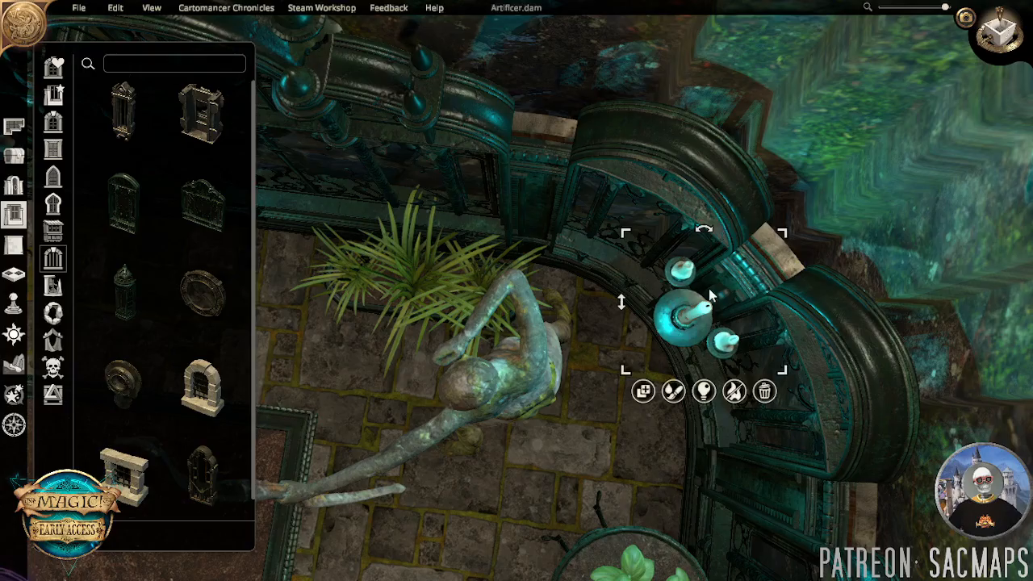
Duplicate the sconce onto the diagonal wall between its two wide windows above the potted cactus, rotating it to fit the wall.
click(650, 394)
right_drag(631, 464, 618, 393)
middle_drag(619, 392, 881, 428)
right_drag(881, 429, 484, 394)
mouse_move(484, 394)
middle_down()
mouse_move(643, 398)
mouse_move(648, 344)
middle_up()
right_drag(649, 344, 494, 406)
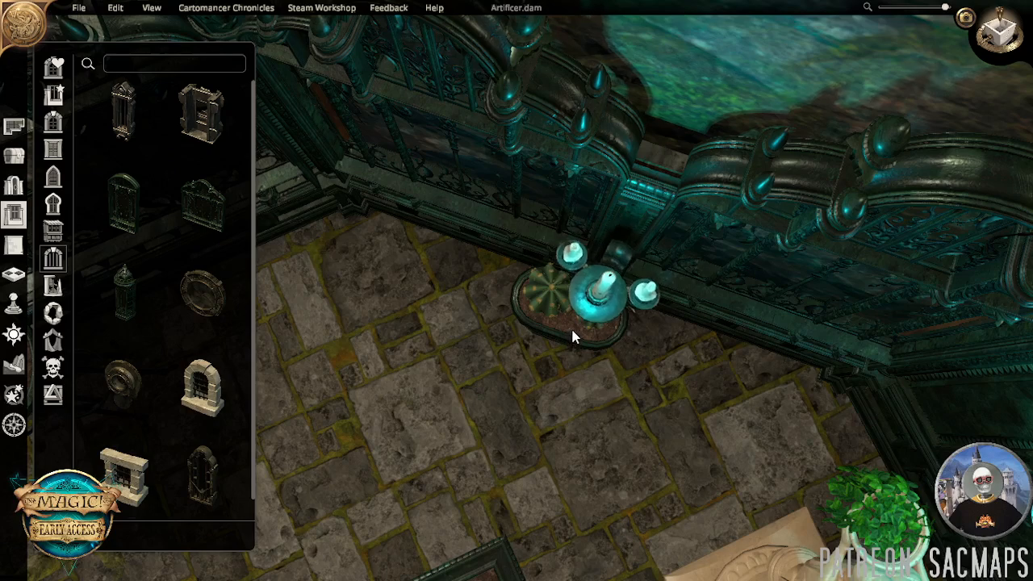
key(ctrl)
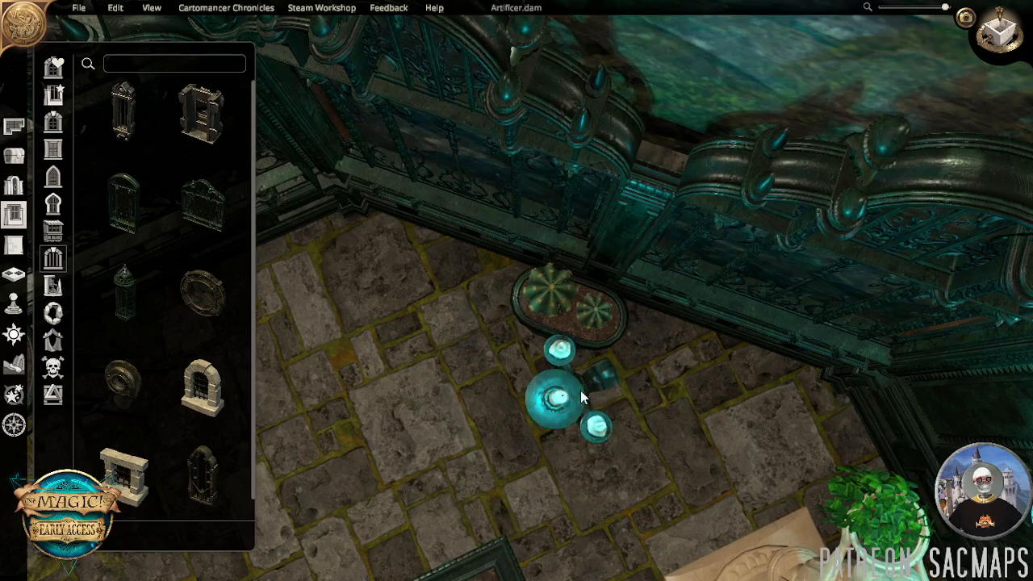
ctrl+scroll(576, 394, up, 2)
drag(575, 394, 620, 275)
key(d)
key(w)
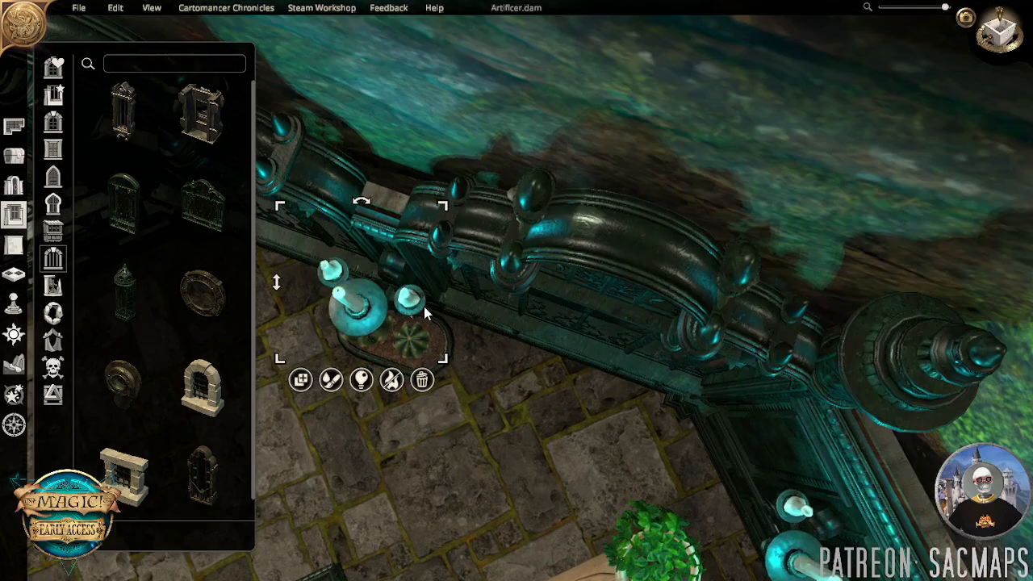
key(a)
drag(496, 315, 497, 293)
click(432, 372)
key(s)
key(d)
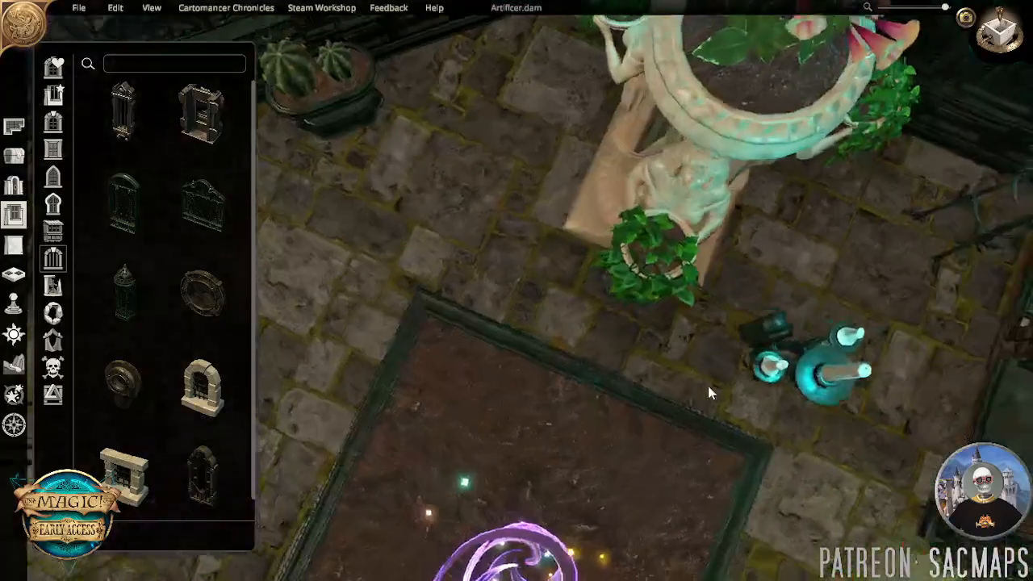
key(w)
key(e)
key(a)
right_click(600, 395)
Turn collisions off, slide the panelled wall's sconce nearer the corner, and move the round green potted plant away from the wall.
scroll(600, 395, down, 3)
key(d)
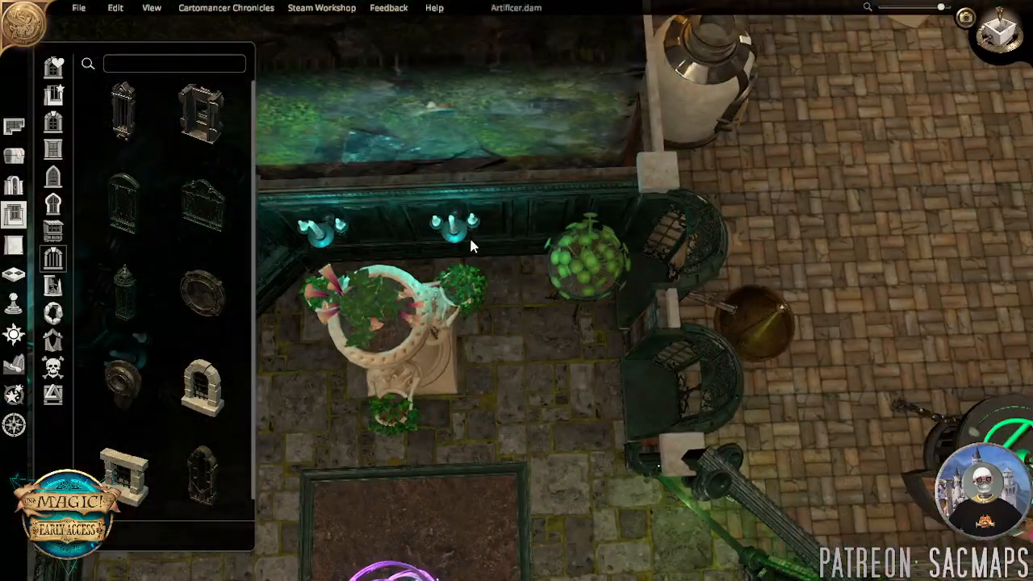
drag(471, 243, 500, 231)
click(15, 157)
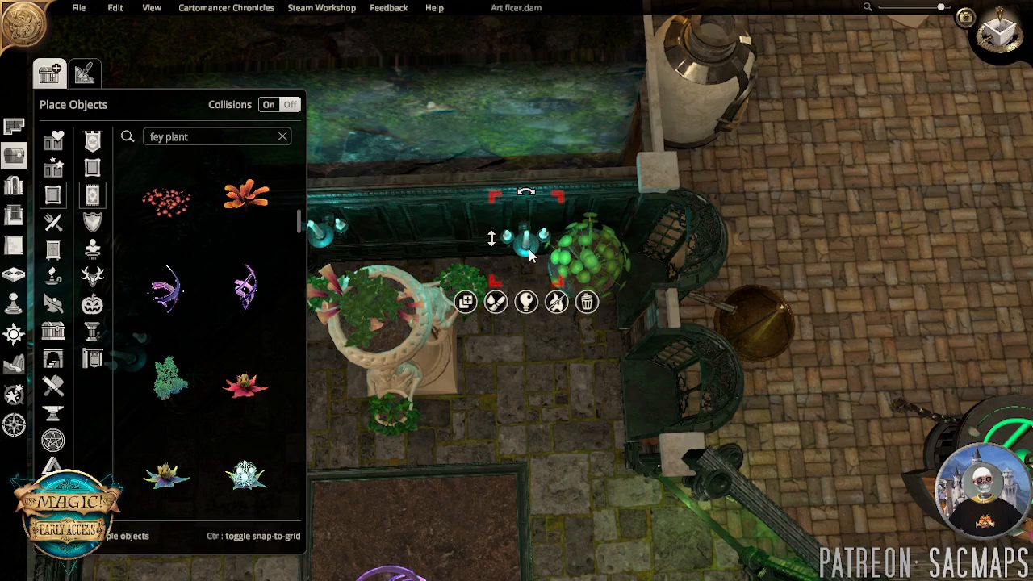
key(space)
drag(576, 242, 504, 403)
key(space)
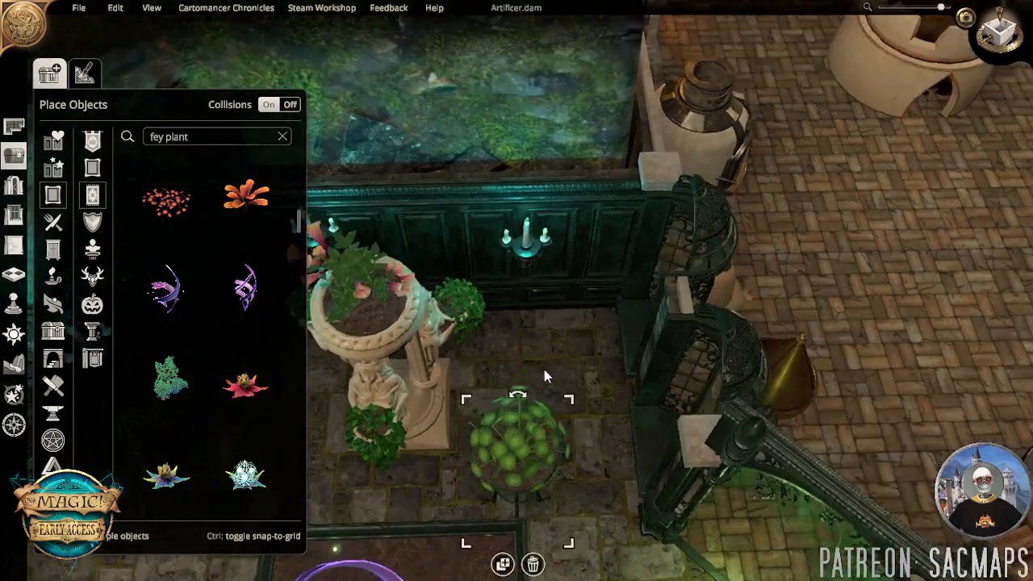
drag(531, 258, 561, 282)
Centre the flowering statue planter between the panelled wall's two sconces and move the round green potted plant to its other side.
middle_drag(548, 371, 518, 367)
drag(518, 366, 609, 312)
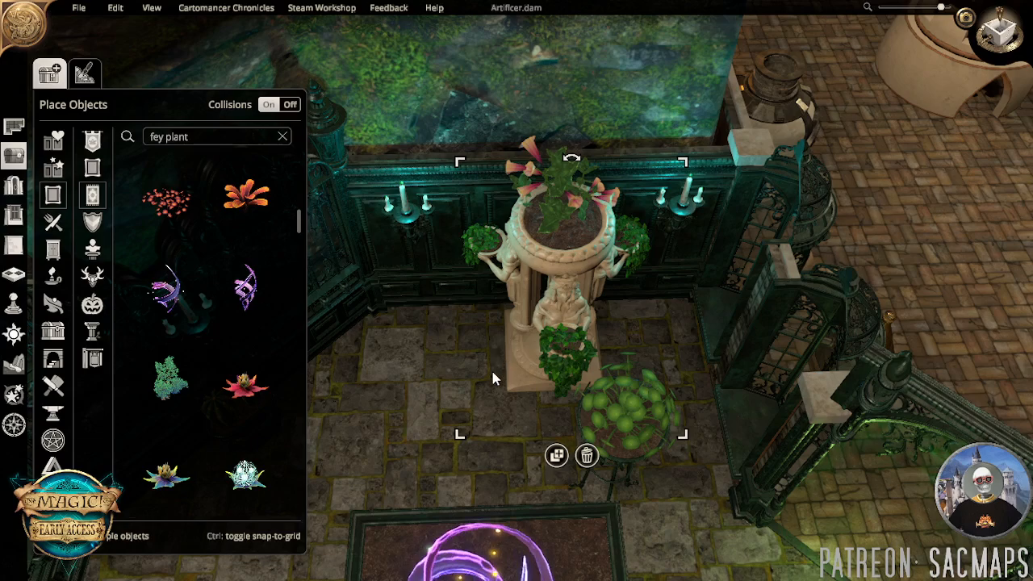
right_drag(458, 420, 460, 449)
right_drag(587, 482, 684, 481)
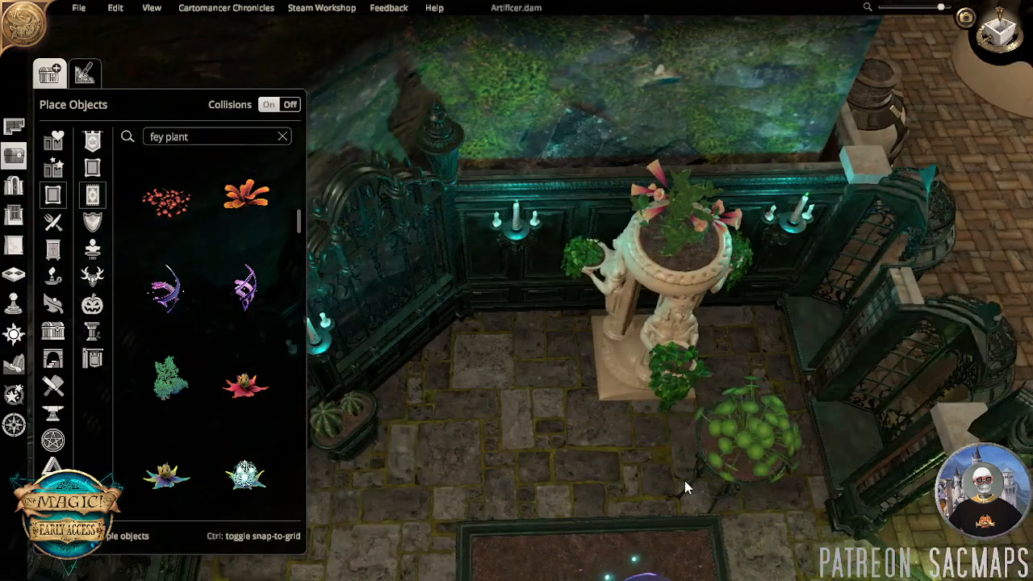
drag(701, 498, 451, 377)
click(555, 438)
Turn collisions on and scatter clusters of the red fey plant across the soil planter around the purple spirals.
right_drag(555, 431, 557, 309)
middle_drag(557, 308, 711, 420)
middle_drag(803, 403, 752, 401)
click(154, 206)
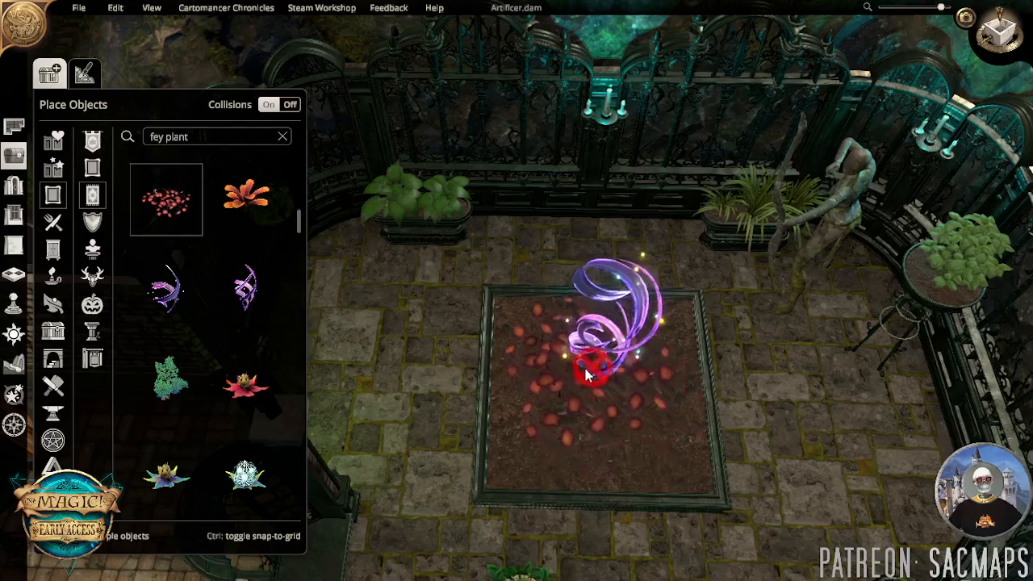
click(269, 104)
click(574, 371)
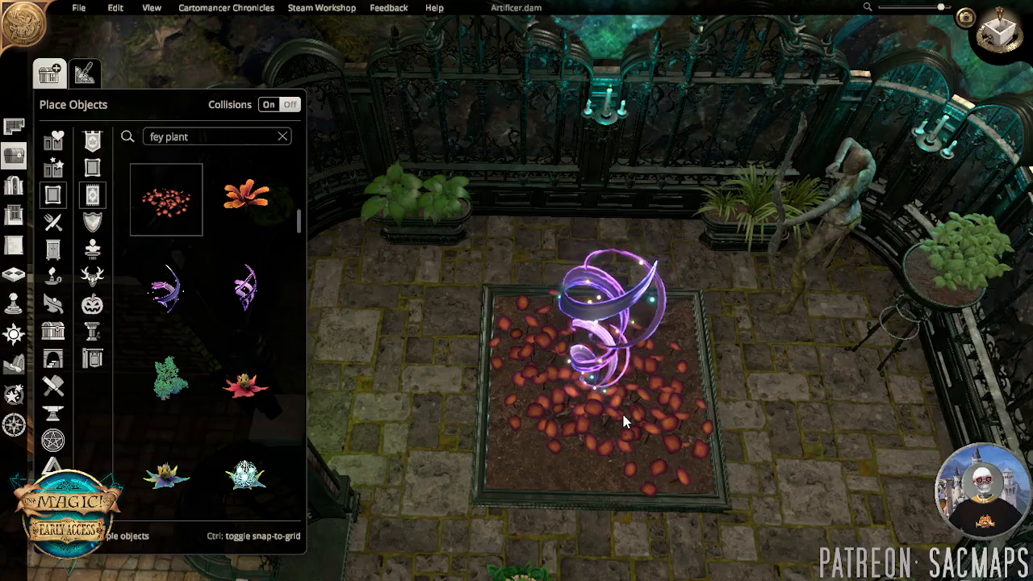
click(573, 418)
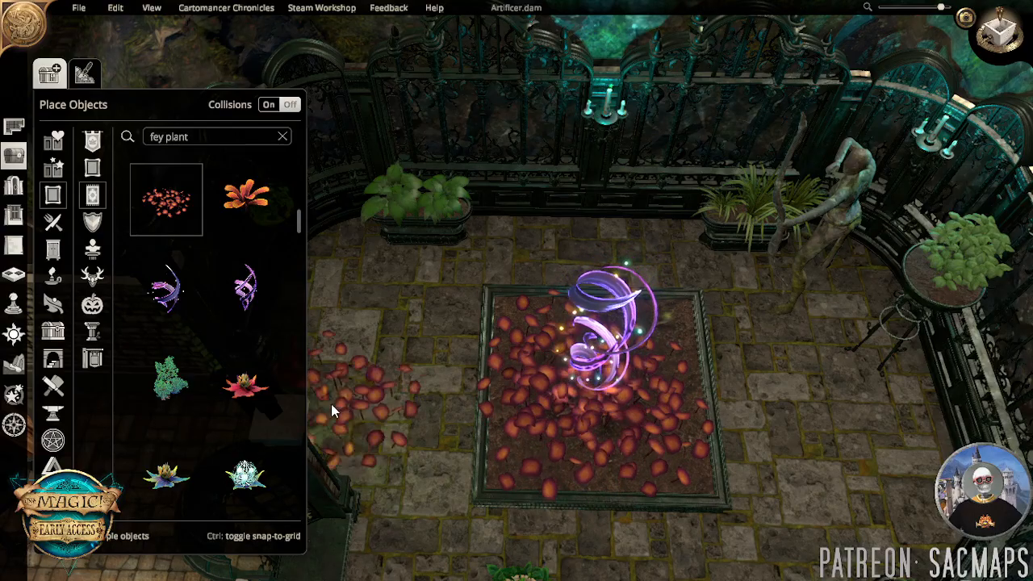
Place the leafy green fey bush, shrink it, and move it into the back of the soil planter.
click(159, 392)
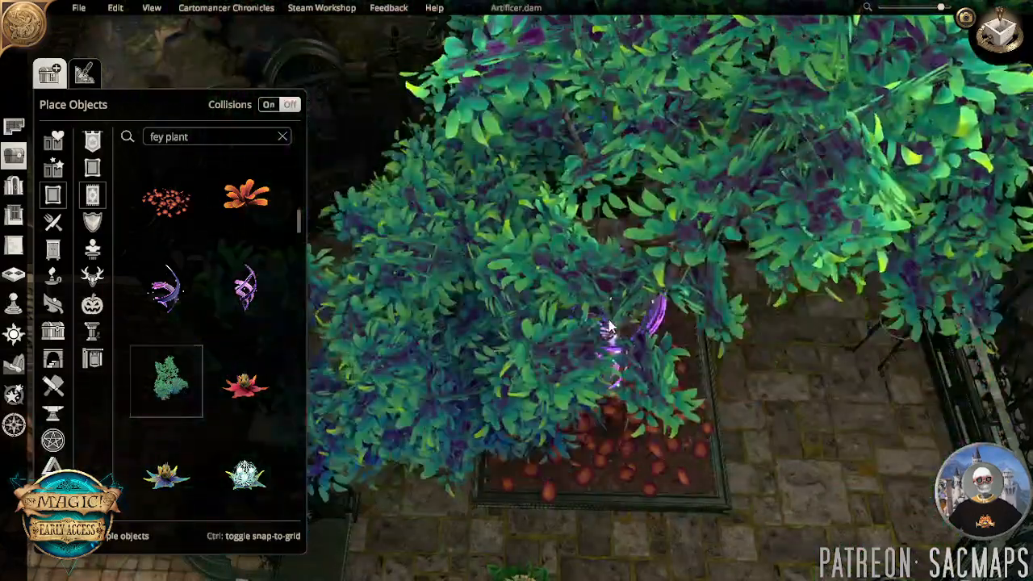
click(608, 323)
drag(1001, 548, 705, 381)
middle_drag(379, 325, 512, 299)
click(527, 288)
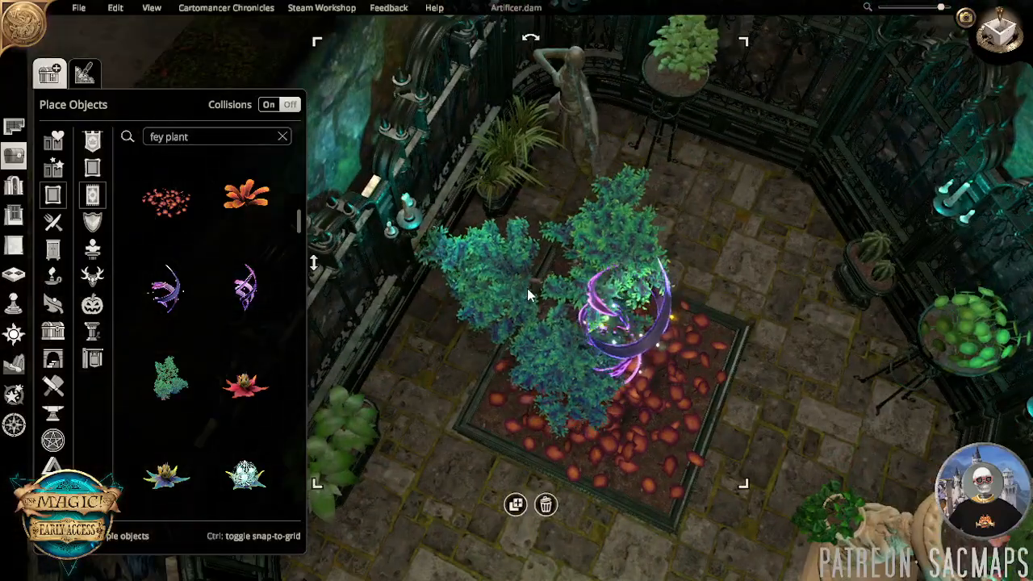
drag(533, 295, 626, 314)
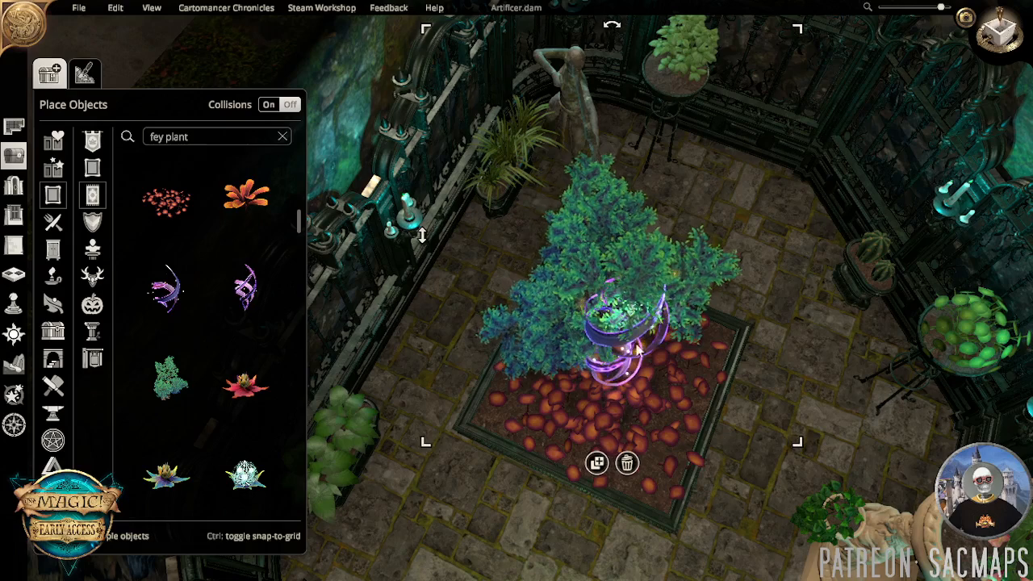
Move the purple spirals out of the bush toward the front of the soil planter.
drag(614, 380, 627, 440)
click(645, 343)
drag(644, 343, 653, 407)
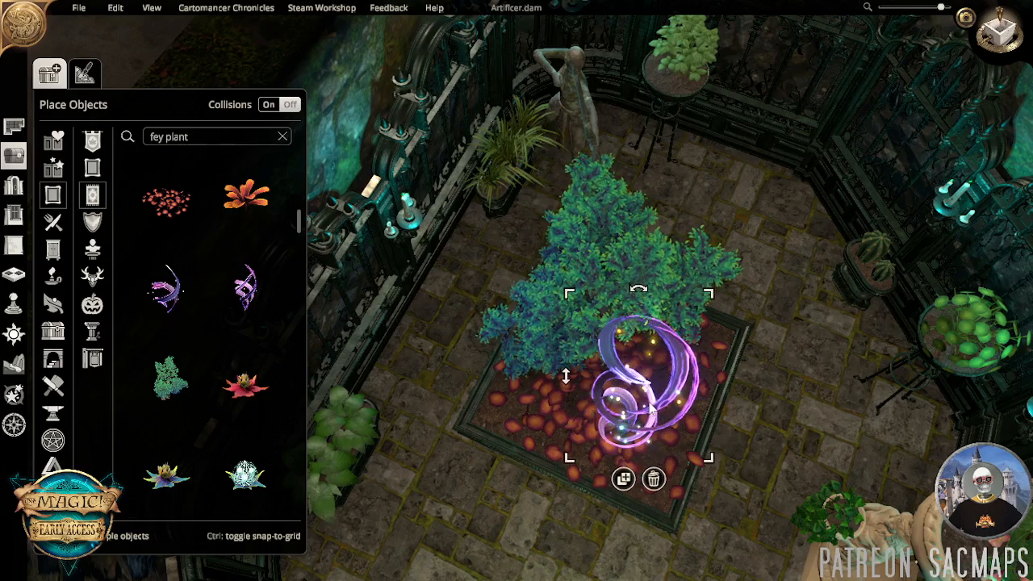
click(608, 270)
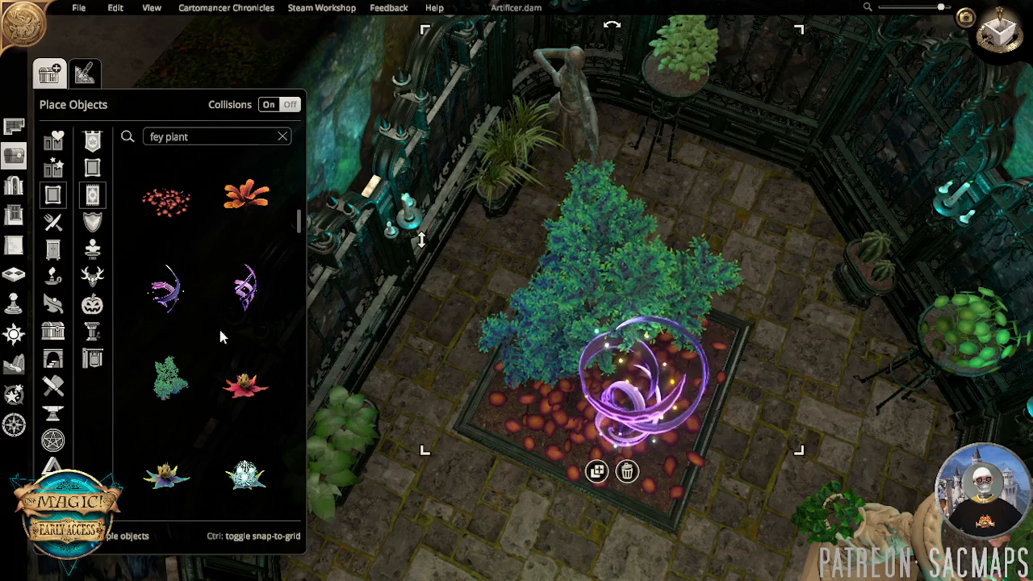
Place a Lighting Physalis in the planter's front corner and the similar glowing fey plant in the far corner beyond the bush.
scroll(225, 300, down, 3)
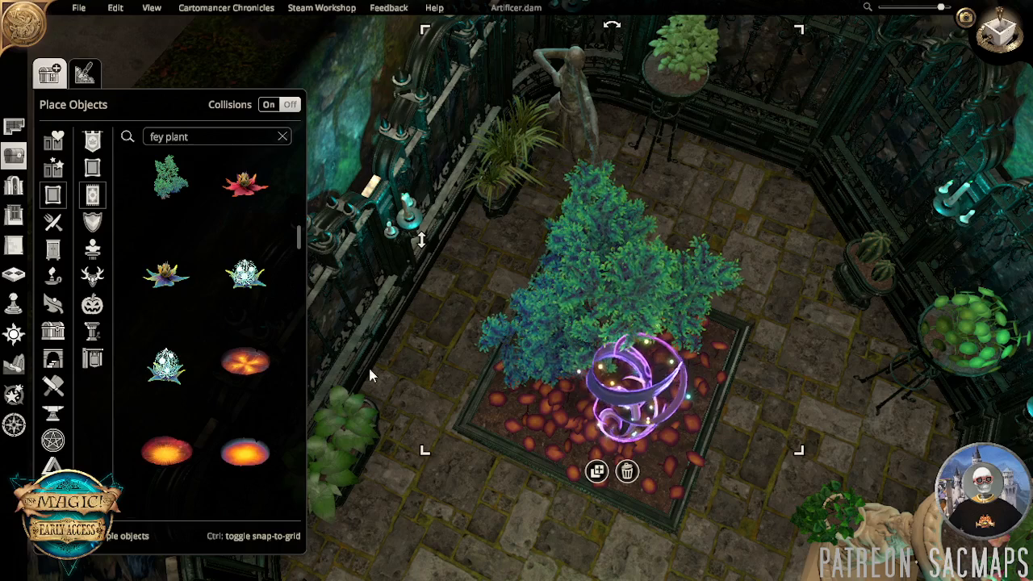
scroll(176, 289, down, 1)
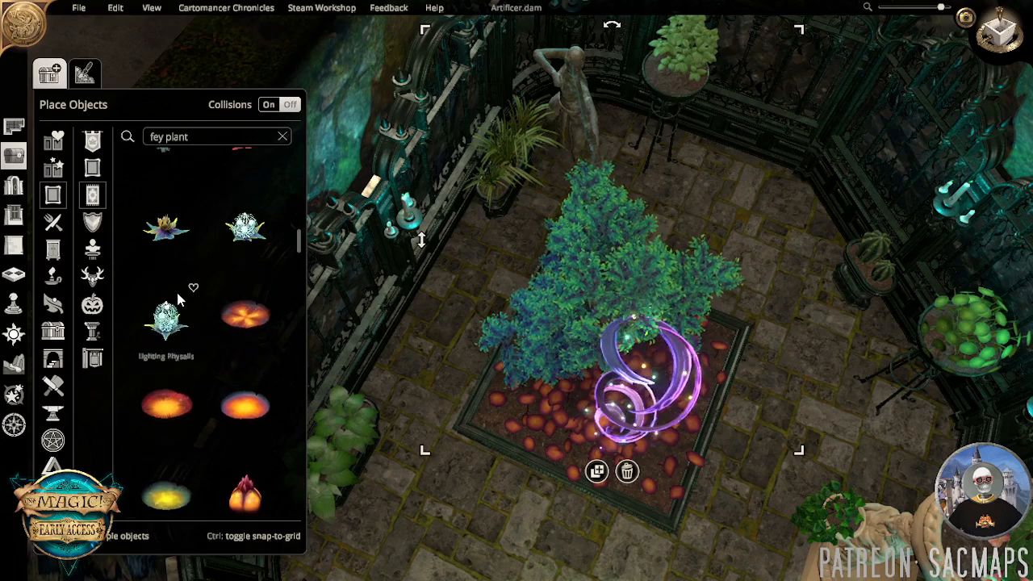
click(171, 300)
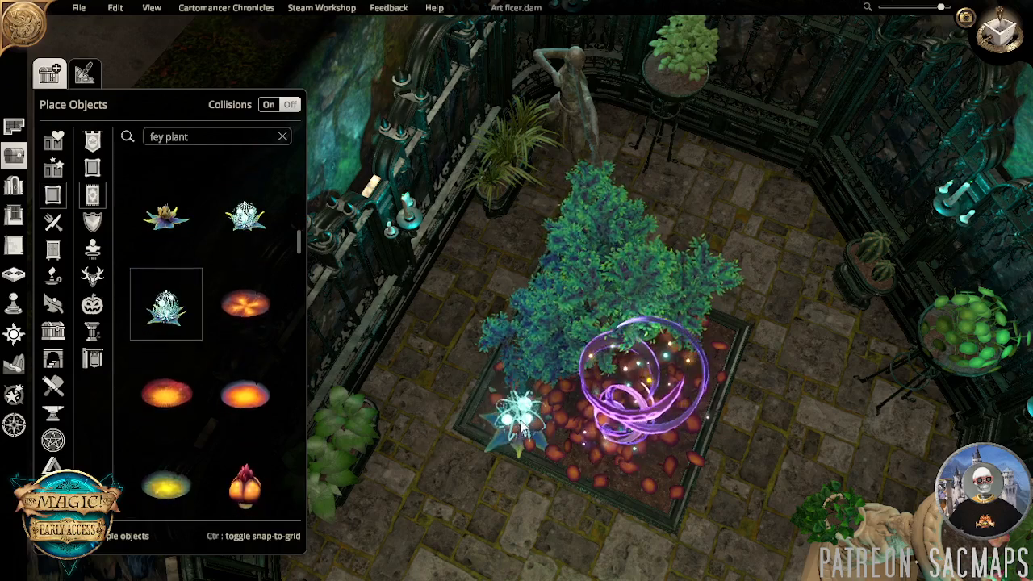
click(533, 413)
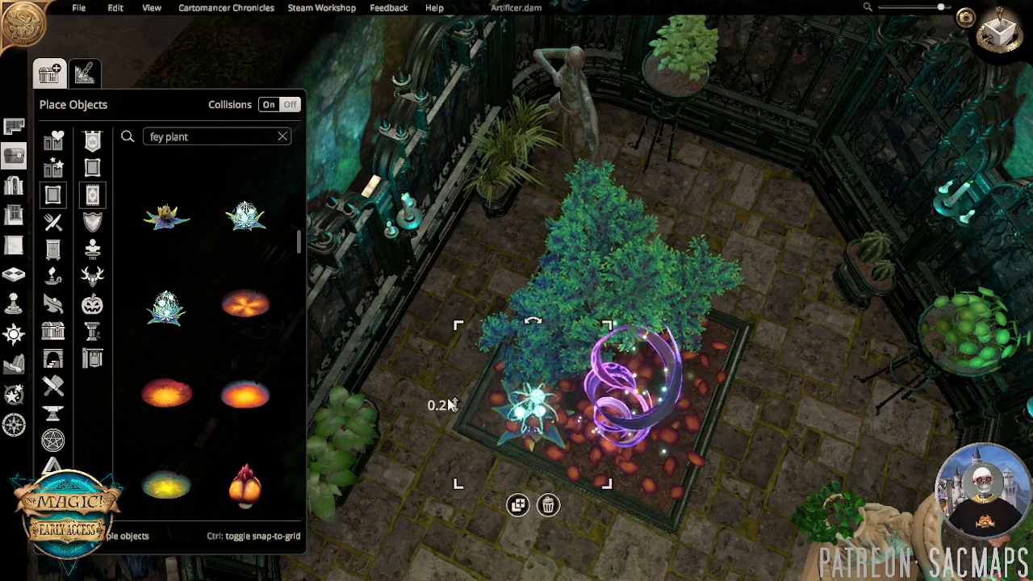
click(251, 226)
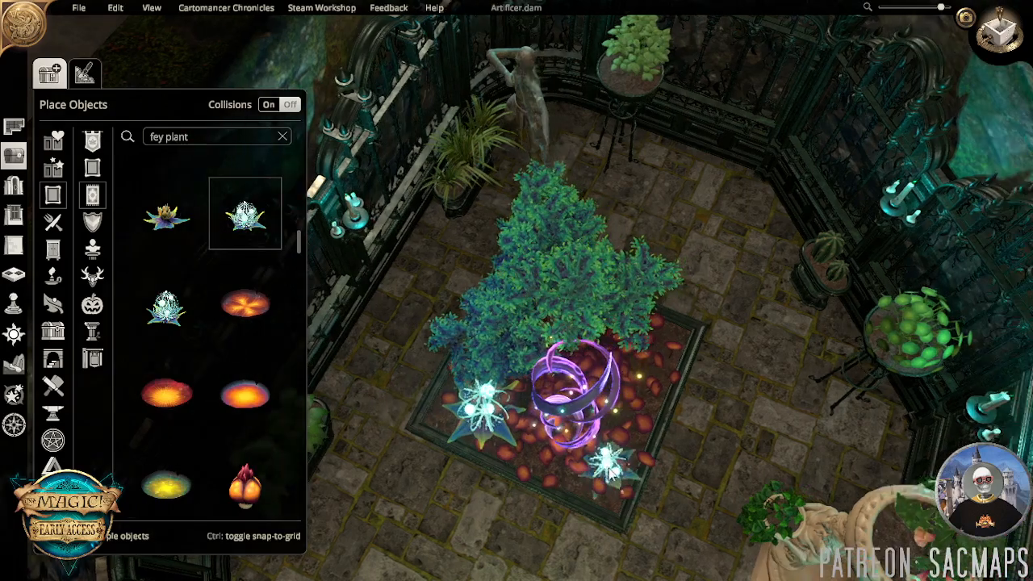
click(672, 345)
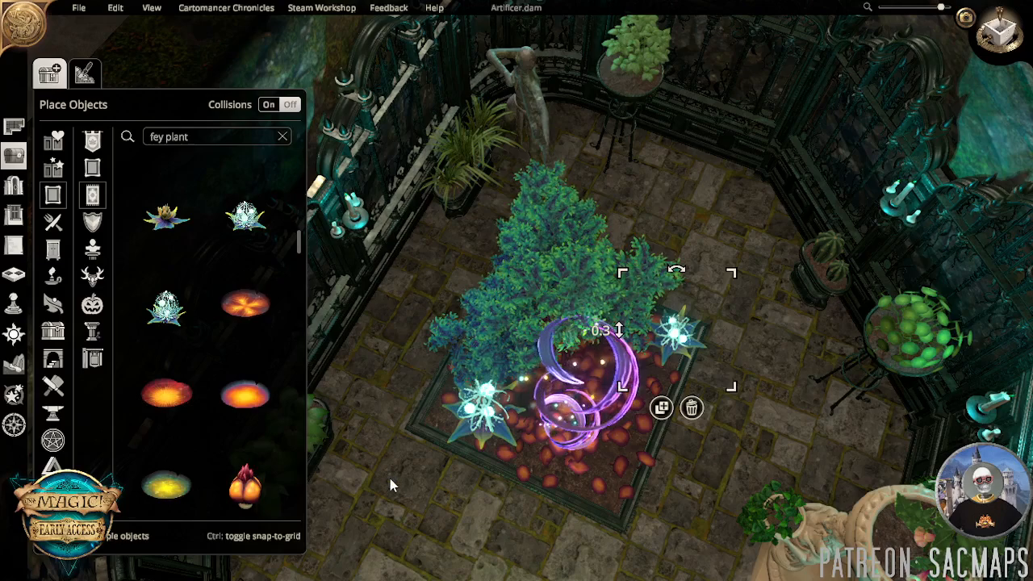
Place the large orange bud fey plant in the planter's empty front corner.
click(245, 486)
click(607, 489)
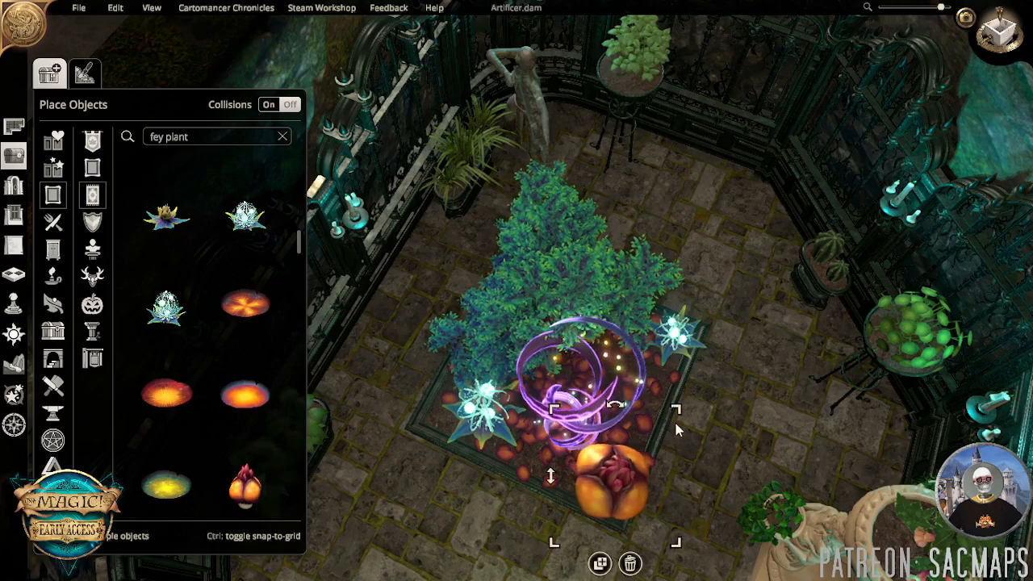
right_drag(496, 456, 507, 428)
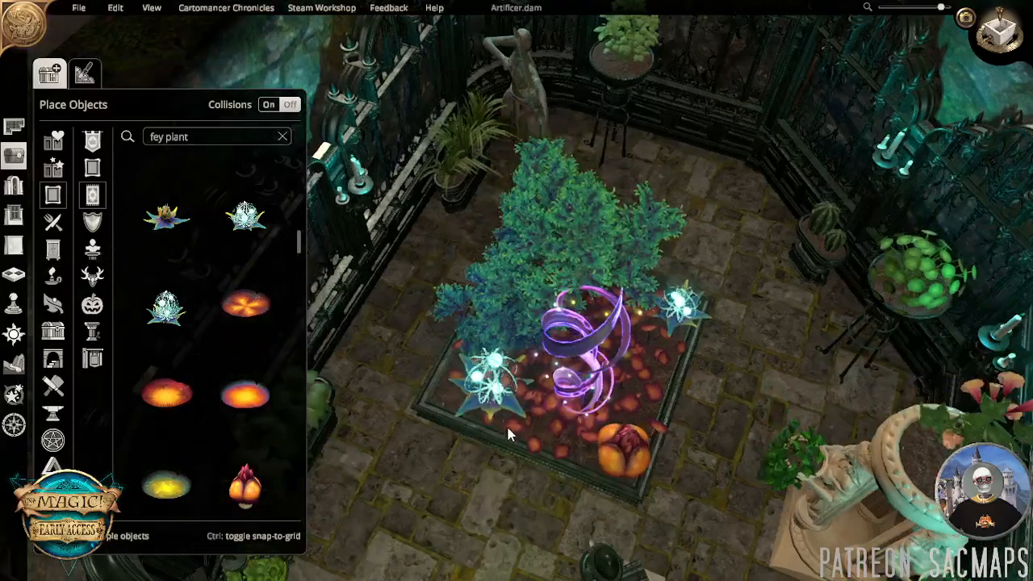
Search for "dirt", place the flat dirt mound over the soil planter, and shrink it slightly to fit around the plants.
click(186, 139)
text(dirt)
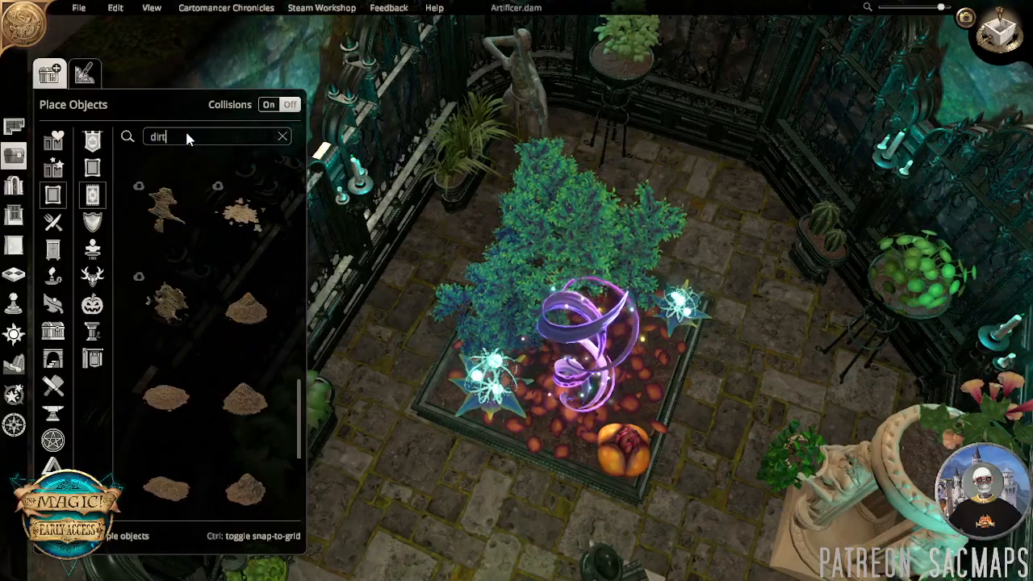
click(192, 484)
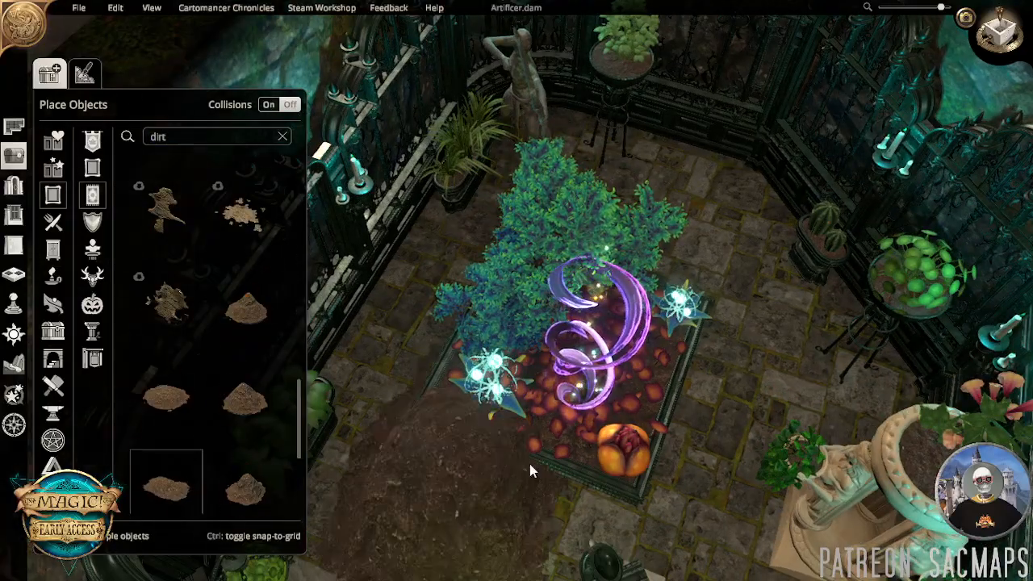
click(669, 382)
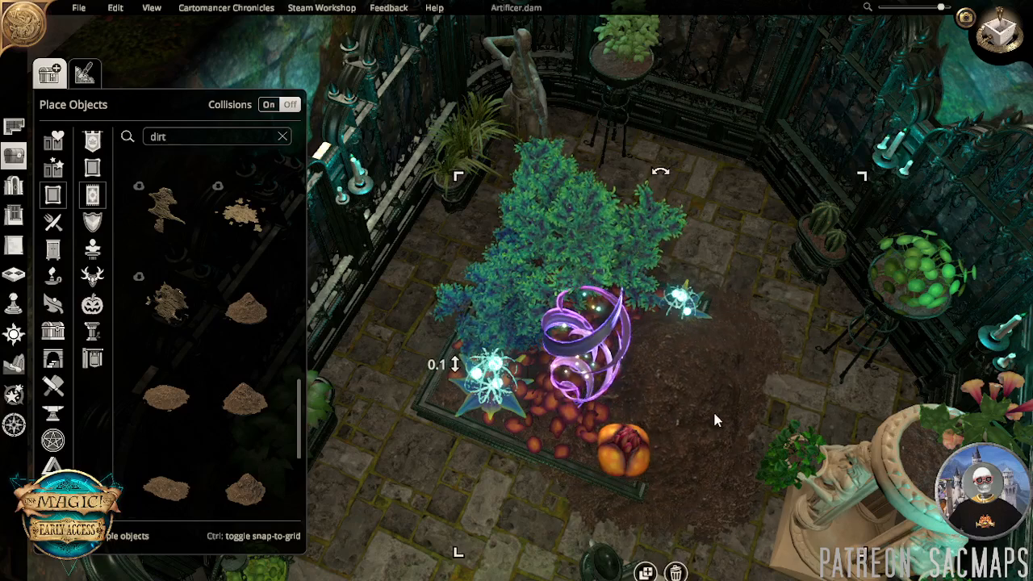
drag(713, 409, 557, 363)
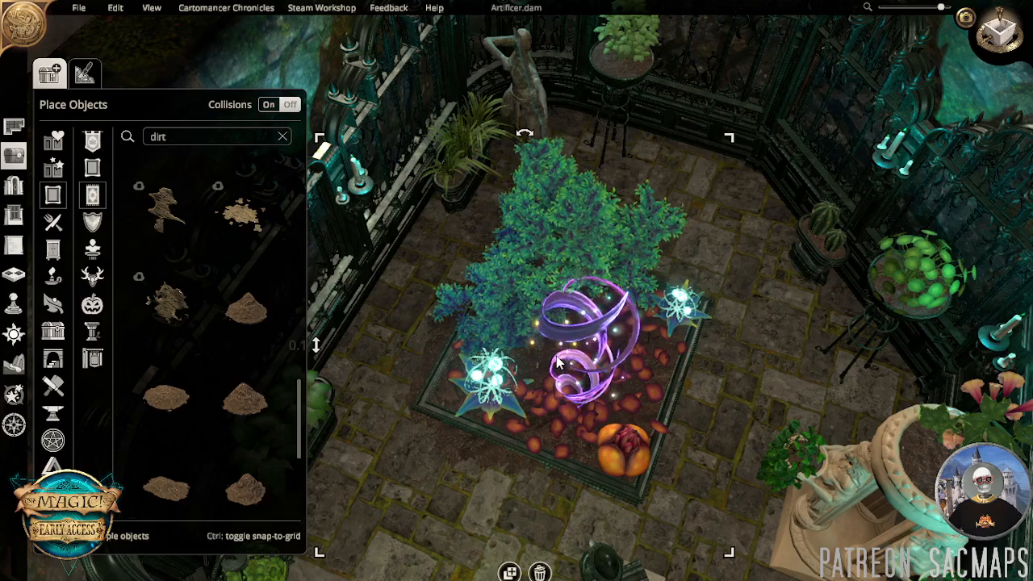
mouse_move(559, 361)
mouse_down()
mouse_move(606, 491)
mouse_move(567, 370)
mouse_up()
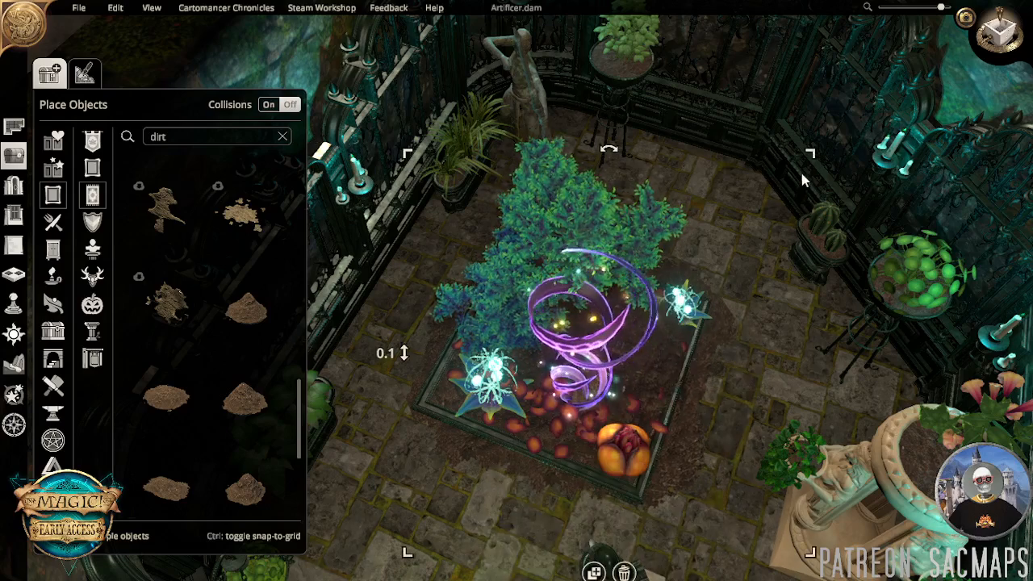
drag(807, 161, 791, 177)
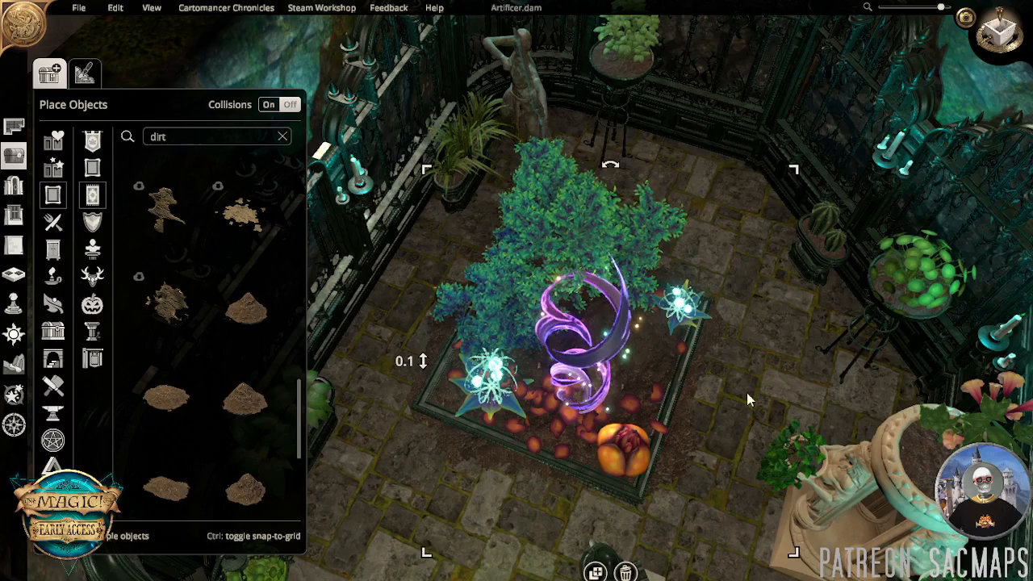
Search for "force" and place the flat blue force field over the workshop's open trapdoor.
right_drag(695, 428, 679, 370)
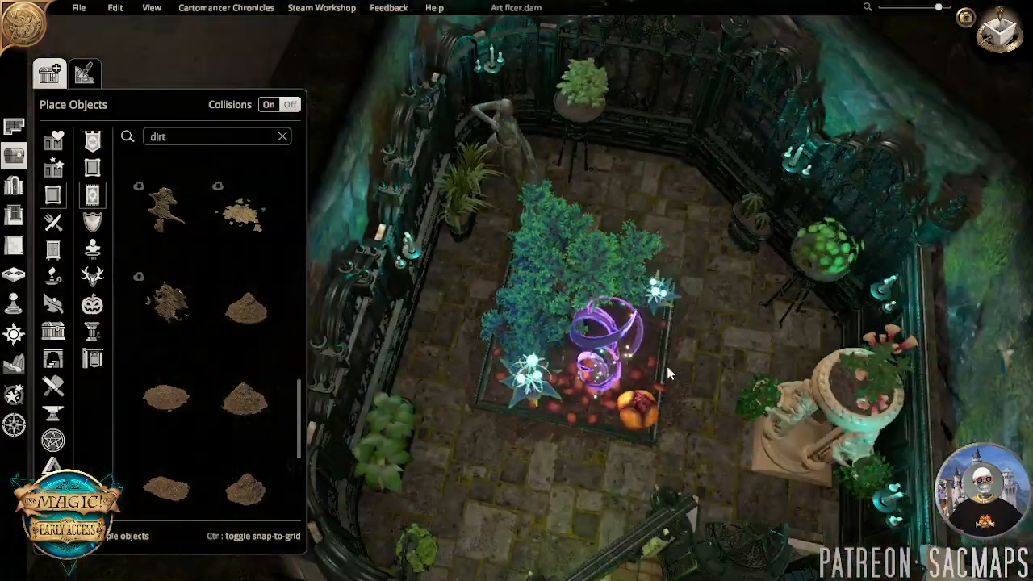
double_click(165, 139)
text(foru)
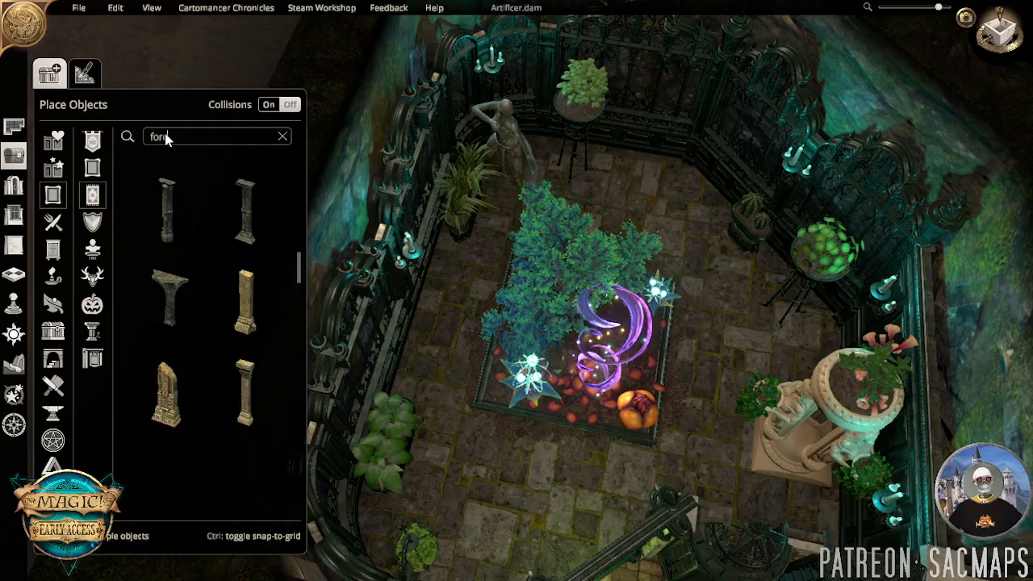
scroll(210, 339, up, 5)
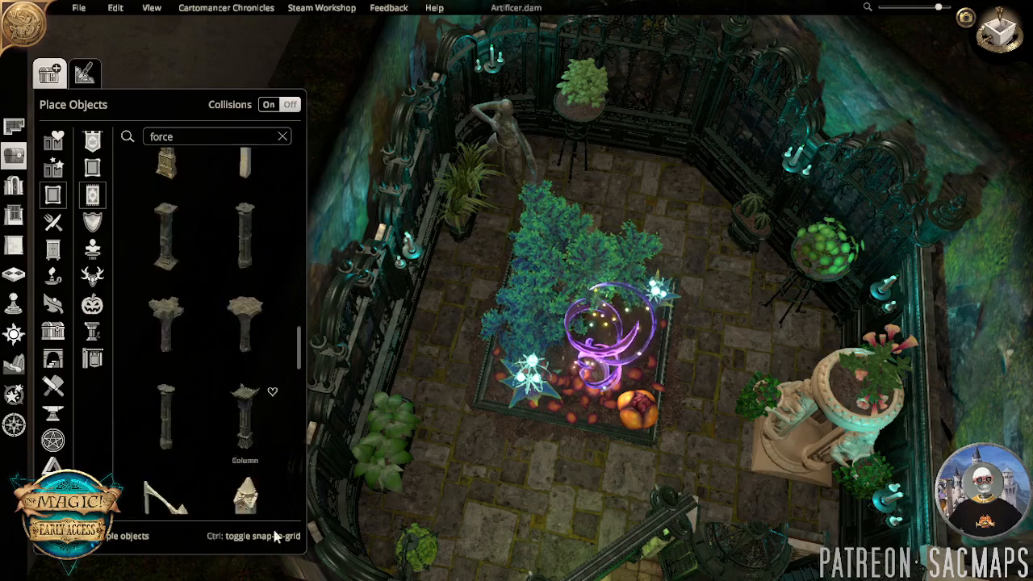
scroll(241, 266, up, 5)
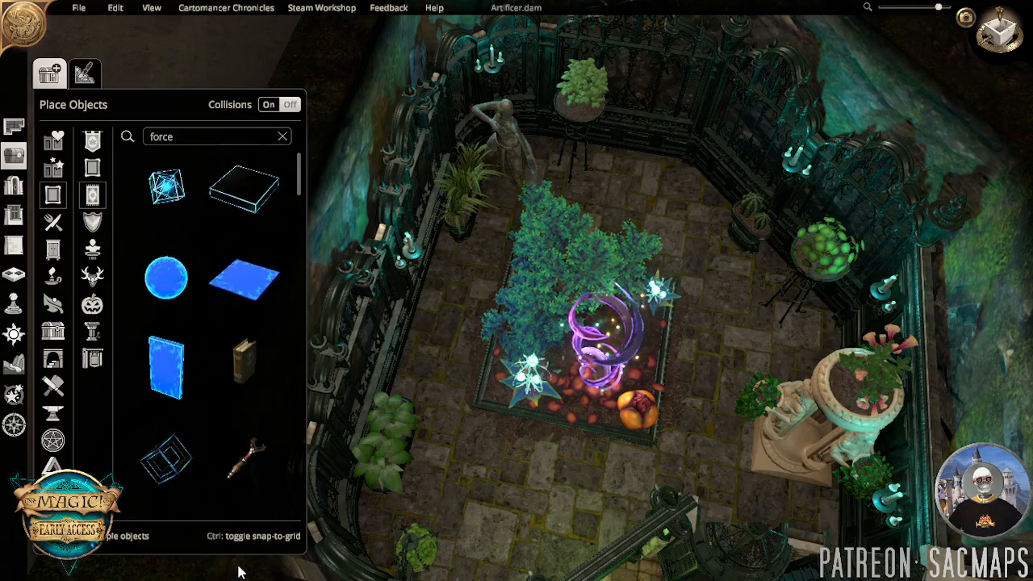
click(245, 294)
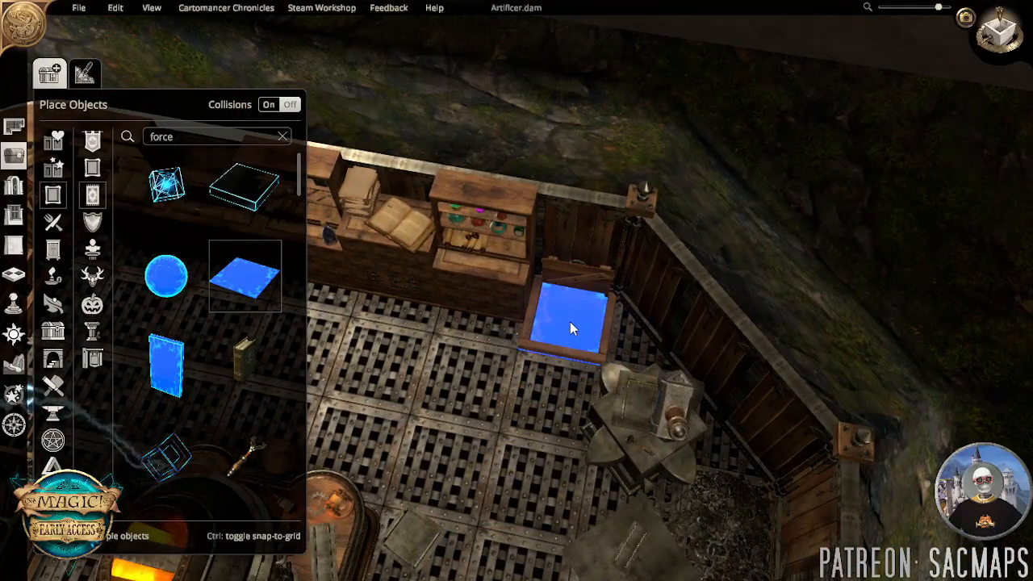
click(570, 321)
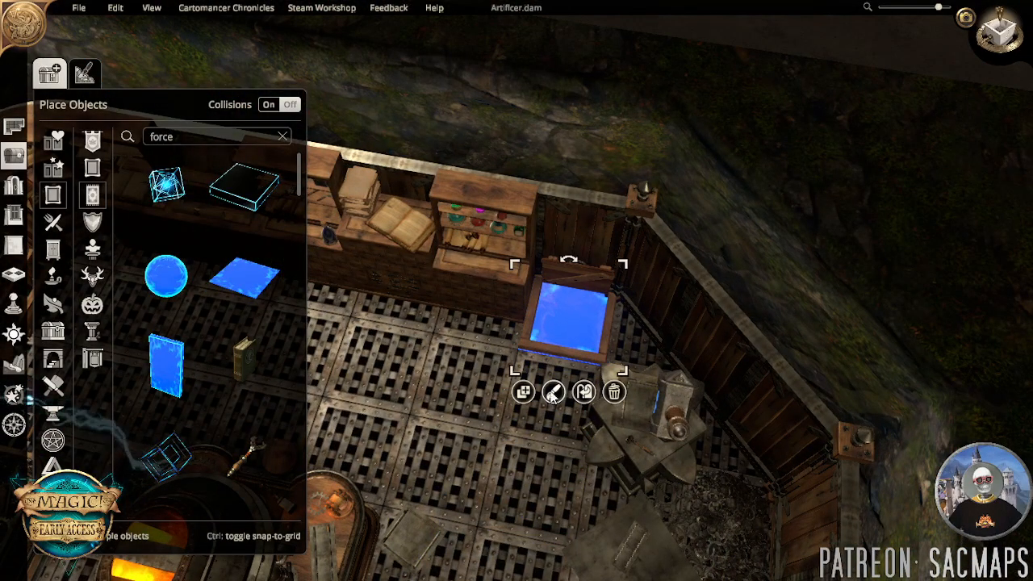
Put the flat force field on the grated floor beside the trapdoor and colour it white.
click(271, 318)
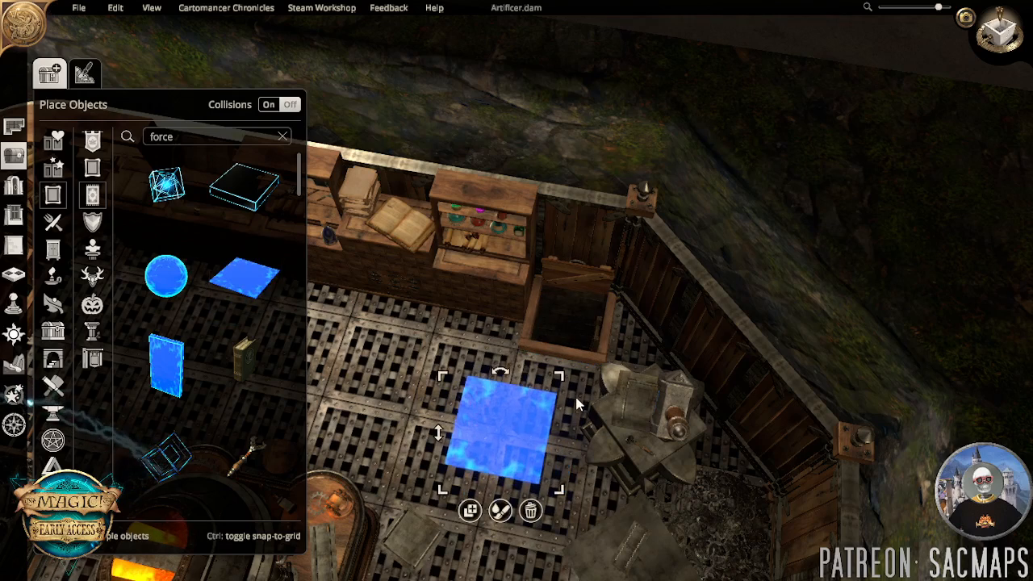
click(463, 458)
click(489, 459)
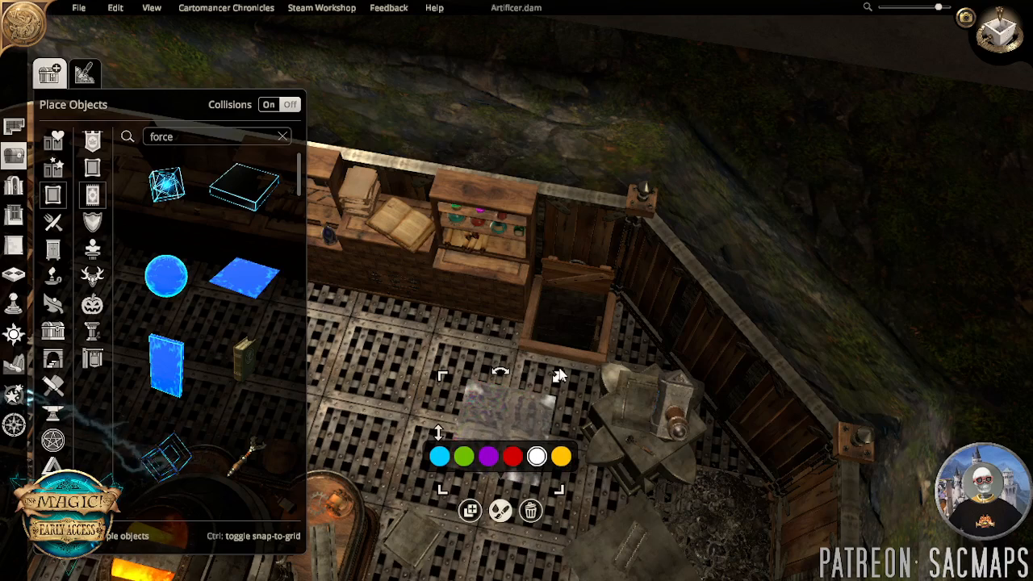
Try fitting the white force field inside the trapdoor frame at a height of -0.4, then undo the placement.
drag(556, 379, 551, 384)
drag(507, 418, 577, 302)
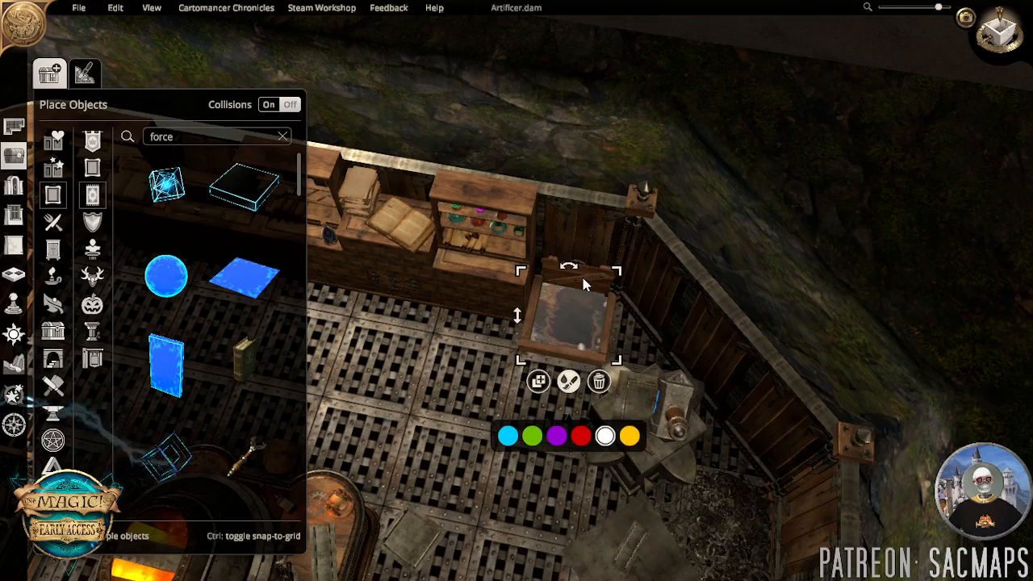
drag(518, 315, 512, 335)
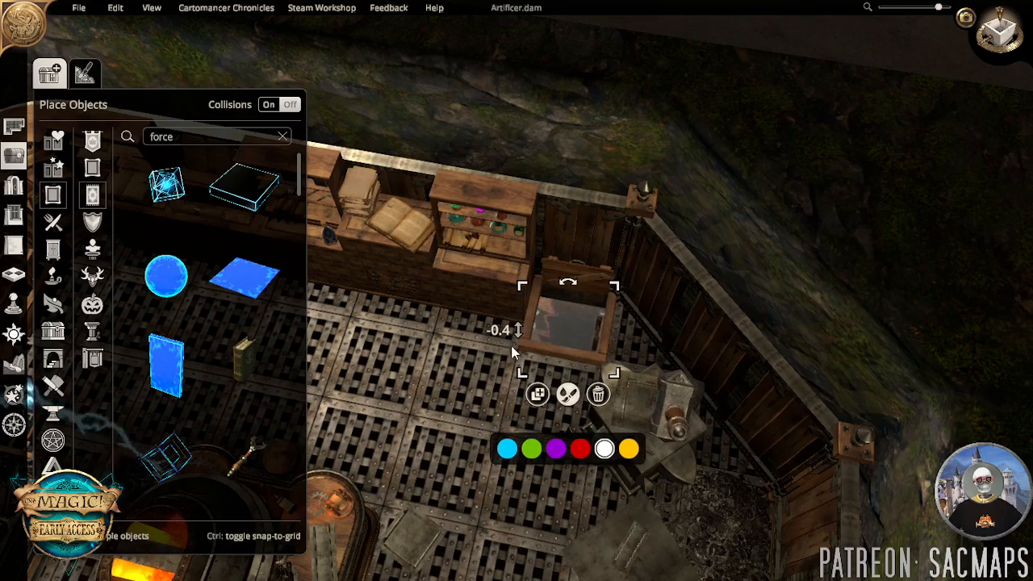
key(ctrl+z)
key(ctrl+z)
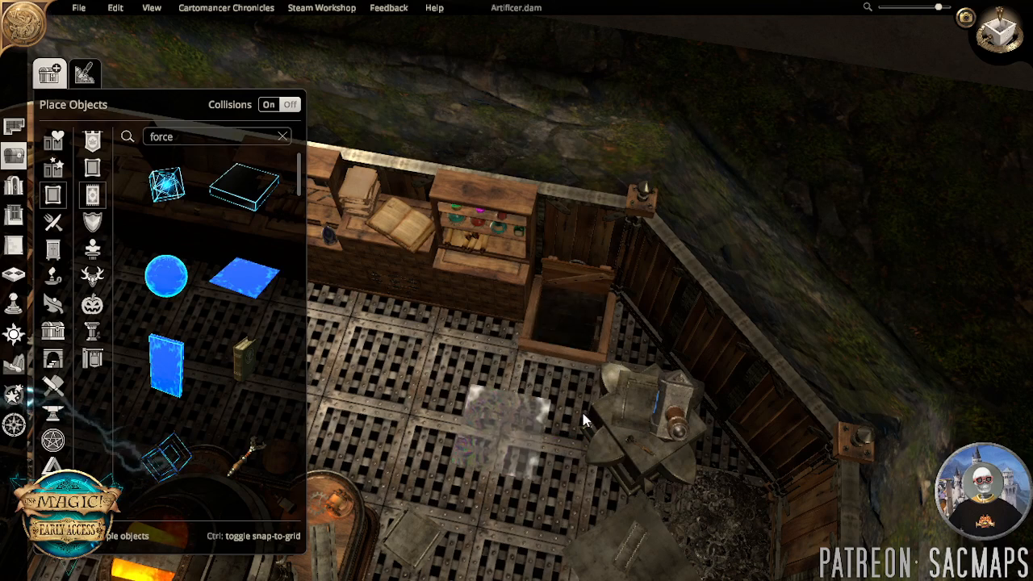
Place the upright blue force wall at the greenhouse window behind the potted plant and enlarge it beyond the window's width.
right_drag(517, 475, 634, 239)
right_drag(517, 395, 673, 240)
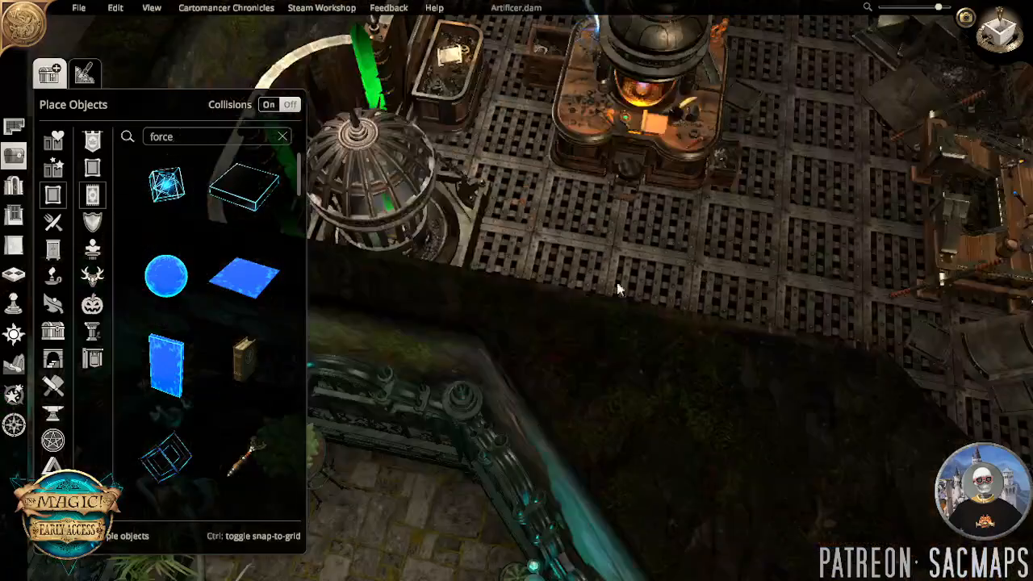
right_drag(710, 533, 706, 306)
right_drag(533, 428, 529, 300)
click(166, 365)
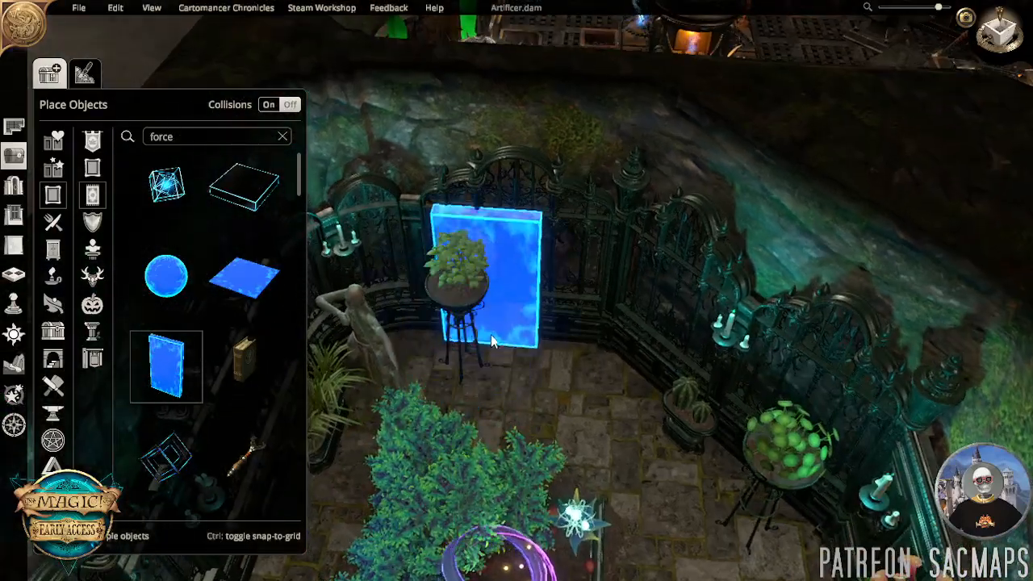
click(487, 325)
drag(414, 215, 414, 249)
drag(538, 177, 606, 91)
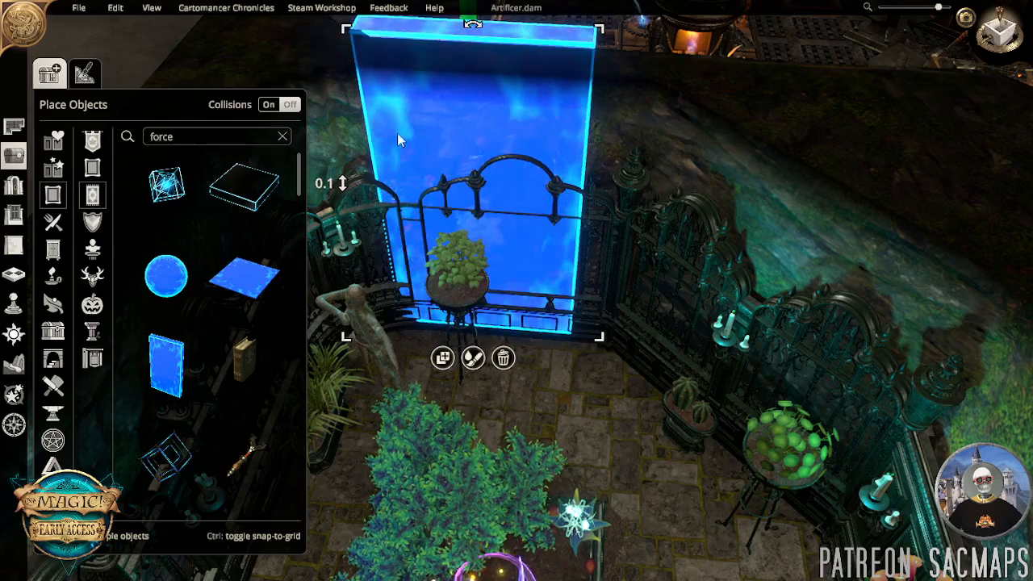
Lower the force wall to -0.9, shift it behind the window, and shrink it to fit within the ironwork frame.
drag(342, 183, 348, 247)
drag(404, 150, 439, 142)
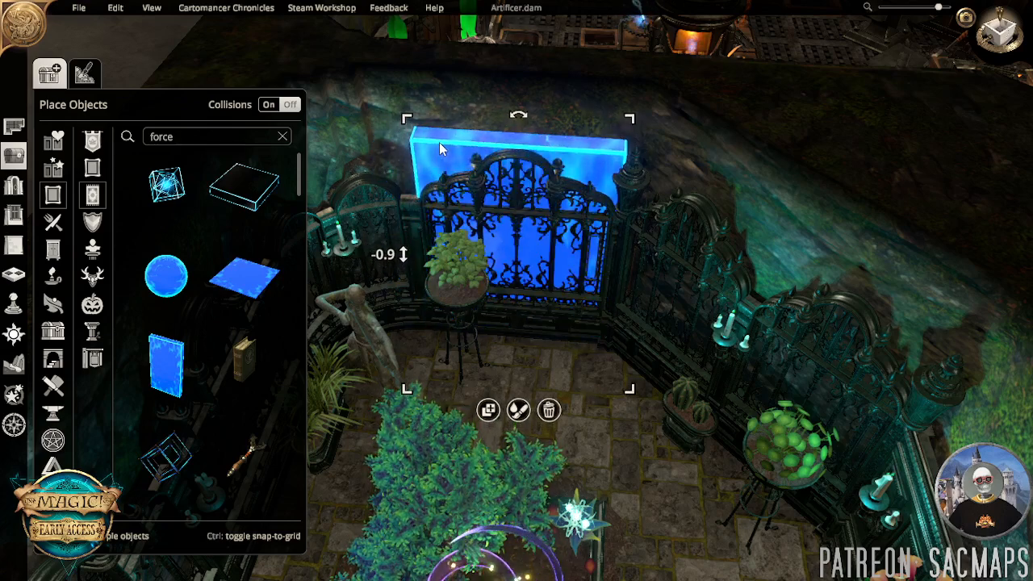
right_drag(568, 155, 536, 213)
drag(581, 184, 547, 216)
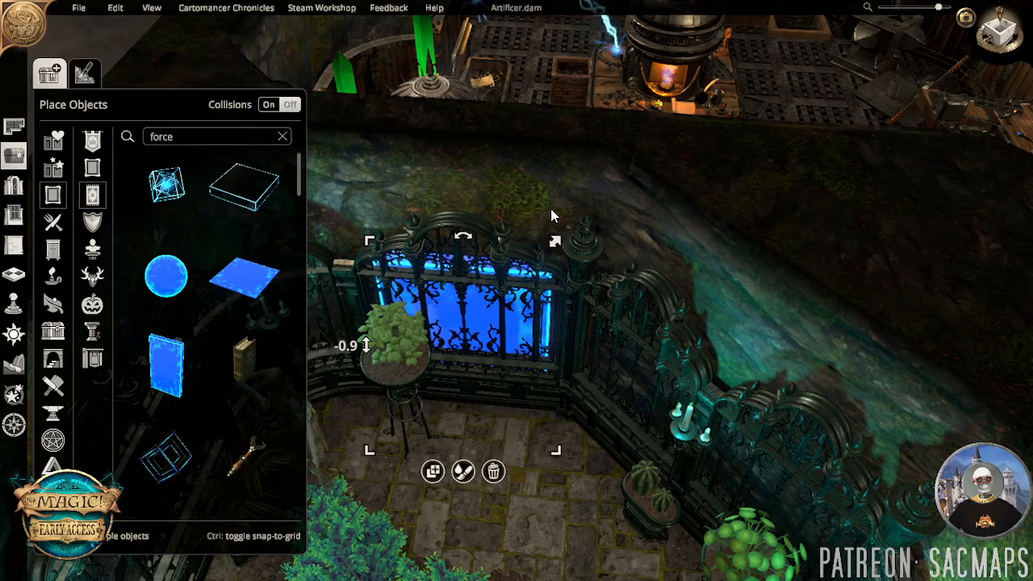
Enlarge the blue force wall to span the window's full width and lower it to -1.3.
right_drag(531, 363, 567, 339)
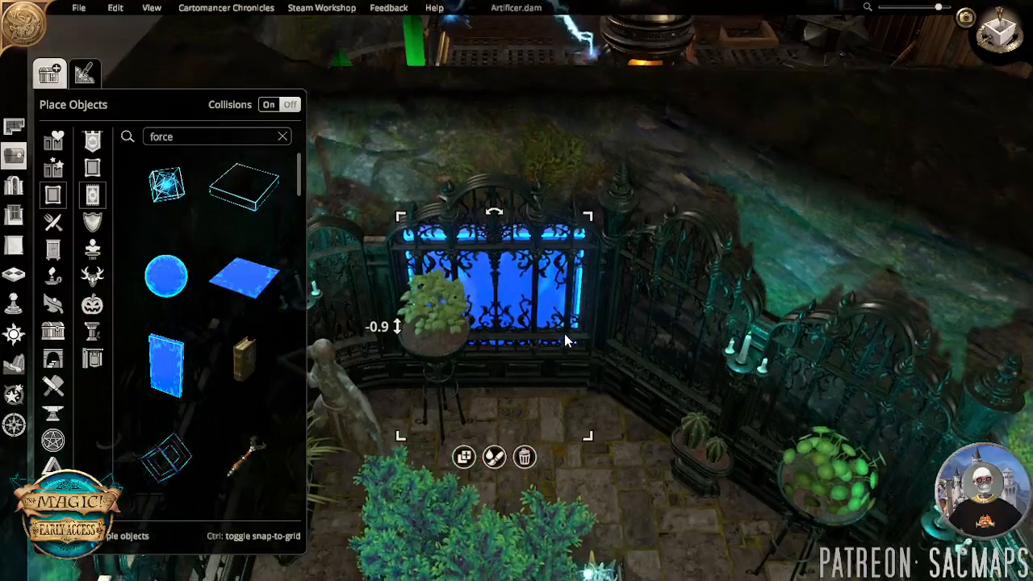
drag(599, 218, 611, 210)
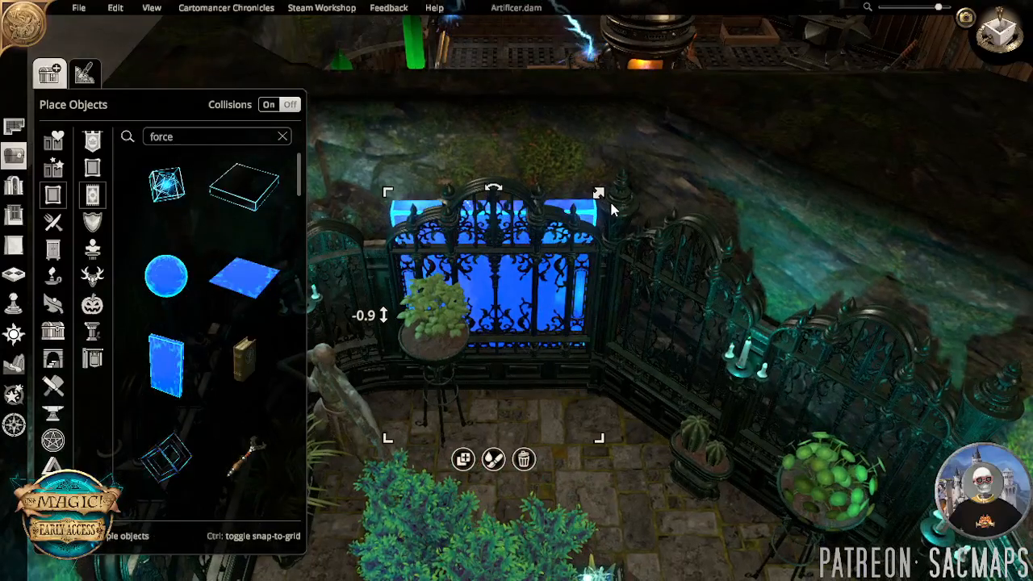
drag(393, 286, 388, 324)
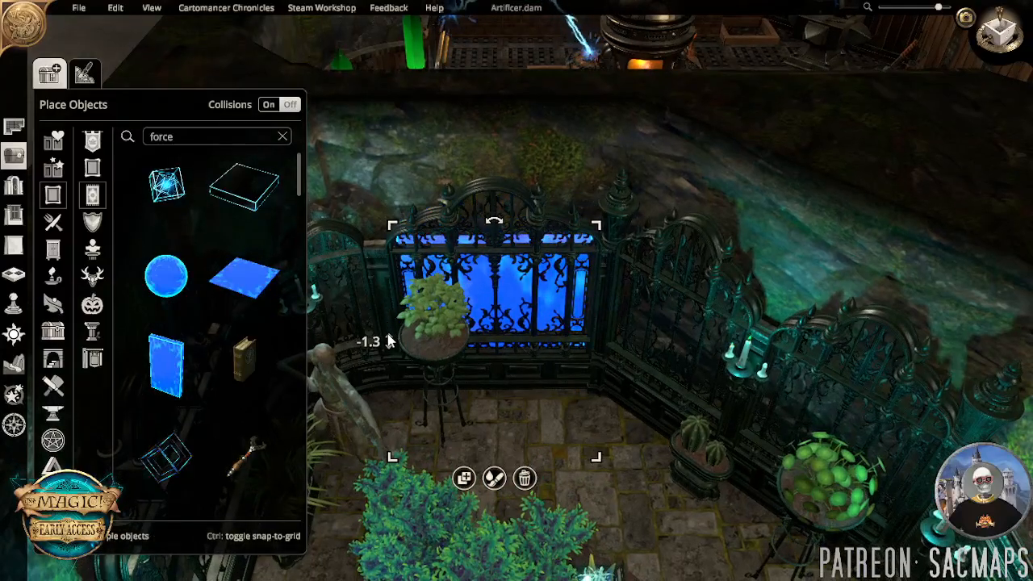
Try green and white on the window's force wall, then return its colour to blue.
click(494, 479)
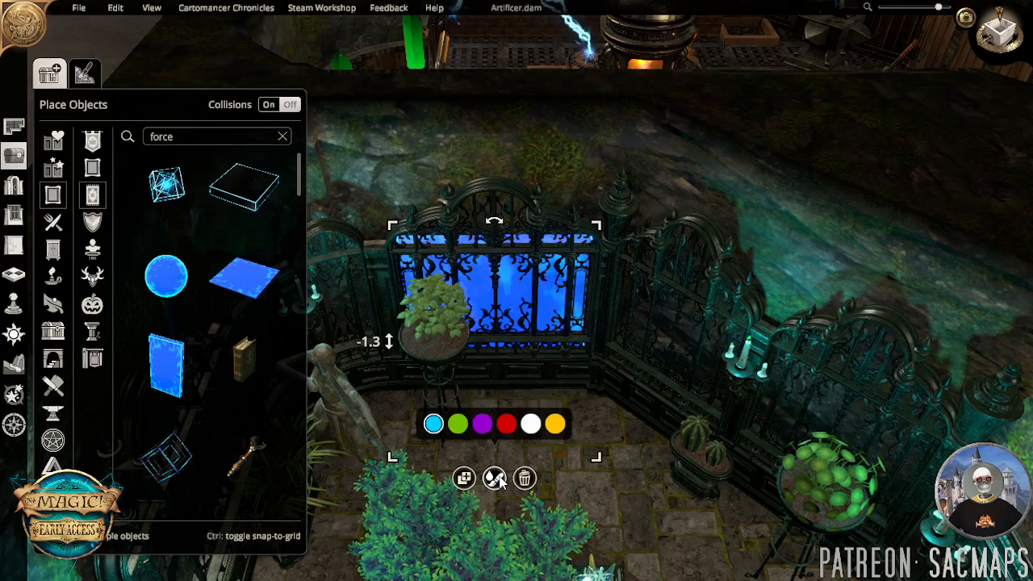
click(457, 424)
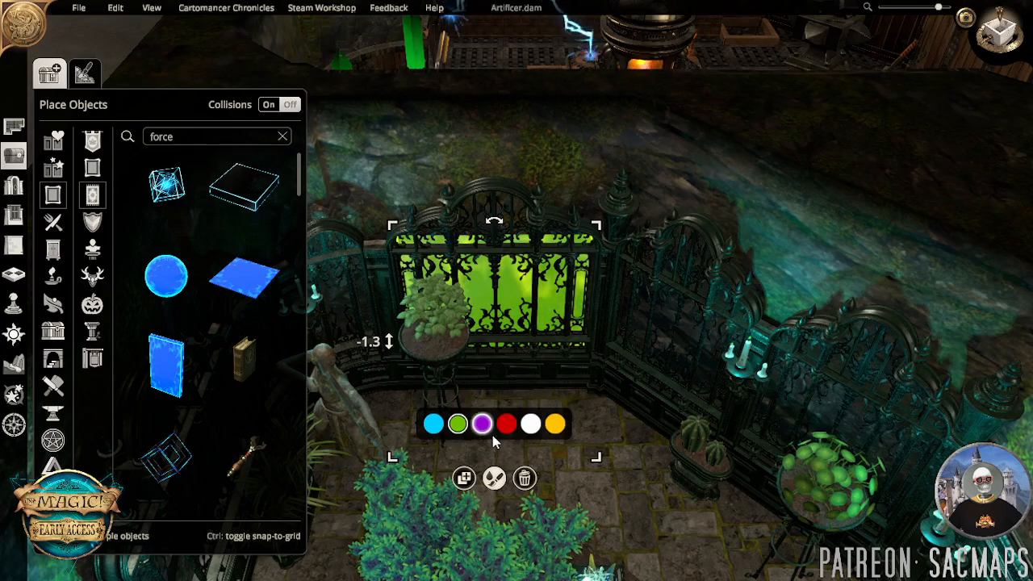
click(531, 425)
click(458, 424)
click(433, 424)
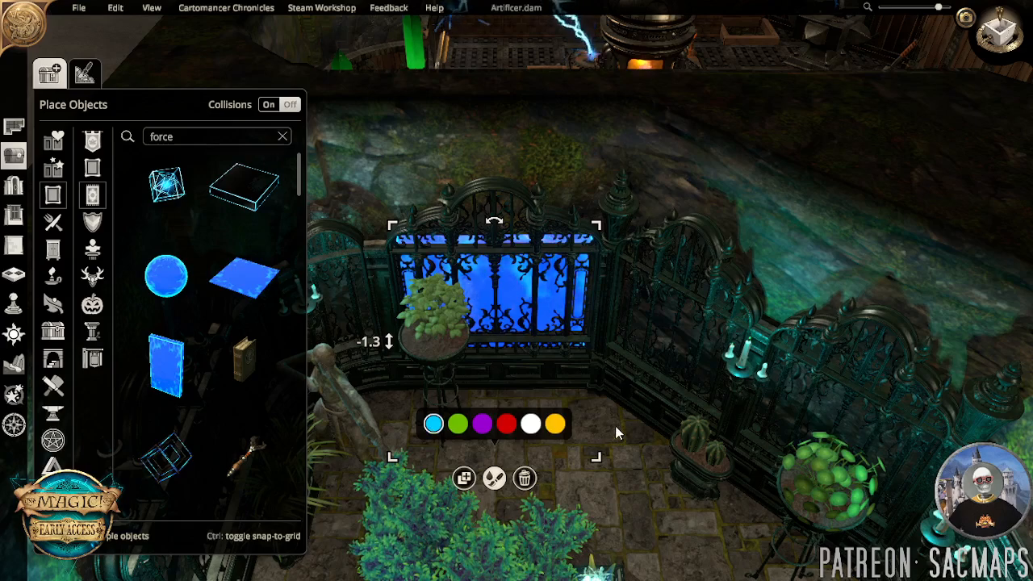
middle_drag(615, 432, 608, 339)
key(w)
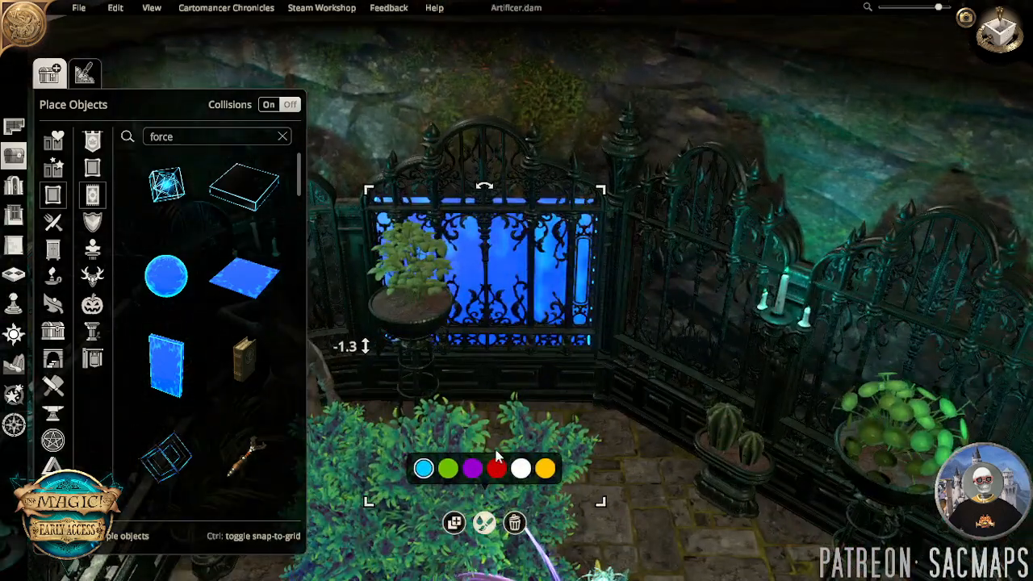
click(449, 469)
click(423, 469)
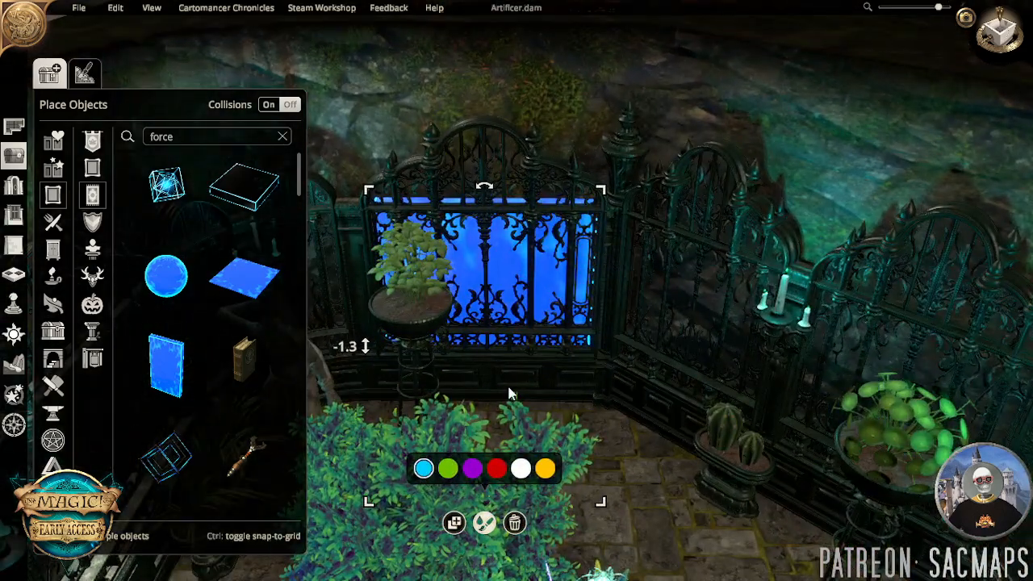
Duplicate the blue force wall and set angled copies behind the two adjoining windows beside the cactus planter.
click(451, 525)
middle_drag(576, 484, 622, 507)
scroll(604, 509, down, 2)
drag(602, 509, 622, 508)
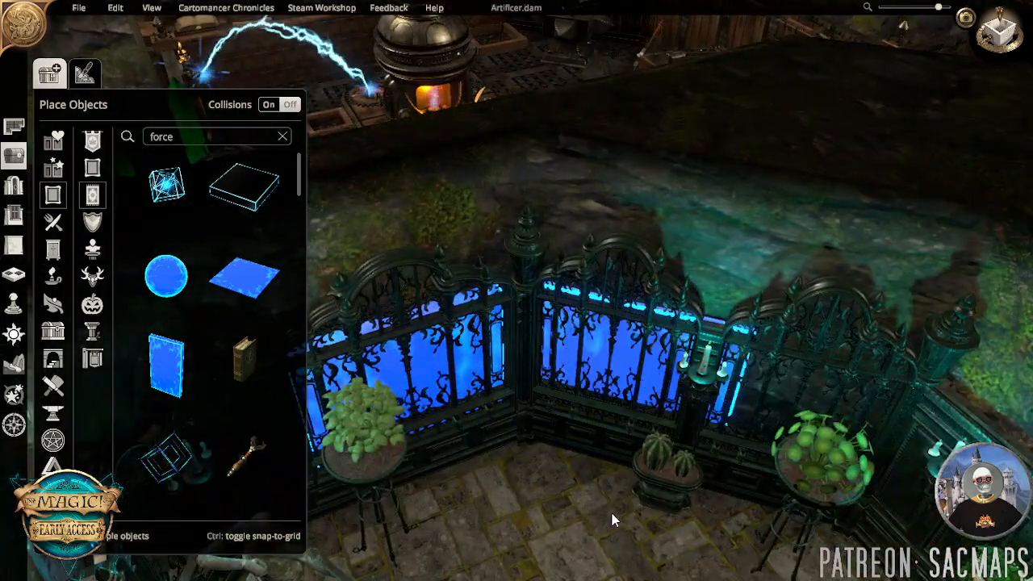
key(d)
click(602, 548)
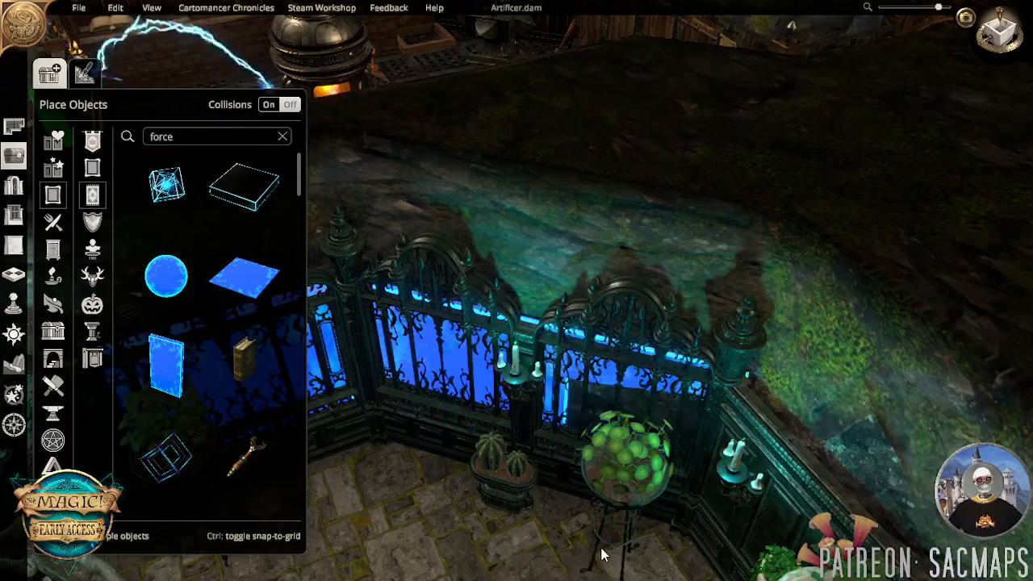
Carry the next force wall copy across the greenhouse and place it behind the window at the broad-leaved planter.
key(s)
middle_drag(544, 494, 795, 505)
key(s)
middle_drag(584, 510, 775, 507)
middle_drag(439, 489, 924, 479)
middle_drag(616, 503, 727, 549)
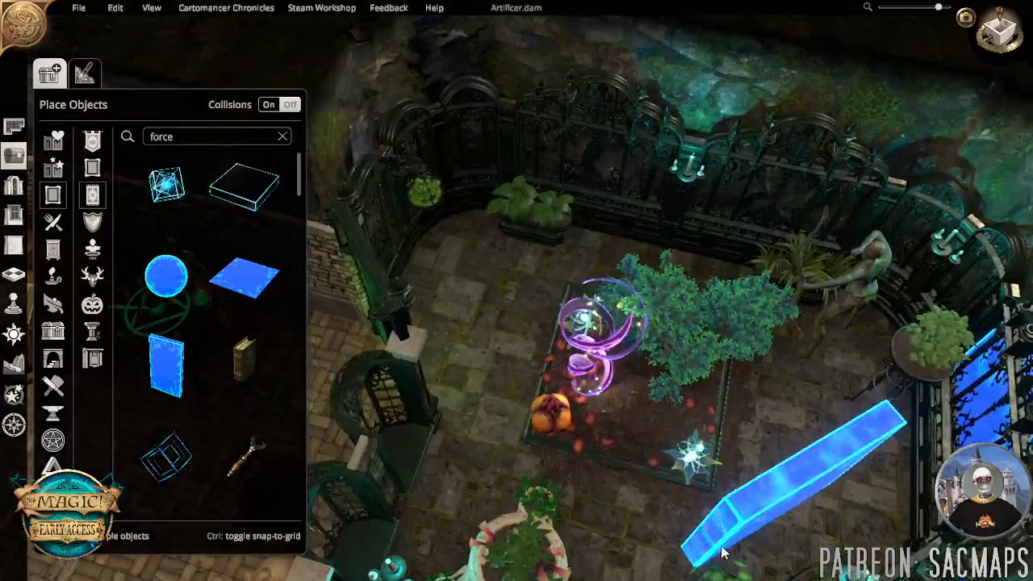
key(w)
click(584, 420)
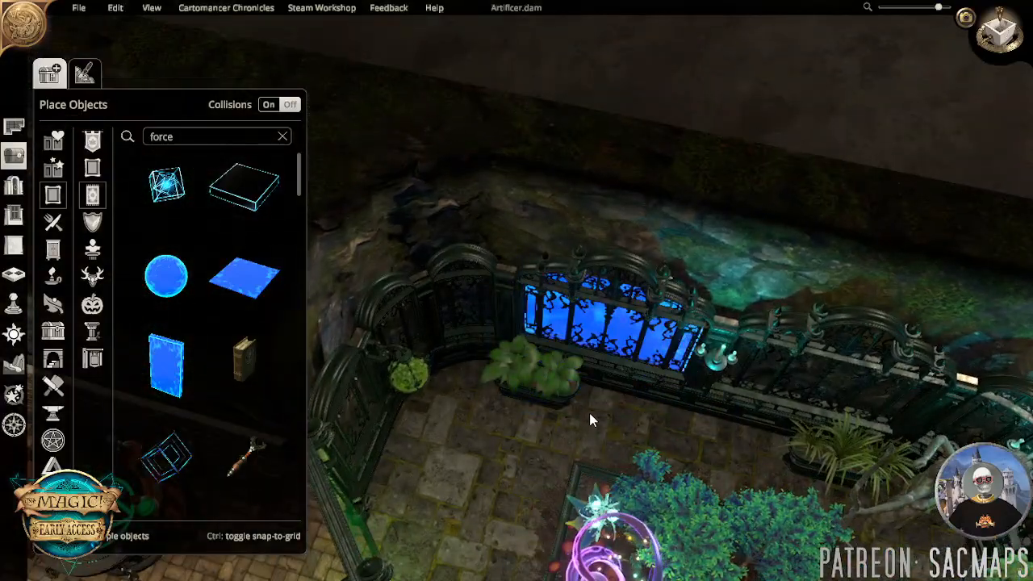
Place more force wall copies along the long window wall and around the curved corner behind the statue.
key(d)
click(649, 446)
key(d)
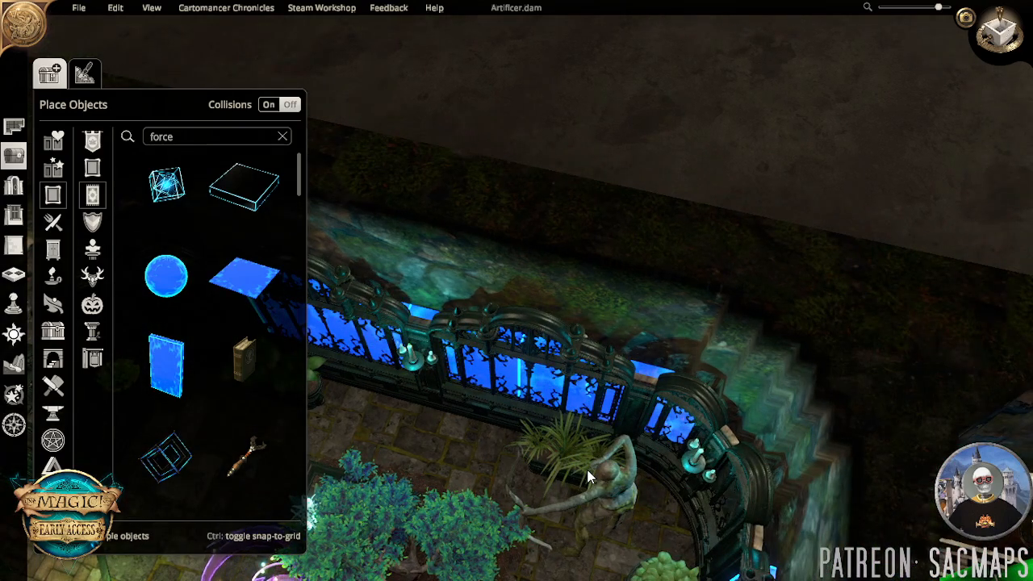
key(e)
key(d)
click(562, 443)
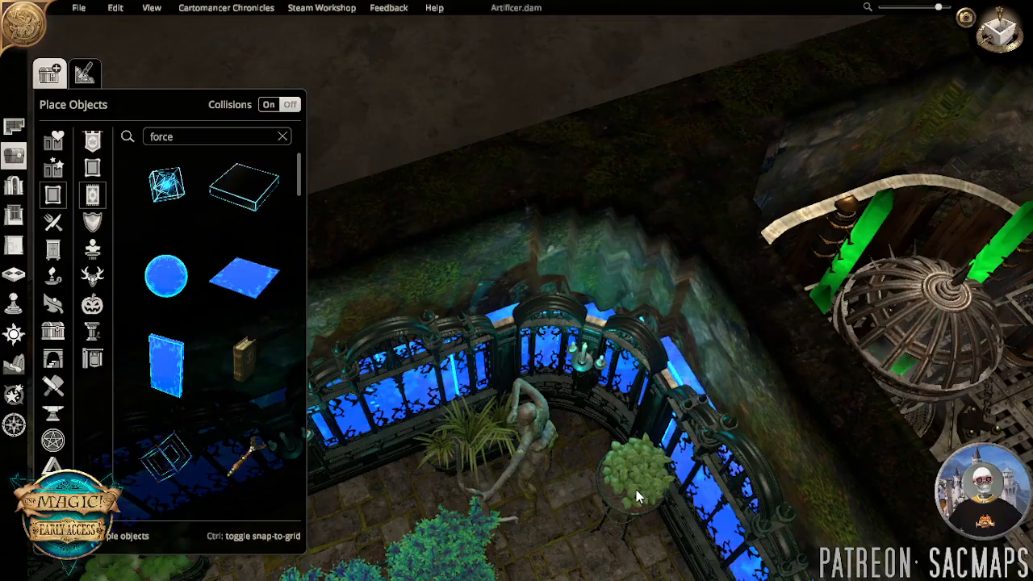
Fill the rounded corner windows near the doorway with force wall copies, rotating and moving them behind the ironwork.
key(s)
middle_drag(567, 459, 450, 459)
key(w)
key(q)
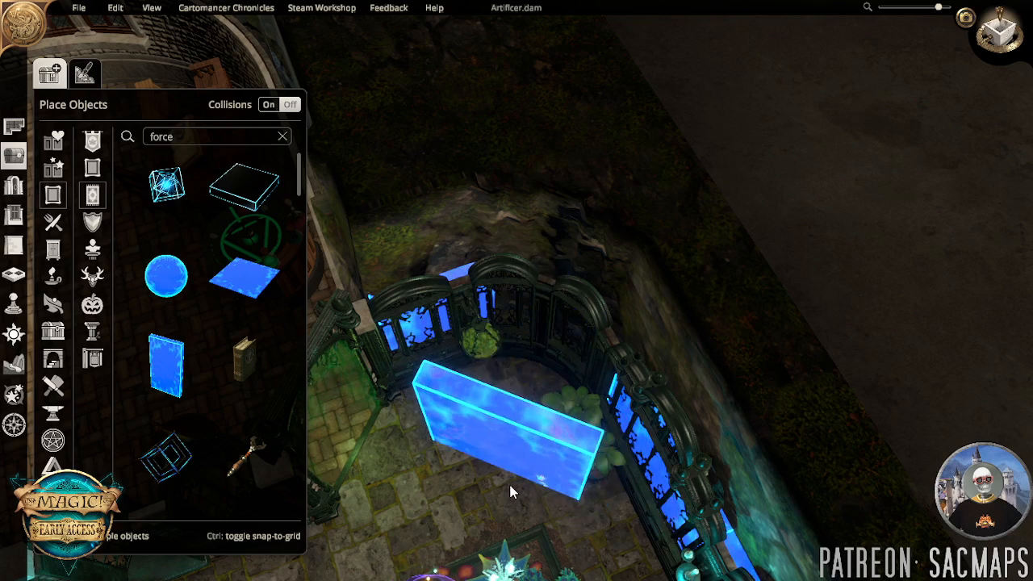
click(508, 484)
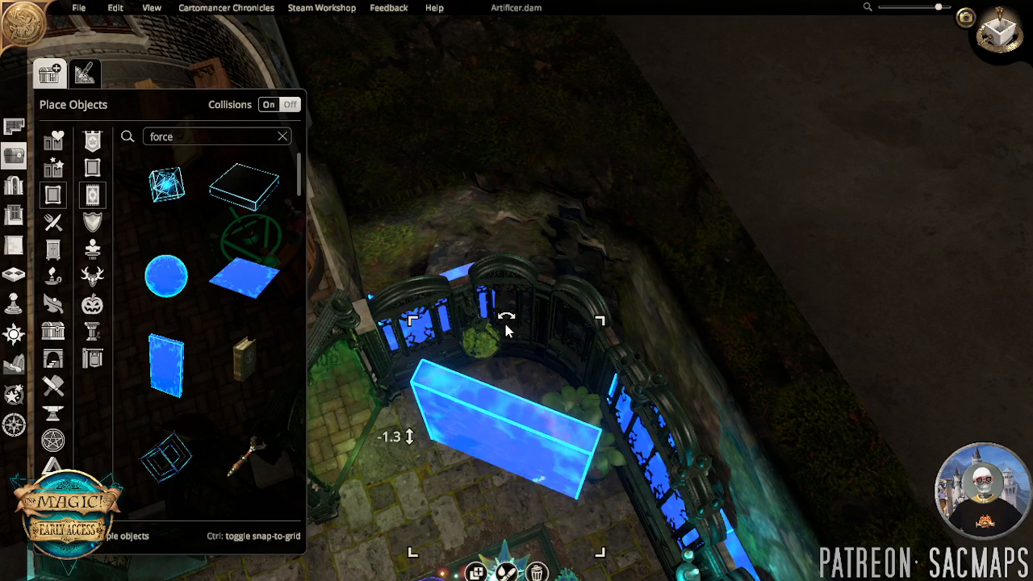
click(538, 443)
drag(509, 318, 523, 310)
drag(510, 438, 563, 336)
click(542, 192)
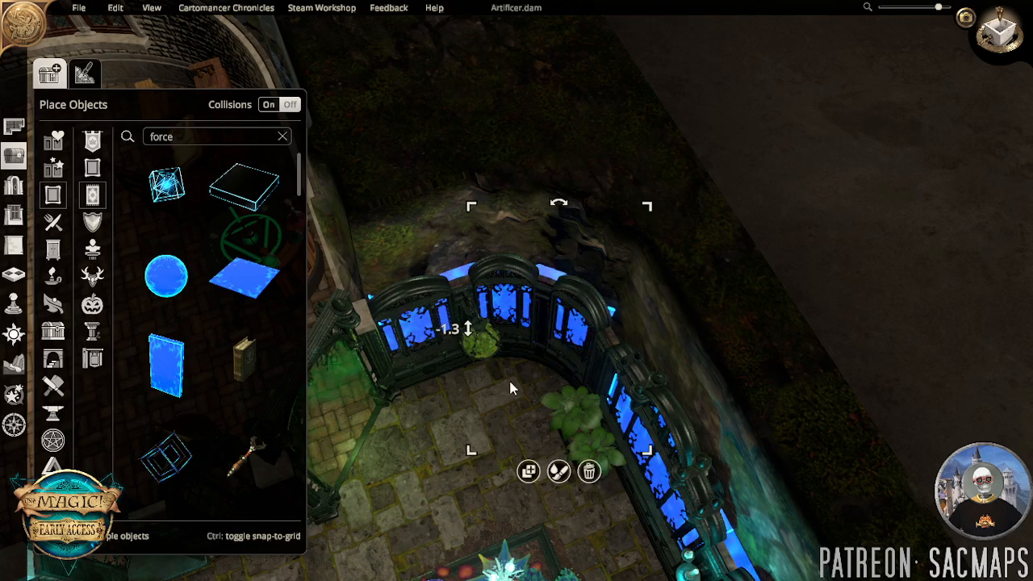
click(528, 472)
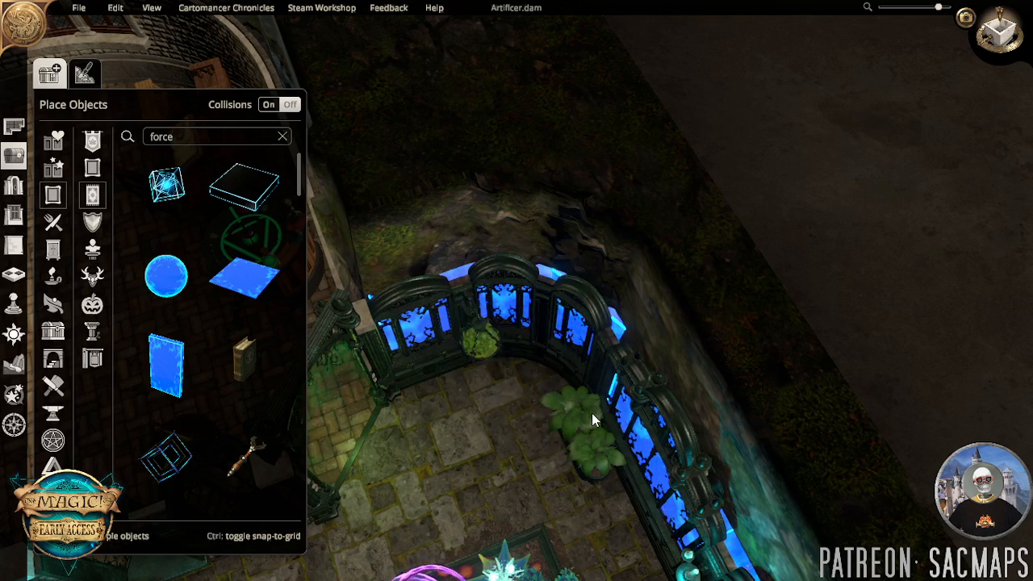
From a top-down view, shift the force walls behind the middle of the long window wall slightly outward.
mouse_move(517, 444)
middle_down()
mouse_move(636, 455)
mouse_move(626, 464)
mouse_move(674, 367)
mouse_move(654, 402)
mouse_move(643, 476)
middle_up()
right_drag(642, 475, 649, 320)
mouse_move(649, 320)
middle_down()
mouse_move(646, 439)
mouse_move(636, 446)
middle_up()
click(1001, 33)
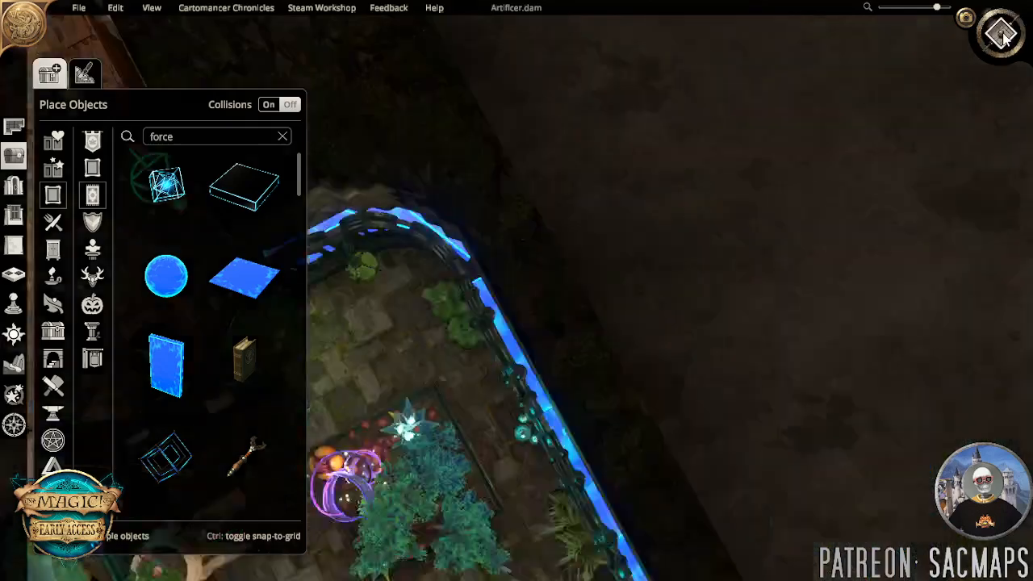
scroll(708, 259, down, 3)
scroll(562, 306, down, 5)
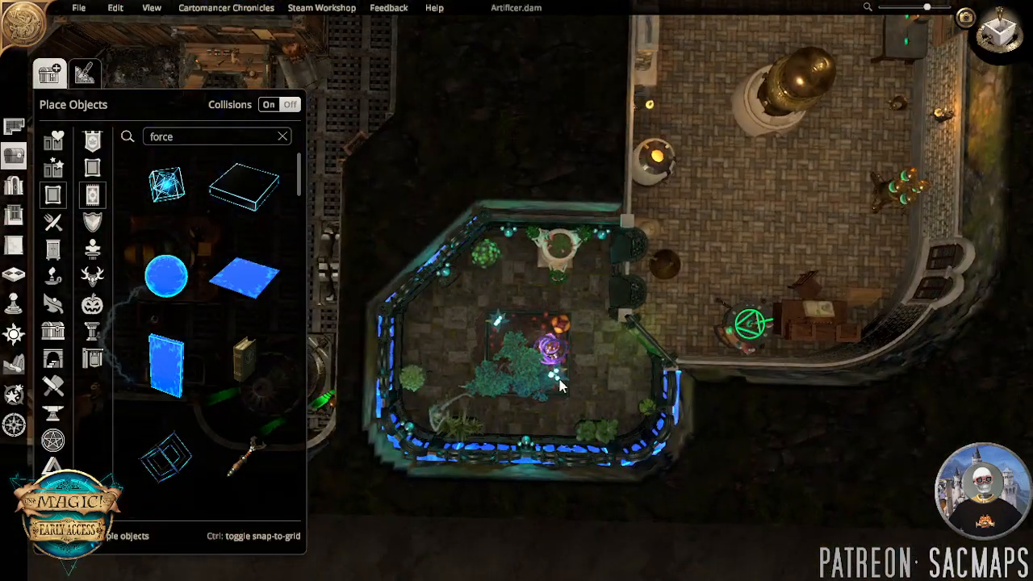
scroll(557, 419, up, 5)
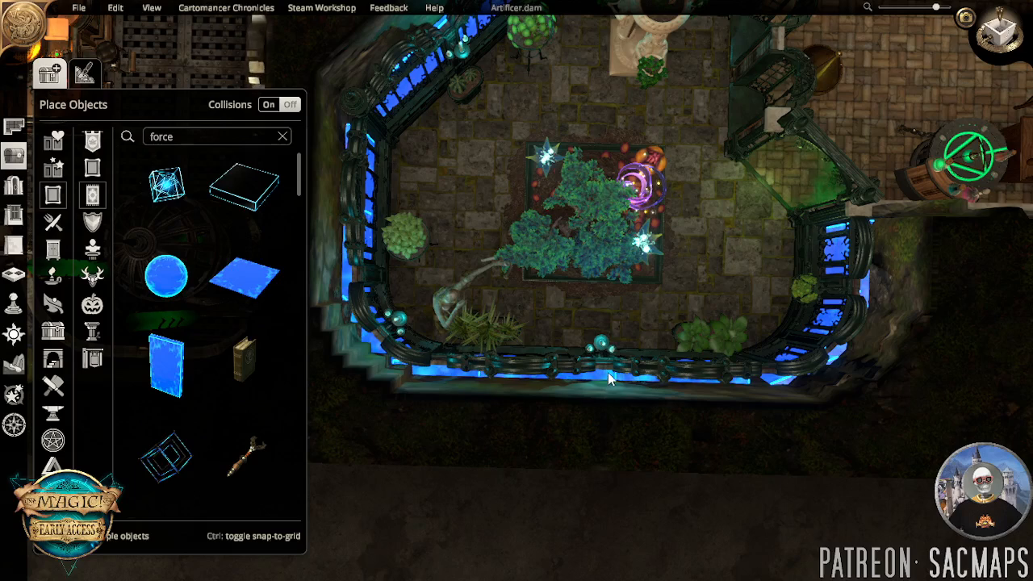
drag(608, 372, 608, 381)
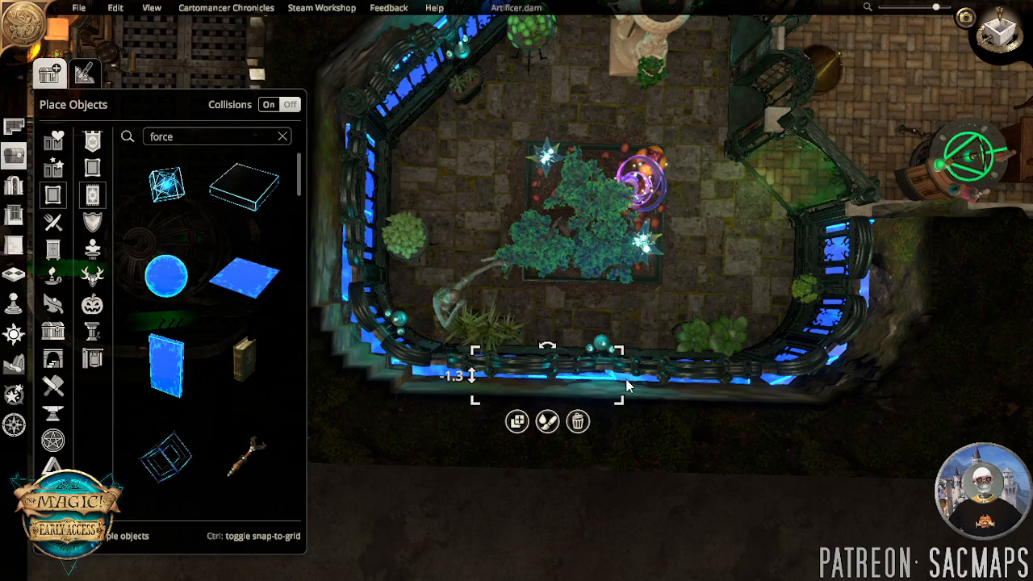
click(629, 379)
drag(629, 385, 630, 388)
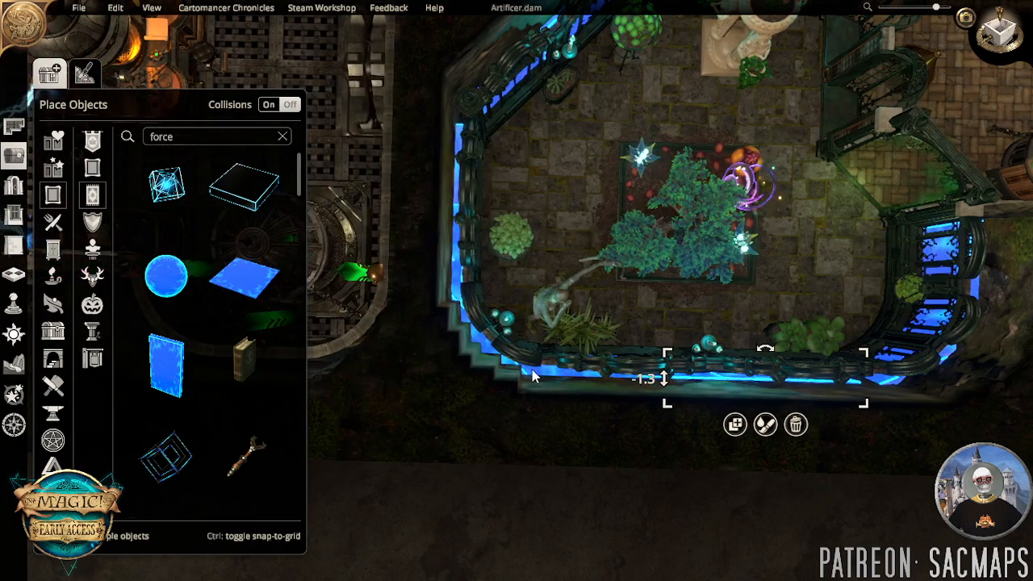
Align the force wall behind the spiky plant and statue with its neighbours along the long window wall.
click(533, 375)
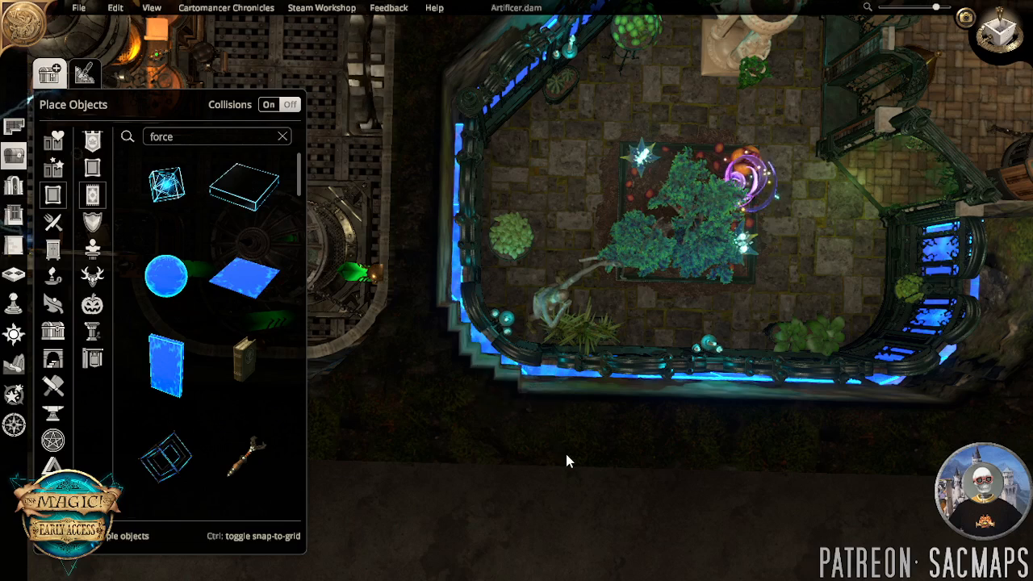
click(528, 375)
drag(528, 372, 533, 393)
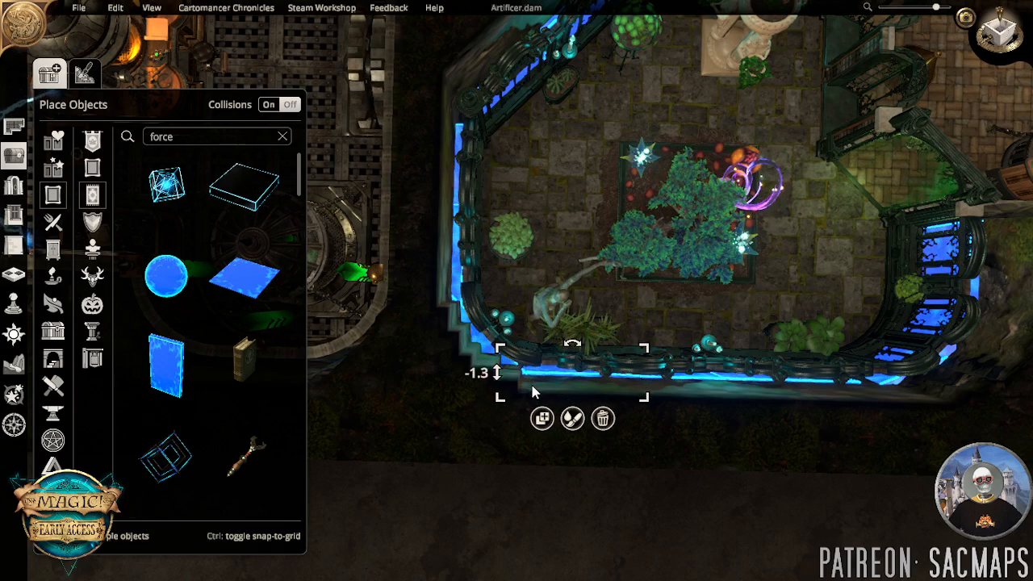
click(441, 388)
Shift the force wall on the greenhouse's short side, behind the round potted plant, slightly outward from the ironwork.
click(455, 284)
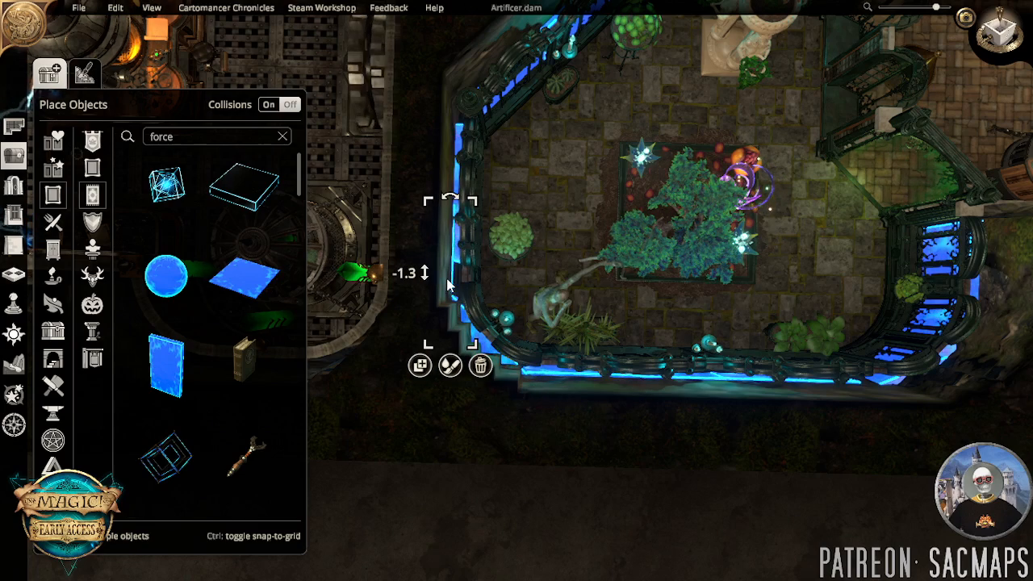
click(456, 174)
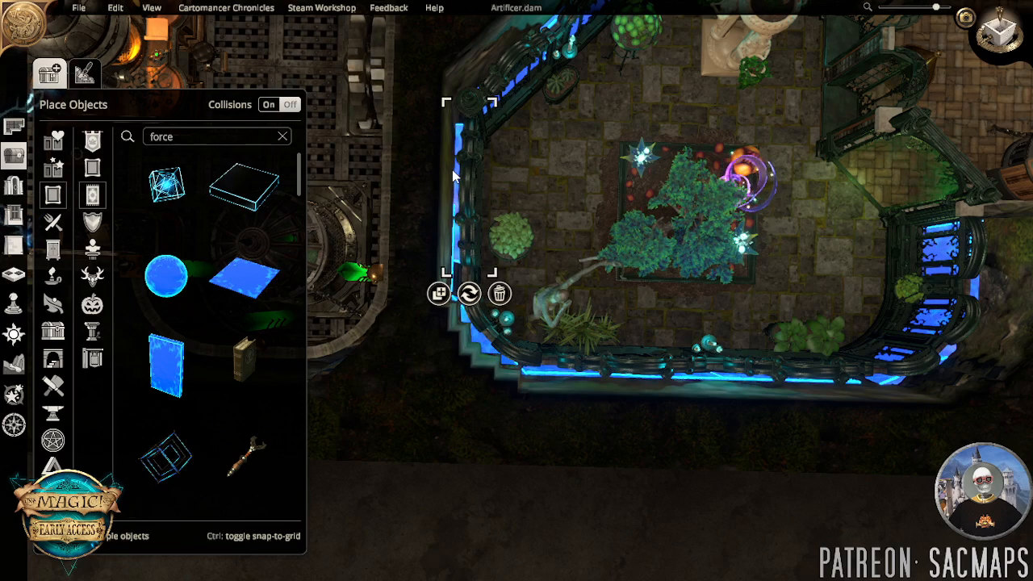
middle_drag(454, 176, 506, 268)
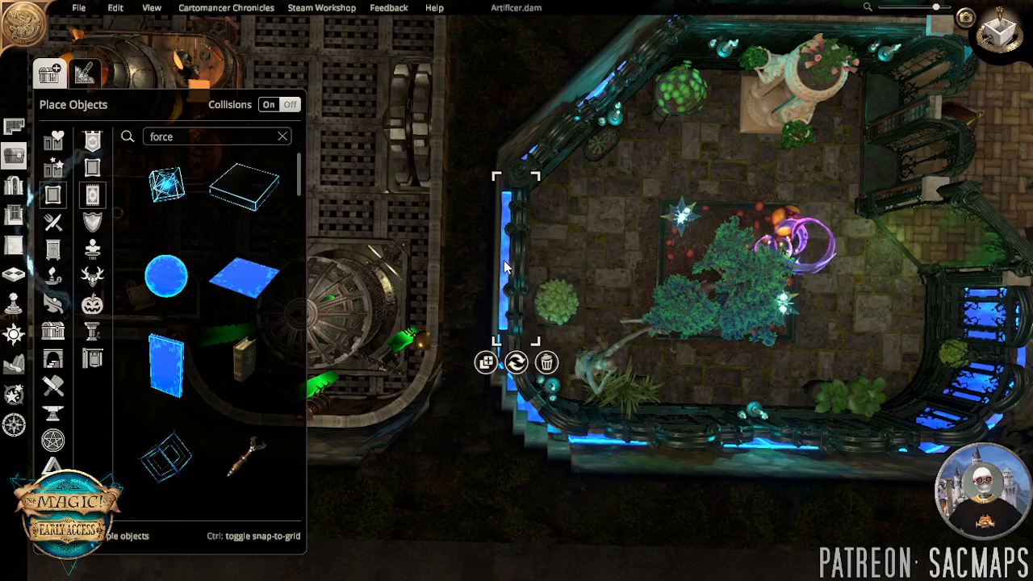
click(559, 250)
click(502, 274)
drag(502, 275, 494, 273)
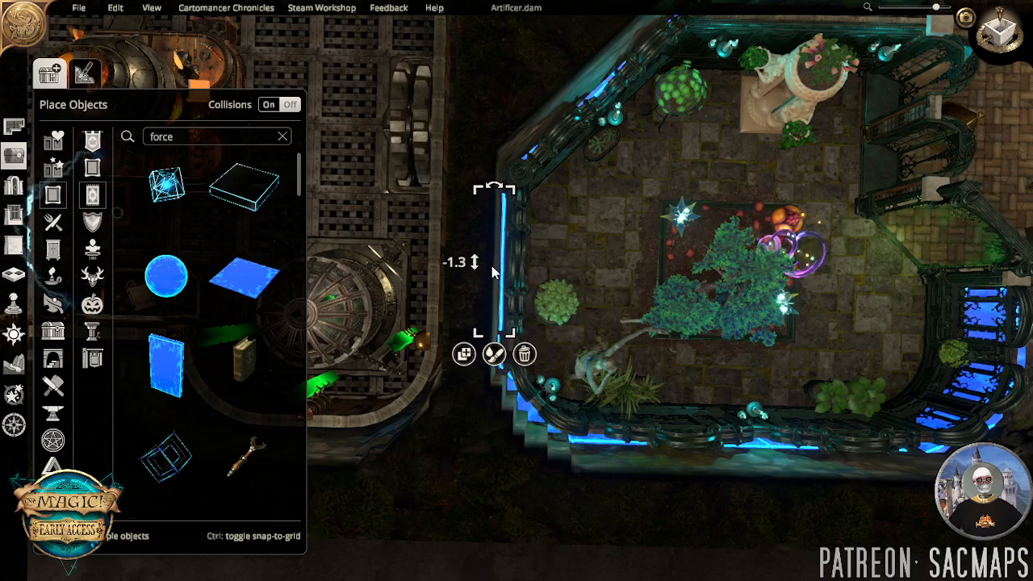
click(650, 270)
Inspect the force-field glass around the greenhouse from several angles, including the rock outside the curved corner.
click(811, 434)
right_drag(812, 435, 388, 239)
right_drag(503, 226, 641, 295)
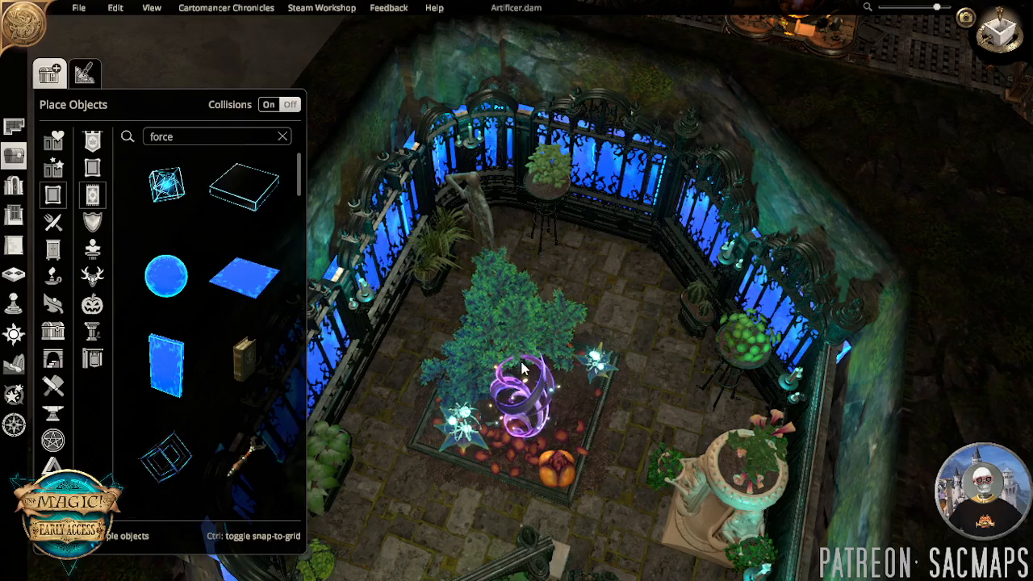
right_drag(525, 368, 461, 301)
key(d)
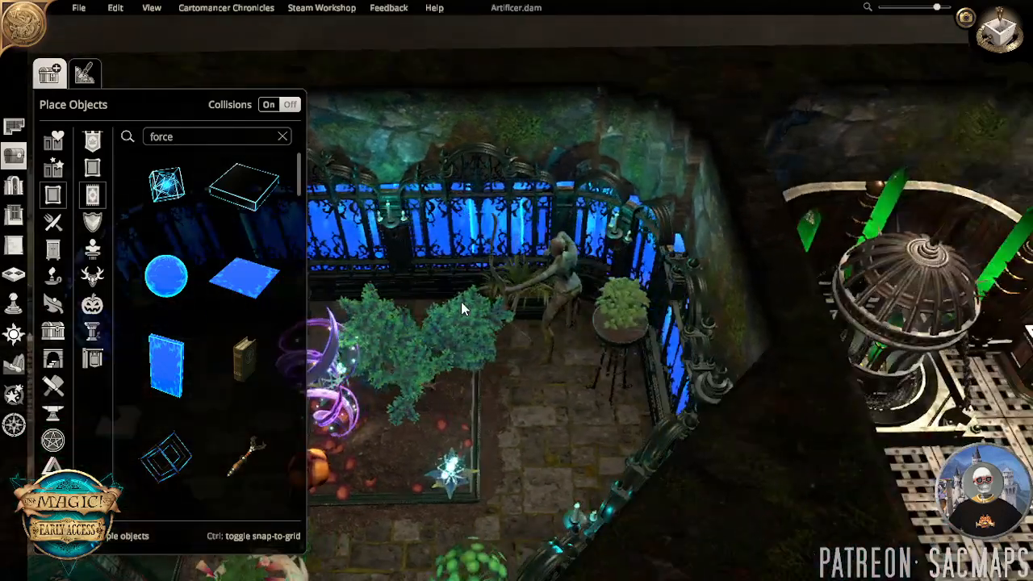
key(w)
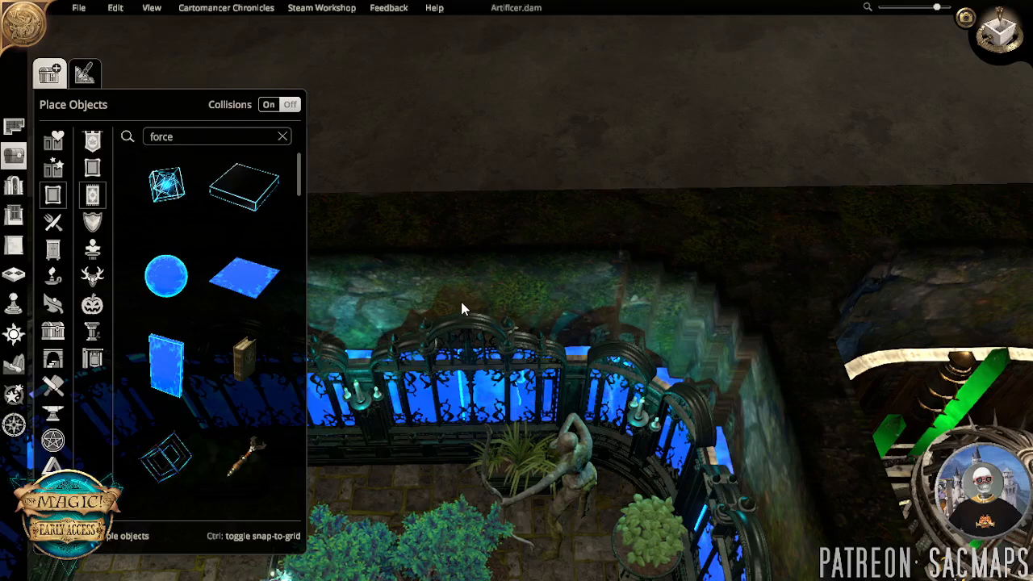
key(d)
Try to carve back the rock outside the greenhouse's curved corner with the smallest cave brush.
click(11, 365)
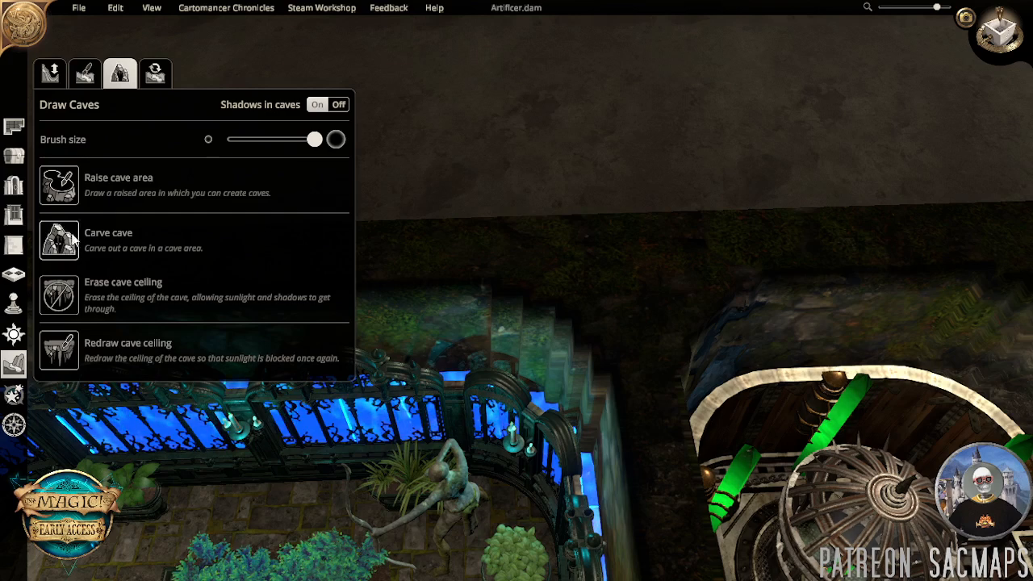
click(51, 250)
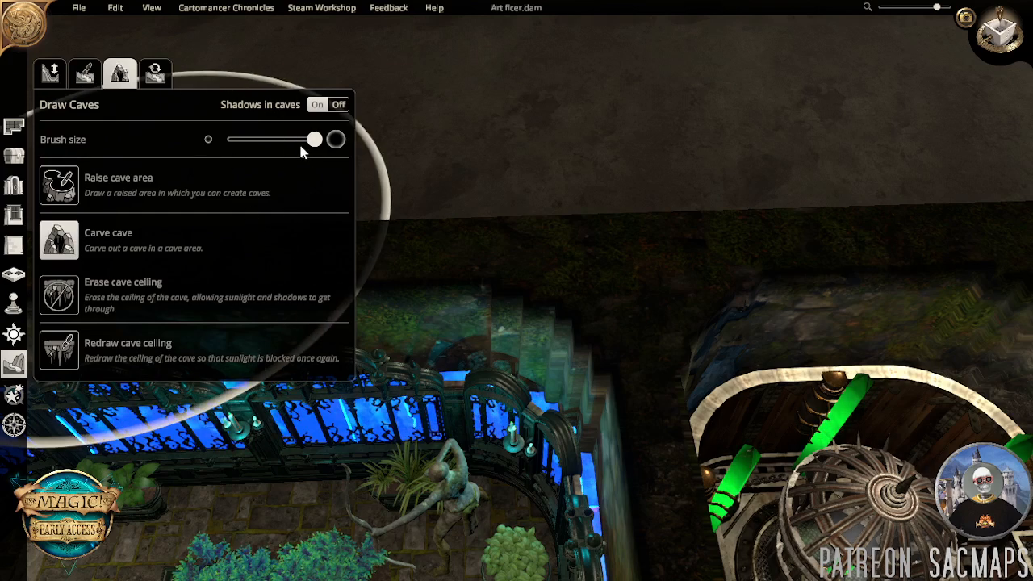
drag(314, 139, 46, 139)
drag(495, 296, 543, 303)
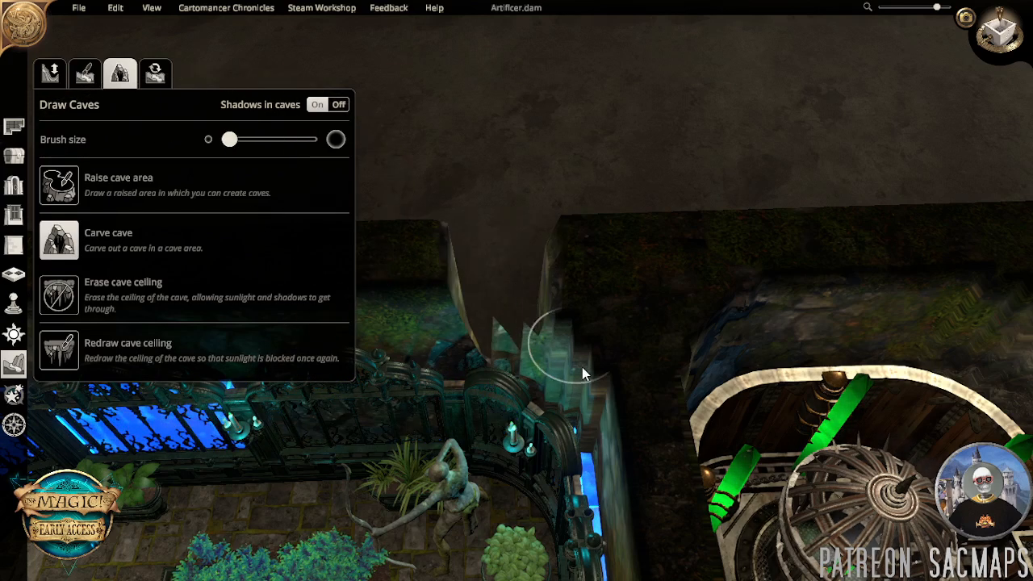
key(ctrl+z)
middle_drag(584, 390, 584, 477)
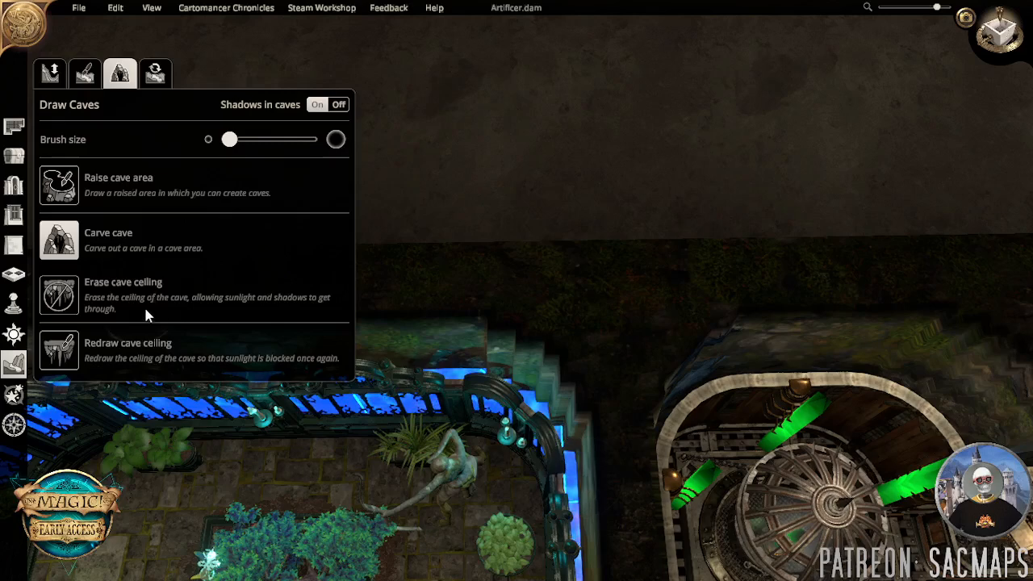
Try to smooth the terrain outside the greenhouse's curved corner at full brush strength.
click(84, 72)
click(119, 74)
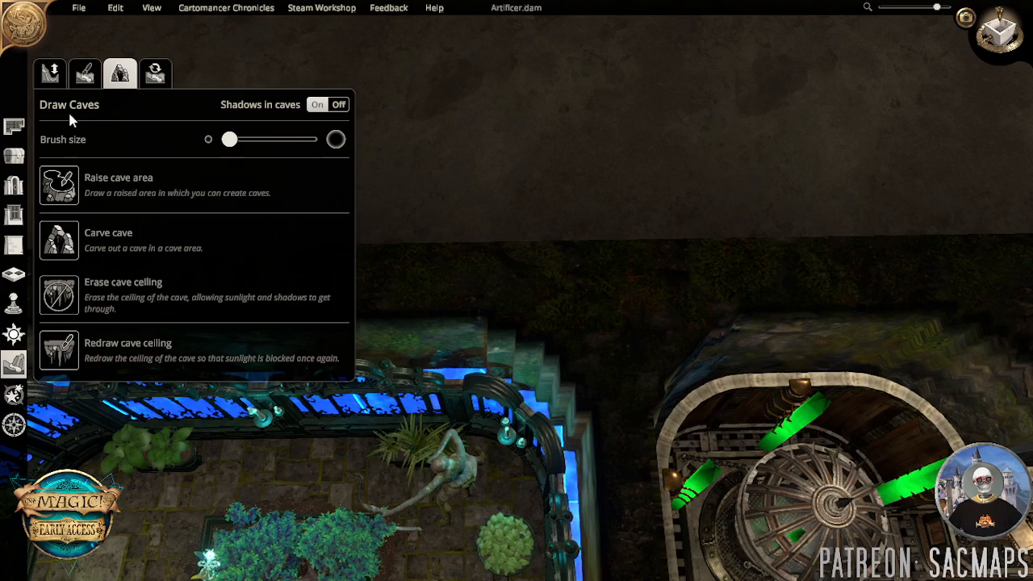
click(60, 75)
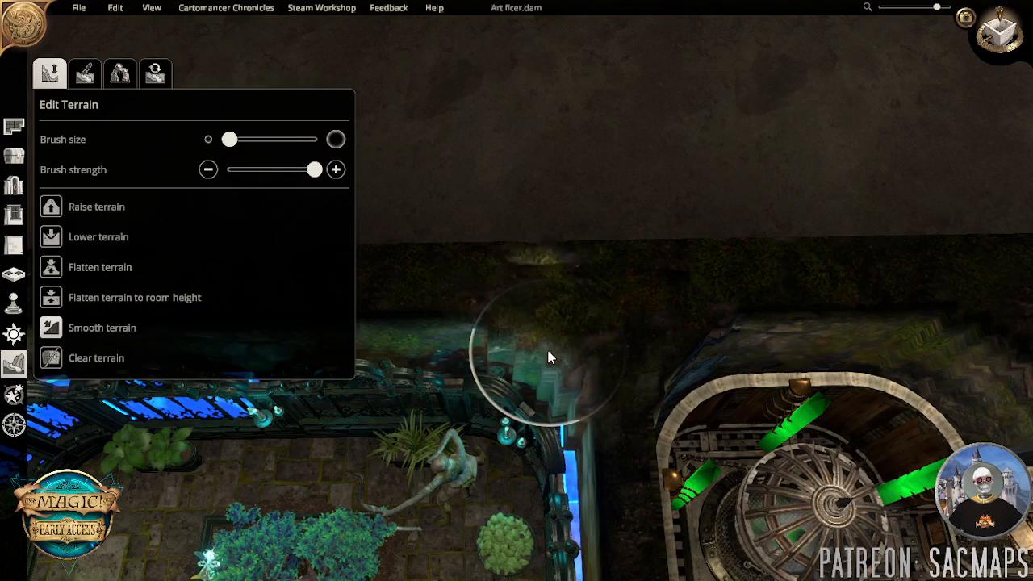
middle_drag(546, 394, 556, 310)
key(ctrl+z)
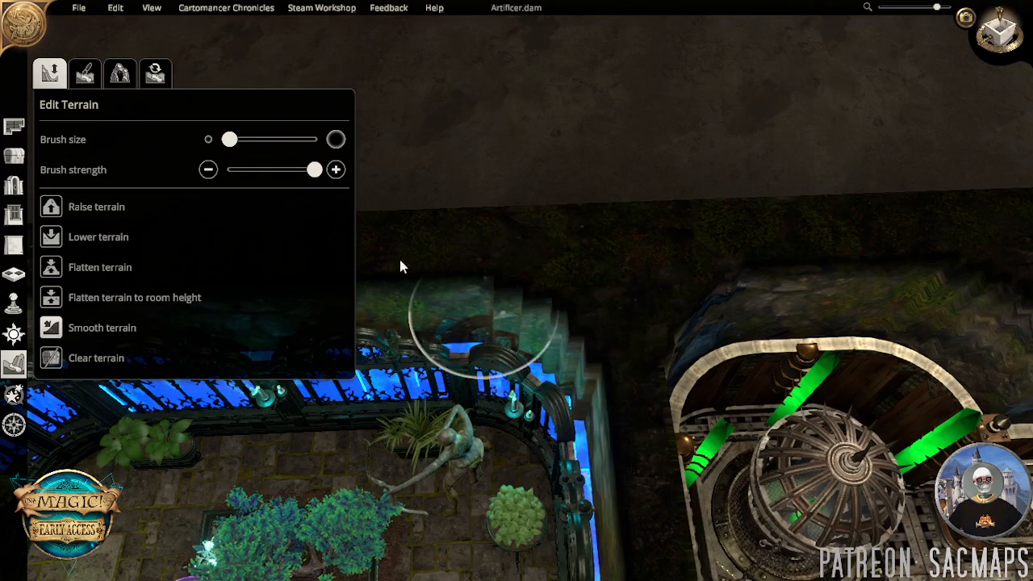
Smooth the stepped rock outside the greenhouse's curved corner at minimum brush strength.
click(232, 169)
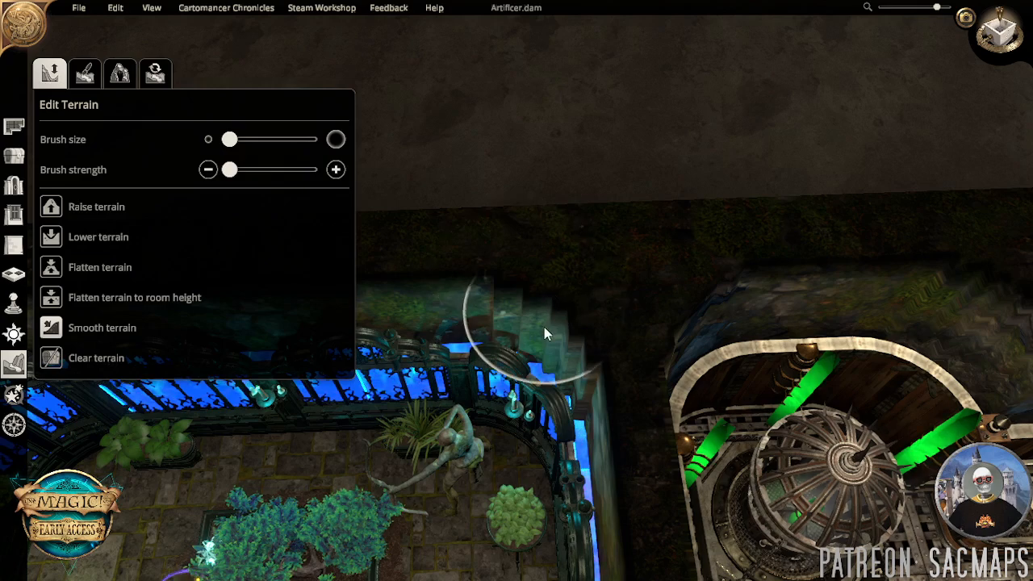
mouse_move(543, 358)
mouse_down()
mouse_move(541, 370)
mouse_move(522, 358)
mouse_up()
Inspect the greenhouse and the surrounding rock walls from several angles.
mouse_move(522, 358)
middle_down()
mouse_move(456, 330)
mouse_move(479, 369)
mouse_move(797, 424)
middle_up()
key(d)
key(s)
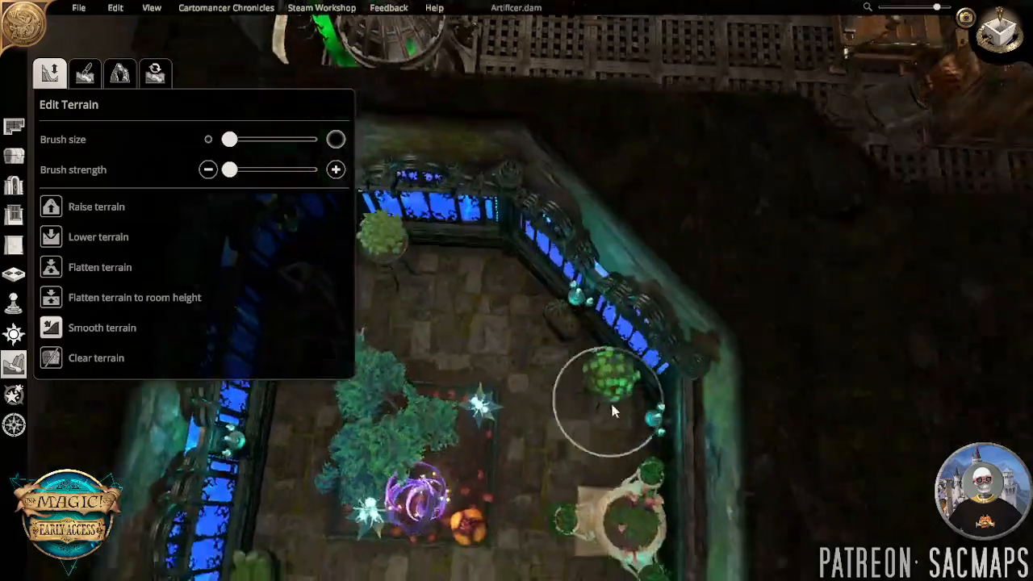
middle_drag(605, 394, 821, 384)
scroll(578, 389, down, 3)
key(d)
middle_drag(577, 399, 619, 423)
key(a)
key(s)
scroll(590, 420, up, 3)
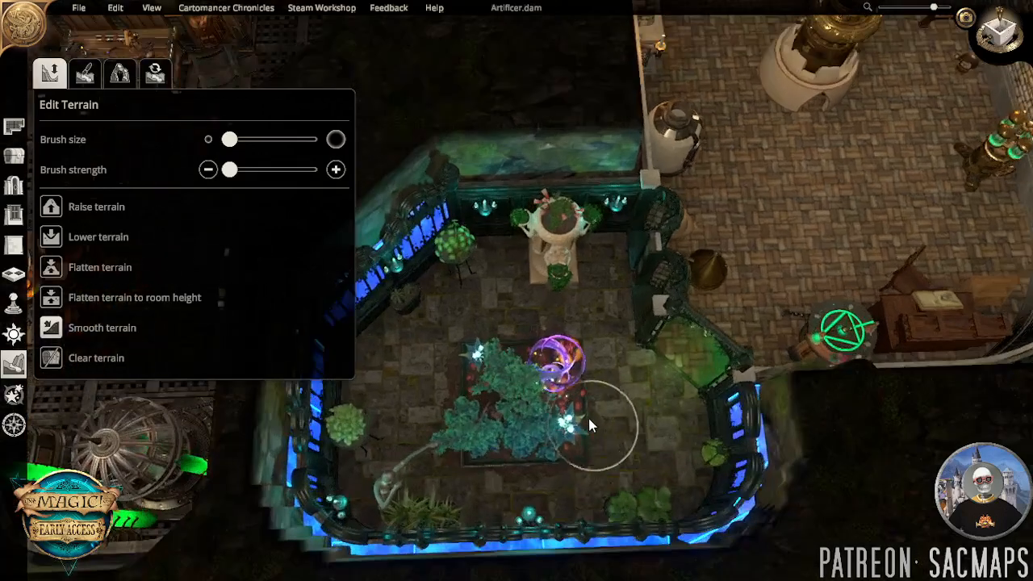
Search the objects for "bench" and place a plain wooden workbench in the greenhouse near the angled window wall.
click(14, 156)
middle_drag(525, 292, 395, 270)
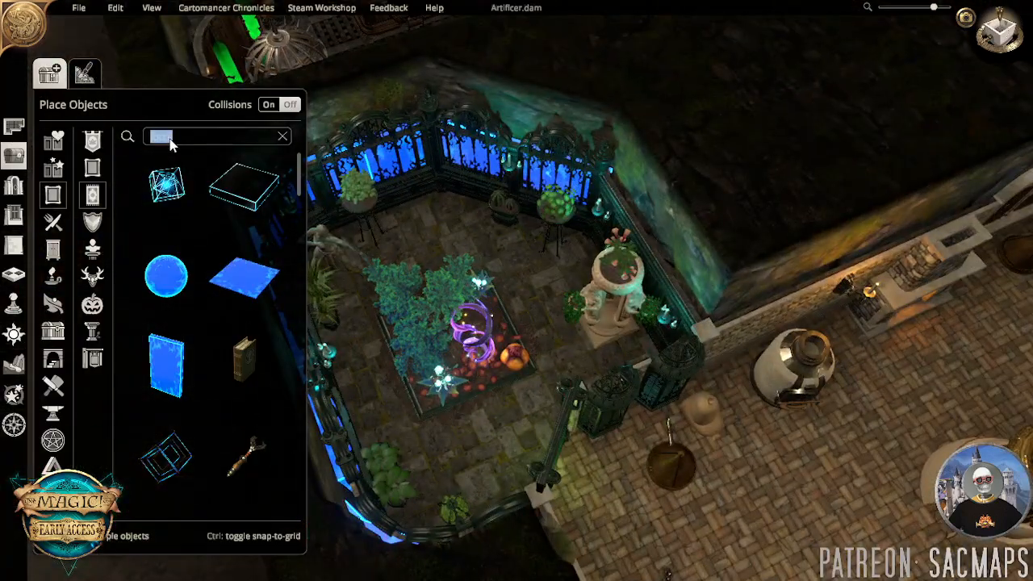
text(bench)
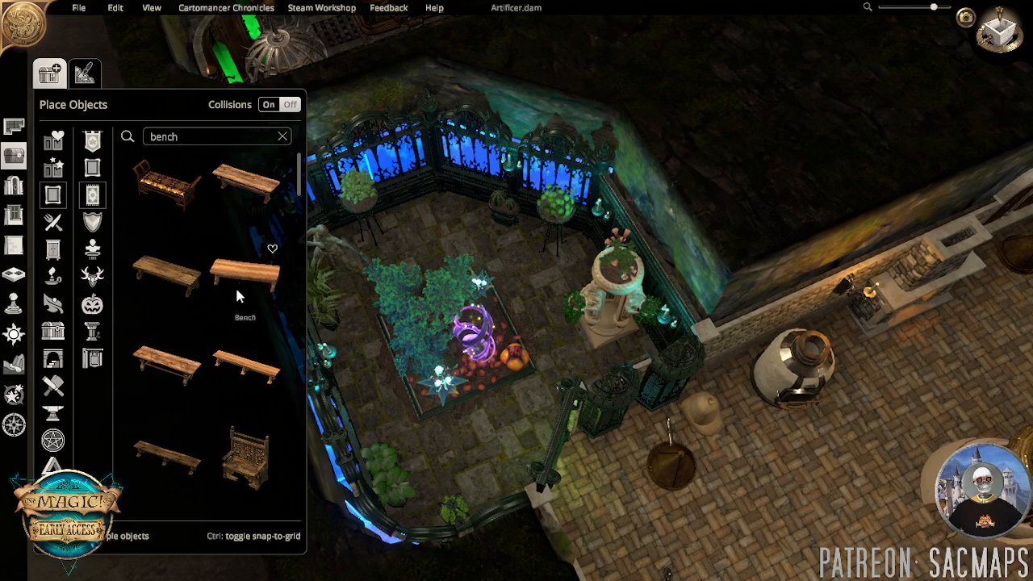
scroll(237, 287, down, 5)
scroll(214, 283, down, 8)
scroll(236, 246, down, 6)
scroll(218, 323, down, 8)
scroll(218, 322, down, 4)
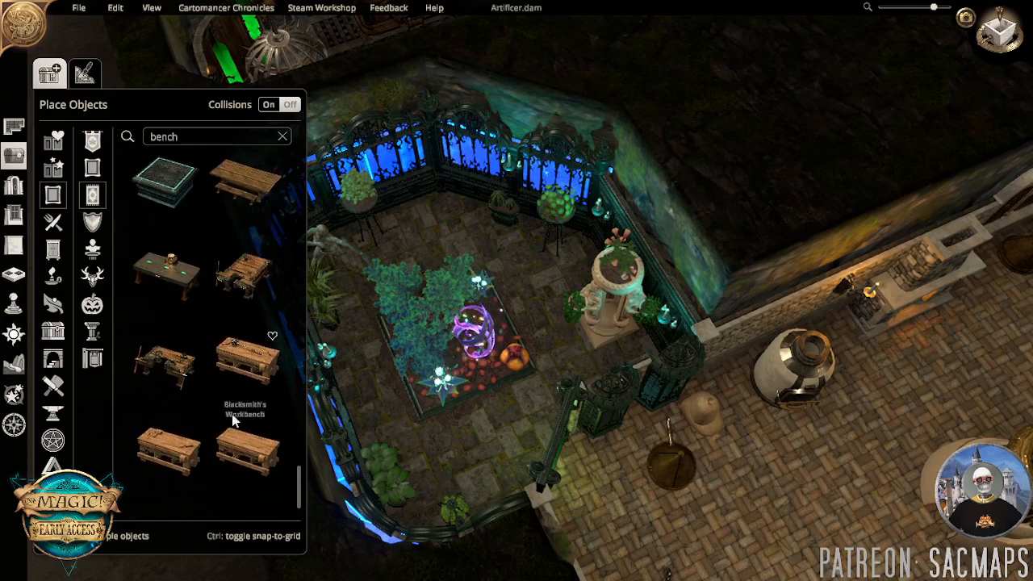
click(248, 450)
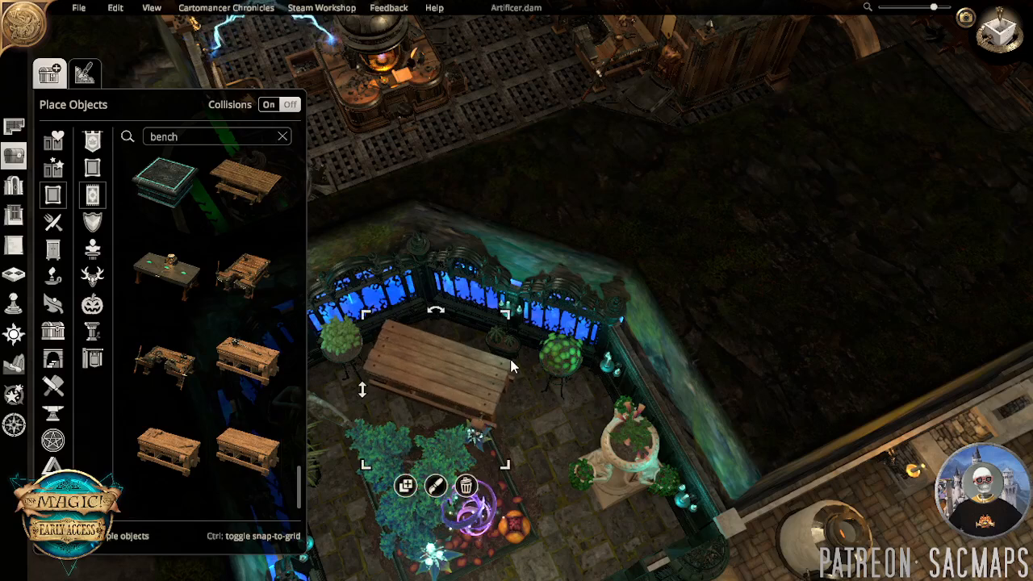
Set the cactus planter on the workbench, and fit the bench and the round potted plant side by side against the windows.
drag(510, 354, 497, 371)
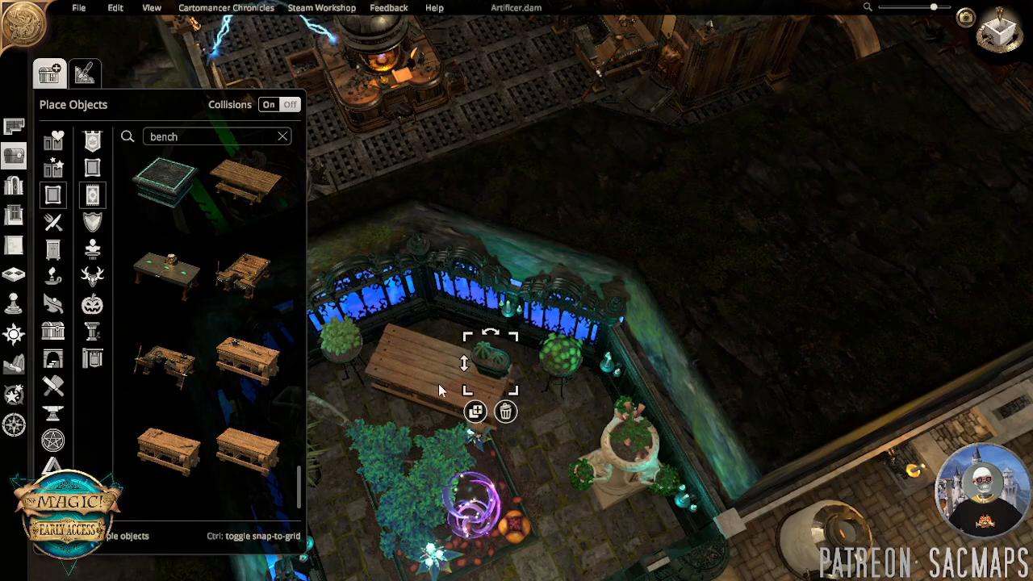
drag(563, 394, 598, 440)
drag(442, 397, 503, 367)
click(526, 446)
scroll(527, 445, up, 3)
middle_drag(528, 448, 710, 380)
drag(723, 397, 677, 368)
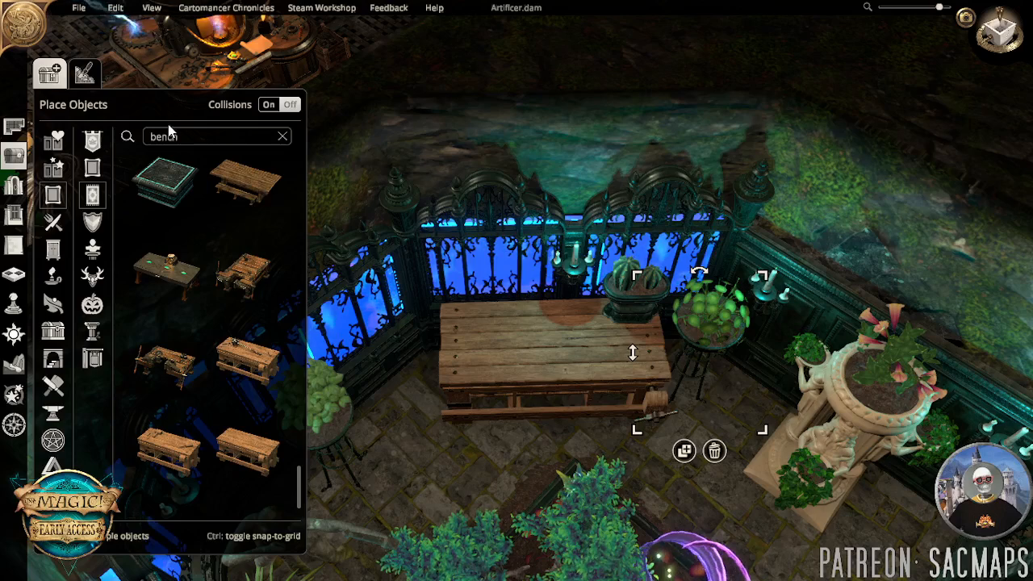
Search the objects for "garde", then place the watering can on the workbench and sink a soil-filled planter into its top at height 0.5.
text(garde)
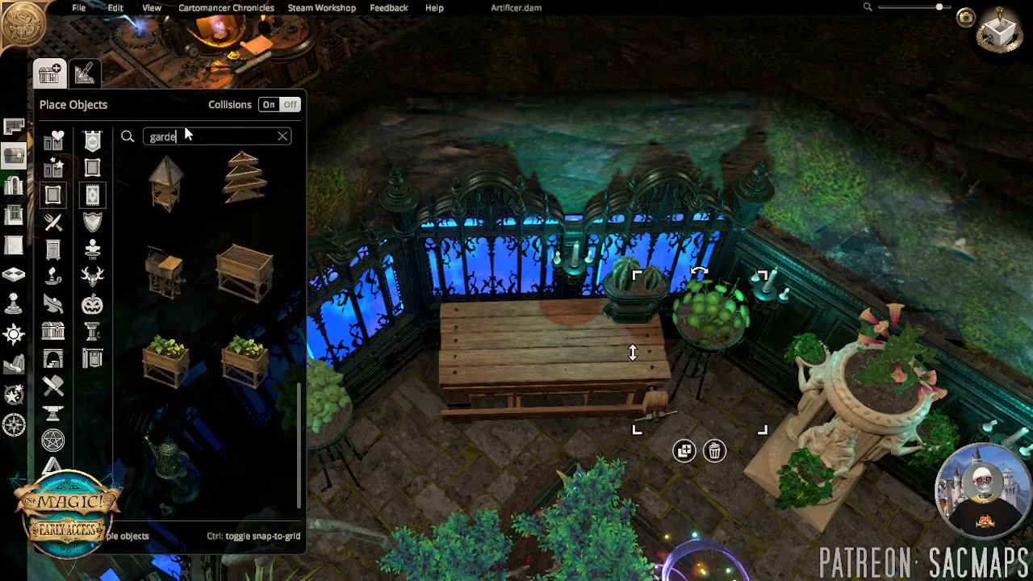
drag(186, 462, 590, 368)
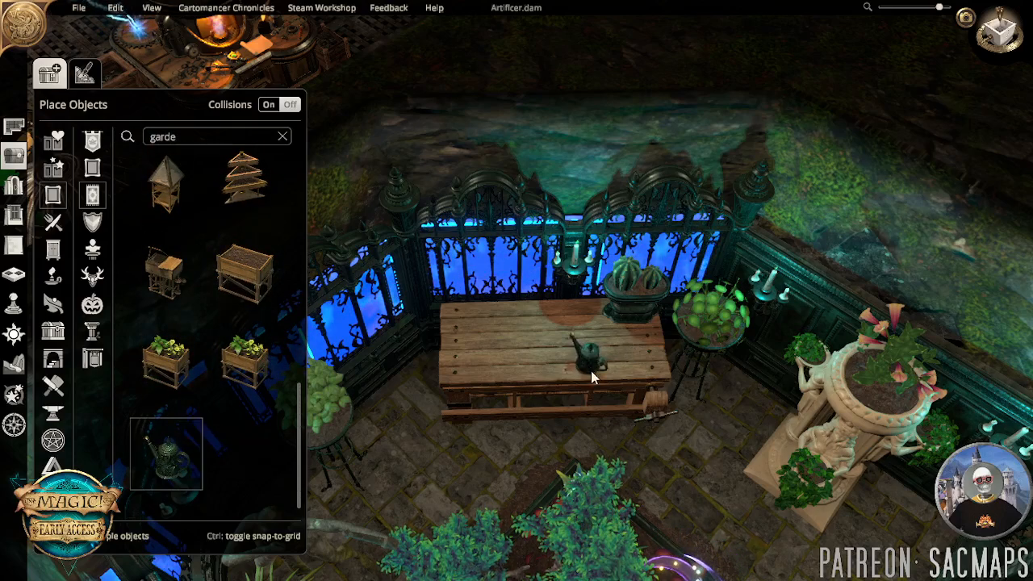
drag(229, 308, 547, 351)
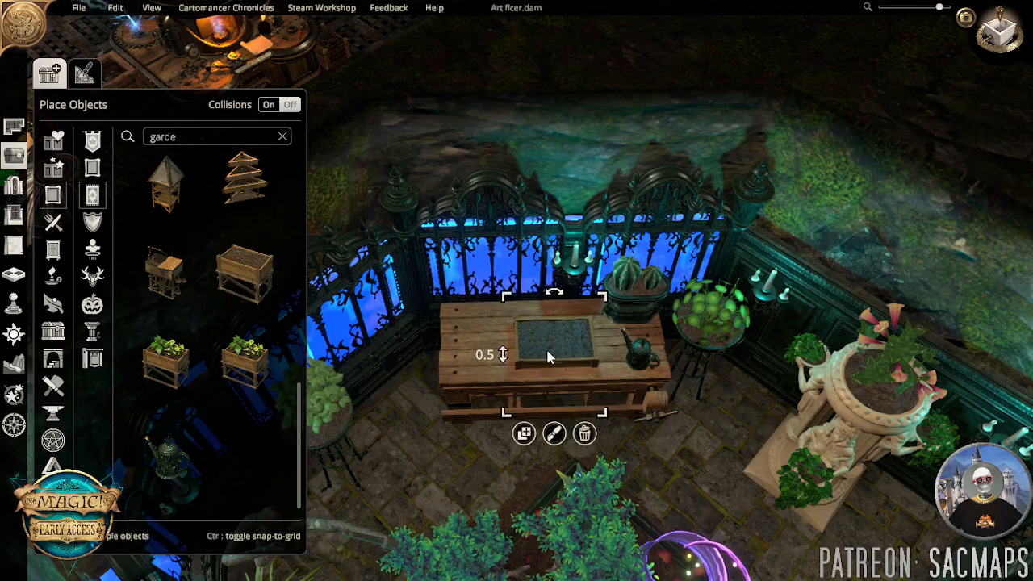
Browse the other garden objects and move the leafy potted plant slightly closer to the free end of the workbench.
scroll(198, 307, up, 5)
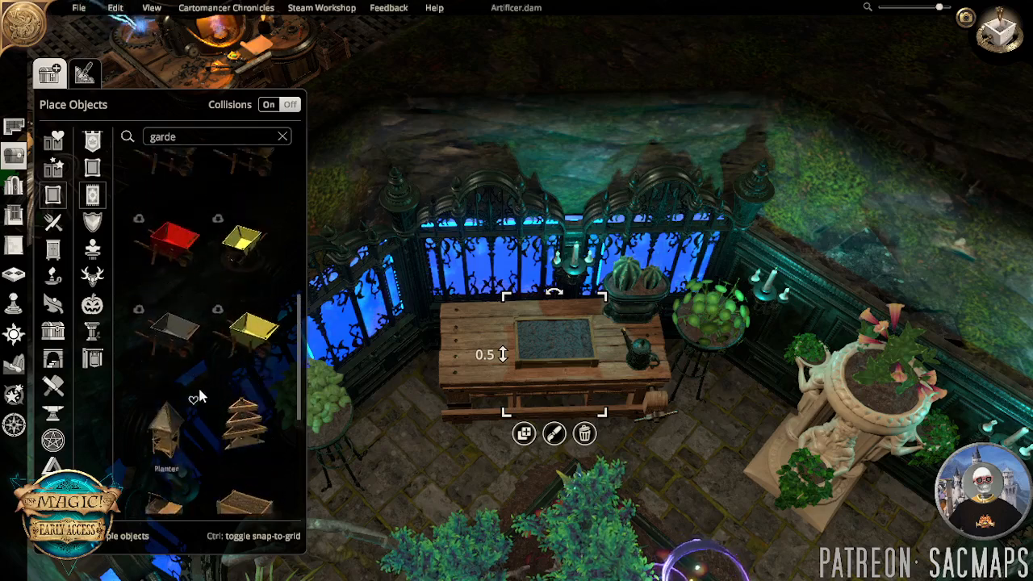
scroll(214, 323, down, 1)
scroll(222, 331, up, 3)
scroll(207, 339, up, 3)
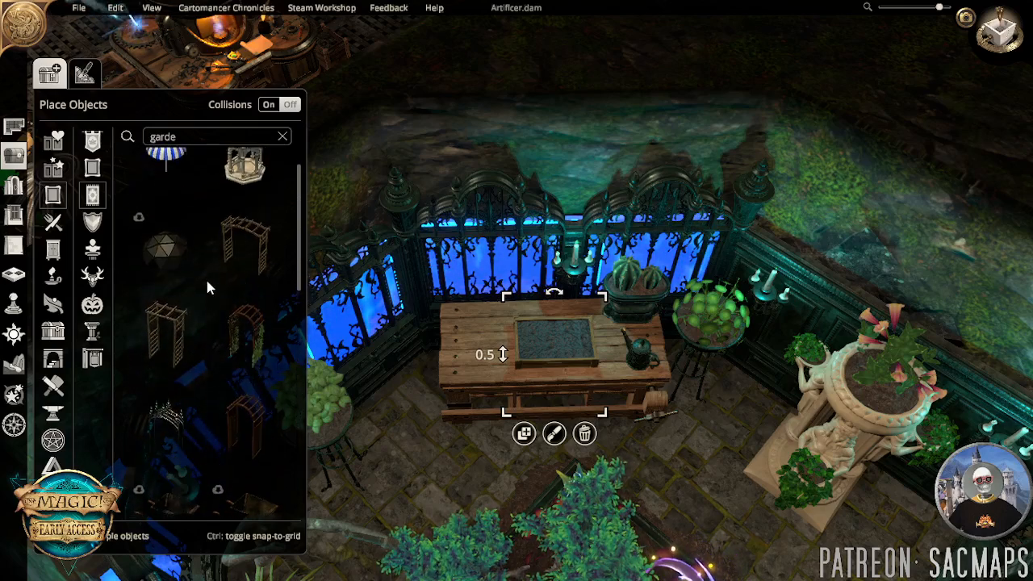
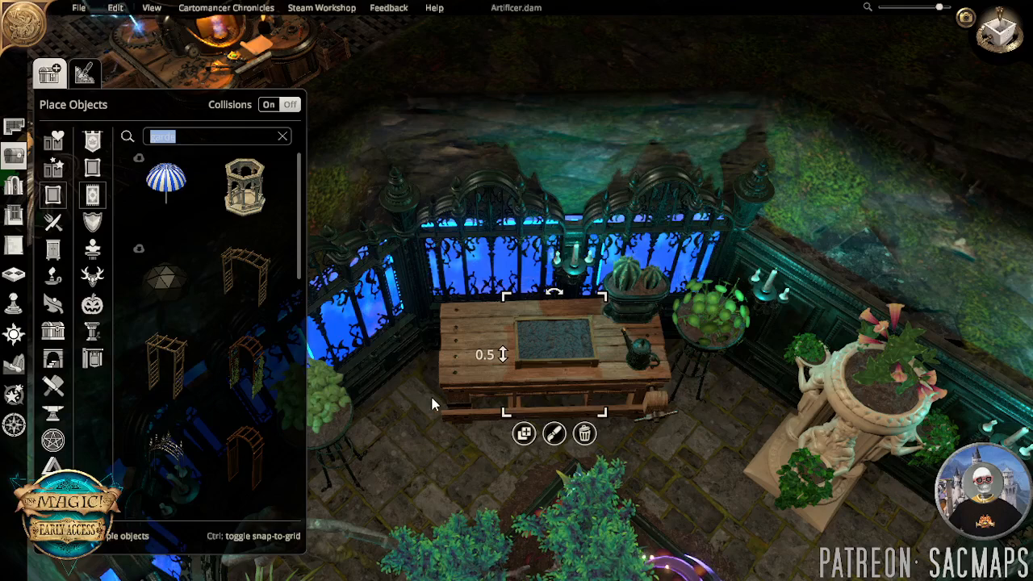
click(347, 457)
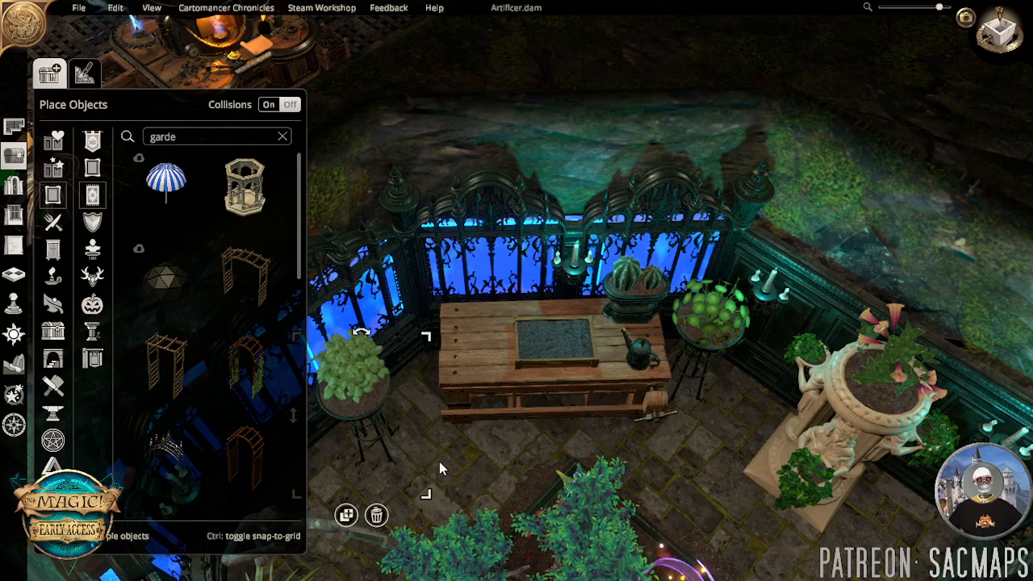
middle_drag(490, 365, 479, 391)
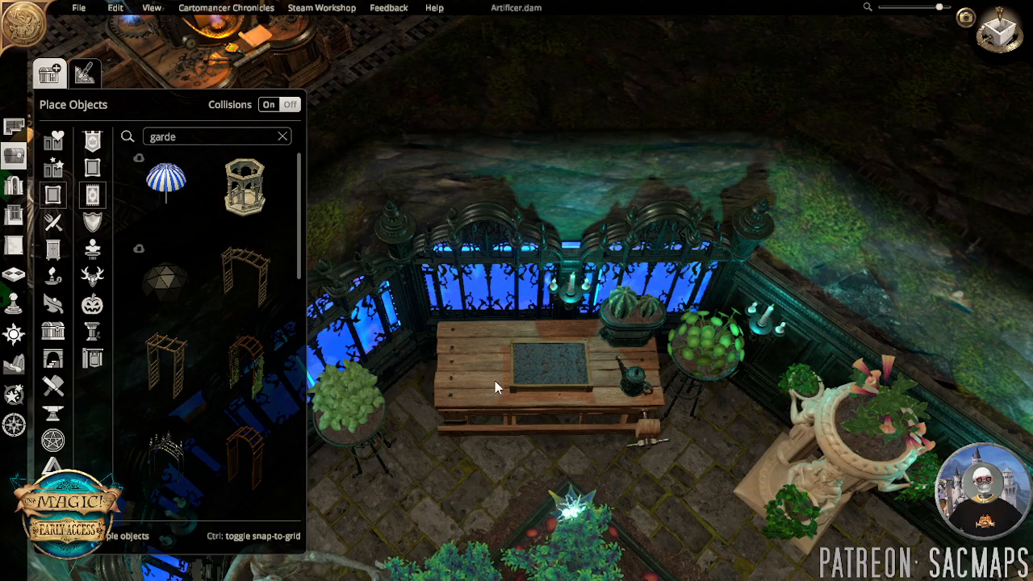
Search the objects for a shovel, lay it across the end of the workbench beside the planter and scale it down slightly.
text(spook)
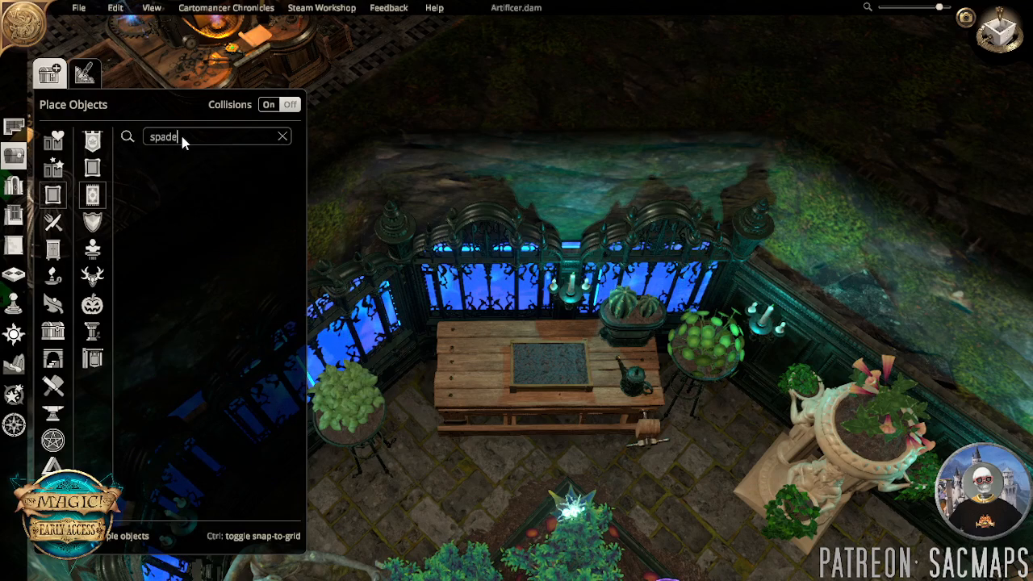
text(shove)
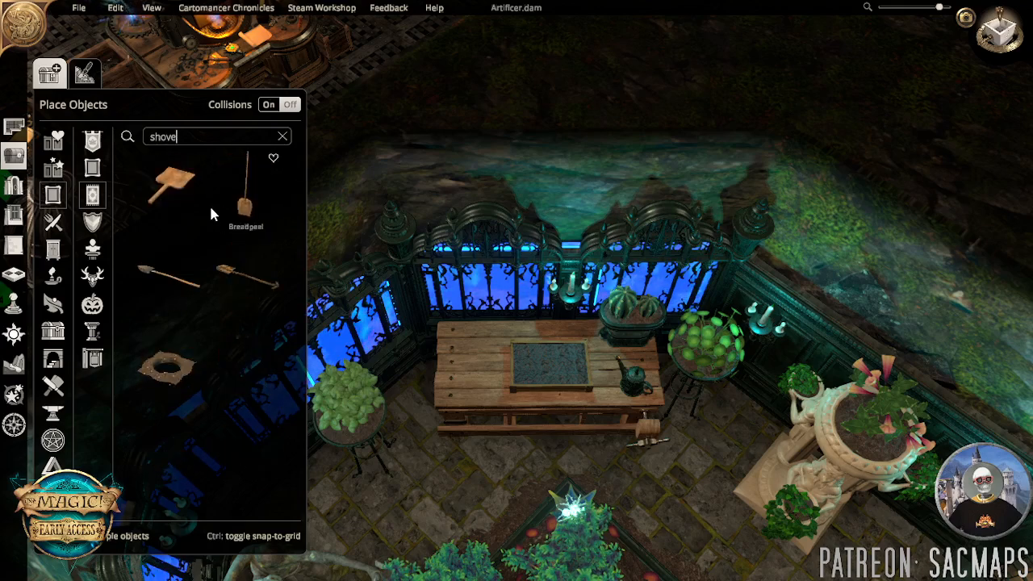
click(191, 279)
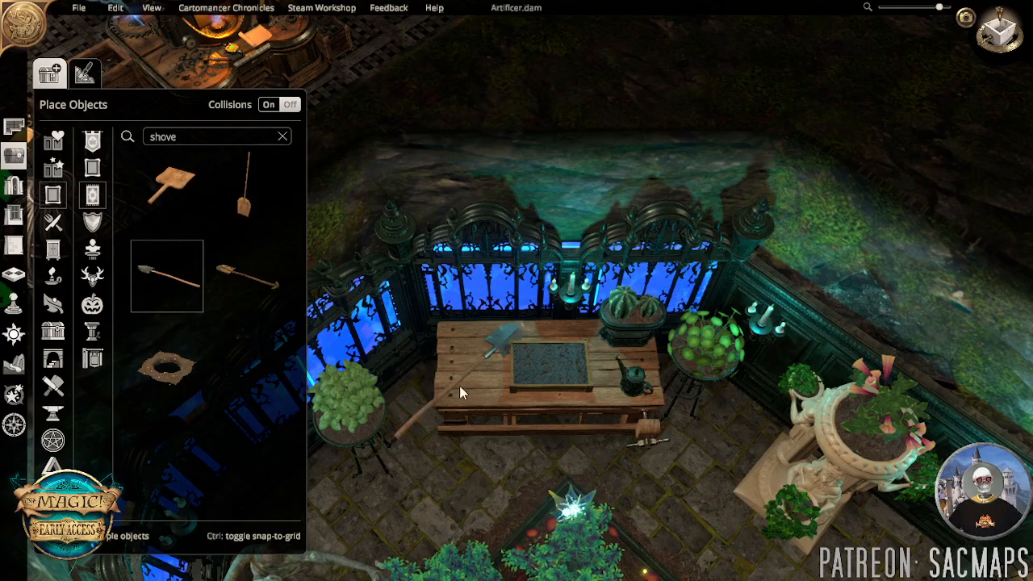
click(457, 375)
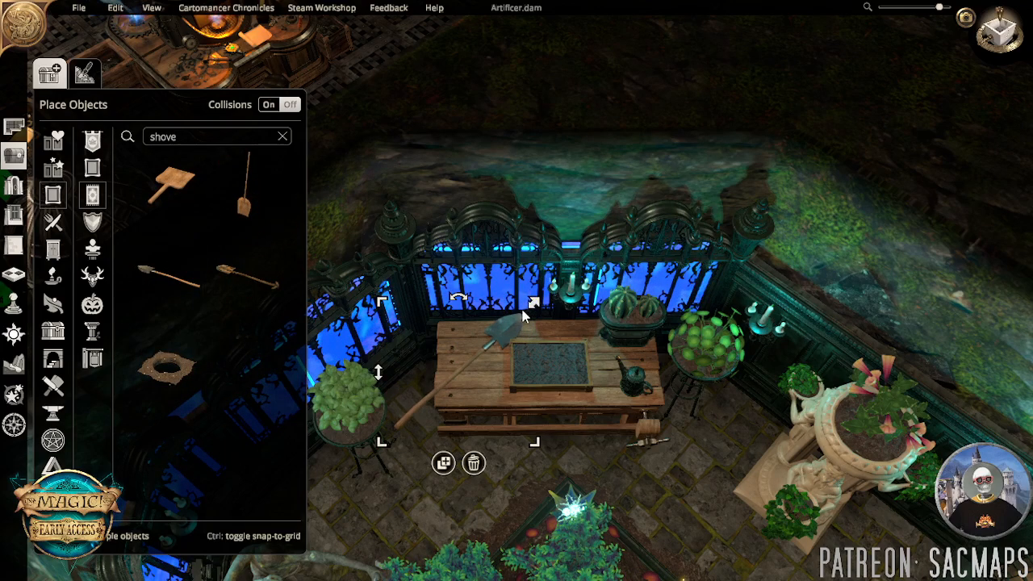
Search the objects for "fork" and place the long-handled garden fork at the front of the workbench.
click(190, 138)
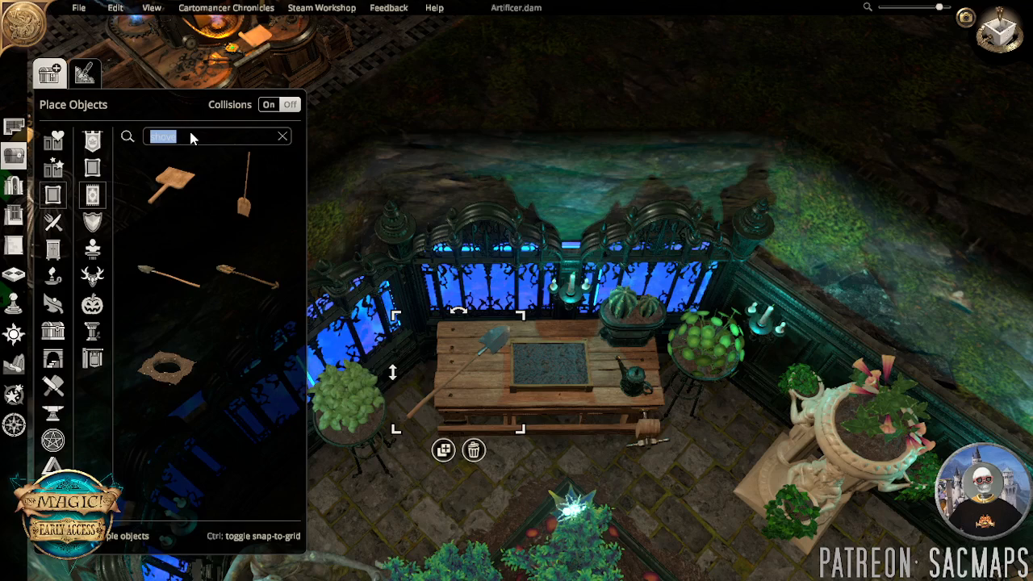
text(fork)
click(179, 470)
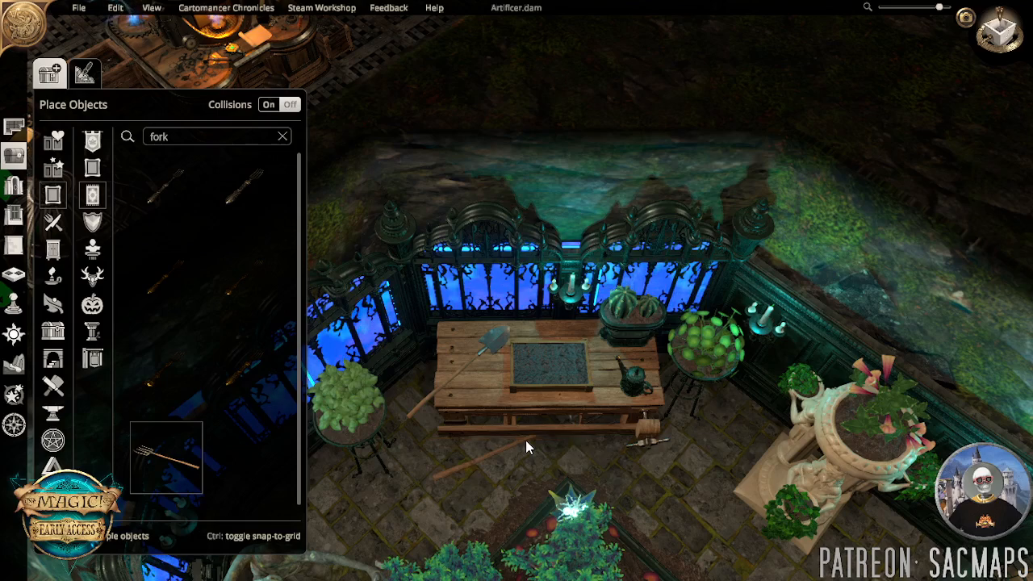
click(525, 443)
Search the objects for "bags" and place a cluster of burlap sacks in the greenhouse corner beside the statue planter.
text(bags)
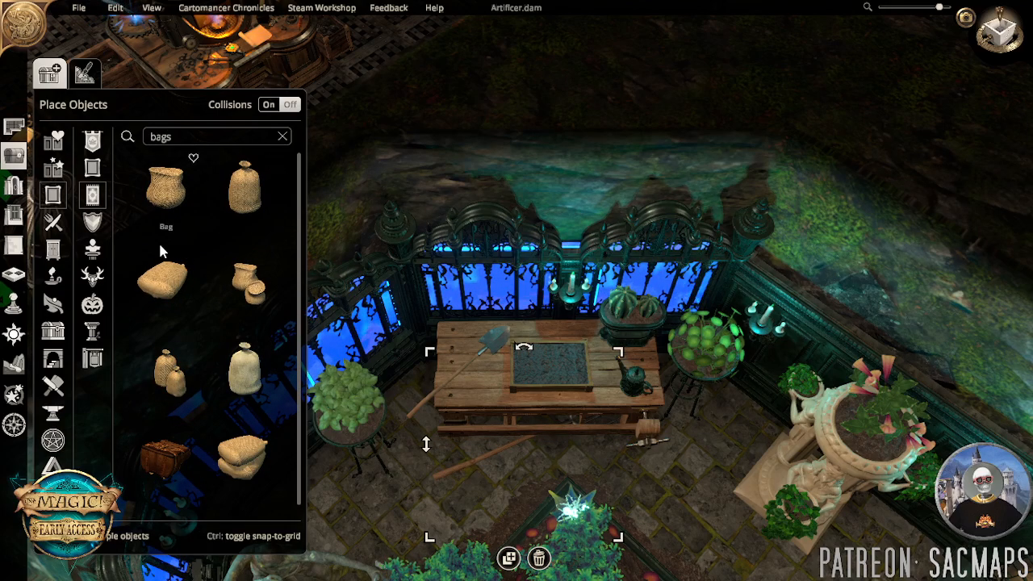
click(165, 368)
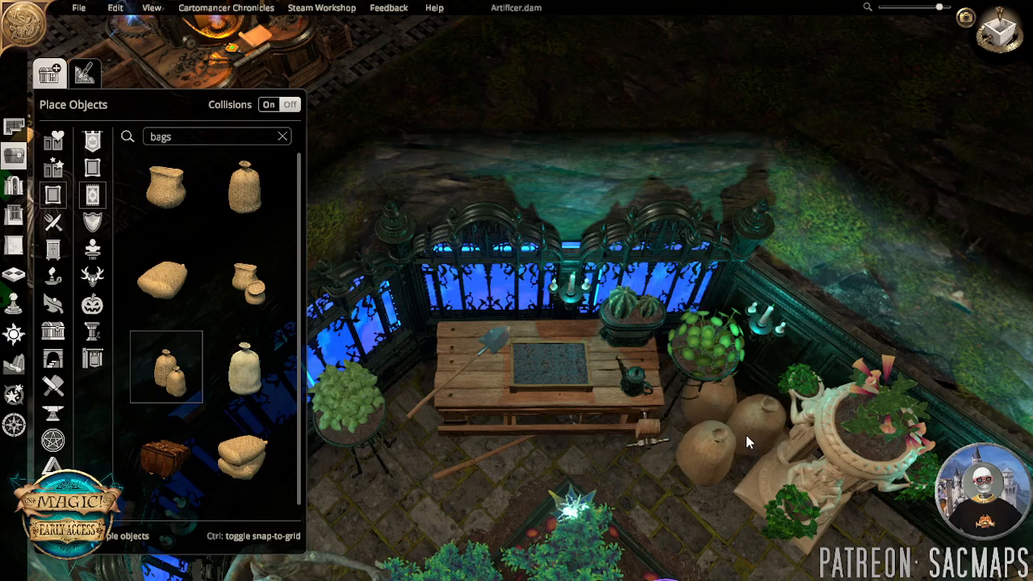
key(s)
key(a)
key(d)
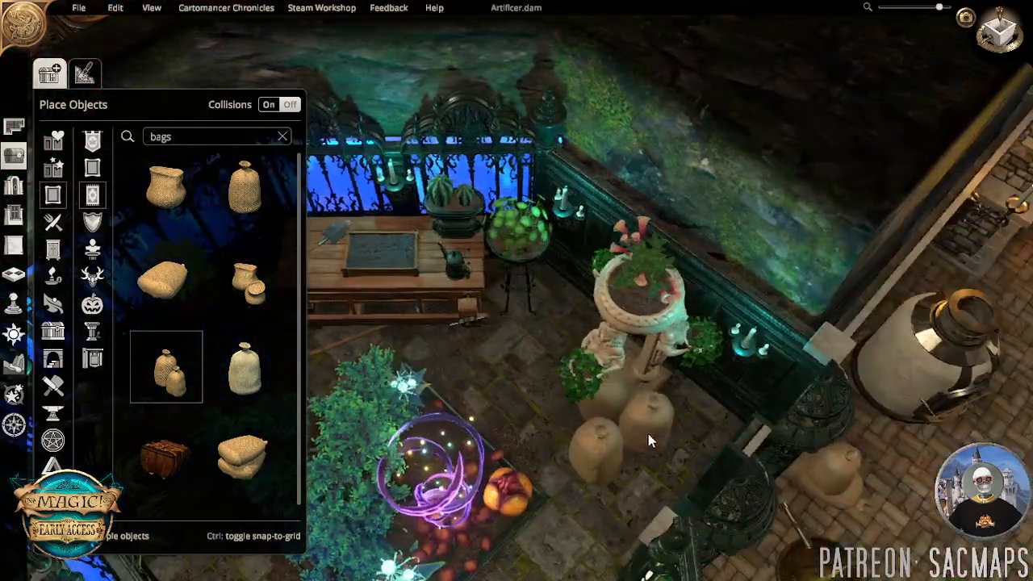
key(e)
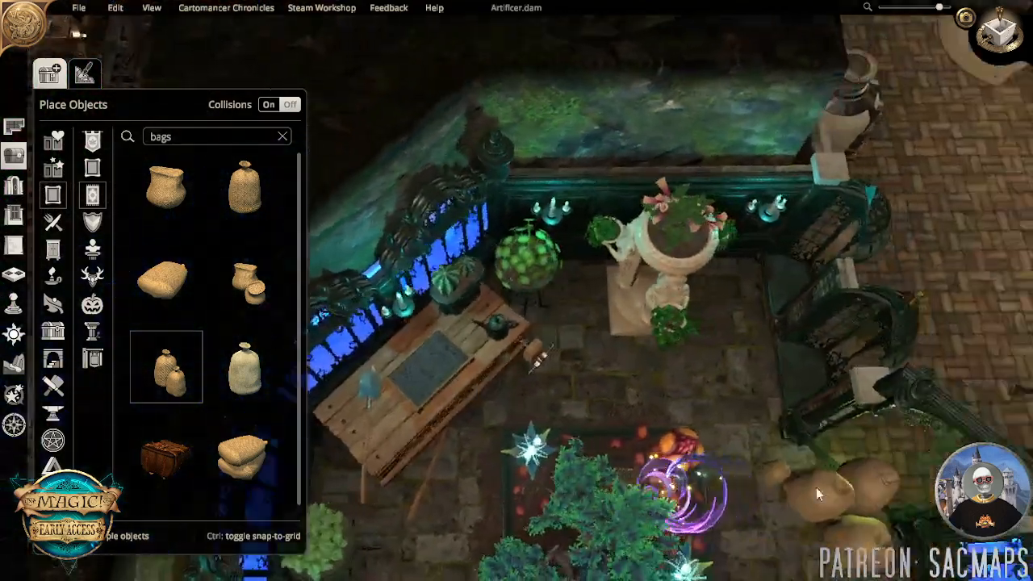
key(d)
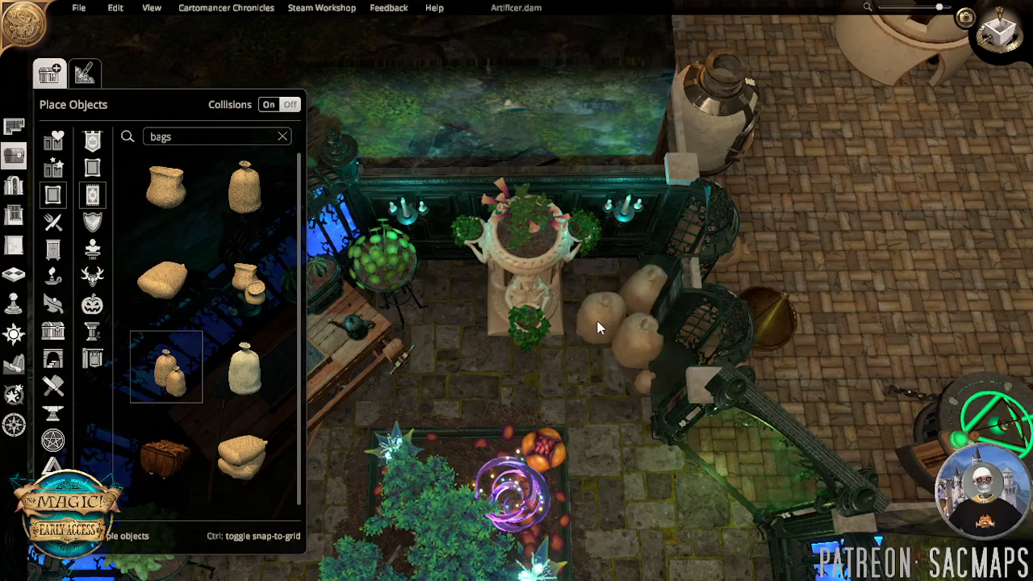
click(580, 280)
Rearrange the individual burlap sacks into a tight group in the corner between the statue planter and the divider wall.
mouse_move(615, 301)
mouse_down()
mouse_move(604, 293)
mouse_move(619, 279)
mouse_move(644, 299)
mouse_move(622, 293)
mouse_move(600, 314)
mouse_up()
click(648, 337)
scroll(638, 355, up, 2)
click(623, 298)
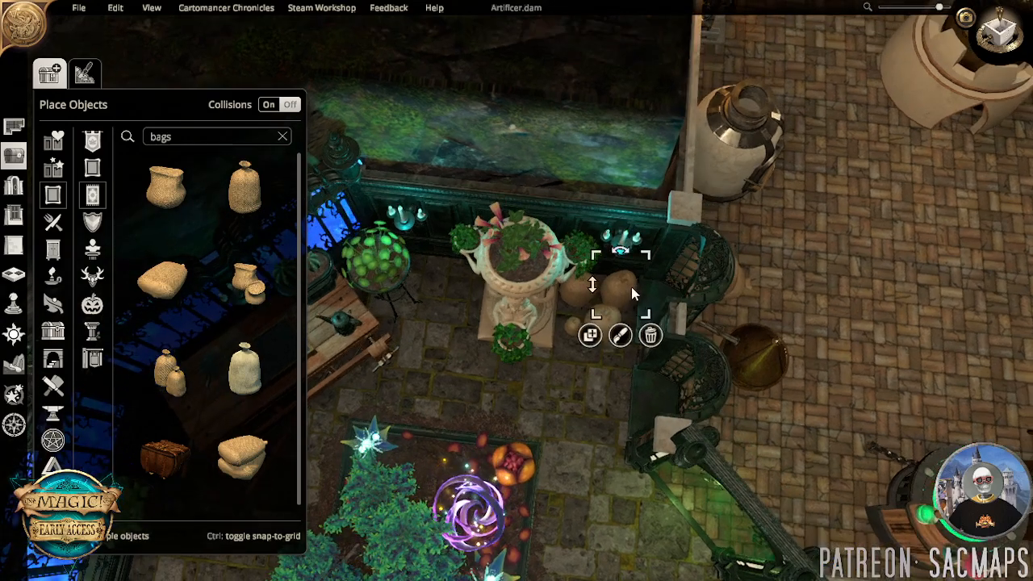
click(582, 293)
click(581, 327)
drag(601, 332, 617, 346)
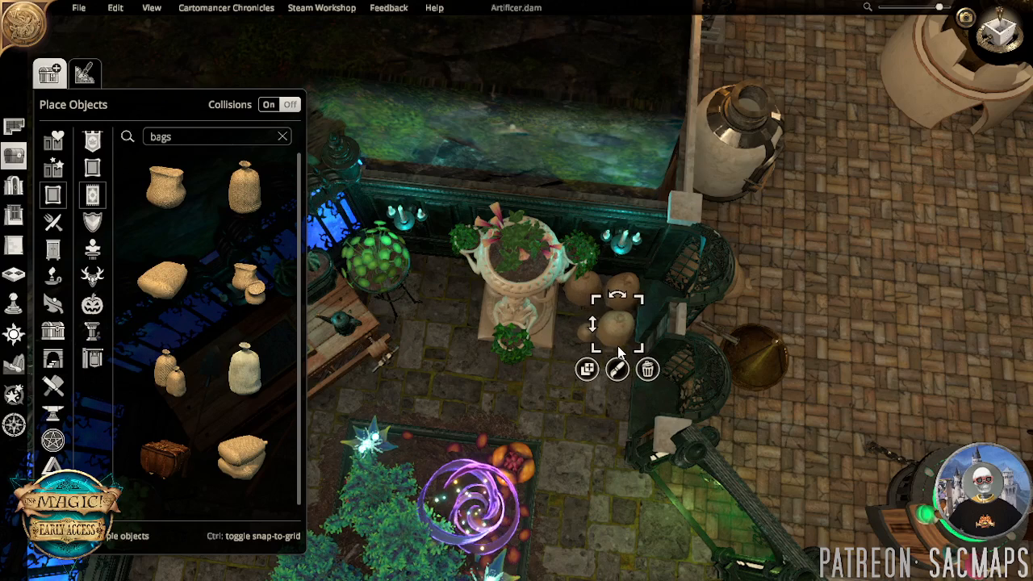
click(576, 292)
drag(576, 292, 579, 306)
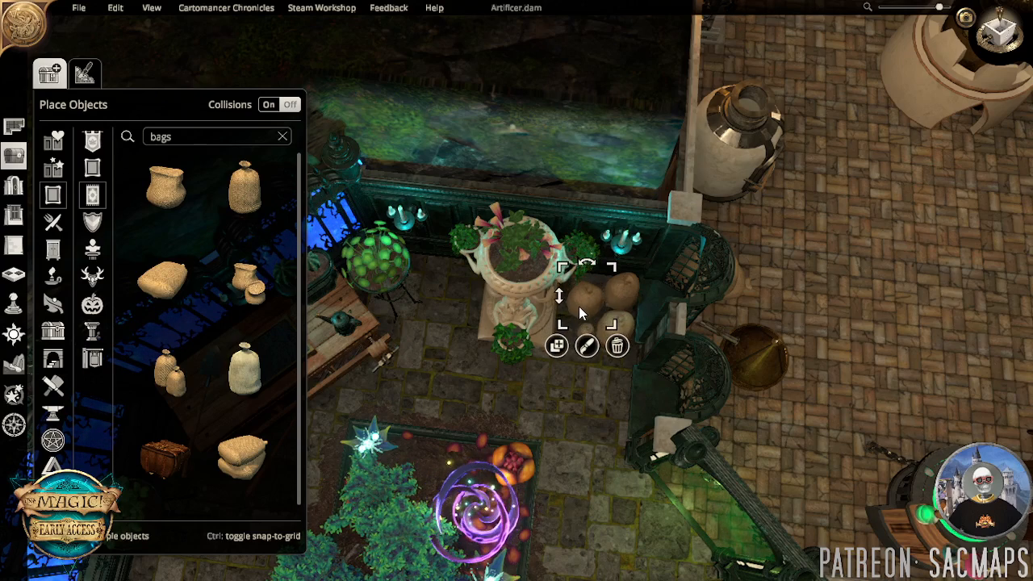
click(559, 427)
middle_drag(560, 427, 601, 335)
click(590, 284)
click(644, 293)
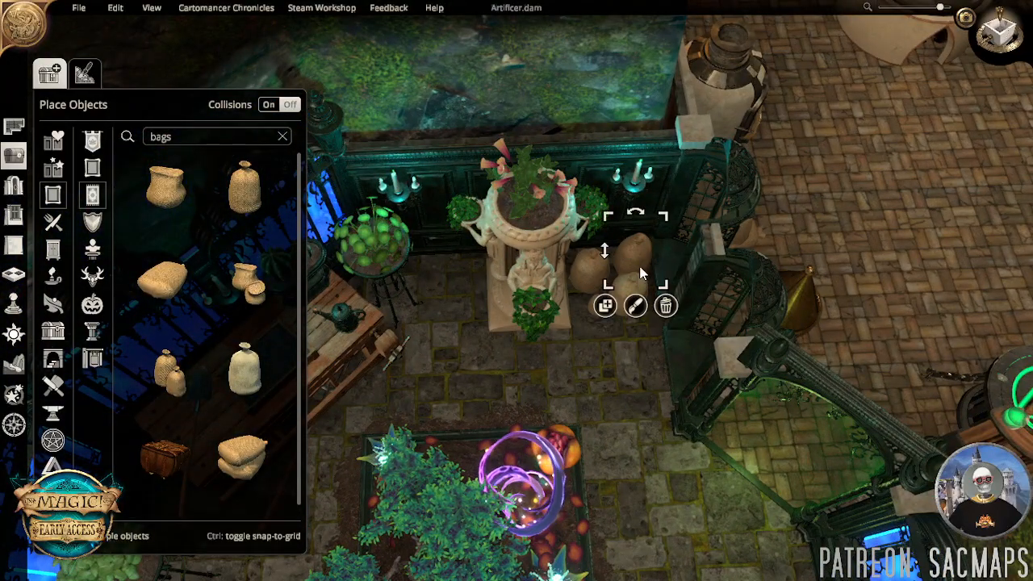
middle_drag(623, 379, 600, 349)
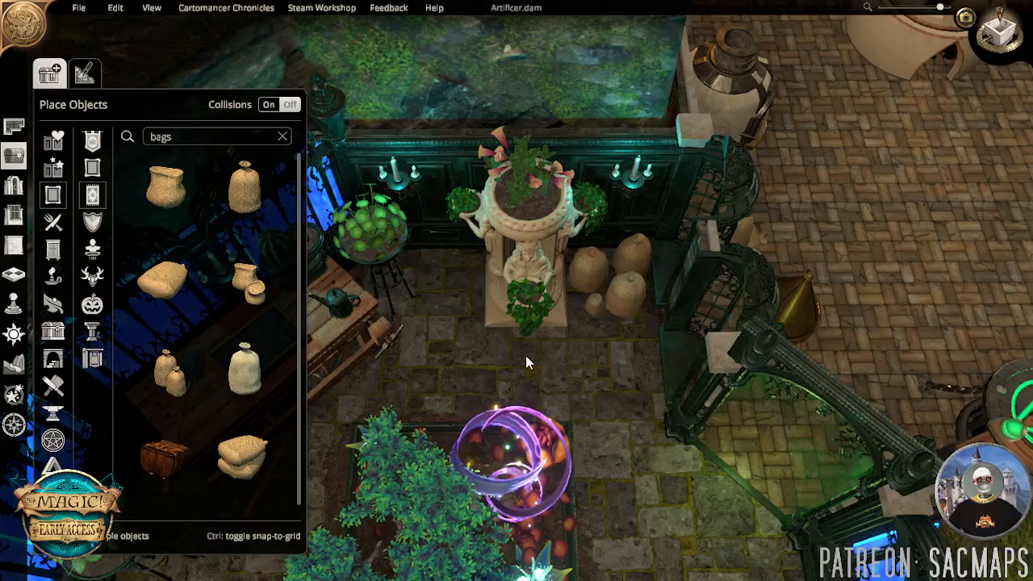
Place a pale sack on the other side of the statue planter, then search for "dirt" and add a dirt pile at its base.
click(250, 378)
click(458, 276)
double_click(209, 137)
text(dirt)
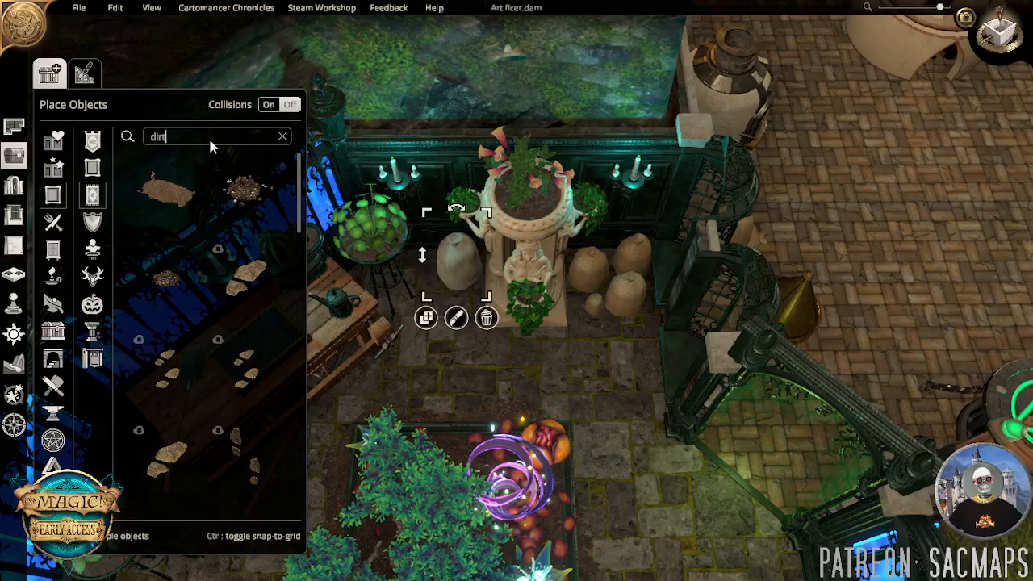
click(254, 192)
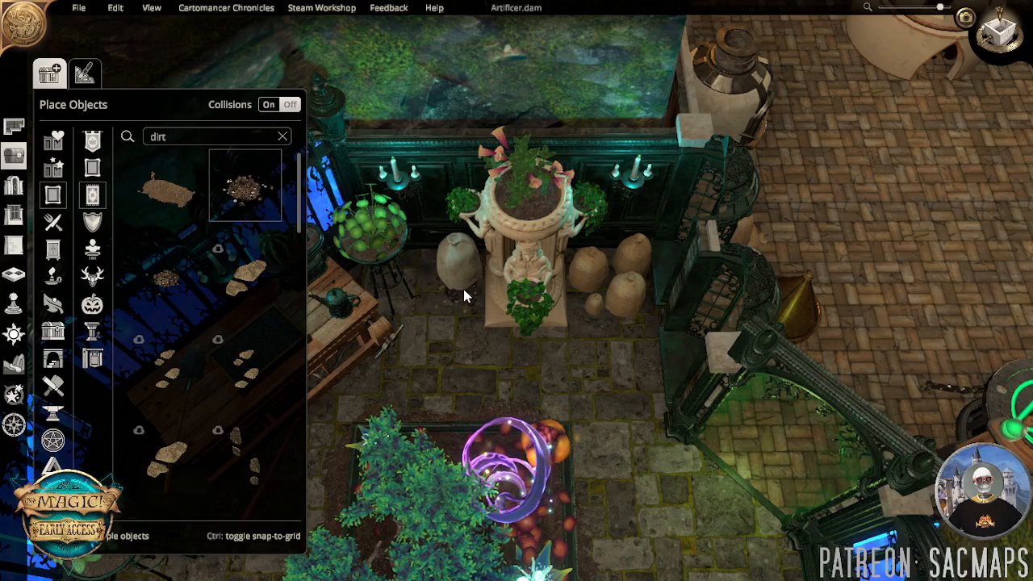
Place the other small dirt pile among the burlap sacks and adjust its position on the floor.
click(161, 277)
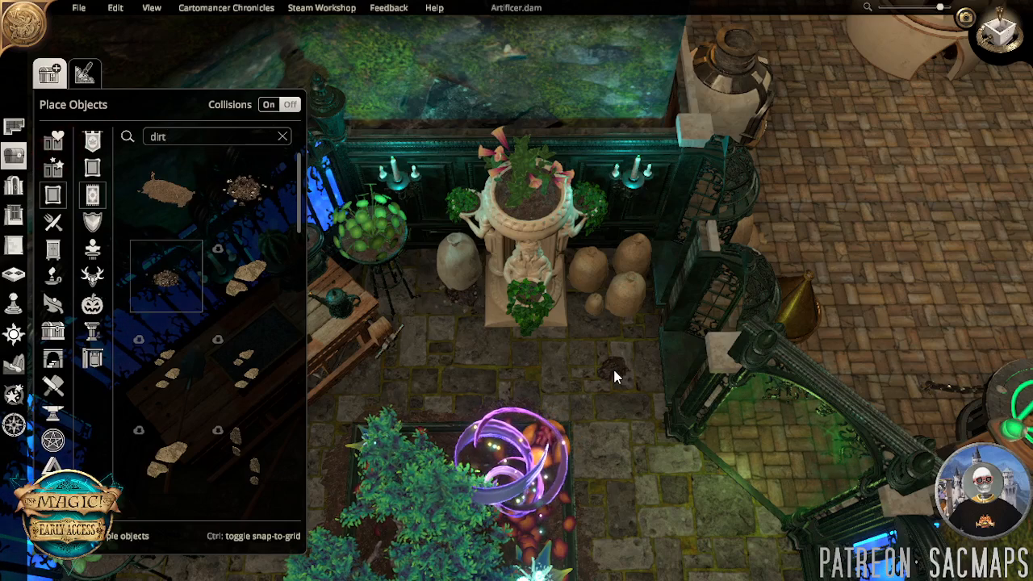
click(601, 297)
drag(633, 271, 657, 247)
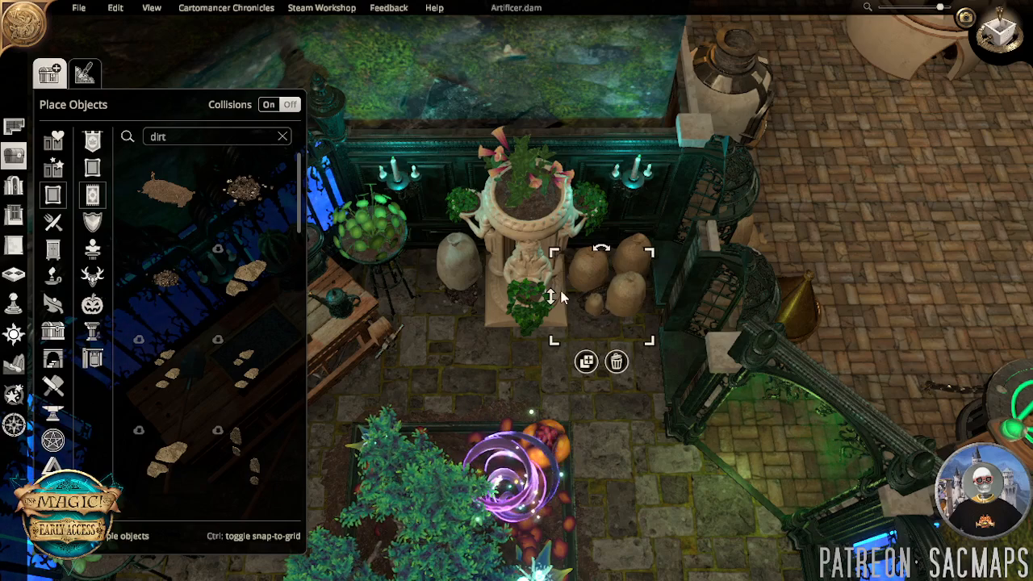
middle_drag(629, 410, 582, 338)
click(583, 355)
drag(583, 356, 588, 356)
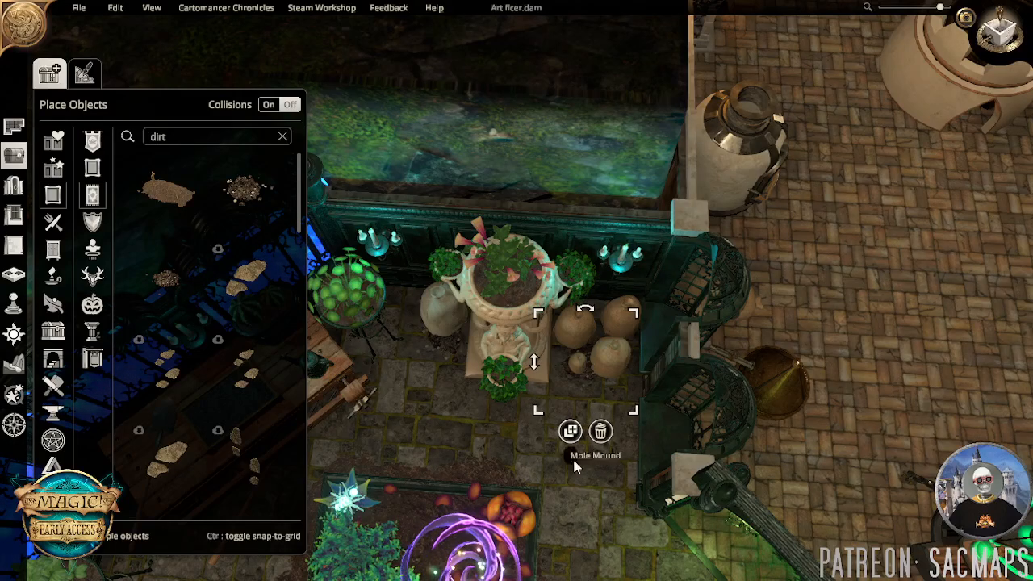
click(568, 486)
click(615, 365)
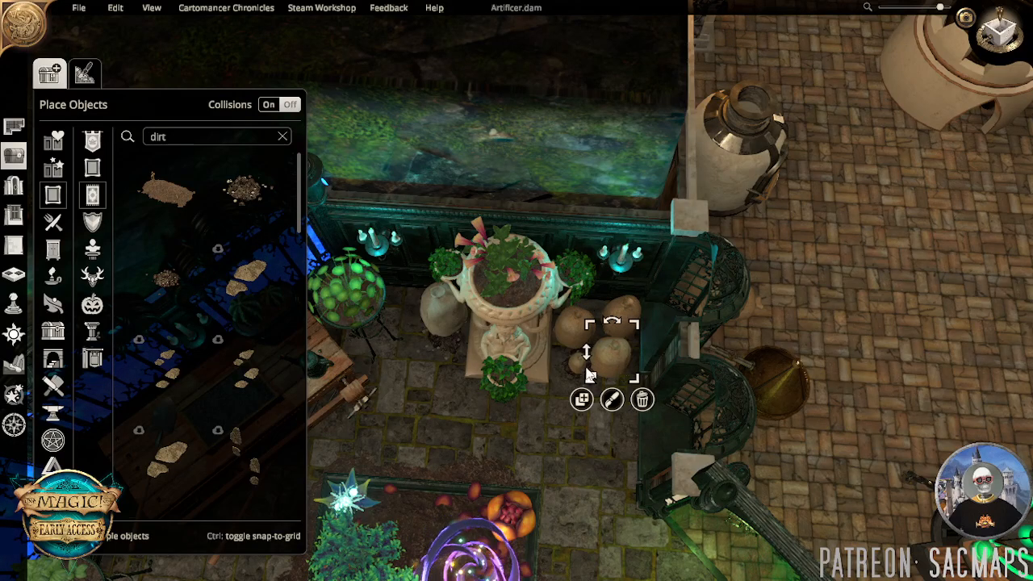
Recolour the small sack at the front of the burlap sack group with a tint.
click(566, 411)
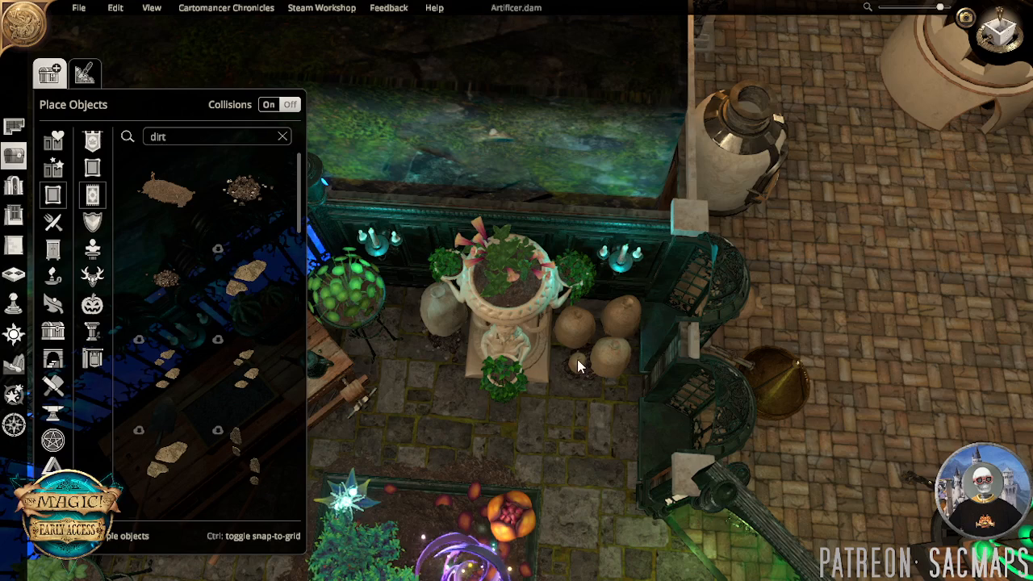
click(582, 406)
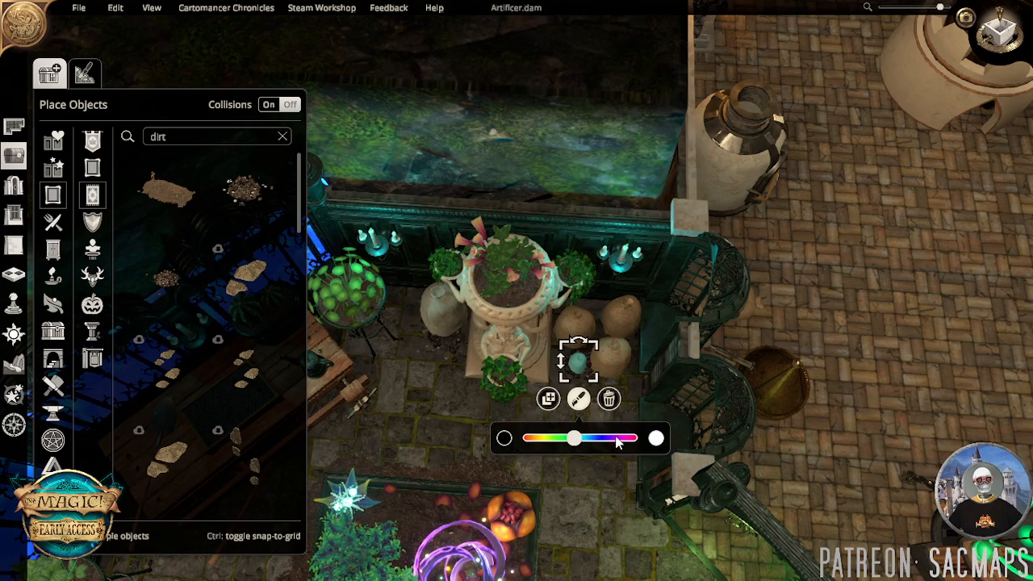
click(592, 506)
scroll(608, 356, up, 2)
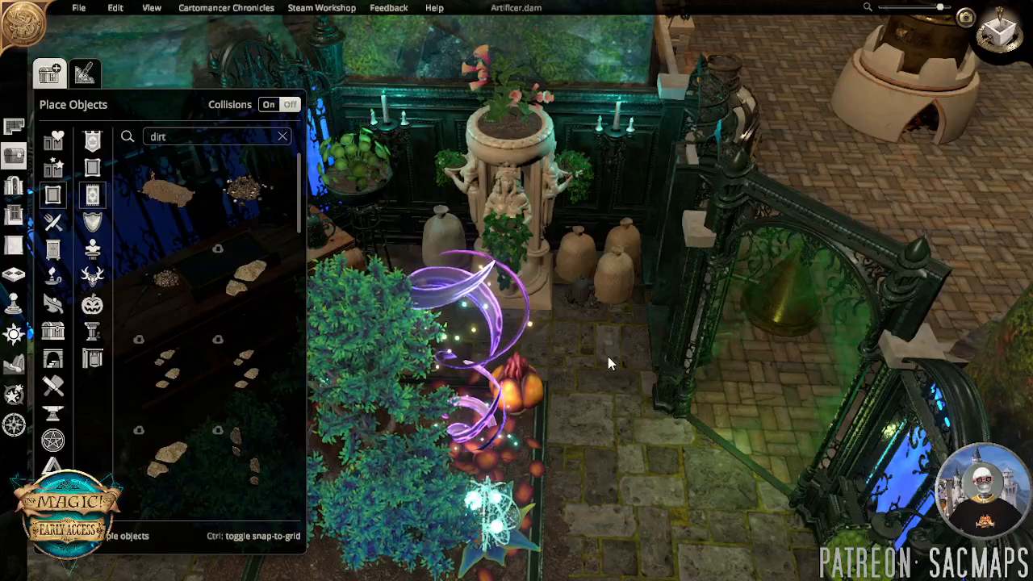
Examine the greenhouse and adjoining workshop and browse the wood and metal wall styles for a match to the divider wall.
right_drag(608, 356, 476, 395)
scroll(596, 445, down, 3)
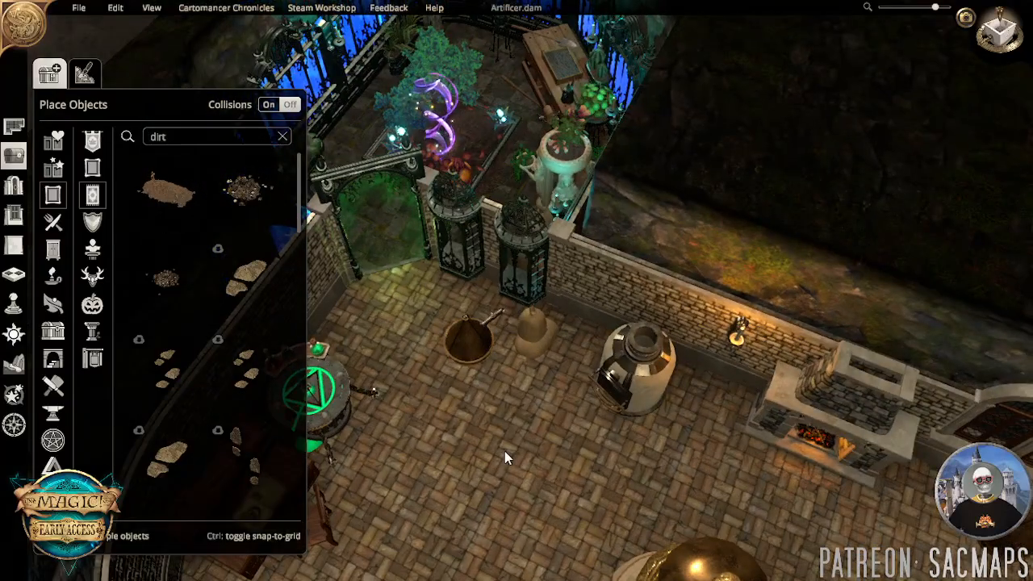
middle_drag(507, 457, 550, 373)
mouse_move(551, 374)
right_down()
mouse_move(590, 413)
mouse_move(746, 432)
mouse_move(540, 387)
right_up()
middle_drag(541, 385, 518, 421)
right_drag(518, 422, 839, 262)
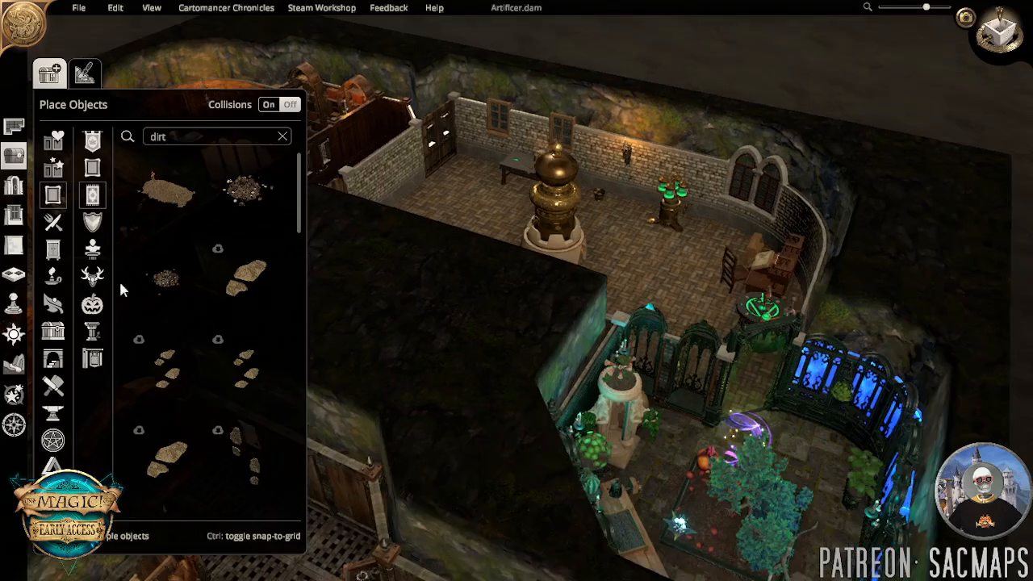
click(13, 250)
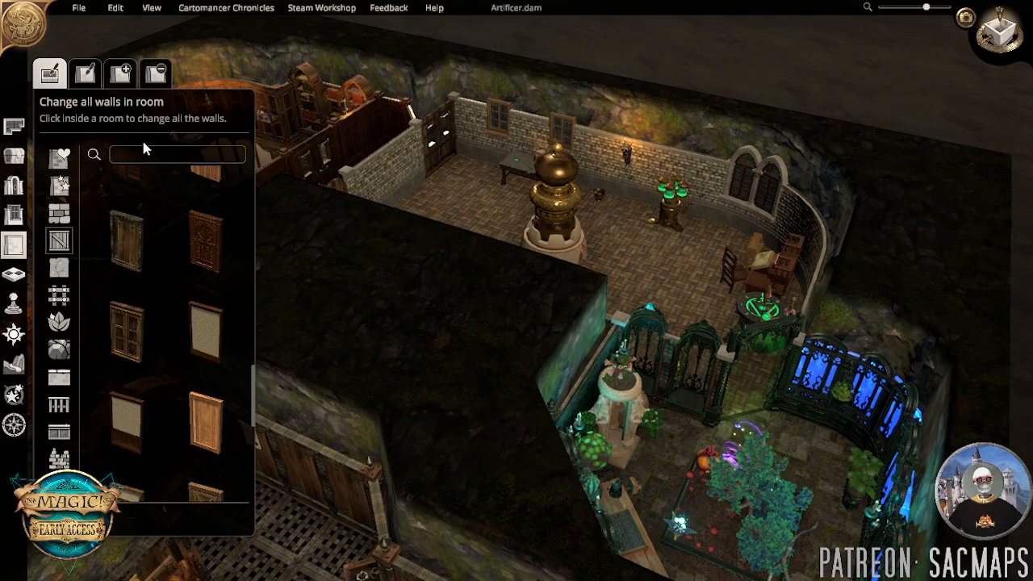
scroll(178, 242, up, 5)
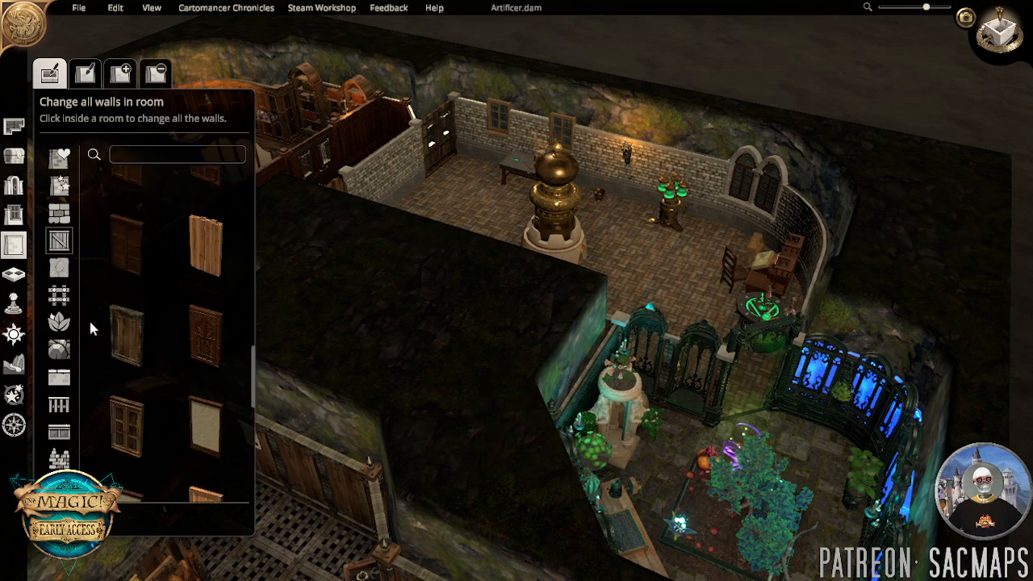
click(58, 295)
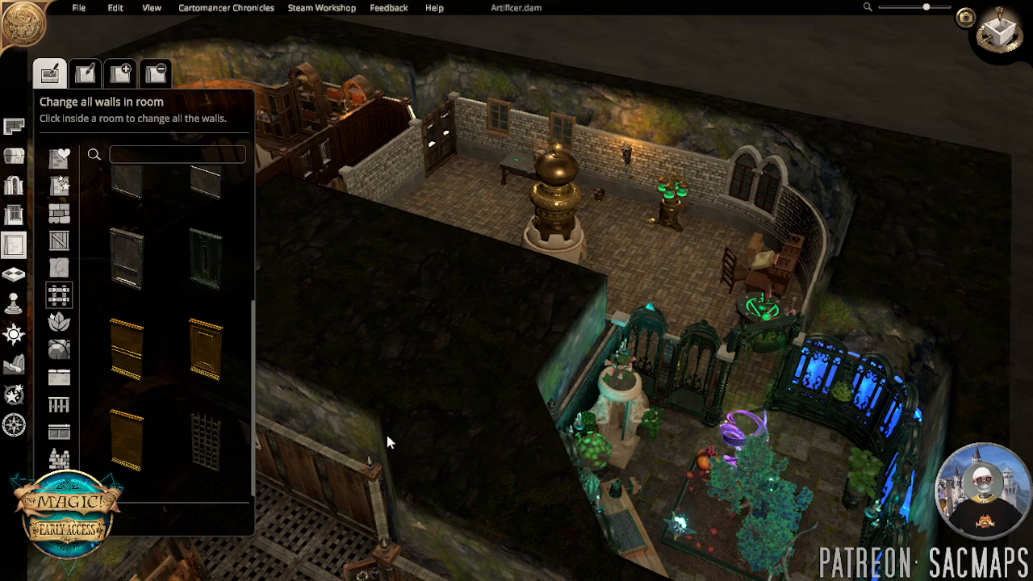
right_drag(390, 407, 288, 375)
scroll(489, 487, up, 3)
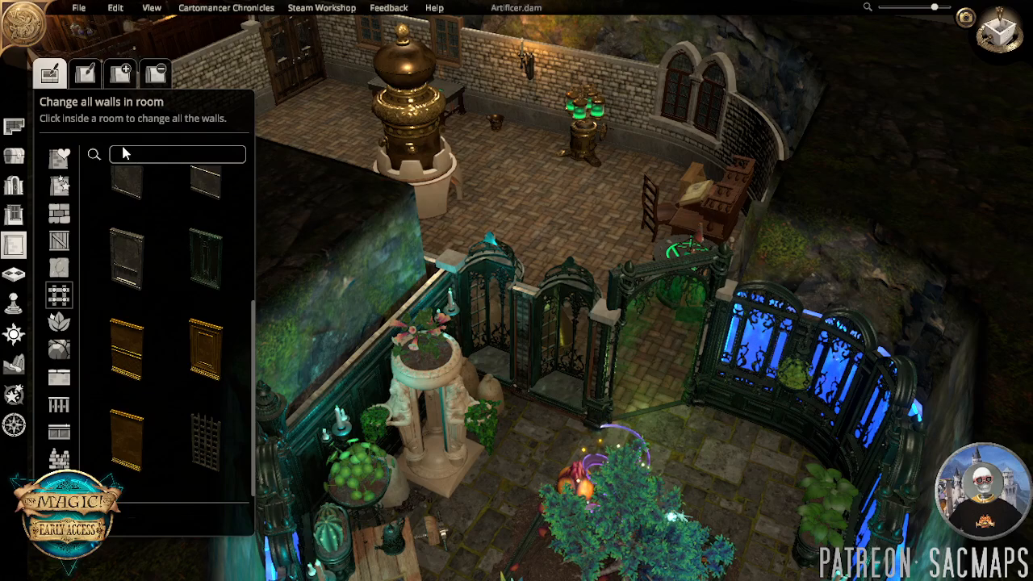
Try to replace the greenhouse's divider wall sections with the green metal wall, changing one wall at a time.
click(84, 74)
click(205, 260)
click(508, 385)
click(508, 385)
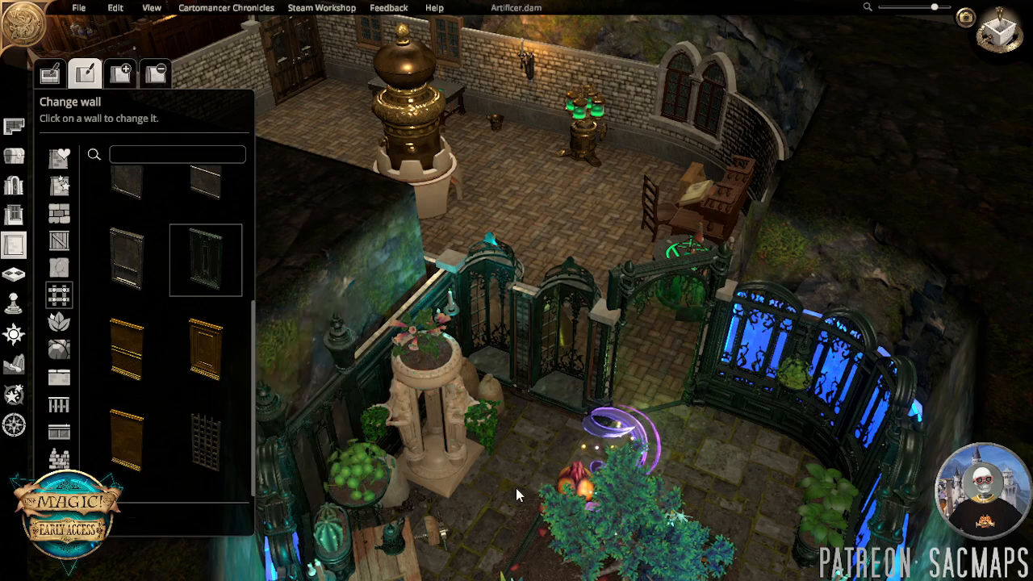
click(522, 354)
click(521, 354)
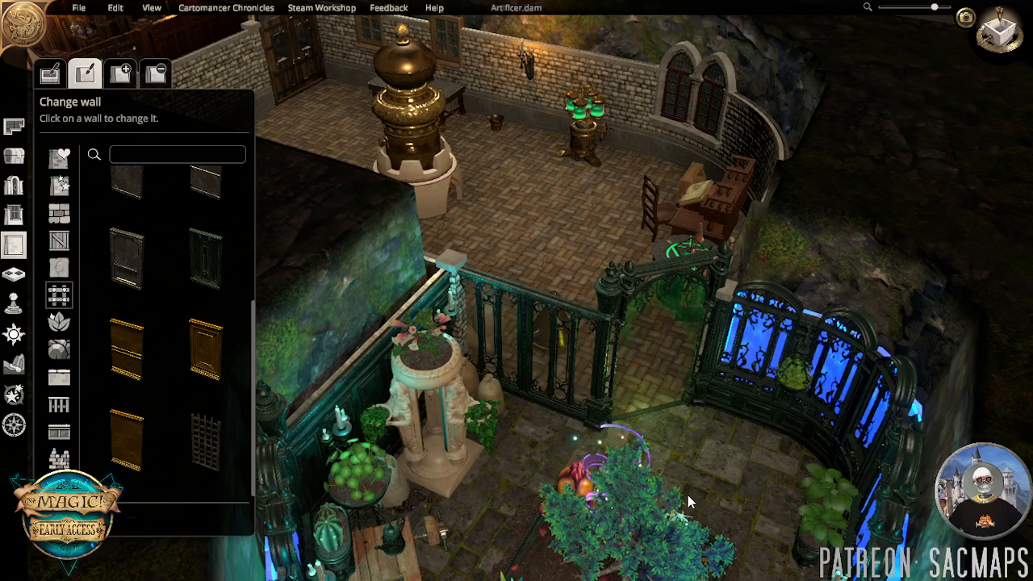
middle_drag(646, 477, 687, 474)
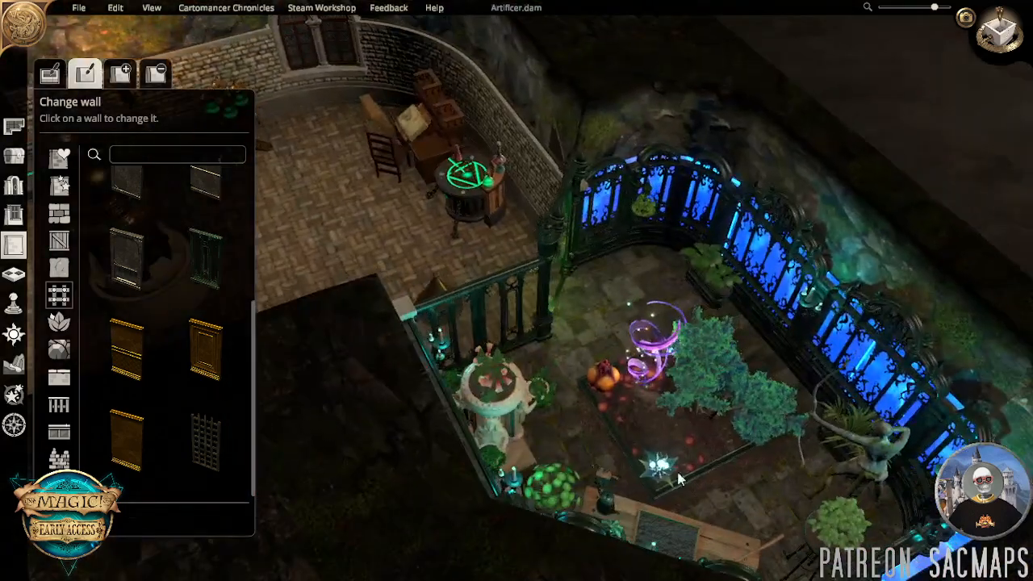
Browse the door and window styles, pick the green lantern-shaped window and bring back the divider wall's two windowed sections.
click(14, 185)
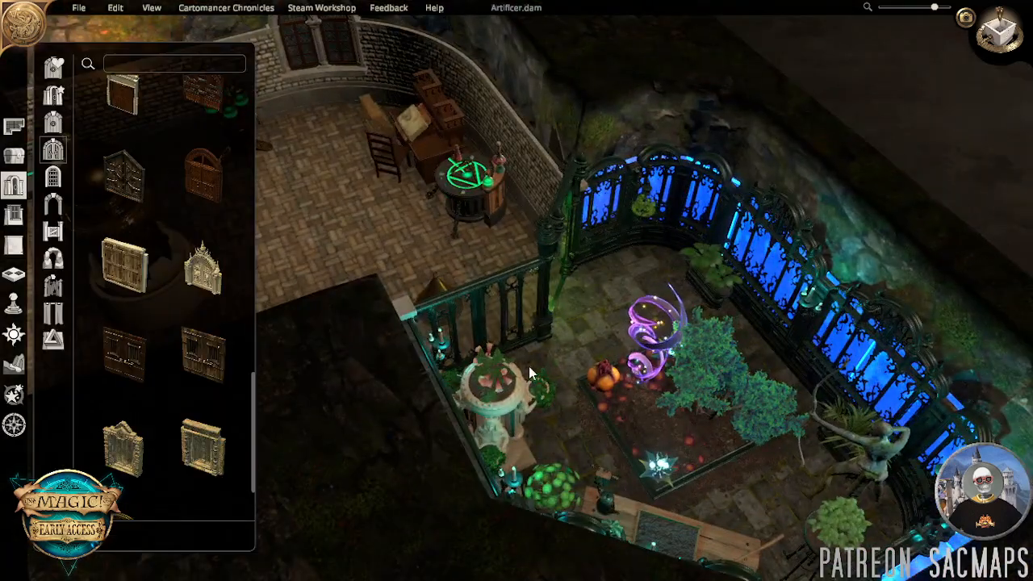
scroll(182, 239, up, 5)
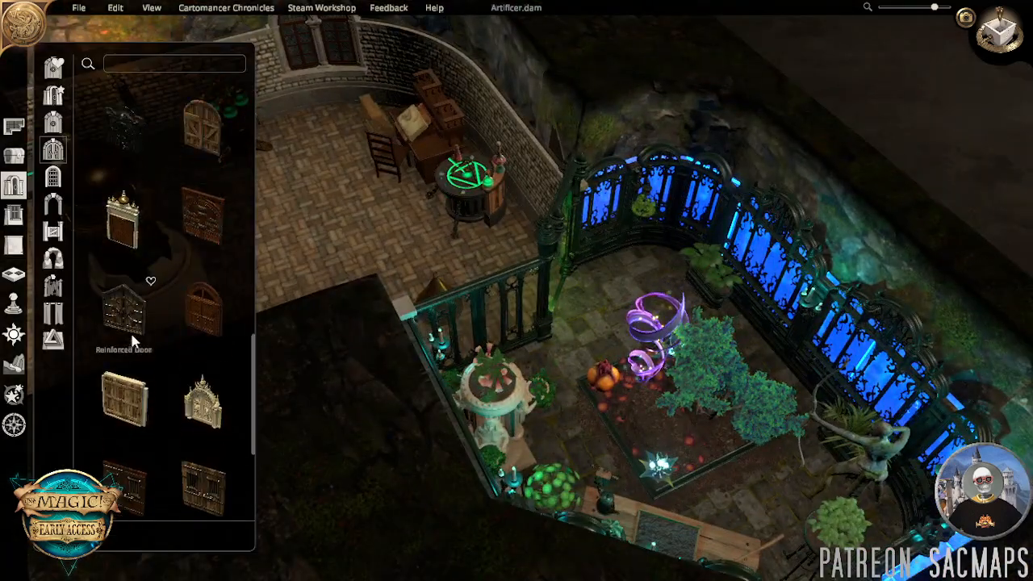
click(59, 207)
scroll(154, 323, up, 5)
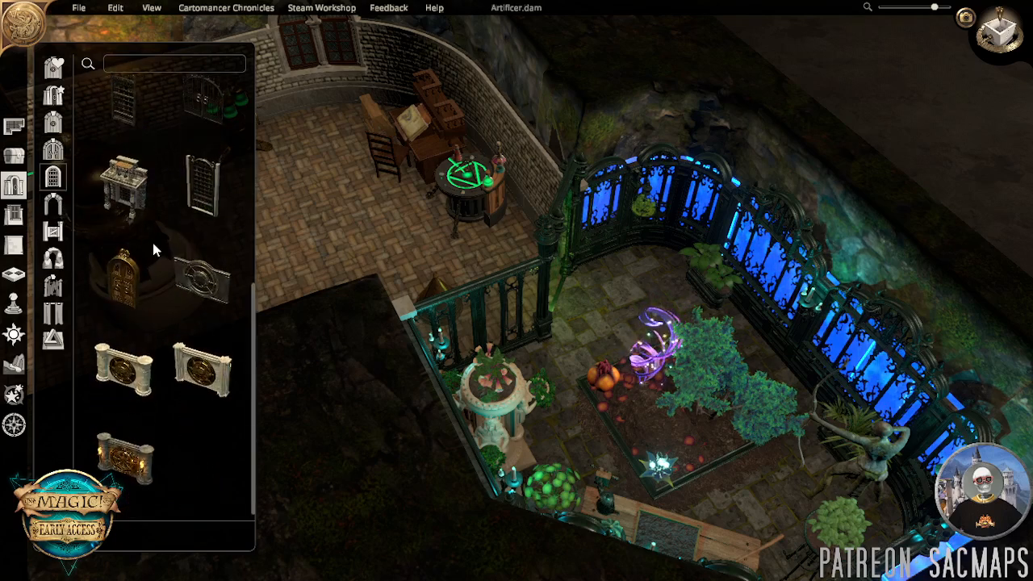
scroll(181, 380, up, 5)
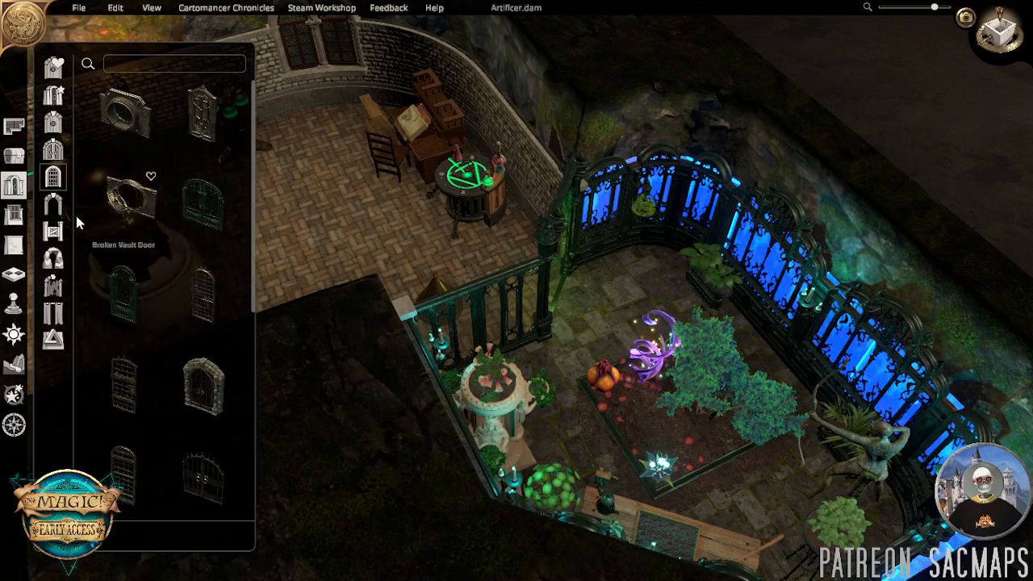
click(14, 212)
click(126, 299)
middle_drag(449, 392, 440, 336)
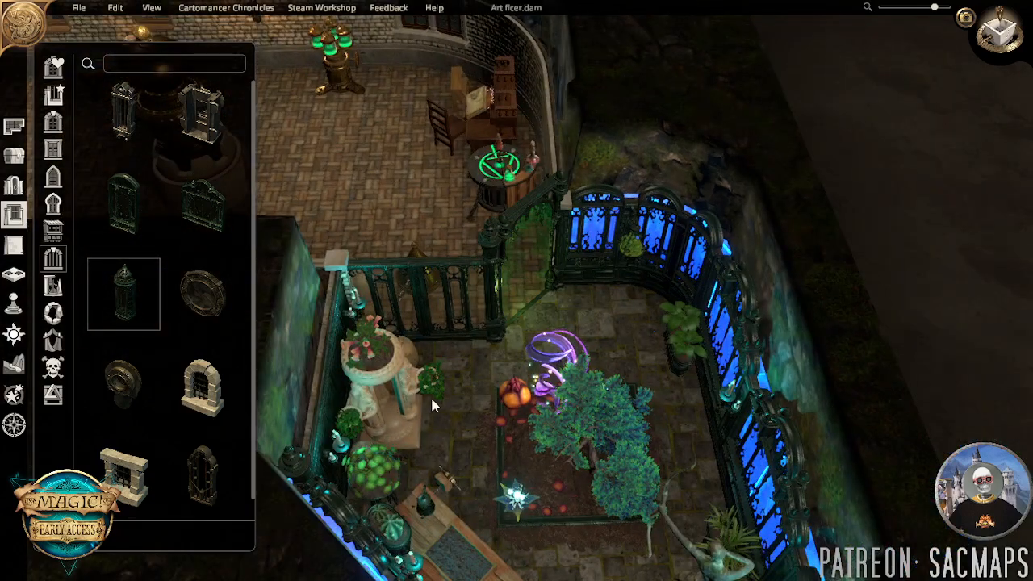
click(422, 192)
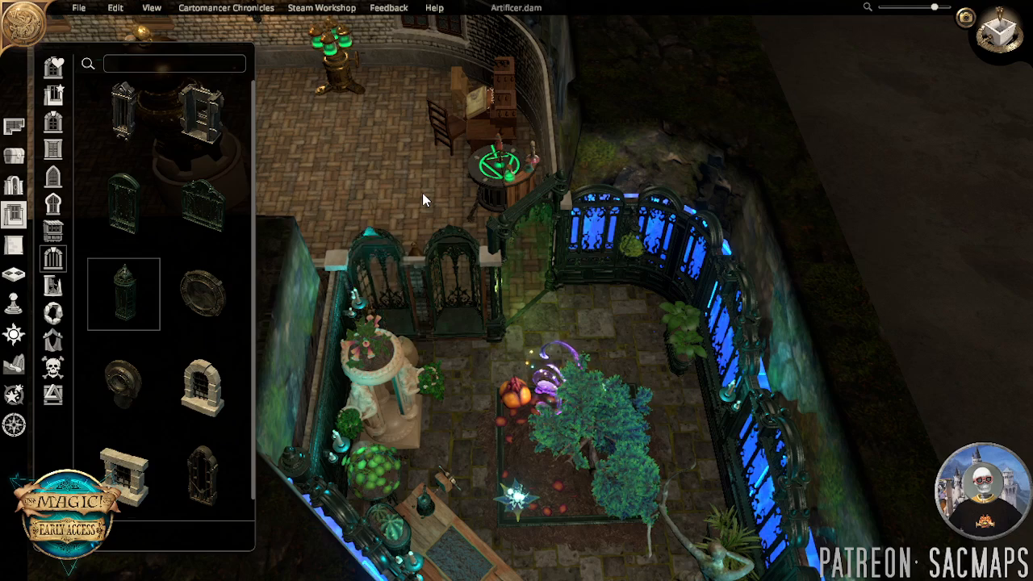
Inspect the greenhouse entrance and the whole adjoining workshop from above.
right_click(492, 369)
middle_drag(498, 396, 244, 409)
right_drag(449, 260, 546, 357)
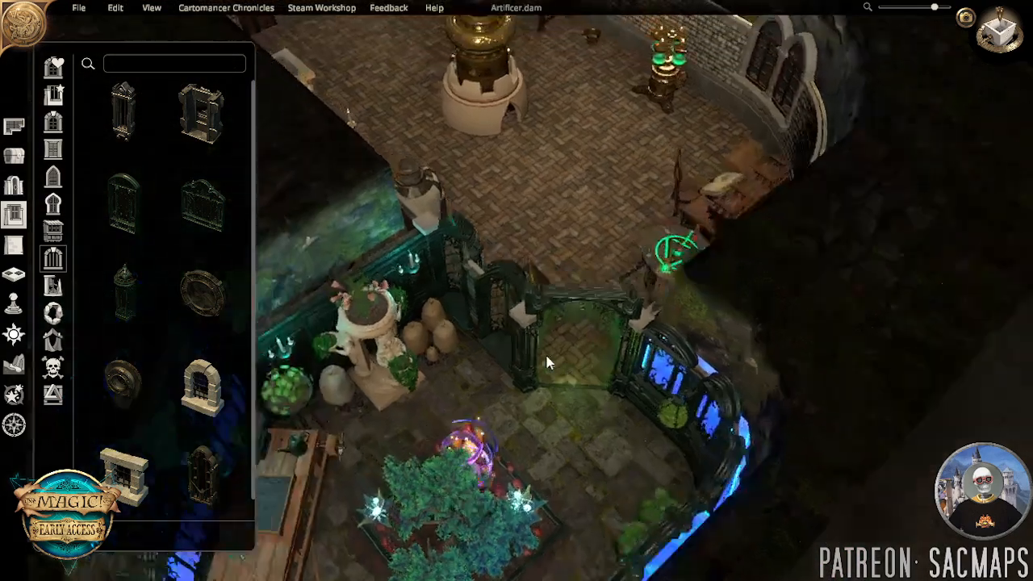
middle_drag(546, 356, 486, 348)
right_drag(686, 242, 538, 339)
scroll(538, 323, down, 2)
middle_drag(539, 290, 555, 369)
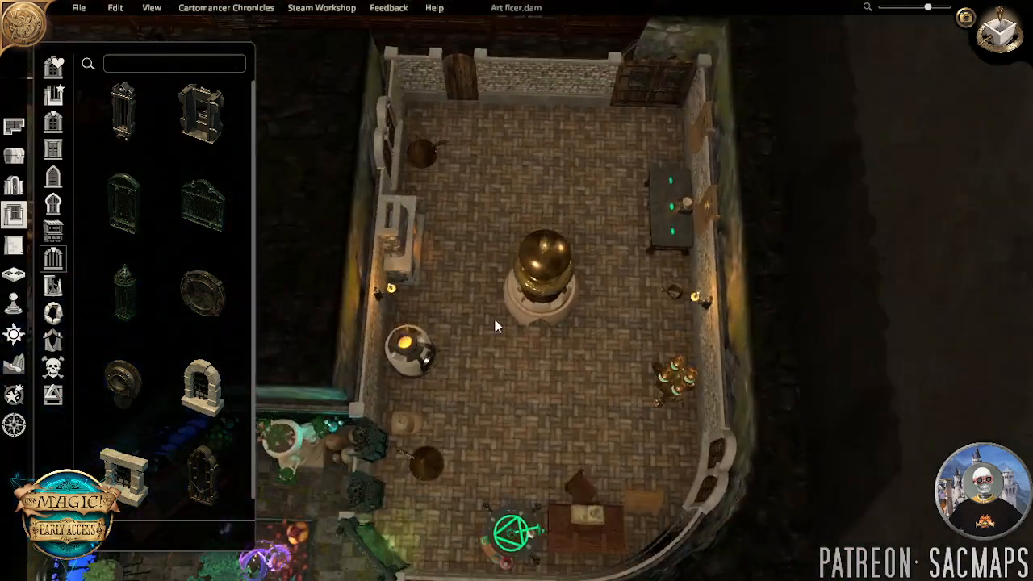
Switch to room drawing and open the map's file commands.
click(15, 126)
click(78, 7)
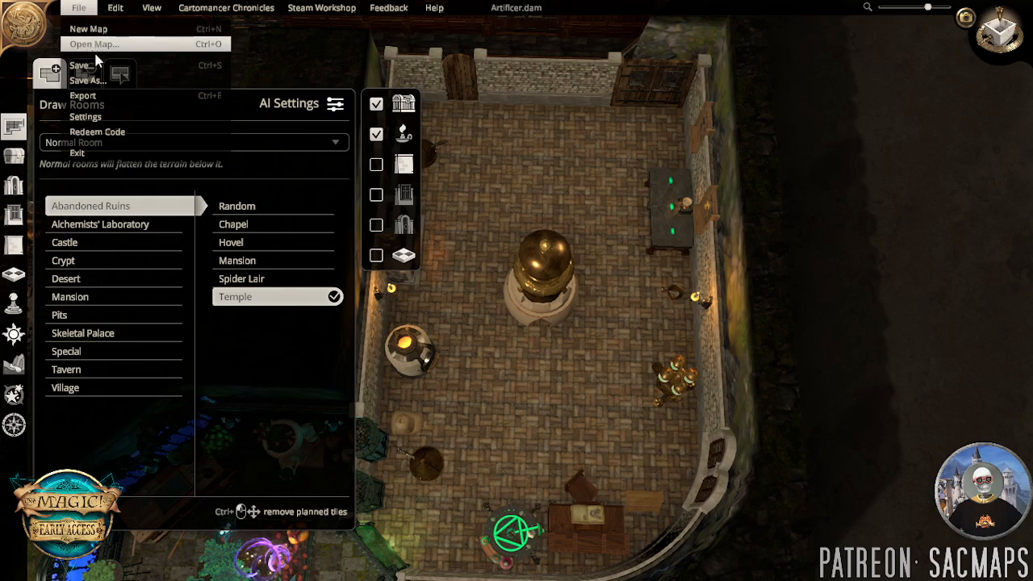
click(485, 321)
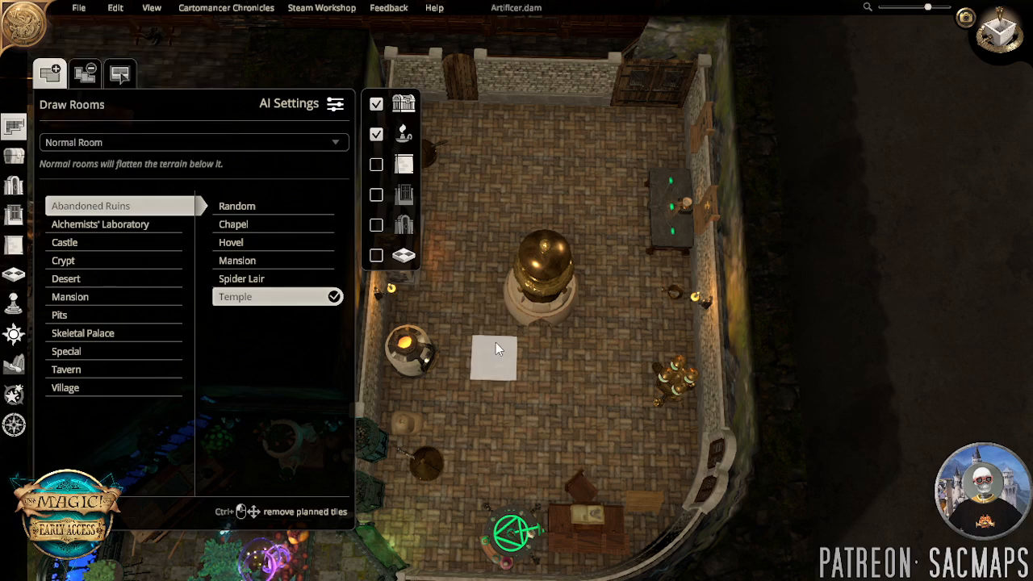
click(14, 132)
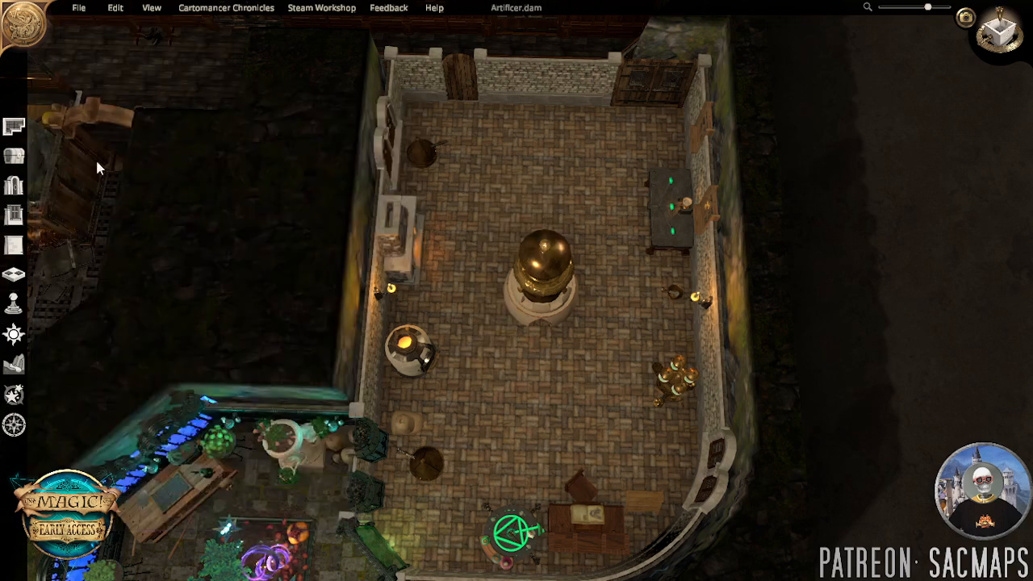
scroll(465, 280, down, 4)
key(a)
scroll(470, 286, down, 2)
middle_drag(470, 286, 475, 421)
scroll(510, 459, up, 3)
scroll(473, 420, up, 3)
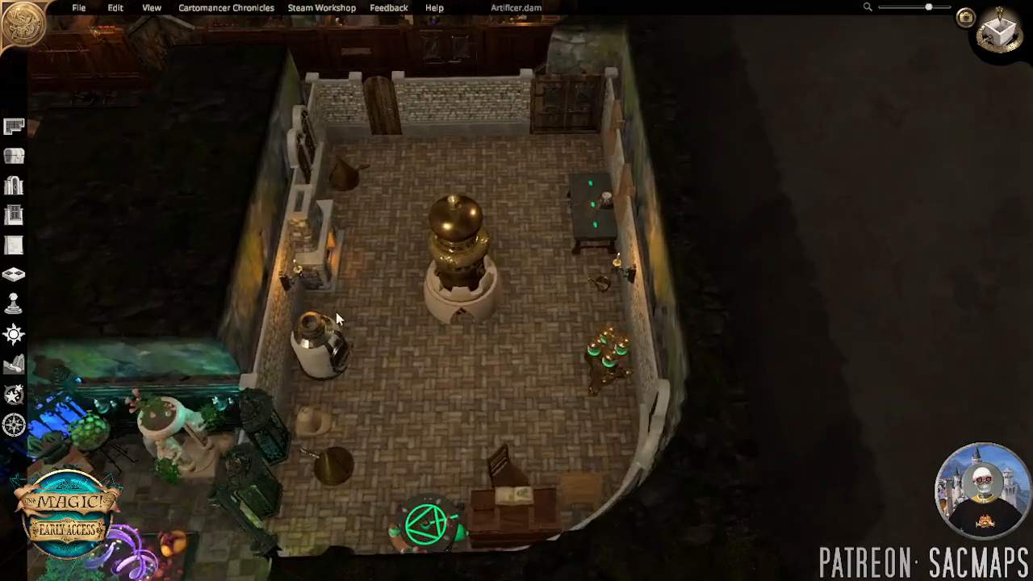
Select the alchemist's laboratory room for editing, include floors in the AI settings and regenerate its contents.
click(13, 127)
click(120, 74)
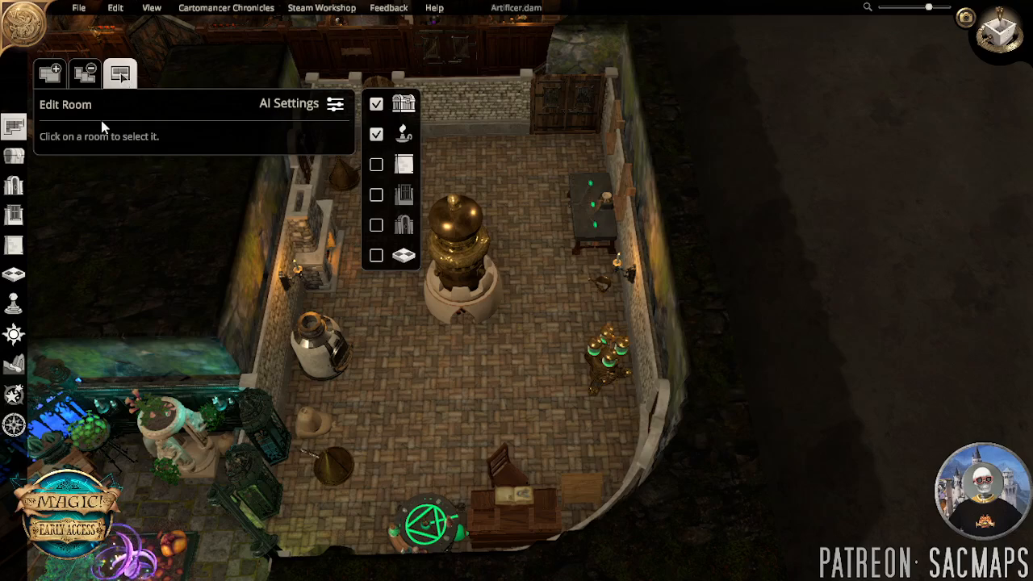
click(440, 392)
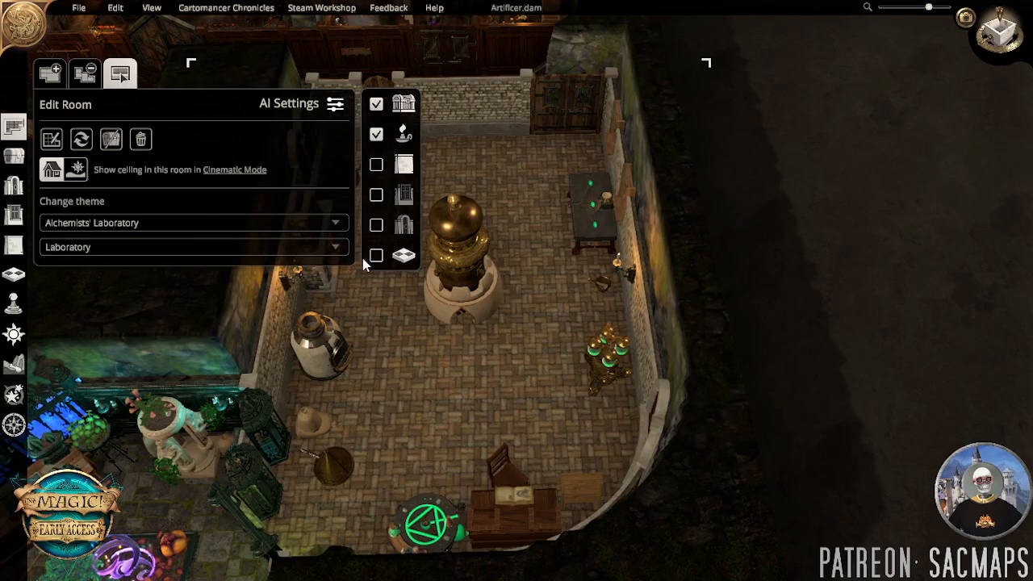
key(s)
key(a)
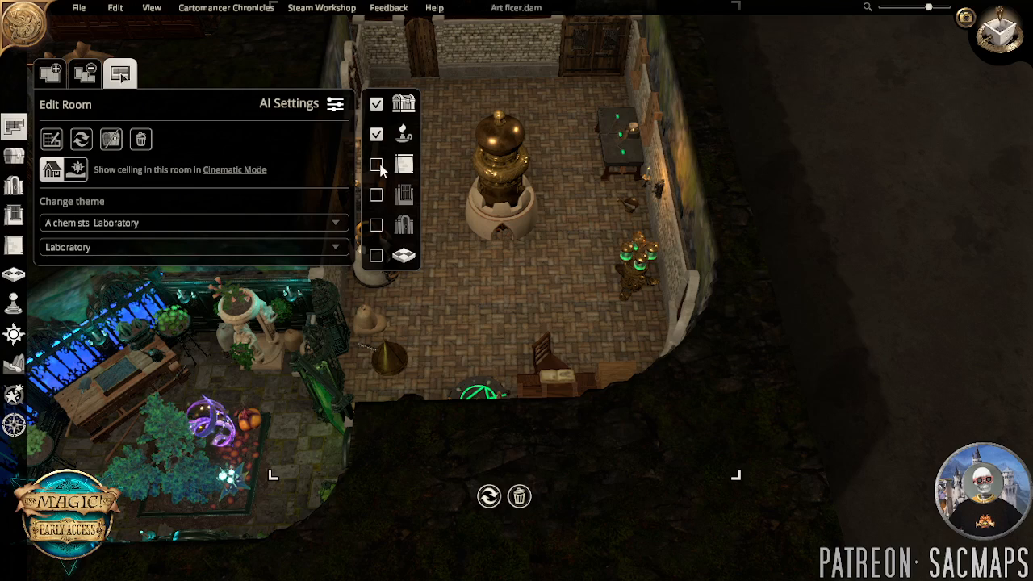
click(489, 497)
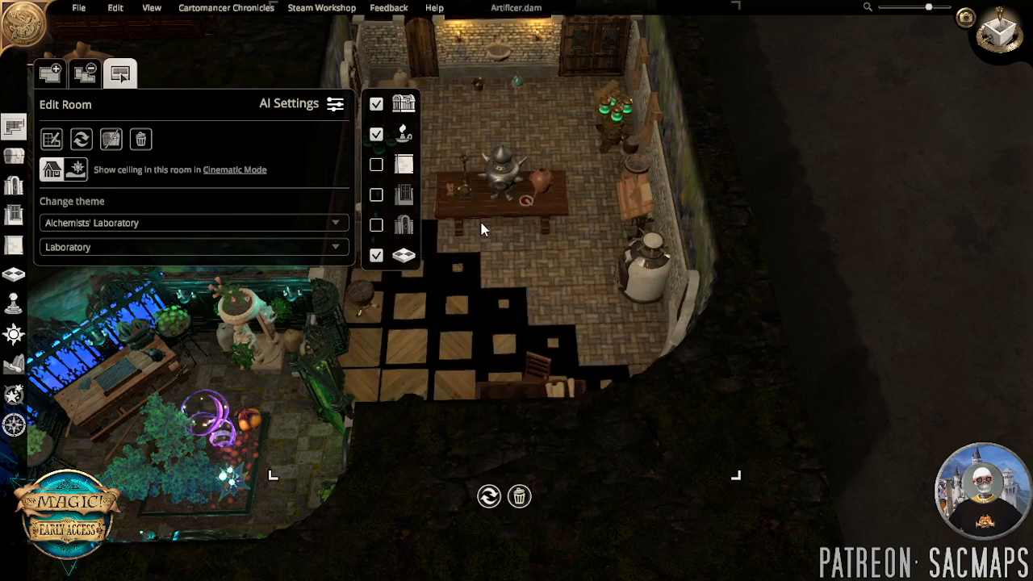
click(489, 496)
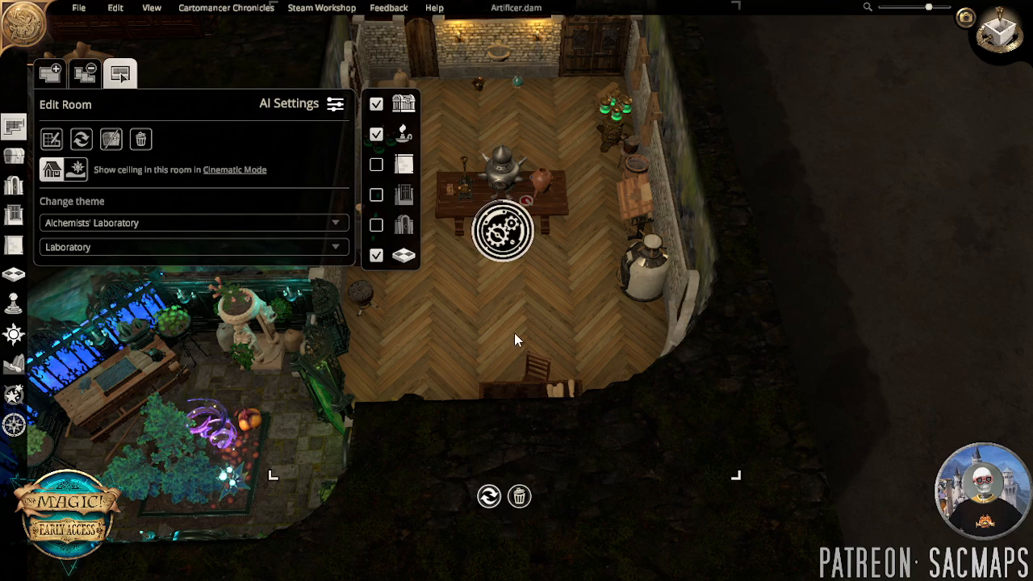
Regenerate the laboratory's furniture and floor once more and finish editing the room.
key(a)
key(w)
key(d)
key(w)
key(a)
key(s)
click(532, 573)
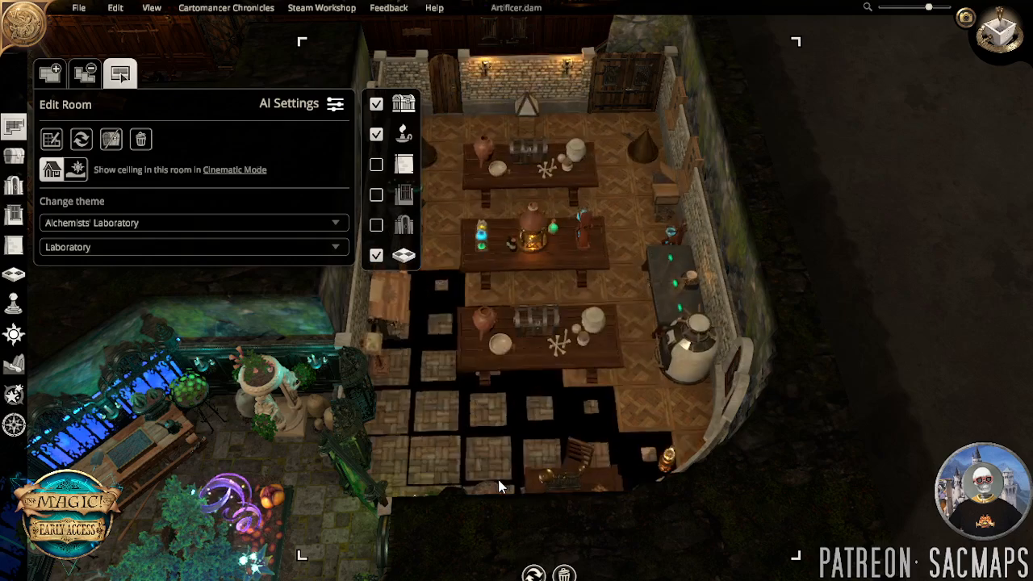
click(15, 129)
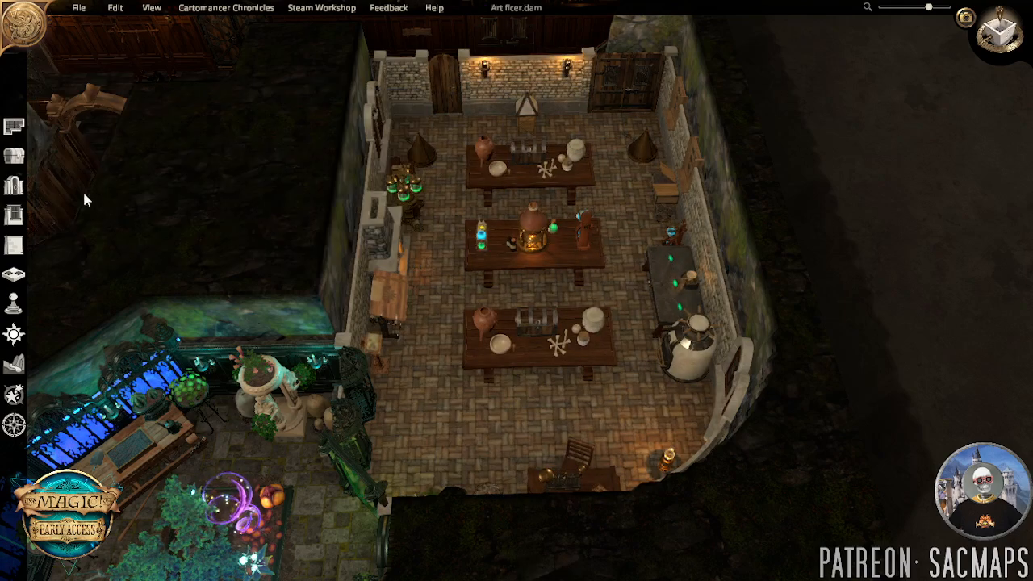
Examine the laboratory's work tables, fireplace wall, windows and greenhouse entrance up close.
key(d)
key(w)
middle_drag(422, 474, 266, 474)
scroll(347, 418, up, 6)
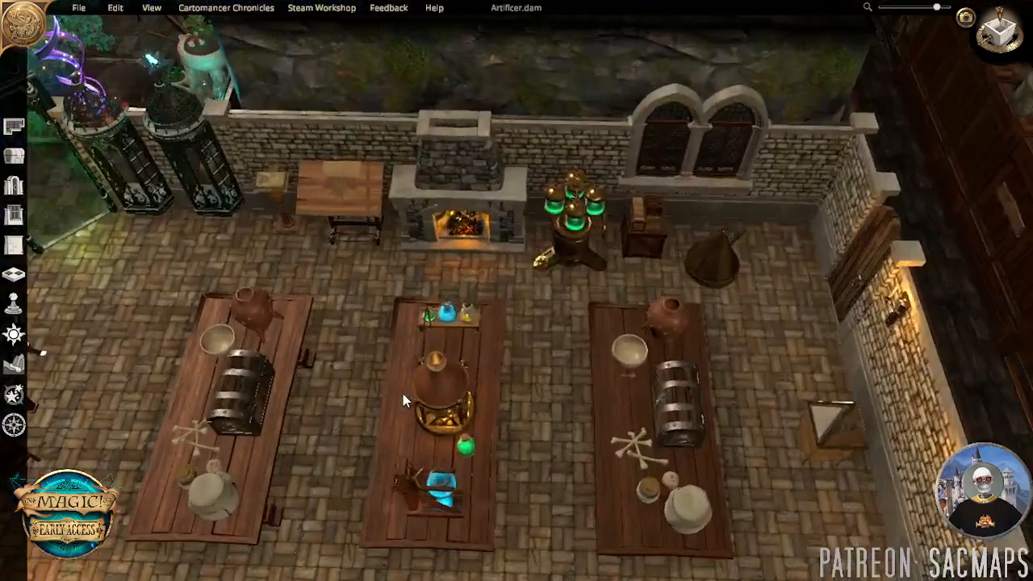
middle_drag(403, 395, 410, 336)
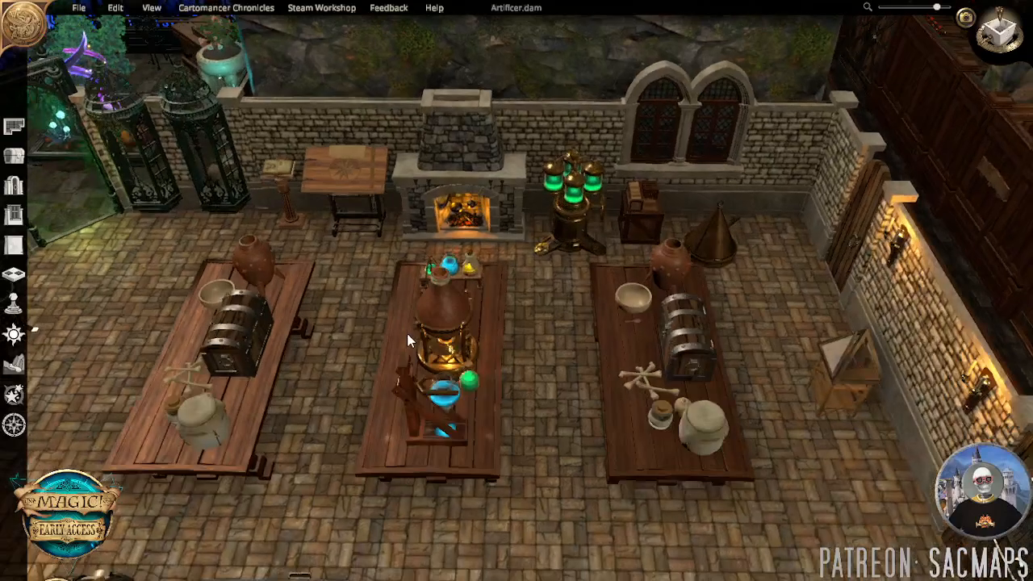
key(w)
key(d)
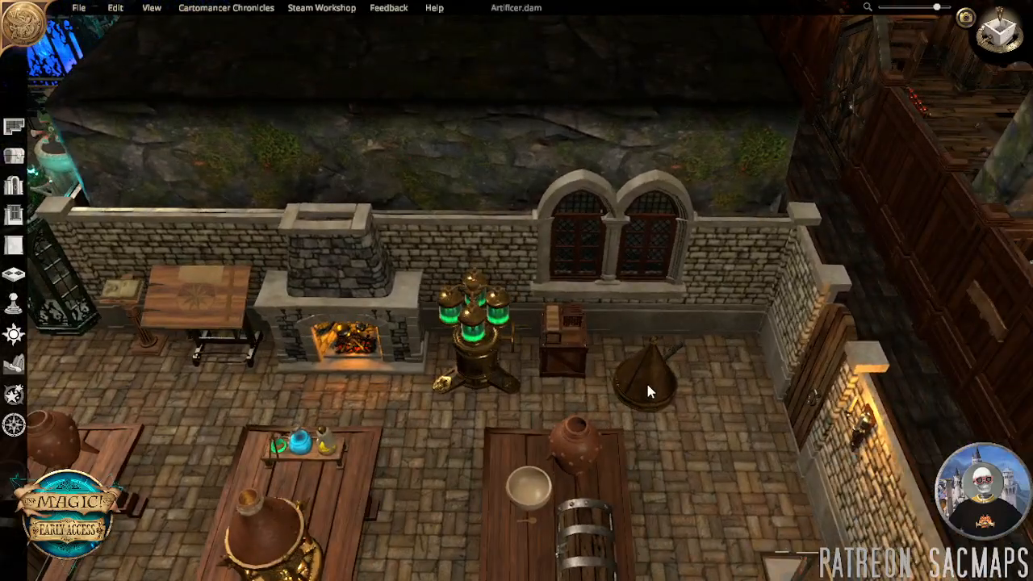
key(a)
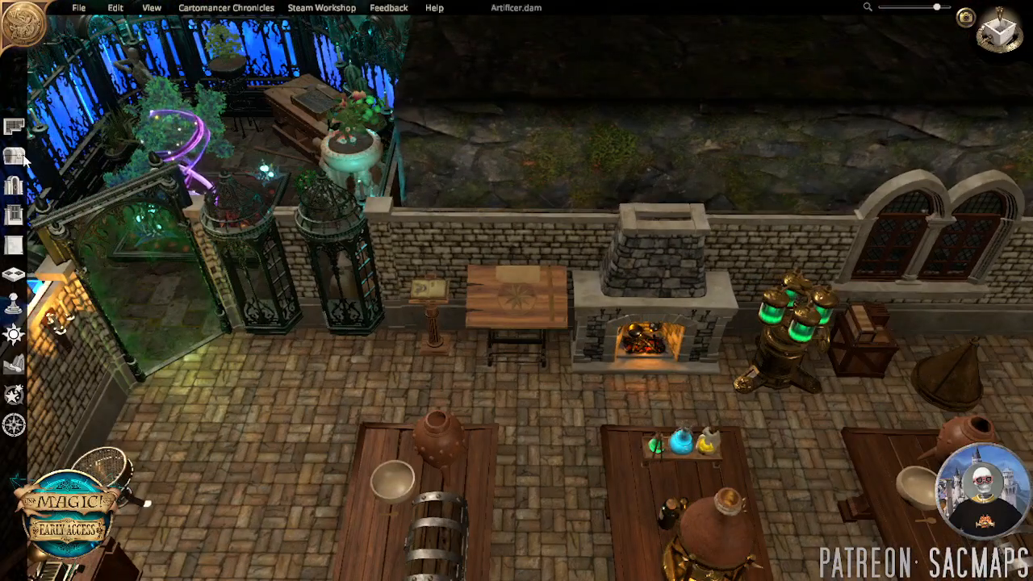
Find a stool in the object library and place it in front of the drafting table beside the fireplace.
click(19, 157)
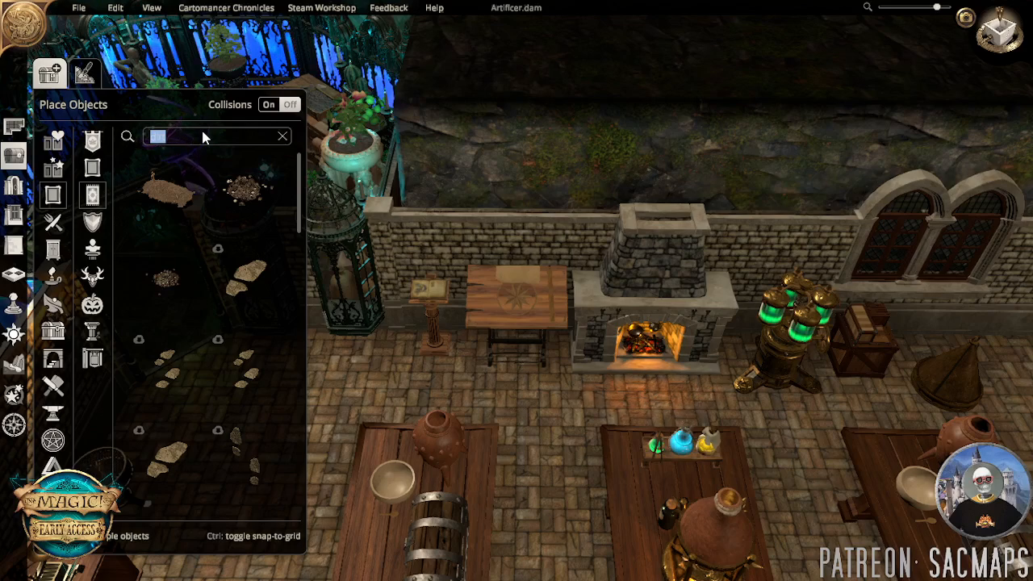
text(stool)
click(239, 209)
right_click(502, 420)
click(260, 454)
click(512, 389)
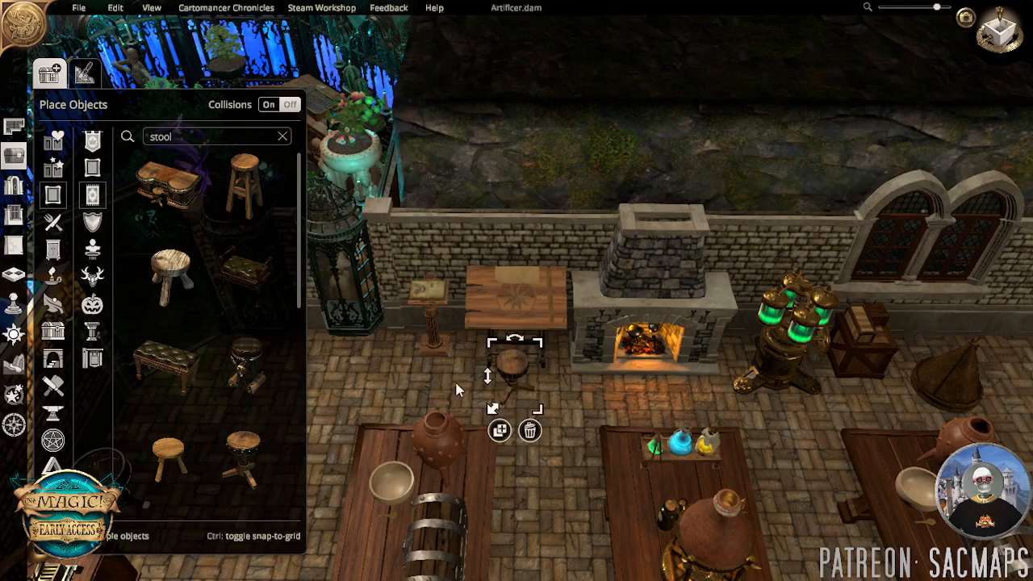
Angle the book lectern beside the drafting table, and place the inkwell found by searching "ink" on the fireplace mantel.
click(436, 347)
drag(437, 347, 427, 357)
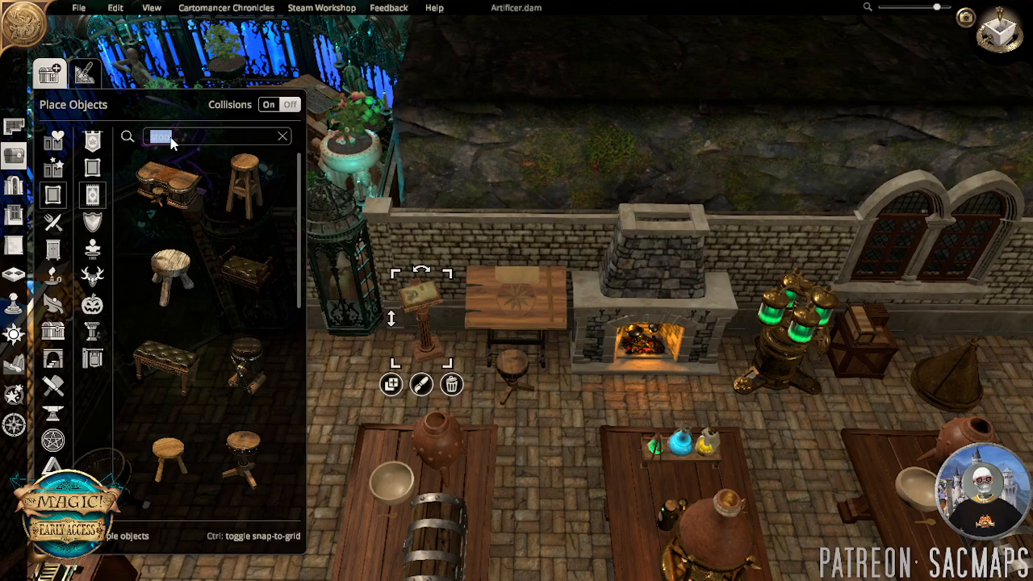
text(ink)
click(166, 184)
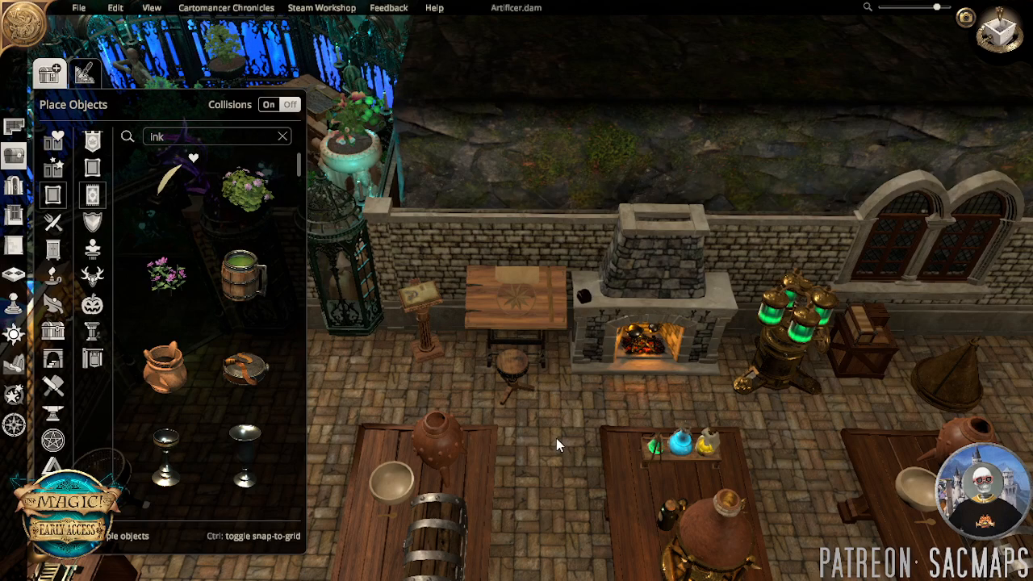
Bring the middle long work table and the one nearest the desk together to form one large table.
scroll(558, 438, down, 3)
key(s)
key(d)
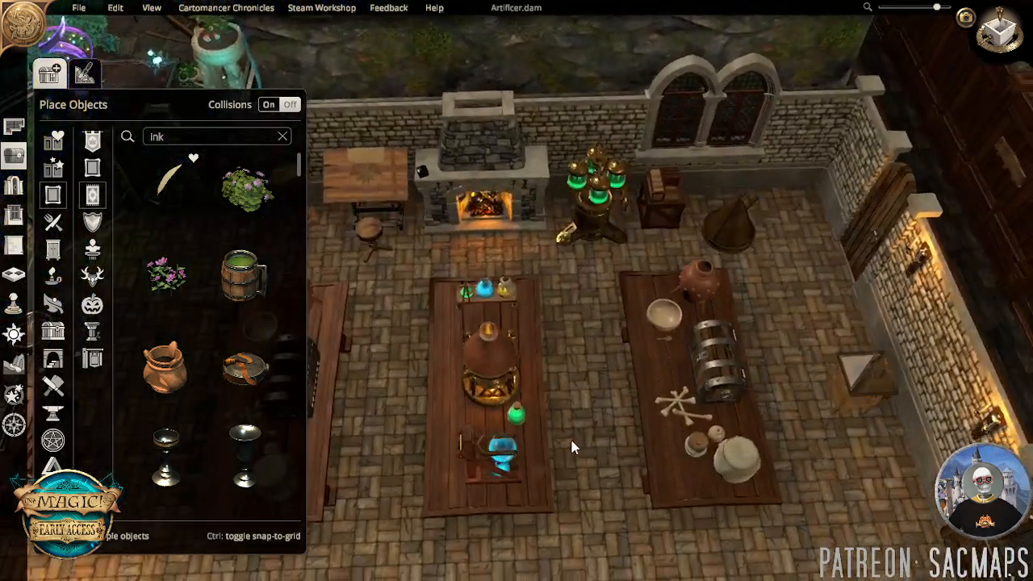
middle_drag(572, 444, 874, 413)
key(w)
key(d)
key(d)
middle_drag(670, 445, 811, 484)
key(s)
drag(594, 313, 592, 356)
click(666, 488)
drag(667, 490, 653, 436)
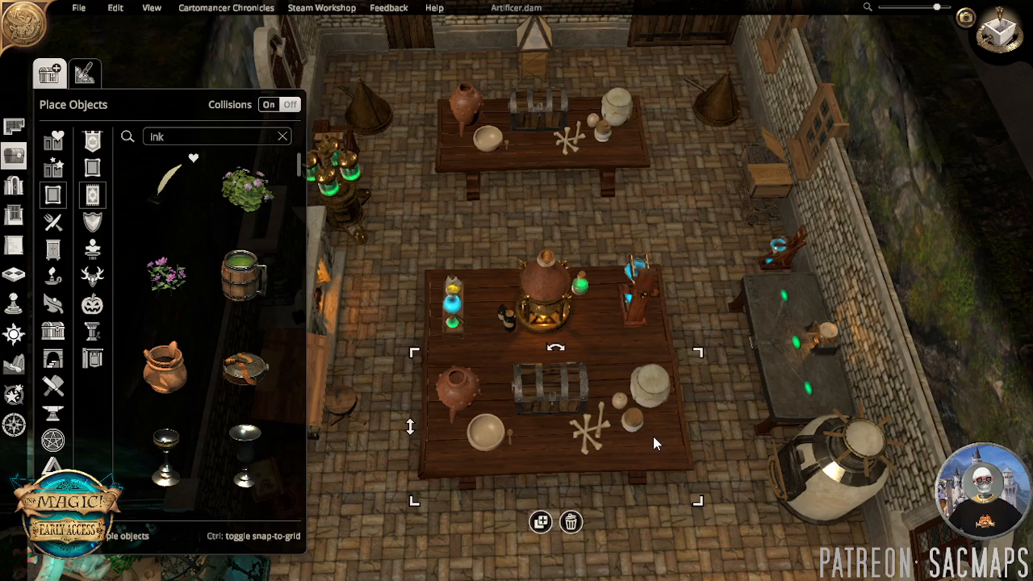
click(717, 541)
Move the chest from the joined tables to the floor against the sconce-lit wall between the two doors.
drag(556, 391, 490, 303)
key(a)
key(w)
key(d)
click(685, 354)
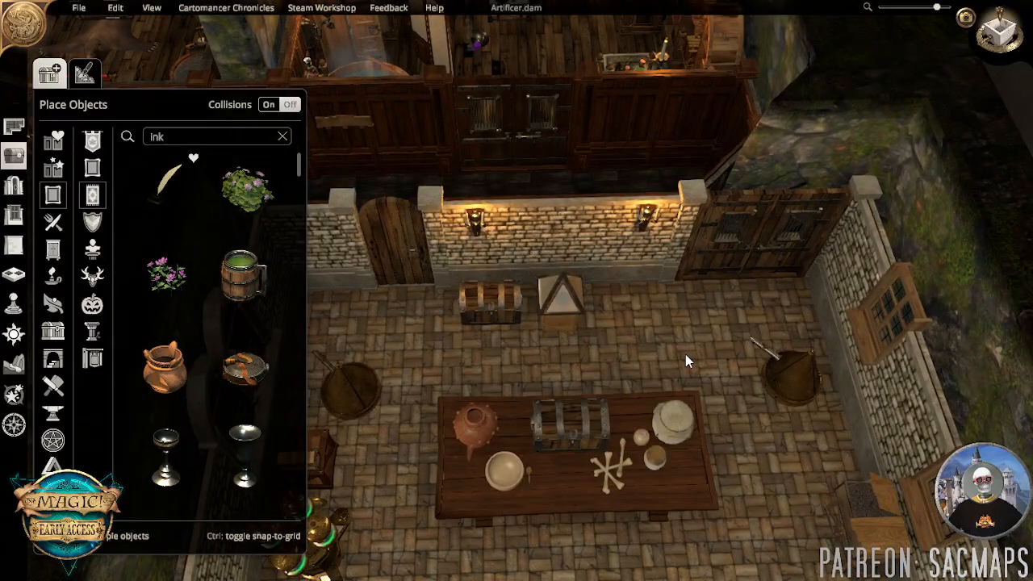
Move the double doors along the sconce-lit wall to the other end, in place of the single door.
middle_drag(685, 354, 642, 310)
right_drag(658, 310, 626, 244)
key(ctrl+z)
key(d)
key(a)
drag(699, 247, 422, 285)
click(676, 339)
Move the glowing blue apparatus from the floor onto the end of the dark table with green lights.
key(s)
right_drag(670, 327, 676, 306)
right_drag(567, 321, 650, 321)
key(d)
key(w)
key(a)
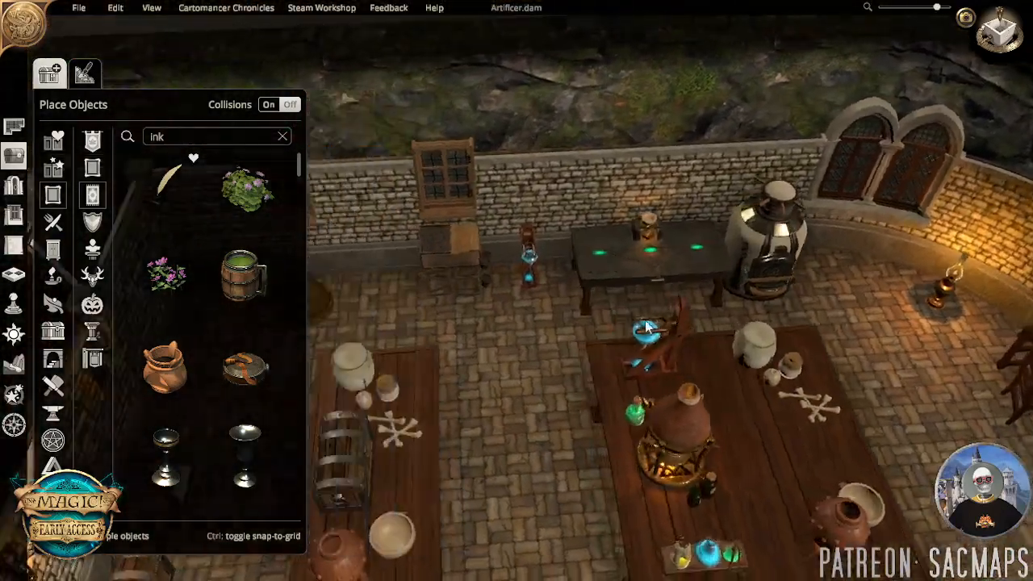
click(624, 277)
key(d)
drag(629, 297, 571, 251)
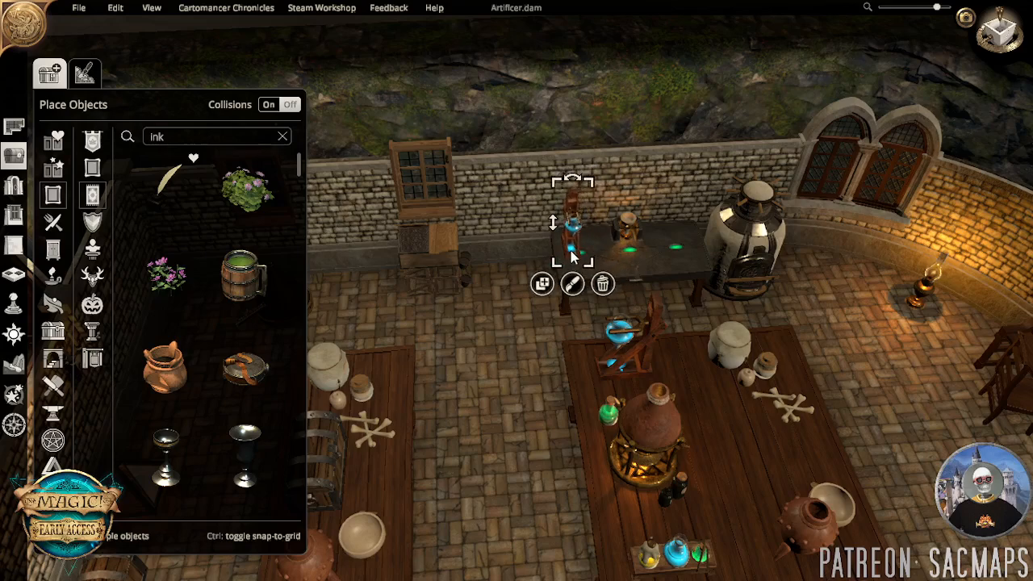
Look through the glass, metal and plaster wall styles available for changing all walls in the laboratory.
click(13, 246)
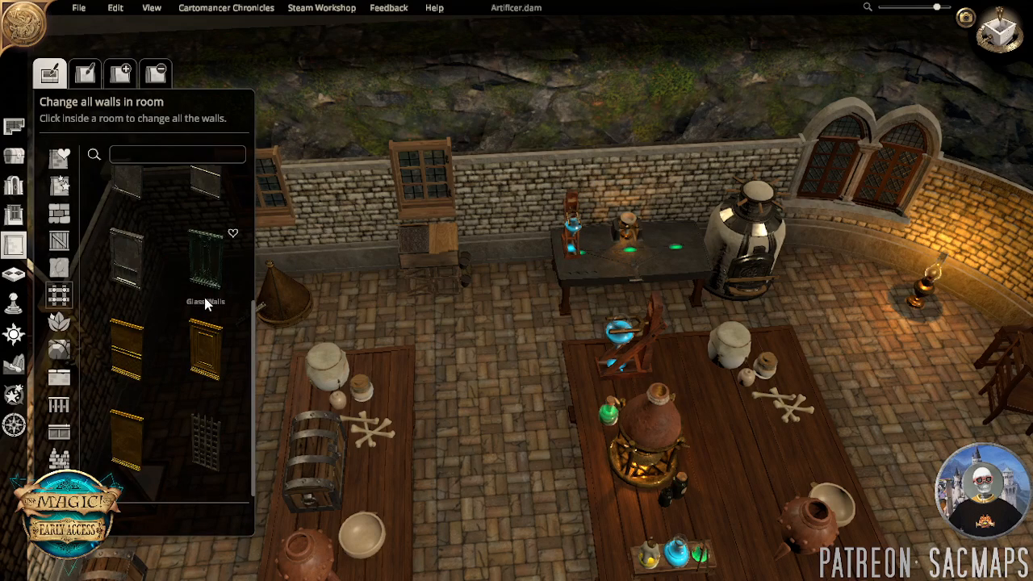
scroll(197, 347, up, 10)
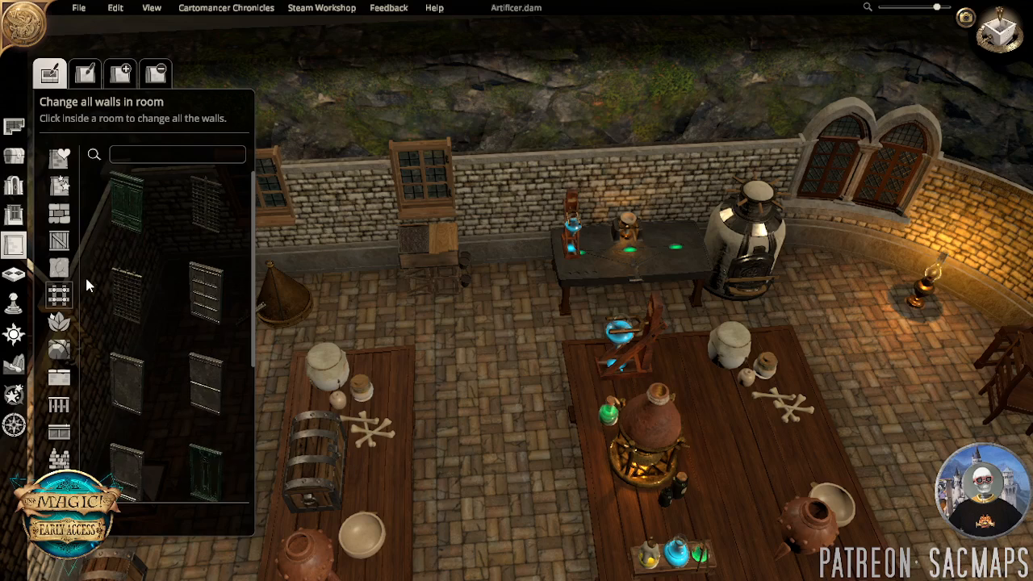
click(63, 273)
scroll(172, 303, down, 5)
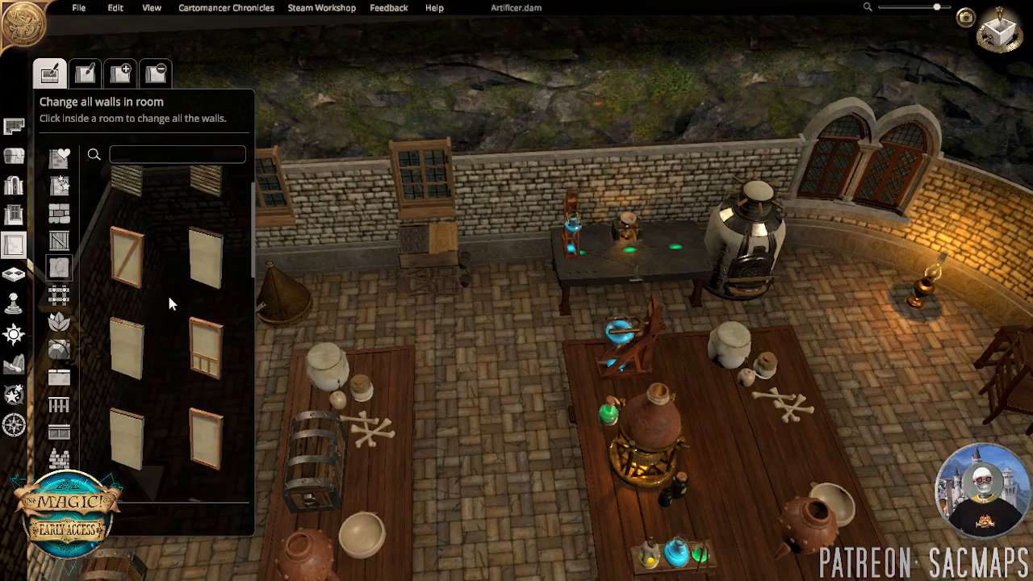
scroll(181, 303, down, 5)
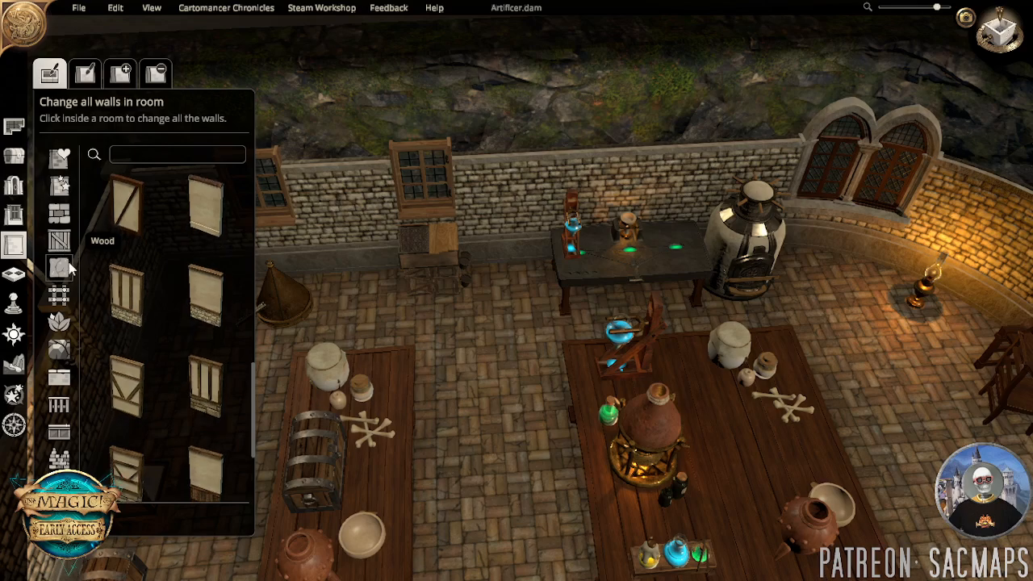
scroll(476, 372, down, 4)
middle_drag(504, 370, 94, 374)
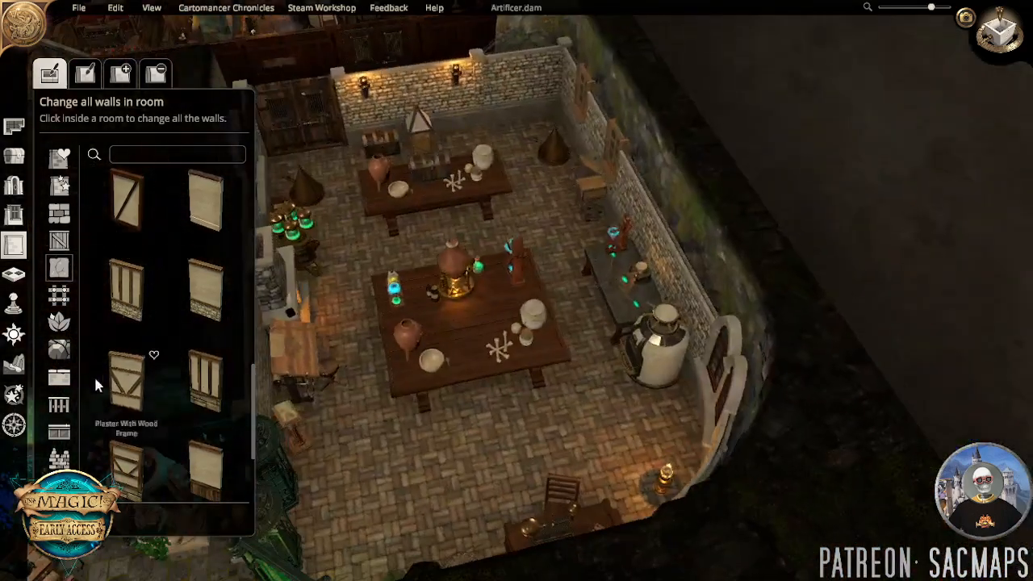
middle_drag(456, 299, 415, 391)
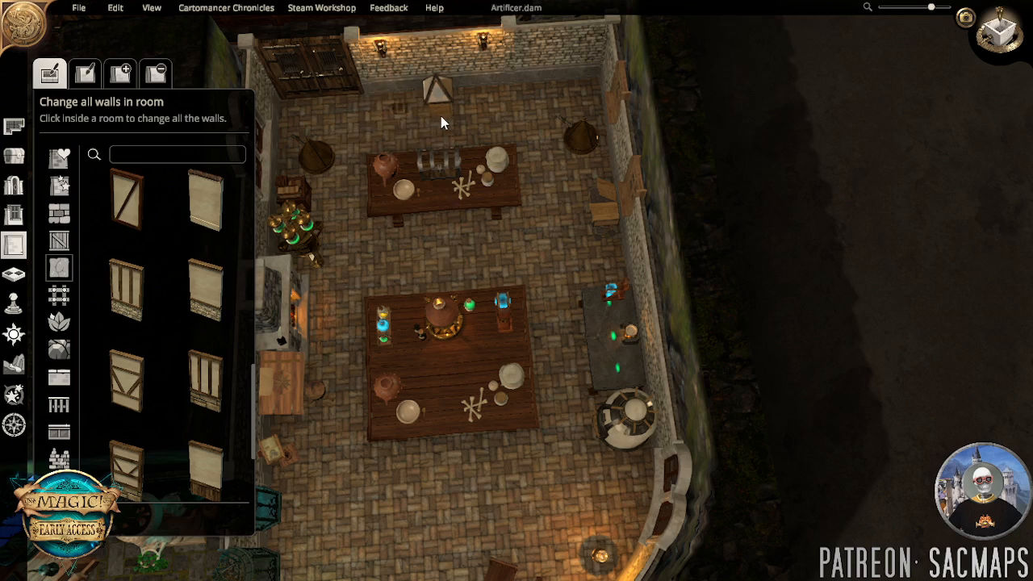
click(435, 206)
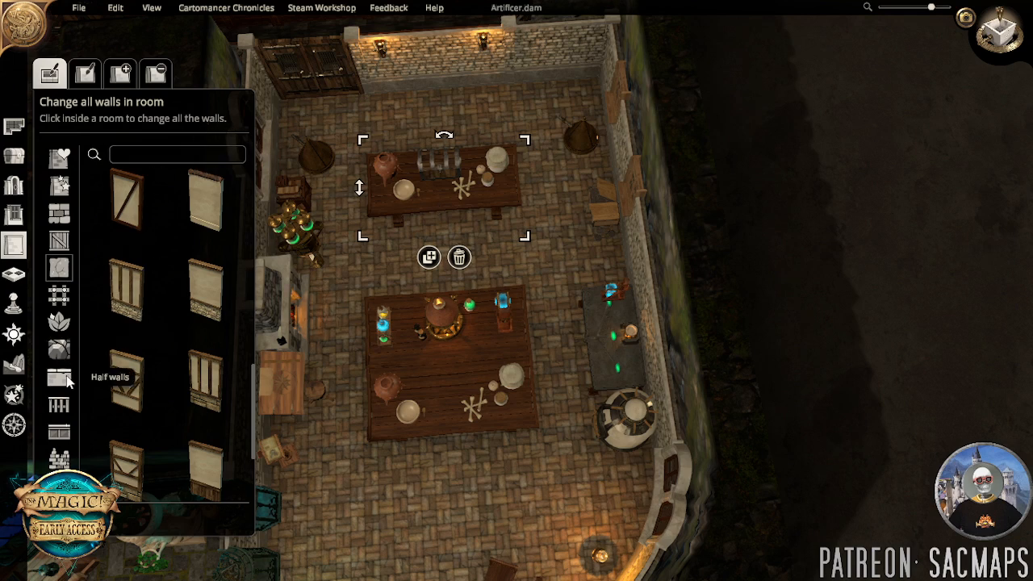
Change all walls in the laboratory to the Wallpaper style with dark wood trim from the wood category.
click(61, 241)
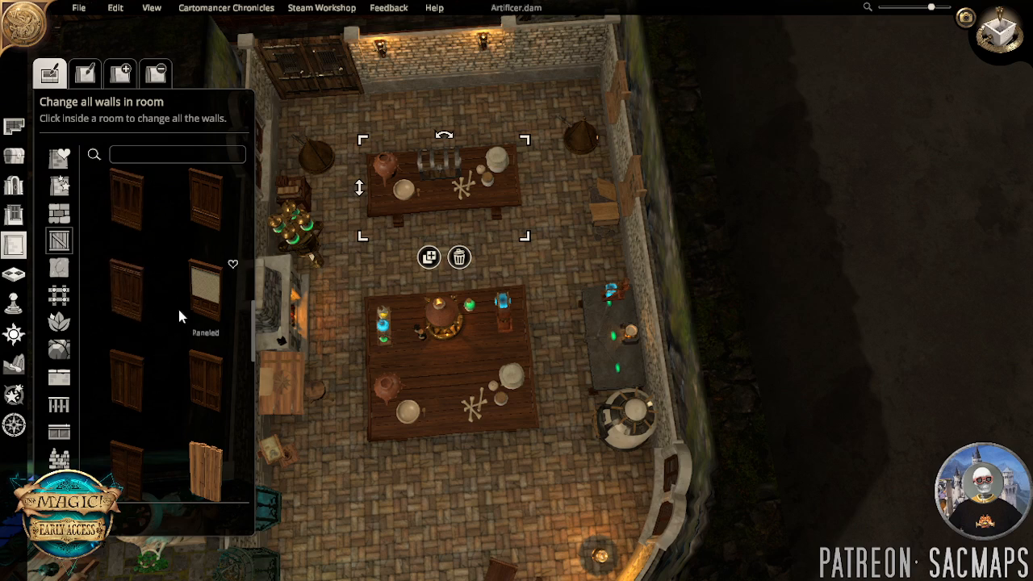
scroll(175, 211, down, 5)
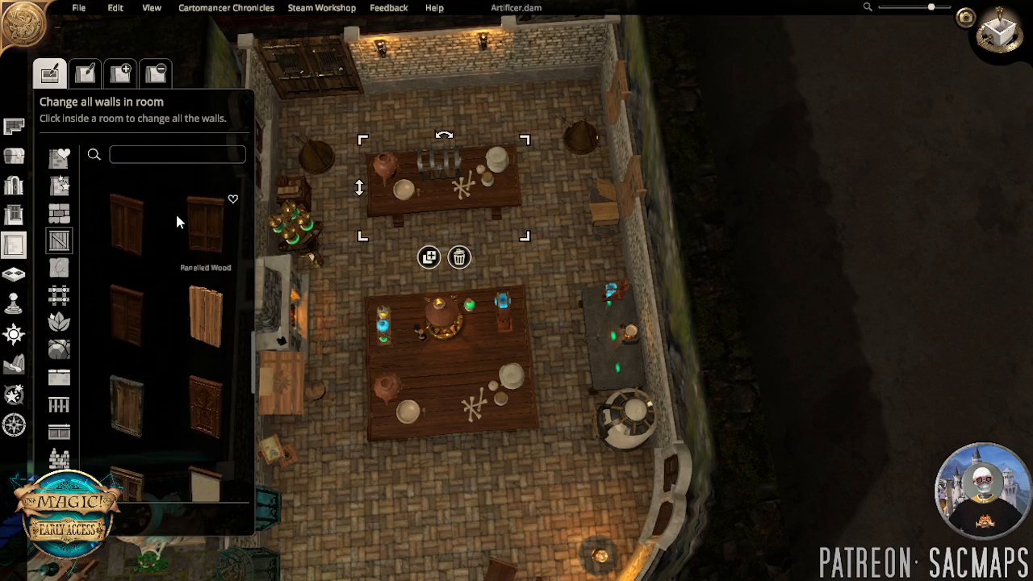
scroll(131, 396, down, 2)
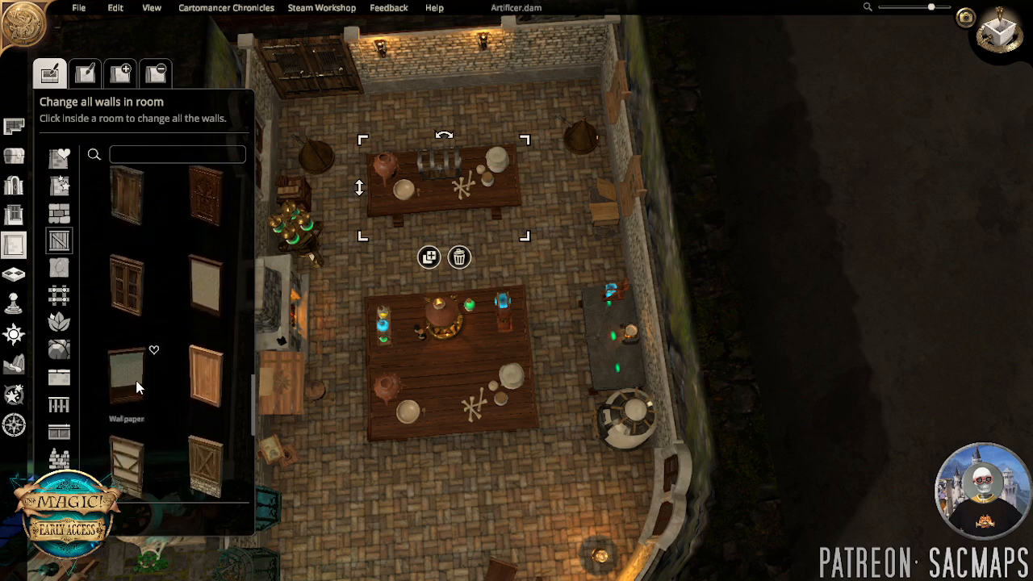
click(134, 381)
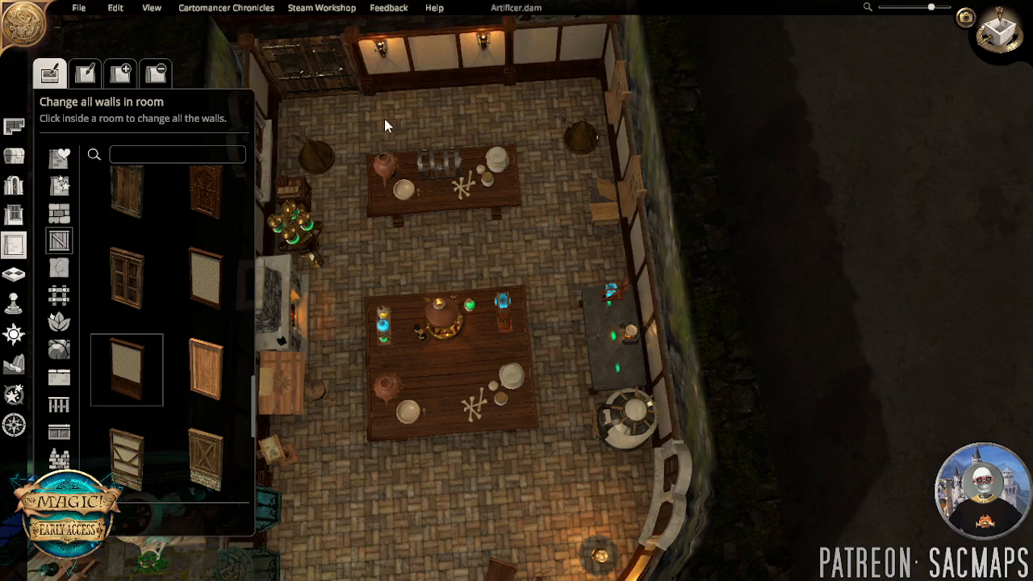
click(361, 256)
middle_drag(392, 325, 511, 221)
middle_drag(691, 307, 477, 282)
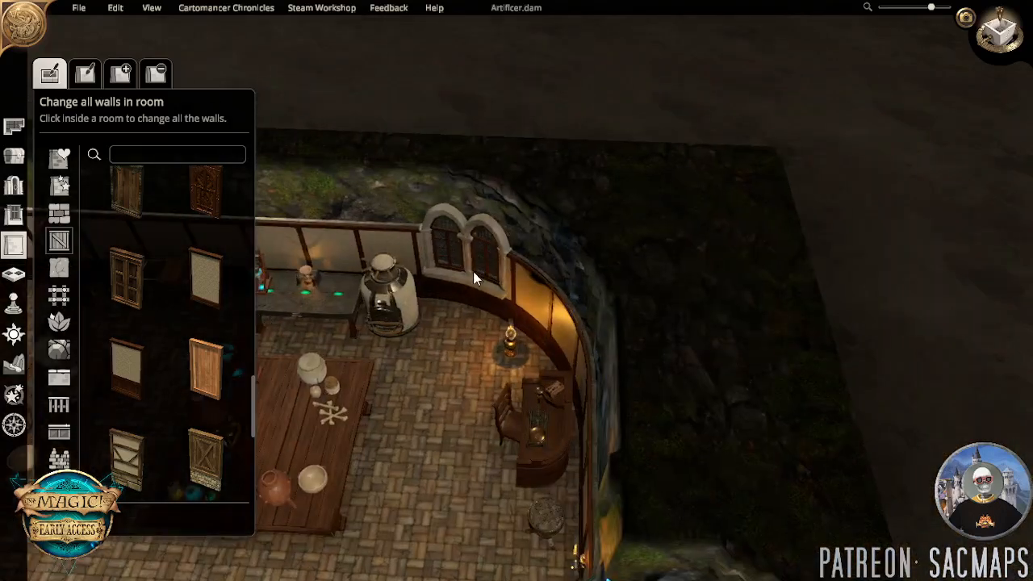
Find the Vial Collection with the search term "alche" and place it on the dark table with green lights.
middle_drag(433, 353, 686, 313)
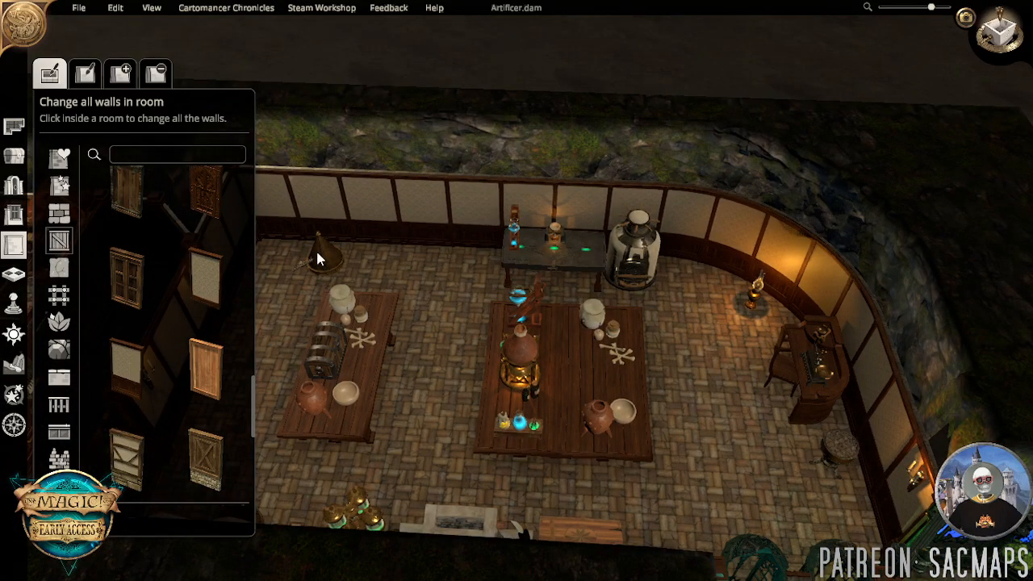
click(10, 159)
text(alche)
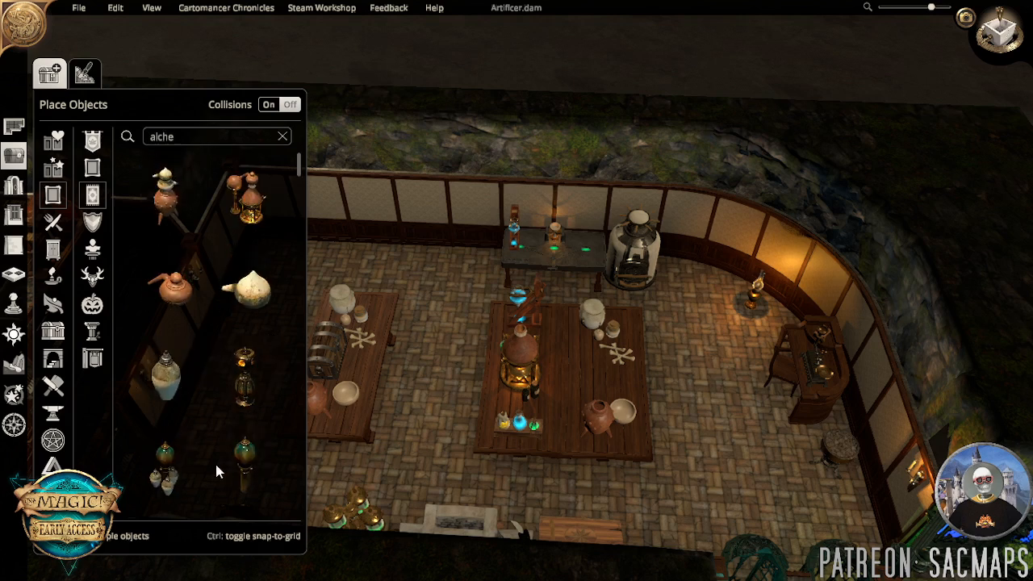
scroll(234, 395, down, 4)
scroll(232, 428, down, 5)
scroll(246, 256, down, 6)
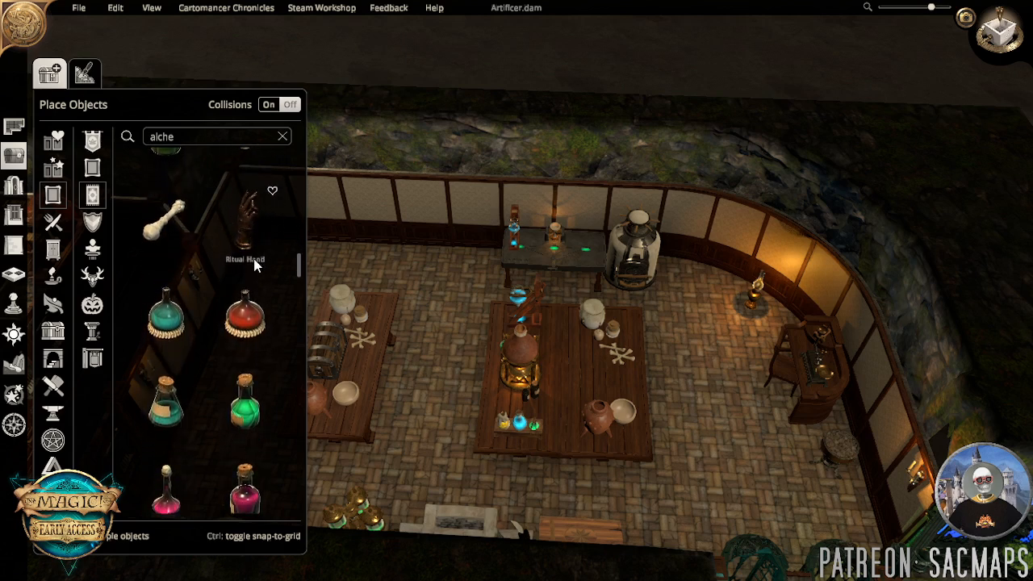
scroll(240, 331, down, 3)
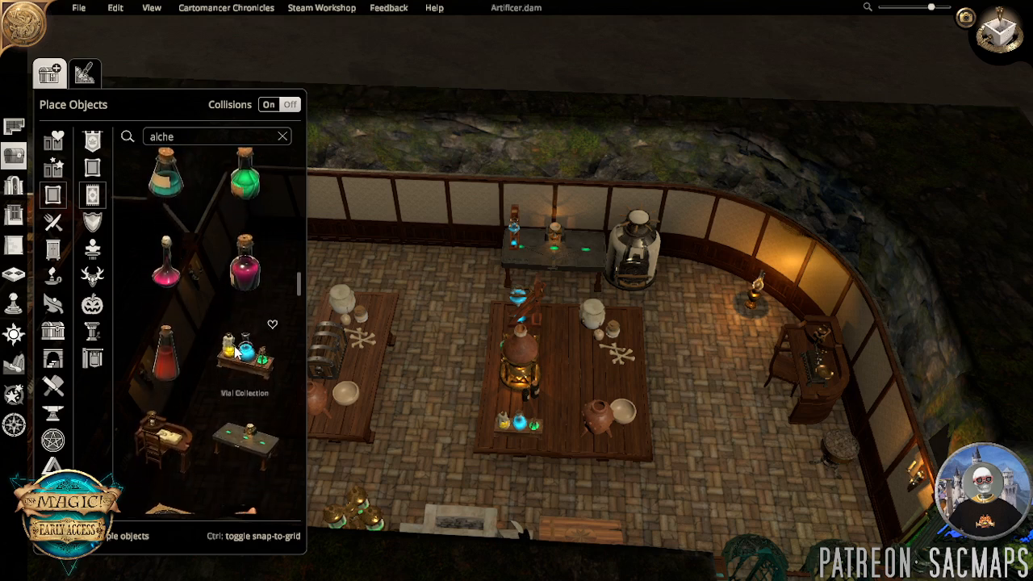
click(237, 360)
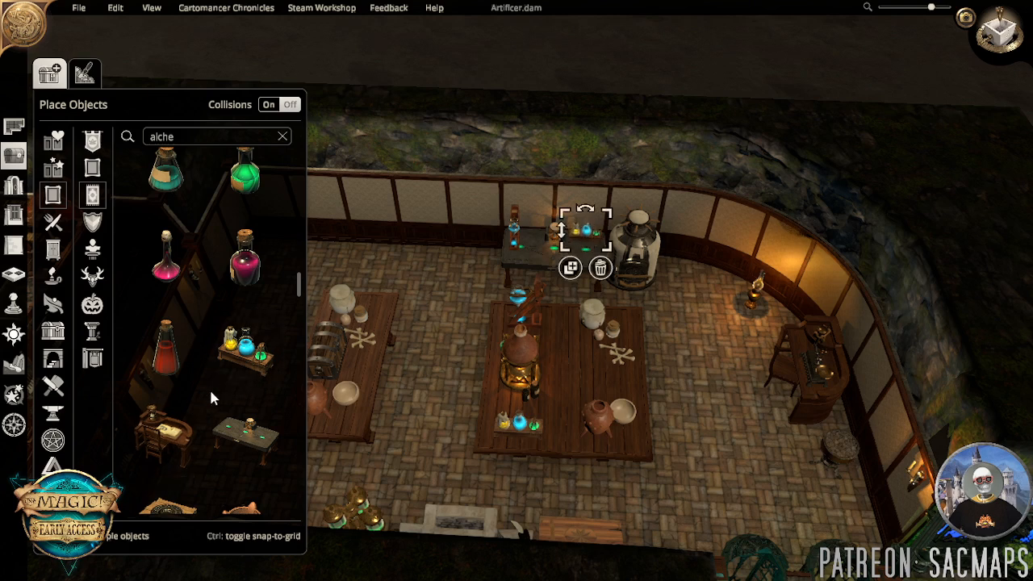
Delete the separate wooden table holding the chest, pots and bones, together with the items on it.
scroll(231, 300, down, 4)
click(200, 430)
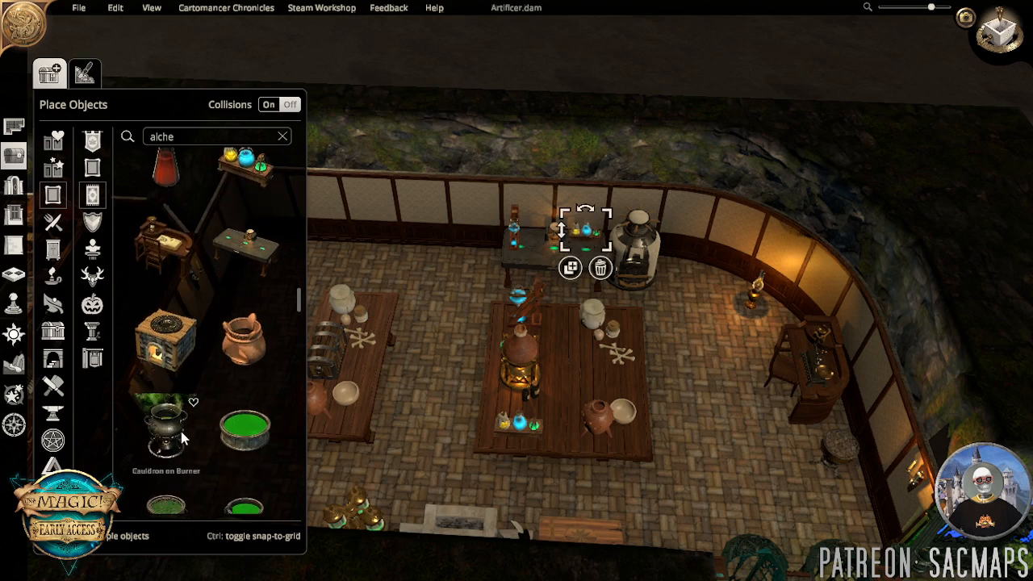
middle_drag(456, 379, 480, 416)
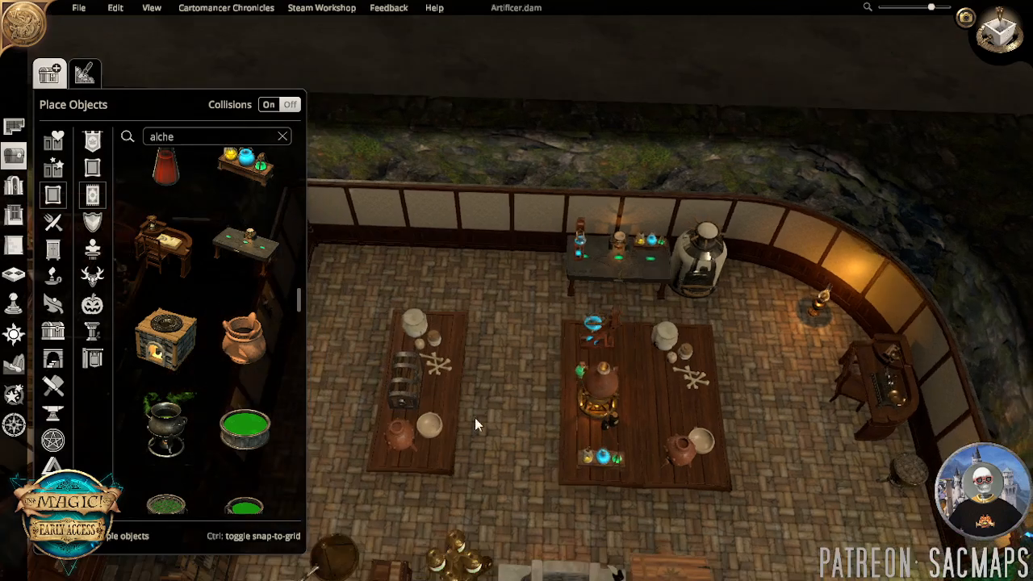
key(Delete)
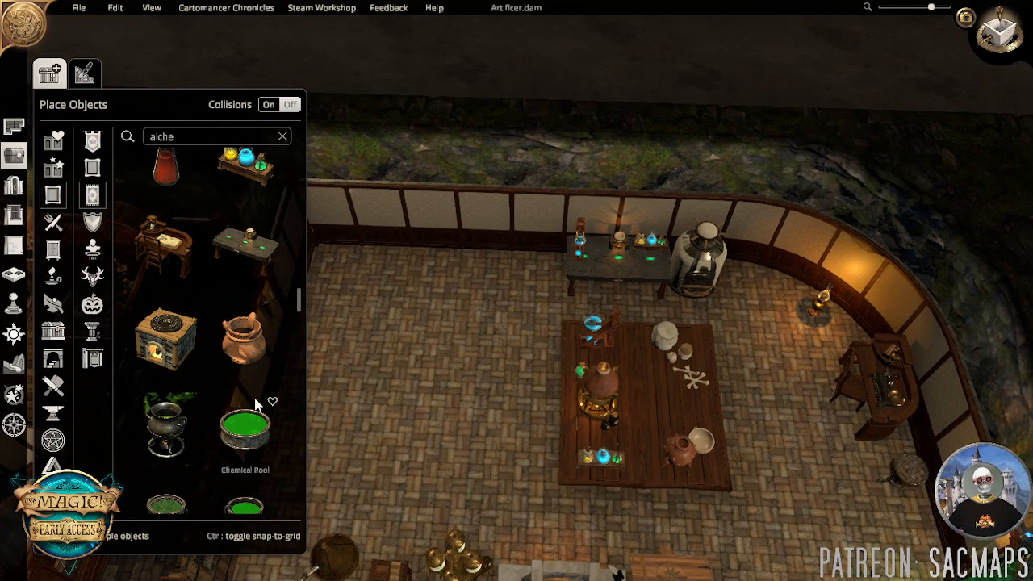
Clear the curved corner of the floor lamp, desk and stool, setting the desk further along the wall and the stool beside the wooden table.
scroll(255, 371, down, 8)
scroll(238, 314, down, 2)
click(167, 252)
key(d)
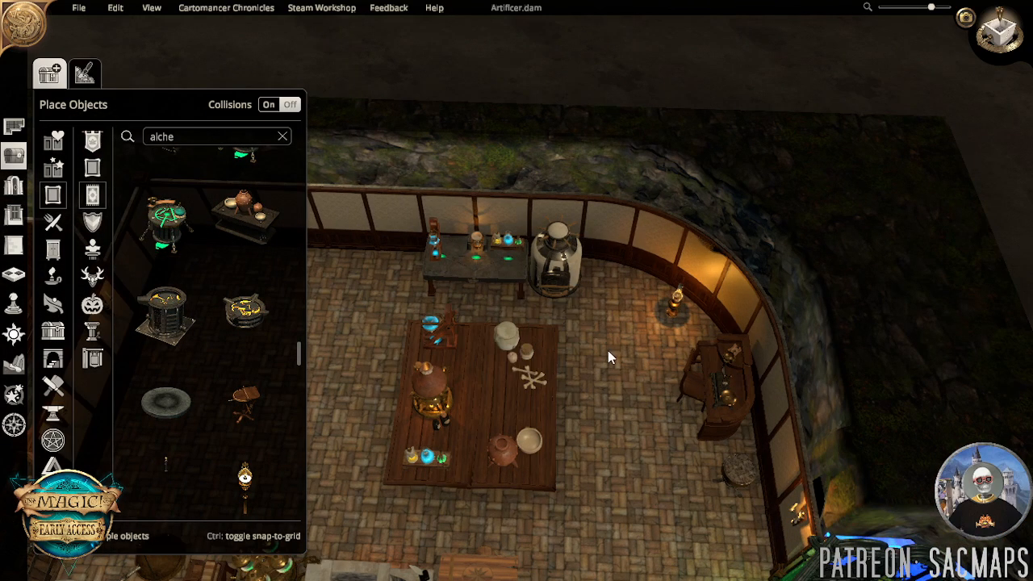
click(730, 402)
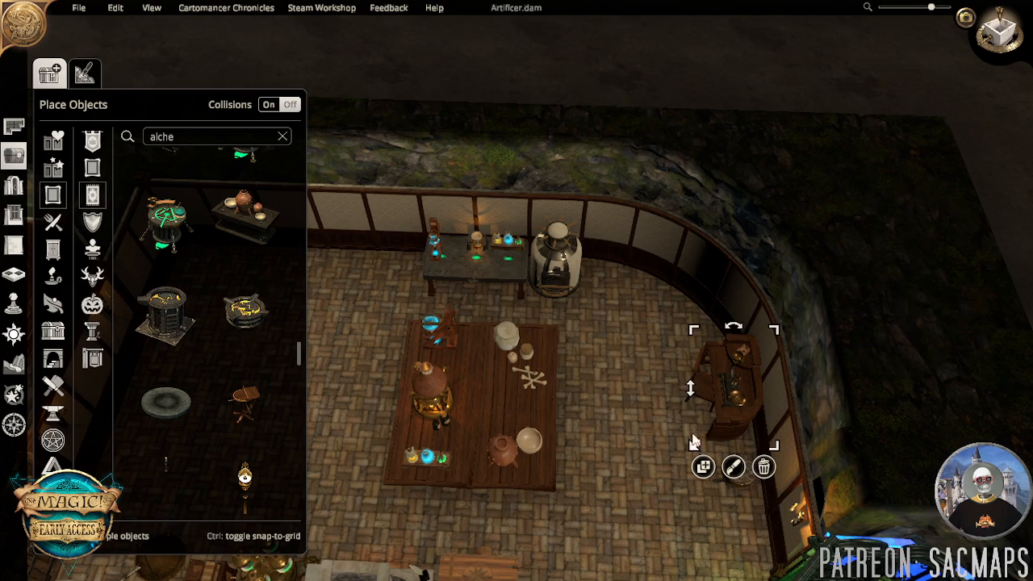
drag(758, 401, 695, 494)
drag(747, 474, 569, 525)
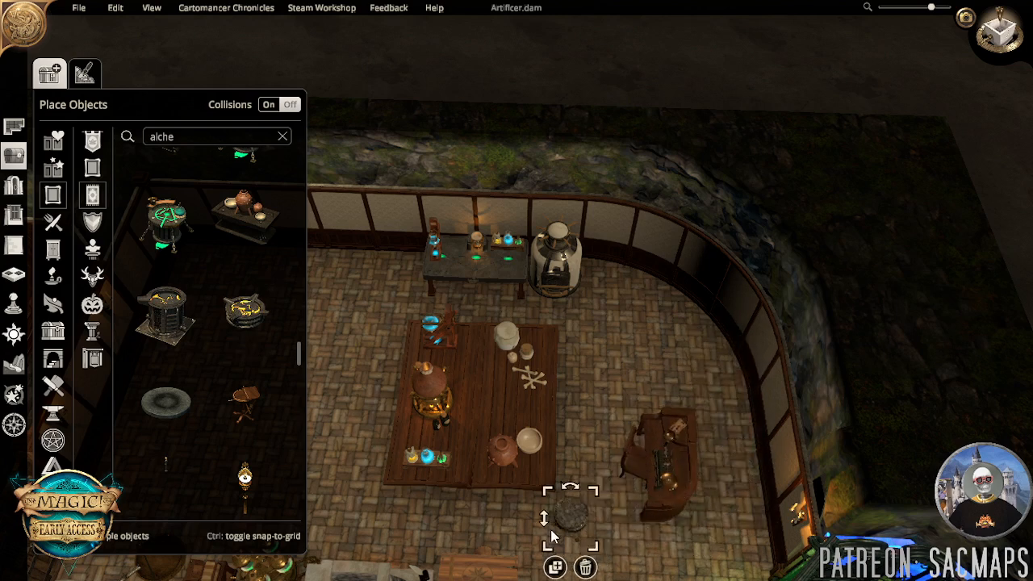
drag(689, 478, 756, 471)
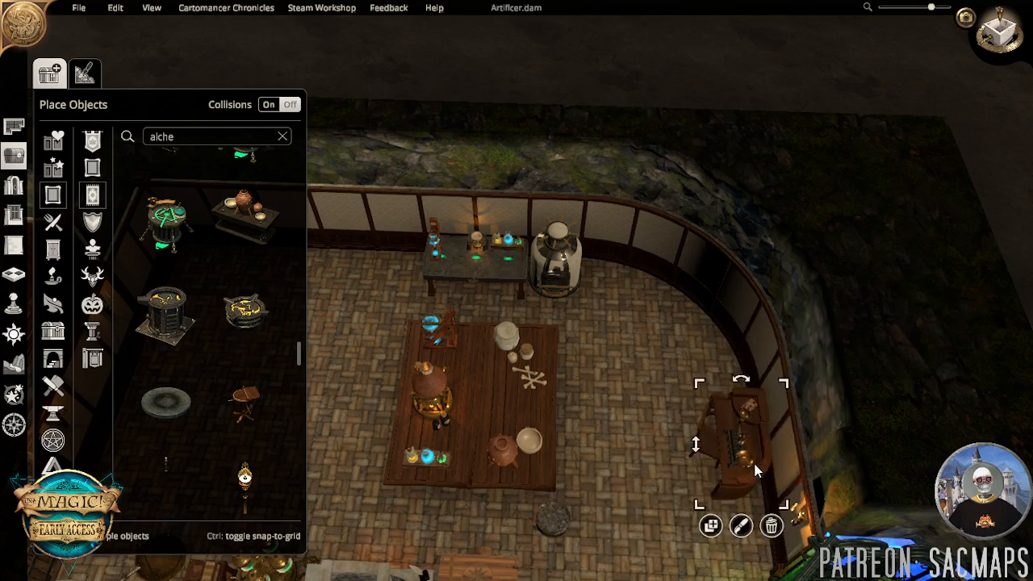
drag(552, 520, 601, 430)
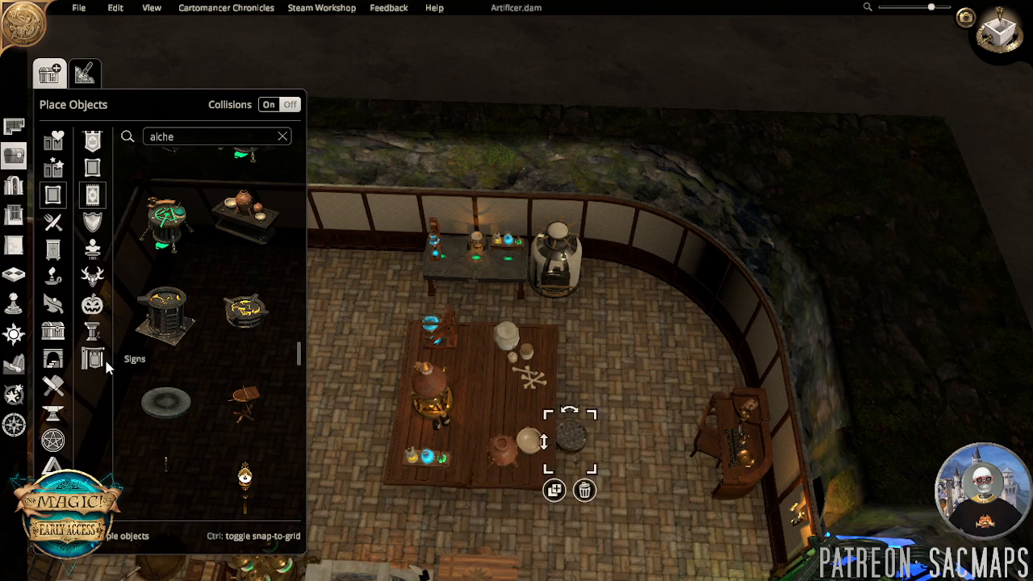
Place the round stone ritual table with the glowing green symbol in the cleared curved corner.
click(170, 251)
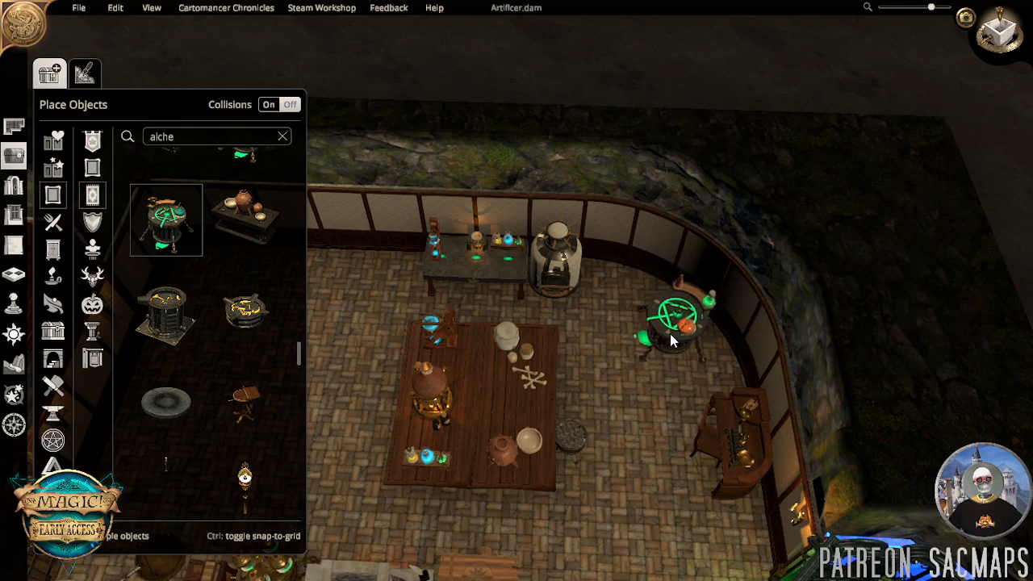
click(672, 334)
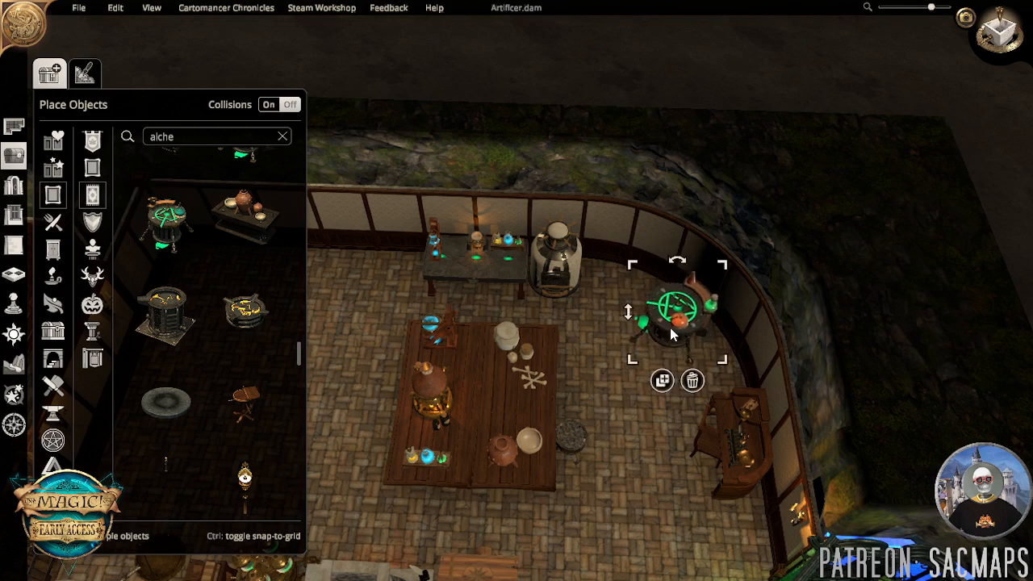
drag(676, 264, 669, 260)
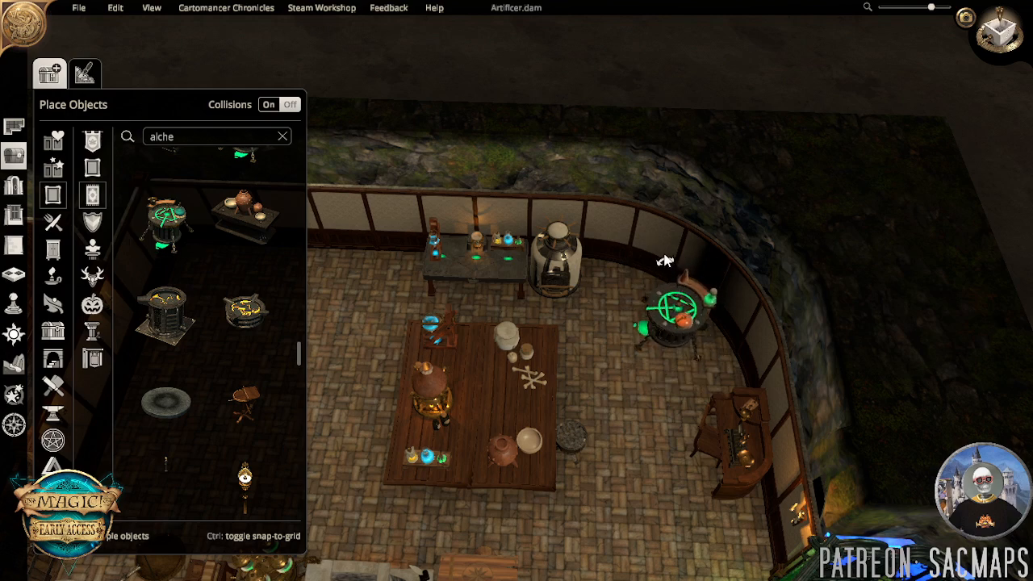
Rotate the glowing green ritual table to face into the room and nudge it closer to the curved wall.
middle_drag(638, 438, 677, 384)
scroll(672, 391, up, 5)
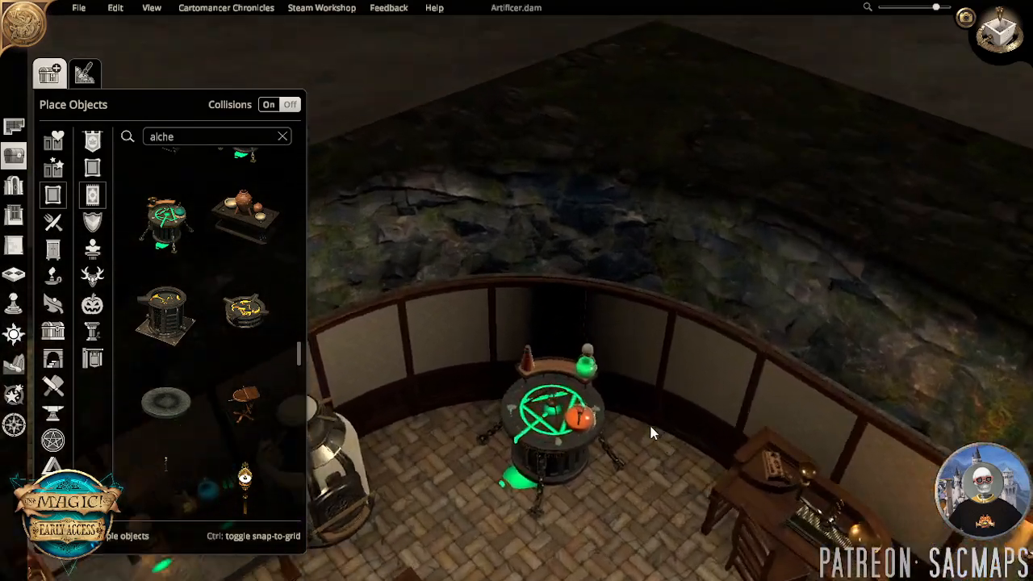
mouse_move(650, 428)
middle_down()
mouse_move(595, 492)
mouse_move(645, 442)
middle_up()
scroll(595, 492, up, 2)
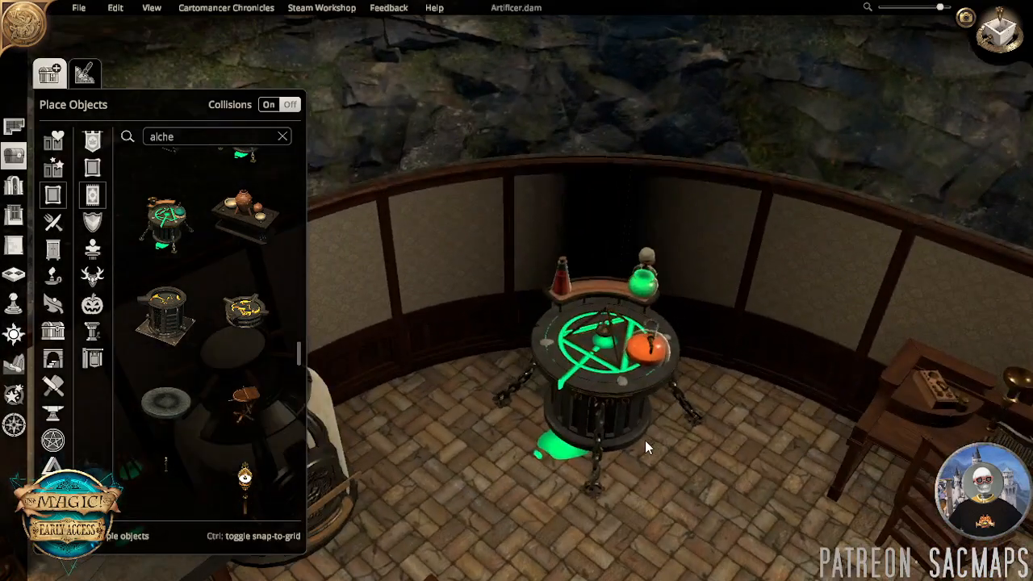
click(622, 436)
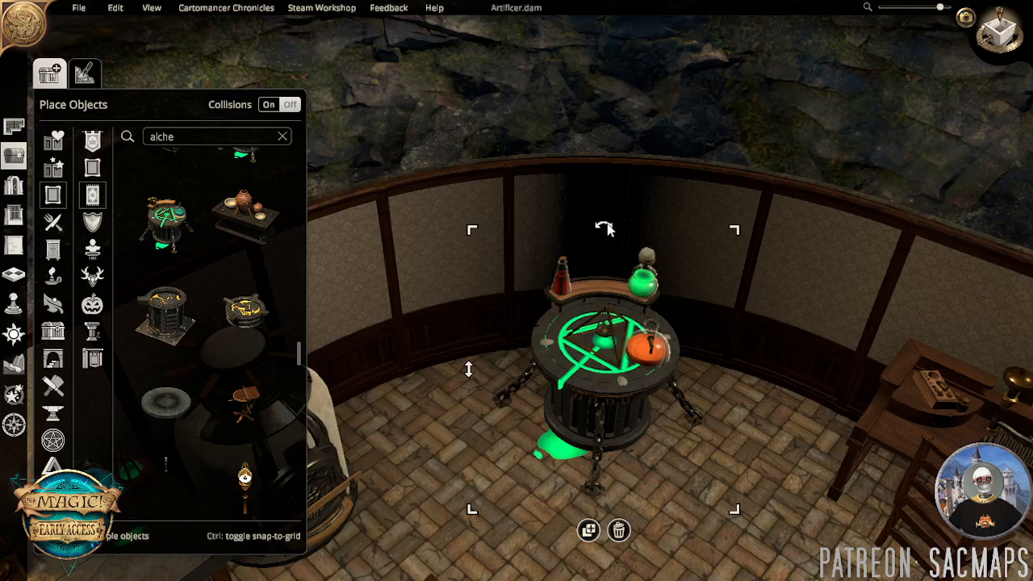
drag(611, 225, 616, 226)
scroll(674, 475, down, 3)
middle_drag(674, 474, 634, 515)
click(607, 502)
drag(607, 502, 607, 512)
middle_drag(607, 512, 670, 449)
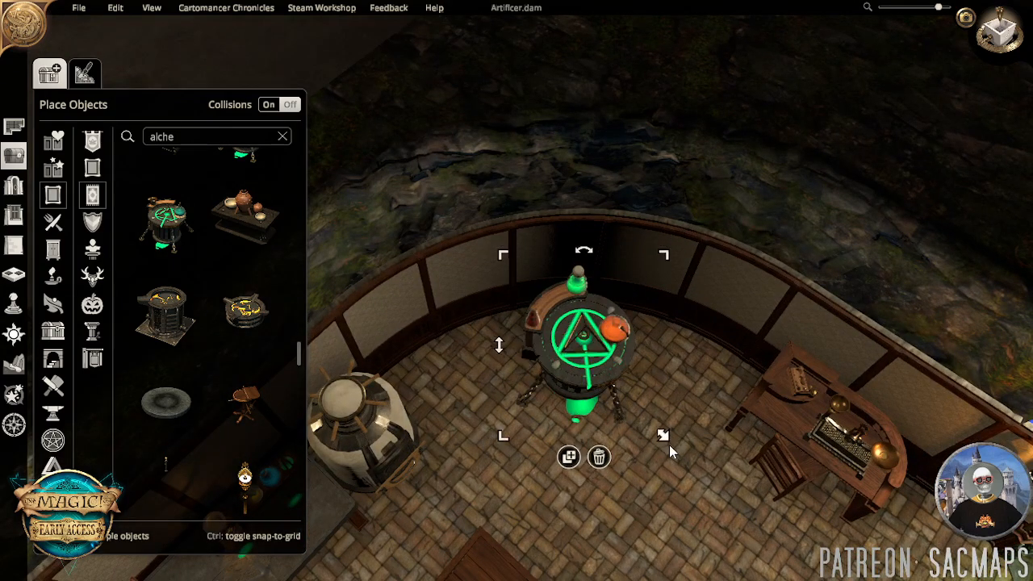
drag(609, 370, 618, 360)
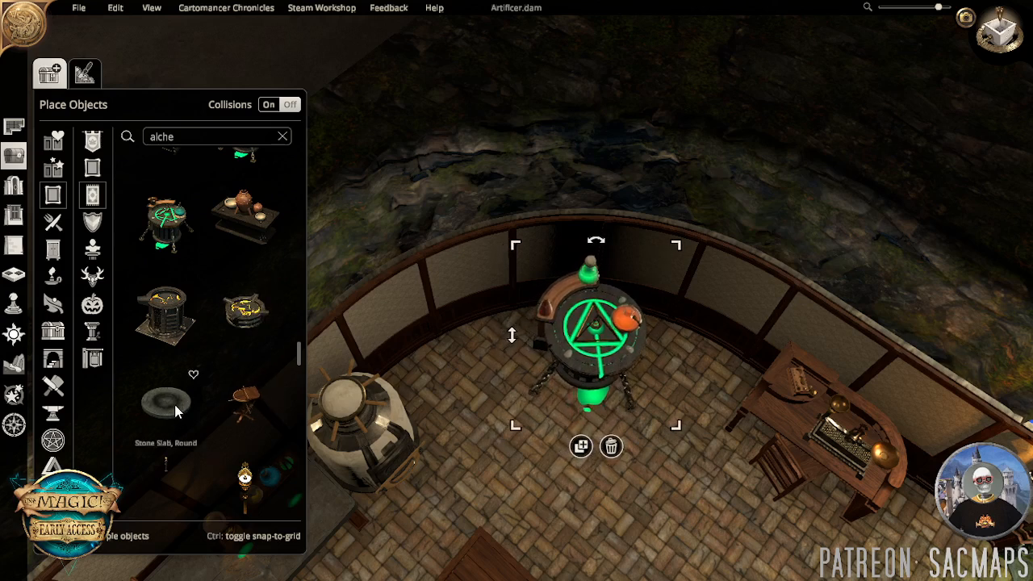
Turn collisions off and place the large bubbling cauldron platform with steps in the empty corner at the far end of the laboratory.
scroll(179, 401, down, 6)
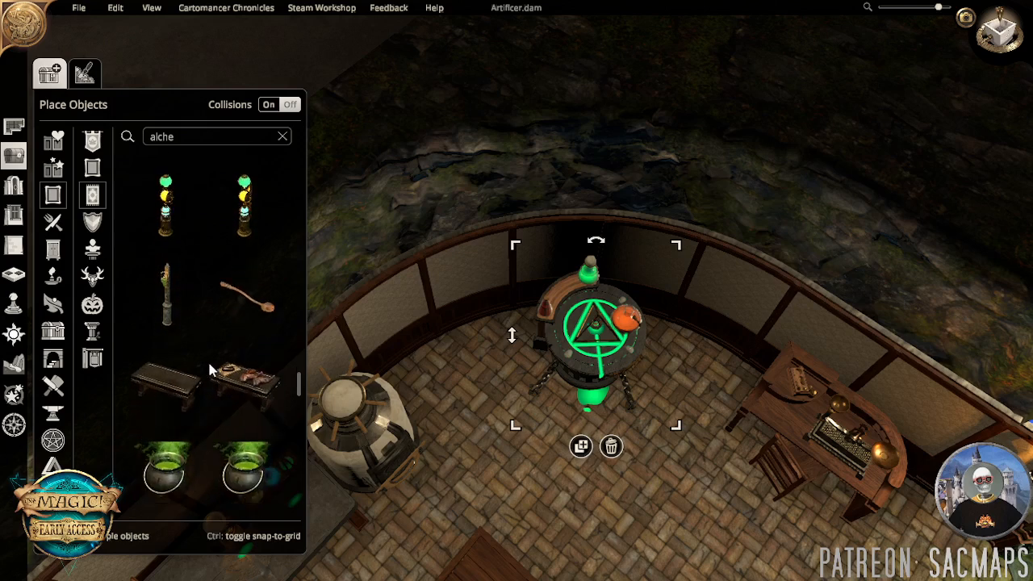
scroll(236, 365, down, 3)
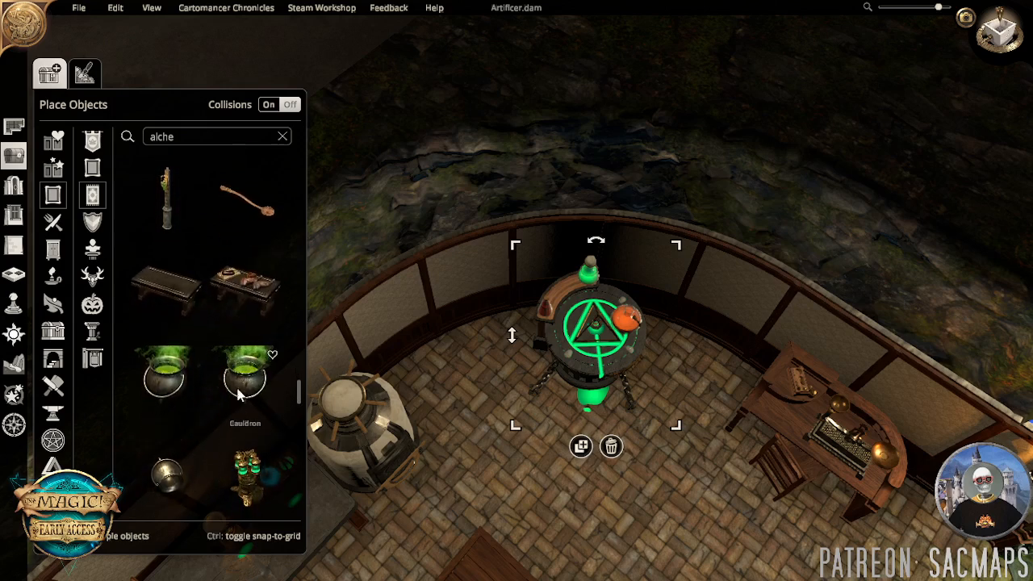
scroll(237, 330, down, 5)
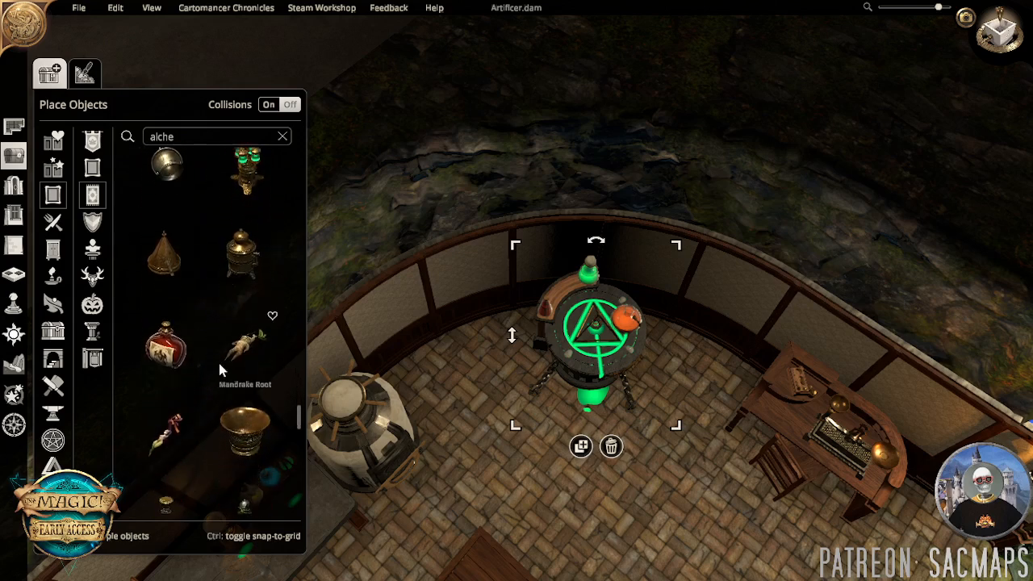
scroll(227, 274, down, 5)
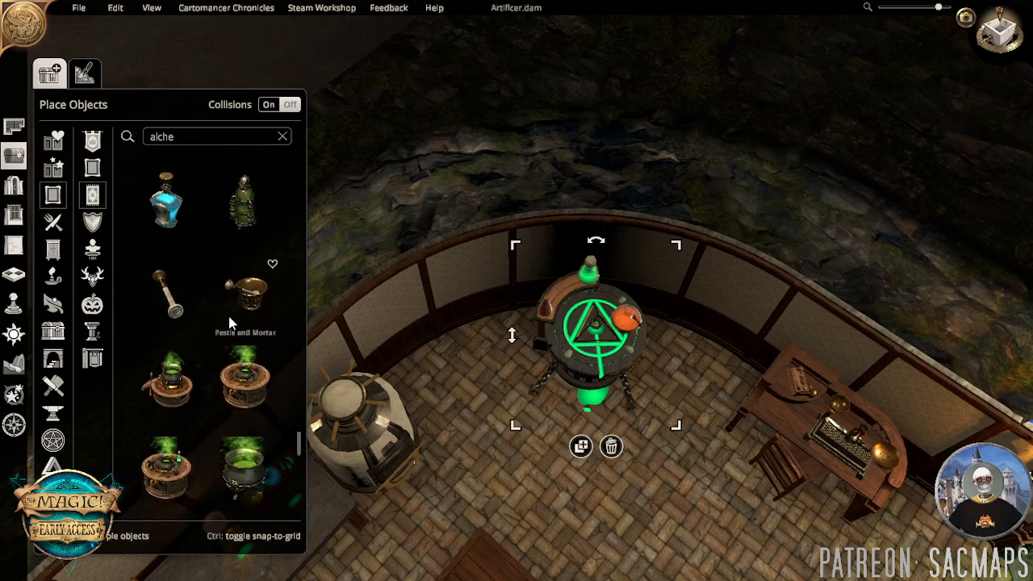
key(s)
click(669, 349)
scroll(670, 349, down, 3)
key(s)
key(a)
key(q)
right_drag(404, 337, 569, 340)
middle_drag(569, 340, 557, 339)
right_drag(593, 334, 501, 447)
drag(443, 108, 654, 303)
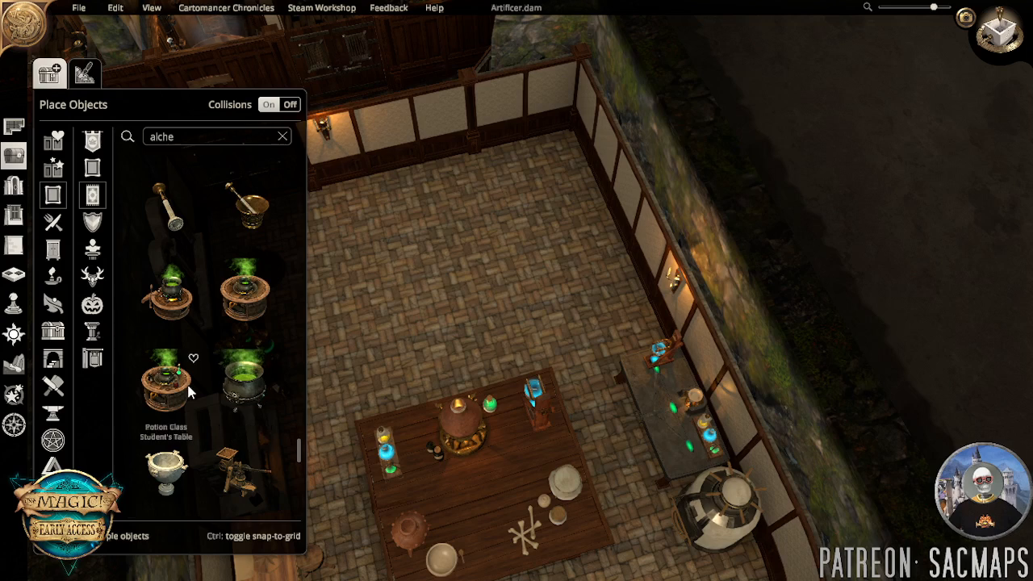
click(145, 306)
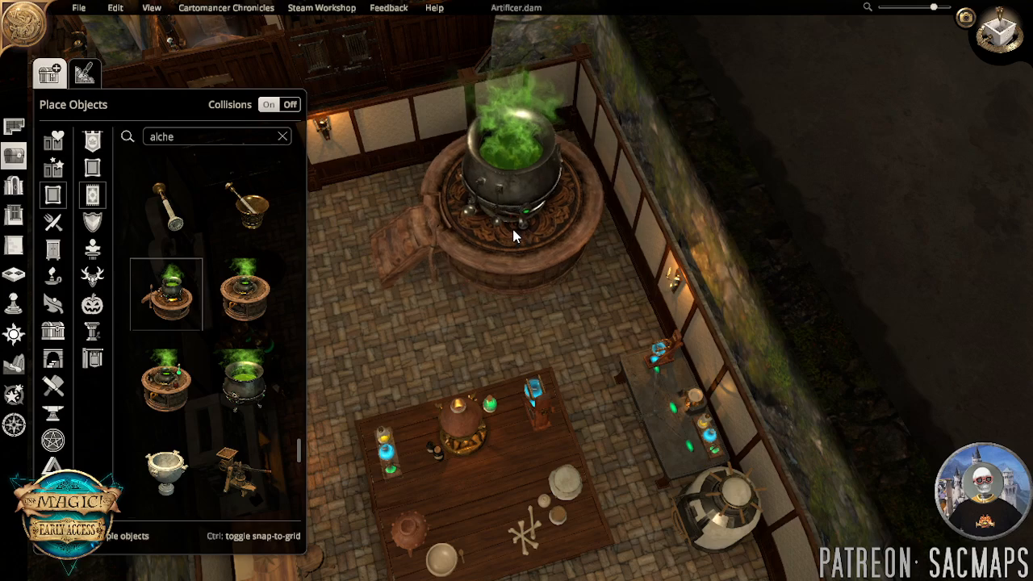
click(515, 234)
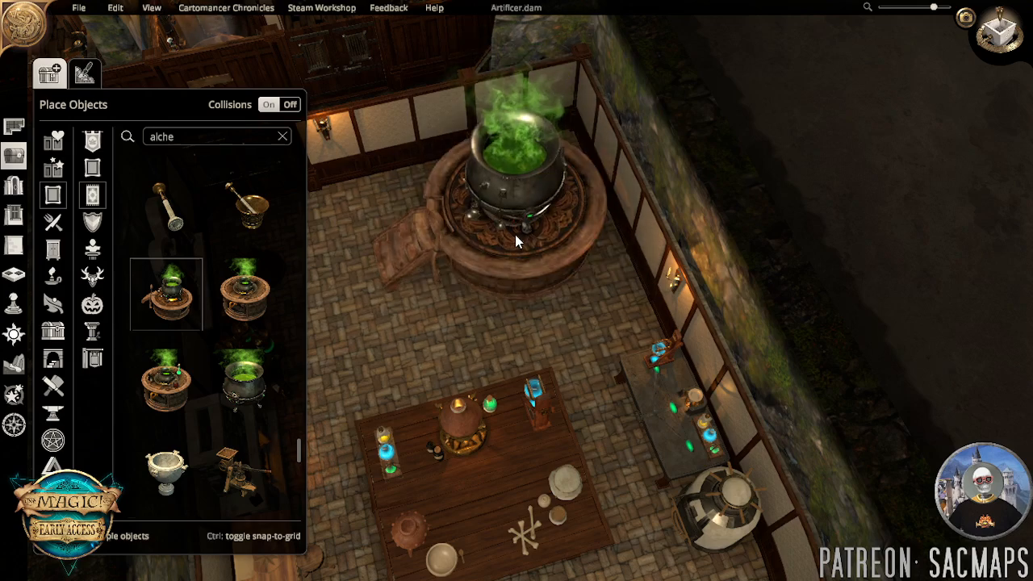
click(603, 310)
Adjust the cauldron platform in its corner so that its steps lead diagonally into the room.
middle_drag(603, 309, 745, 232)
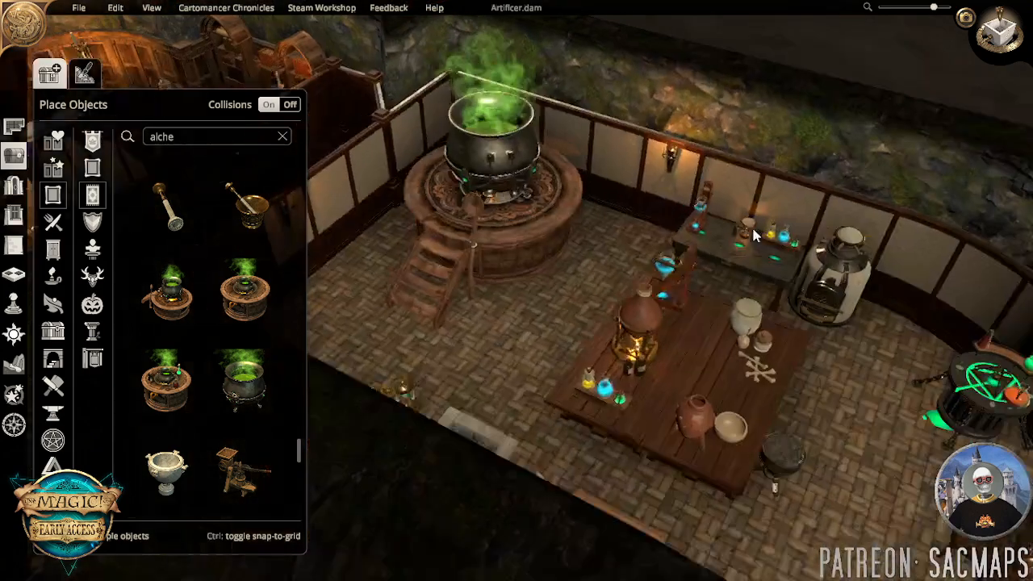
middle_drag(591, 395, 641, 526)
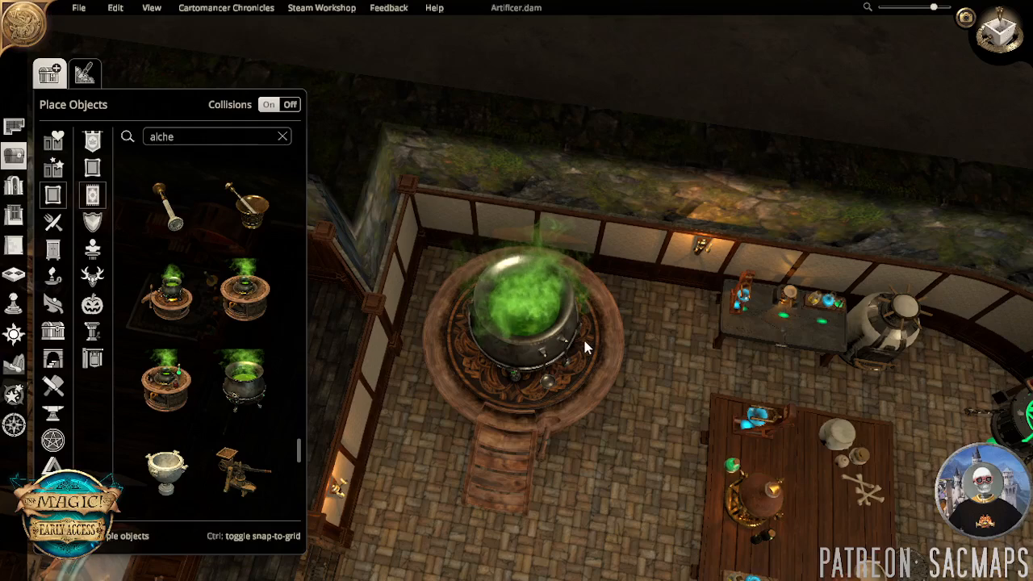
click(606, 376)
drag(607, 378, 591, 360)
click(676, 354)
middle_drag(676, 354, 607, 281)
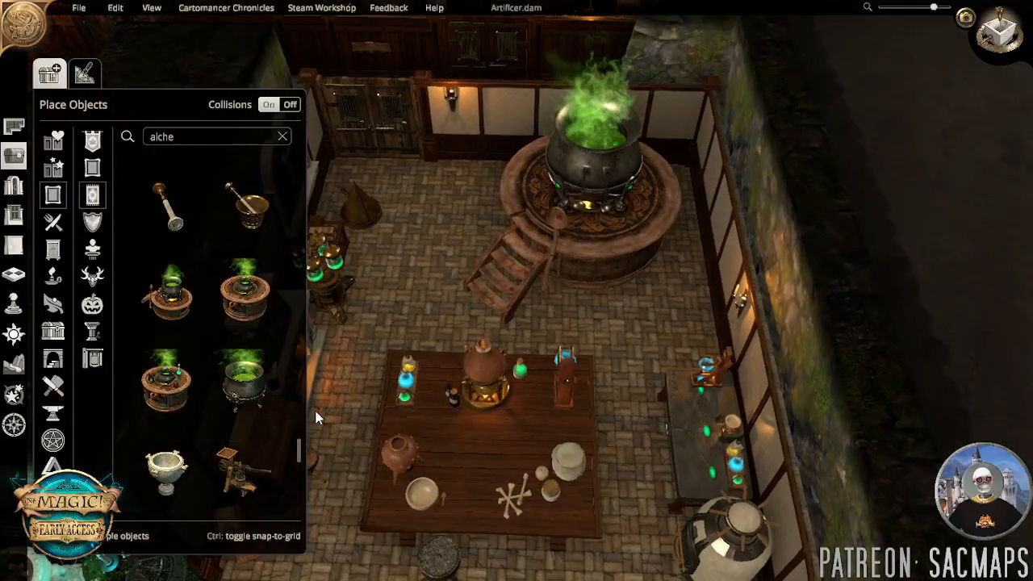
Delete the half of the central table holding the pots and bones, and shift the remaining table toward the stool.
key(s)
middle_drag(443, 410, 459, 394)
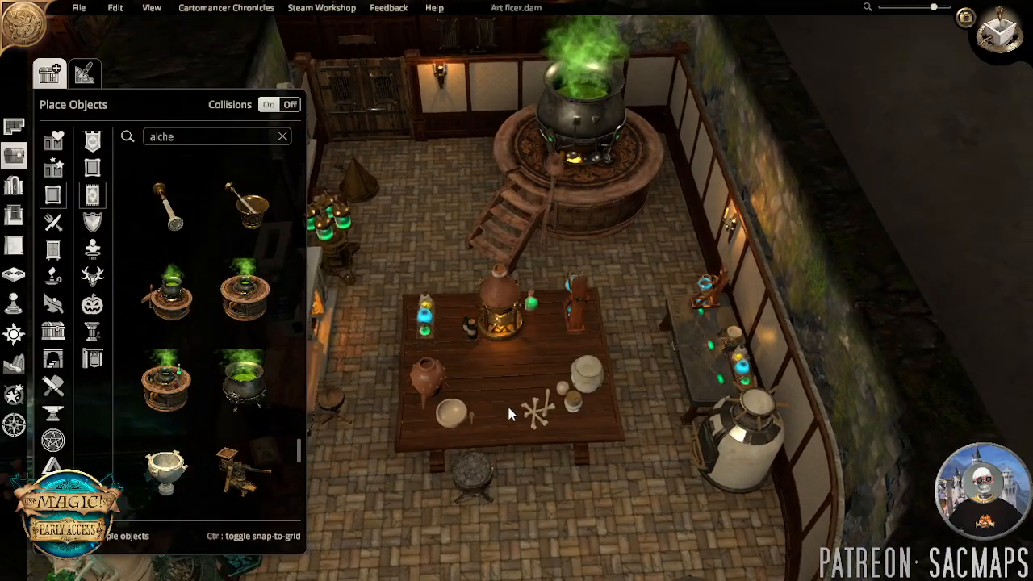
key(Delete)
drag(526, 356, 530, 383)
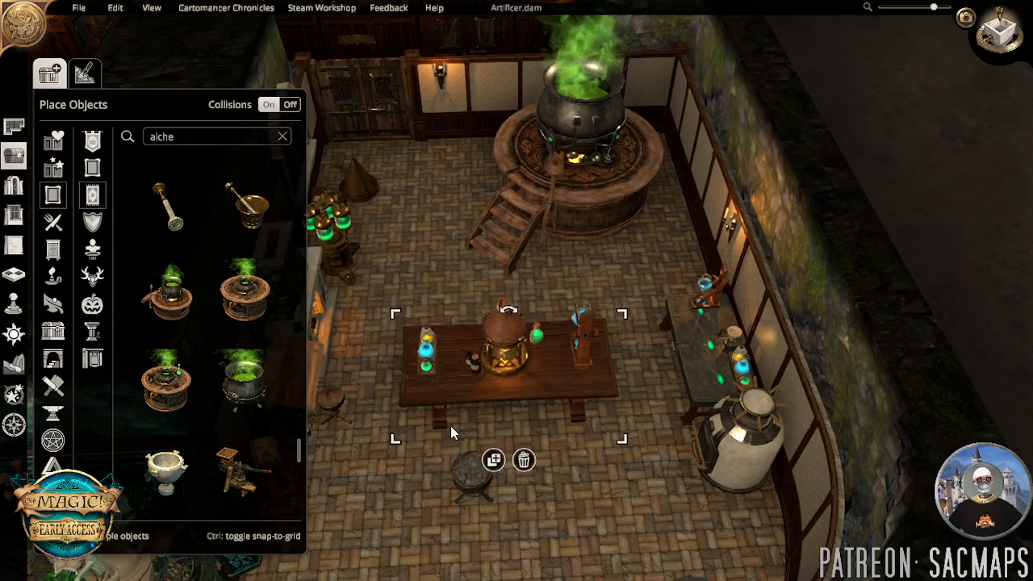
click(635, 460)
Move the brass cone onto the open floor and the brass apparatus with green lights near the sconce by the double doors.
middle_drag(641, 462, 472, 344)
key(d)
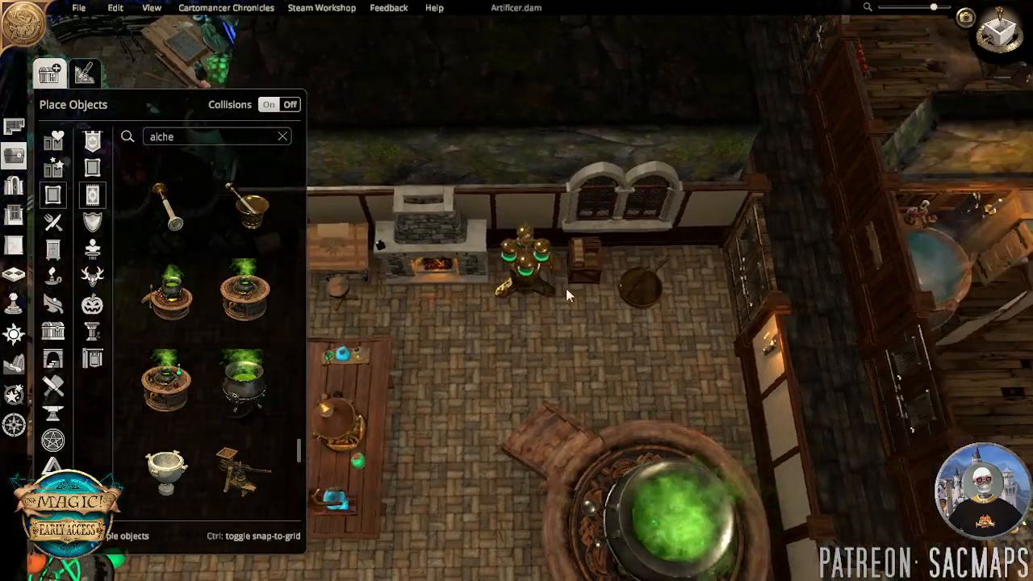
drag(614, 276, 437, 373)
drag(507, 288, 673, 363)
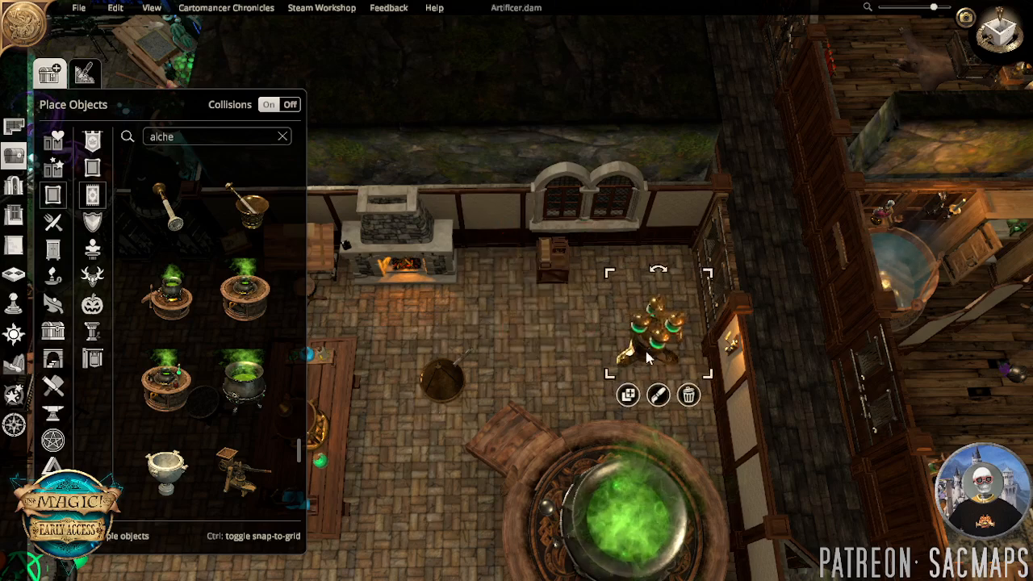
Shift the book lectern, drafting table, stool and stone fireplace along the wall toward the greenhouse lanterns.
key(a)
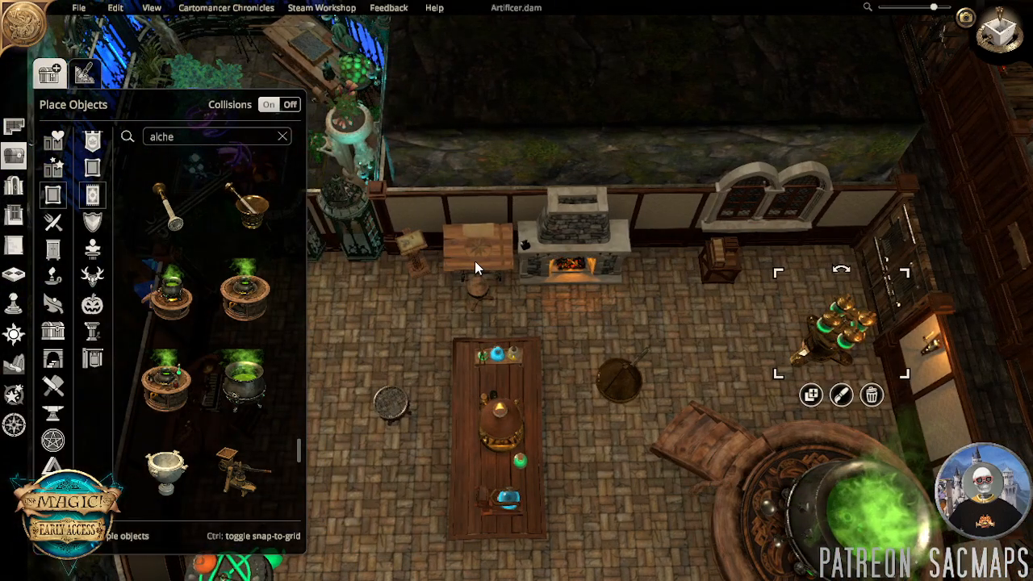
drag(413, 274, 355, 316)
drag(482, 256, 441, 262)
drag(463, 295, 407, 301)
drag(584, 258, 521, 258)
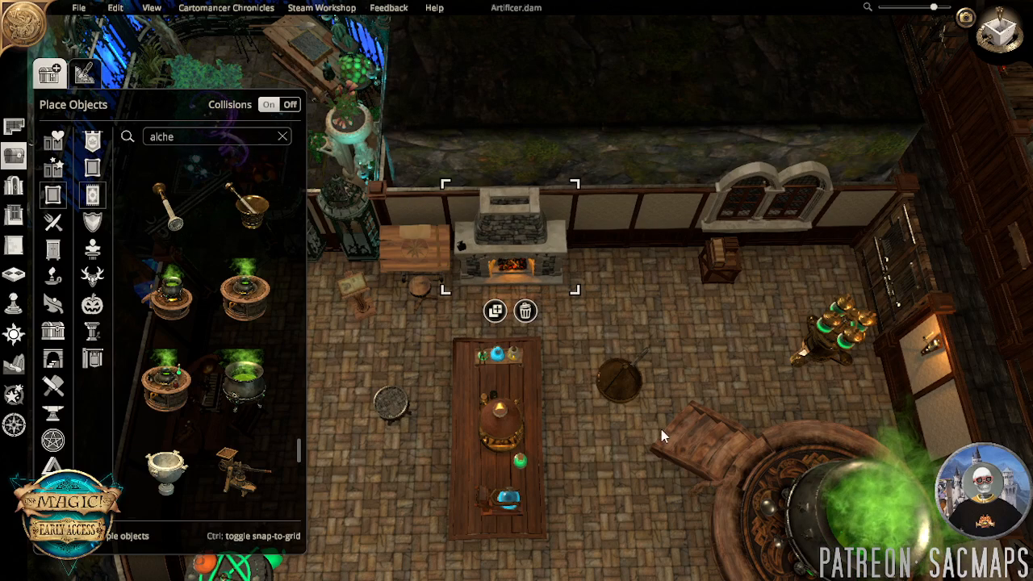
scroll(488, 367, up, 5)
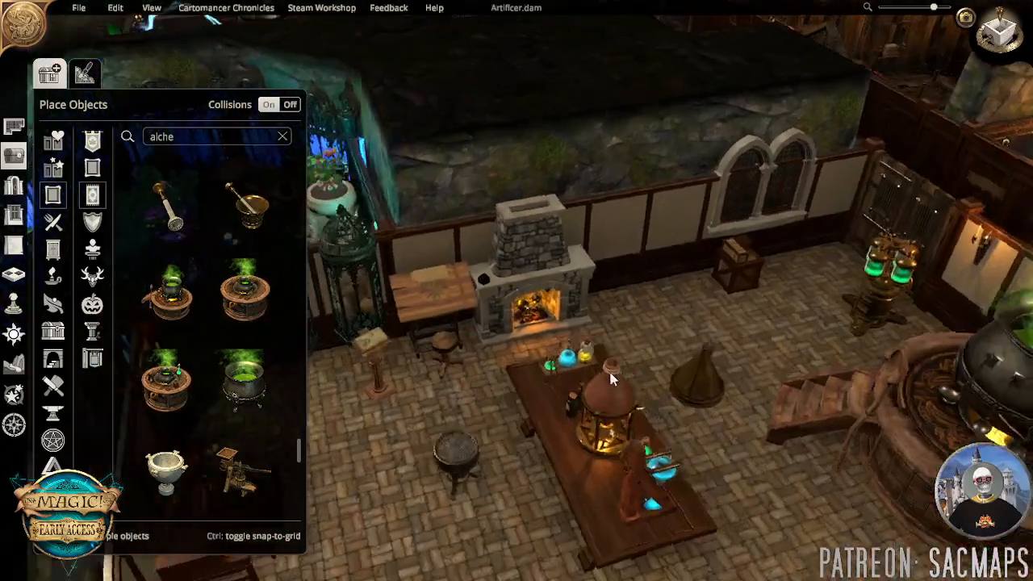
scroll(611, 379, down, 4)
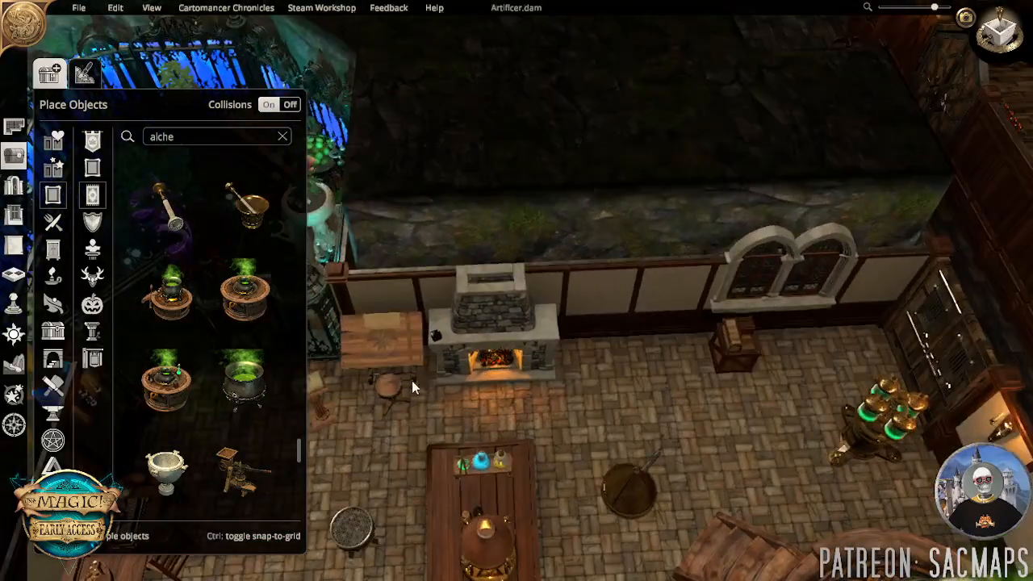
Move the drafting table, its stool and the wooden crate between fireplace and window, and the small black pot to the fireplace's opposite end.
drag(415, 363, 620, 352)
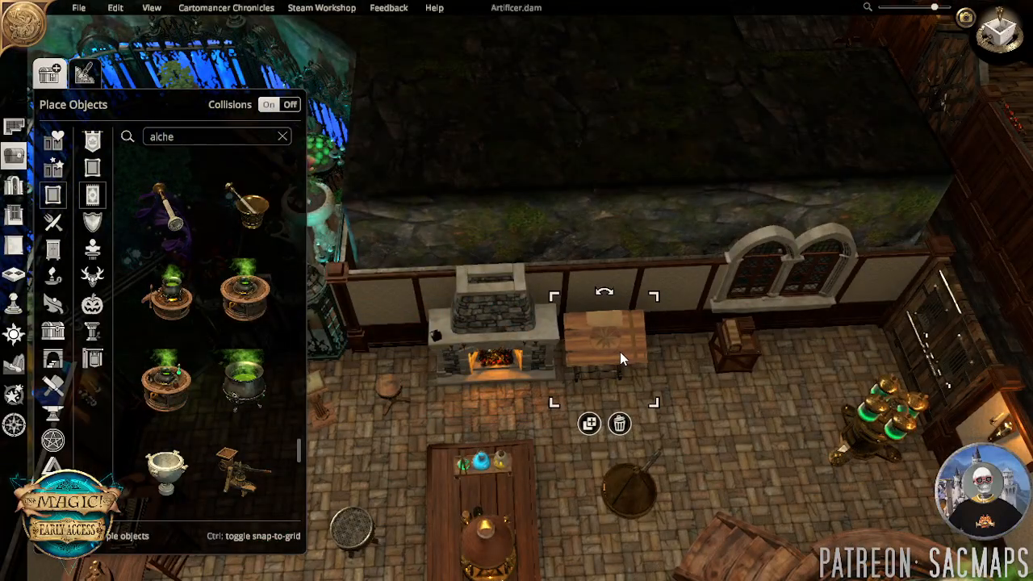
drag(384, 394, 628, 397)
drag(436, 337, 566, 332)
right_drag(679, 443, 551, 413)
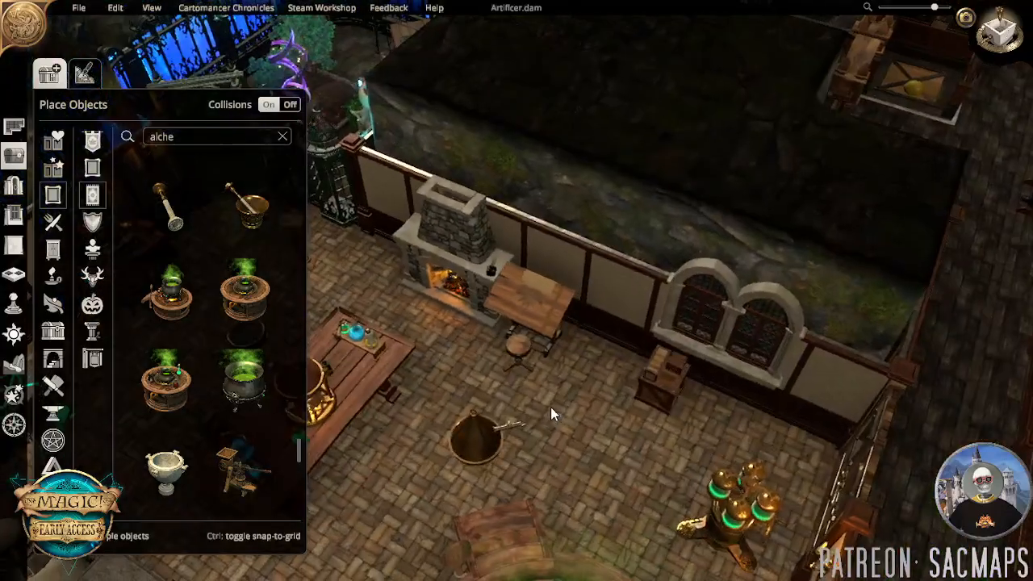
drag(658, 395, 581, 359)
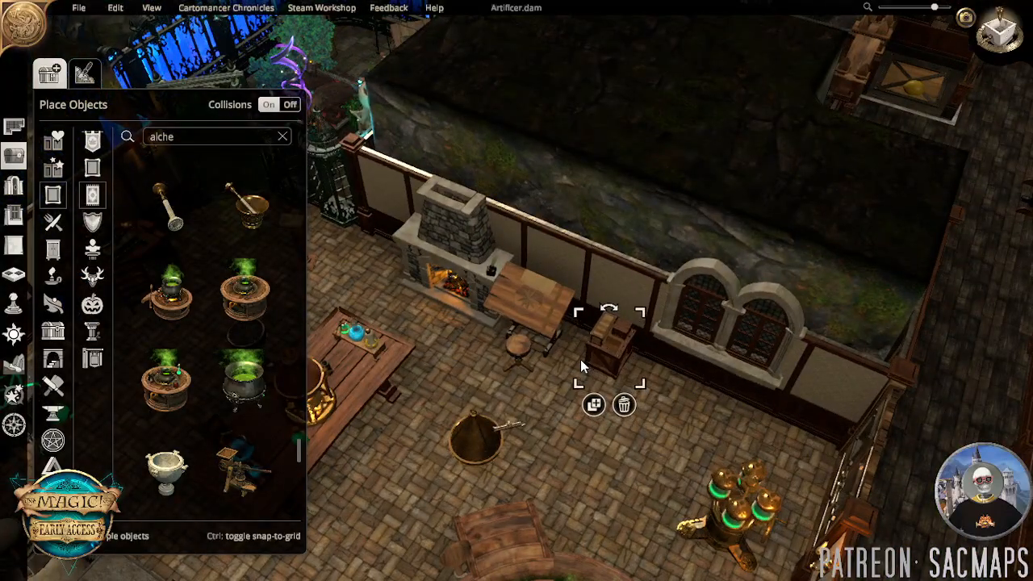
click(552, 436)
right_drag(551, 435, 637, 448)
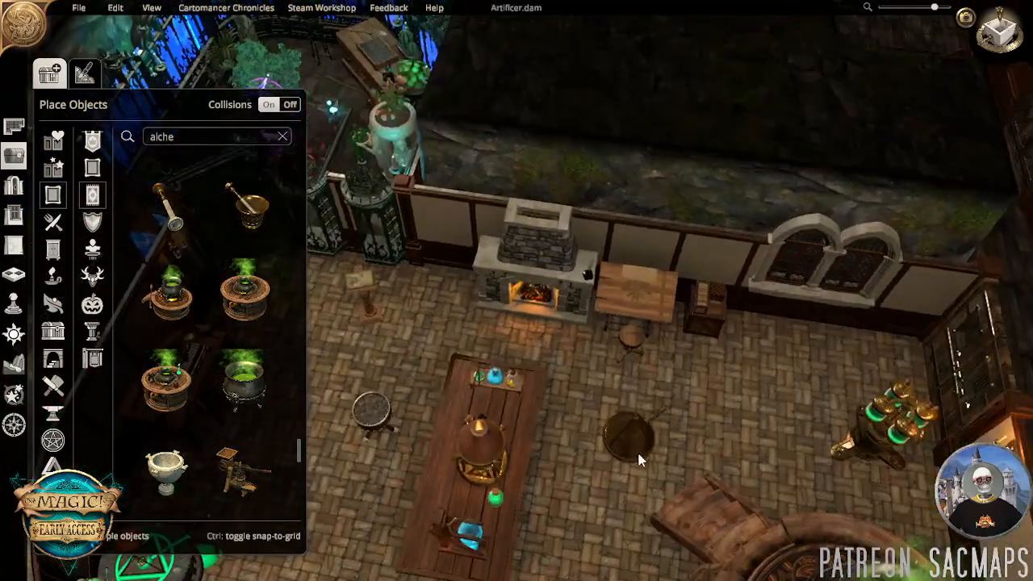
Move the brass cone to the other side of the central table and stand the book lectern against the wall beside the fireplace.
key(a)
drag(699, 457, 485, 475)
key(a)
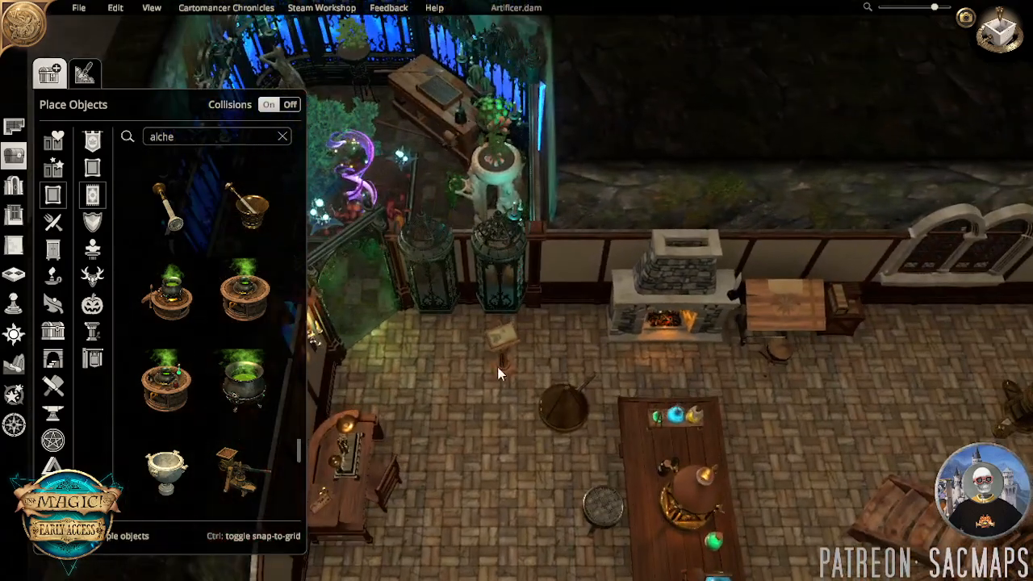
drag(504, 347, 567, 297)
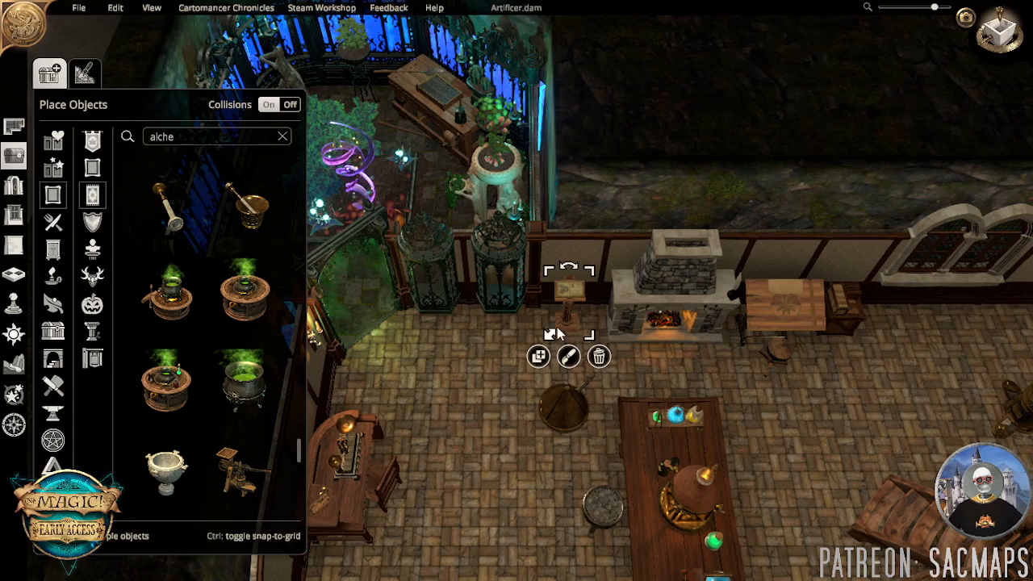
Scale down the brass cone and set it on the long edge of the central table.
click(557, 417)
drag(608, 348, 598, 368)
drag(577, 416, 646, 463)
right_drag(750, 436, 671, 363)
middle_drag(671, 364, 685, 428)
scroll(646, 476, up, 2)
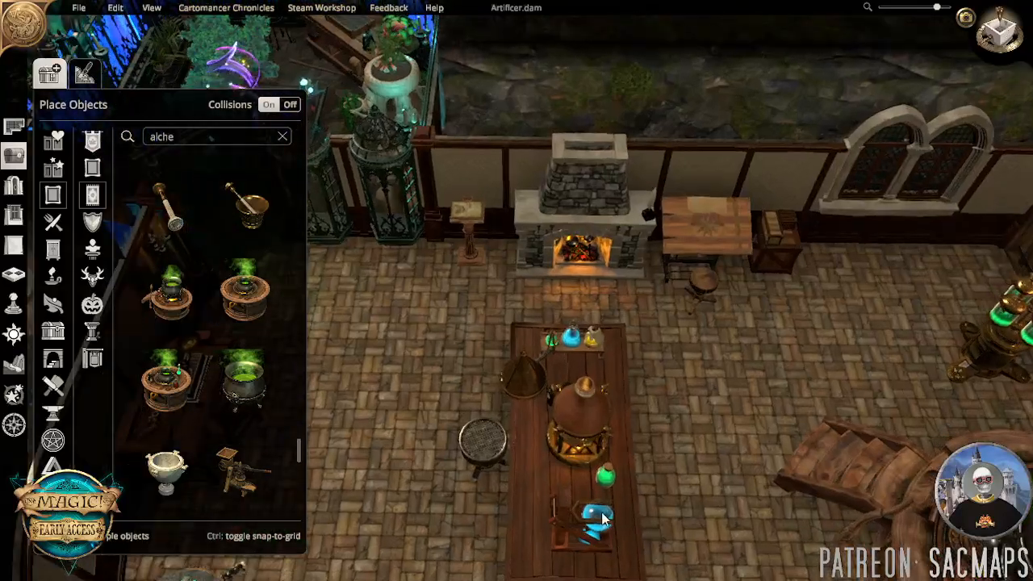
Rearrange the blue flask stand, green flask, copper still and brass cone along the central table.
right_drag(603, 515, 593, 445)
drag(583, 443, 568, 460)
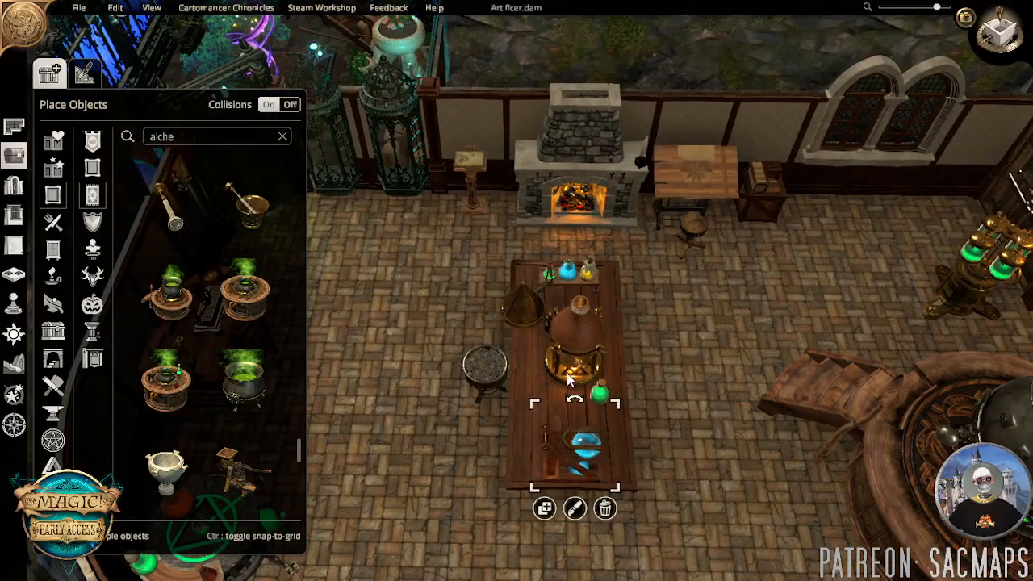
drag(603, 383, 614, 394)
drag(582, 338, 583, 343)
drag(532, 317, 537, 426)
drag(567, 356, 550, 369)
drag(533, 416, 537, 388)
scroll(531, 403, down, 4)
click(707, 383)
middle_drag(707, 383, 606, 429)
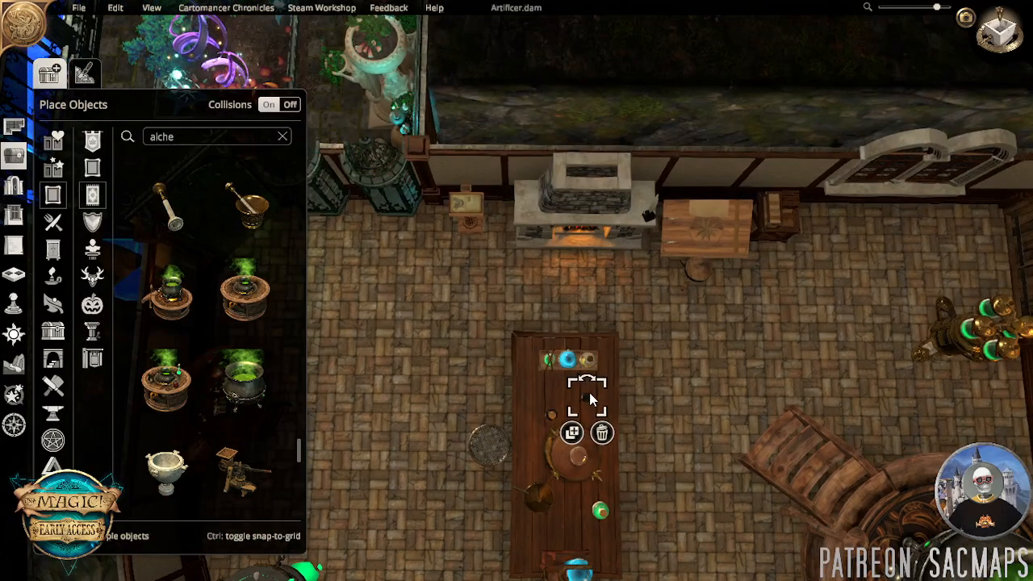
Inspect the brass apparatus with green lights and the cauldron platform's corner from several angles.
middle_drag(678, 410, 511, 358)
mouse_move(574, 295)
key(r)
key(r)
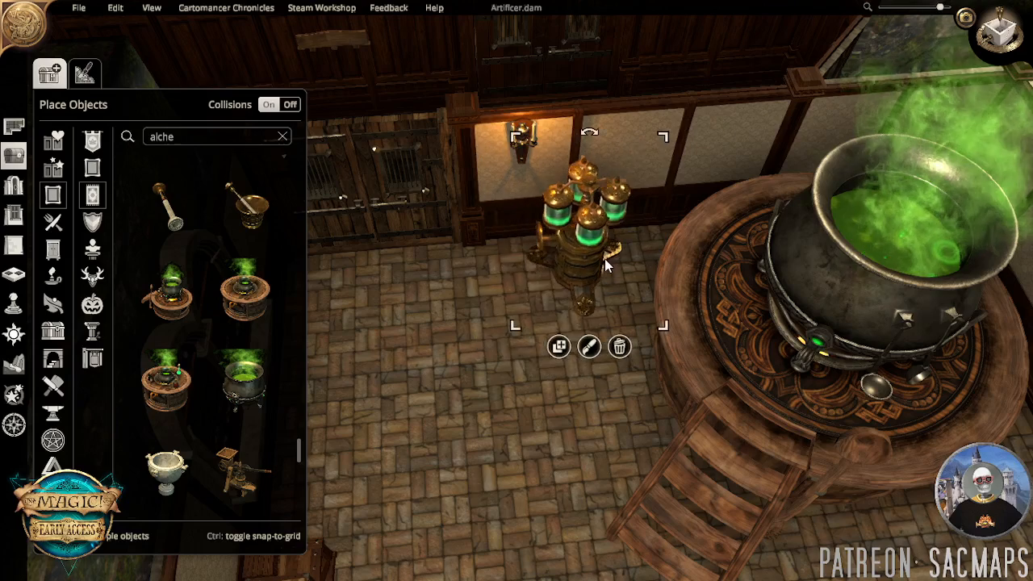
key(r)
middle_drag(478, 353, 538, 373)
scroll(545, 399, down, 3)
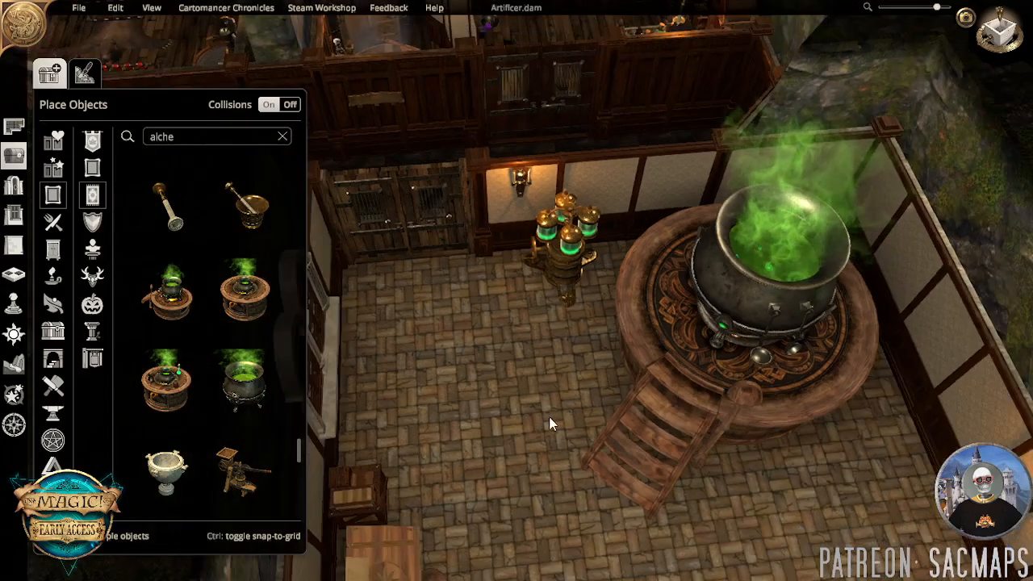
key(s)
key(d)
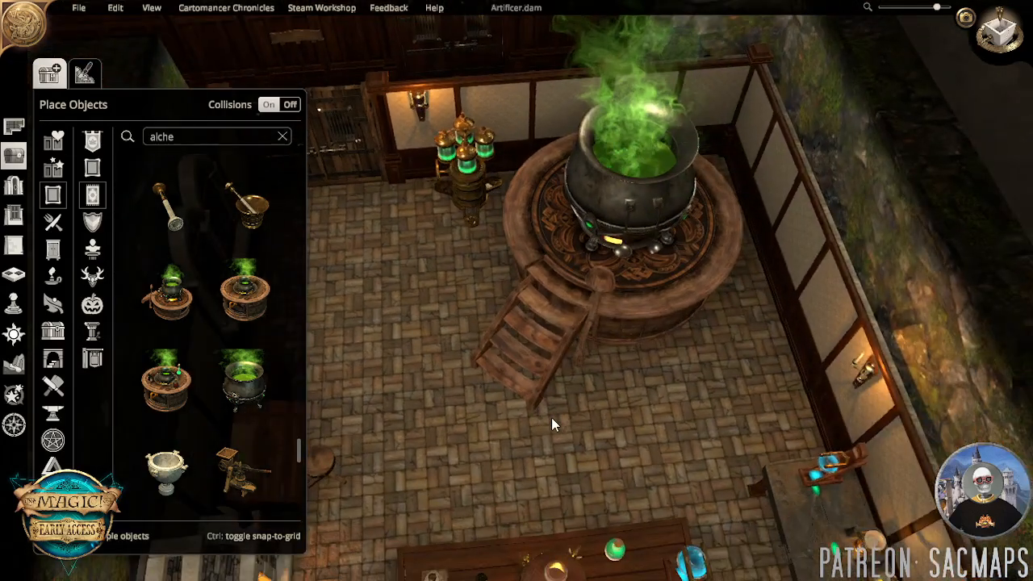
middle_drag(552, 417, 611, 388)
key(e)
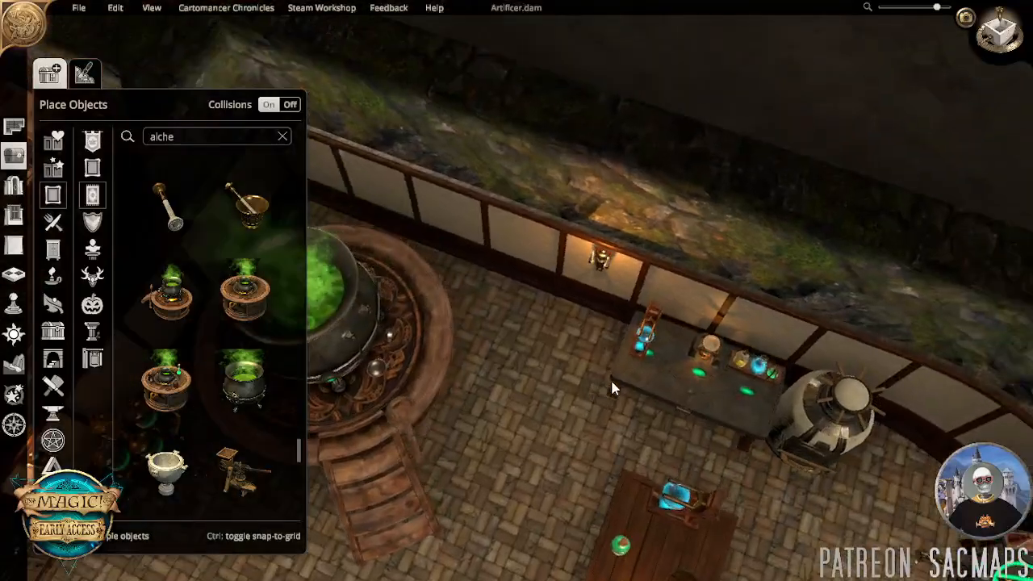
Shift the white furnace along the curved wall, away from the dark workbench and toward the pentagram table.
key(w)
middle_drag(611, 387, 741, 330)
key(d)
drag(551, 284, 619, 280)
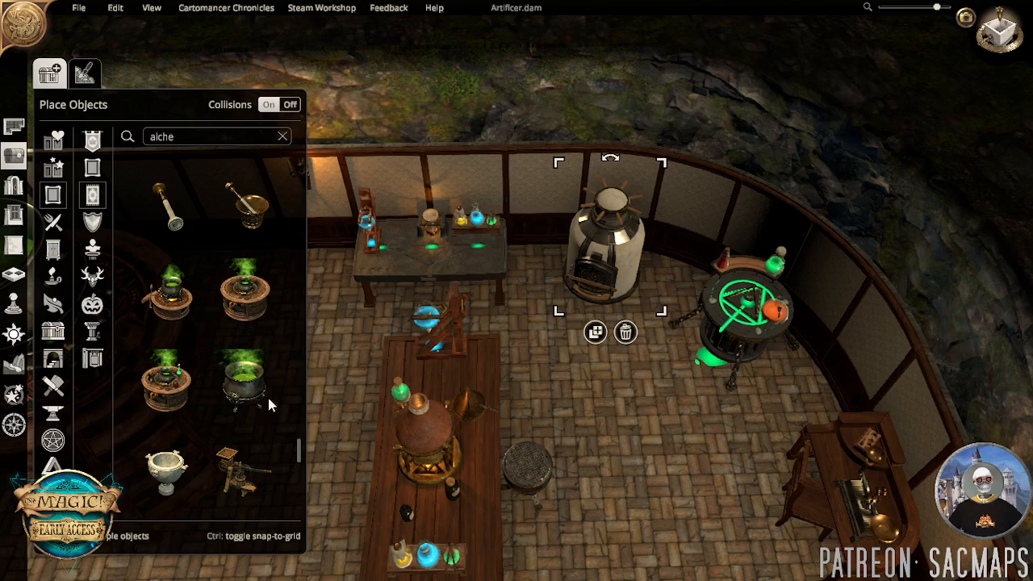
Place the wooden press with the hopper on the open floor between the cauldron steps and the central table.
scroll(260, 291, down, 4)
click(254, 279)
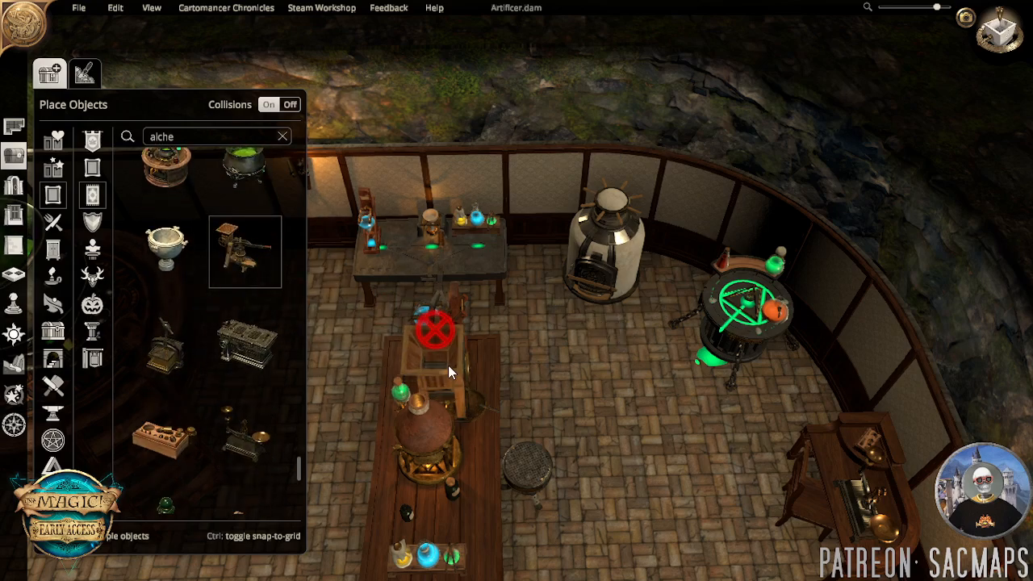
key(w)
key(e)
key(w)
key(e)
key(w)
key(d)
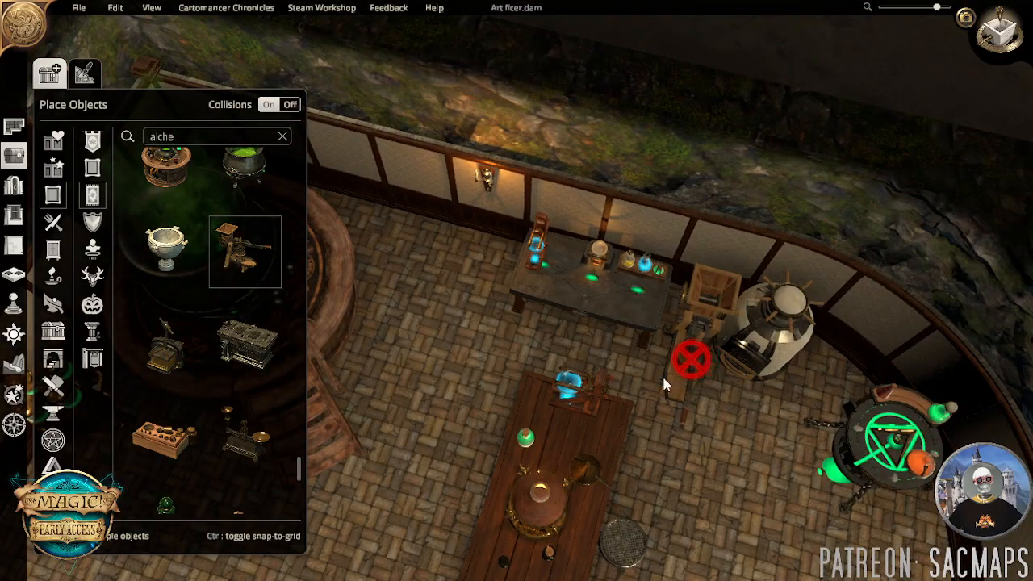
key(q)
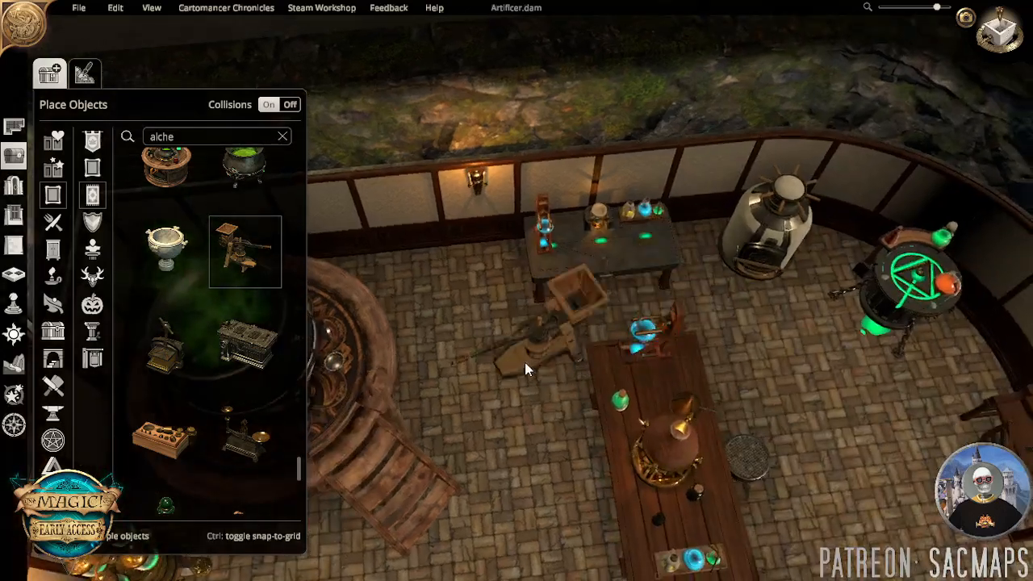
Replace the blue flask stand at the end of the central table with the wooden press and scale the press down.
drag(477, 355, 625, 351)
click(645, 355)
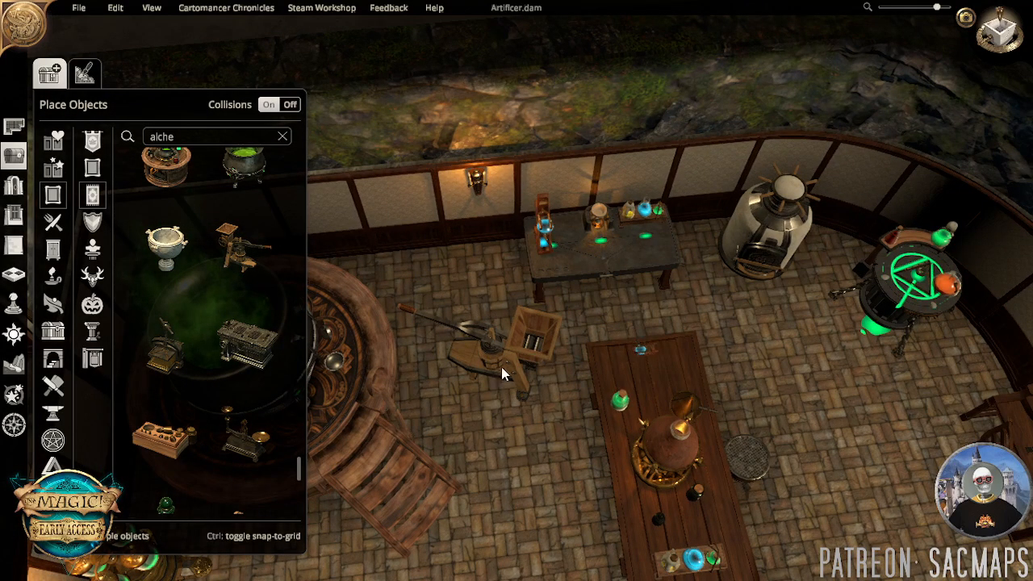
drag(498, 374, 654, 365)
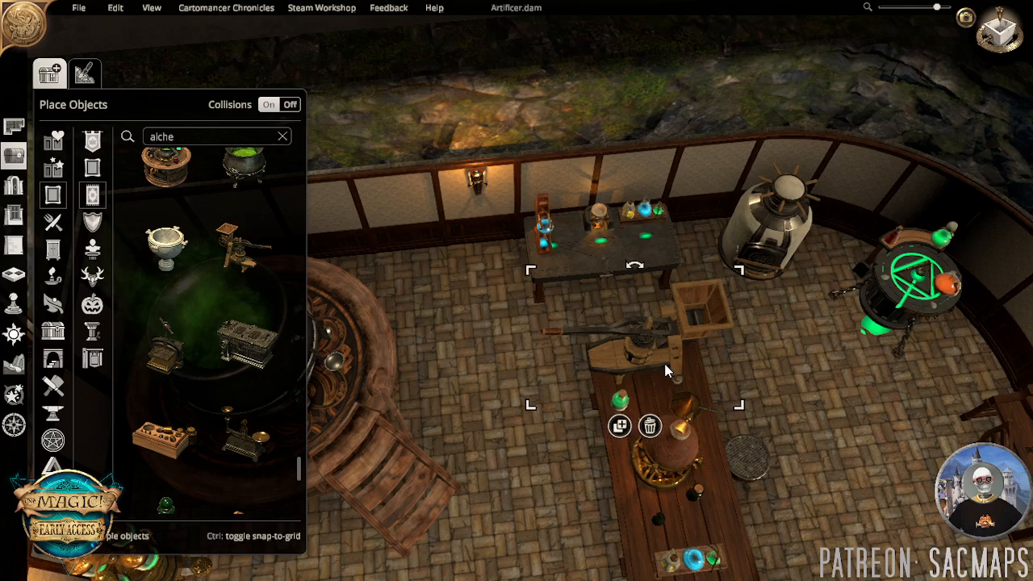
drag(748, 278, 723, 297)
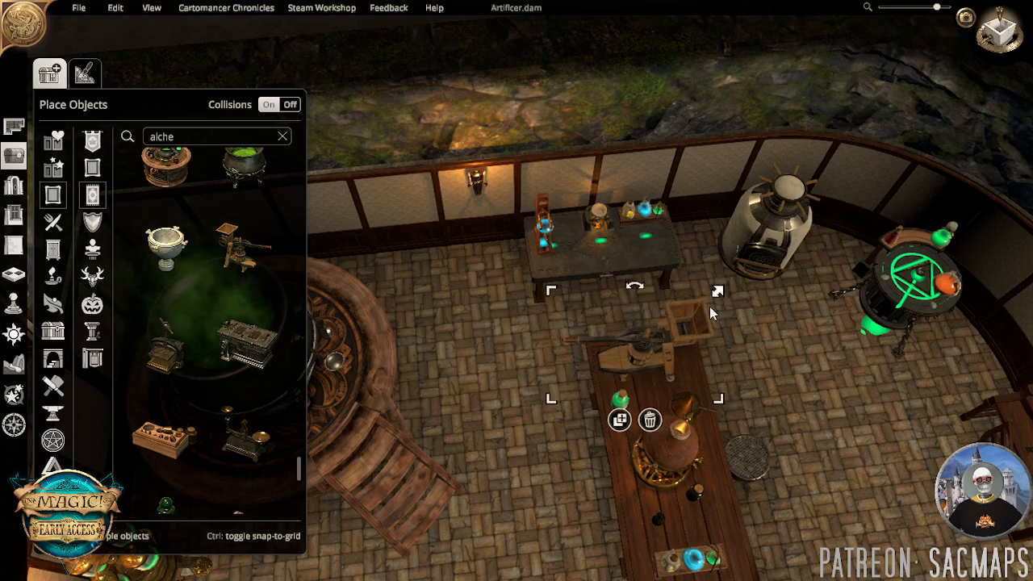
Search the objects for "skull" and place a black skull at the end of the central table beside the press.
click(198, 135)
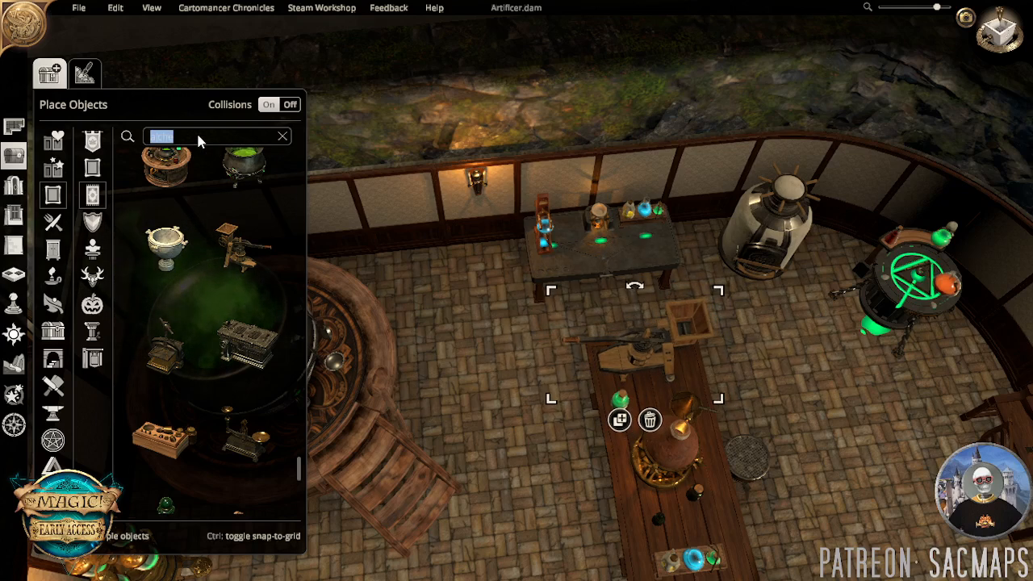
text(skull)
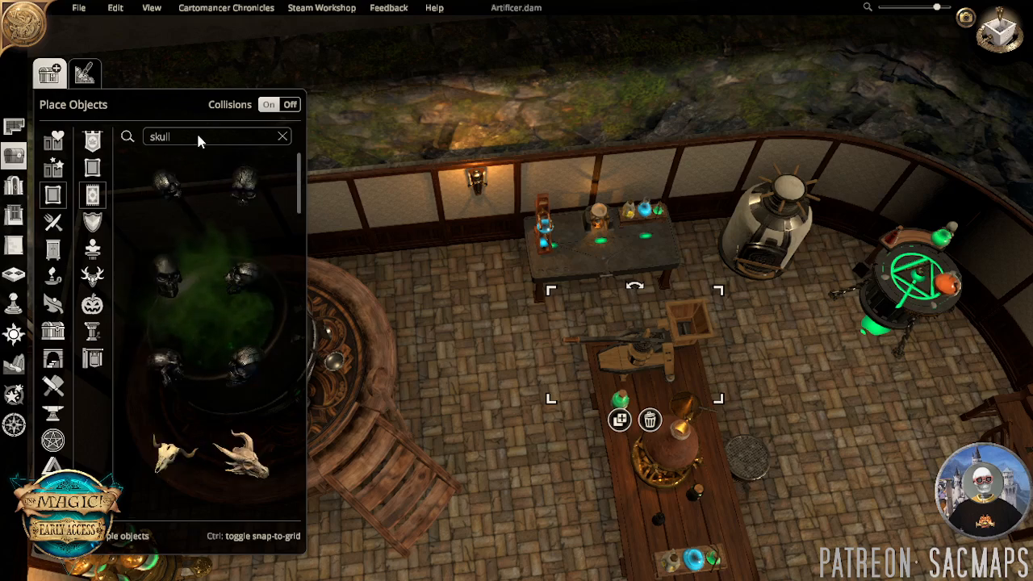
click(271, 301)
middle_drag(680, 339, 563, 420)
click(553, 405)
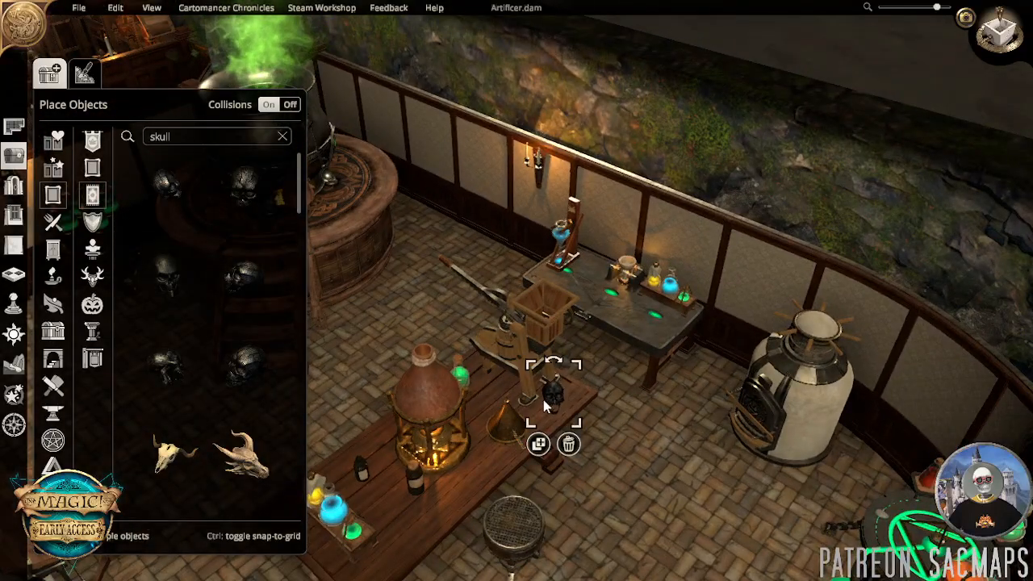
Raise the black skull to a height of 1.8 inside the press's hopper and turn collisions on.
drag(513, 390, 514, 309)
middle_drag(601, 302, 605, 386)
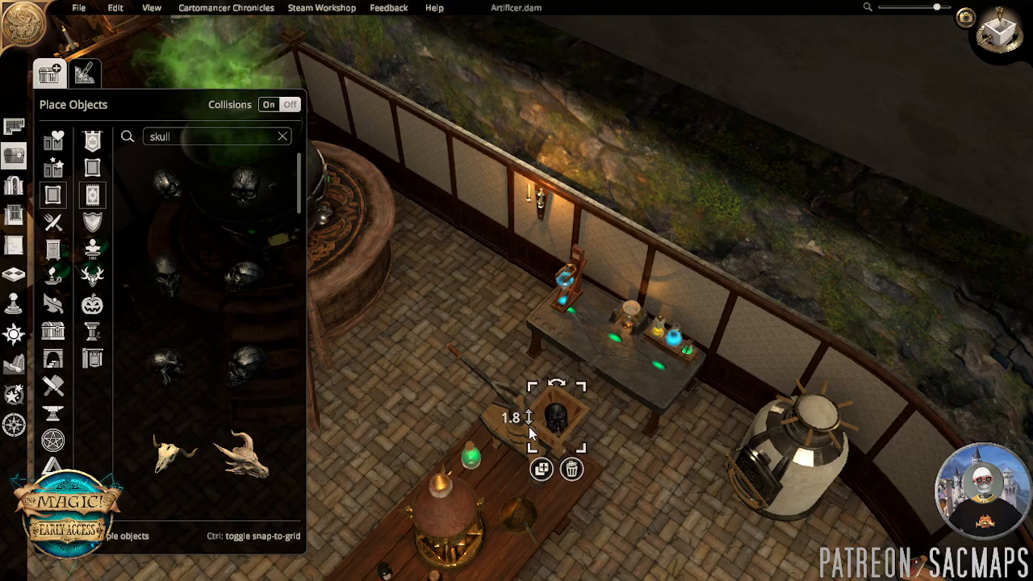
click(655, 549)
middle_drag(560, 415, 720, 381)
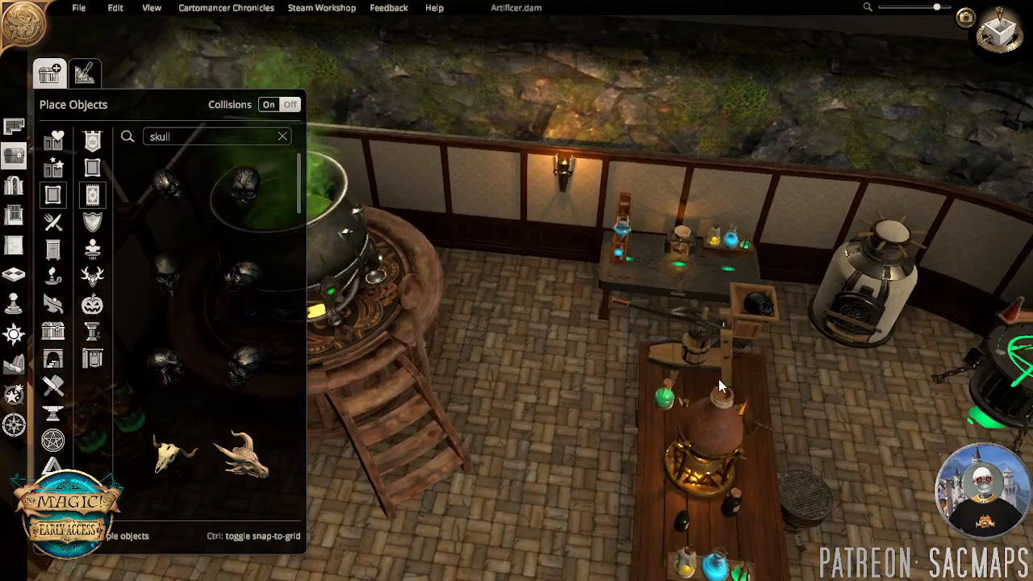
key(d)
scroll(664, 430, up, 3)
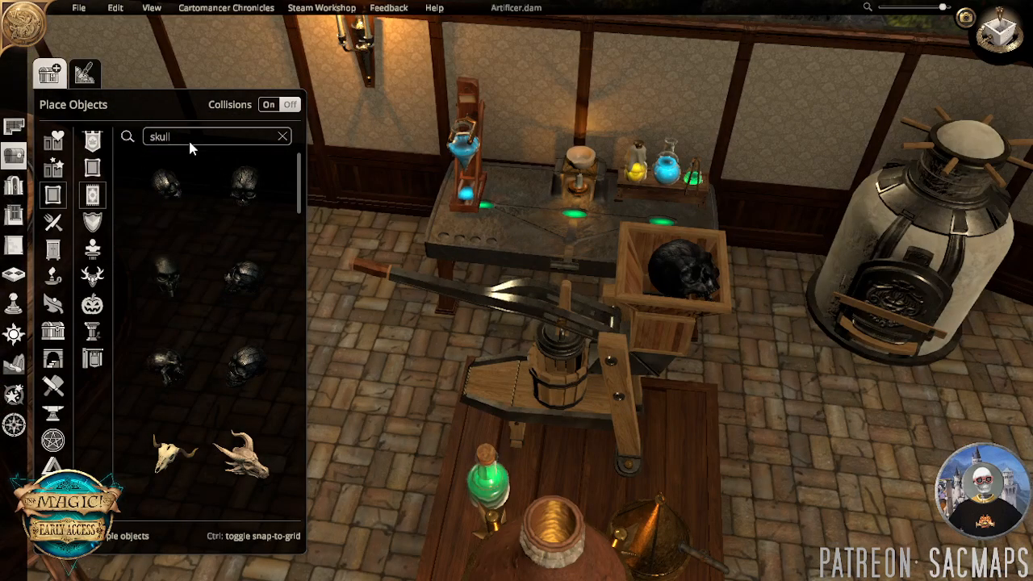
Search the objects for "char" and place a scaled-down pile of charred sticks on the central table beside the green flask.
text(char)
click(168, 469)
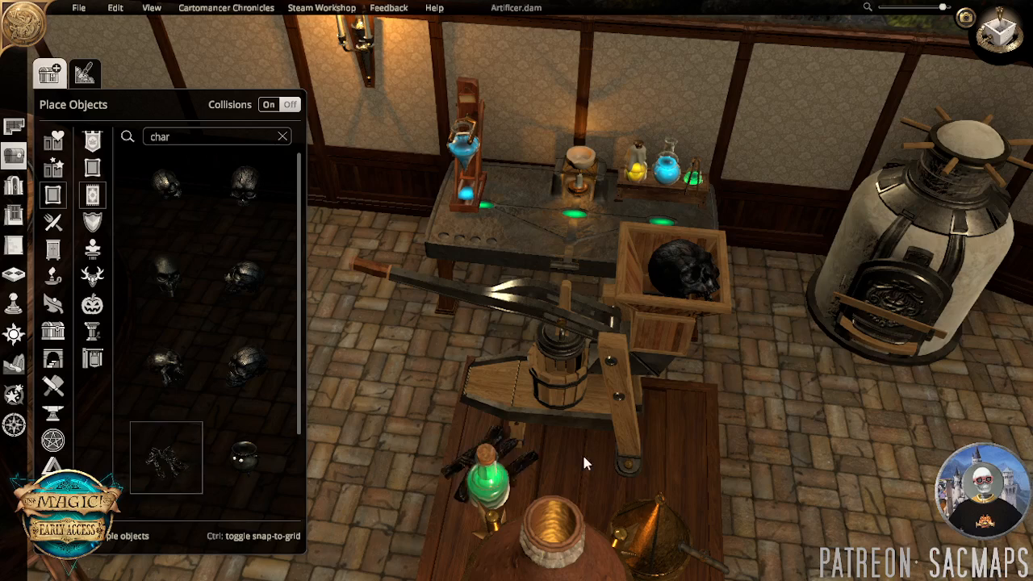
click(557, 460)
drag(615, 402, 591, 426)
click(545, 512)
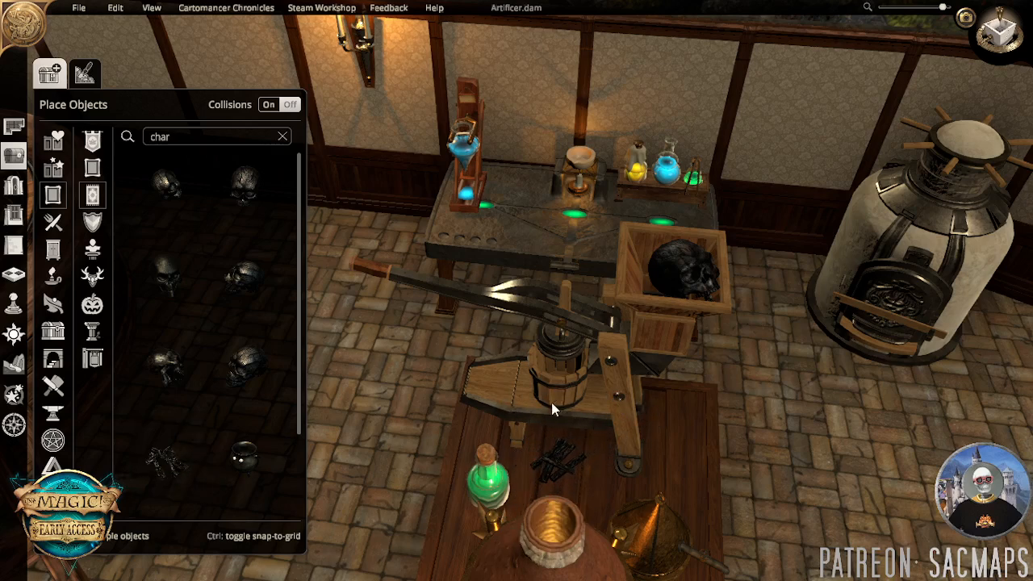
Add more charred sticks around the press, raising one pile to a height of 1.3 on its small barrel.
click(555, 427)
drag(523, 428, 518, 389)
drag(589, 352, 532, 369)
click(547, 408)
scroll(595, 405, up, 5)
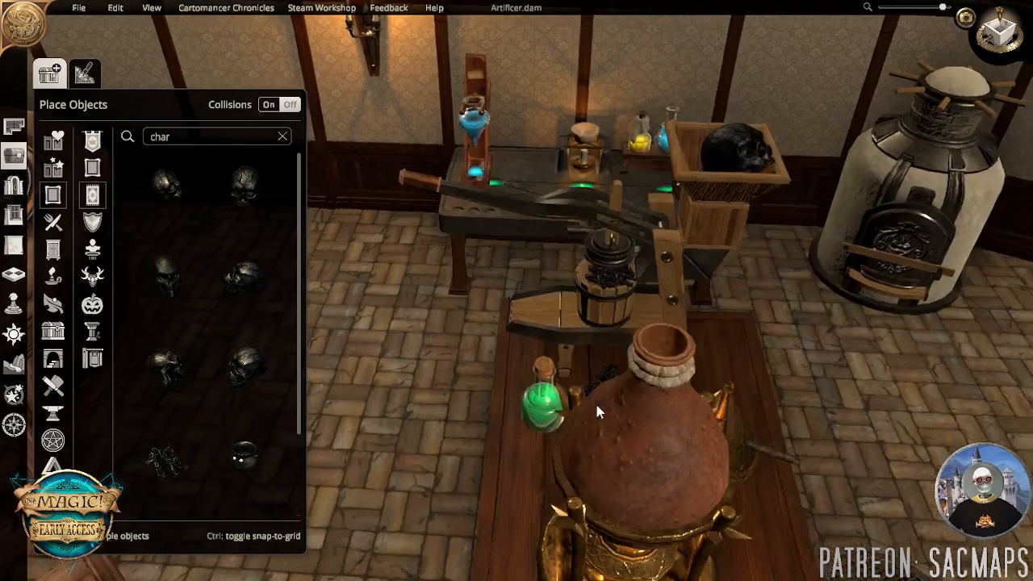
scroll(628, 452, down, 4)
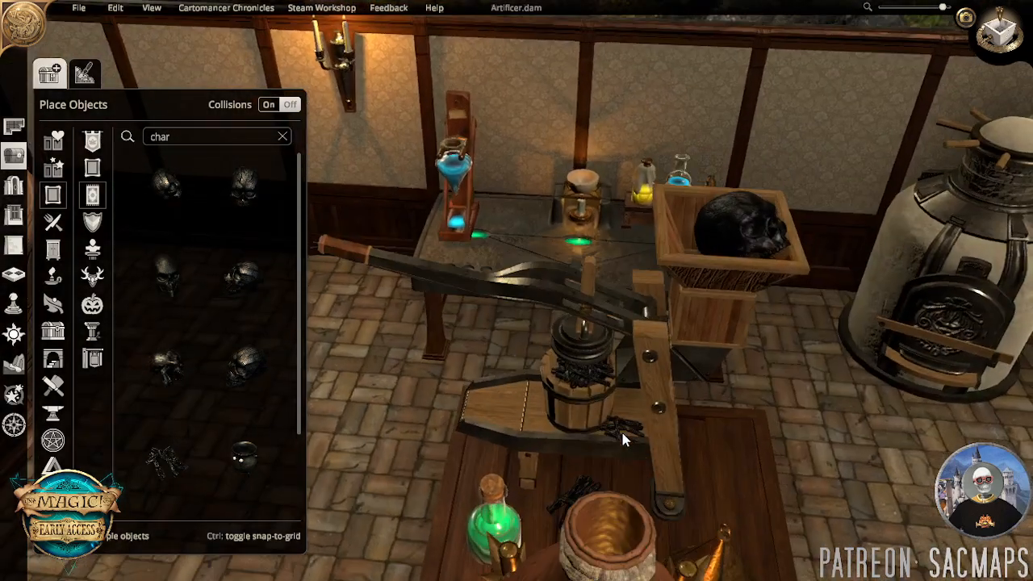
click(568, 370)
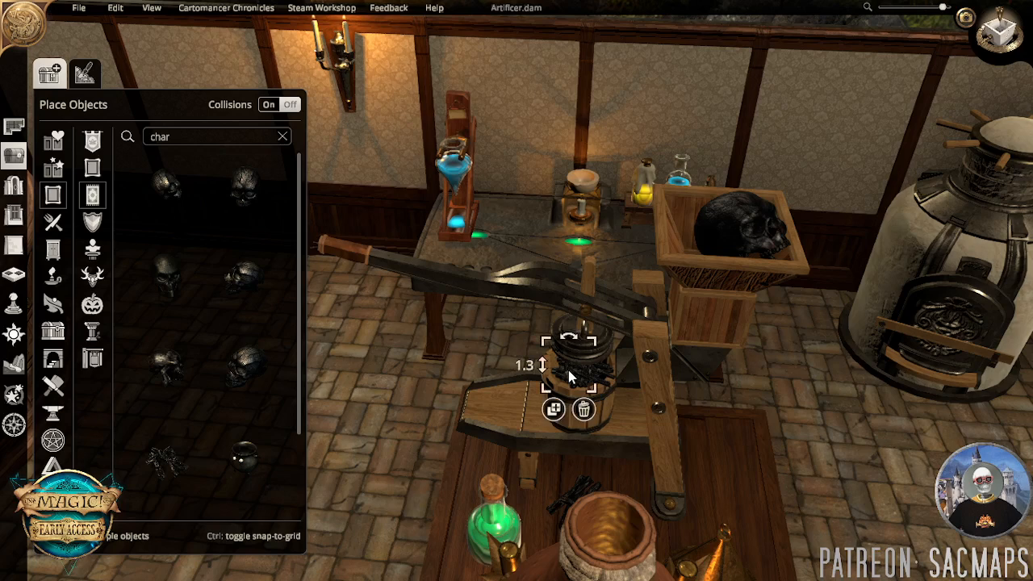
Reposition the charred sticks inside the press's small barrel, shrinking them slightly and keeping them at a height of 1.3.
drag(585, 376, 567, 388)
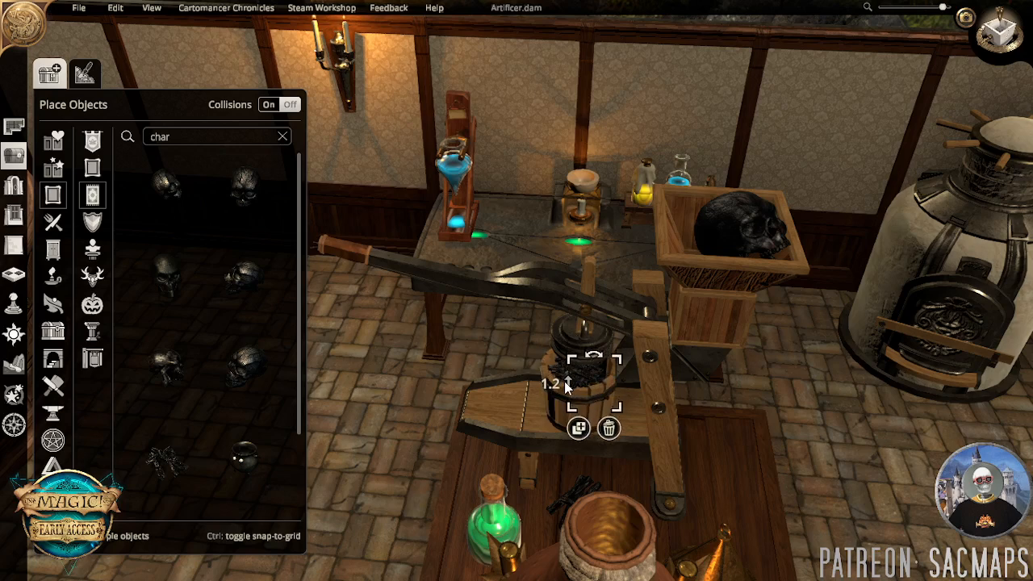
drag(617, 353, 611, 357)
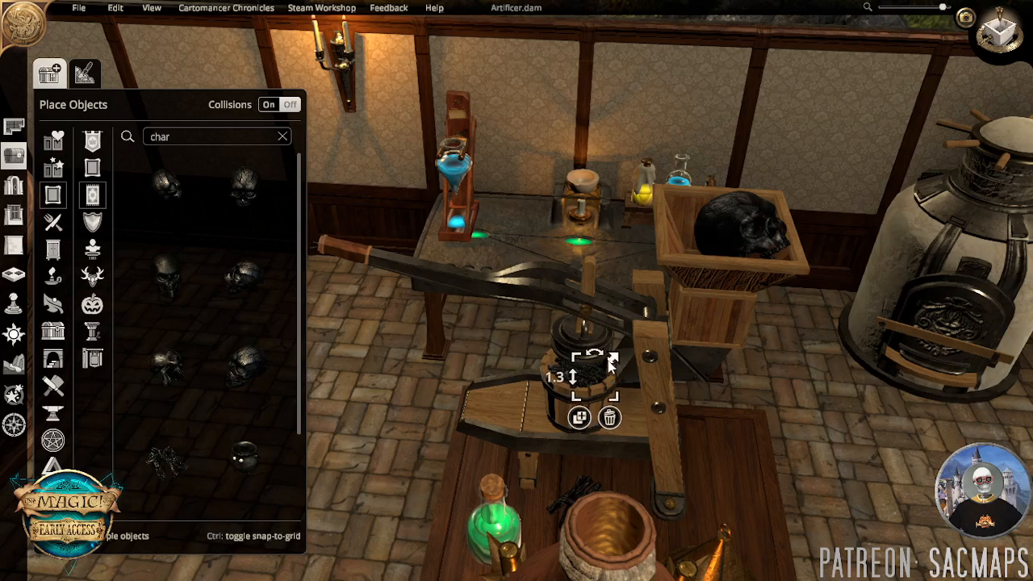
middle_drag(444, 431, 537, 429)
click(561, 386)
scroll(559, 389, up, 2)
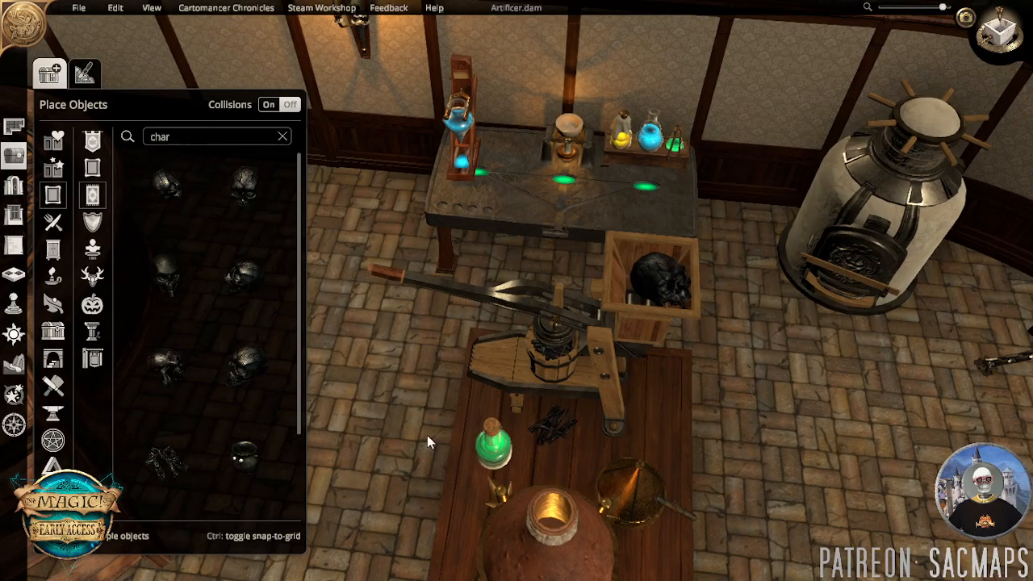
Duplicate the stool at the drafting table and place the copy at the long side of the central table.
middle_drag(429, 435, 648, 327)
middle_drag(601, 358, 419, 369)
scroll(643, 475, down, 2)
key(d)
key(w)
key(s)
key(s)
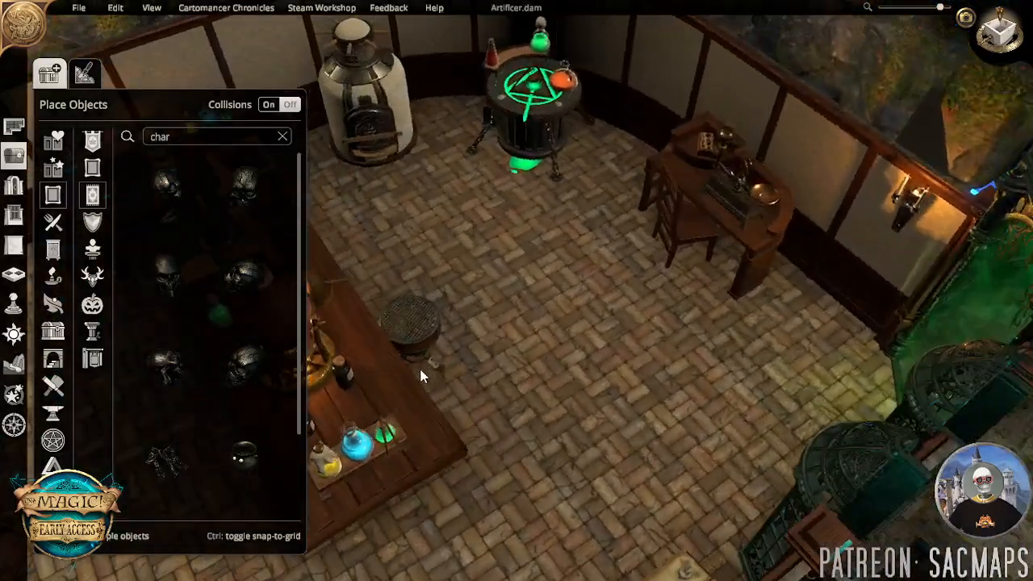
right_drag(614, 364, 553, 439)
key(s)
middle_drag(625, 299, 364, 396)
key(d)
middle_drag(872, 460, 733, 380)
key(d)
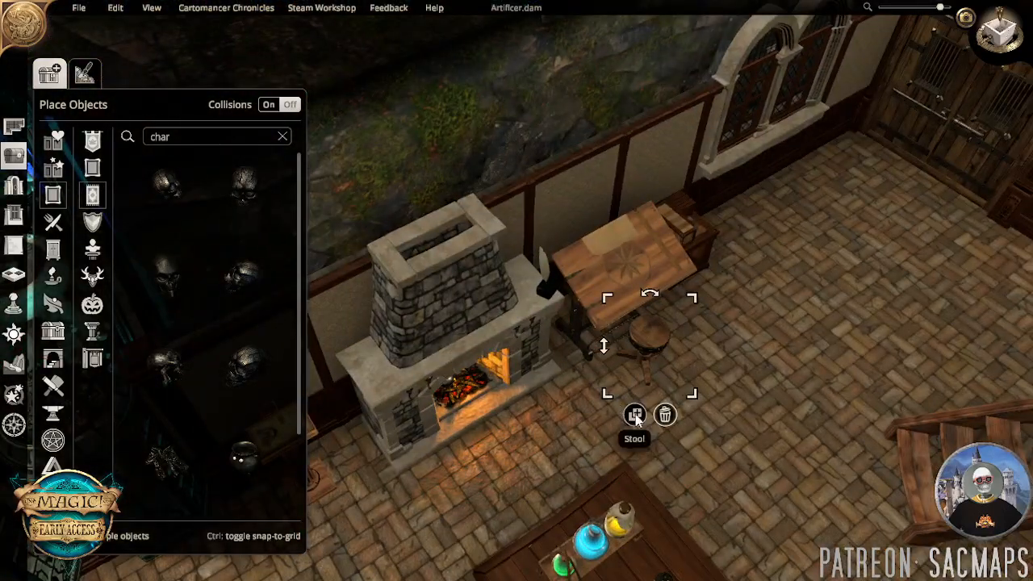
click(636, 416)
scroll(710, 413, down, 3)
key(s)
key(e)
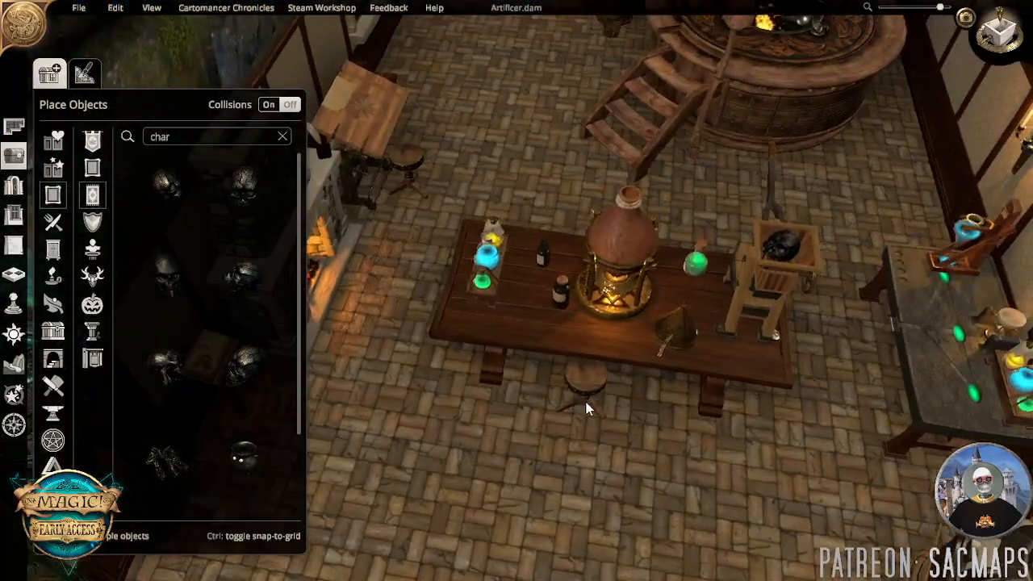
click(600, 403)
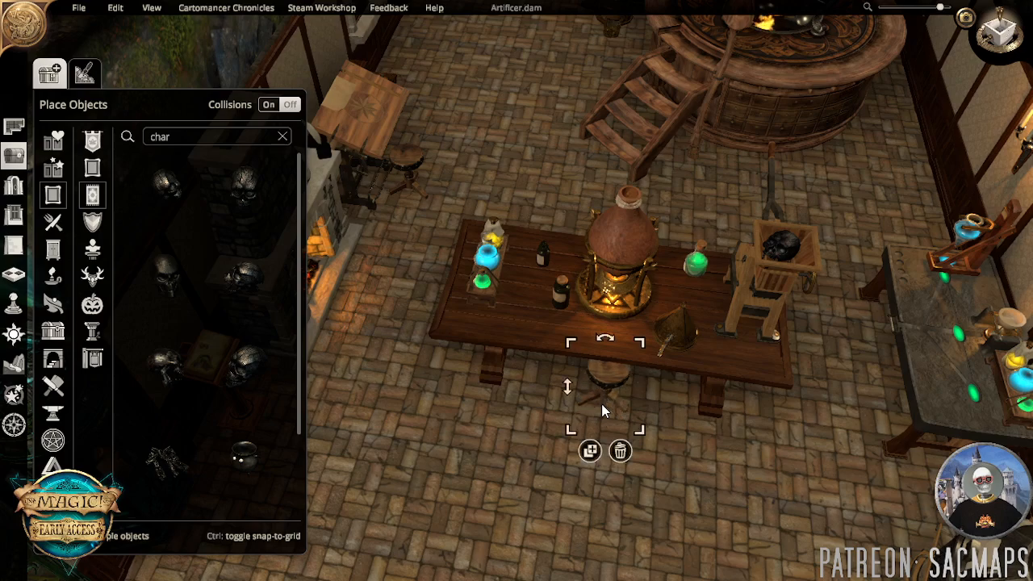
middle_drag(674, 490, 421, 350)
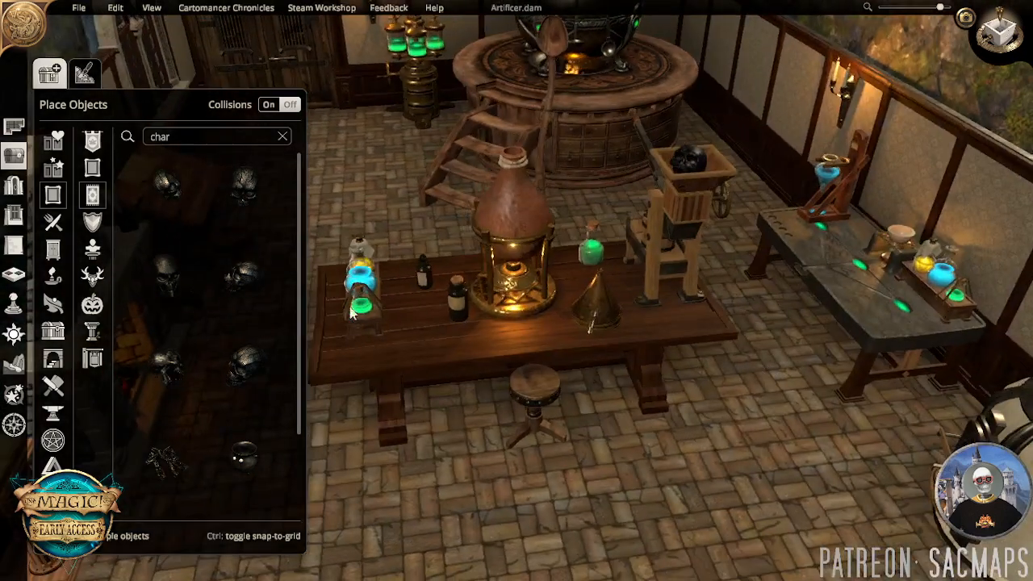
Search the objects for "teeth", place an enlarged sack of teeth in front of the press, and move the brass cone to the table's end.
middle_drag(584, 428, 389, 297)
key(w)
text(teeth)
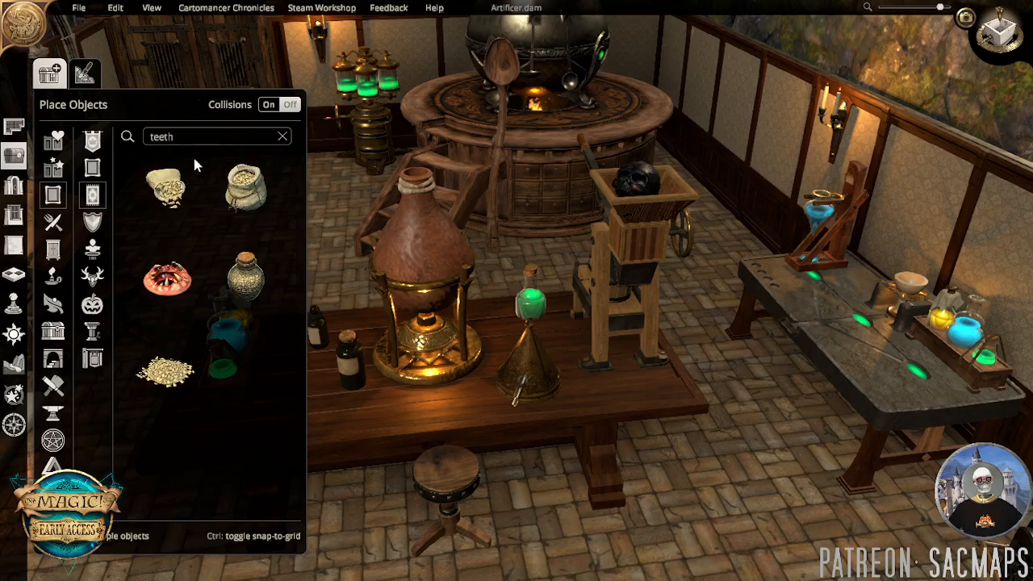
click(246, 187)
middle_drag(605, 394, 483, 393)
click(437, 395)
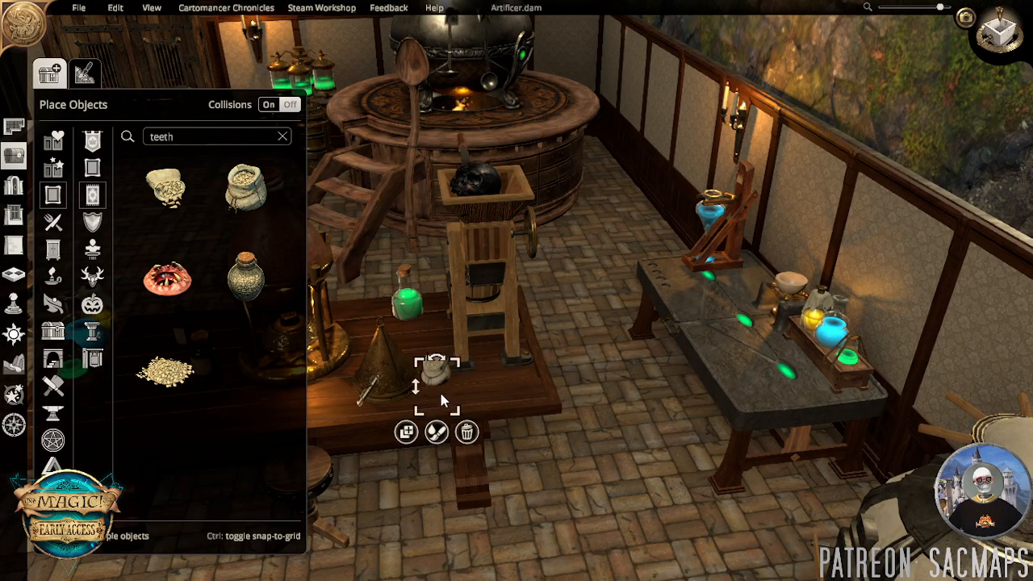
drag(467, 363, 495, 331)
key(a)
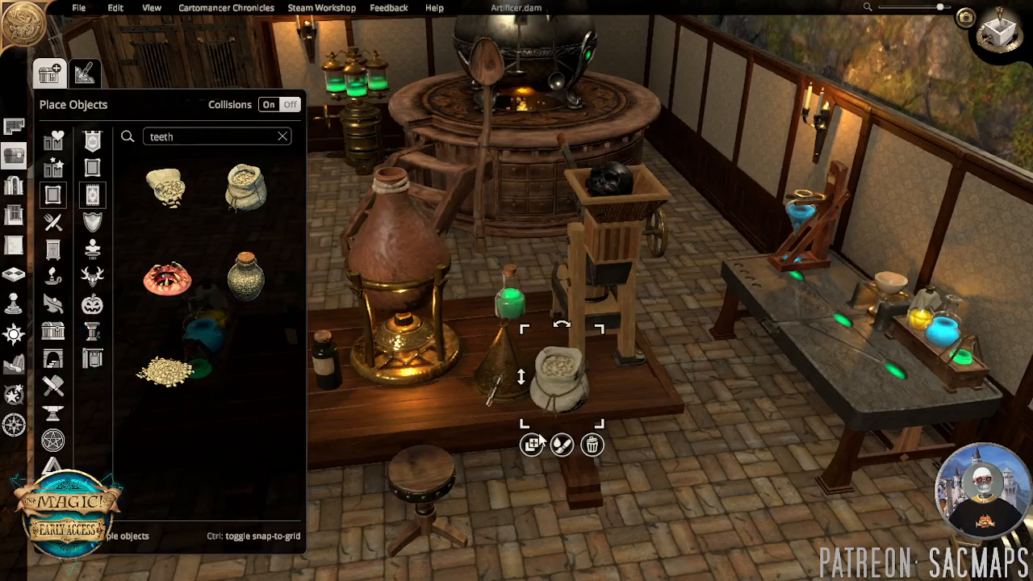
drag(495, 381, 649, 382)
drag(555, 392, 505, 373)
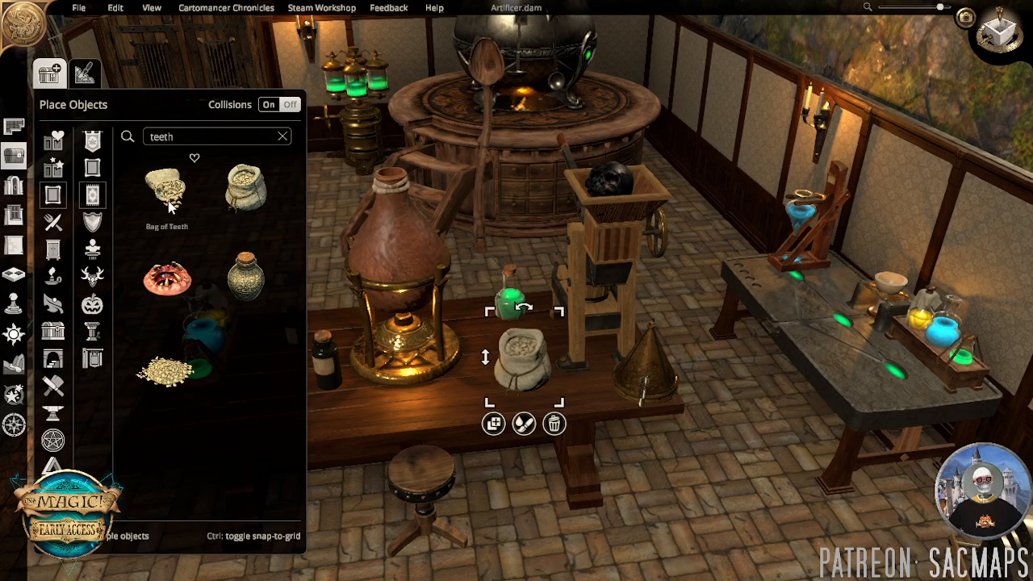
Add a tipped-over Bag of Teeth and a loose pile of teeth beside the sack on the central table.
click(171, 208)
click(472, 387)
click(165, 370)
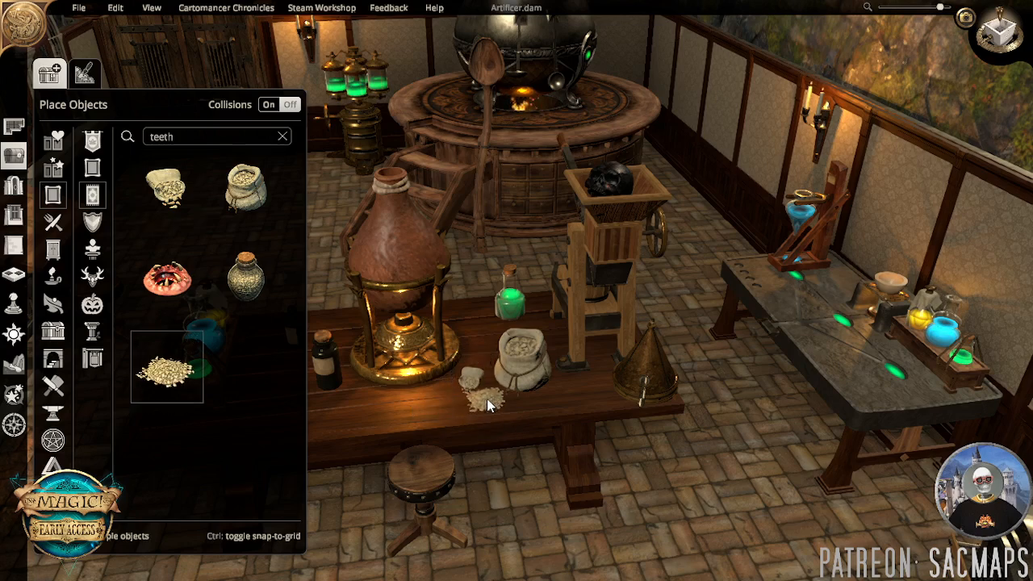
click(493, 388)
Search the objects for "mort" and place the white mortar with its pestle on the central table beside the teeth.
click(232, 137)
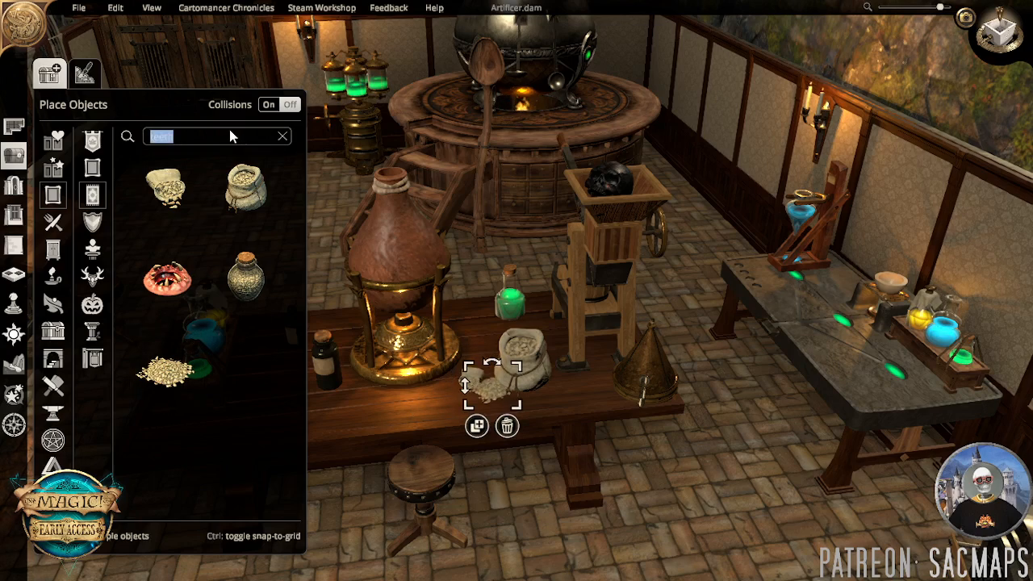
text(pest)
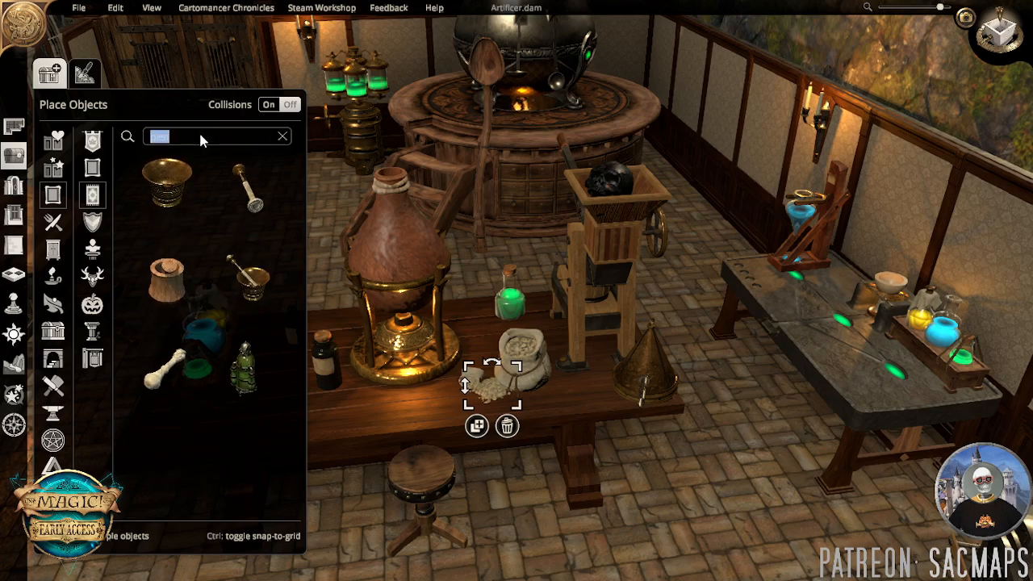
text(mort)
click(171, 454)
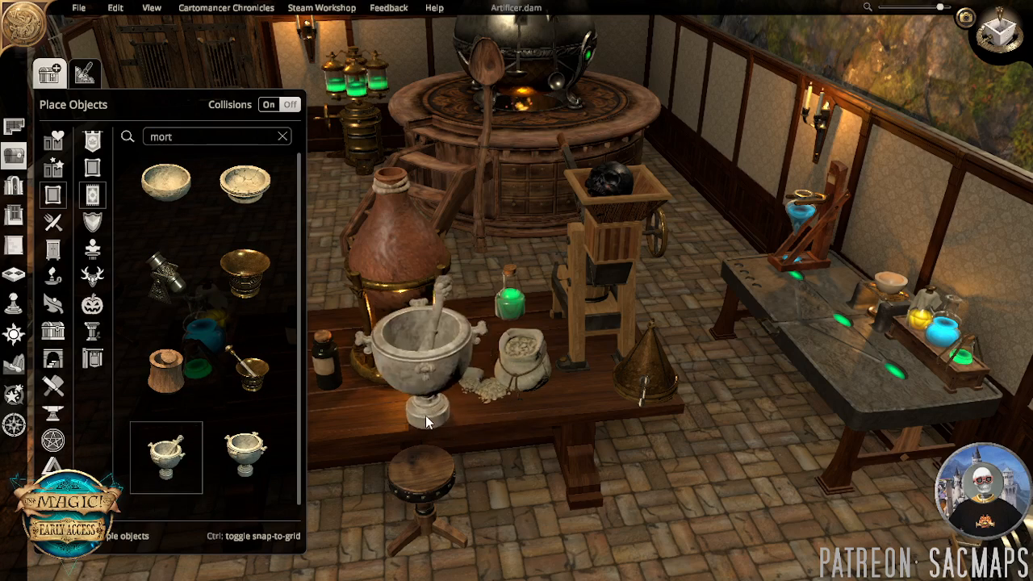
click(417, 410)
key(s)
Move the copper still back toward the far edge of the central table and position the mortar in front of it.
click(609, 456)
middle_drag(608, 456, 602, 508)
click(532, 437)
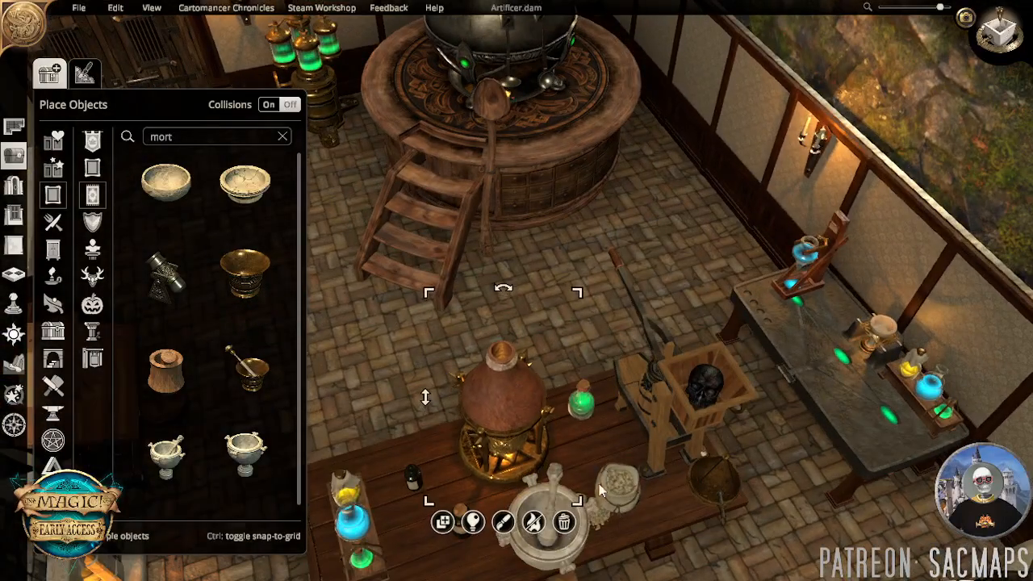
key(s)
click(468, 355)
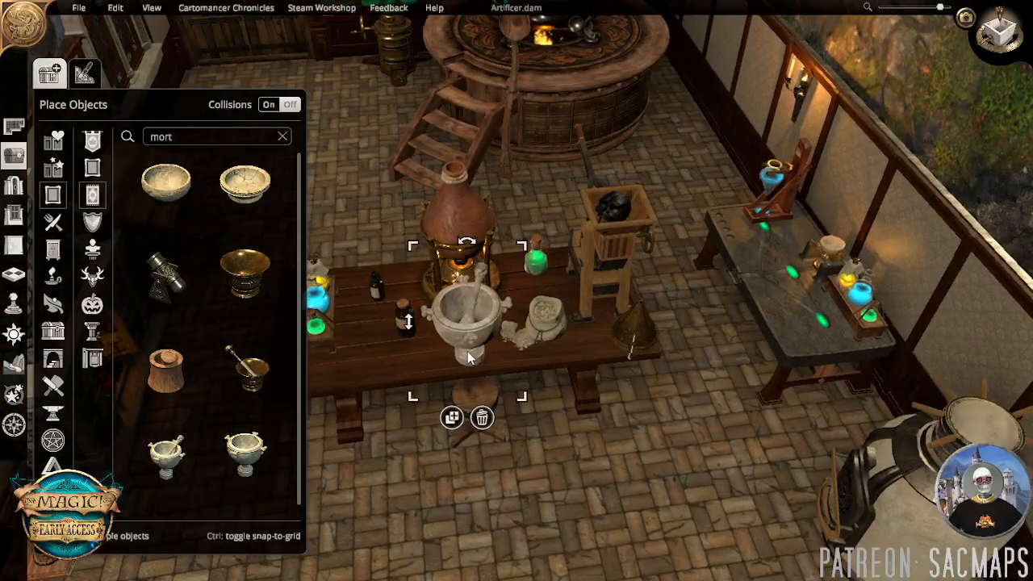
click(579, 476)
scroll(604, 437, up, 2)
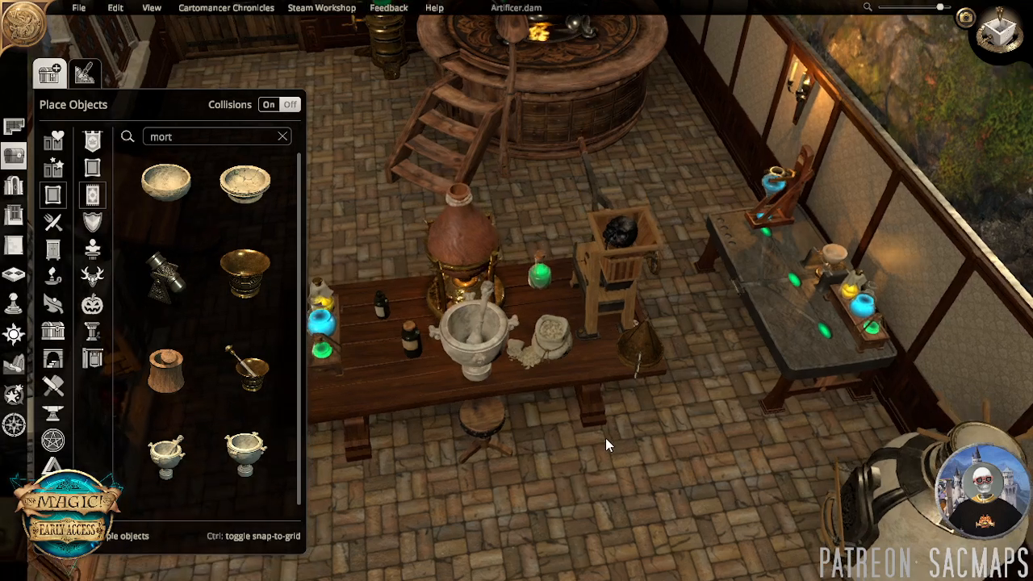
key(s)
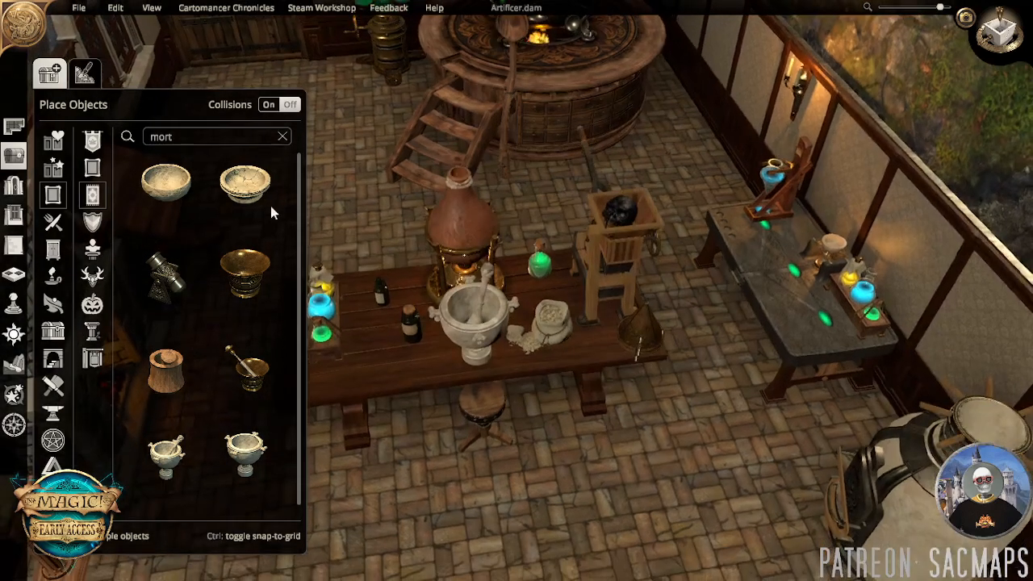
Search the objects for "bone" and place a Femur on the central table in front of the sack of teeth.
text(bone)
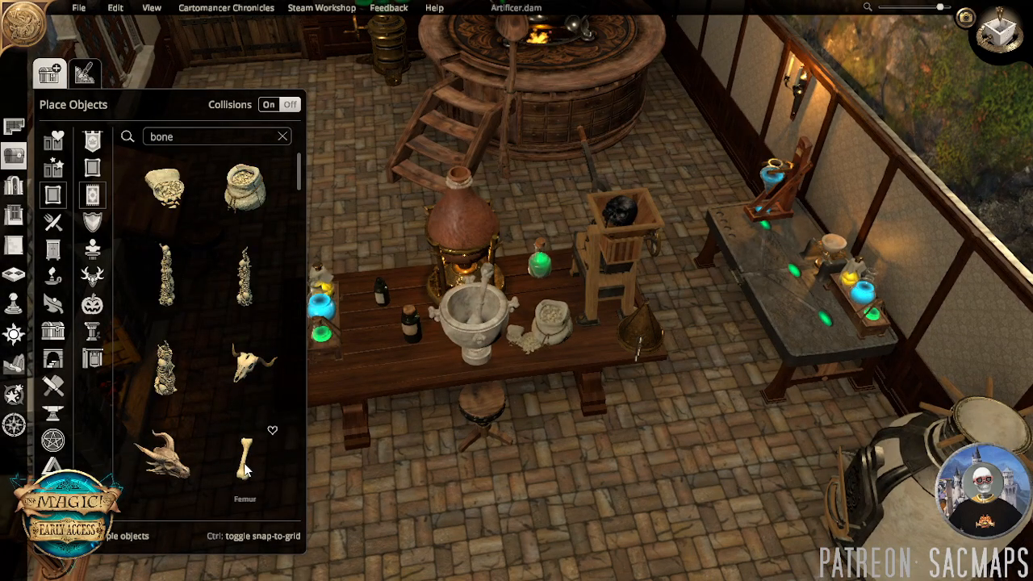
scroll(240, 404, down, 3)
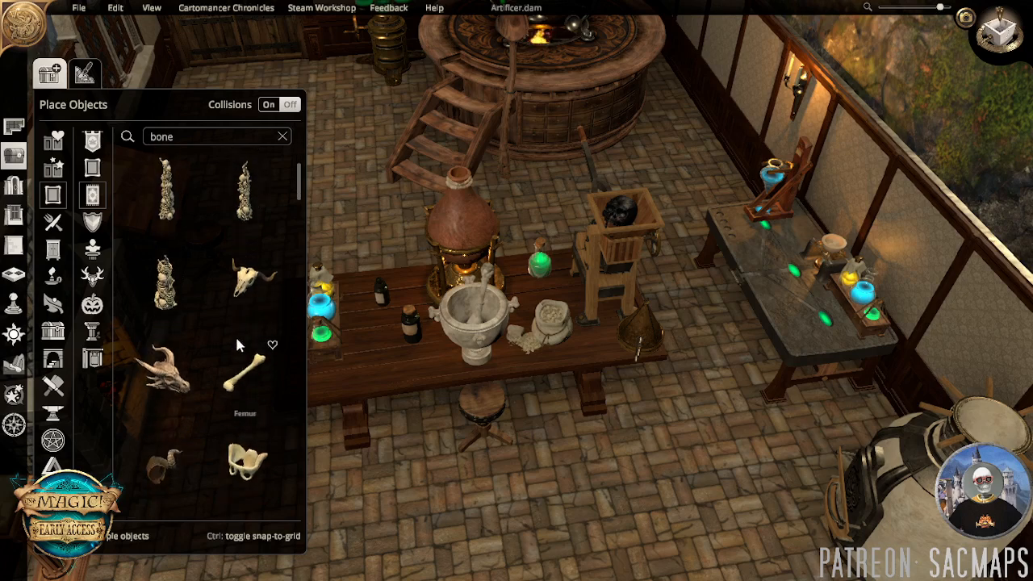
click(245, 334)
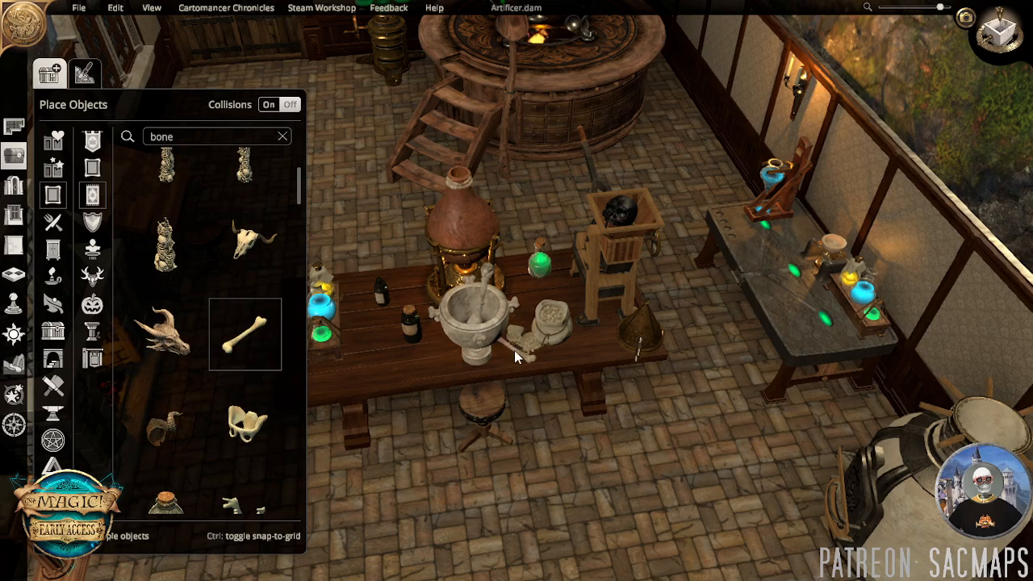
click(569, 350)
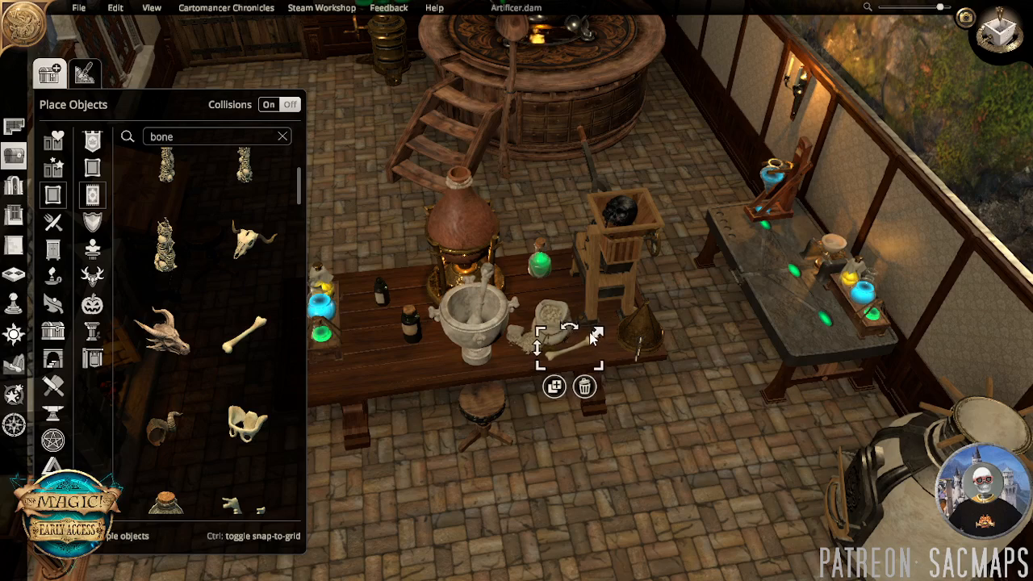
Place a jawbone on the central table at the foot of the press and set its height to 0.9.
scroll(224, 406, down, 1)
scroll(223, 405, down, 2)
click(242, 403)
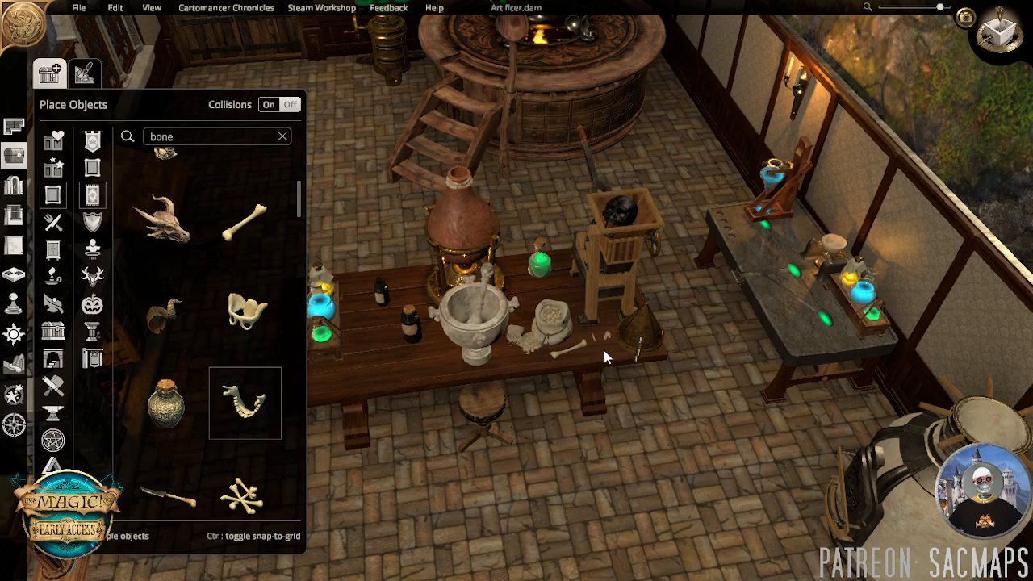
click(530, 352)
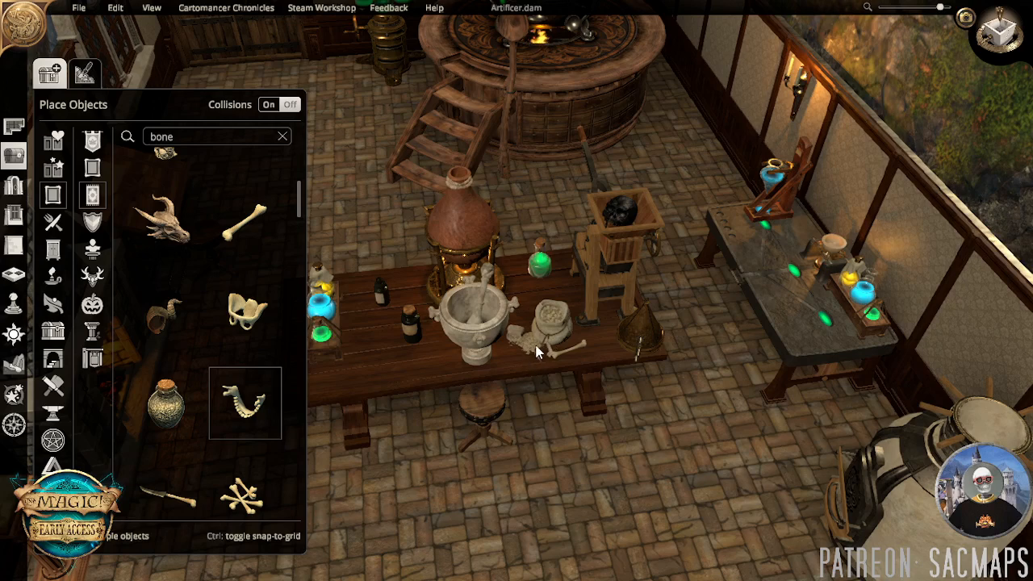
click(586, 319)
drag(569, 318, 568, 312)
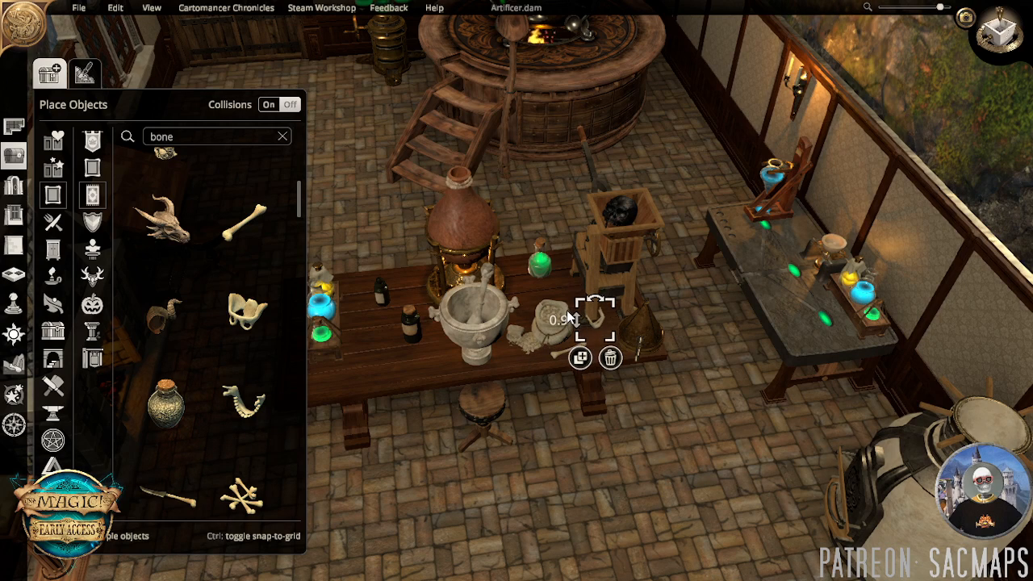
click(643, 432)
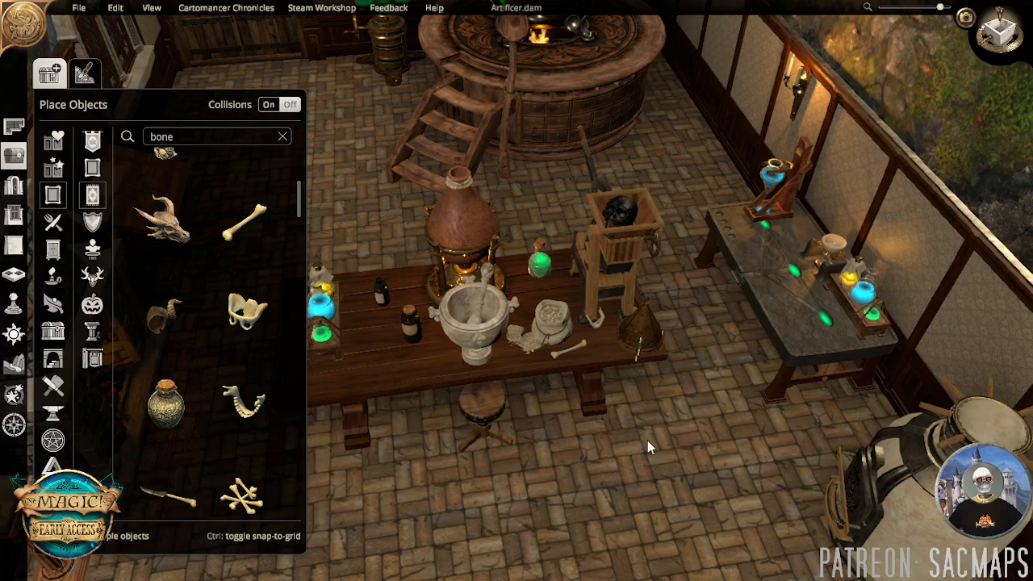
Delete the double arched window from the laboratory wall beyond the cauldron.
scroll(647, 464, down, 3)
middle_drag(647, 465, 301, 338)
scroll(565, 420, down, 3)
key(s)
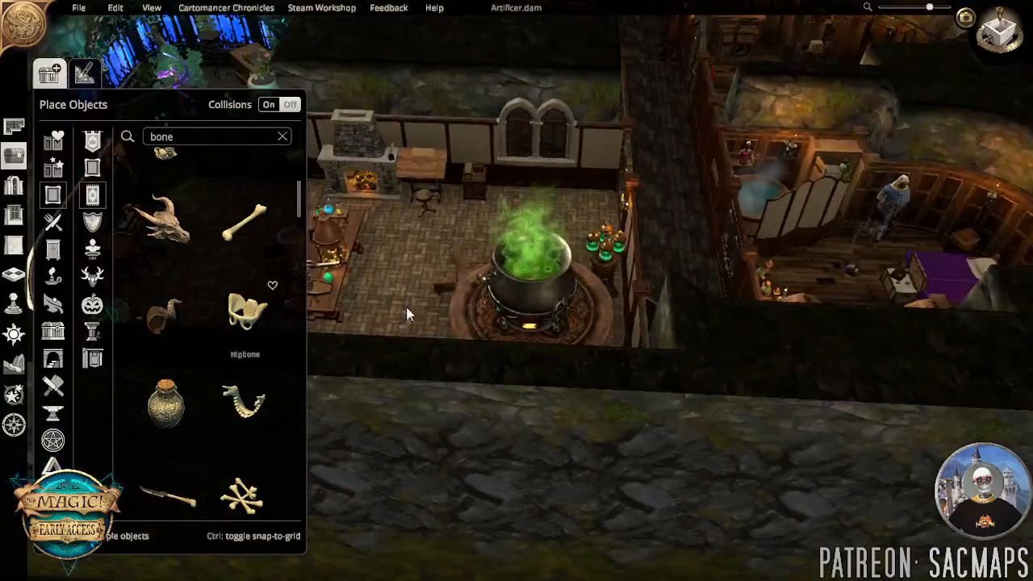
key(w)
click(562, 239)
key(Delete)
key(w)
key(a)
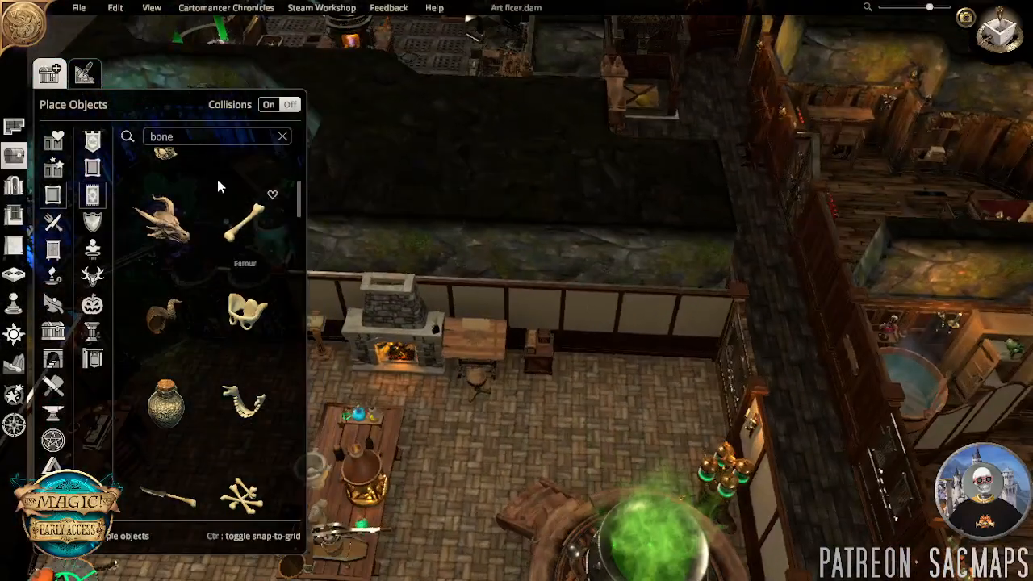
Search the objects for "potion" and place a Cupboard with Potions against the laboratory wall beside the small crate.
text(potion)
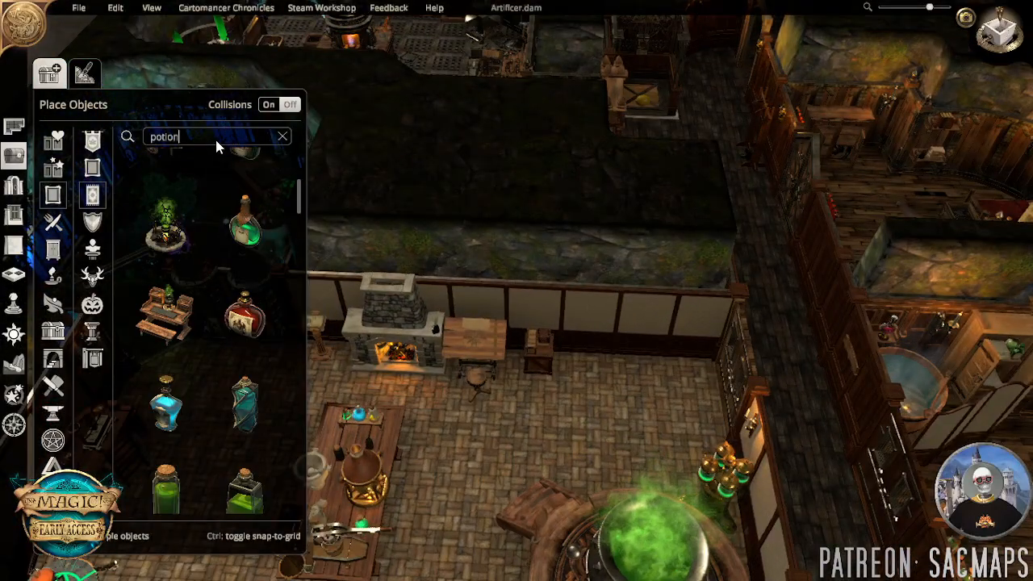
scroll(240, 419, up, 5)
scroll(252, 272, down, 8)
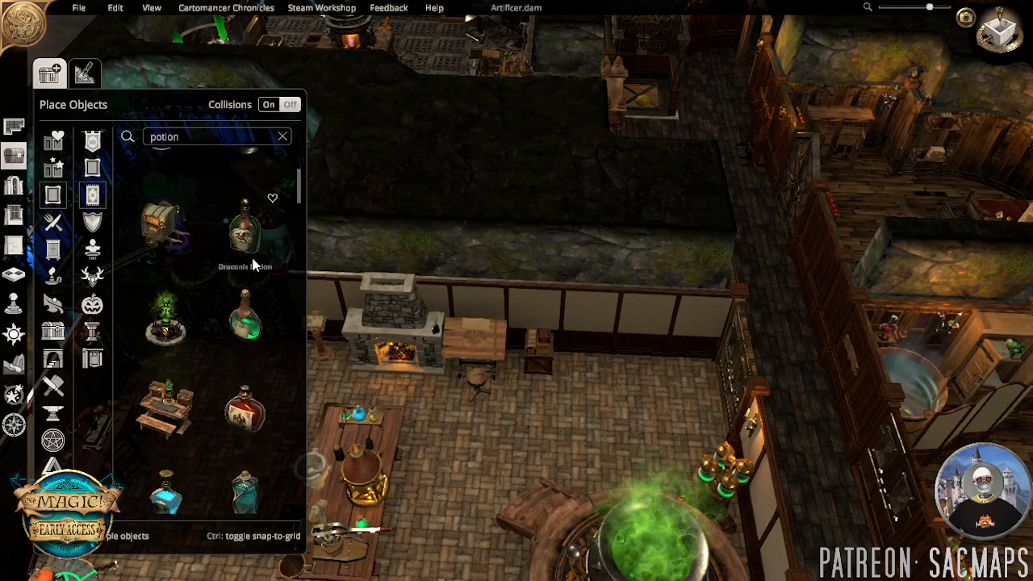
scroll(242, 275, down, 10)
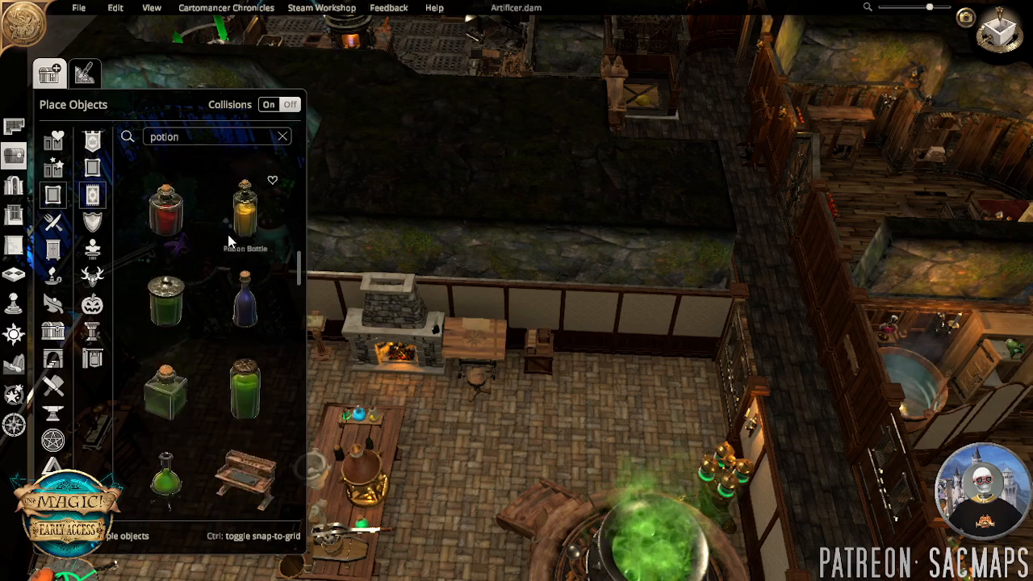
scroll(225, 323, down, 10)
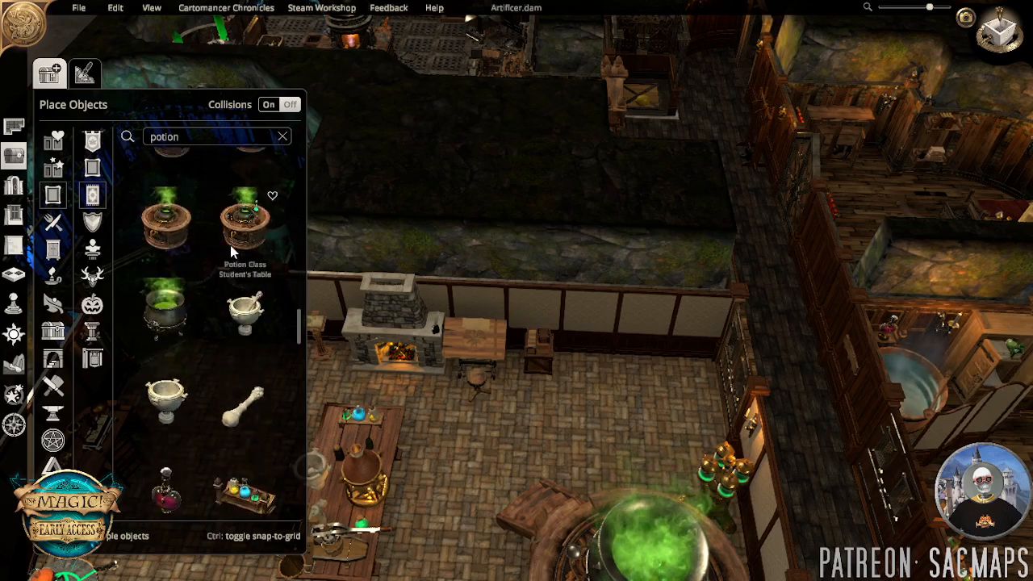
scroll(230, 404, down, 10)
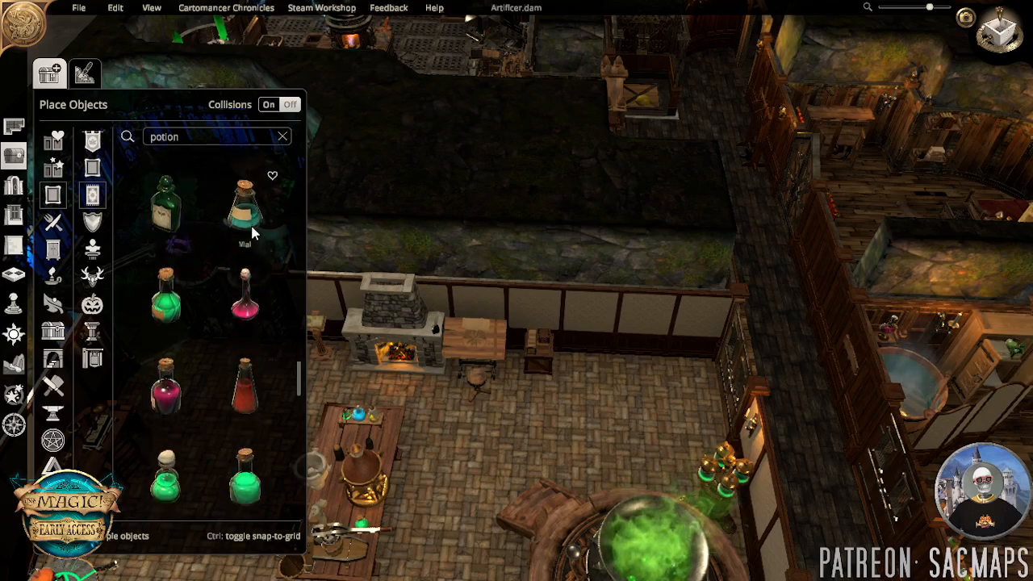
scroll(234, 403, down, 10)
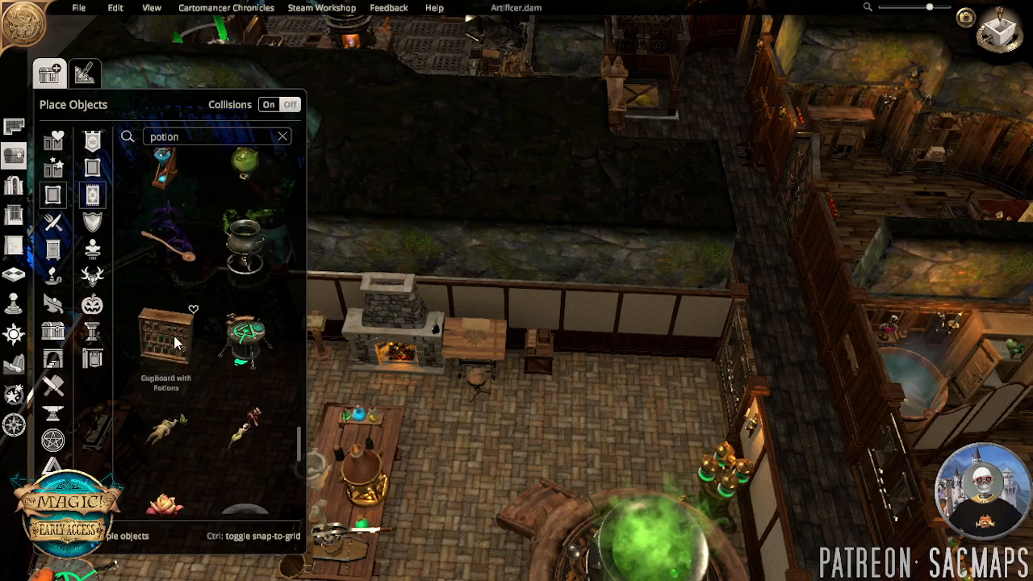
scroll(623, 439, up, 5)
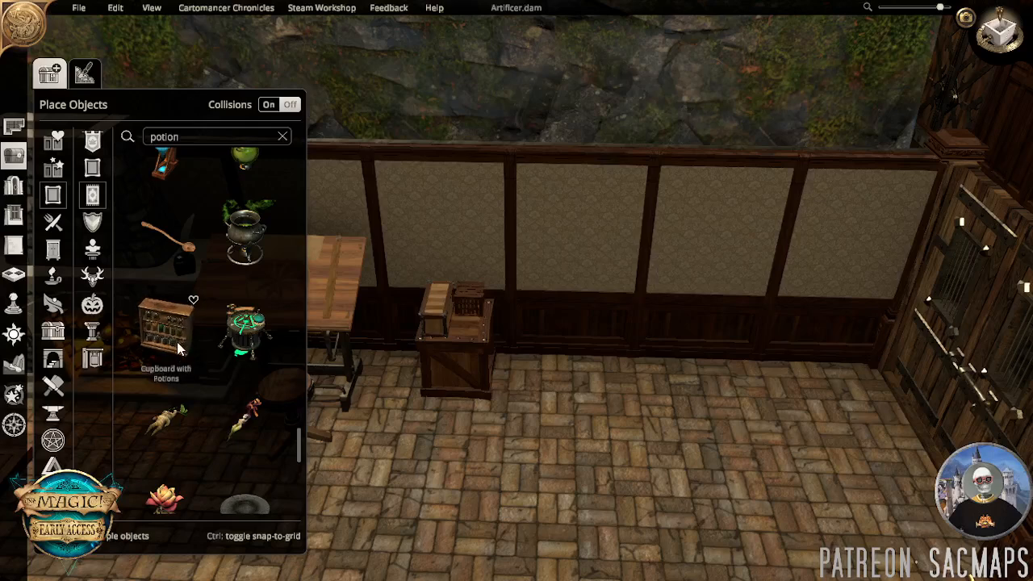
click(165, 324)
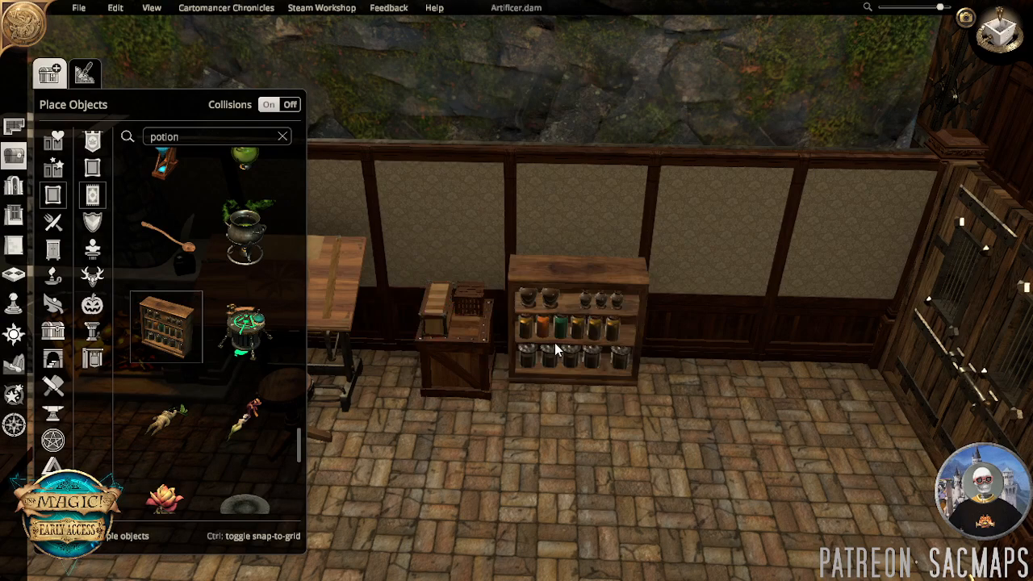
click(555, 343)
Place a second Cupboard with Potions against the wall, flush beside the first one.
right_drag(552, 256, 588, 377)
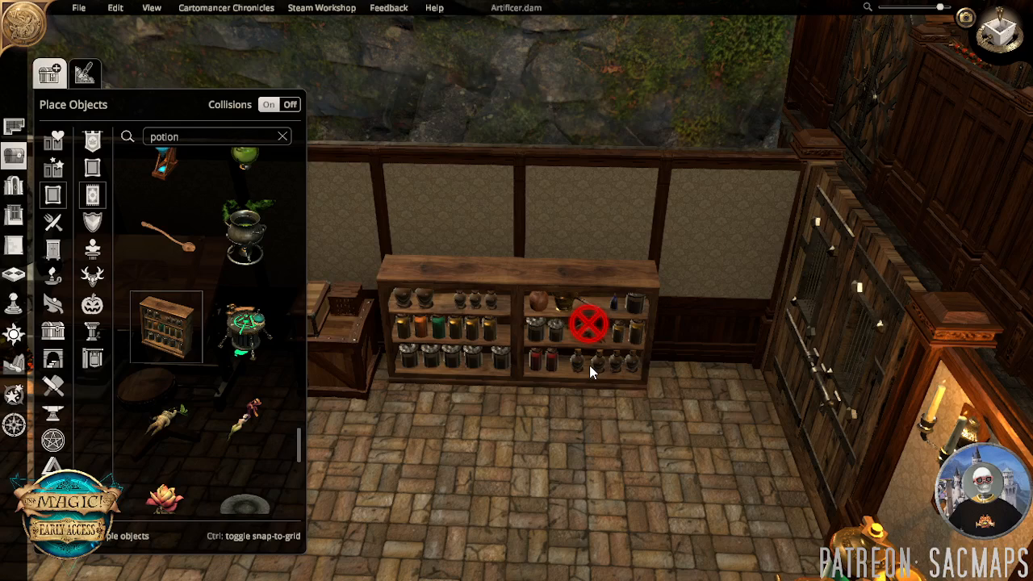
scroll(583, 375, up, 2)
scroll(577, 384, up, 2)
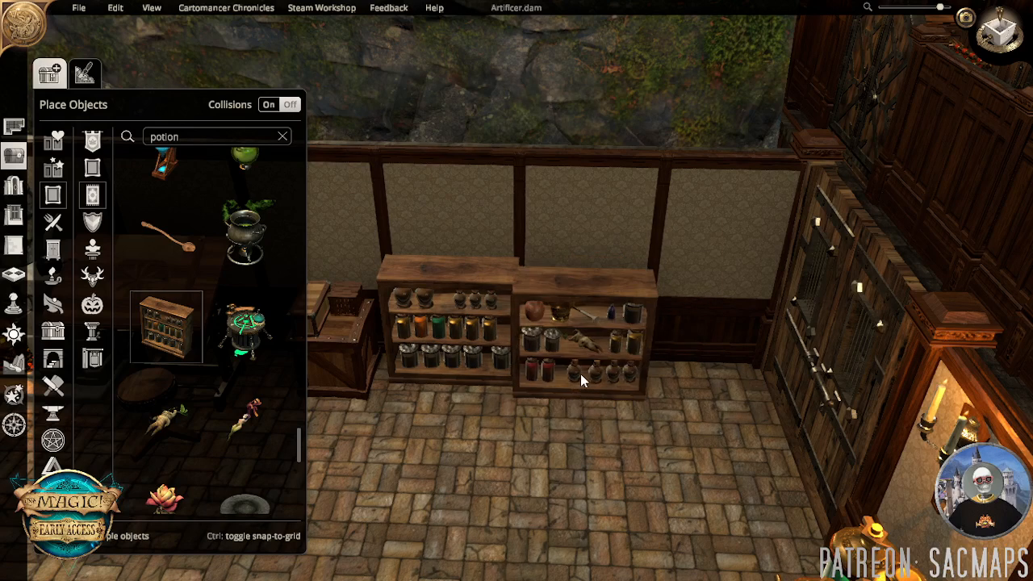
click(584, 379)
Duplicate the potion cupboard and stack two copies with different contents on top of the lower pair.
click(479, 273)
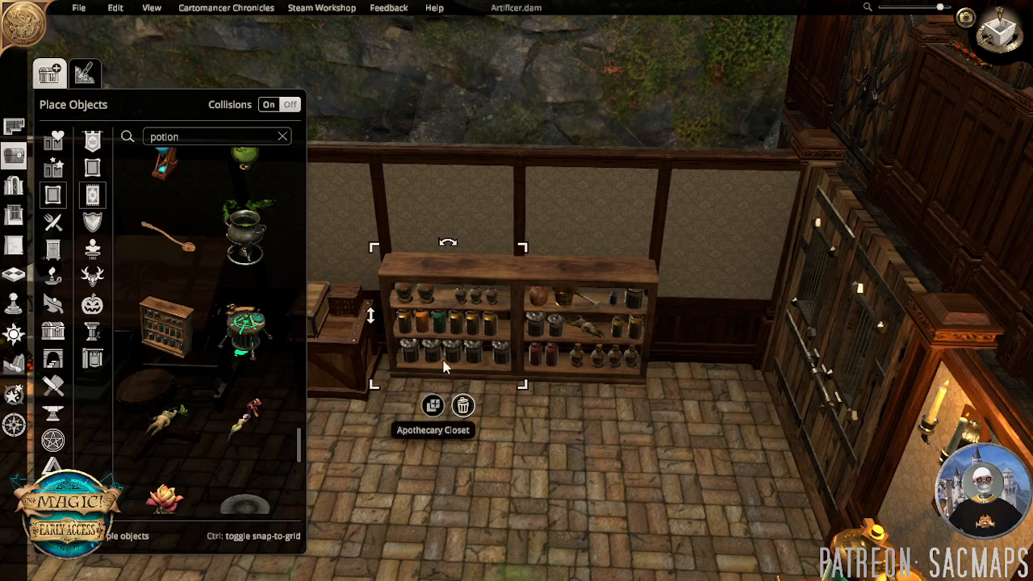
click(432, 406)
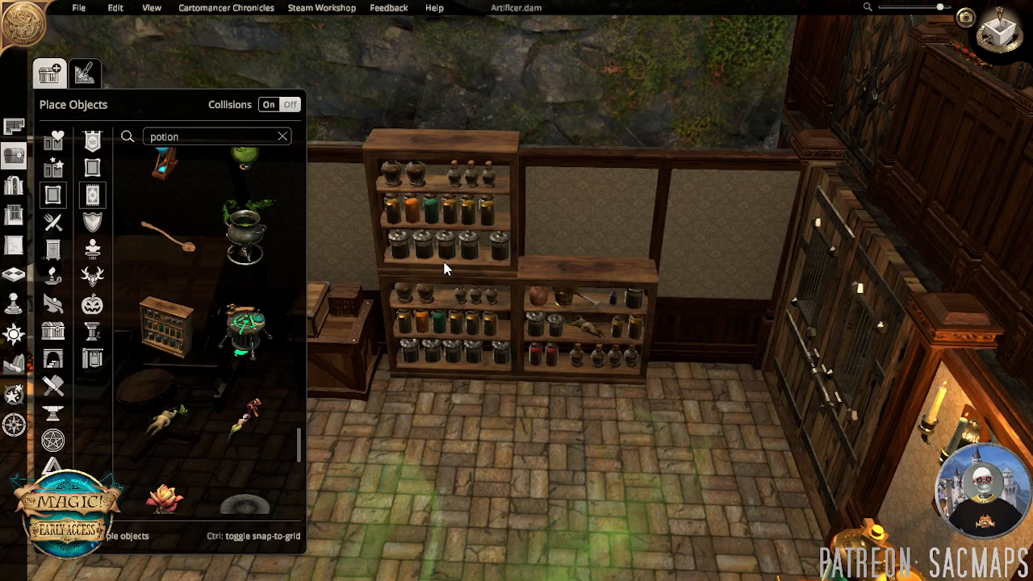
key(Tab)
key(Tab)
click(444, 271)
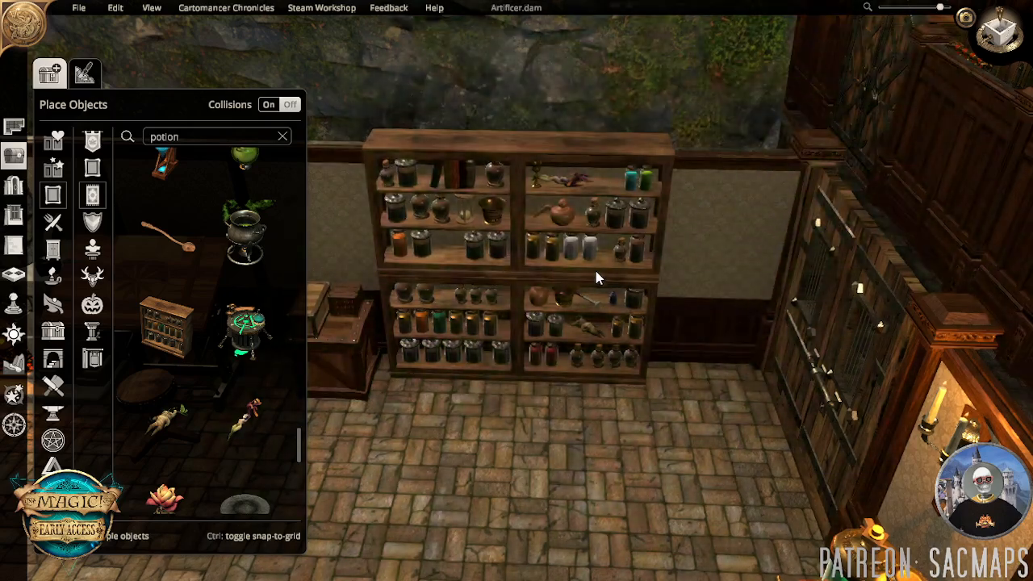
click(595, 269)
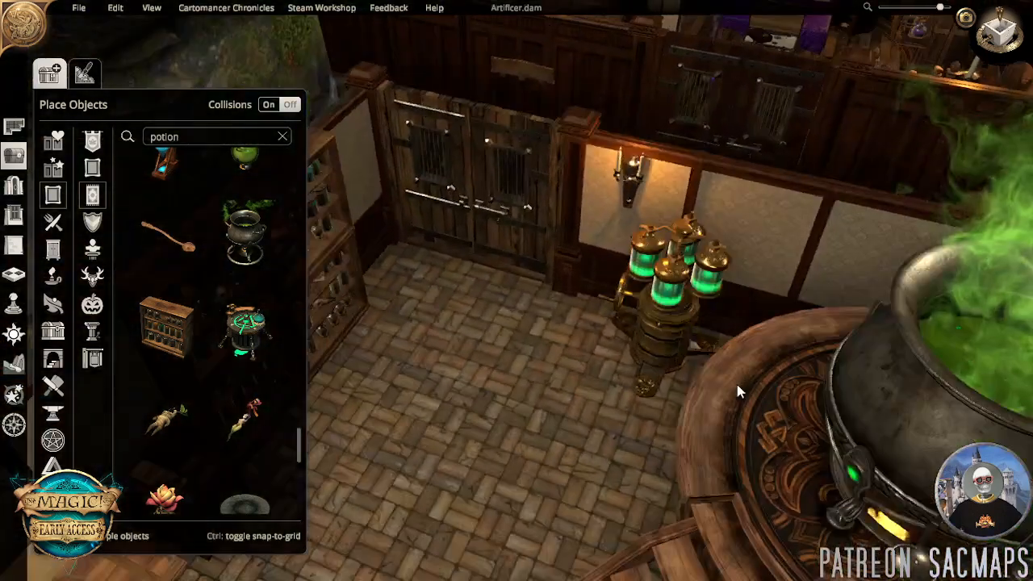
Shift the cupboard stack along the wall next to the drafting table and move the crate to the stack's other side.
middle_drag(738, 385, 412, 365)
key(a)
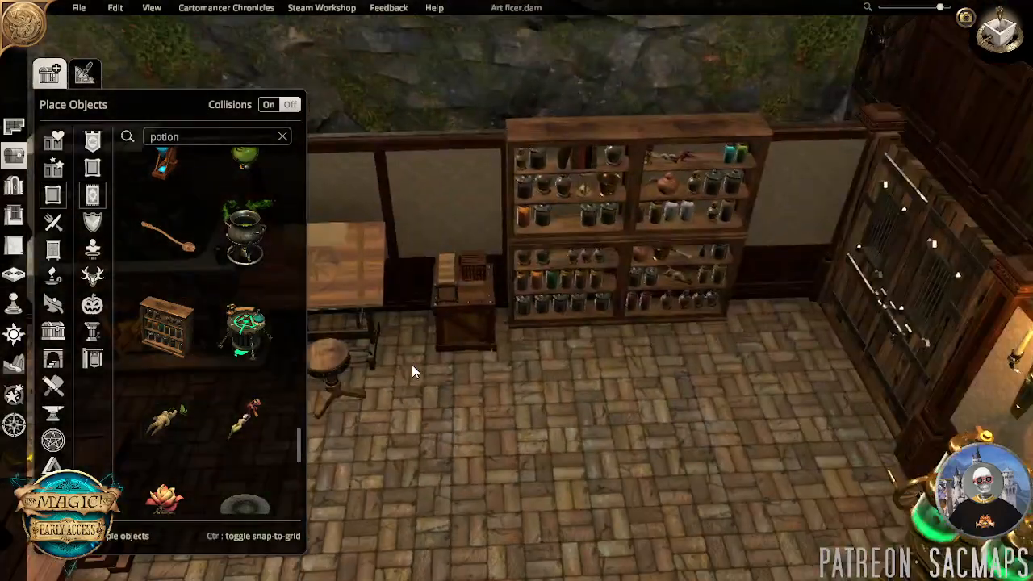
drag(485, 325, 426, 519)
drag(673, 322, 414, 340)
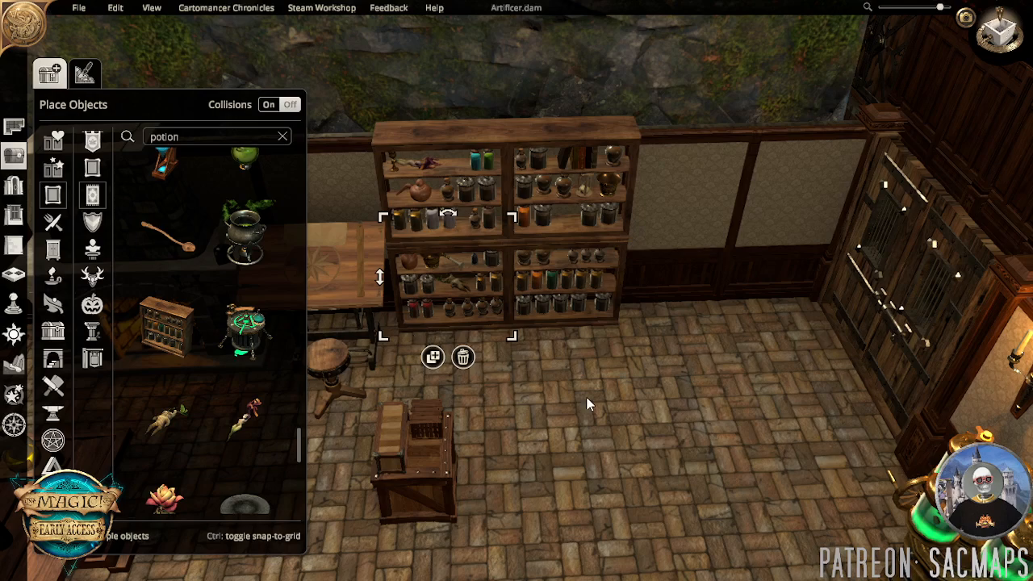
drag(464, 457, 705, 317)
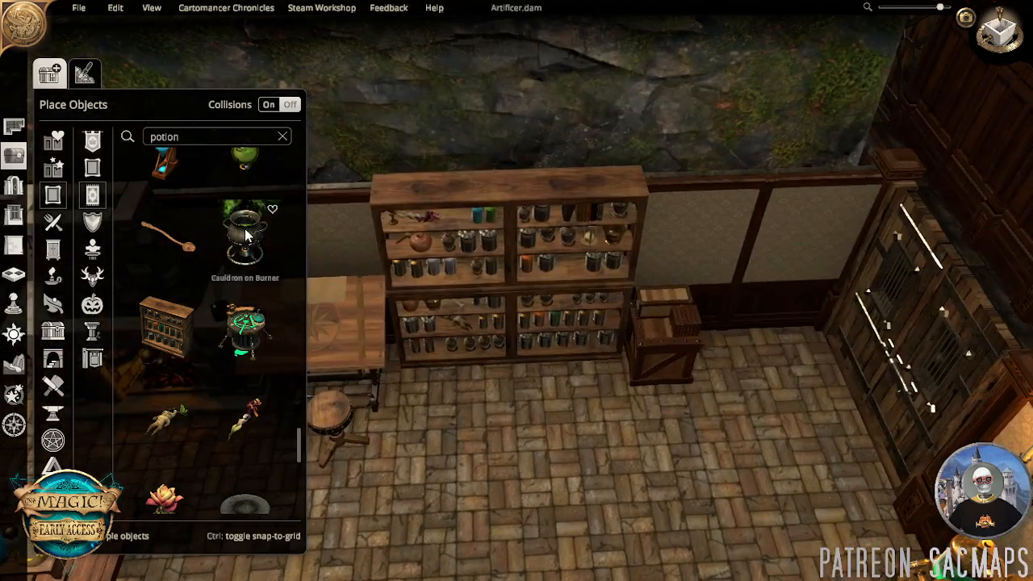
Pick the small rack of yellow, blue and green potions and position it on the crate beside the cupboards.
scroll(204, 462, up, 3)
scroll(204, 461, up, 3)
click(245, 408)
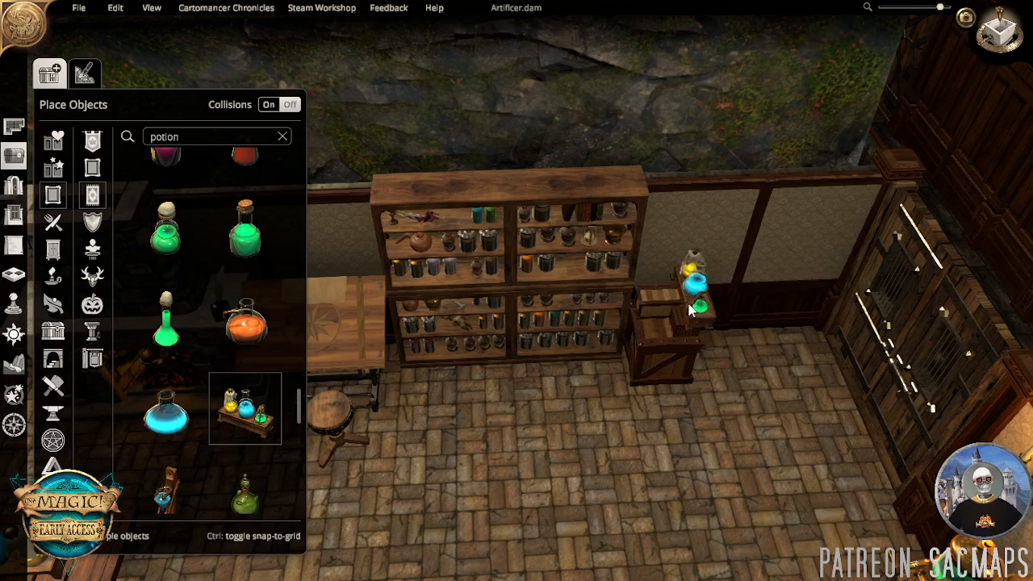
Turn collisions on and place a wooden potion shelf on the wall between the large cauldron and the candle sconce.
scroll(201, 427, up, 5)
click(257, 340)
click(267, 102)
key(a)
key(s)
click(396, 231)
key(s)
middle_drag(527, 363, 839, 368)
key(w)
key(d)
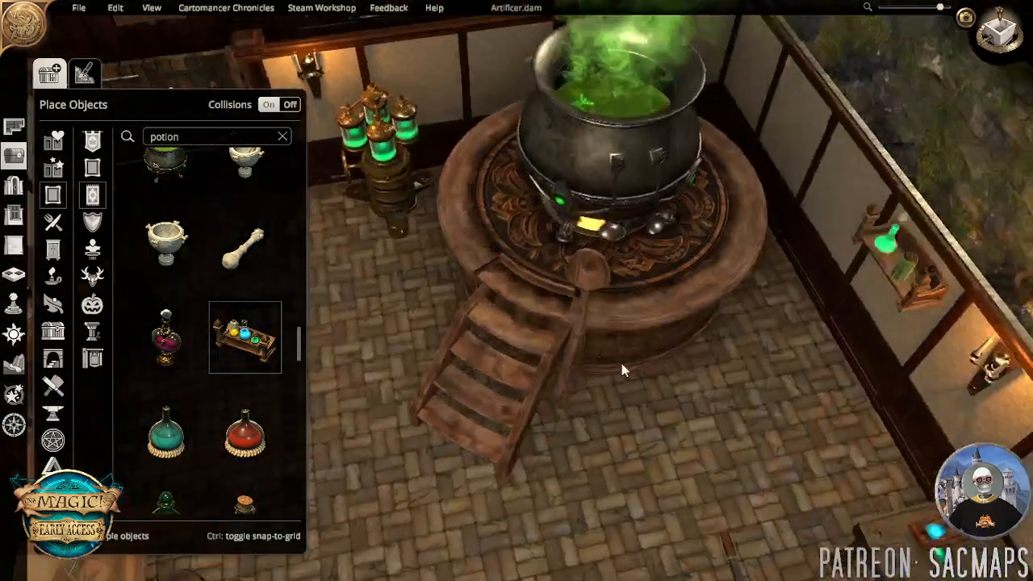
middle_drag(635, 387, 908, 391)
key(d)
key(w)
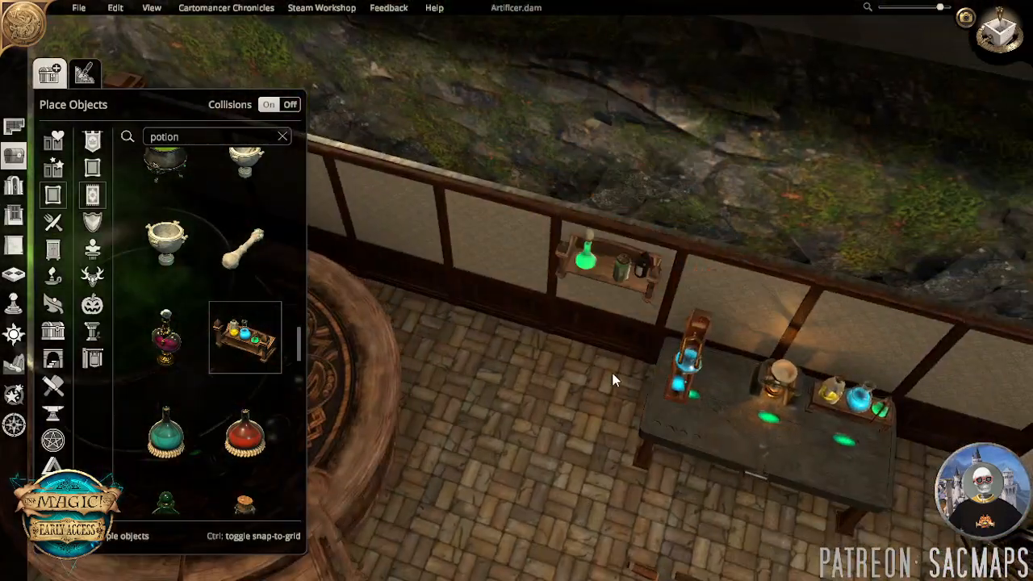
click(485, 328)
Place two potion shelves side by side on the wall above the dark stone worktable.
key(d)
key(s)
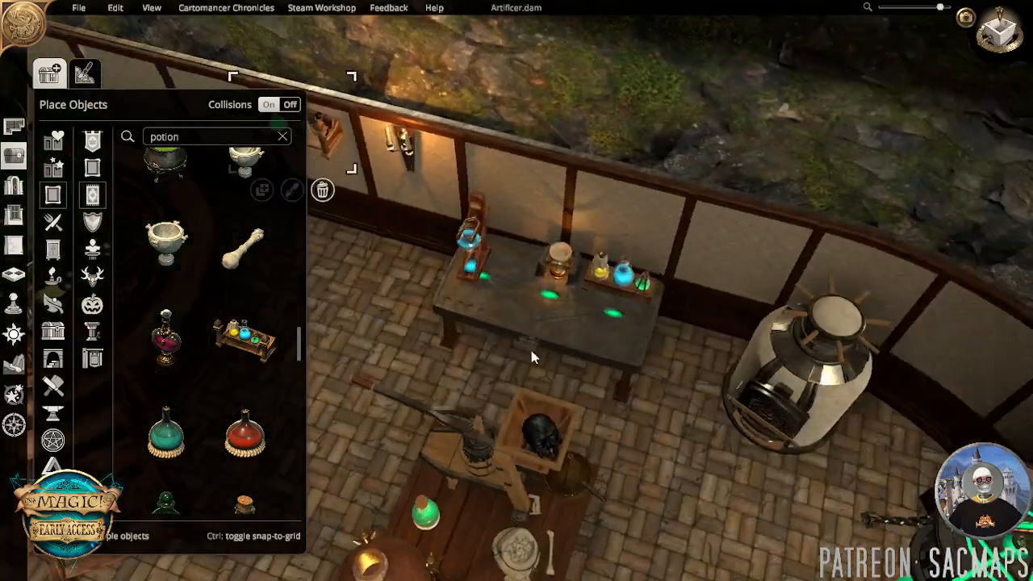
key(a)
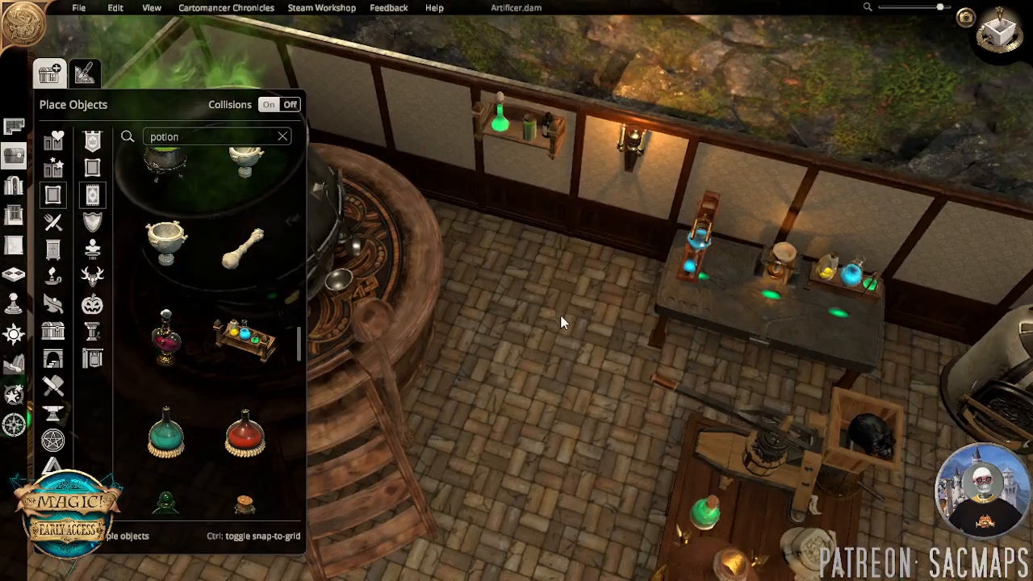
key(d)
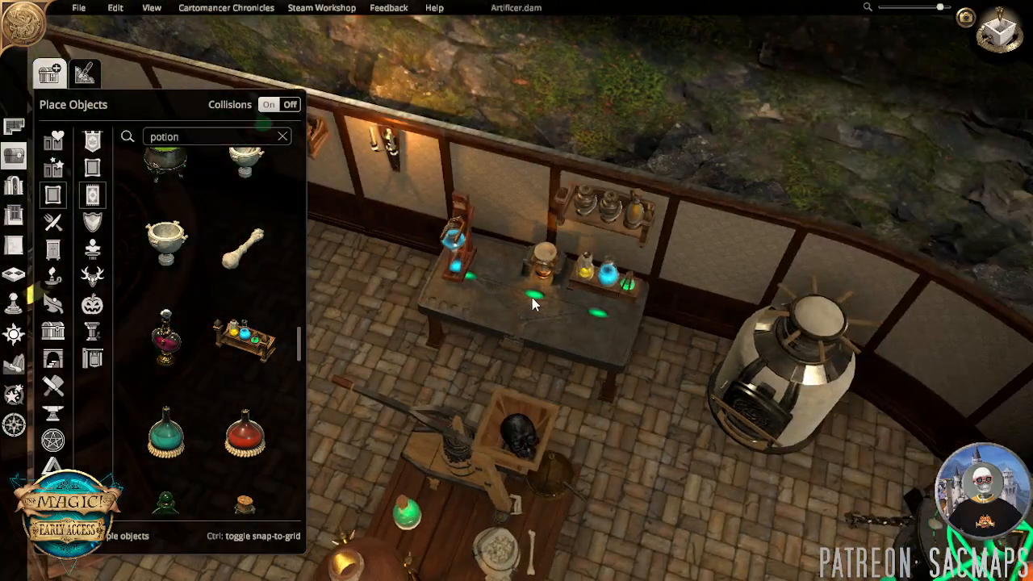
shift+click(478, 275)
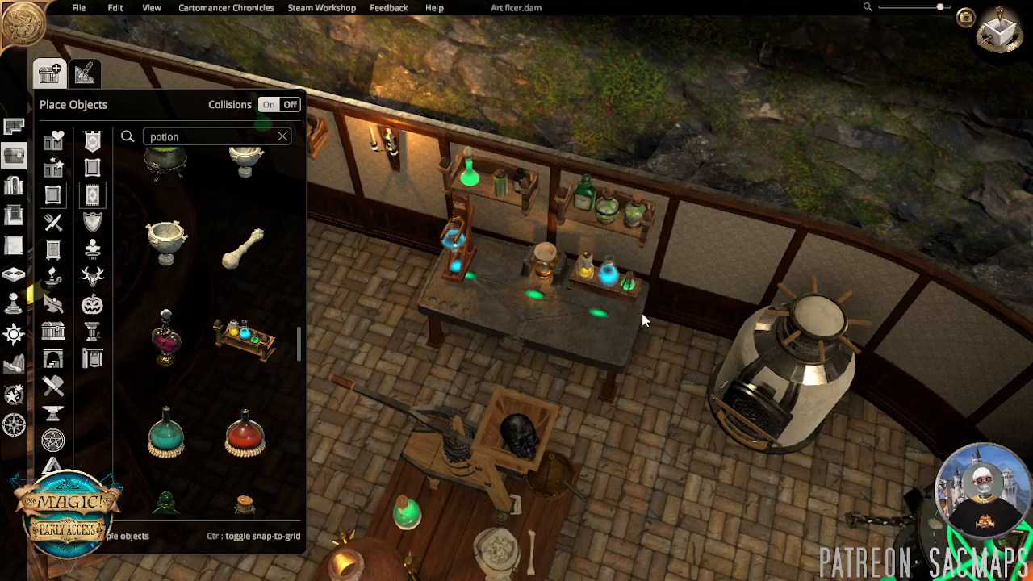
Place two potion shelves on the wall above the writing desk near the garden gate and bring them closer together.
key(s)
key(d)
middle_drag(617, 394, 910, 399)
key(d)
key(w)
middle_drag(649, 397, 938, 413)
key(d)
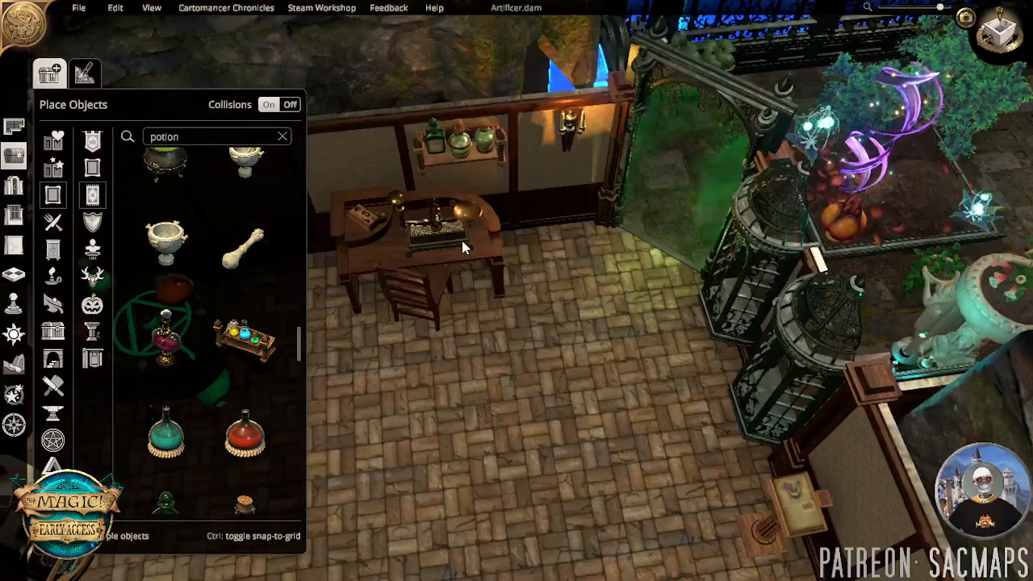
key(a)
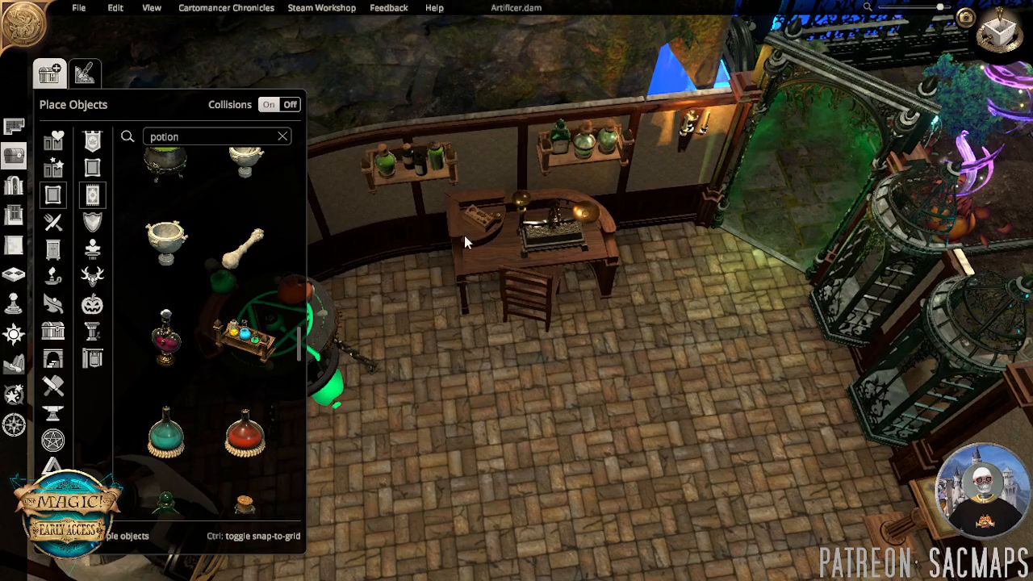
drag(439, 179, 463, 184)
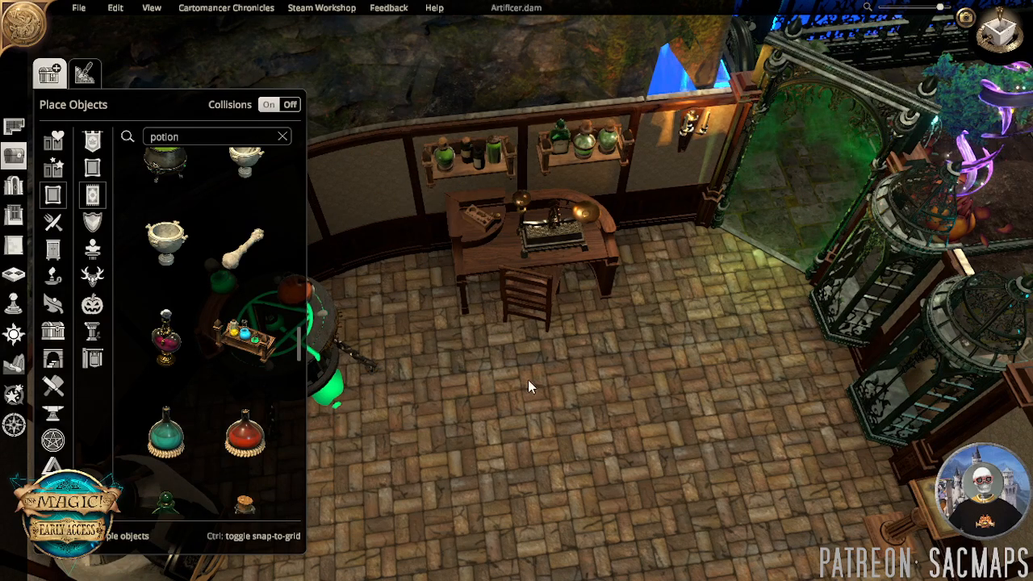
Search the objects for "magic cir" and place the pentagram magic circle on the floor by the glowing alchemy table.
key(a)
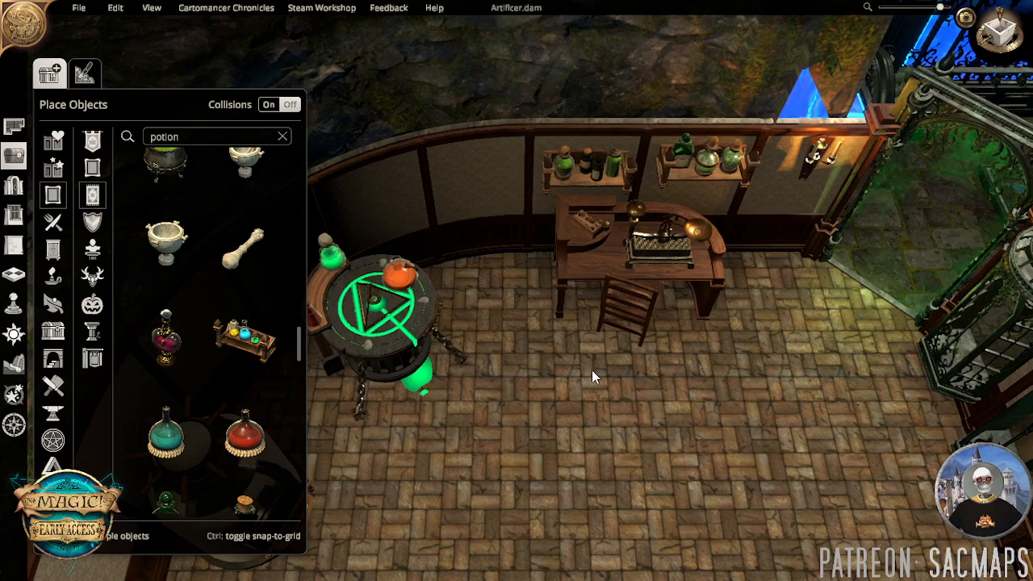
scroll(592, 369, down, 2)
key(s)
middle_drag(580, 359, 531, 413)
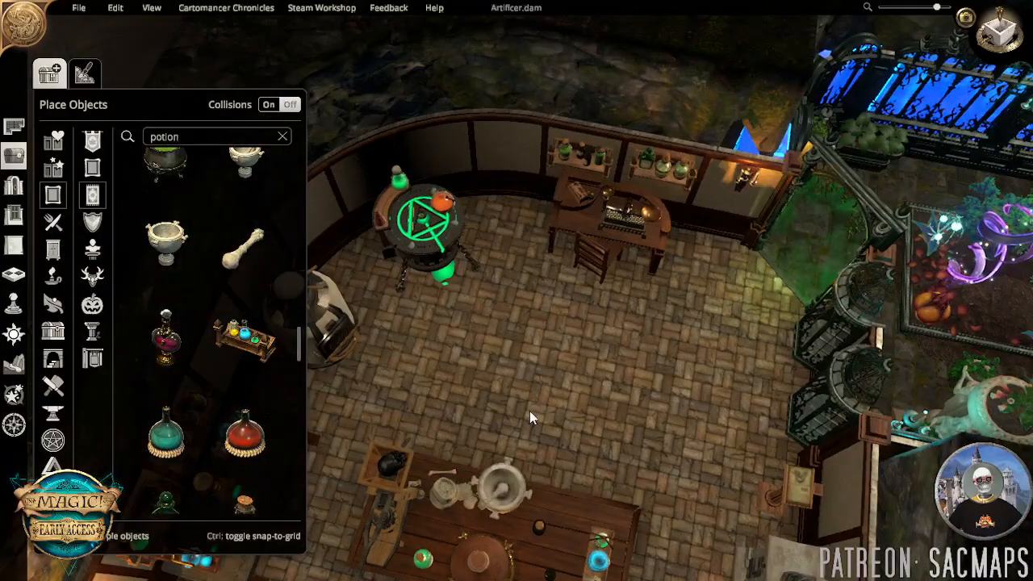
scroll(526, 411, up, 1)
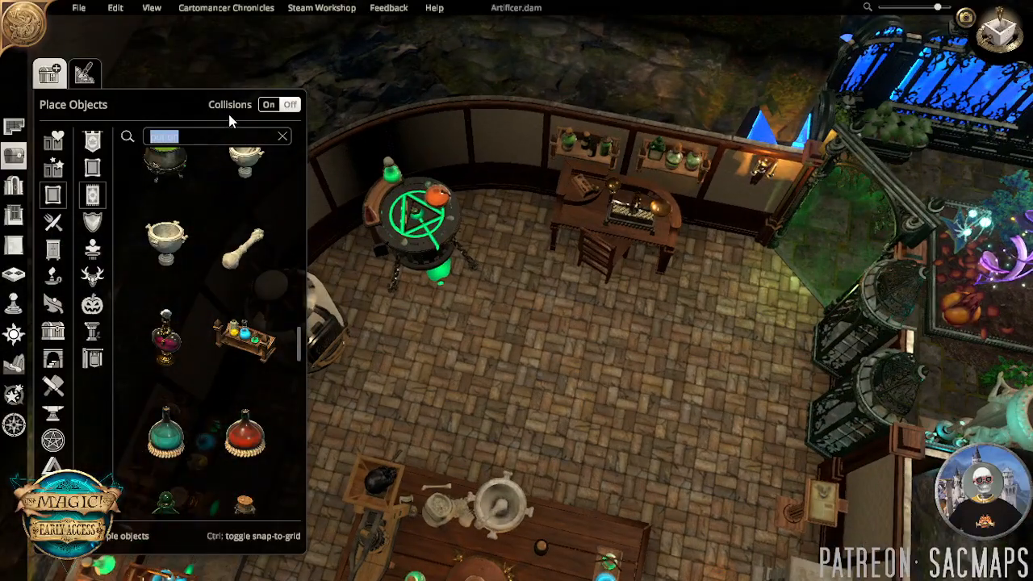
text(magic cir)
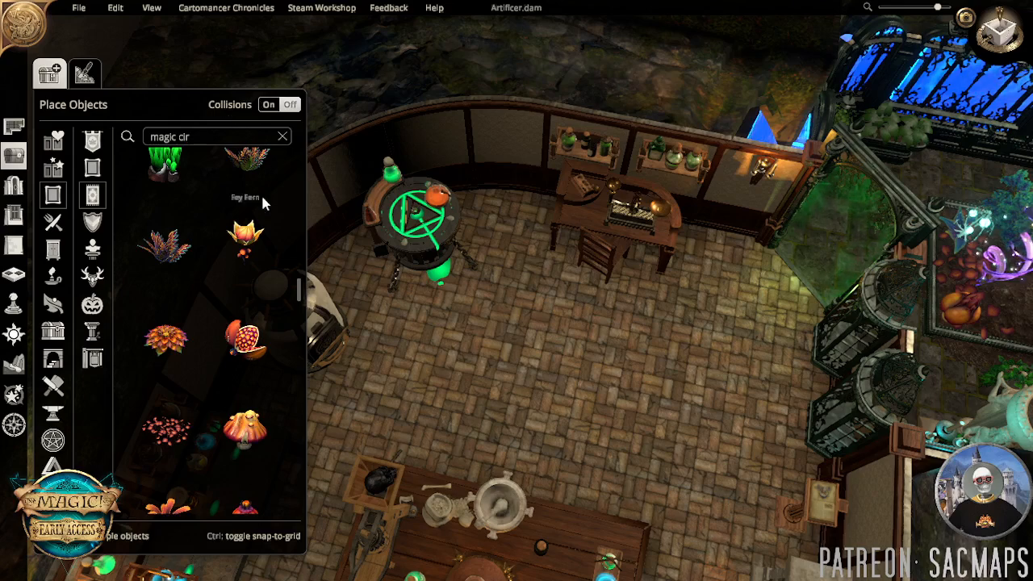
drag(299, 299, 314, 141)
click(167, 191)
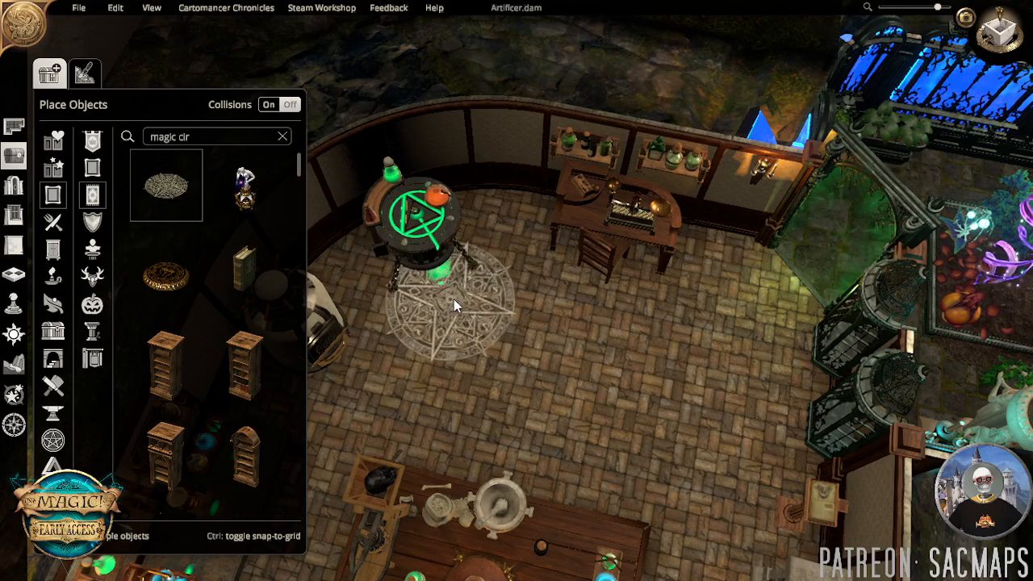
click(446, 299)
Enlarge the floor magic circle slightly and set its height to 0.
drag(539, 216, 551, 208)
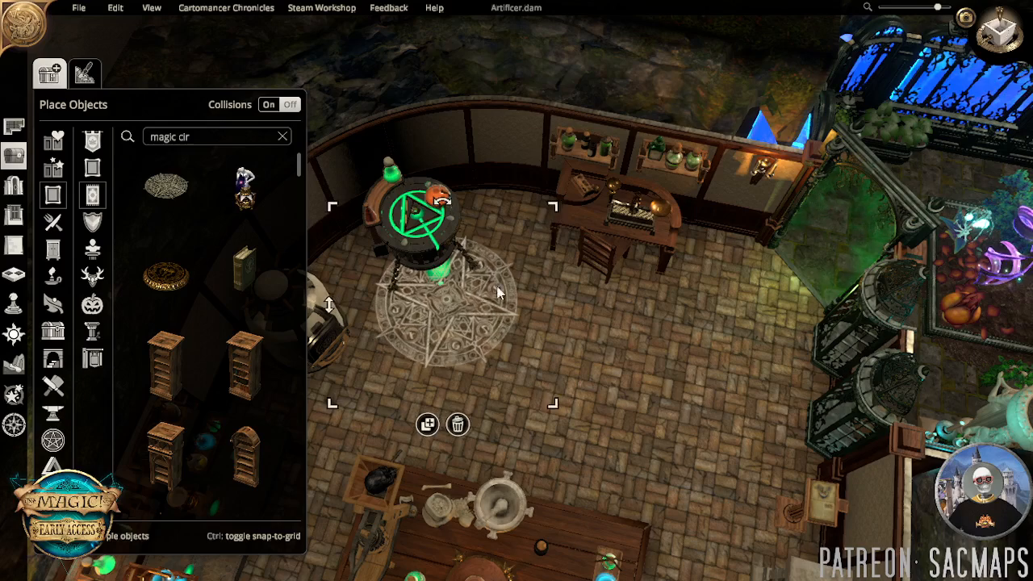
drag(334, 311, 337, 313)
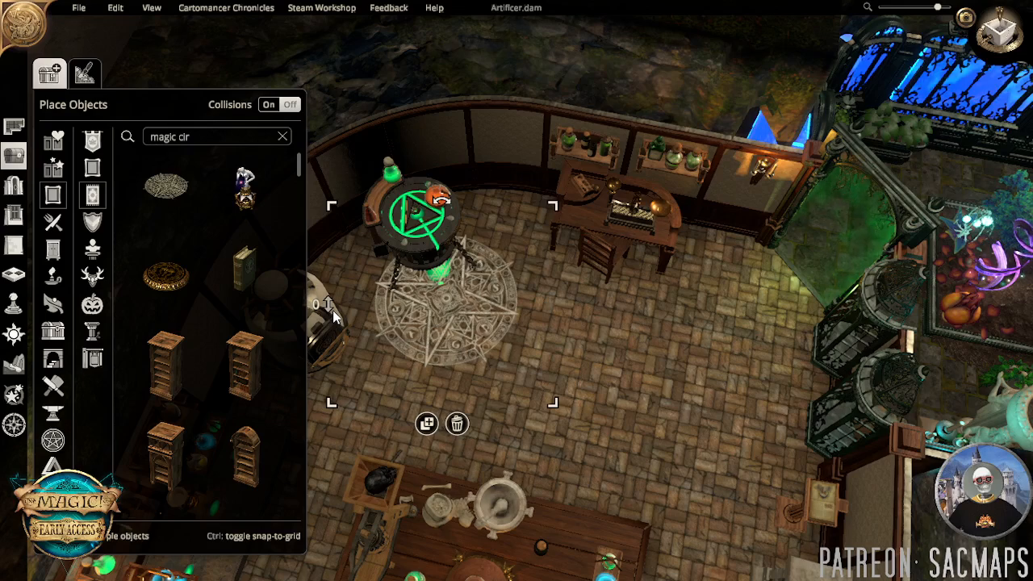
drag(336, 312, 332, 312)
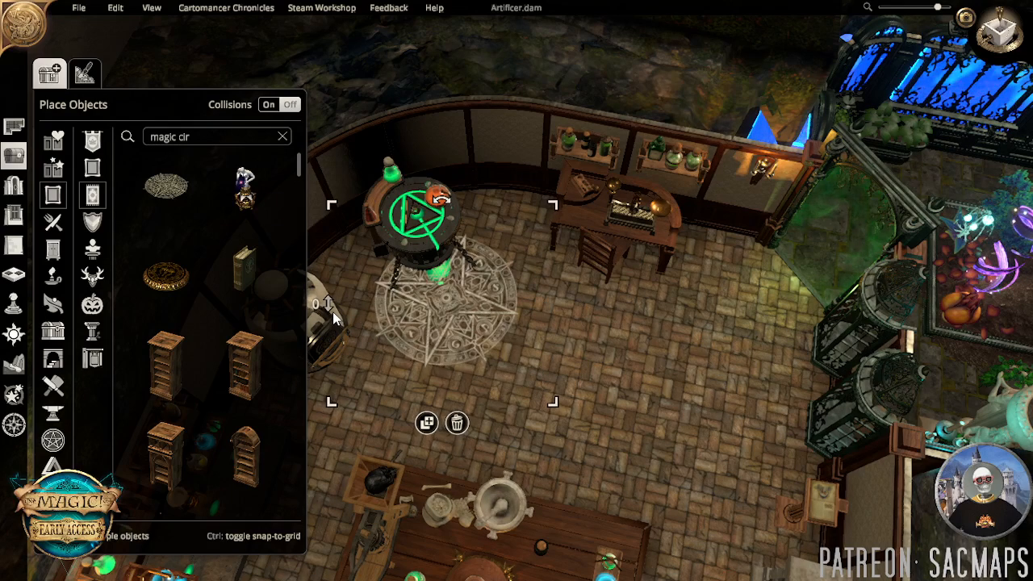
Move the magic circle beneath the glowing alchemy table and set the table's height to 0.
drag(444, 319, 419, 282)
right_drag(549, 367, 539, 406)
scroll(538, 399, up, 5)
click(556, 336)
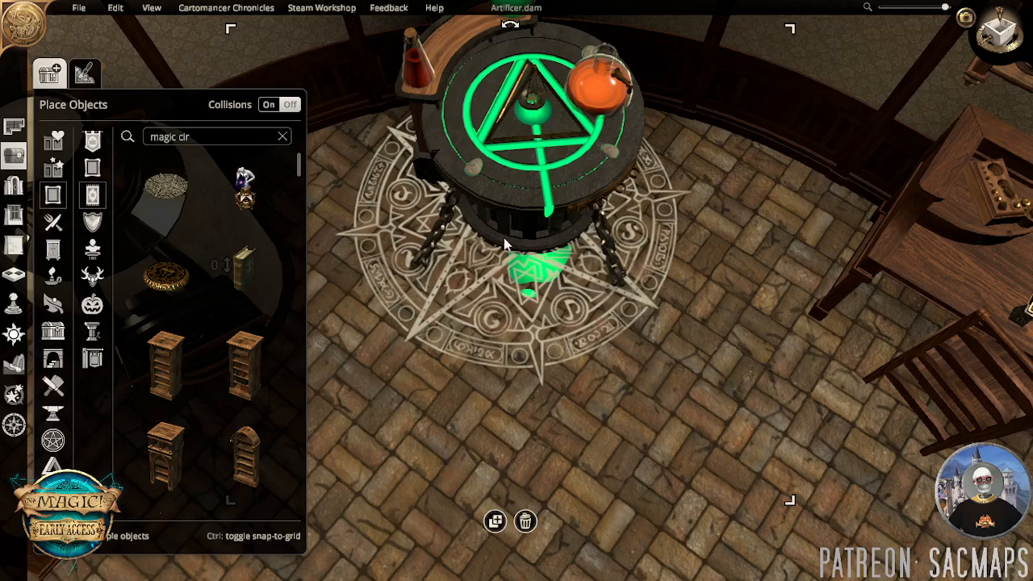
click(527, 197)
drag(340, 176, 333, 176)
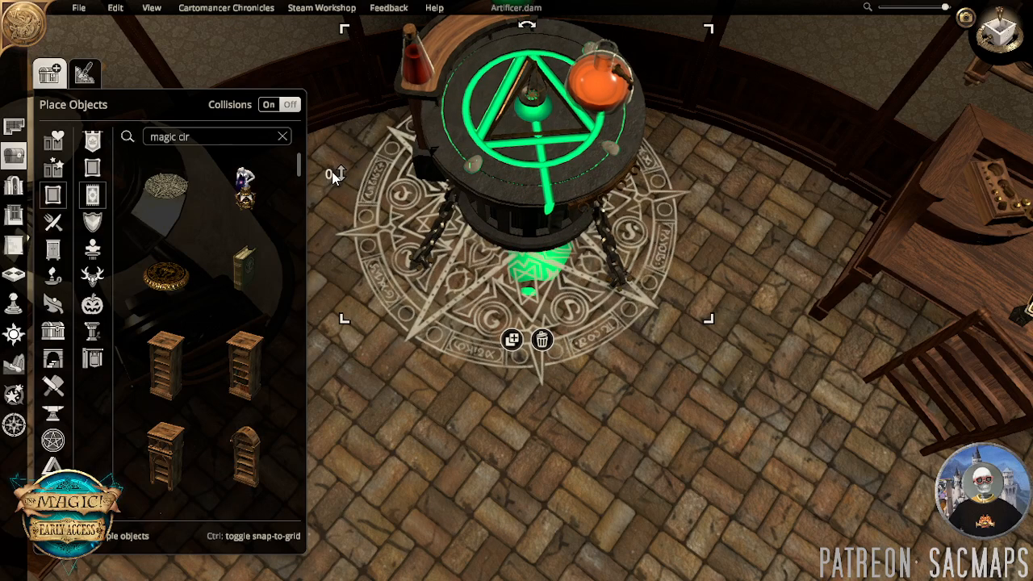
click(664, 454)
Search the objects for "cryst" and place an orange crystal on the central wooden worktable.
scroll(629, 379, down, 6)
right_drag(610, 403, 619, 332)
middle_drag(620, 332, 541, 317)
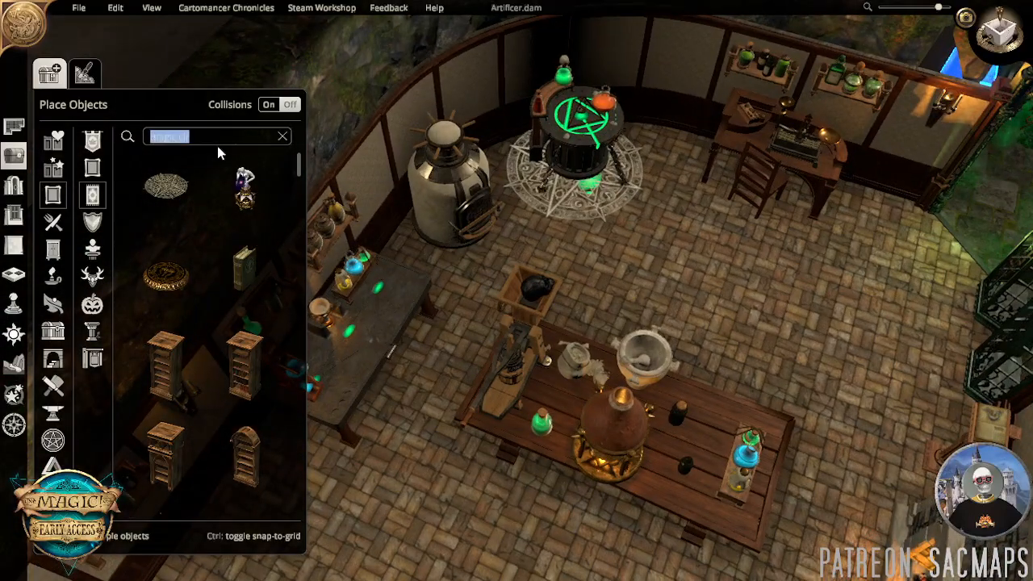
text(cryst)
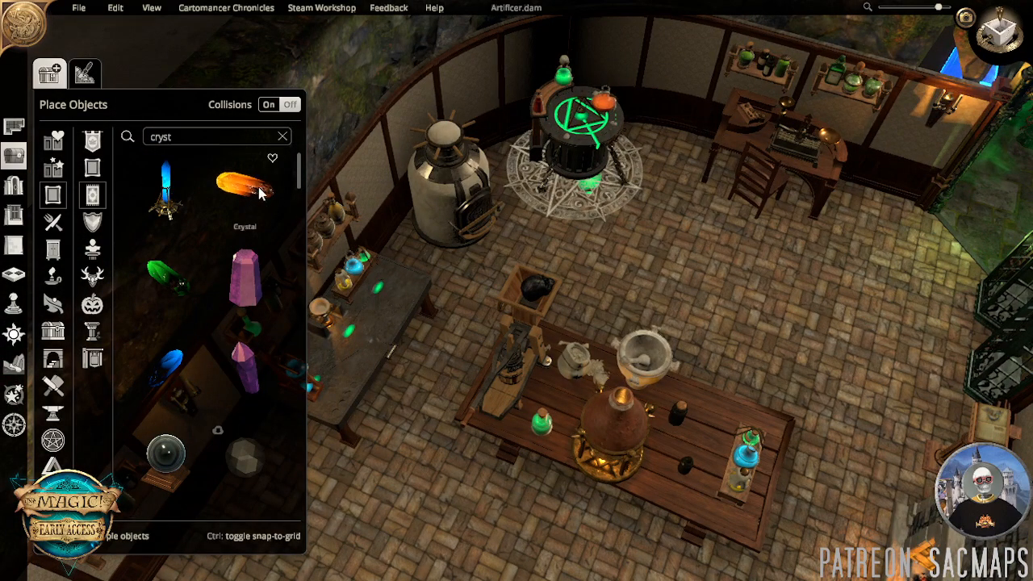
click(695, 399)
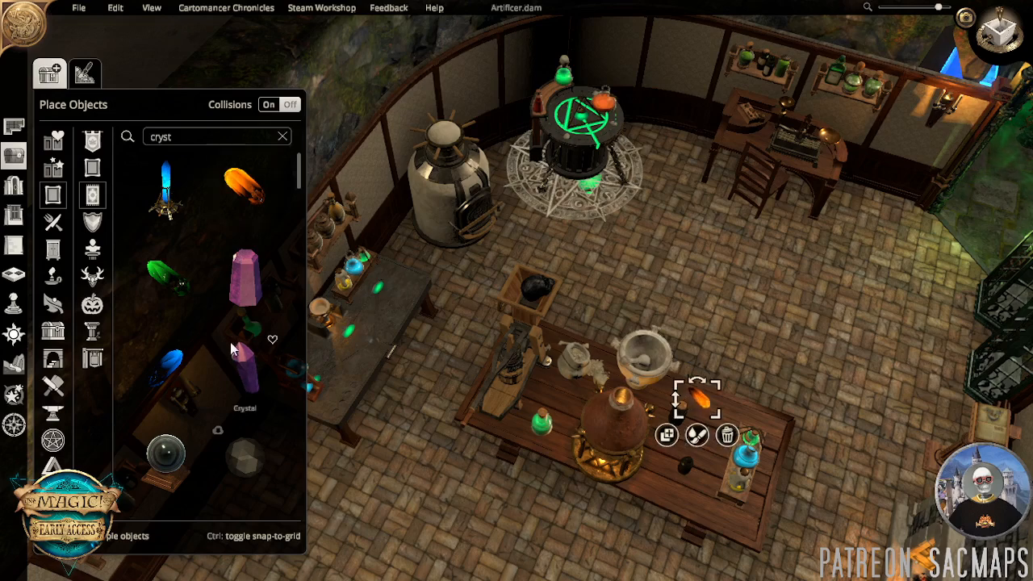
Place a green crystal and an orange crystal on either side of the typewriter on the writing desk.
click(166, 276)
key(w)
key(d)
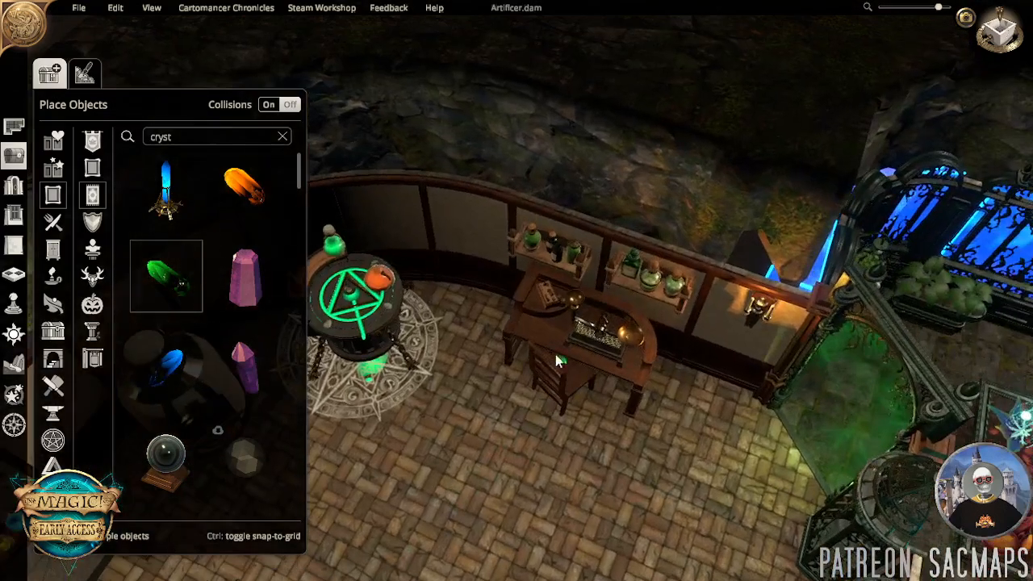
click(533, 333)
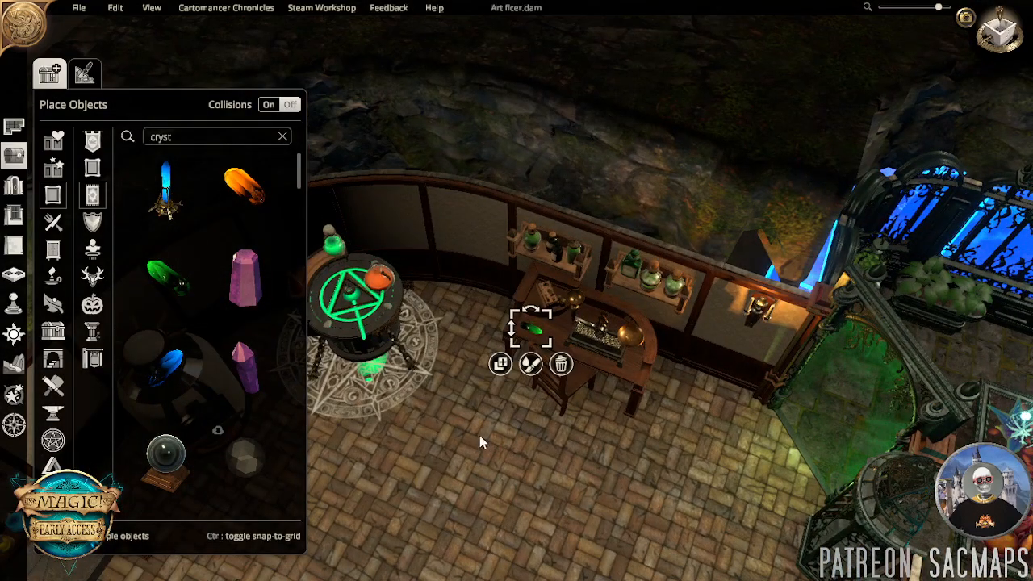
click(247, 192)
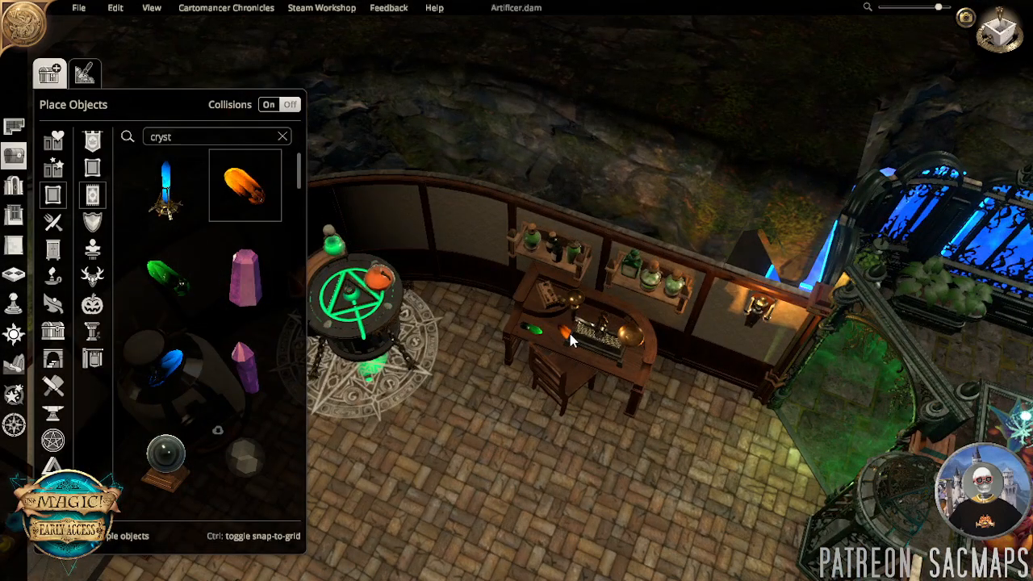
click(633, 340)
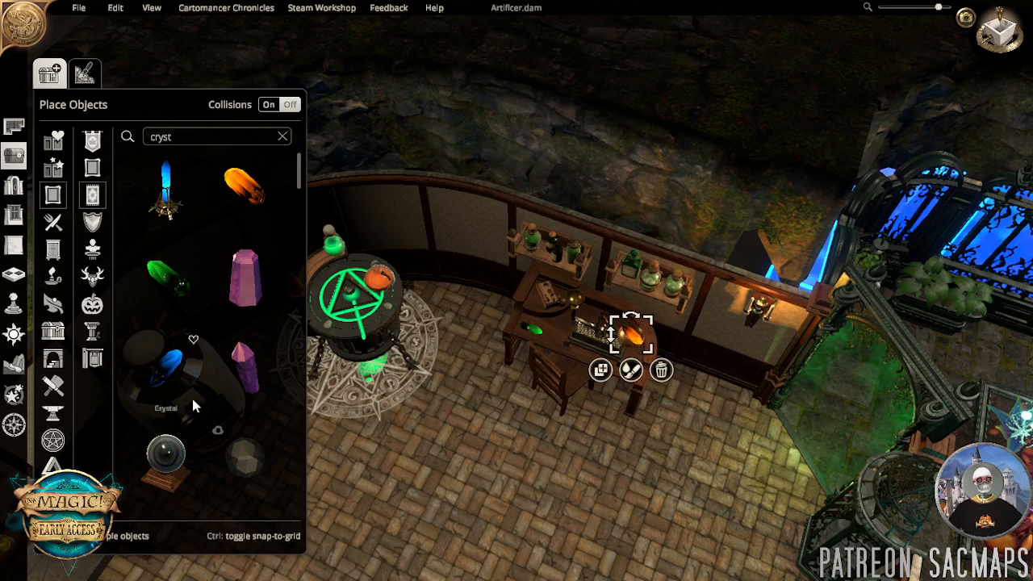
Find the red-wine goblet among the crystal objects and place it on the central worktable beside the bone.
scroll(226, 295, down, 5)
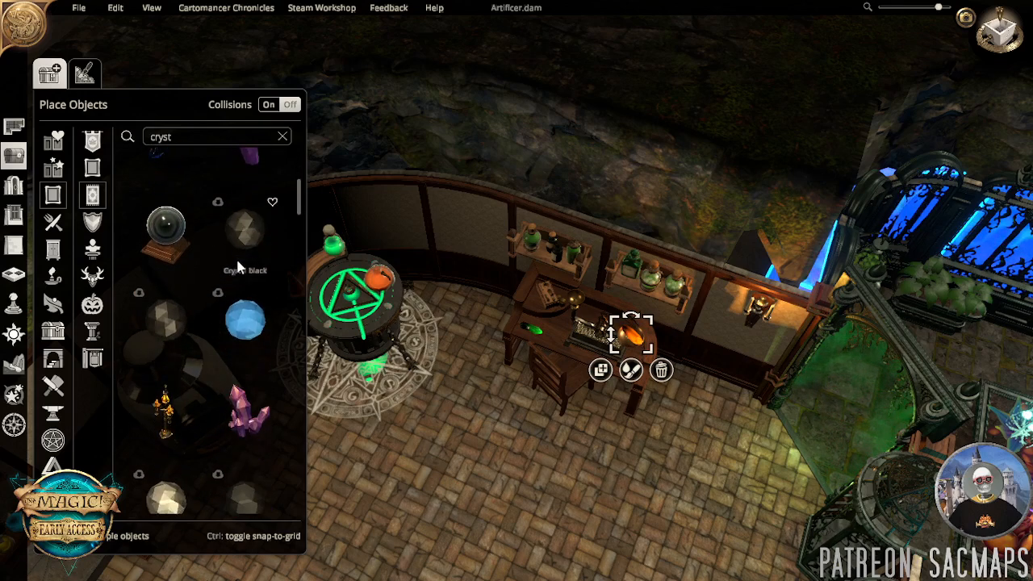
scroll(229, 384, down, 8)
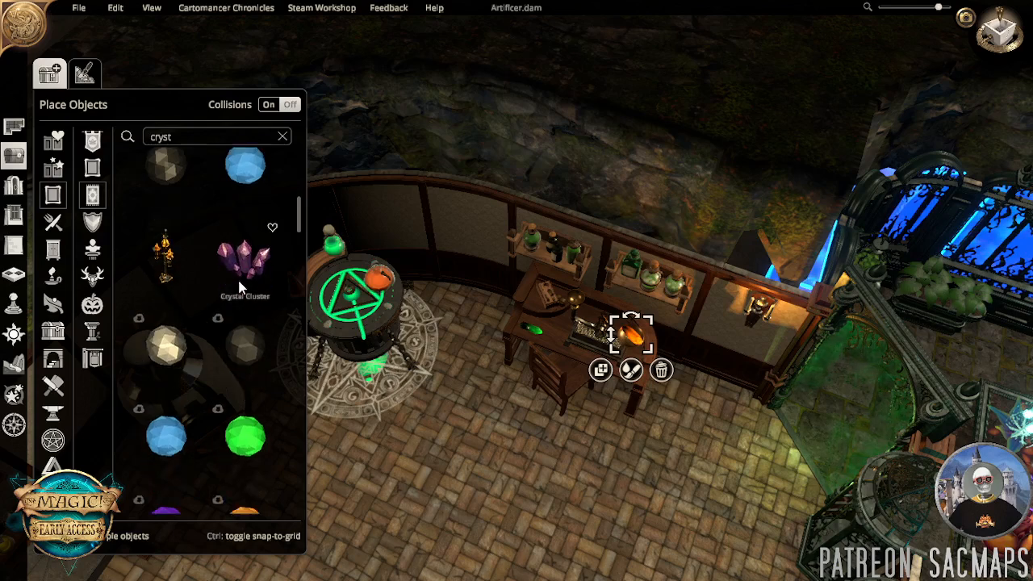
scroll(238, 242, down, 3)
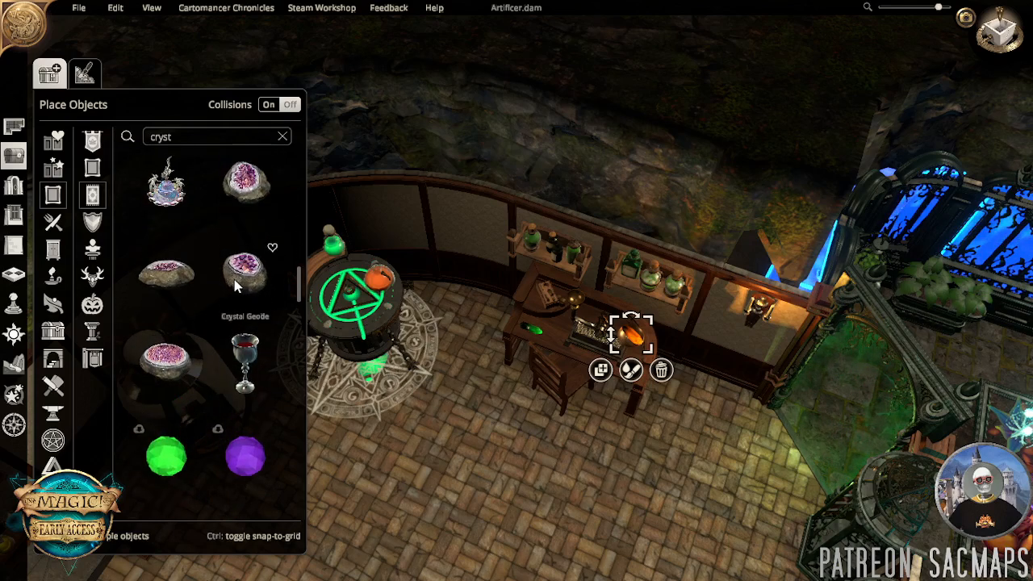
scroll(235, 287, down, 4)
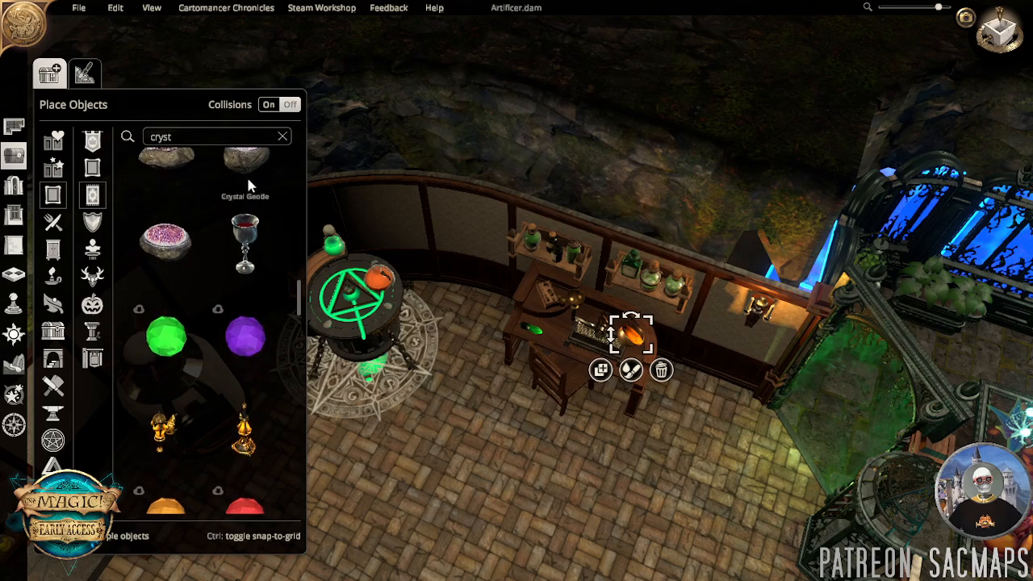
click(246, 230)
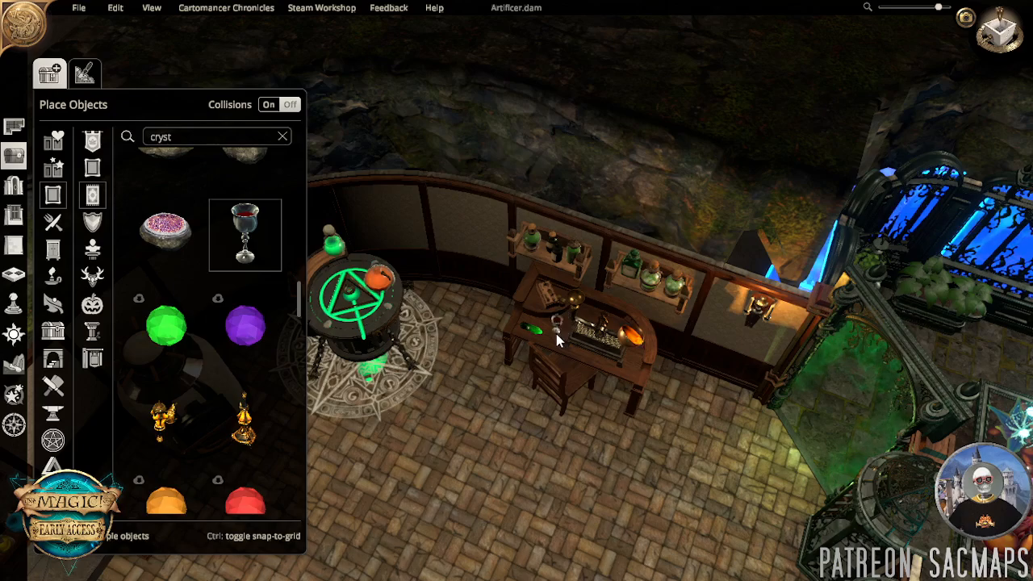
key(s)
key(a)
middle_drag(610, 342, 423, 371)
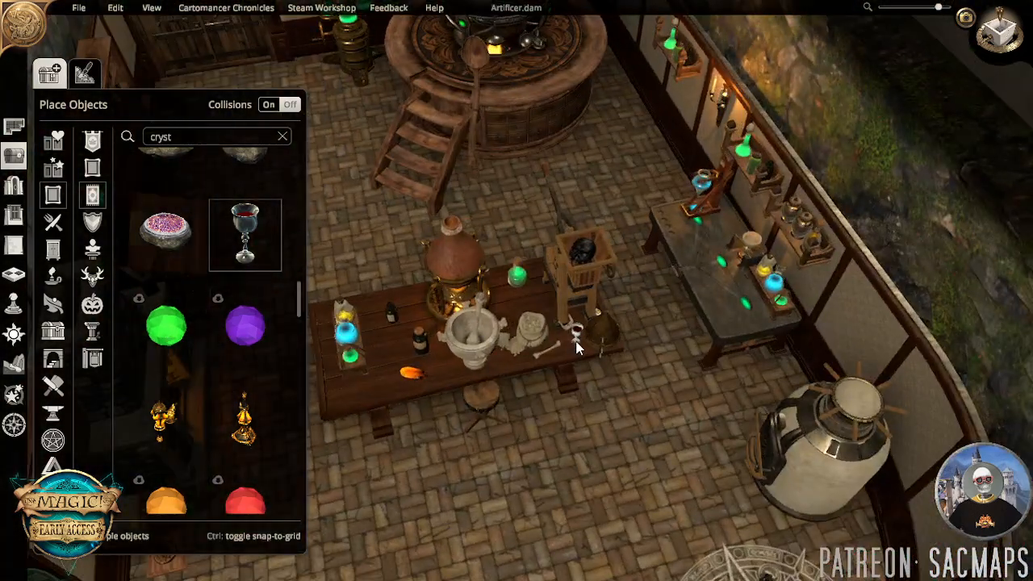
click(577, 348)
click(610, 438)
Place the dark rectangular floral rug on the floor in front of the central worktable.
key(a)
middle_drag(617, 428, 574, 397)
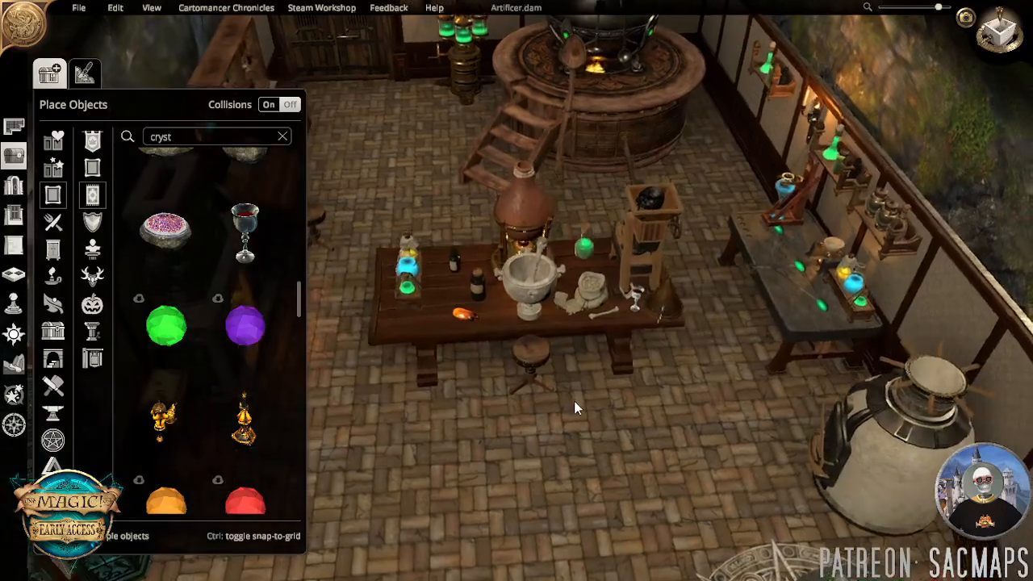
key(w)
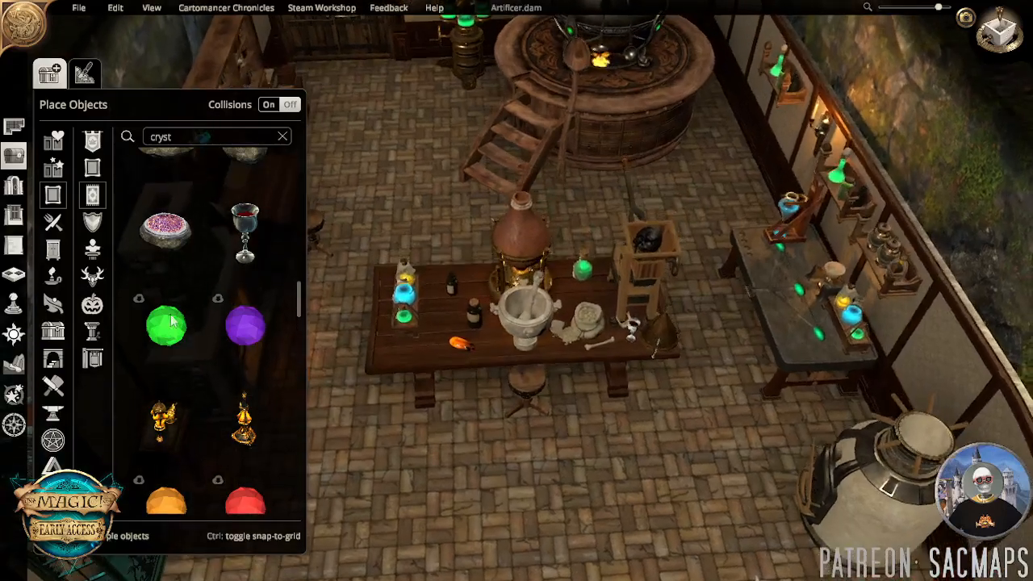
click(92, 194)
scroll(218, 367, up, 3)
click(253, 335)
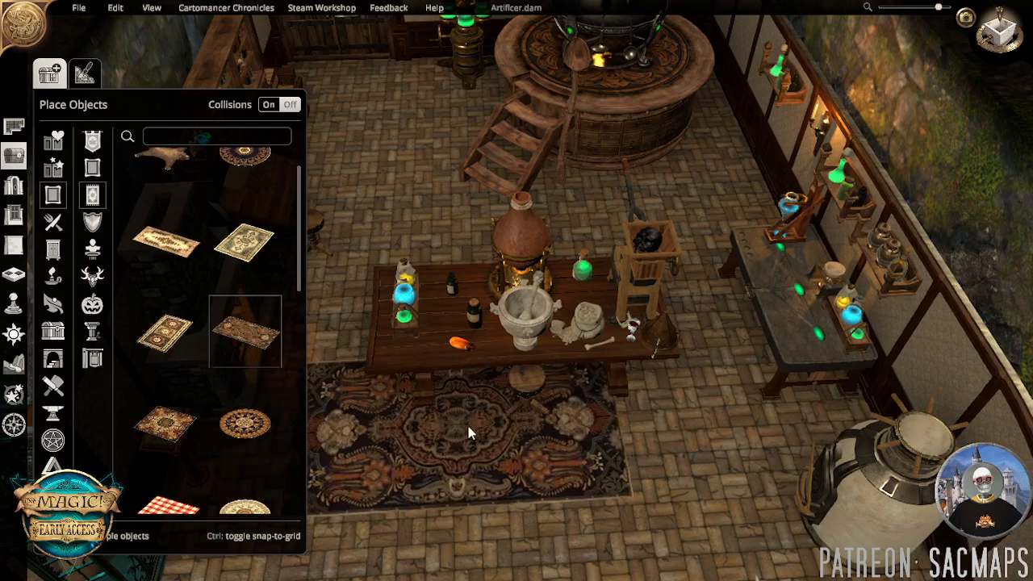
click(539, 481)
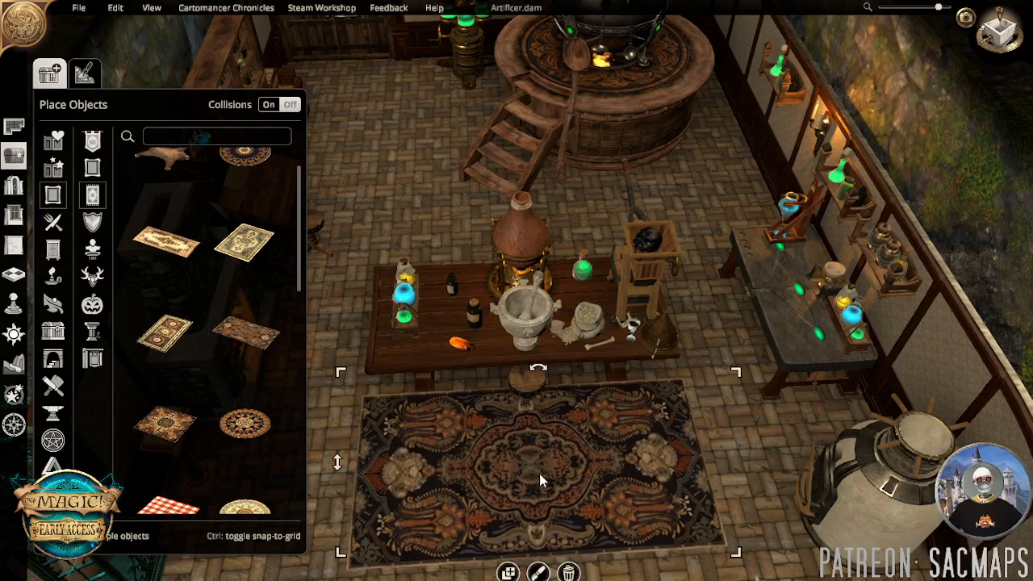
Move the central worktable and its contents onto the rug, keep the rug's front edge exposed, and place the stool in front.
drag(611, 360, 623, 488)
middle_drag(517, 282, 523, 367)
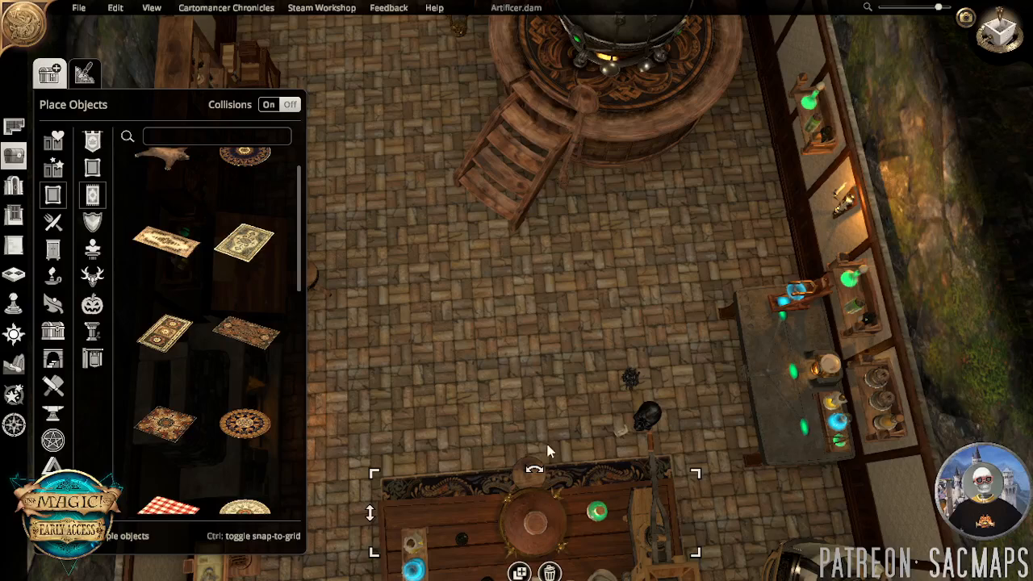
key(s)
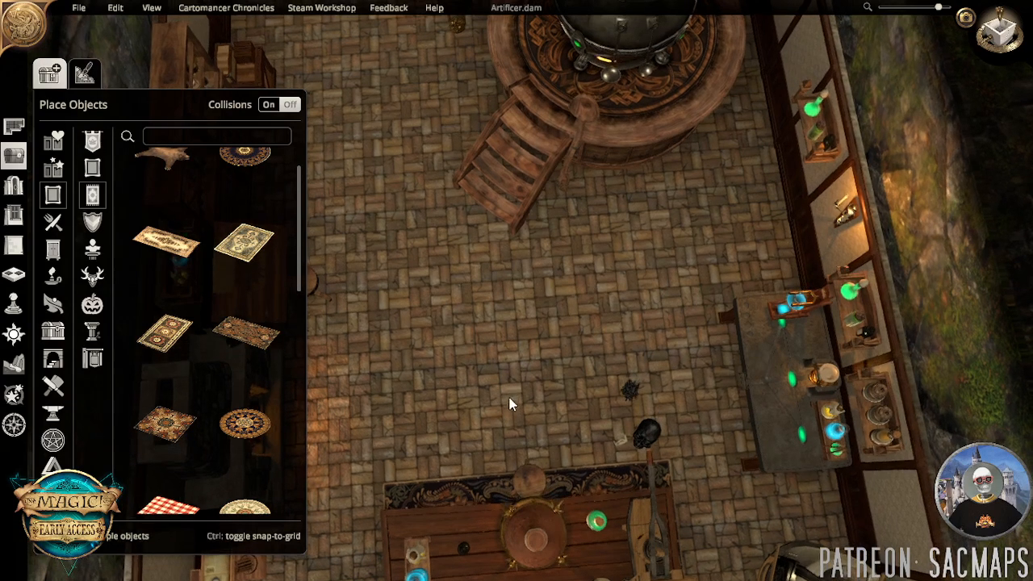
click(536, 482)
key(s)
click(540, 464)
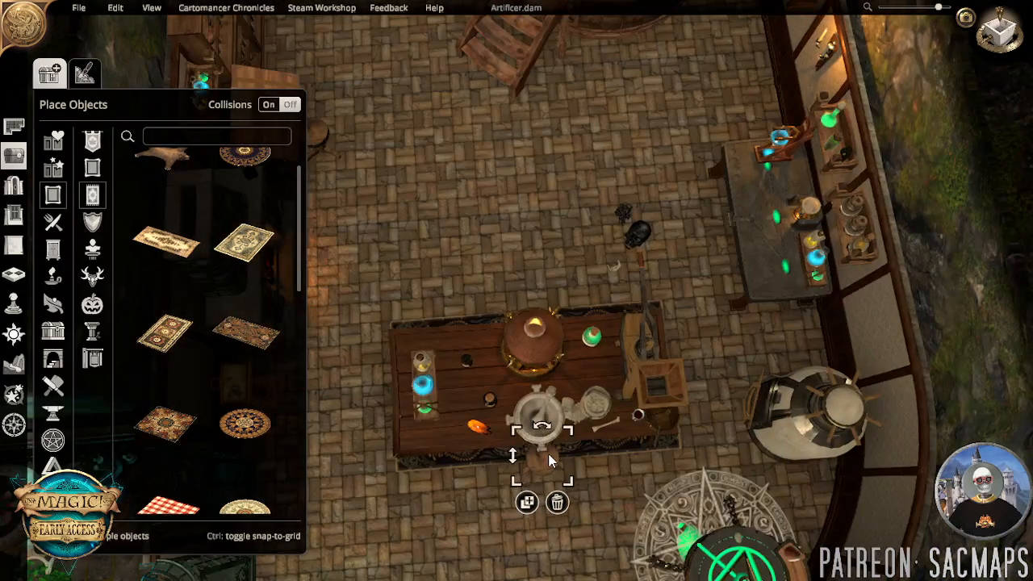
click(482, 335)
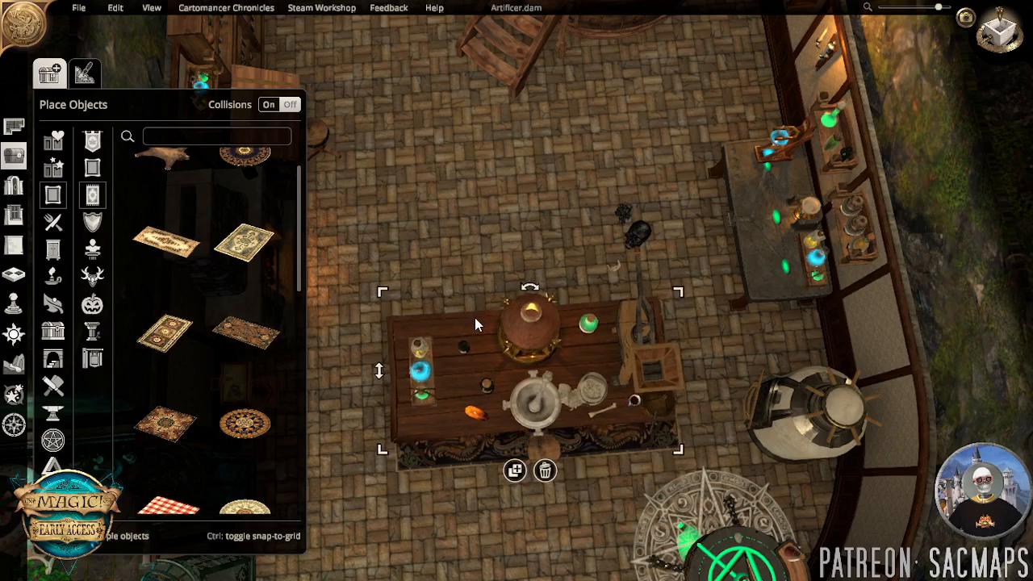
click(599, 494)
Shift the worktable, its contents and the rug together toward the cauldron, bringing the wooden press back under the skull.
scroll(580, 395, up, 2)
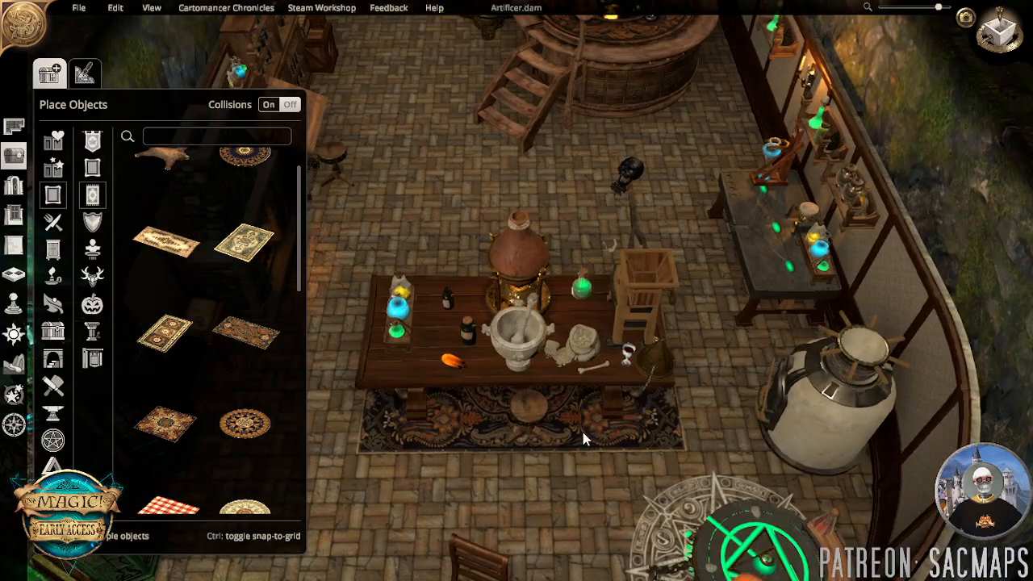
click(581, 428)
drag(587, 371, 587, 329)
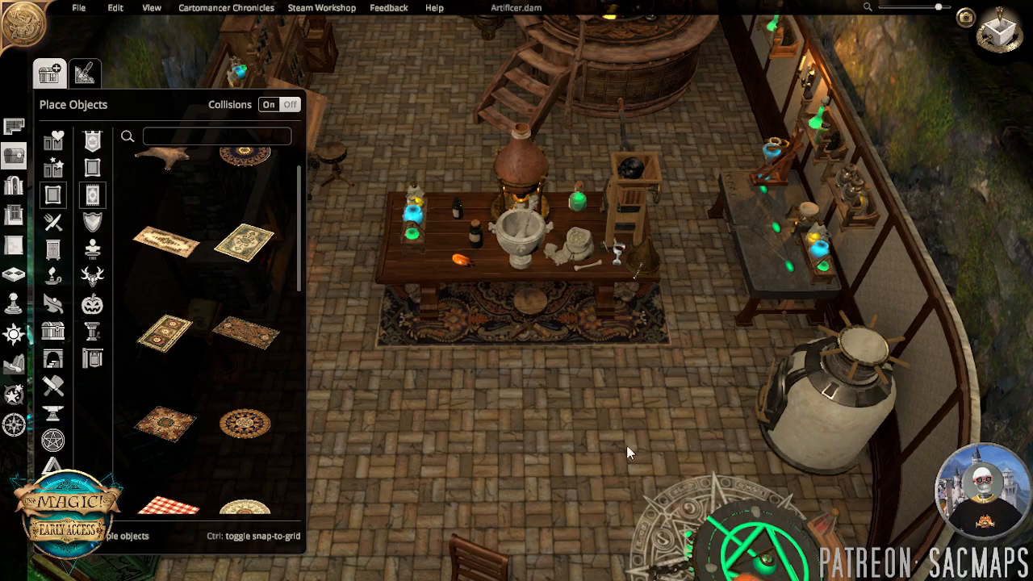
click(628, 452)
Examine the worktable, rug, skull in the press and surrounding laboratory from several angles.
middle_drag(628, 452, 569, 465)
scroll(570, 464, up, 3)
middle_drag(483, 454, 744, 419)
key(s)
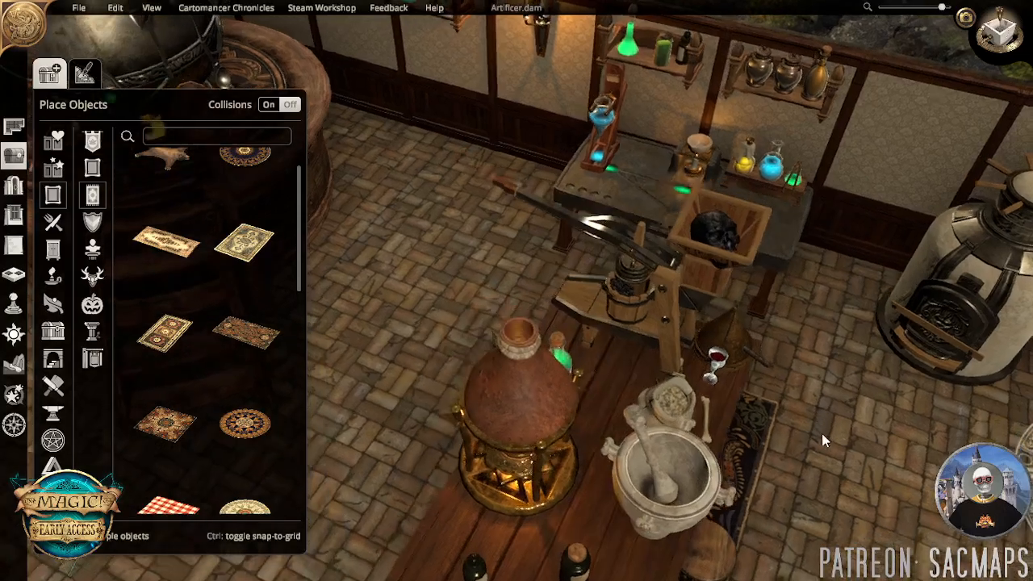
middle_drag(822, 434, 875, 413)
key(d)
middle_drag(574, 406, 621, 414)
click(543, 497)
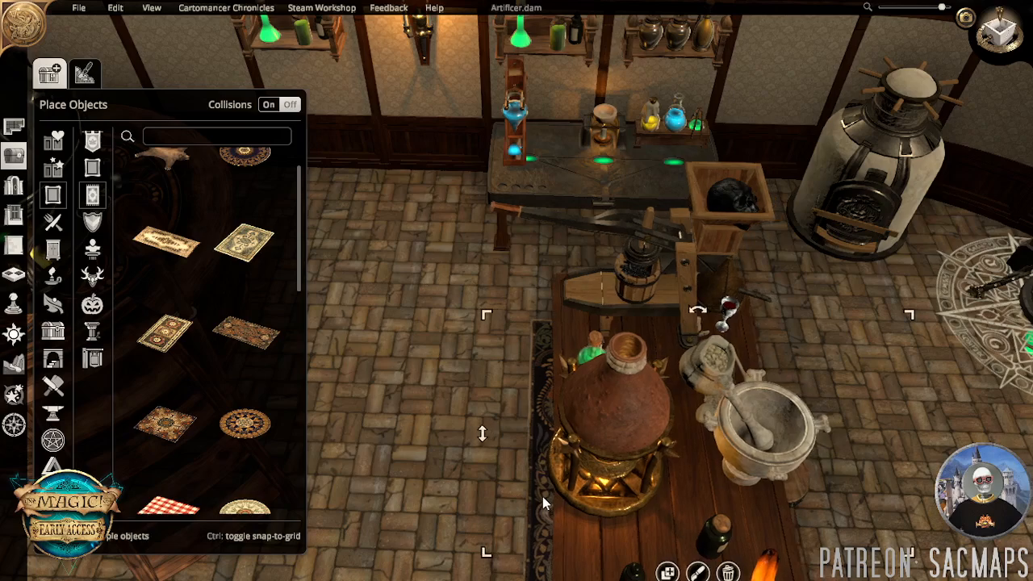
key(d)
click(698, 388)
middle_drag(698, 389, 651, 484)
click(469, 208)
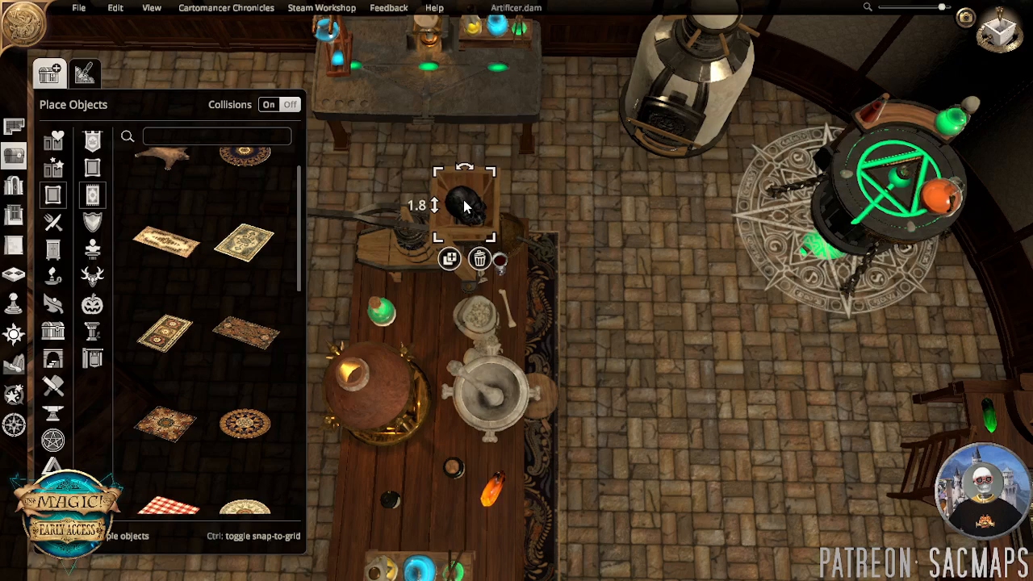
middle_drag(655, 380, 166, 260)
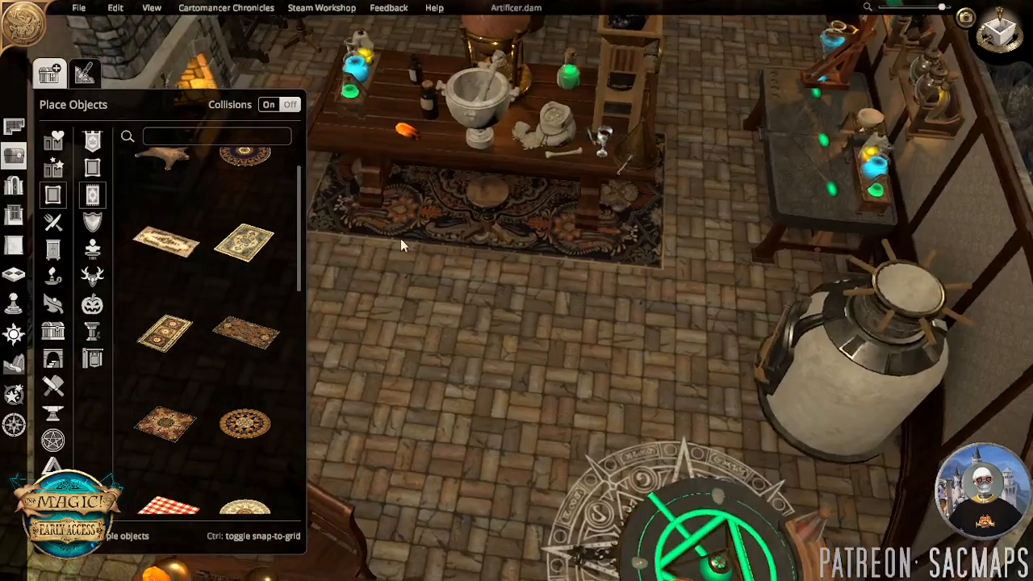
click(490, 216)
click(394, 315)
scroll(399, 315, down, 5)
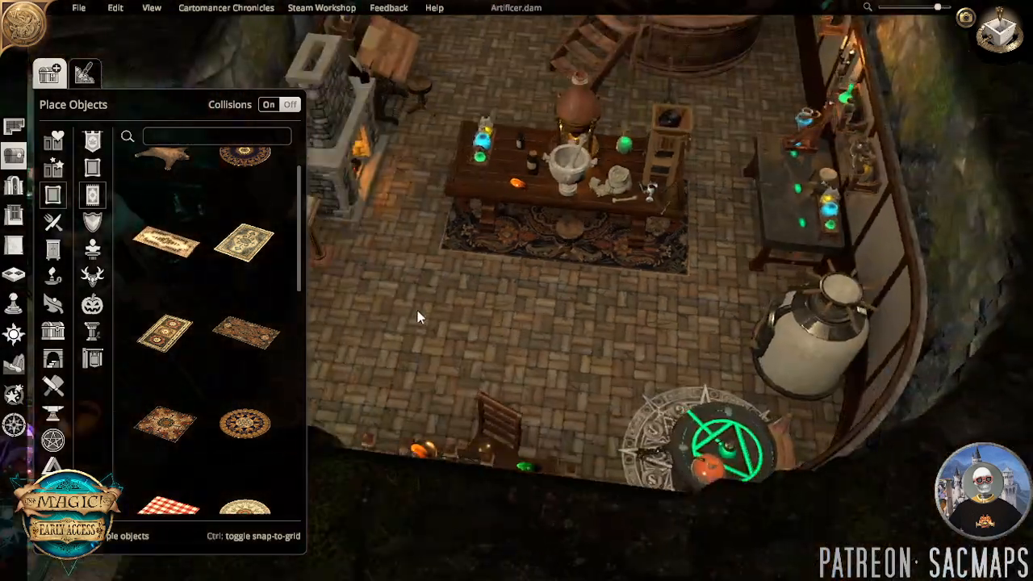
right_drag(434, 322, 538, 328)
right_drag(504, 269, 500, 374)
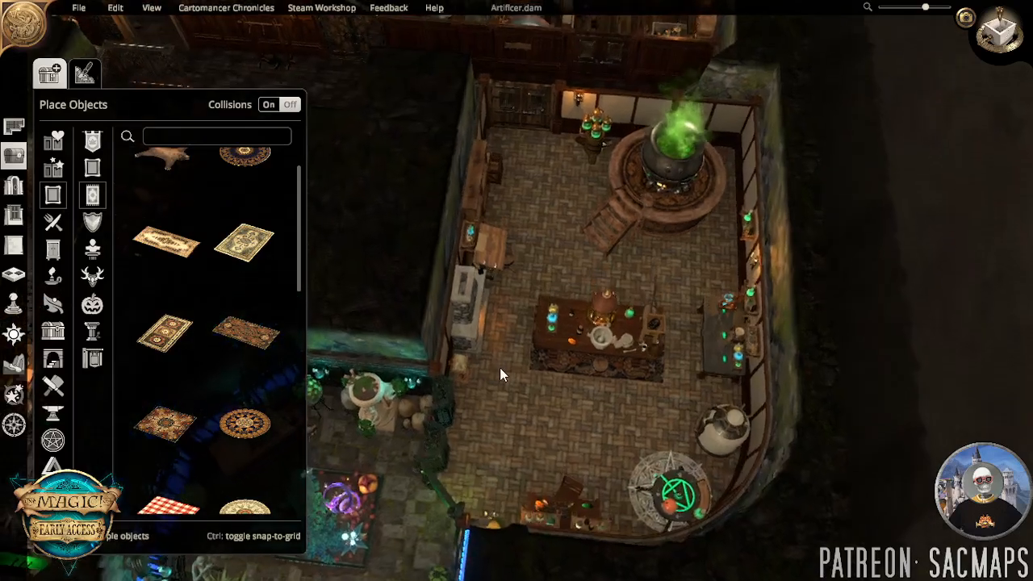
Close the object placement panel and save the map.
click(16, 155)
right_drag(637, 296, 523, 459)
click(79, 8)
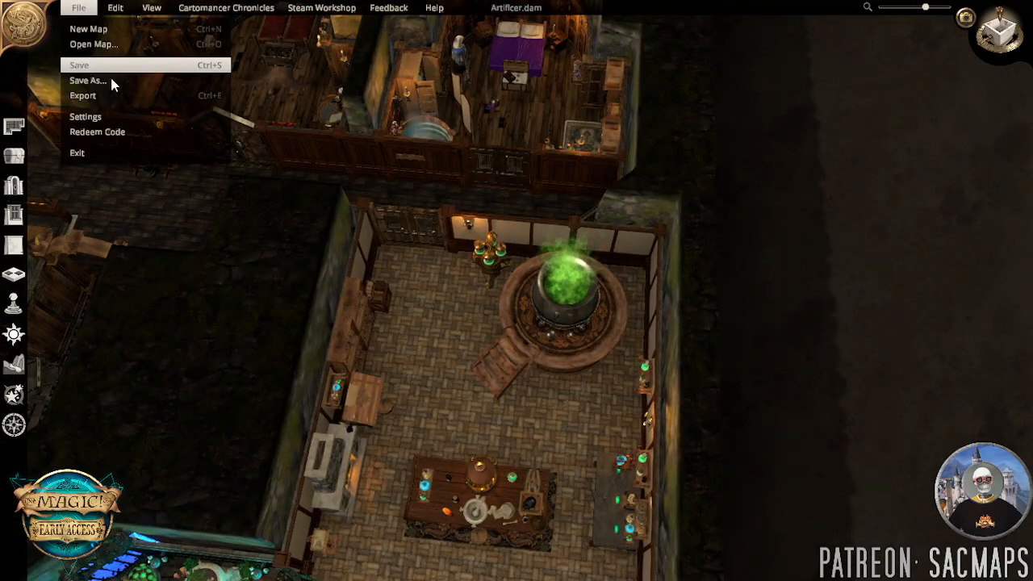
click(392, 326)
Review the whole map, covering the bedrooms, corridor, workshop, garden and finished laboratory.
key(a)
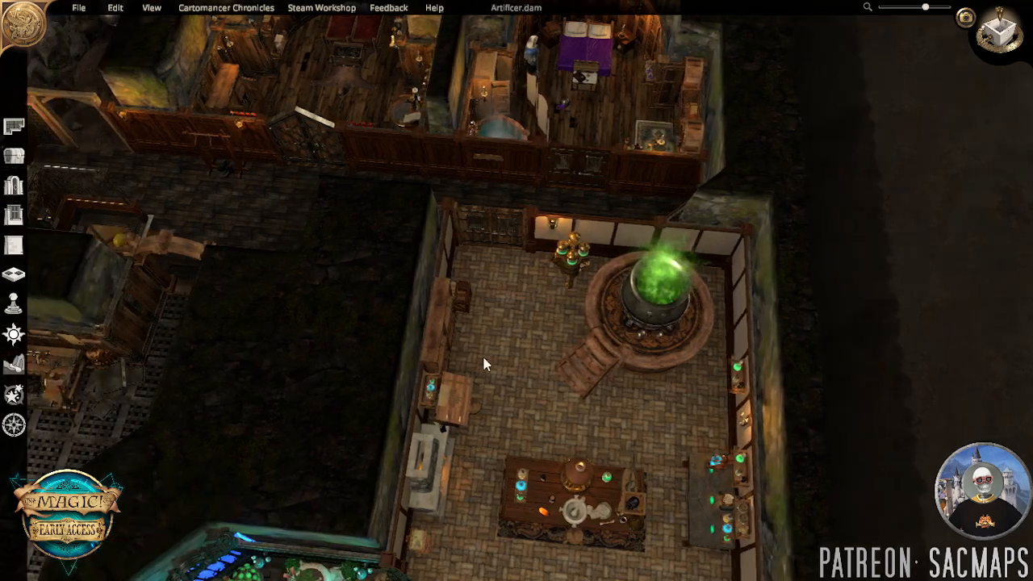
key(w)
key(a)
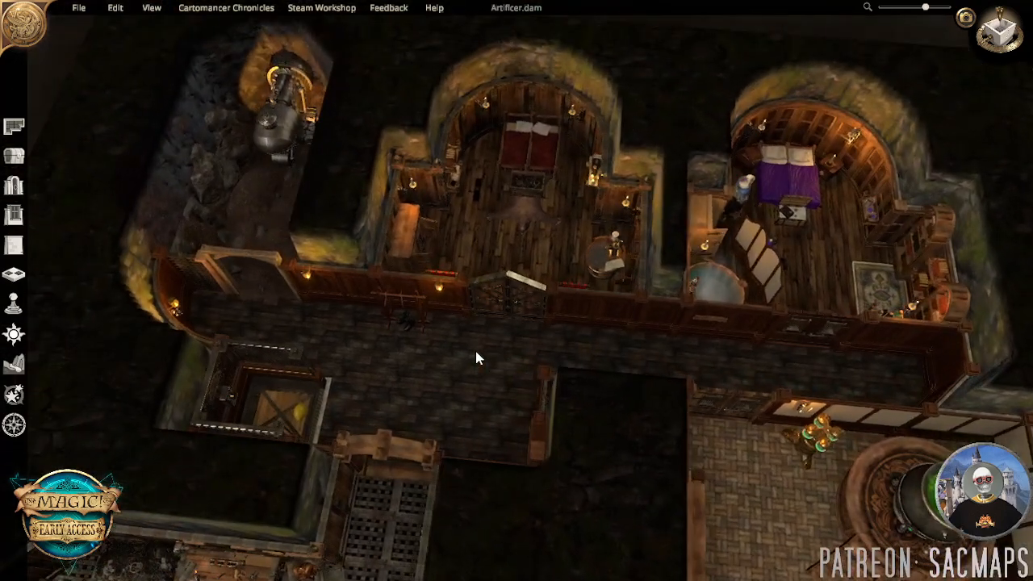
middle_drag(469, 339, 455, 403)
key(s)
key(a)
key(s)
key(d)
key(a)
scroll(448, 381, down, 2)
scroll(448, 375, down, 2)
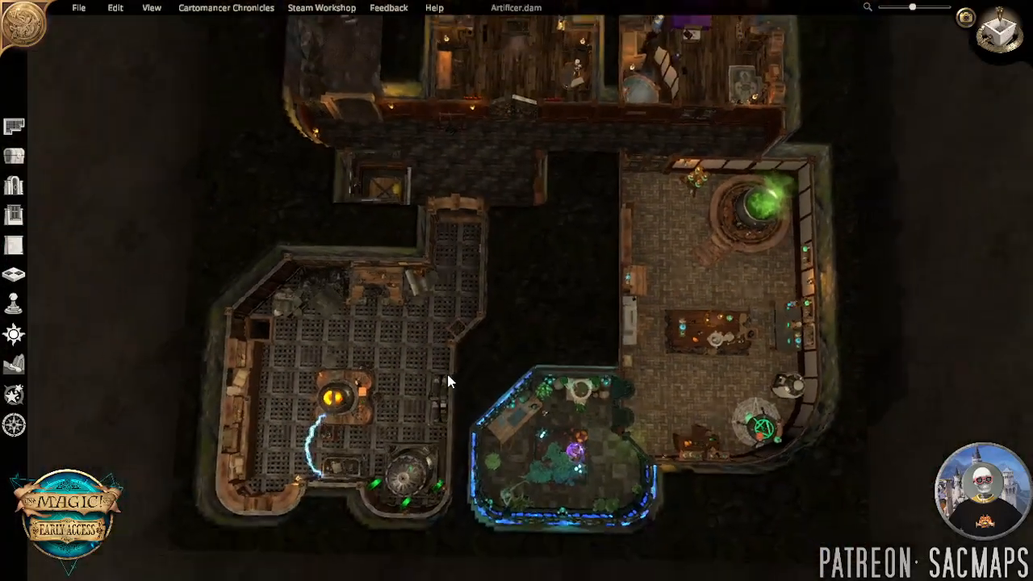
Place the Hero Forge miniature in the Santa outfit inside the lift and enter its first-person view.
key(w)
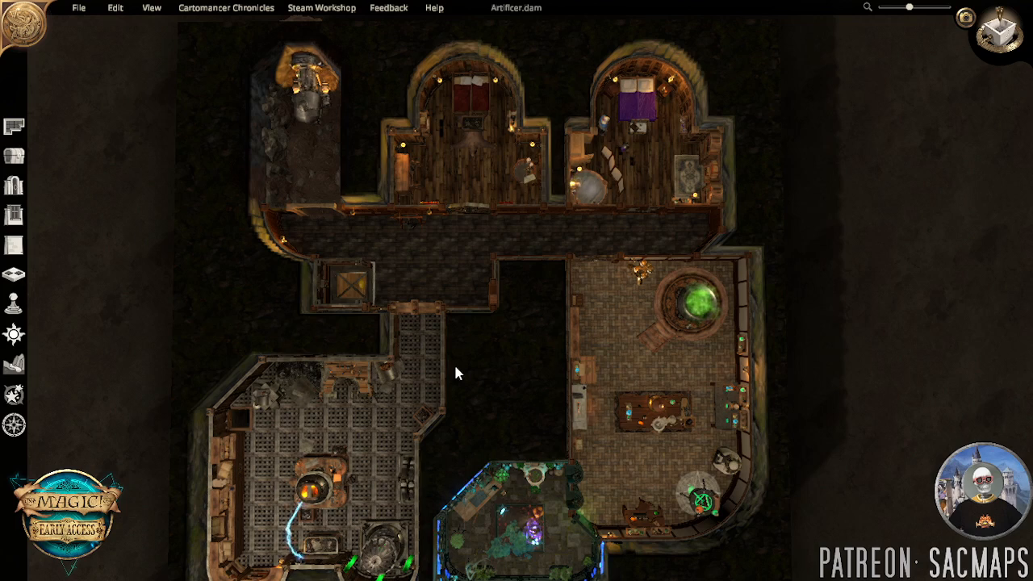
click(13, 304)
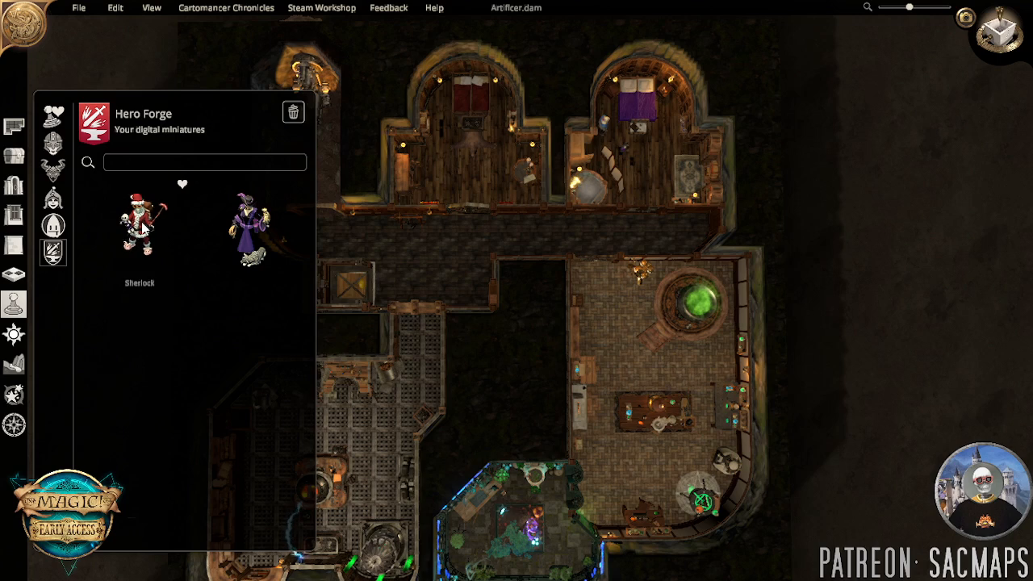
click(349, 290)
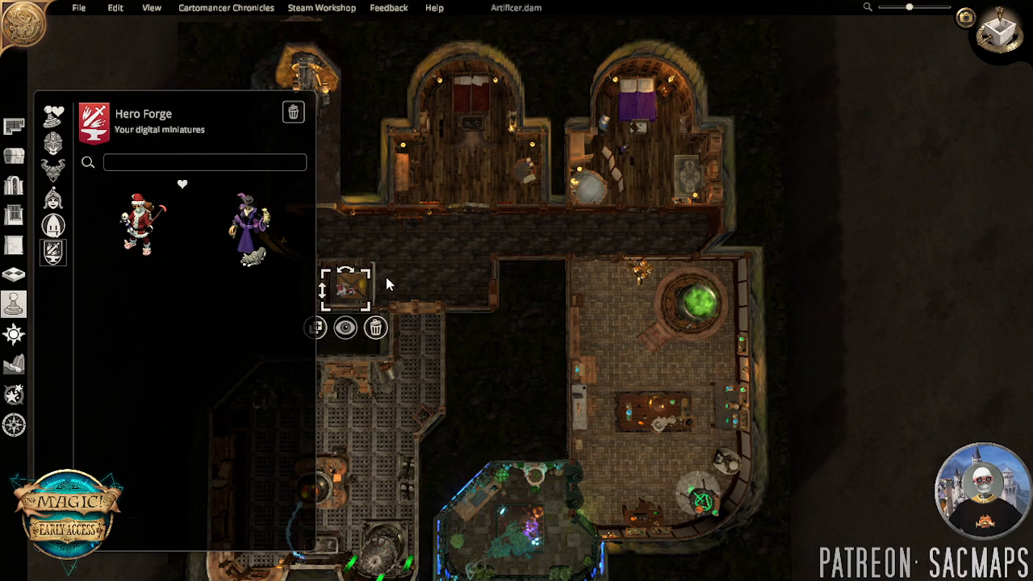
click(346, 327)
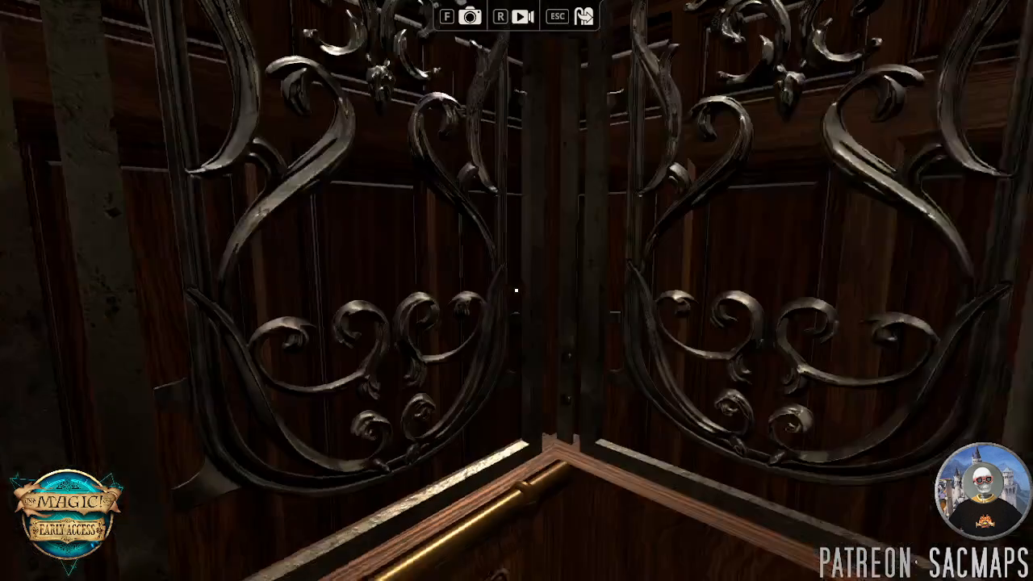
Walk out of the lift in first person and examine the corridor's curved panelling, wall lamps and coat rack.
key(w)
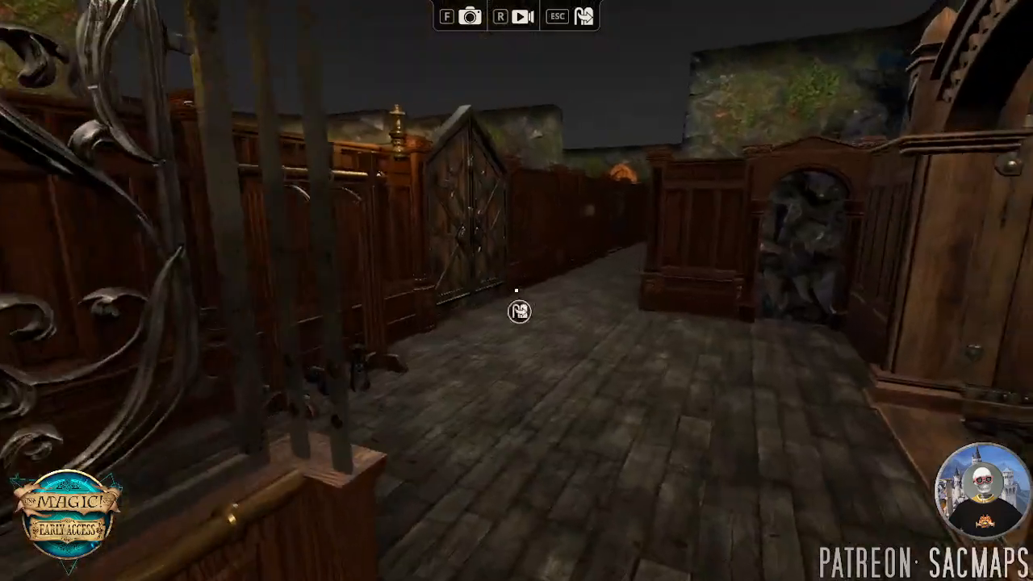
key(w)
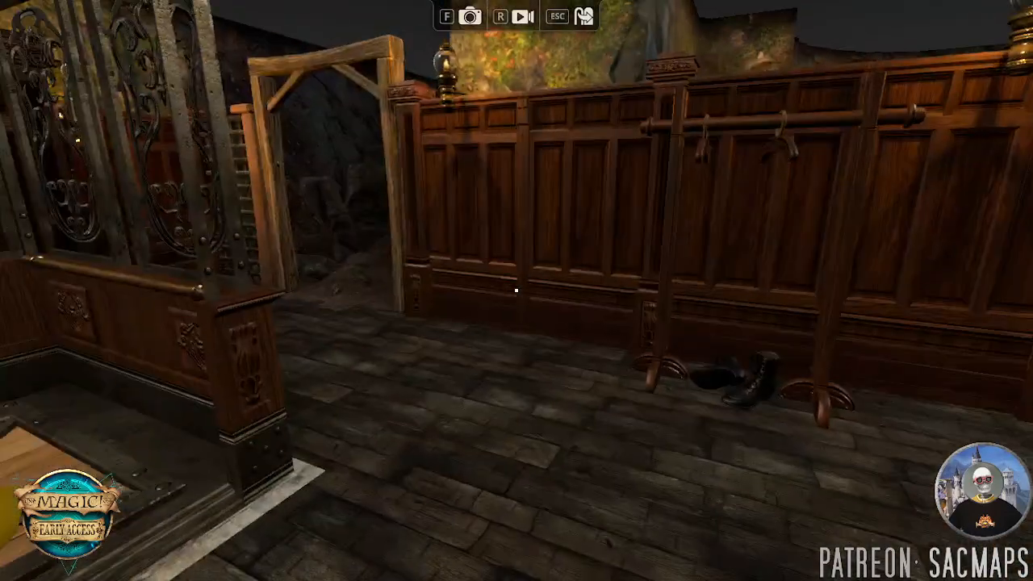
key(w)
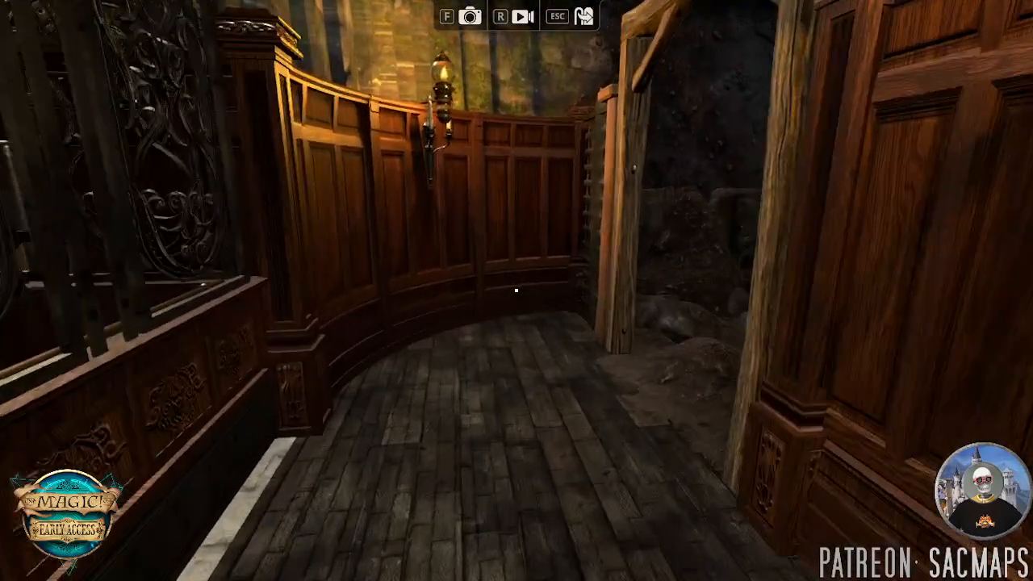
key(w)
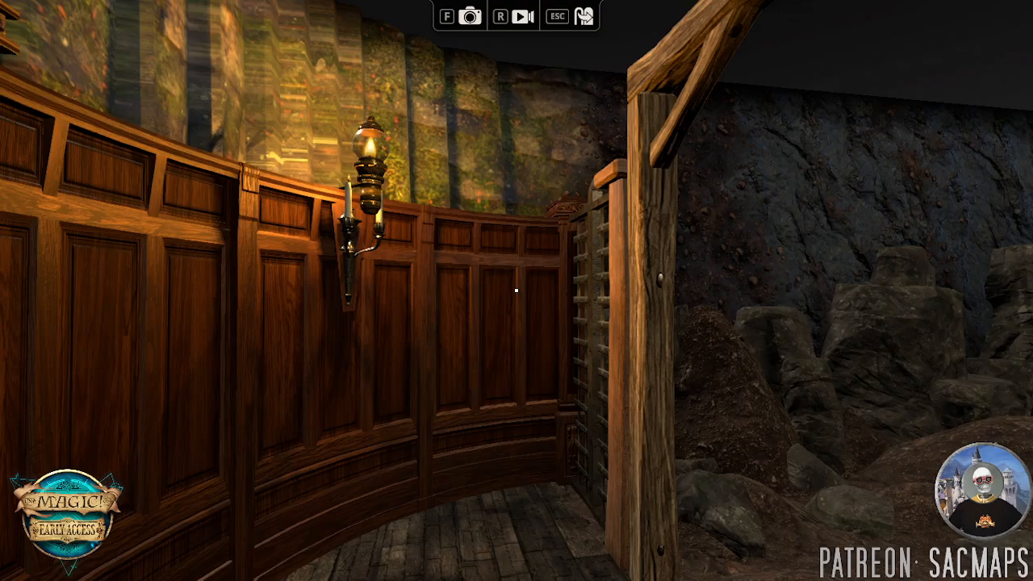
key(w)
key(s)
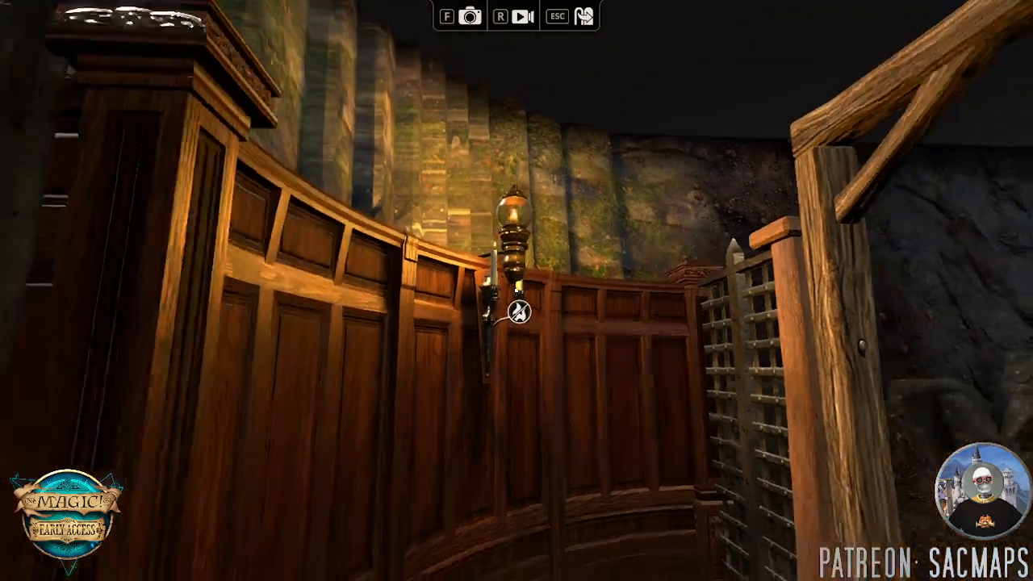
key(w)
key(w)
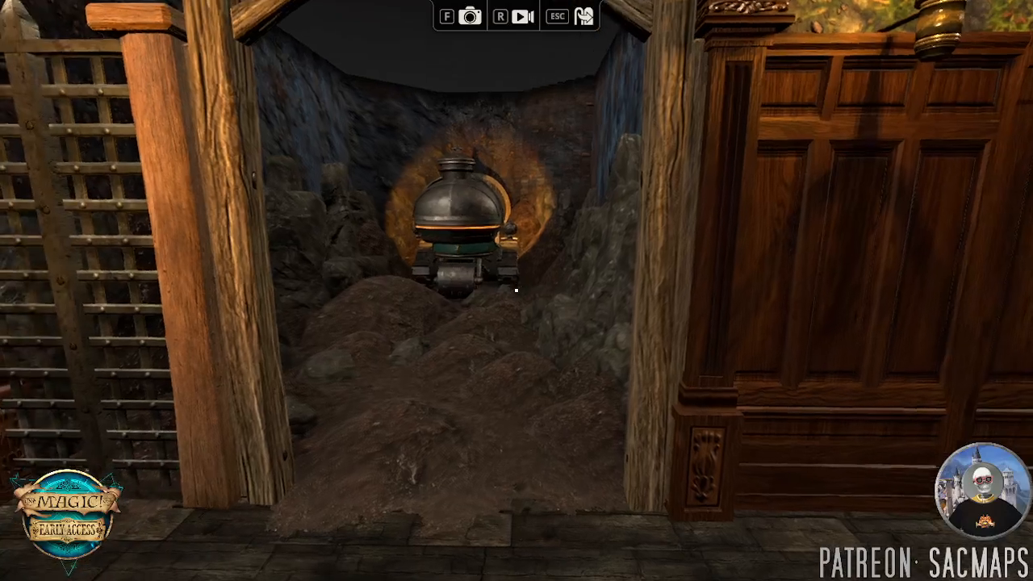
Examine the tunnel with the digging machine and the corridor's iron-bound double doors in first person, and return to the map.
key(w)
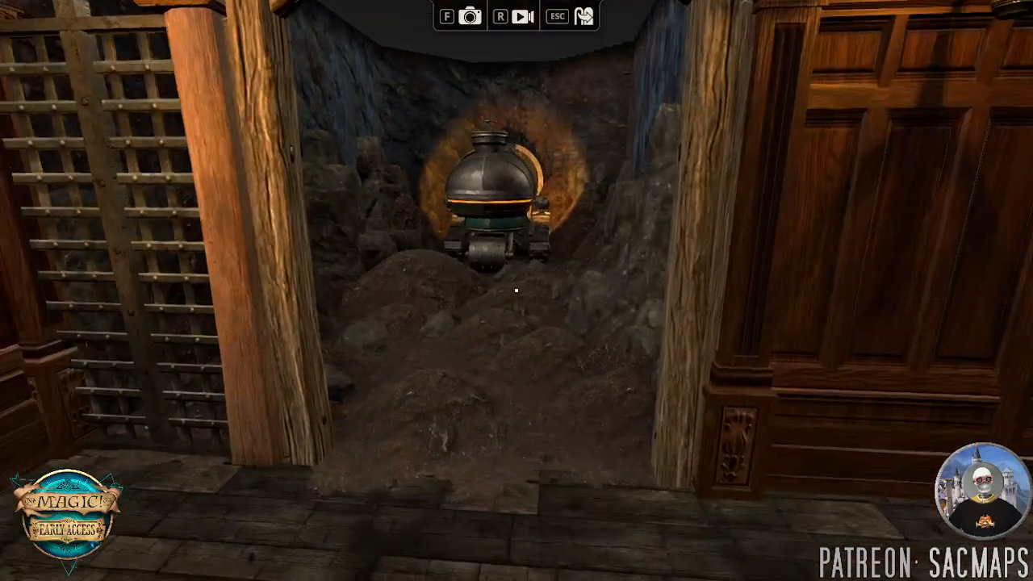
key(w)
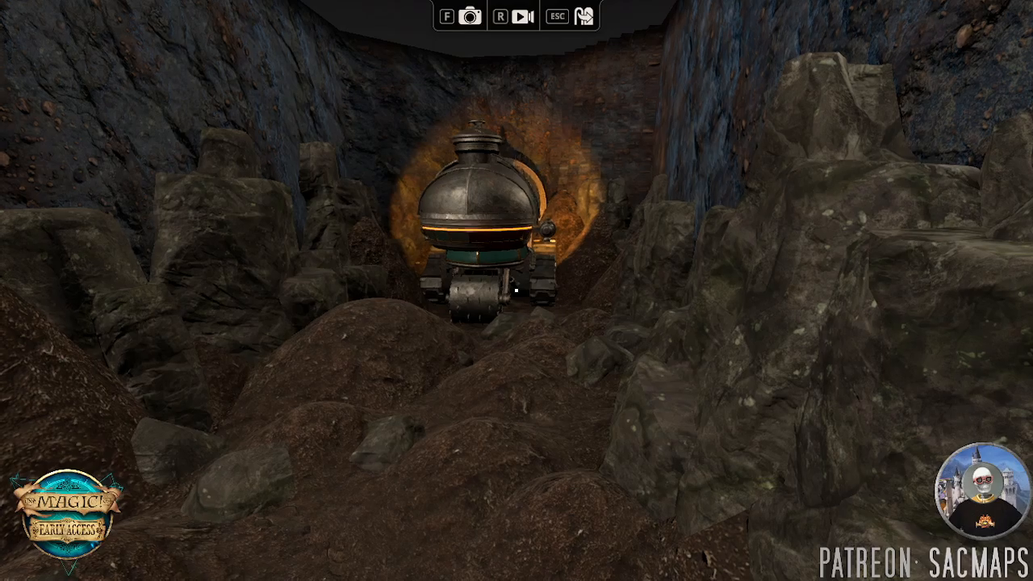
key(w)
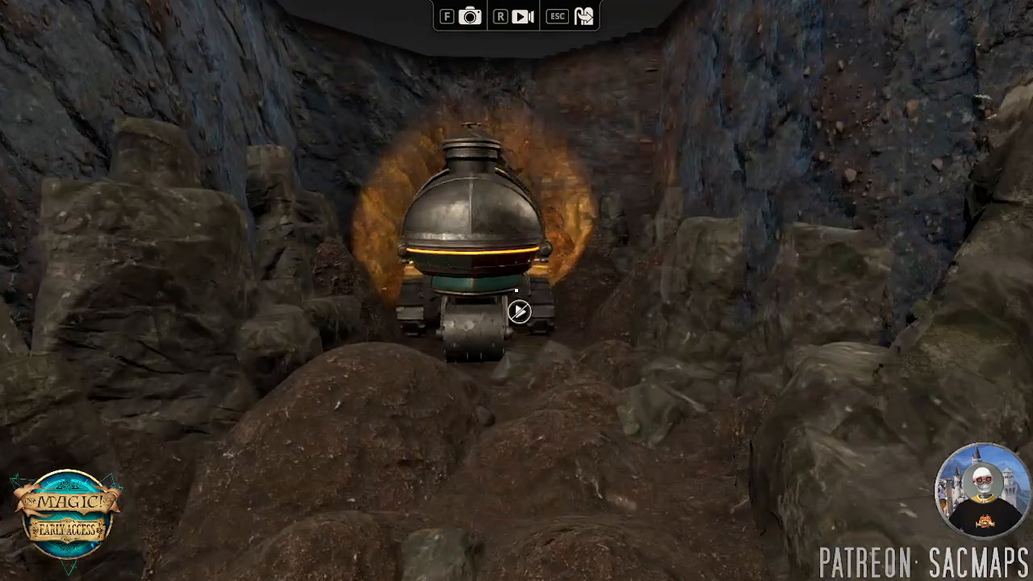
key(s)
key(space)
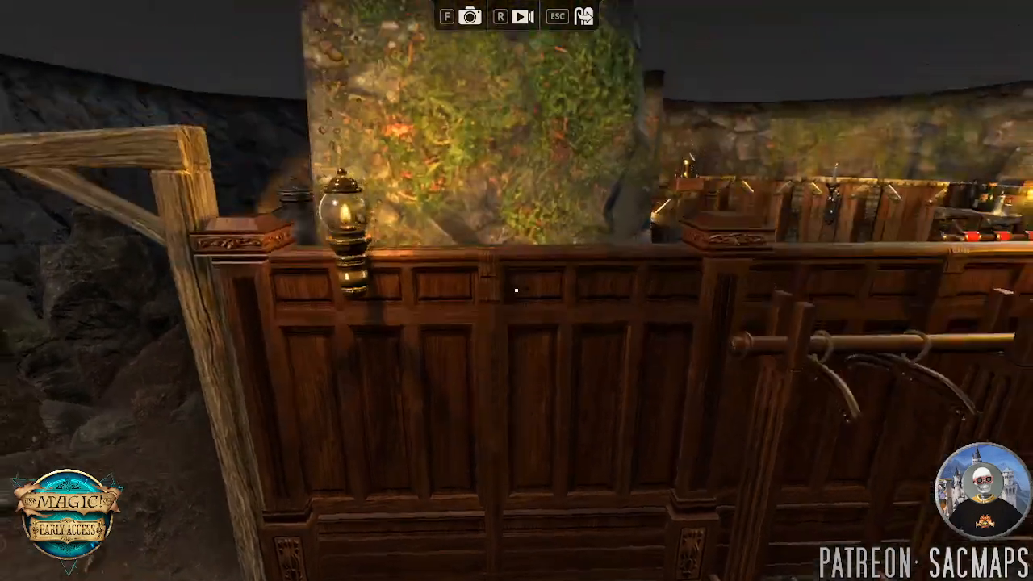
key(w)
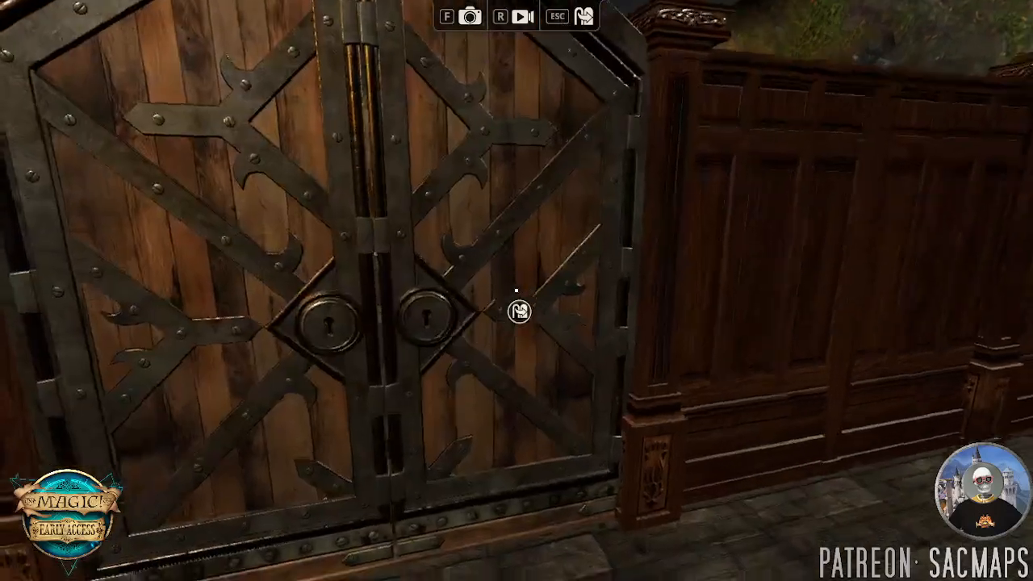
key(s)
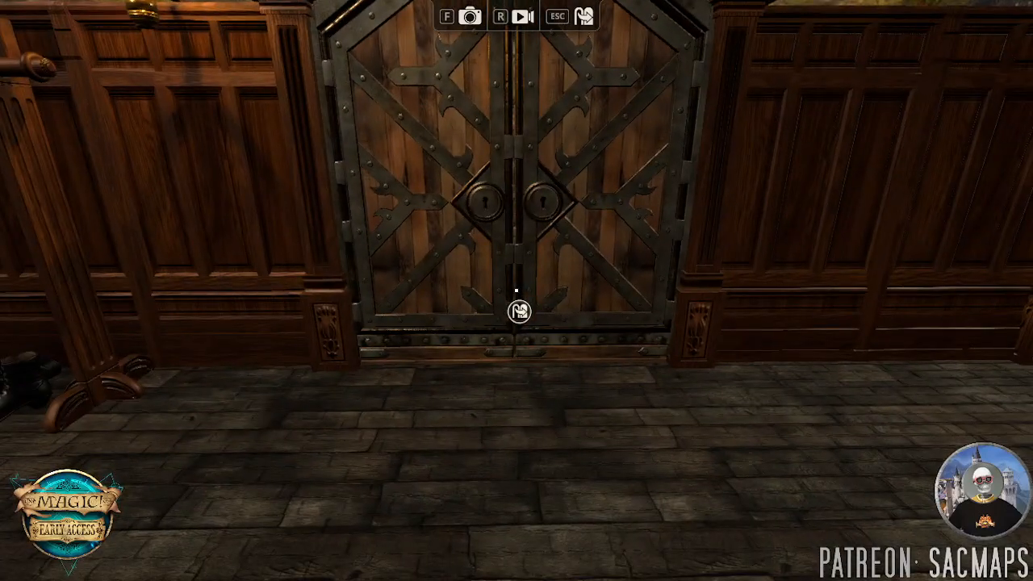
key(Escape)
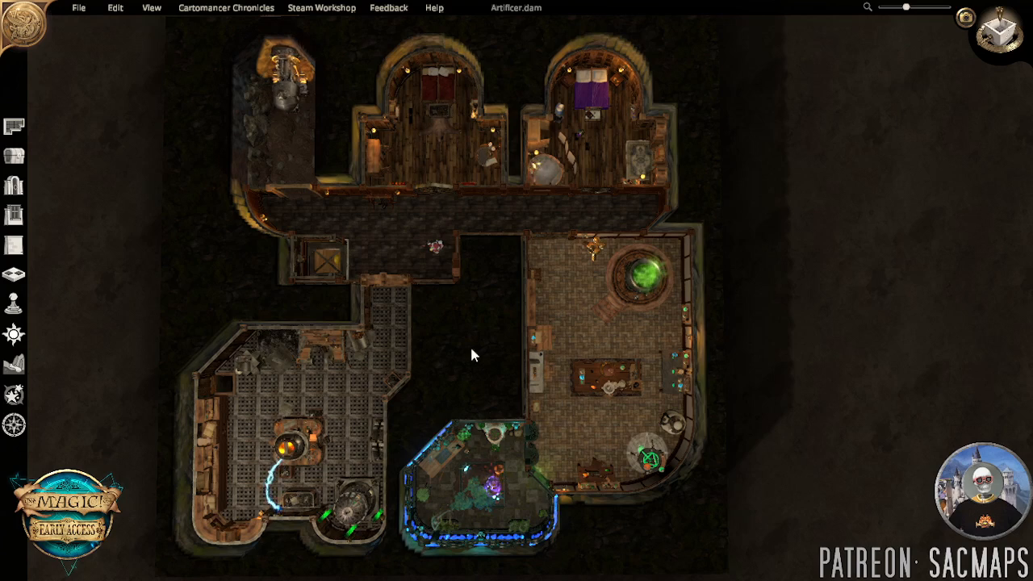
Select the miniature in the corridor and return to its first-person view.
click(434, 251)
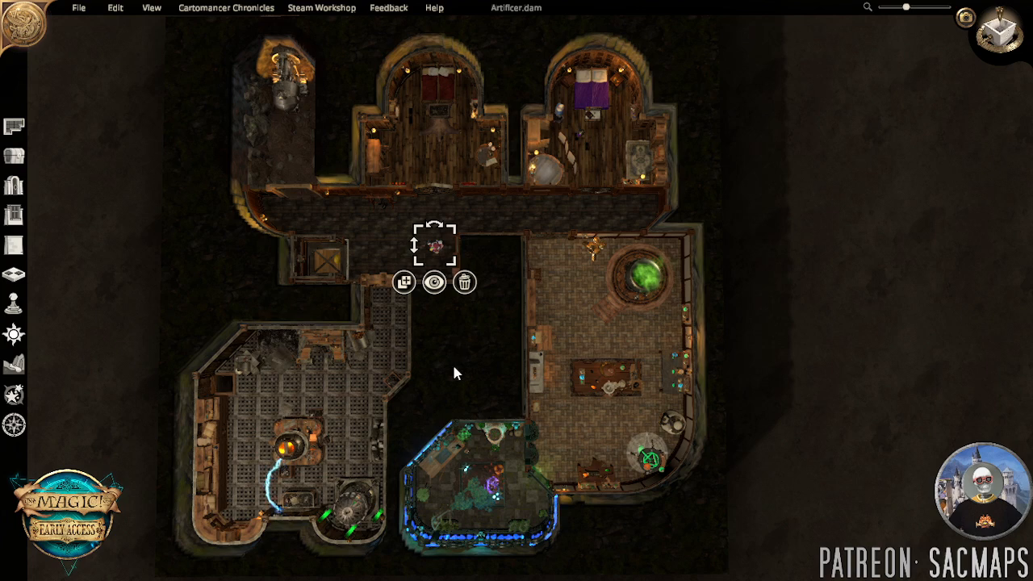
right_drag(454, 367, 524, 301)
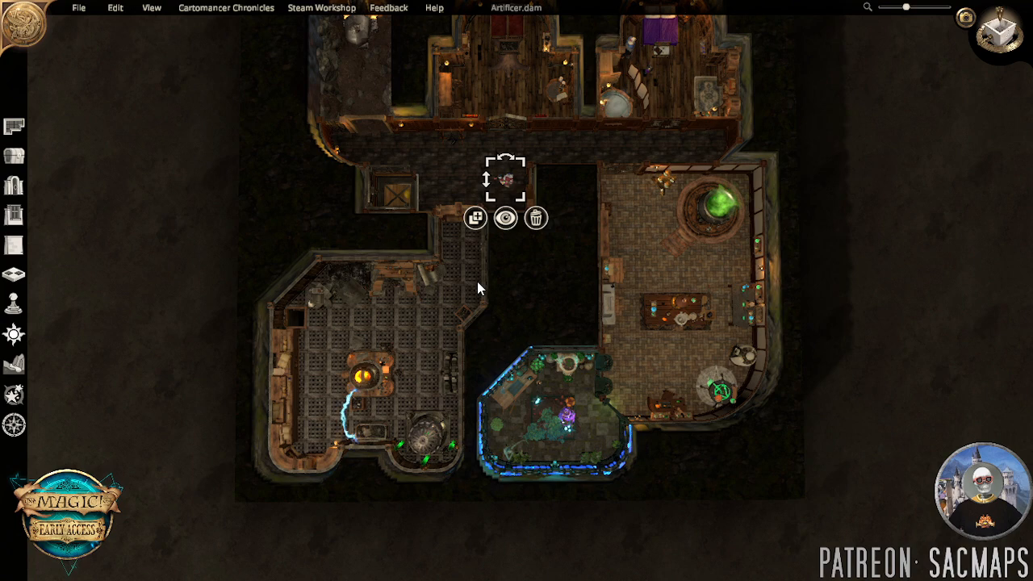
right_drag(506, 334, 530, 420)
click(529, 301)
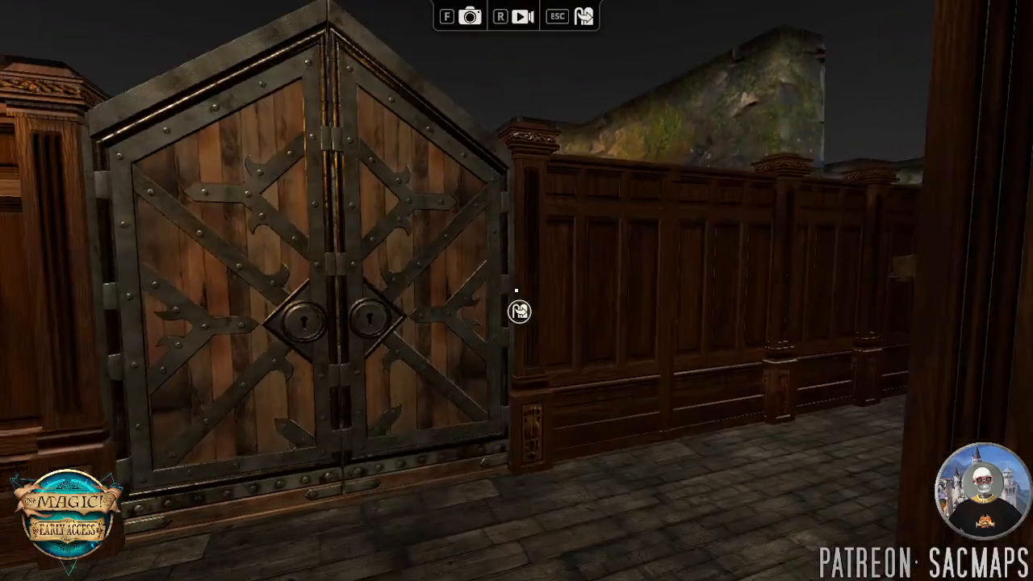
Walk through the corridor in first person, examining the workshop archway, the lift with the lemon and the digging machine's tunnel.
key(w)
key(s)
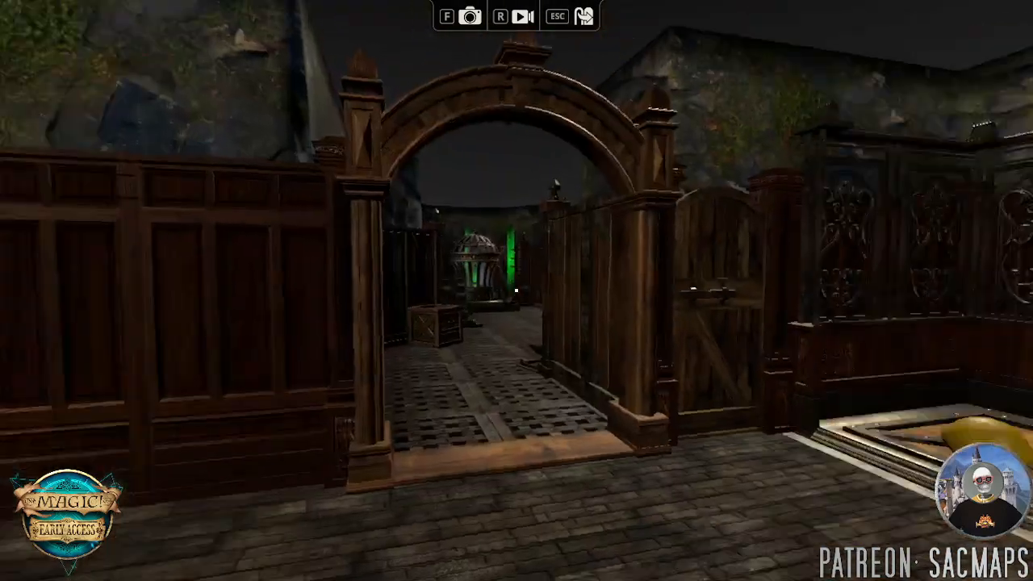
key(w)
key(w)
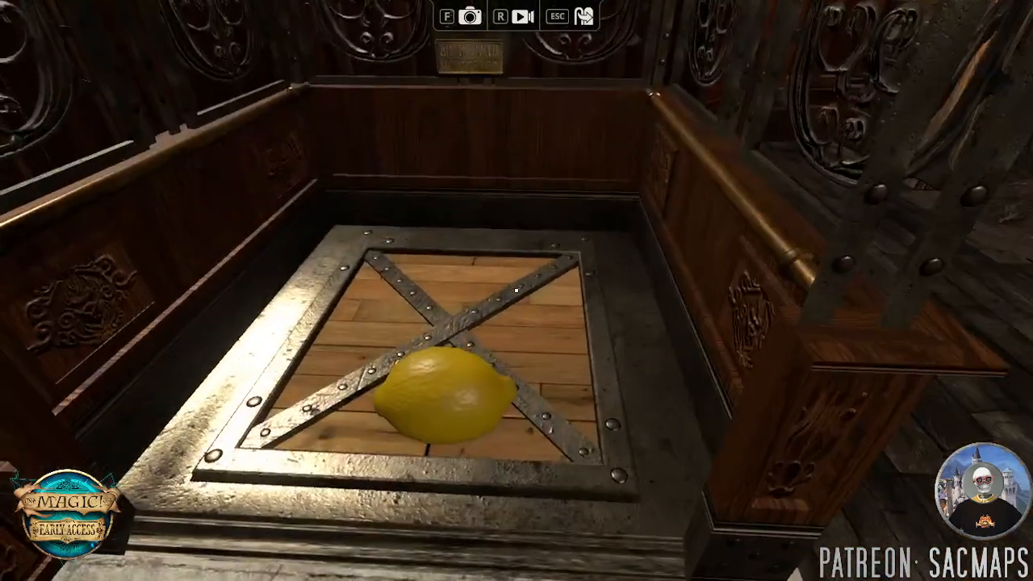
key(s)
key(w)
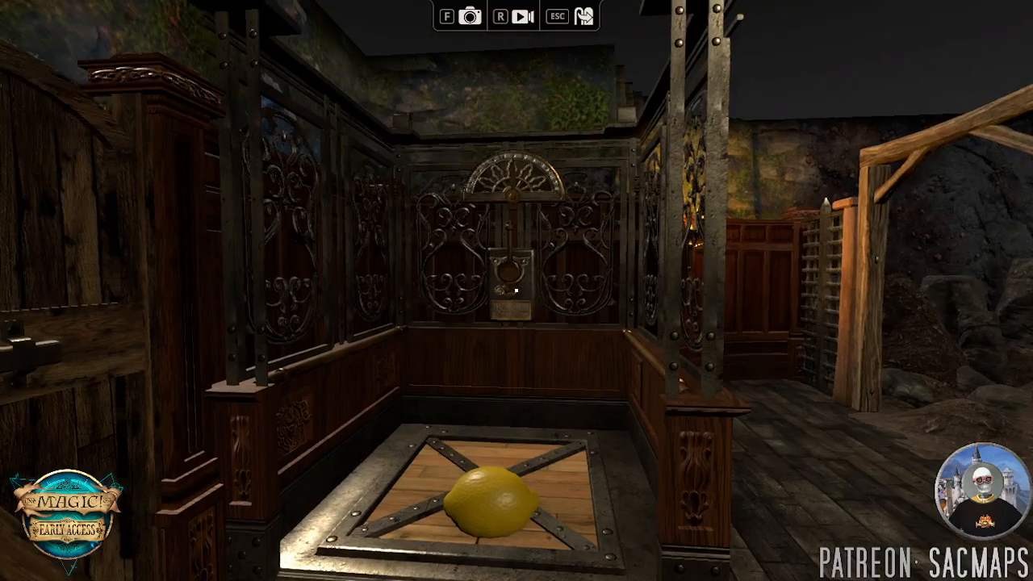
key(s)
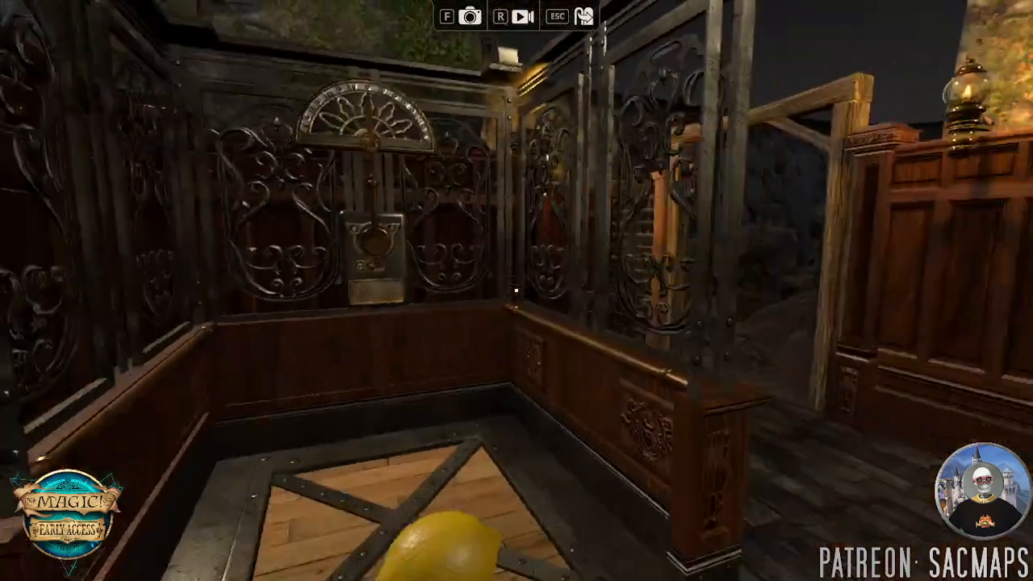
key(w)
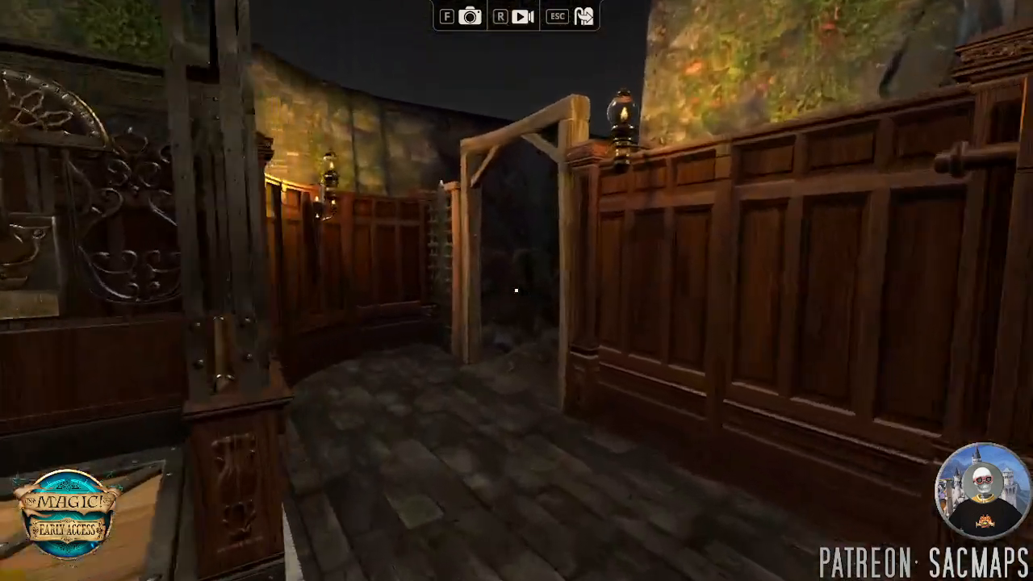
key(w)
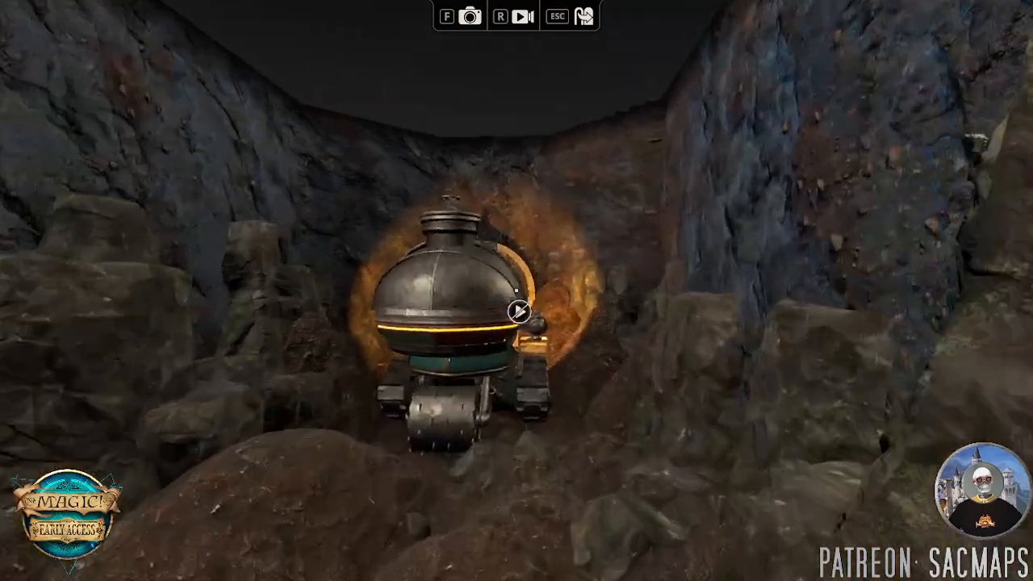
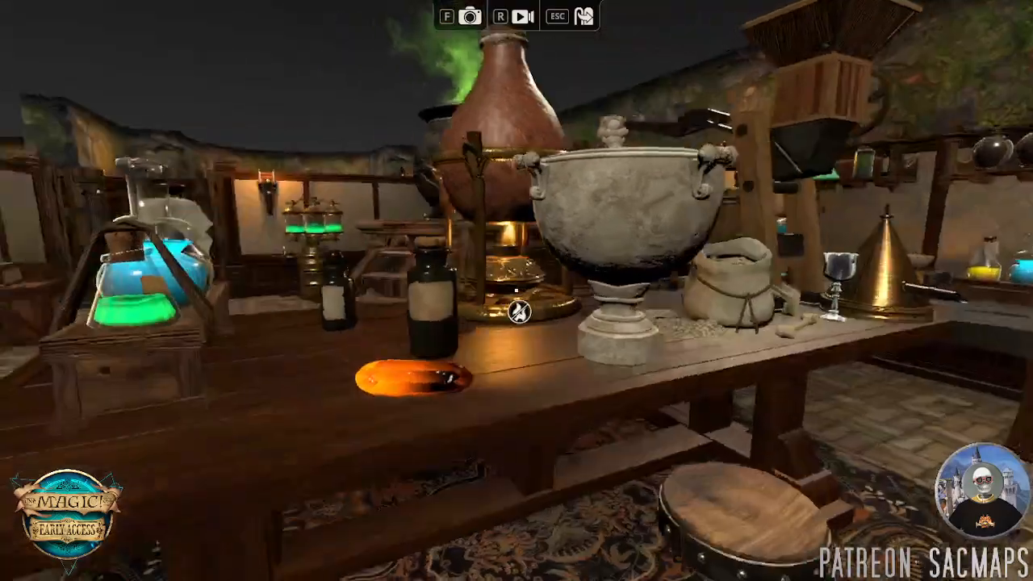
Examine the laboratory's worktable, potion table and cauldron in first person, climb the cauldron steps, and return to the map.
key(w)
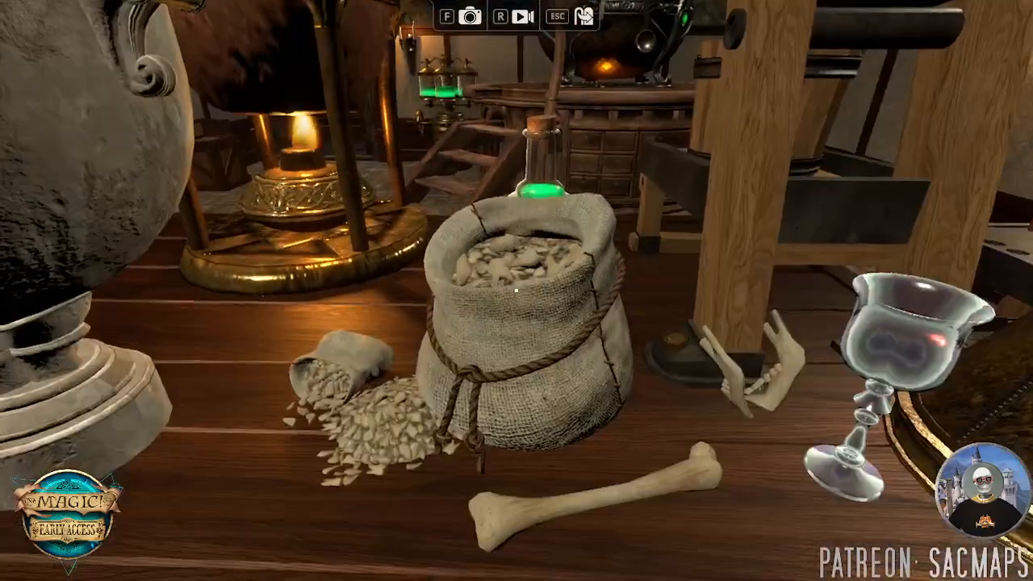
key(s)
key(w)
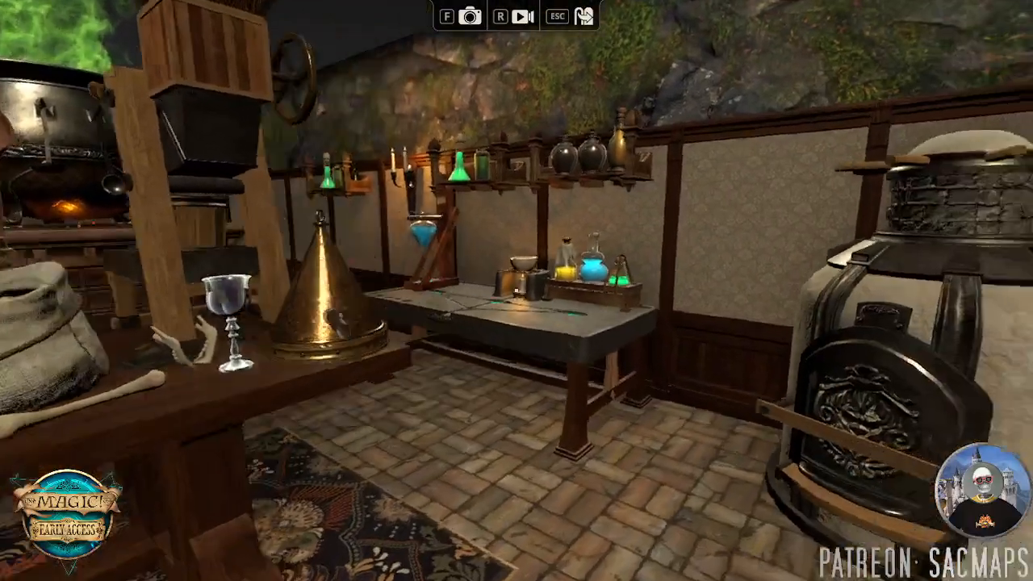
key(s)
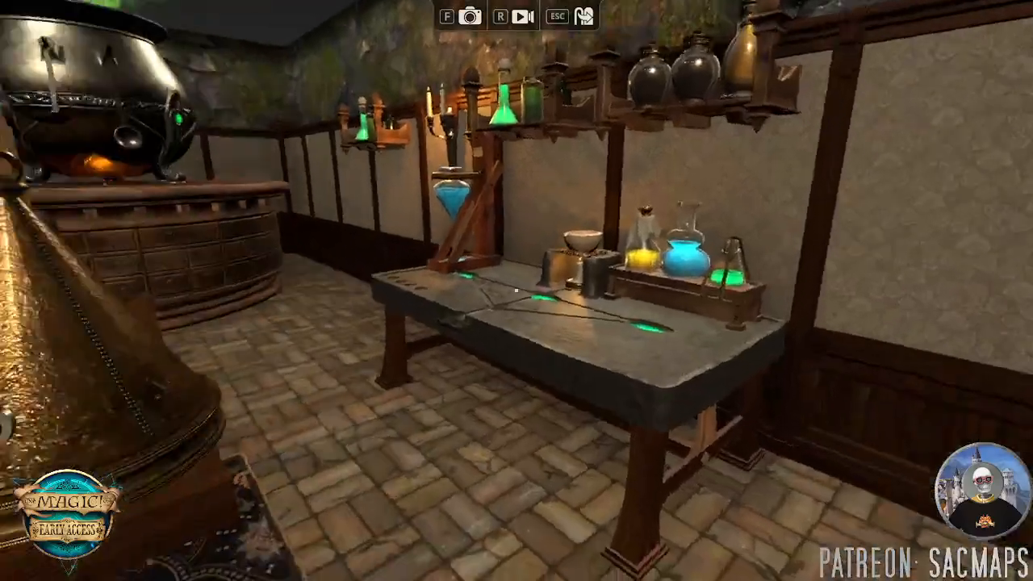
key(w)
key(a)
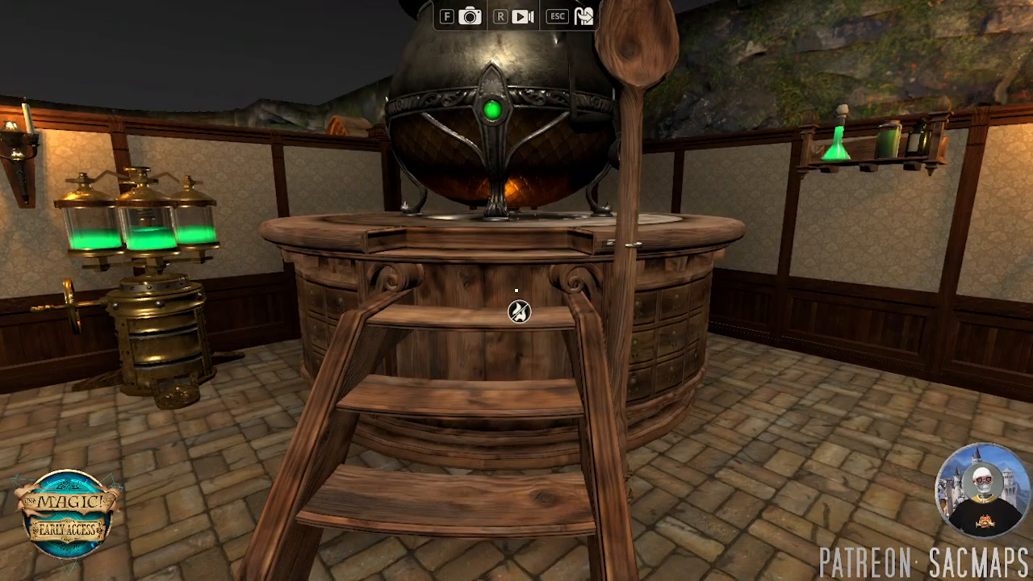
key(w)
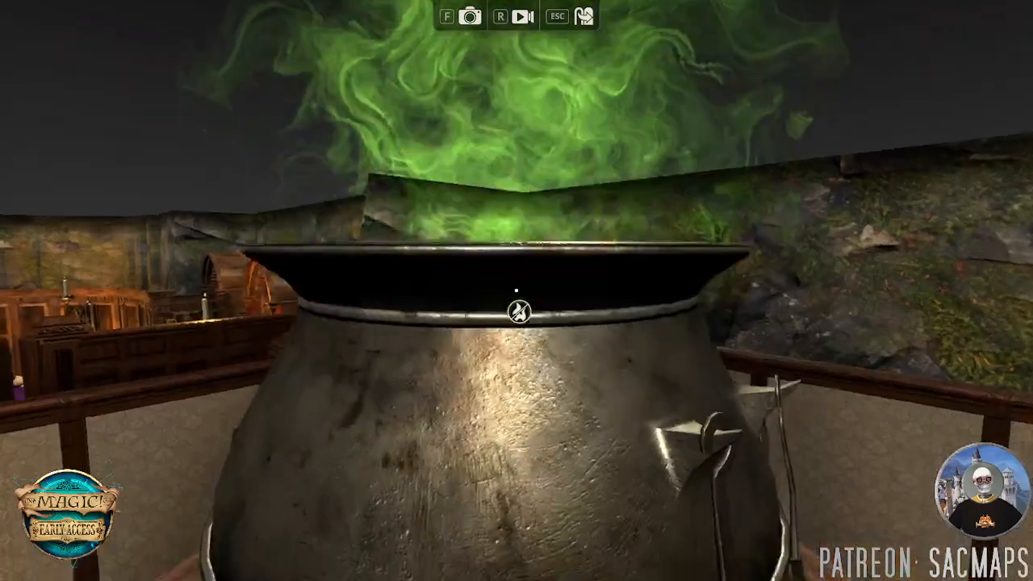
key(s)
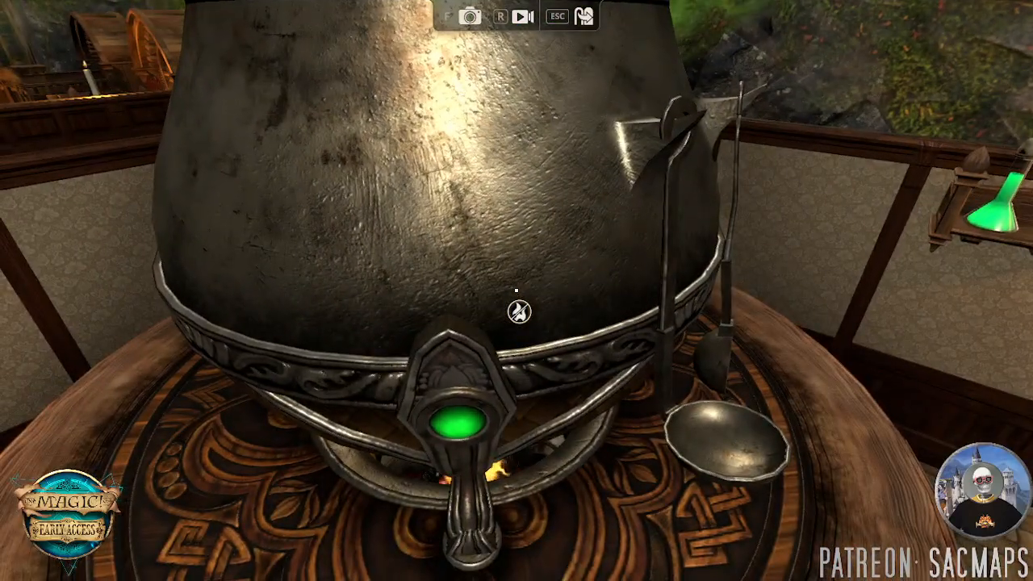
key(Escape)
Select the laboratory cauldron, preview yellow smoke rising from it, and set its smoke colour to purple.
click(549, 267)
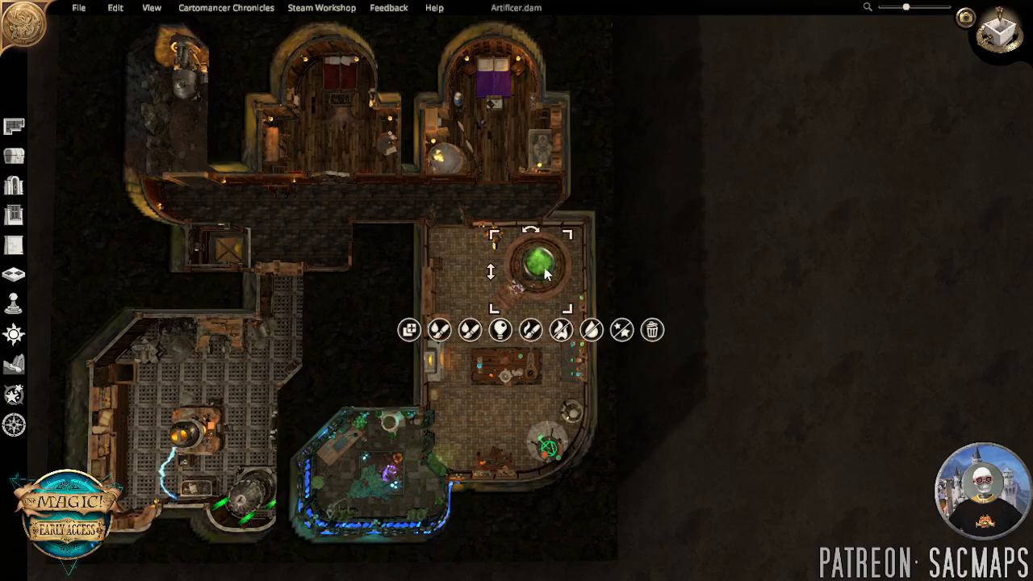
click(691, 401)
scroll(694, 421, up, 3)
scroll(694, 421, up, 3)
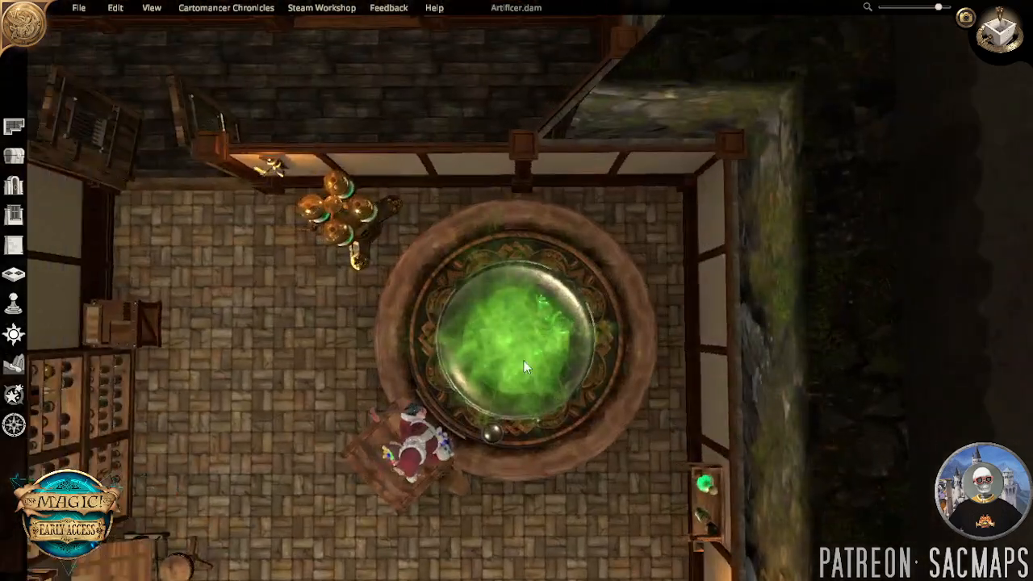
click(516, 339)
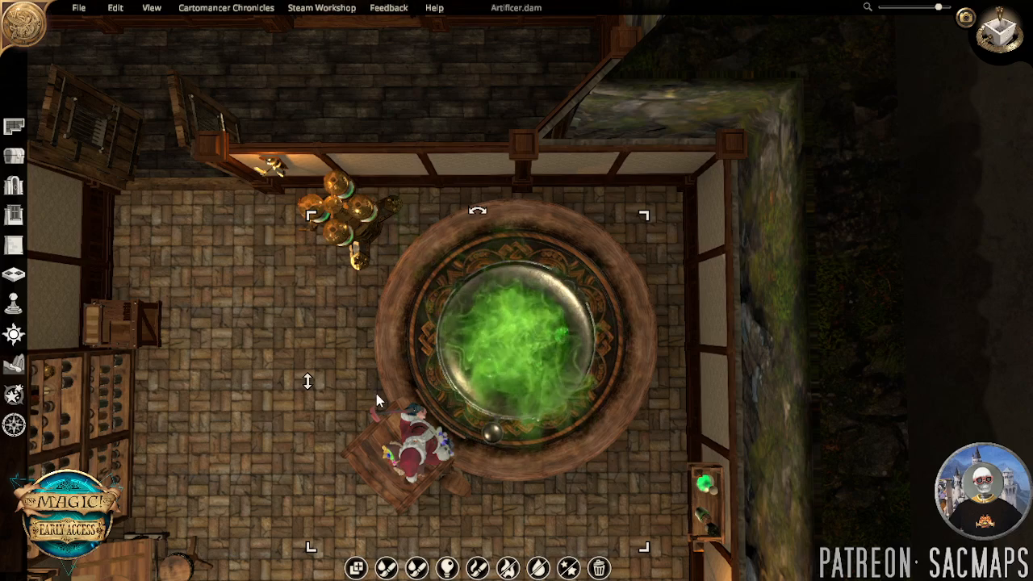
middle_drag(489, 419, 547, 265)
right_drag(547, 265, 539, 365)
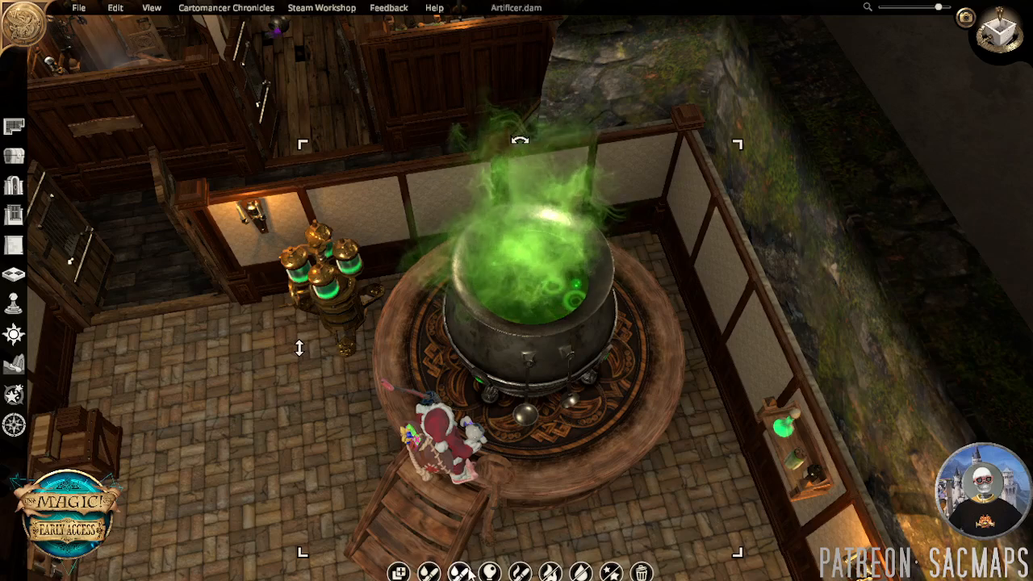
click(520, 571)
click(545, 506)
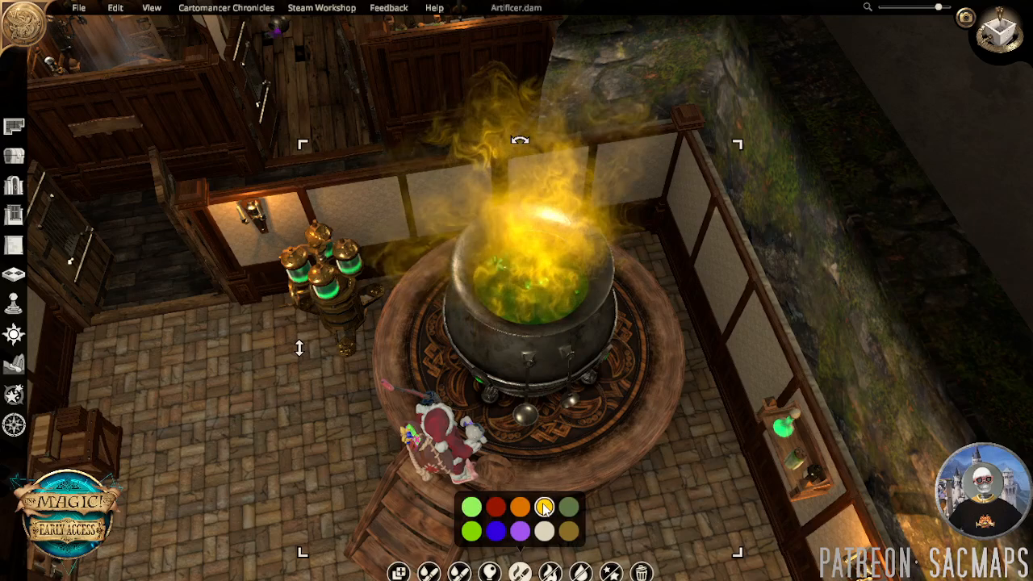
click(521, 530)
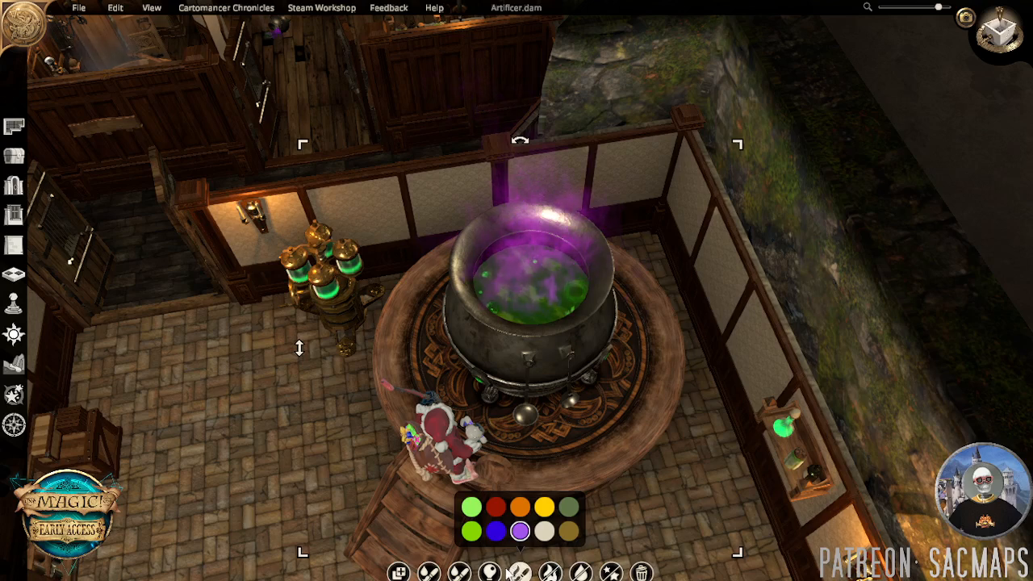
Try white for the cauldron's liquid and set the liquid colour to bright pink.
click(460, 572)
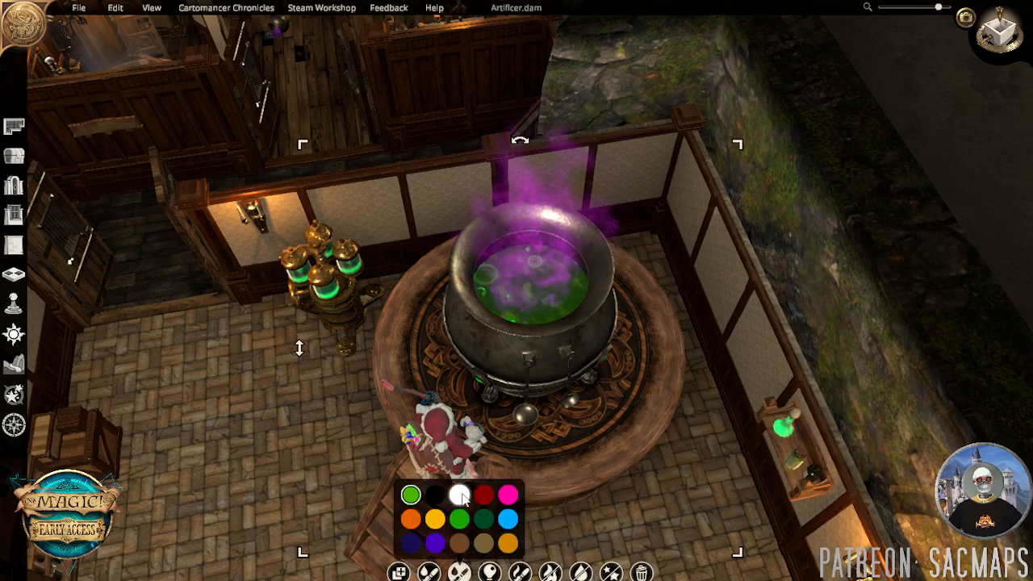
click(458, 494)
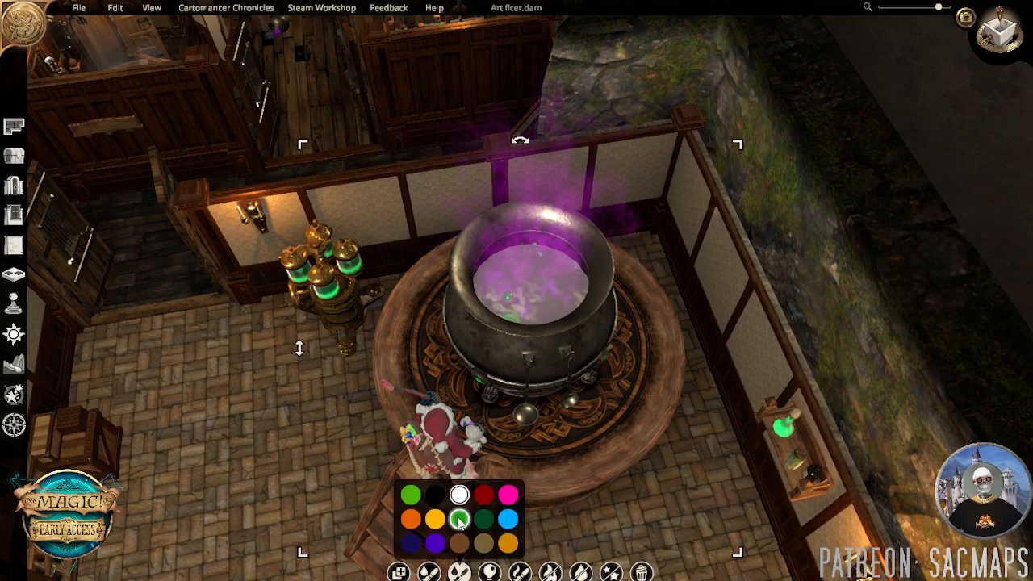
click(507, 494)
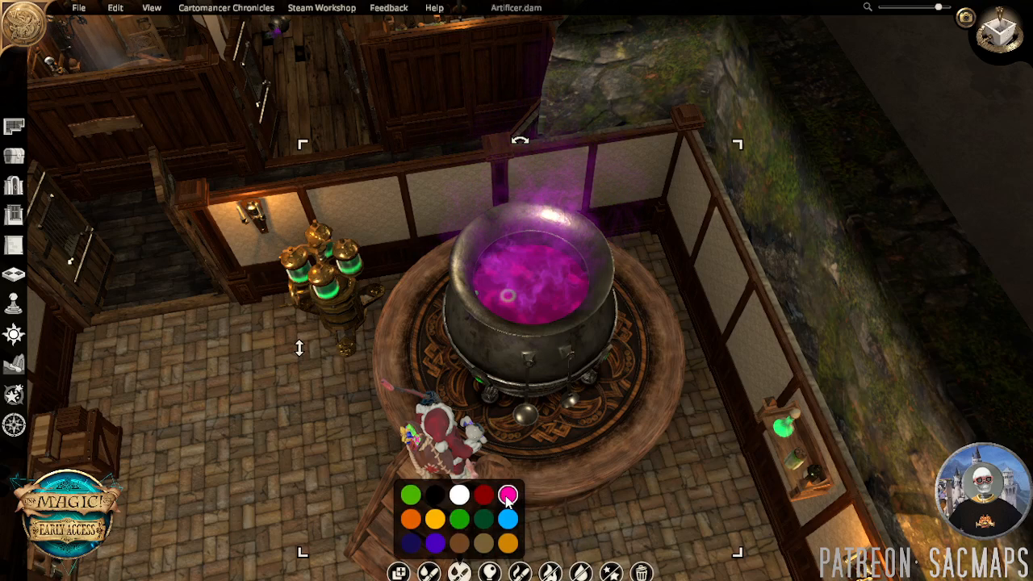
click(651, 498)
middle_drag(661, 465, 640, 465)
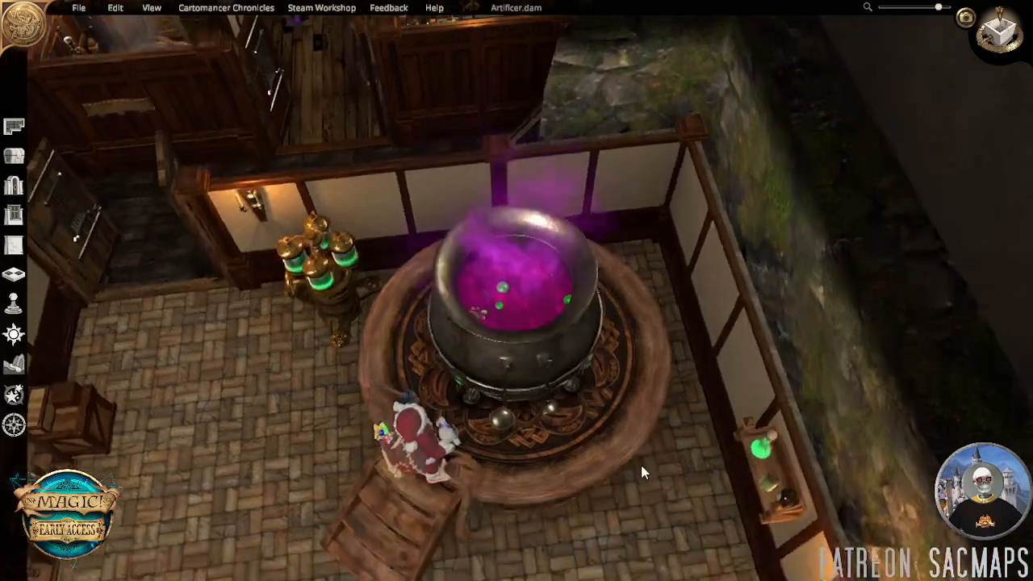
Try amber and dark red for the fire under the cauldron and set the fire's light colour to orange.
click(503, 334)
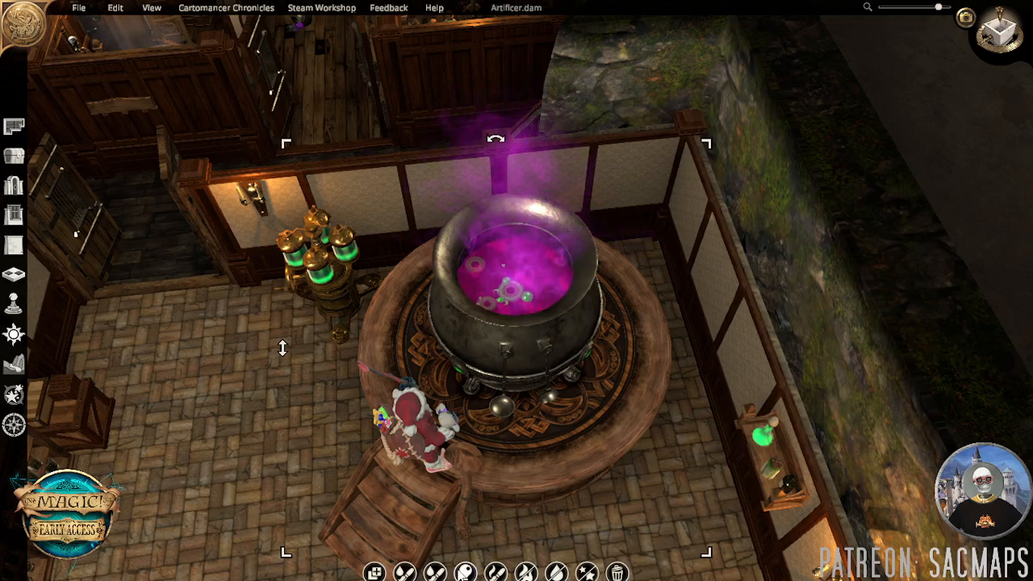
click(465, 572)
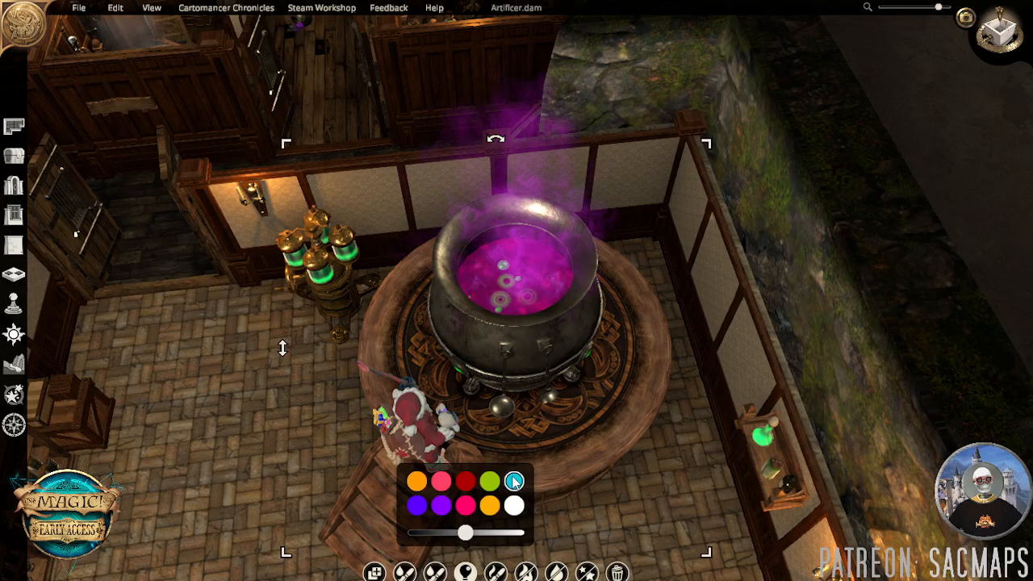
click(490, 505)
scroll(629, 476, up, 2)
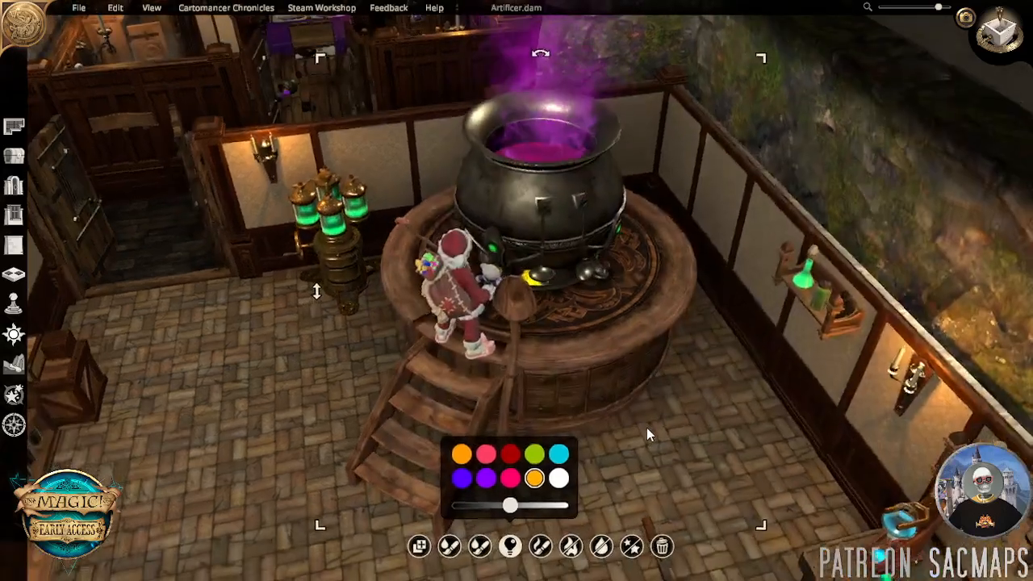
click(510, 451)
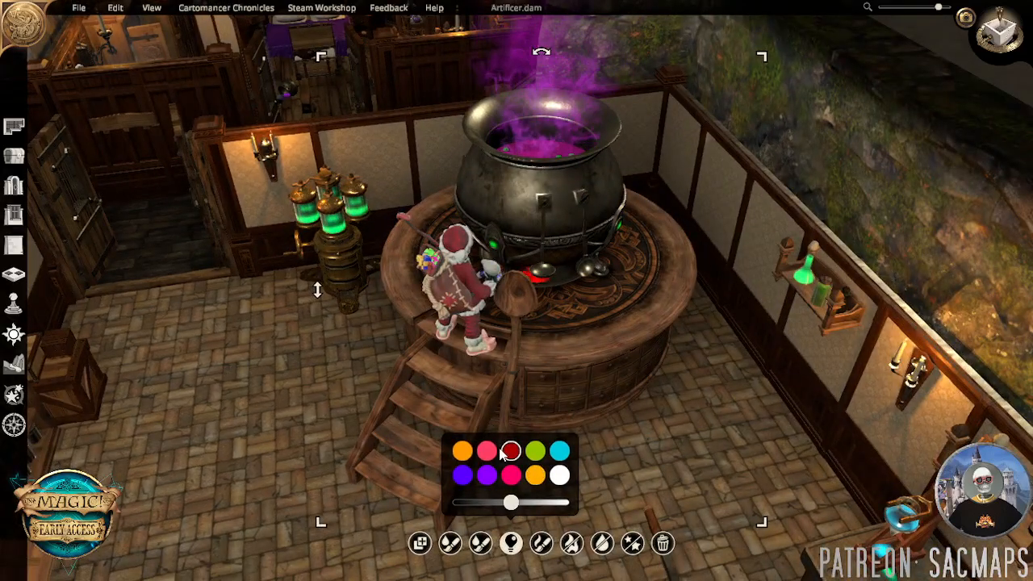
click(462, 451)
click(724, 460)
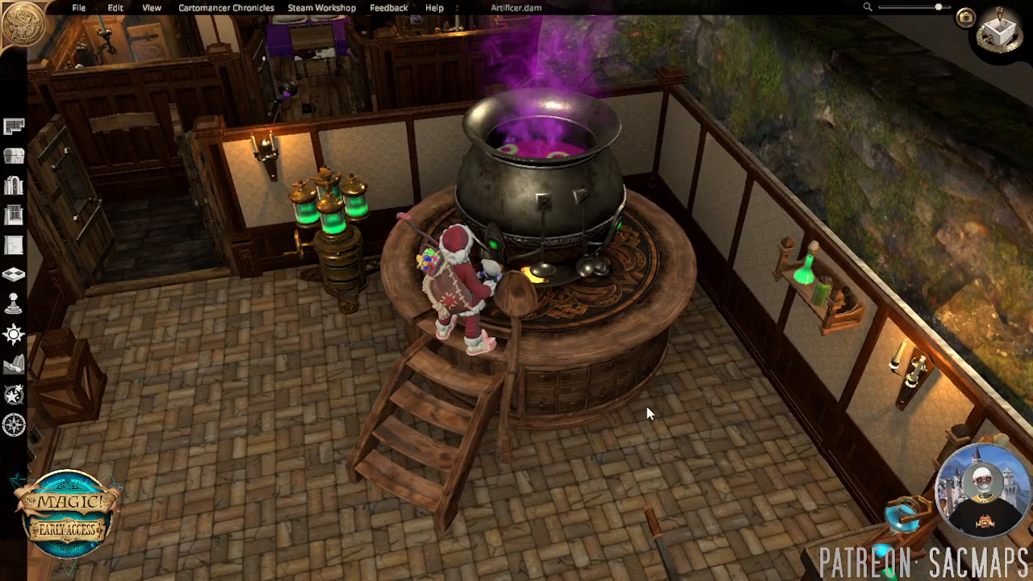
Select the miniature standing at the top of the cauldron steps and enter its first-person view.
scroll(646, 407, down, 4)
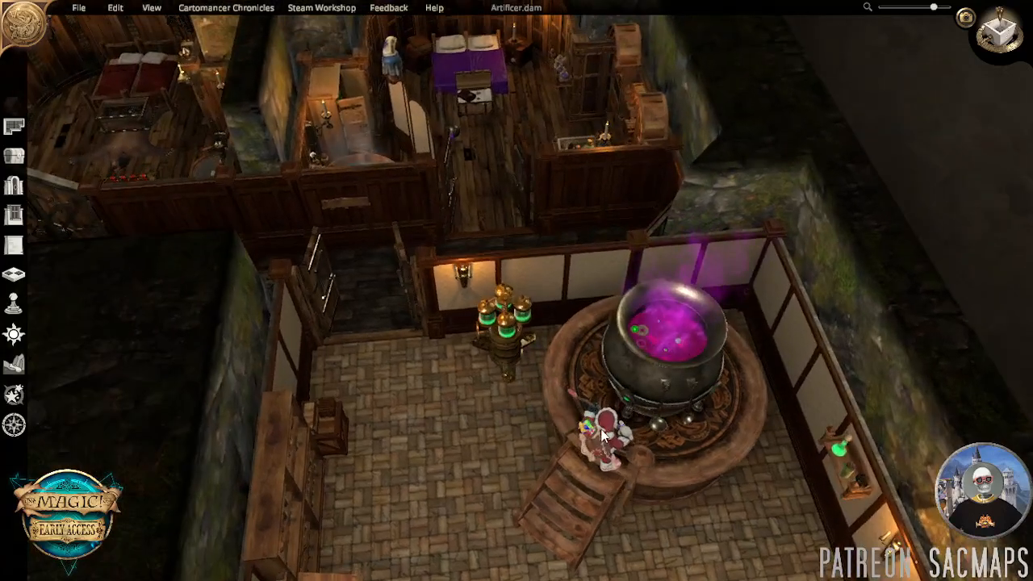
click(658, 397)
click(671, 491)
right_drag(670, 491, 577, 478)
click(510, 474)
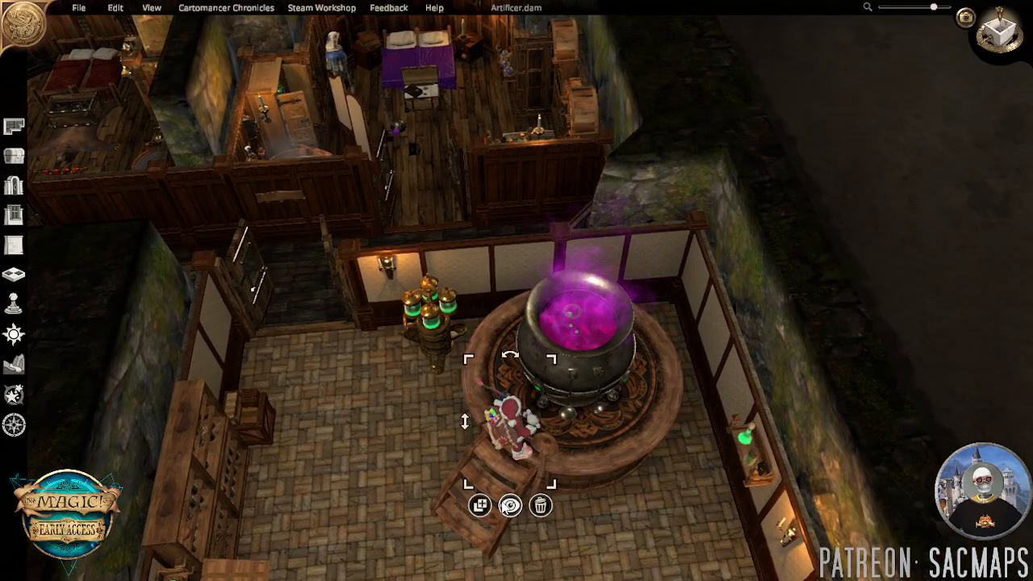
click(510, 505)
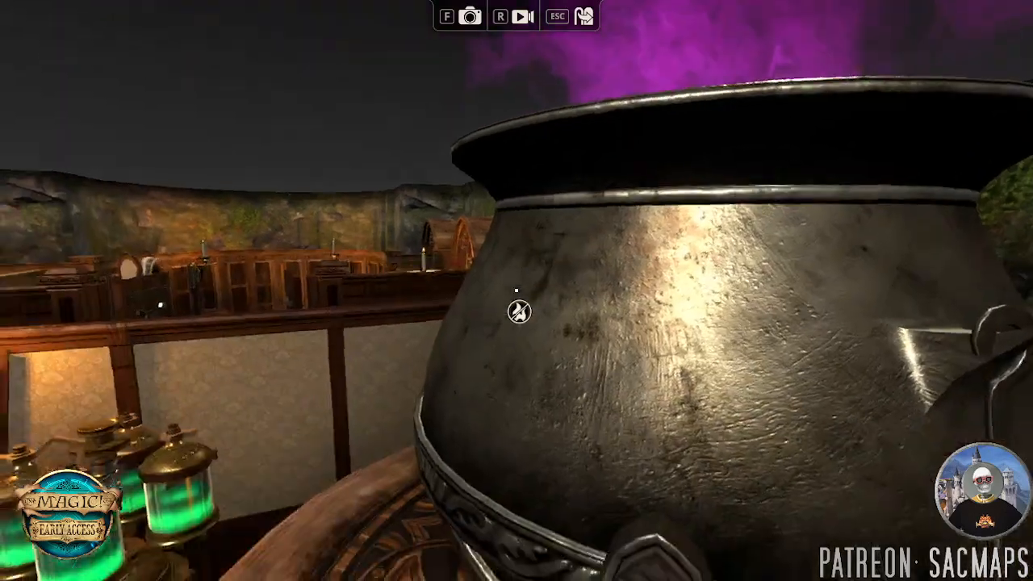
Back down the cauldron steps in first person to examine the recoloured cauldron, and return to the map.
key(s)
key(s)
key(d)
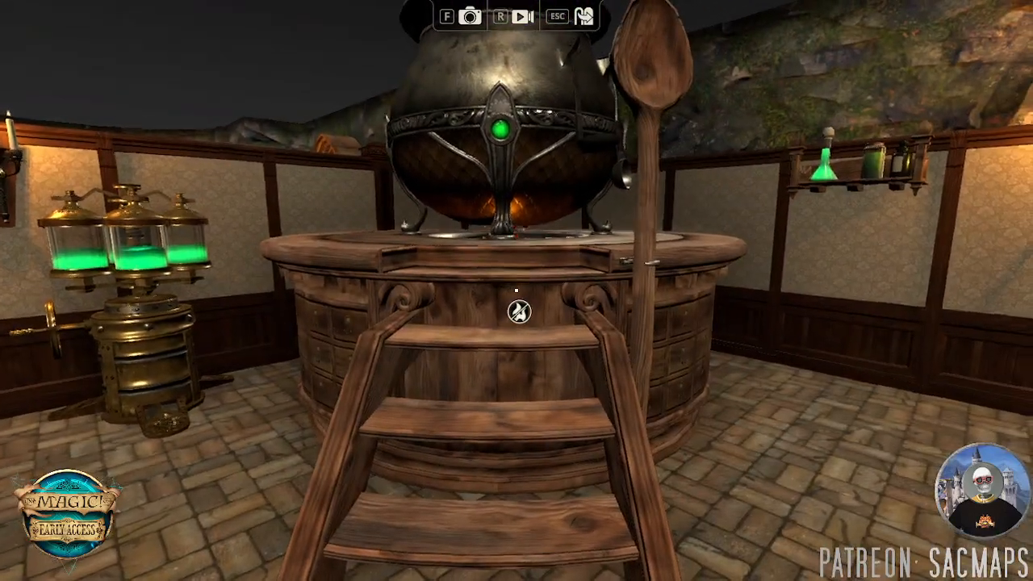
key(space)
key(w)
key(s)
key(Escape)
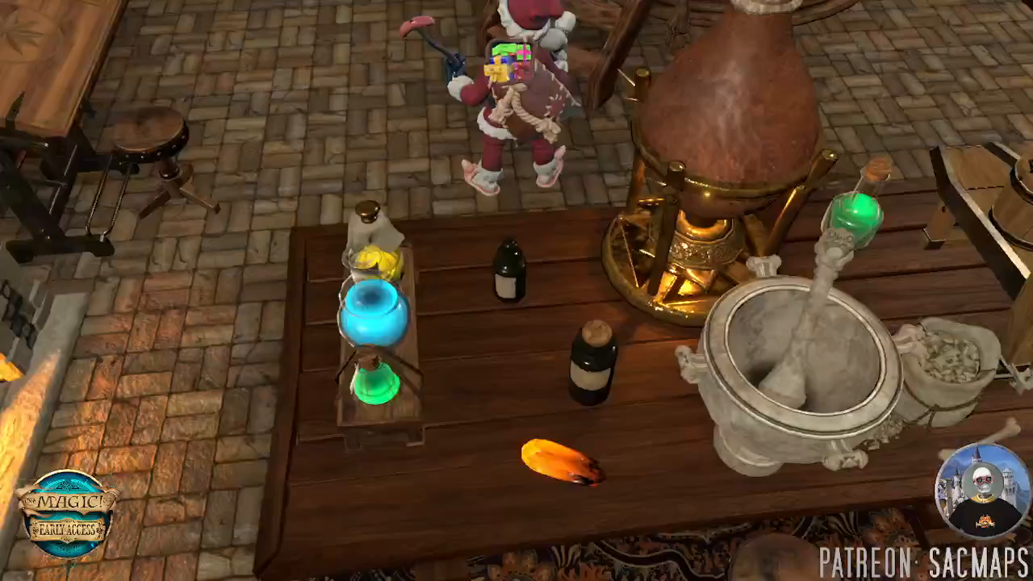
Search the placeable objects for "light" and "disco".
click(79, 8)
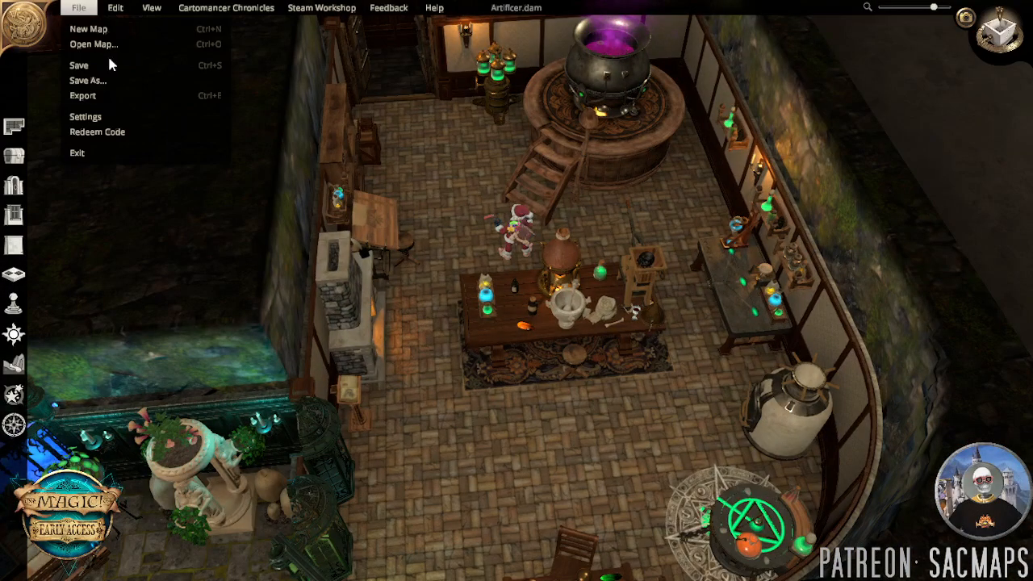
click(168, 165)
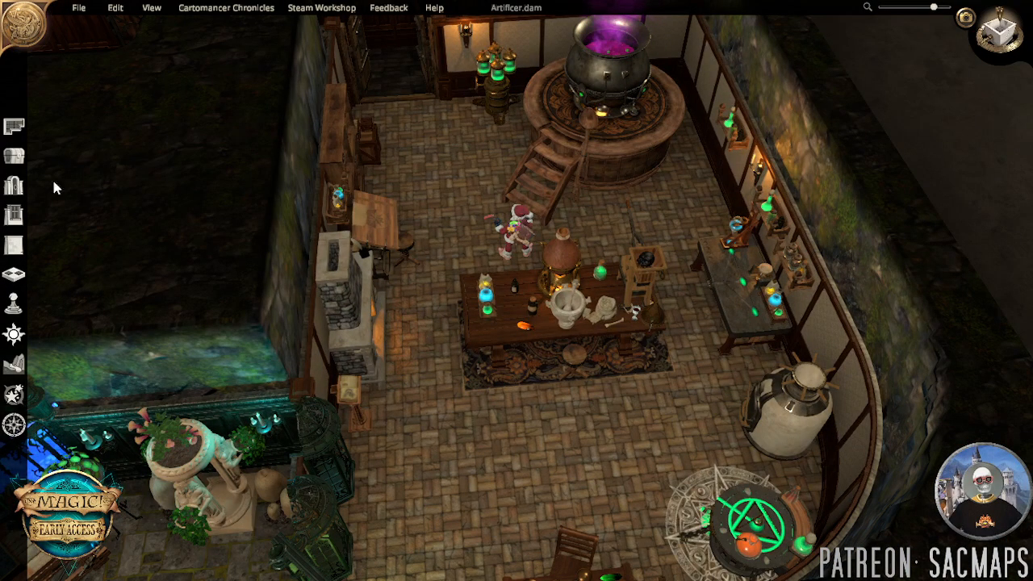
click(14, 155)
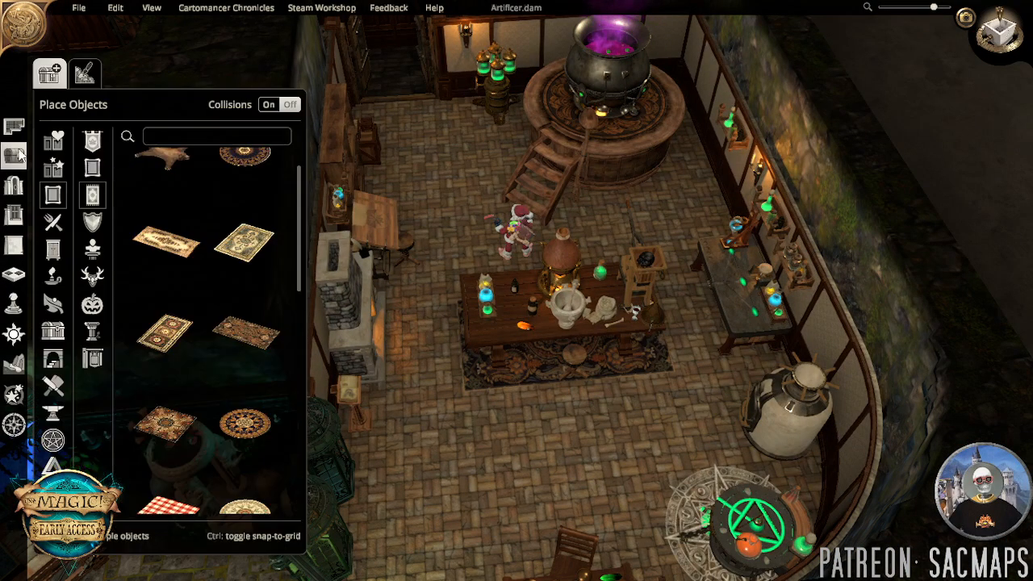
click(191, 137)
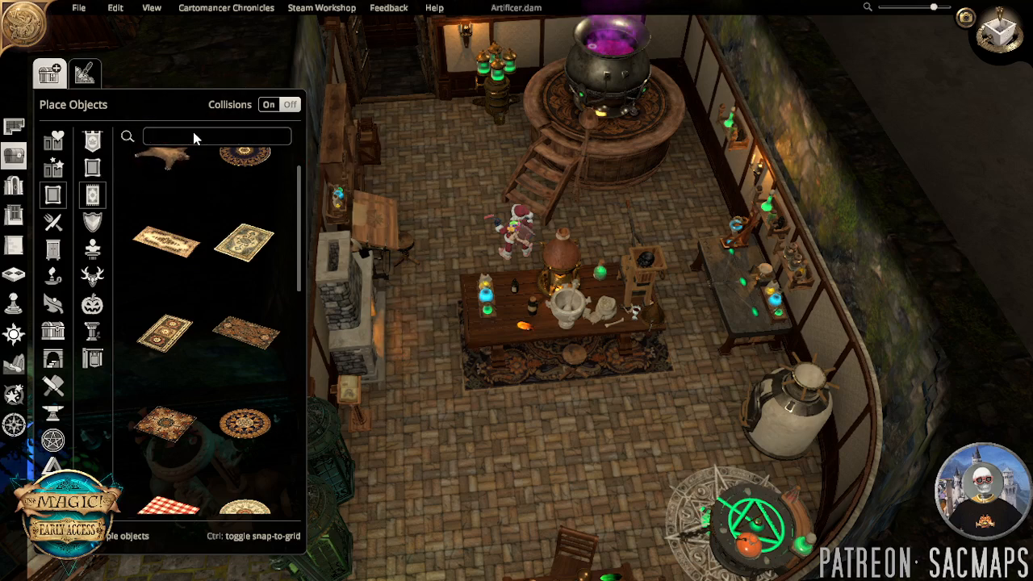
text(near tr)
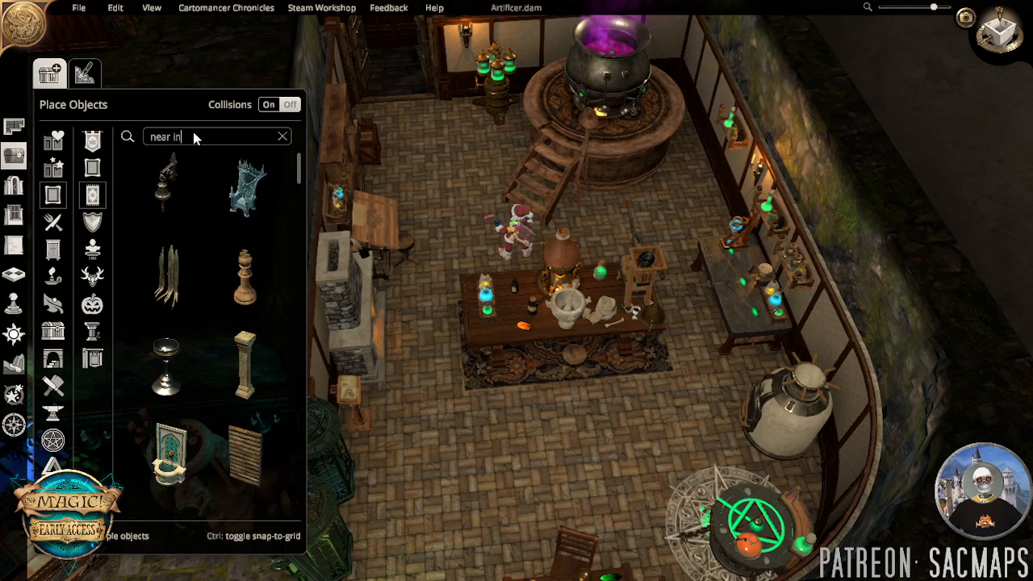
key(ctrl+a)
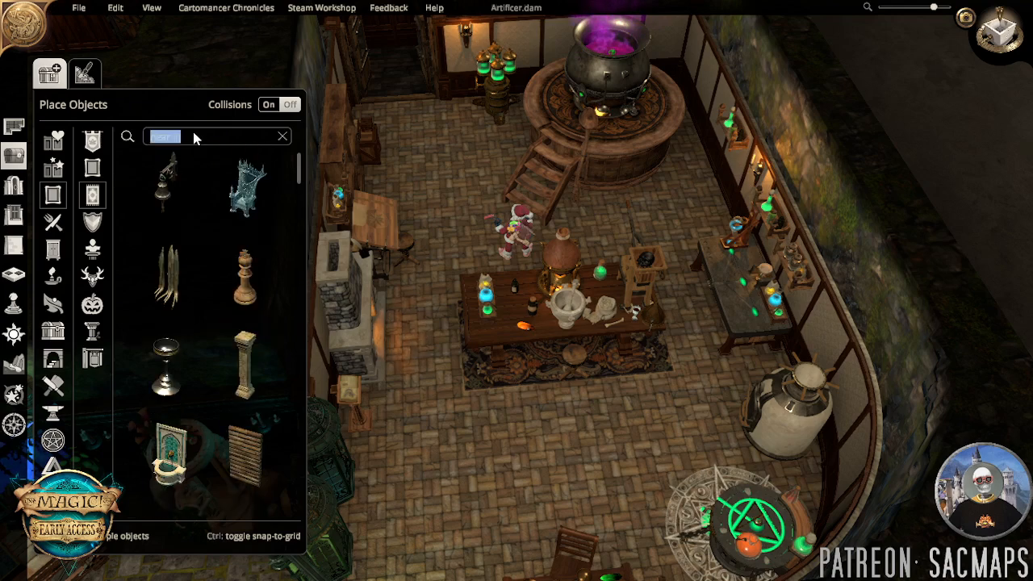
text(light)
key(ctrl+a)
text(disco)
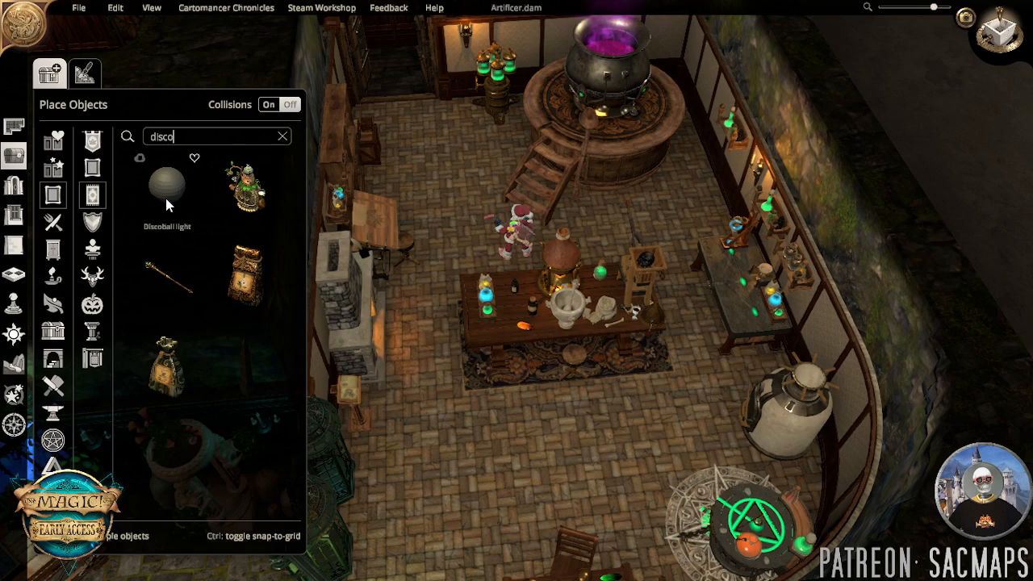
Place a Discoball light on the laboratory floor just in front of the worktable's rug.
click(168, 205)
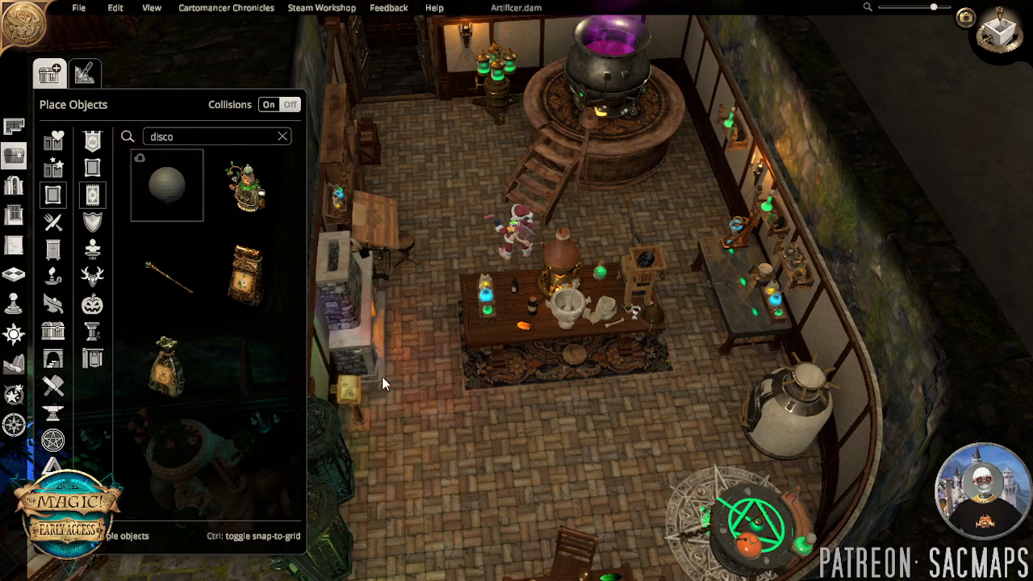
click(498, 409)
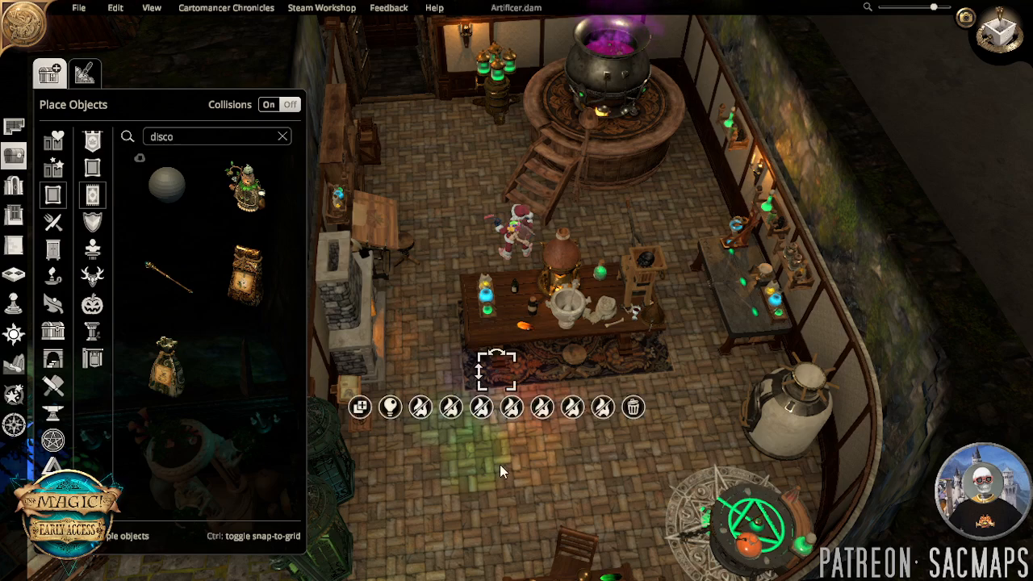
click(482, 494)
scroll(482, 493, up, 3)
scroll(482, 491, up, 3)
click(437, 244)
drag(438, 243, 486, 313)
key(s)
key(a)
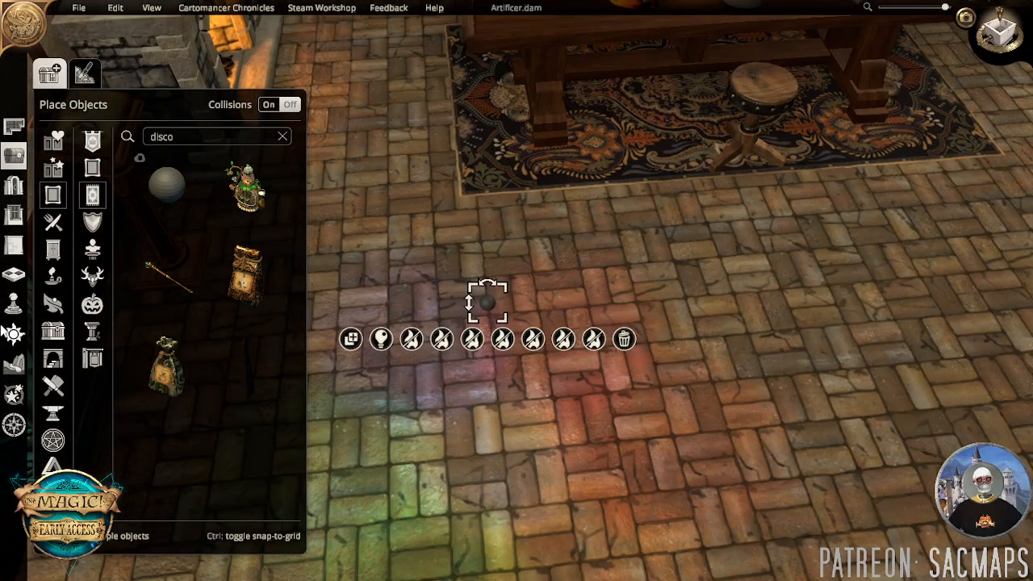
Switch the map lighting to night and toggle the Discoball light's individual coloured beams off one by one and partly back on.
click(15, 334)
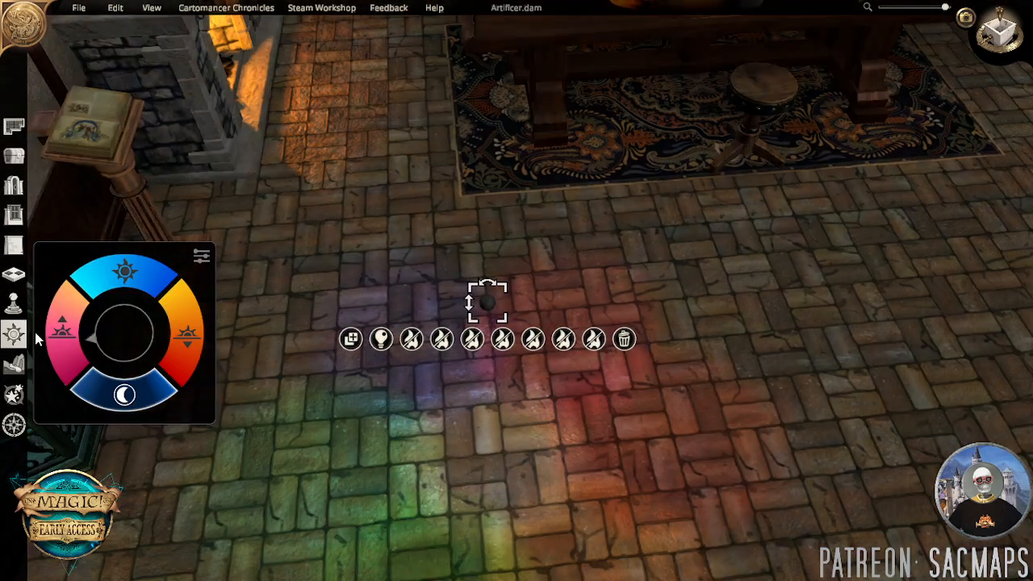
click(125, 394)
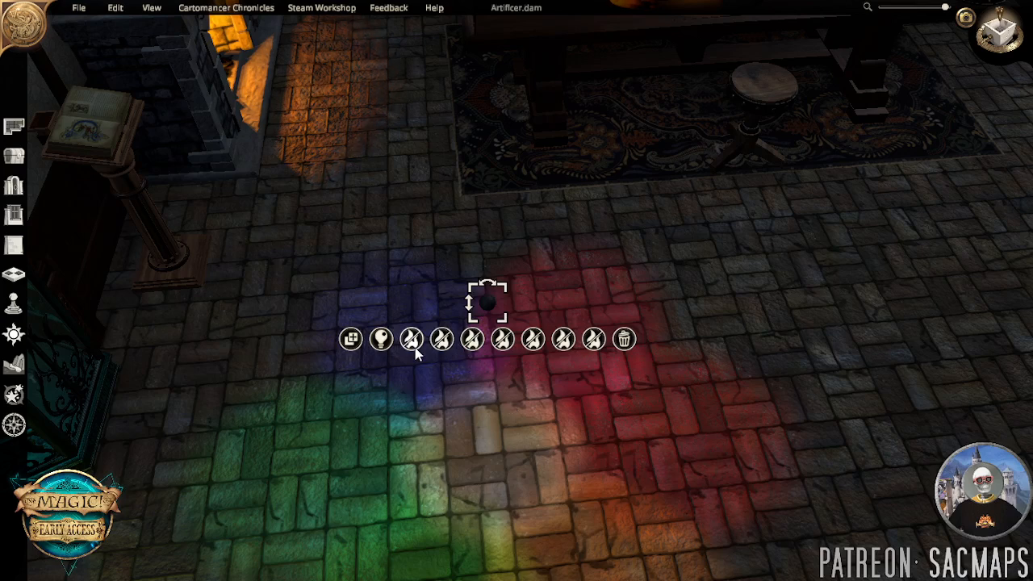
click(411, 340)
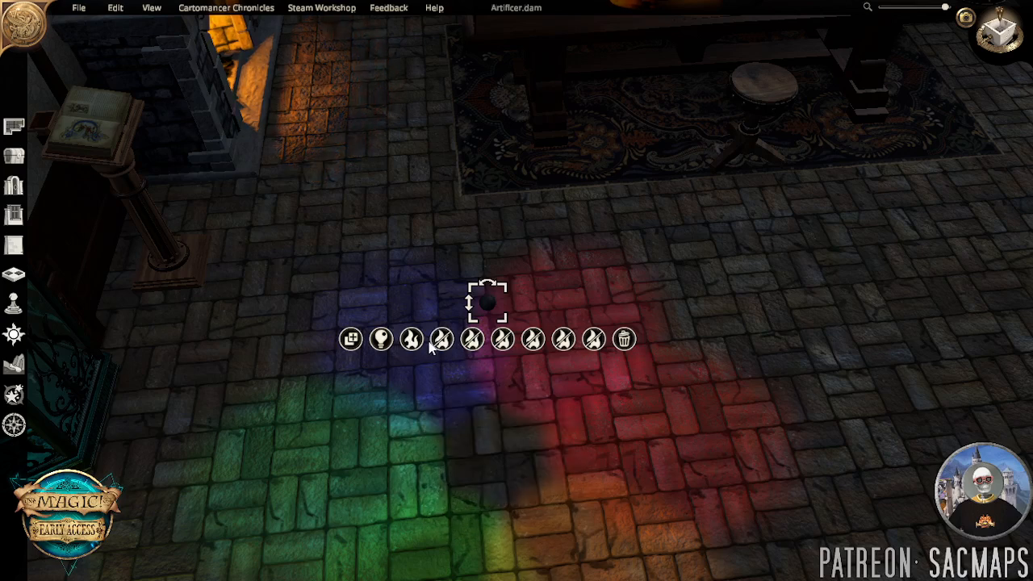
click(442, 339)
click(473, 340)
click(502, 340)
click(533, 340)
click(563, 339)
click(593, 340)
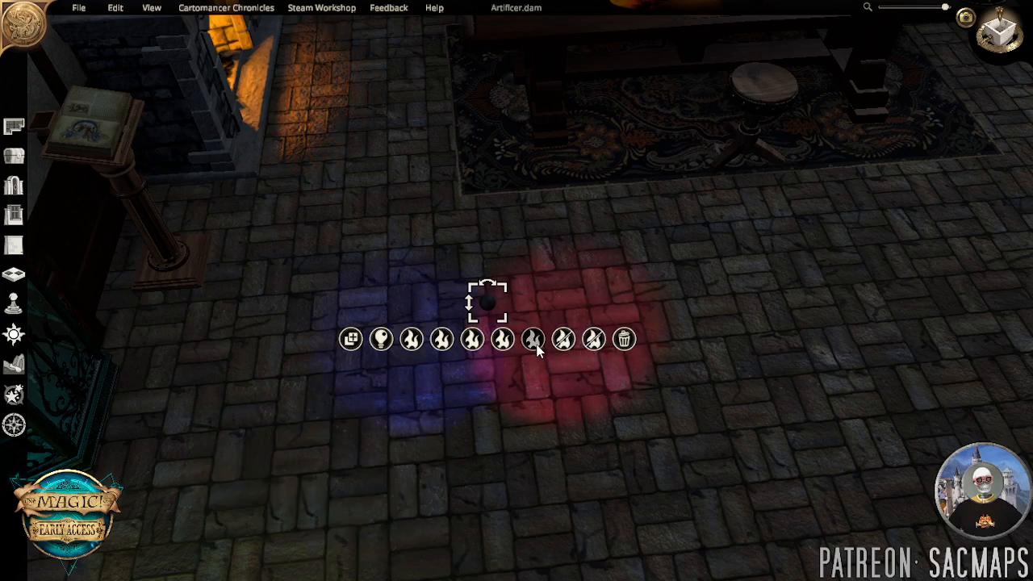
click(485, 346)
click(489, 306)
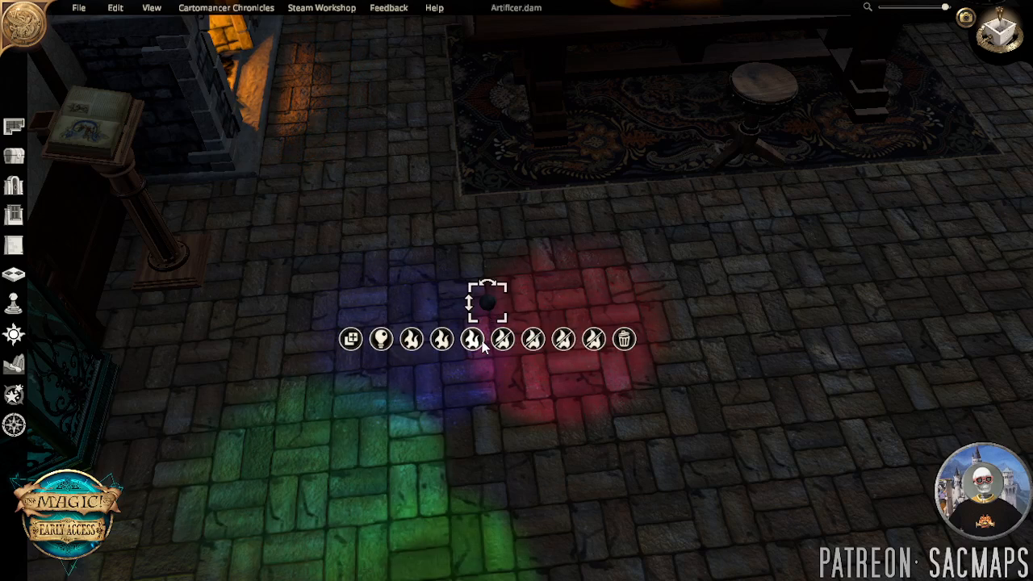
Try the Discoball light dimmed and in dark red and green, and return it to bright white.
click(381, 339)
drag(383, 431, 354, 432)
click(381, 381)
click(405, 379)
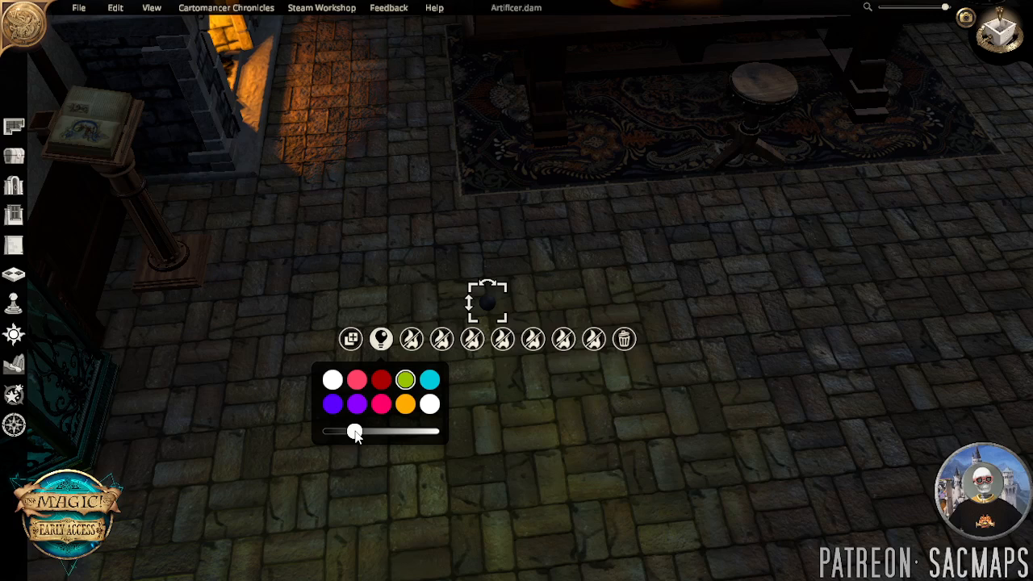
click(333, 380)
drag(355, 432, 429, 436)
Raise the Discoball light above the laboratory floor and delete it from the map.
scroll(541, 387, down, 5)
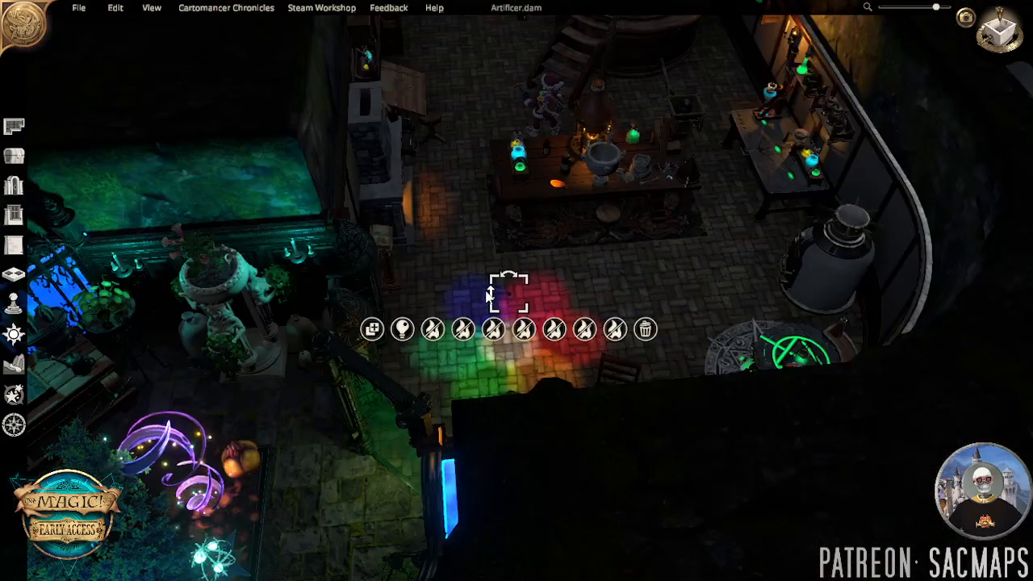
drag(491, 296, 481, 194)
key(Delete)
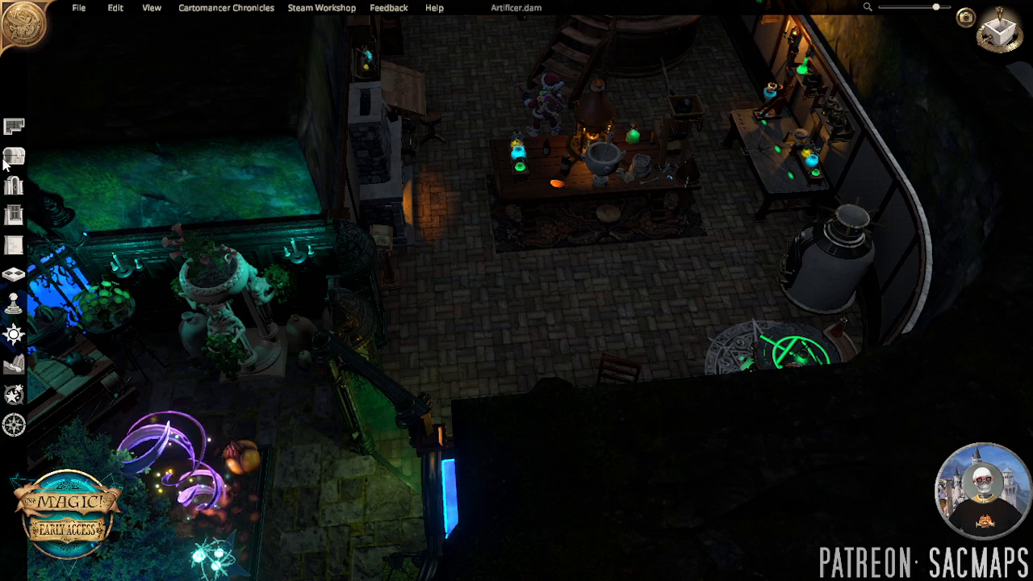
Go to the potting table in the greenhouse and search the placeable objects for "mushr".
scroll(539, 325, down, 4)
middle_drag(365, 385, 390, 471)
key(a)
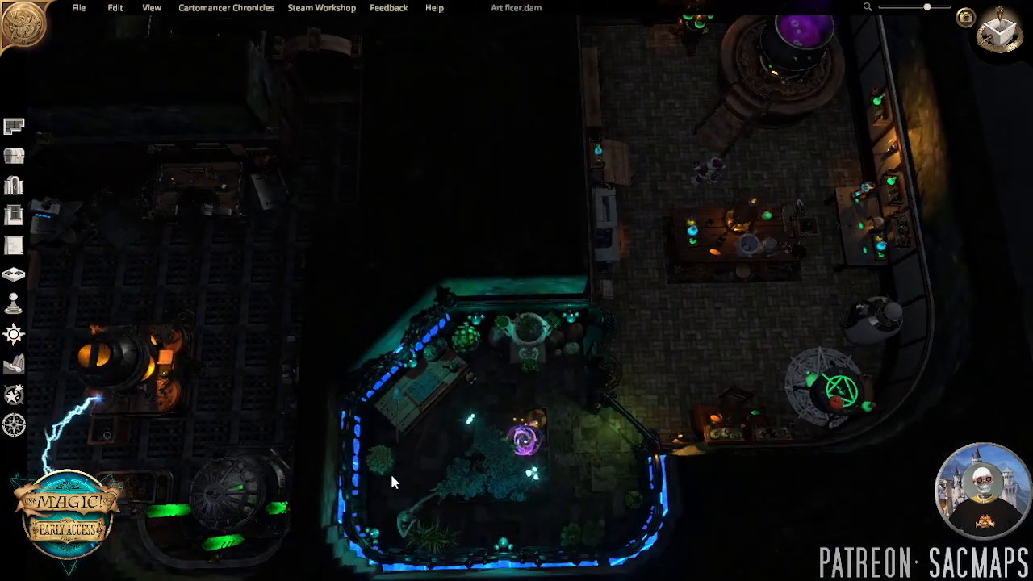
scroll(399, 449, down, 2)
scroll(335, 349, up, 3)
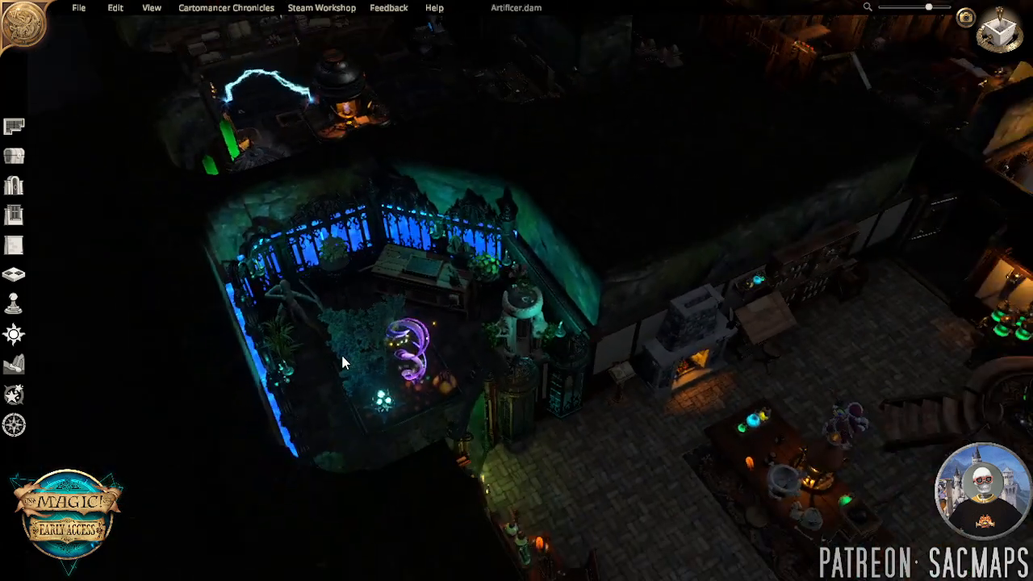
scroll(440, 412, up, 3)
scroll(441, 412, up, 3)
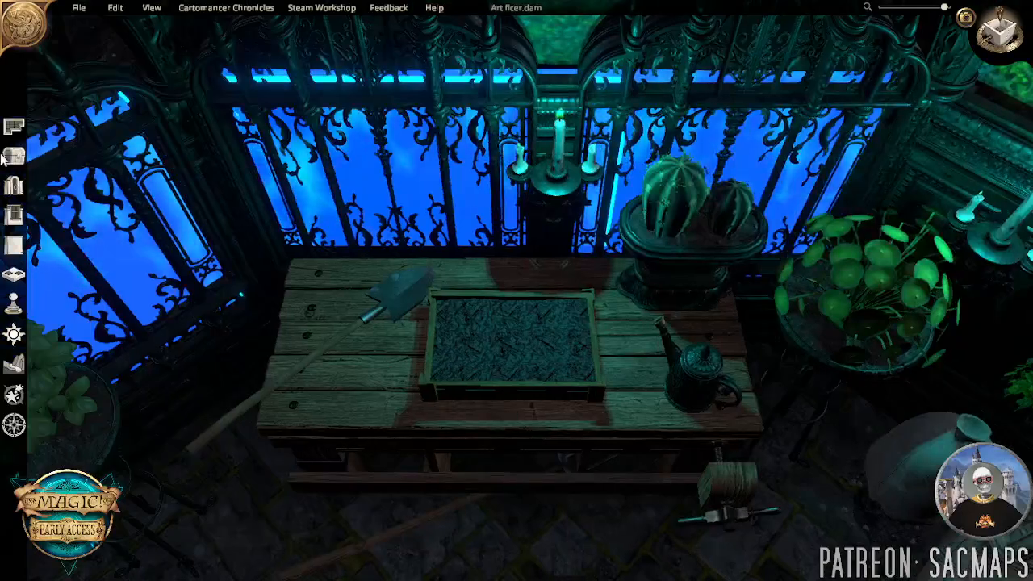
click(11, 156)
double_click(168, 137)
text(mush)
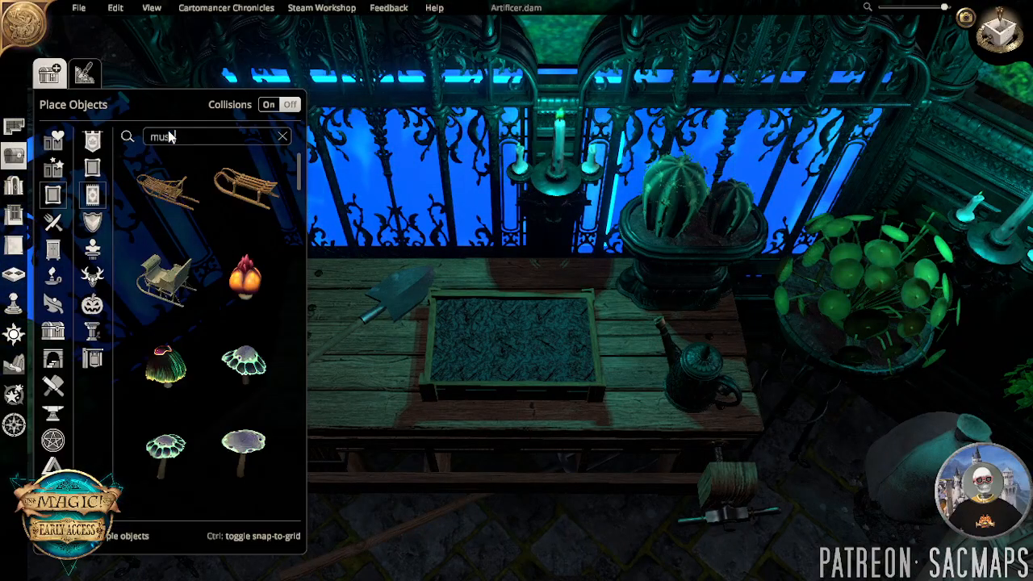
text(r)
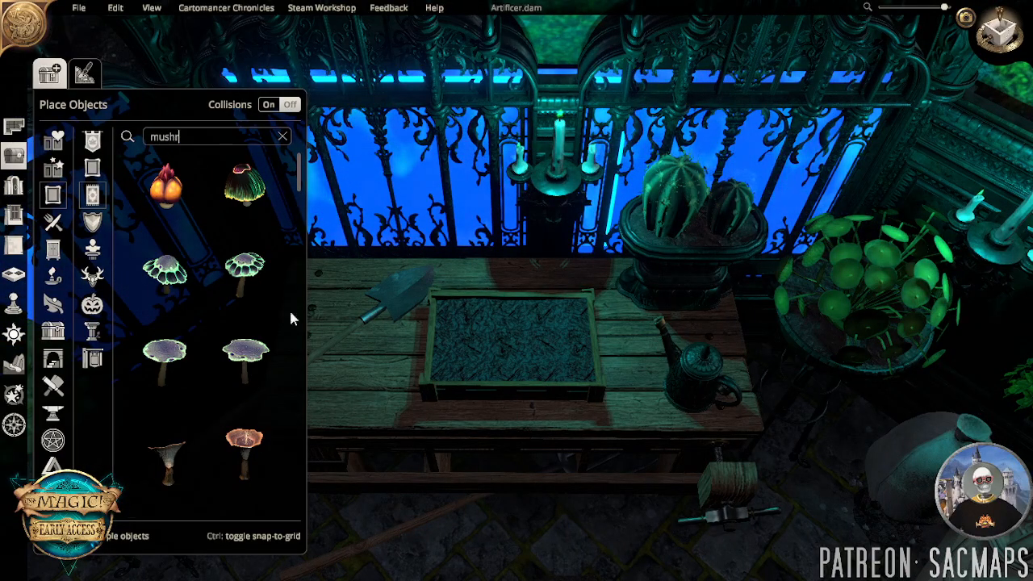
Place the orange lumpy-capped mushroom at the soil tray on the potting table and scale it down to the tray's size.
scroll(286, 234, down, 3)
scroll(250, 291, down, 5)
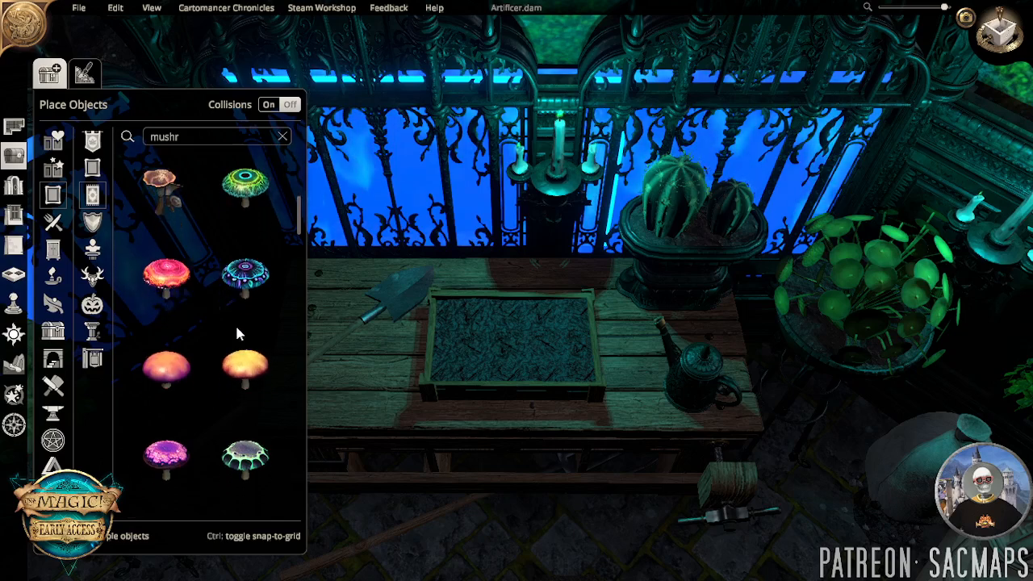
scroll(250, 242, down, 8)
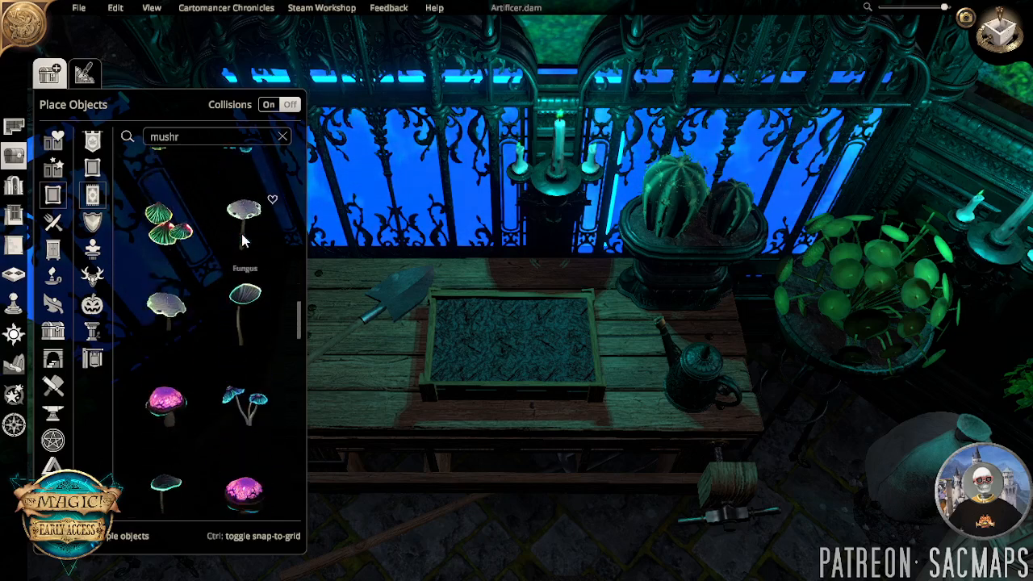
scroll(248, 412, down, 10)
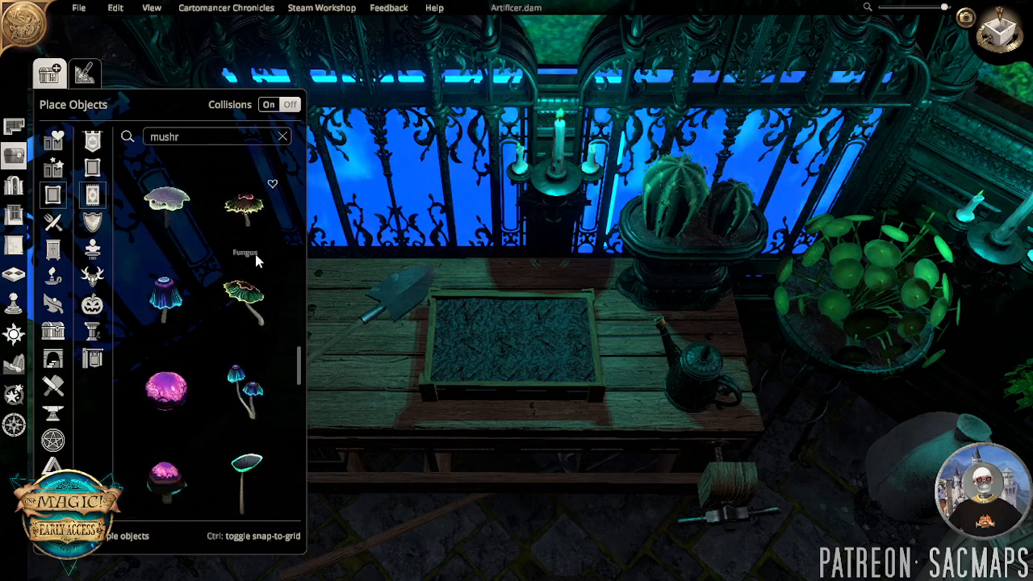
scroll(250, 242, down, 10)
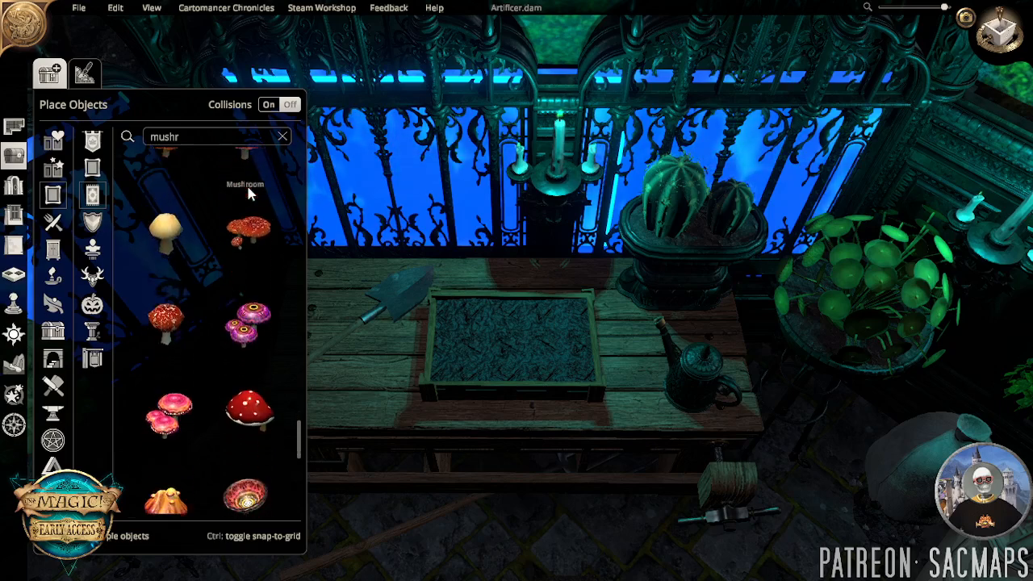
click(191, 401)
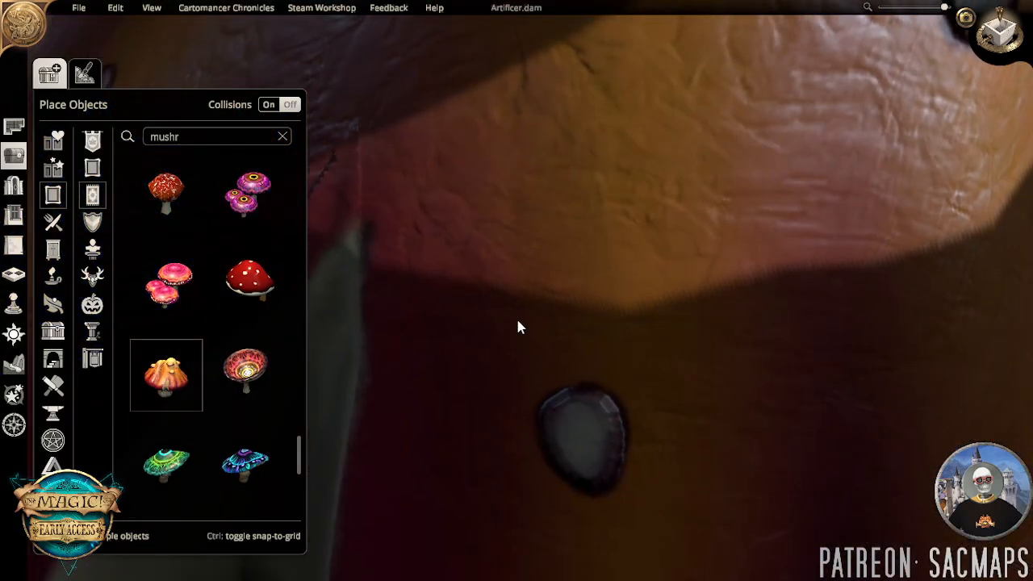
click(516, 317)
drag(983, 558, 527, 327)
scroll(525, 324, down, 3)
Adjust the orange mushroom's height to 1.1 so that it stands in the soil tray, and deselect it.
drag(409, 309, 405, 287)
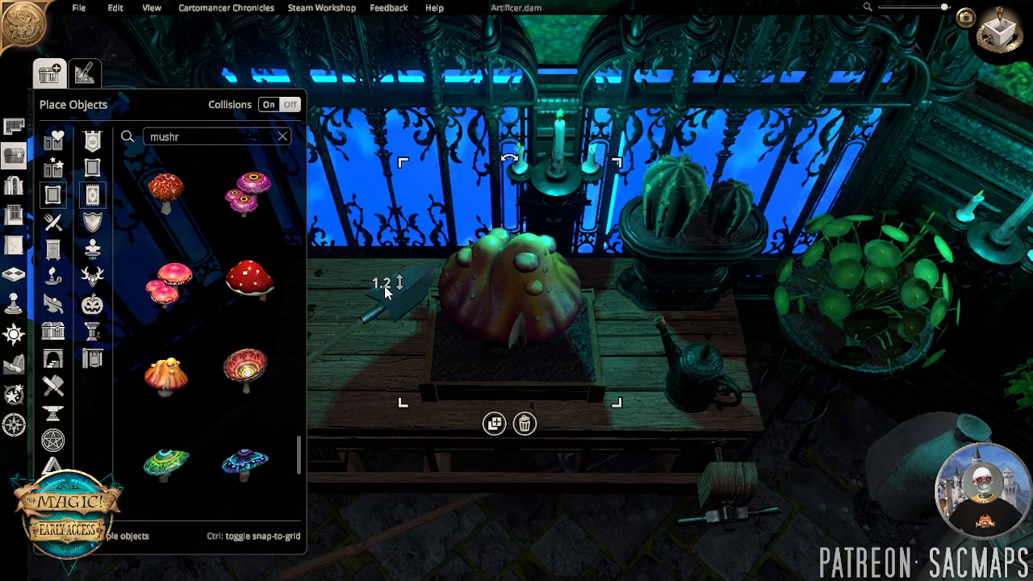
scroll(648, 315, up, 3)
scroll(653, 297, up, 3)
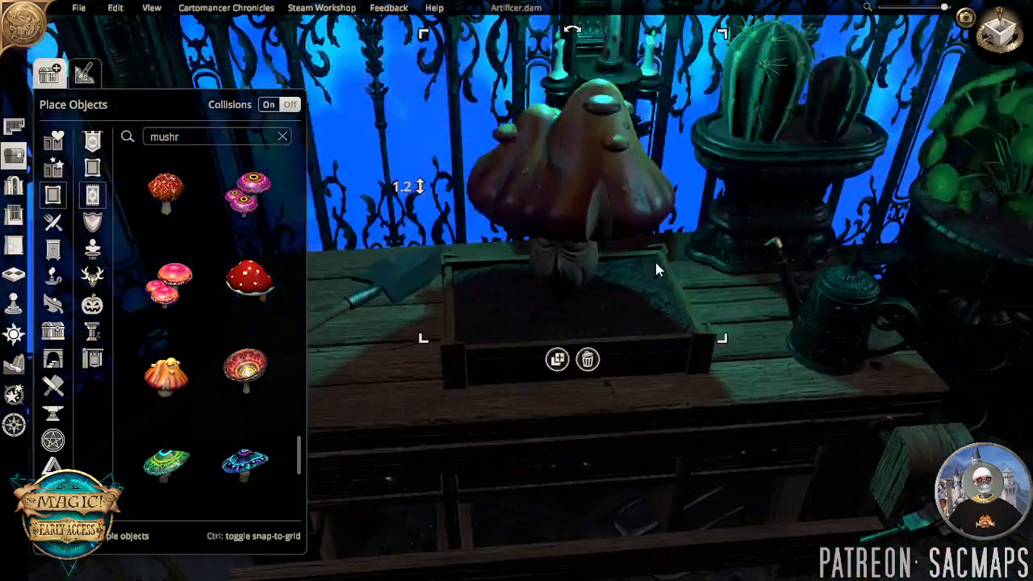
drag(420, 187, 421, 204)
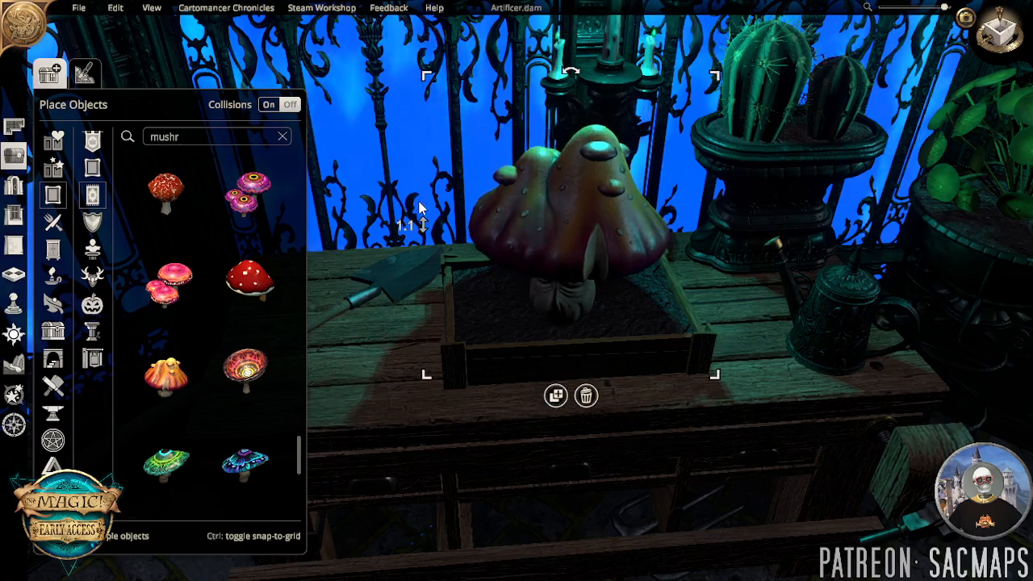
key(r)
key(r)
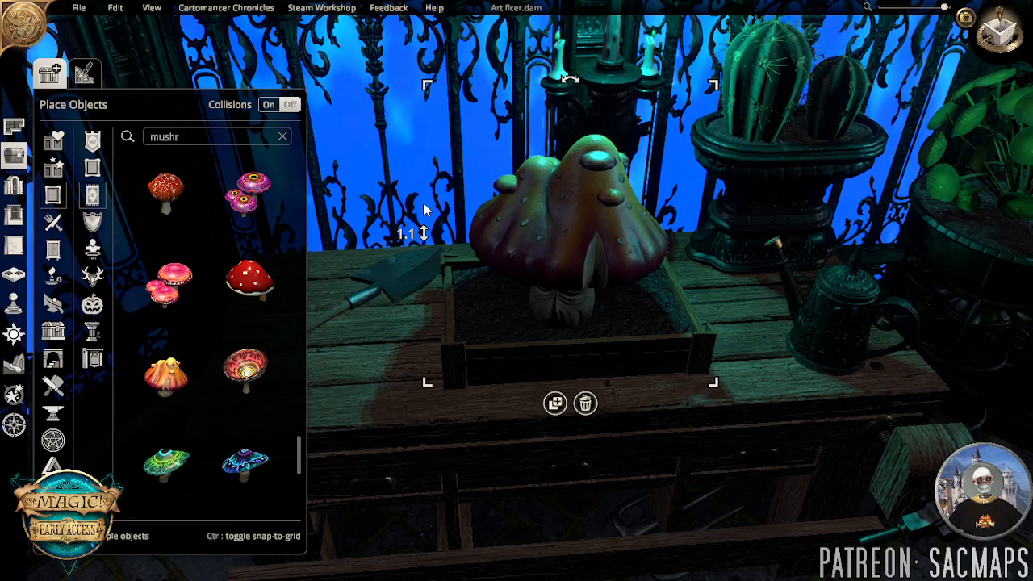
right_drag(510, 456, 453, 324)
middle_drag(523, 281, 465, 488)
click(487, 539)
Go to the bedrooms and corridor north of the laboratory and switch the map lighting to daytime.
scroll(582, 351, down, 6)
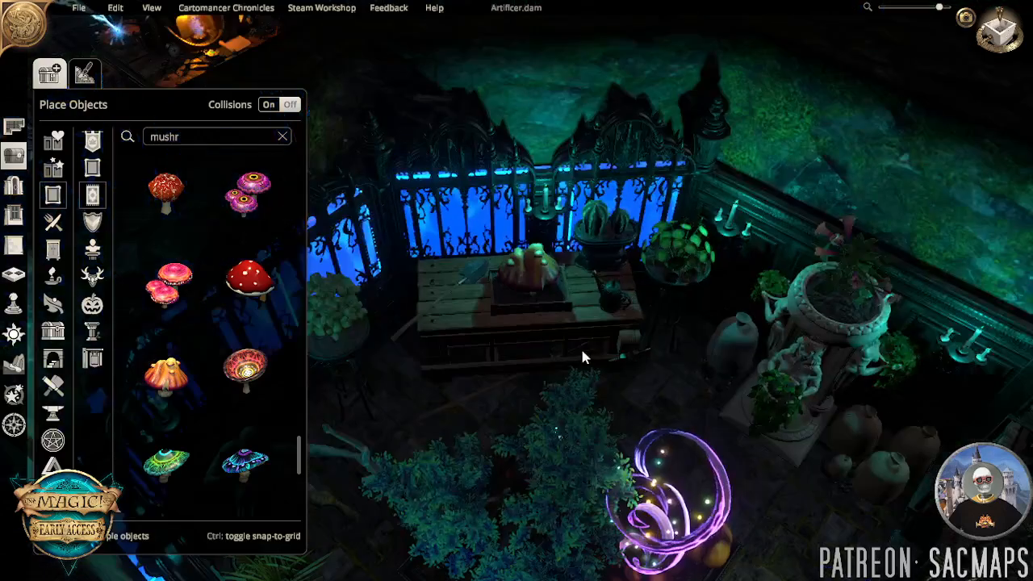
scroll(581, 357, down, 8)
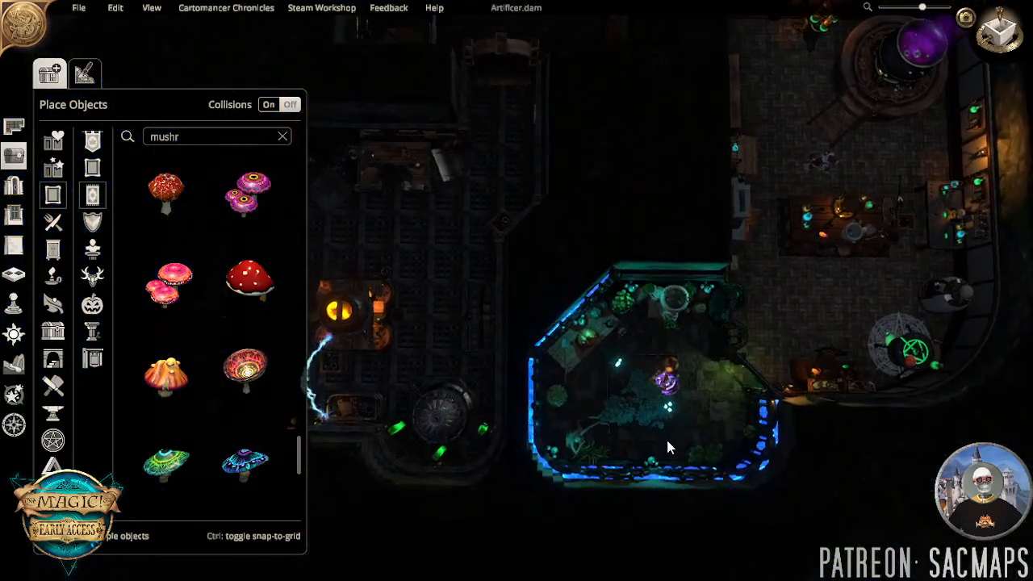
key(a)
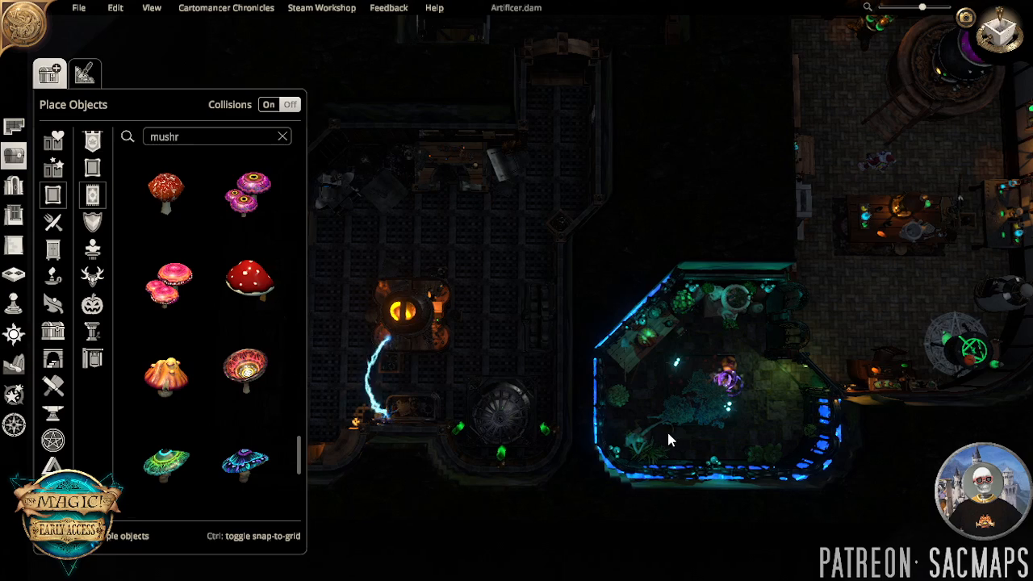
key(w)
key(w)
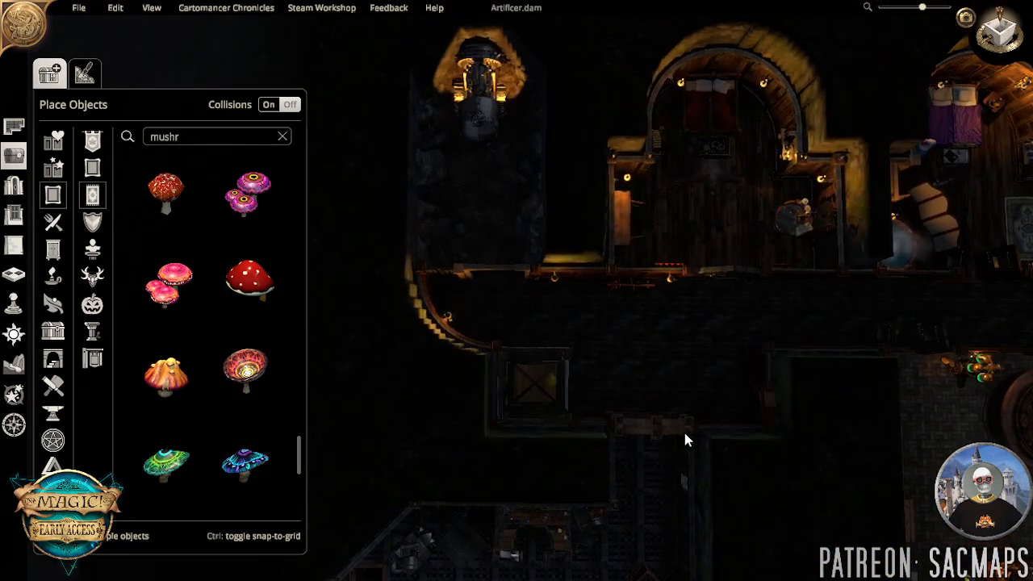
key(d)
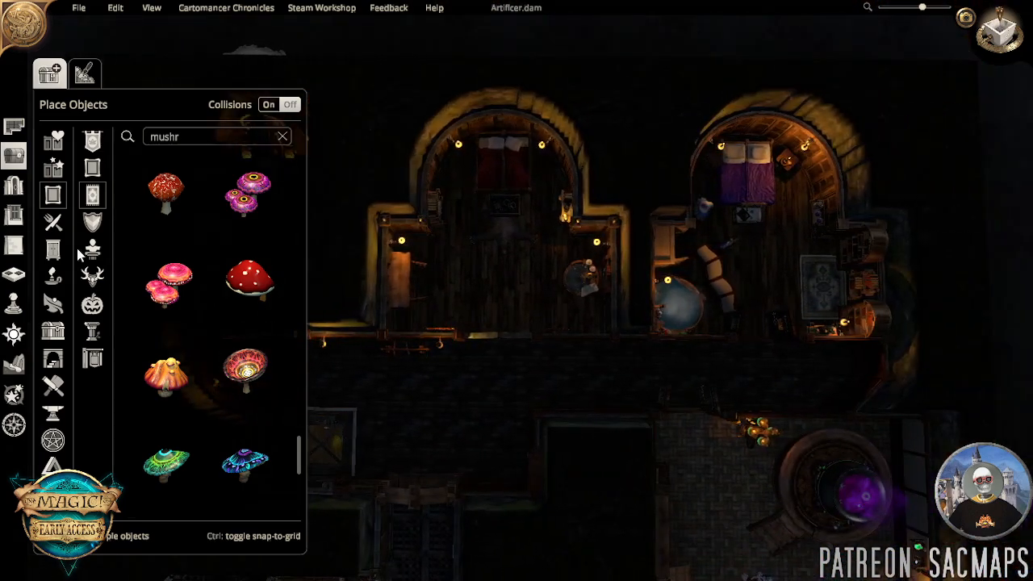
click(14, 333)
click(118, 283)
click(15, 334)
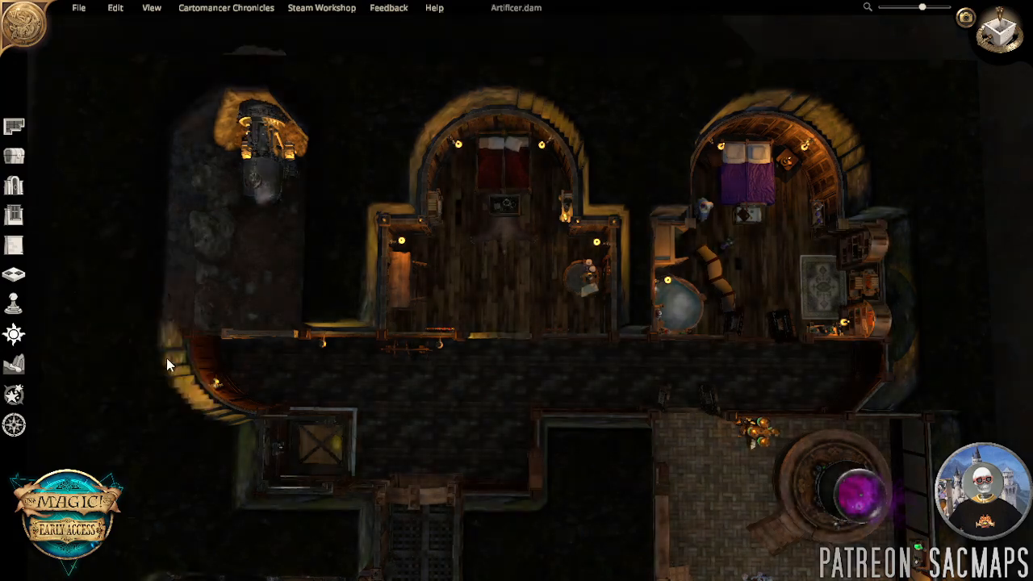
Enter first-person view in the alchemy laboratory and walk from the cauldron past the worktable to examine the greenhouse doorway.
key(s)
key(d)
click(638, 419)
click(605, 461)
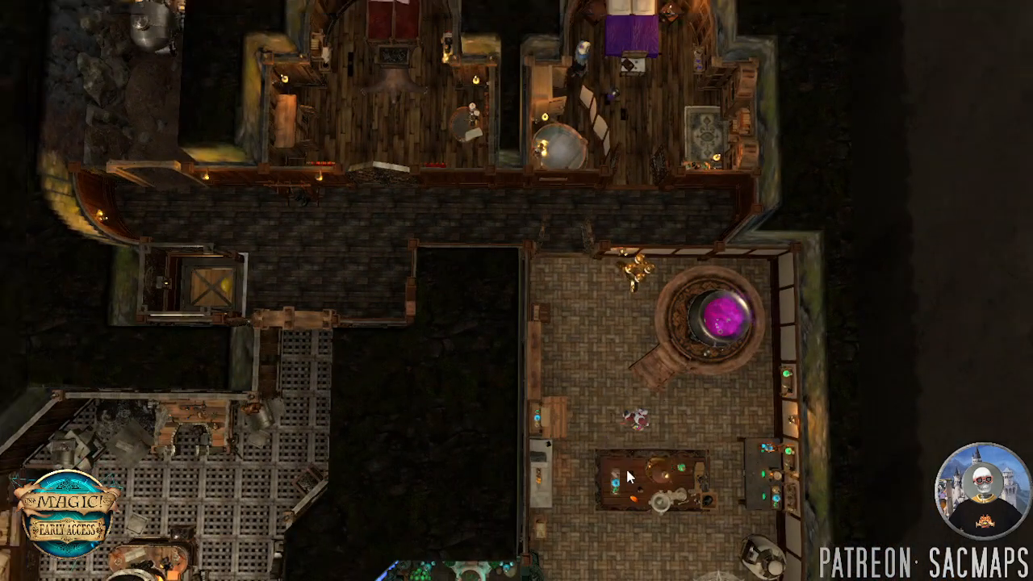
key(a)
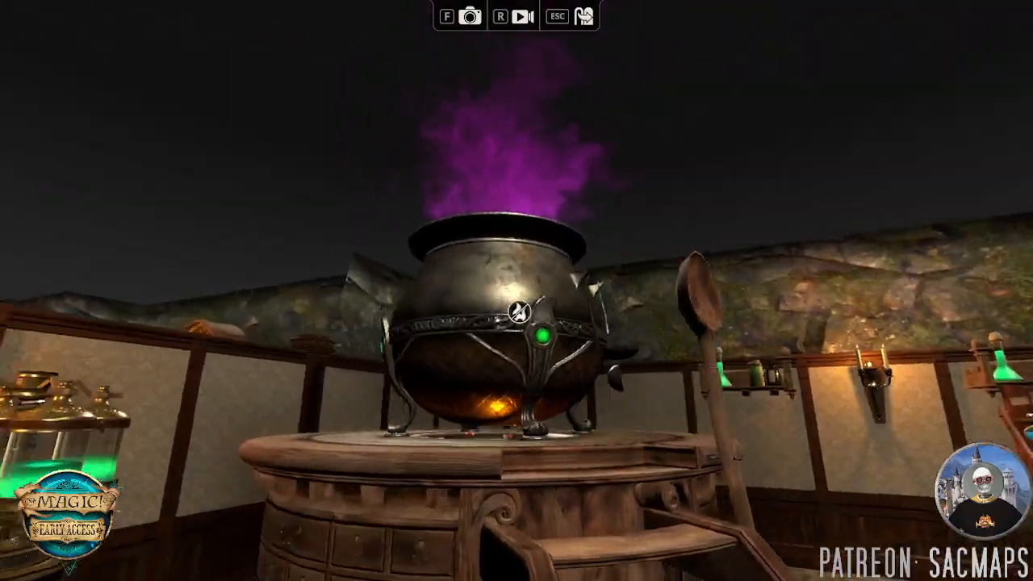
key(w)
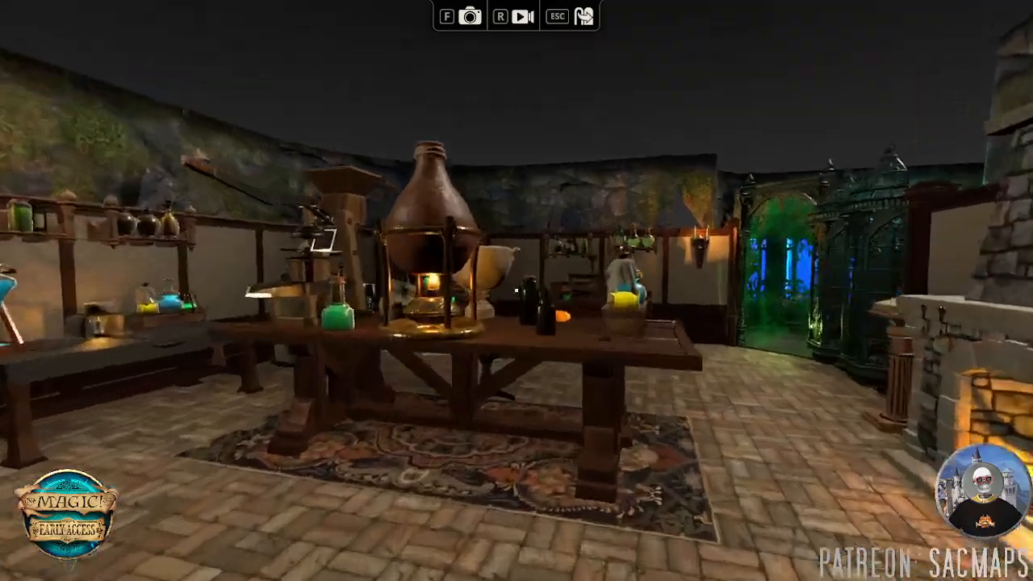
key(w)
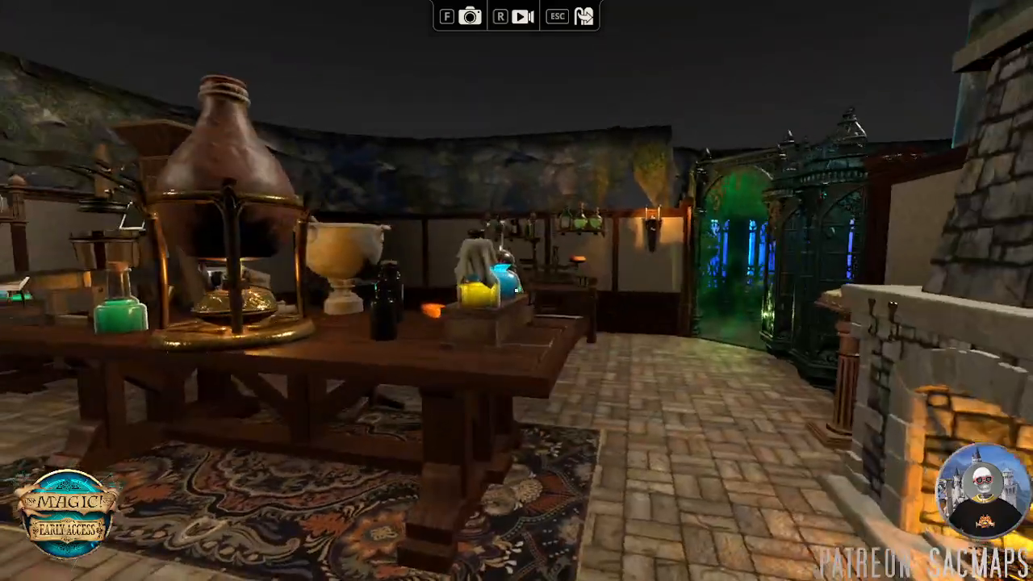
key(w)
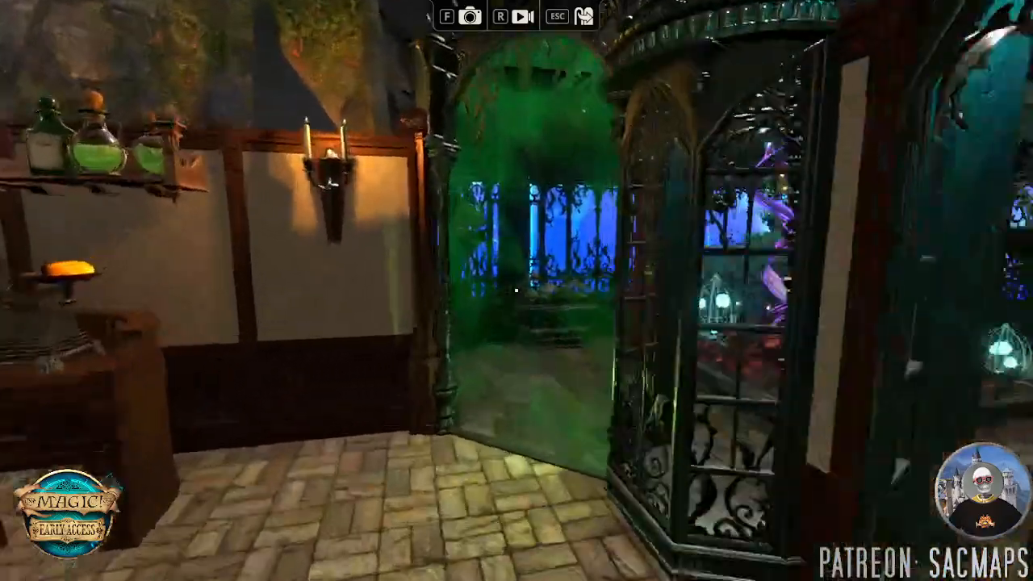
key(s)
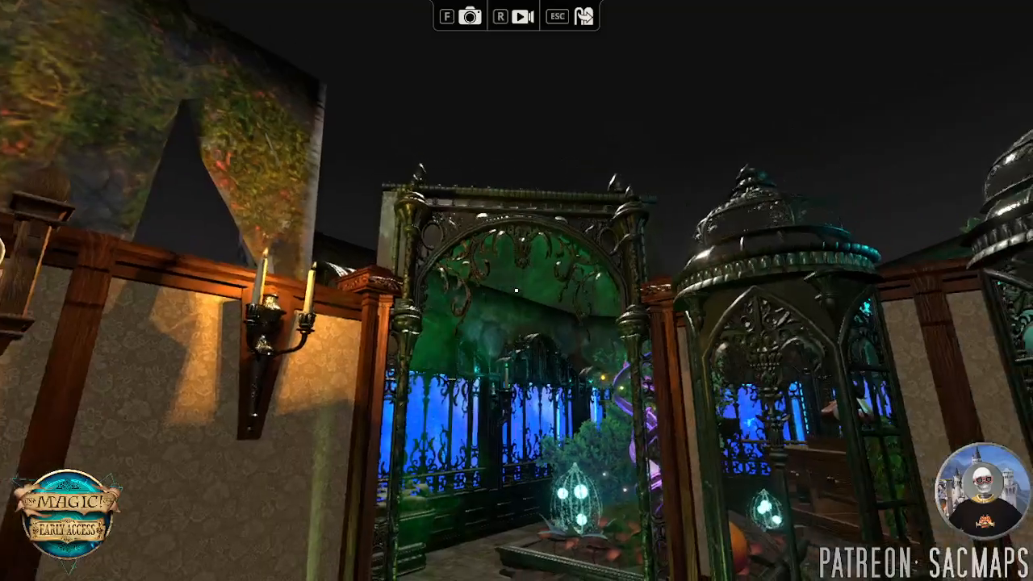
key(w)
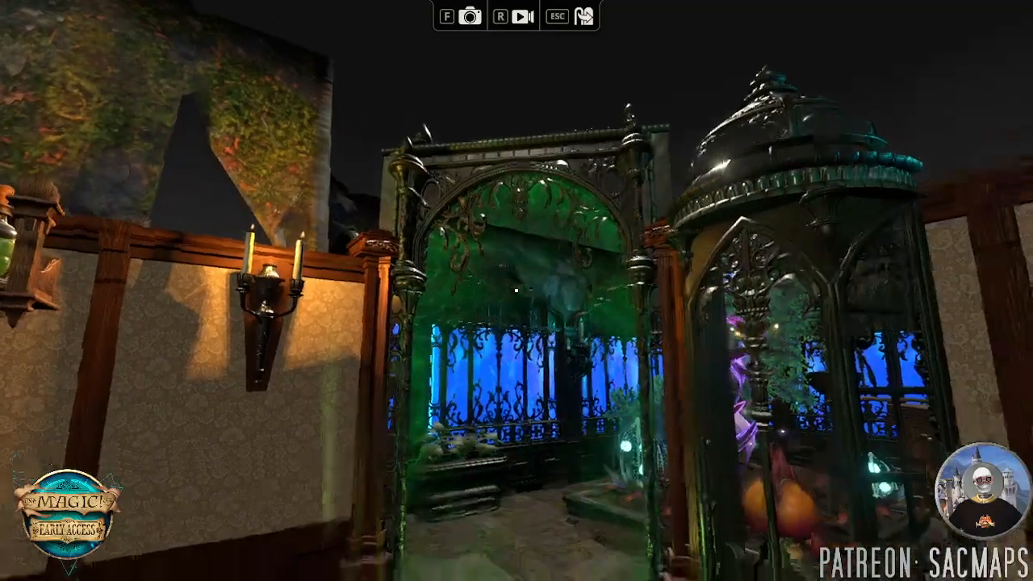
Walk through the doorway into the greenhouse and examine its planters and glowing plants in first person.
key(w)
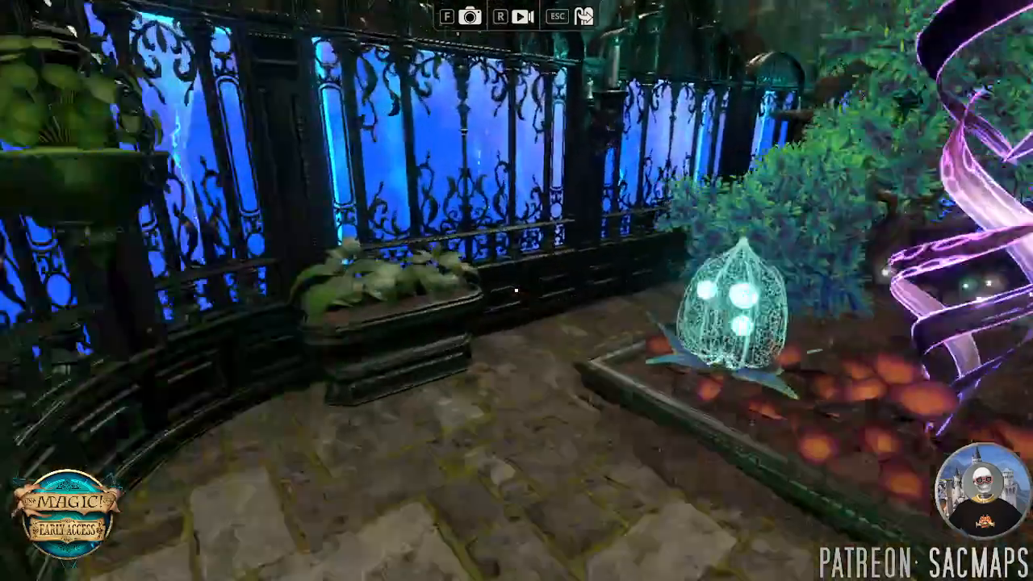
key(s)
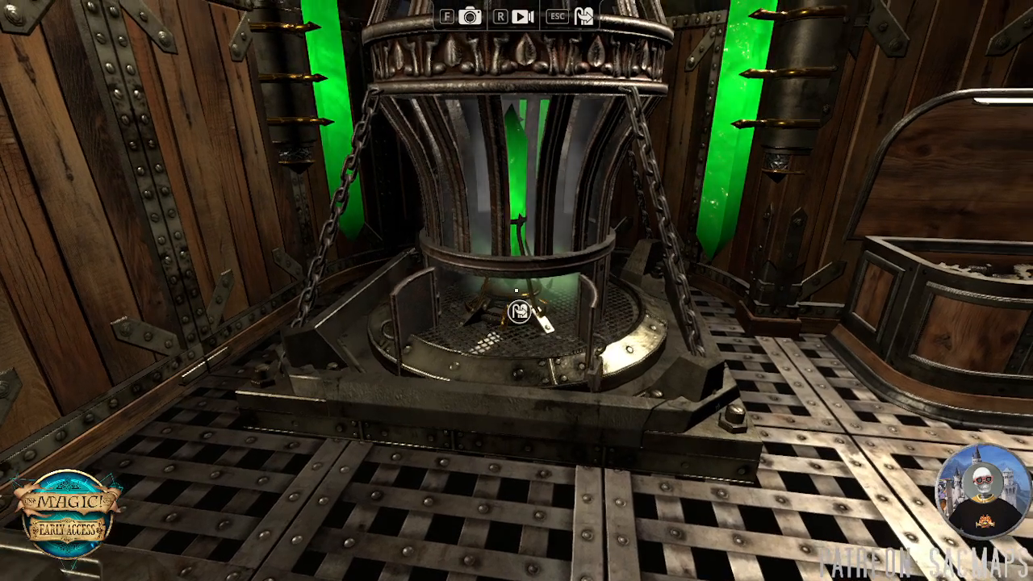
Walk around the domed metal cage between the green crystals in the workshop and examine its door, chains and base.
key(w)
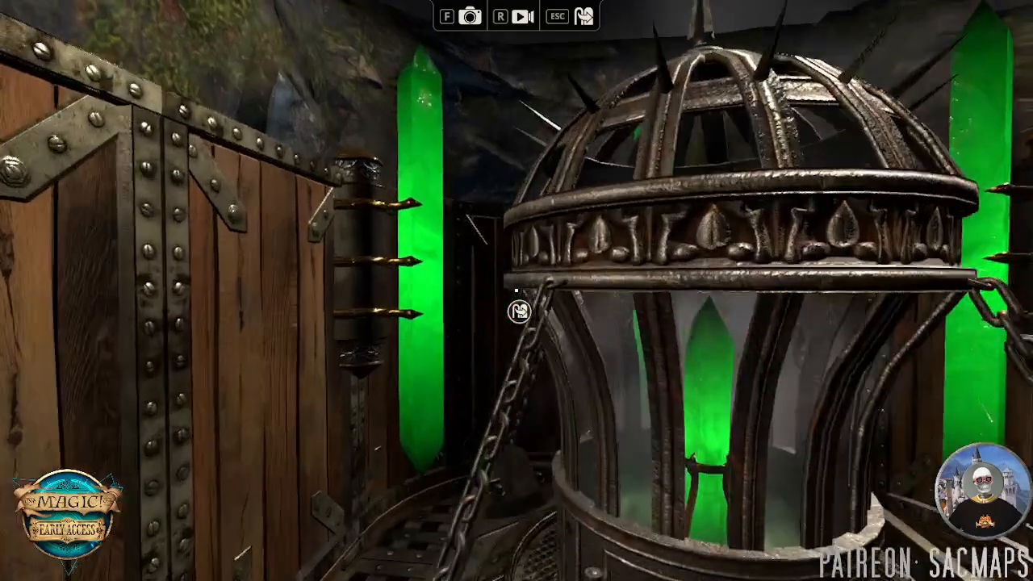
key(s)
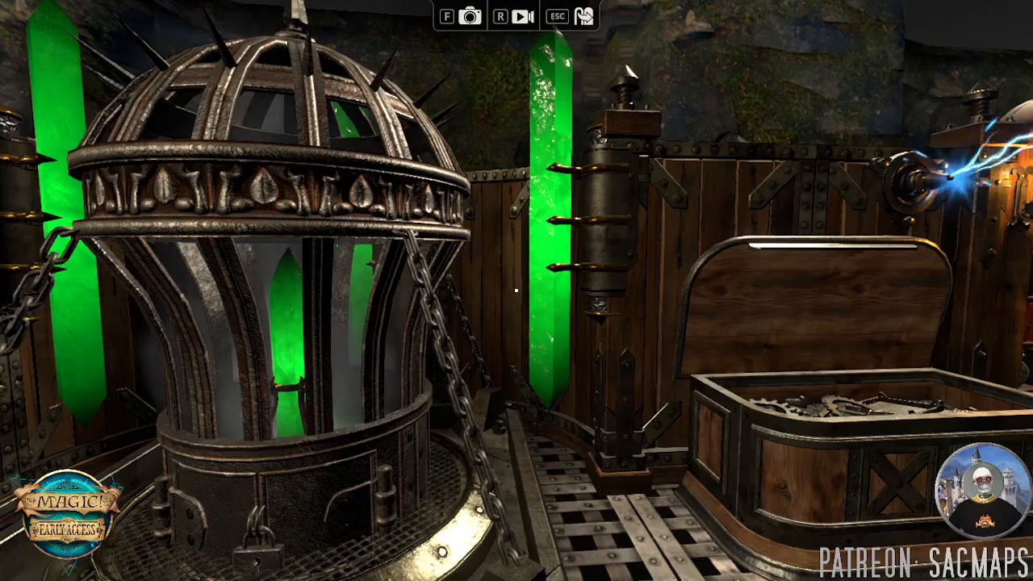
key(w)
key(d)
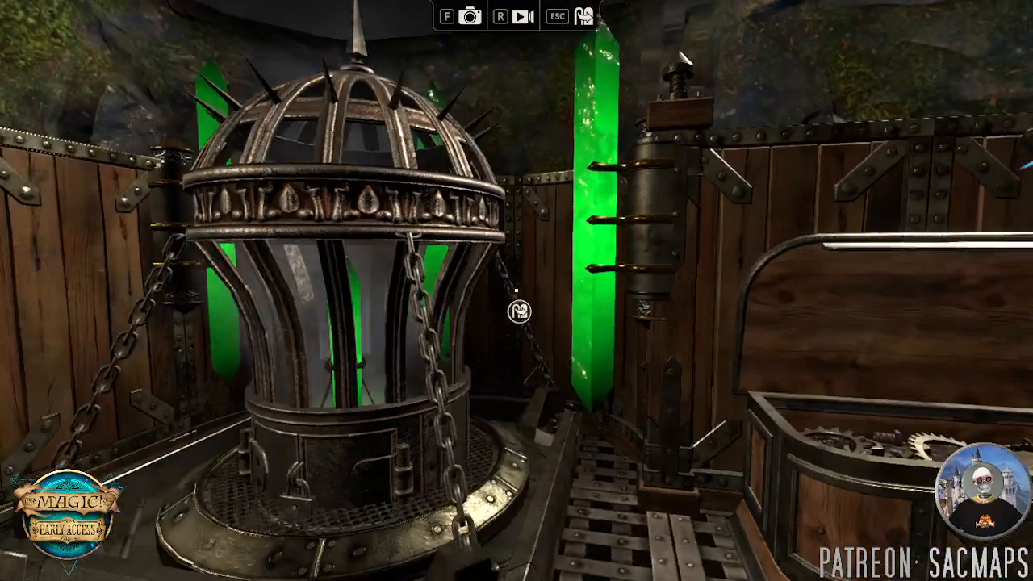
key(s)
key(a)
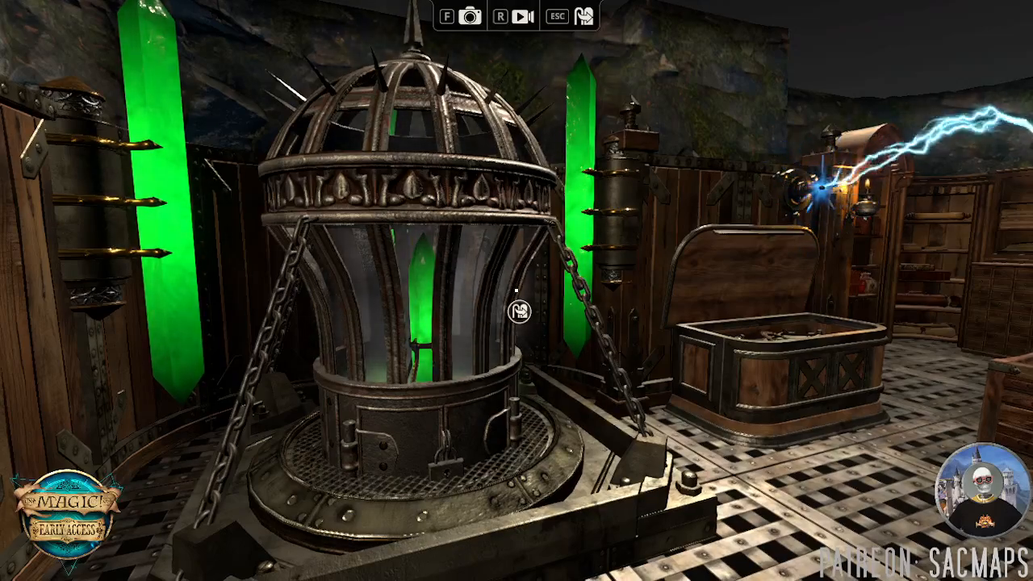
key(a)
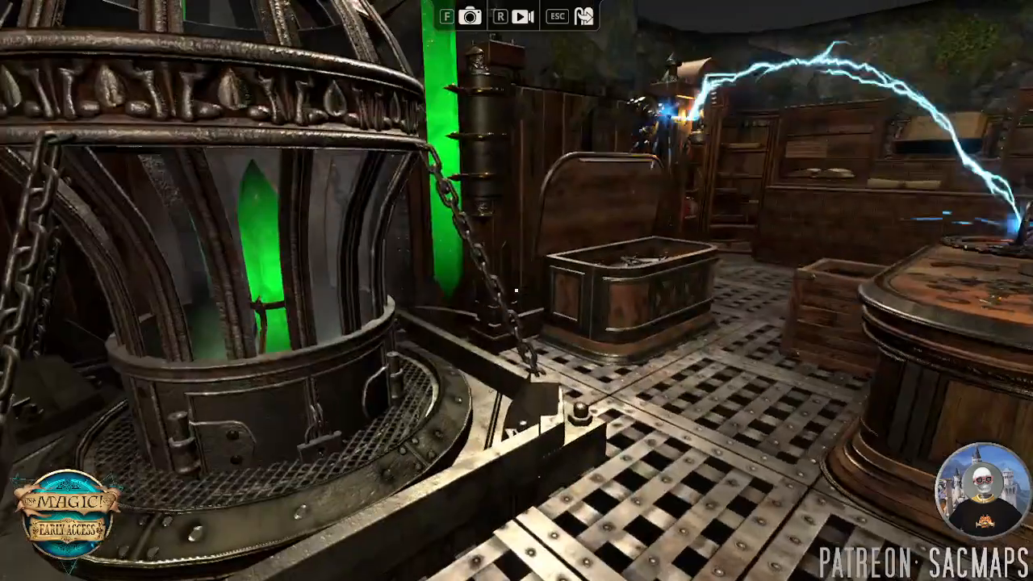
key(s)
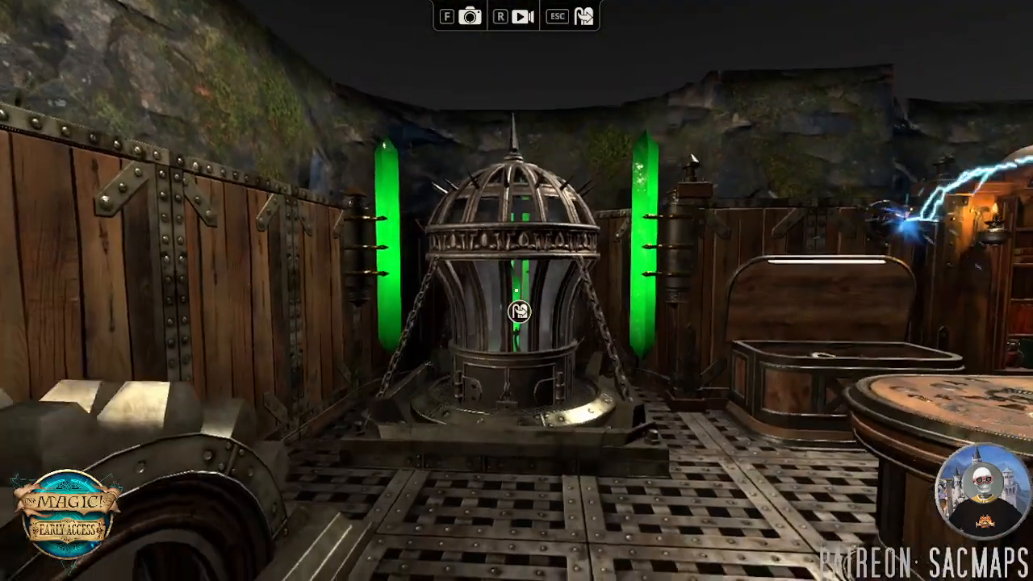
key(w)
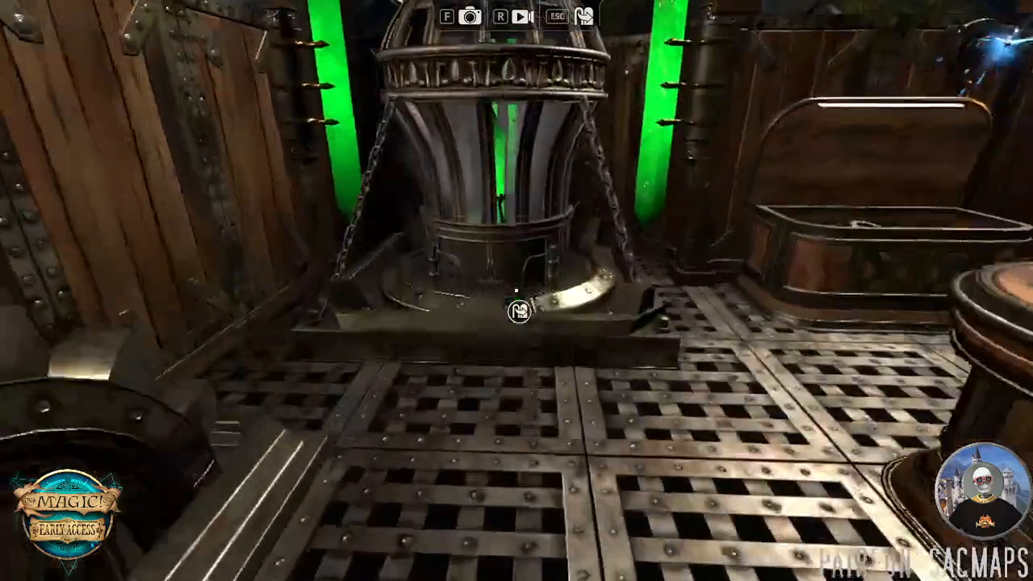
key(w)
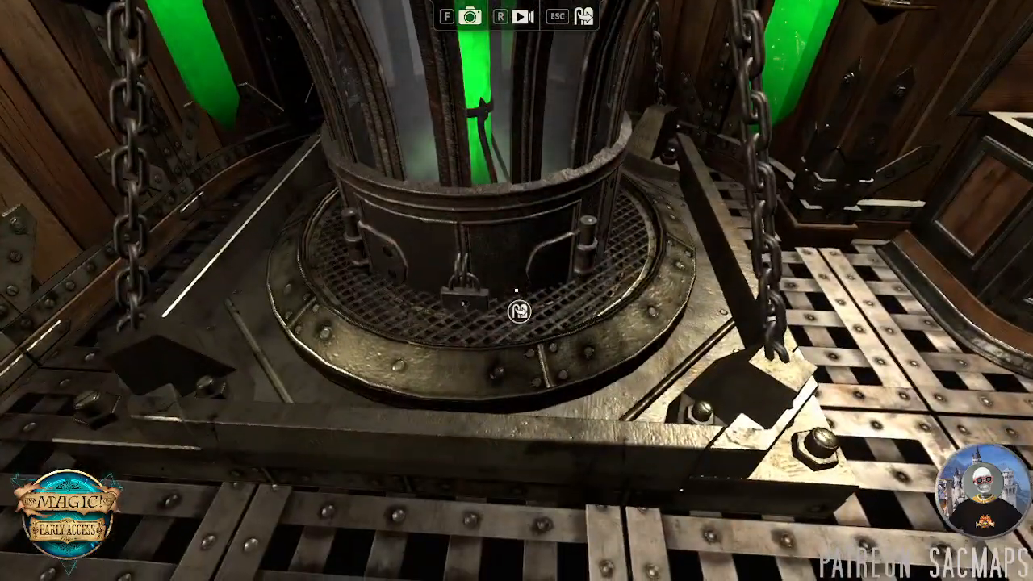
key(s)
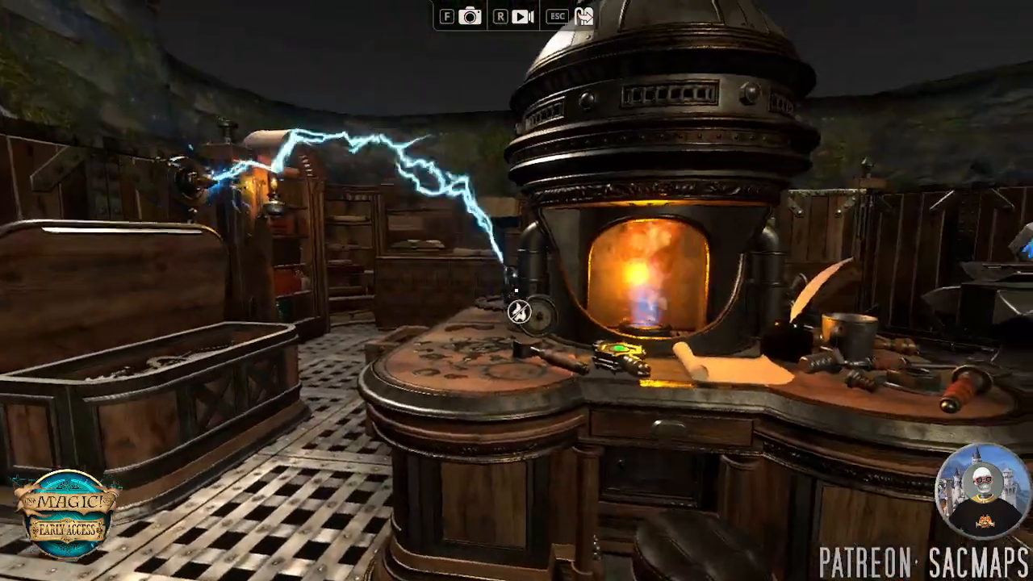
Walk from the furnace worktable past the workbench to the corridor with the lift and leave first-person view.
key(w)
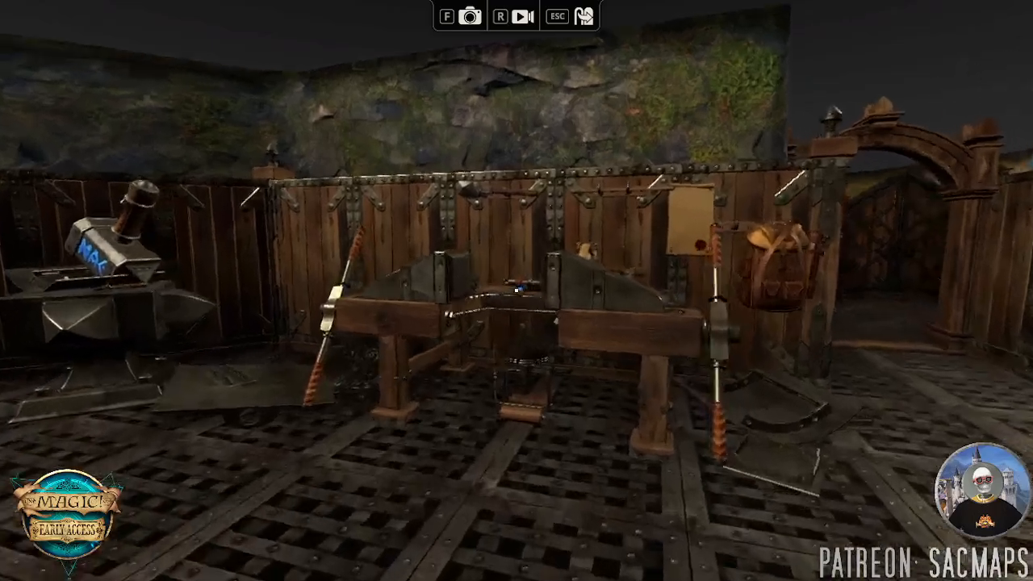
key(w)
key(w)
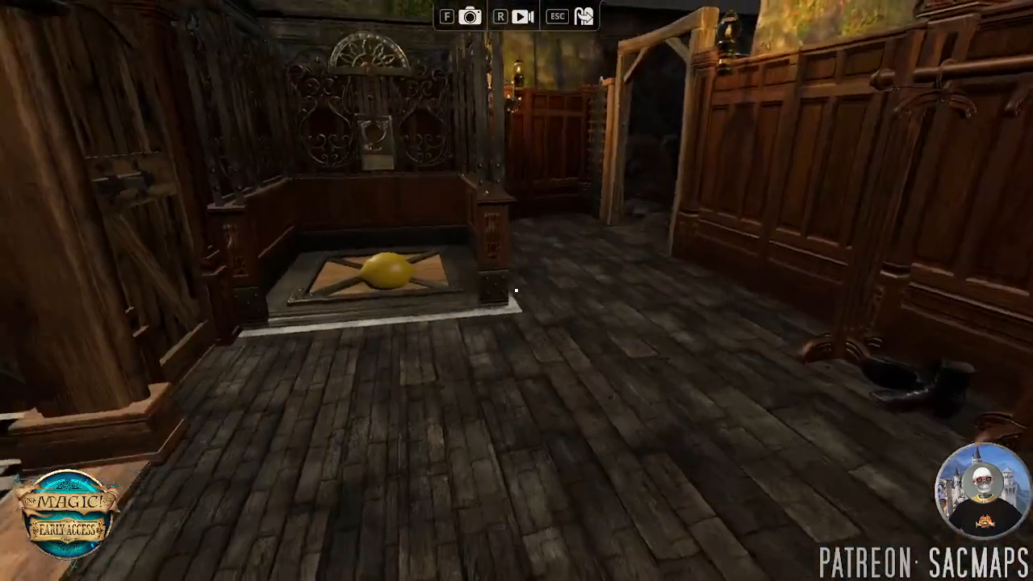
key(Escape)
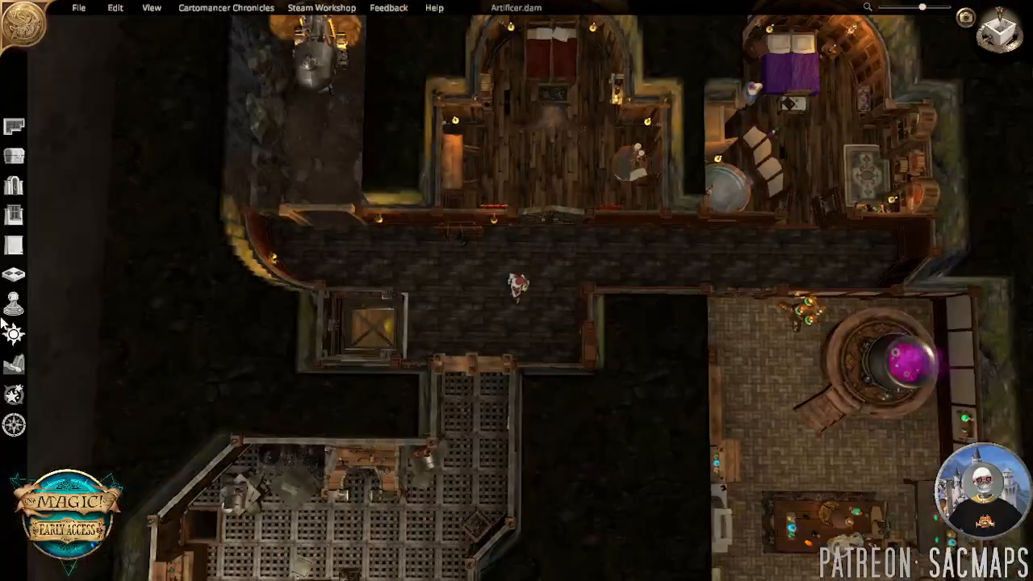
Delete the character figure from the corridor and bring the entire map into view.
click(519, 287)
key(Delete)
right_drag(584, 375, 487, 405)
scroll(487, 405, down, 3)
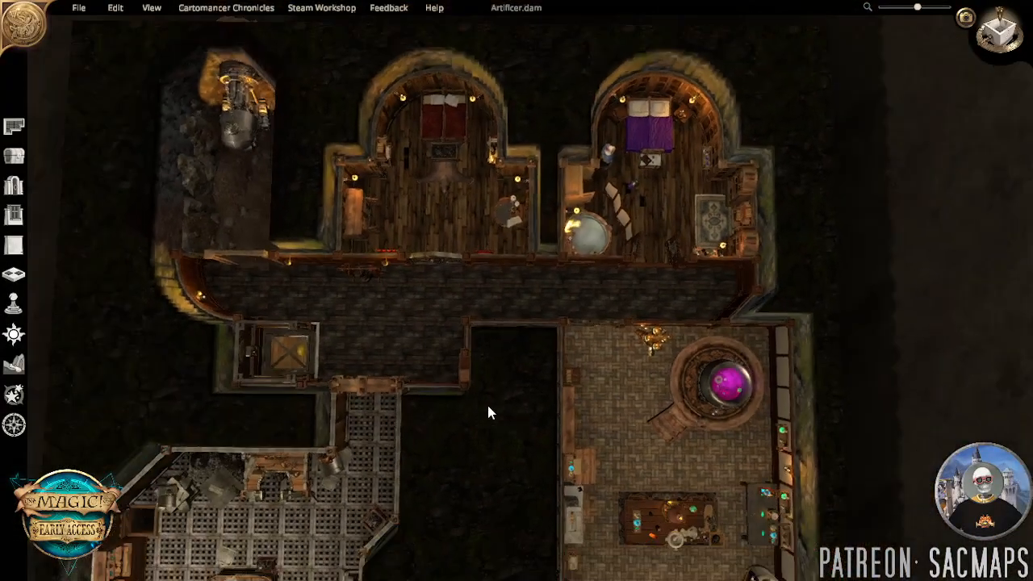
scroll(488, 405, down, 3)
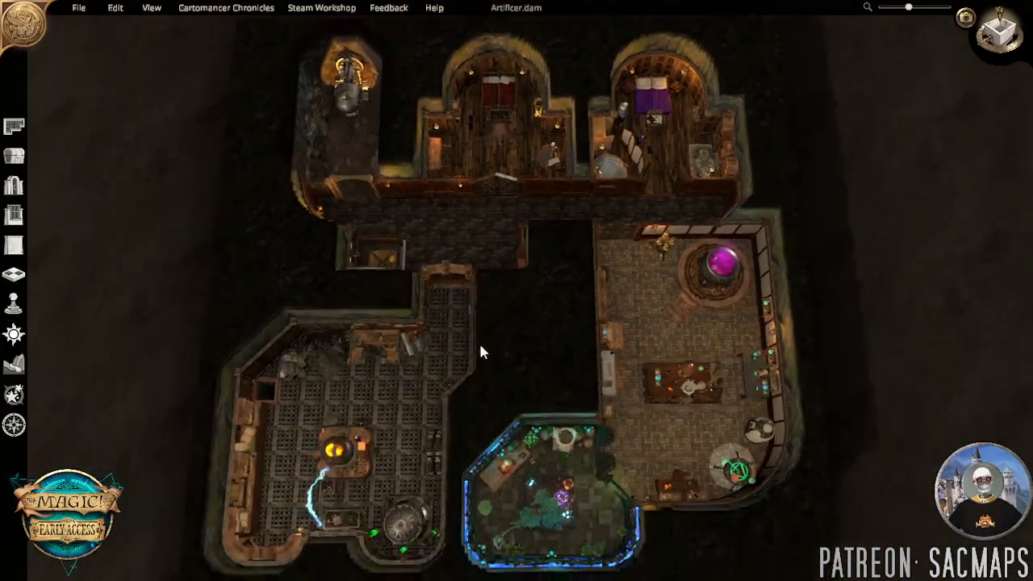
scroll(476, 352, down, 2)
middle_drag(480, 352, 481, 359)
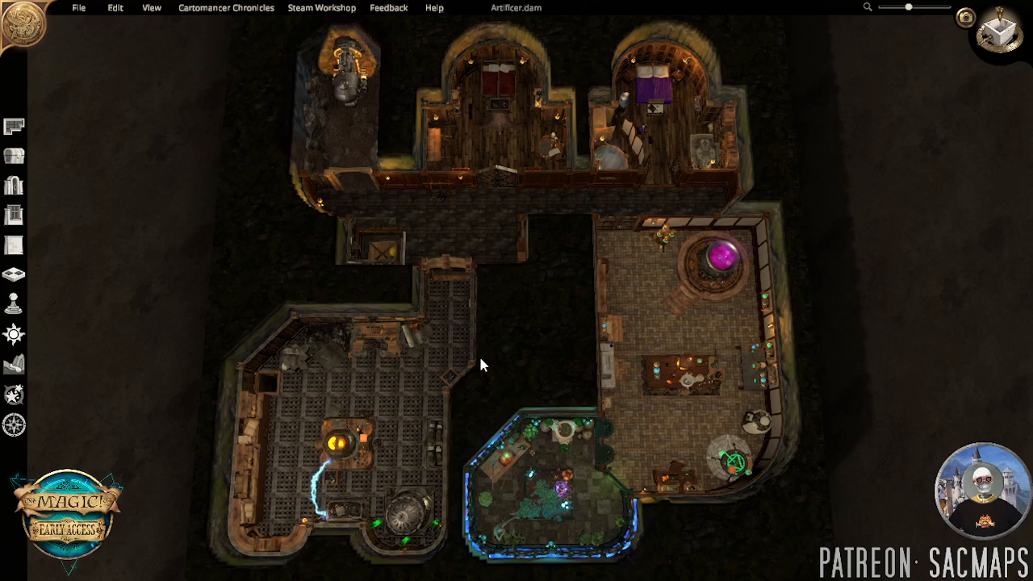
Replace the alchemy laboratory's floor with the squared grey stone paving tile.
scroll(479, 363, up, 3)
middle_drag(556, 392, 406, 362)
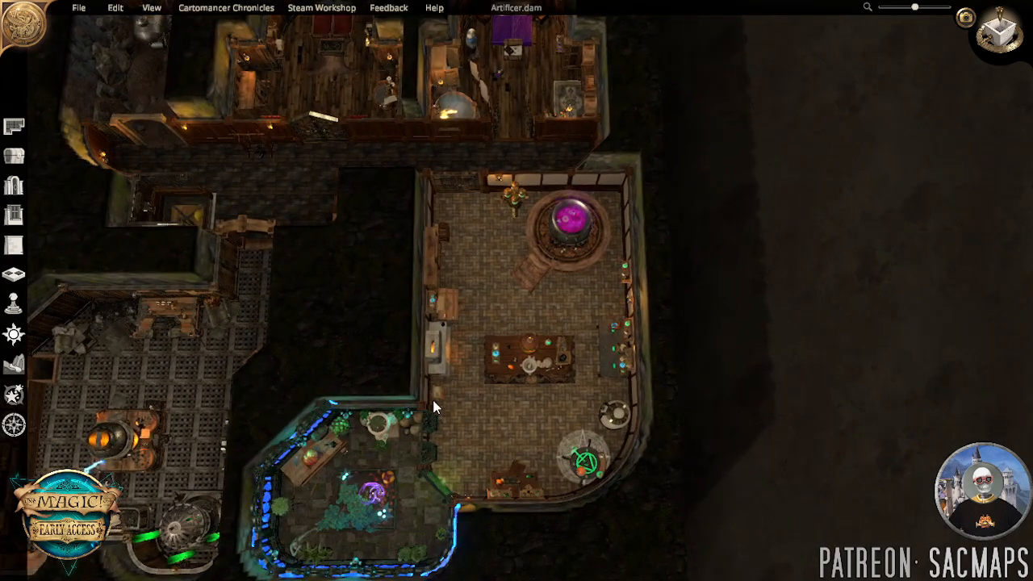
scroll(468, 432, up, 2)
click(14, 275)
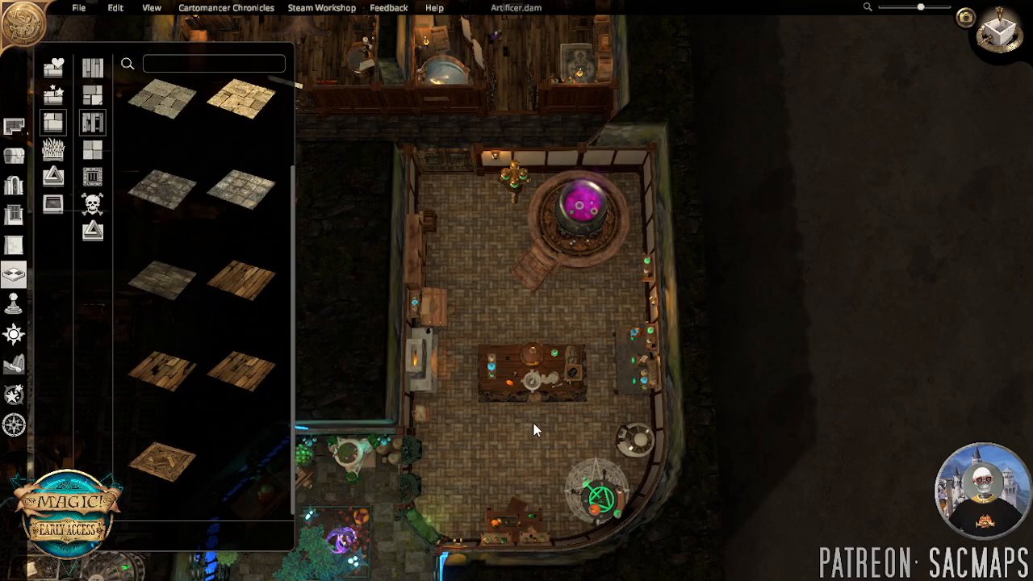
scroll(528, 412, up, 1)
click(92, 152)
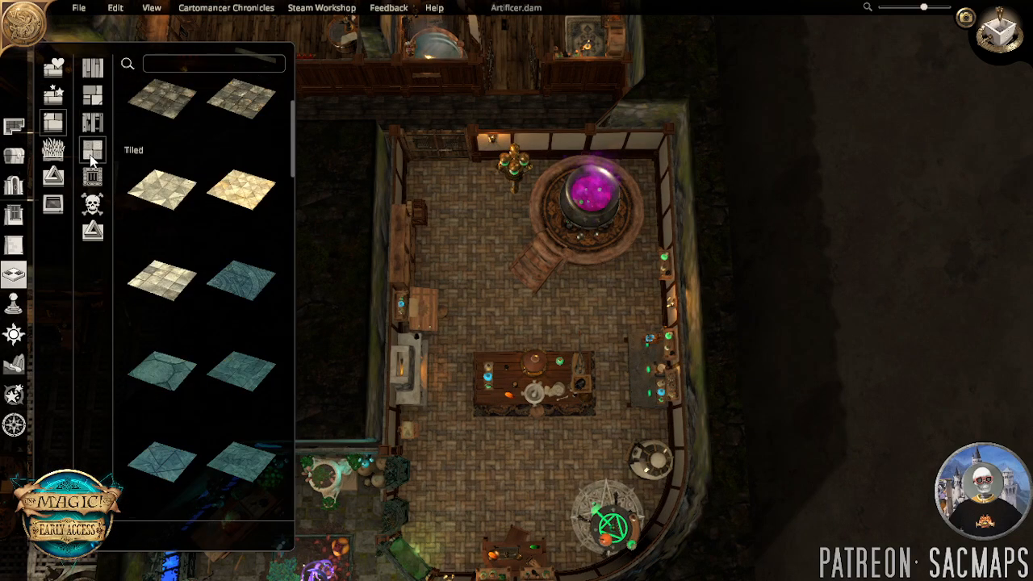
click(92, 105)
scroll(229, 299, down, 5)
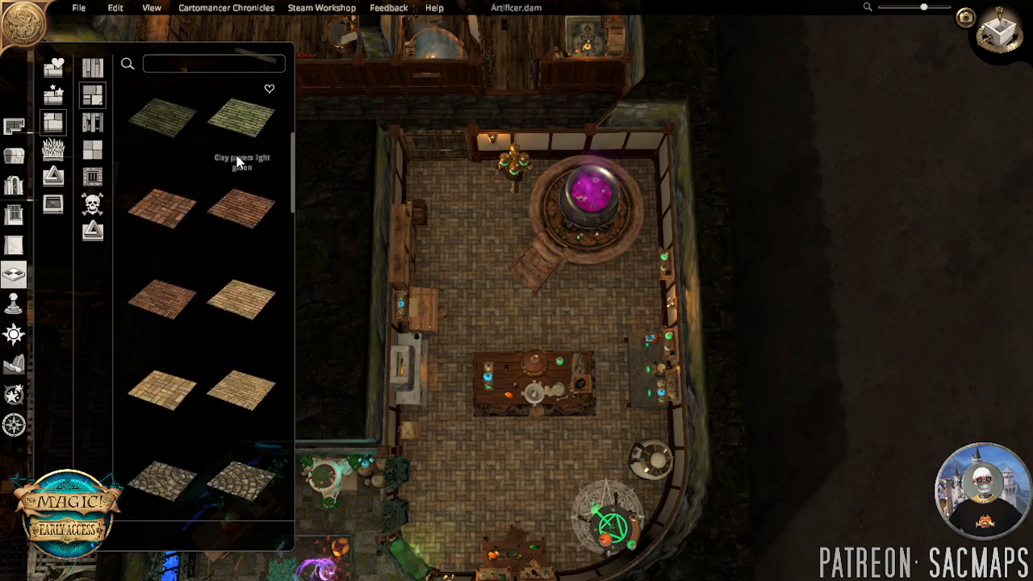
scroll(237, 162, down, 2)
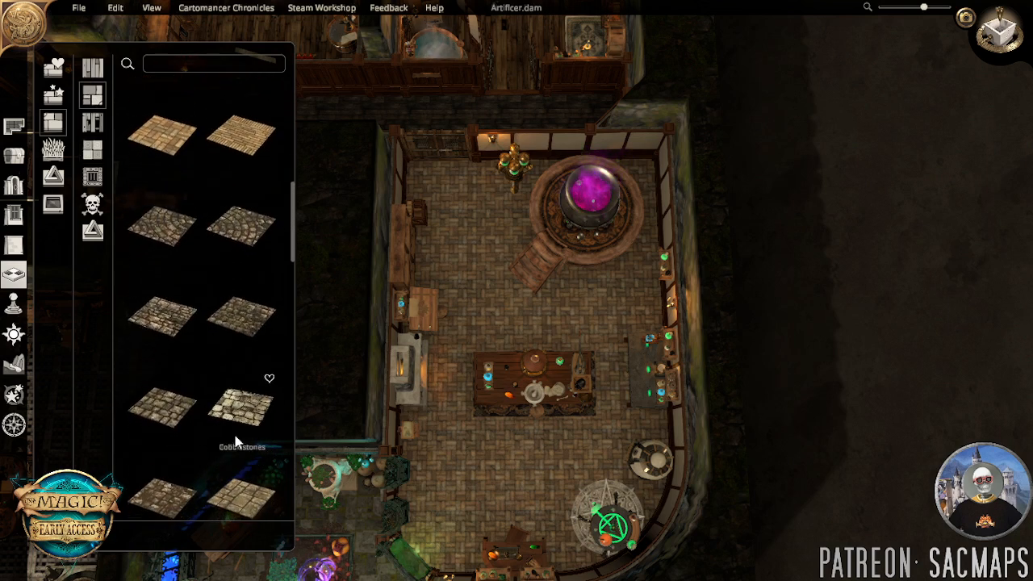
drag(242, 417, 251, 215)
click(251, 262)
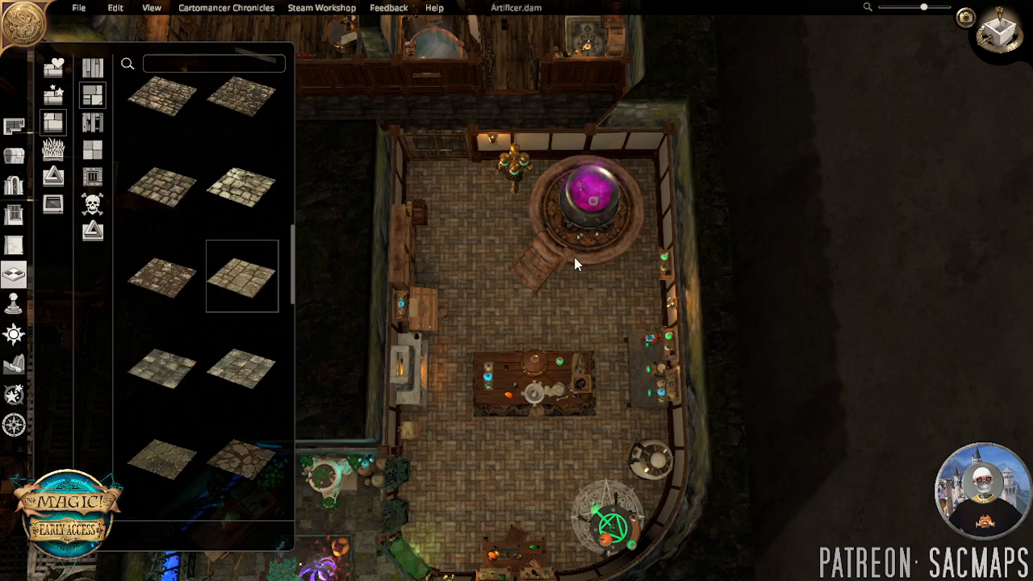
click(646, 176)
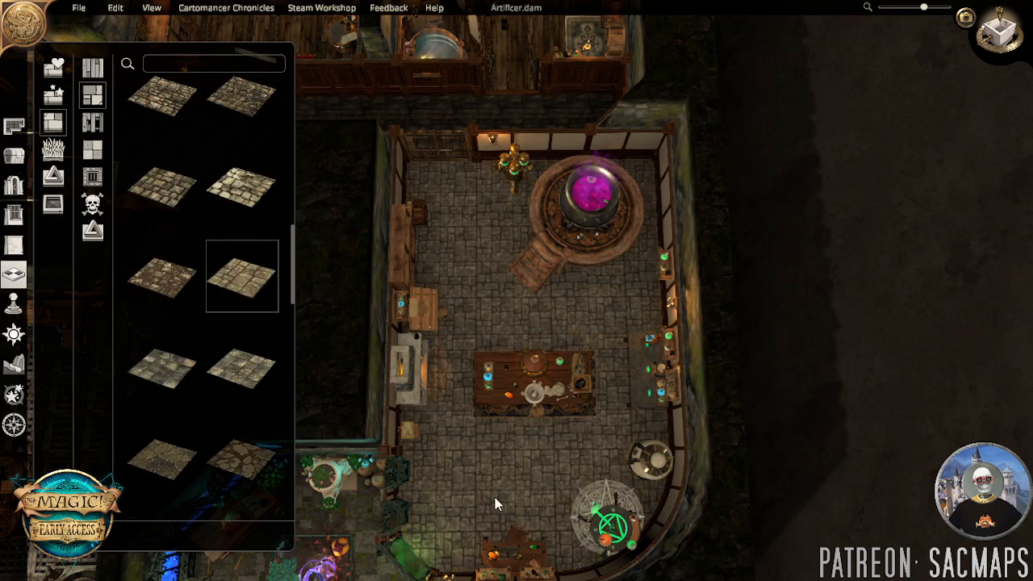
Examine the laboratory's stone floor up close and against the other rooms of the map.
right_drag(489, 504, 541, 366)
mouse_move(528, 382)
middle_down()
mouse_move(579, 246)
mouse_move(536, 390)
middle_up()
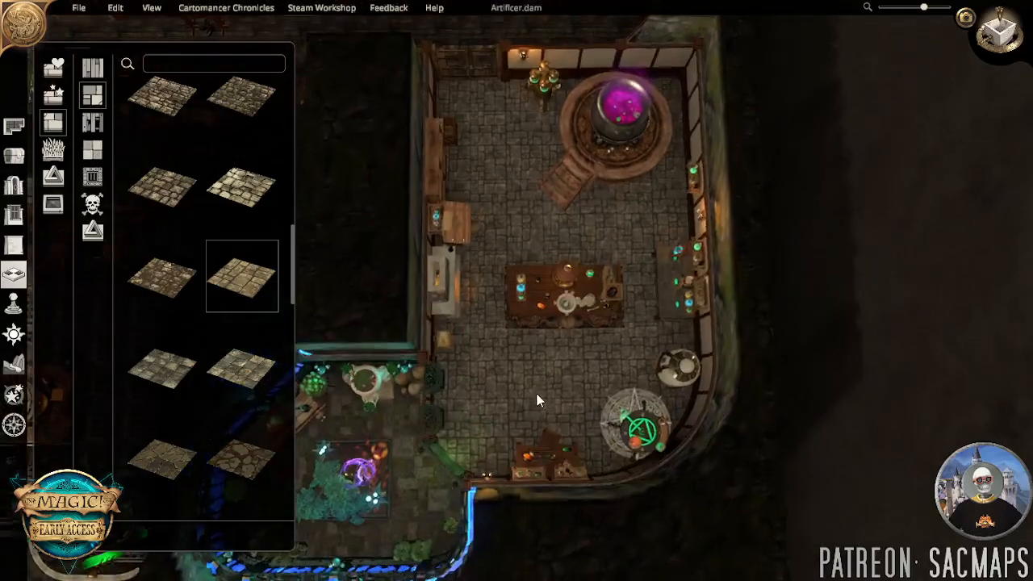
right_drag(536, 403, 479, 489)
middle_drag(480, 475, 449, 418)
right_drag(449, 418, 477, 427)
middle_drag(478, 422, 434, 393)
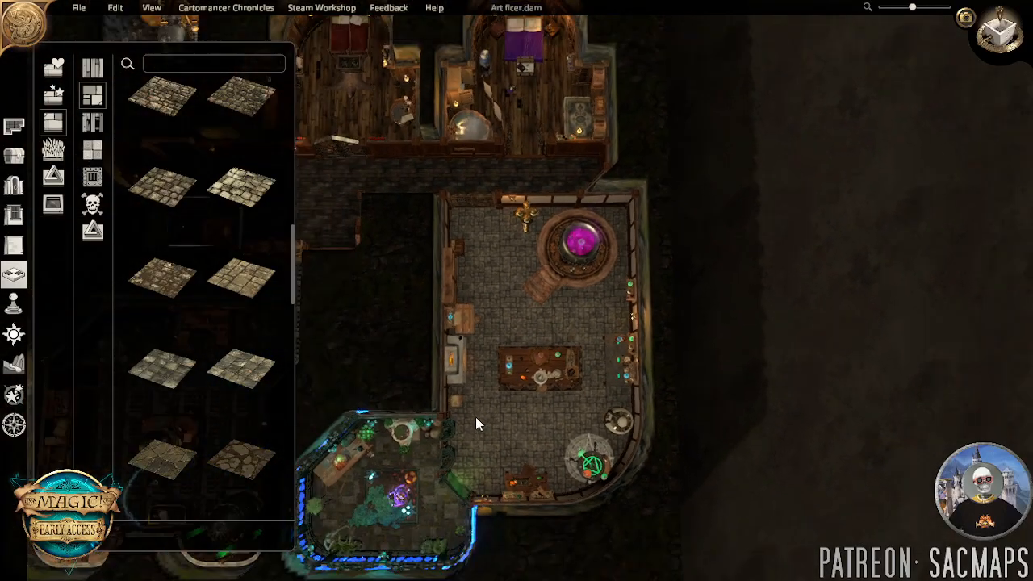
right_drag(434, 393, 622, 418)
middle_drag(622, 421, 626, 377)
right_drag(614, 369, 584, 361)
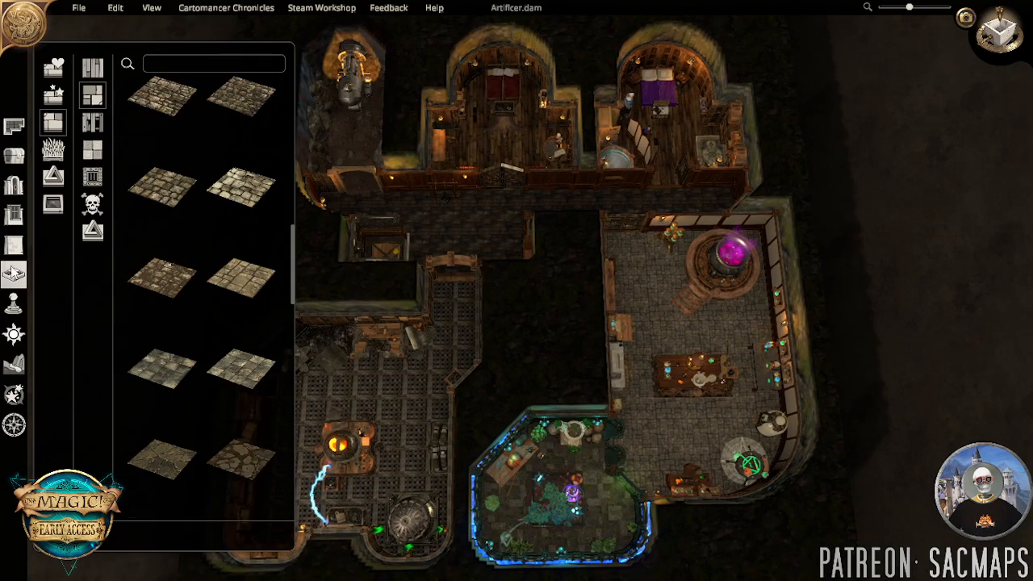
Close the floor tile library and save the map.
click(13, 274)
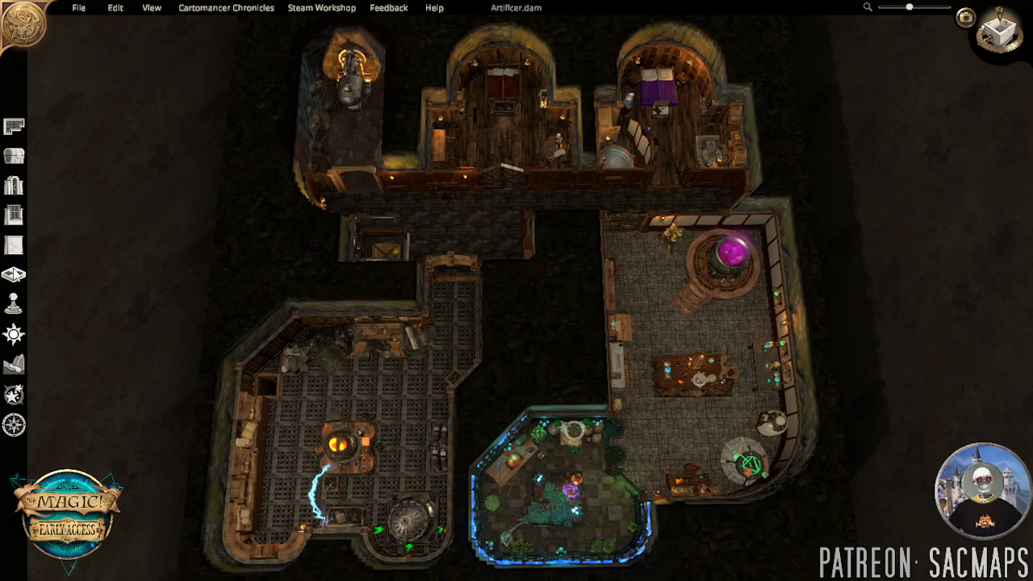
click(78, 8)
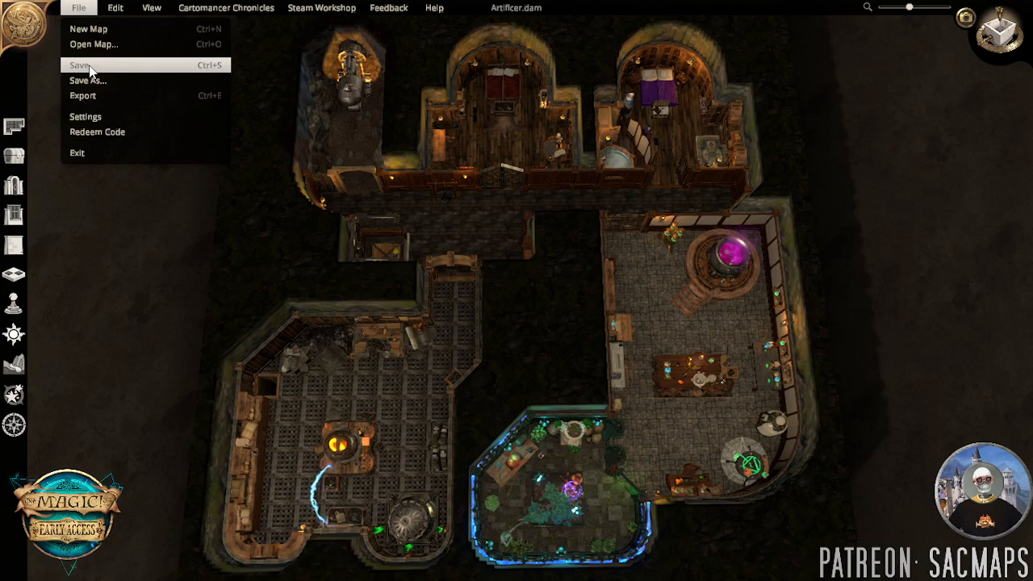
click(90, 71)
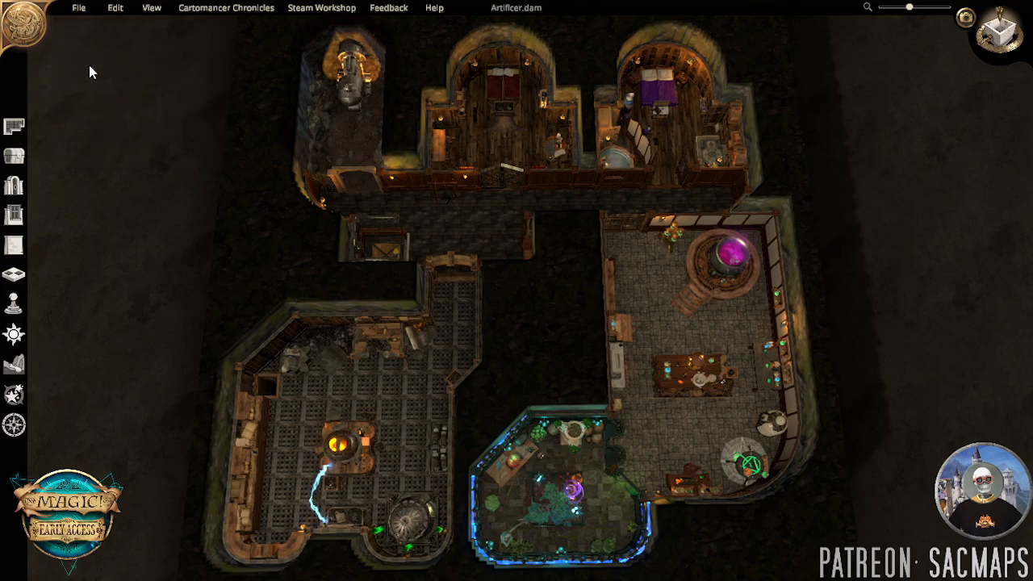
Cover the northern part of the alchemy laboratory's floor with the dark green clay pavers.
right_drag(468, 322, 263, 284)
scroll(439, 390, up, 3)
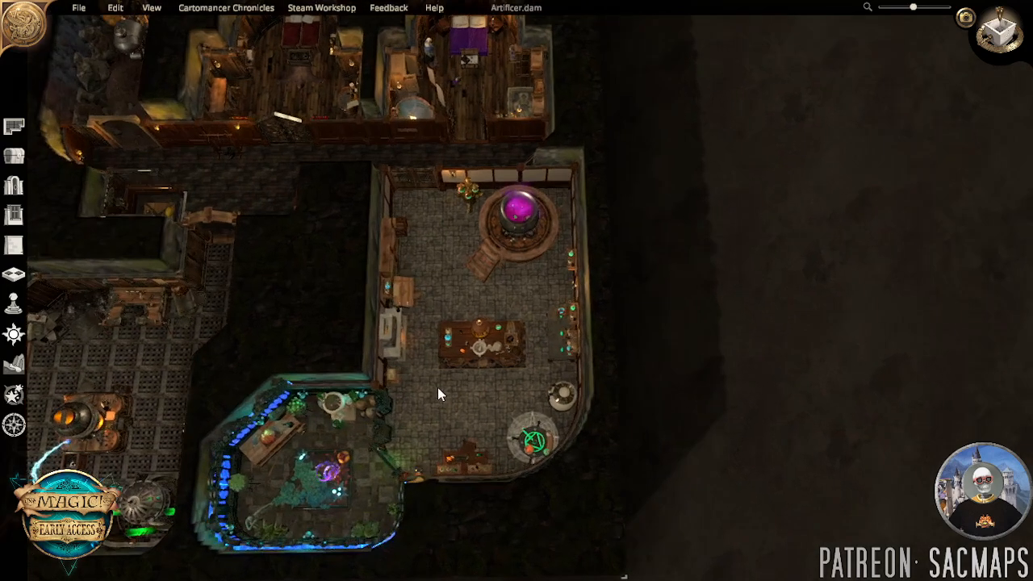
click(13, 274)
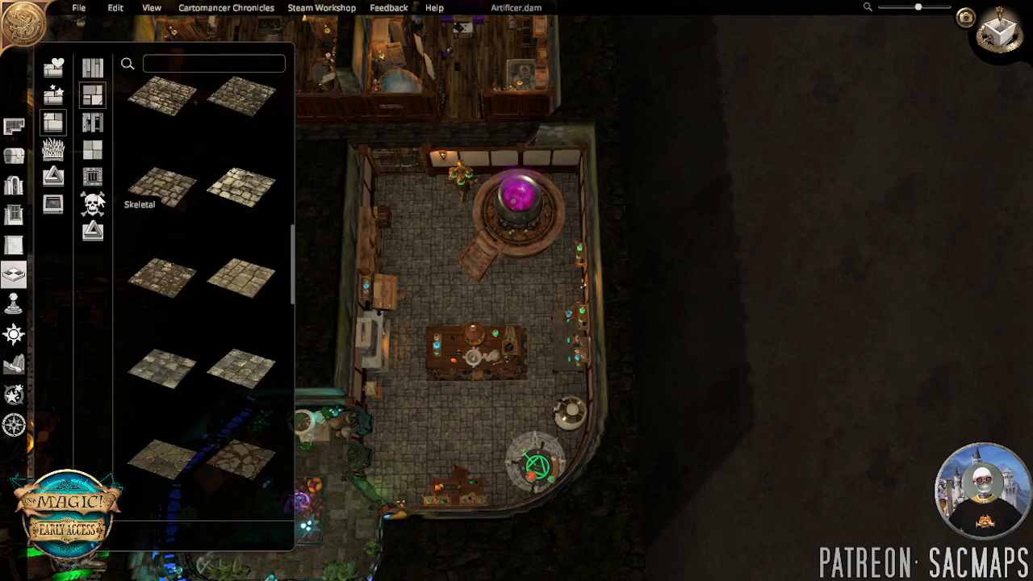
scroll(213, 242, up, 5)
scroll(207, 282, up, 5)
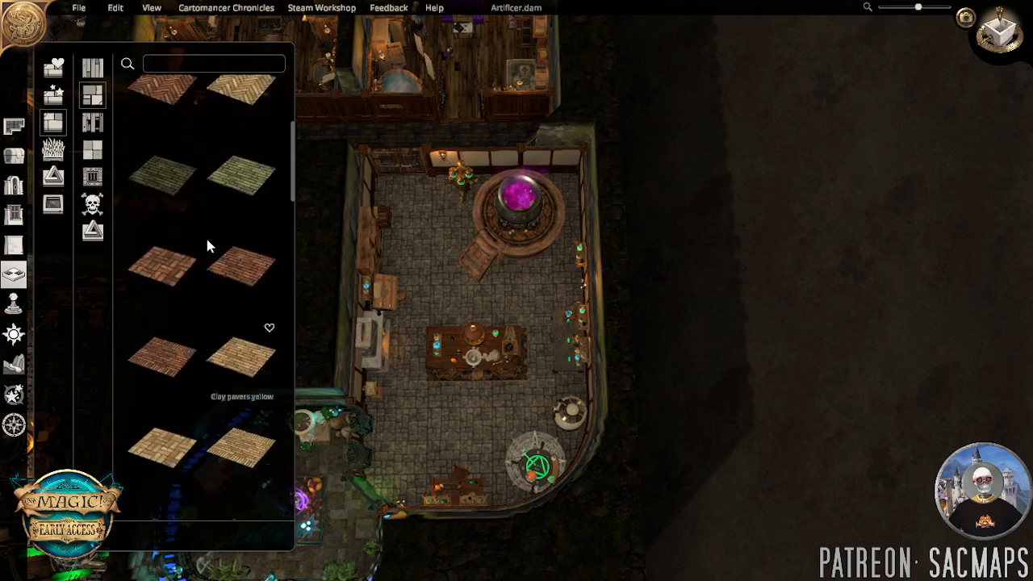
click(195, 289)
drag(395, 187, 574, 399)
Cover the alchemy laboratory's entire floor with the light green clay pavers.
click(241, 283)
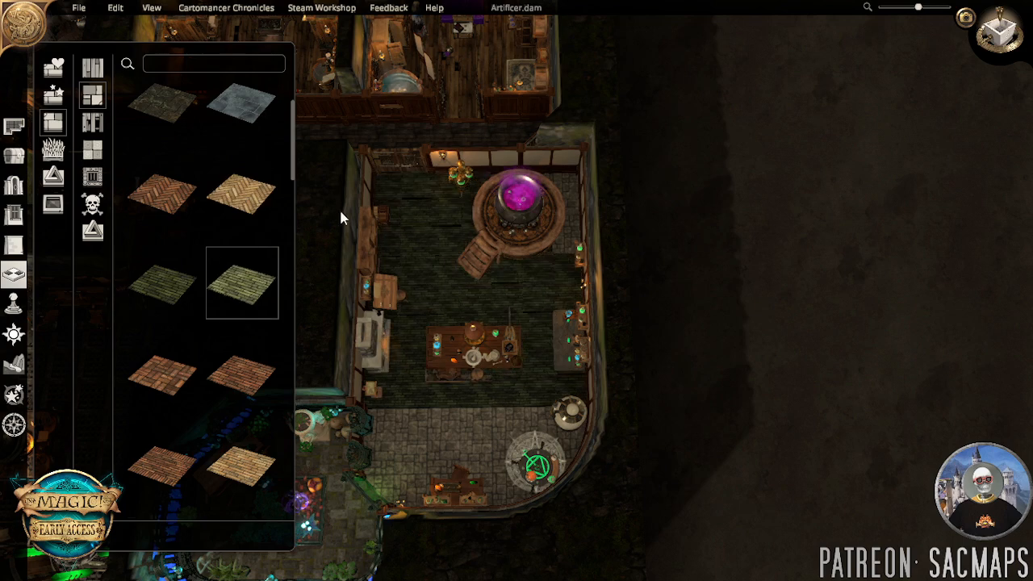
mouse_move(383, 188)
mouse_down()
mouse_move(581, 430)
mouse_move(472, 481)
mouse_move(390, 492)
mouse_up()
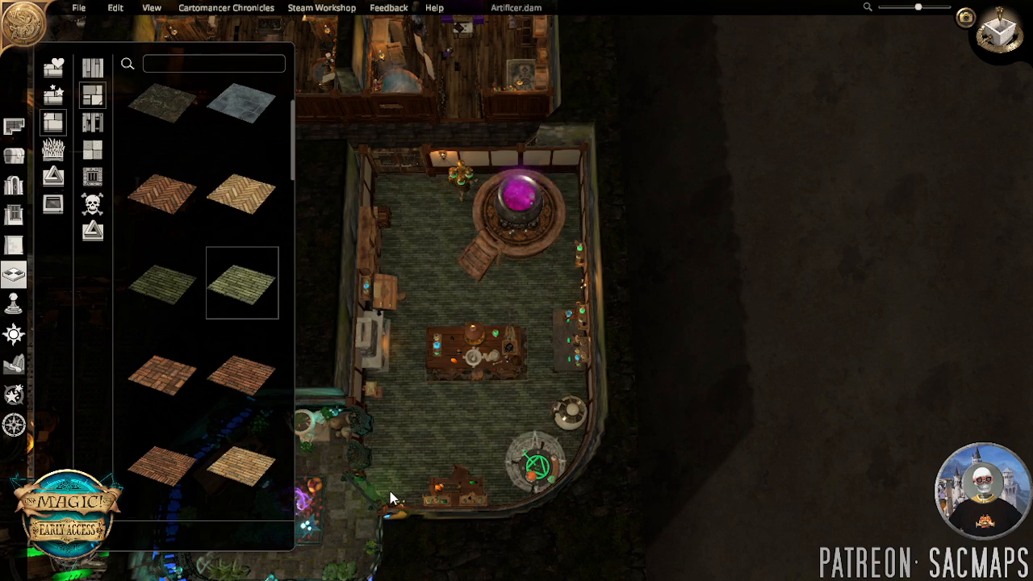
Lay the dark green clay pavers over the northern and central floor of the alchemy laboratory.
scroll(555, 515, up, 5)
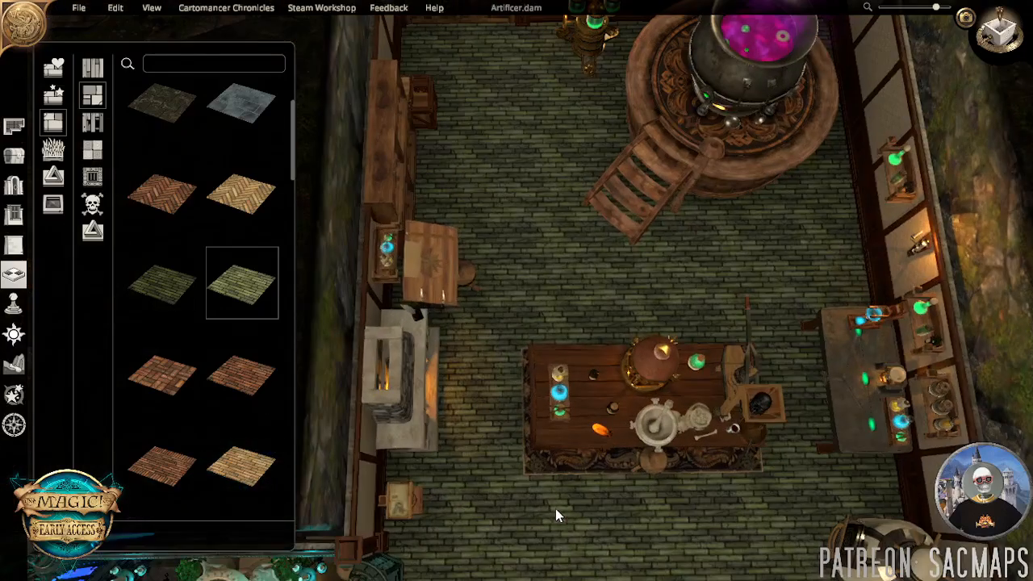
click(162, 283)
drag(484, 275, 714, 346)
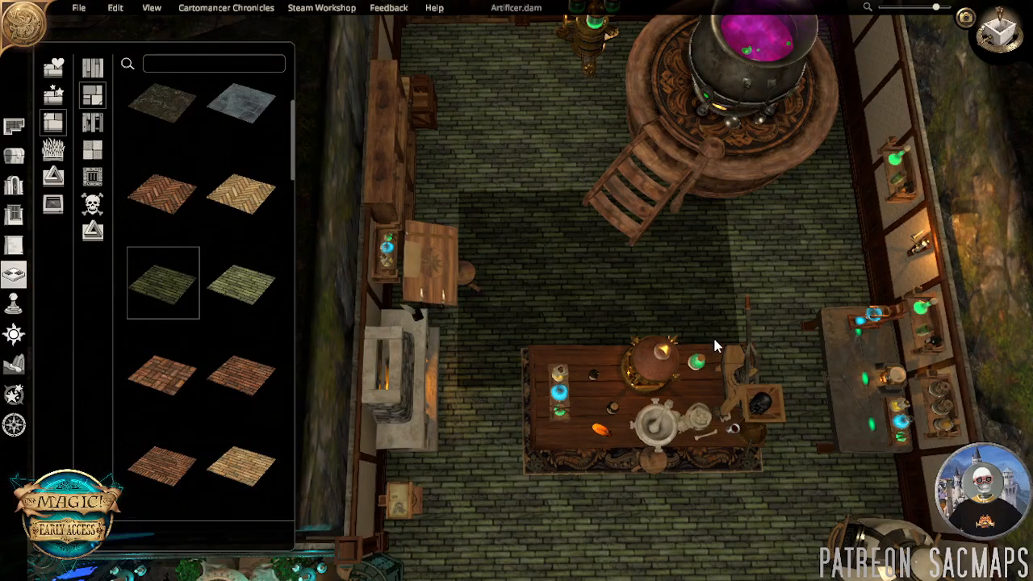
scroll(613, 446, down, 3)
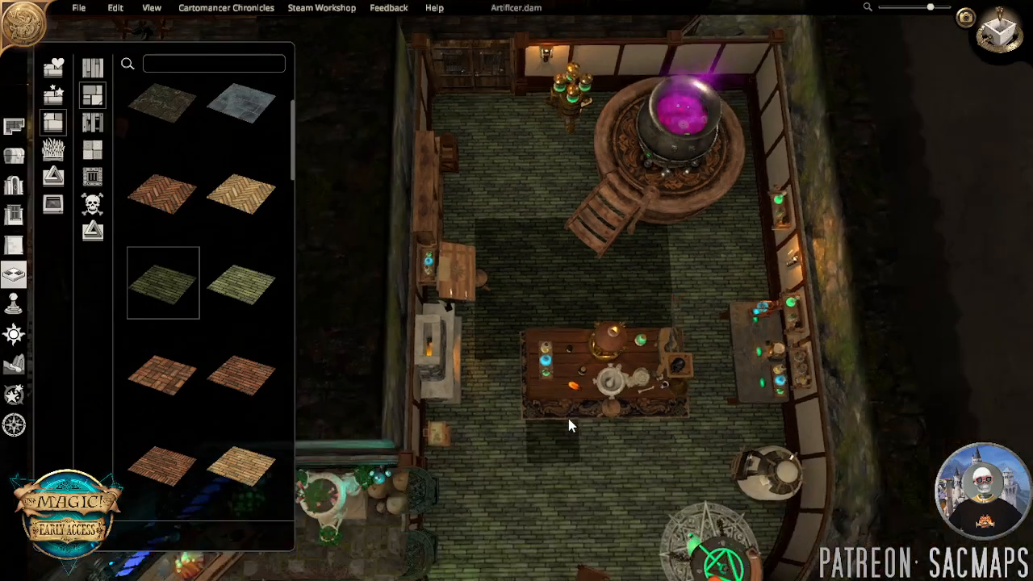
scroll(568, 428, down, 3)
drag(471, 178, 678, 380)
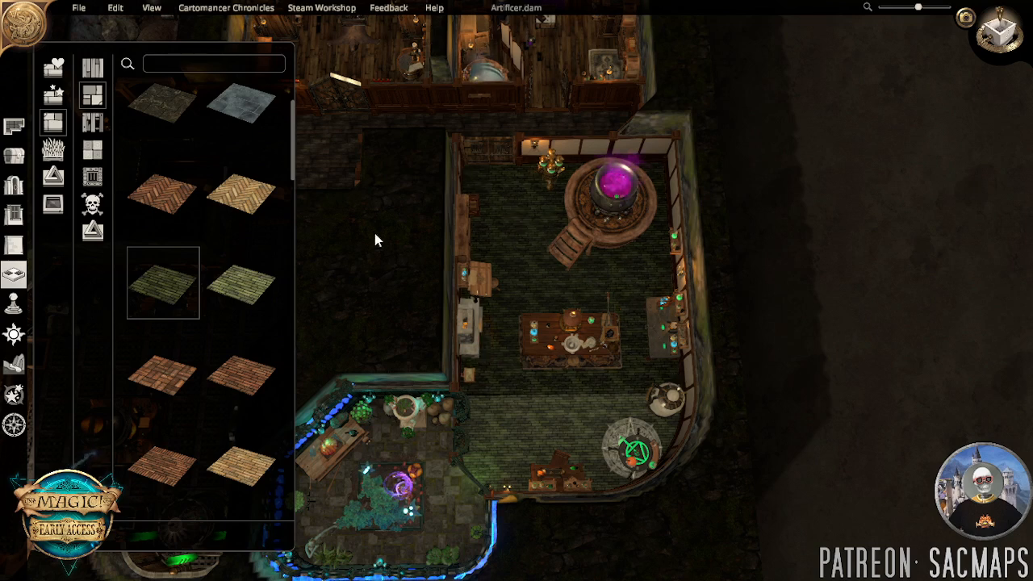
Cover the laboratory's northern and central floor with the large dark marble slabs listed just before the Black Marble Tiles.
scroll(230, 233, up, 2)
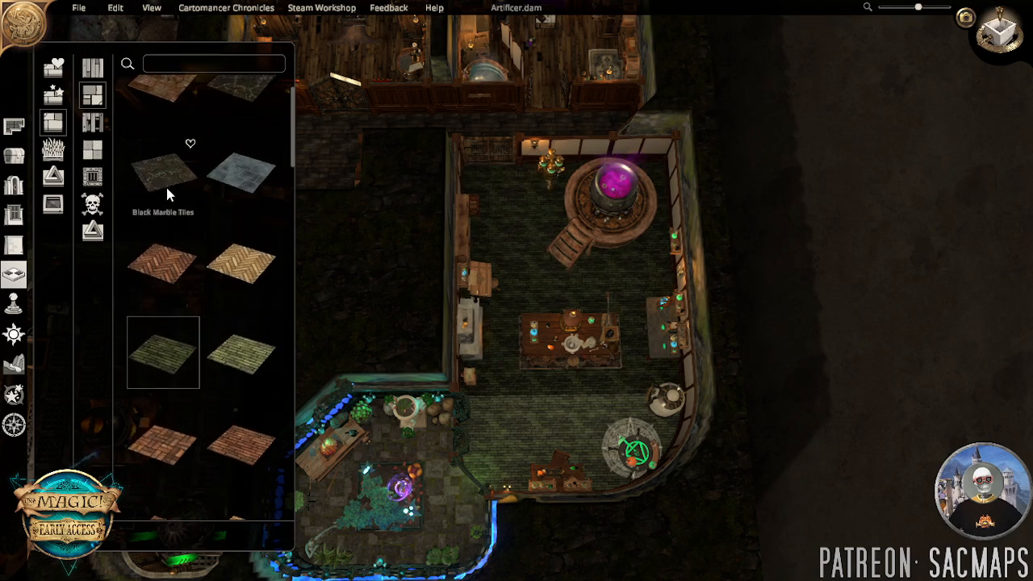
scroll(170, 202, up, 1)
click(240, 121)
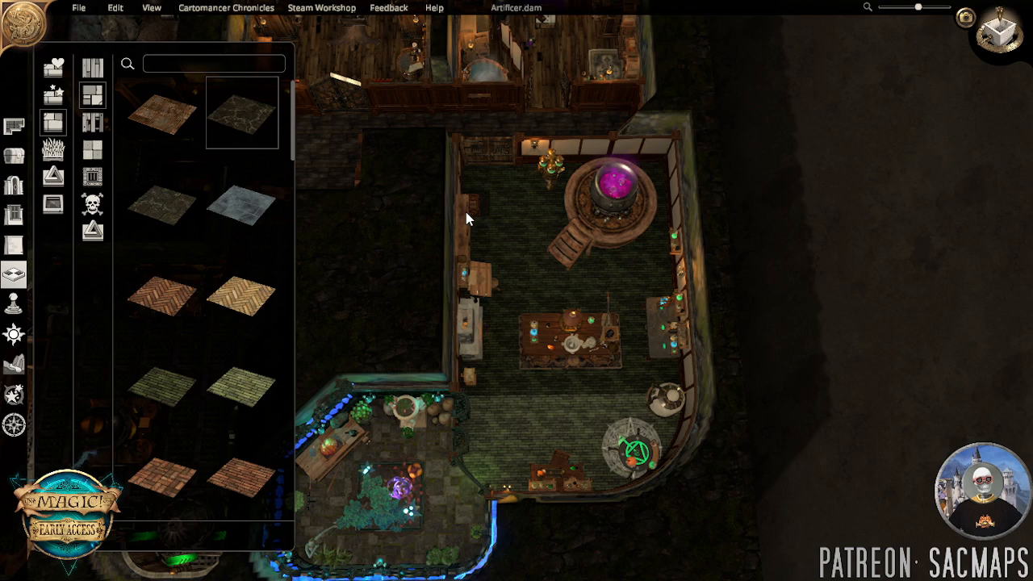
drag(479, 180, 666, 389)
Cover the alchemy laboratory's entire floor, including the southern end by the summoning circle, with the Black Marble Tiles.
click(182, 186)
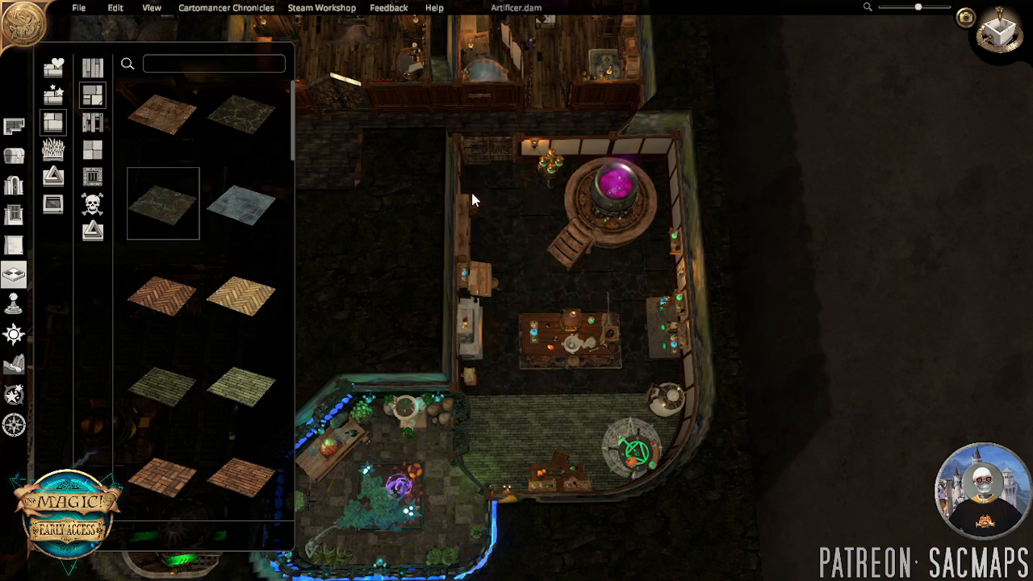
drag(638, 339, 675, 376)
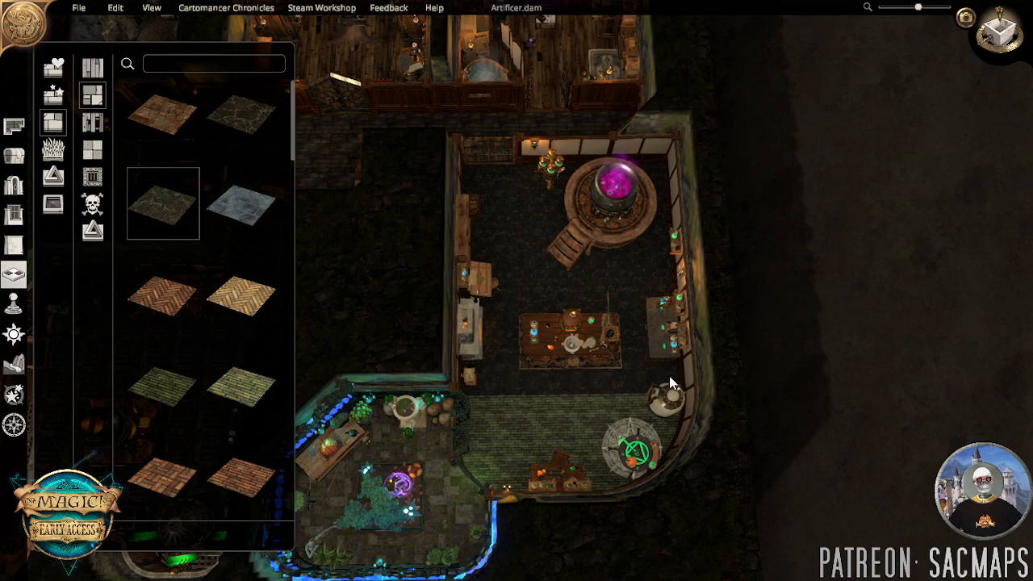
right_drag(561, 521, 498, 334)
scroll(563, 491, up, 5)
scroll(506, 369, down, 3)
drag(426, 300, 735, 426)
right_drag(735, 428, 567, 452)
drag(646, 382, 653, 322)
Examine the laboratory's new marble floor up close, including where it meets the neighbouring greenhouse garden.
right_drag(532, 358, 825, 300)
right_click(671, 394)
mouse_move(671, 394)
middle_down()
mouse_move(464, 362)
mouse_move(618, 362)
mouse_move(659, 427)
mouse_move(651, 469)
mouse_move(655, 399)
middle_up()
scroll(649, 470, up, 3)
right_drag(652, 401, 665, 333)
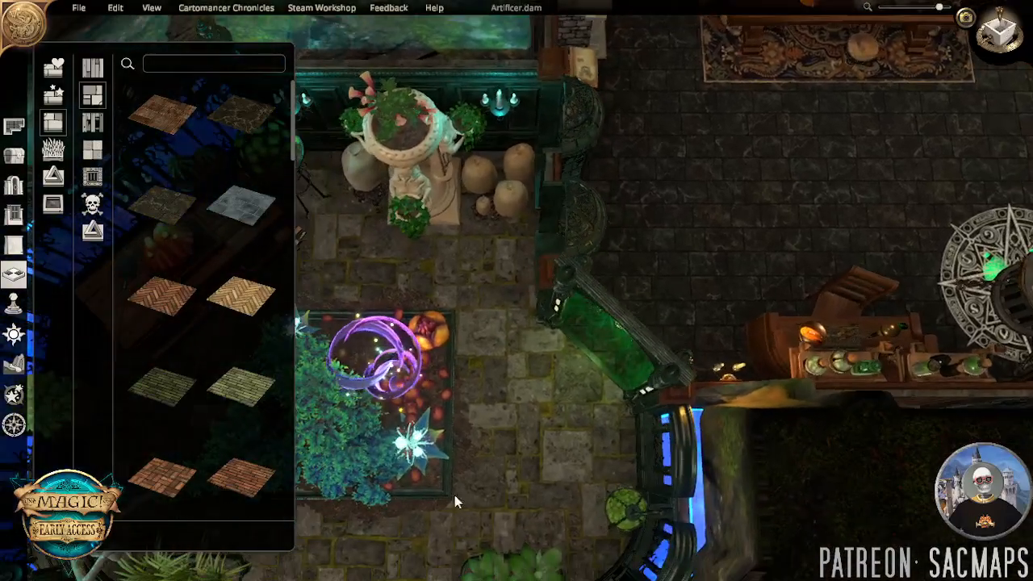
scroll(531, 387, down, 2)
scroll(531, 387, down, 1)
right_drag(531, 387, 543, 430)
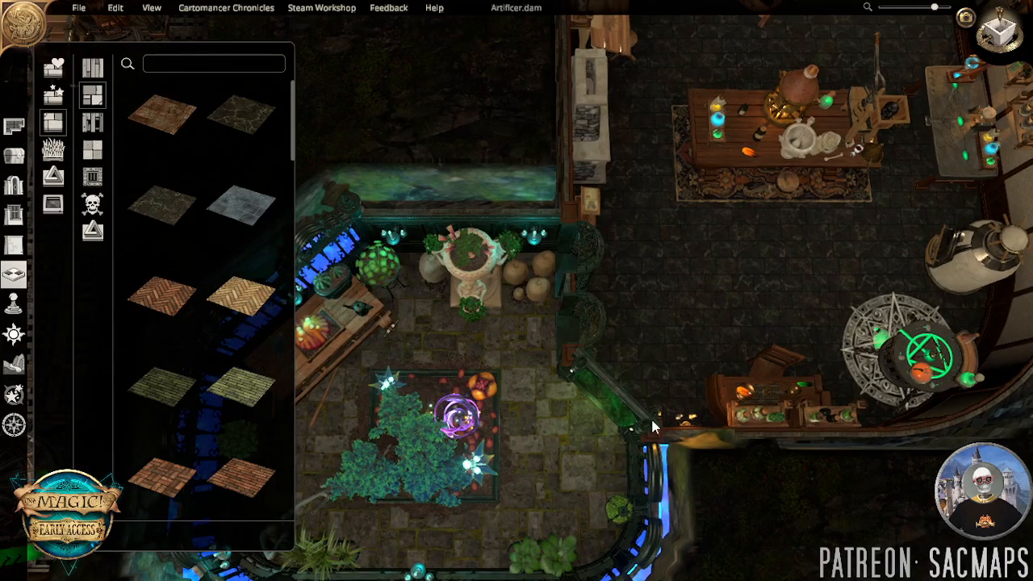
right_drag(747, 333, 560, 397)
right_drag(643, 337, 595, 462)
scroll(594, 456, down, 2)
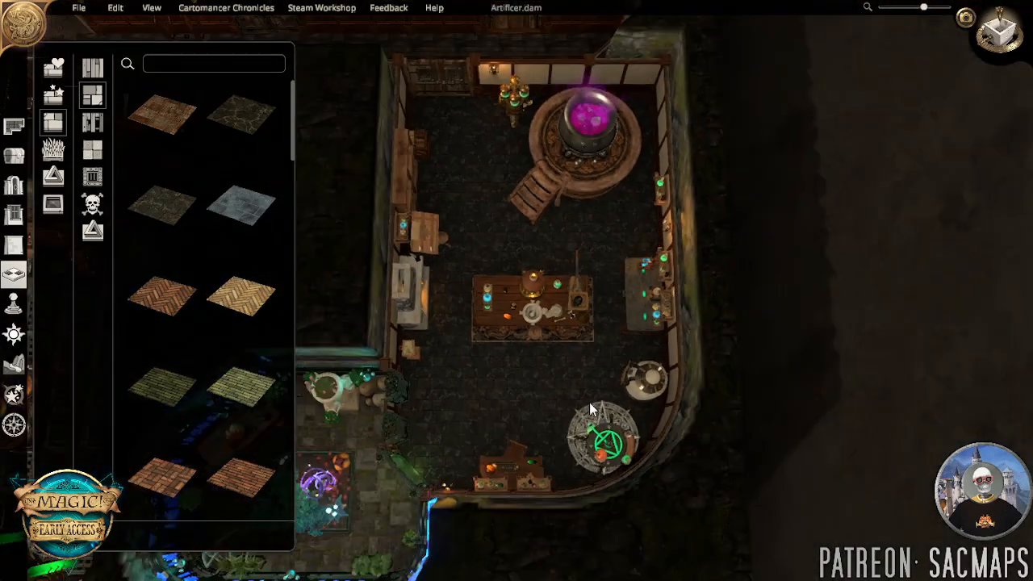
Examine the whole map at a tilted angle and in the flat top-down view, comparing the laboratory with the other rooms.
right_drag(552, 395, 687, 536)
scroll(592, 440, down, 2)
right_drag(646, 434, 713, 354)
middle_drag(664, 421, 622, 356)
scroll(619, 348, down, 1)
right_drag(619, 349, 590, 404)
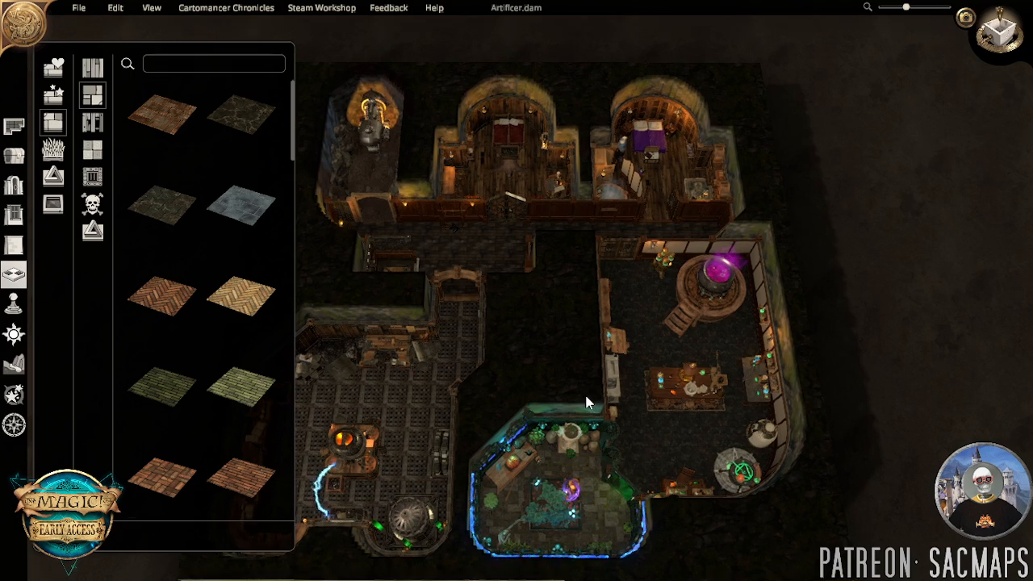
middle_drag(589, 398, 586, 397)
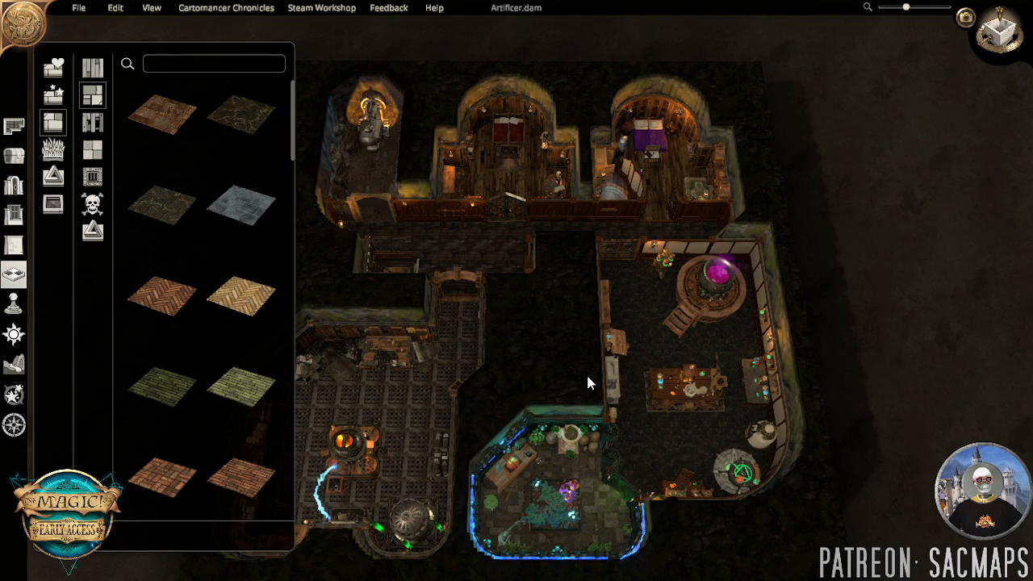
click(78, 8)
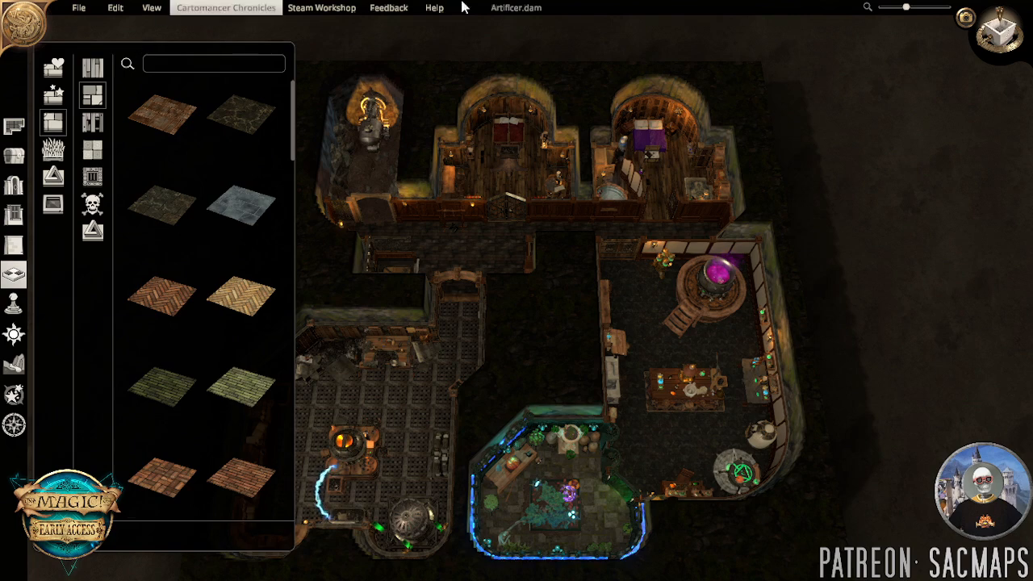
right_drag(613, 348, 603, 417)
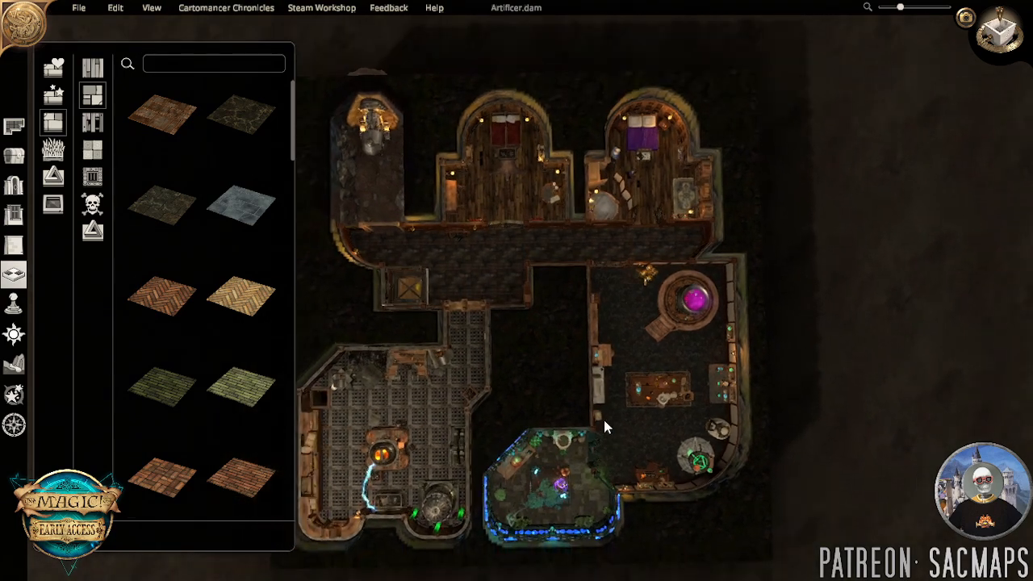
click(995, 46)
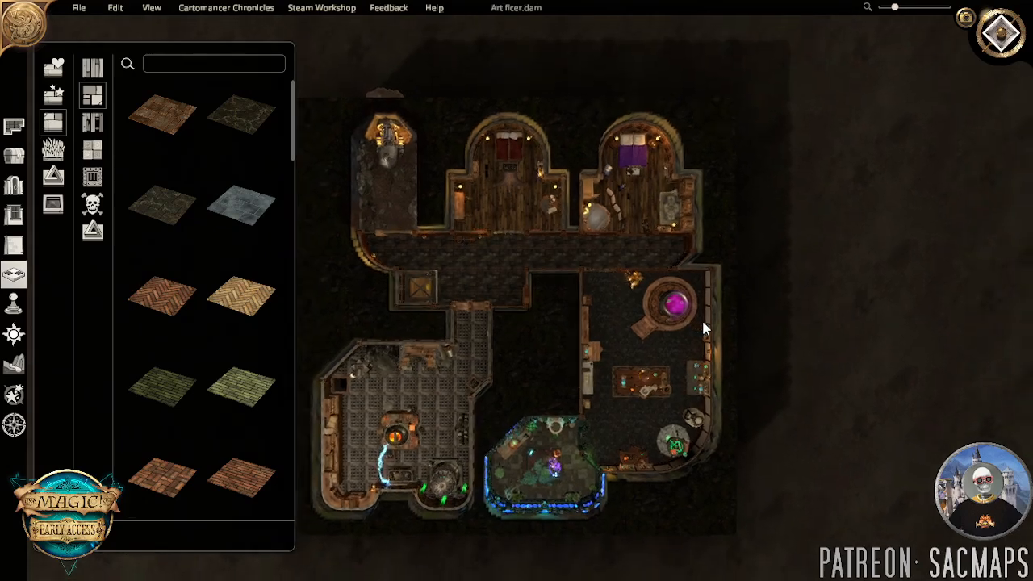
middle_drag(670, 363, 628, 402)
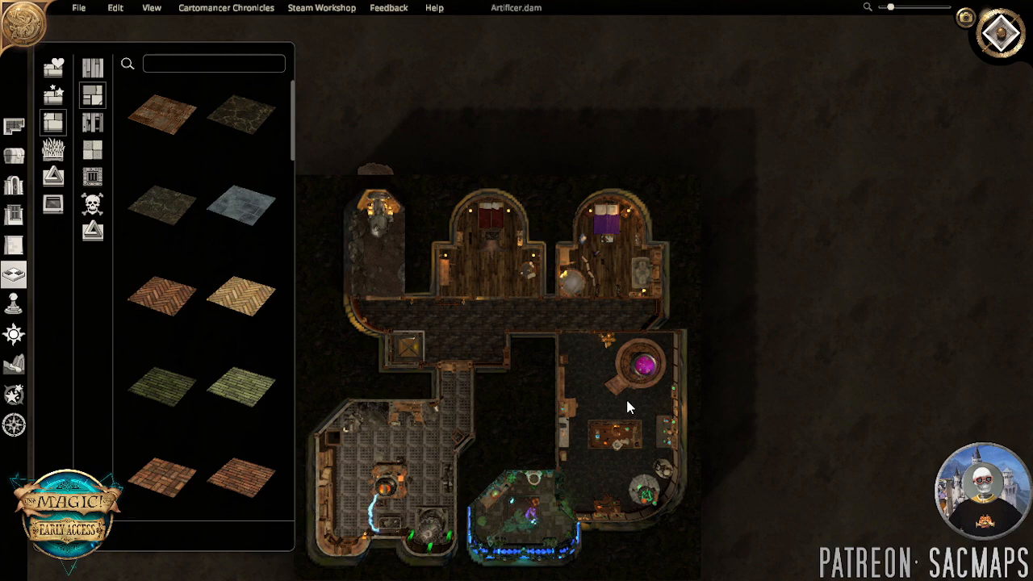
mouse_move(646, 396)
middle_down()
mouse_move(633, 238)
mouse_move(630, 356)
mouse_move(644, 381)
middle_up()
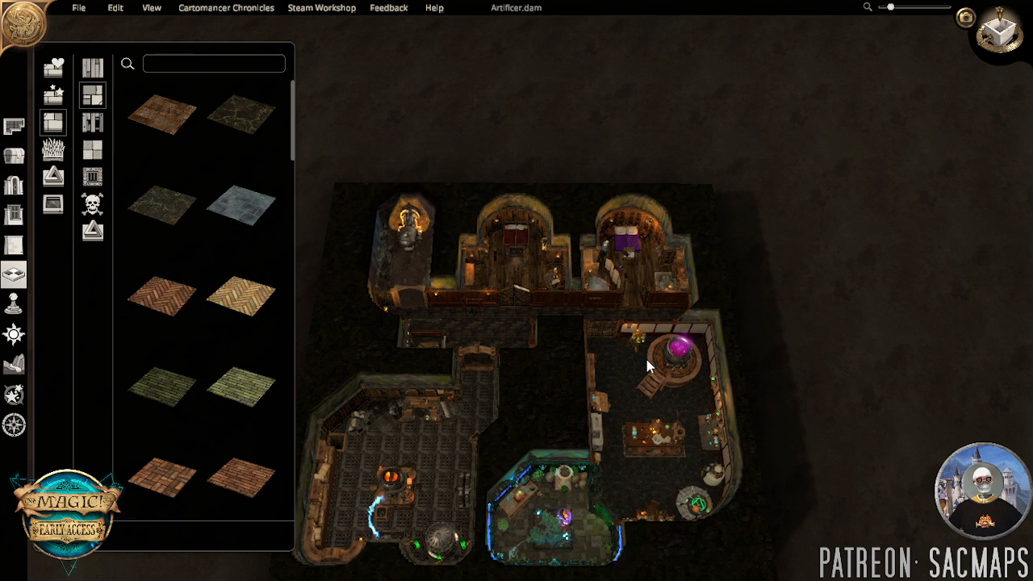
middle_drag(675, 435, 671, 528)
right_drag(678, 478, 685, 422)
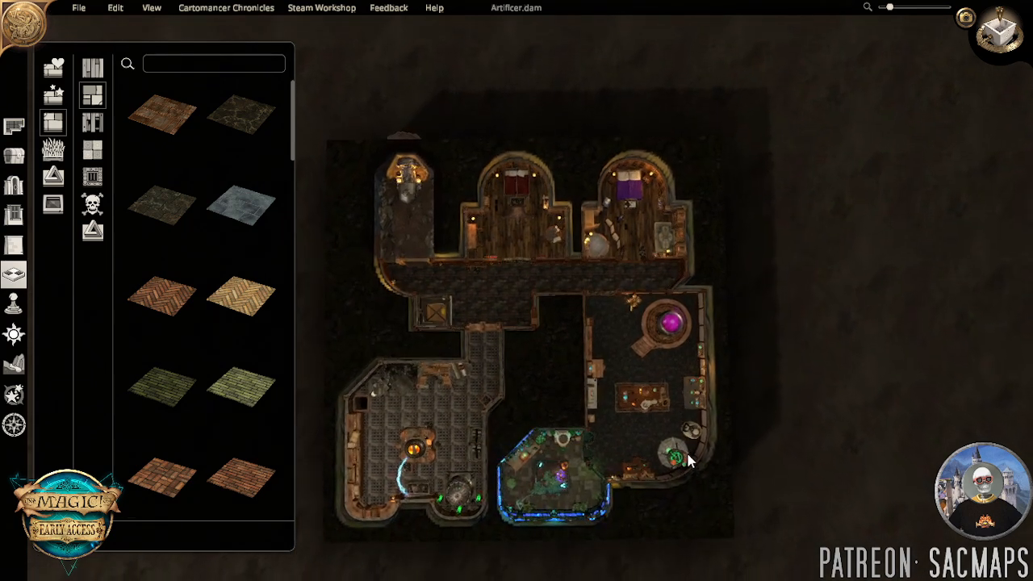
right_drag(685, 463, 678, 481)
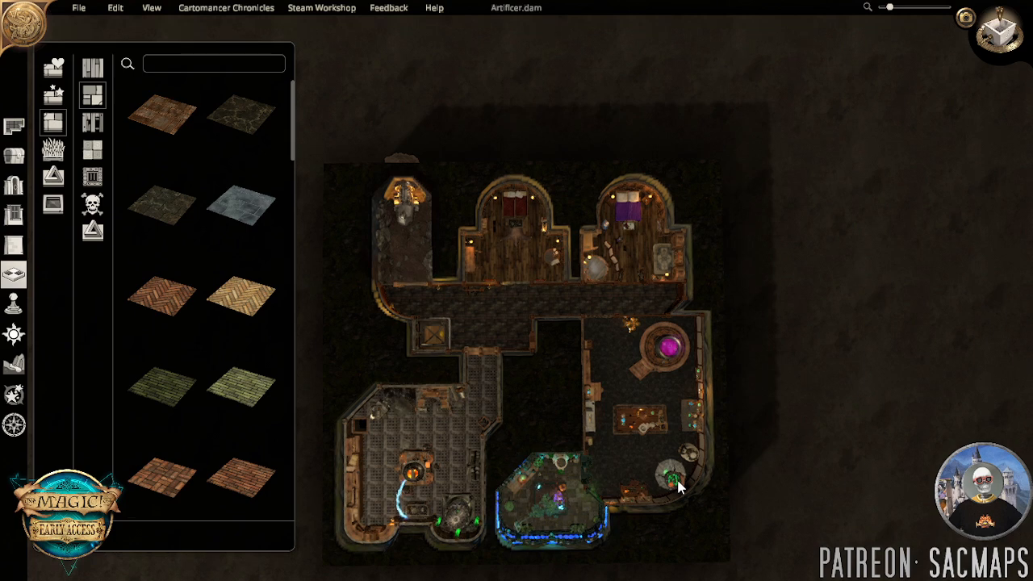
middle_drag(676, 482, 670, 474)
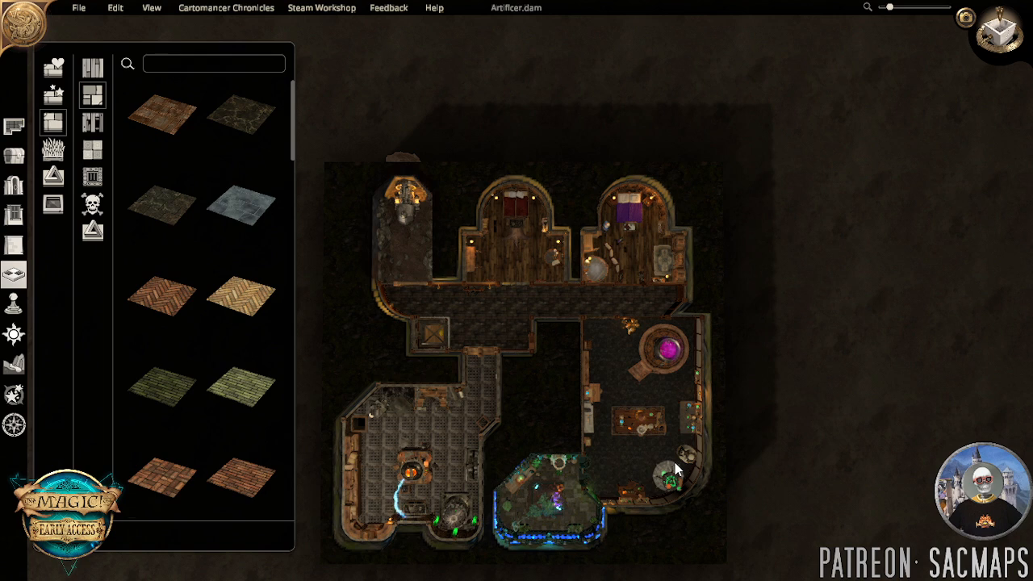
scroll(674, 462, up, 3)
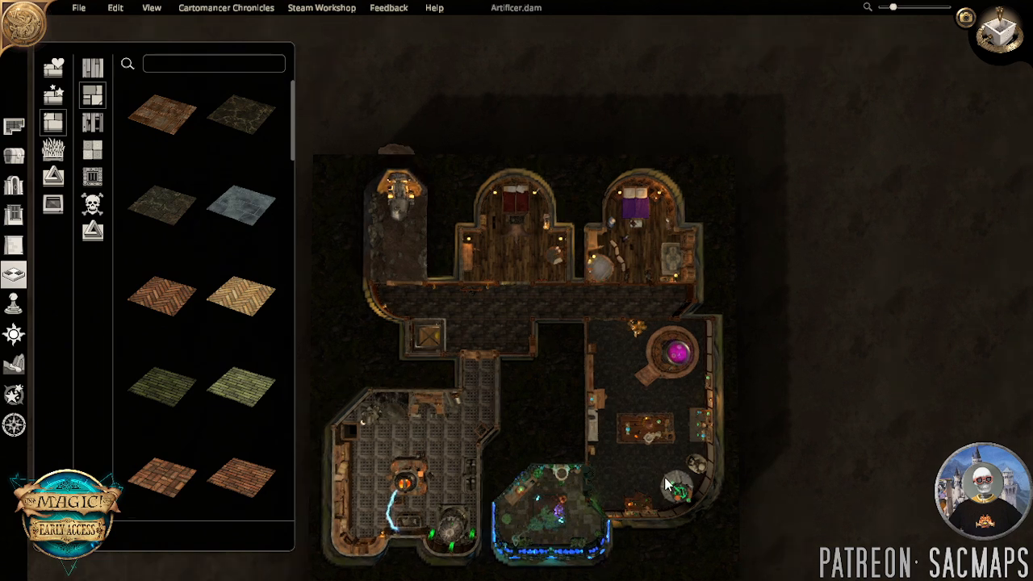
middle_drag(652, 434, 653, 449)
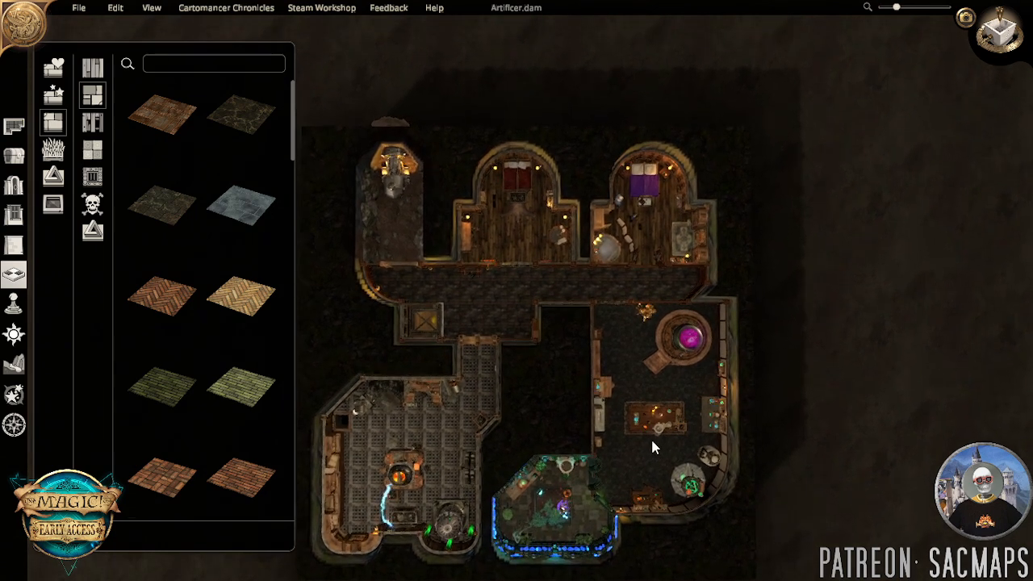
right_drag(651, 437, 649, 220)
scroll(589, 384, up, 1)
middle_drag(589, 387, 589, 432)
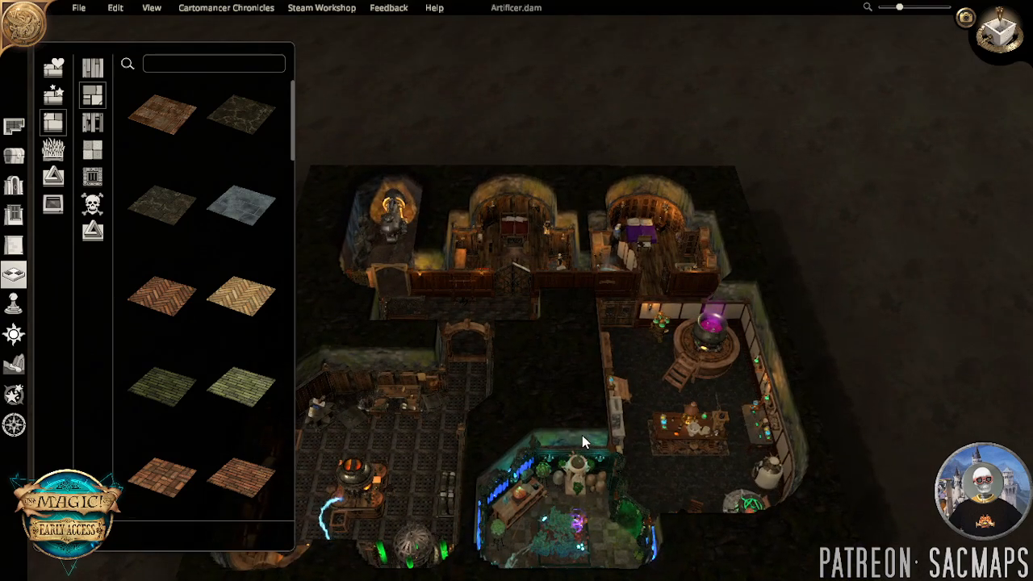
scroll(601, 371, down, 3)
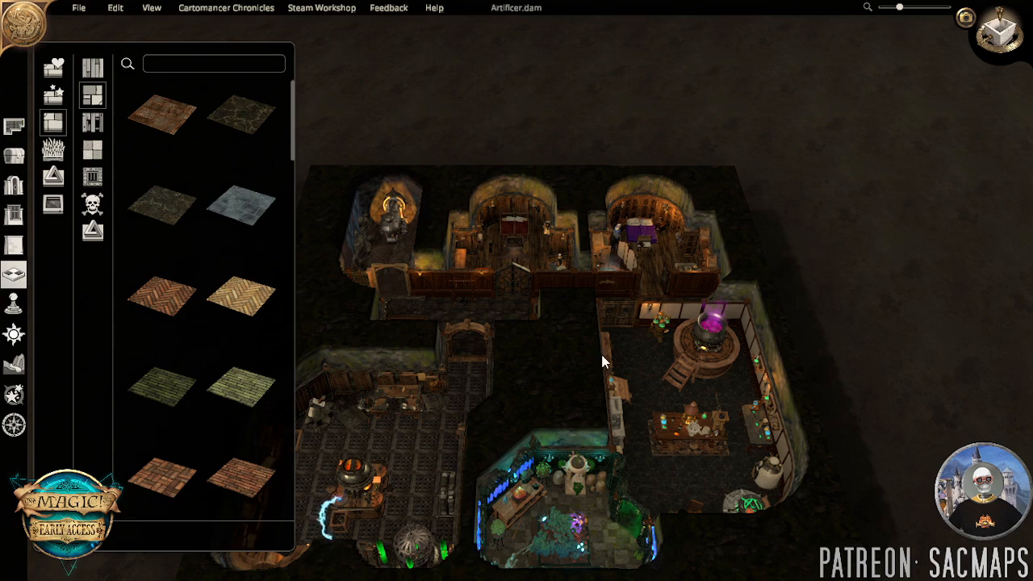
middle_drag(565, 411, 566, 488)
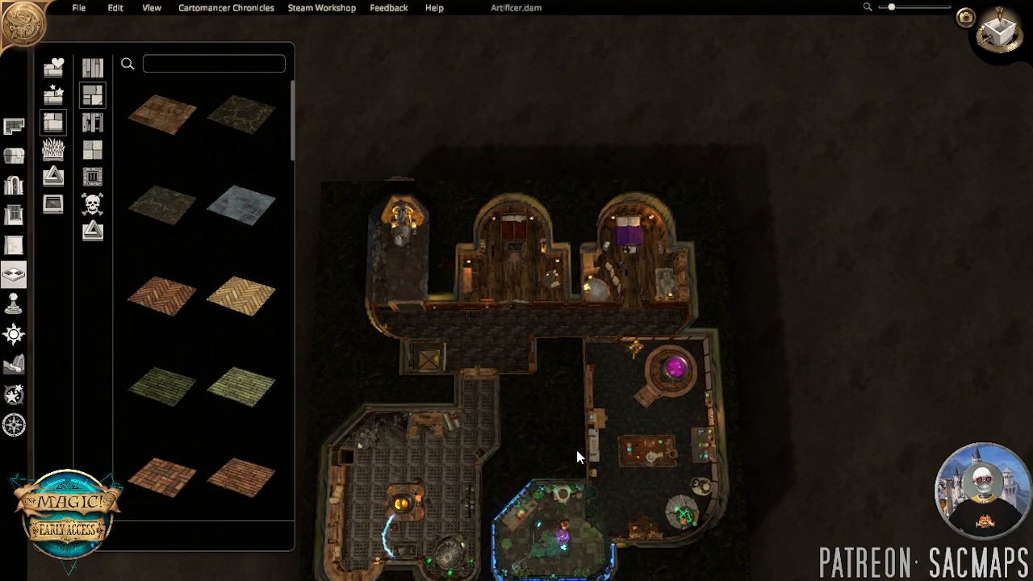
middle_drag(563, 447, 351, 302)
middle_drag(465, 331, 568, 485)
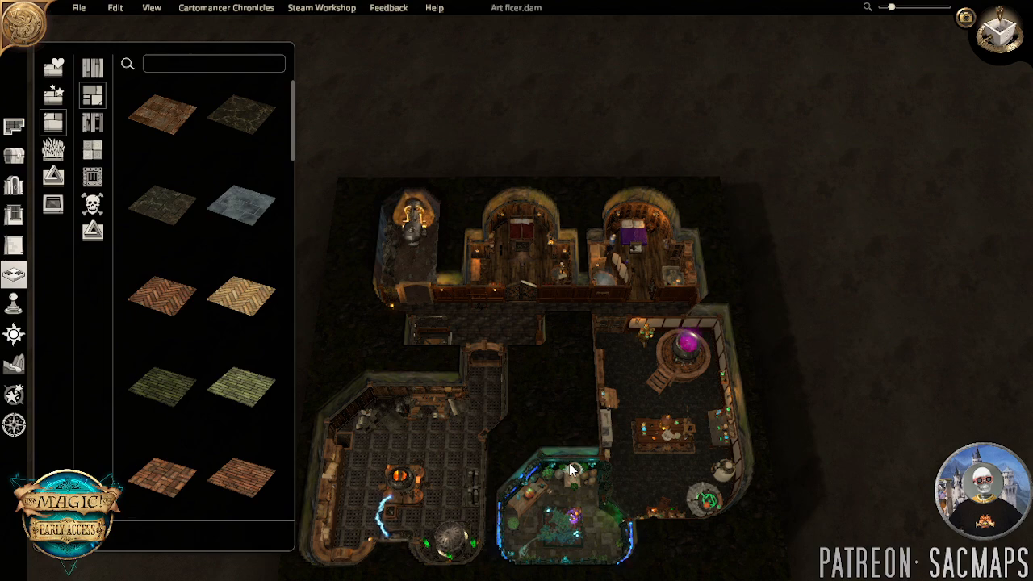
middle_drag(659, 345, 655, 469)
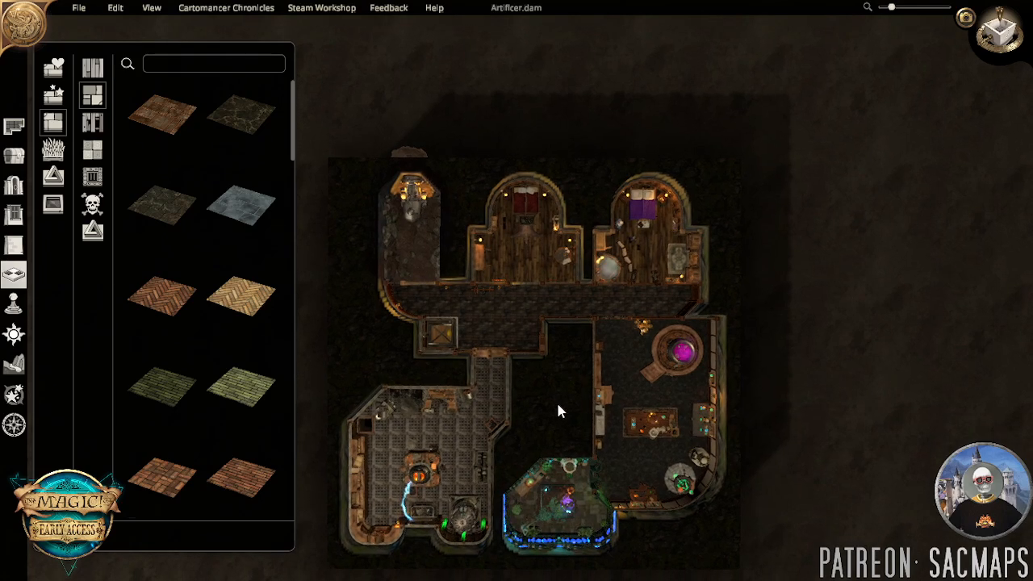
middle_drag(558, 395, 560, 295)
scroll(561, 393, up, 1)
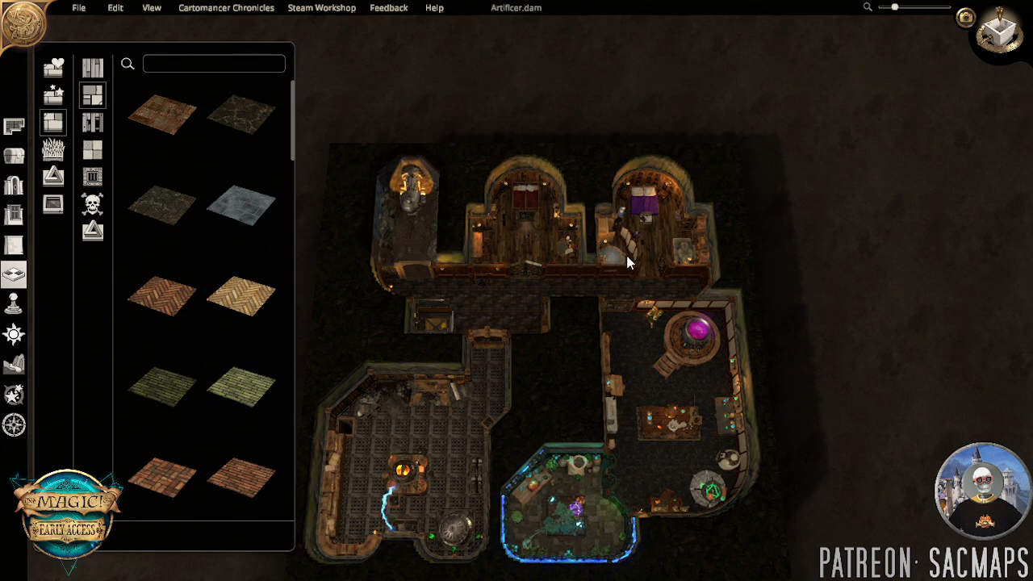
mouse_move(594, 320)
middle_down()
mouse_move(582, 306)
mouse_move(583, 323)
middle_up()
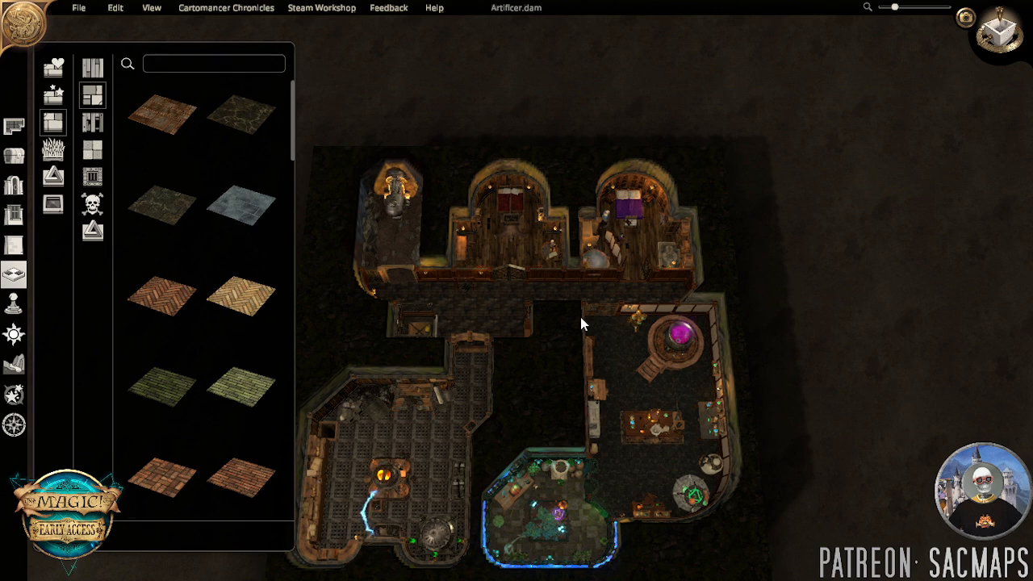
mouse_move(577, 350)
middle_down()
mouse_move(663, 272)
mouse_move(622, 284)
mouse_move(577, 359)
middle_up()
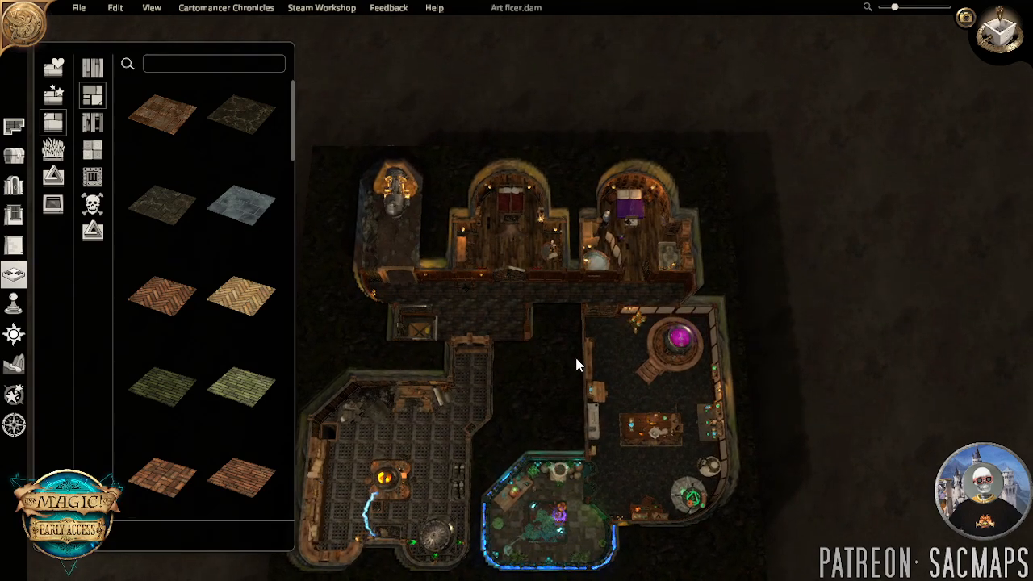